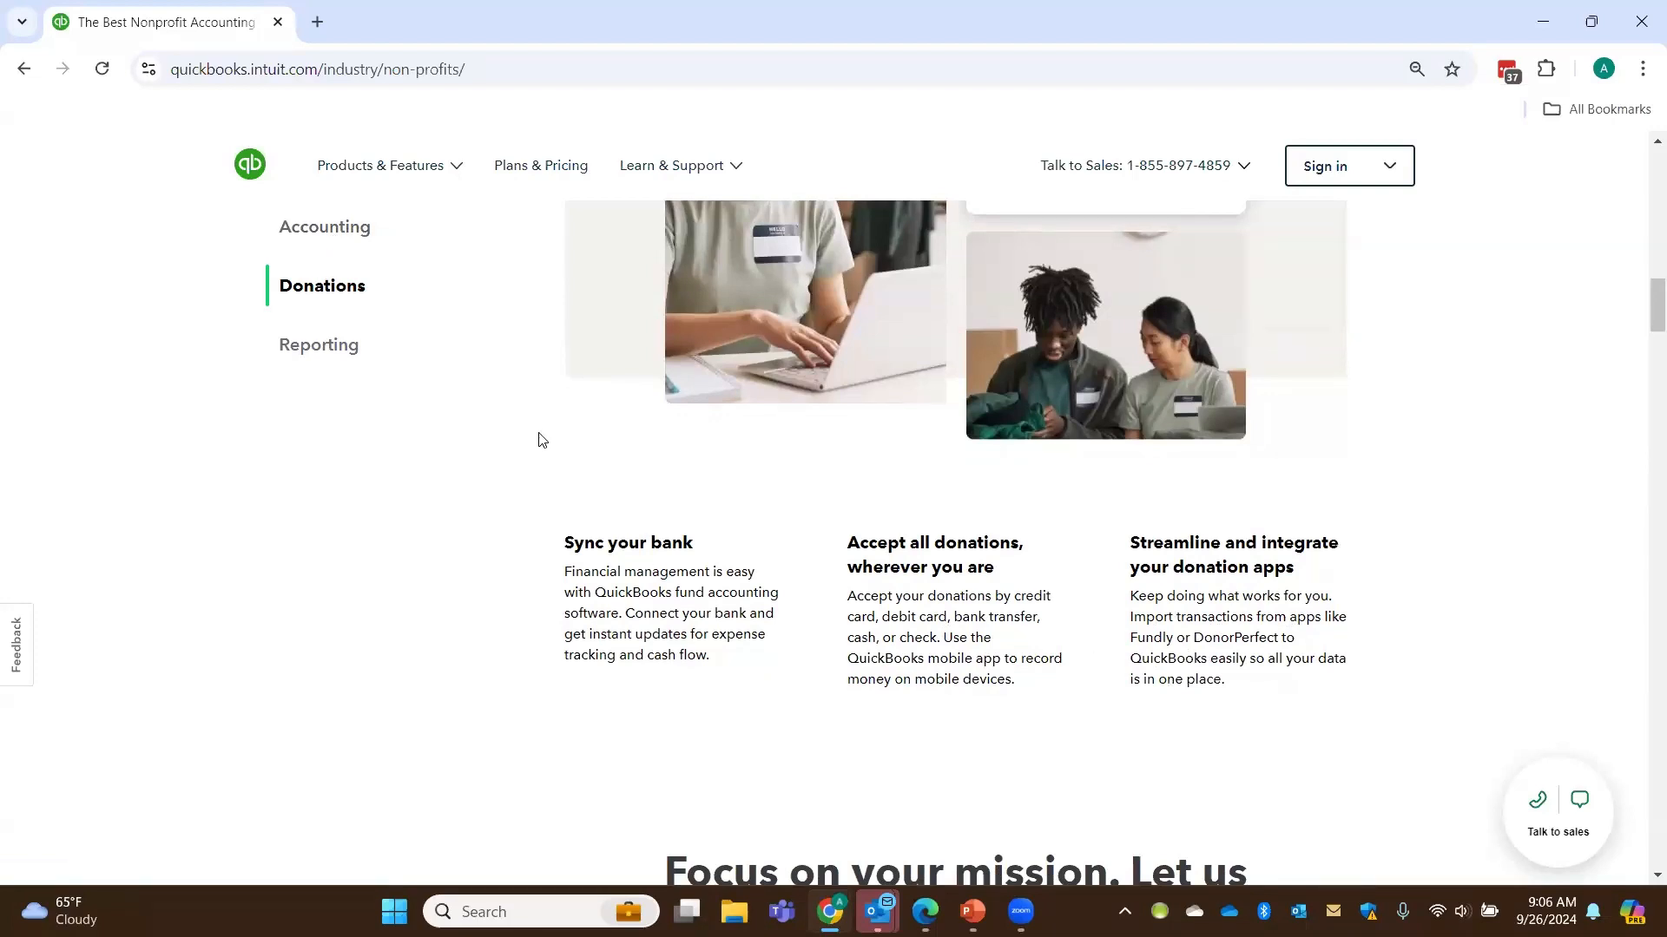
- Compare the plans and choose Buy now on QuickBooks Online Plus
scroll(538, 440, "down", 12)
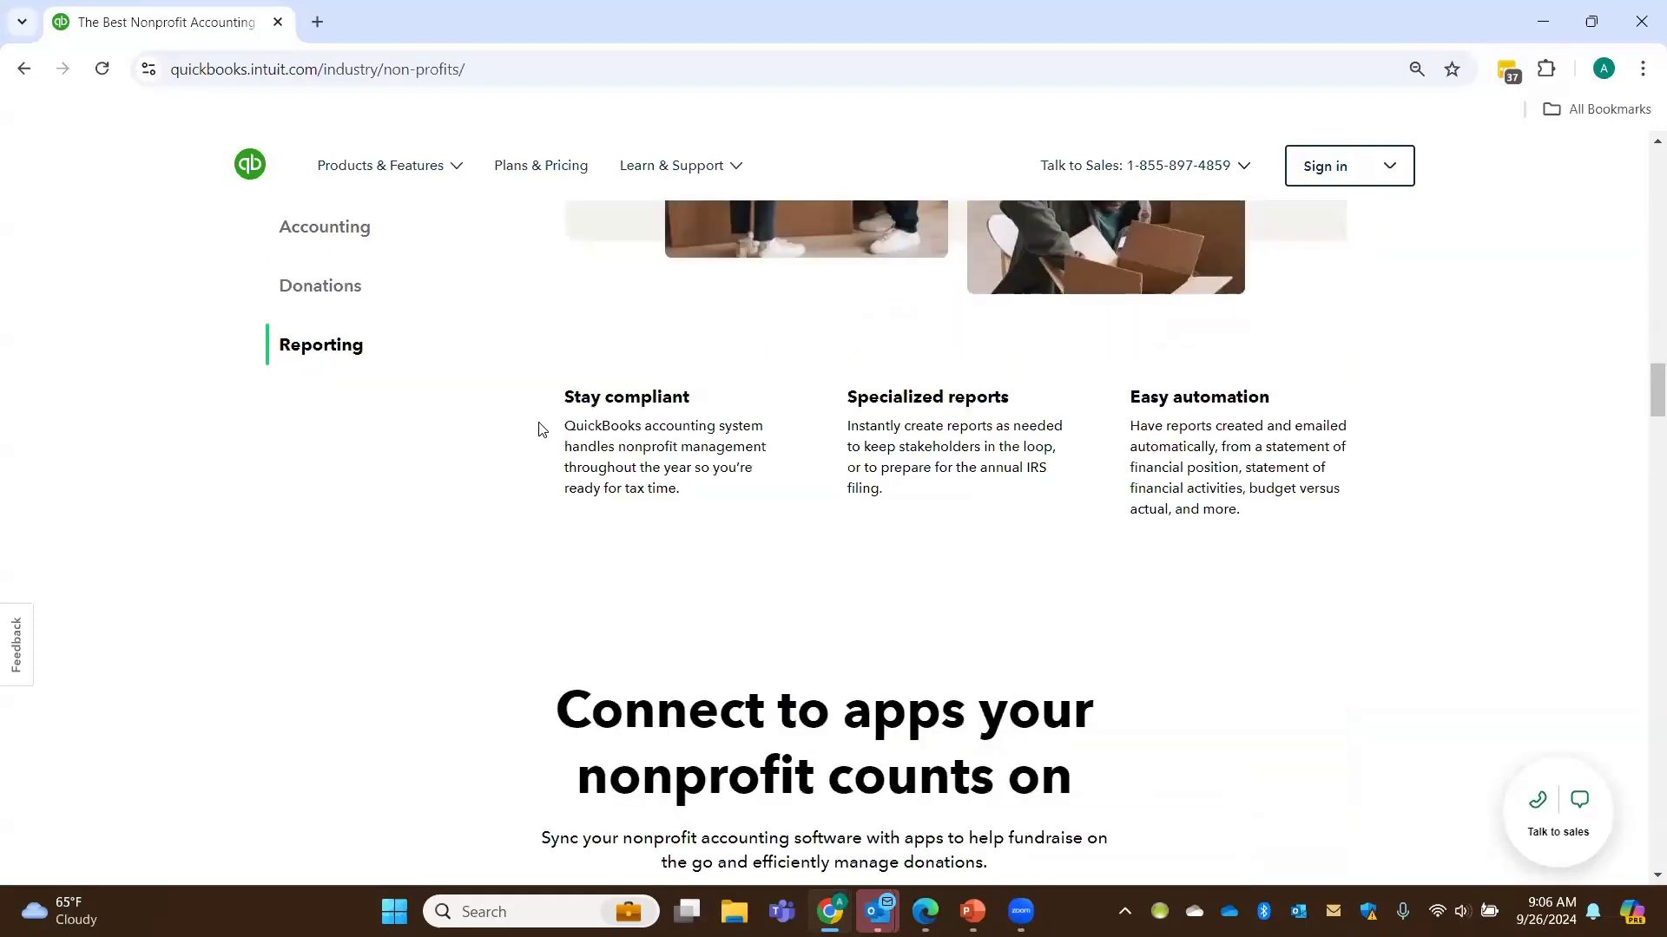
scroll(542, 431, "down", 7)
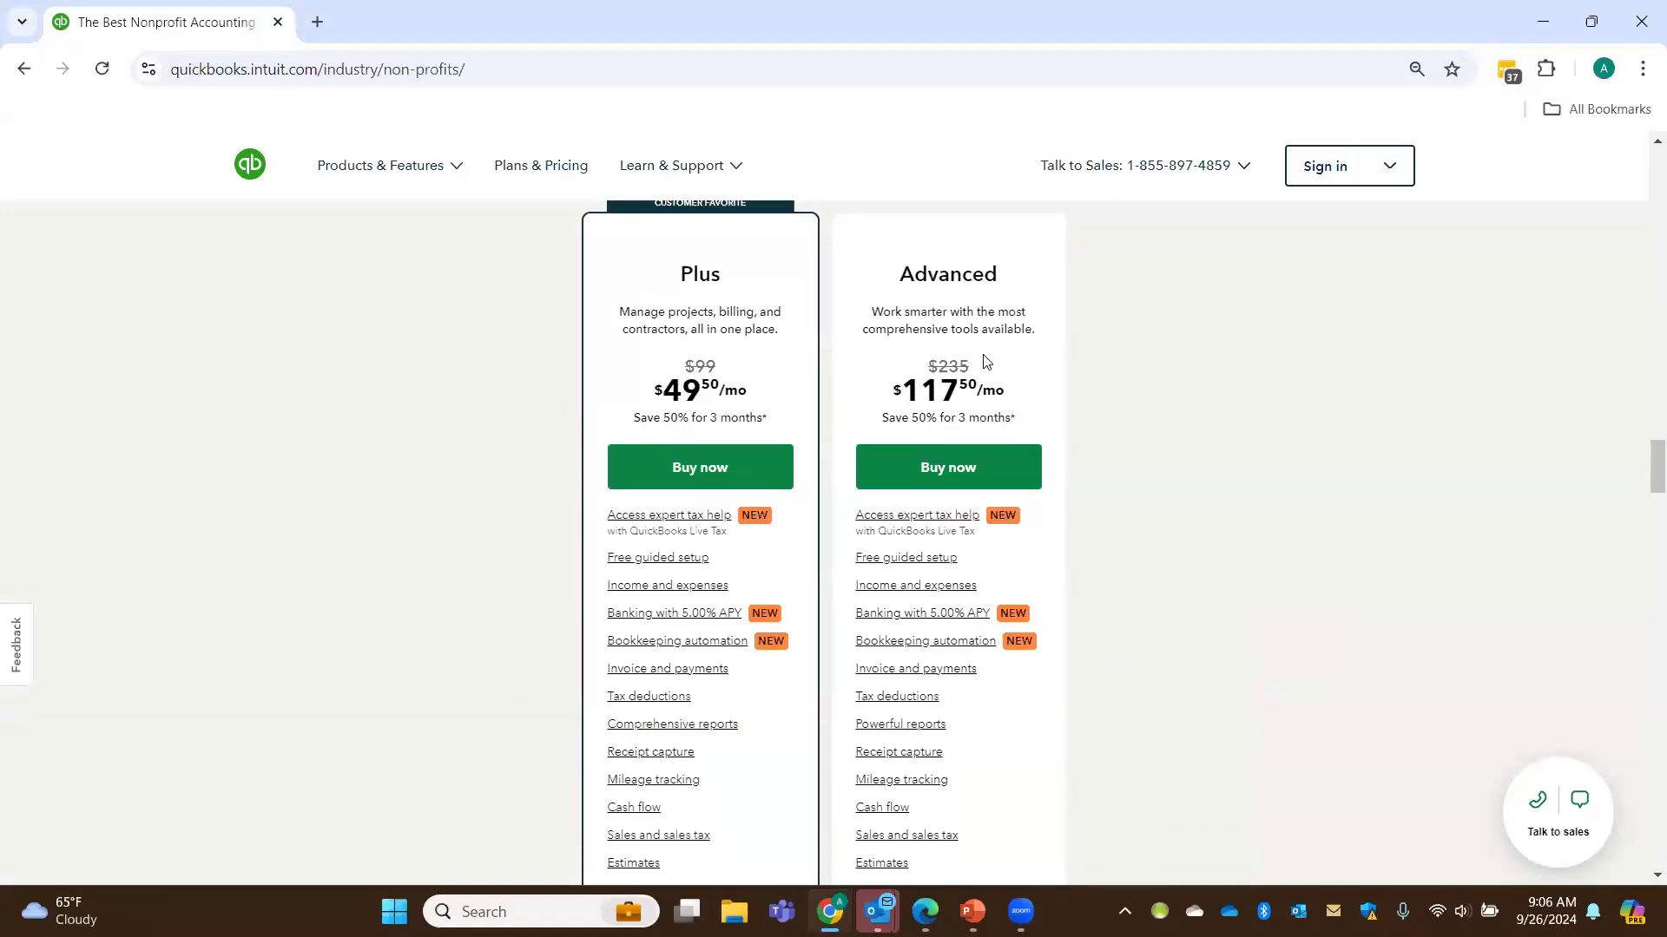
scroll(979, 365, "up", 3)
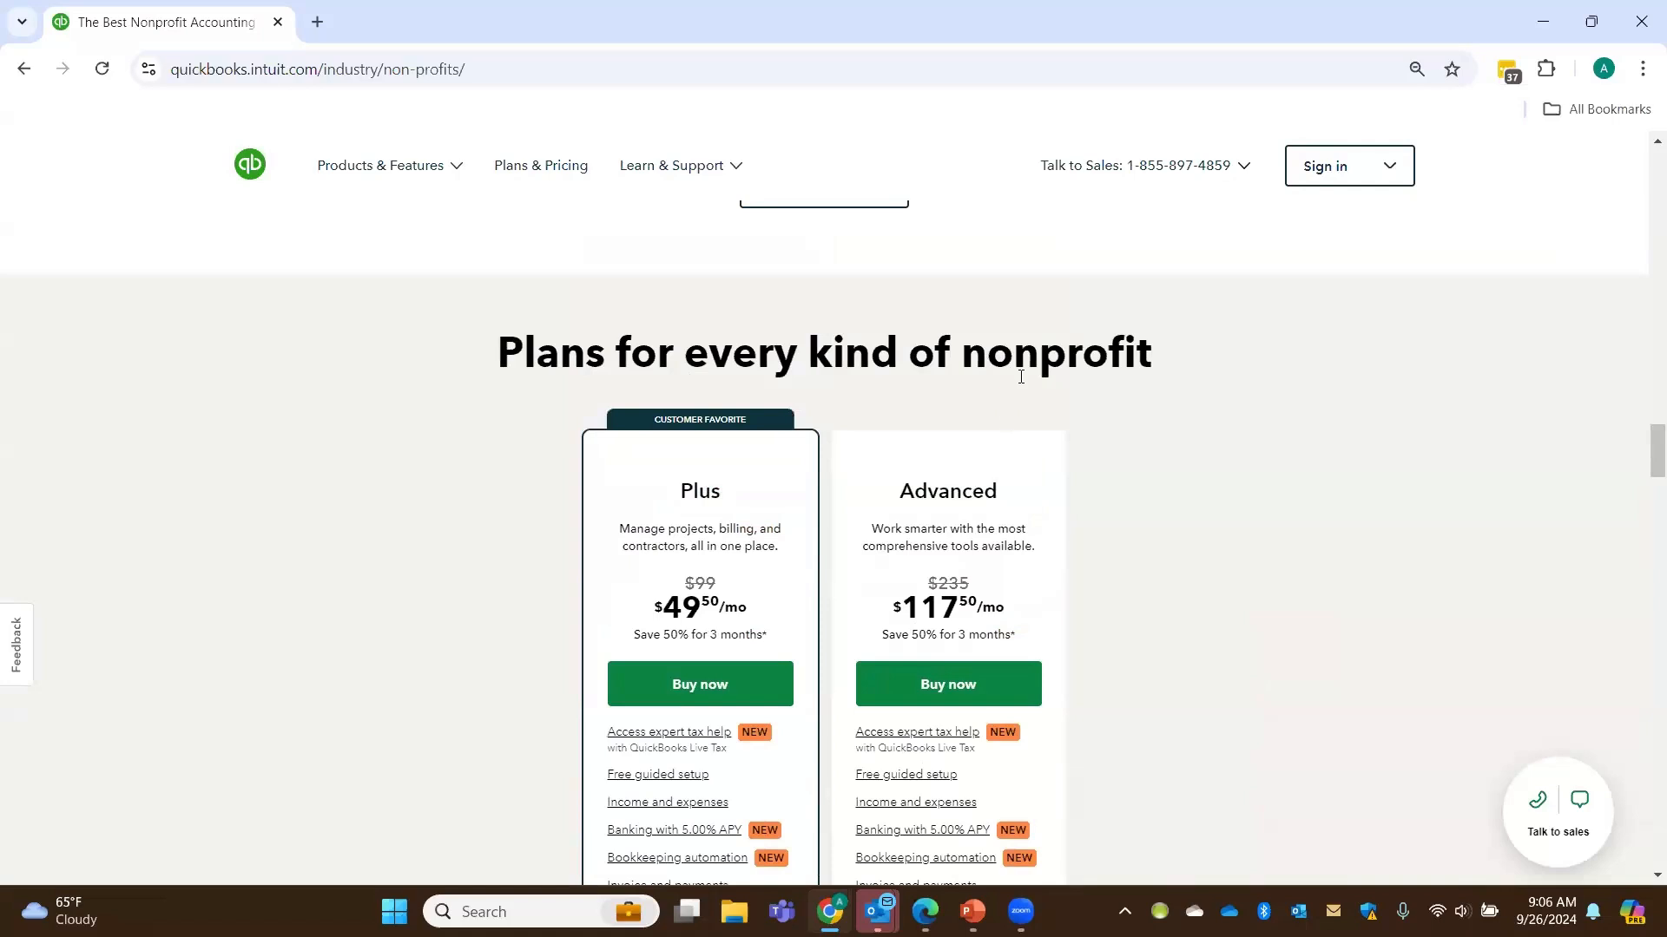
scroll(998, 417, "down", 5)
scroll(994, 418, "up", 5)
scroll(838, 364, "down", 5)
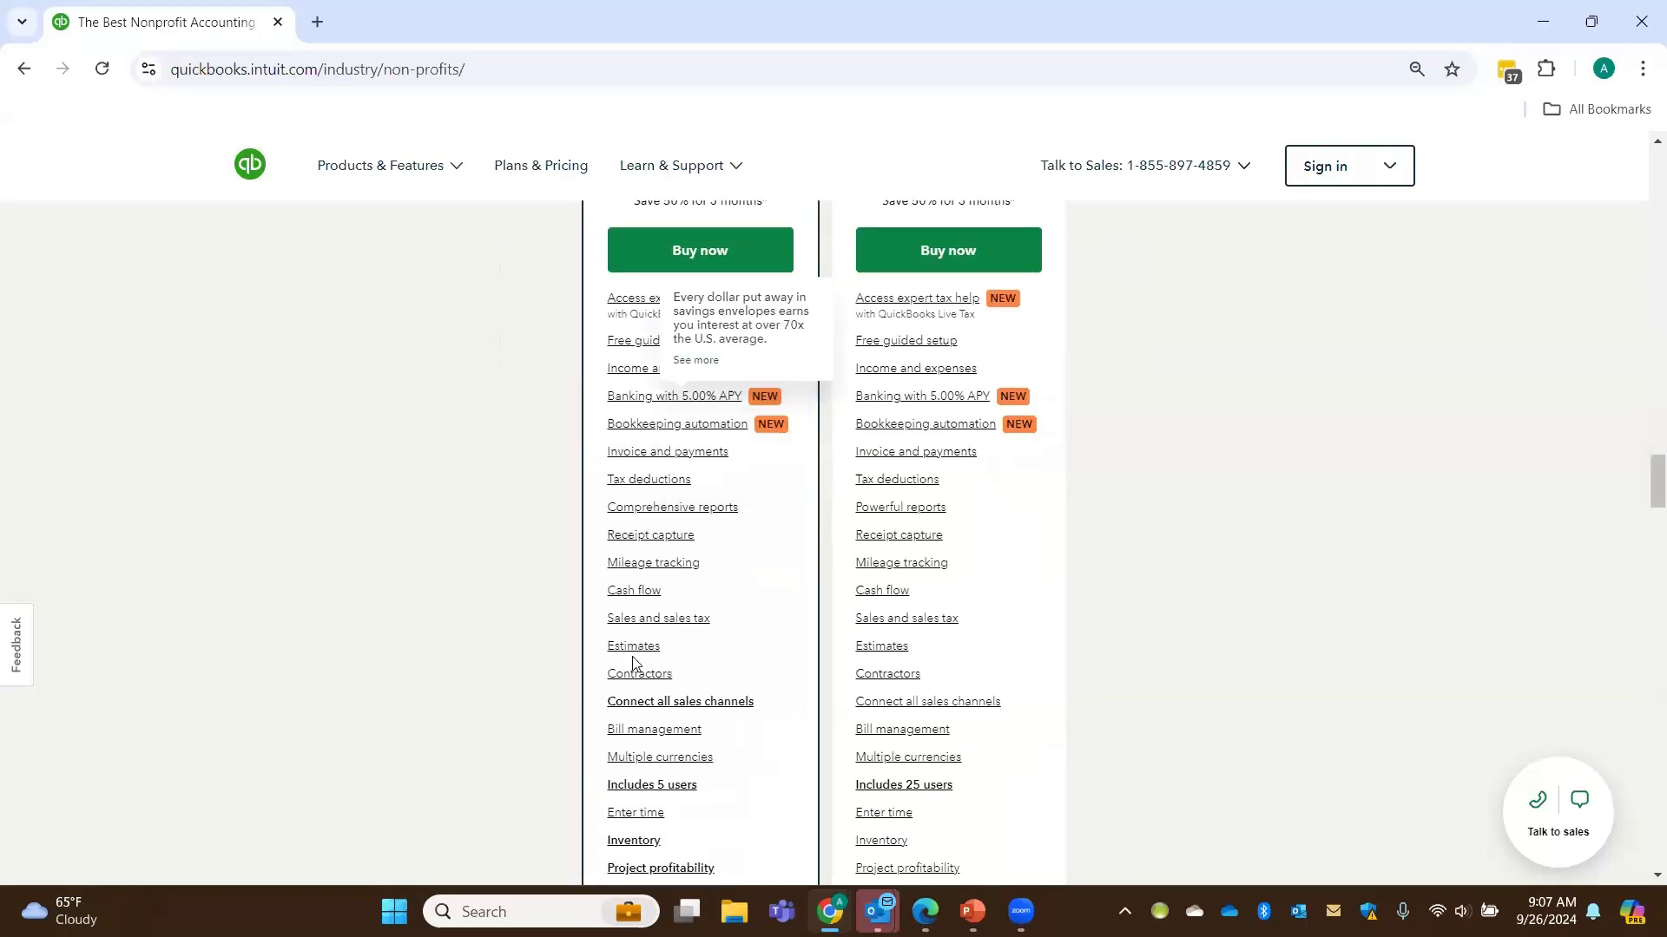
scroll(651, 789, "down", 4)
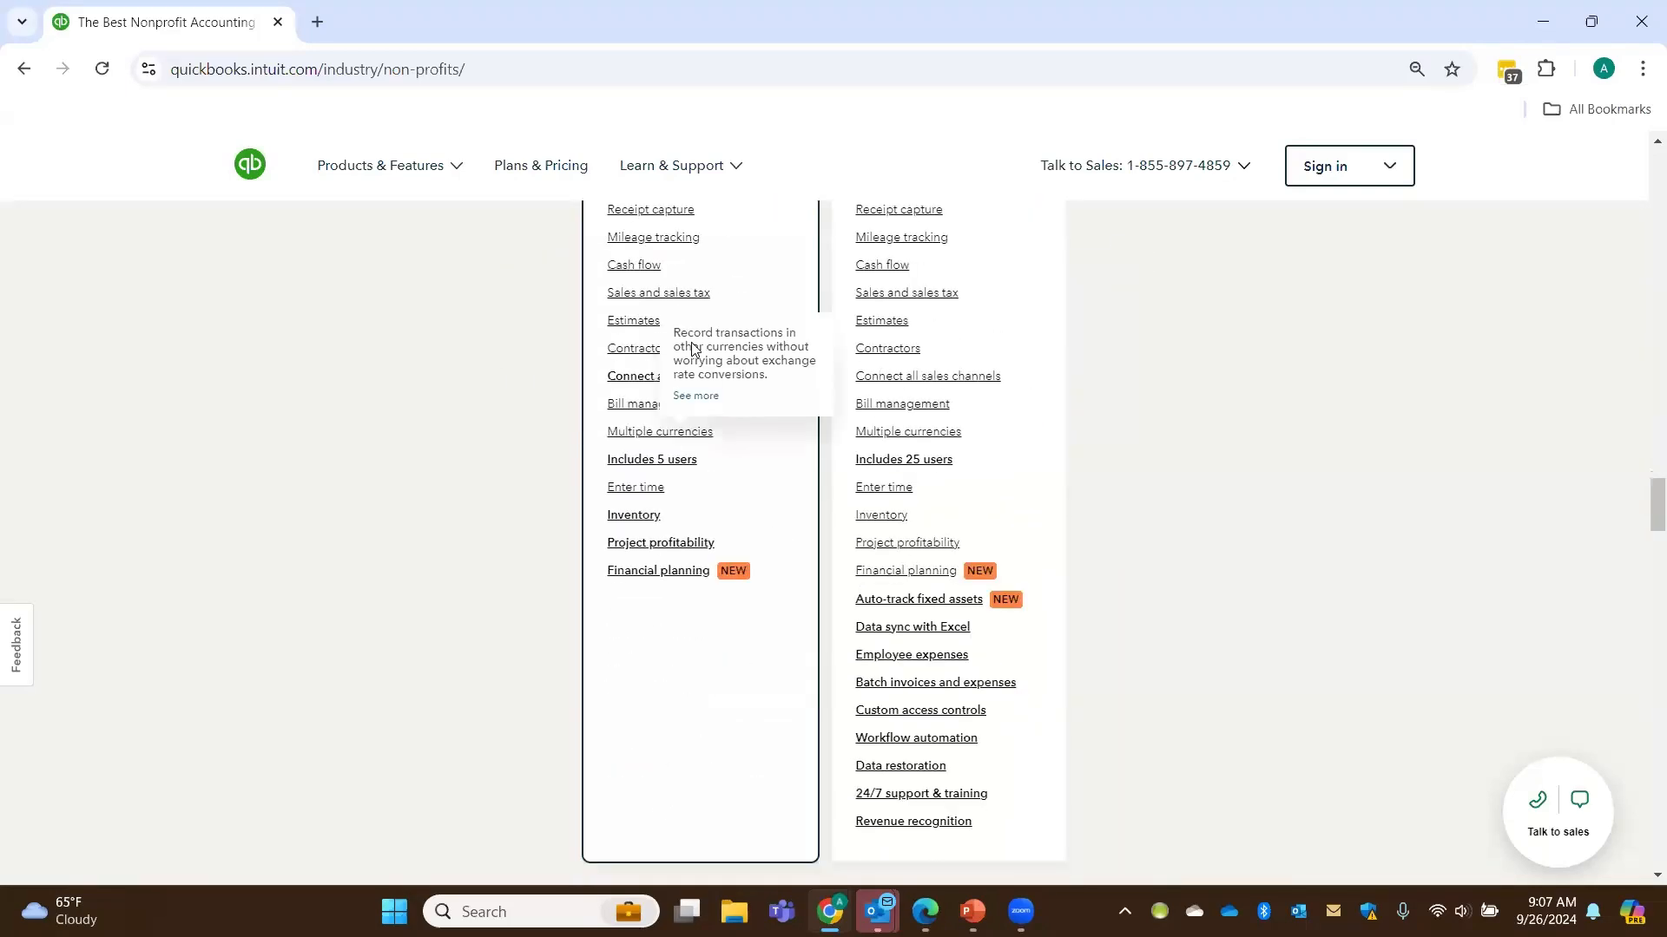
scroll(707, 388, "up", 6)
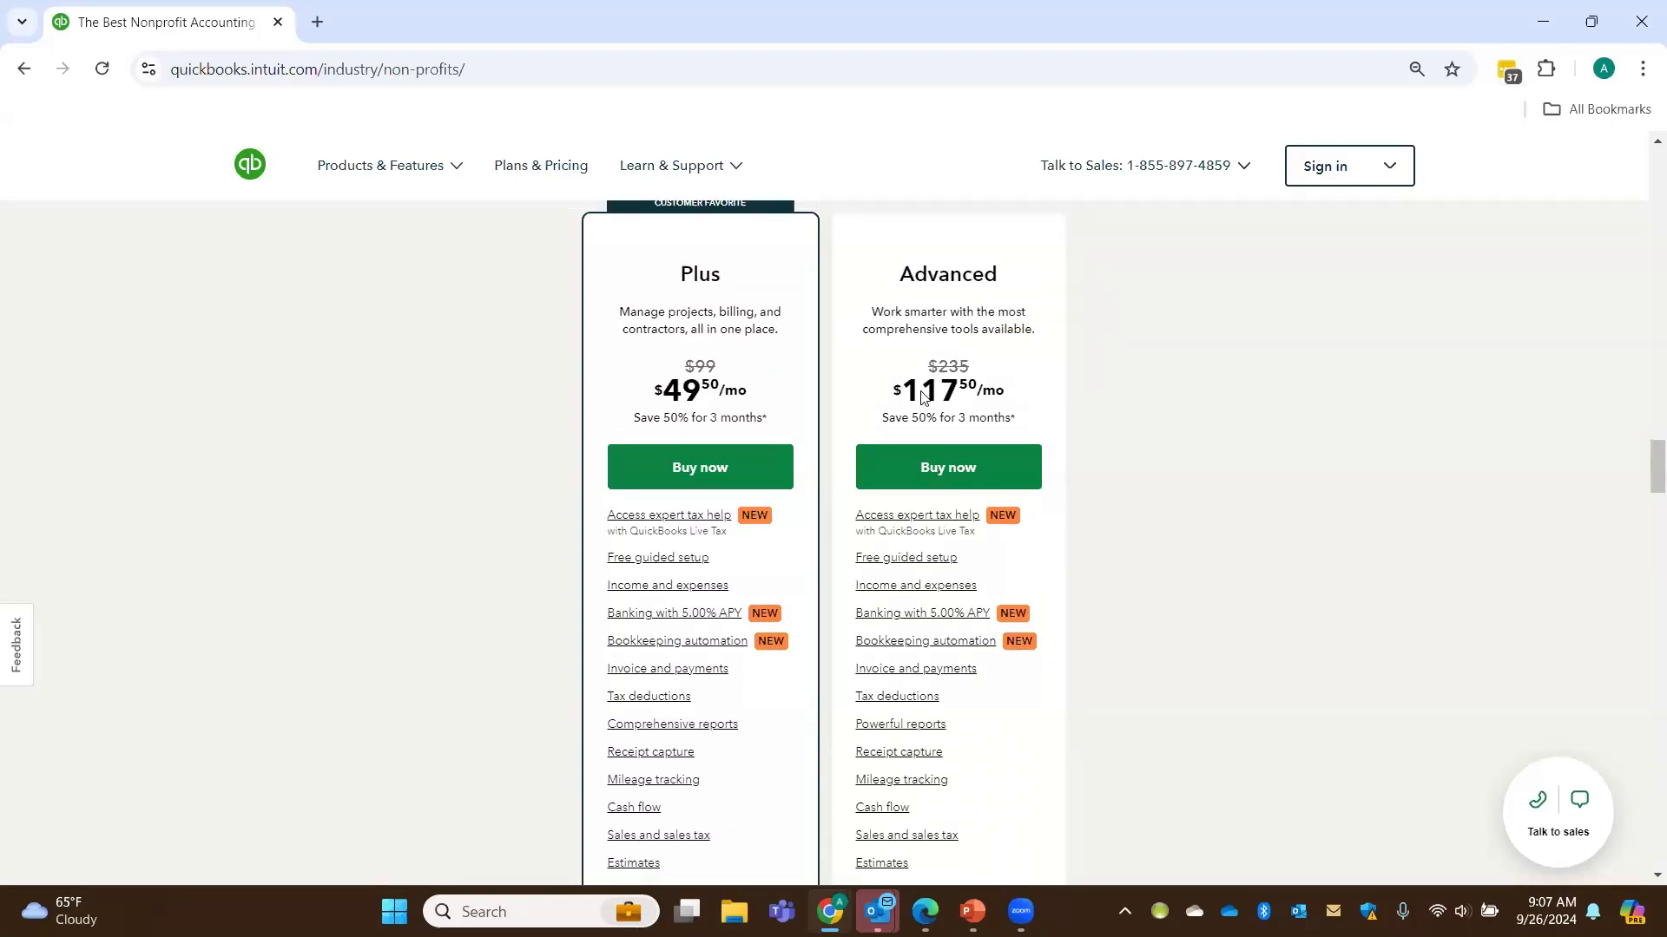
scroll(929, 469, "down", 2)
scroll(929, 472, "down", 7)
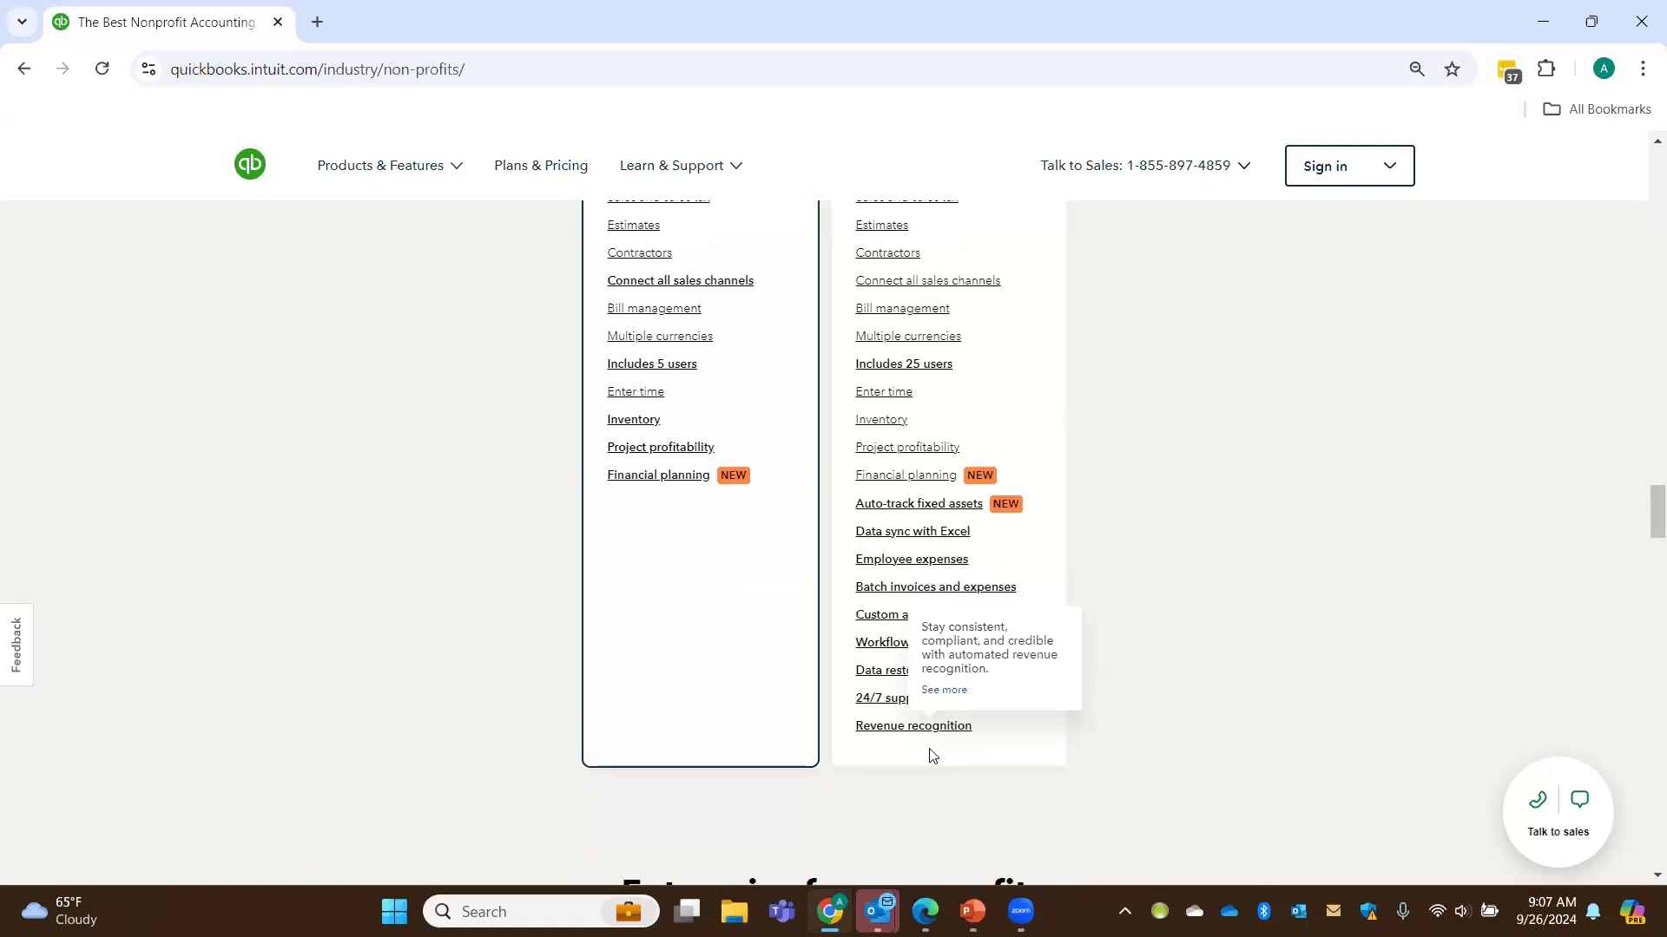
scroll(983, 595, "up", 7)
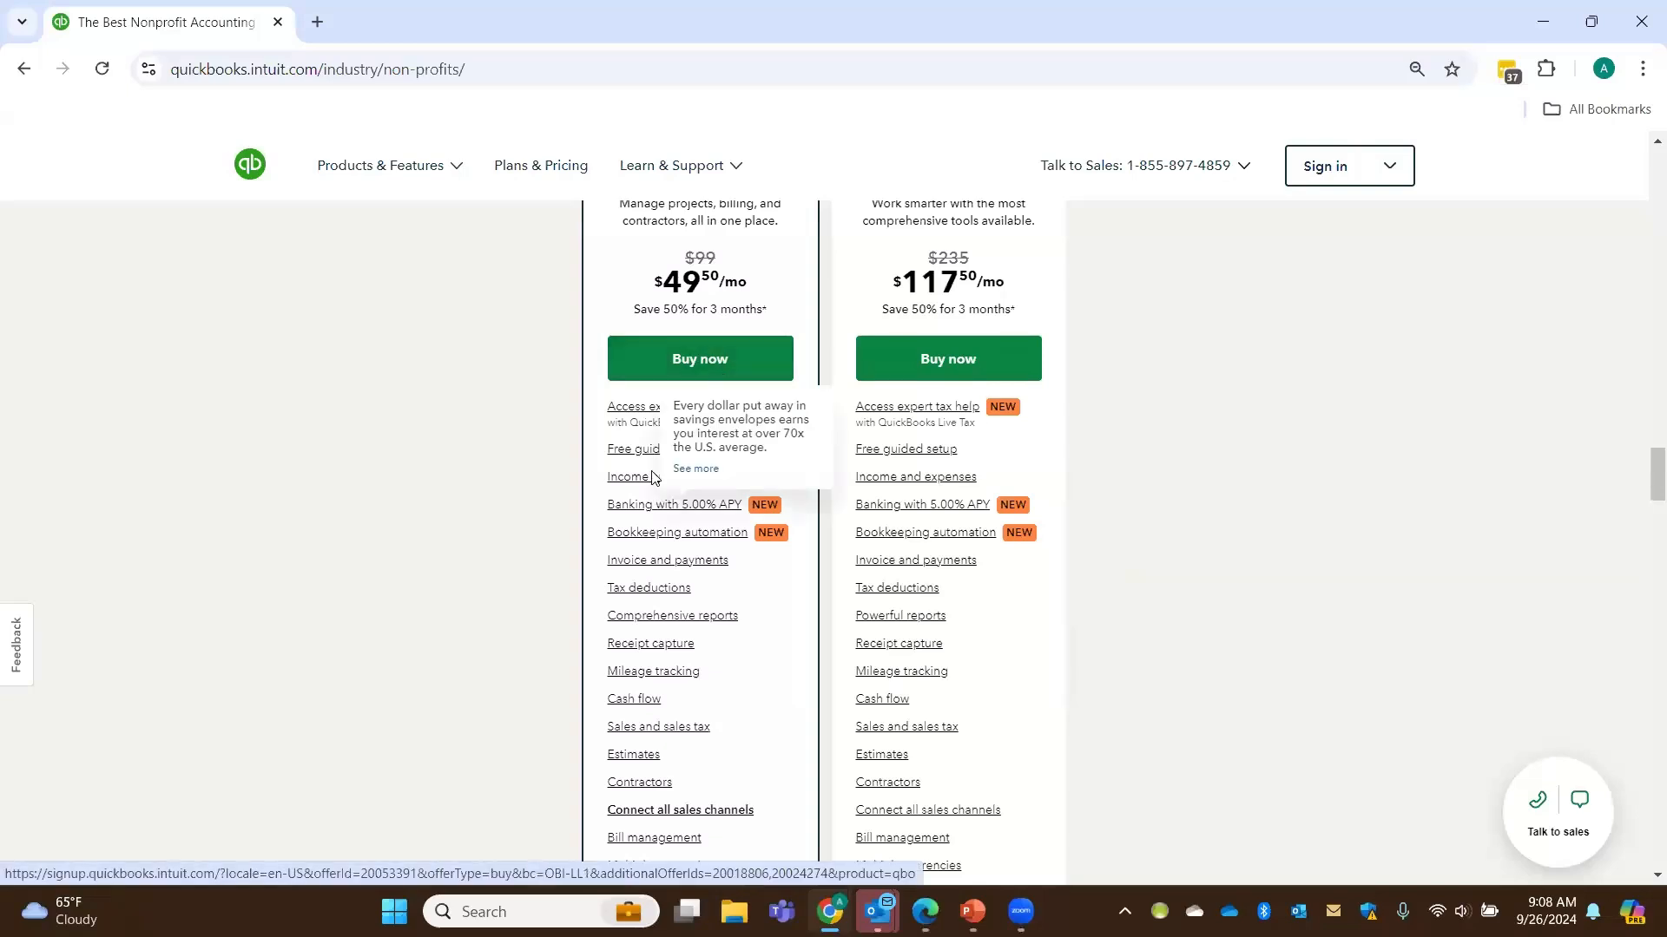
scroll(631, 700, "down", 1)
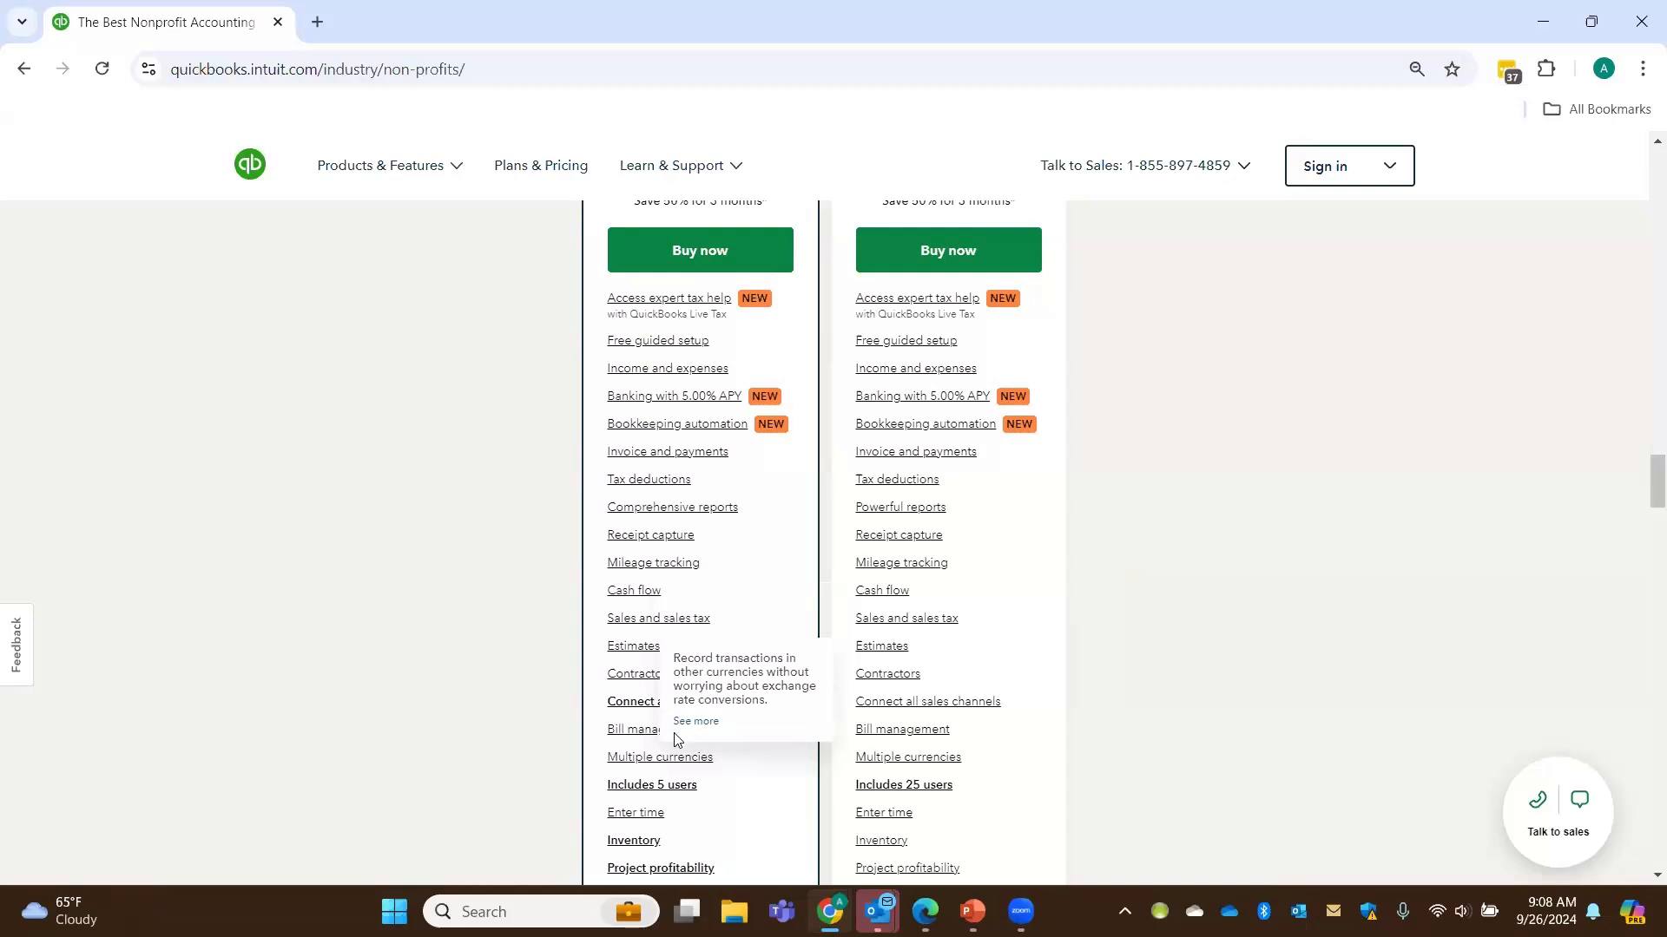
scroll(673, 737, "down", 1)
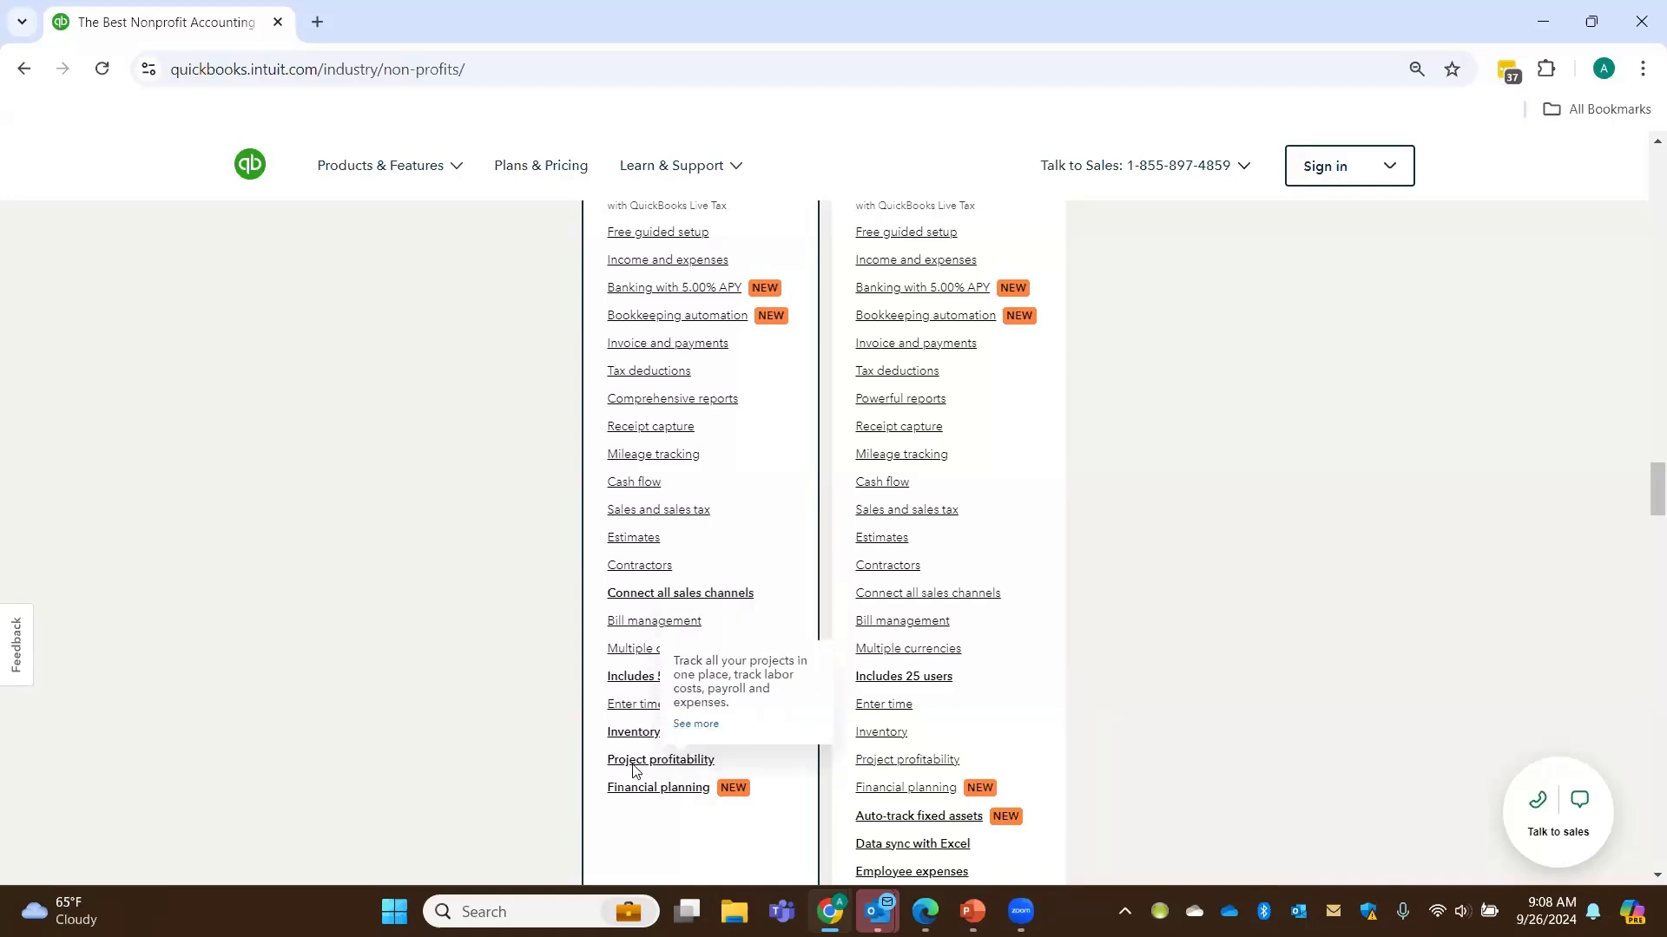
scroll(632, 769, "up", 5)
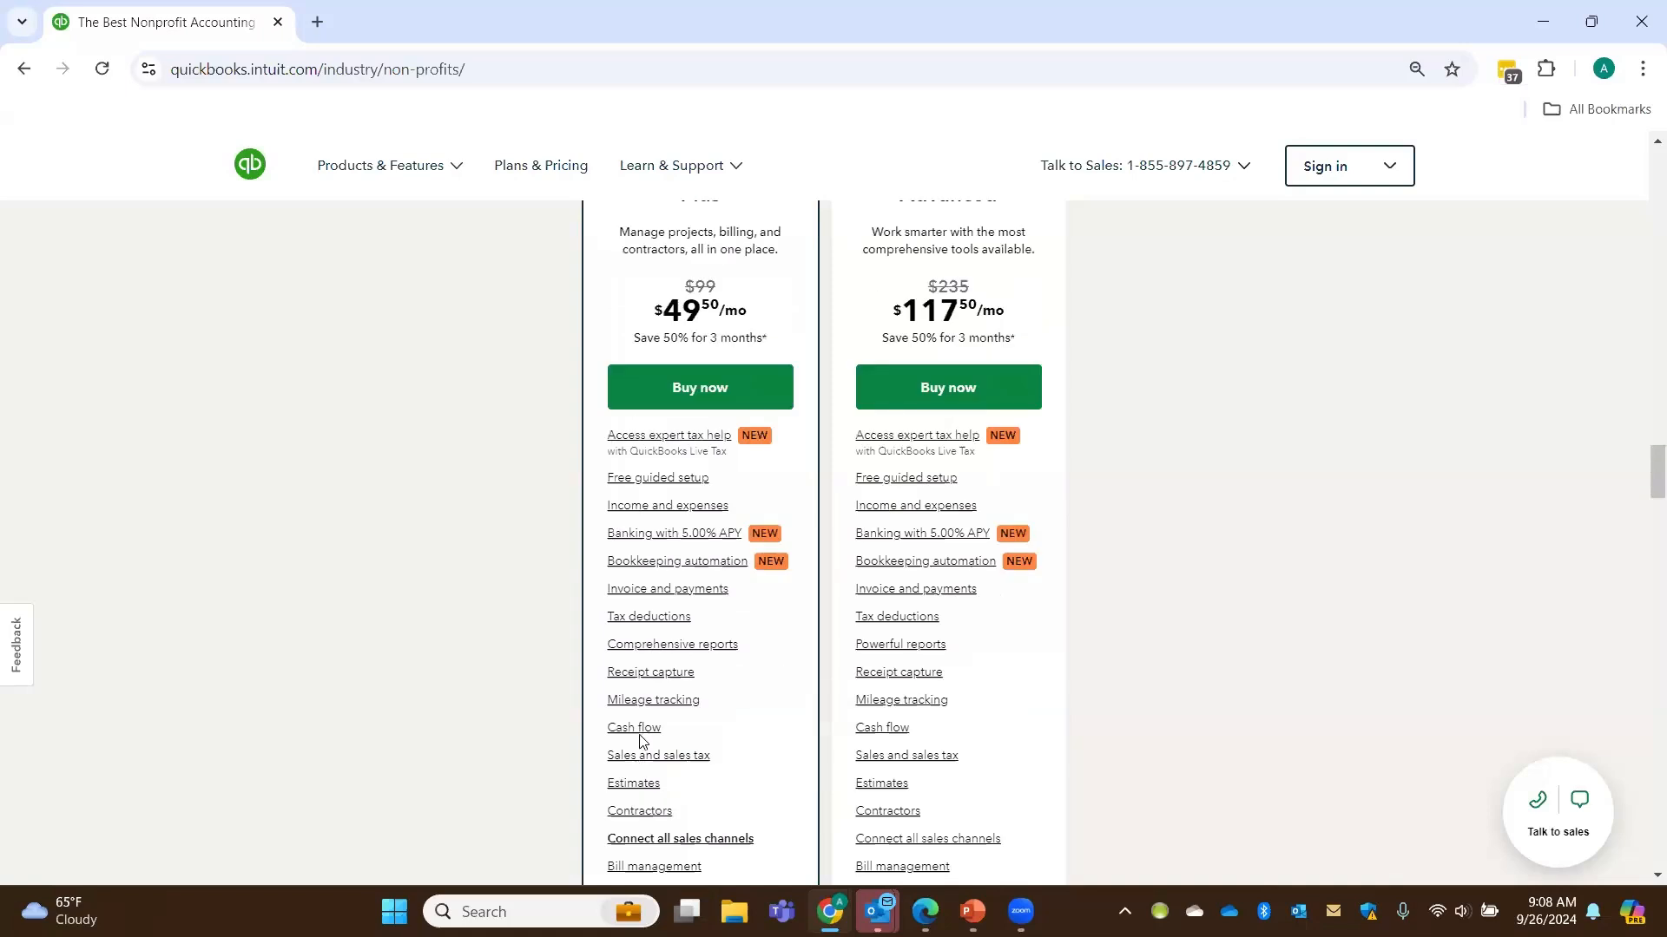
left_click(632, 575)
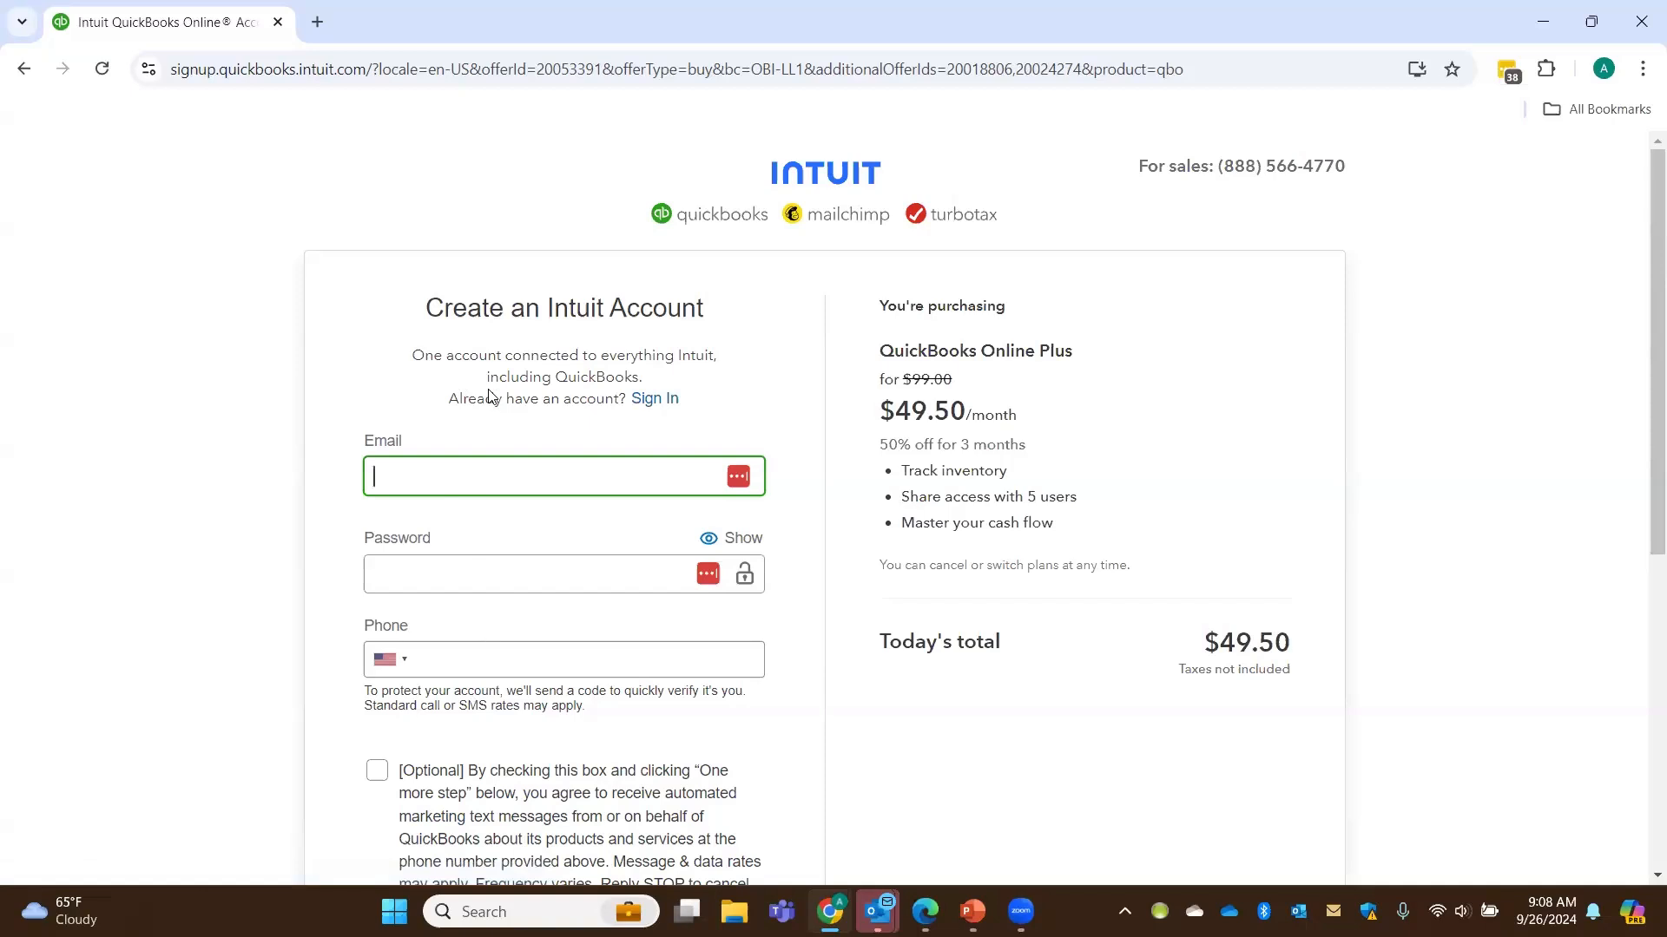
- Sign in to the existing Intuit account with the saved e-mail and password
left_click(658, 400)
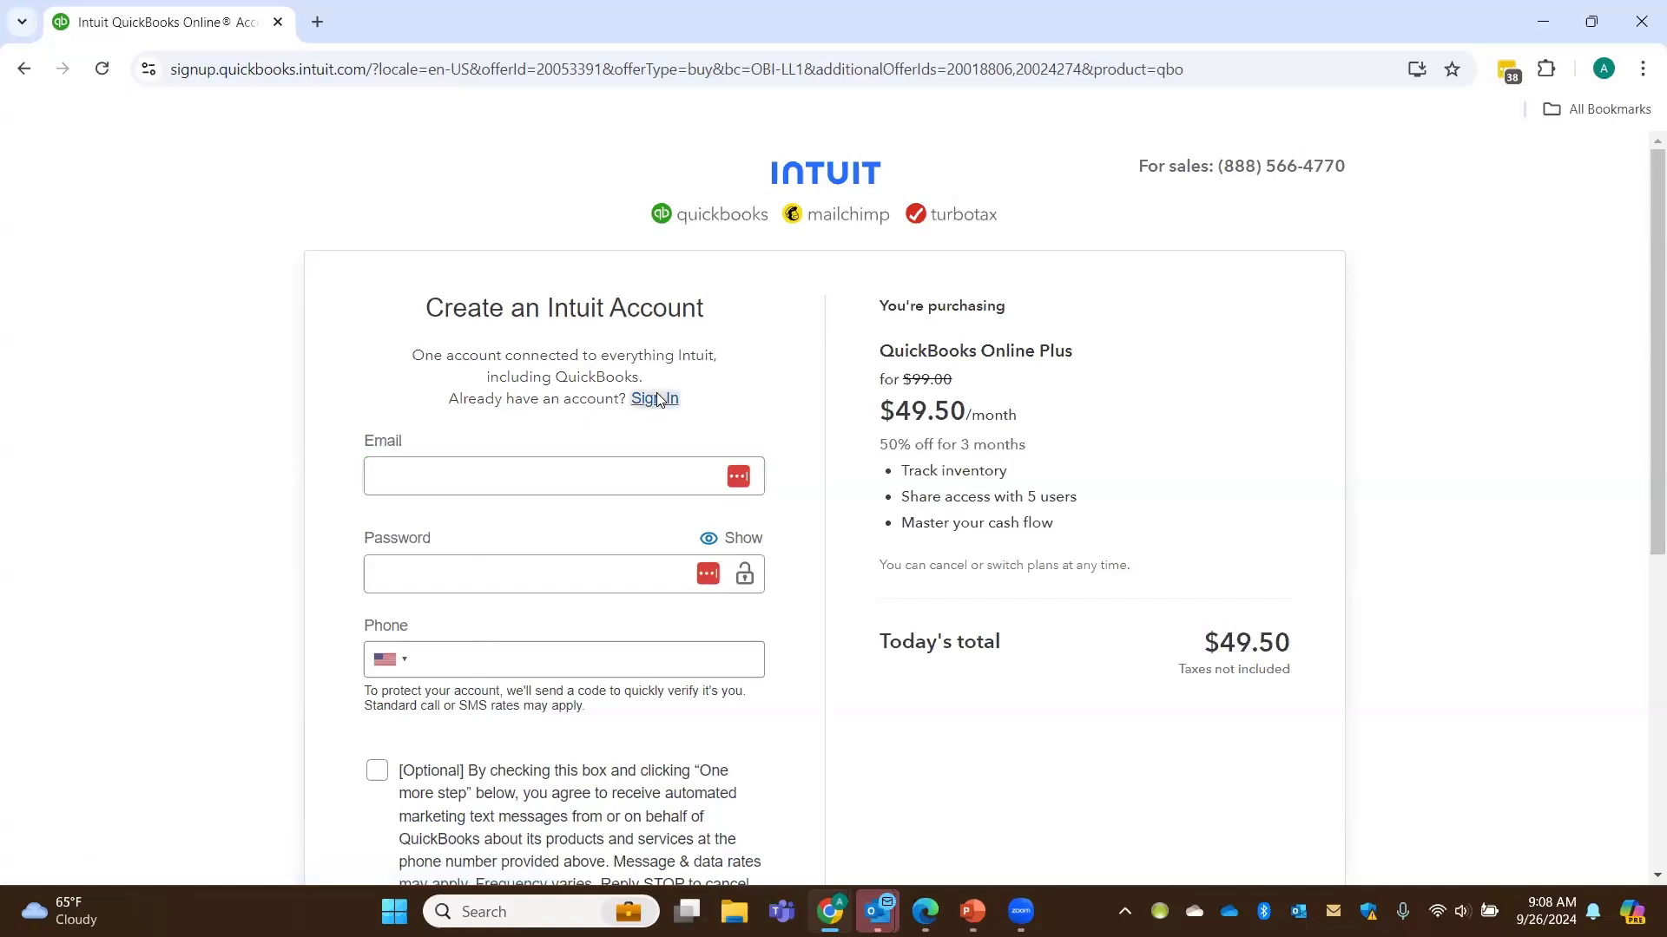
left_click(636, 494)
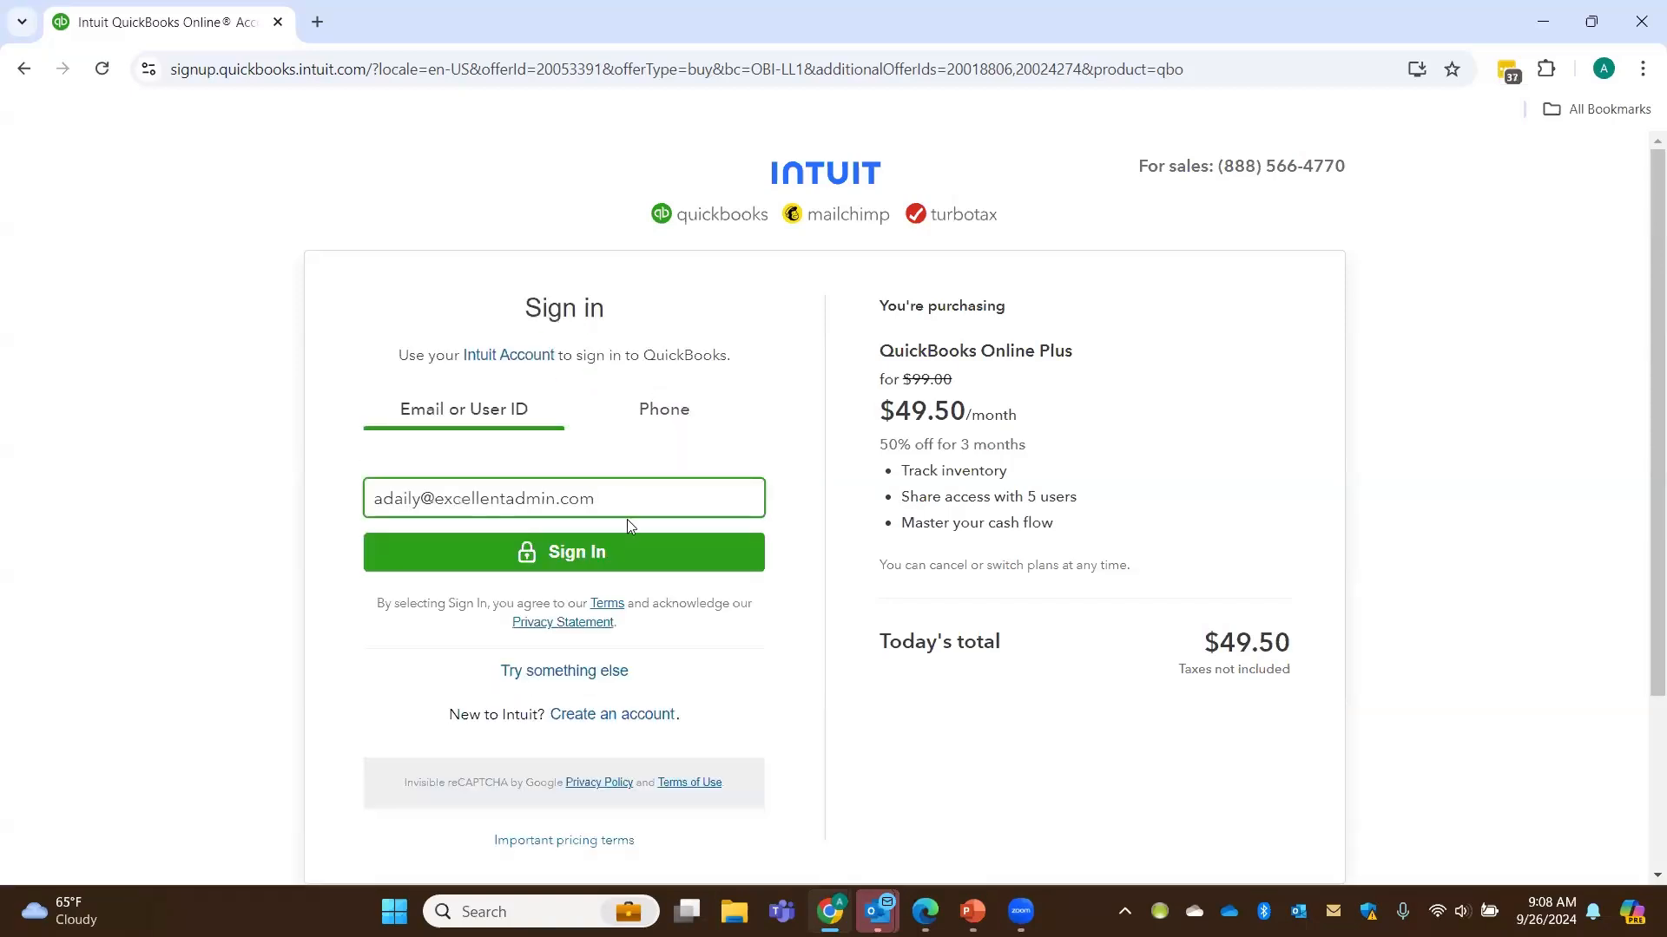
left_click(613, 552)
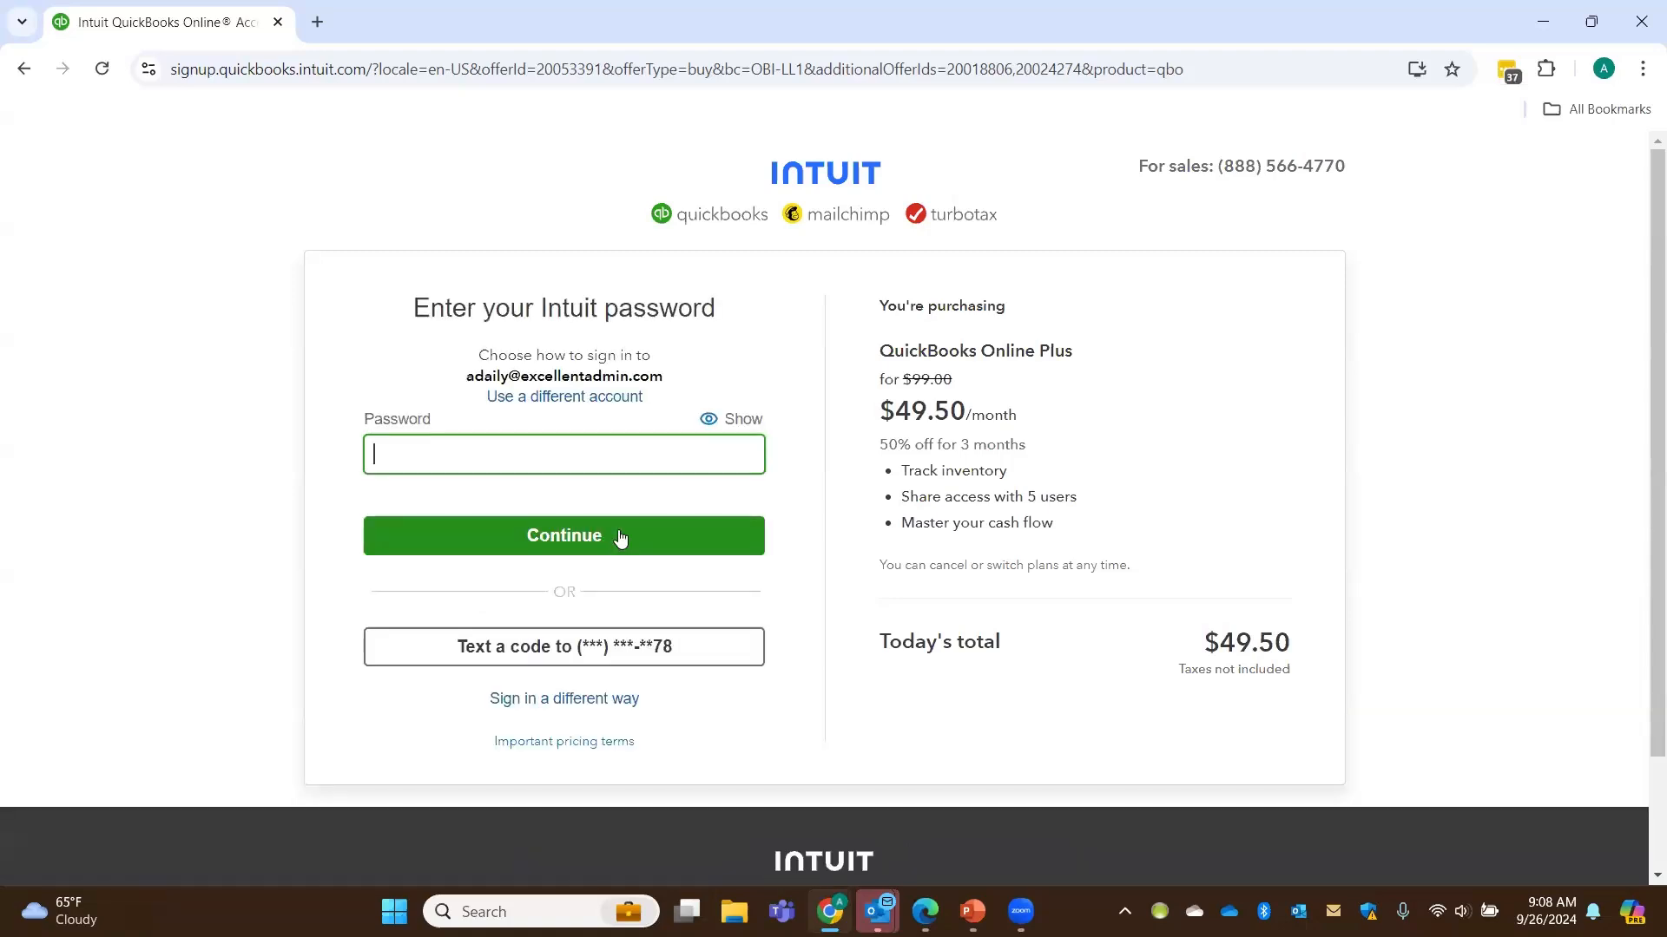
left_click(607, 540)
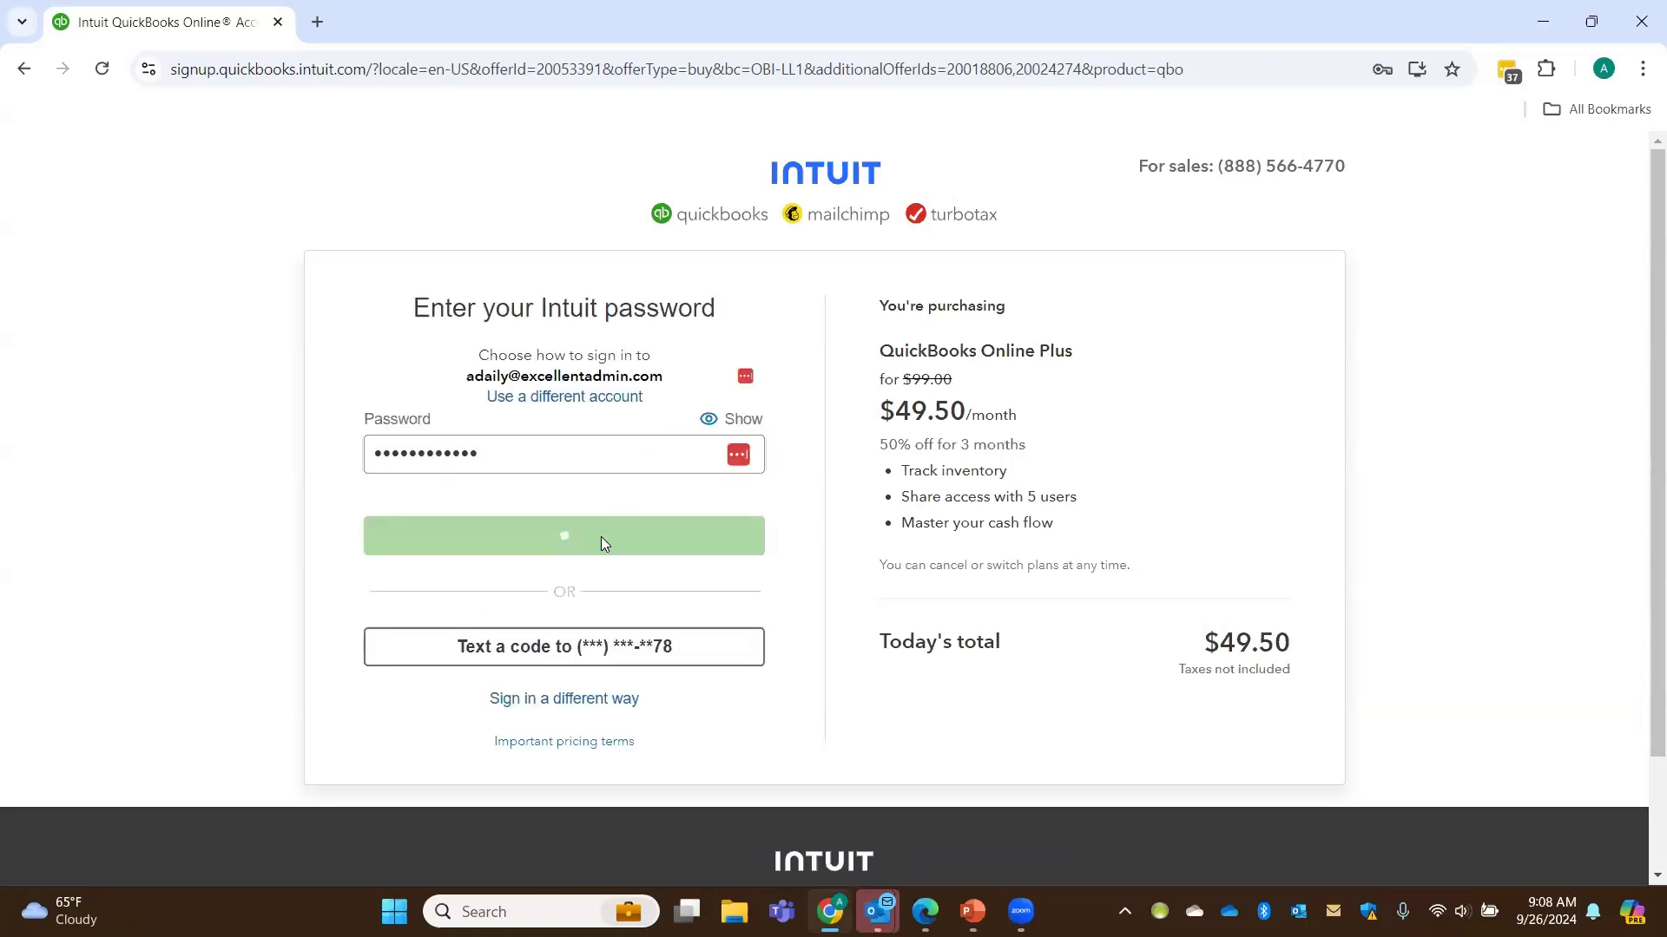
left_click(569, 461)
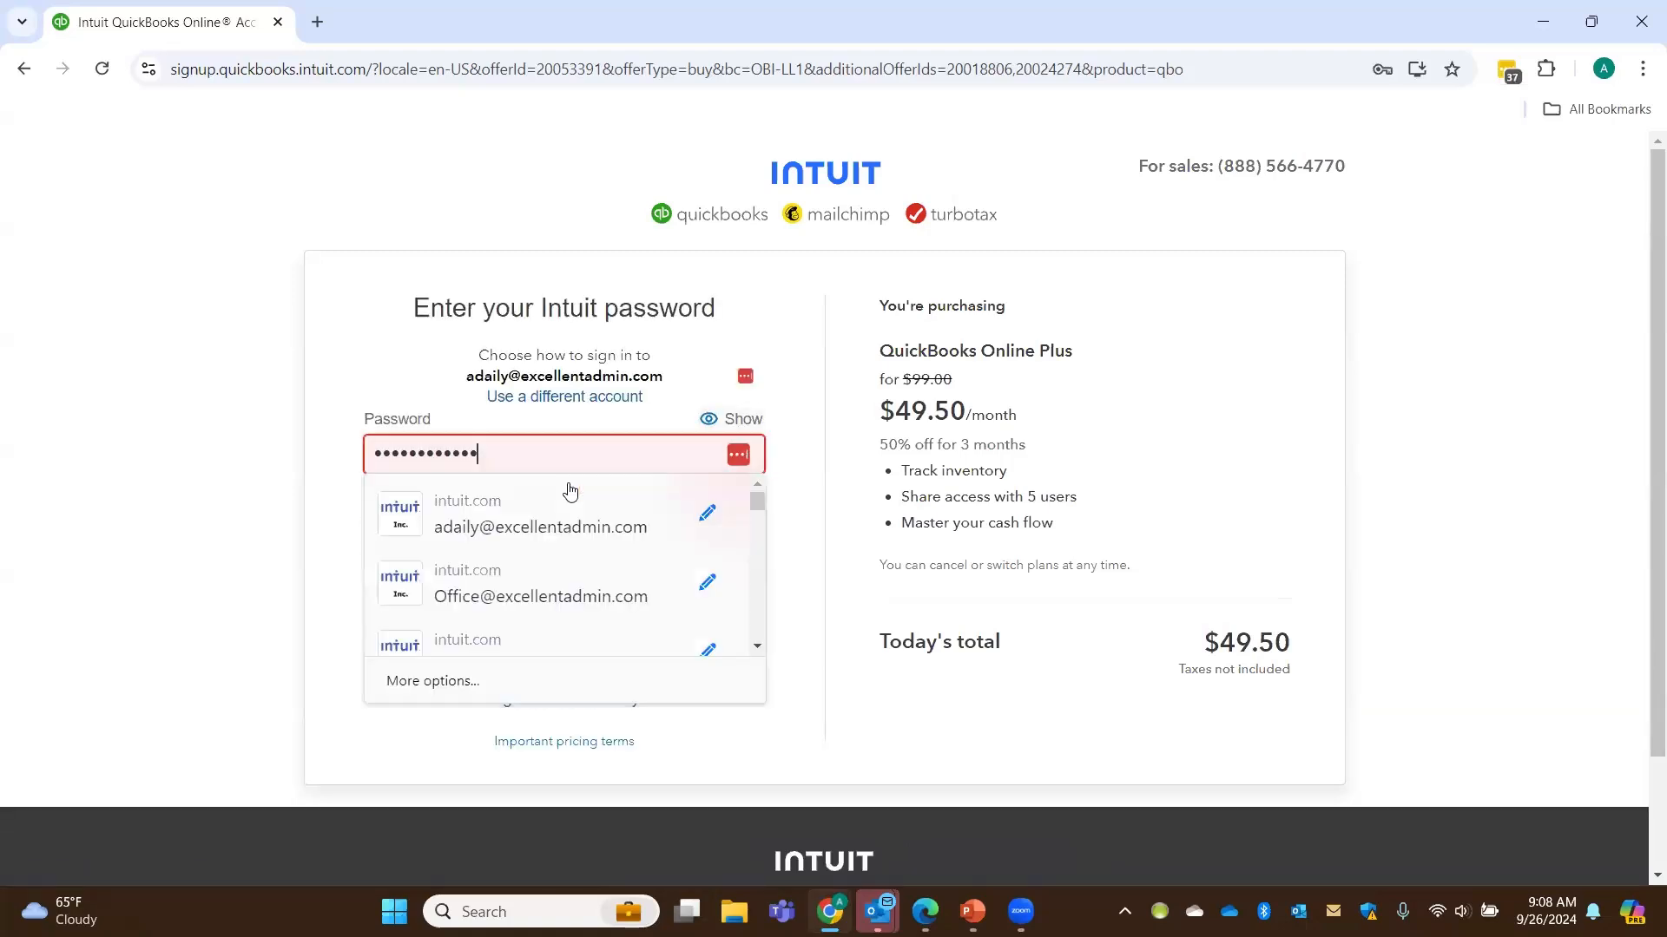
left_click(534, 545)
left_click(570, 535)
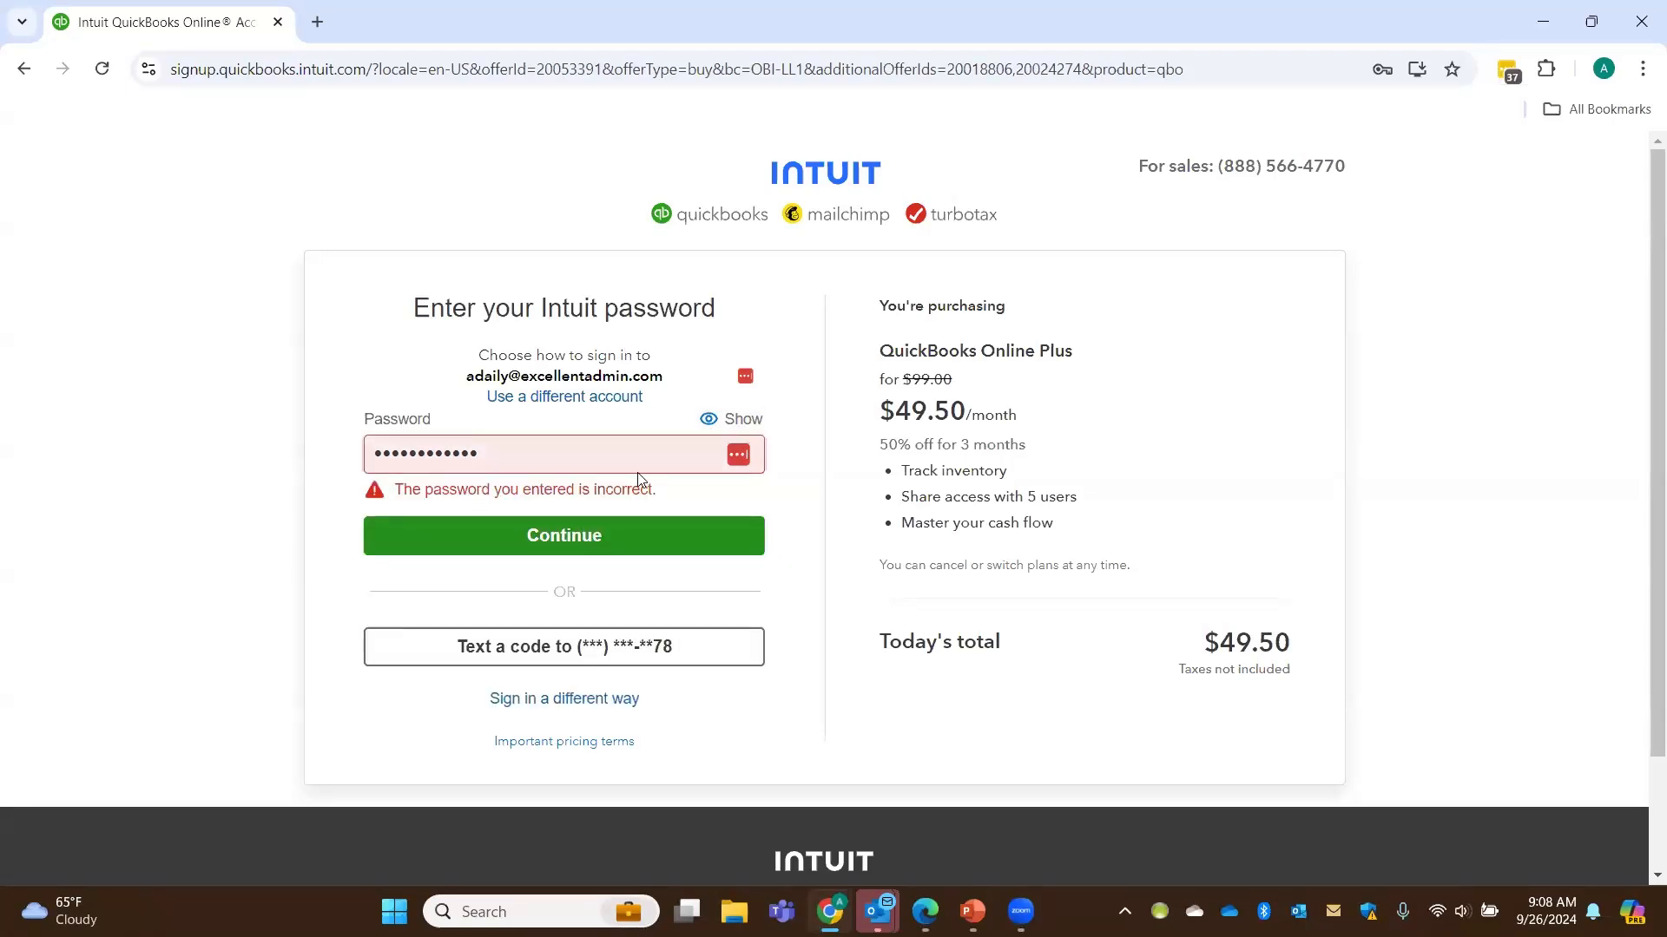
left_click(743, 460)
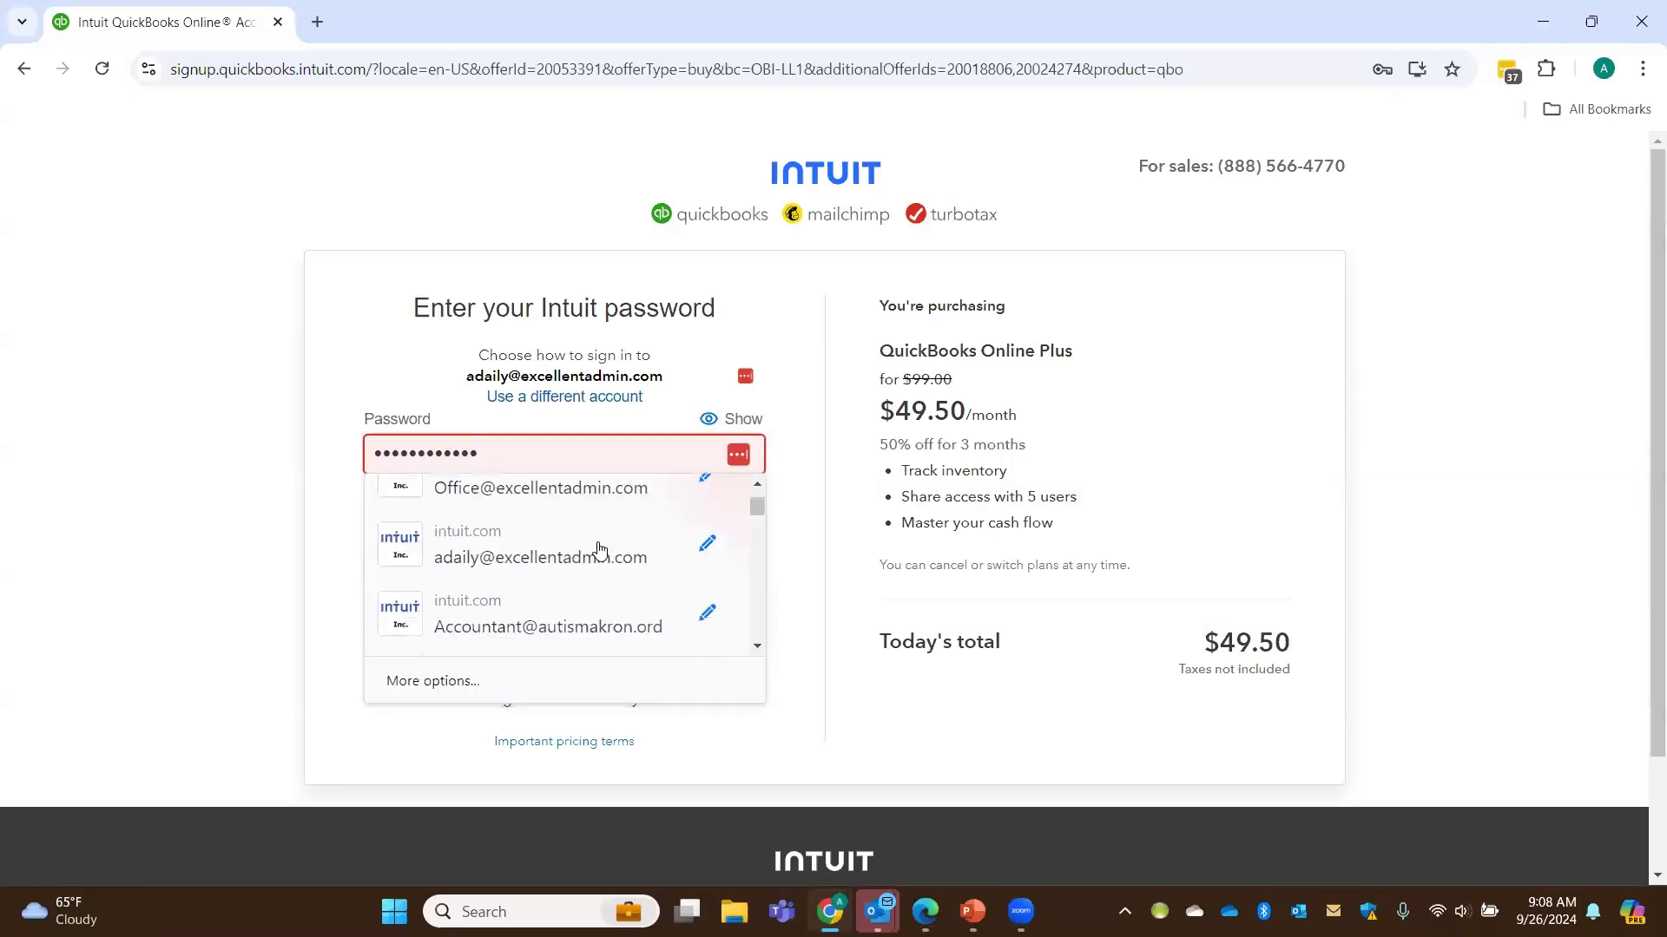
left_click(603, 544)
left_click(599, 540)
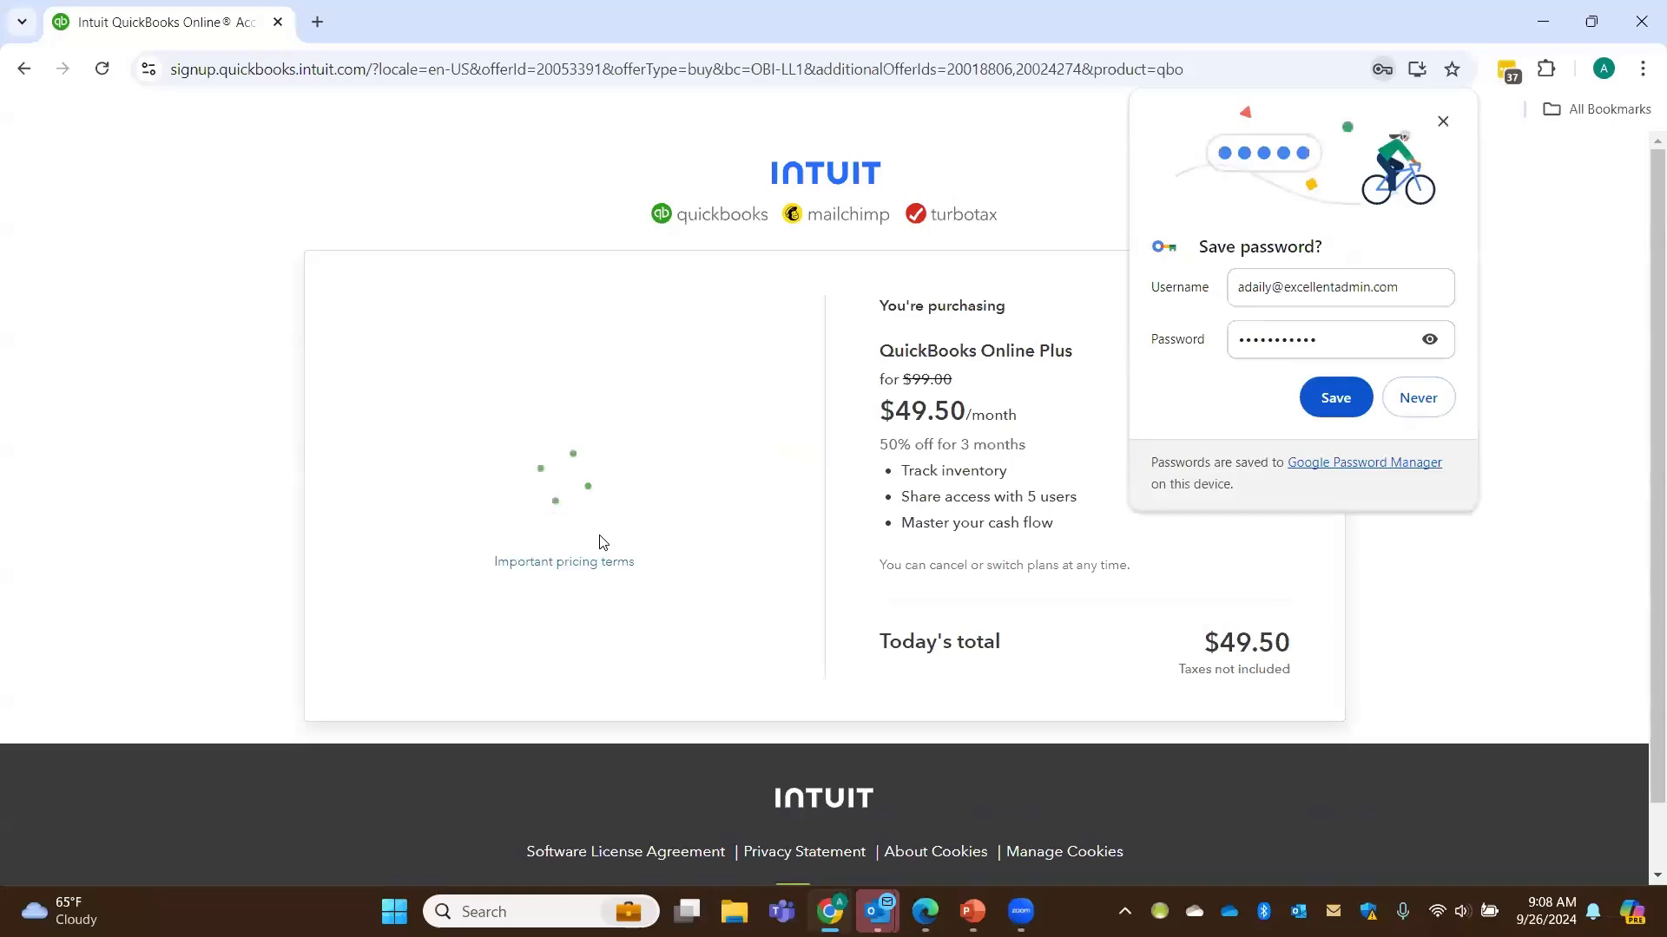
left_click(602, 542)
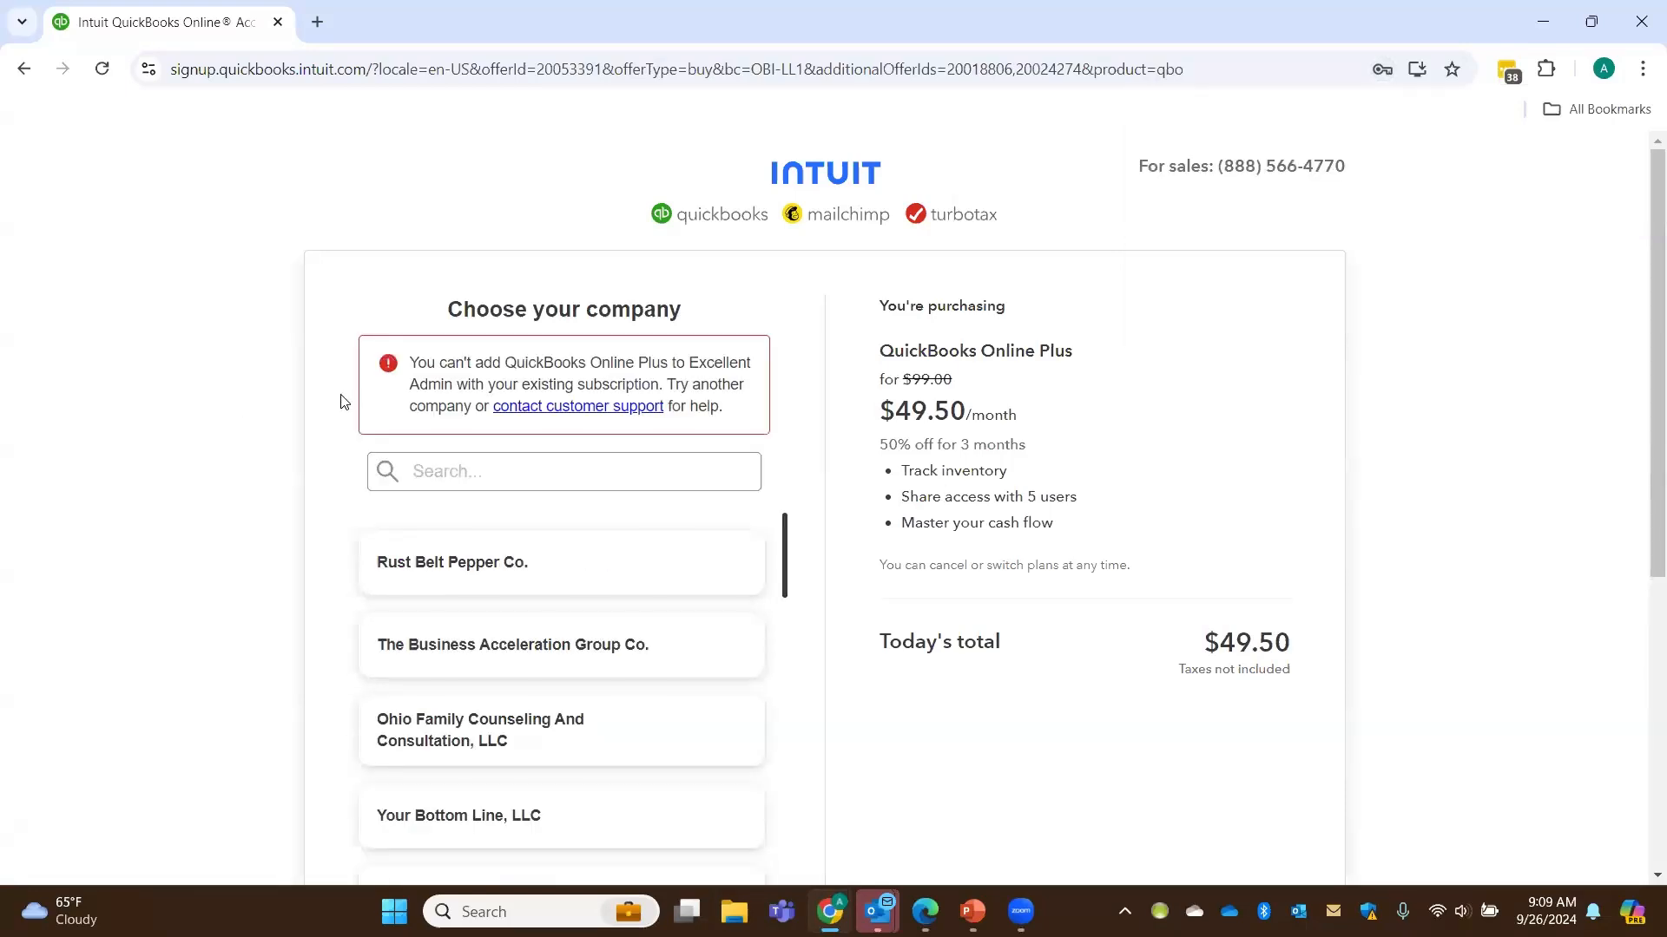
- Choose Create a new company in the company chooser for the Plus subscription
scroll(341, 402, "down", 5)
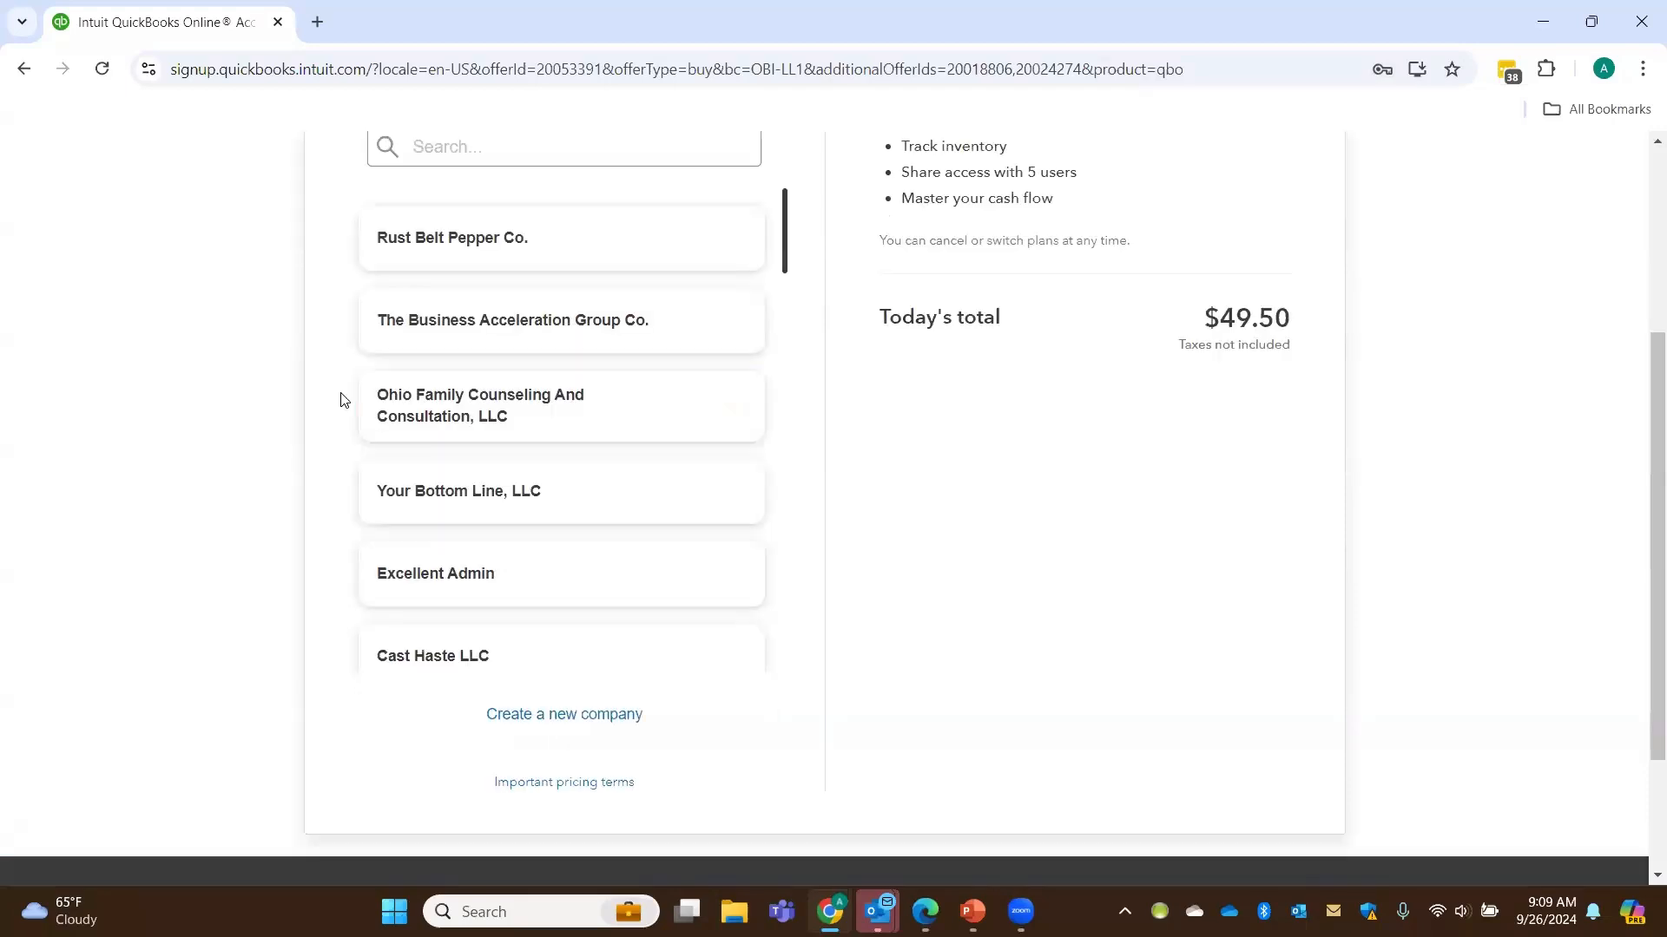
left_click(593, 607)
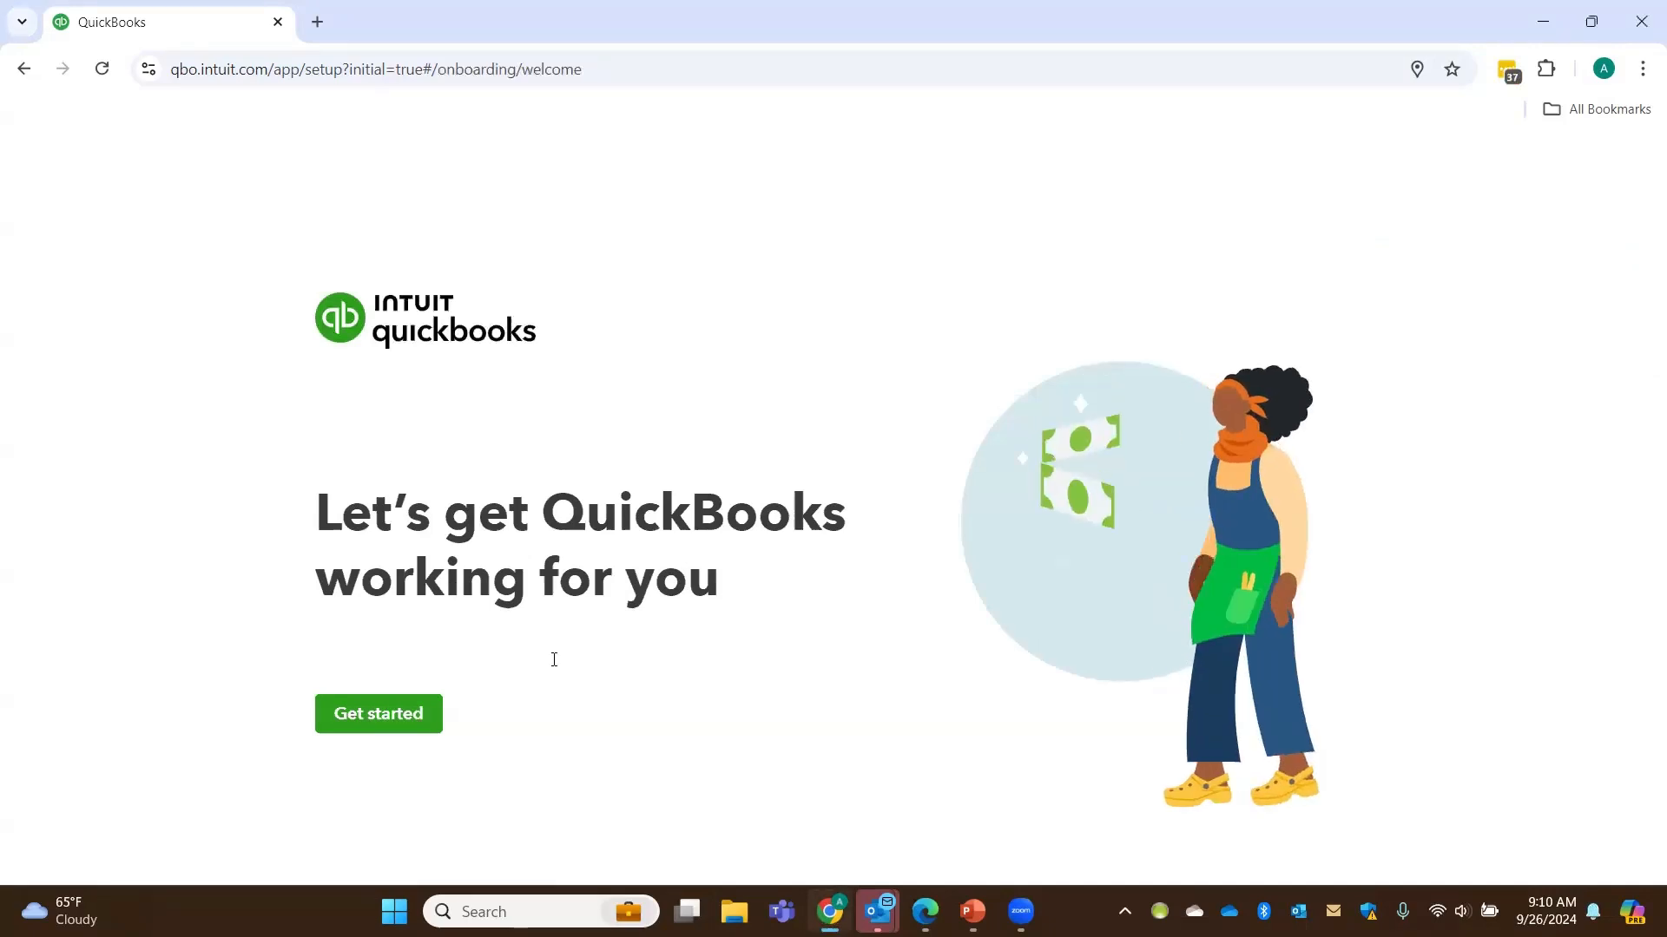
- Begin setup and enter 'Non Profit Training' as the legal business name
left_click(385, 734)
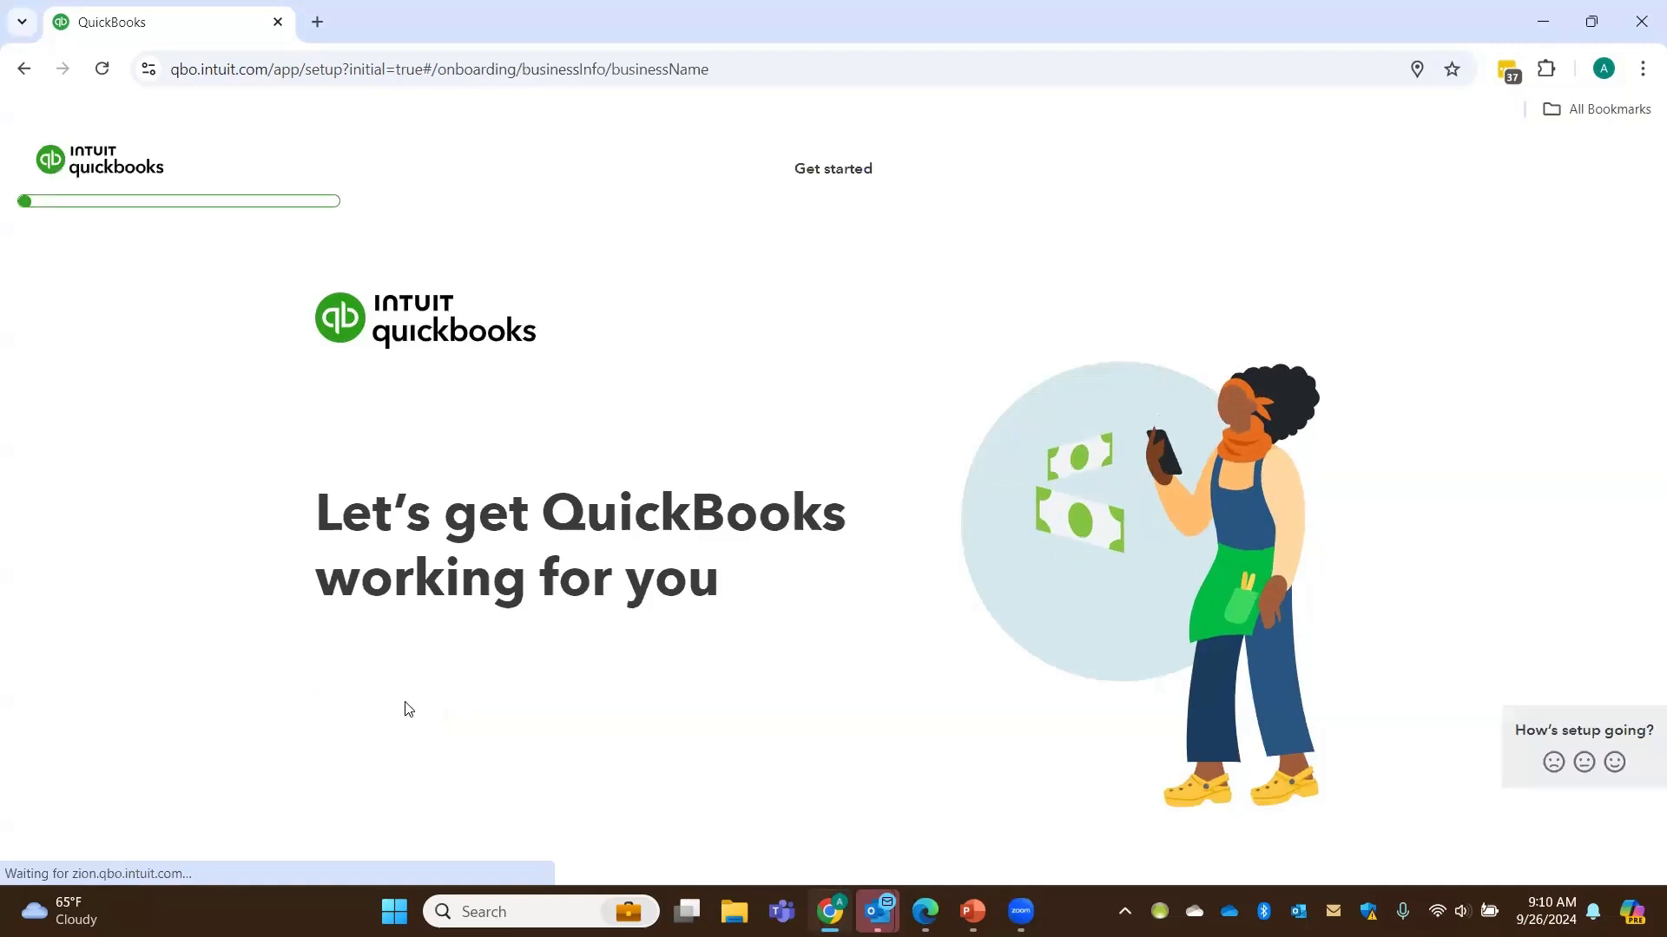
left_click(564, 462)
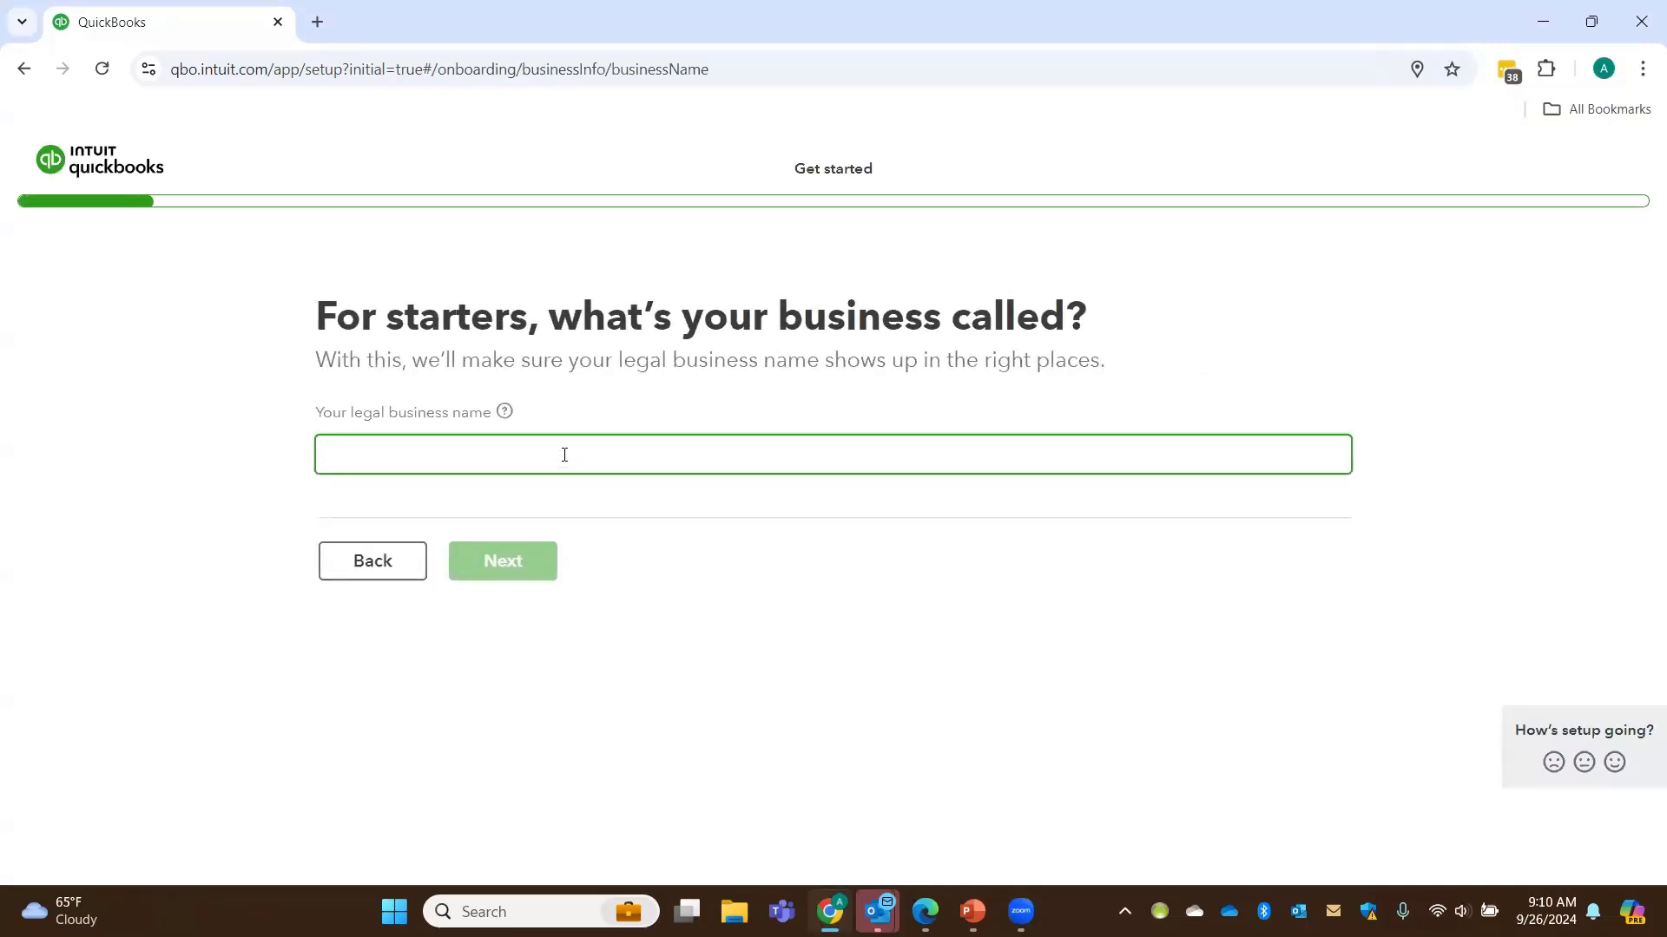
type("Non")
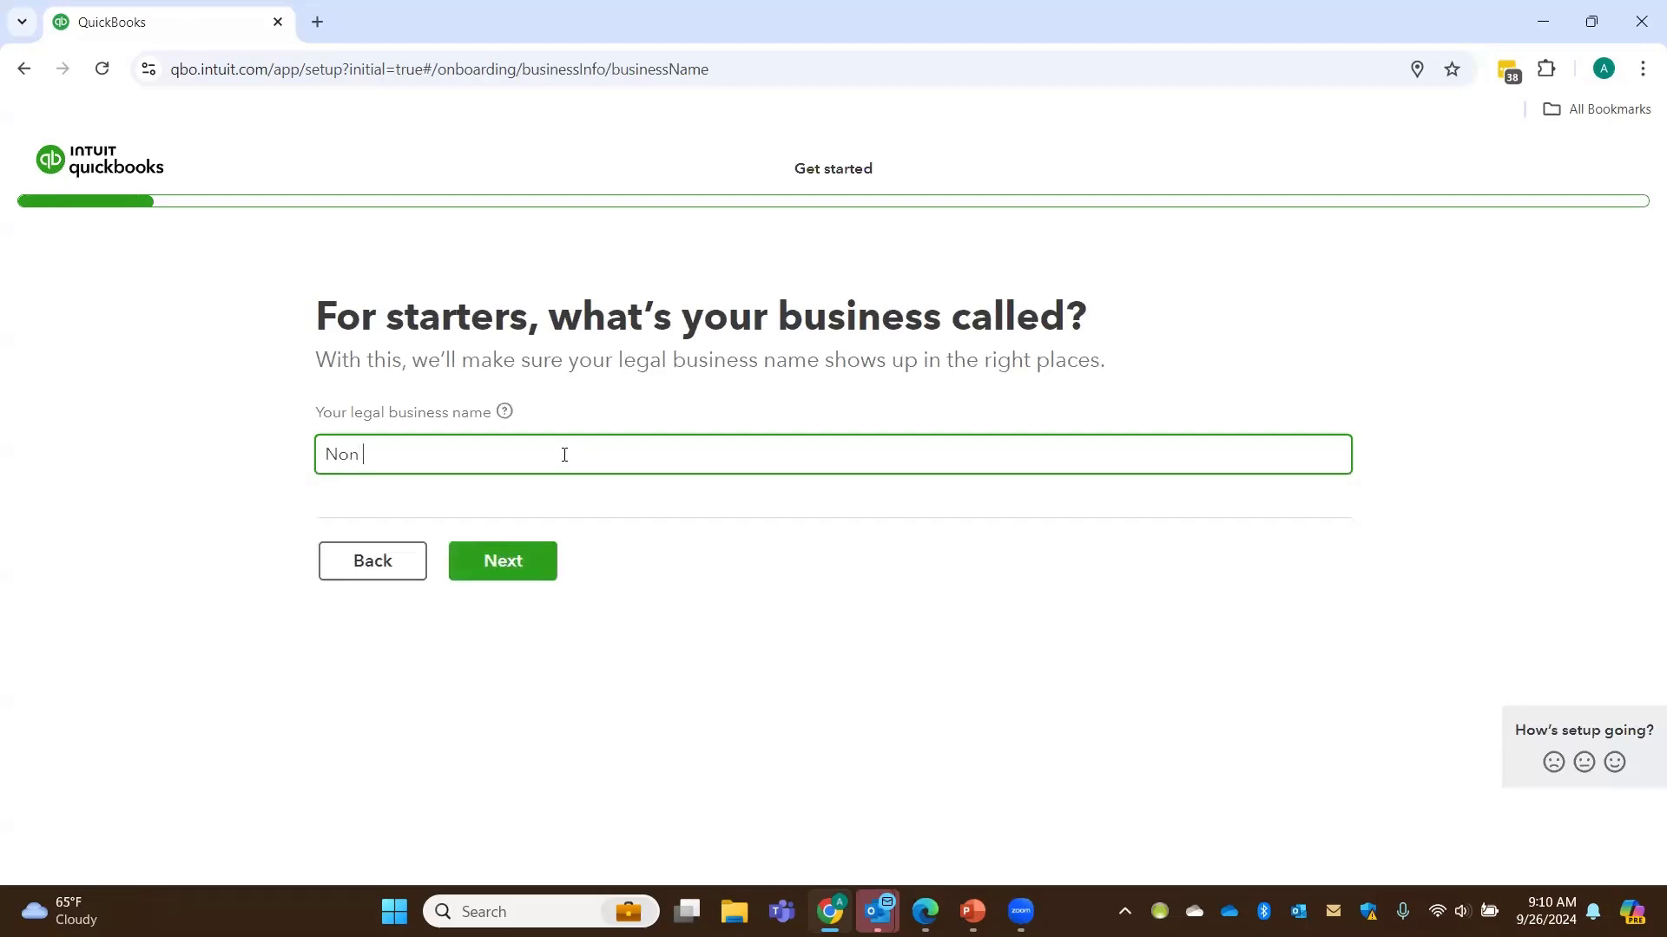
type(" Profit Training")
left_click(475, 562)
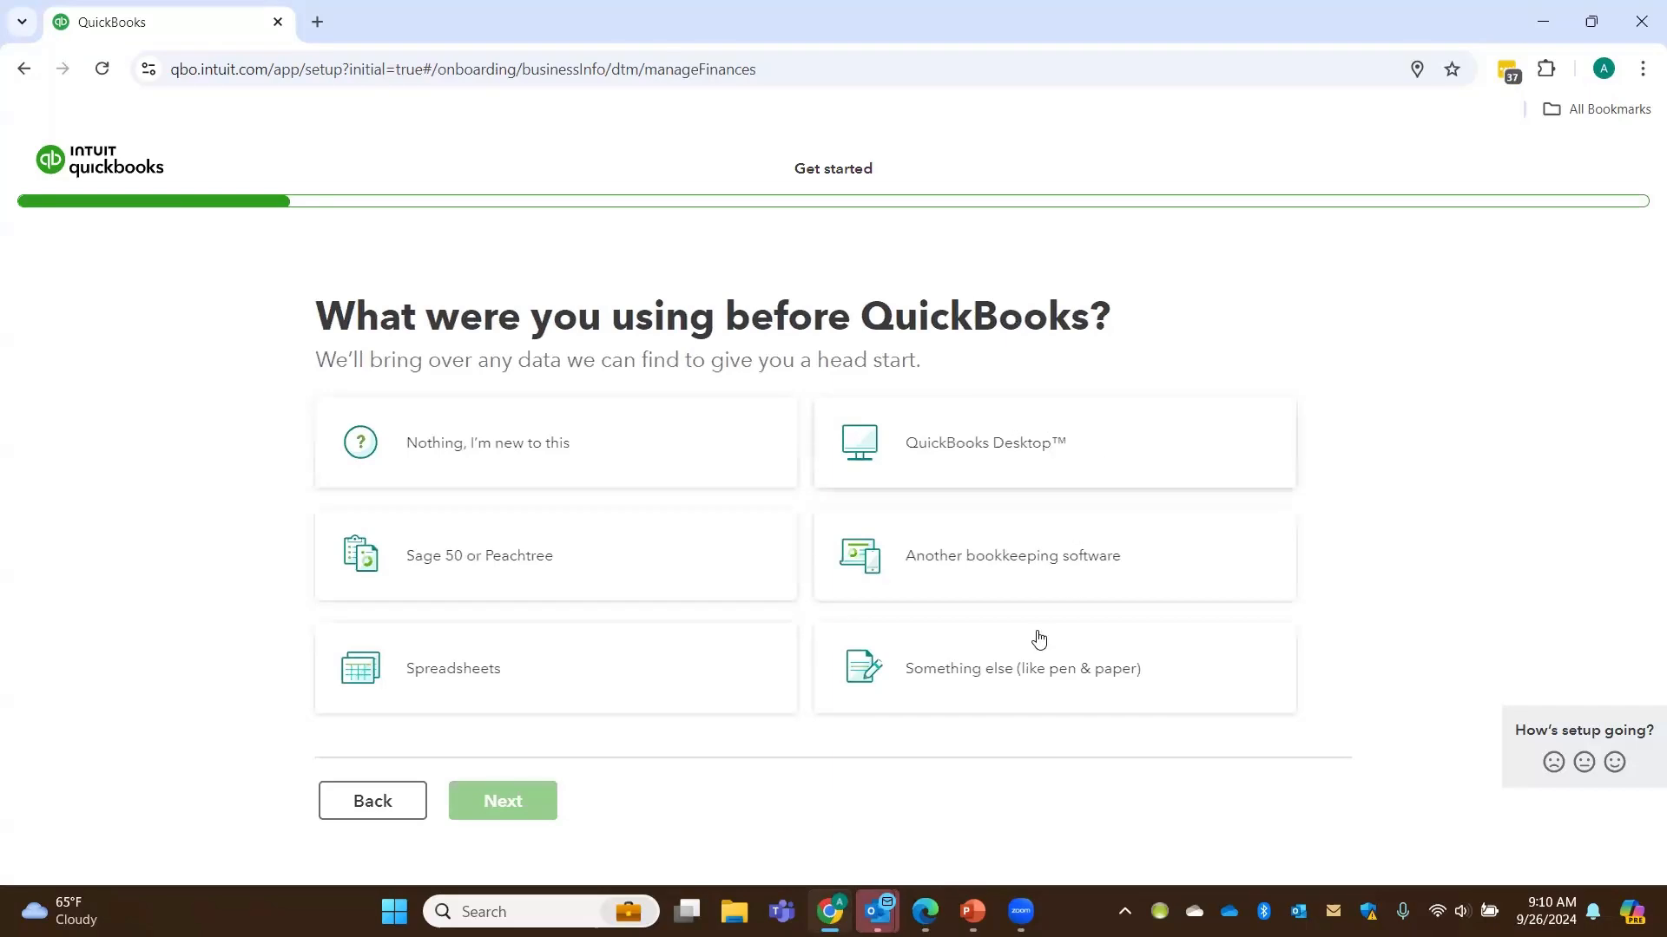
- Indicate QuickBooks Desktop was used before and choose not to import any data
left_click(1121, 440)
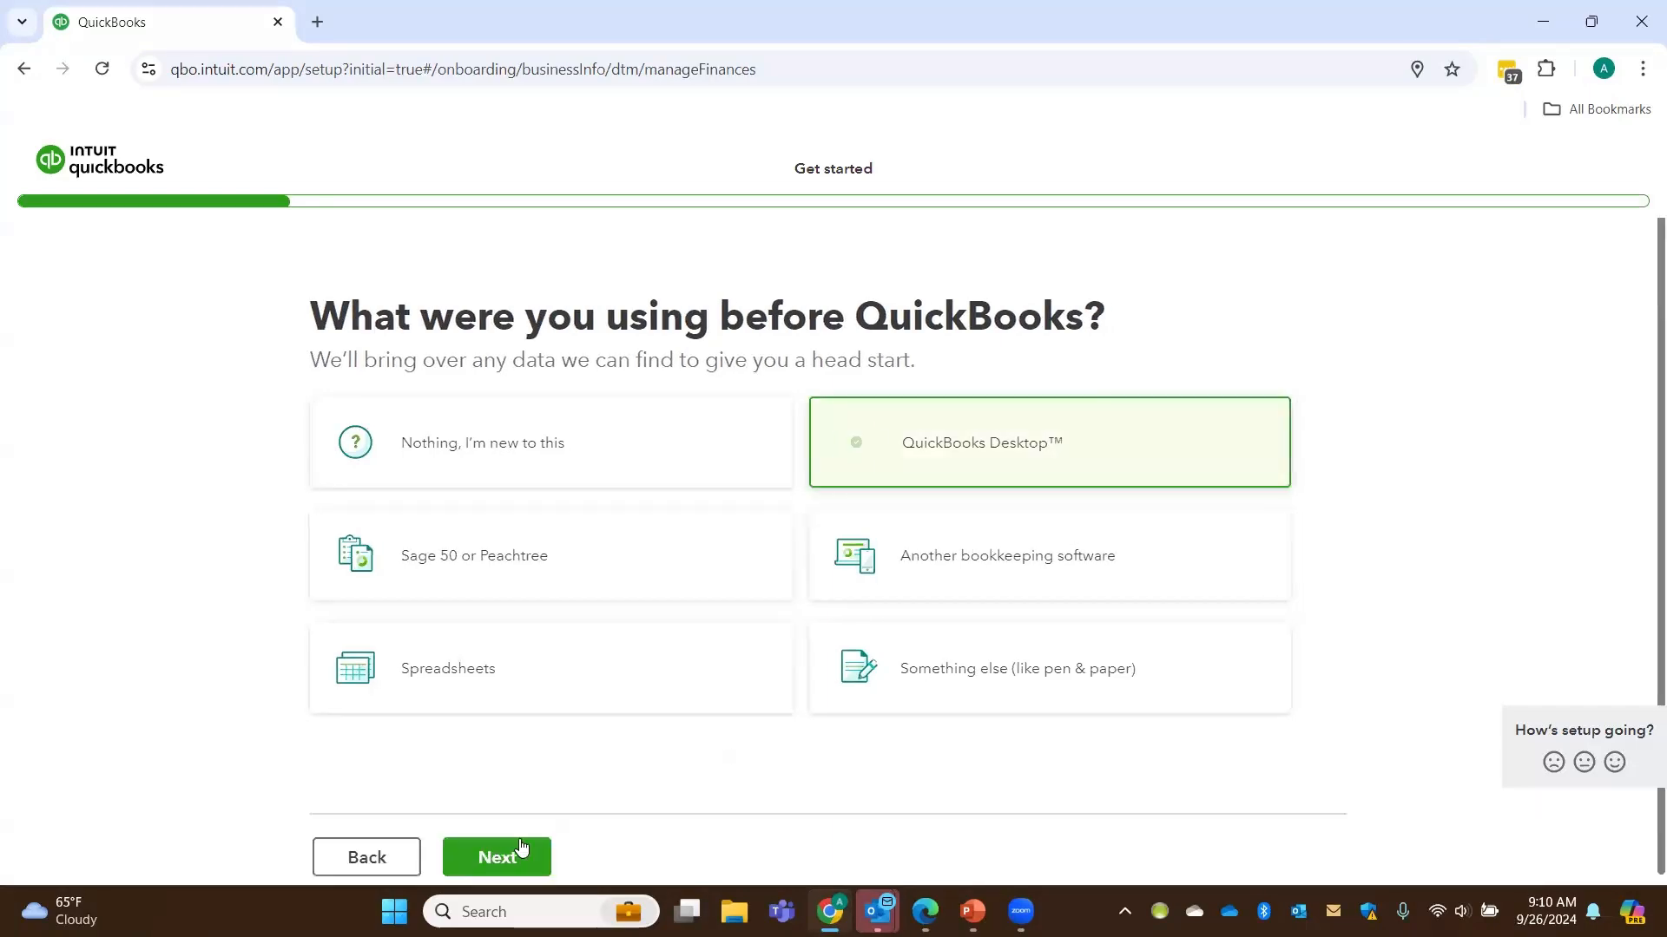
left_click(534, 855)
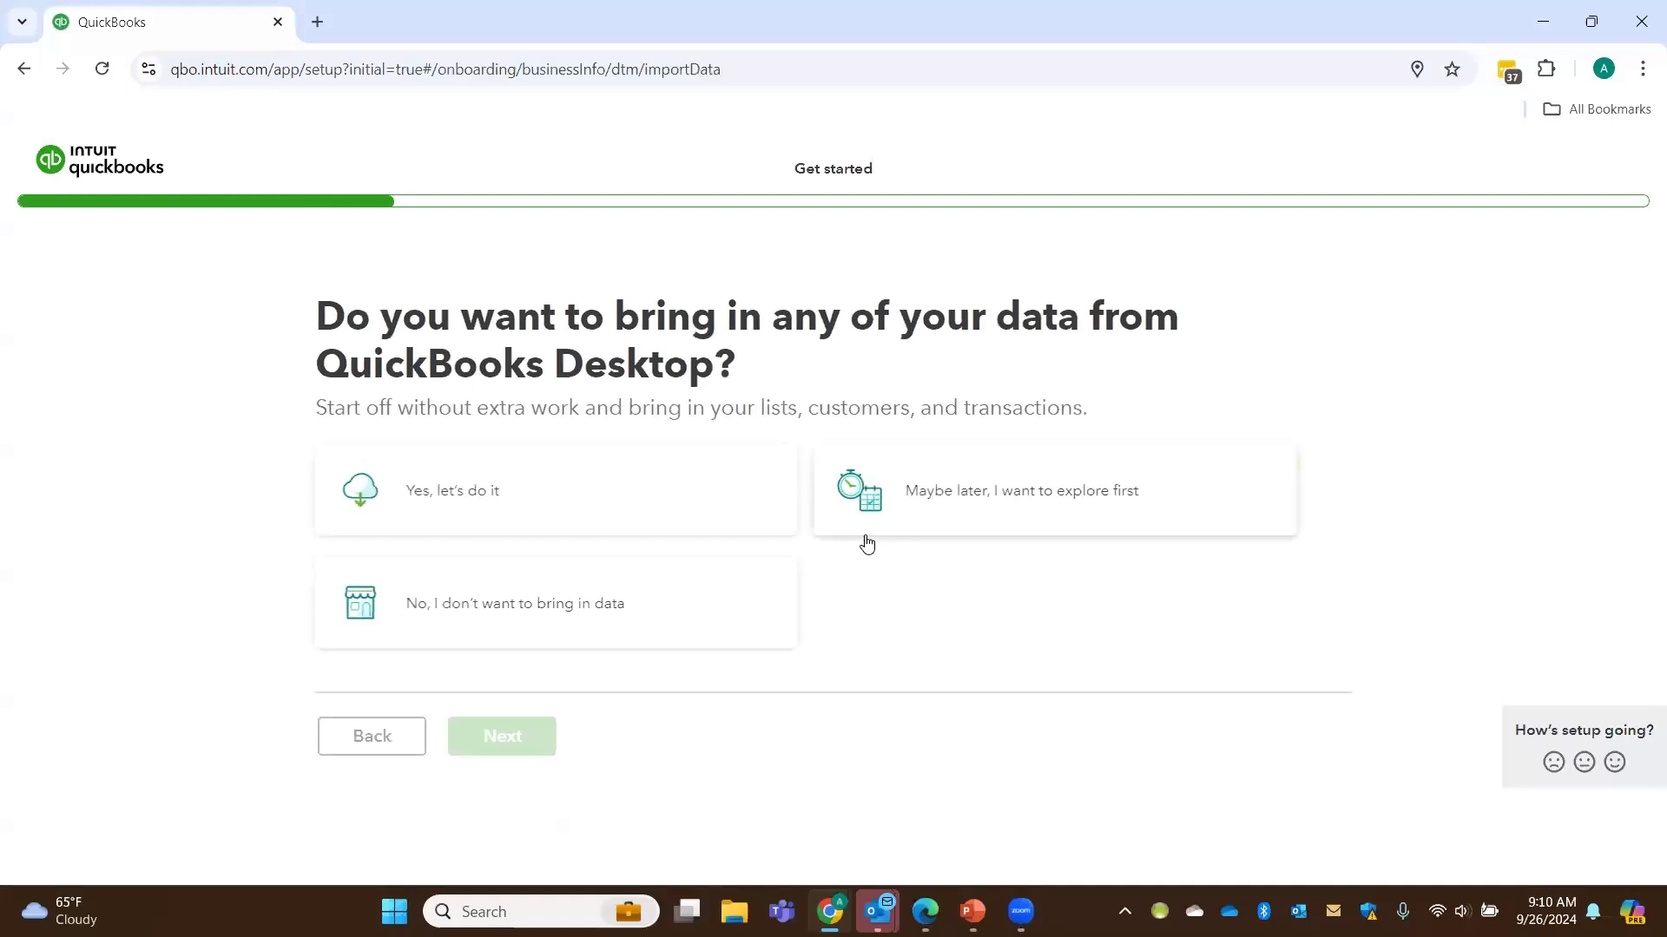
left_click(618, 625)
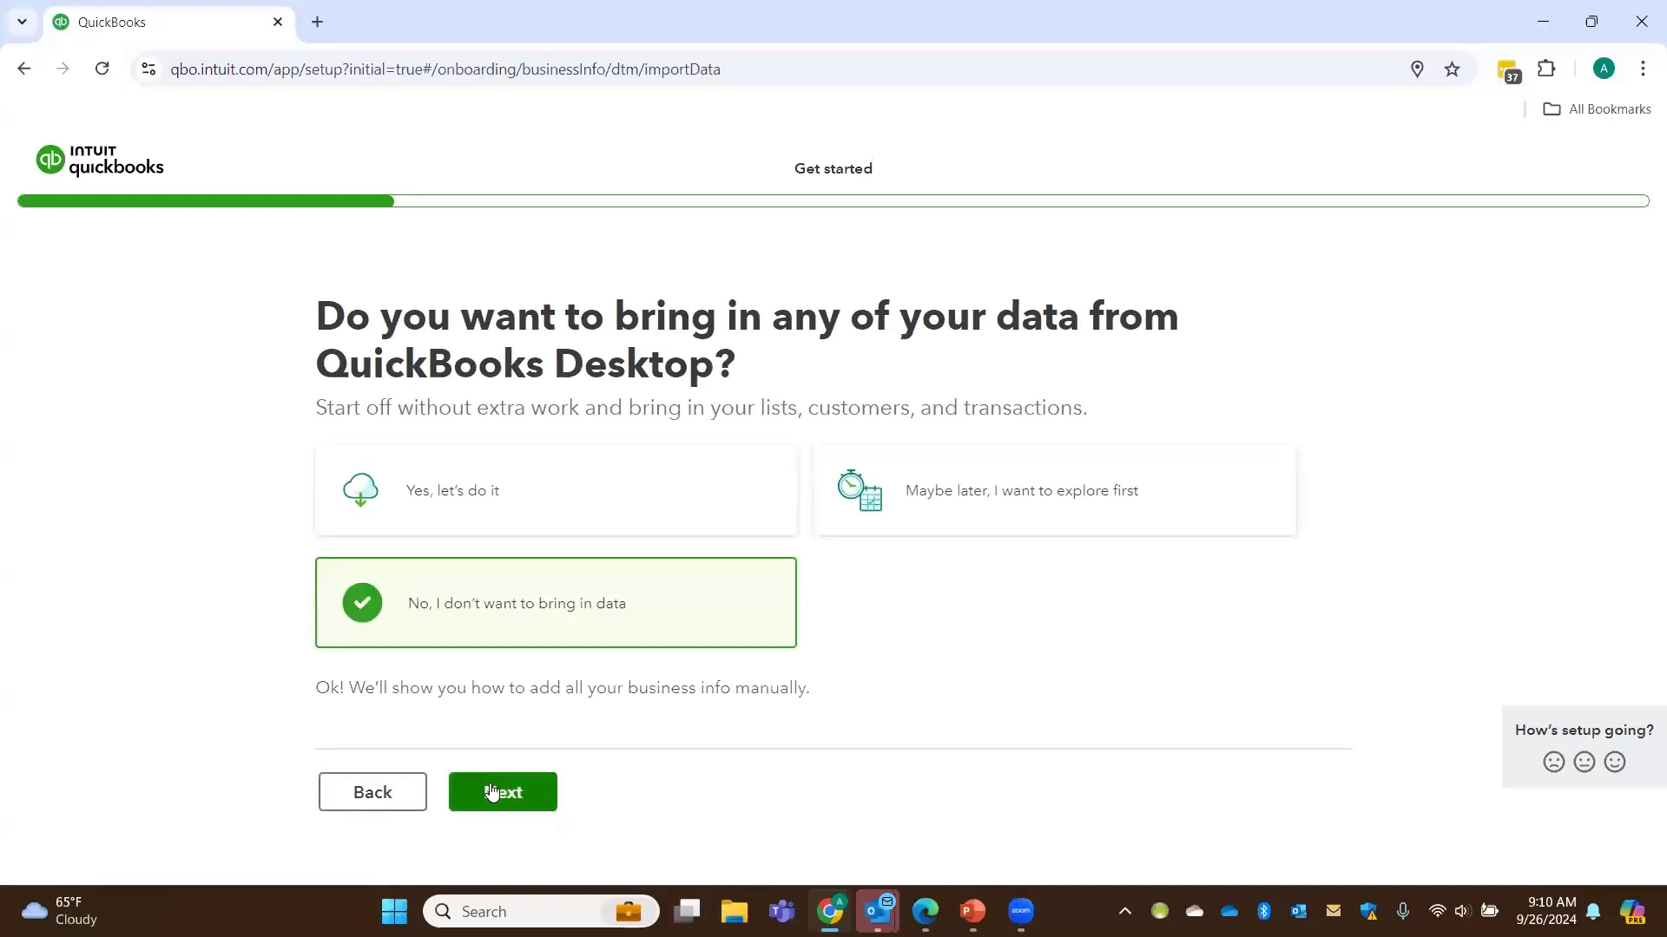
left_click(503, 791)
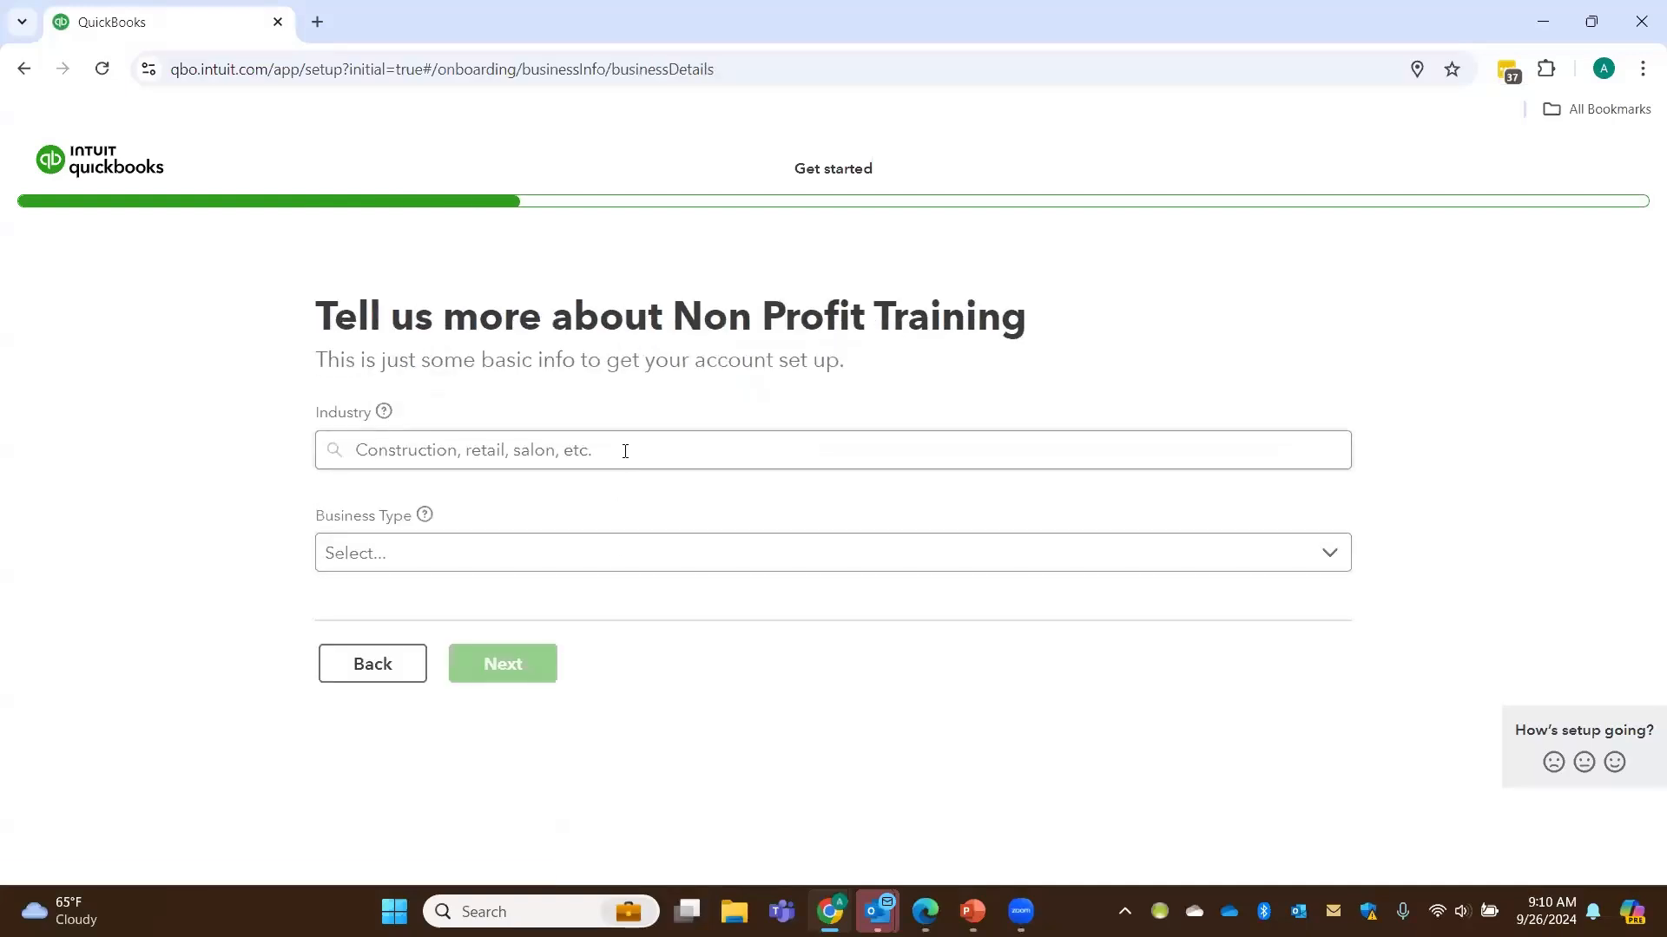
- Set industry to administrative management consulting services and business type to Non-profit organization
left_click(625, 450)
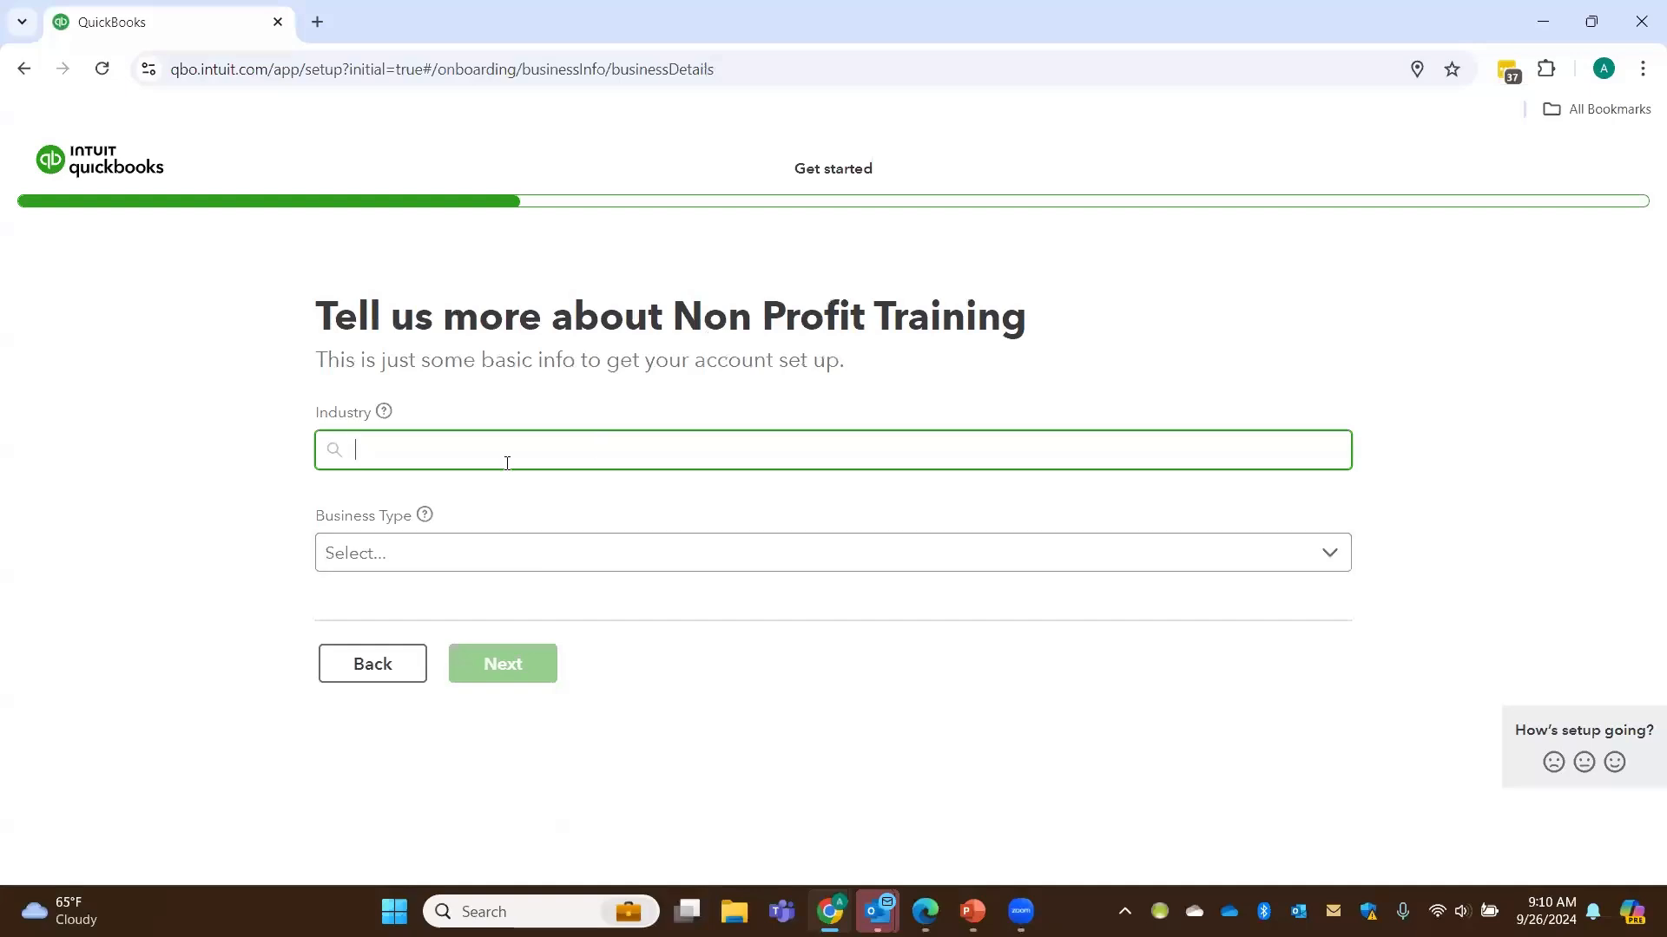
type("Cons")
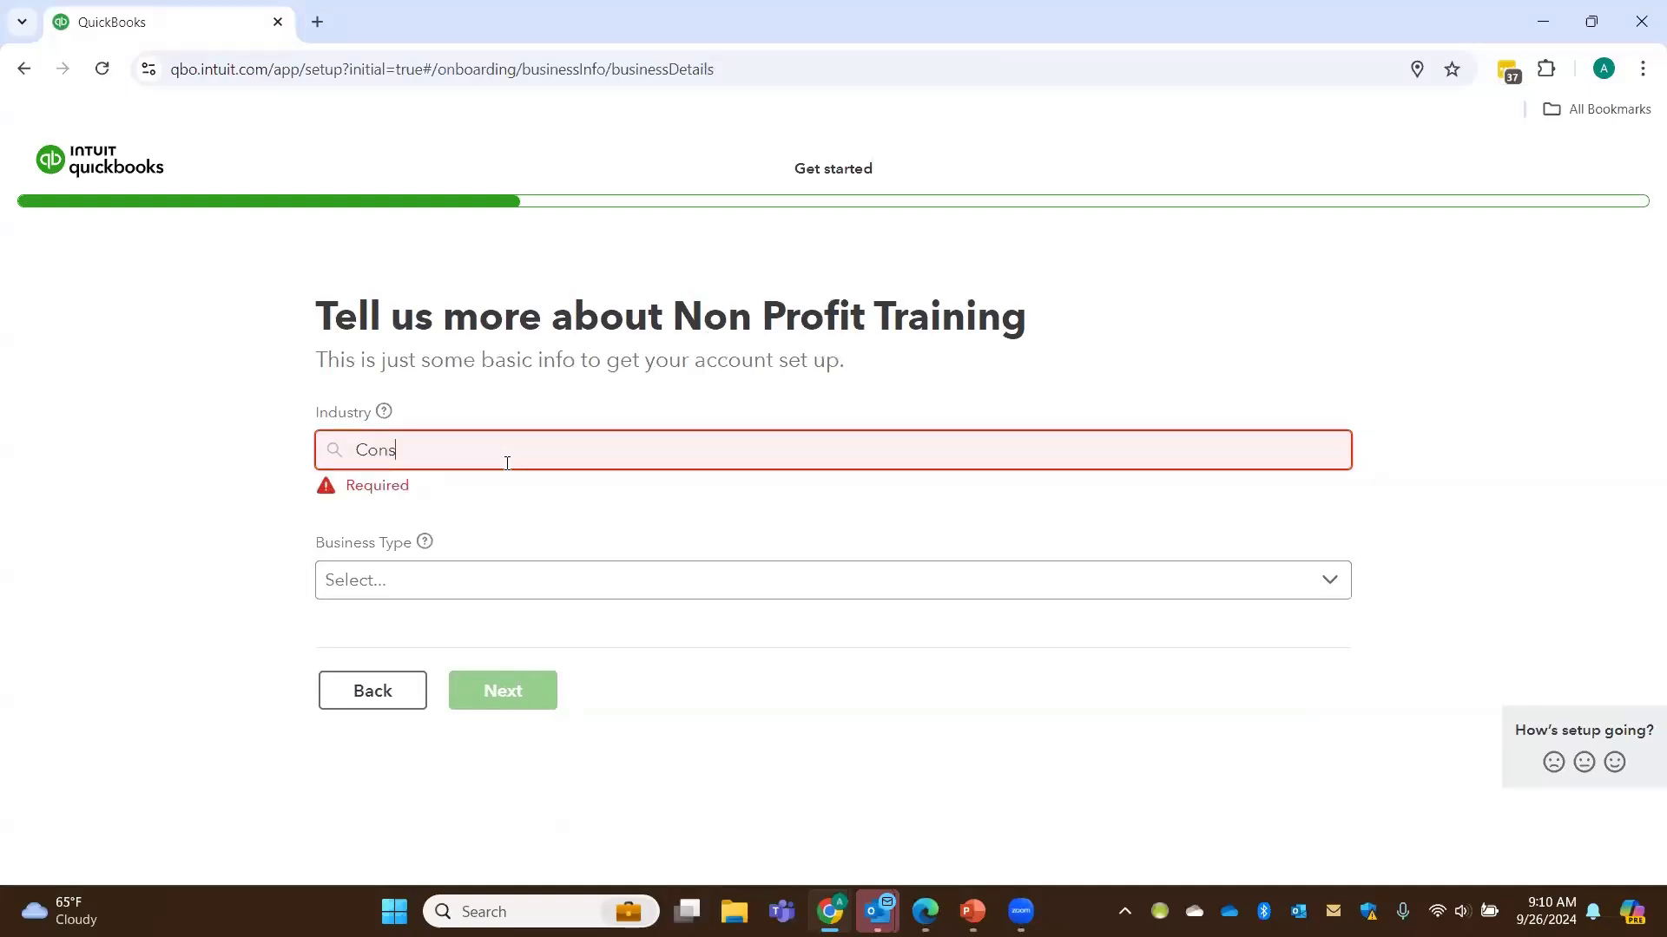
type("ul")
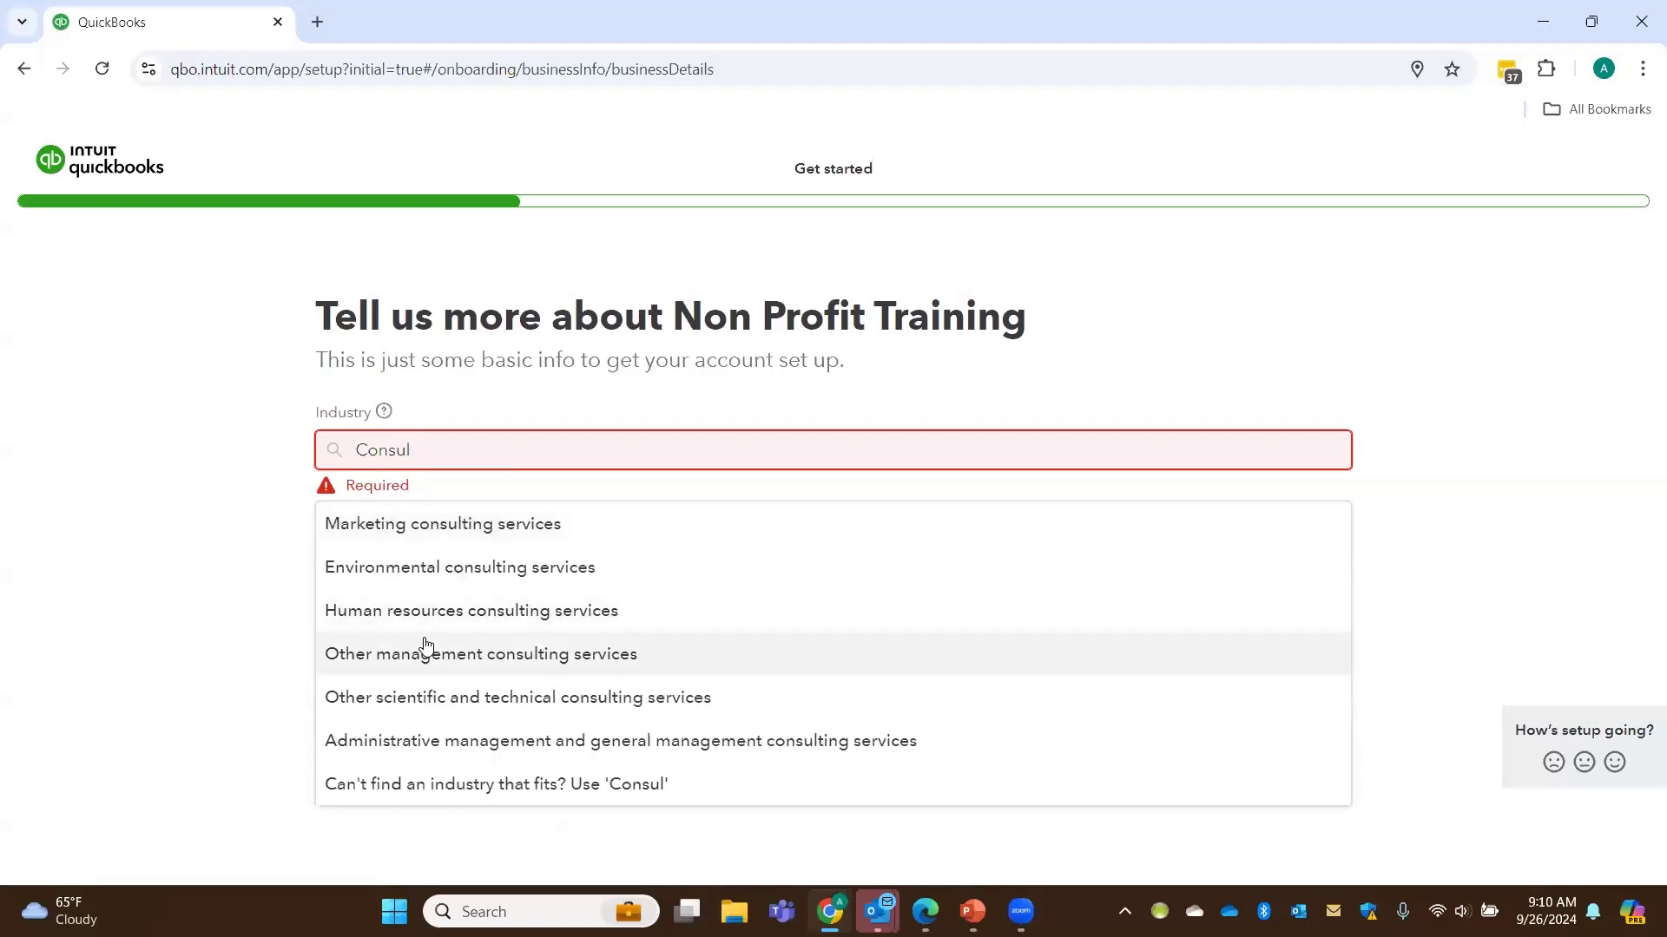
left_click(437, 739)
left_click(491, 549)
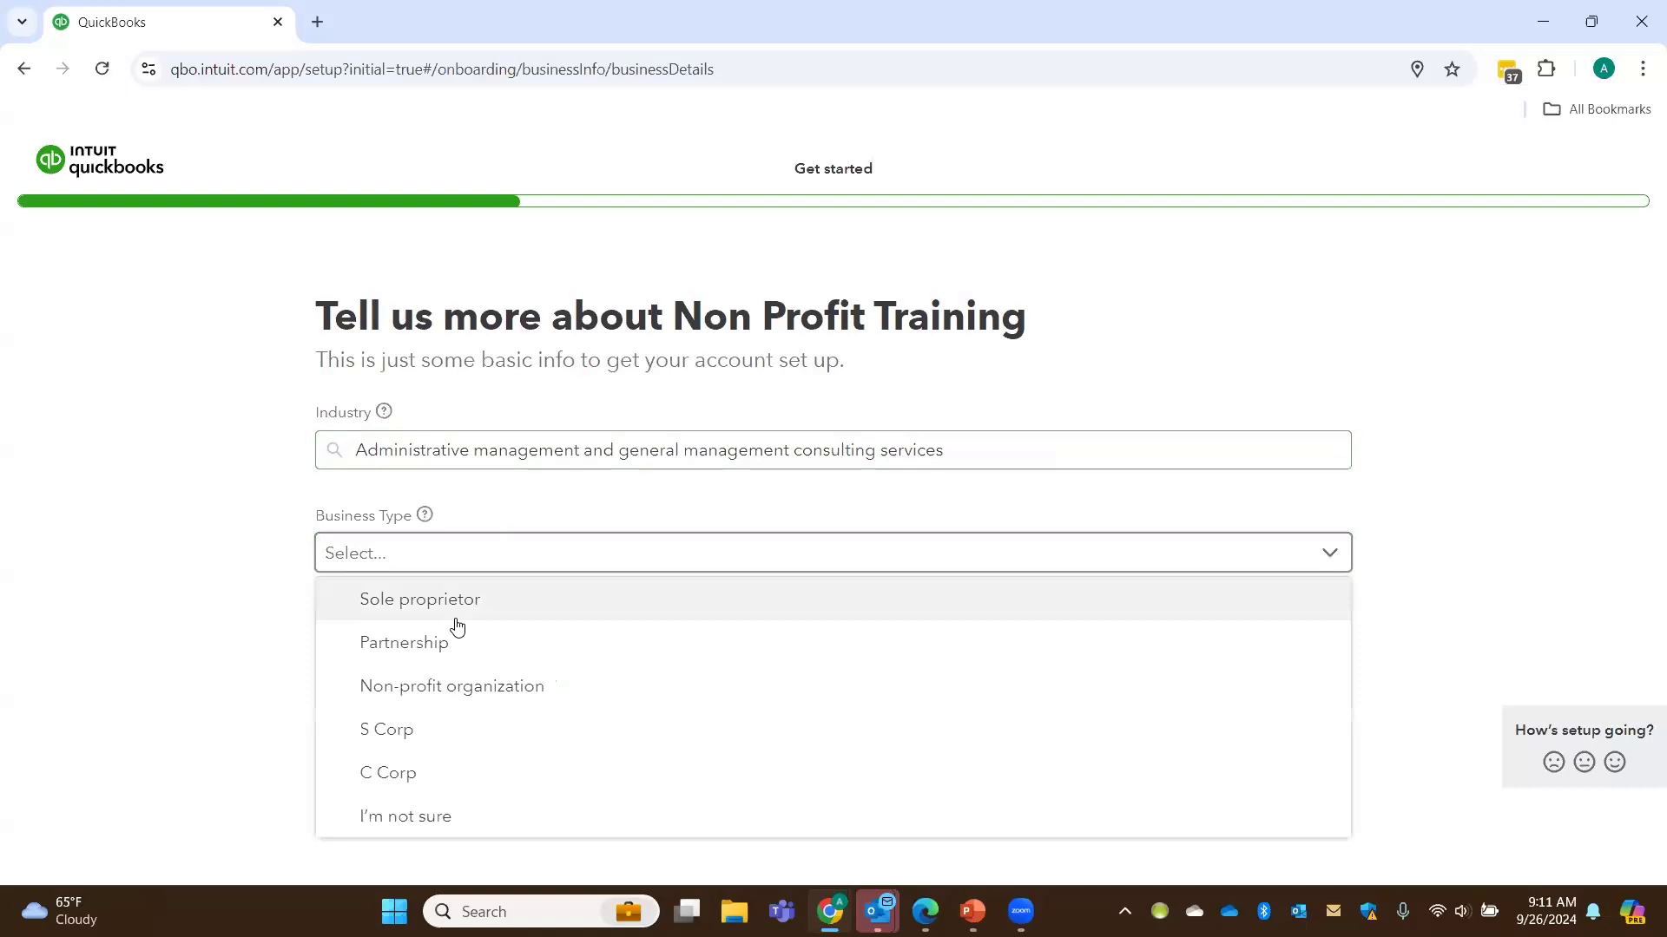
left_click(451, 686)
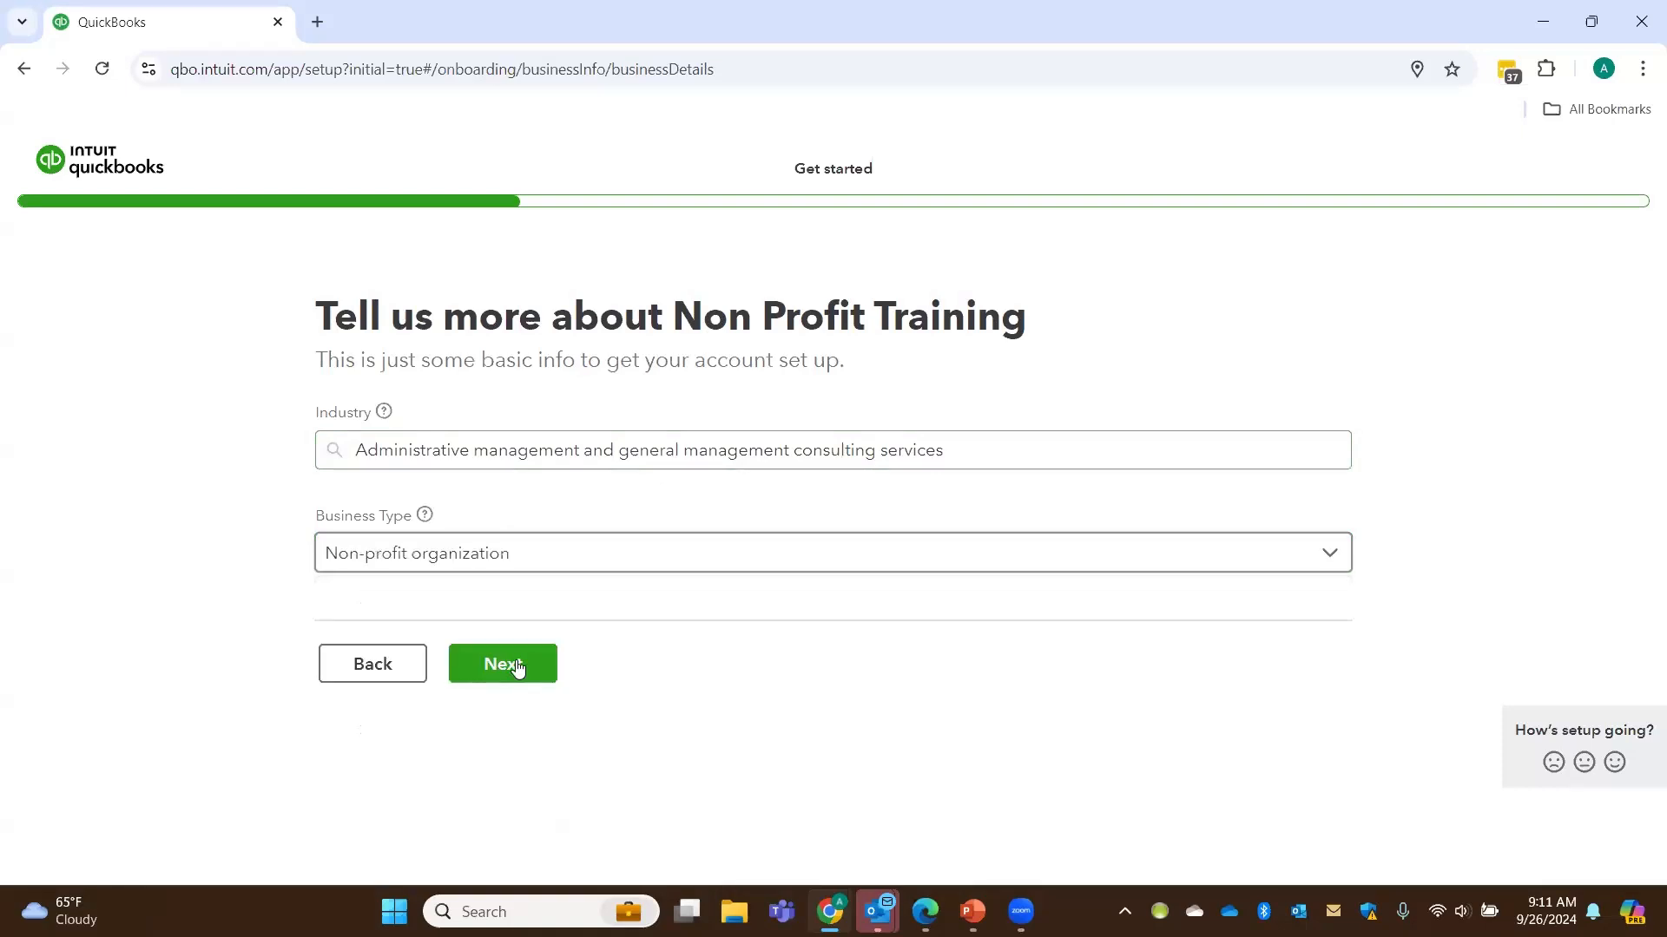
left_click(501, 664)
left_click(506, 457)
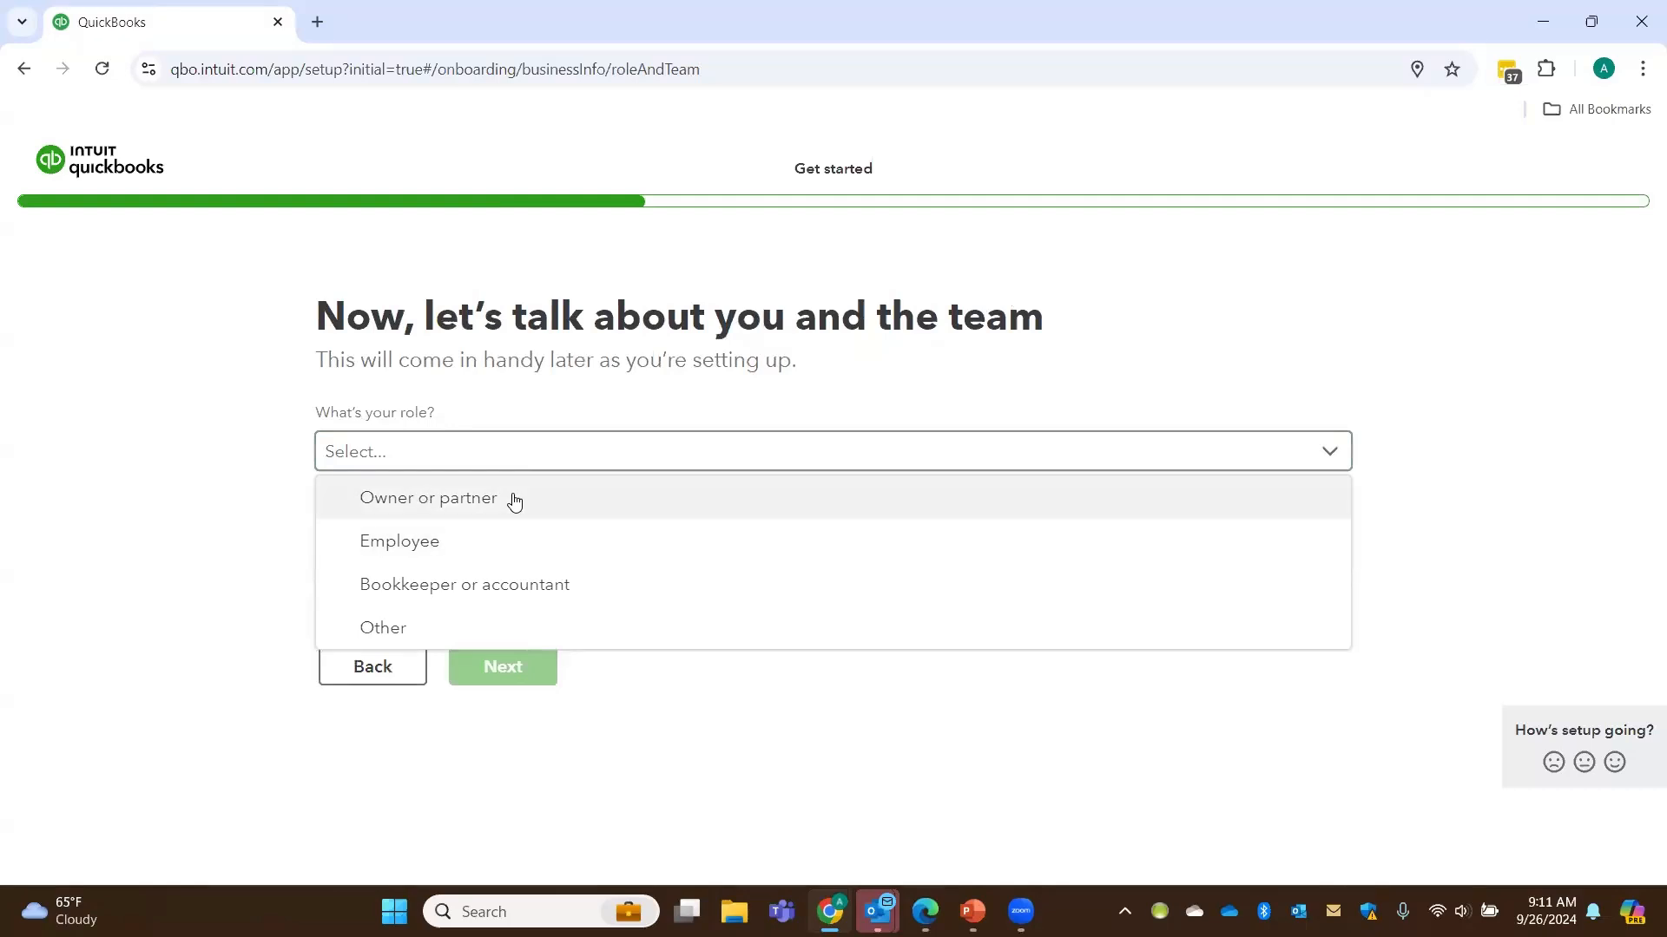
- Set the role to Bookkeeper or accountant and employees to Just the owner(s)
left_click(496, 594)
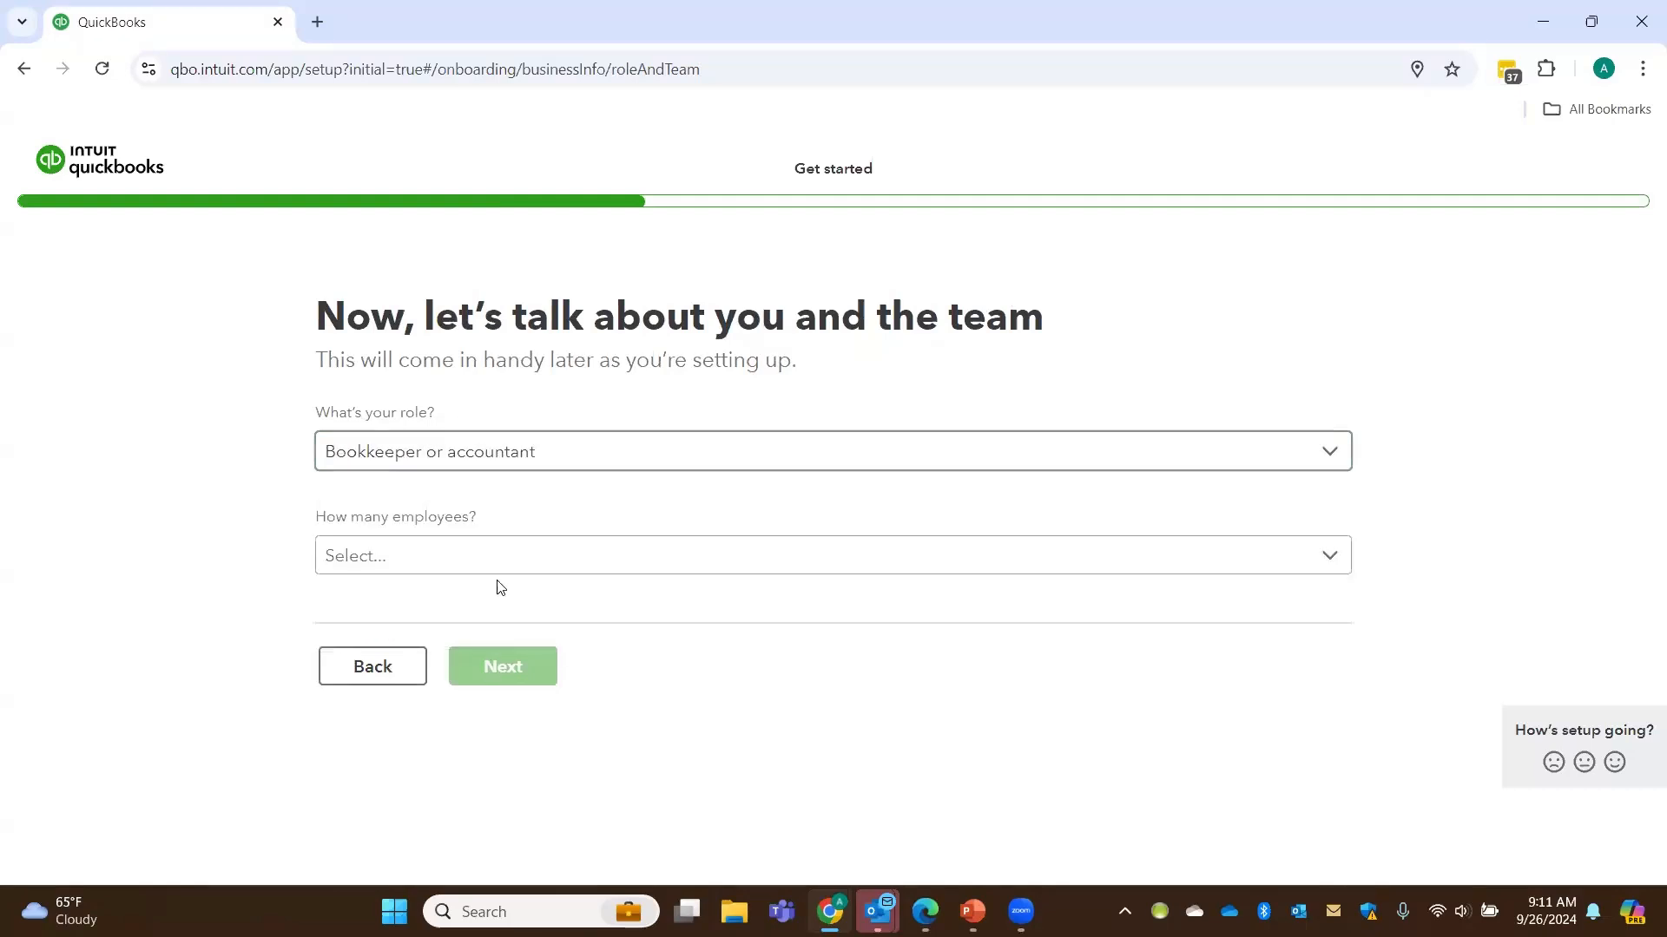
left_click(499, 571)
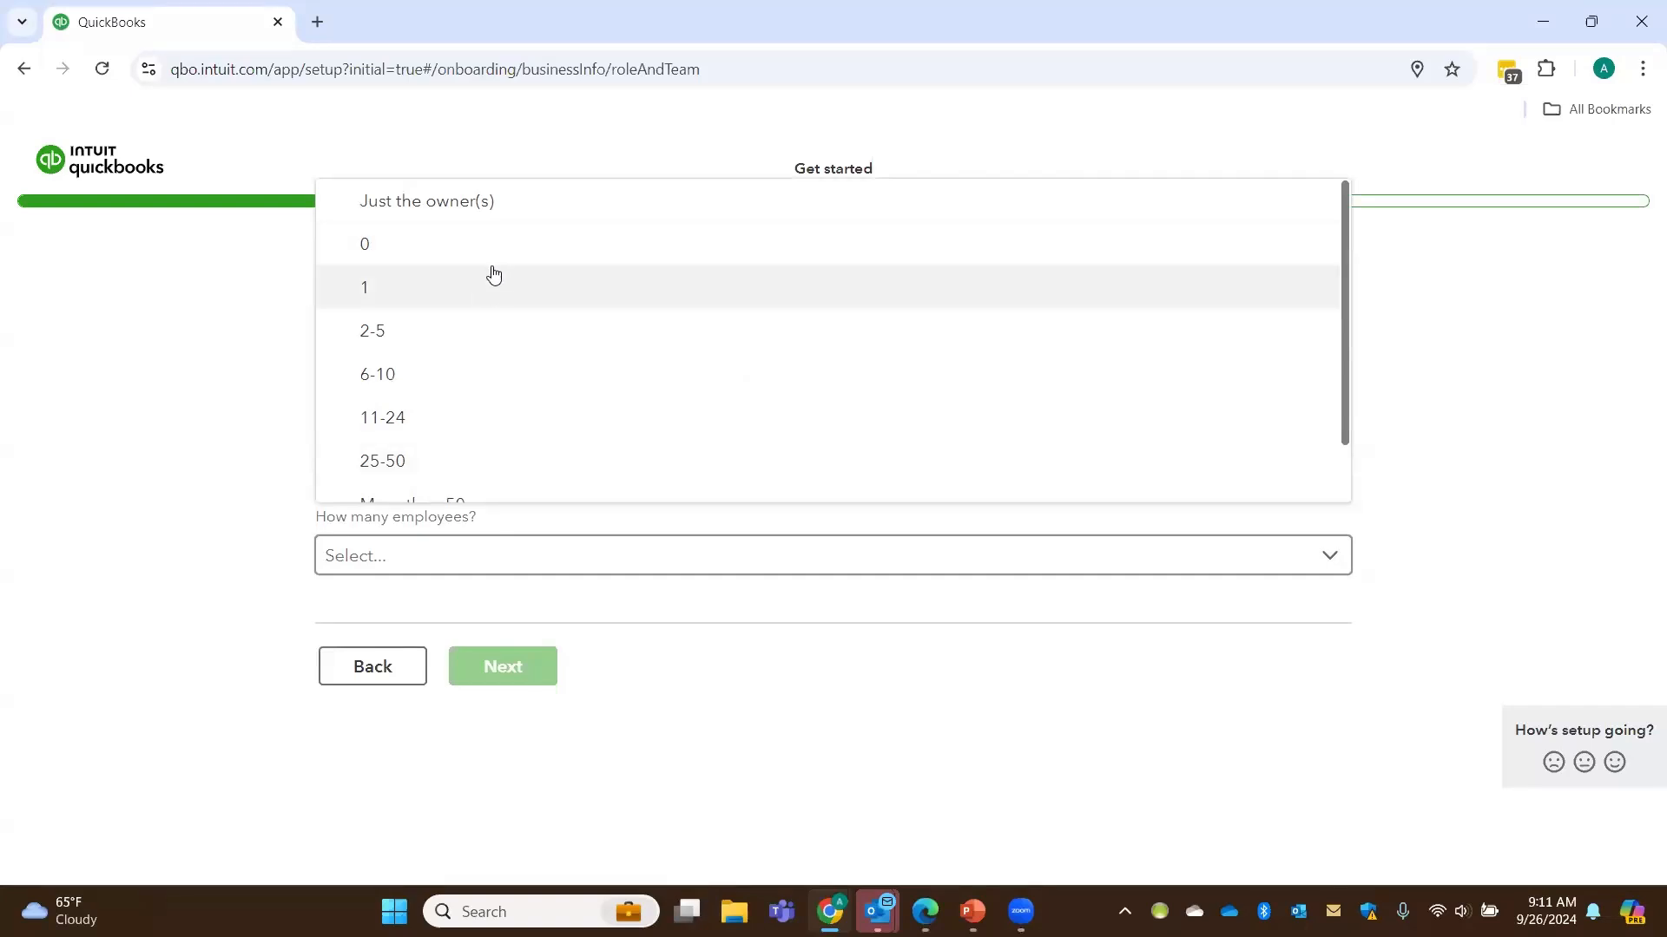
left_click(518, 203)
left_click(503, 713)
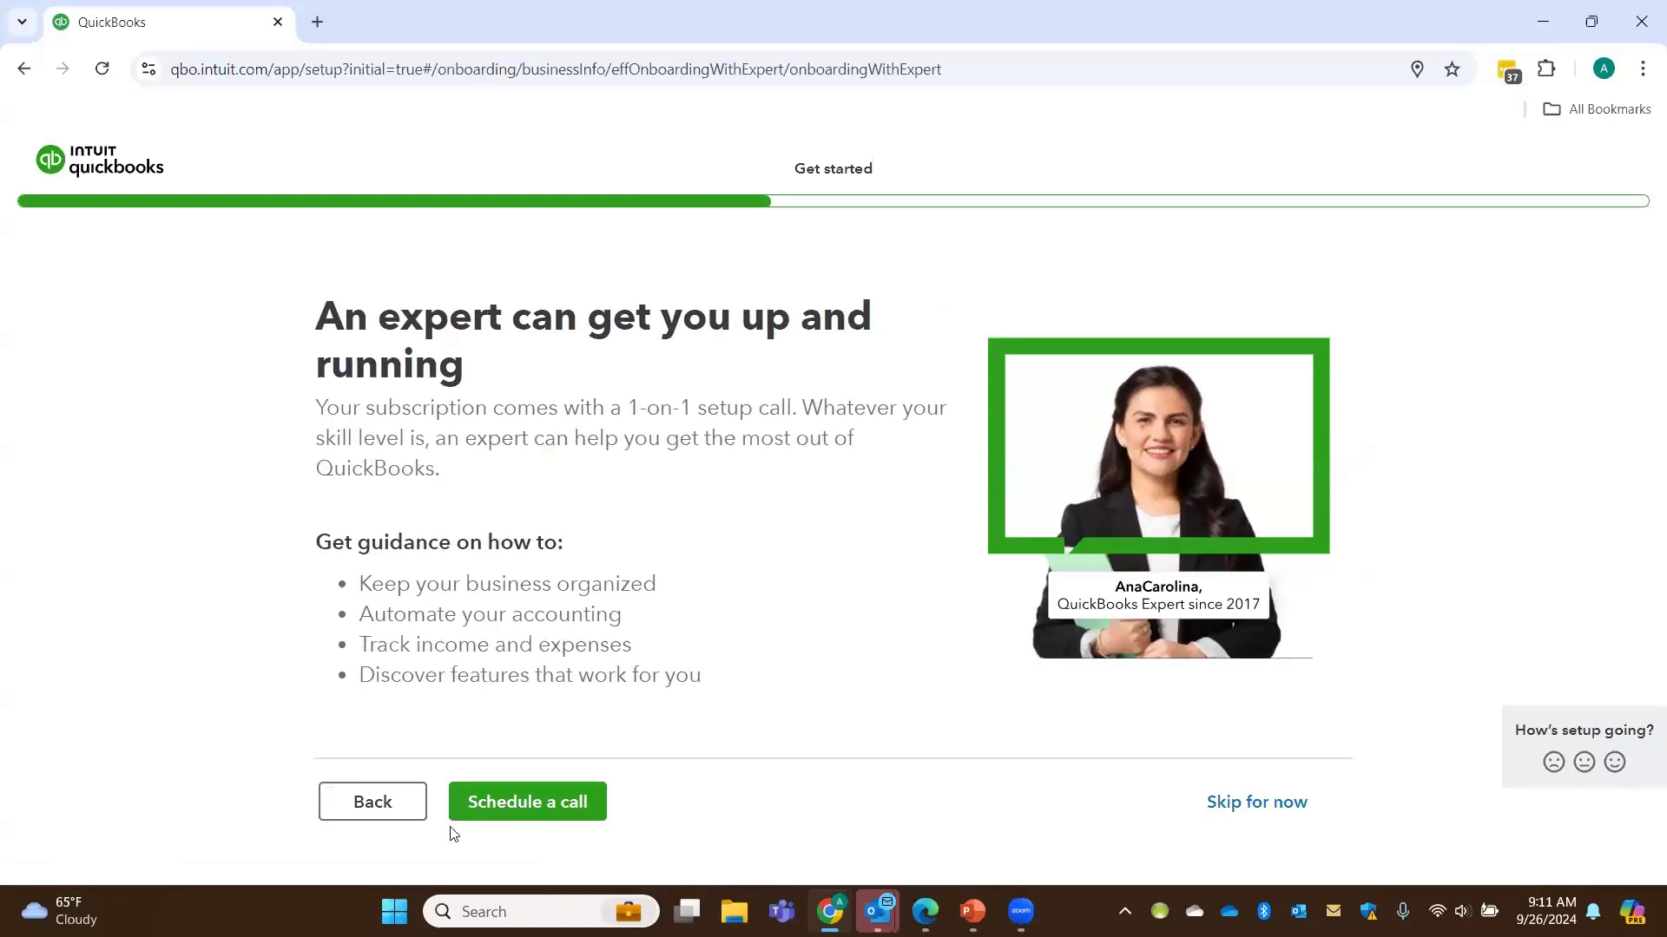
- Skip the expert call, first-task and extra-features offers
left_click(1237, 799)
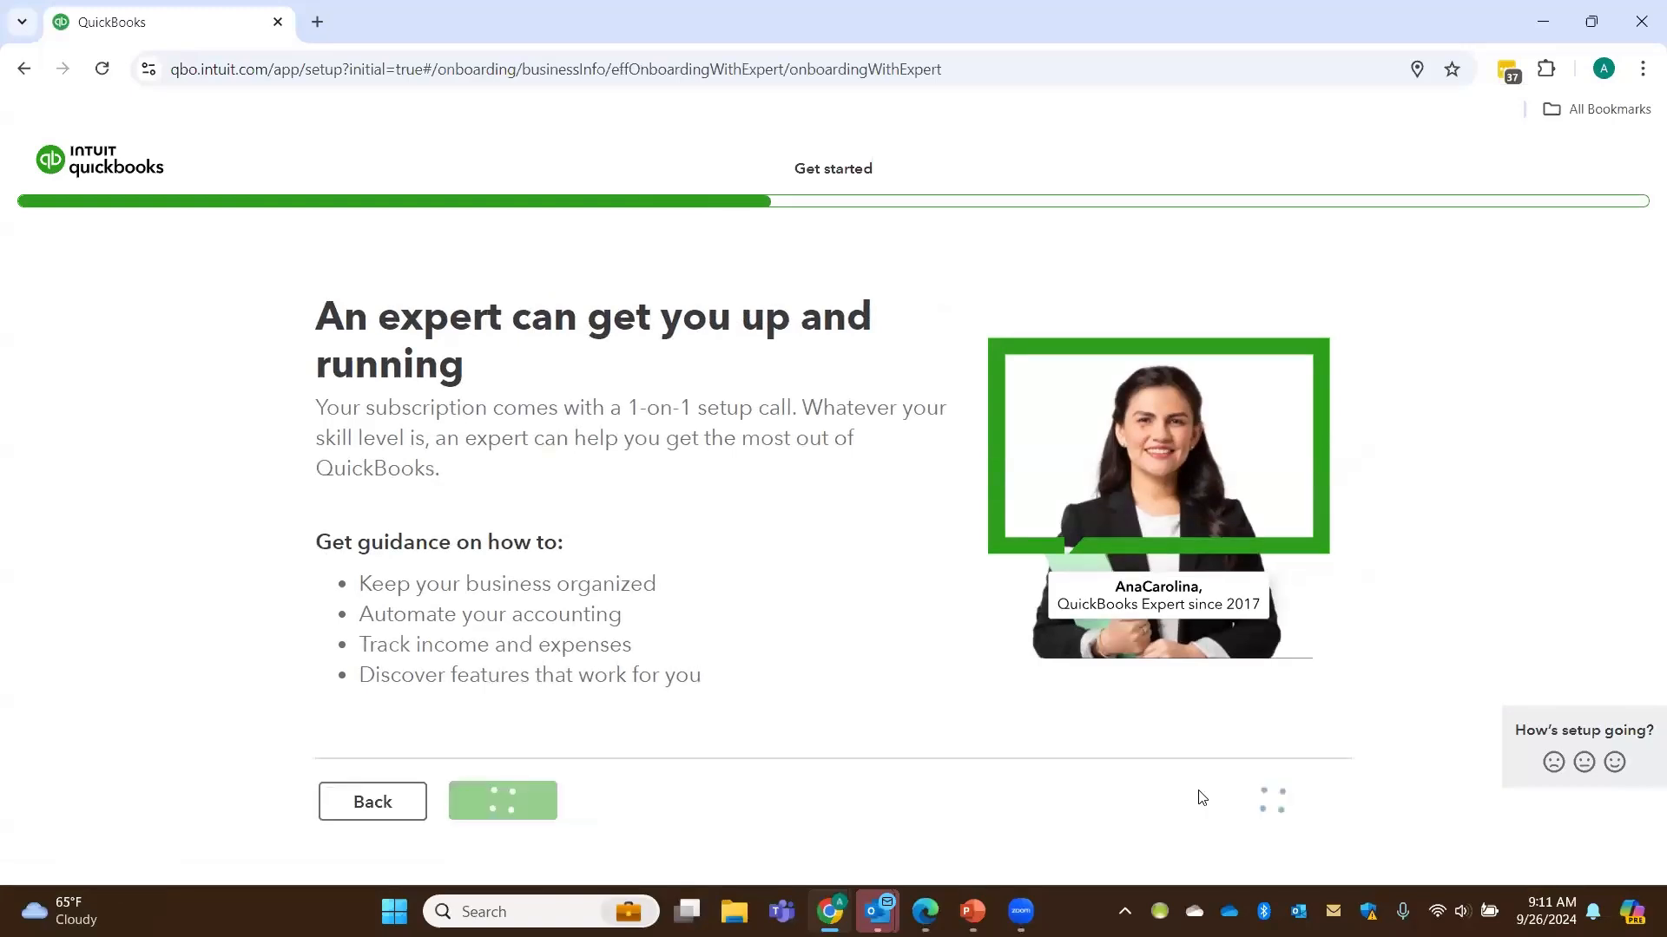
scroll(1099, 599, "down", 2)
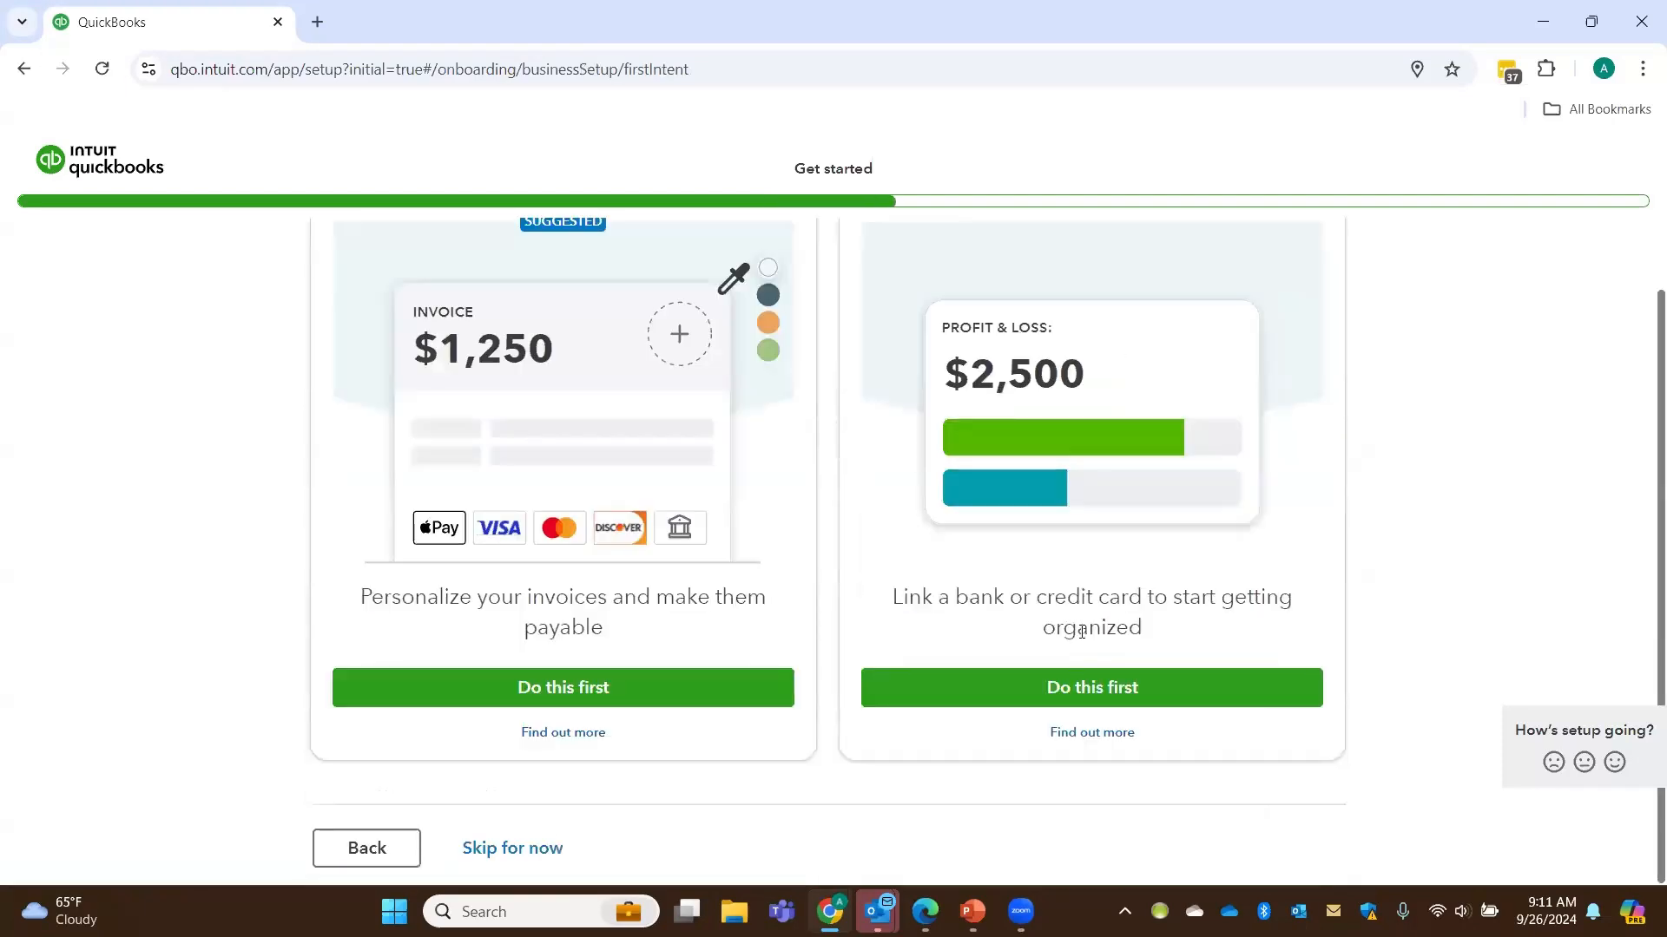
left_click(538, 847)
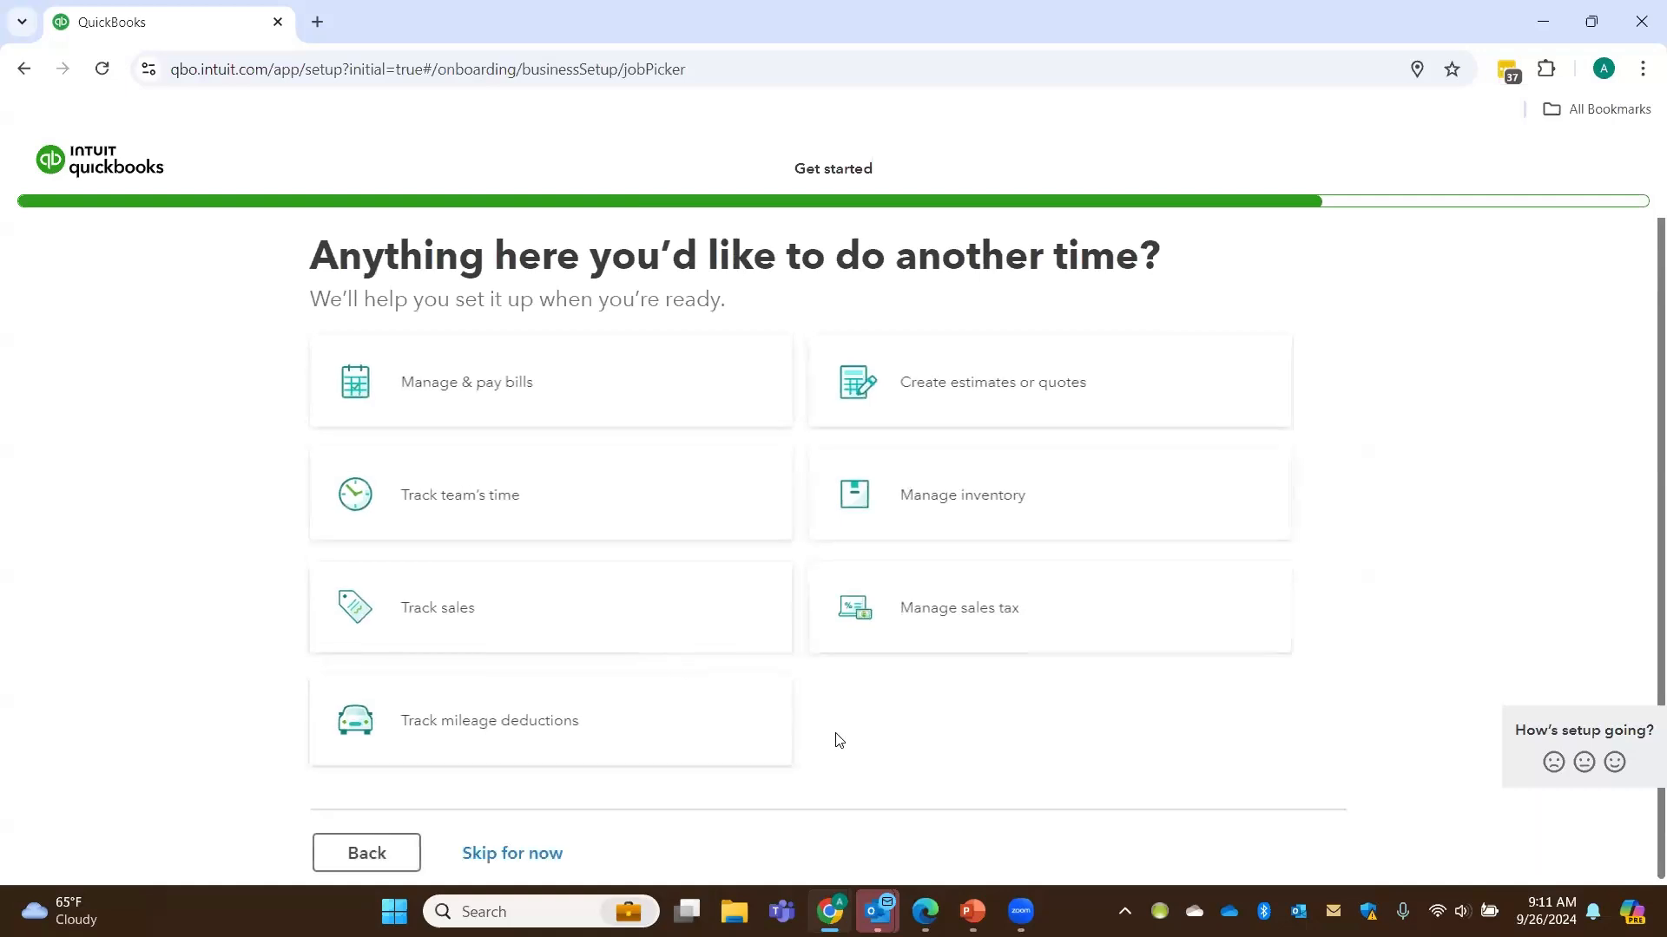
left_click(496, 847)
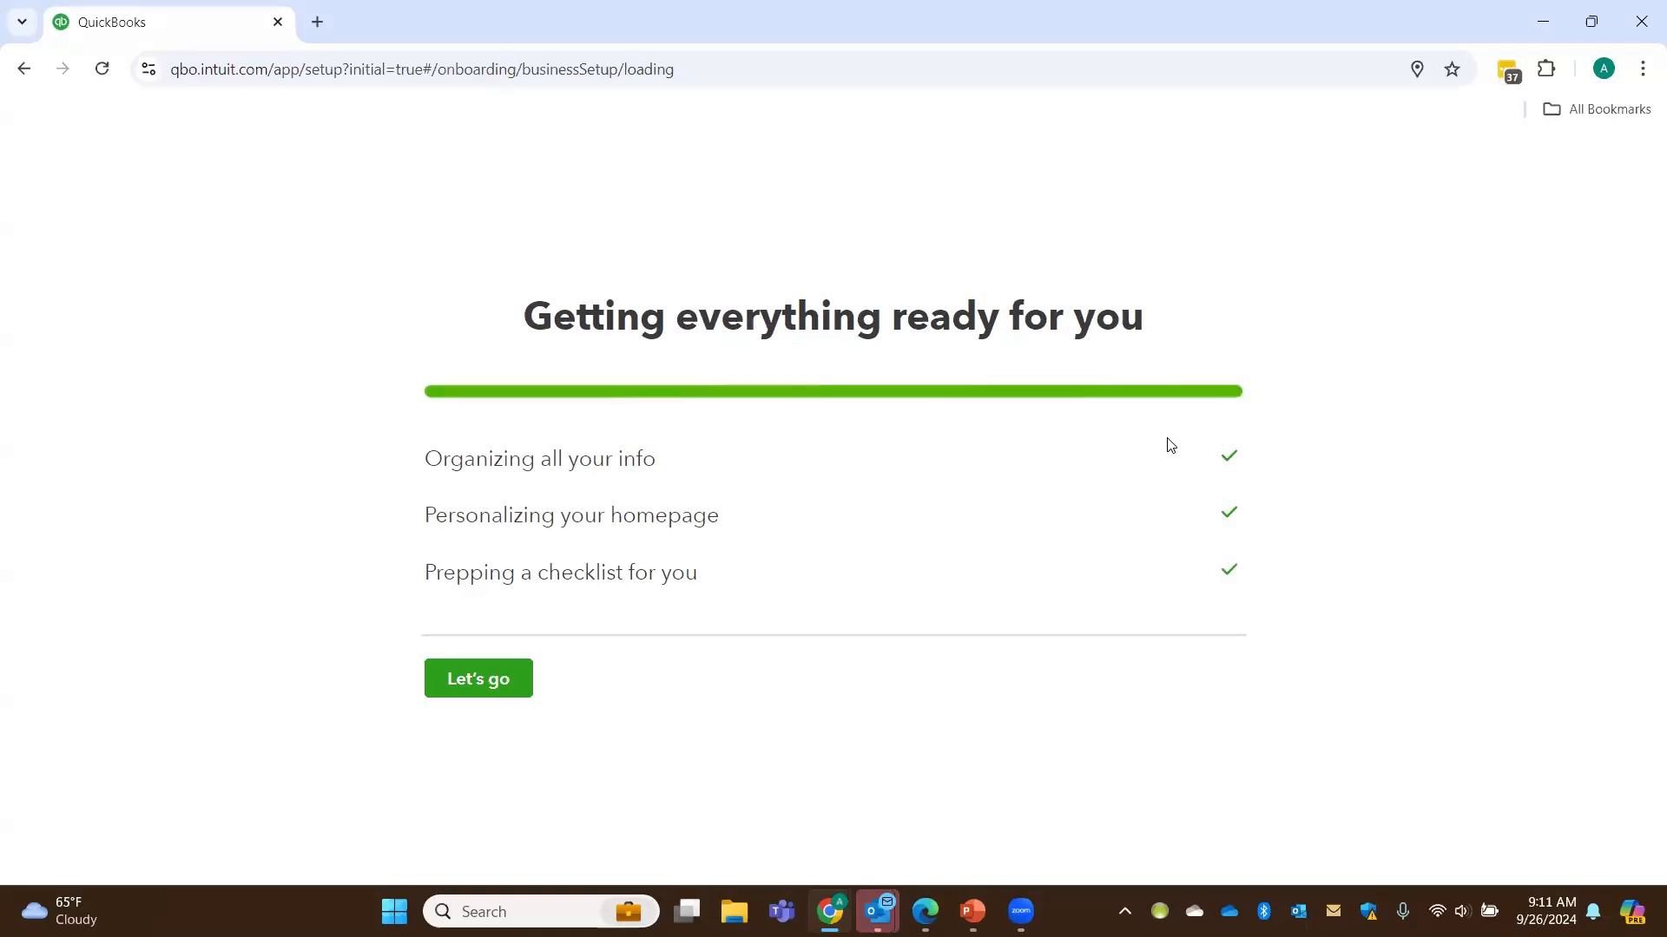
- Choose Let's go to open the Non Profit Training dashboard
left_click(462, 682)
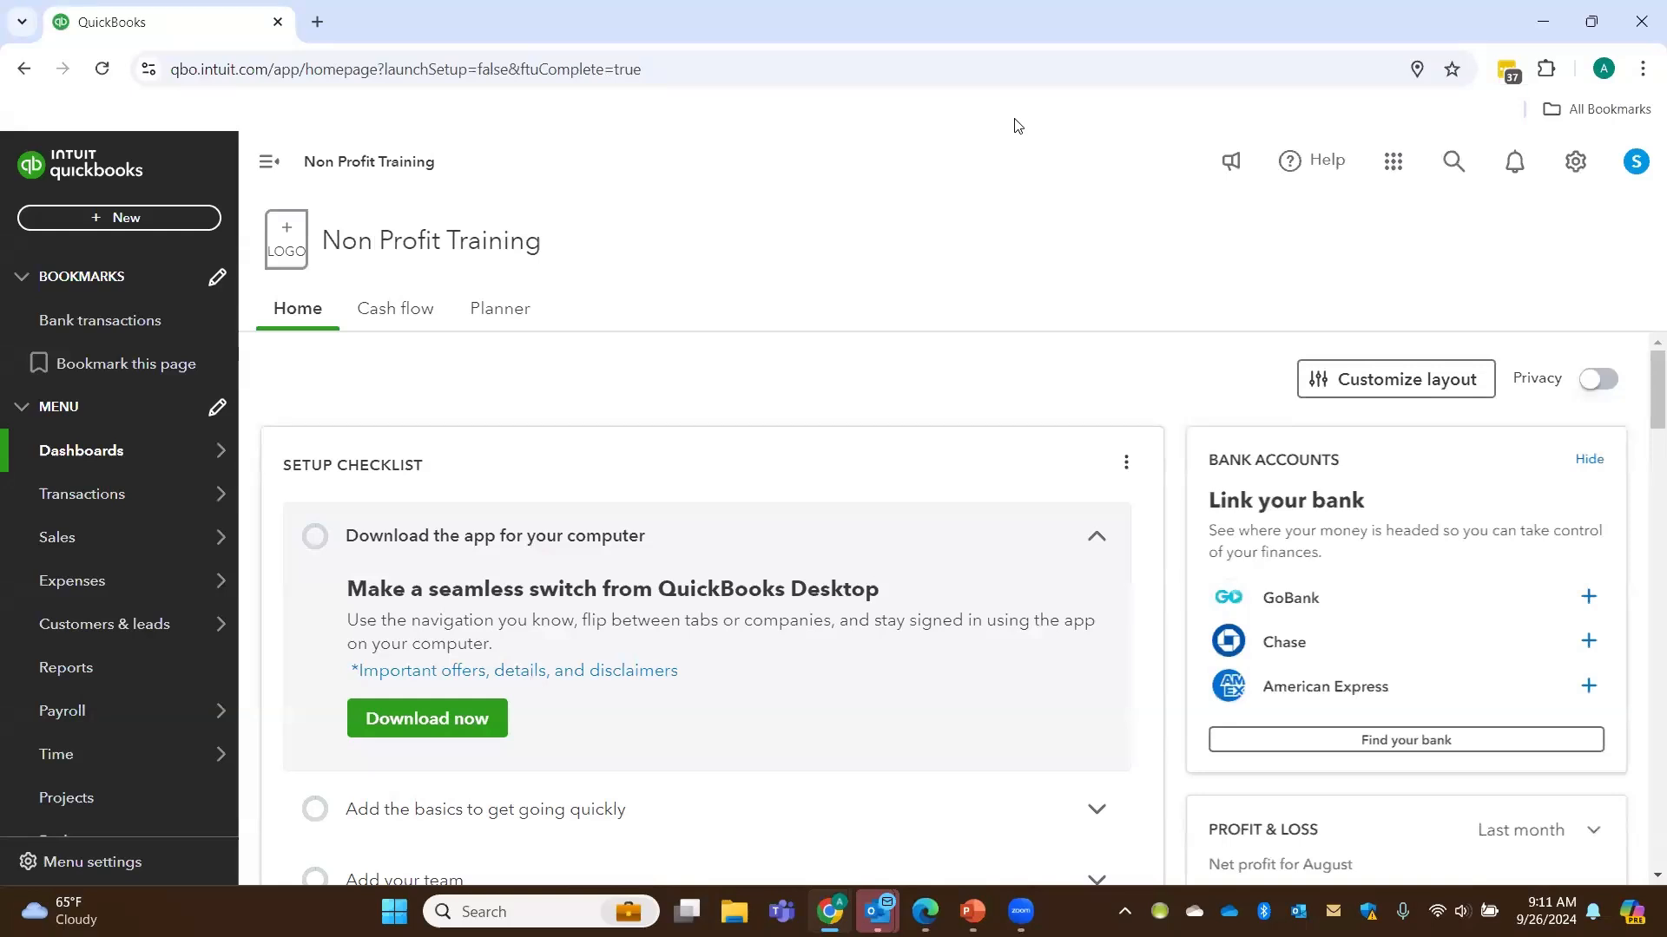
- Close the setup survey popup with its X button
left_click(1223, 216)
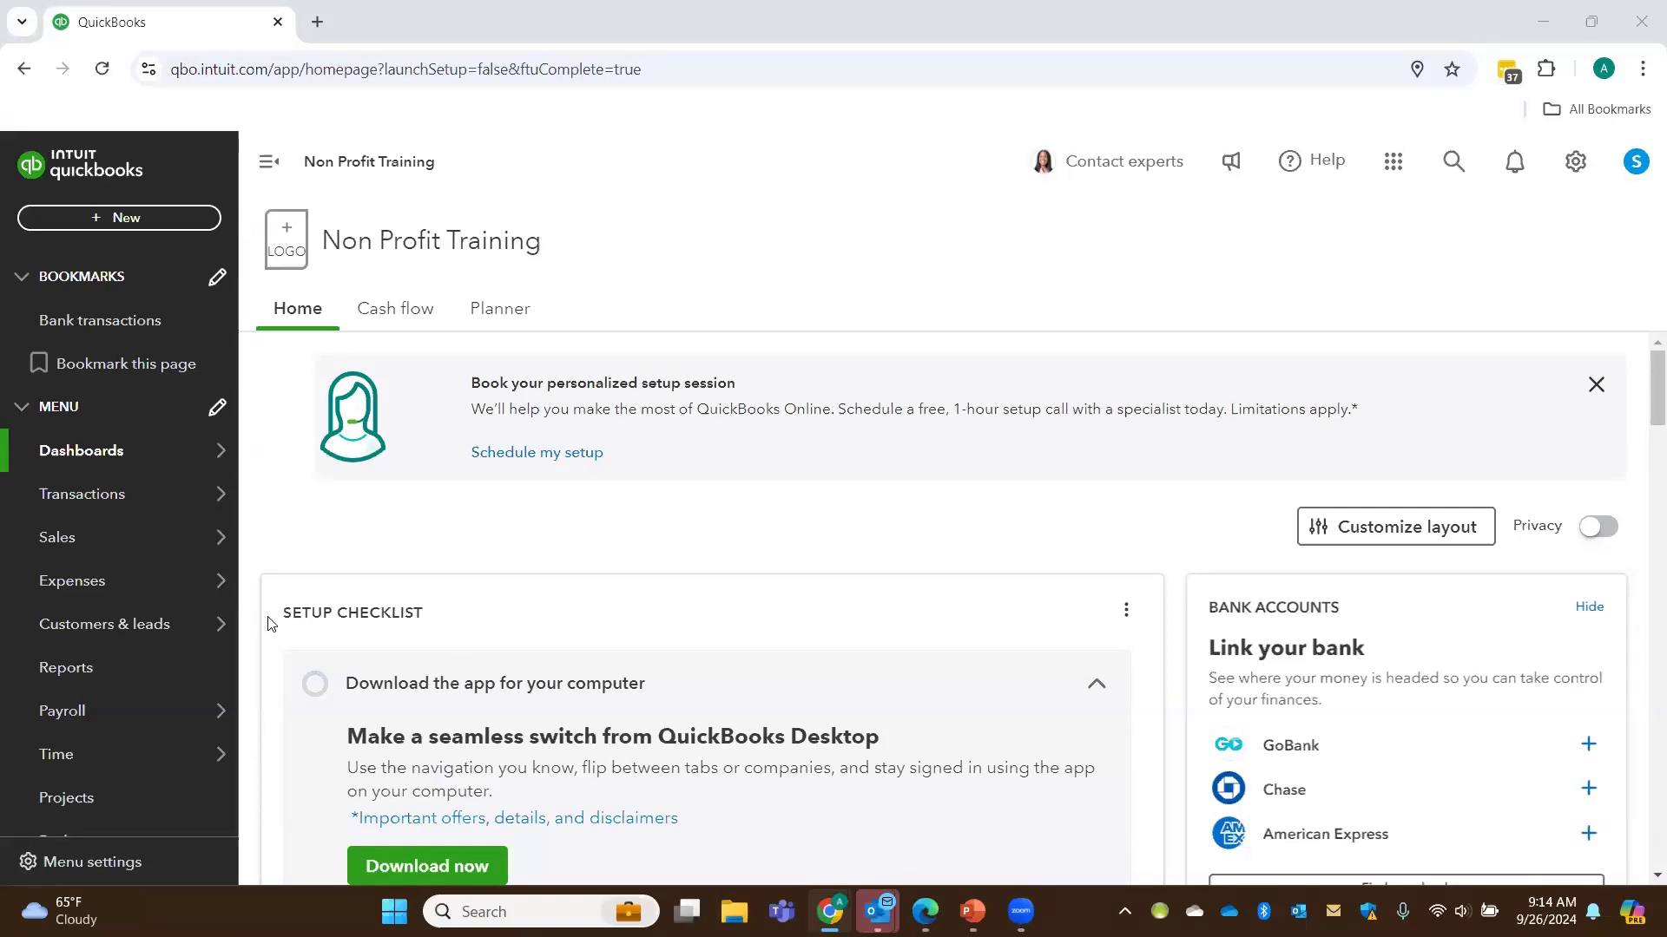
mouse_move(190, 558)
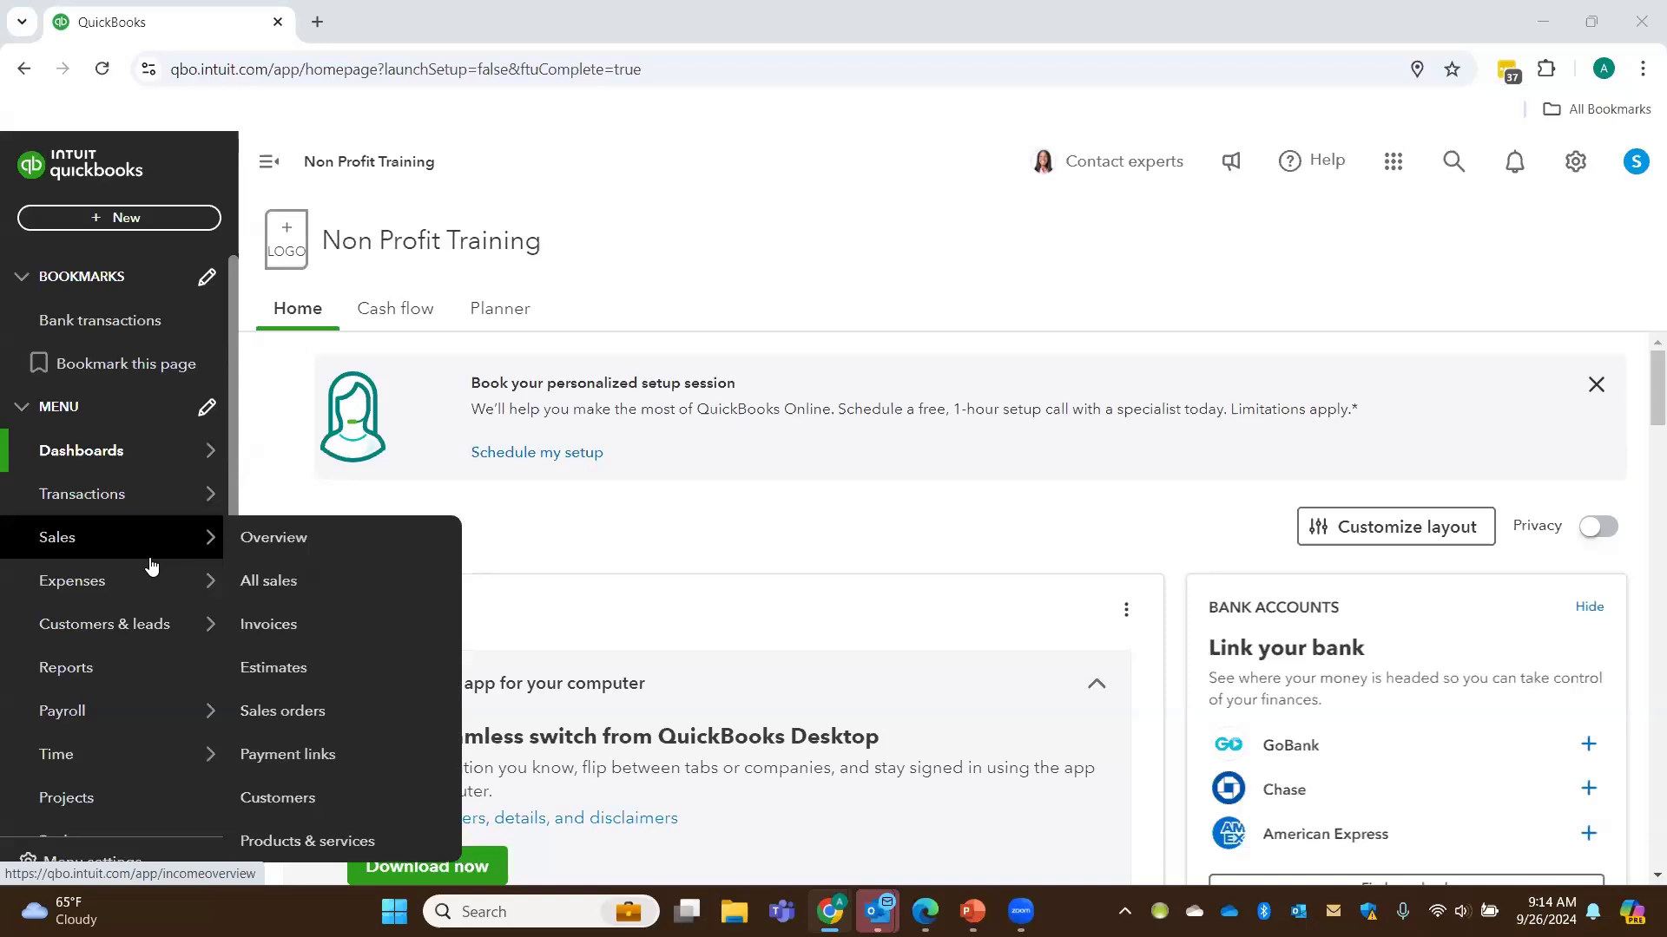
mouse_move(173, 607)
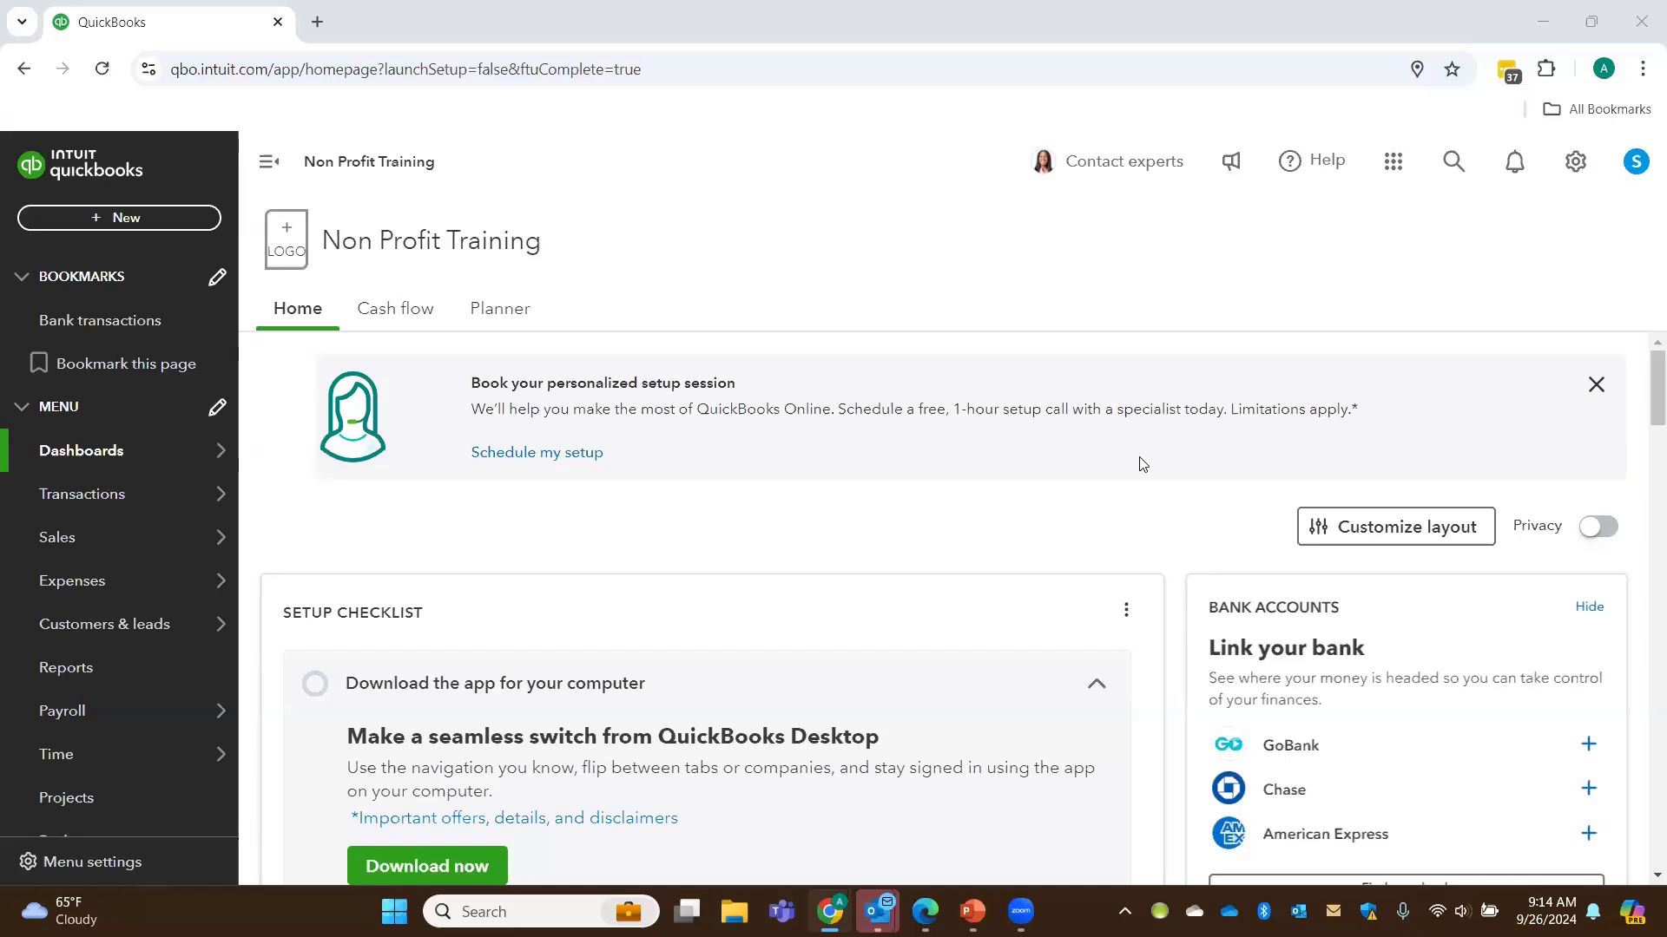
scroll(1079, 364, "down", 9)
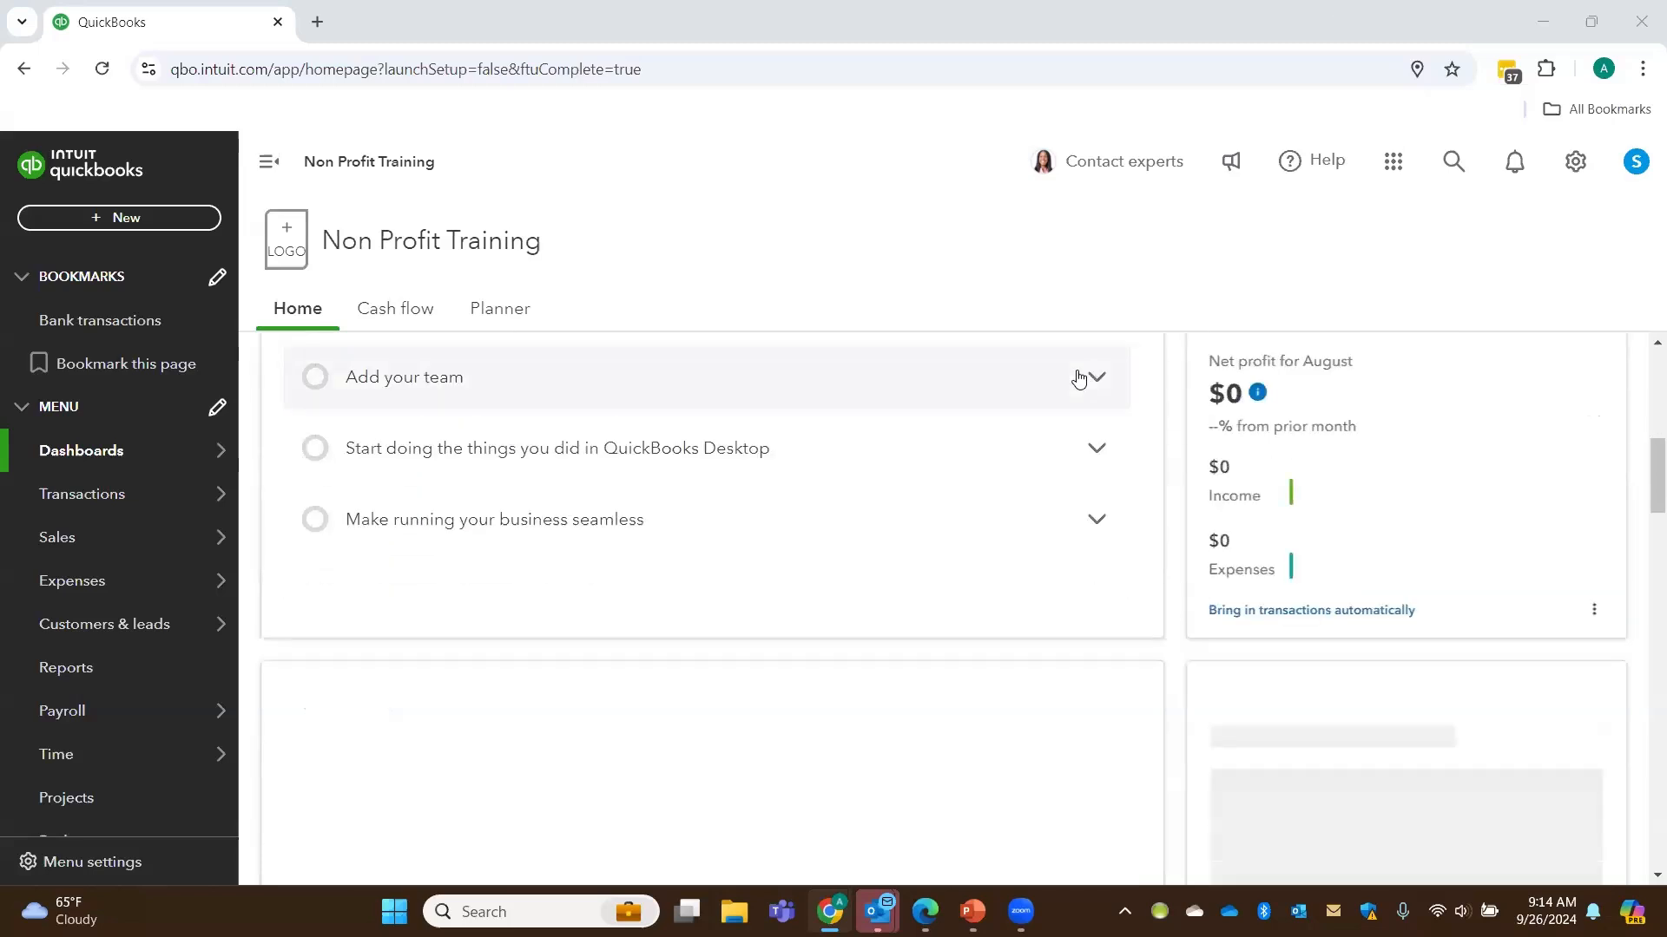
scroll(1065, 352, "down", 3)
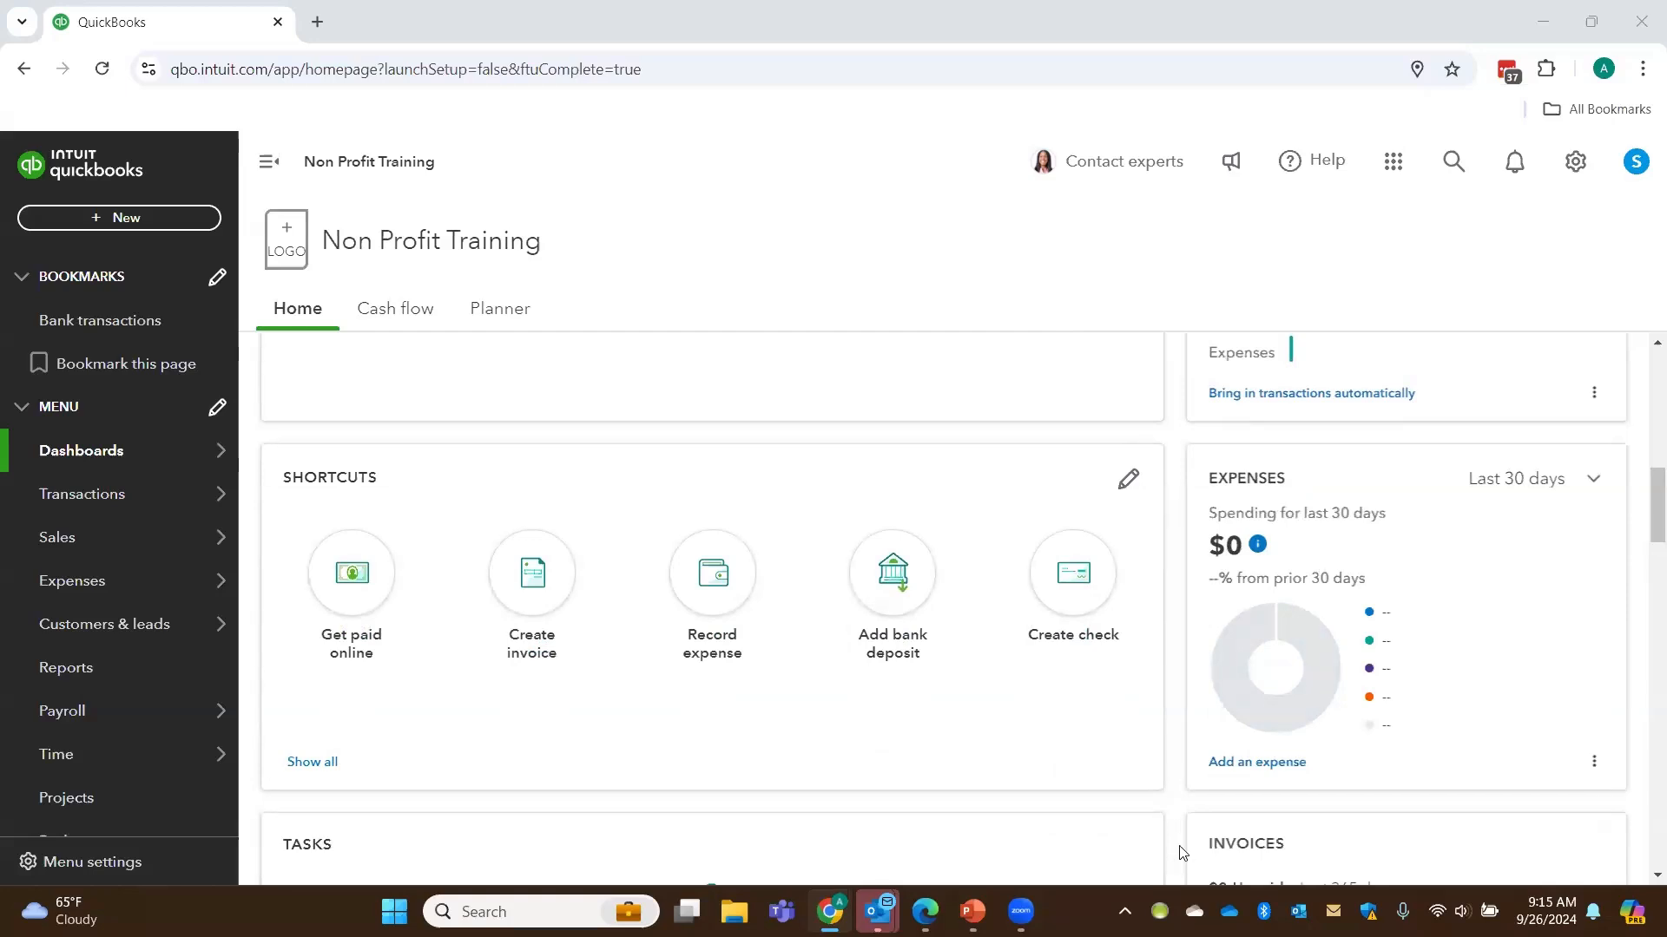
scroll(737, 435, "down", 4)
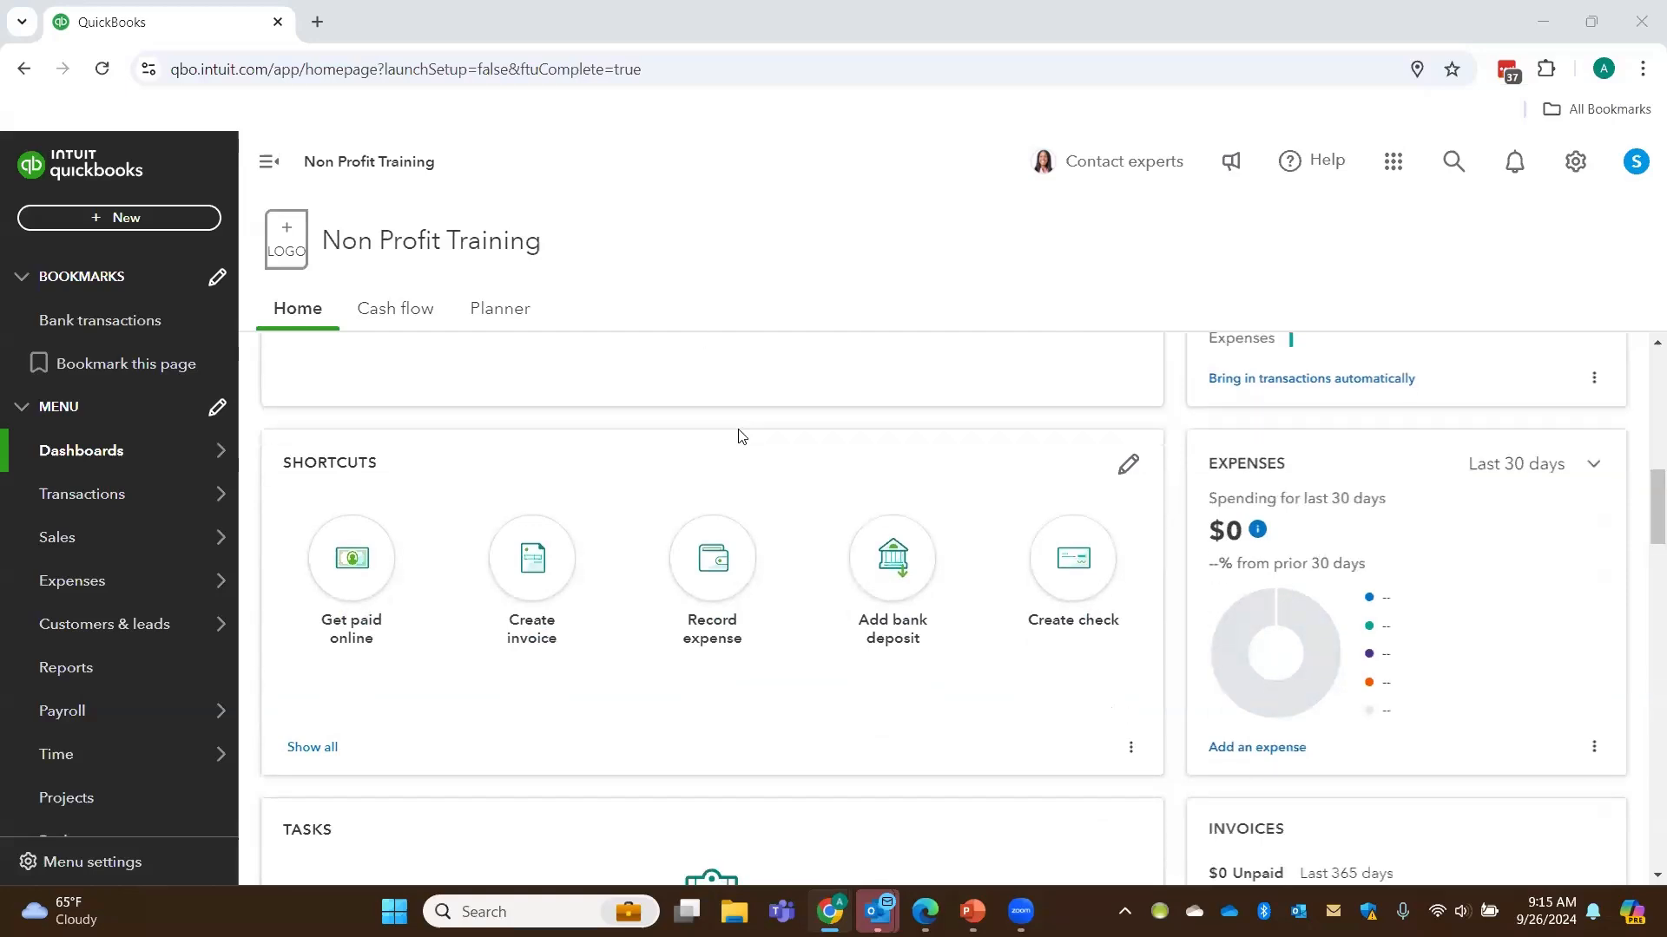
scroll(1186, 527, "up", 5)
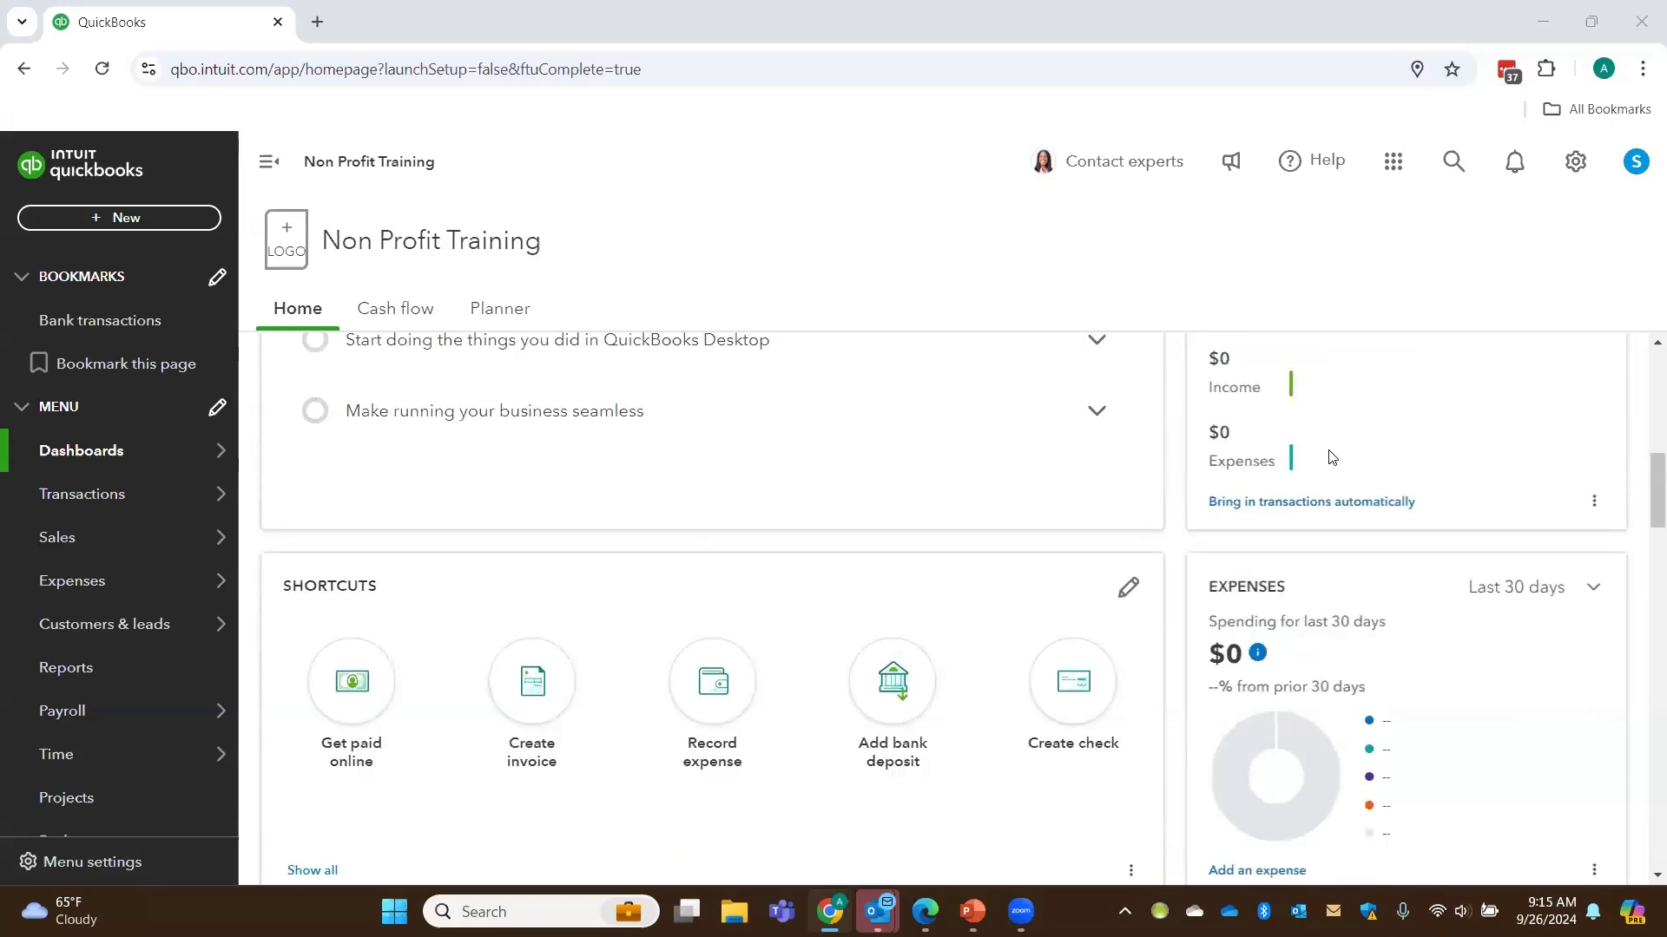
scroll(1360, 641, "up", 6)
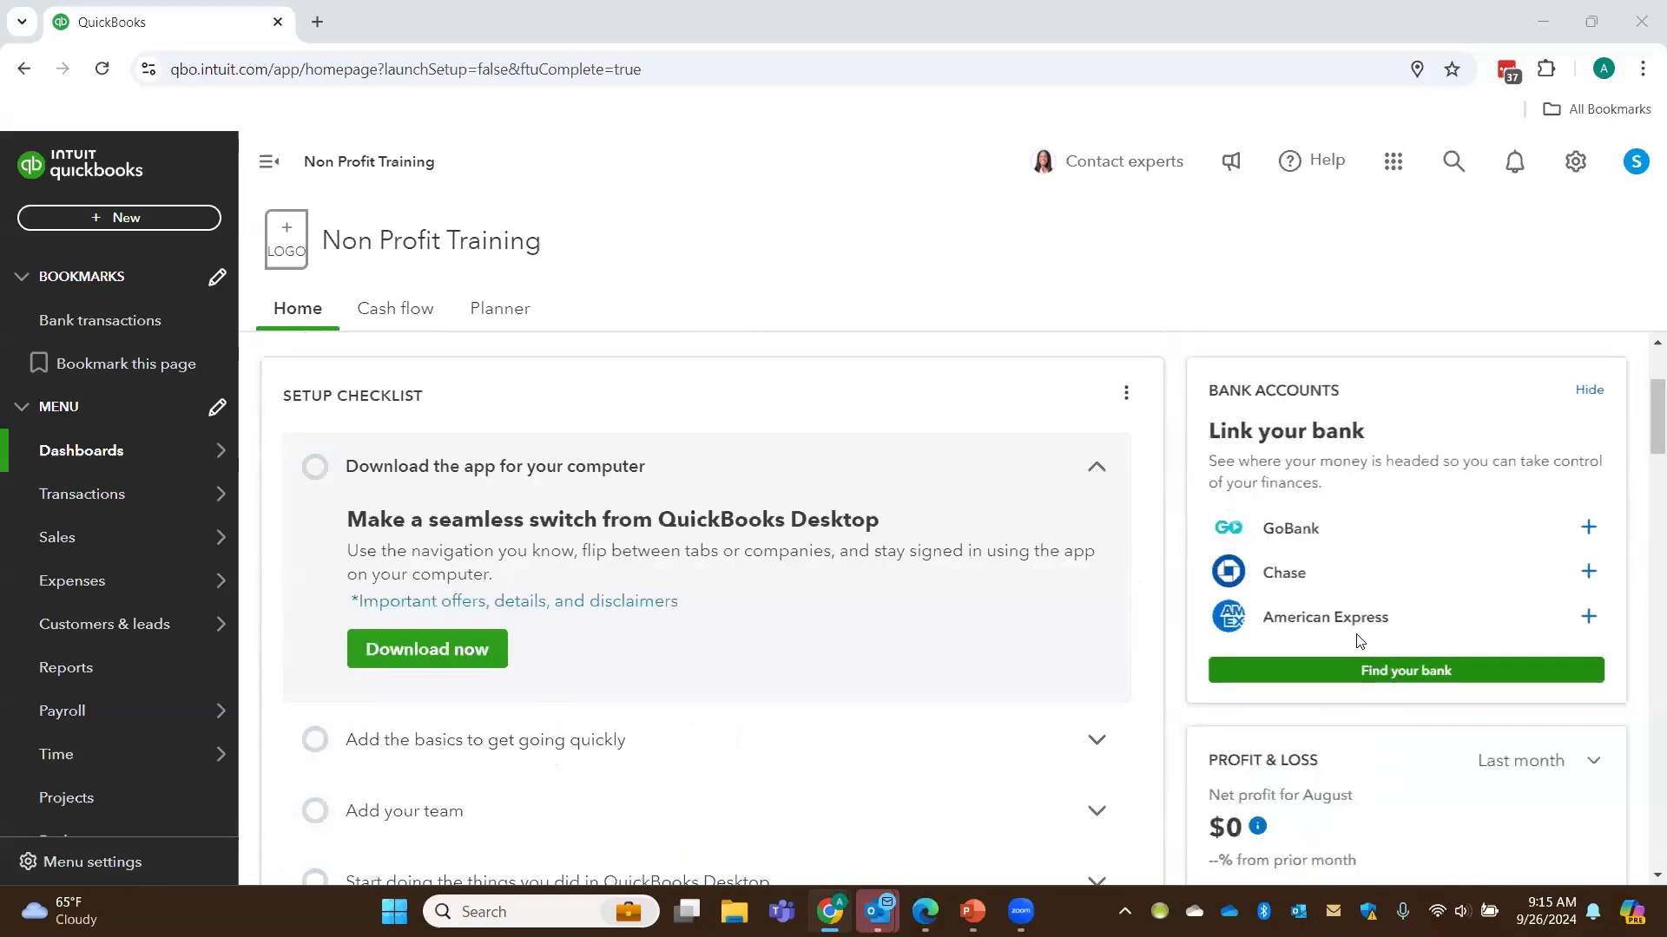
scroll(1328, 576, "down", 7)
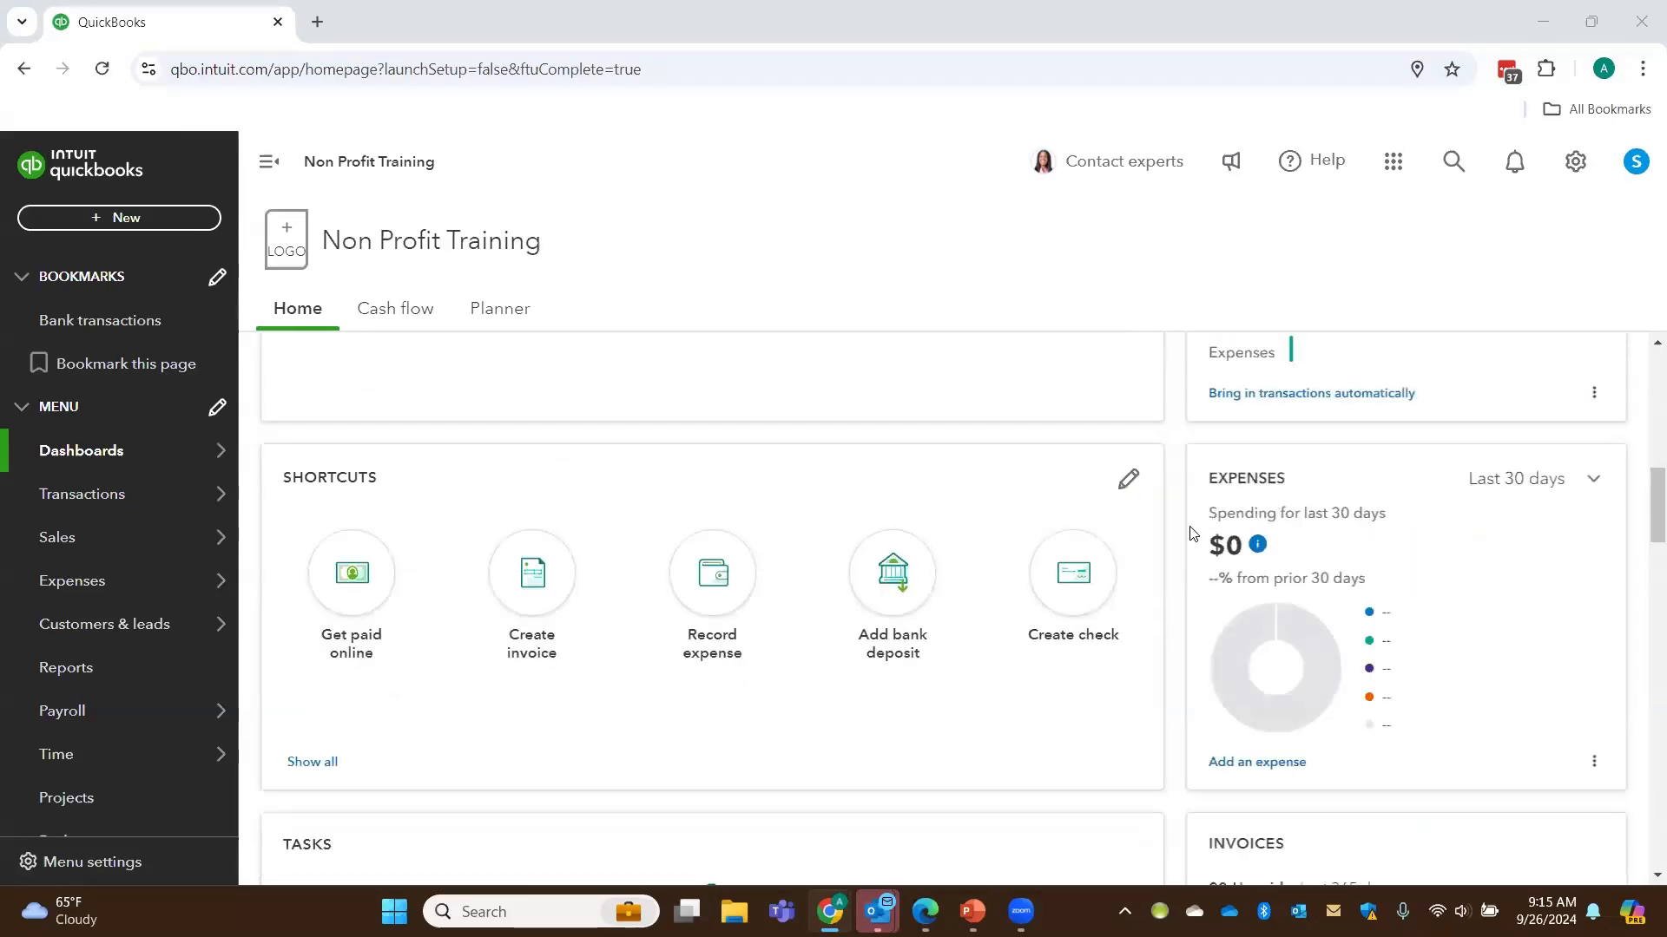
scroll(1194, 512, "up", 7)
scroll(1274, 506, "up", 1)
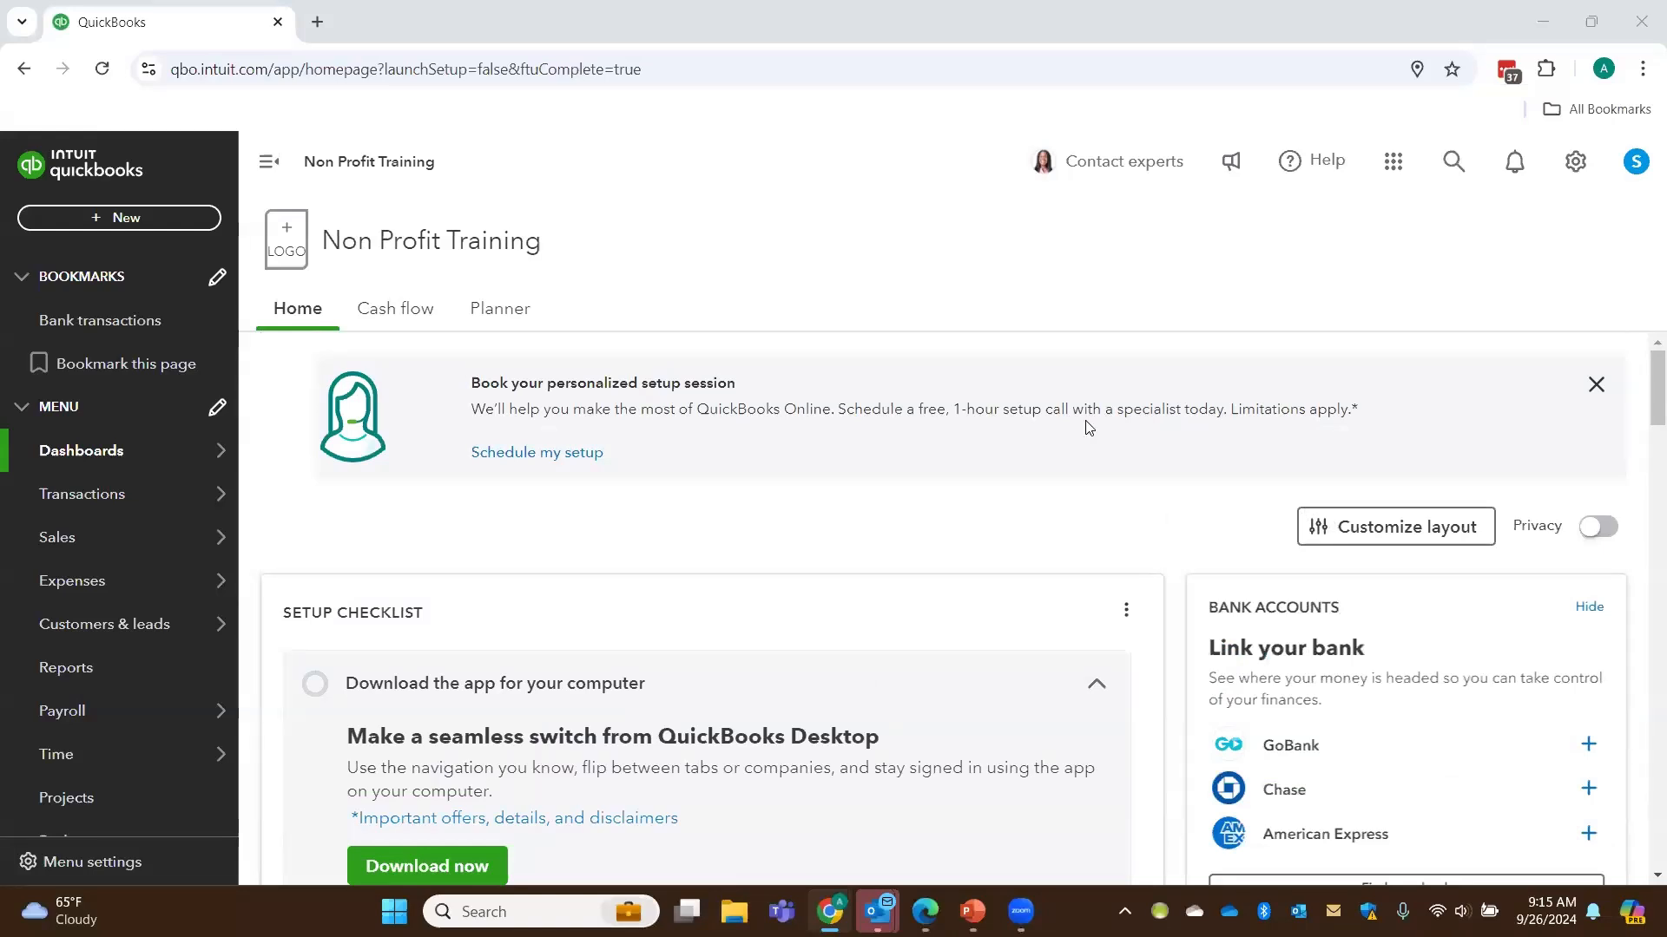
left_click(1398, 521)
scroll(1429, 700, "down", 1)
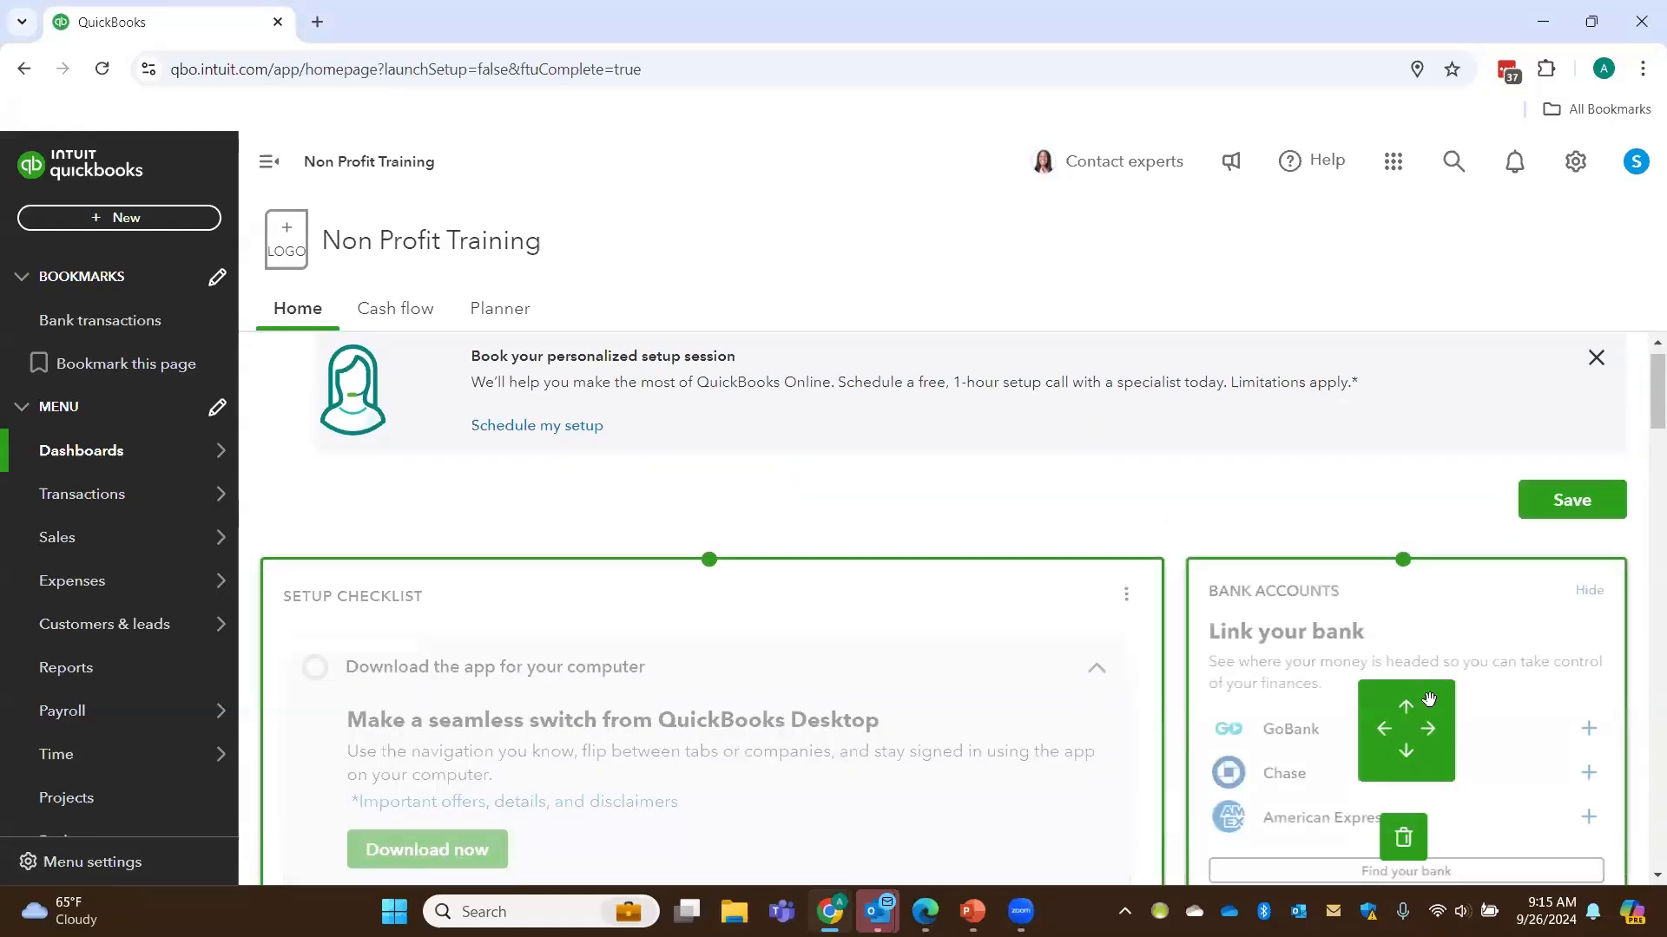
scroll(1429, 700, "down", 5)
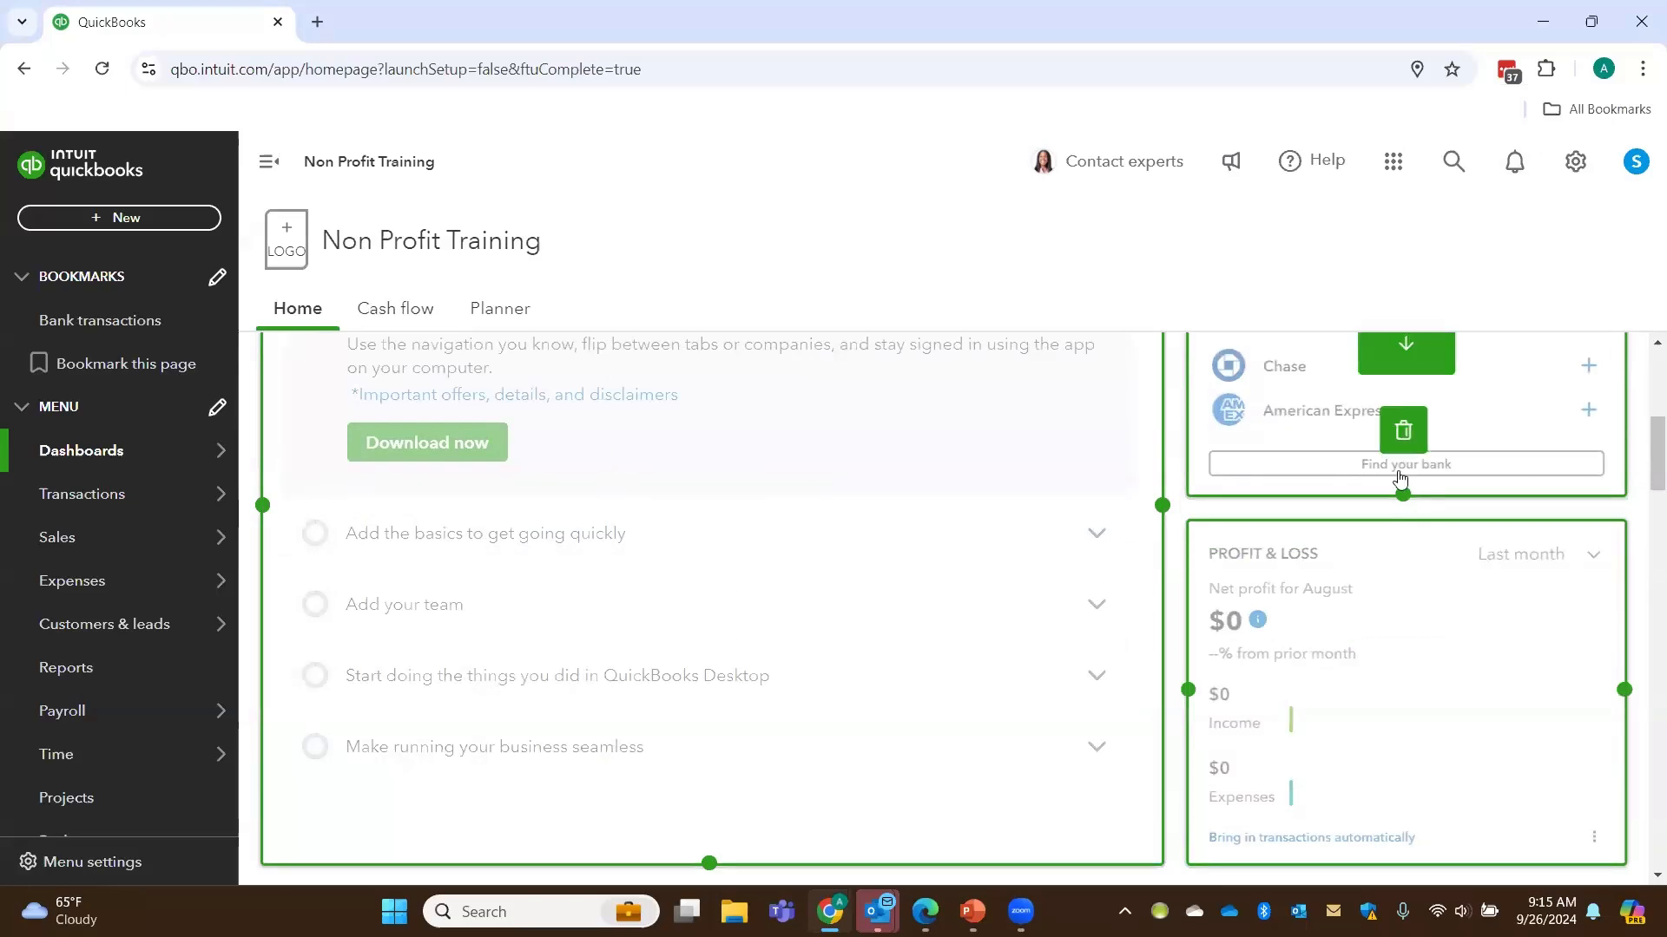
scroll(1399, 477, "up", 5)
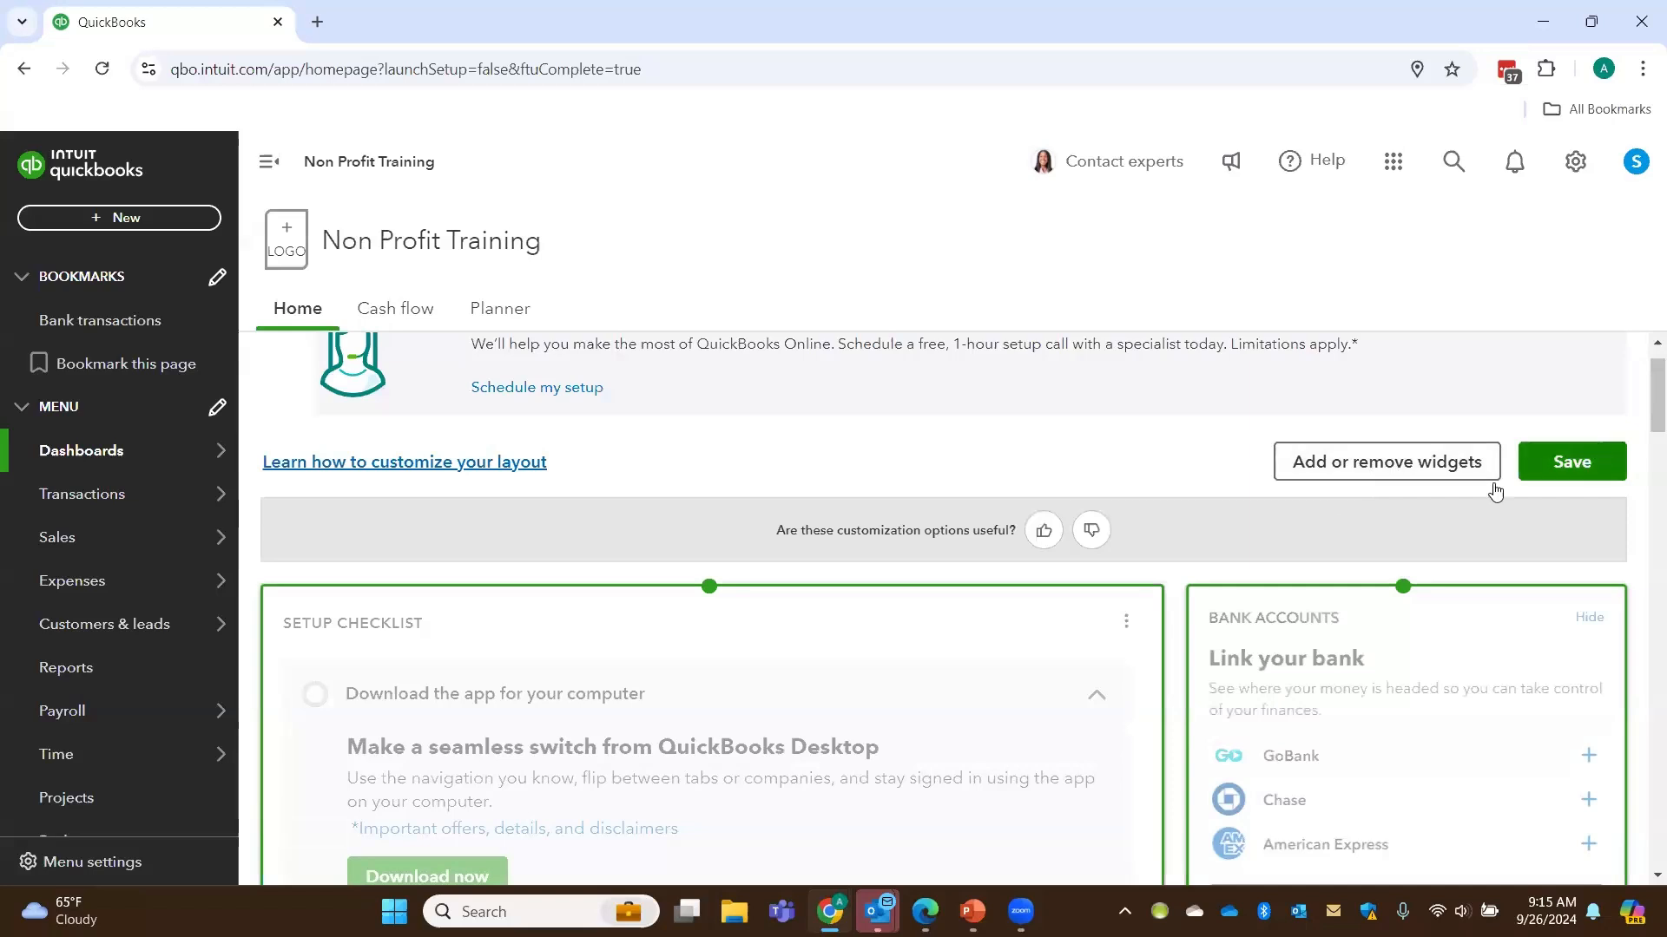
left_click(1529, 469)
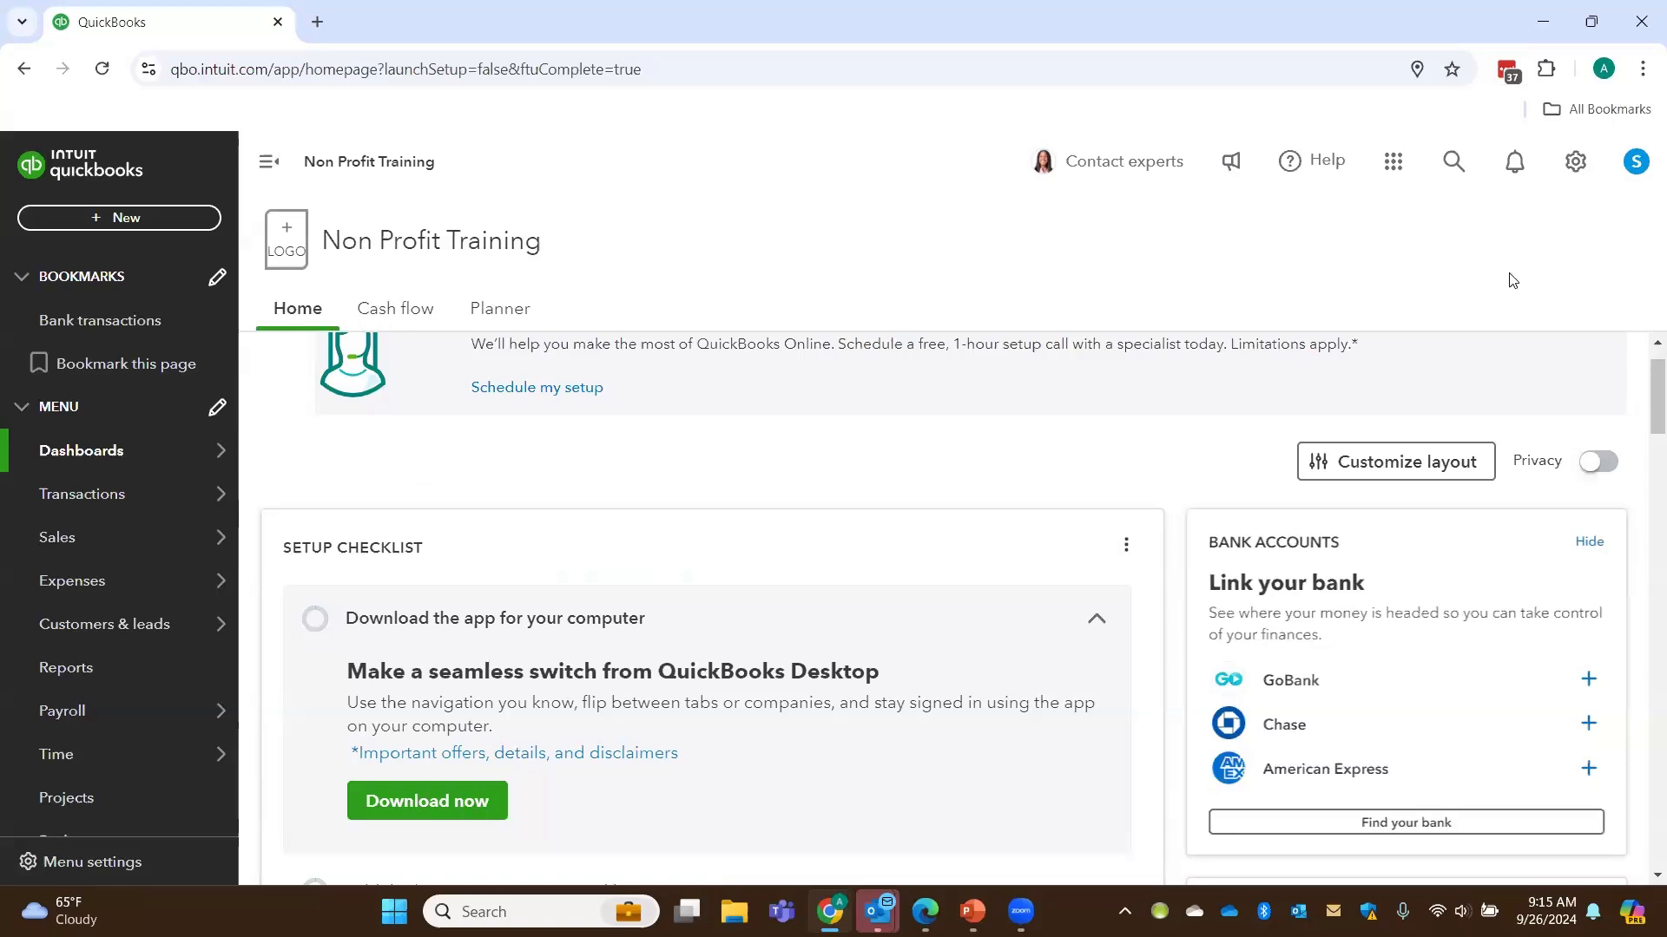
left_click(1575, 162)
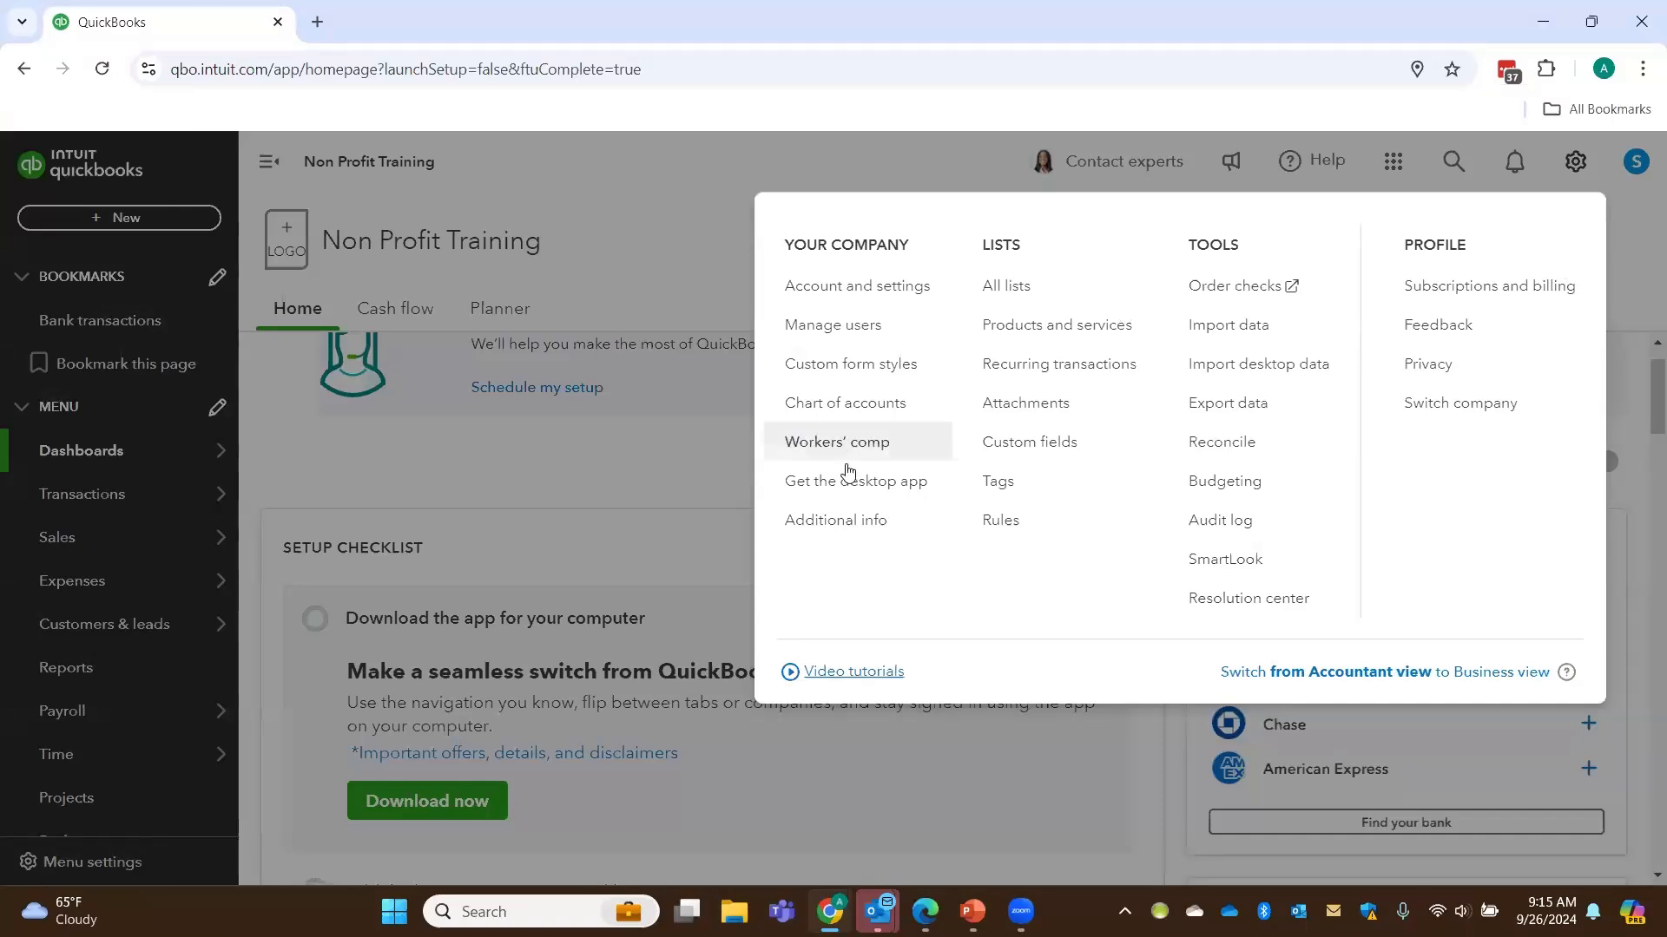
- Dismiss the settings and + New menus, then browse the left sidebar on the dashboard
left_click(71, 218)
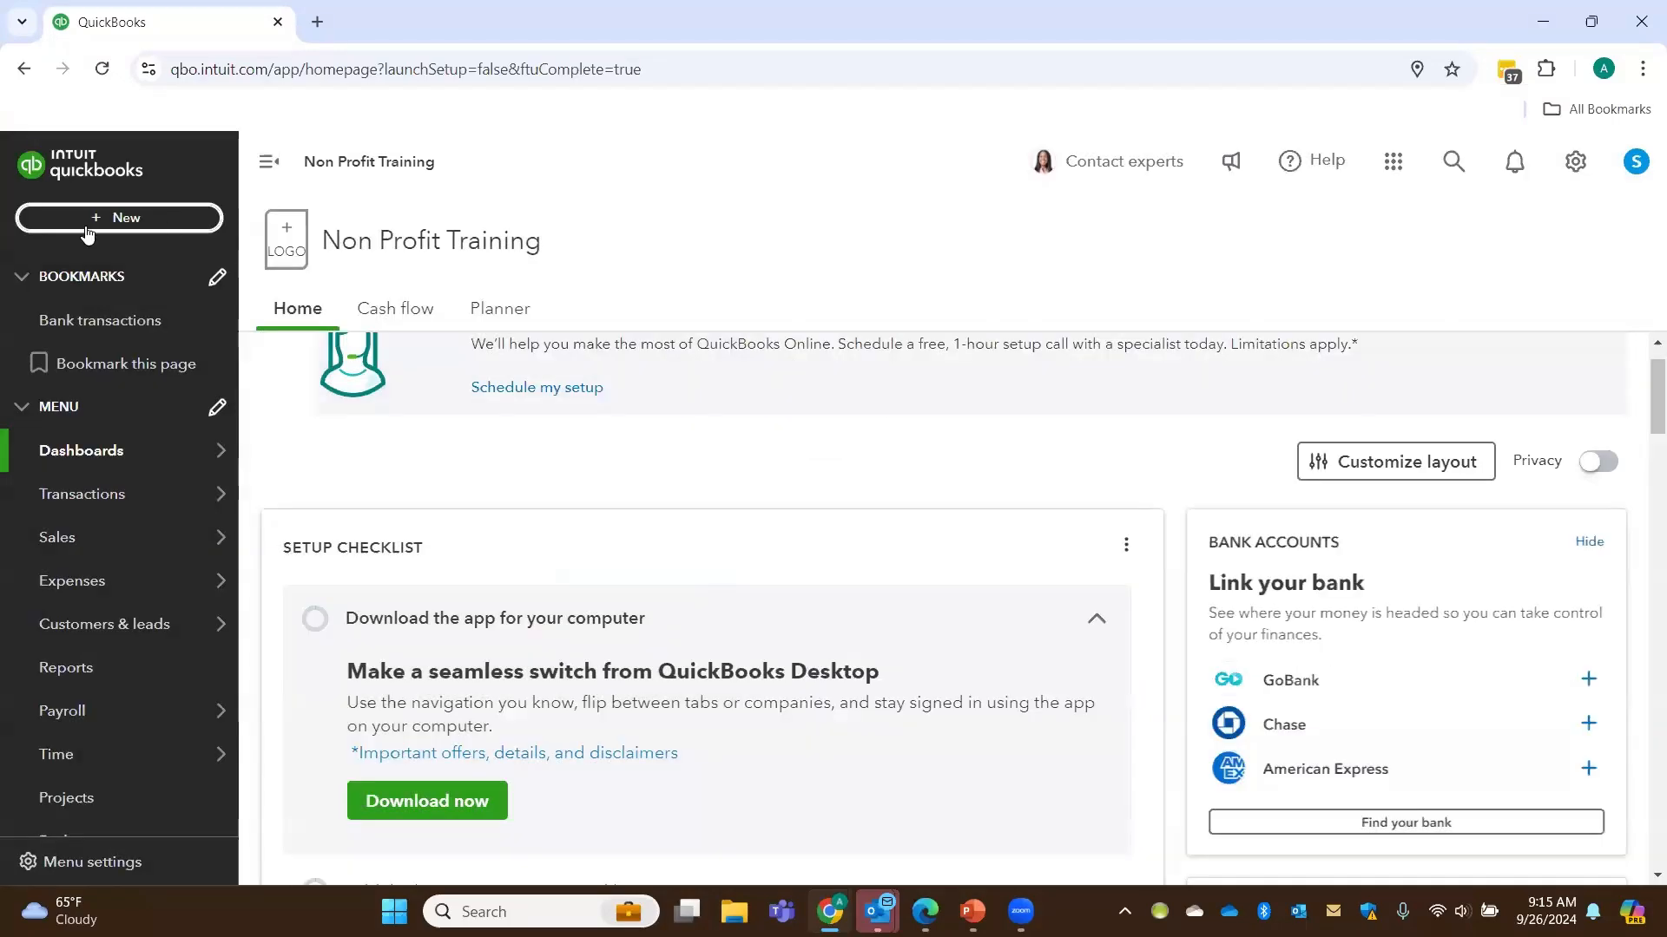
left_click(71, 219)
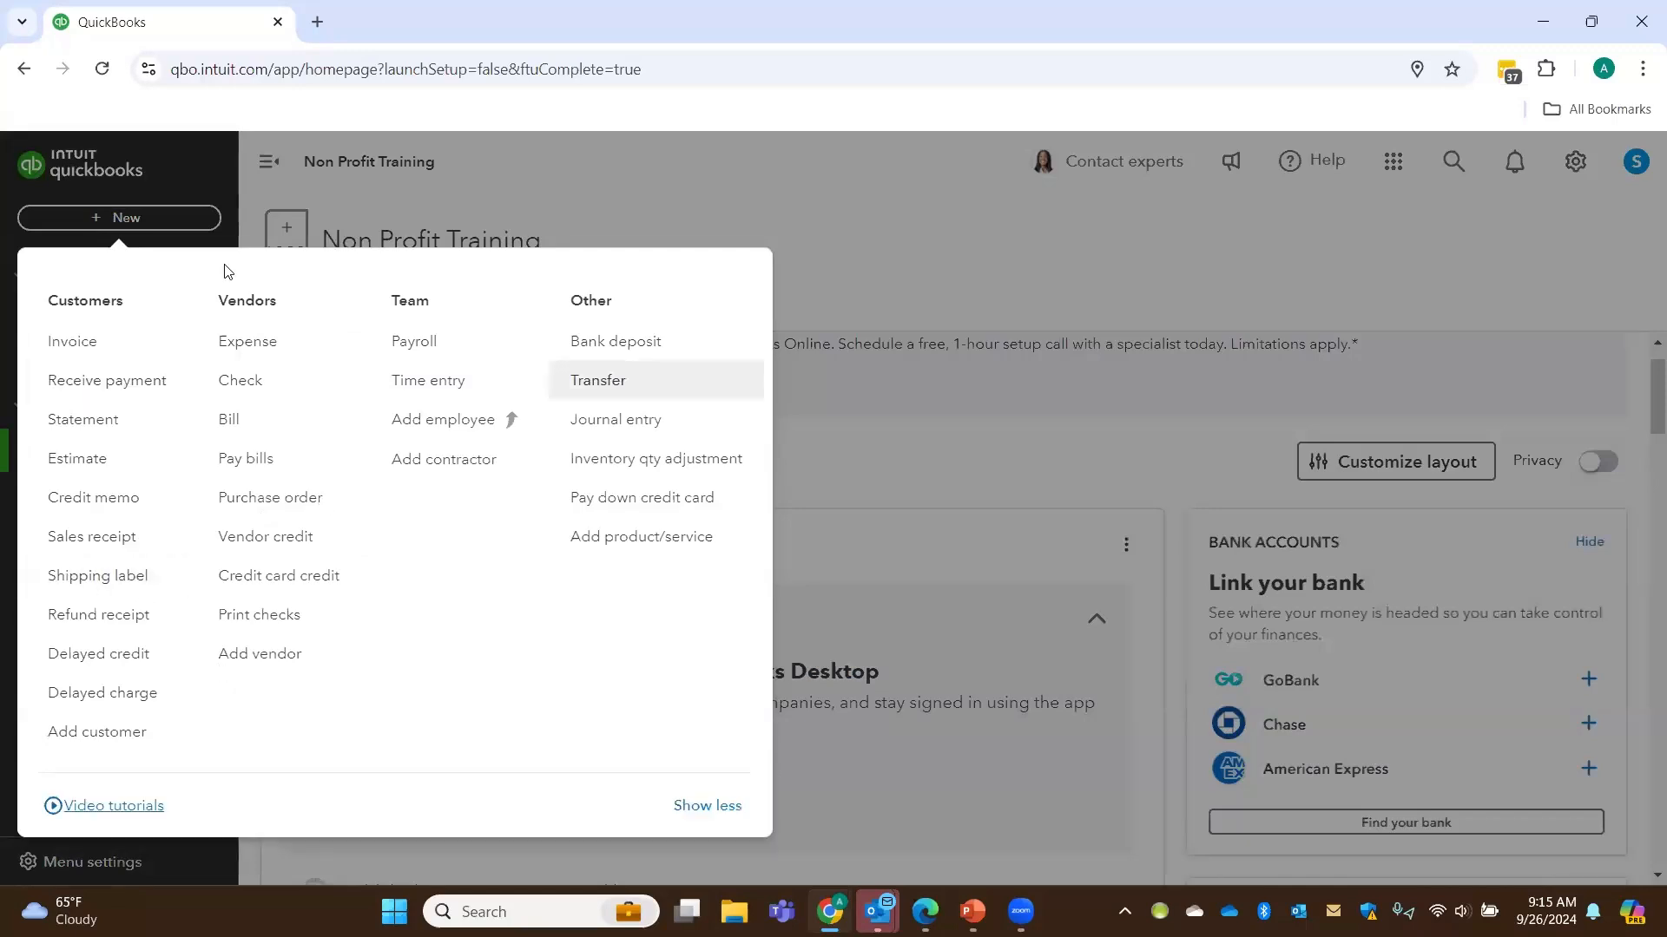
left_click(564, 173)
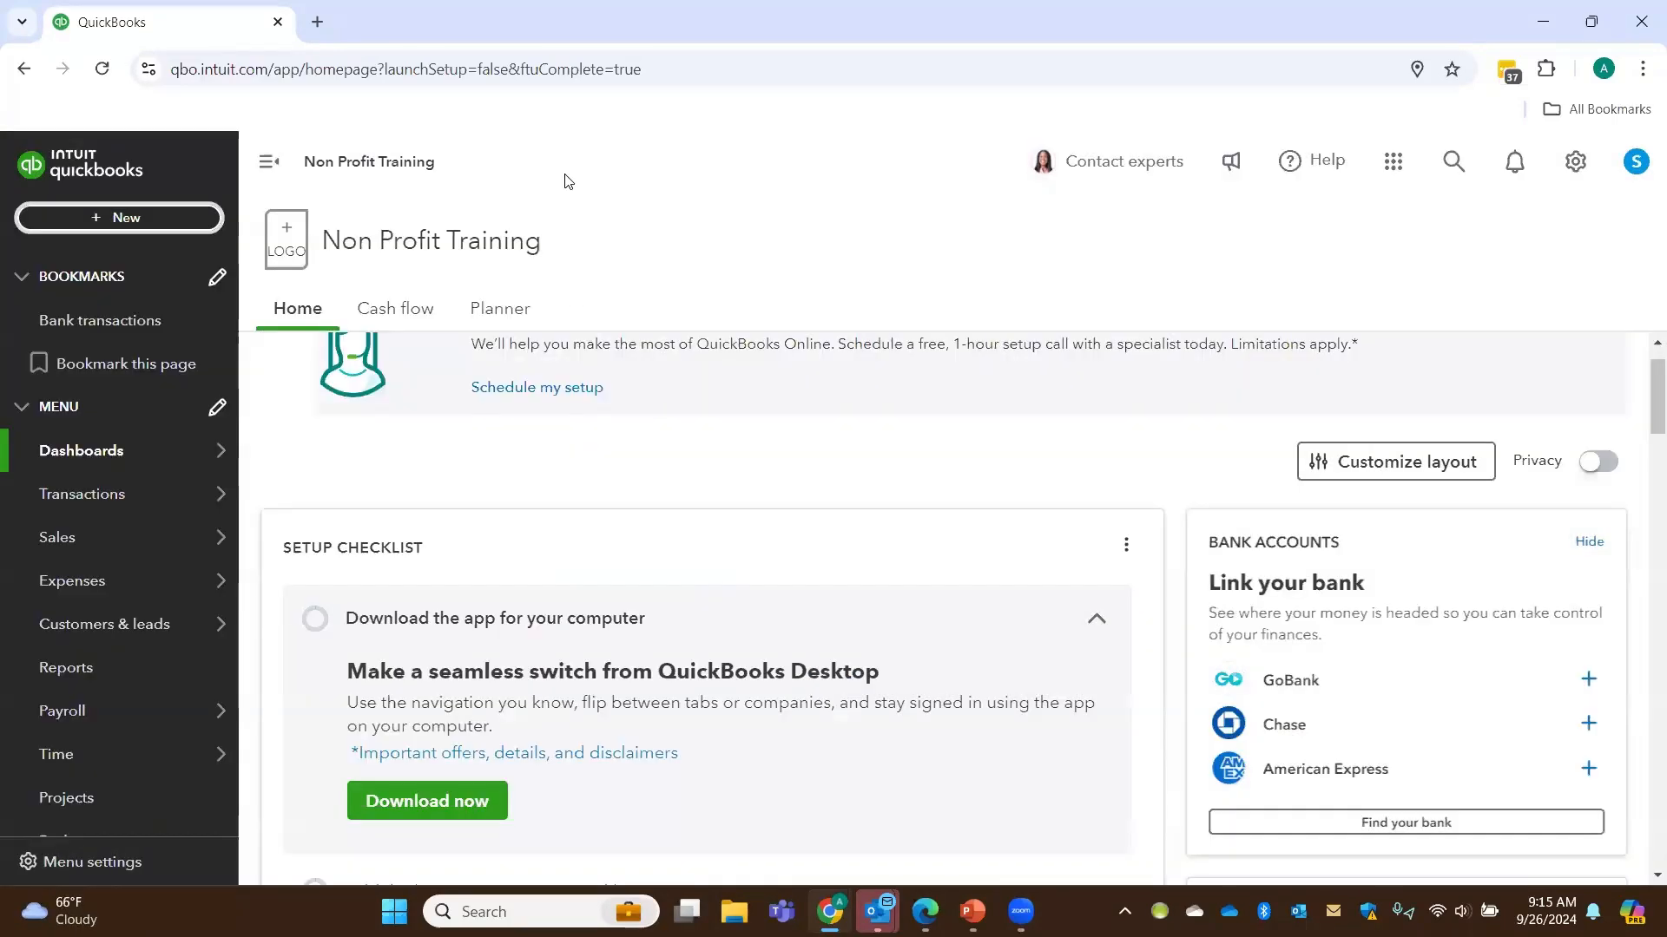
mouse_move(126, 573)
scroll(126, 573, "down", 3)
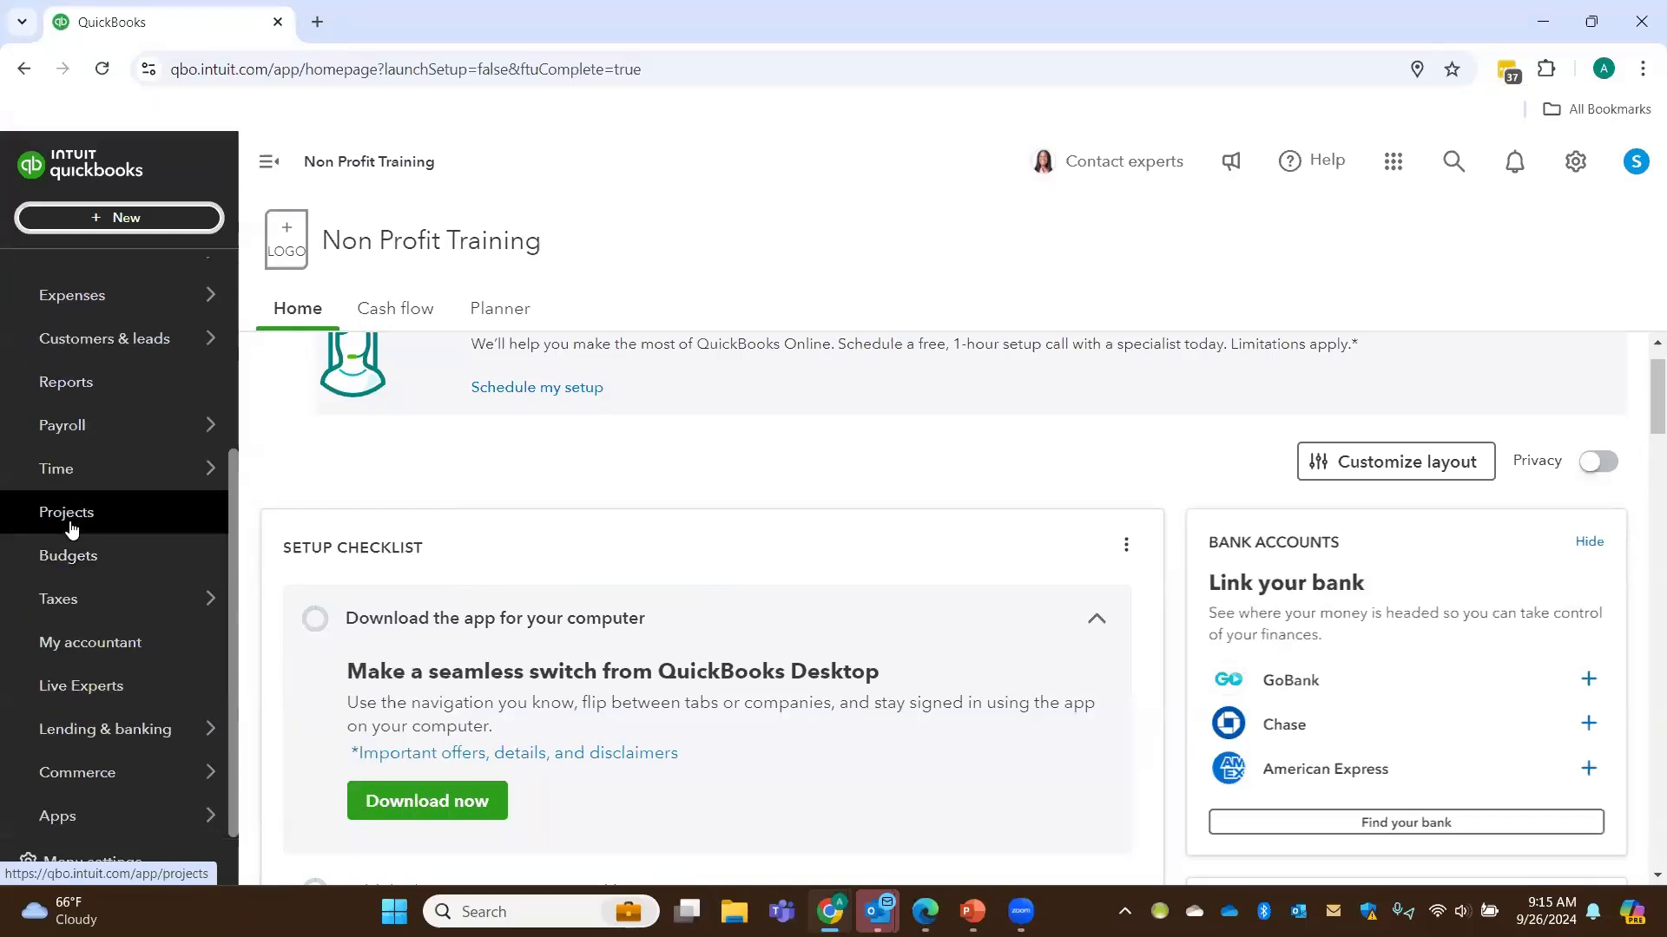
scroll(72, 521, "up", 3)
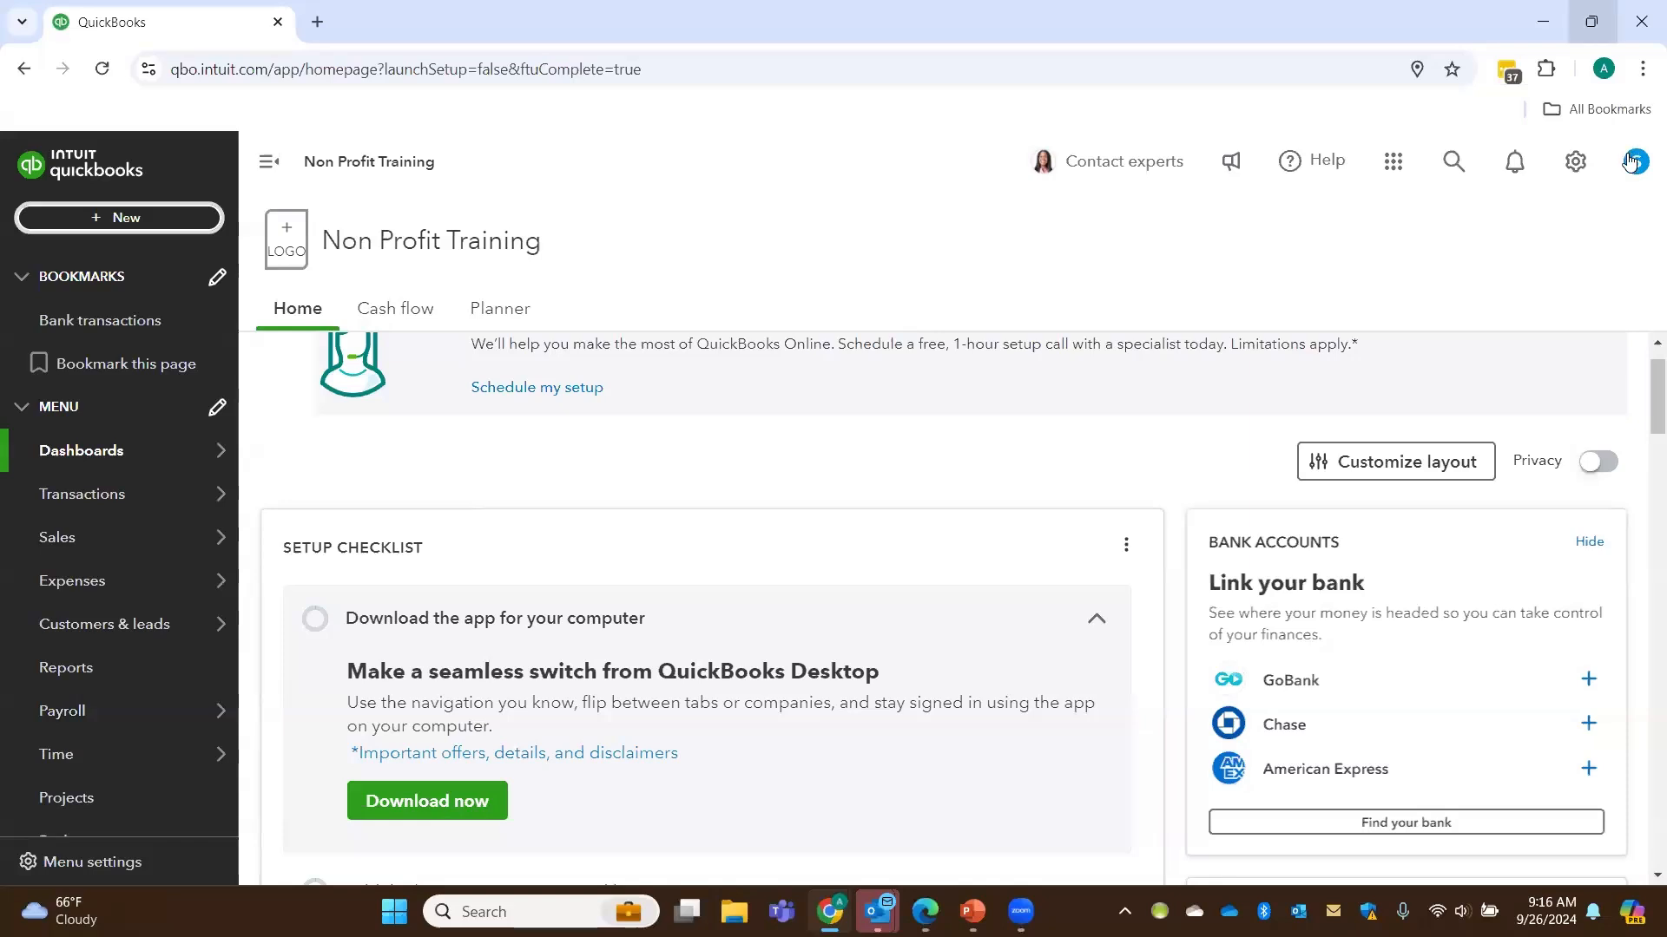
- Invite the accountant's e-mail address from Manage users' Accounting Firms tab
left_click(1575, 162)
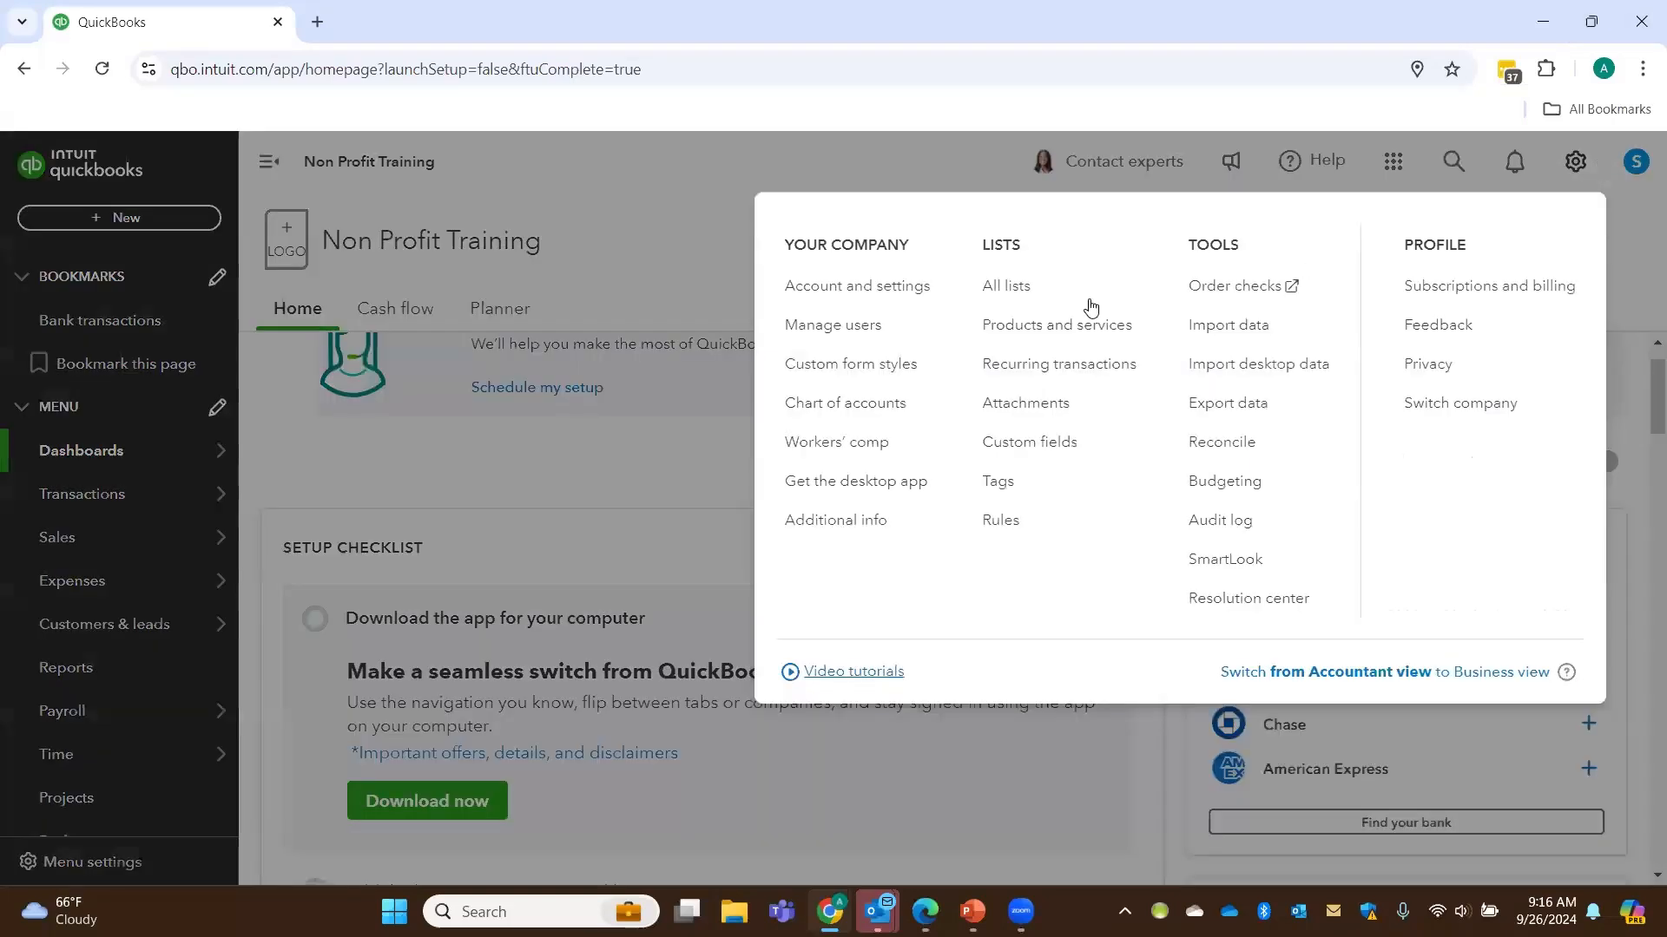
left_click(821, 345)
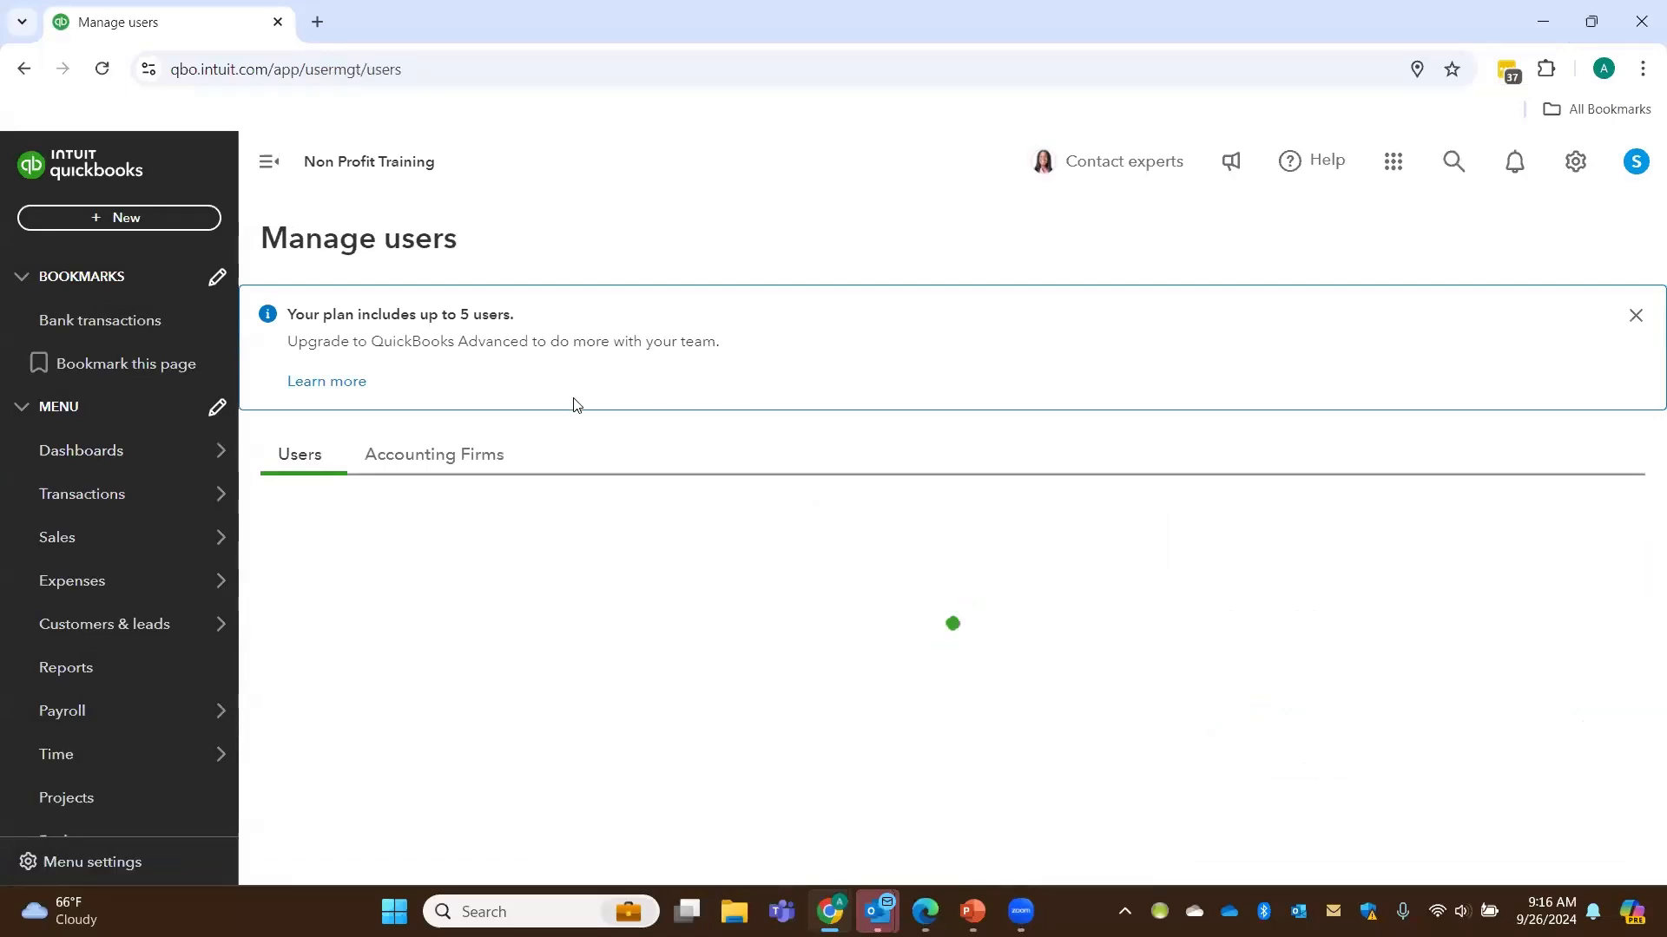
left_click(410, 456)
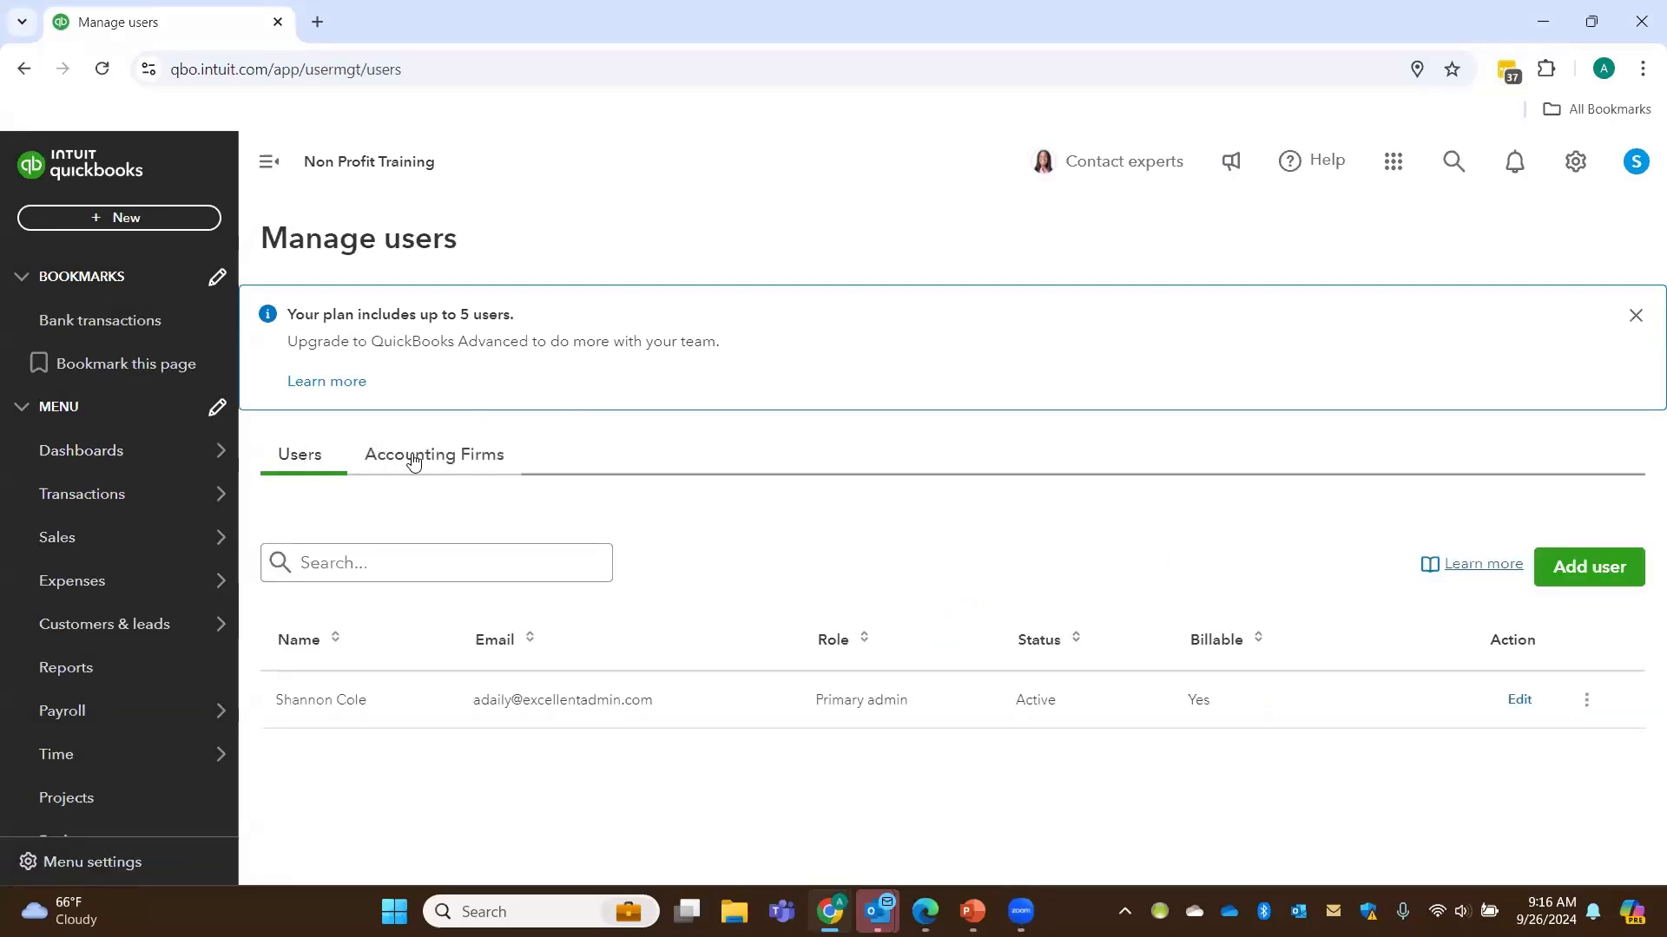
scroll(477, 451, "down", 5)
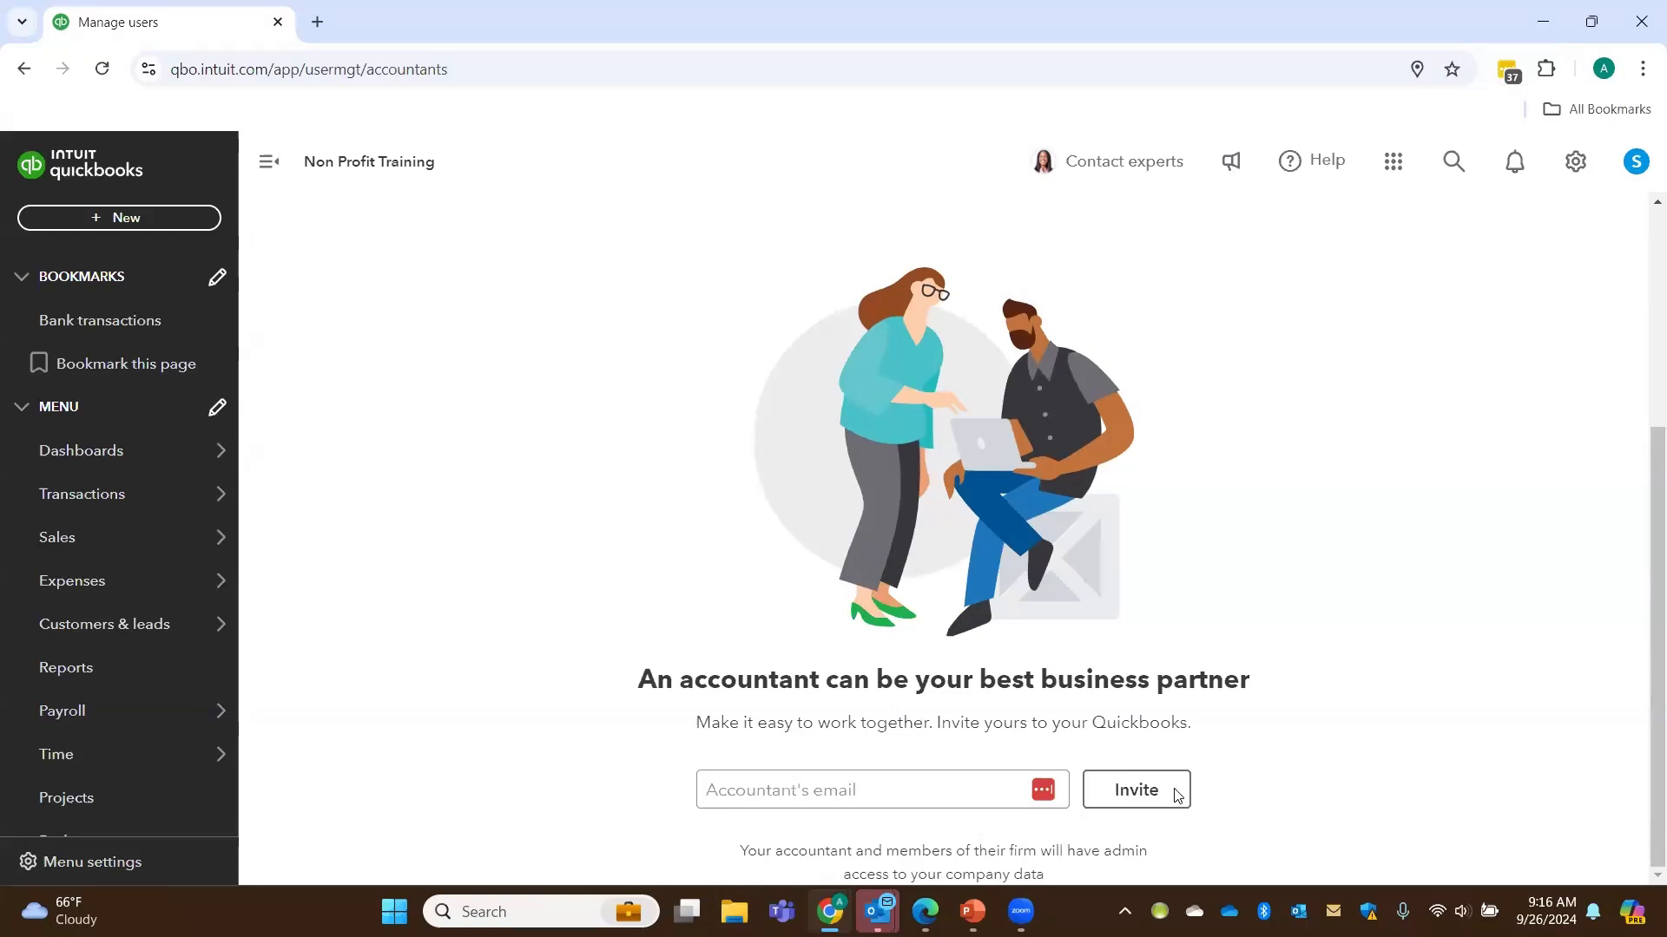
left_click(813, 791)
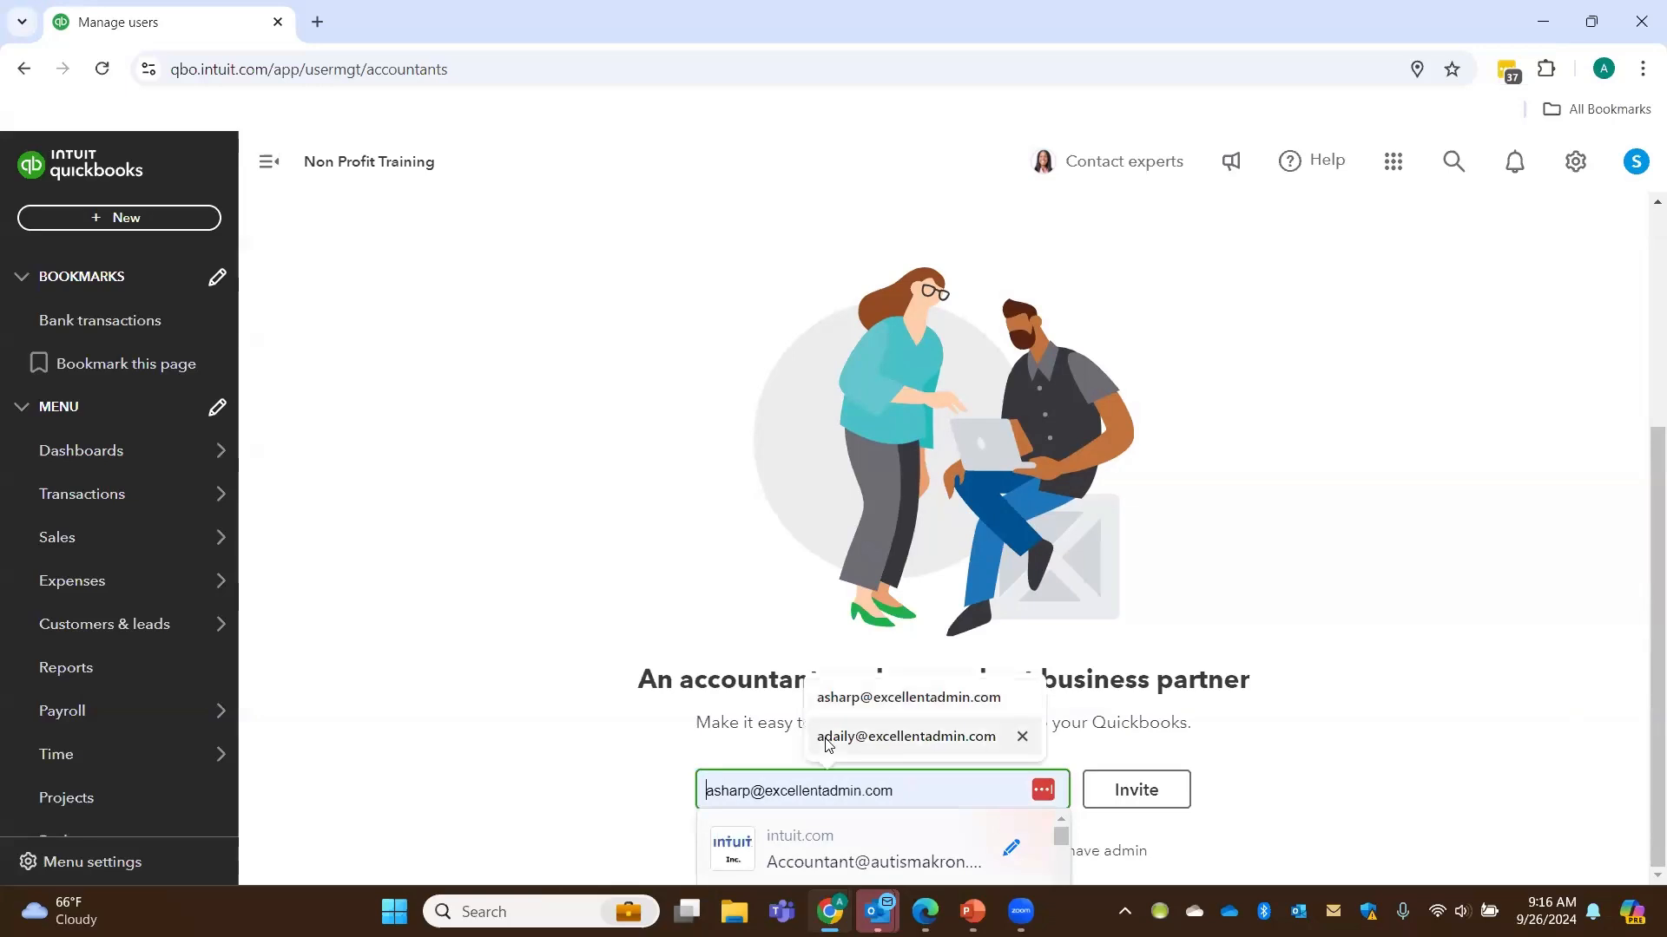
left_click(850, 701)
left_click(1102, 800)
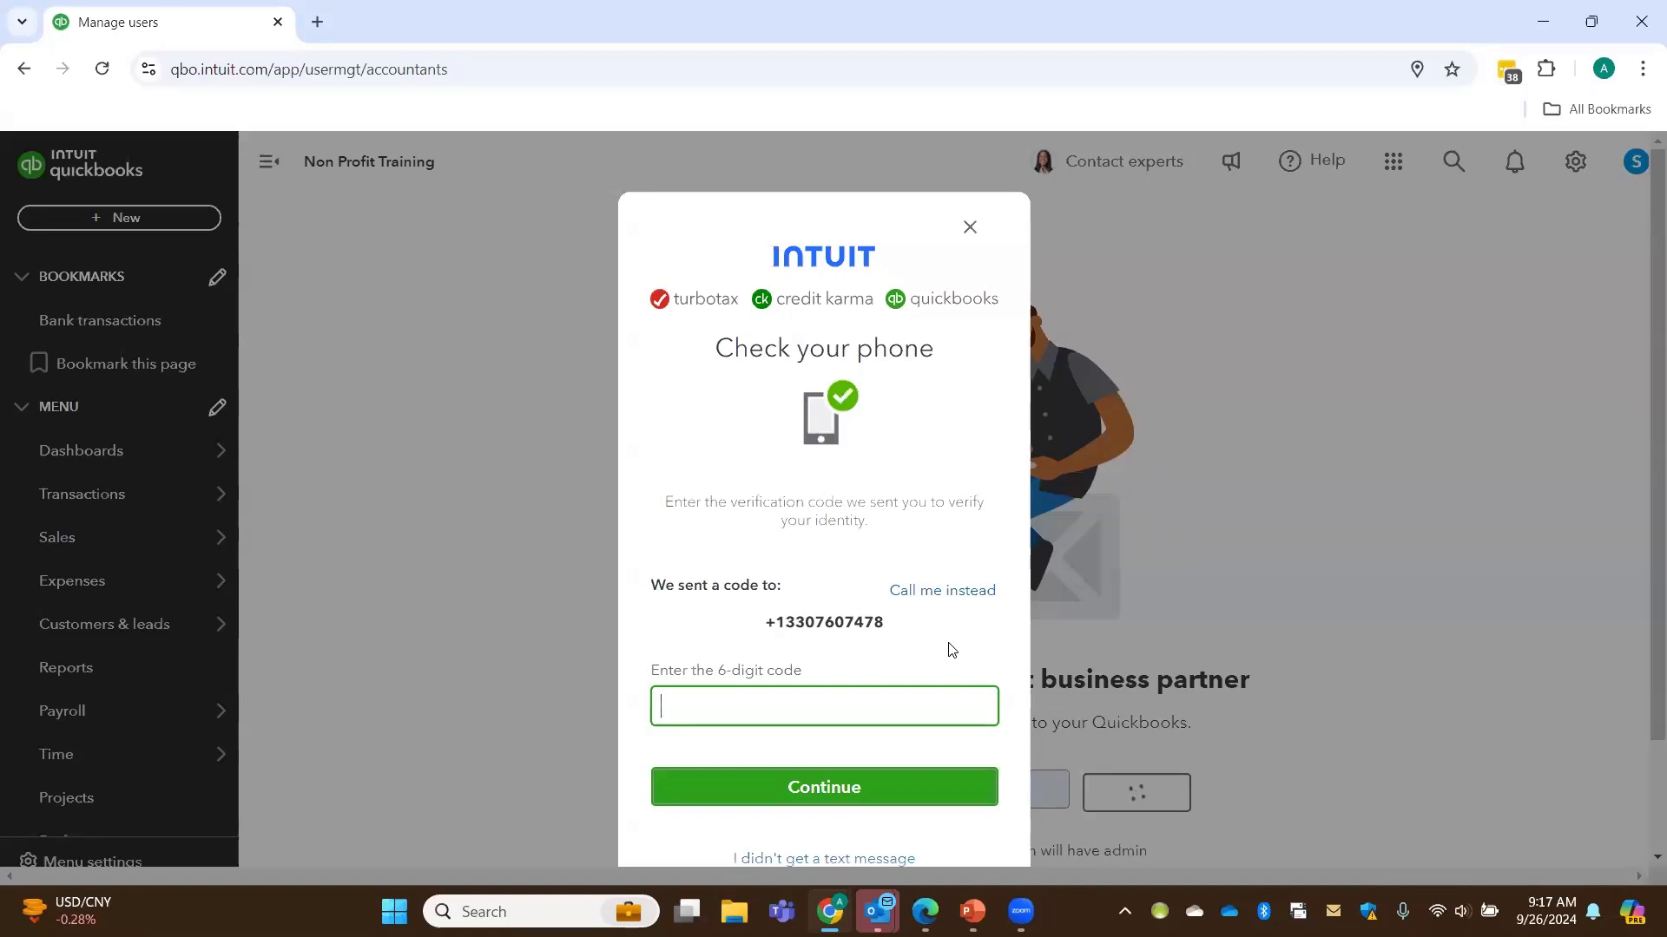
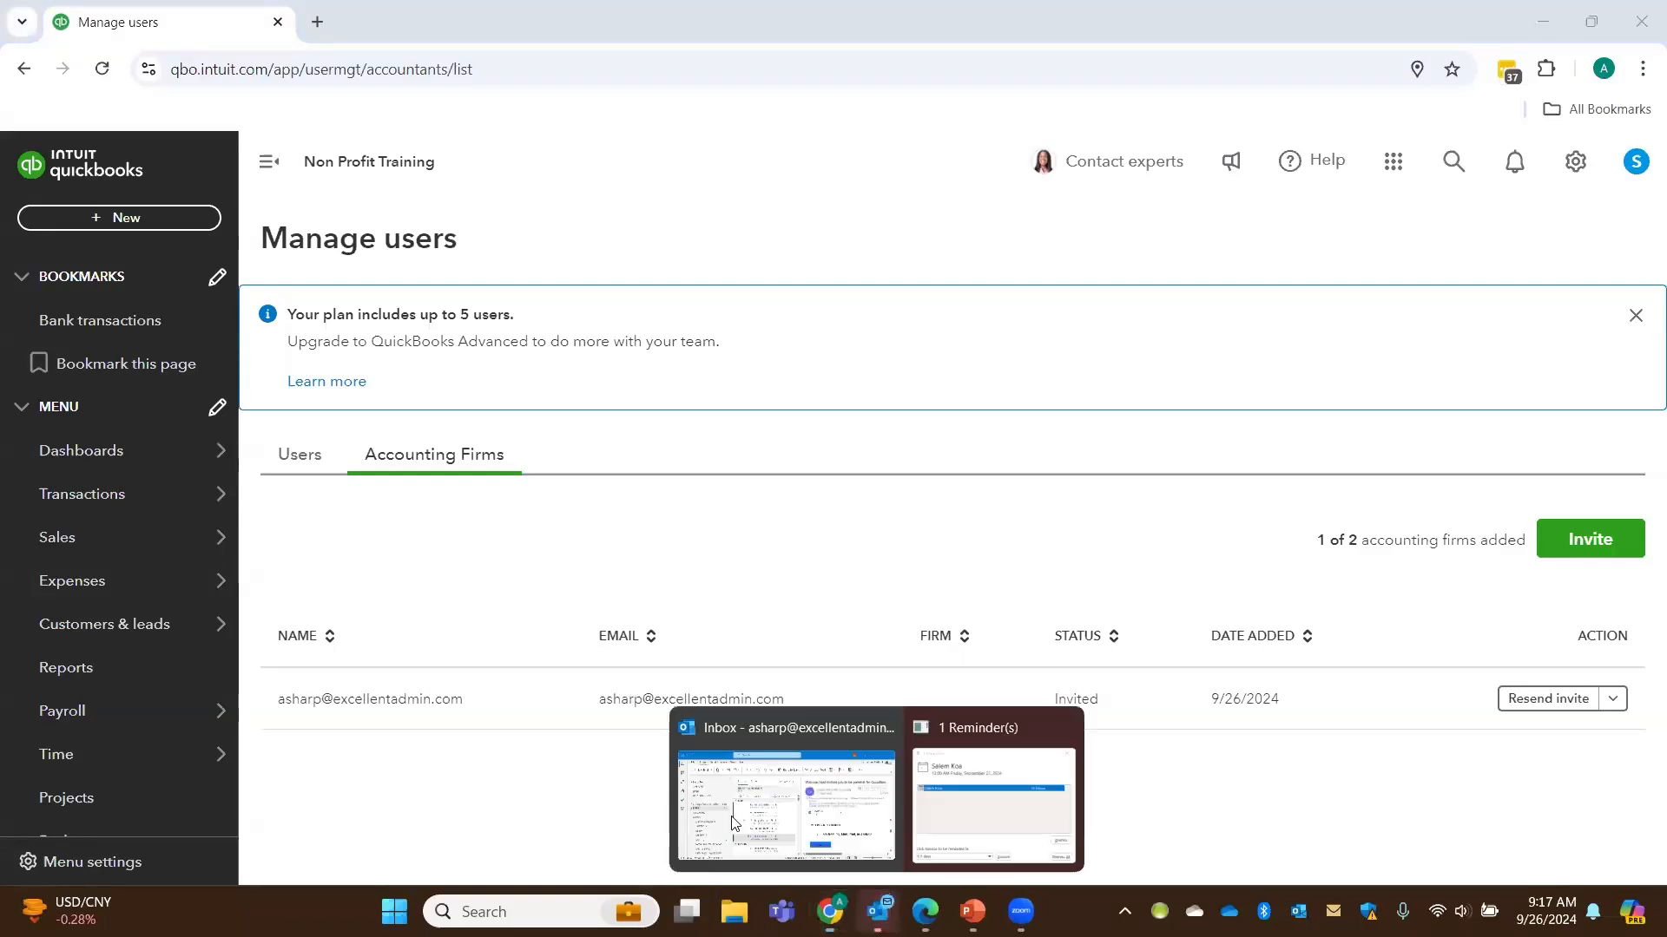
- Fetch new mail in Outlook, open the Non Profit Training invitation and accept it
left_click(747, 807)
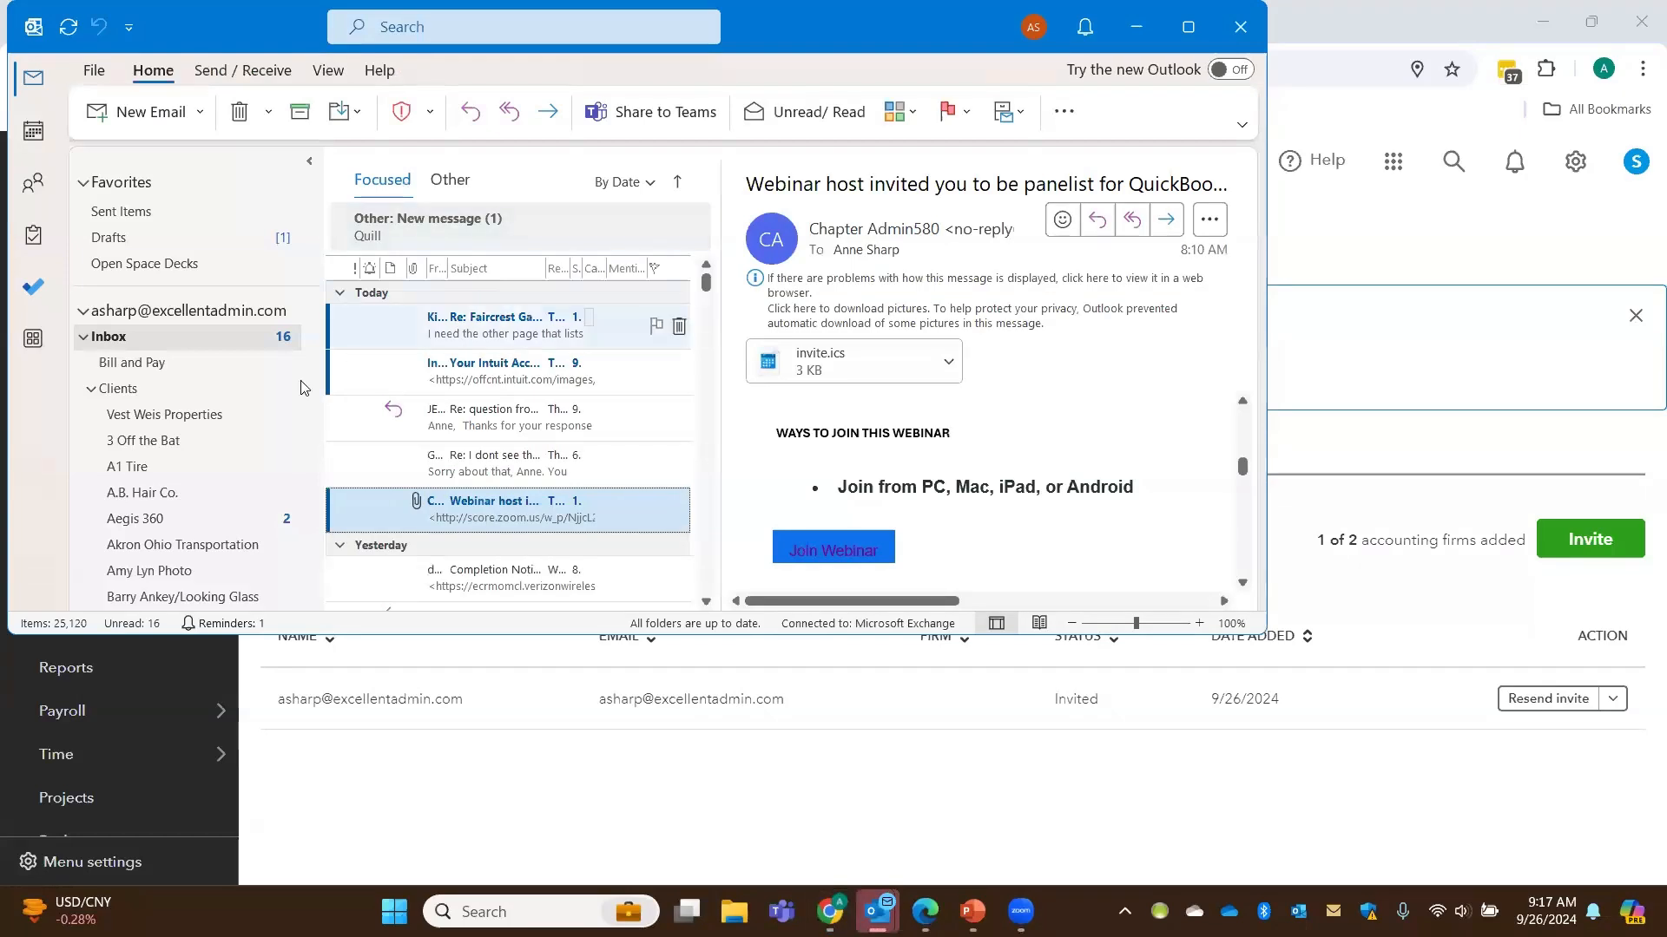
left_click(262, 75)
left_click(165, 127)
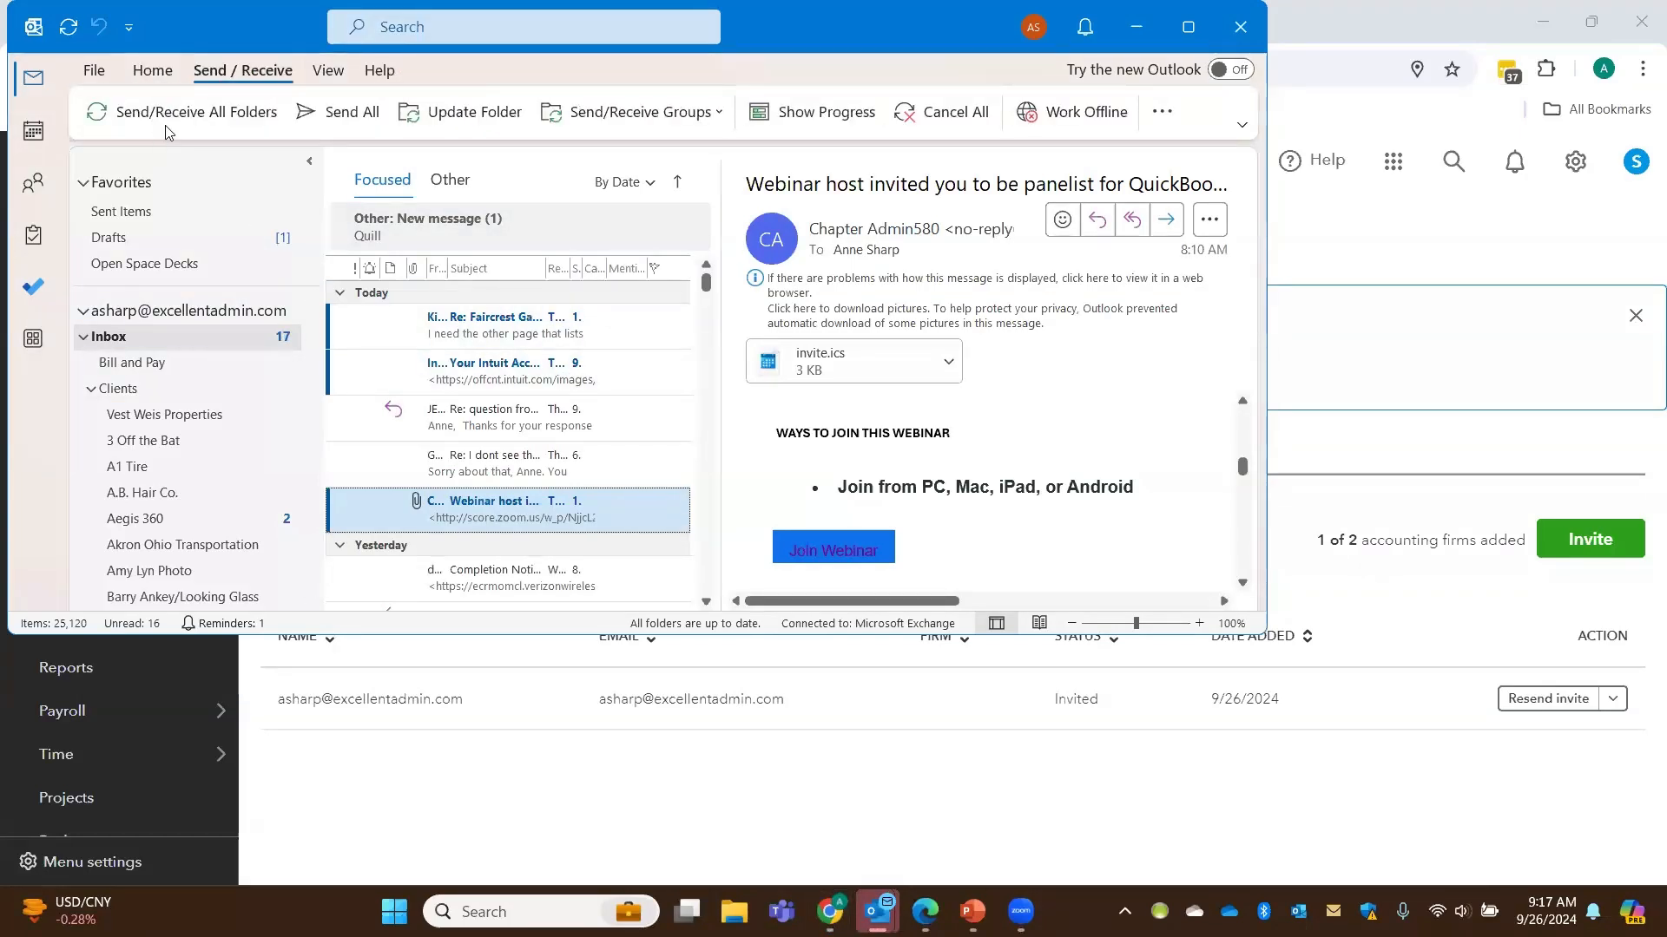
left_click(539, 332)
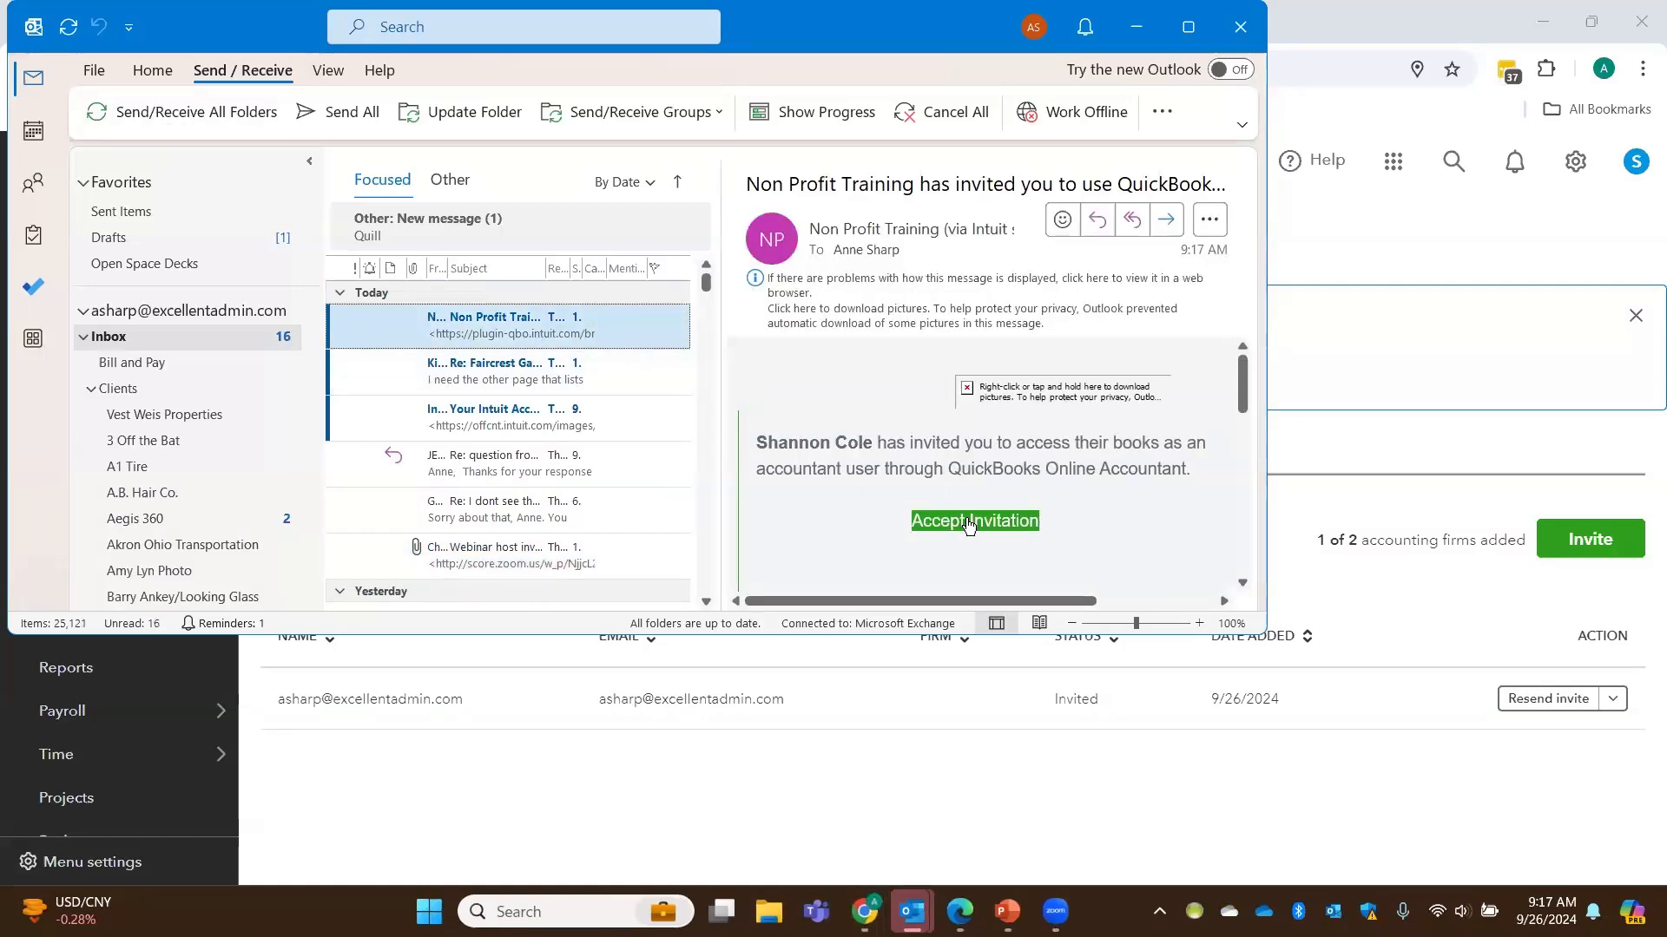
left_click(968, 524)
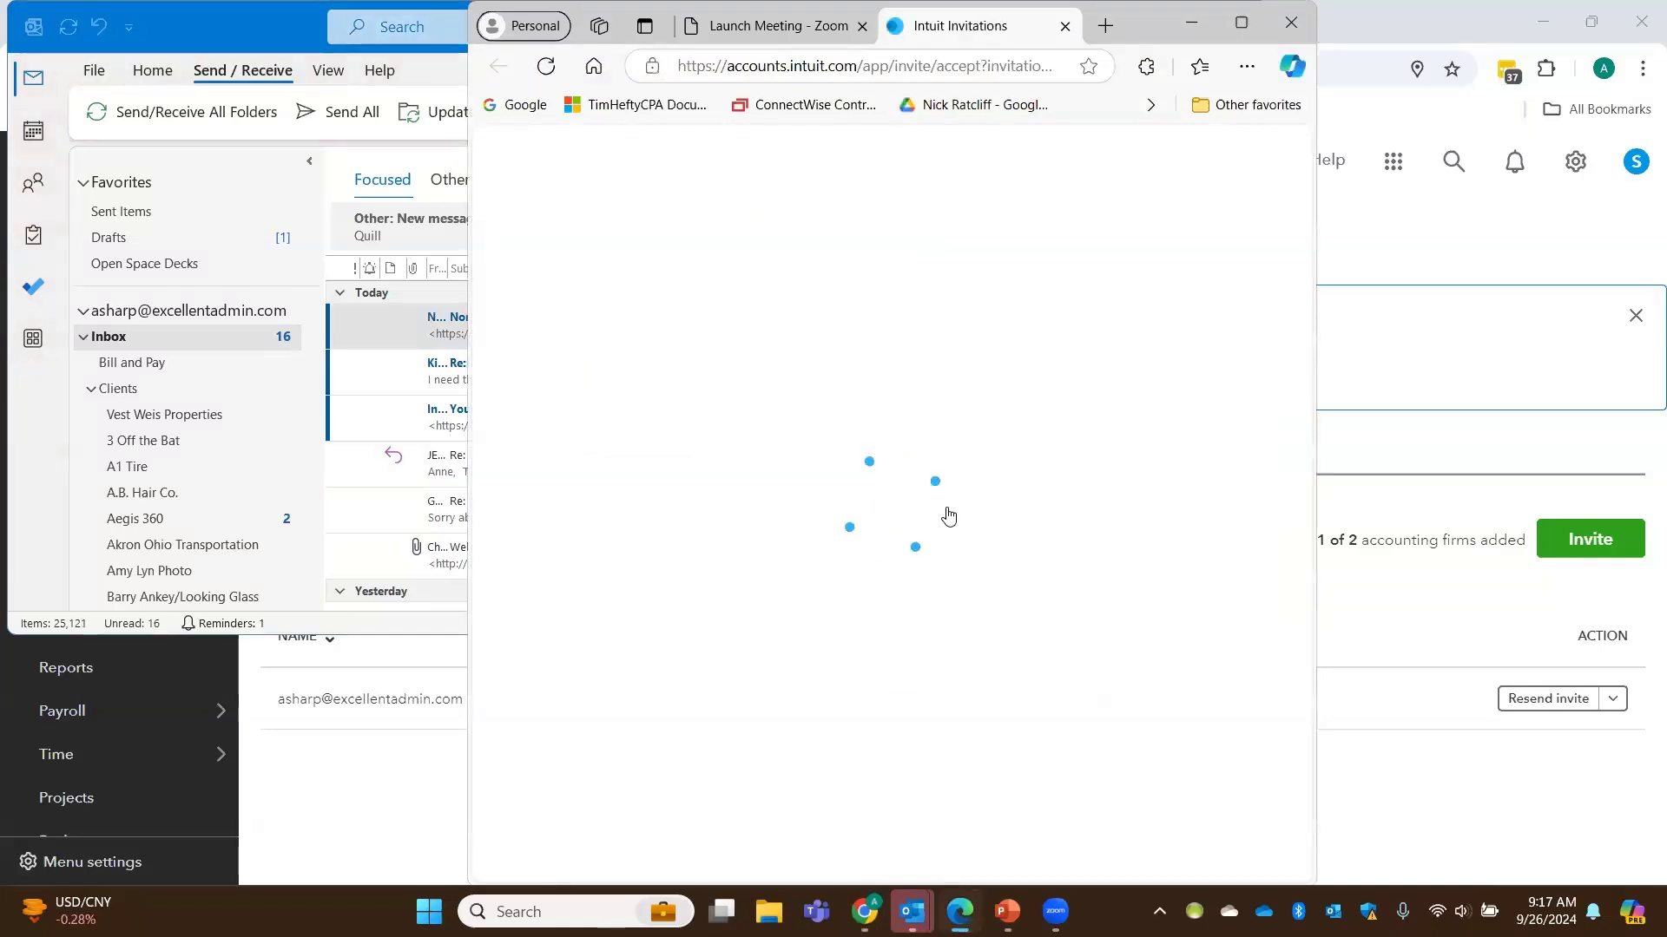
left_click(884, 597)
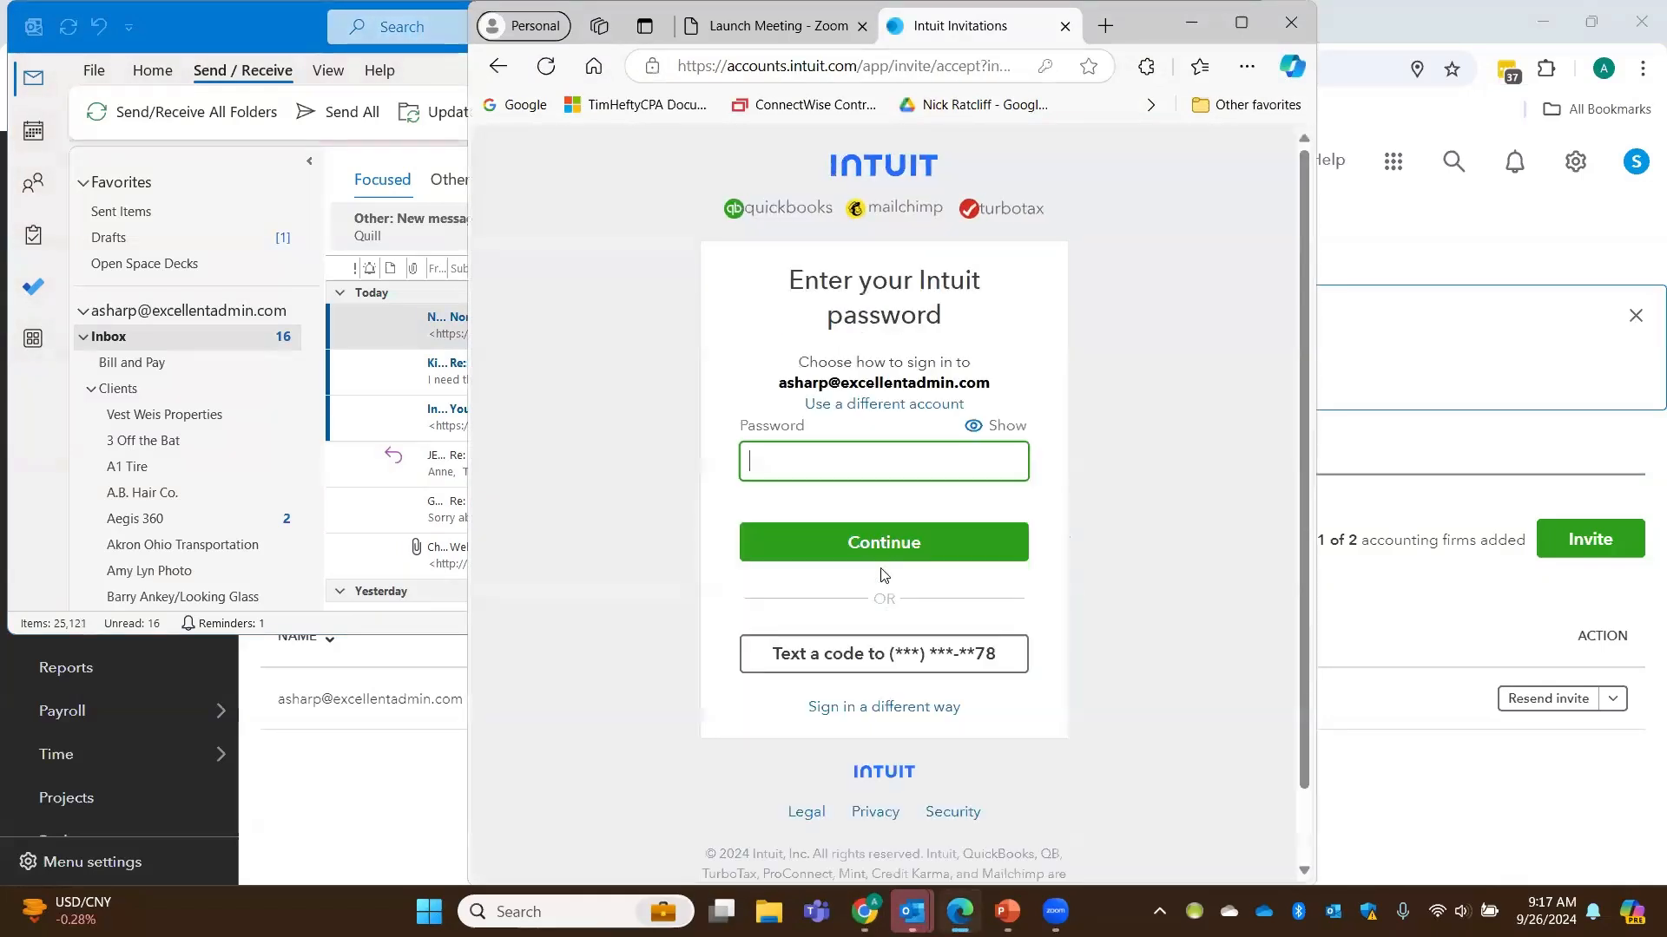
- Sign in to Intuit, accept the invitation for Excellent Admin, and retry after the error
left_click(898, 538)
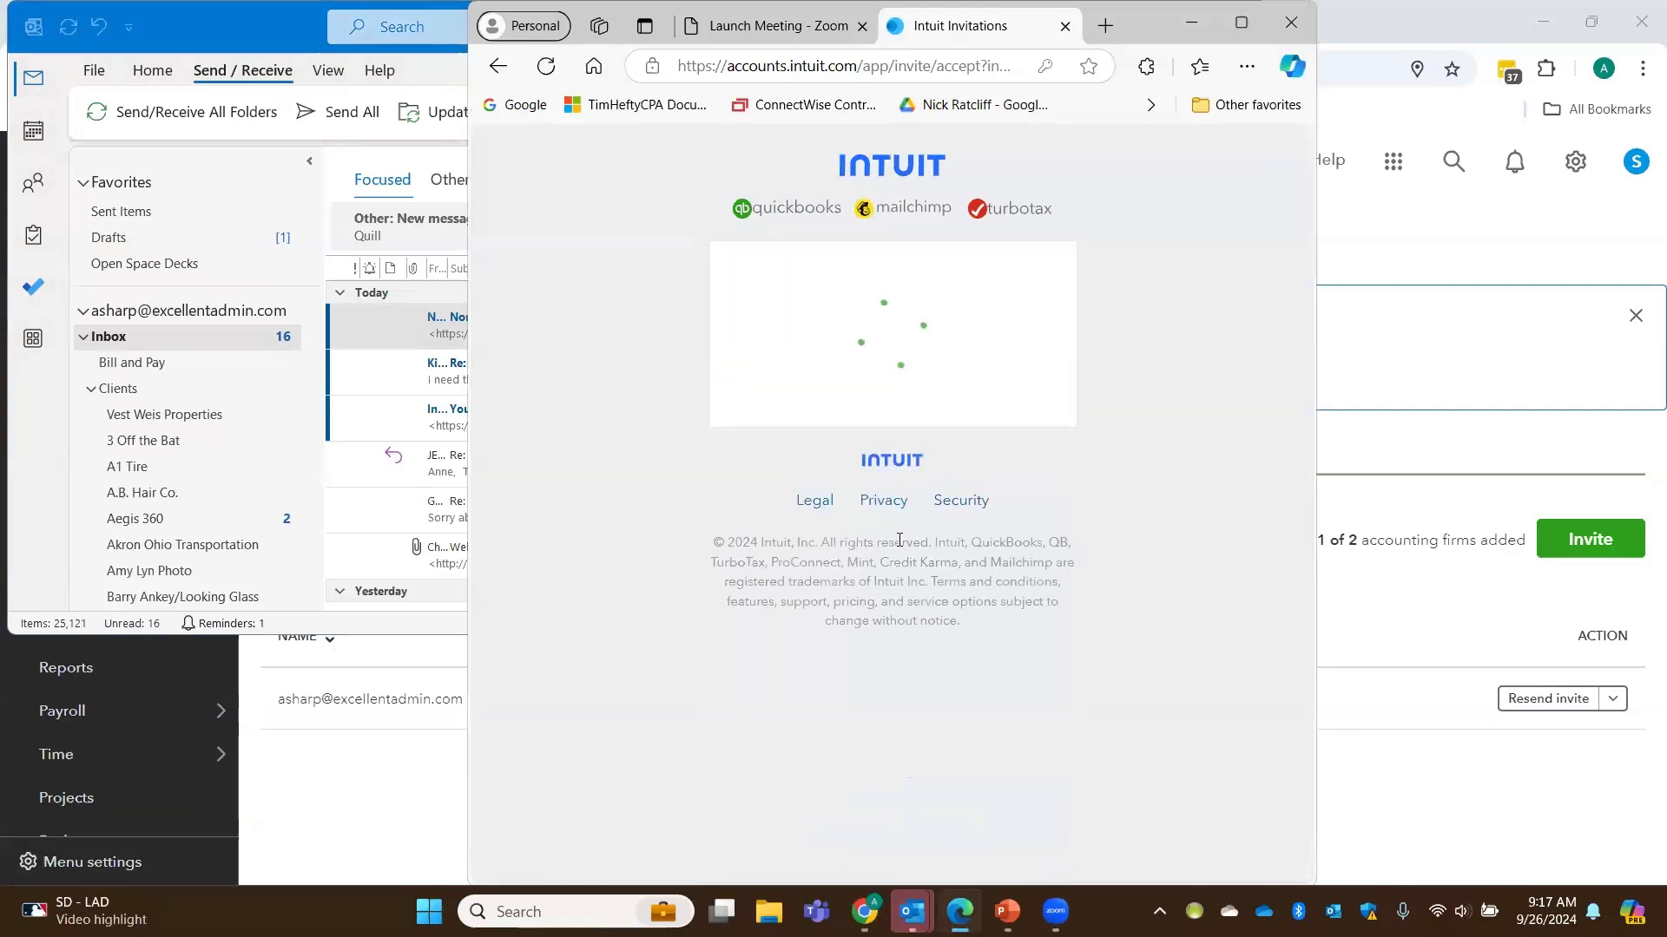
left_click(894, 450)
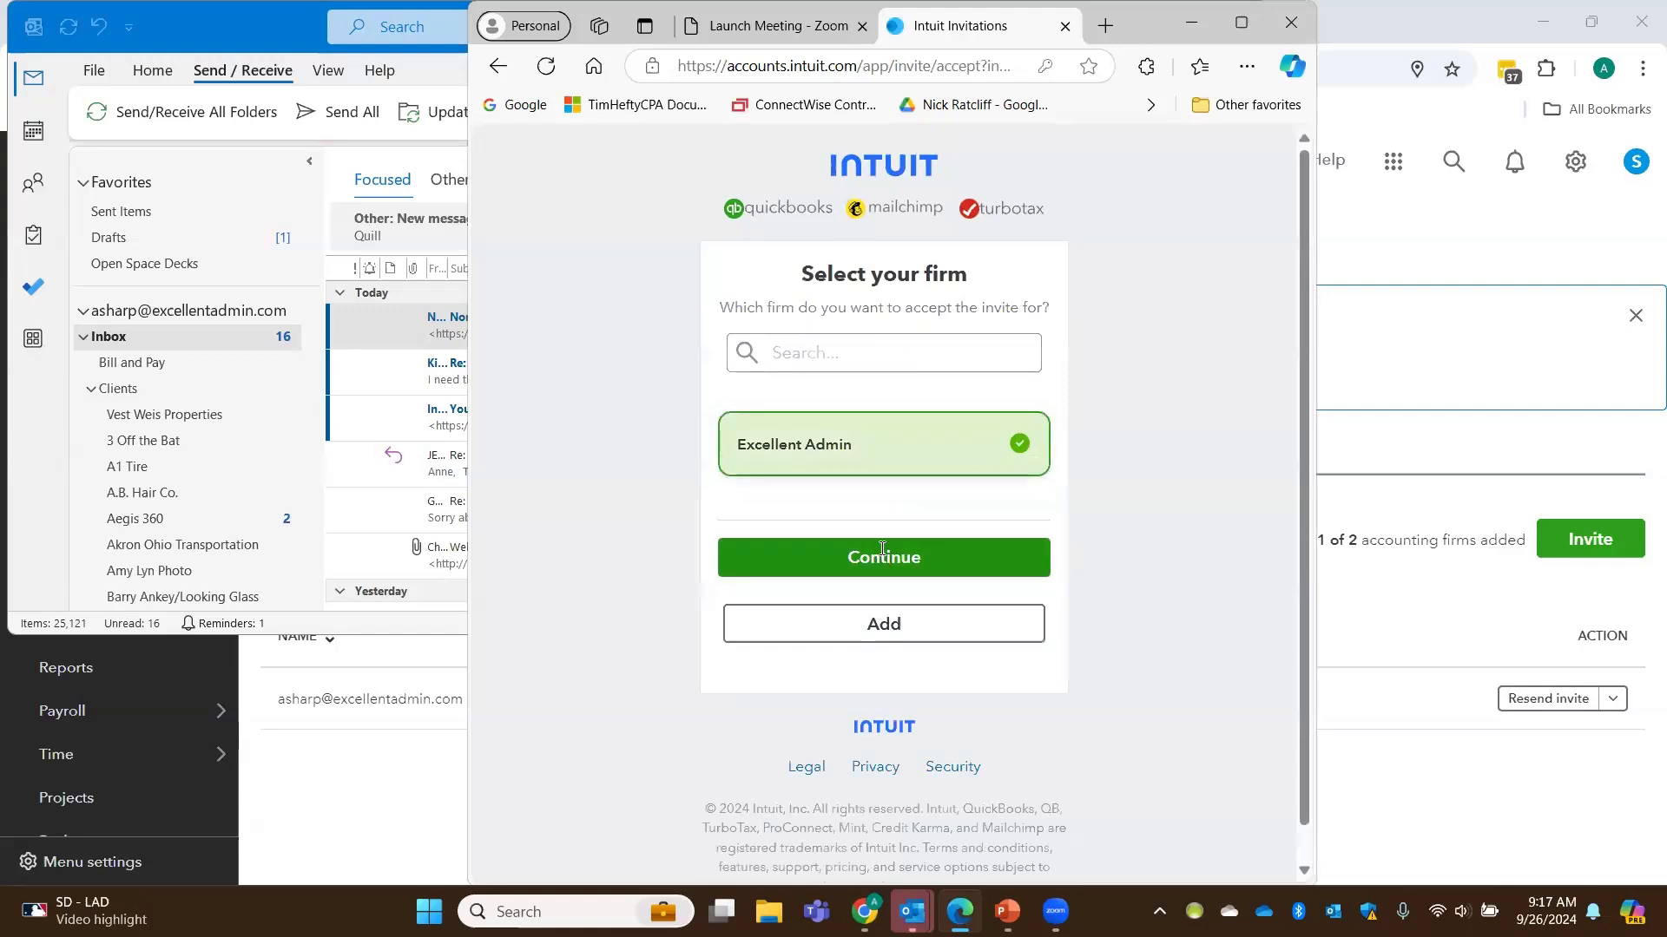
left_click(882, 557)
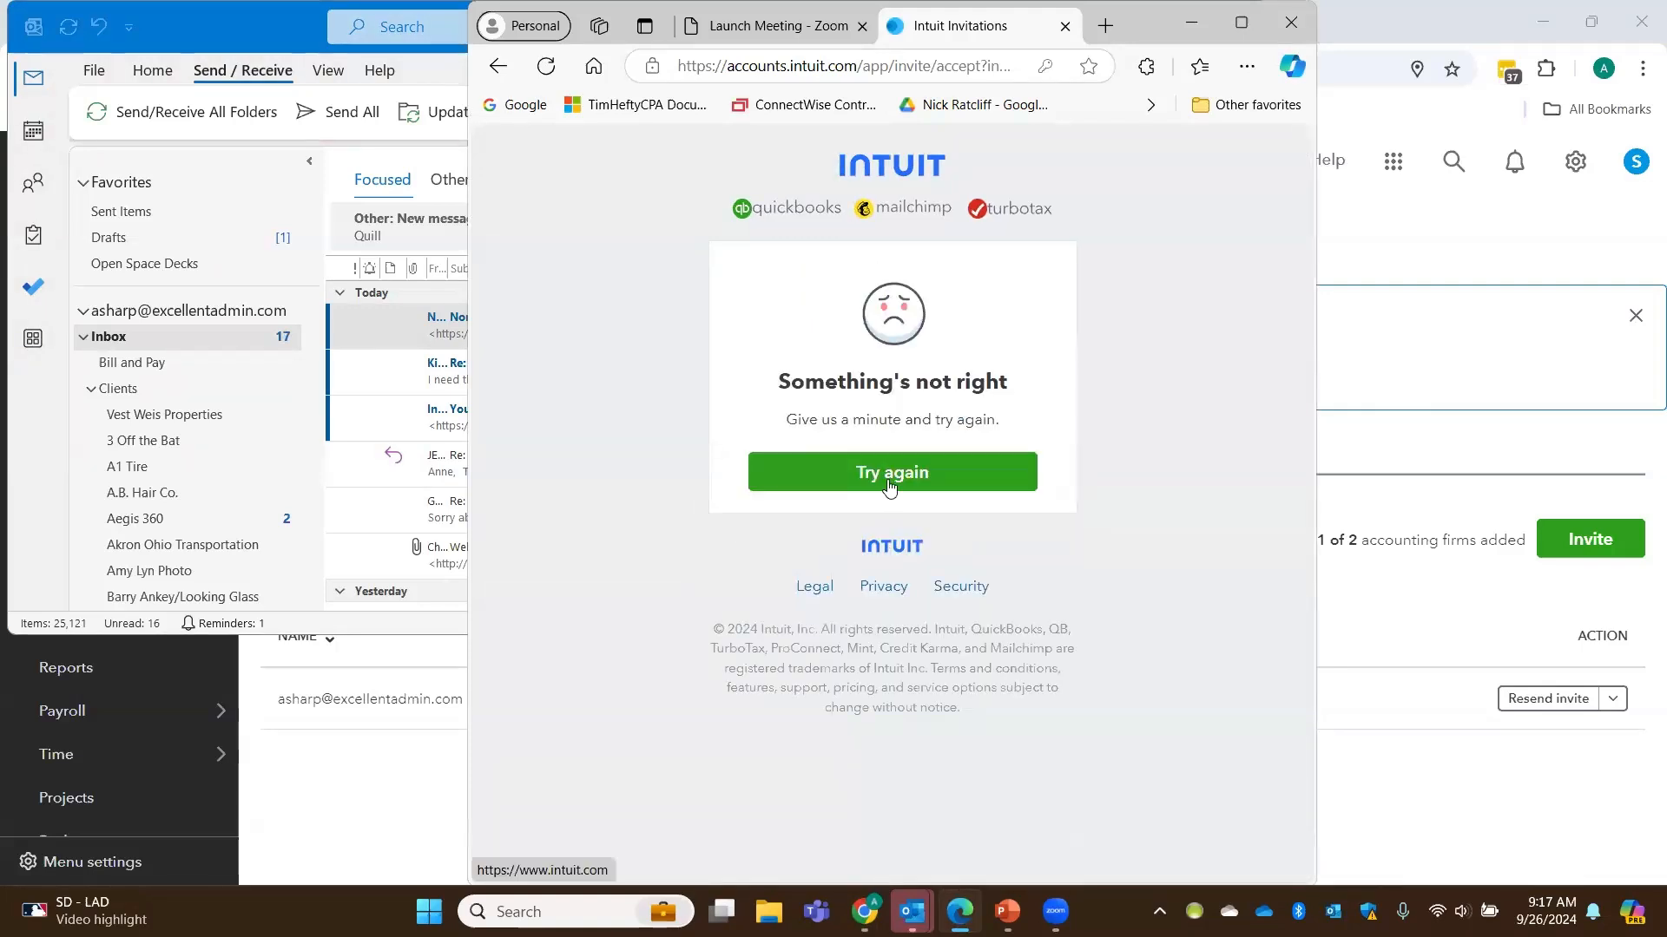
left_click(890, 486)
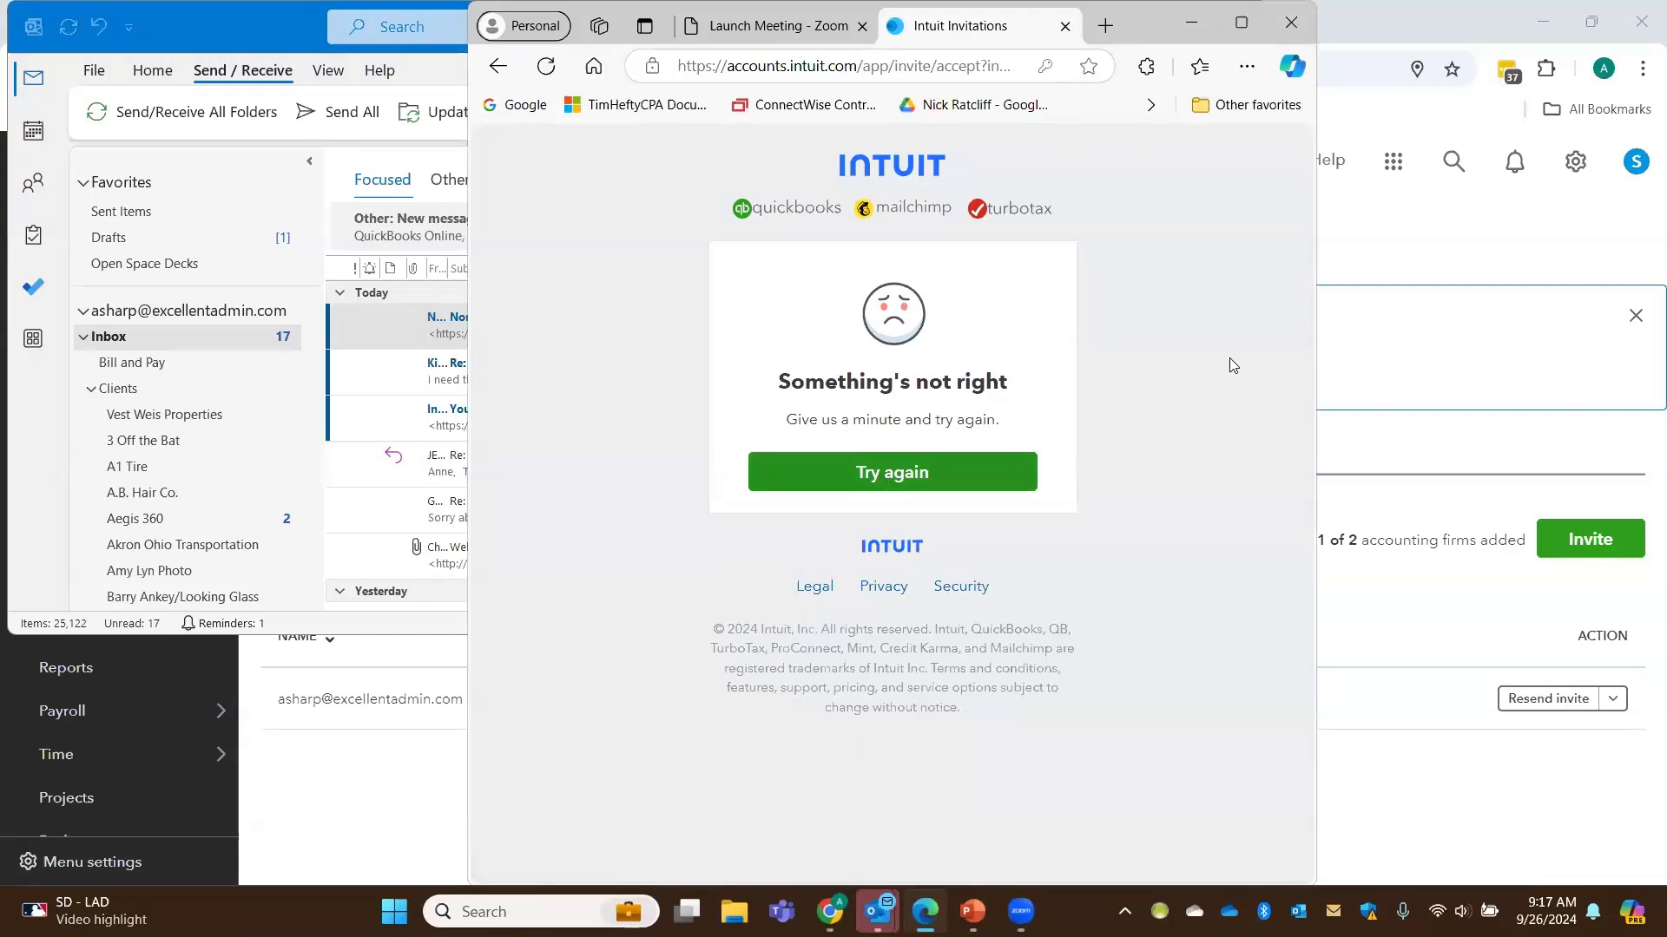
- Reload Manage users and check the Users and Accounting Firms tabs; the accountant is still Invited
key("alt+Tab")
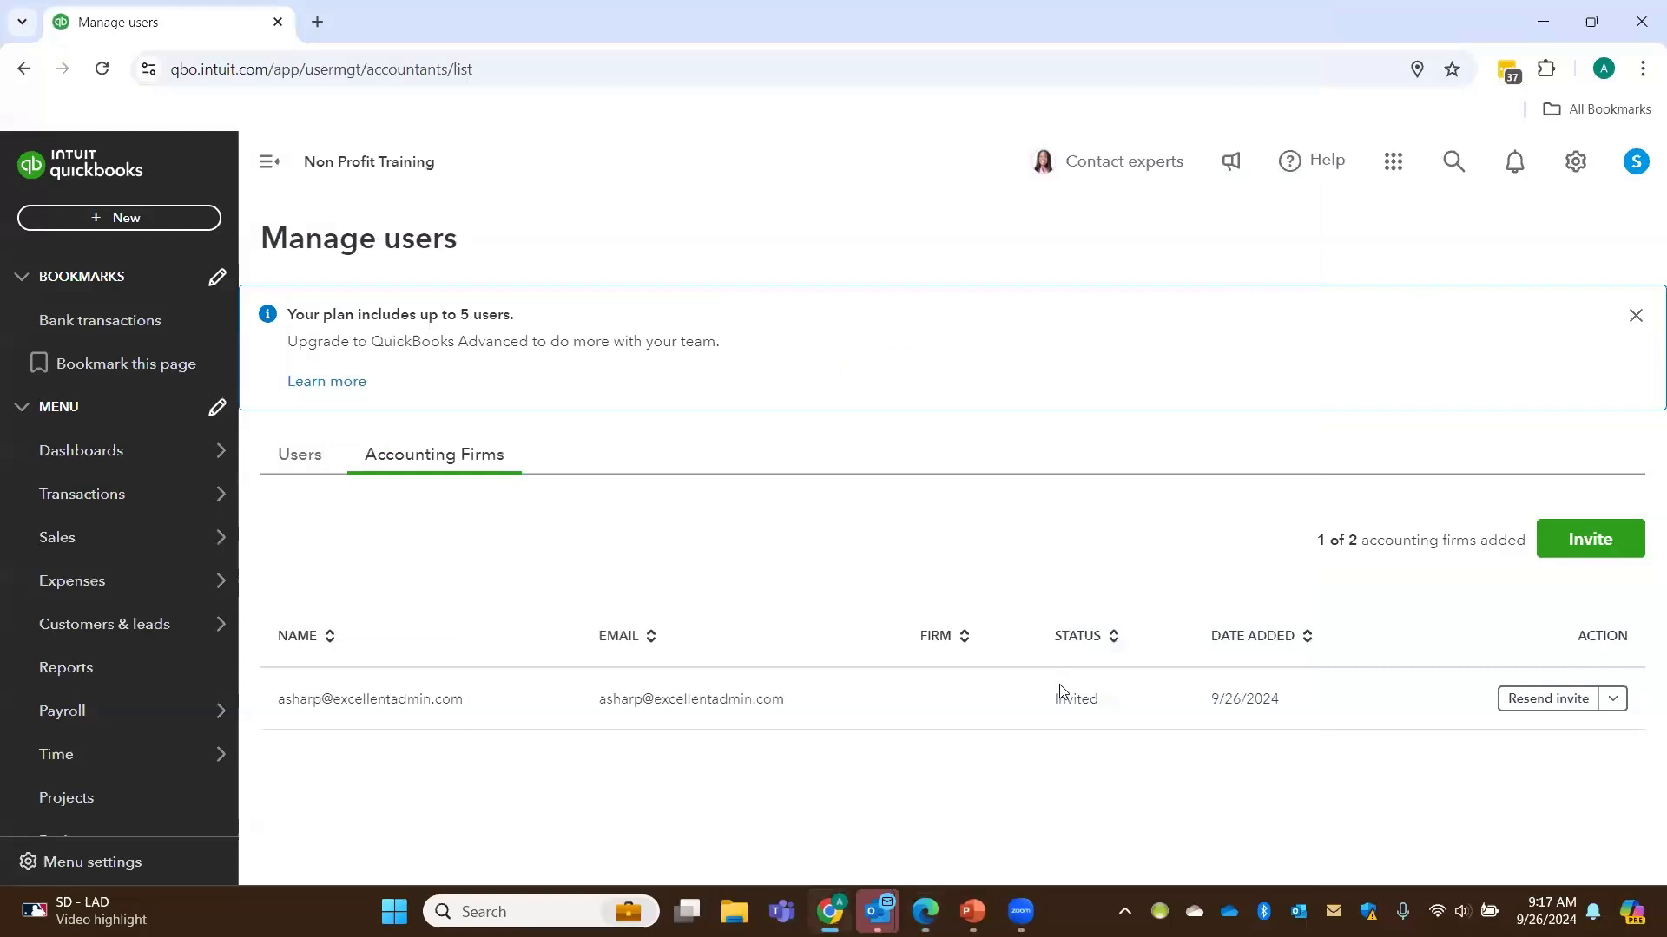
left_click(102, 67)
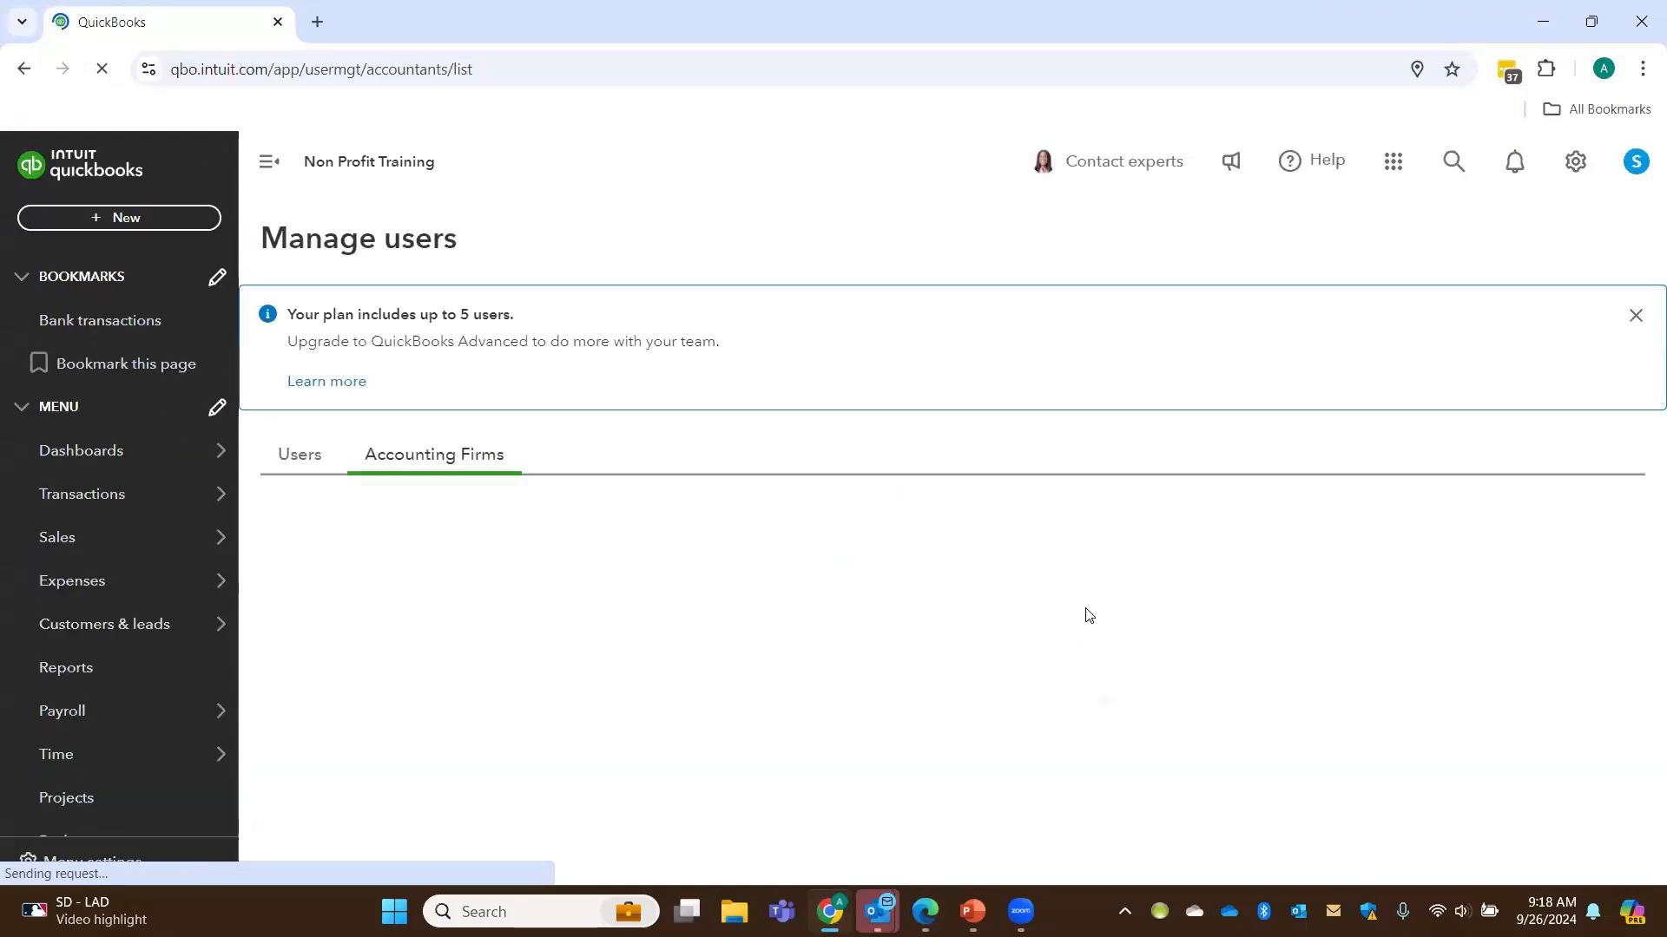
left_click(292, 456)
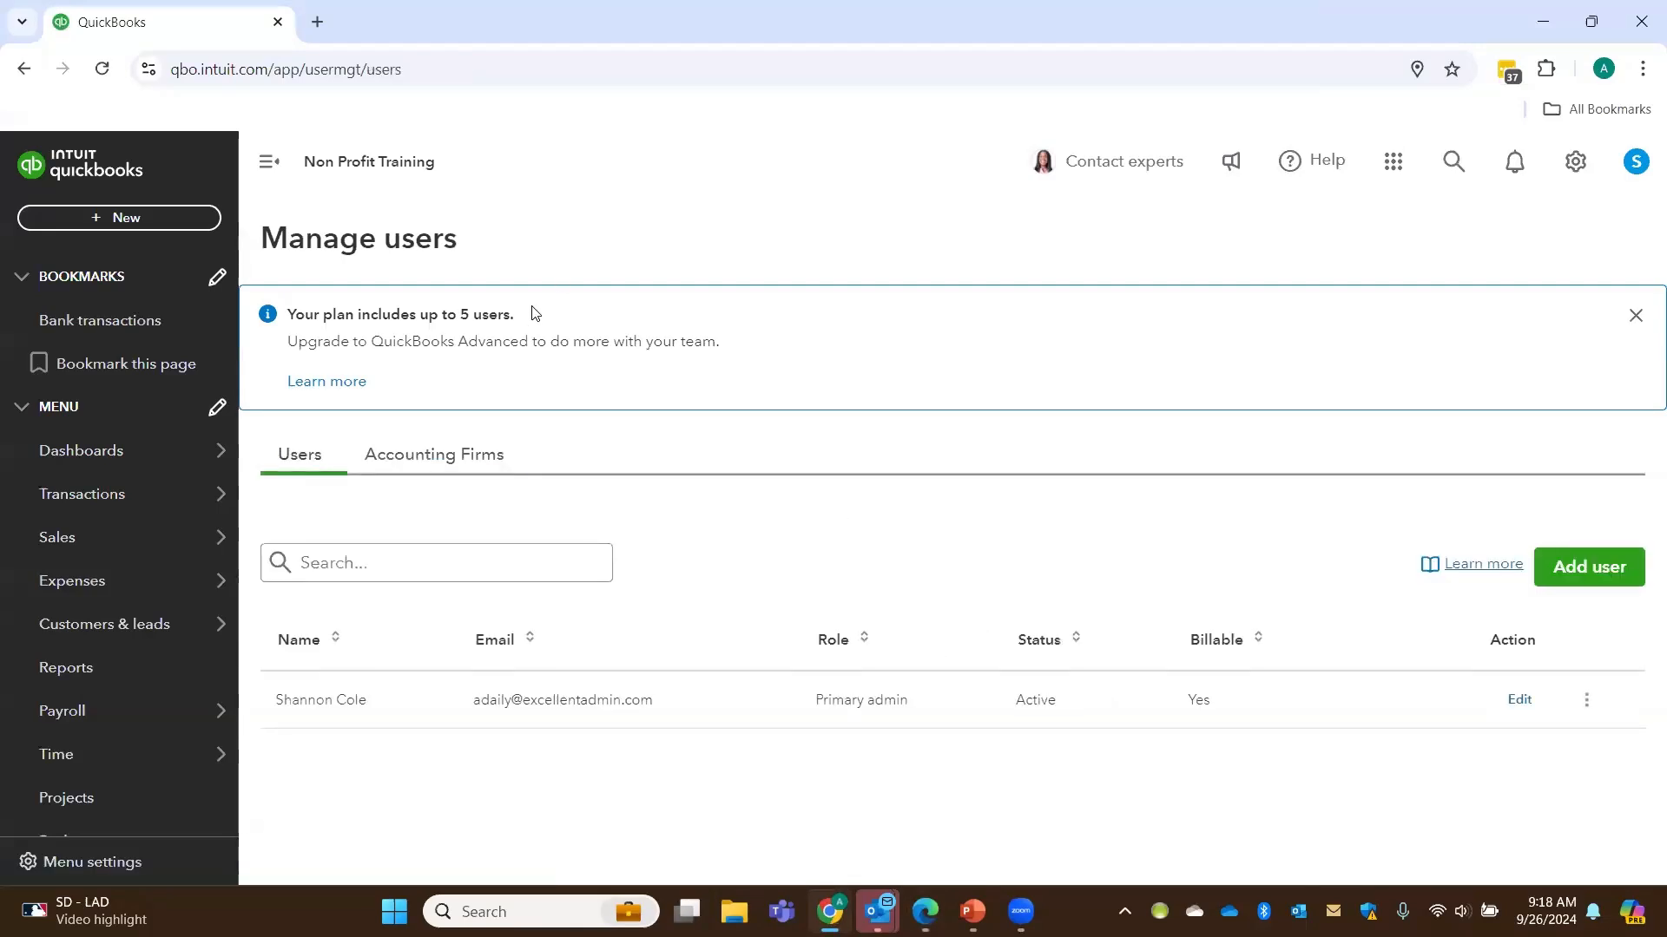
left_click_drag(521, 315, 205, 297)
left_click(937, 508)
left_click(482, 453)
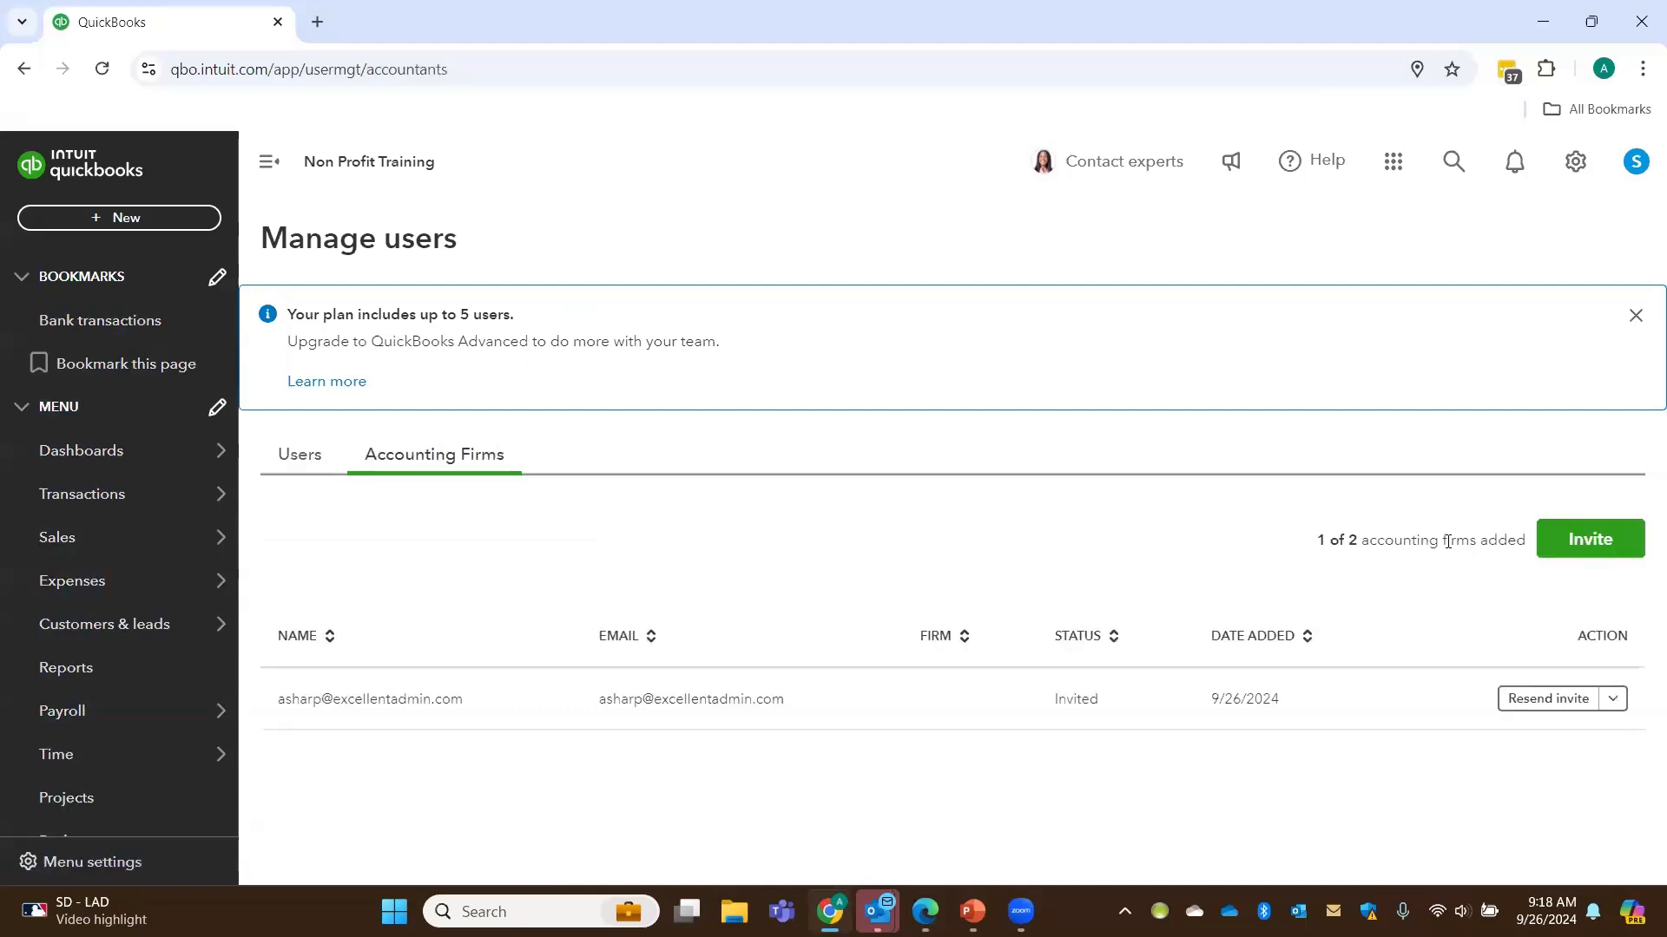
left_click_drag(1447, 542, 1315, 543)
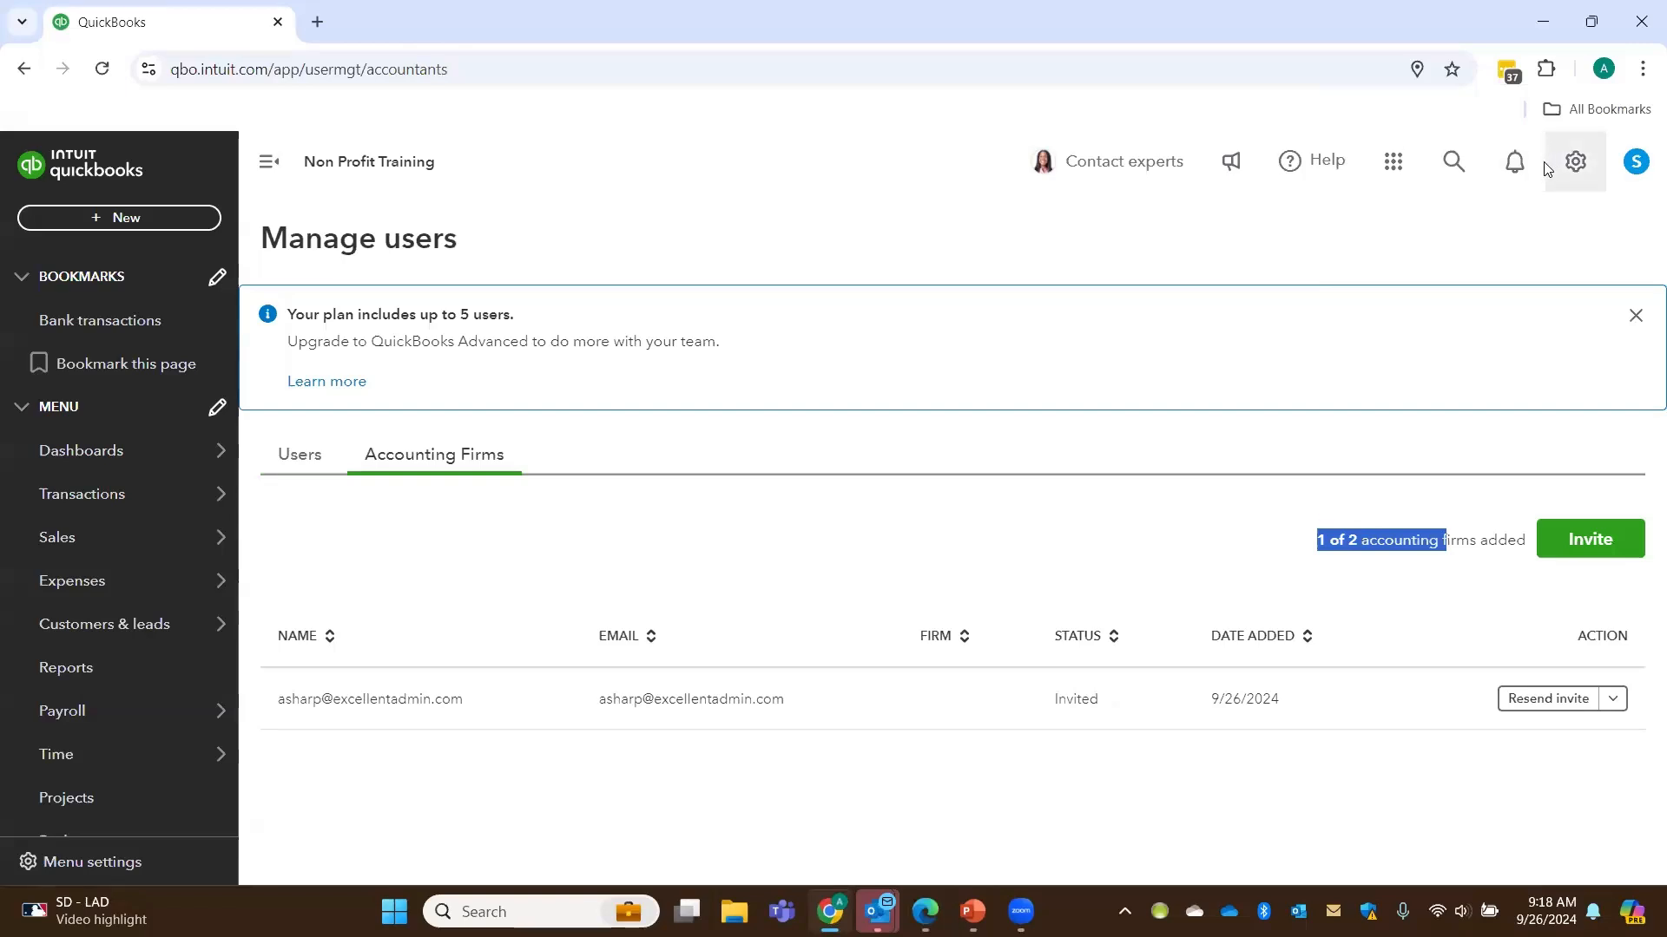
left_click(1575, 161)
- Open Account and Settings and switch to the Expenses section without saving
left_click(856, 288)
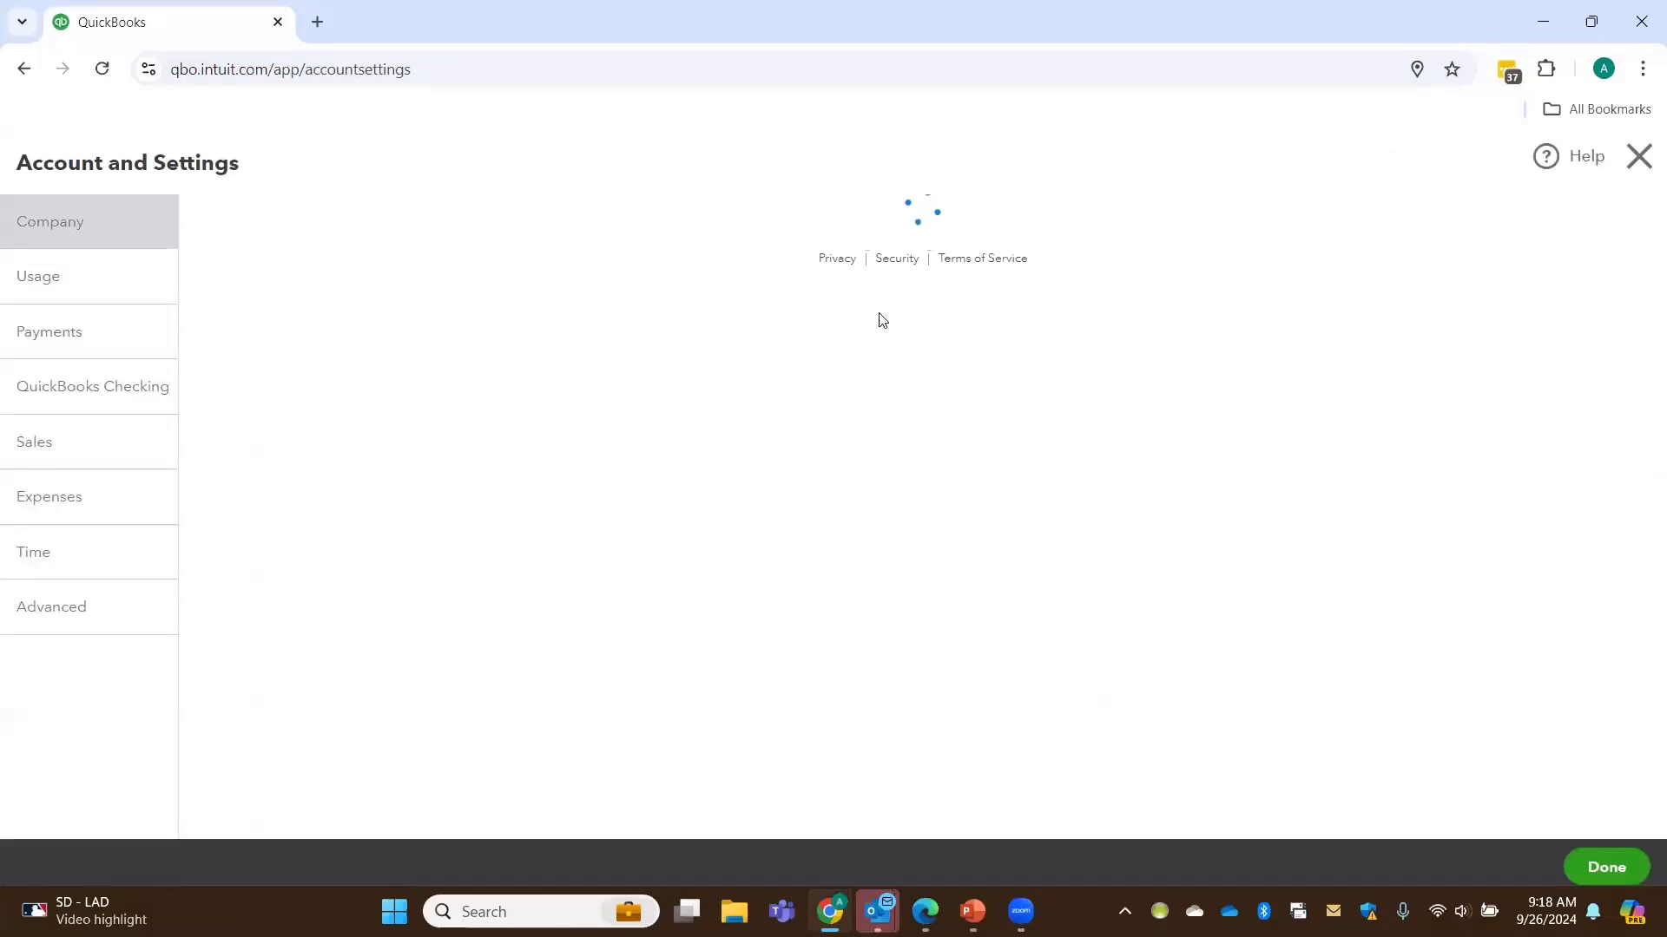
scroll(882, 417, "down", 4)
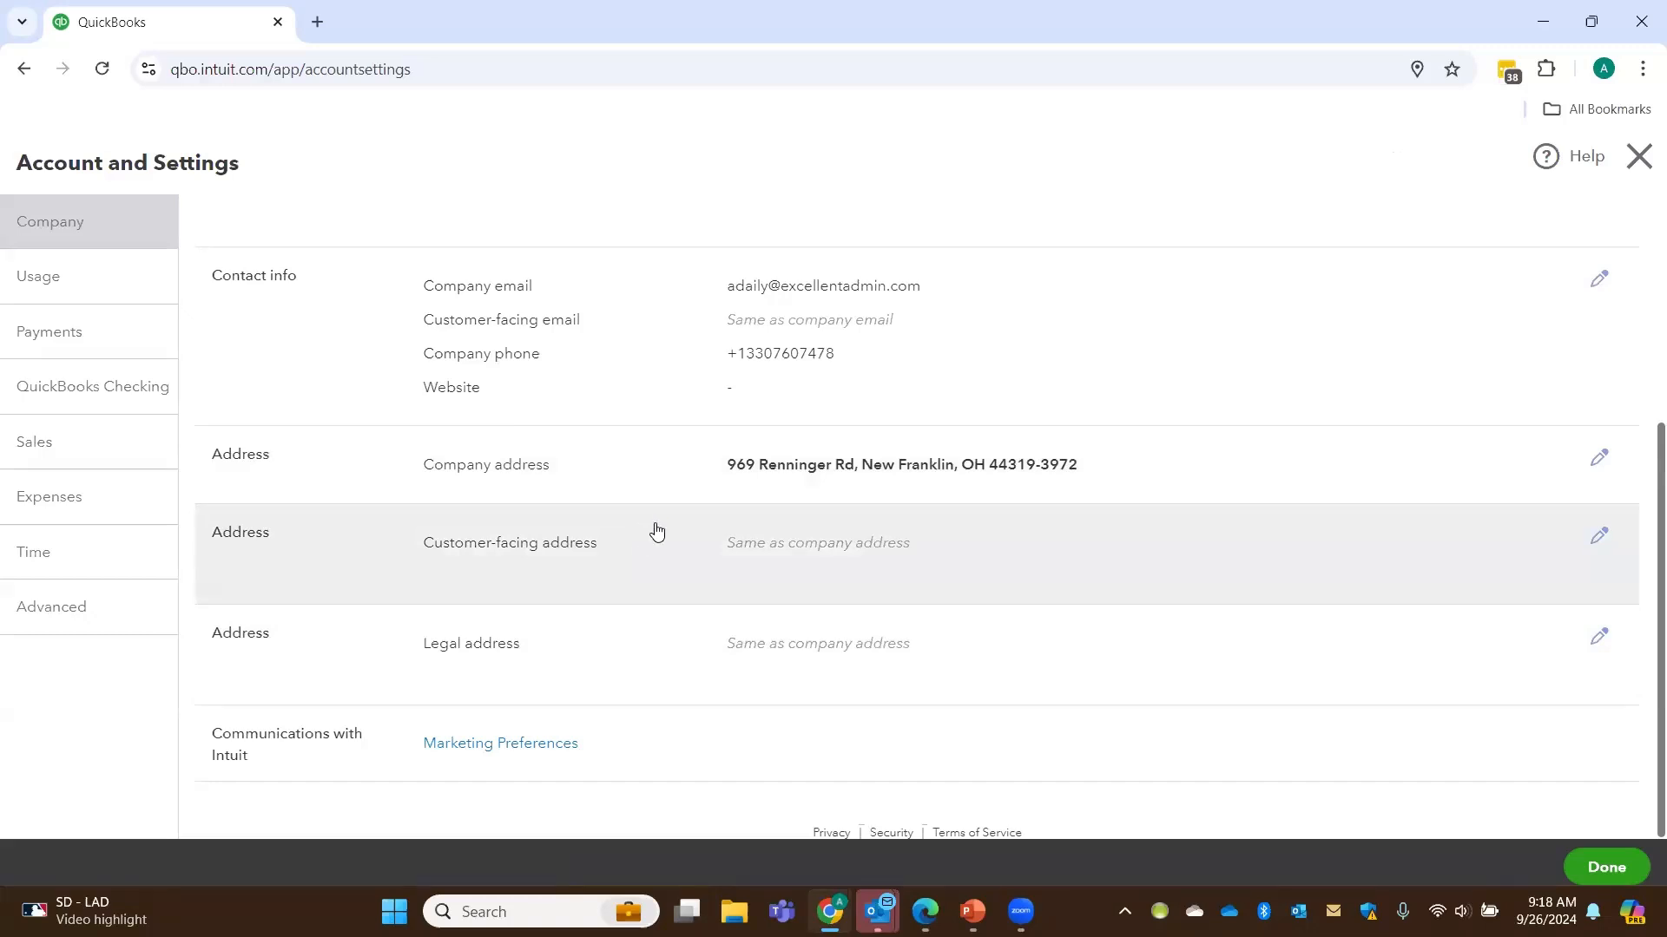
scroll(656, 531, "up", 4)
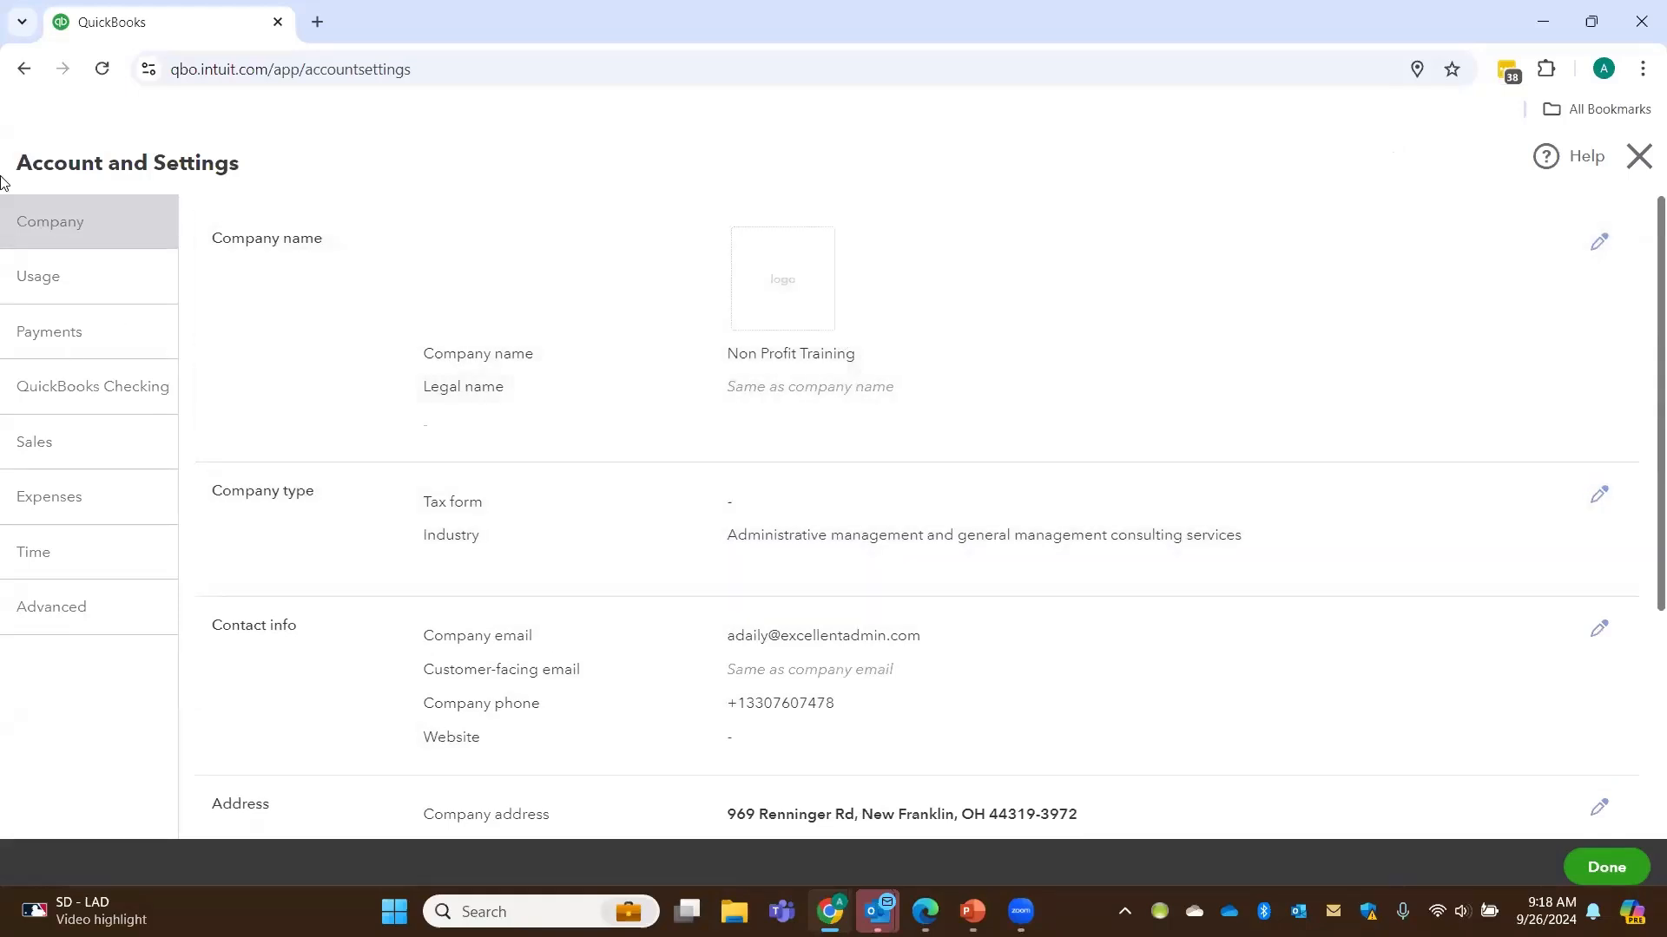
left_click(47, 496)
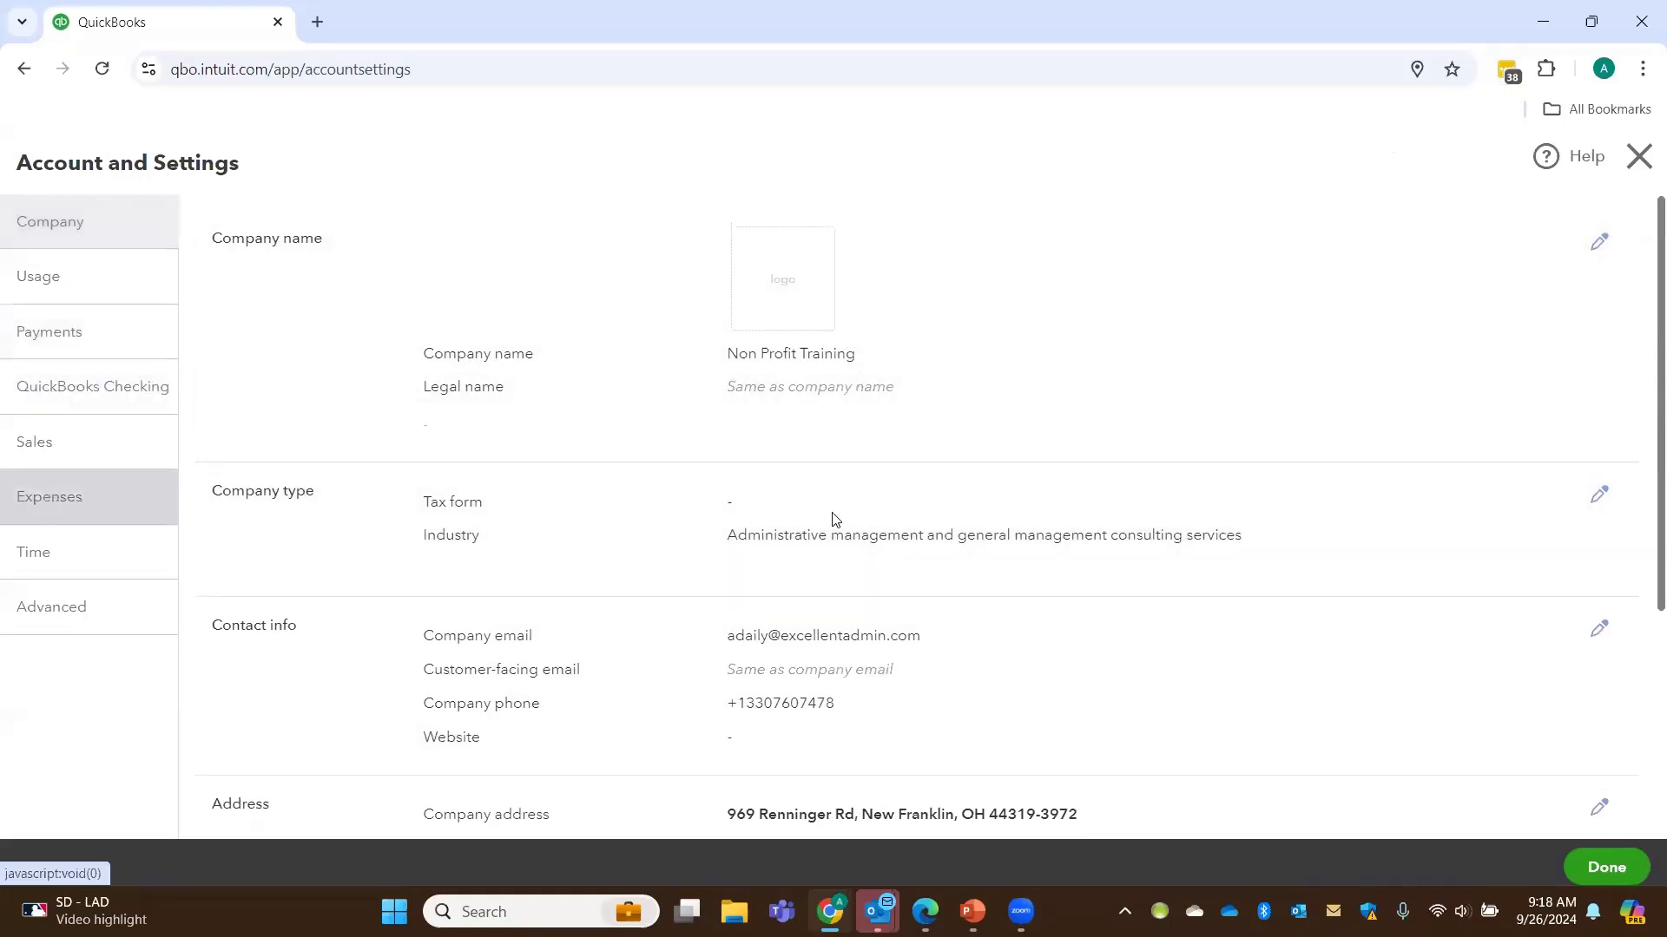
left_click(946, 565)
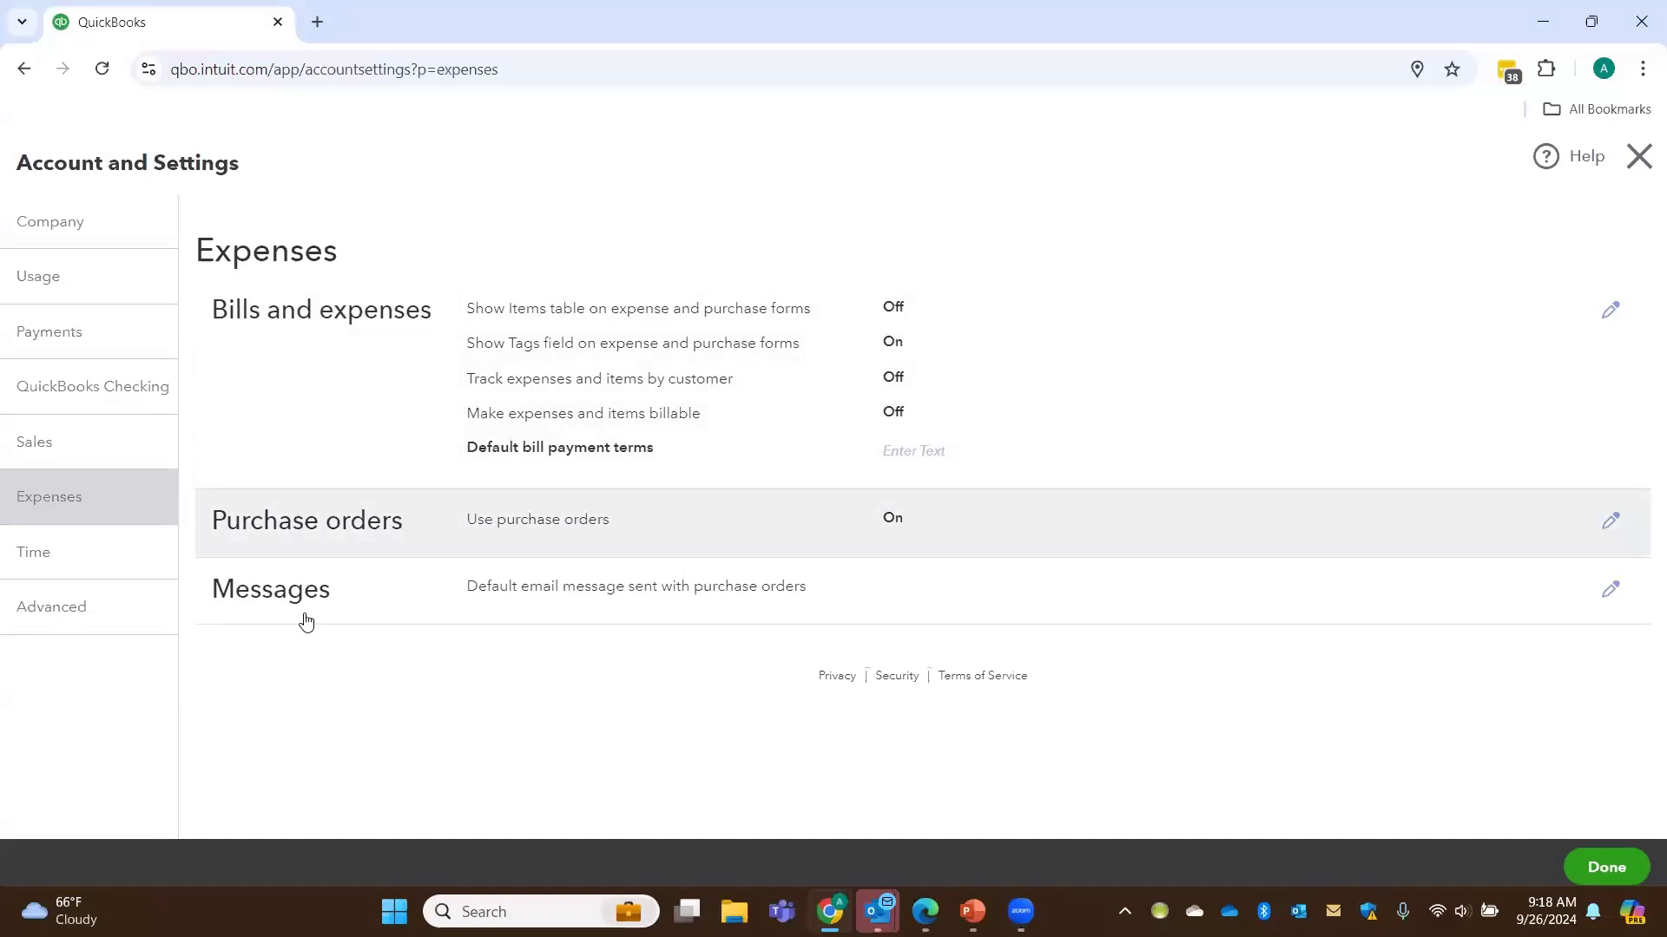
- Show the Advanced section of Account and Settings
left_click(35, 606)
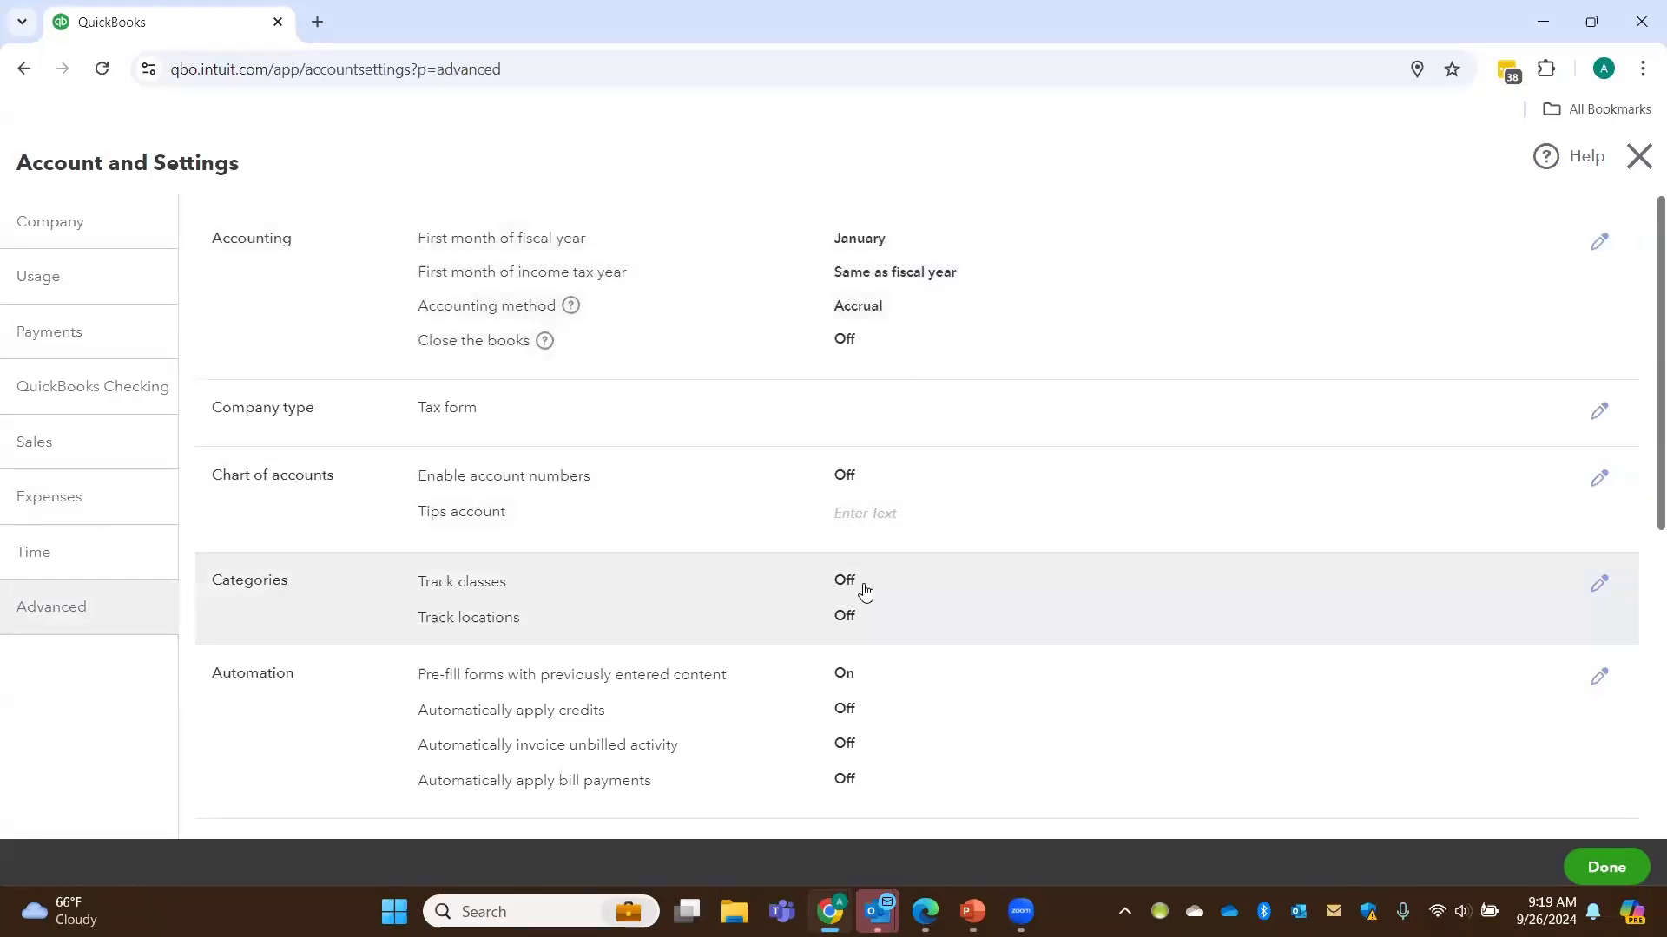
- Turn on Track classes and Track locations in Categories and save
left_click(1600, 584)
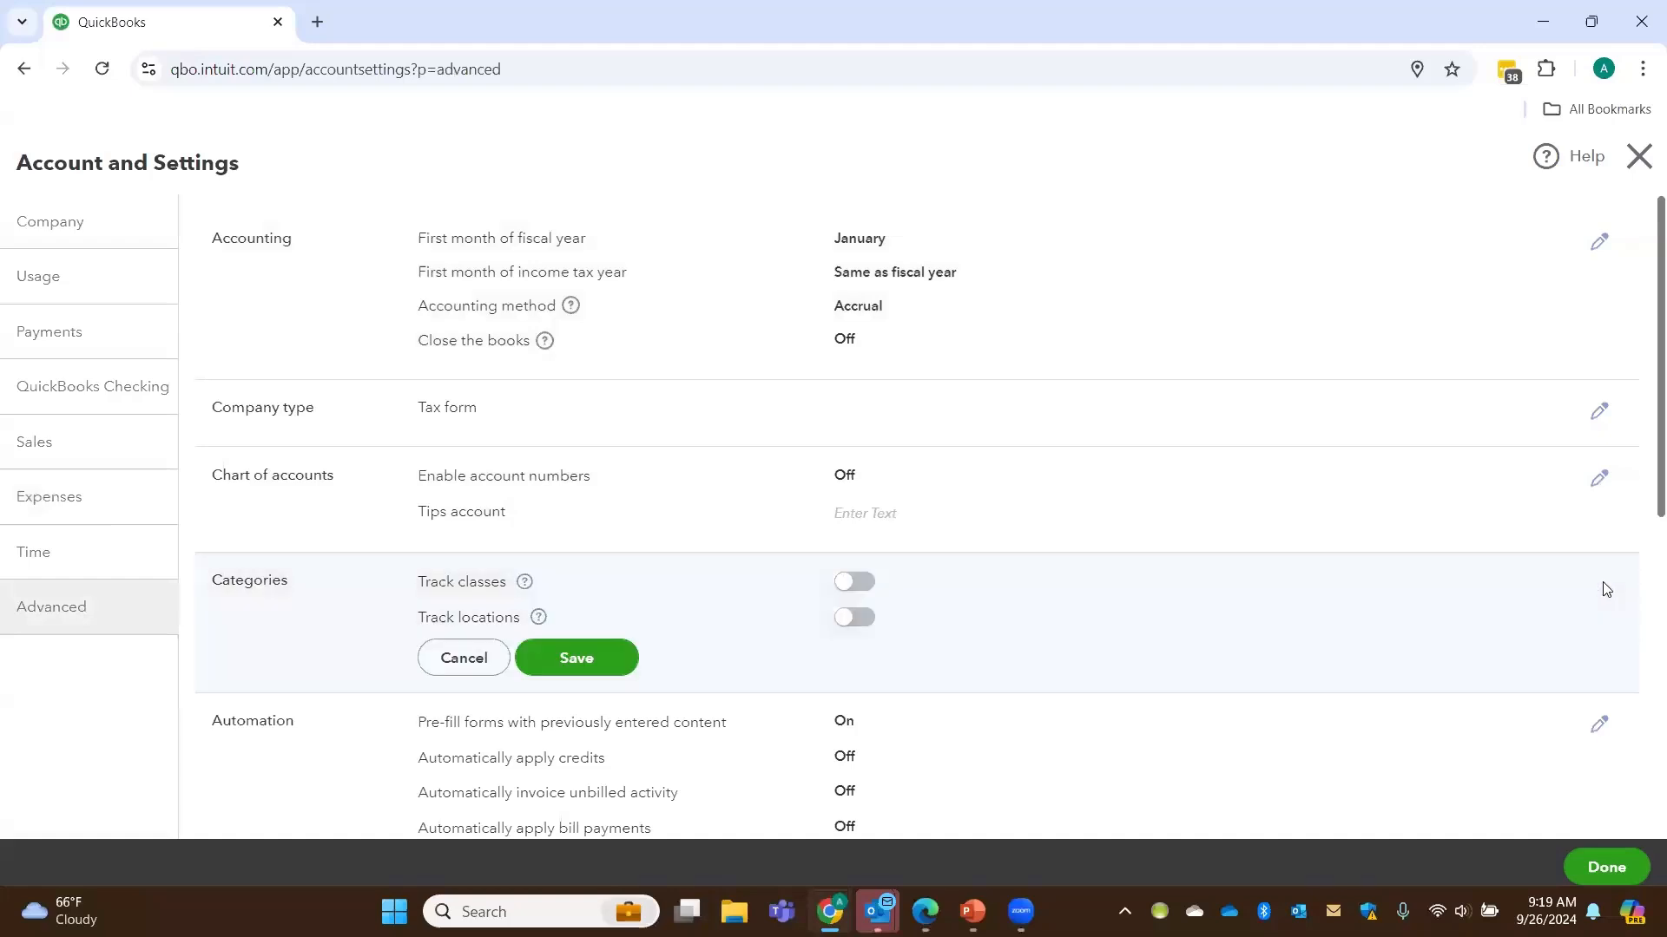
left_click(855, 583)
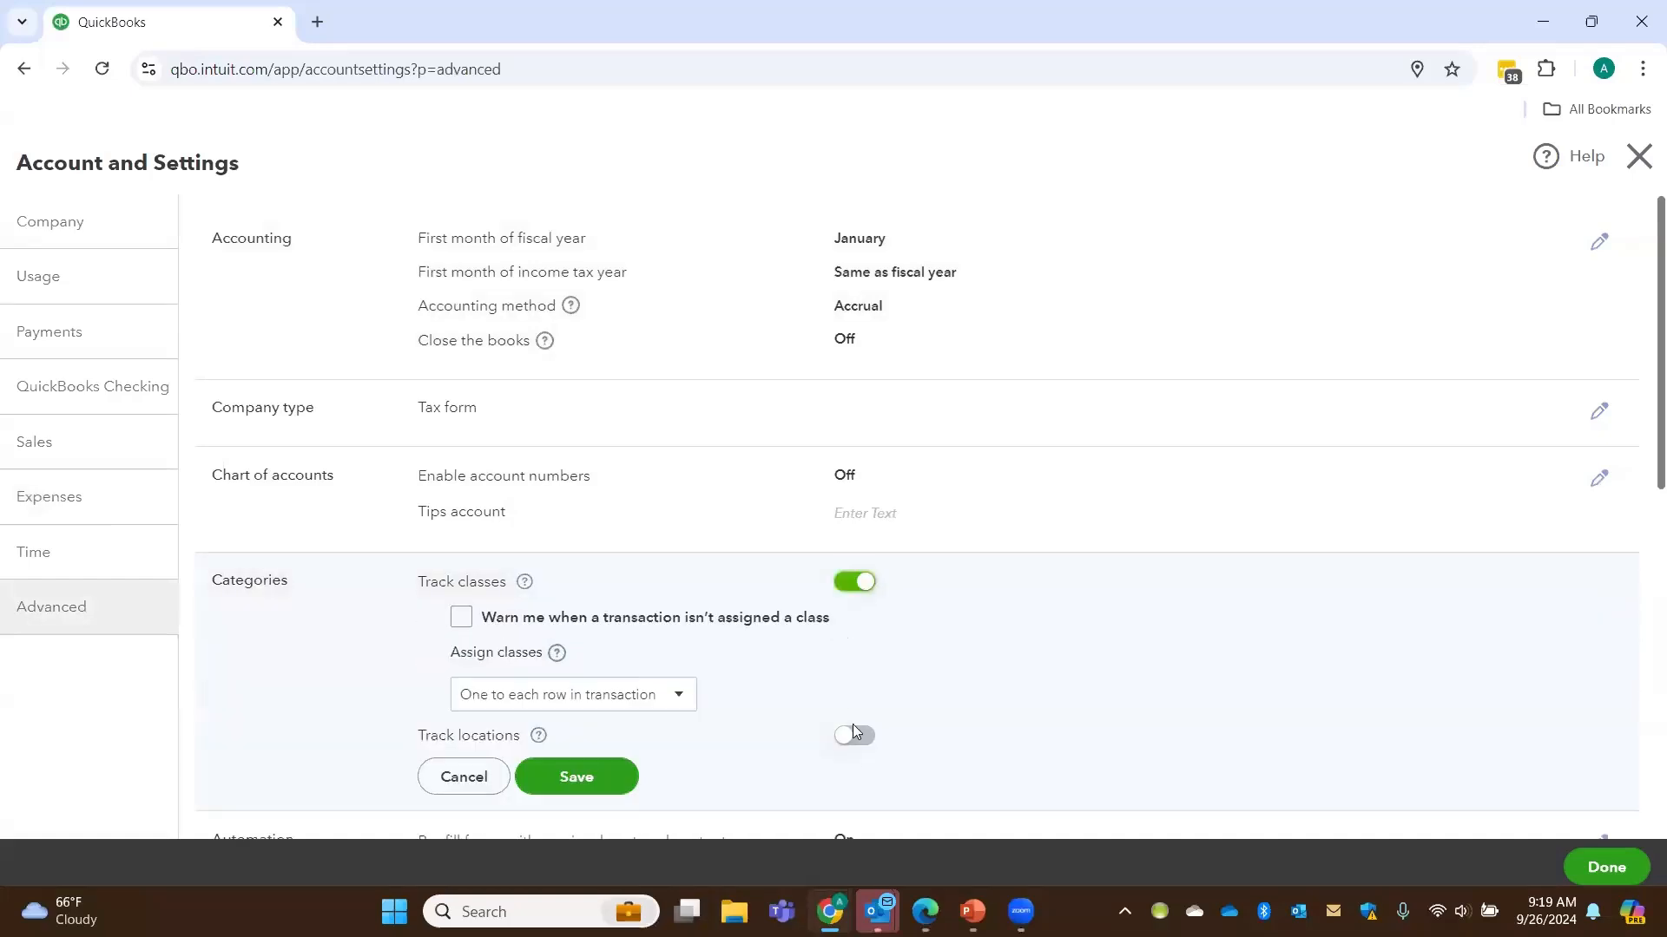
left_click(856, 737)
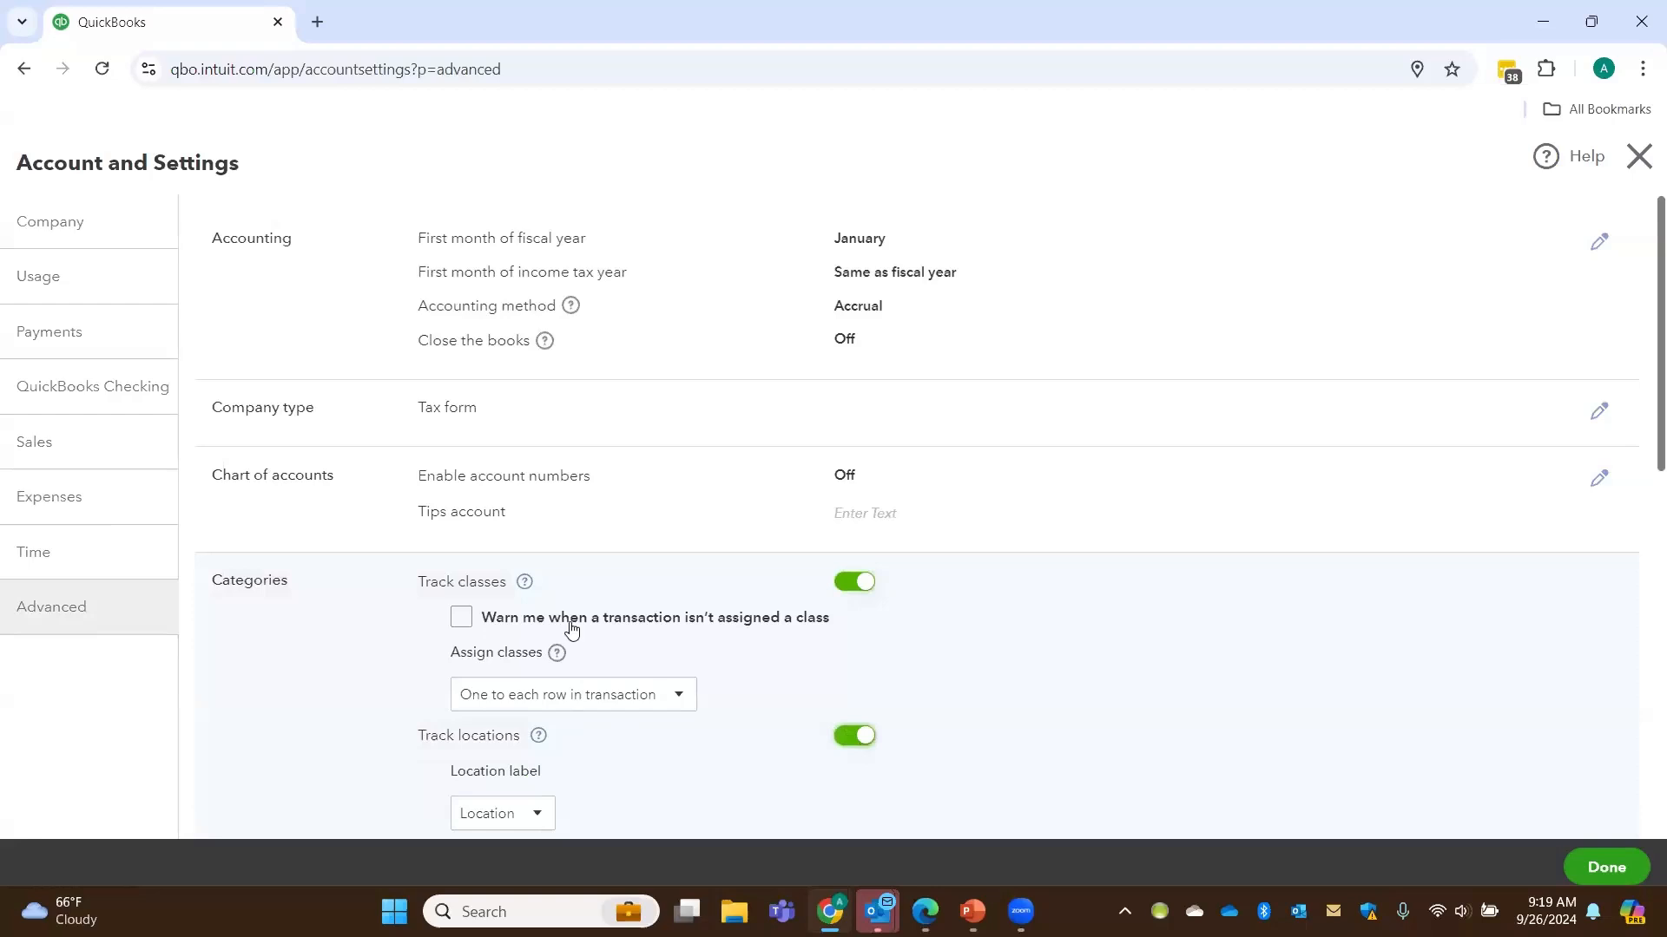
scroll(572, 608, "down", 4)
left_click(586, 549)
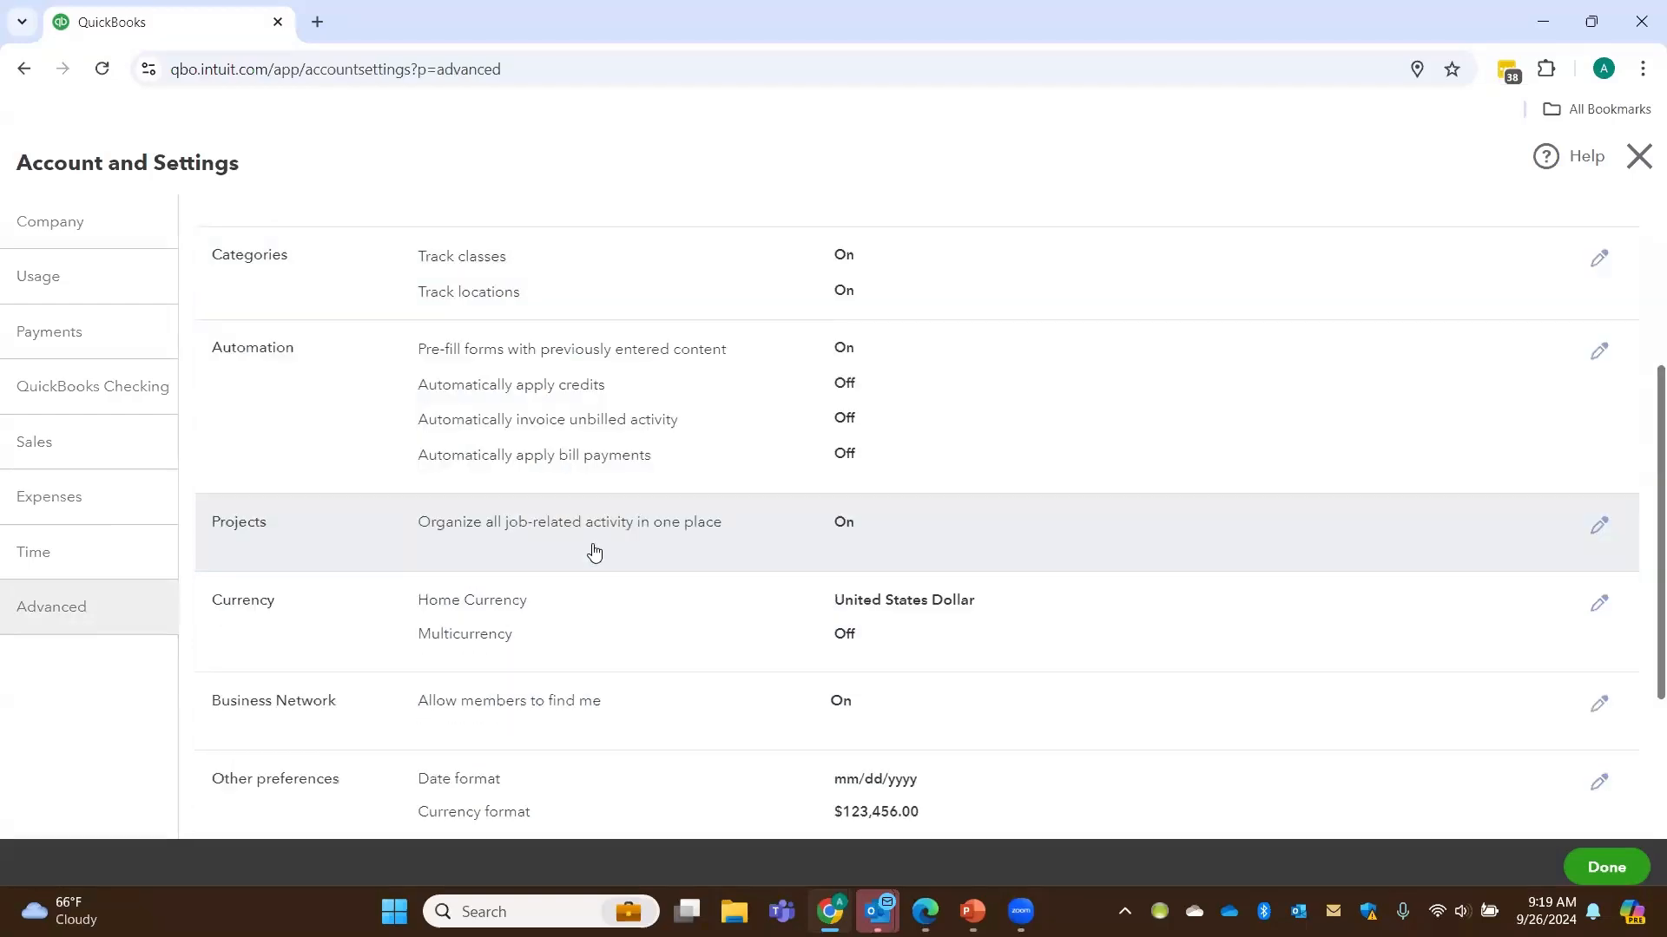
- Toggle the missing-class warning on and back off, save Categories again, and close settings
left_click(1599, 259)
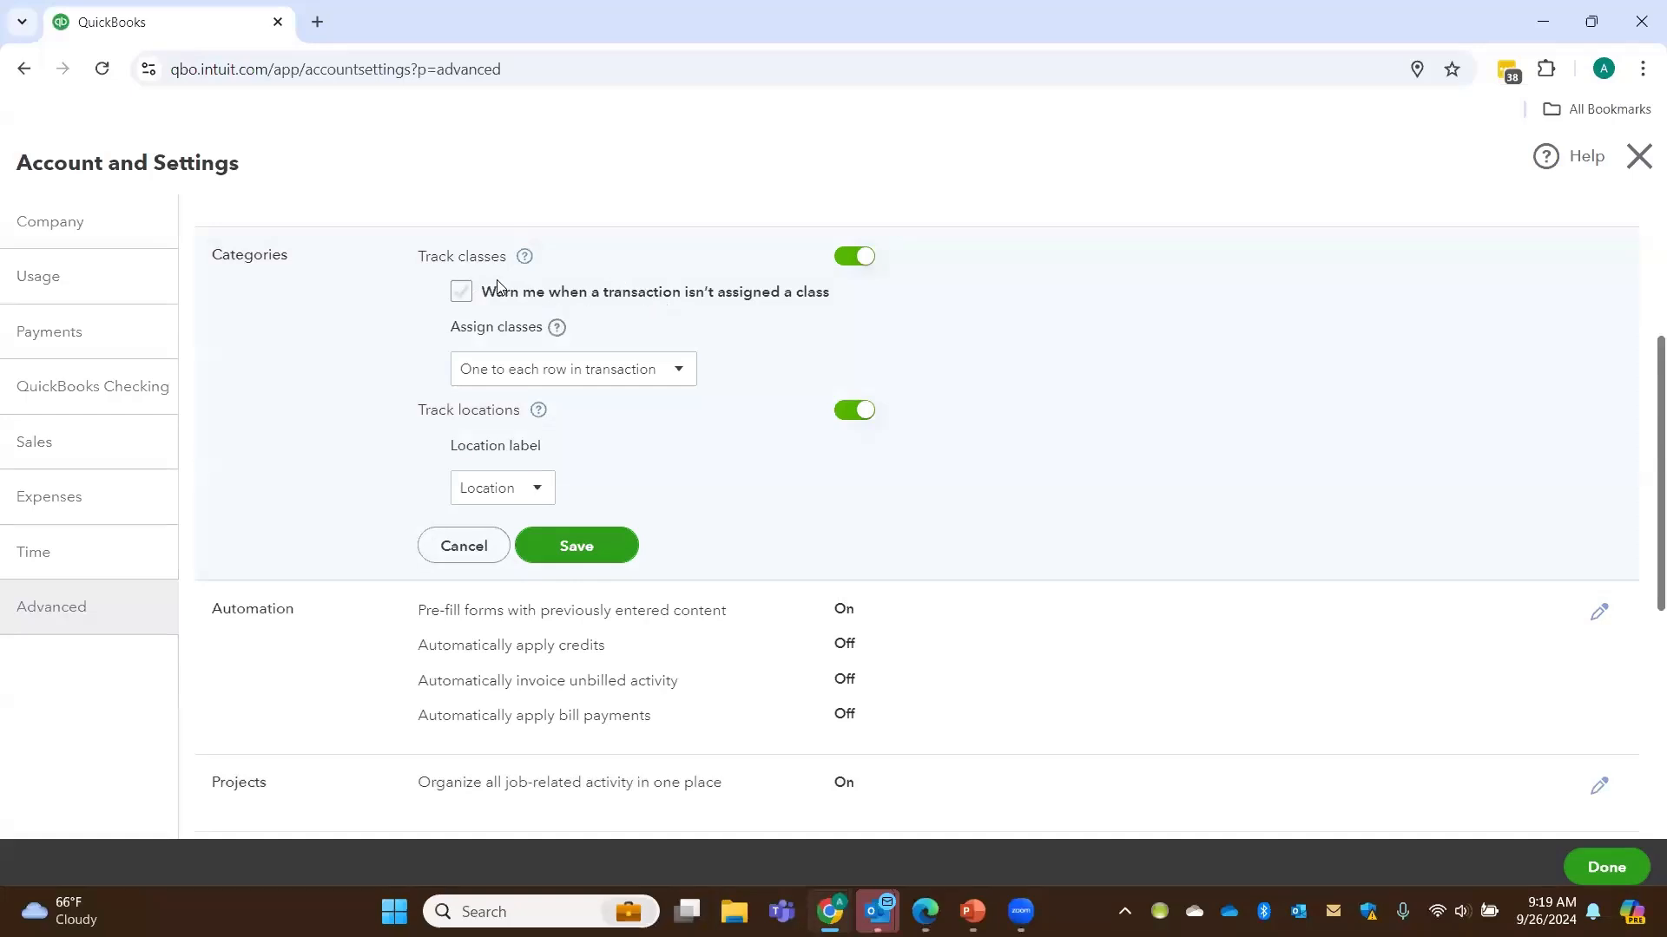
left_click(461, 292)
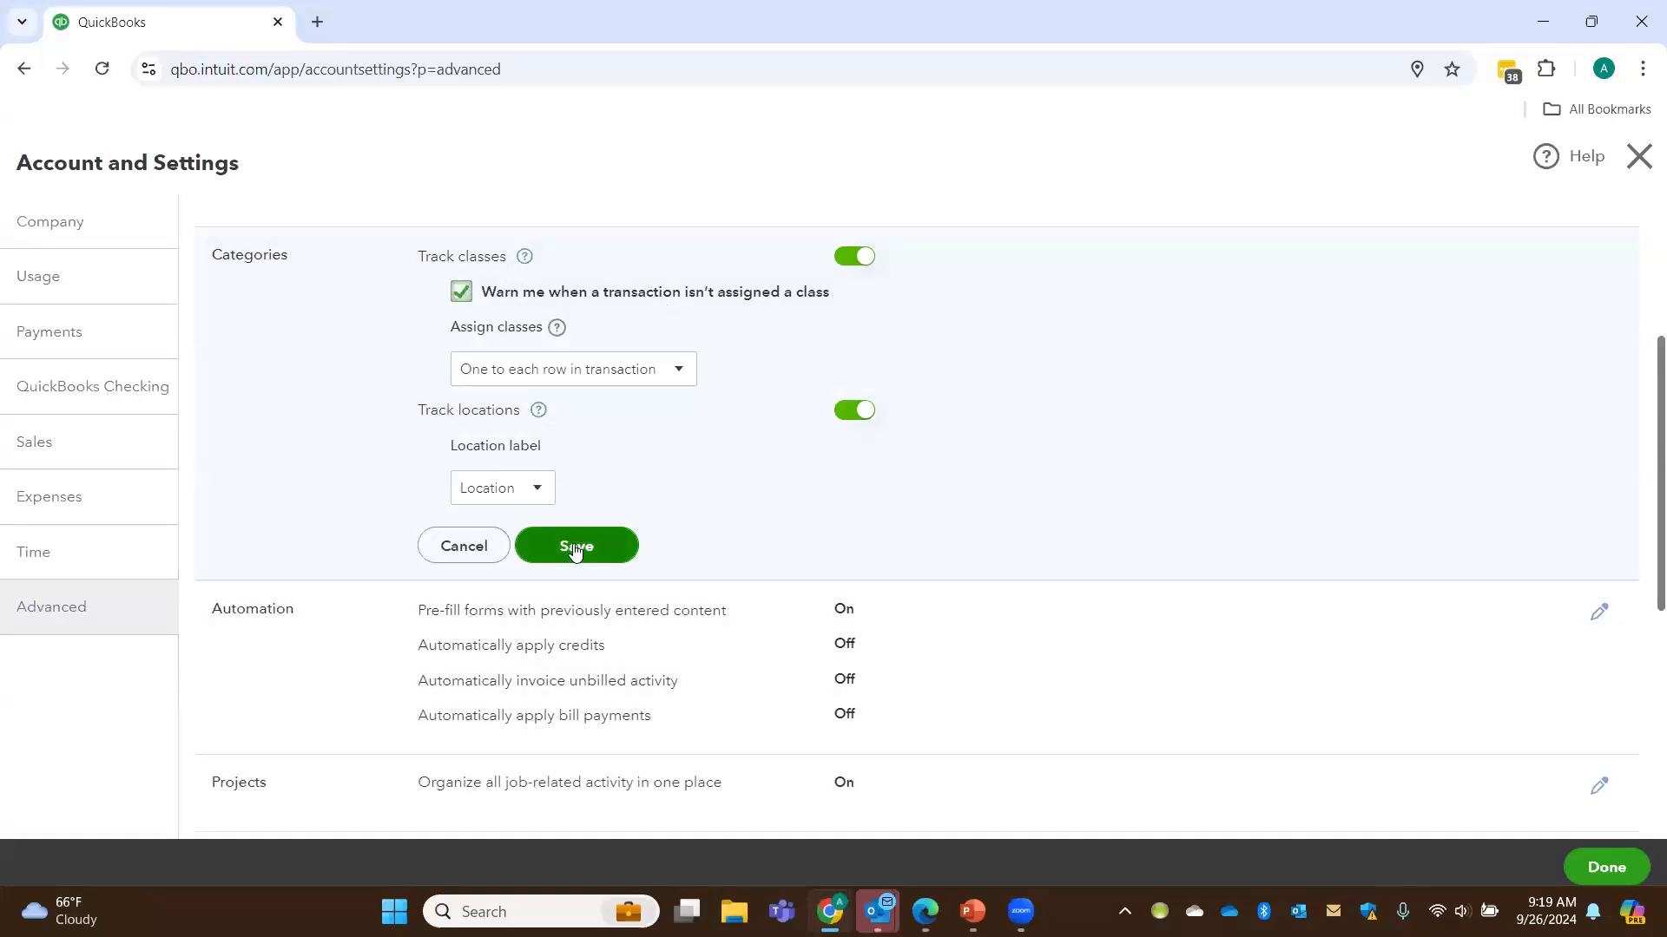
left_click(461, 294)
left_click(586, 554)
scroll(771, 543, "down", 1)
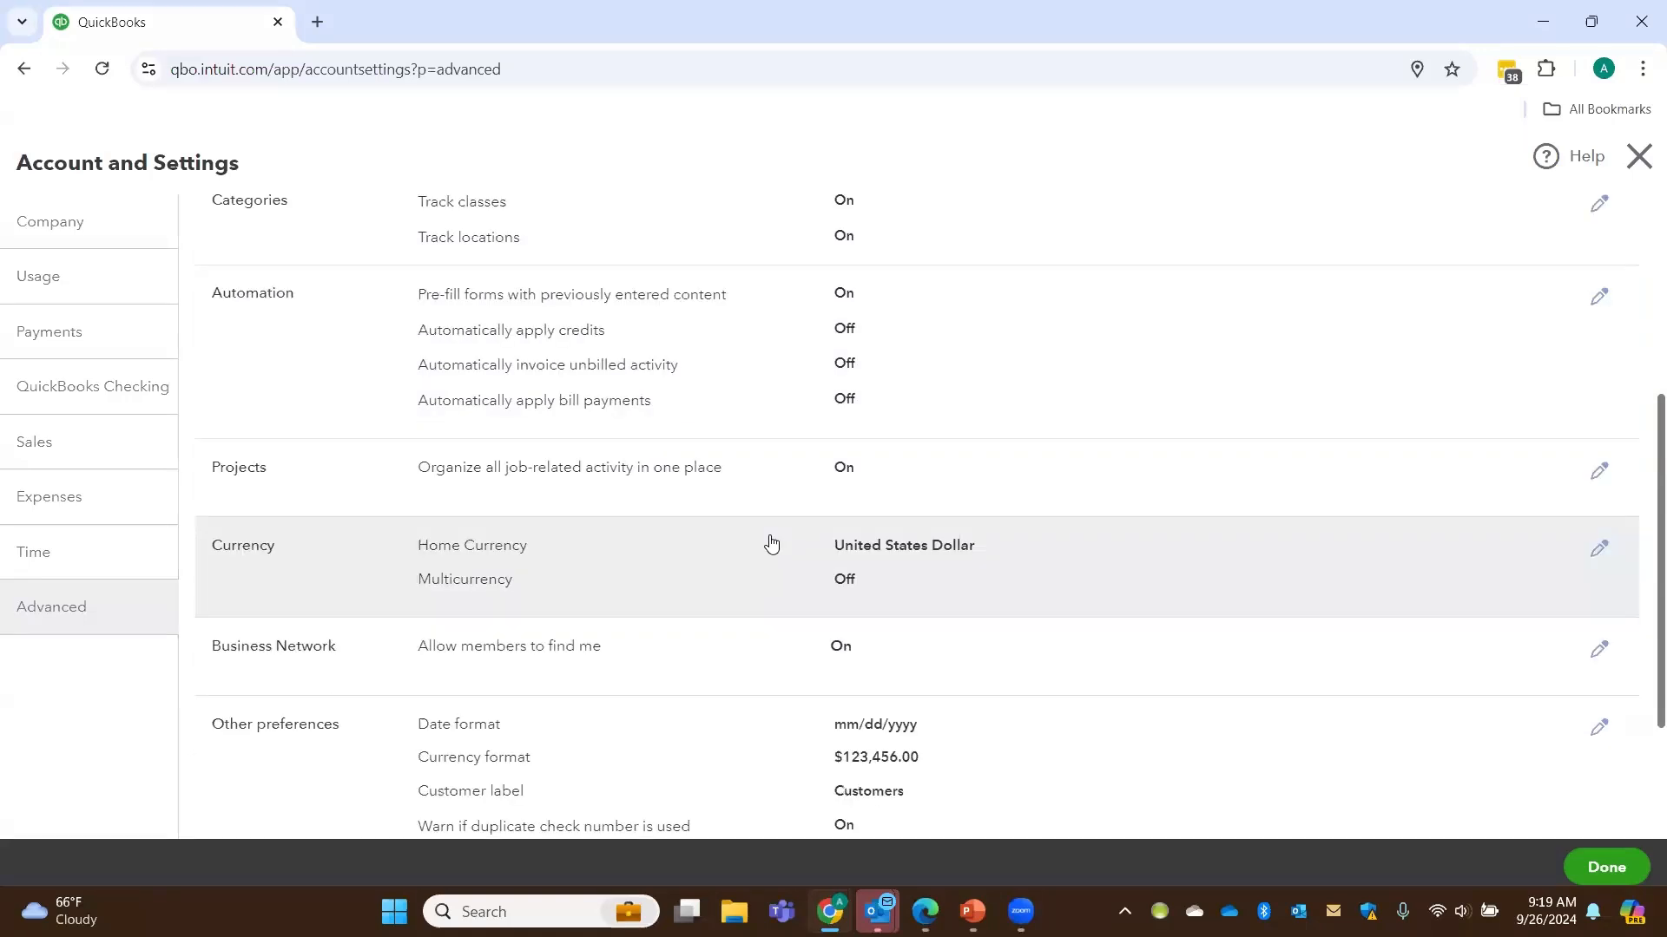
scroll(771, 543, "down", 4)
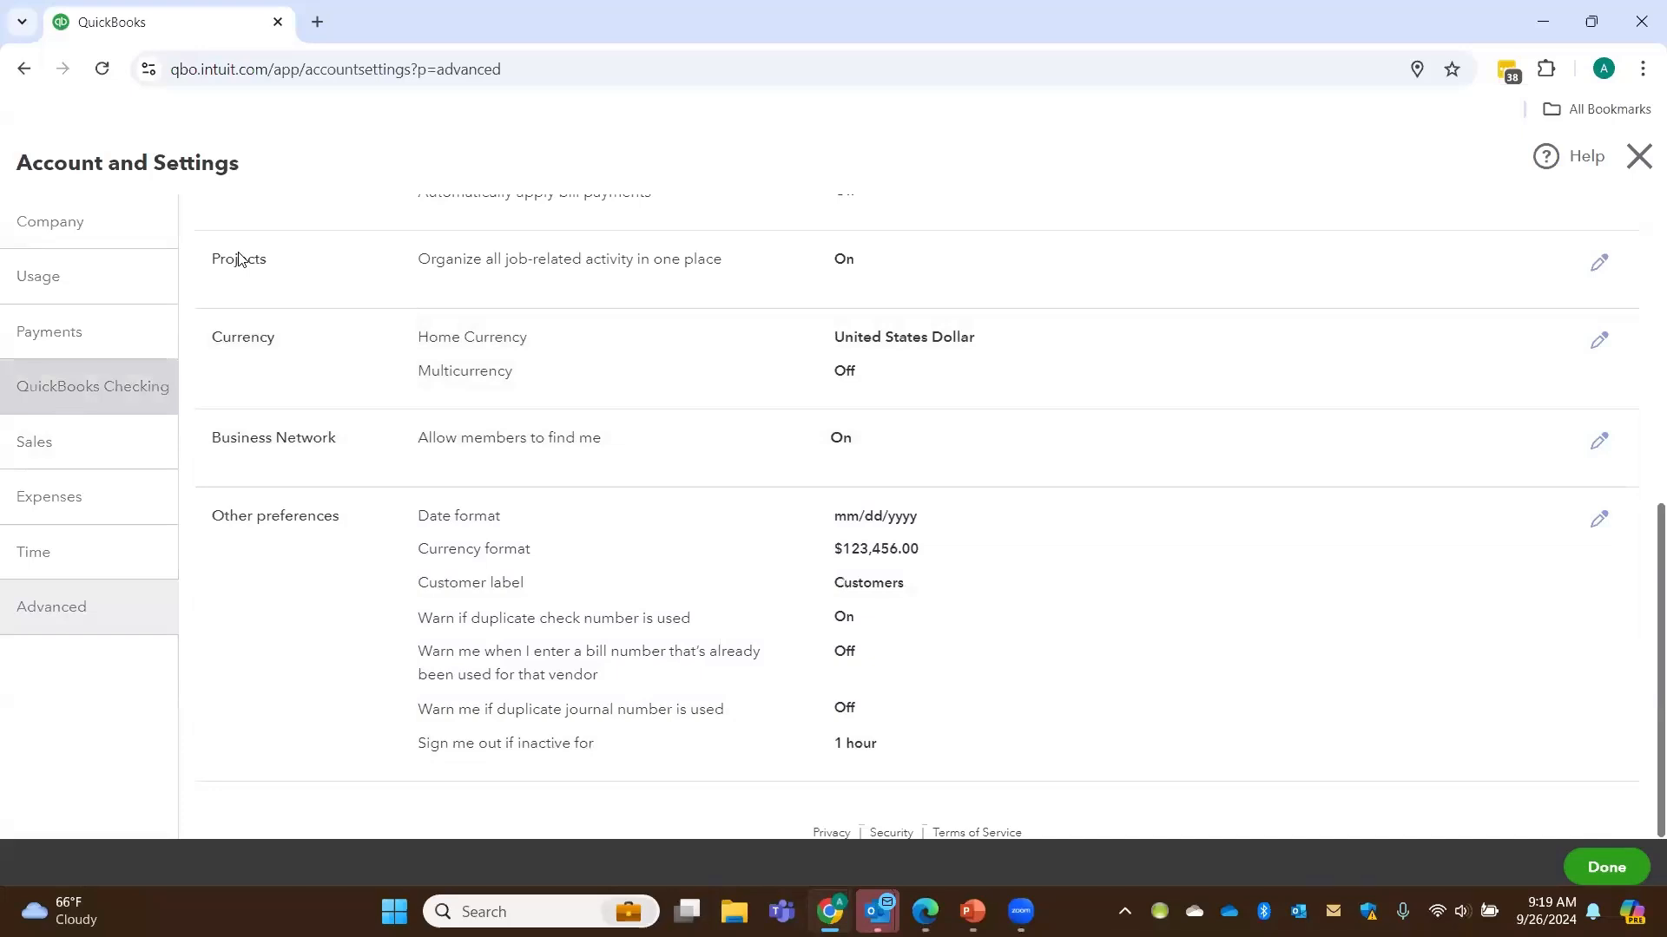
left_click(1640, 157)
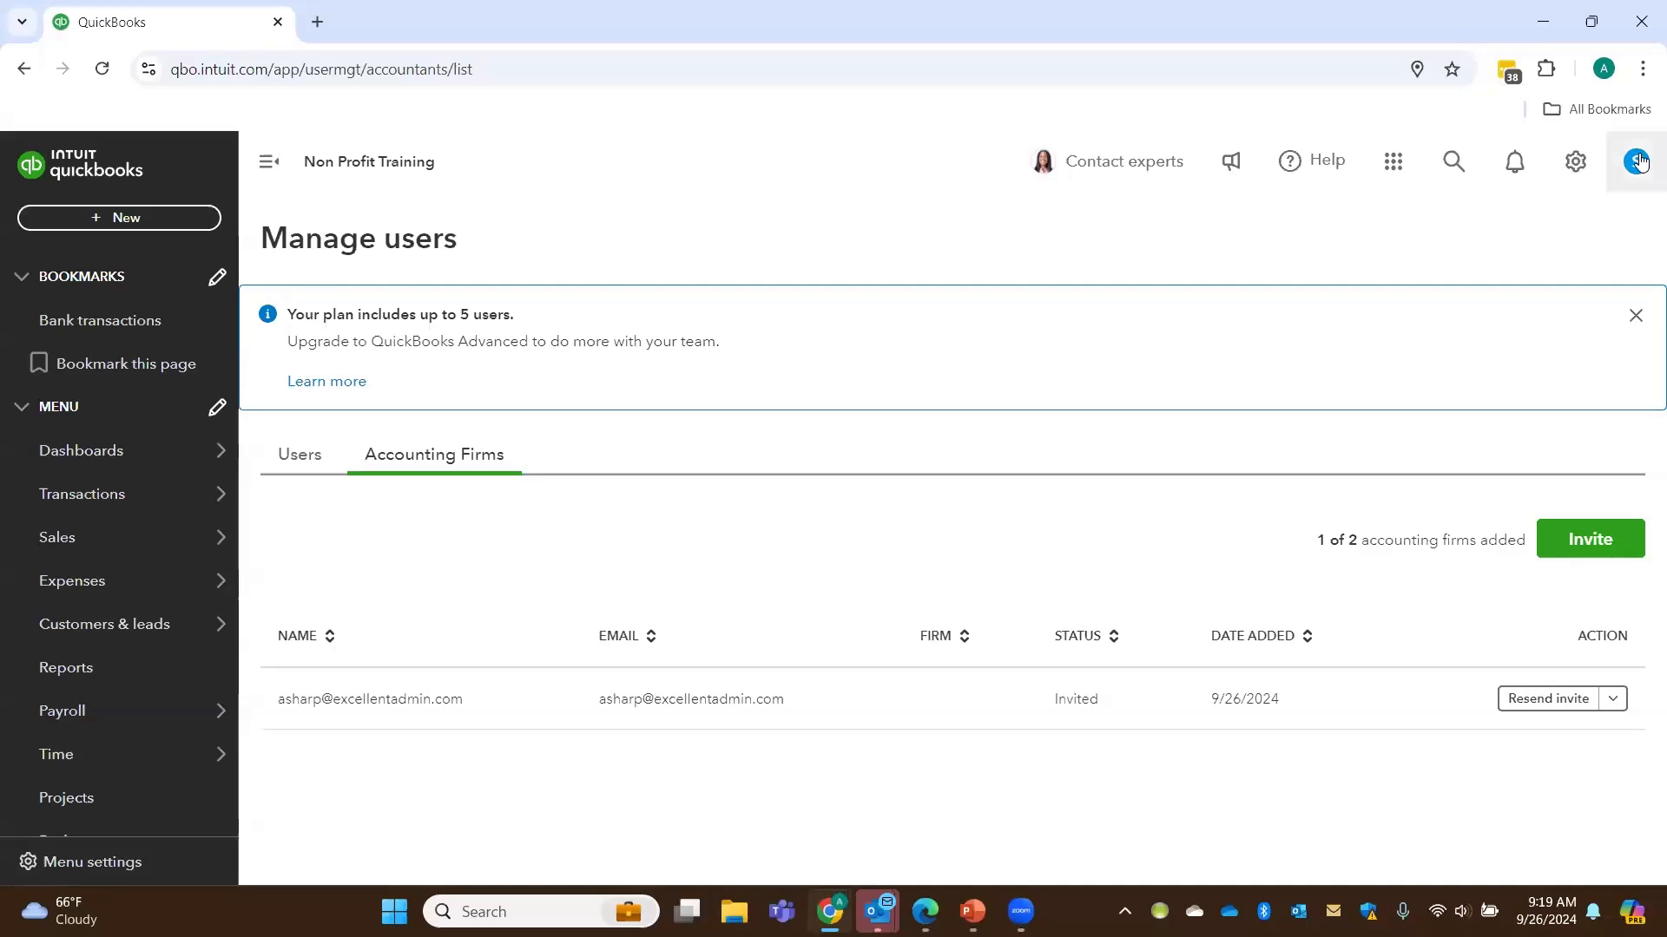
left_click(1577, 162)
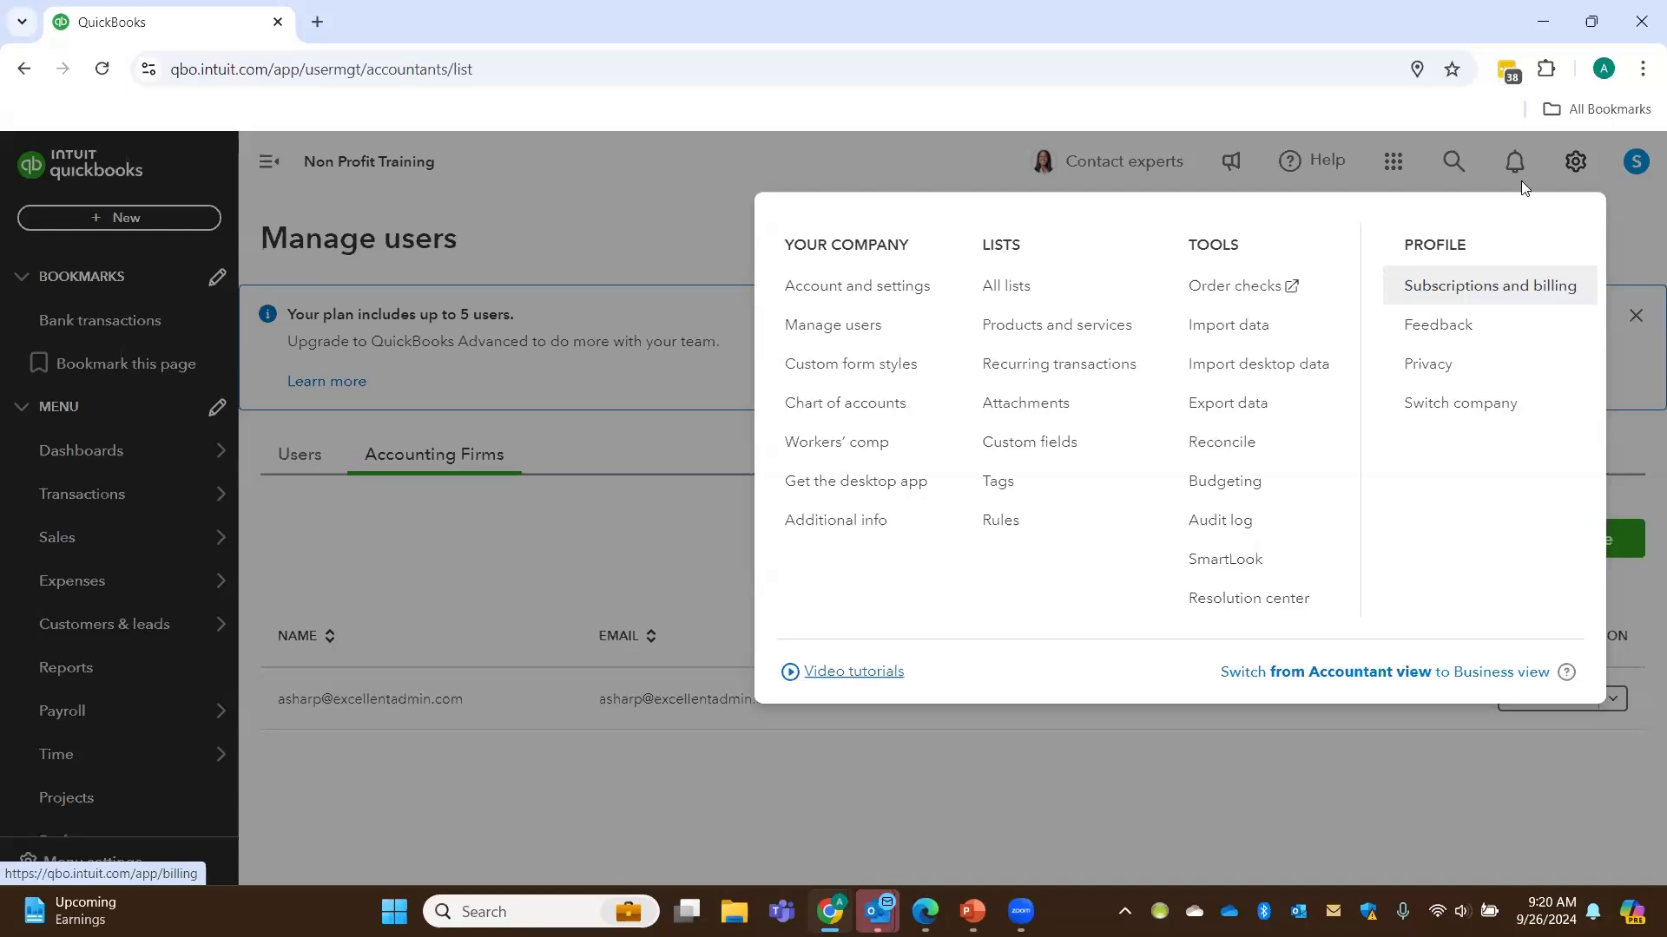
left_click(1497, 170)
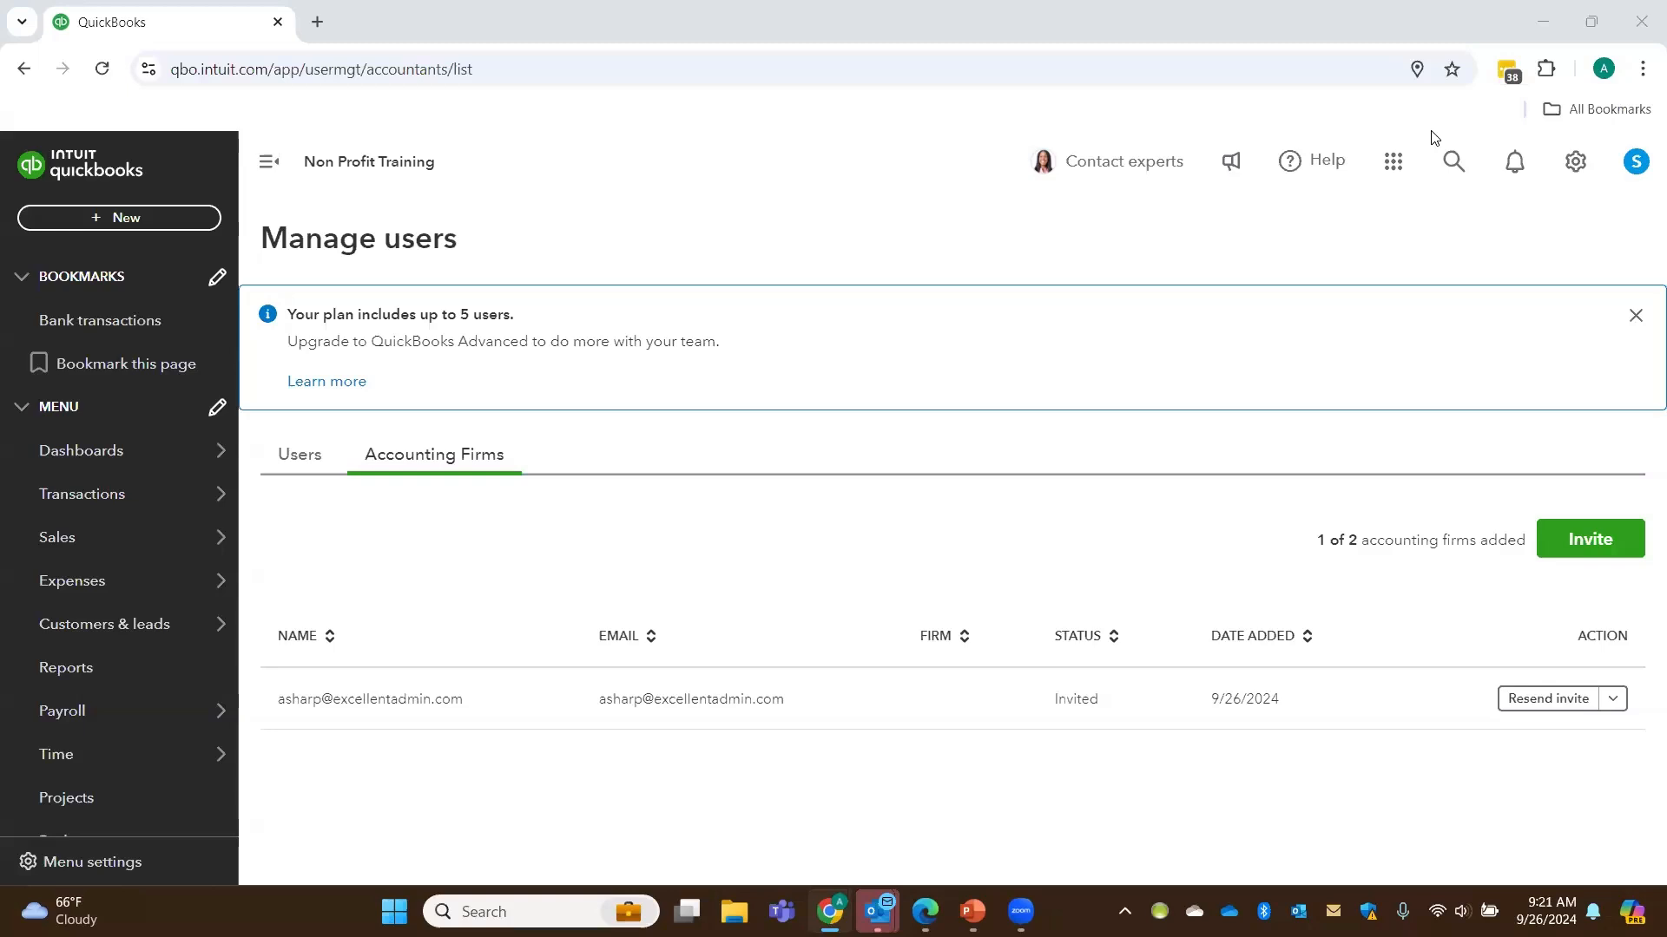
left_click(574, 255)
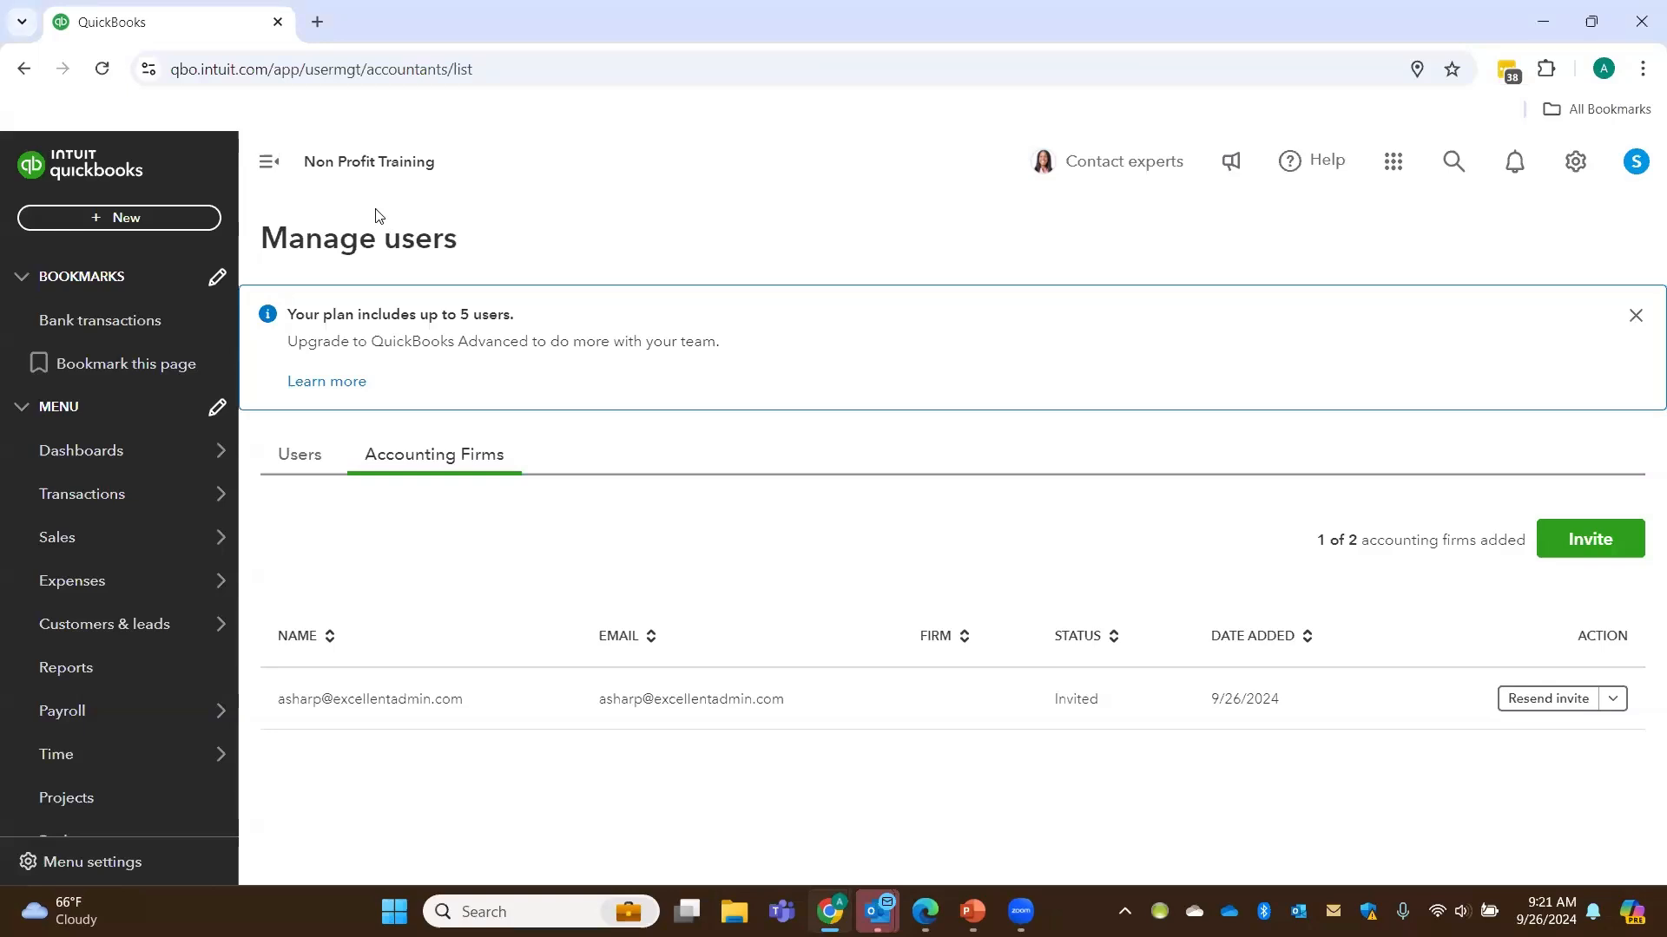
mouse_move(41, 544)
scroll(48, 572, "down", 3)
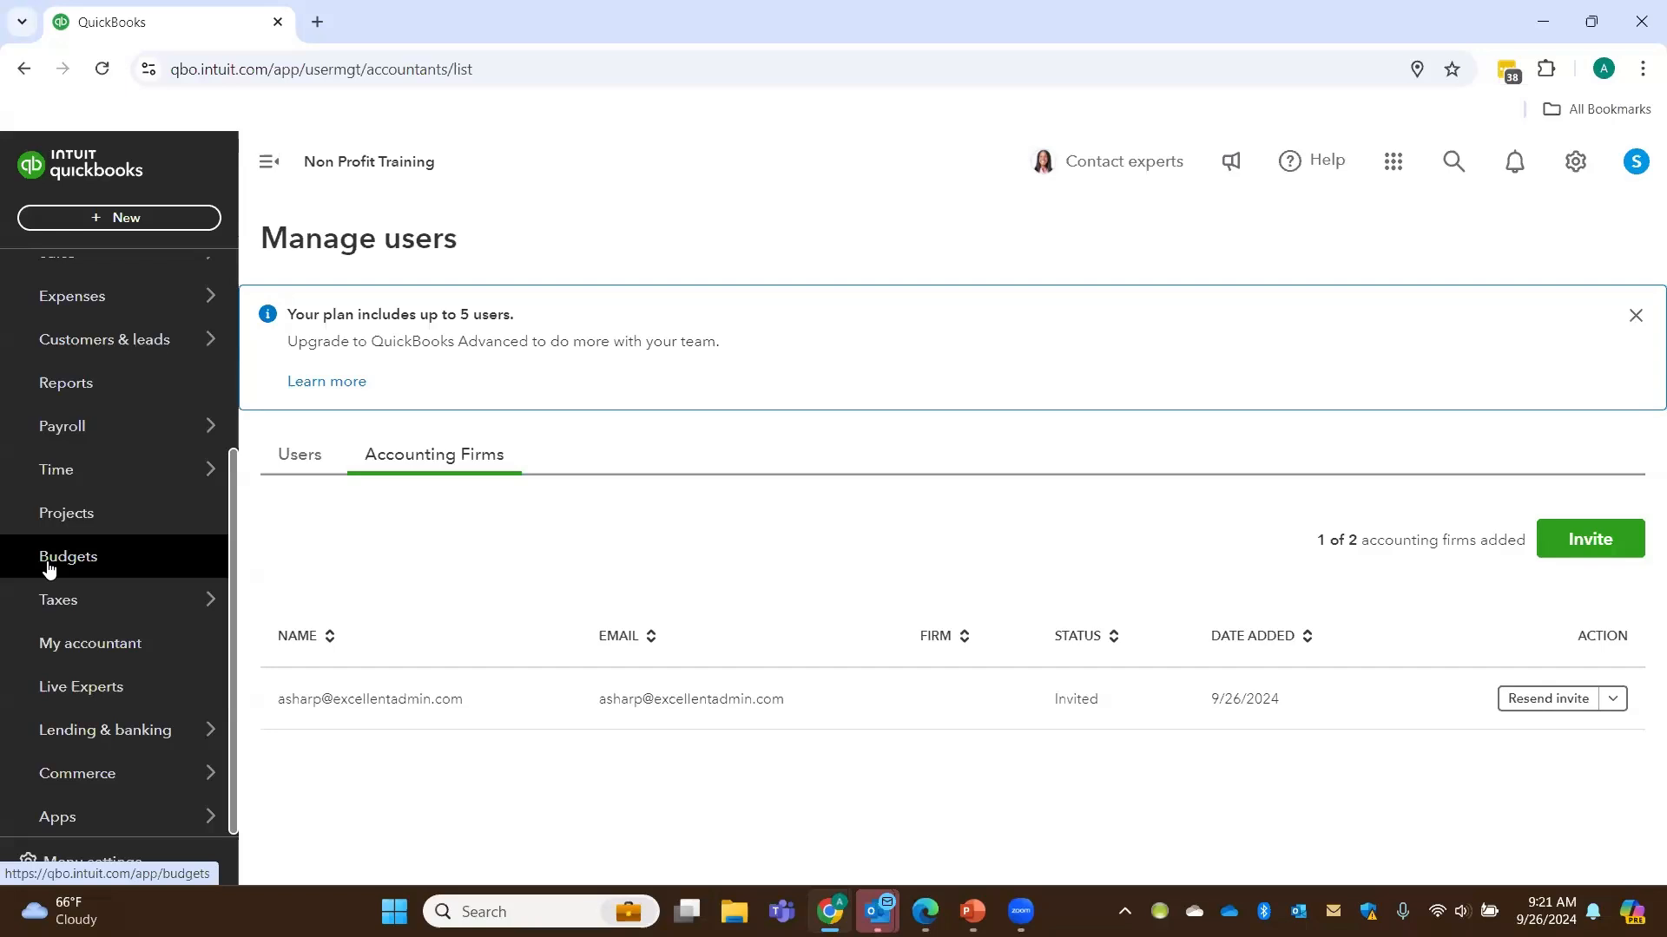
- From Budgets, create an FY 2024 profit and loss budget pre-filled with Actuals 2024 (YTD)
left_click(48, 566)
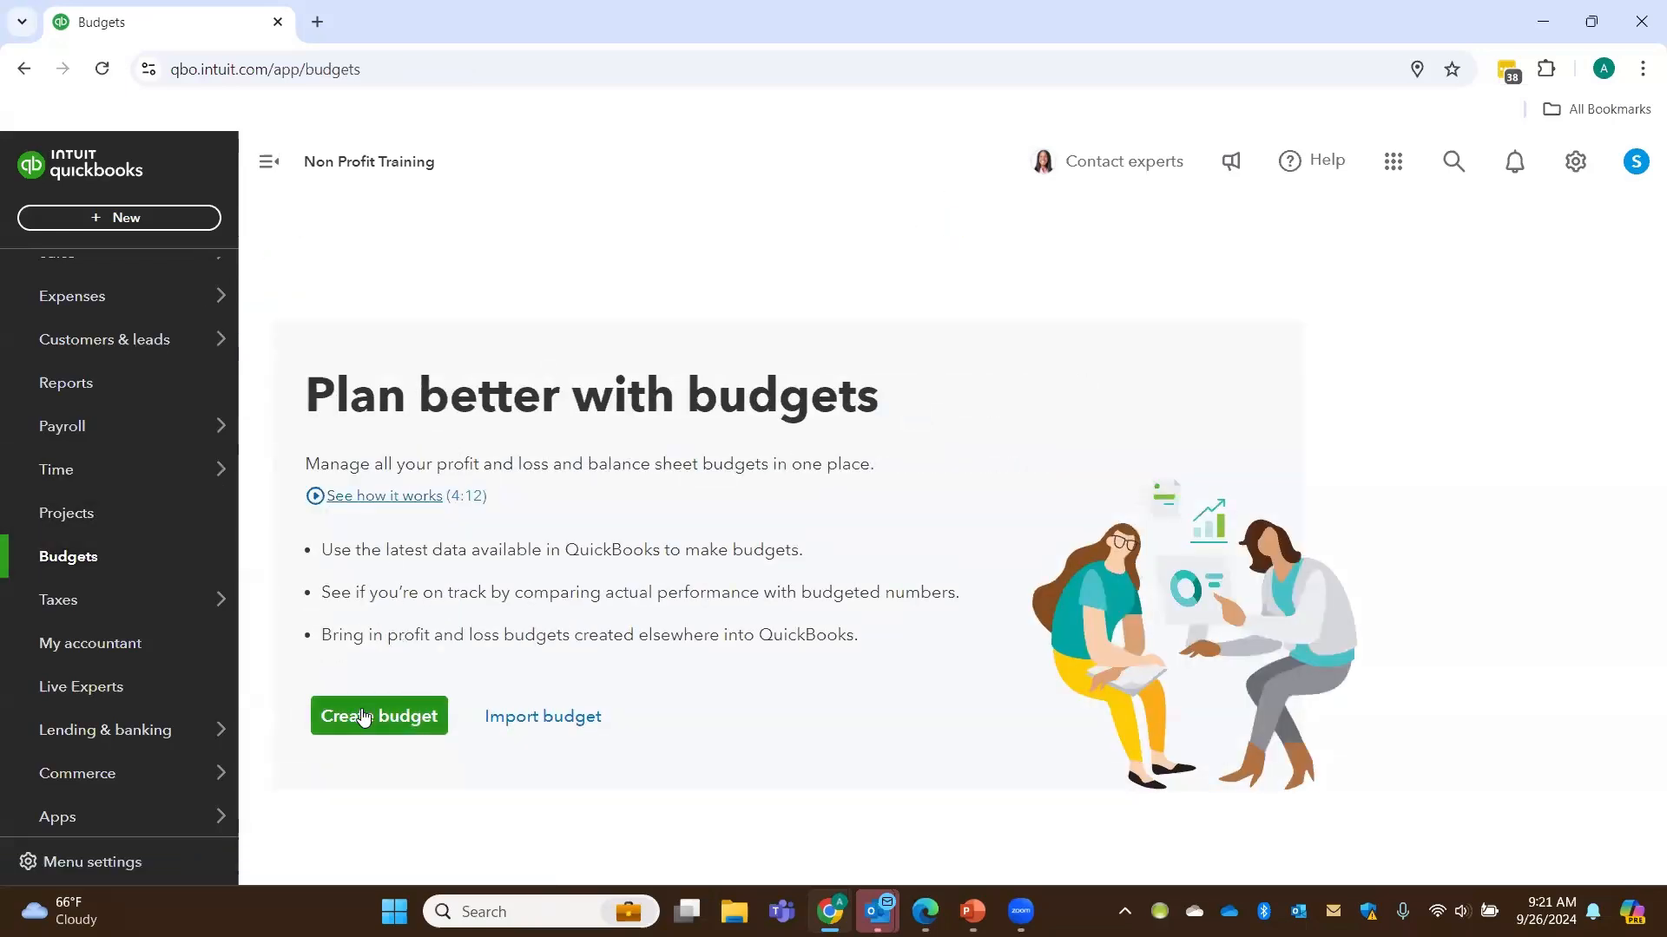
left_click(364, 717)
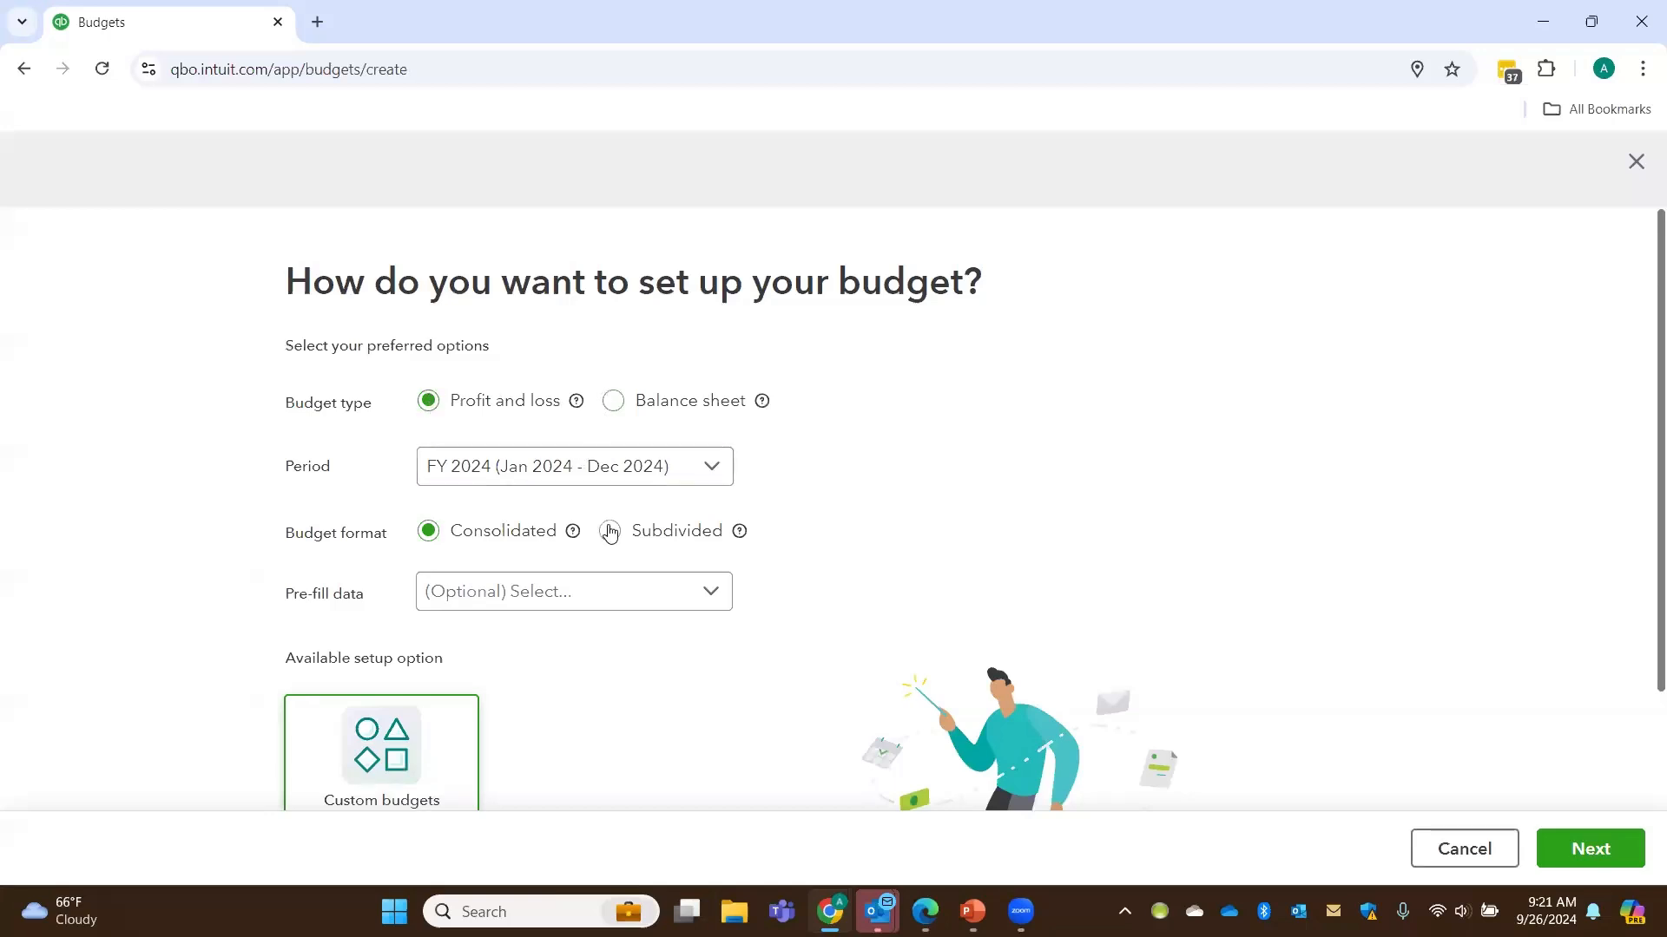
left_click(533, 592)
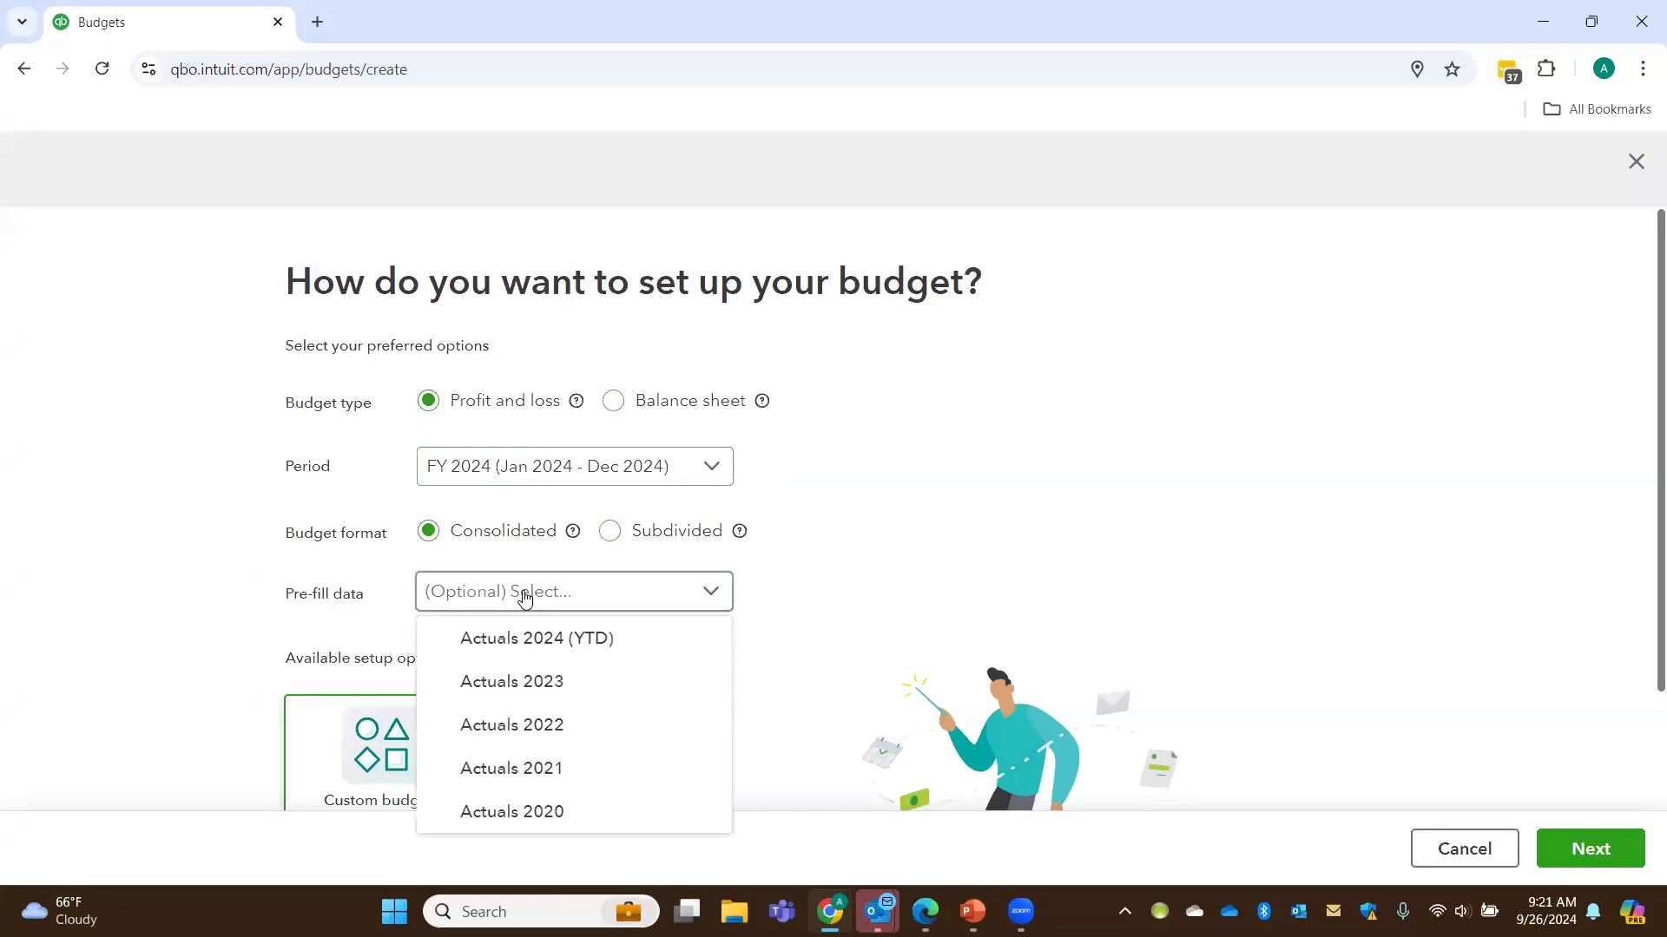
left_click(560, 642)
scroll(606, 592, "down", 2)
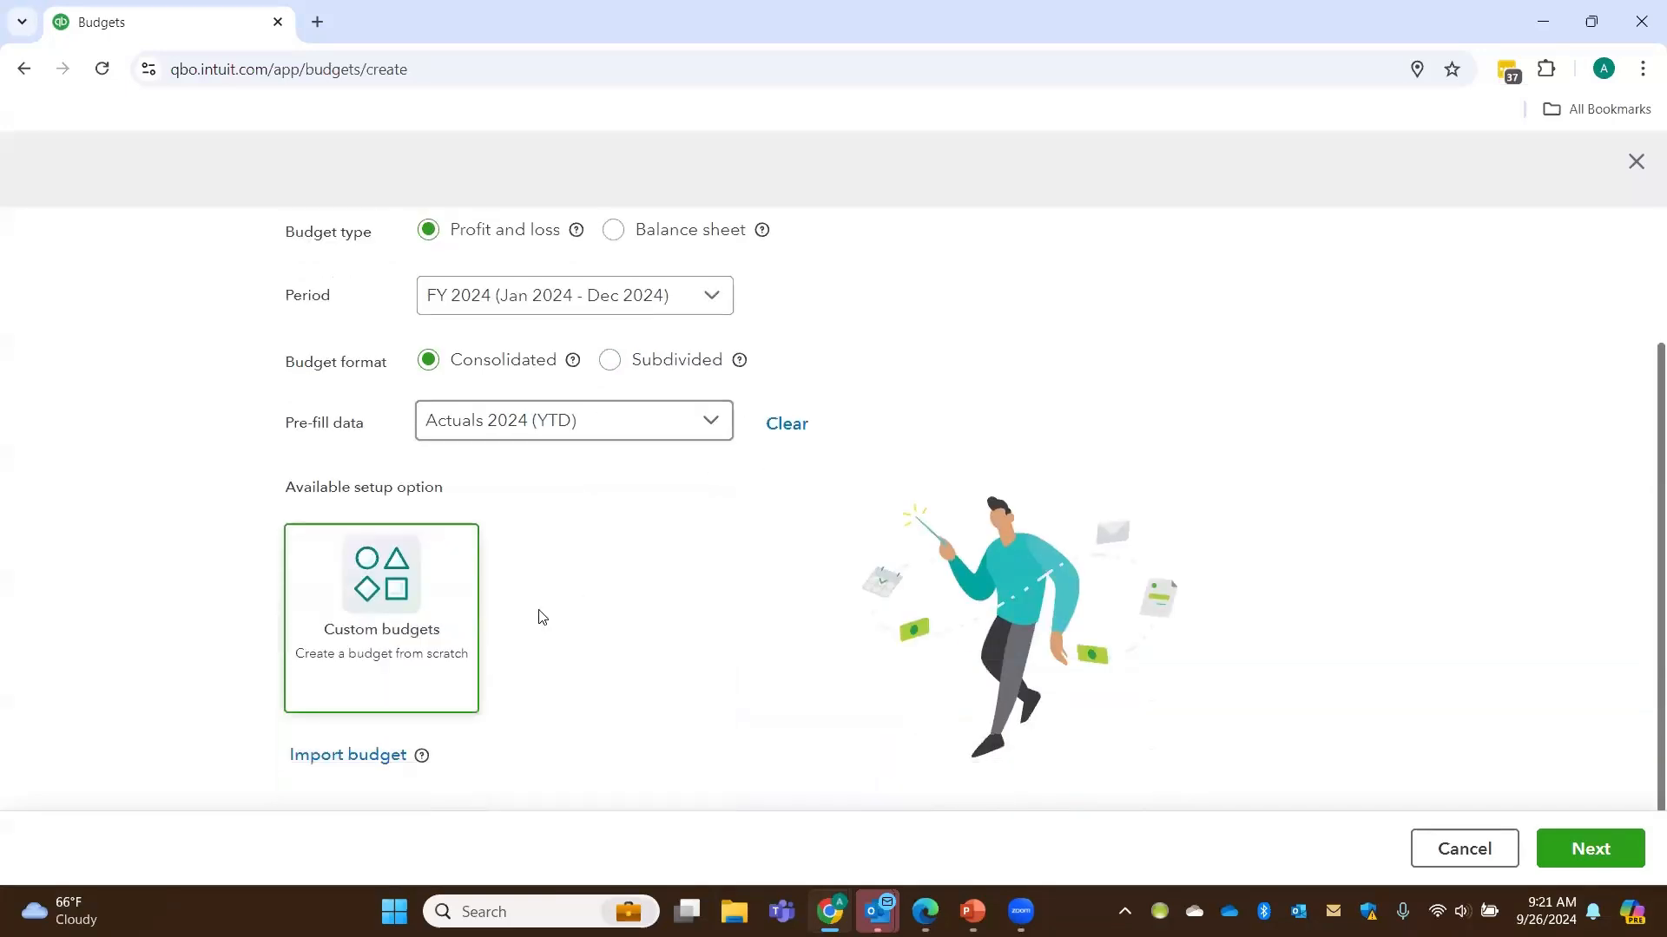
left_click(1580, 848)
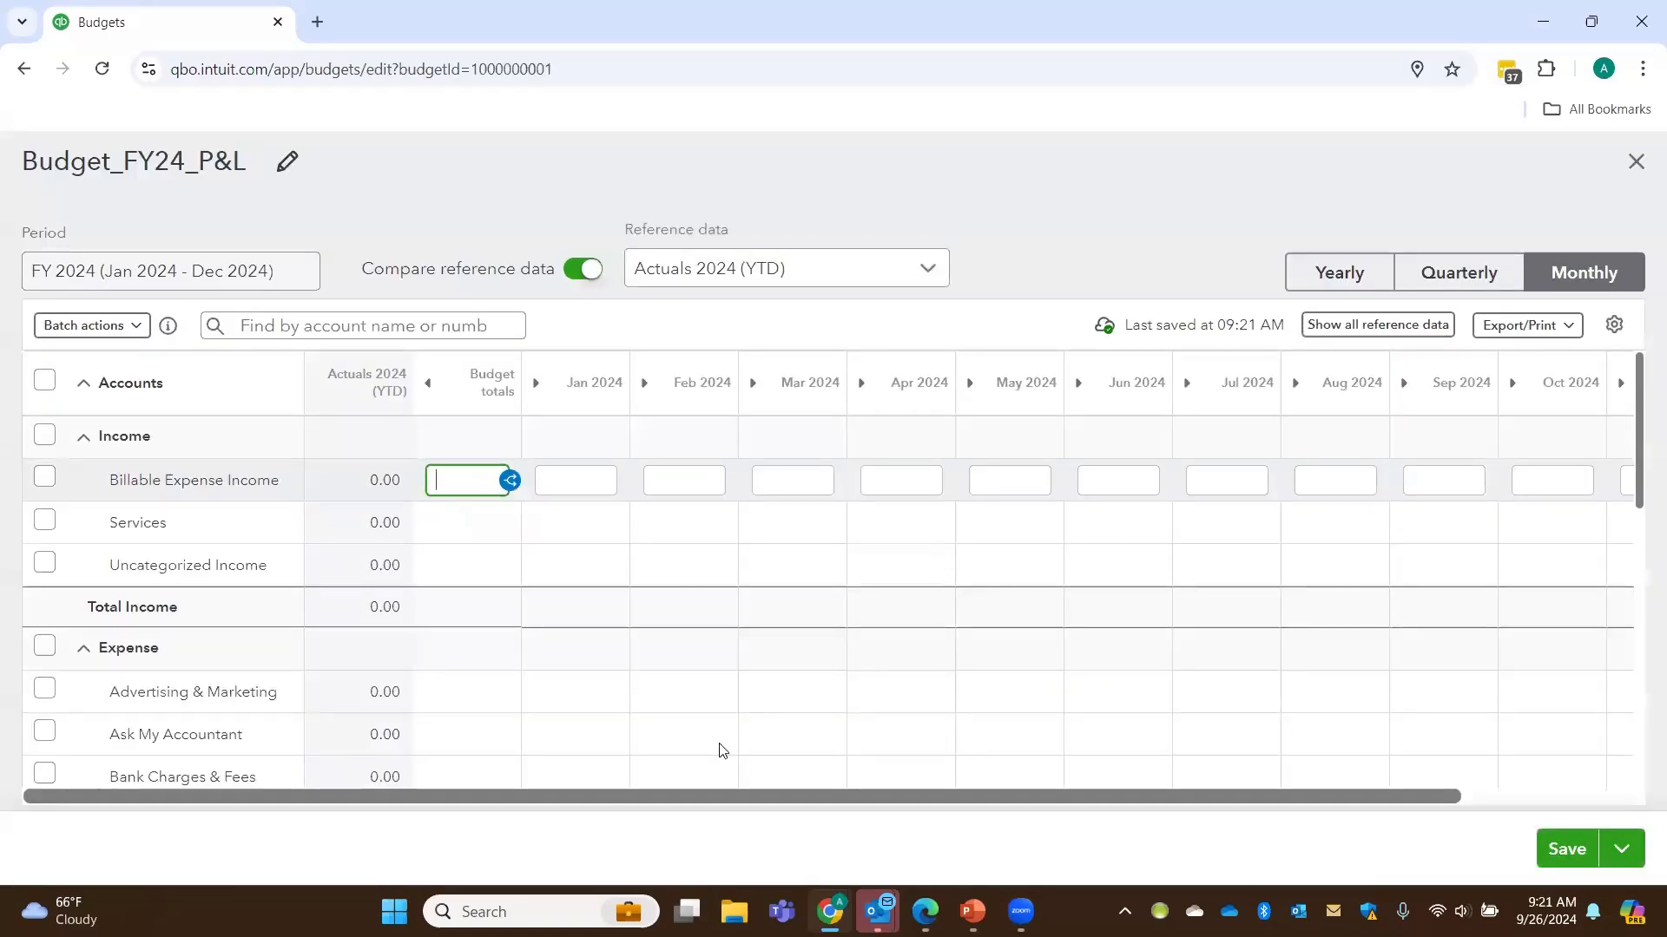
scroll(256, 555, "down", 10)
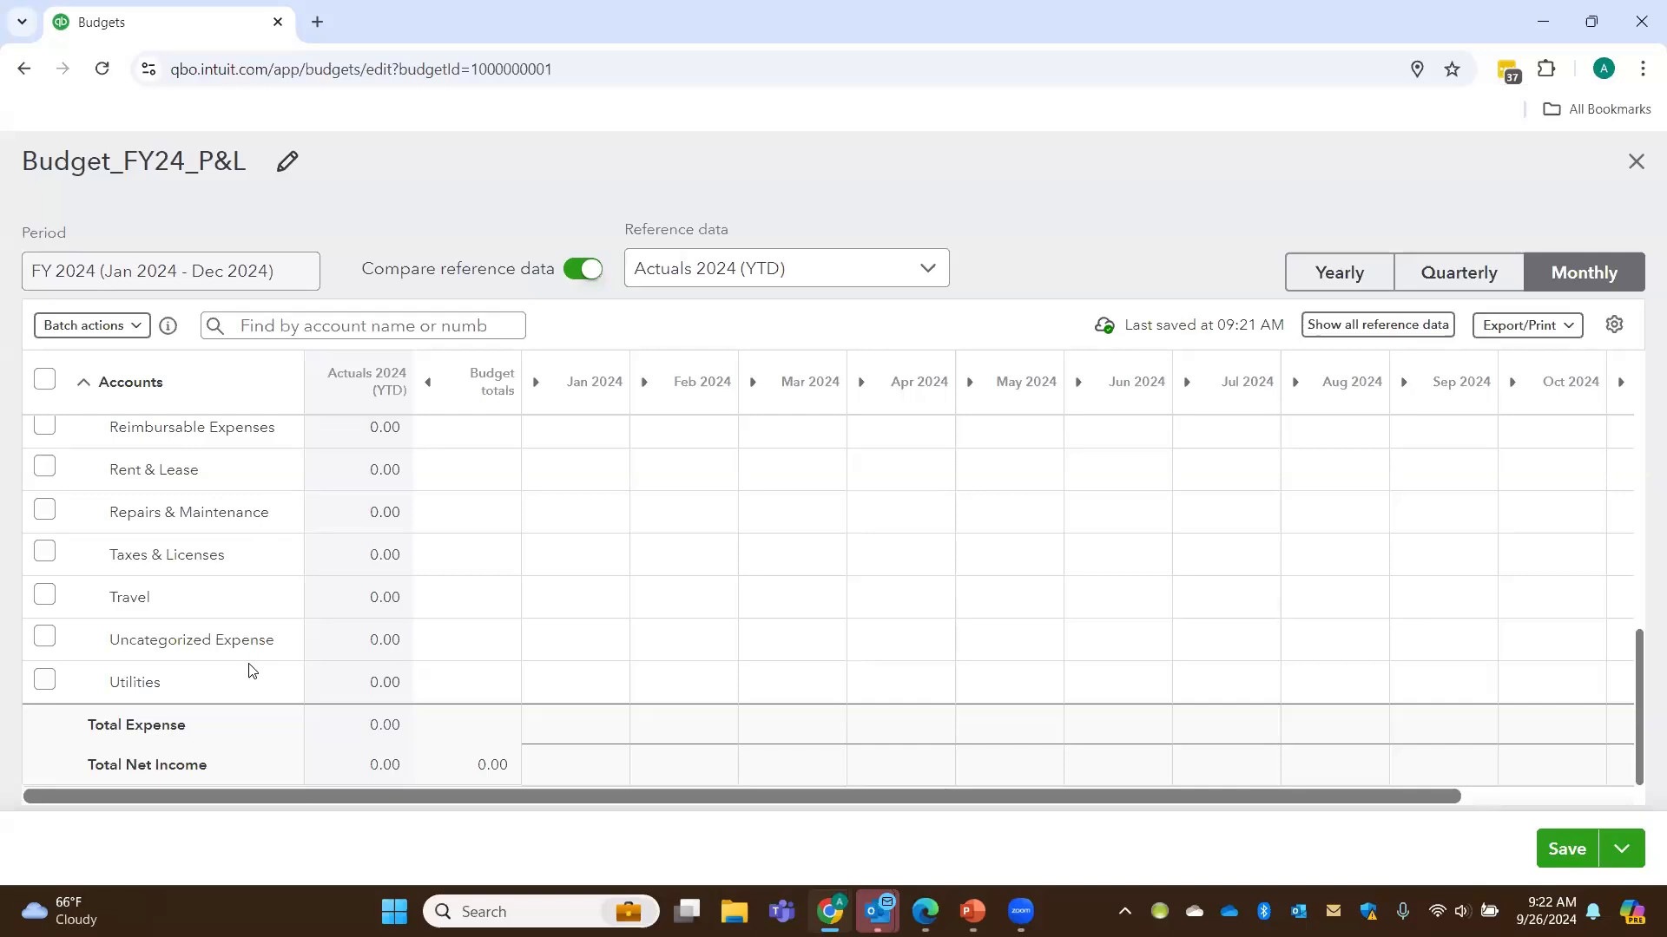
scroll(251, 670, "up", 10)
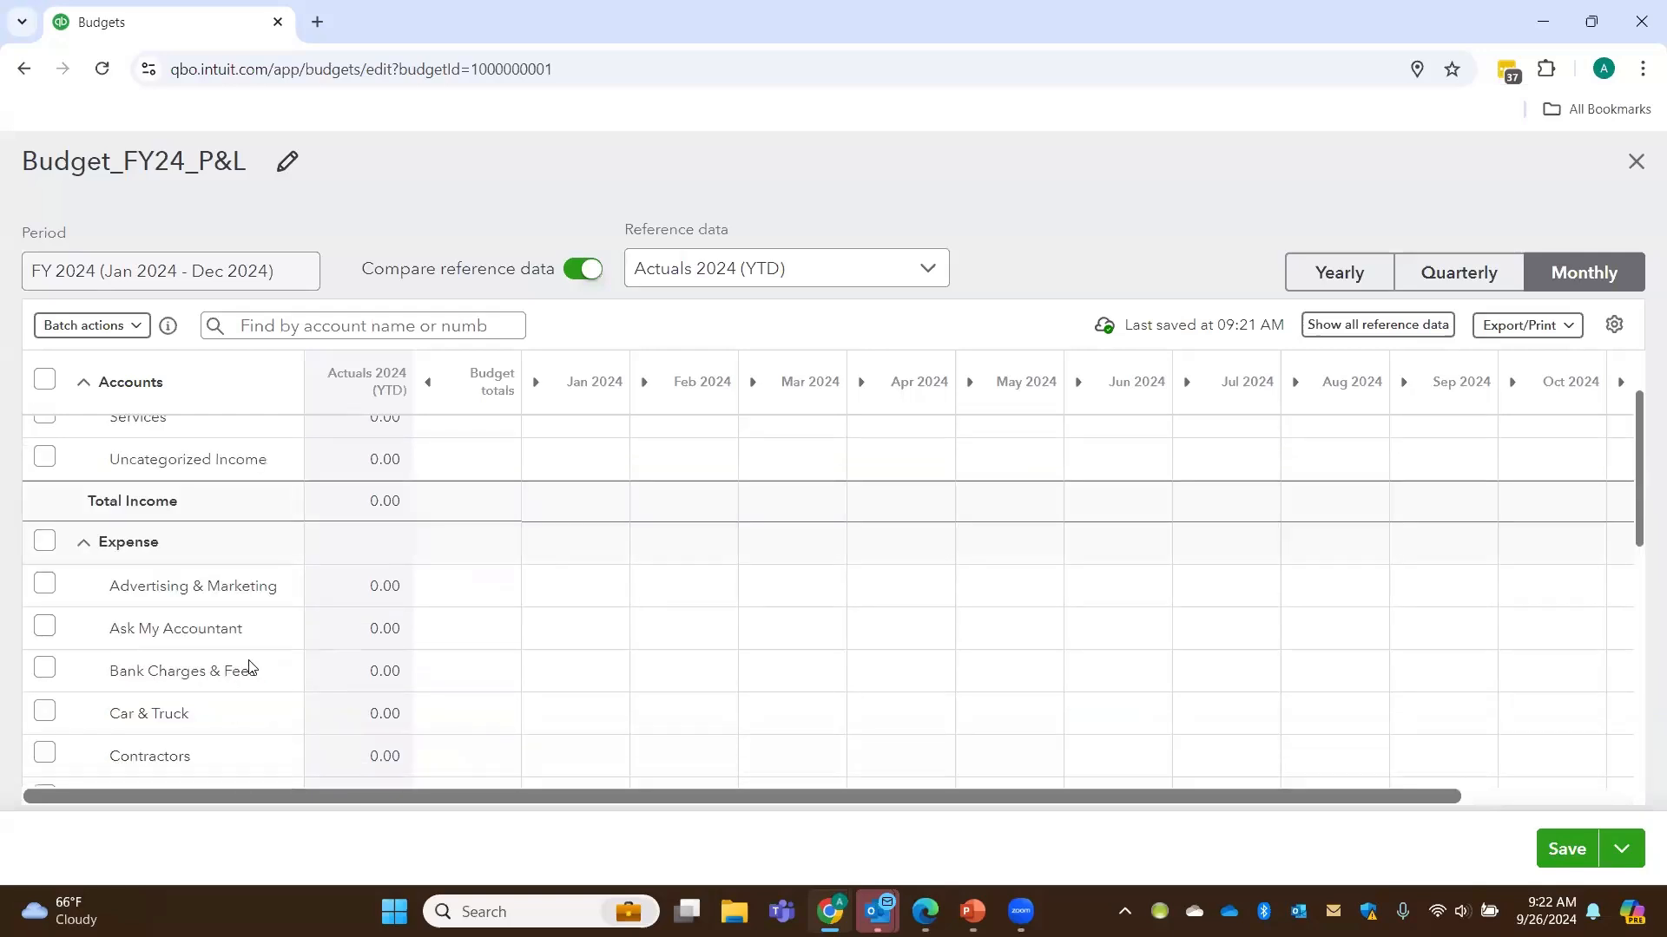
scroll(249, 664, "up", 2)
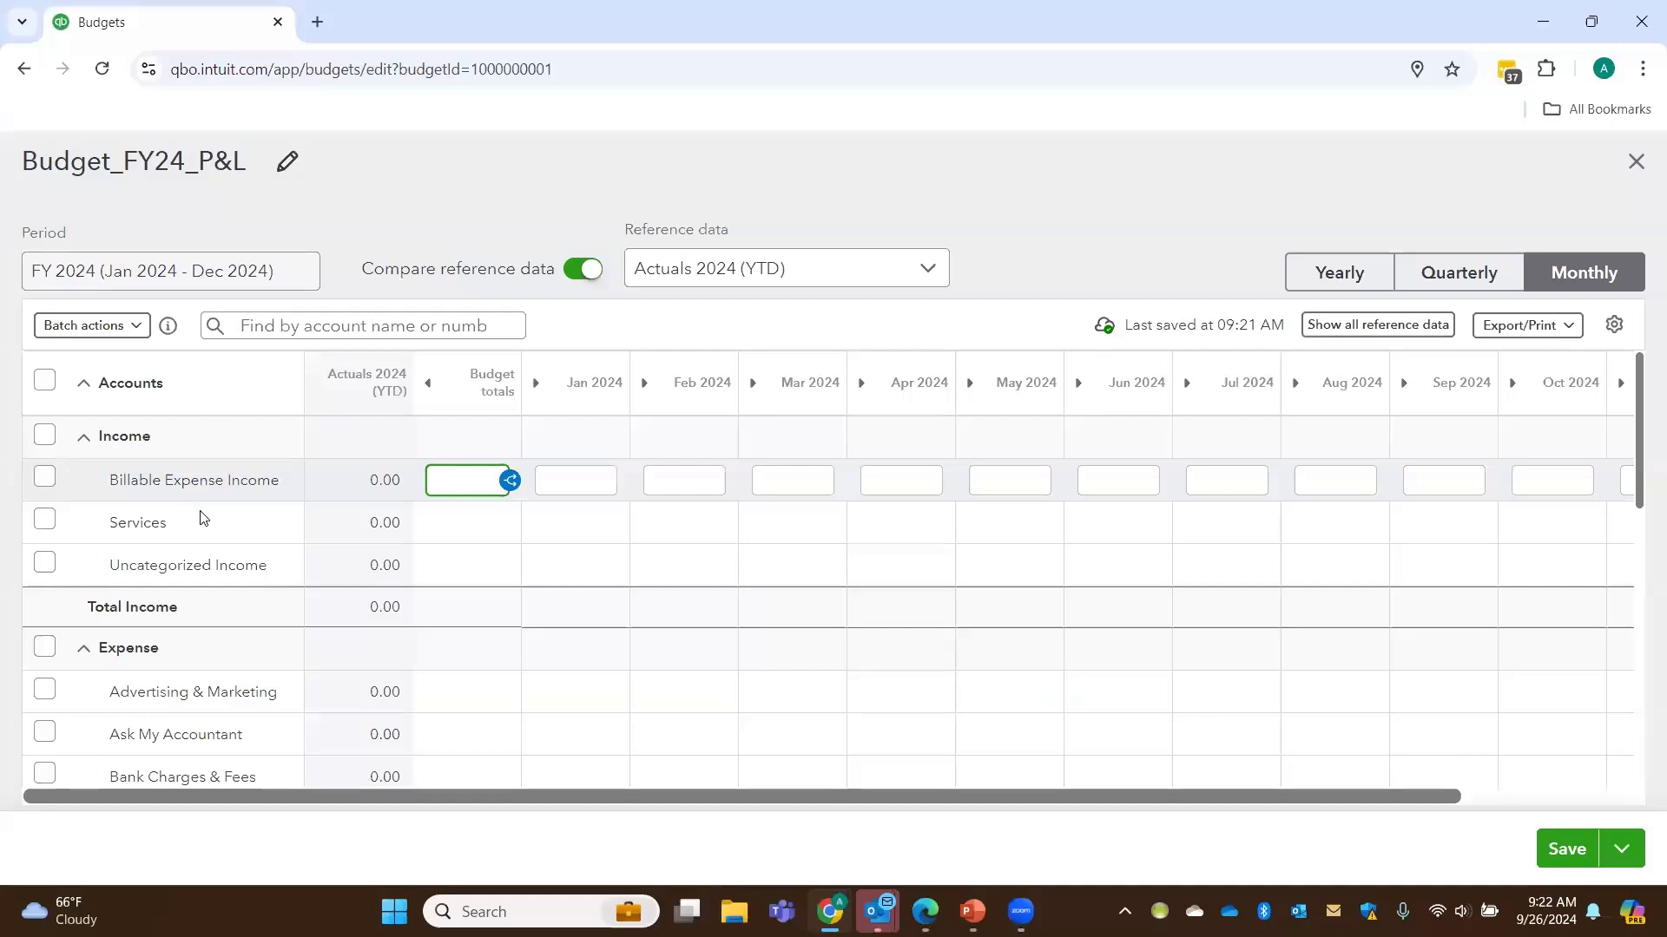
scroll(203, 517, "down", 3)
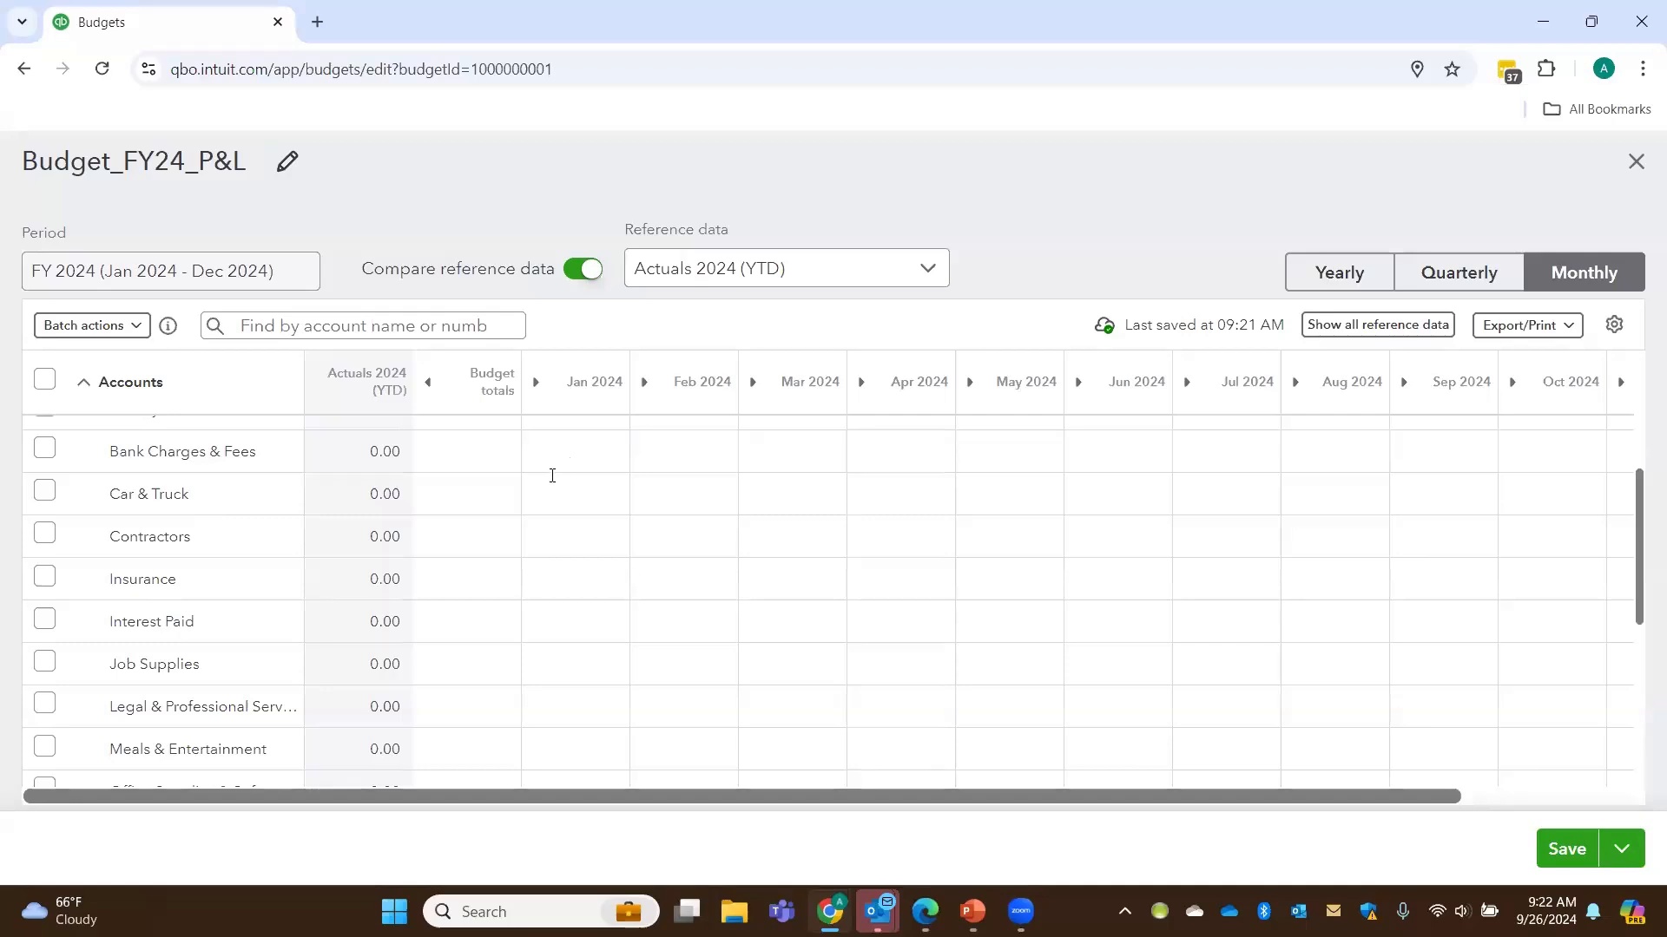
scroll(550, 477, "up", 4)
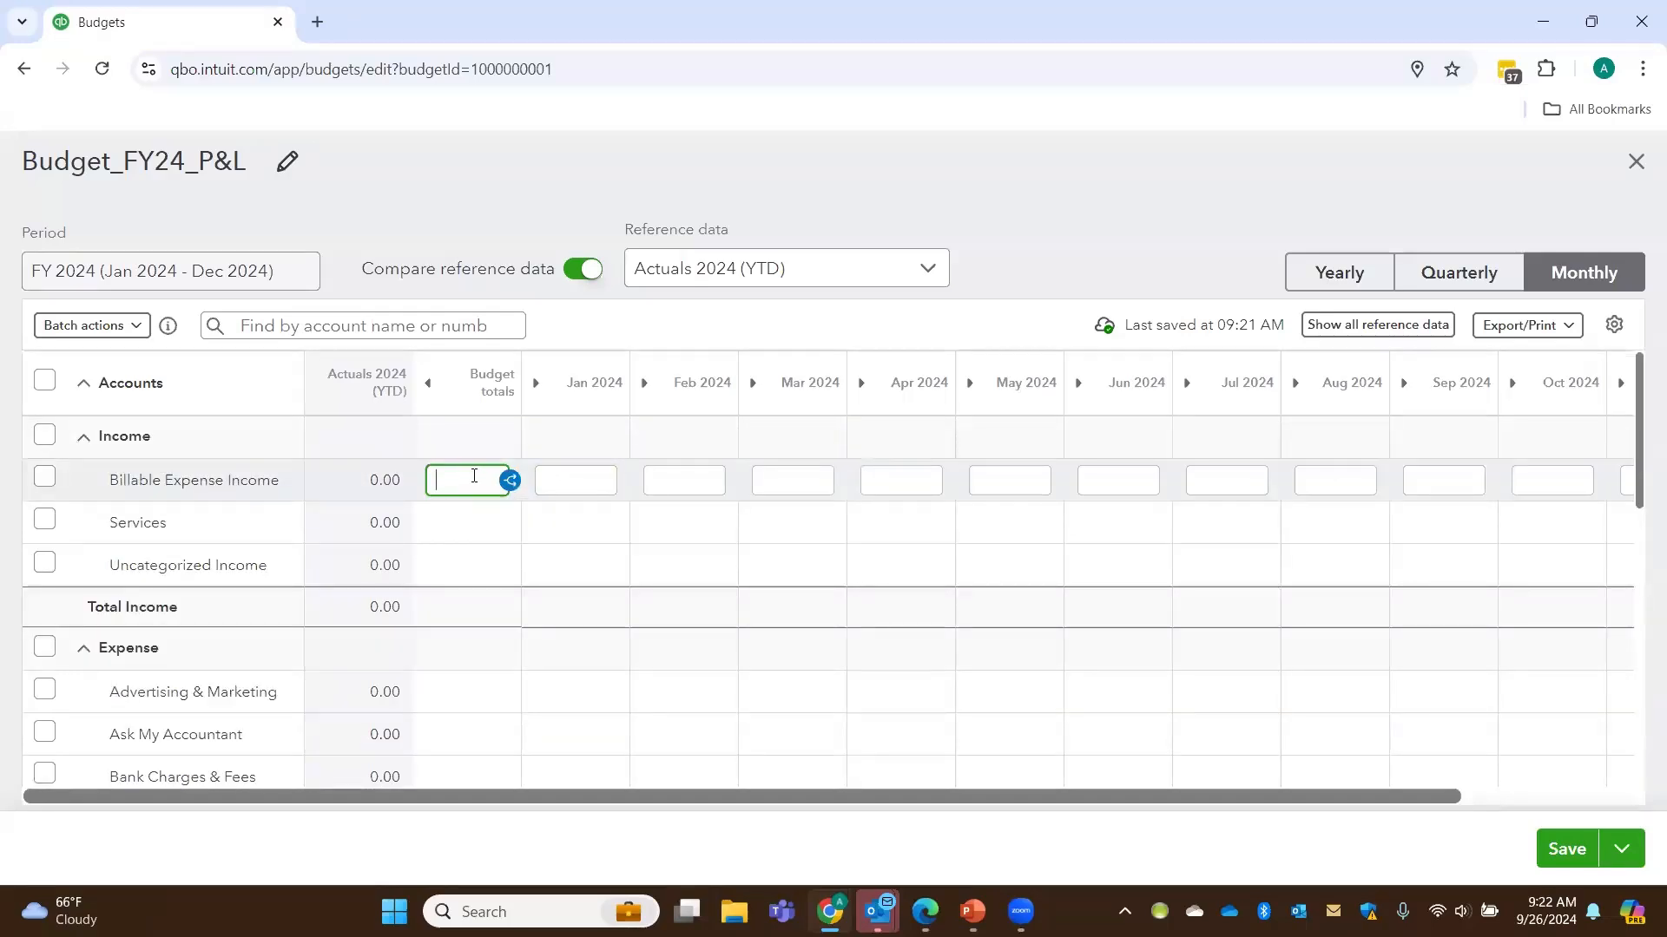
- Try a 100000 Budget total for Billable Expense Income, then erase it
type("100000")
key("Tab")
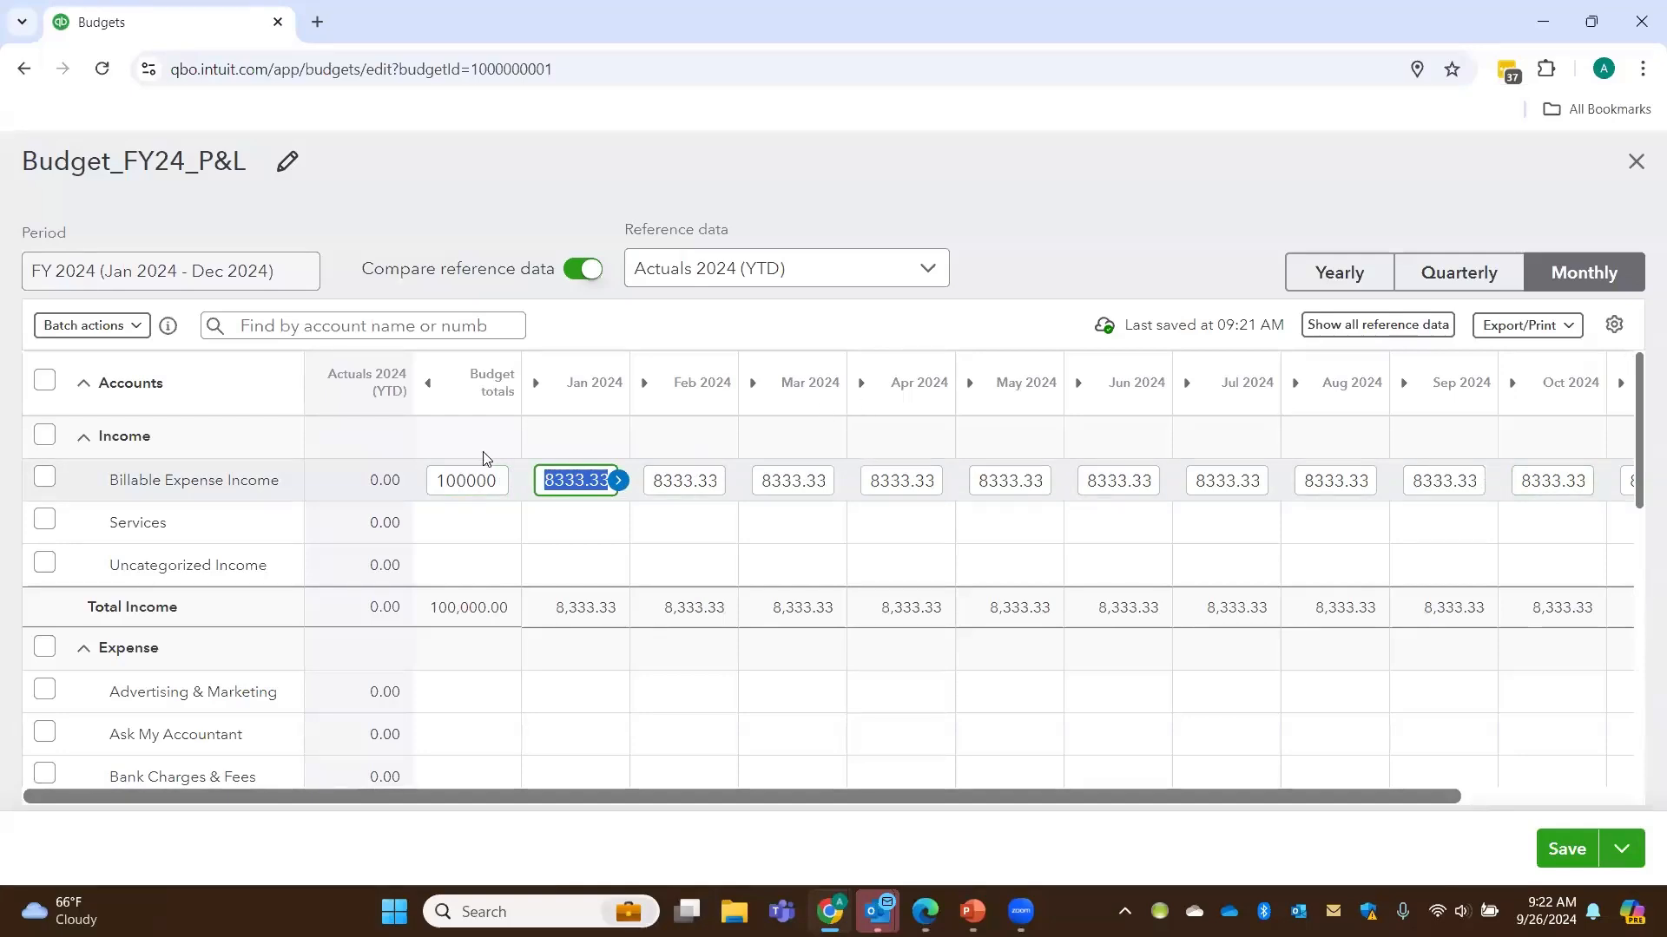
left_click(478, 482)
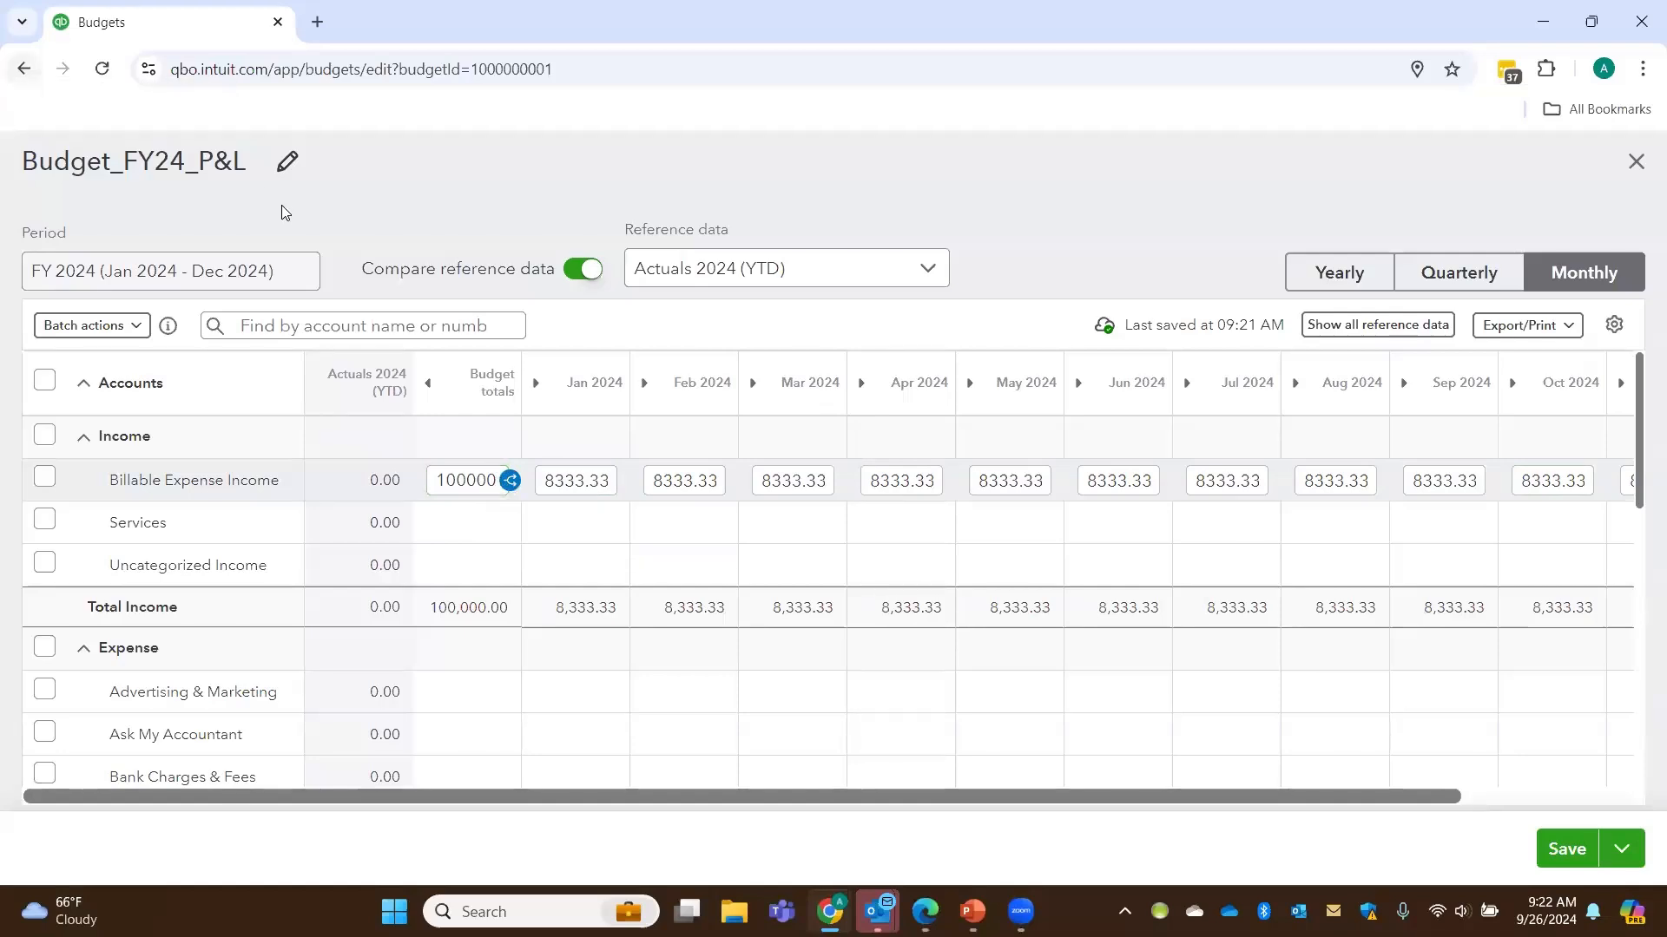
key("BackSpace")
key("BackSpace")
key("BackSpace")
key("BackSpace")
key("BackSpace")
key("BackSpace")
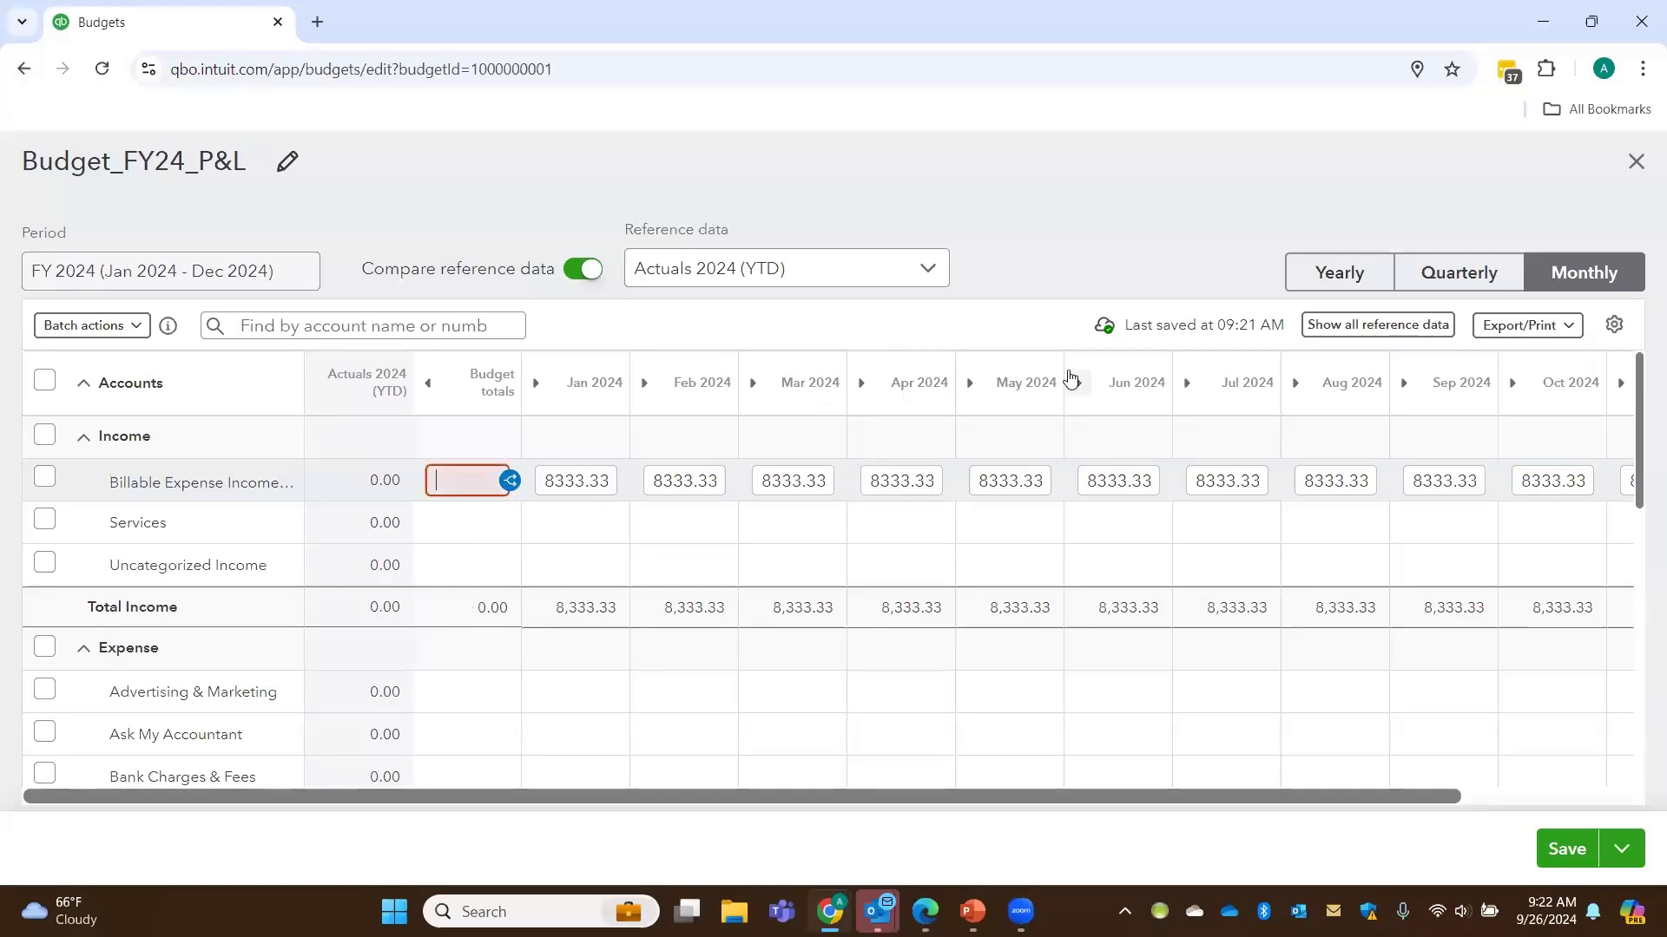
- Enter Billable Expense Income of 1500, 2500, 9500 and 4500 for Jan–Apr 2024
key("Tab")
type("1500")
key("Tab")
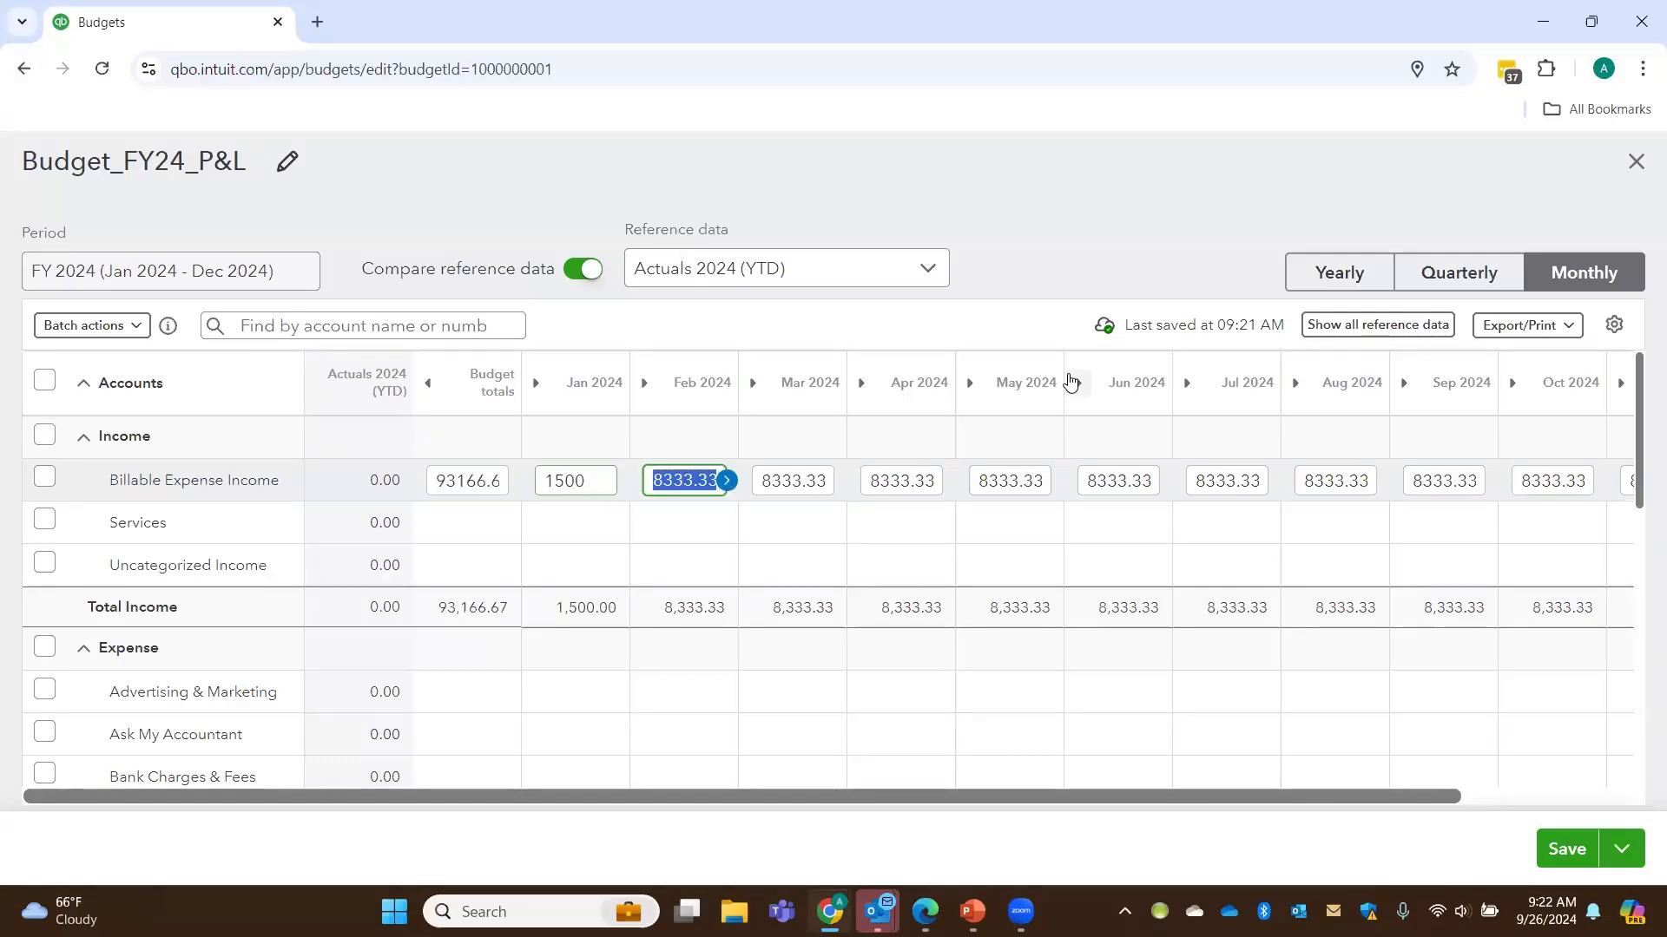
type("2500")
key("Tab")
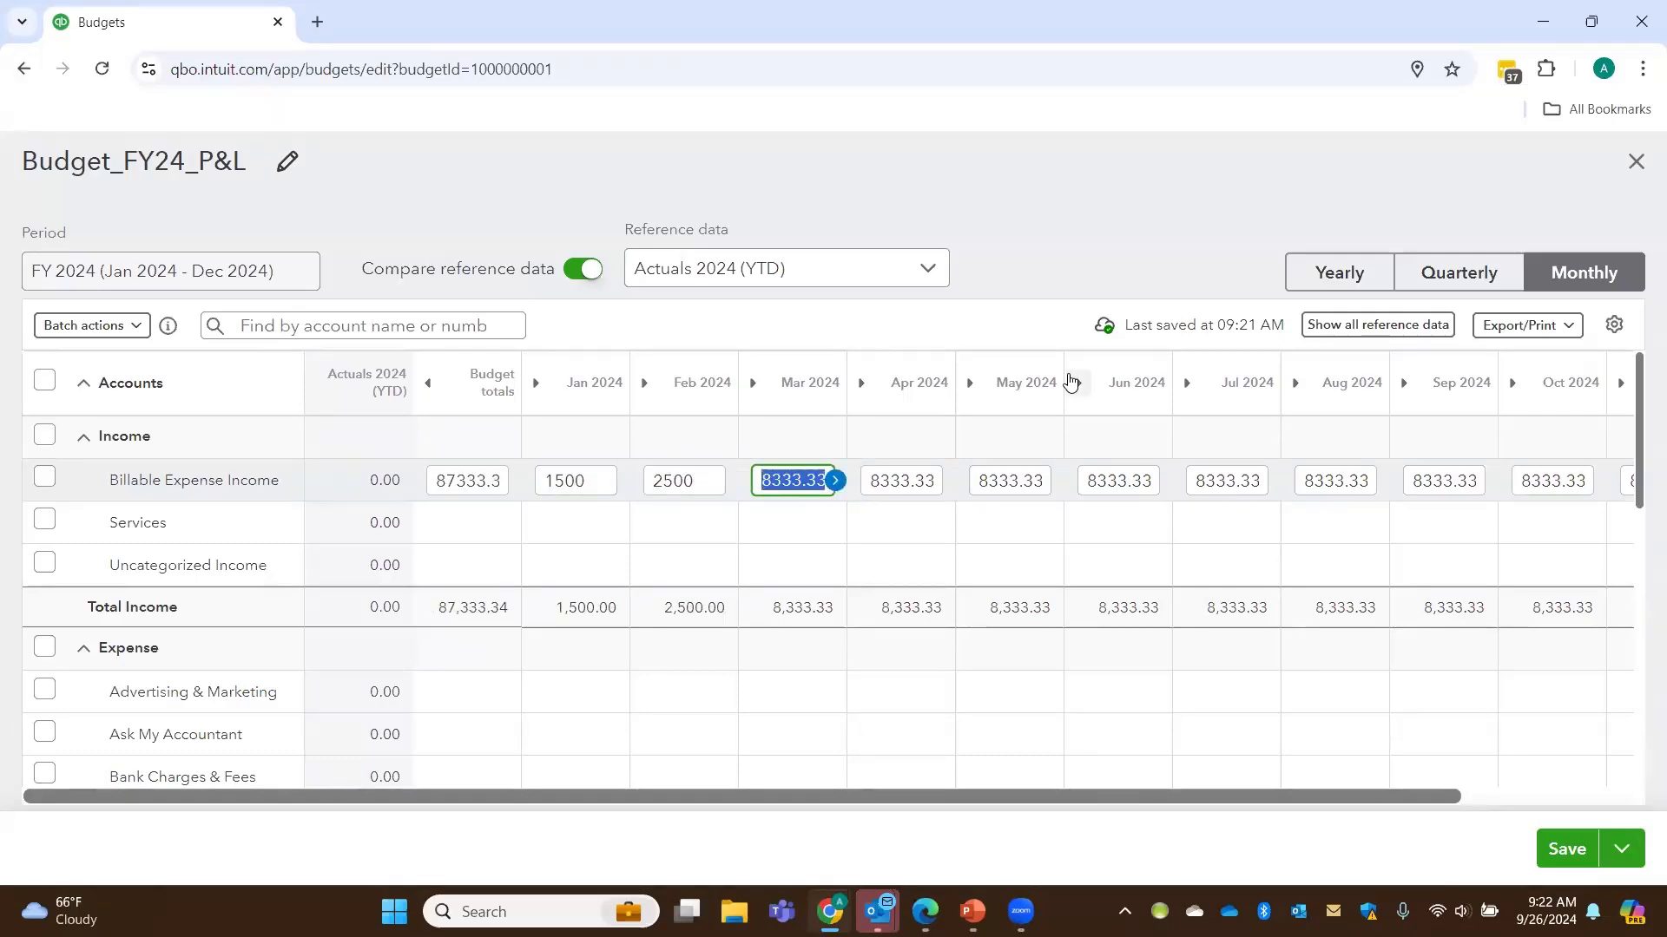
type("9500")
key("Tab")
type("4500")
key("Tab")
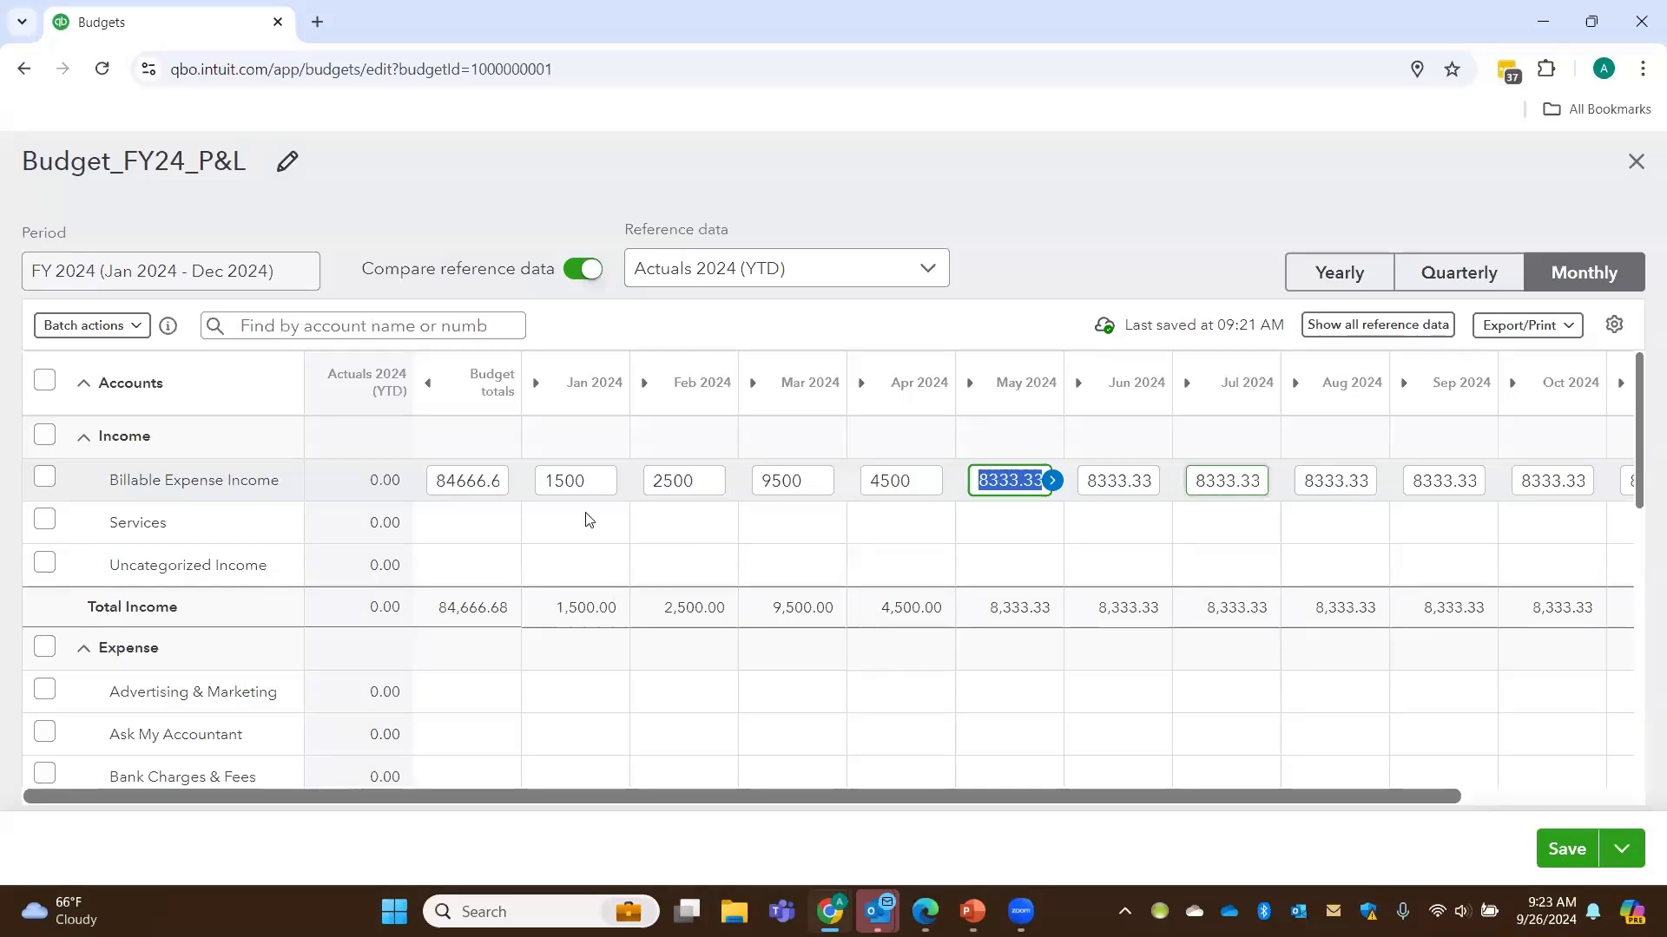
scroll(425, 707, "down", 3)
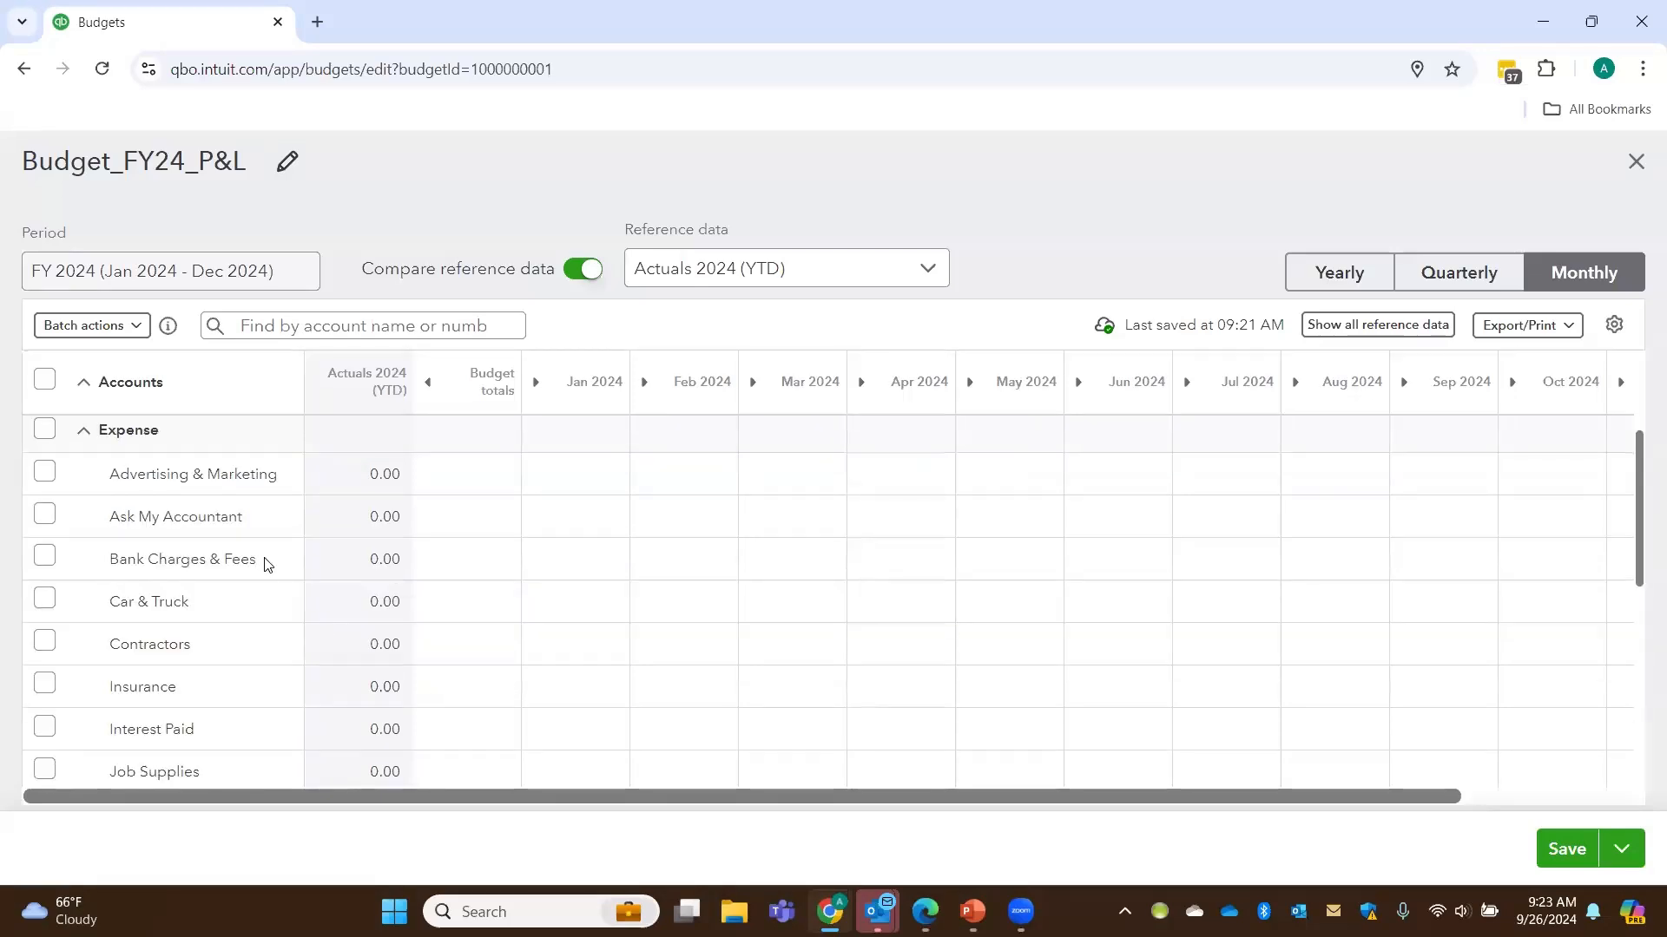
scroll(439, 640, "down", 4)
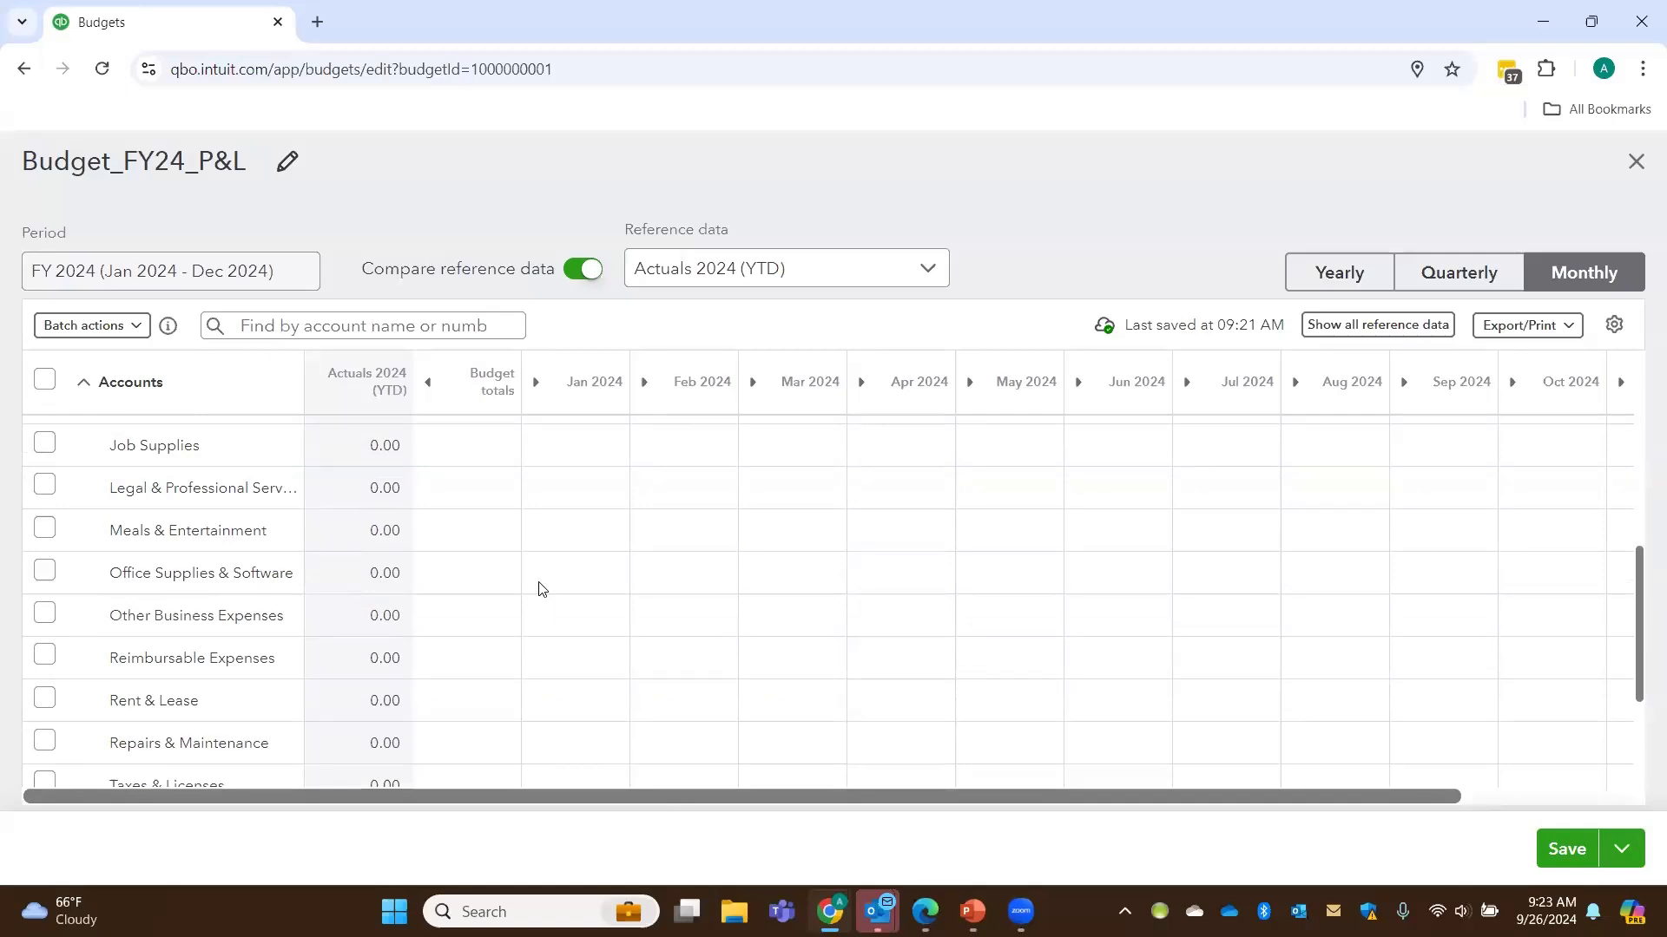
scroll(538, 589, "up", 7)
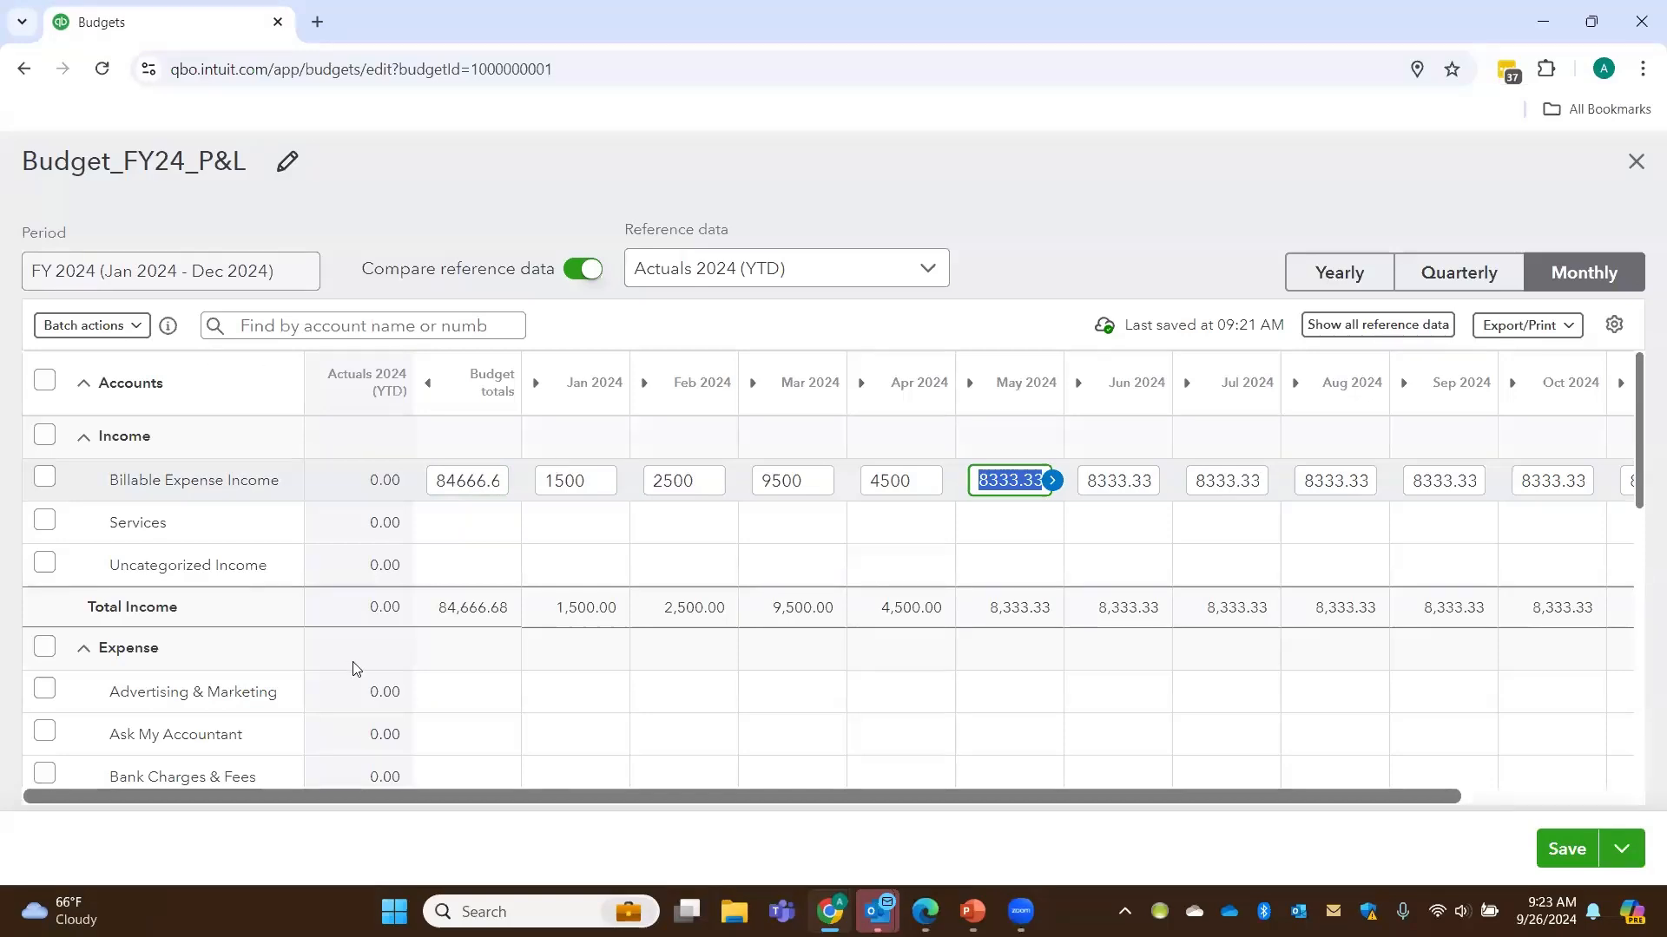
scroll(342, 627, "down", 3)
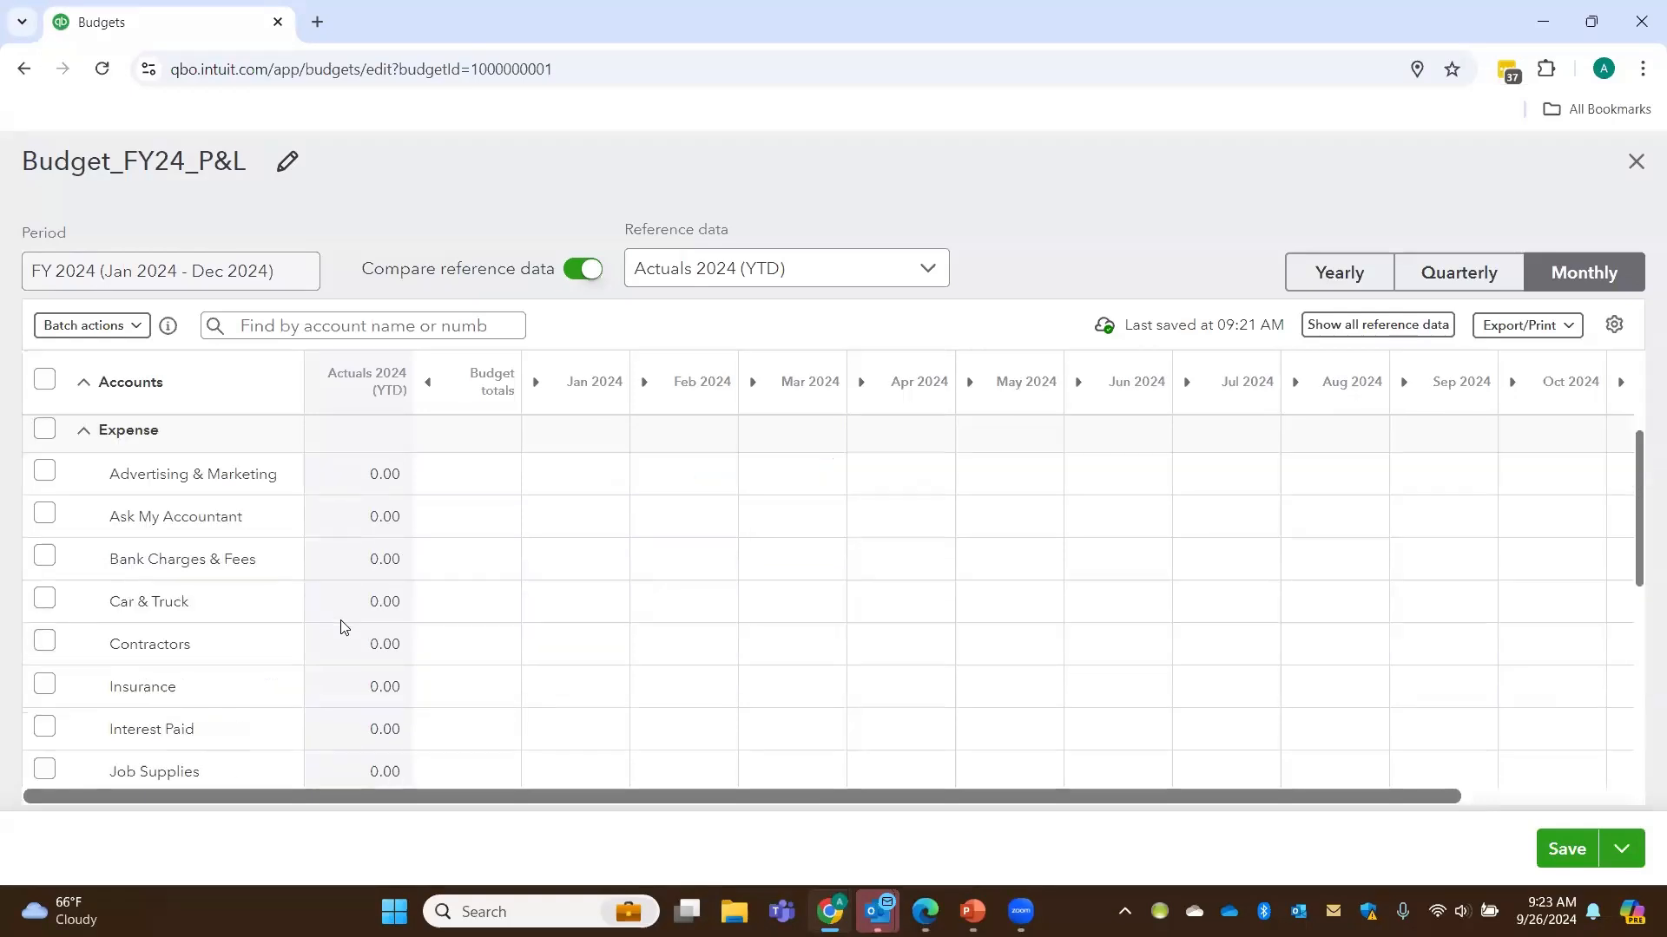
scroll(344, 627, "up", 3)
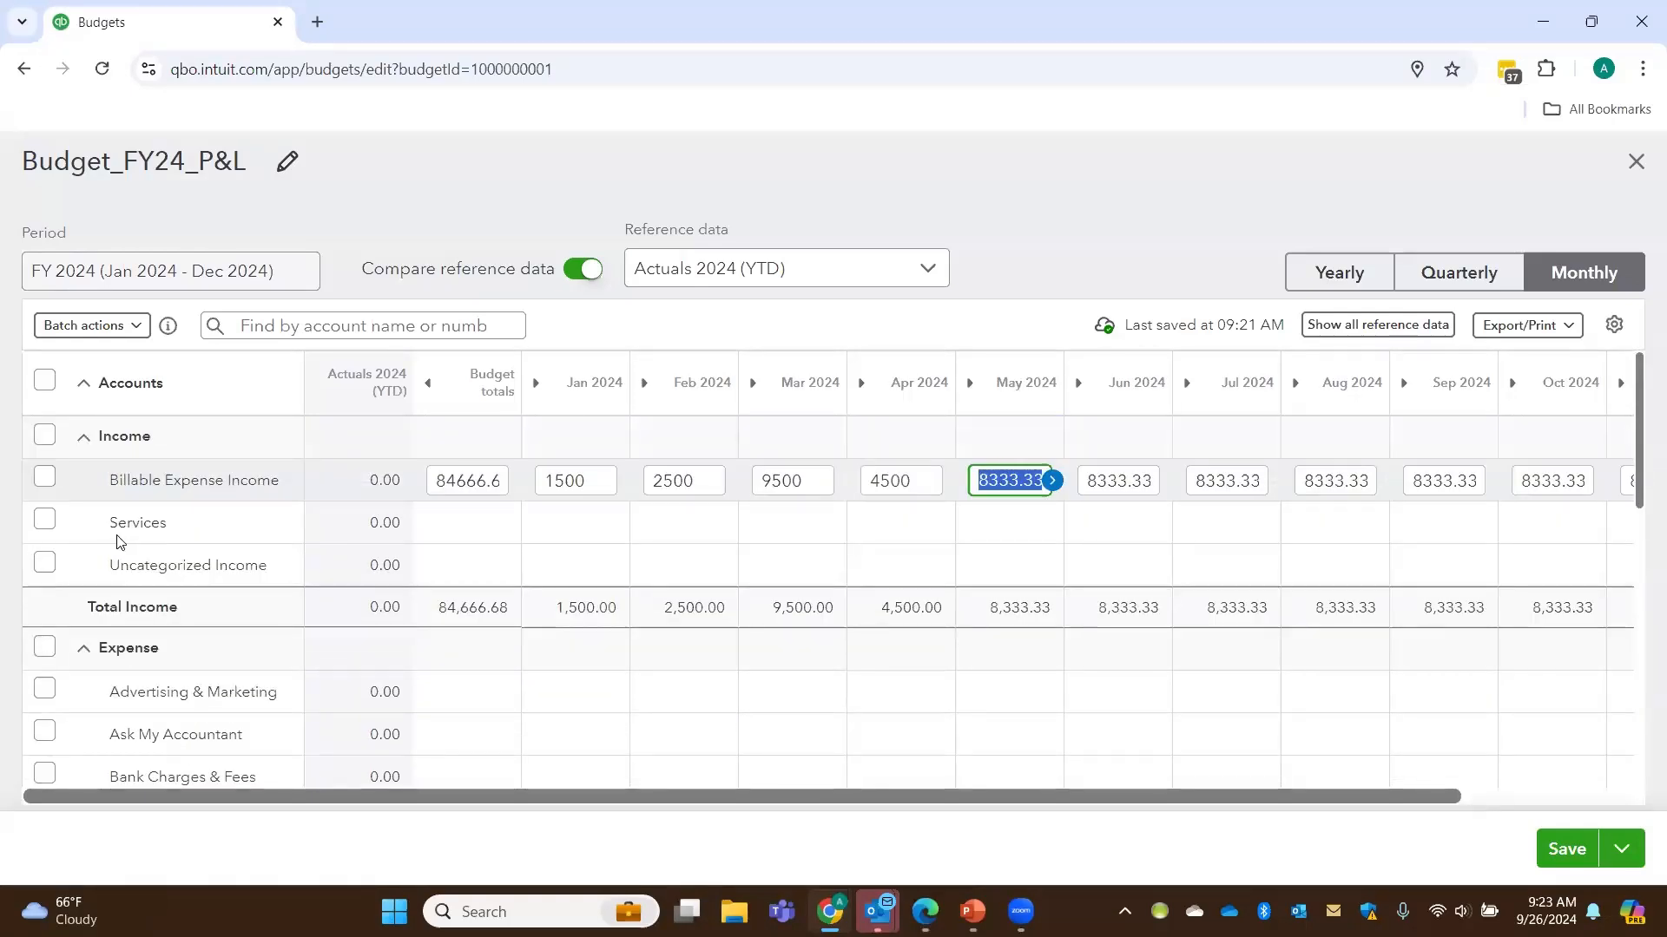
scroll(141, 706, "down", 10)
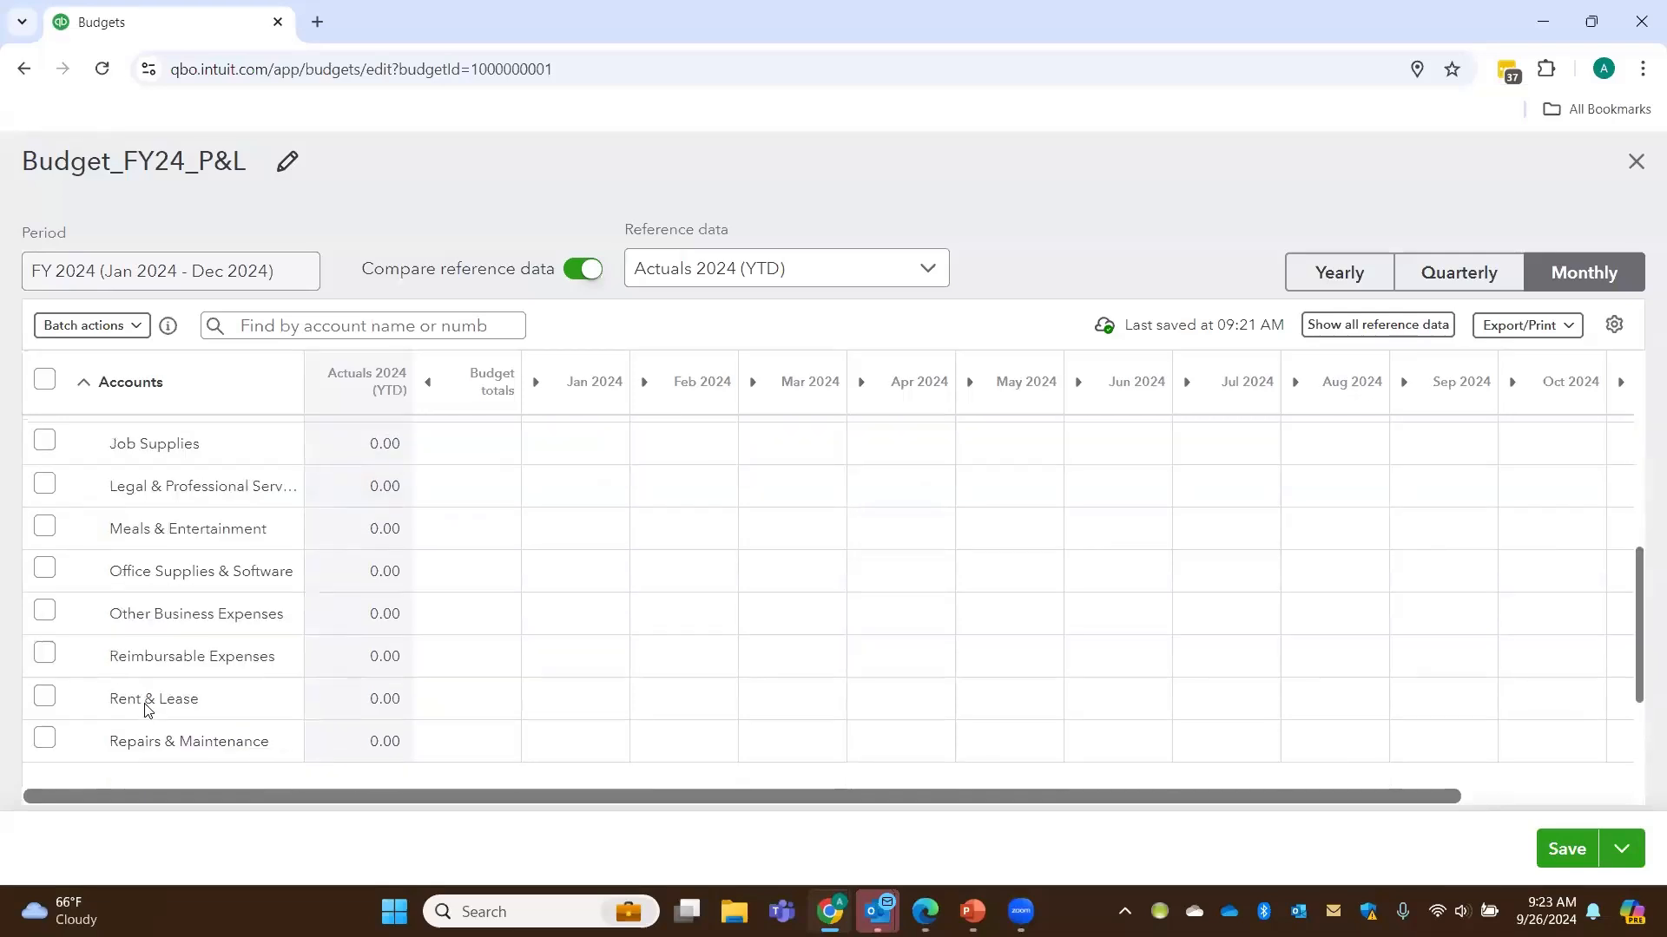
scroll(165, 686, "down", 3)
scroll(185, 662, "up", 15)
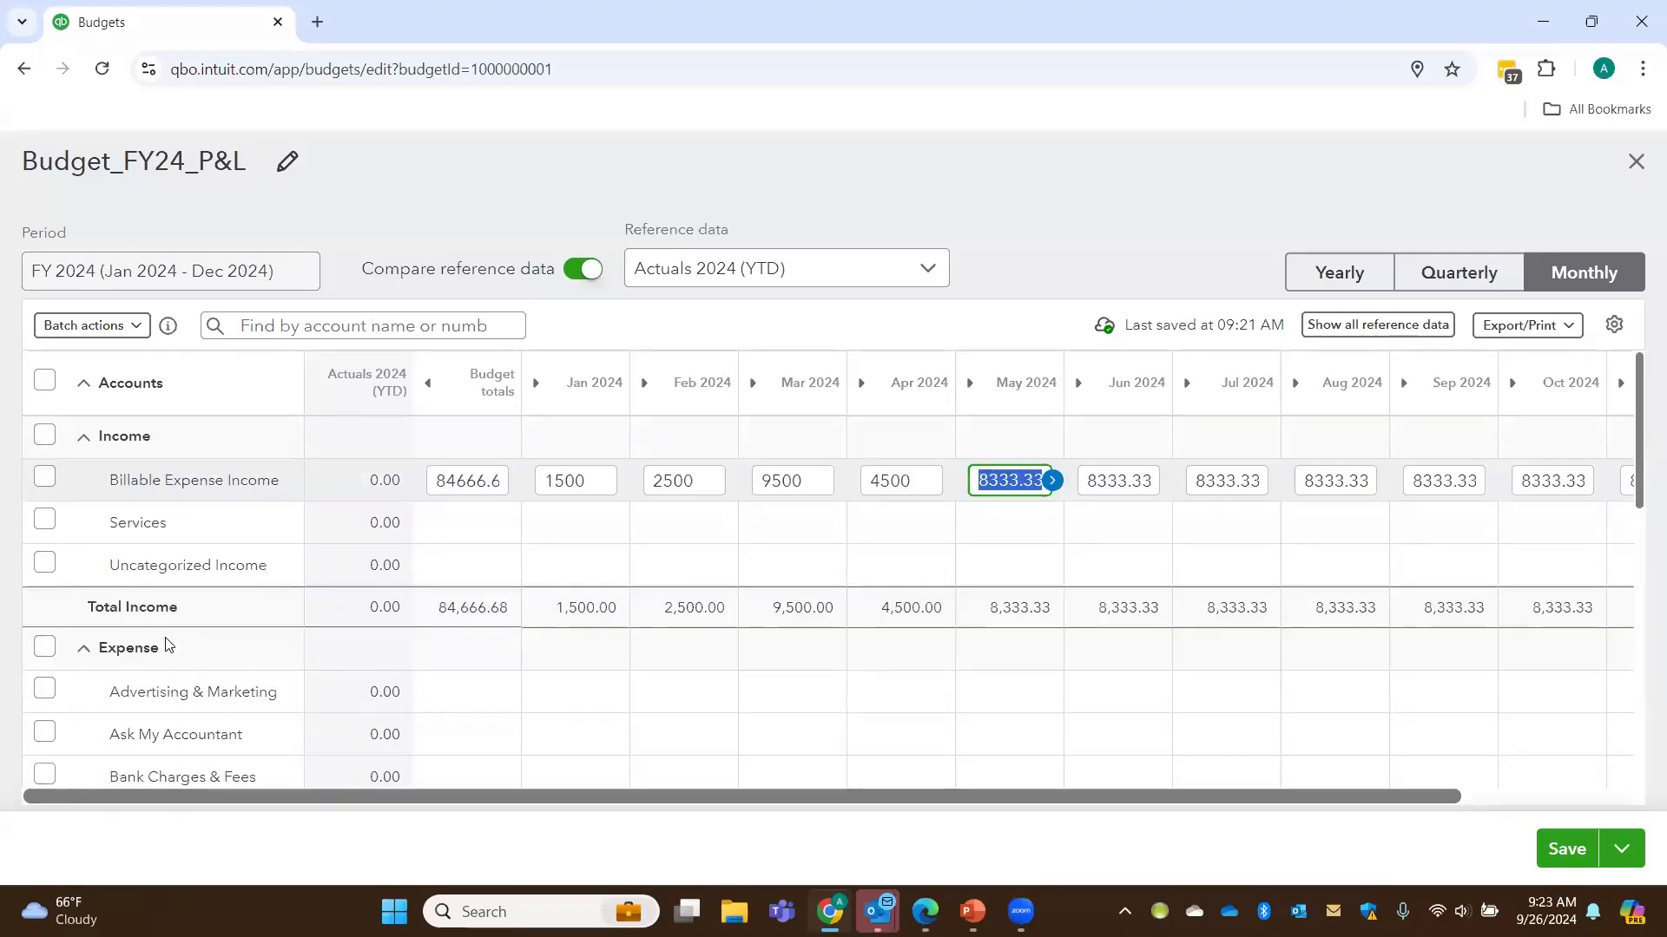
left_click(43, 522)
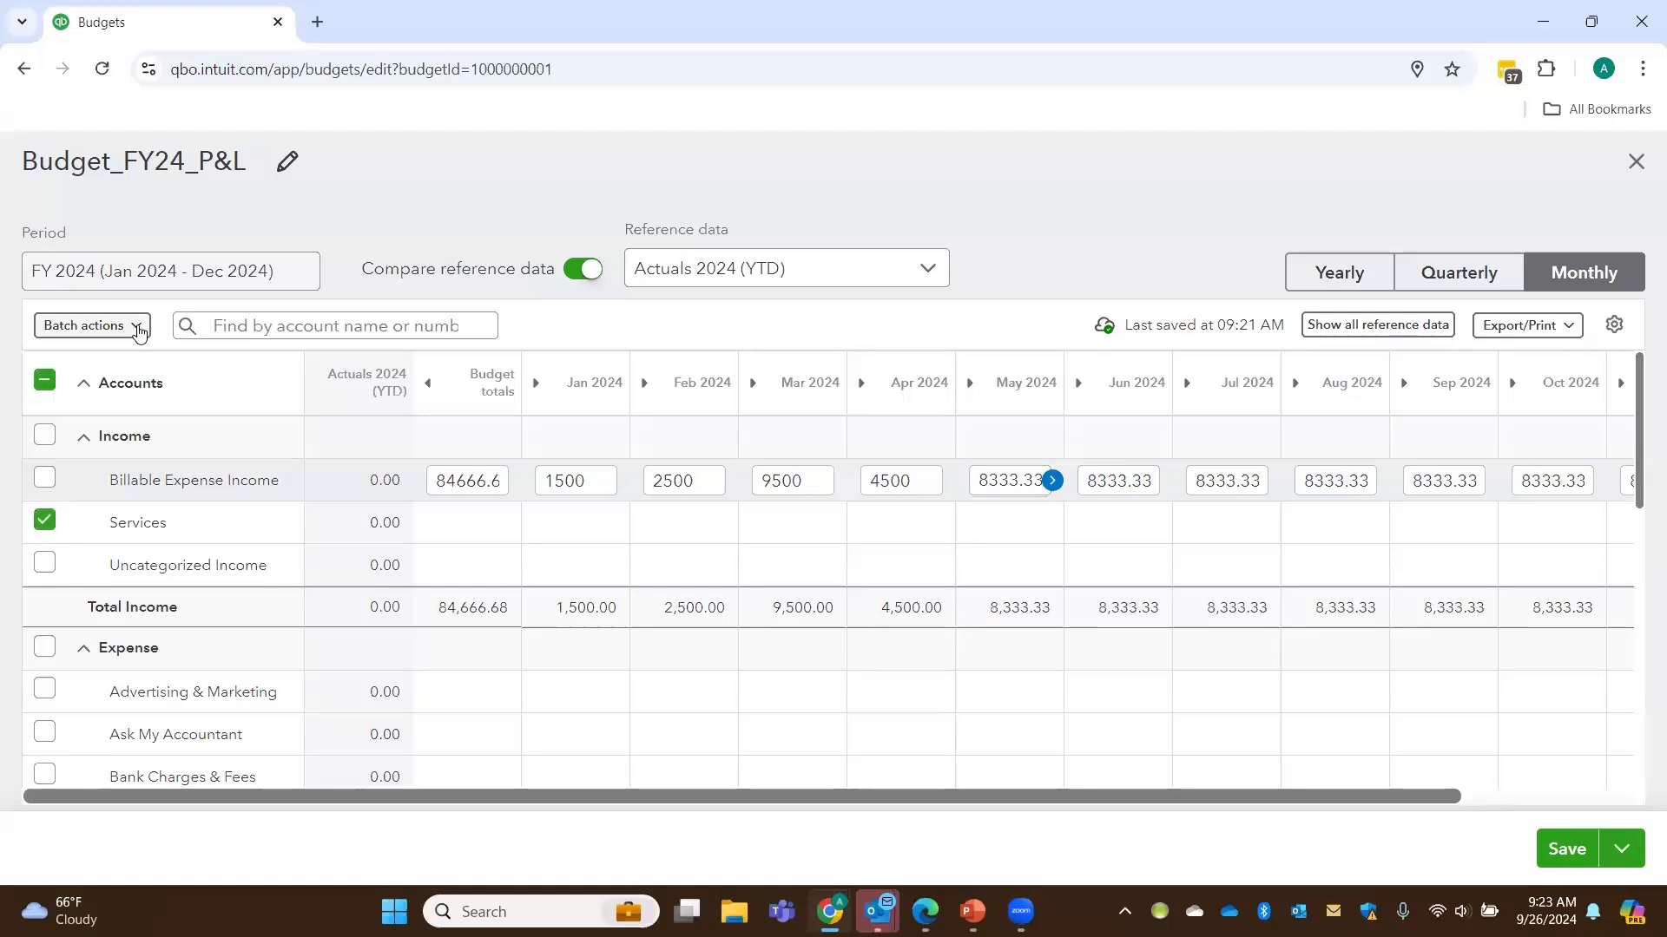
left_click(126, 328)
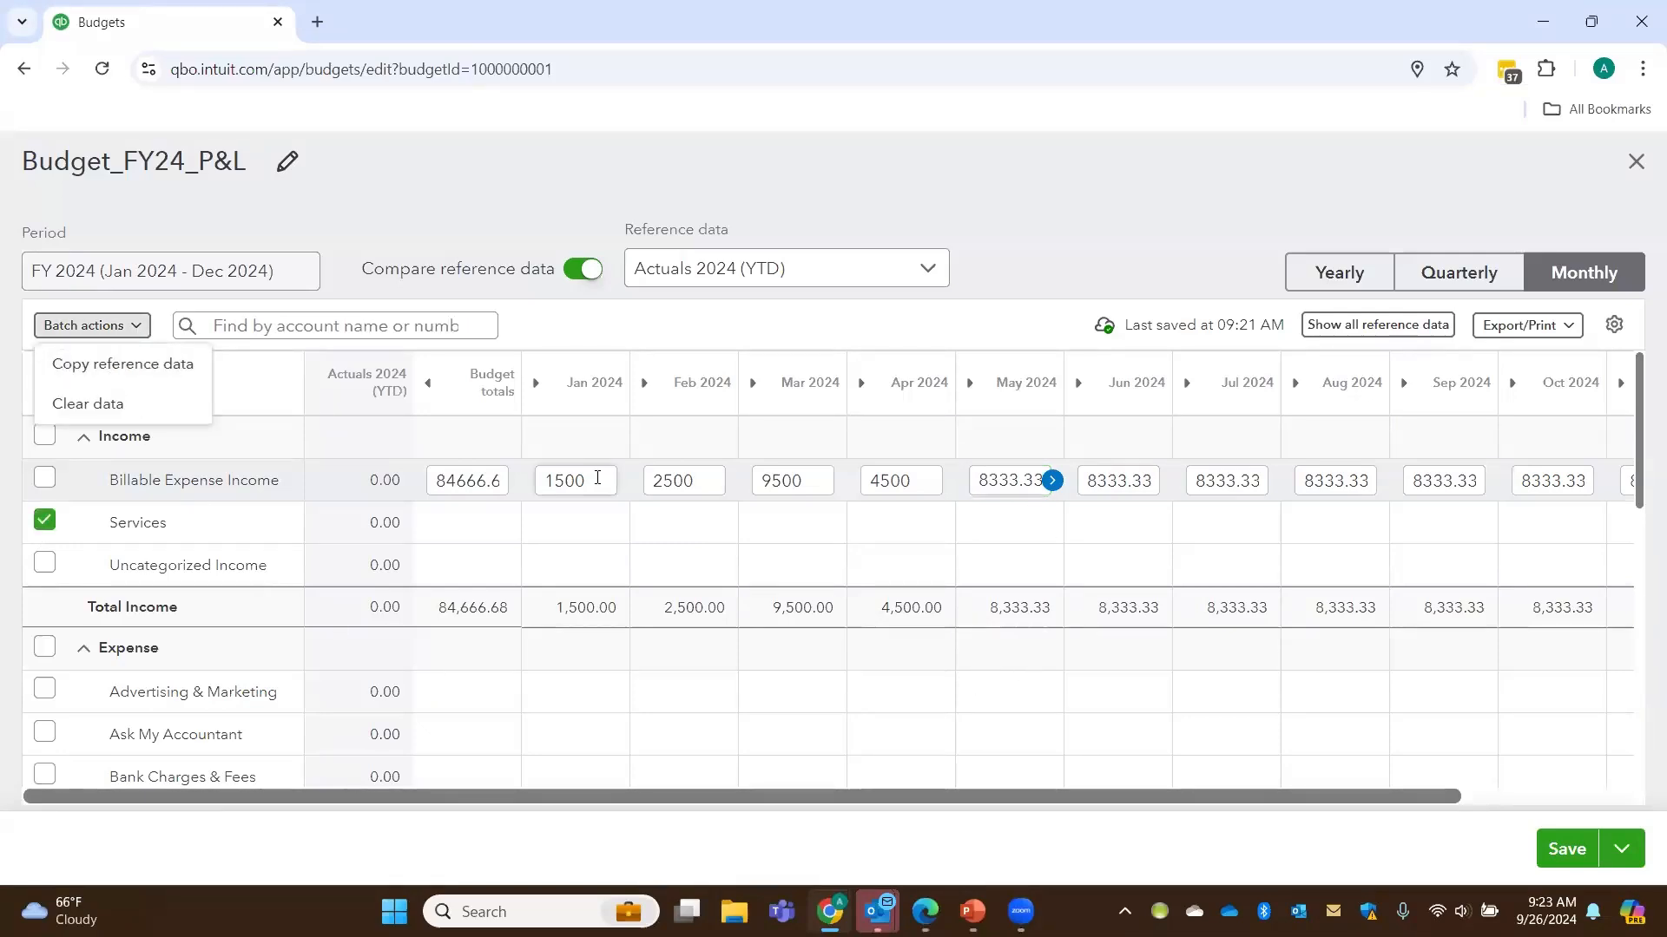
left_click(540, 553)
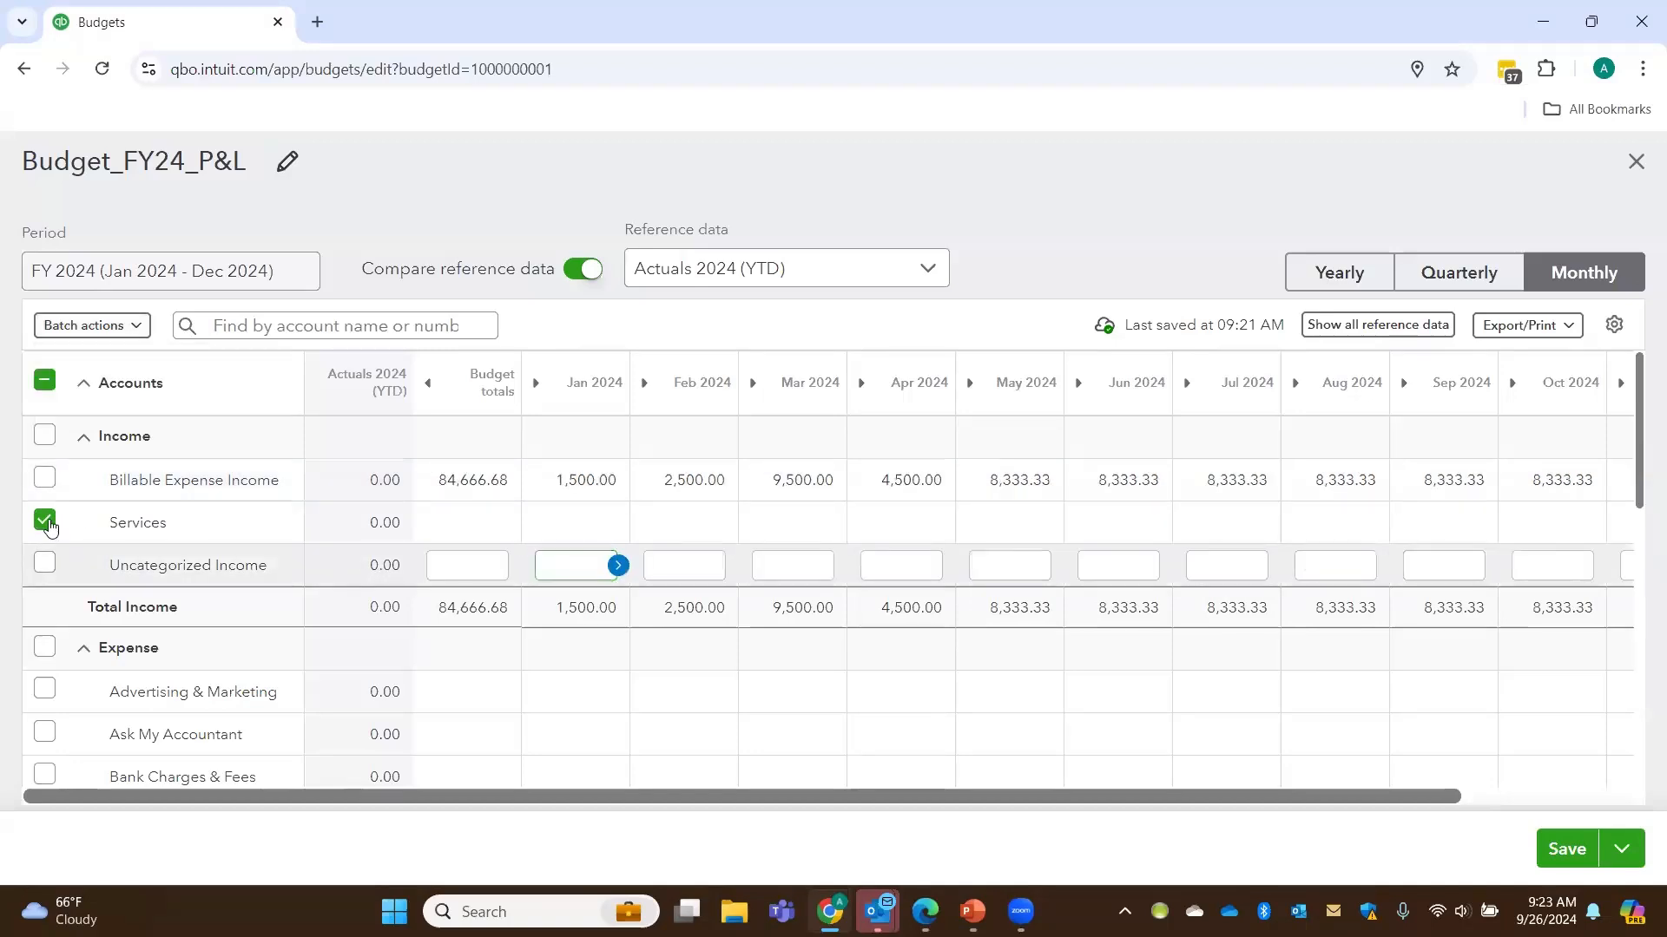
left_click(44, 522)
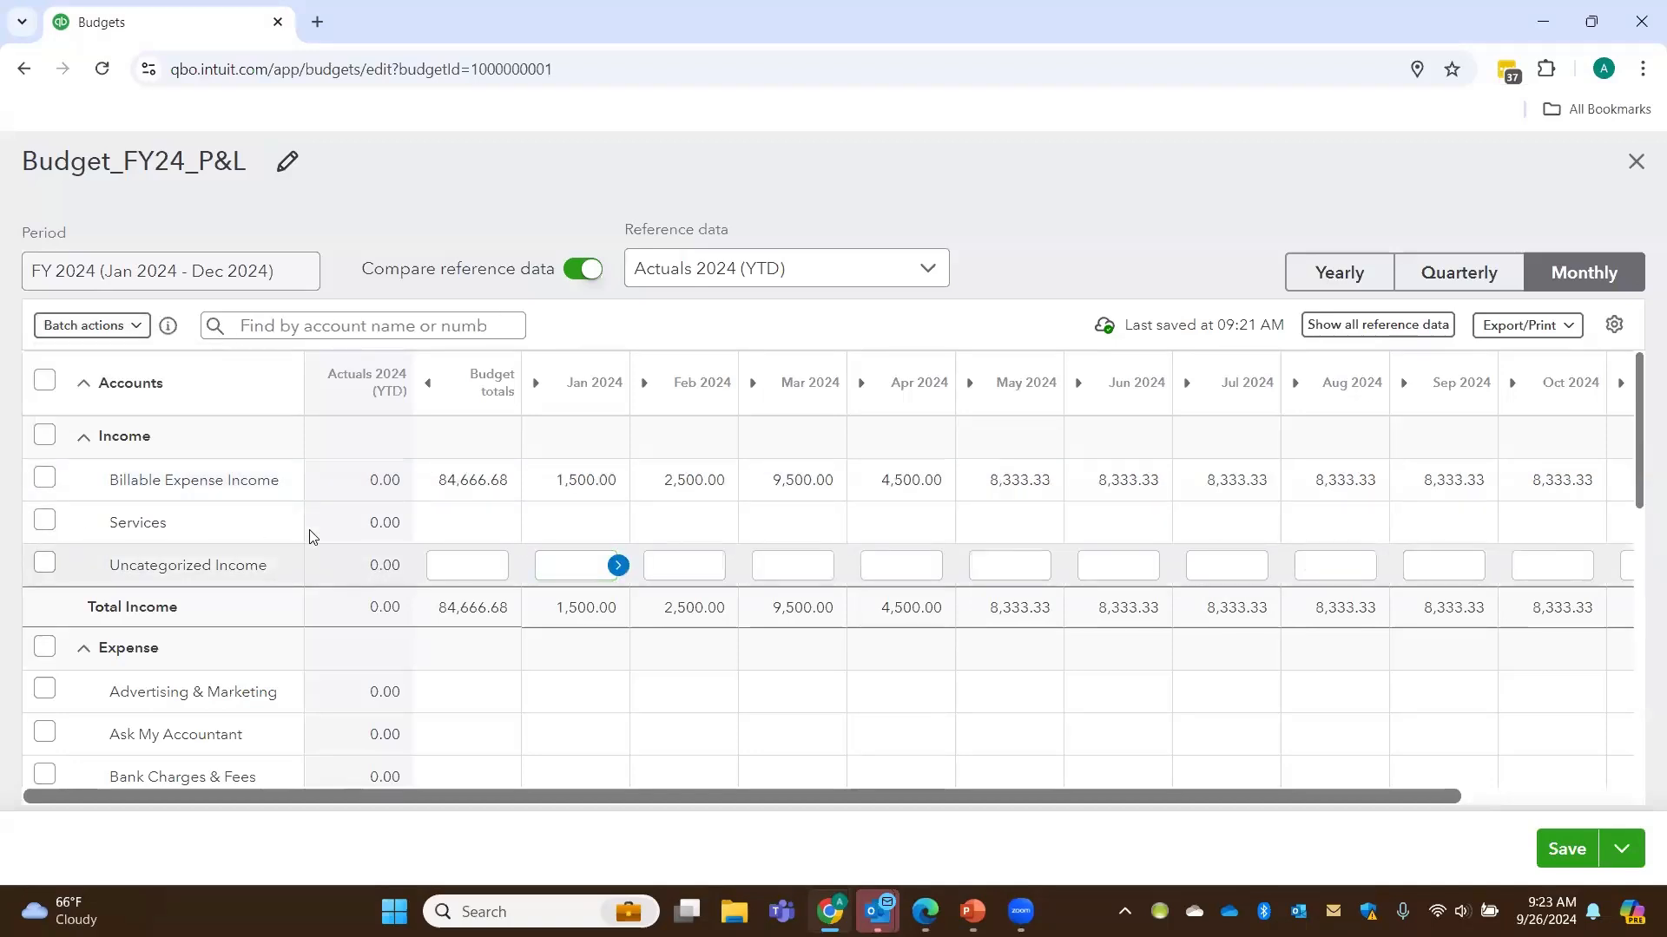
left_click(611, 579)
- Save Budget_FY24_P&L, dismiss the survey pop-up, and choose Save and close
left_click(1576, 852)
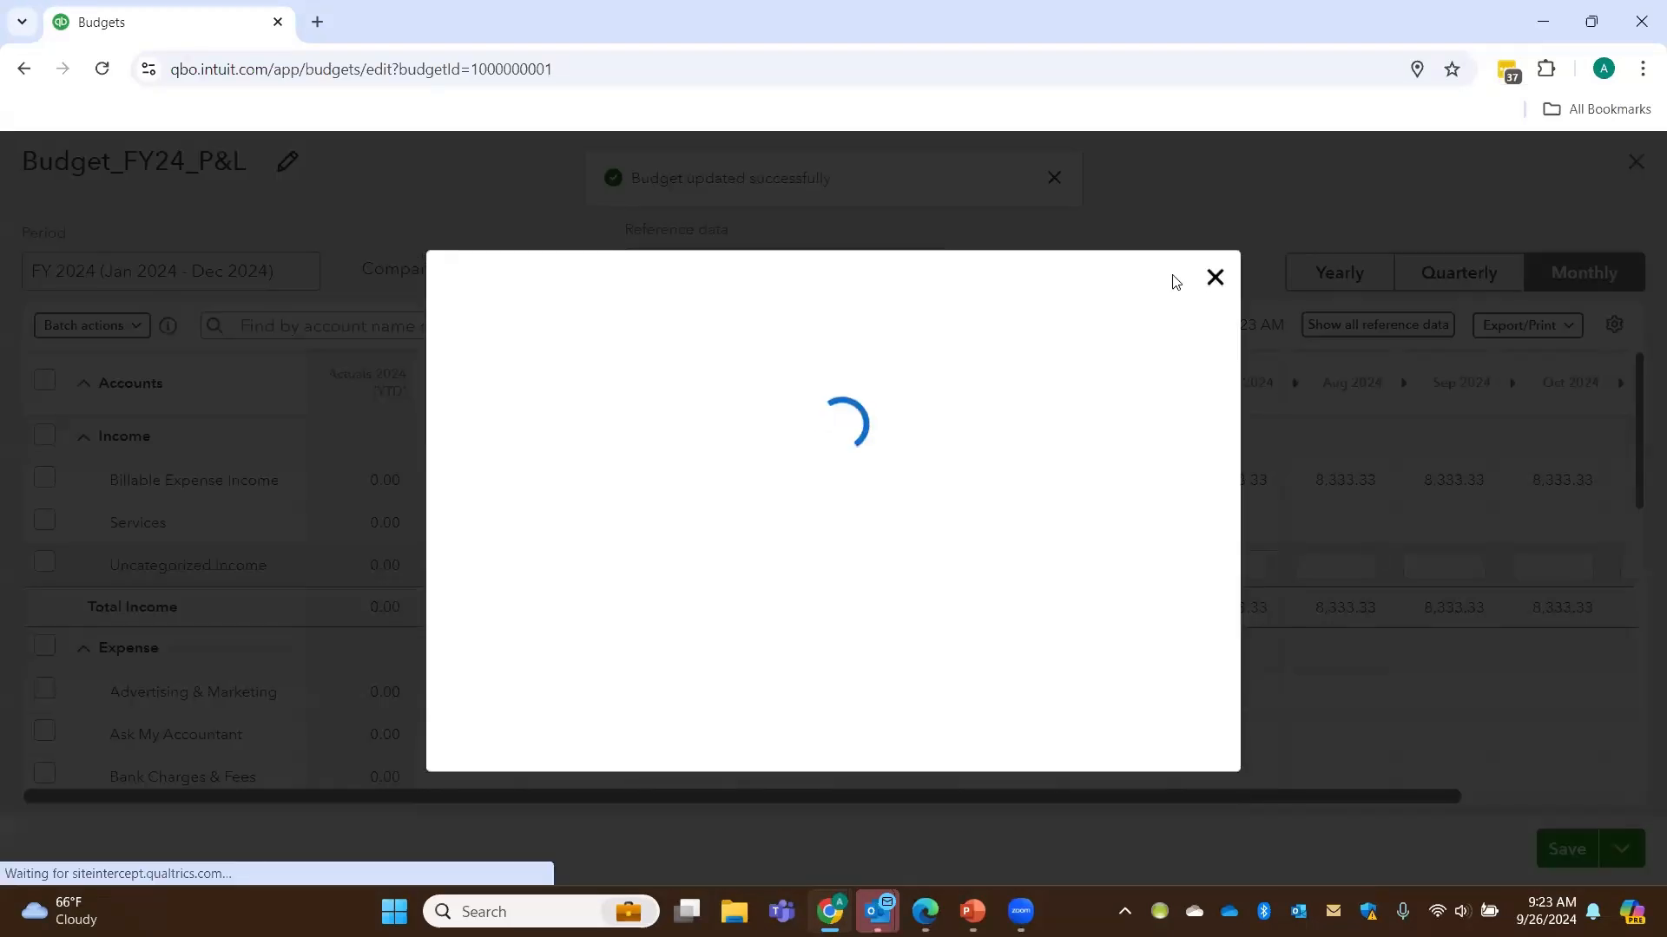
left_click(1214, 288)
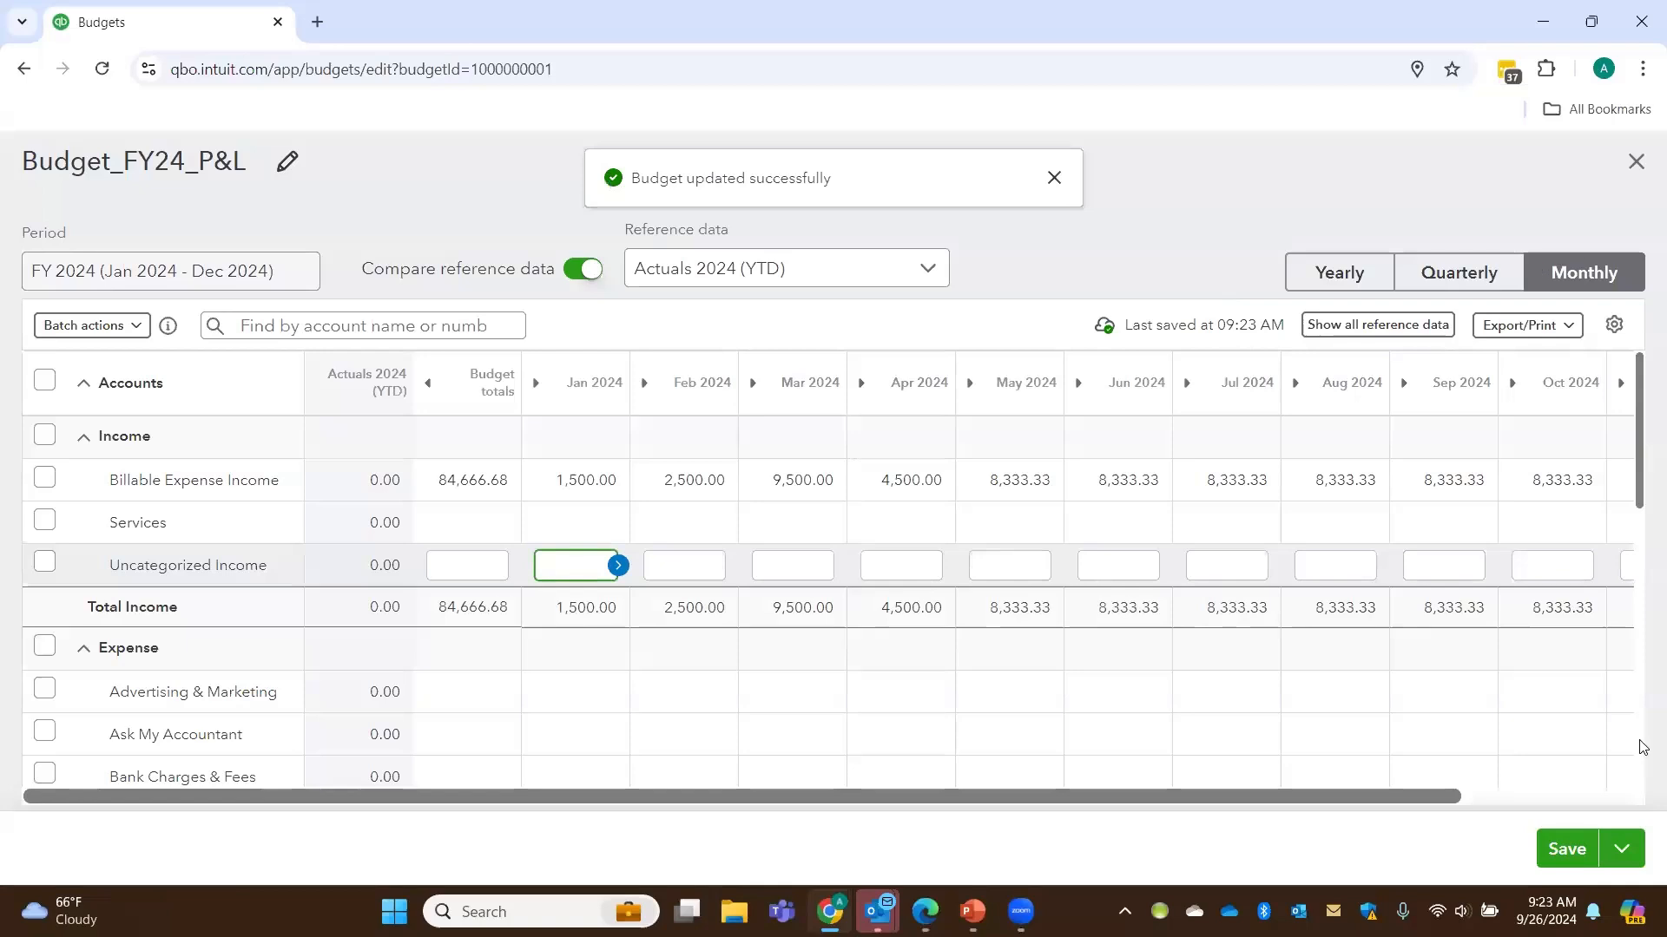
left_click(1626, 855)
left_click(1579, 799)
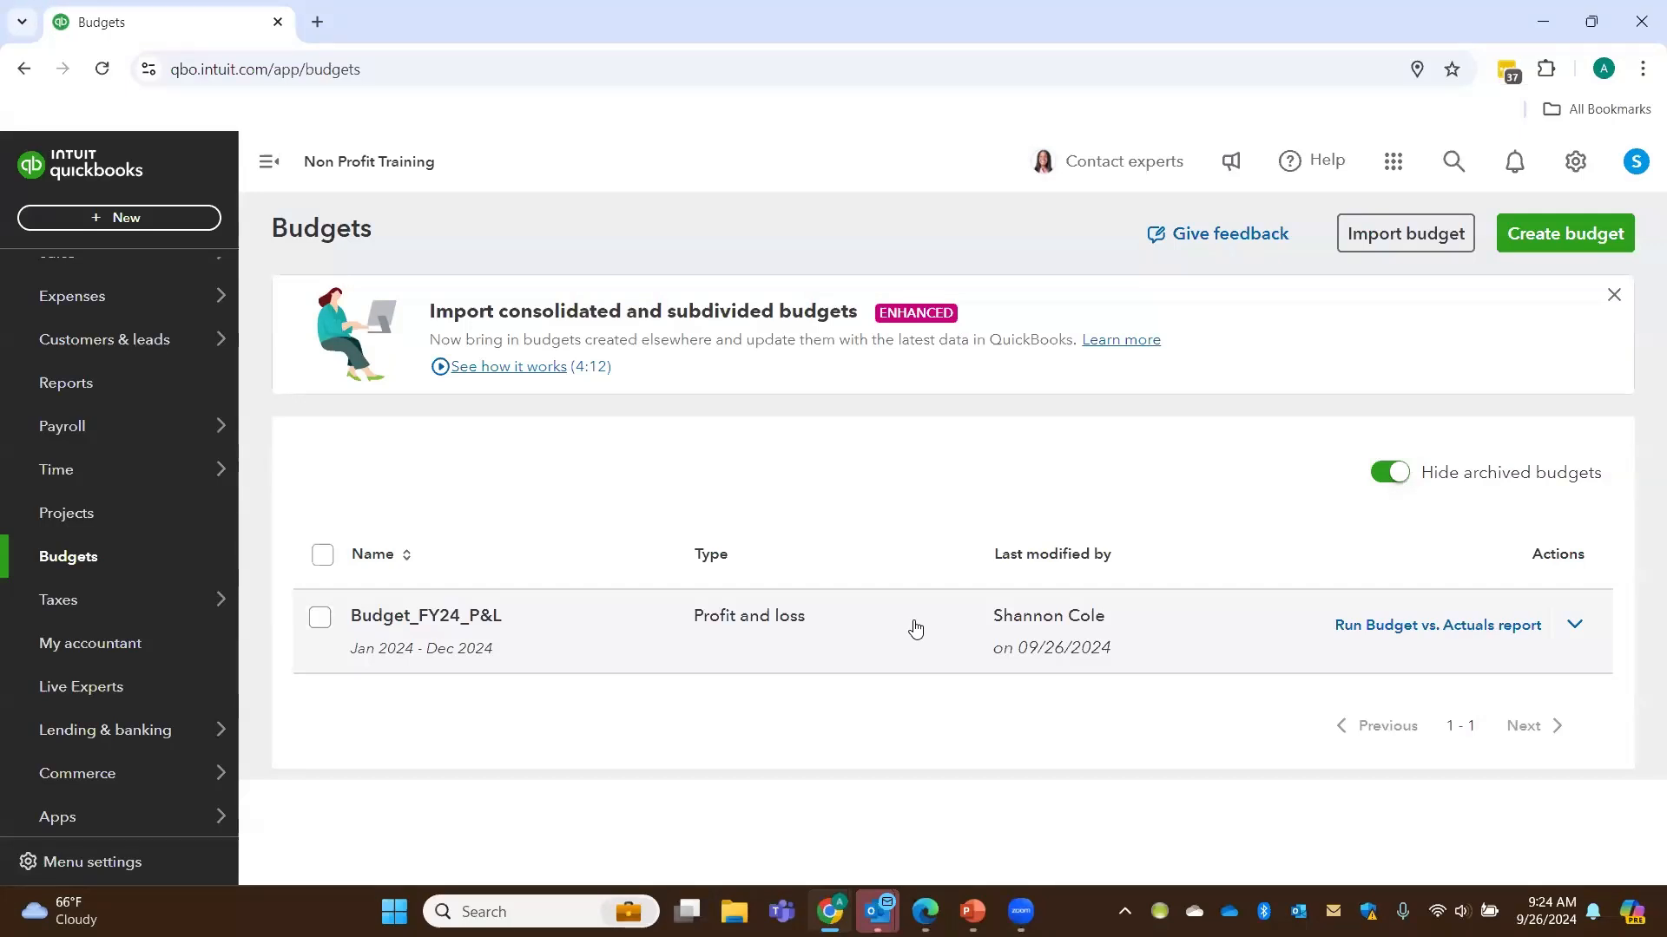
- Run Budget vs. Actuals for Budget_FY24_P&L, review accounting method and export options, then return to reports
left_click(1394, 644)
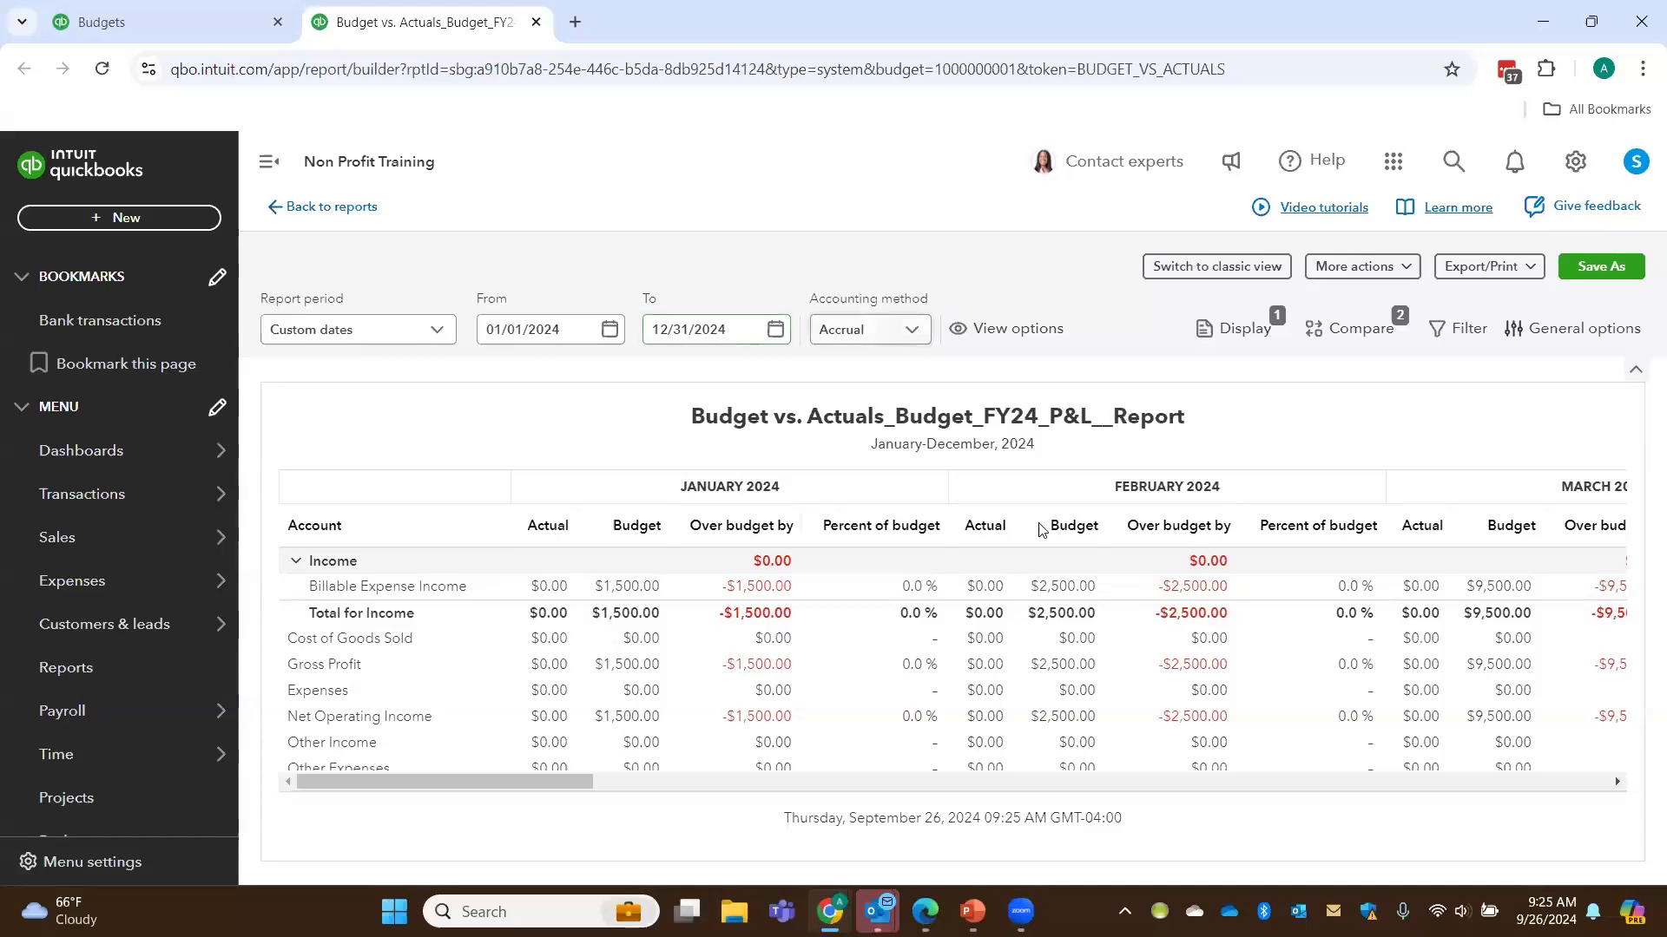
scroll(1478, 674, "down", 1)
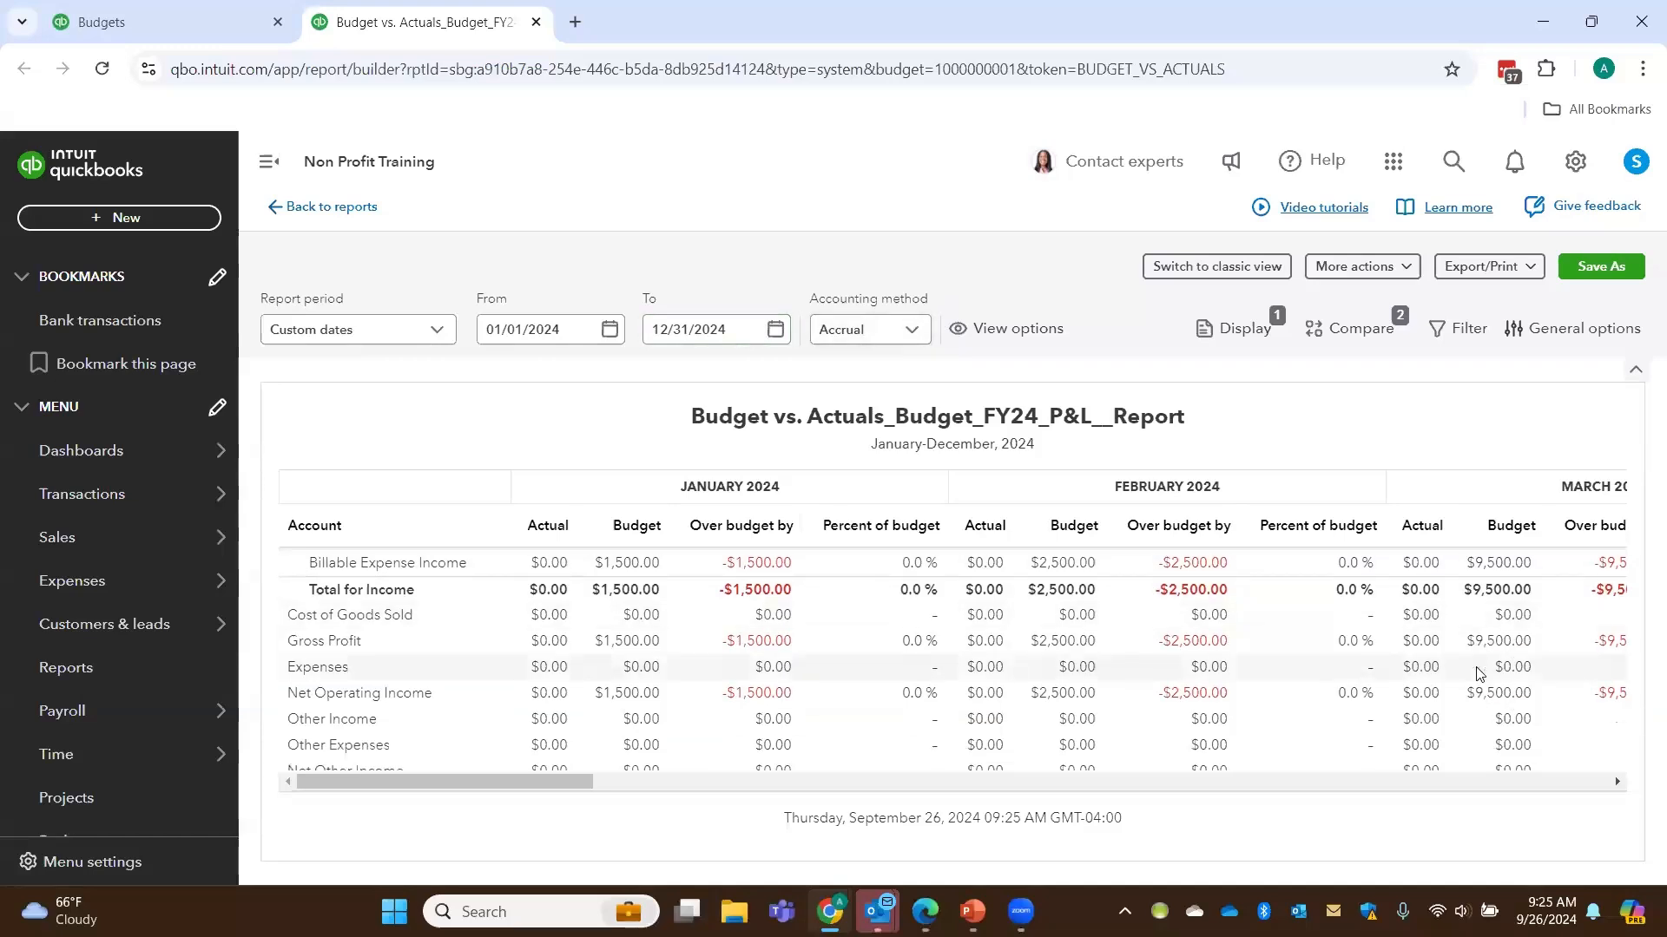
scroll(1478, 674, "down", 1)
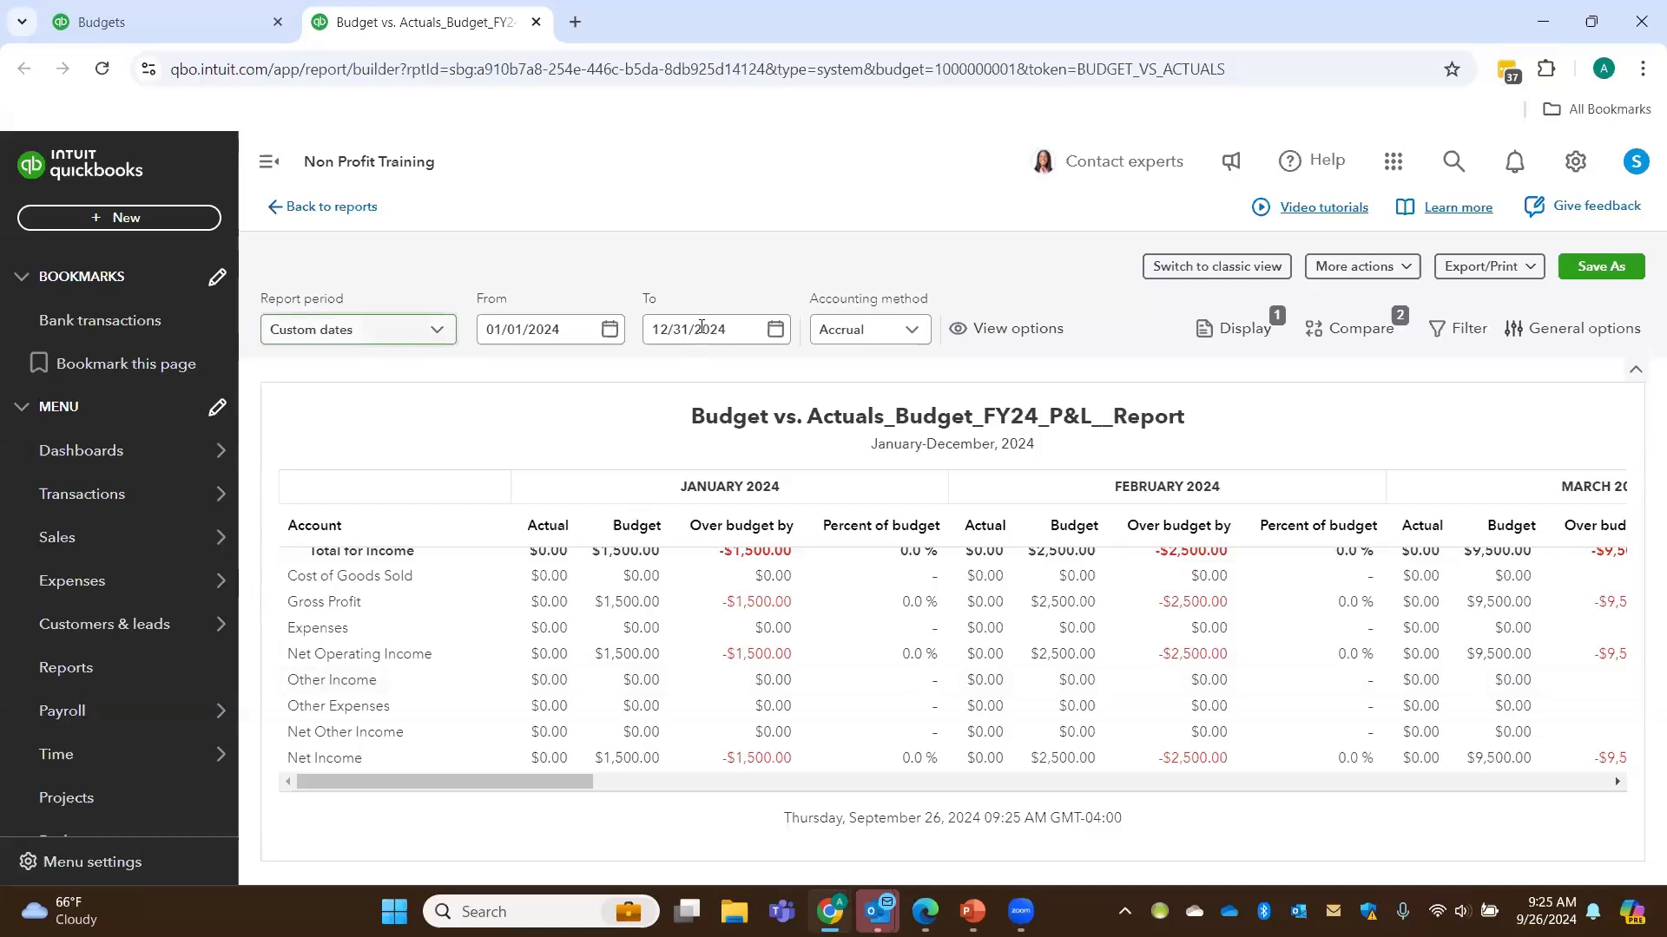
left_click(873, 332)
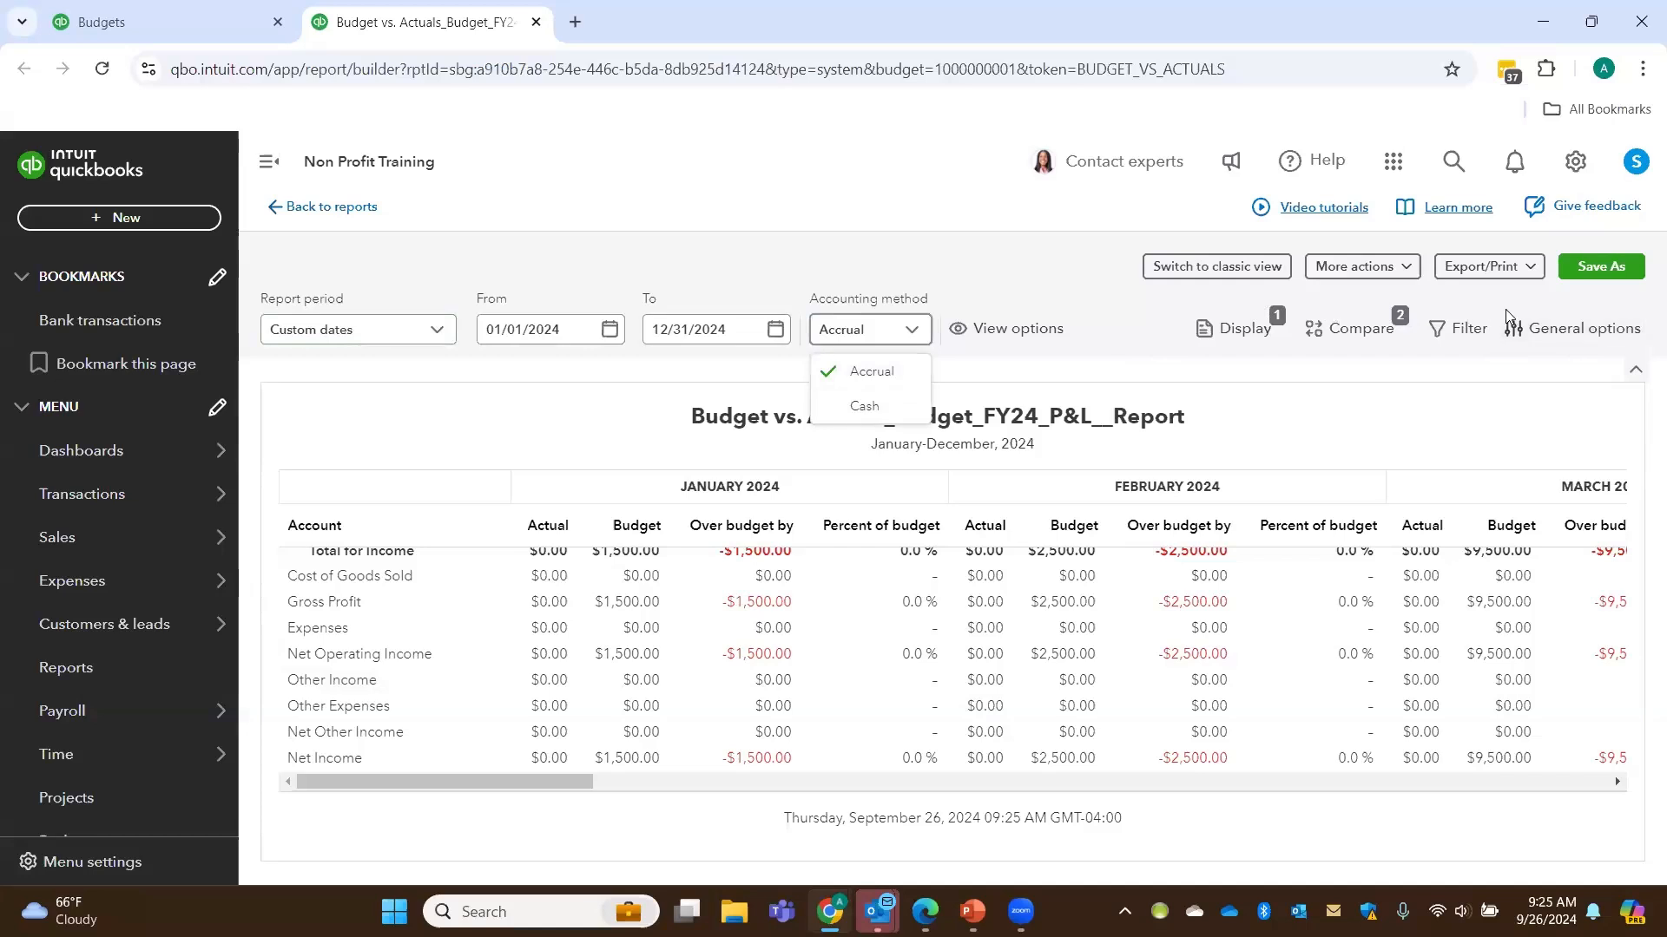
left_click(1508, 266)
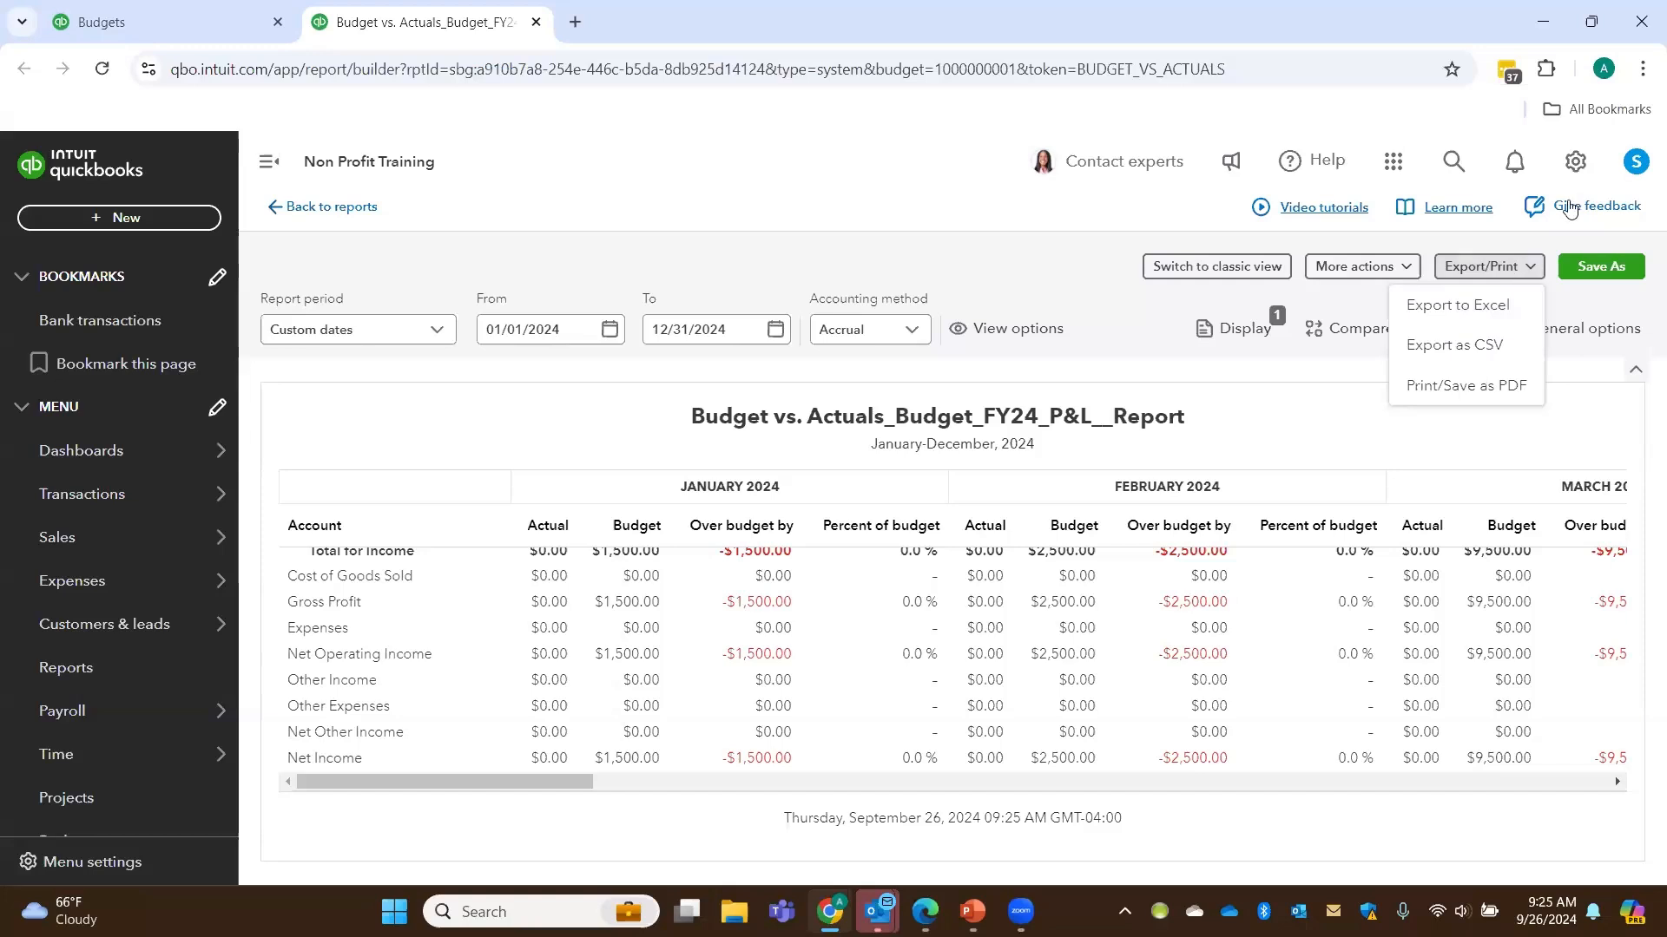
scroll(1403, 564, "up", 1)
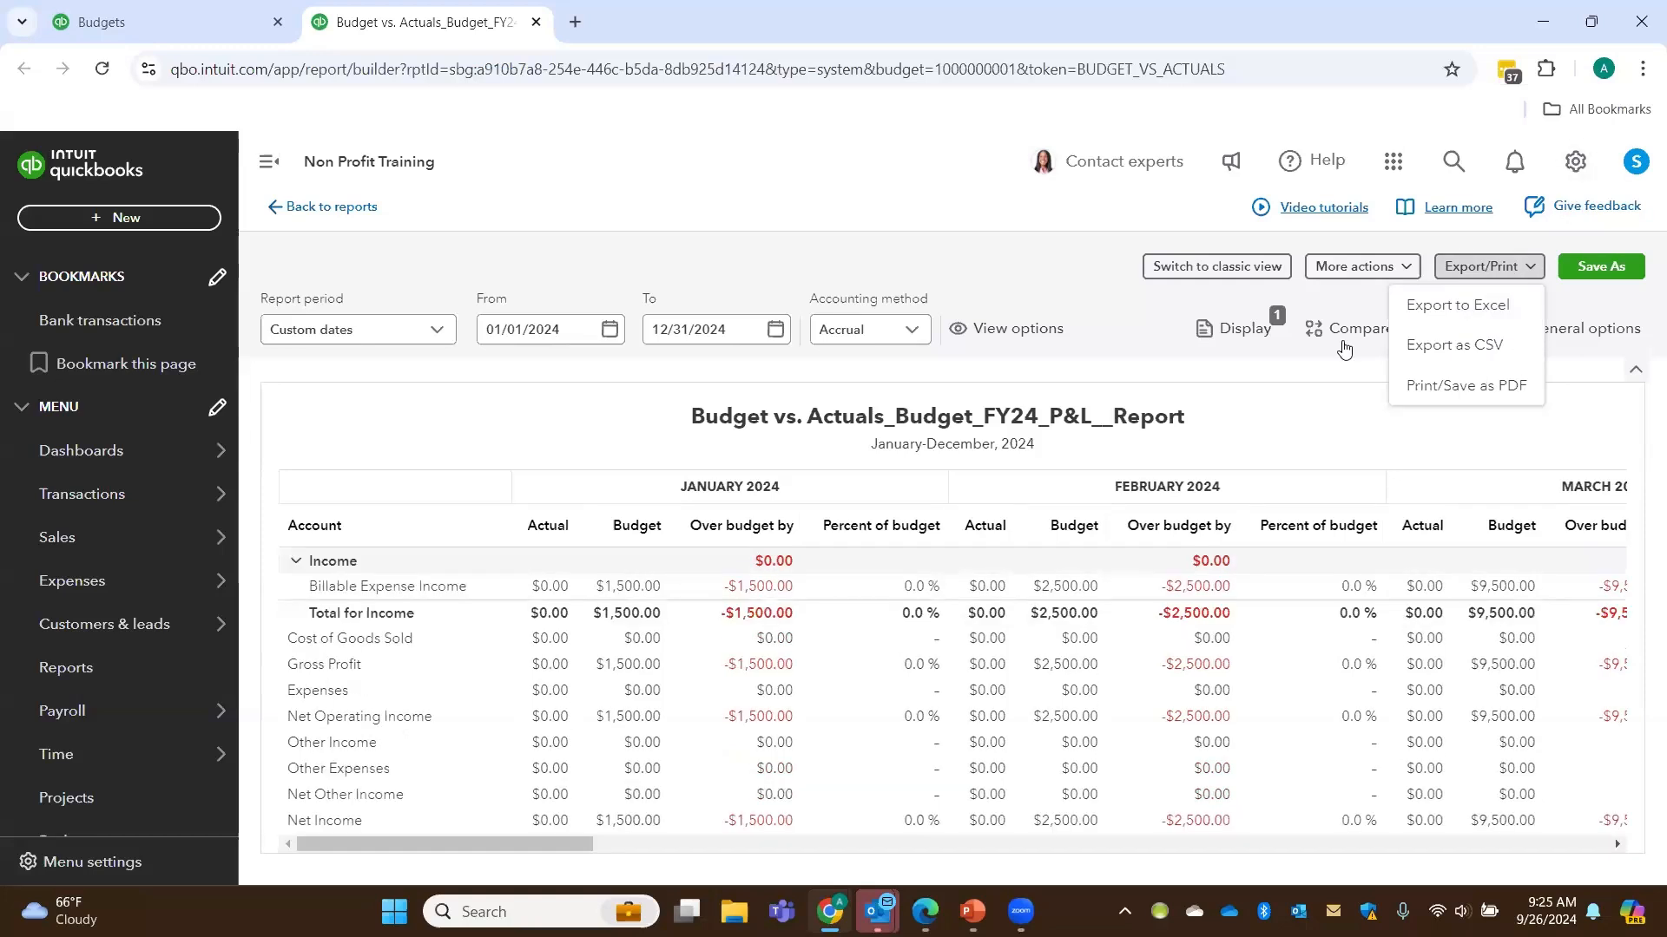
left_click(1308, 416)
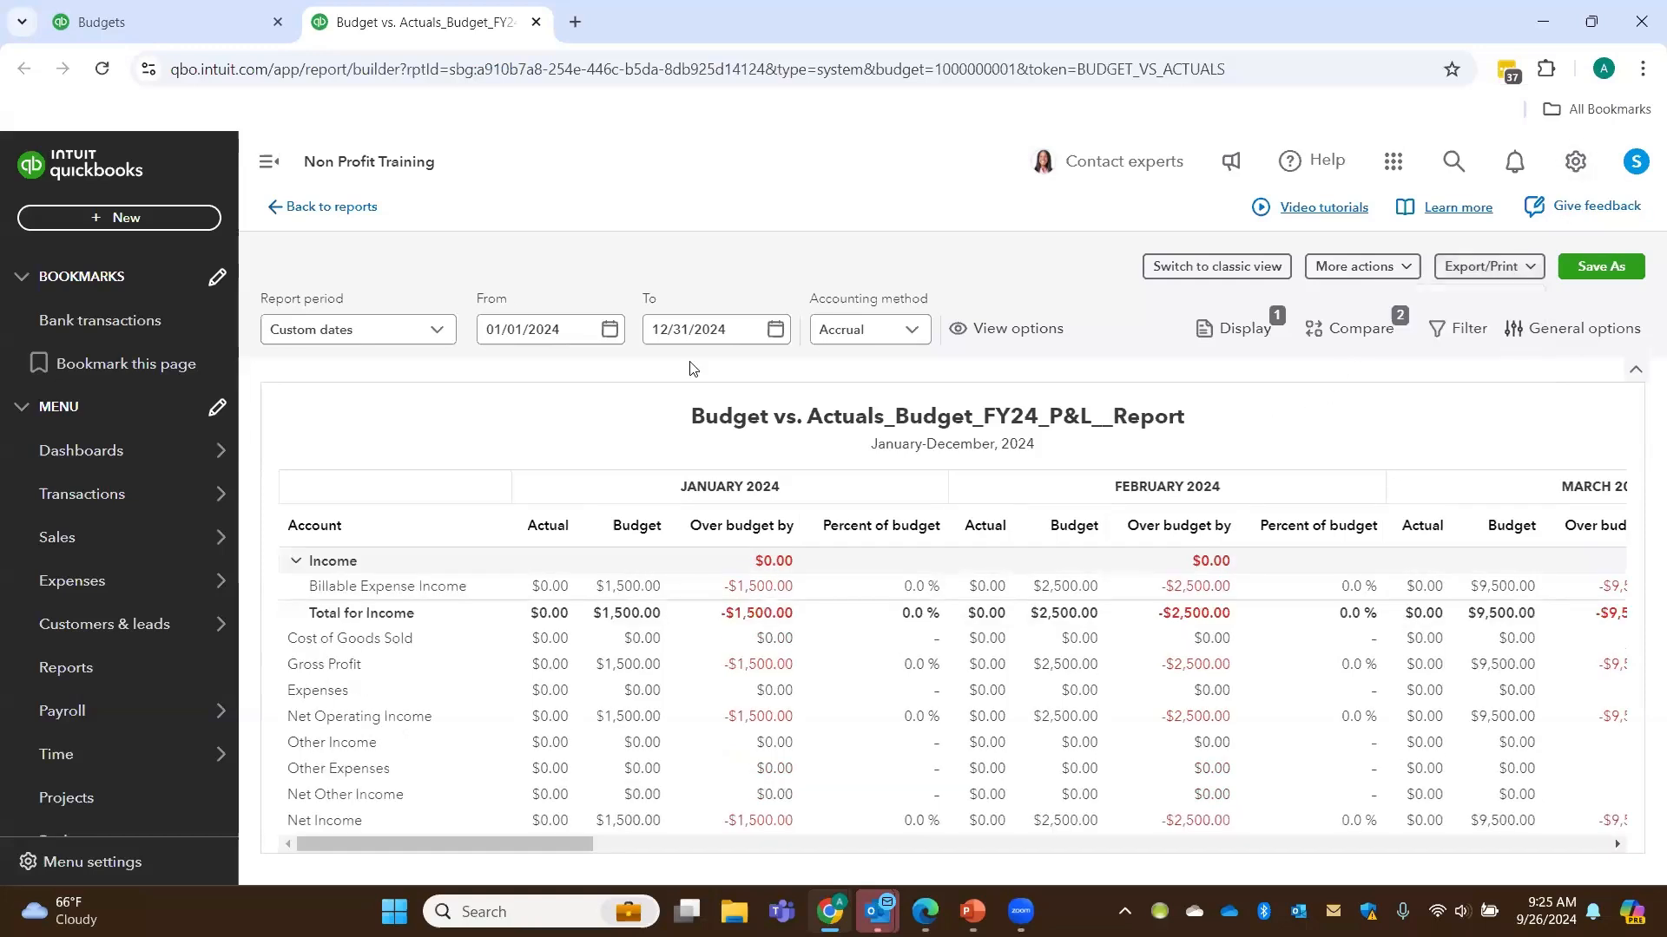
left_click(341, 208)
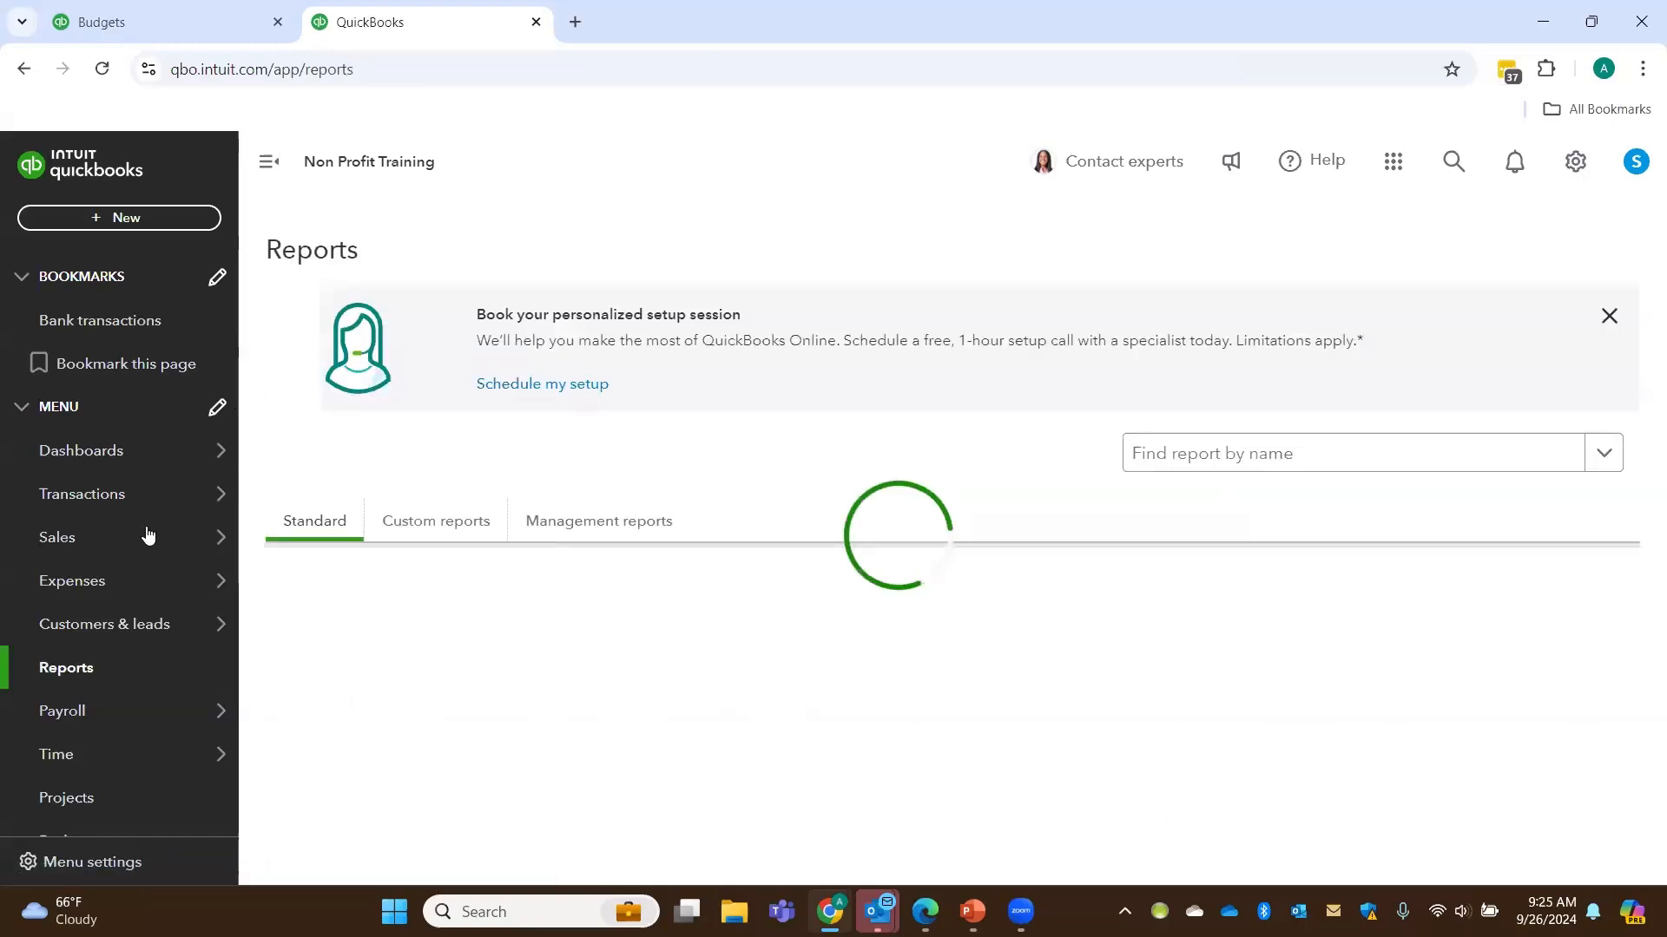
- Step through Import budget to the upload stage, then cancel the import without choosing a file
scroll(91, 660, "down", 2)
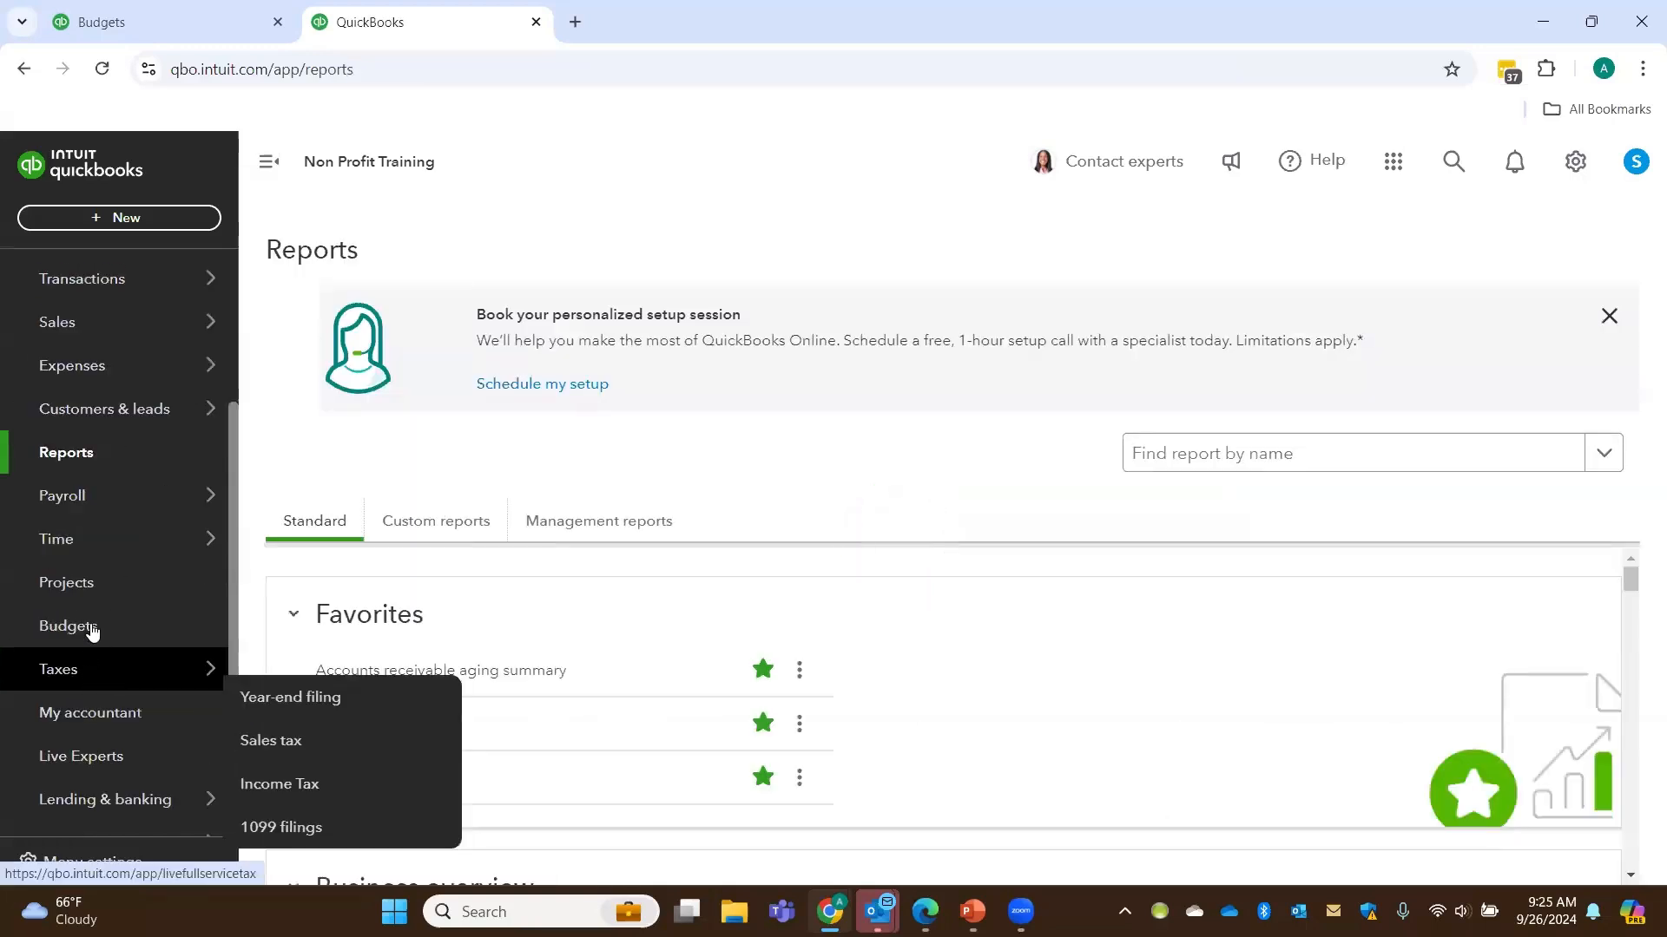
left_click(113, 619)
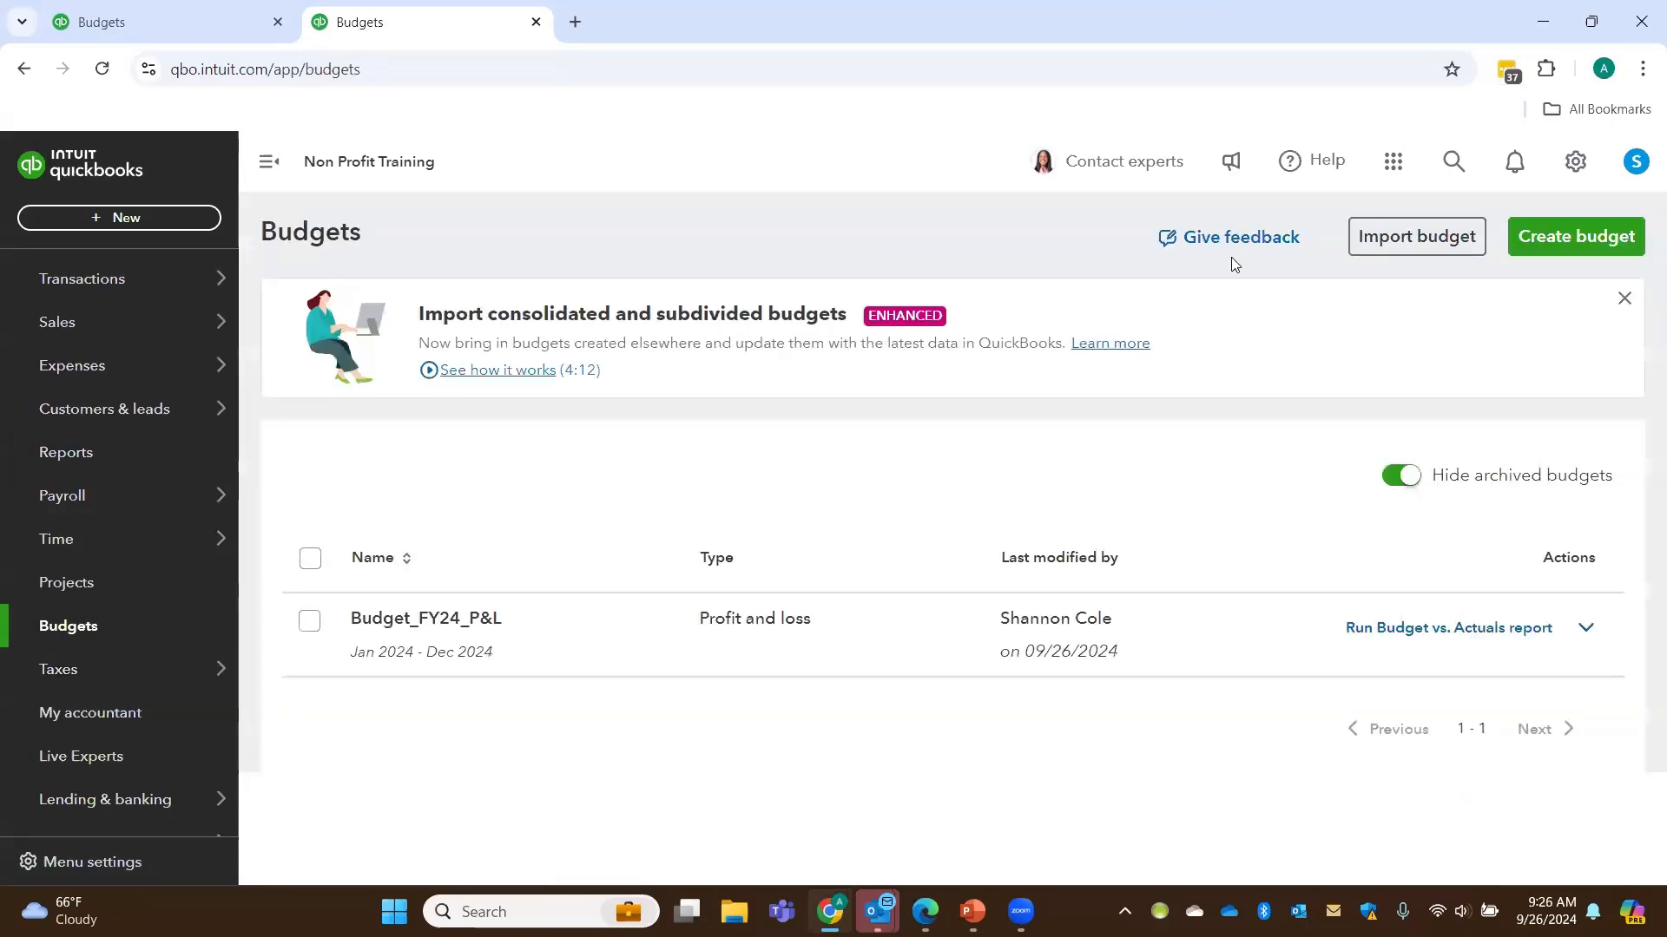
left_click(1450, 243)
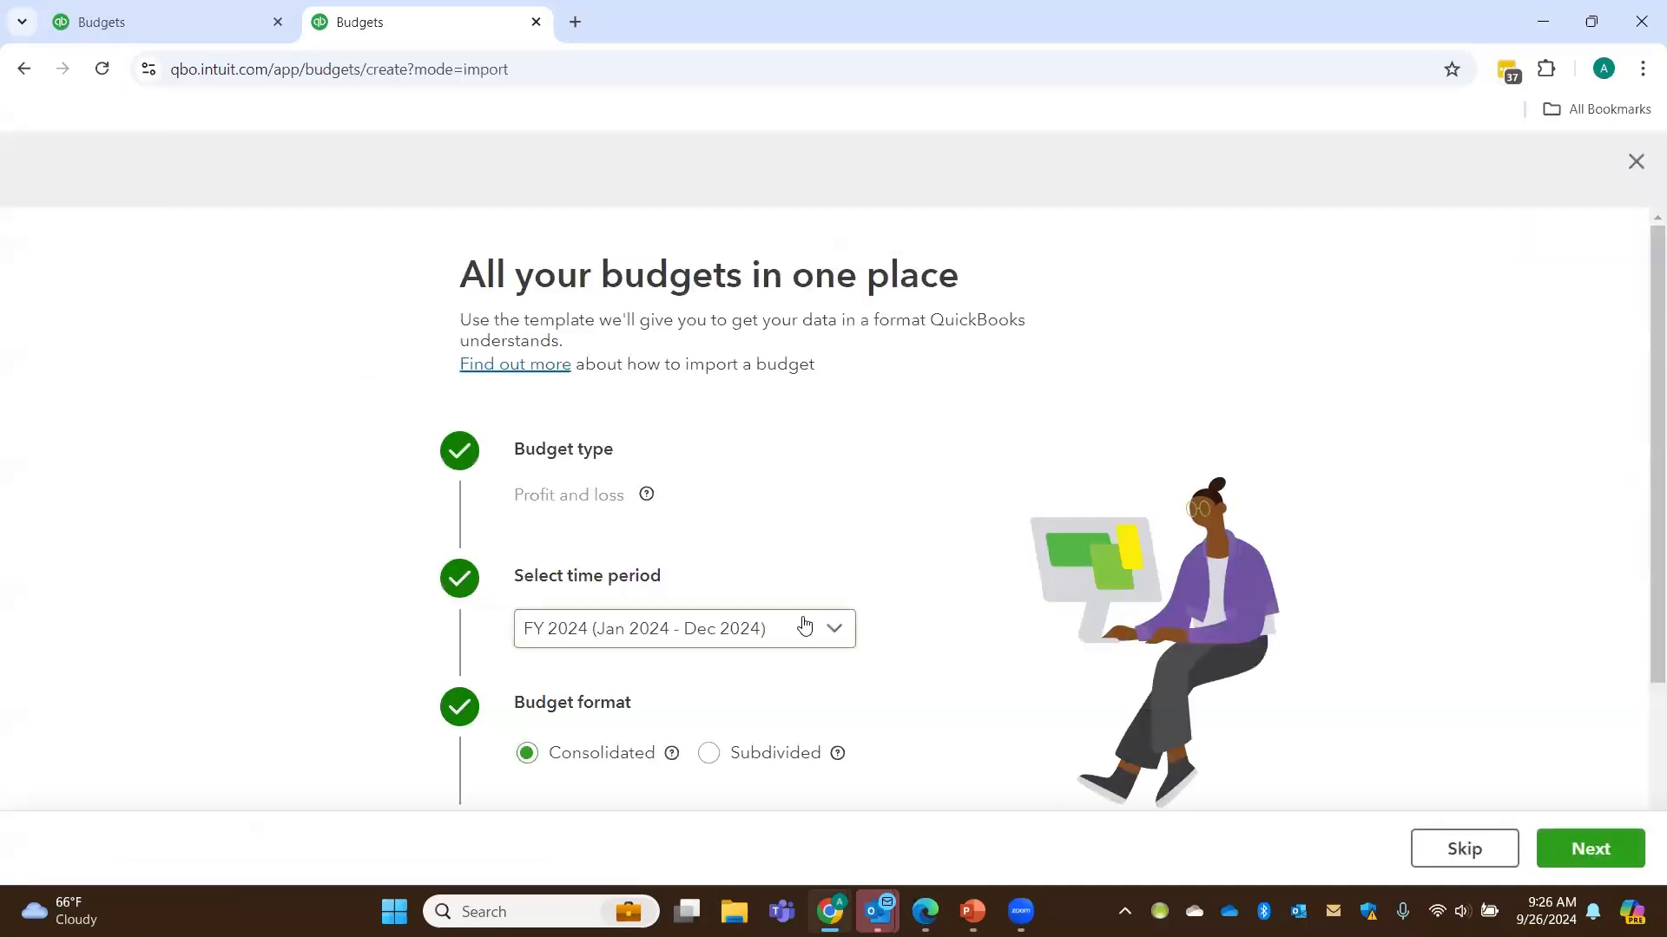
scroll(744, 595, "down", 2)
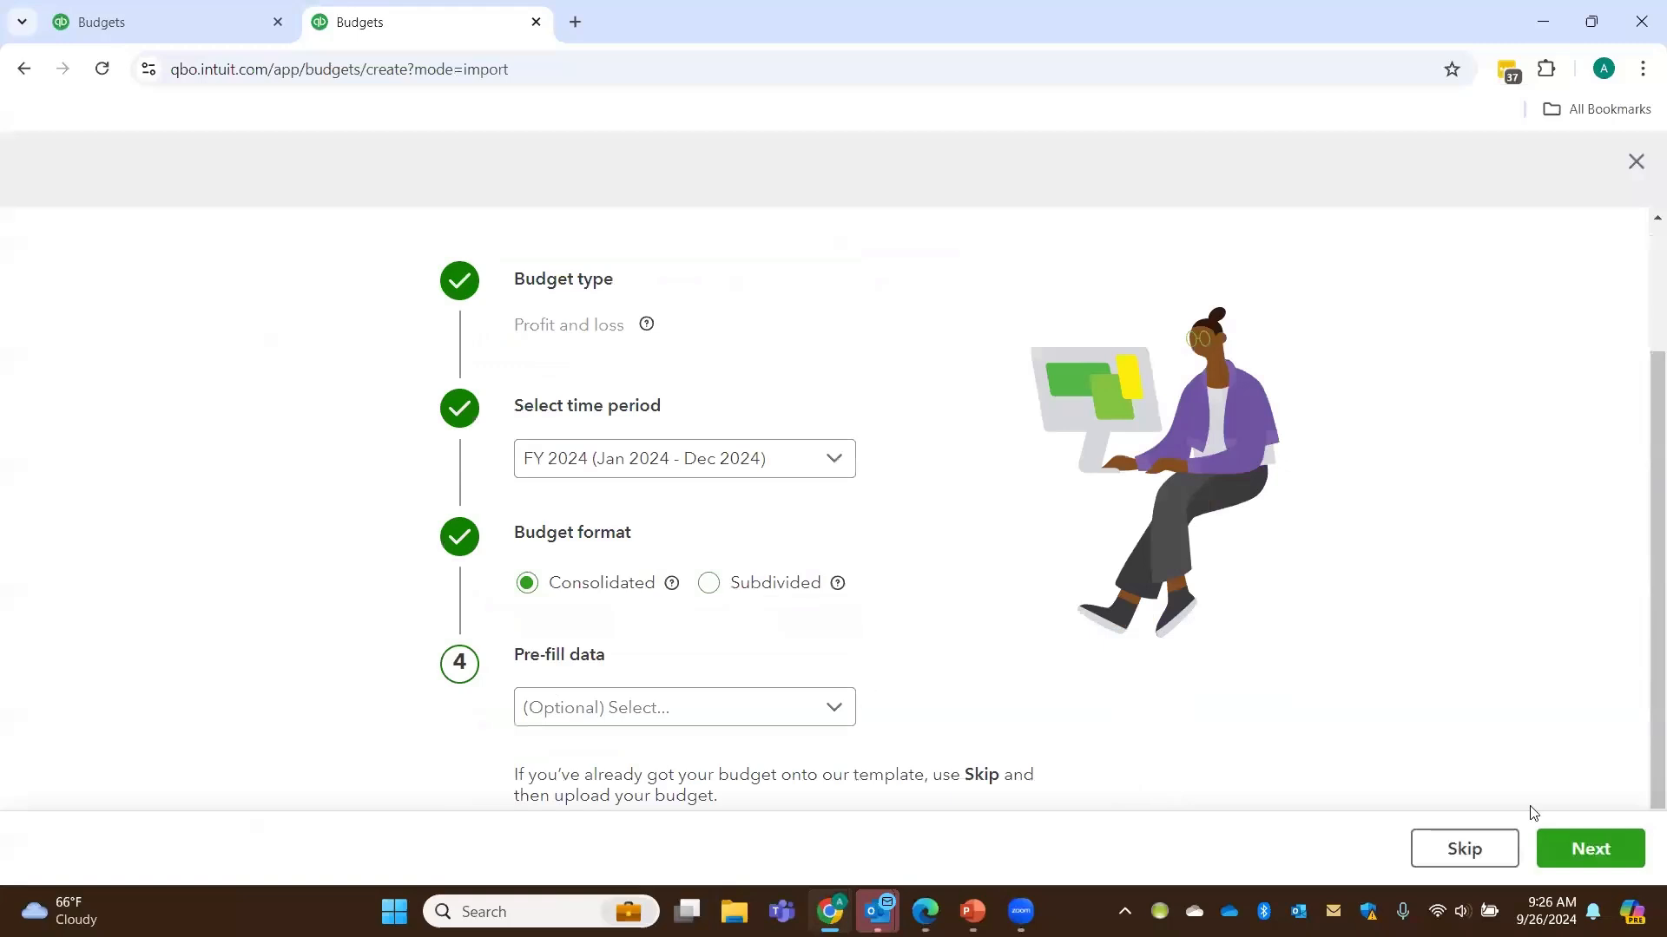
left_click(1591, 848)
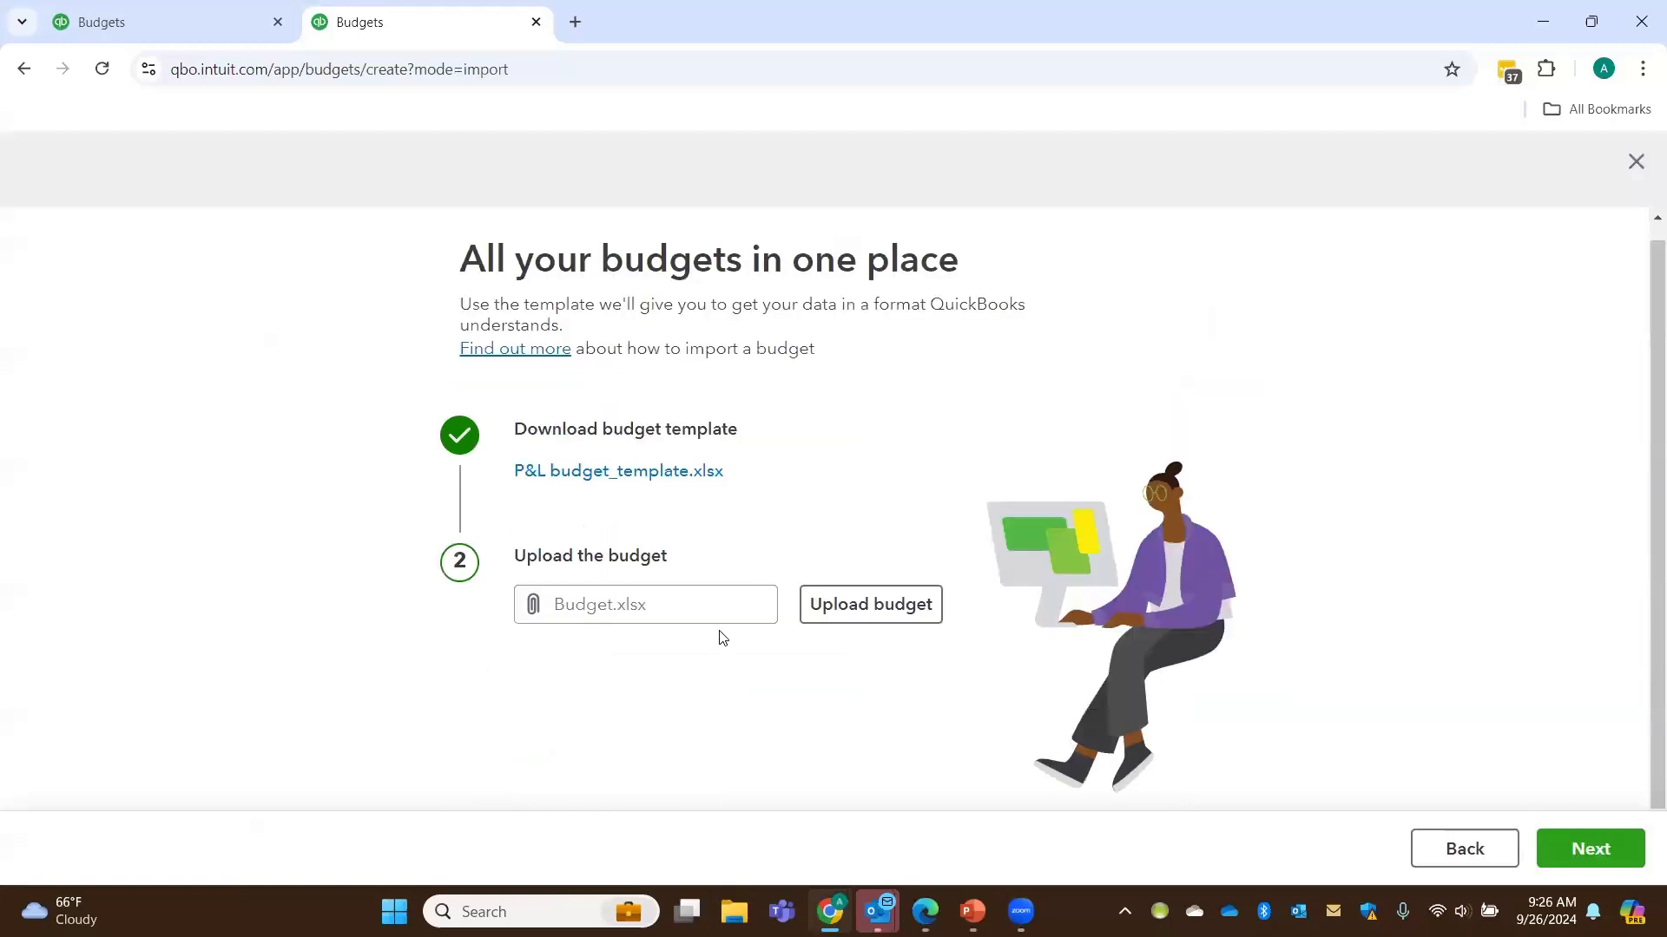
left_click(662, 613)
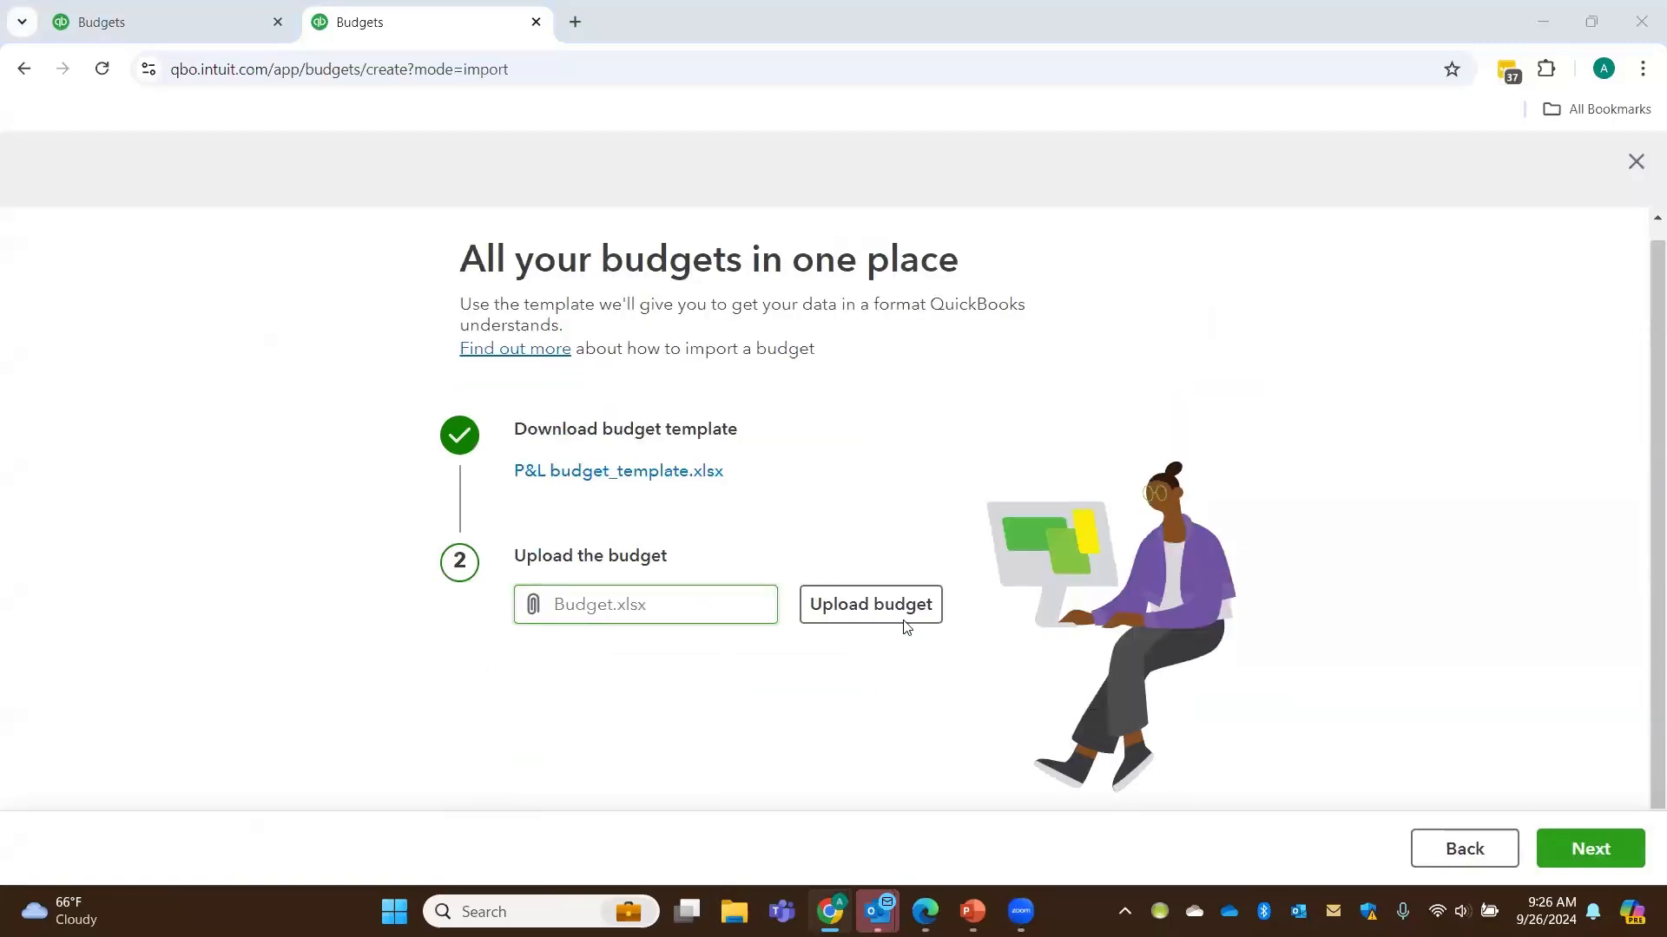
scroll(384, 225, "down", 10)
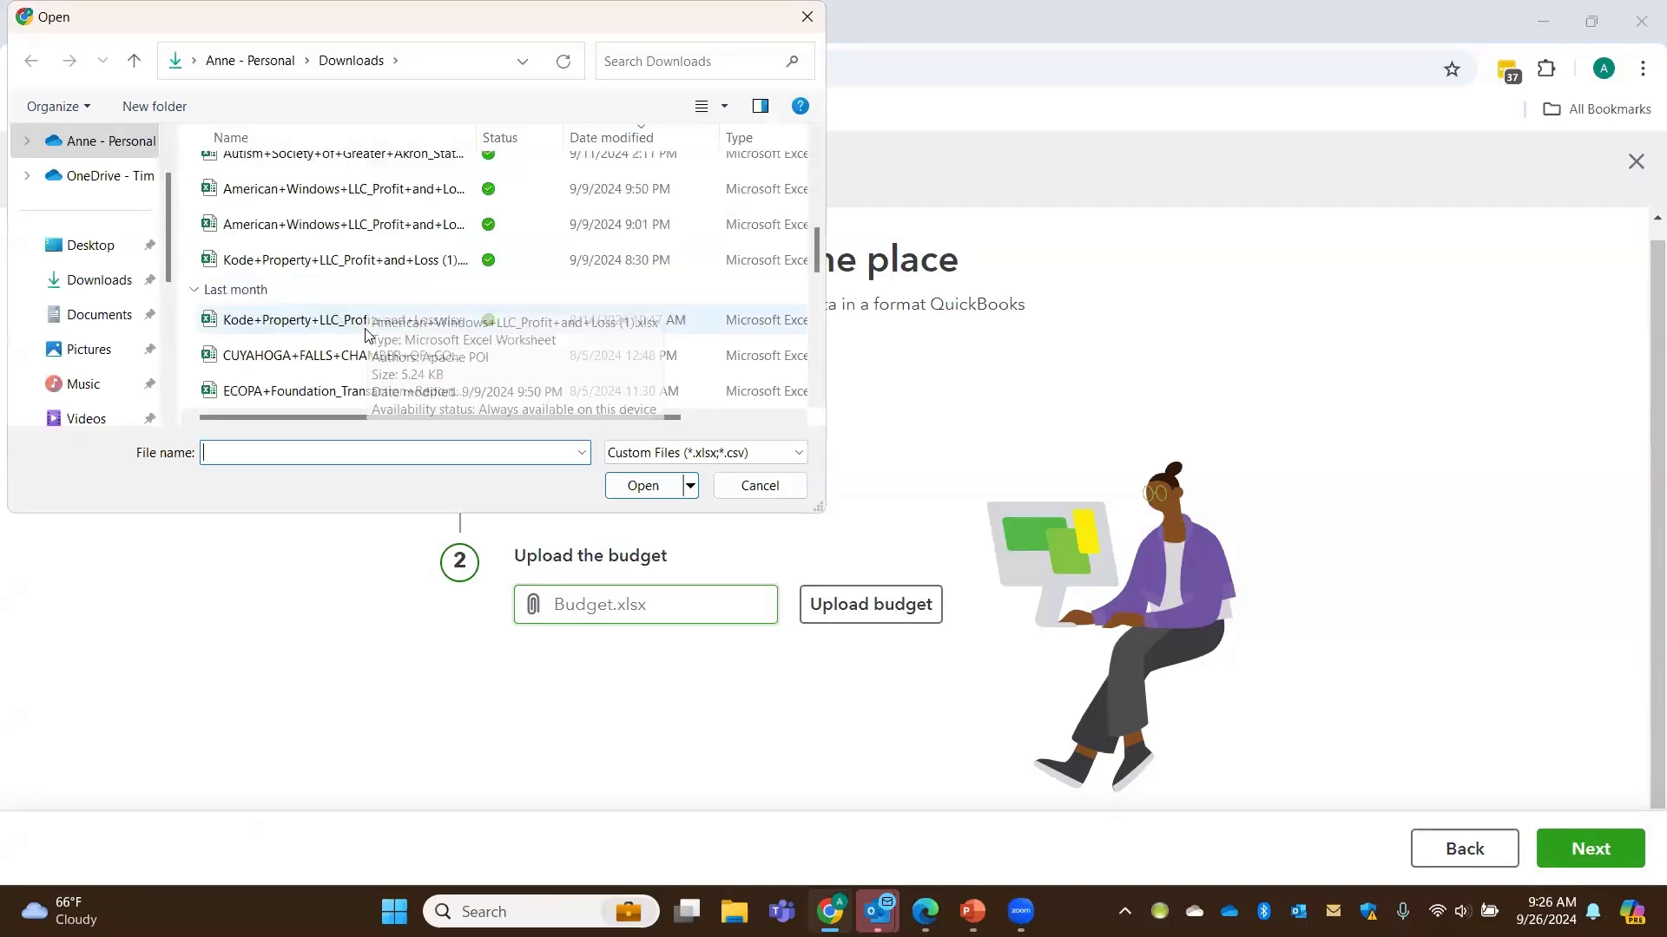
left_click(803, 15)
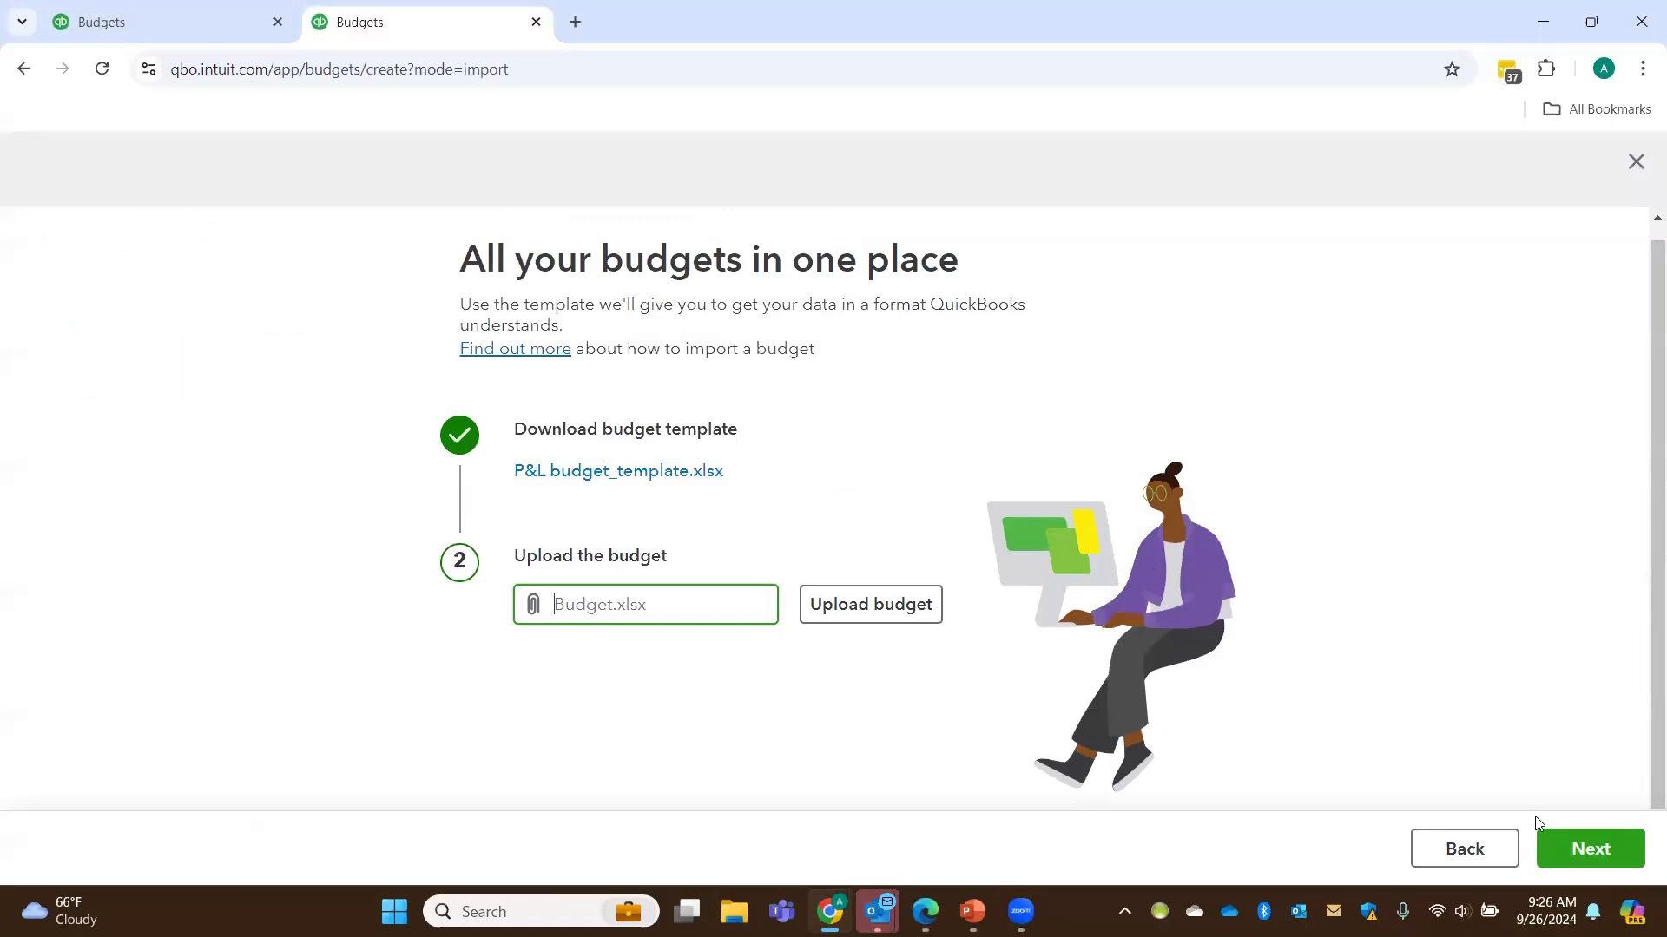
left_click(1636, 162)
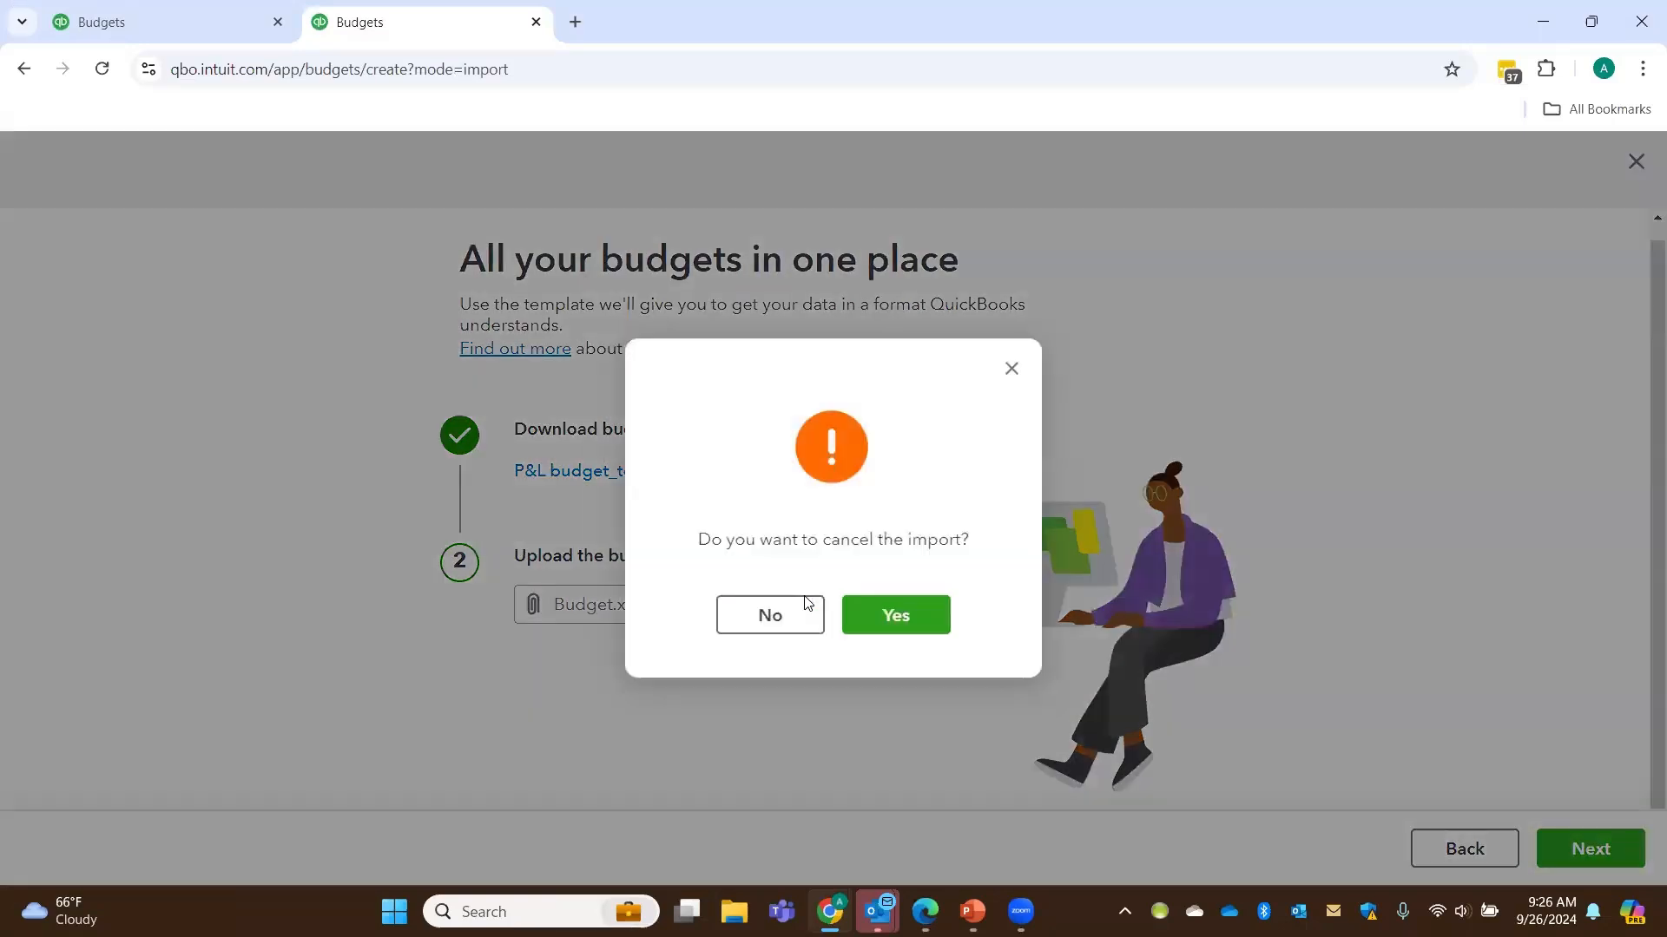
left_click(886, 605)
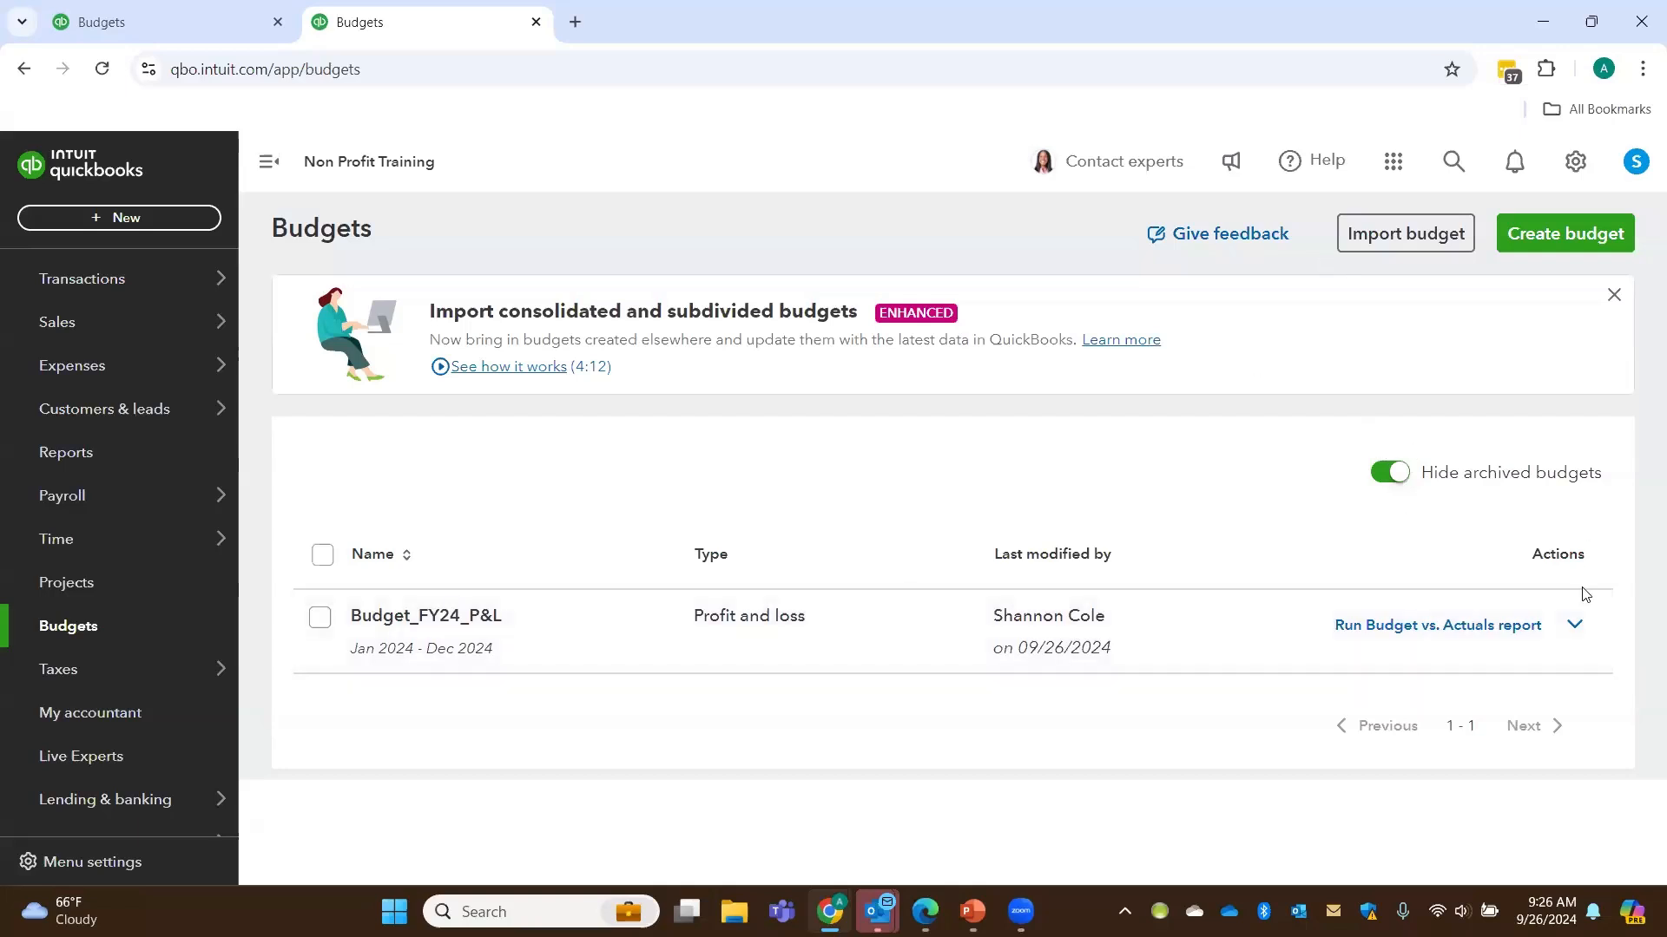
- Close the Budget_FY24_P&L actions menu unused and go to the Reports page
left_click(1573, 625)
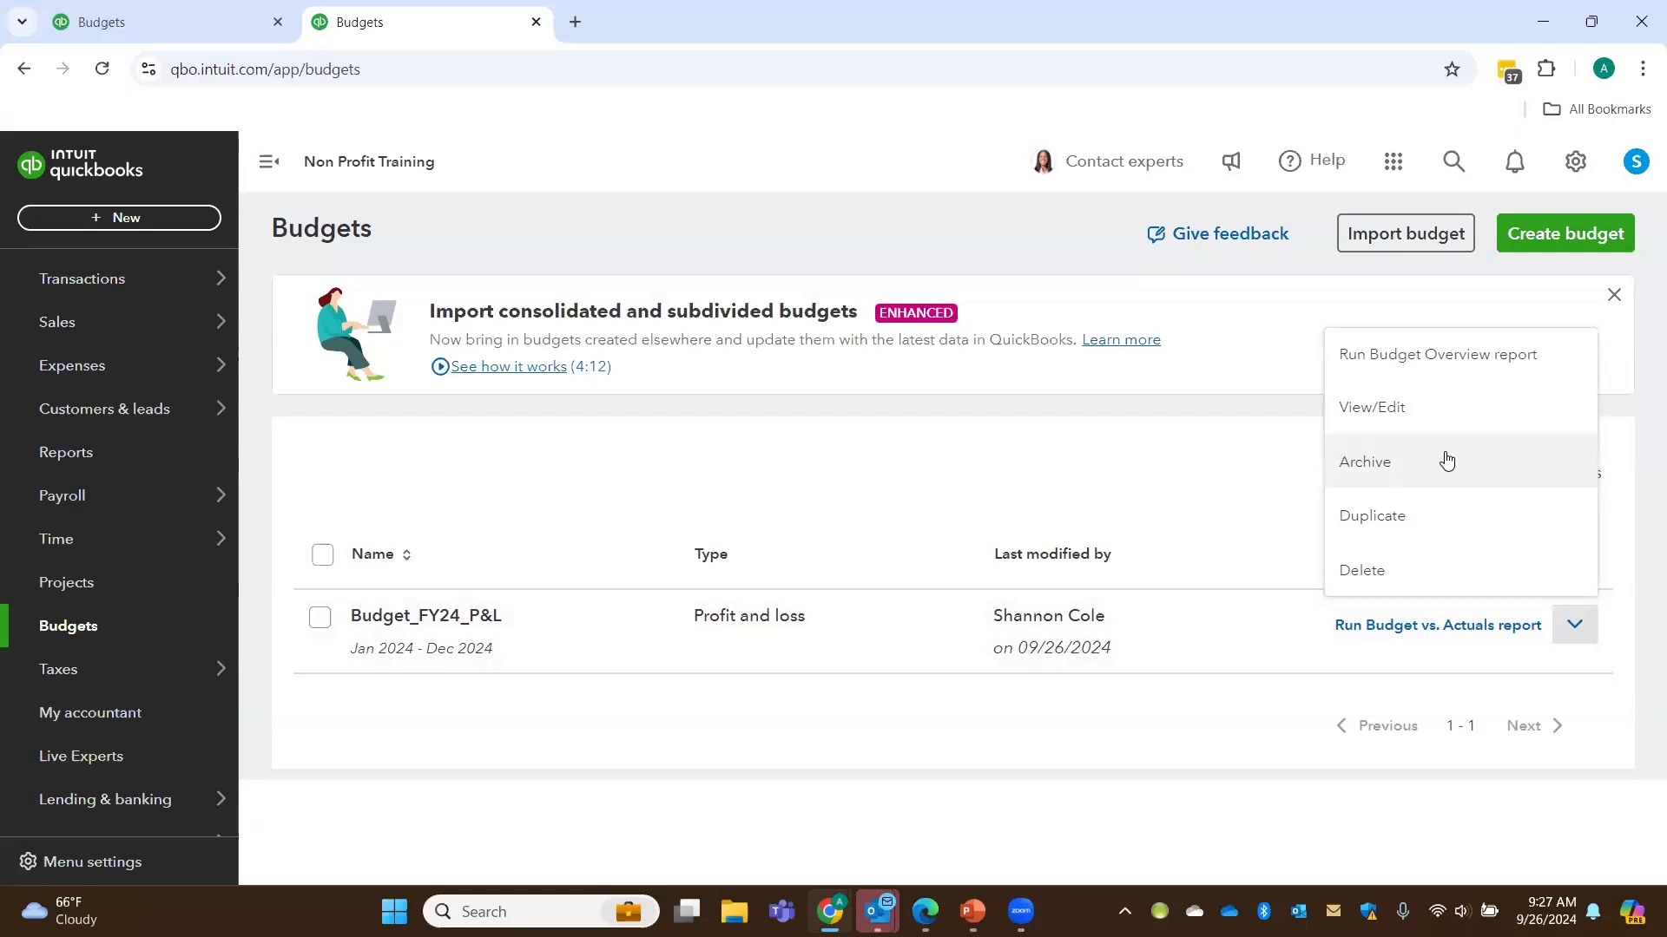
left_click(1288, 522)
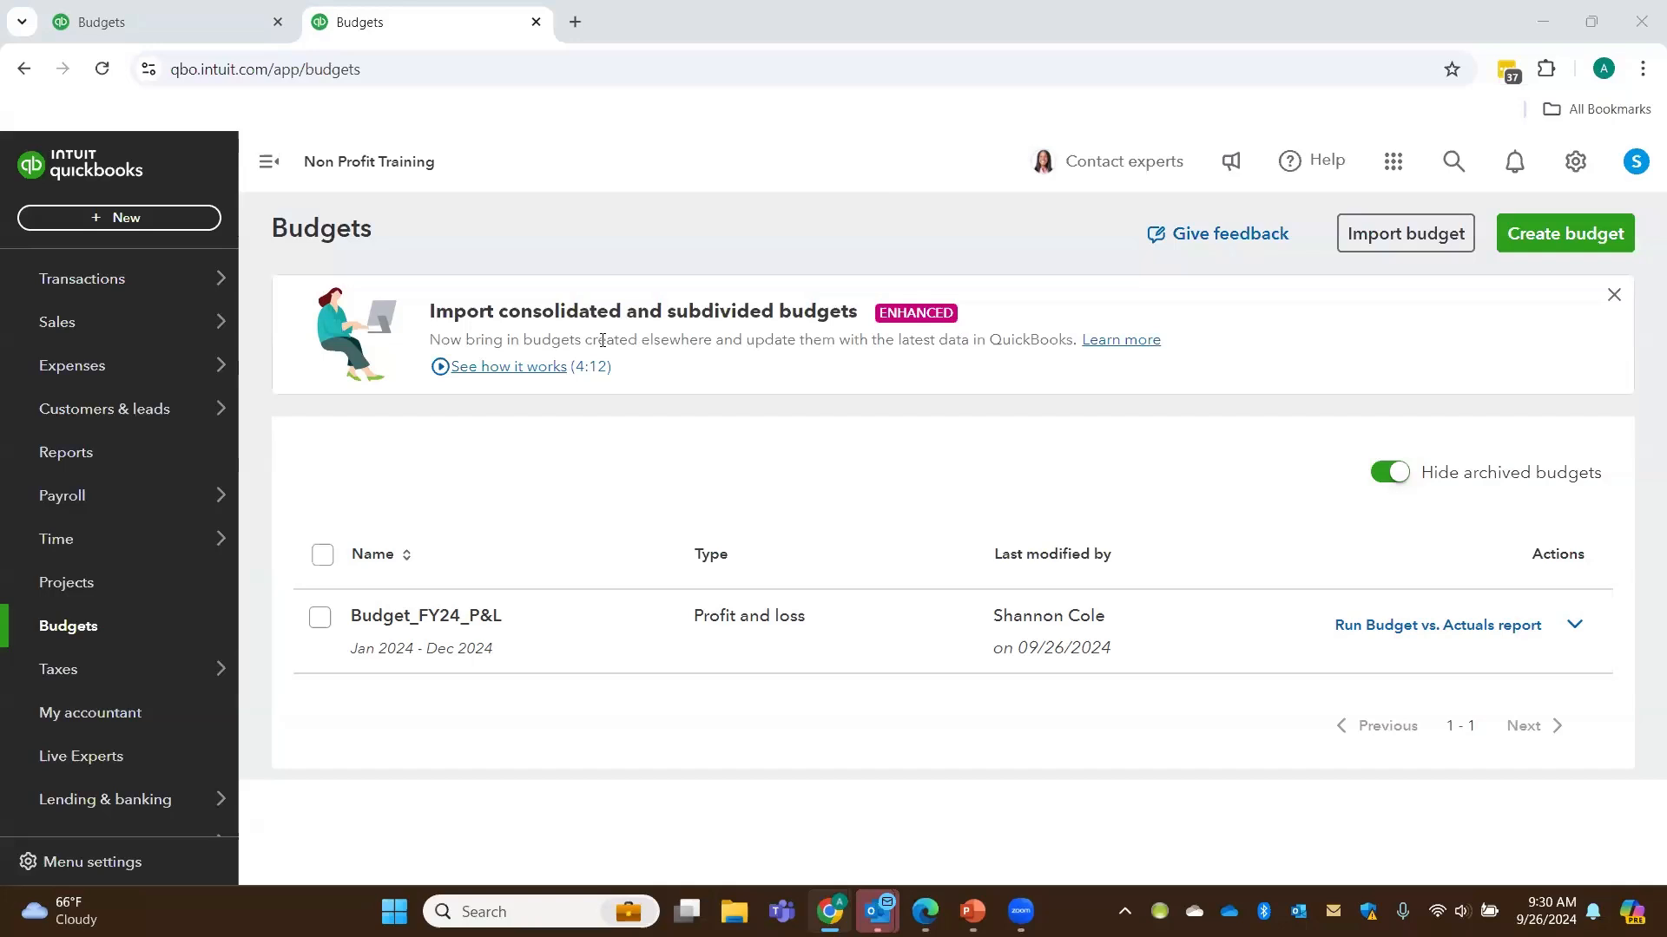
left_click(105, 455)
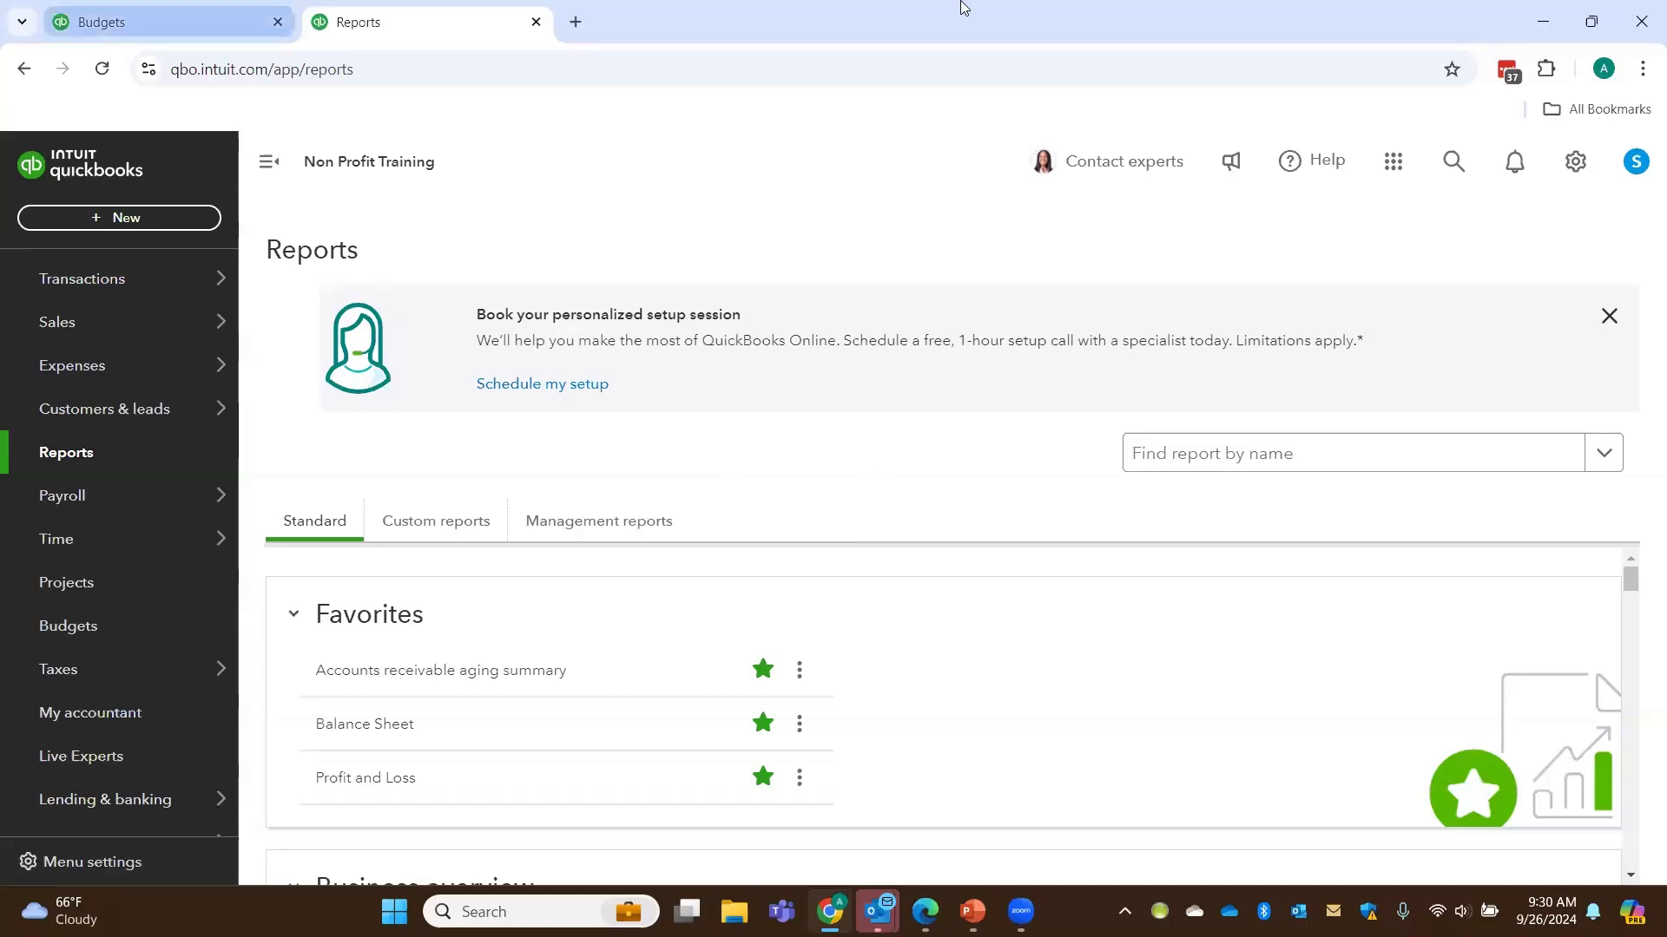
- Sign out of QuickBooks Online from the profile menu
left_click(1620, 164)
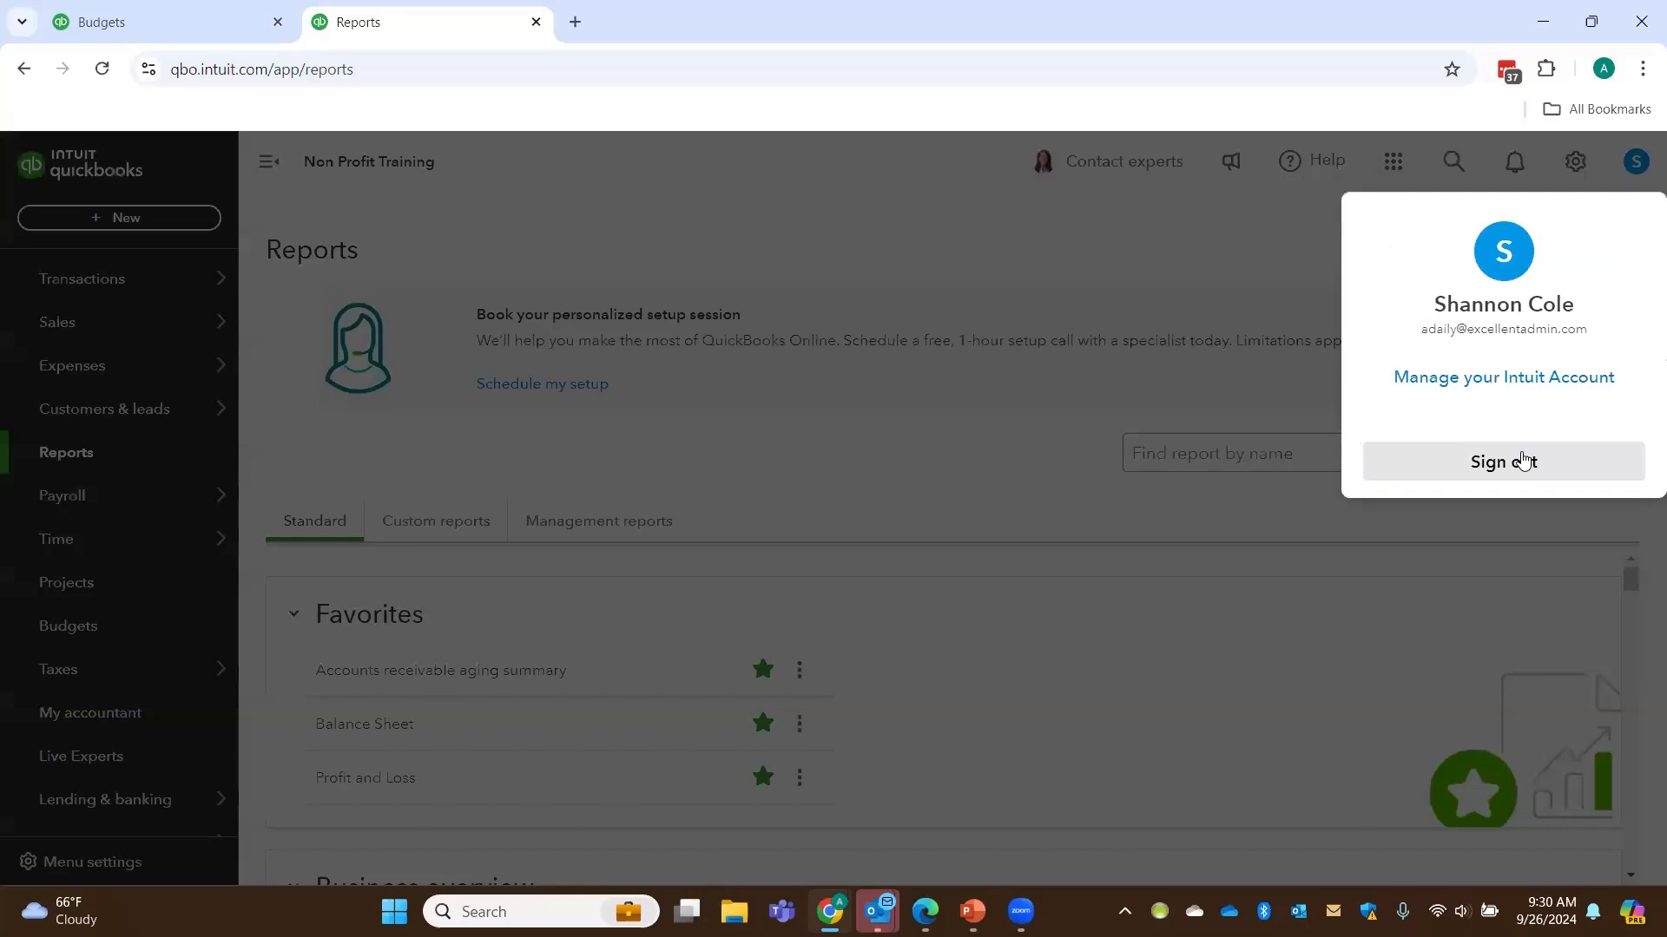
left_click(1508, 444)
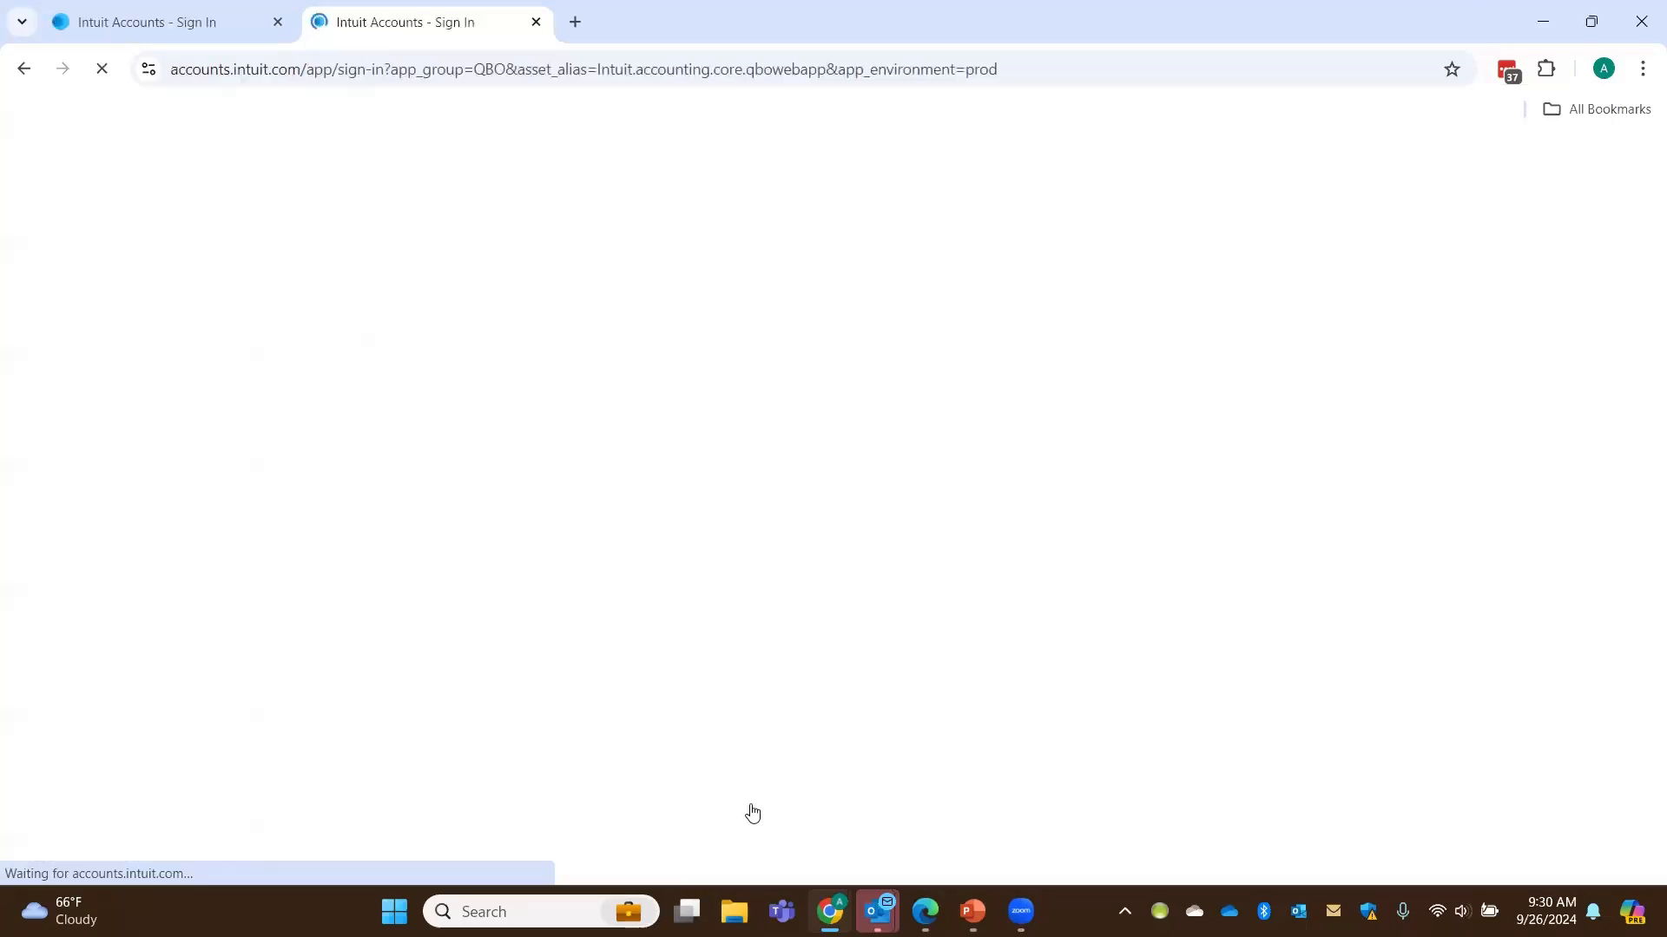
scroll(825, 695, "down", 4)
scroll(885, 512, "up", 4)
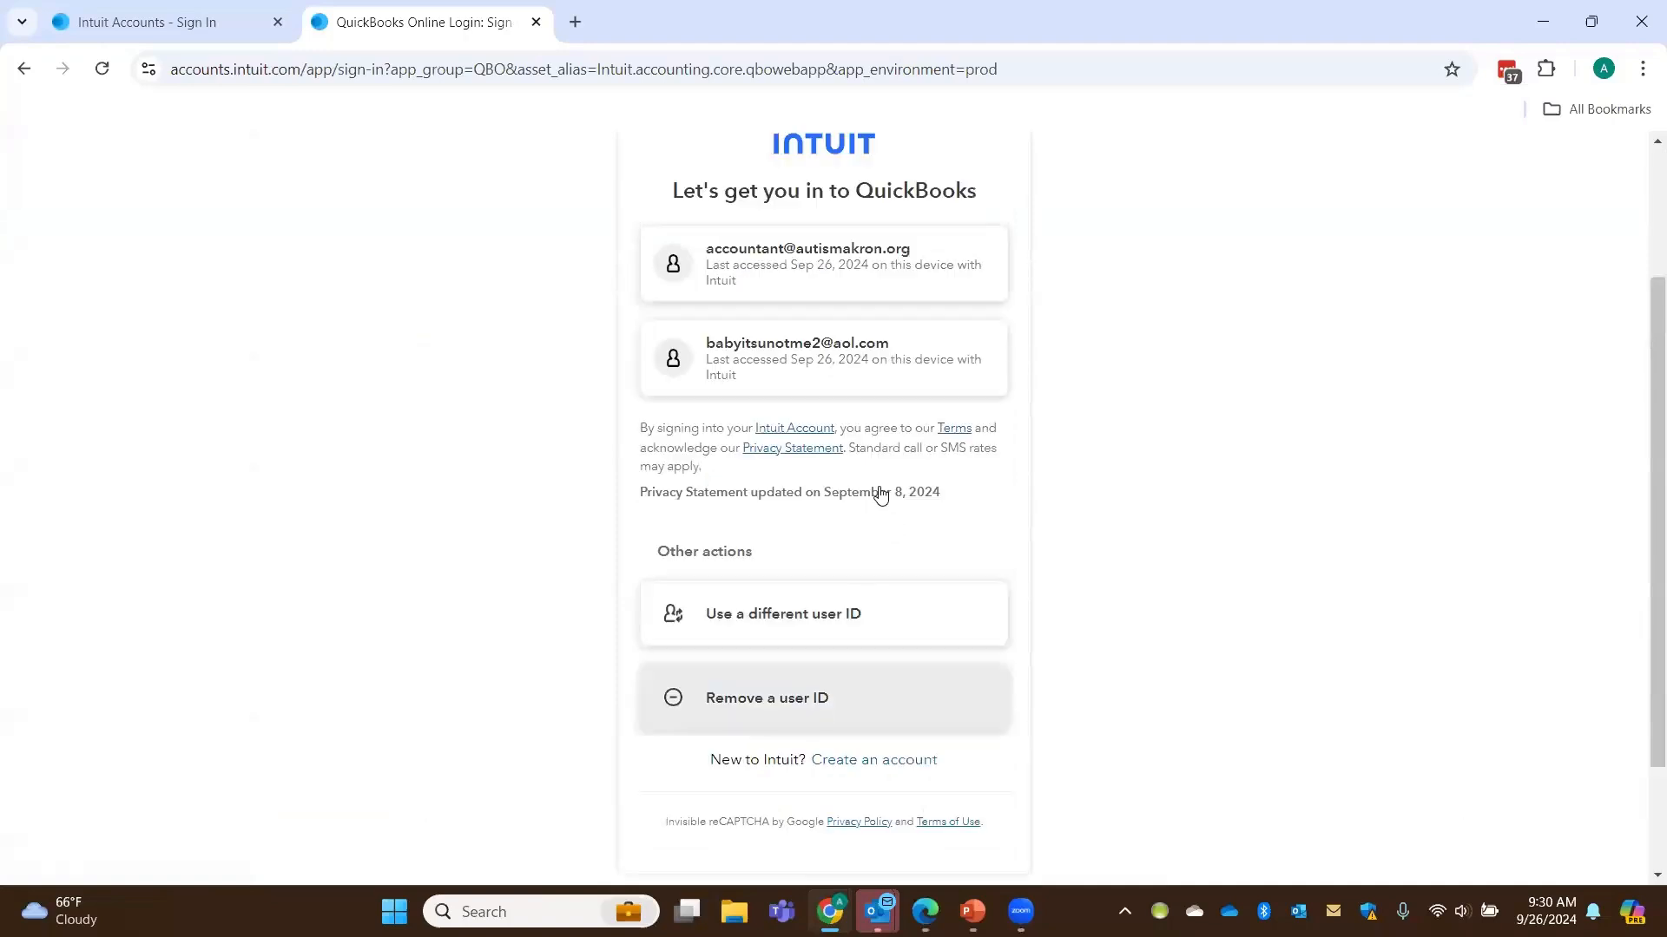
- Sign back in with the saved email and password and choose the Non Profit Training company
left_click(850, 811)
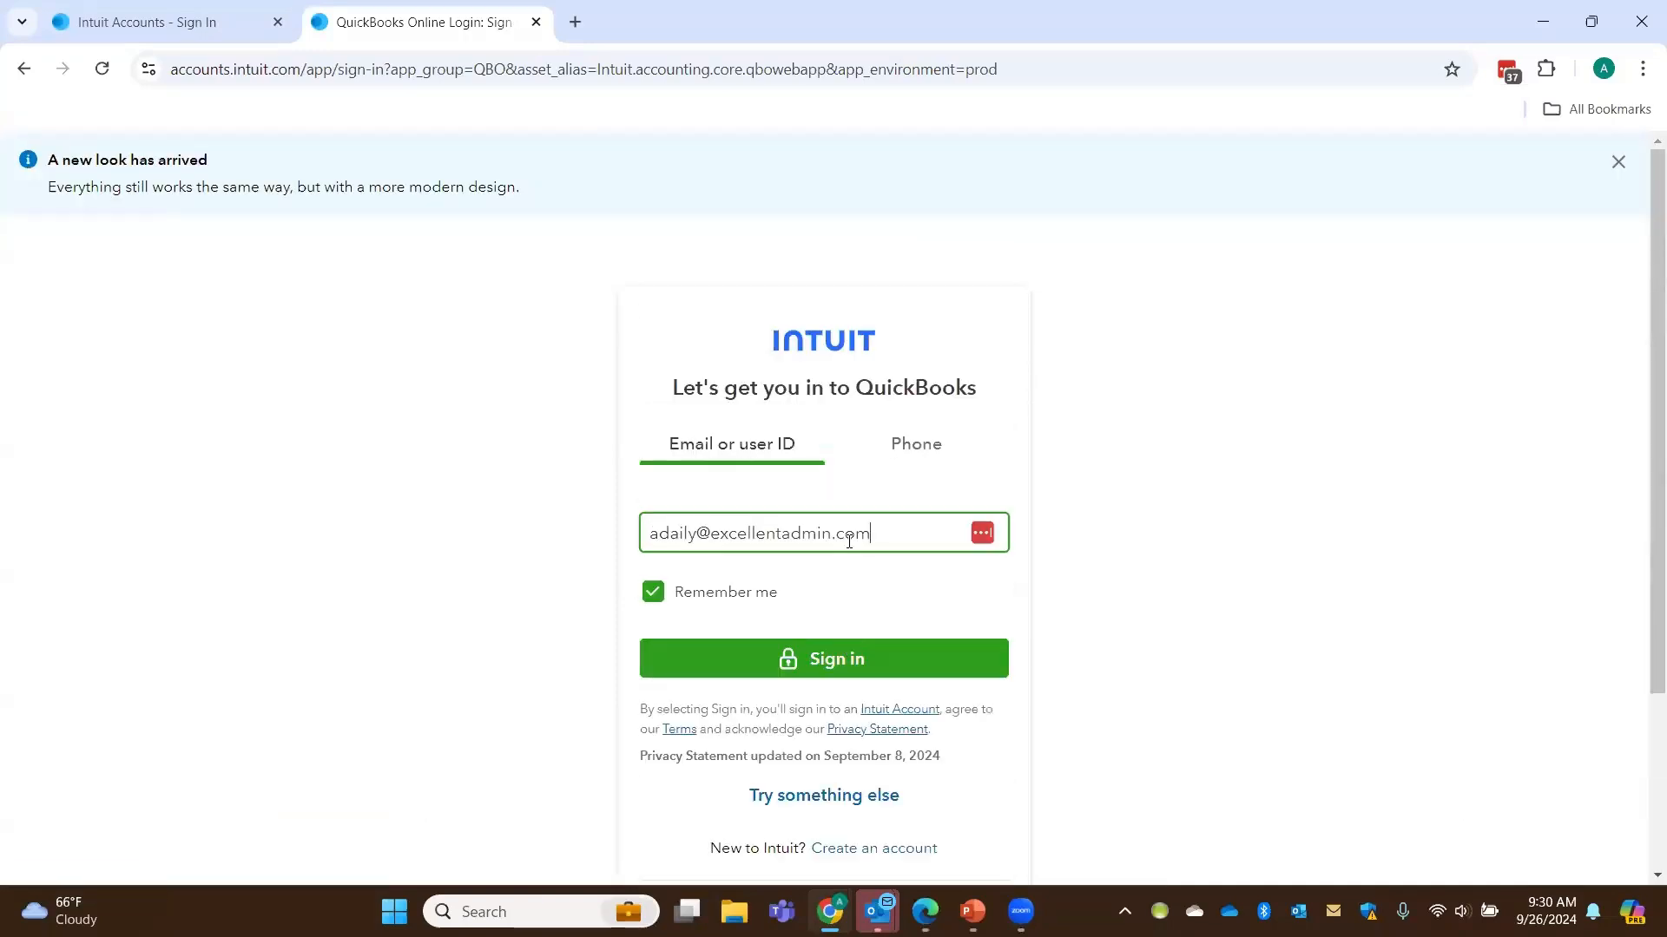
left_click(990, 538)
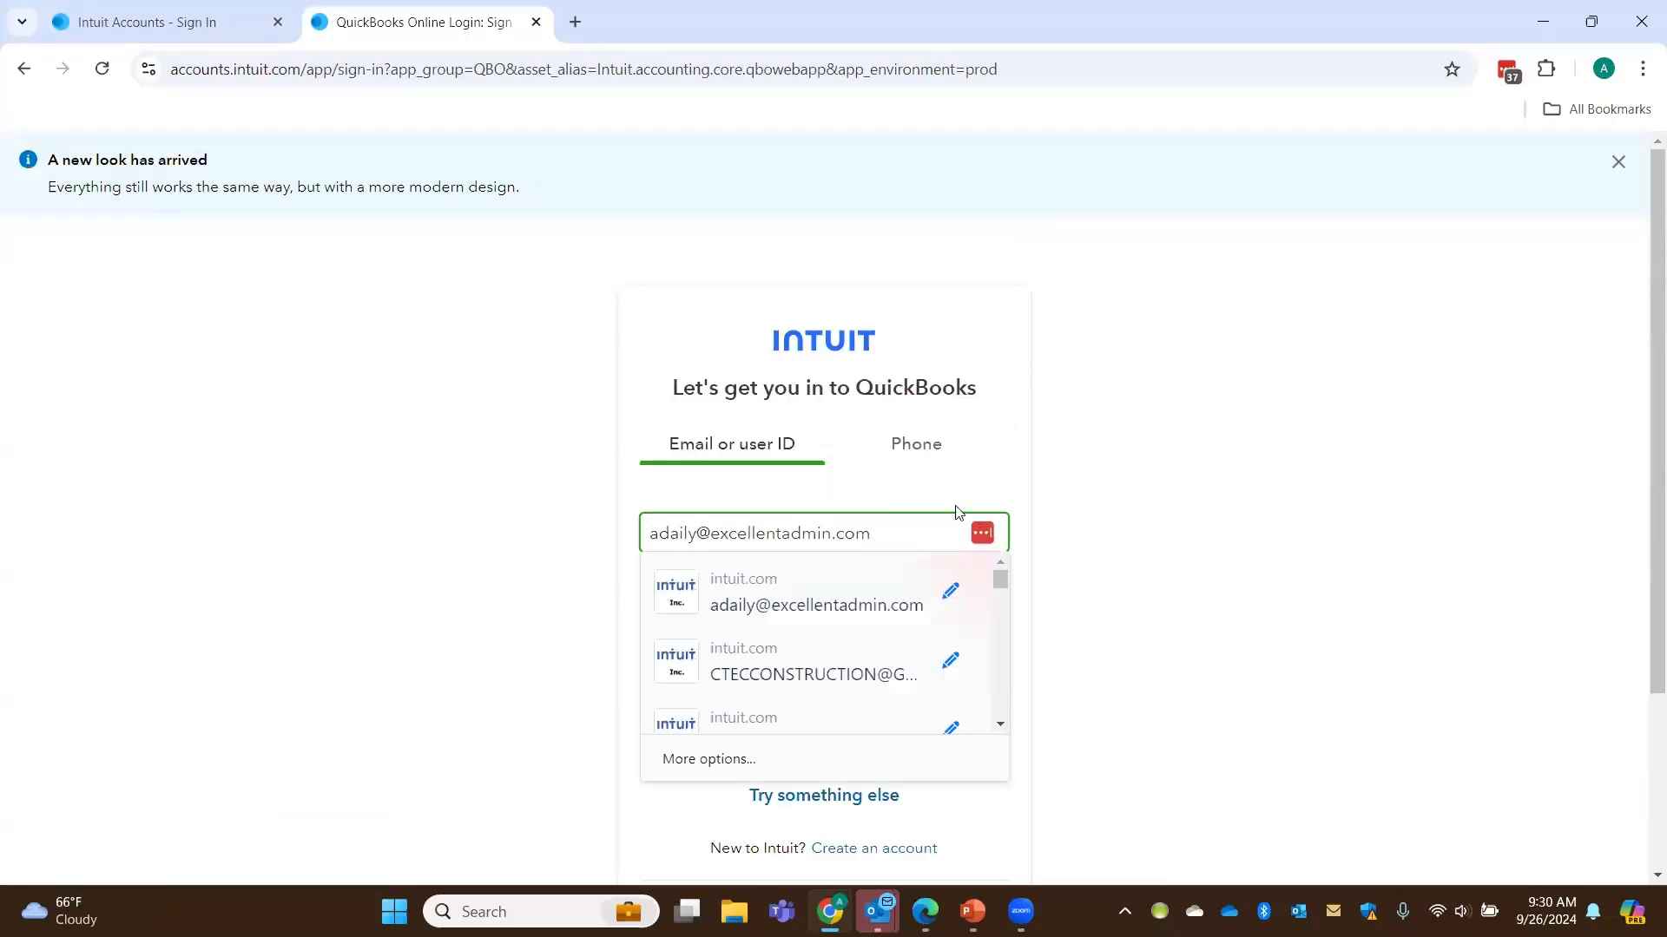
scroll(977, 471, "down", 2)
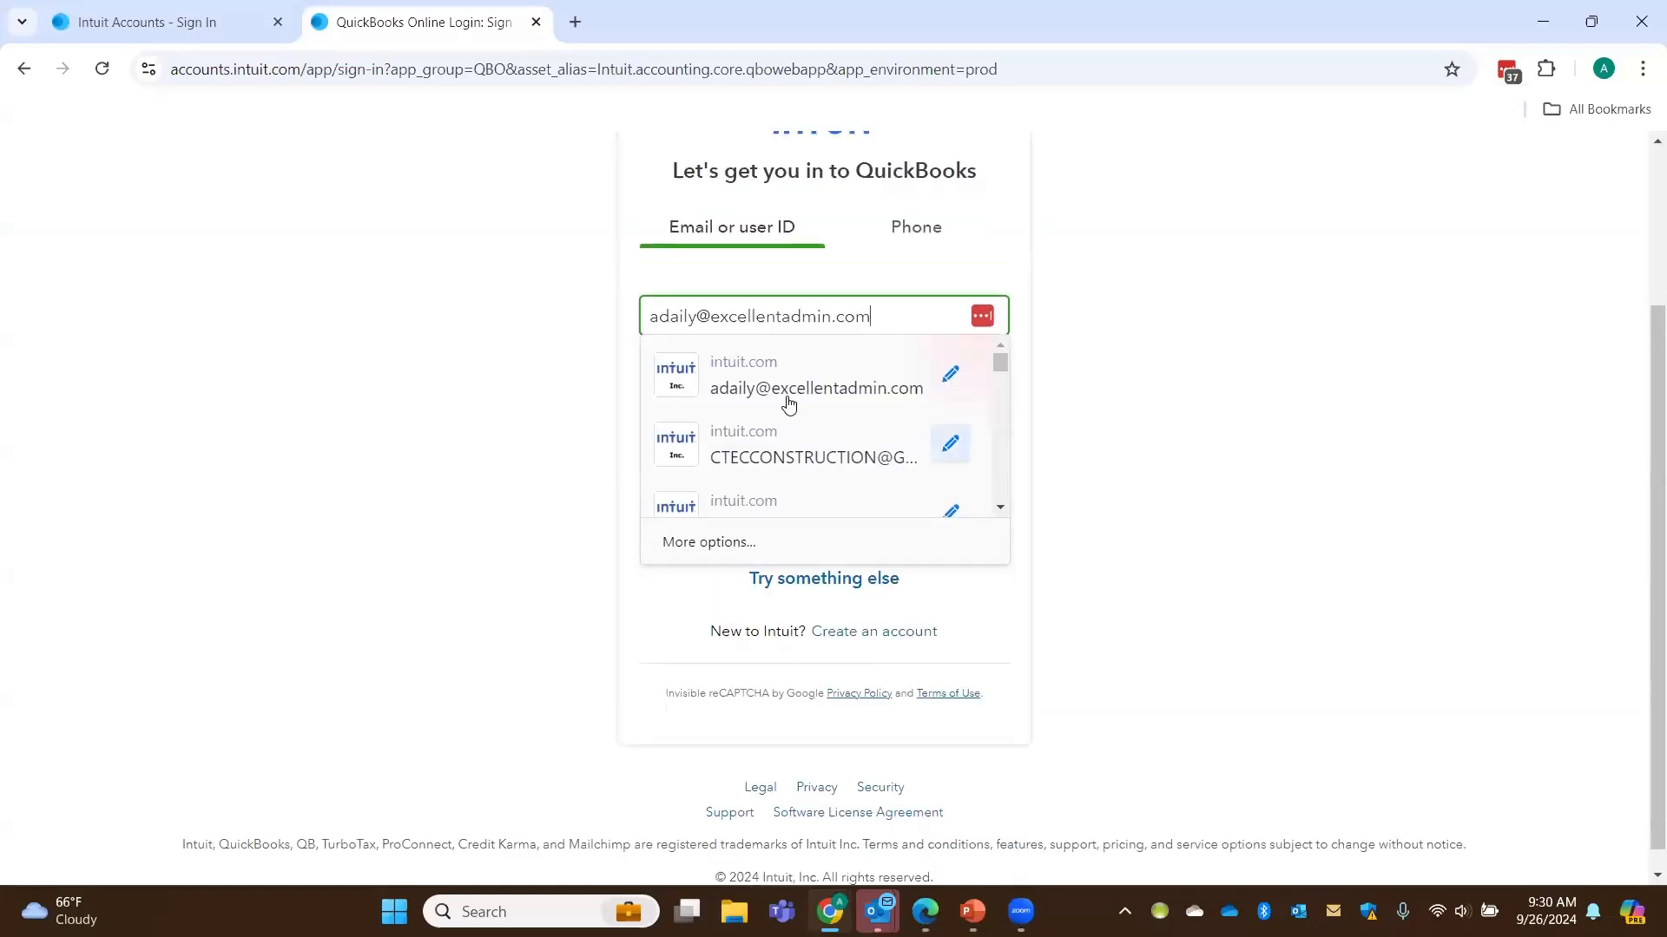
left_click(891, 395)
left_click(815, 454)
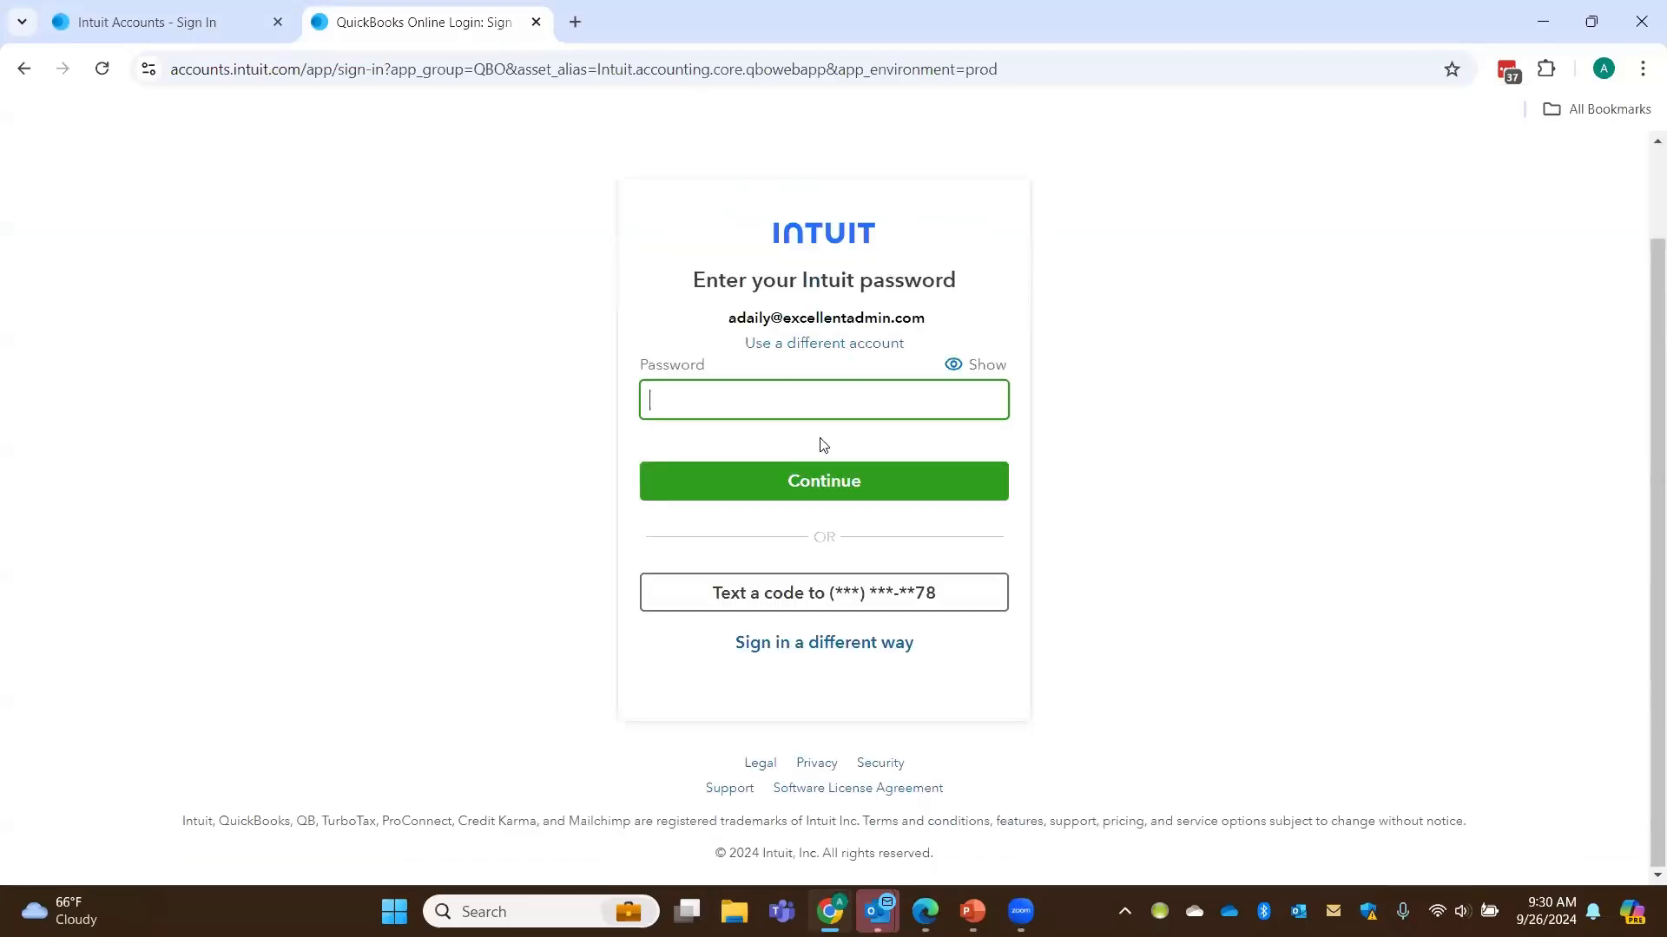
left_click(831, 400)
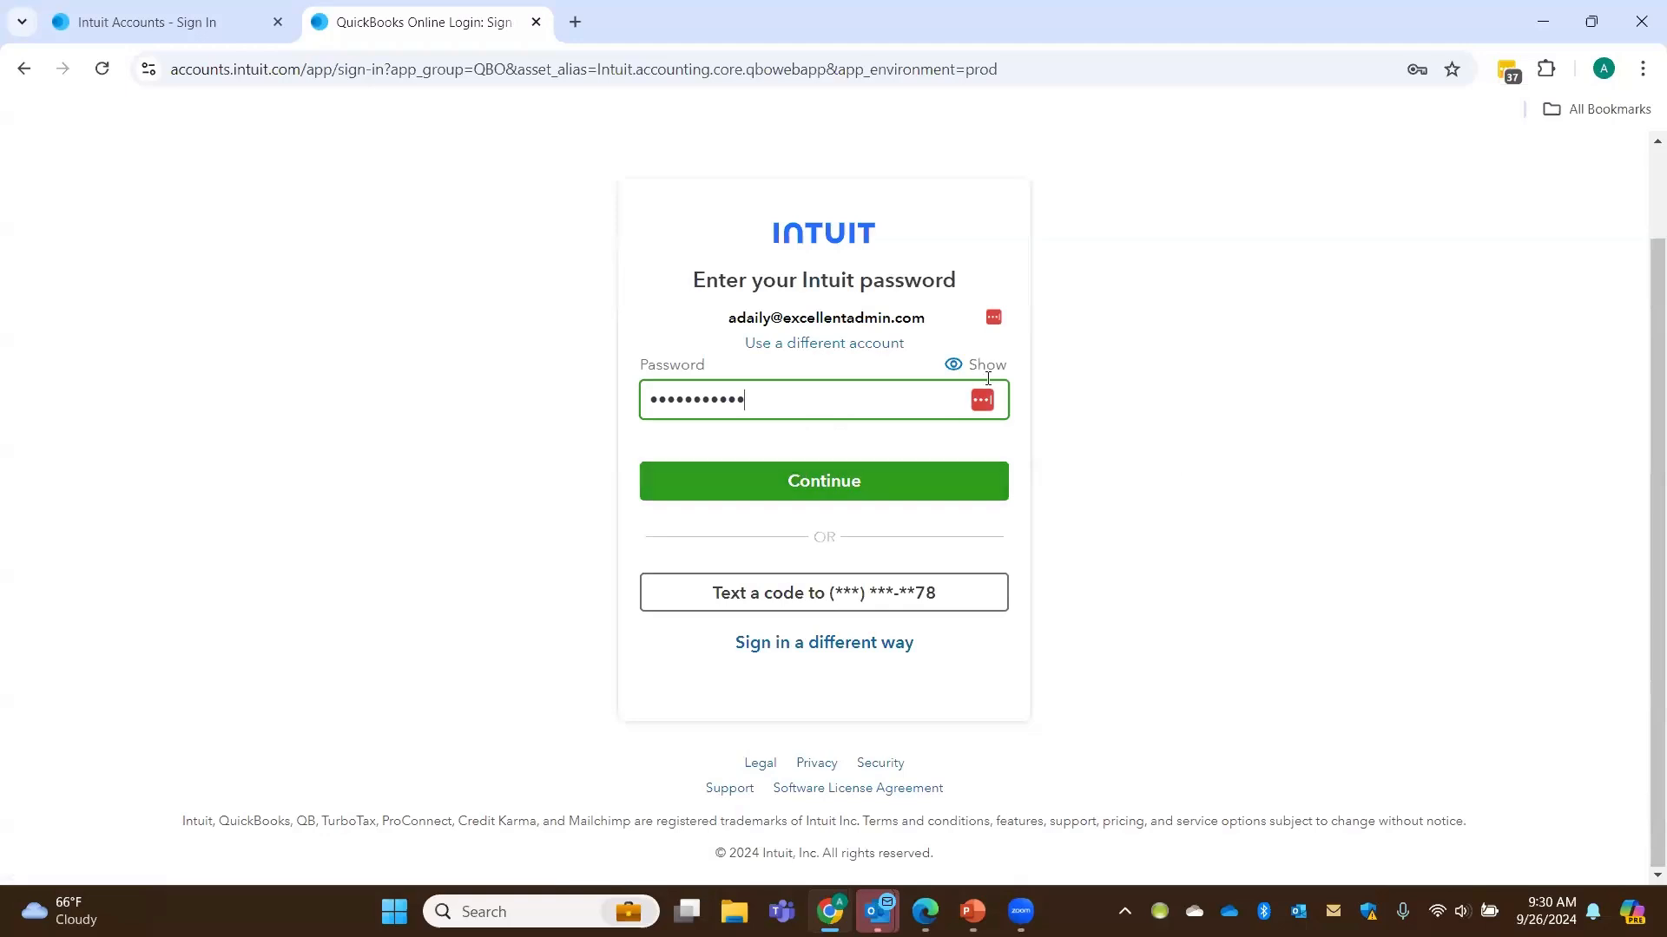
left_click(982, 401)
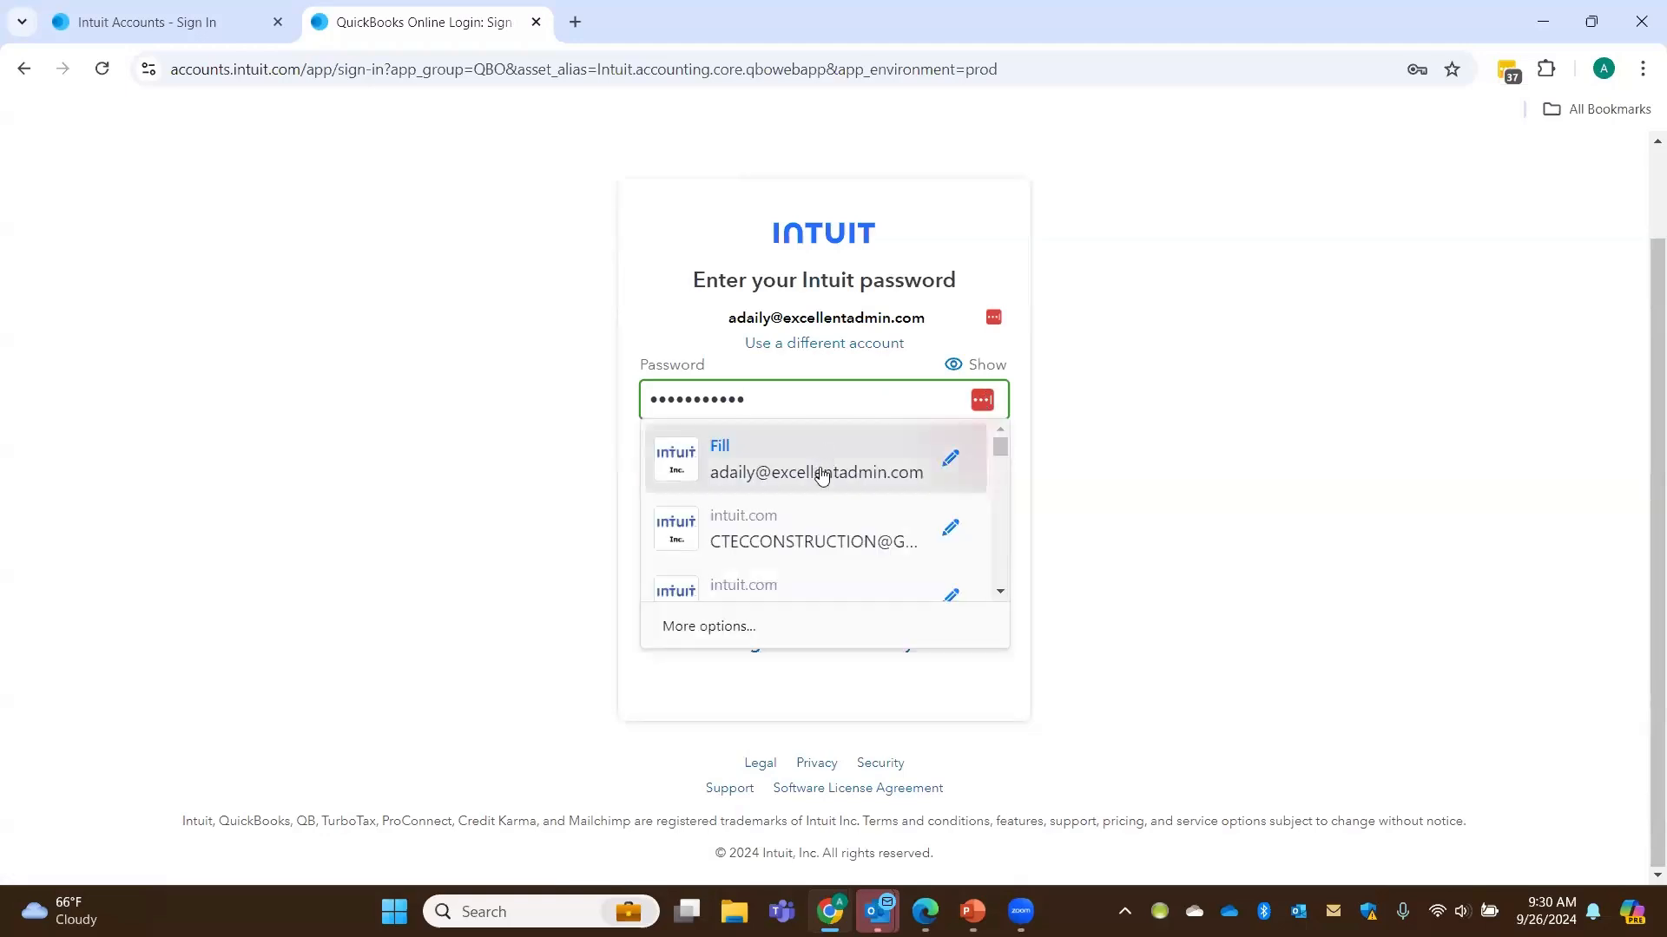
left_click(821, 475)
left_click(834, 465)
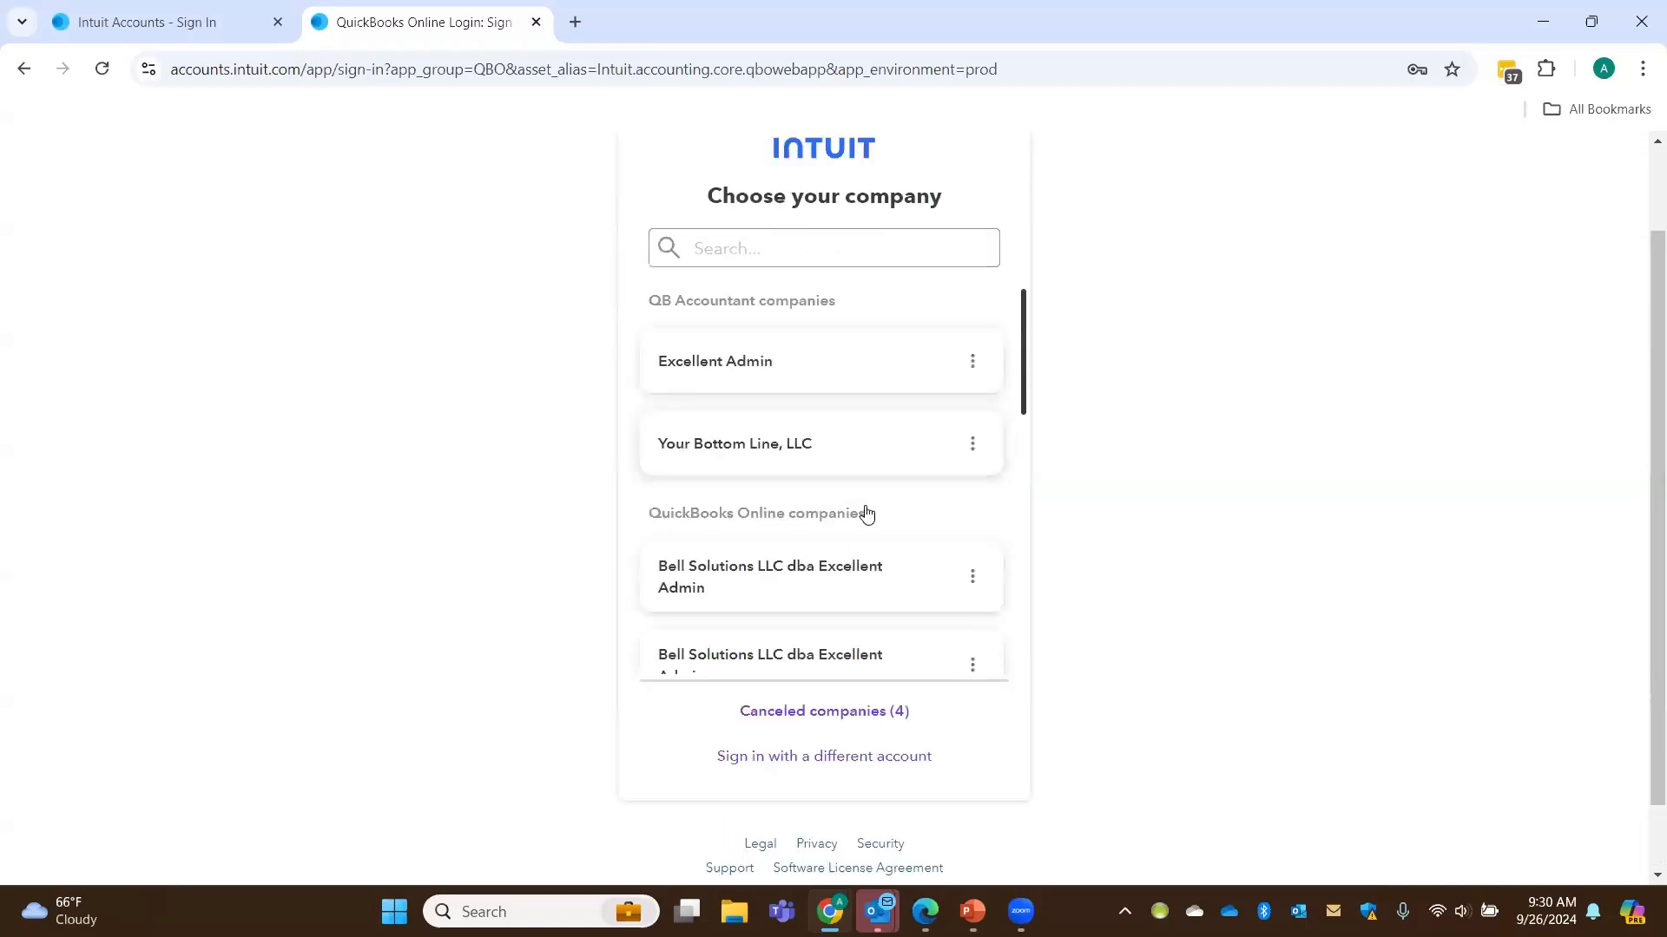
scroll(865, 513, "down", 8)
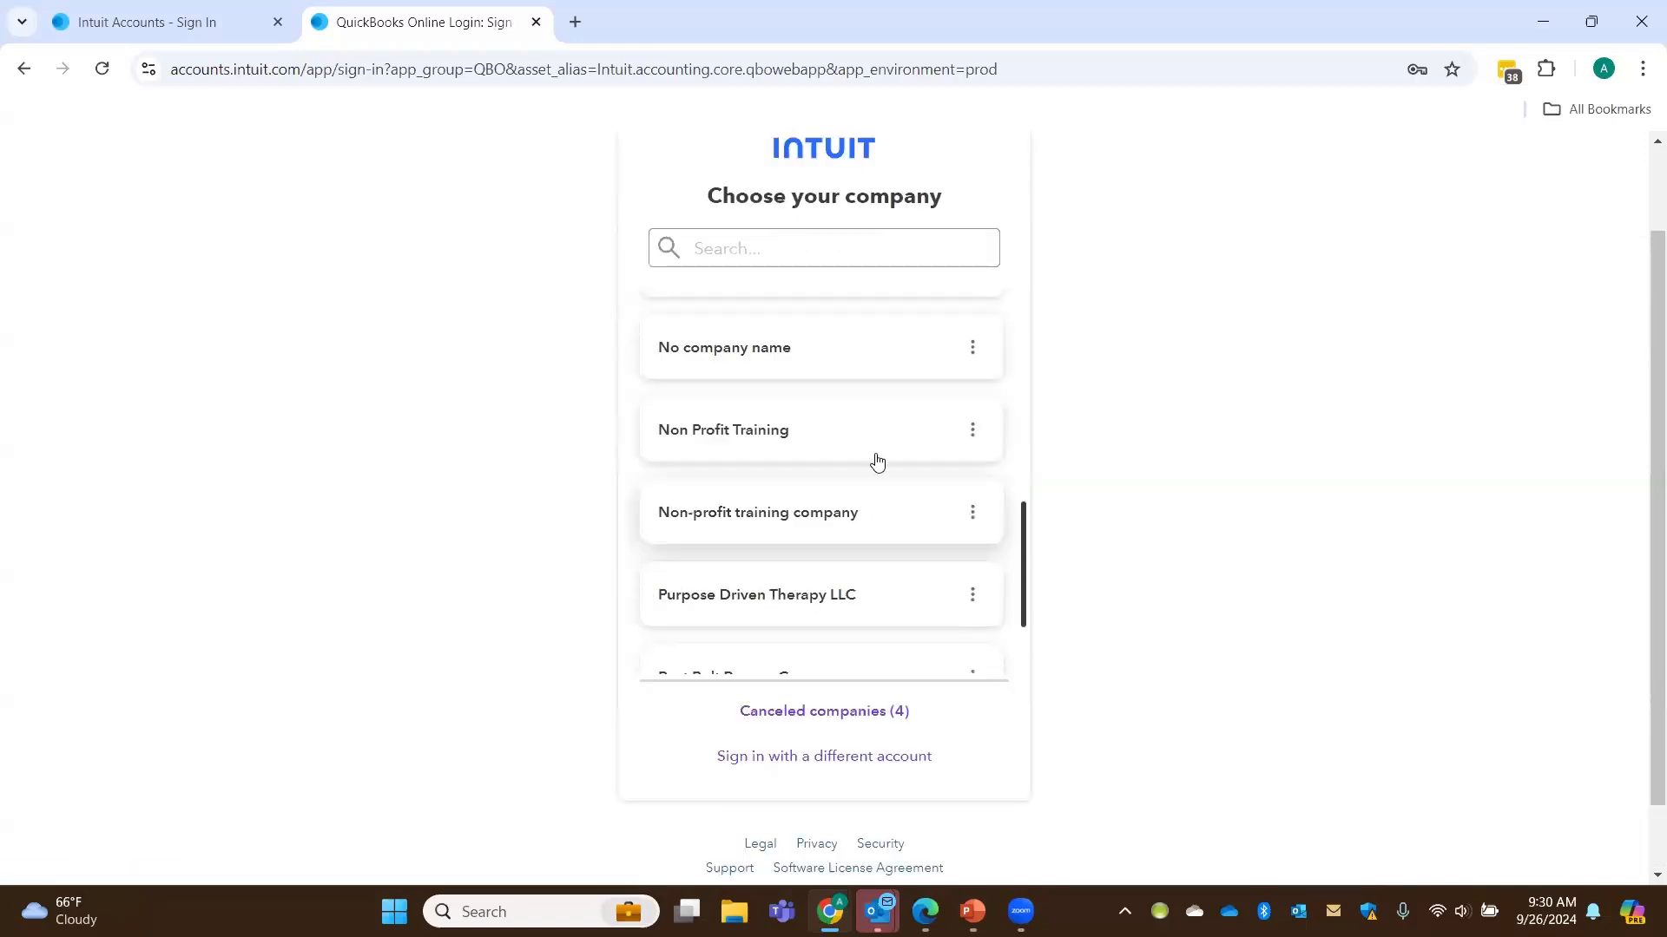
left_click(876, 444)
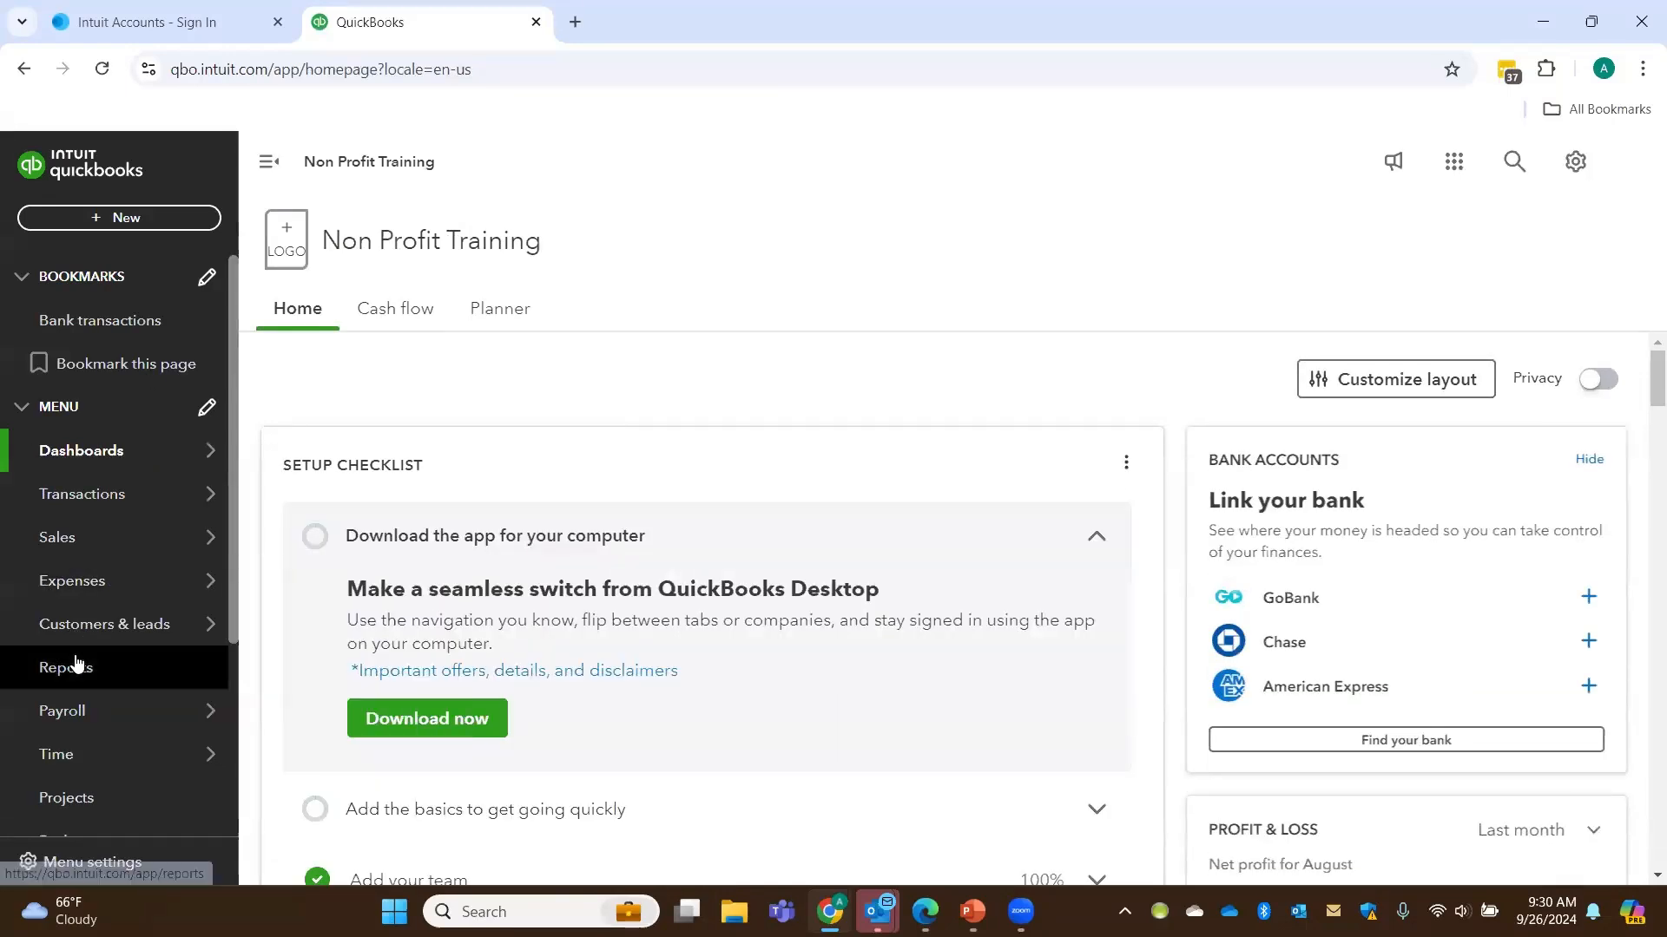
- Open the Profit and Loss favorite report, which is empty for Jan 1 – Sep 26, 2024
left_click(76, 664)
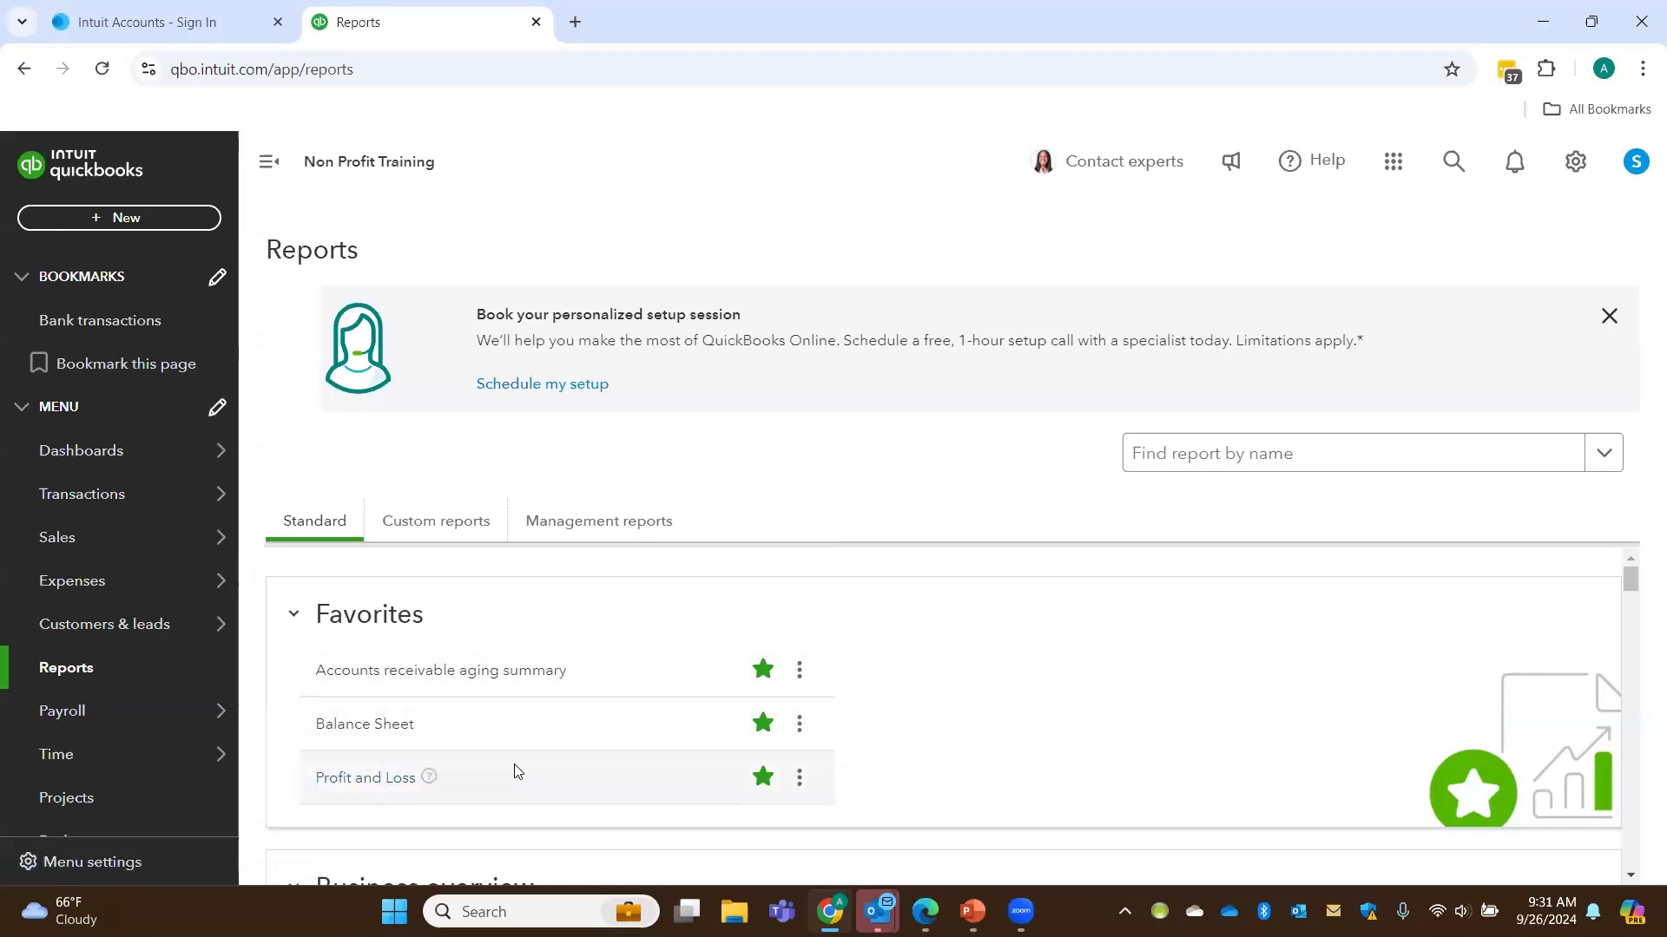
scroll(510, 767, "down", 5)
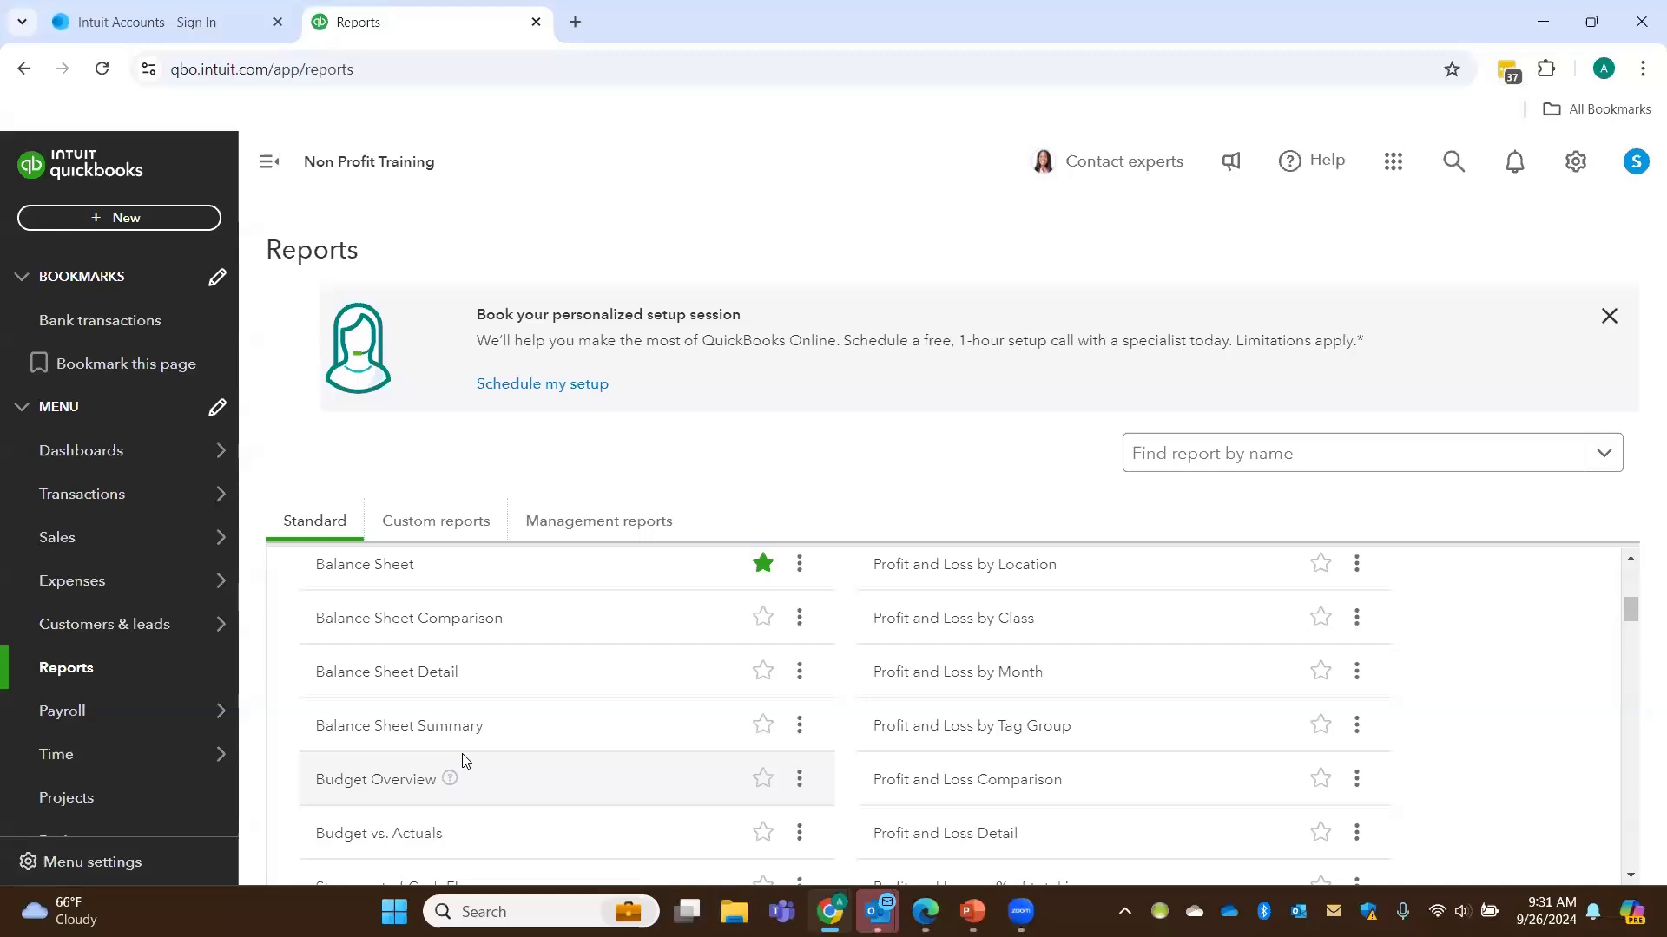
scroll(421, 764, "up", 5)
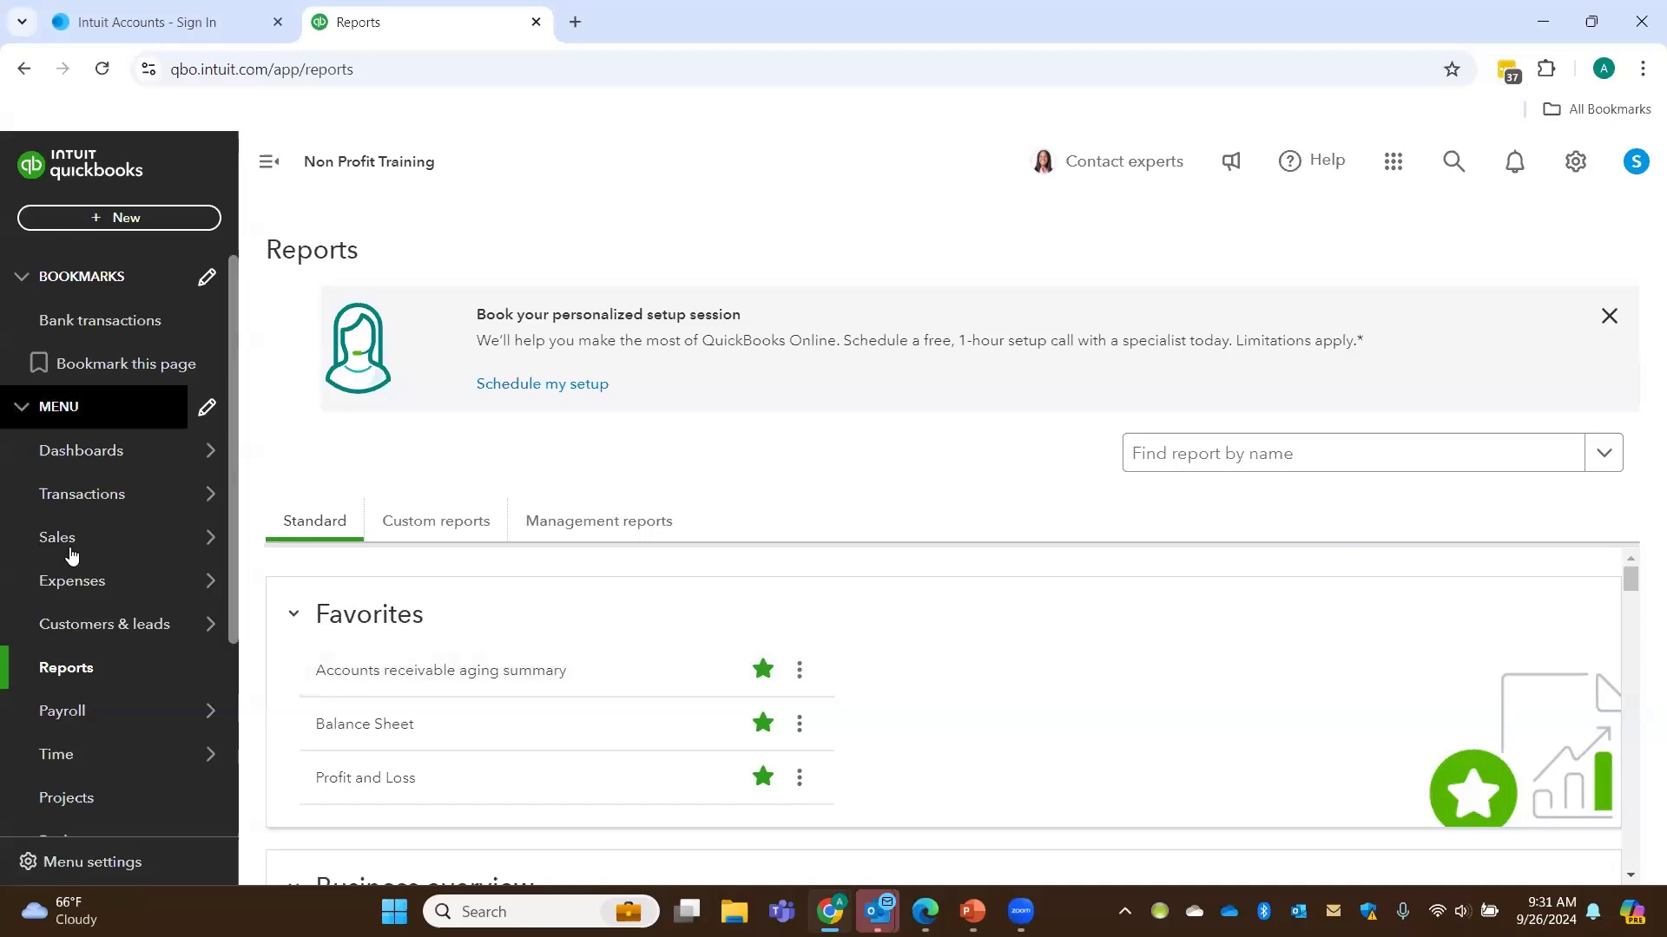
mouse_move(71, 554)
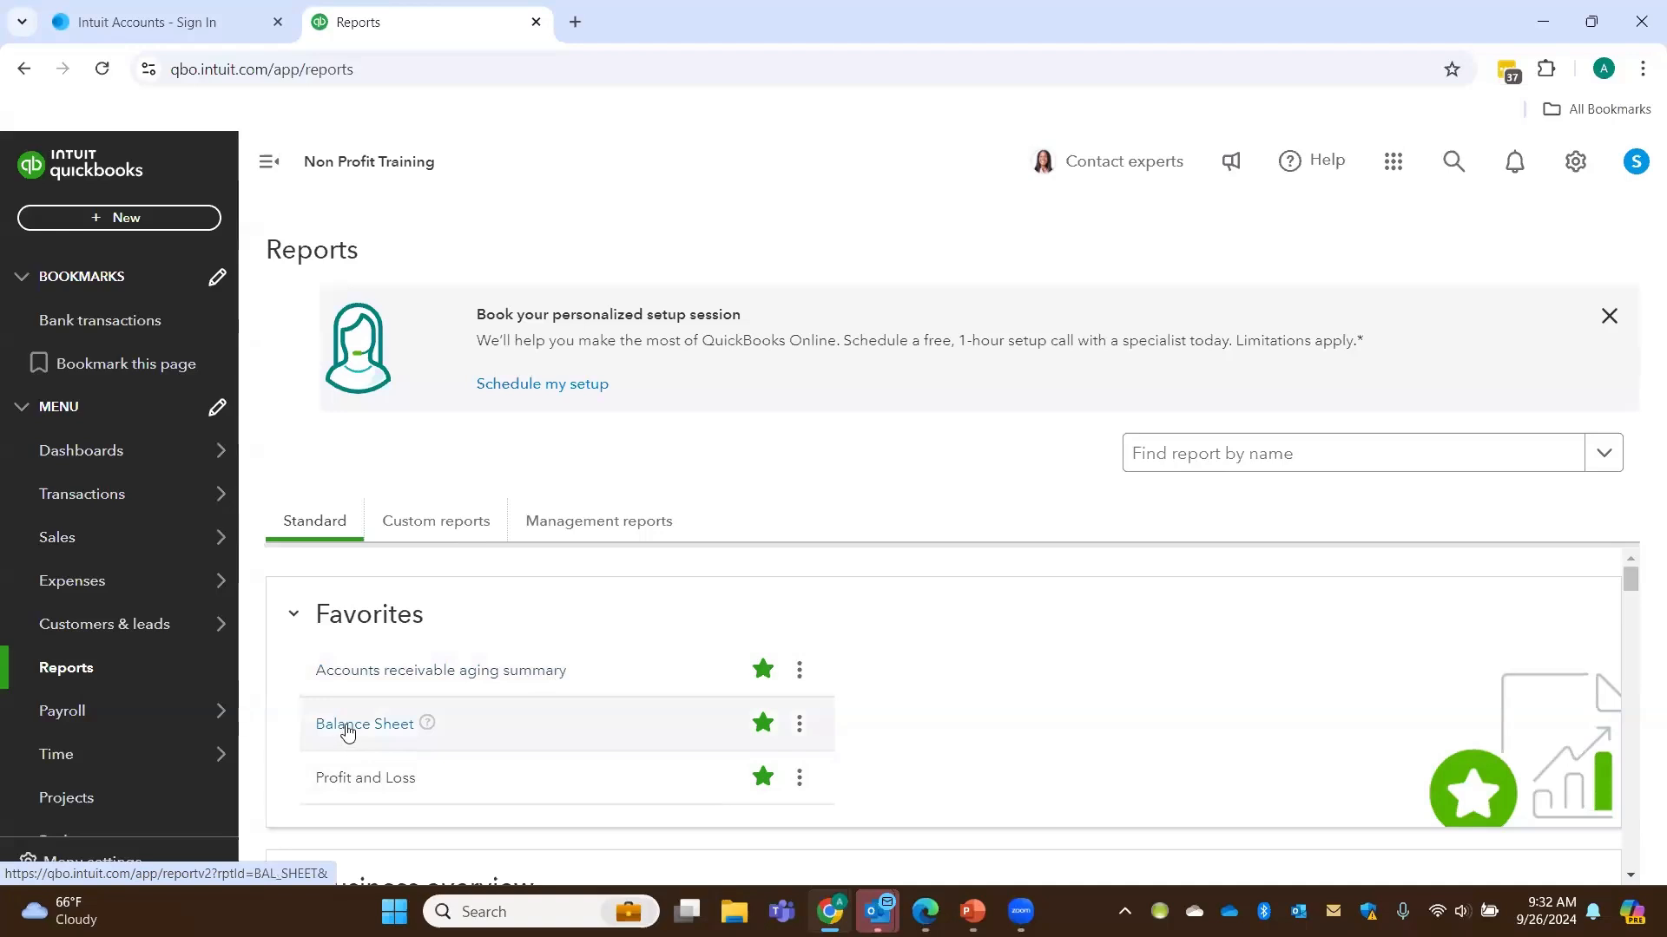
left_click(374, 795)
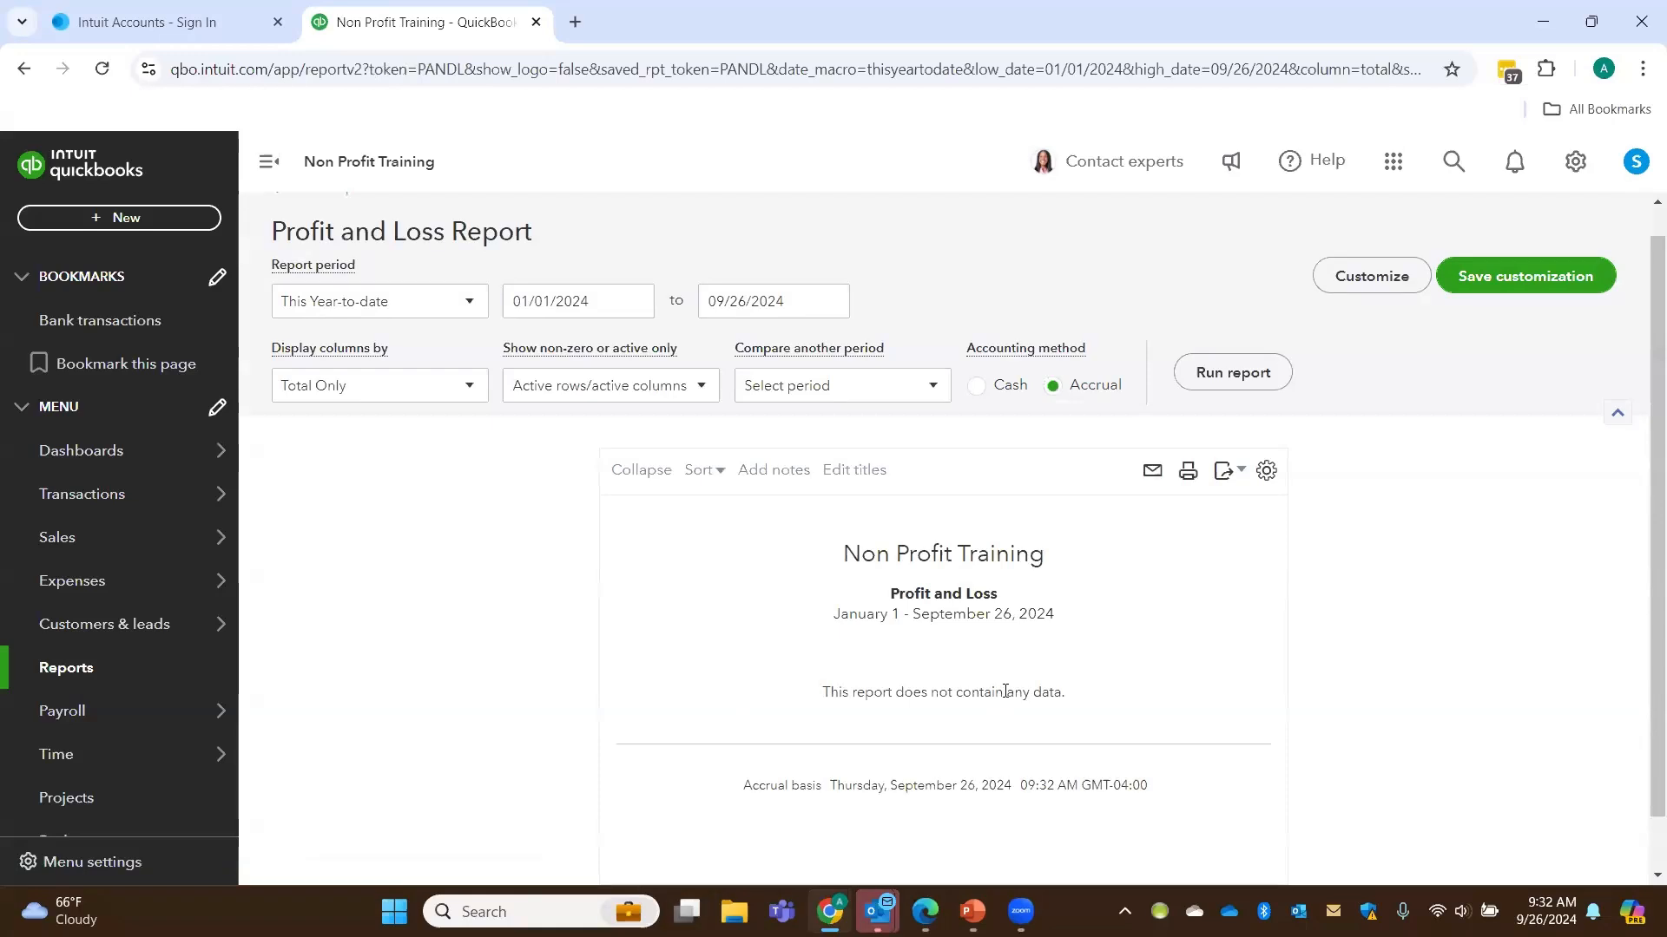
- From Bank transactions, start connecting an account and choose Capital One
left_click(87, 501)
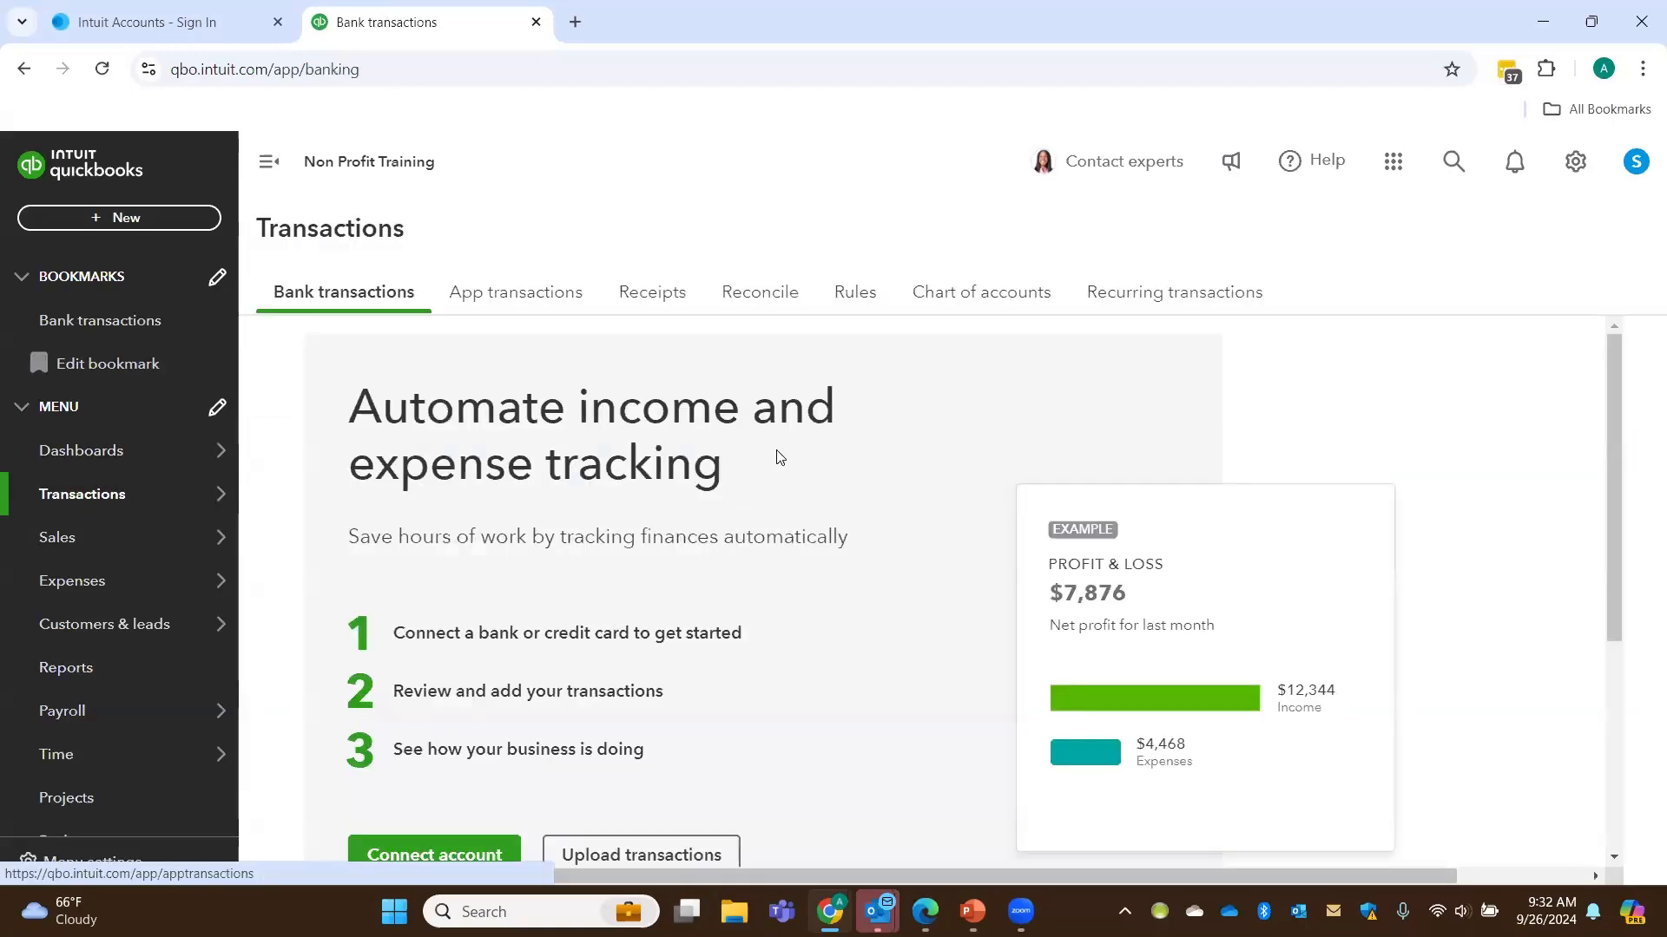
scroll(495, 569, "down", 2)
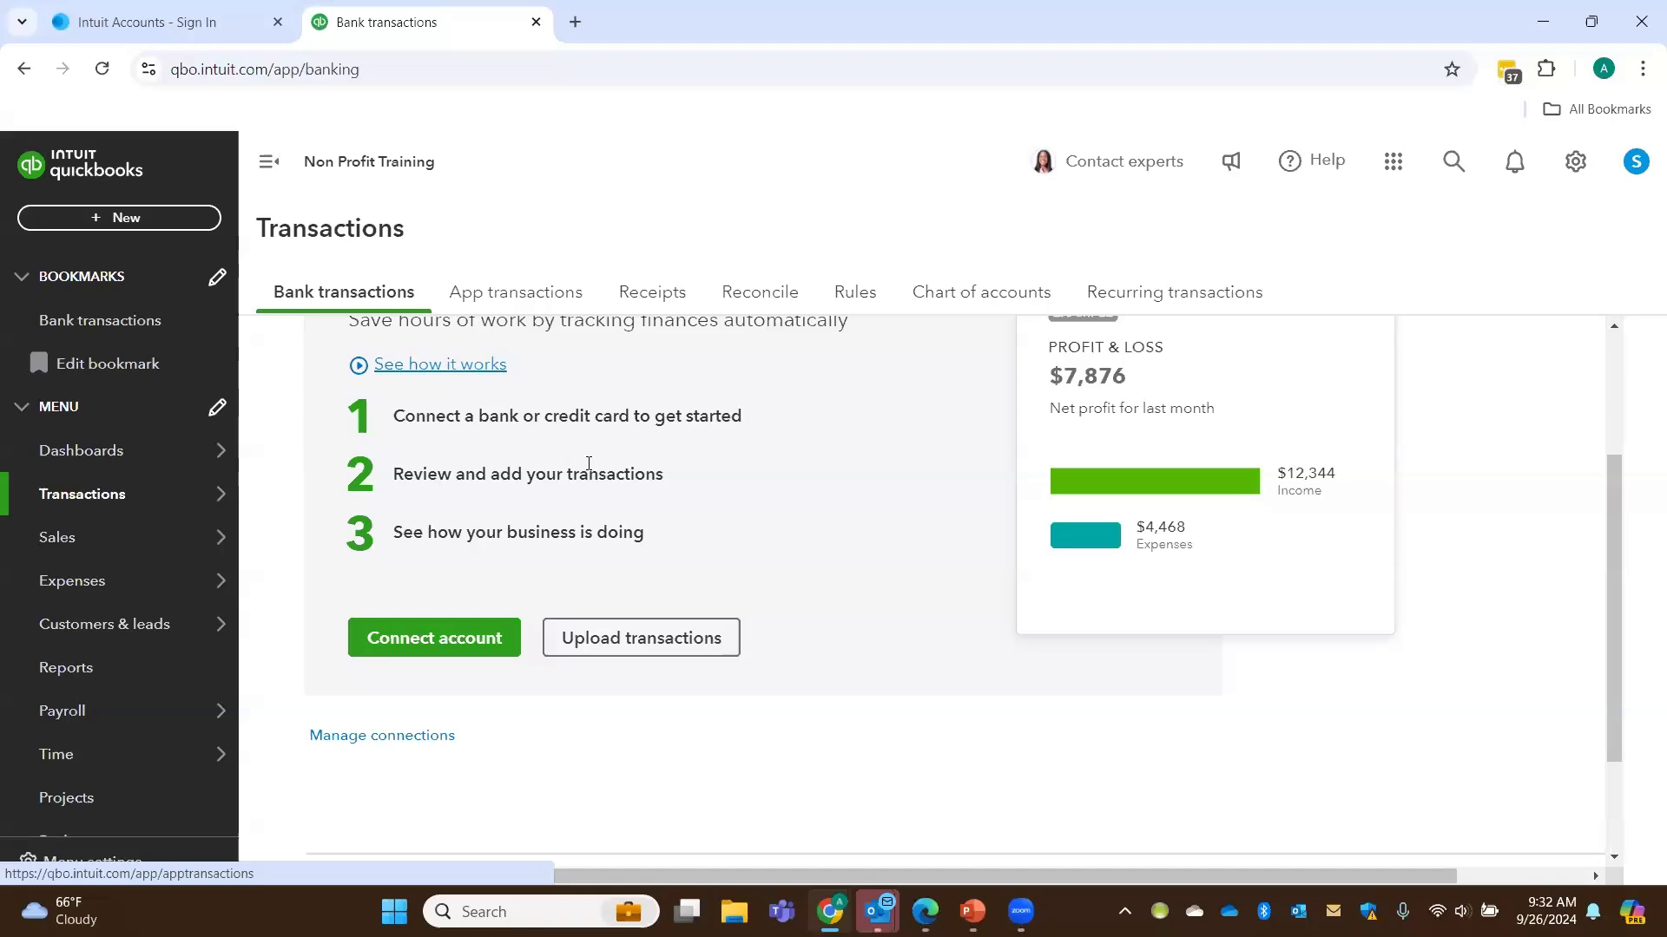
left_click(489, 630)
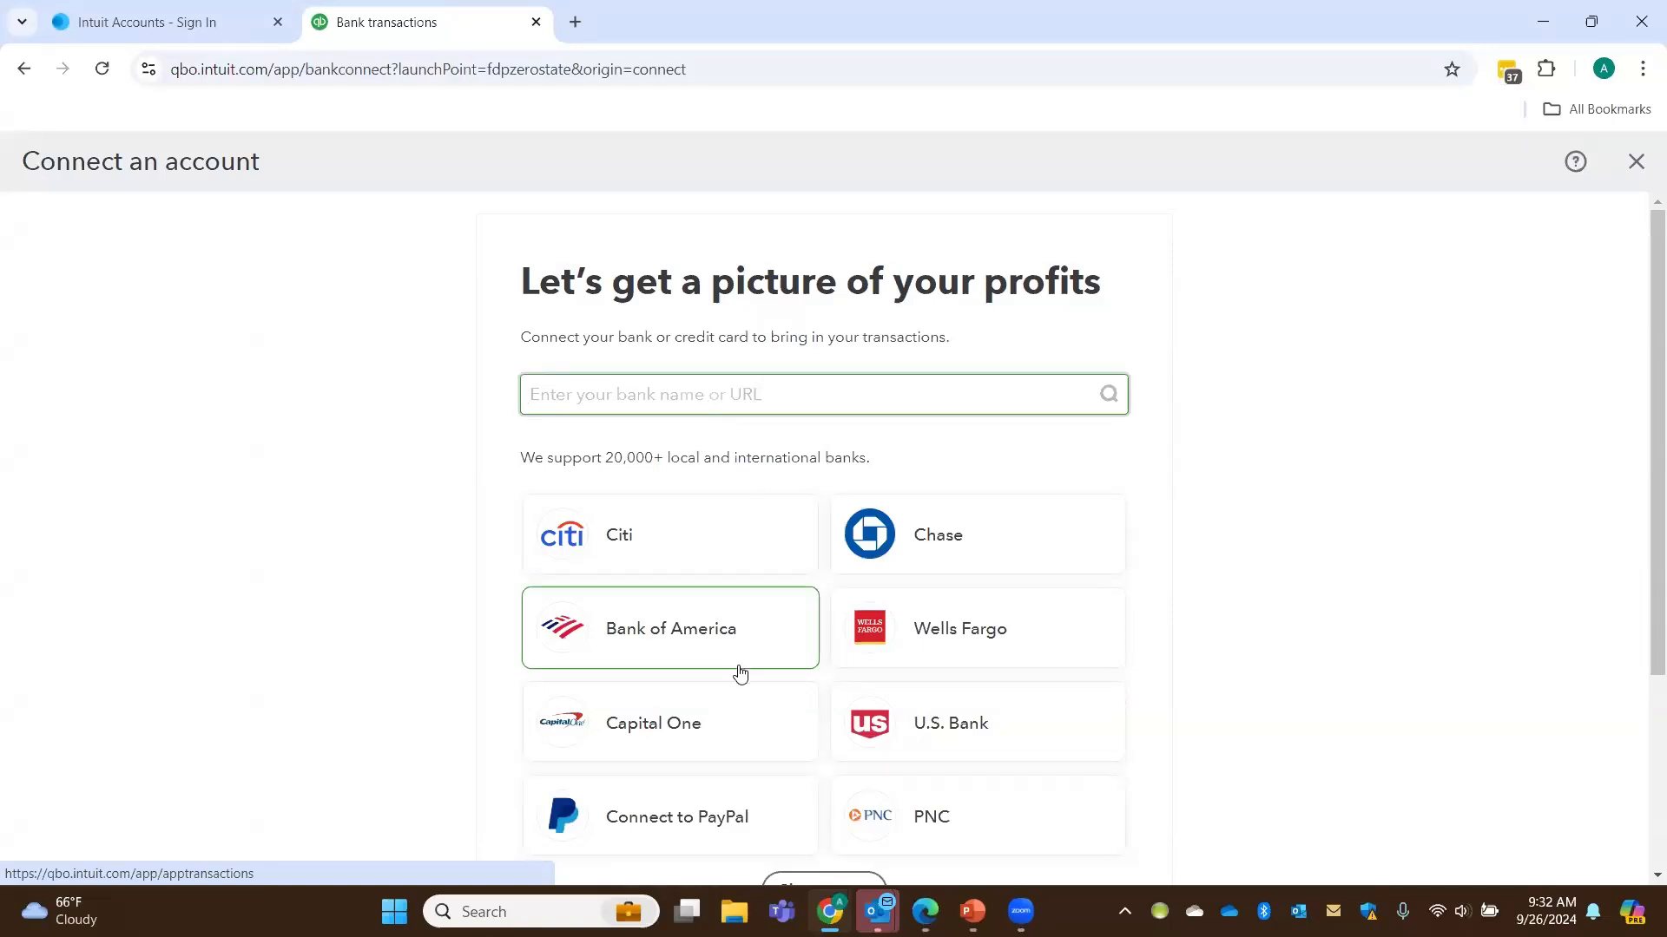
left_click(726, 704)
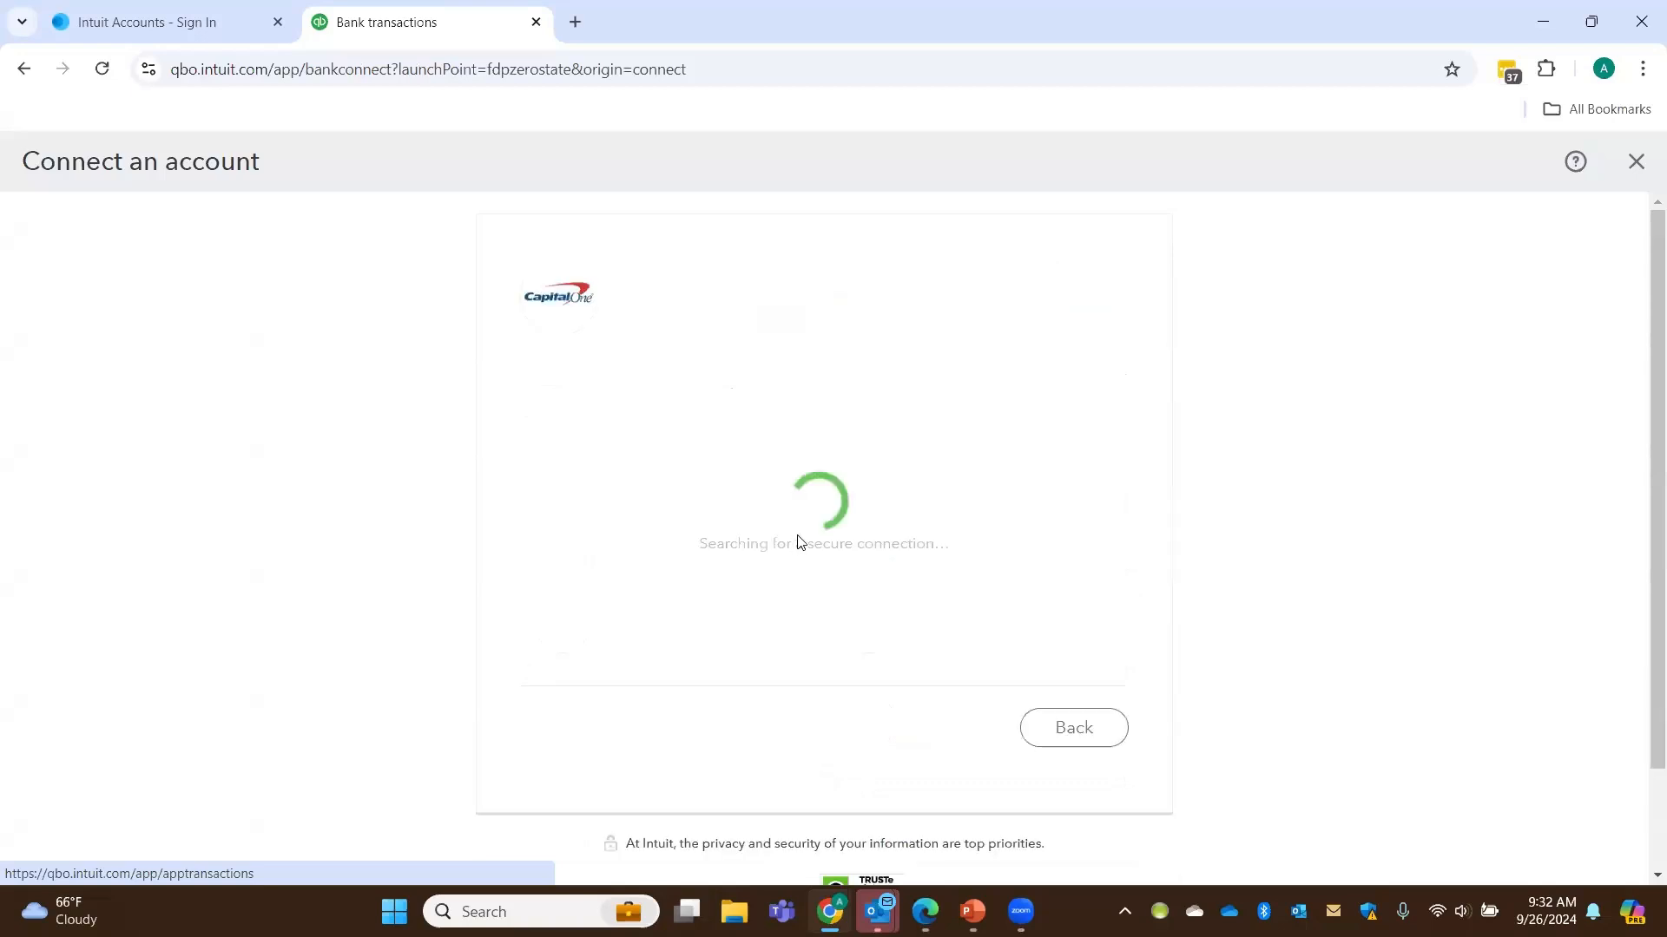
left_click(1059, 648)
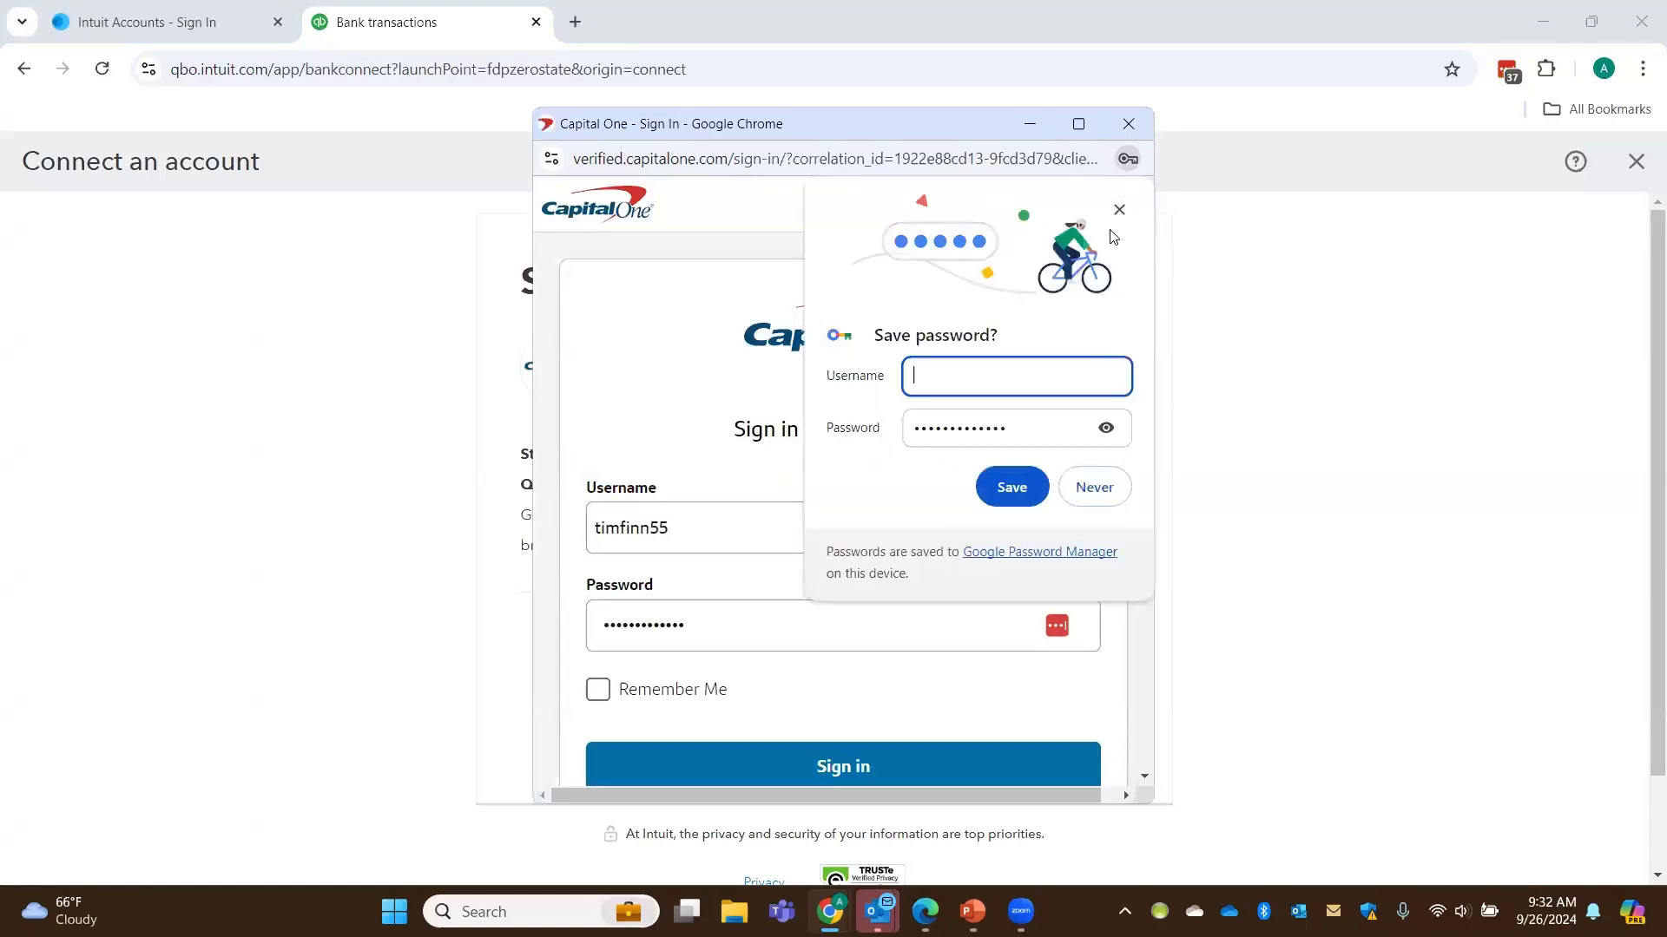
- Sign in to Capital One with a saved bank username
left_click(1120, 208)
left_click(1073, 534)
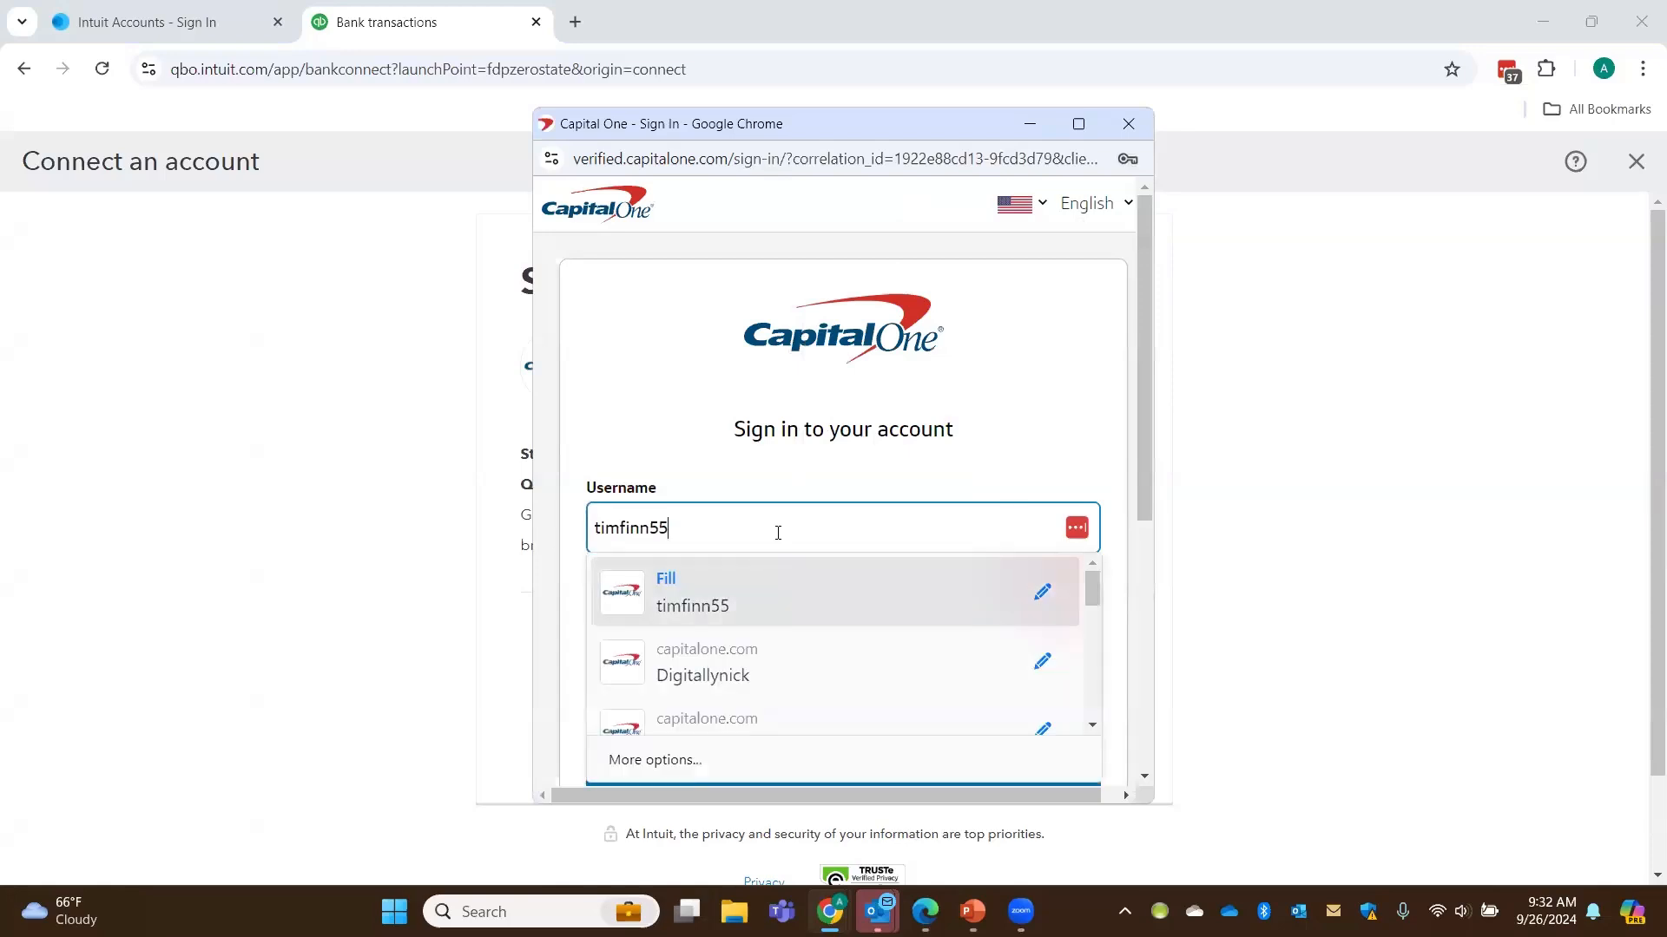
scroll(764, 590, "down", 2)
left_click(759, 569)
left_click(747, 769)
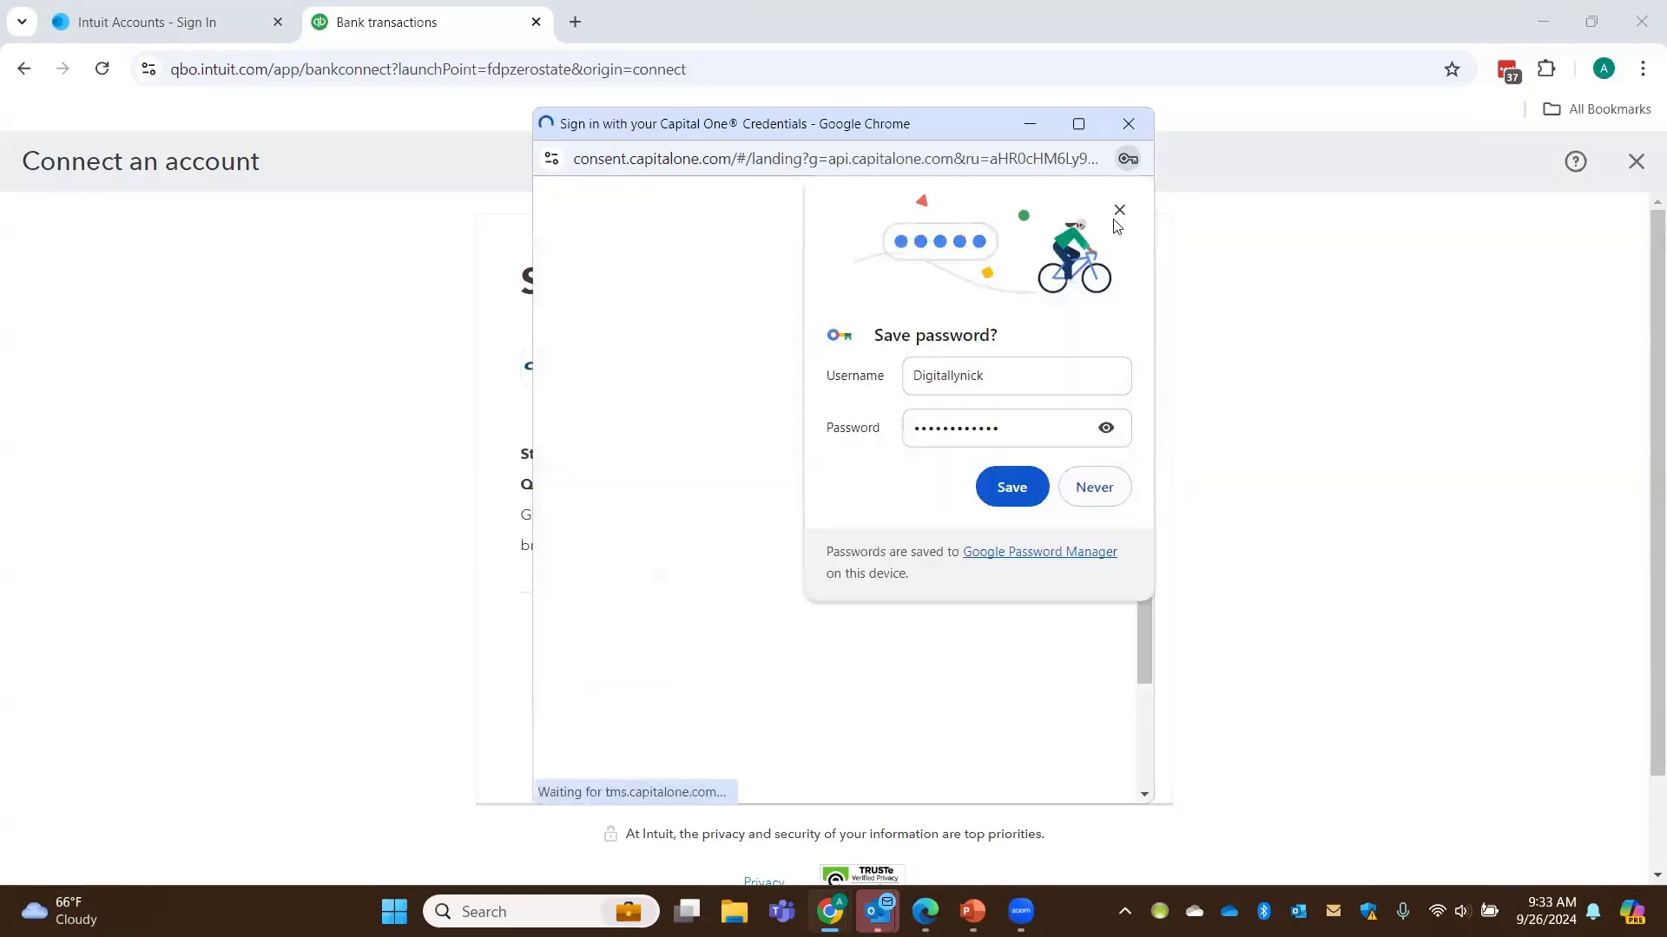
- Accept the data-sharing consent, confirm the card account and authorize Intuit
left_click(1118, 216)
scroll(1007, 538, "down", 2)
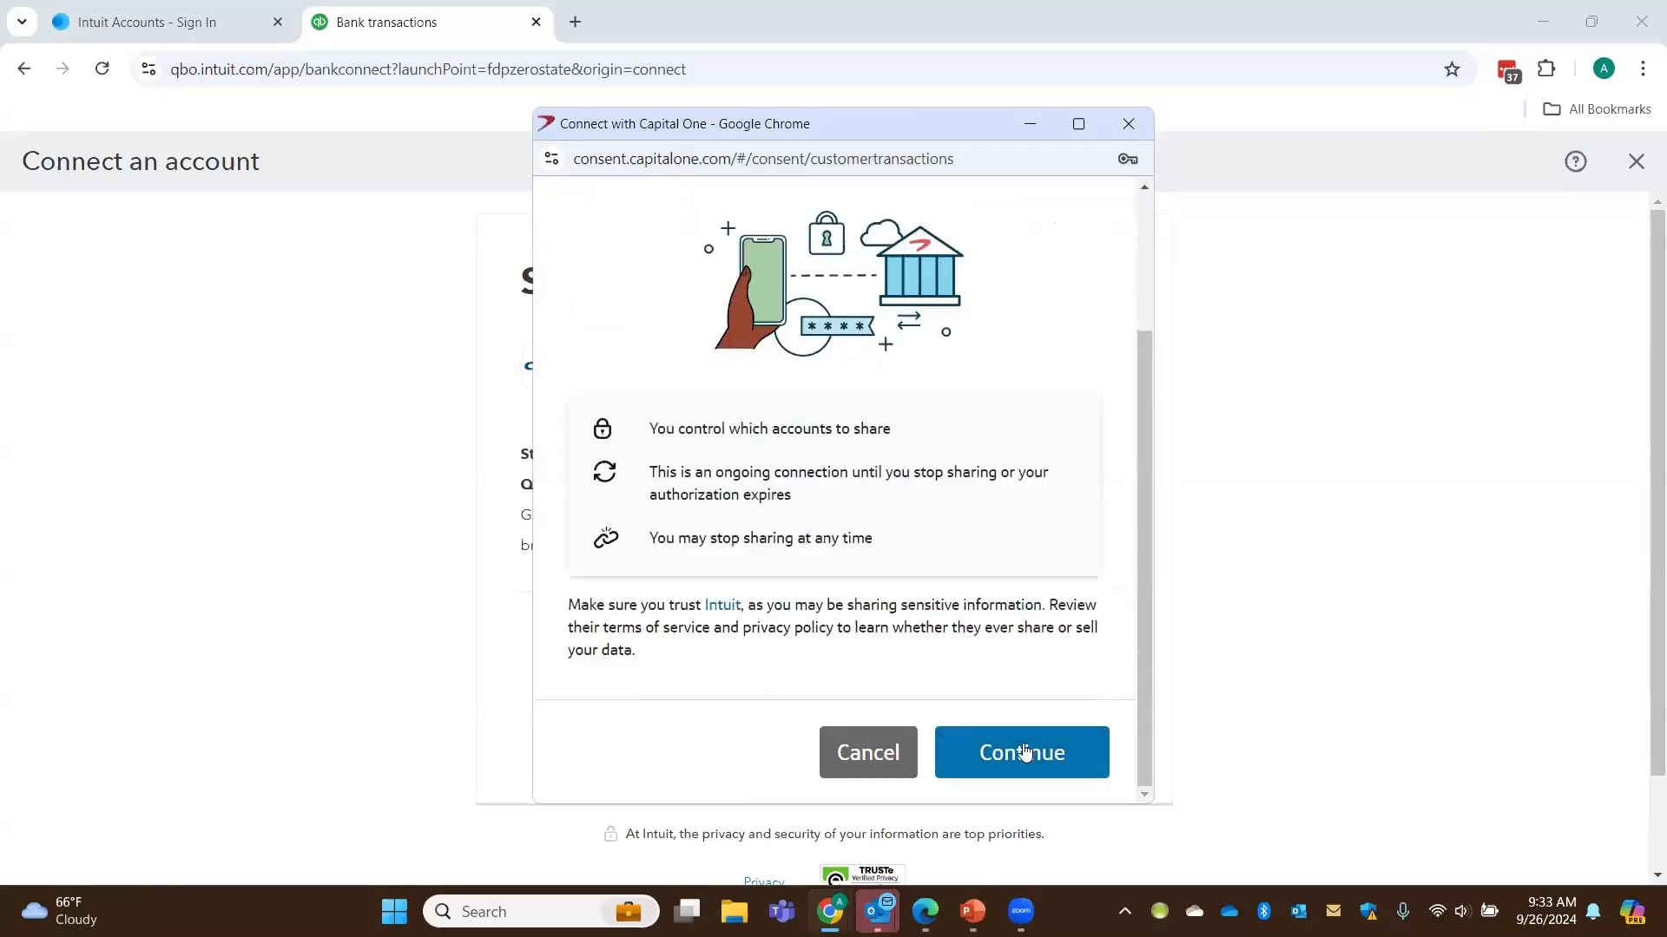
left_click(1028, 759)
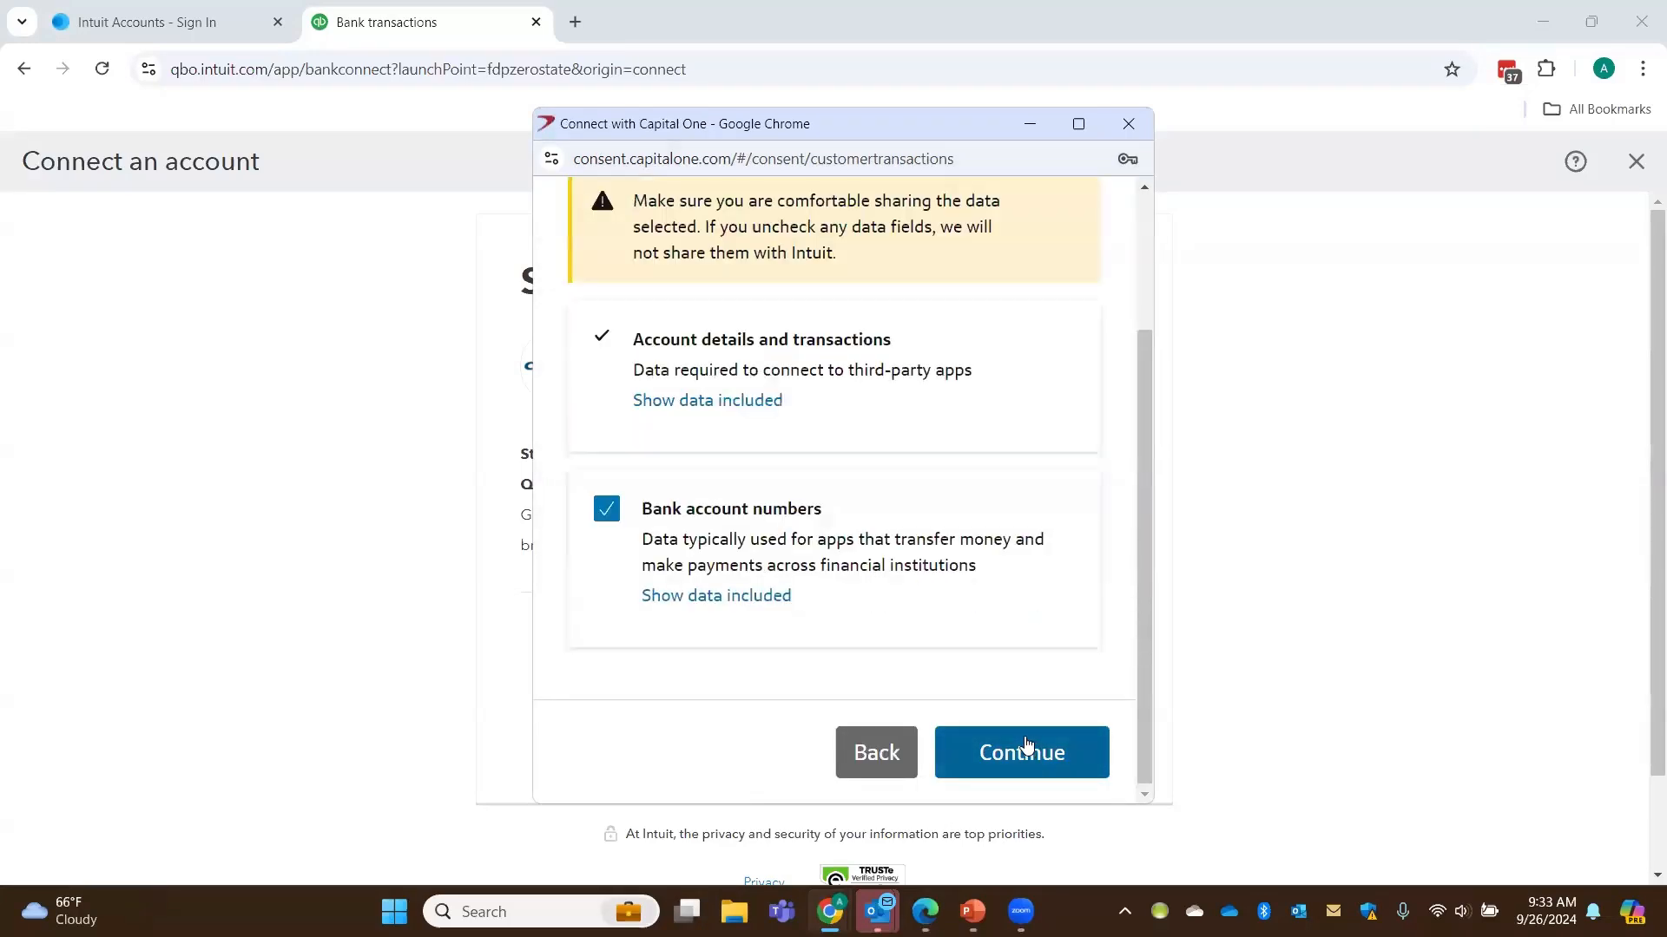
left_click(1027, 746)
left_click(1024, 749)
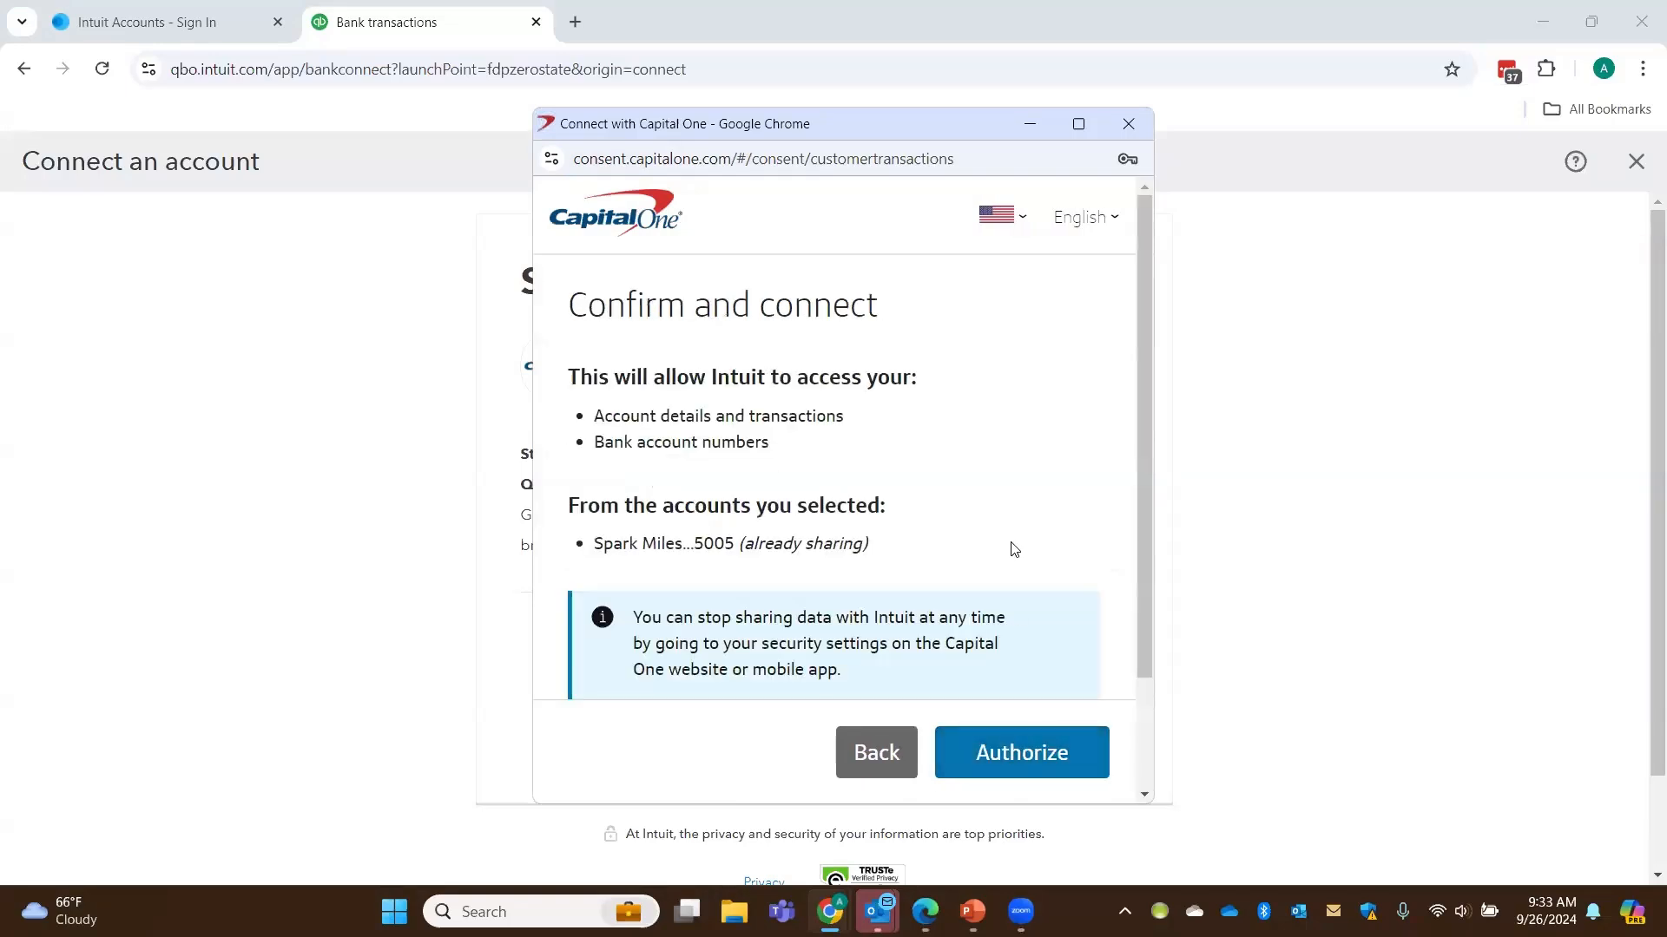
scroll(992, 763, "down", 2)
left_click(992, 762)
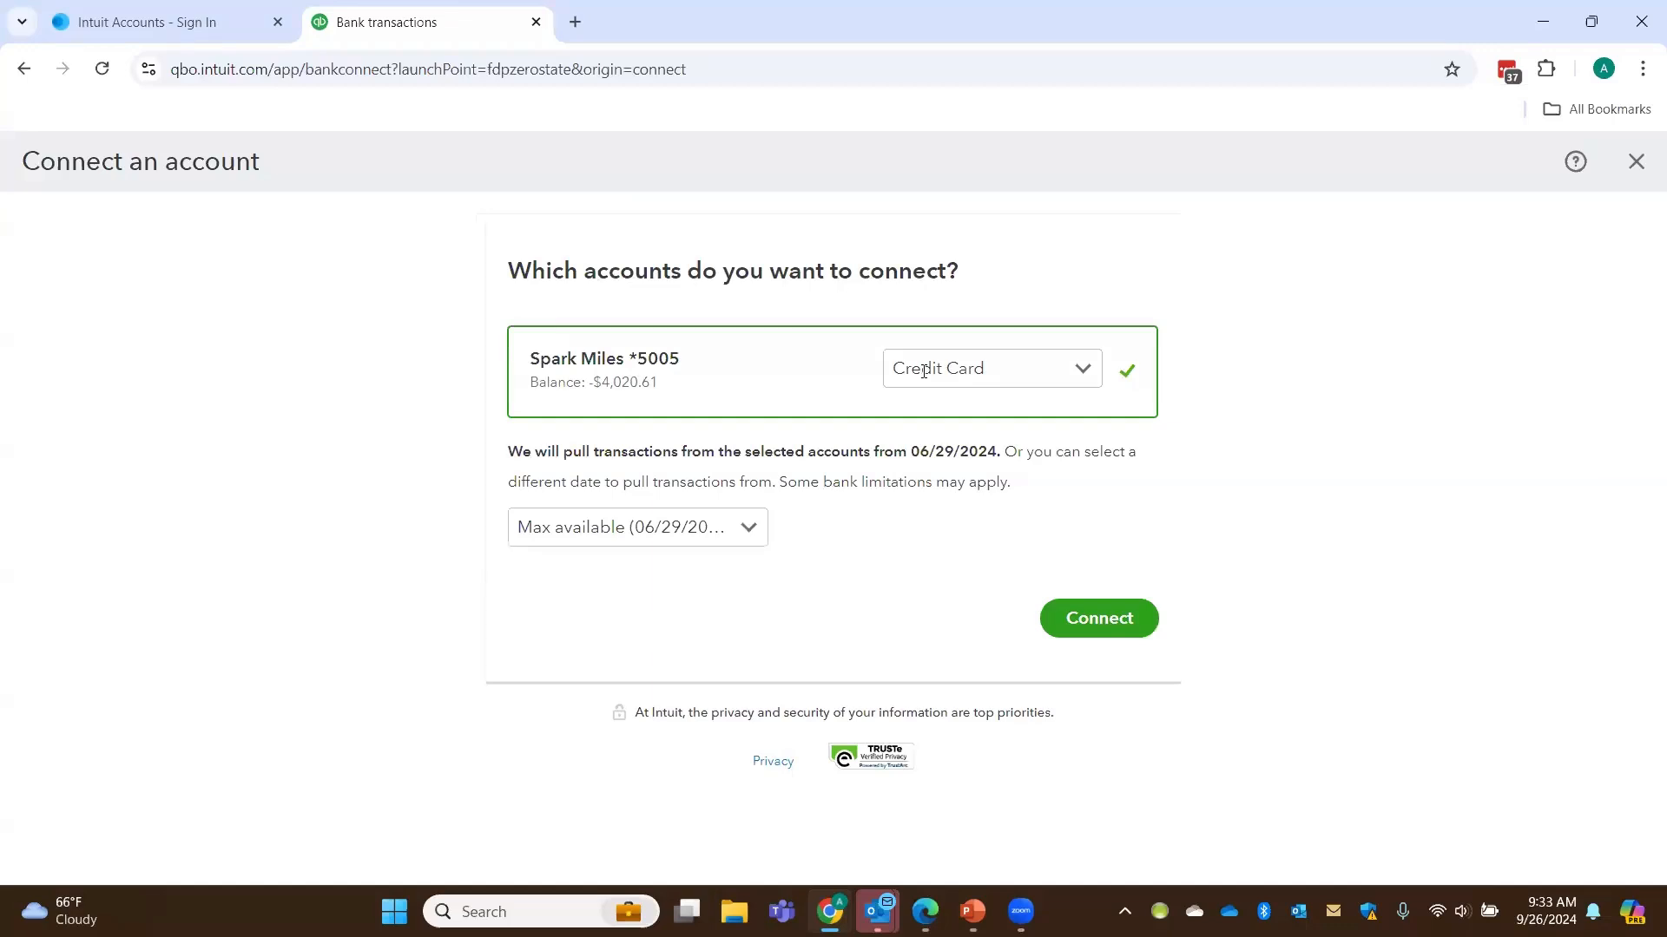
- Keep the Spark Miles card as Credit Card, import back to 06/29/2024, and connect
left_click(1037, 369)
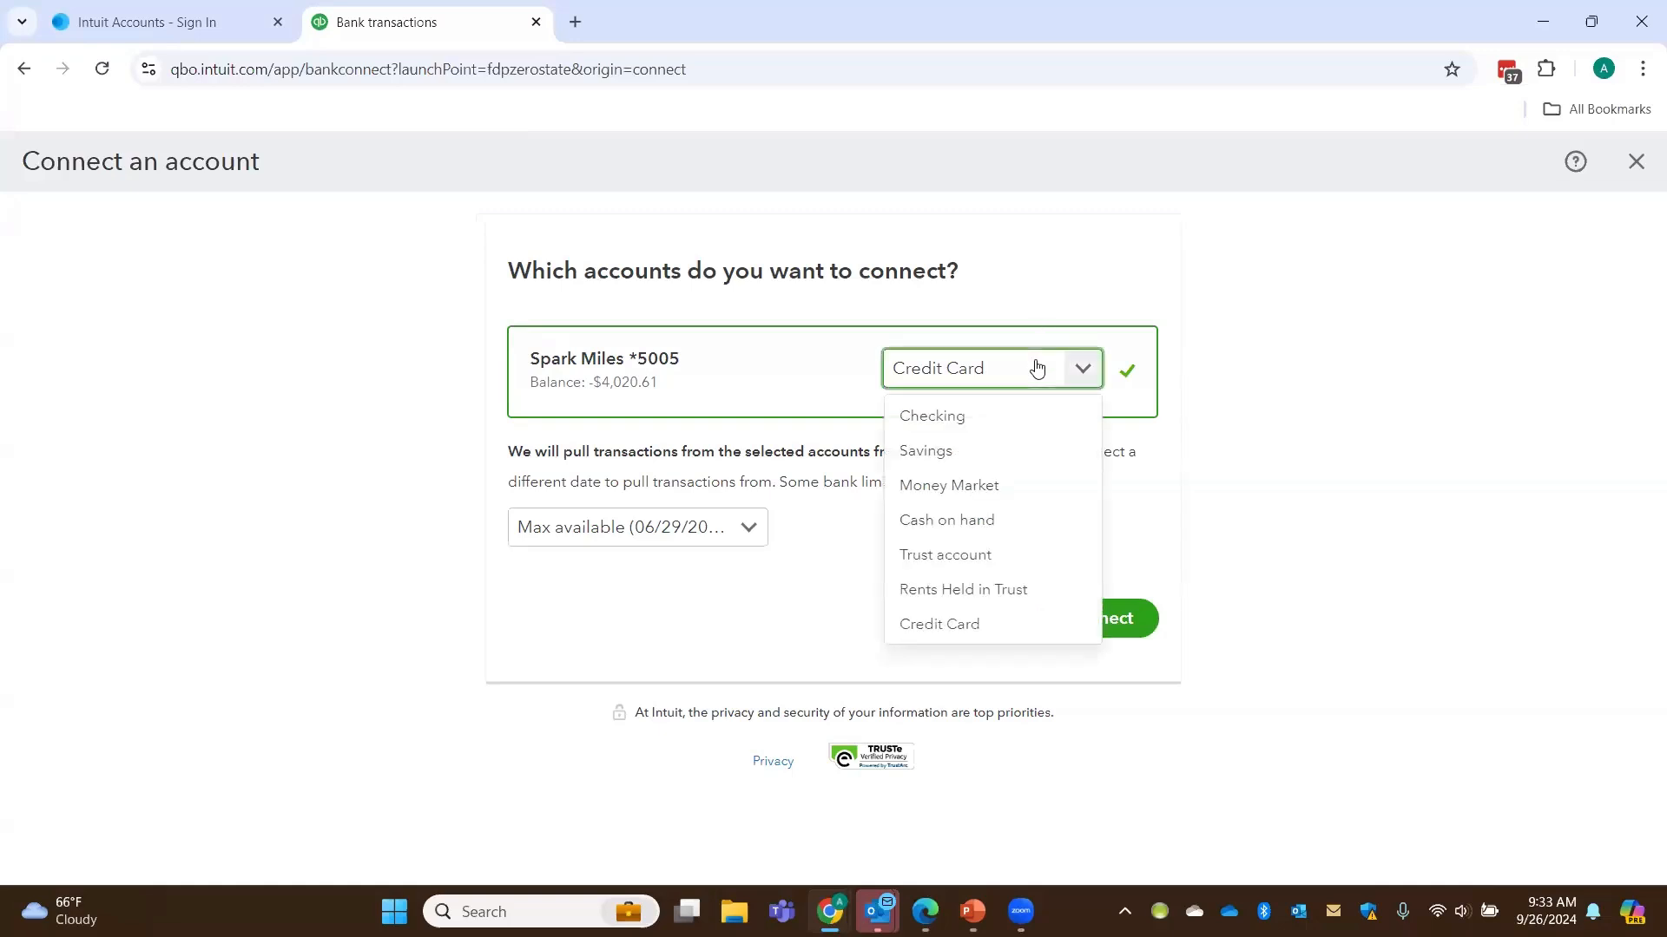
left_click(1037, 369)
left_click(743, 527)
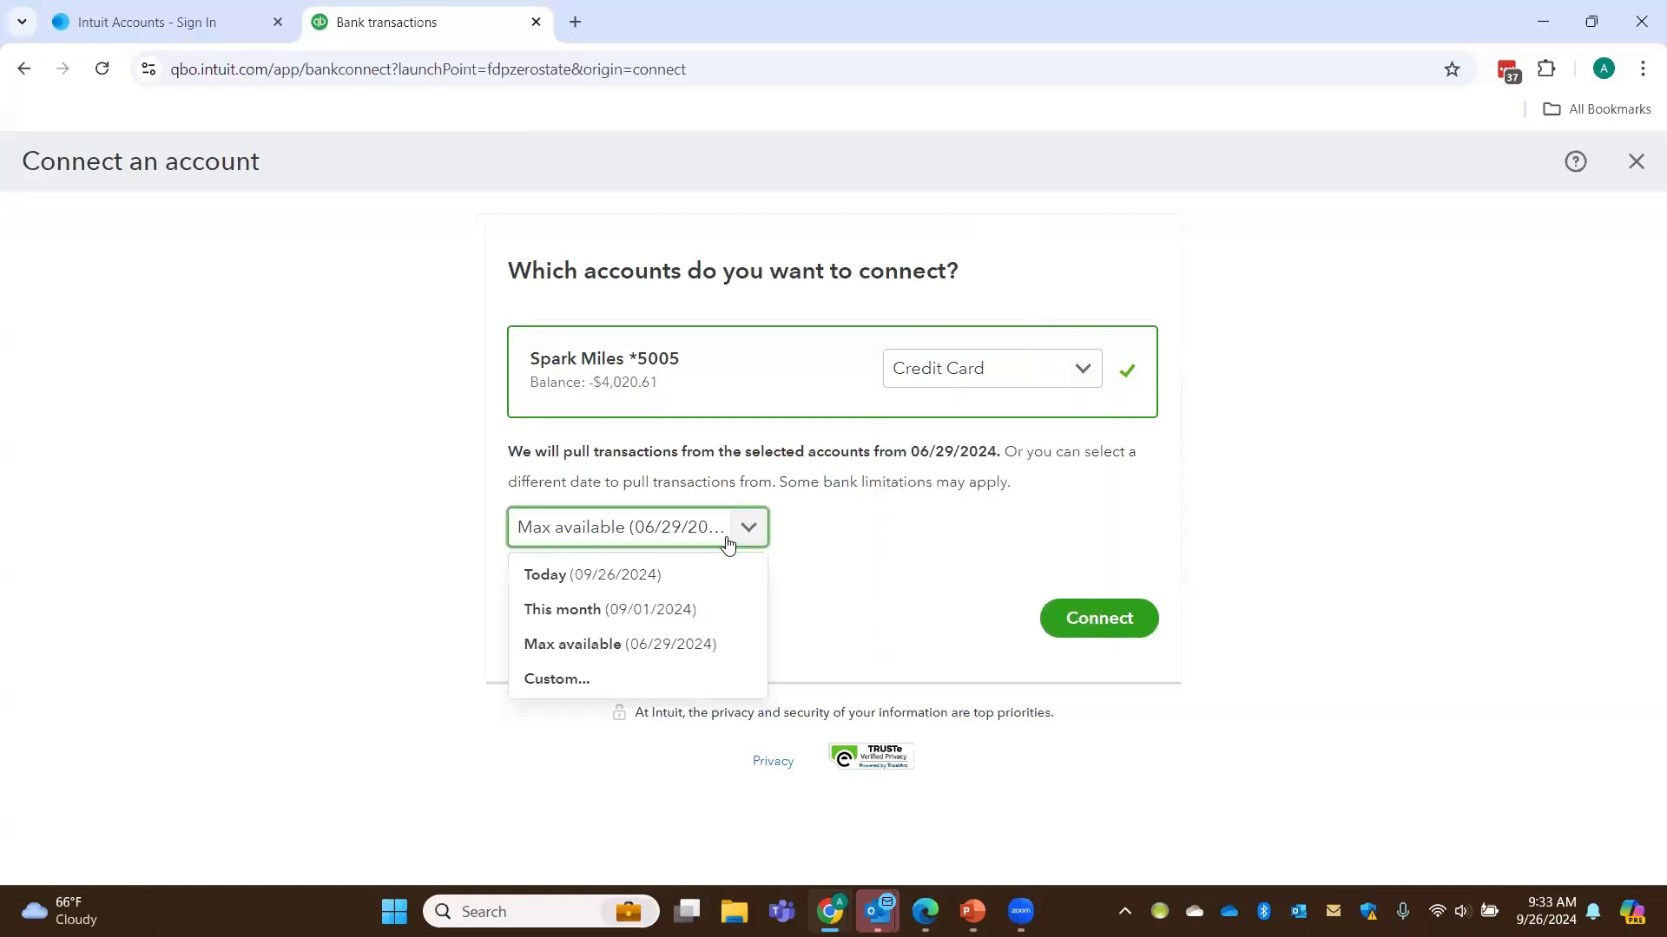
left_click(710, 573)
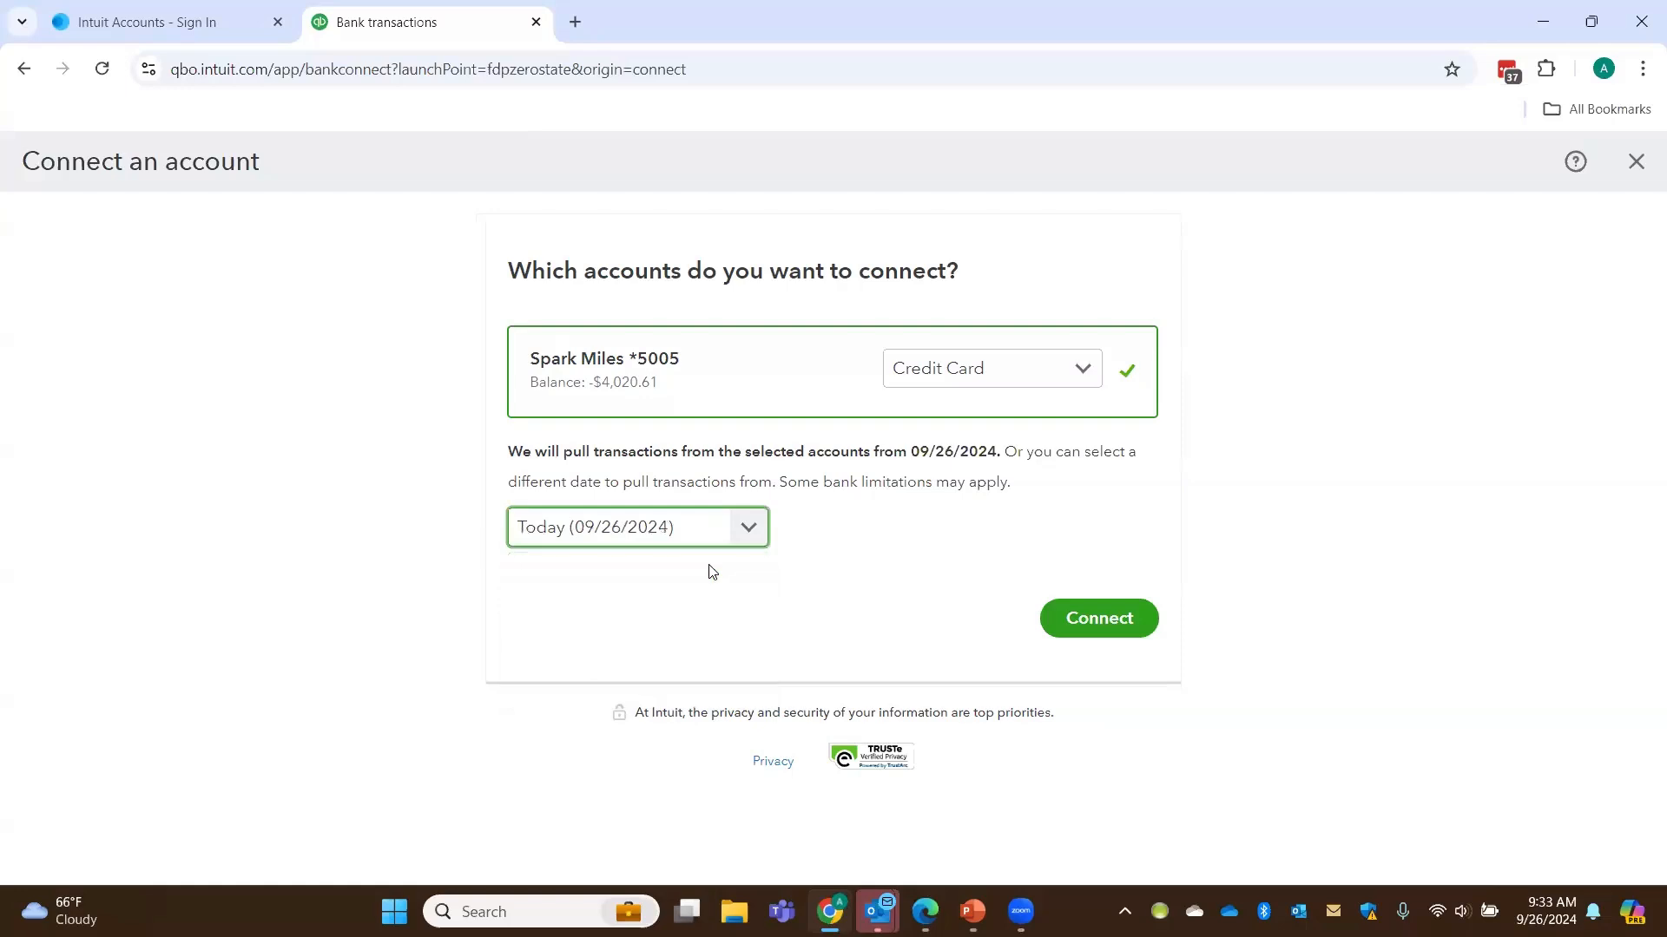
left_click(744, 524)
left_click(734, 644)
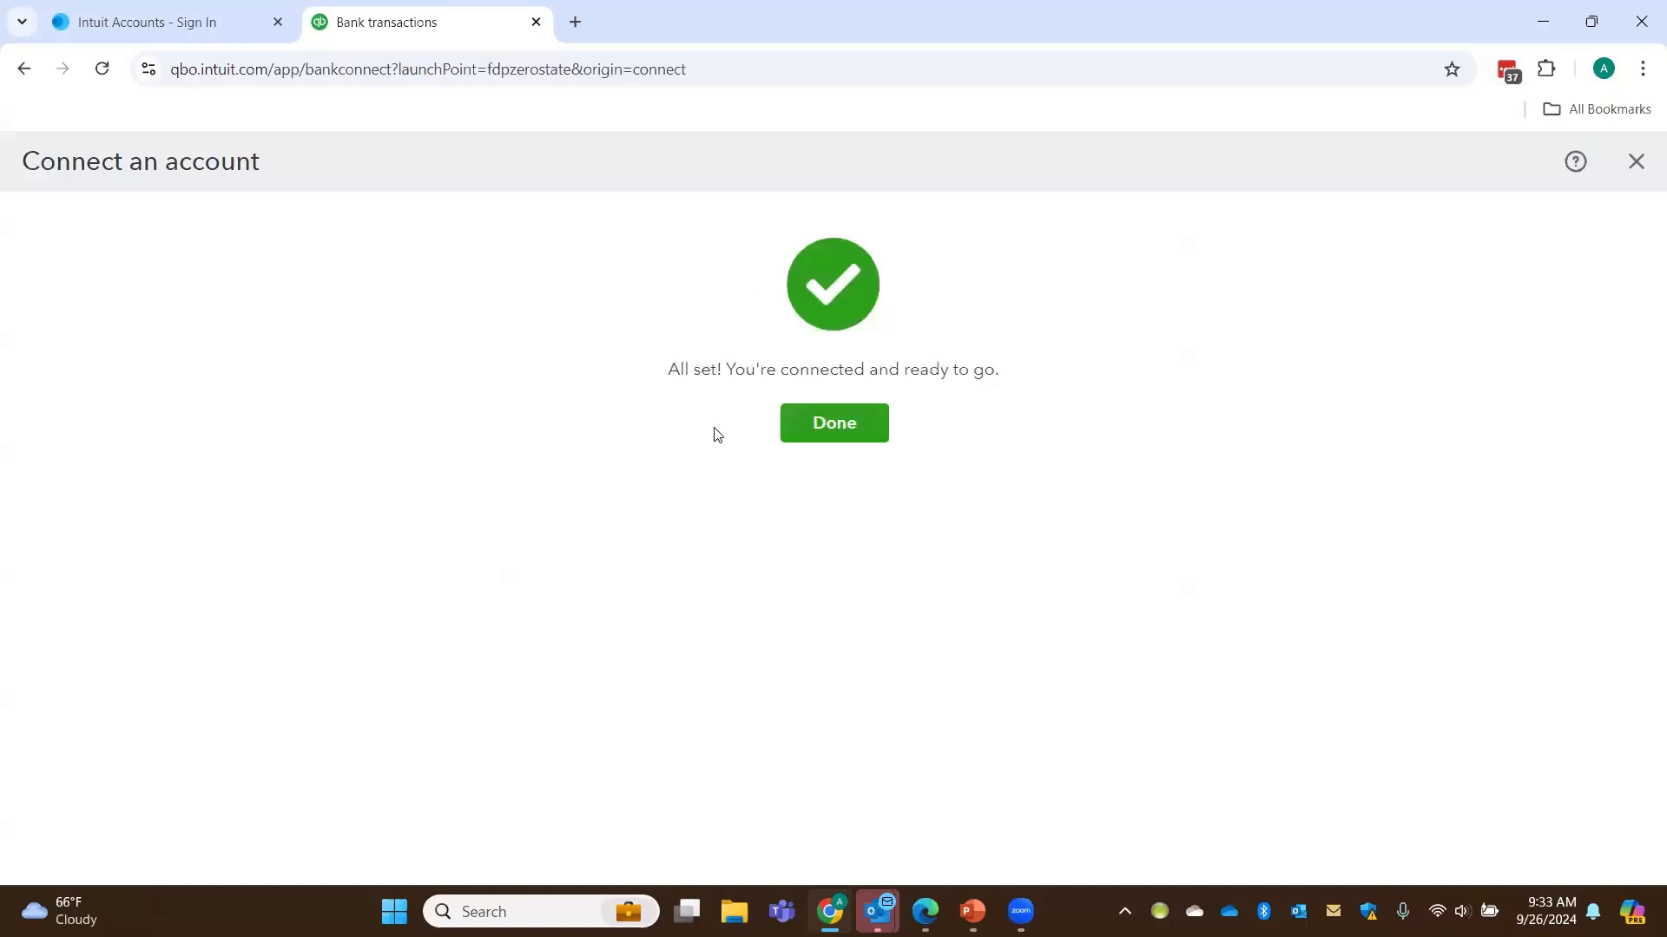
left_click(837, 438)
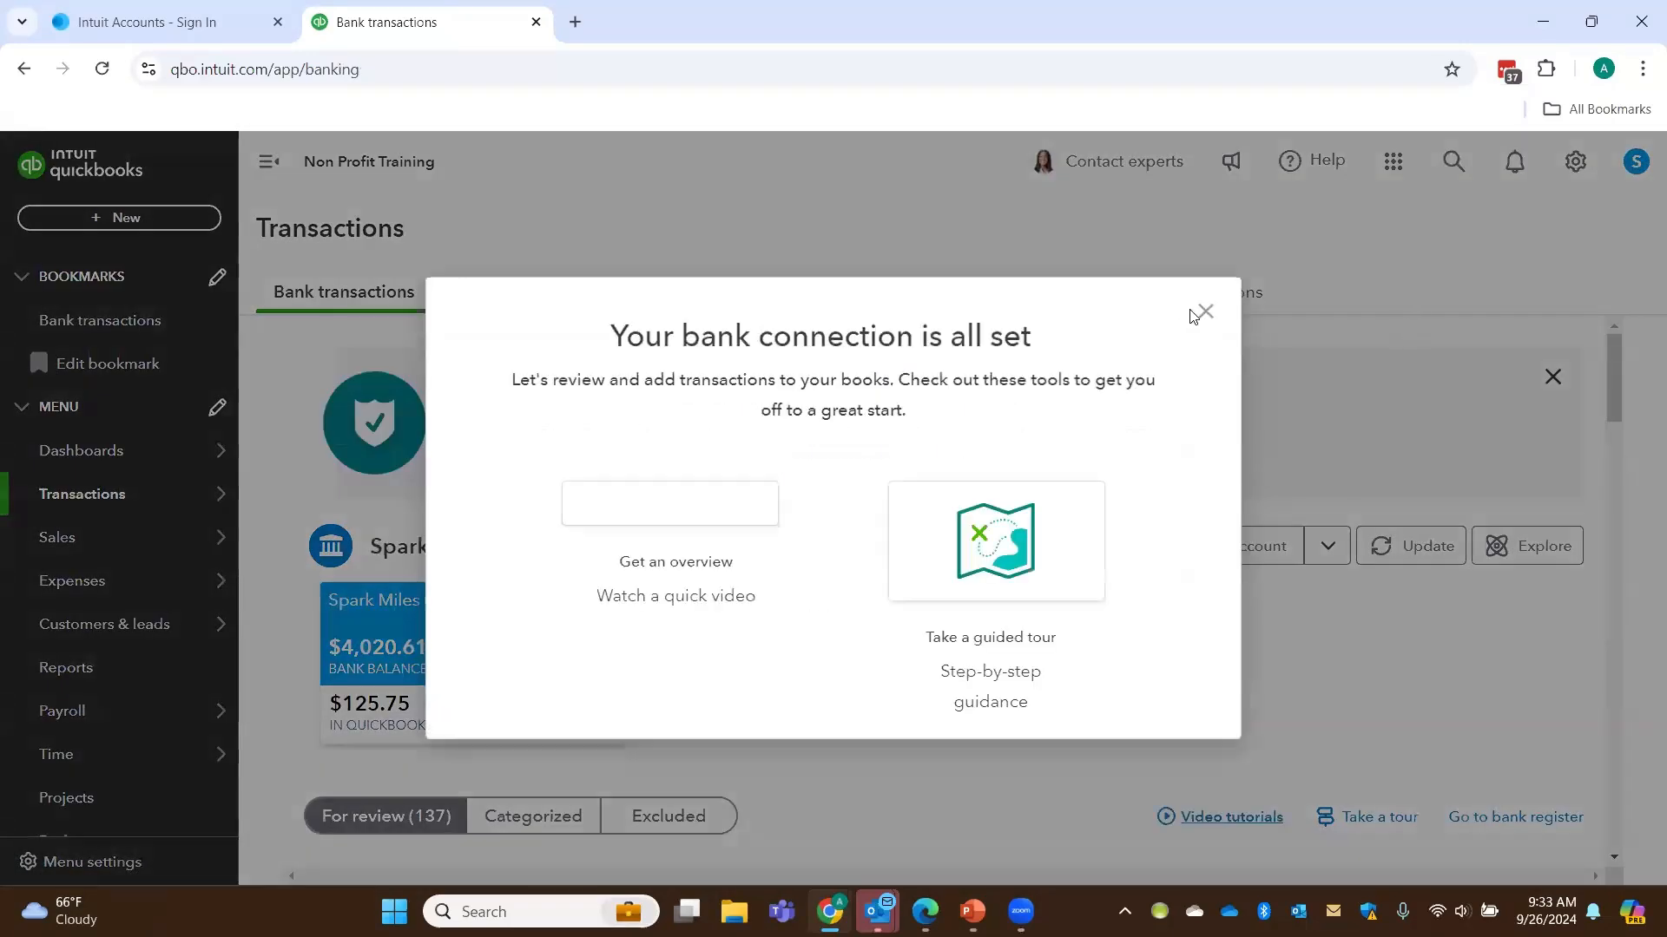
- Dismiss the connection notice and add the 09/25 GoDaddy.com $24.16 charge as Advertising & Marketing
left_click(1205, 311)
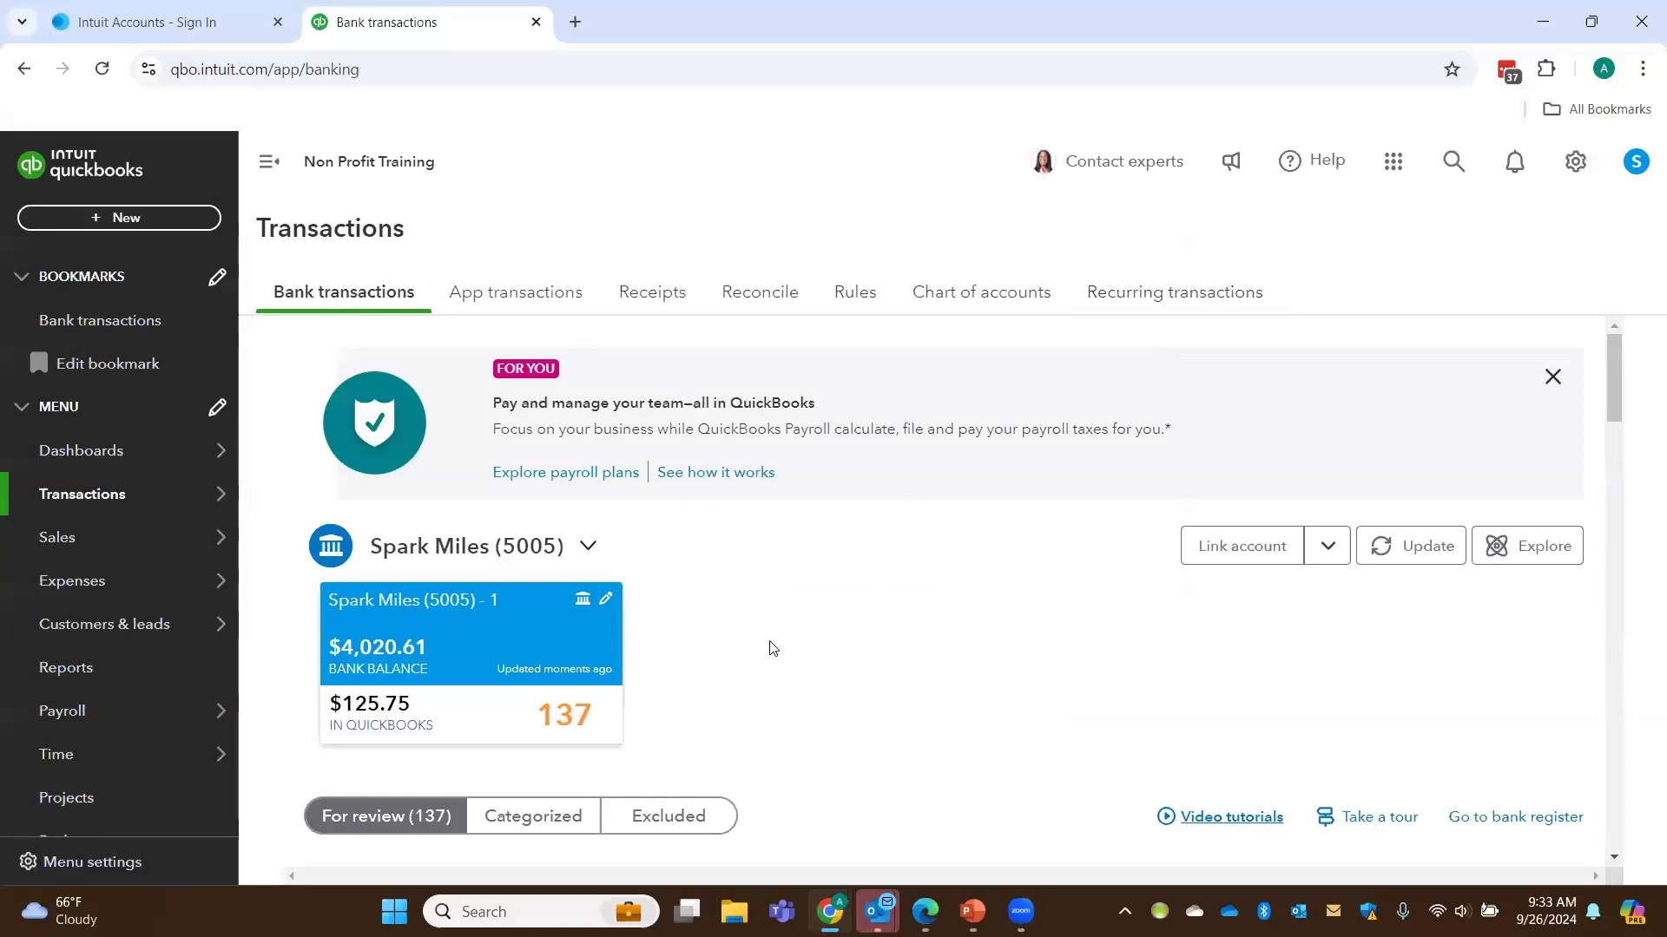
scroll(752, 669, "down", 1)
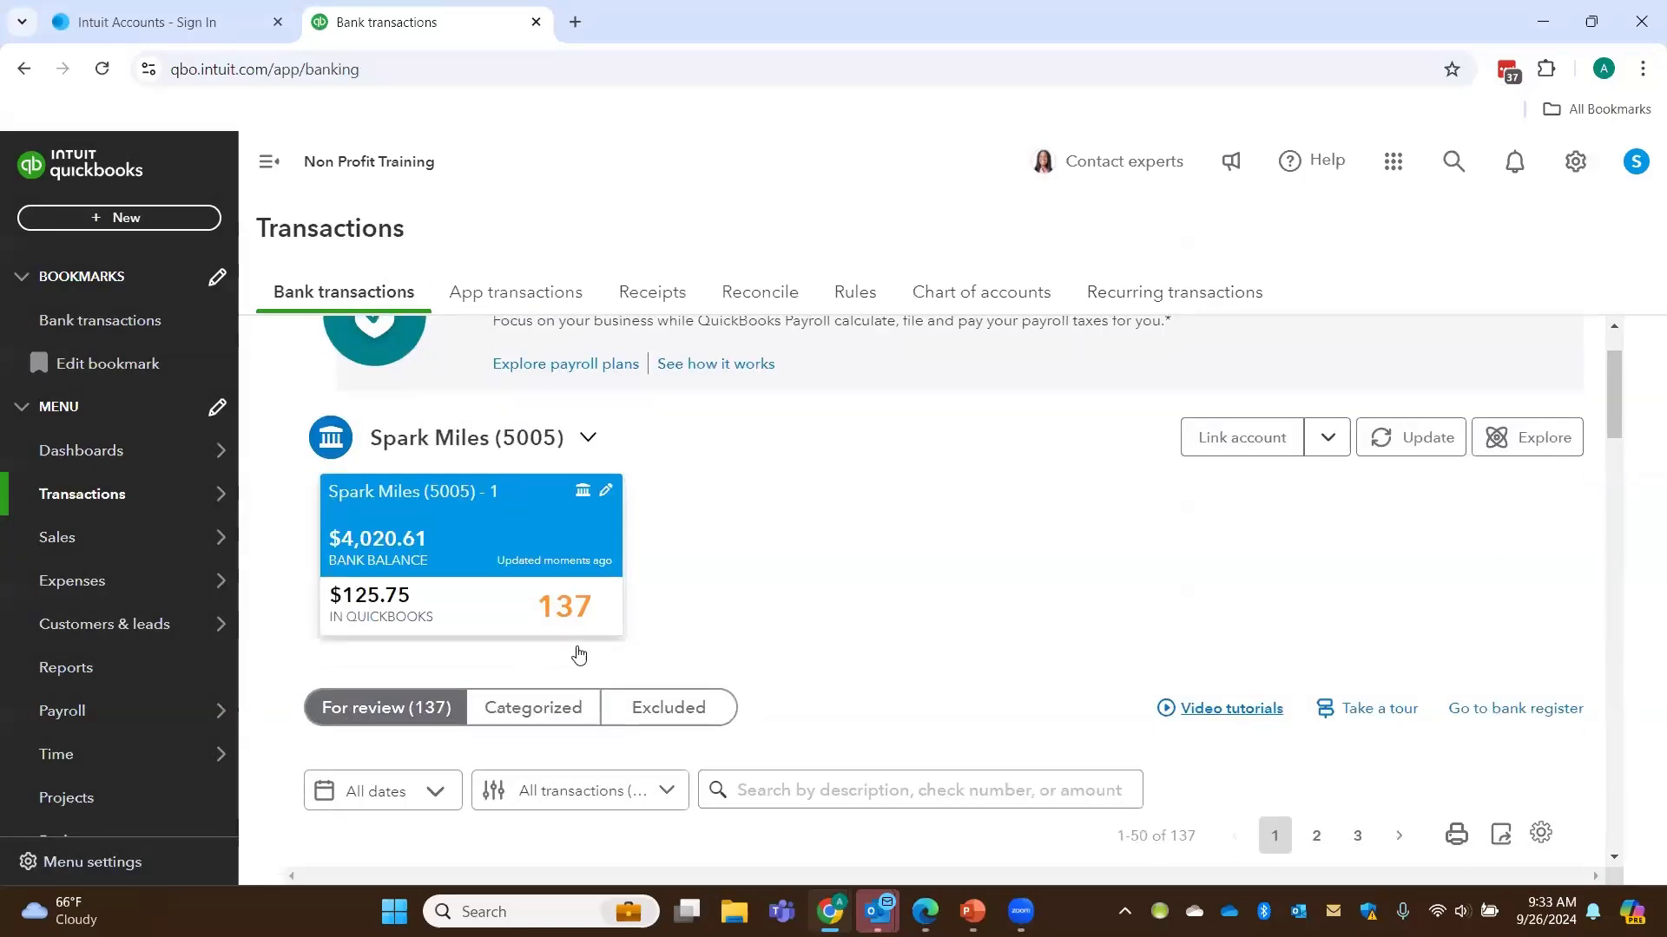
scroll(576, 655, "down", 4)
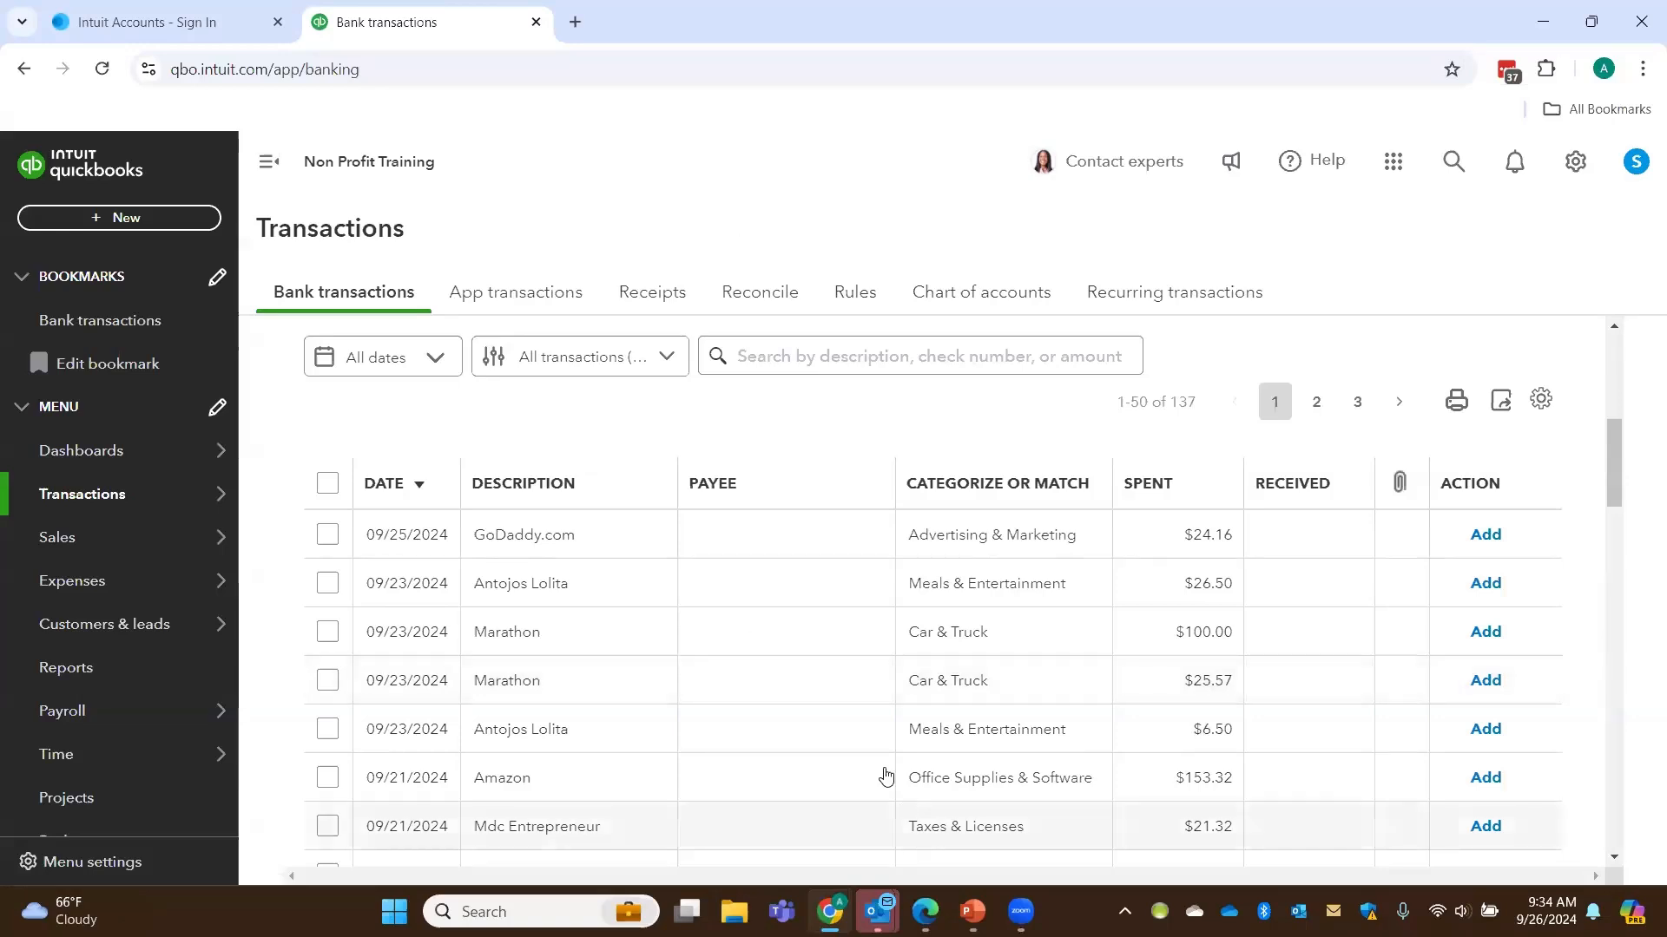
left_click(1014, 555)
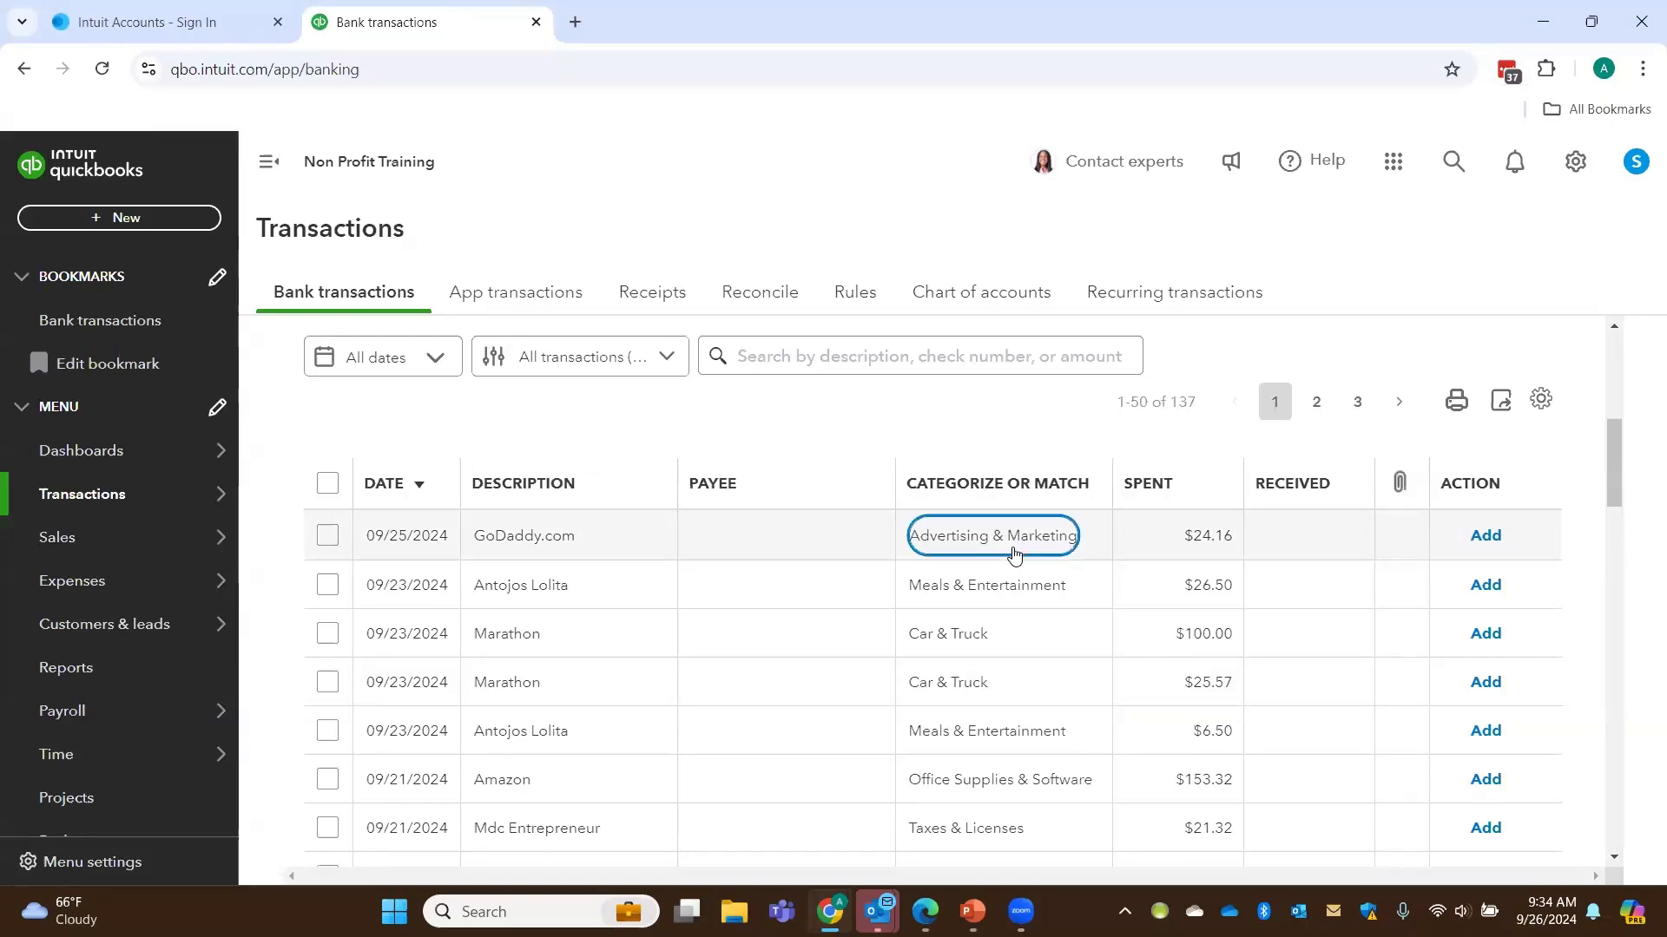
scroll(1027, 565, "down", 3)
left_click(1508, 762)
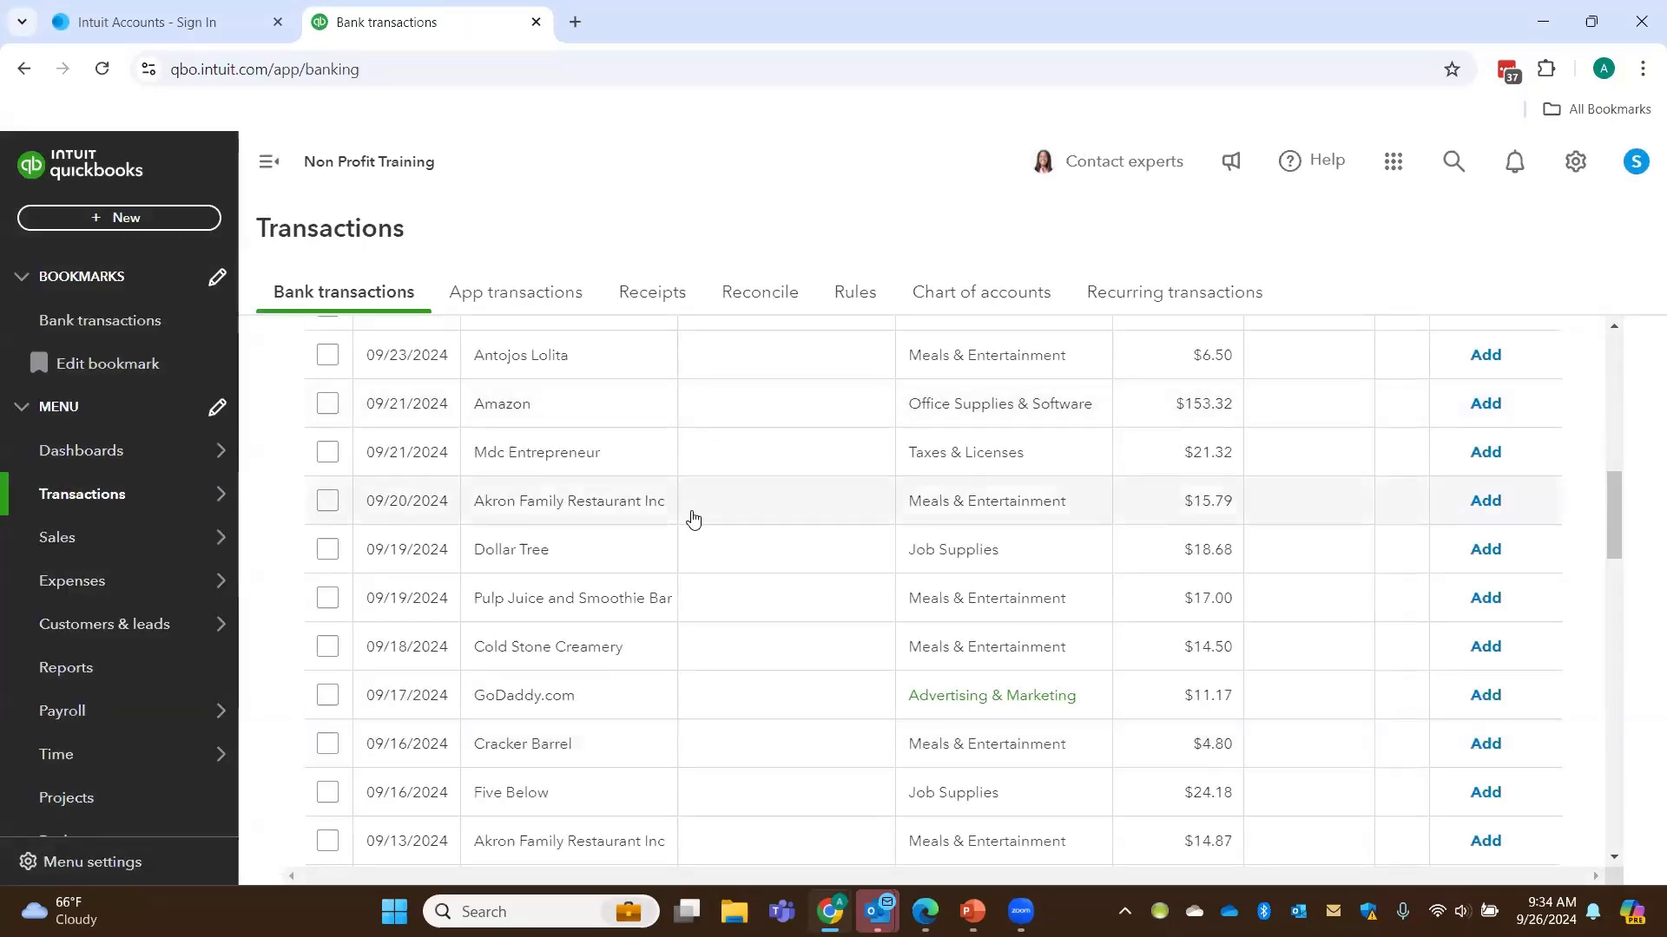
- Create a new Programs class and assign it to the 09/20 Akron Family Restaurant $15.79 charge
left_click(817, 516)
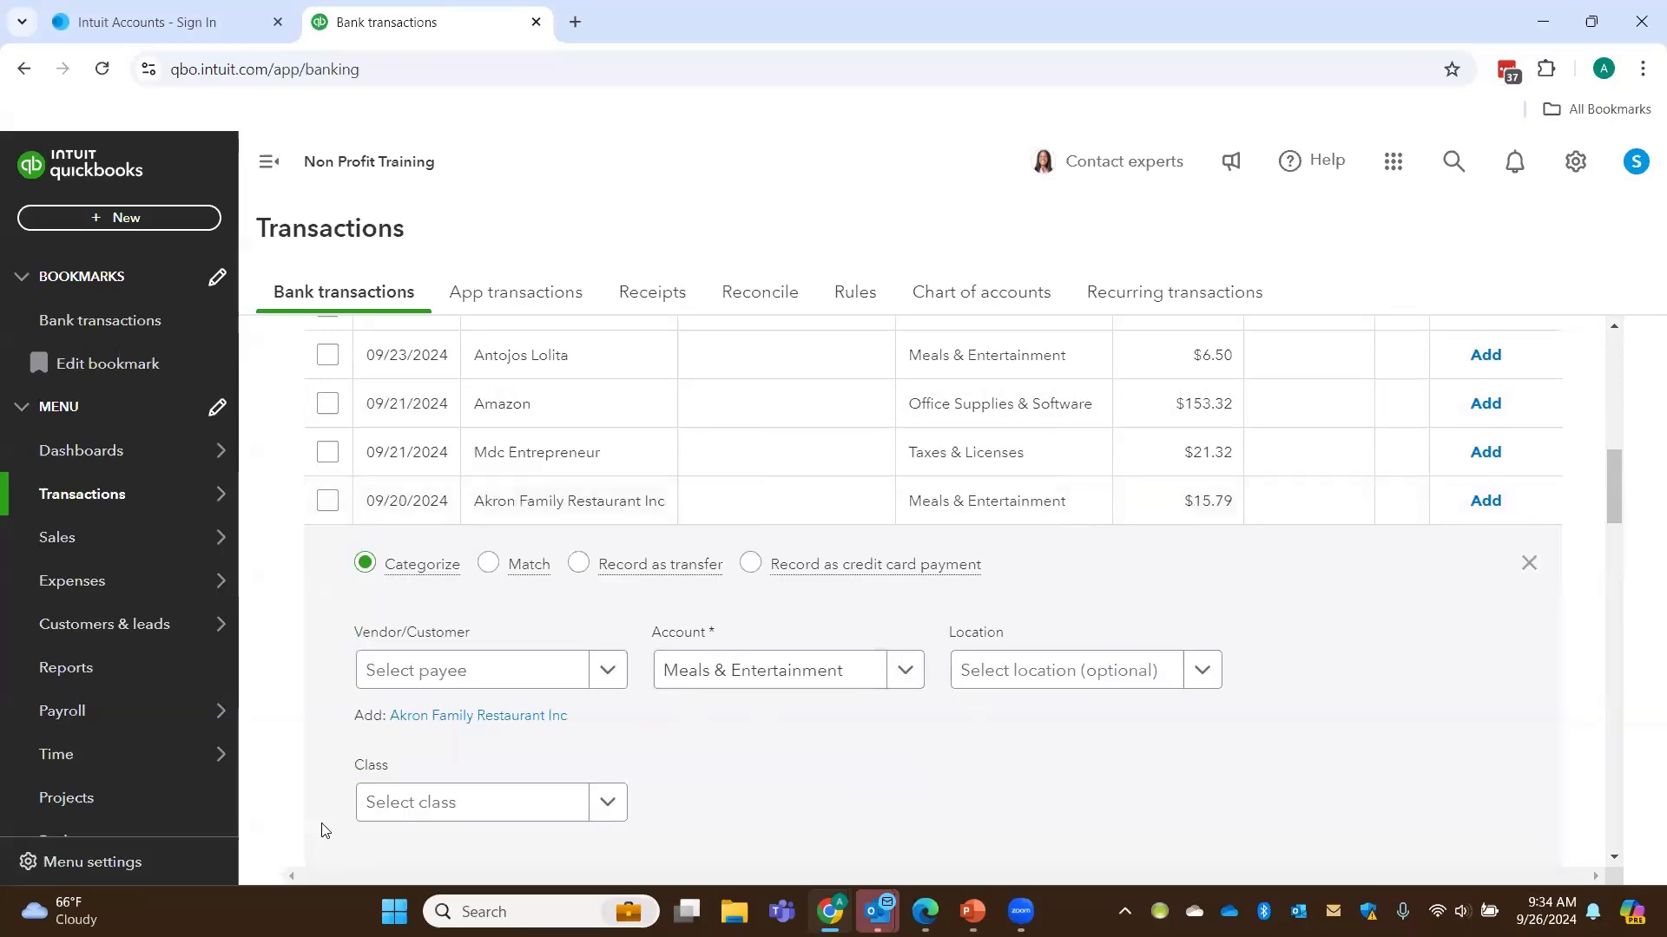
left_click(390, 803)
type("Pro")
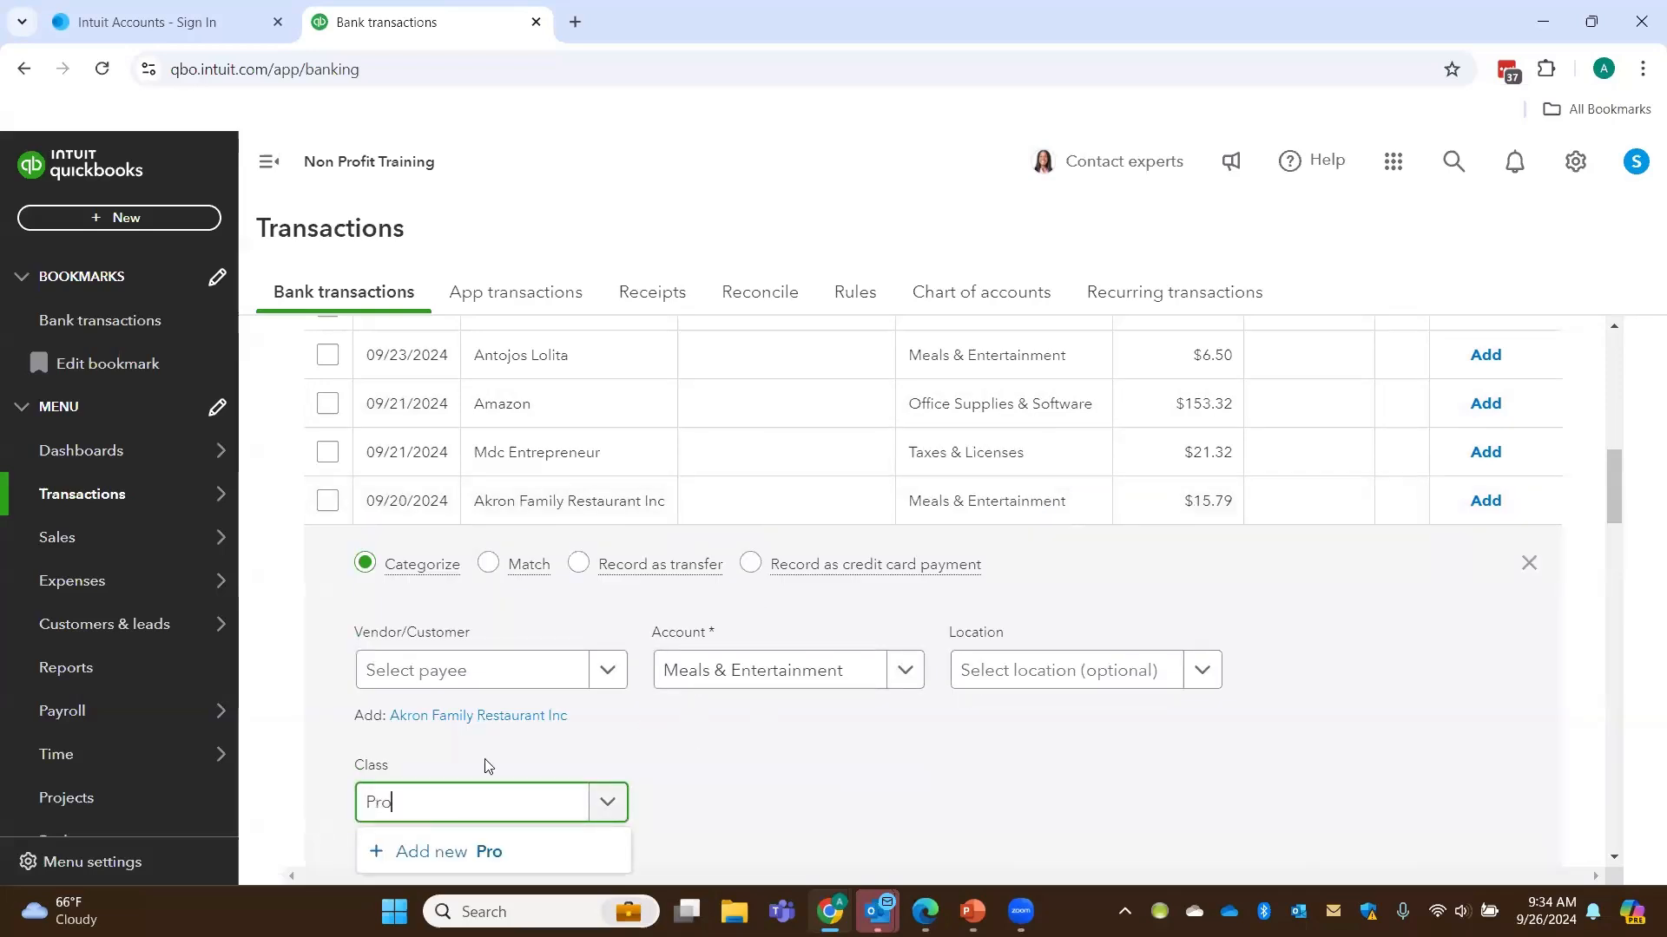
key("BackSpace")
key("BackSpace")
type("rograms")
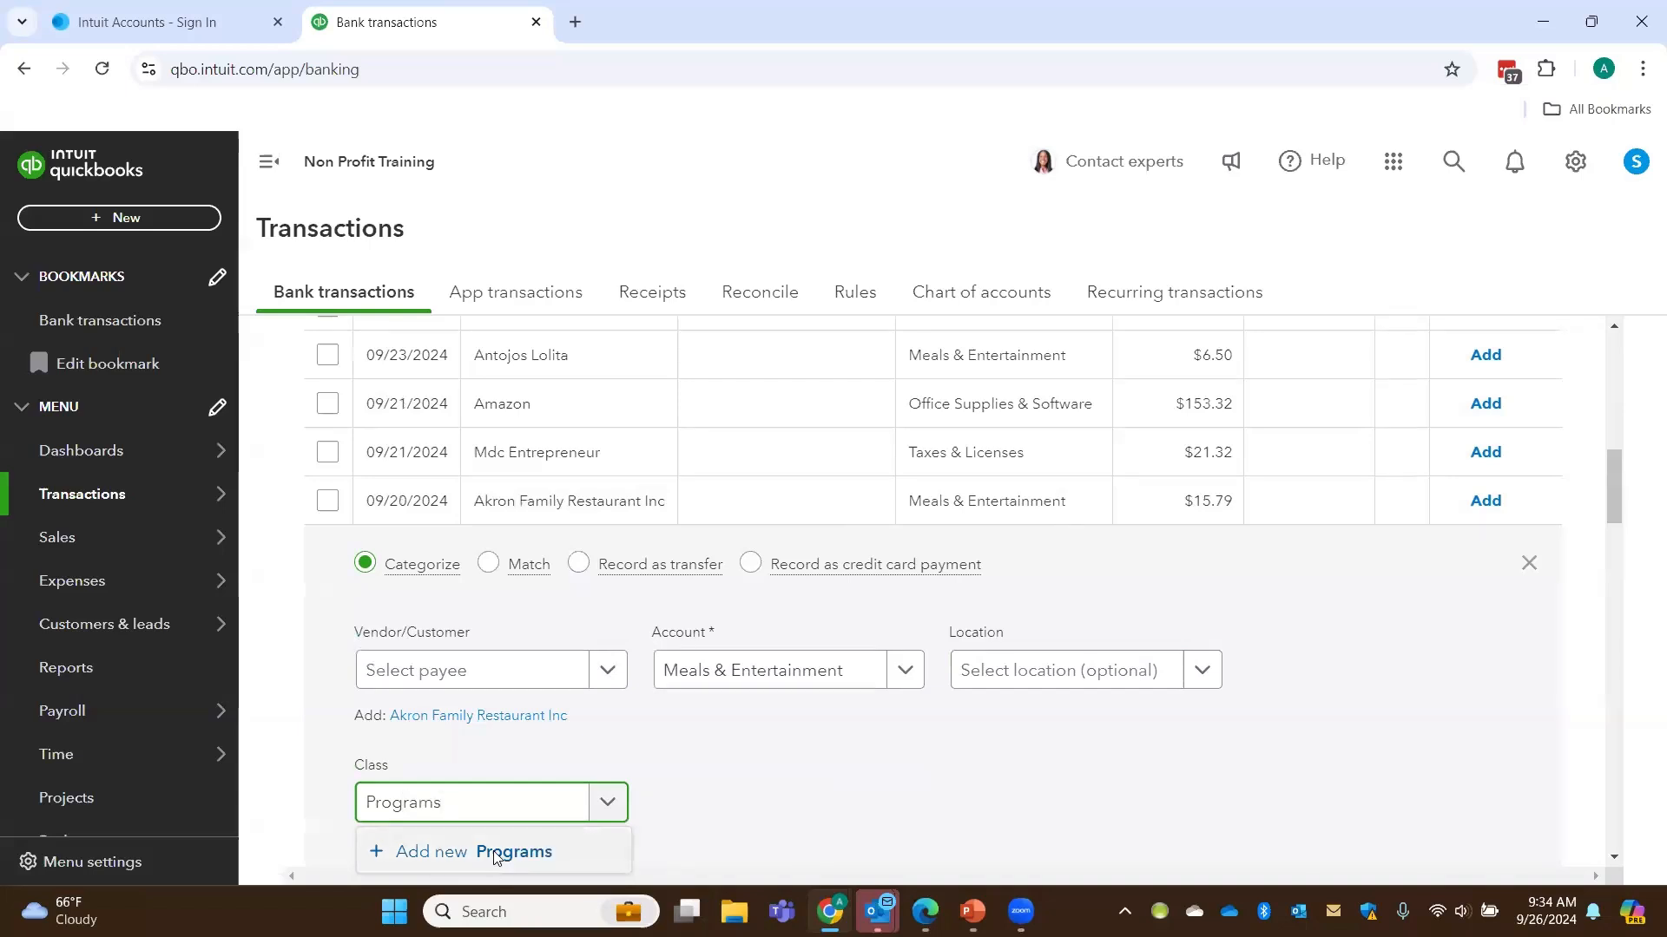
left_click(495, 854)
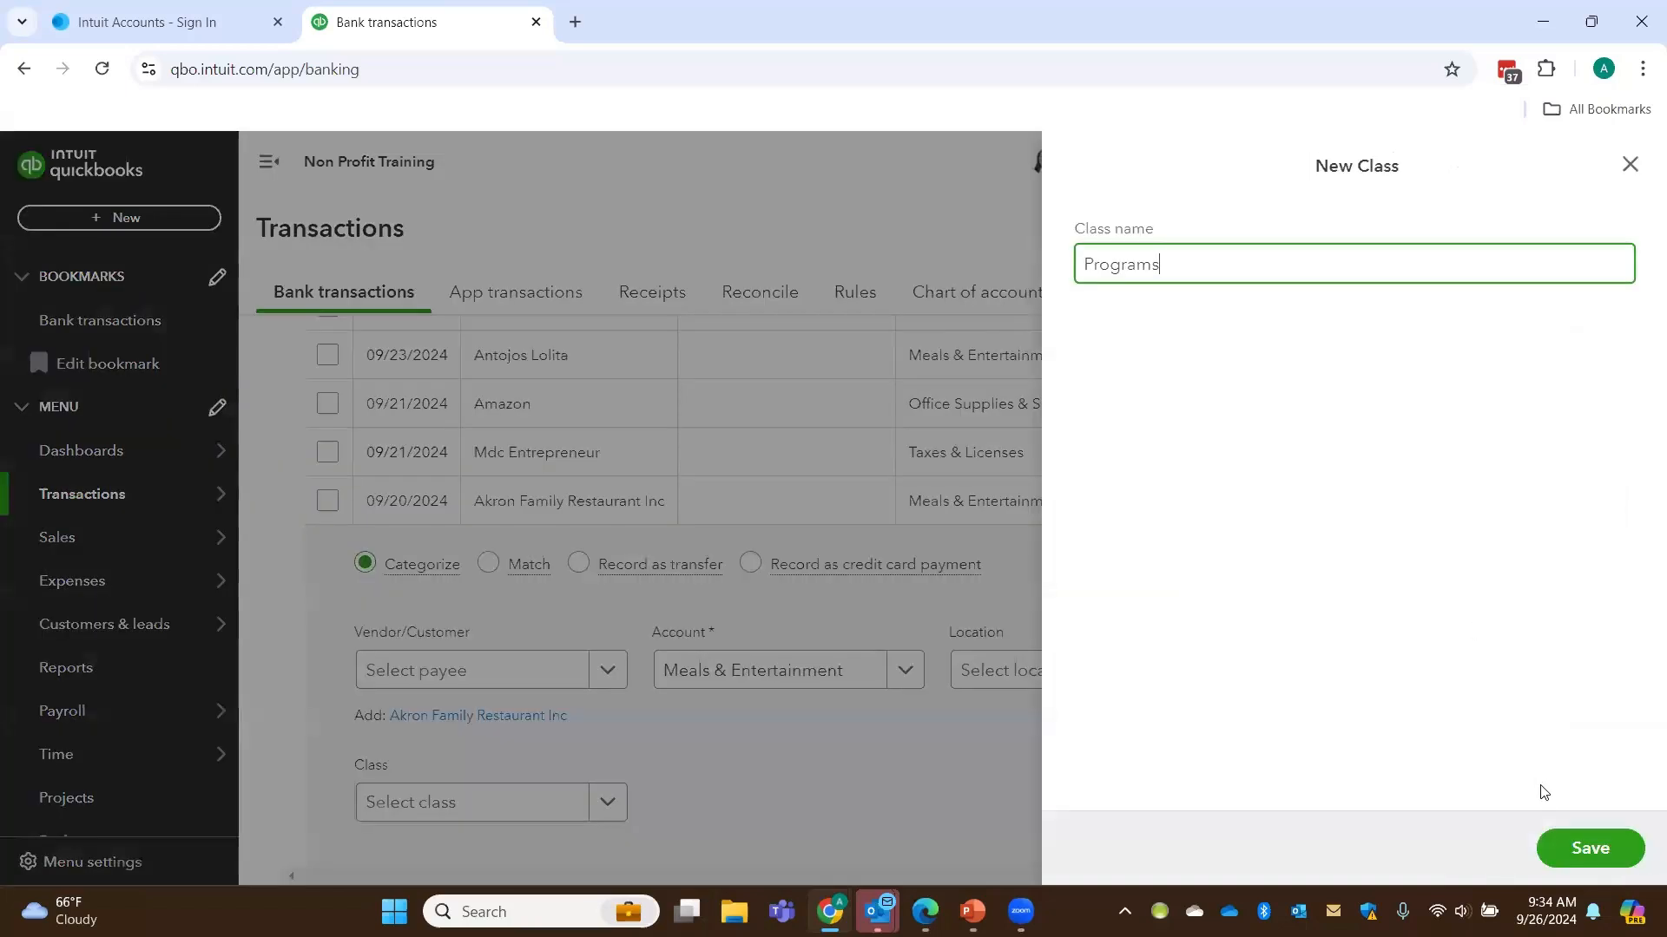
left_click(1597, 855)
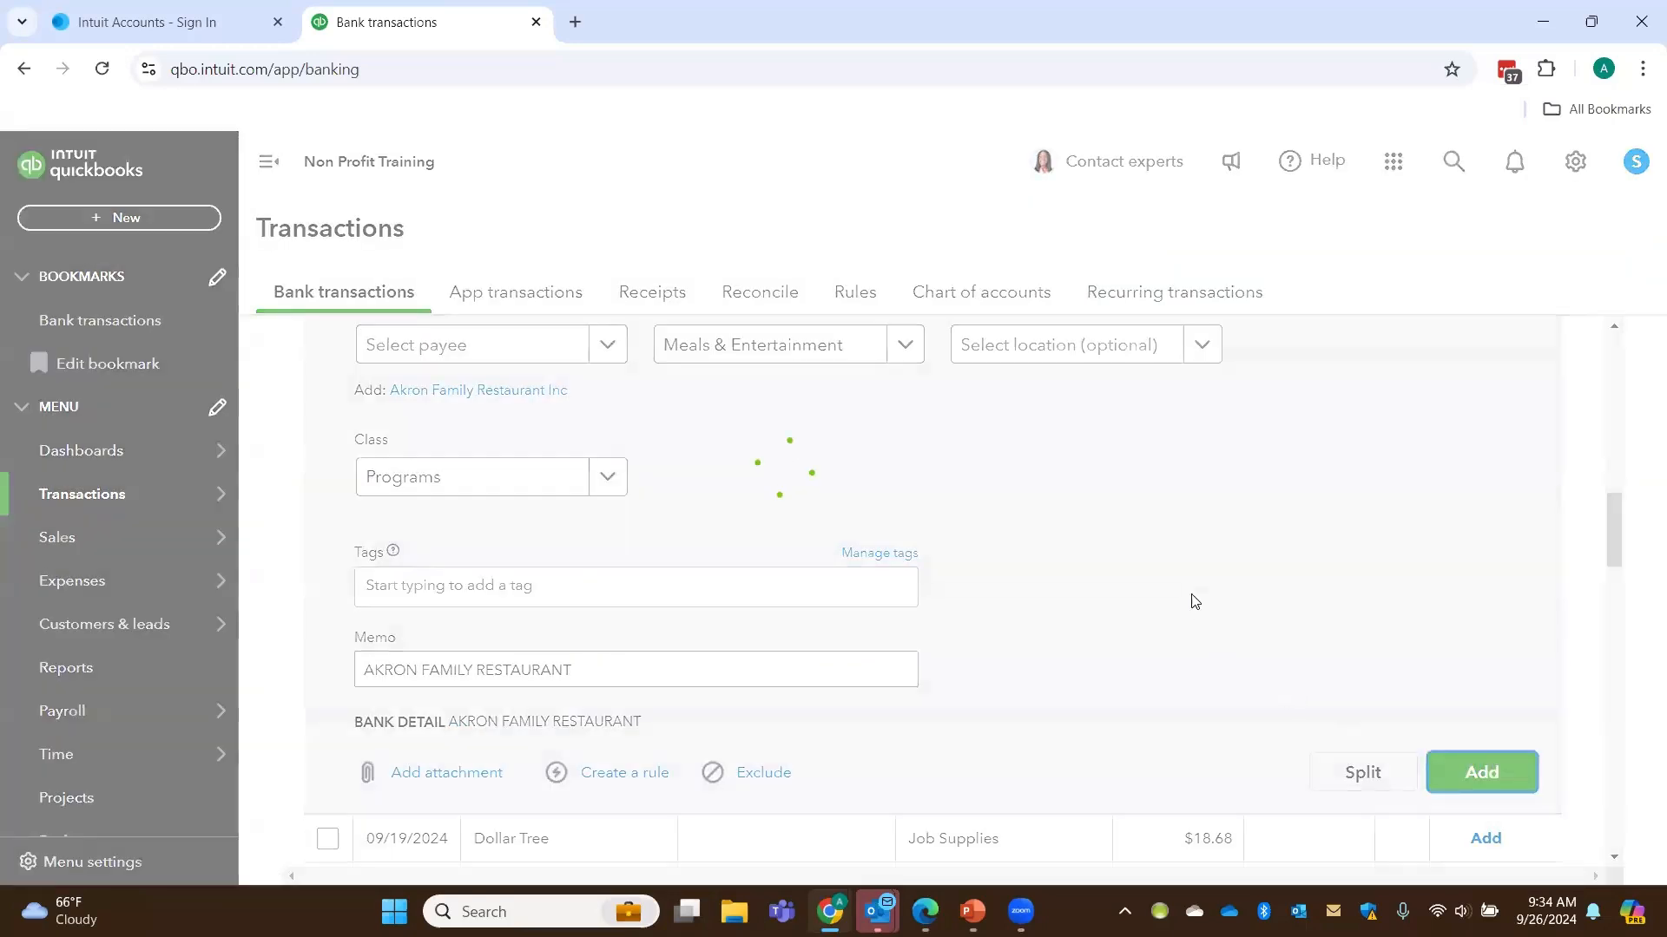
scroll(1081, 443, "up", 3)
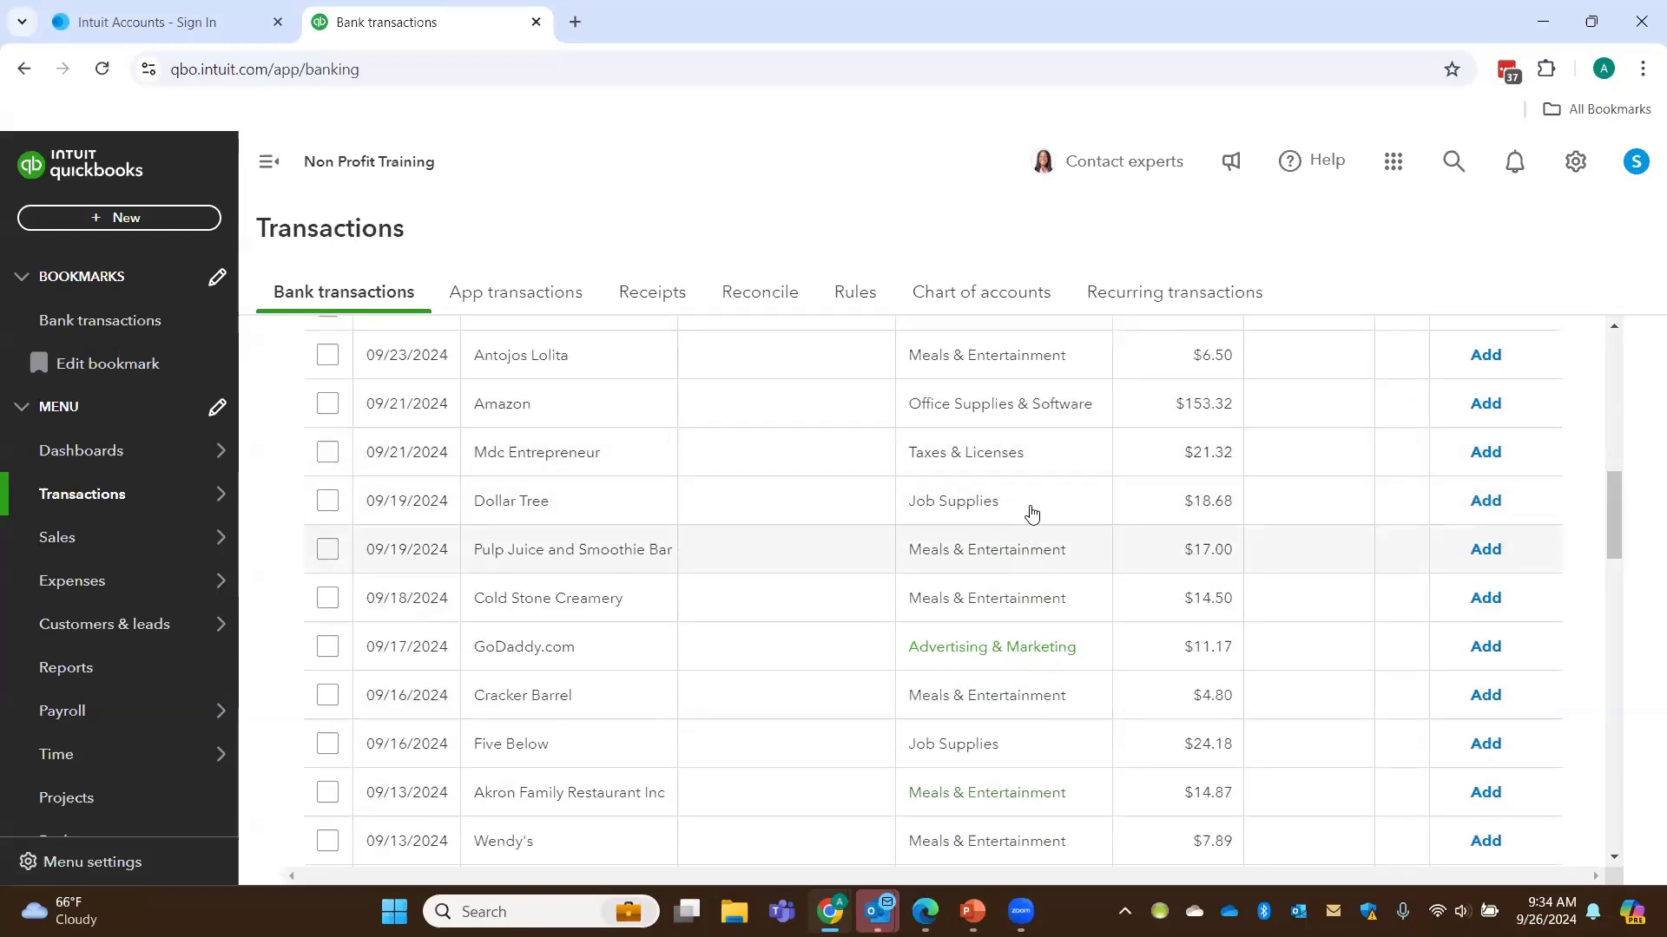
- Create a new Admin class and record the Dollar Tree charge under it
left_click(1031, 513)
left_click(513, 770)
type("A")
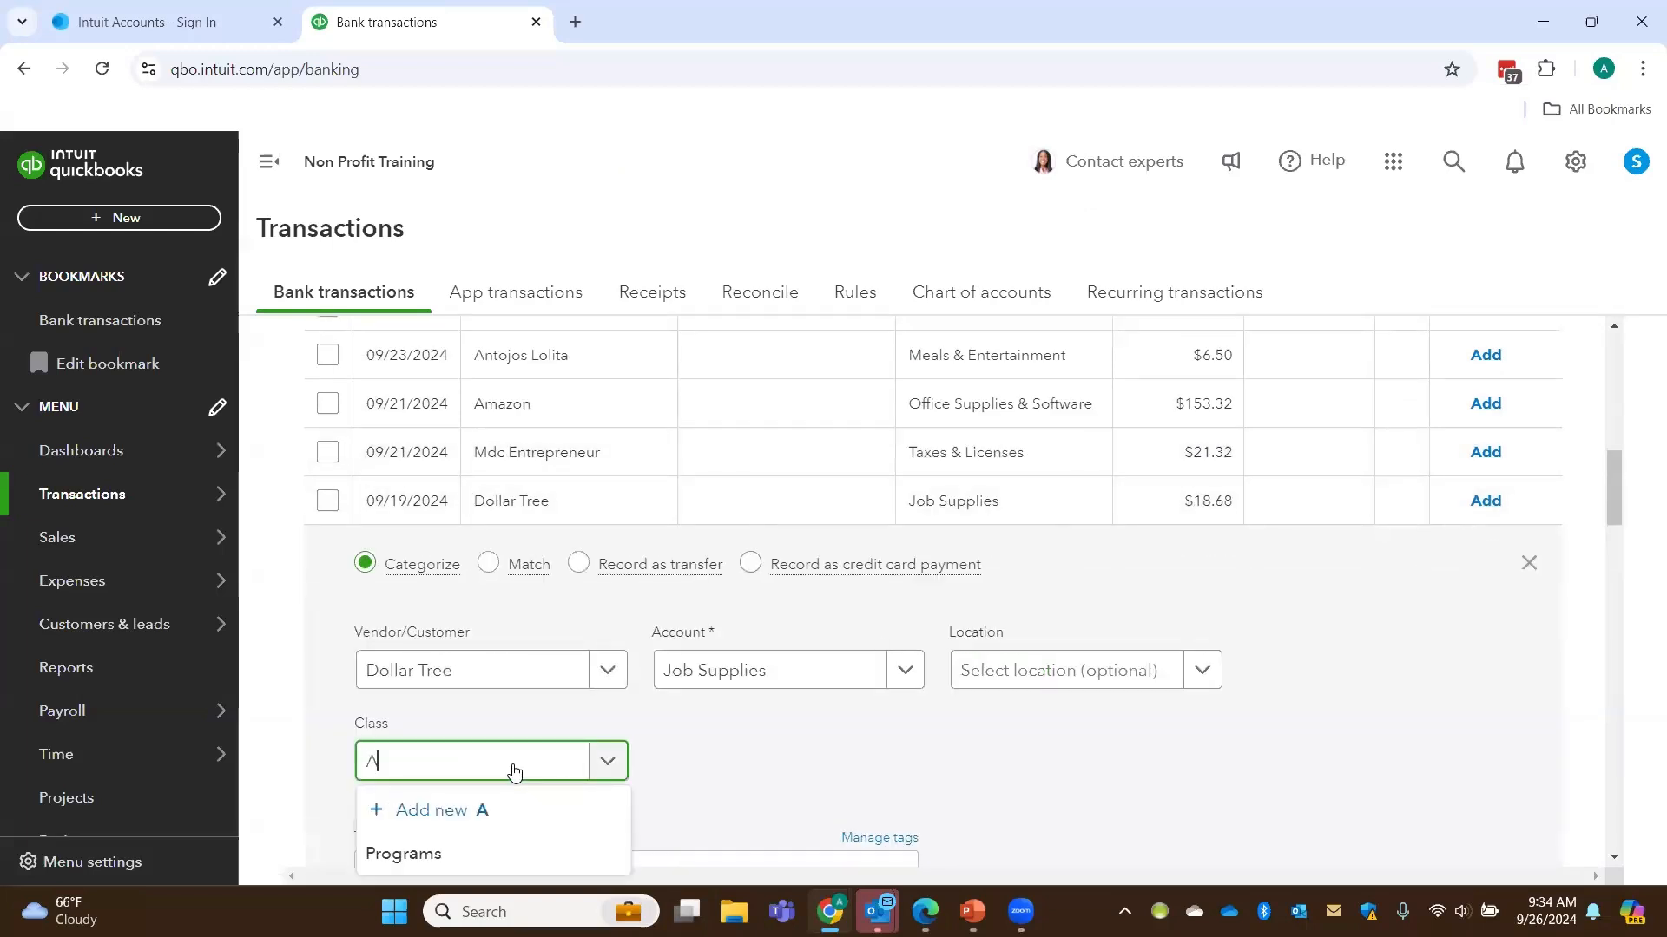
type("dmin")
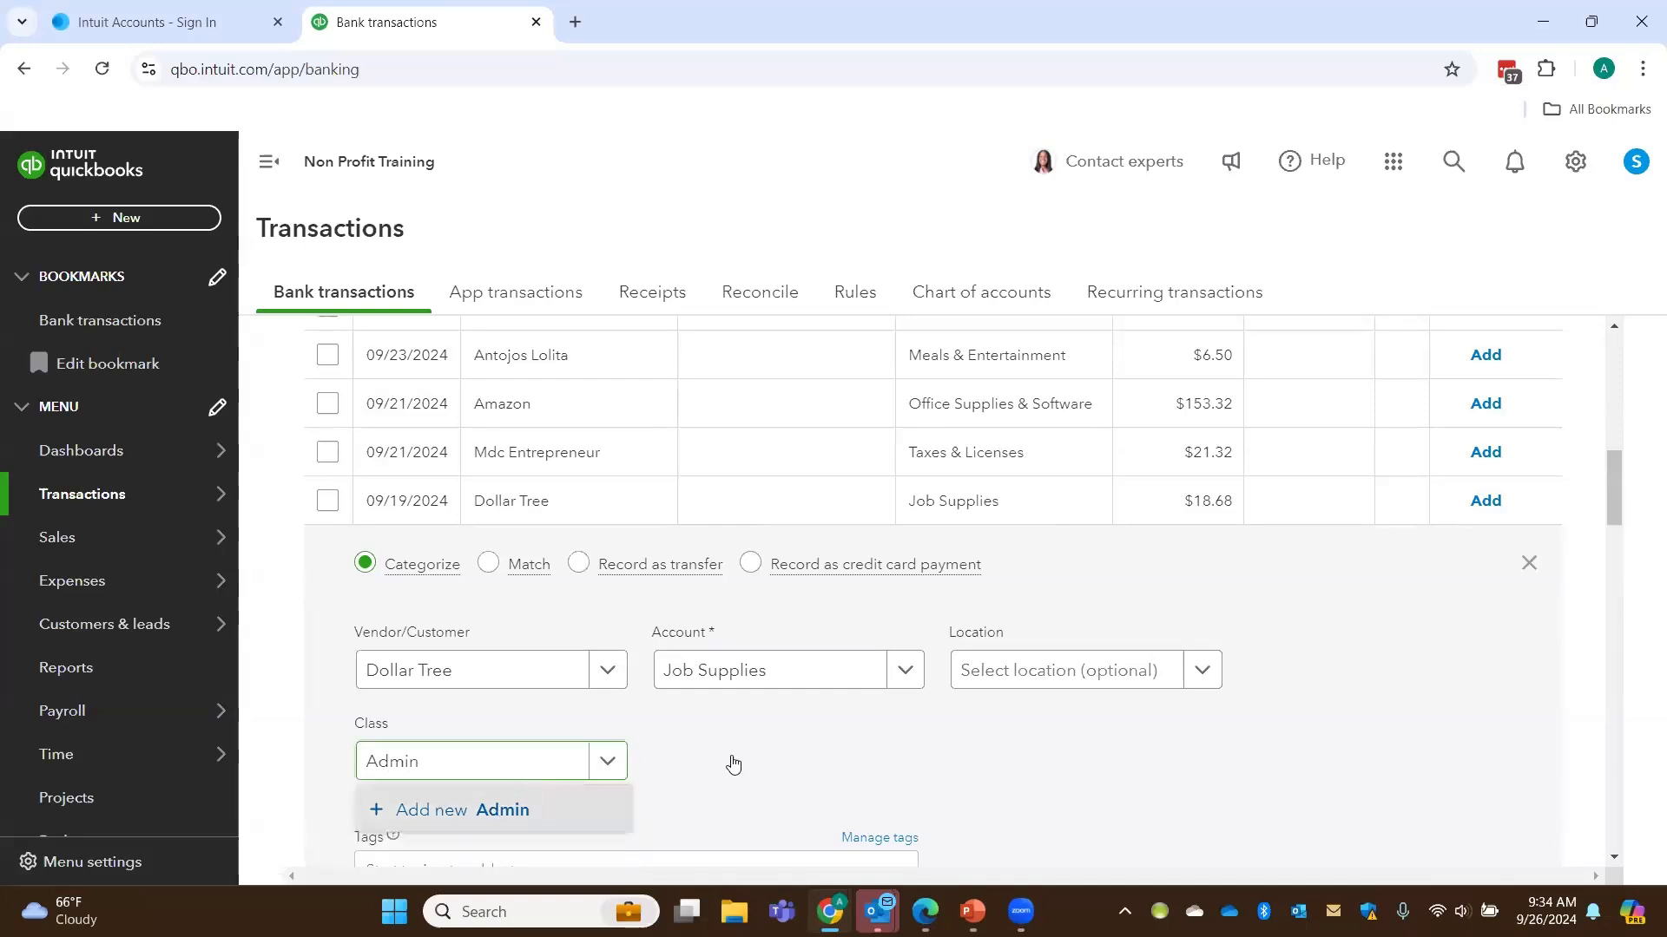
key("Return")
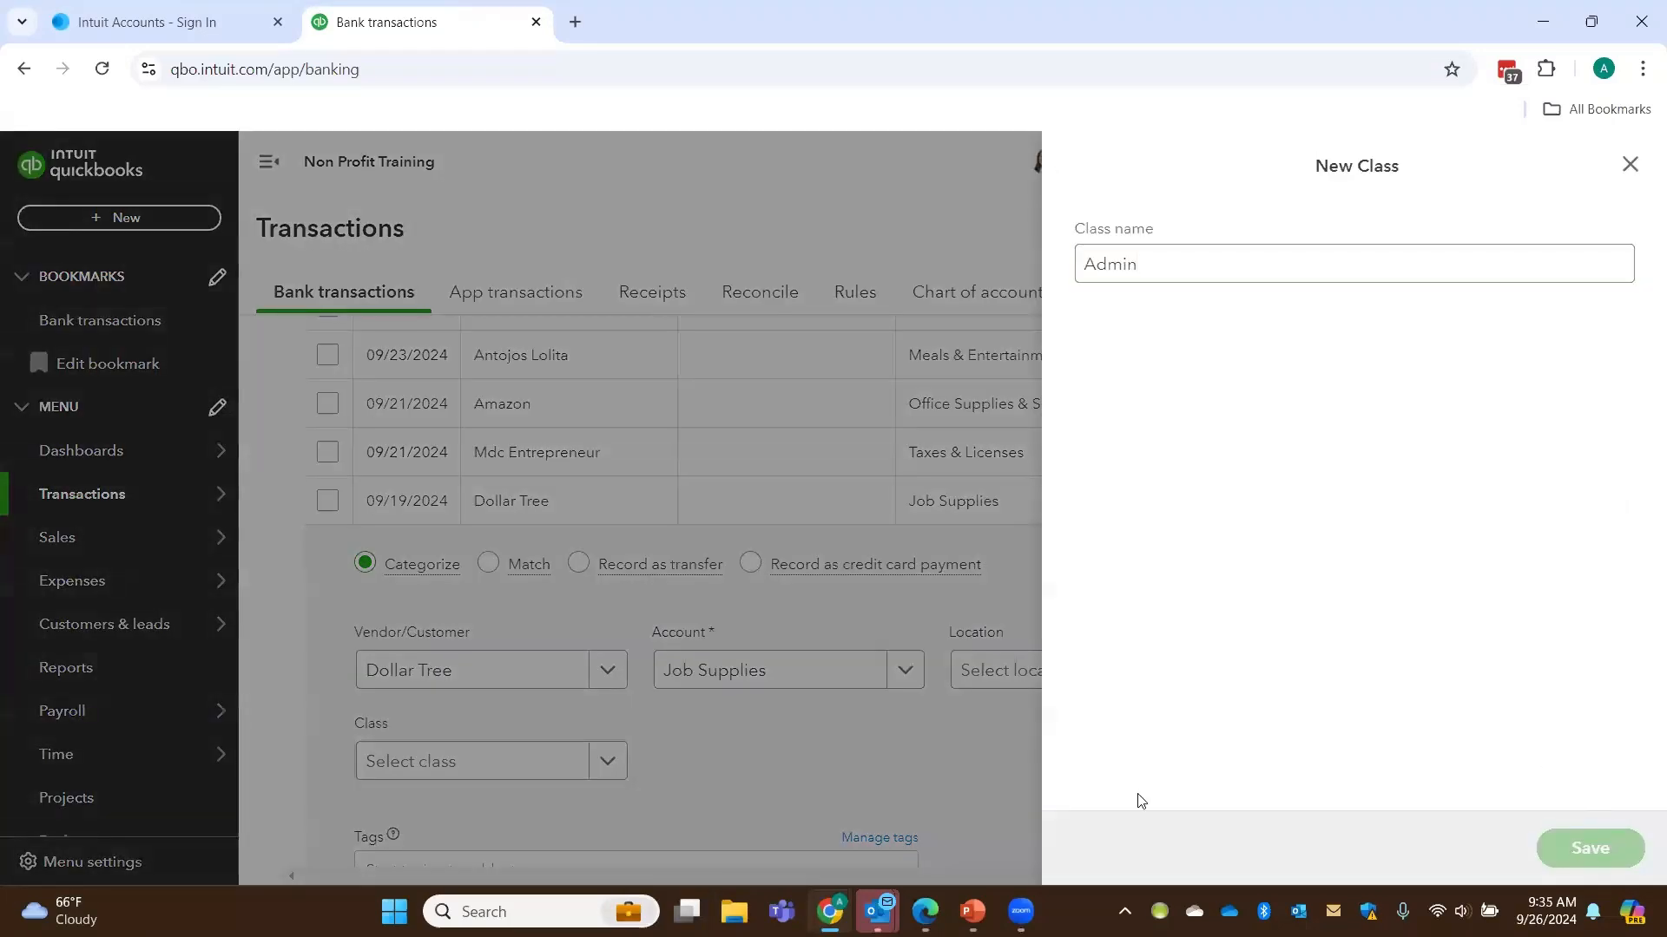
key("Return")
left_click(1480, 722)
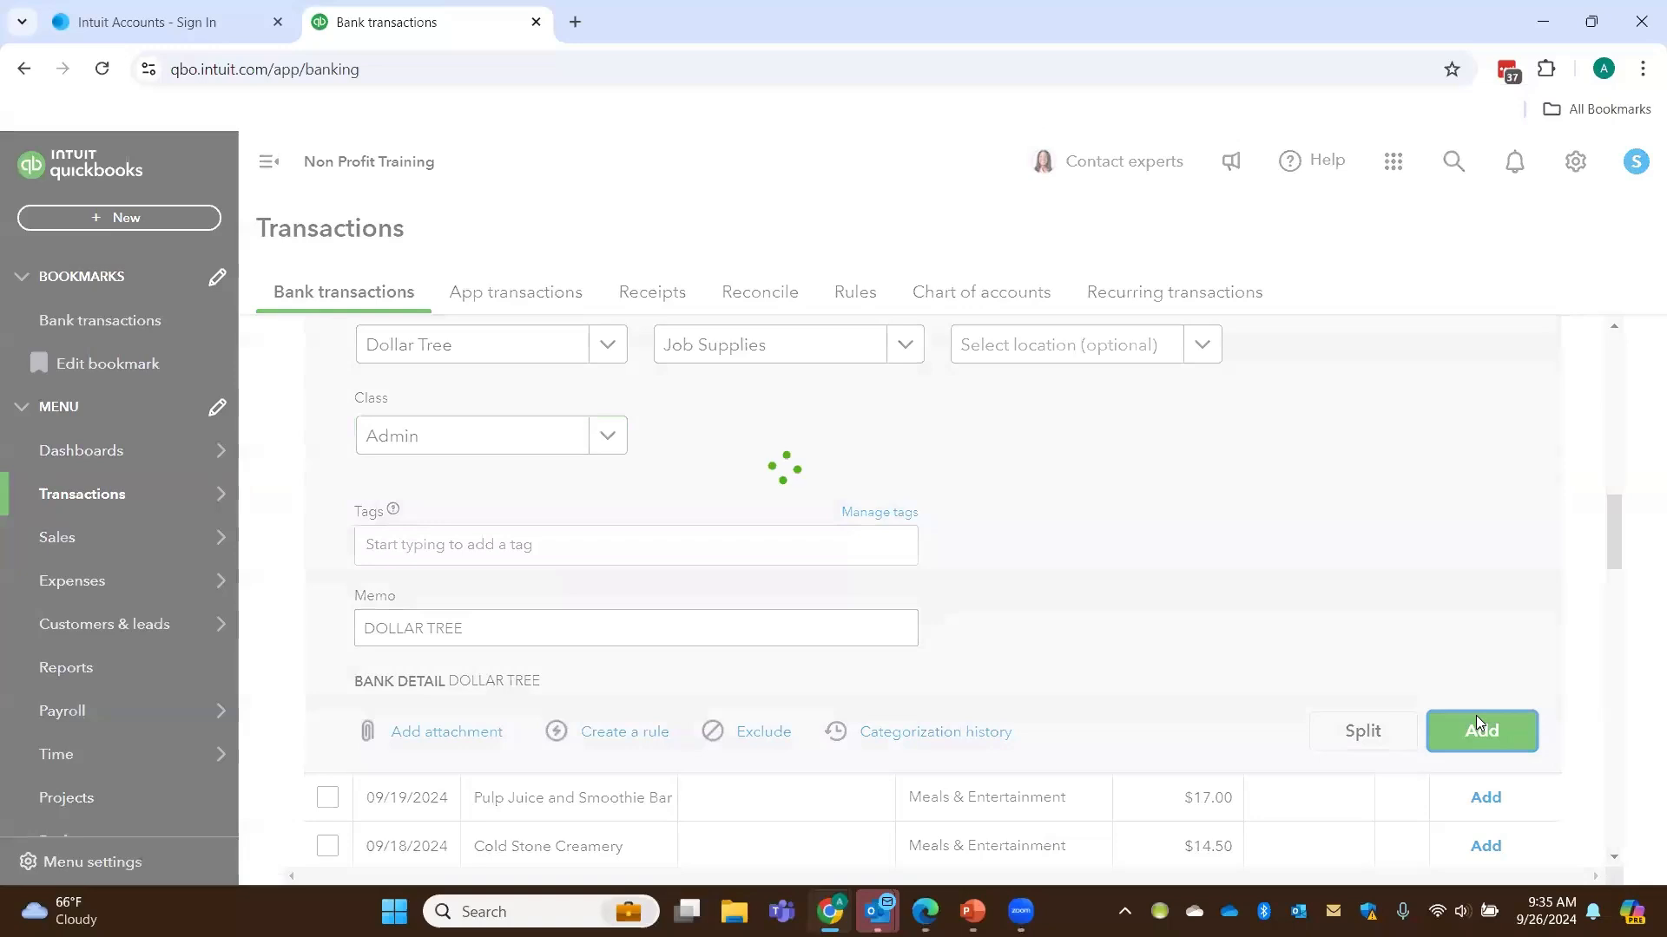
- Add the 09/07 Tst Guiseppe Pizza $16.50 charge as Meals & Entertainment
scroll(987, 556, "down", 4)
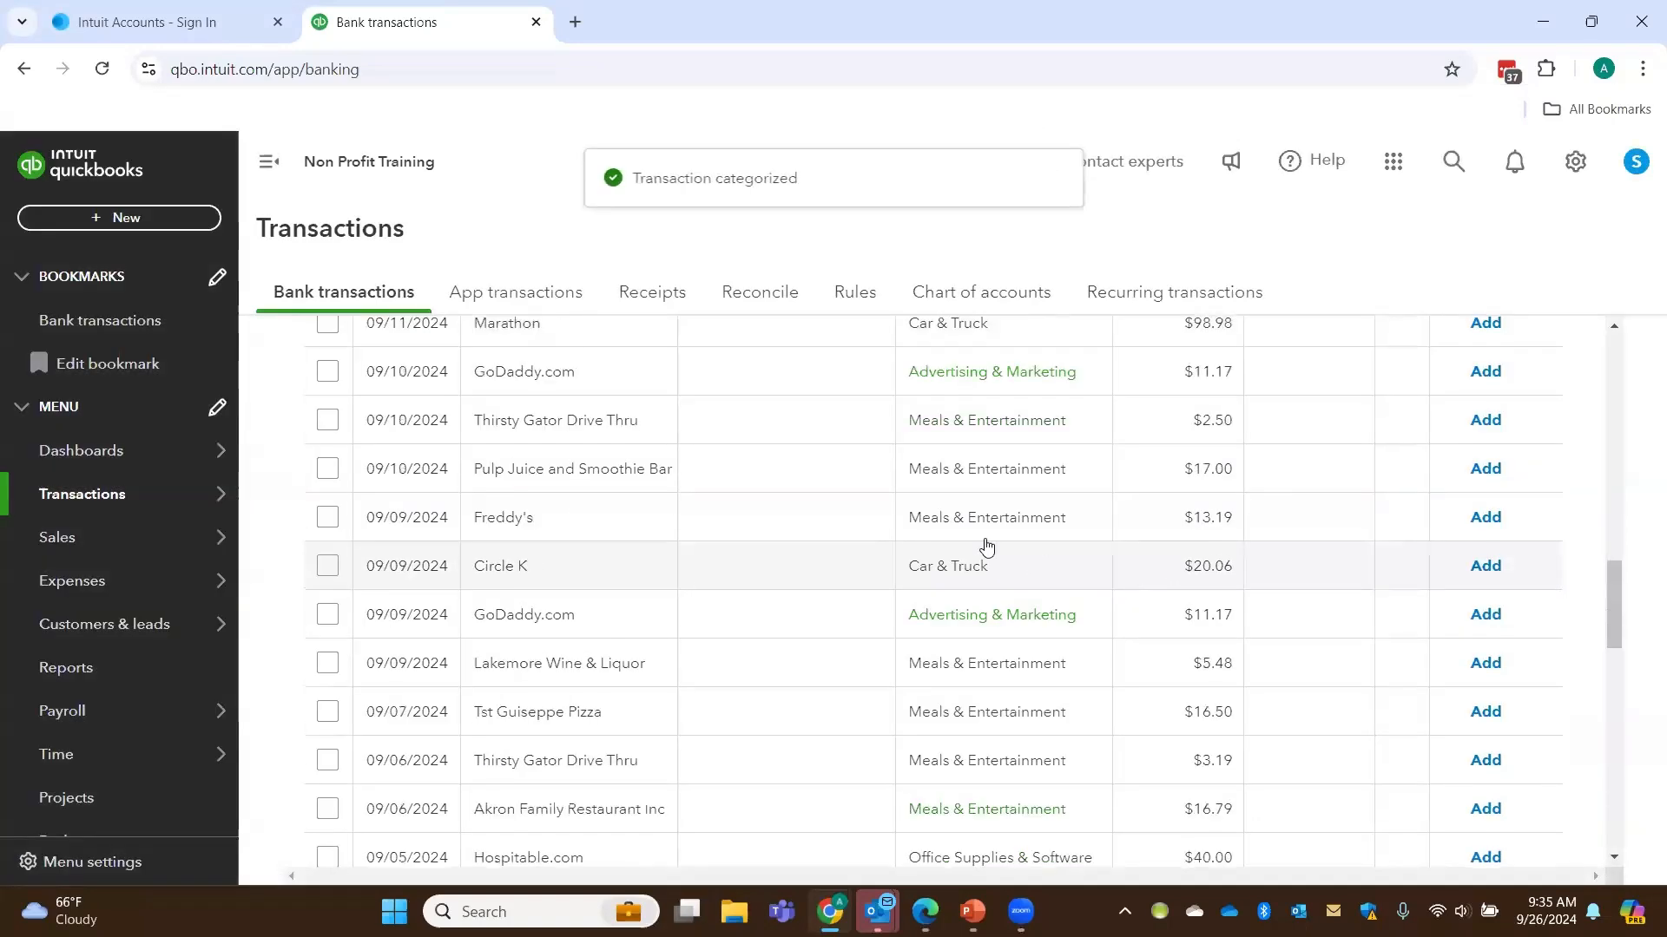
left_click(1496, 629)
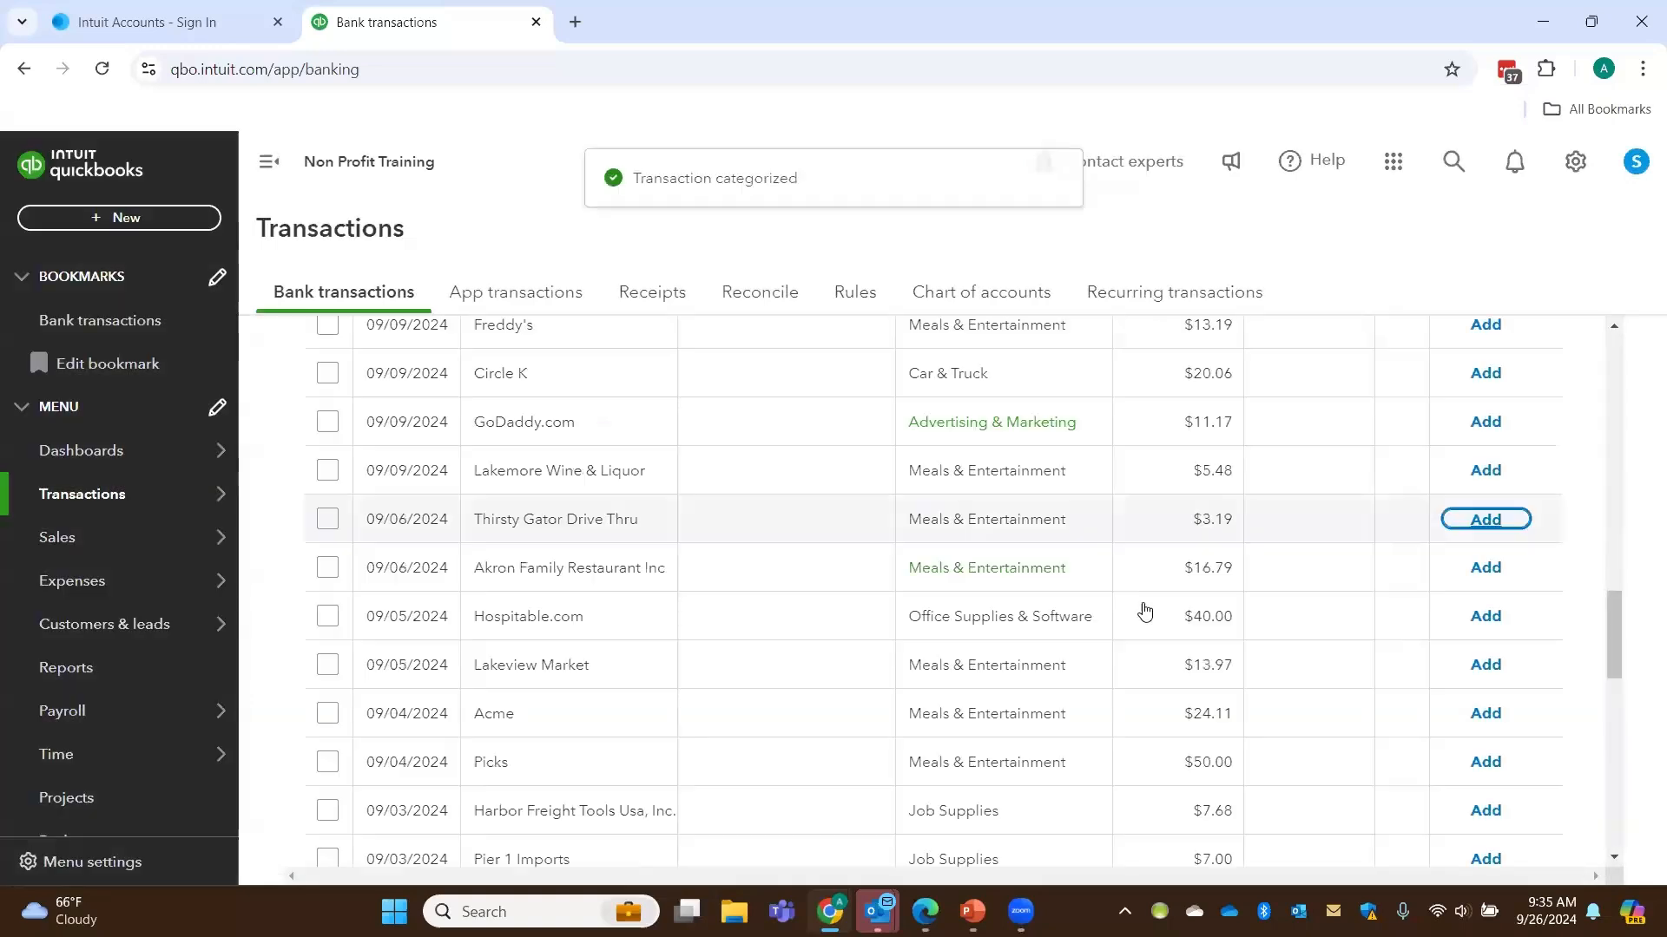
scroll(1144, 612, "down", 13)
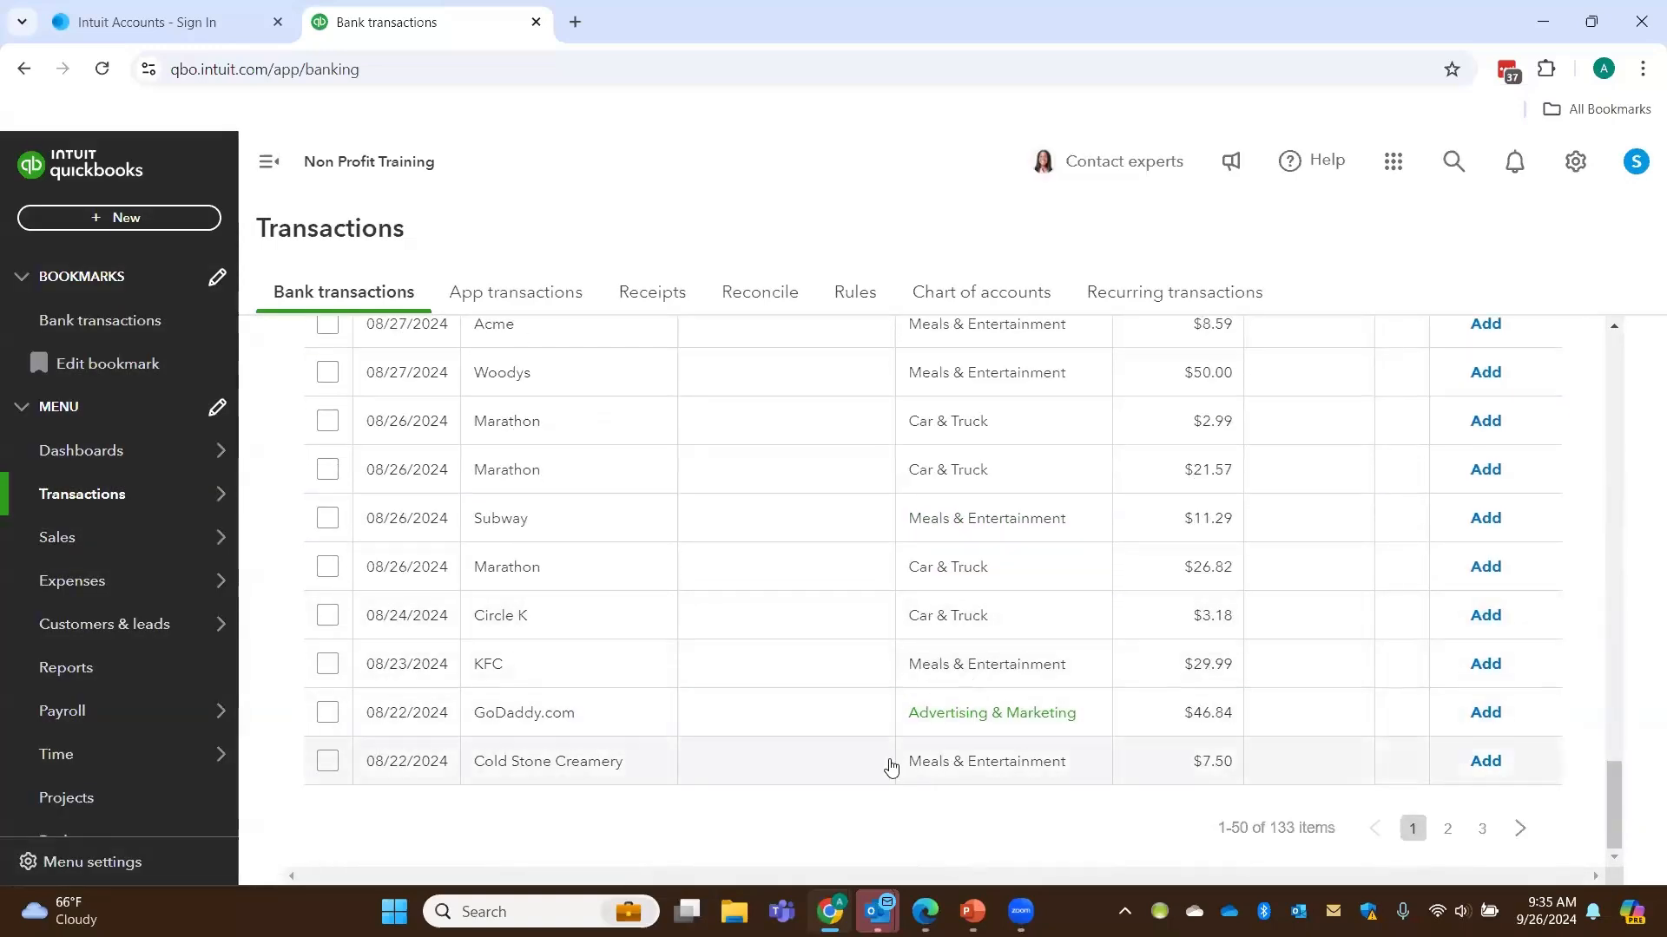
scroll(1009, 734, "up", 8)
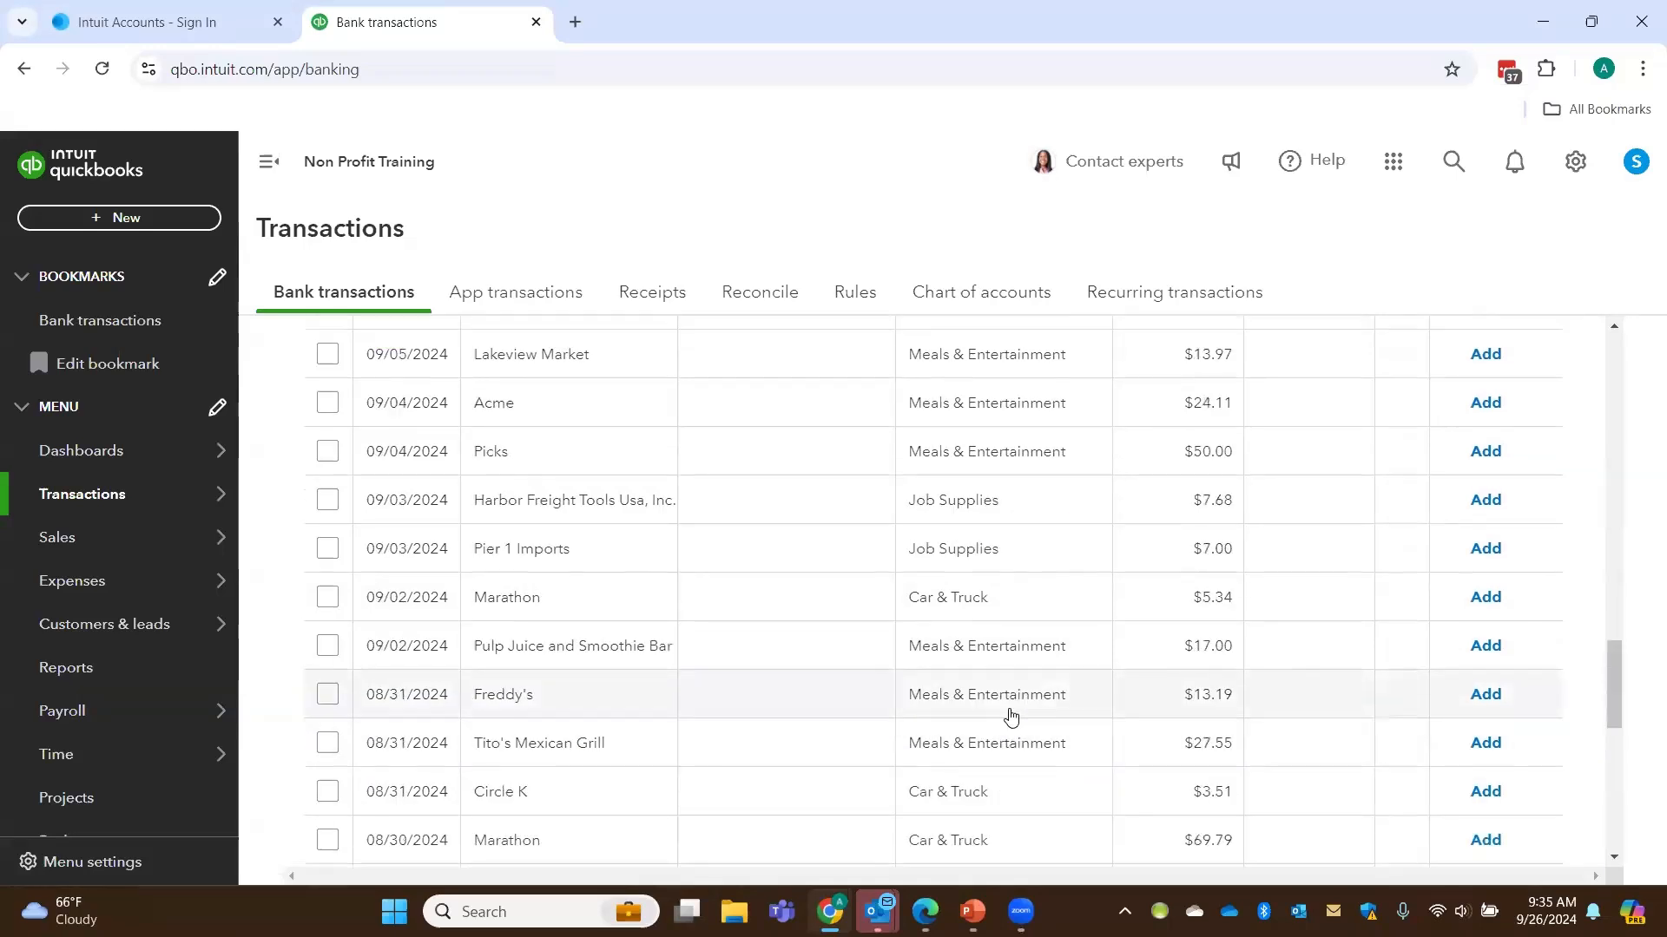
scroll(1010, 714, "up", 6)
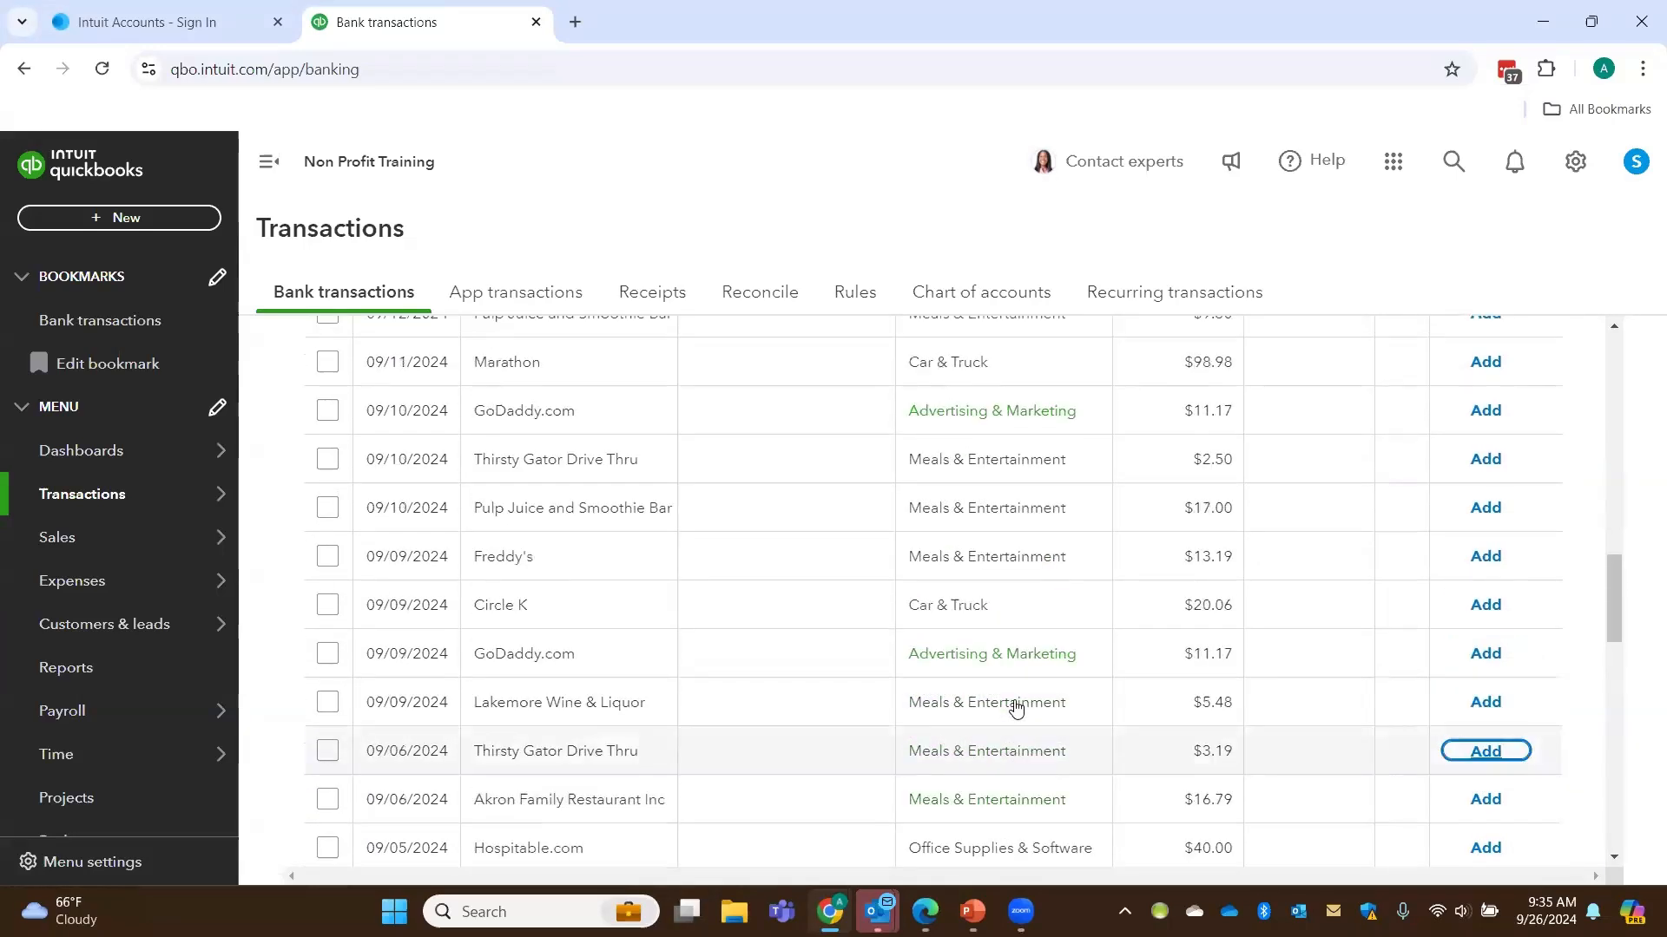
scroll(1016, 707, "up", 5)
- Open the Profit and Loss report ($75.13 expenses) and its Display columns by dropdown
mouse_move(96, 636)
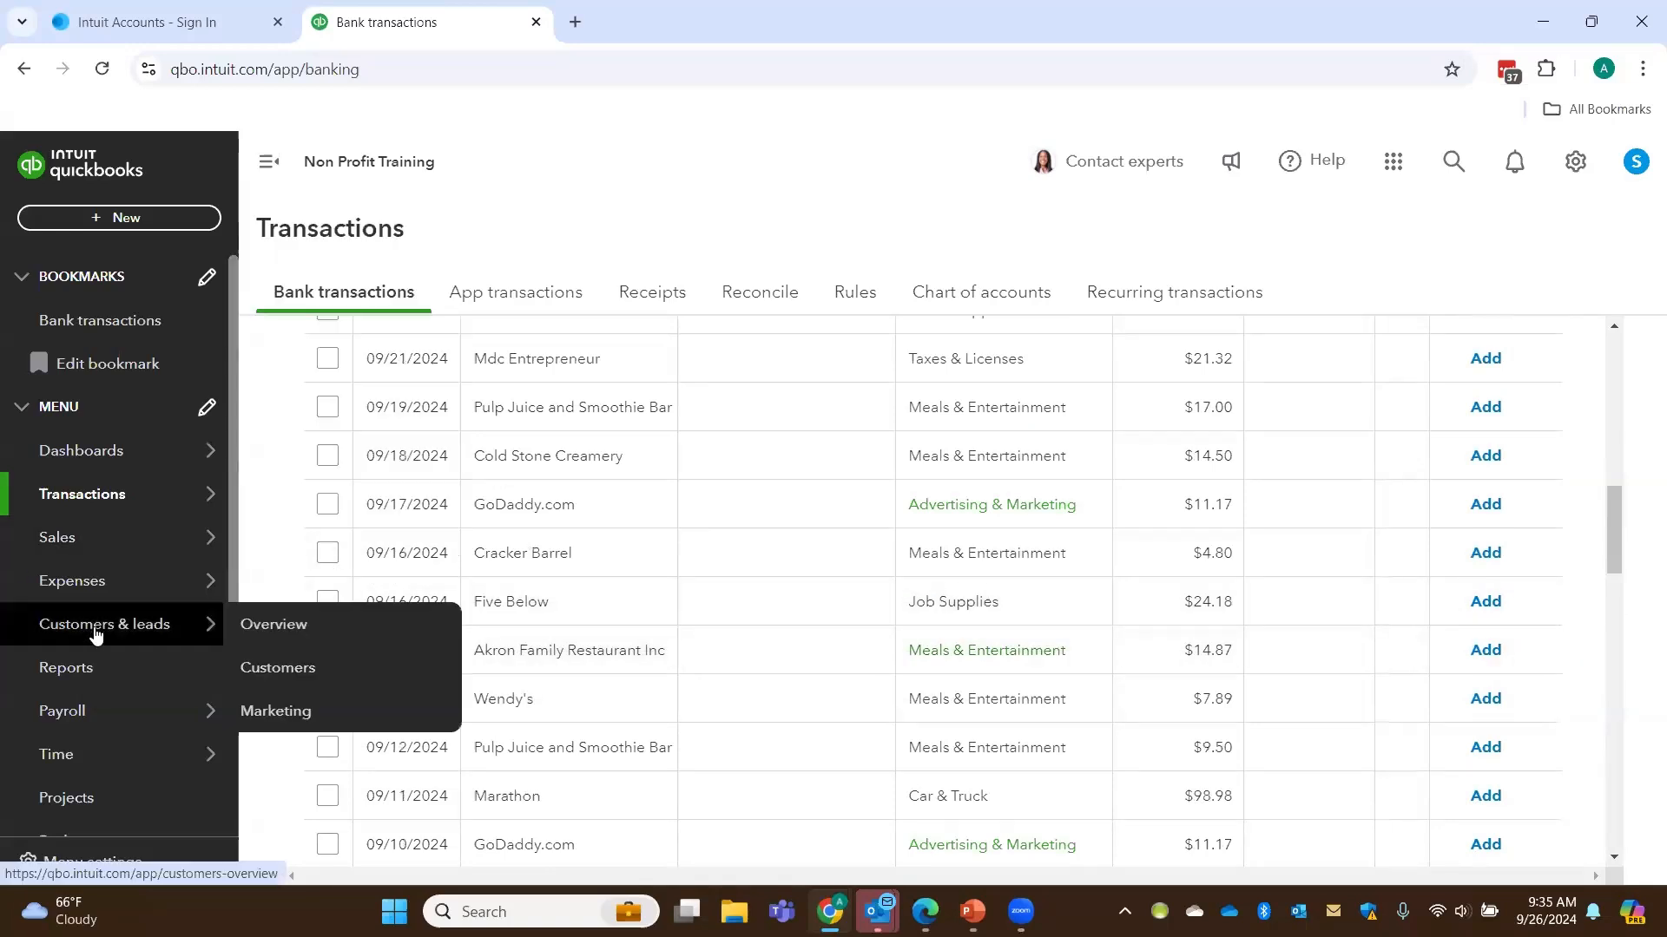
left_click(71, 673)
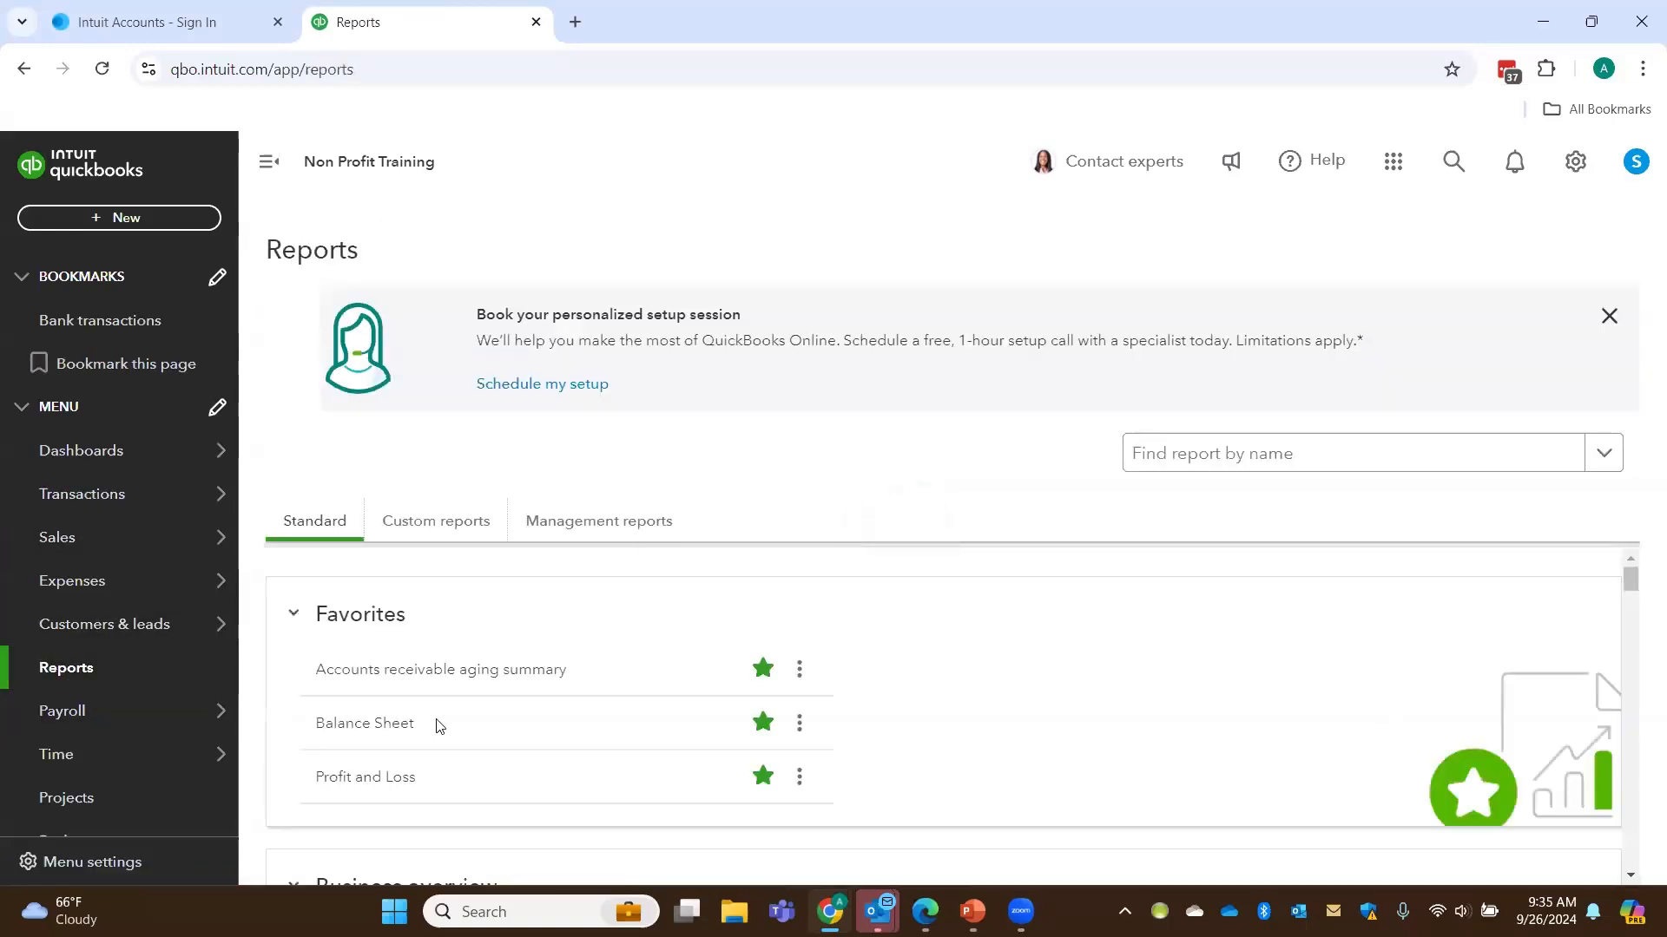
left_click(345, 784)
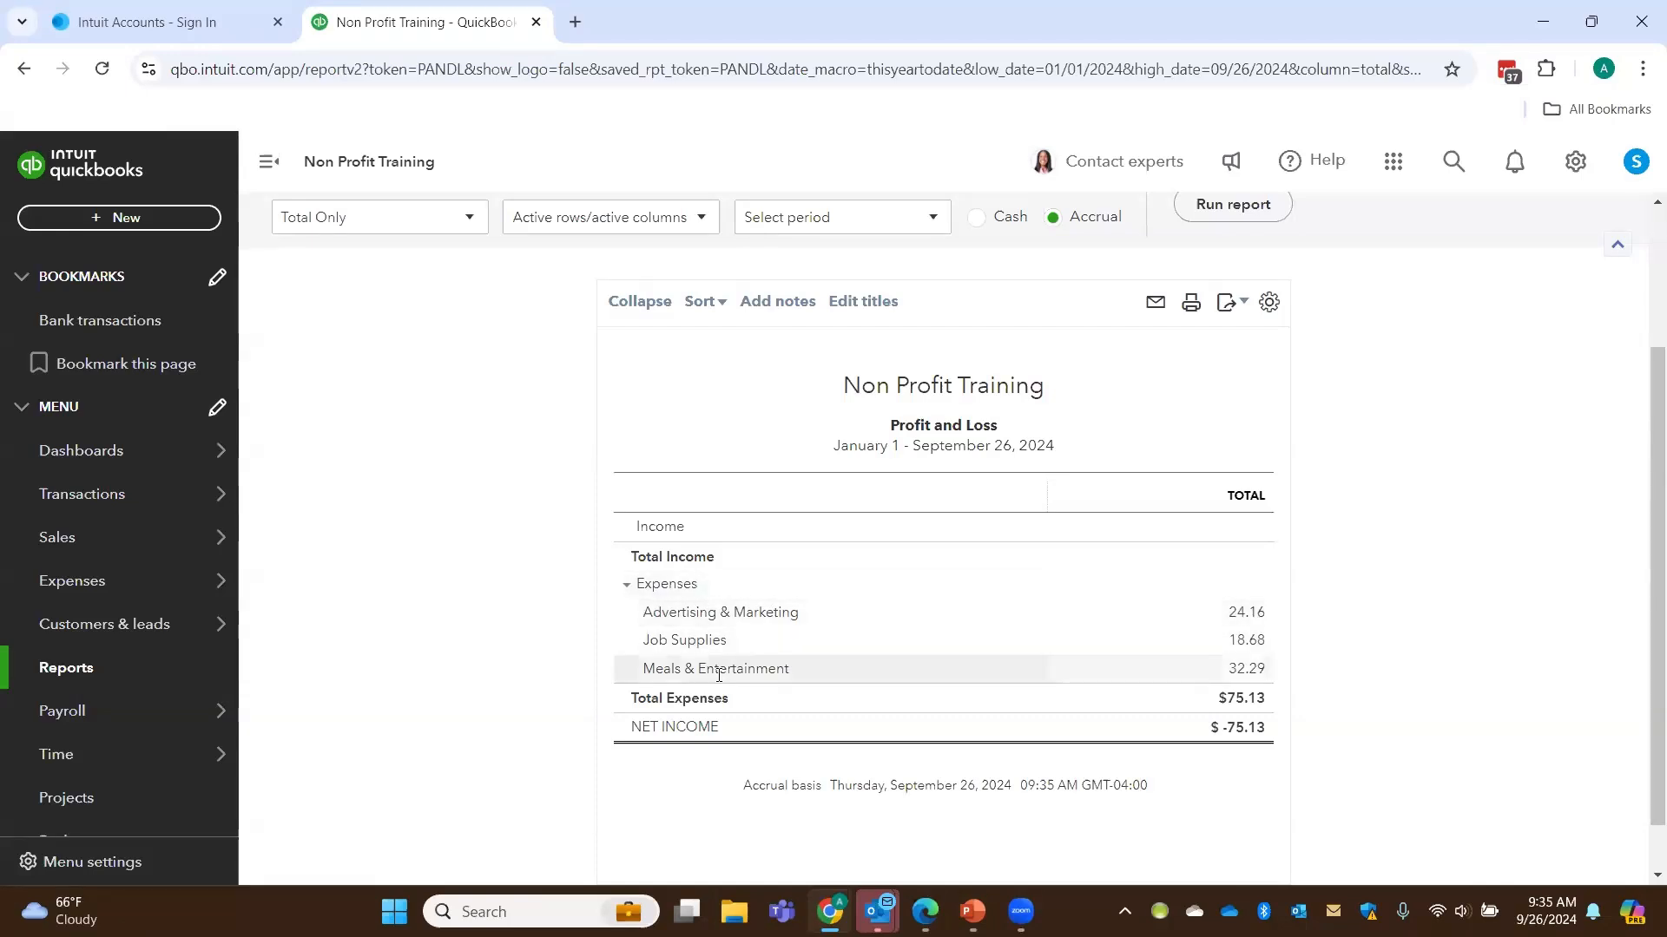
scroll(371, 468, "up", 3)
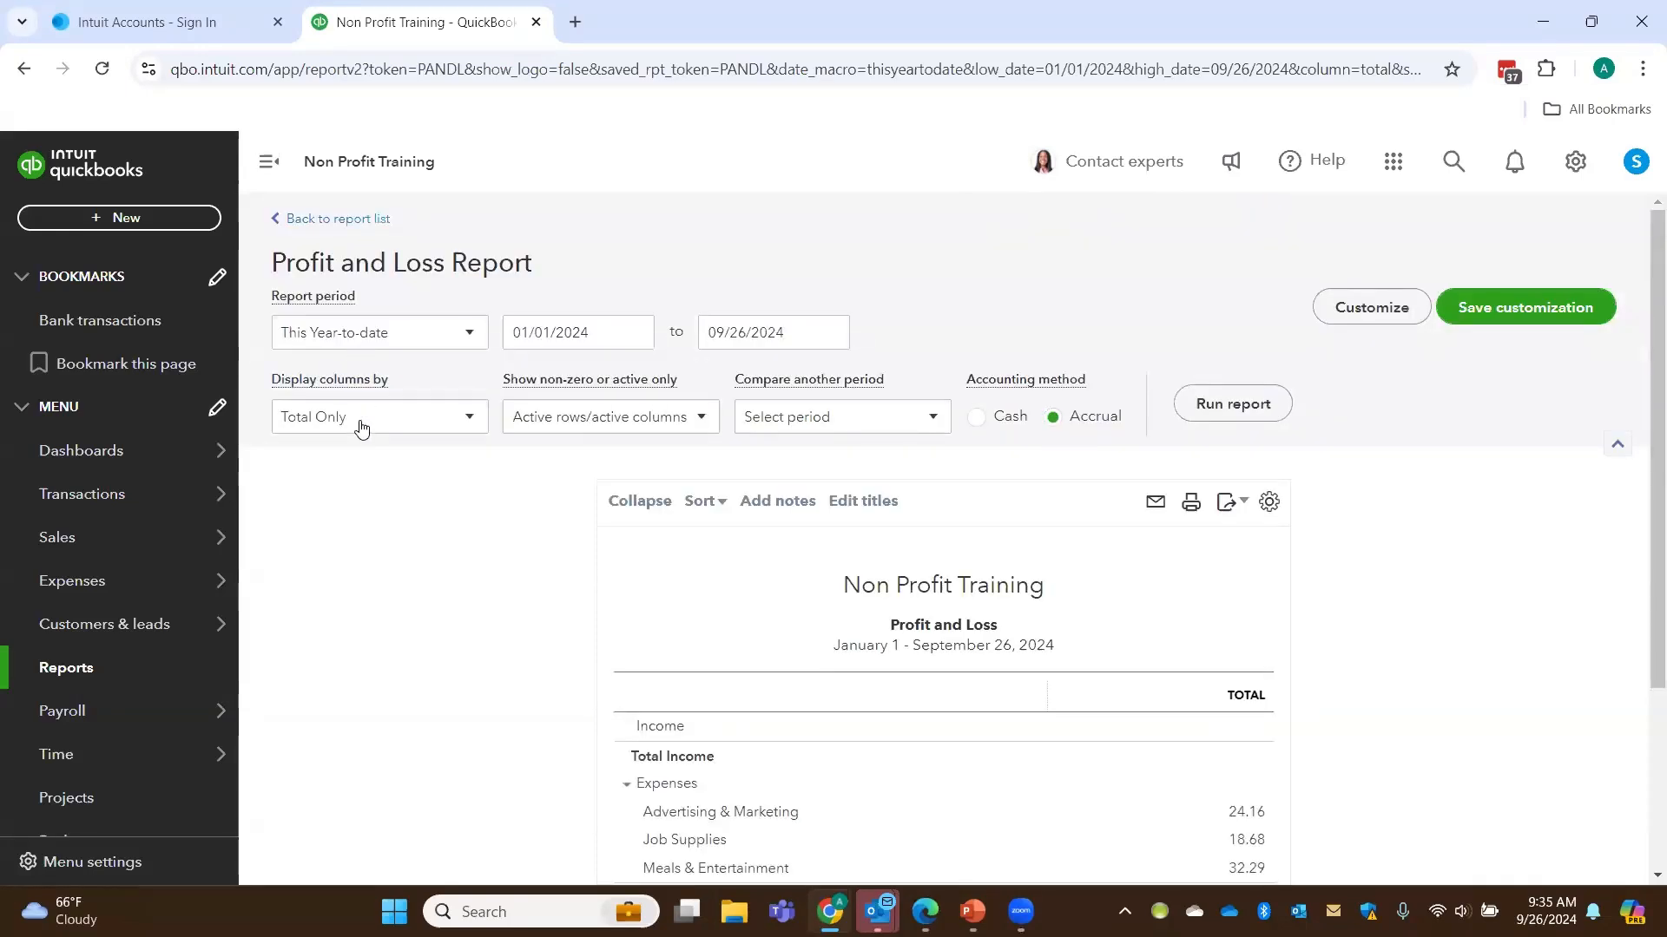
left_click(362, 425)
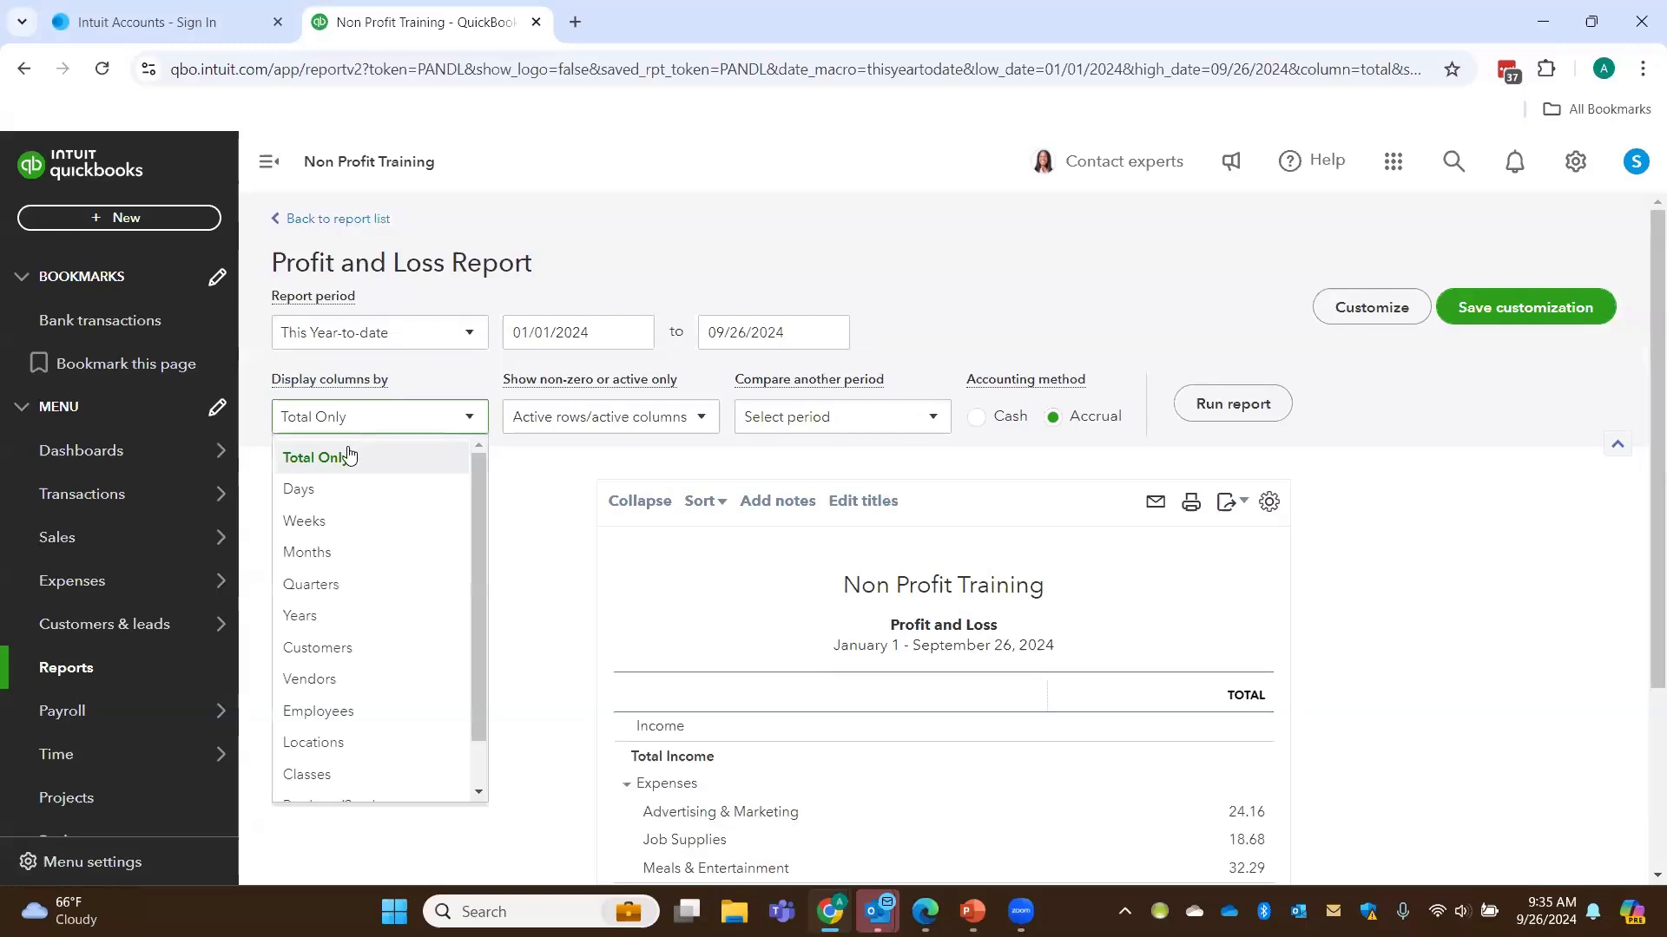
- Display columns by Classes and rerun: Admin $18.68, Programs $15.79, Not Specified $40.66
left_click(342, 773)
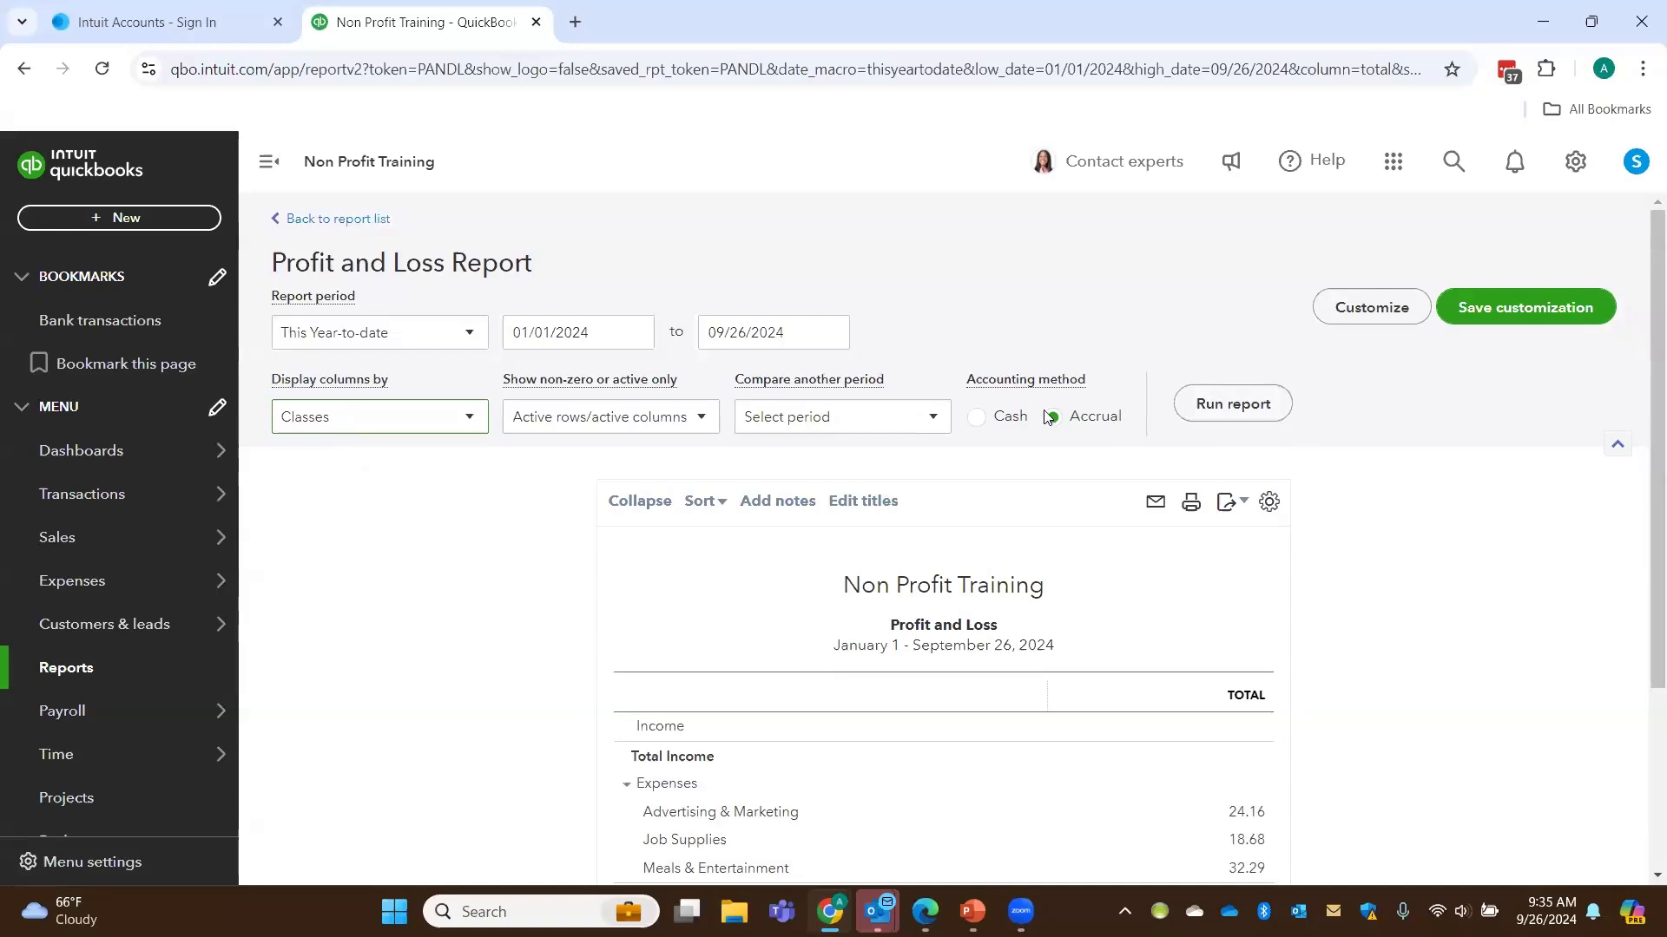
left_click(1256, 415)
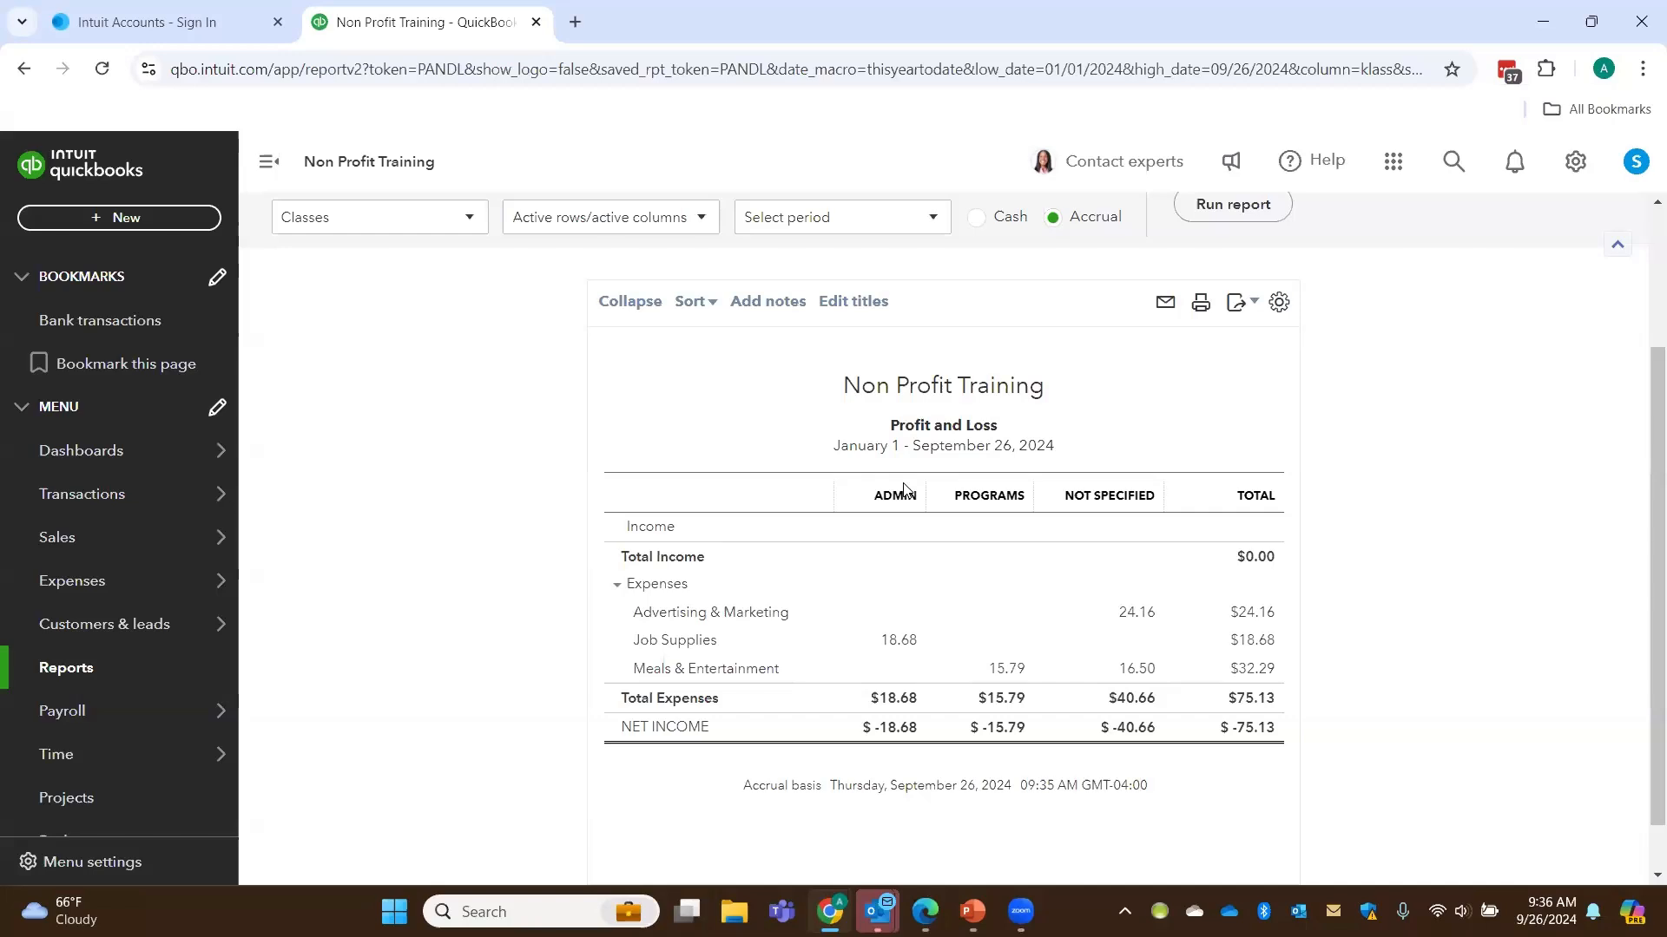
left_click(904, 488)
left_click_drag(1065, 493, 1158, 493)
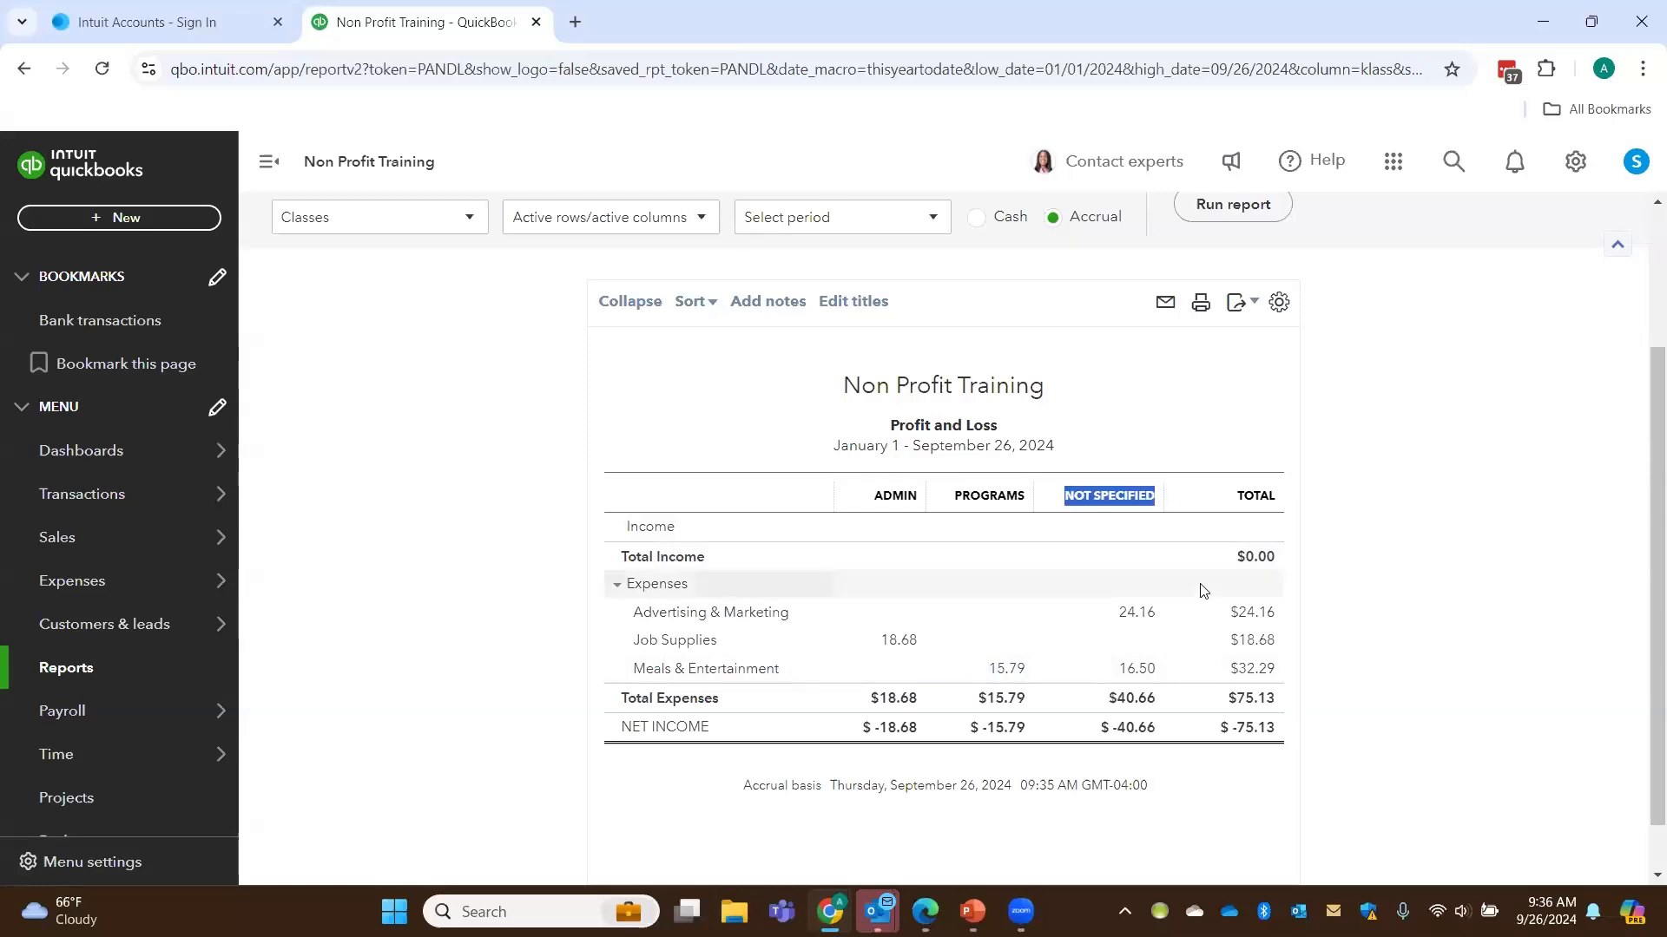
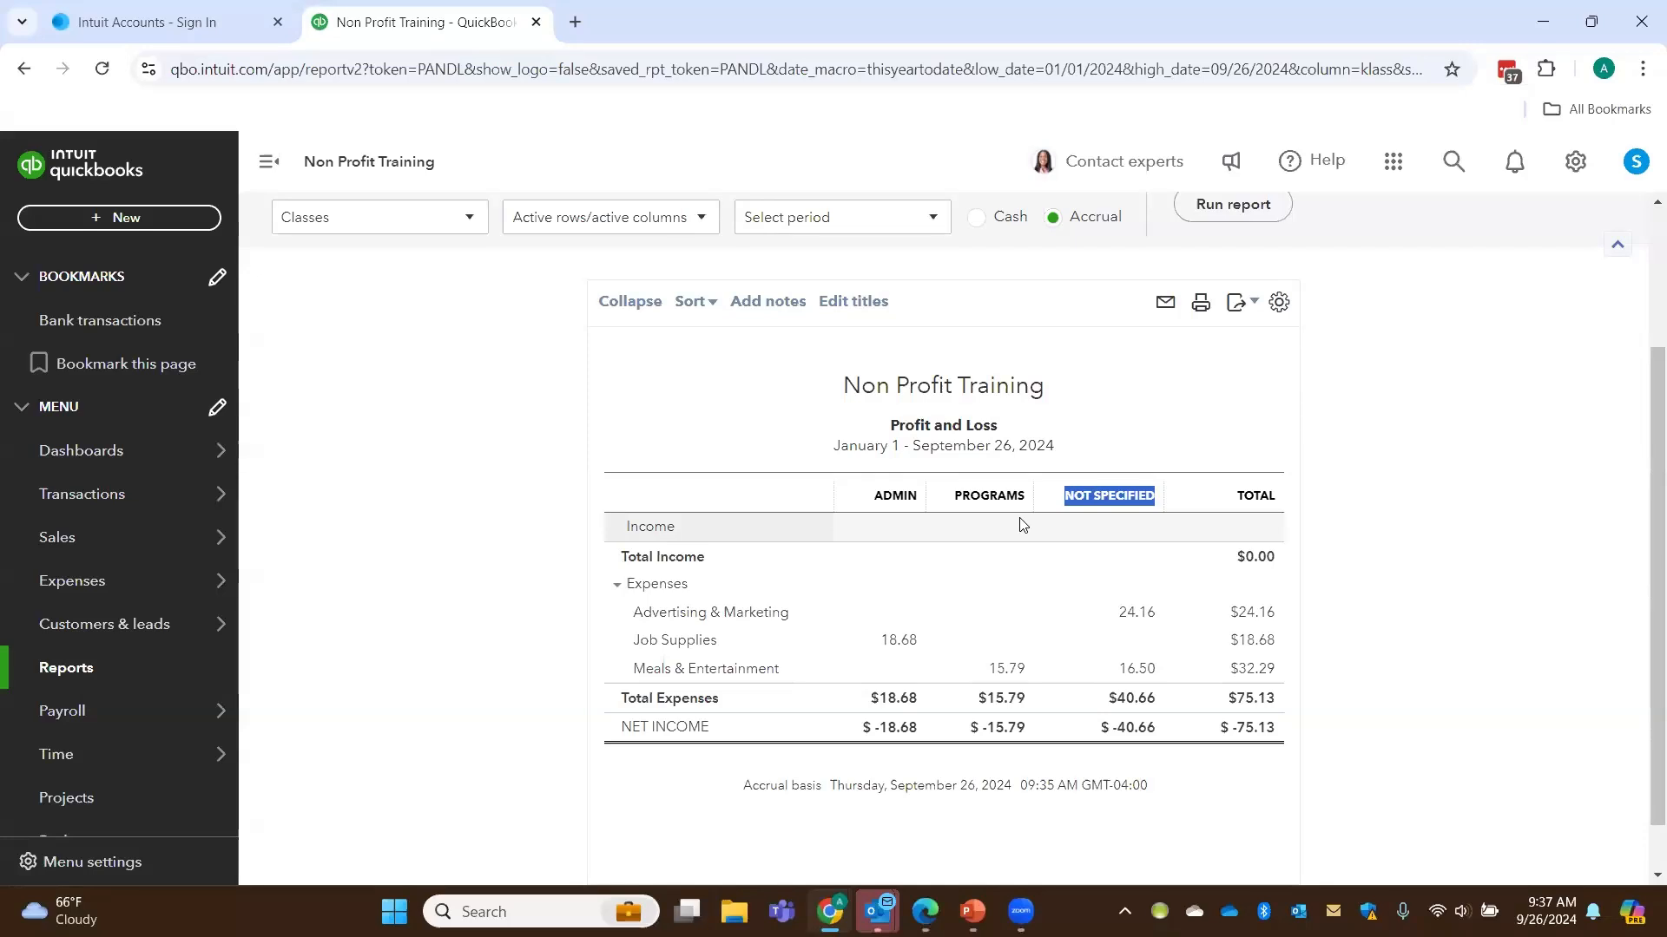
- Open the settings gear menu over the class-split Profit and Loss report
left_click(1596, 149)
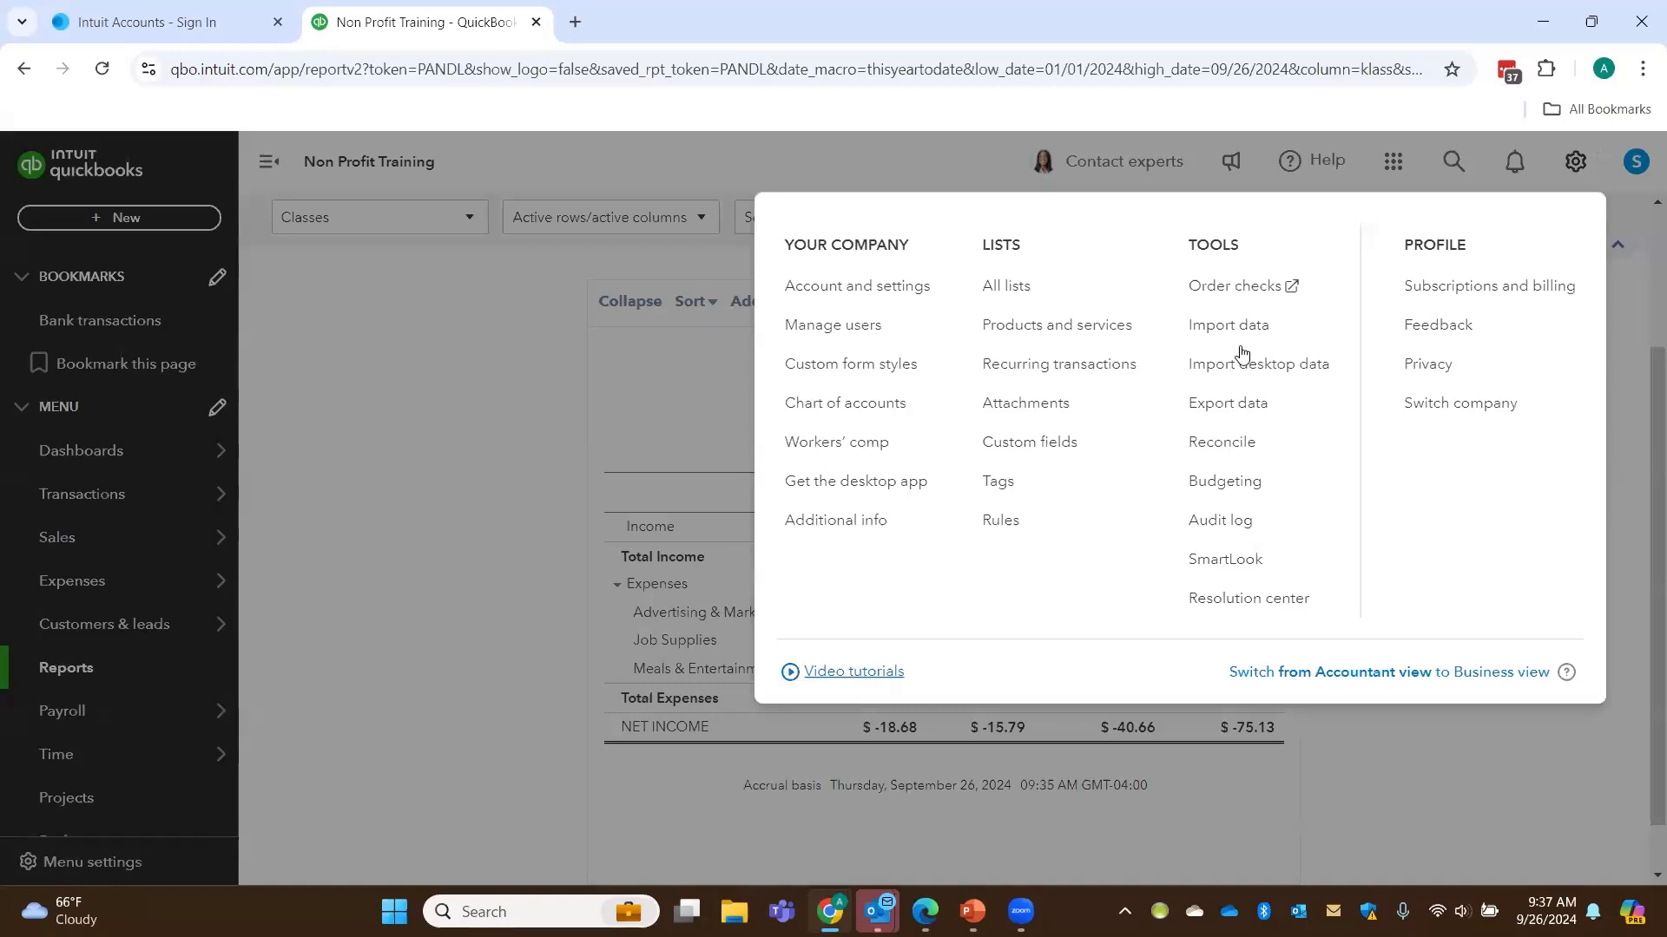
- Go to All lists and open the Classes list holding Admin and Programs
left_click(1031, 289)
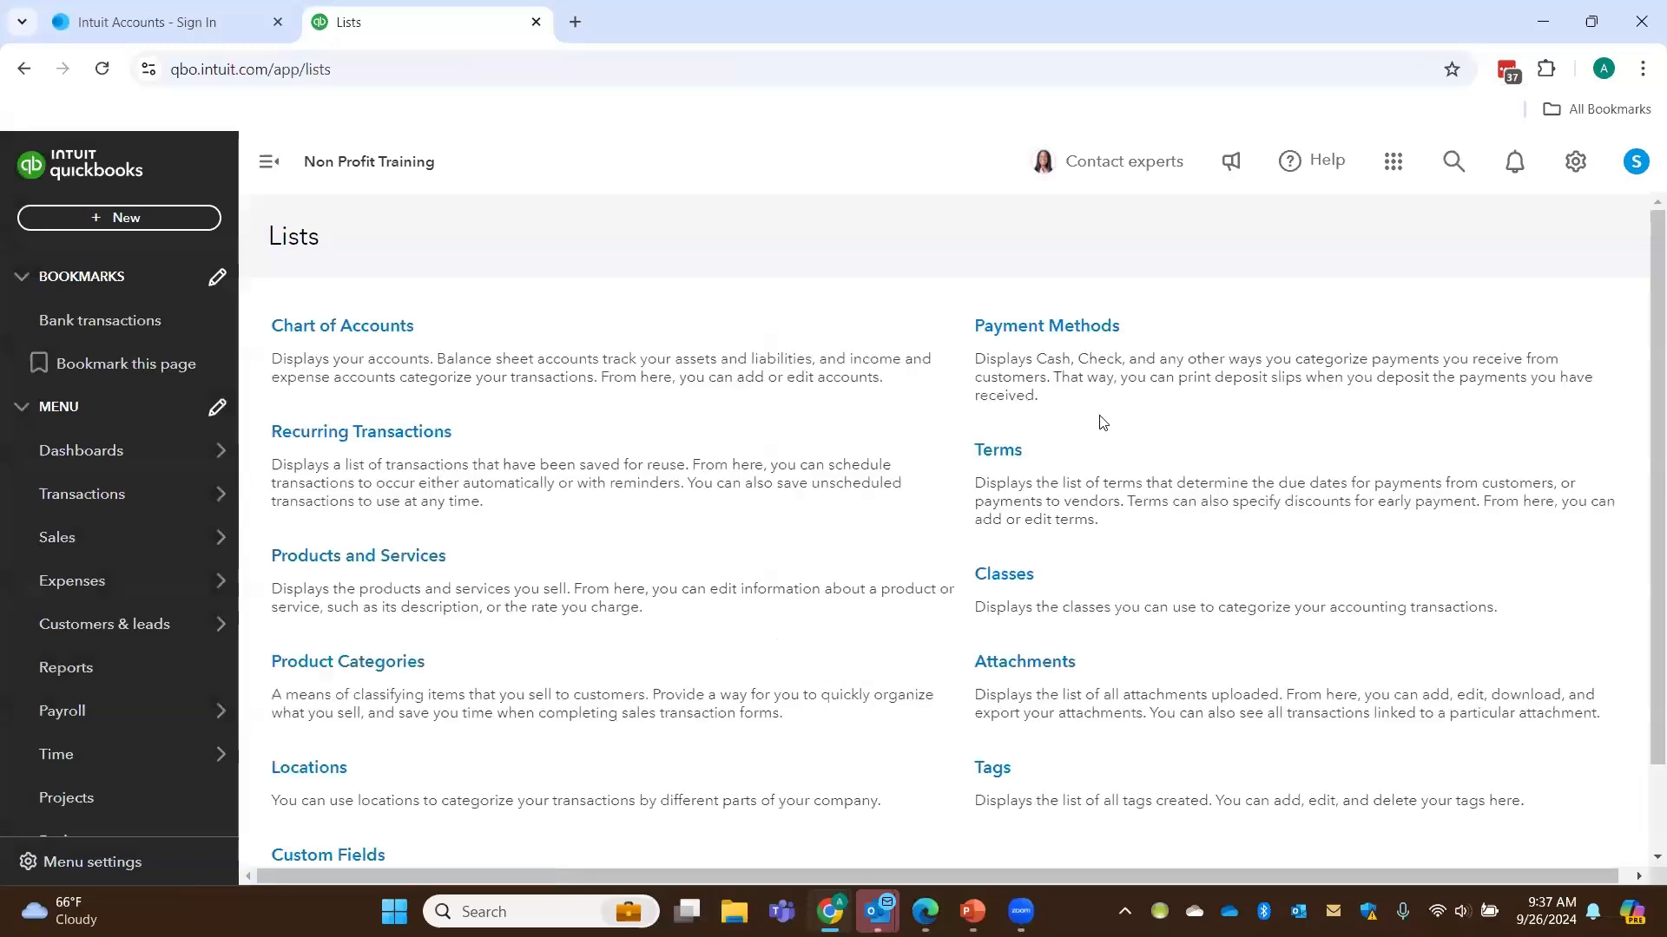
left_click(1018, 576)
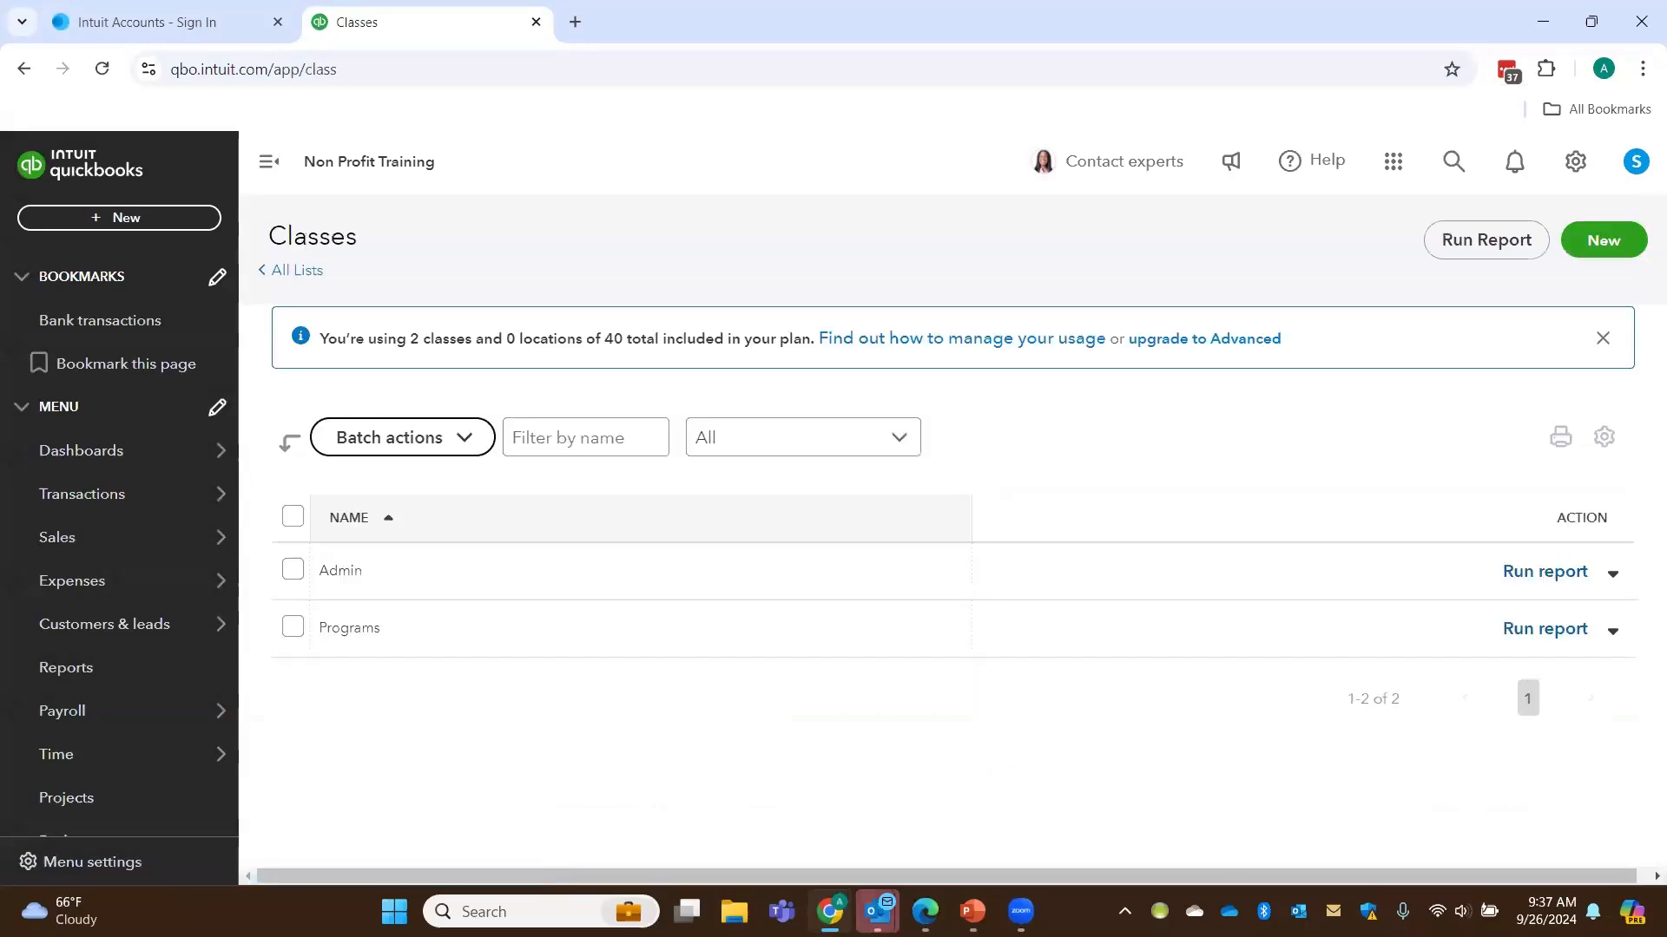
mouse_move(878, 911)
- Start a new class and name it 'Walk'
left_click(1592, 236)
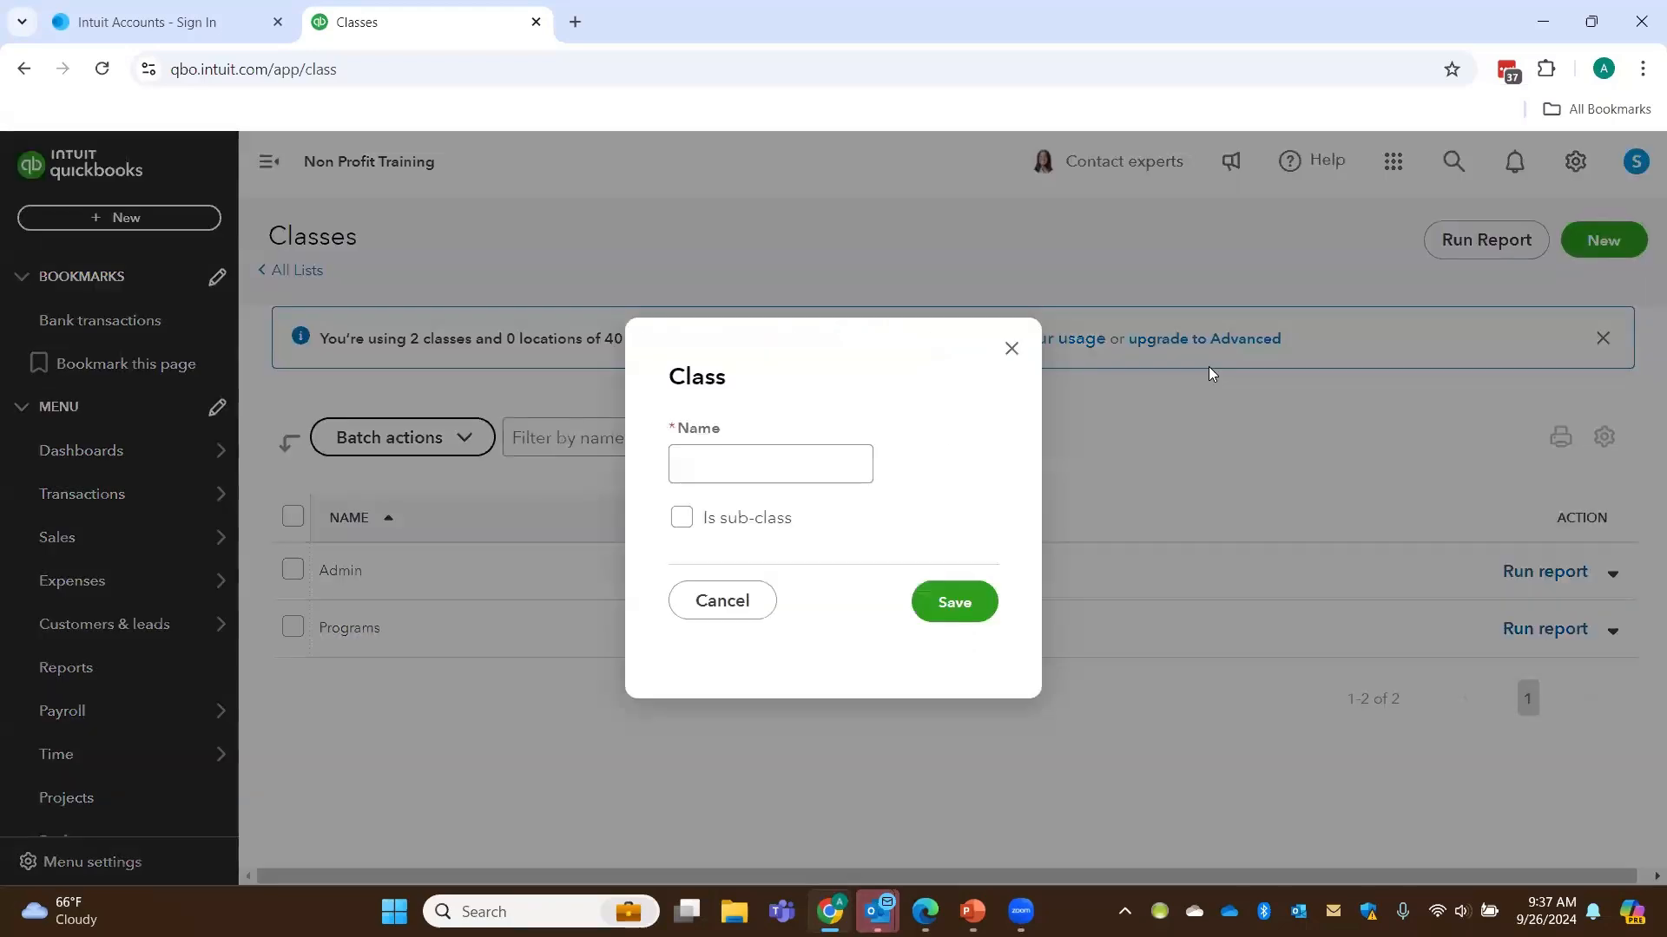
left_click(820, 458)
type("W")
key("BackSpace")
type("A")
key("BackSpace")
type("wALK")
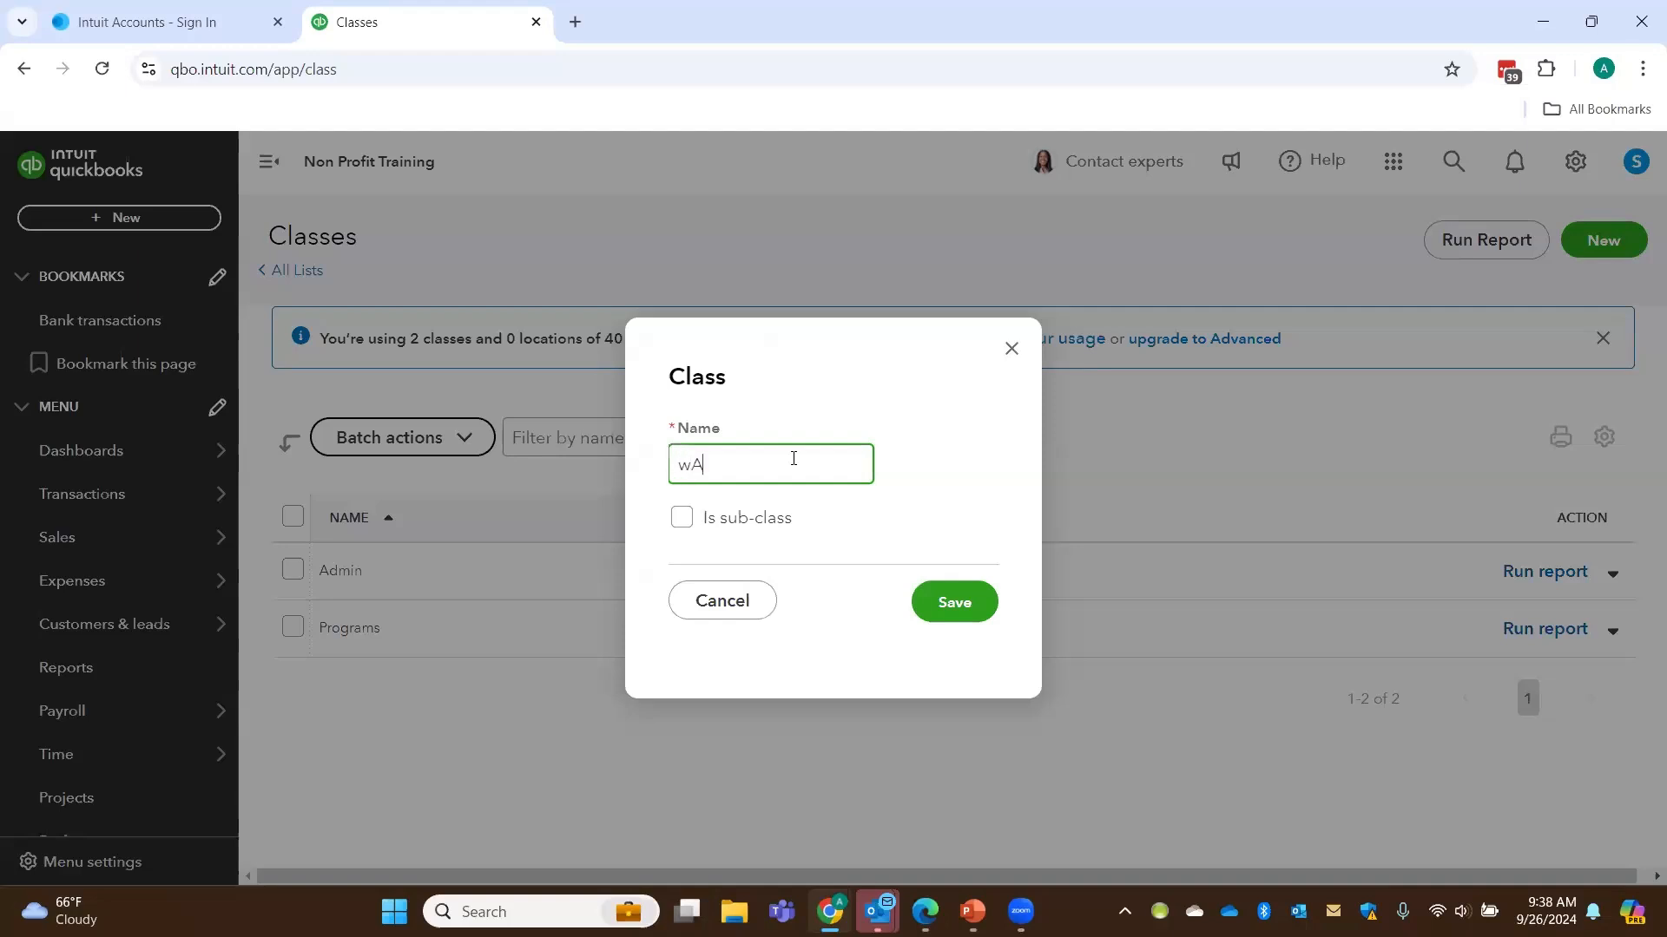
key("BackSpace")
key("BackSpace")
key("BackSpace")
key("BackSpace")
type("Walk")
- Make Walk a sub-class of Programs and save it
left_click(681, 517)
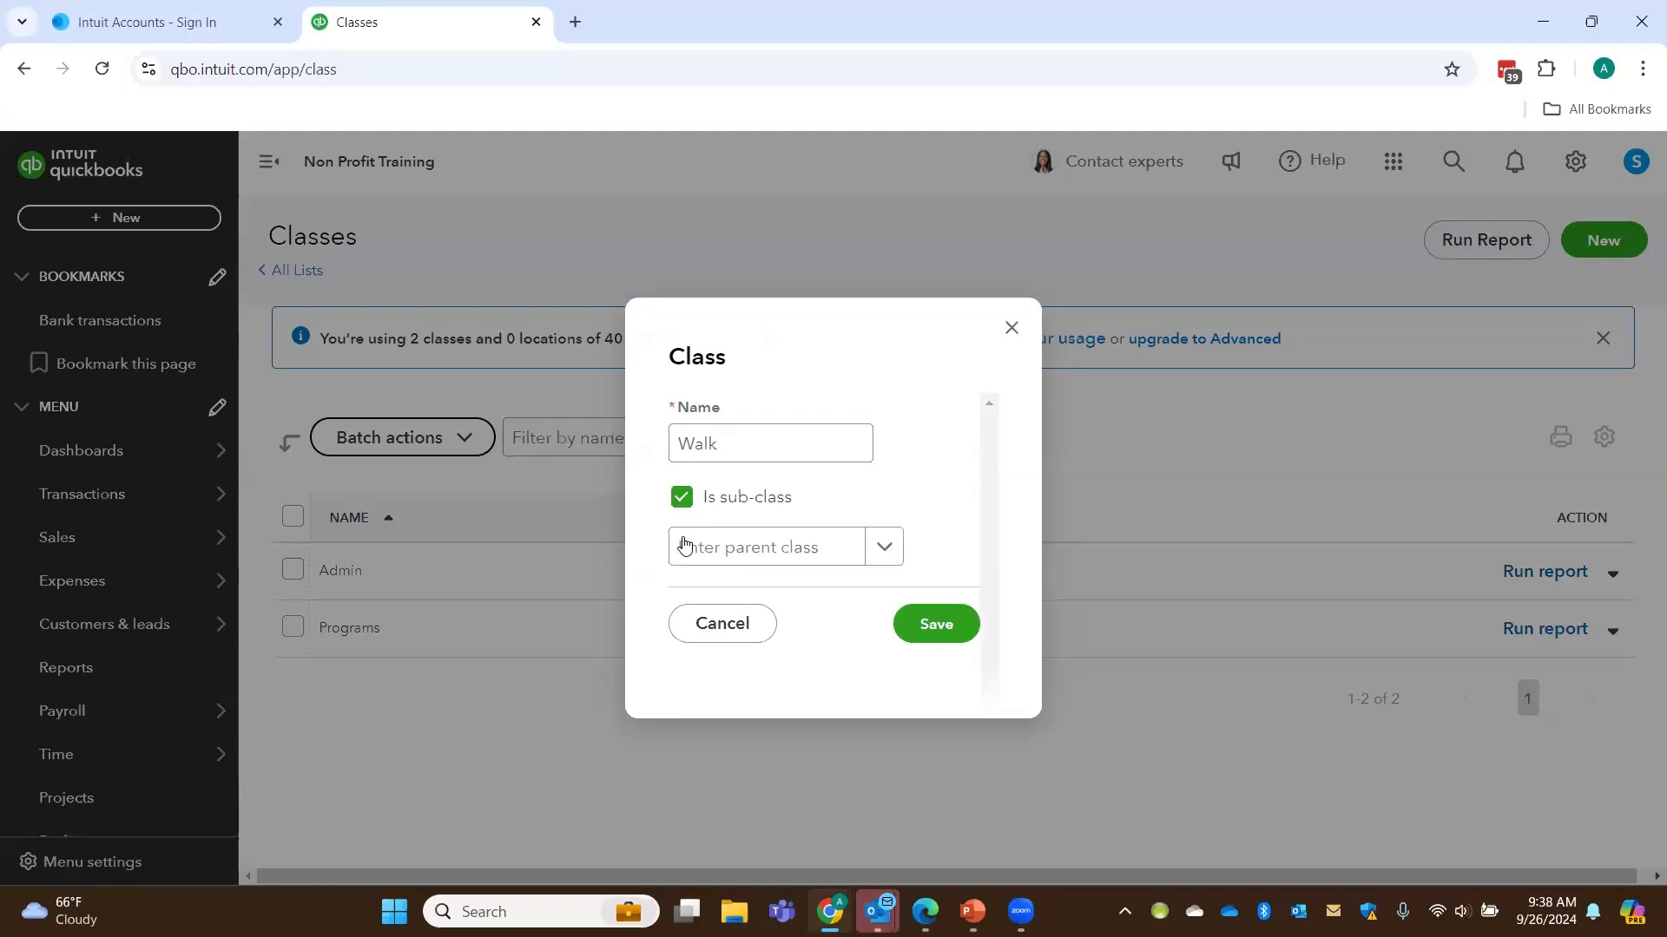
left_click(699, 545)
type("pro")
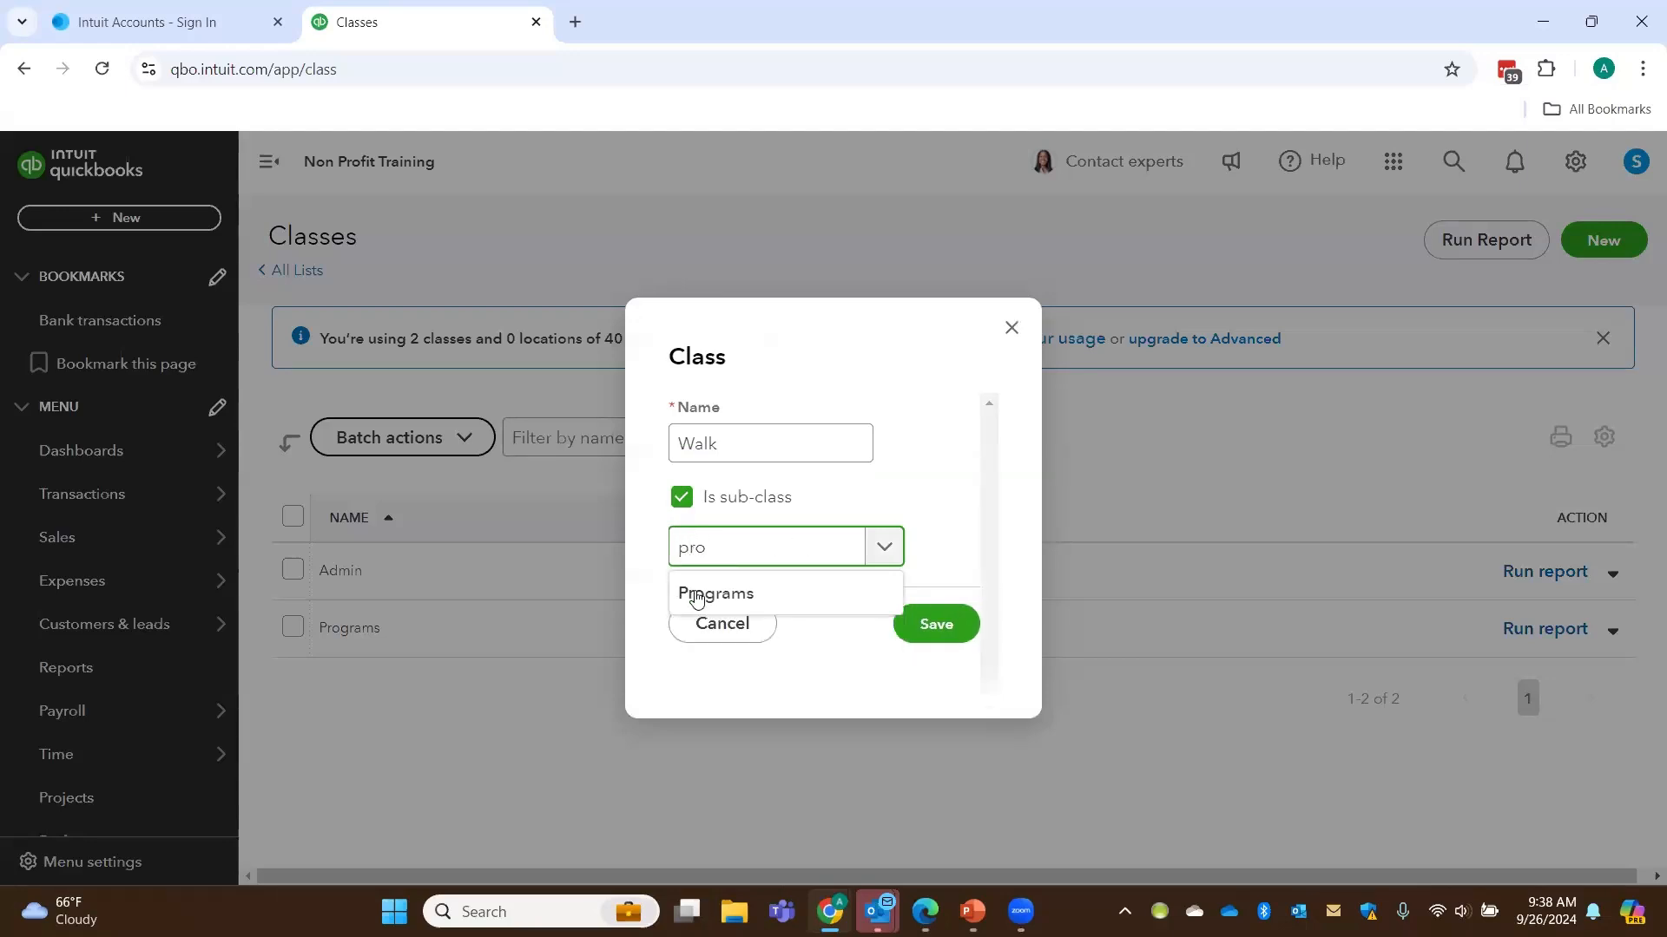
left_click(709, 599)
left_click(960, 625)
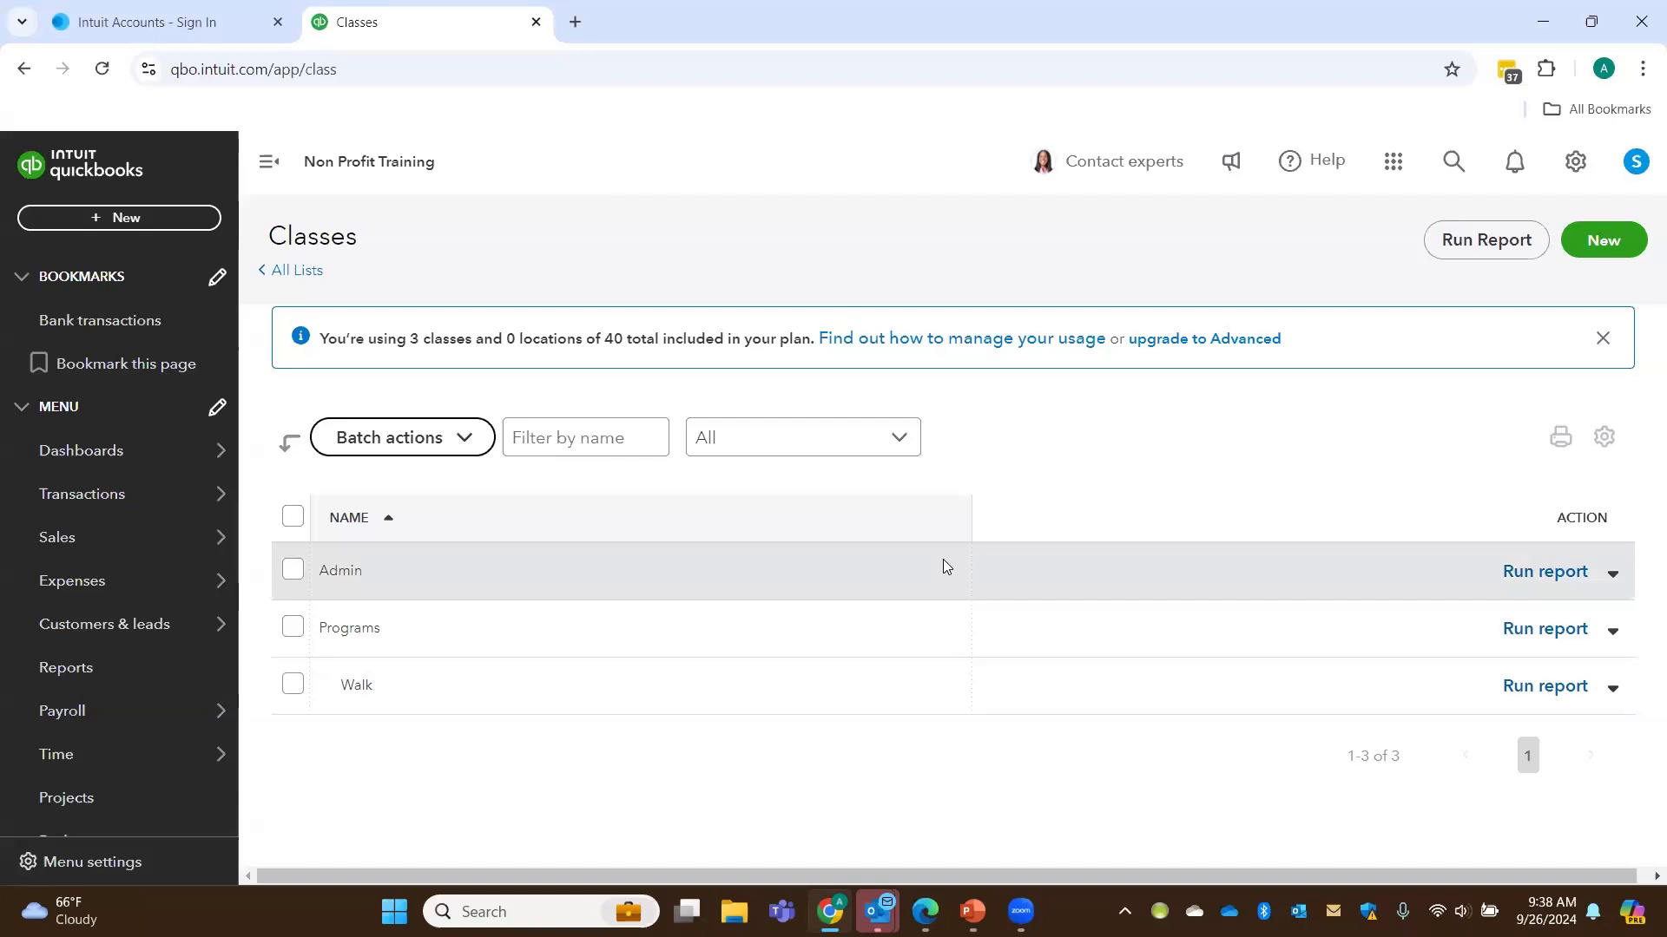
- Create and save a new class named 'State Grant'
left_click(1590, 240)
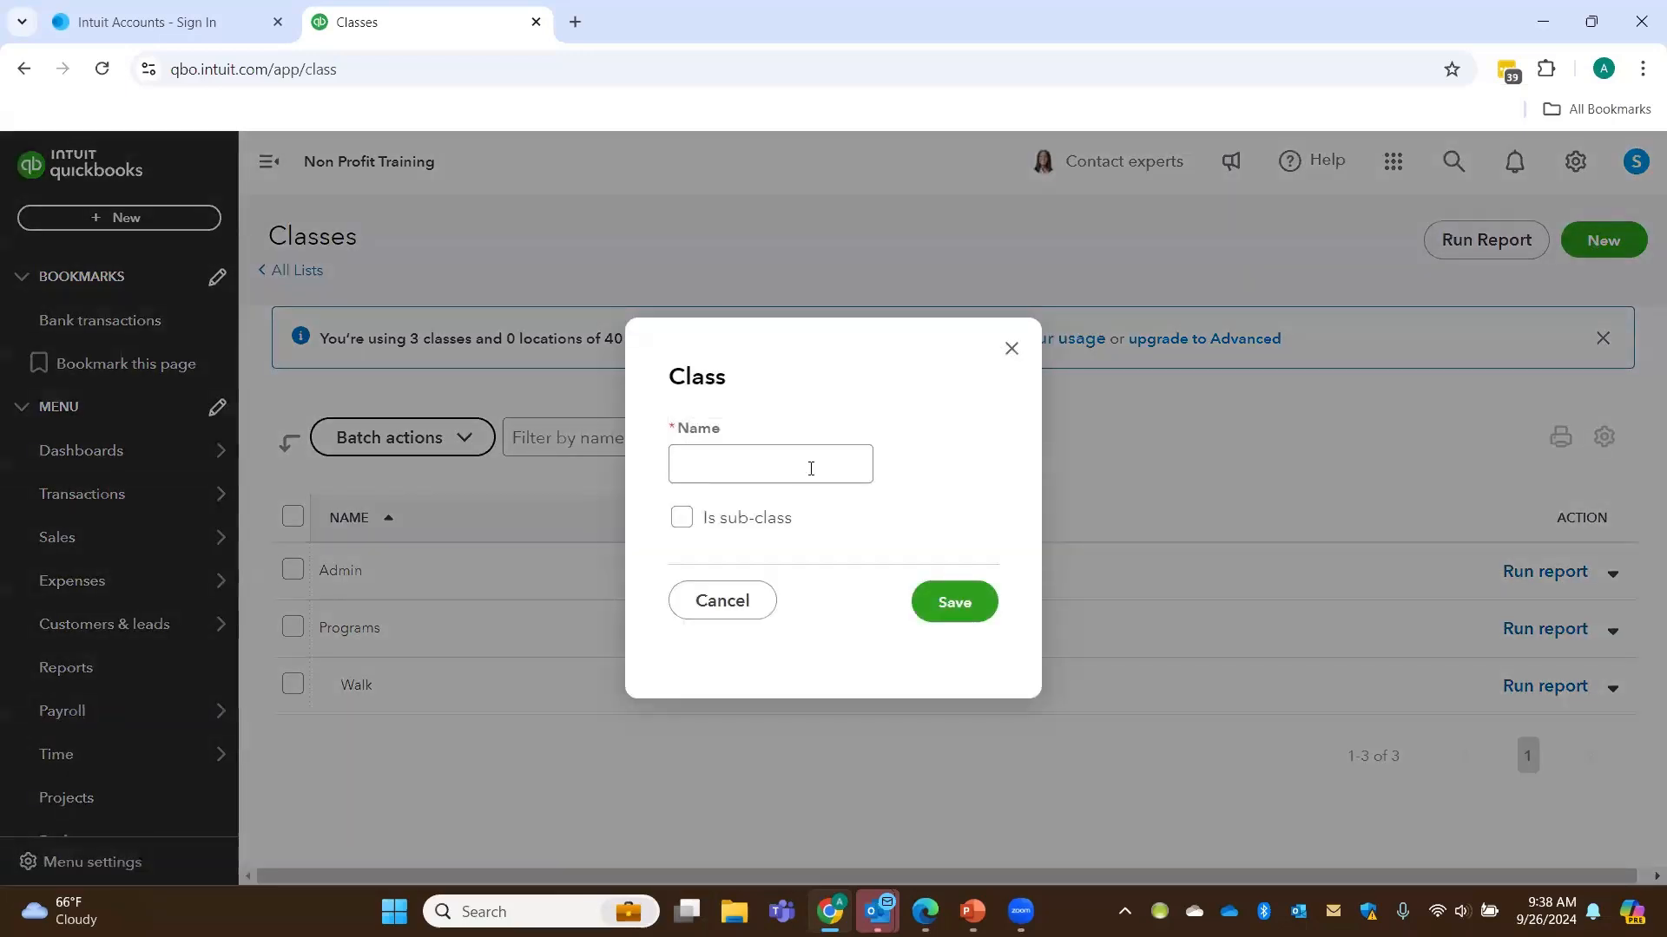
left_click(810, 469)
type("State ")
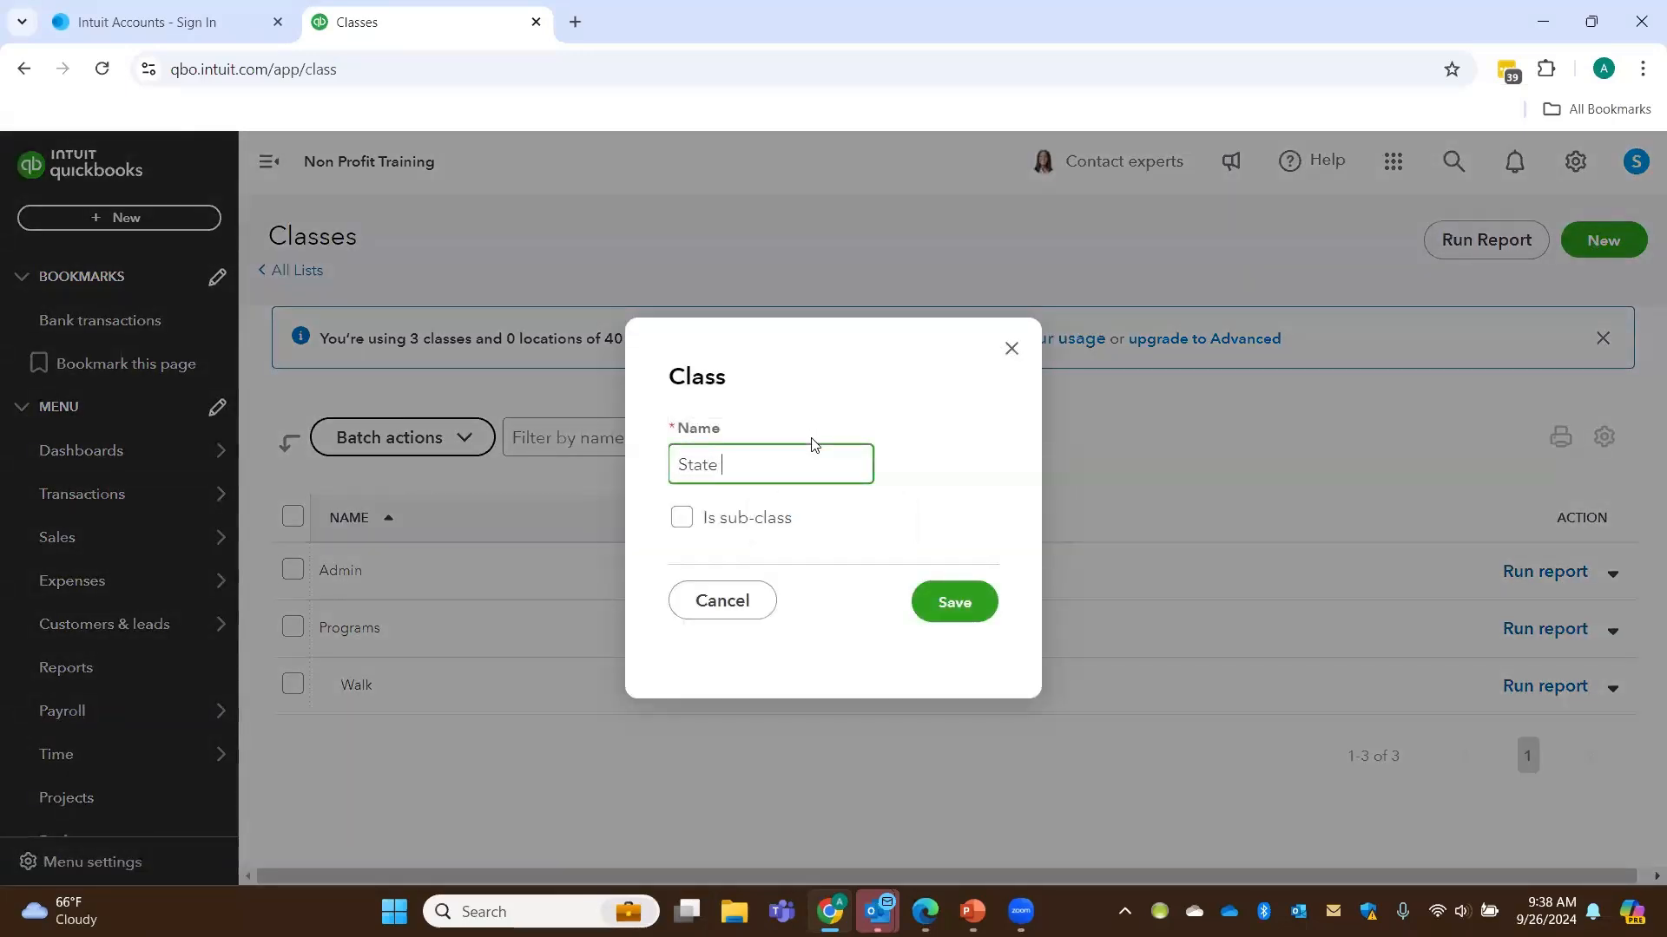
type("Grant")
left_click(955, 599)
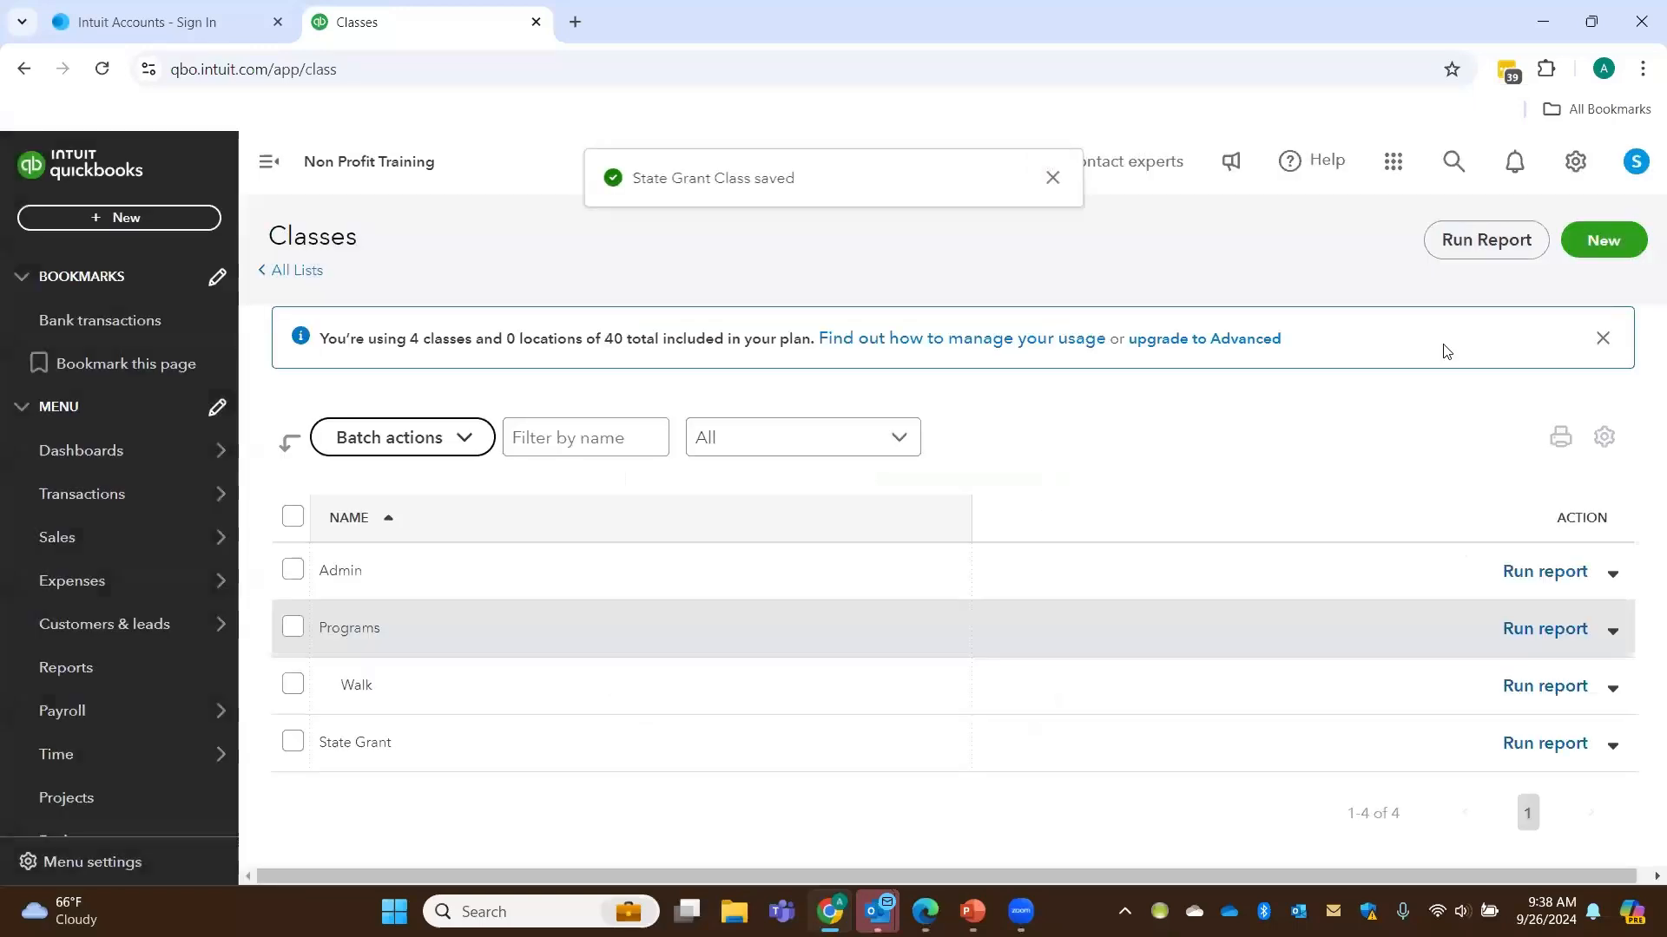
- Create and save a new class named 'Federal Grant'
left_click(1596, 244)
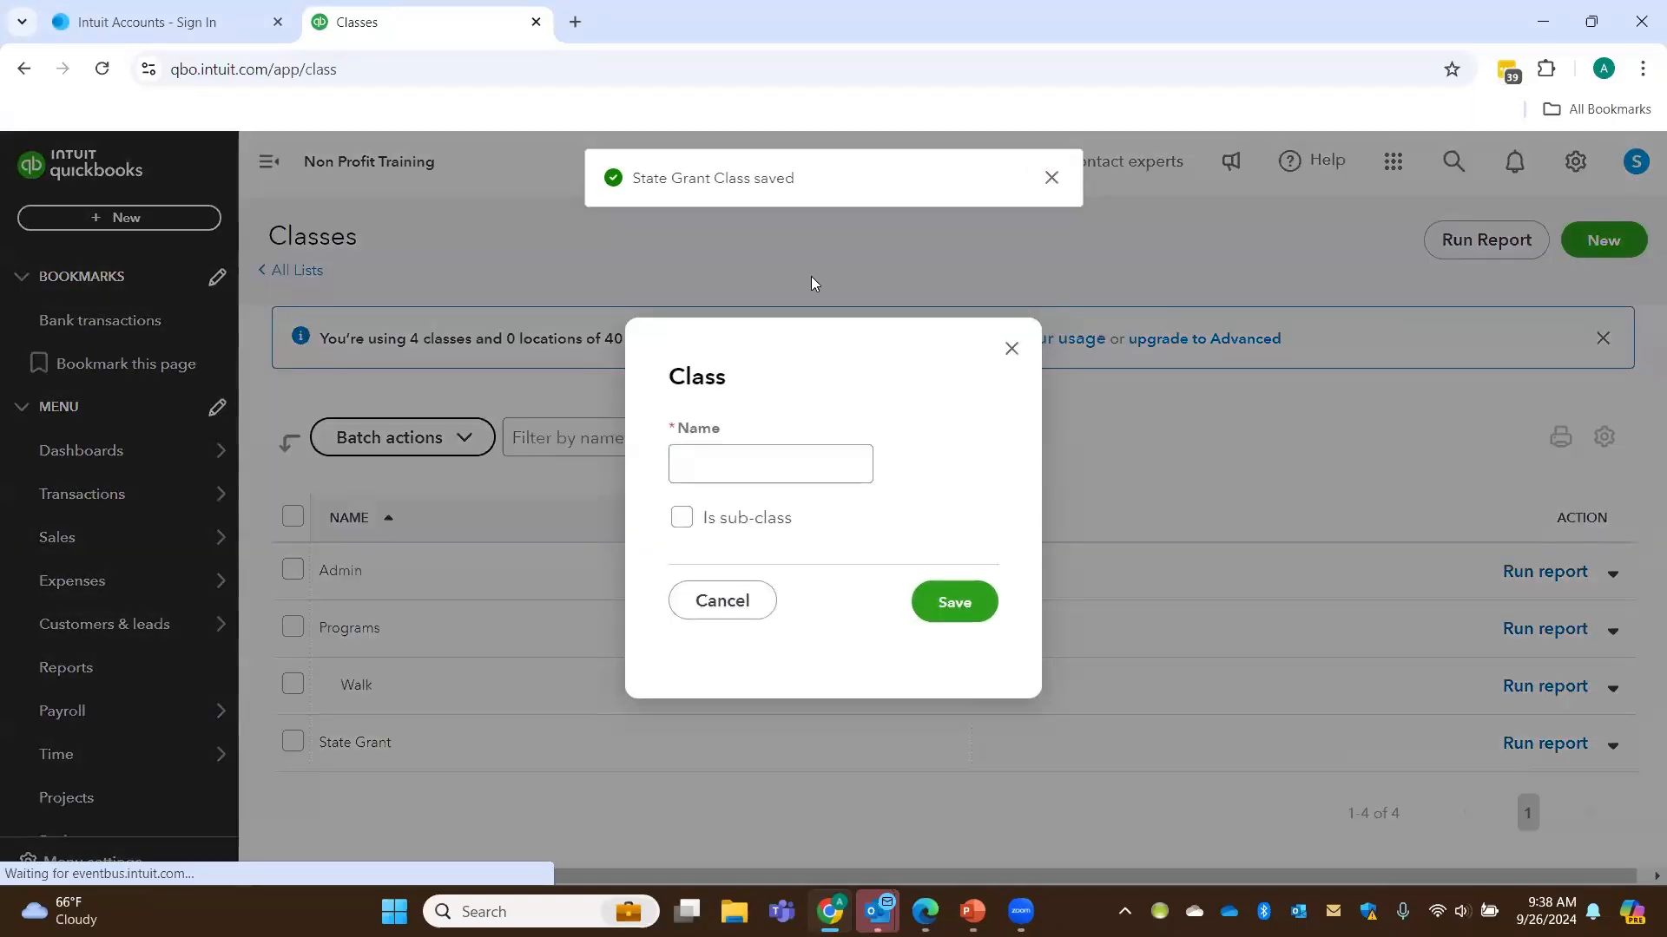
key("Escape")
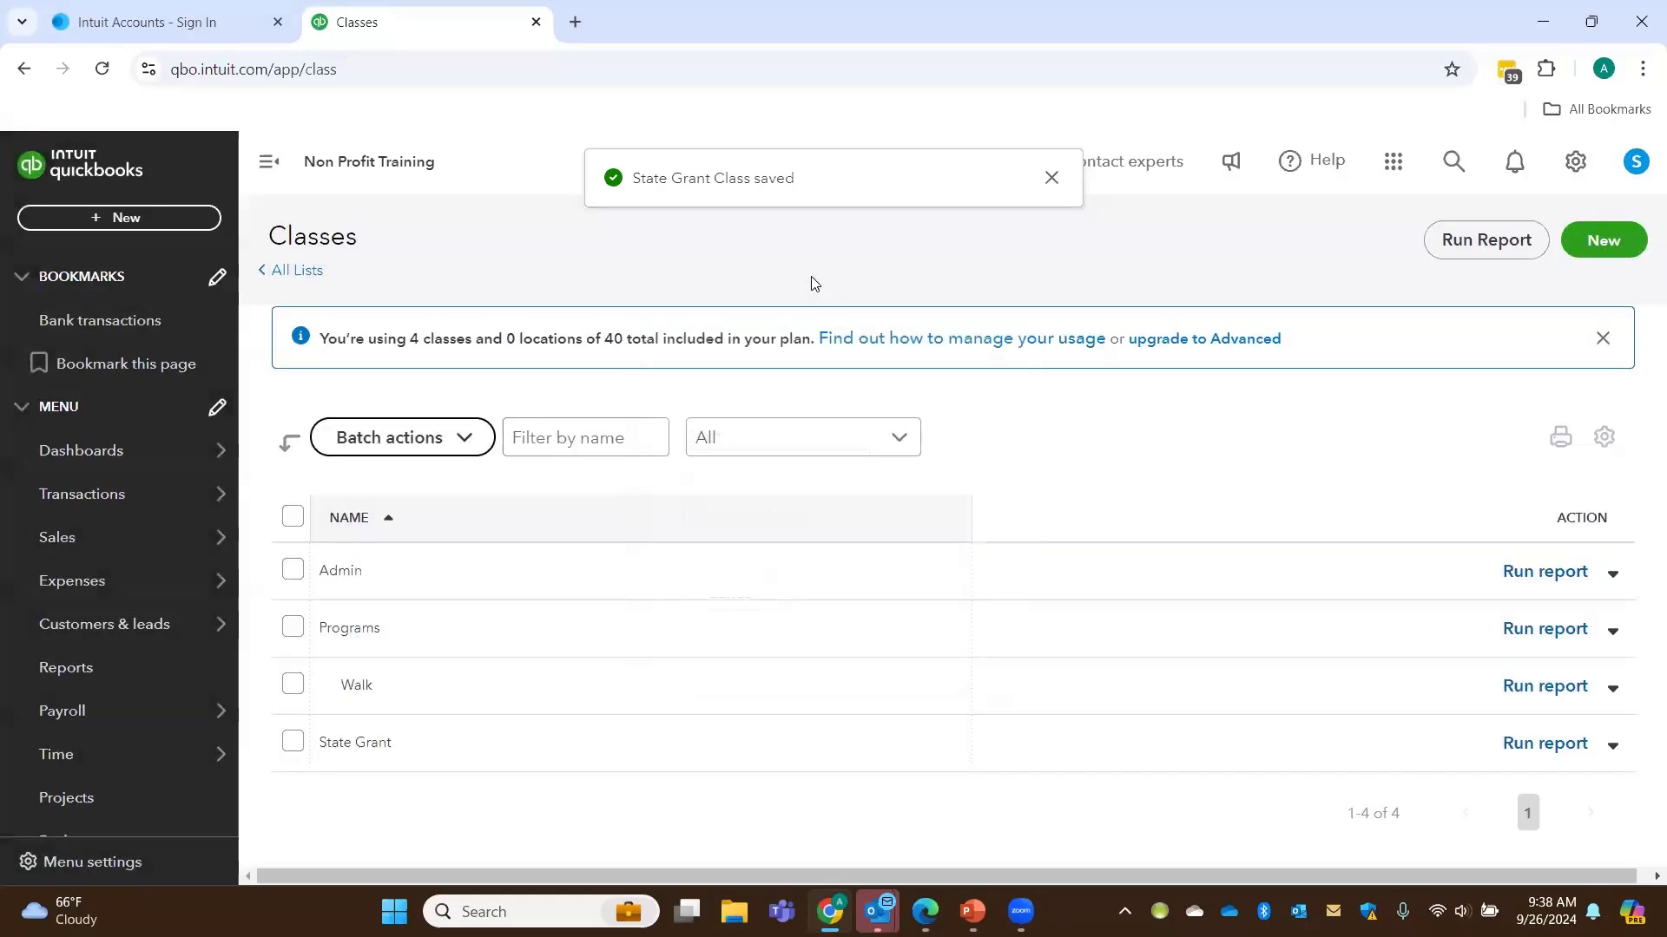
left_click(1593, 240)
left_click(835, 455)
type("Fe")
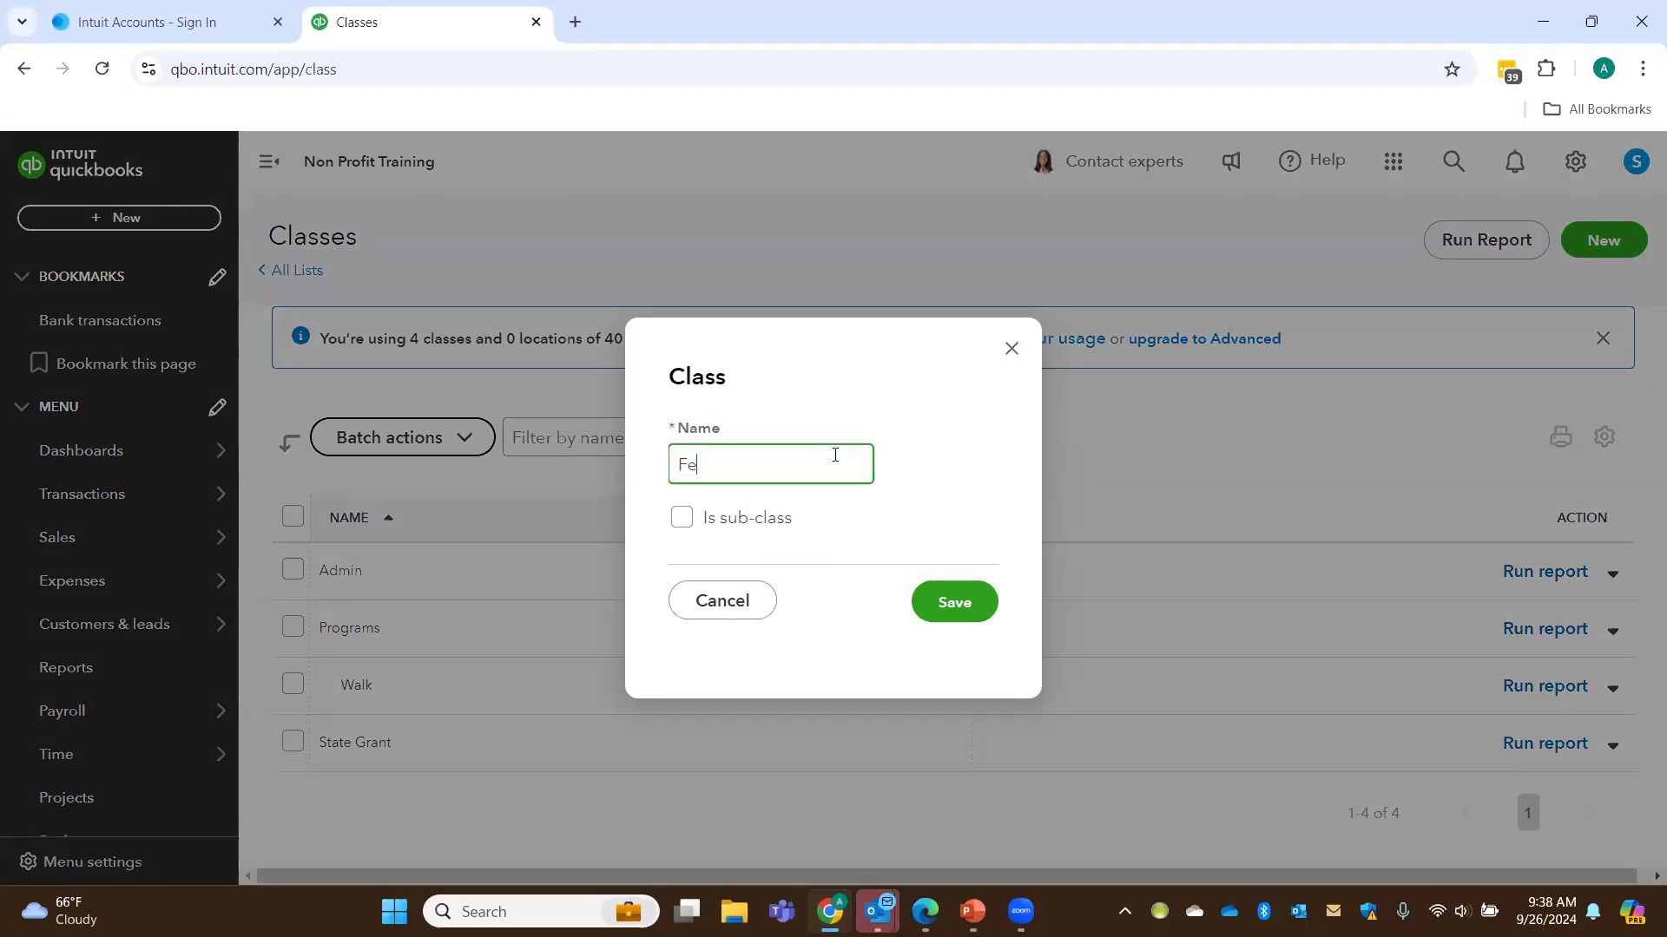
type("deral Grant")
left_click(982, 613)
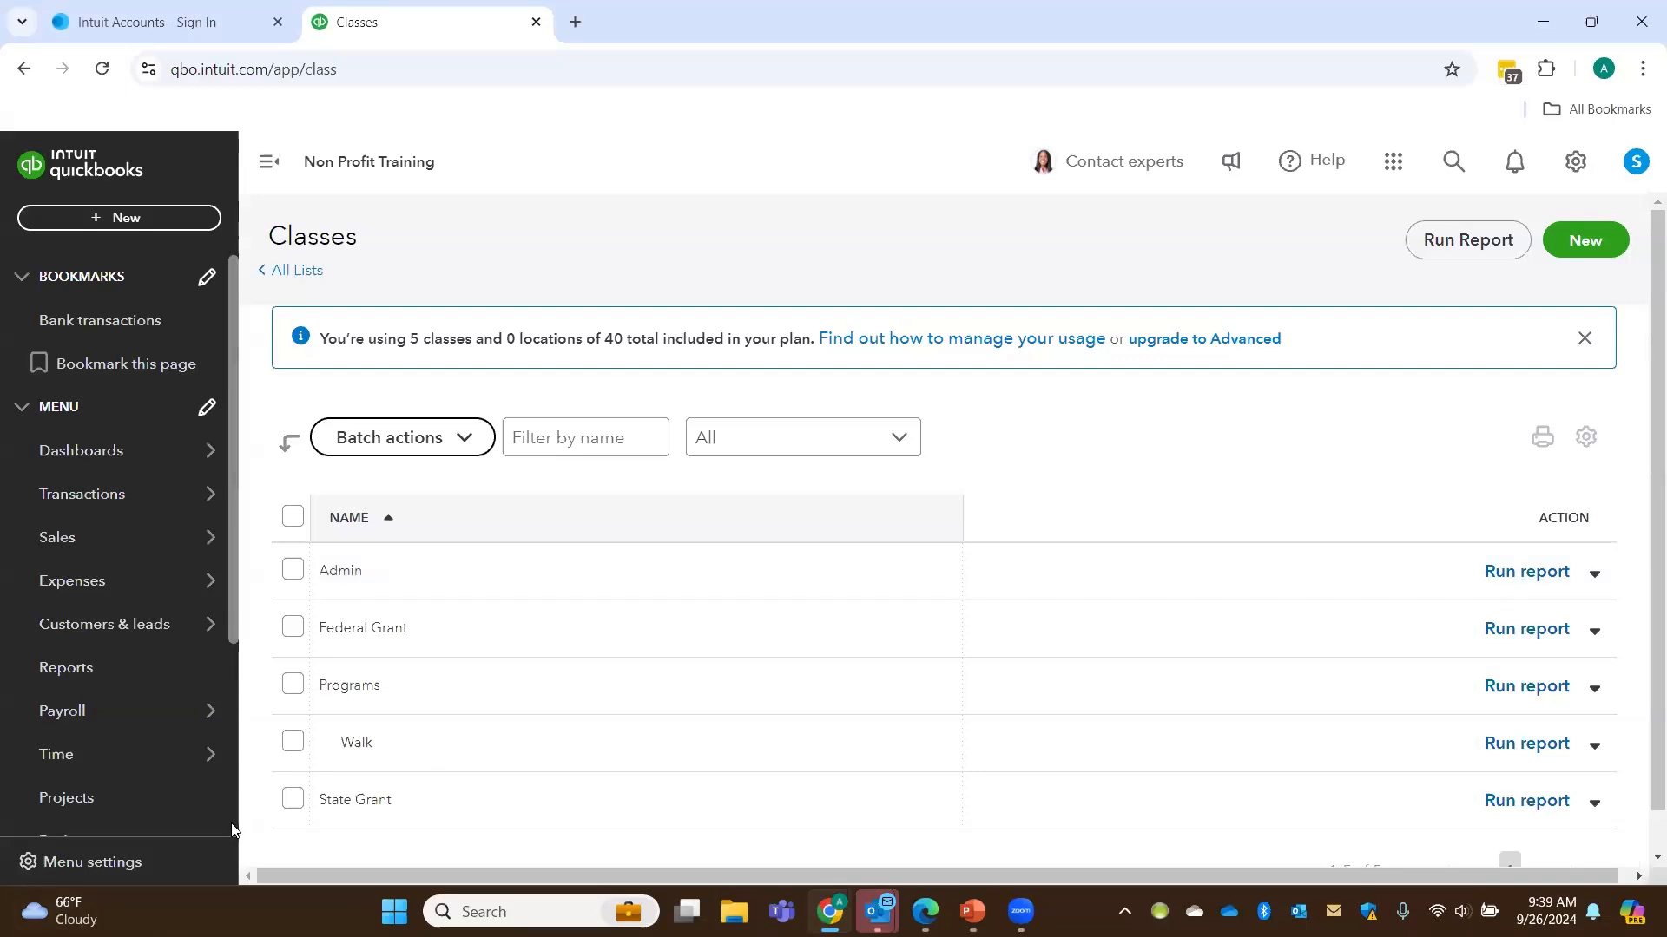
- In the bank feed, add the Antojos Lolita transaction with the State Grant class
left_click(111, 491)
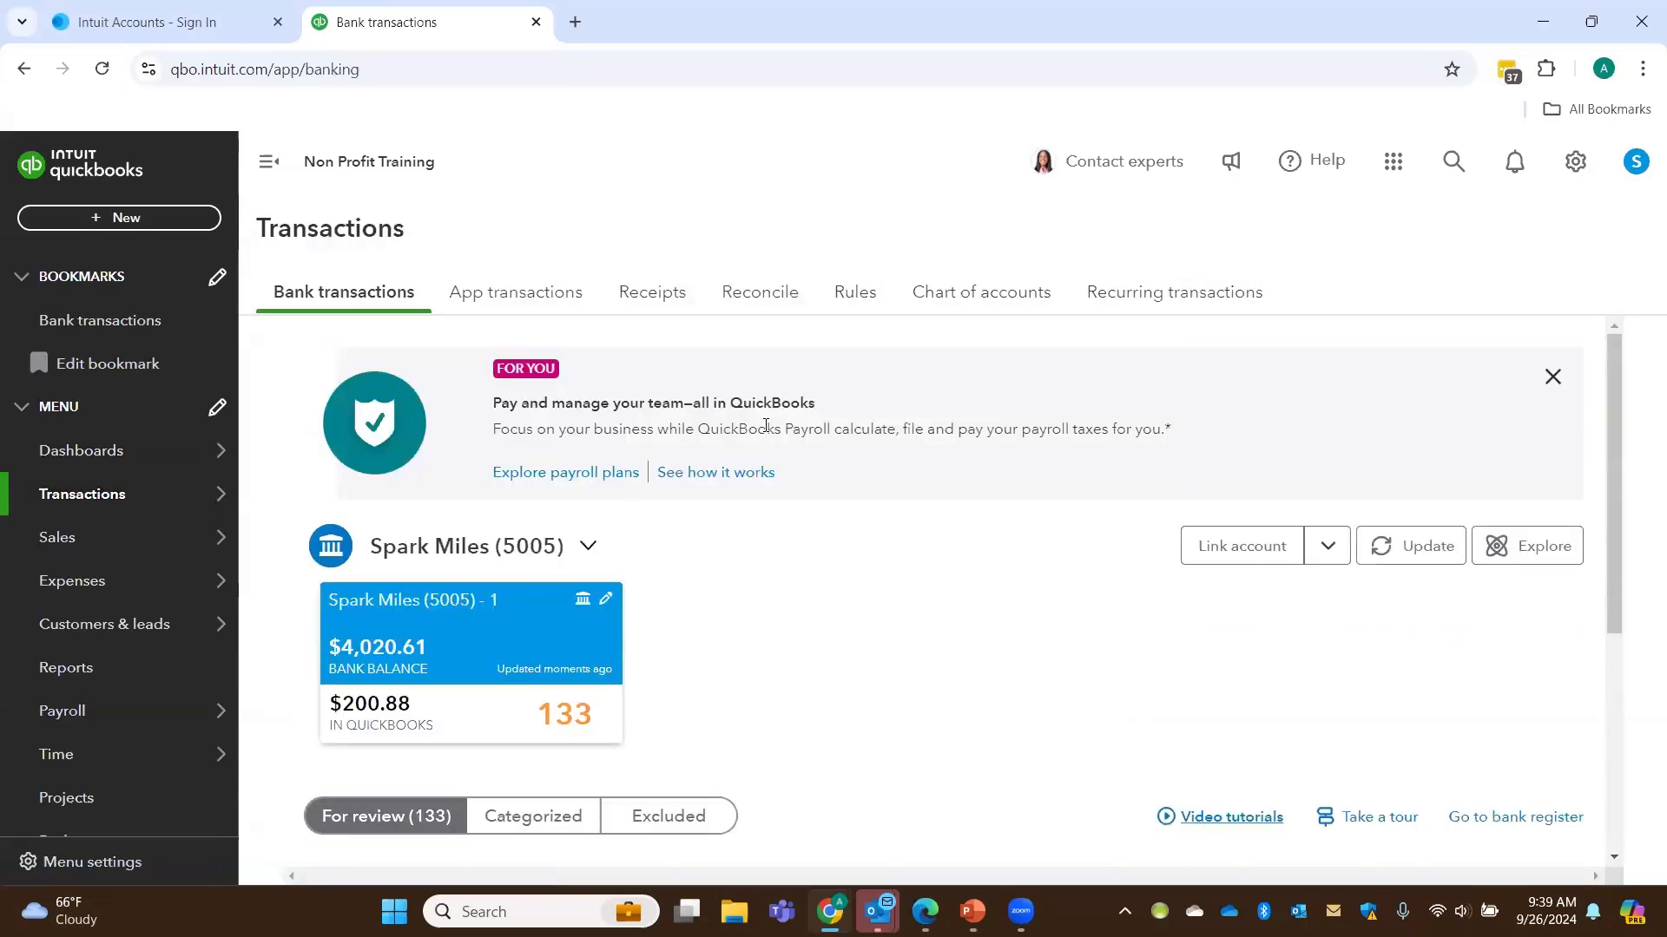
scroll(929, 702, "down", 4)
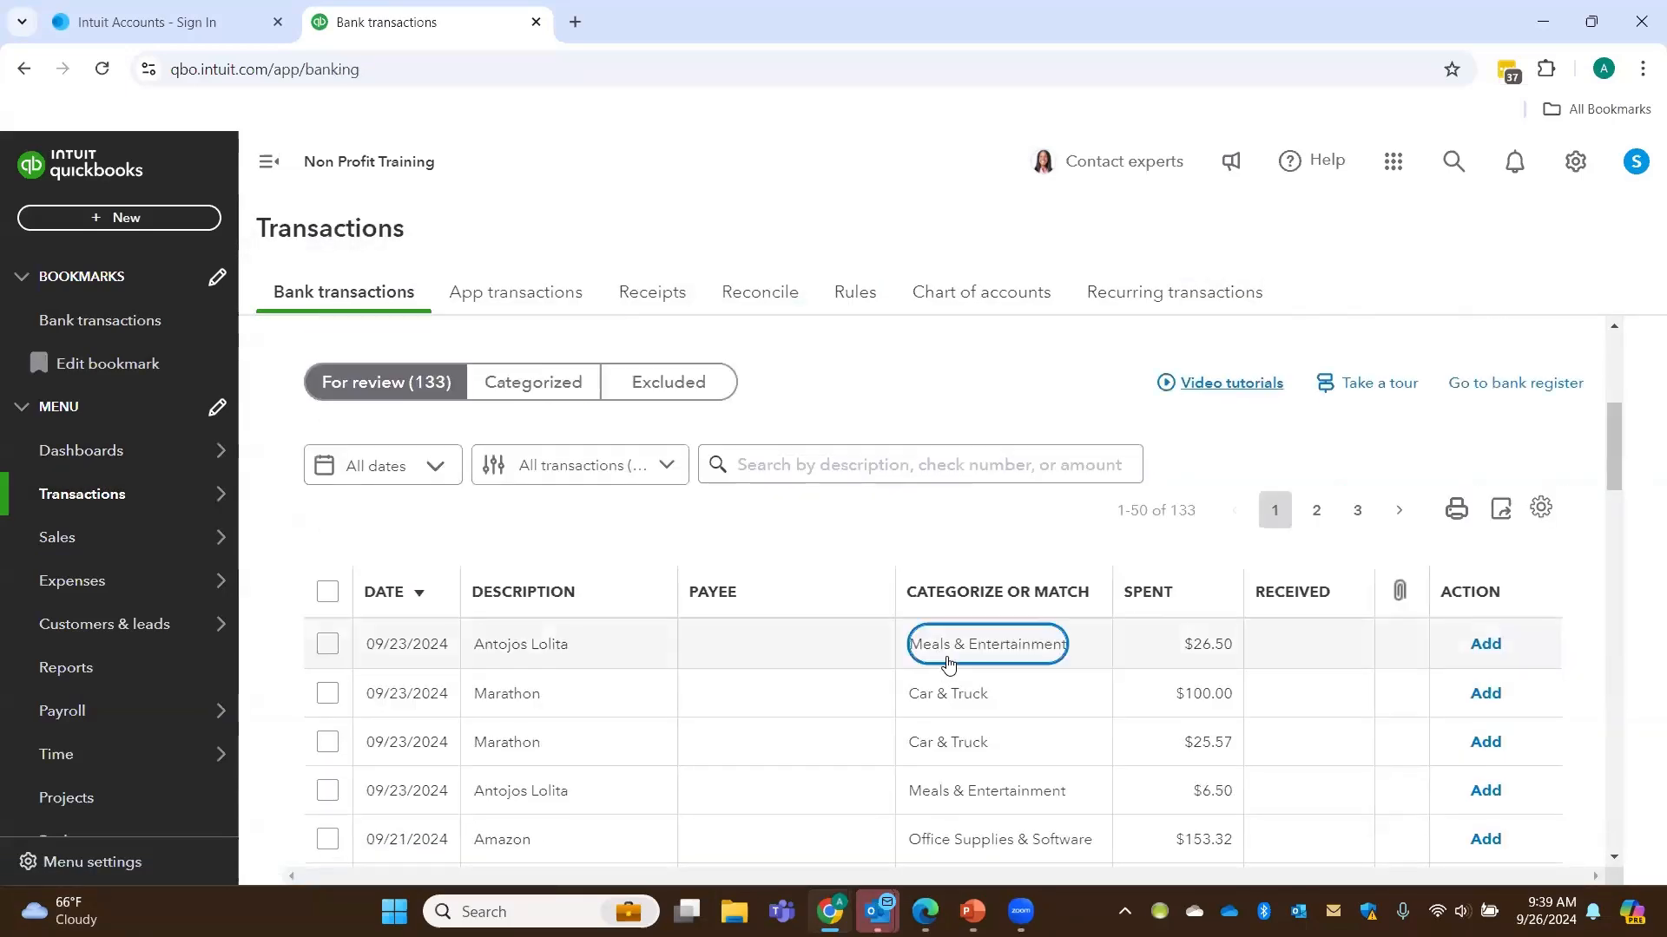
left_click(955, 643)
scroll(782, 608, "down", 3)
left_click(497, 594)
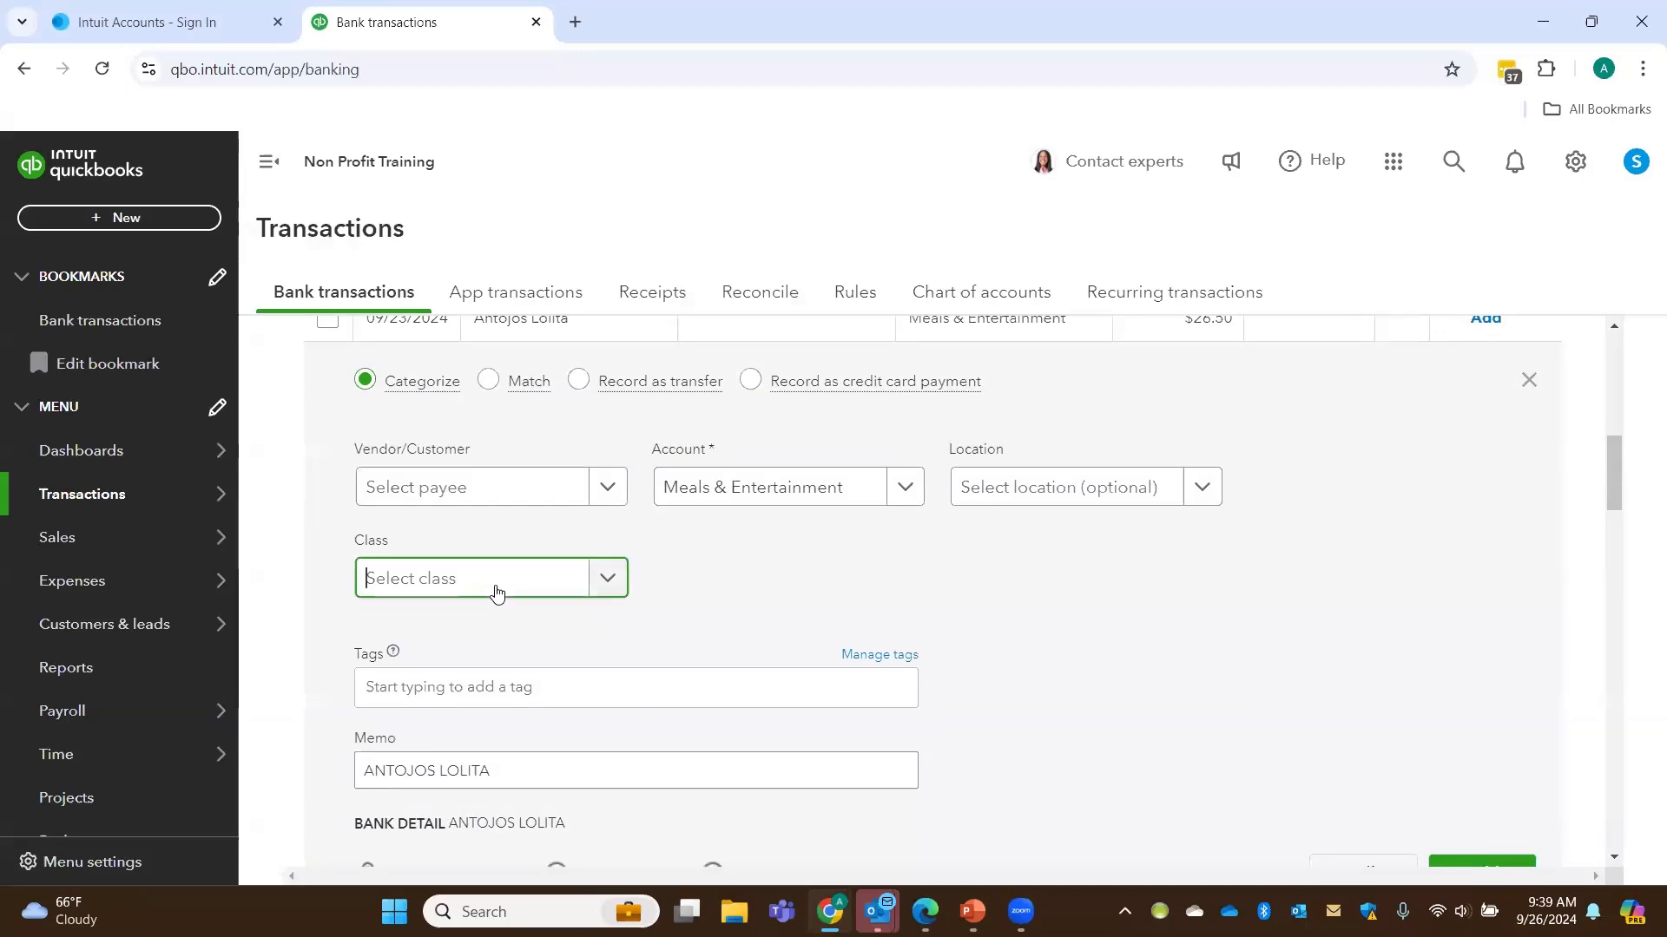
type("sta")
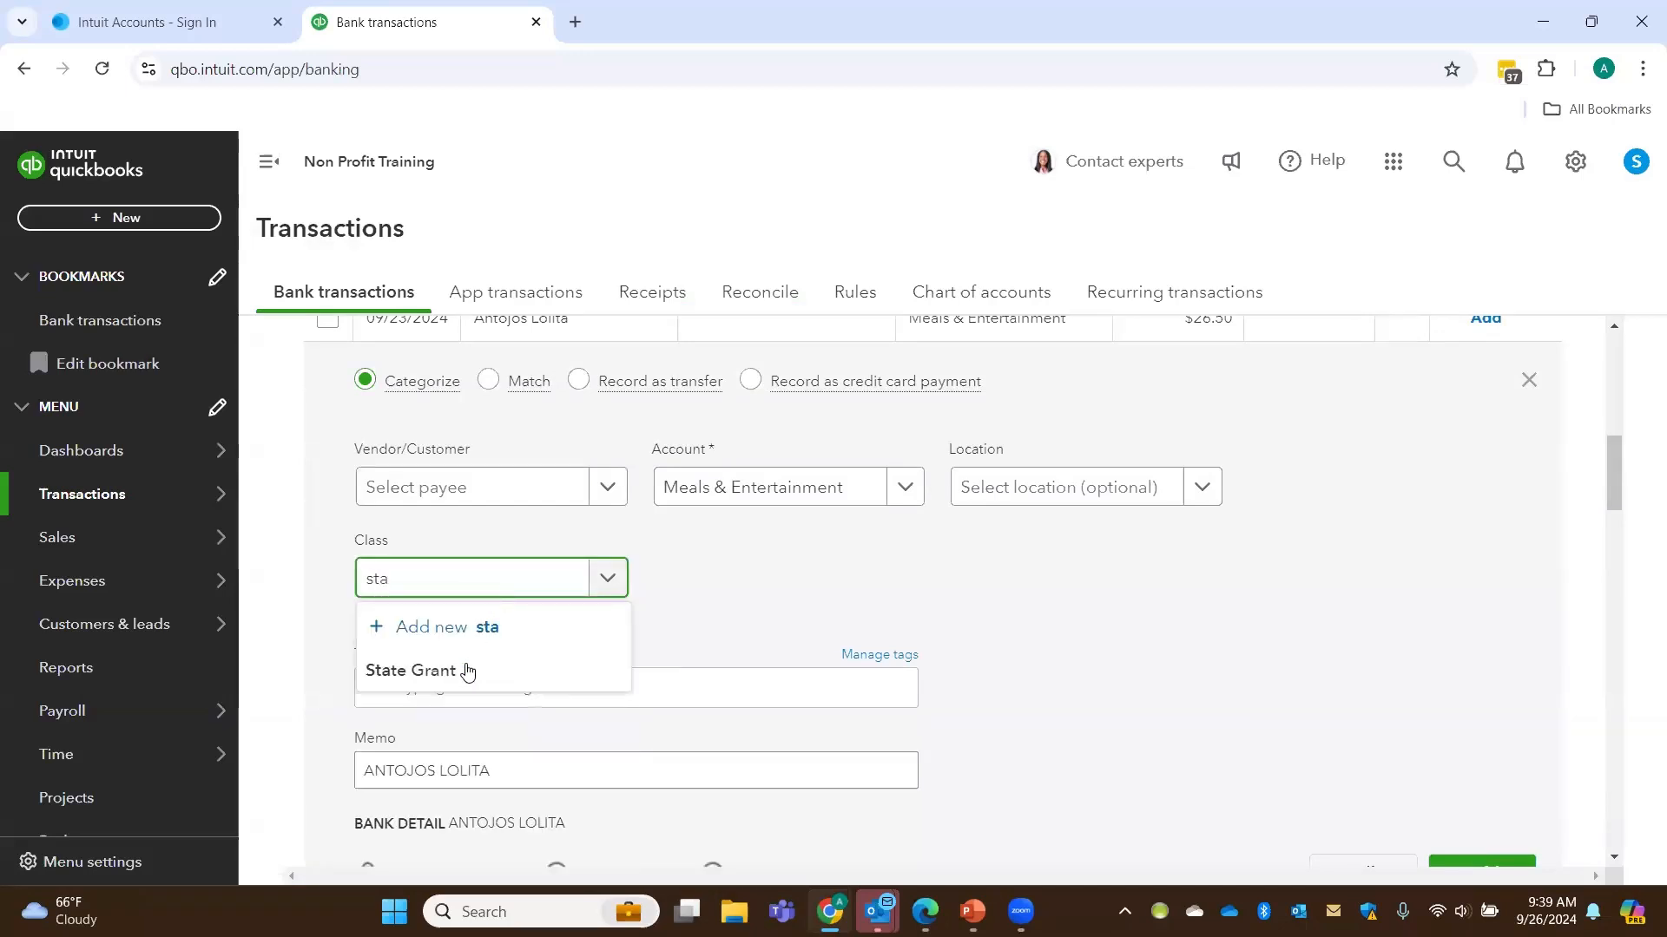
left_click(467, 671)
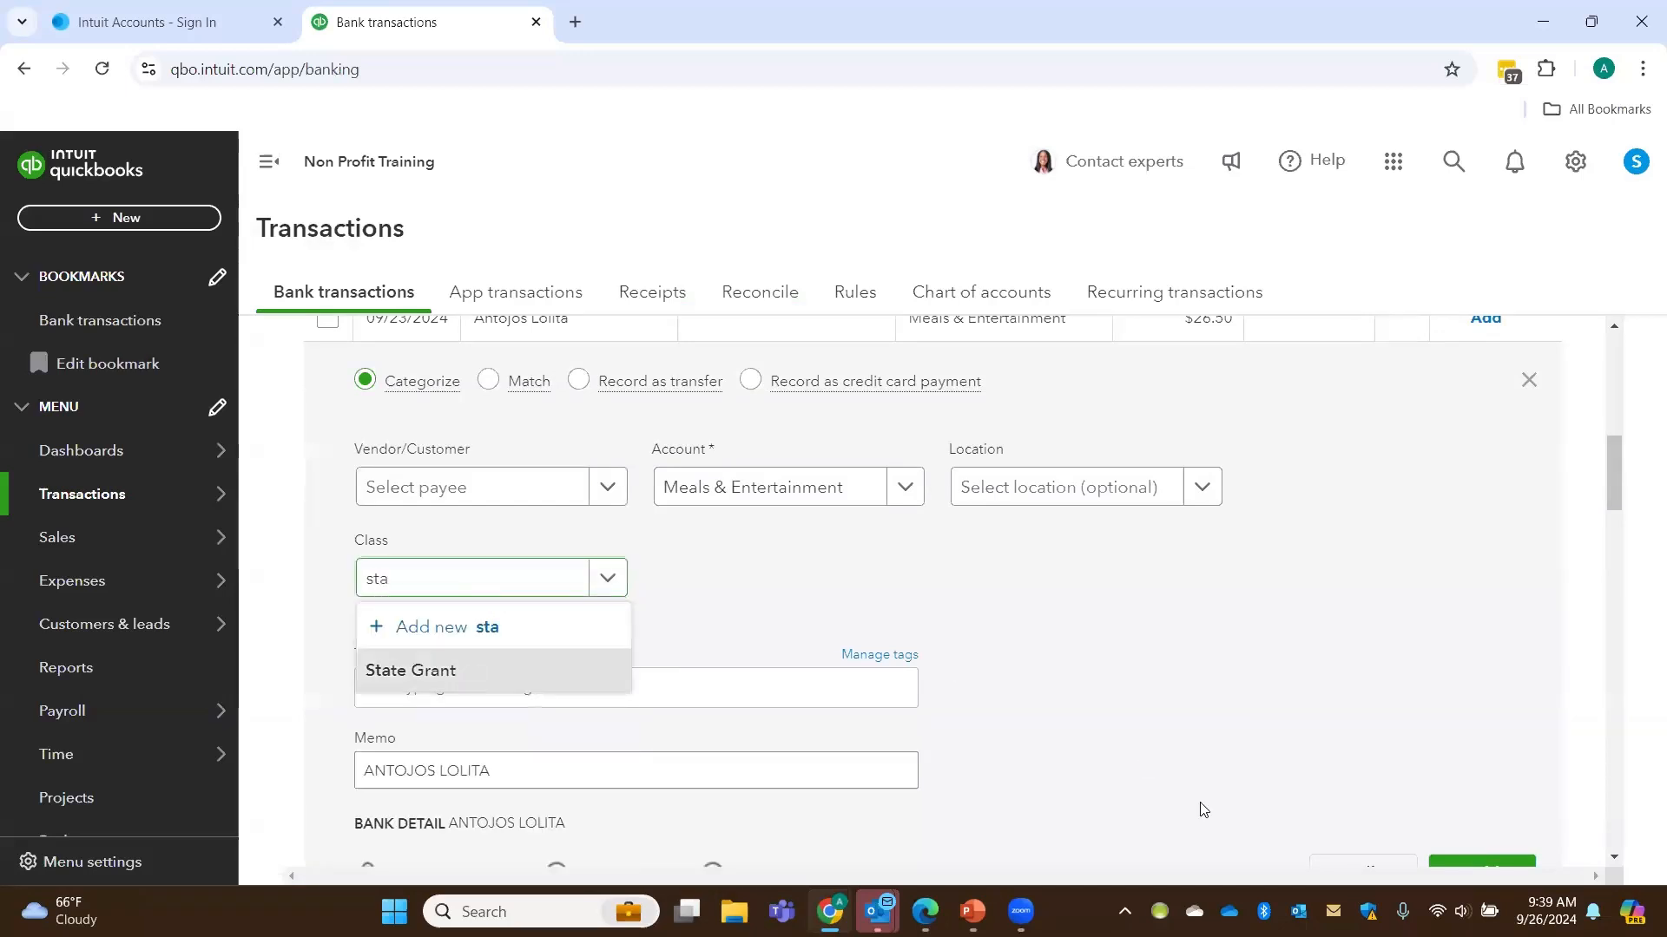
left_click(1511, 874)
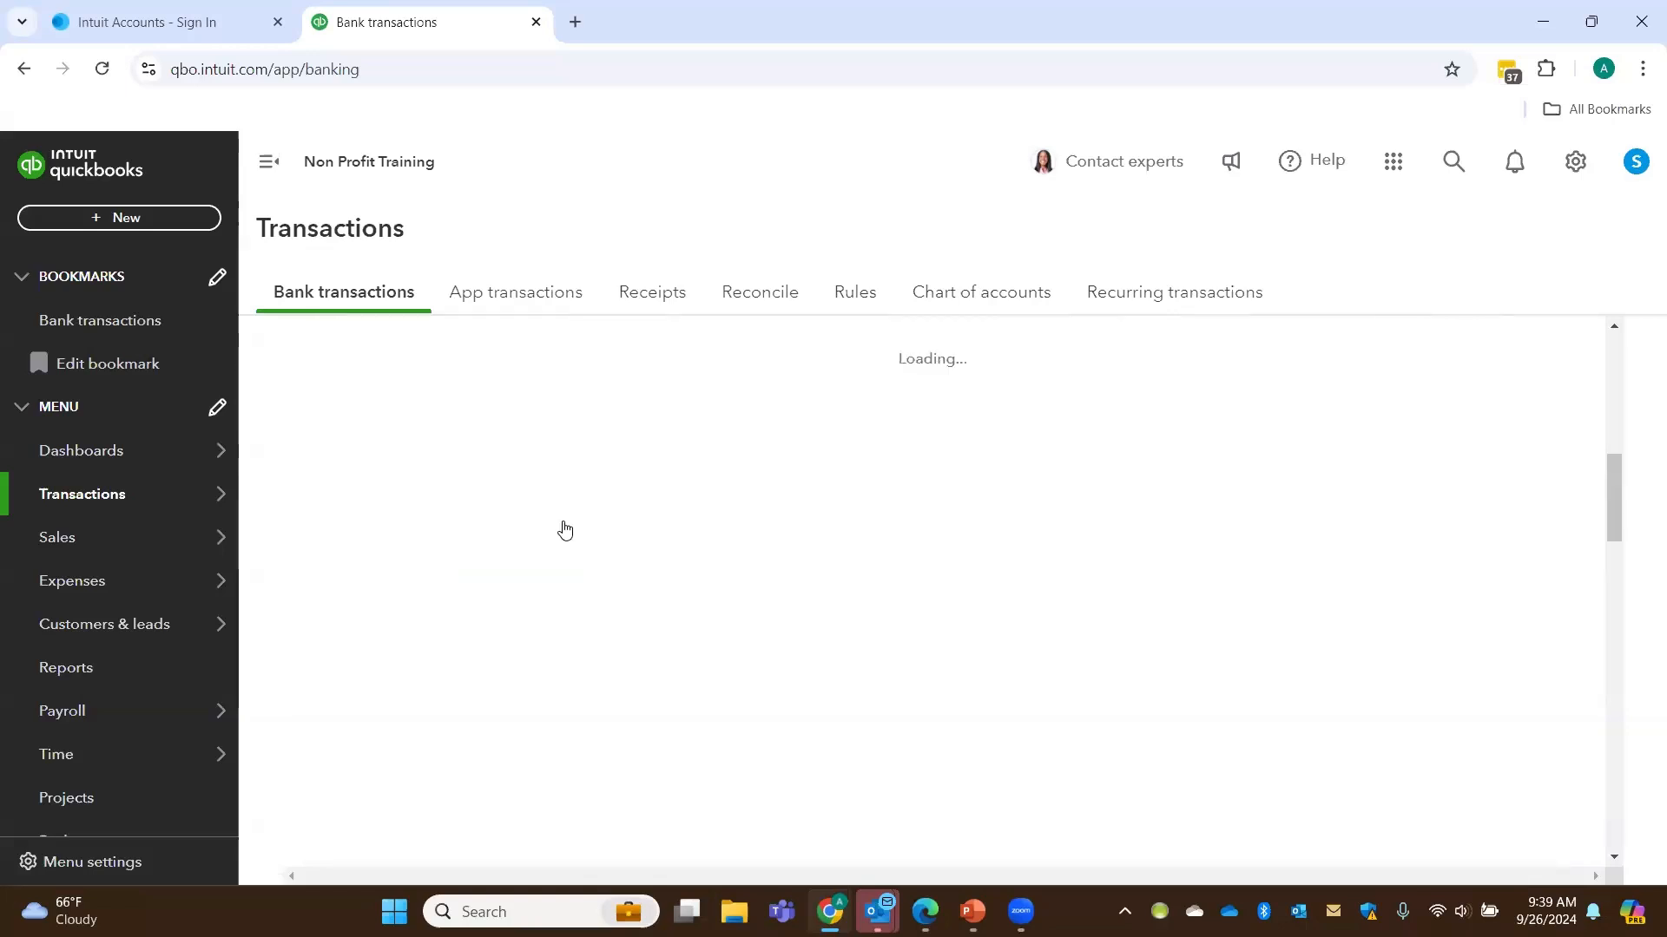
- Add the Mdc Entrepreneur transaction with the Federal Grant class
left_click(565, 529)
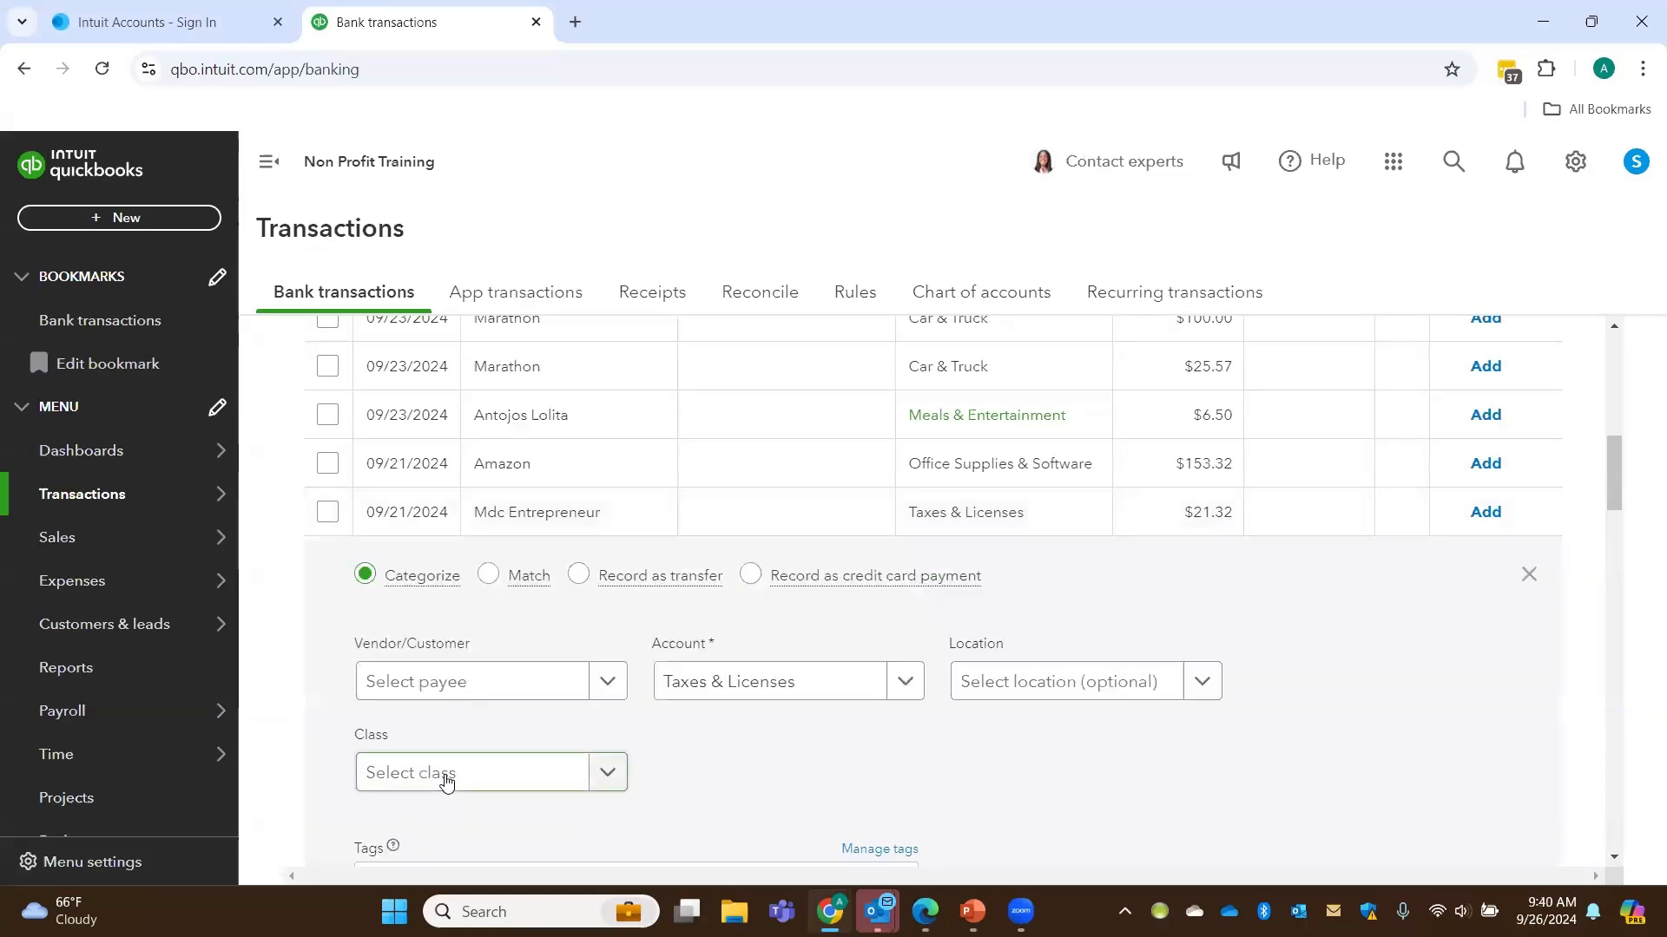
left_click(445, 782)
type("feder")
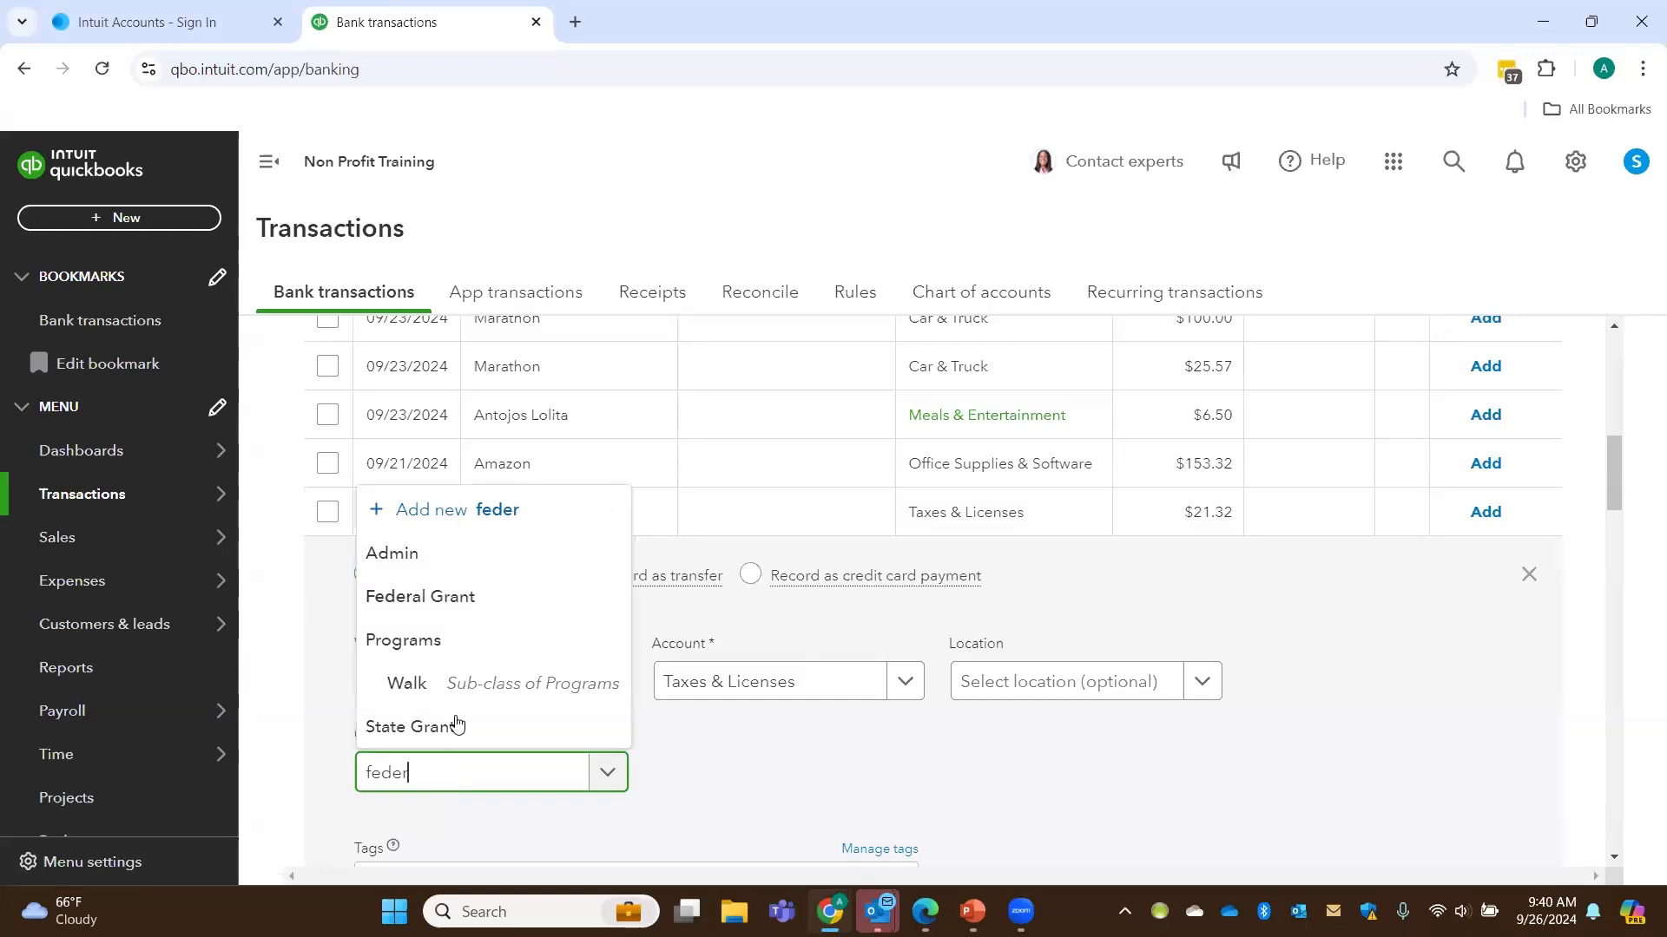
scroll(1531, 789, "down", 1)
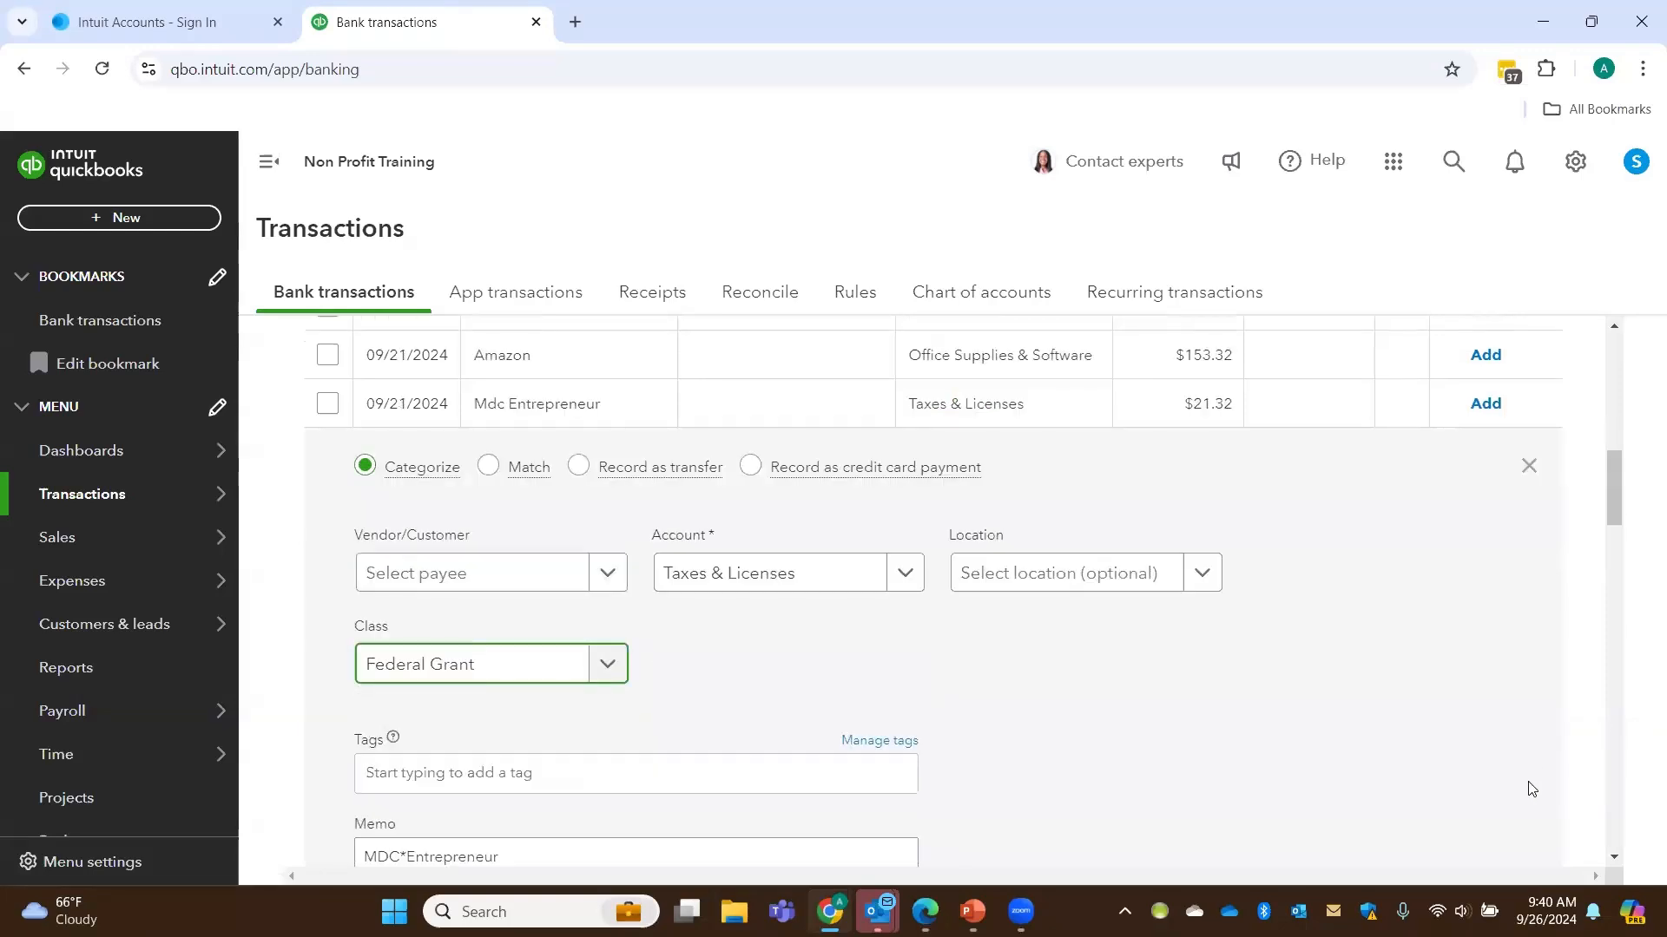
scroll(1535, 843, "down", 2)
left_click(1487, 749)
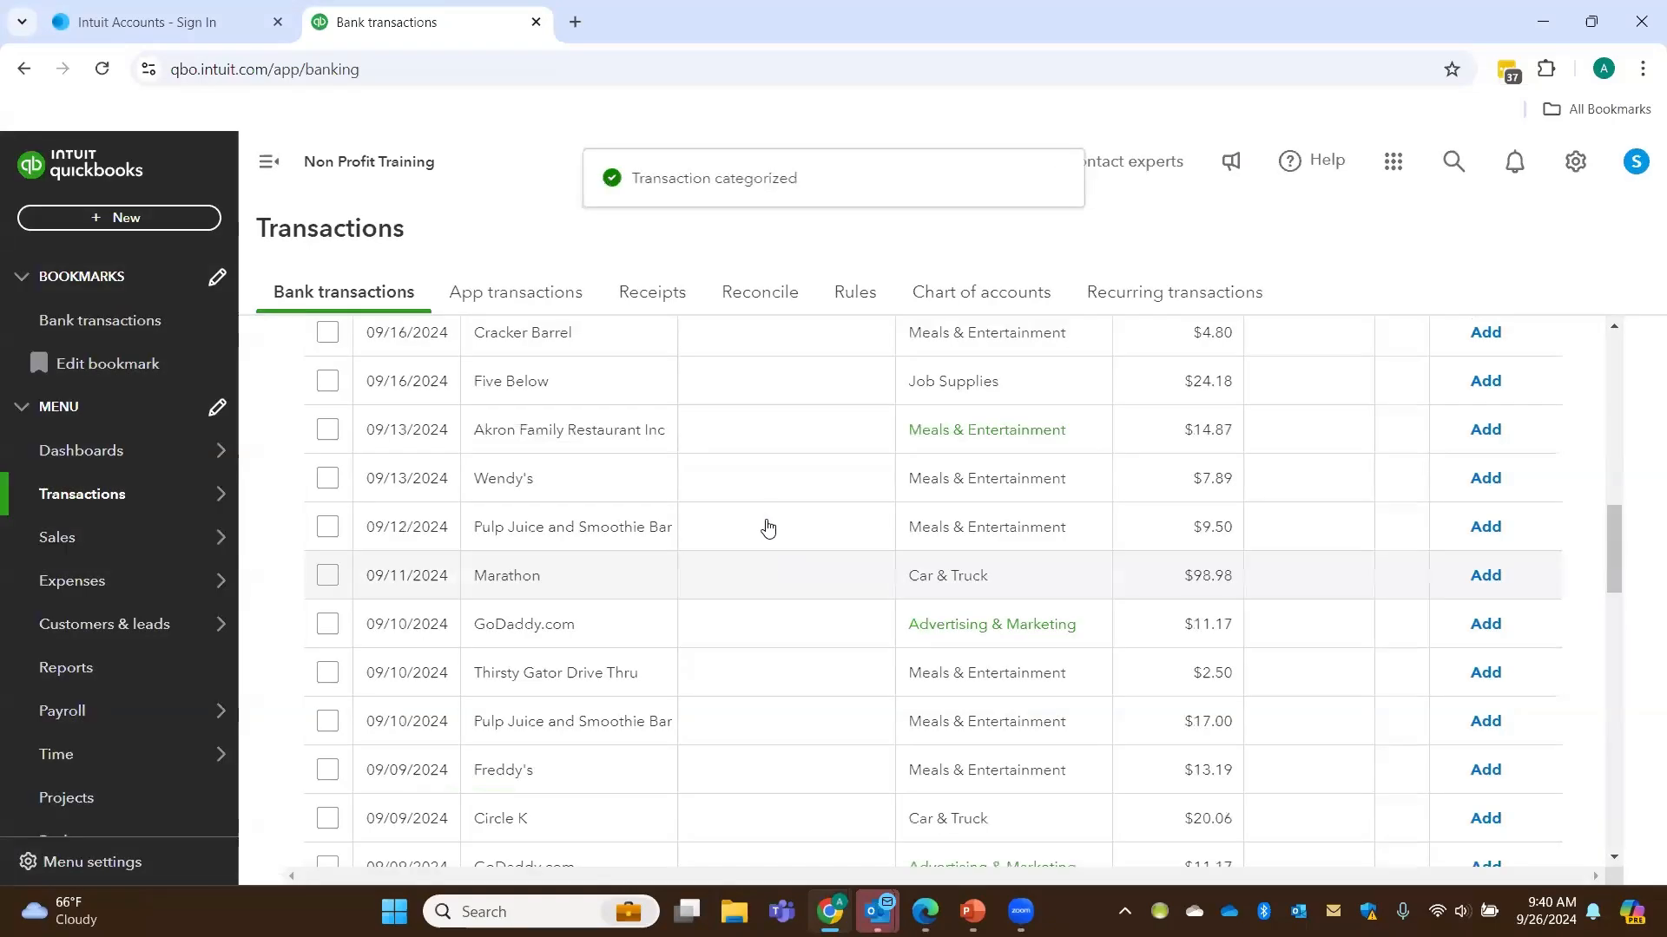
- Add the Wendy's $7.89 charge with the Programs:Walk class
left_click(757, 499)
left_click(572, 739)
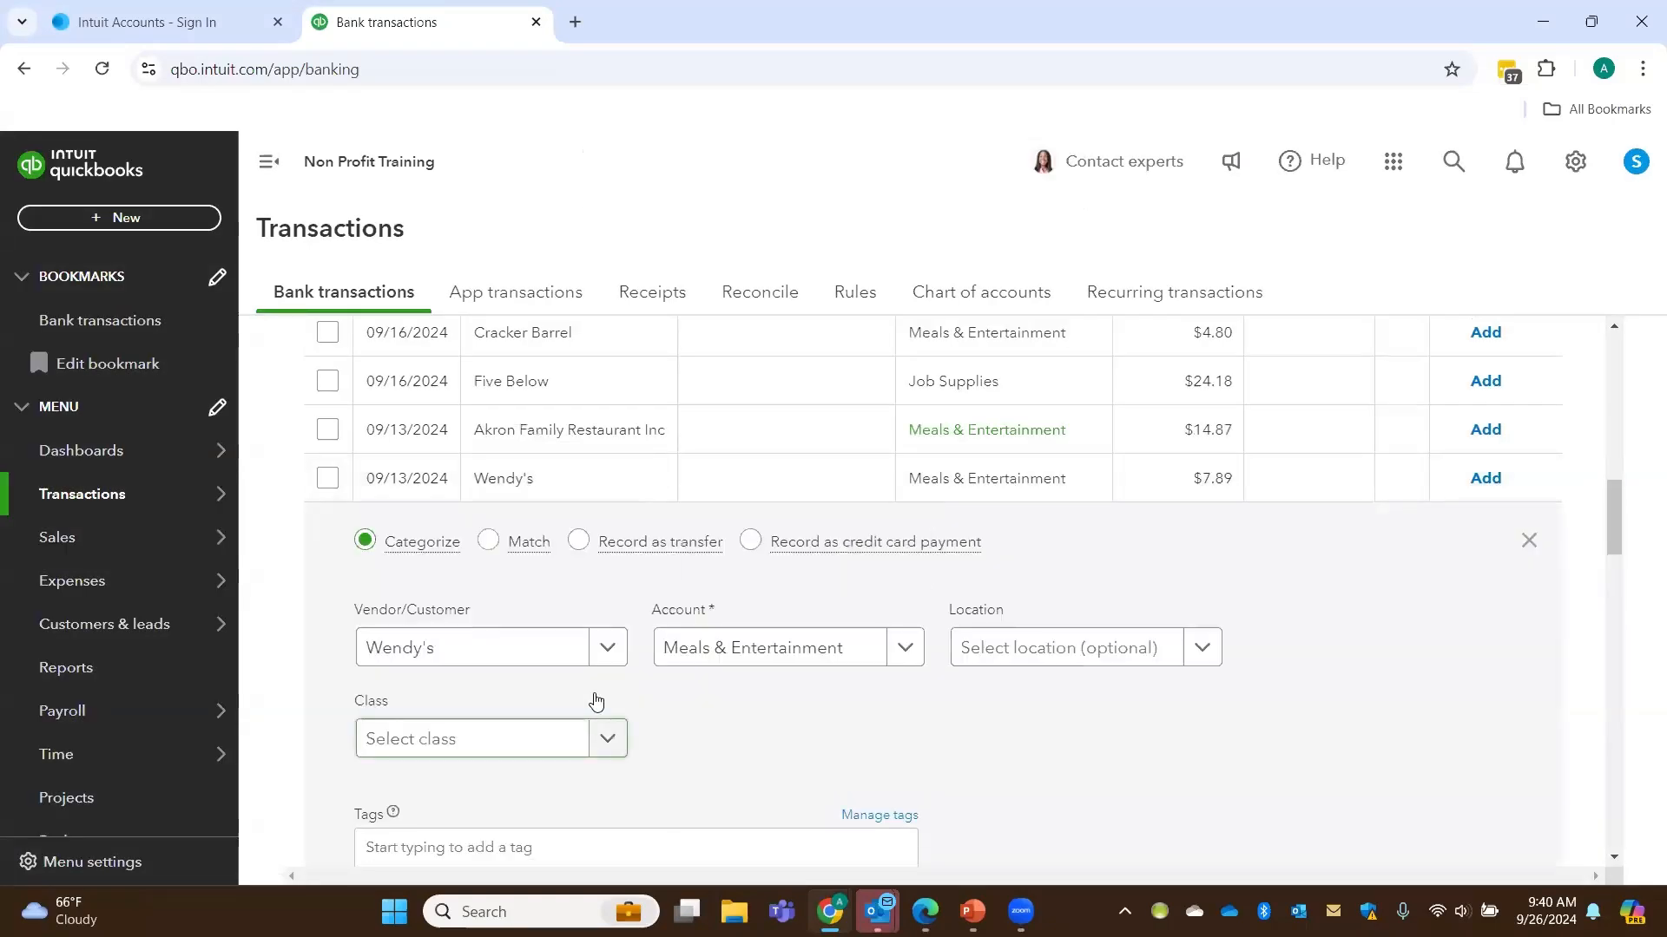
left_click(565, 648)
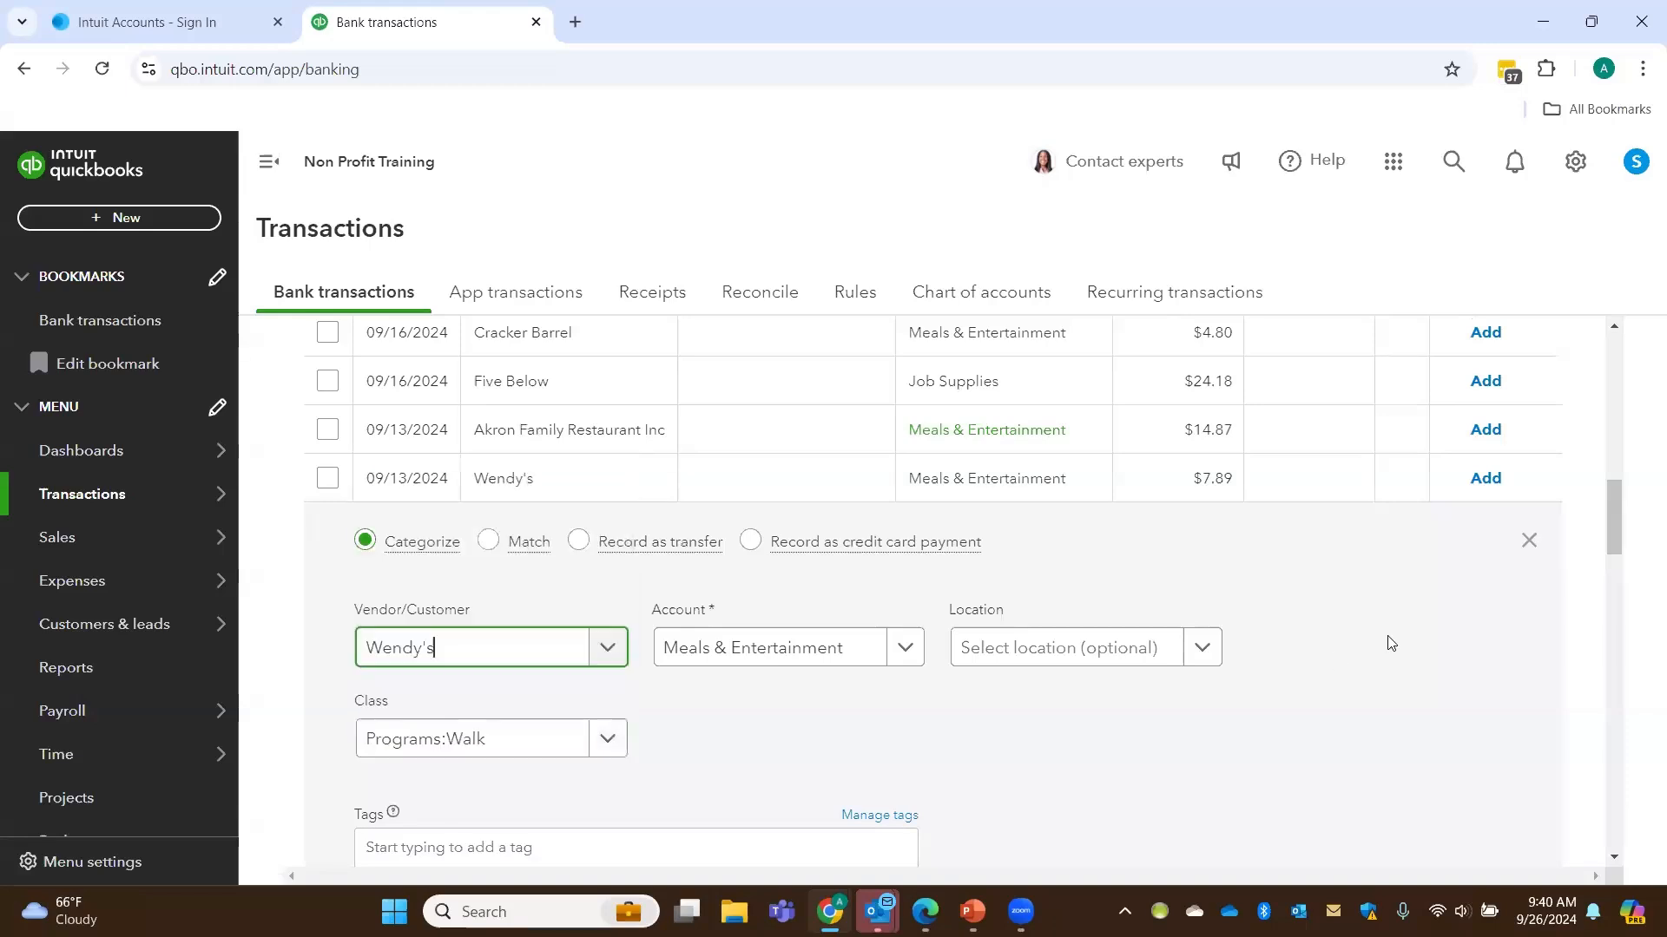
scroll(1508, 731, "down", 3)
left_click(1508, 731)
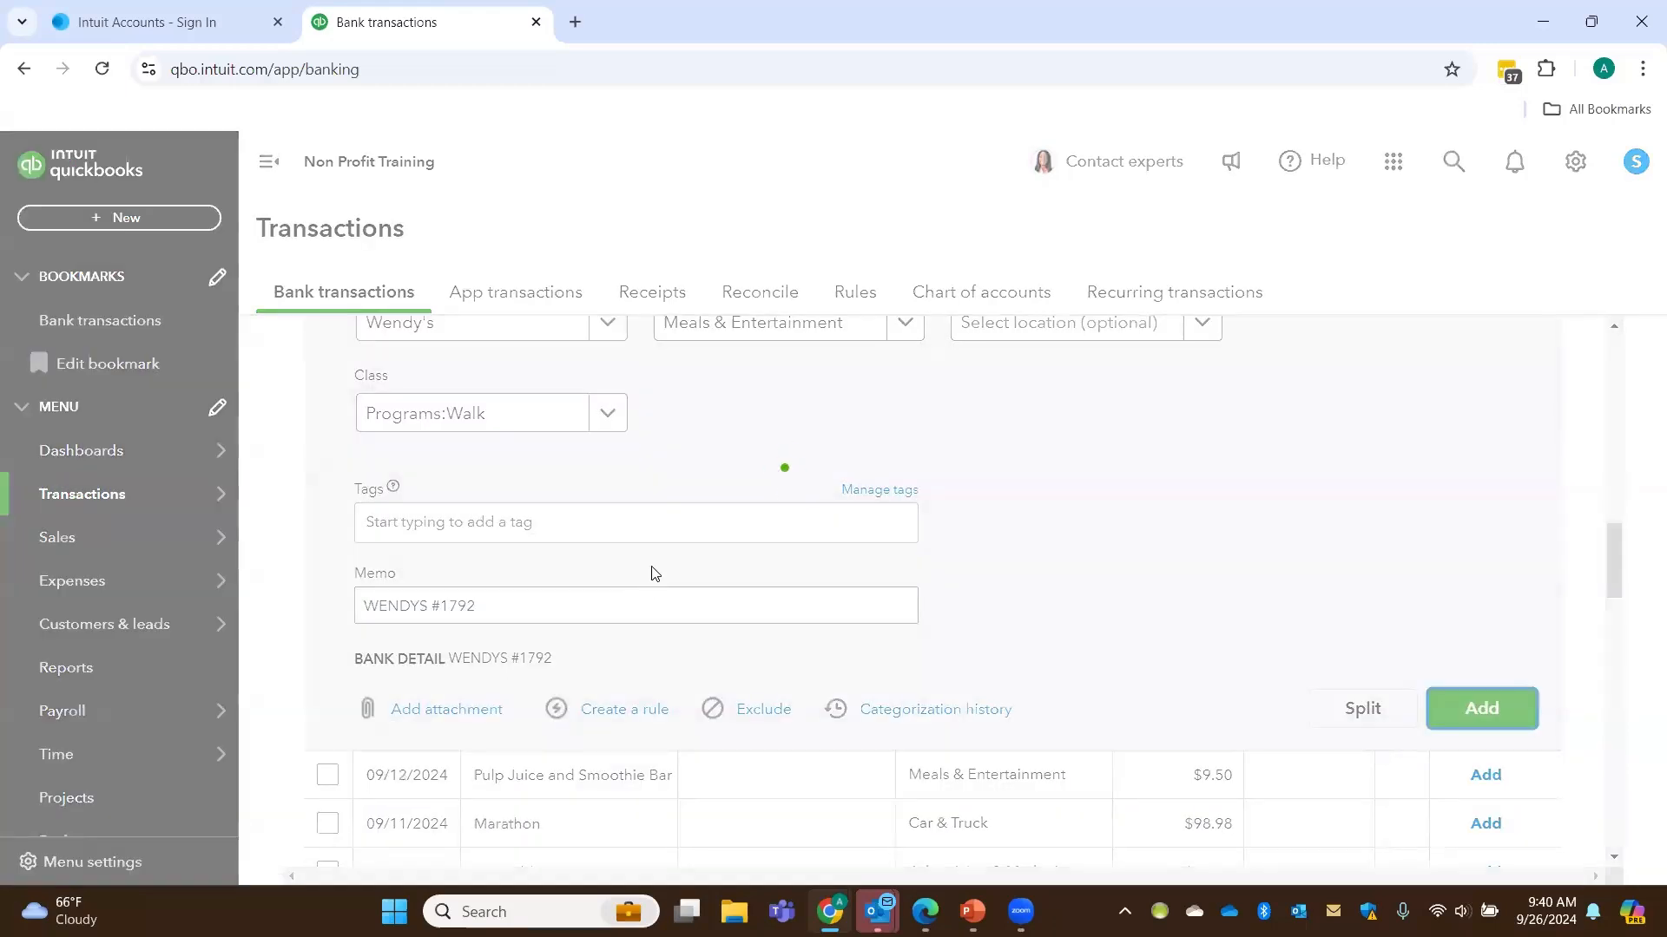
- Review class choices for the Thirsty Gator Drive Thru charge without assigning one
left_click(649, 605)
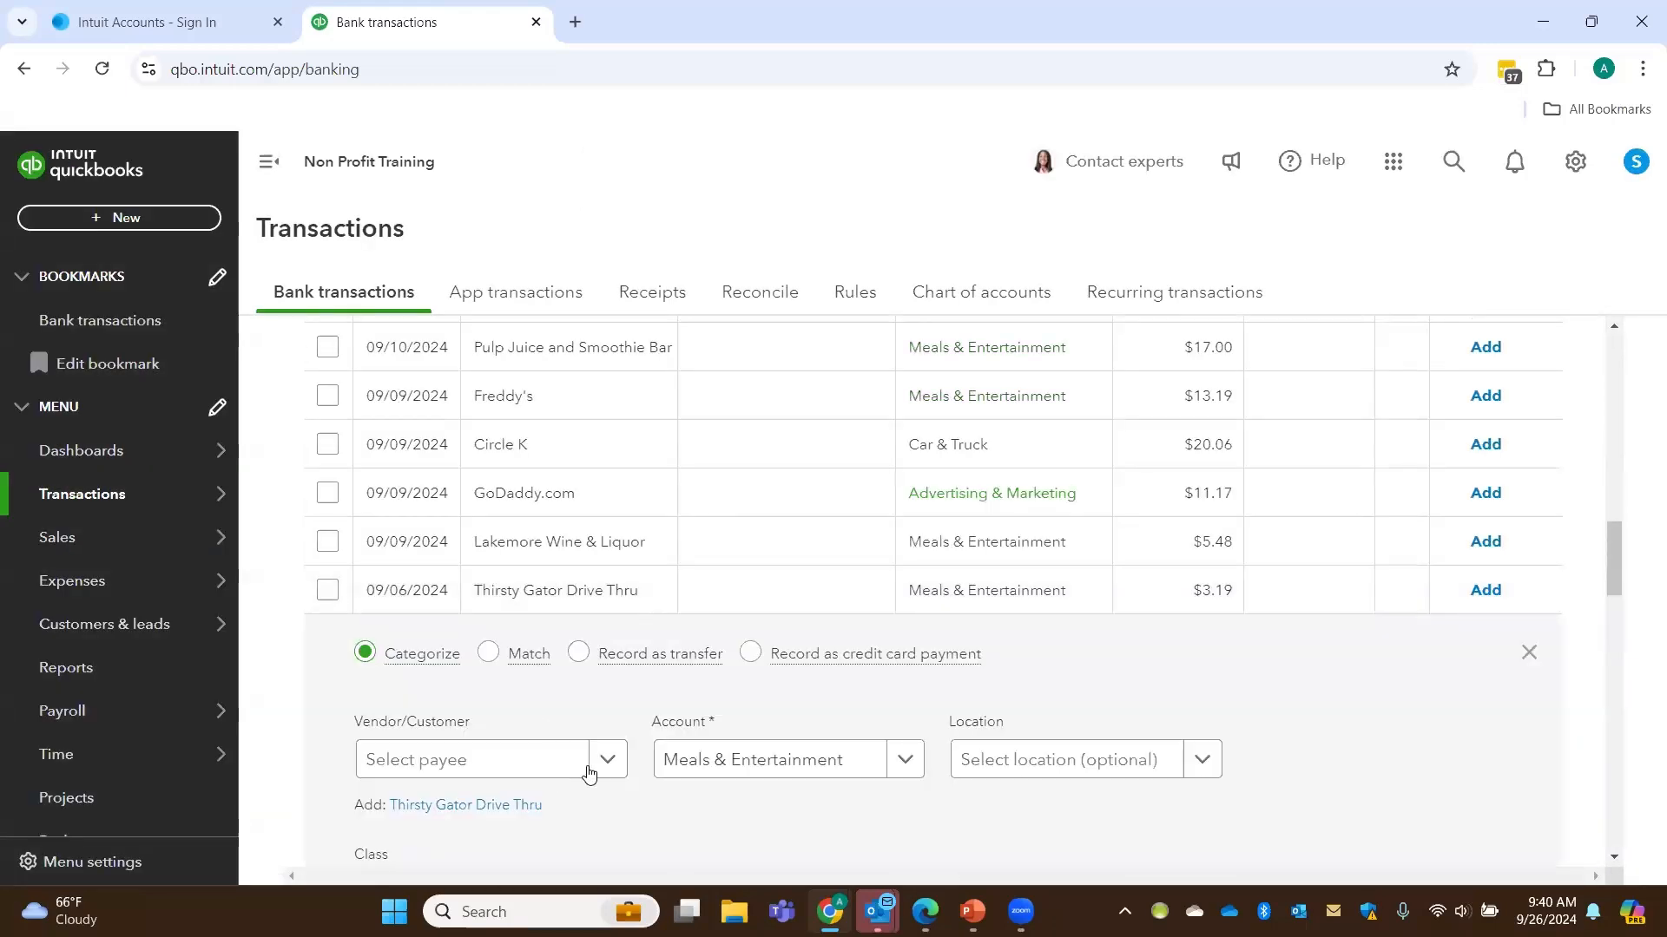
scroll(590, 607, "down", 5)
left_click(588, 473)
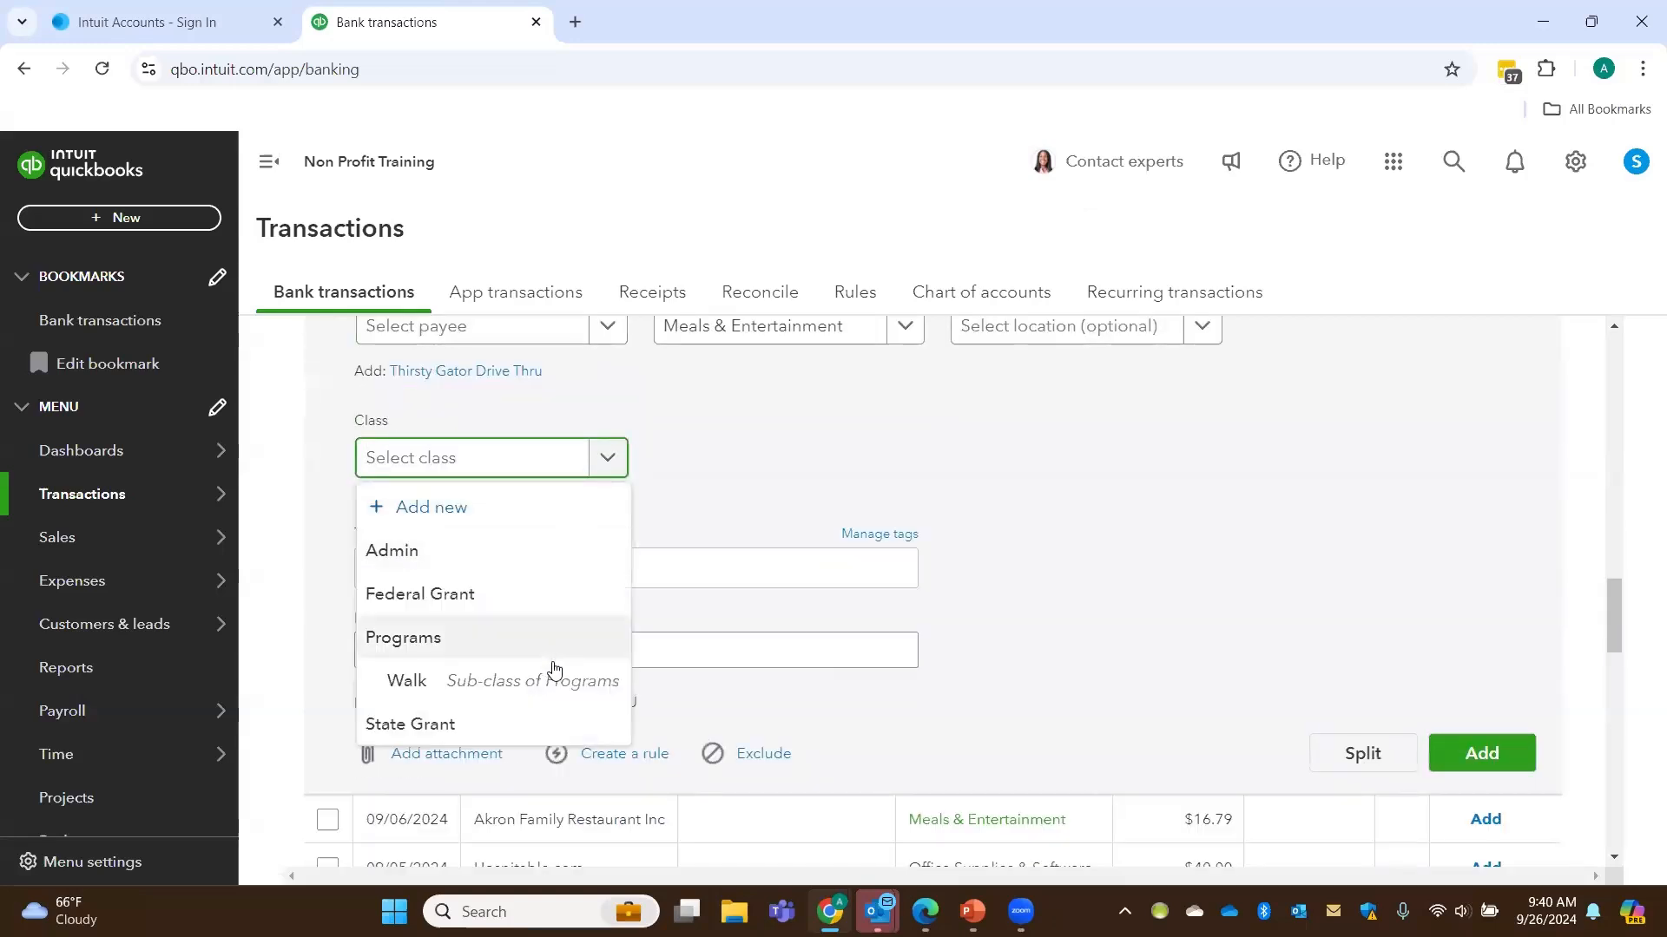
left_click(1515, 468)
scroll(1536, 469, "up", 10)
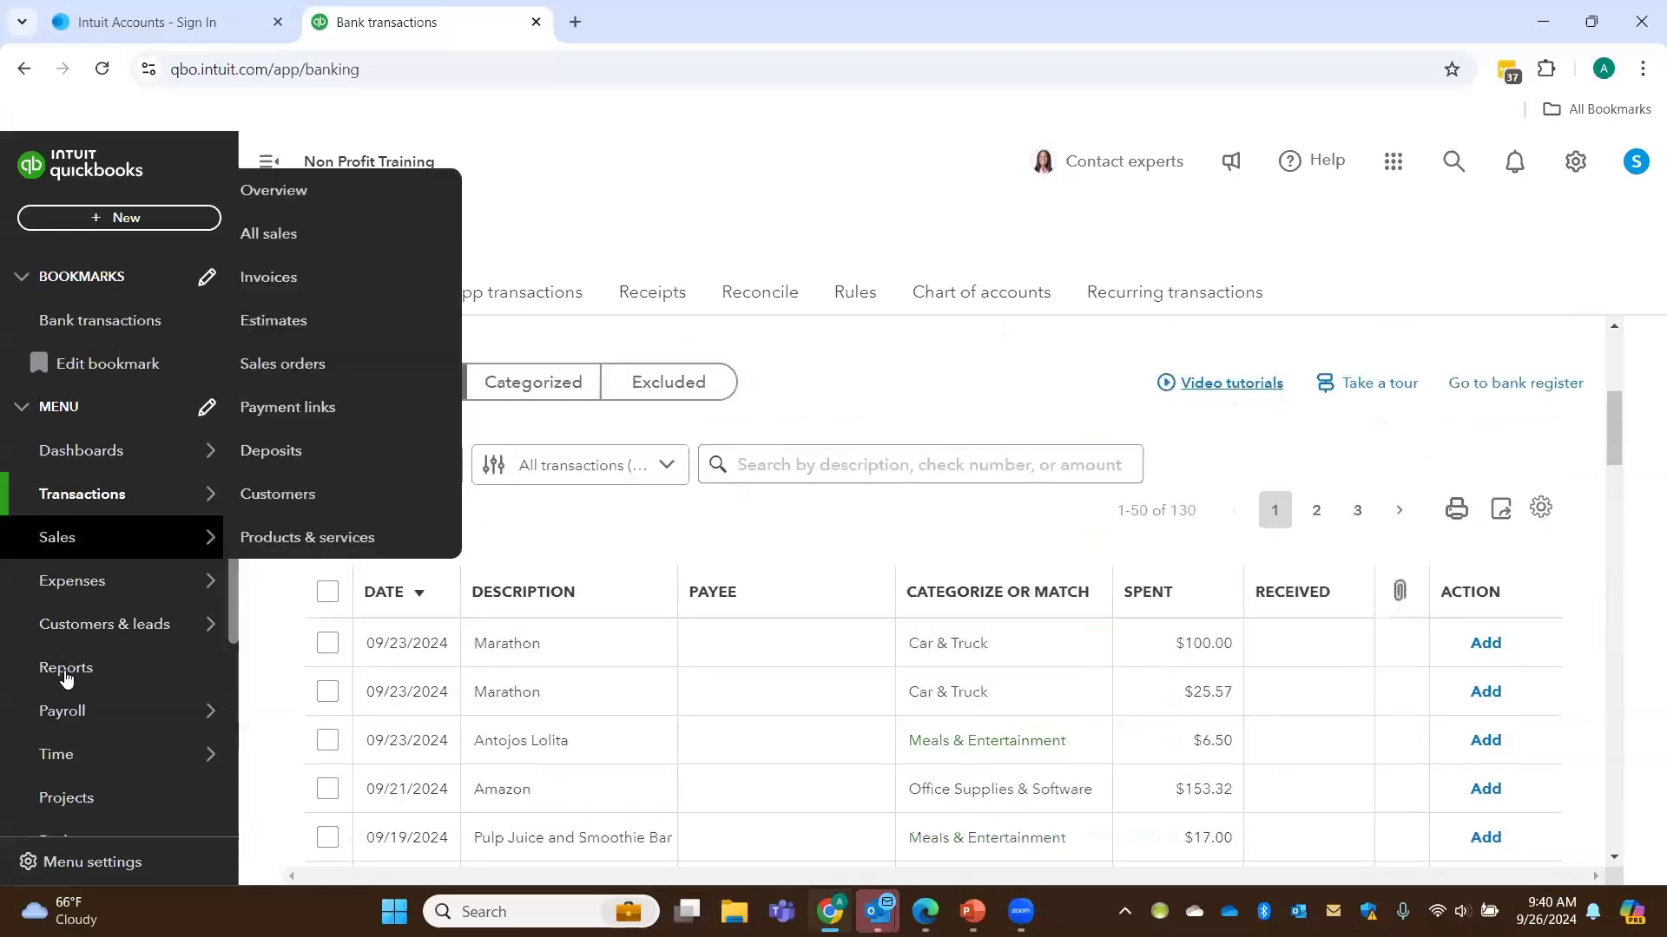
- Run the Profit and Loss by Classes, now showing Federal Grant, Walk and State Grant columns
left_click(99, 669)
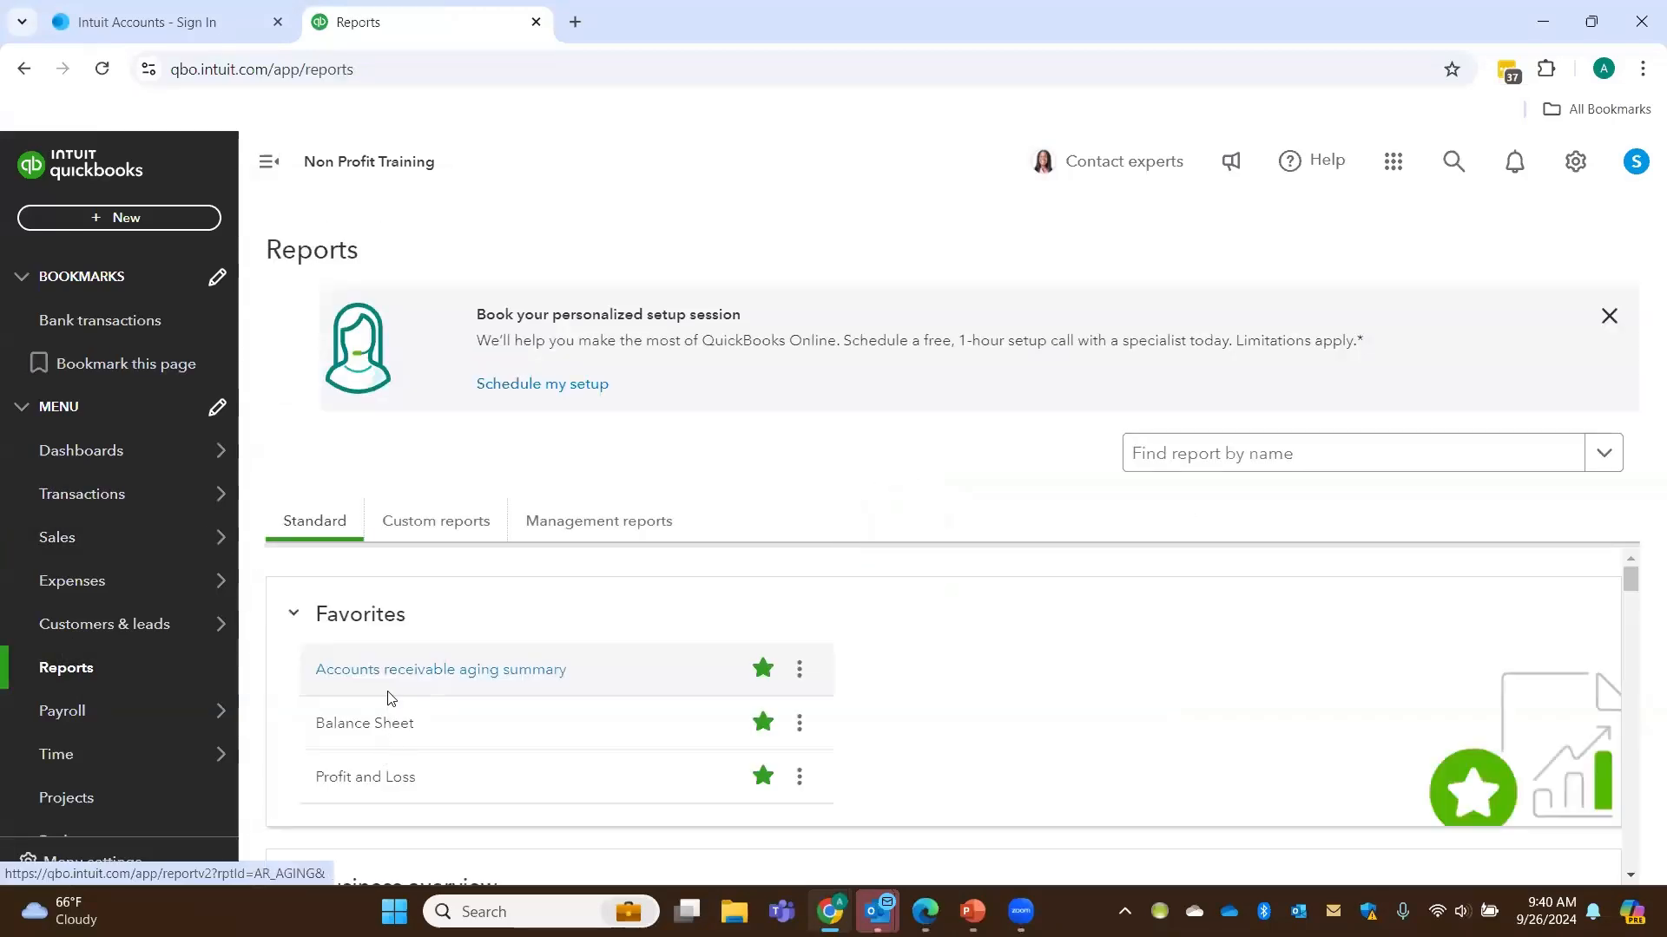
scroll(388, 685, "down", 1)
left_click(387, 674)
scroll(387, 677, "up", 3)
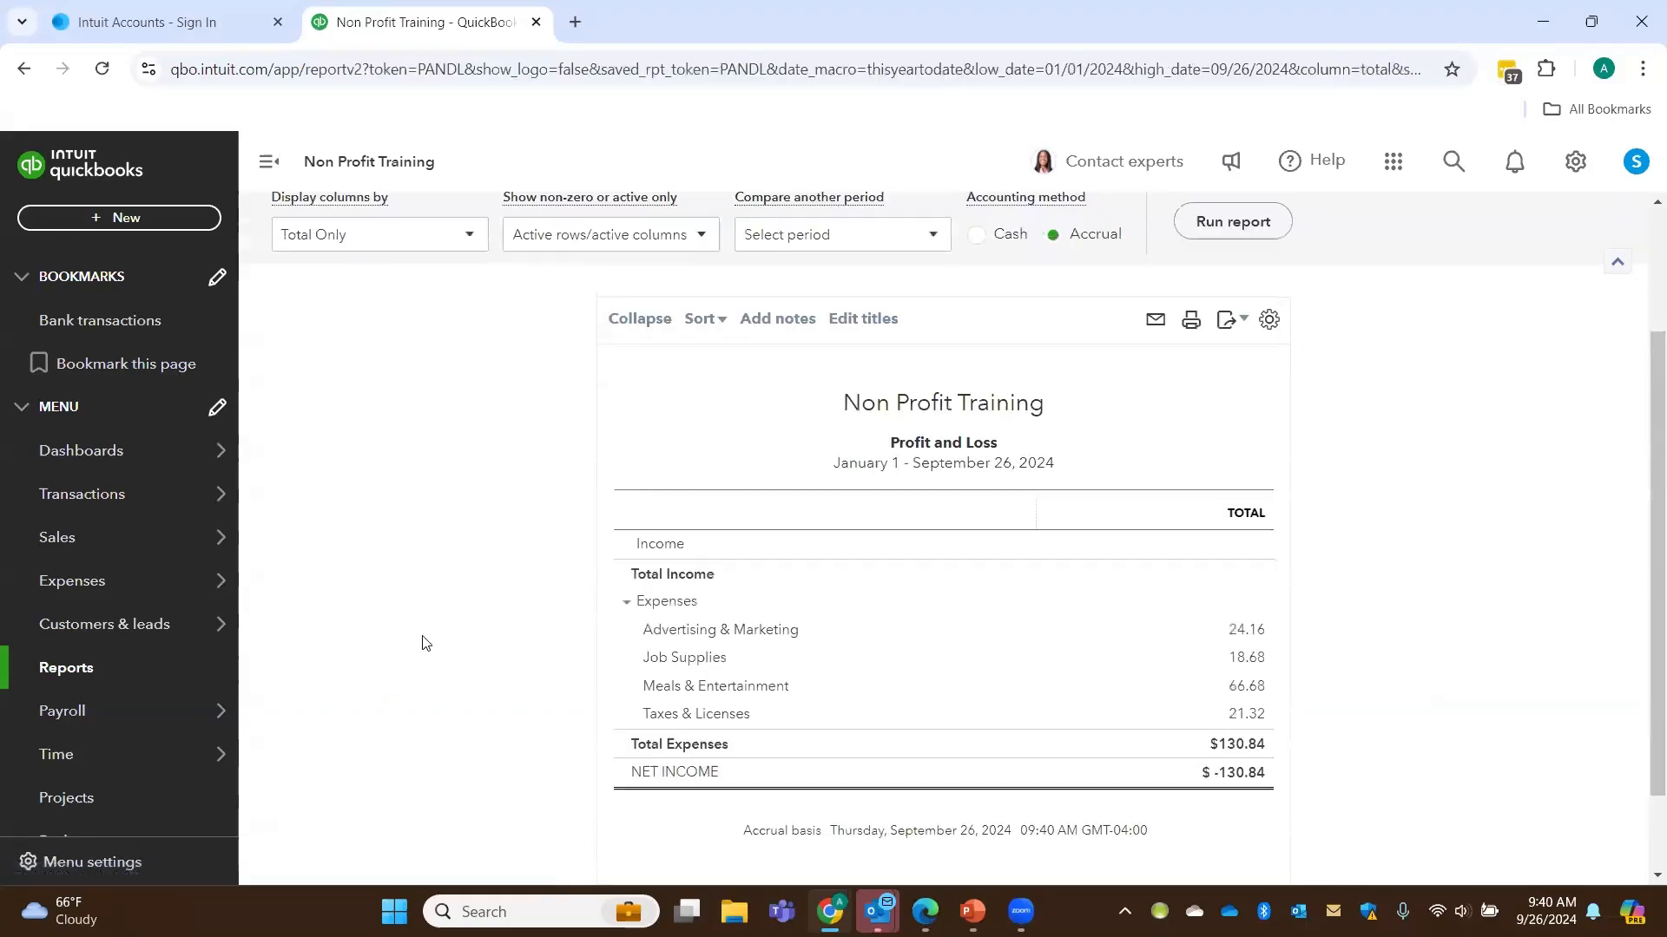
left_click(382, 417)
left_click(341, 783)
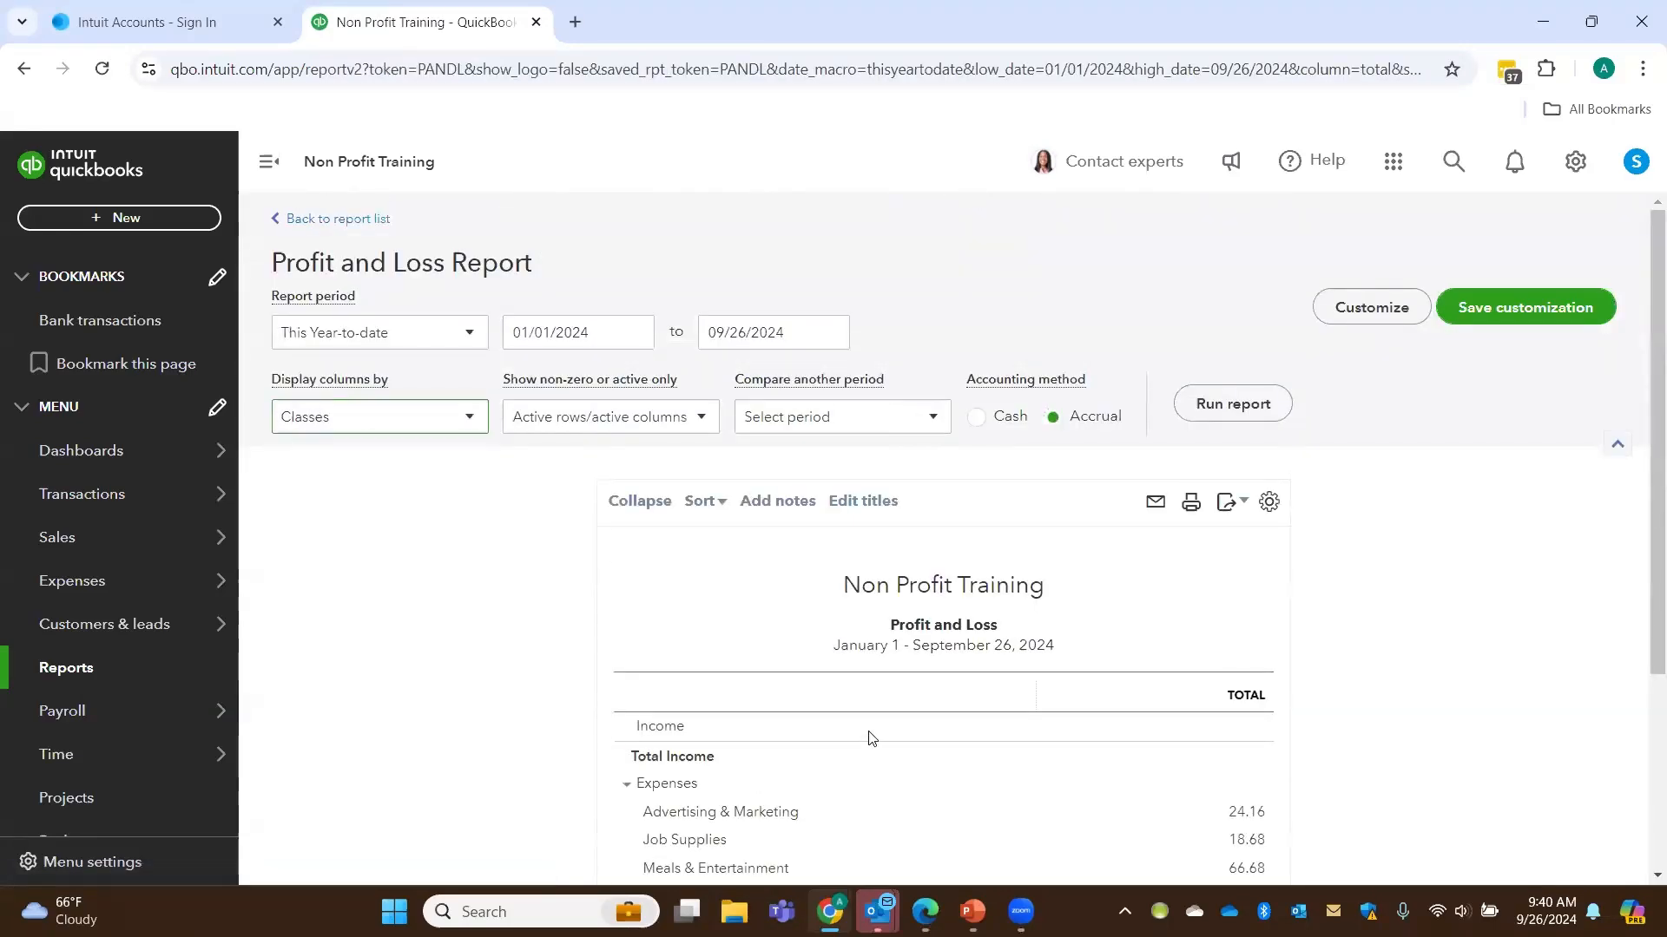
left_click(1197, 416)
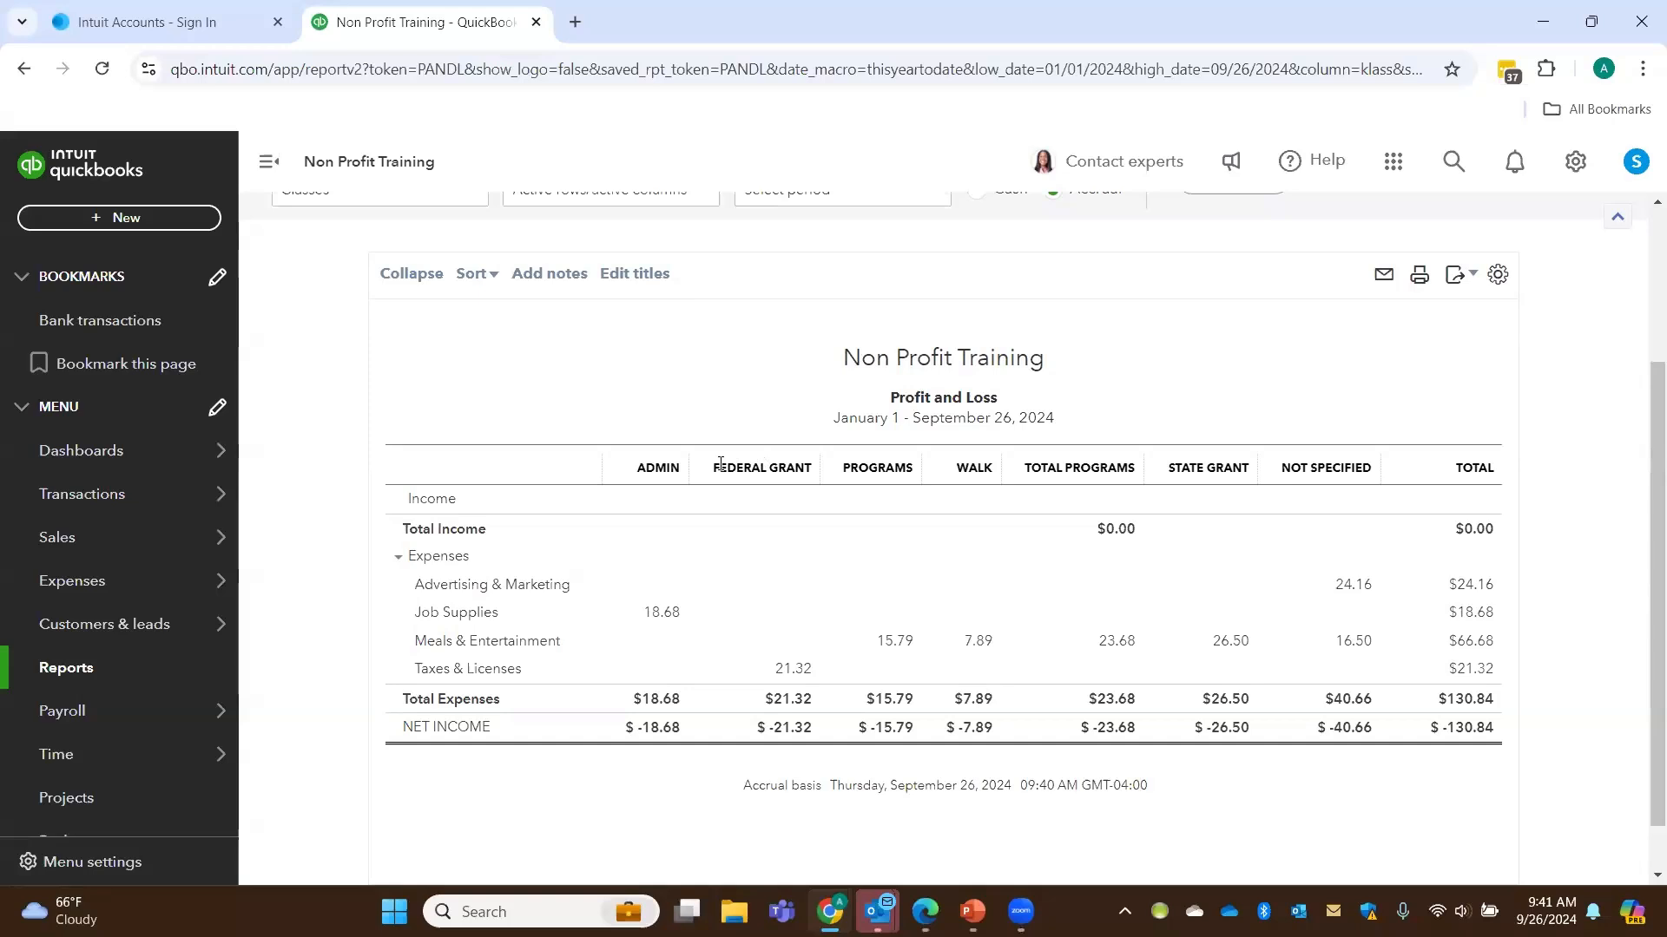
- Highlight the class column headings and enable Edit titles on the report header
left_click_drag(757, 462, 820, 465)
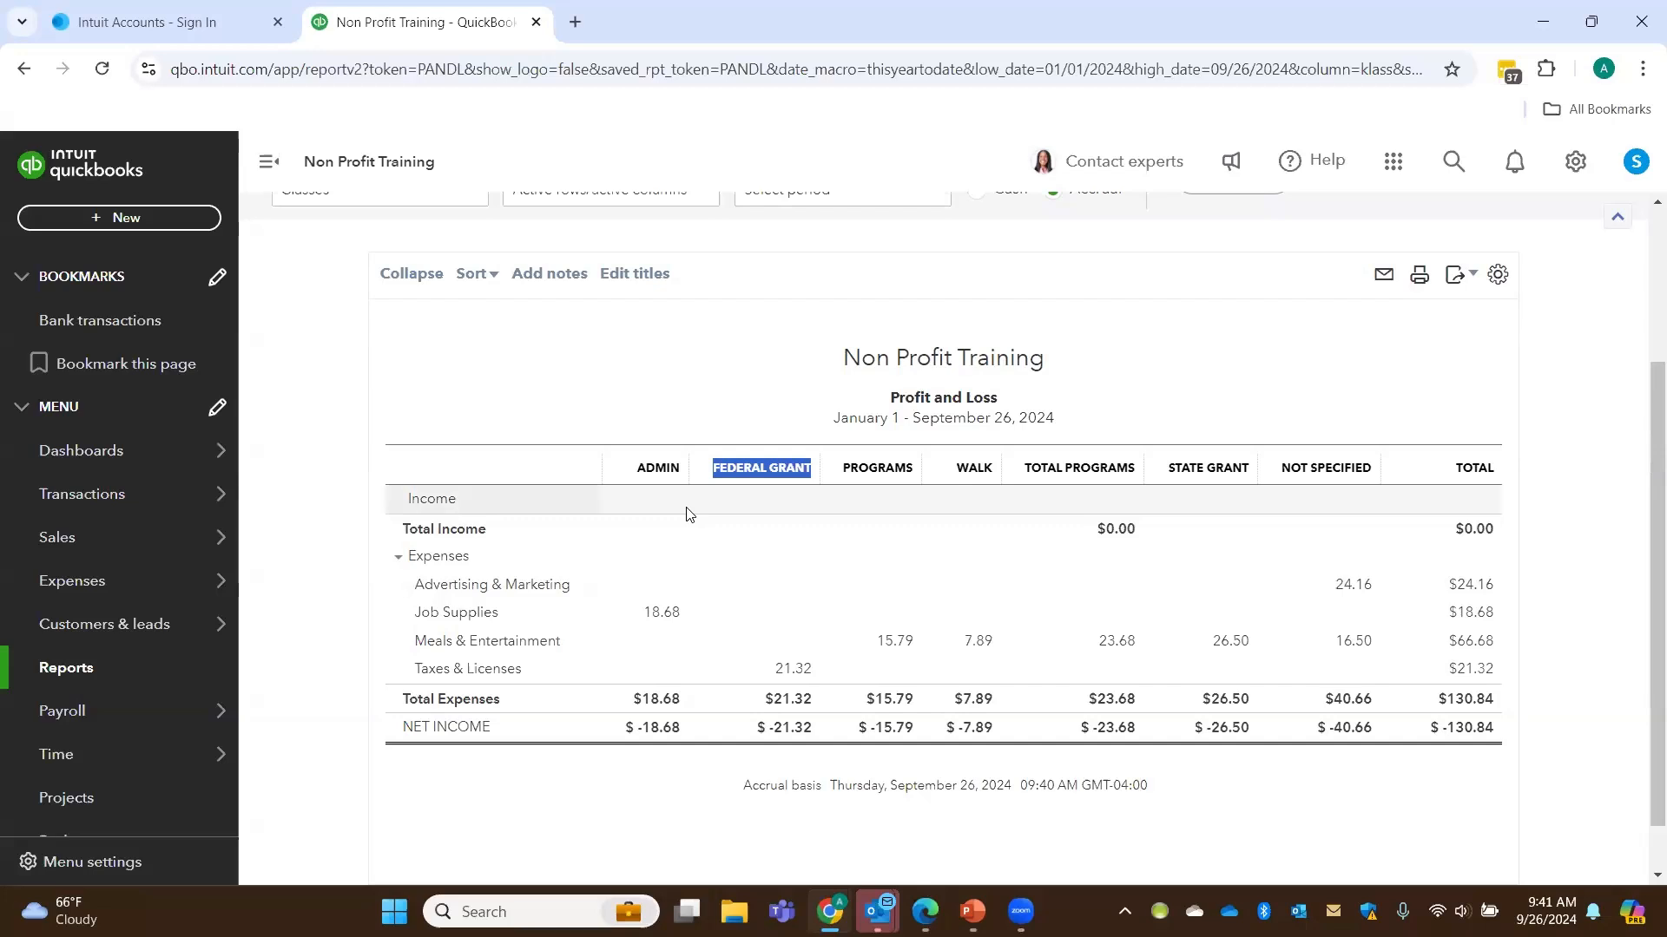
left_click(647, 466)
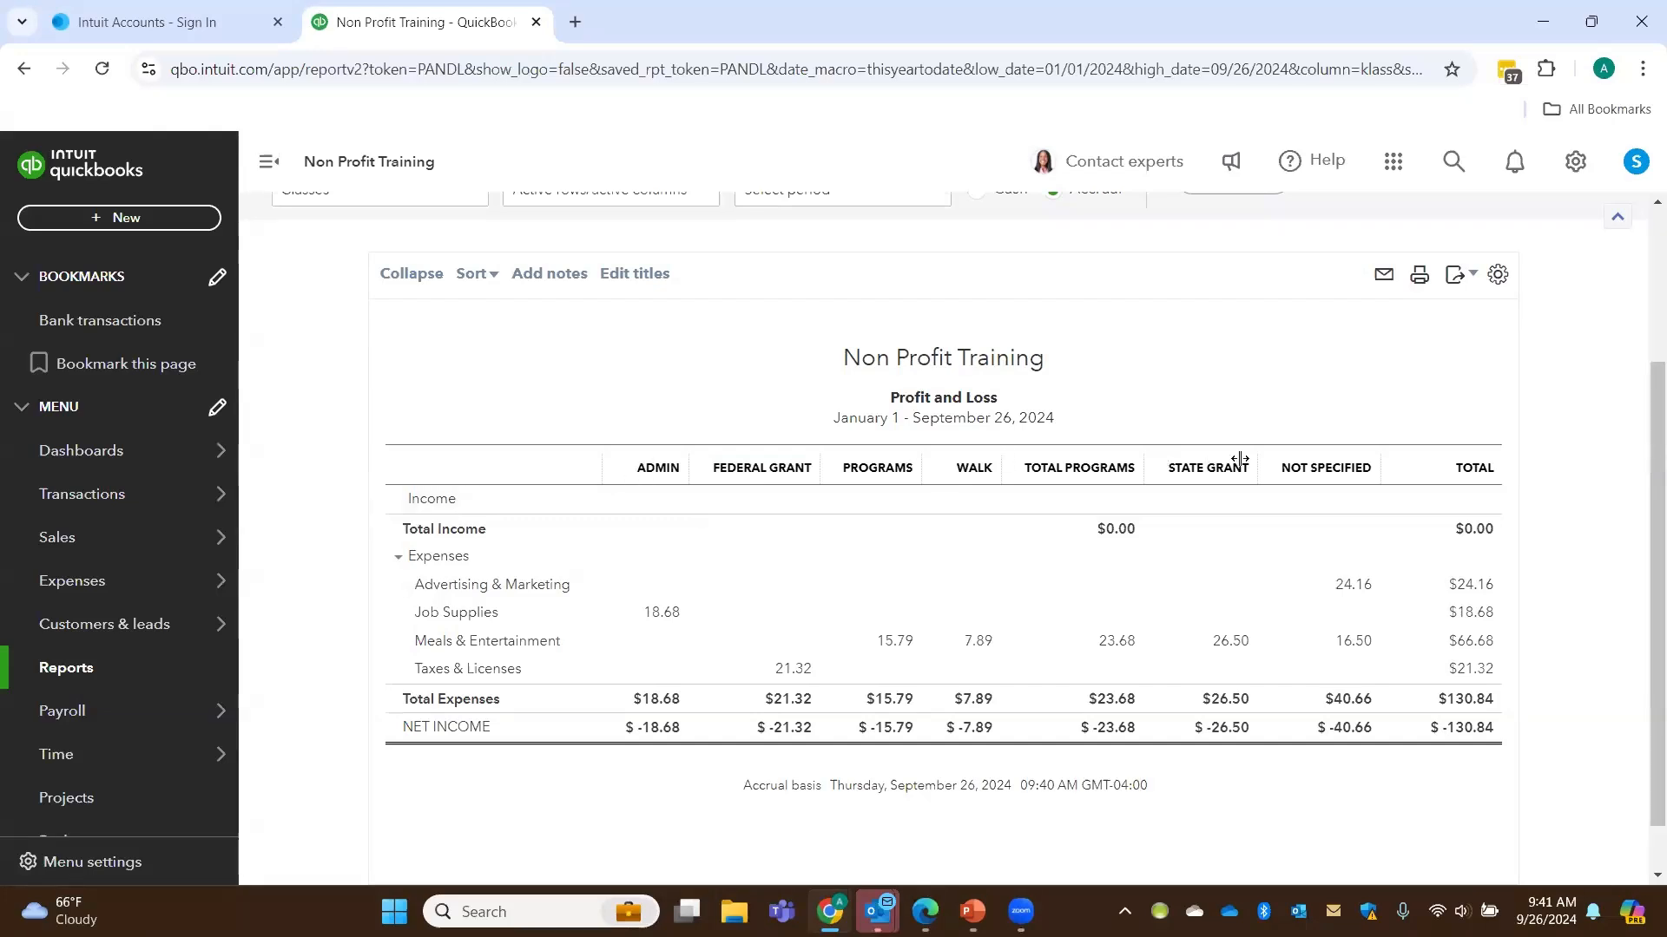
left_click_drag(1240, 458, 1300, 493)
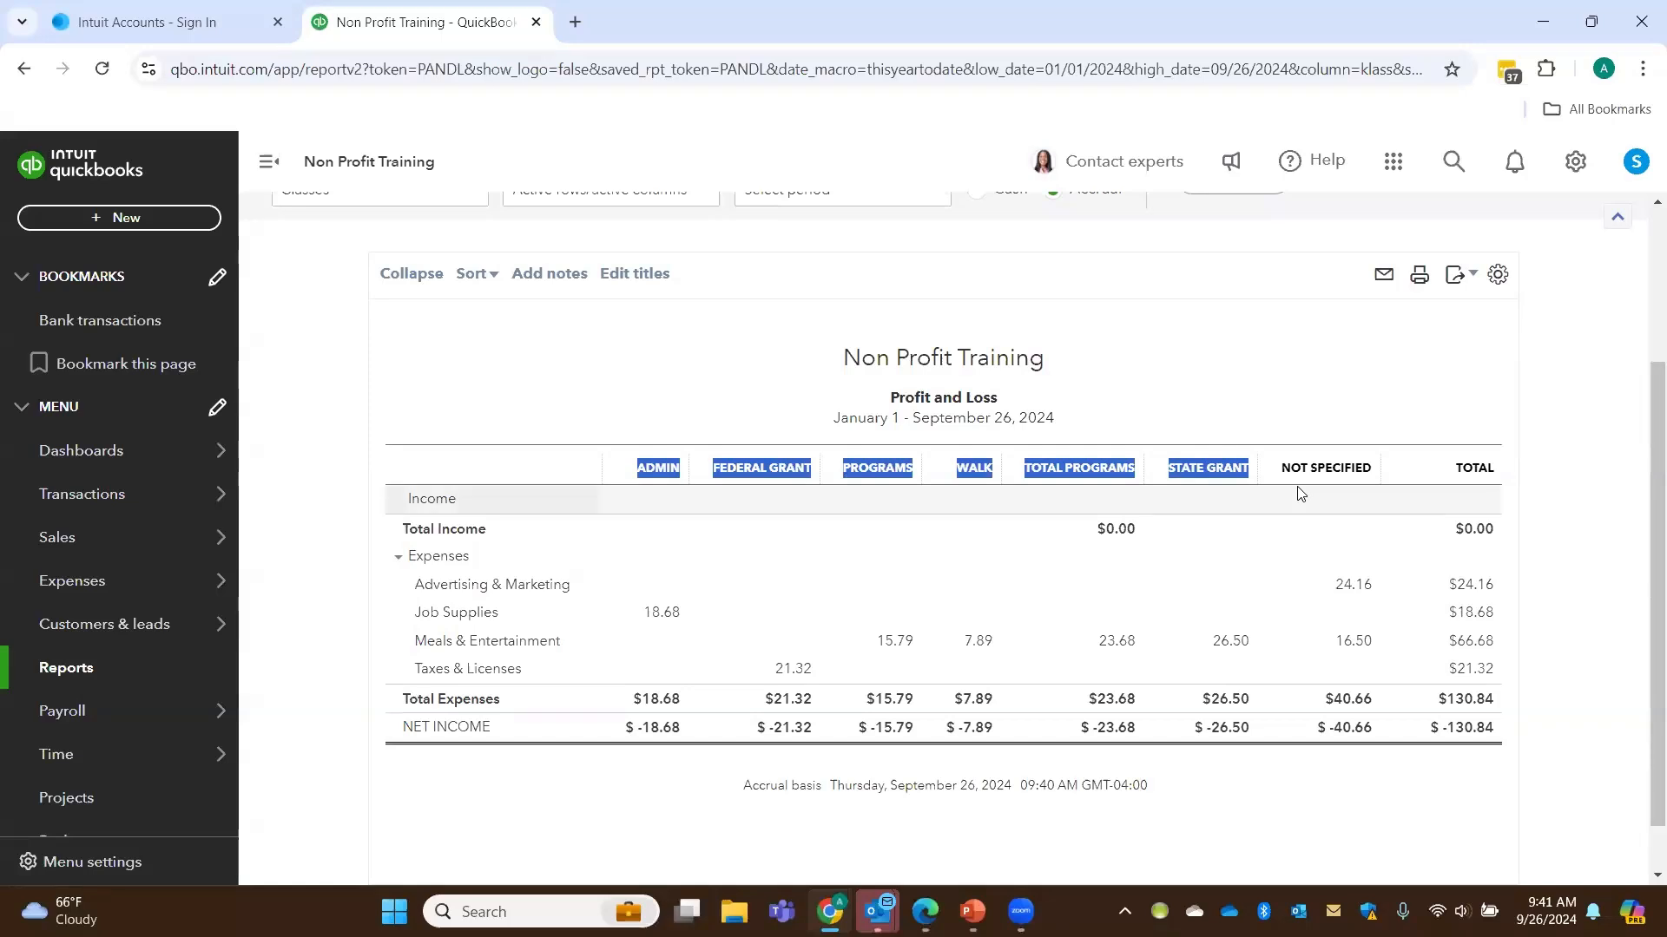
left_click(1296, 405)
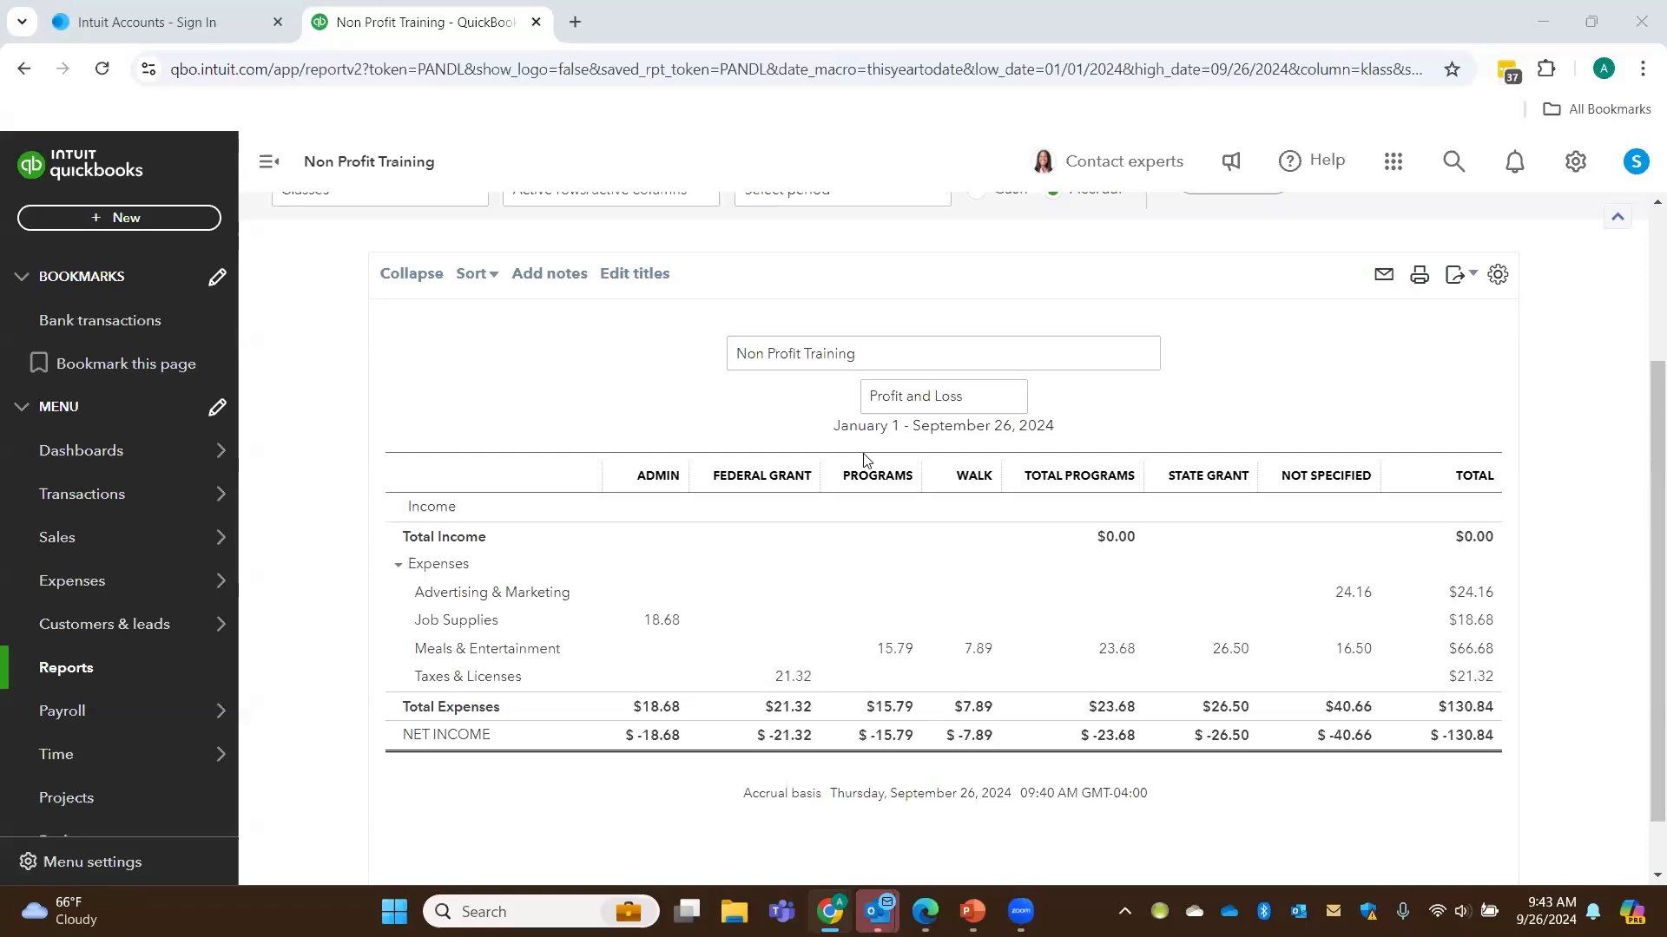
- Leave title editing and drag to widen the report's class columns
double_click(846, 478)
left_click_drag(967, 477, 979, 469)
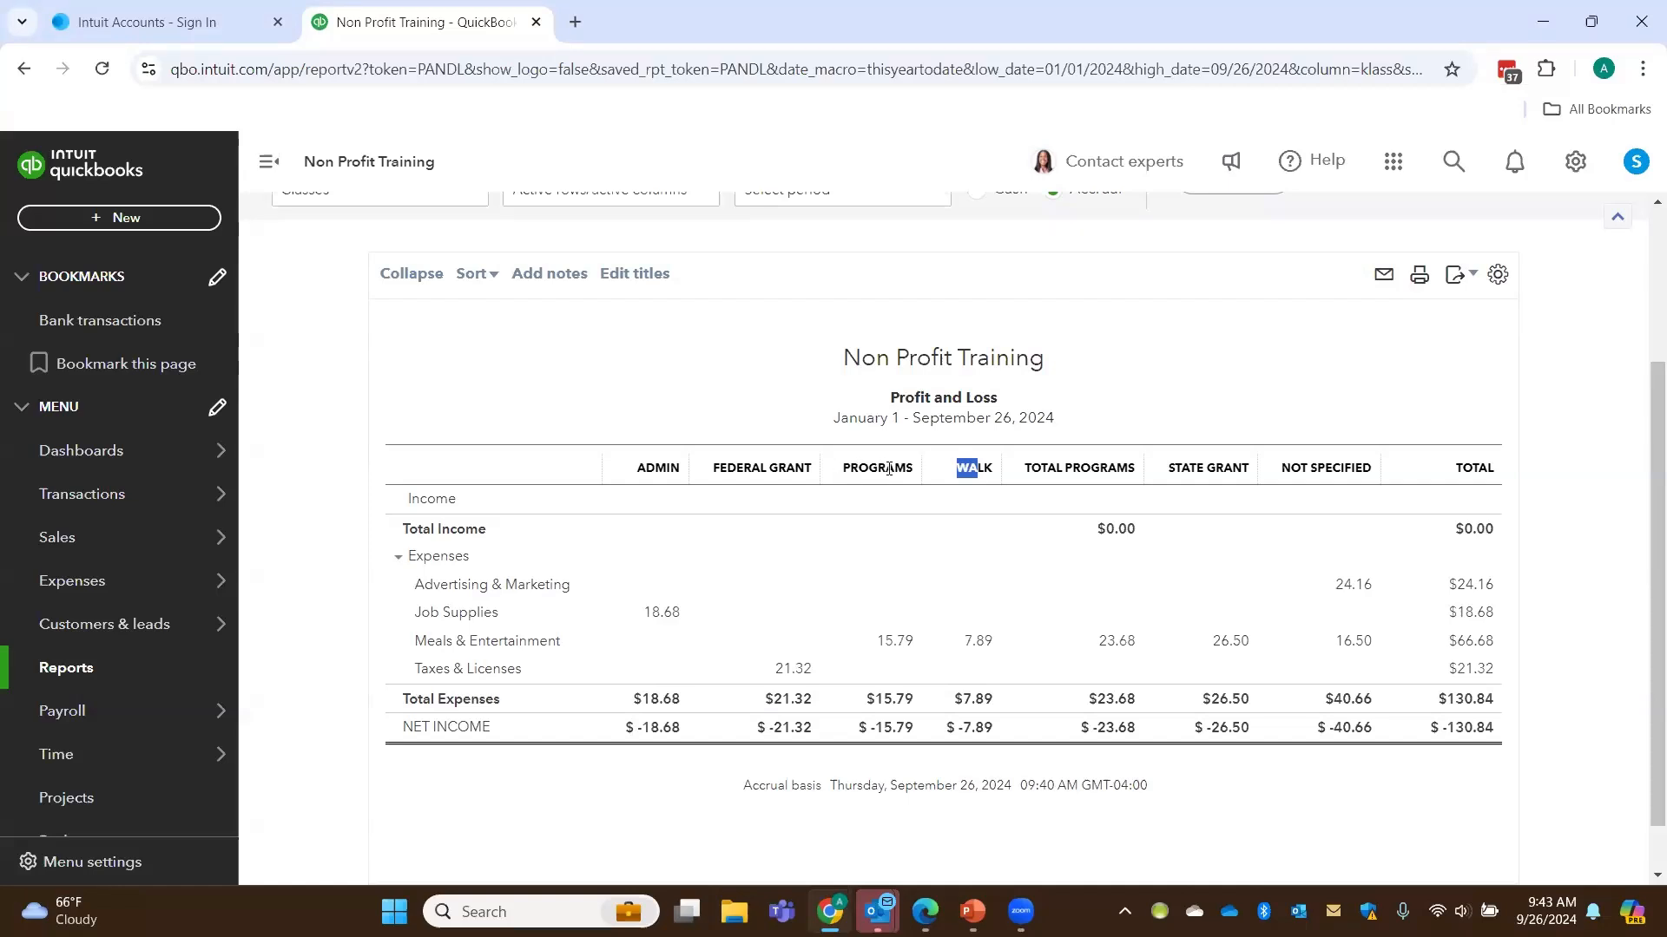
left_click_drag(838, 476, 1134, 468)
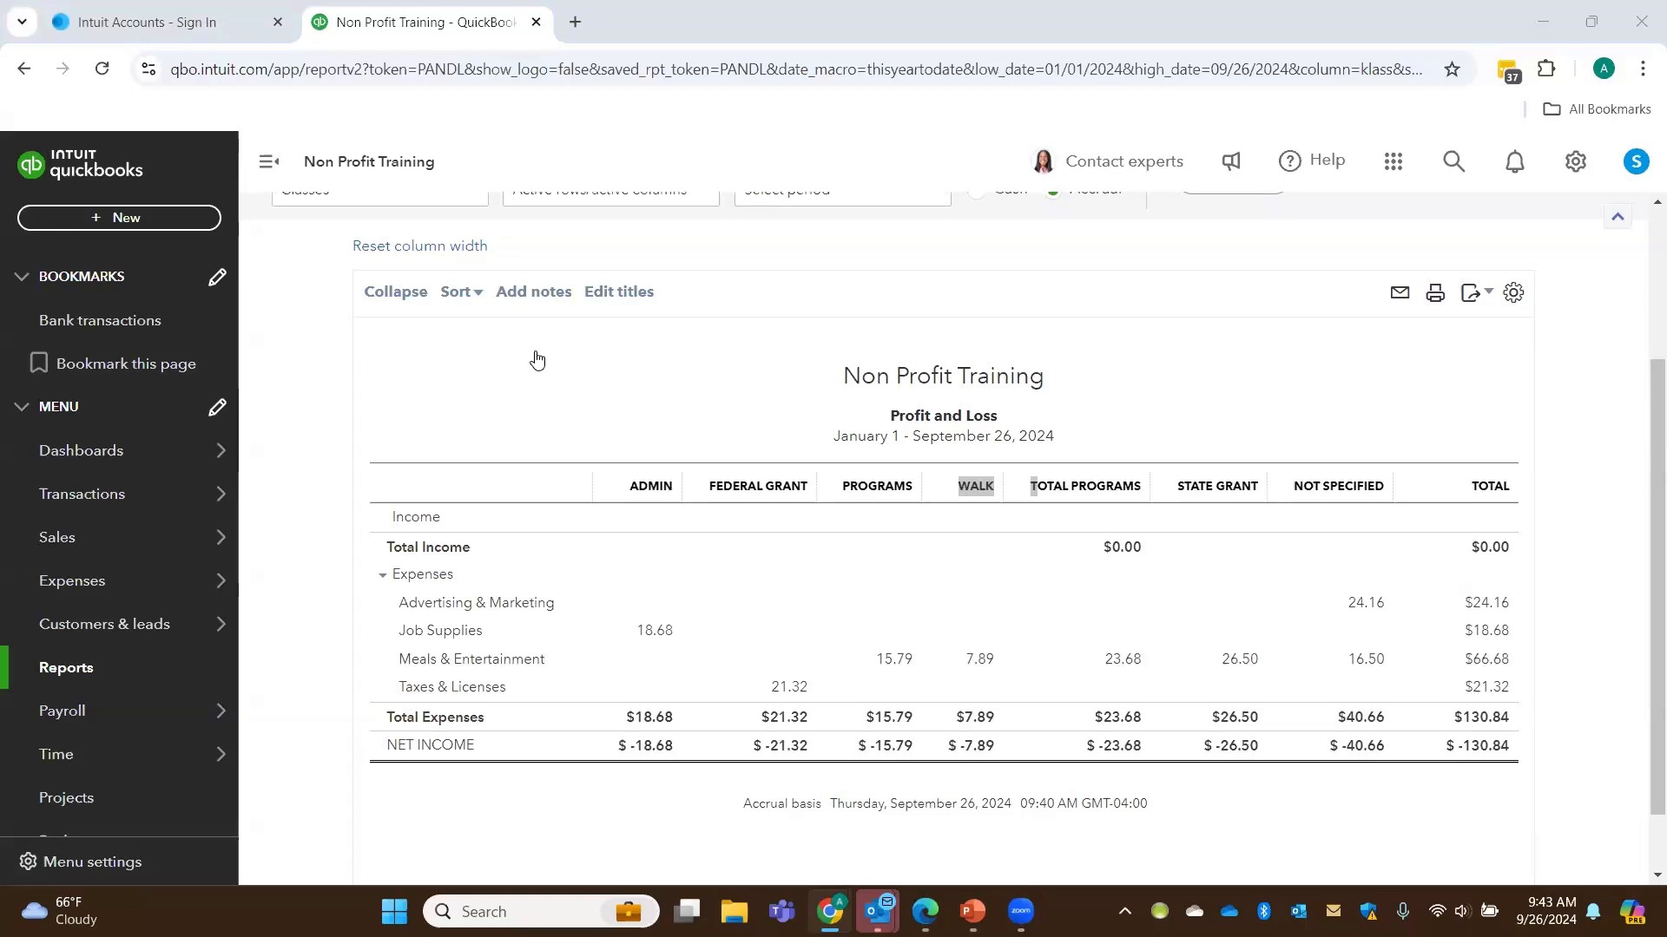
left_click(626, 235)
- Open the chart of accounts and edit the Owner's Investment account
left_click(164, 493)
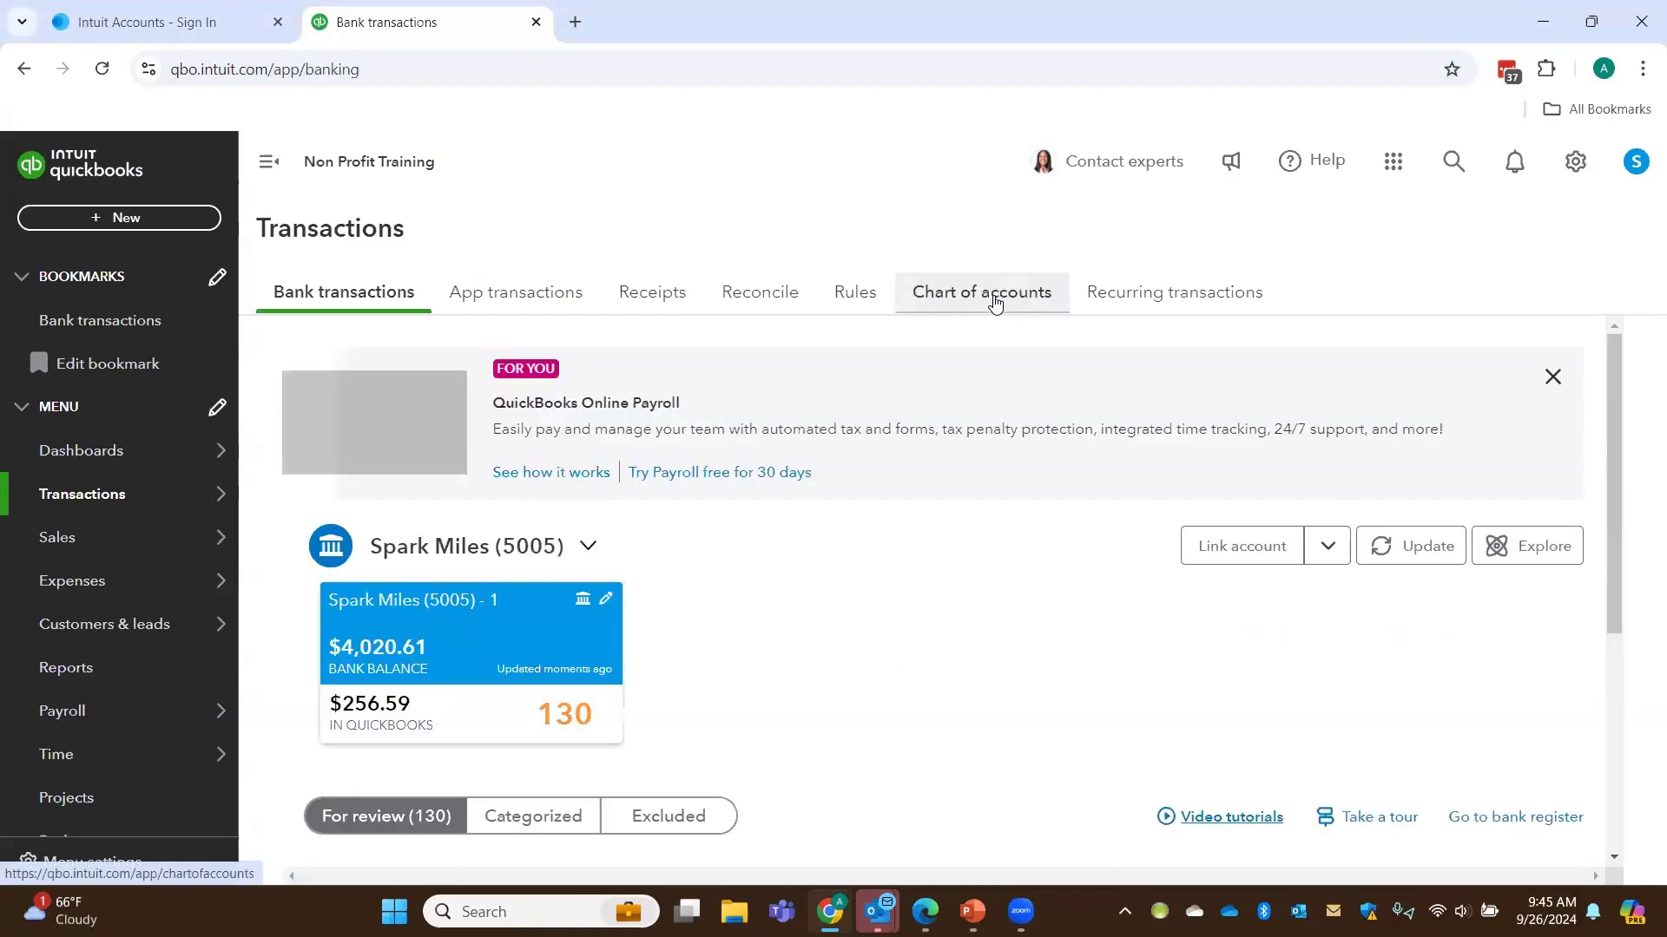
left_click(994, 301)
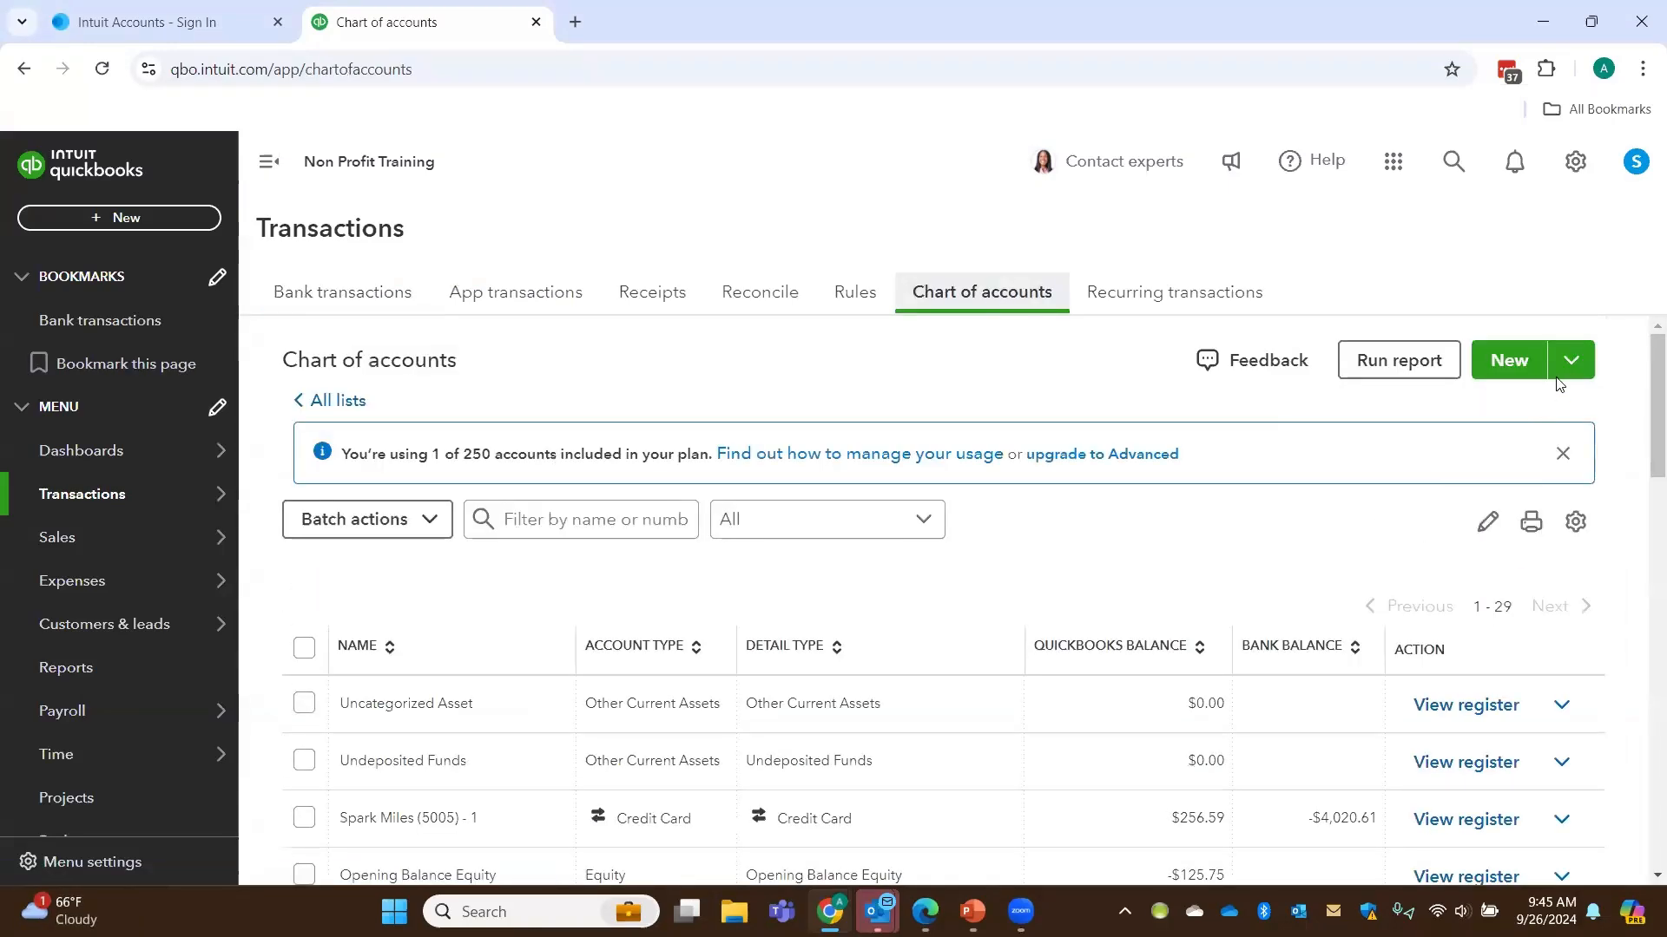
scroll(1558, 439, "down", 3)
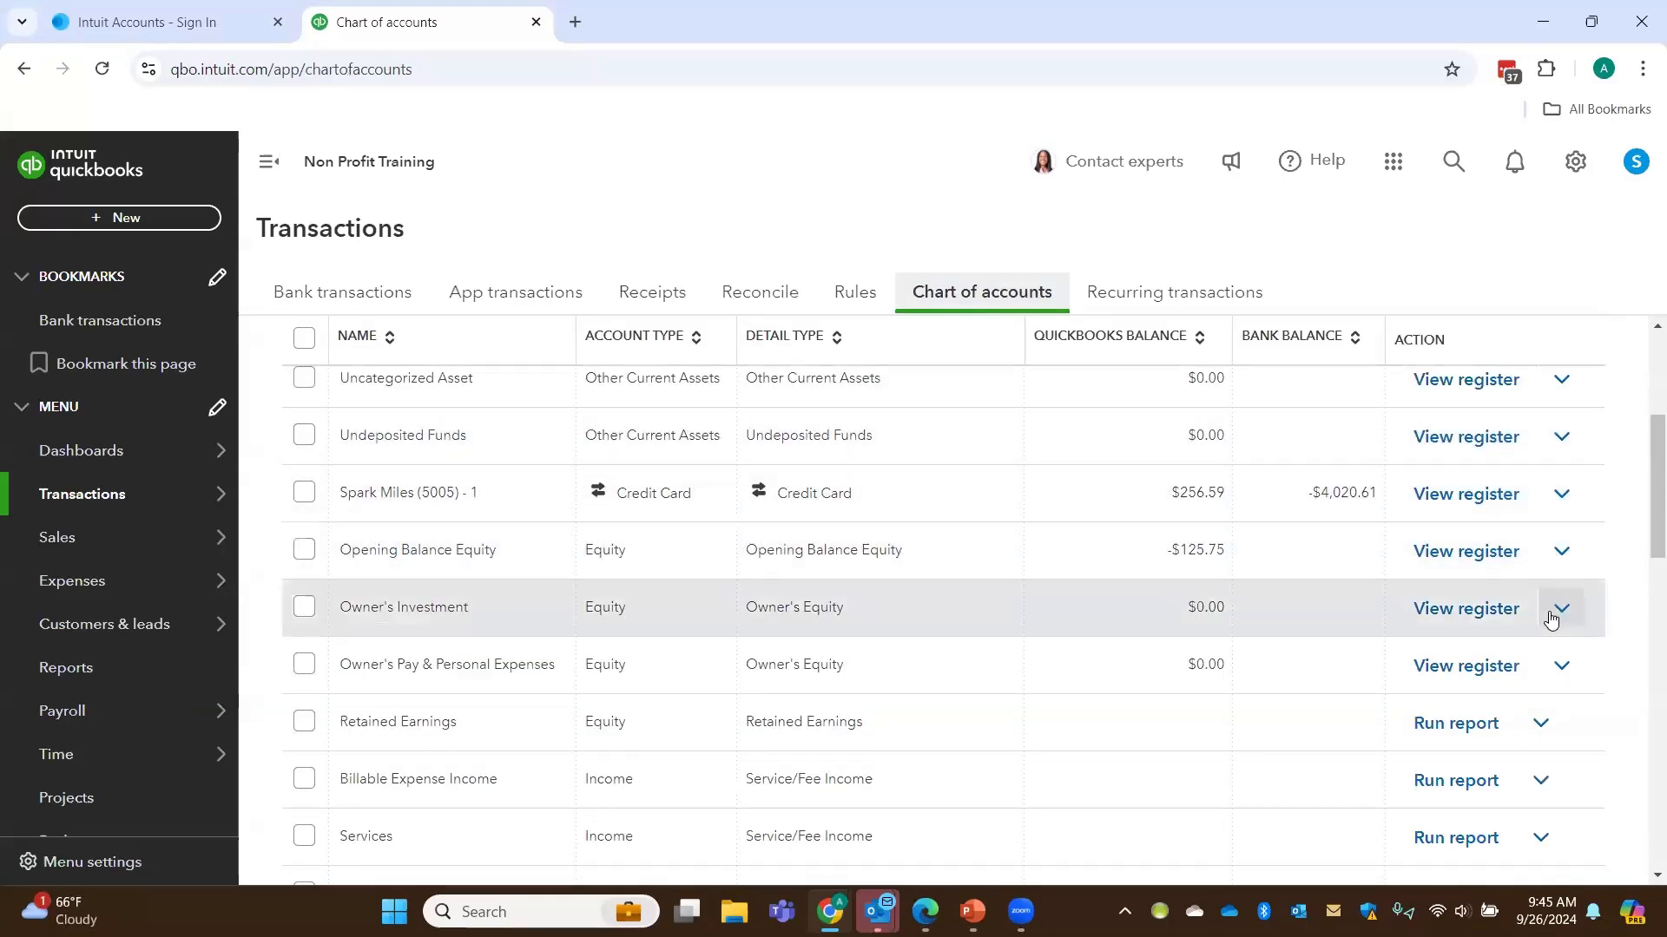
left_click(1554, 614)
left_click(1350, 652)
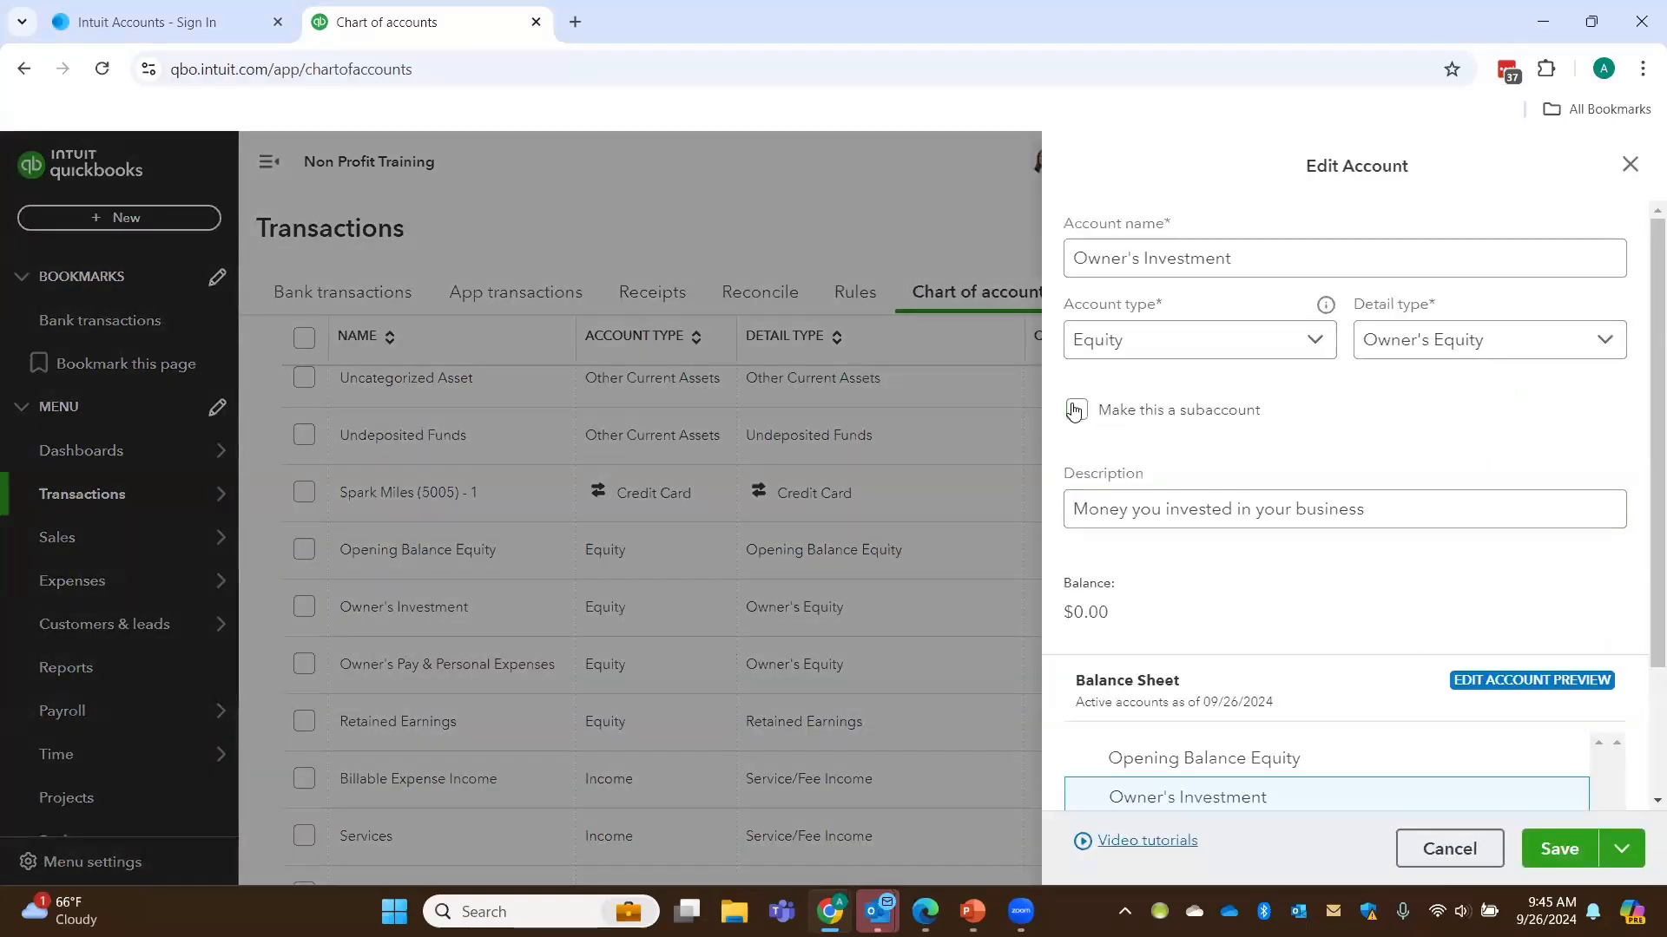
- Tick Make this a subaccount, search parents for 'fund', then close without saving
left_click(1077, 411)
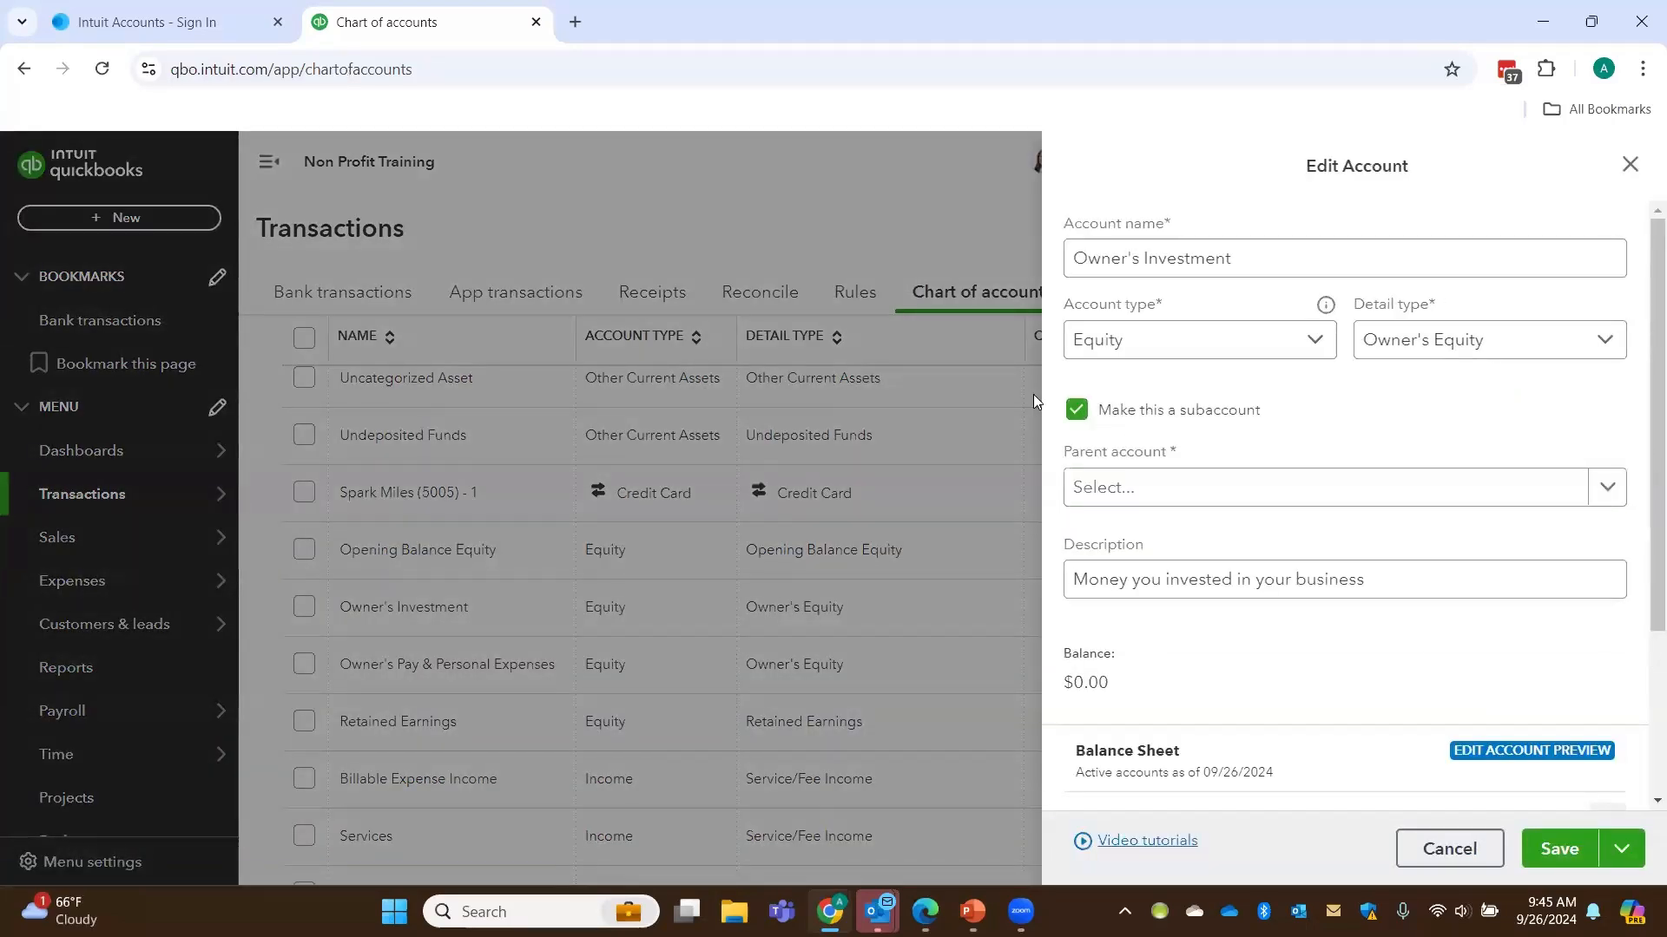
left_click(1171, 490)
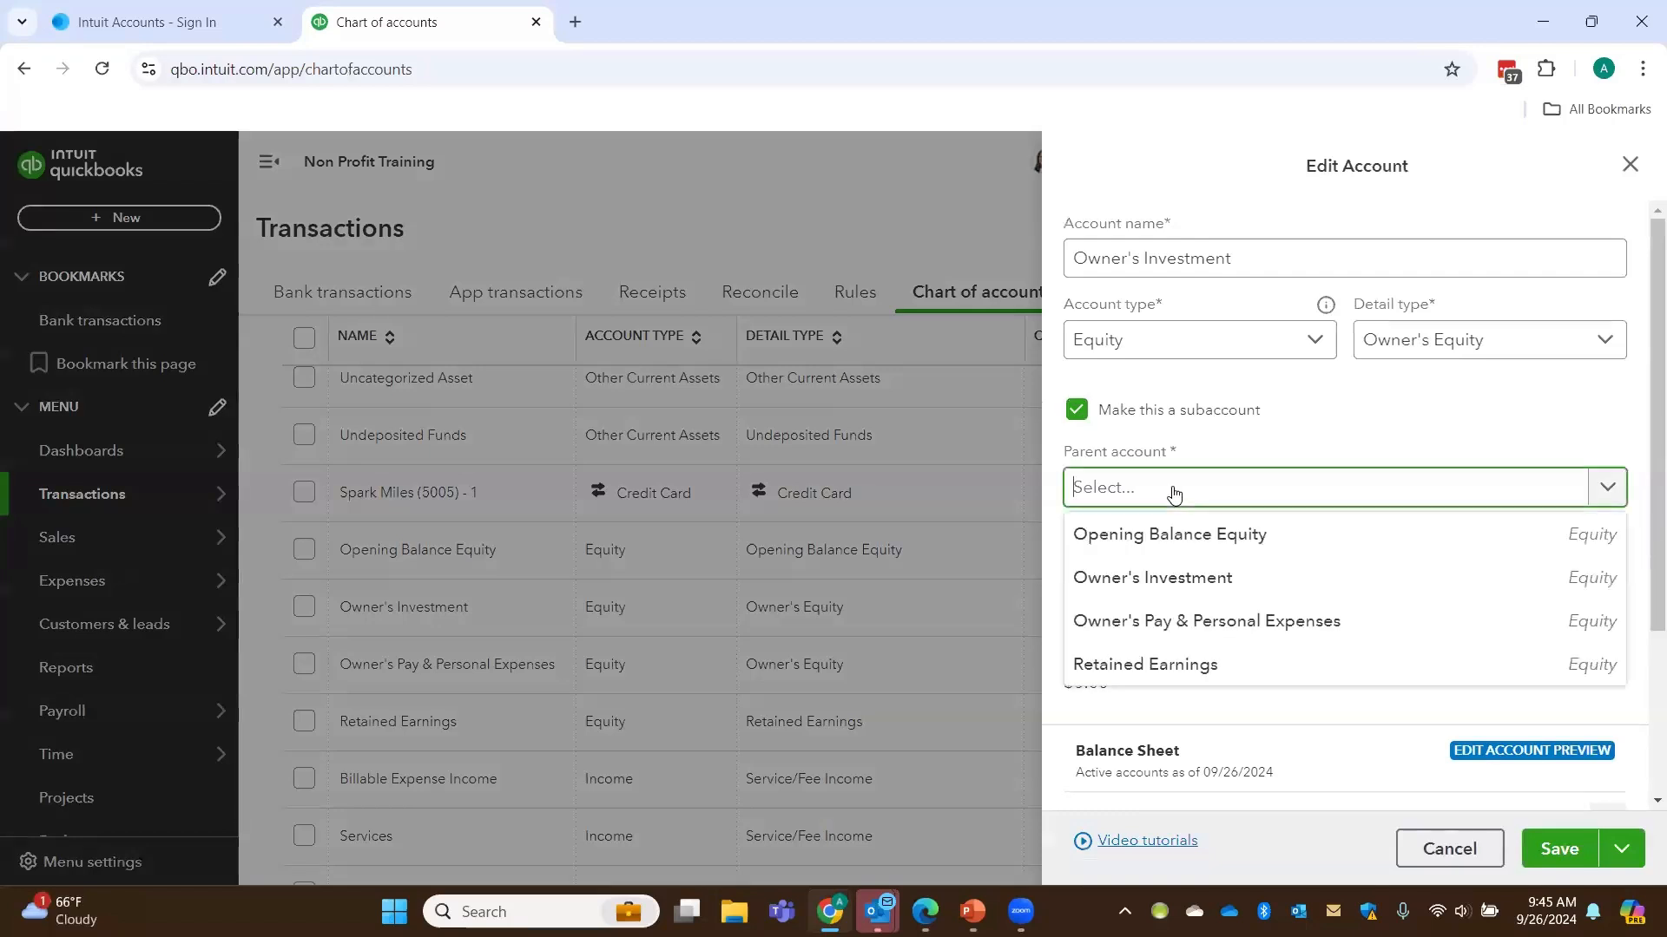
type("fund")
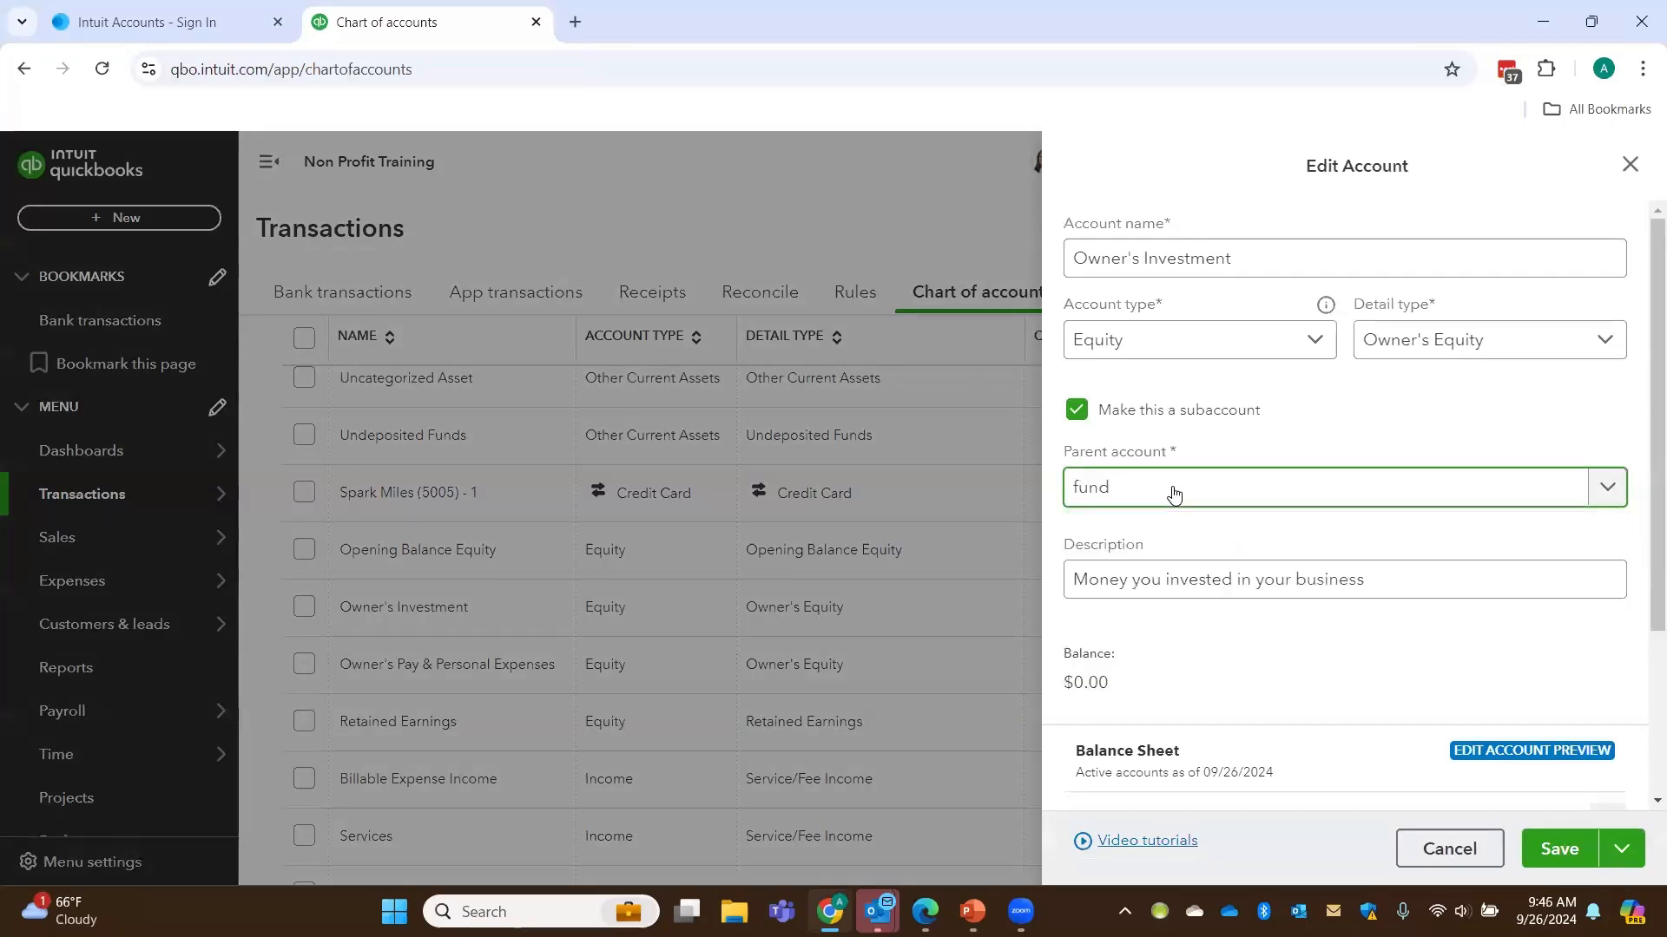
key("BackSpace")
key("BackSpace")
key("BackSpace")
key("BackSpace")
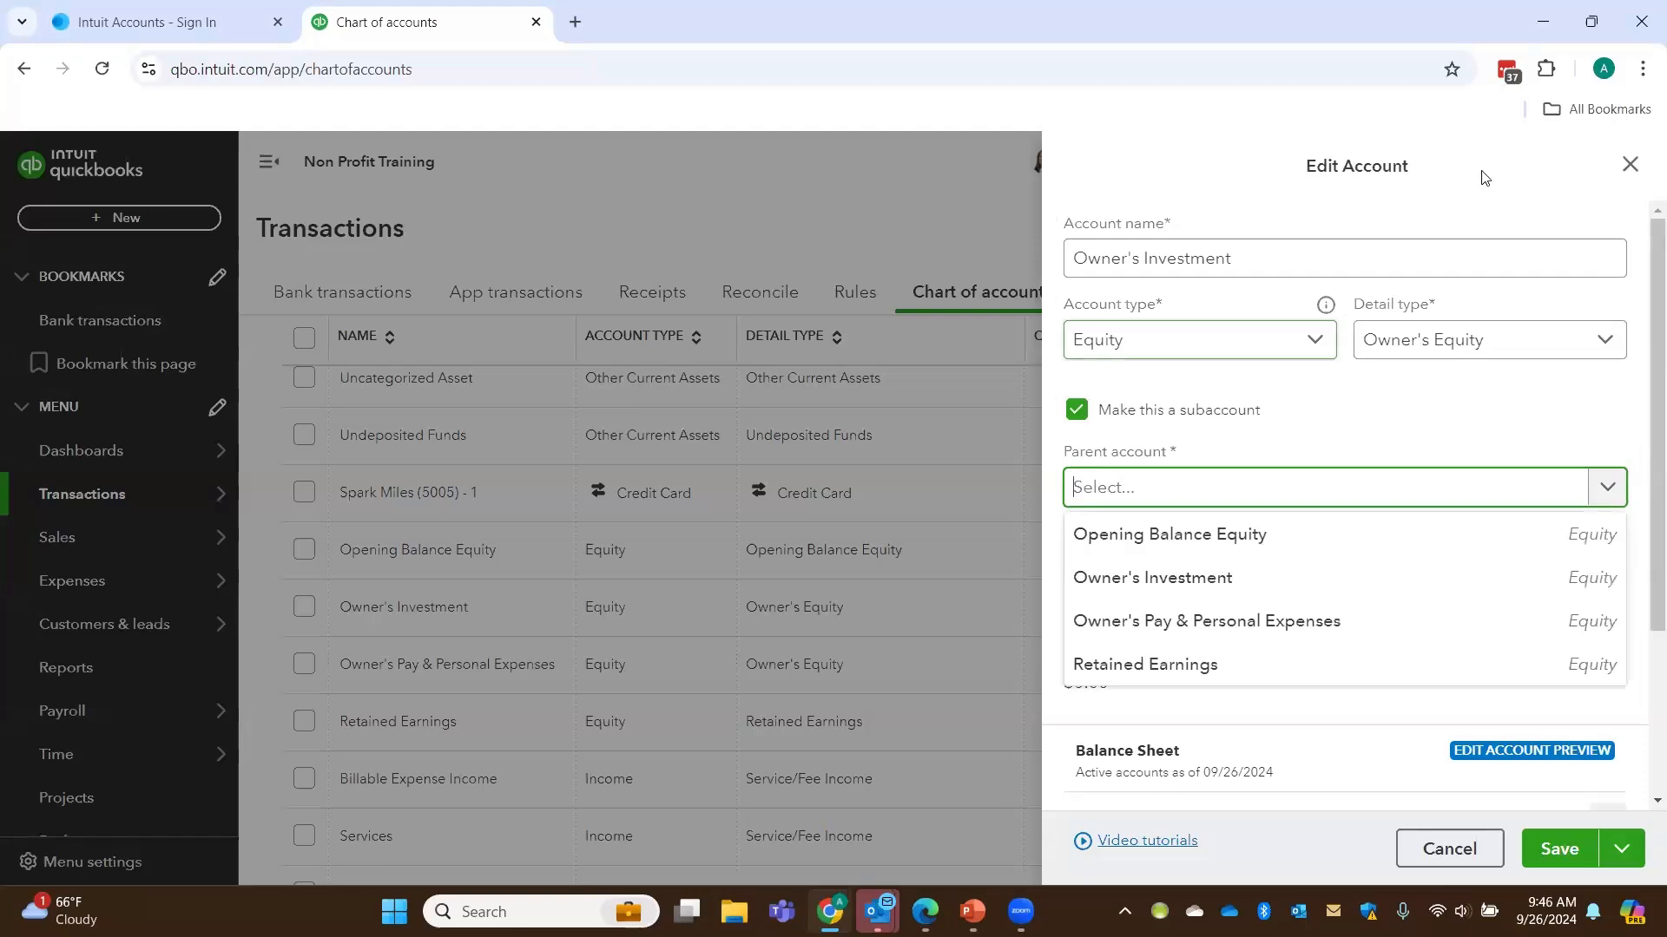
left_click(1629, 165)
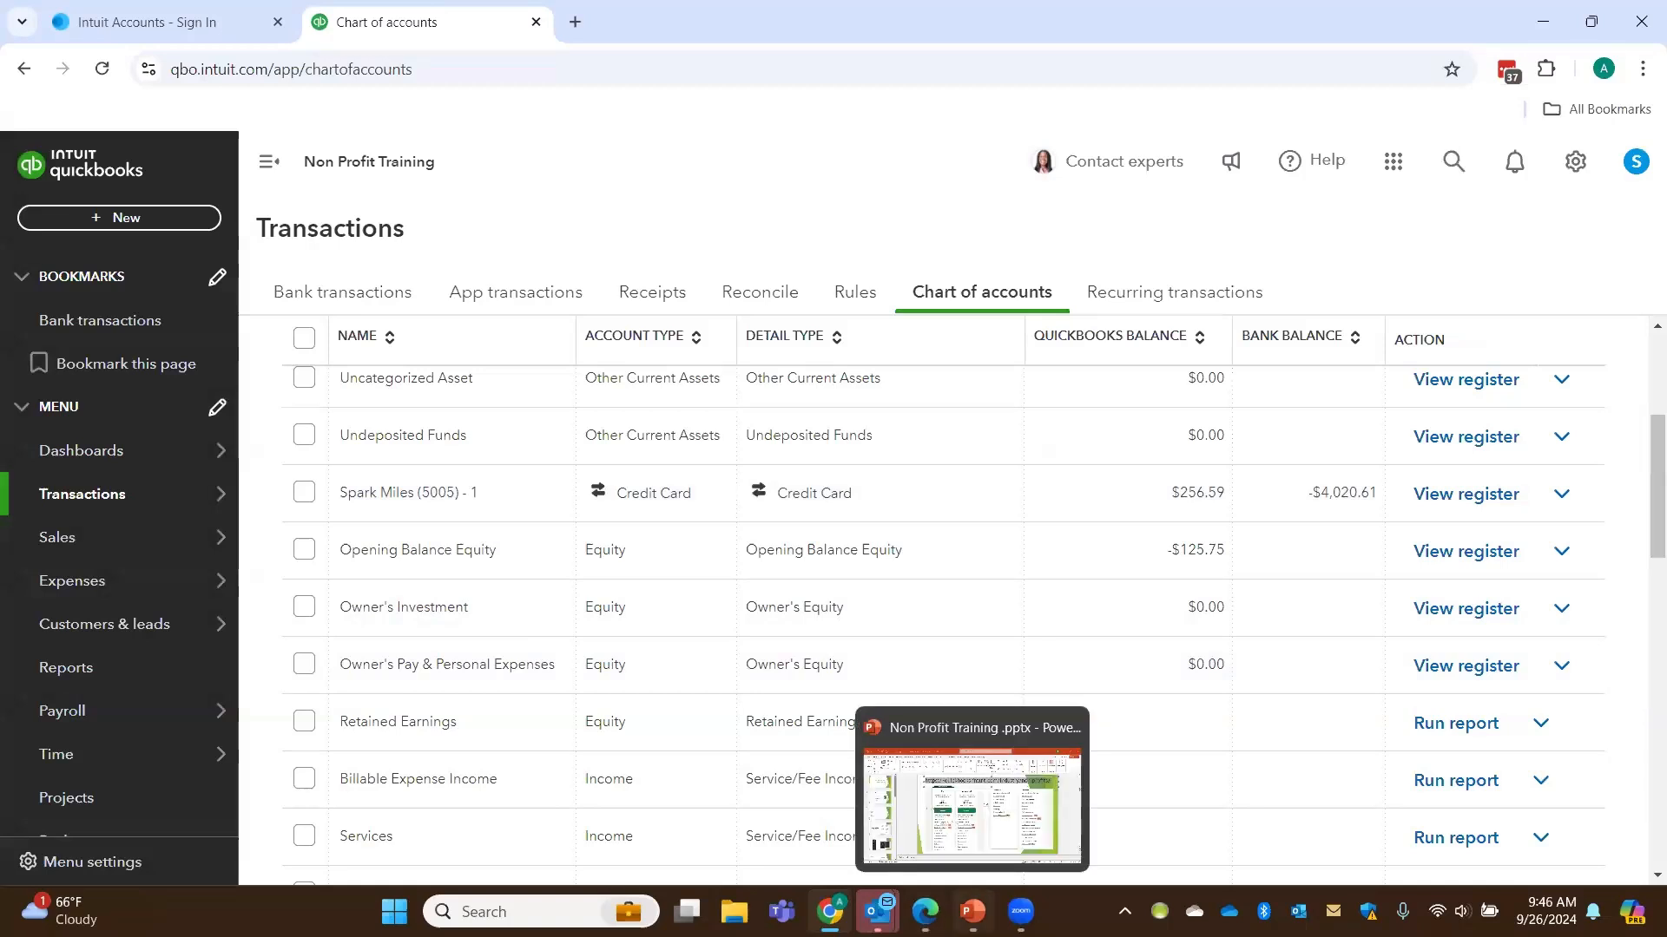
mouse_move(972, 912)
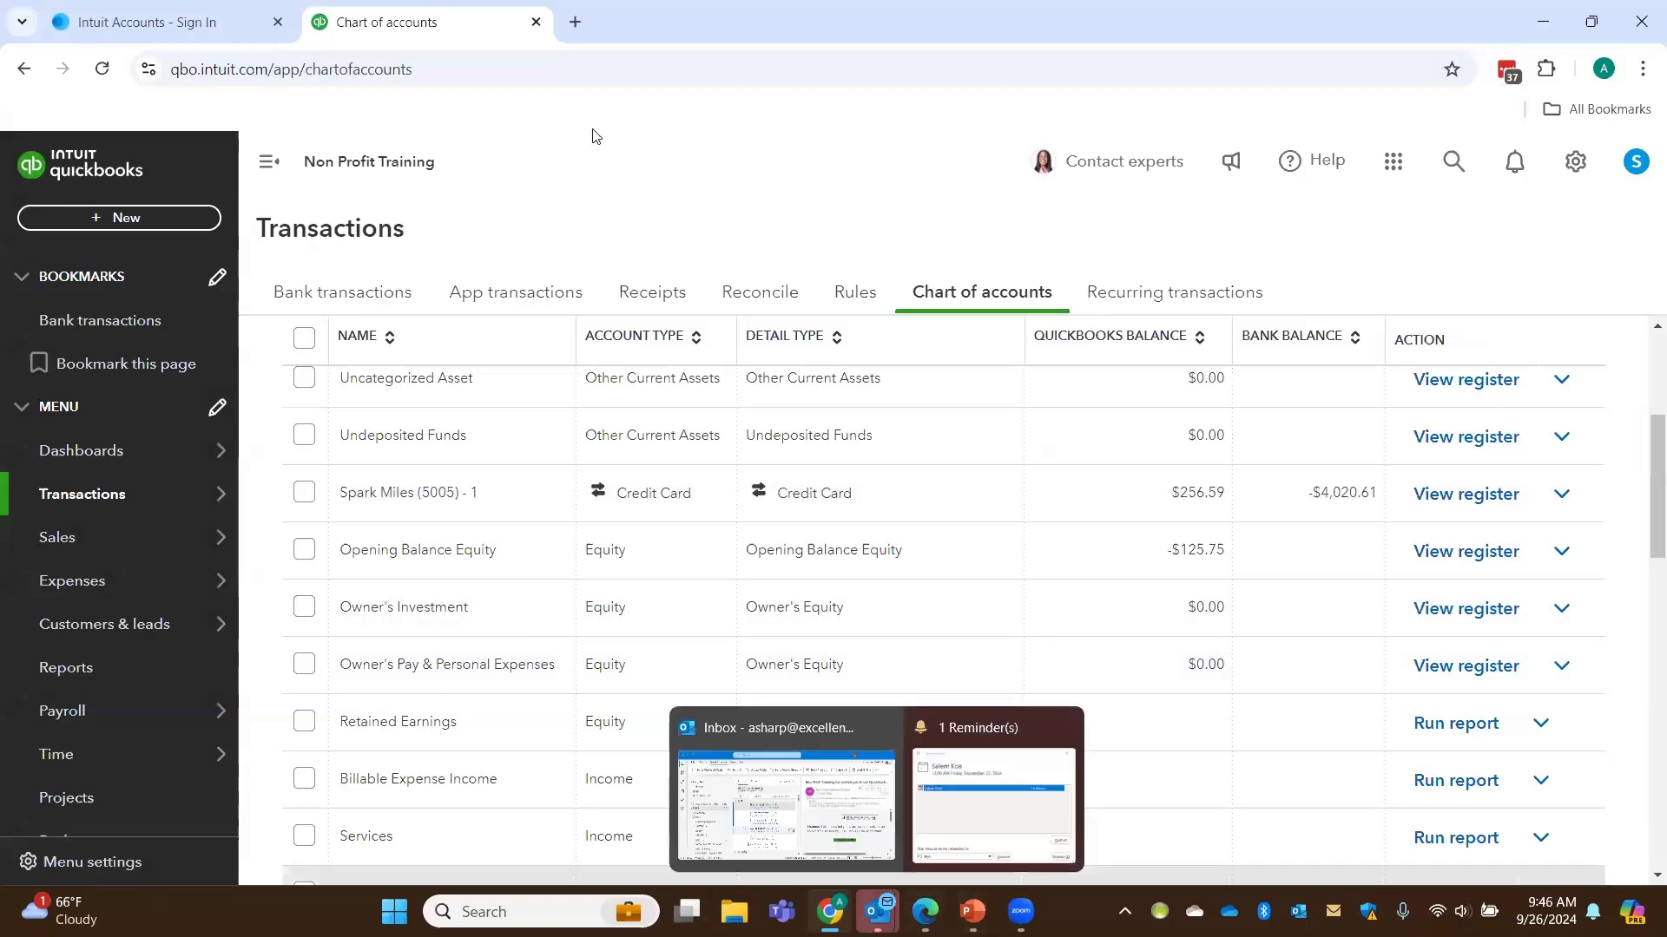
left_click(105, 625)
- Open the year-to-date Profit and Loss ($130.84 expenses), collapsing then re-expanding Expenses
left_click(85, 664)
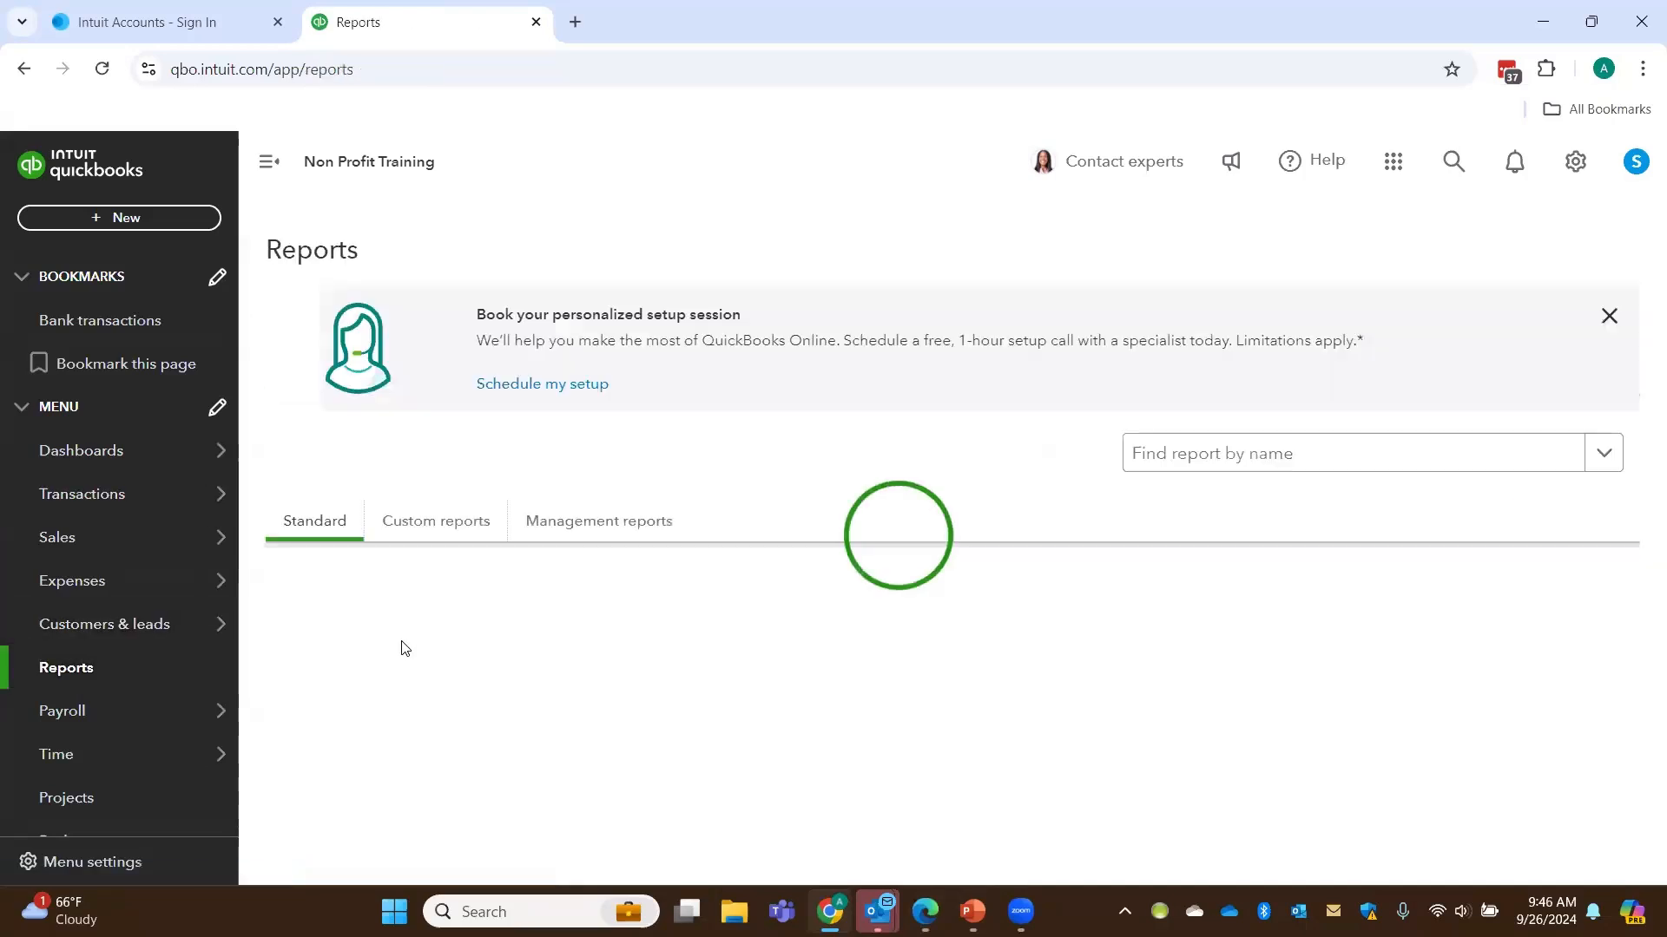
scroll(405, 759, "down", 2)
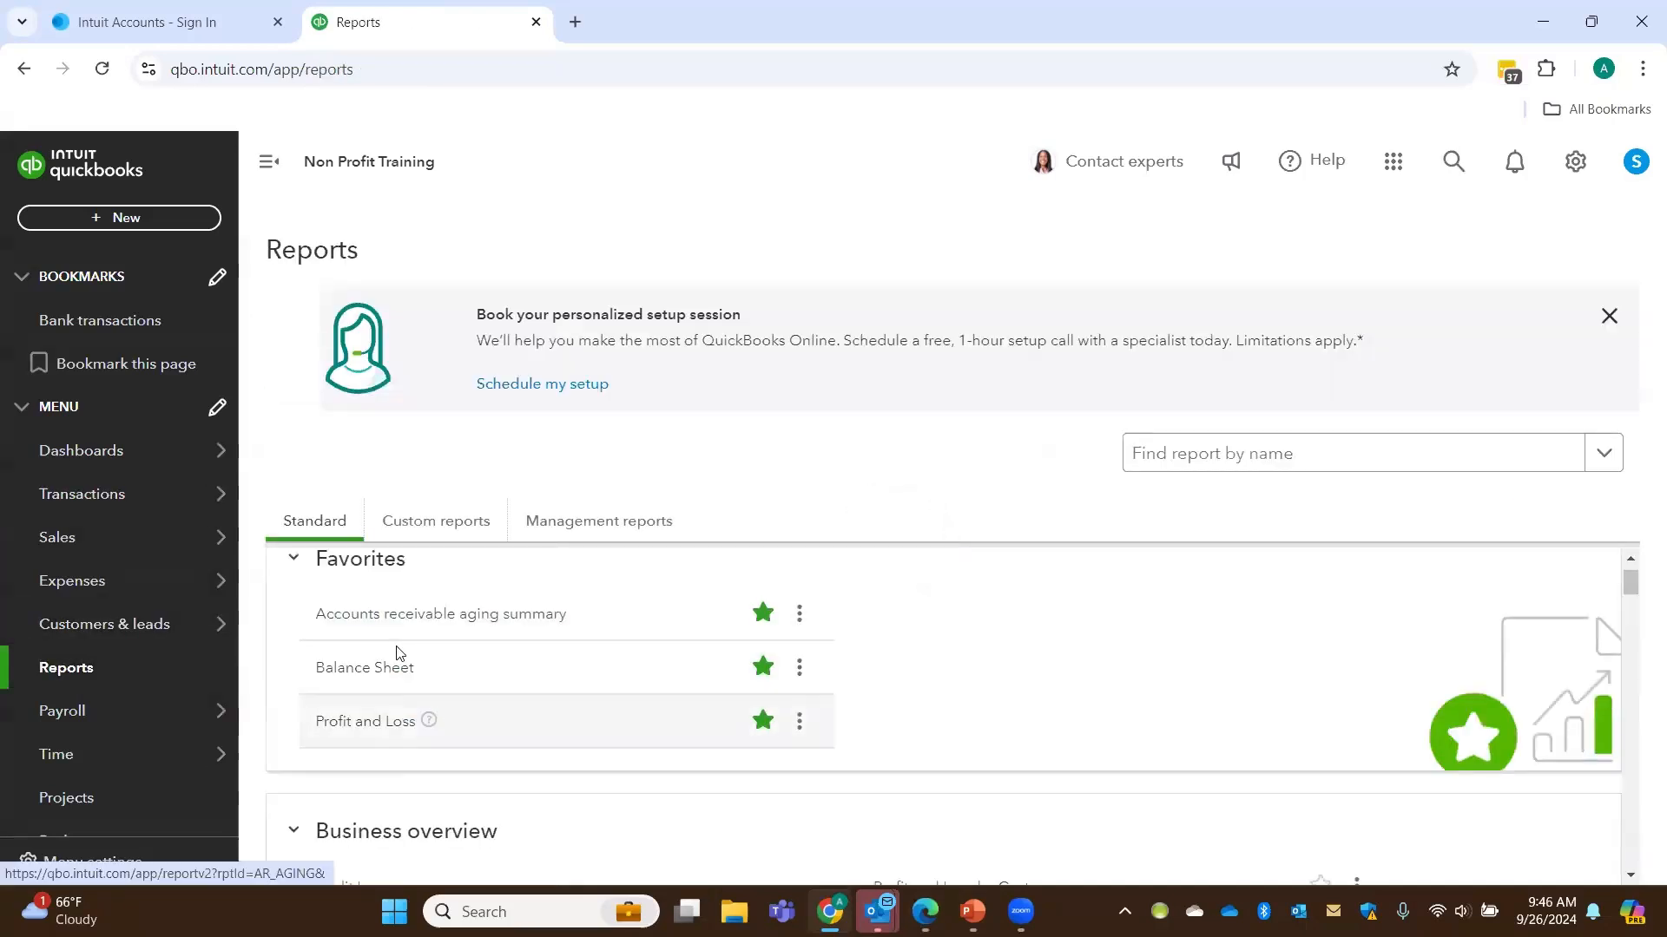
left_click(369, 667)
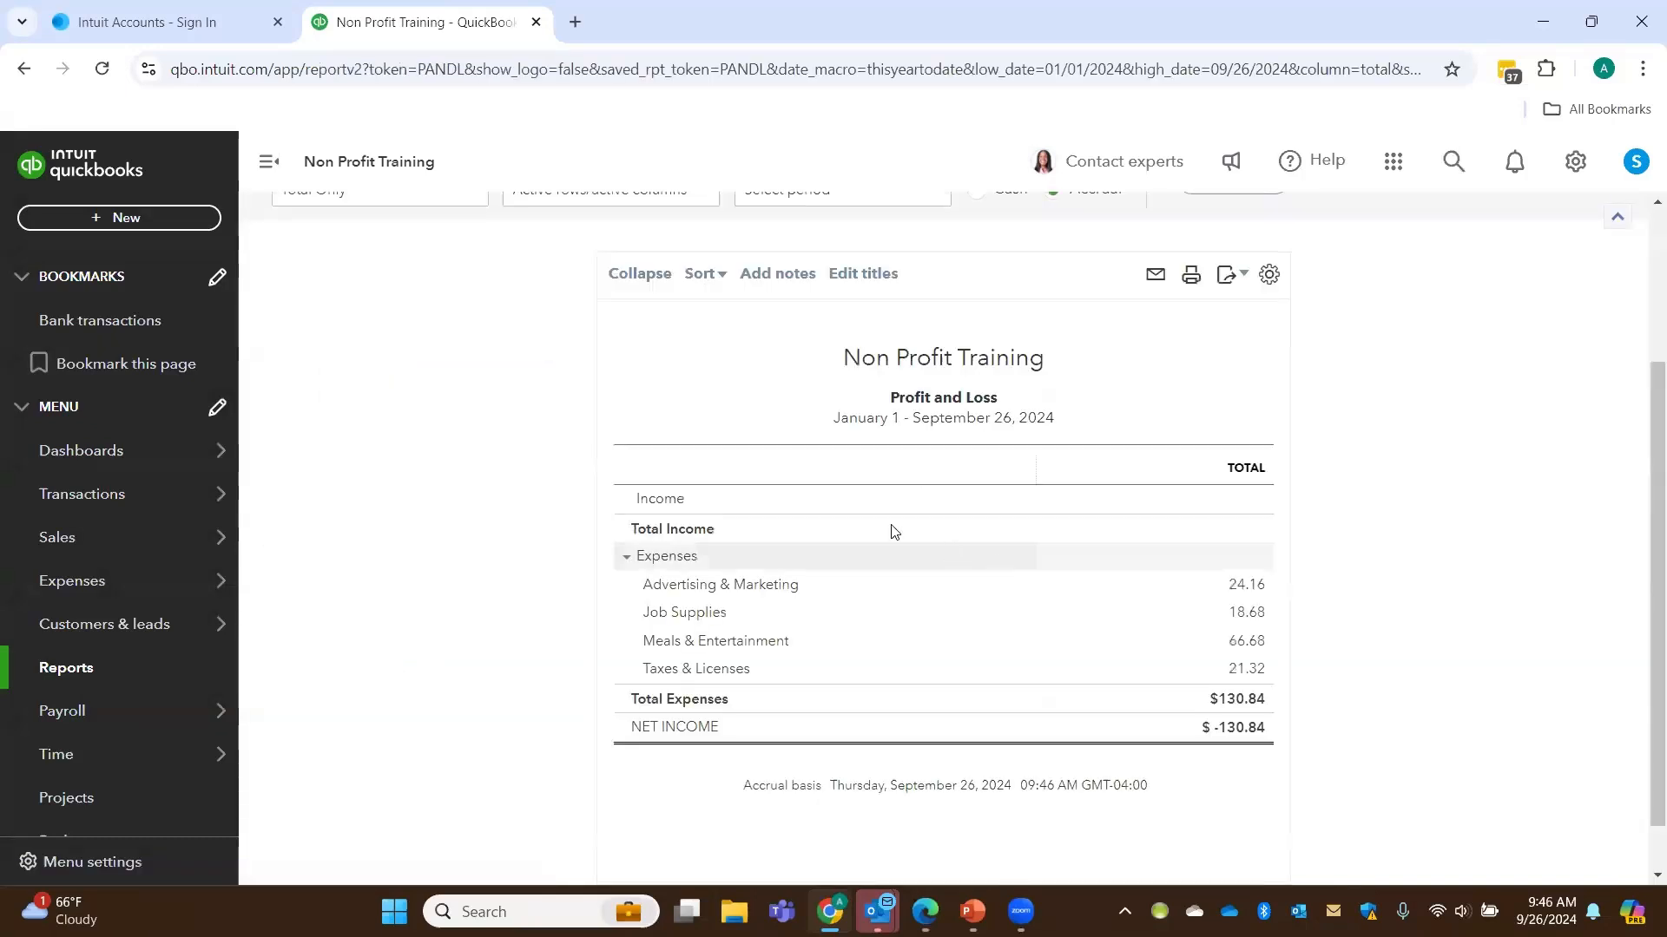
double_click(703, 563)
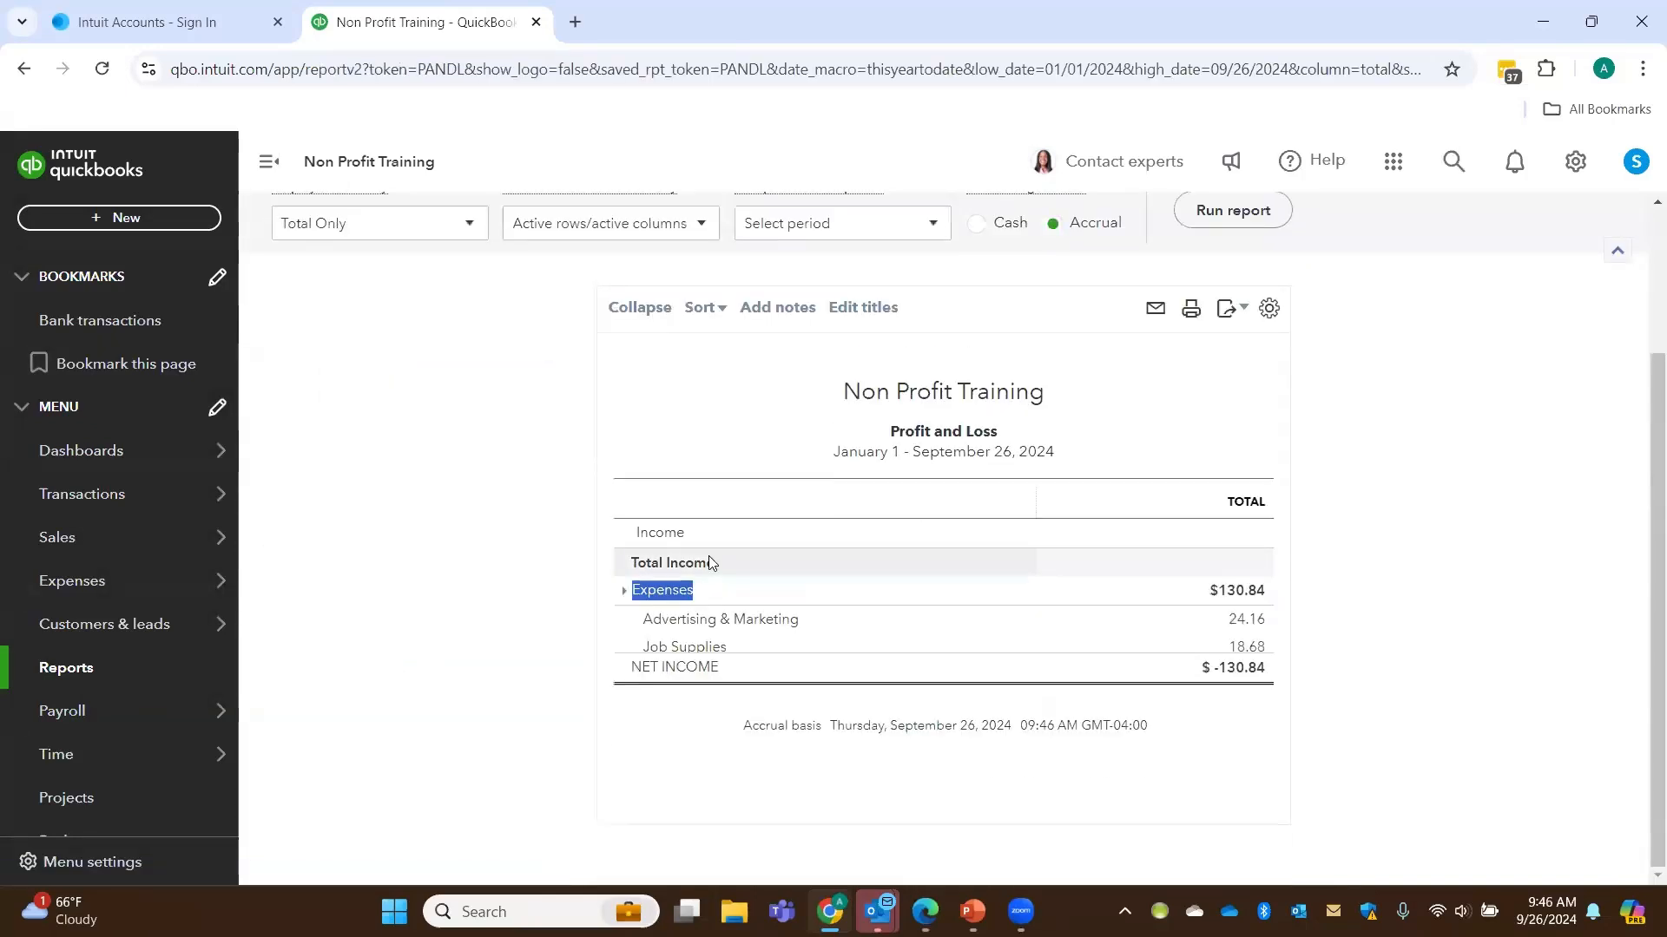
left_click(628, 640)
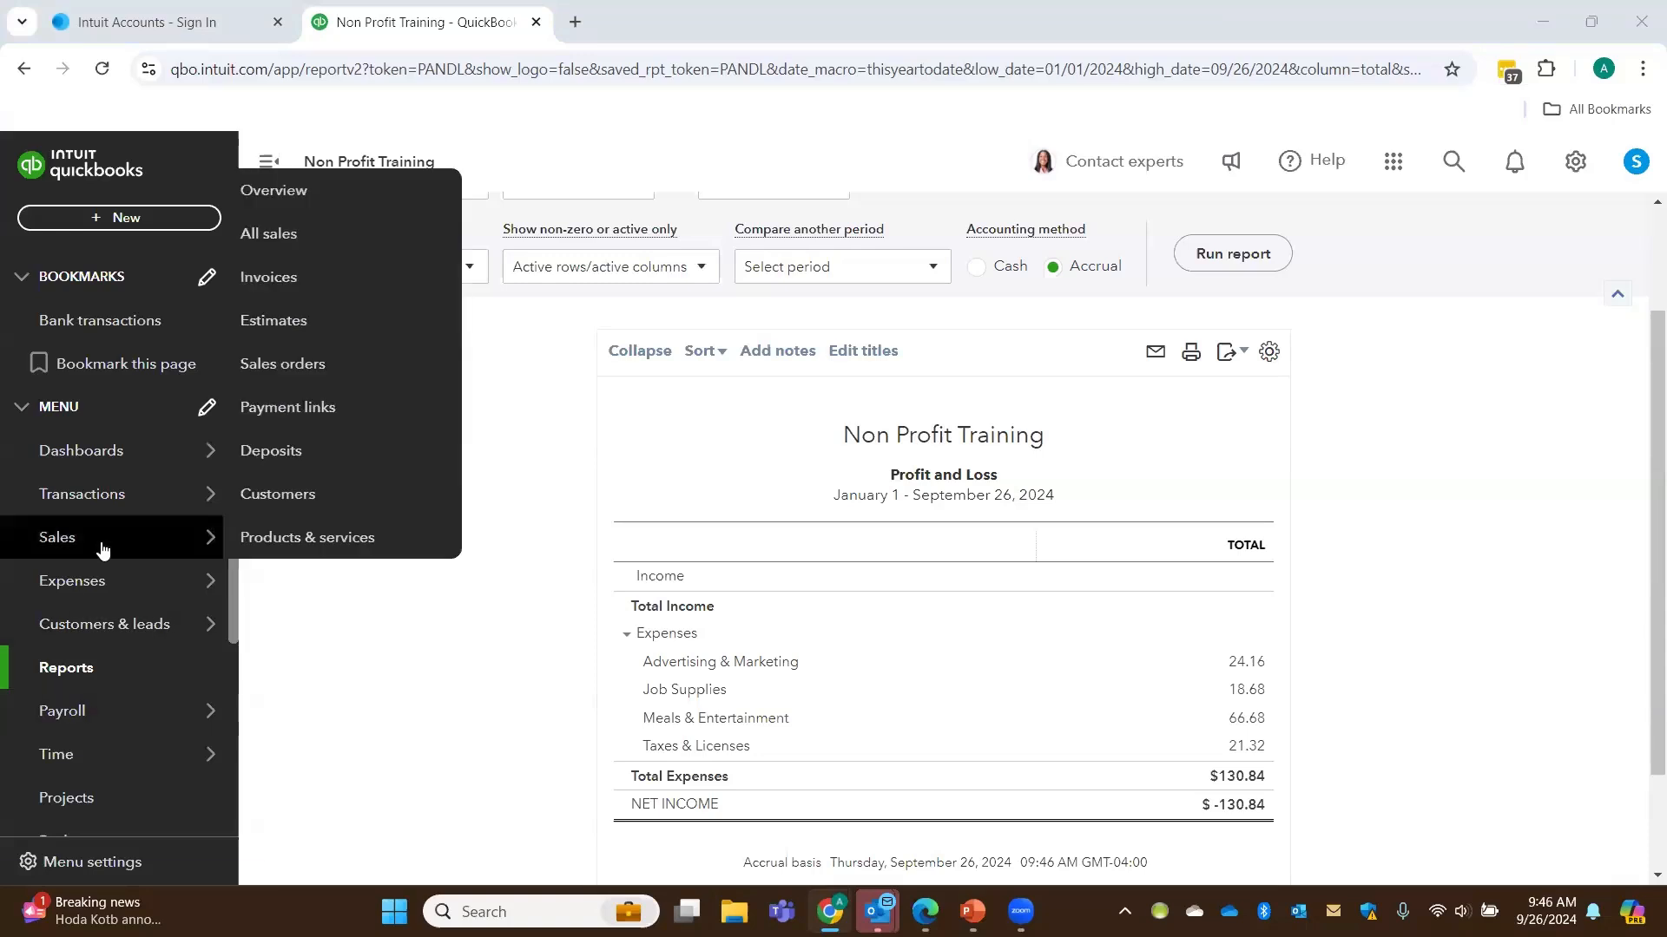
- From the Customers list, add a new customer with company name 'Akron Foundation Grant'
left_click(102, 547)
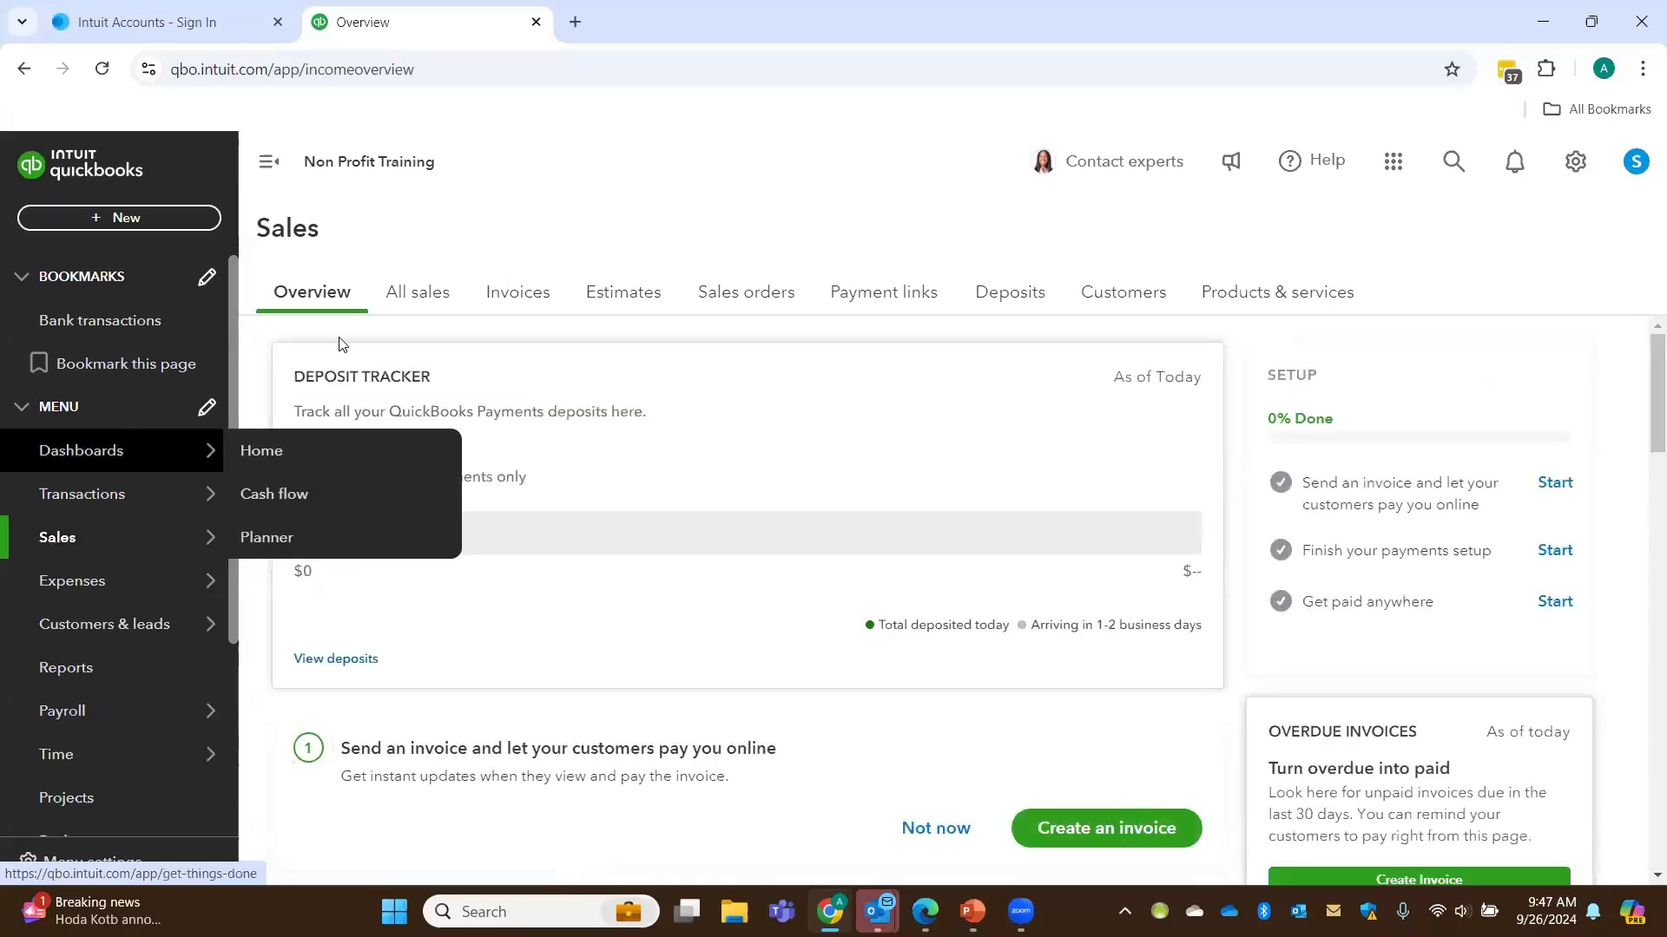
left_click(1118, 299)
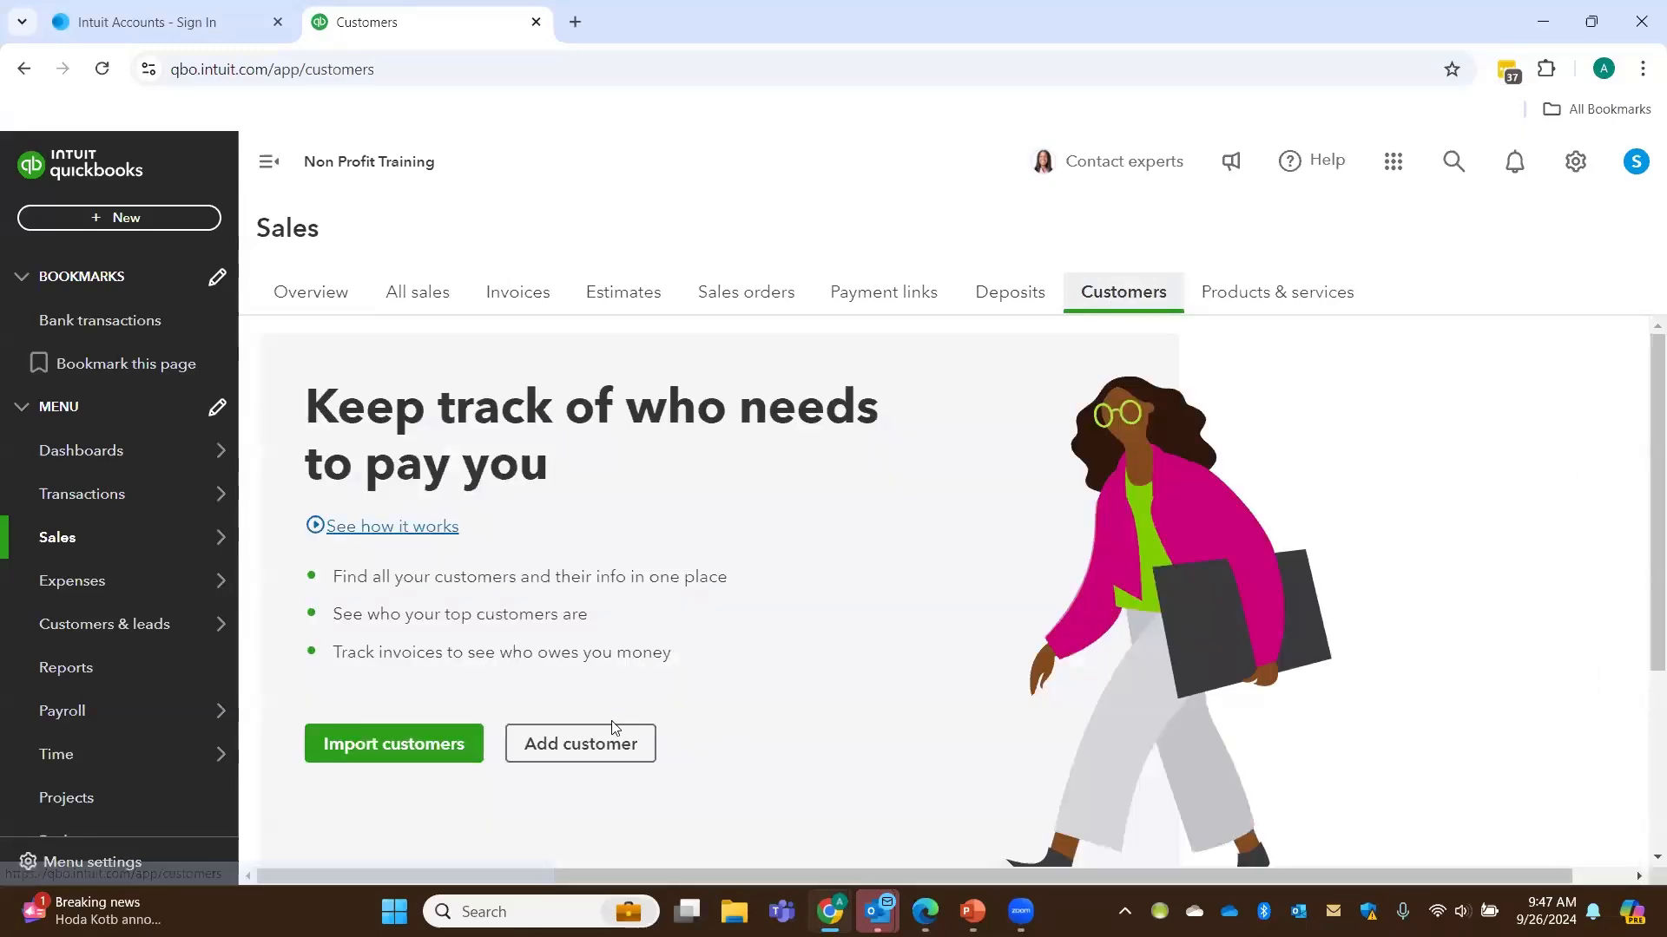
left_click(583, 743)
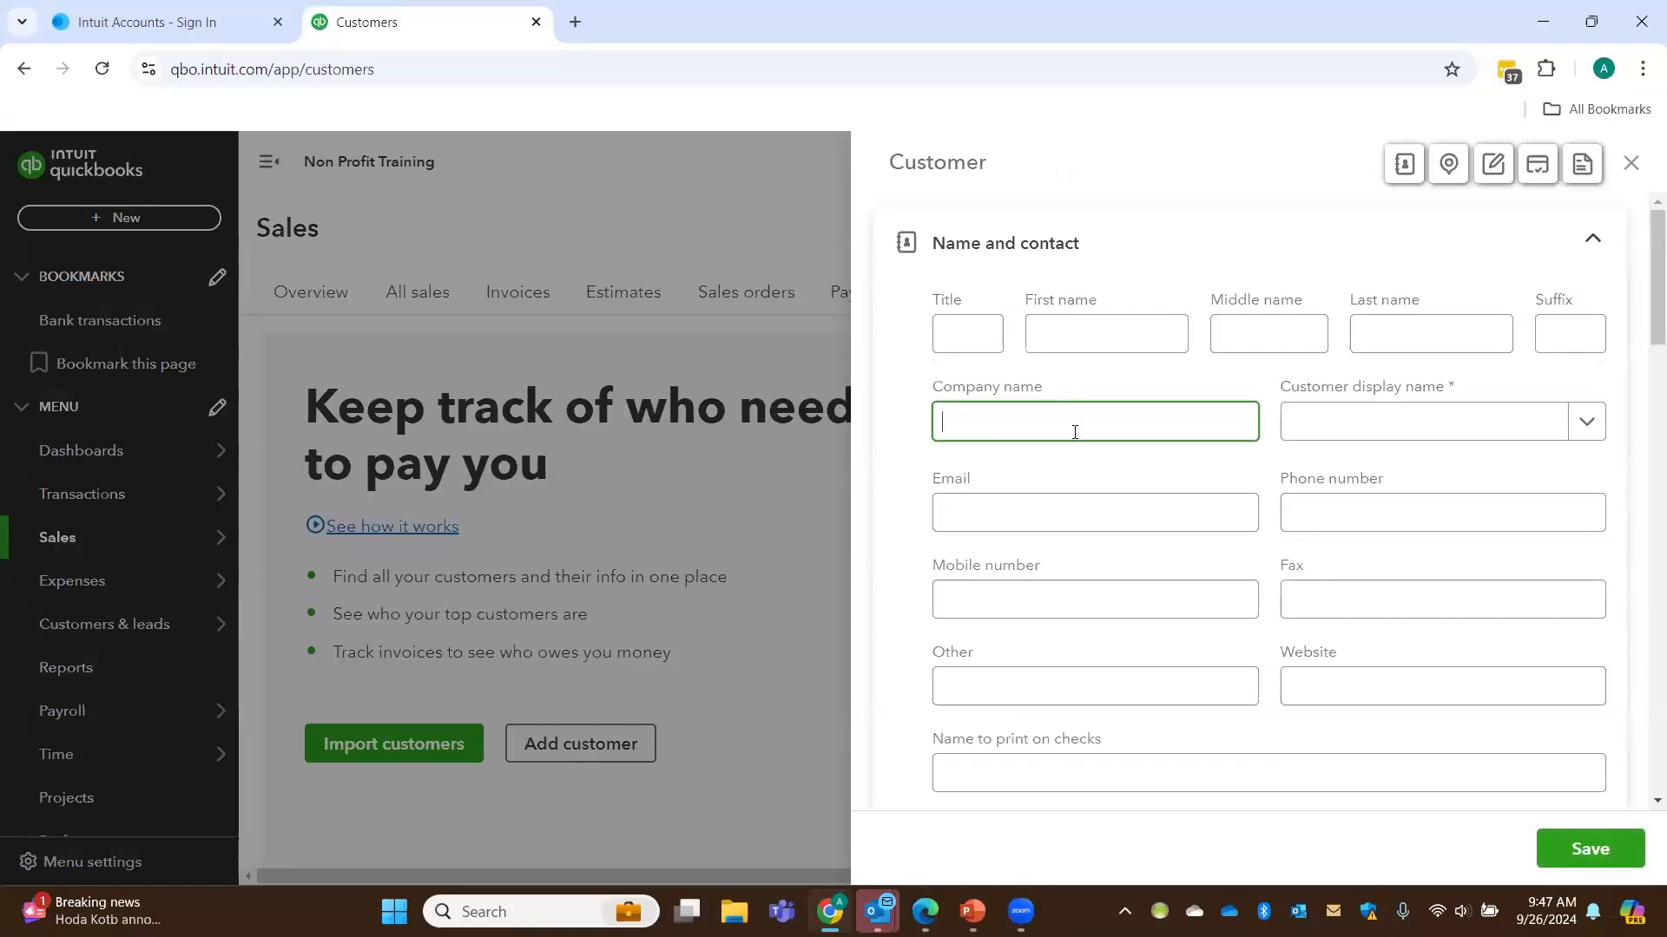
type("Akron ")
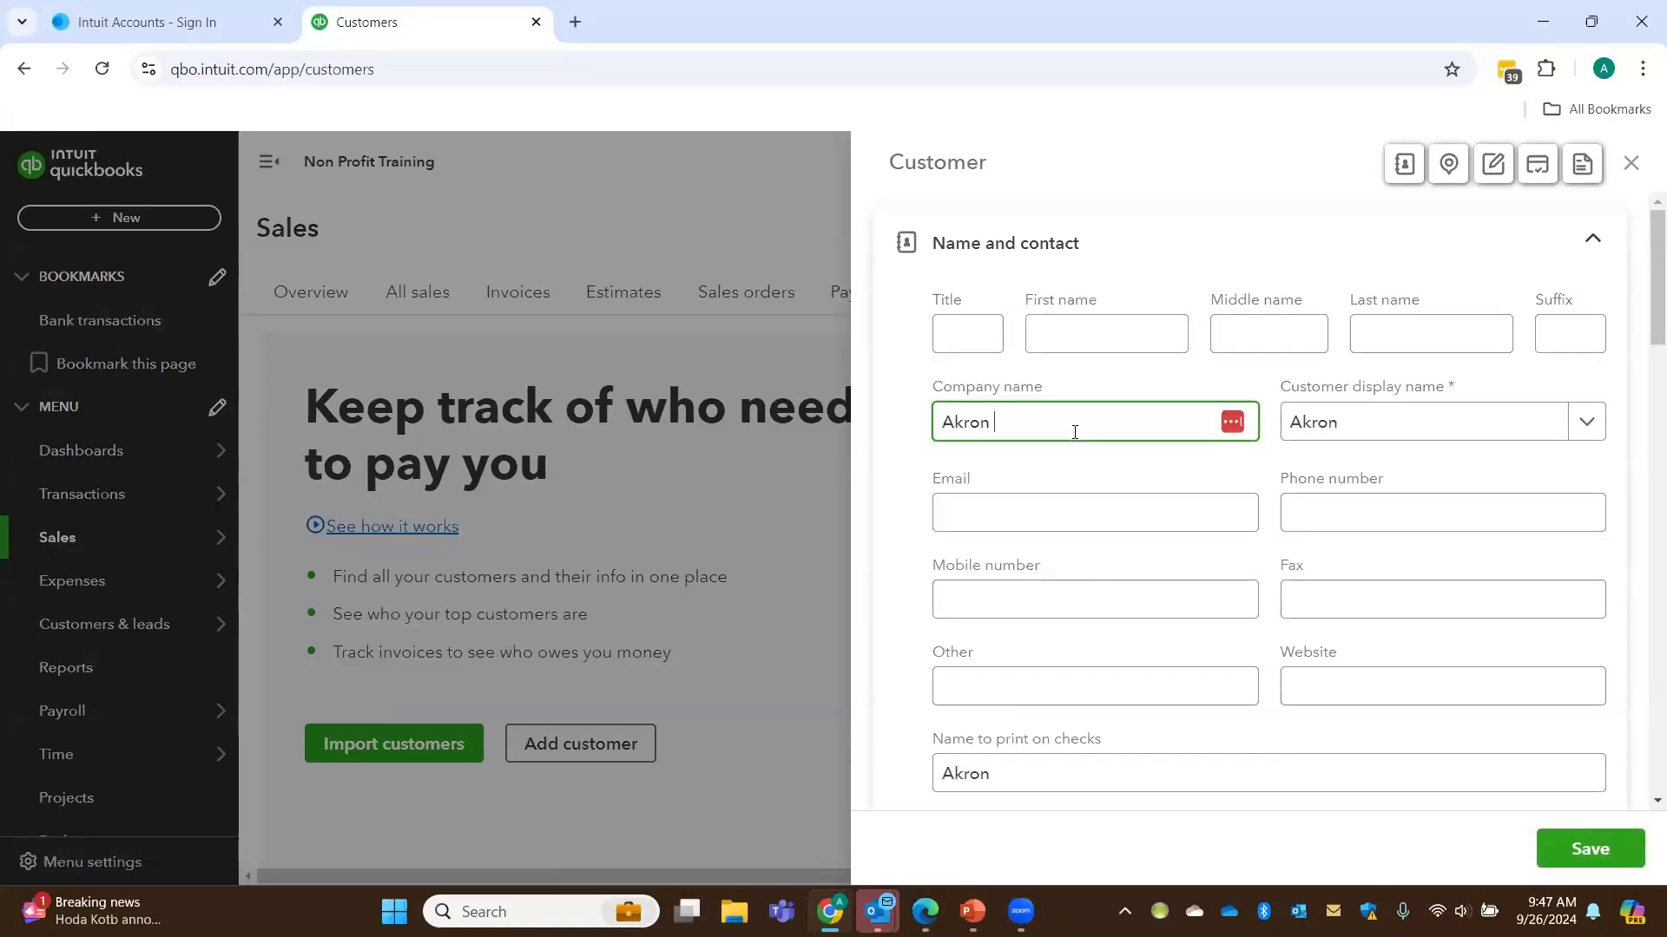
type("Foundation Grant")
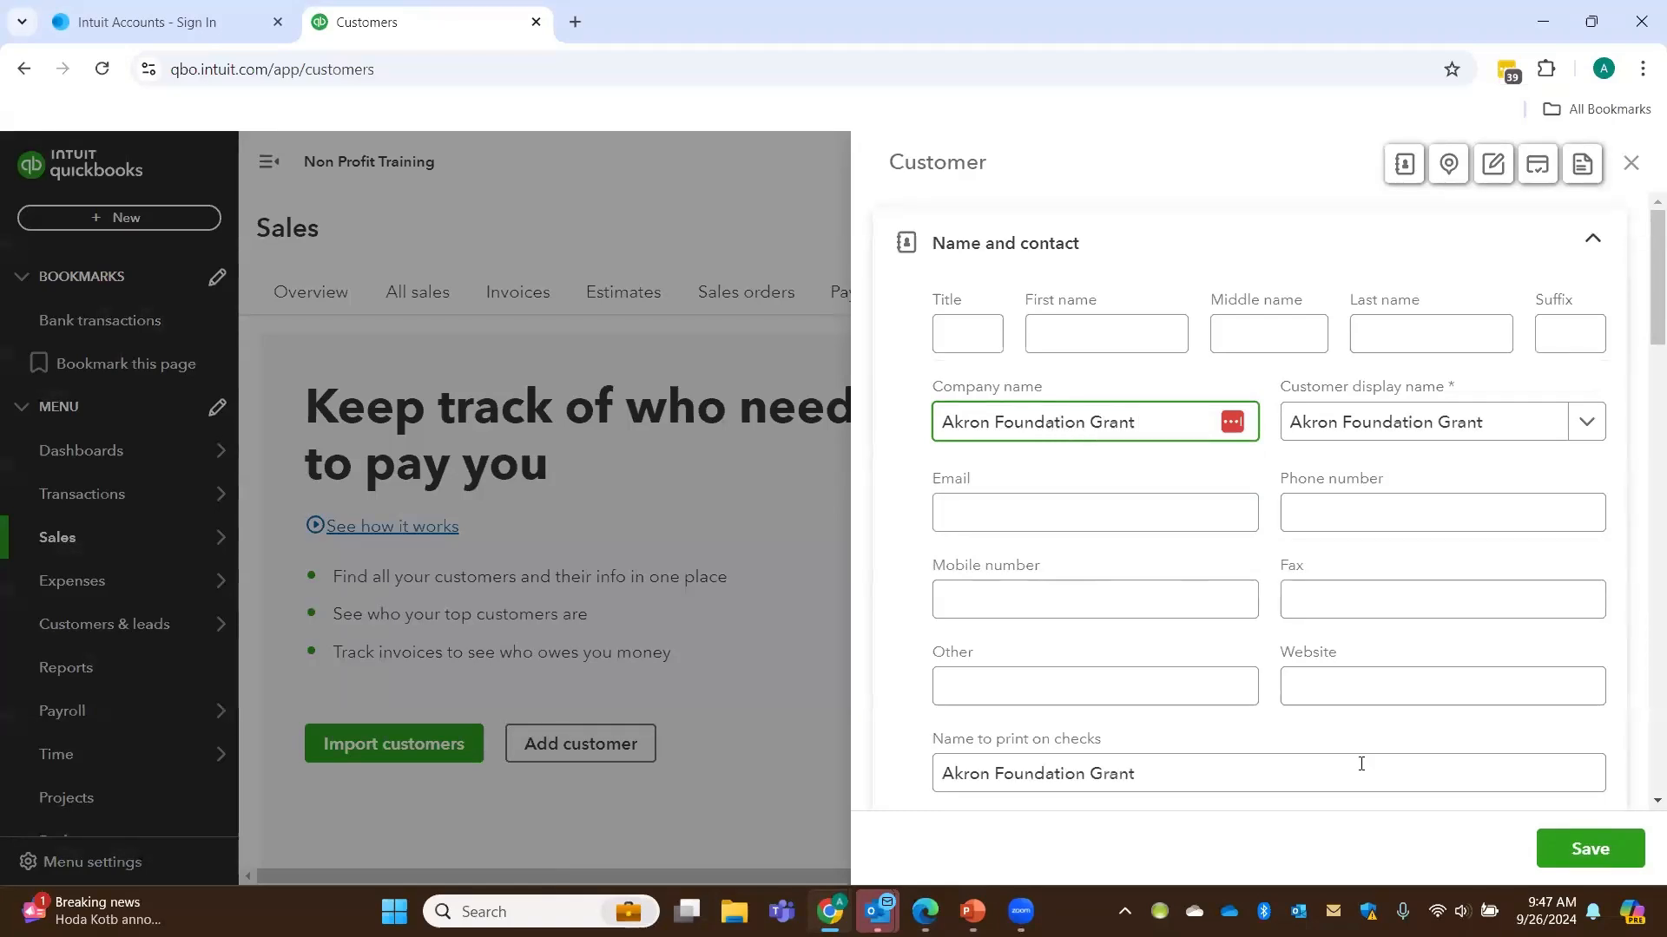
scroll(1258, 577, "down", 6)
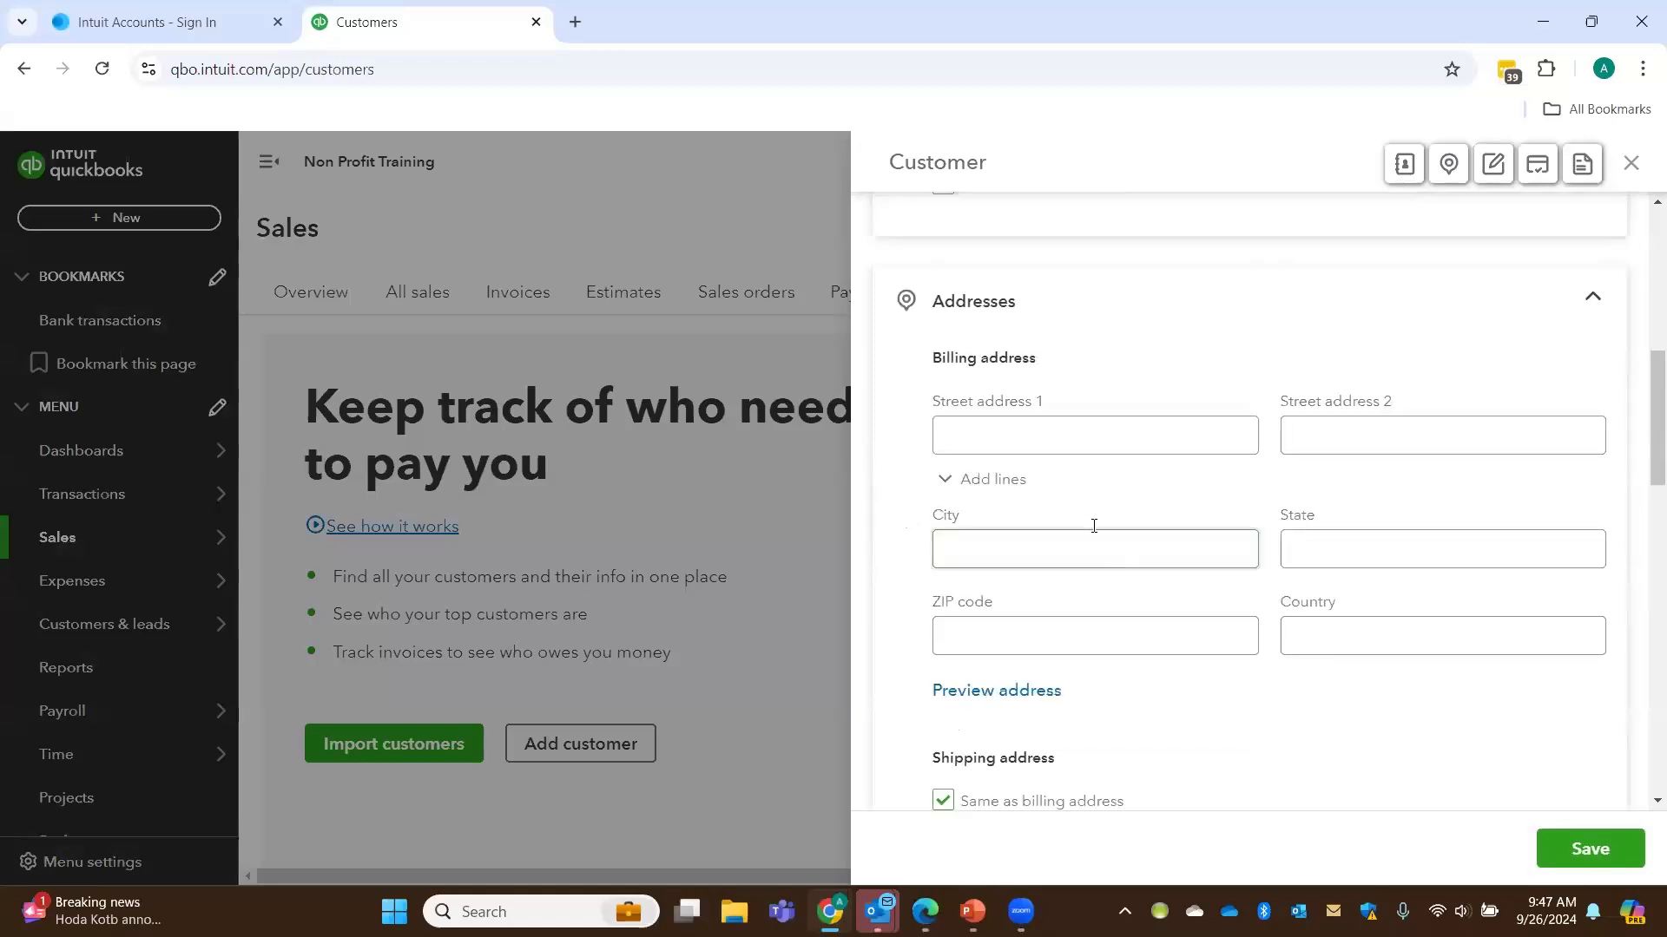
scroll(1094, 525, "down", 3)
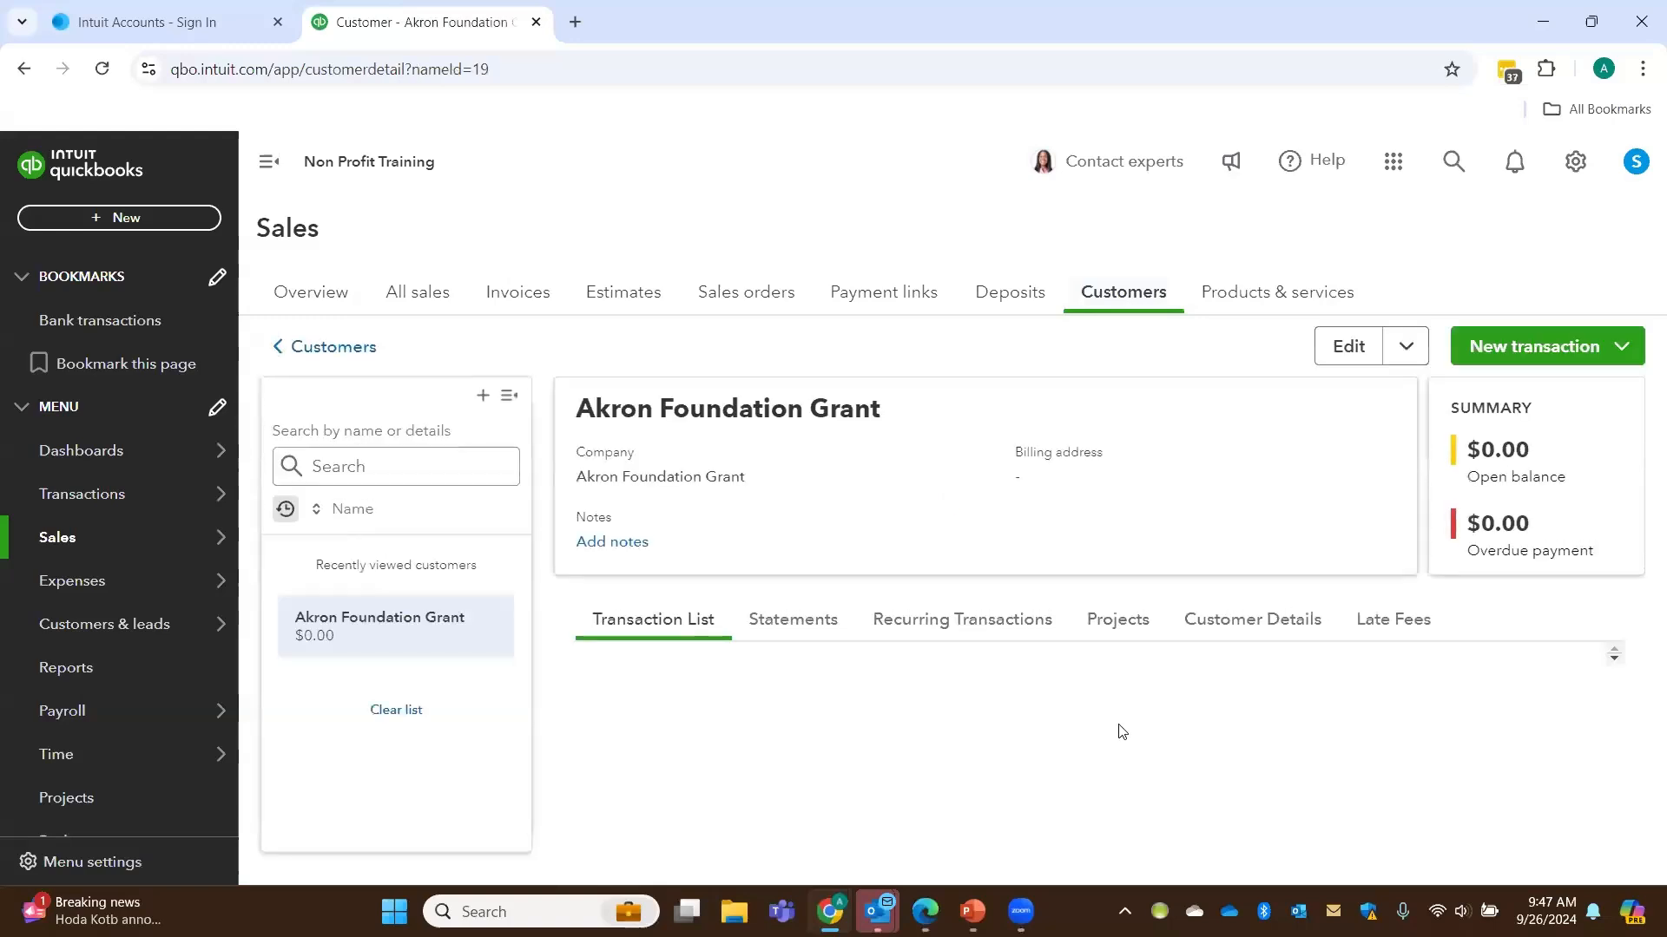
- Start a payment for Akron Foundation Grant, leave it unsaved, and reopen the New transaction list
scroll(1111, 727, "down", 1)
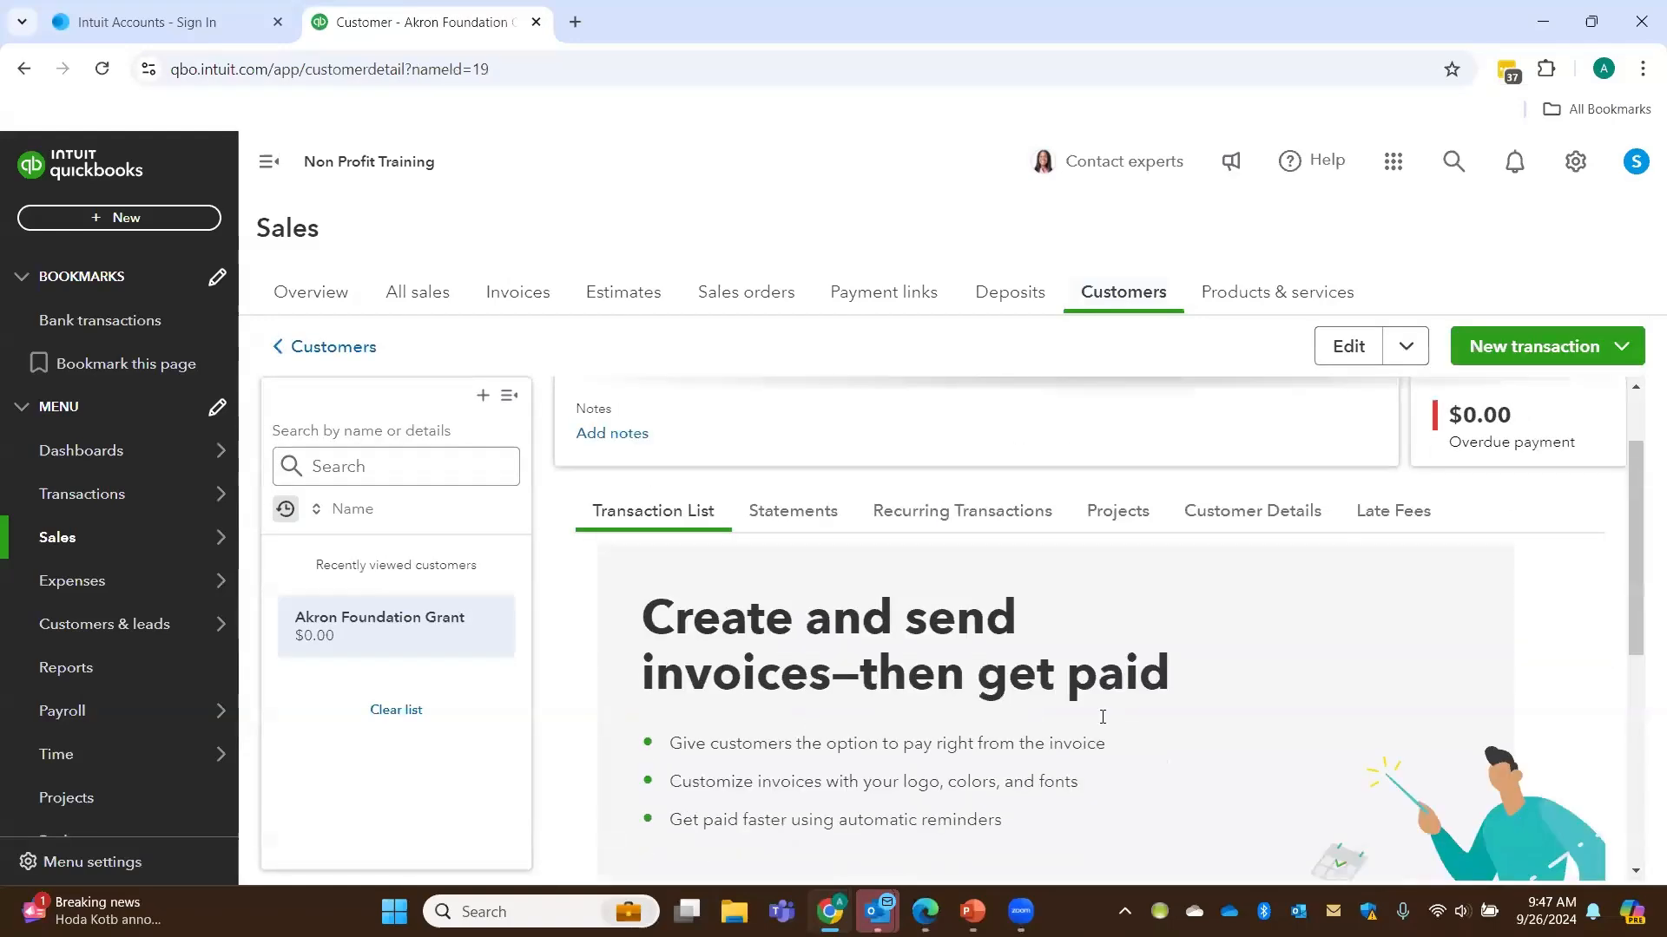
left_click(1617, 365)
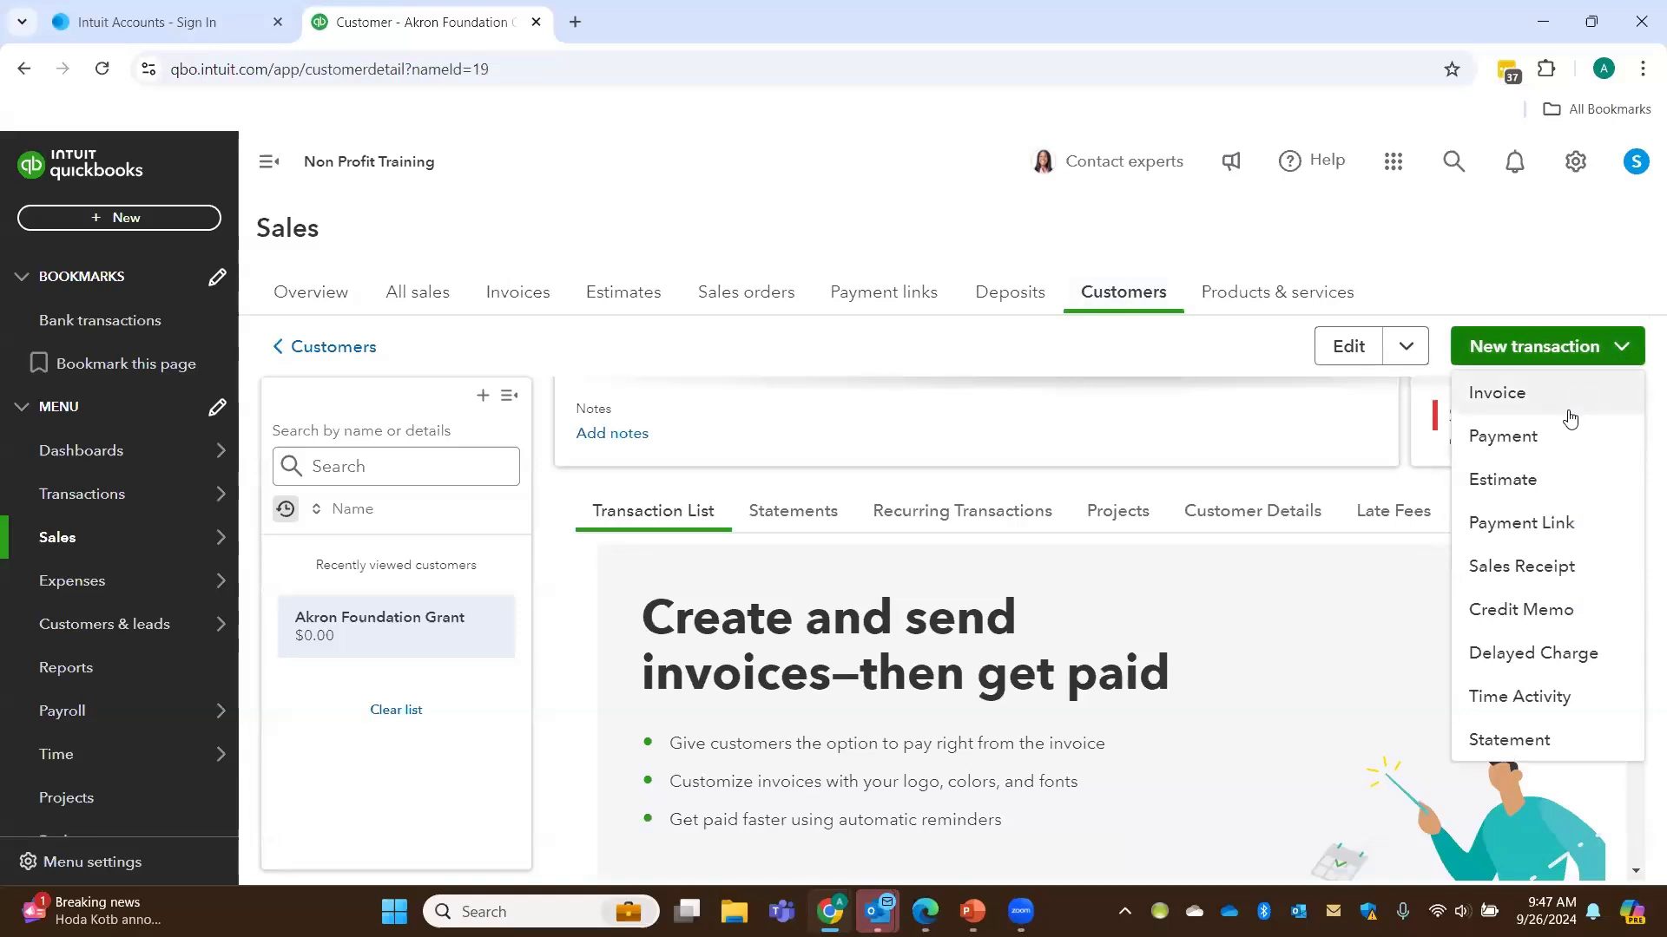
left_click(1550, 438)
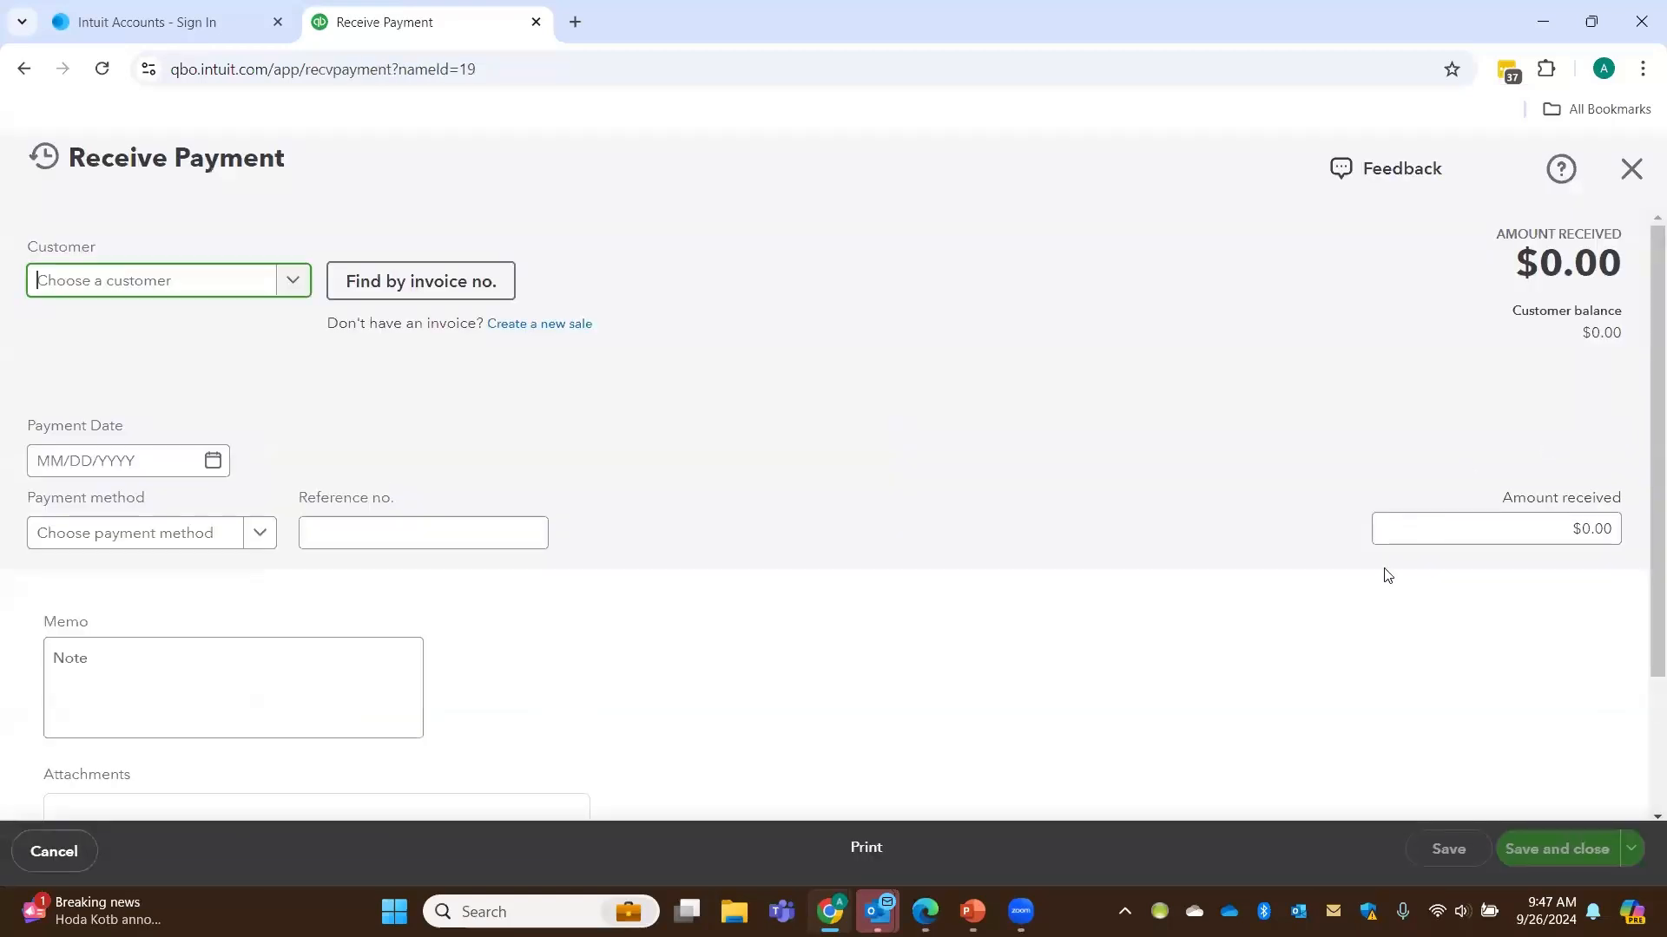
left_click(1601, 582)
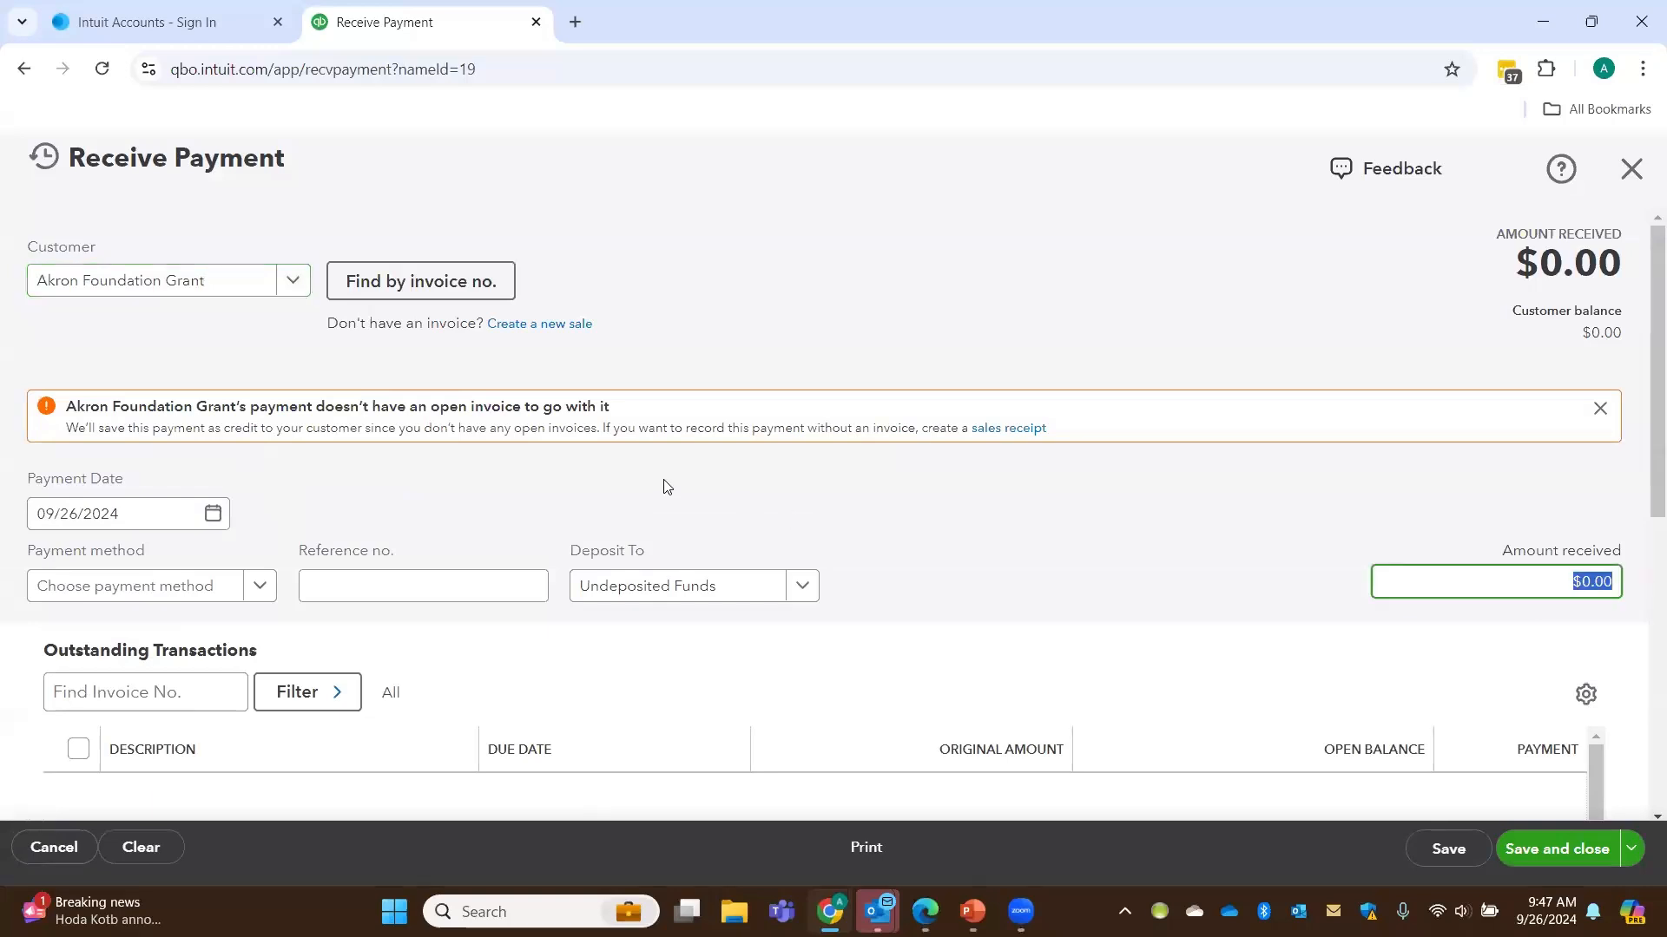
scroll(740, 434, "down", 5)
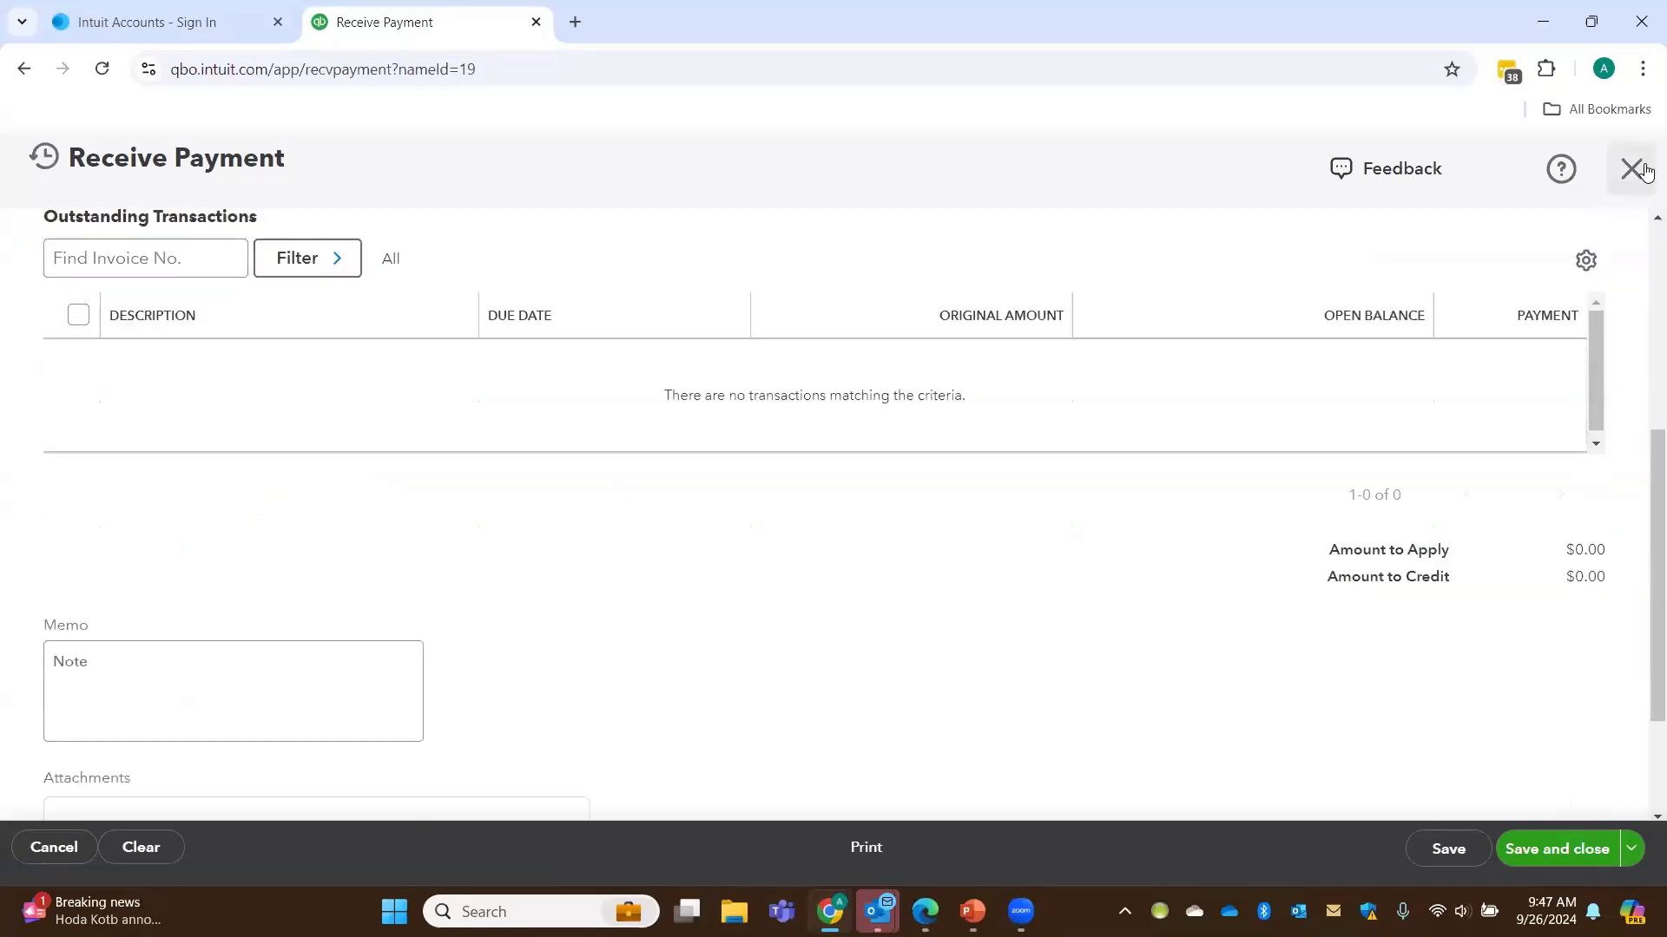
left_click(1631, 170)
left_click(932, 566)
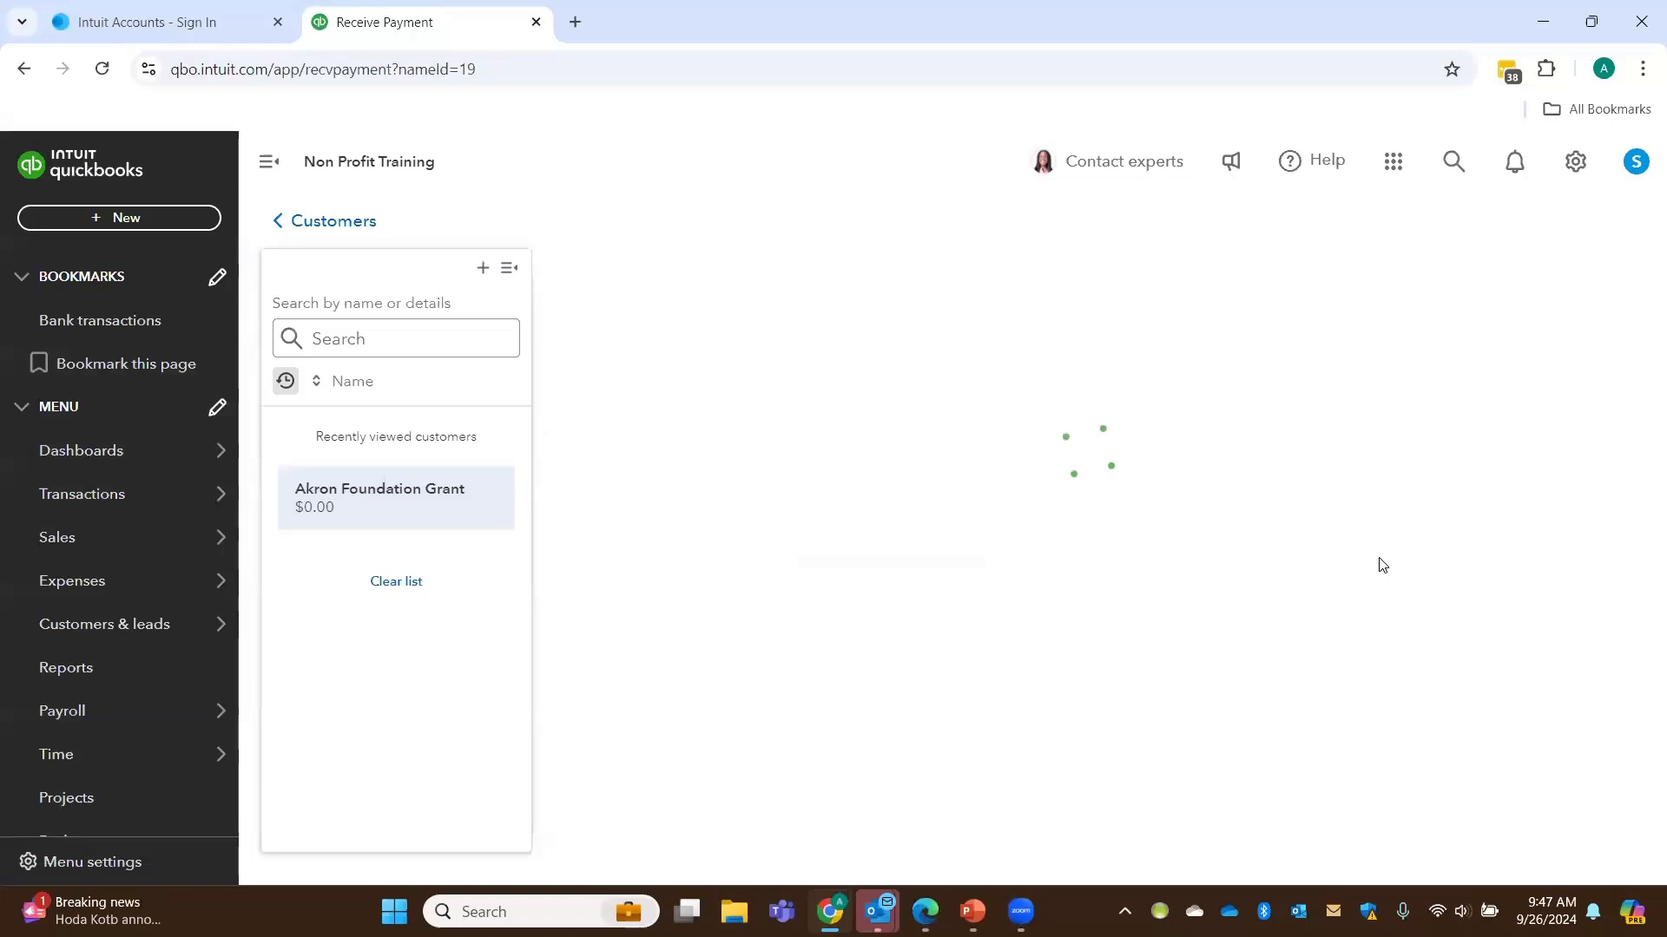
left_click(1605, 357)
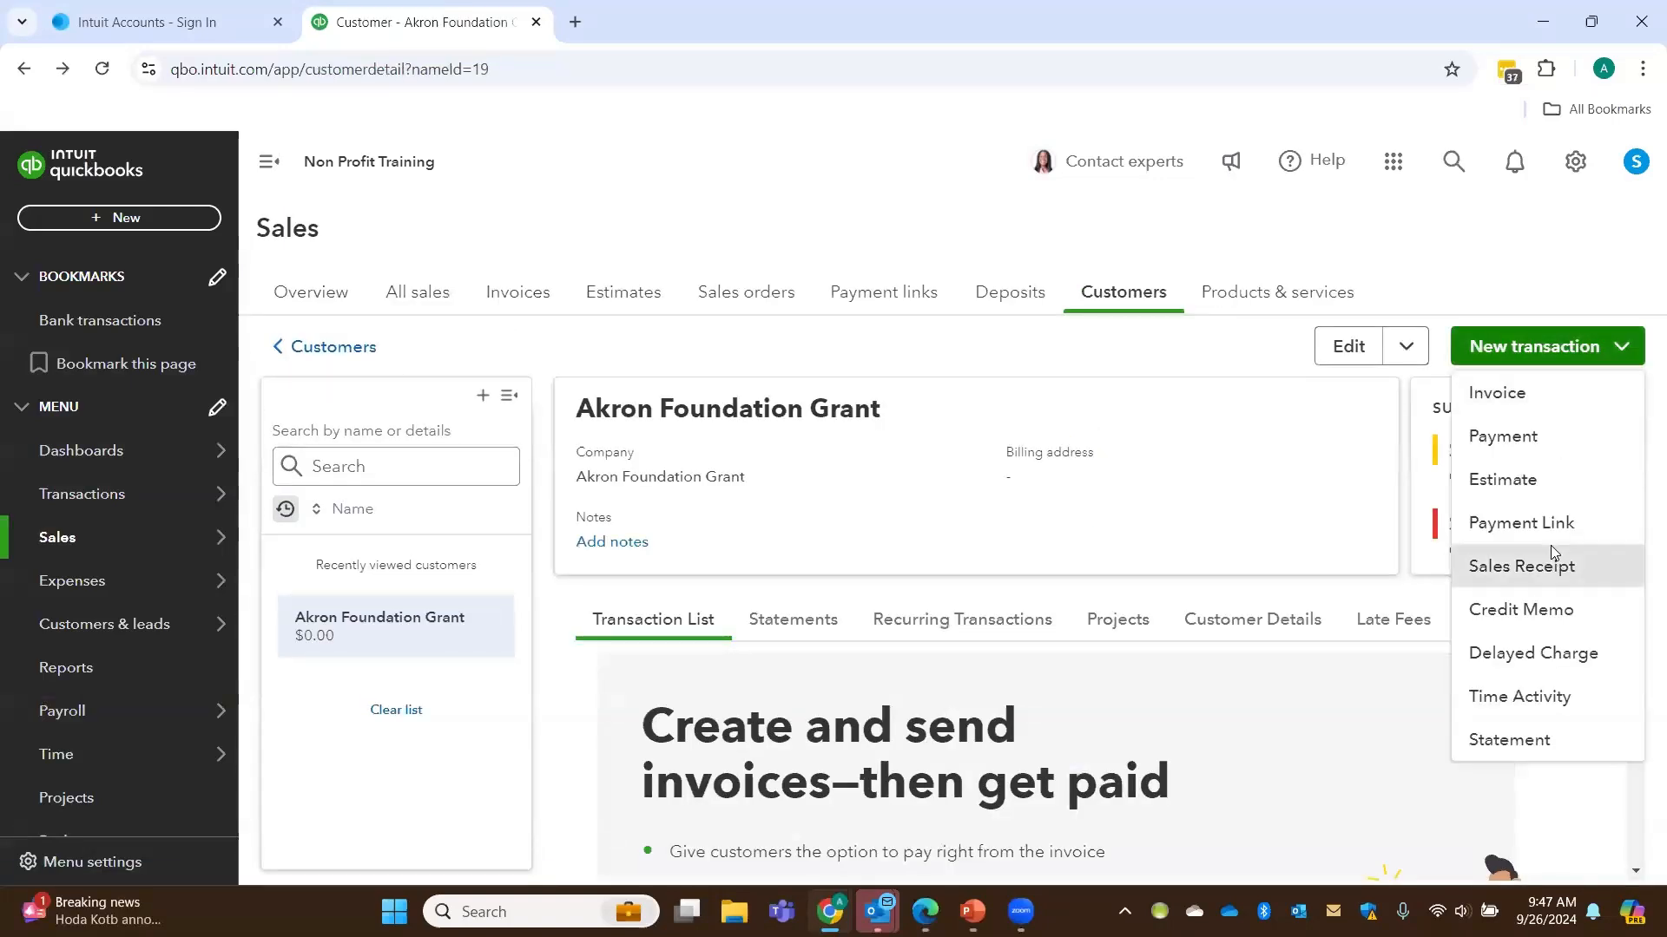
- Start a new sales receipt for Akron Foundation Grant
left_click(1517, 566)
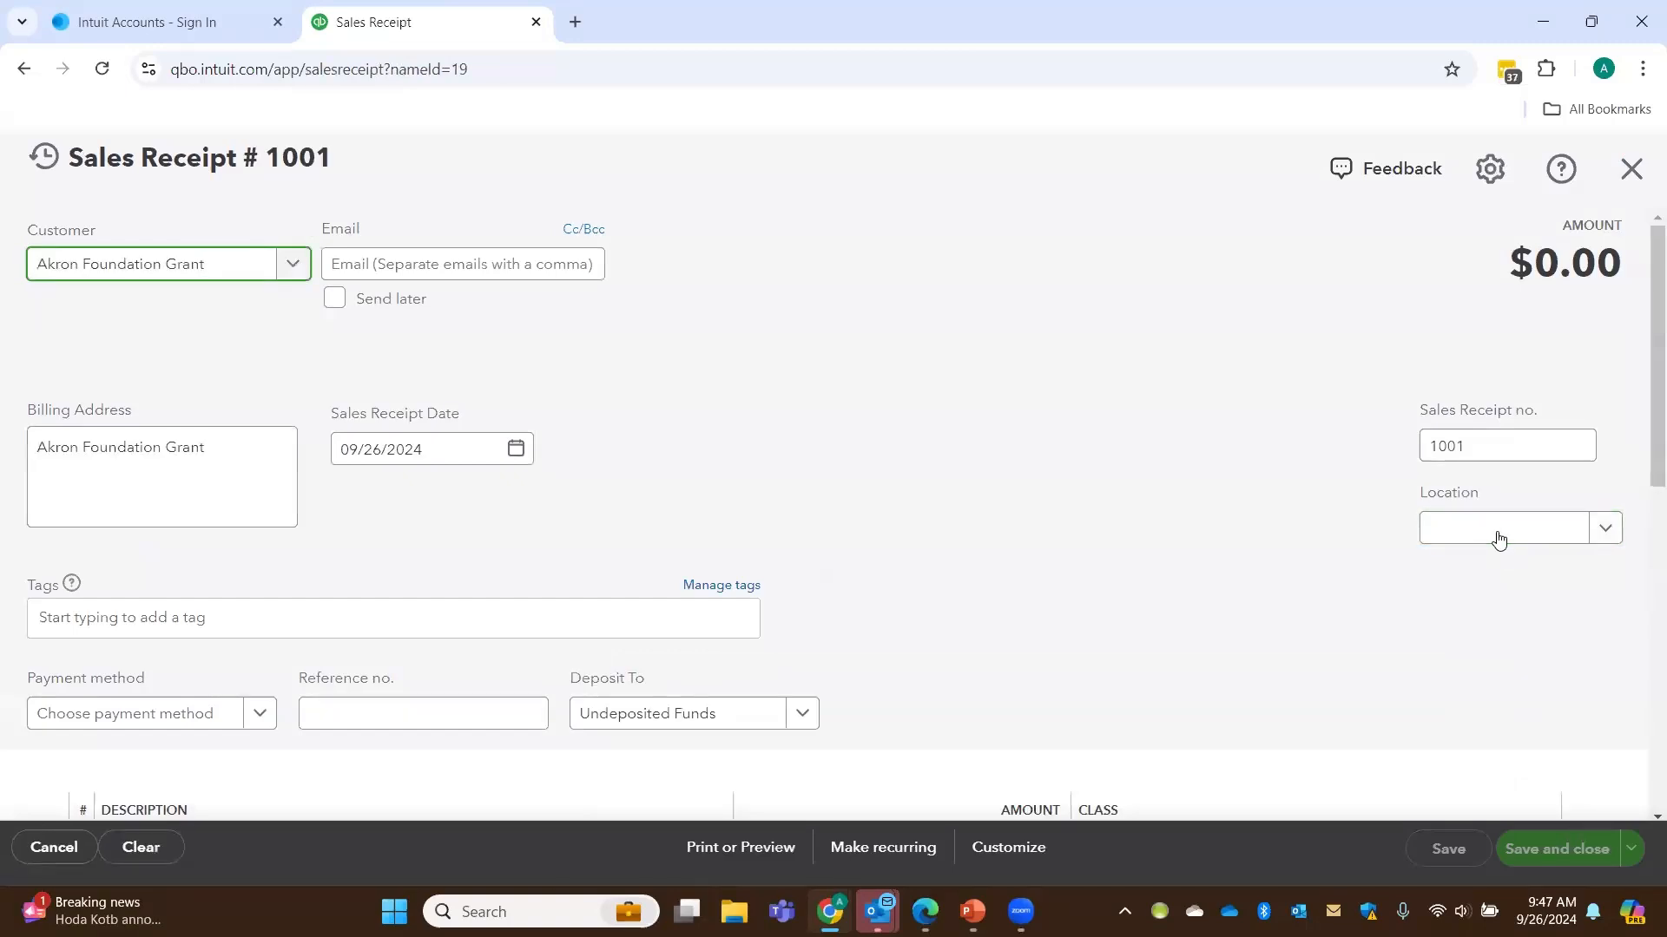
scroll(477, 575, "down", 2)
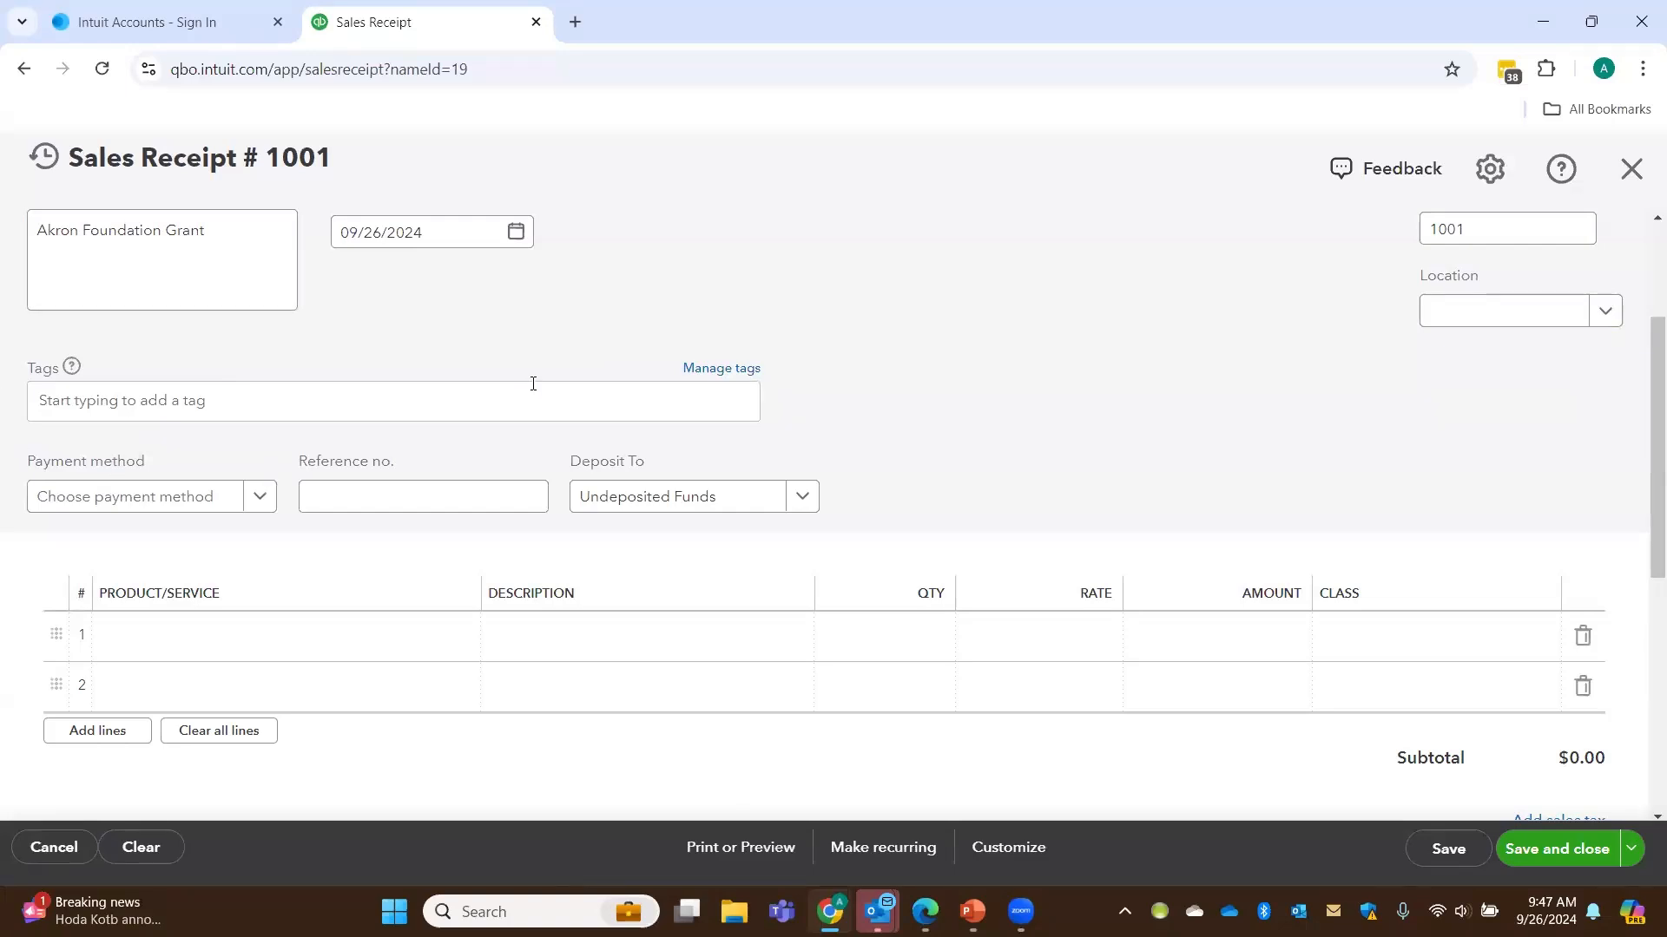
scroll(608, 408, "up", 2)
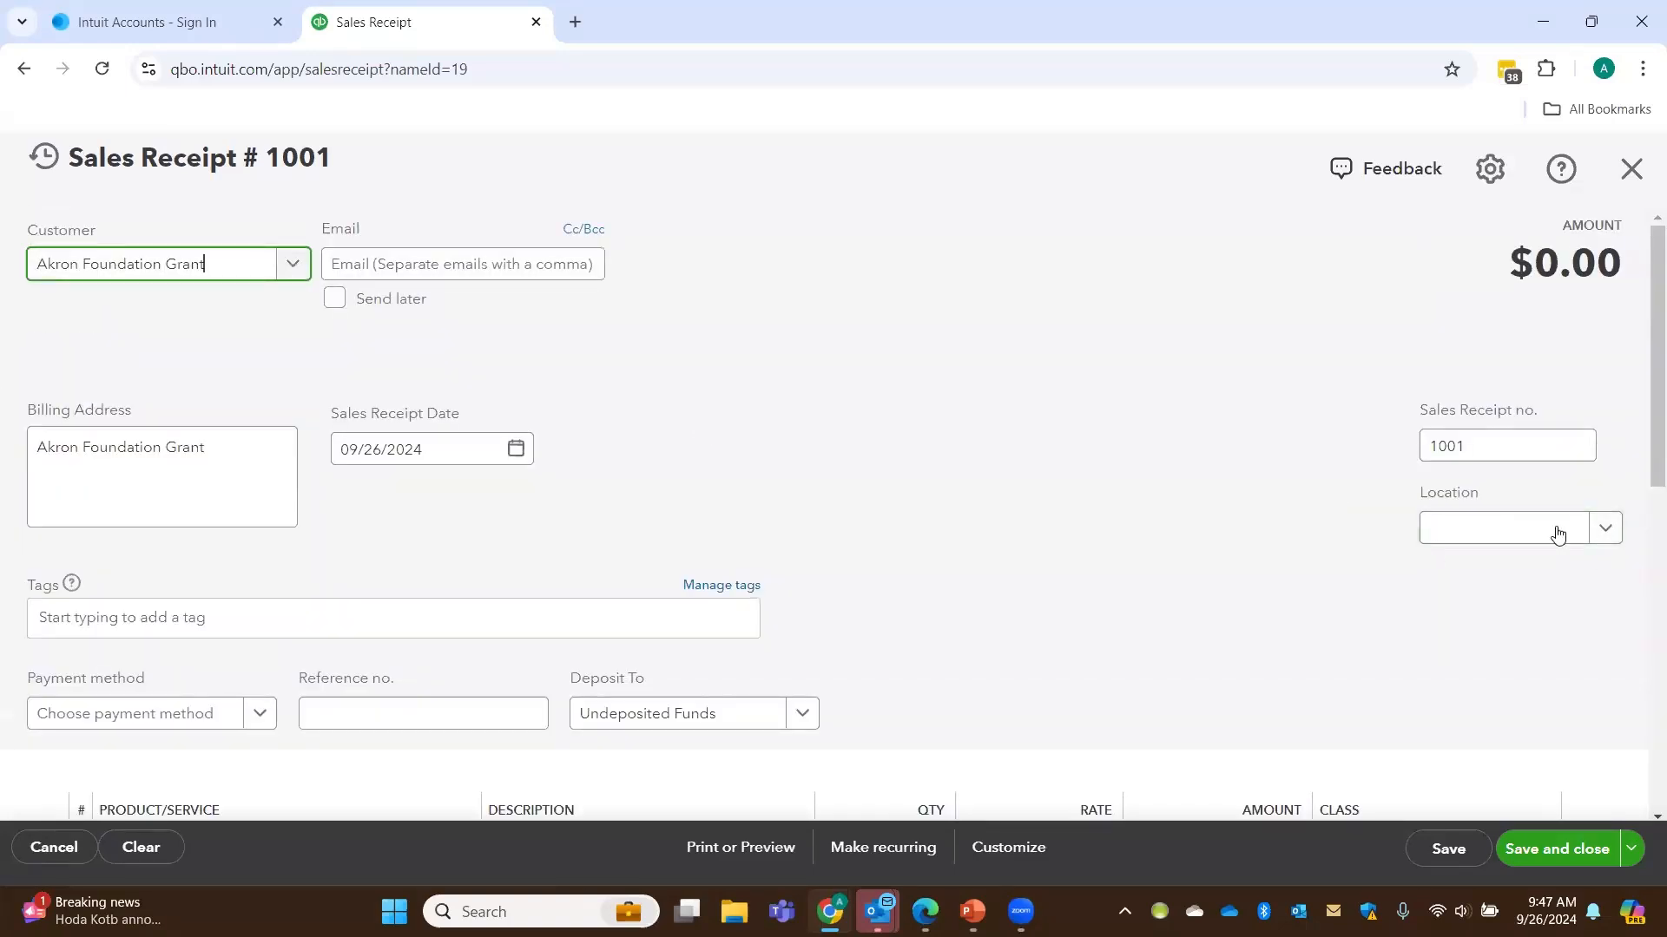
scroll(1513, 539, "down", 2)
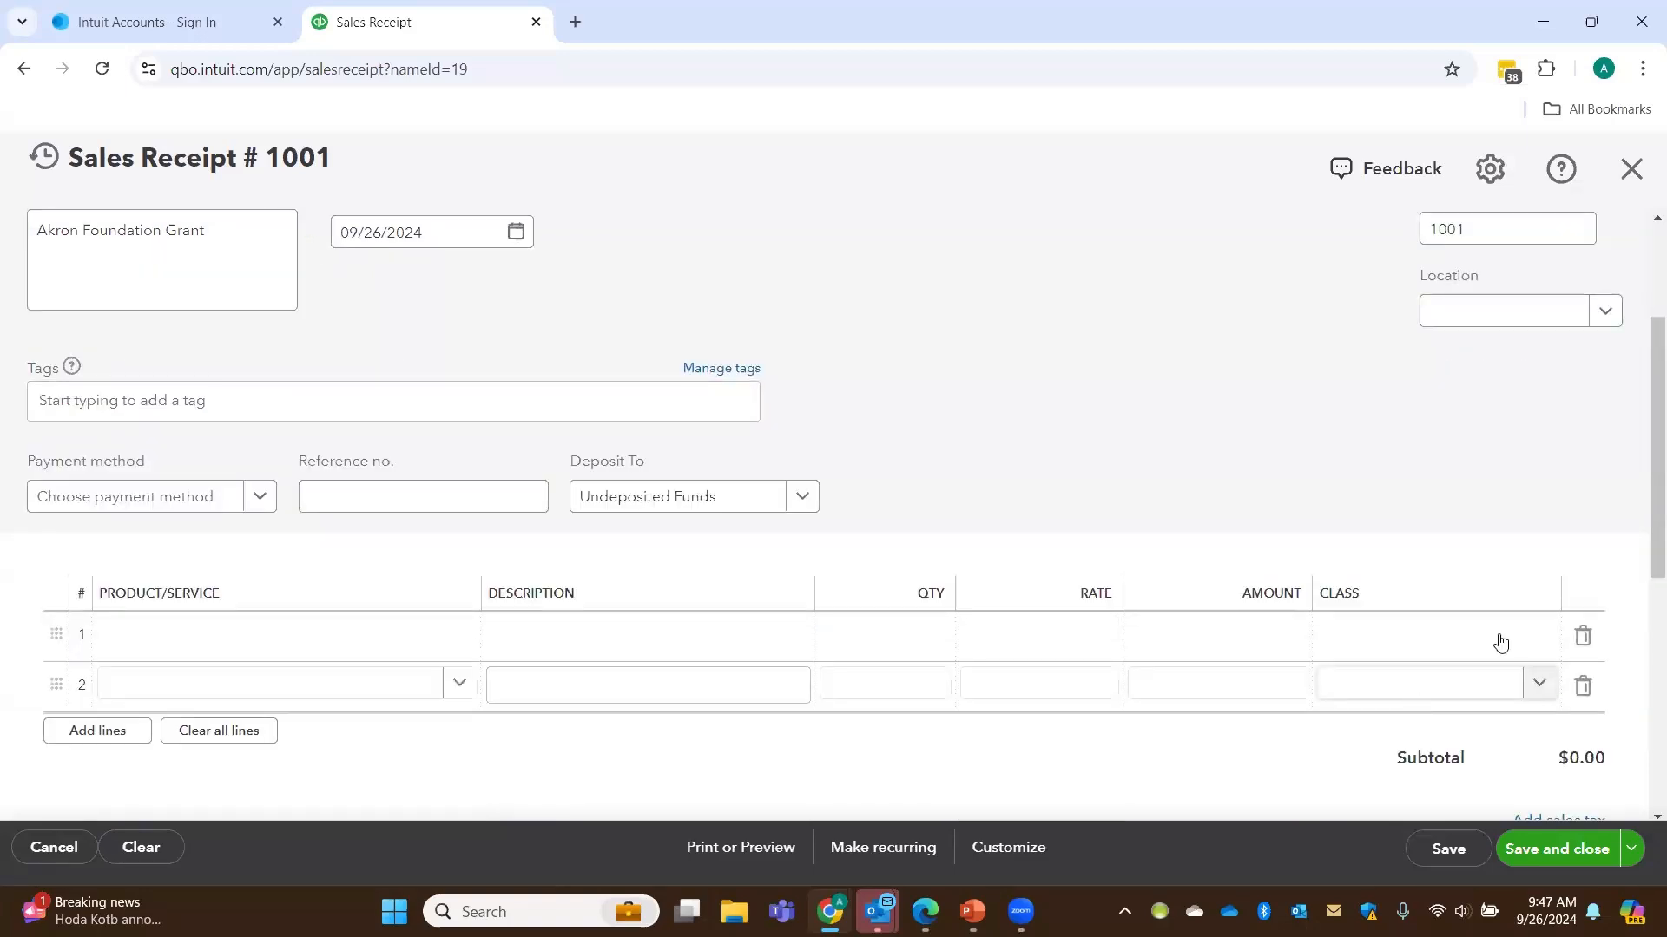
- Enter '2024 Funding for grant' as a new product/service on the receipt's first line
left_click(411, 643)
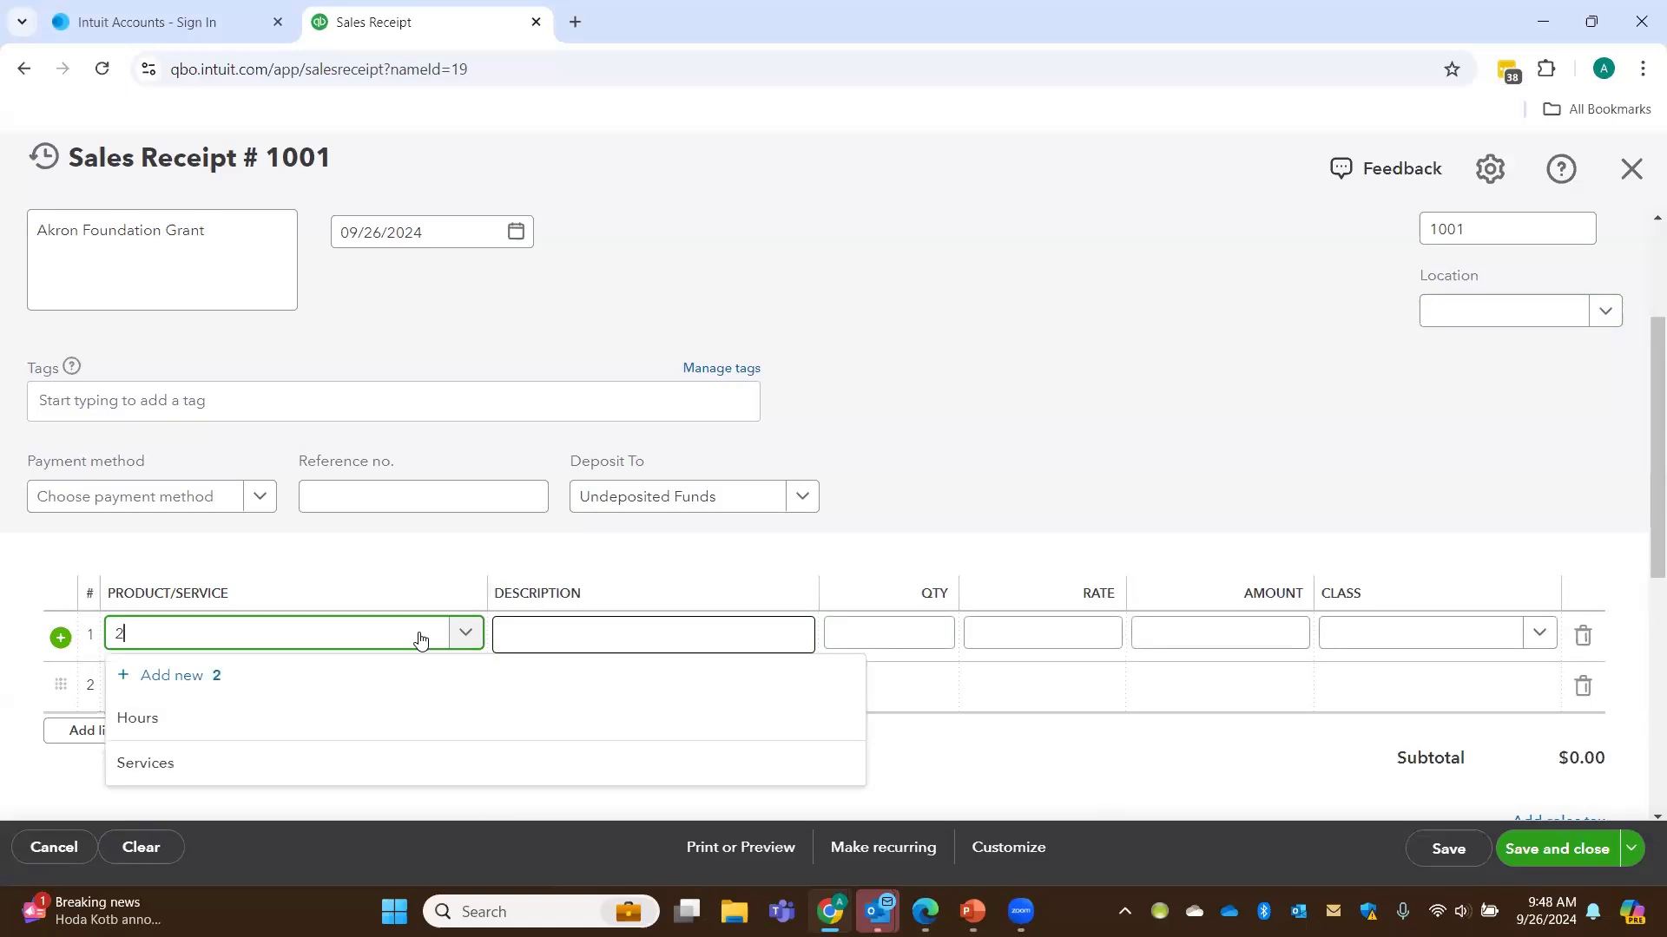
type("2024 Fund")
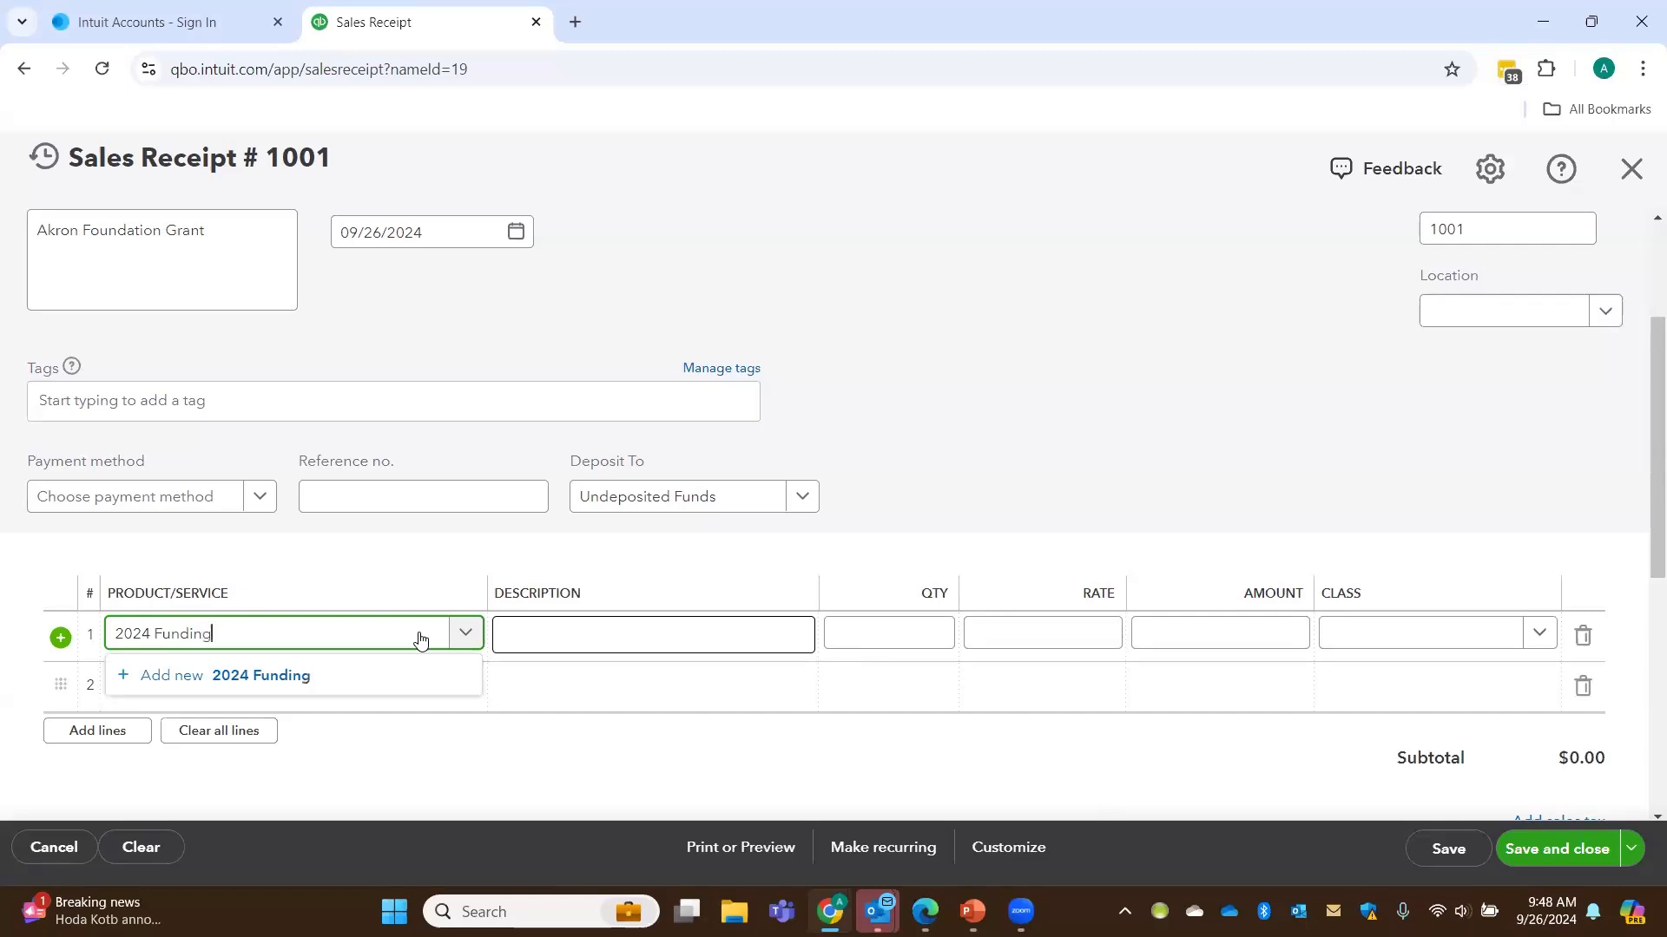
type("ing")
key("BackSpace")
type("g for")
key("Tab")
key("Tab")
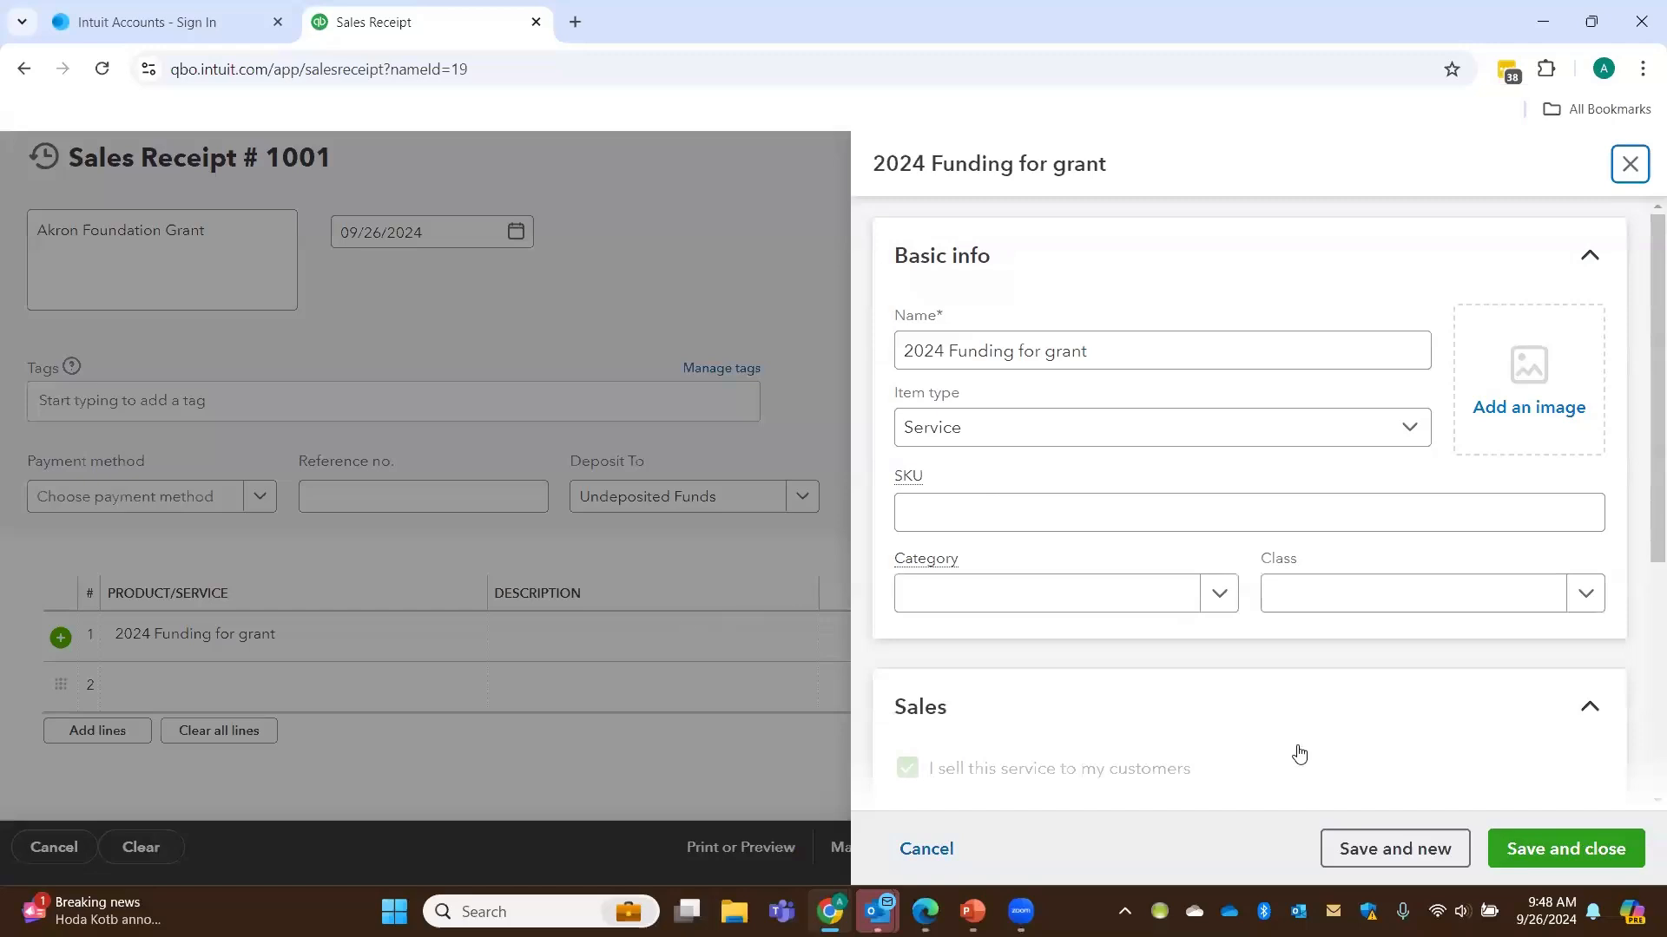
- Save the new 2024 Funding for grant service and set the line rate to 5,000
left_click(1560, 847)
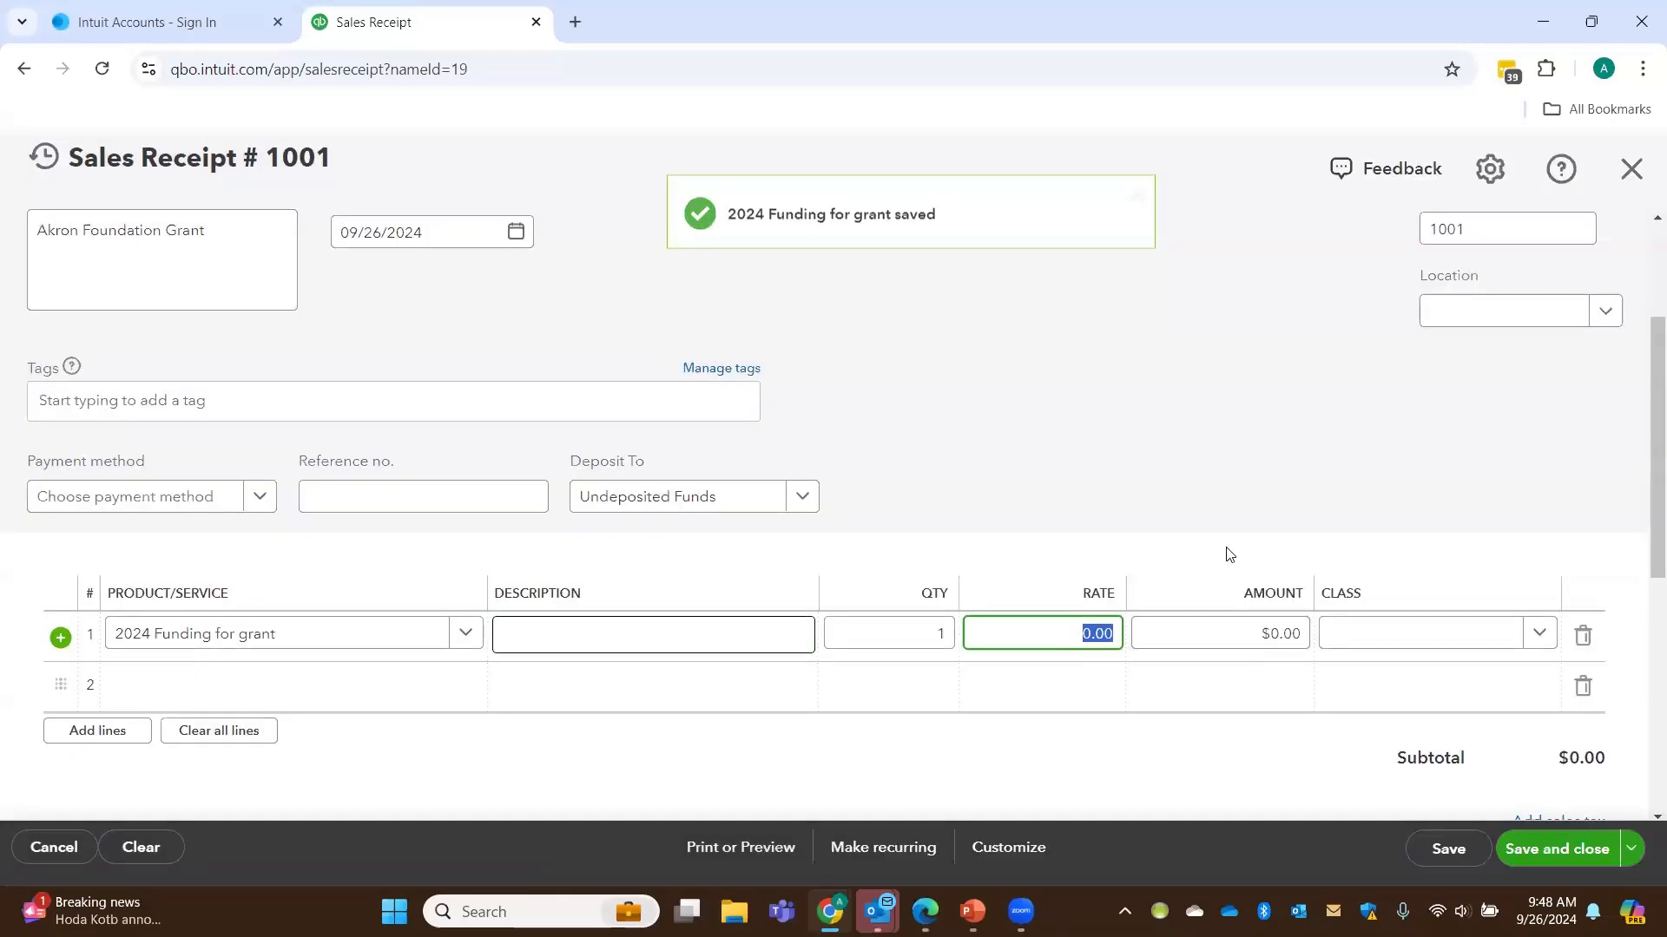
type("5000")
key("Tab")
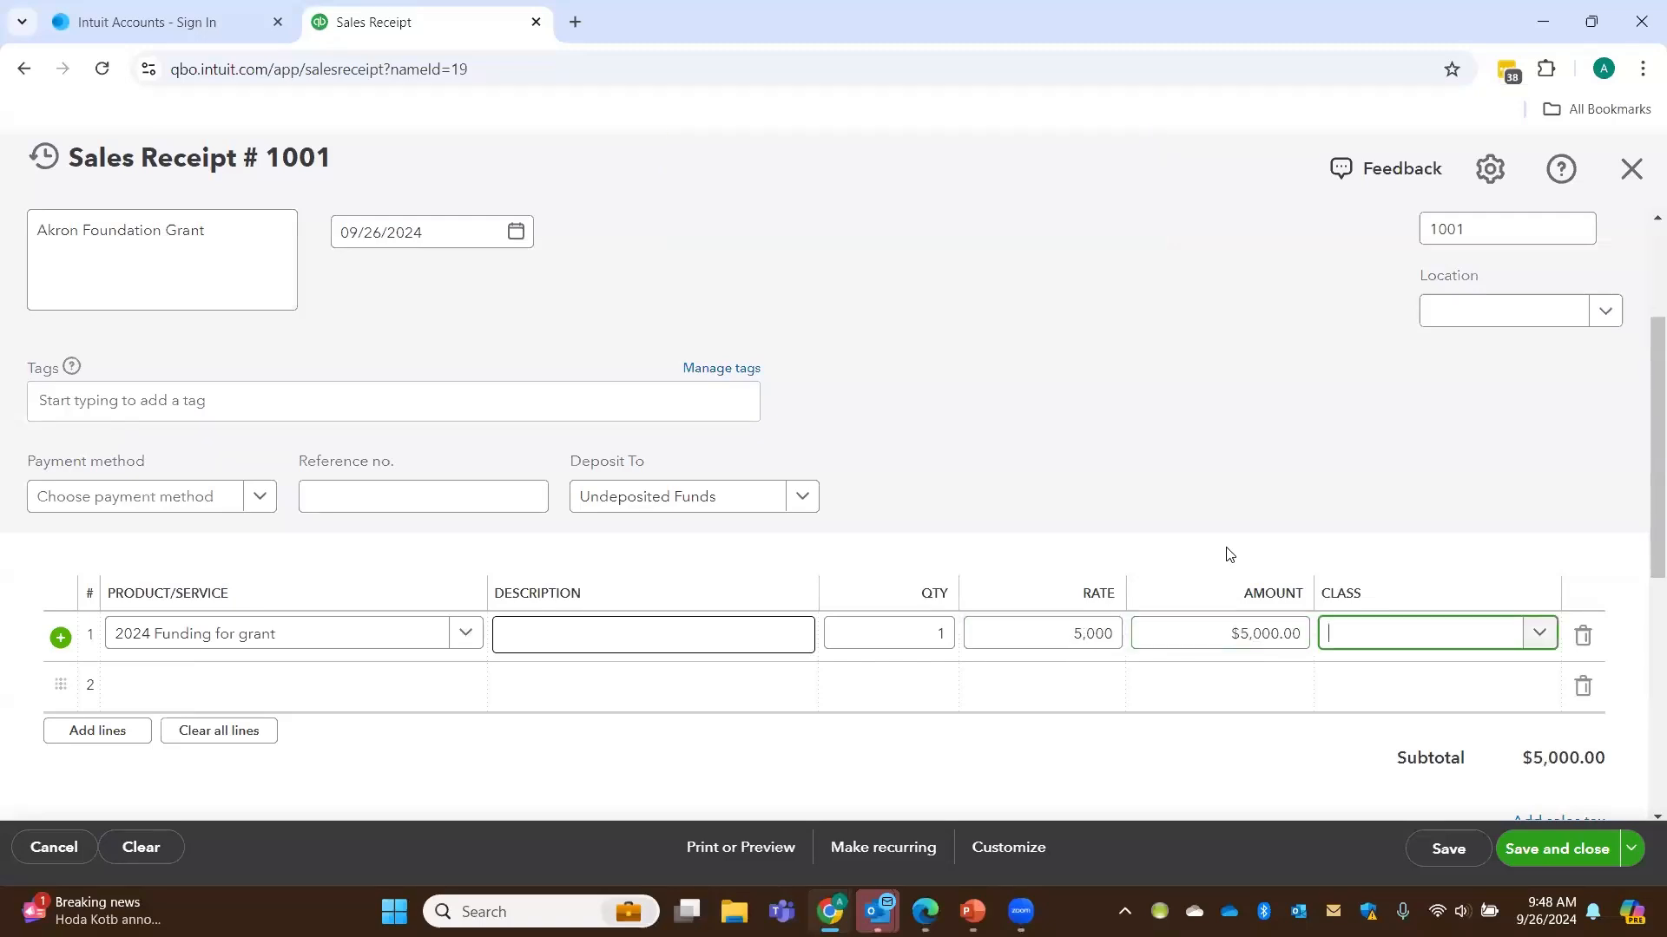
- Create the class 'Akron Foundation Grant' for the receipt, then save and close it
type("Gra")
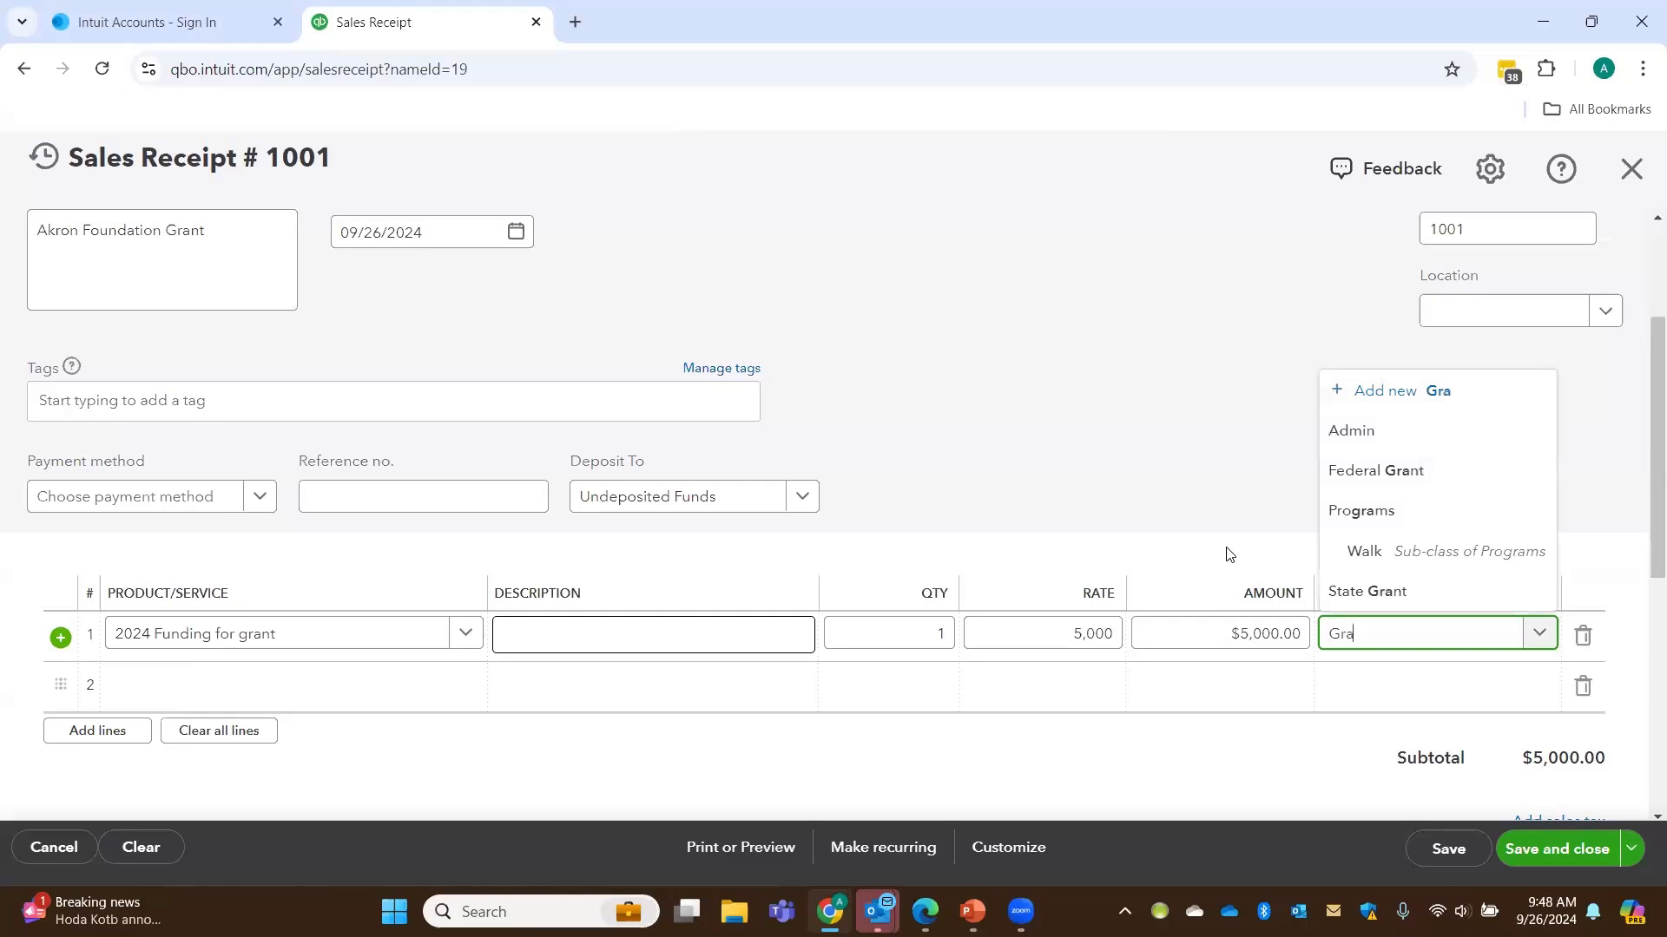
type("m")
type("Ak")
type("ron Foundation")
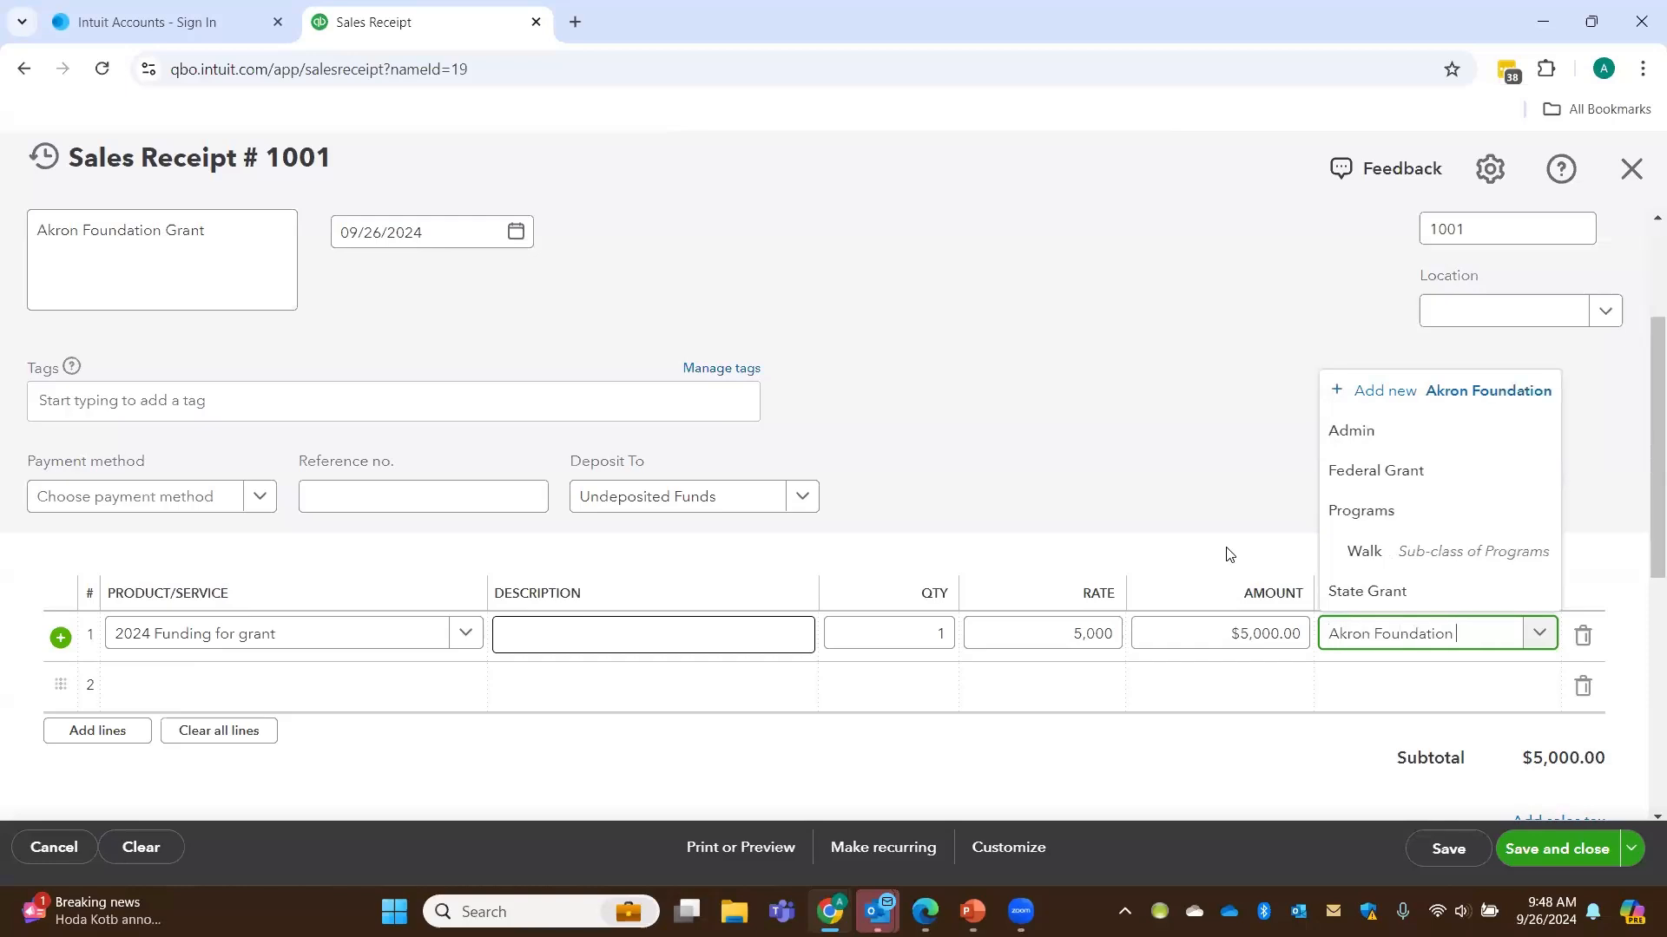
type(" Grant")
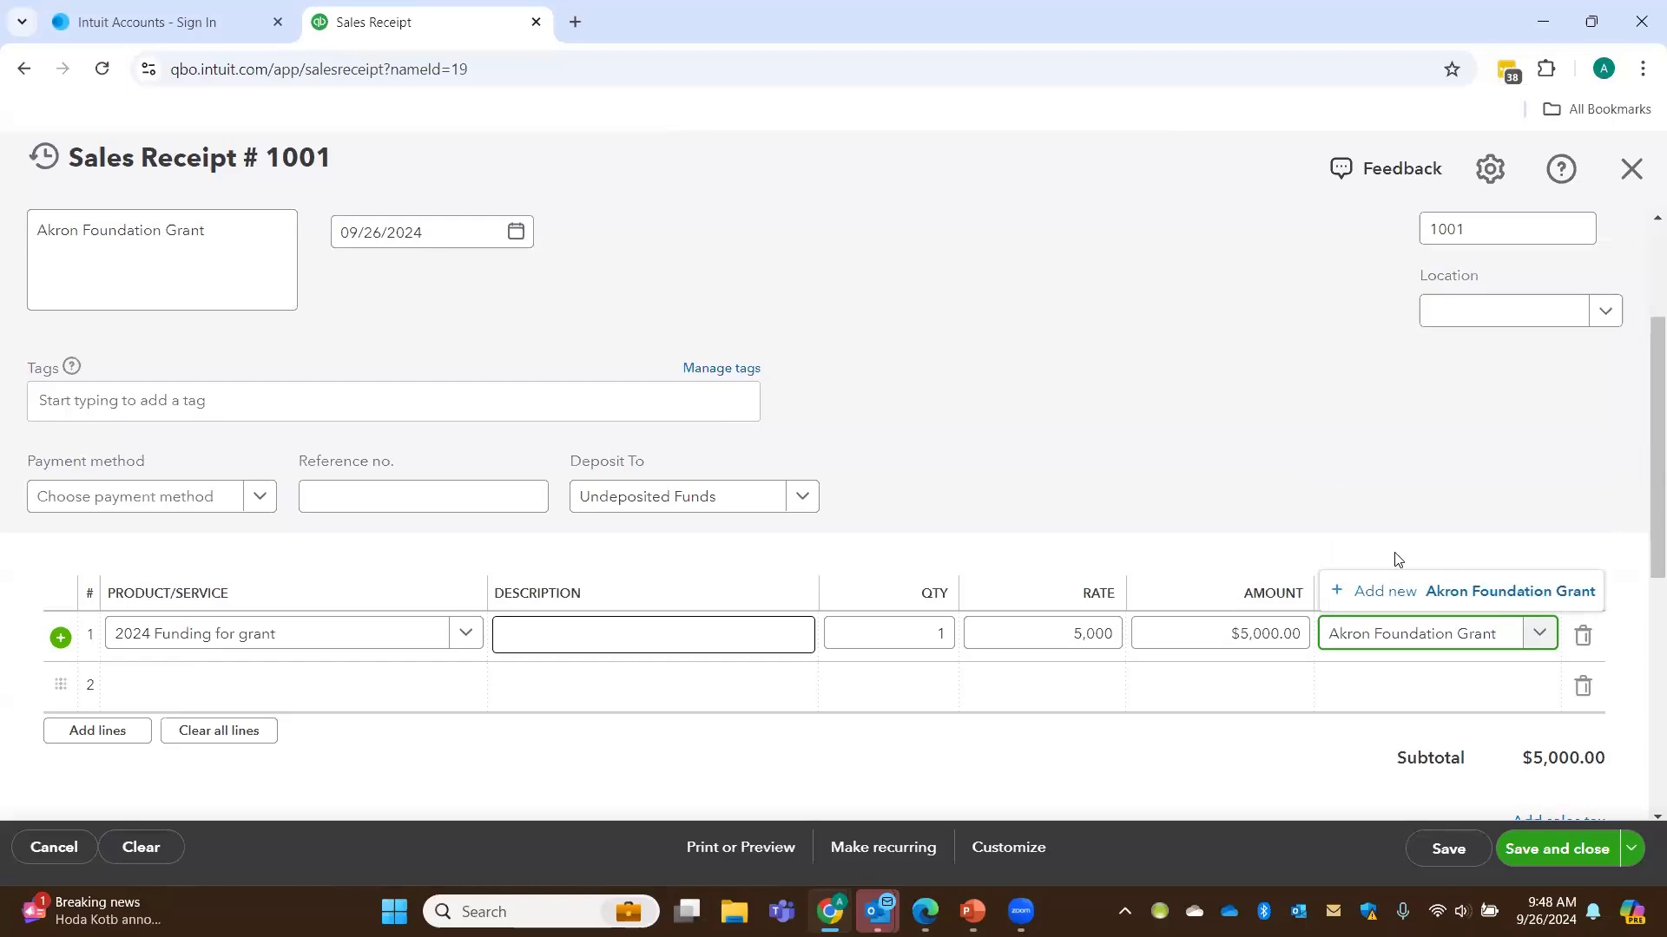
left_click(1344, 590)
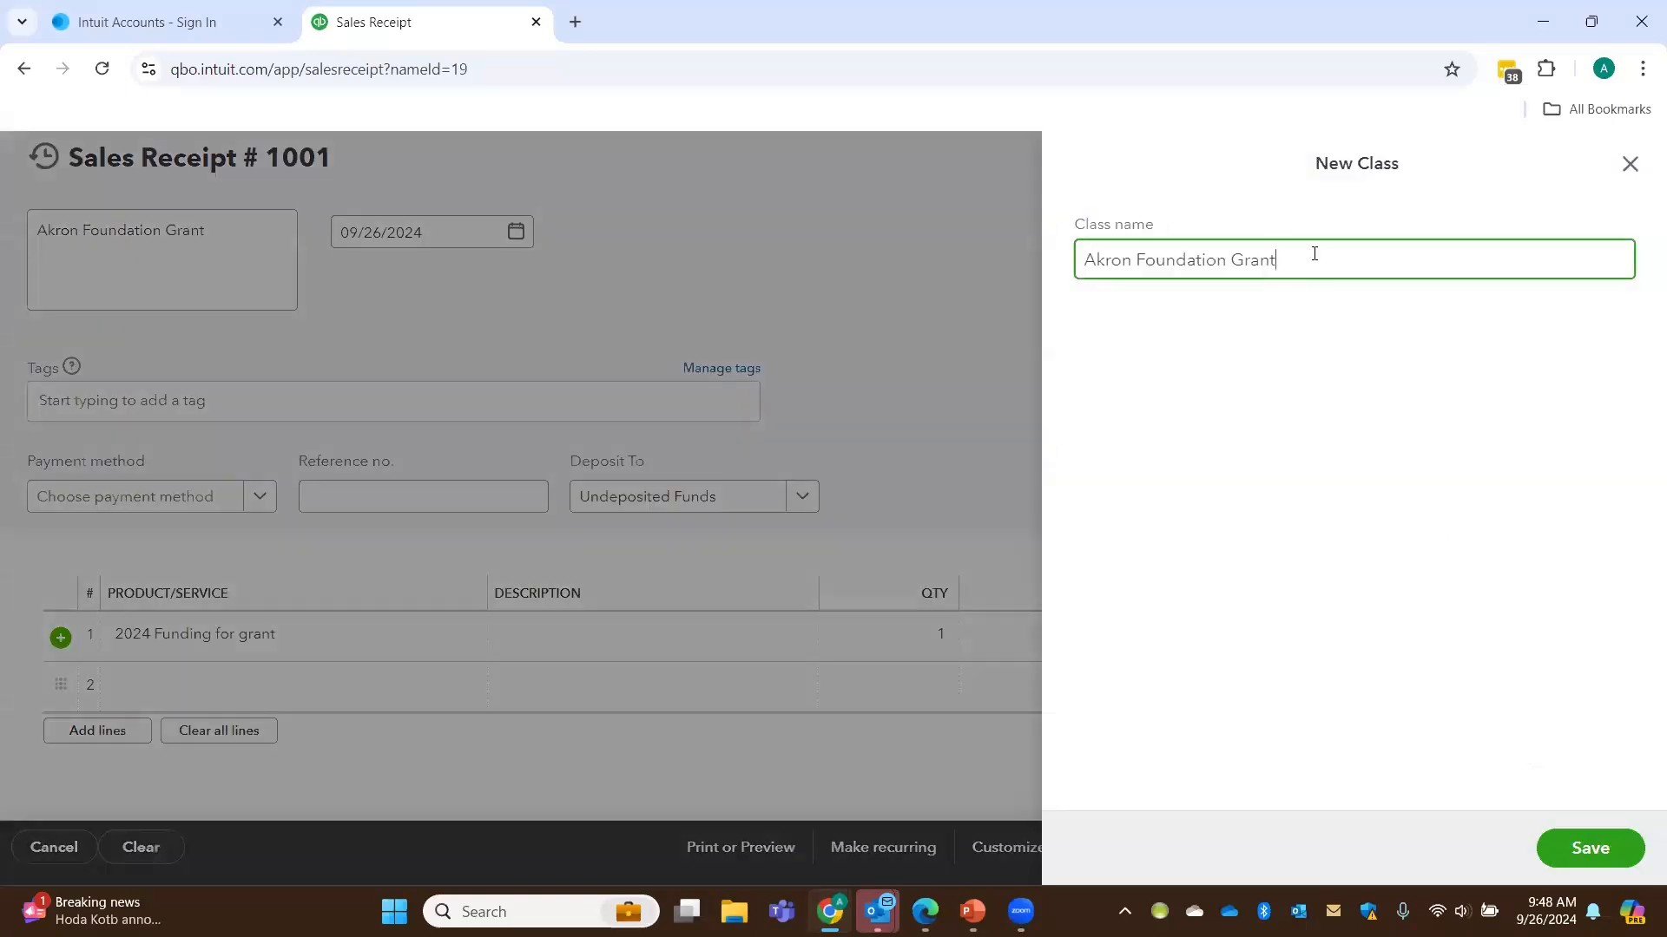
left_click(1588, 850)
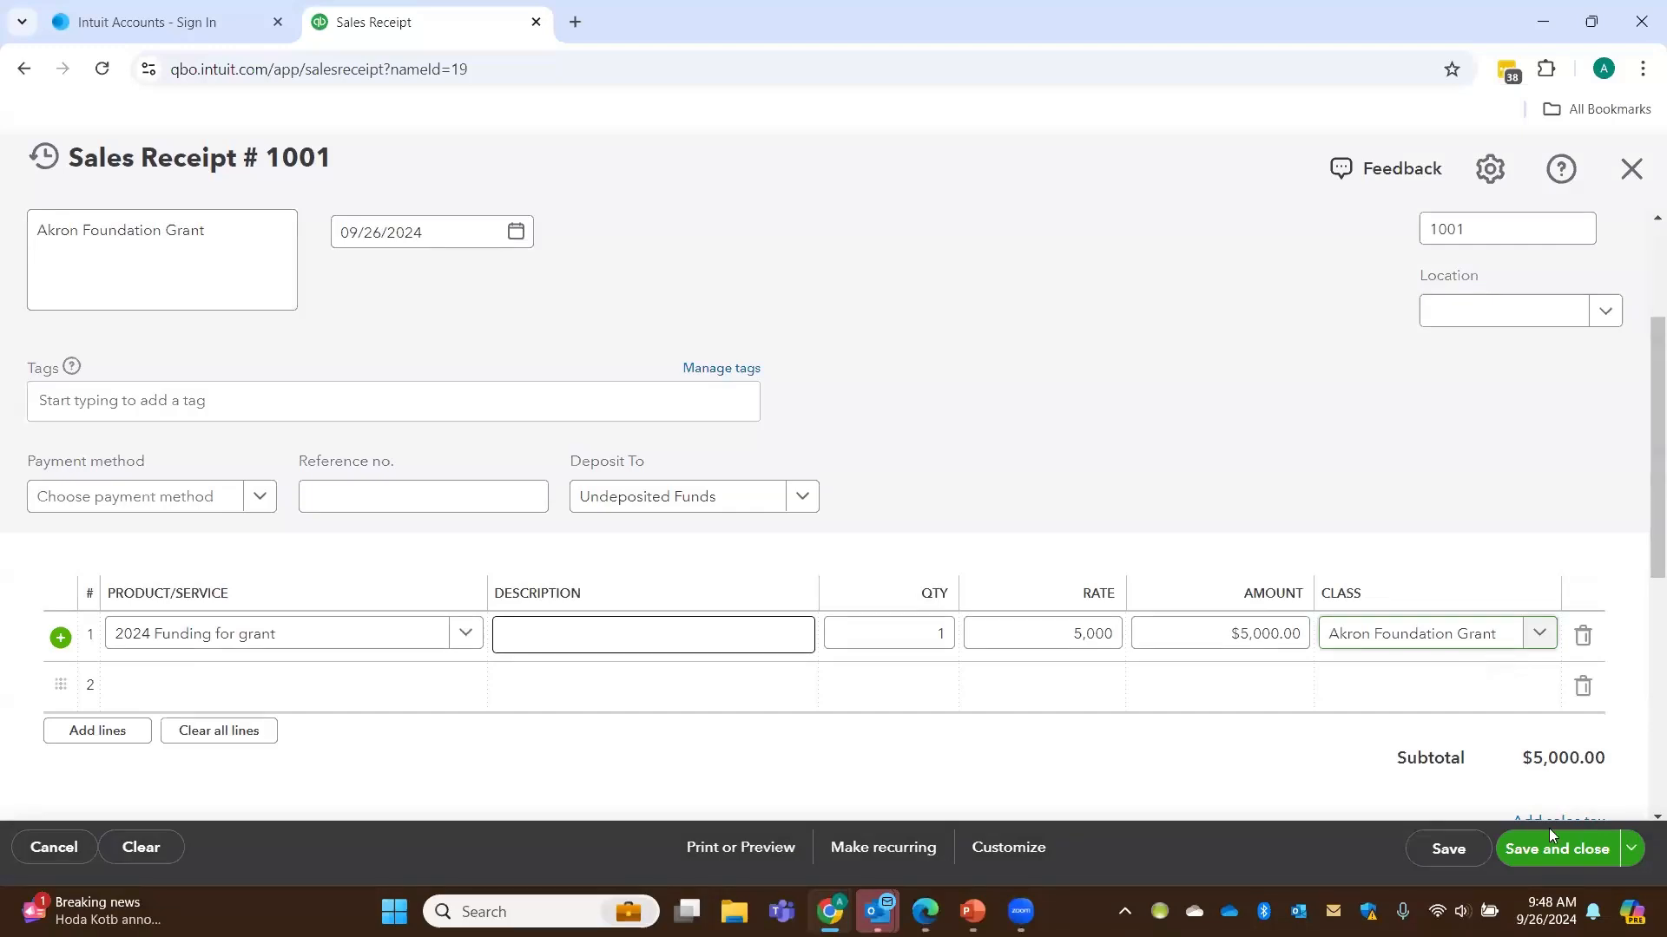
left_click(1546, 851)
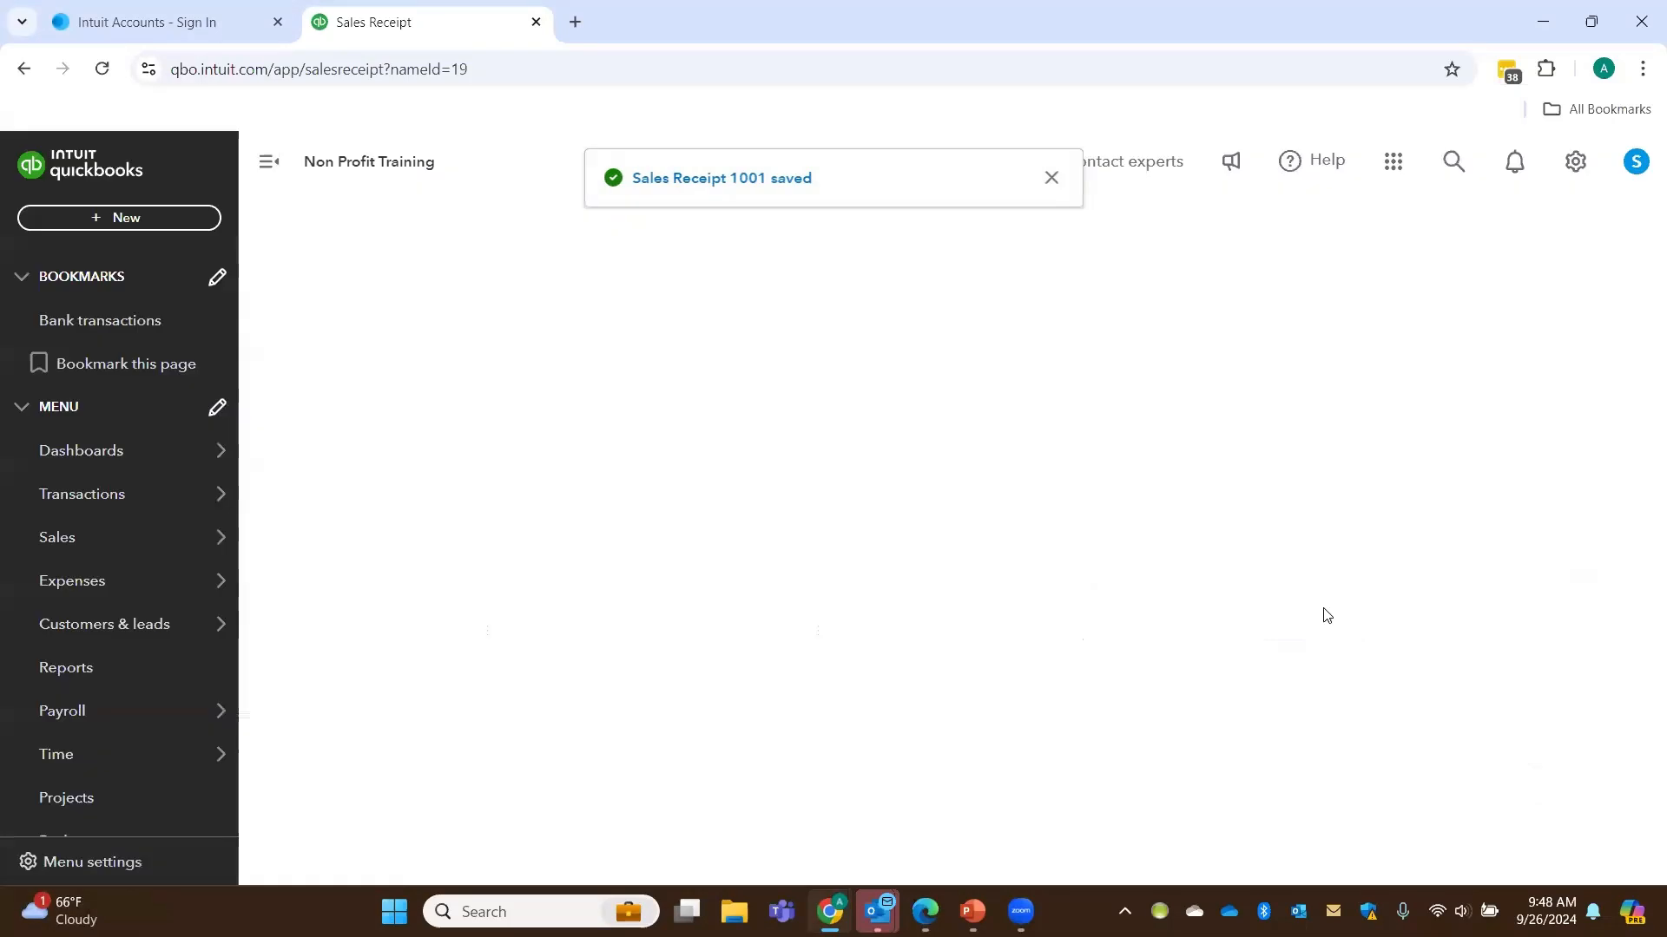
- Open the Akron Foundation Grant customer record, dismiss the tour tip, and review the New transaction types
scroll(1288, 592, "down", 5)
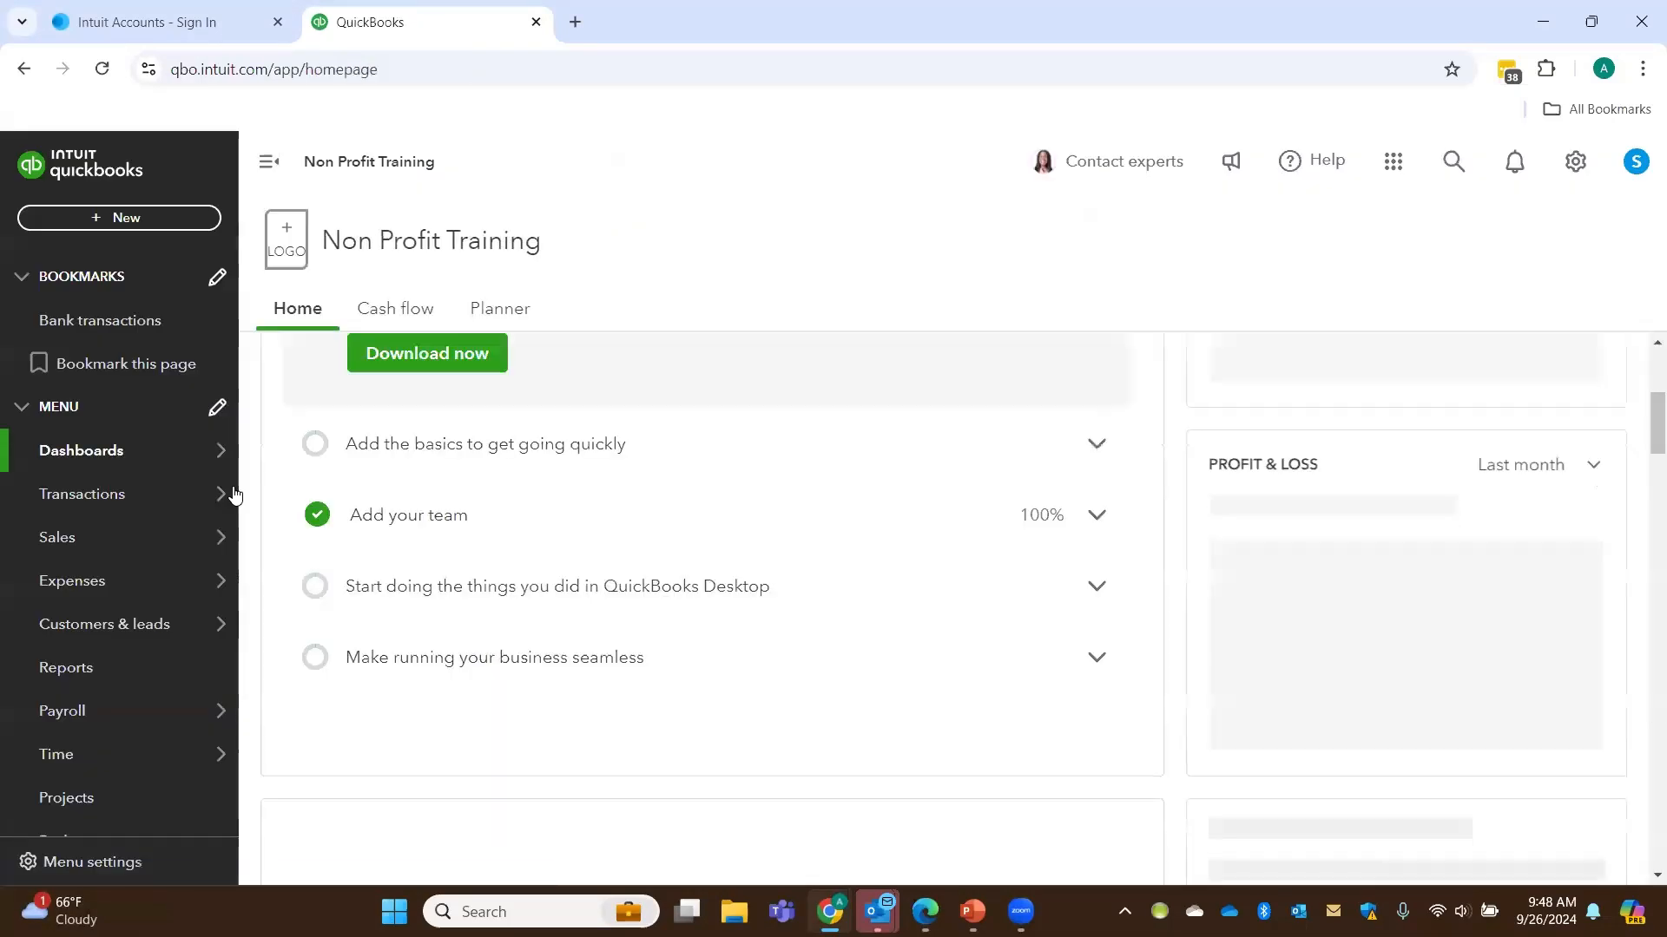
mouse_move(215, 525)
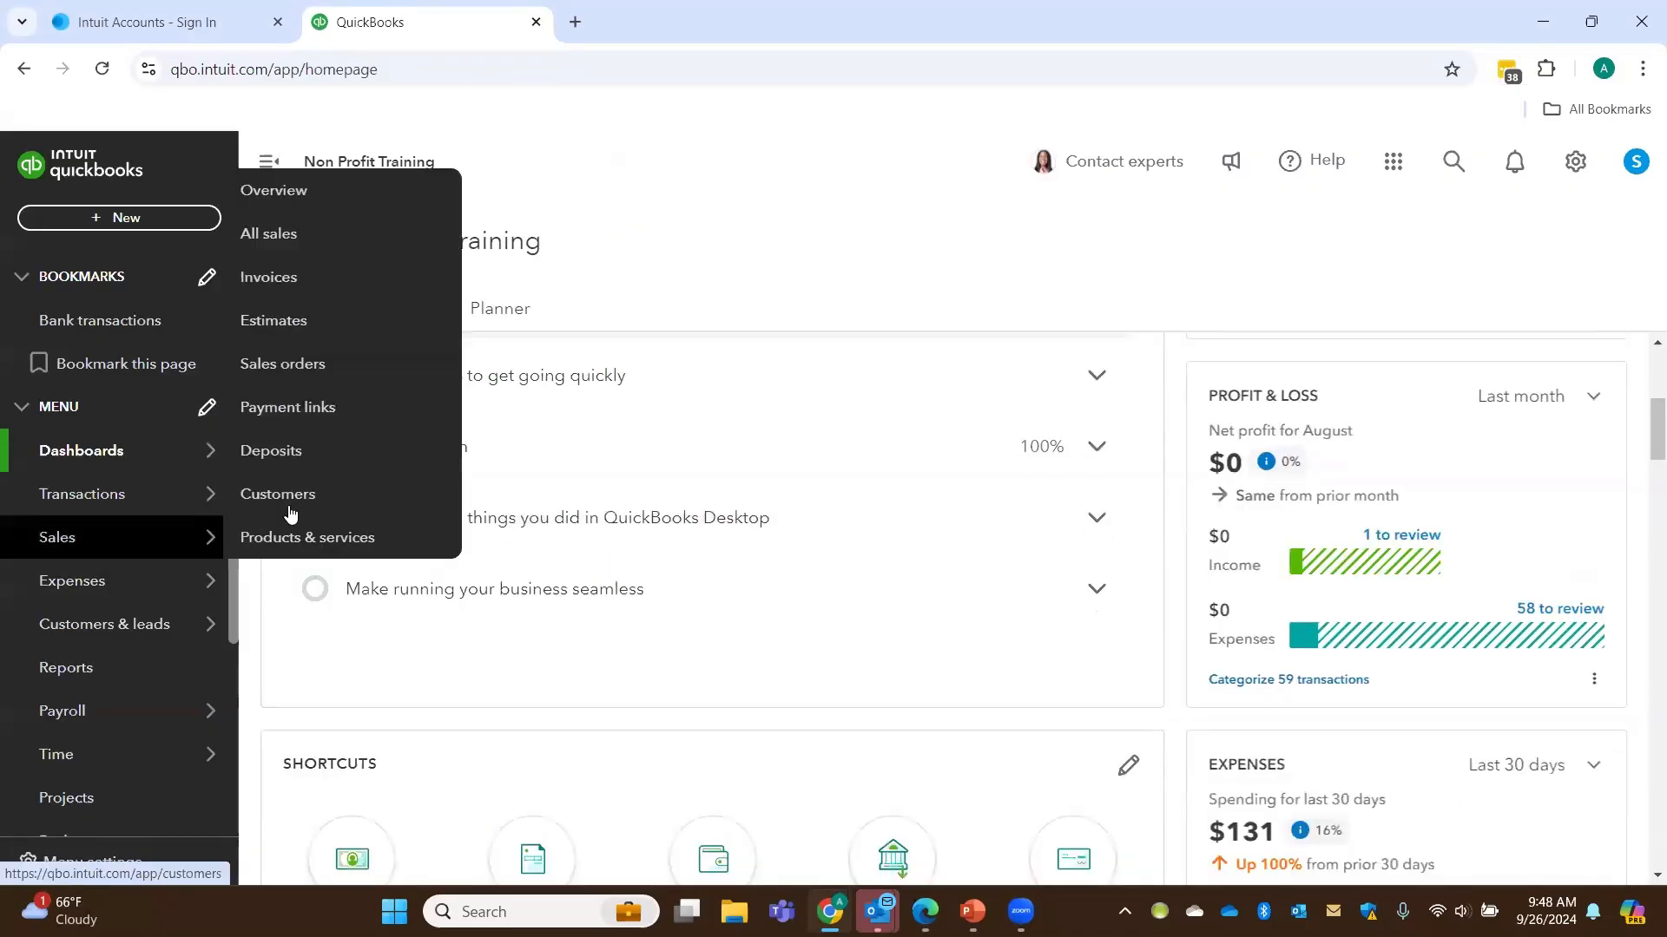
left_click(291, 514)
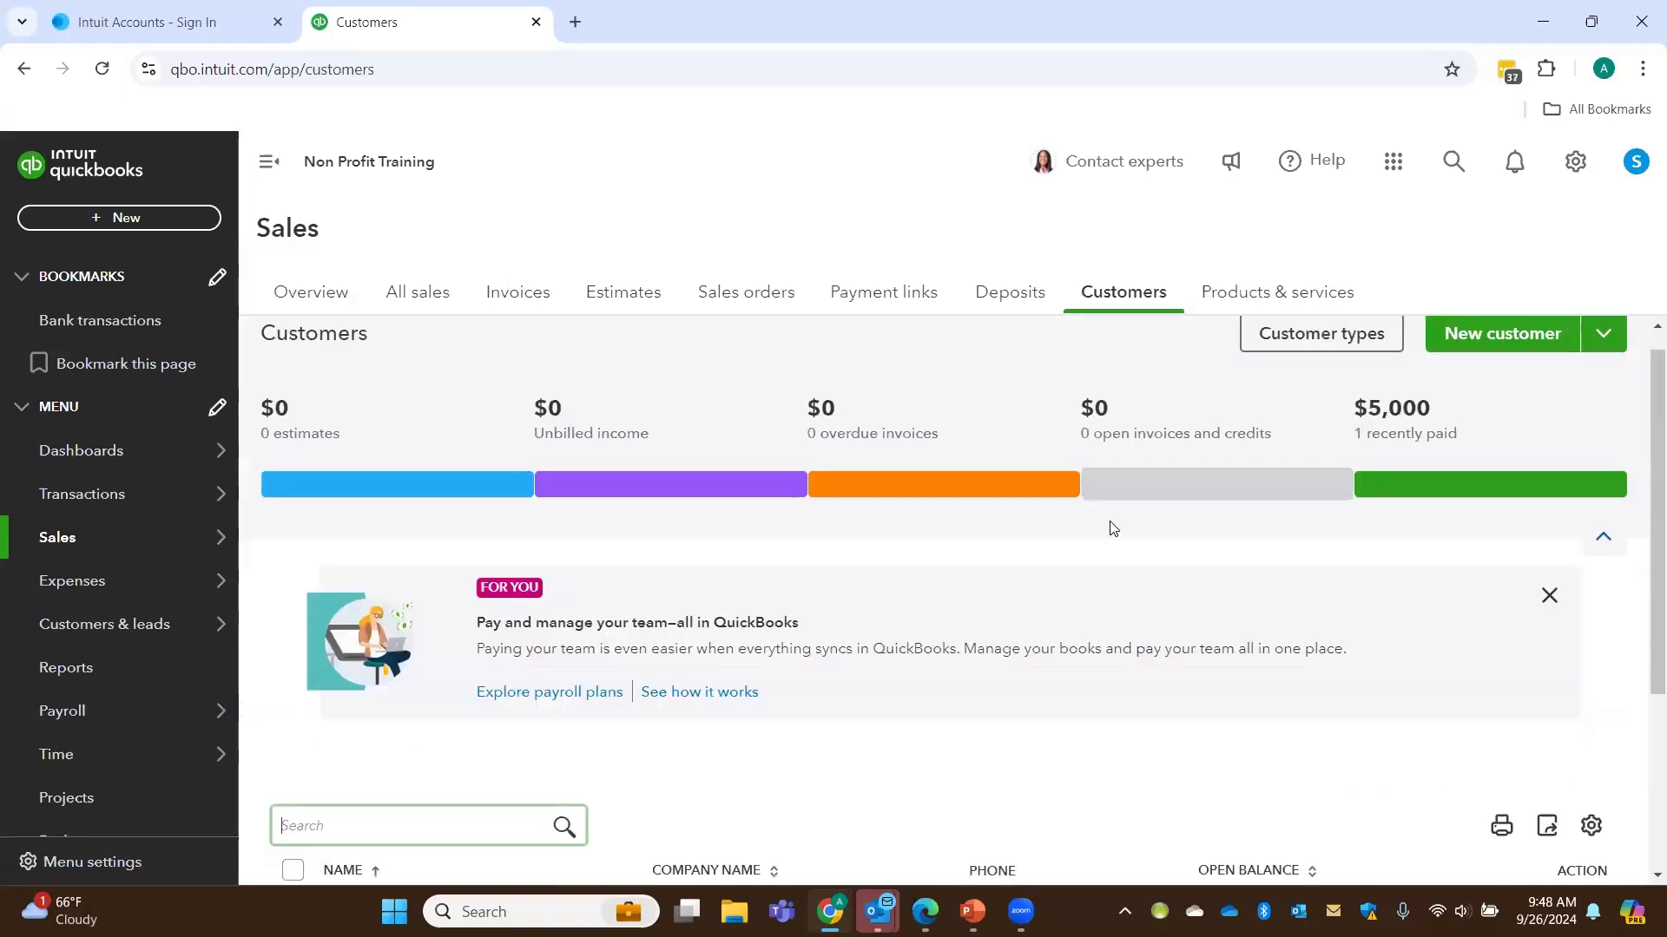
scroll(1157, 578, "down", 3)
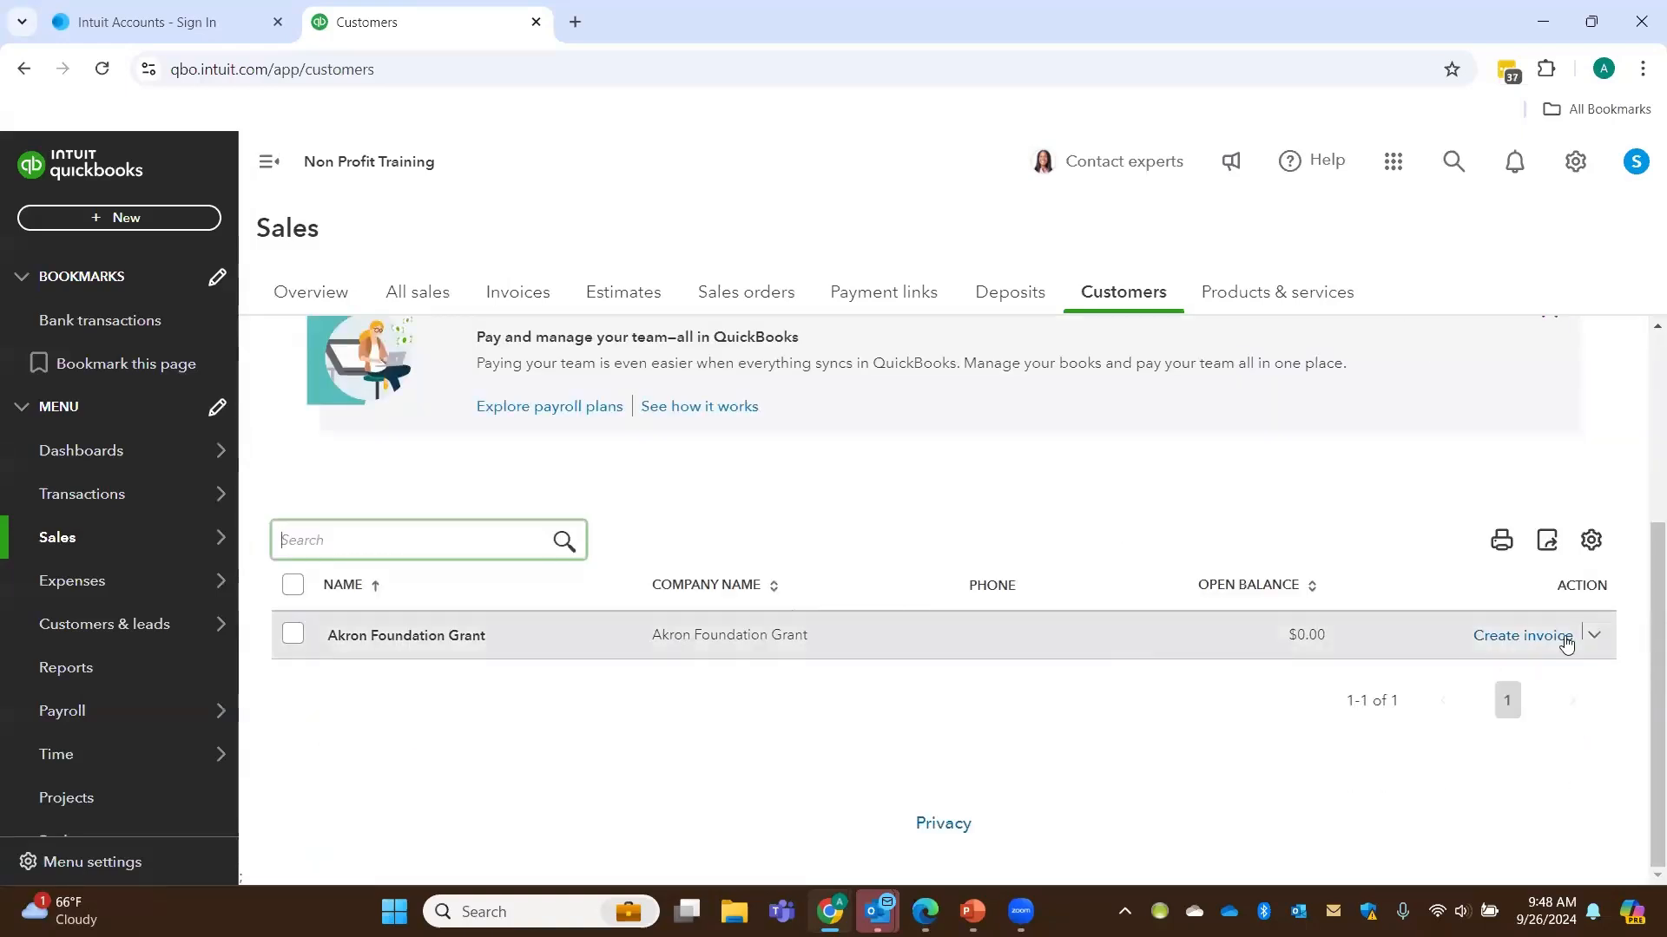
left_click(402, 638)
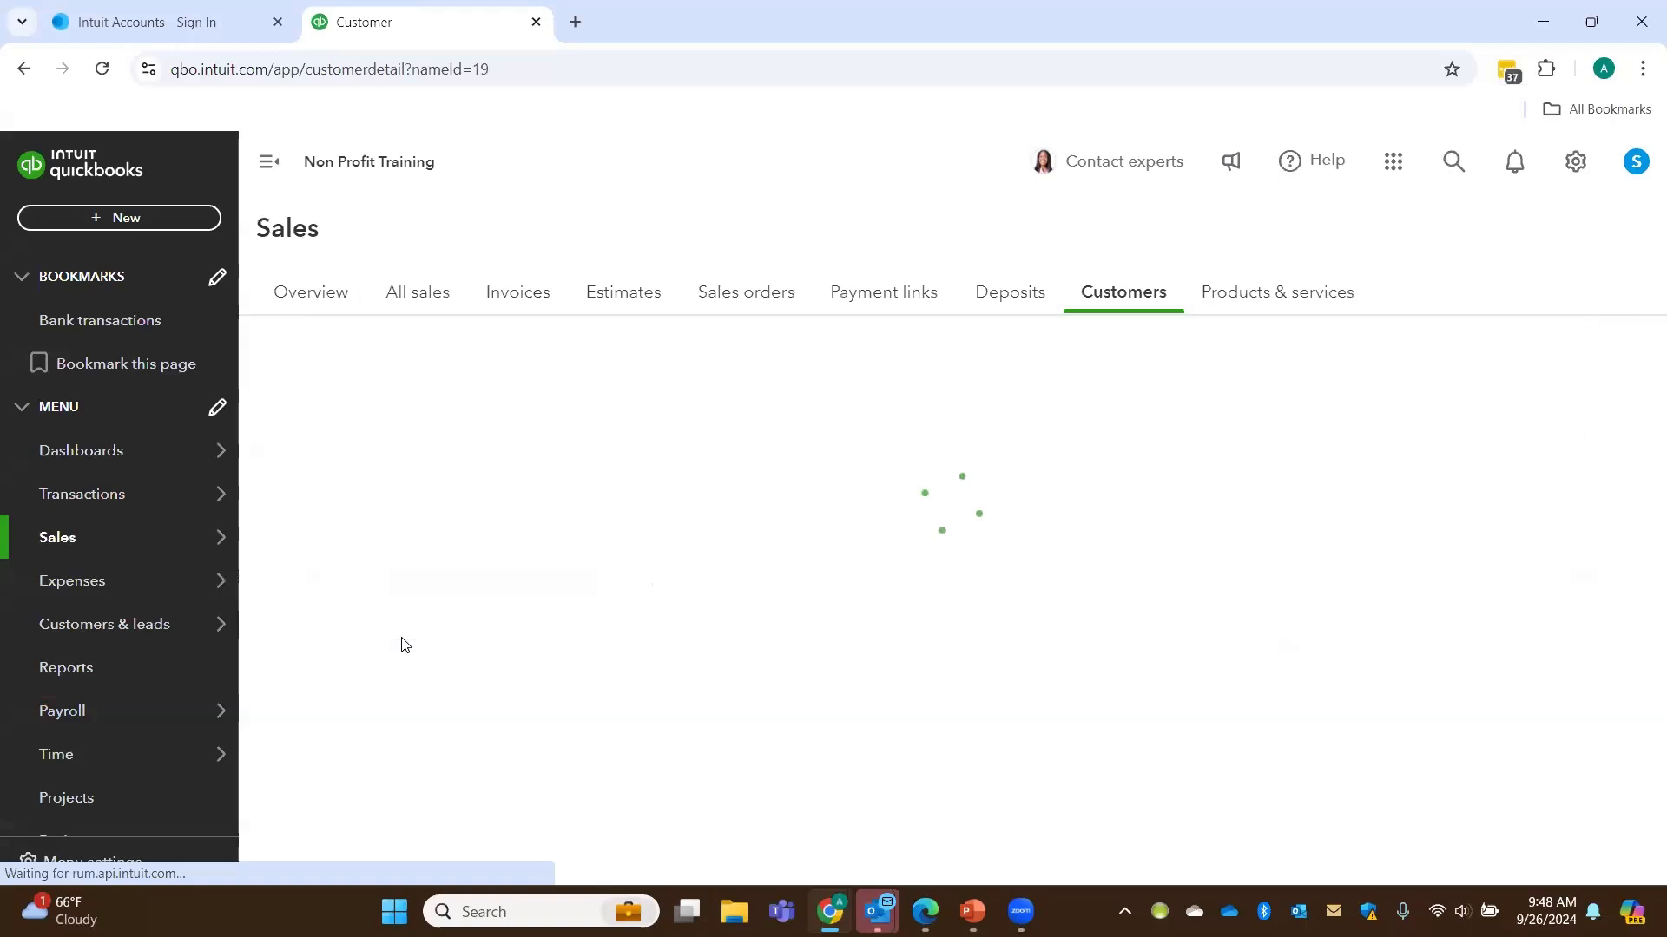
scroll(836, 695, "down", 3)
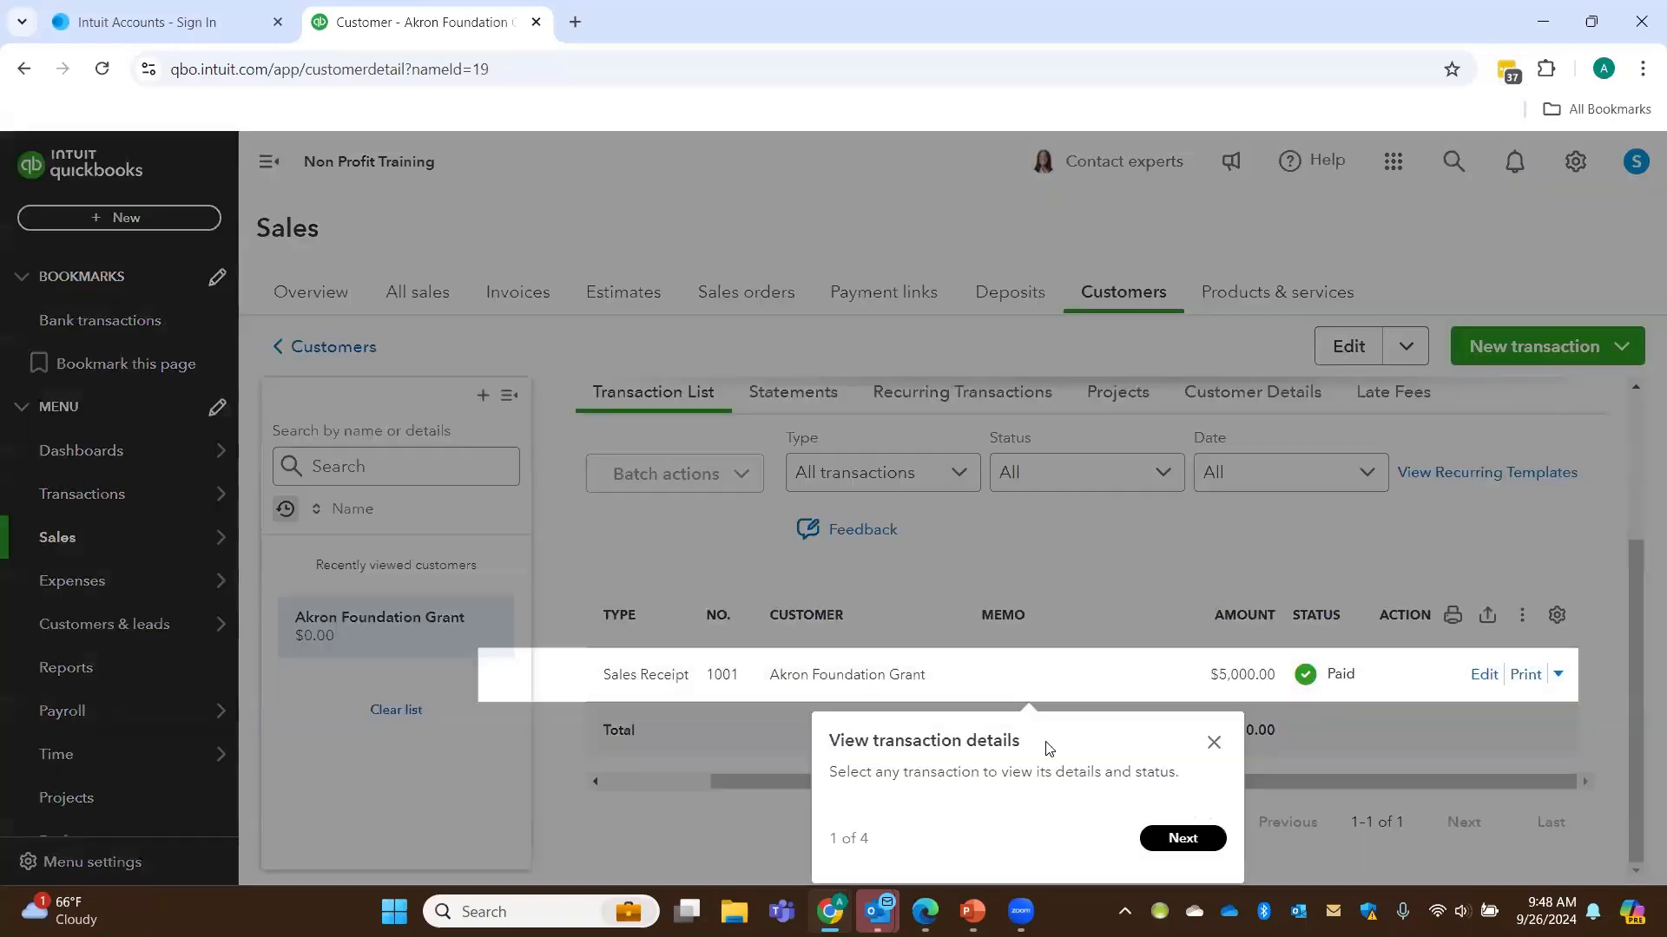
left_click(1205, 744)
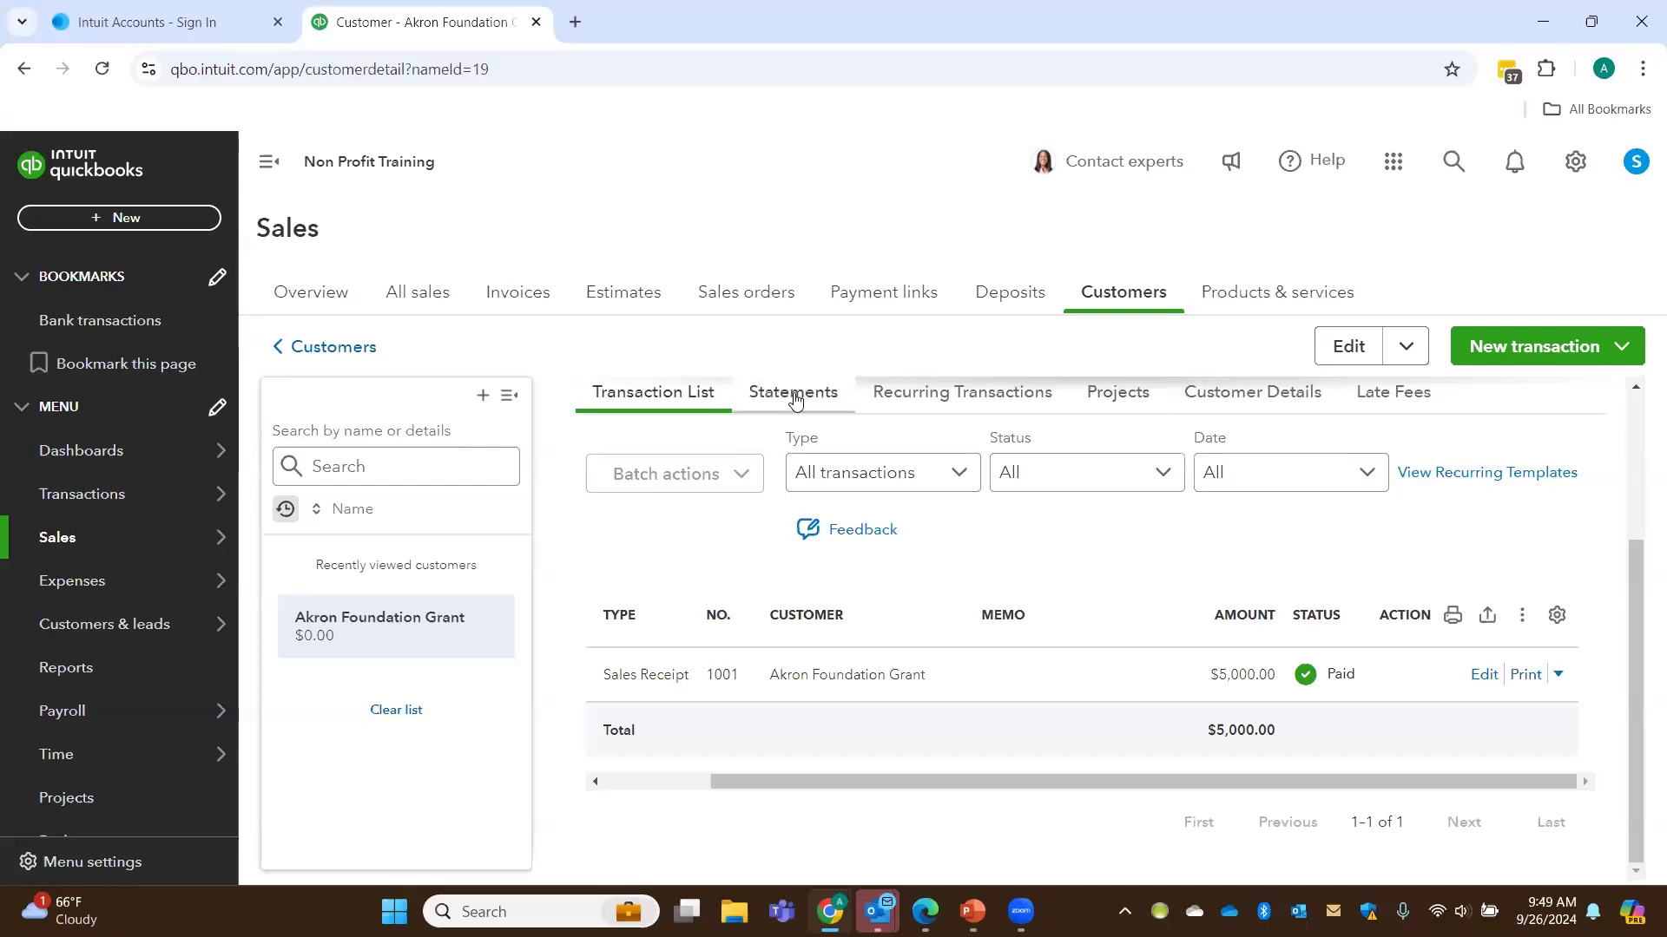
left_click(1616, 350)
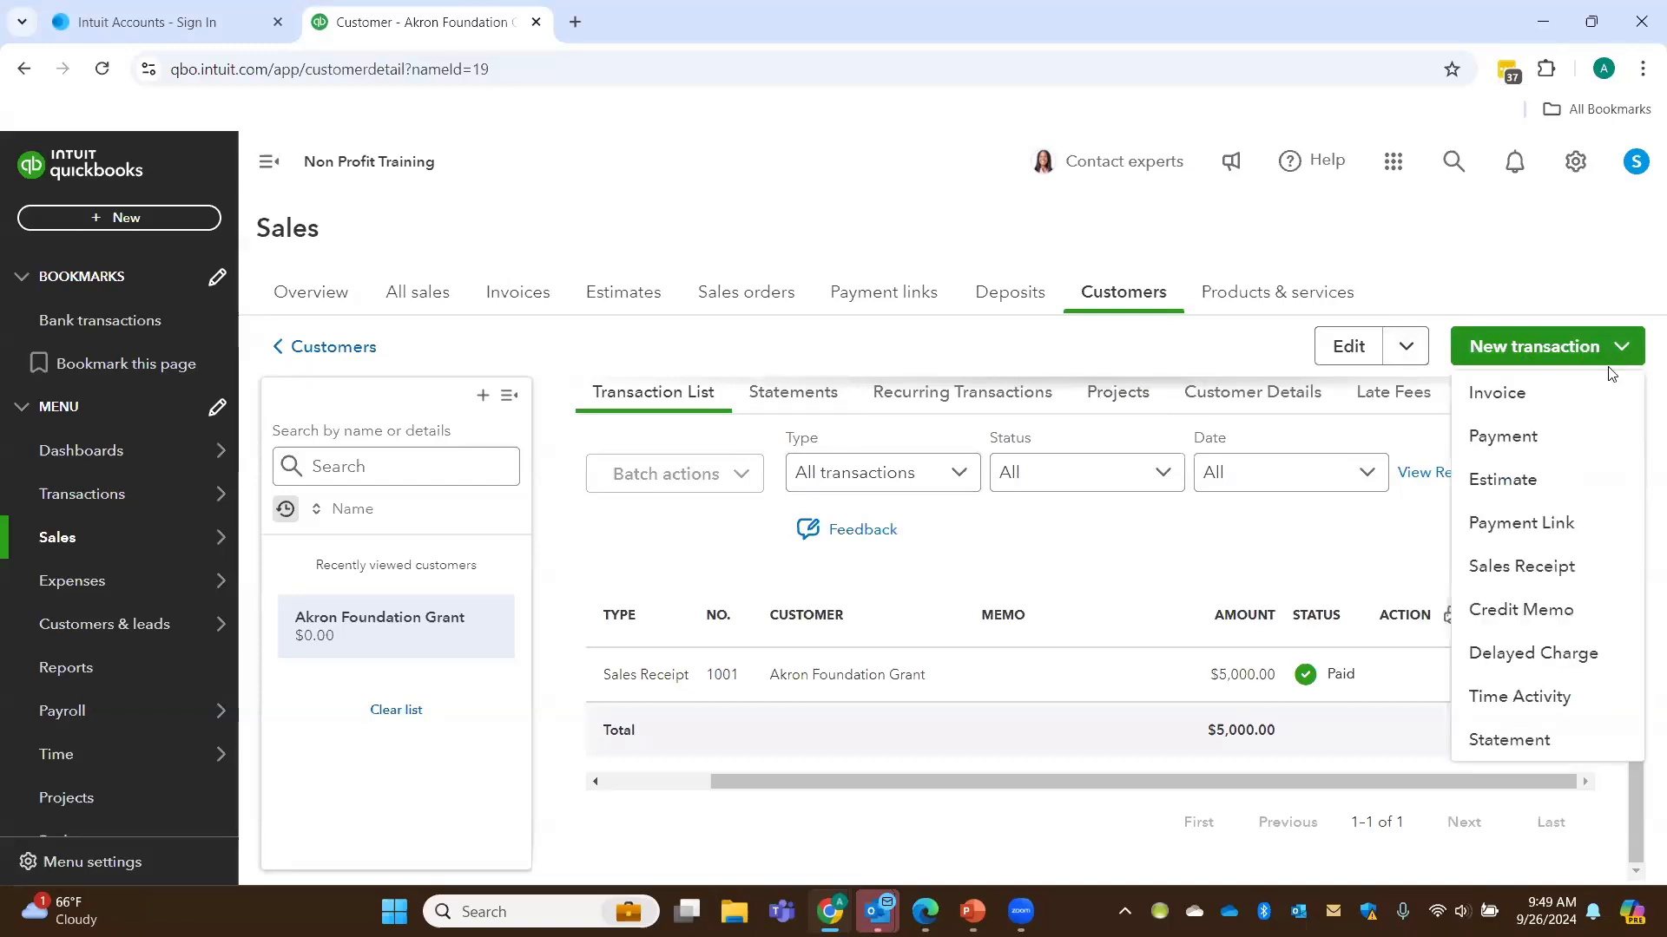
left_click(1220, 566)
- Go to the bank transactions feed and expand the $153.32 Amazon charge
mouse_move(208, 493)
left_click(317, 700)
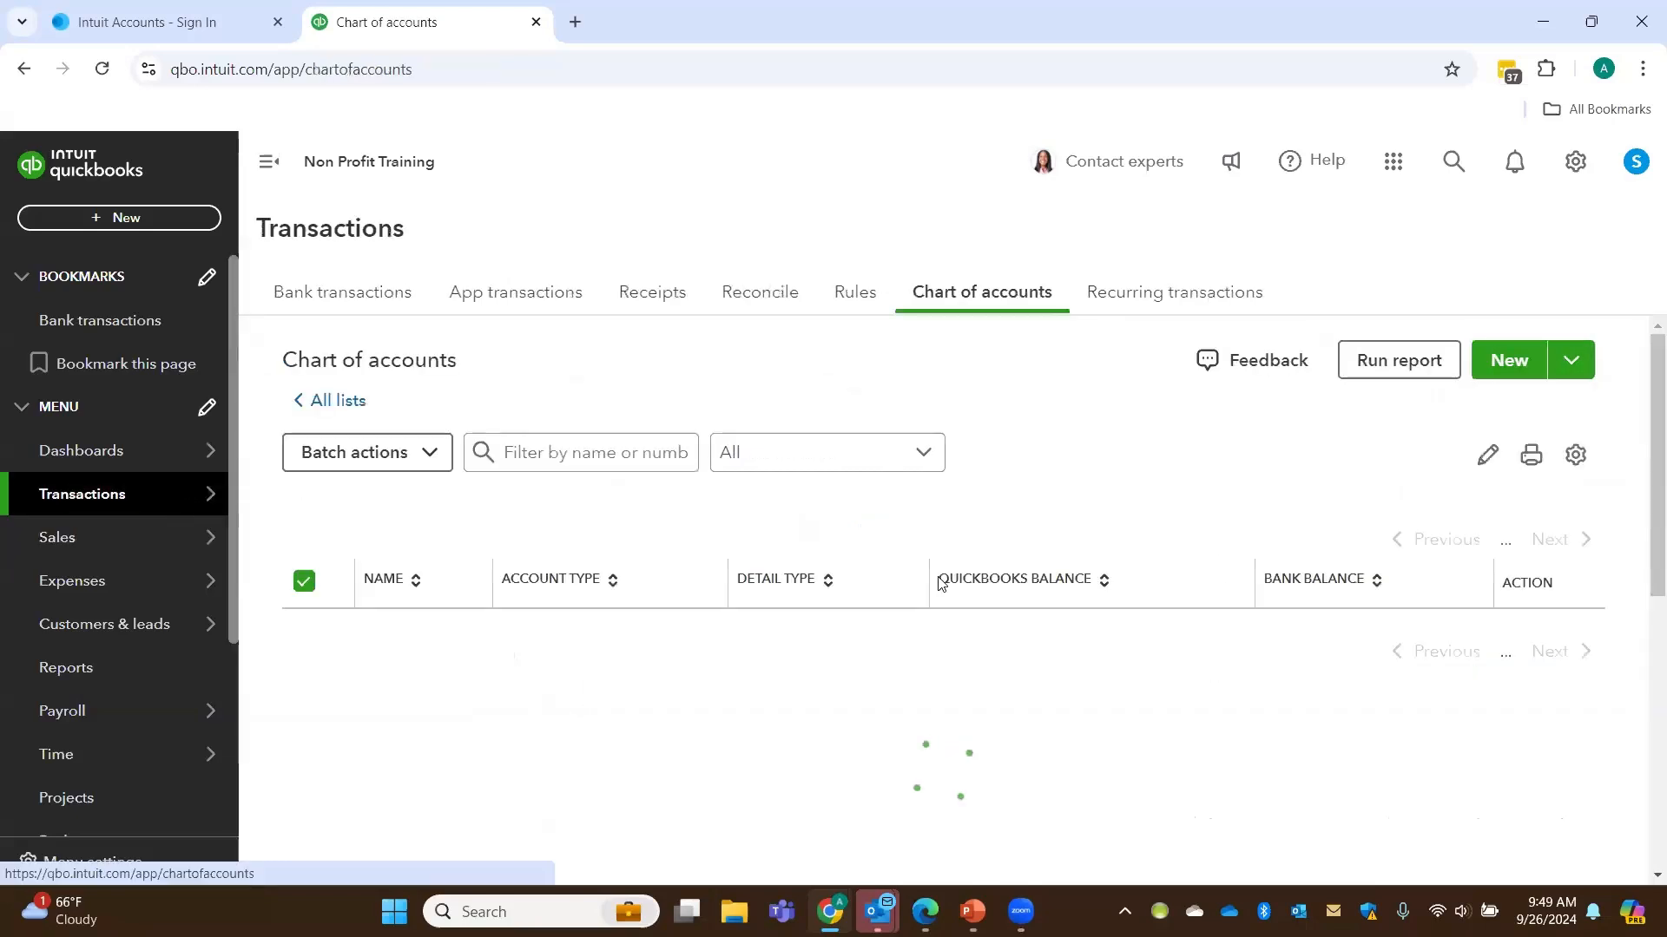
left_click(347, 295)
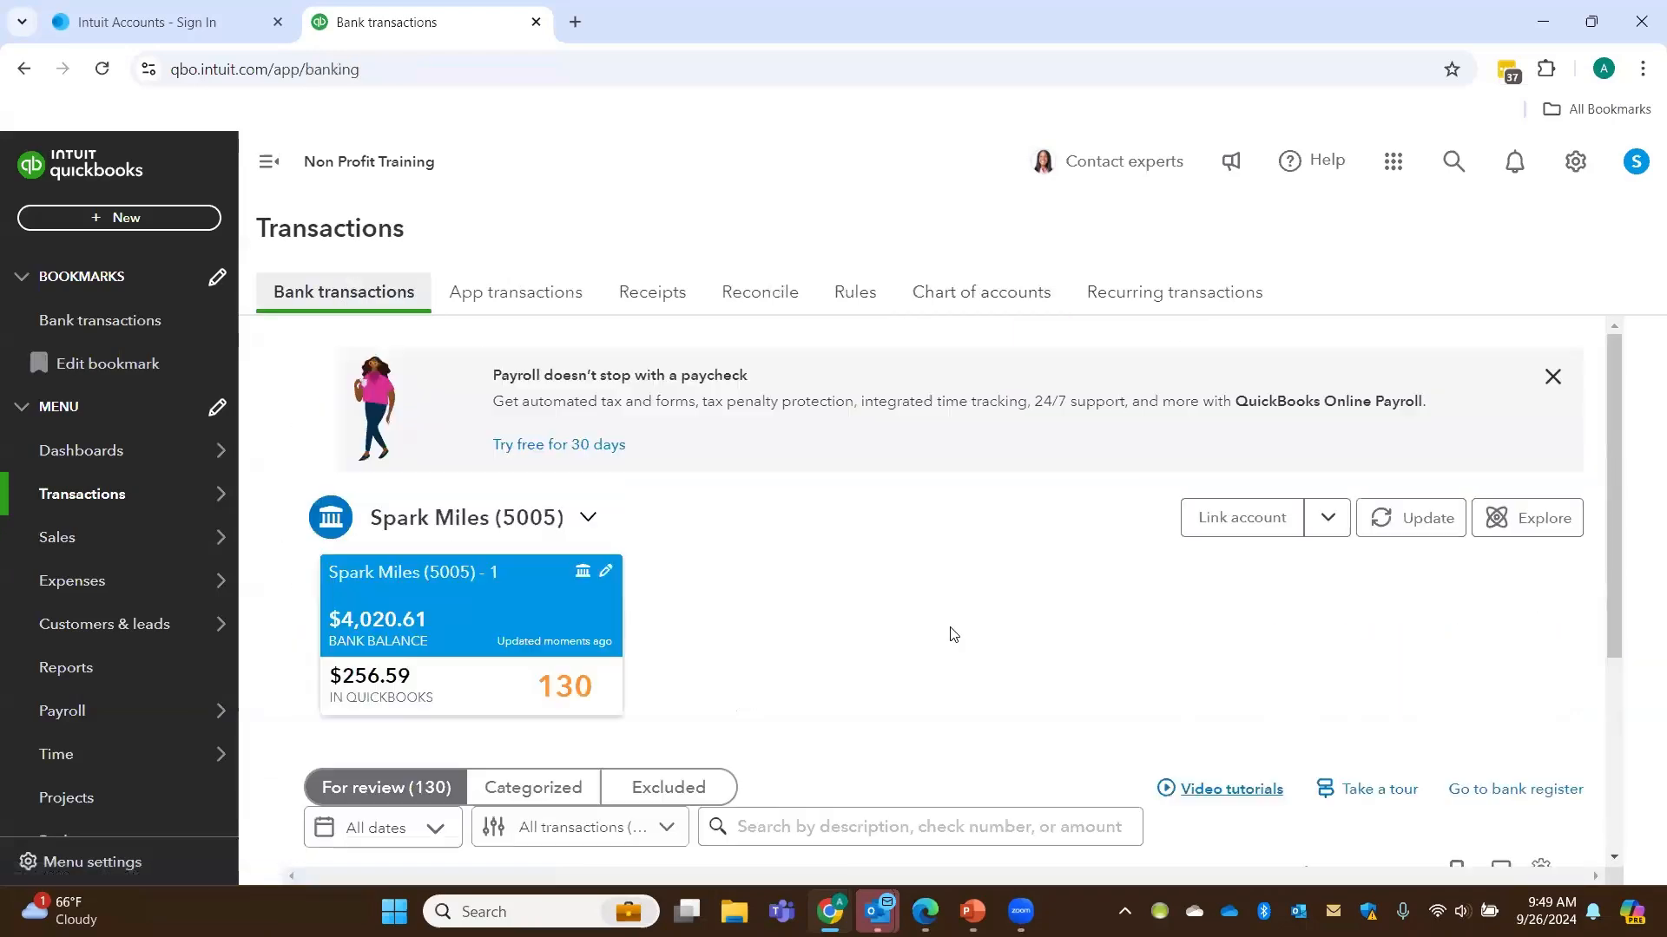
scroll(990, 607, "down", 2)
scroll(1038, 509, "down", 5)
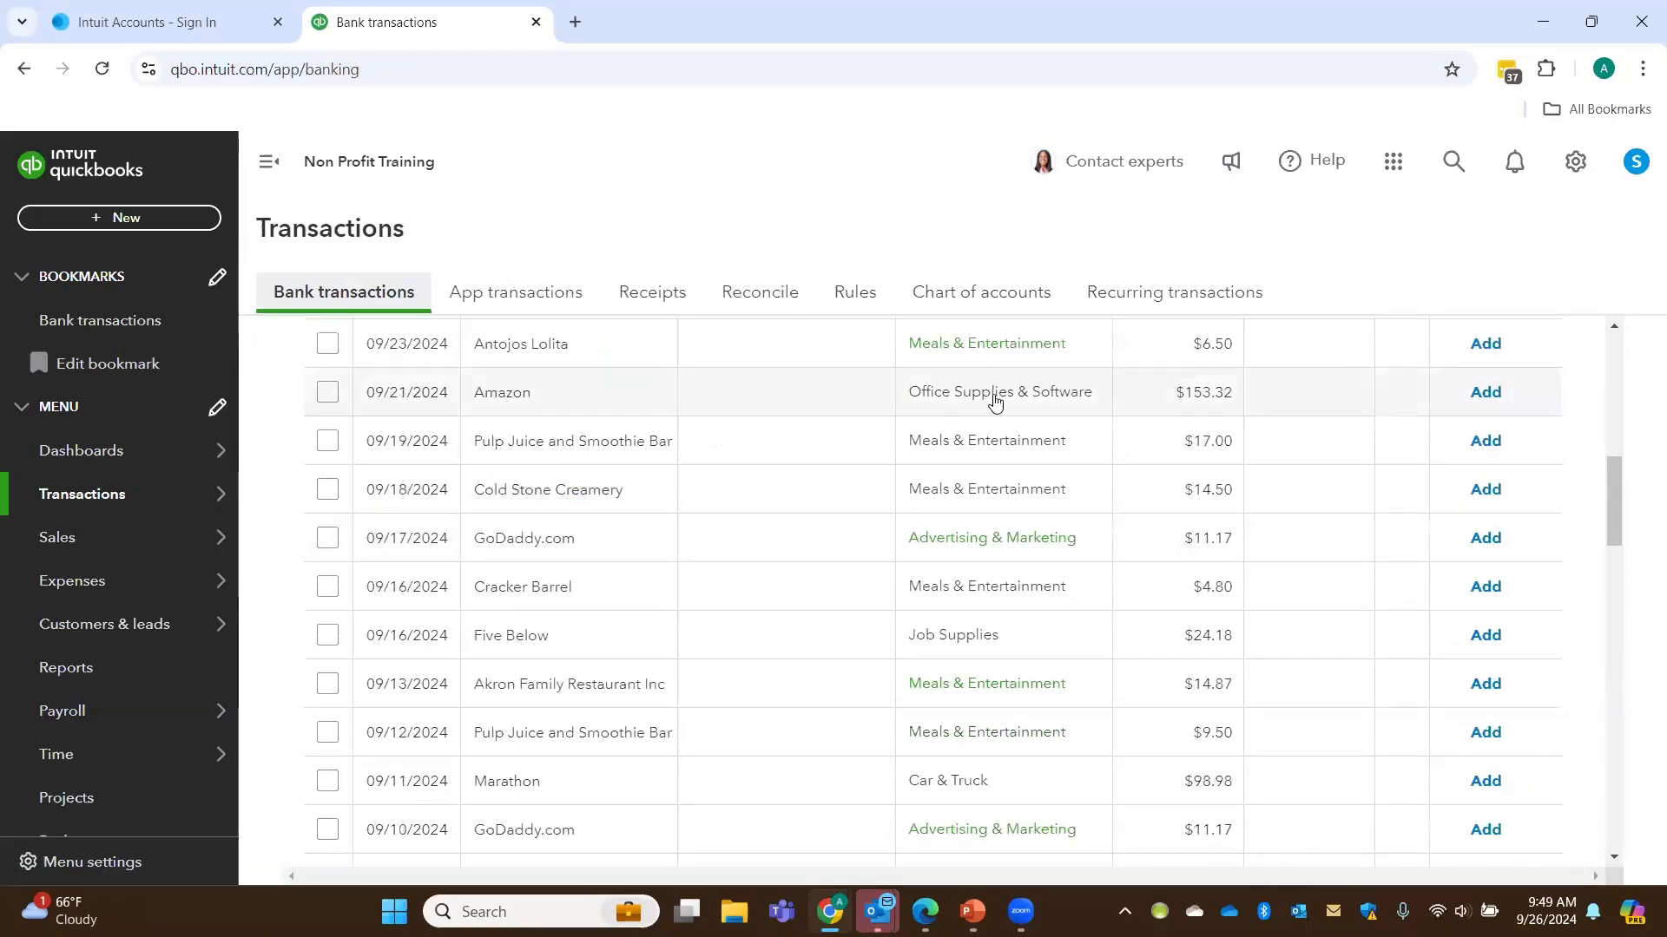
left_click(995, 400)
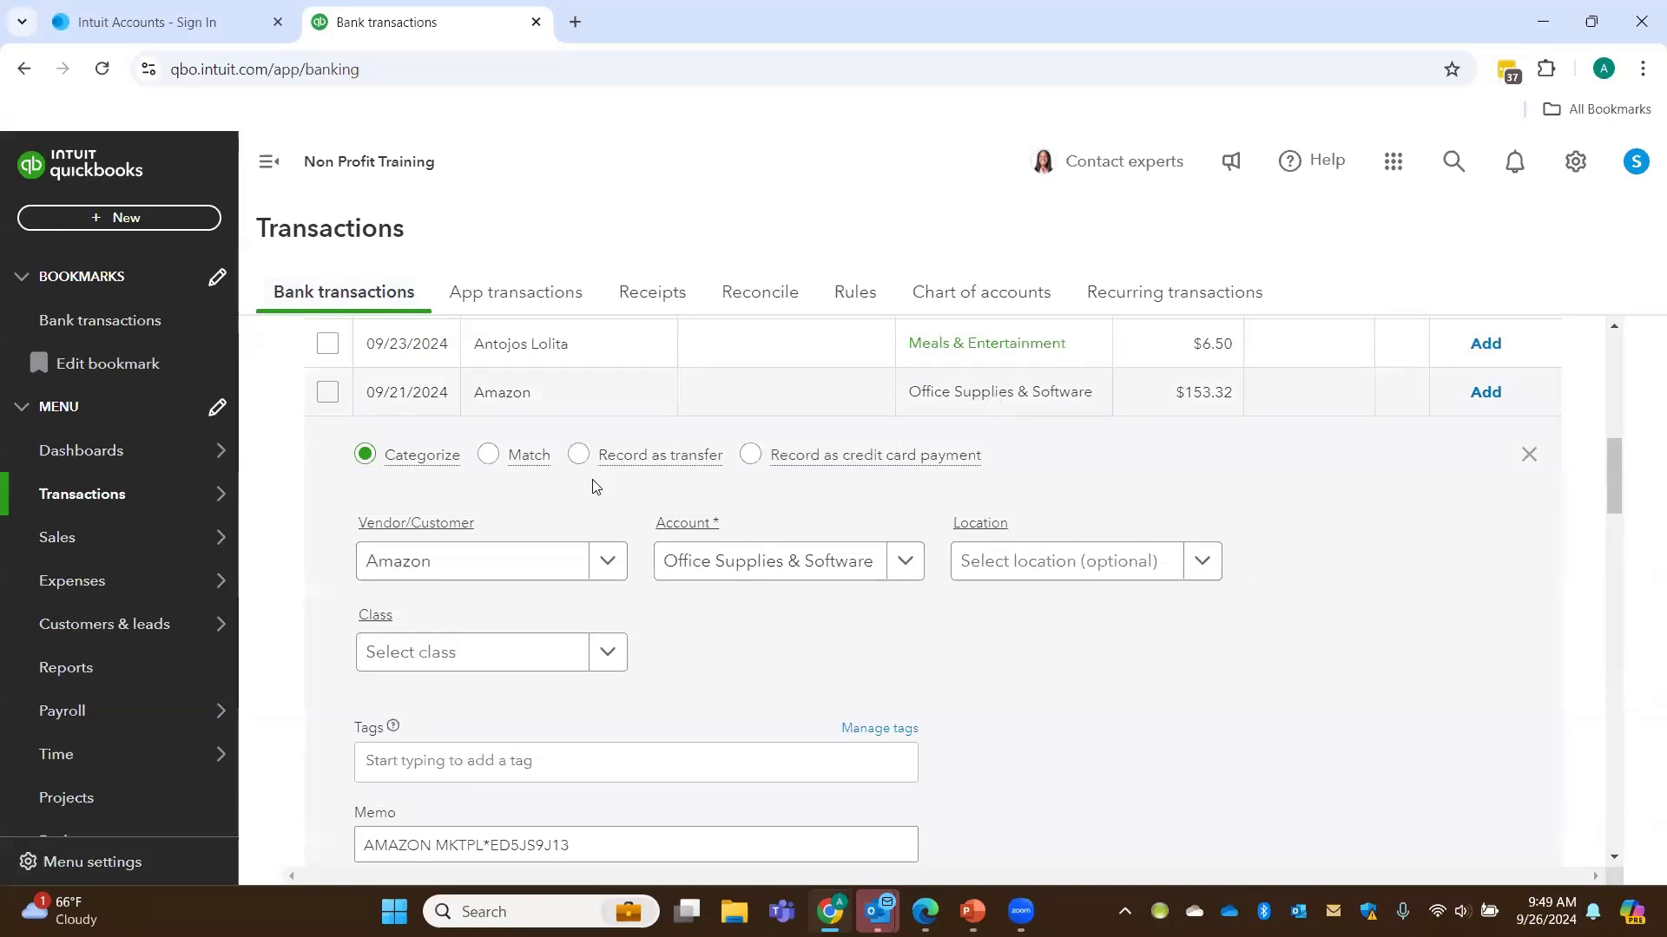
scroll(593, 486, "down", 3)
scroll(513, 377, "up", 3)
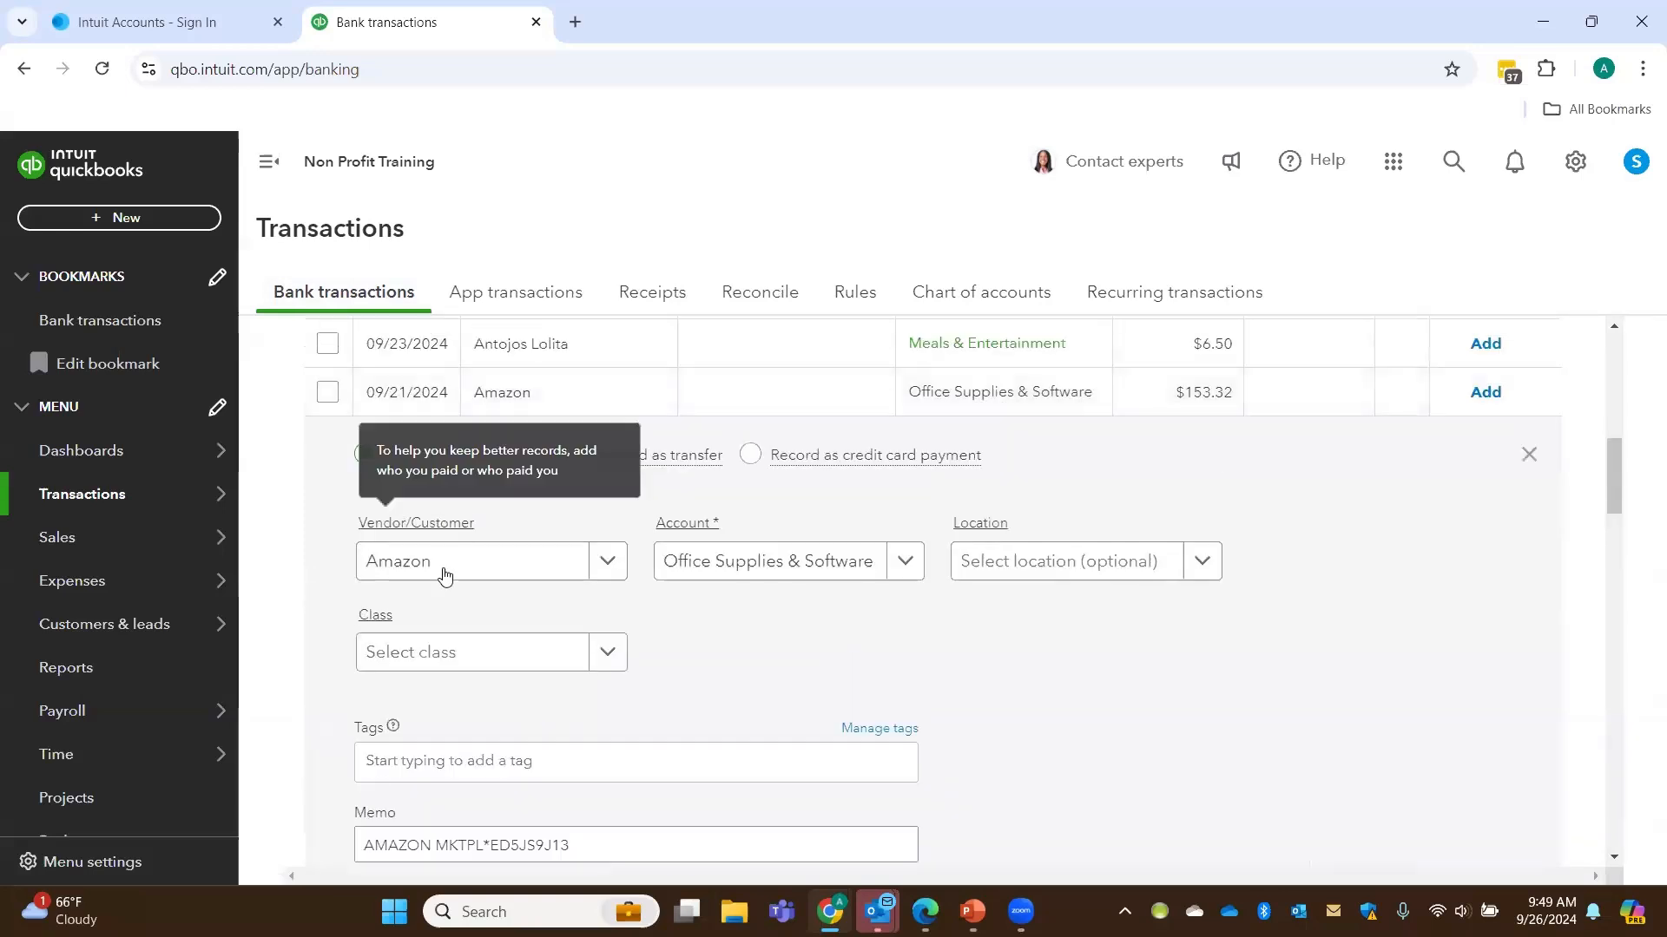
- Set Akron Foundation Grant as both customer and class on the Amazon charge, then add it
left_click(446, 575)
type("akron")
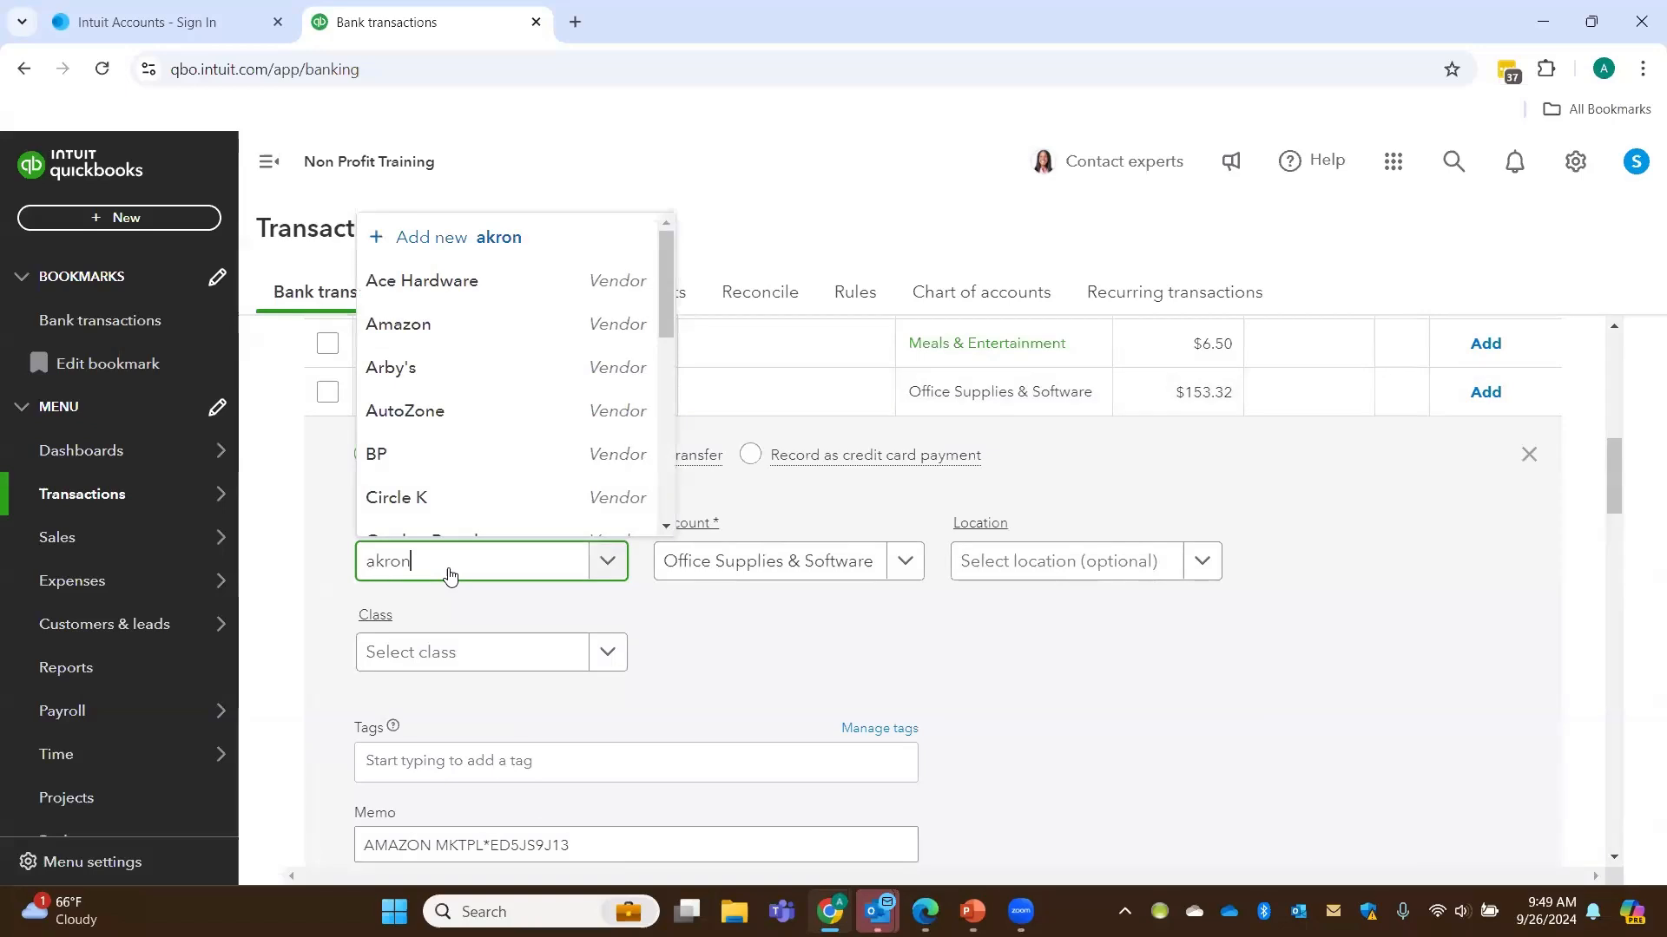
left_click(476, 521)
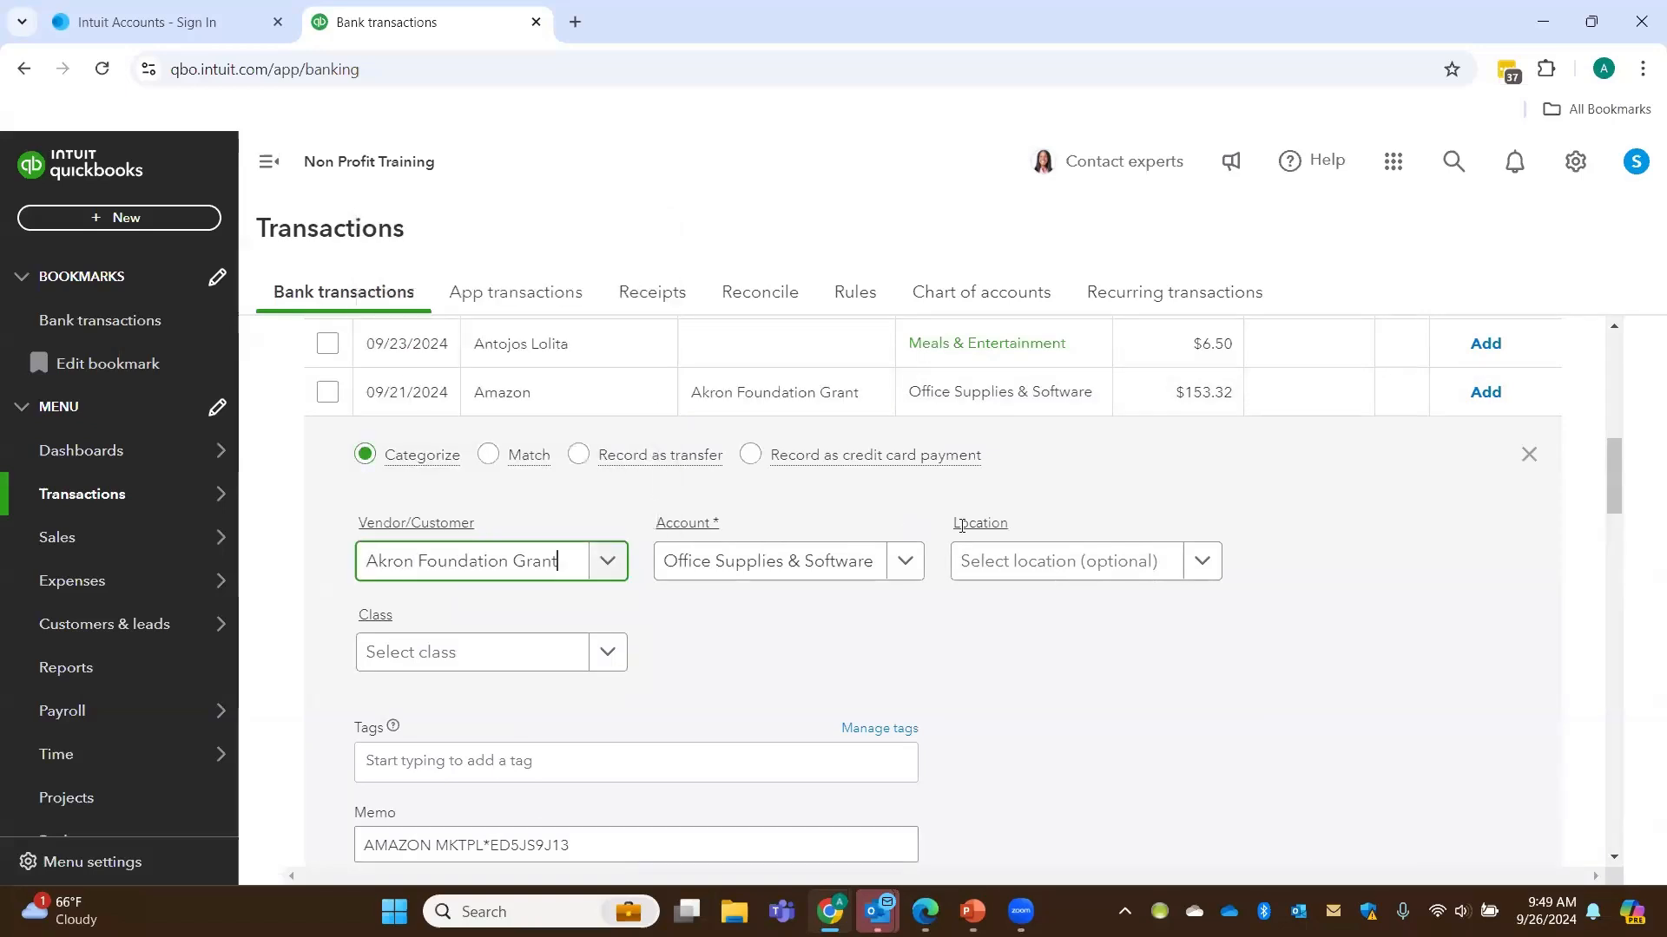
left_click(476, 651)
type("akron")
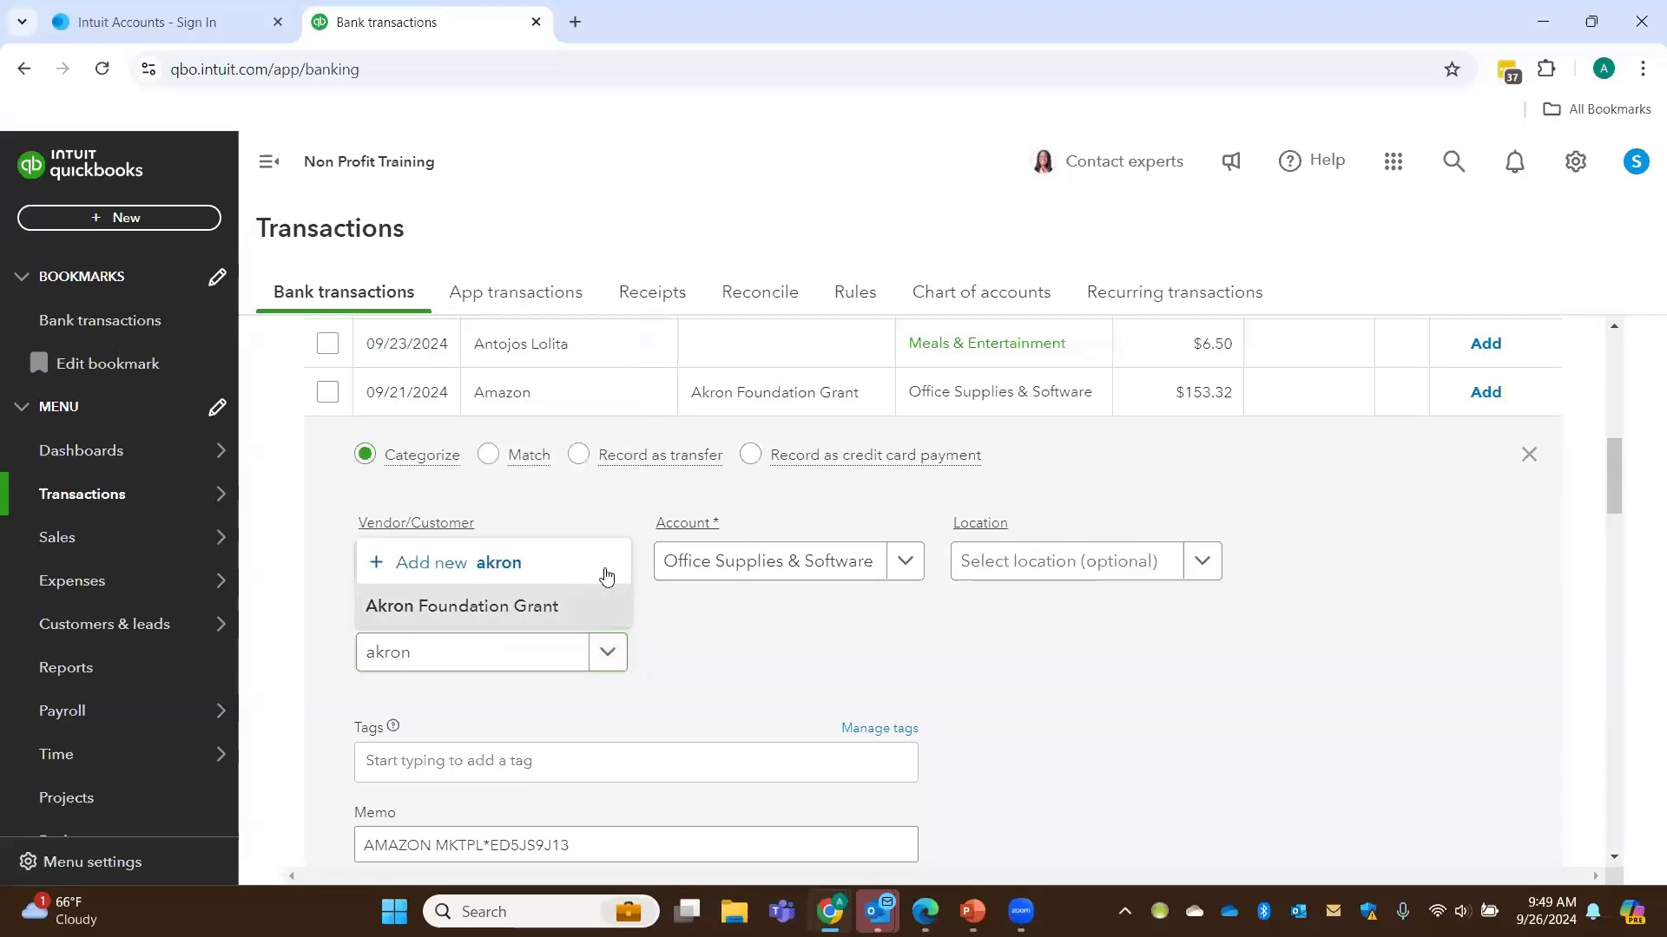
left_click(491, 606)
scroll(1447, 662, "down", 5)
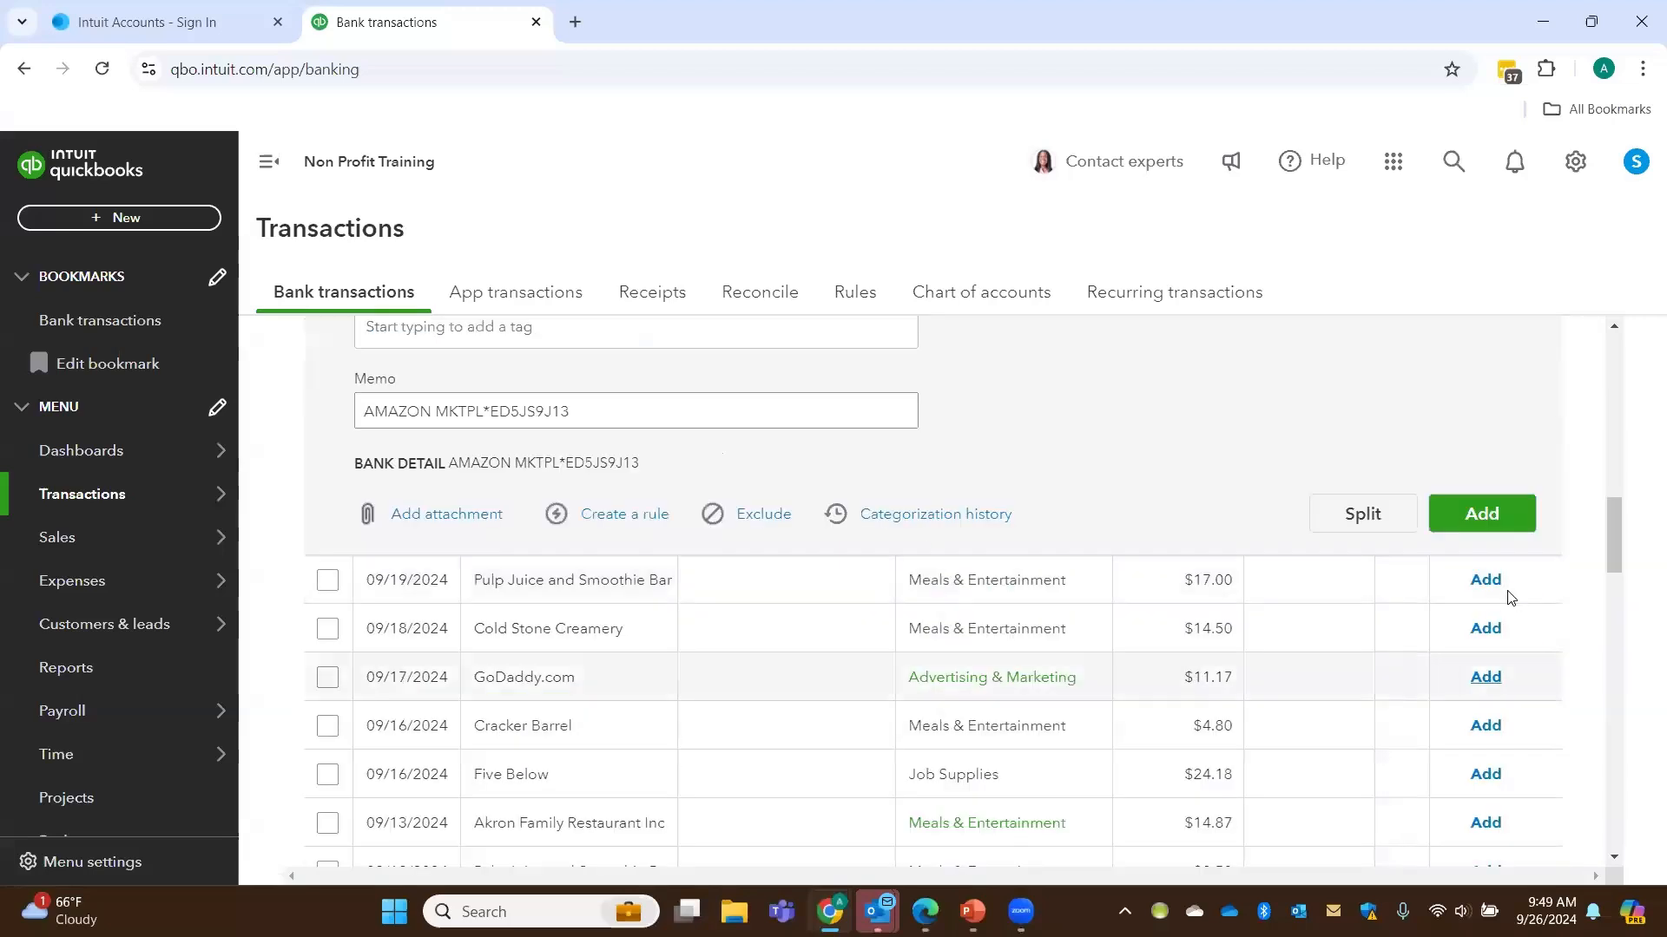
left_click(1481, 515)
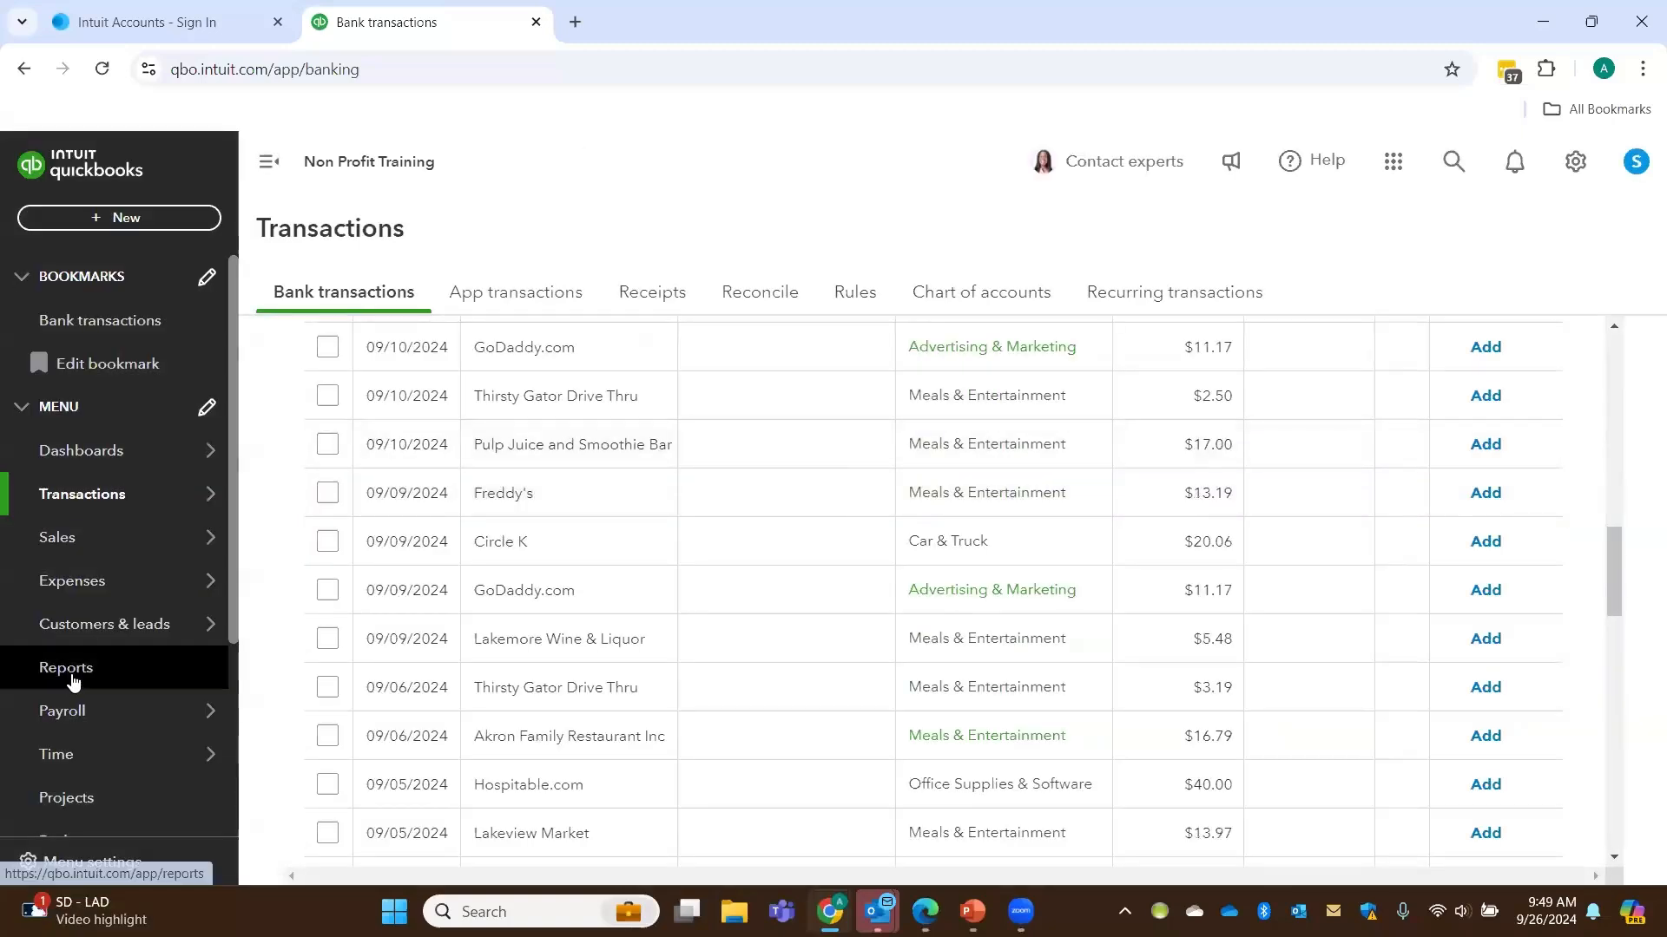
- Open the Akron Foundation Grant customer record from the Customers list
mouse_move(111, 532)
left_click(295, 496)
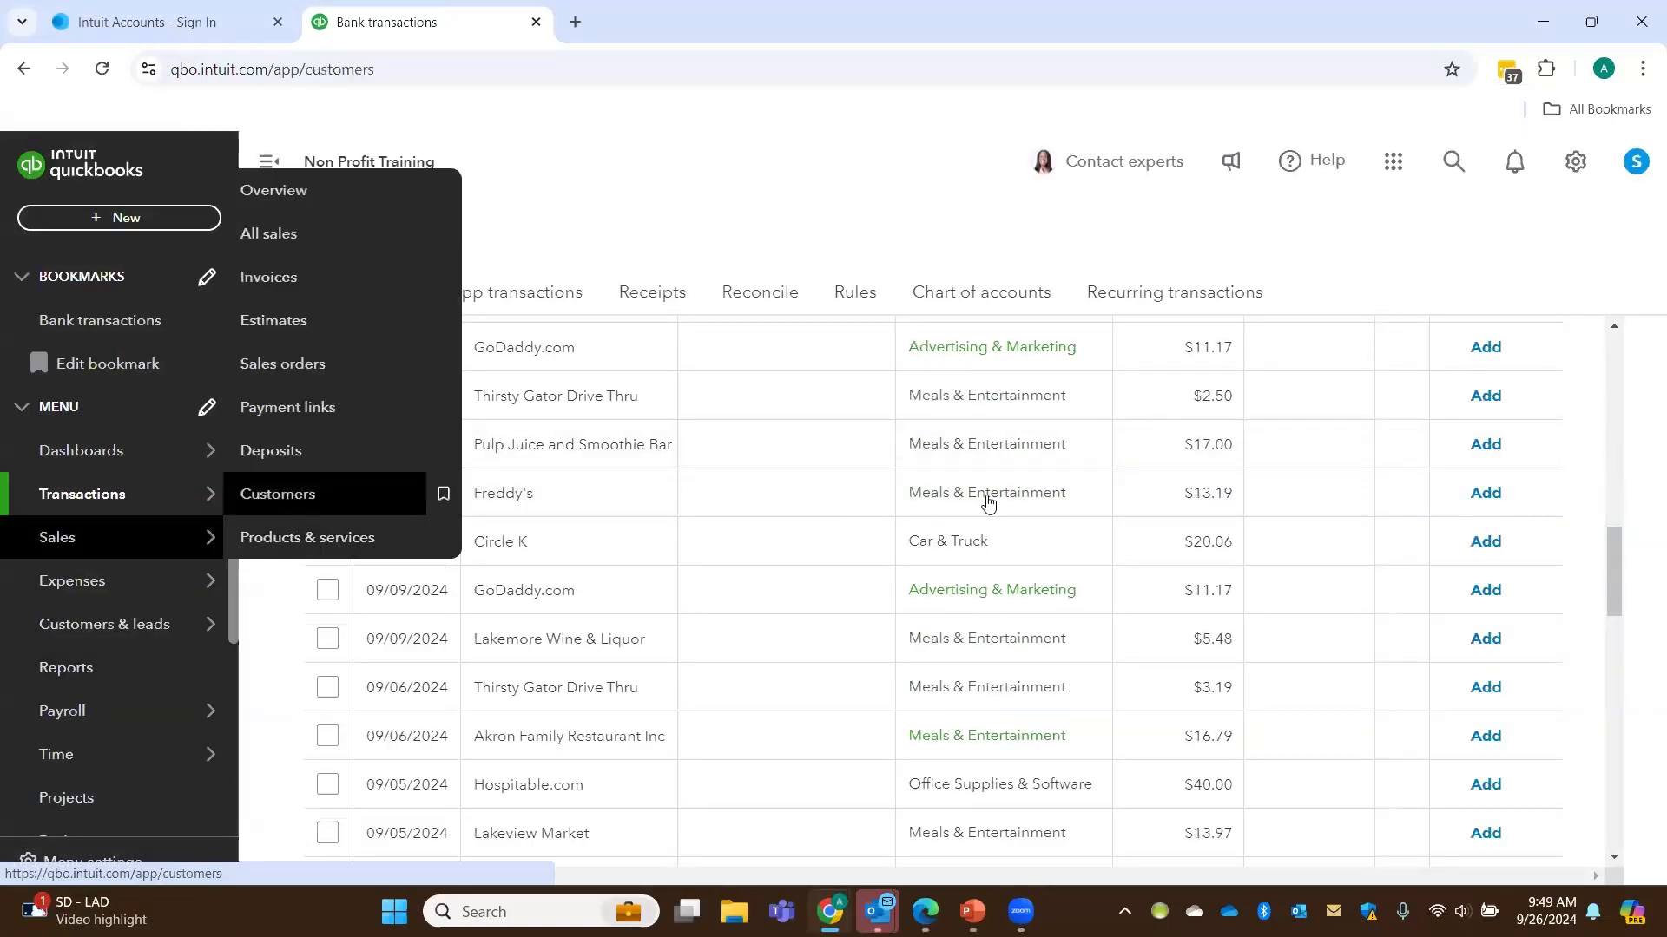
scroll(558, 665, "down", 3)
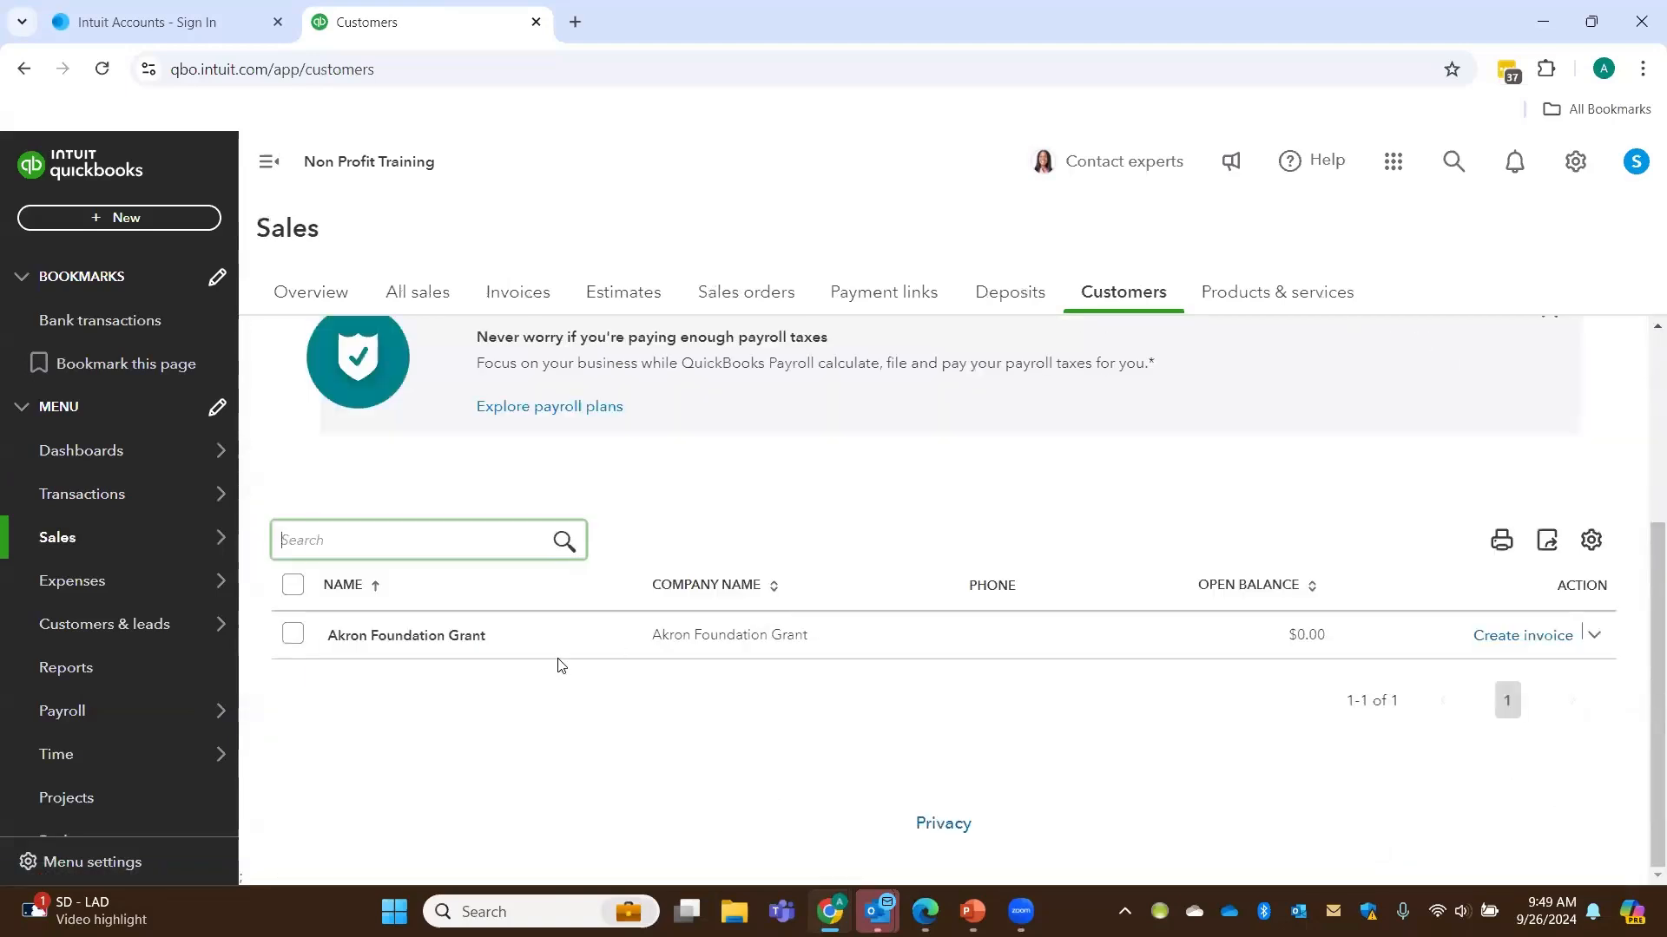
left_click(425, 640)
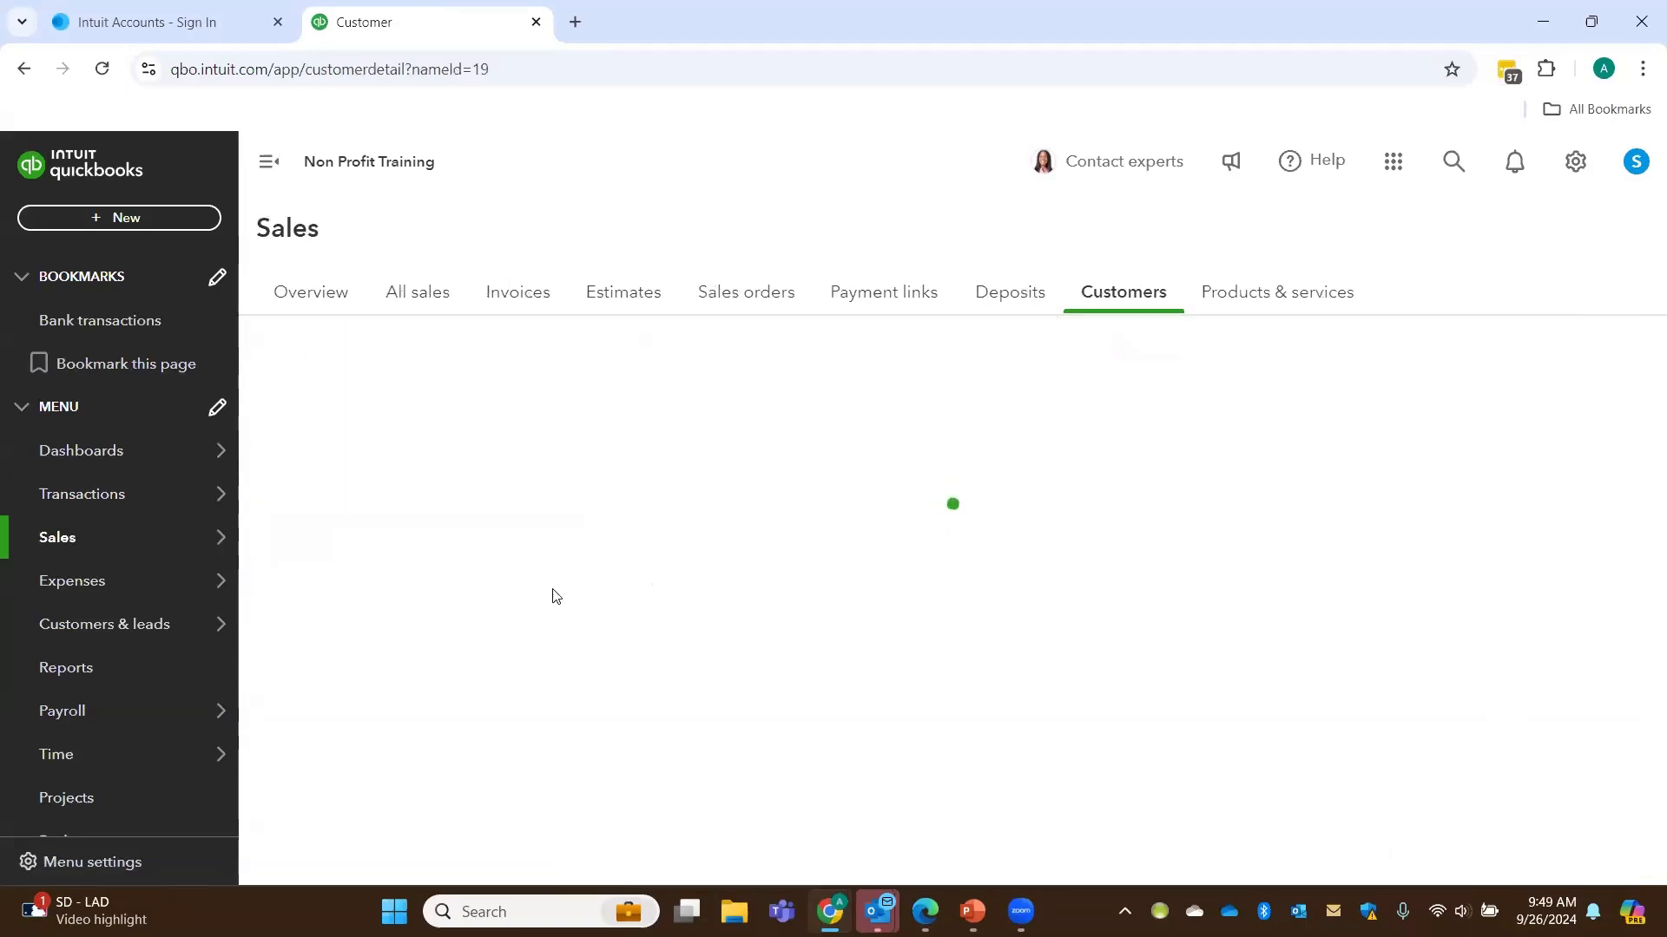
scroll(631, 539, "down", 3)
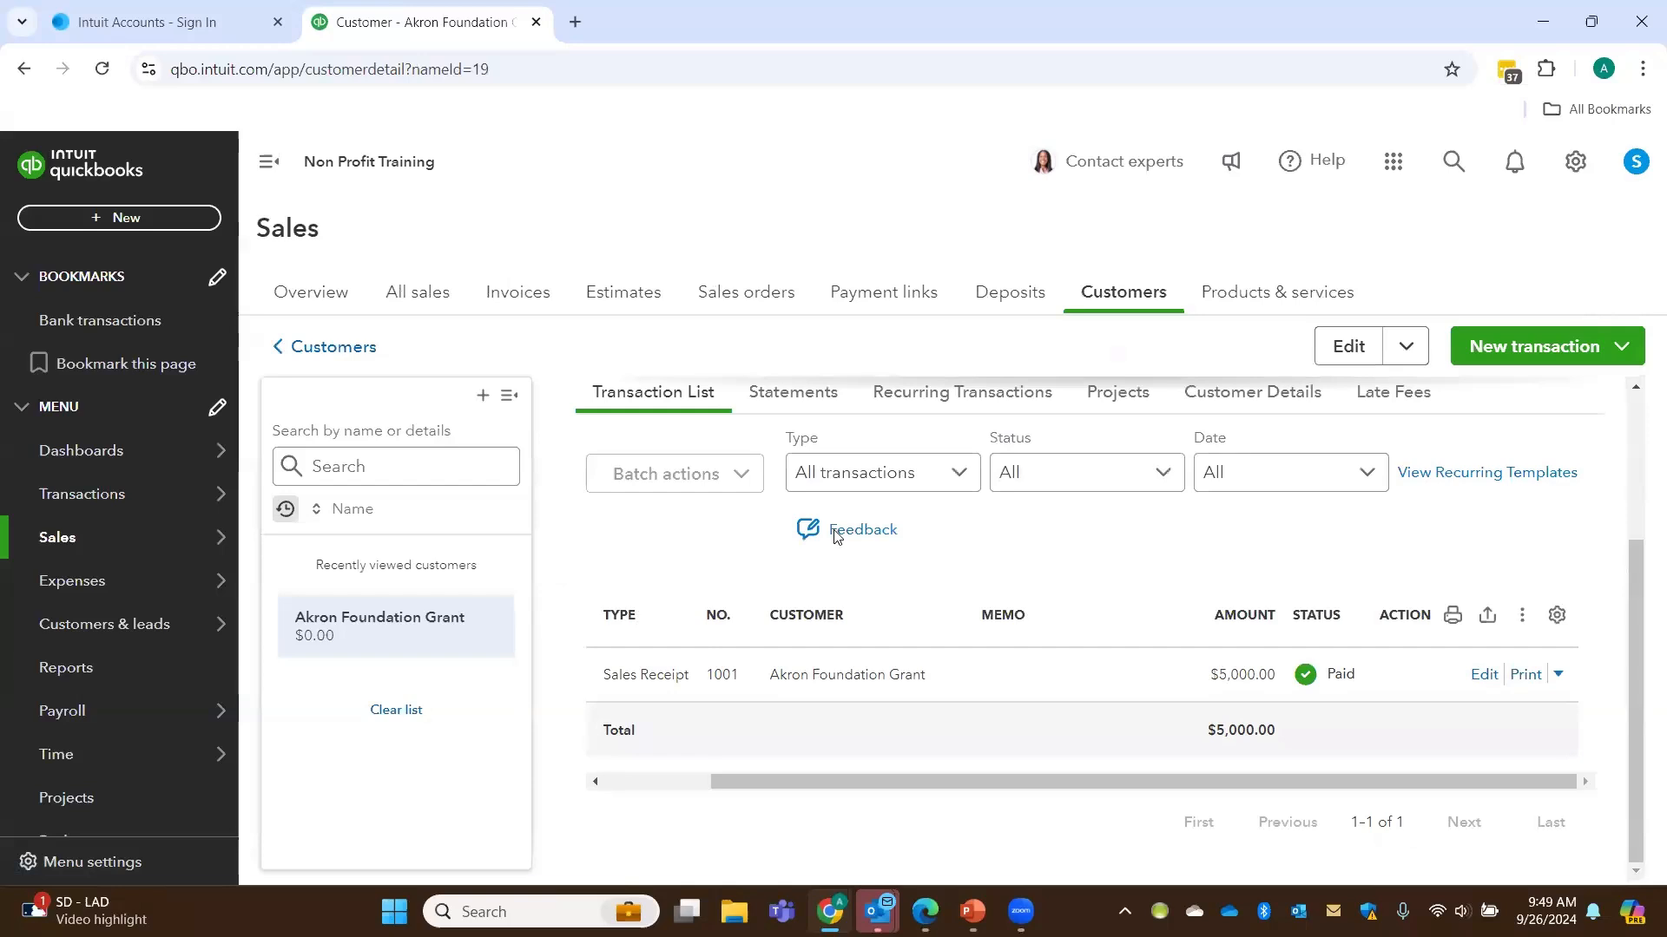
- Check the customer's empty Statements tab, then return to its Transaction List
left_click(792, 392)
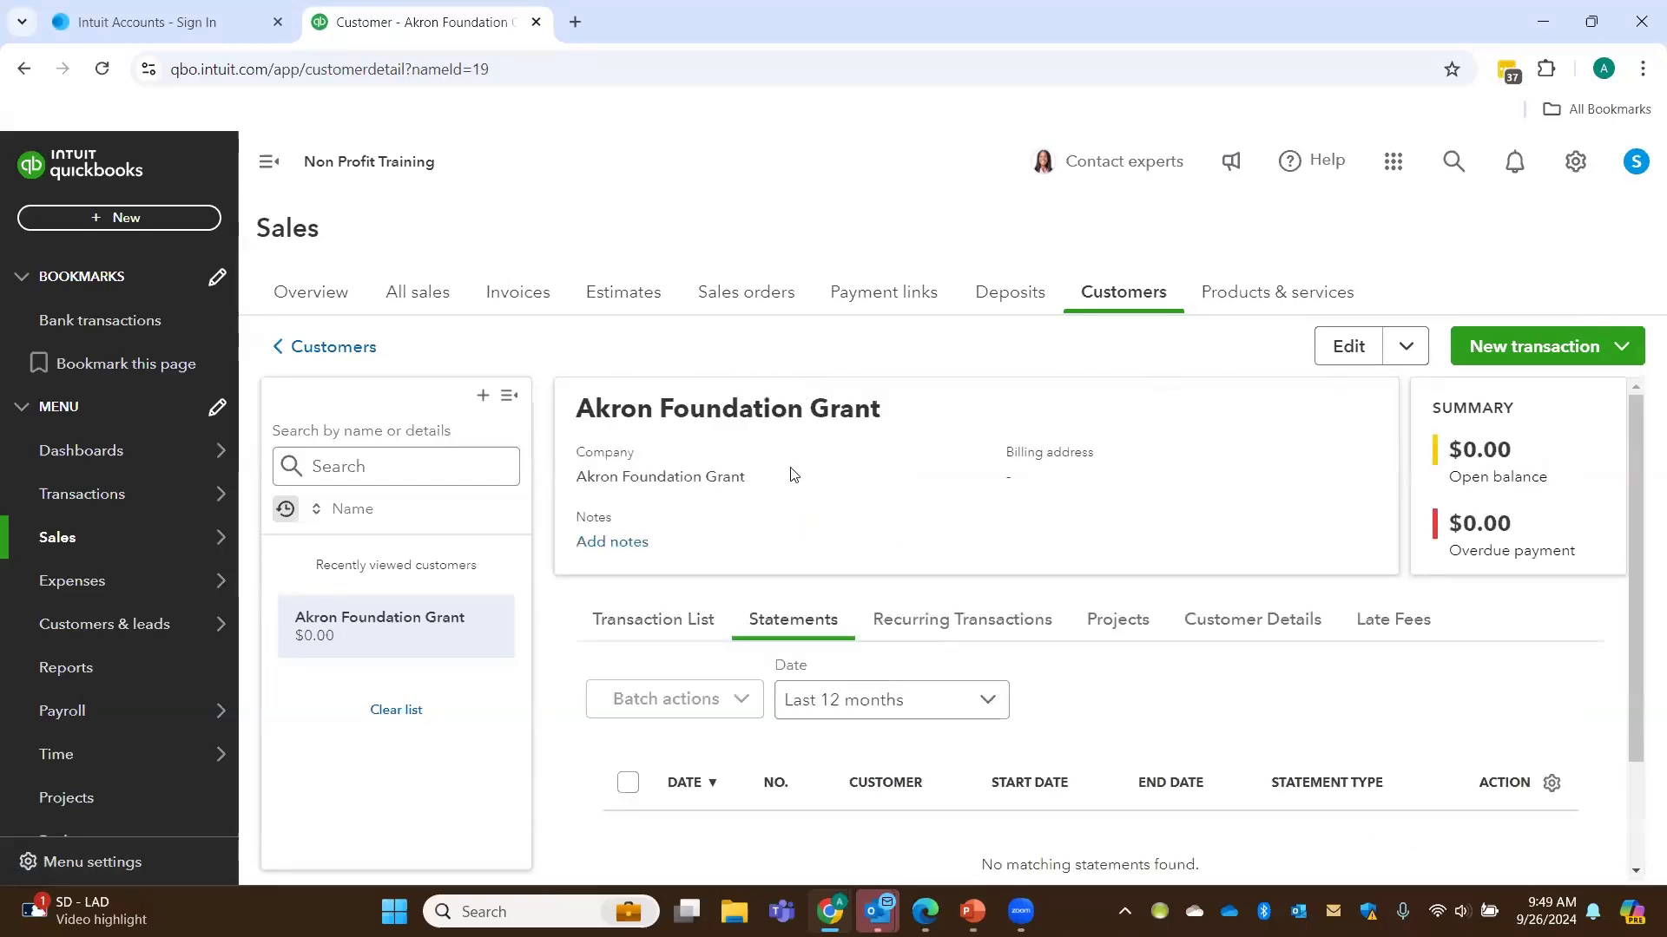
scroll(816, 548, "down", 2)
scroll(1033, 564, "up", 2)
left_click(653, 619)
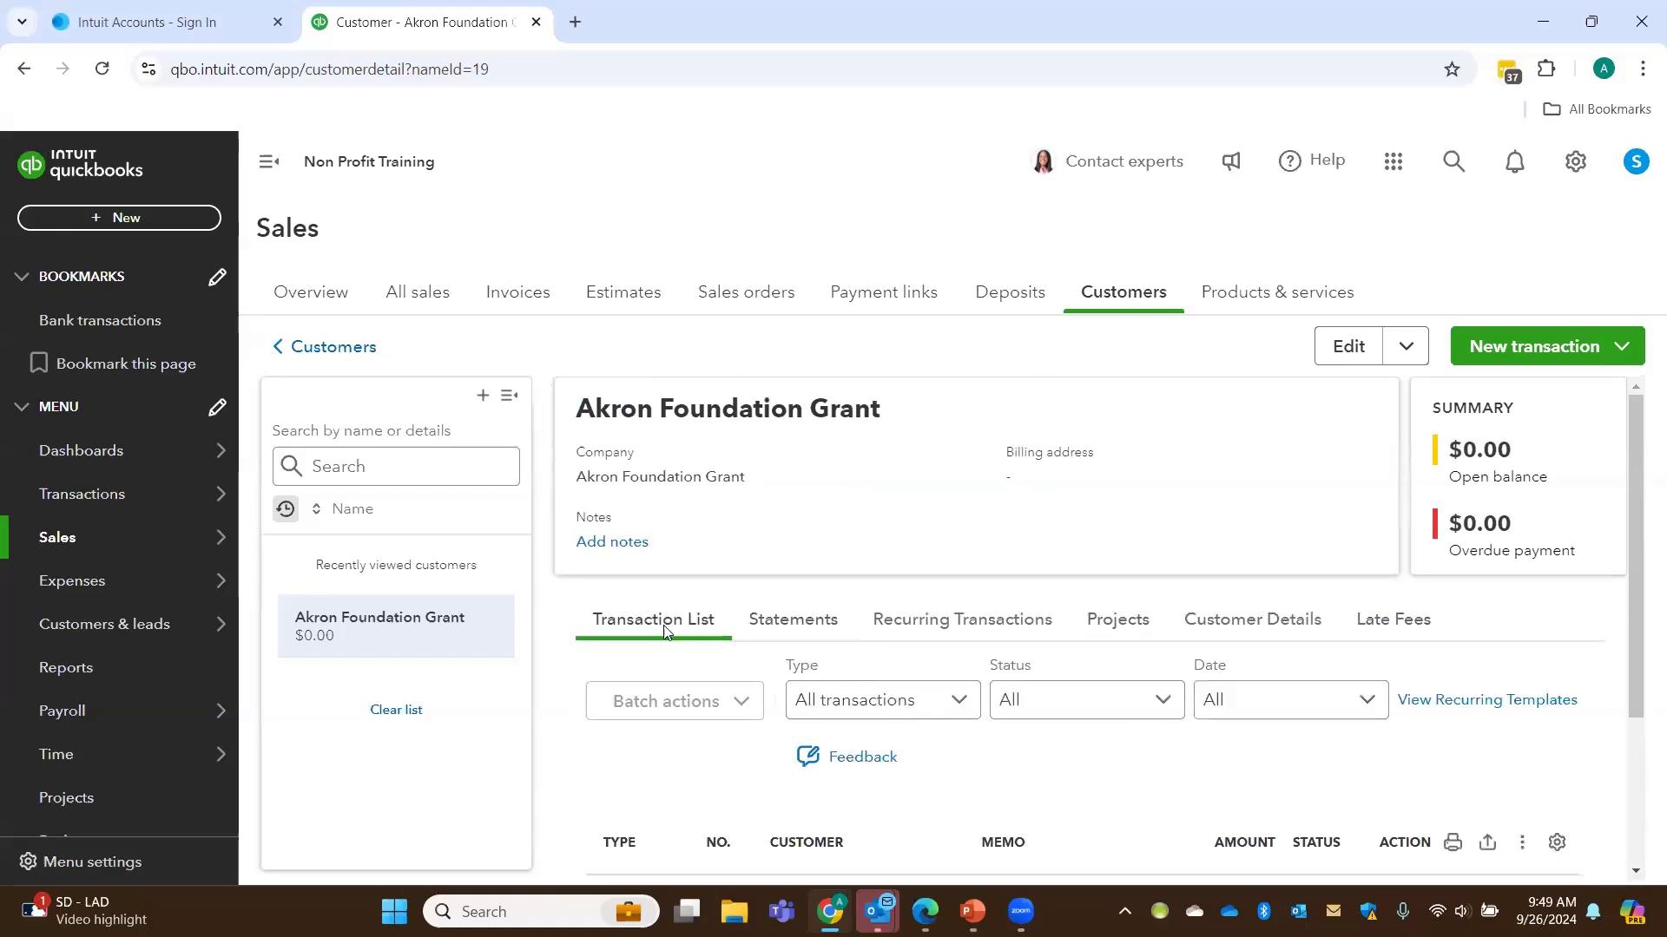
scroll(859, 655, "down", 3)
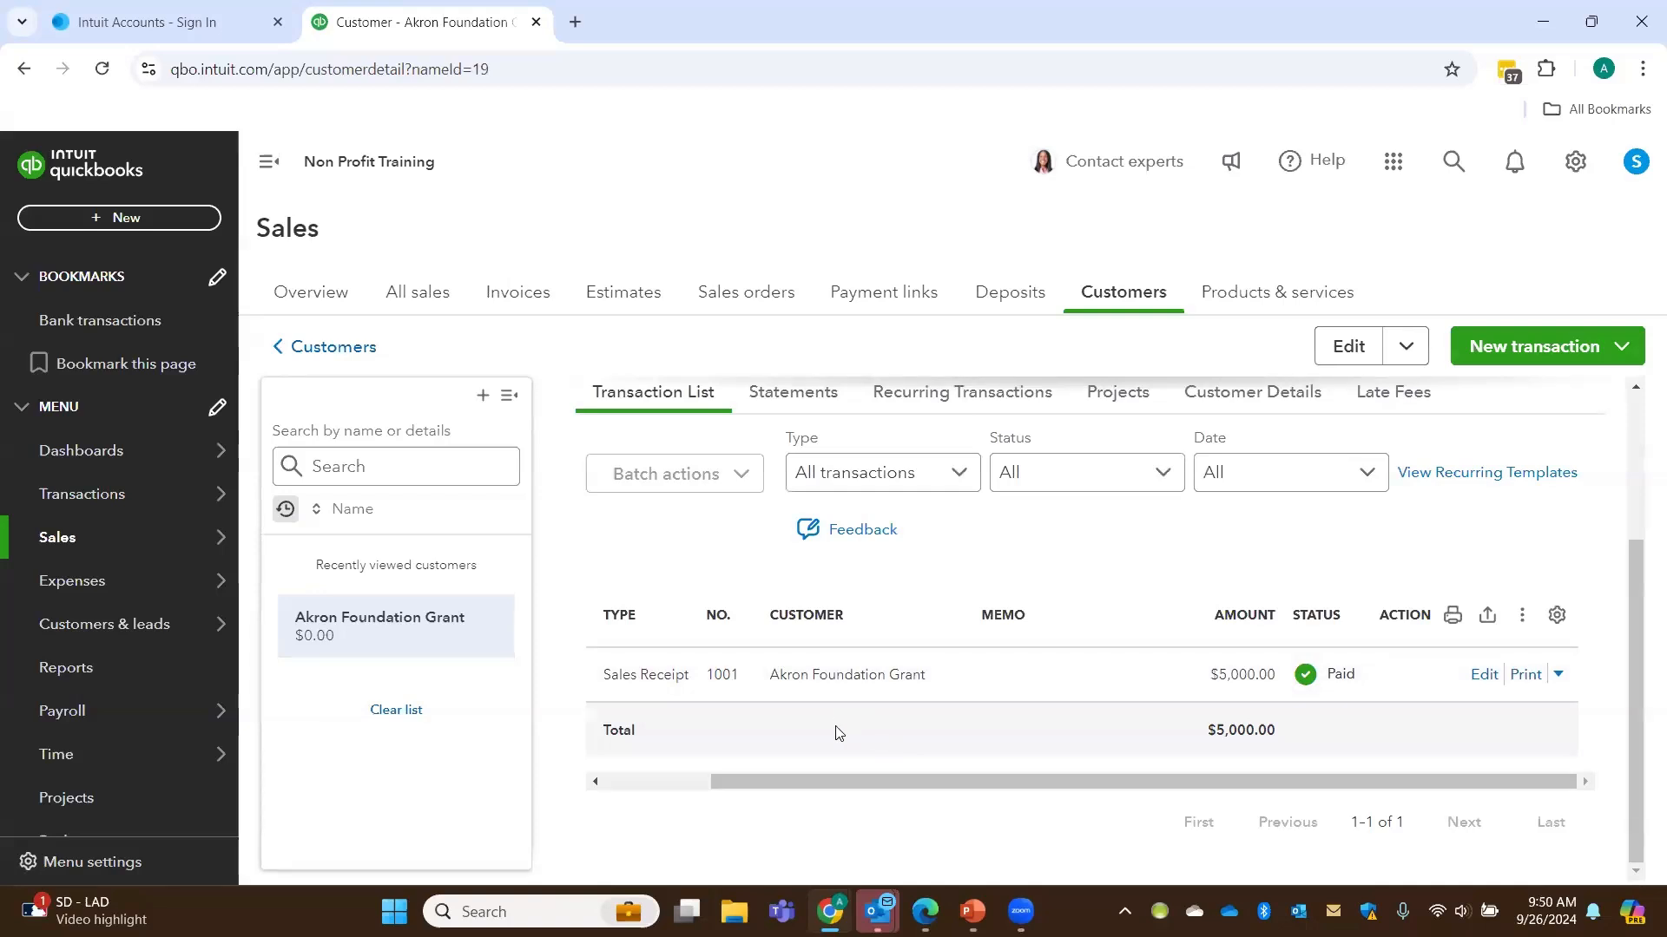
scroll(807, 764, "up", 3)
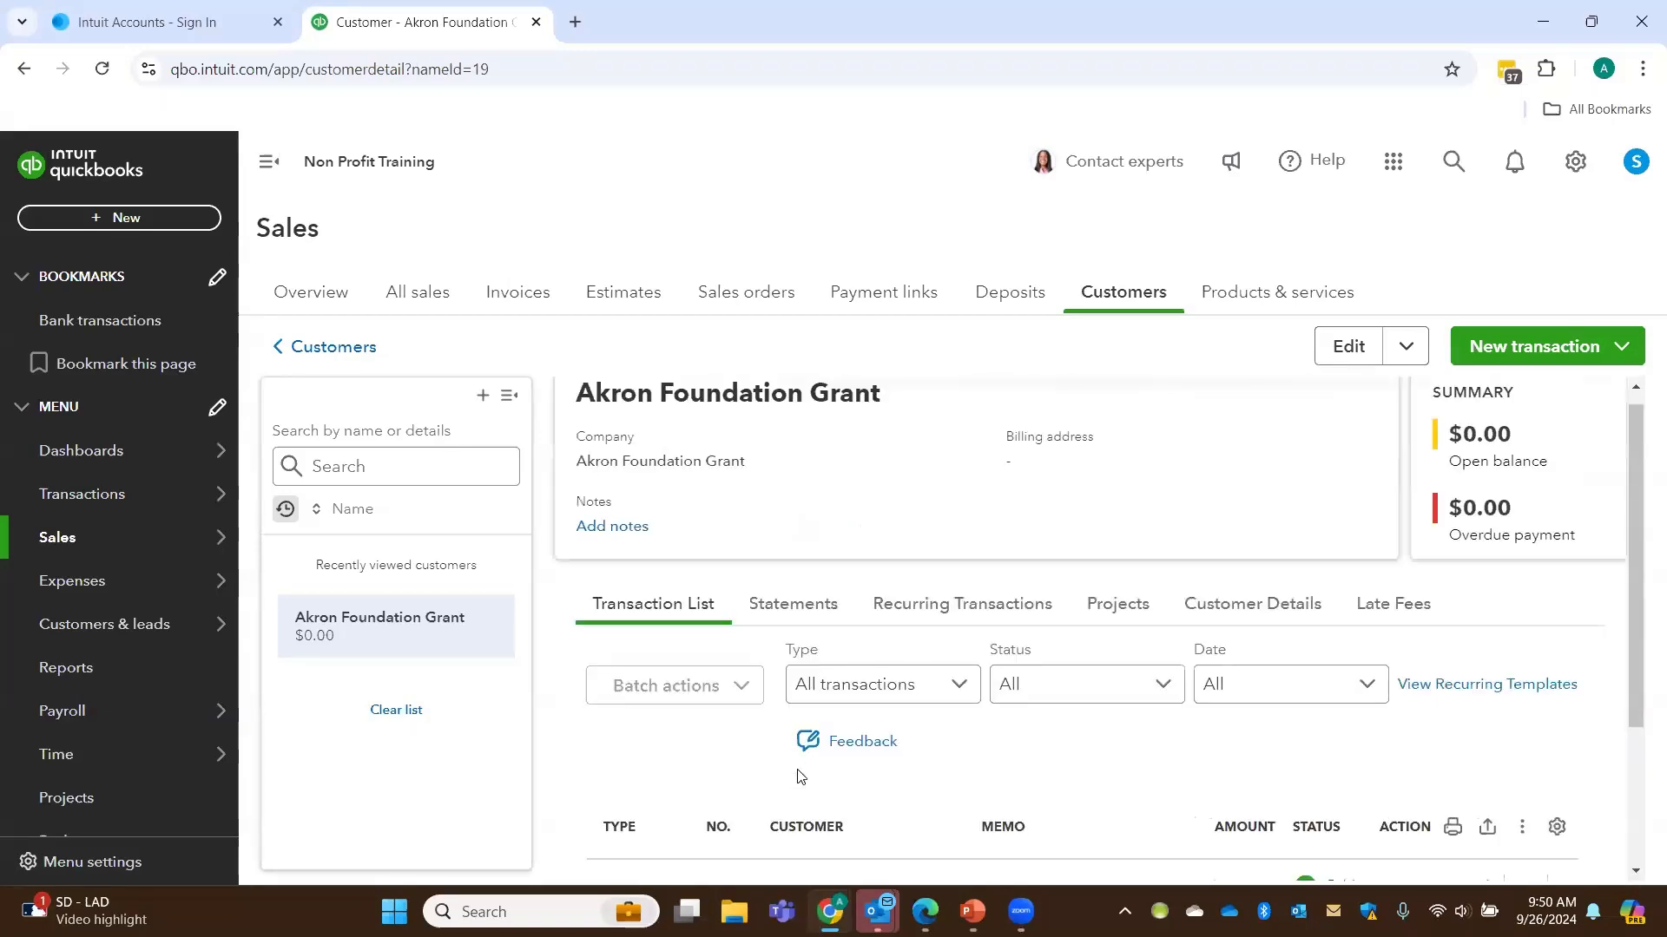
scroll(757, 799, "up", 1)
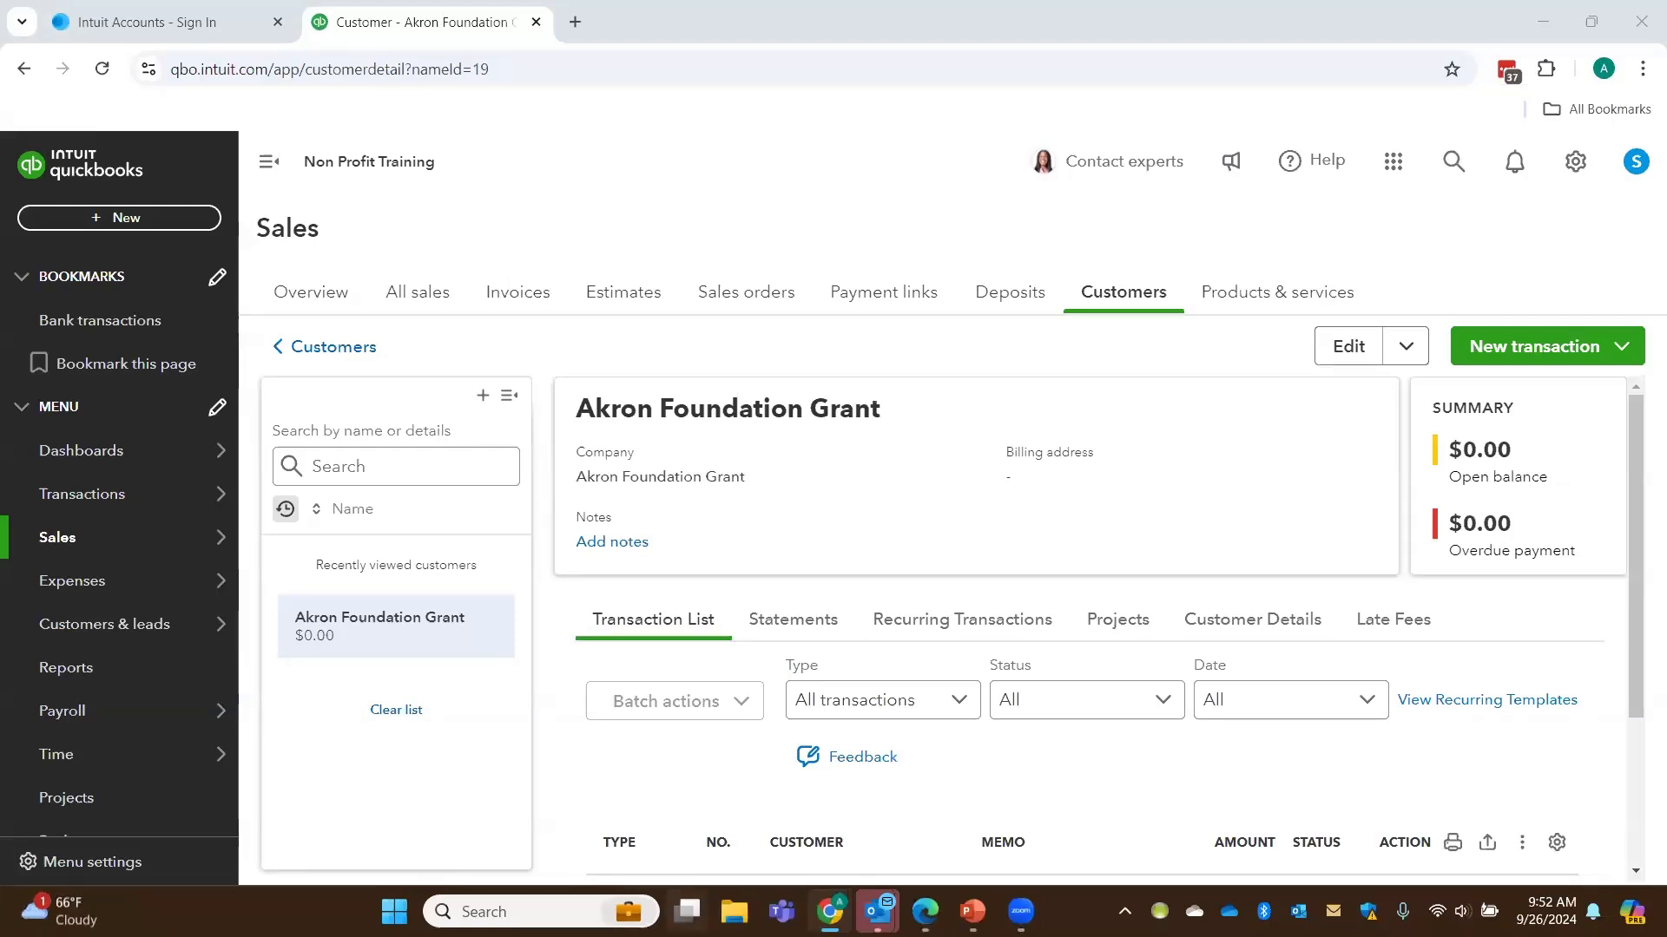
- Switch to the company Home dashboard and open the account profile menu
mouse_move(686, 910)
mouse_move(130, 450)
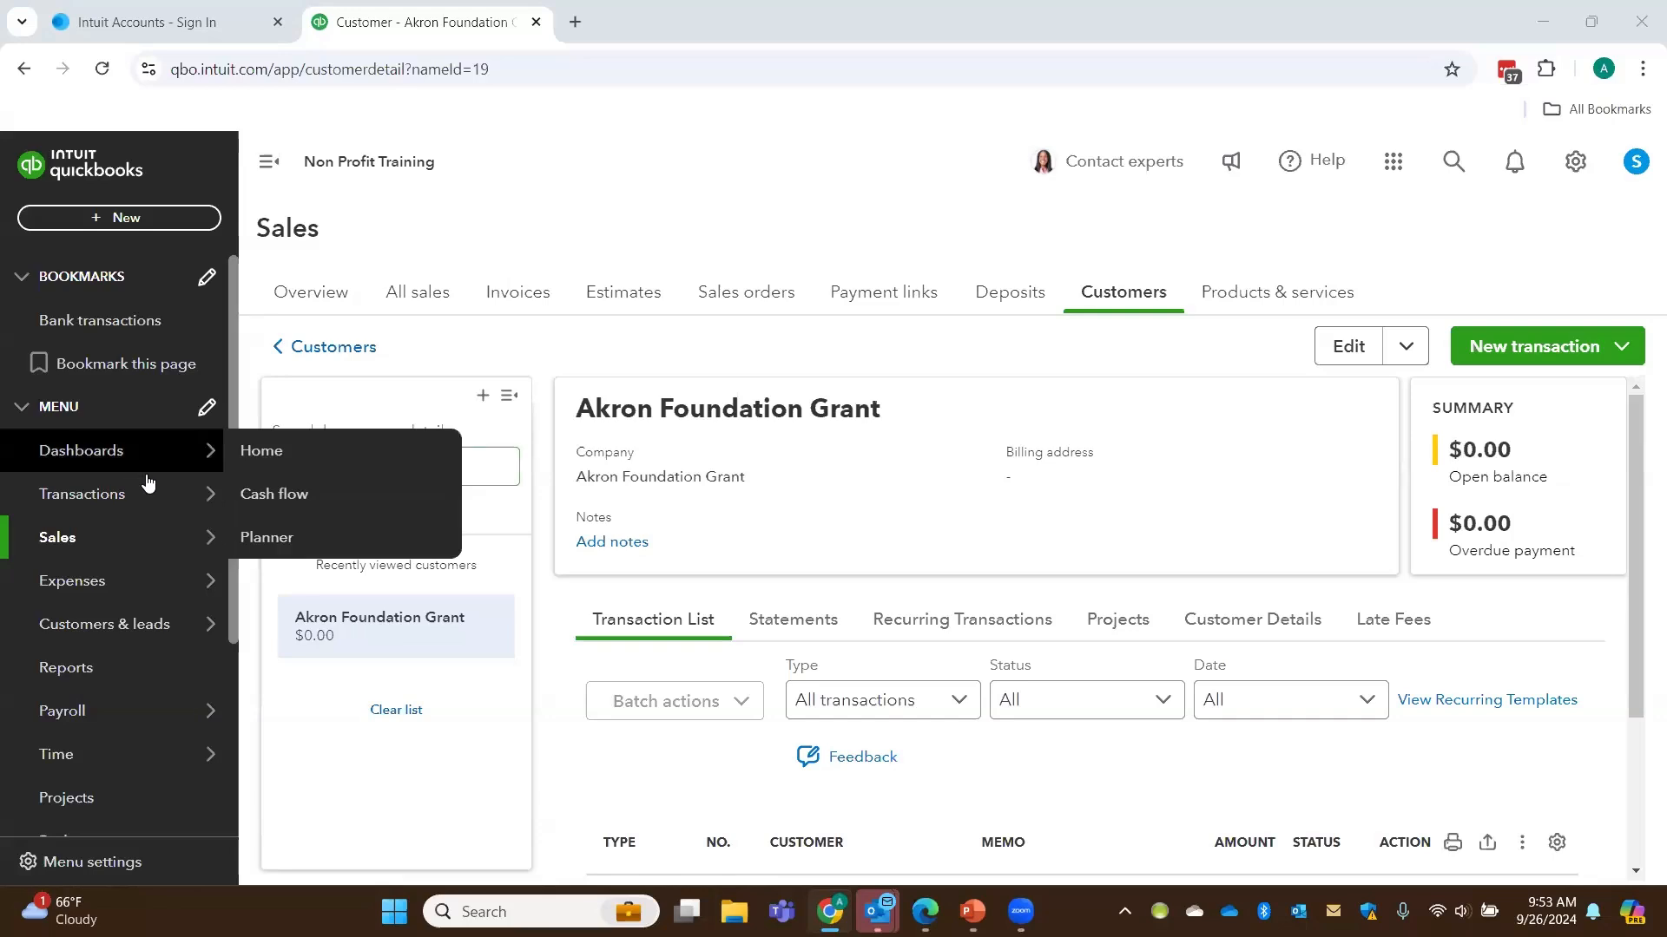
left_click(261, 450)
mouse_move(148, 482)
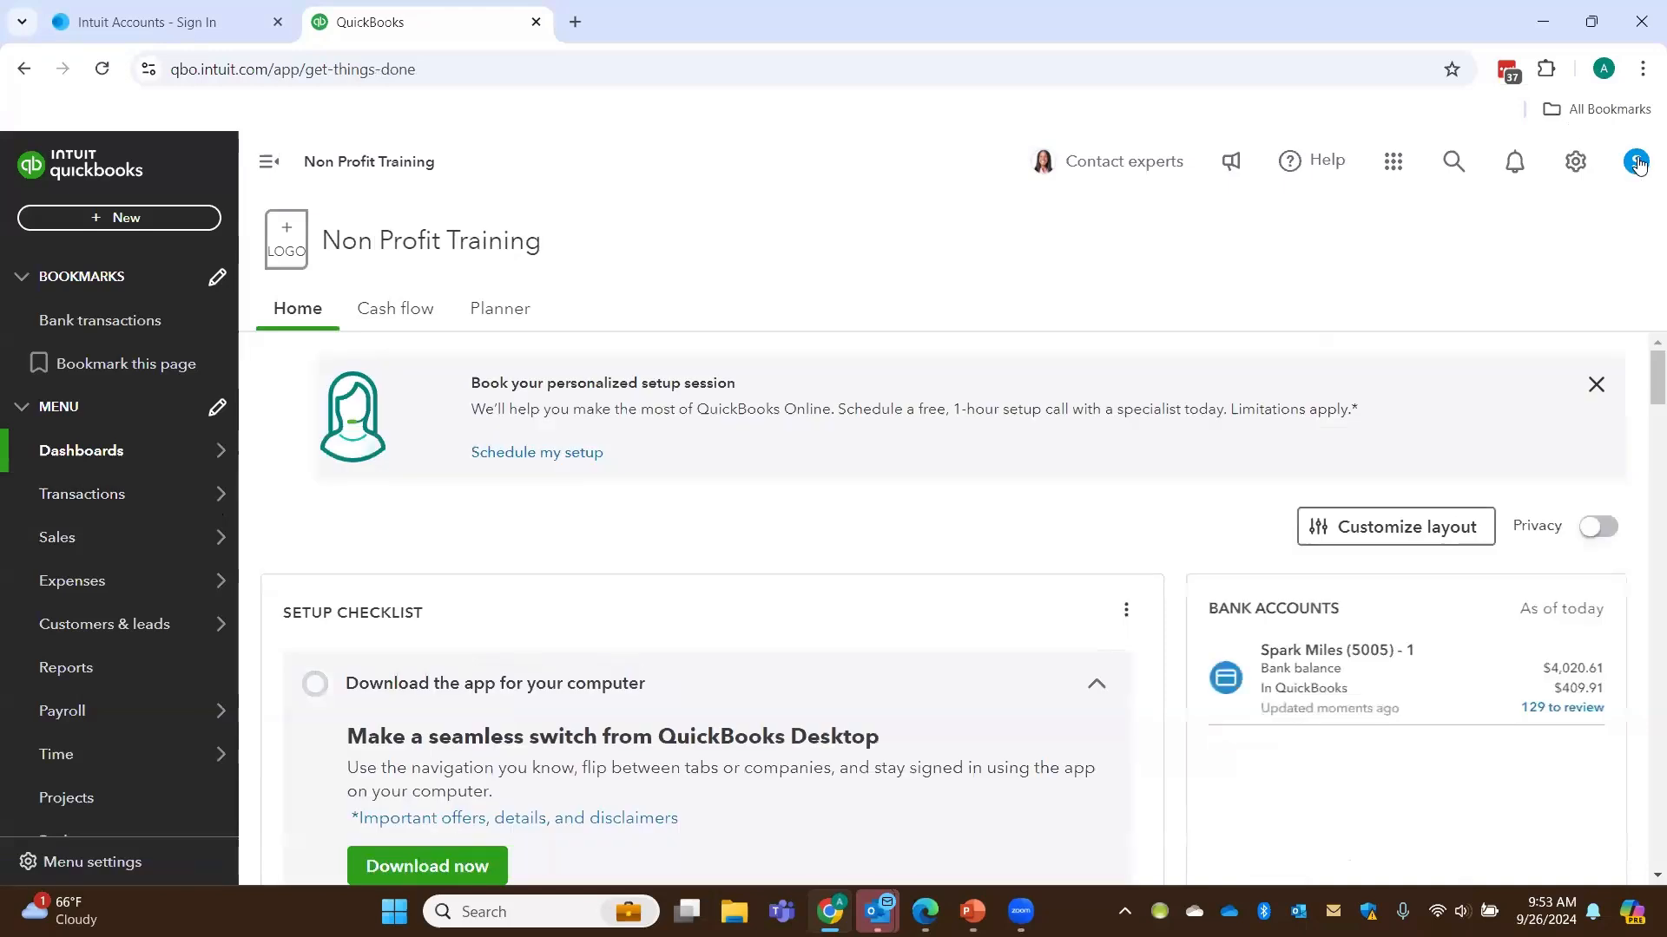
left_click(1636, 163)
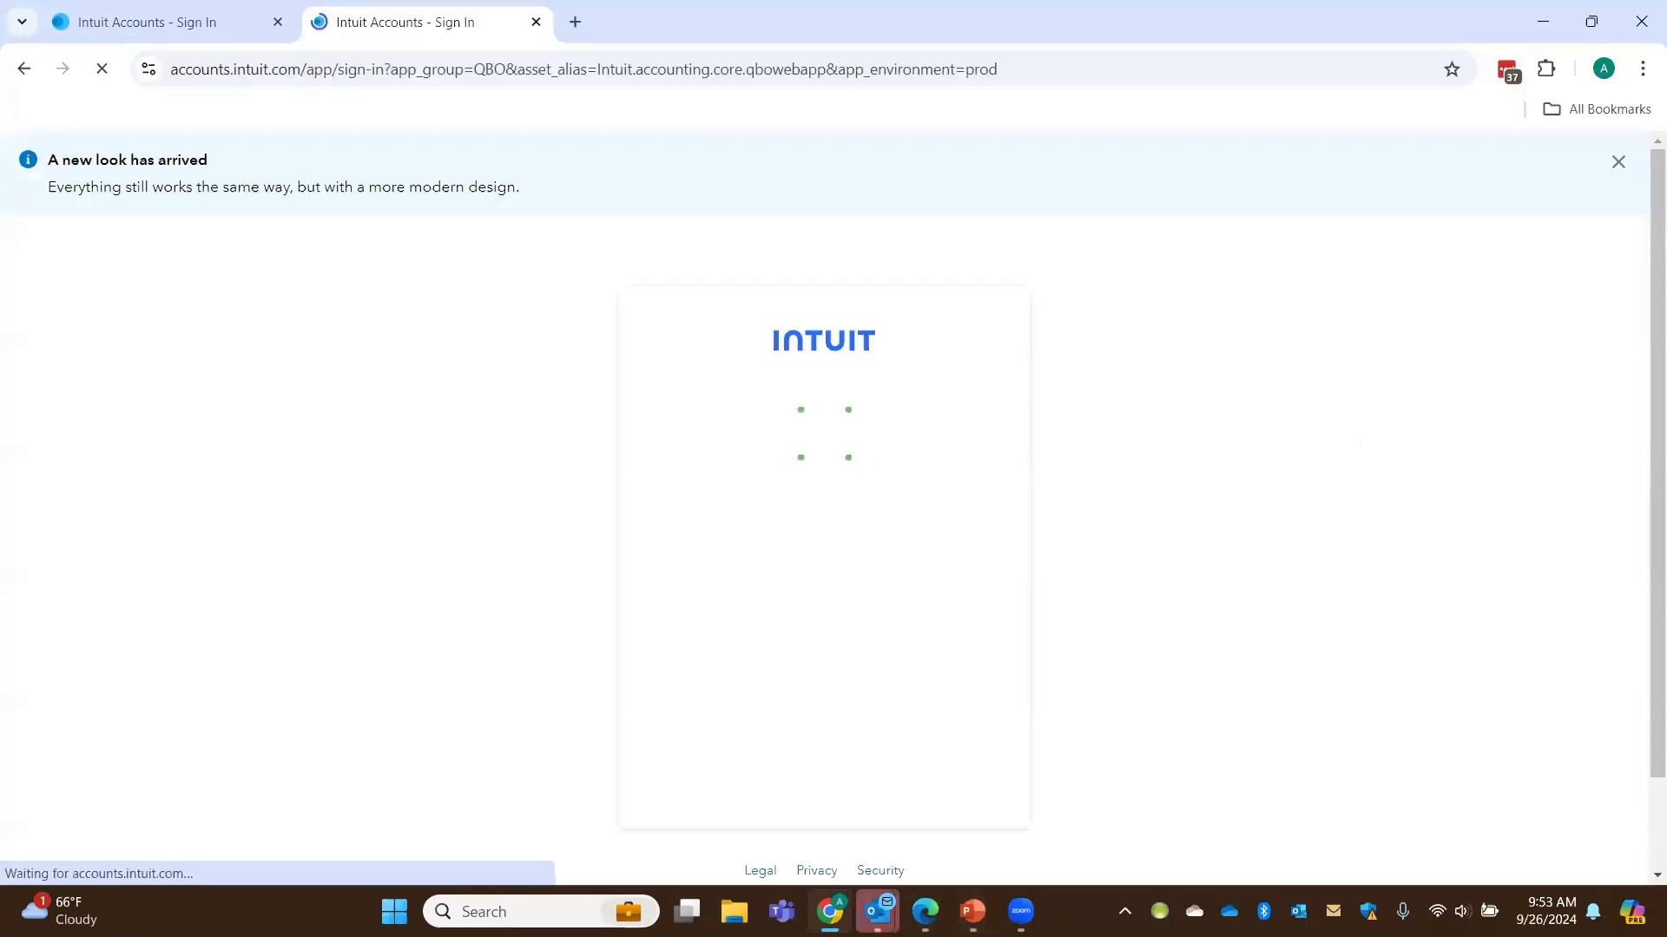
- Accept the QuickBooks accountant invitation from Outlook, confirming the prefilled account, saved password and firm
mouse_move(873, 901)
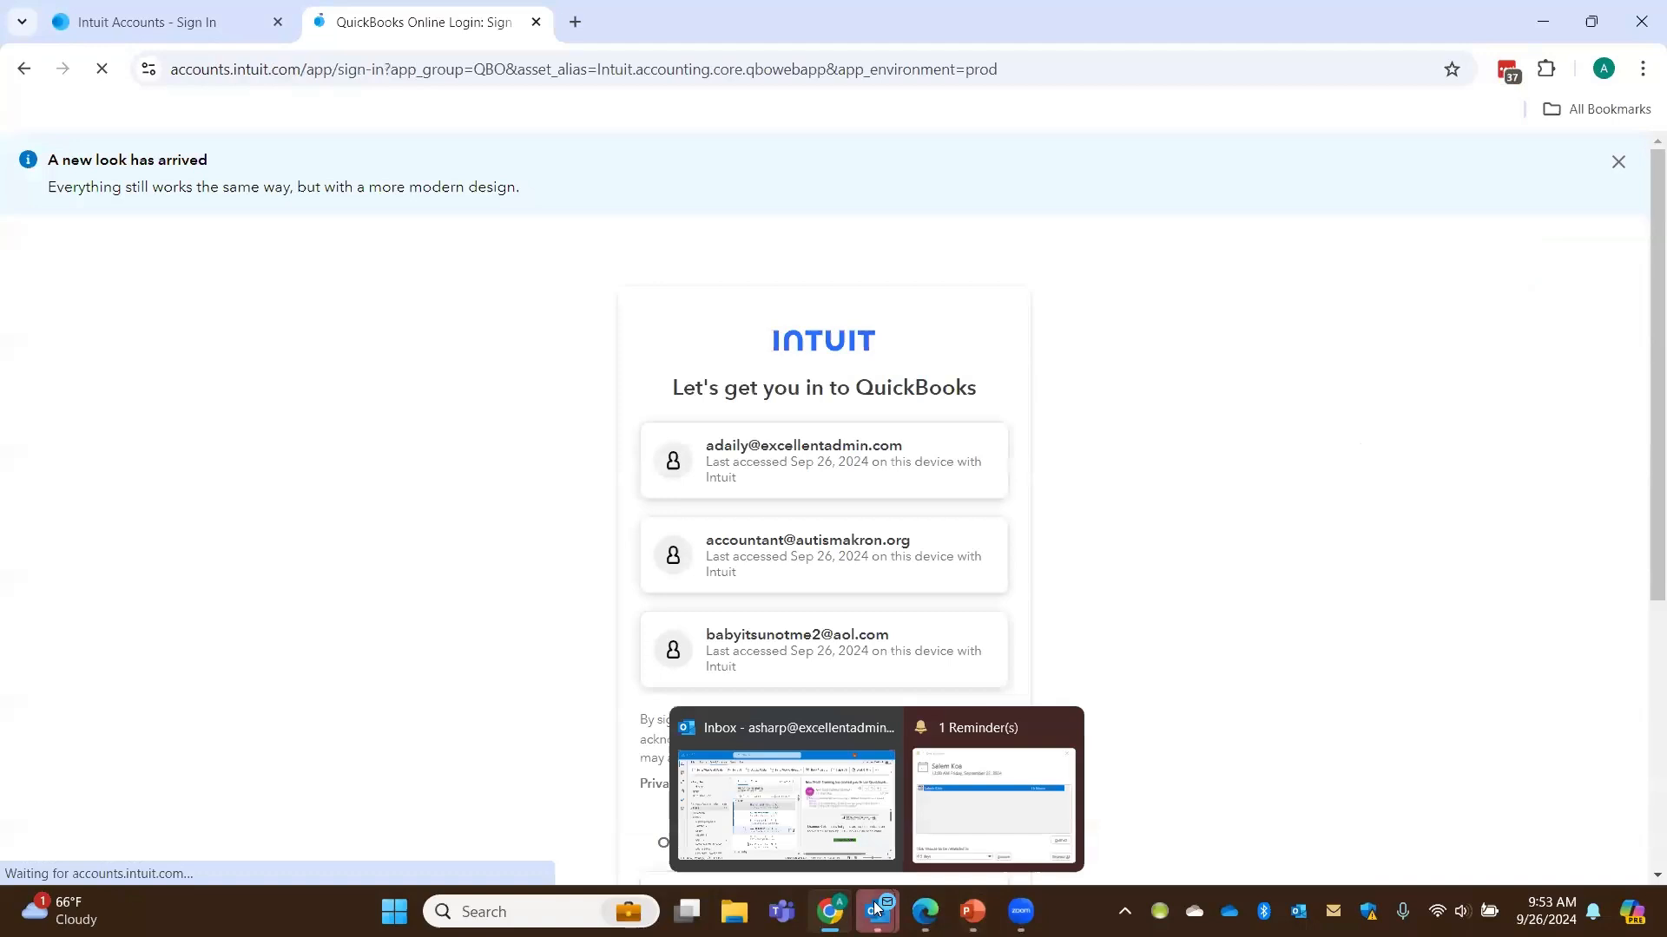
left_click(862, 819)
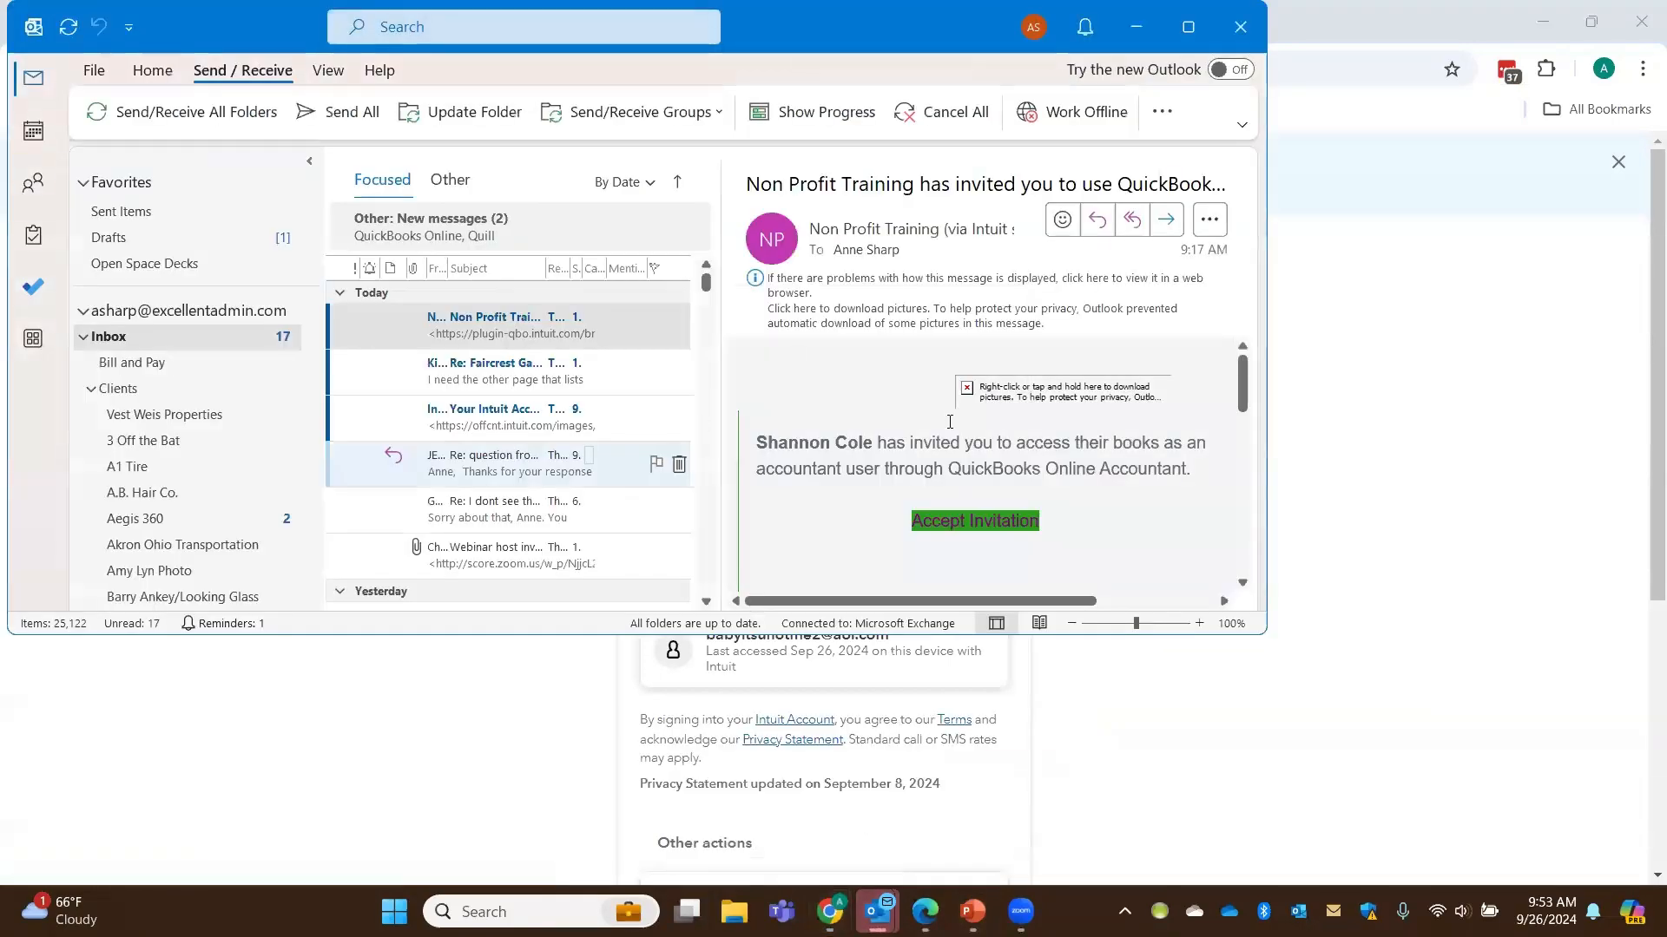
left_click(984, 525)
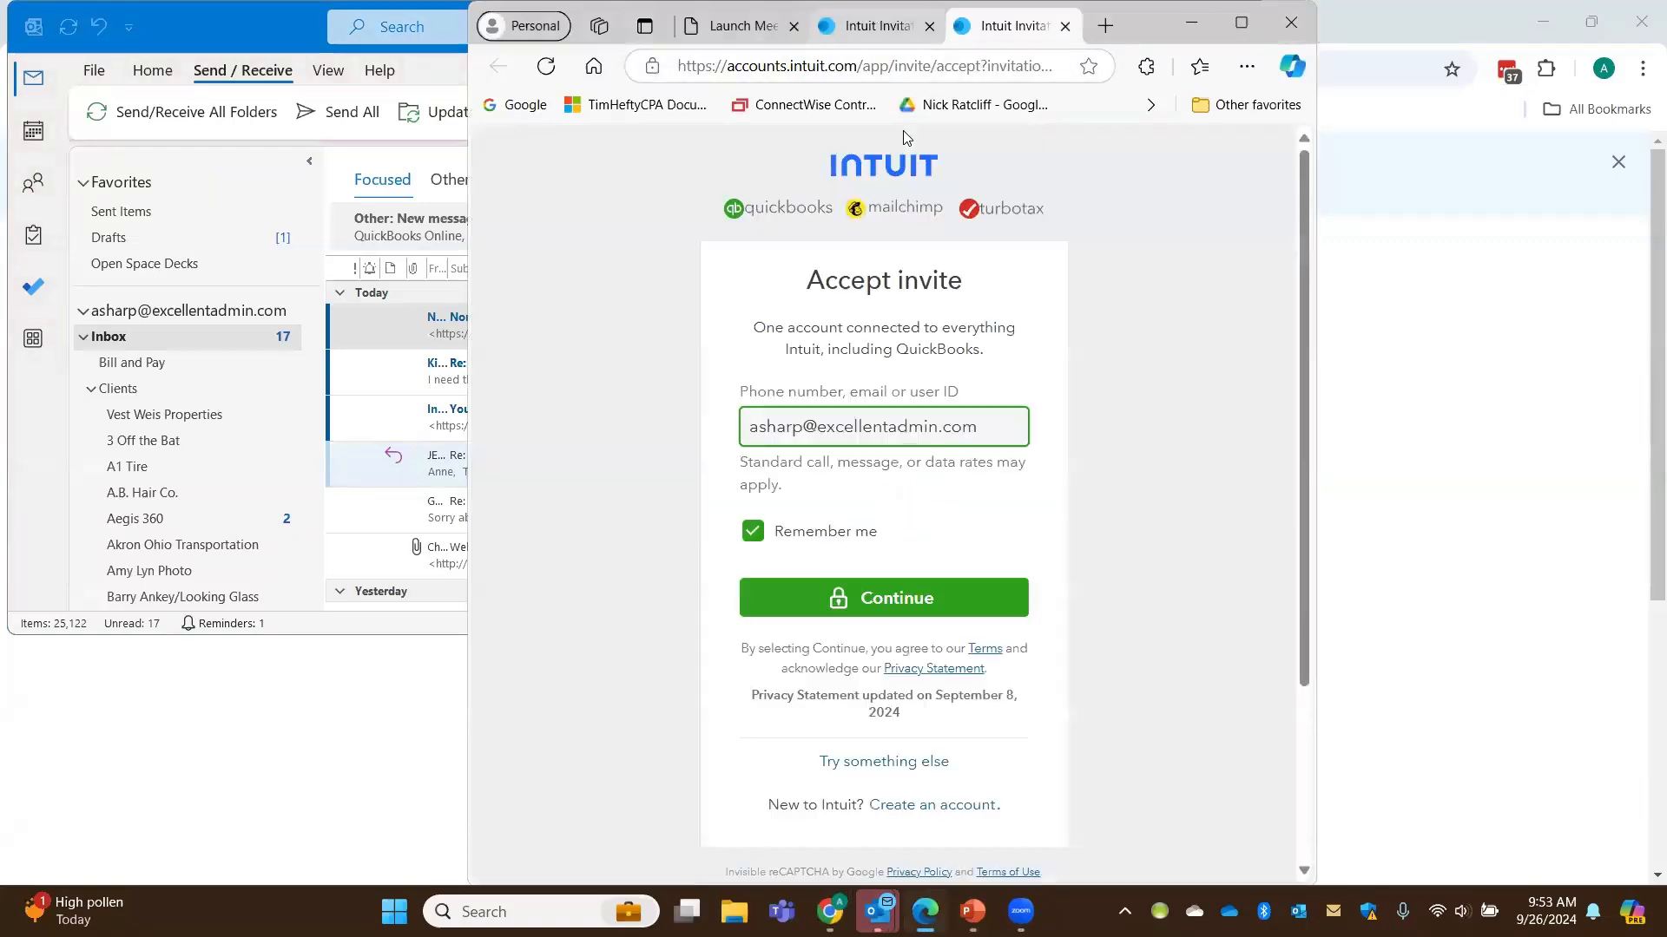
left_click(884, 584)
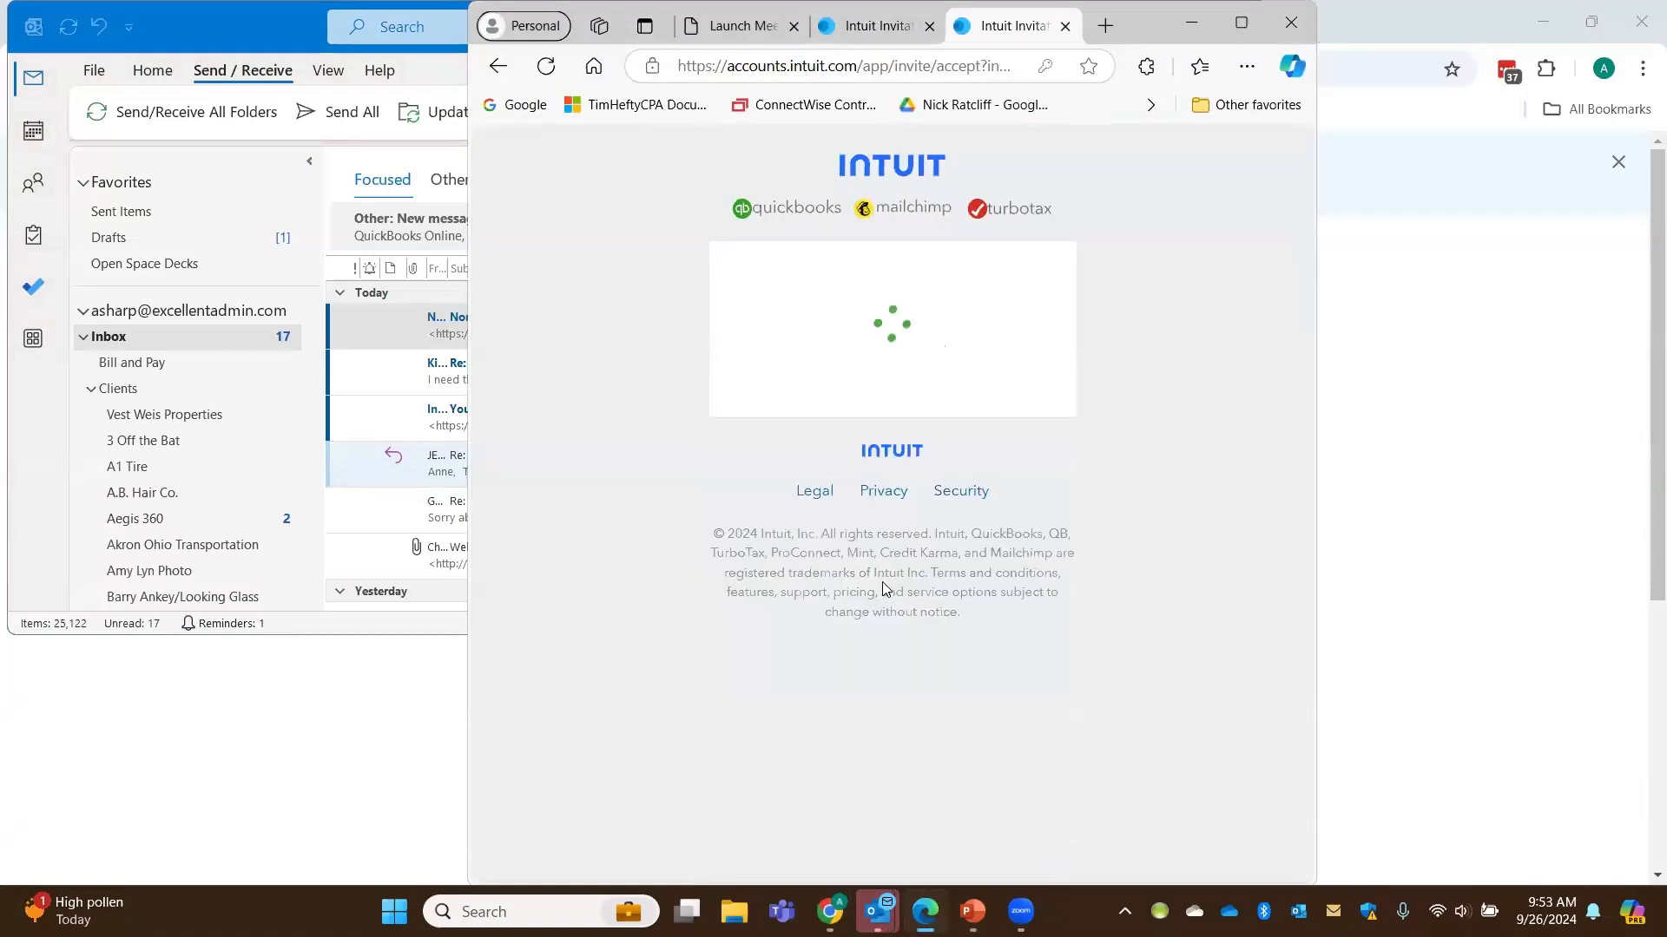
left_click(894, 539)
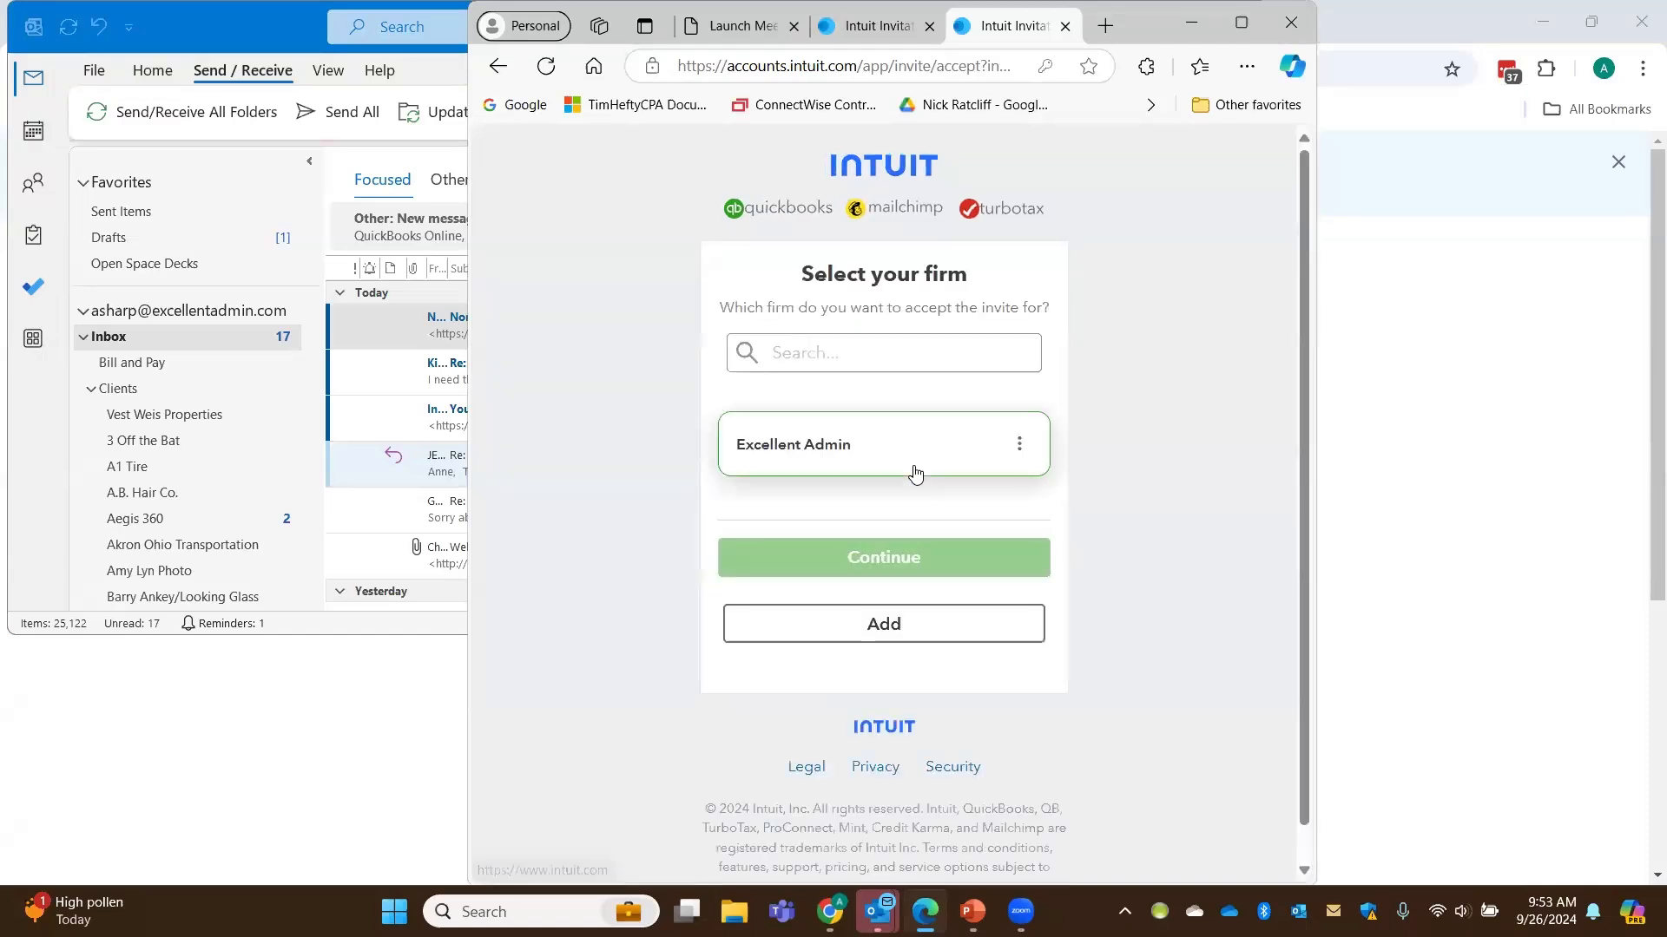
left_click(914, 560)
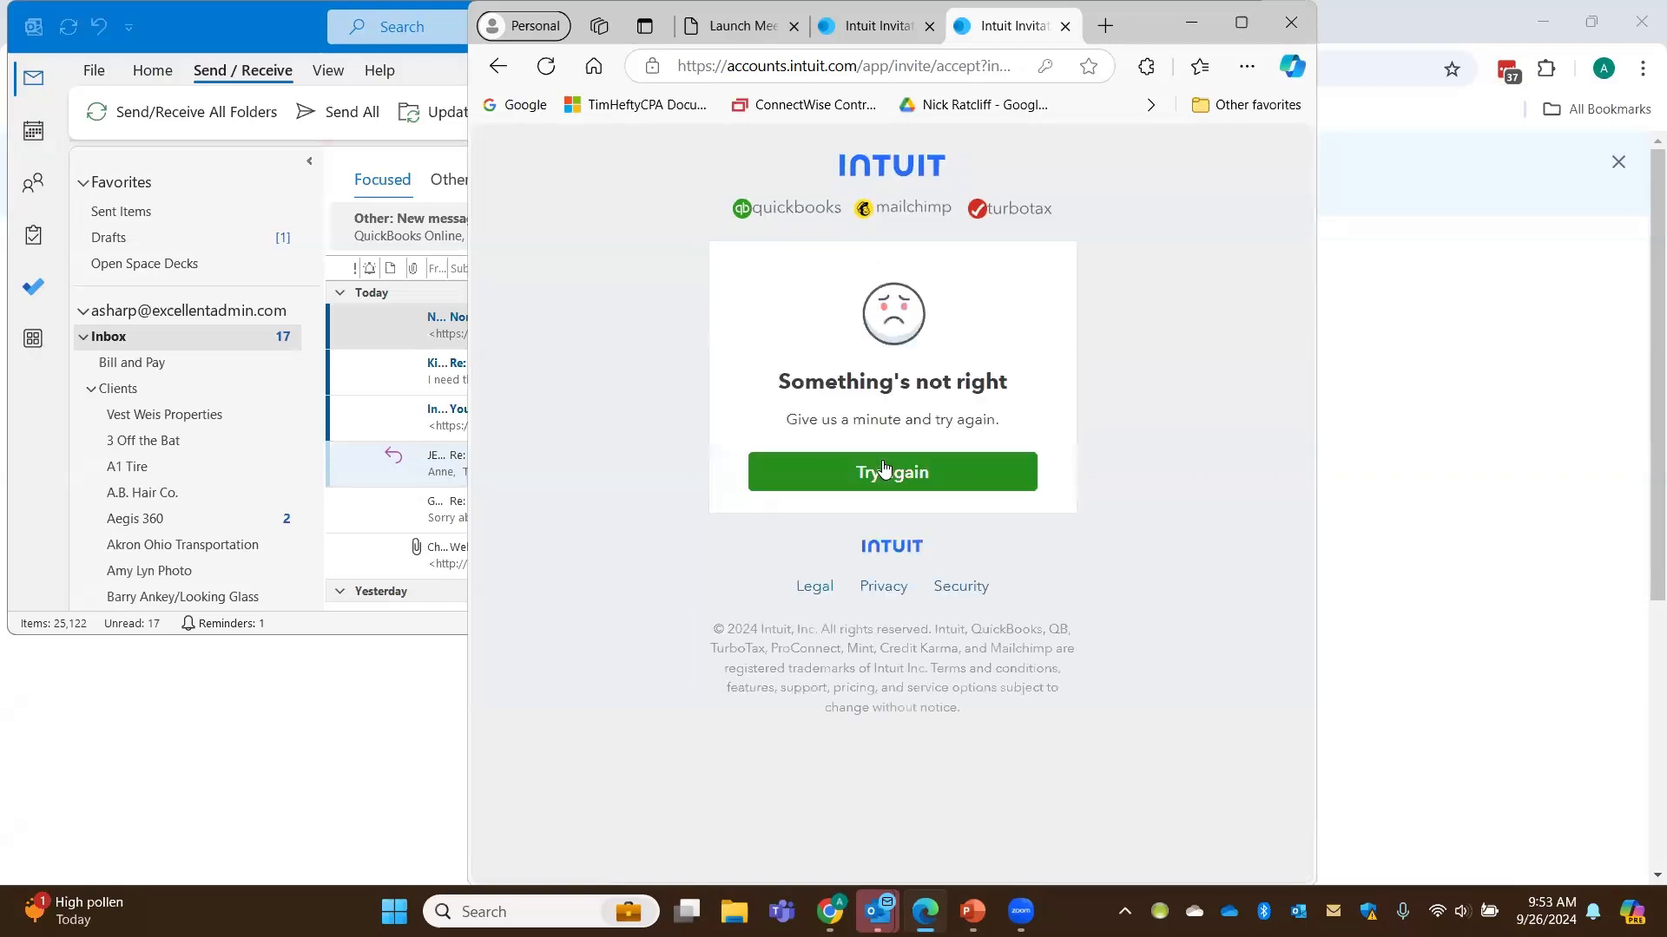
- Retry after the error and resubmit the prefilled account and saved password
left_click(884, 493)
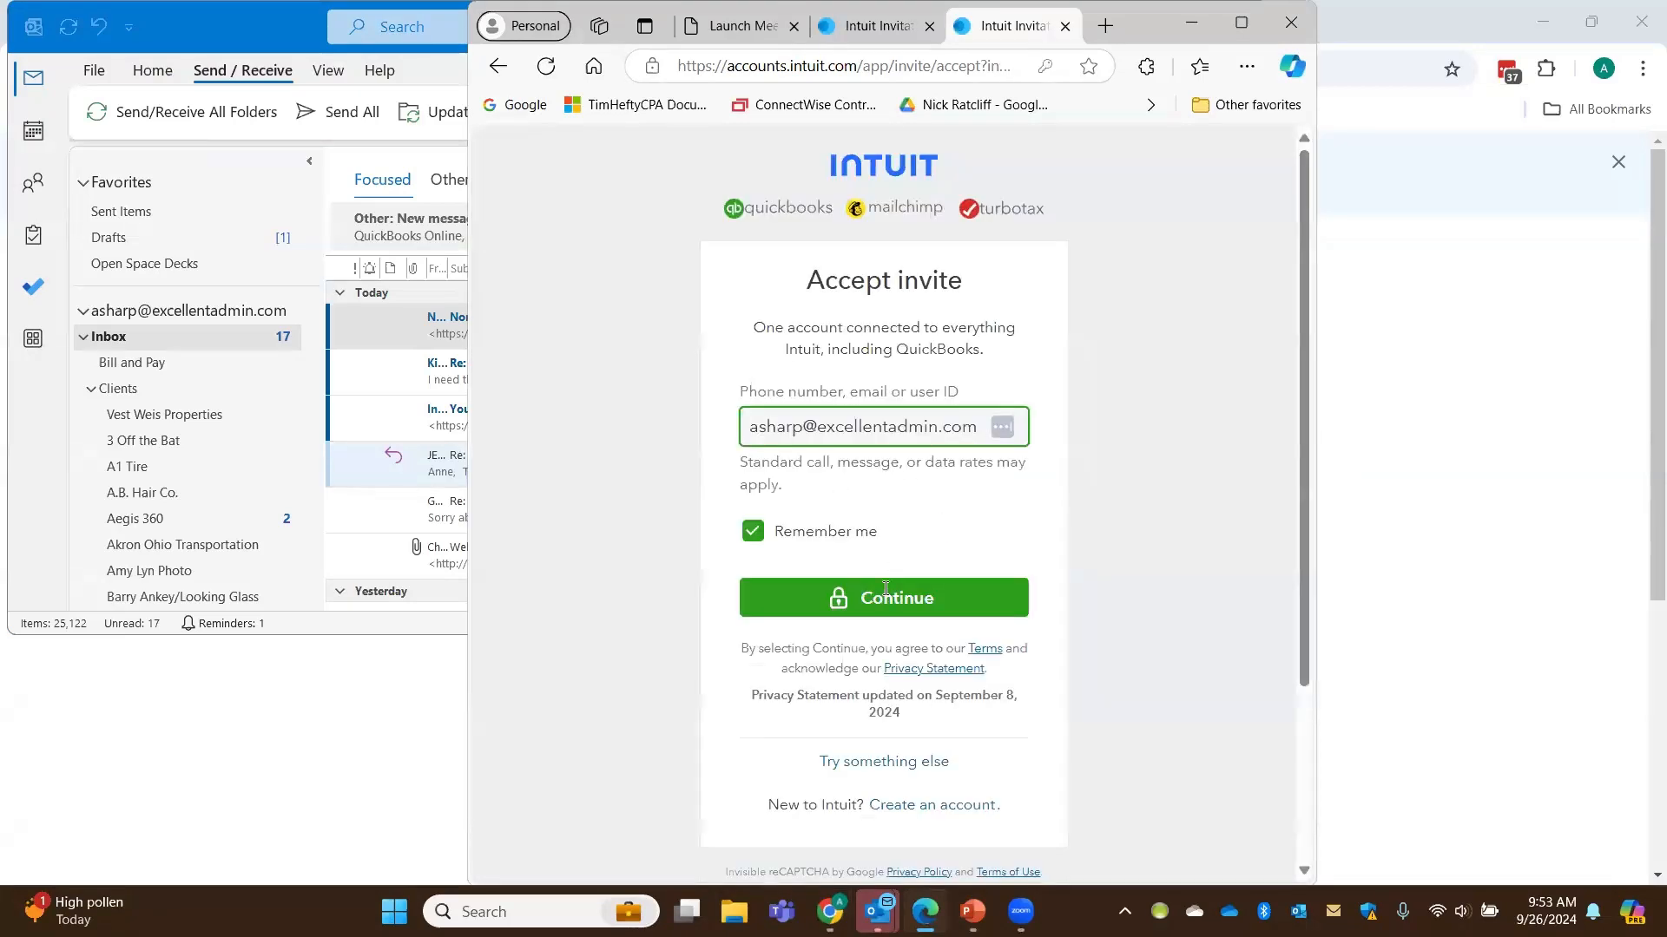
left_click(878, 586)
left_click(887, 533)
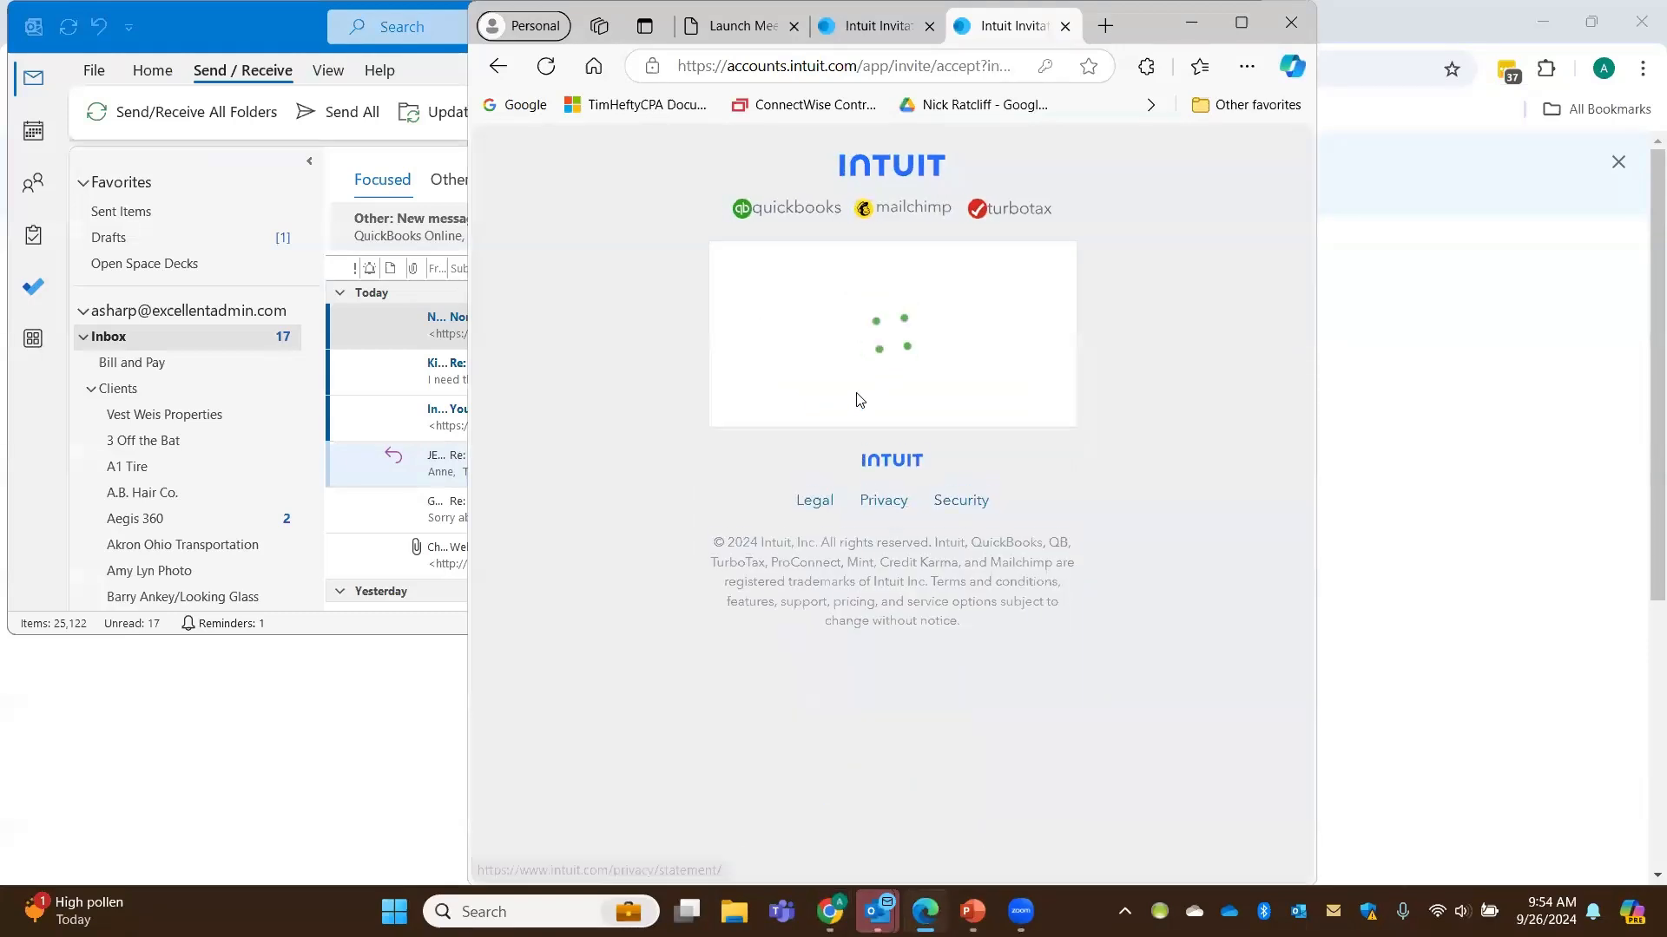
- Add a new firm named 'training' with United States as its country
left_click(921, 625)
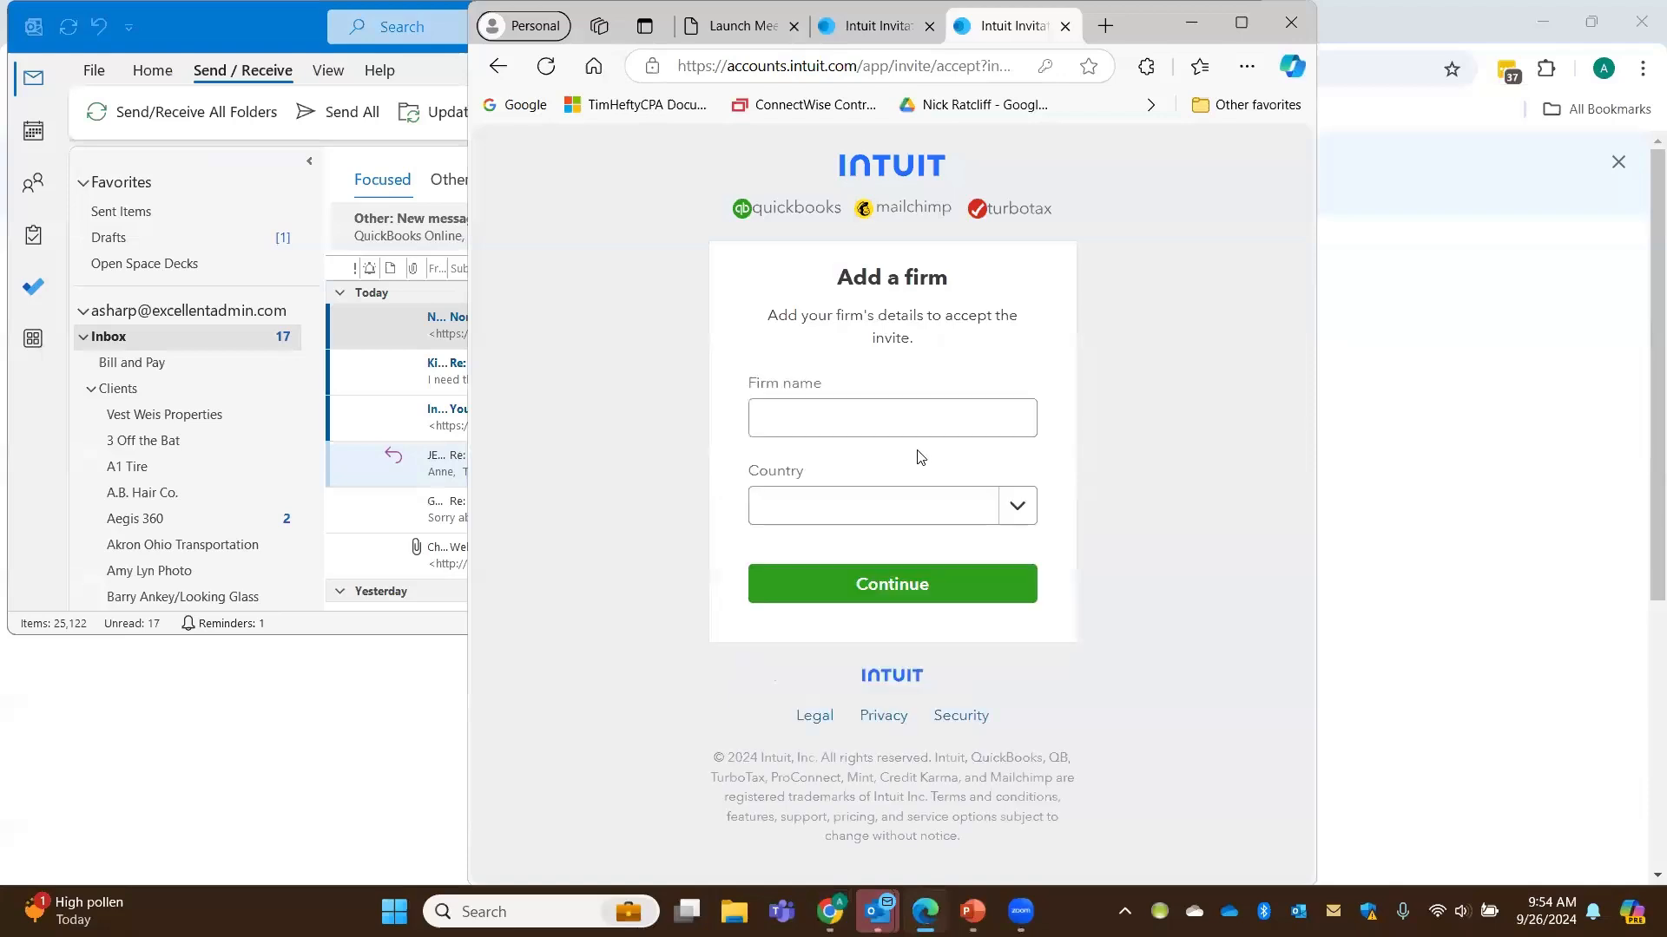
left_click(931, 417)
type("training")
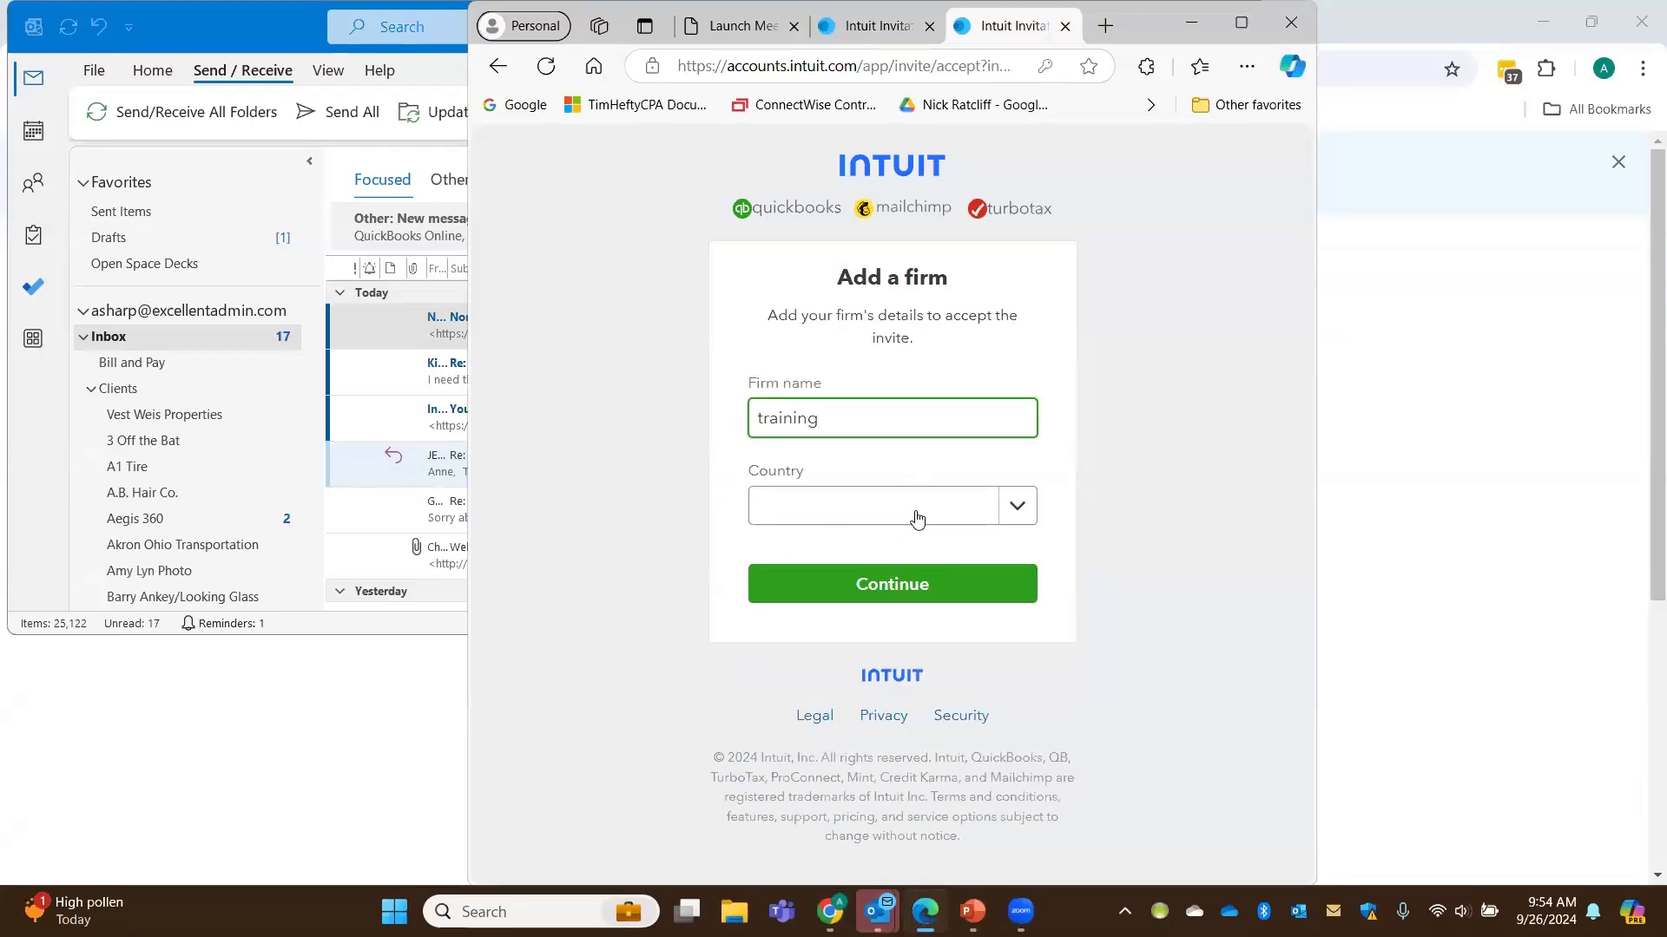
left_click(917, 519)
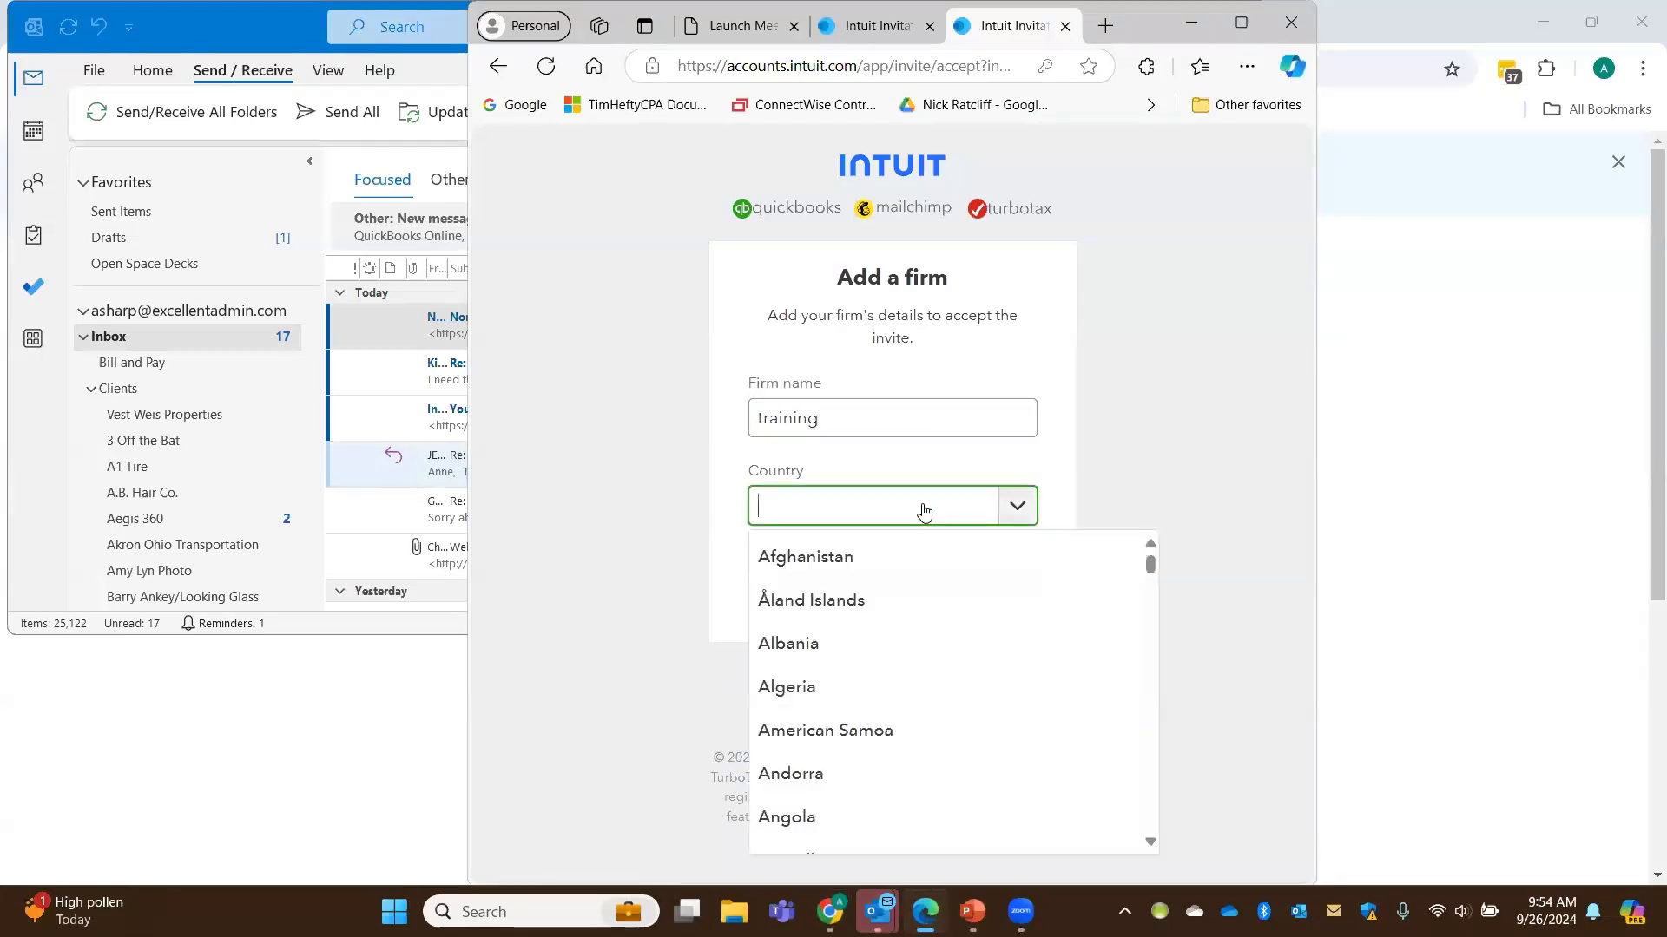
scroll(877, 636, "down", 10)
type("uni")
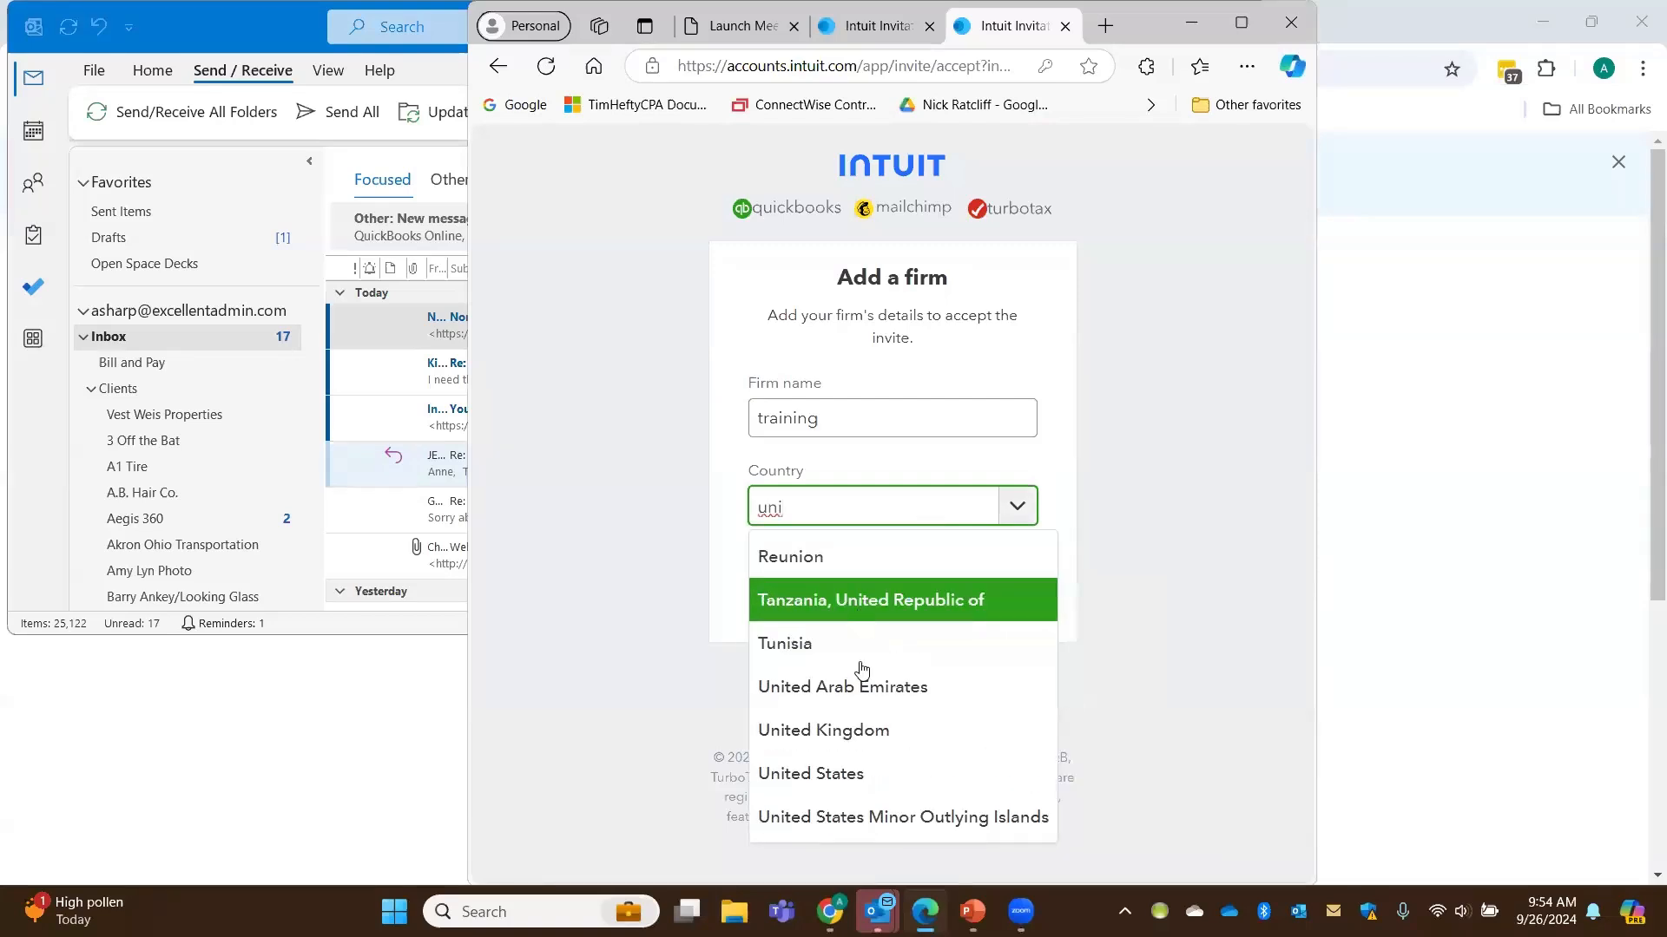
left_click(855, 774)
- Enter the firm's ZIP code and submit, then close the duplicate invitation tab
left_click(877, 594)
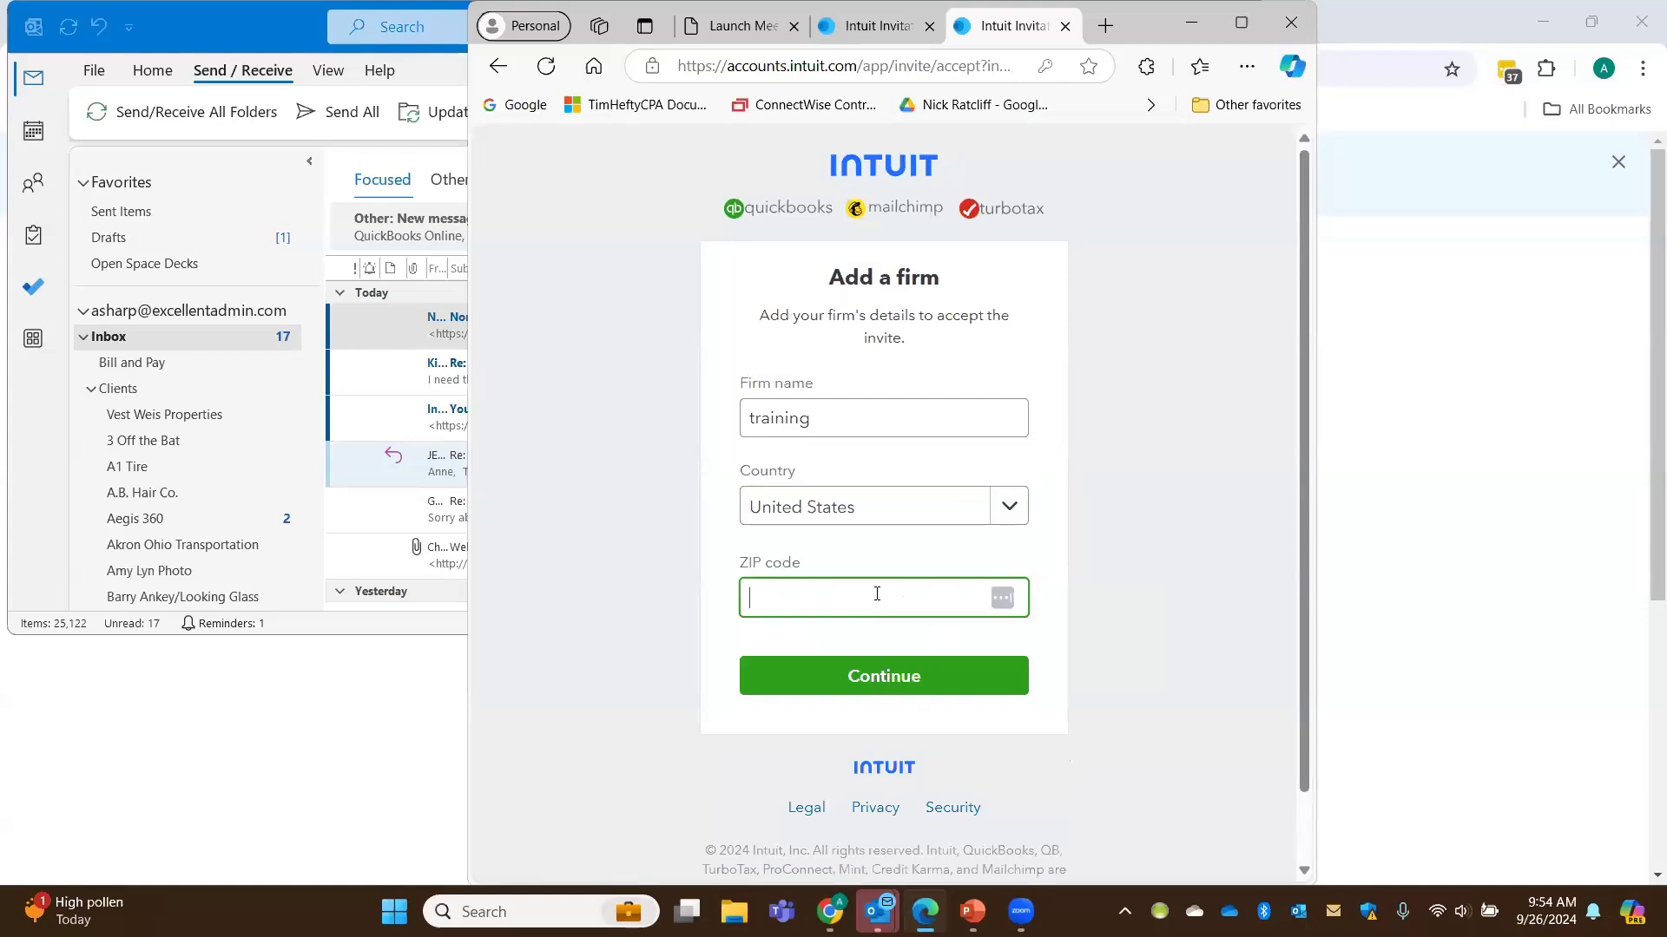
type("44319")
left_click(838, 683)
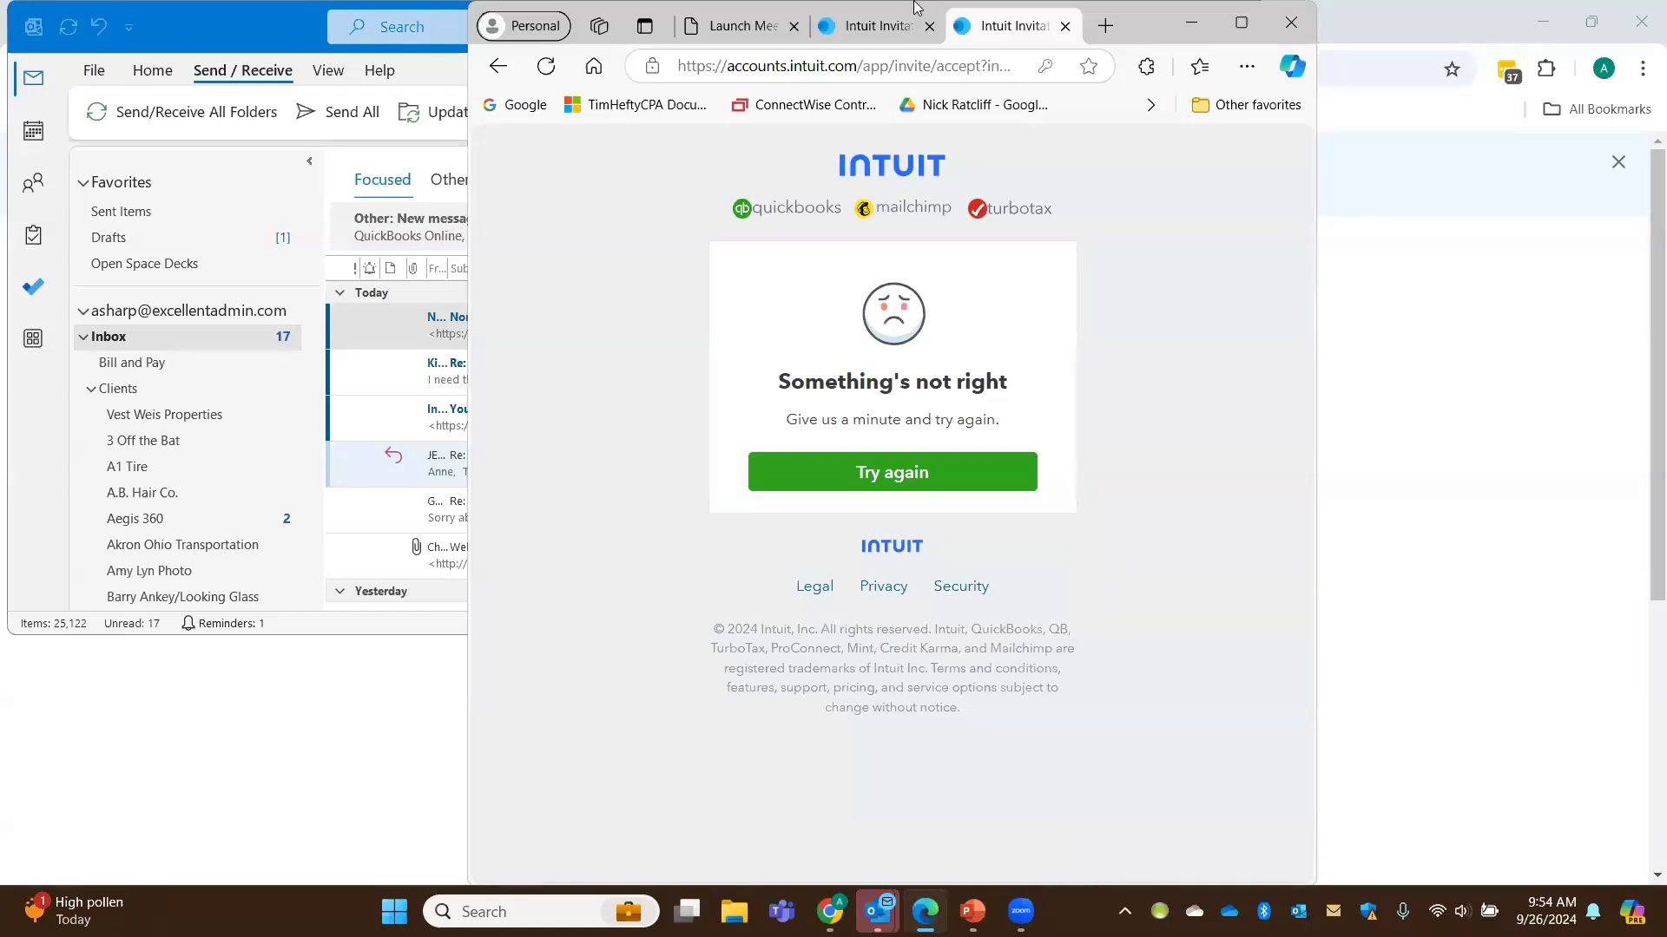
left_click_drag(916, 7, 915, 302)
left_click(1065, 320)
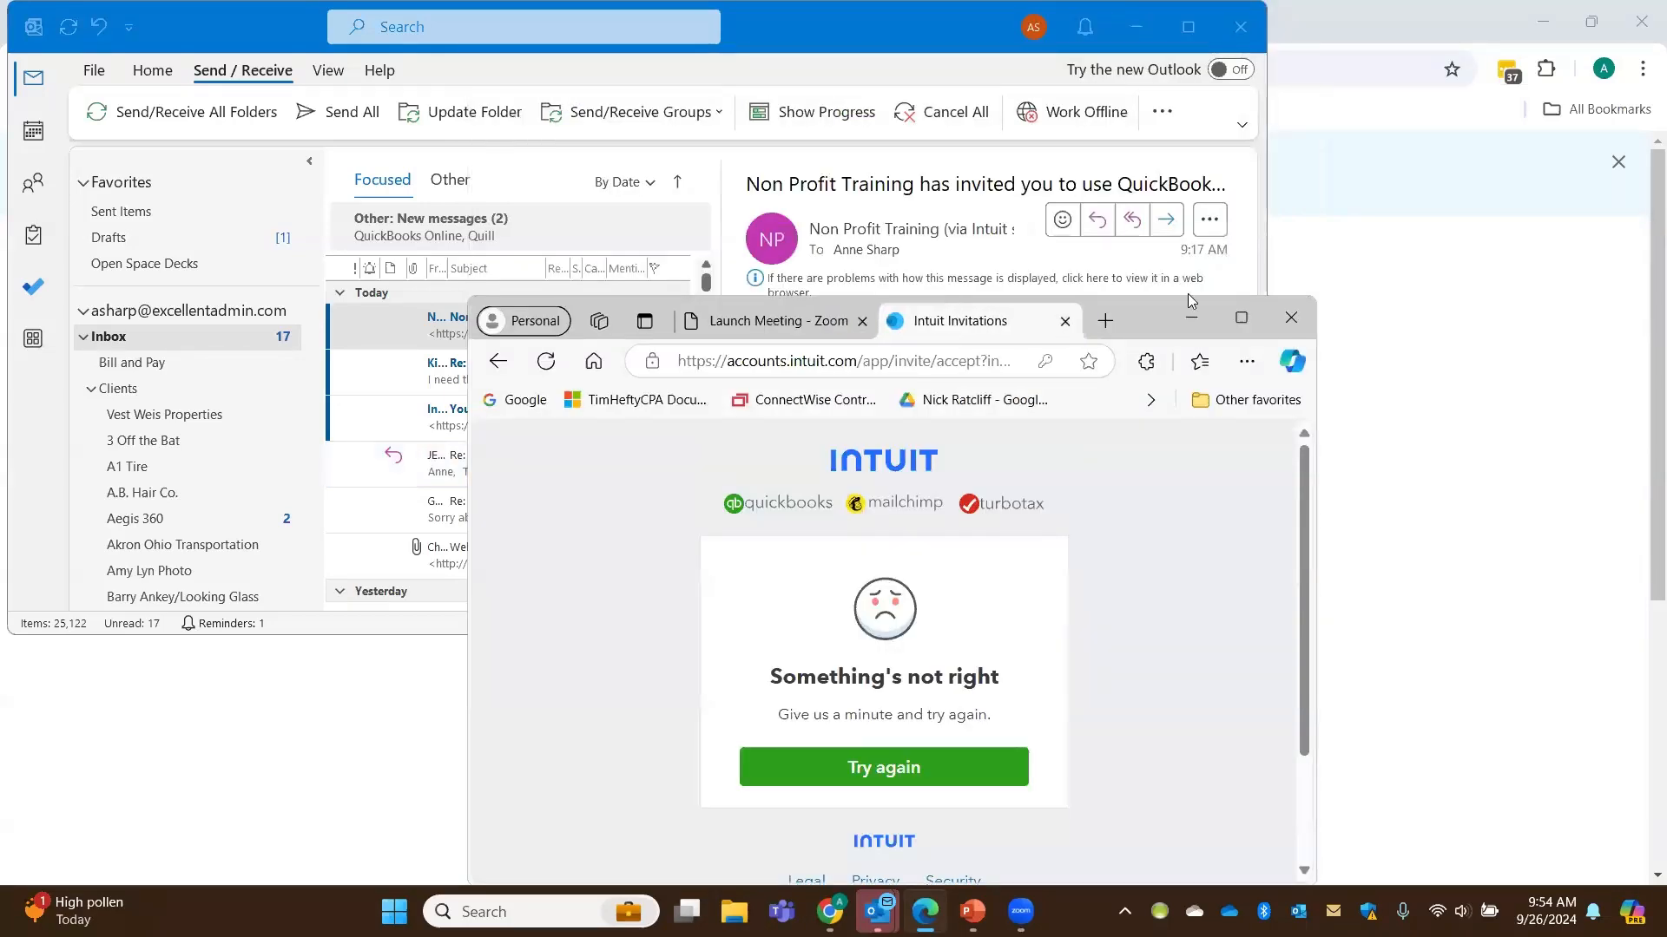
- Close the leftover invitation tab and return to the Chrome sign-in page
left_click(1065, 320)
left_click(1386, 288)
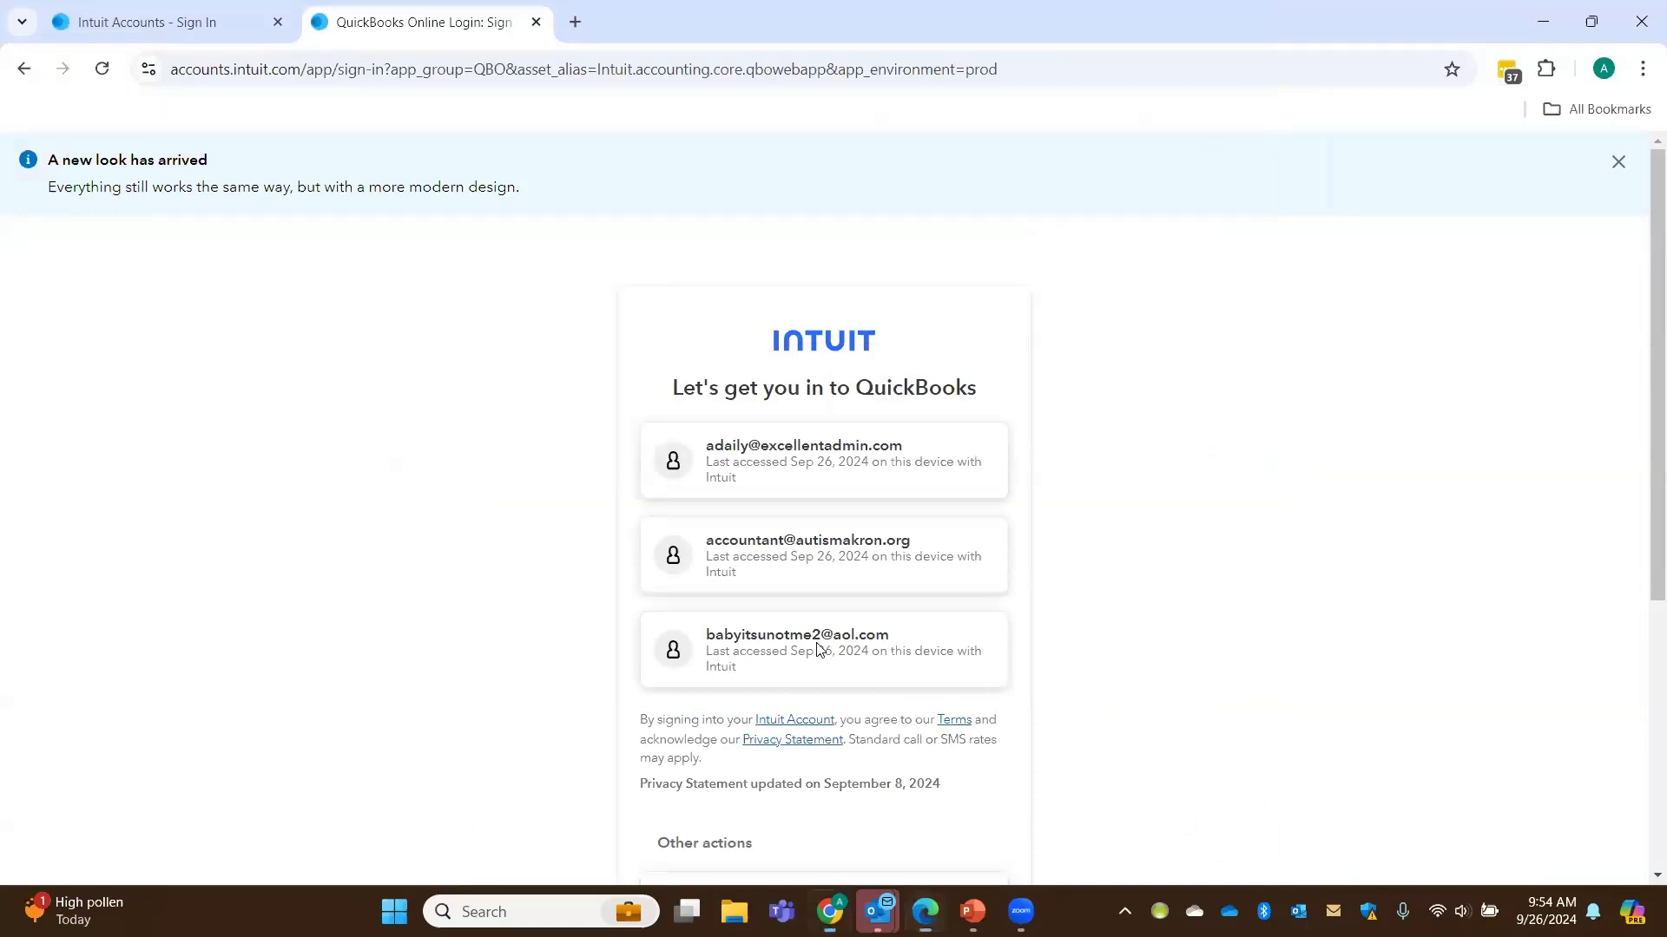
scroll(817, 650, "down", 3)
- Sign in with the accountant's own corrected user ID and open the Excellent Admin practice
left_click(833, 685)
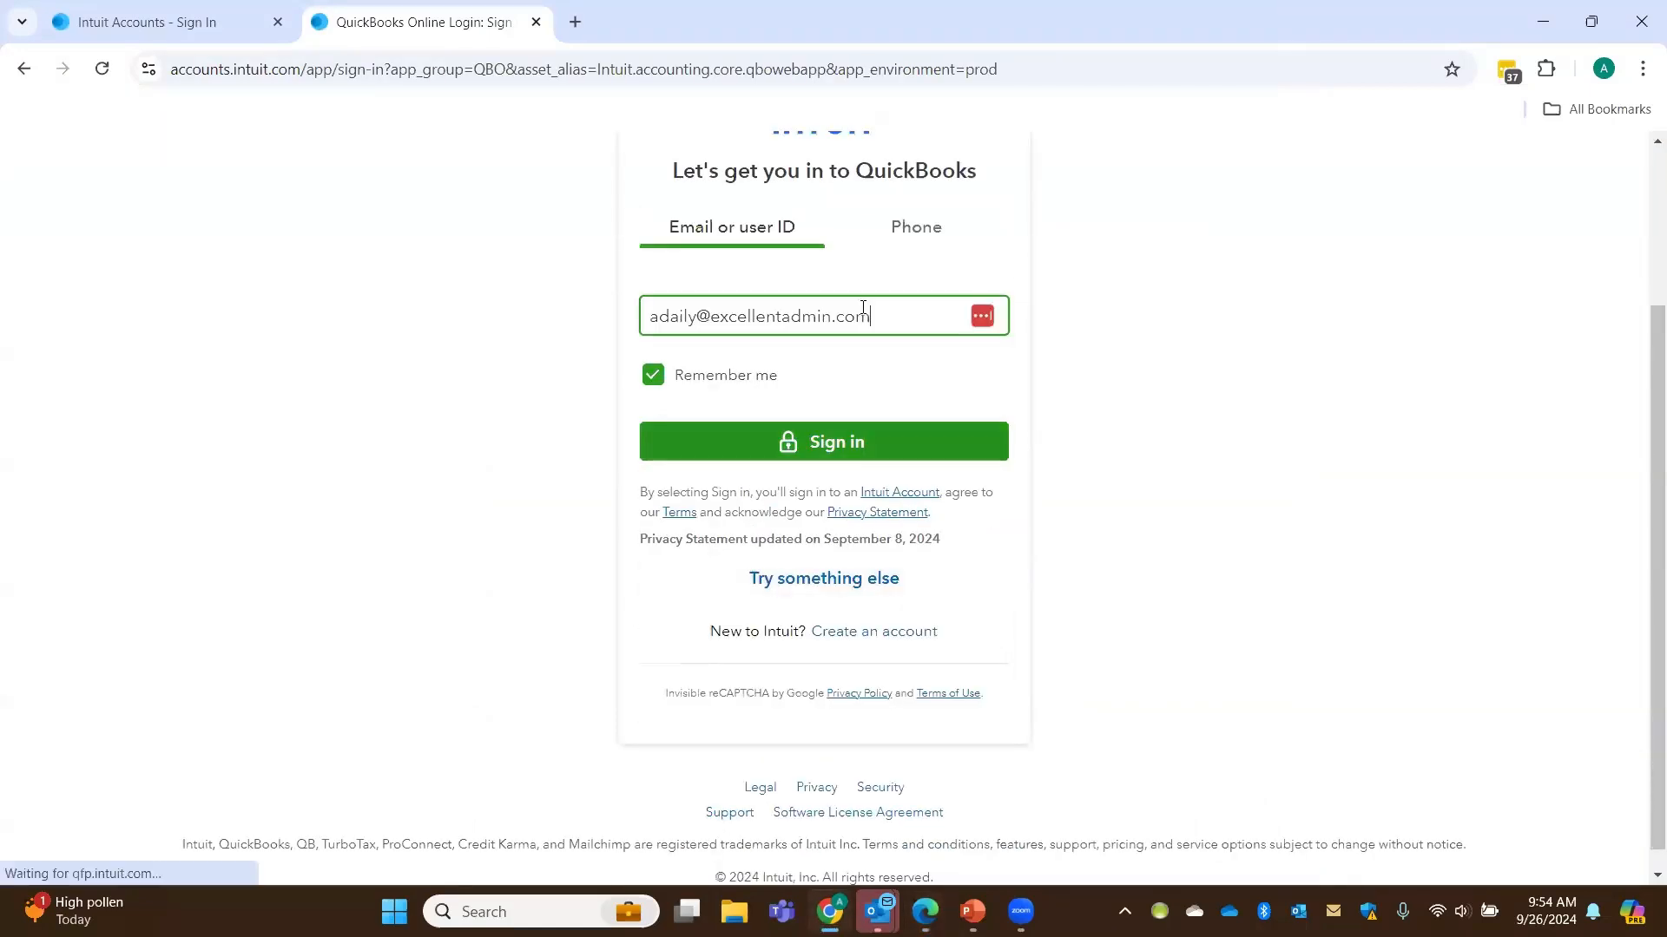
left_click(695, 317)
key("BackSpace")
key("BackSpace")
key("BackSpace")
key("BackSpace")
key("BackSpace")
key("BackSpace")
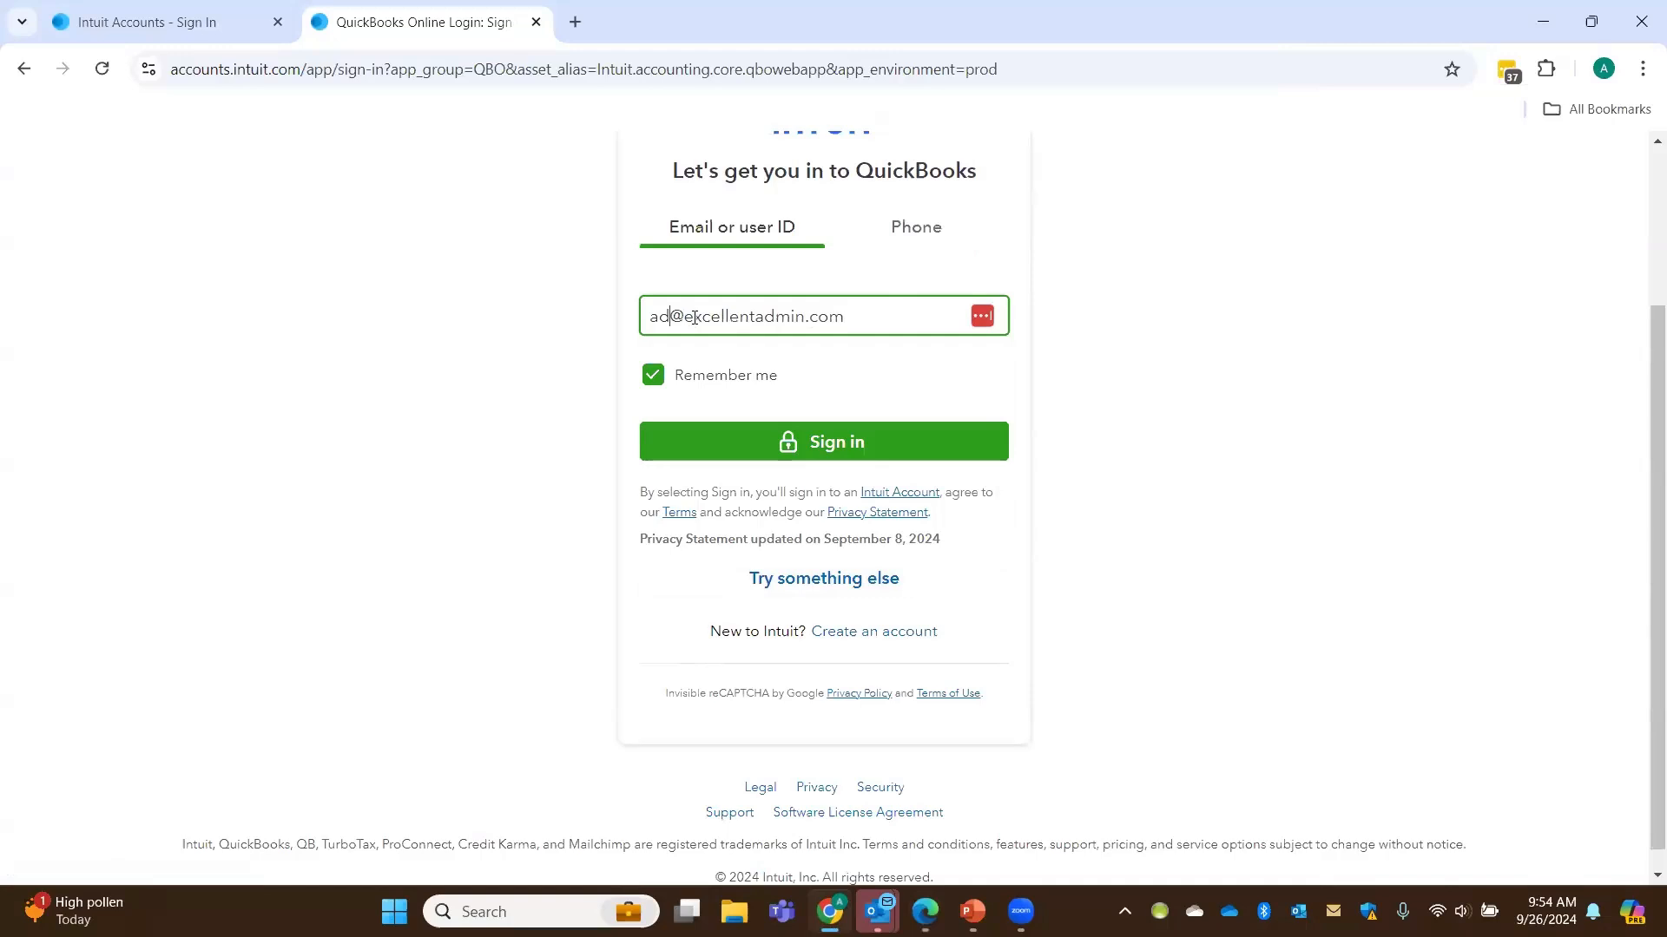
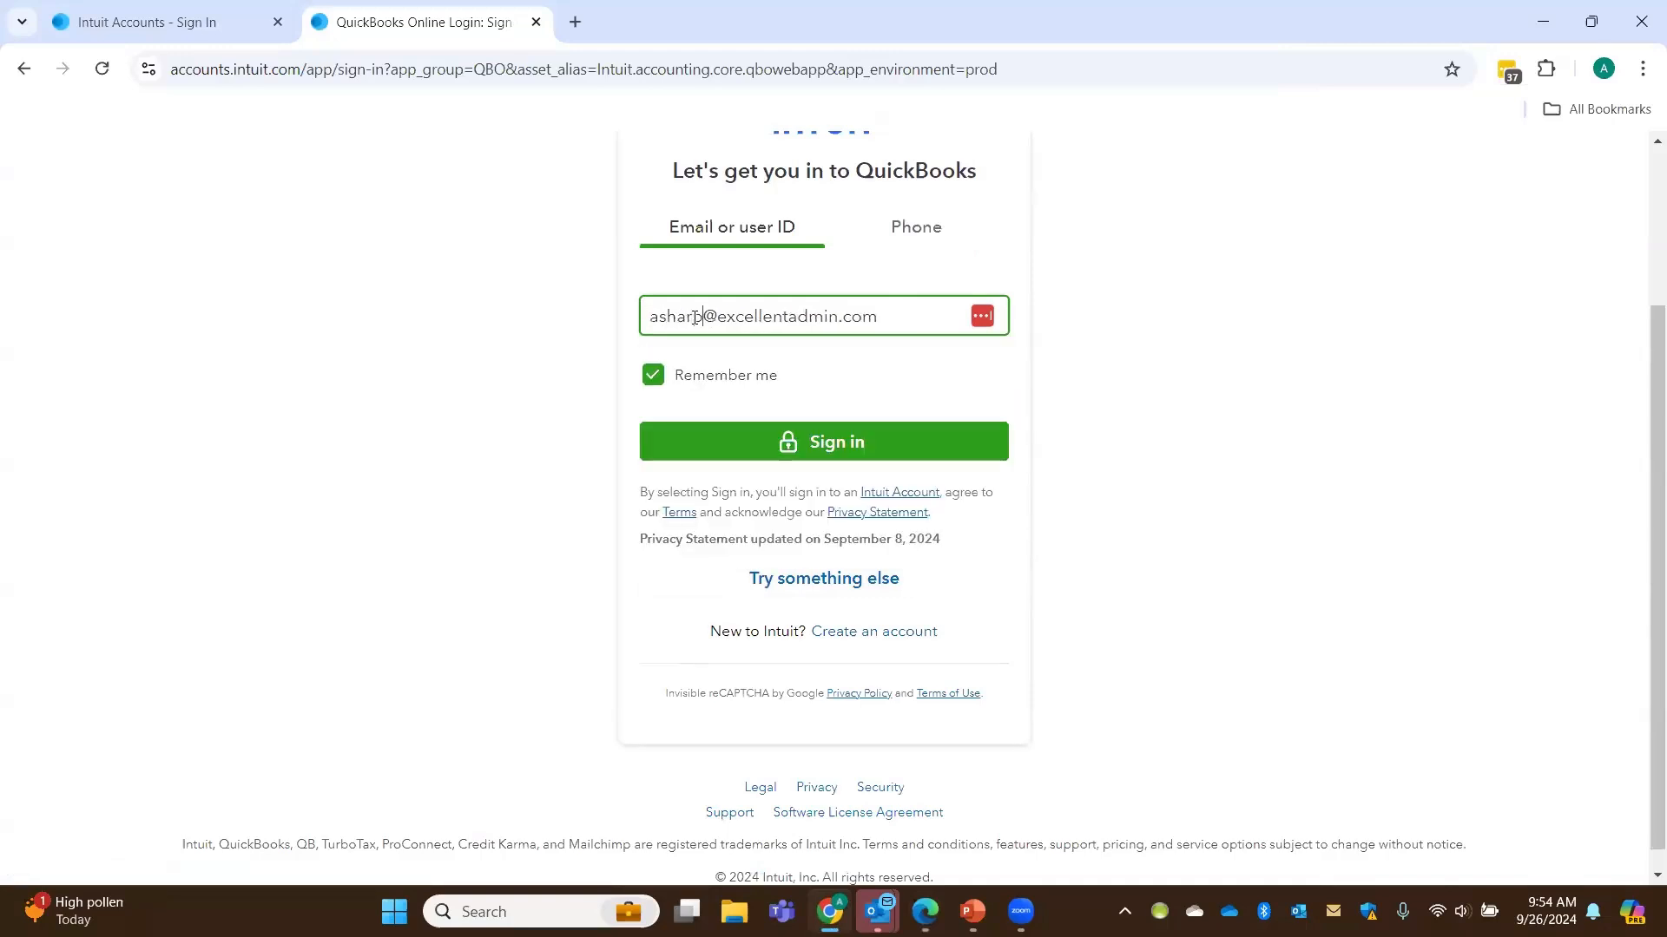
left_click(789, 444)
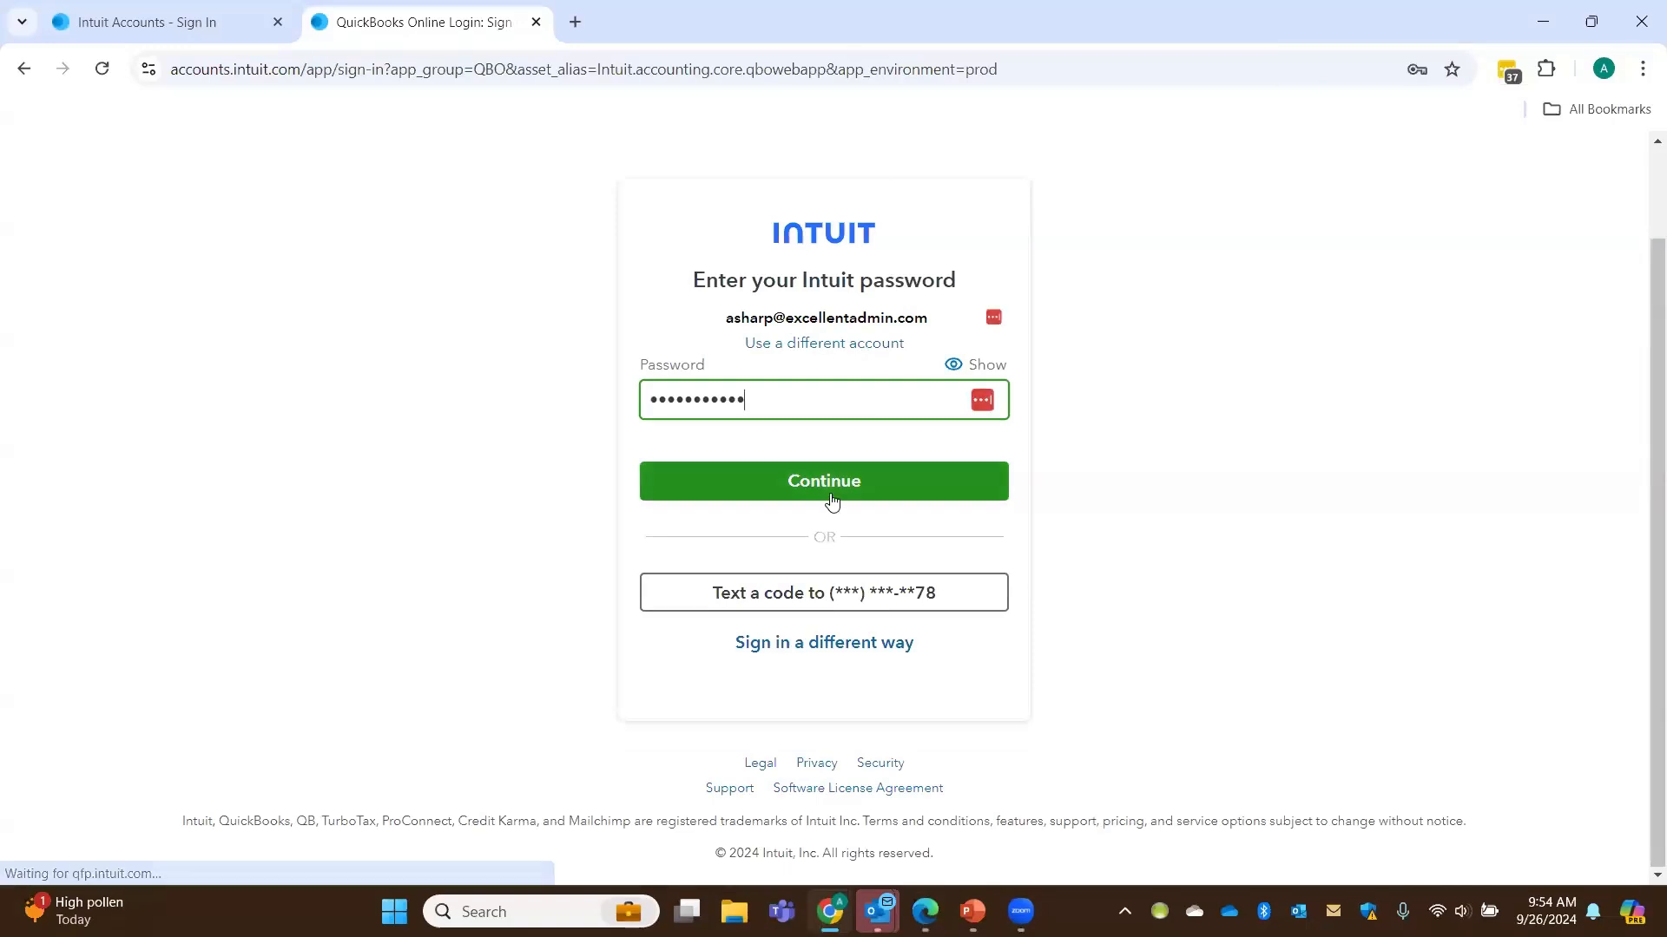
left_click(827, 486)
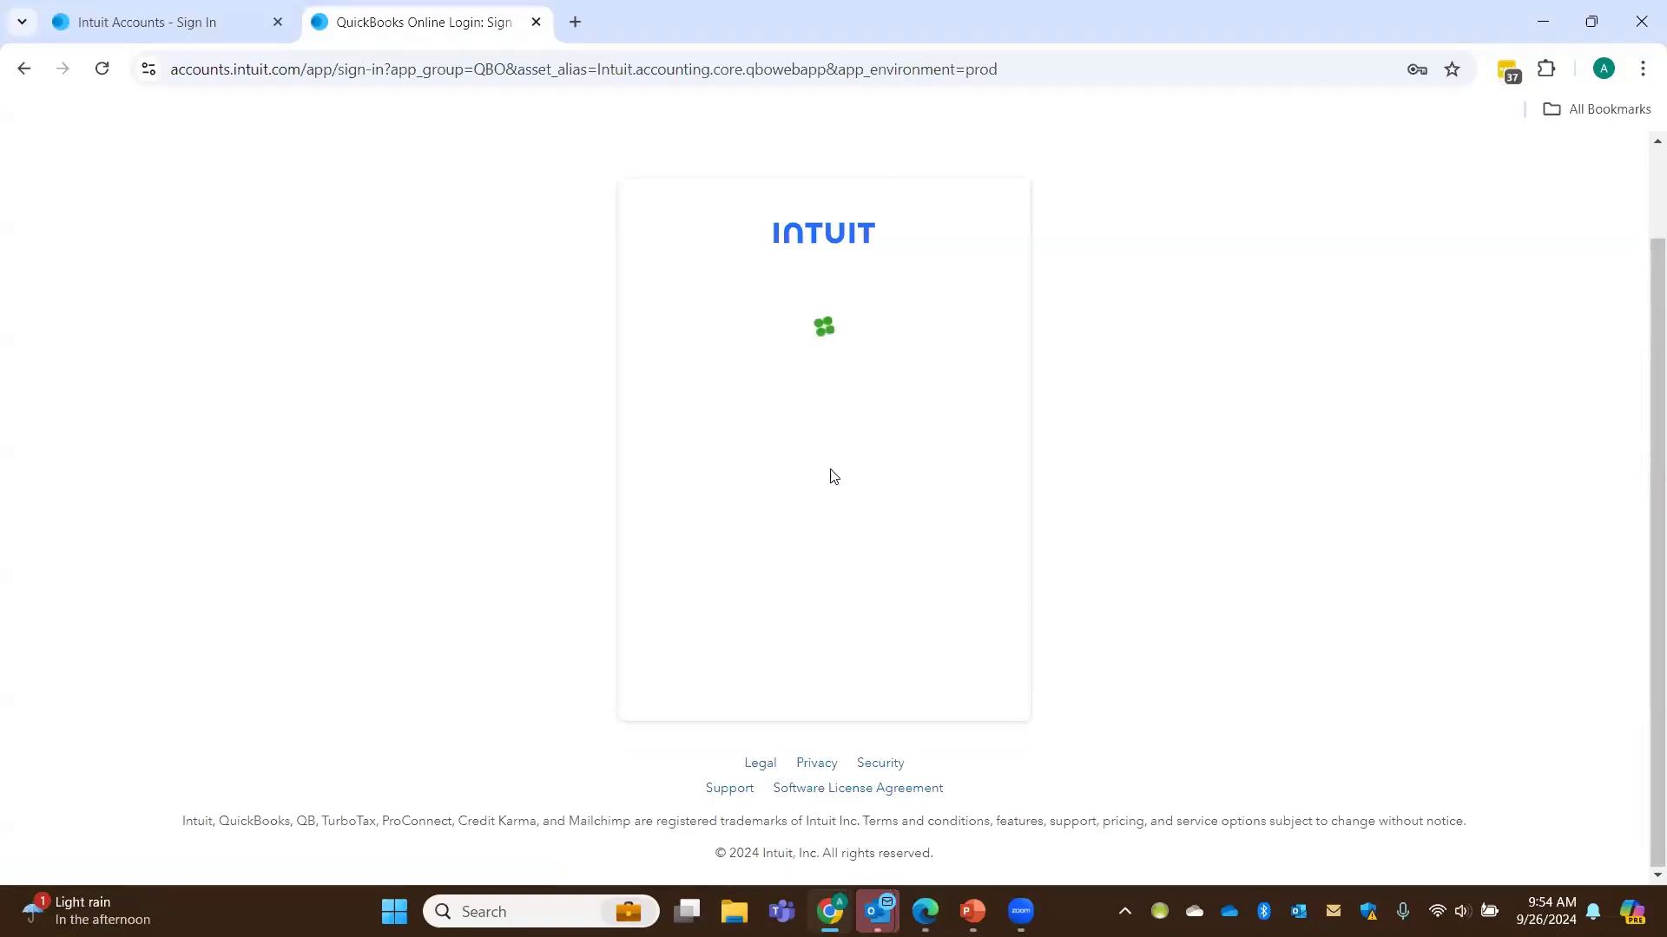
left_click(841, 376)
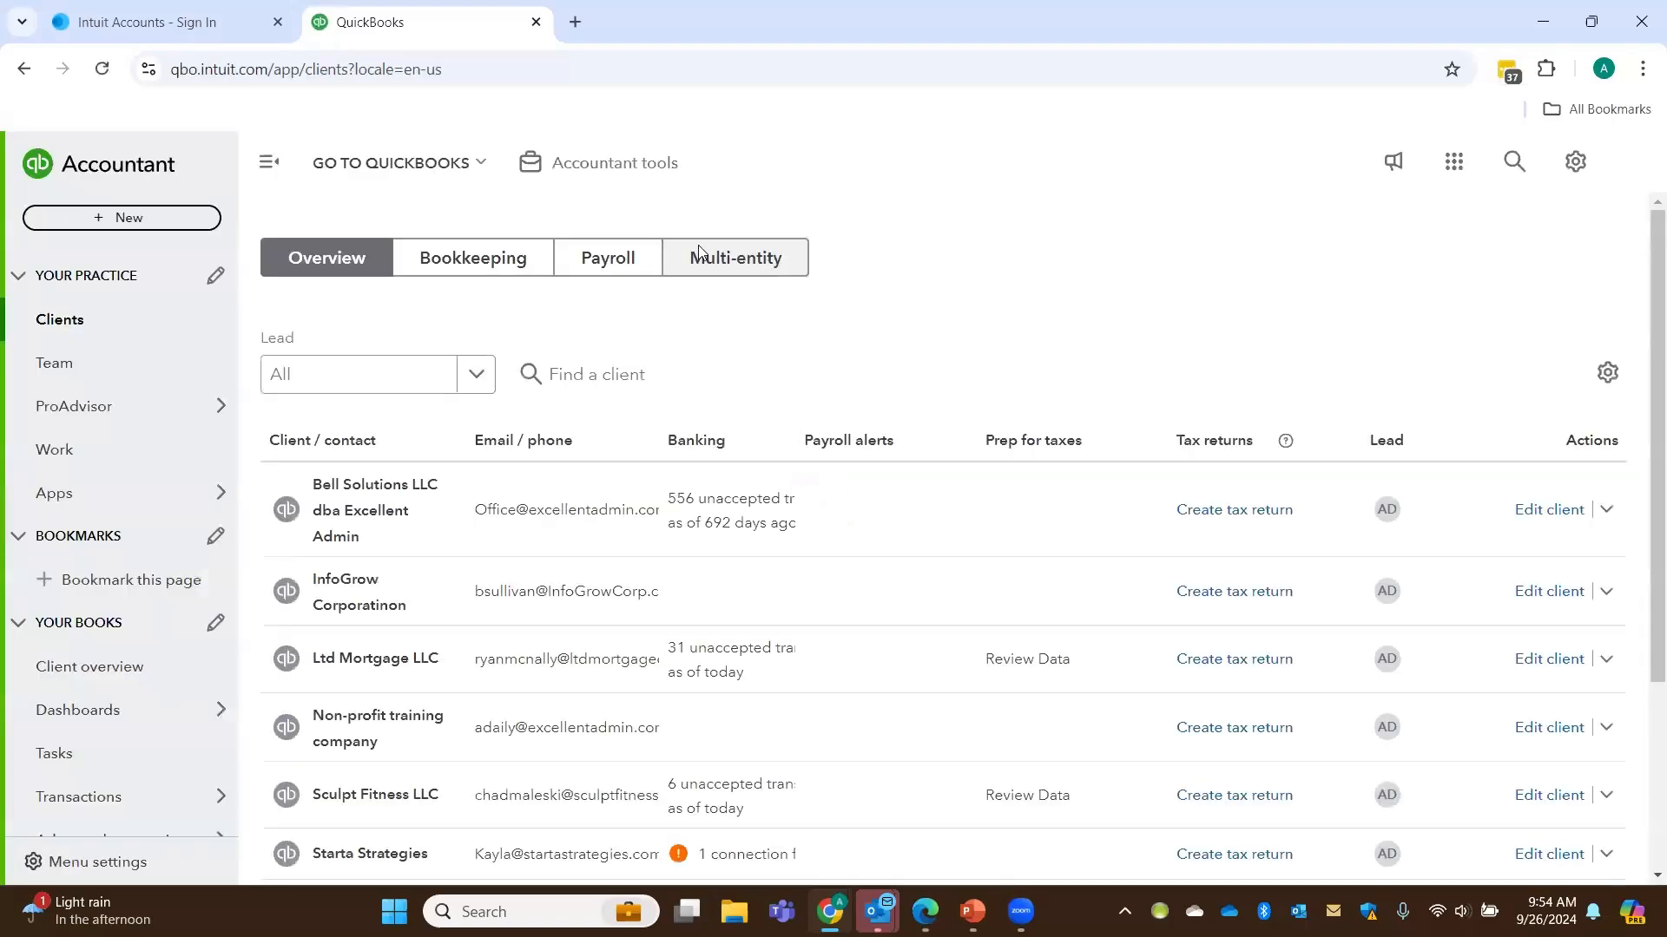
- Switch to the Non-profit training company and close the subscriptions and billing page
scroll(458, 574, "down", 5)
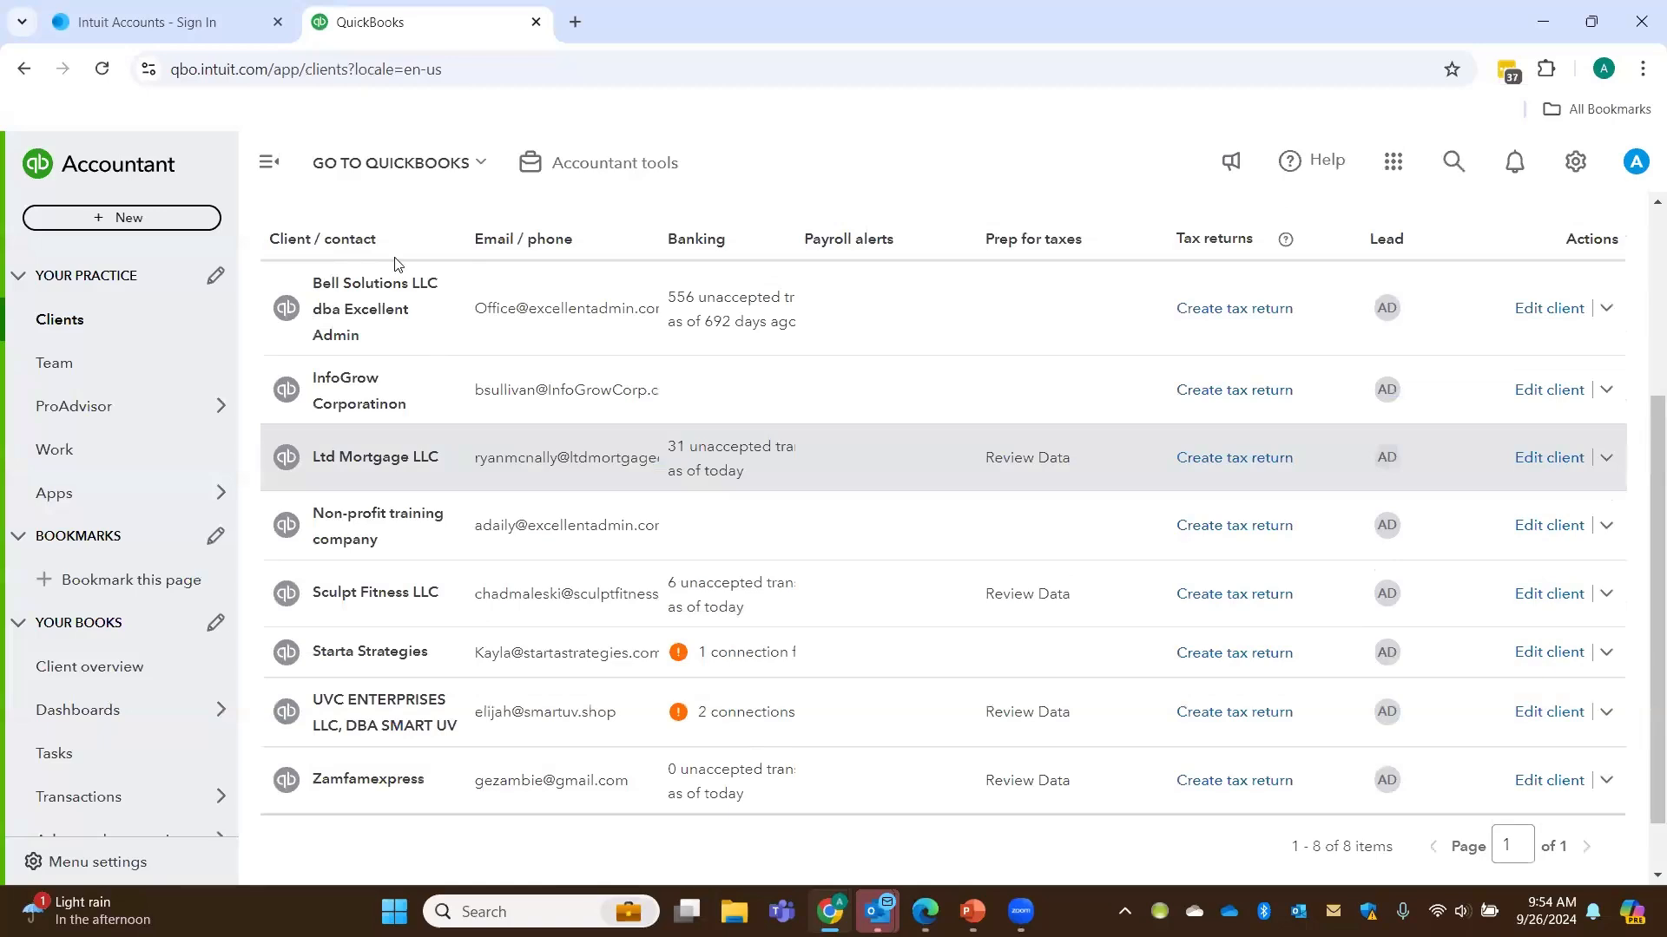
scroll(408, 260, "up", 5)
left_click(405, 161)
type("non")
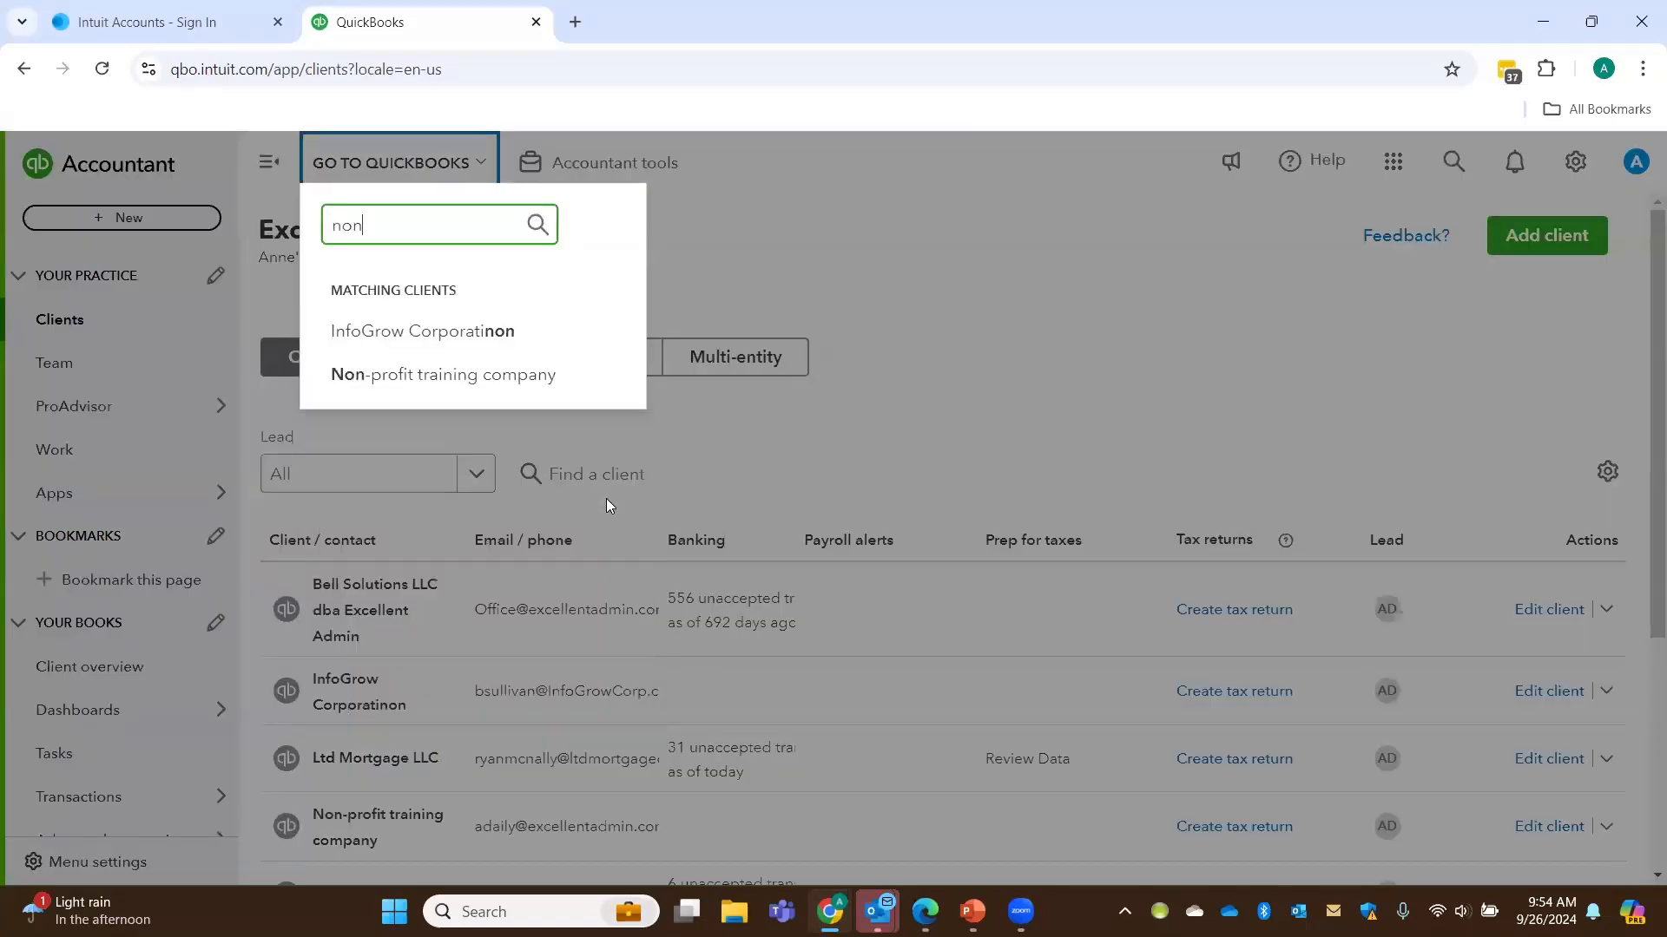
left_click(519, 382)
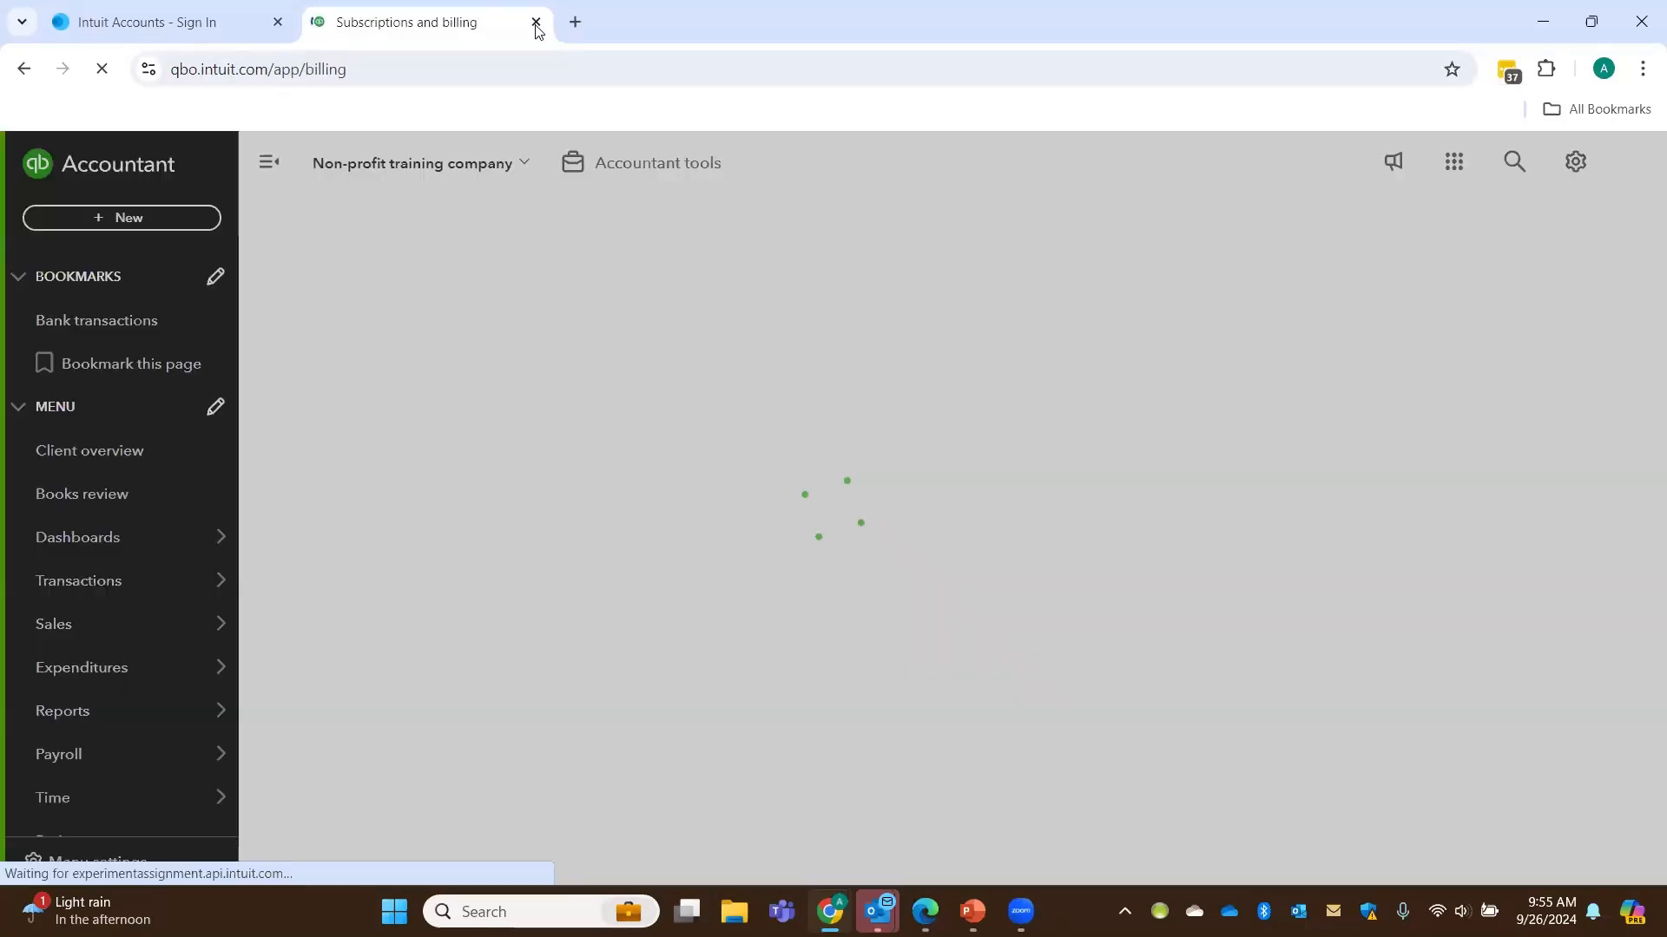
left_click(536, 22)
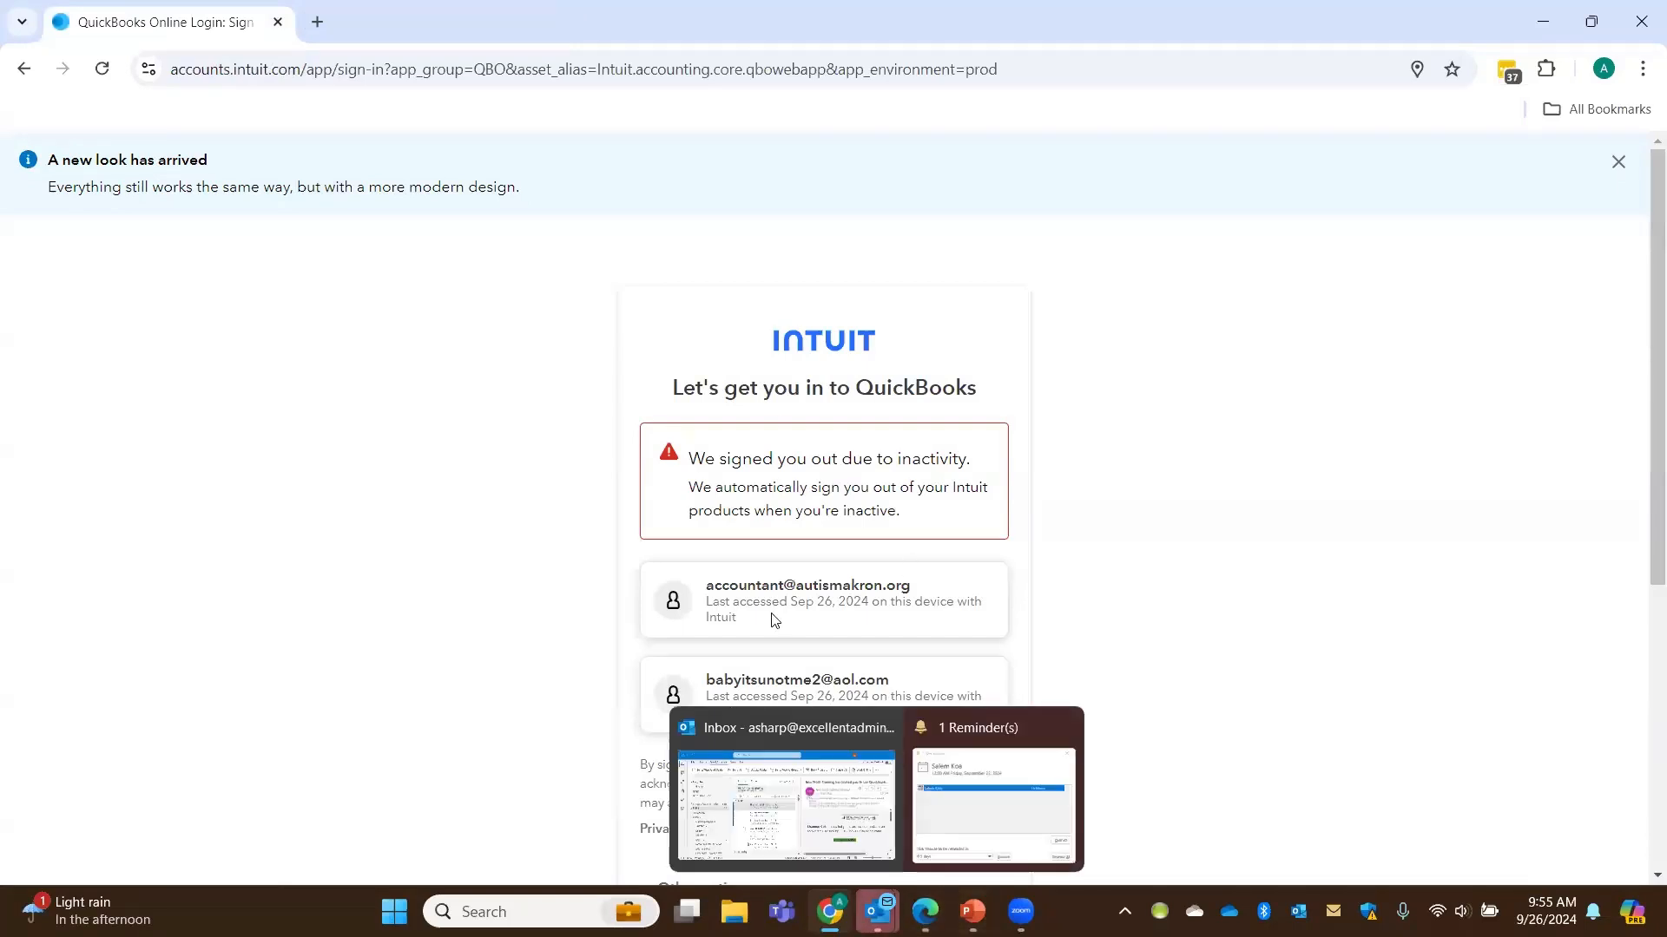
- Sign back in under a different user ID using the saved password
scroll(990, 623, "down", 4)
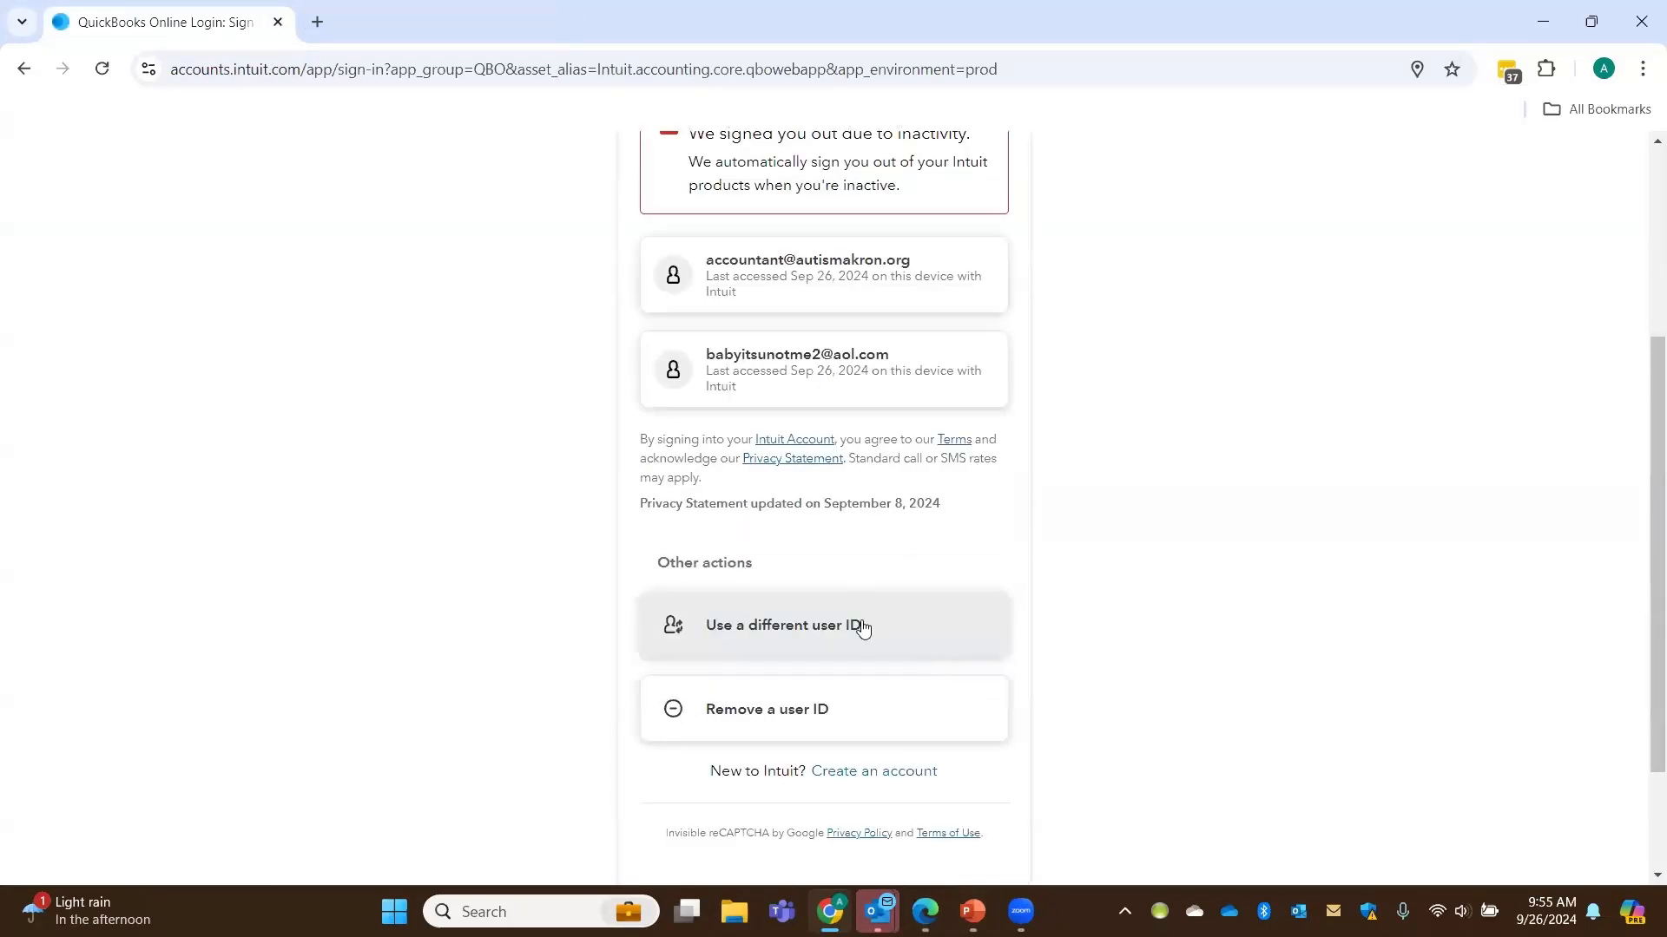
left_click(856, 609)
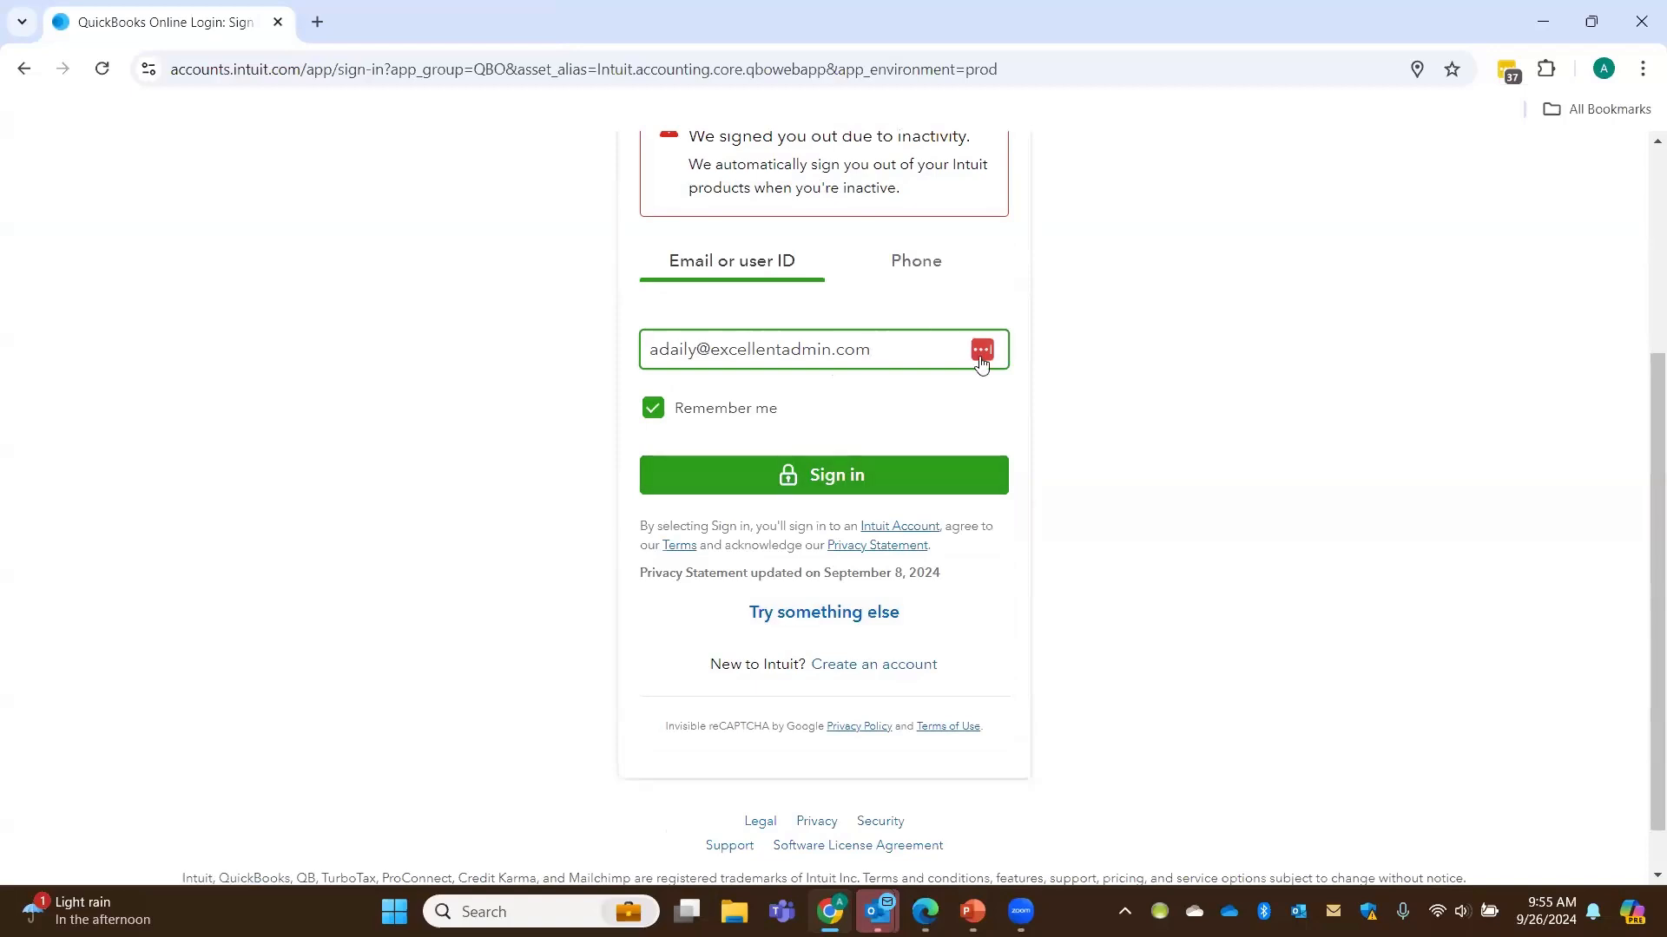
left_click(907, 474)
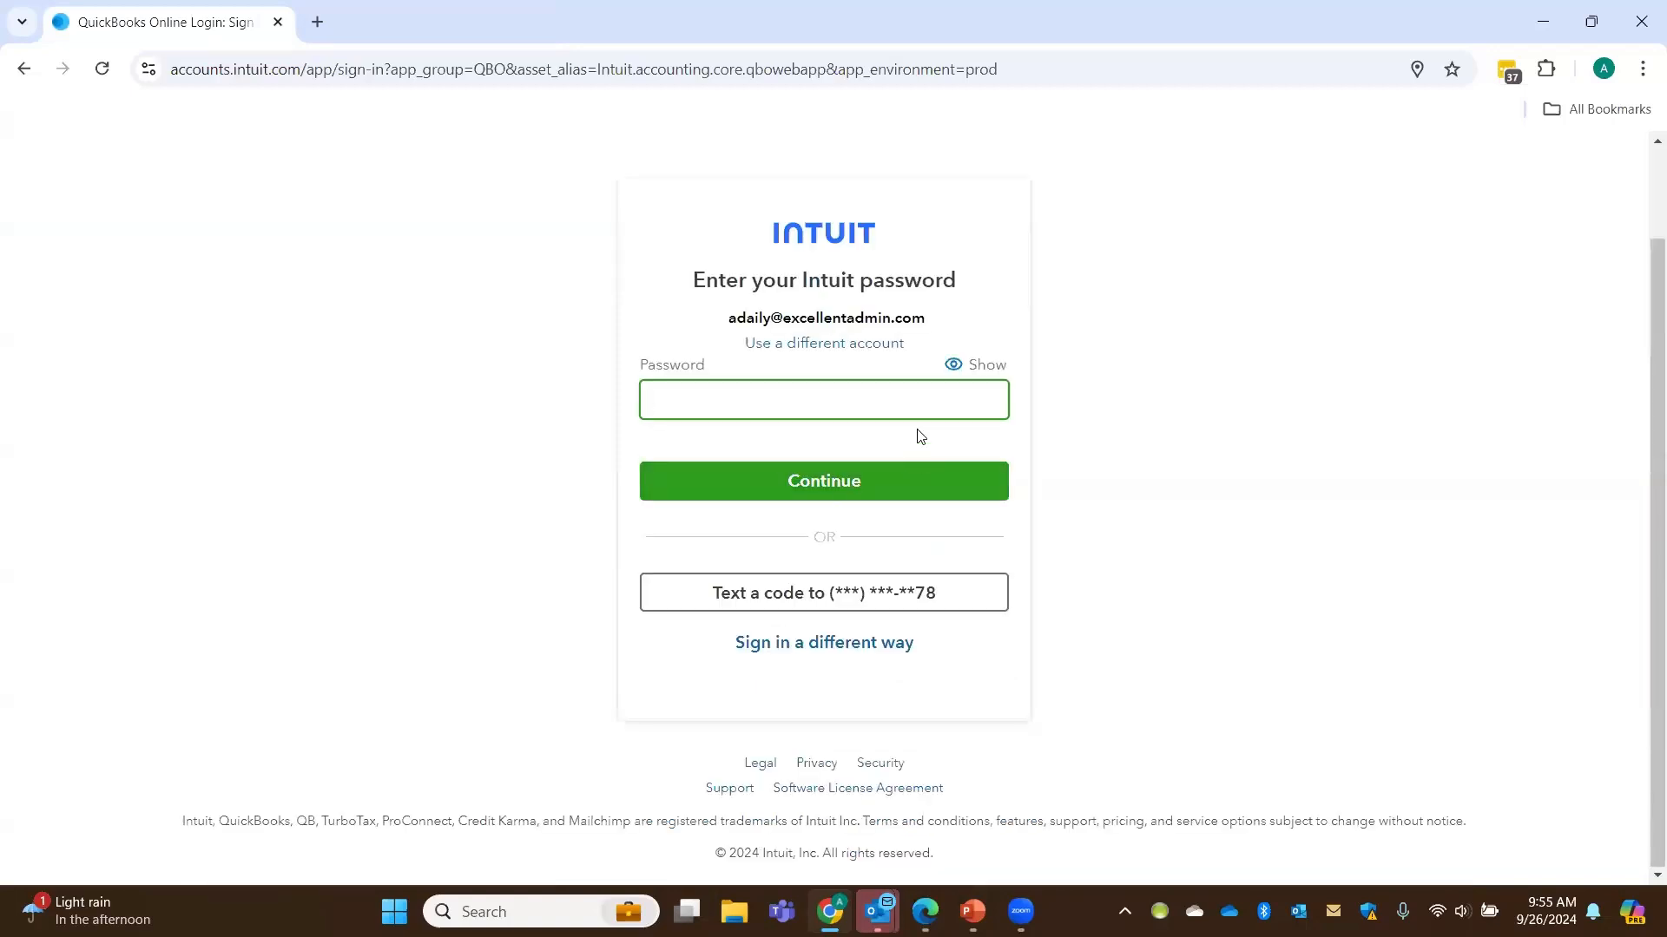
left_click(1051, 465)
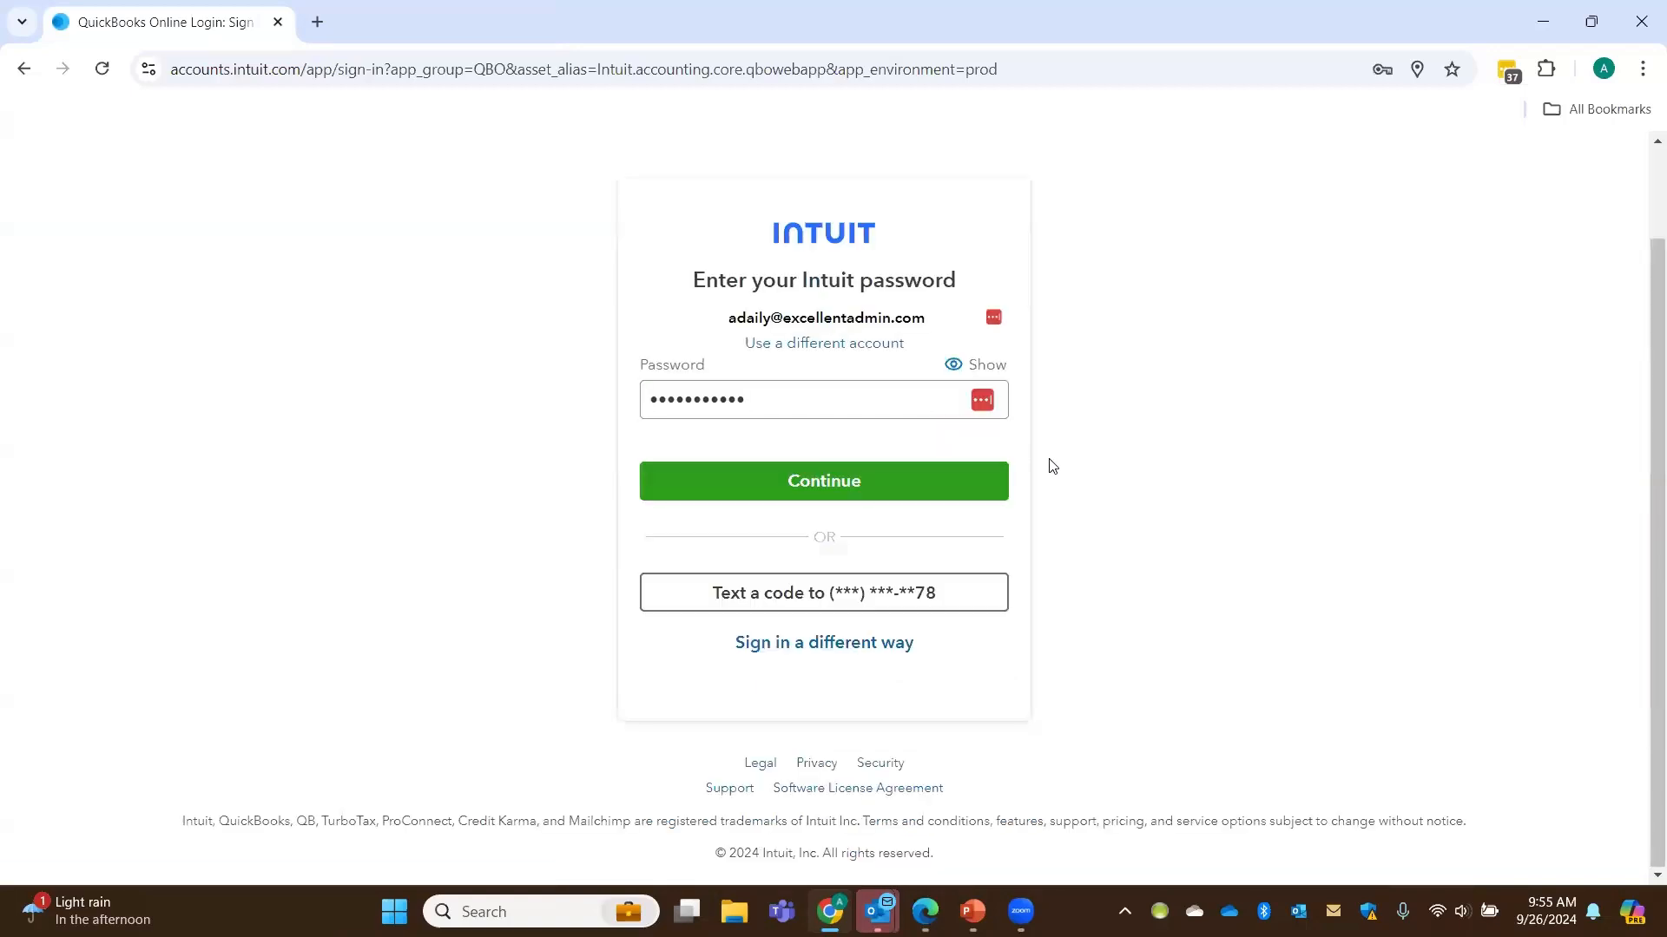
left_click(890, 480)
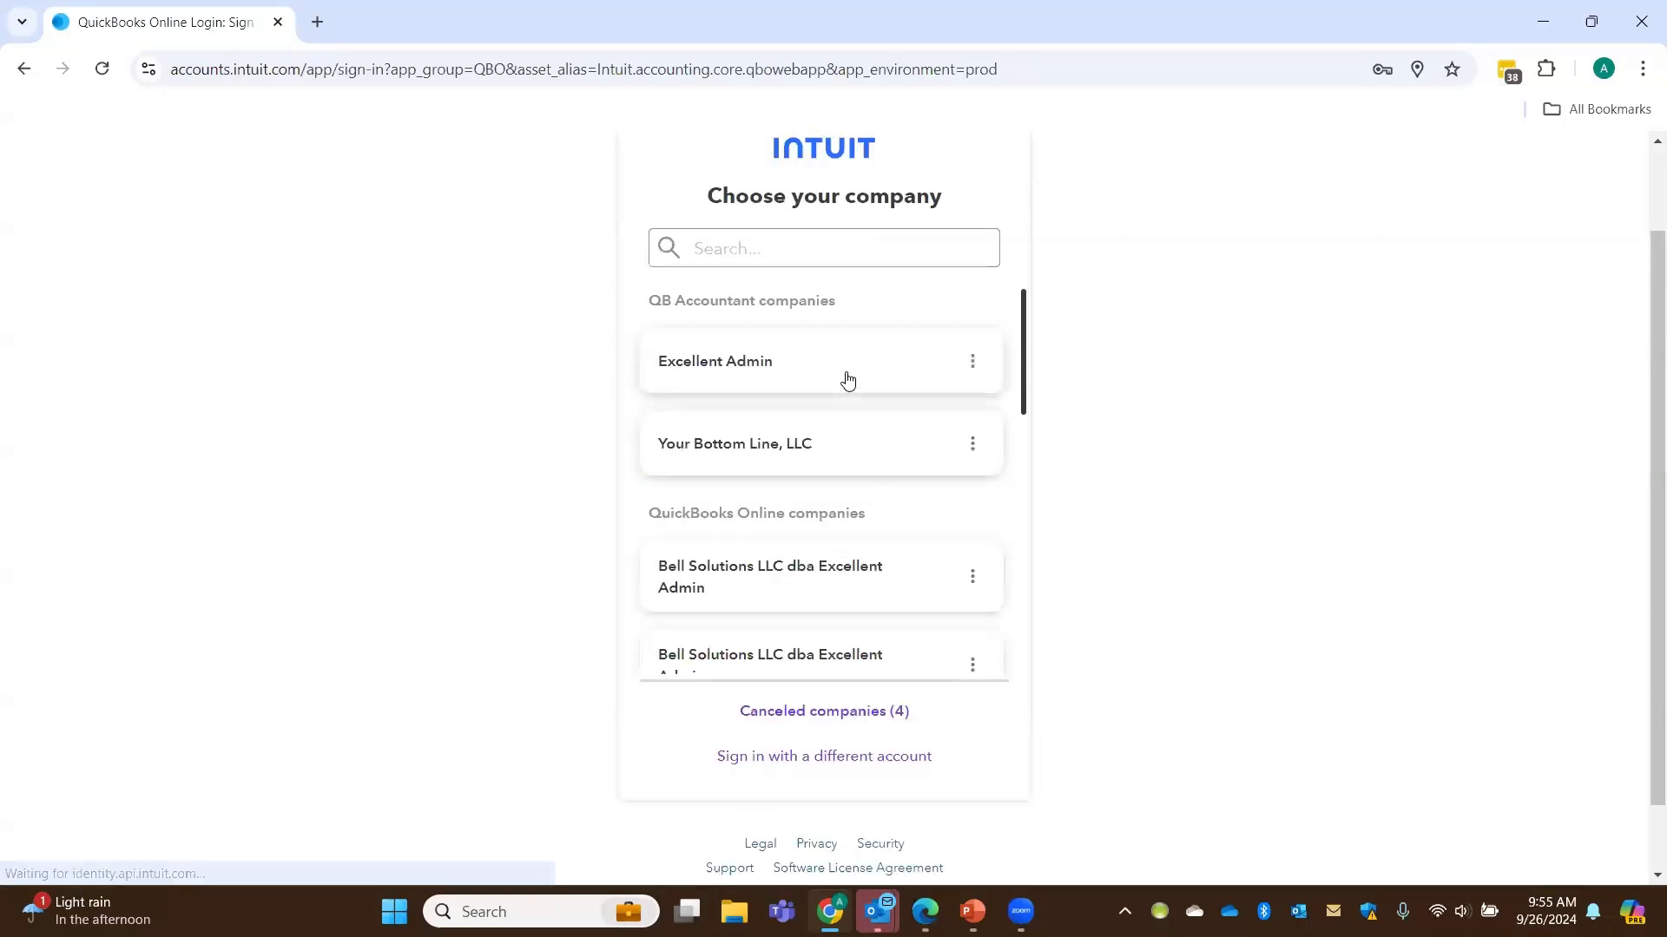
- Choose Non Profit Training from the company list to open its Home dashboard
scroll(851, 554, "down", 3)
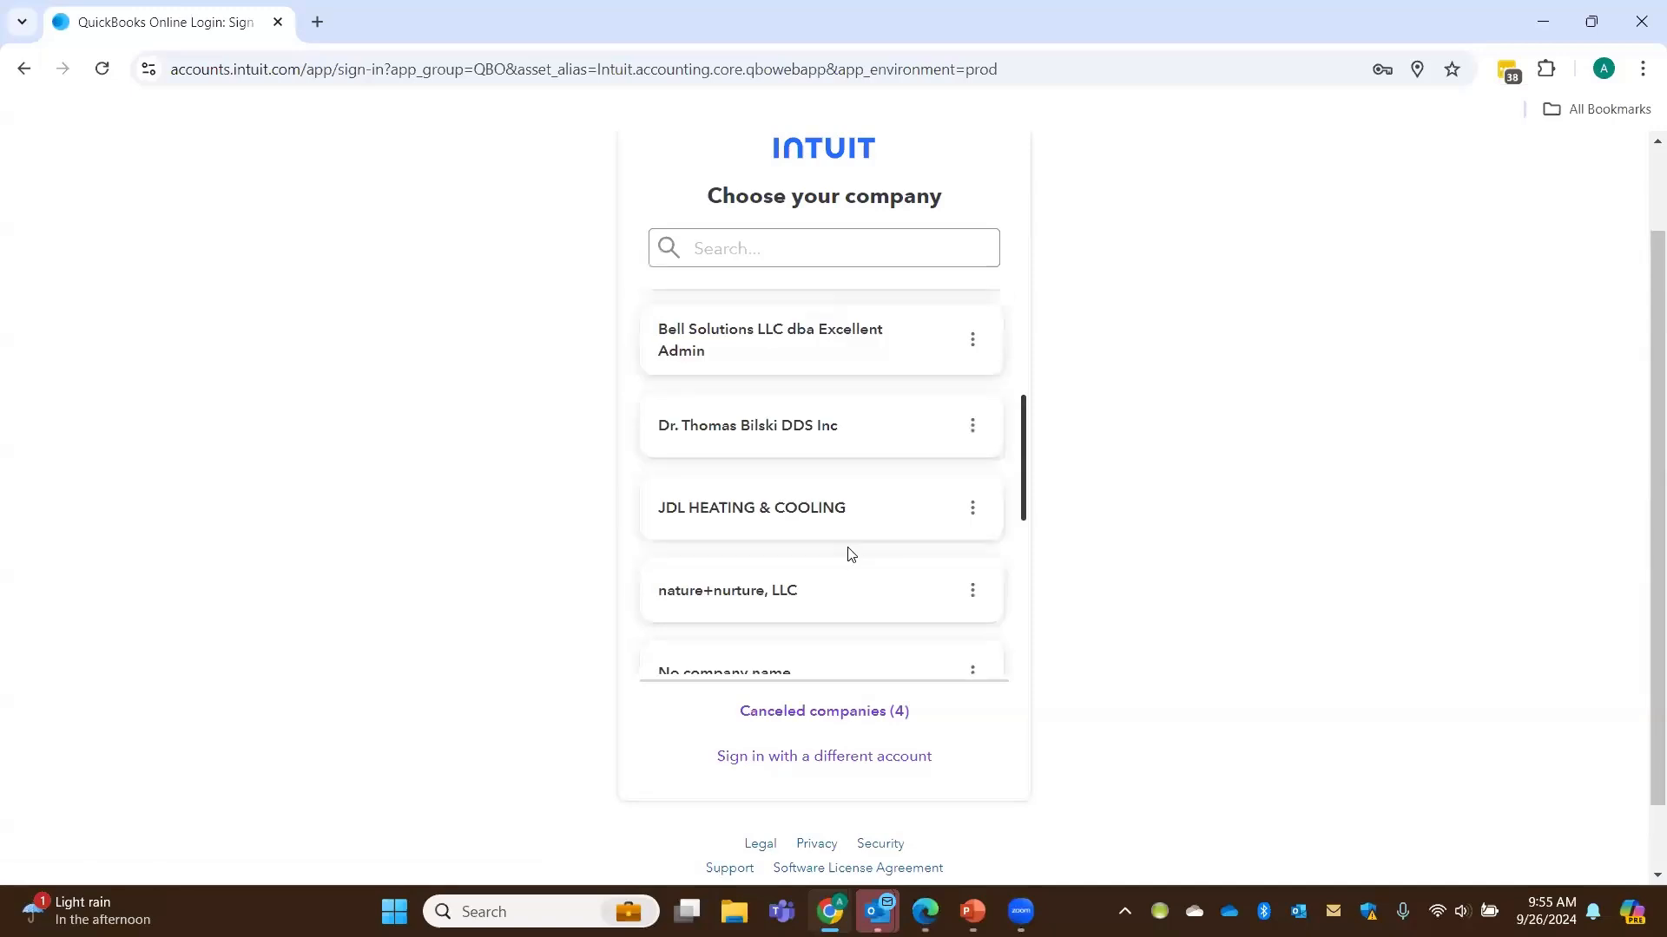
scroll(859, 554, "down", 2)
left_click(858, 551)
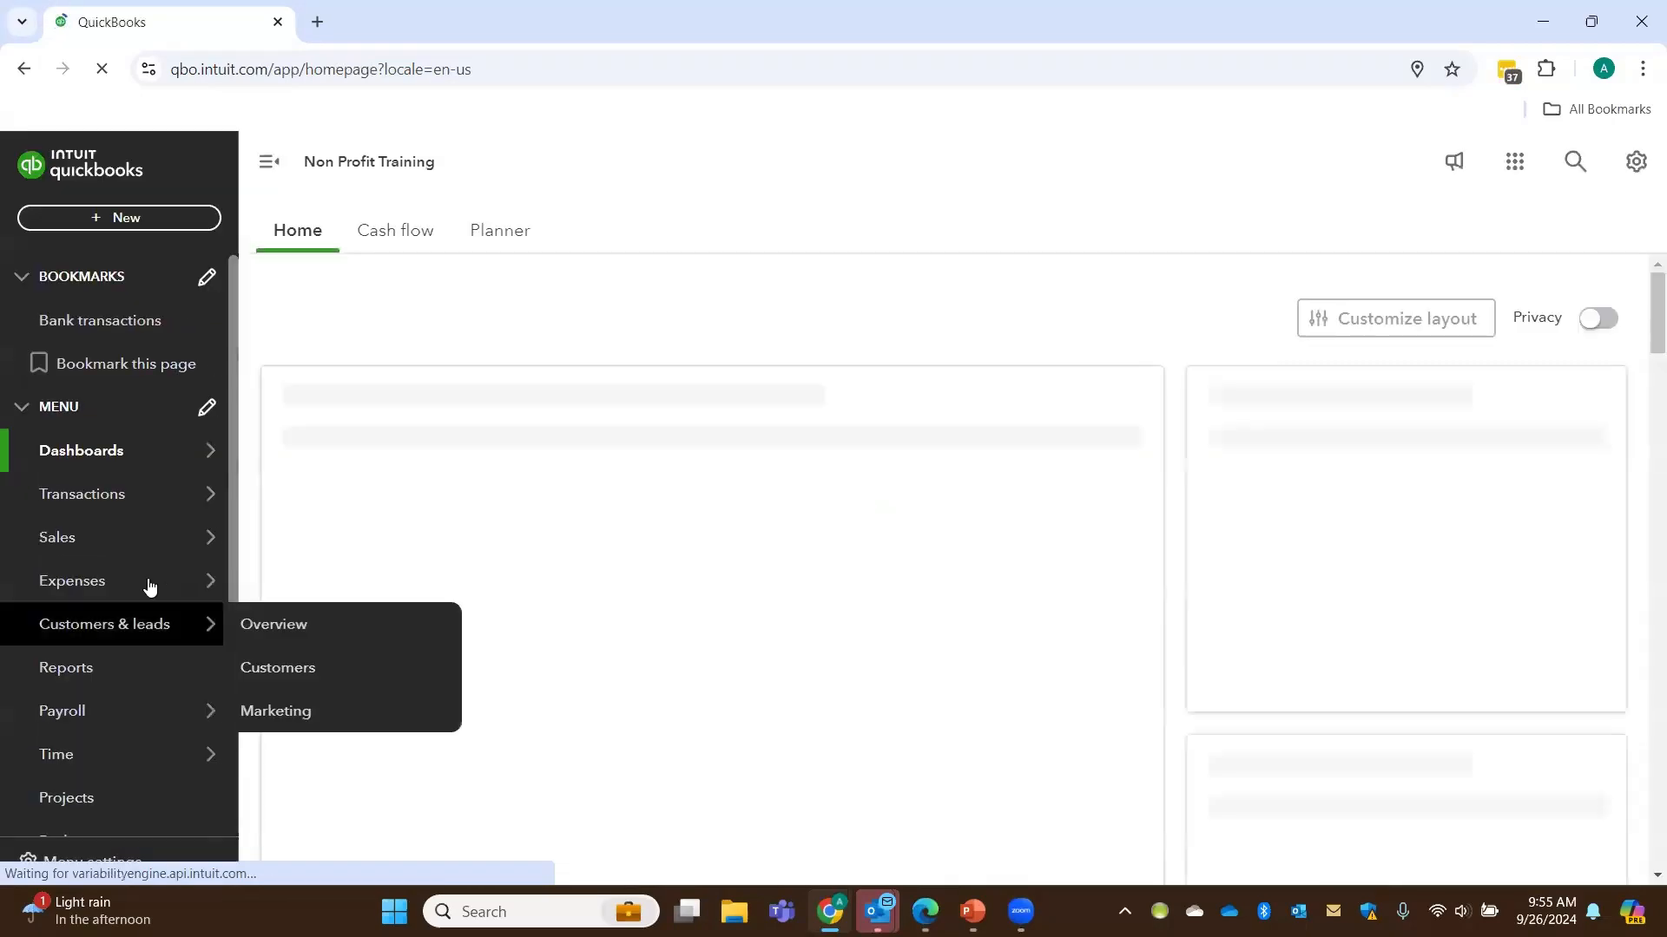
- Open Manage users from the gear menu and view the Accounting Firms tab
mouse_move(144, 585)
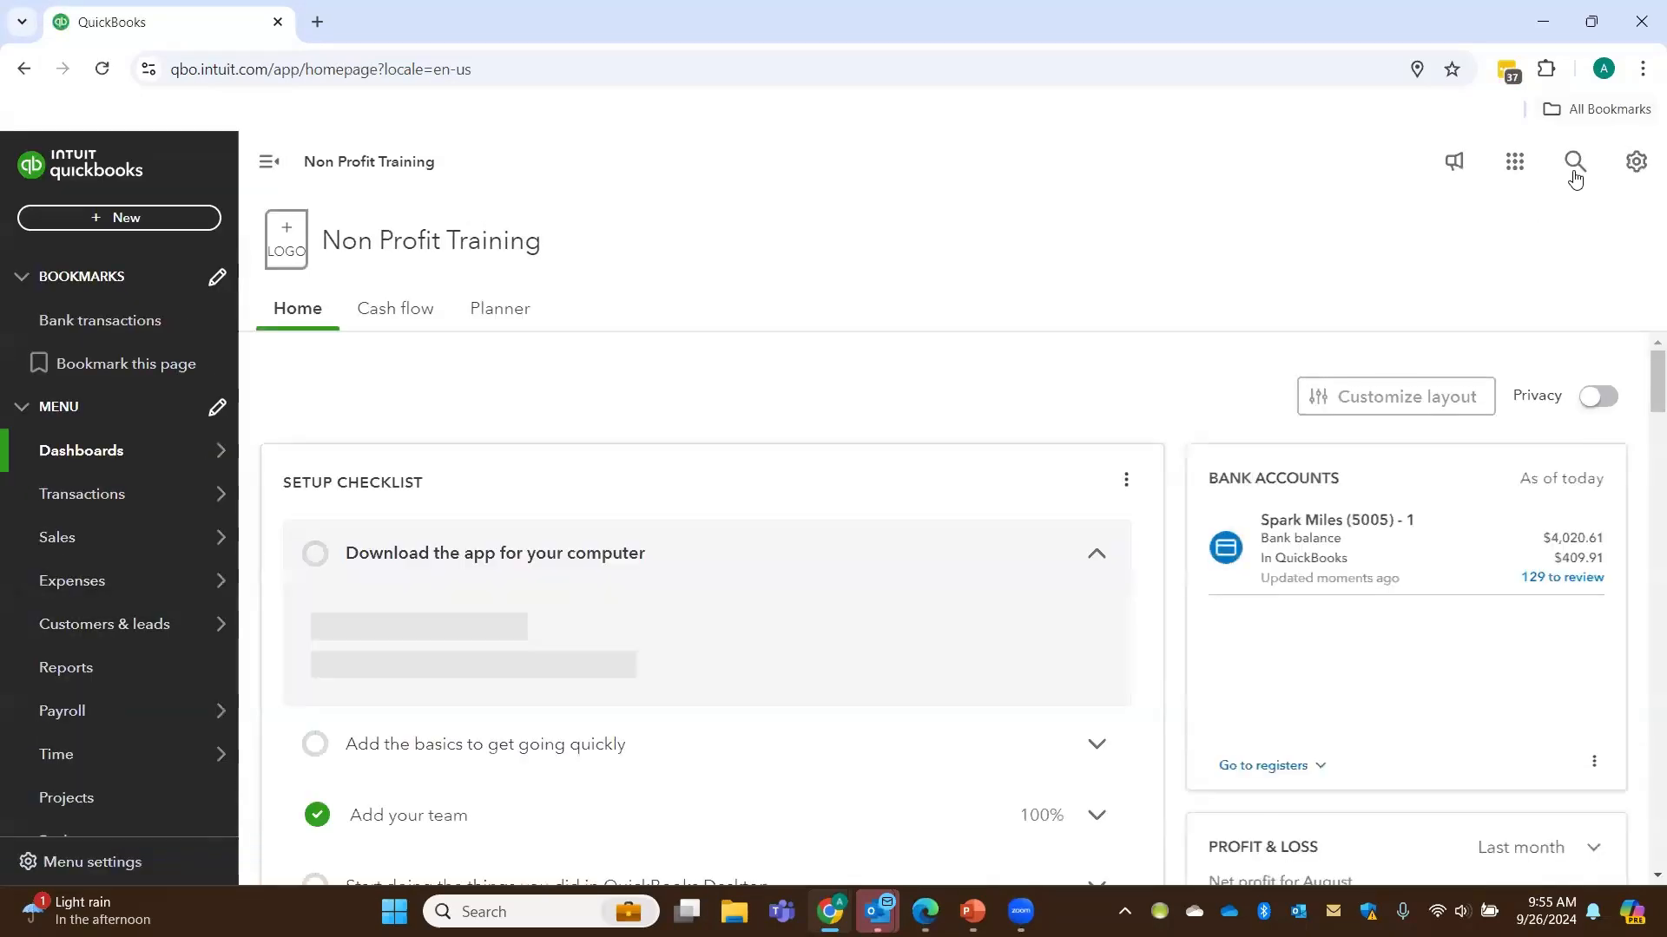
left_click(1573, 174)
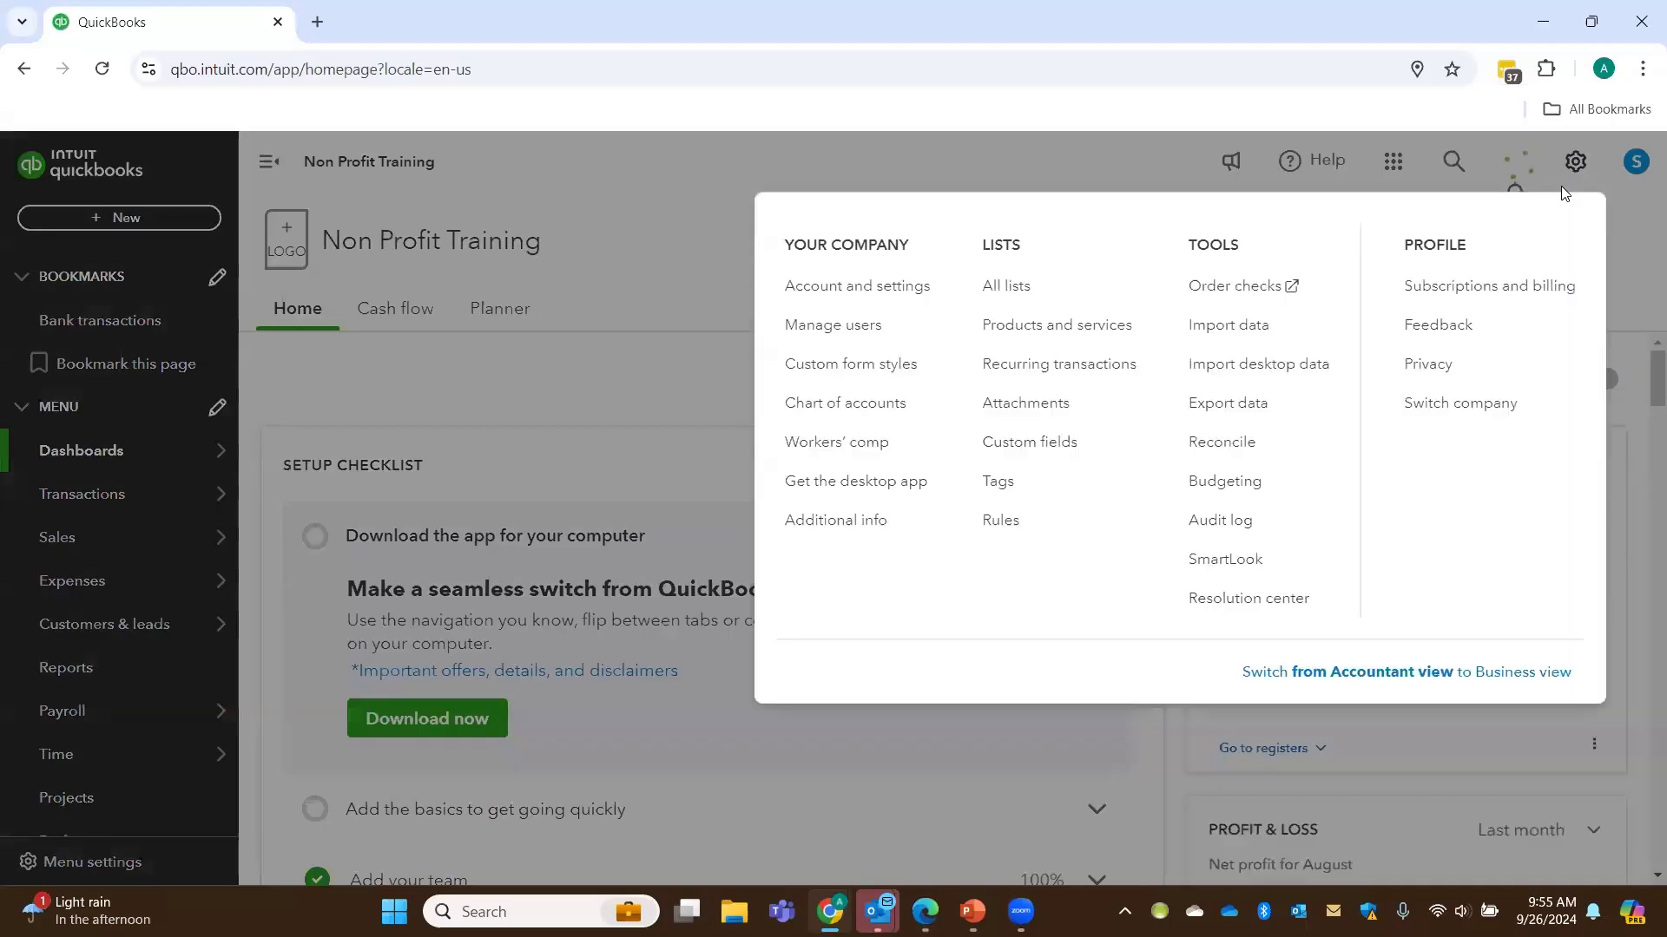
left_click(863, 324)
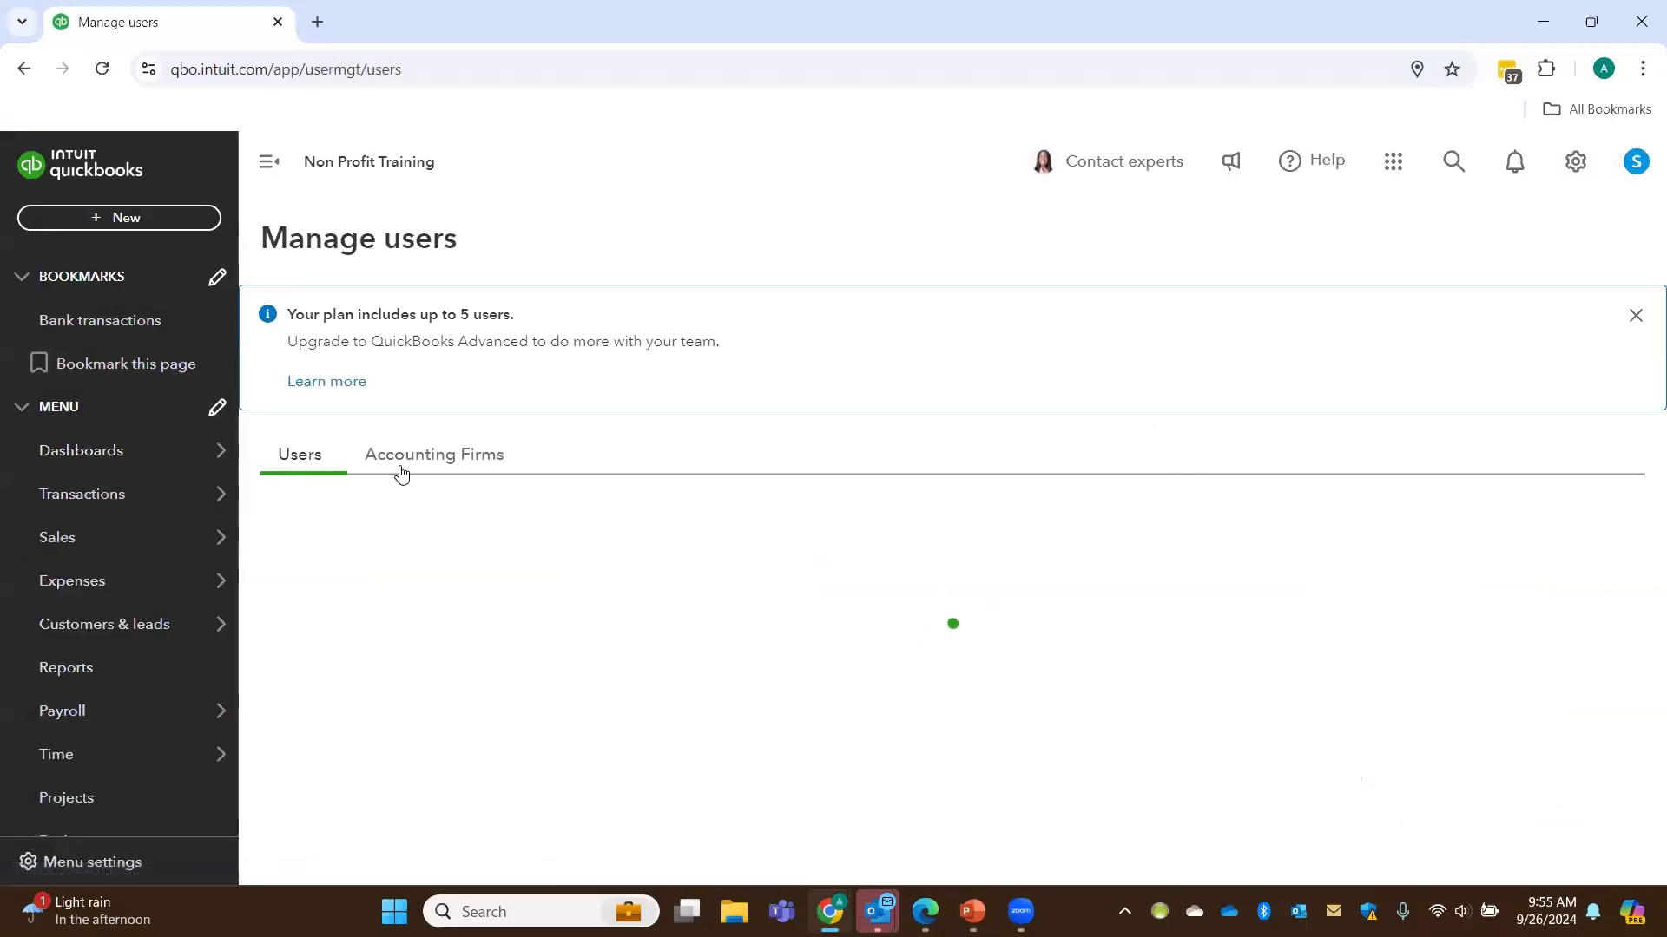
left_click(404, 472)
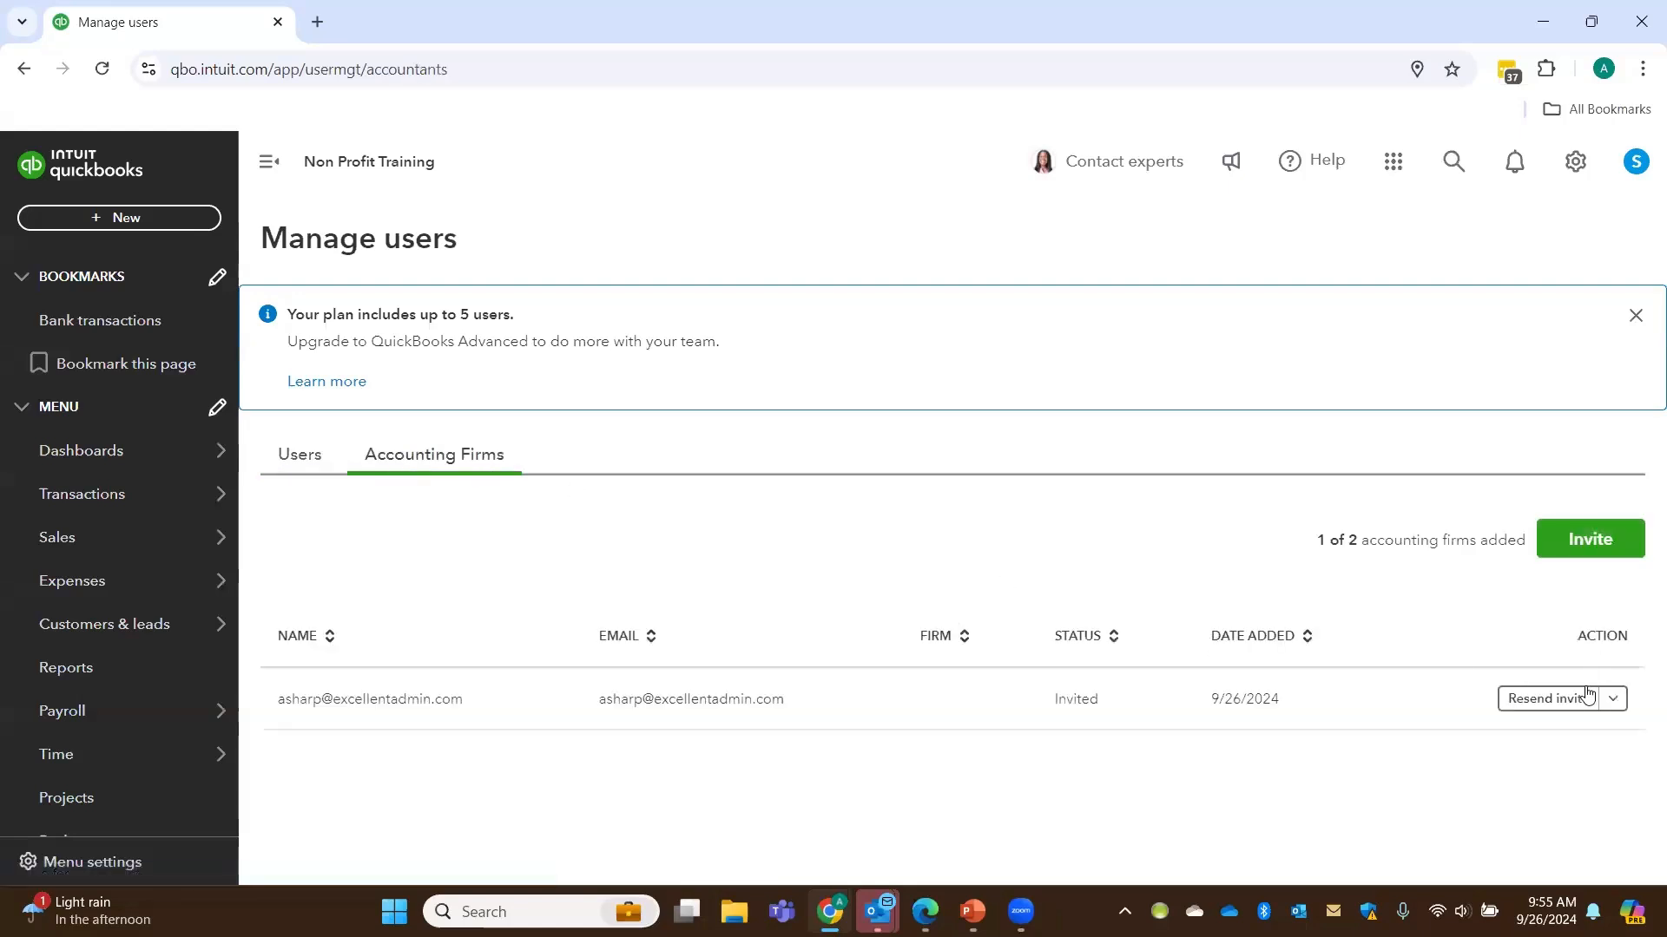
- Delete the pending accountant invitation and confirm the removal
left_click(1624, 705)
left_click(1582, 744)
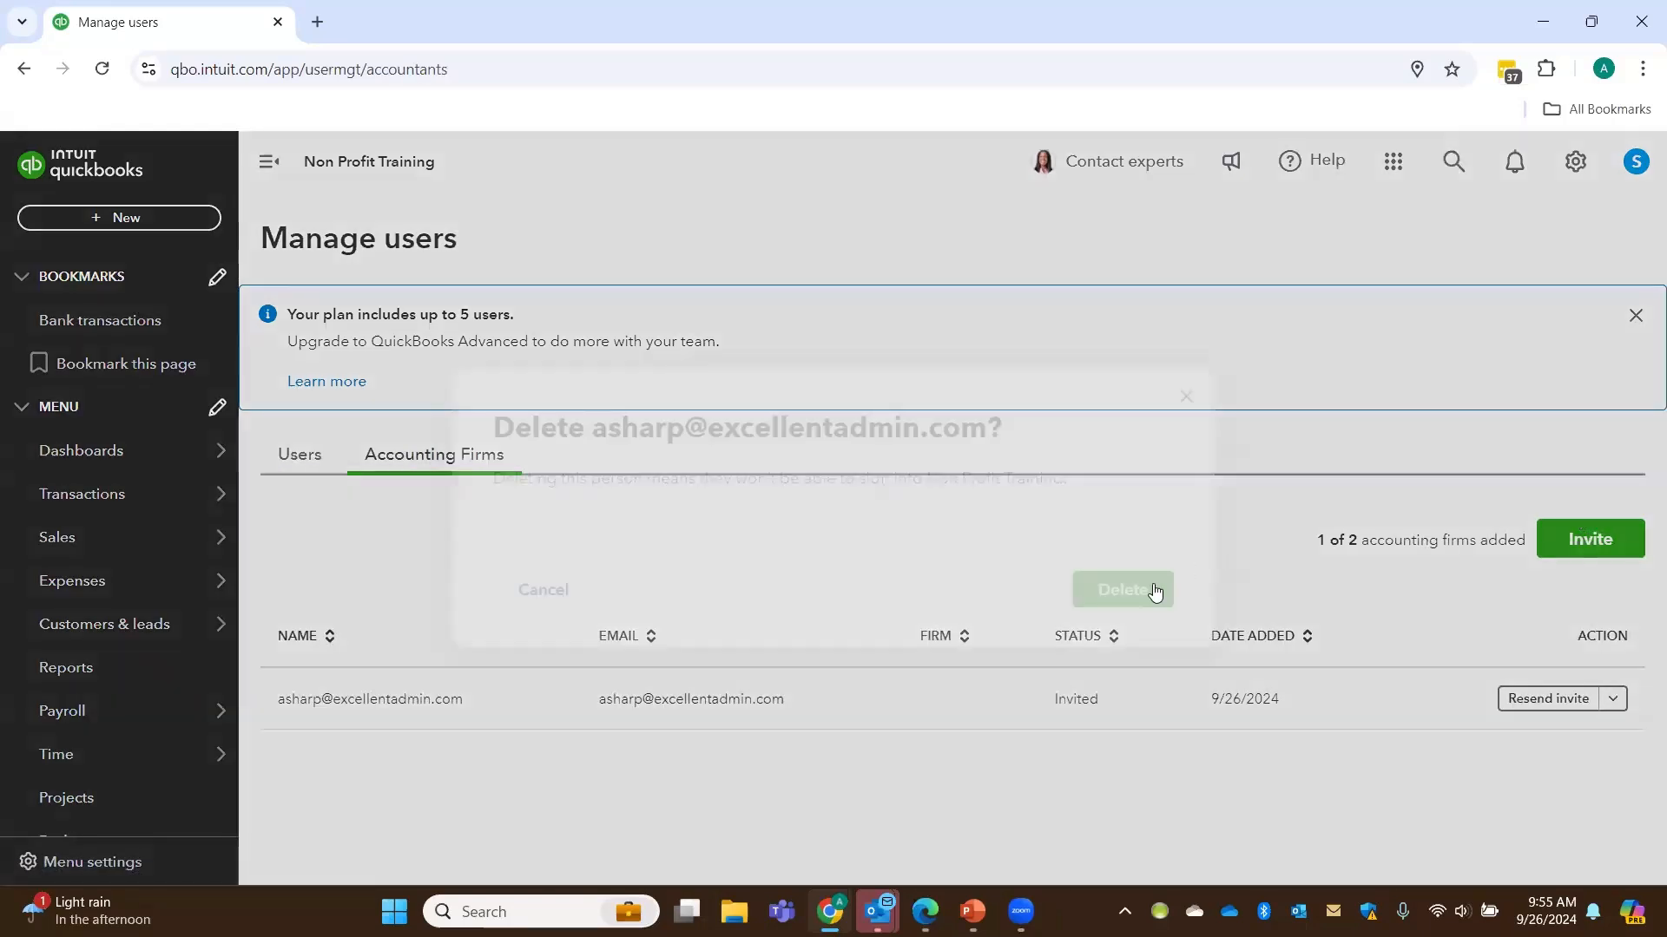
left_click(1152, 580)
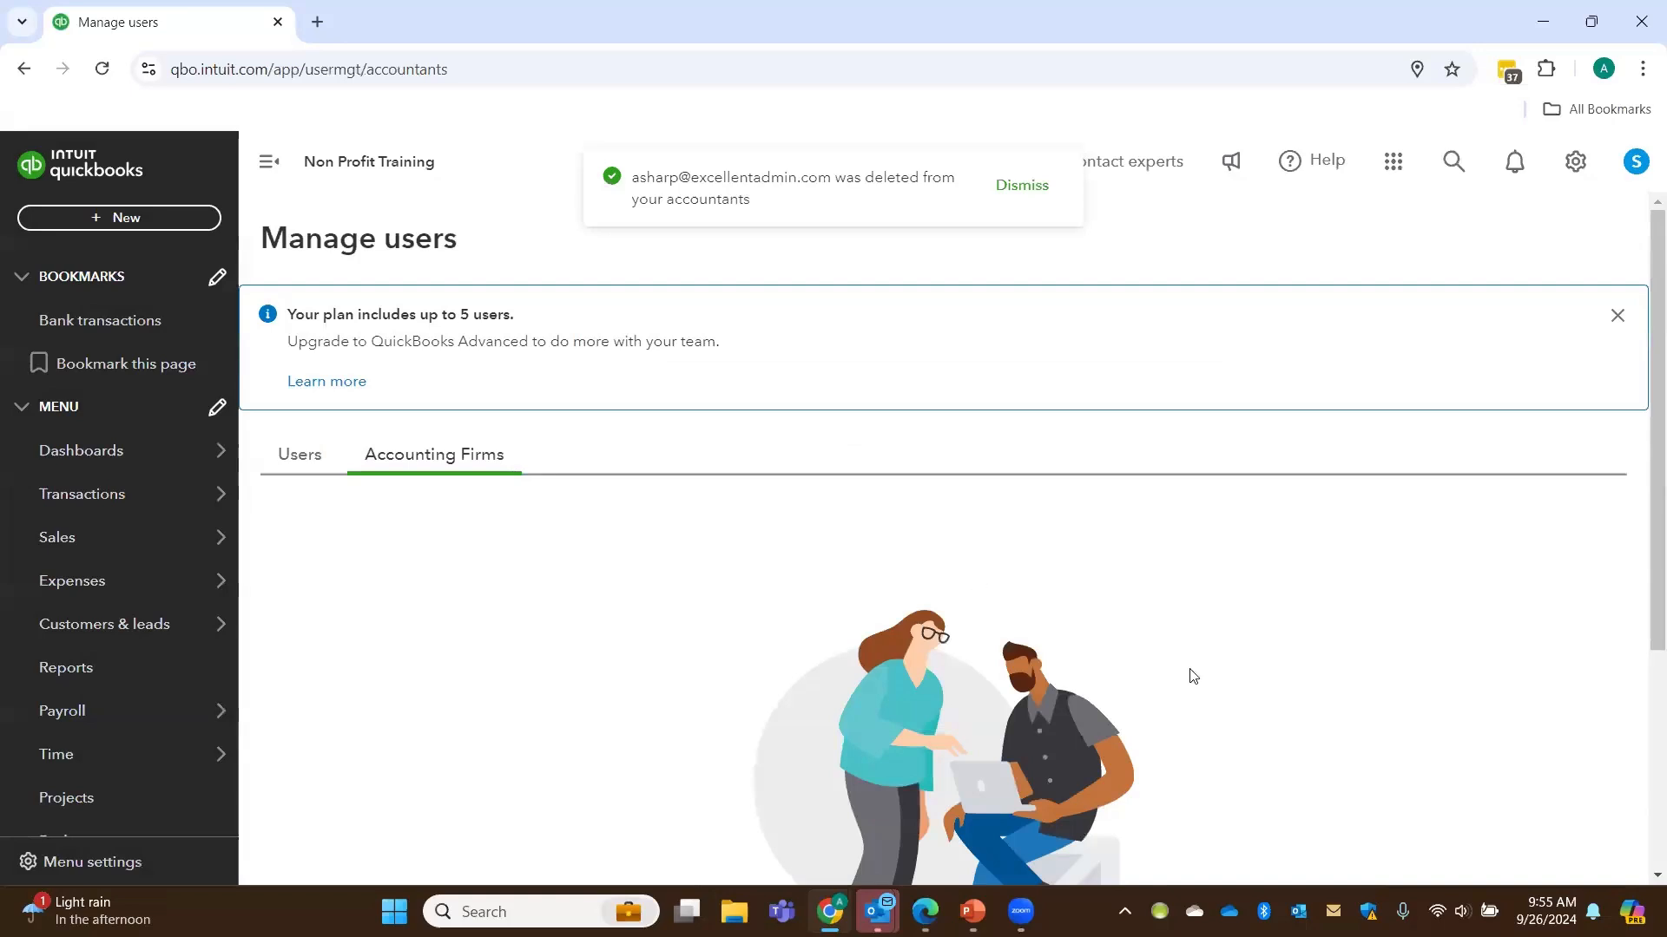
scroll(960, 558, "down", 4)
- Enter the accountant's e-mail from a saved suggestion and send the invitation
left_click(799, 789)
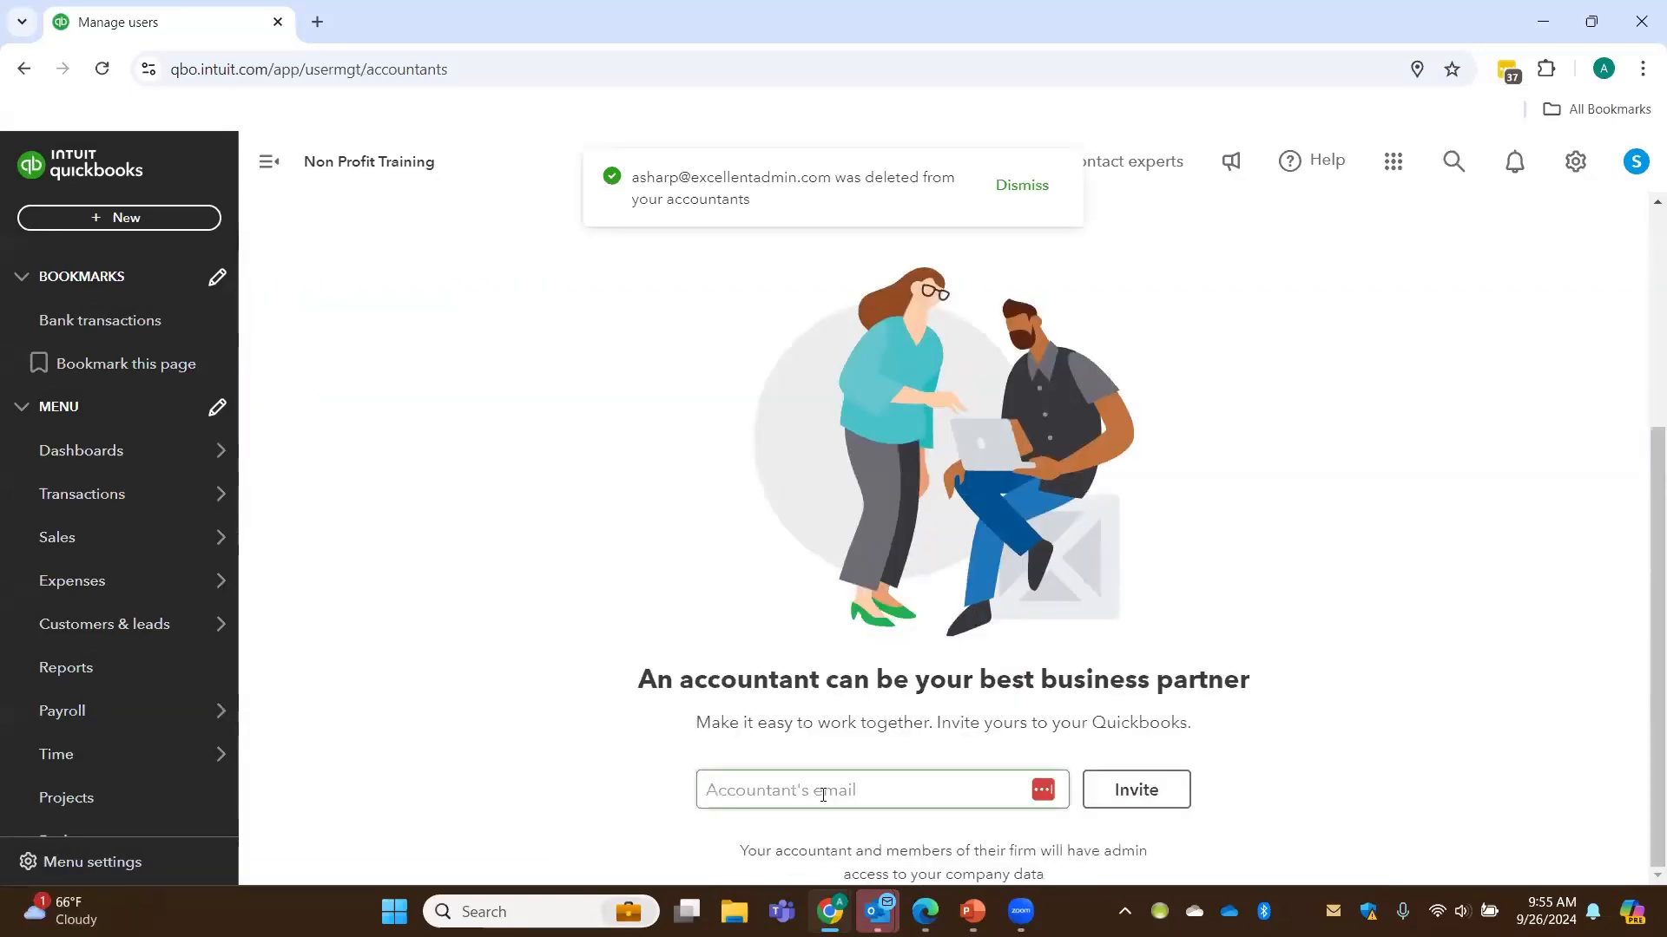
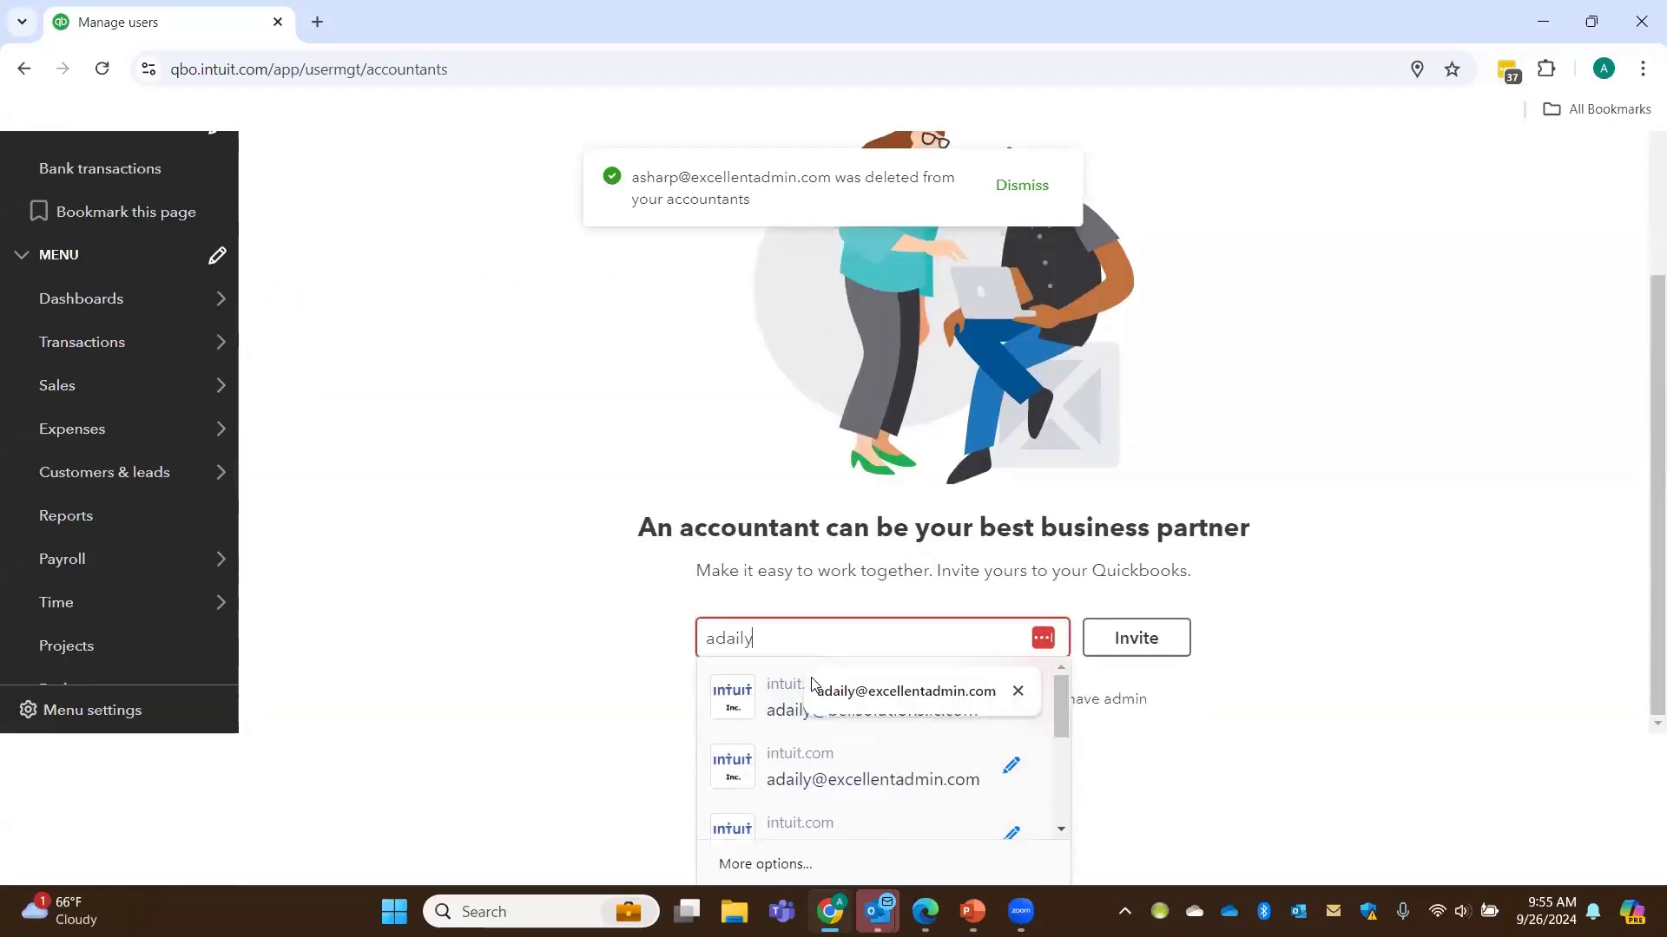
left_click(781, 698)
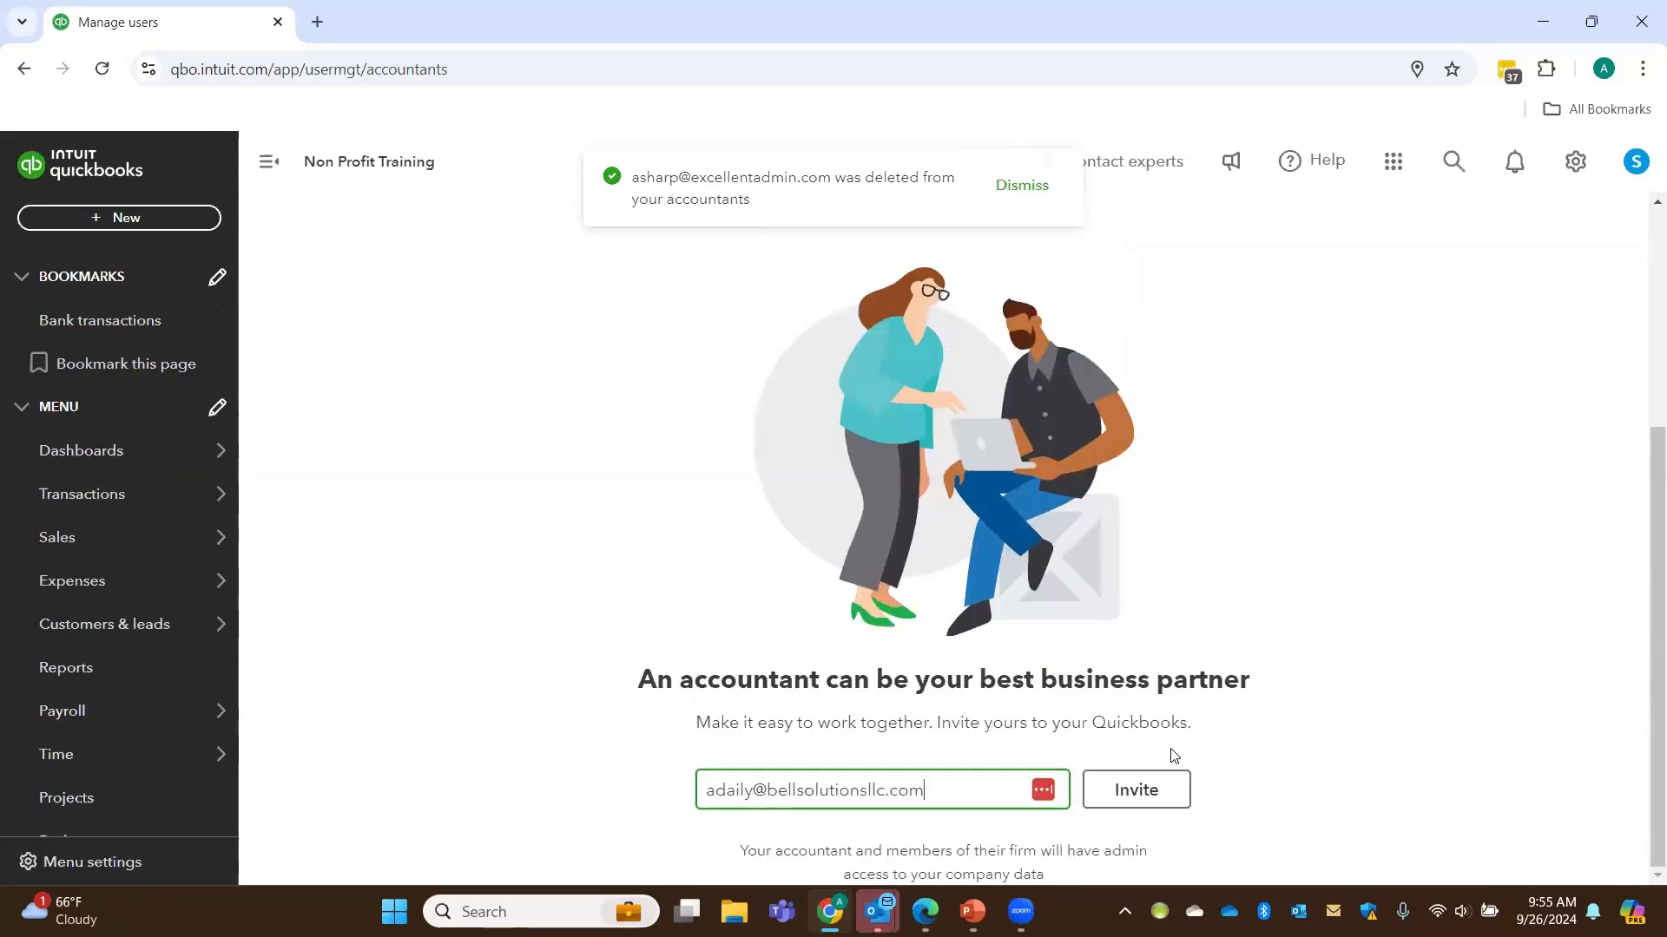
left_click_drag(928, 790, 767, 790)
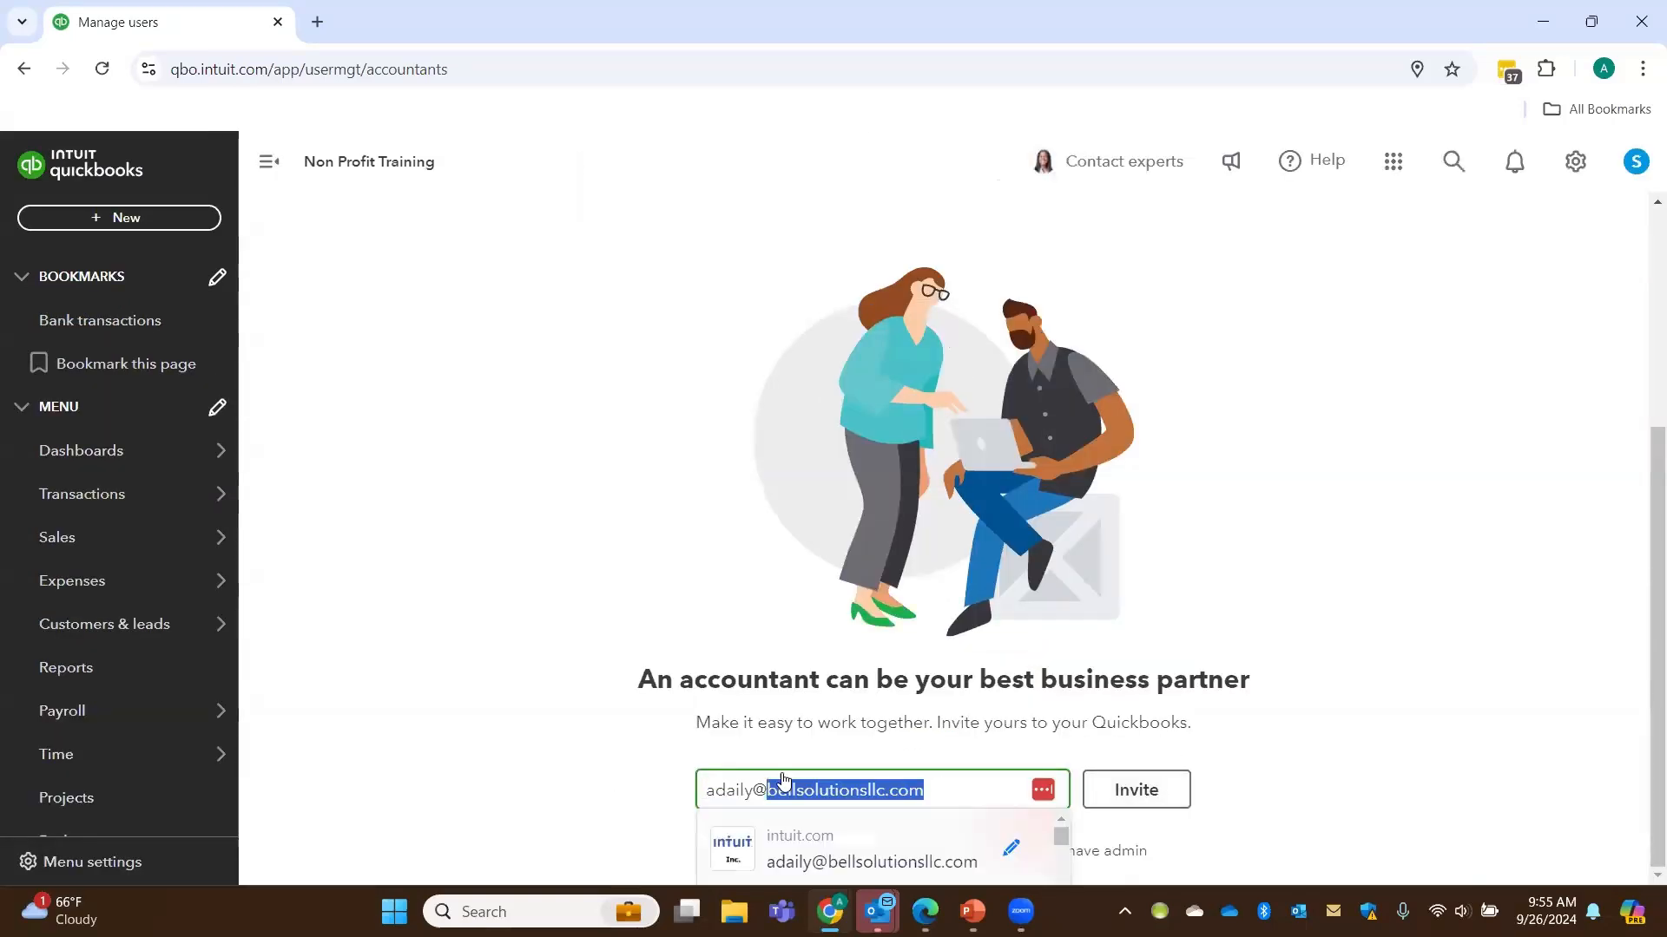
scroll(920, 712, "down", 2)
scroll(907, 698, "up", 1)
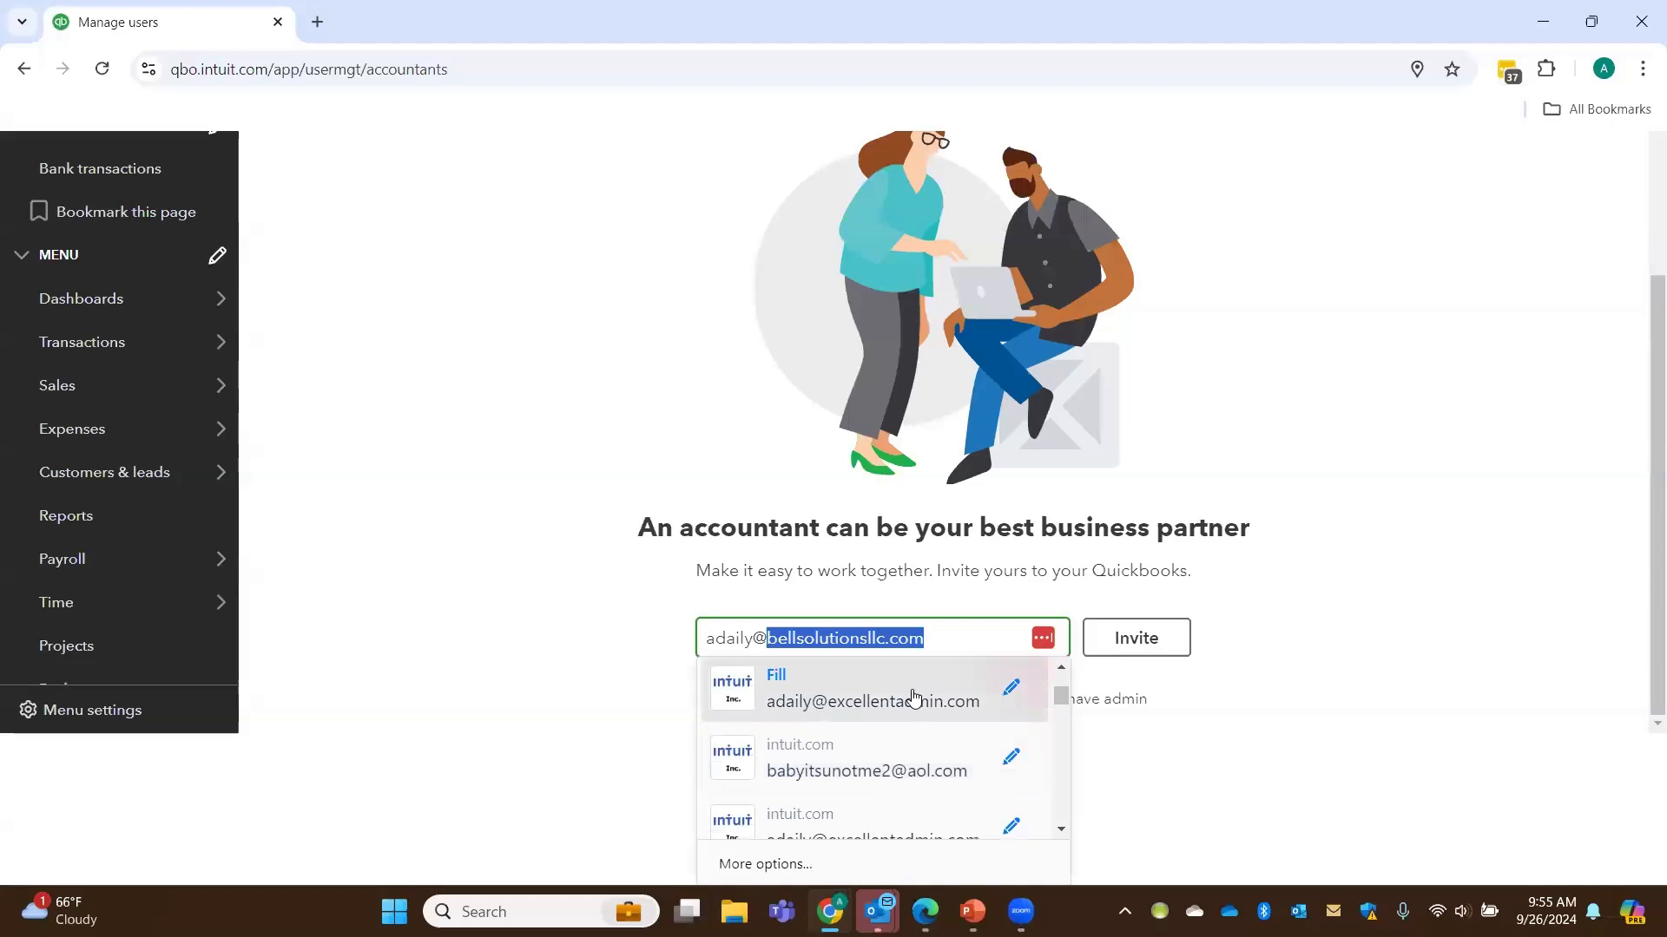
left_click(908, 698)
left_click(1120, 789)
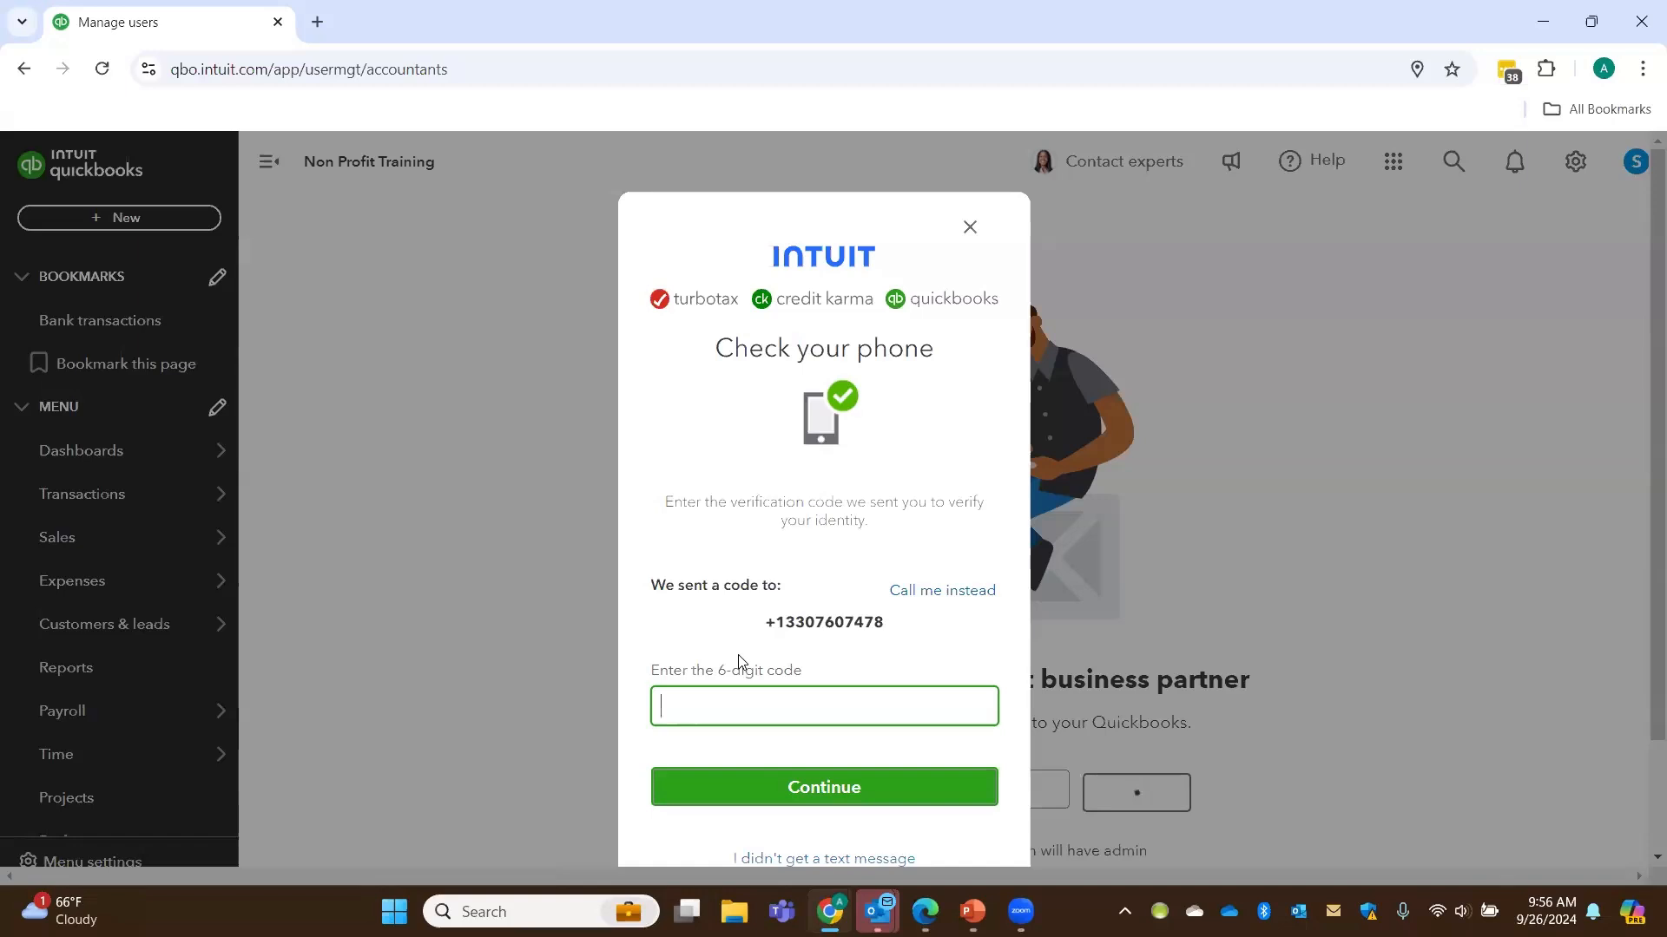
- Submit the identity verification code, then bring up Outlook
key("Return")
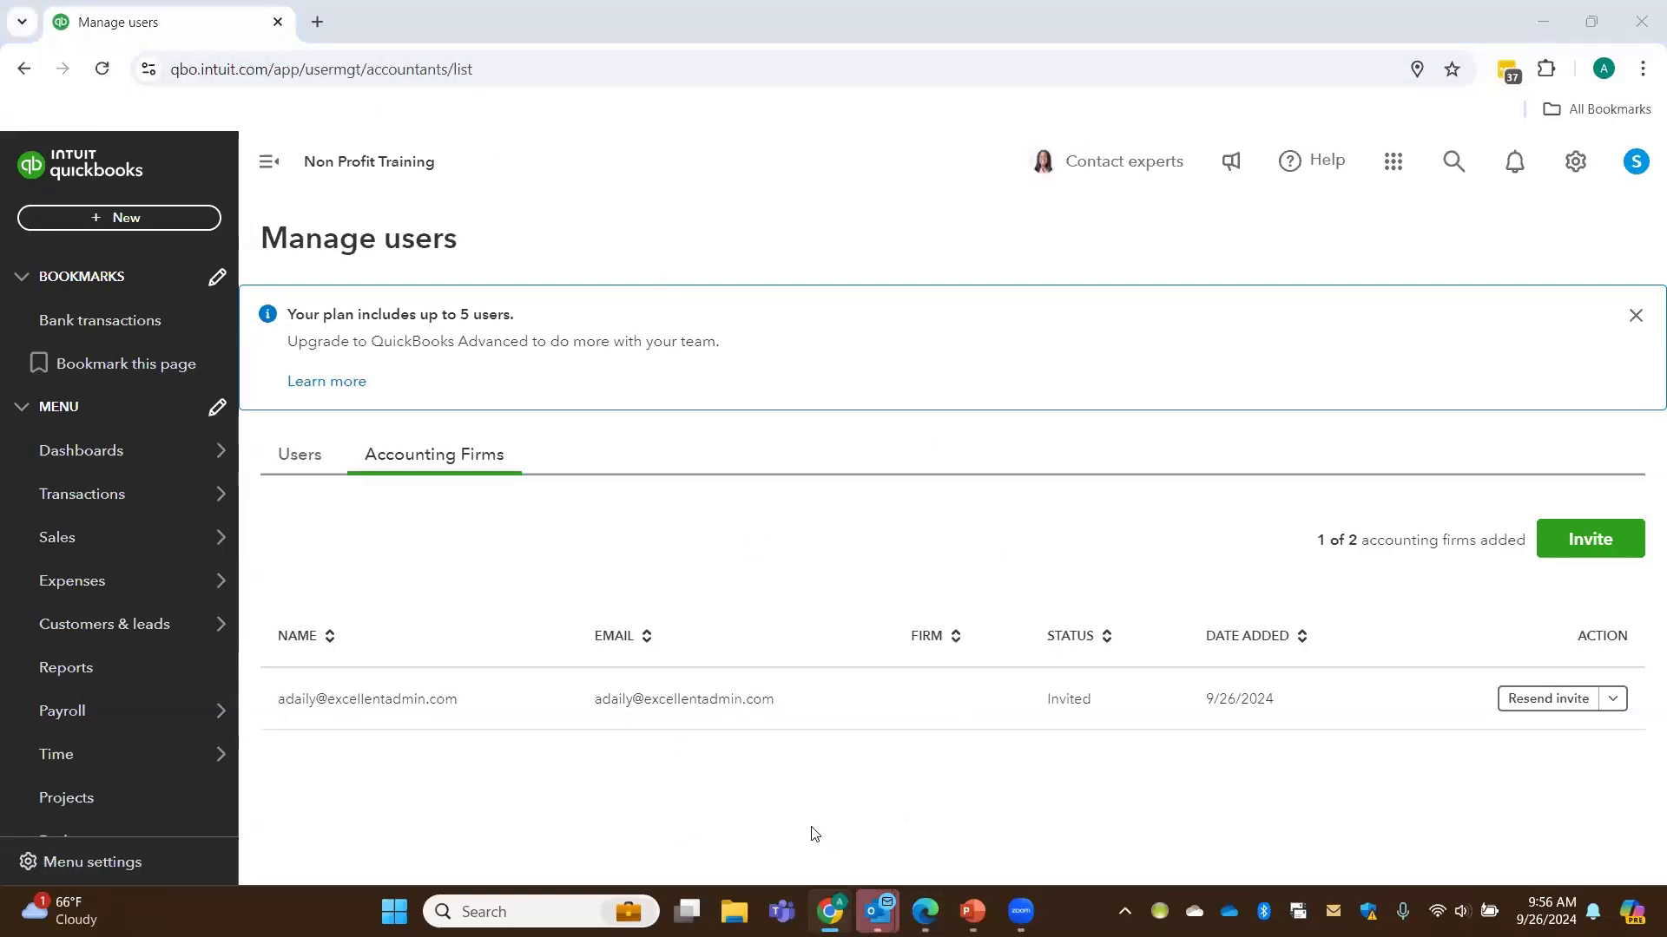
left_click(876, 911)
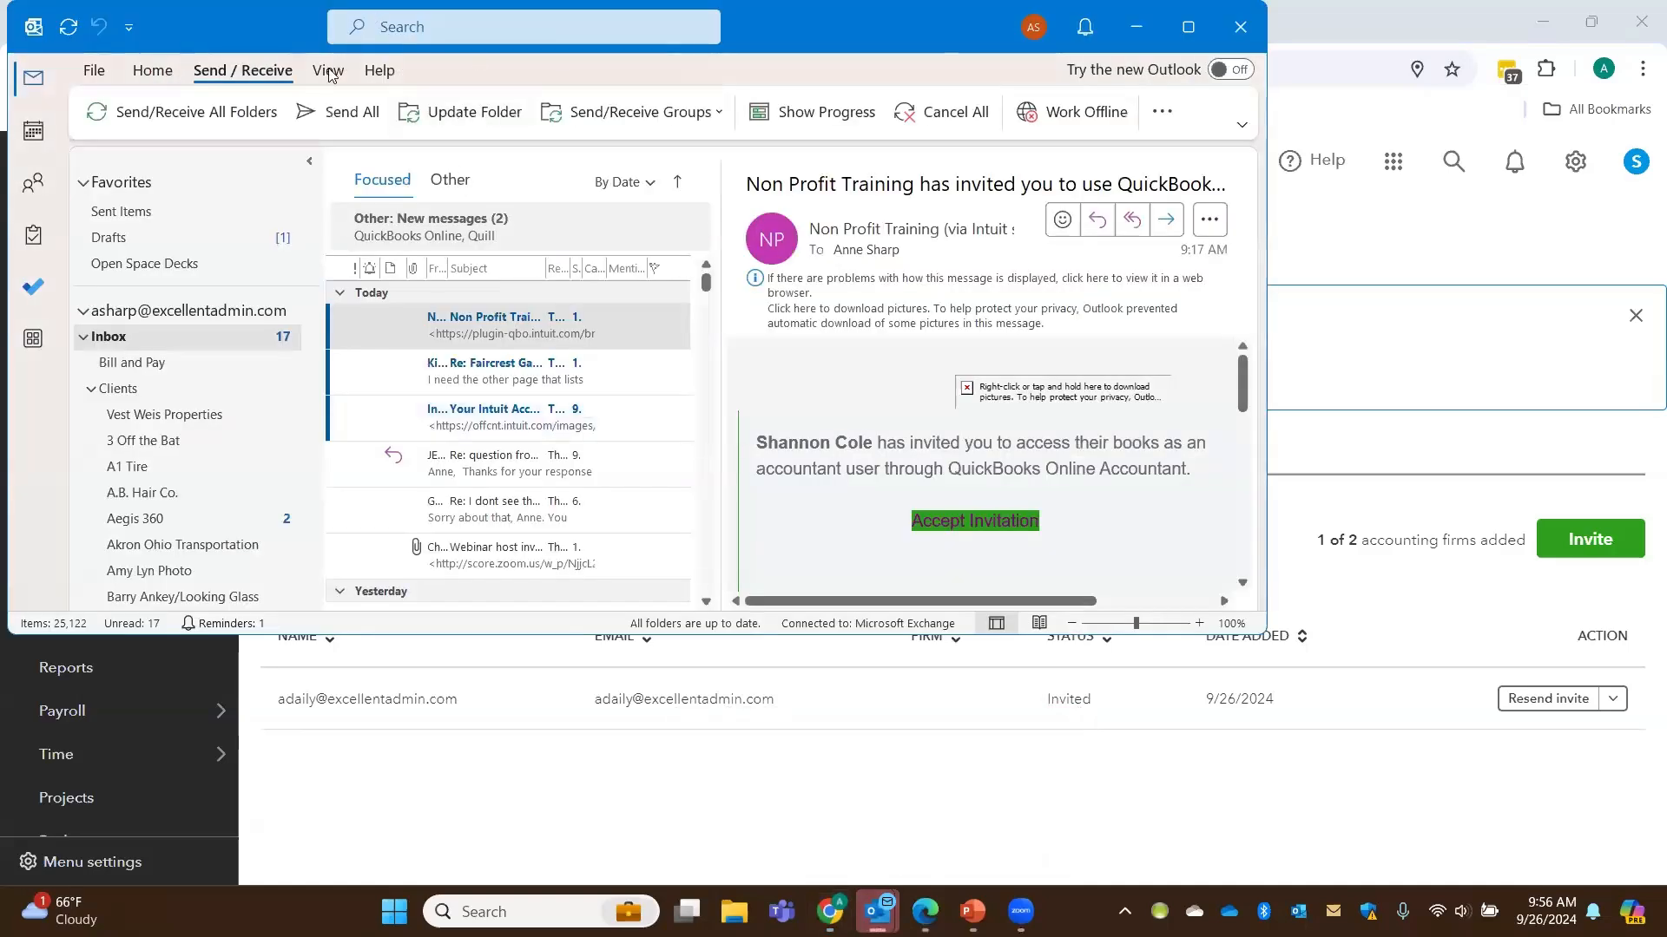
- Refresh the mailbox, check the Other inbox, and delete the Quill copy-paper promo
left_click(686, 318)
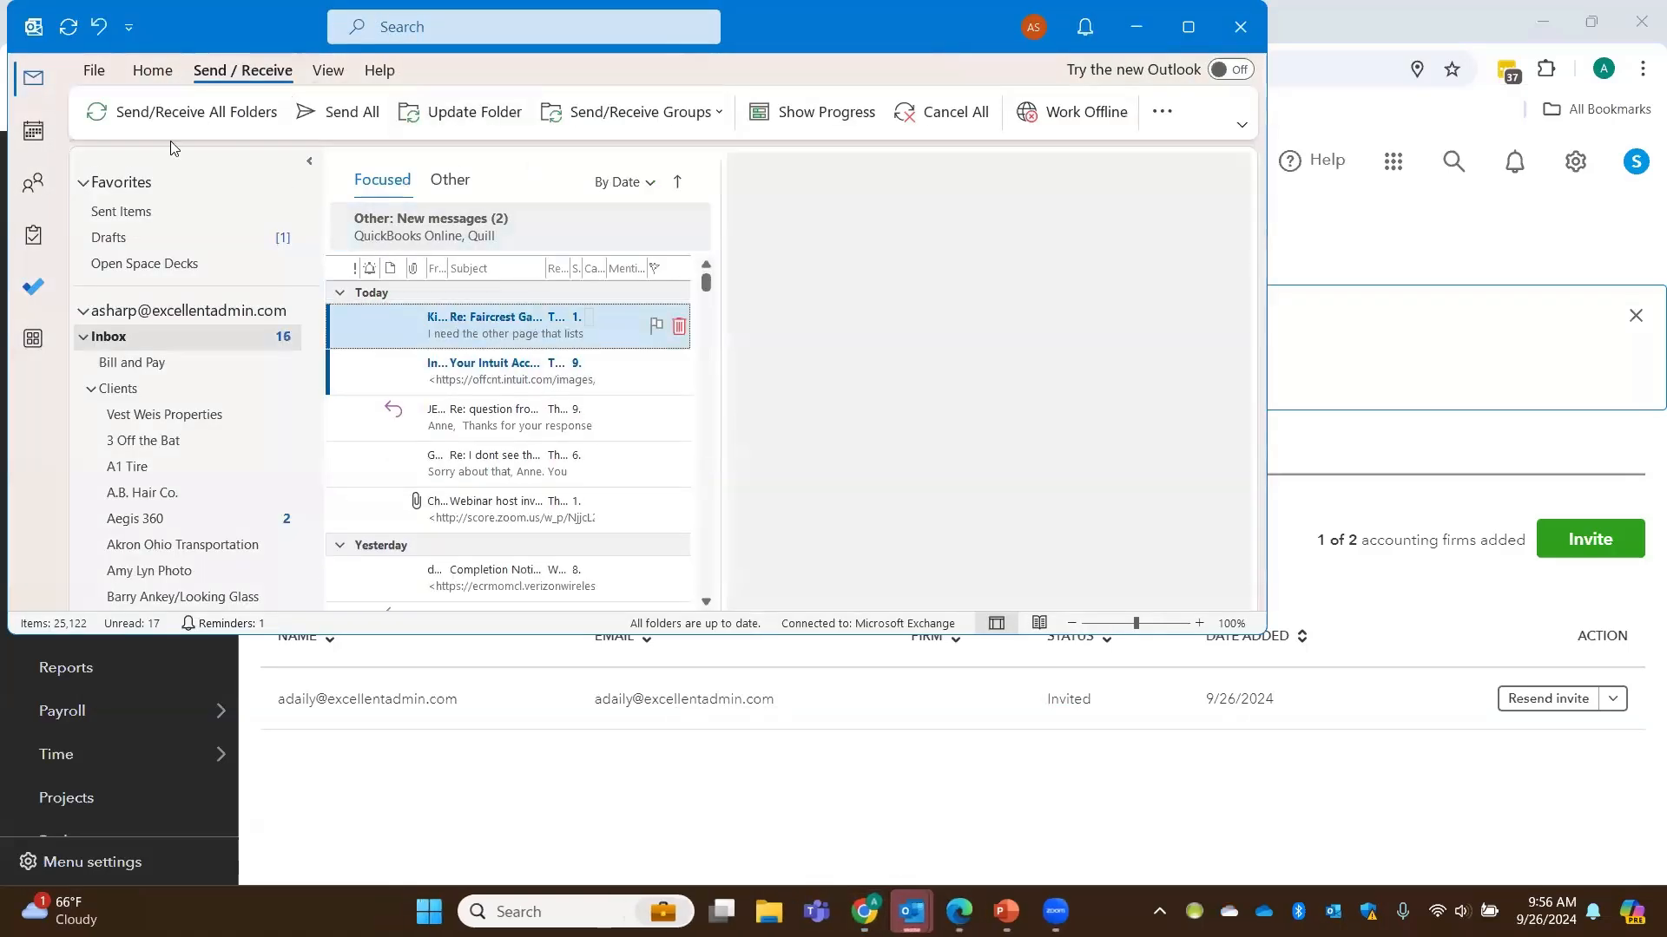
left_click(182, 111)
left_click(491, 414)
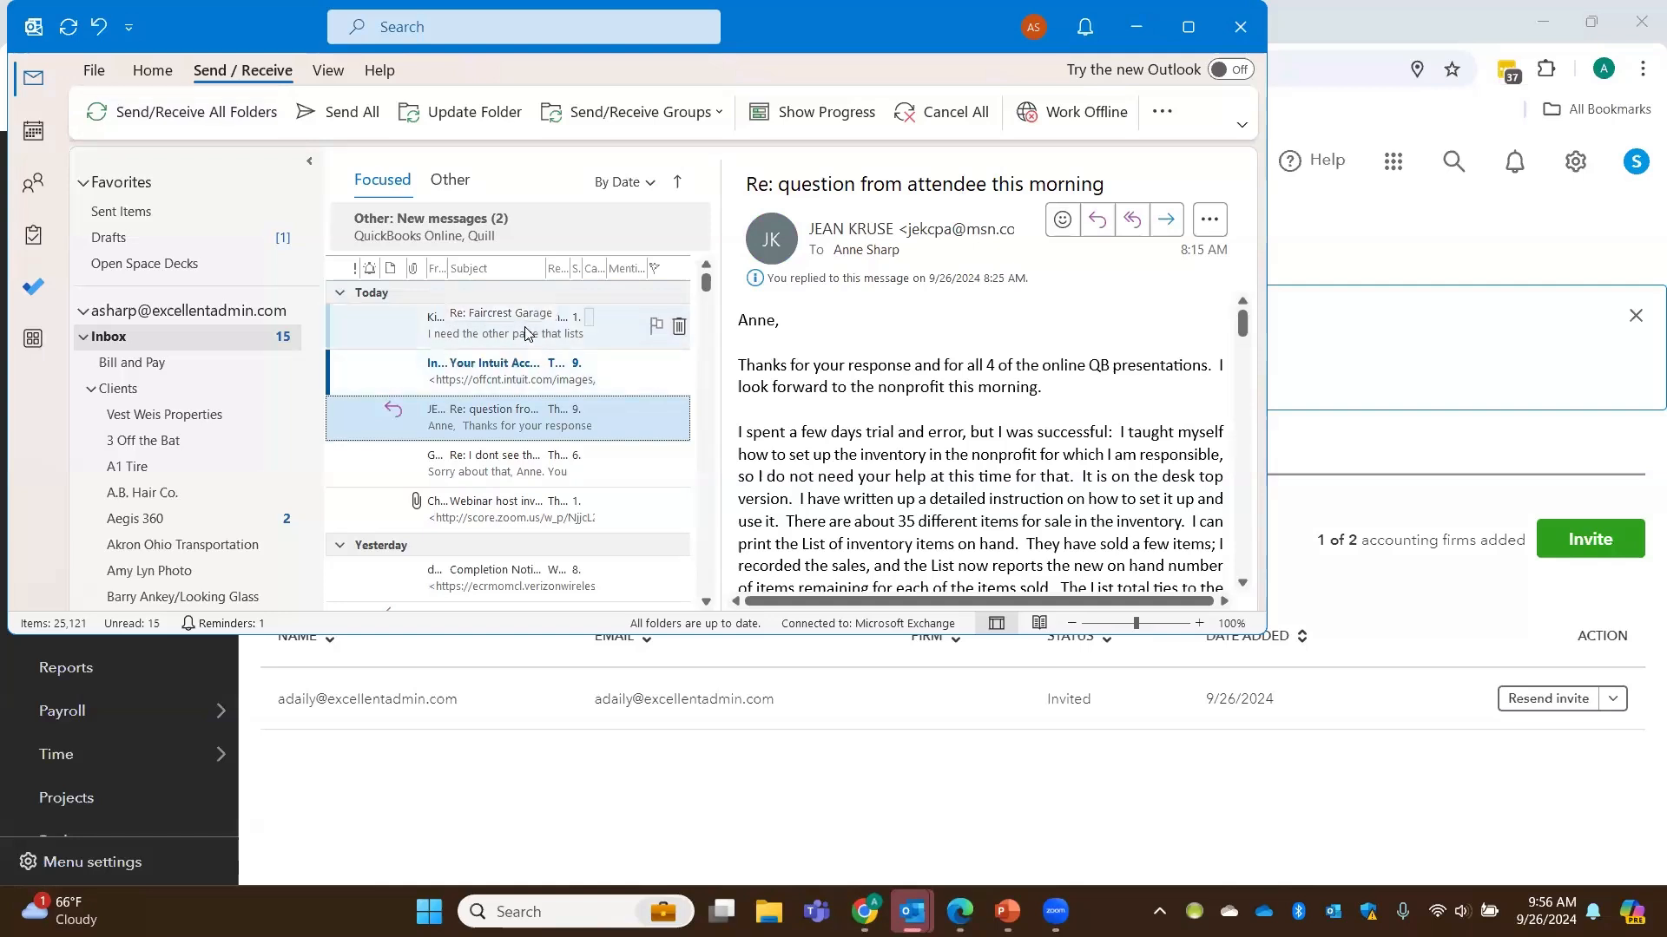
left_click(194, 113)
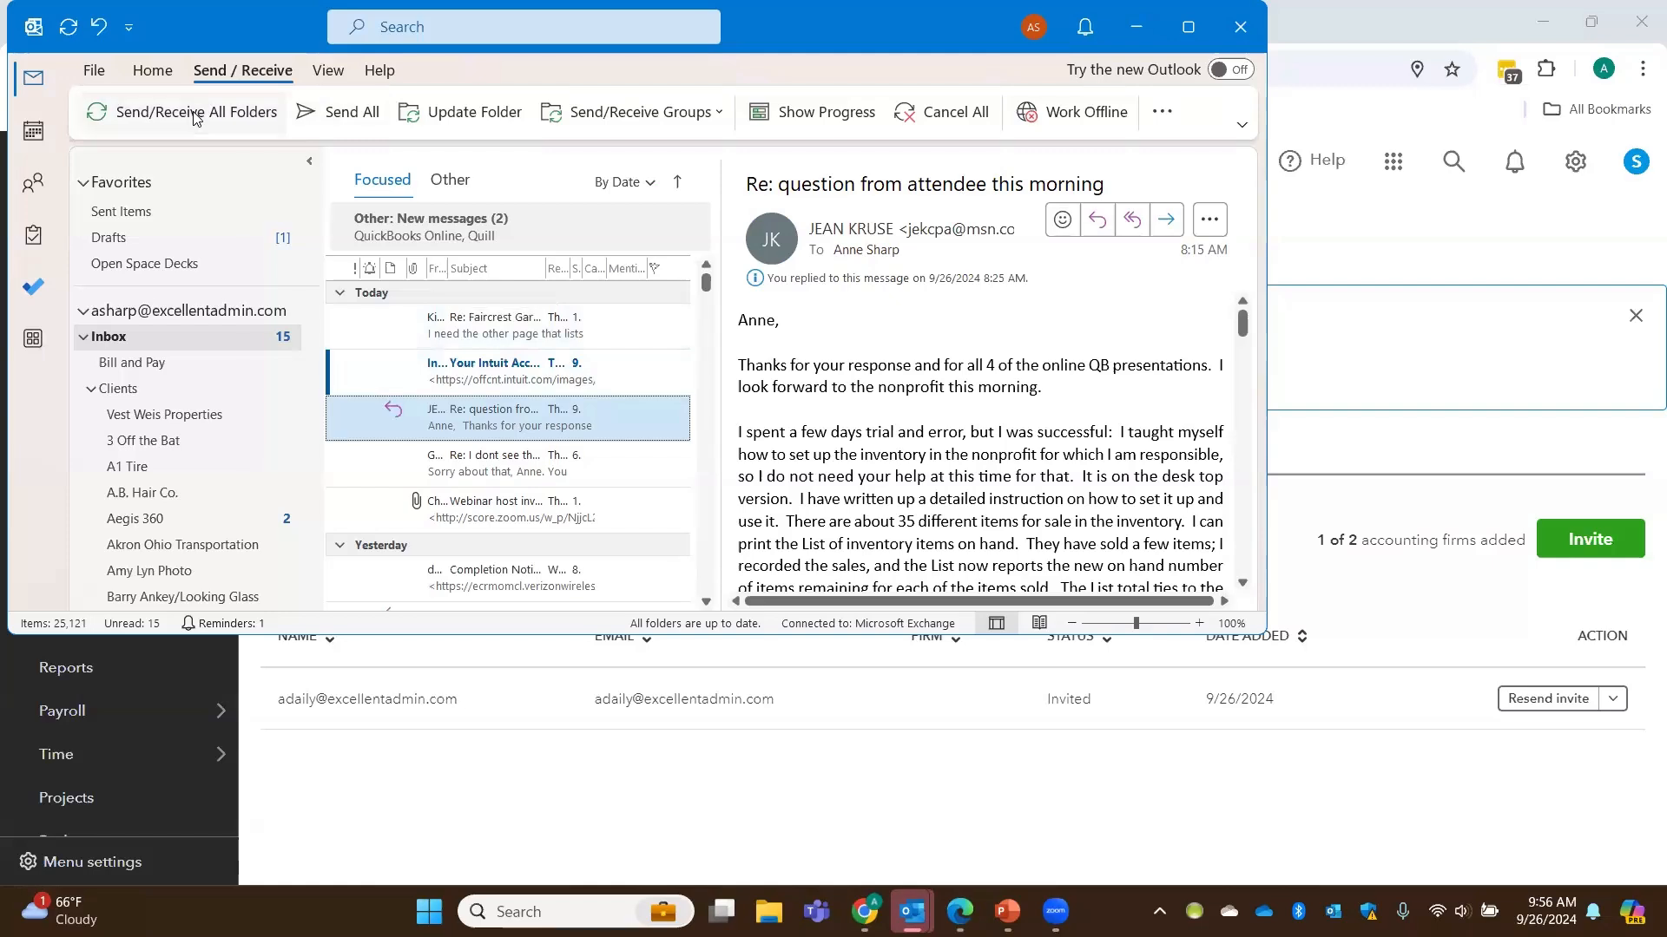
left_click(503, 215)
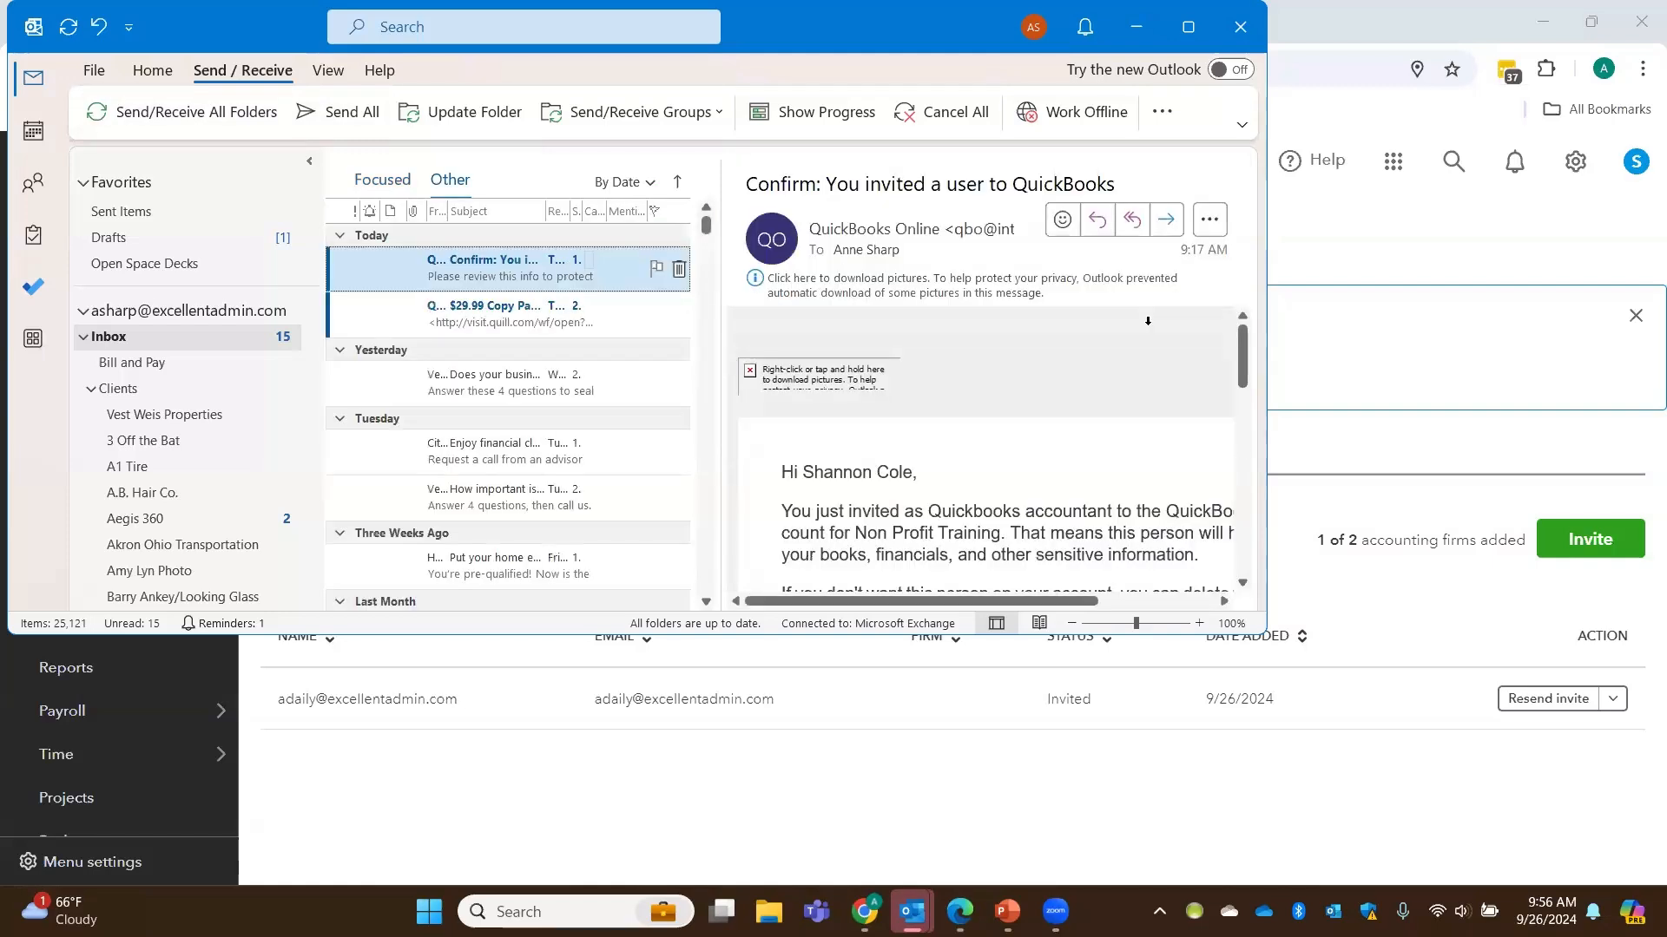
scroll(874, 414, "down", 3)
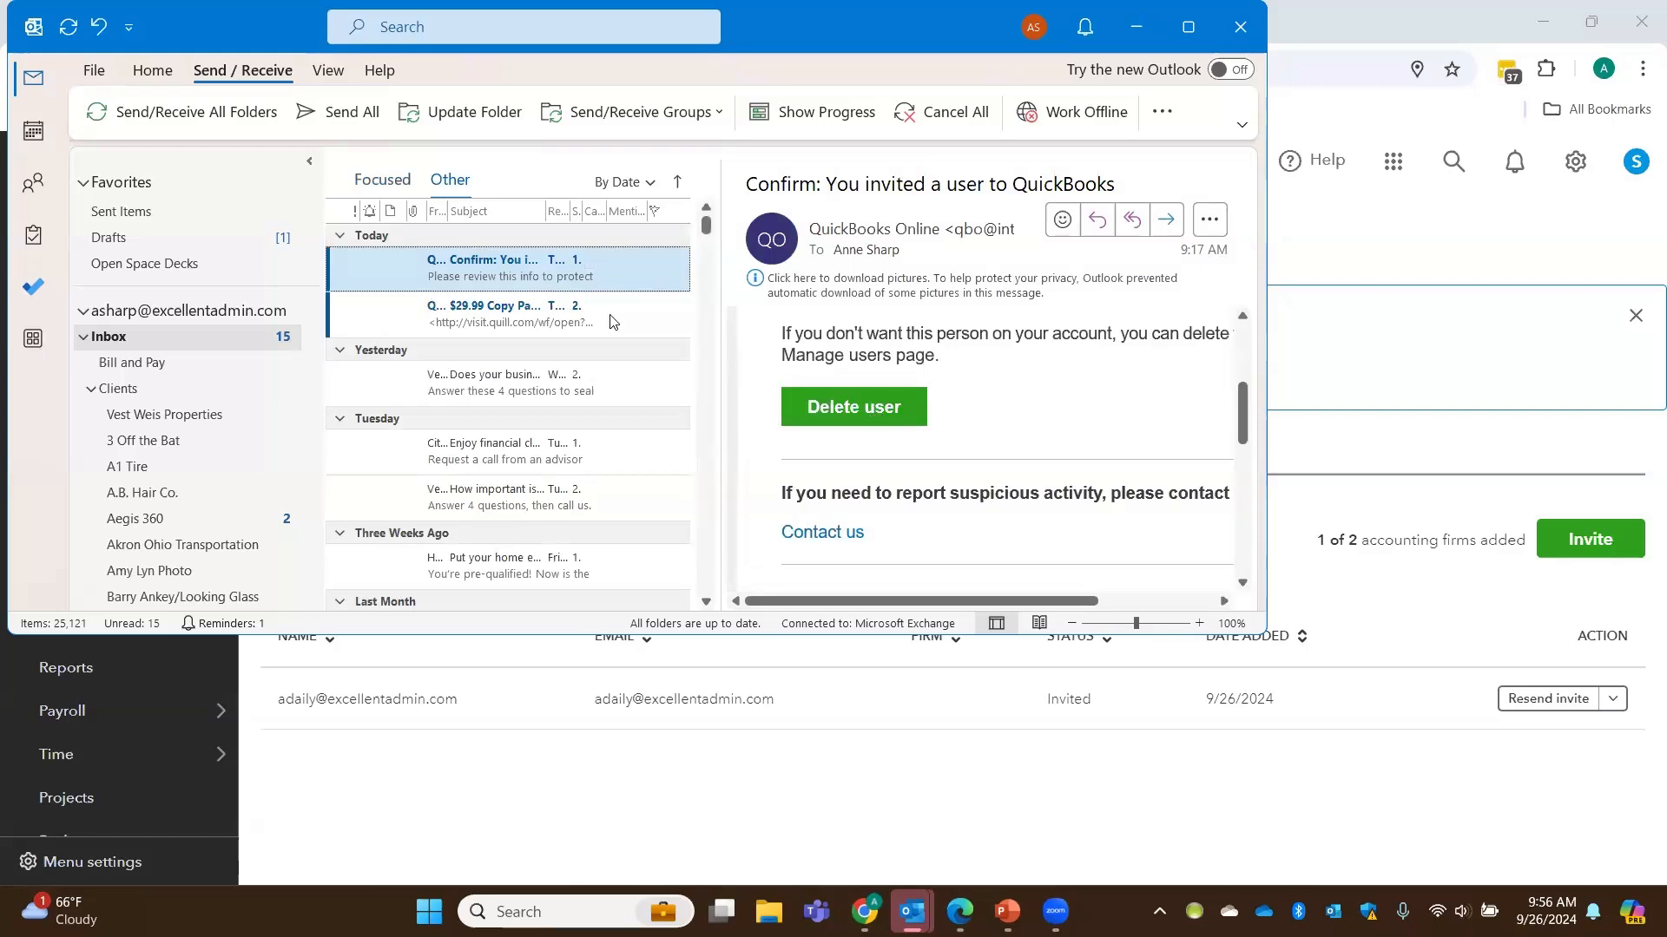
left_click(678, 271)
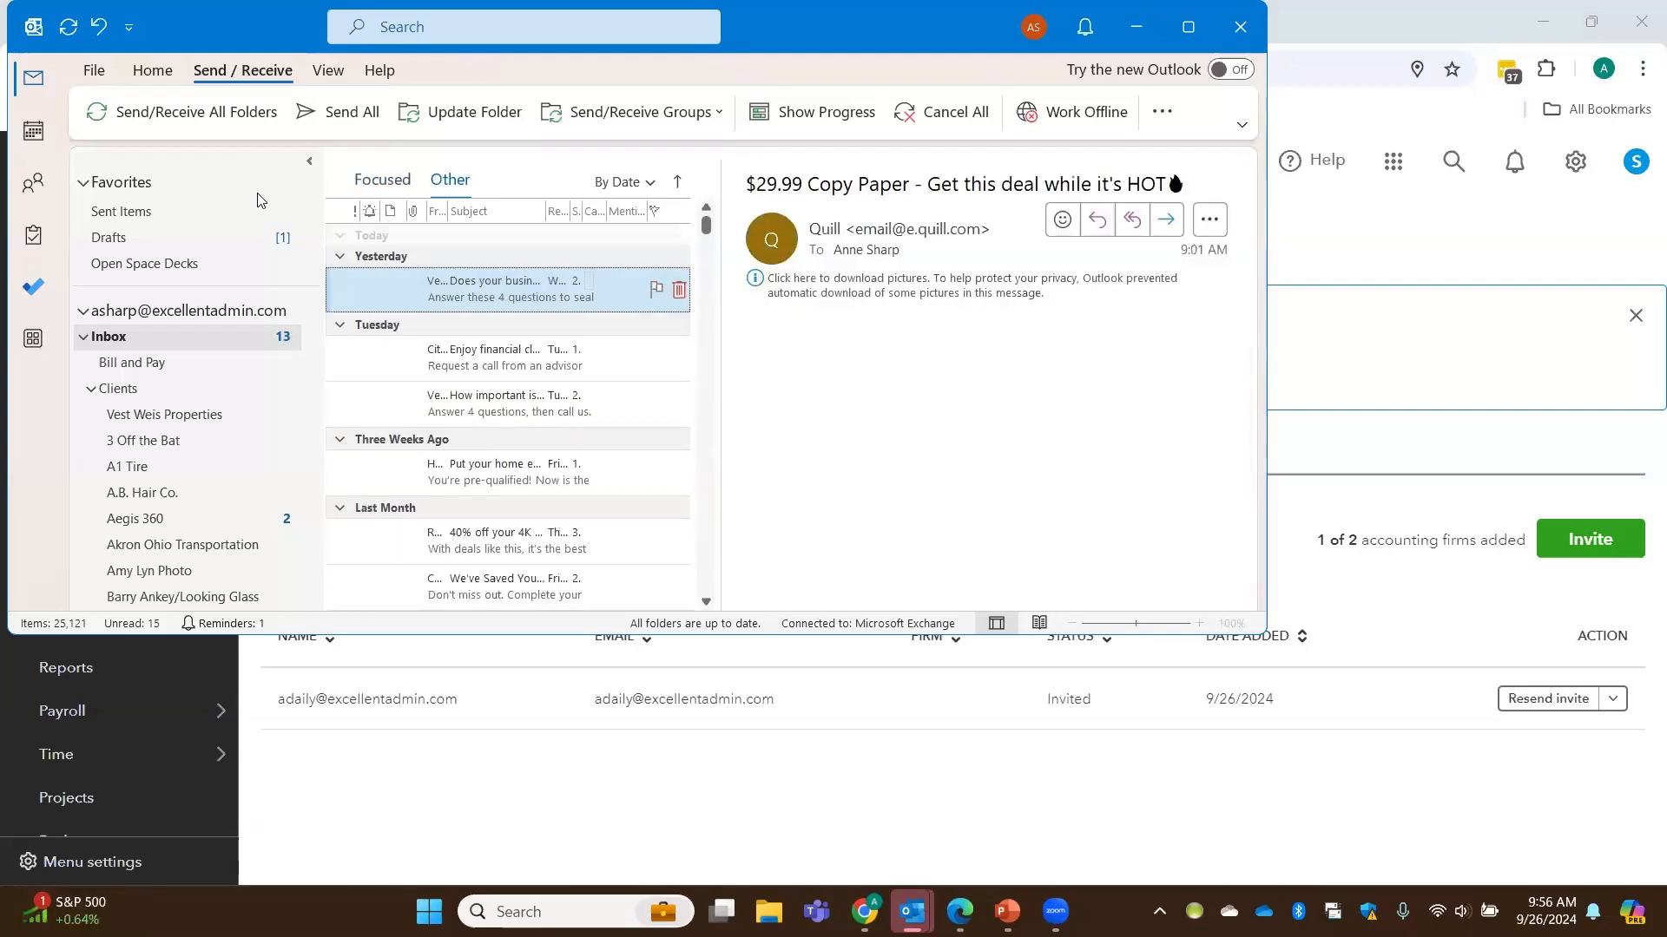
- Open the Non Profit Training invitation email in Focused and accept the invitation
left_click(425, 267)
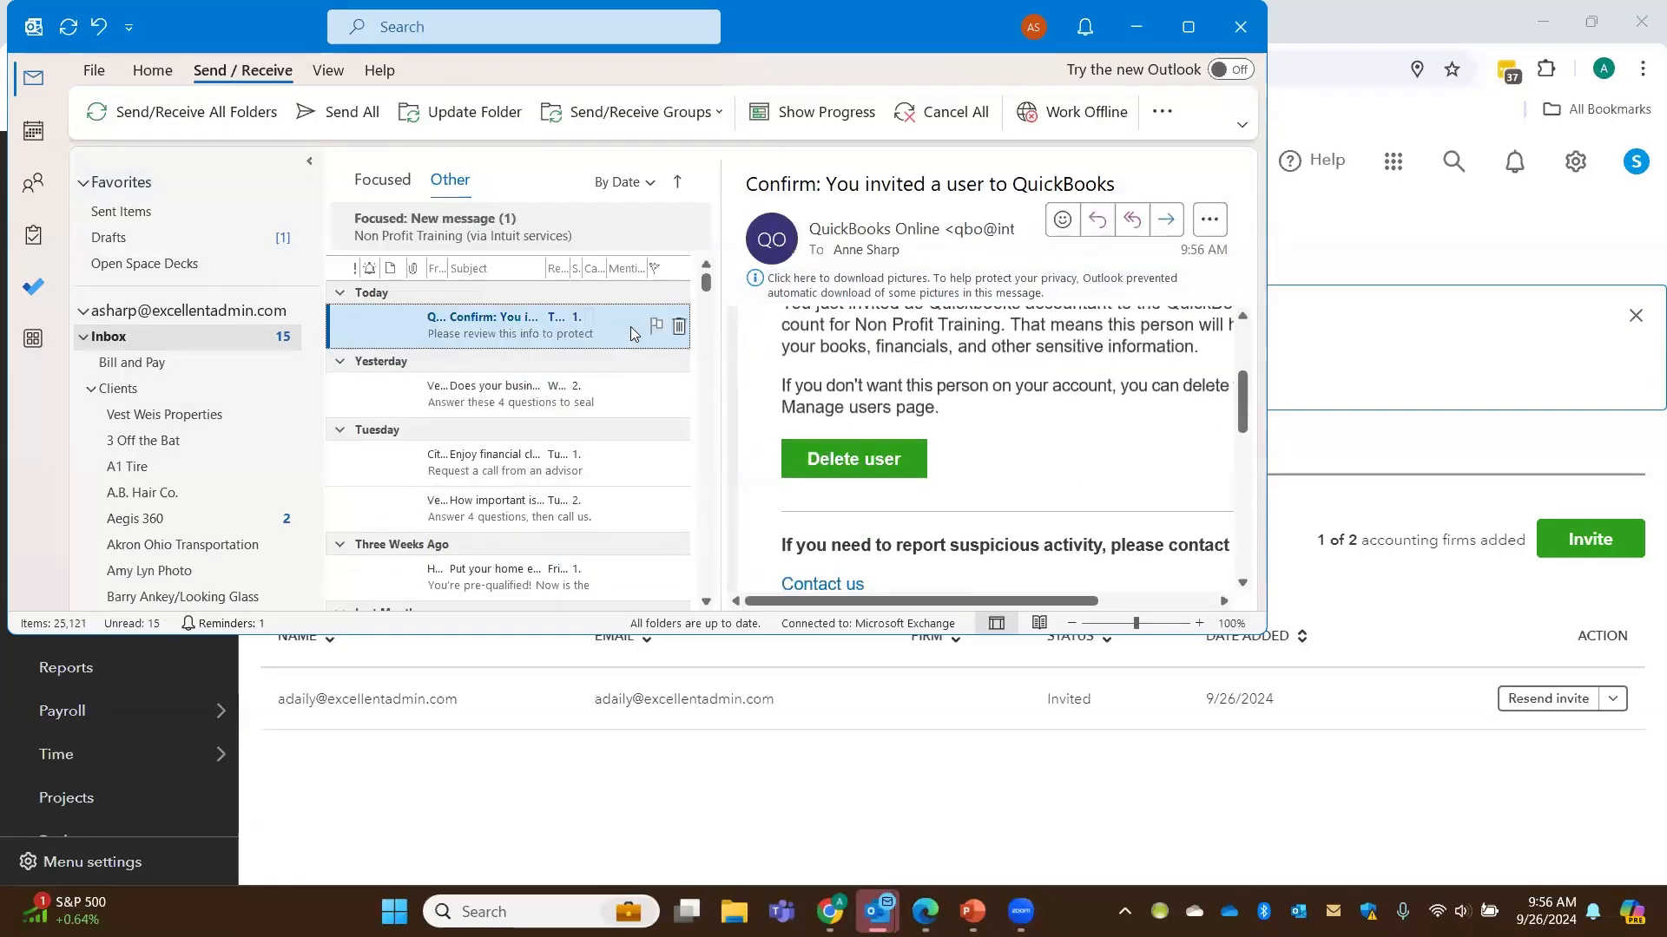
left_click(388, 184)
left_click(491, 271)
scroll(972, 450, "down", 2)
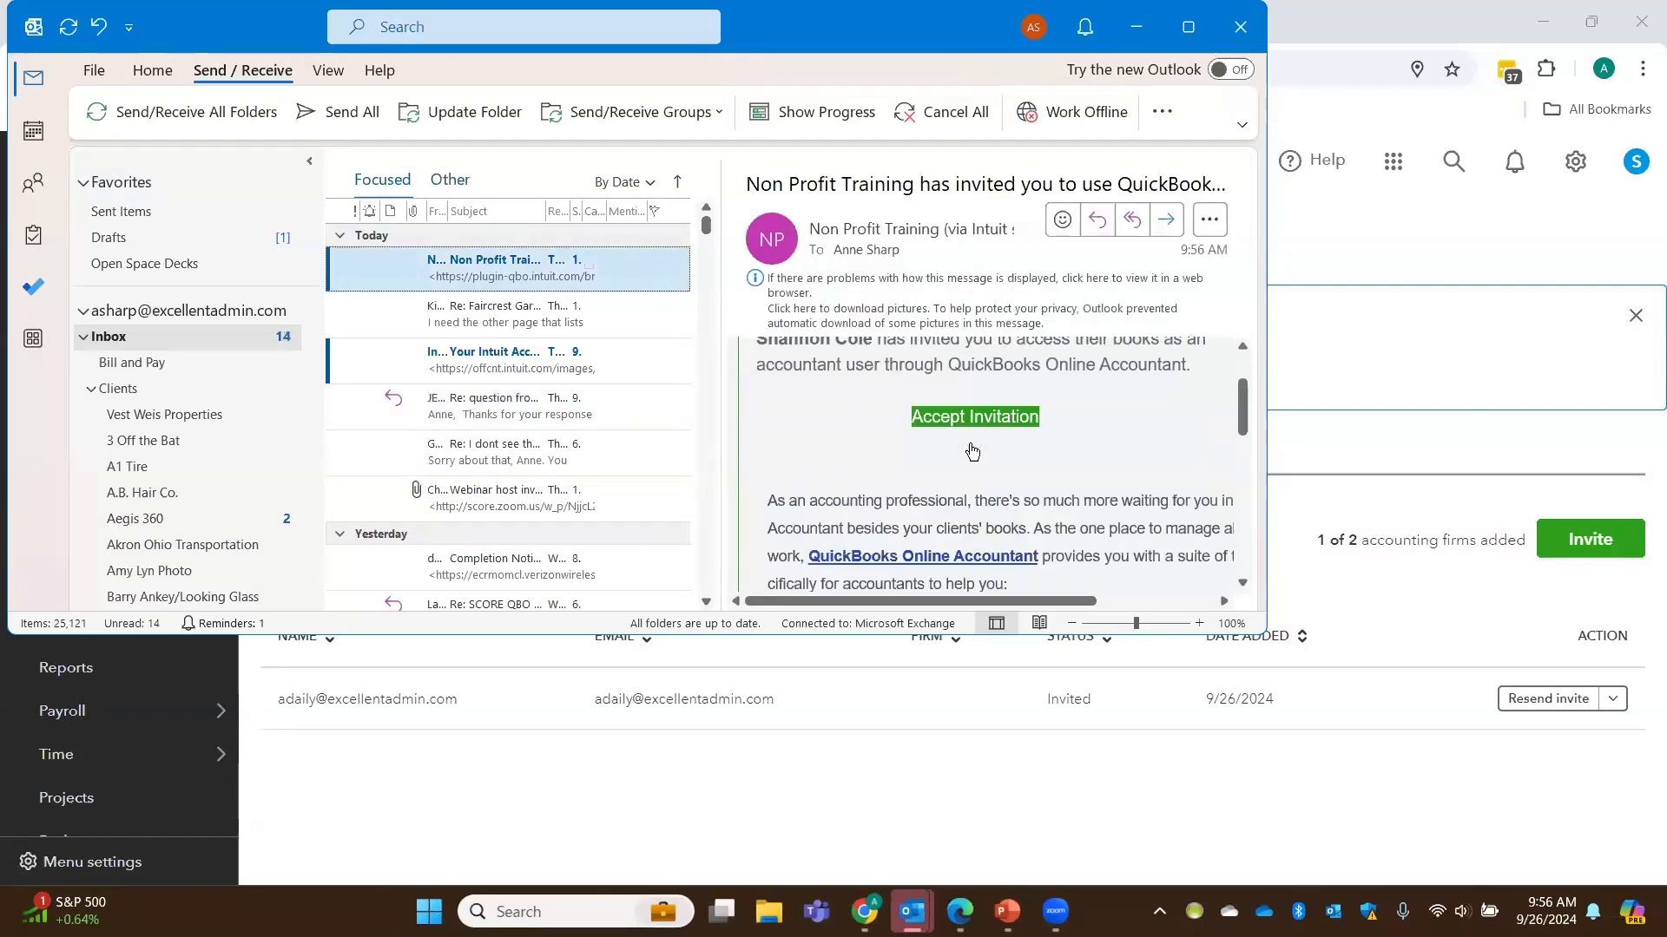
left_click(975, 419)
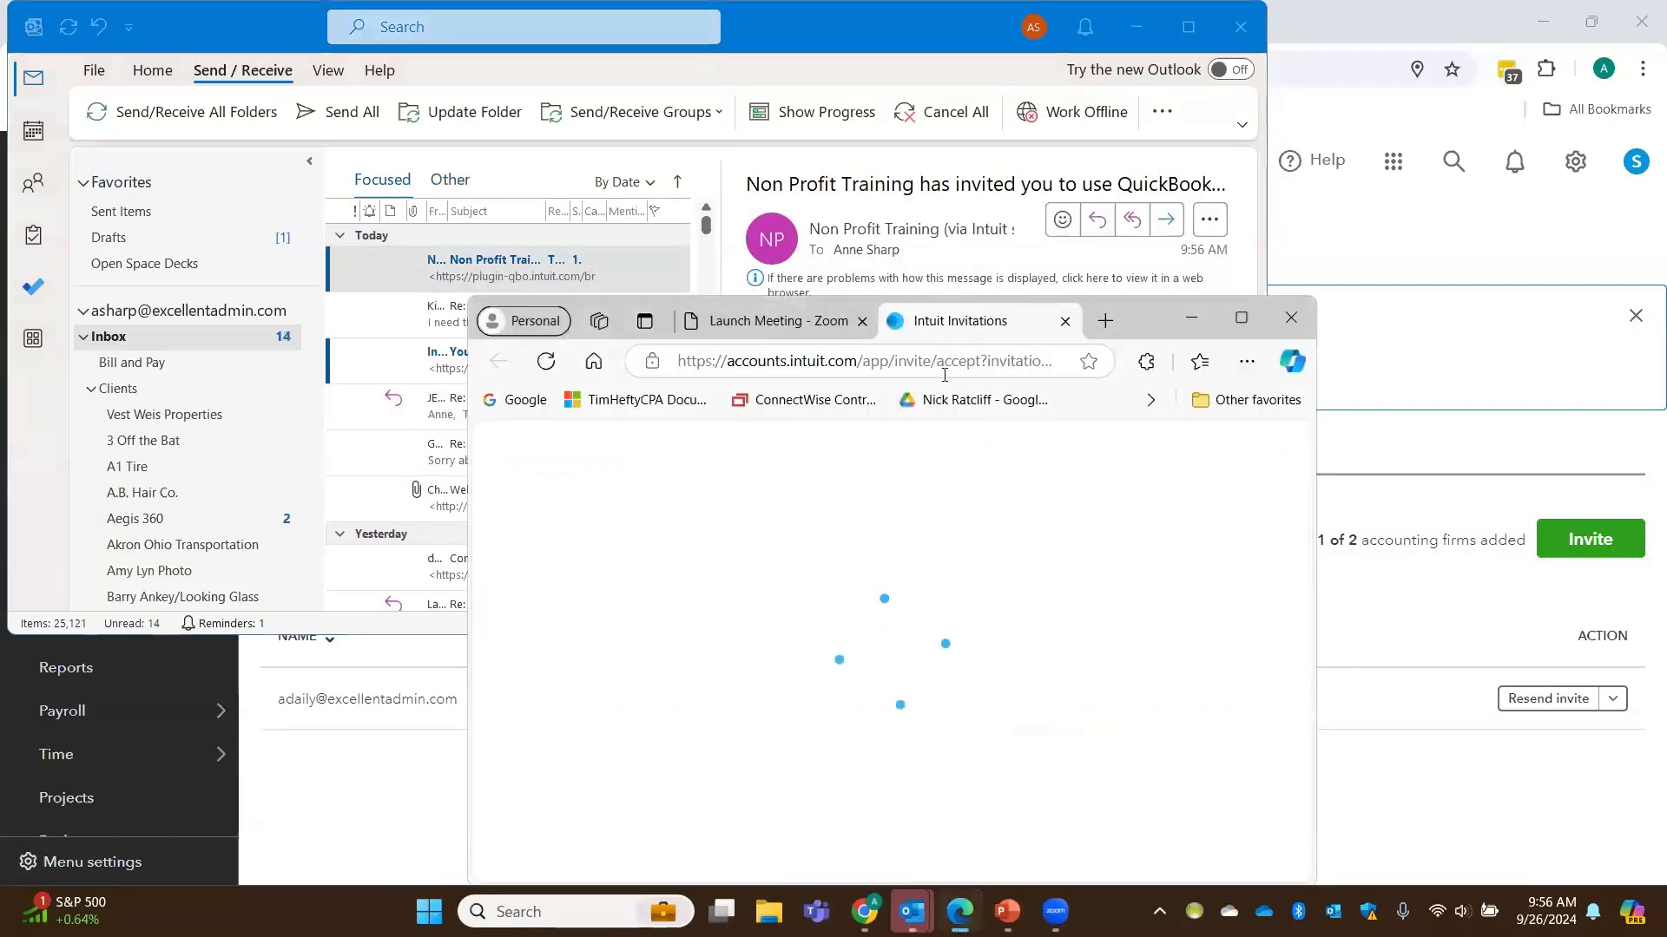
- Sign in with the saved email and password and choose the firm for the invitation
scroll(890, 672, "down", 2)
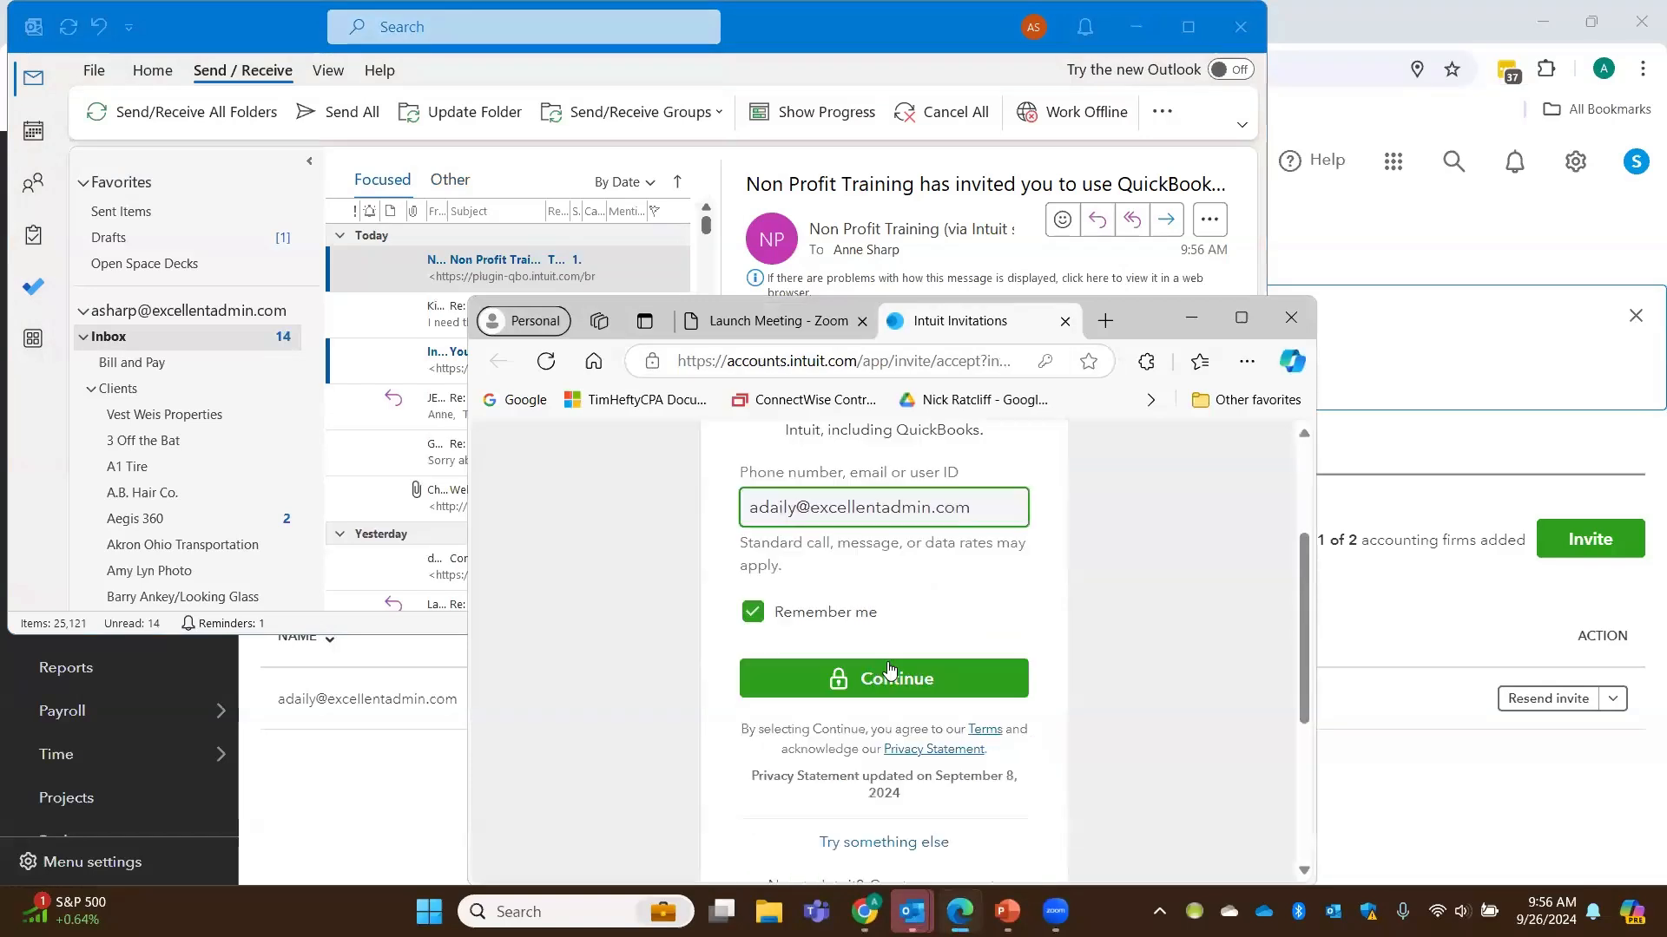
left_click(889, 670)
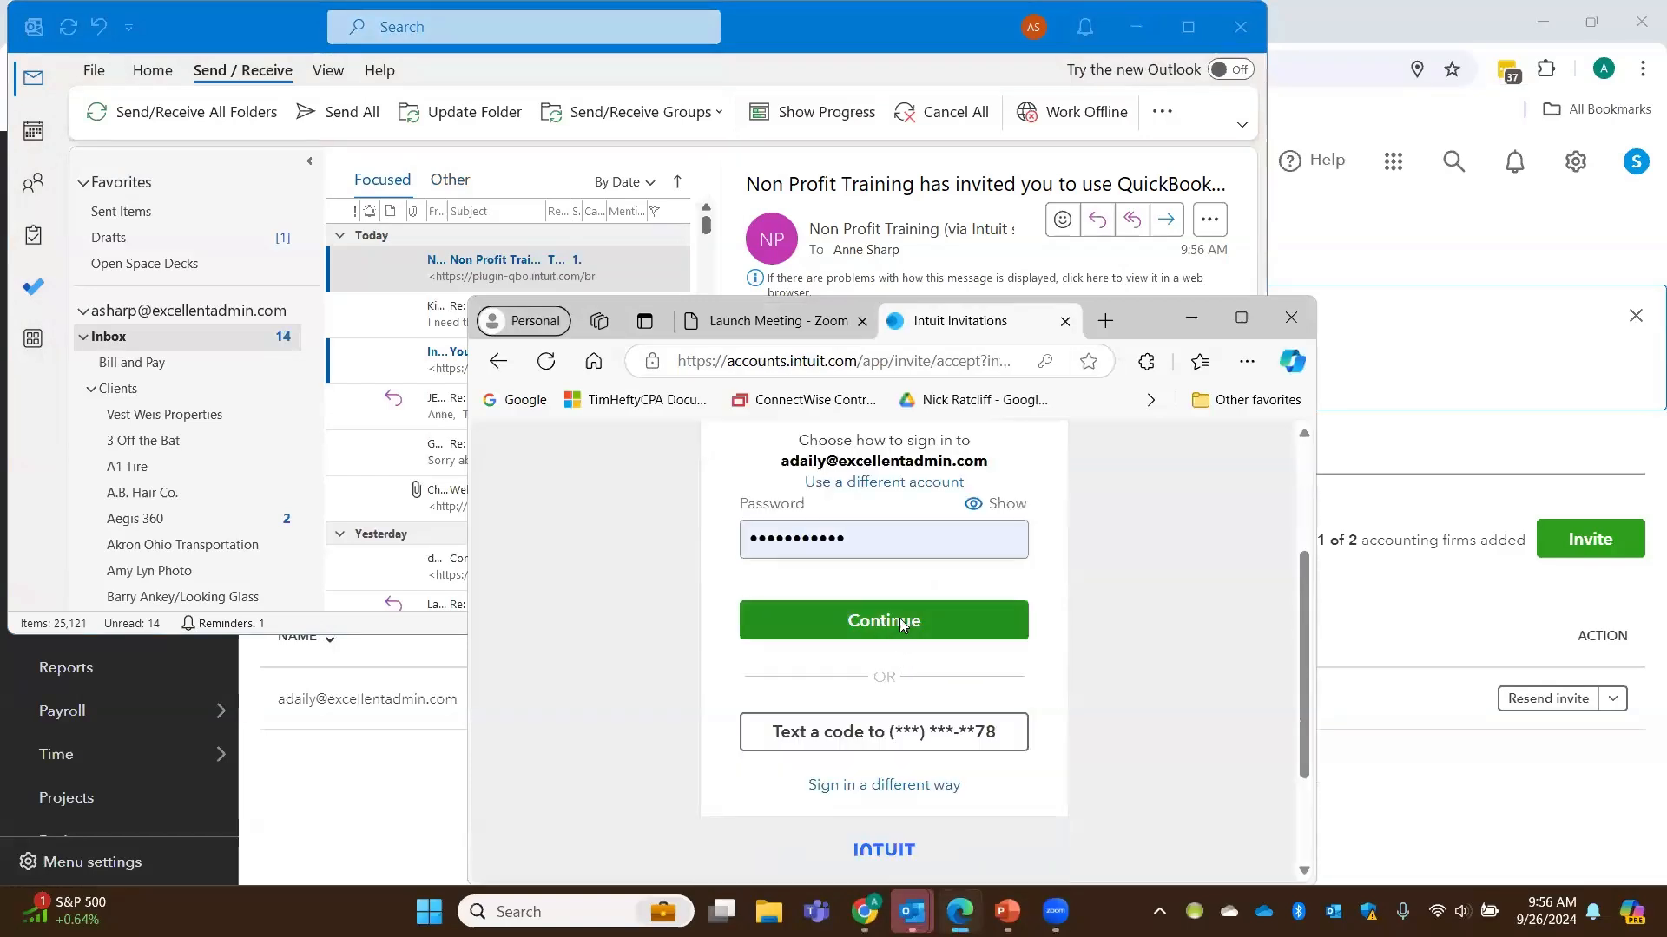
left_click(901, 621)
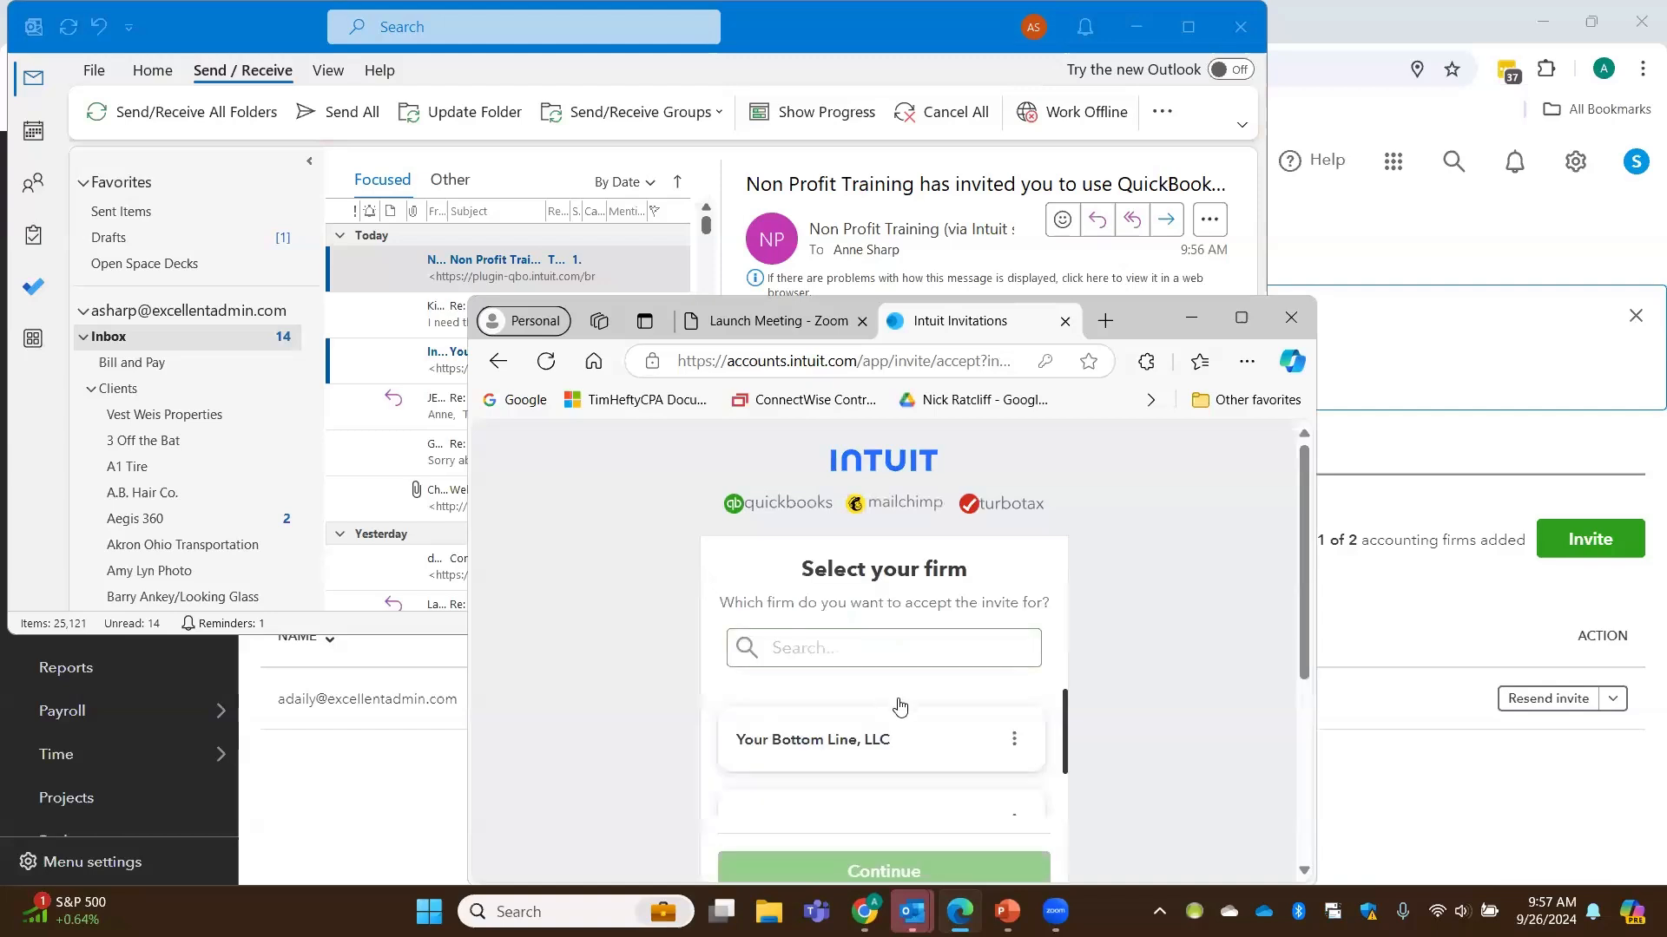
scroll(899, 708, "down", 2)
left_click(833, 758)
left_click(884, 871)
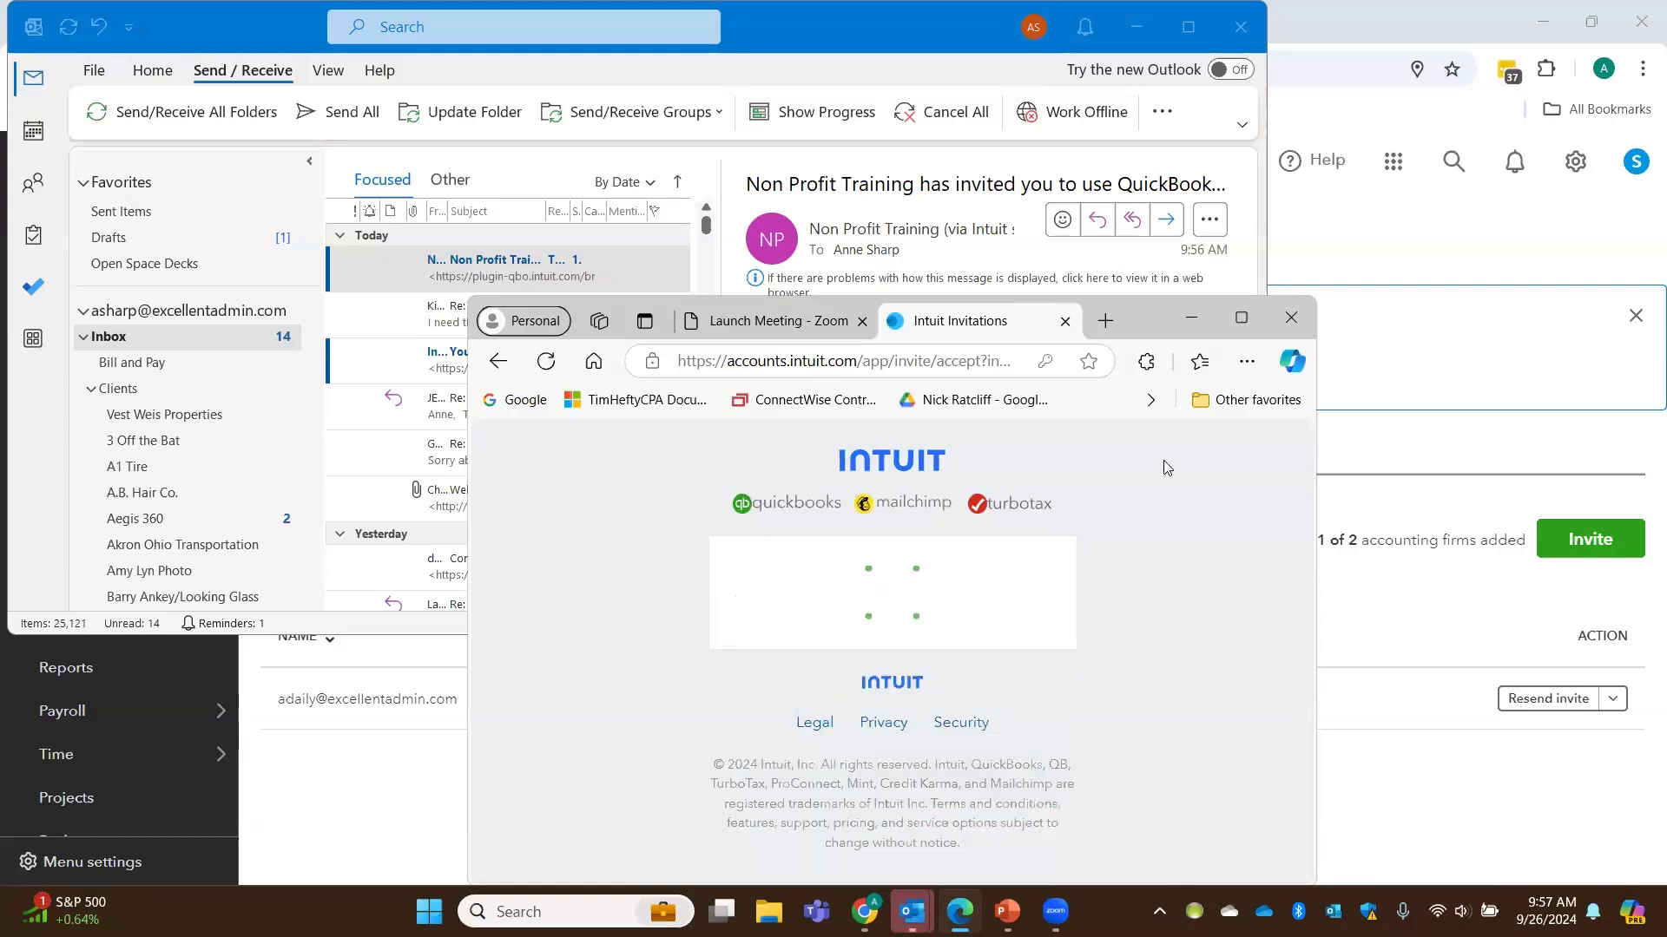
- Close the errored Intuit Invitations tab and return to Outlook
left_click_drag(1140, 325, 1154, 160)
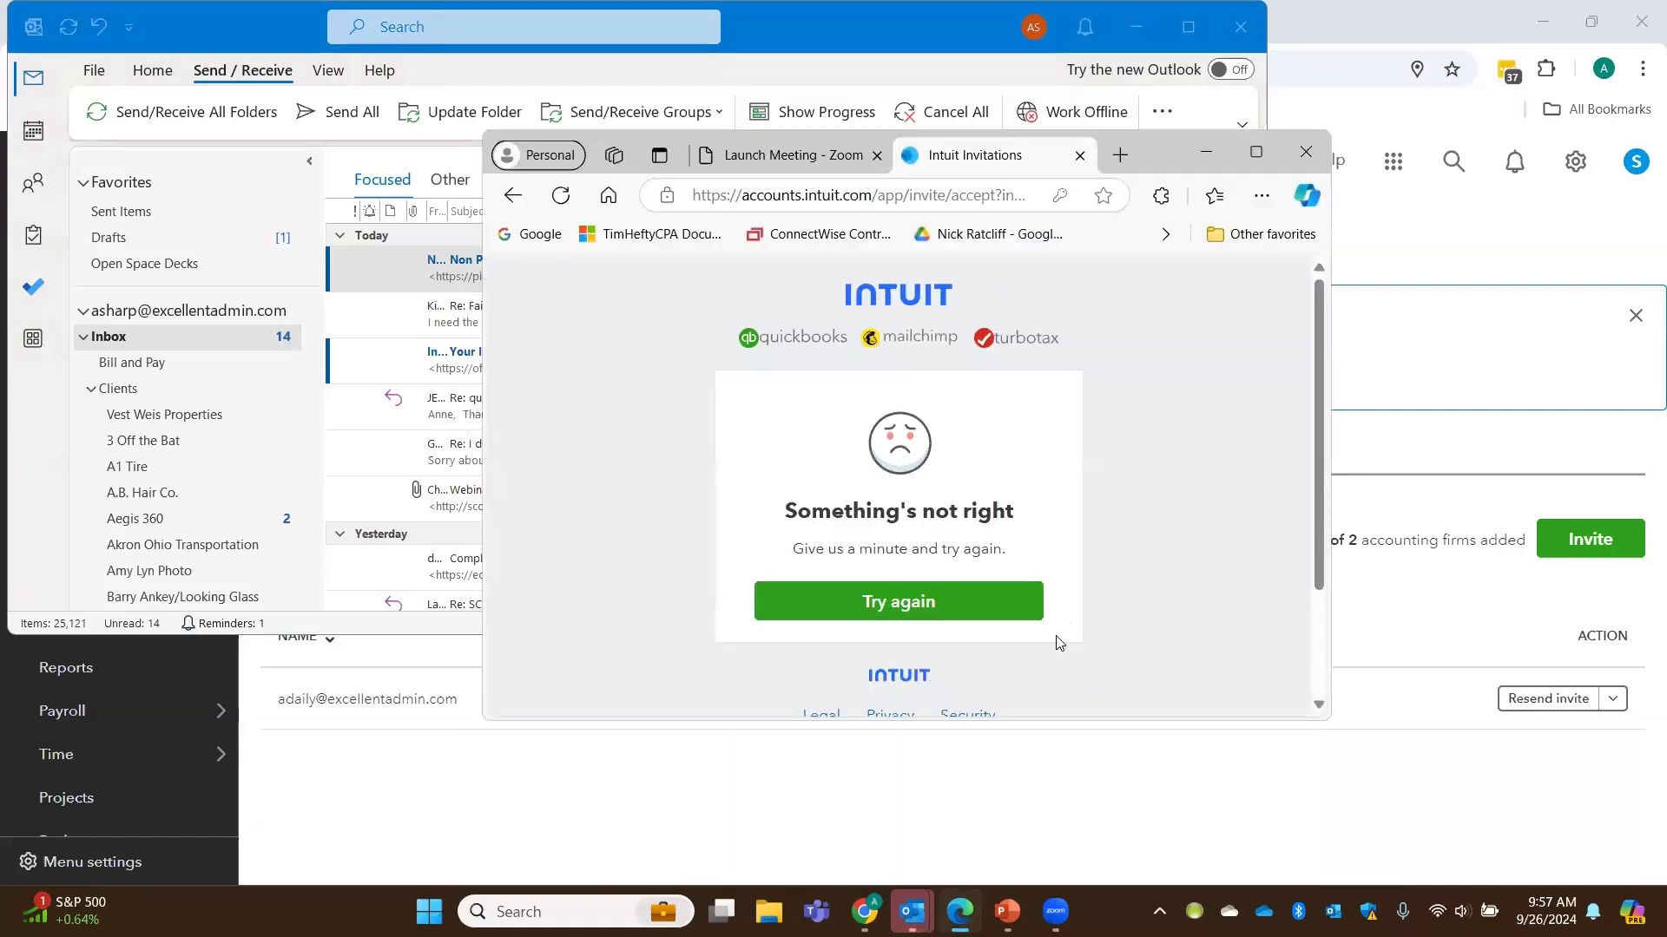
left_click(1079, 154)
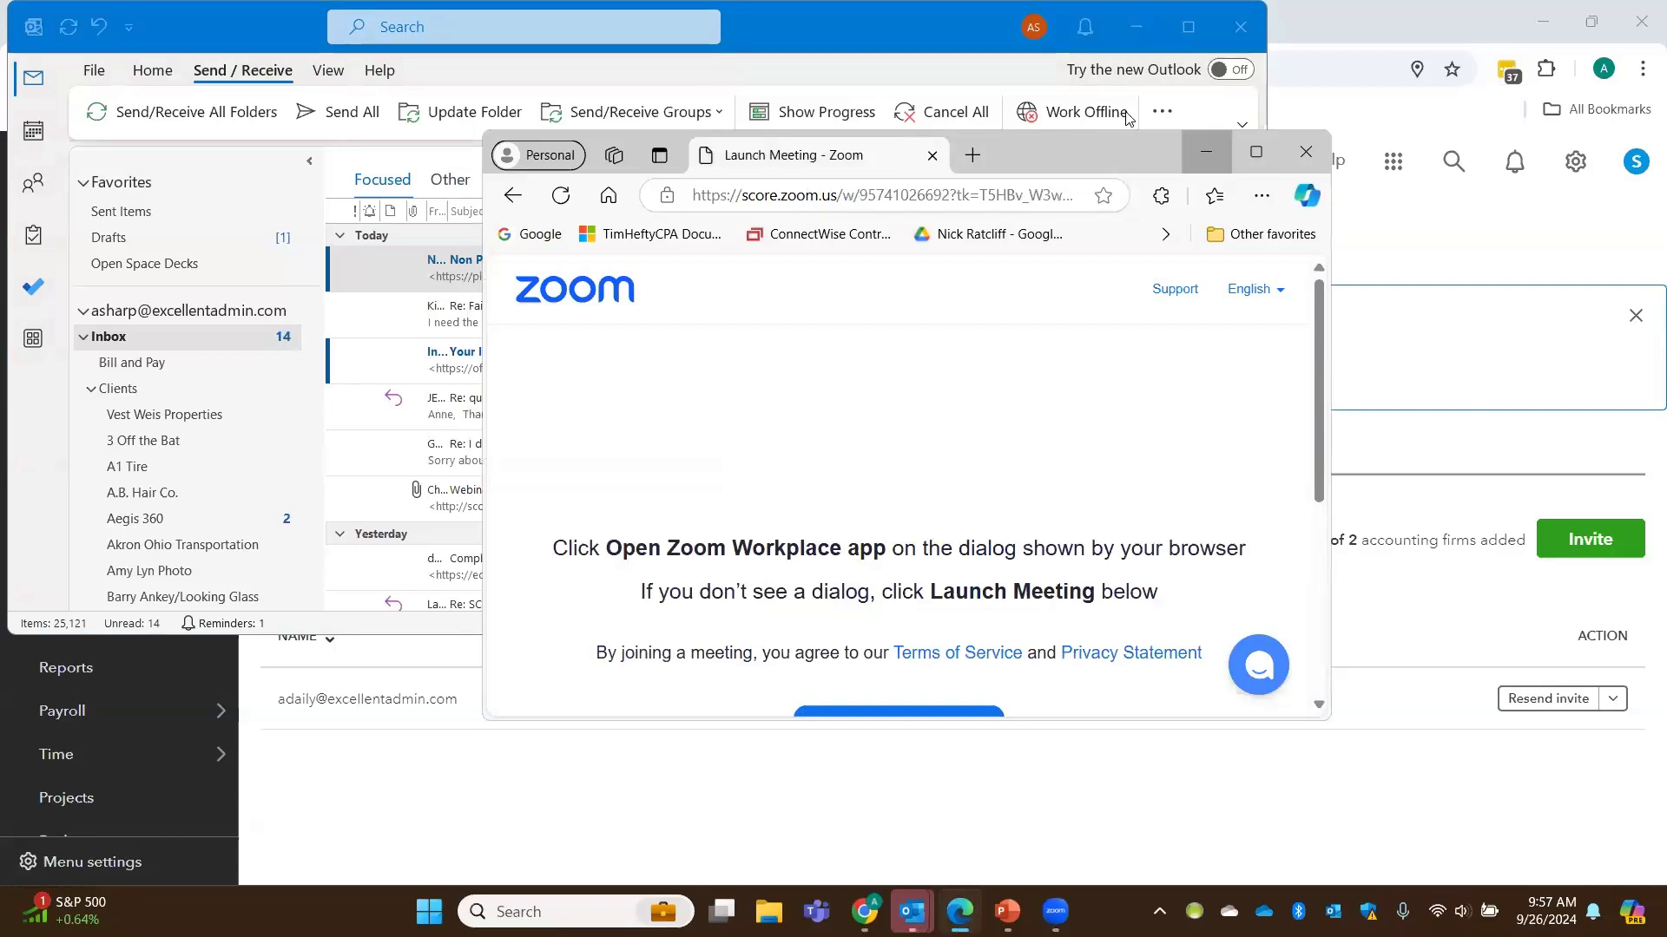
left_click(666, 8)
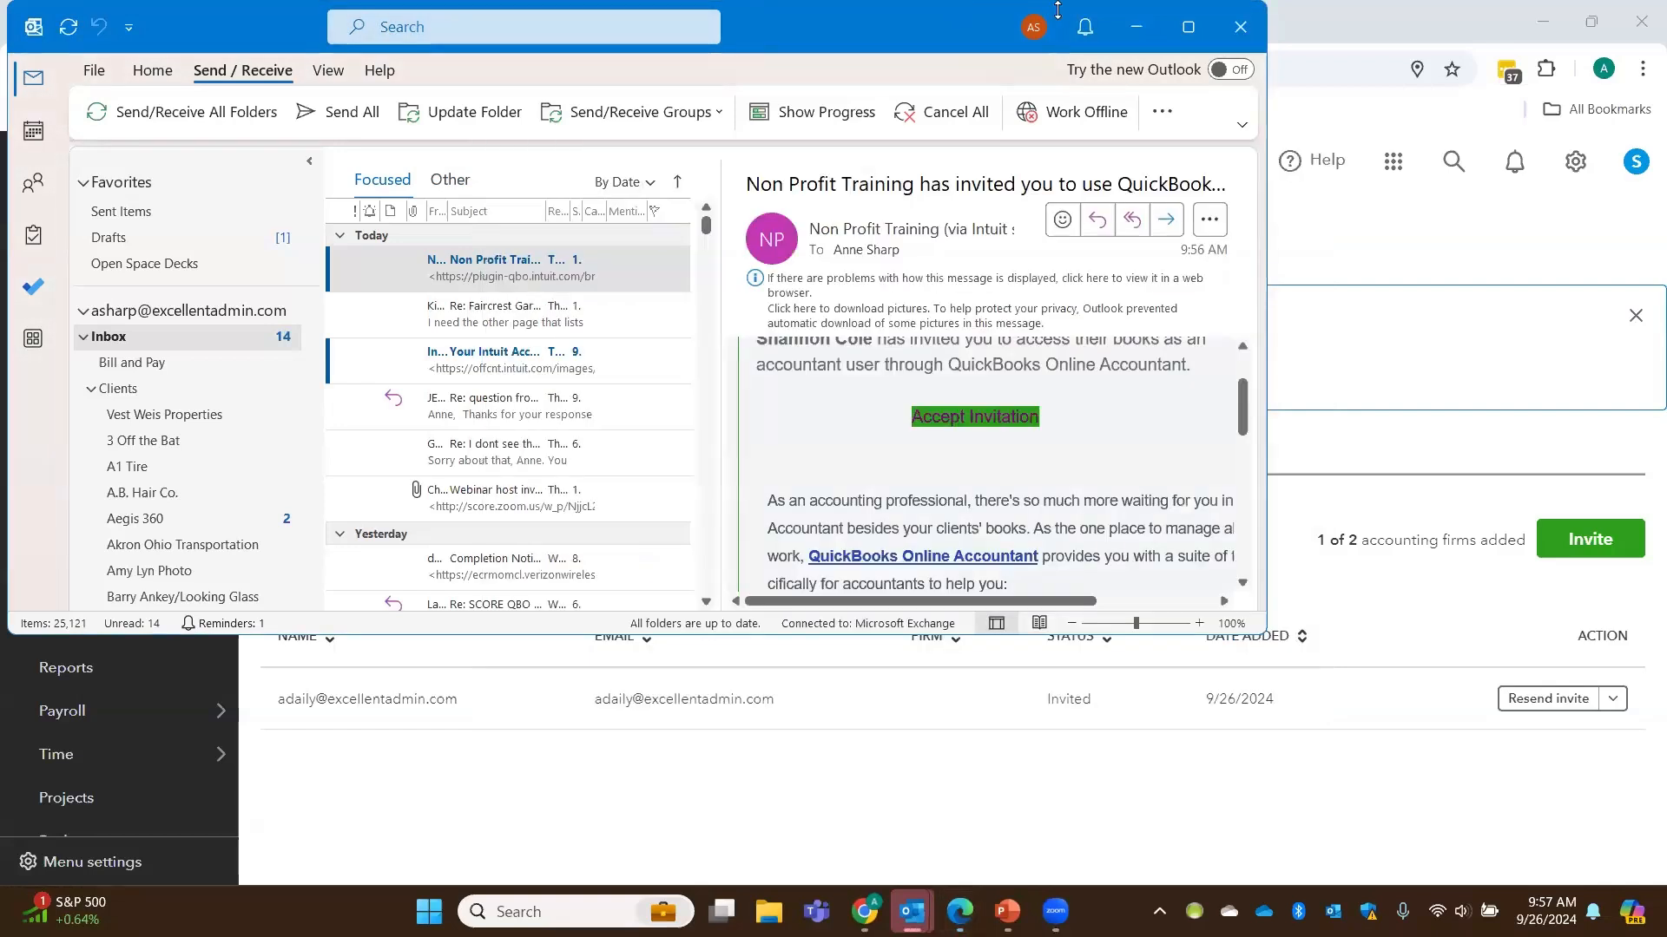
- Open the Bank transactions page for Spark Miles (5005) - 1 from the QuickBooks window
left_click(1382, 218)
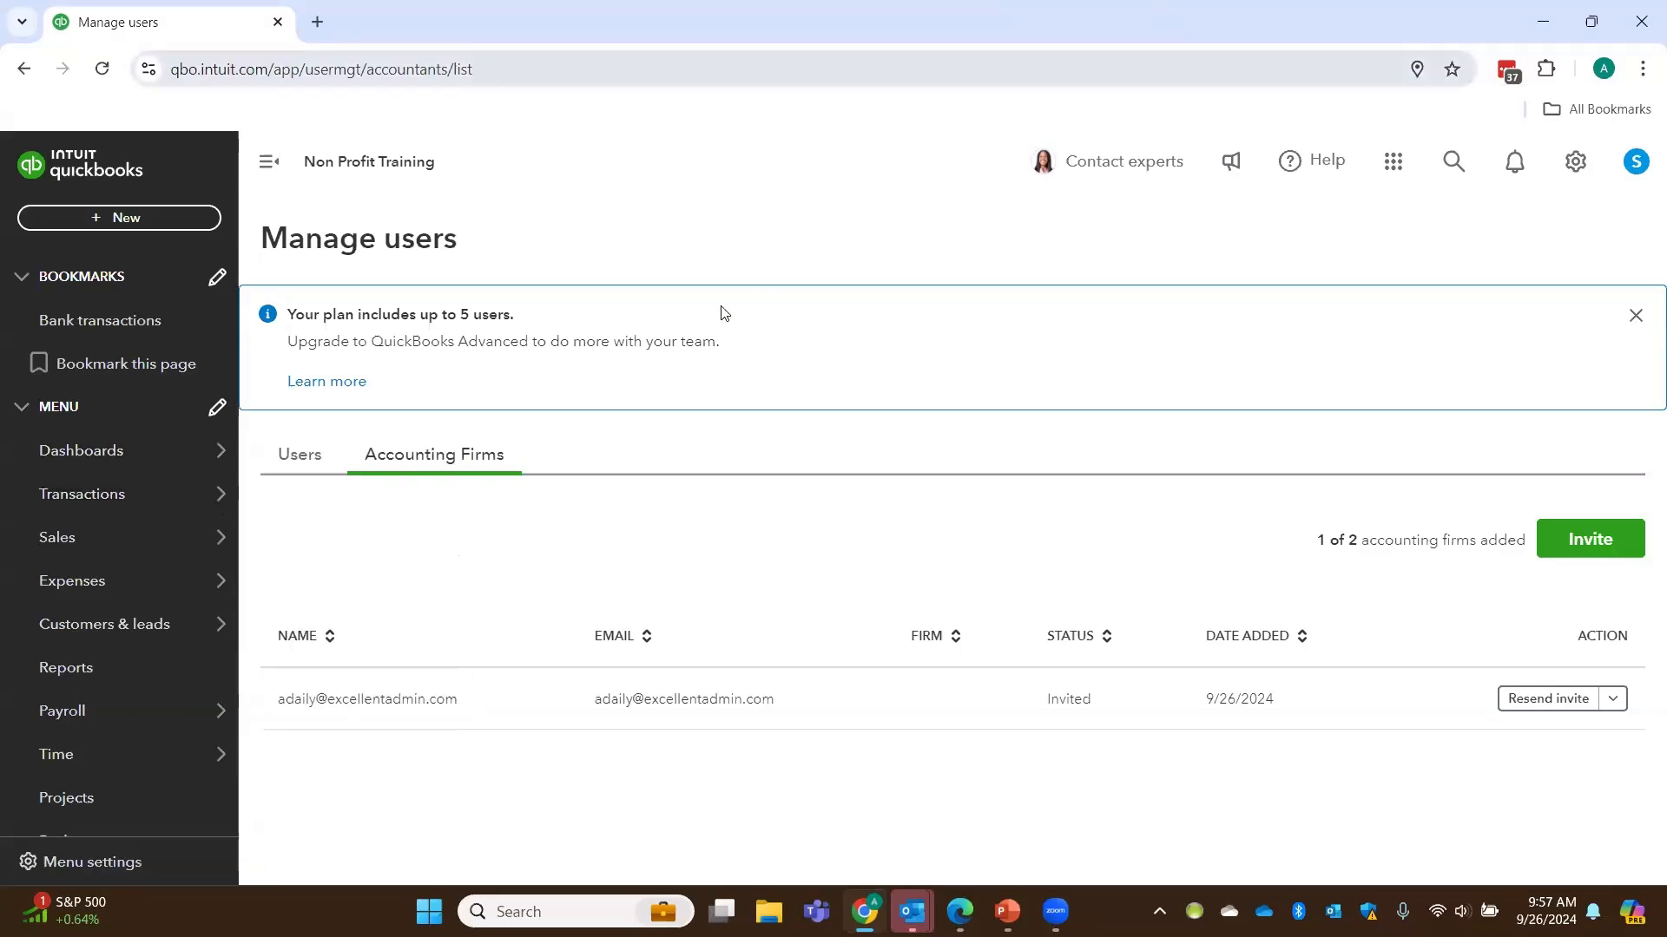
left_click(143, 493)
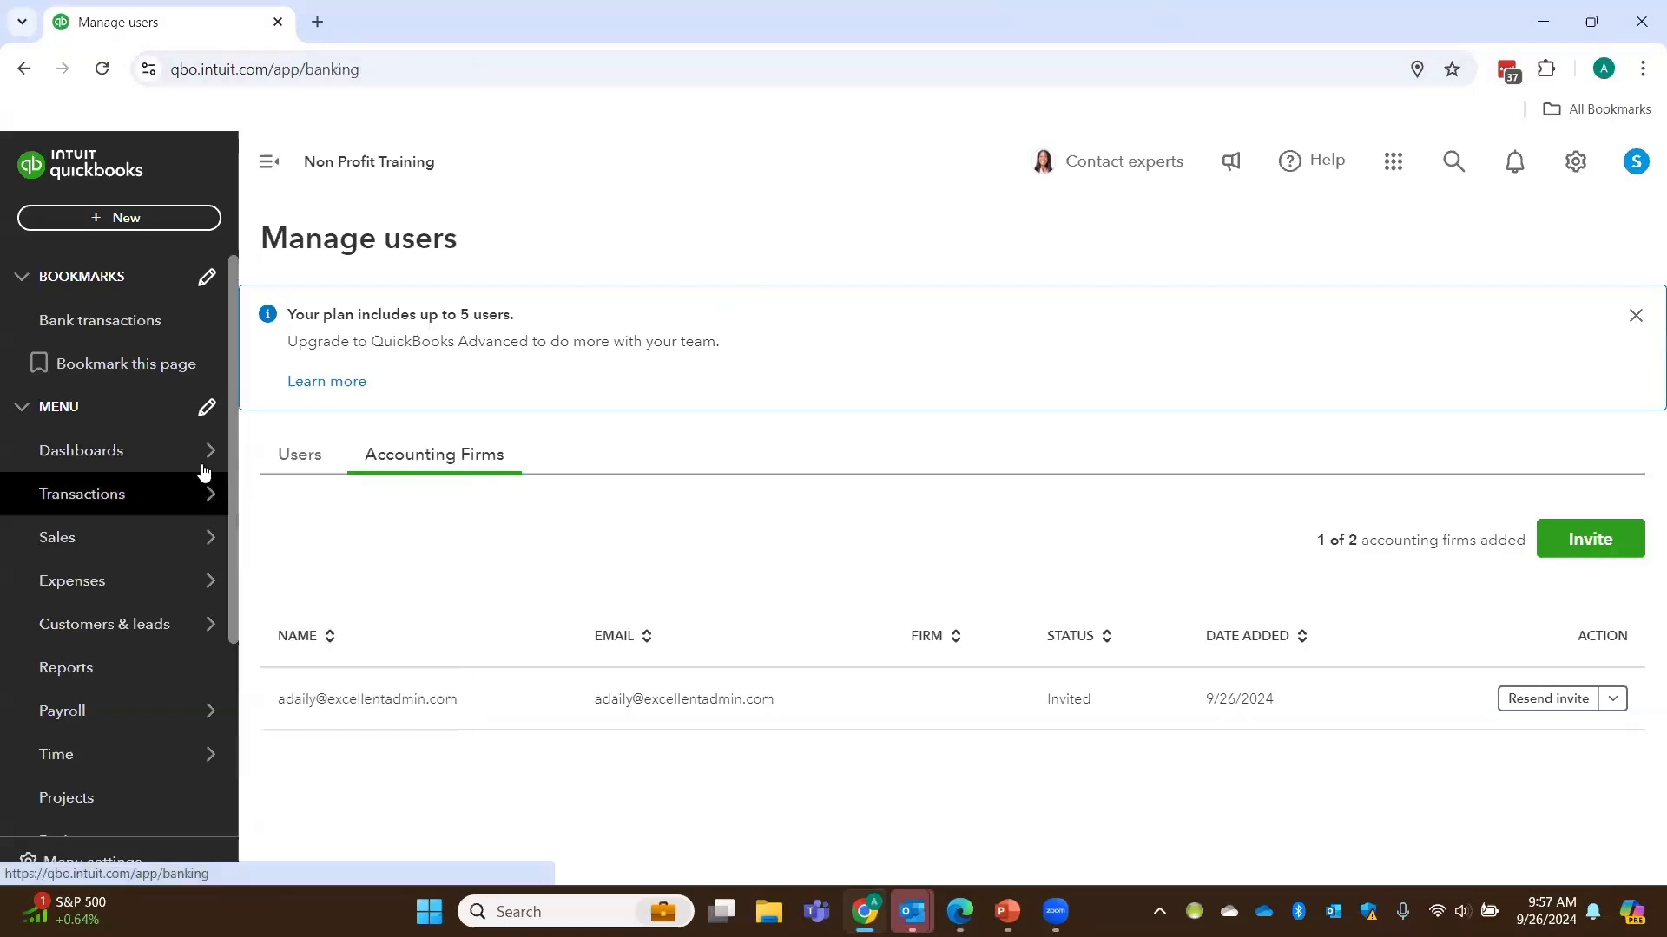
mouse_move(1610, 7)
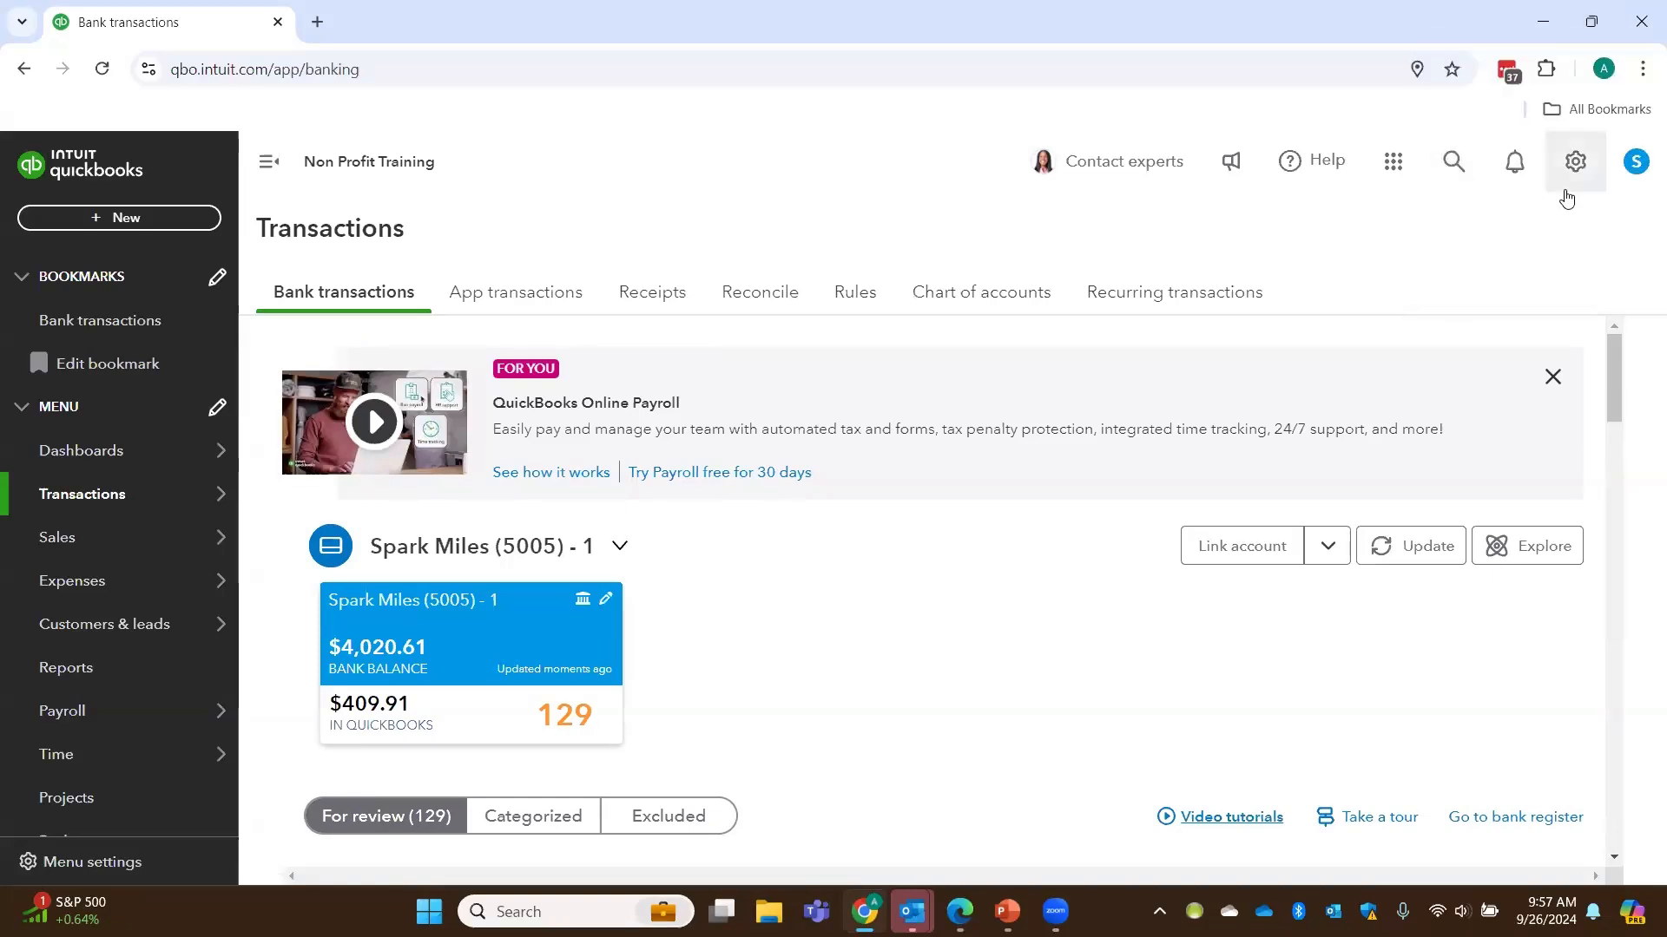
- Page through the My apps recommendations and open the Find apps catalog
left_click(1573, 171)
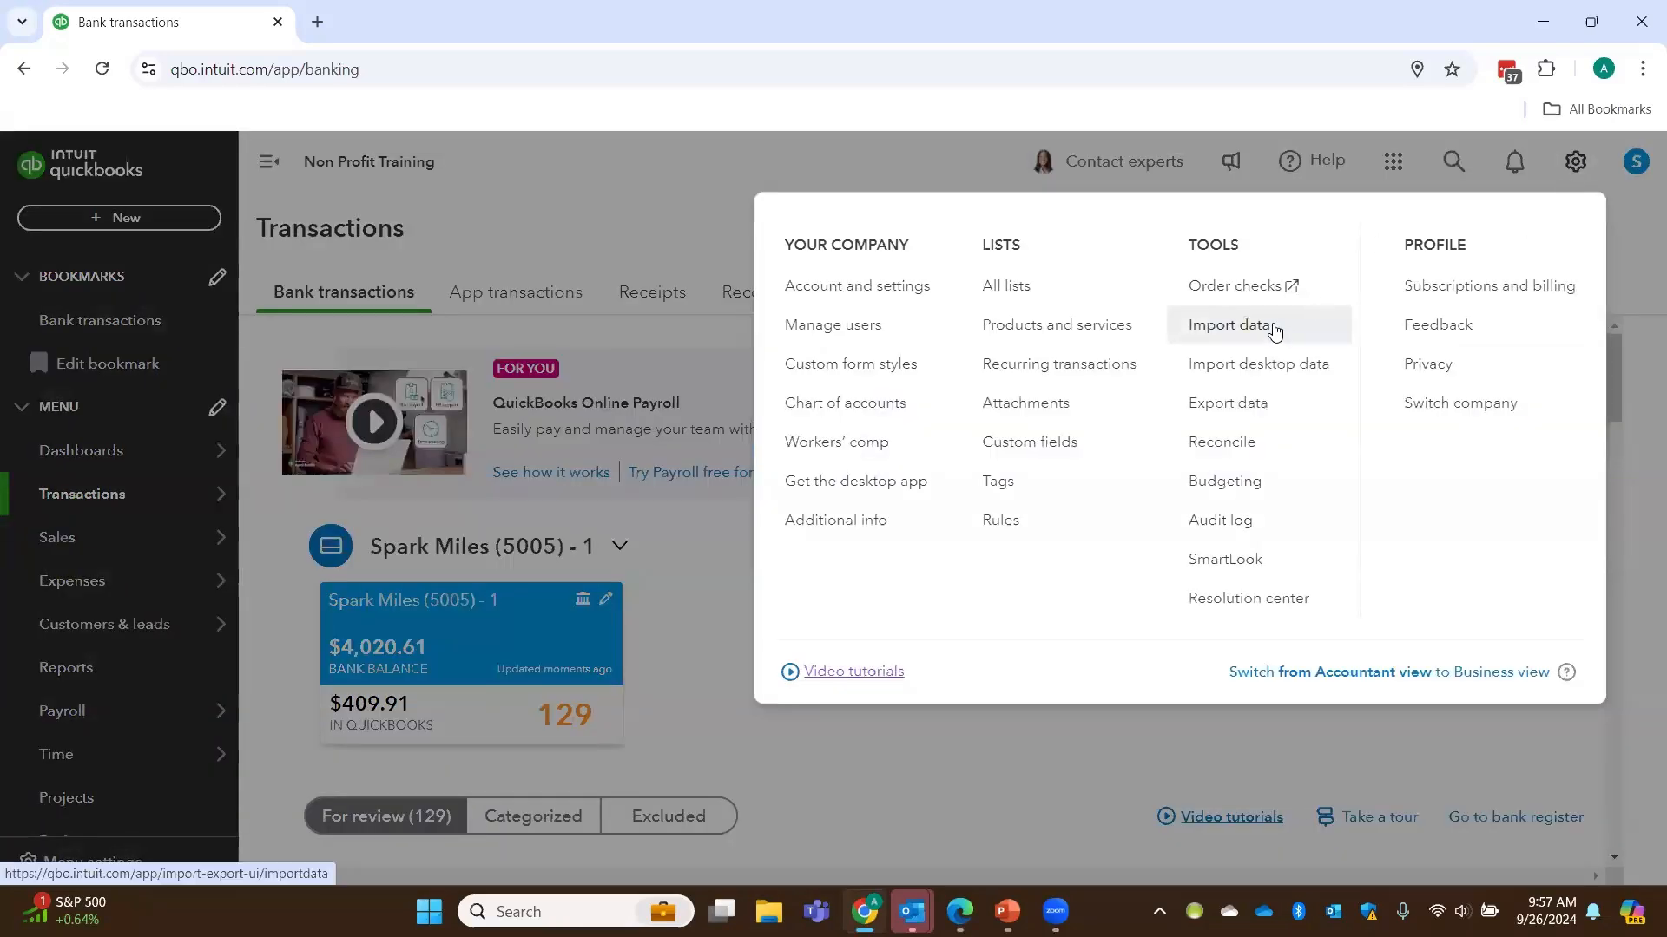
left_click(1393, 163)
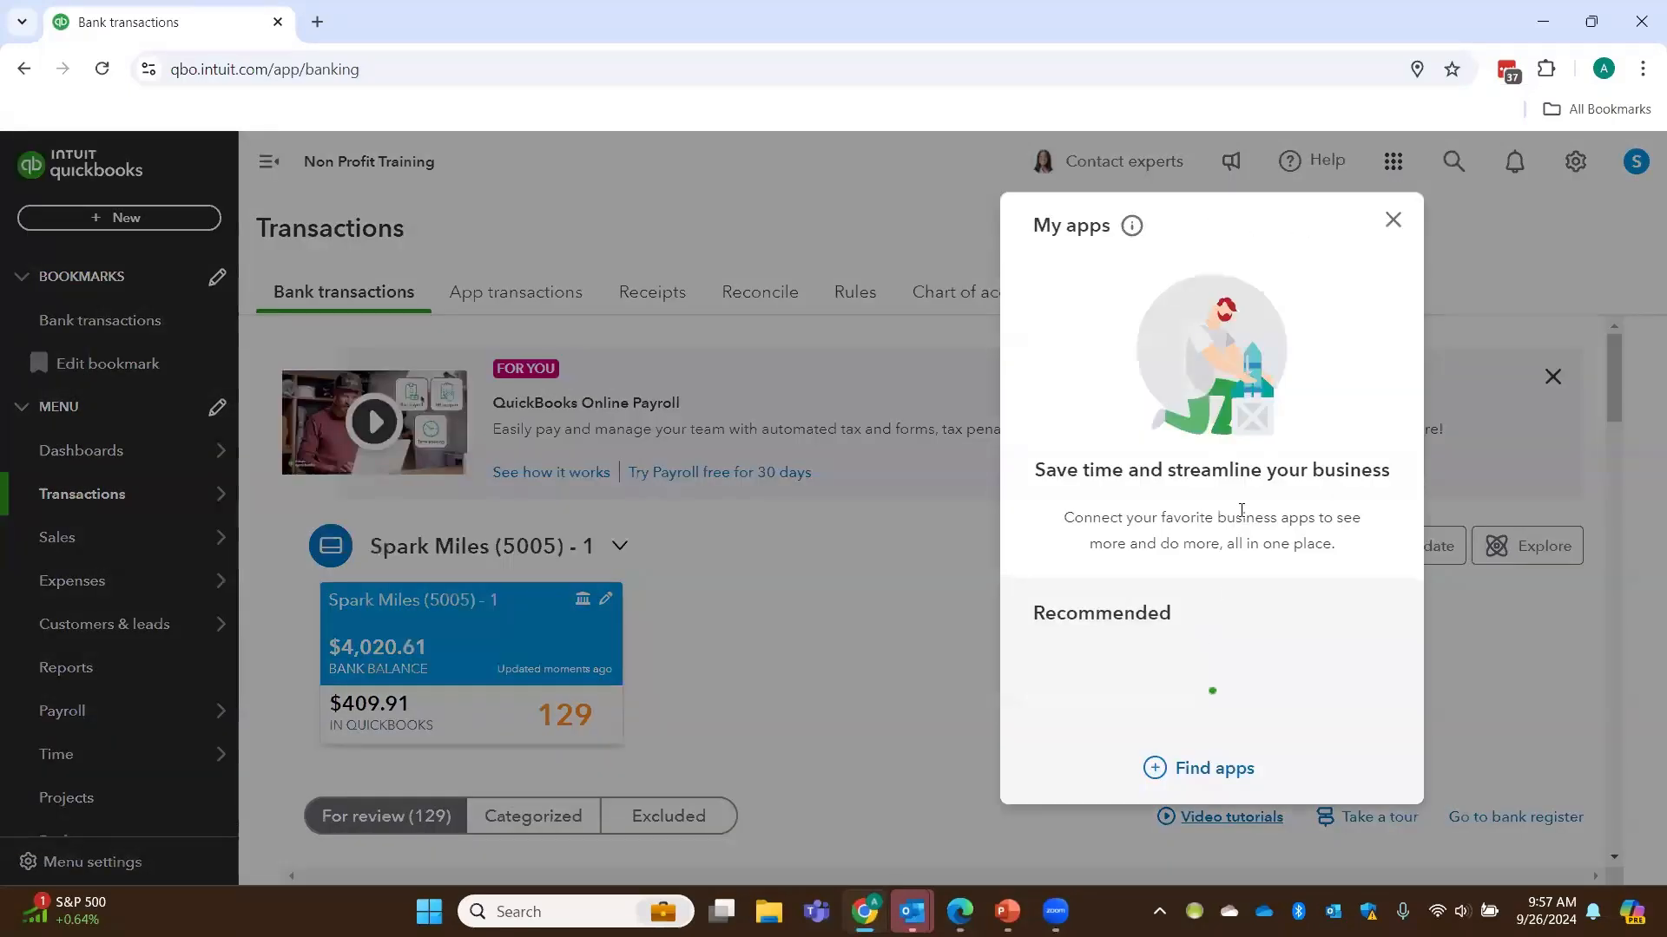
left_click(1410, 743)
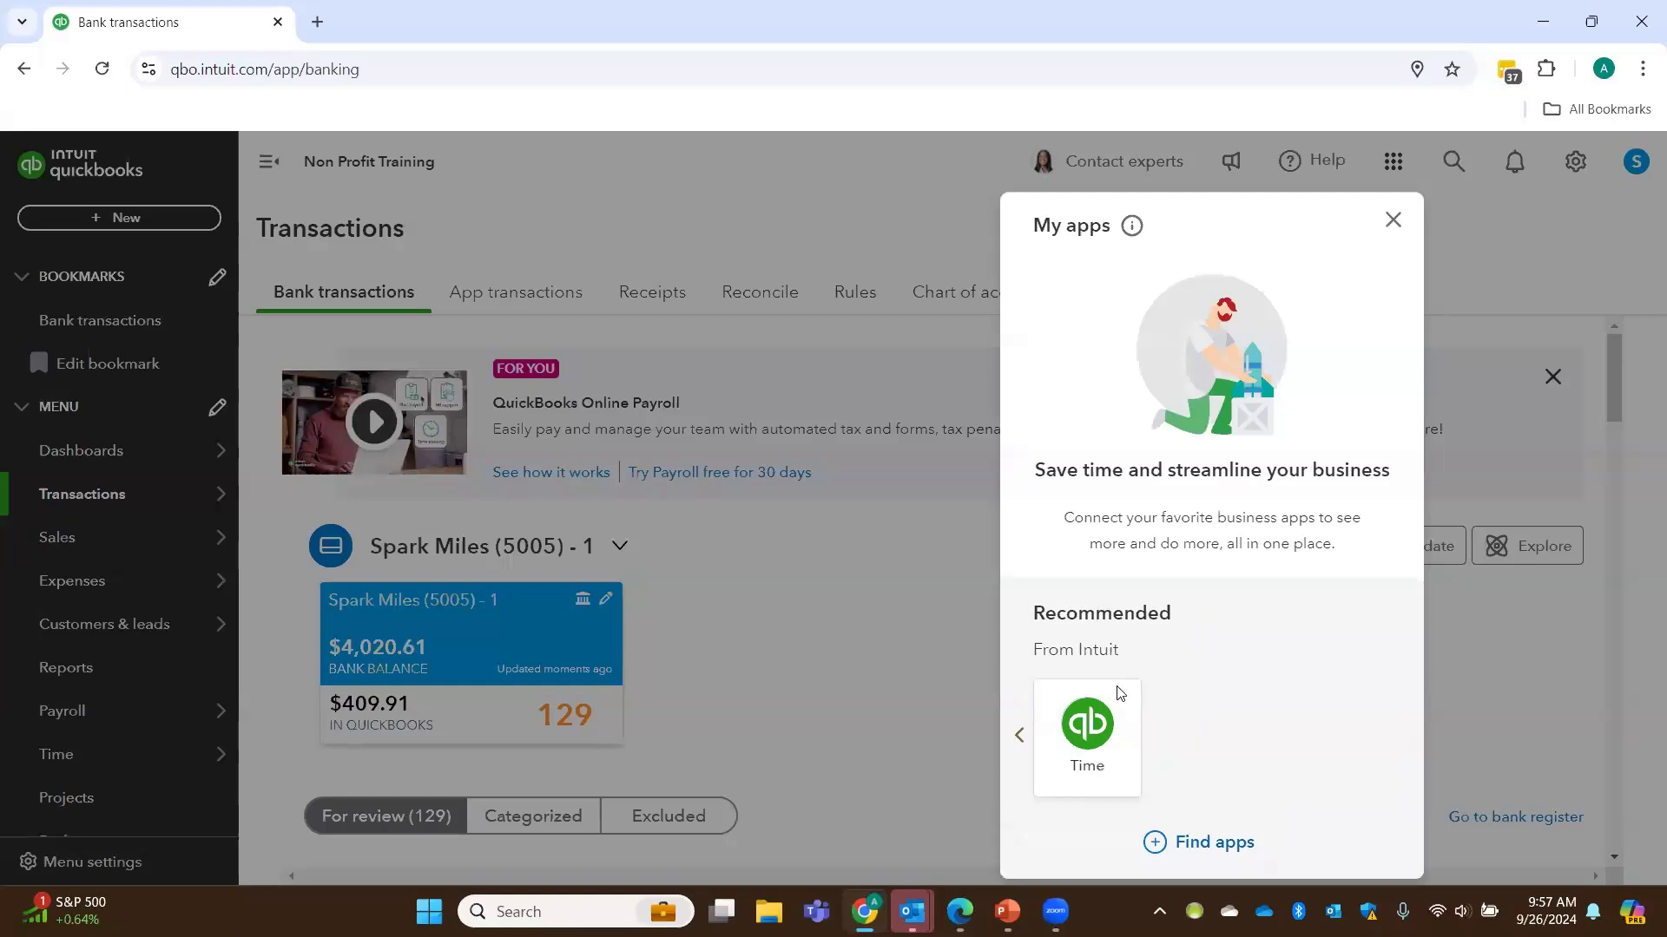
left_click(1024, 745)
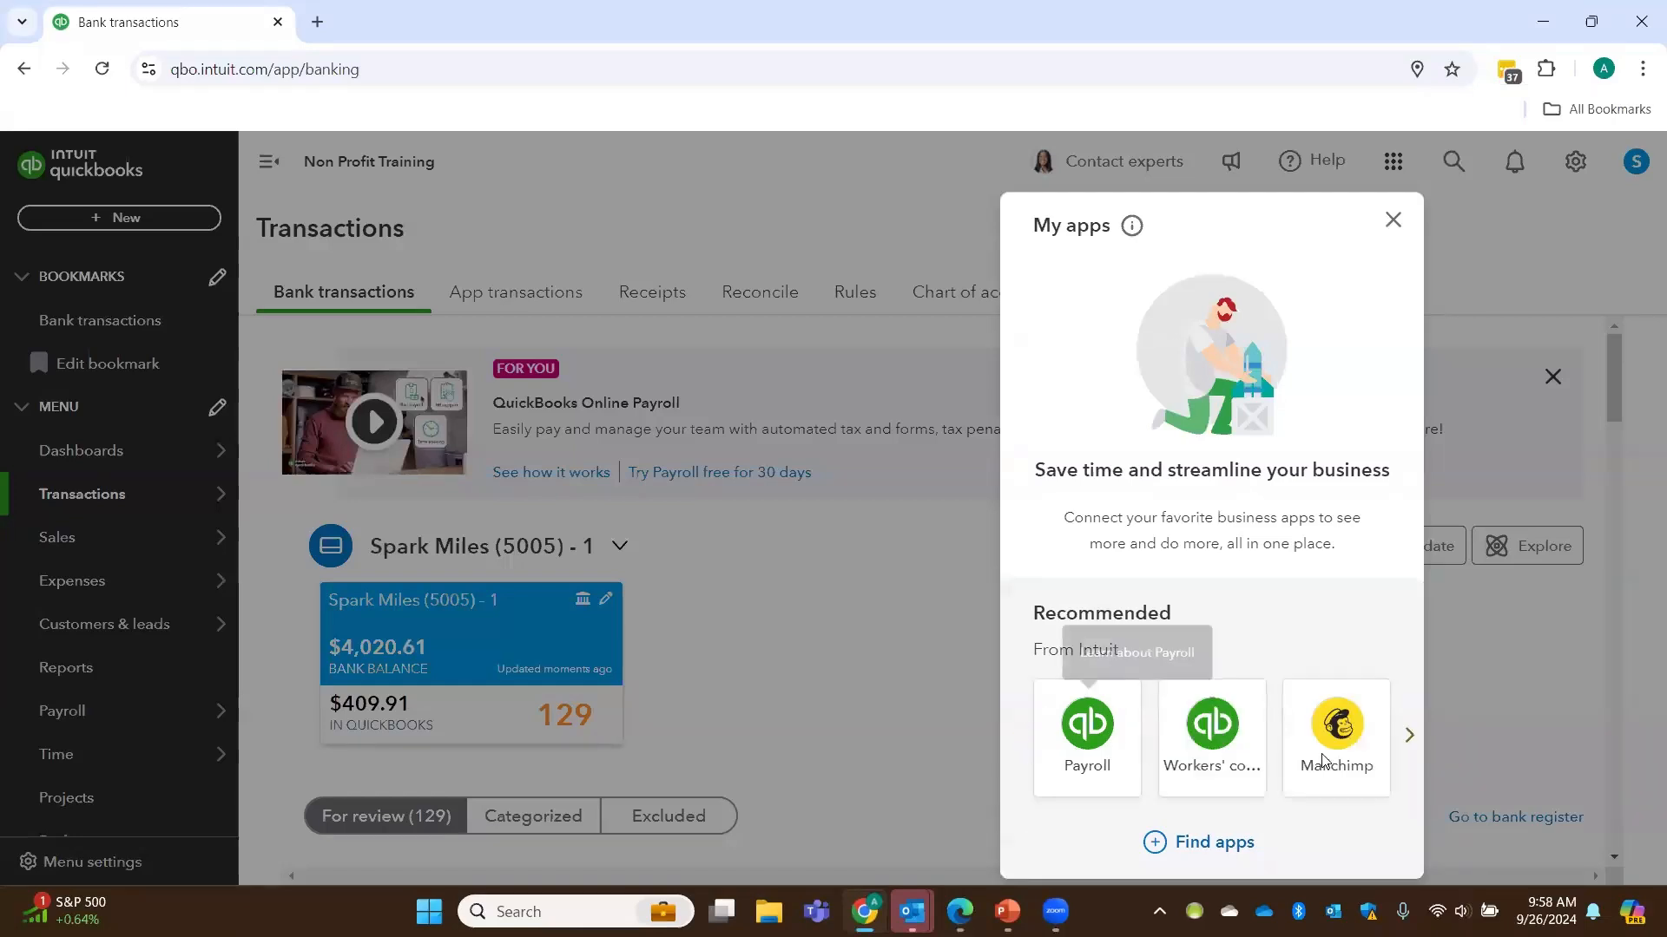
left_click(1231, 835)
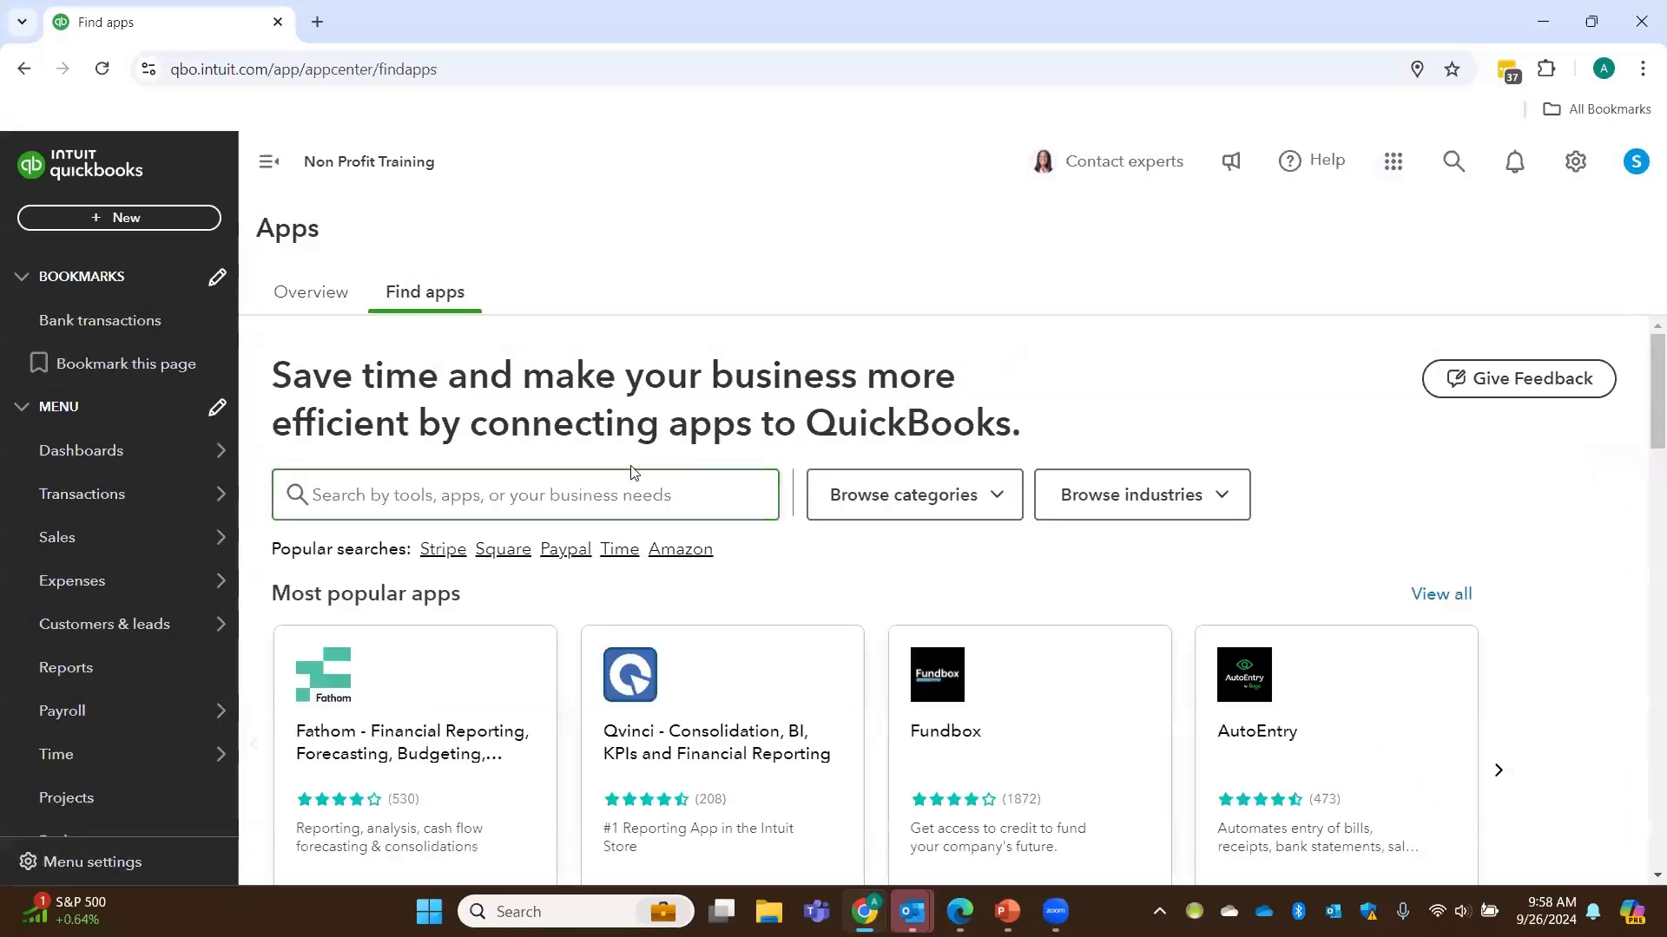
- Scroll through the Find apps collections, back up to the most popular apps
scroll(738, 512, "down", 3)
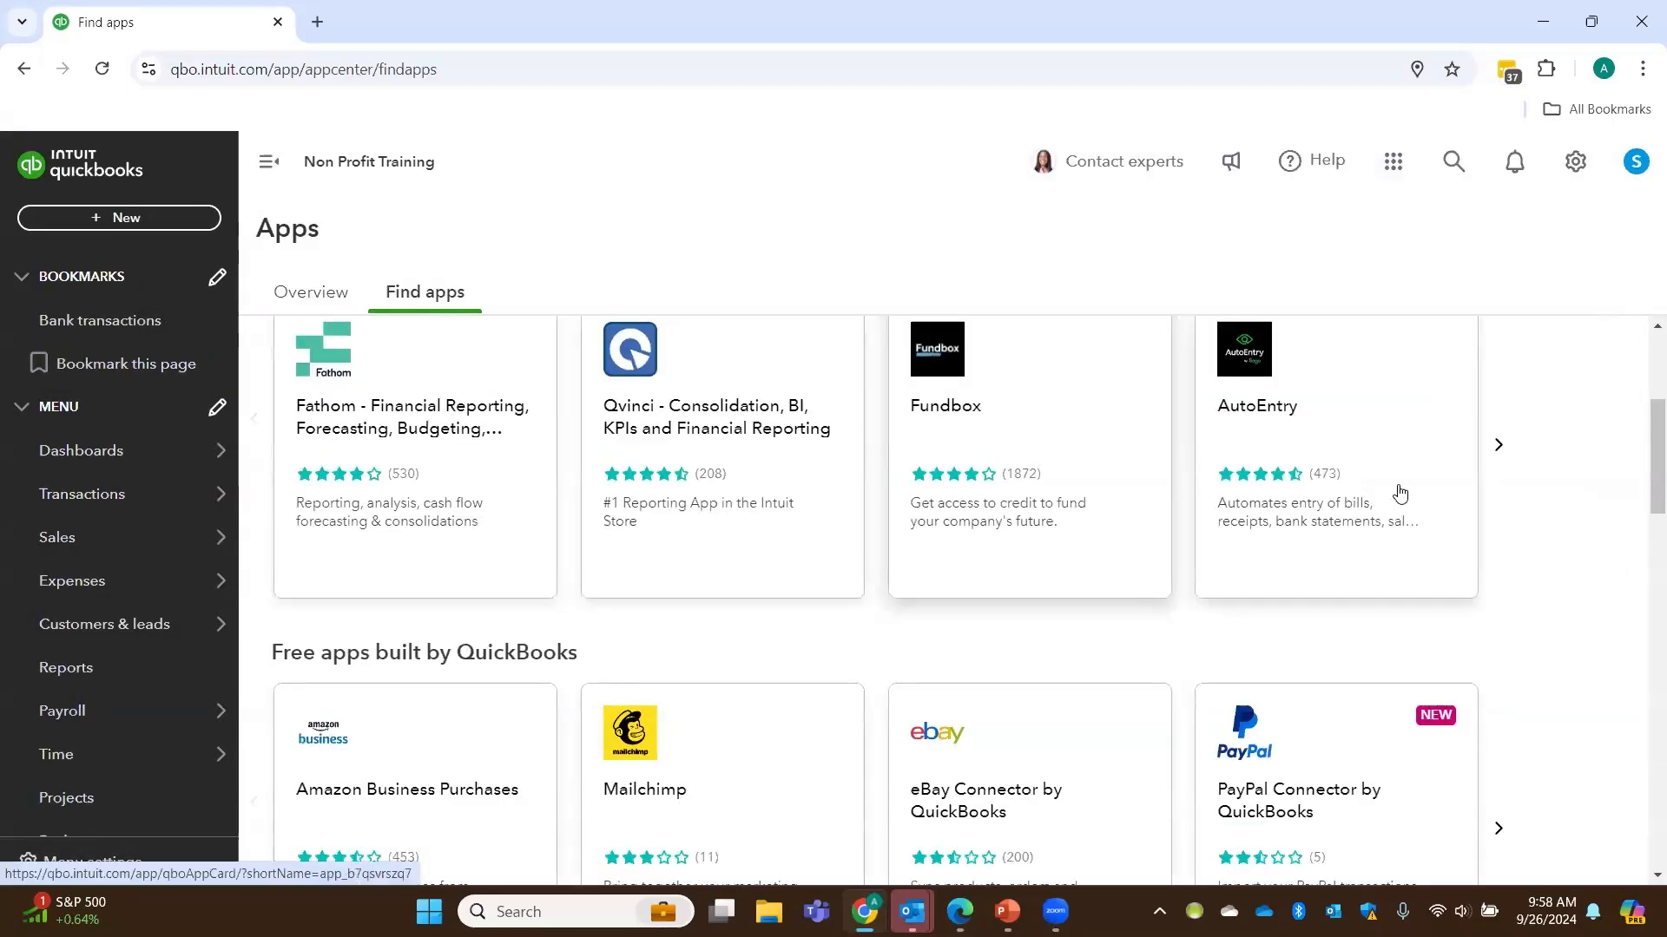
scroll(1399, 591, "down", 3)
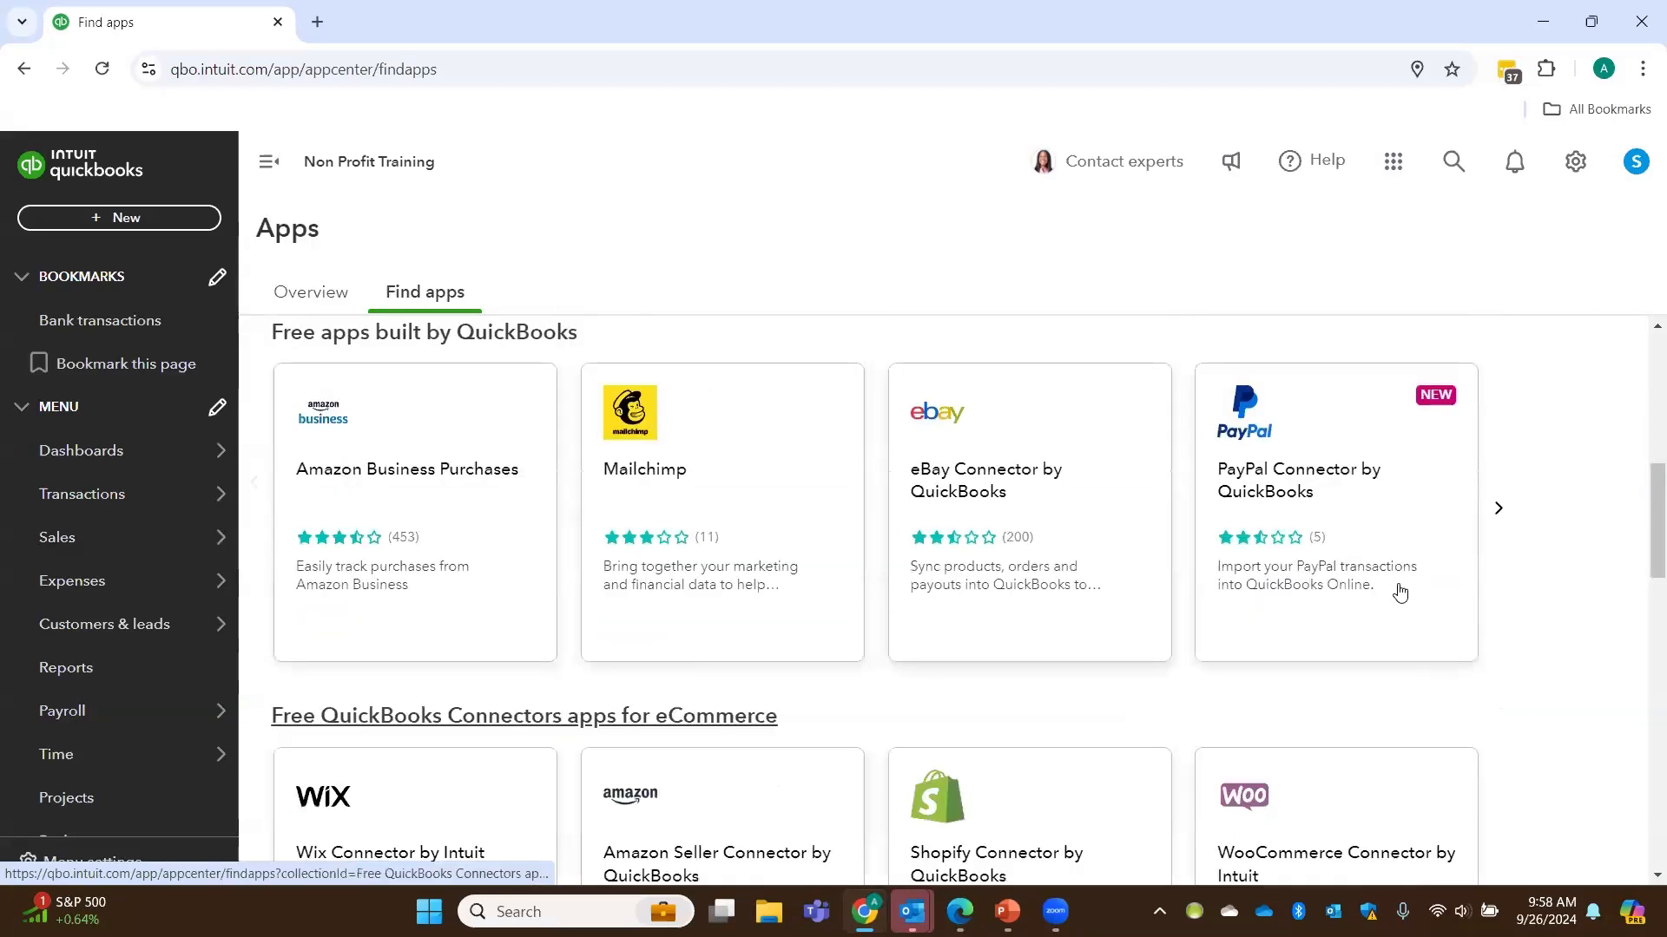
scroll(565, 559, "down", 6)
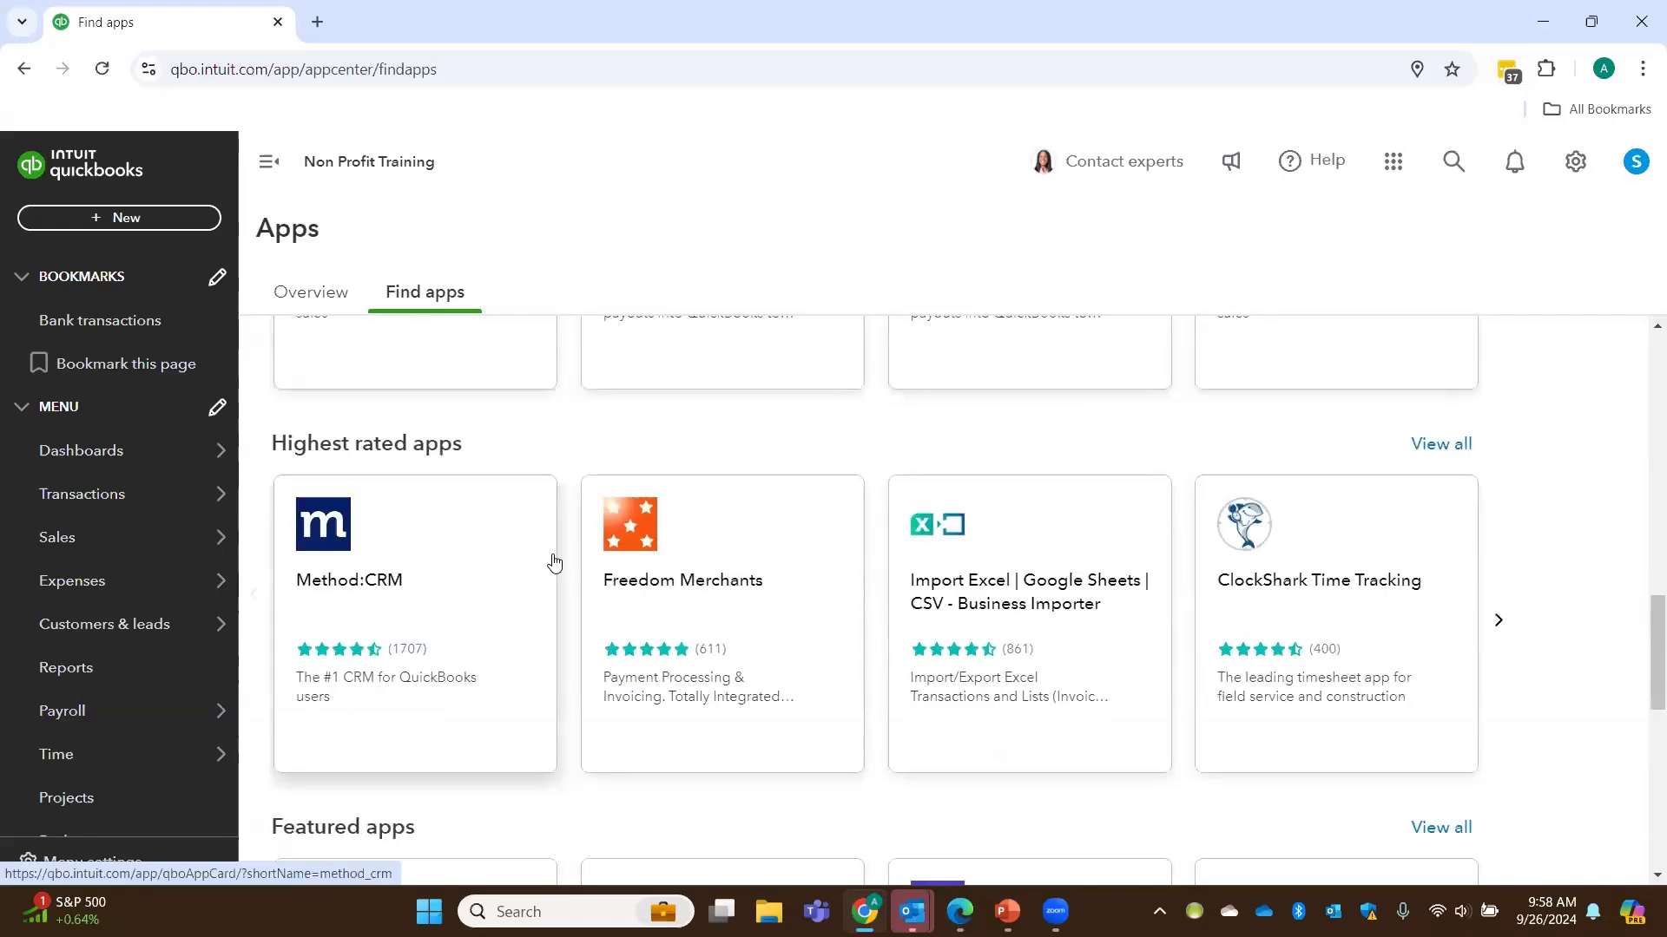
scroll(554, 562, "up", 4)
scroll(1009, 602, "down", 2)
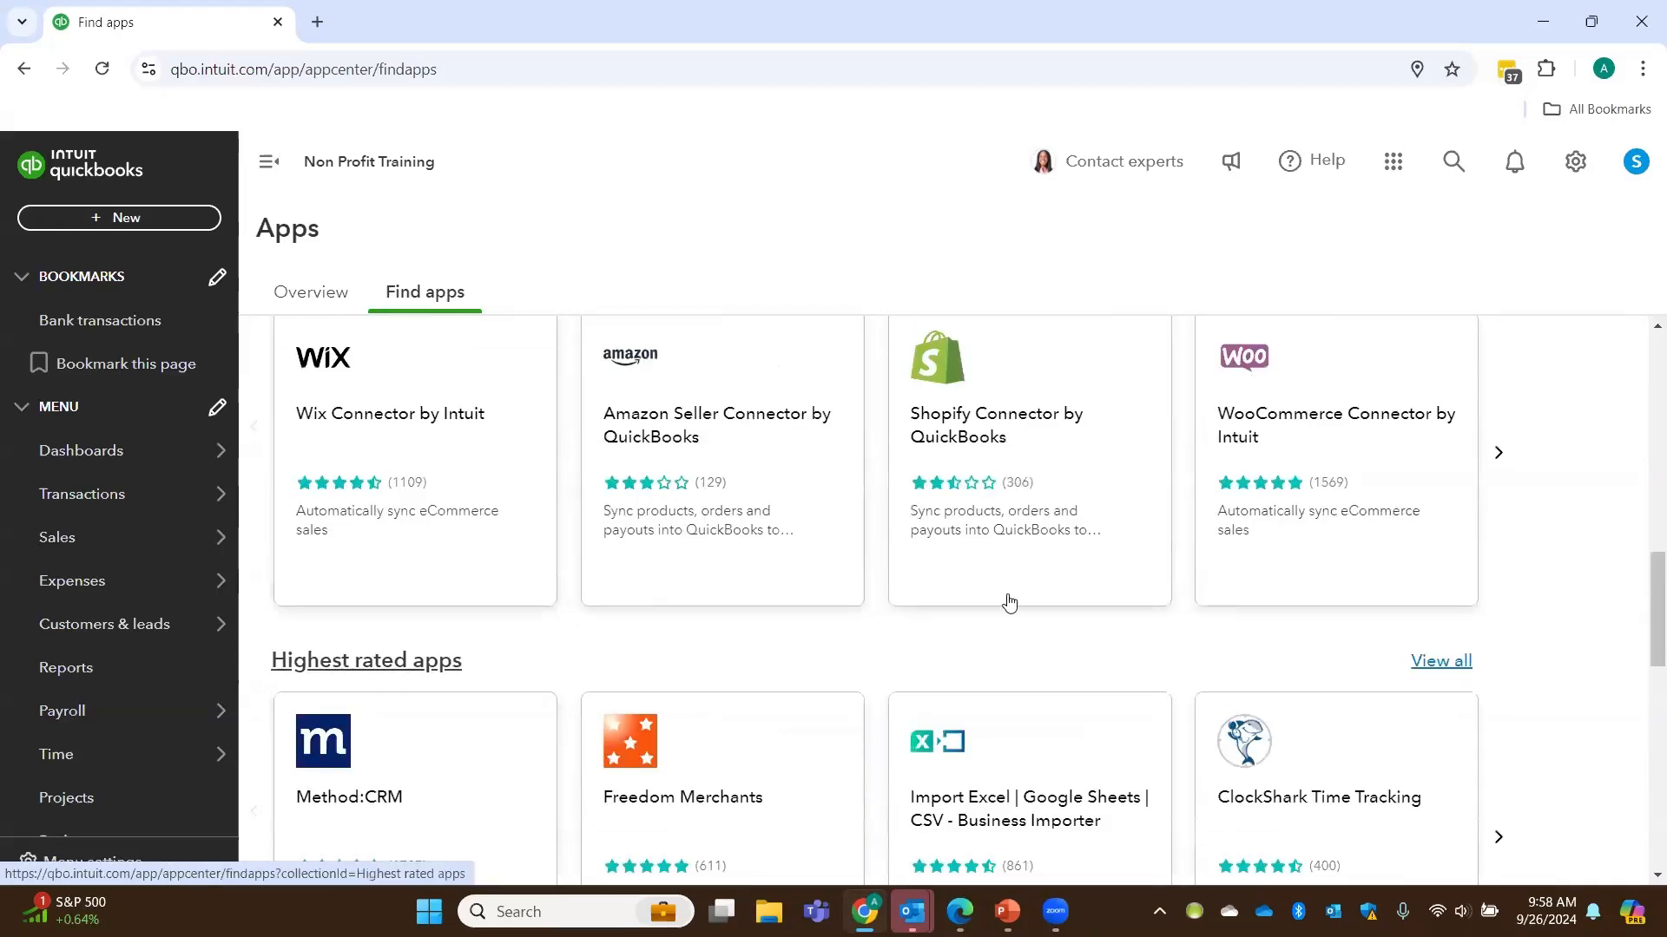
scroll(1009, 602, "down", 1)
scroll(473, 584, "down", 3)
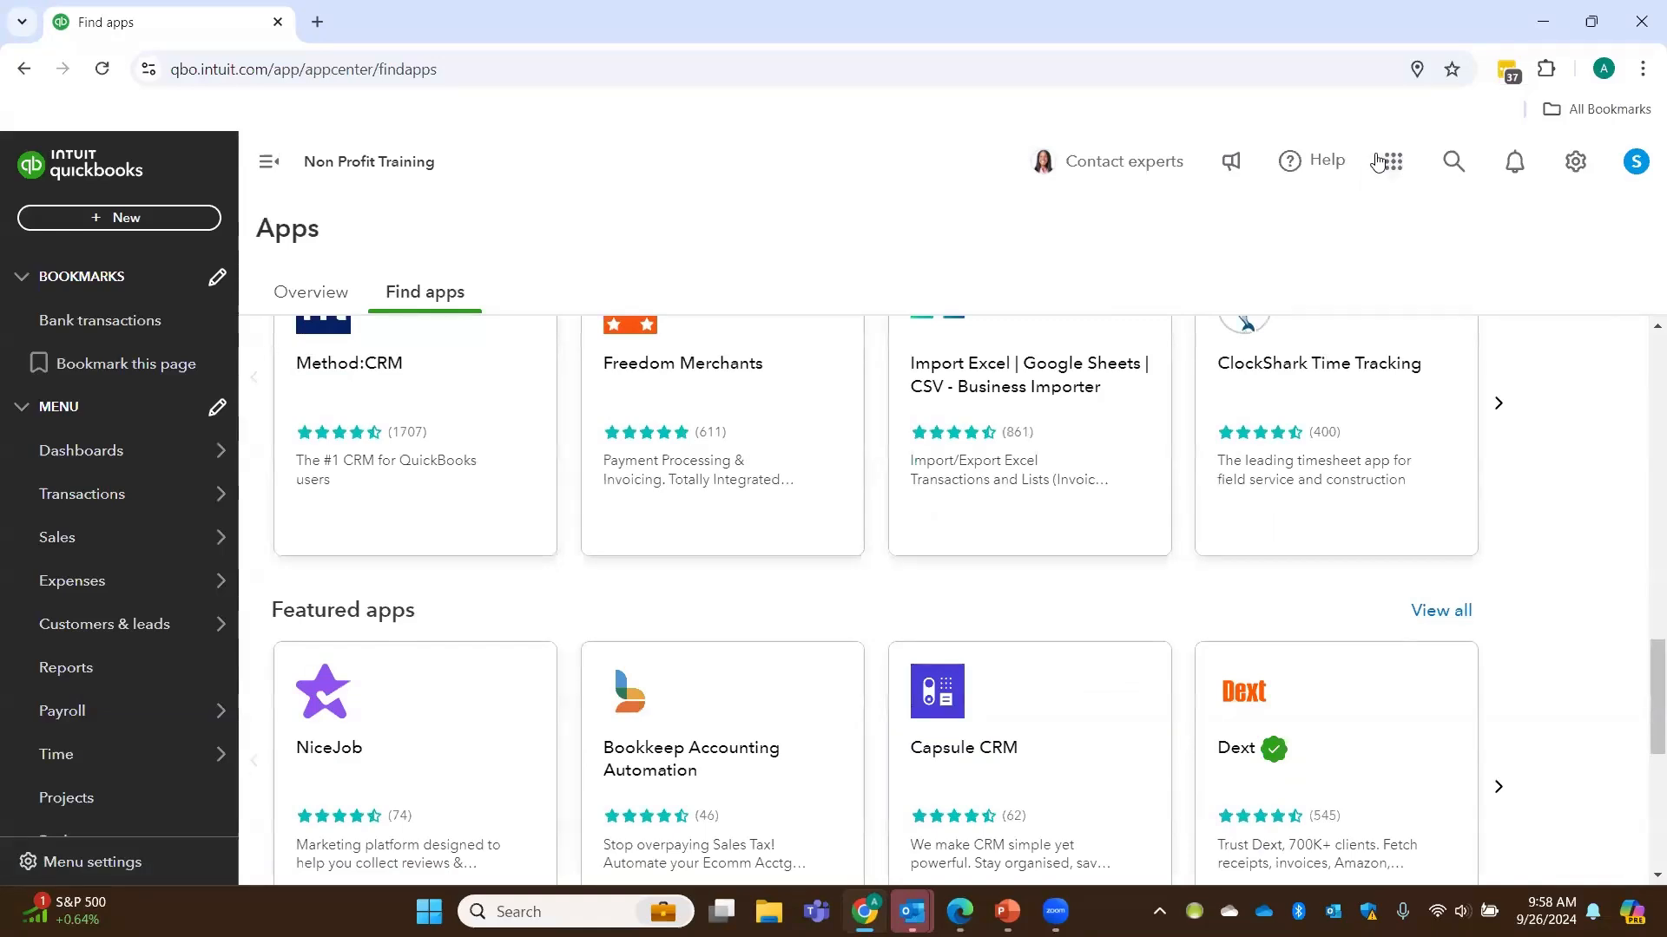
left_click(1392, 163)
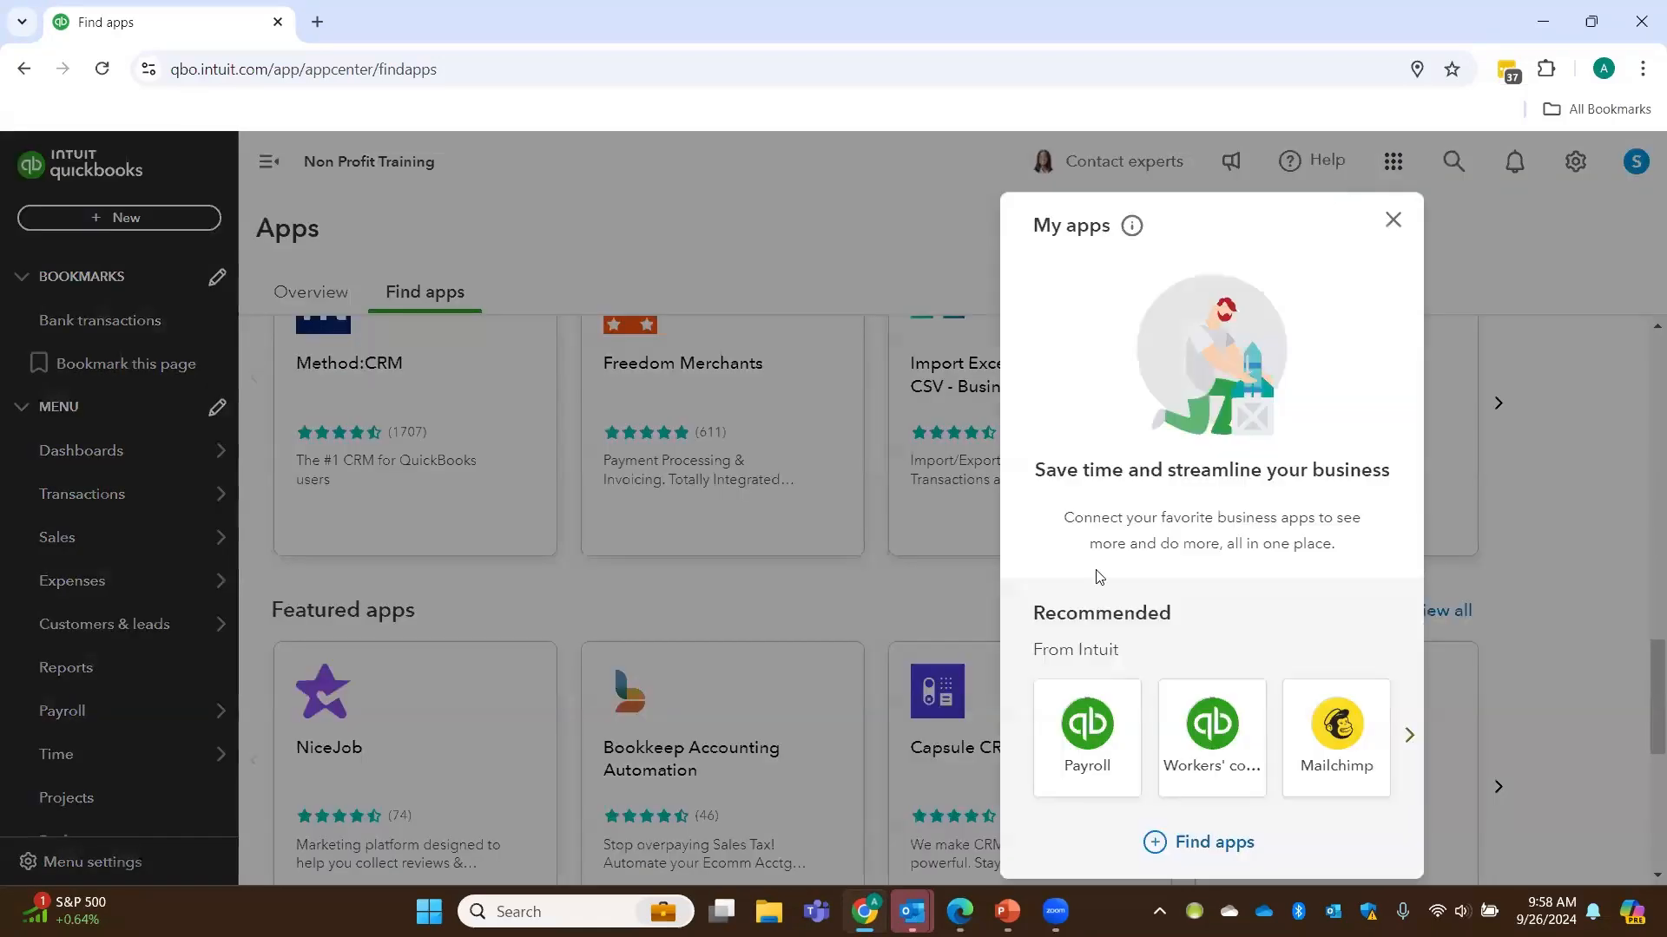
left_click(1395, 220)
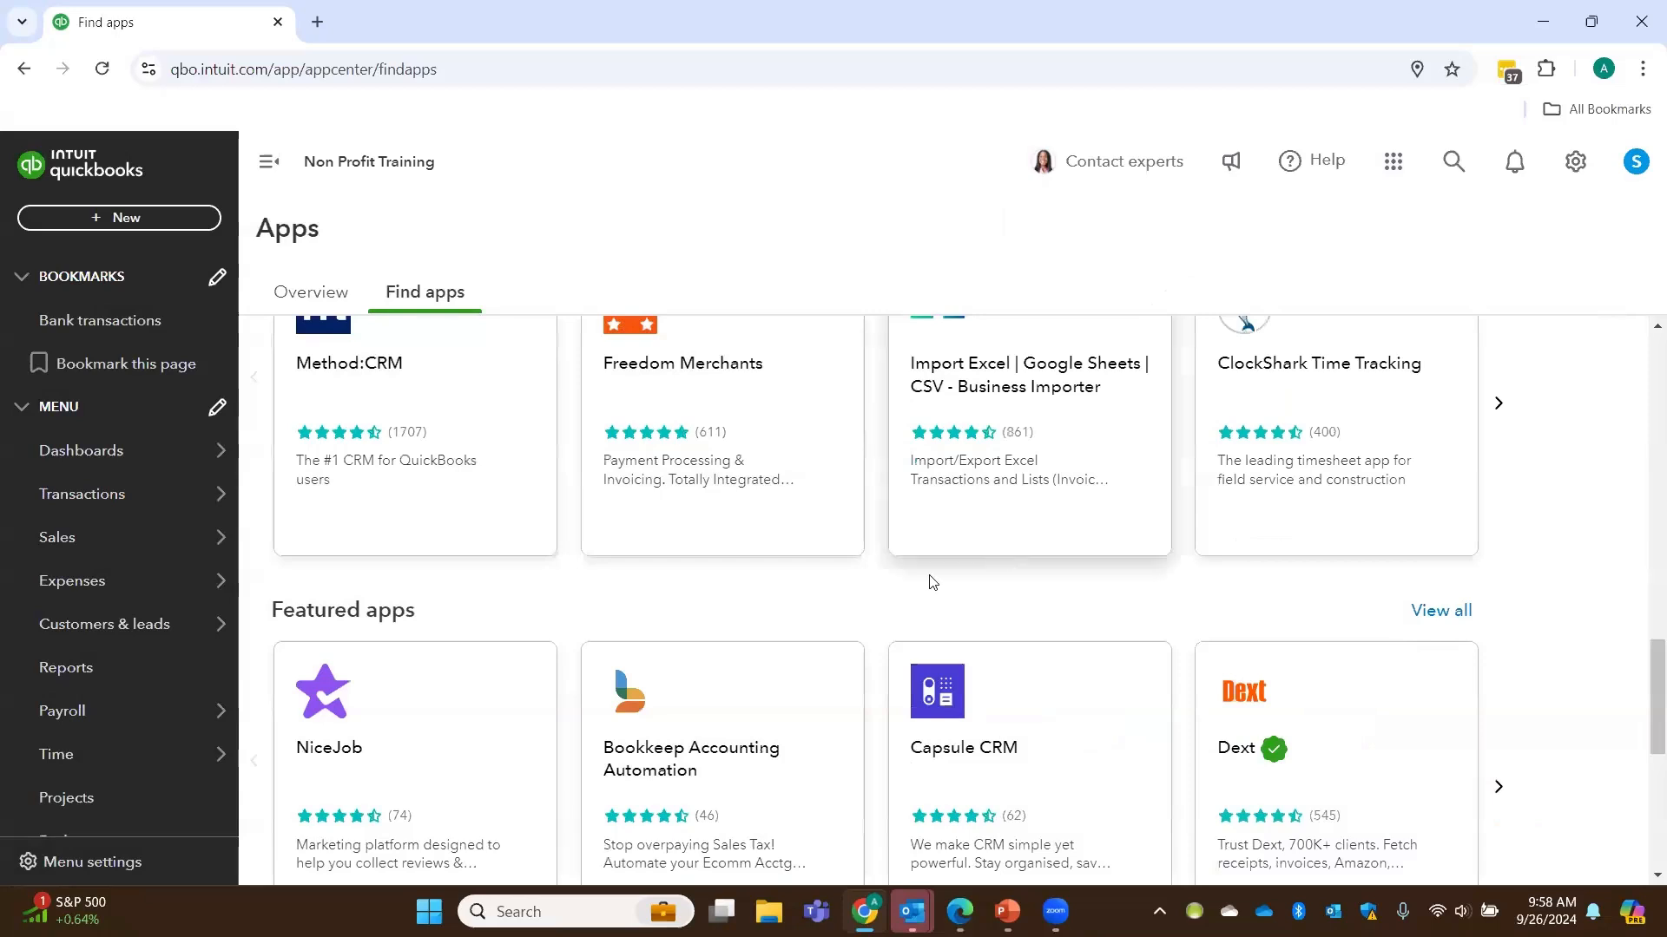
scroll(930, 573, "down", 10)
scroll(930, 568, "up", 8)
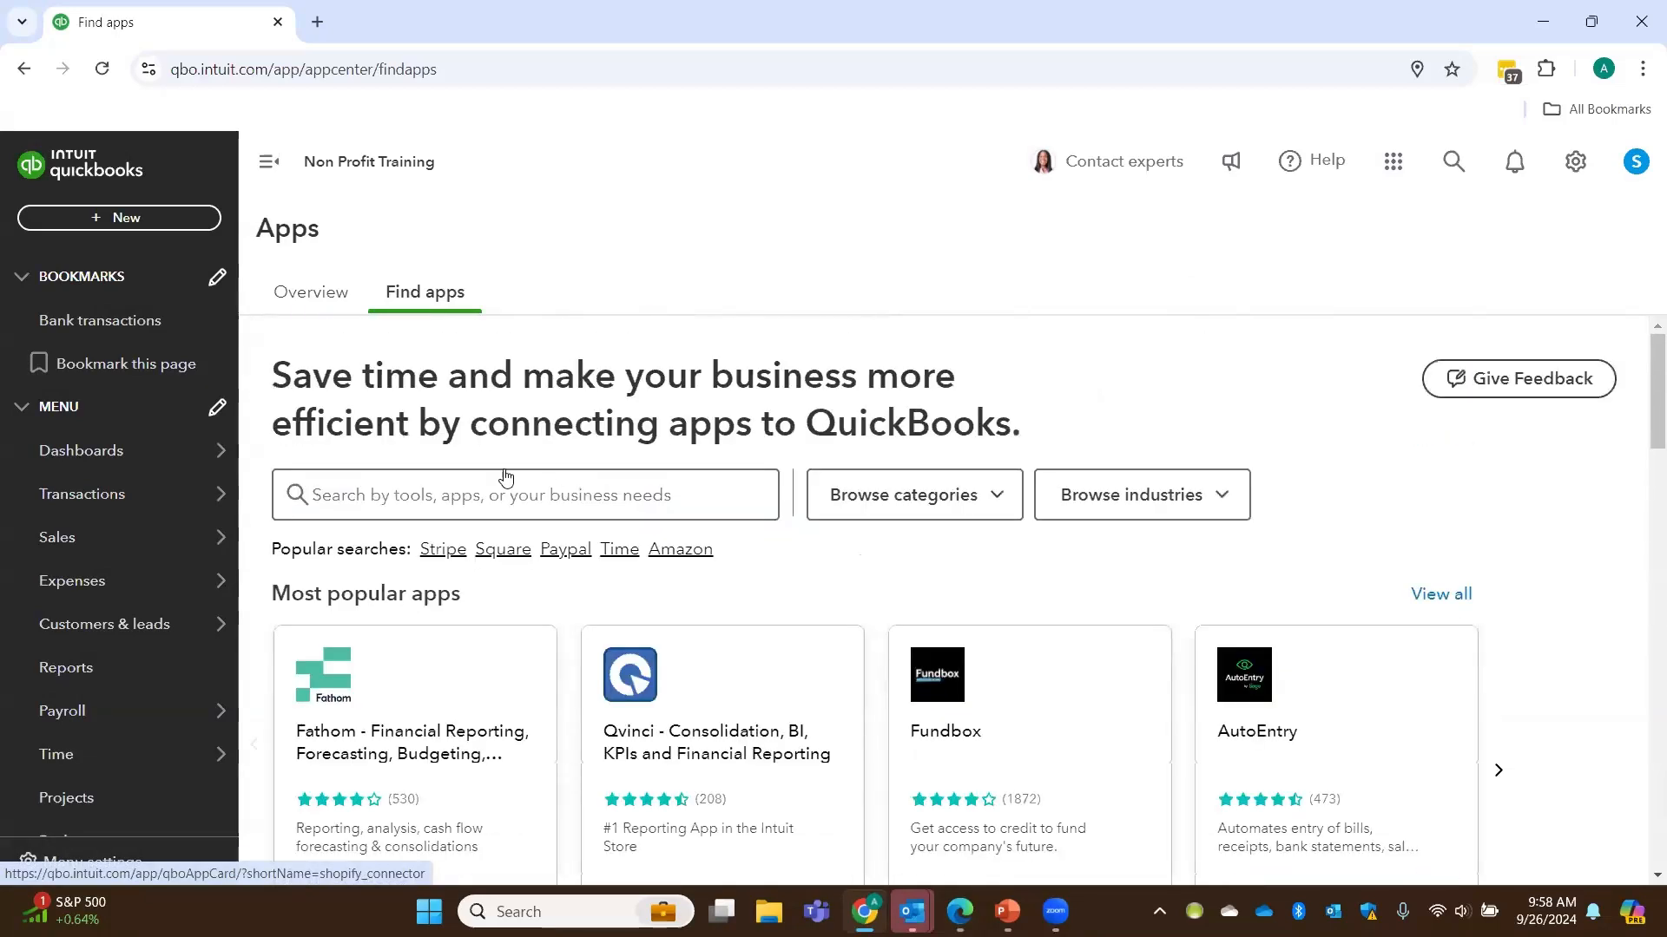
- Search the app catalog for 'donar' and 'per', then clear the search box
left_click(525, 508)
type("donar")
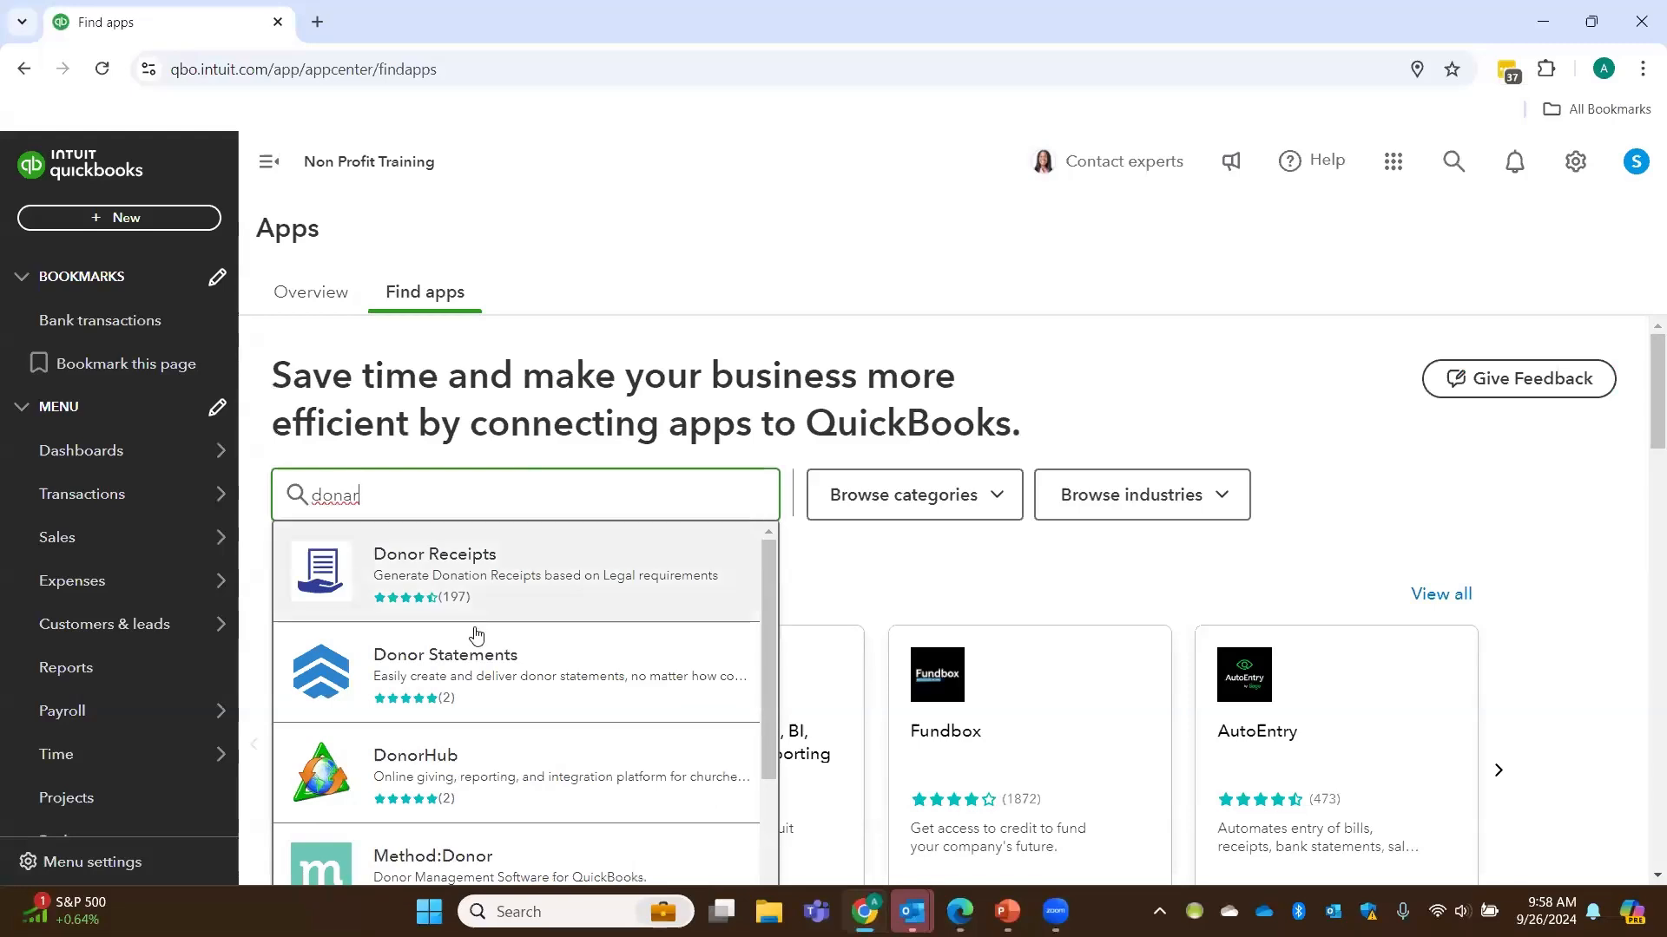
scroll(473, 638, "down", 3)
scroll(484, 651, "down", 3)
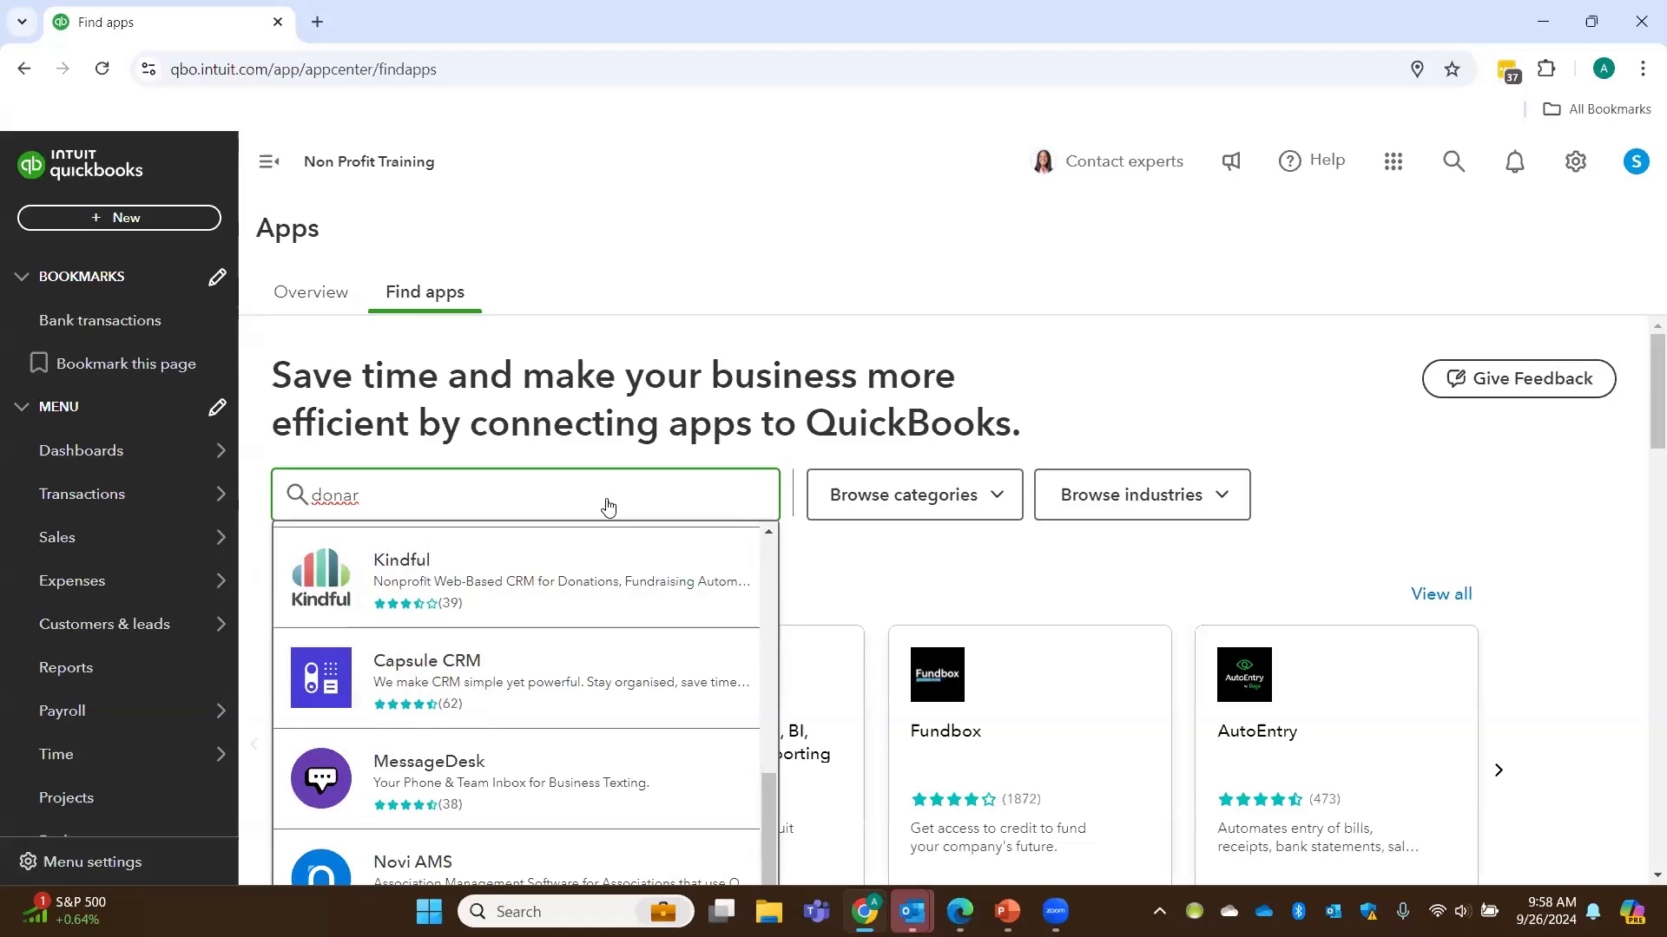
type("pe")
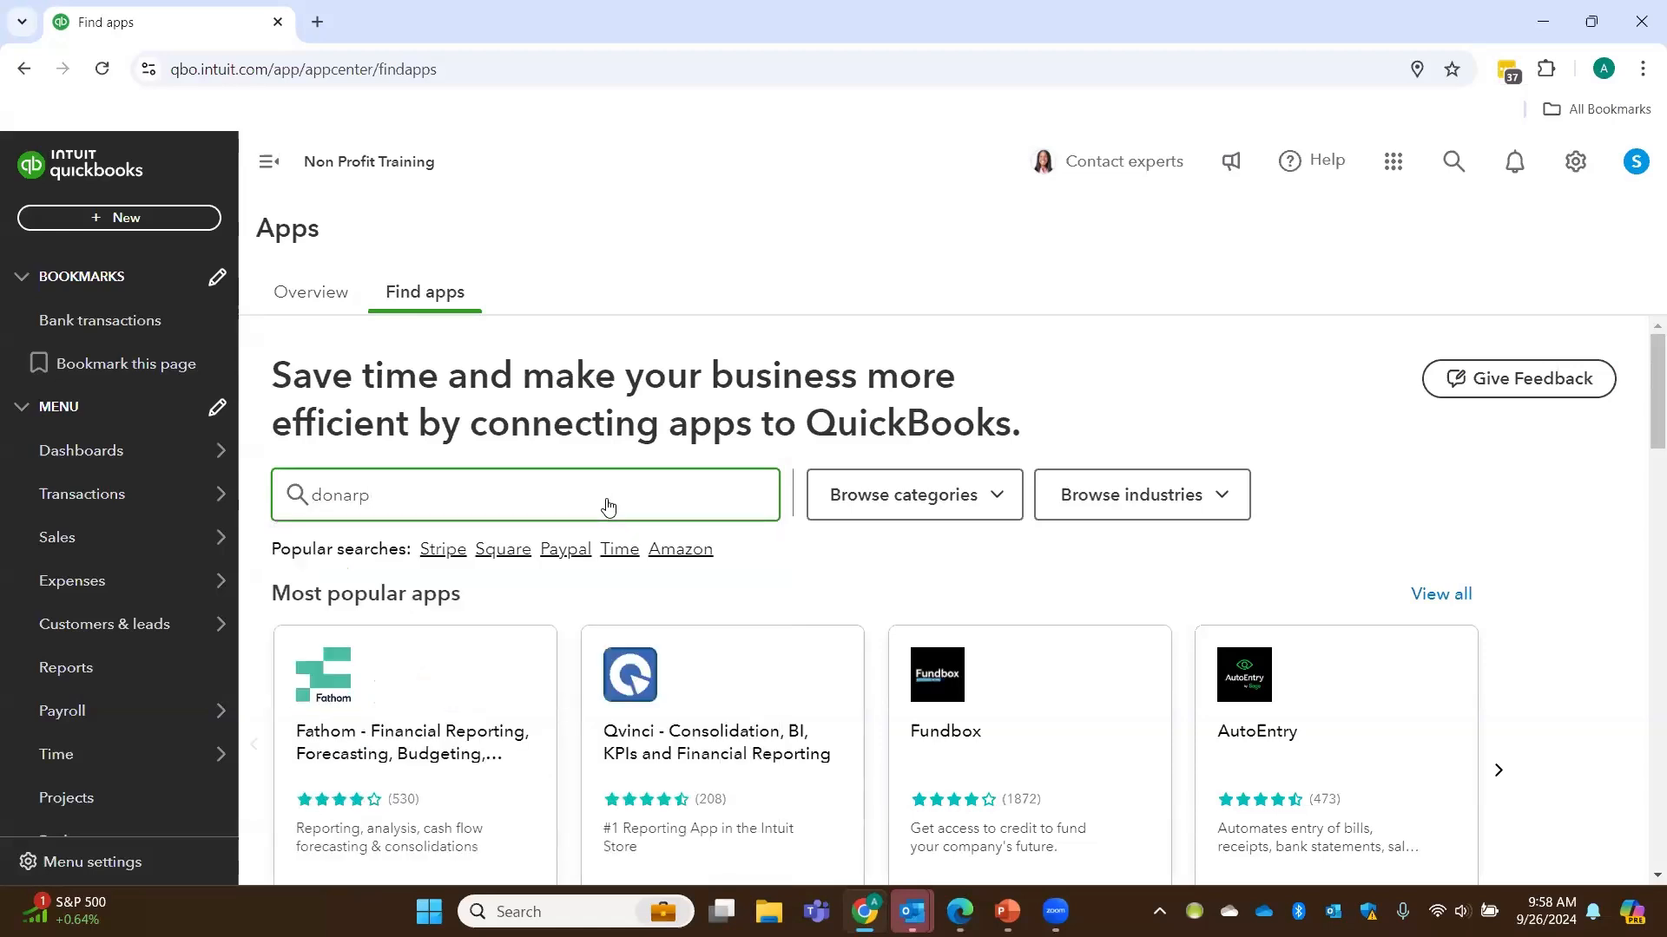
key("BackSpace")
type("per")
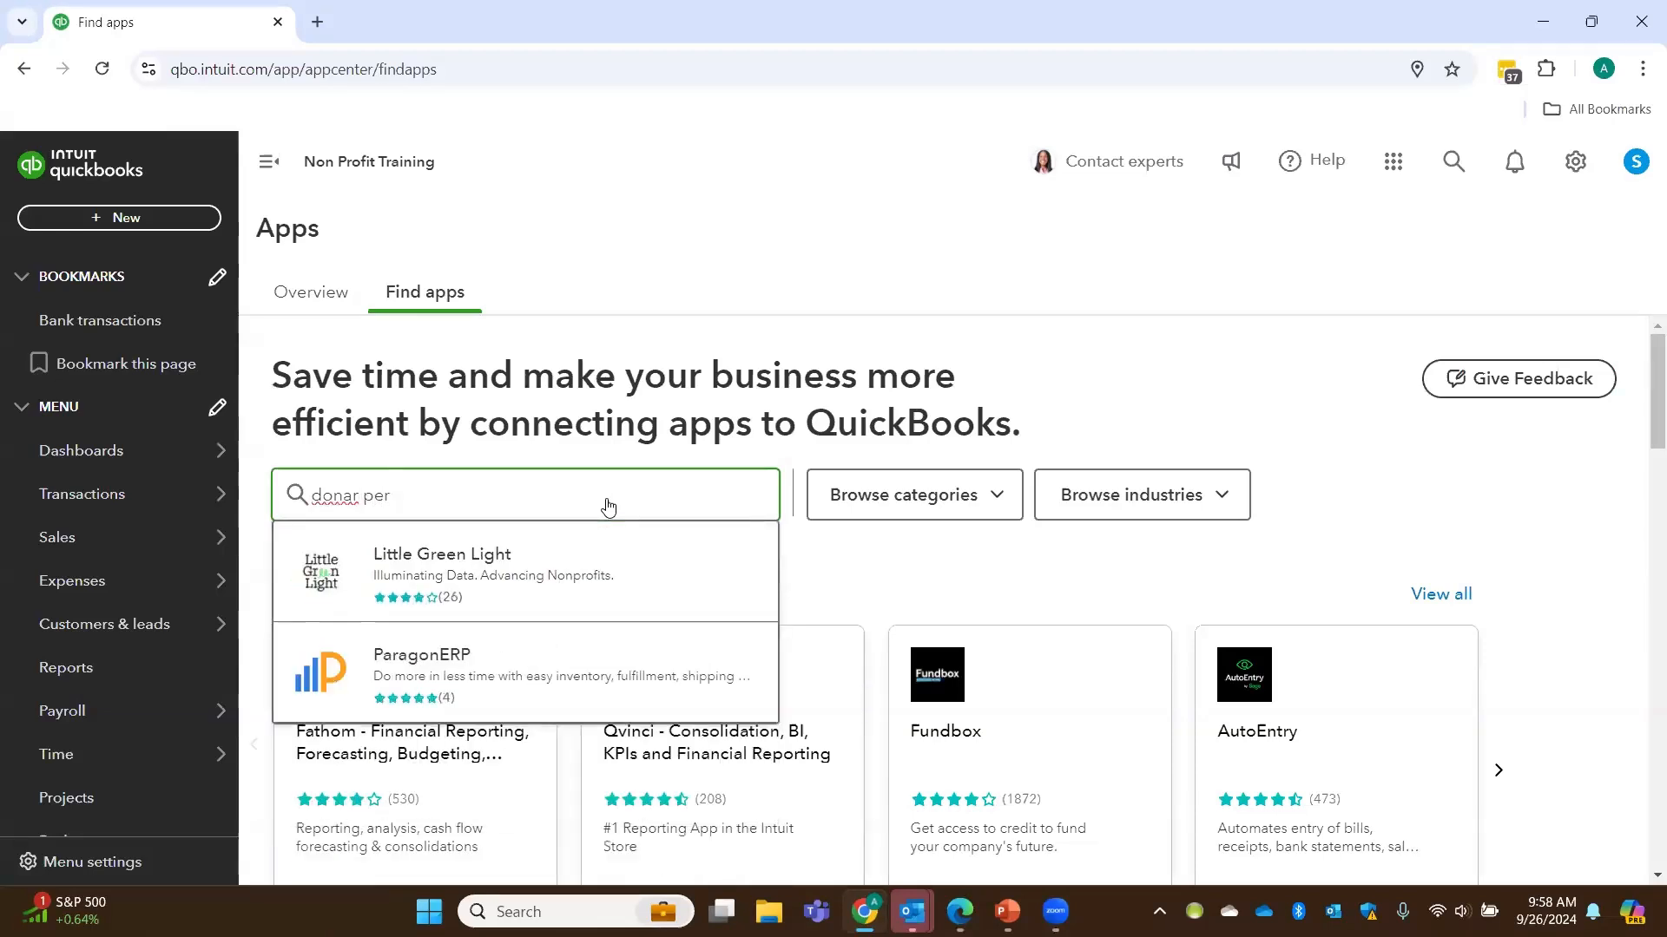
key("BackSpace")
key("BackSpace")
key("BackSpace")
key("BackSpace")
key("BackSpace")
key("BackSpace")
key("BackSpace")
key("BackSpace")
key("BackSpace")
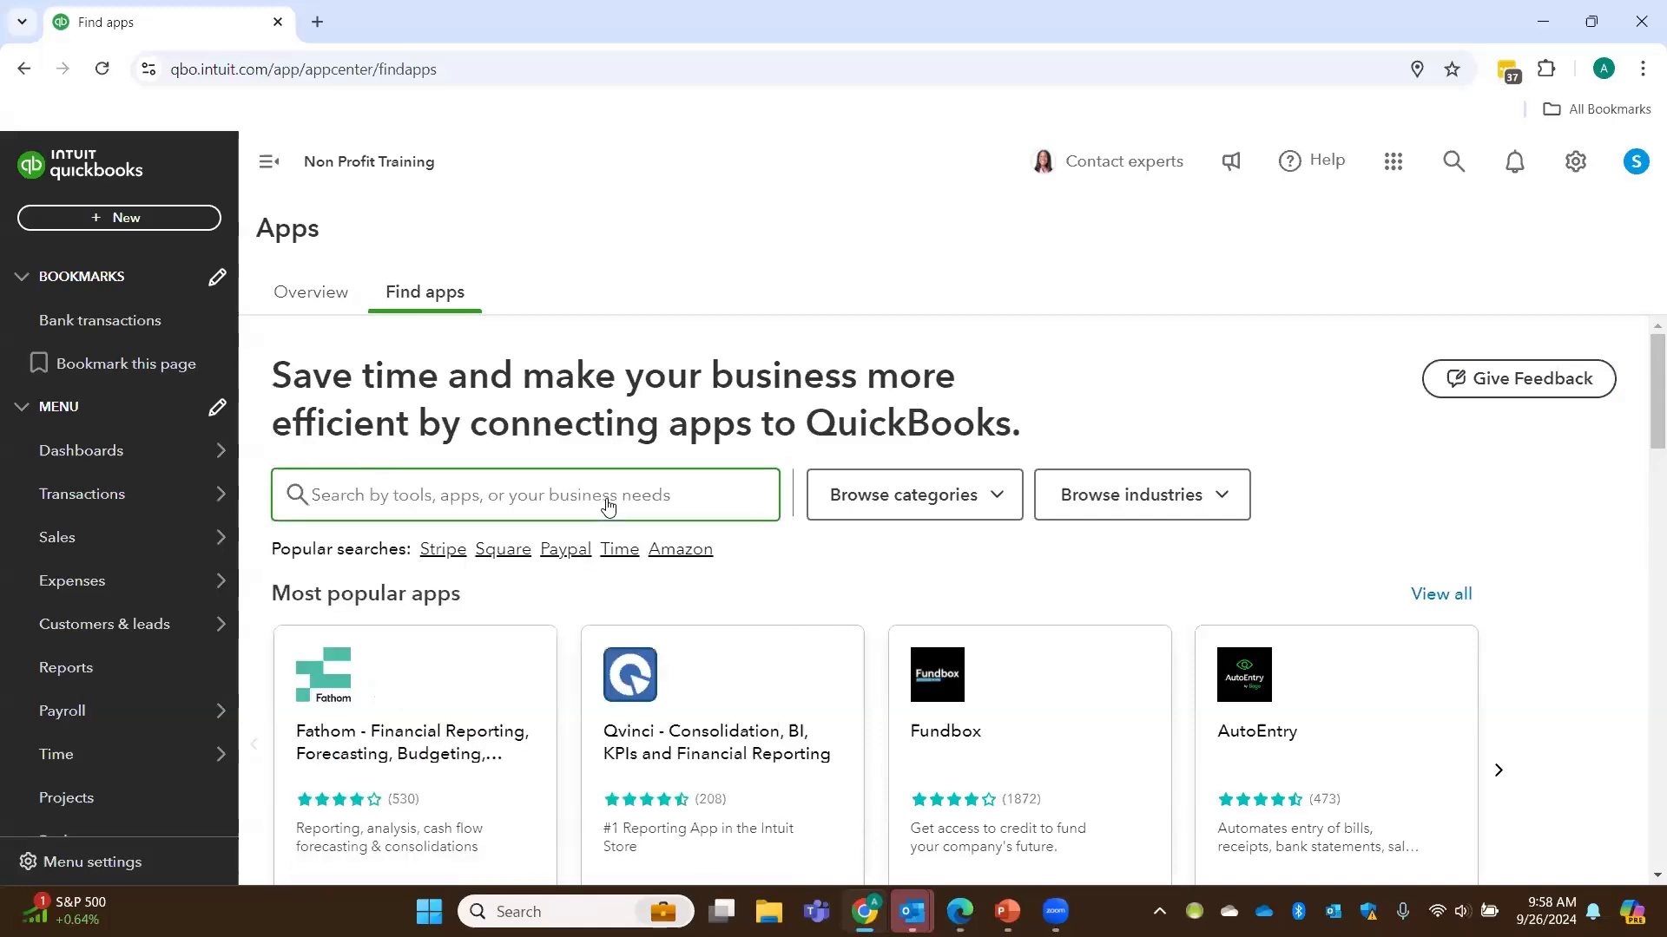
- Scroll down to the free eCommerce connectors for Wix, Amazon Seller, Shopify and WooCommerce
scroll(664, 560, "down", 2)
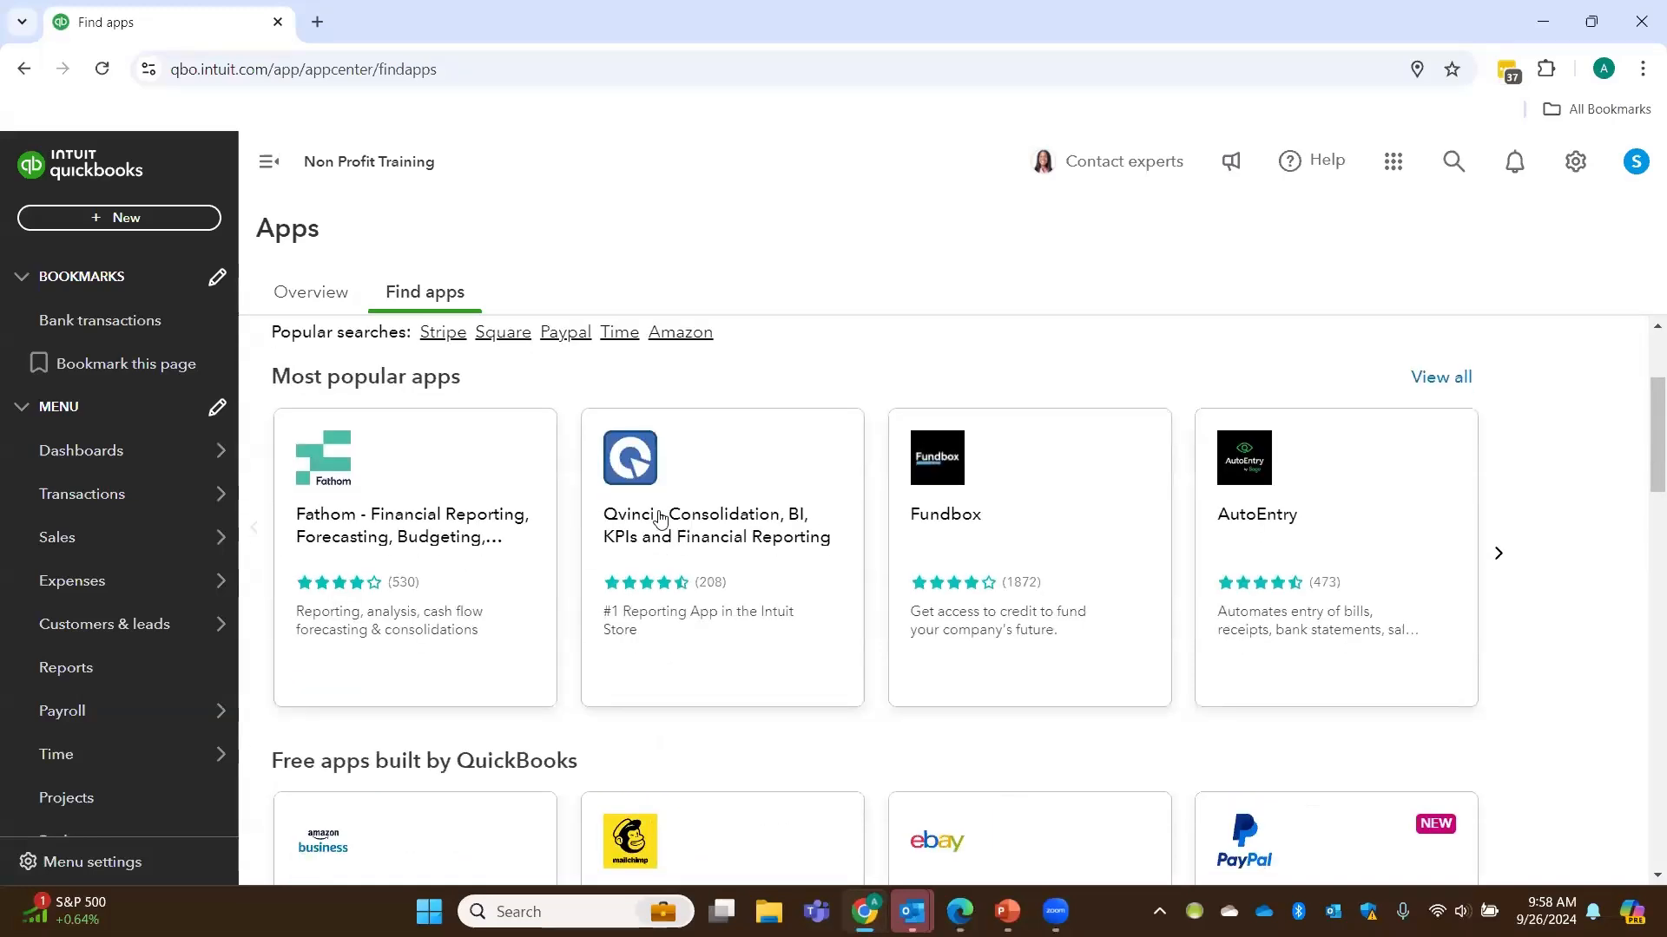
scroll(569, 651, "down", 3)
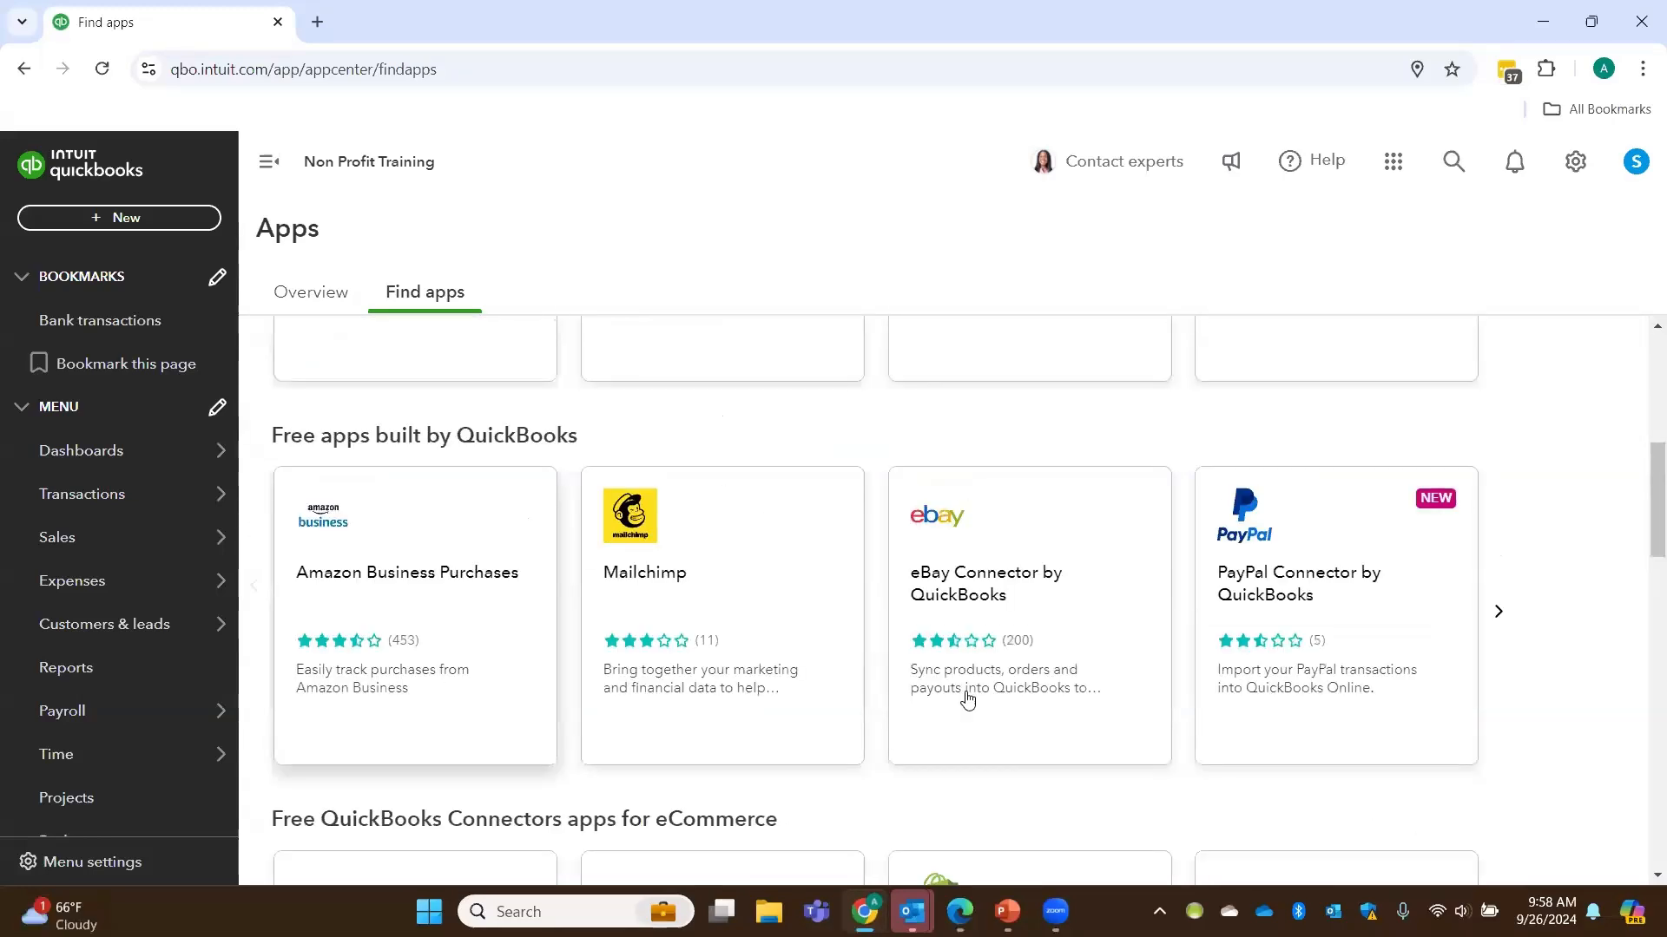
scroll(1172, 695, "down", 2)
scroll(955, 625, "up", 2)
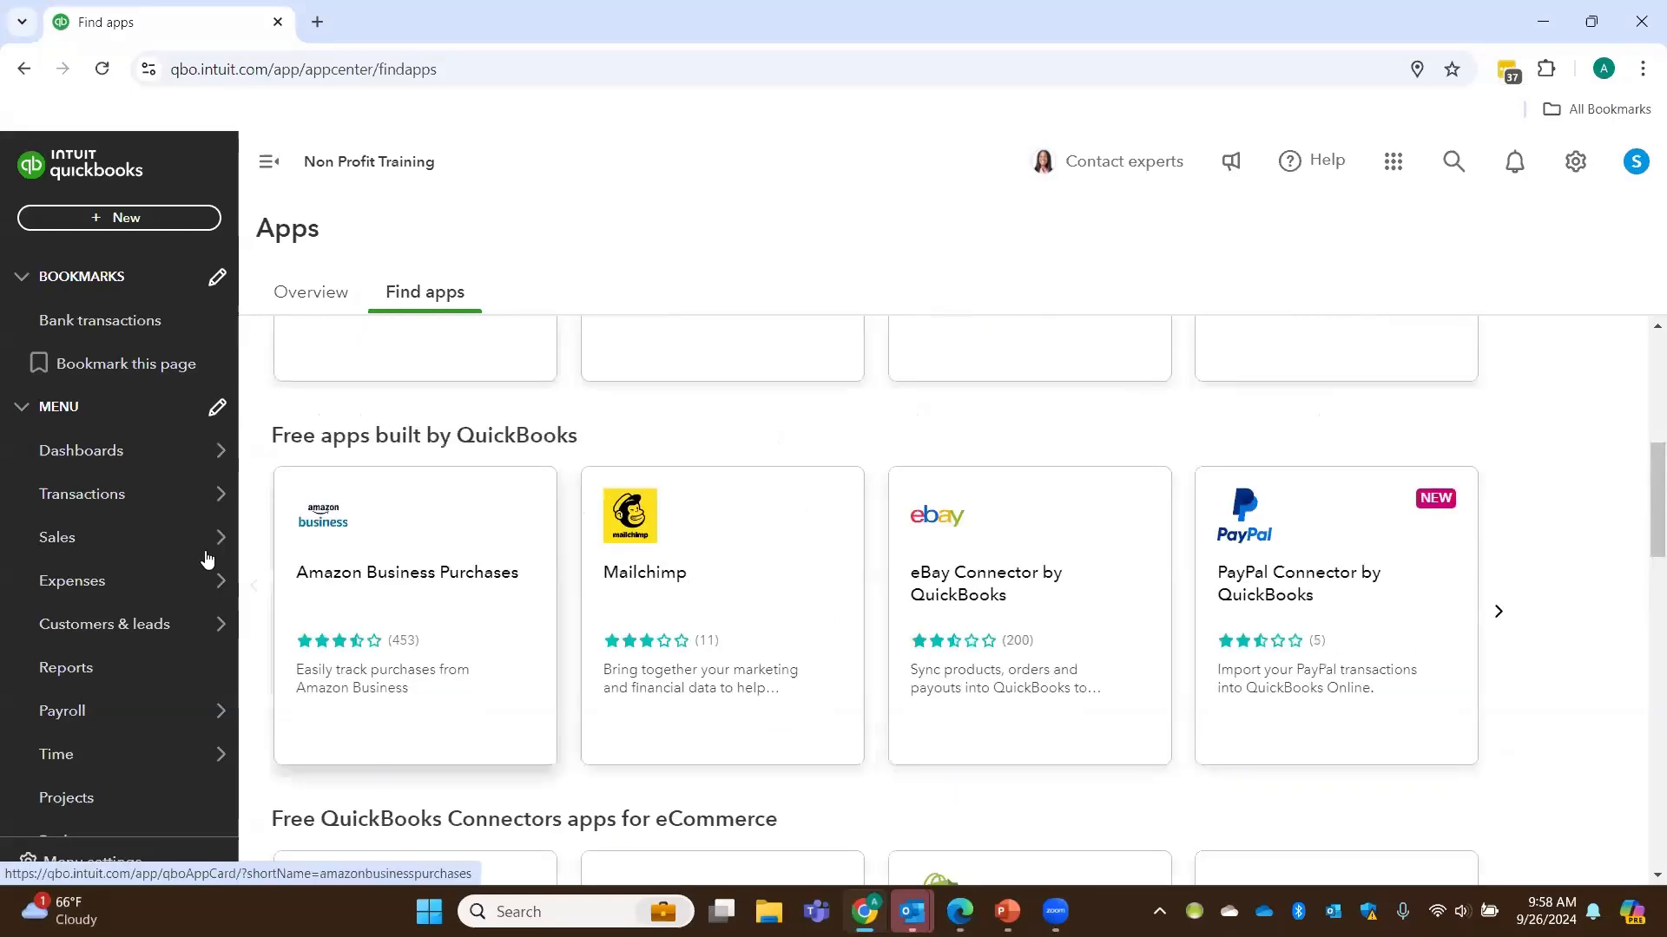
mouse_move(212, 543)
scroll(761, 652, "down", 5)
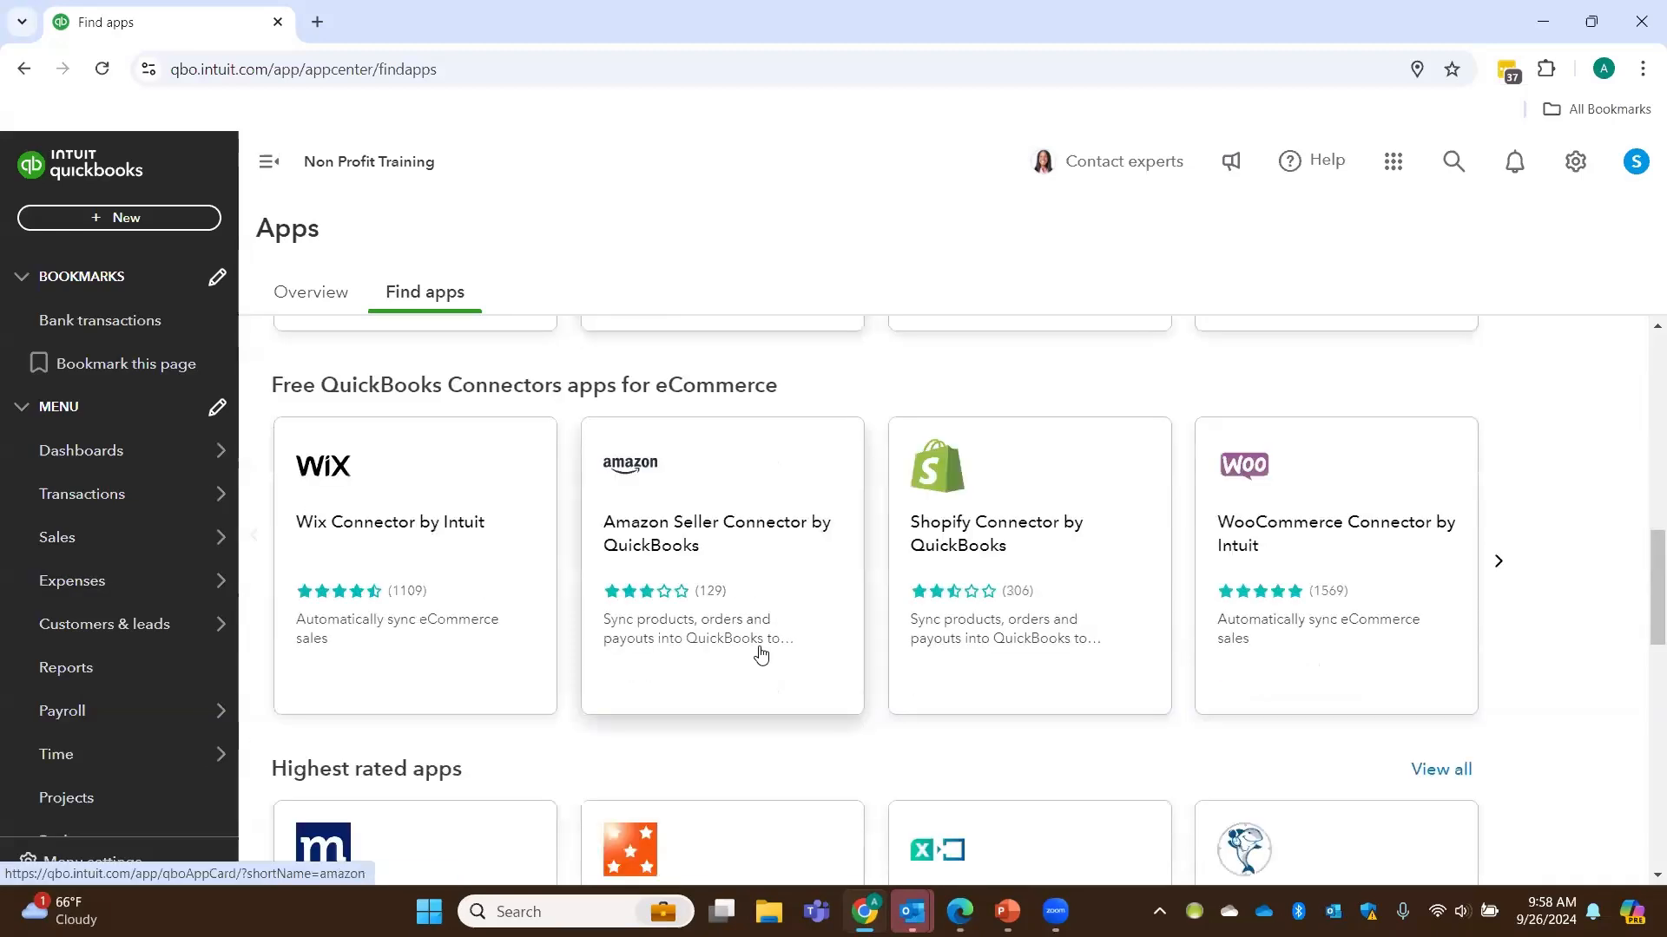
scroll(525, 443, "down", 1)
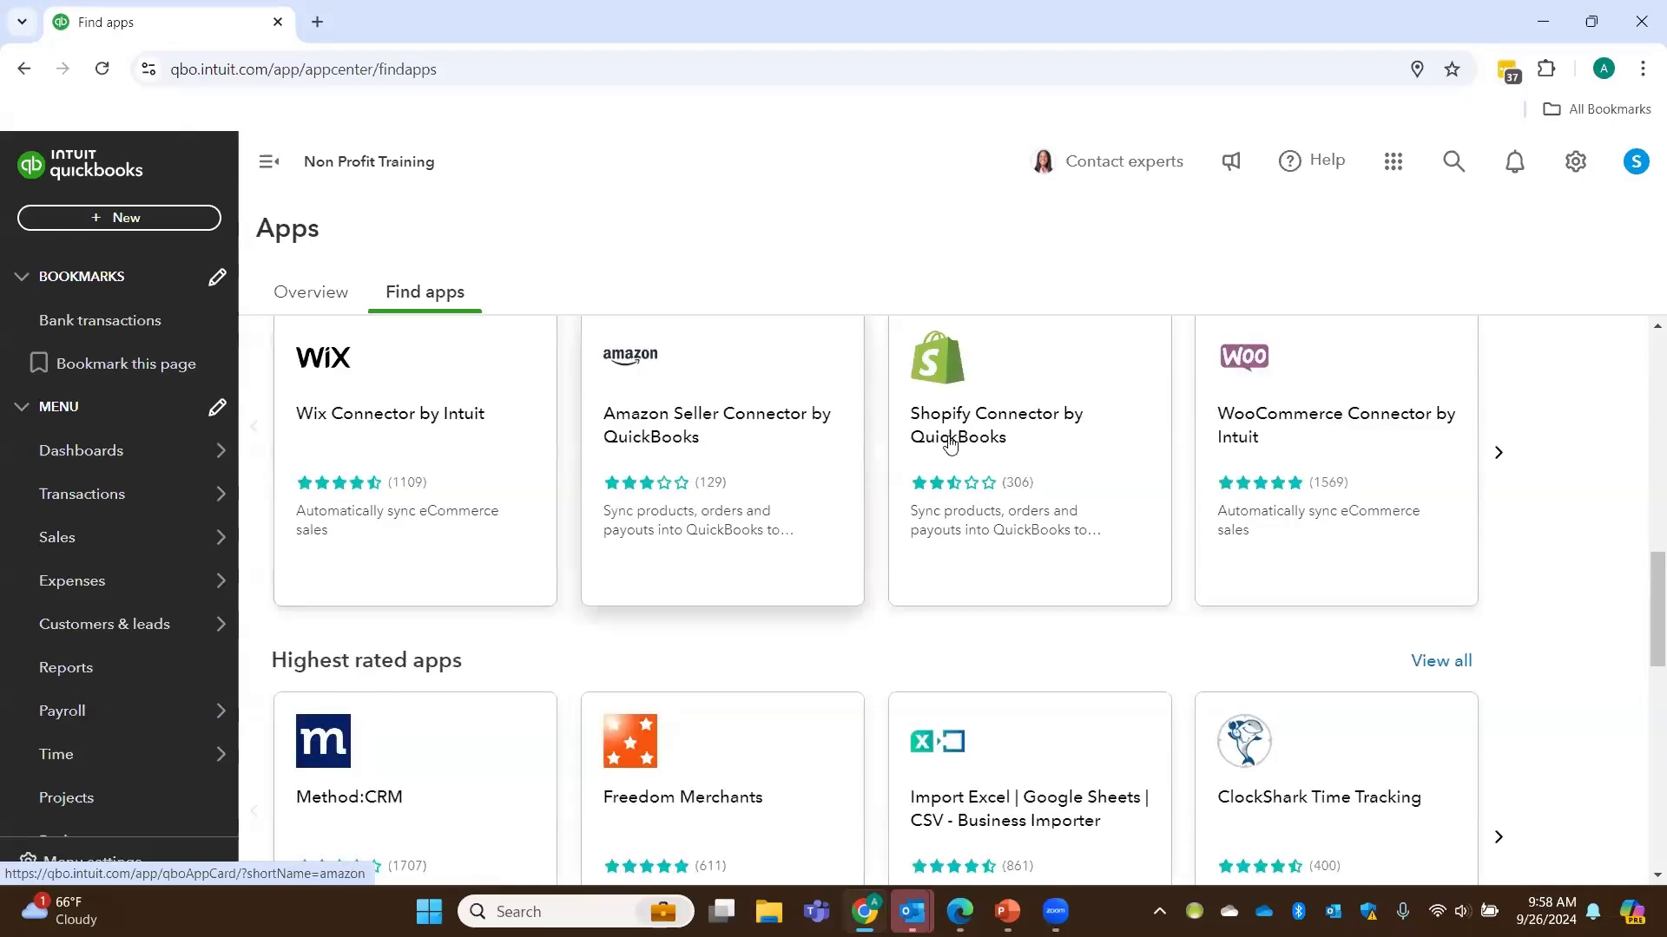
scroll(946, 453, "down", 5)
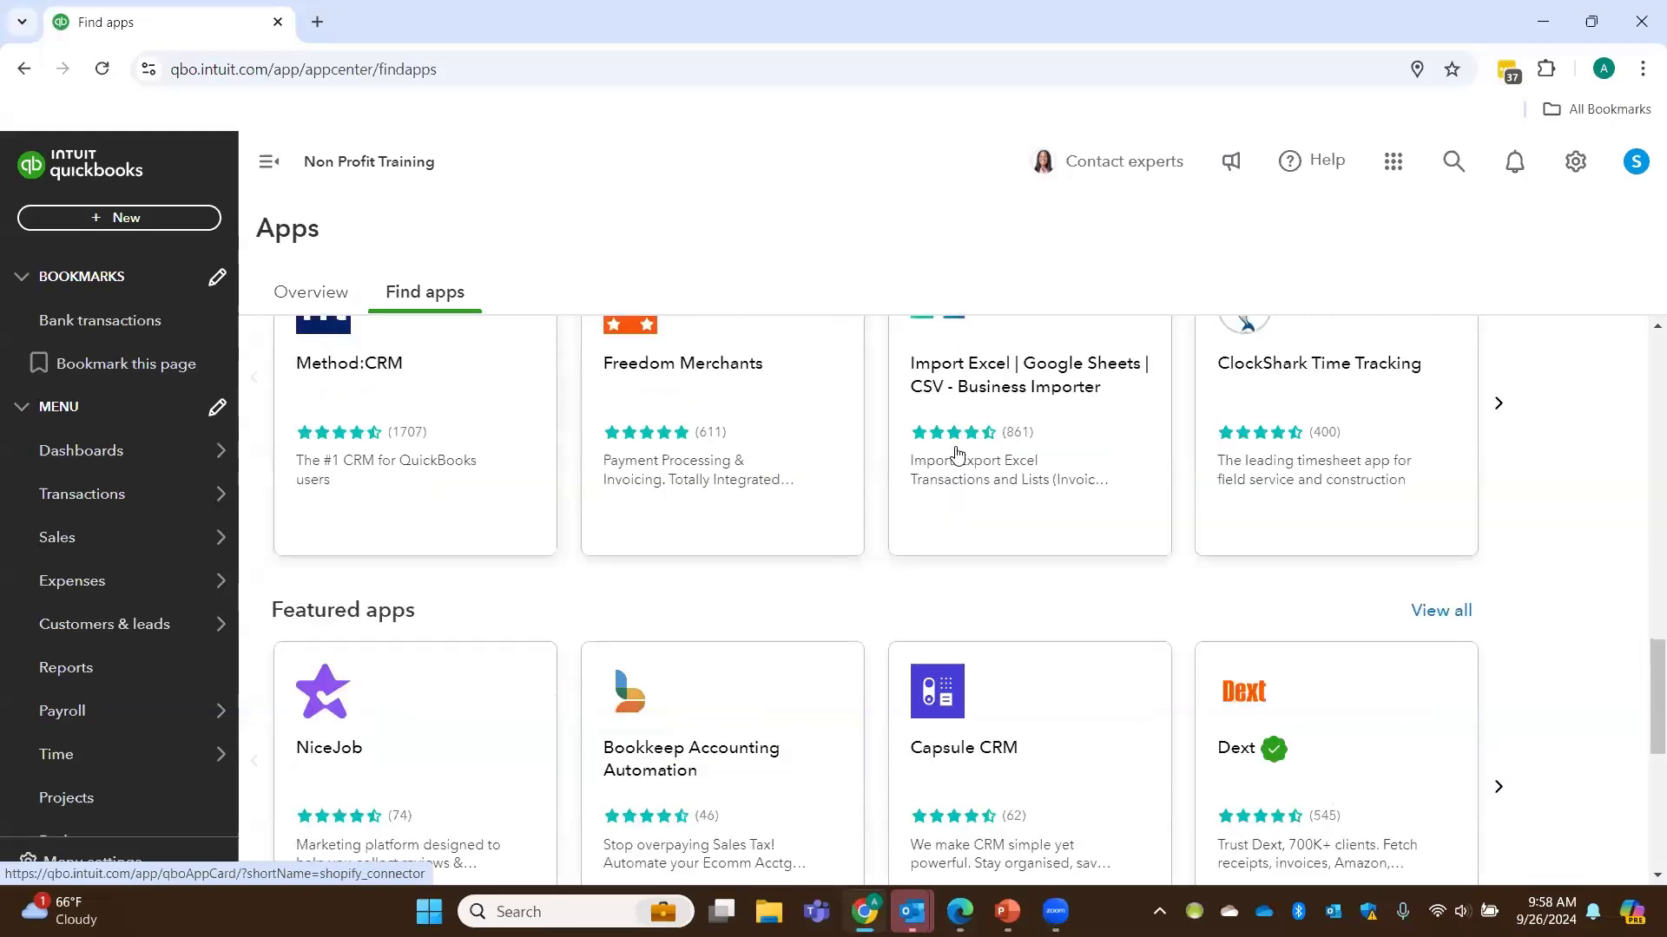
scroll(946, 473, "down", 3)
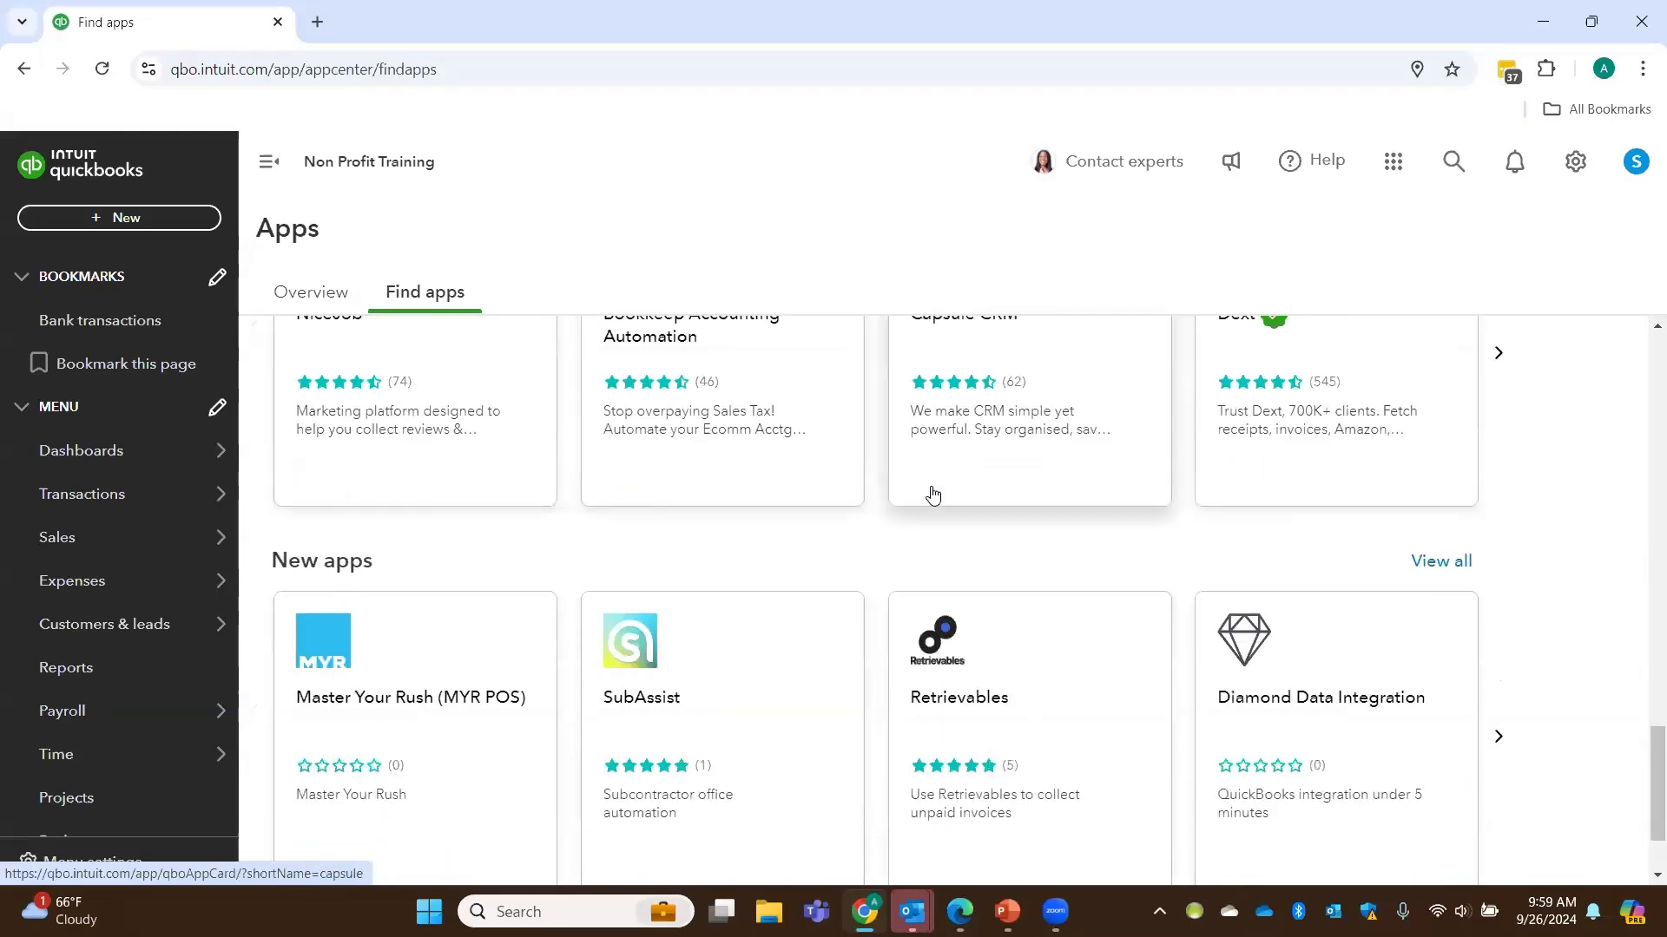
scroll(938, 504, "up", 6)
scroll(937, 512, "down", 4)
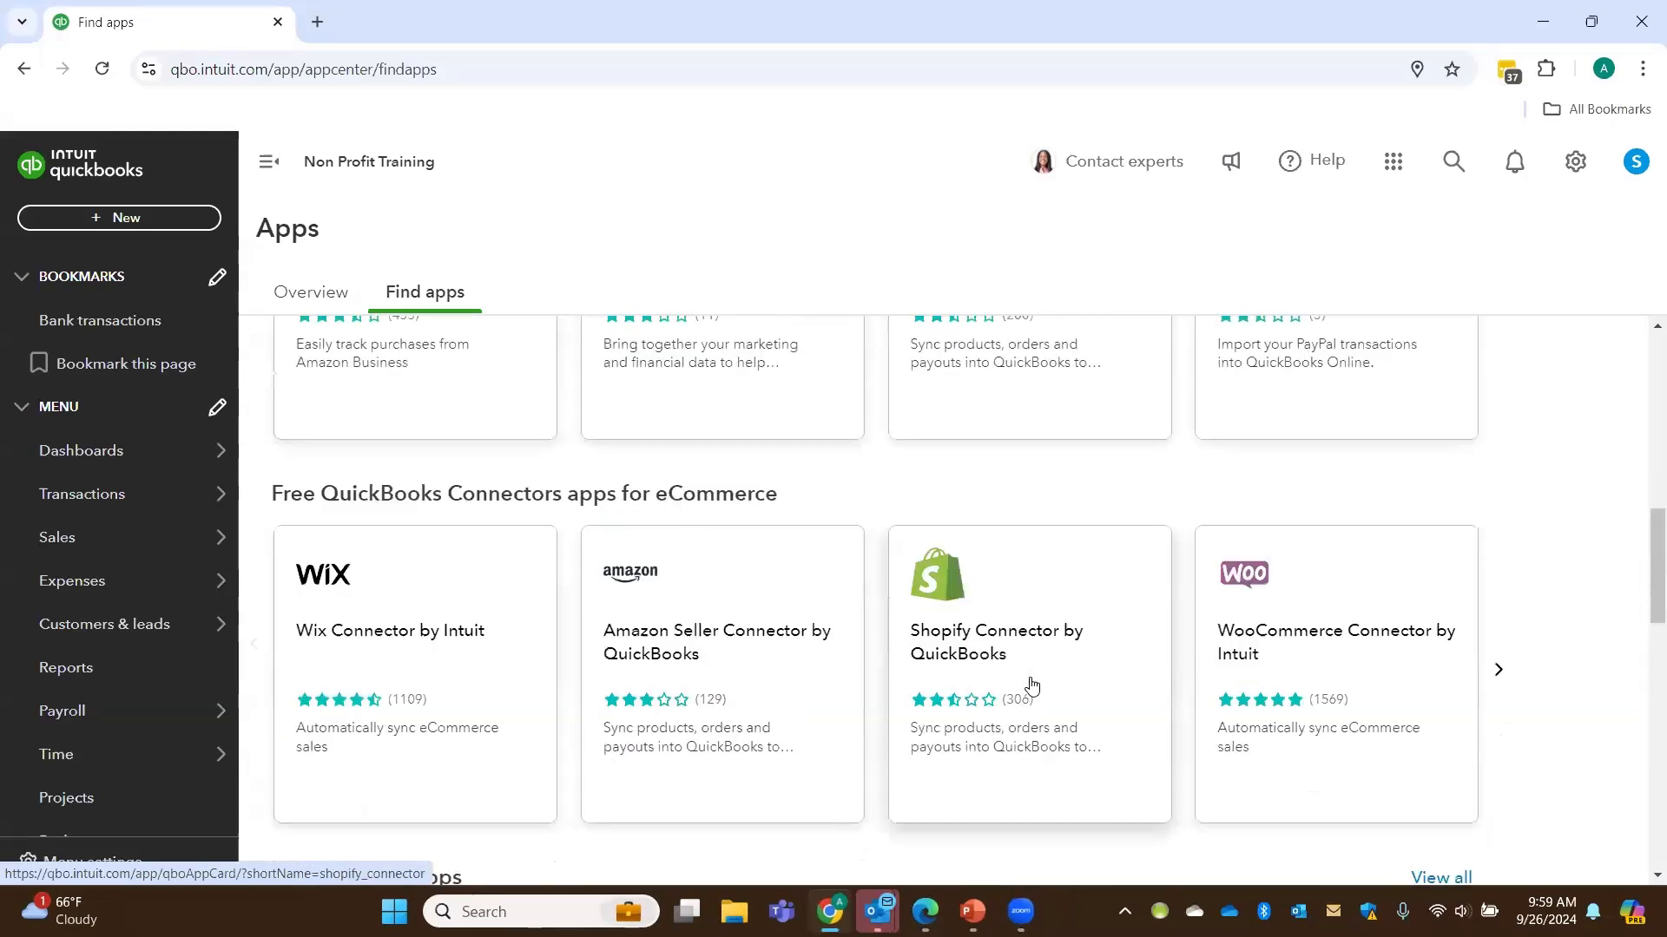
- Open the Shopify Connector by QuickBooks details and check its Free plan pricing
left_click(1009, 636)
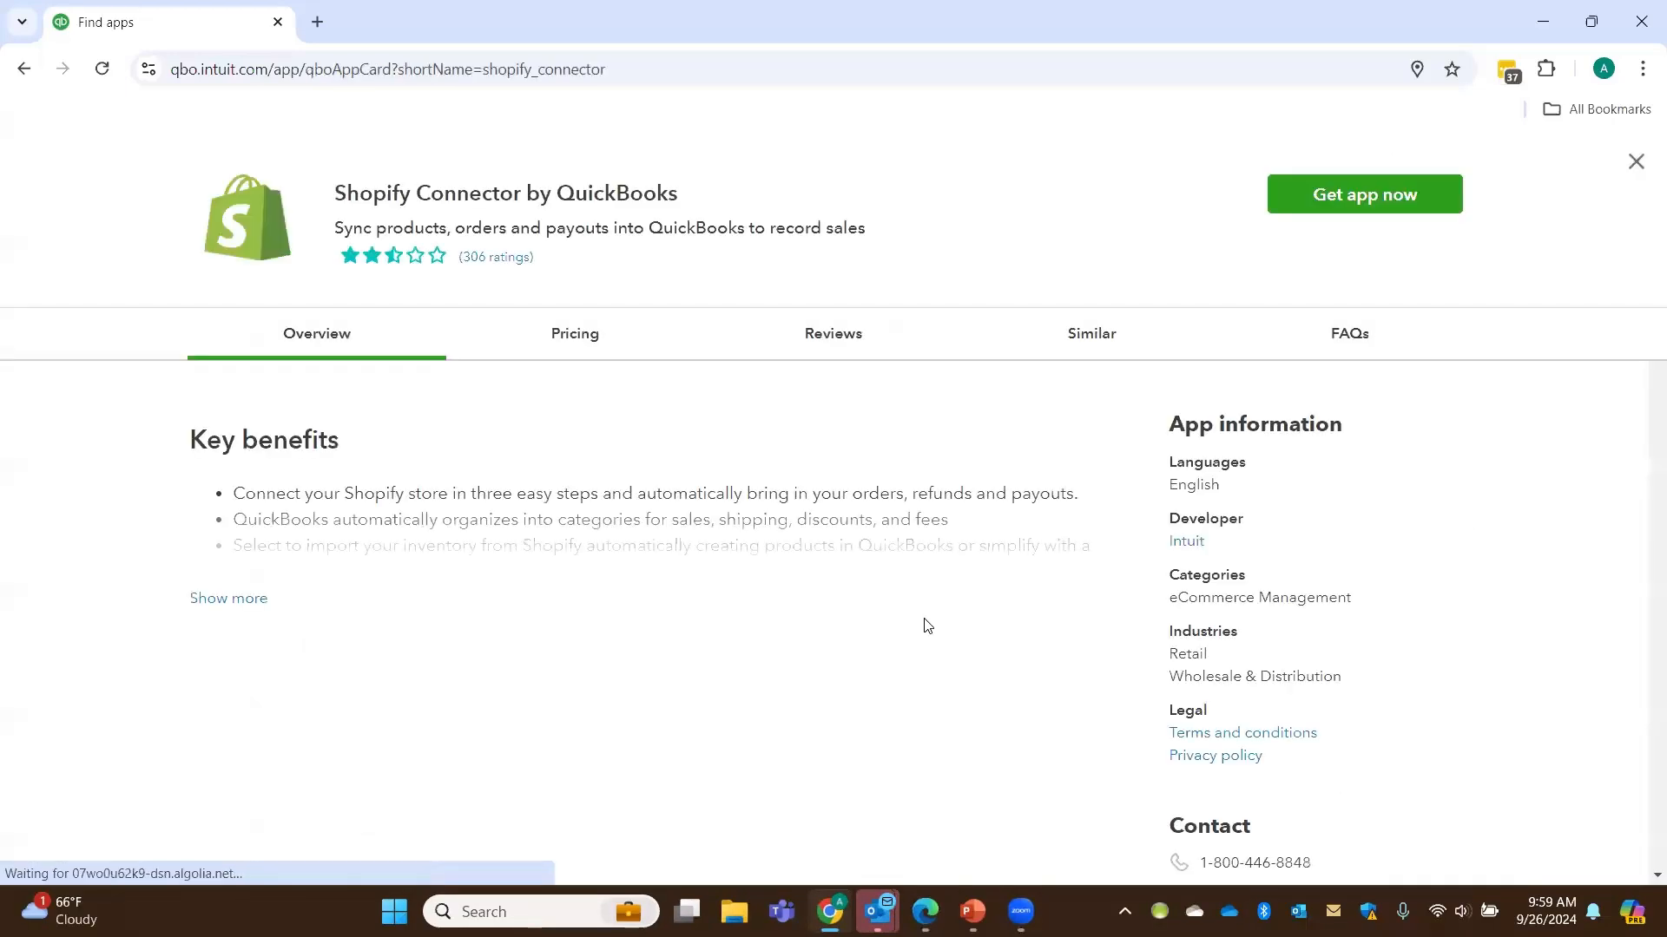
scroll(895, 606, "down", 4)
scroll(703, 599, "down", 1)
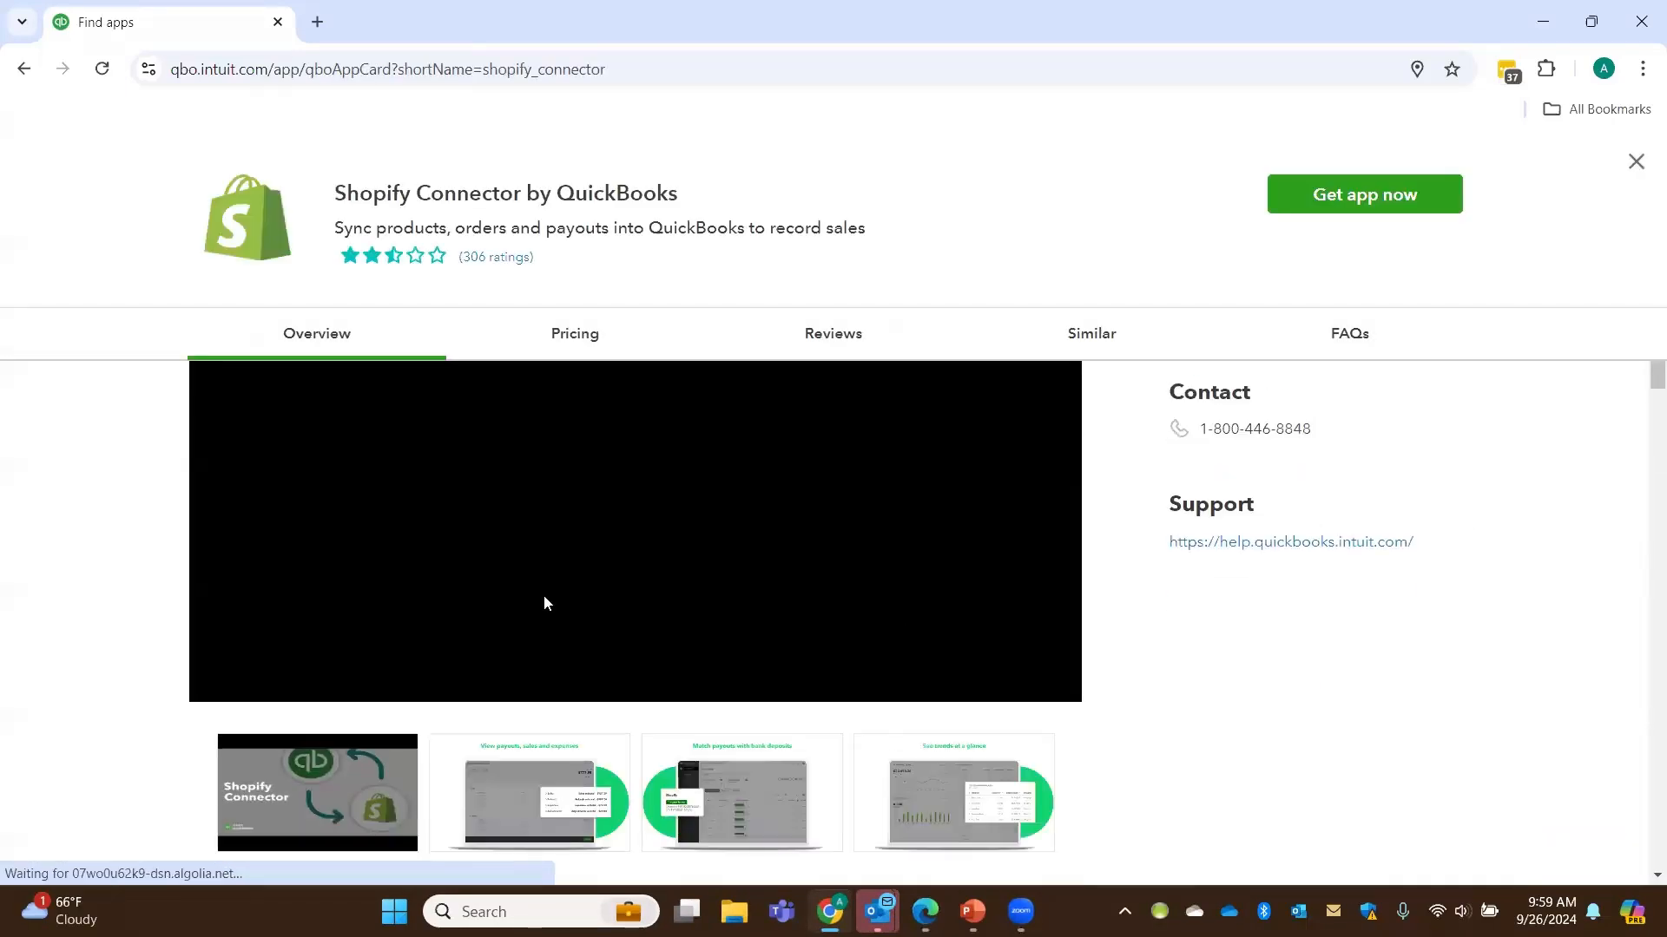
left_click(561, 348)
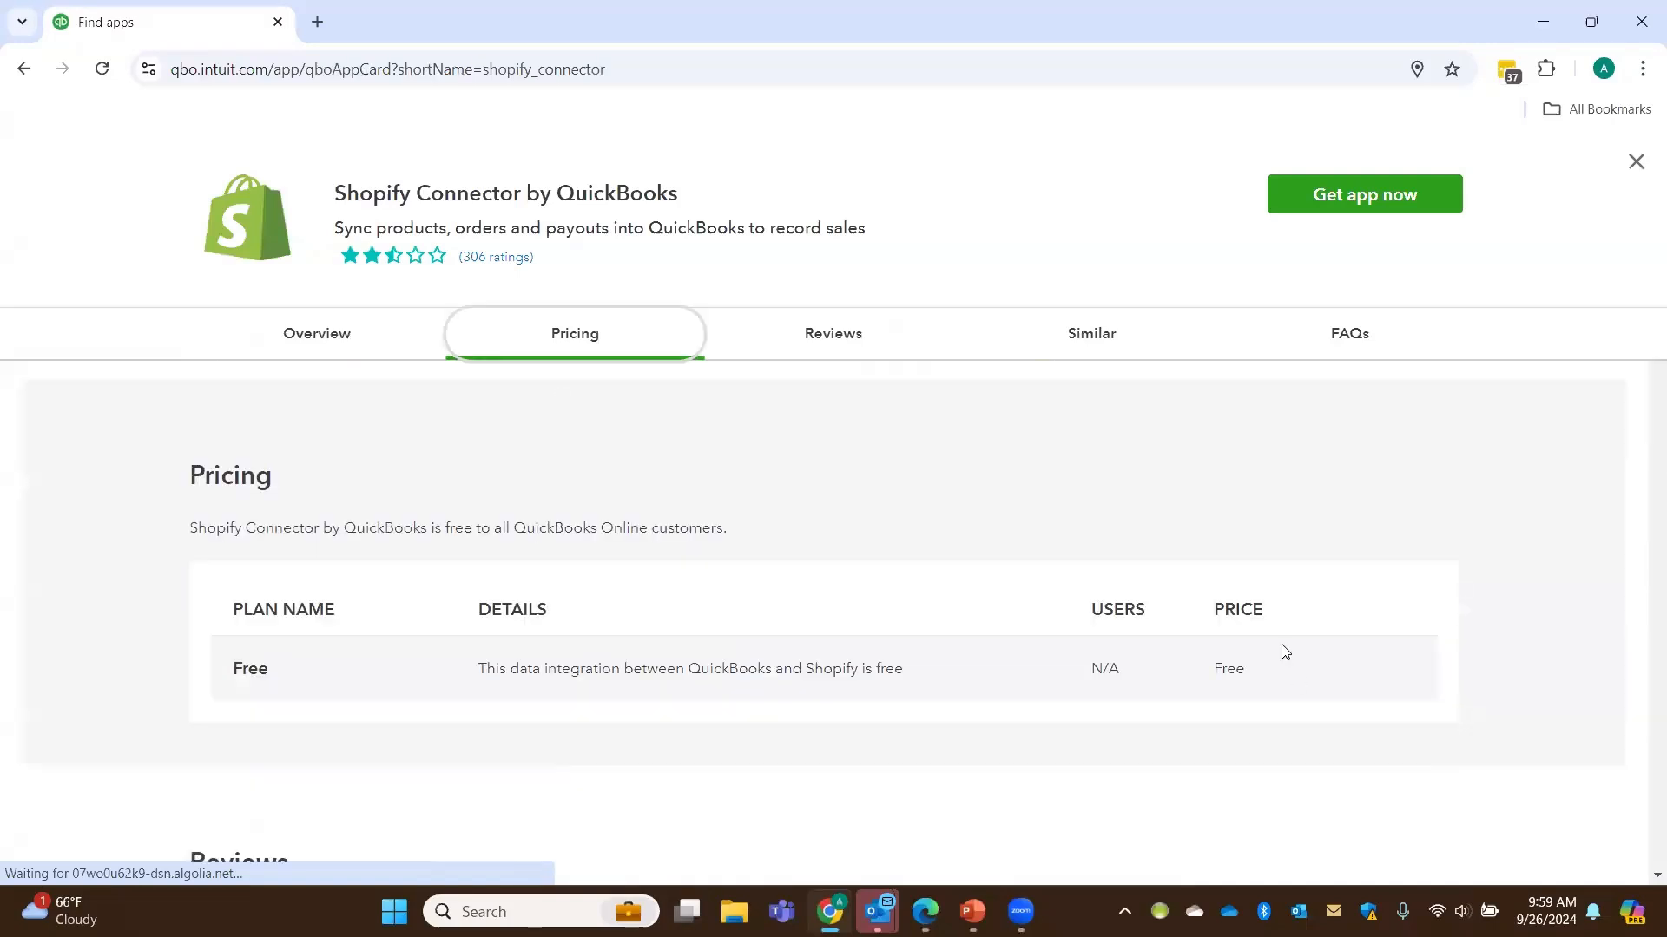
left_click_drag(1285, 651, 1223, 609)
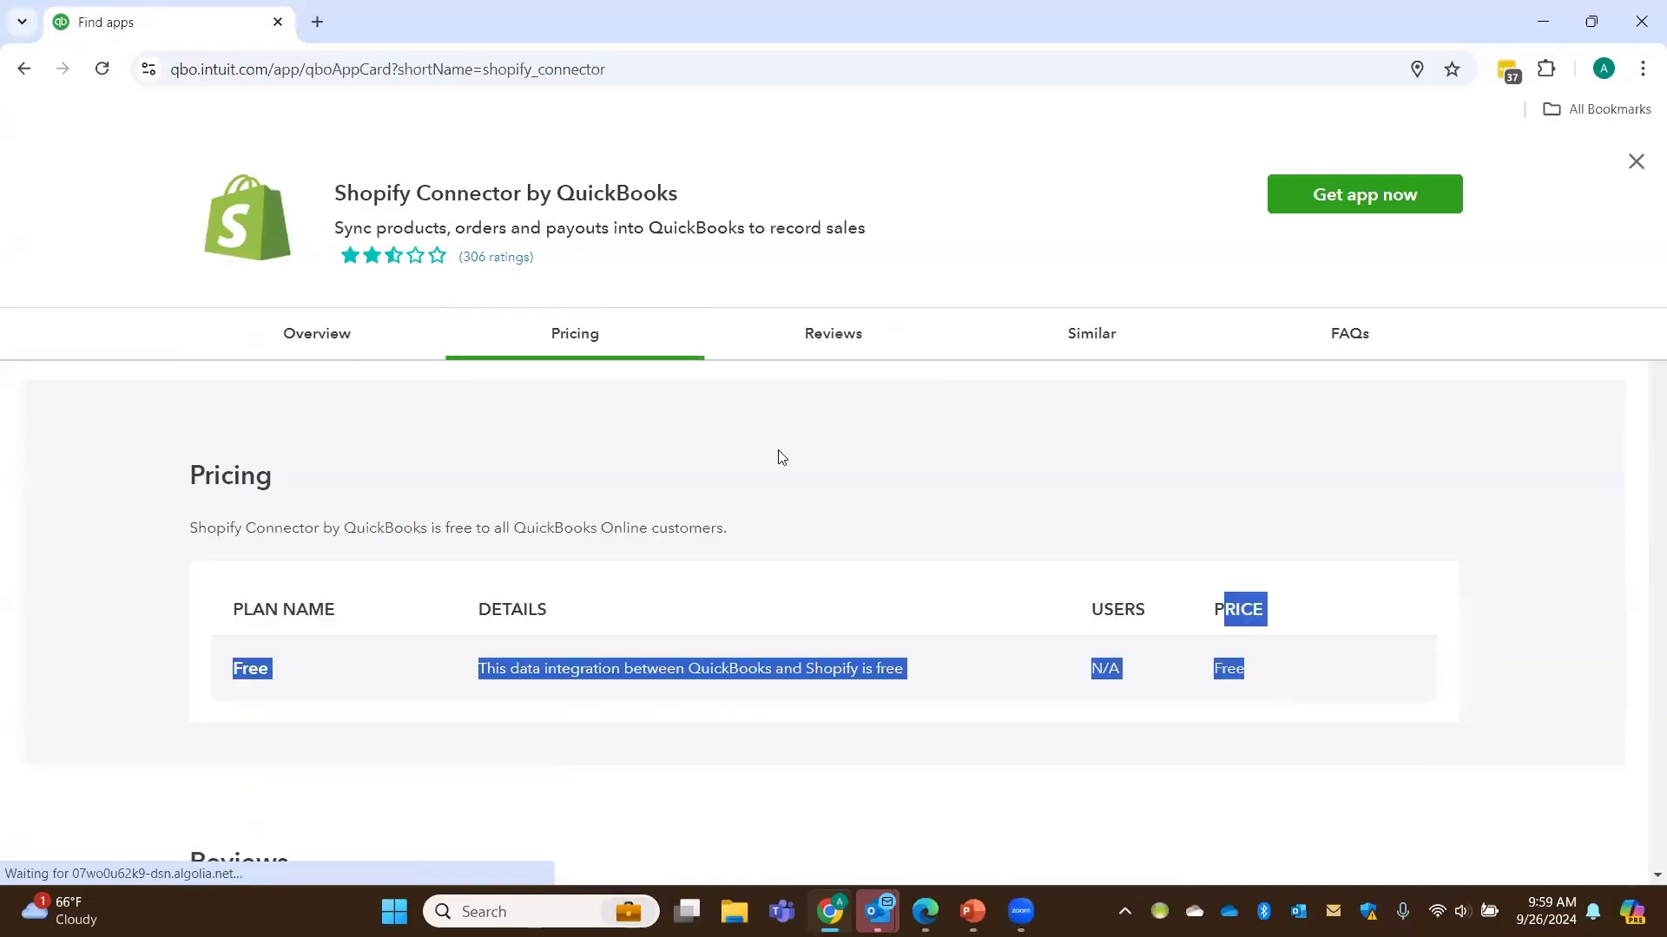
- Look through the connector's reviews, FAQs and overview, then close the details
left_click(835, 340)
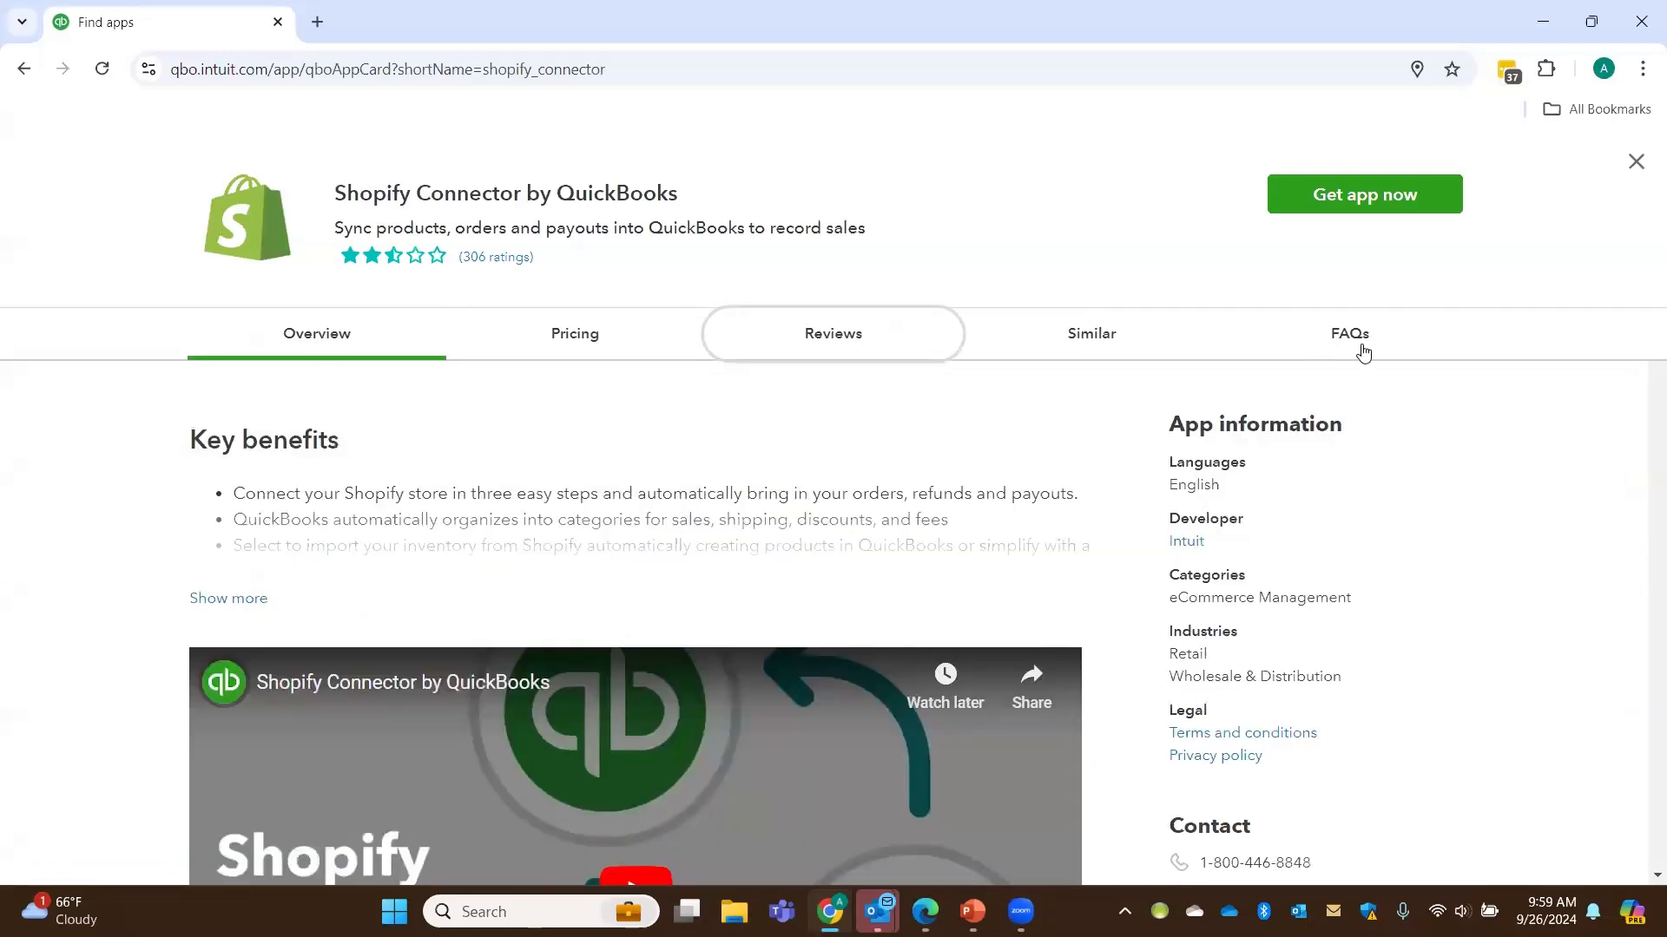
left_click(1363, 346)
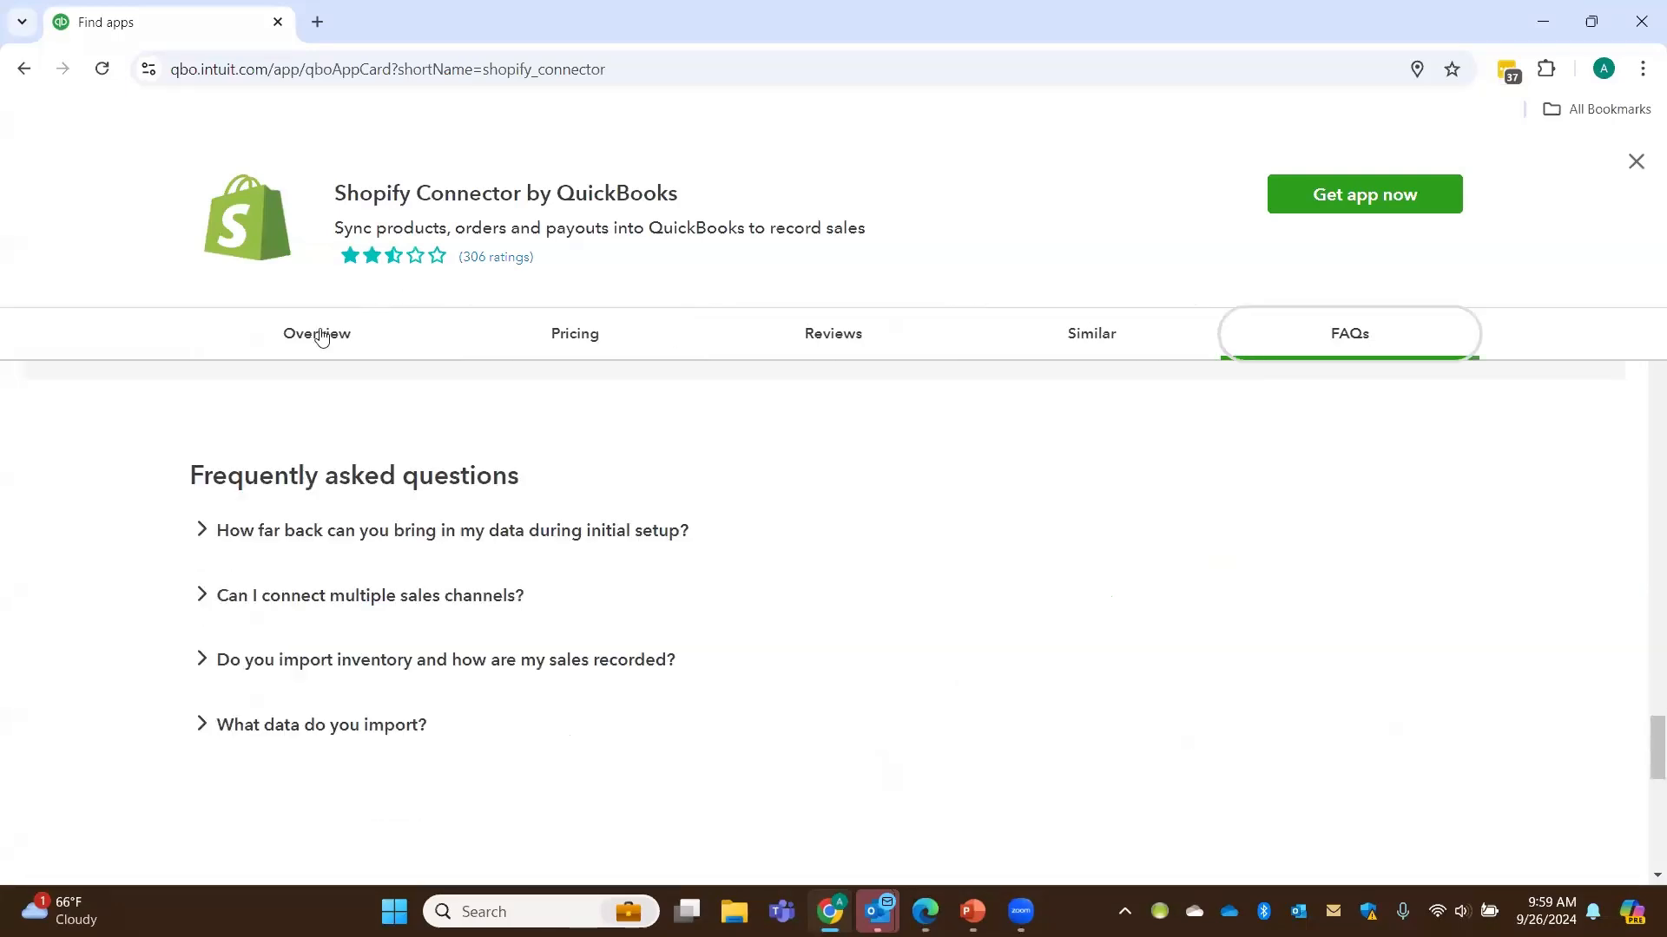
left_click(424, 358)
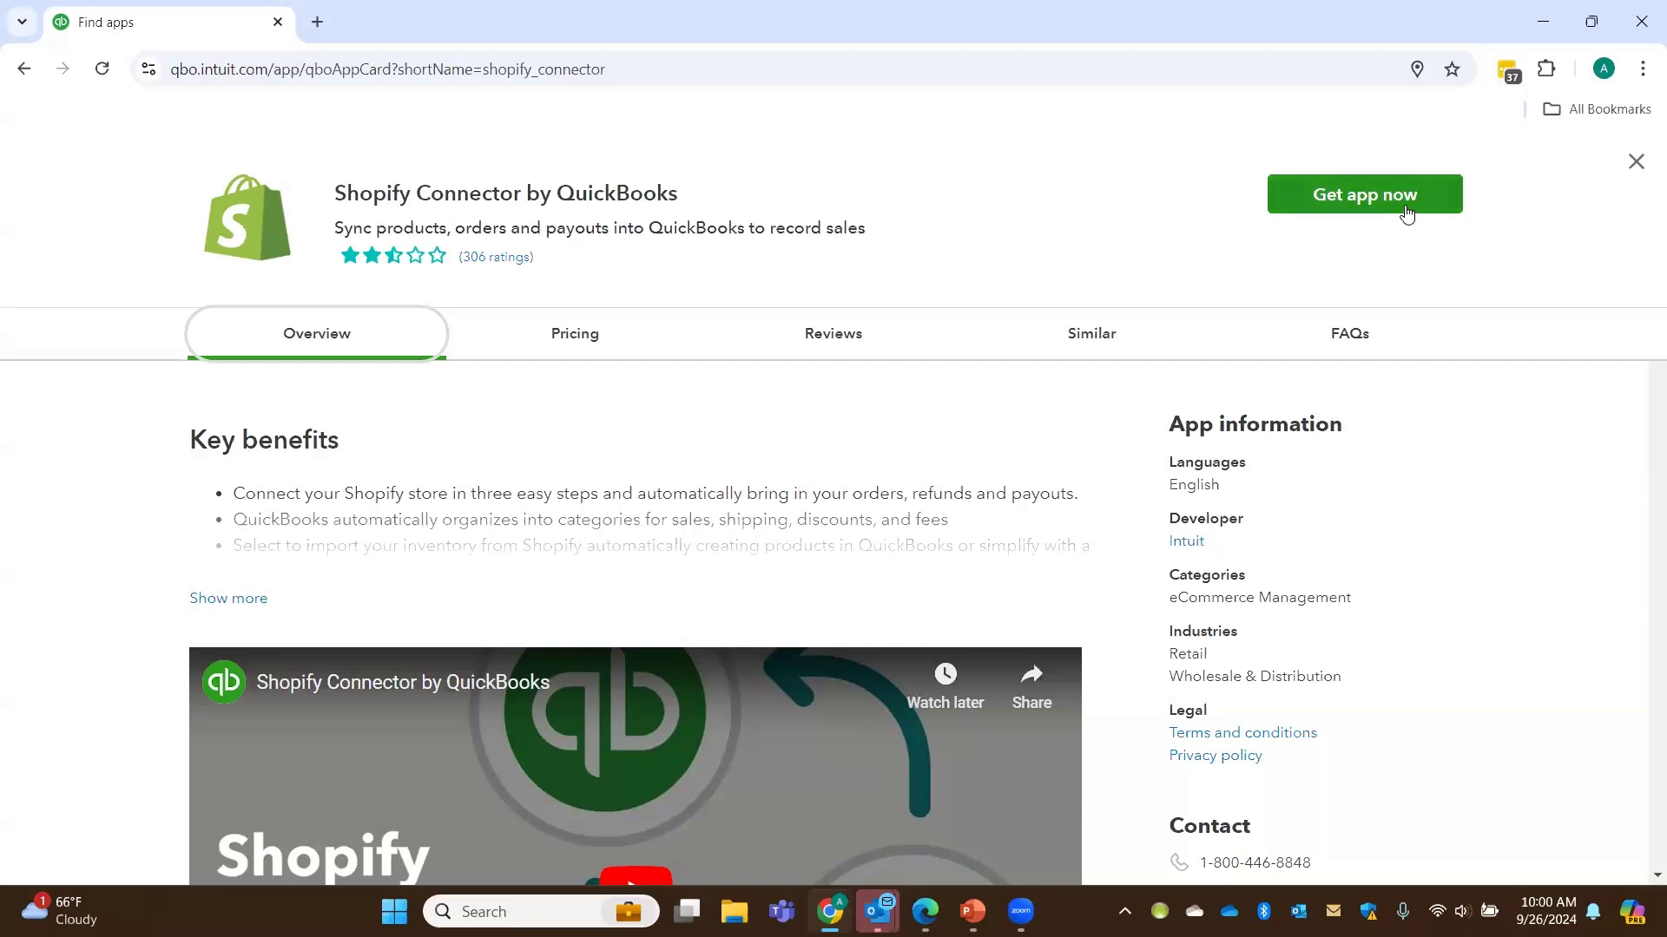
left_click(1632, 165)
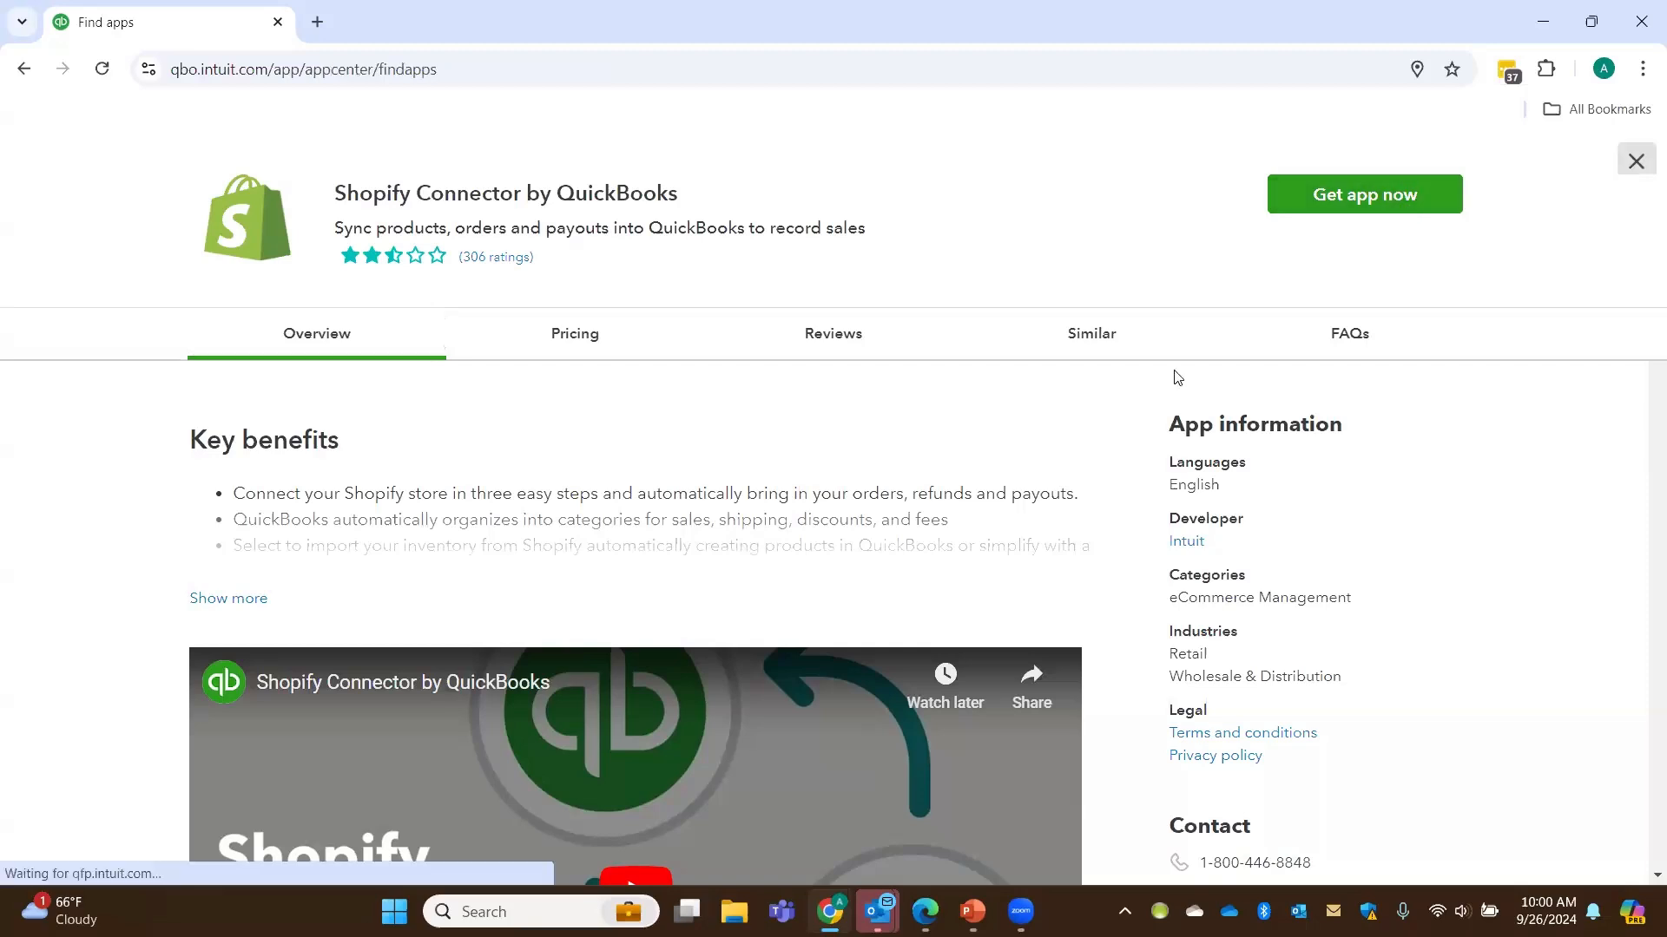
left_click(997, 495)
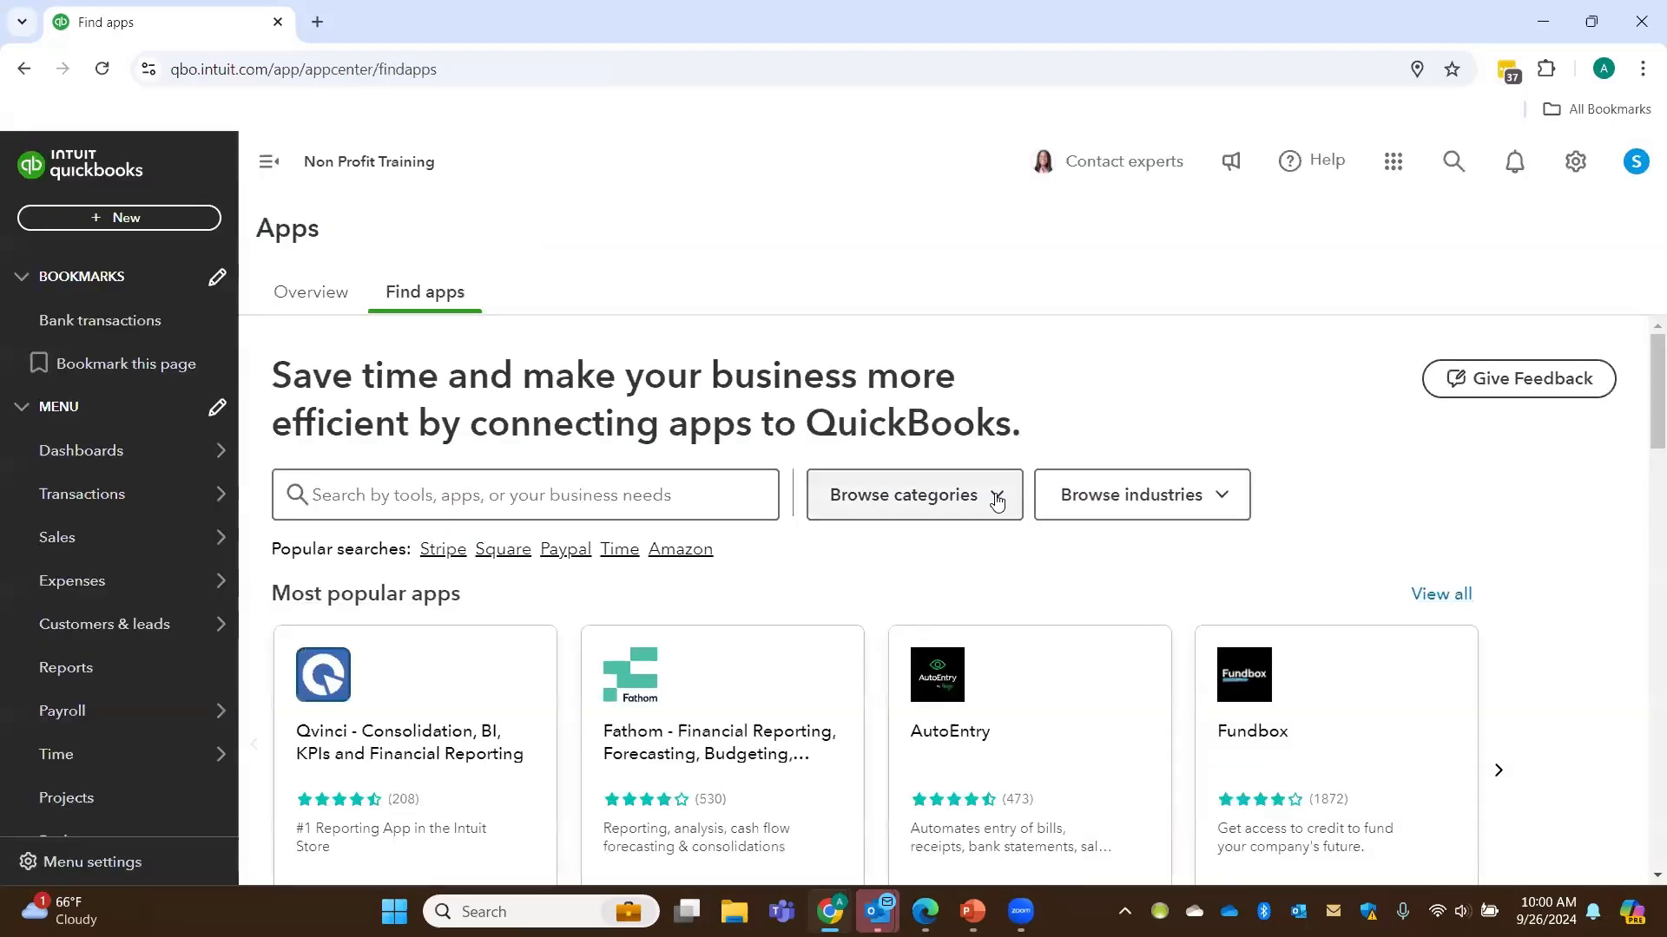
left_click(1151, 495)
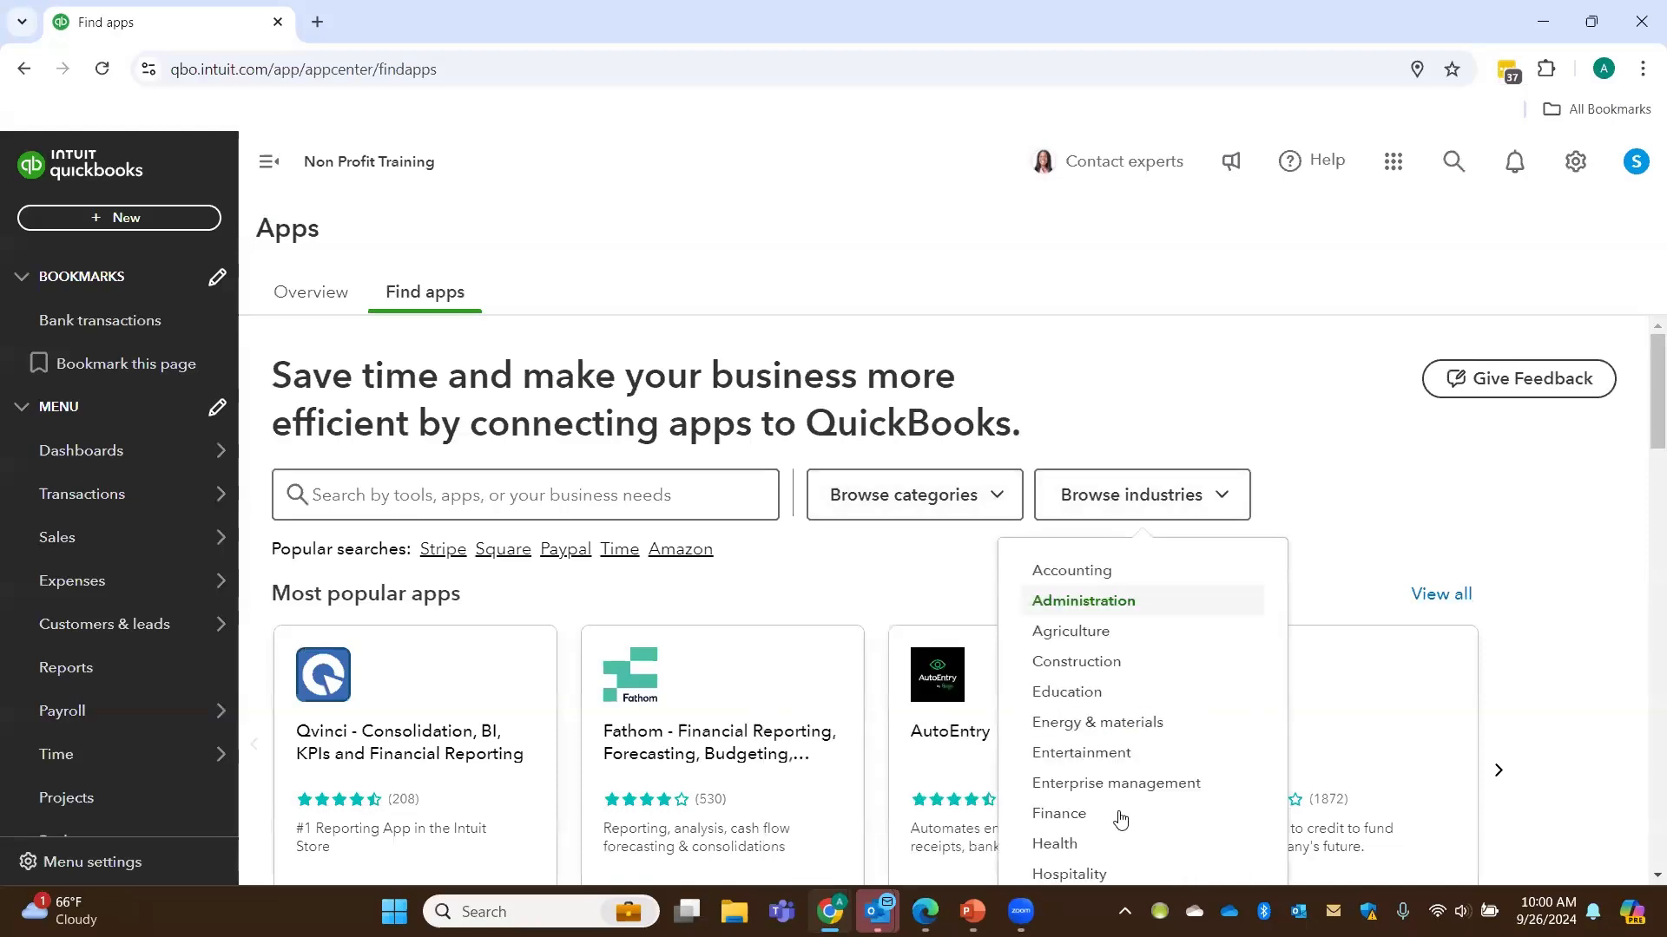
left_click(1226, 421)
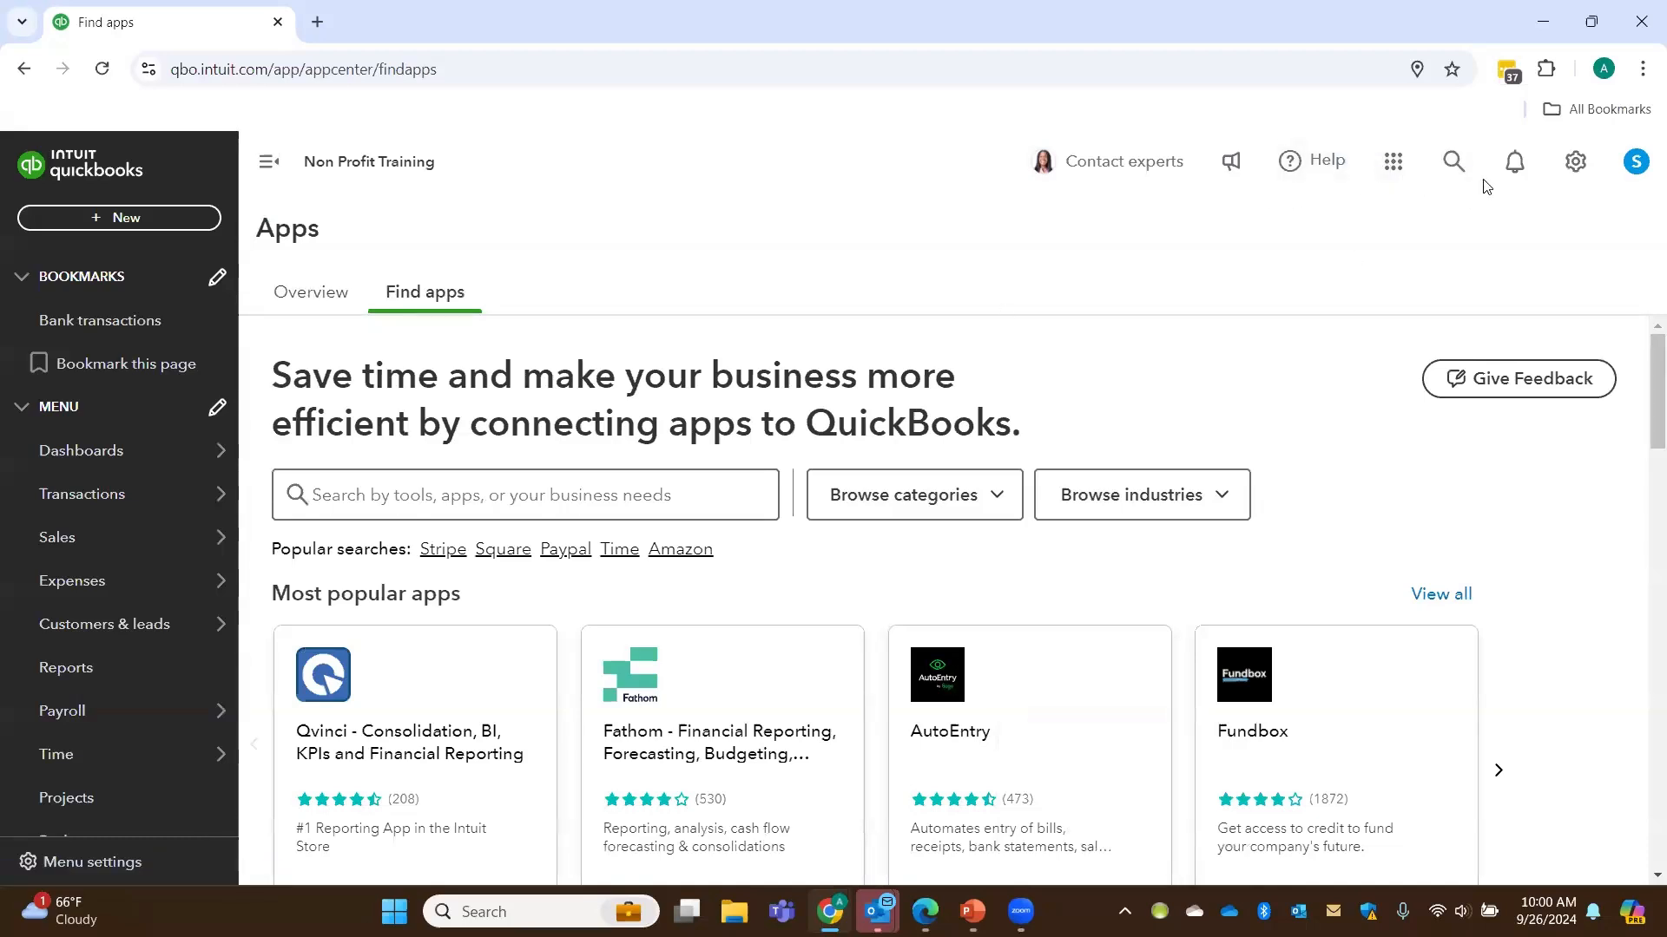
left_click(1573, 163)
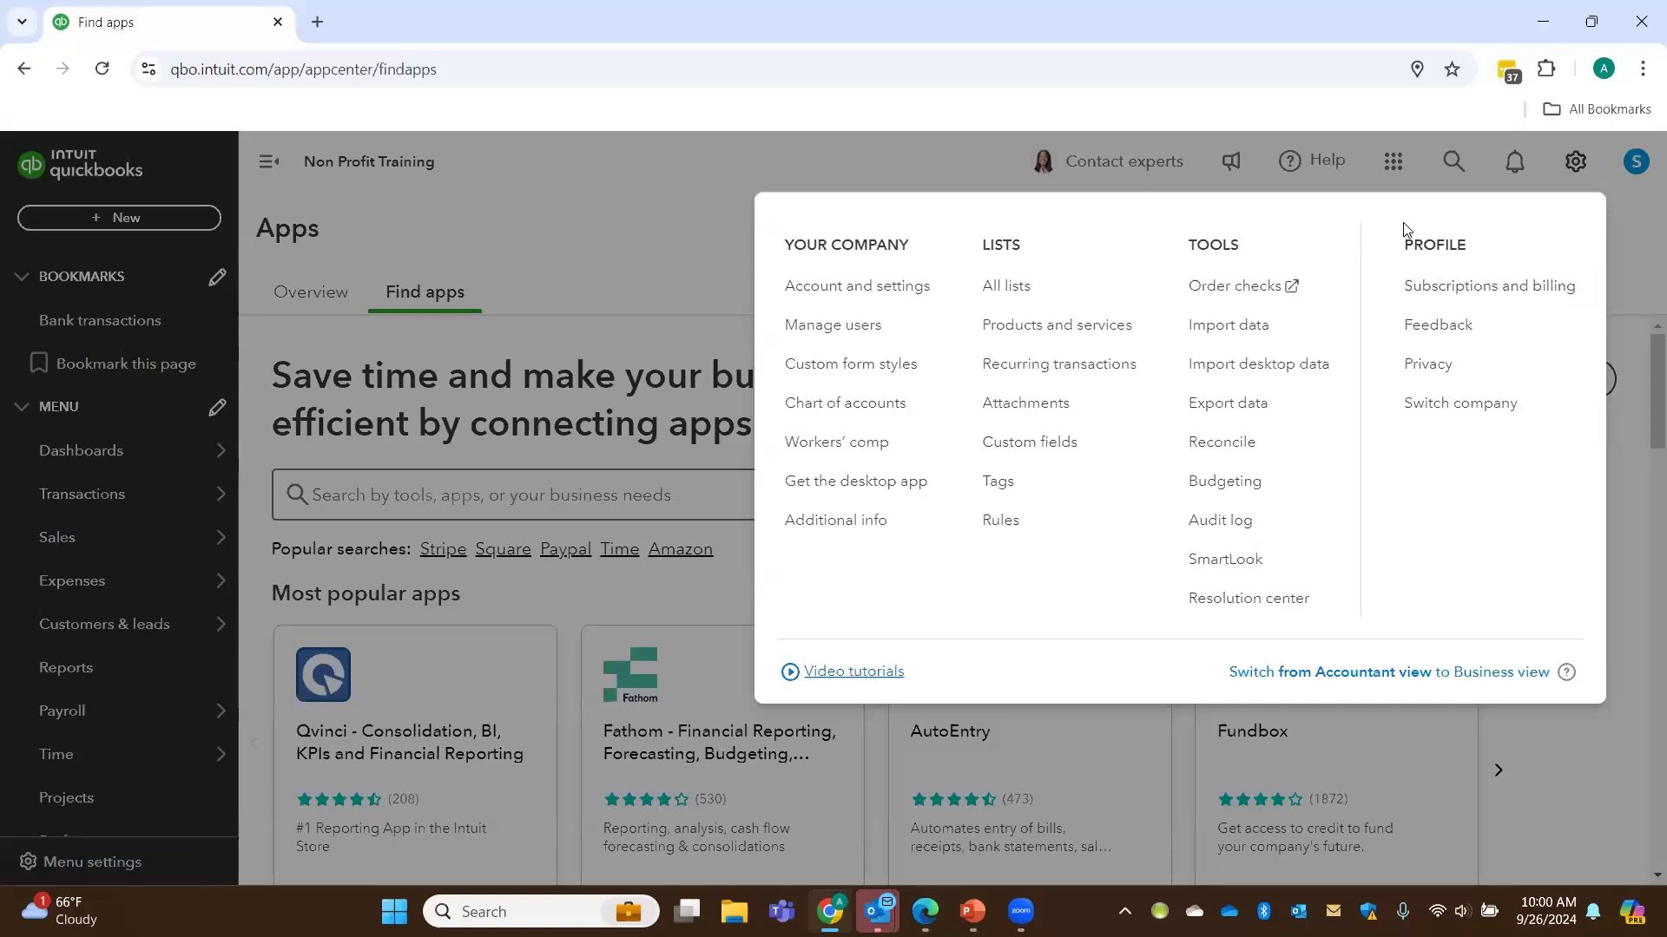
left_click(1427, 178)
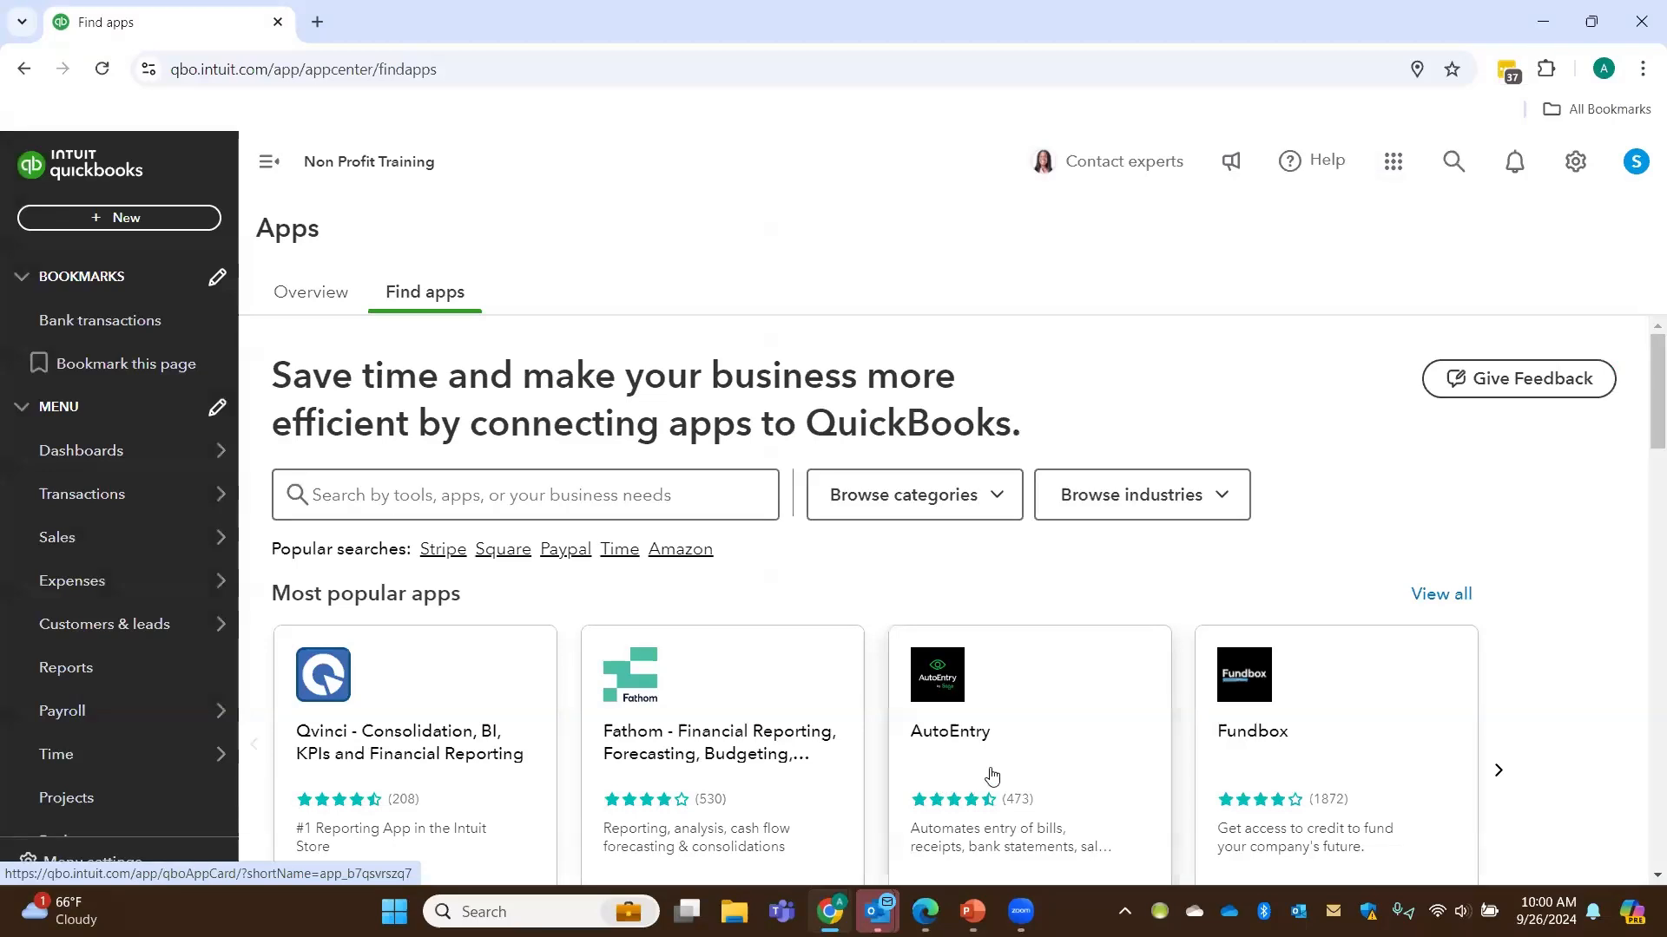
scroll(992, 774, "down", 5)
scroll(1143, 707, "down", 4)
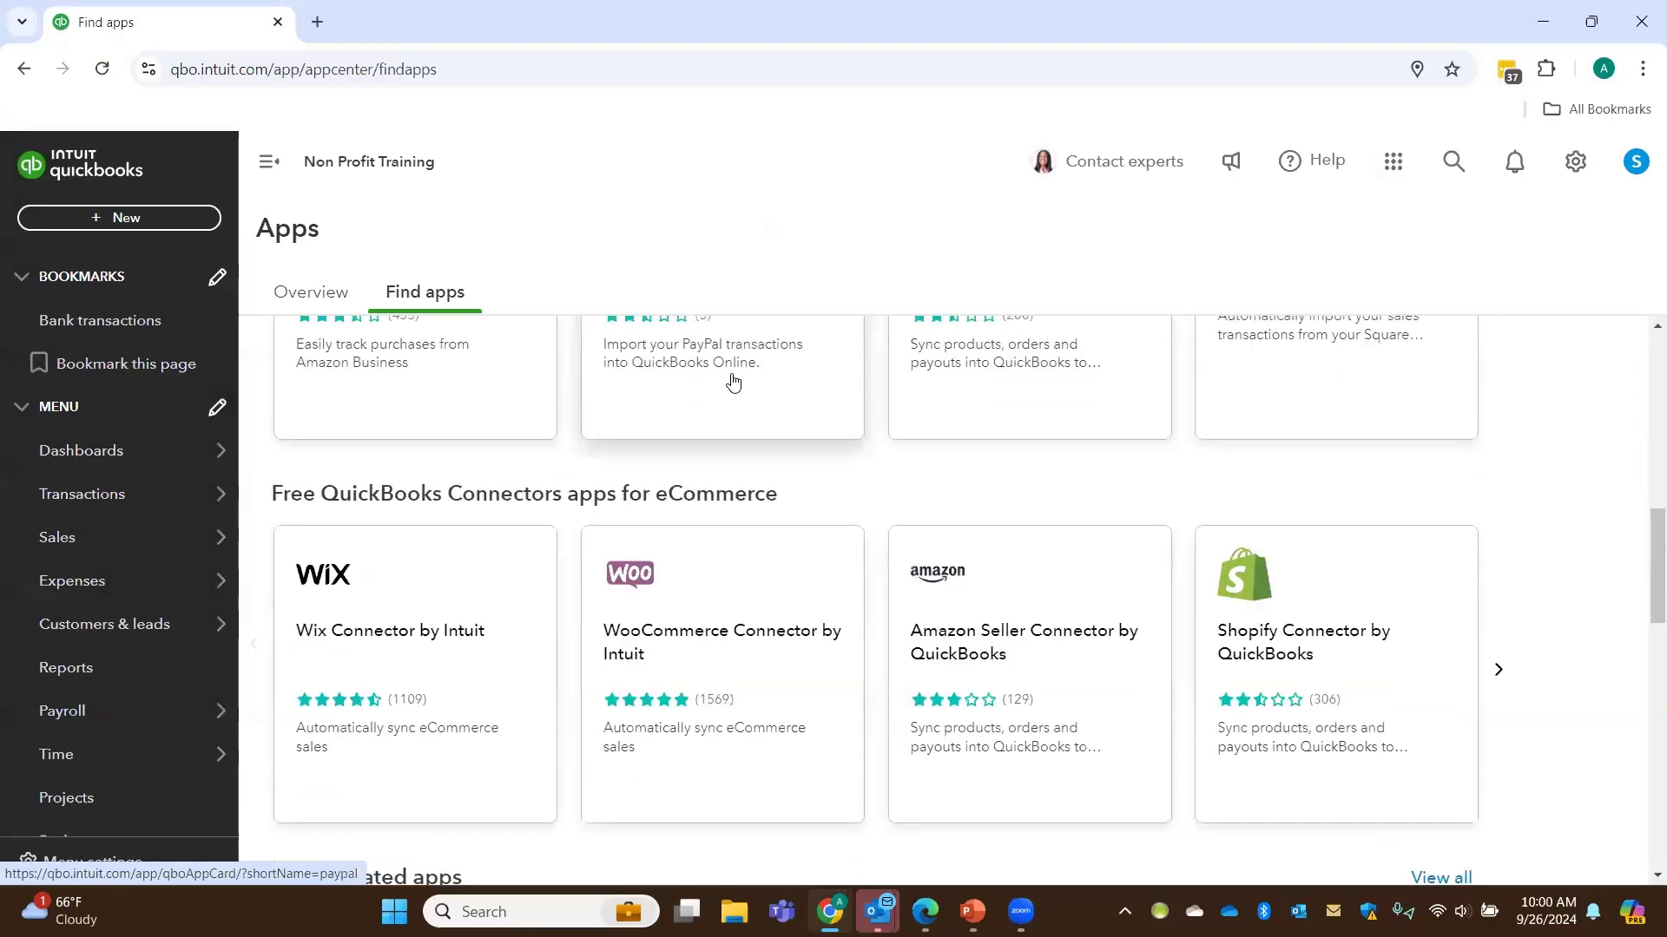
scroll(727, 390, "up", 9)
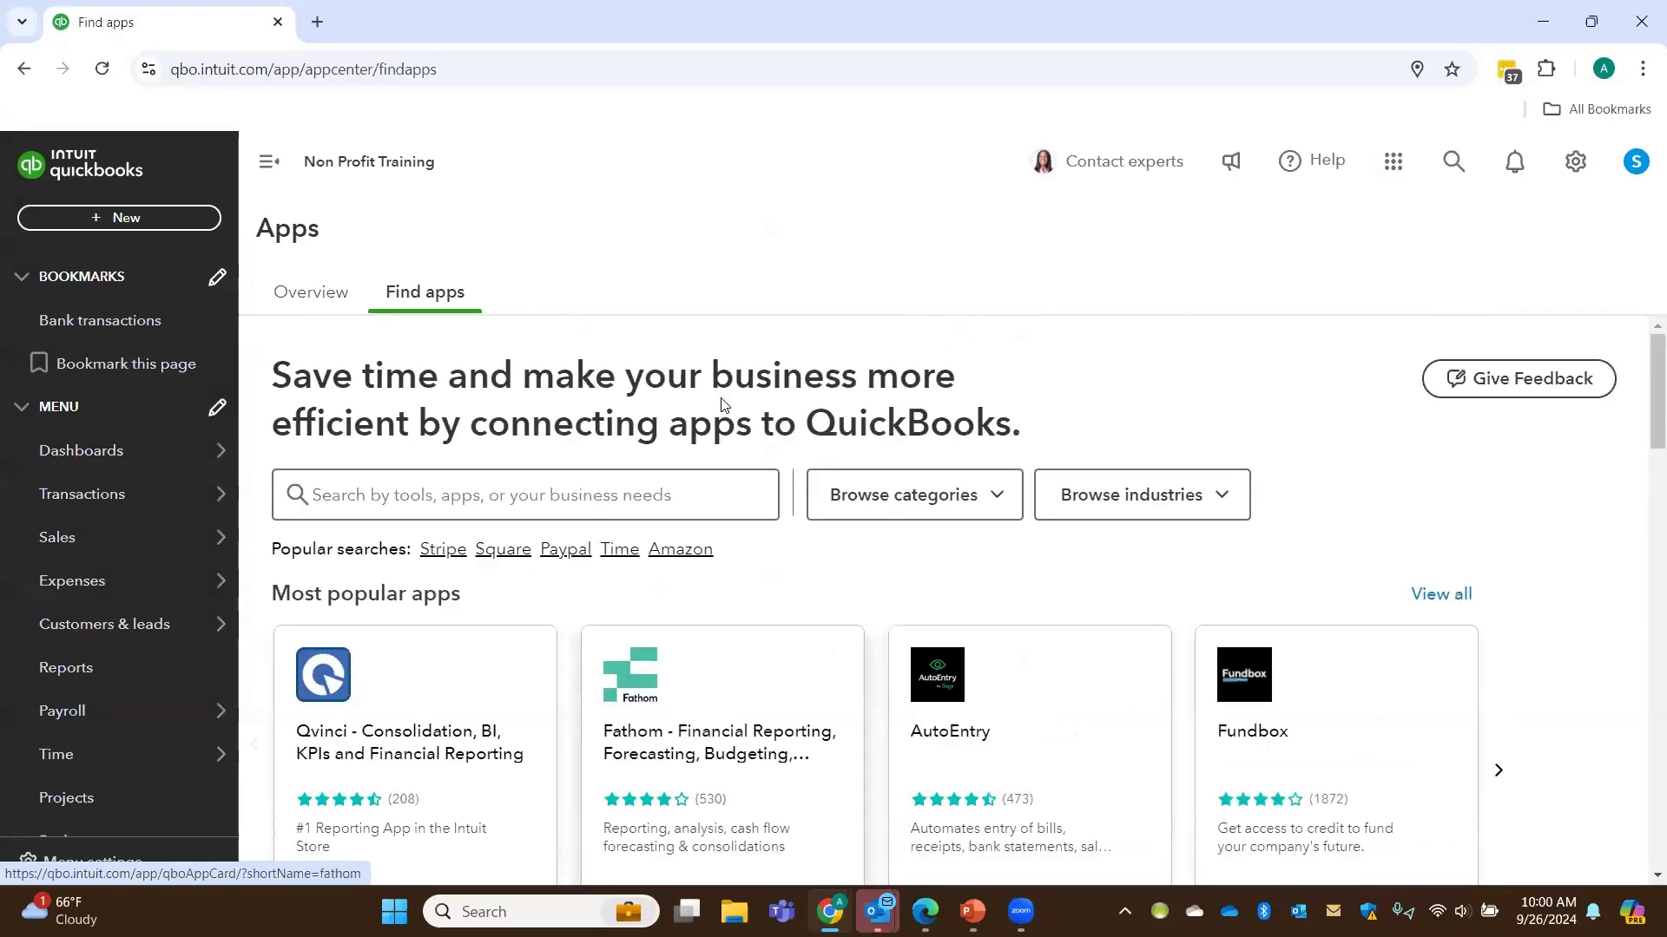
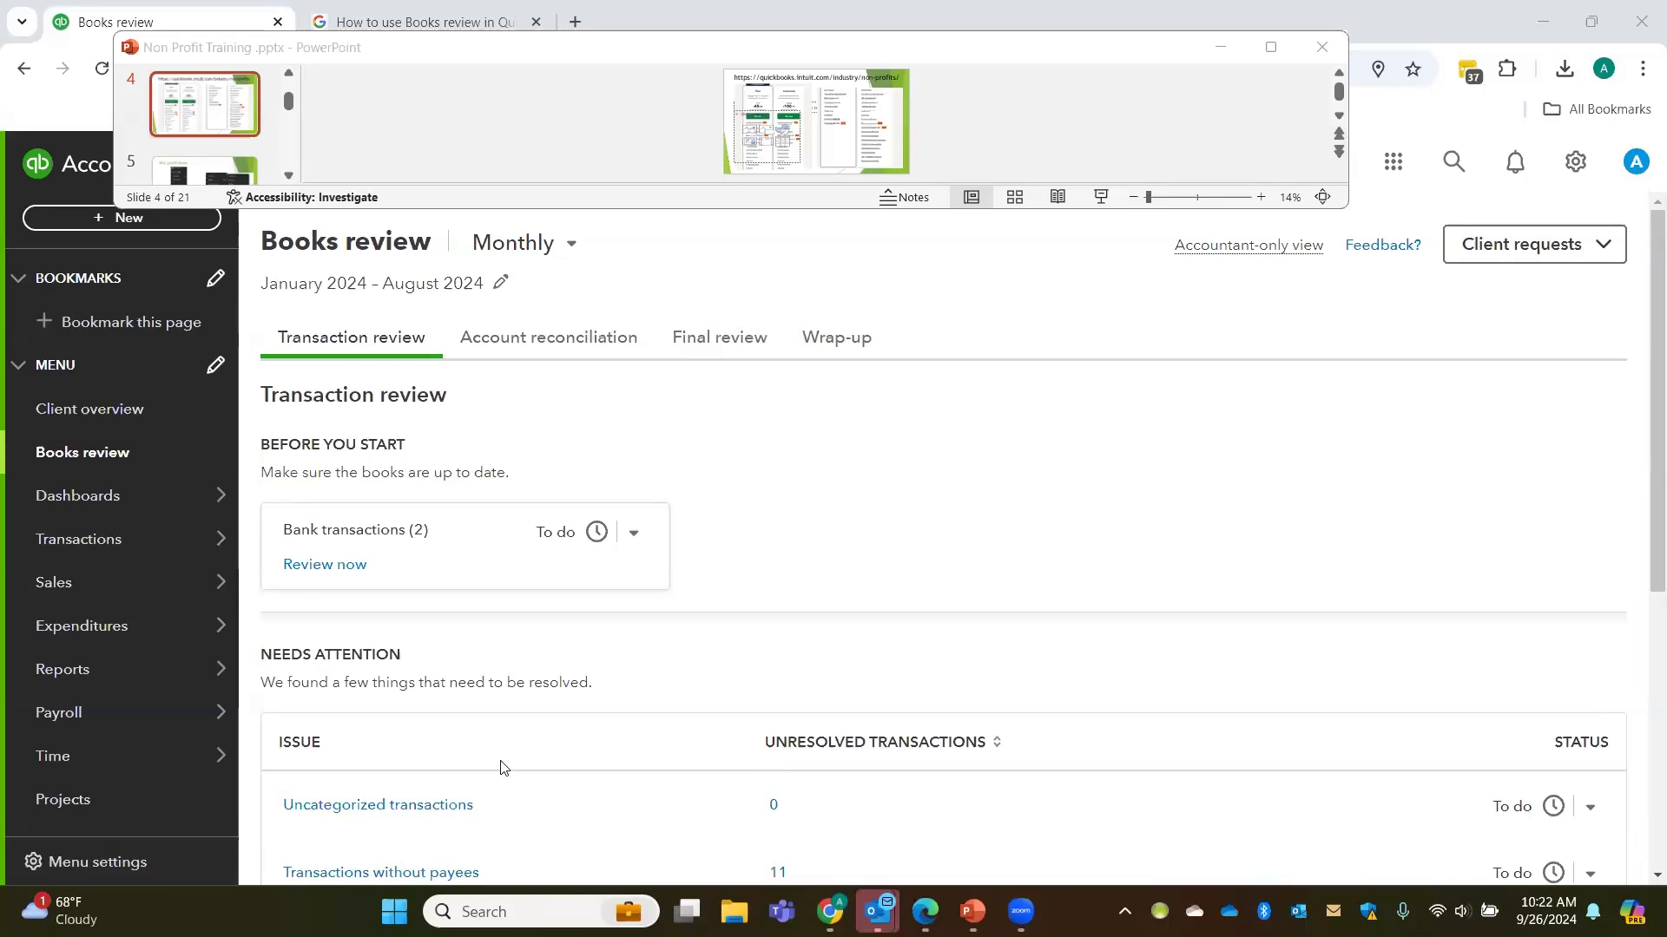
- Review the Account reconciliation stage, then move on to Final review and its unusual balances
left_click(501, 356)
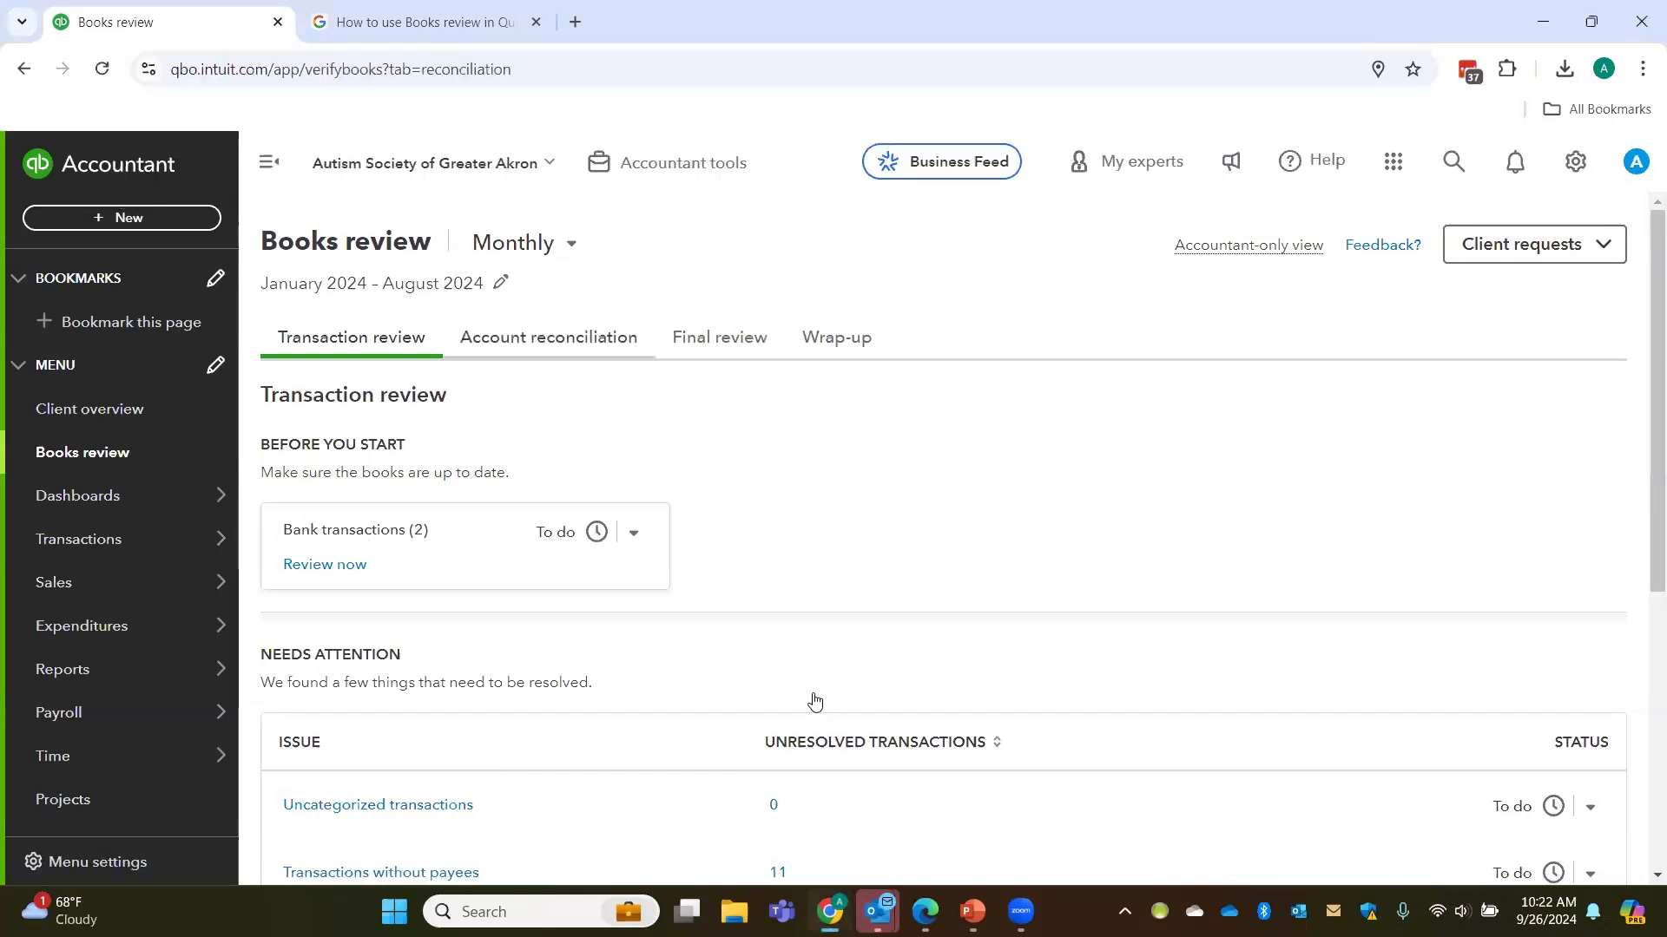
left_click(973, 911)
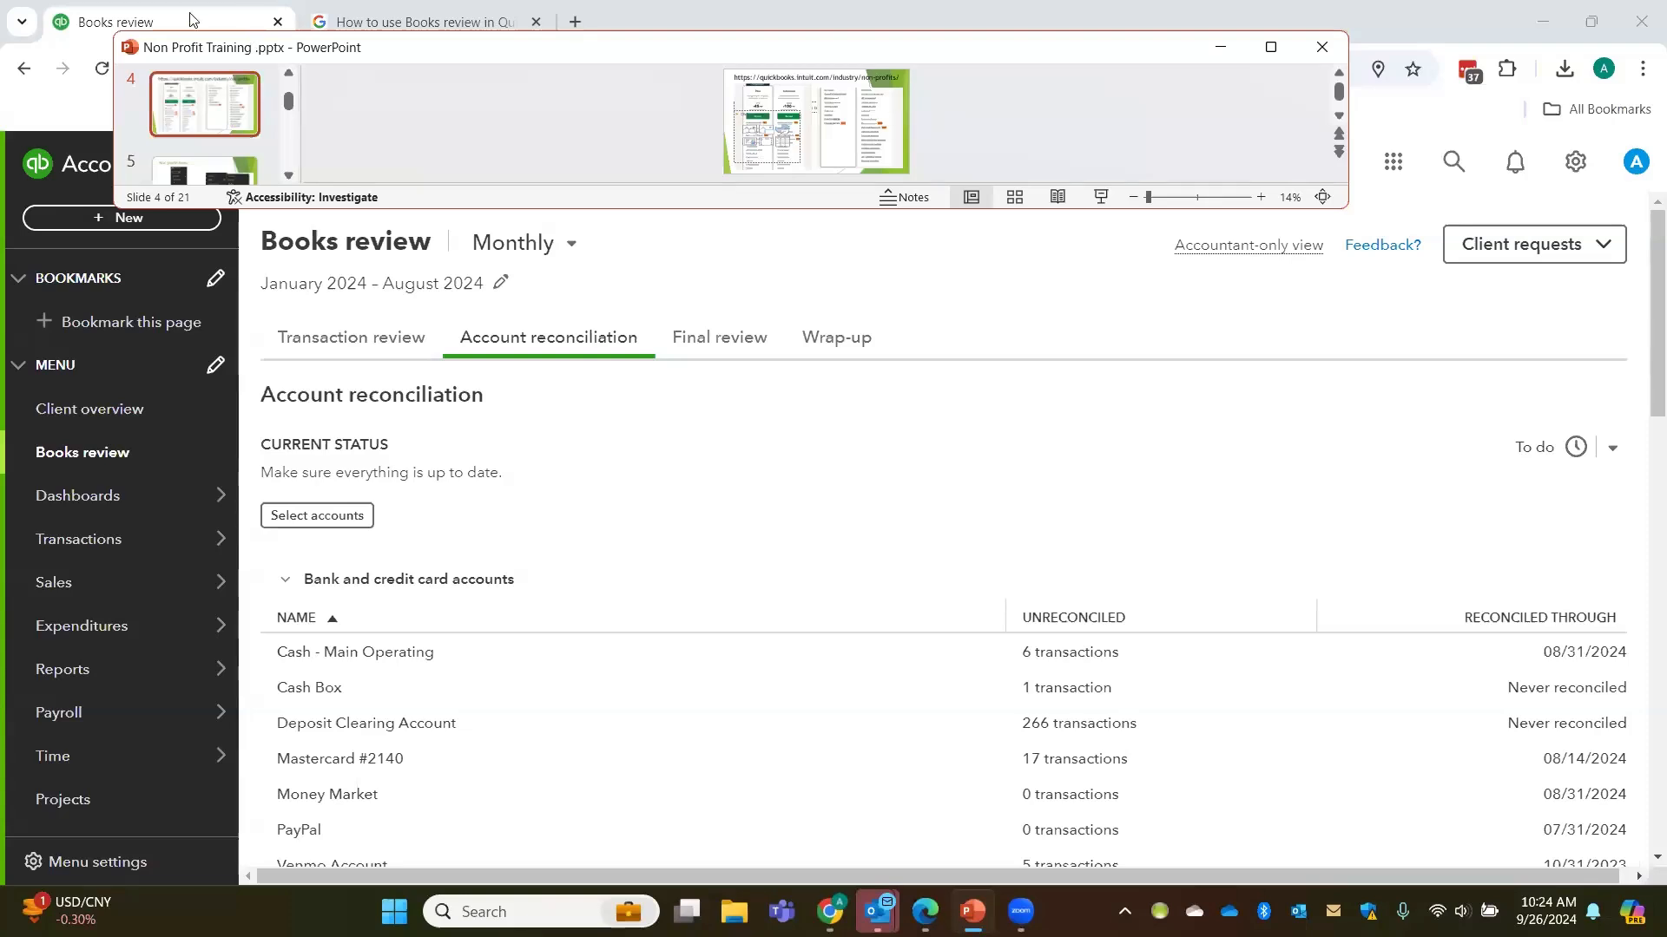
left_click(719, 341)
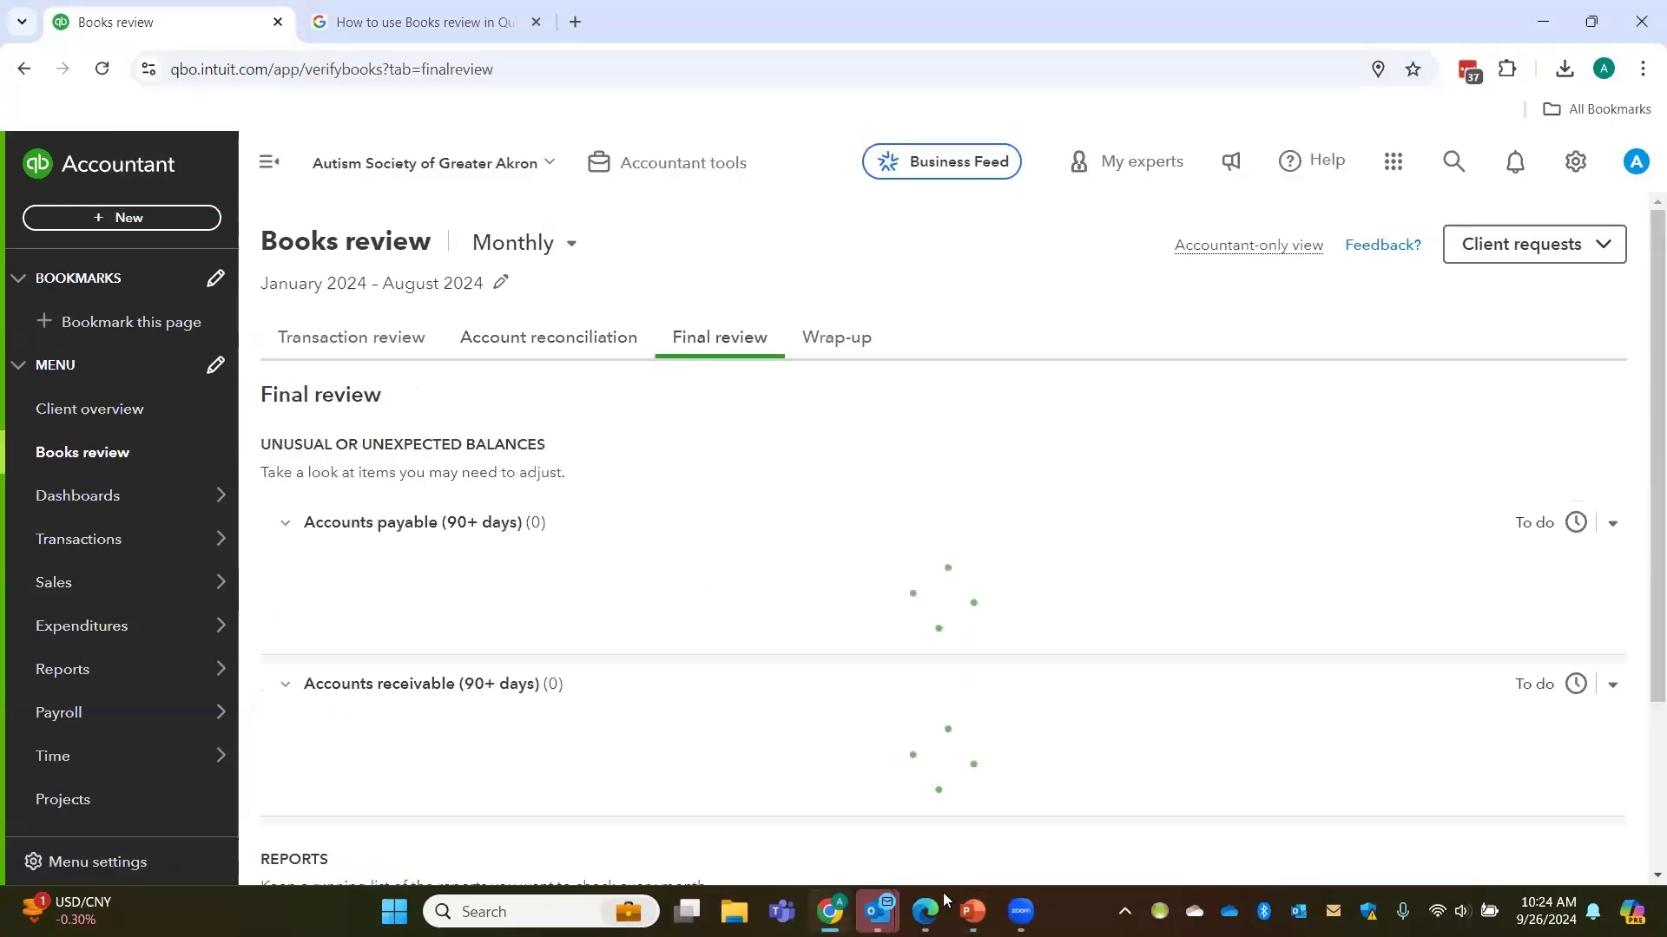
left_click(981, 911)
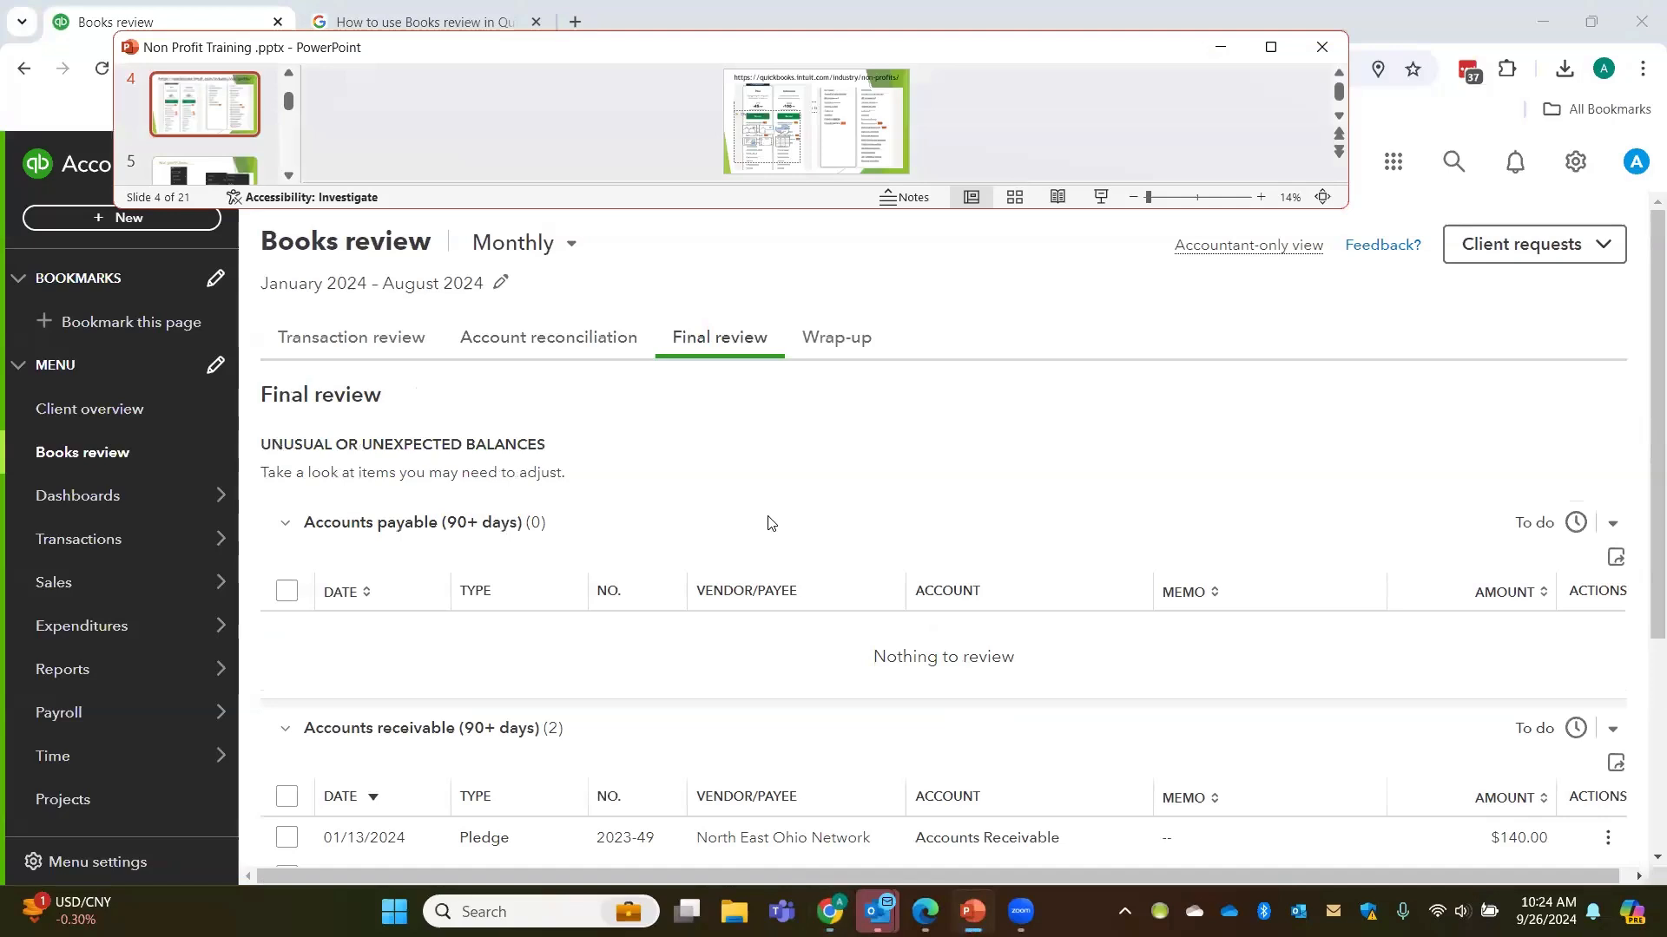
scroll(770, 521, "down", 2)
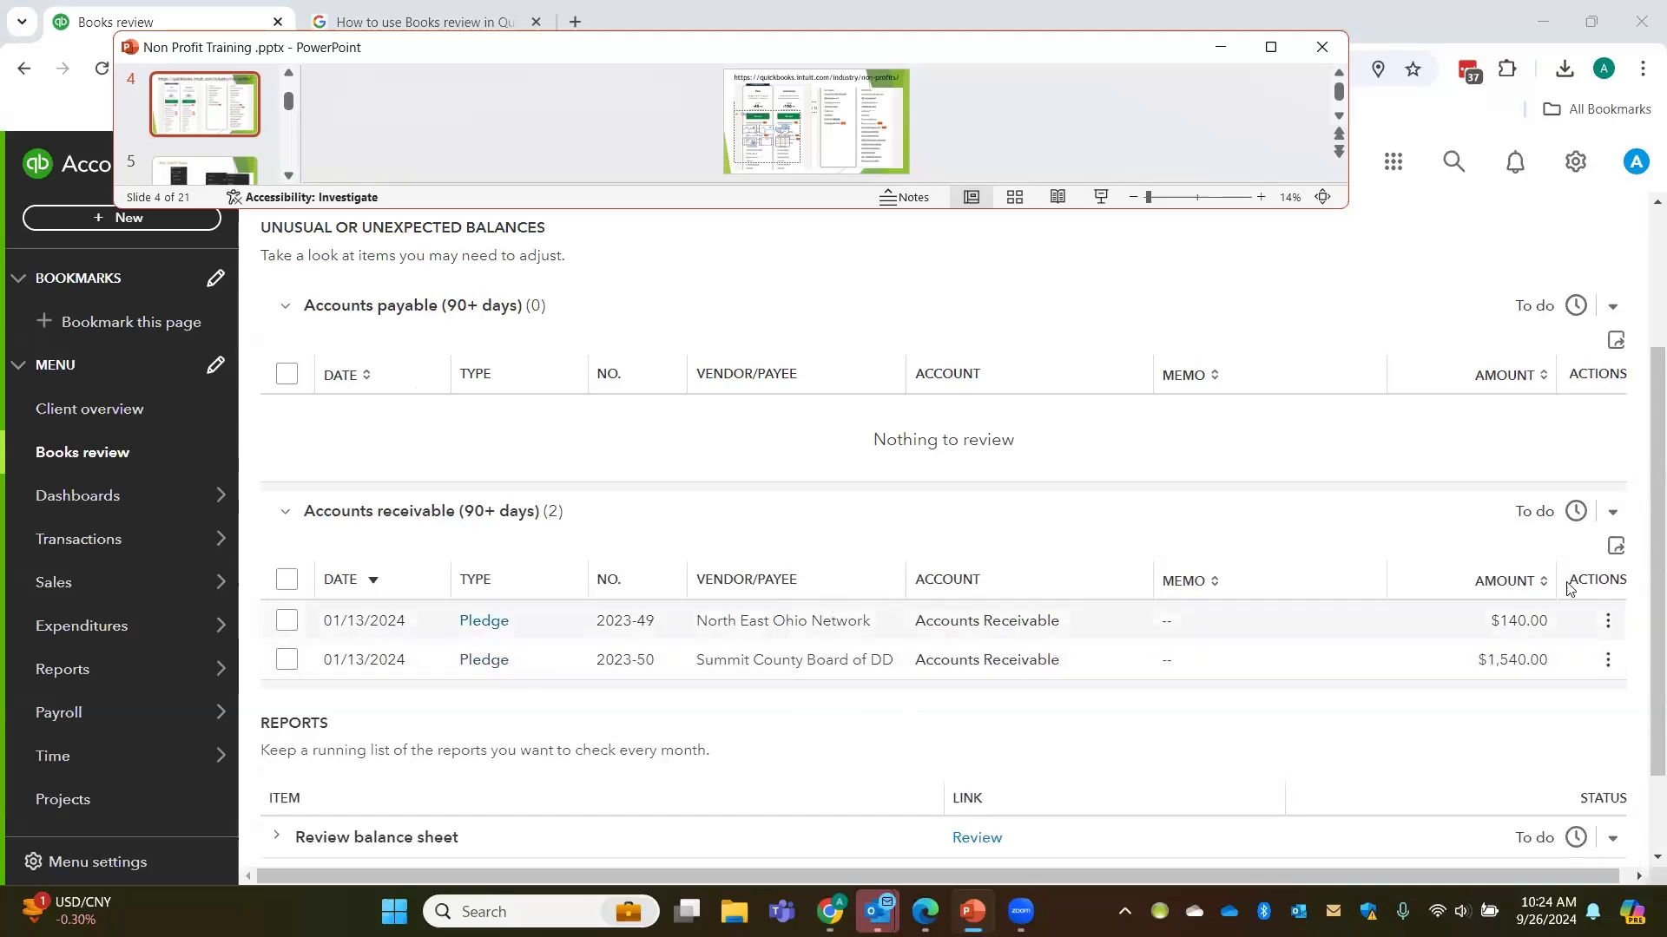
left_click(1606, 623)
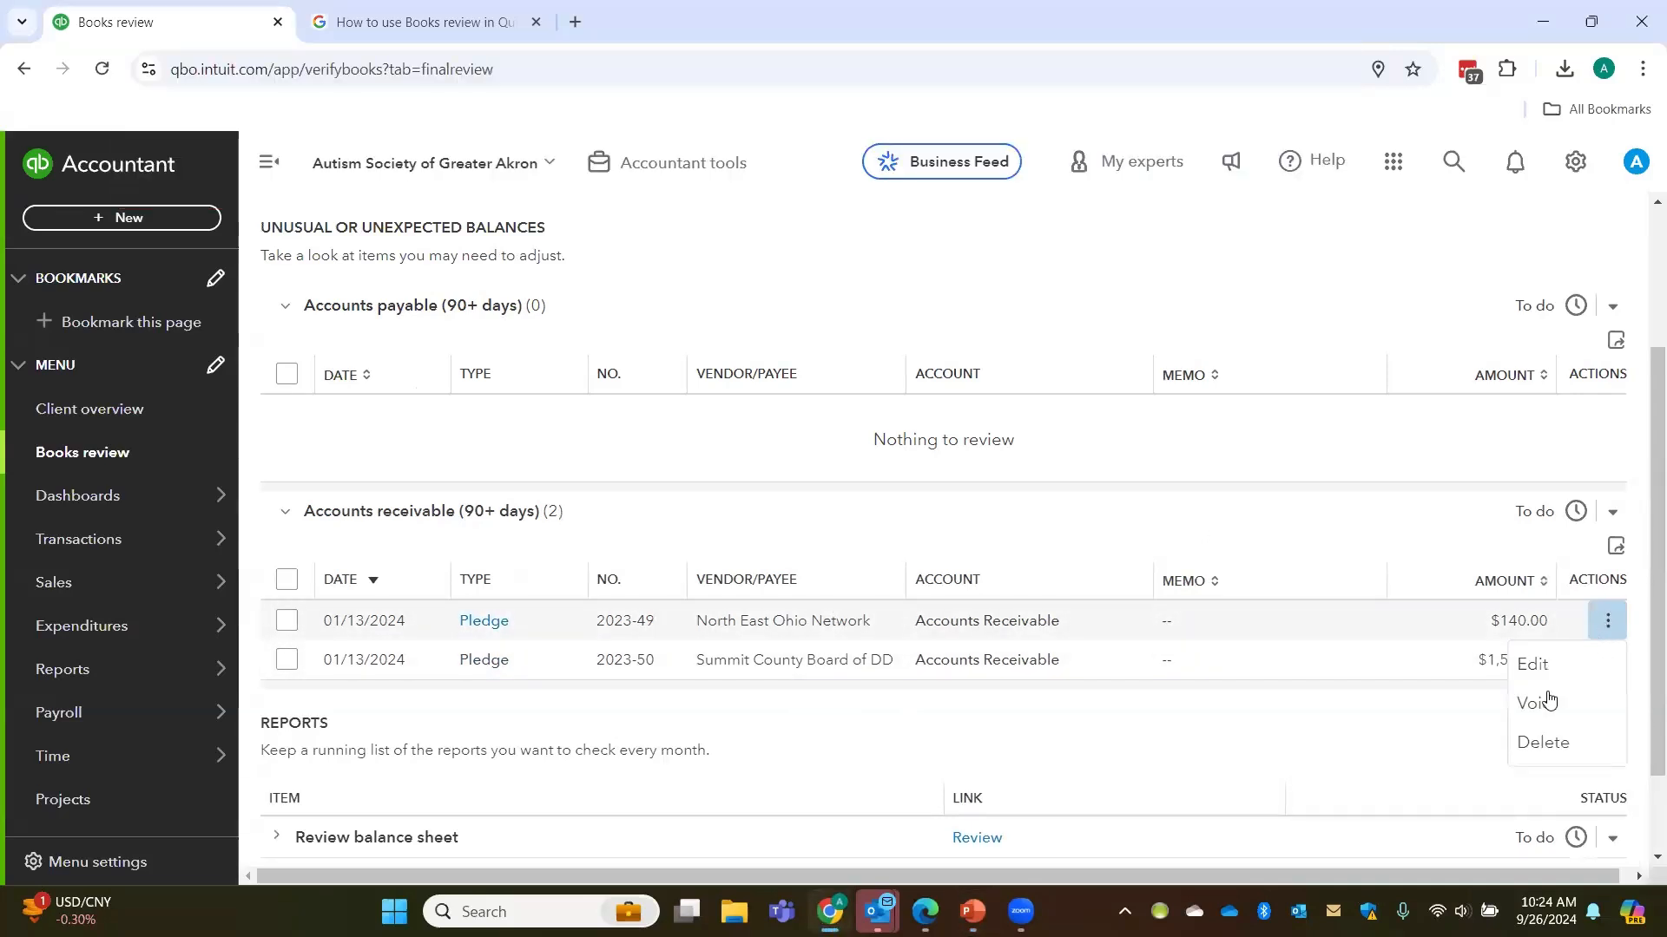
left_click(973, 912)
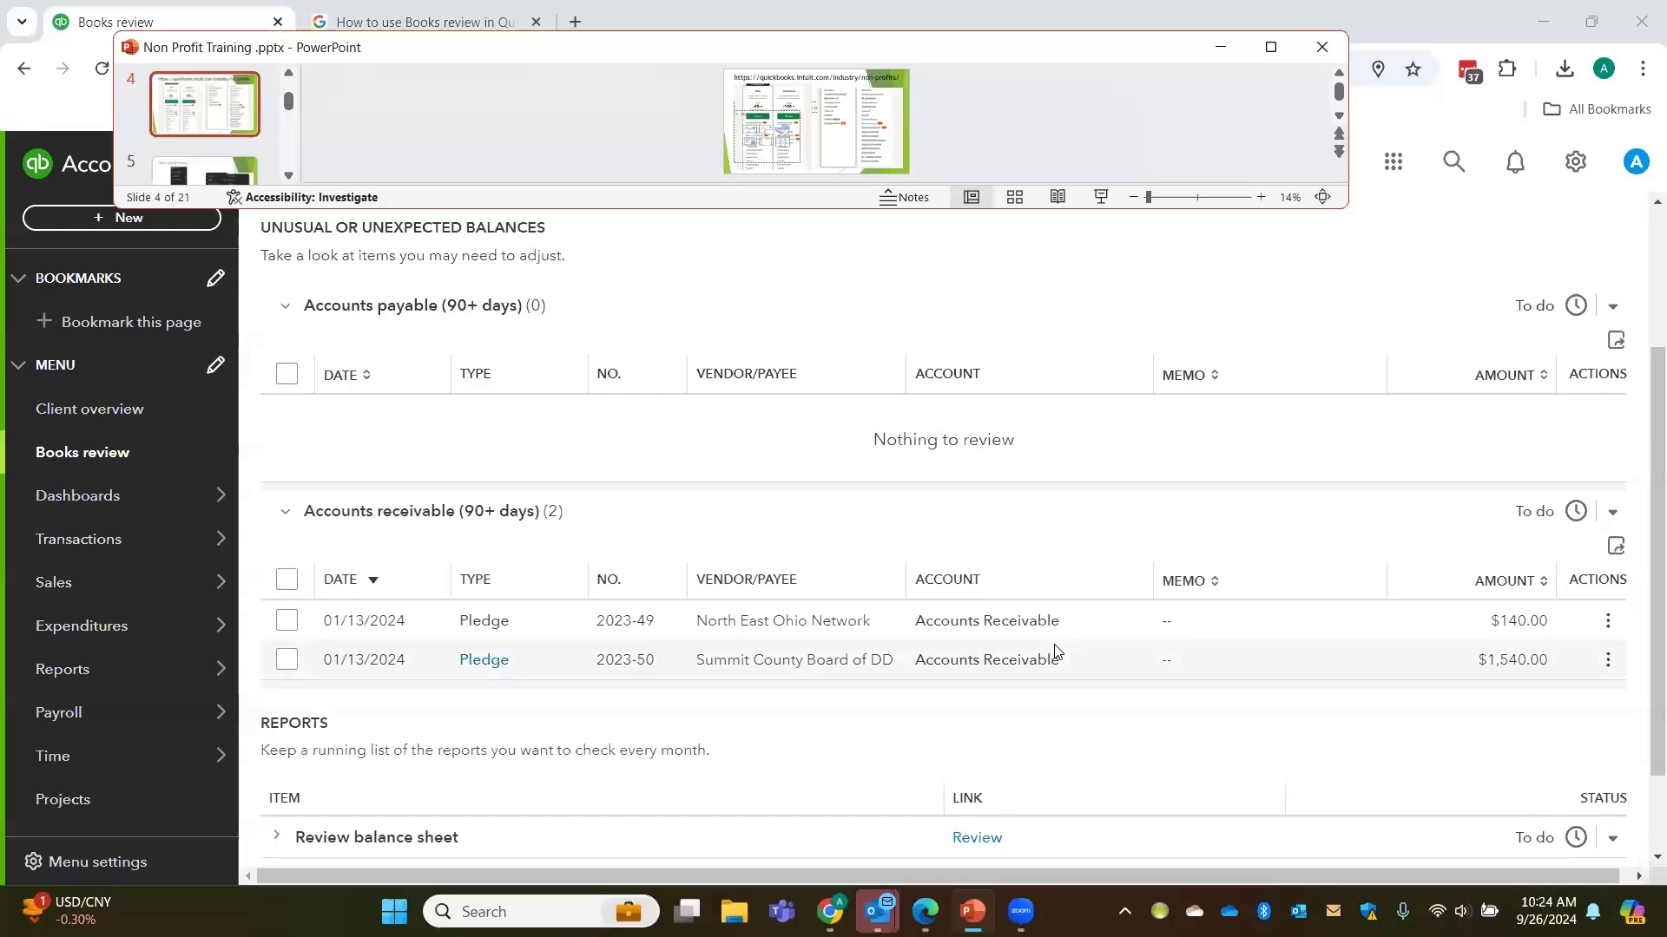
scroll(769, 504, "up", 2)
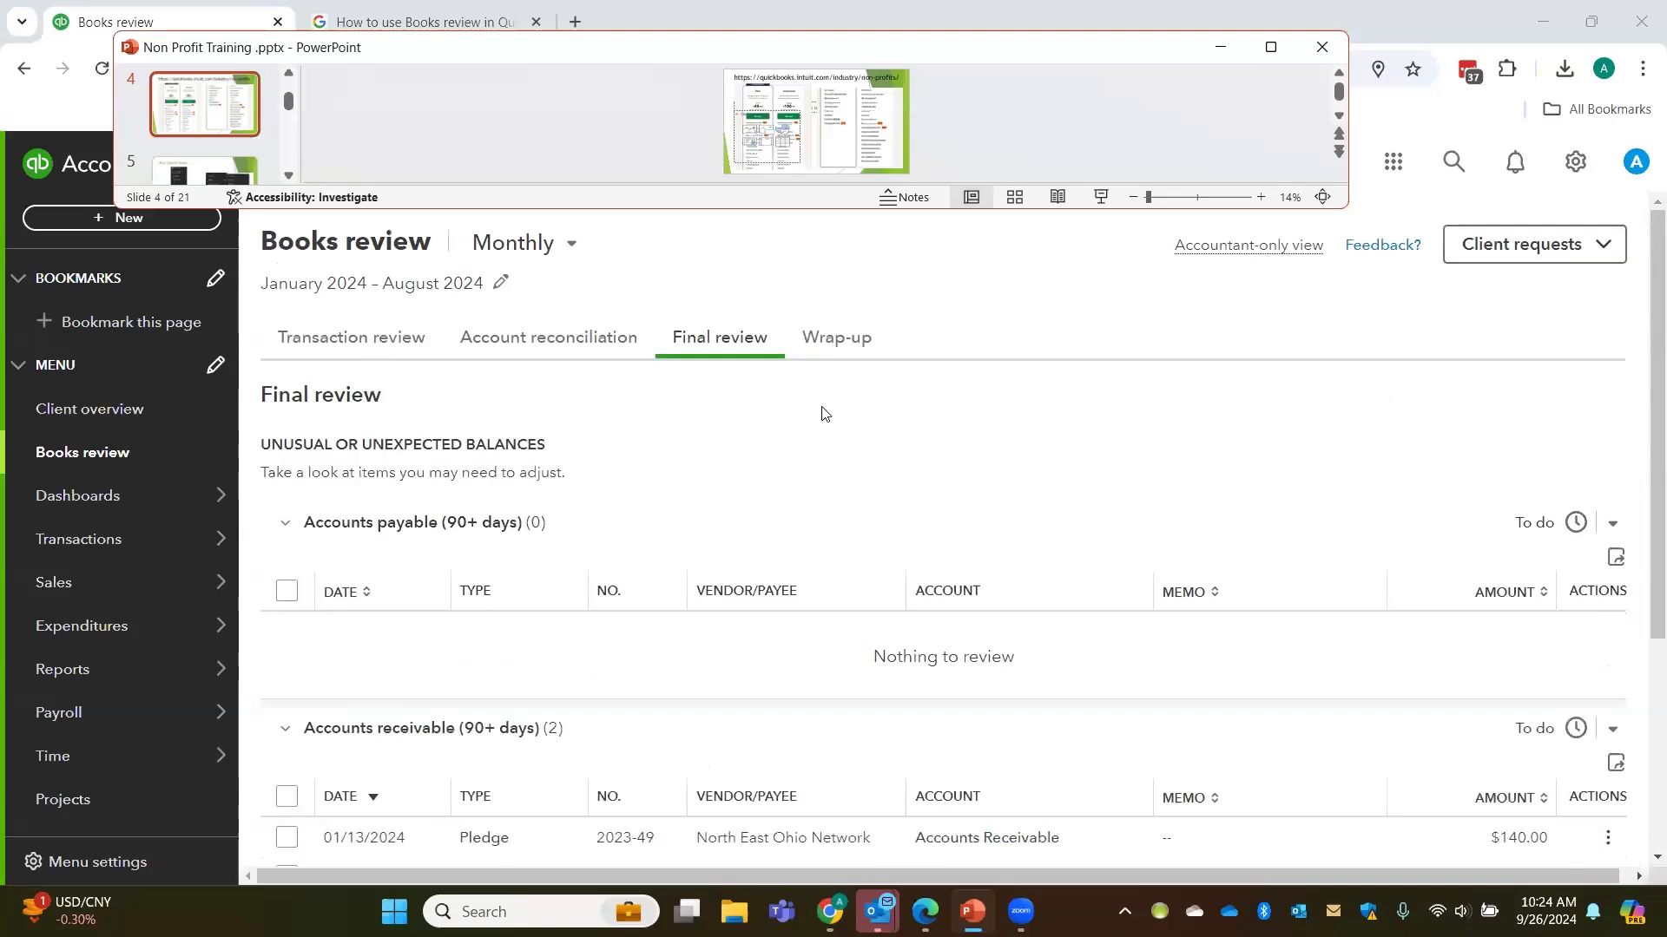
- Go to the Wrap-up stage, then show the My apps panel of connected and recommended apps
left_click(848, 351)
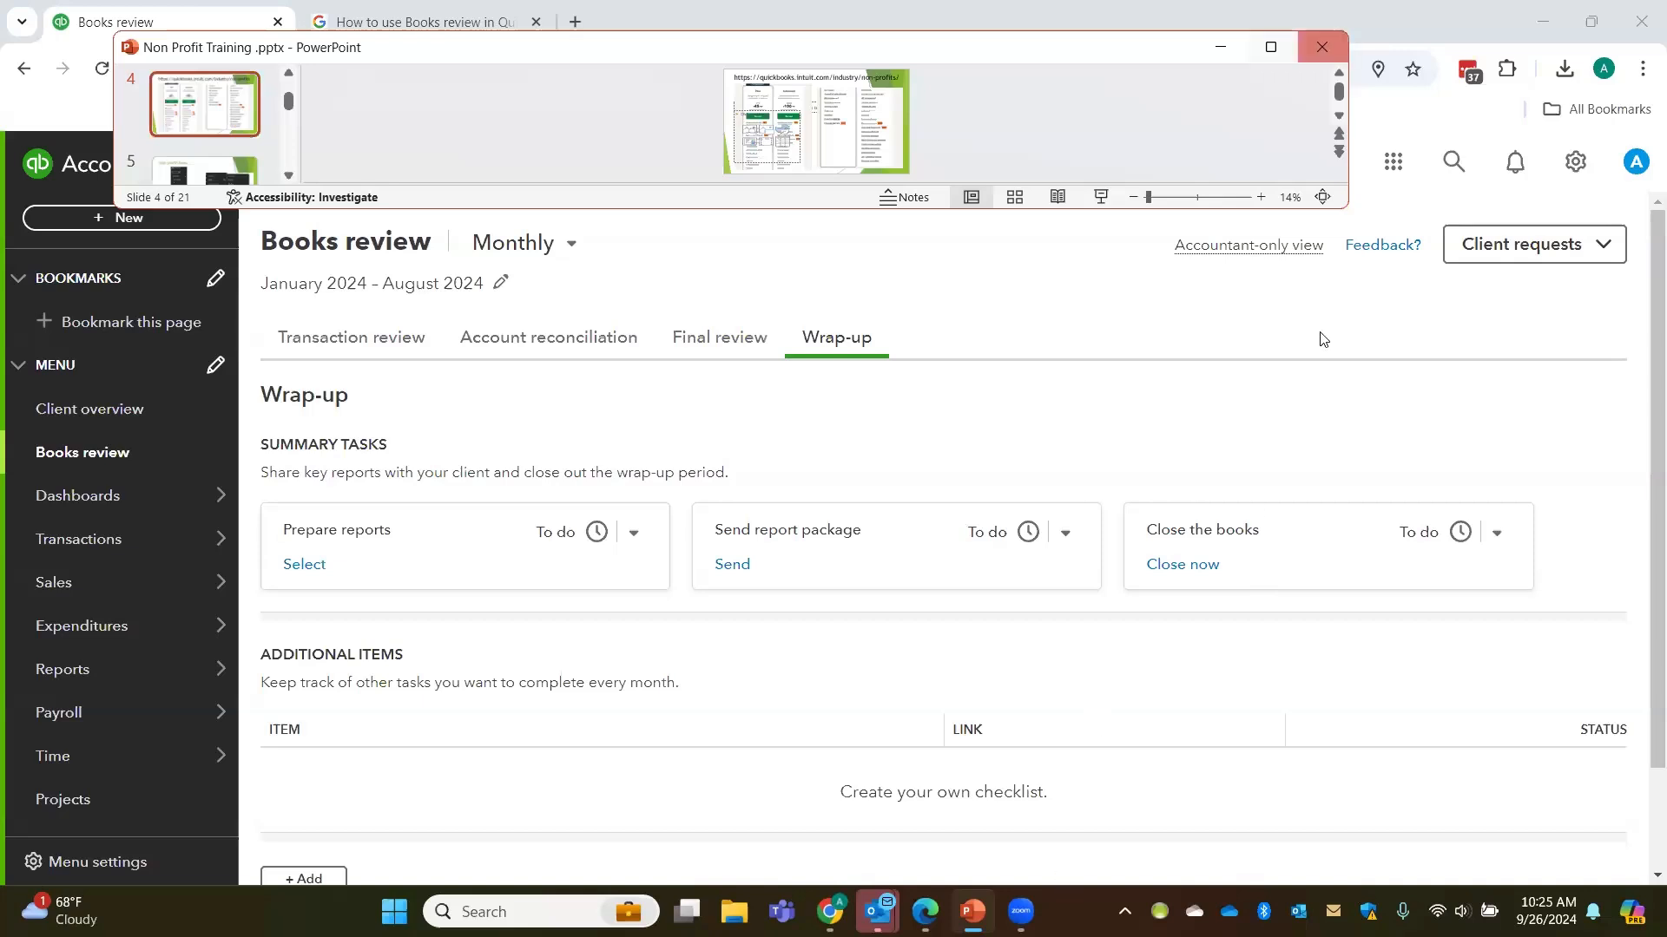
left_click(1380, 172)
left_click(1391, 163)
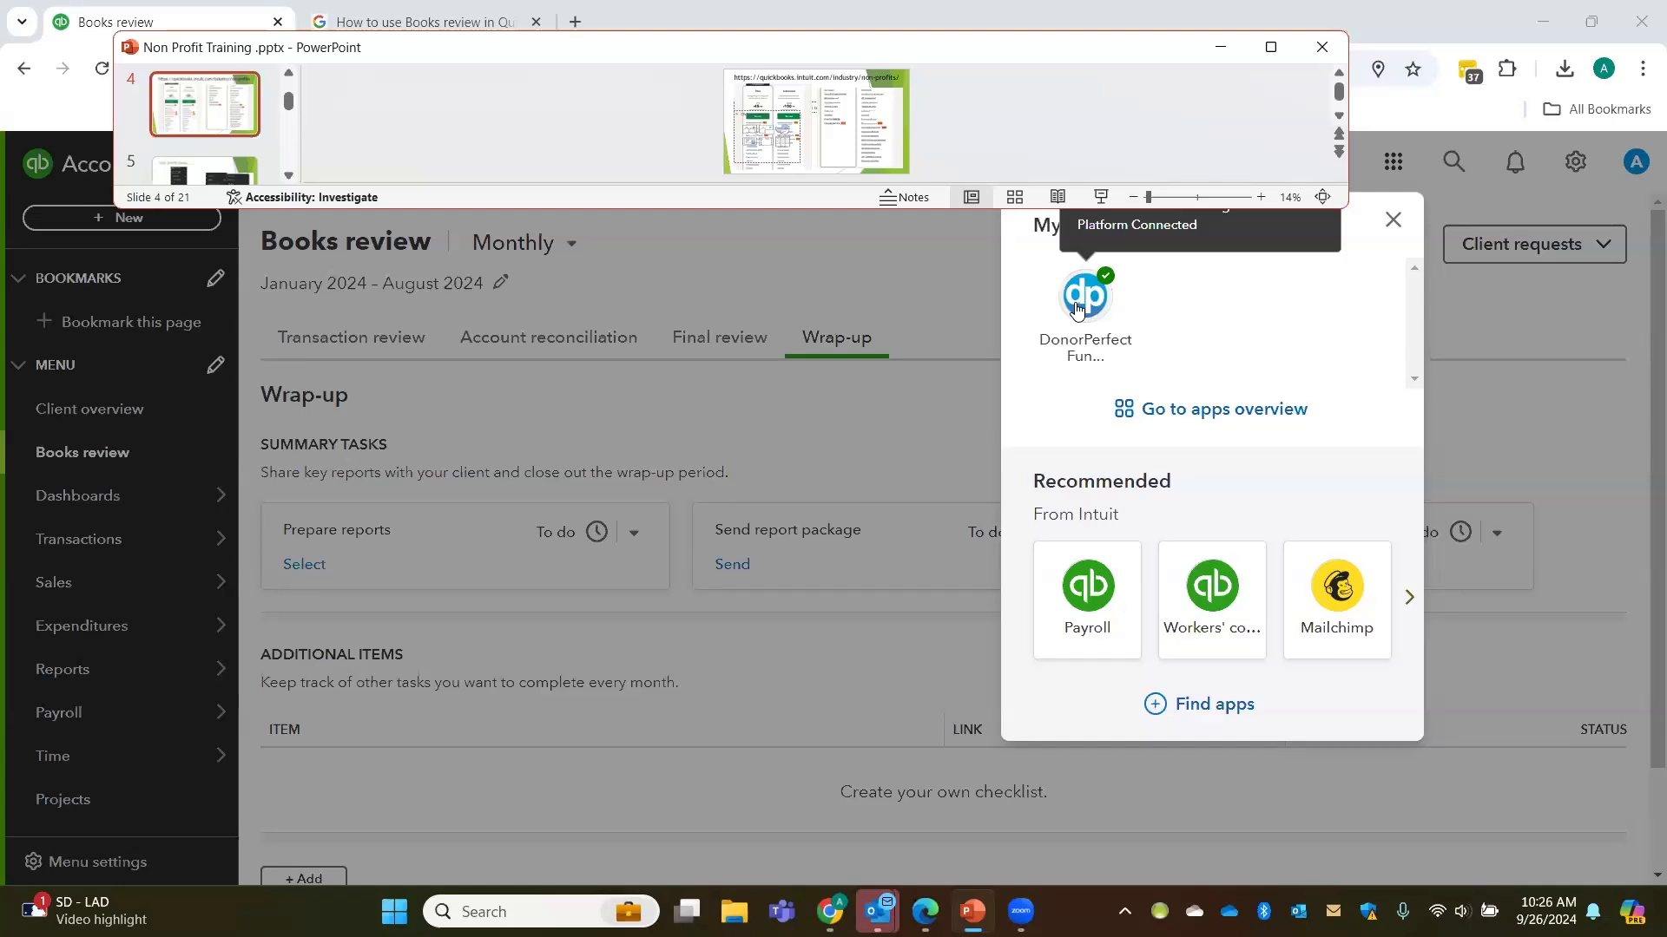
- Bring up the Non Profit Training homepage with its setup checklist and bank balances
left_click(1021, 912)
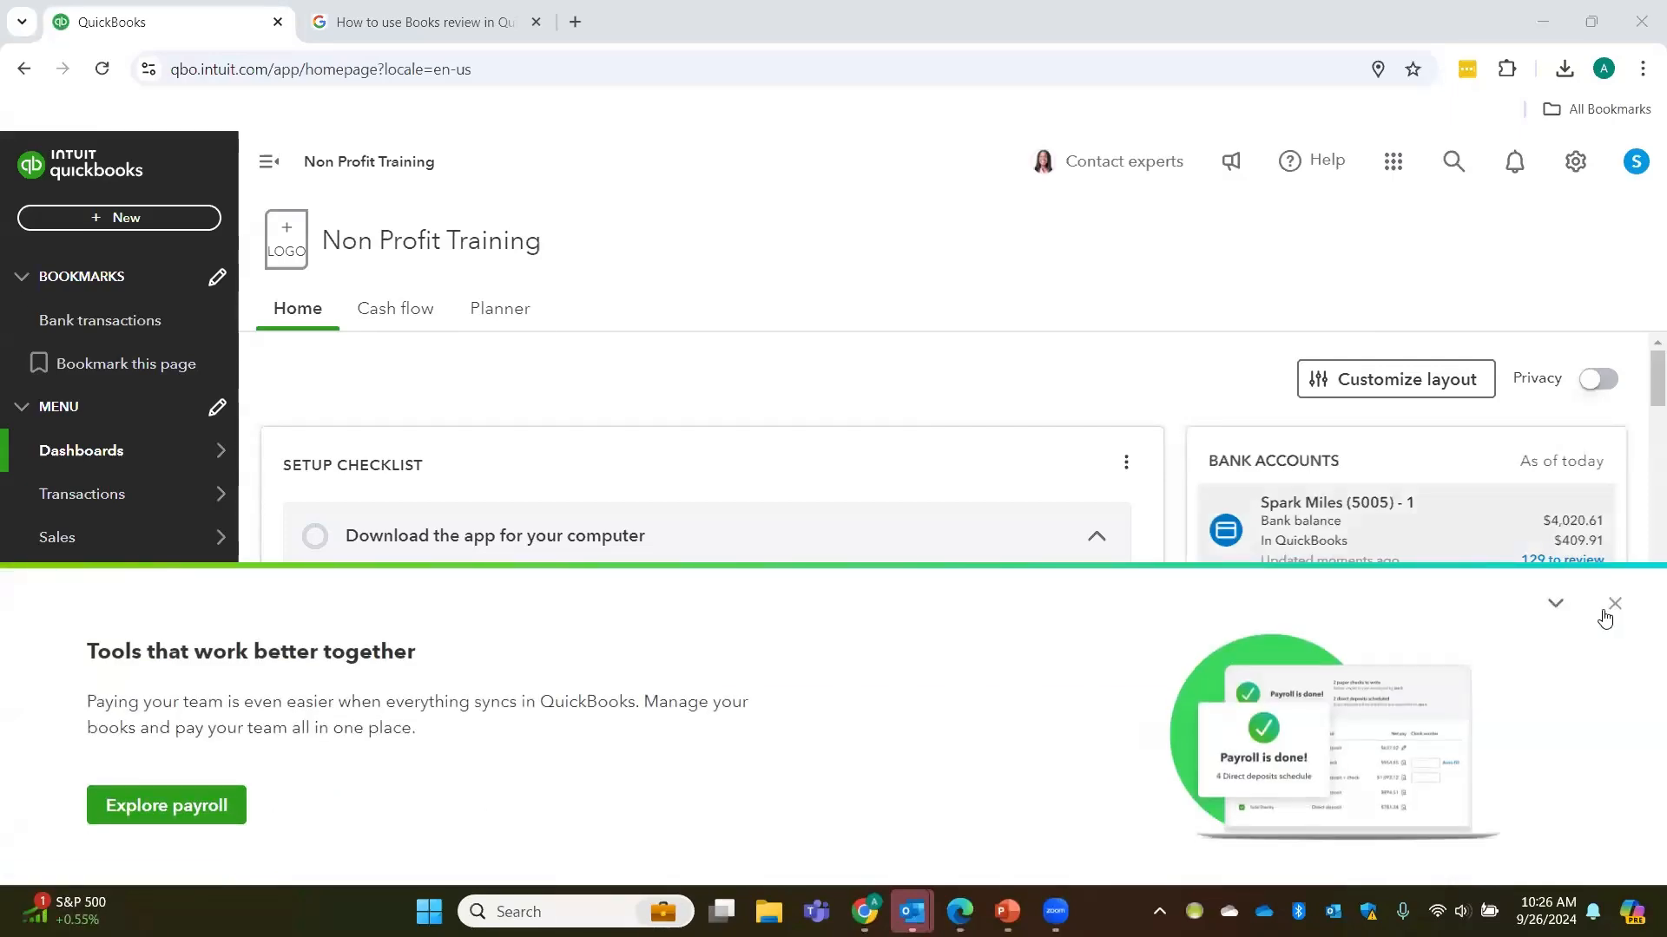
- Switch the company to Business view and back to Accountant view, then show the Taxes menu
left_click(1597, 159)
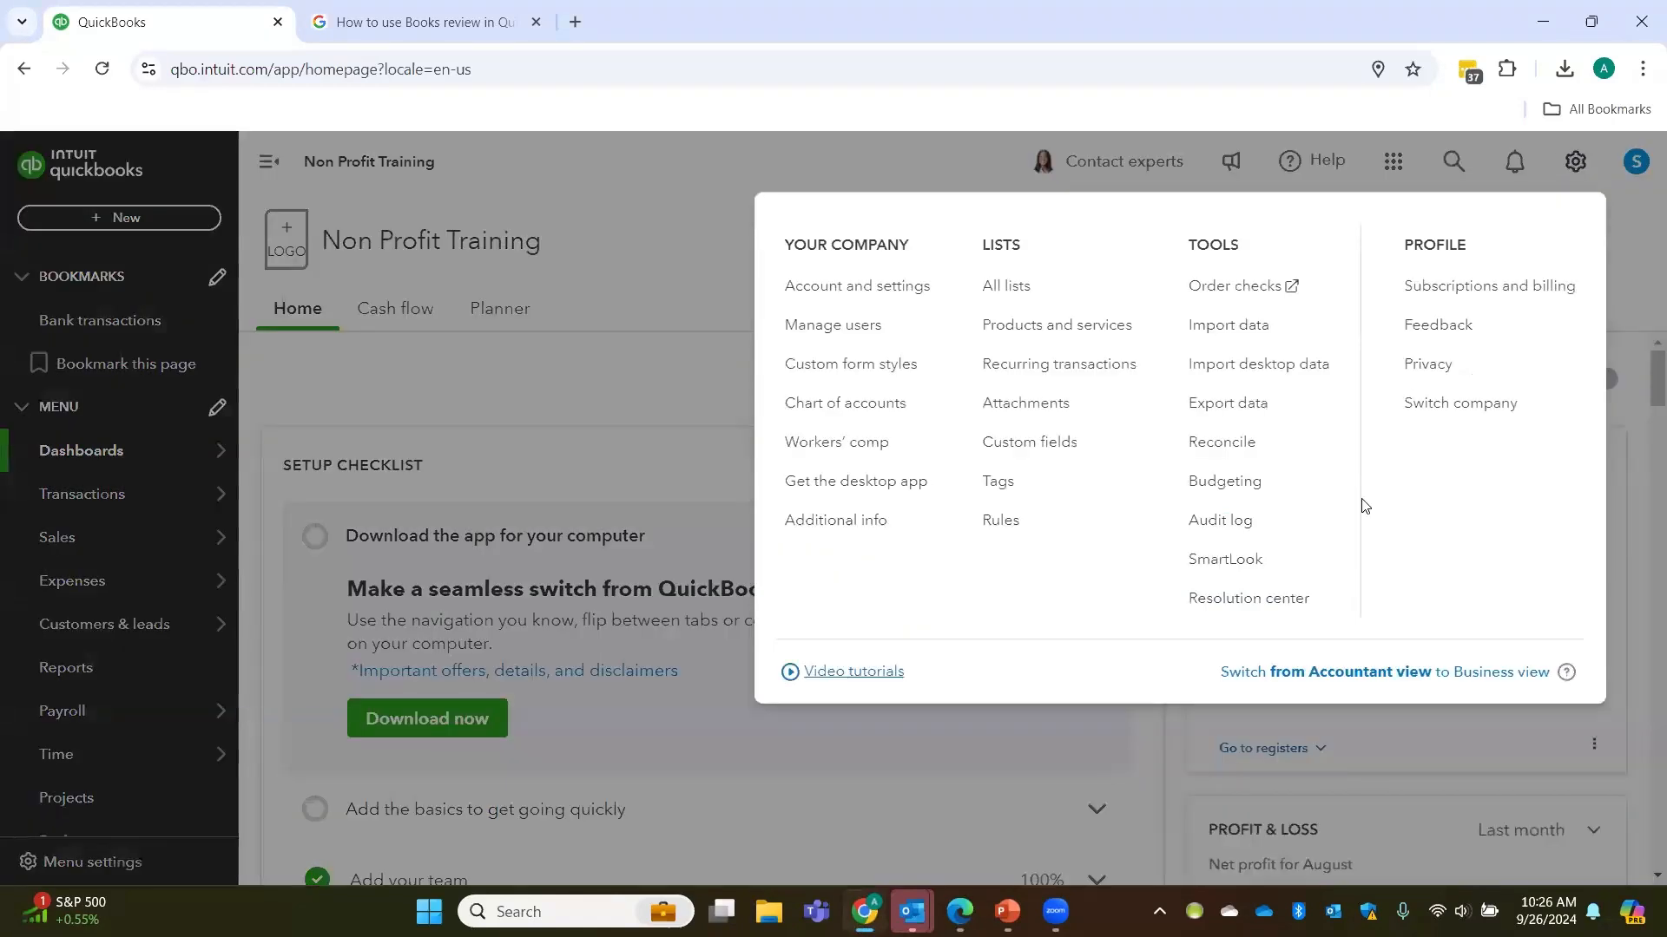
left_click(1387, 675)
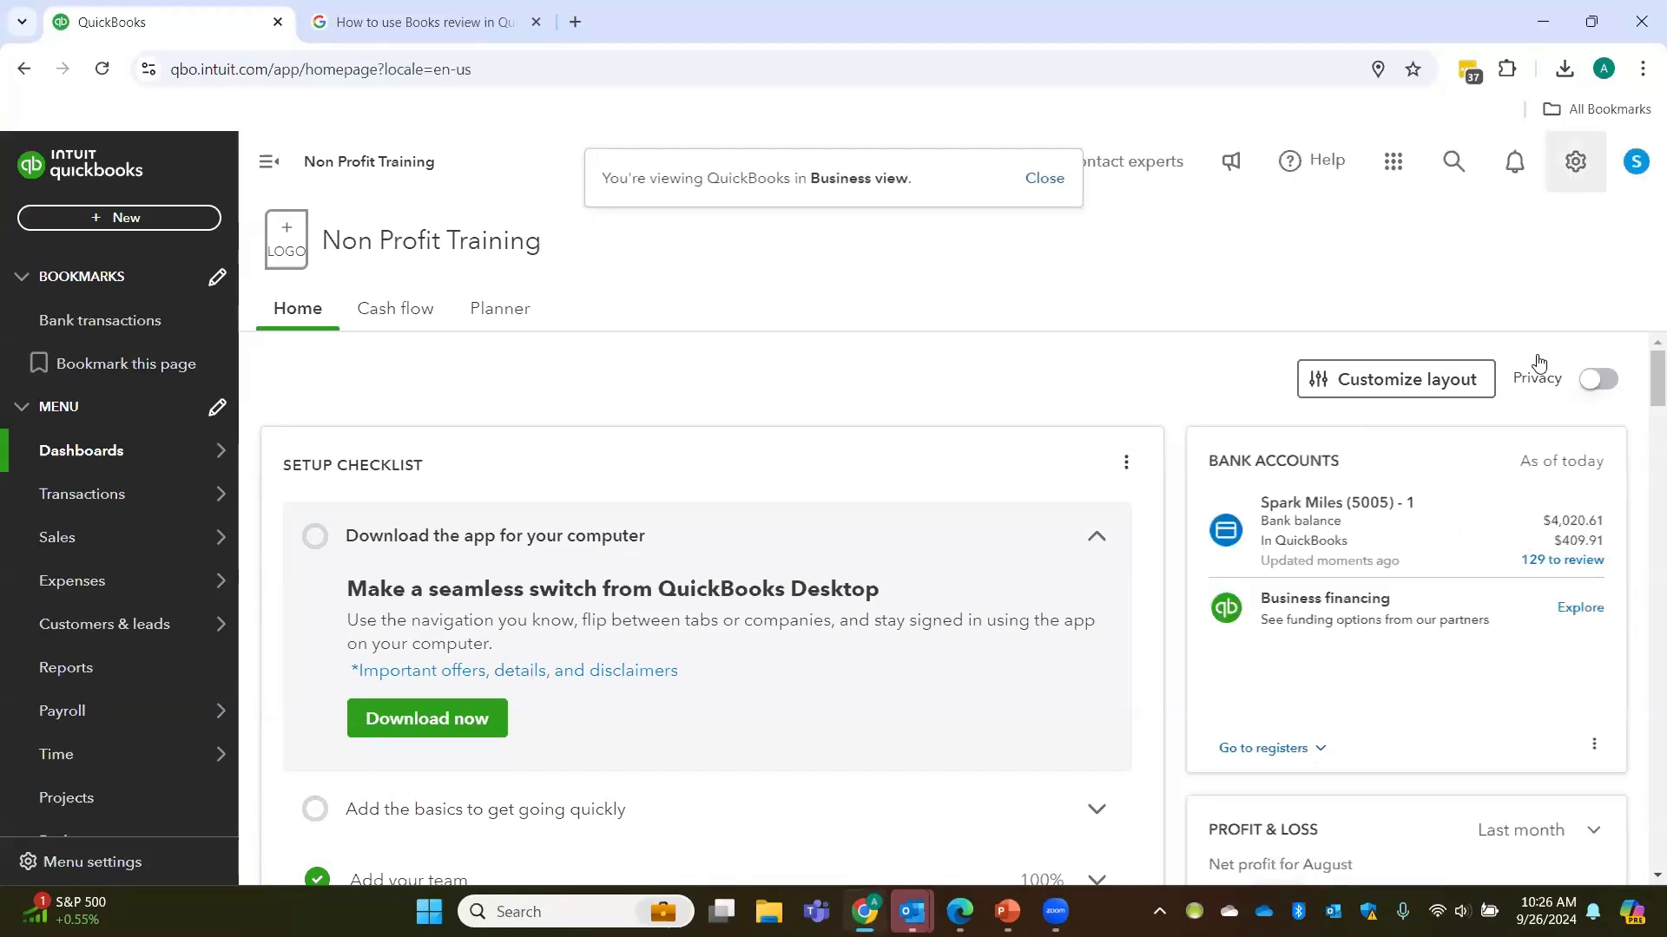
left_click(1576, 161)
left_click(1328, 675)
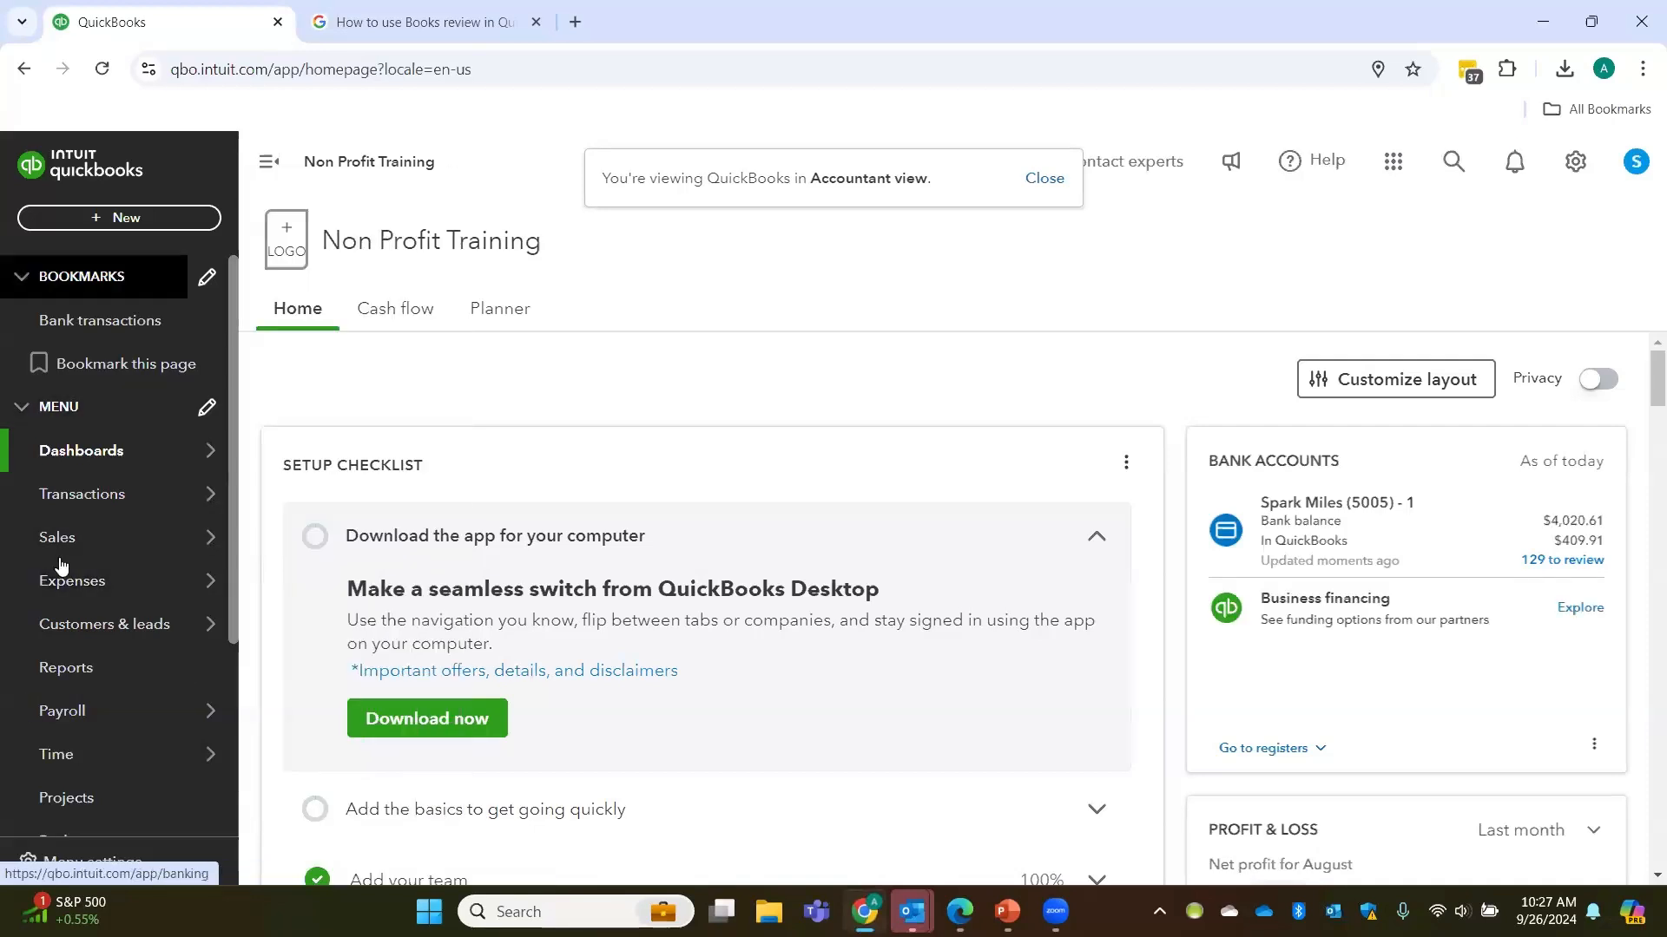
scroll(61, 565, "down", 3)
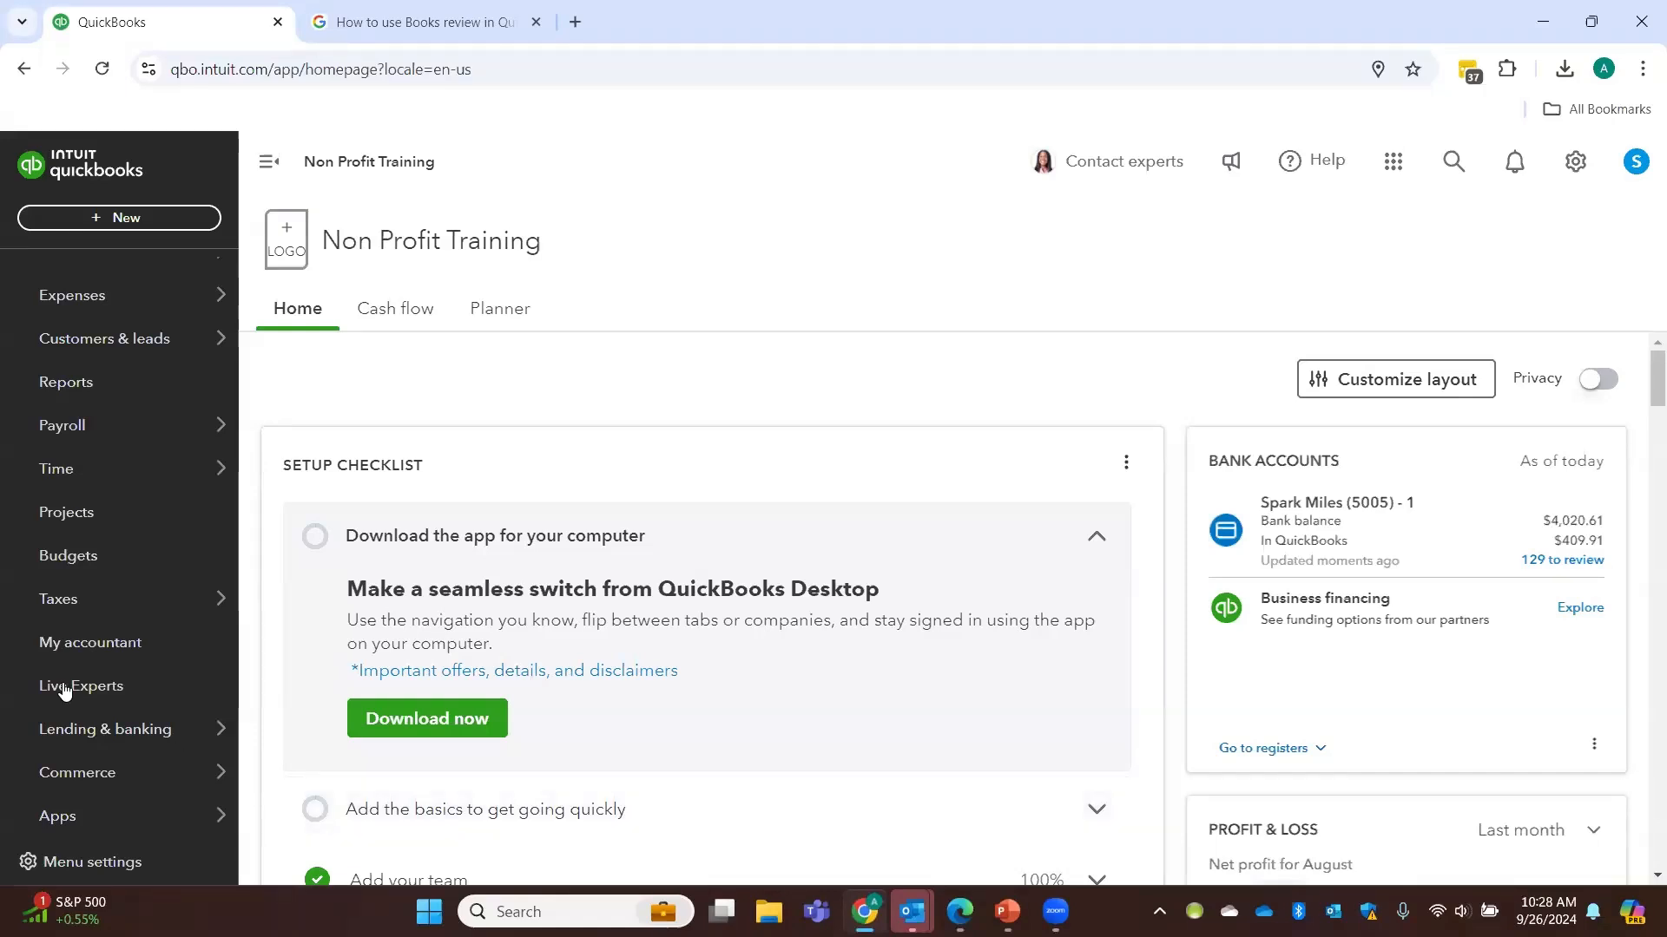
mouse_move(96, 617)
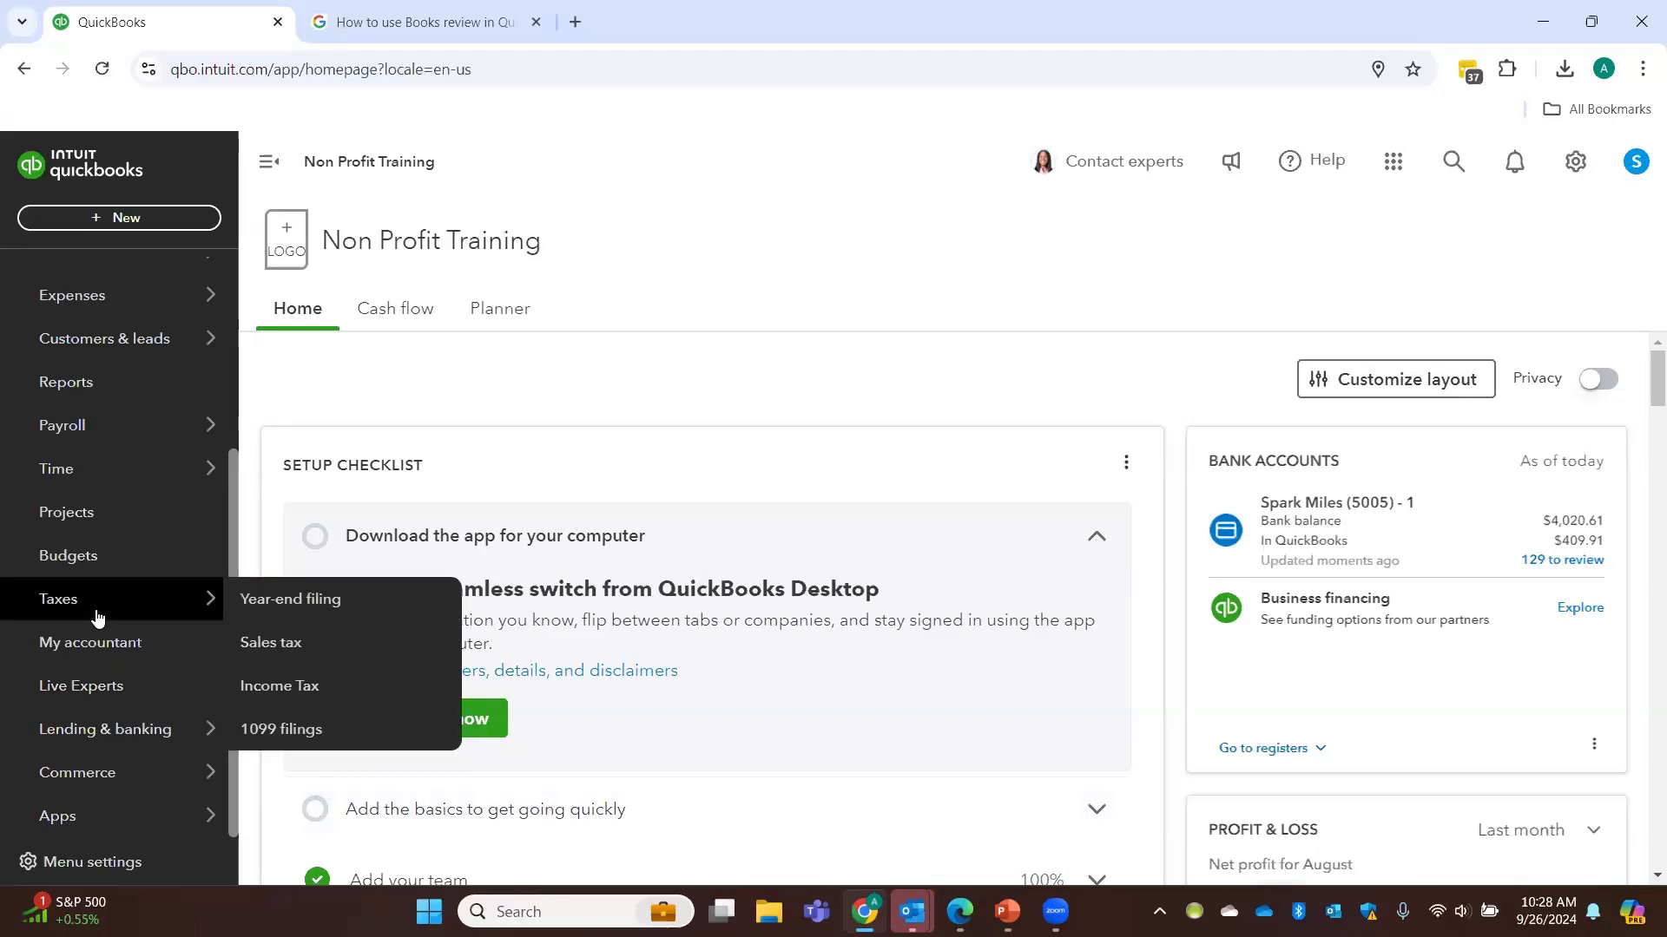
- Go to Taxes > Year-end filing and read the notice that Live Tax isn't available for non-profits
left_click(287, 598)
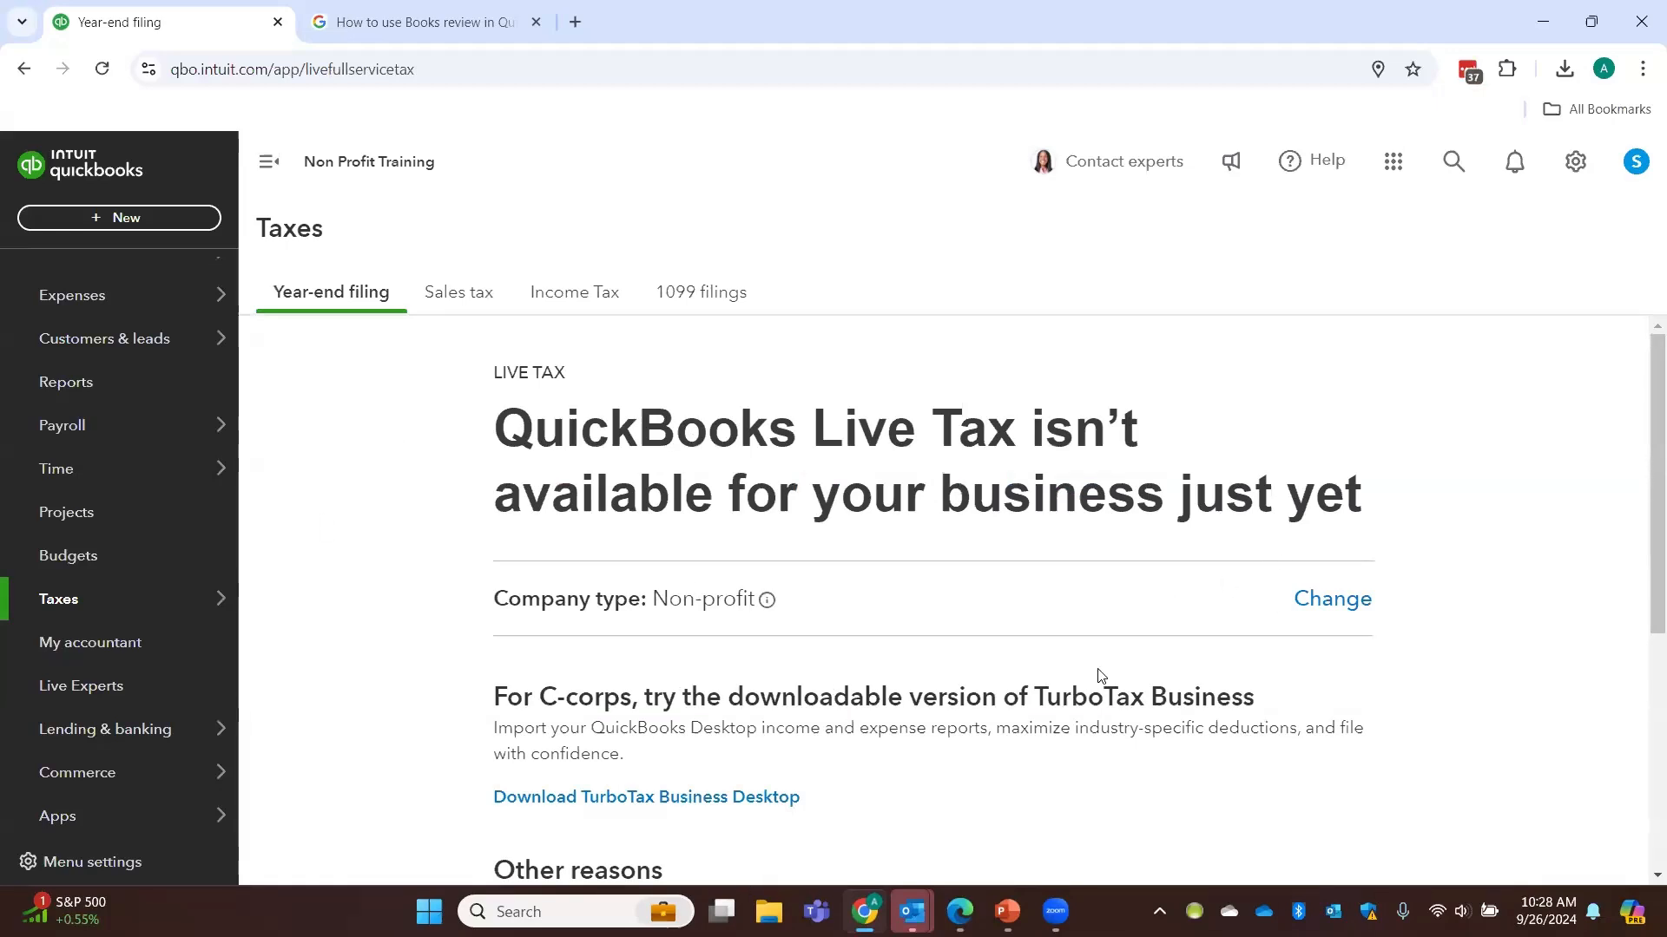
scroll(1098, 682, "down", 1)
scroll(804, 589, "down", 5)
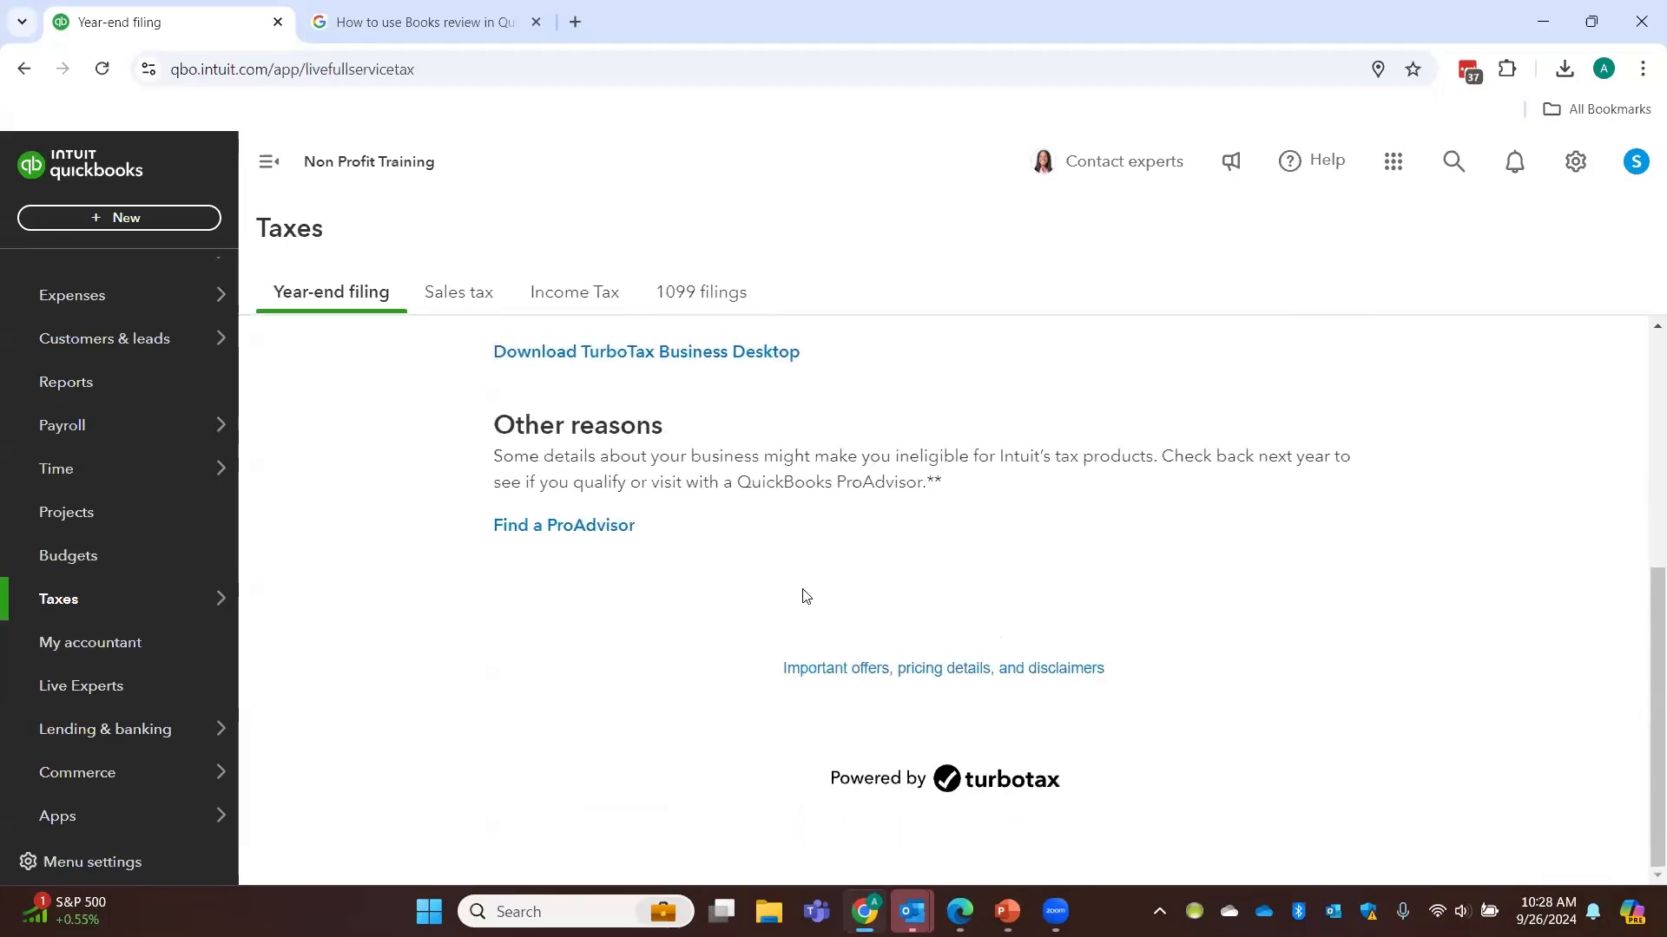
scroll(785, 573, "up", 3)
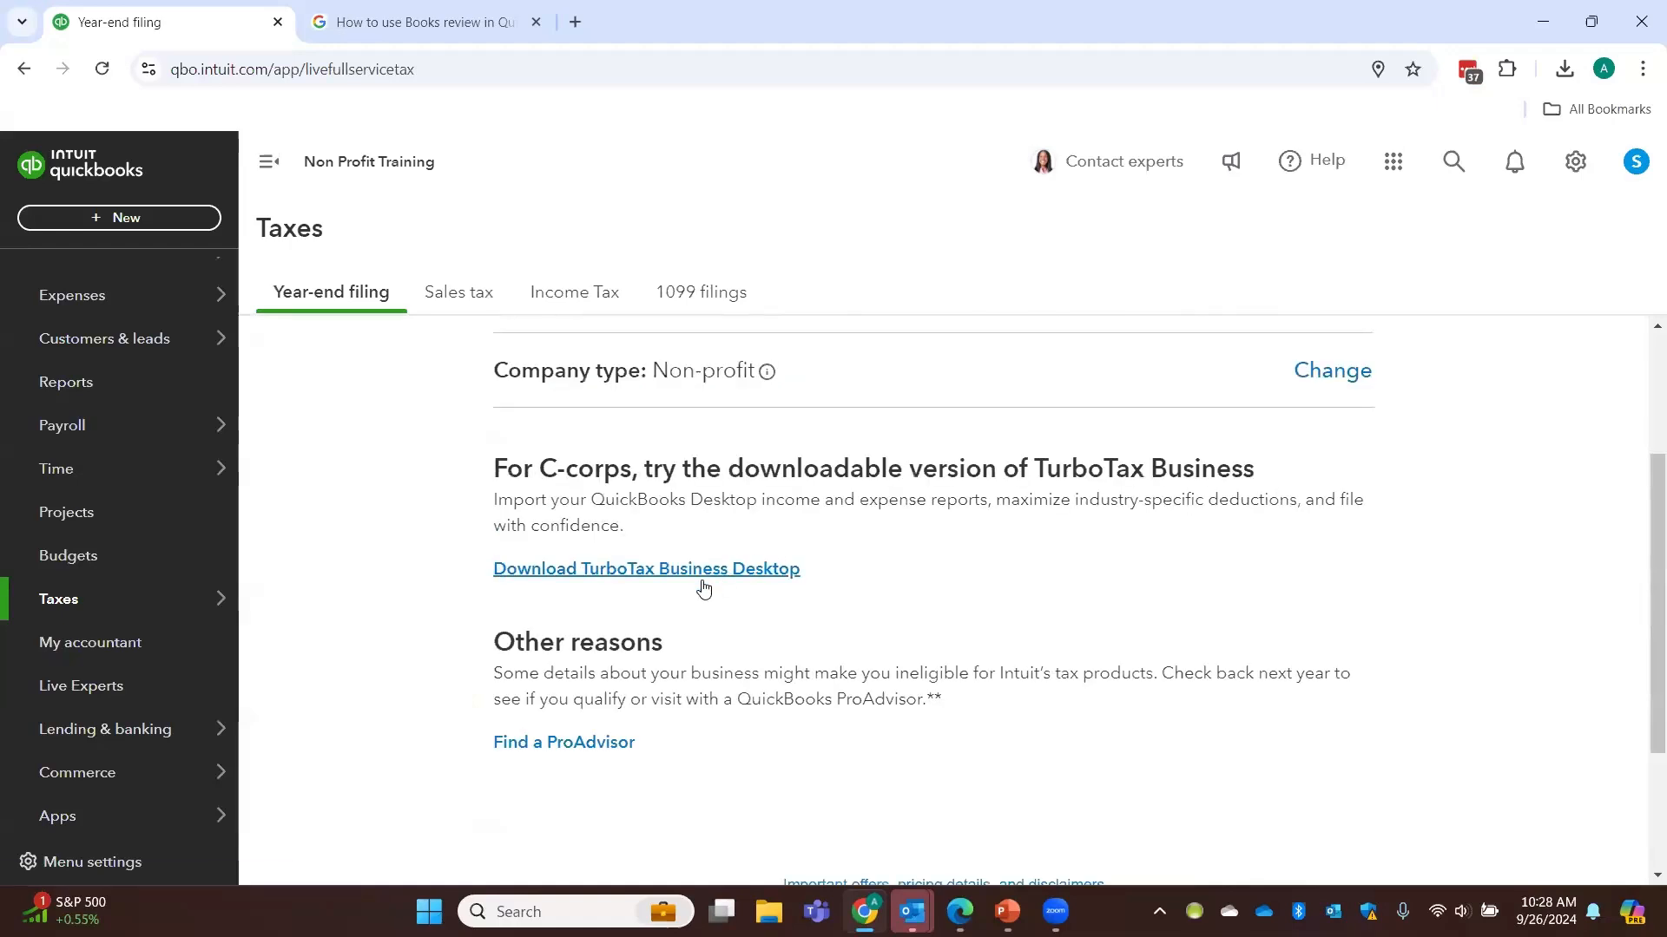
scroll(682, 574, "up", 3)
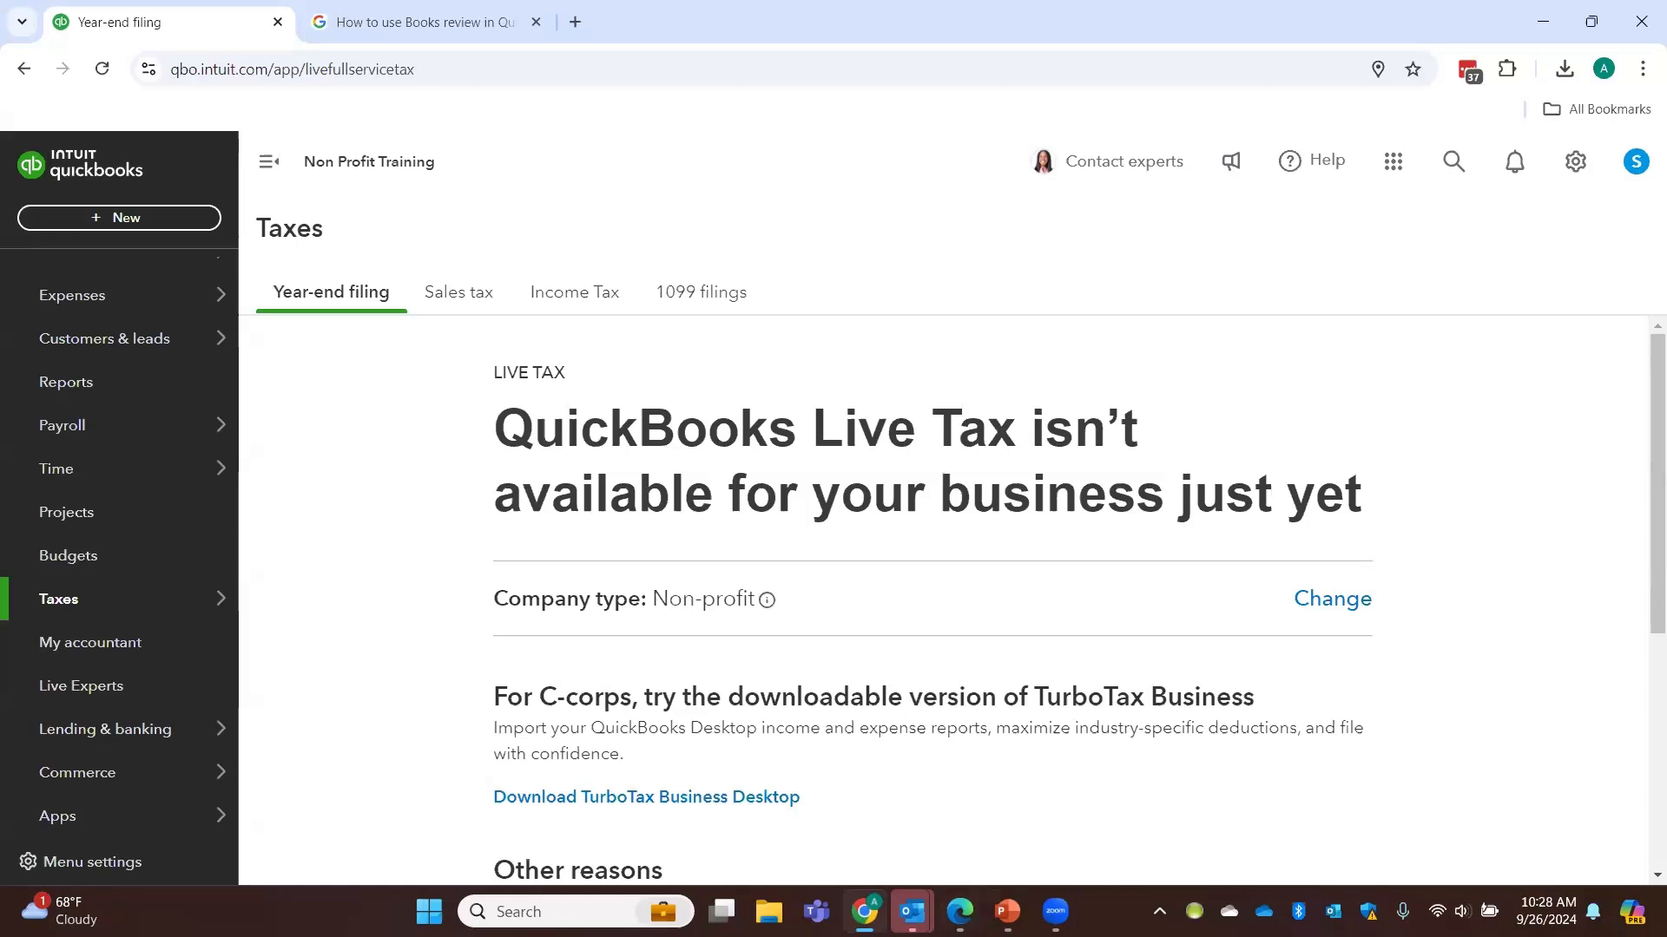
left_click(1007, 912)
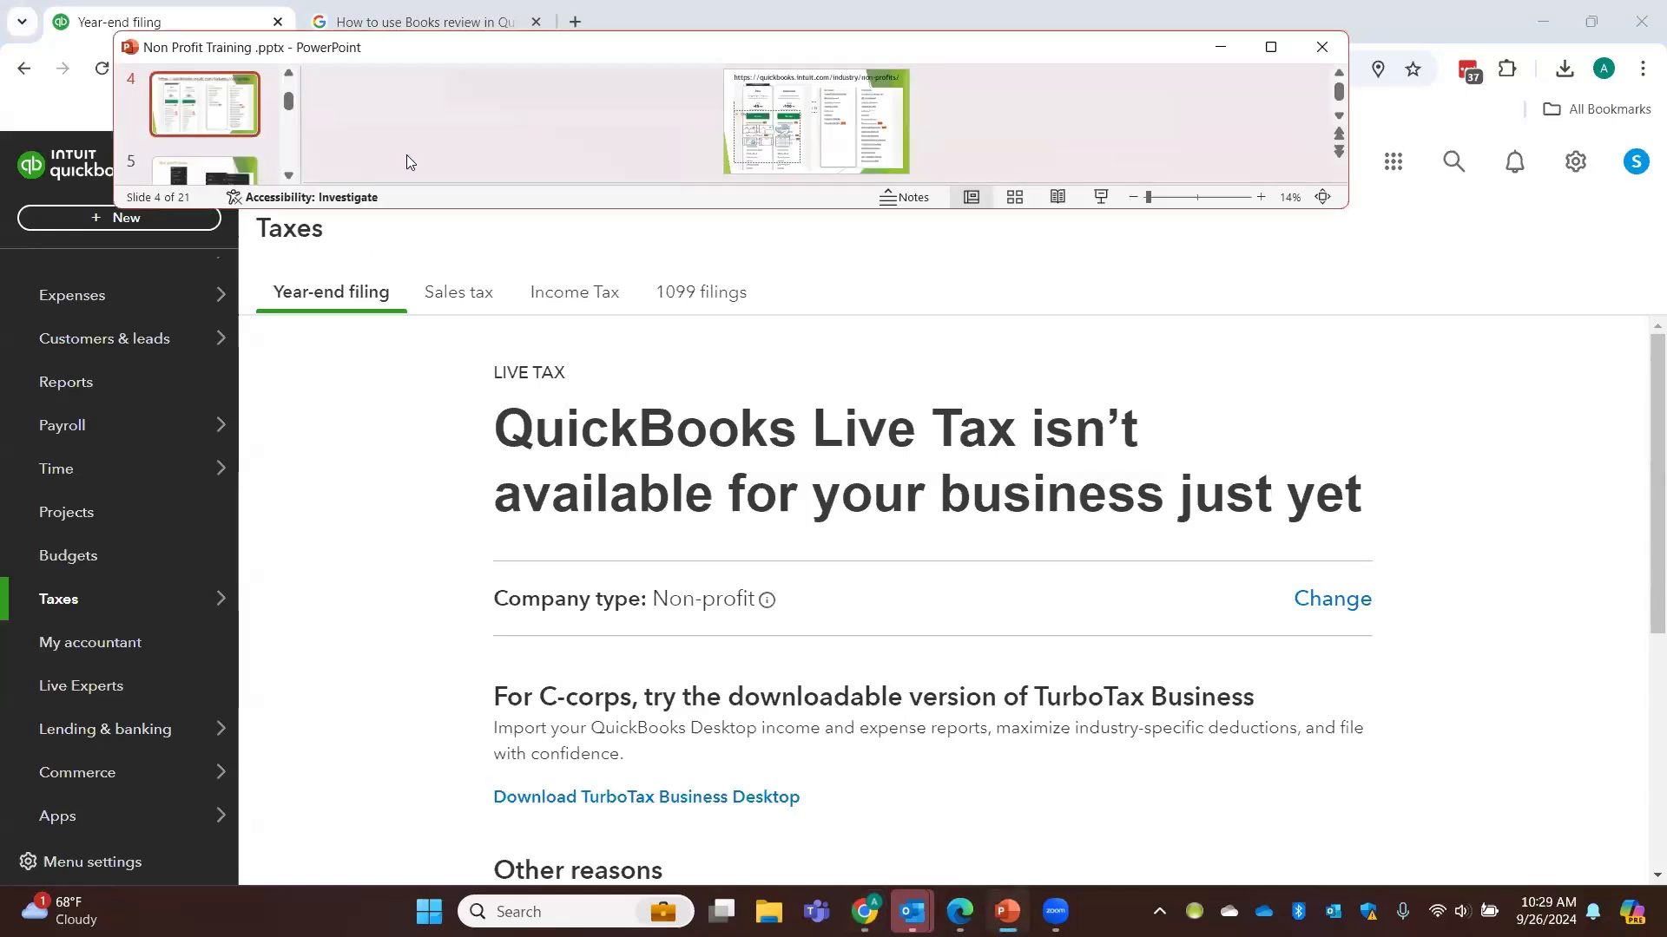
- Maximize the training deck and display slide 21, Prep for taxes
left_click_drag(1186, 49, 1256, 234)
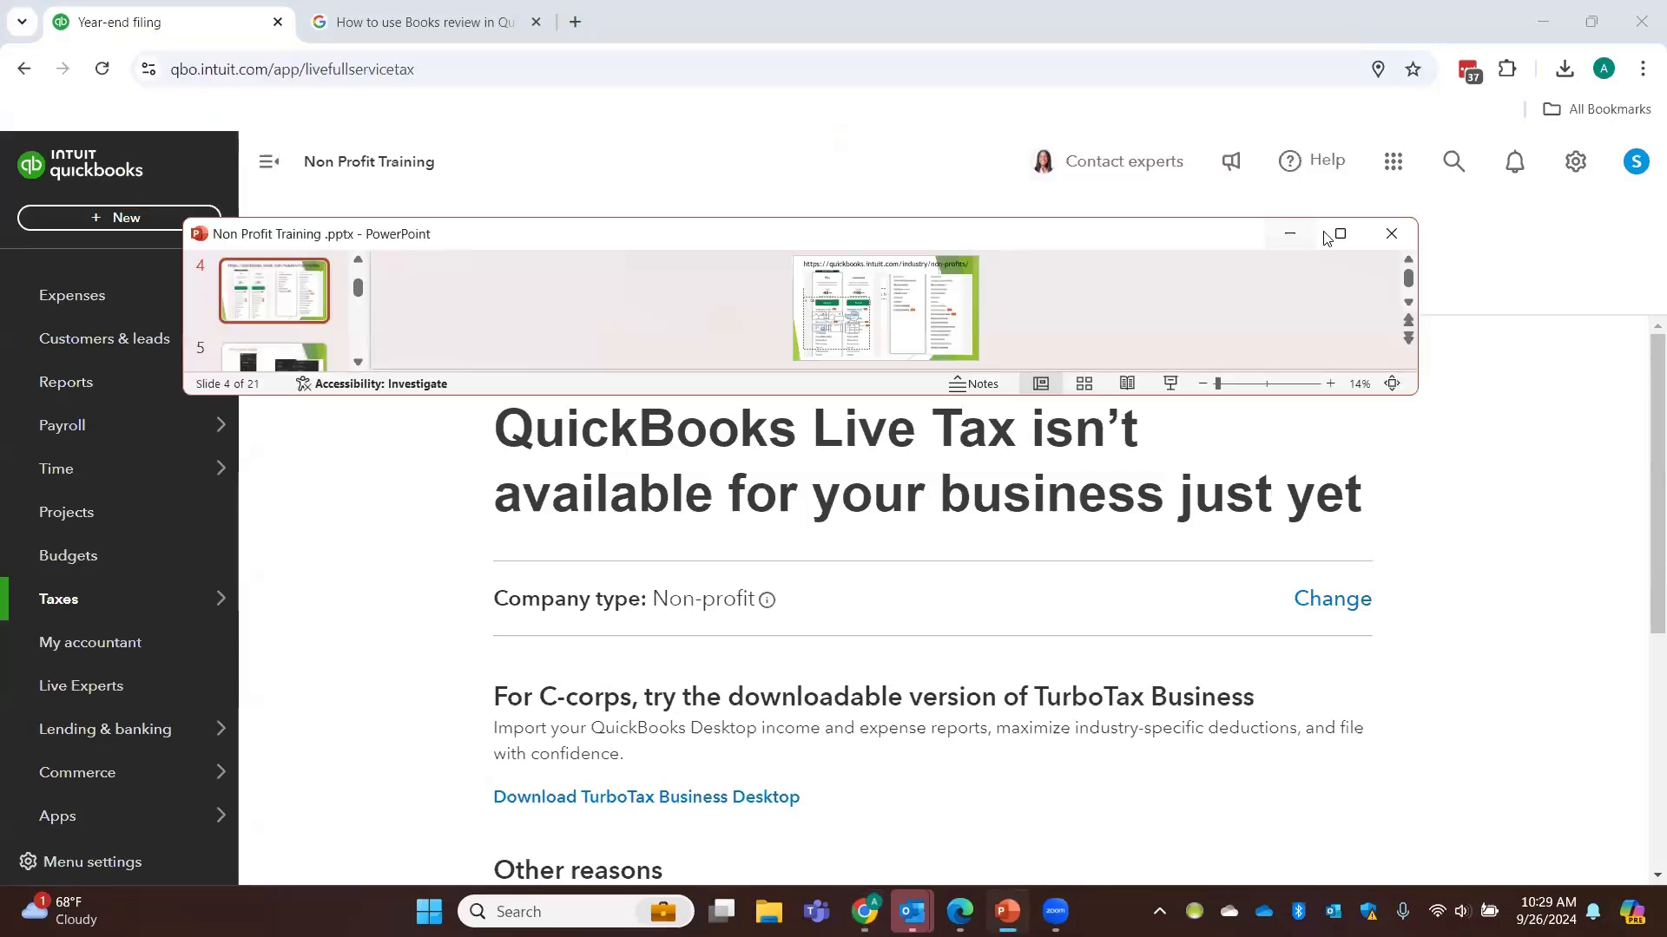
left_click(1341, 233)
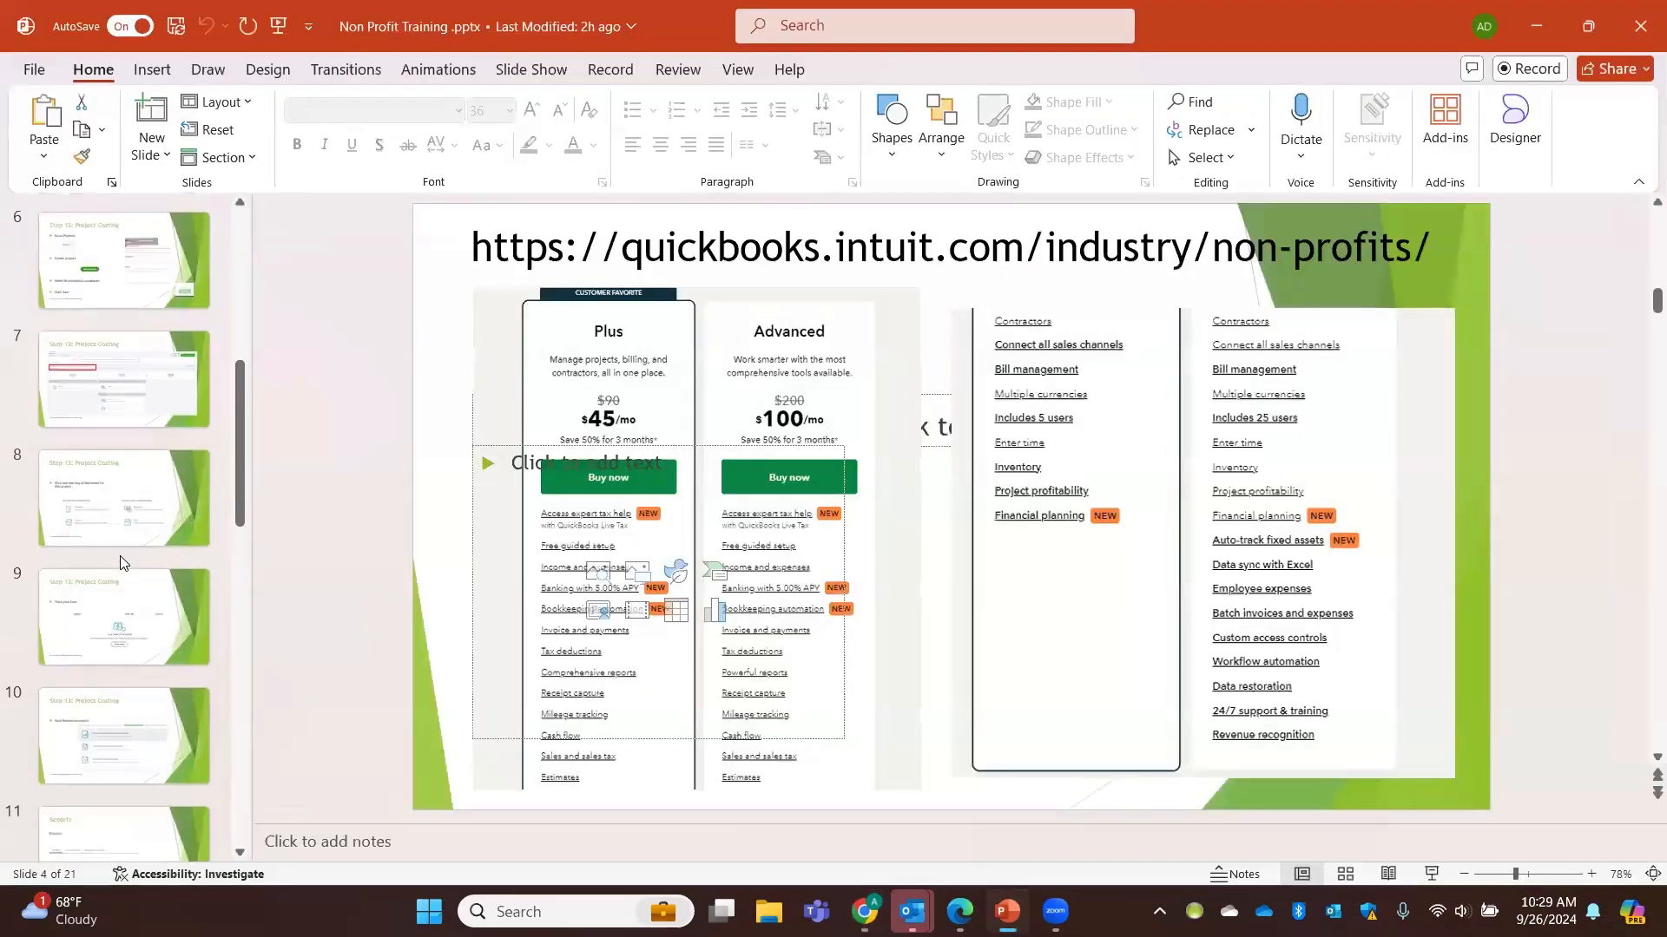
scroll(120, 564, "down", 5)
scroll(121, 576, "down", 10)
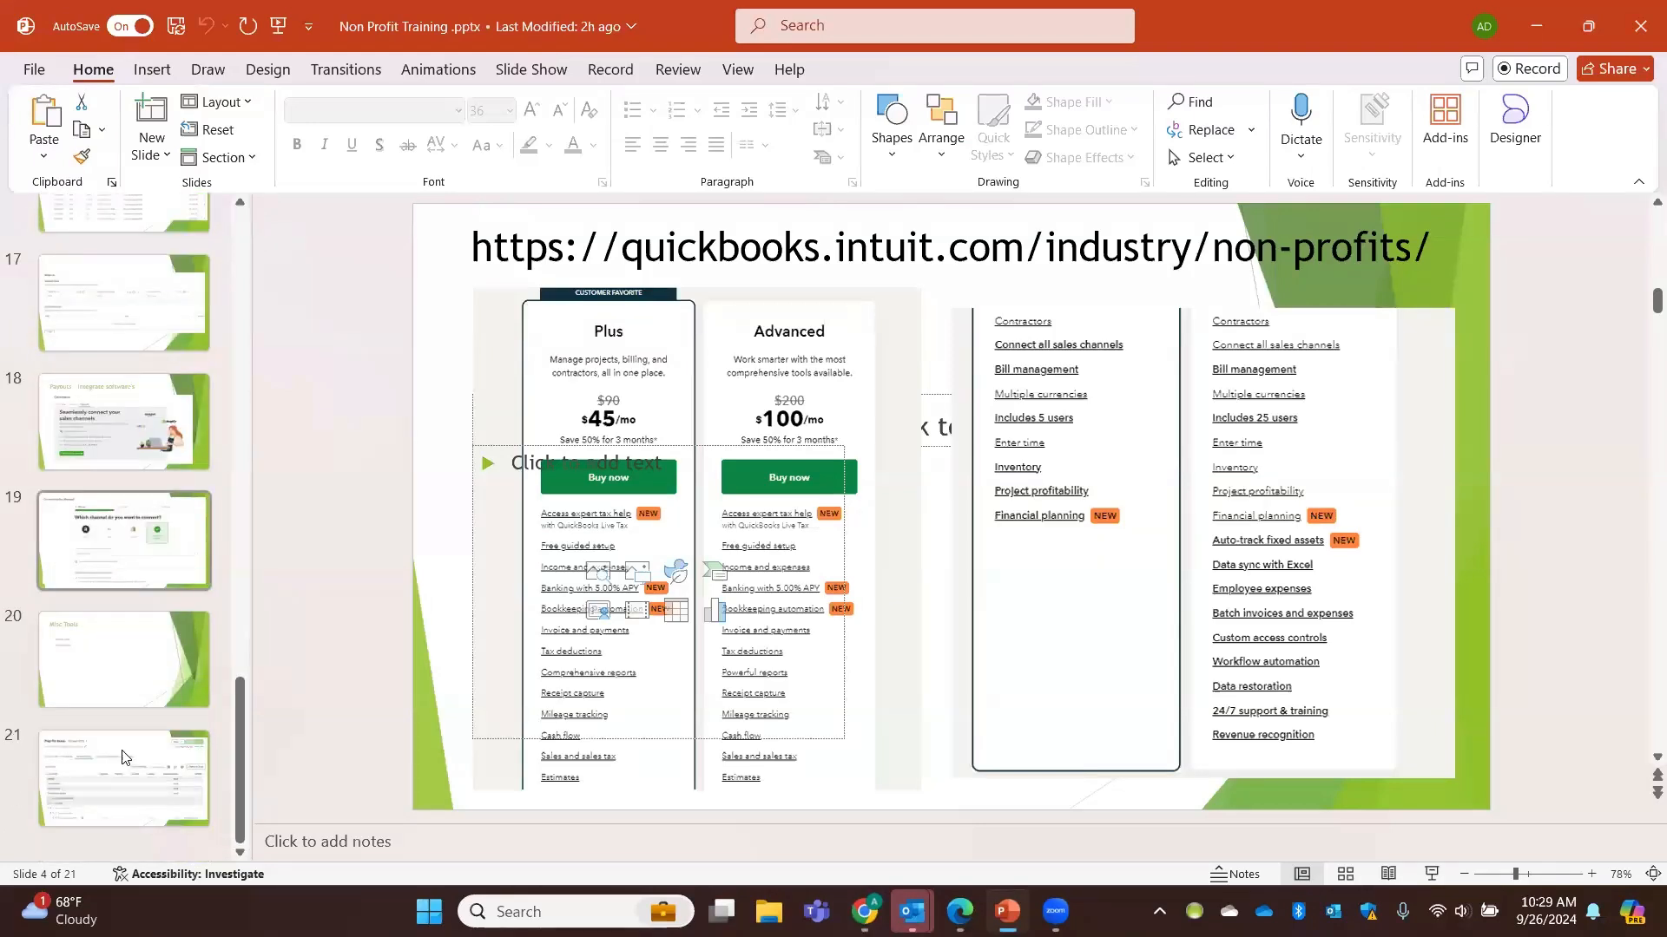
left_click(138, 764)
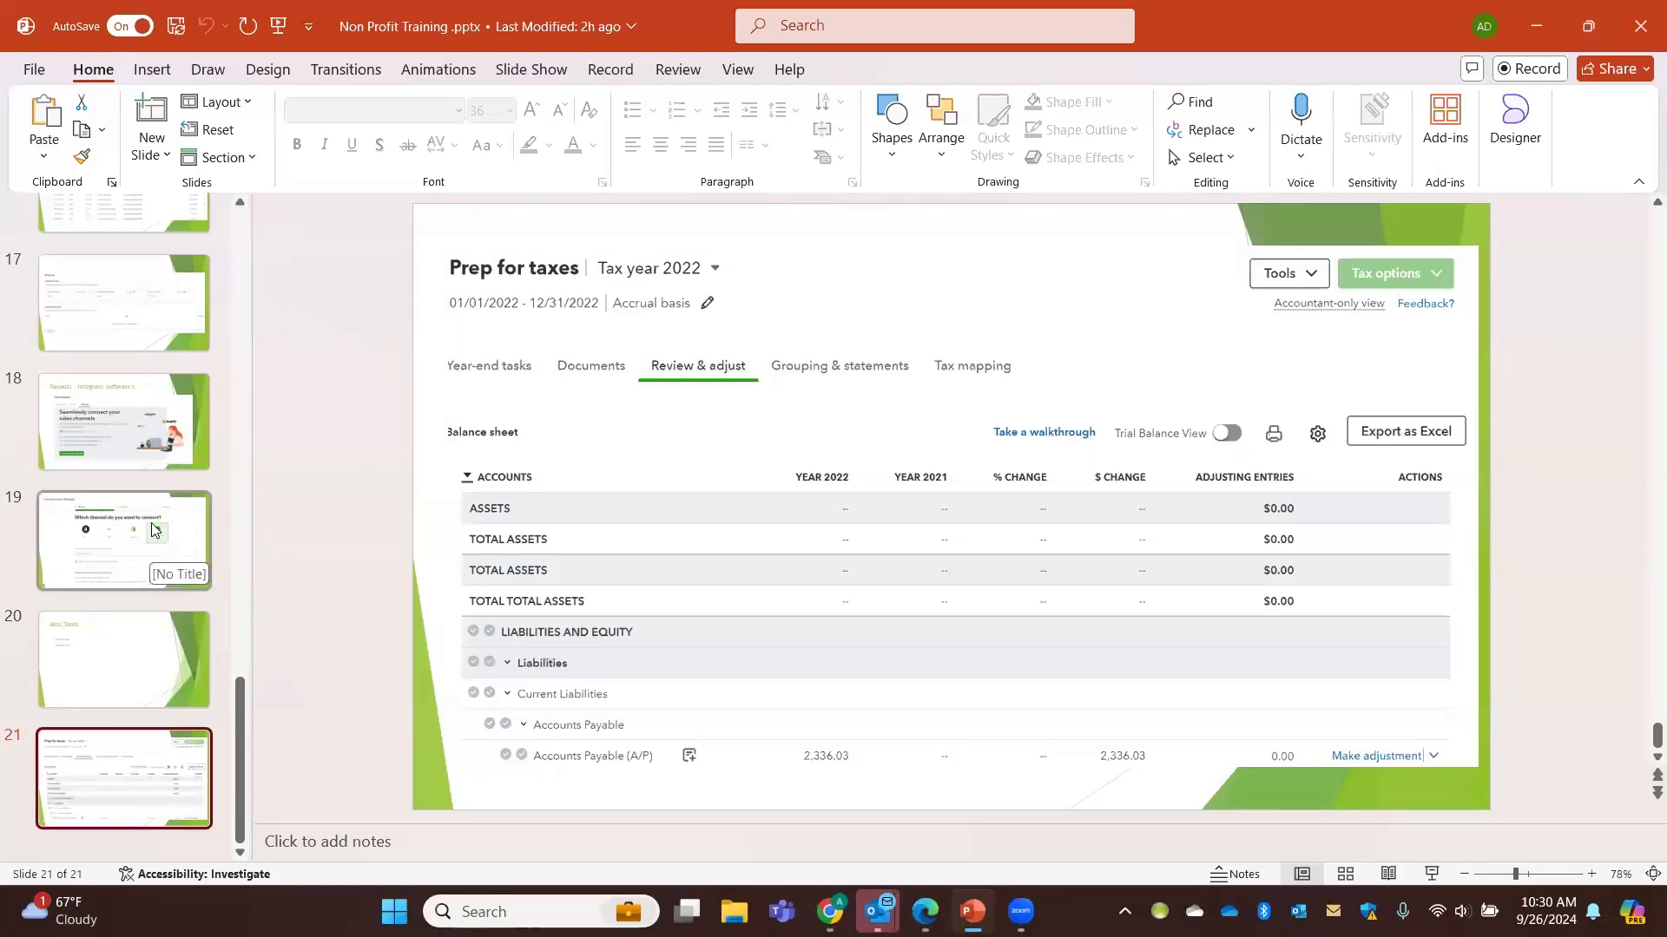
- Scroll back up through the slides and minimize PowerPoint to reveal QuickBooks
scroll(152, 519, "up", 2)
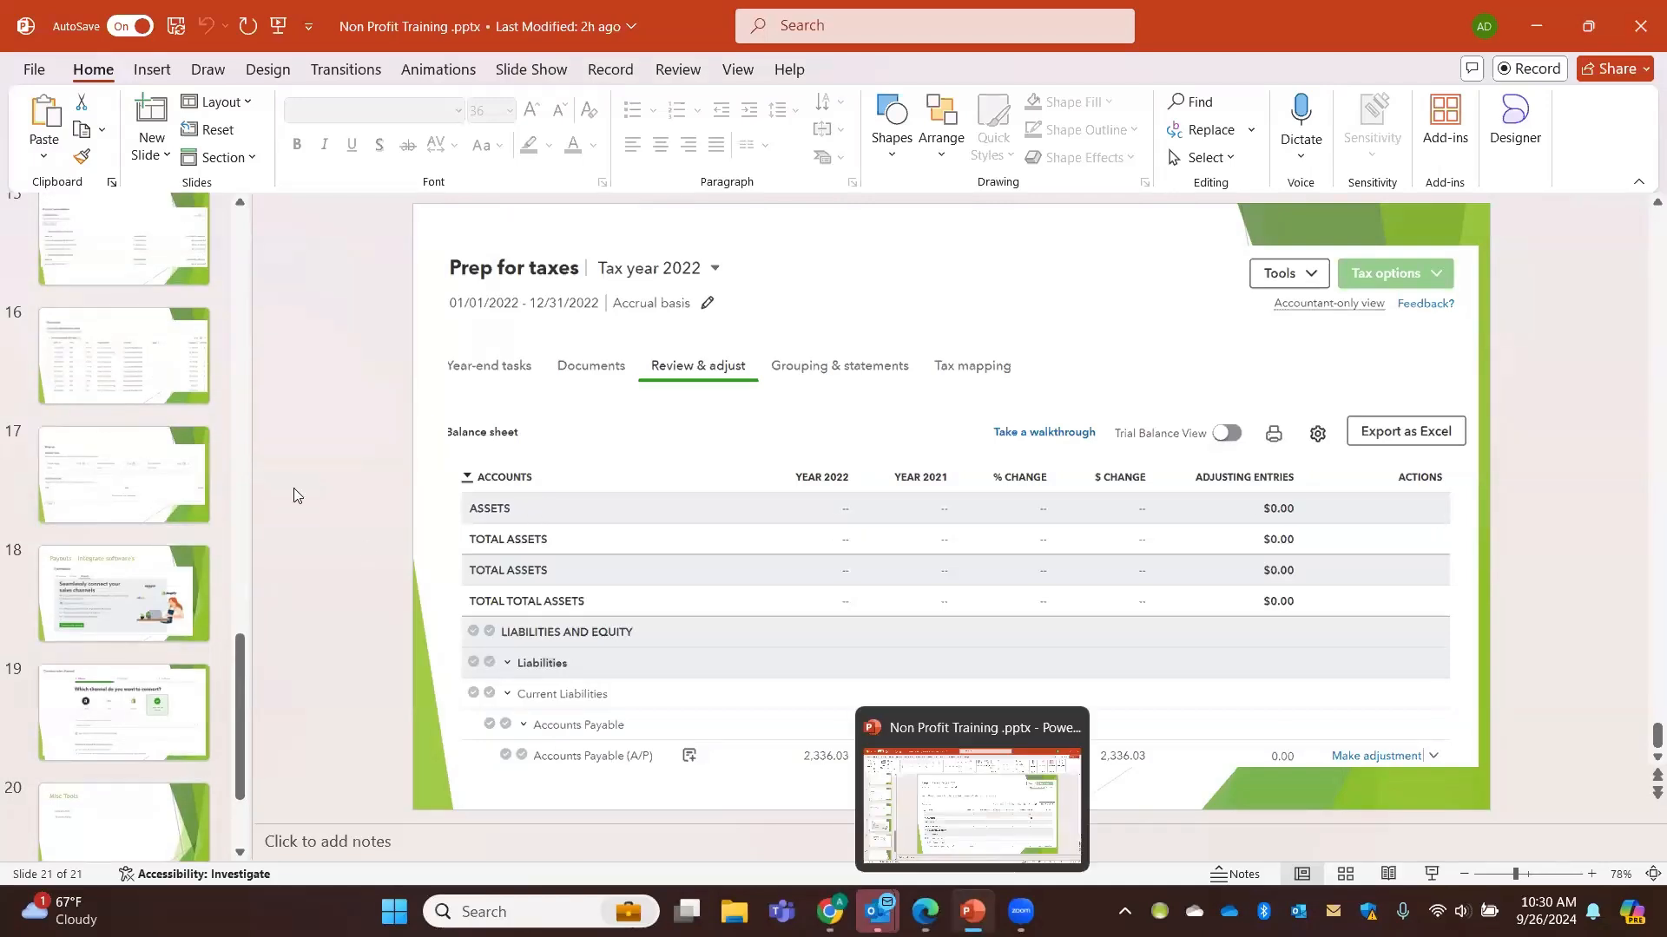
scroll(97, 423, "up", 3)
scroll(111, 387, "up", 3)
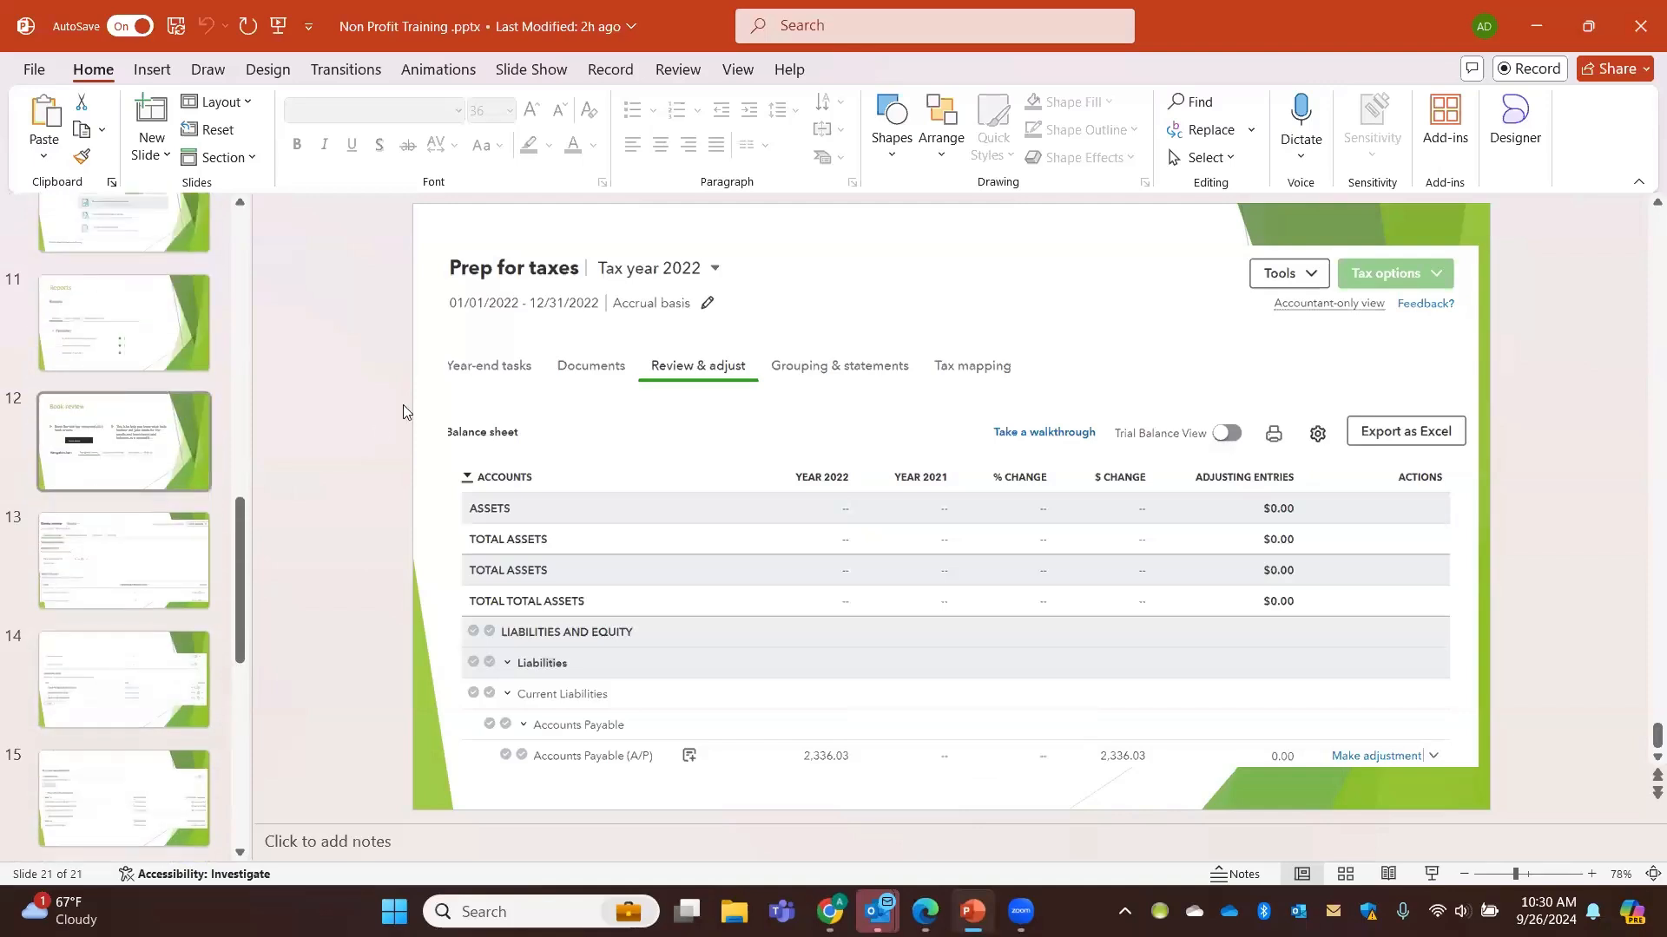
left_click(1533, 9)
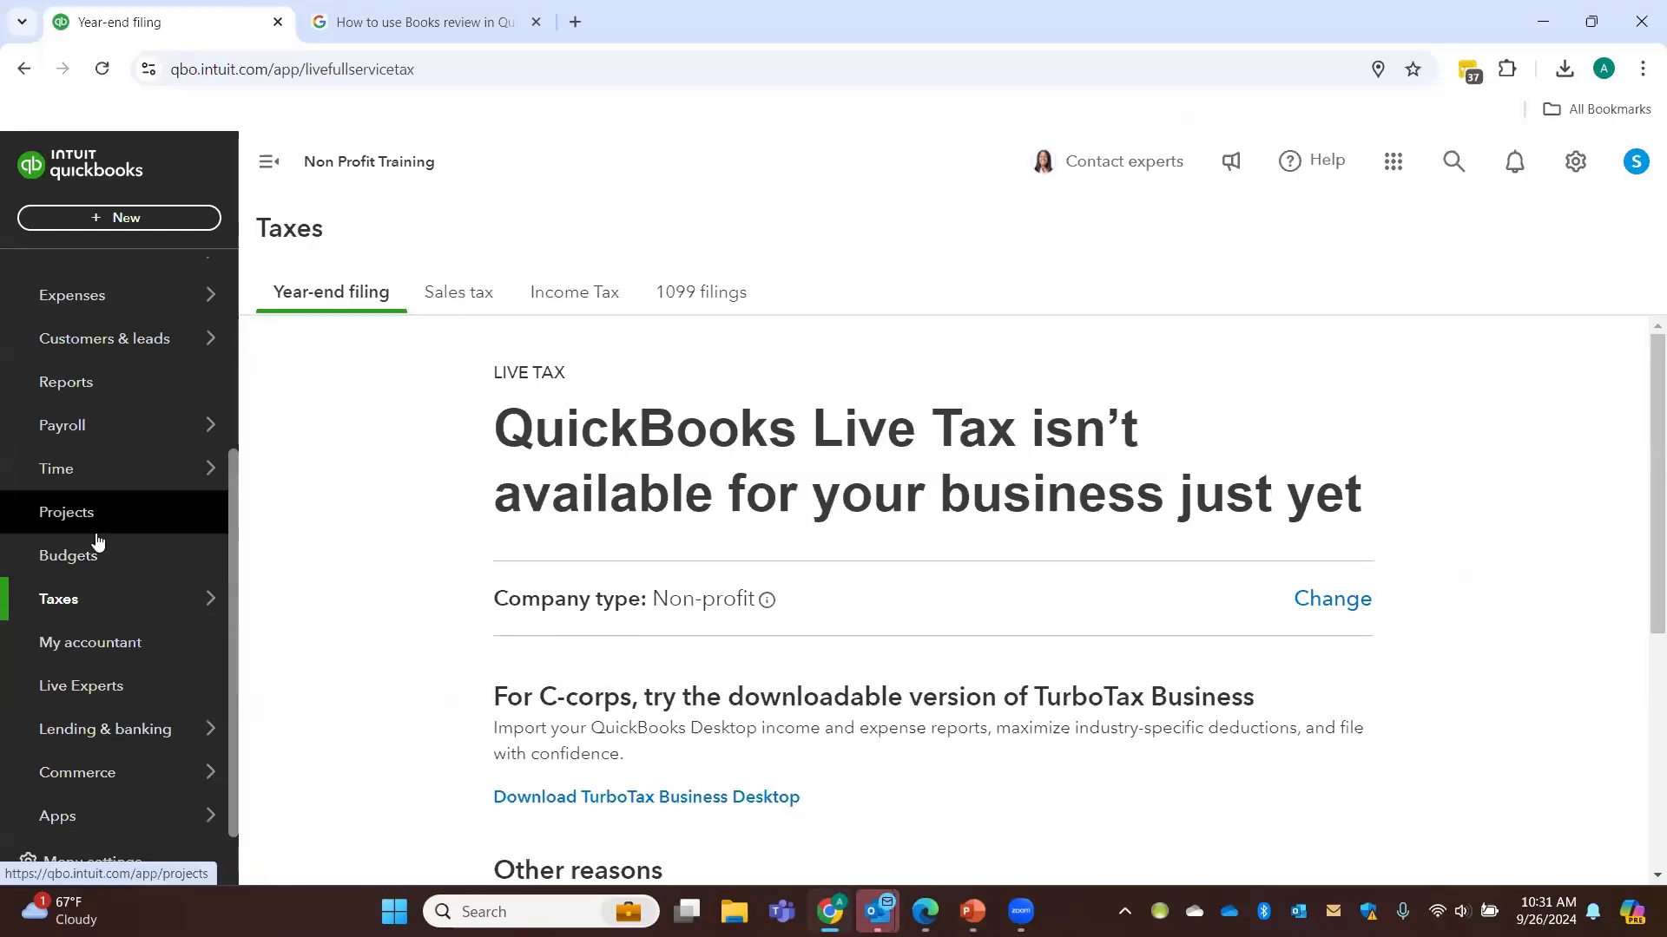
- Scroll the left navigation to the top and bring up the Sales flyout menu
scroll(96, 573, "up", 3)
mouse_move(98, 590)
mouse_move(106, 719)
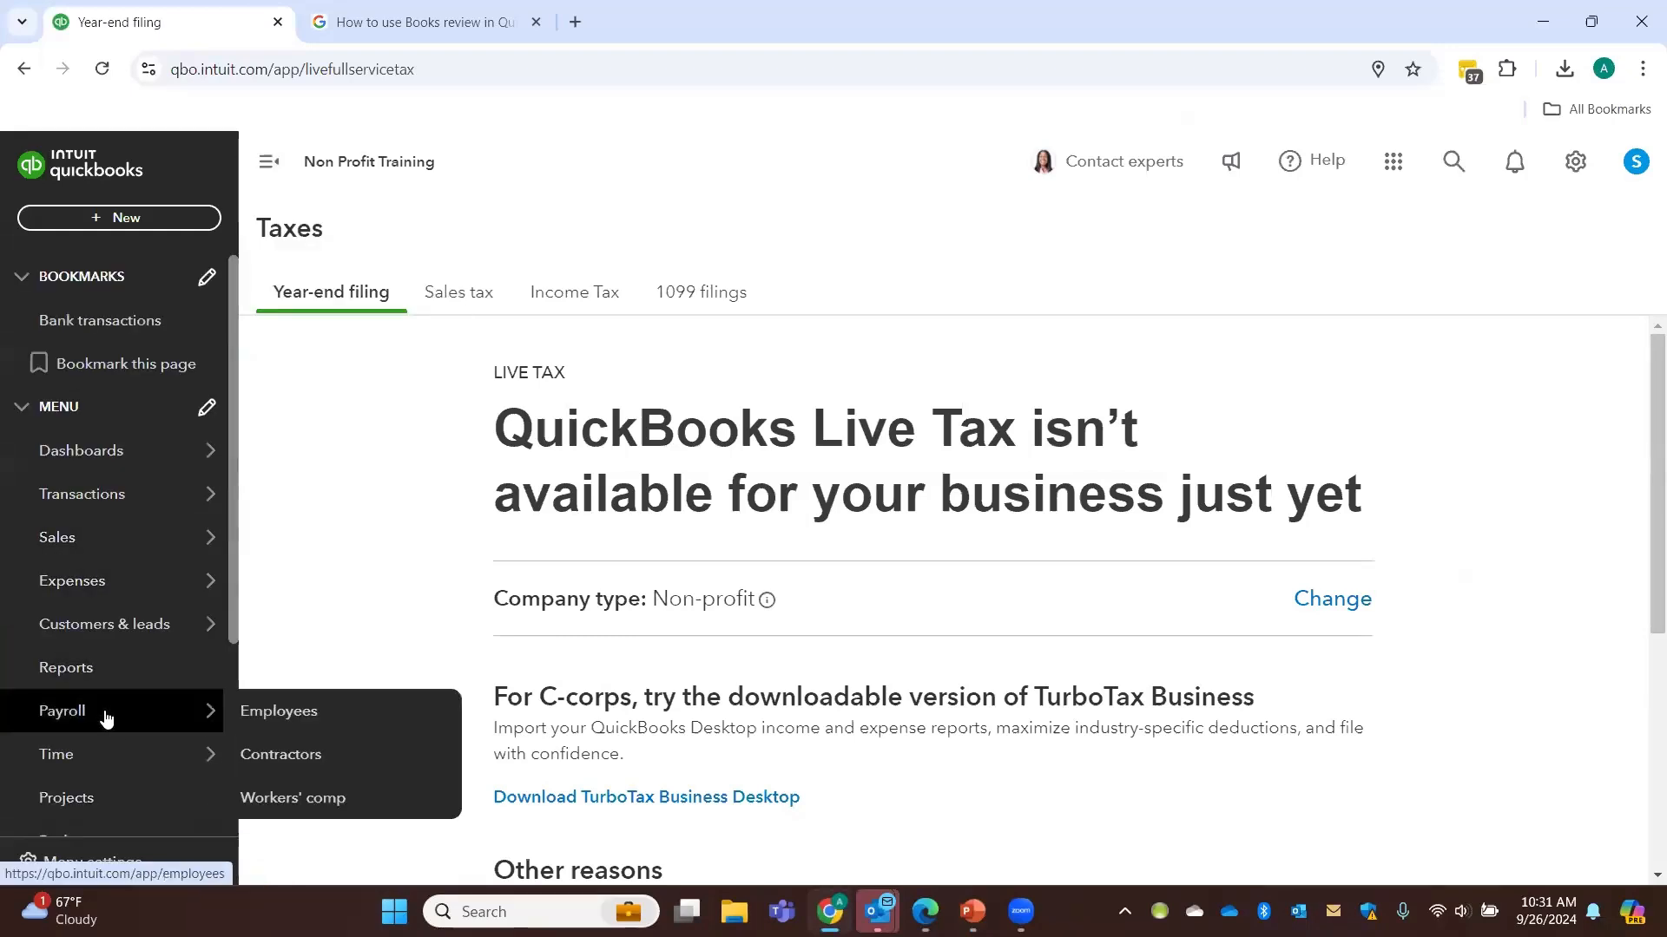
mouse_move(154, 556)
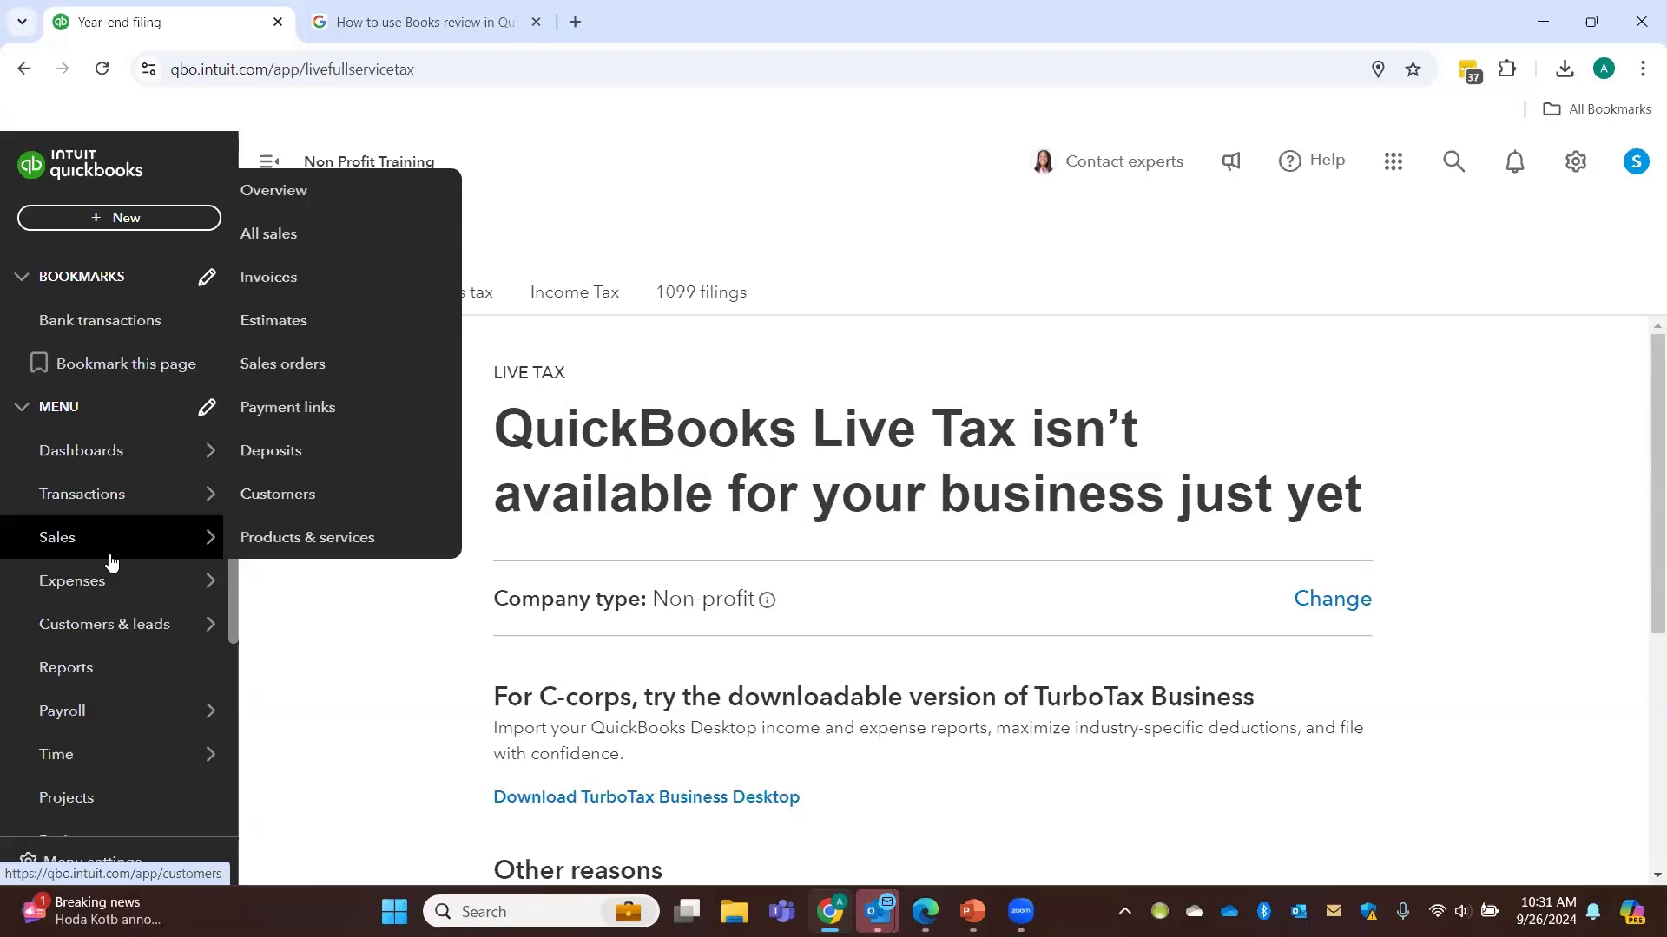
mouse_move(105, 510)
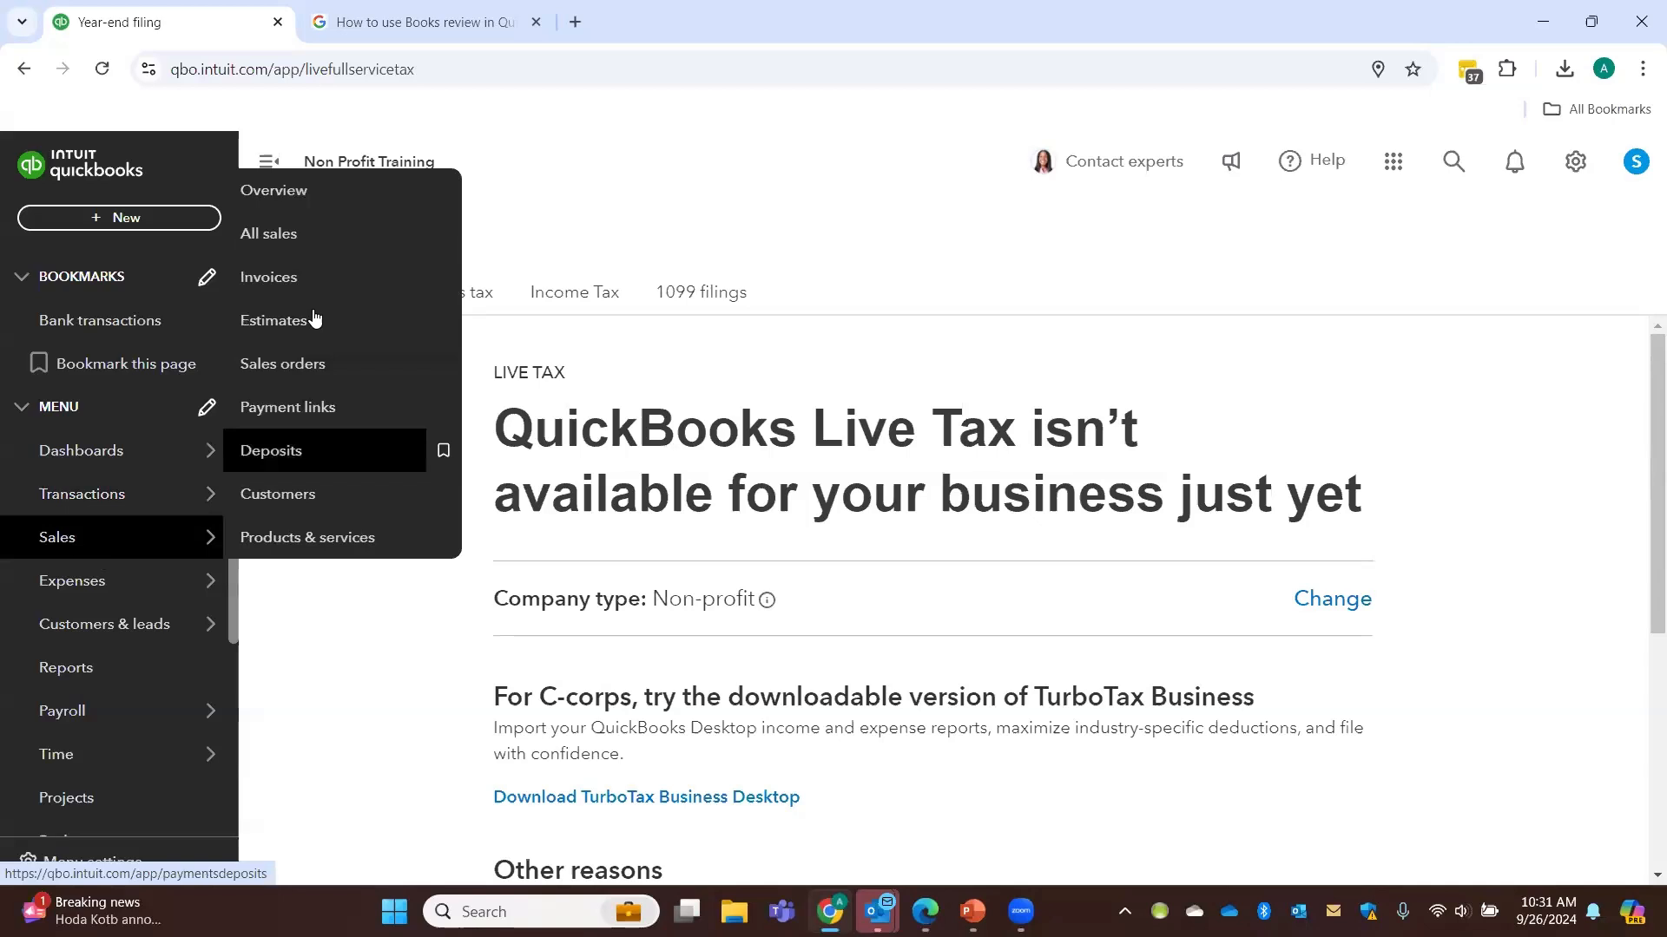
- Go to Sales > Invoices and start creating a new invoice
left_click(323, 288)
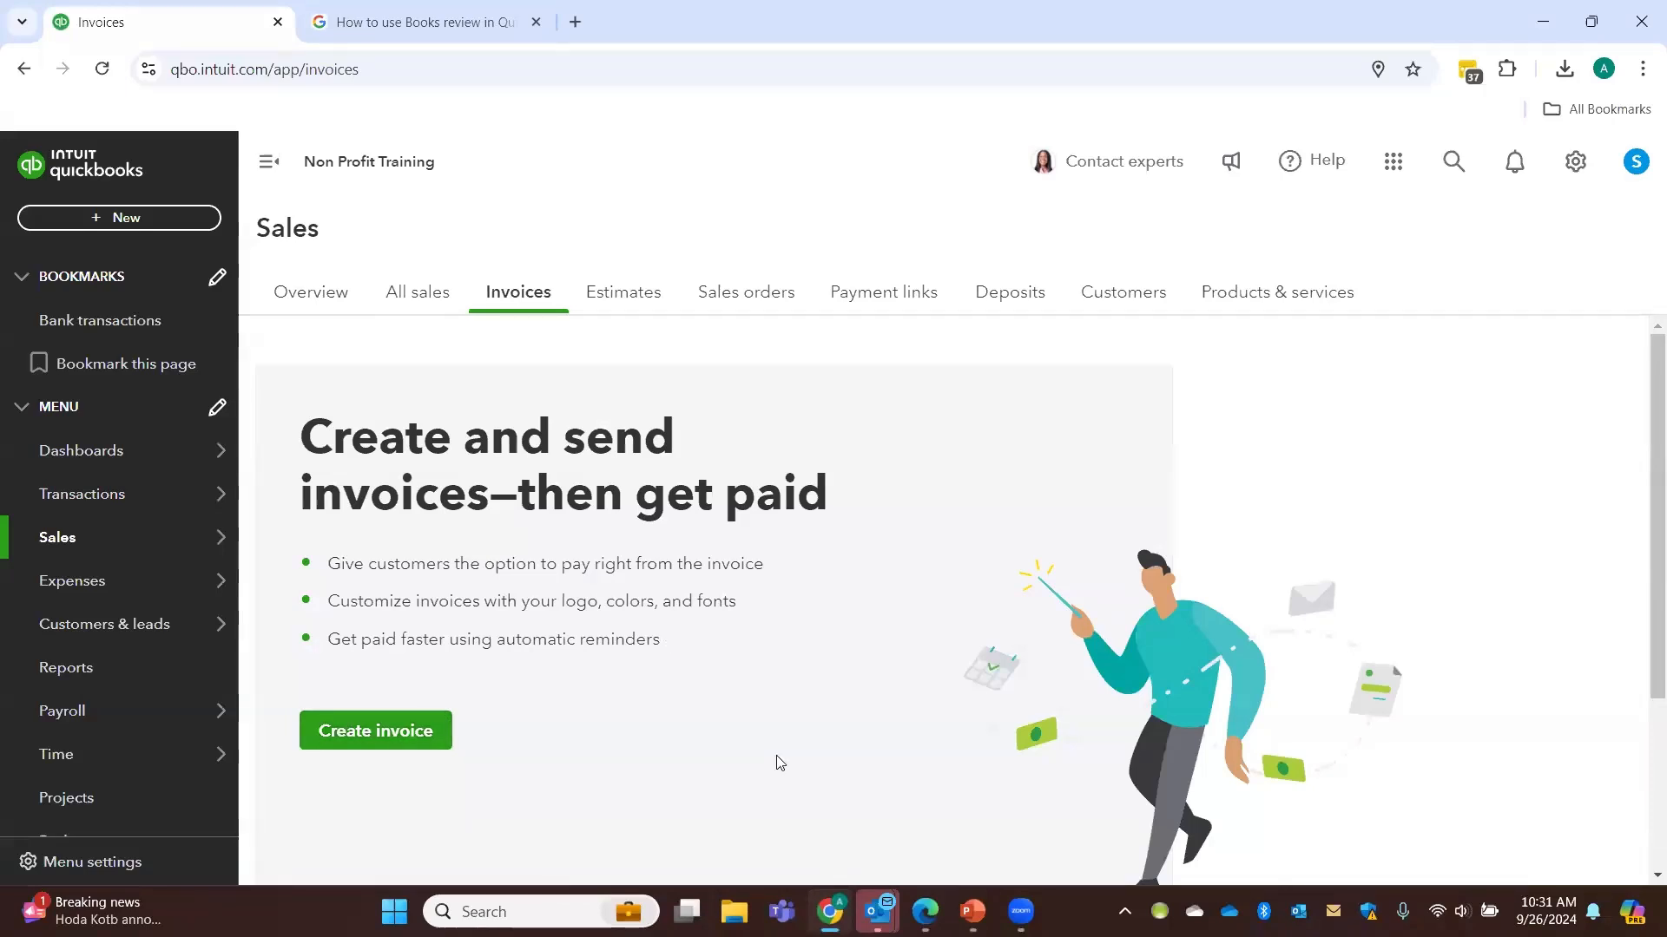
left_click(396, 738)
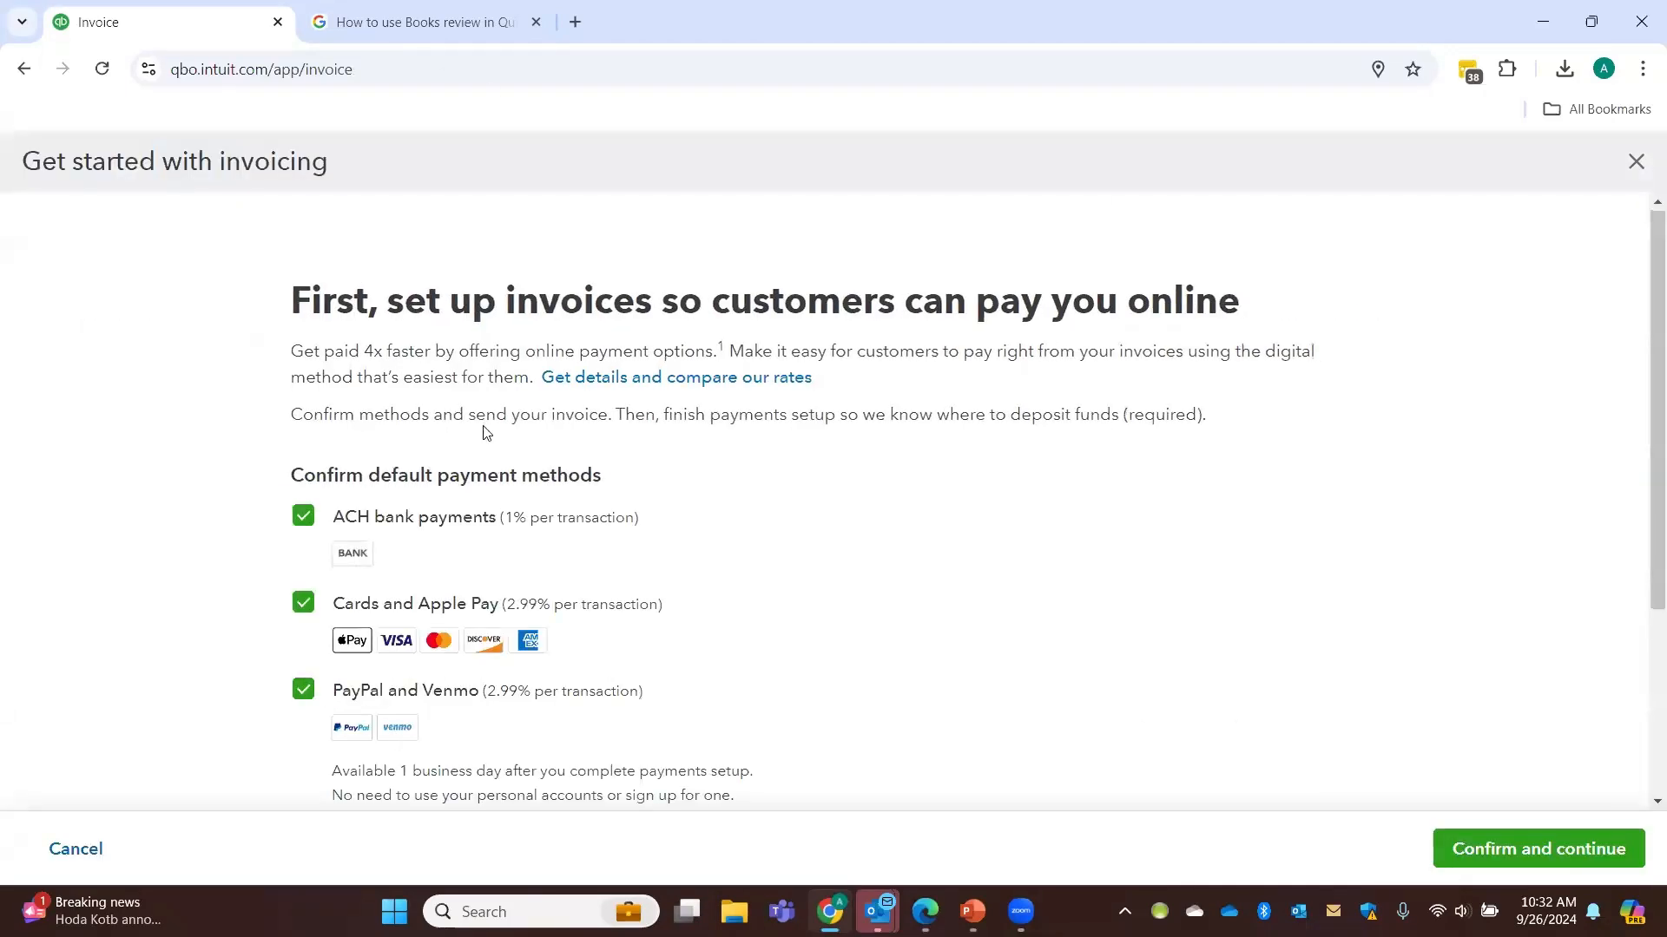
scroll(468, 382, "down", 3)
scroll(347, 399, "up", 2)
- Turn off ACH, card and PayPal/Venmo payments, skip payment setup, and stay on Invoice 1002
left_click(303, 446)
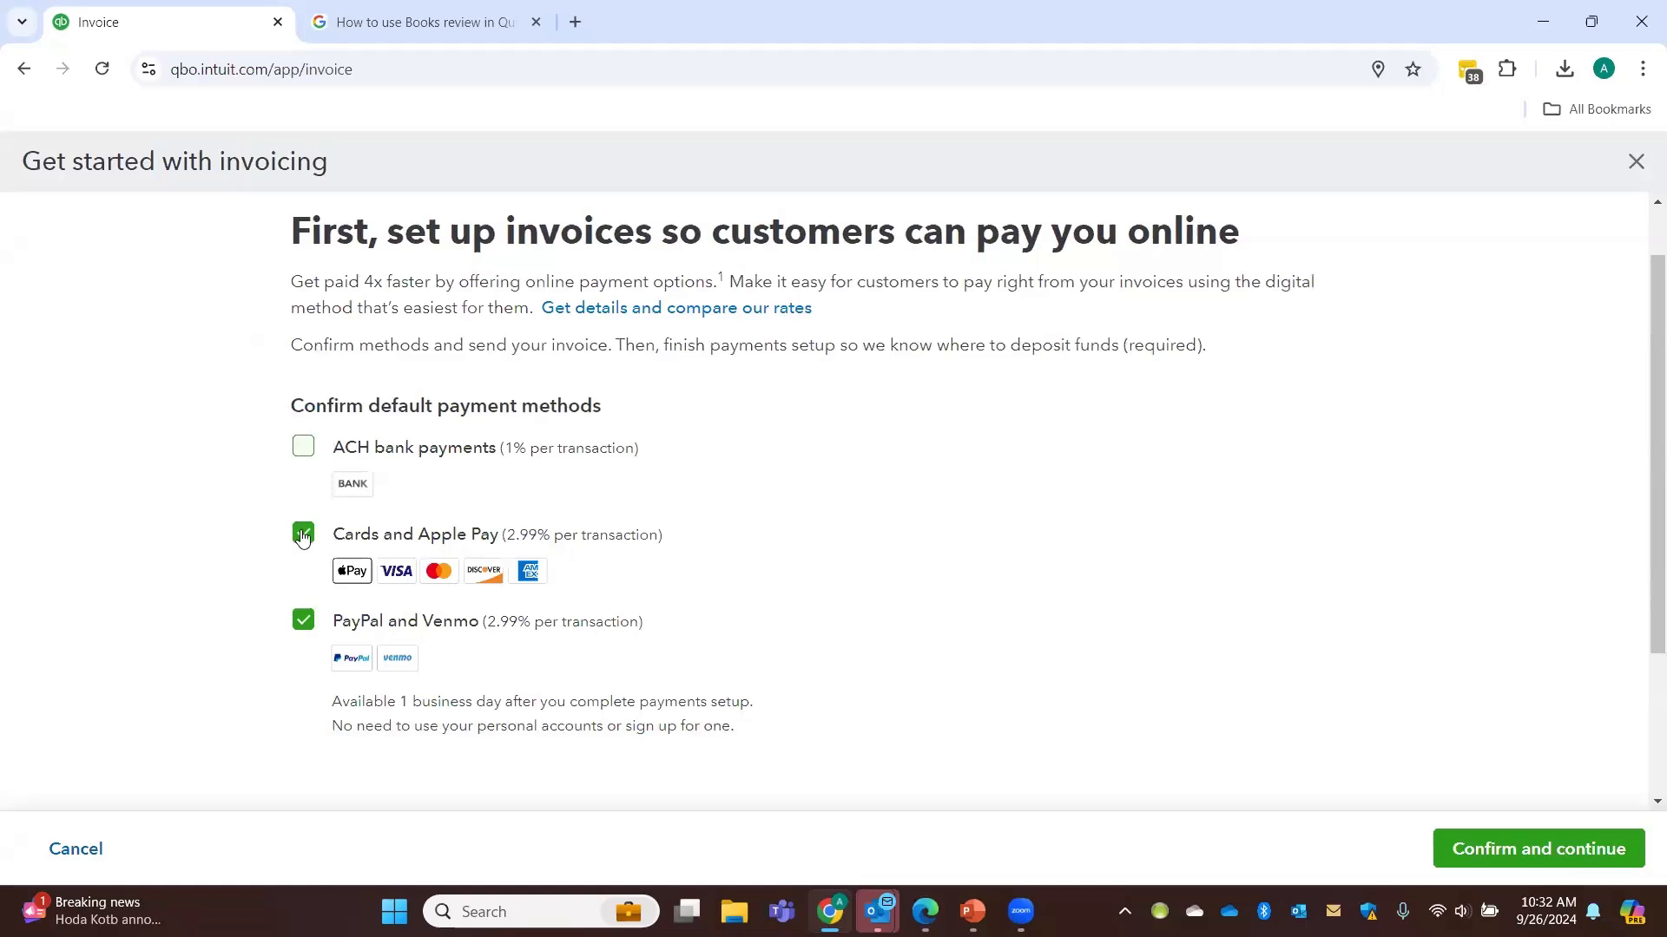
left_click(303, 533)
left_click(302, 630)
scroll(1443, 797, "down", 1)
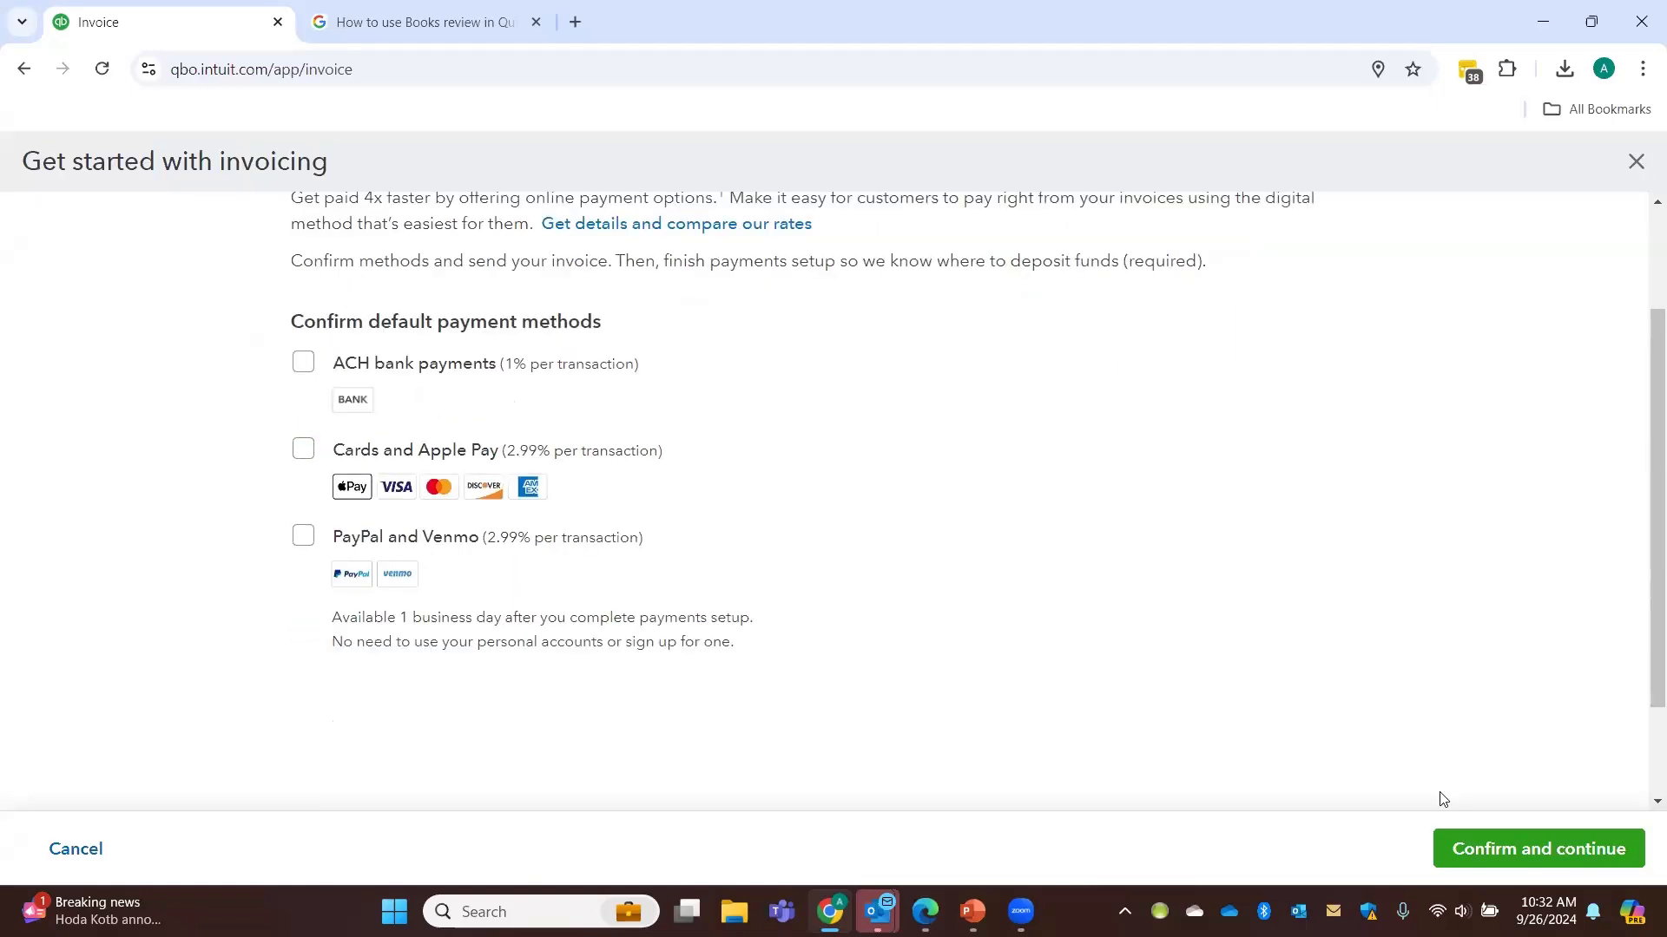
left_click(75, 859)
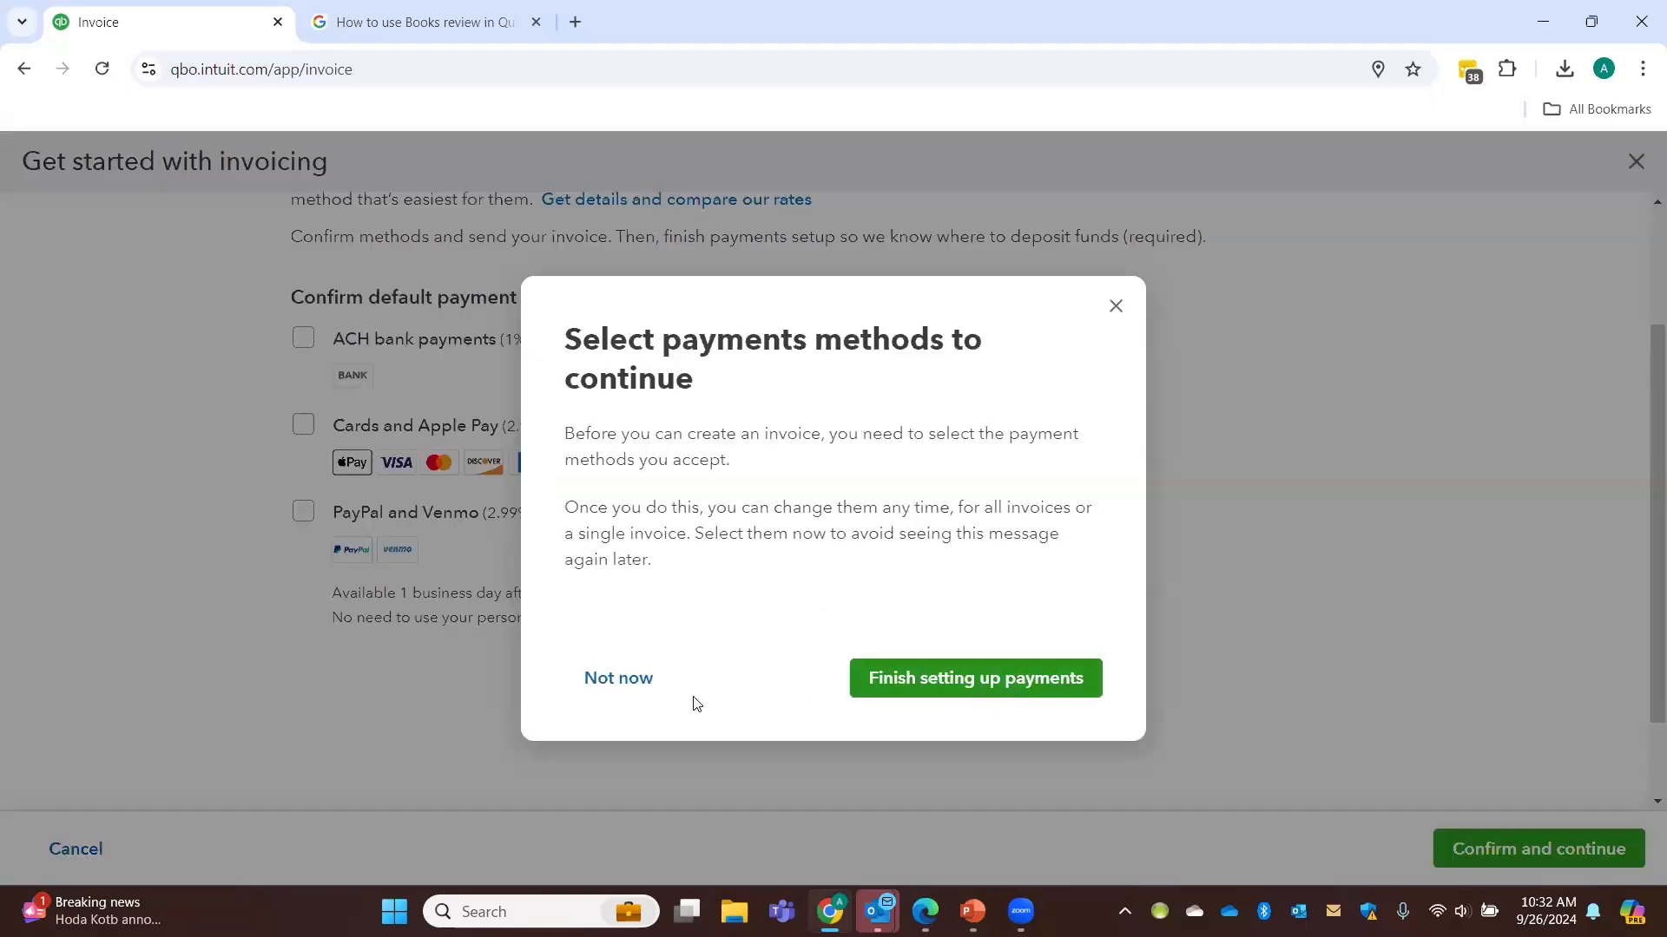
left_click(647, 692)
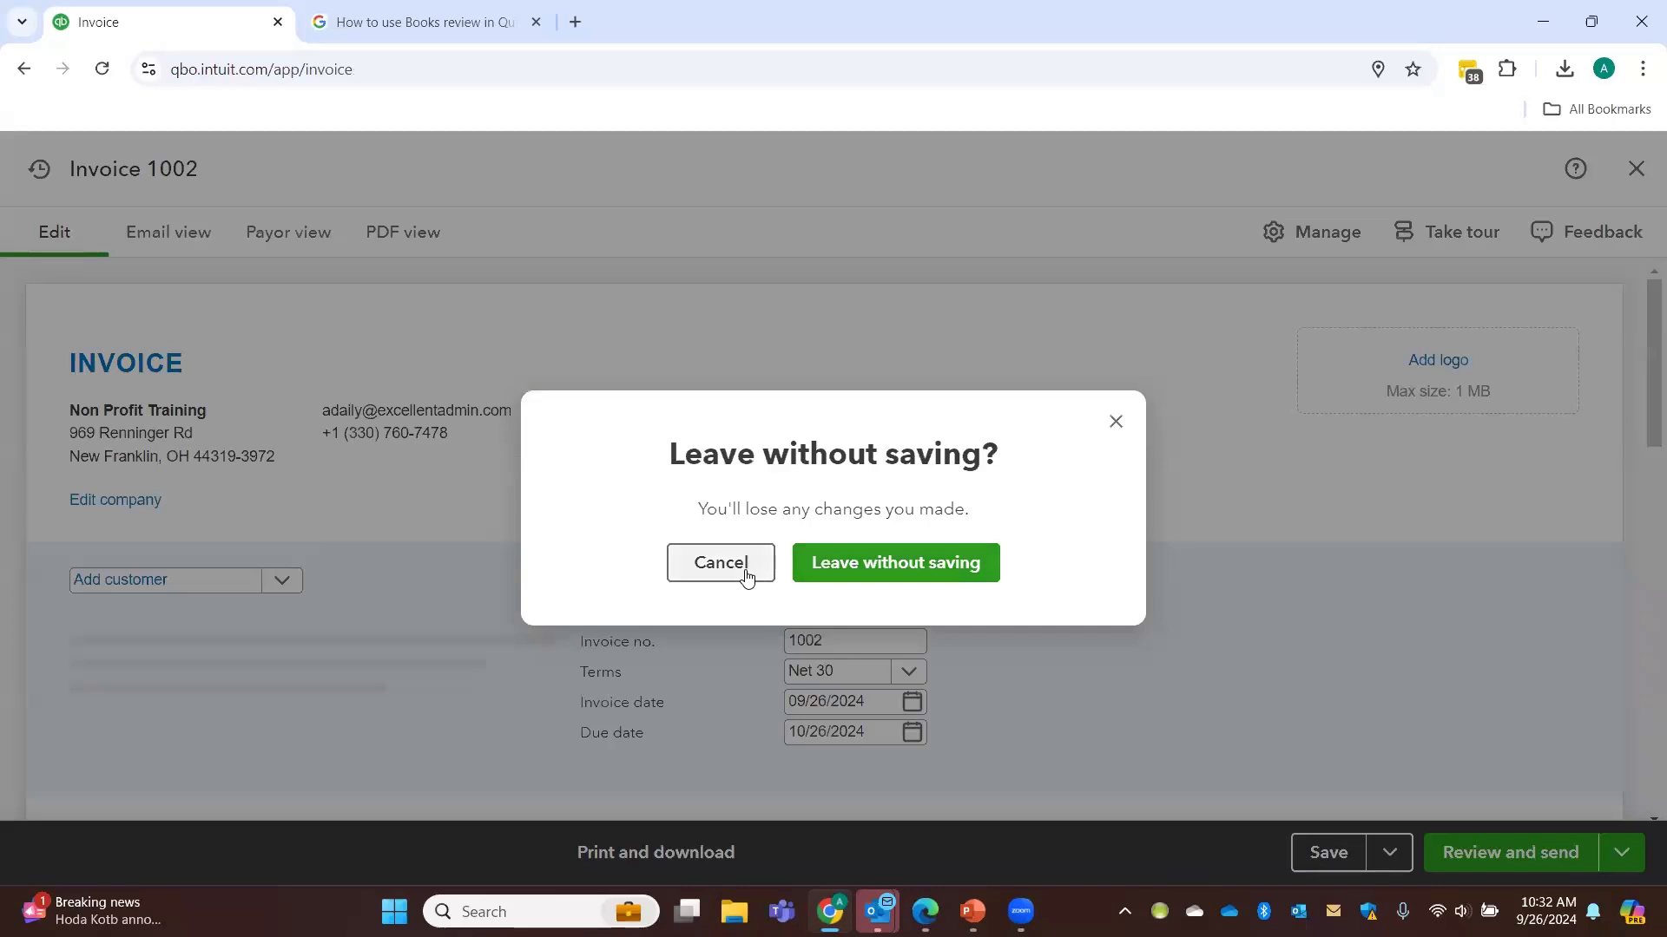
left_click(995, 555)
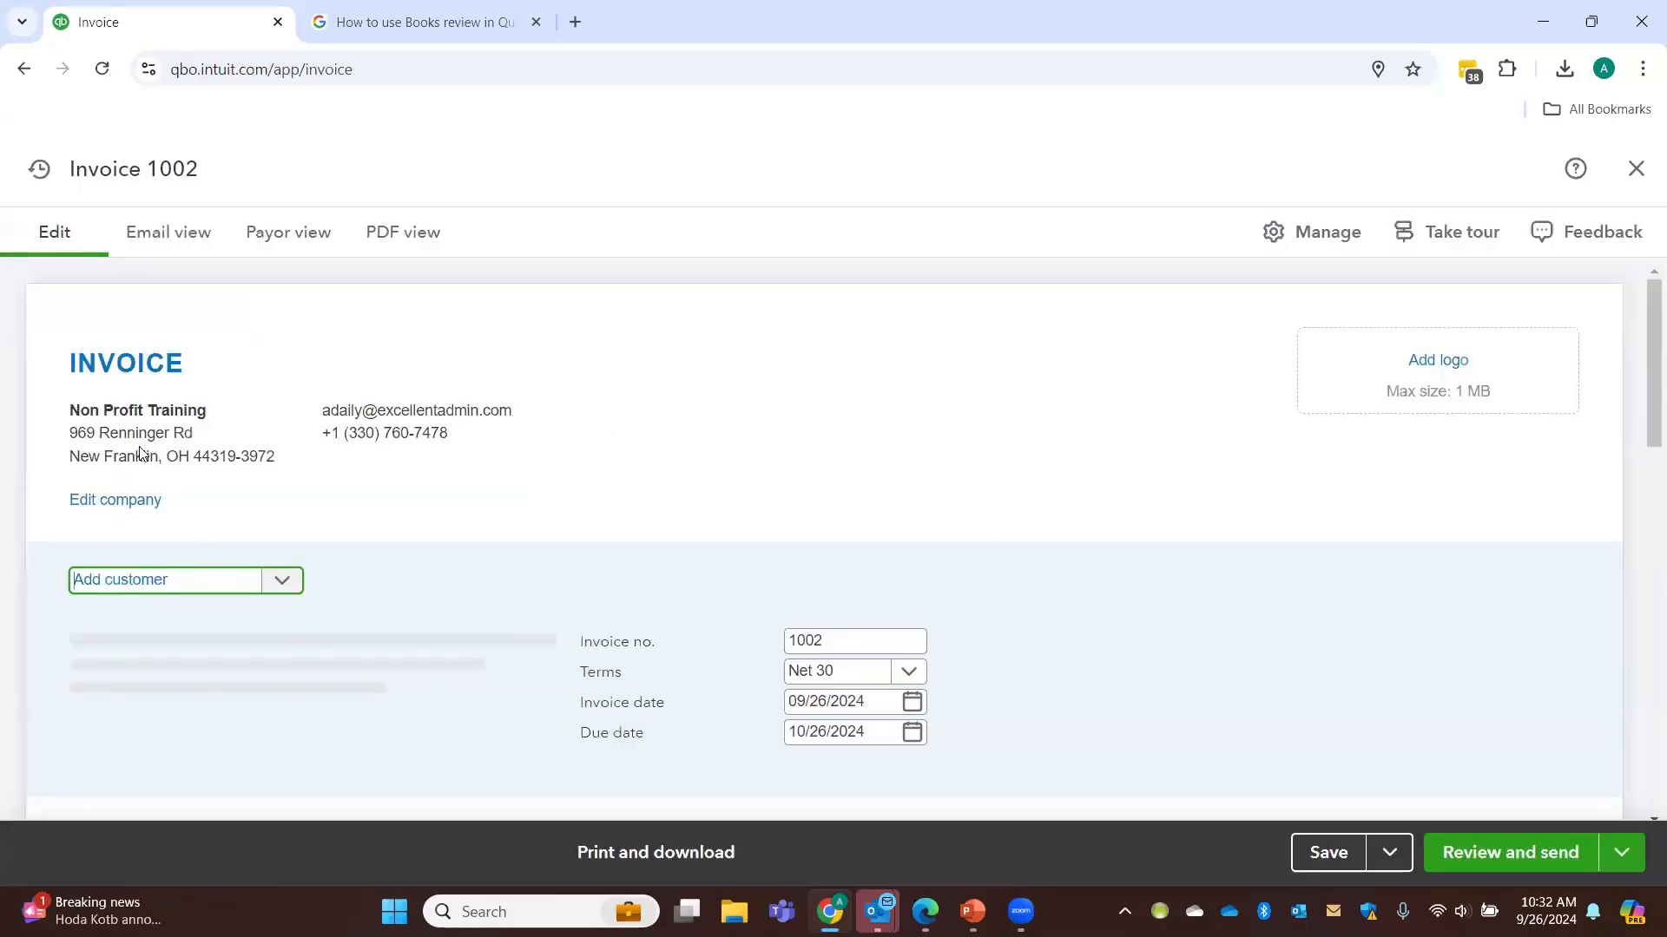
double_click(75, 351)
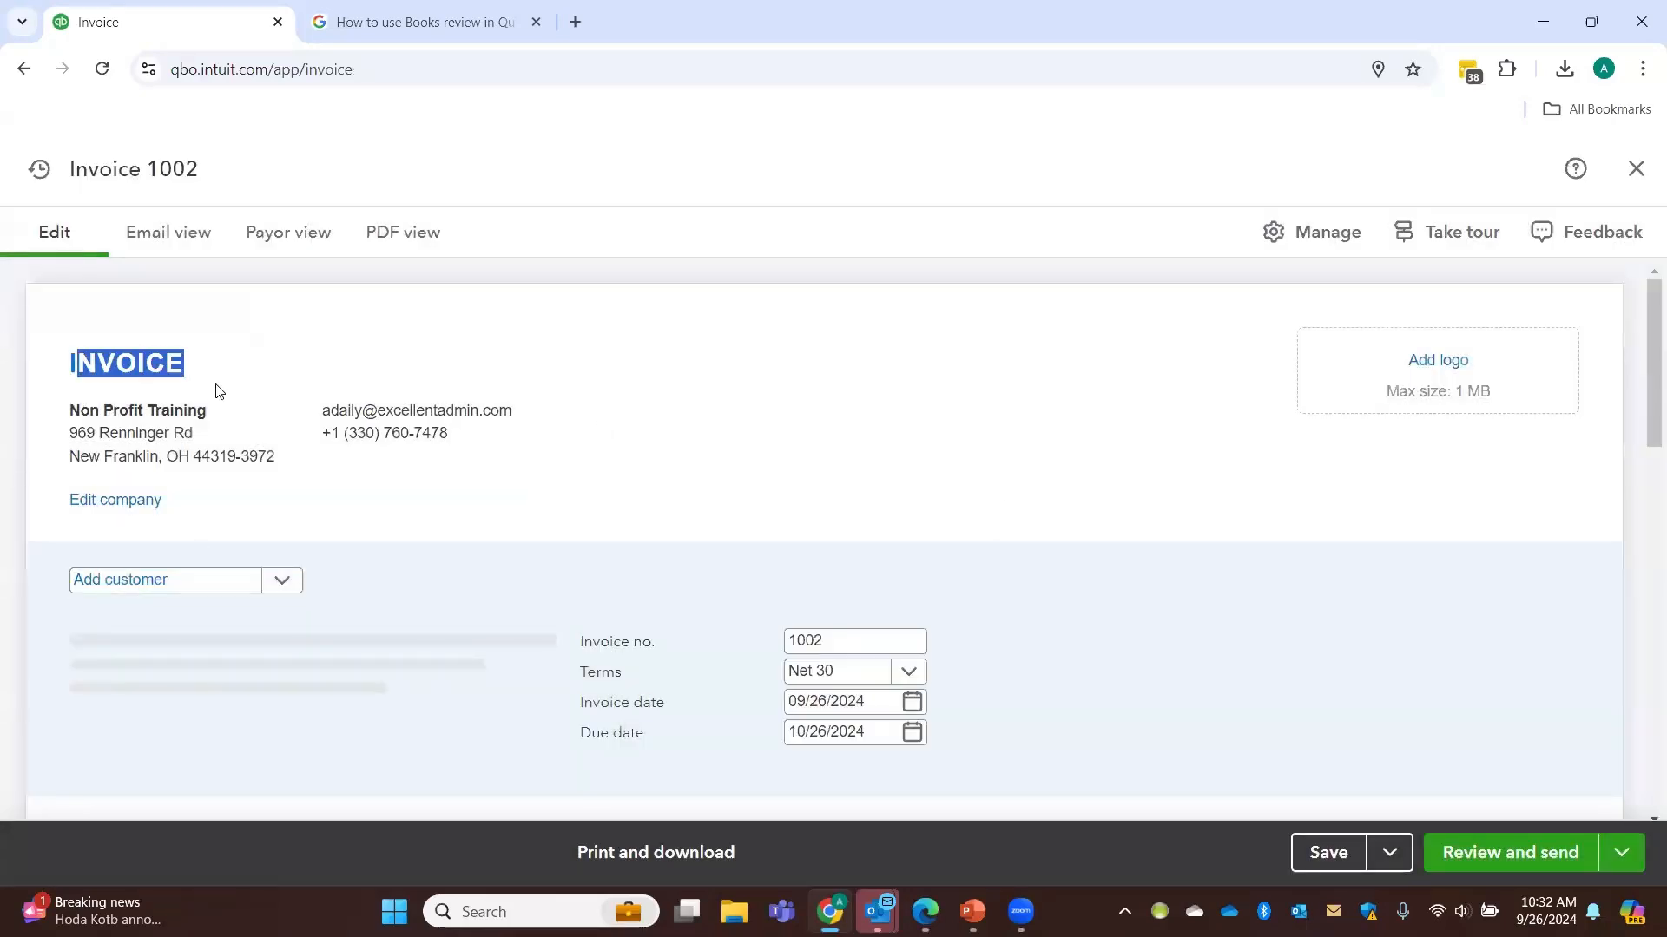
double_click(83, 360)
- Open Invoice 1002's settings panel and look through its Customization options
left_click(1315, 246)
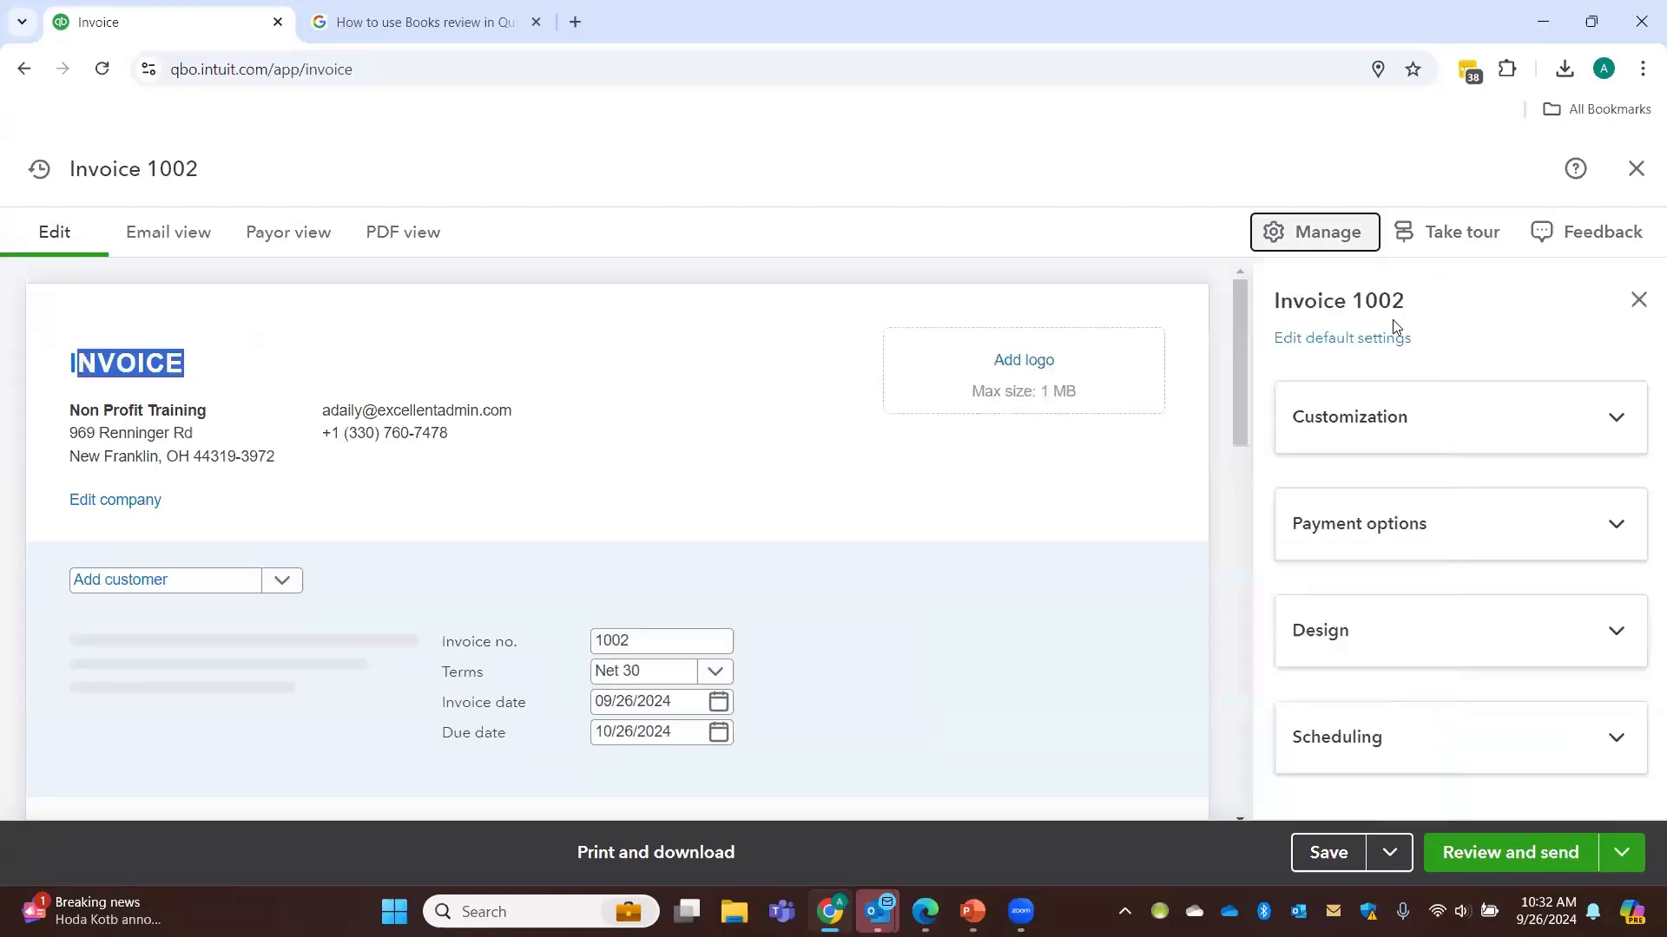
left_click(1384, 438)
scroll(1379, 699, "down", 3)
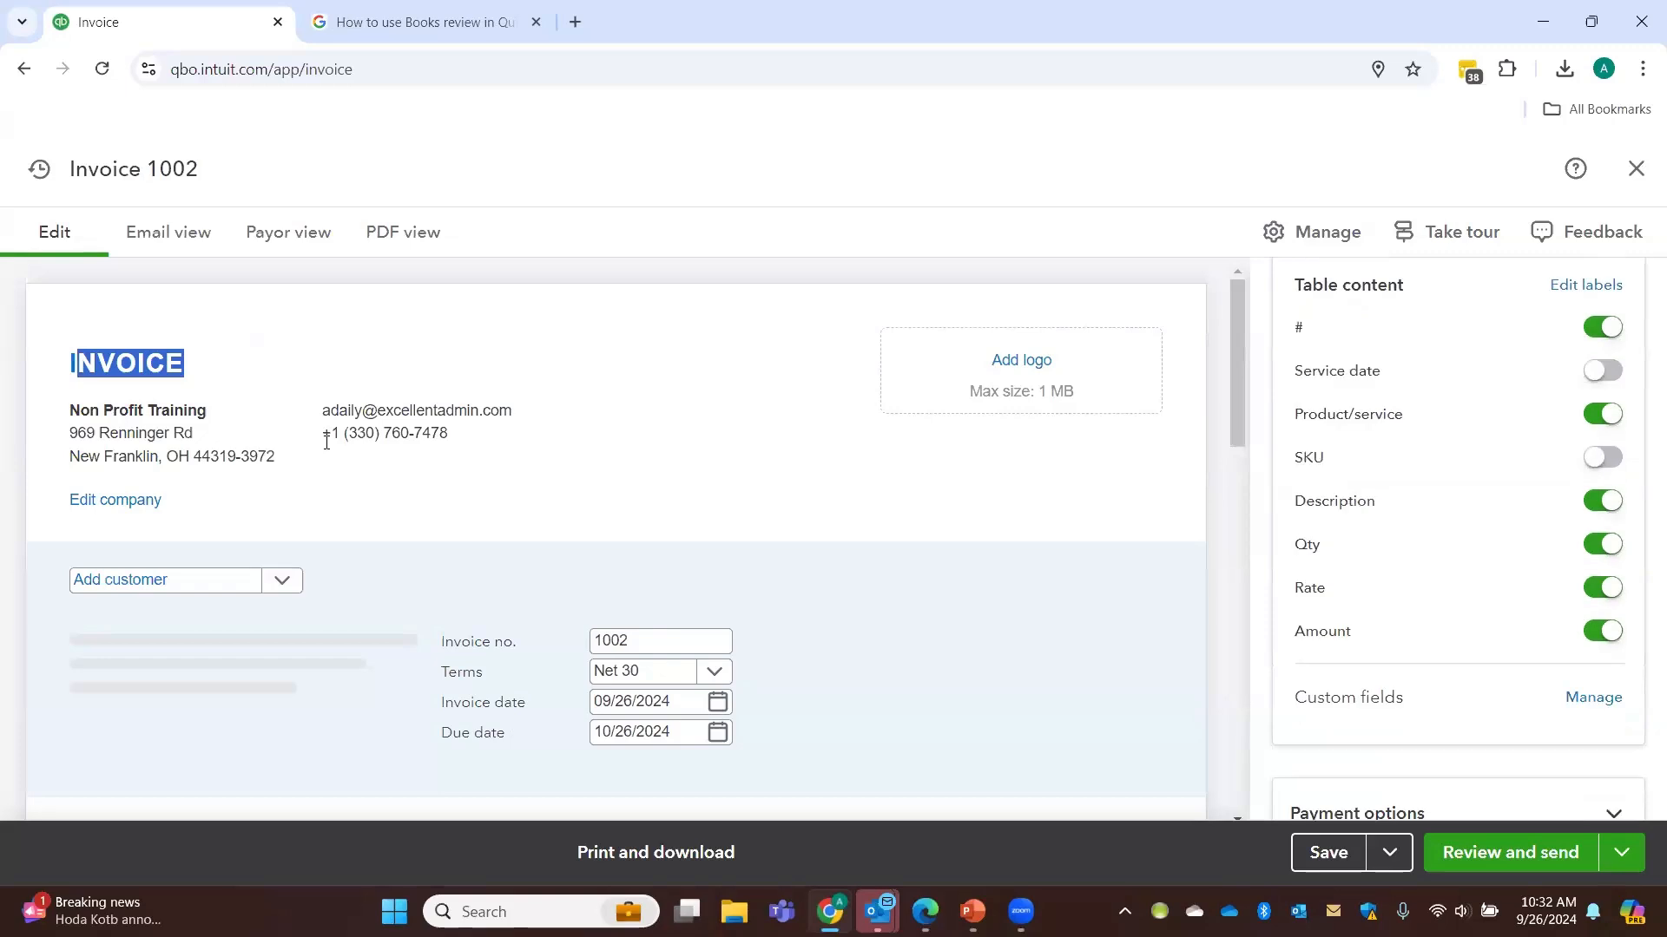
scroll(476, 417, "down", 5)
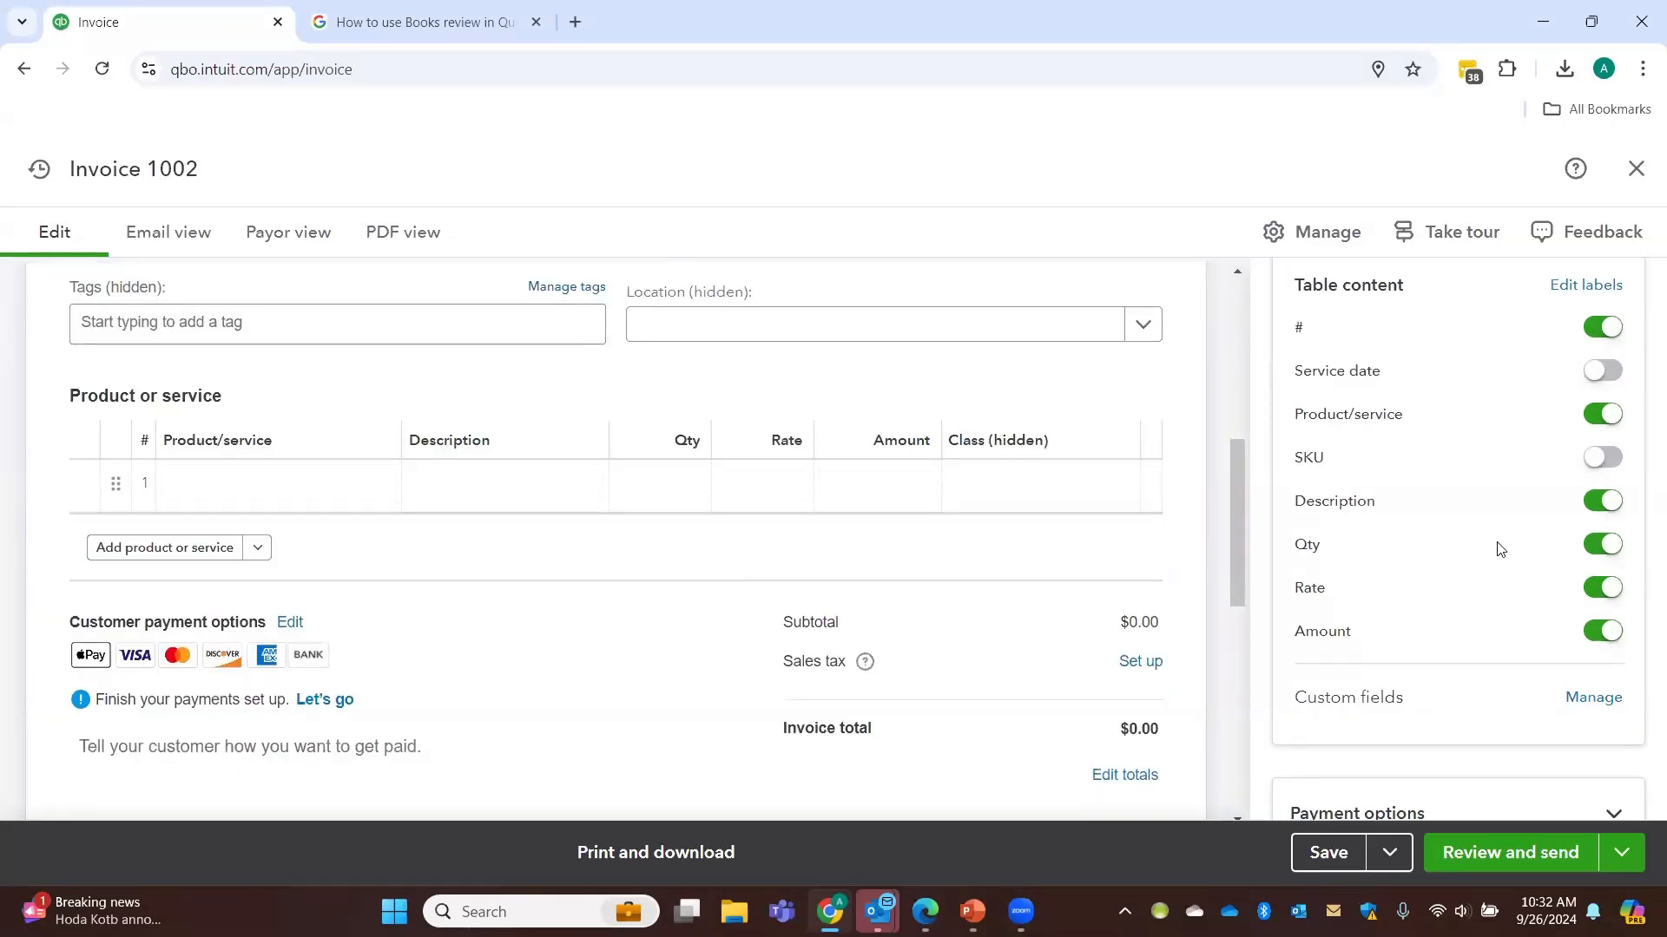
scroll(1500, 548, "down", 3)
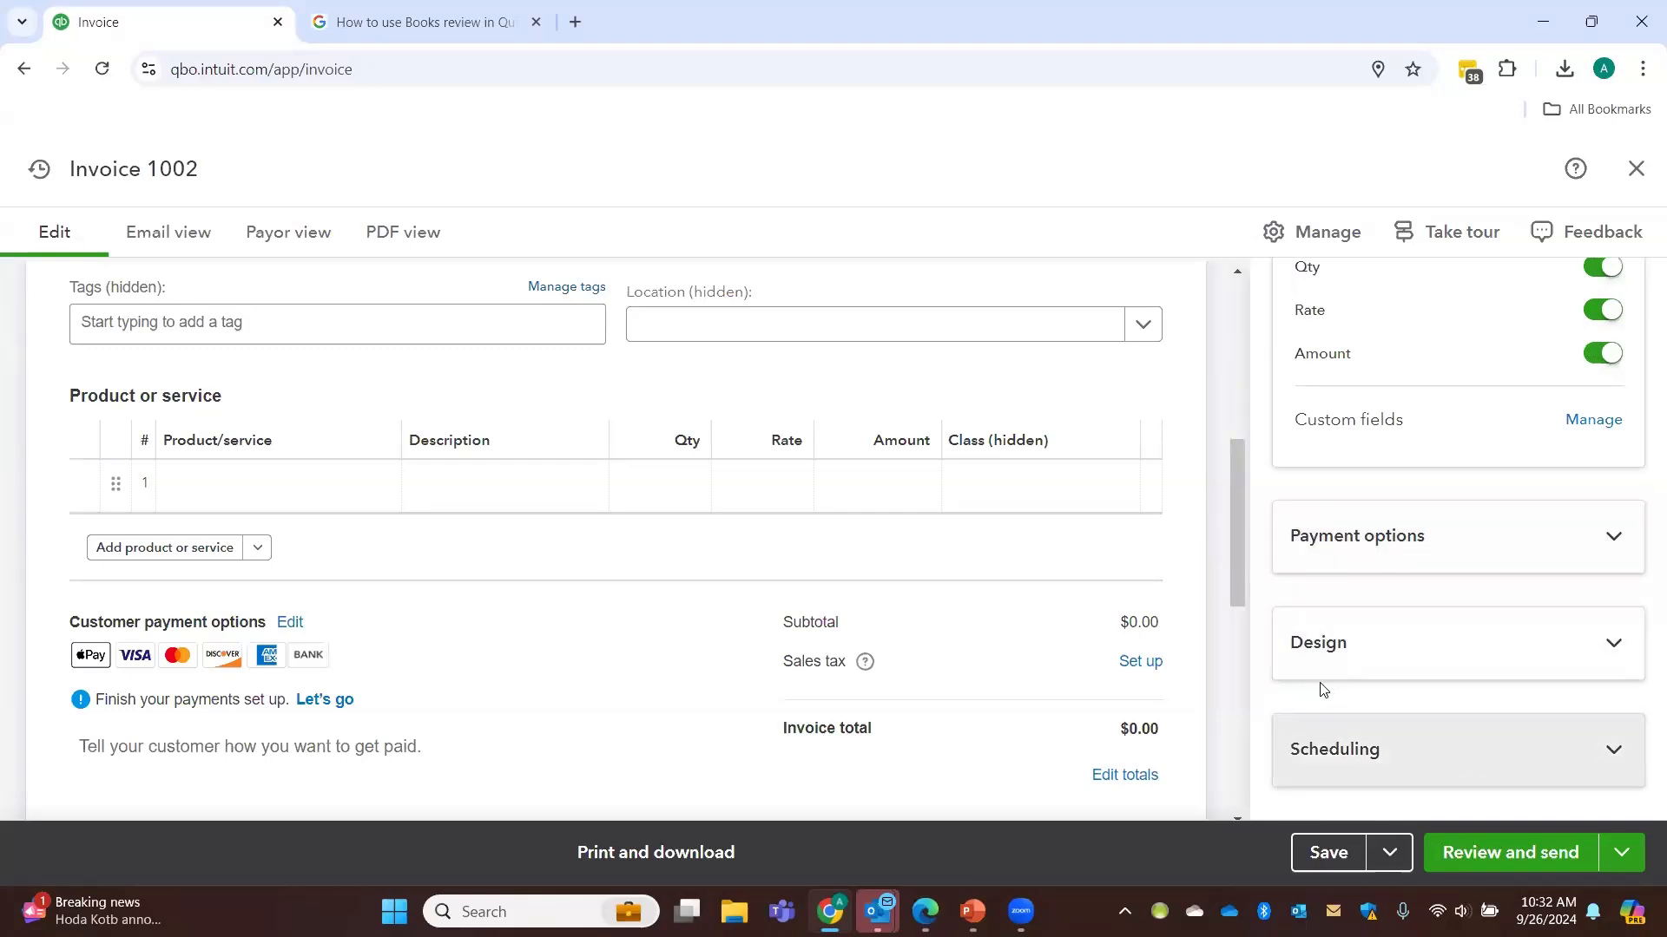
scroll(1322, 690, "up", 5)
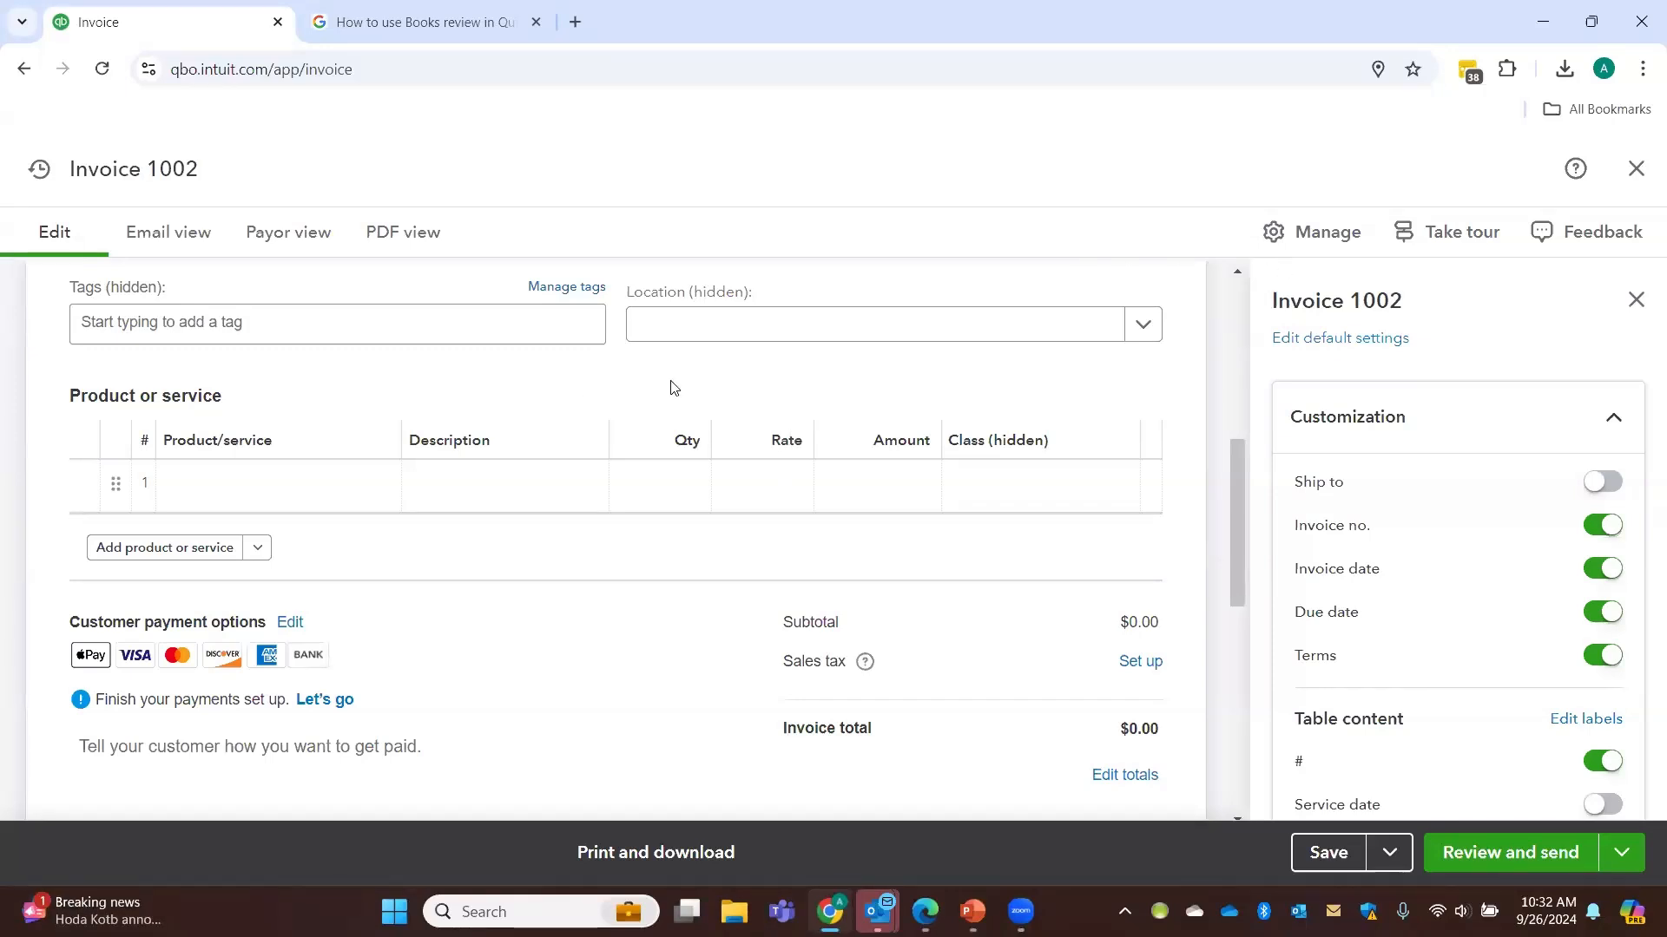
scroll(718, 543, "down", 10)
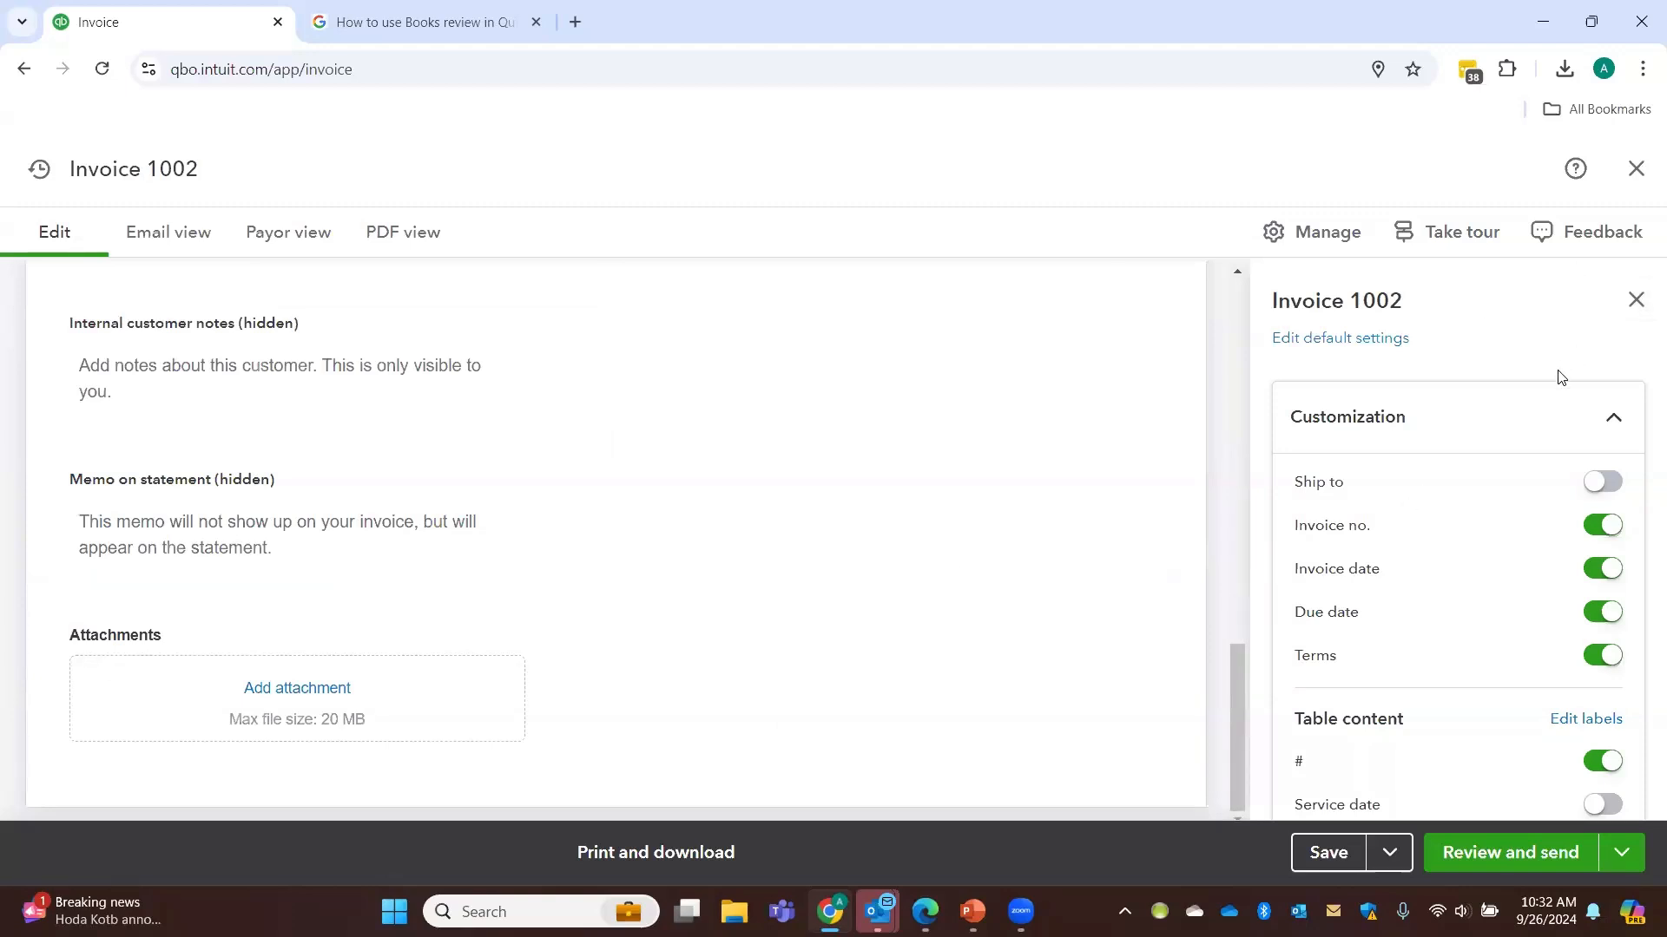
scroll(1540, 472, "down", 6)
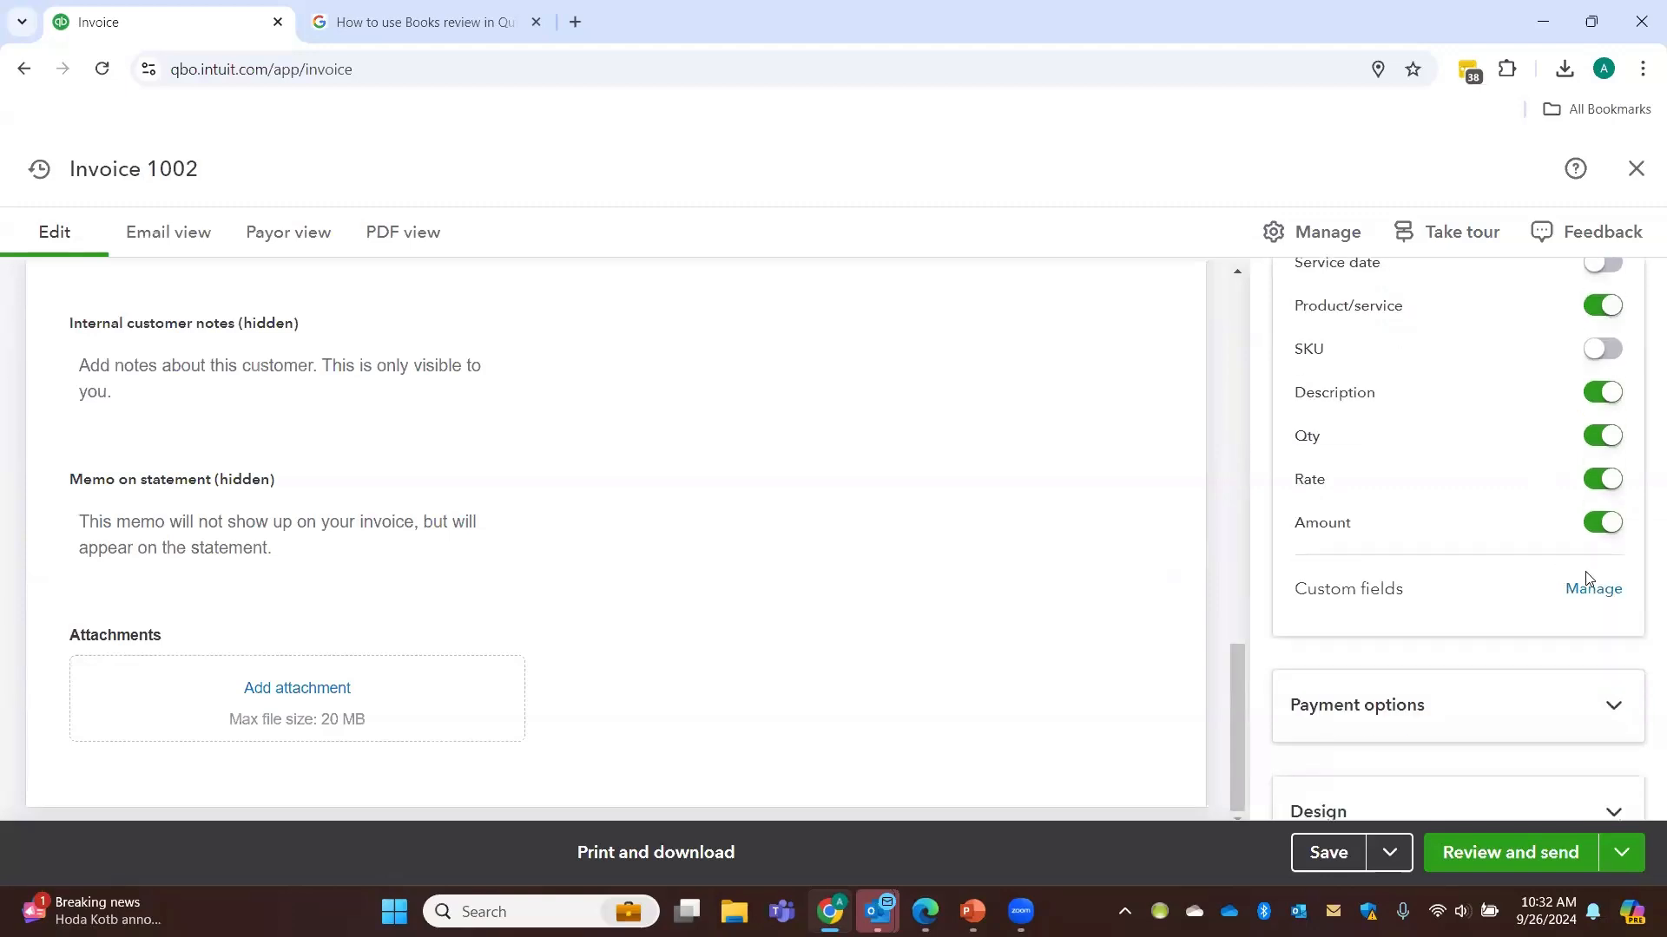
scroll(1592, 588, "down", 2)
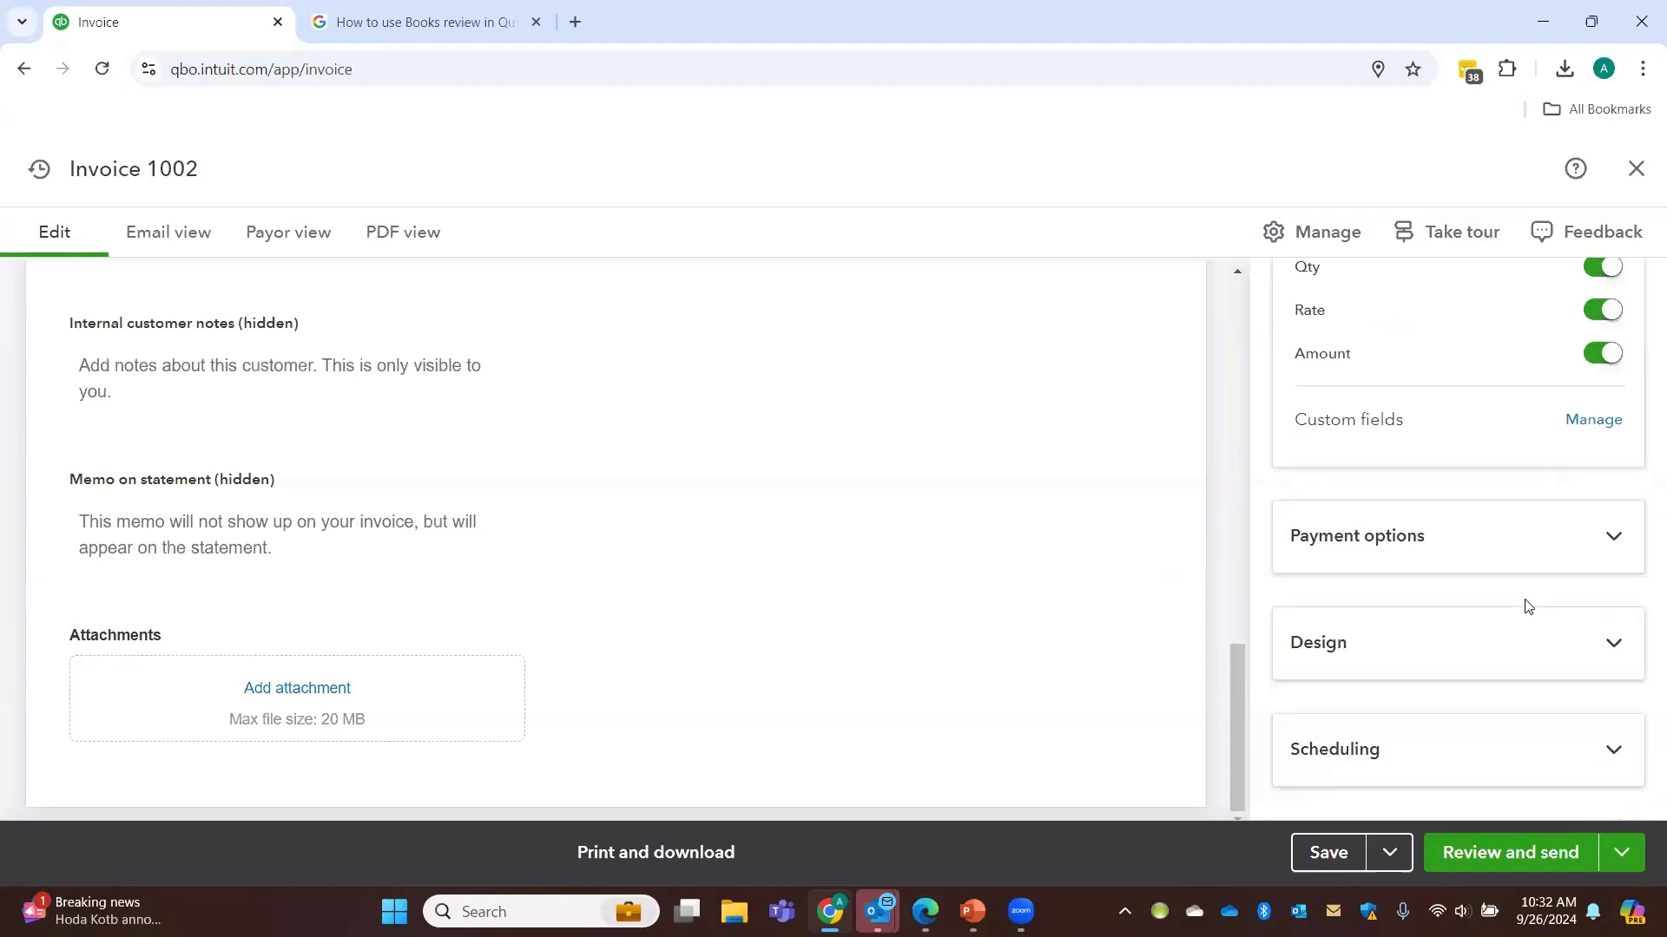
- Check the Scheduling options, then open Edit default settings for sales in a new tab
left_click(1391, 751)
scroll(1491, 622, "down", 3)
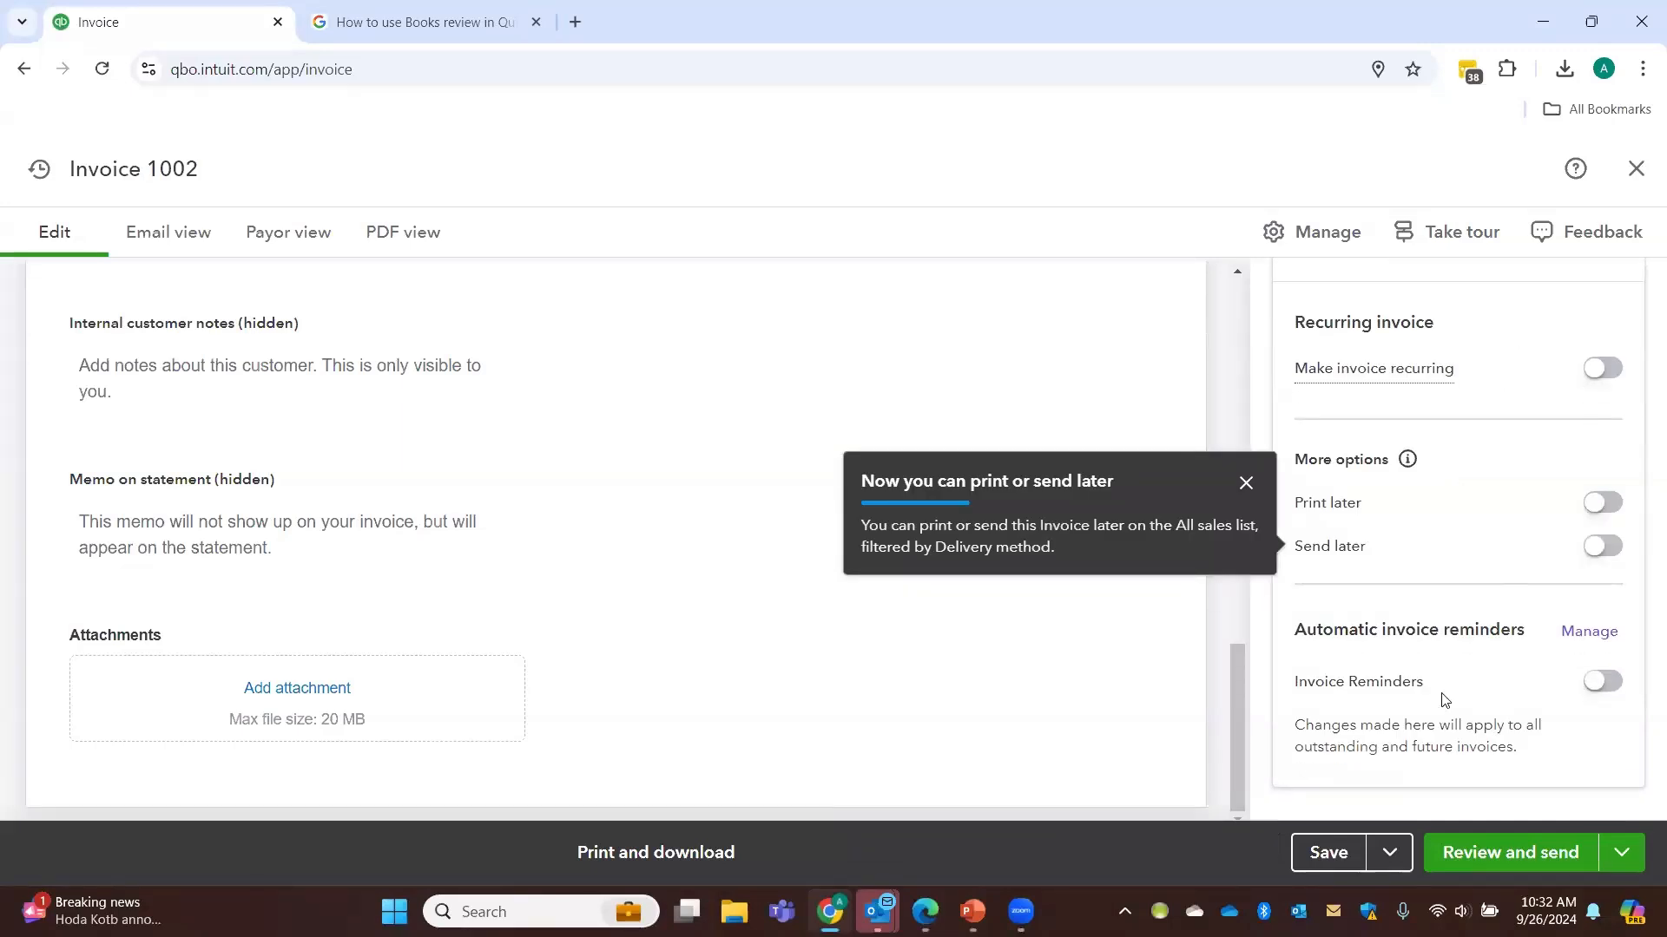
scroll(1484, 606, "up", 5)
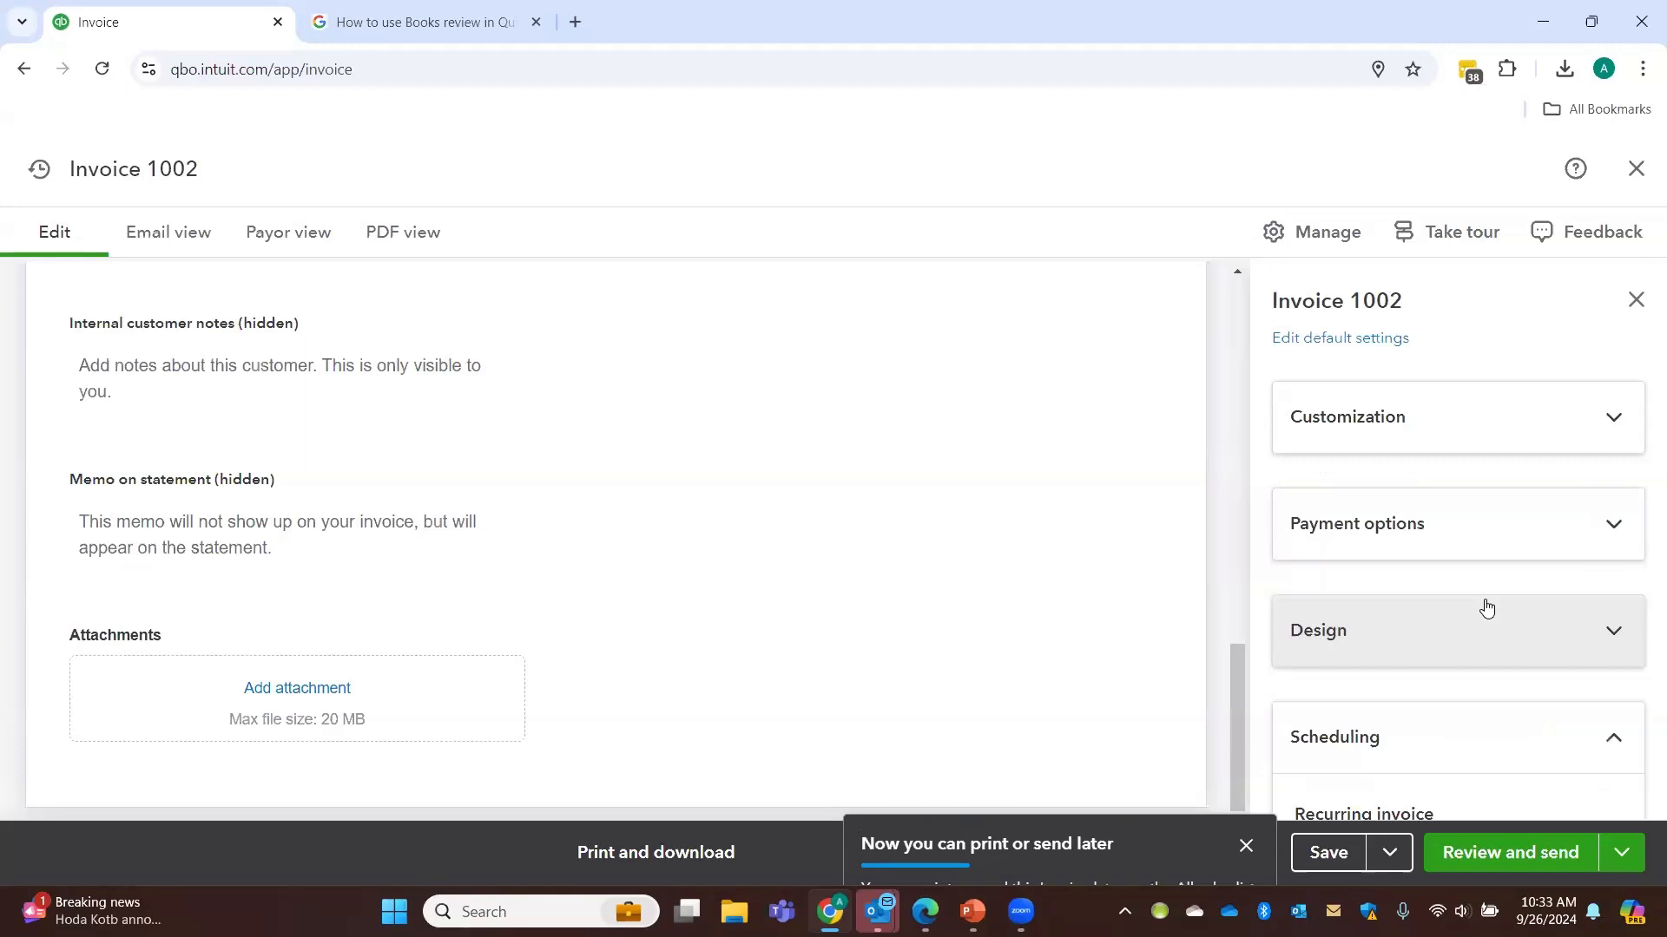
left_click(1303, 233)
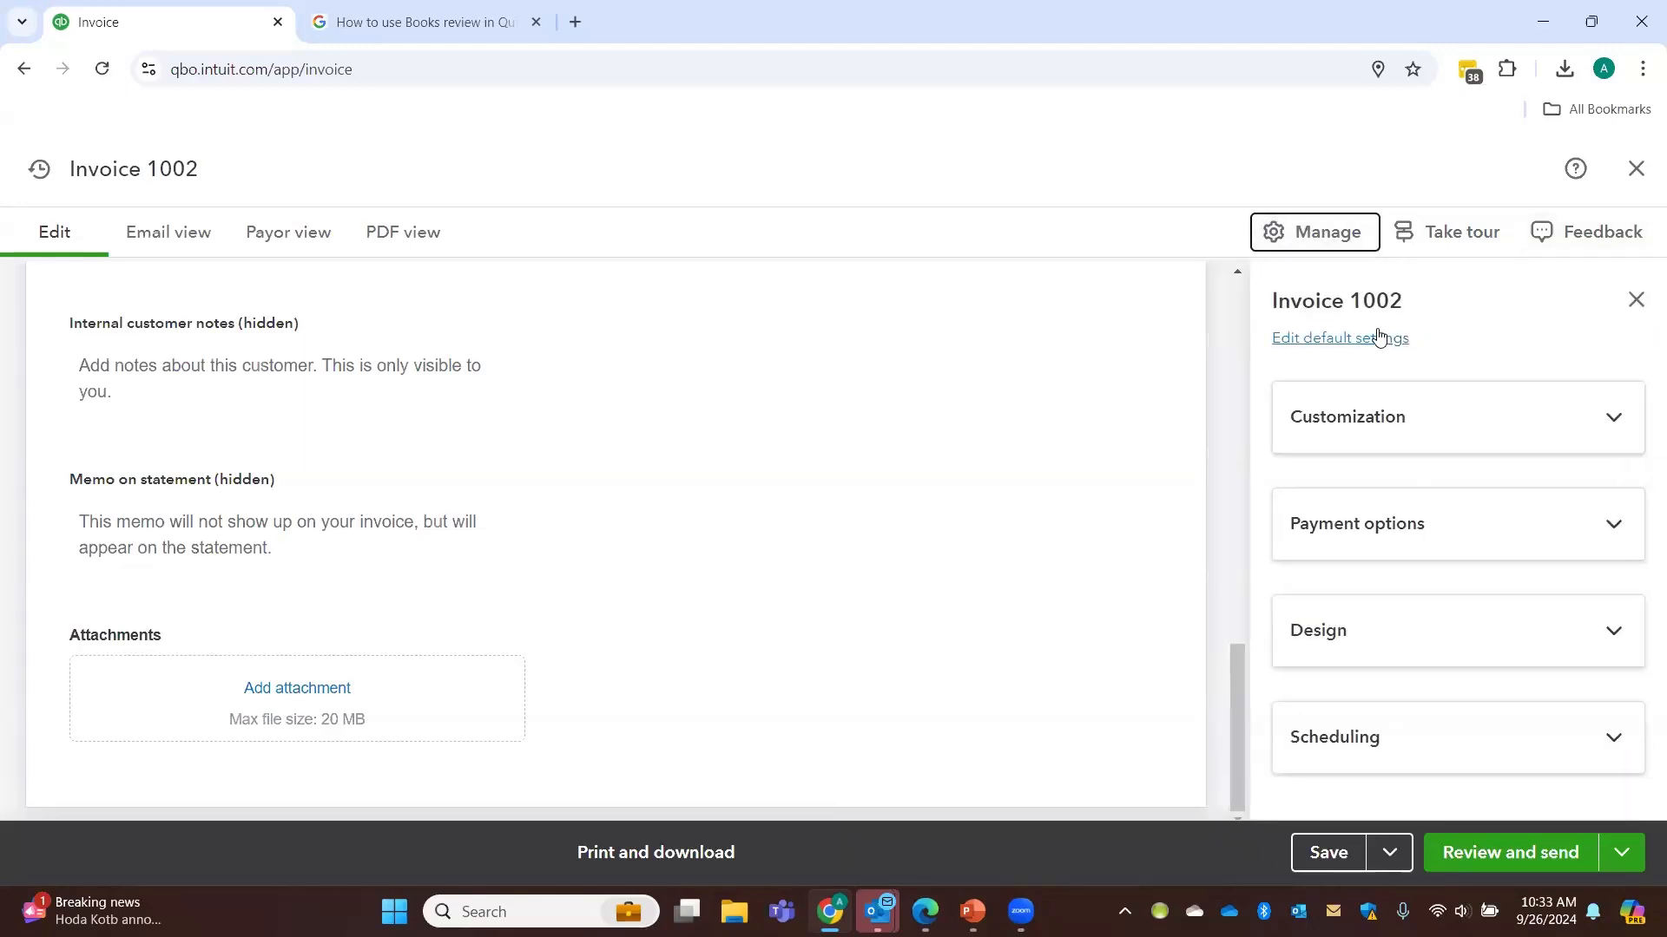
left_click(1368, 423)
left_click(1333, 339)
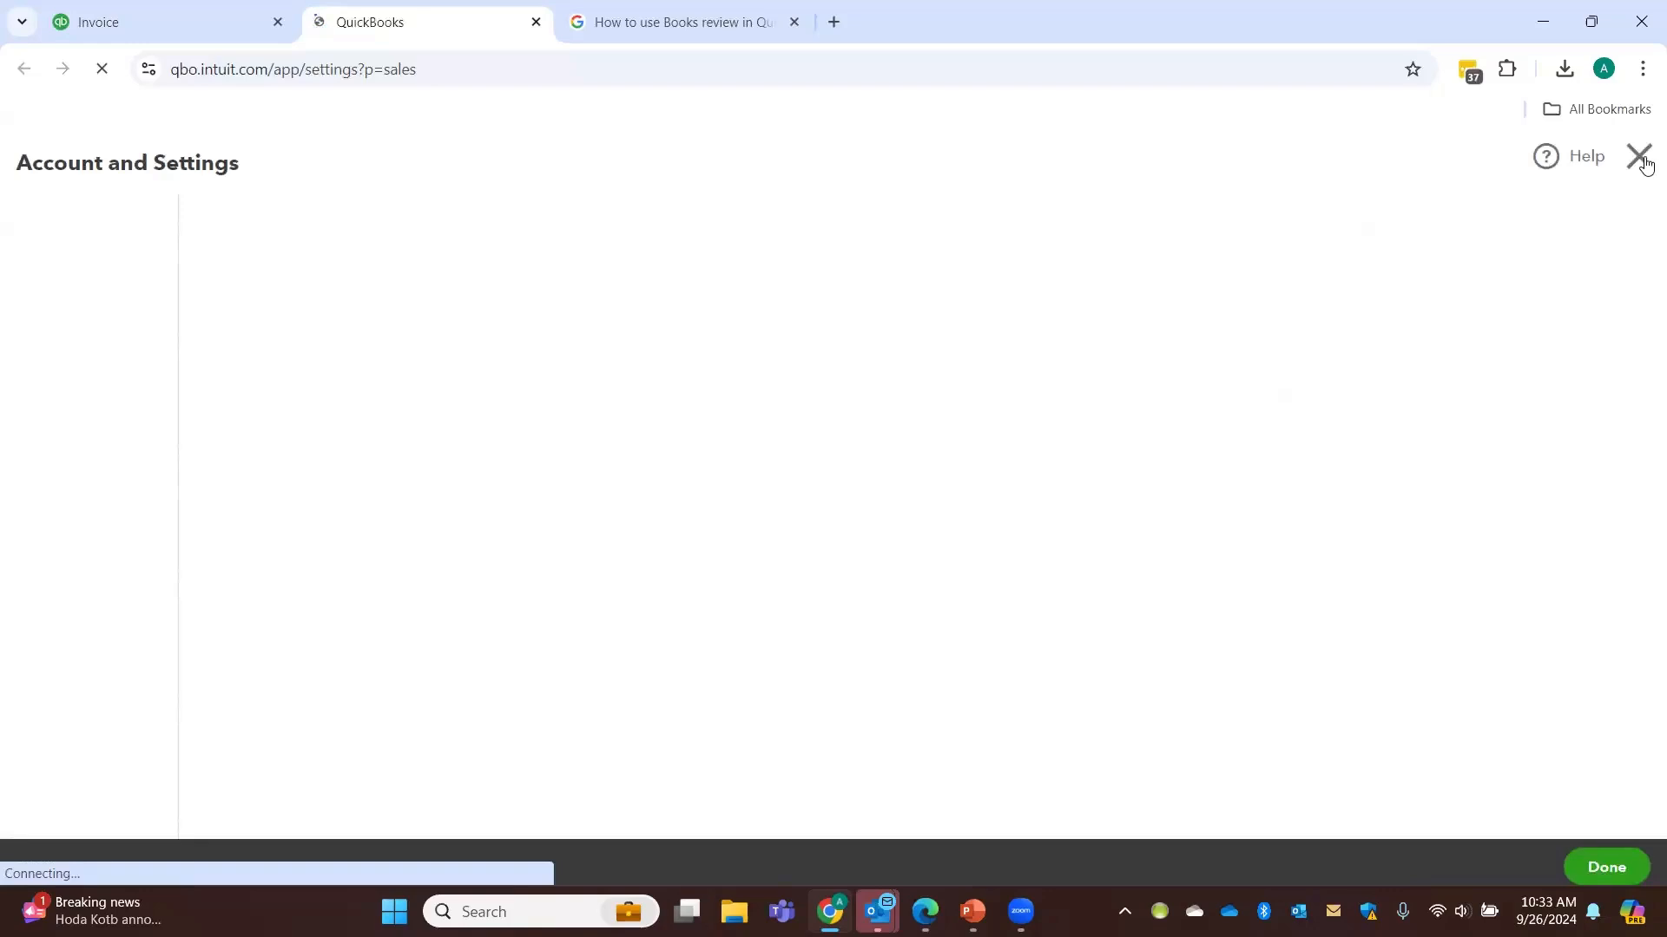
left_click(1640, 158)
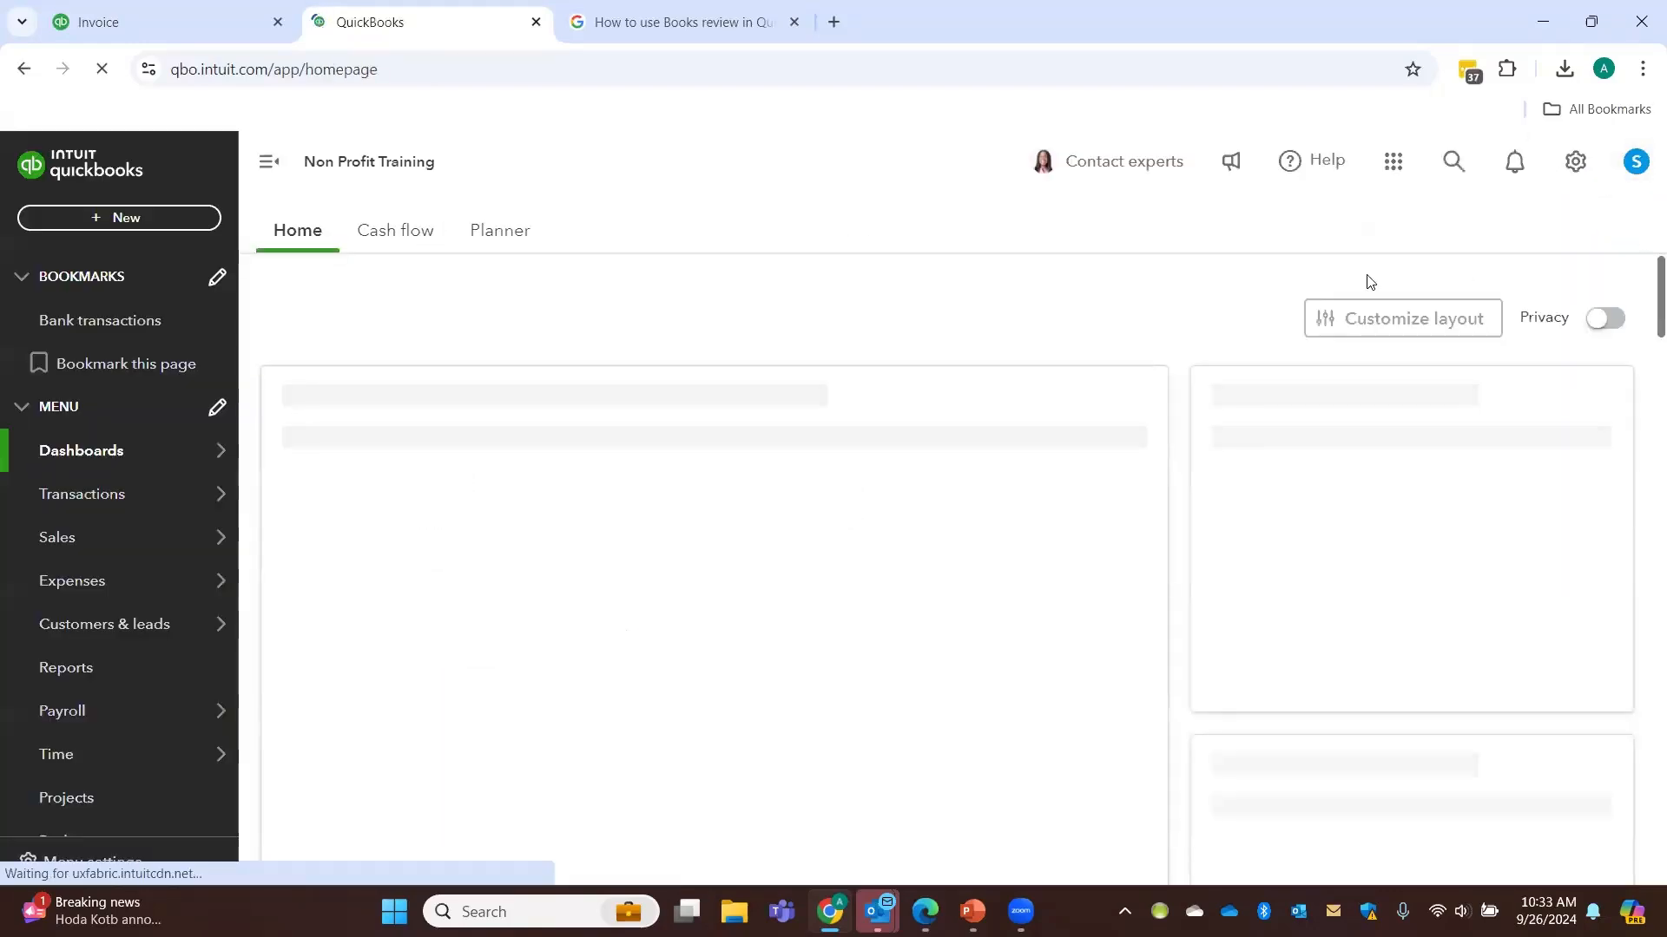
mouse_move(217, 537)
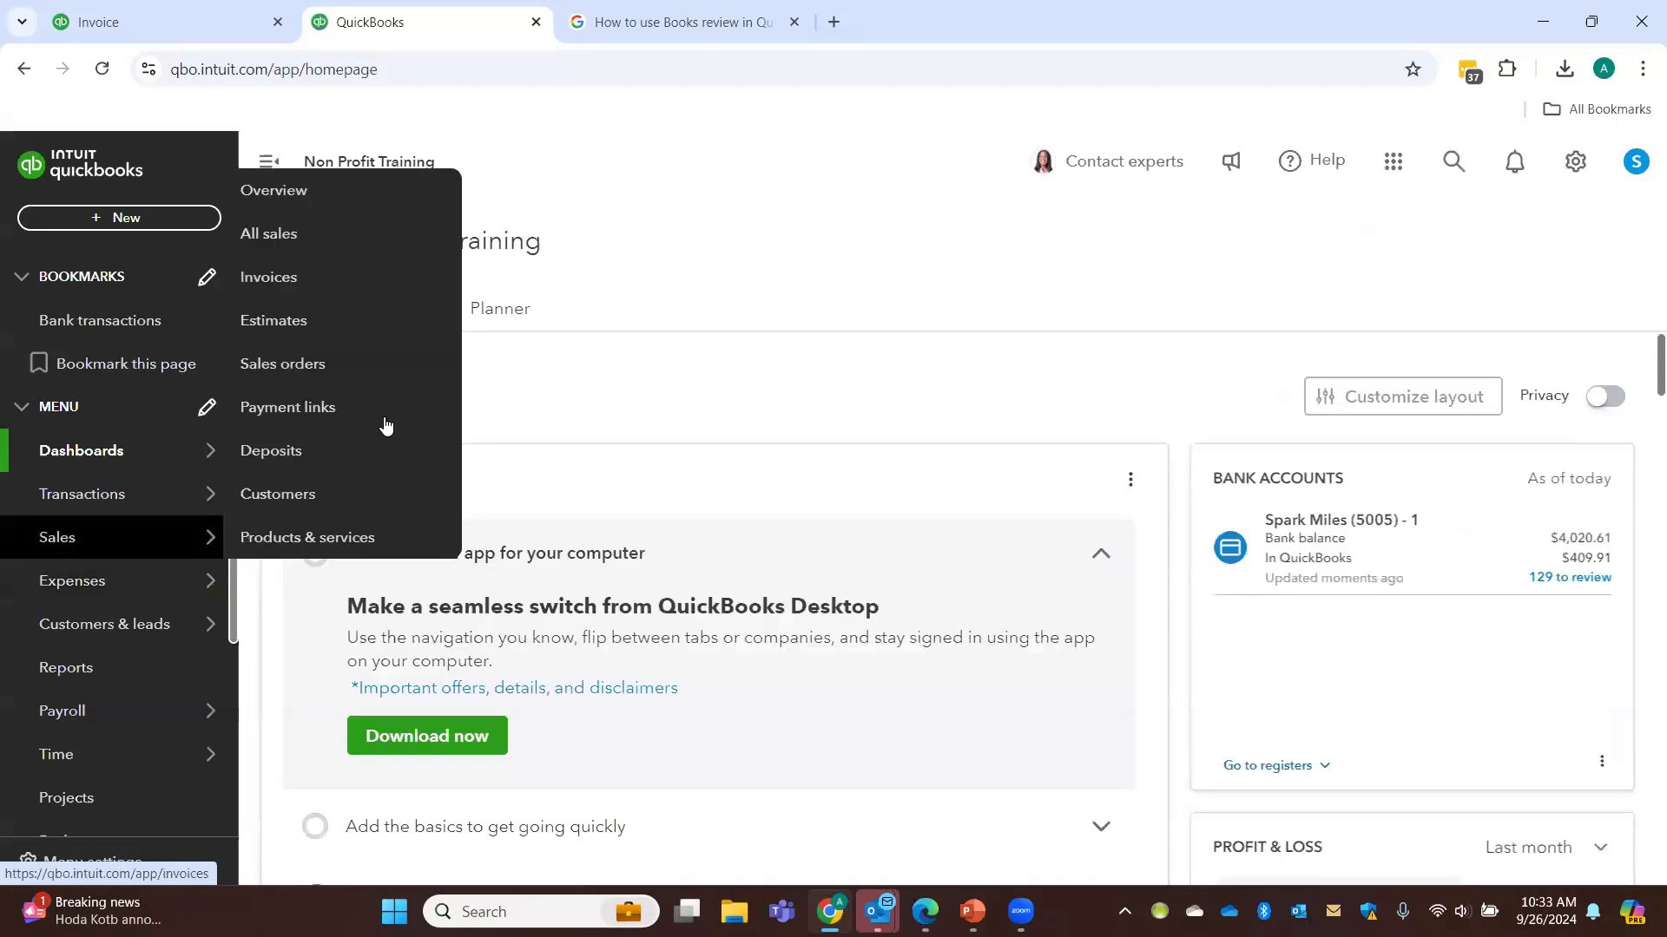
left_click(330, 289)
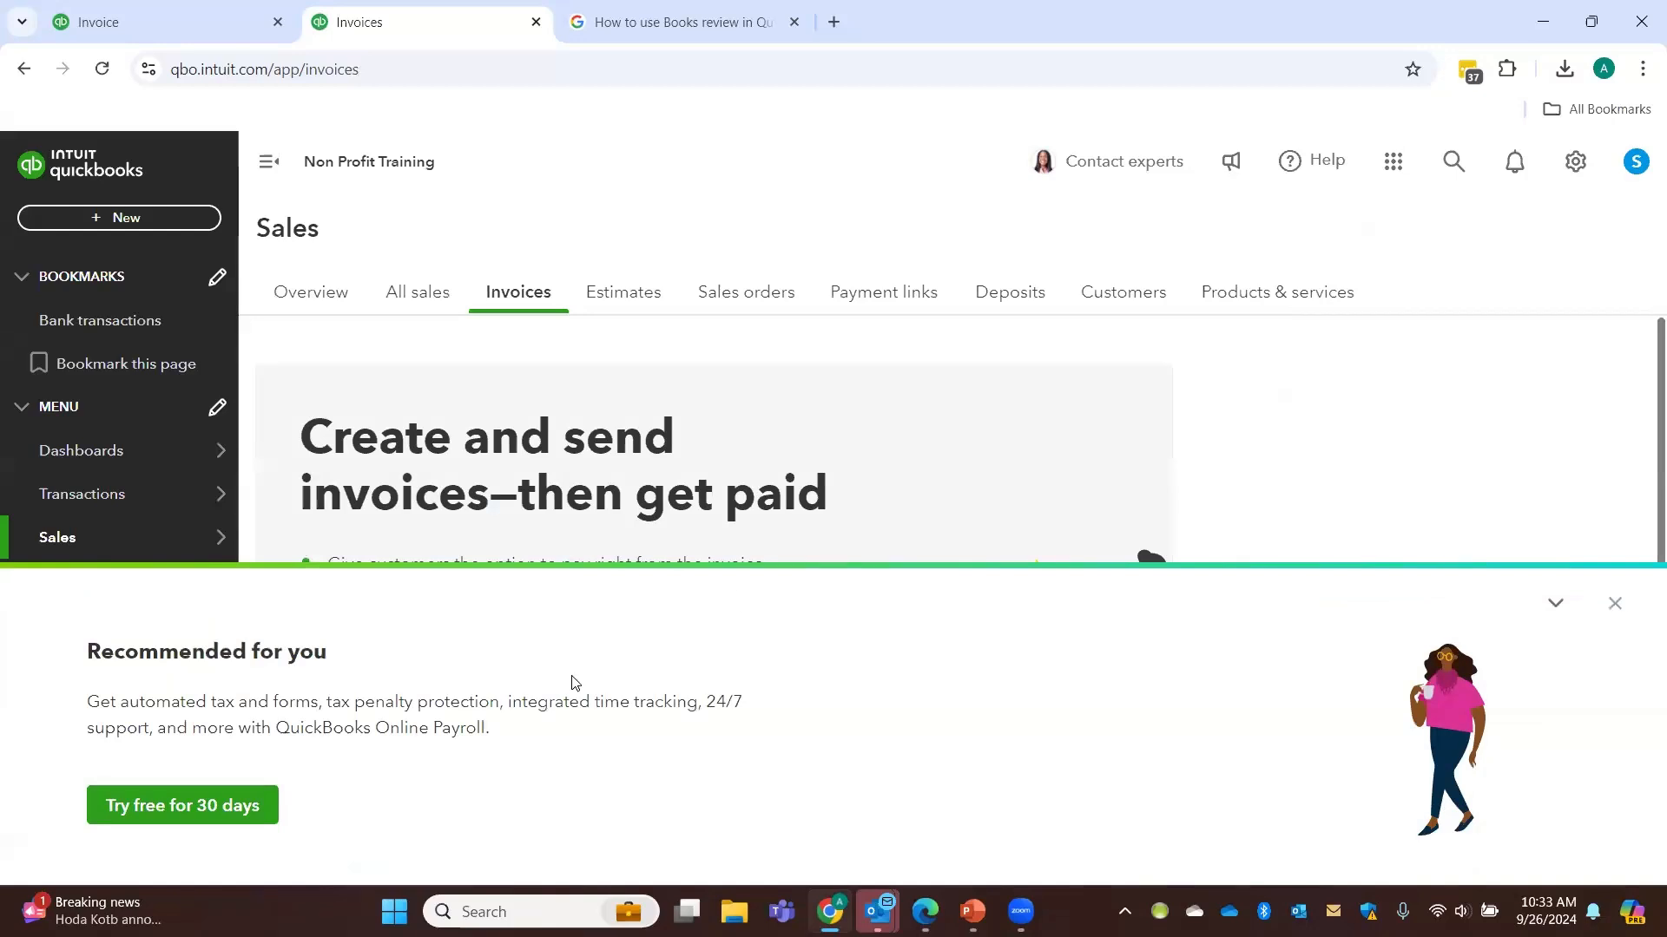
scroll(572, 682, "down", 3)
left_click(398, 479)
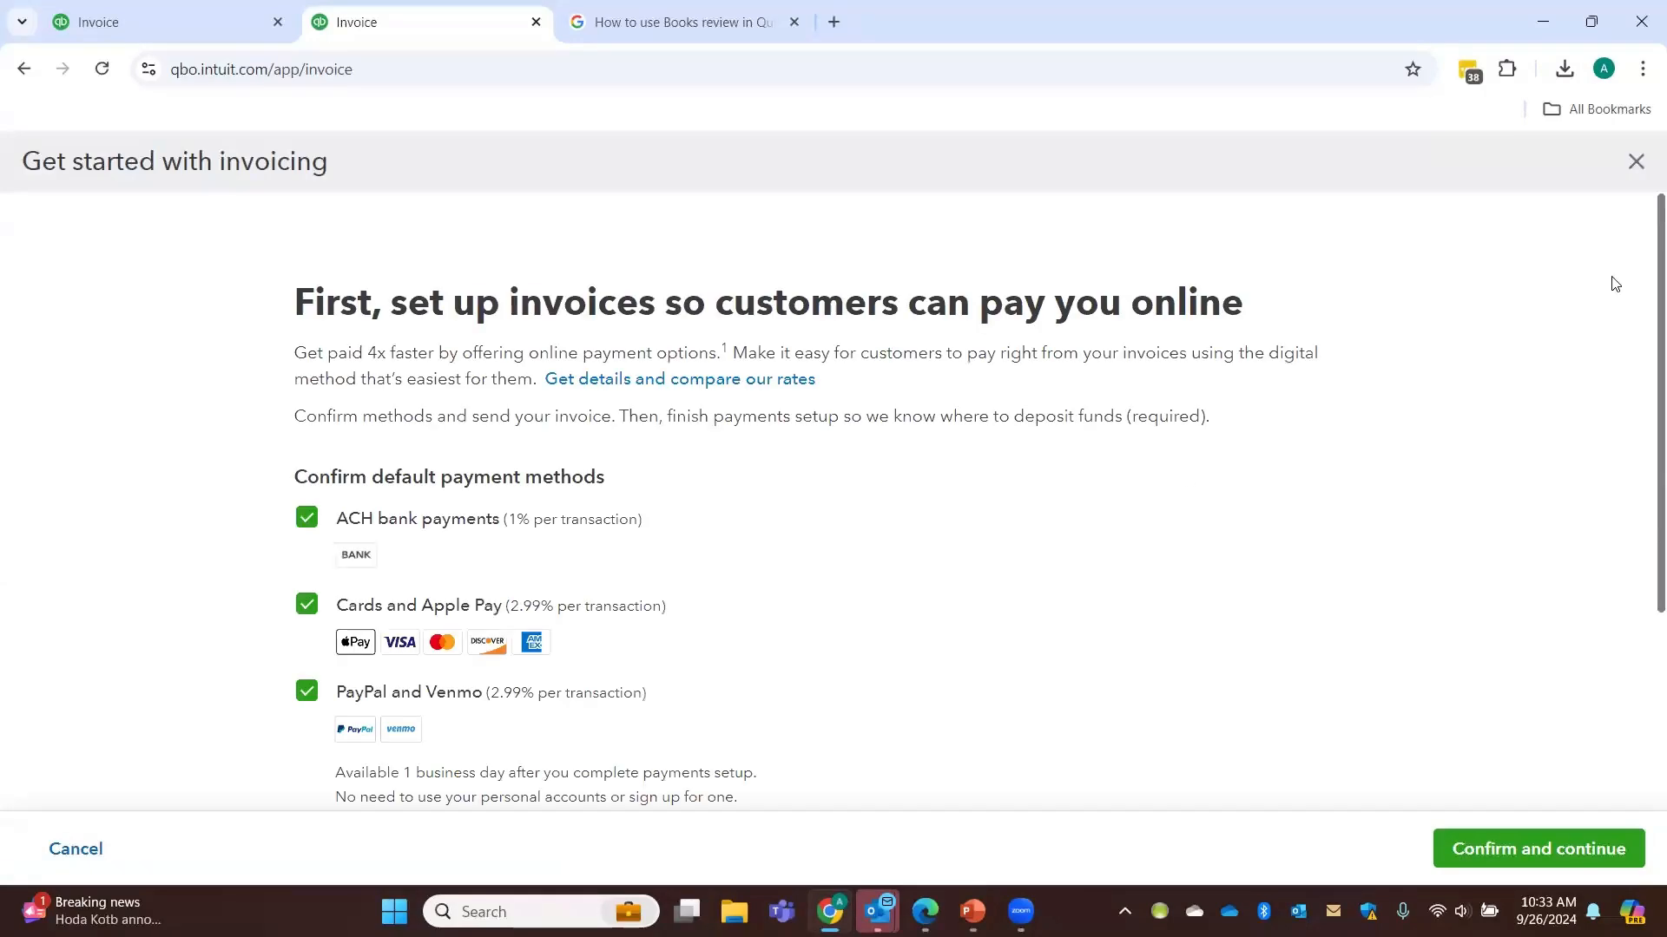
left_click(1636, 162)
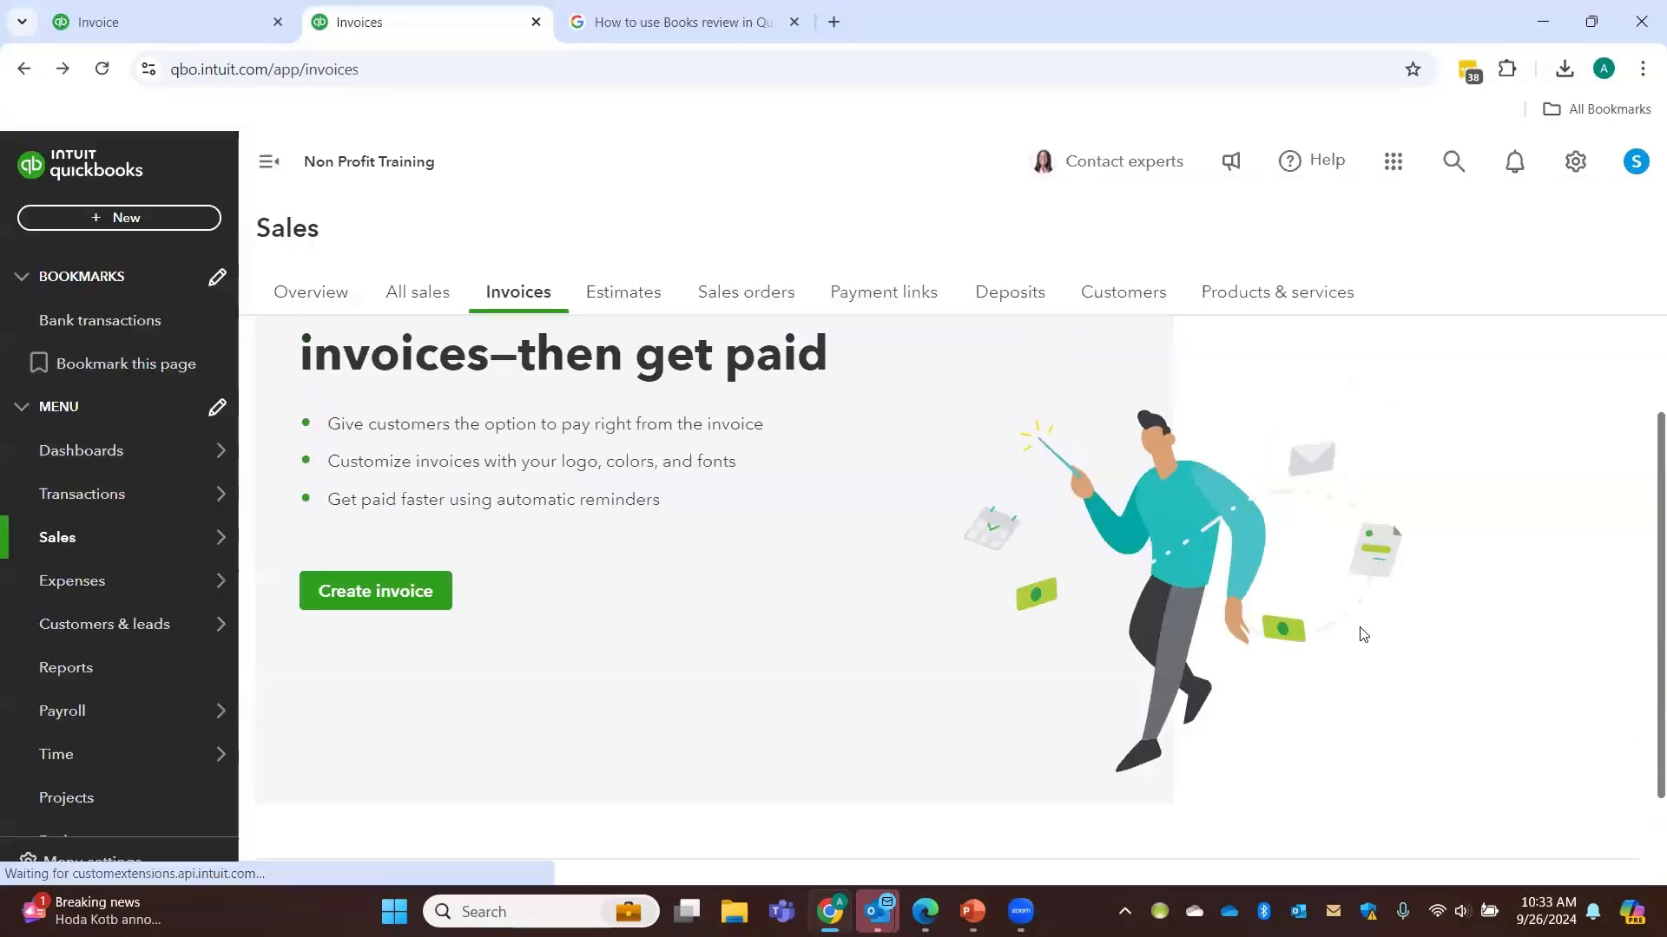
left_click(375, 606)
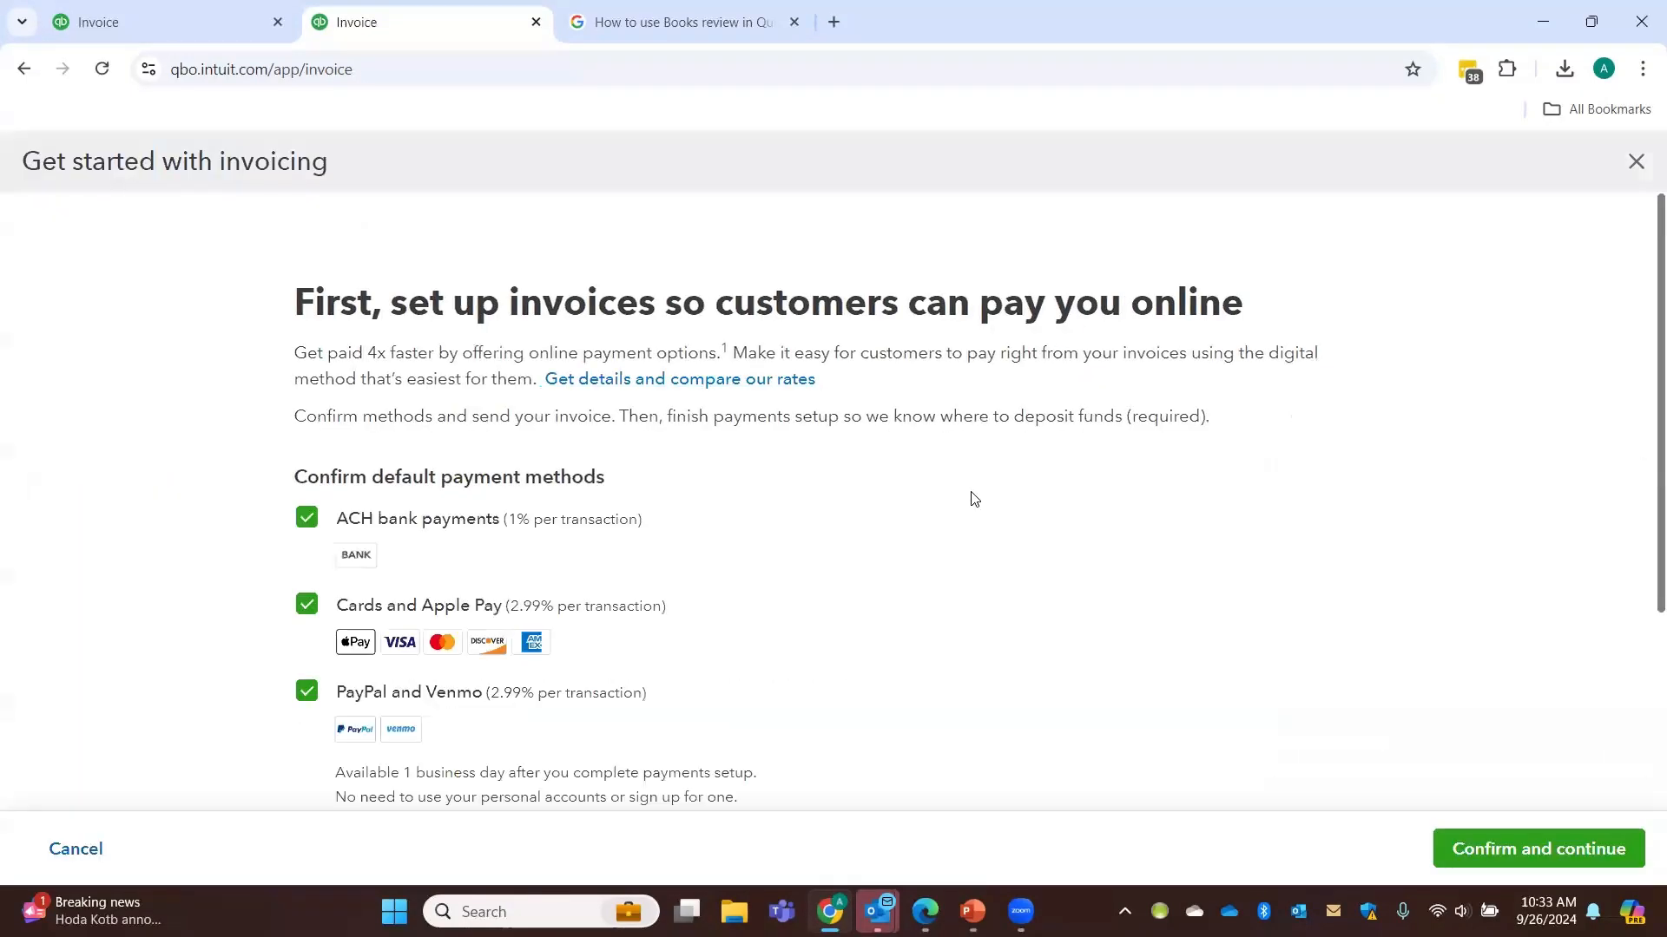
left_click(34, 847)
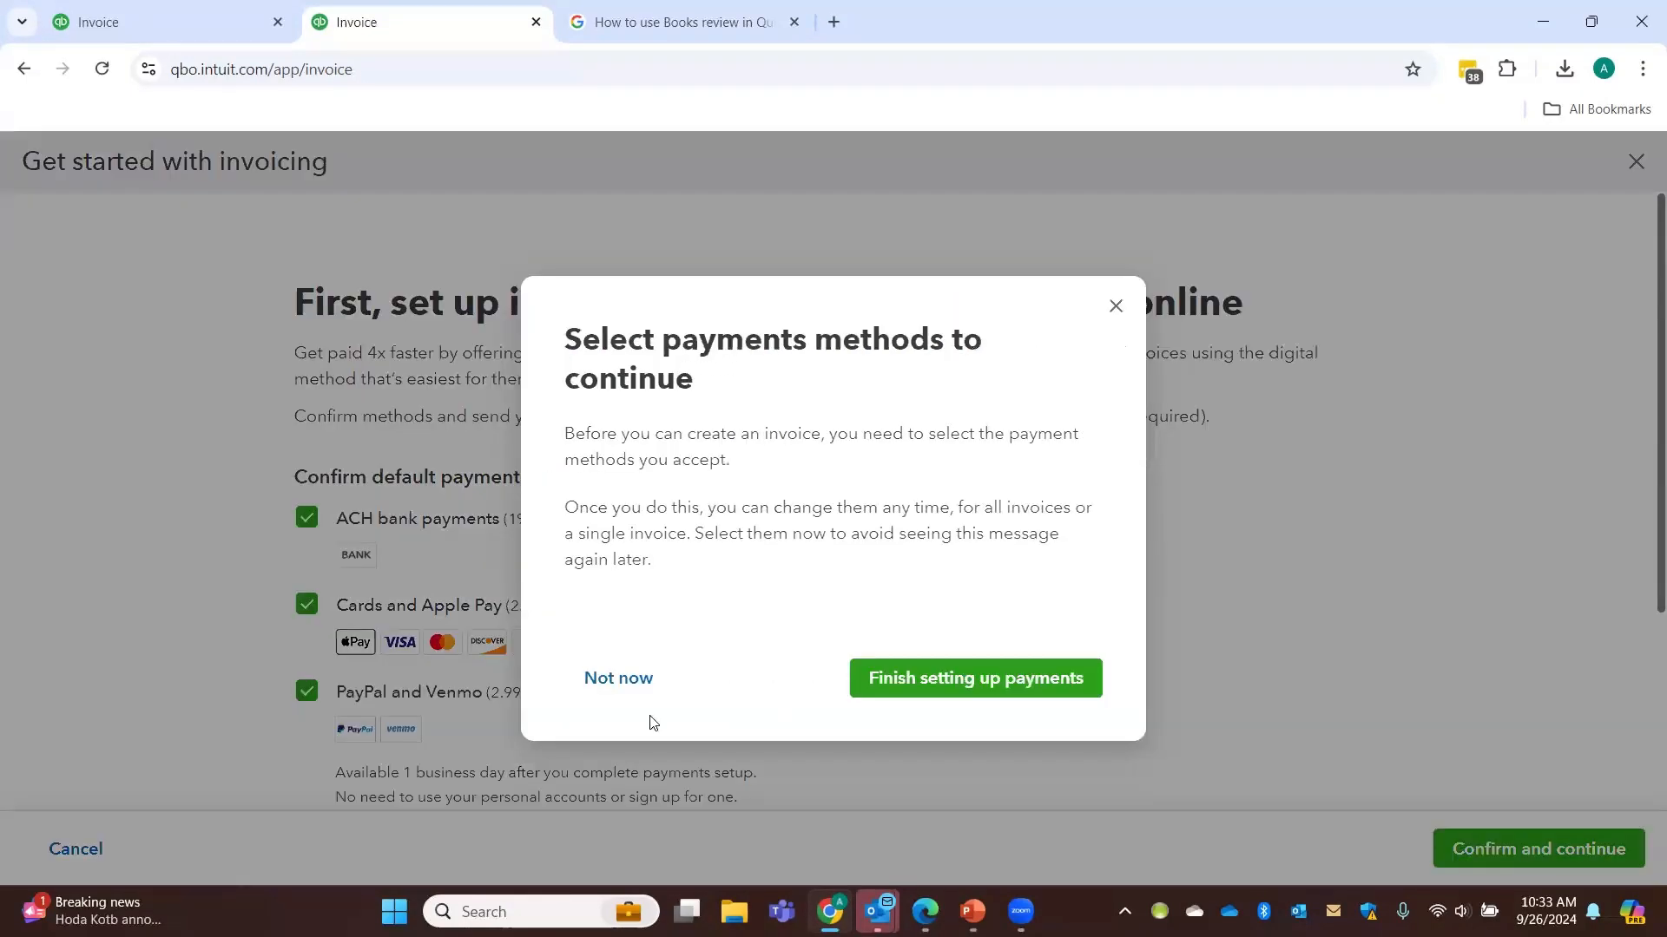
left_click(625, 694)
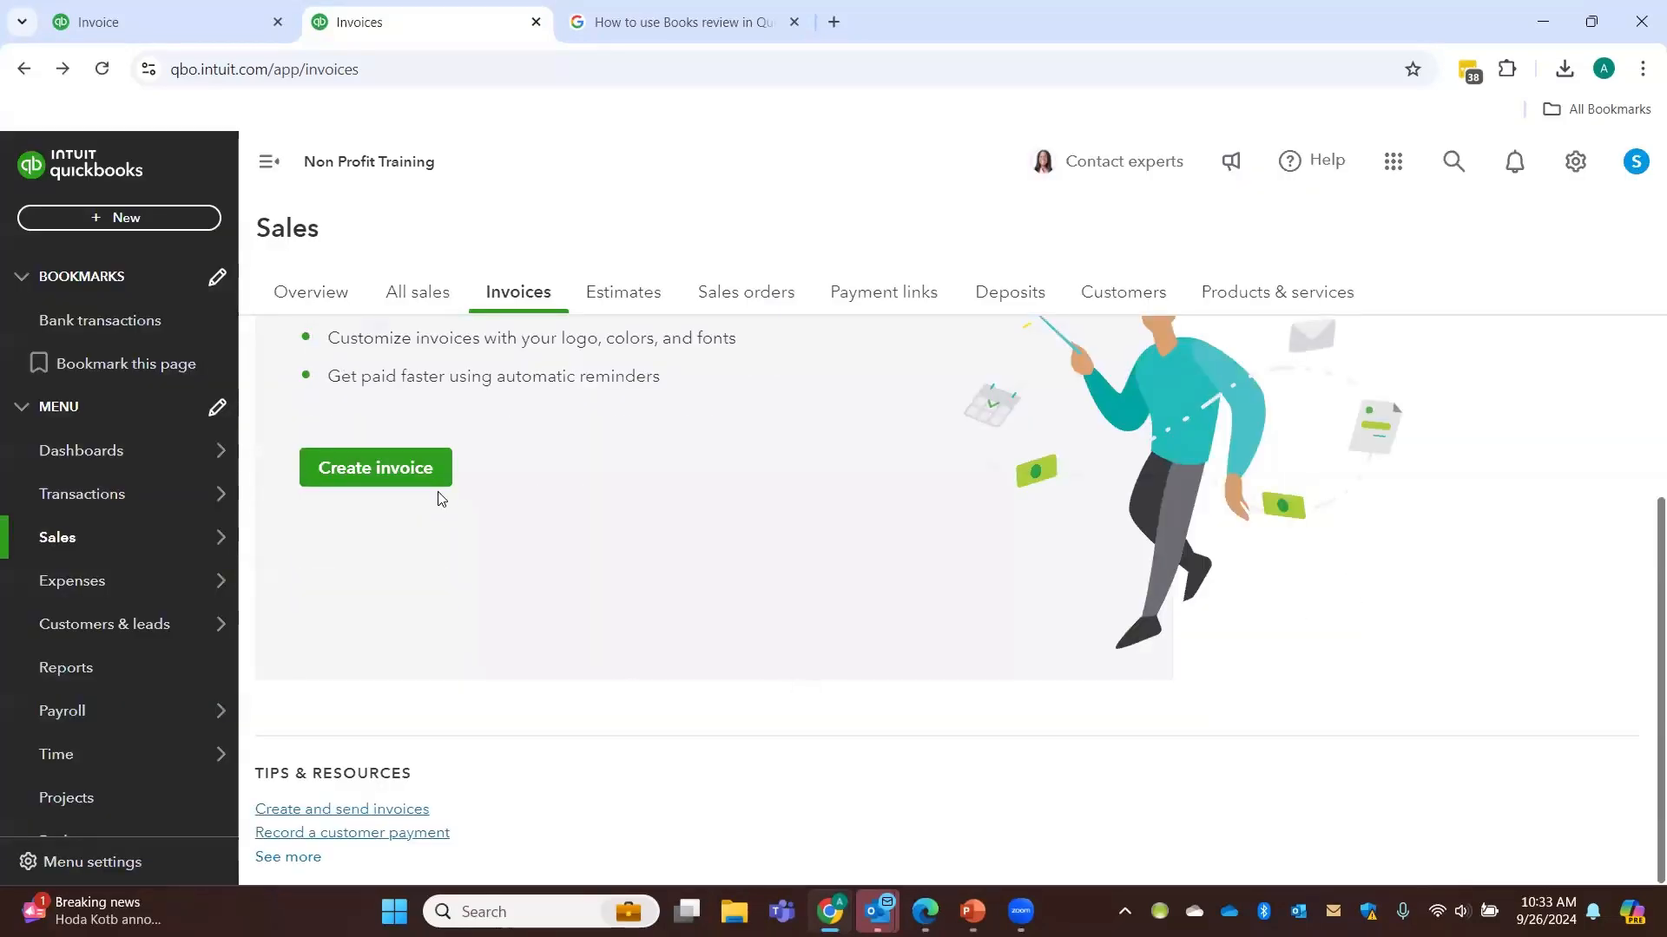
scroll(1278, 284, "up", 3)
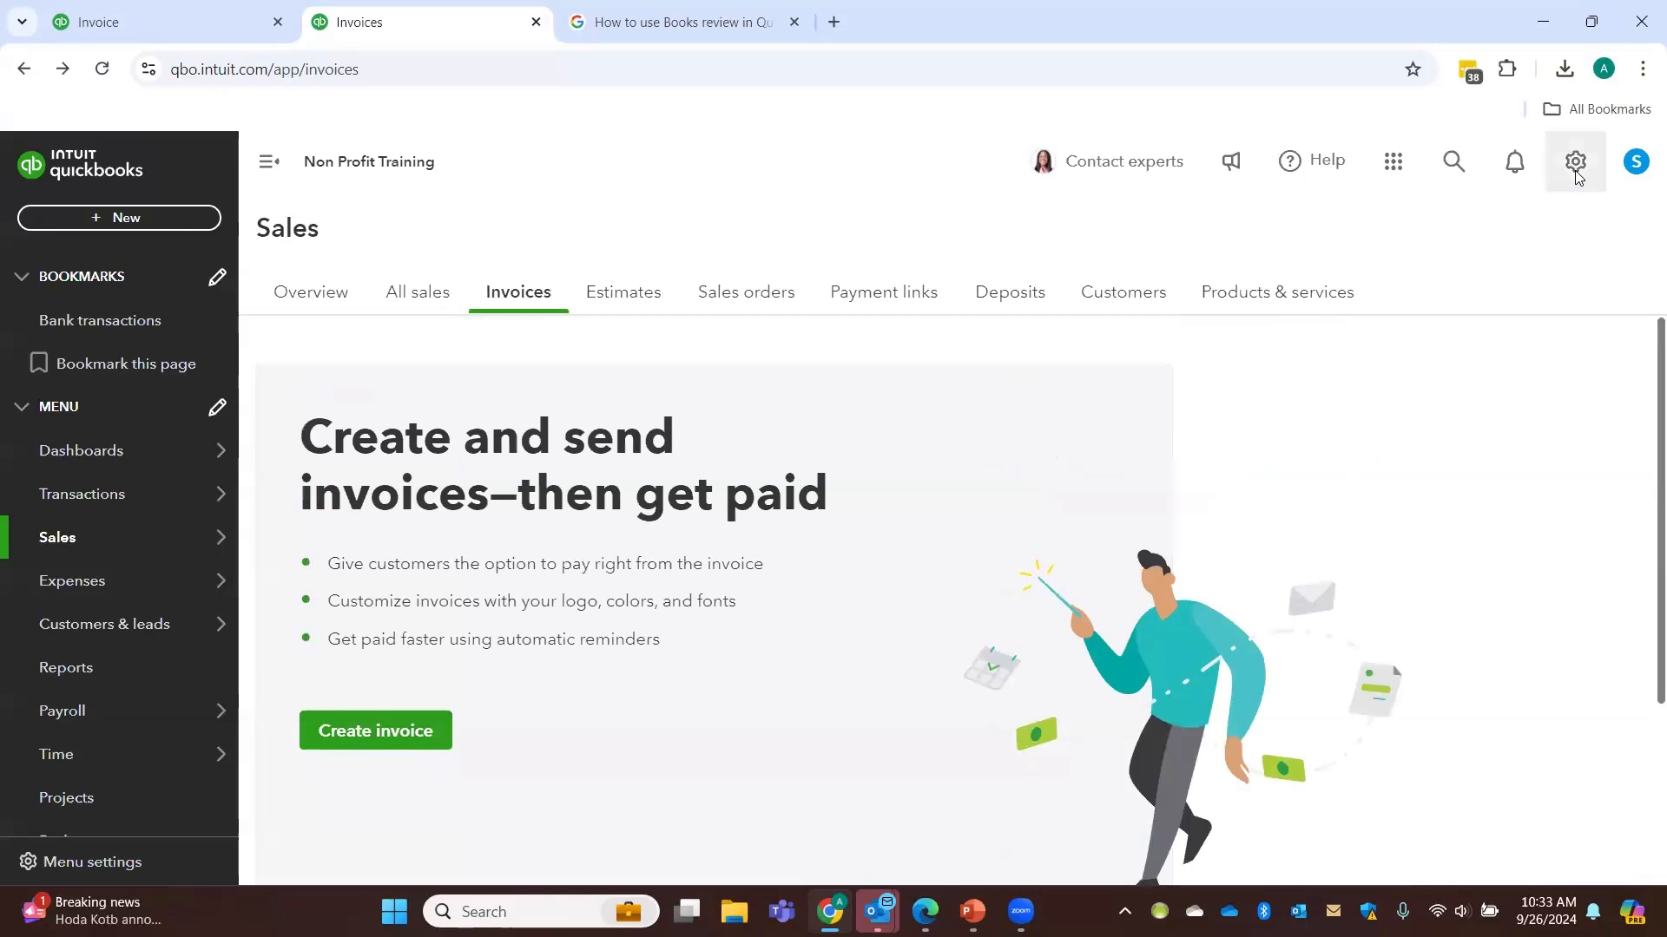
- Go to Payments in Account and settings, dismiss the payment-info verification request, and close settings
left_click(1575, 162)
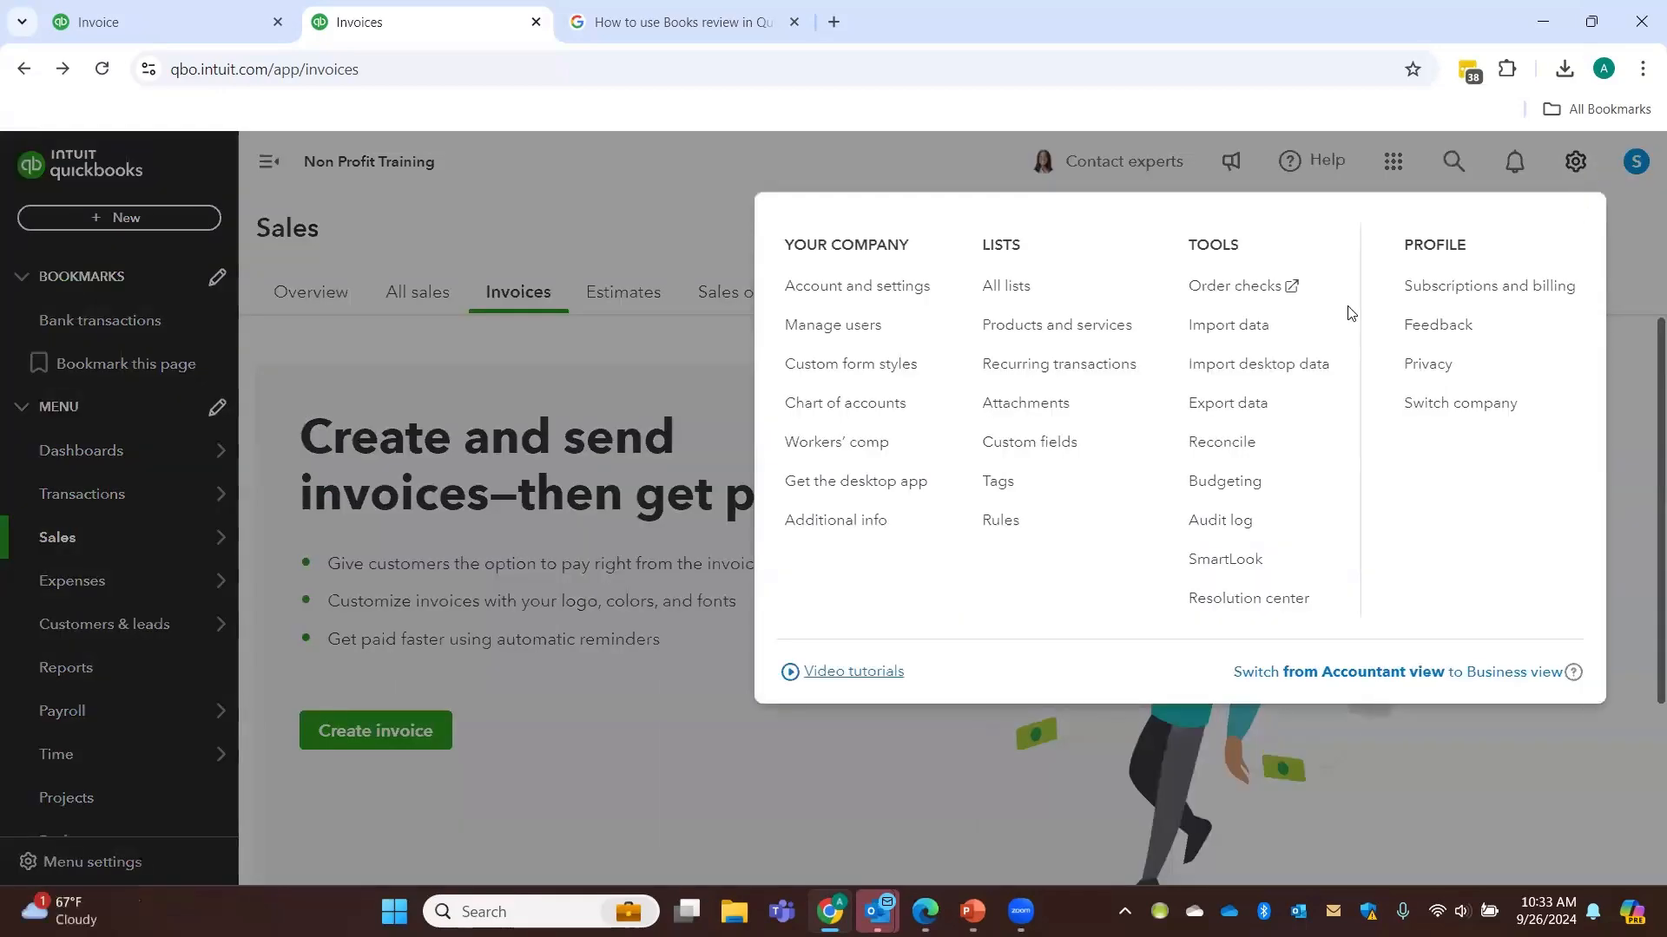
left_click(914, 286)
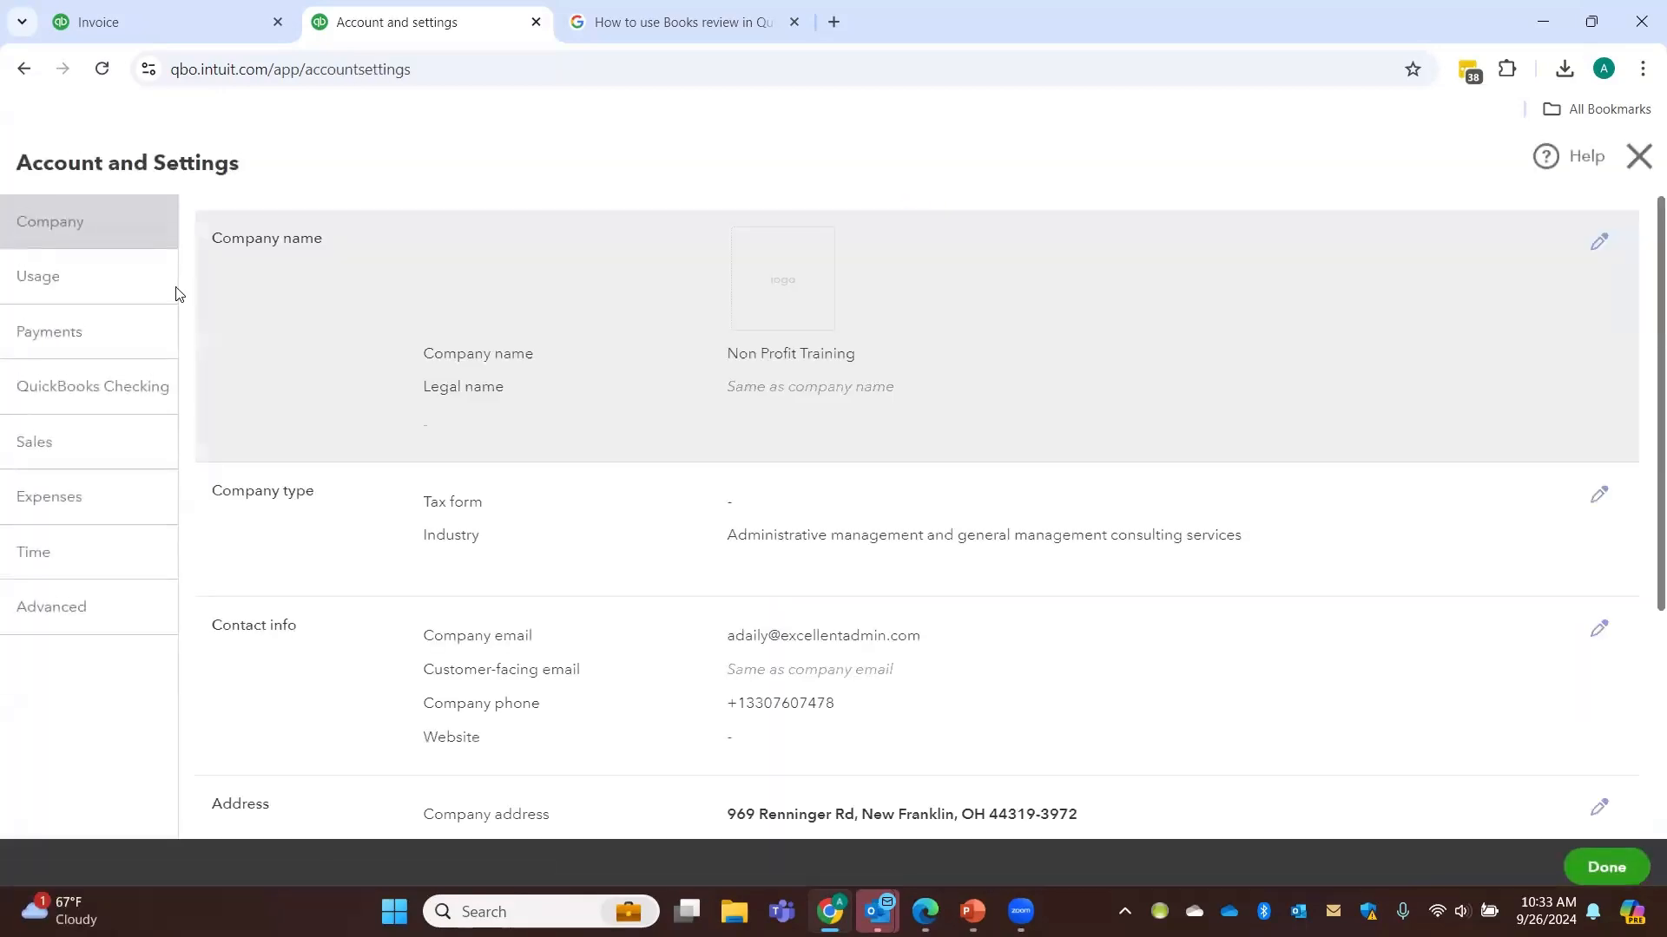
left_click(123, 347)
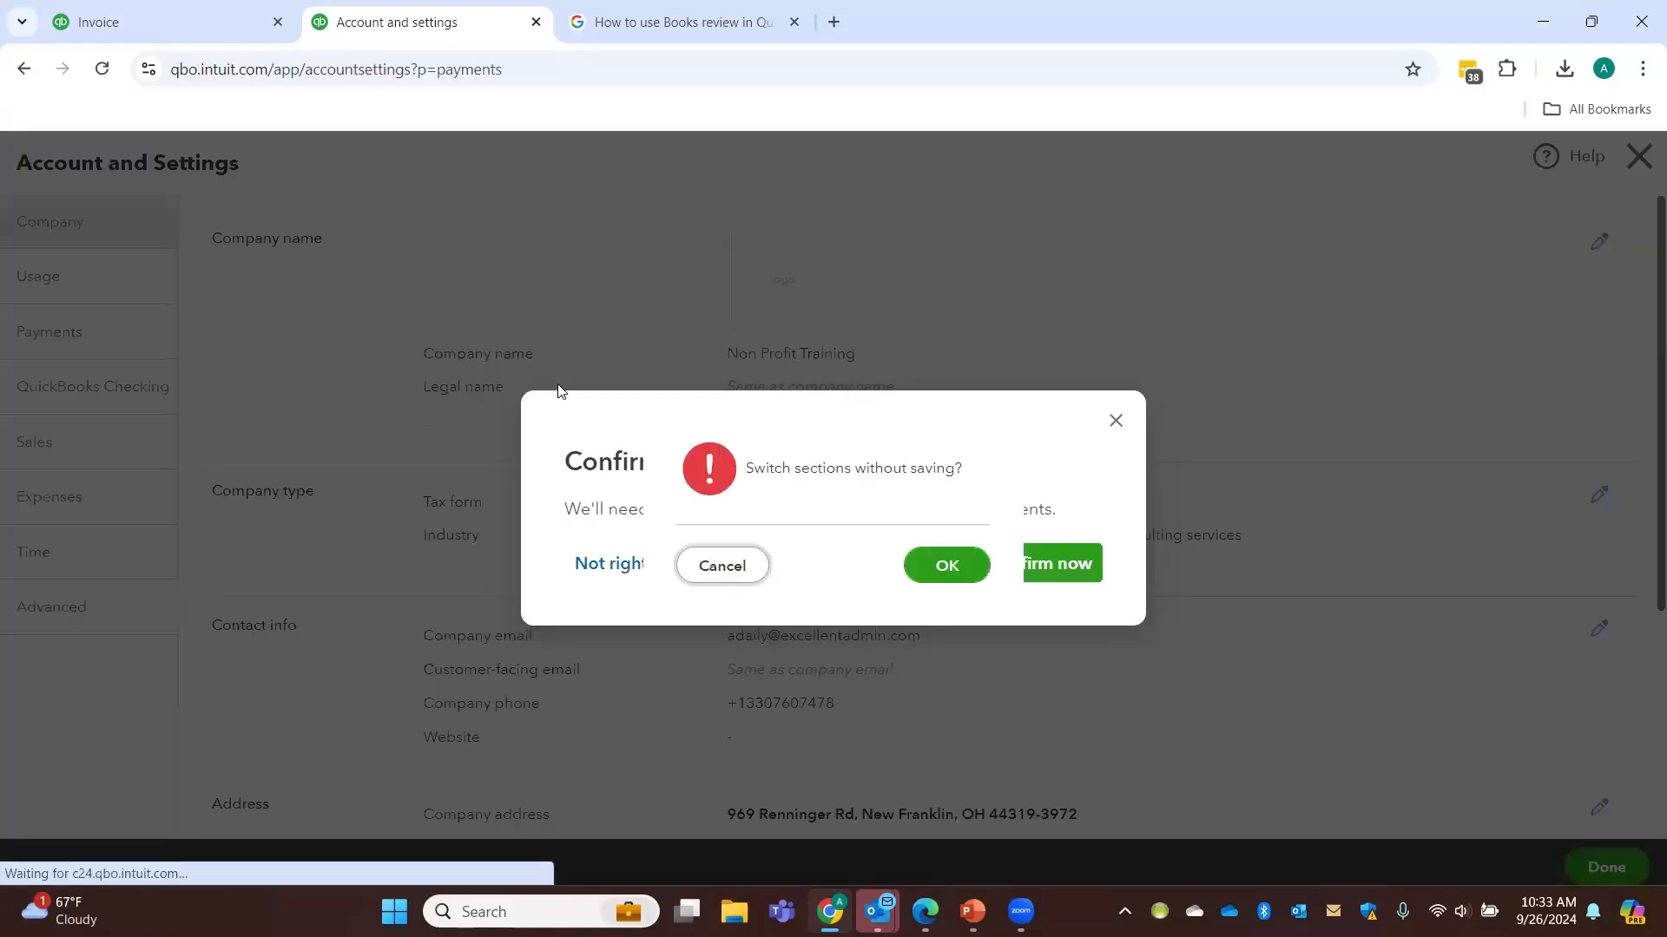
left_click(909, 568)
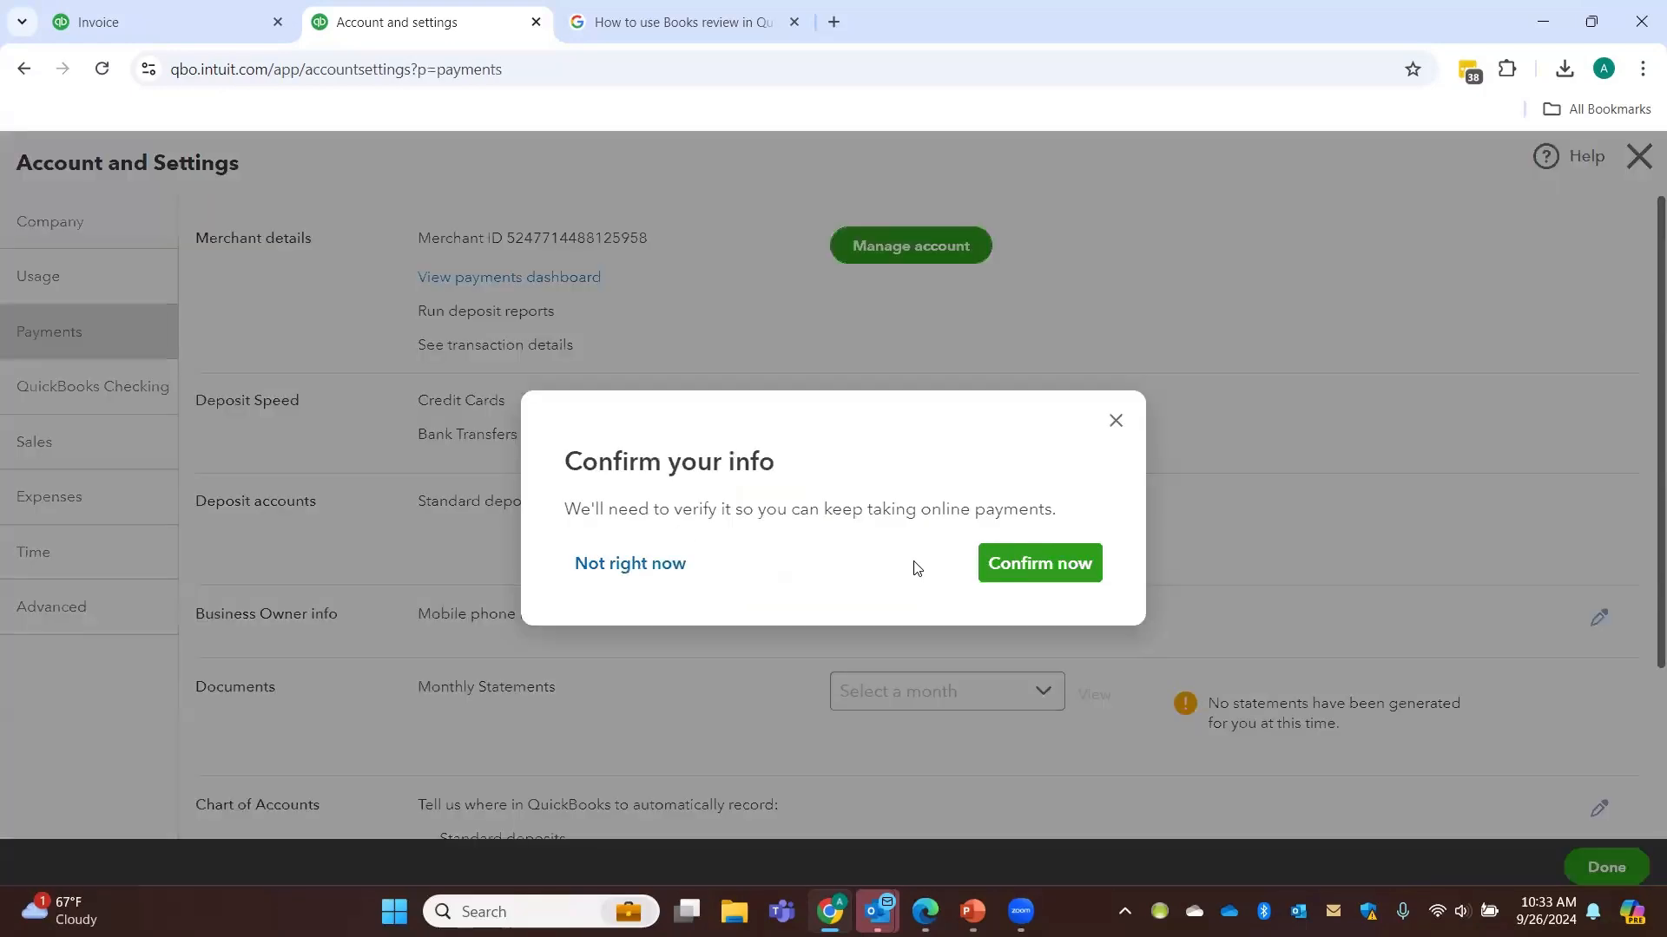
left_click(643, 578)
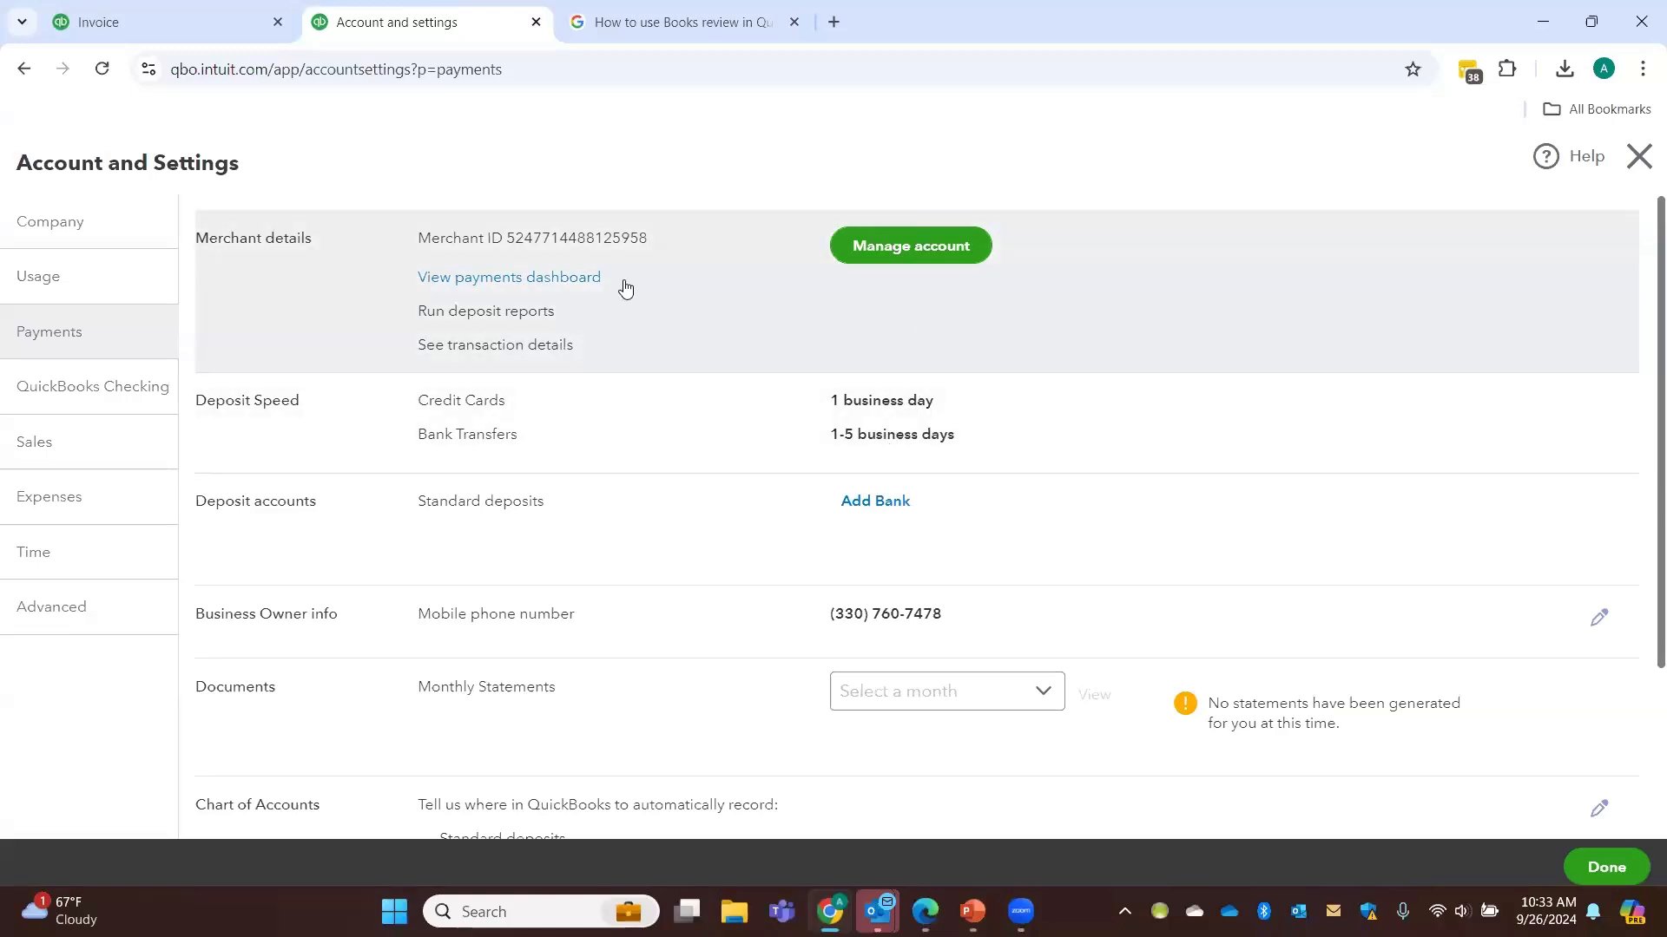
left_click(1639, 157)
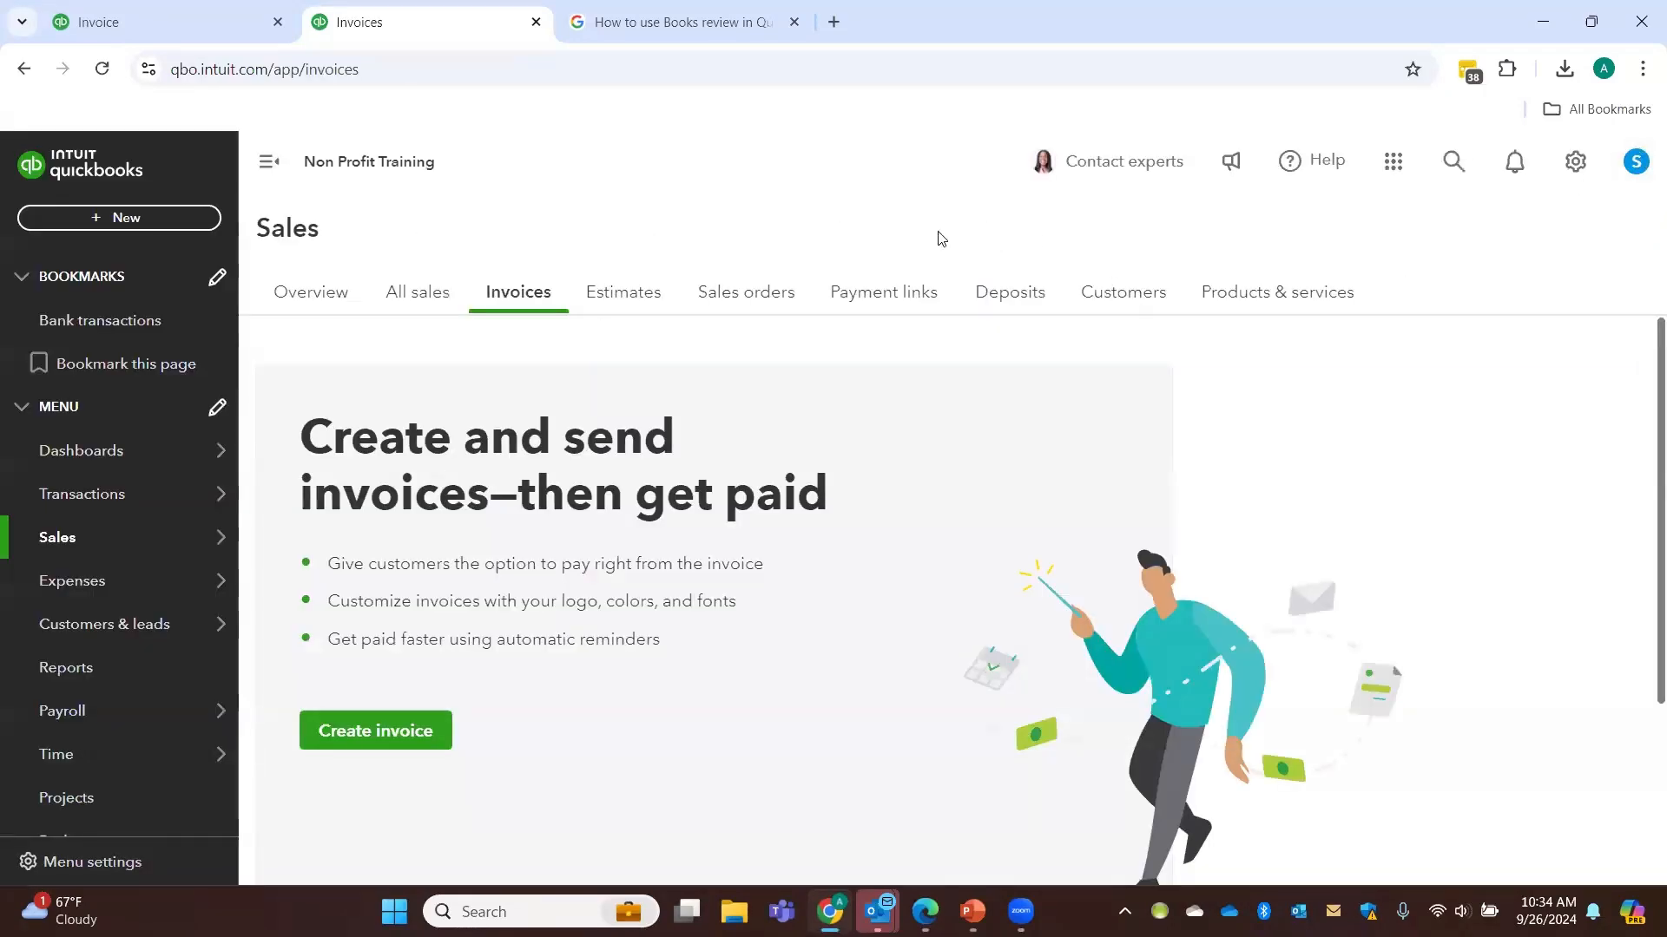
- Return to Payments settings, select the merchant ID, and open the merchant account portal
left_click(1571, 167)
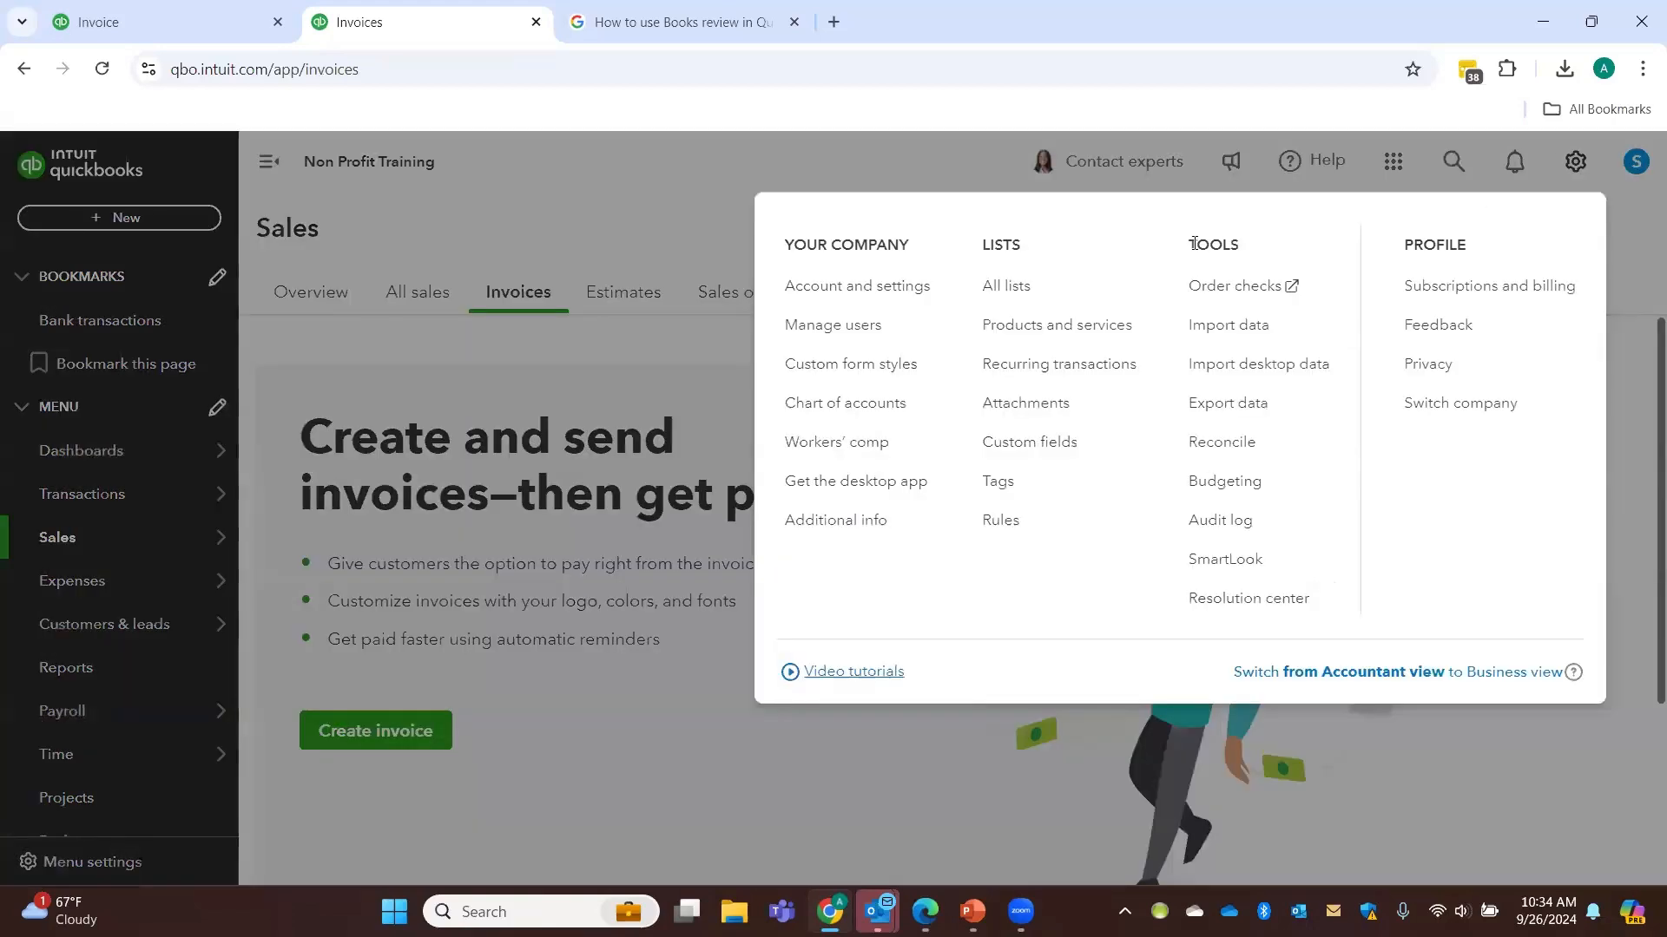
left_click(872, 293)
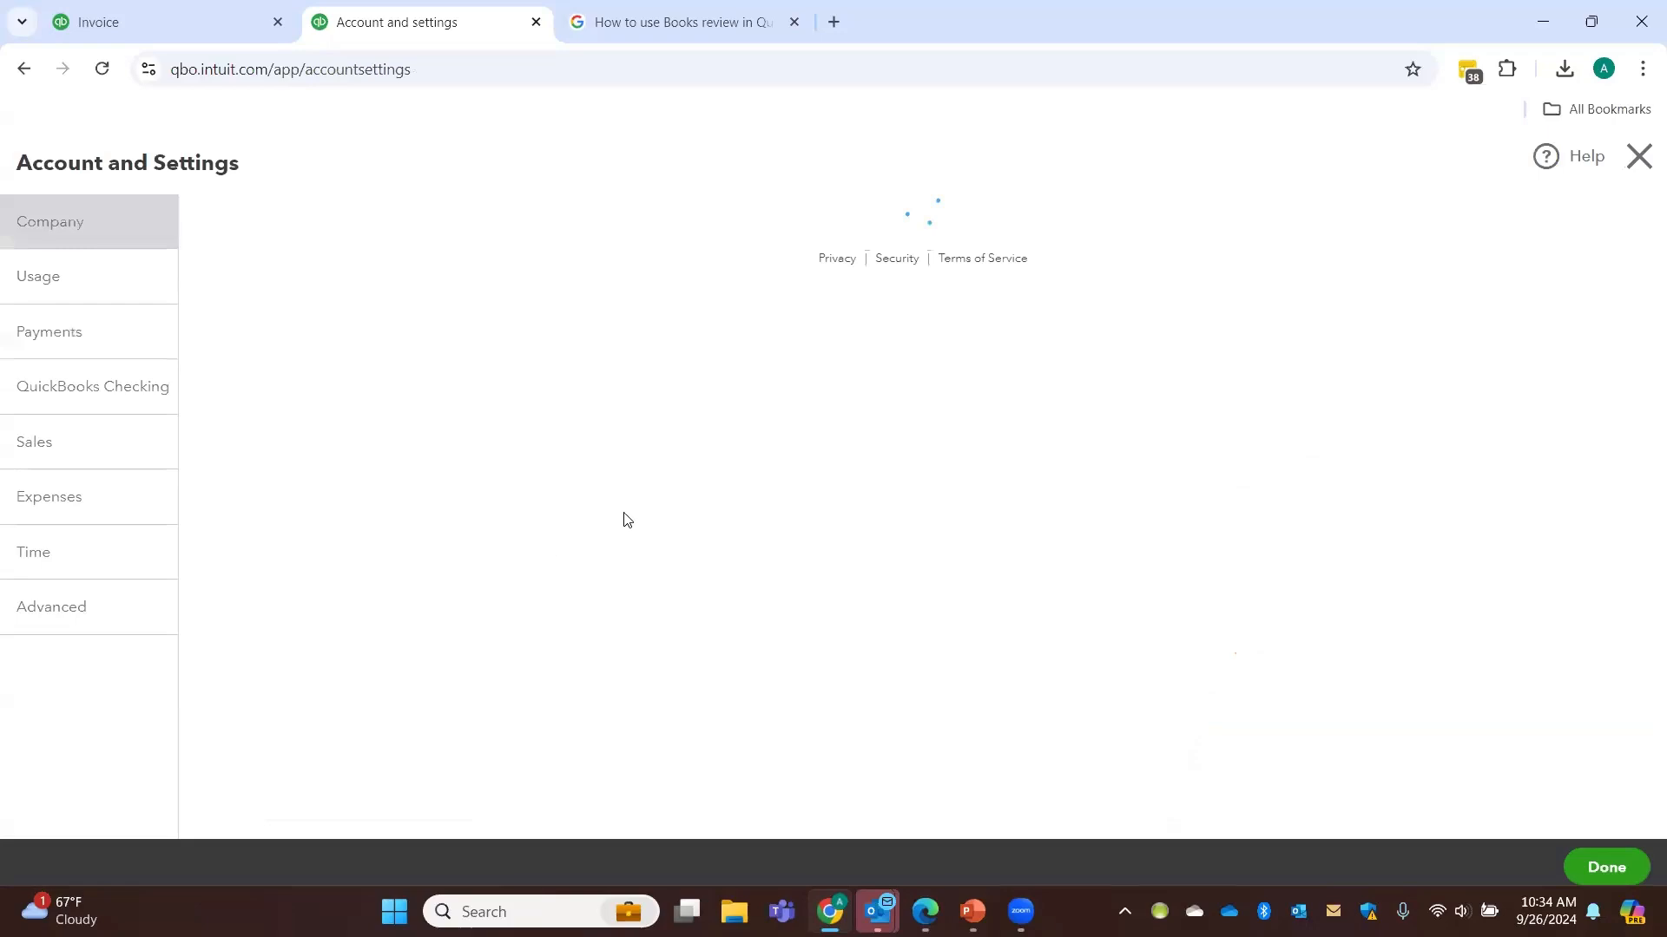
left_click(131, 340)
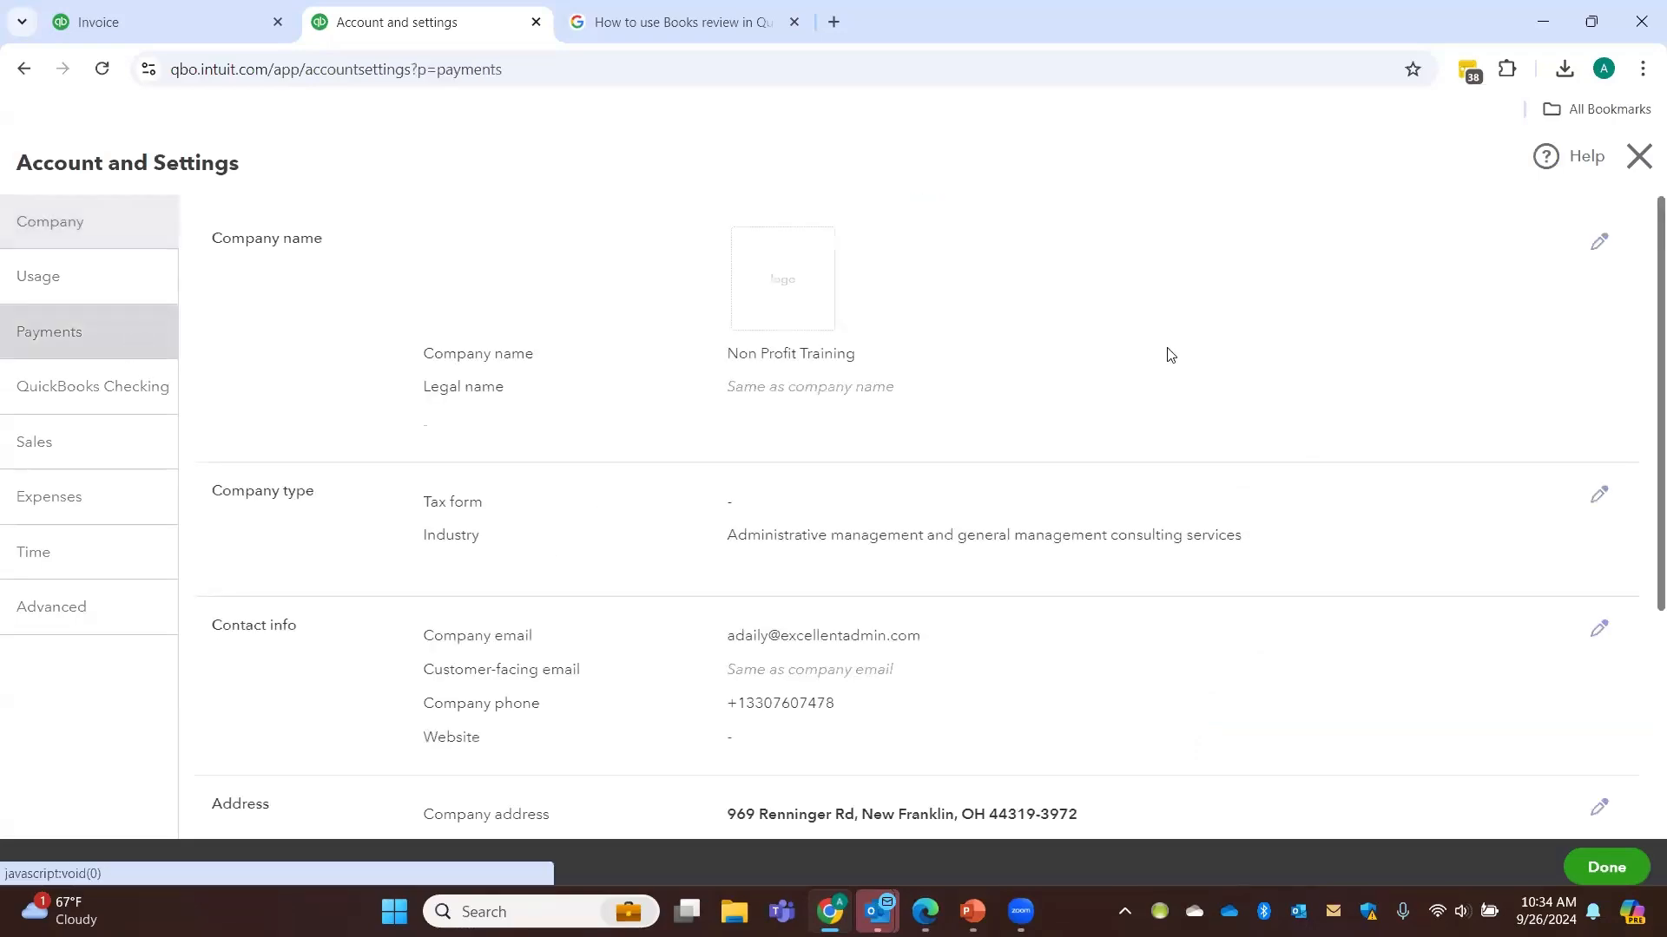
left_click(947, 568)
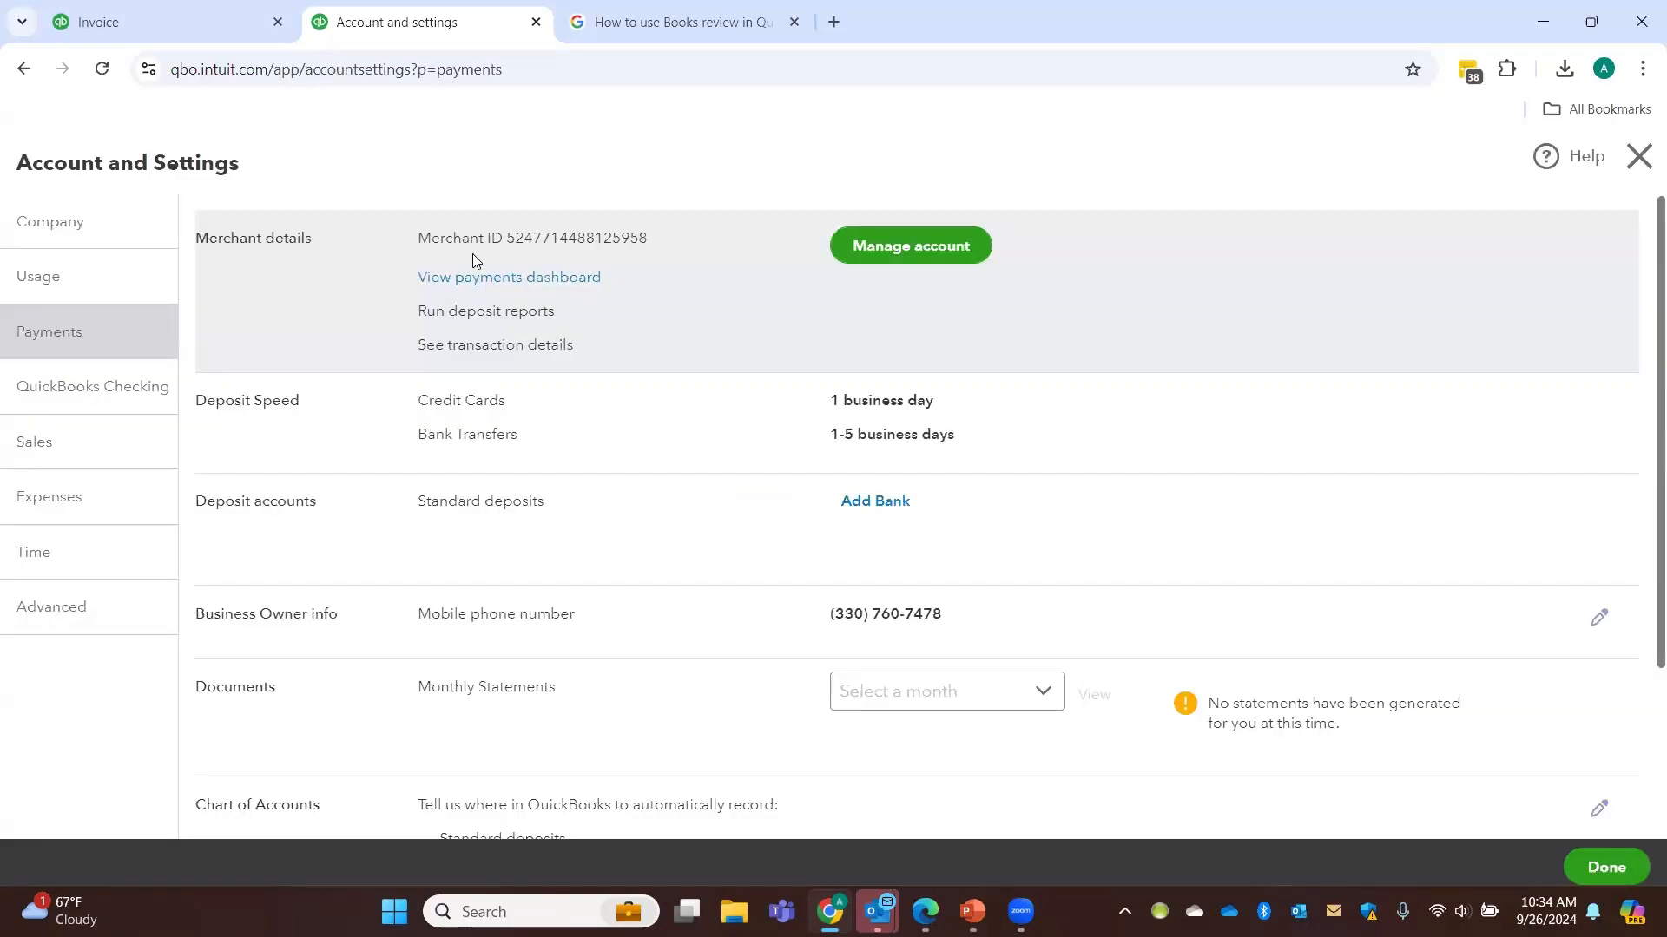
left_click_drag(473, 253, 903, 214)
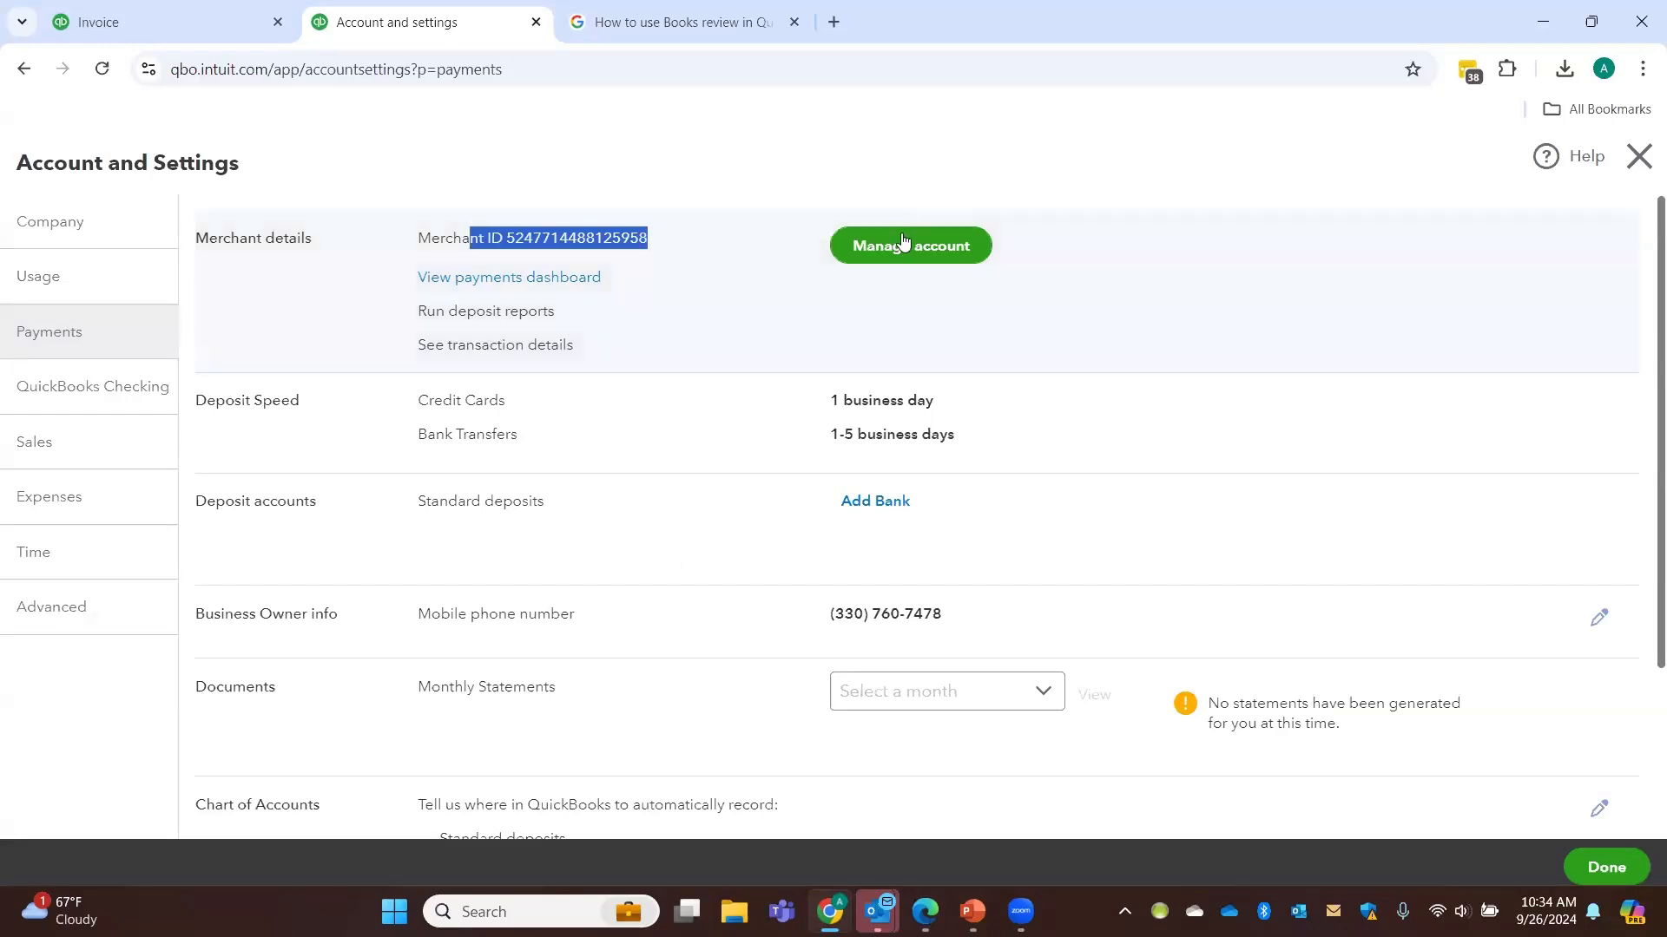
left_click(903, 243)
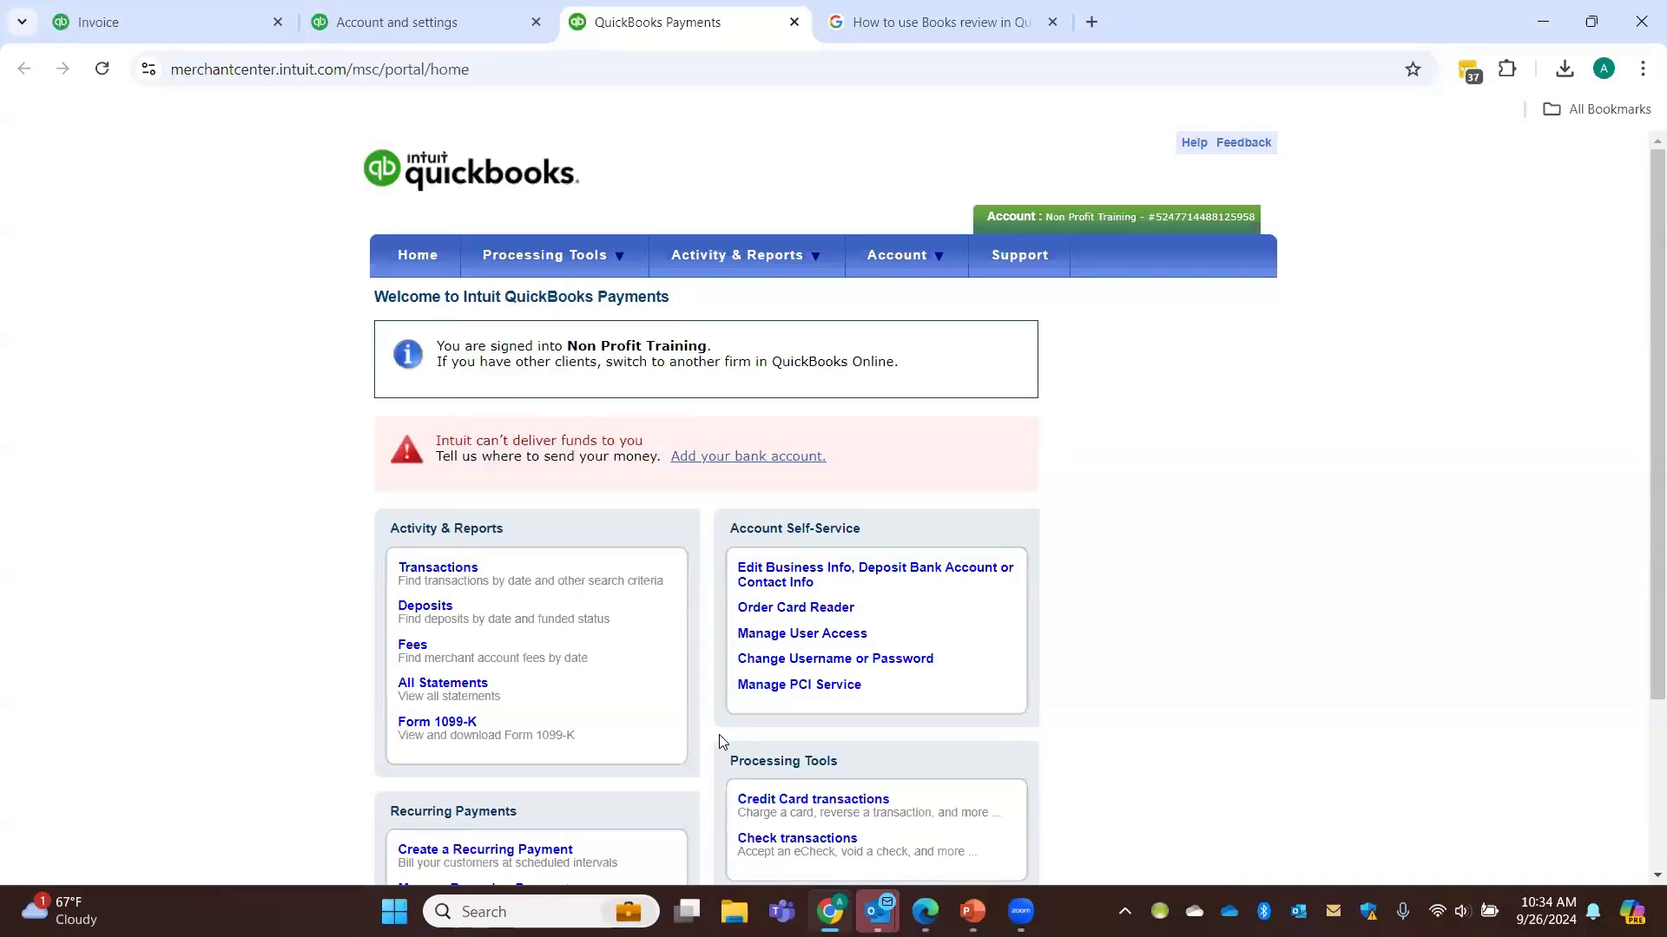
- Look over the QuickBooks Payments page, then close its tab and return to Sales Invoices
scroll(719, 742, "down", 1)
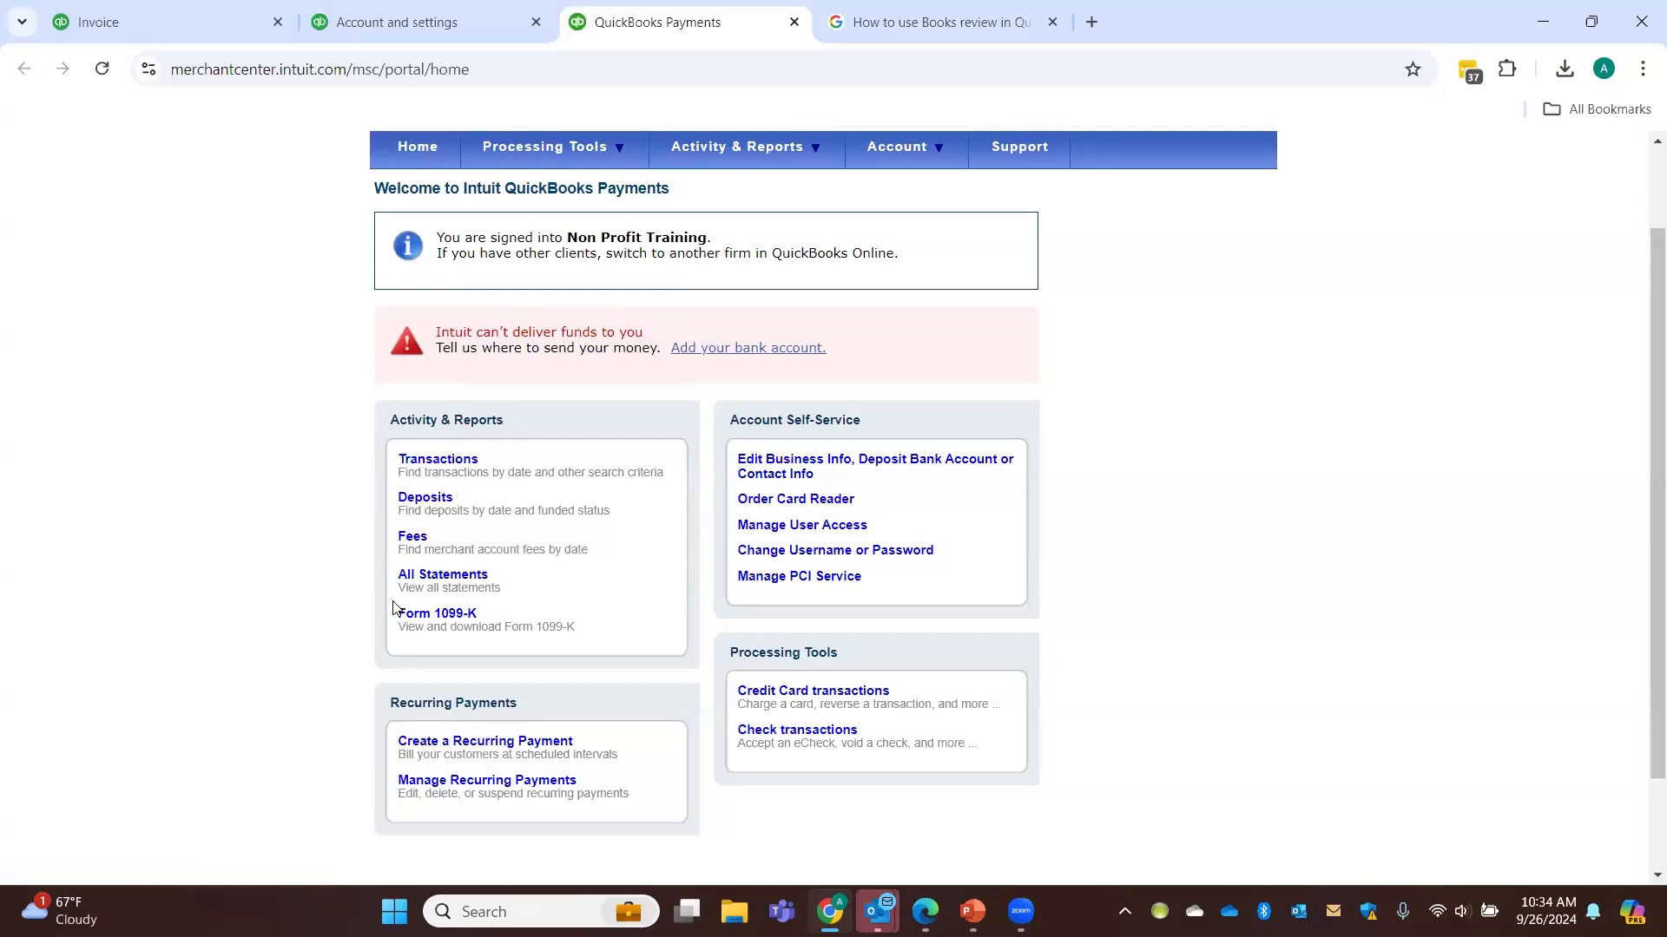
scroll(484, 694, "down", 1)
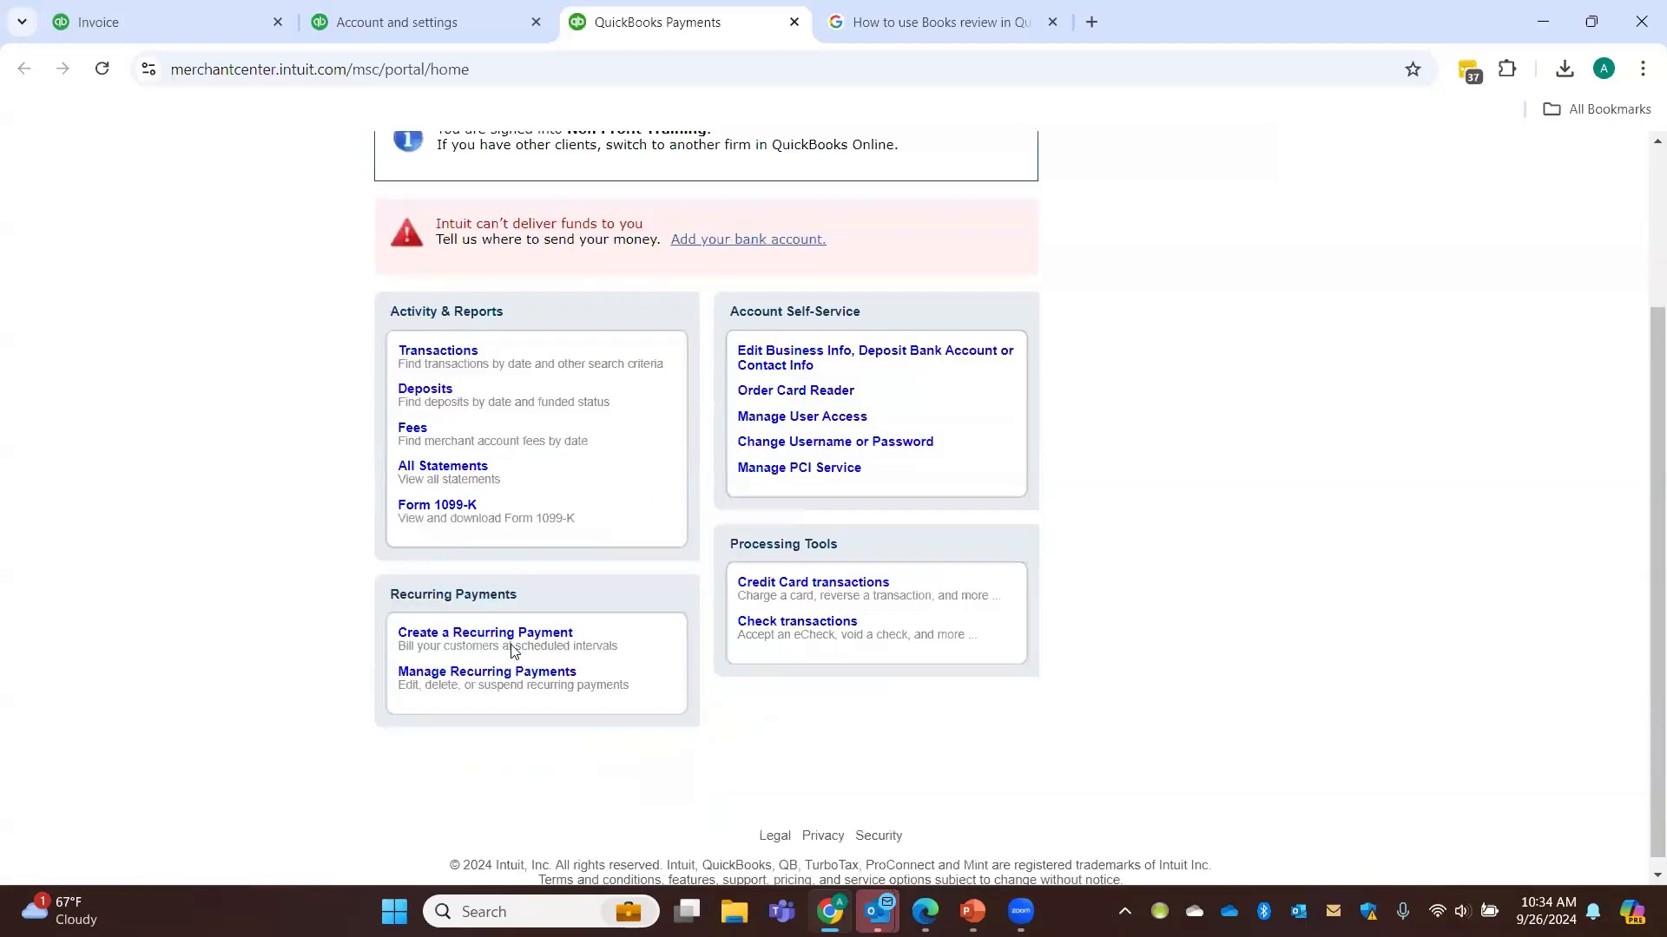
scroll(484, 695, "up", 3)
mouse_move(710, 258)
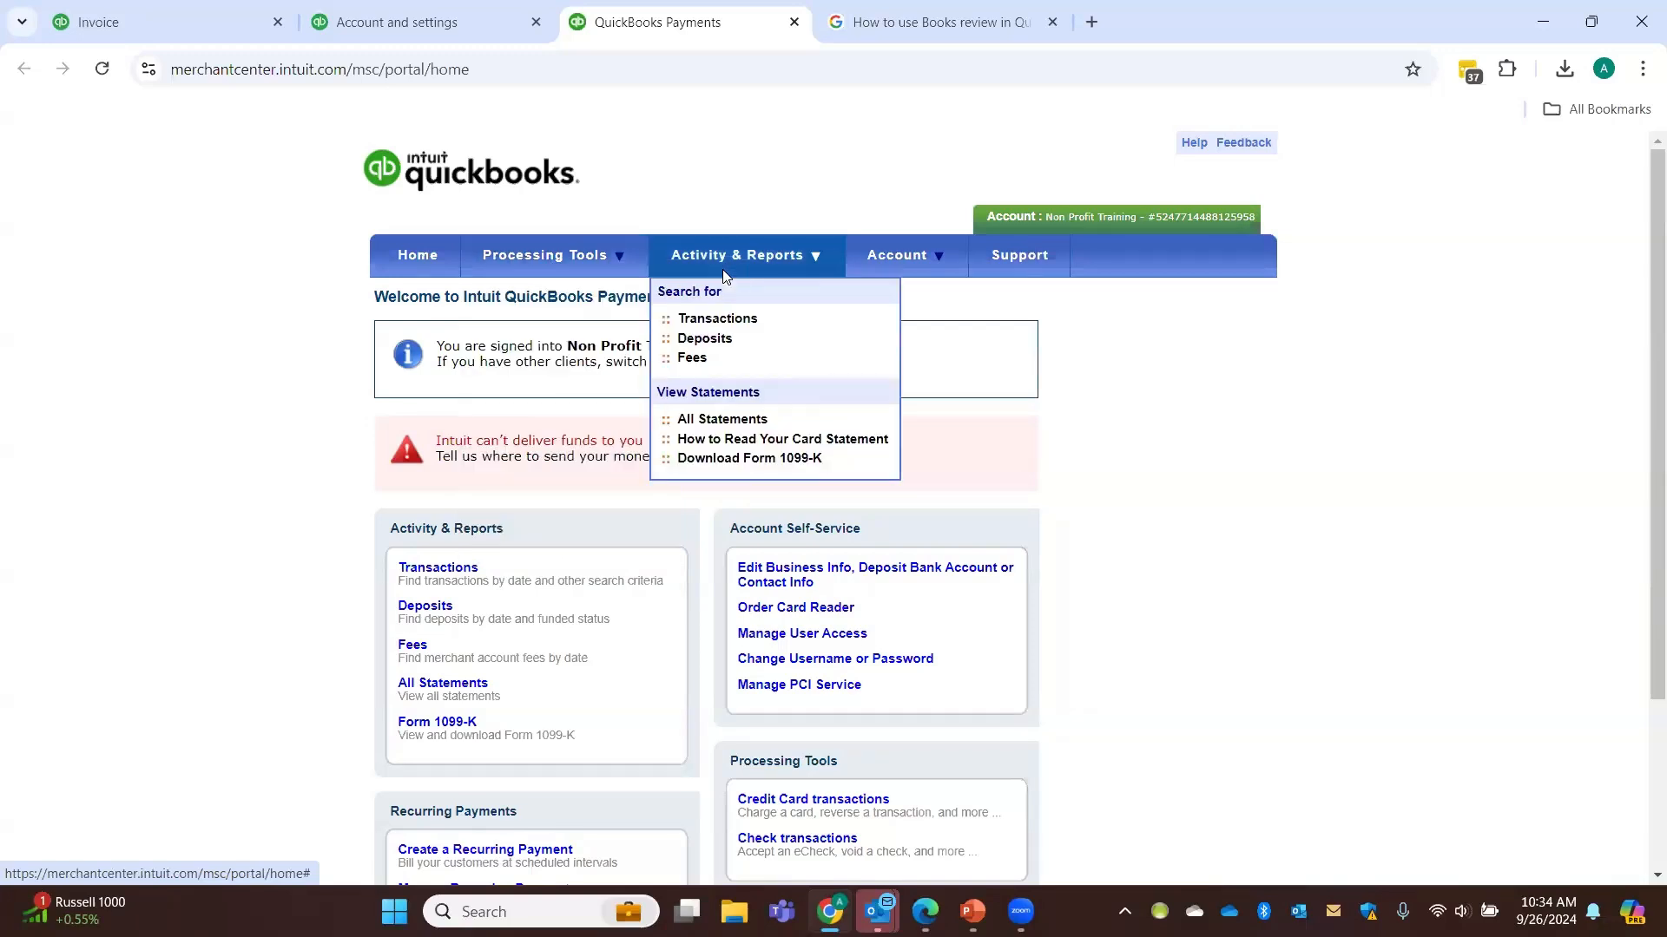
mouse_move(869, 265)
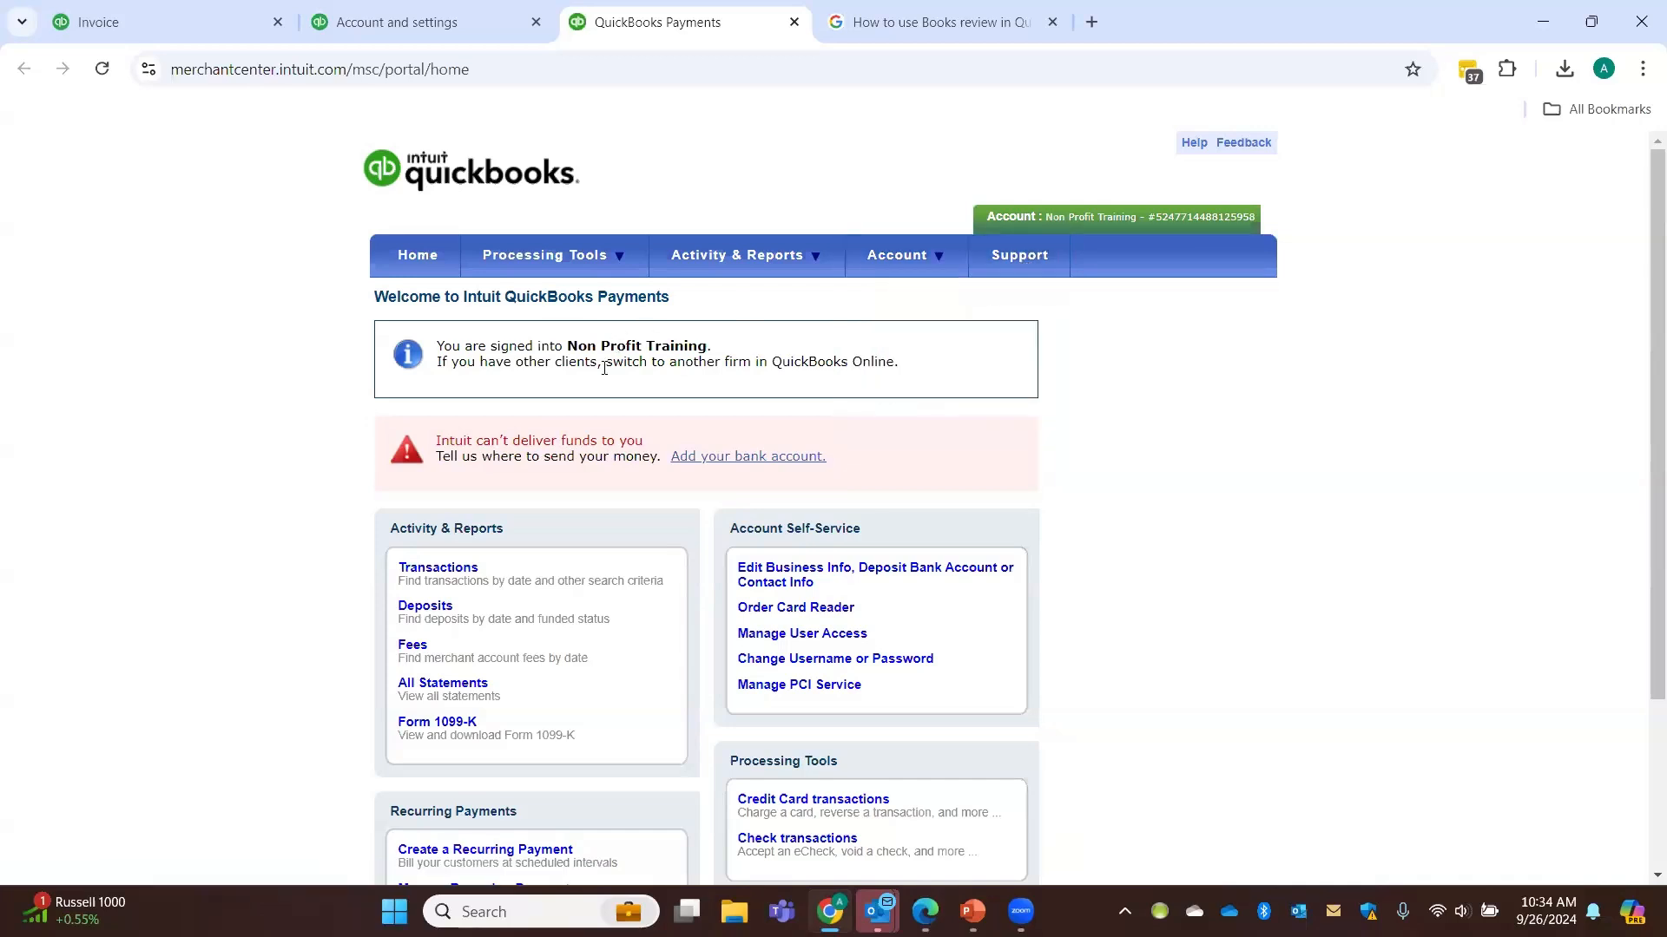
scroll(602, 386, "down", 1)
scroll(602, 386, "down", 1)
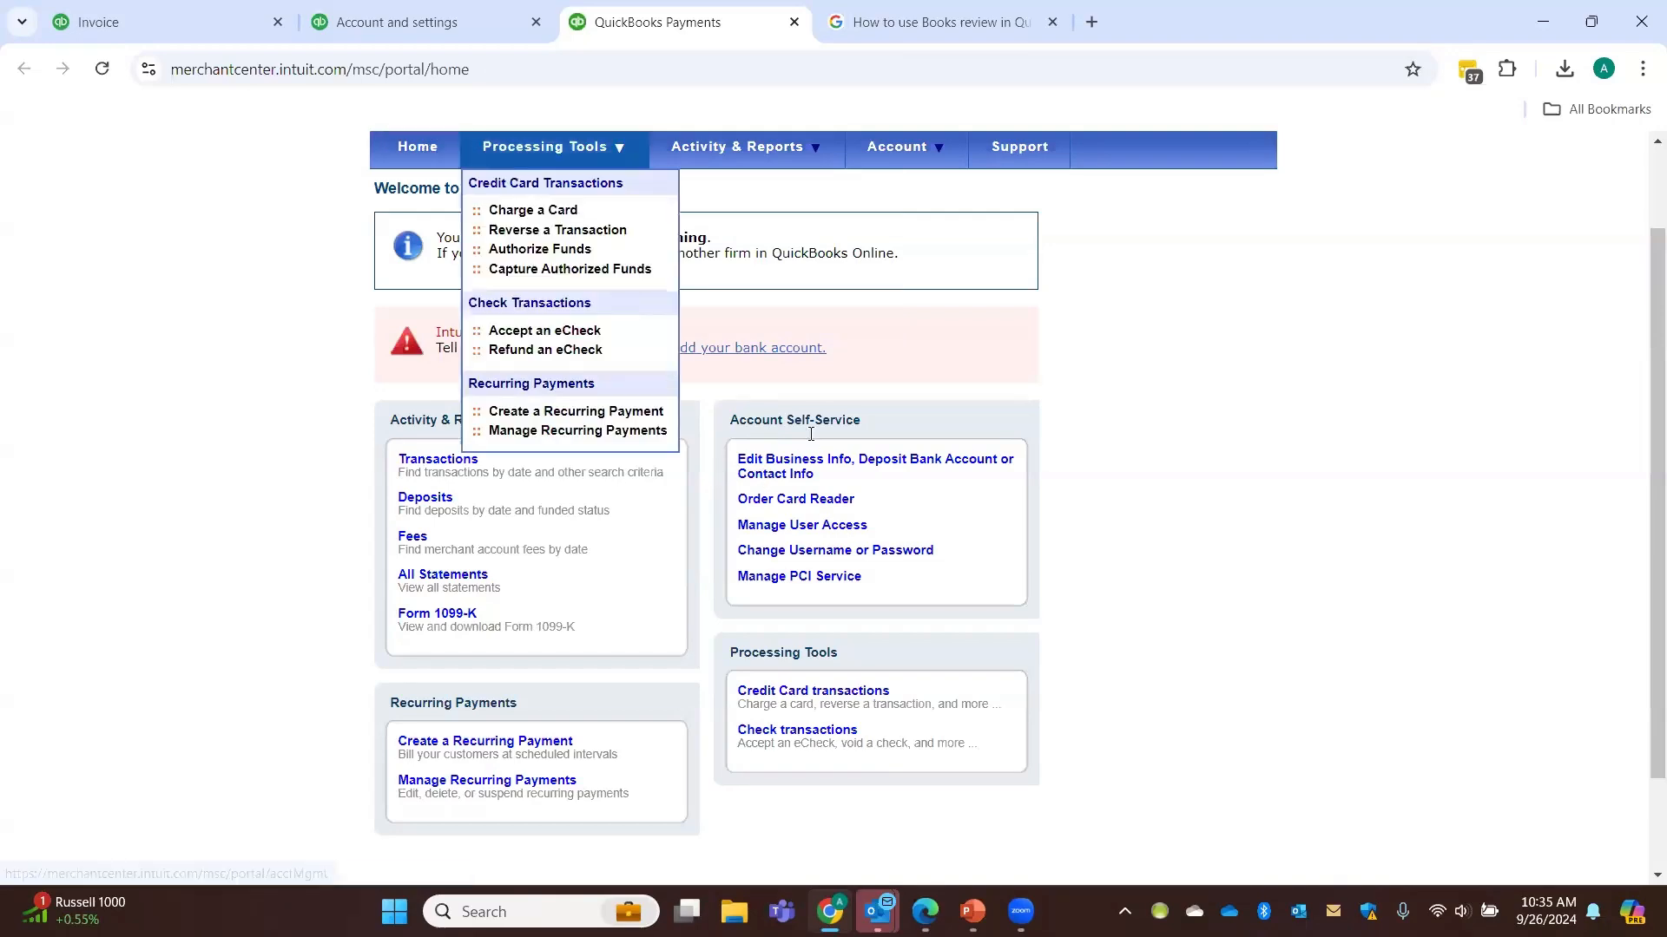
mouse_move(653, 247)
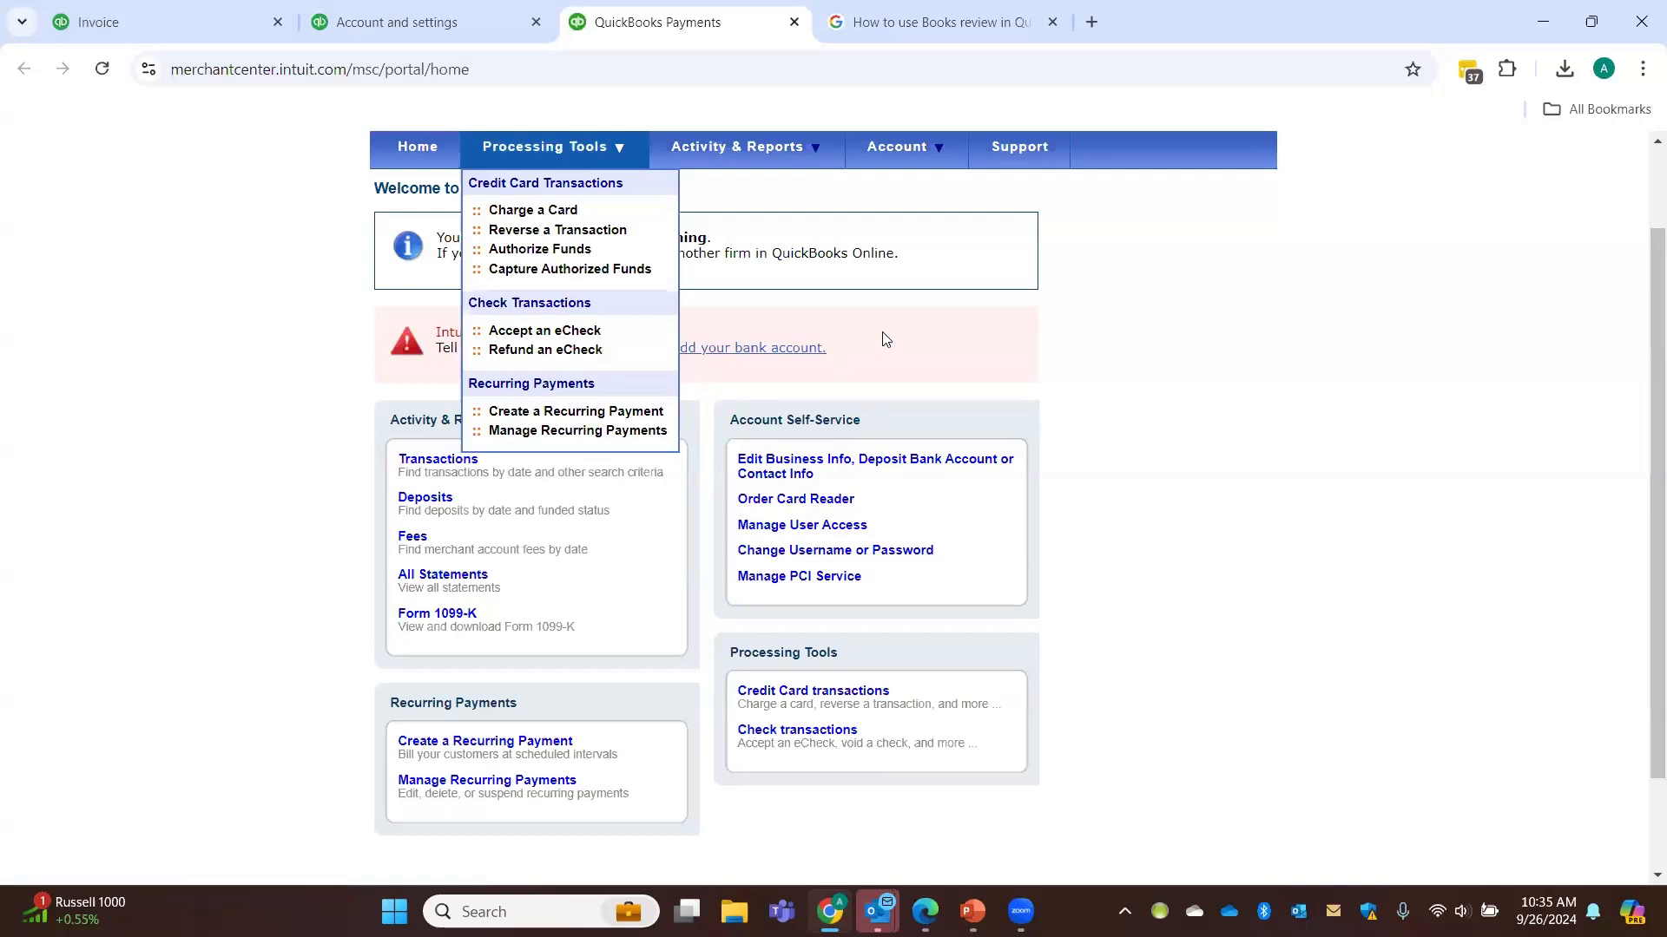
scroll(987, 330, "up", 1)
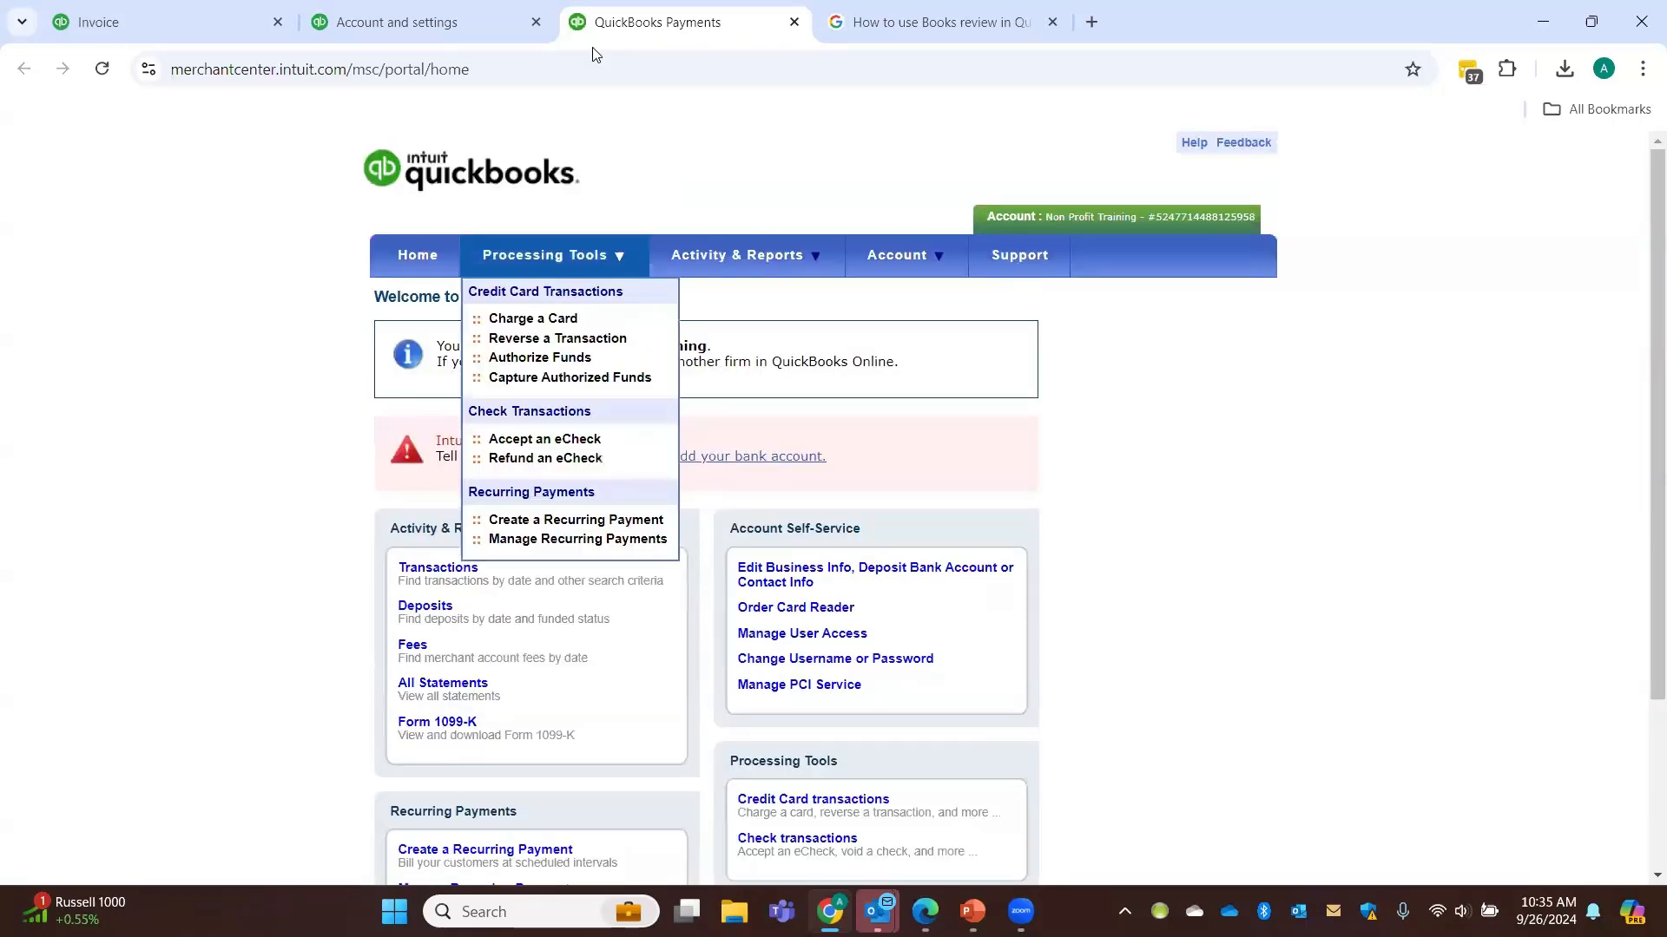
key("ctrl+w")
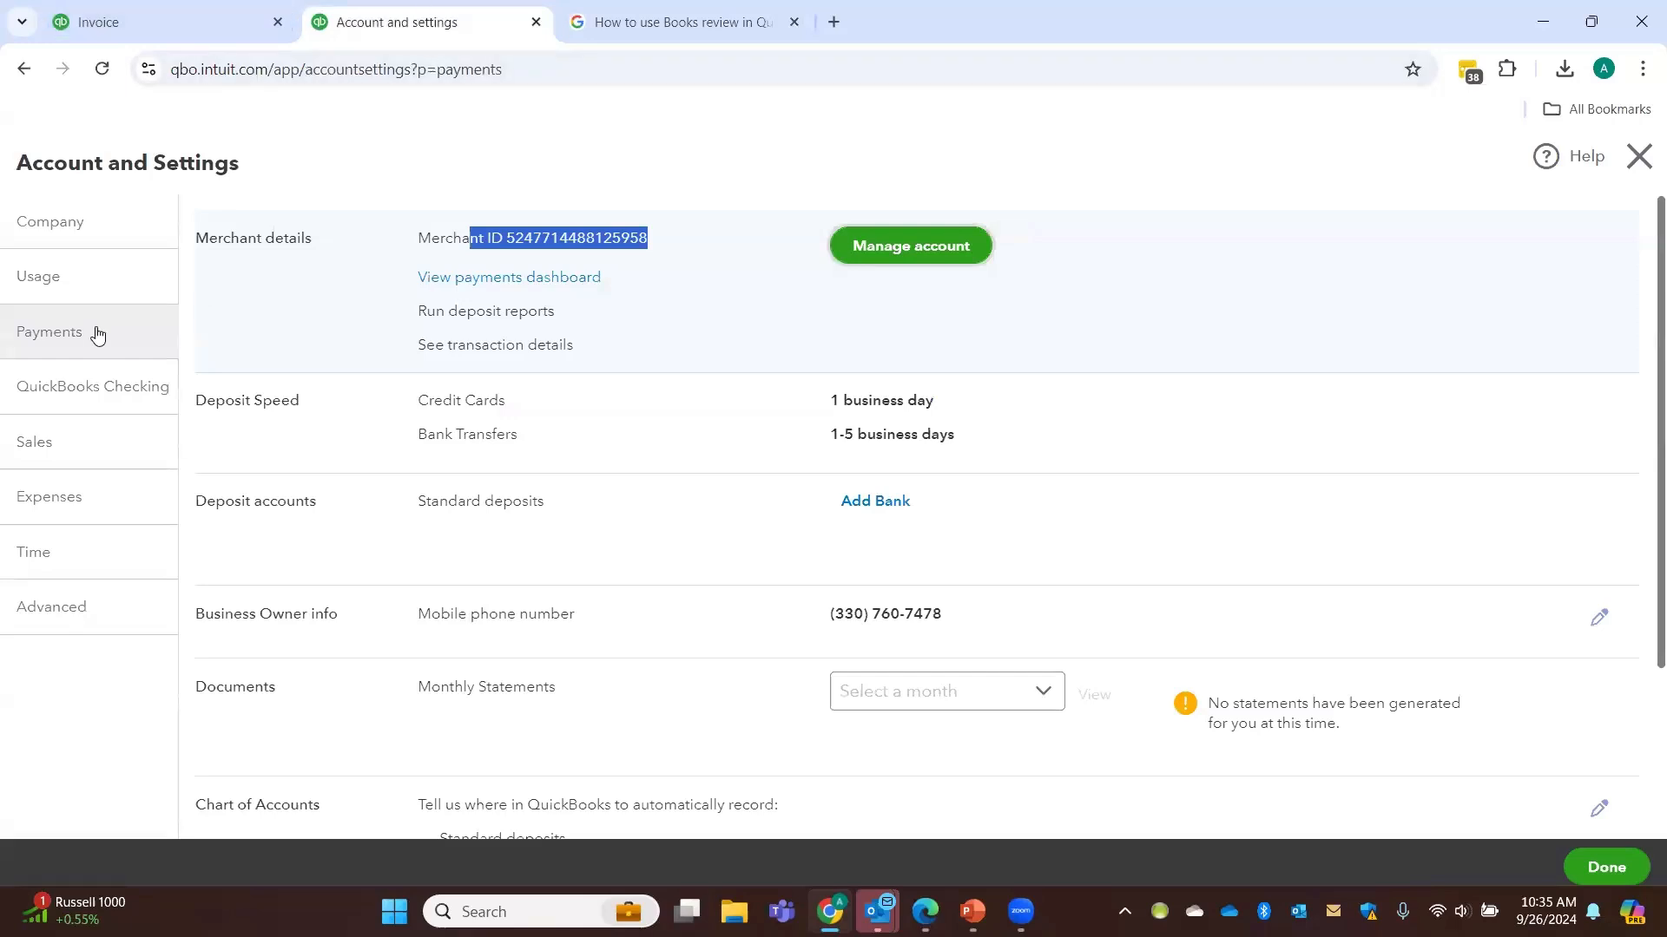
left_click(1630, 170)
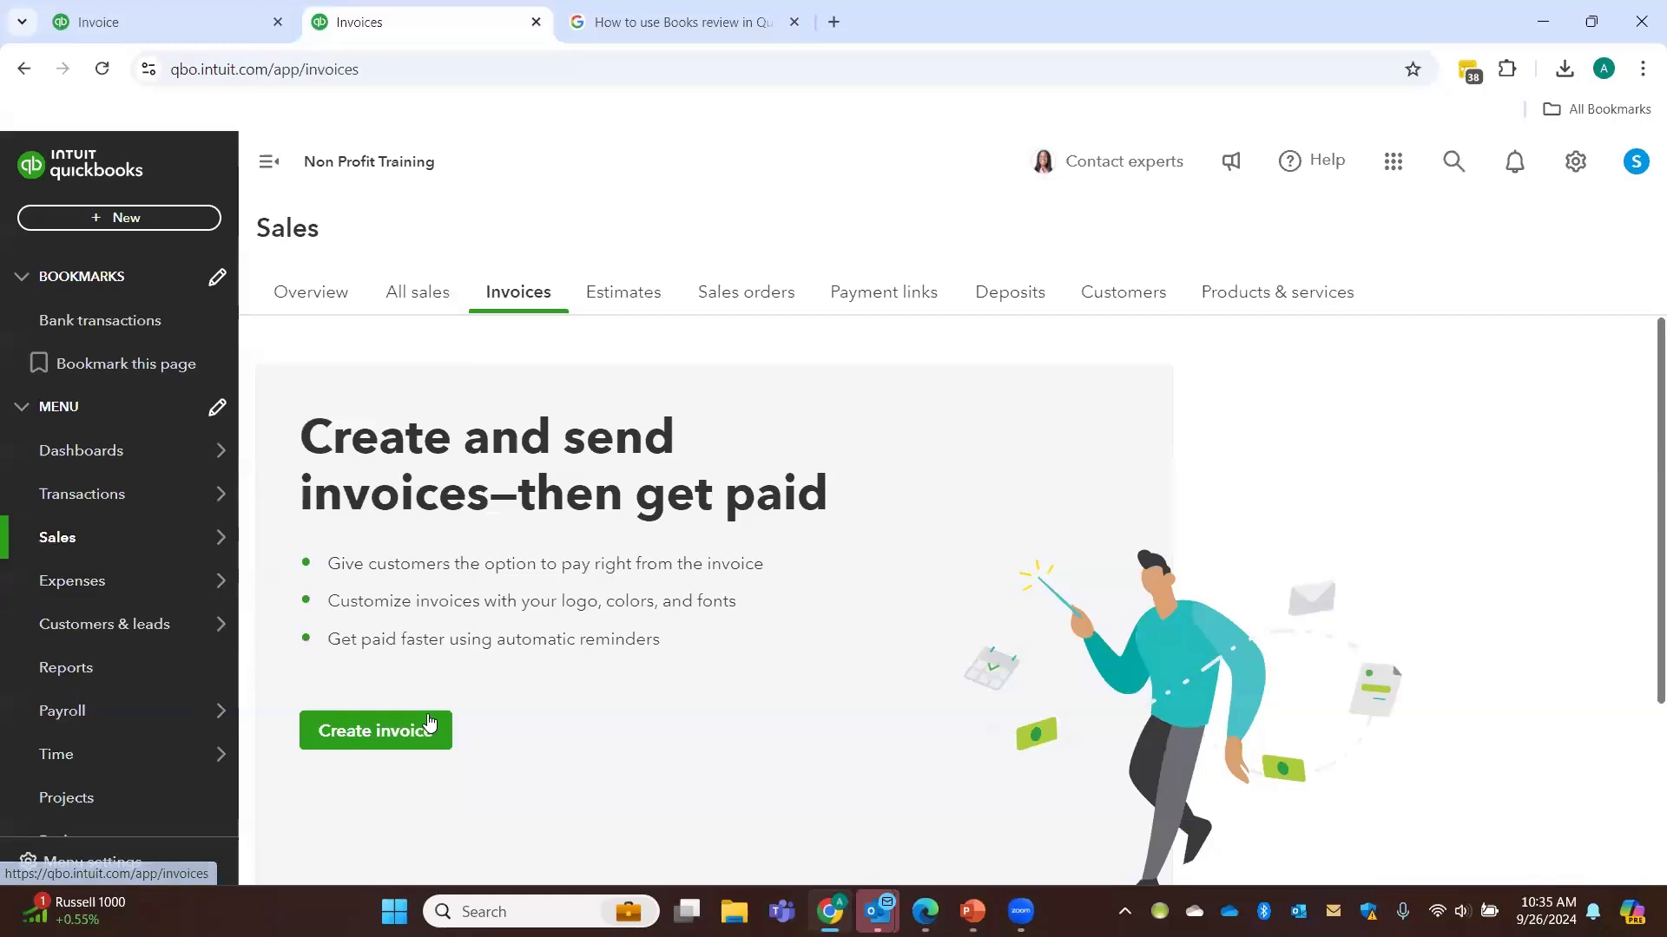
- Start a new invoice and turn off credit card payments for it
left_click(443, 727)
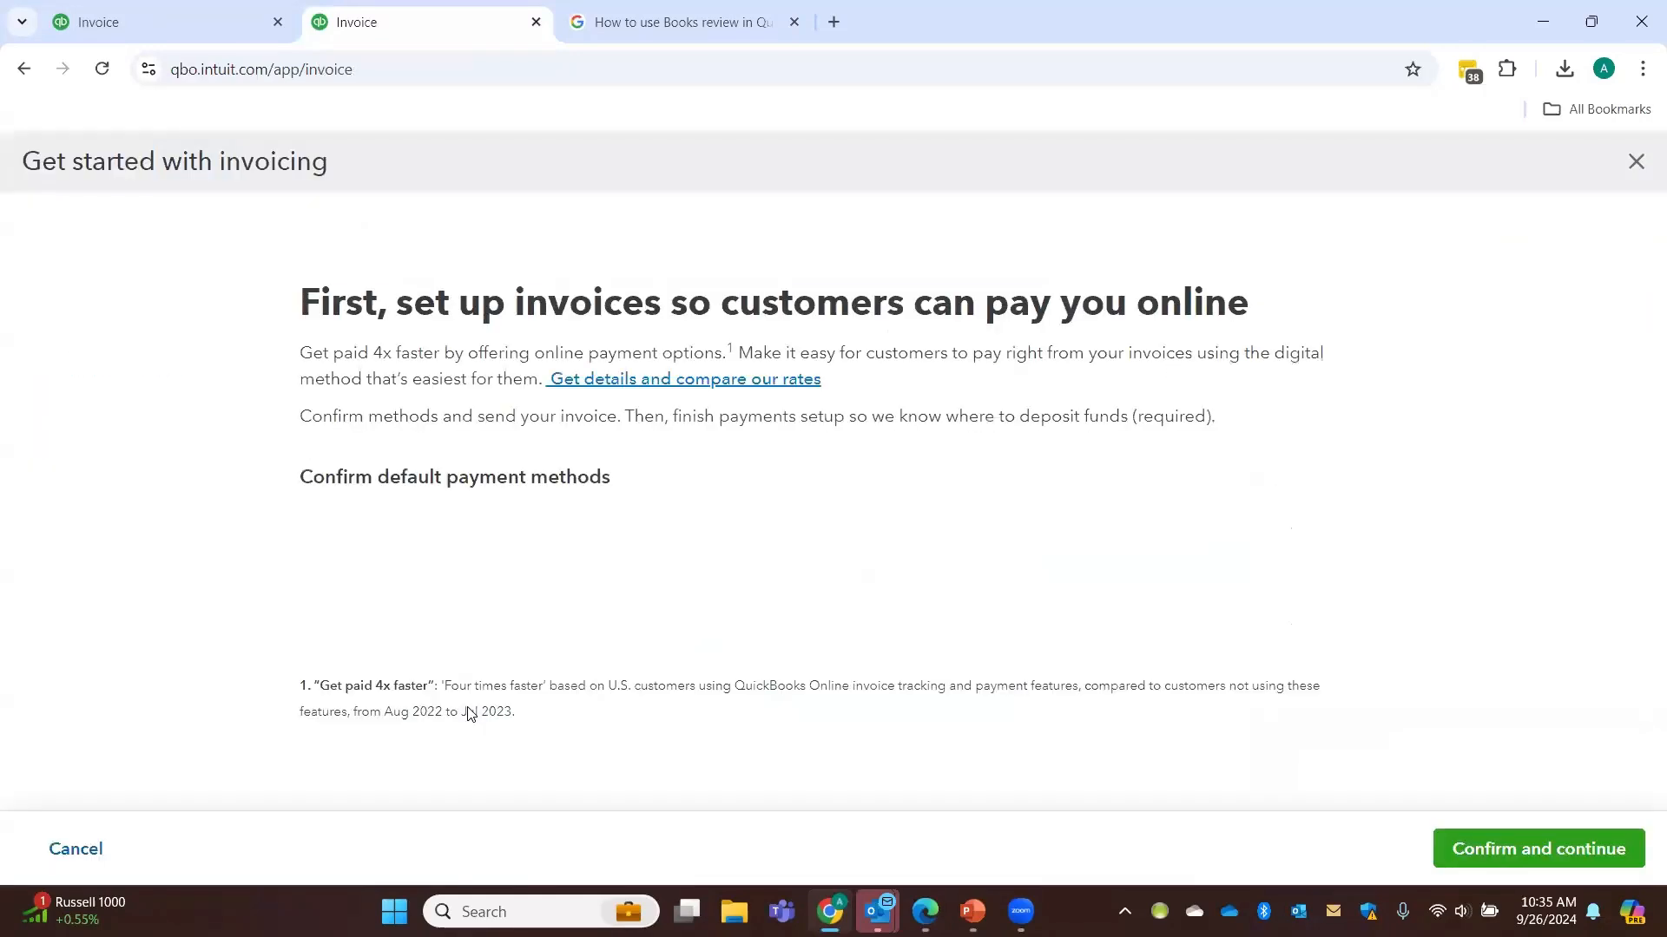
scroll(992, 680, "down", 2)
scroll(992, 680, "down", 1)
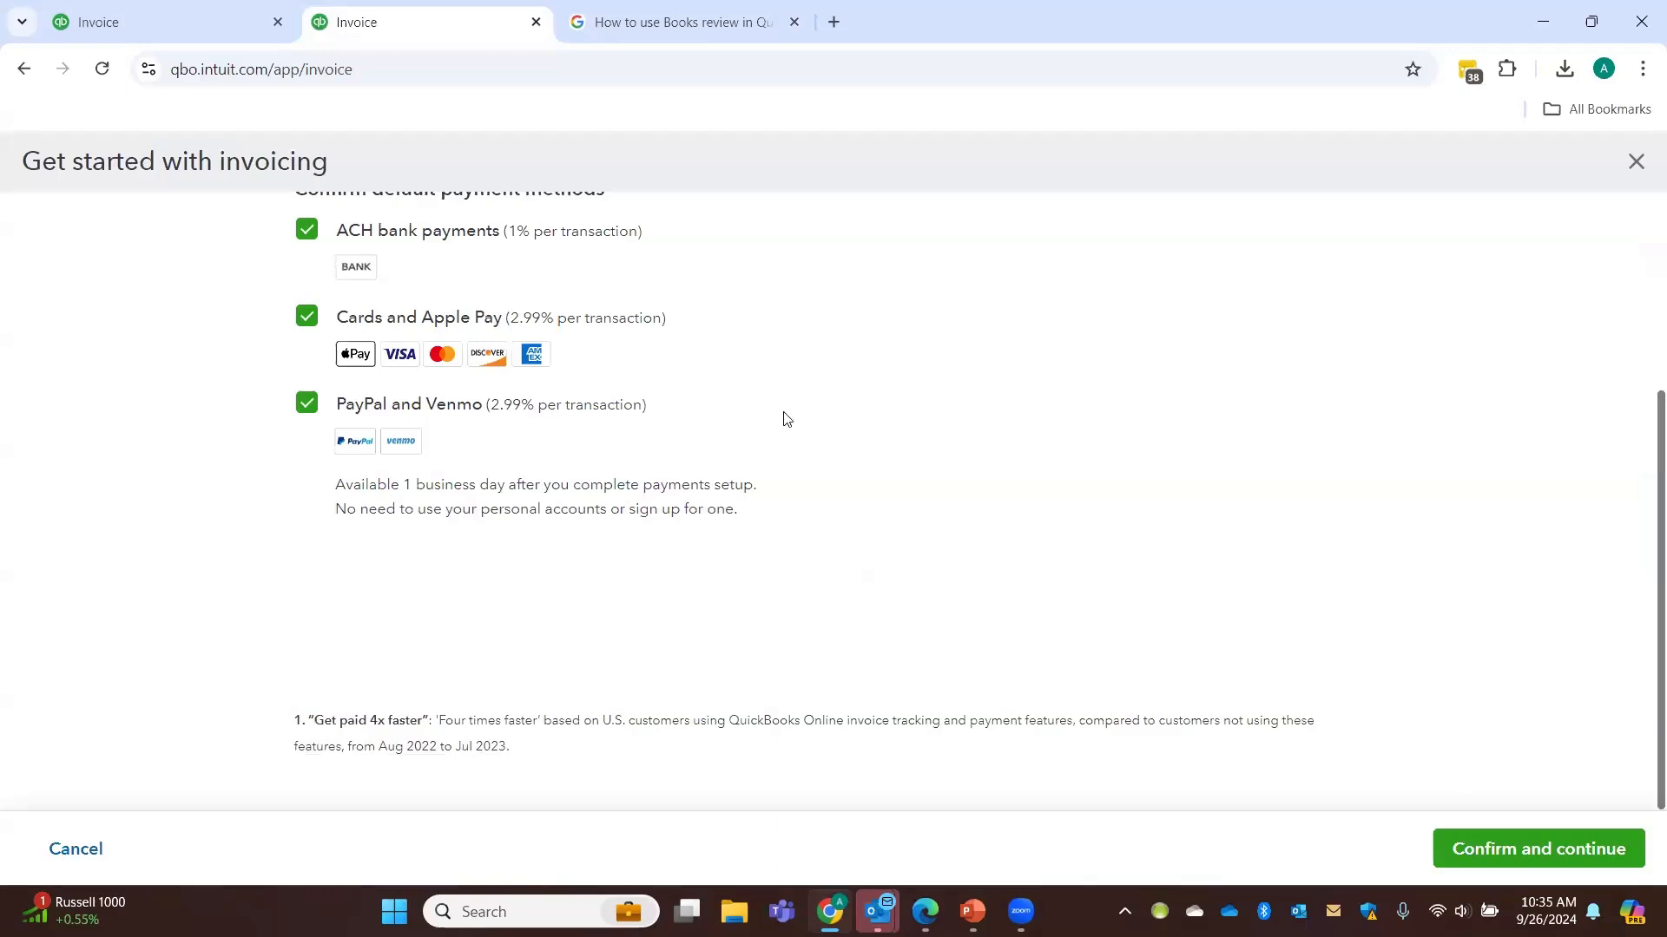
scroll(1514, 477, "down", 5)
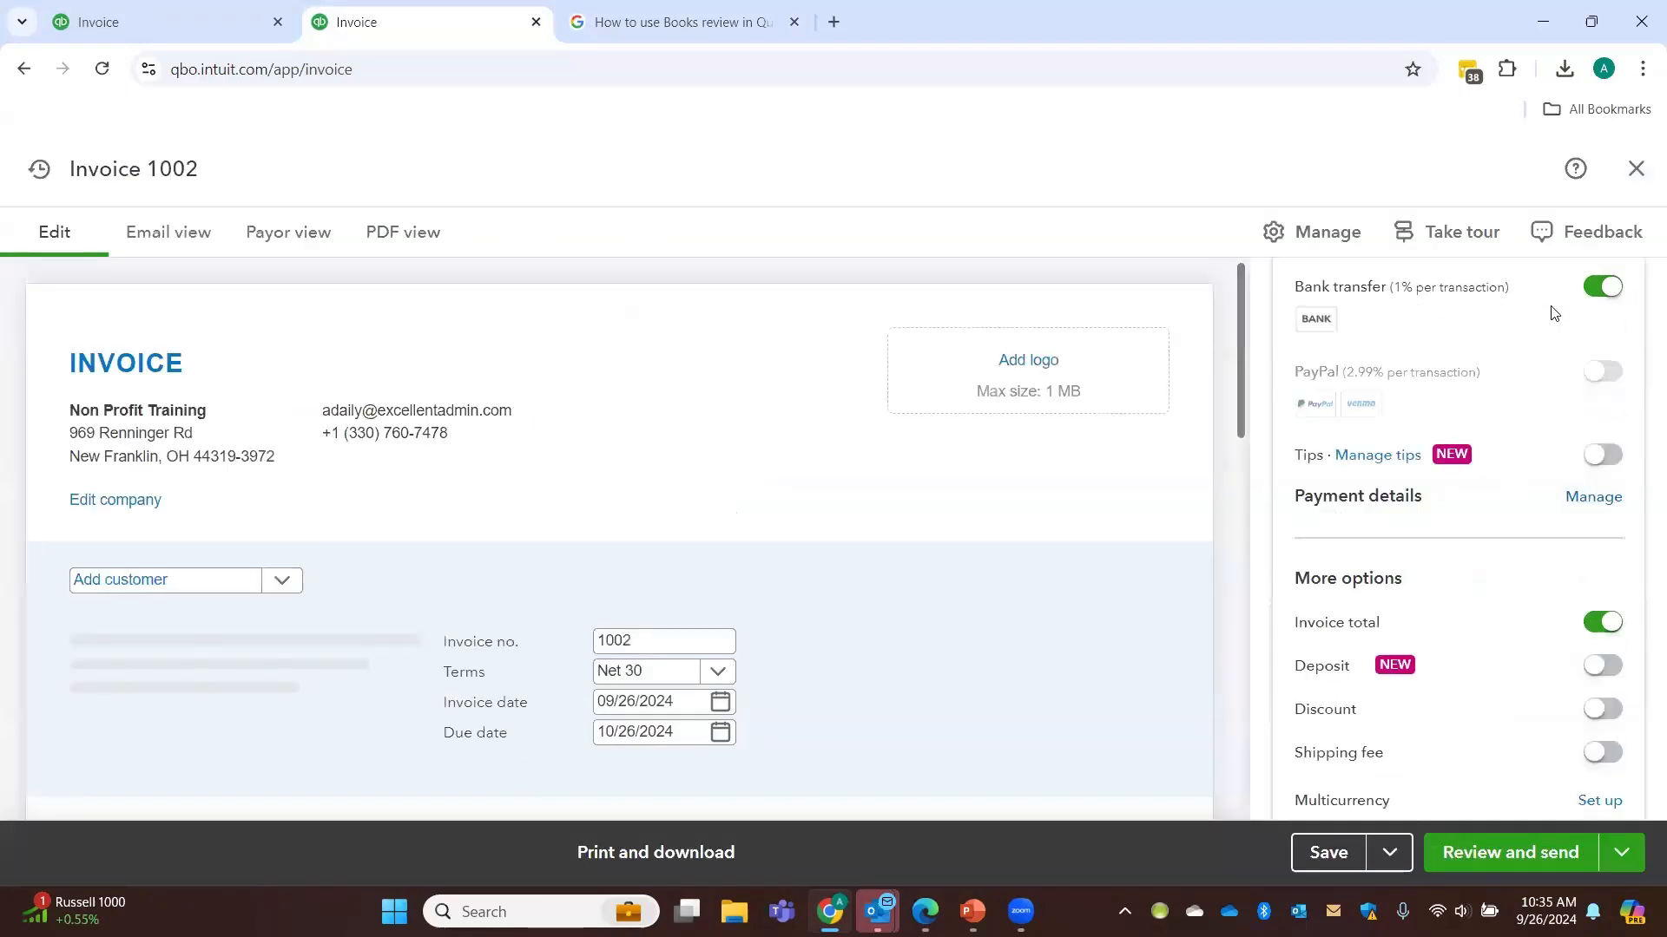
scroll(1604, 334, "up", 4)
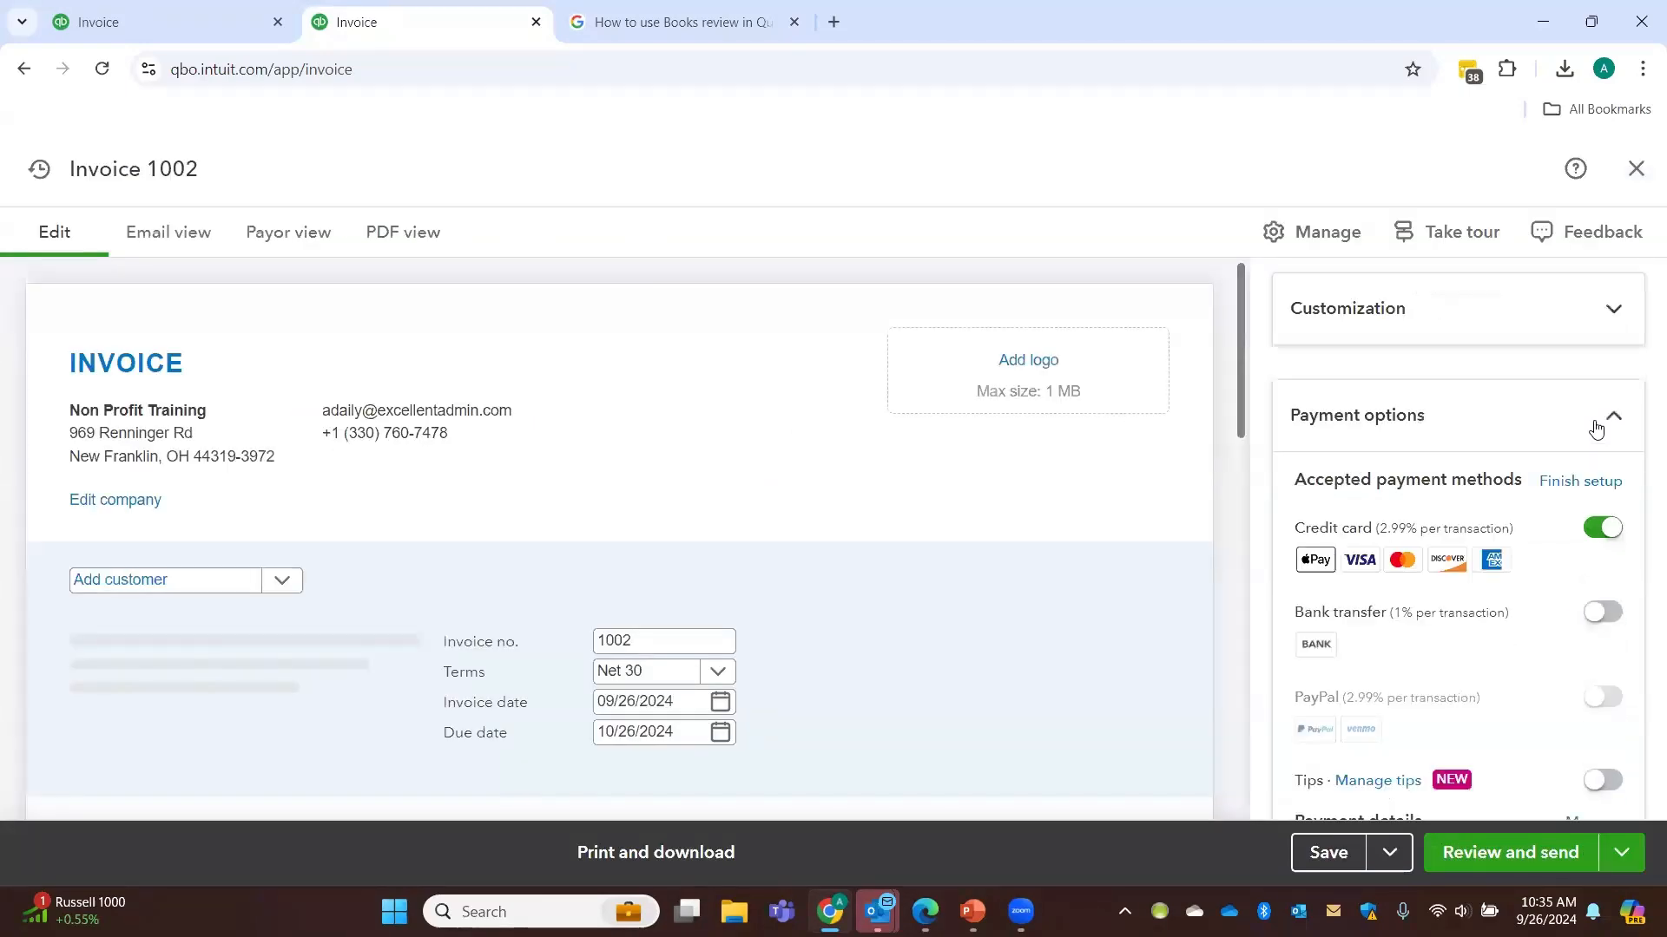
left_click(1606, 530)
- Expand Design, choose Add/Edit under Other templates, and leave the invoice unsaved
scroll(1541, 638, "down", 3)
scroll(1535, 631, "down", 4)
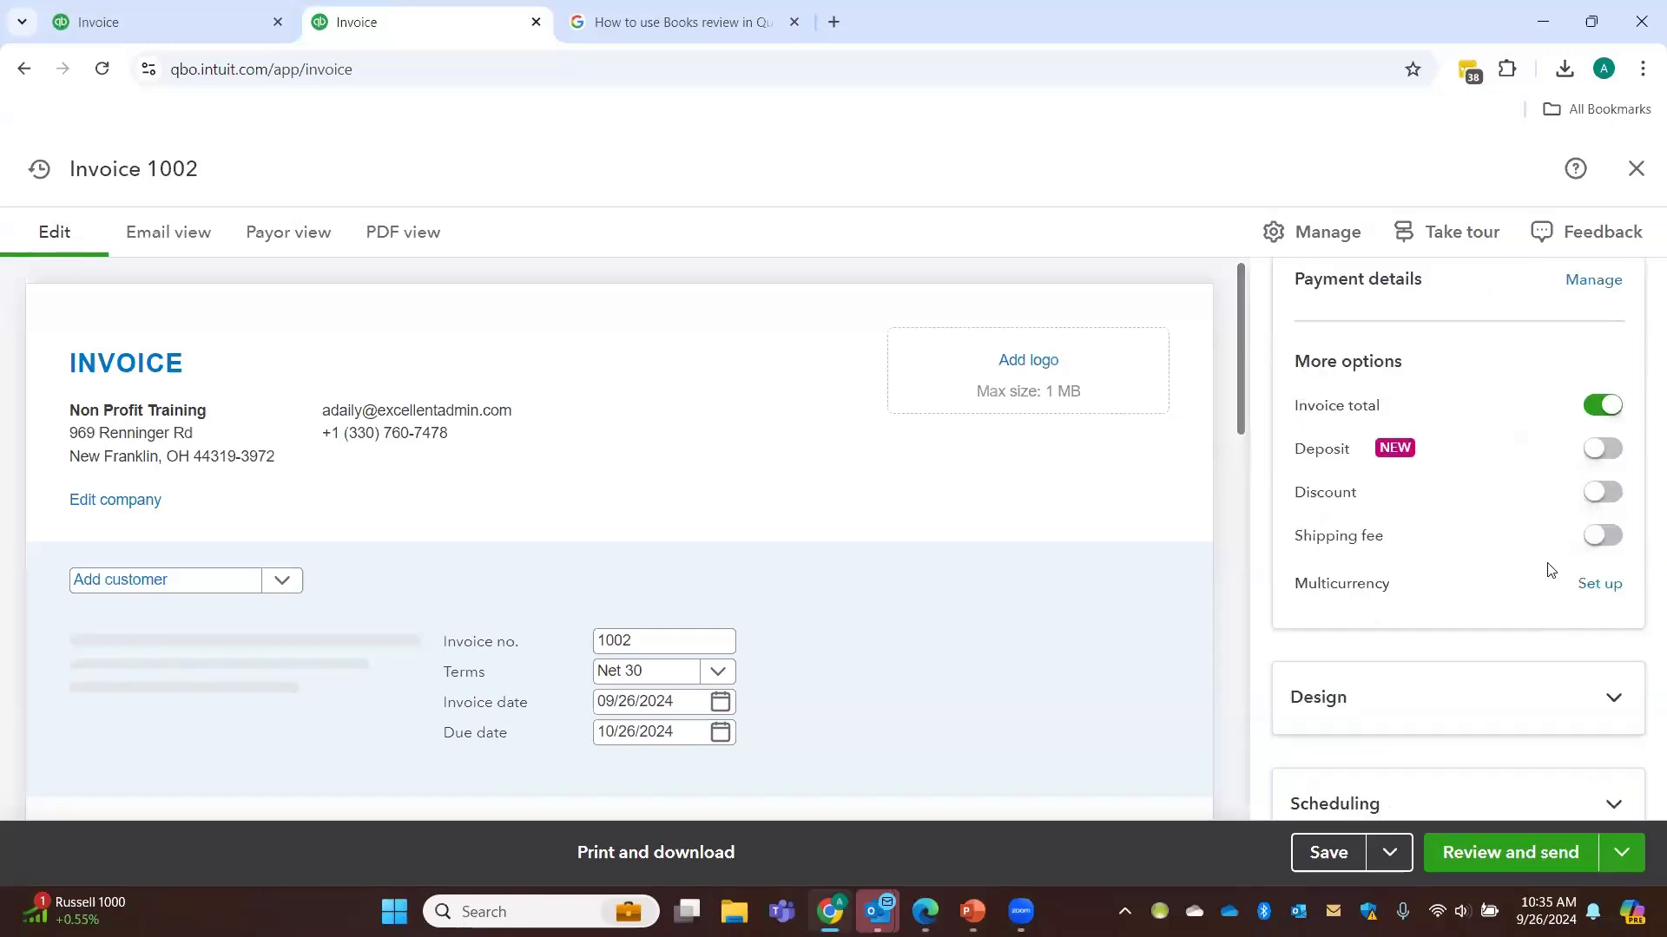
left_click(1403, 649)
scroll(1466, 534, "down", 7)
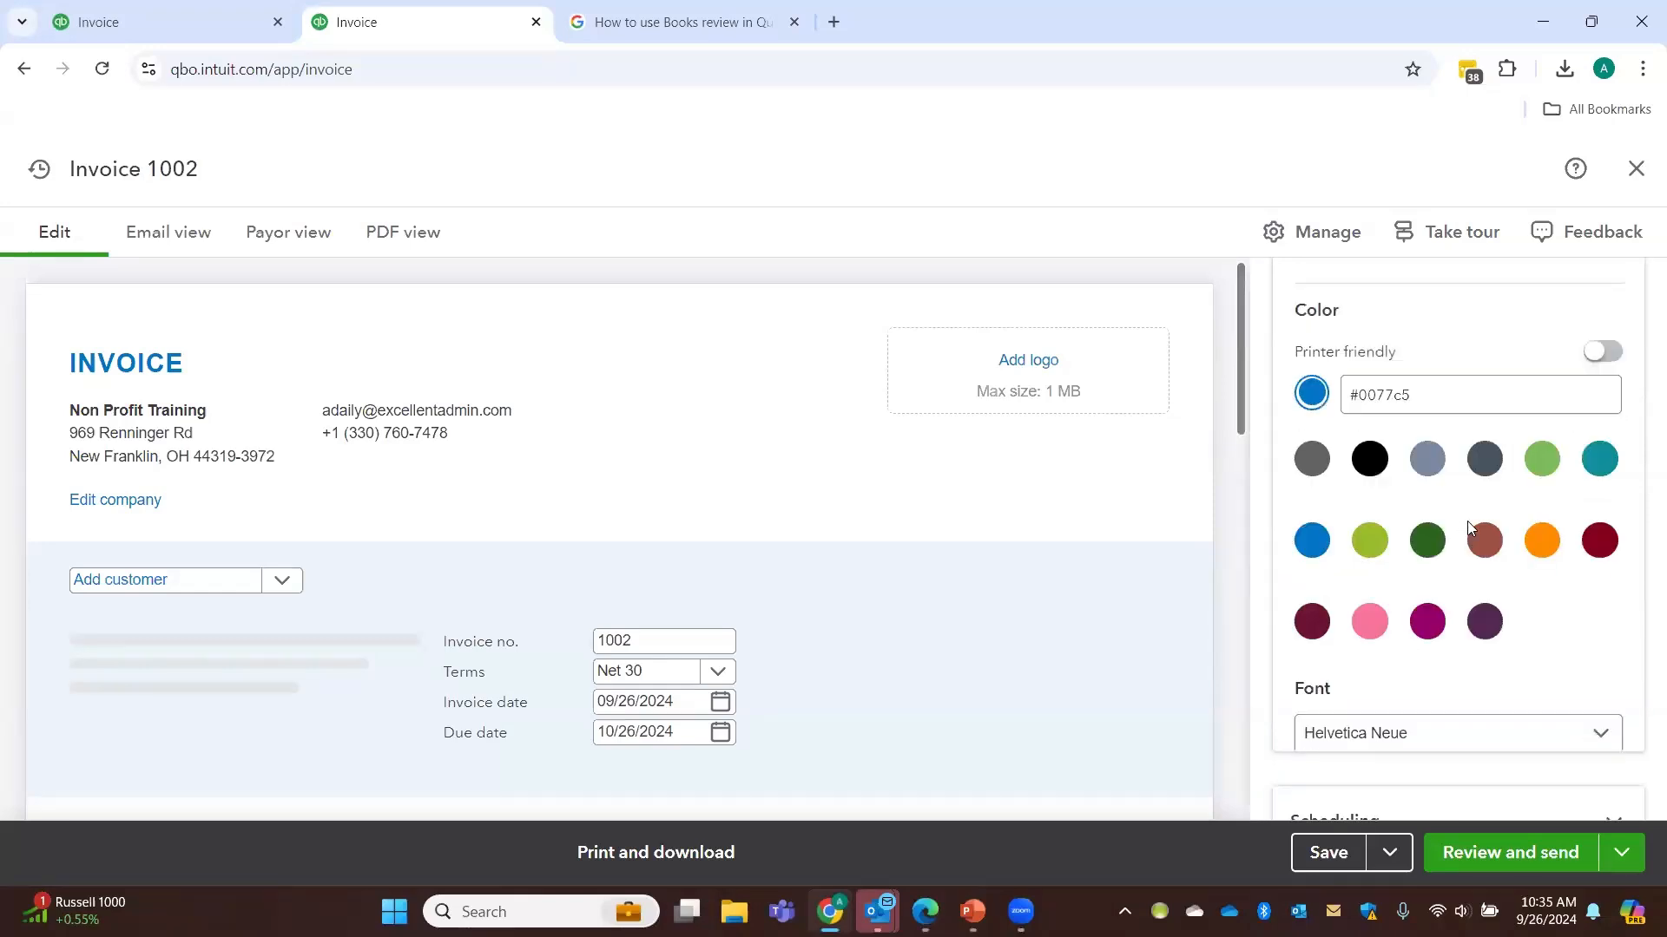
scroll(1476, 525, "up", 4)
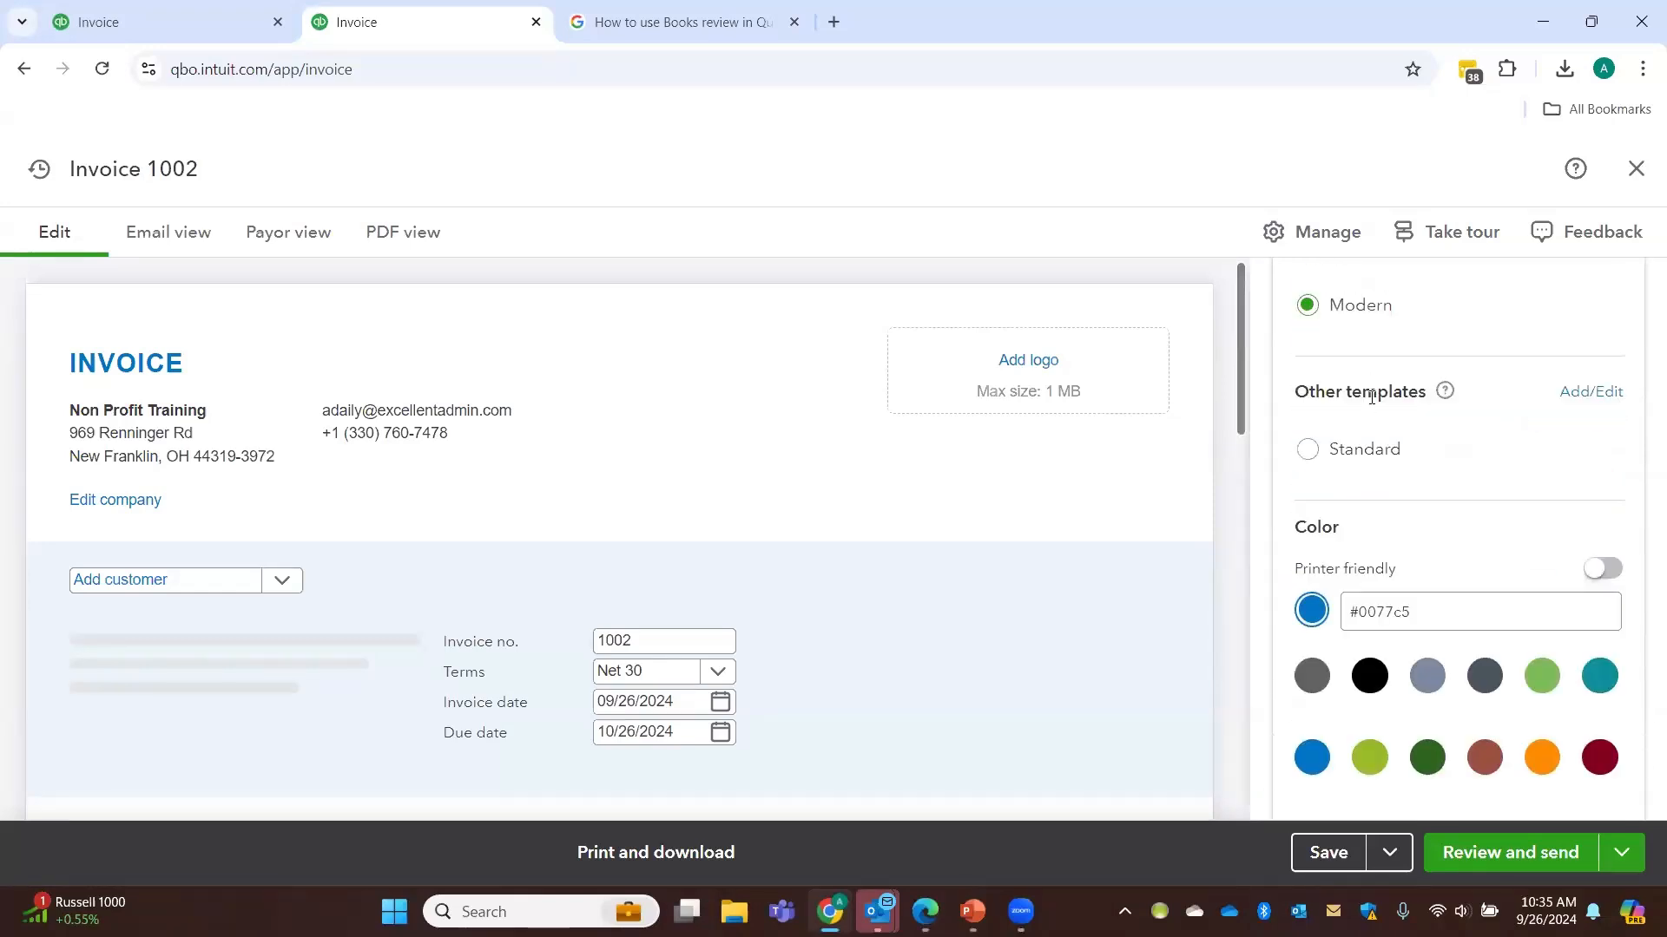
scroll(1377, 409, "up", 5)
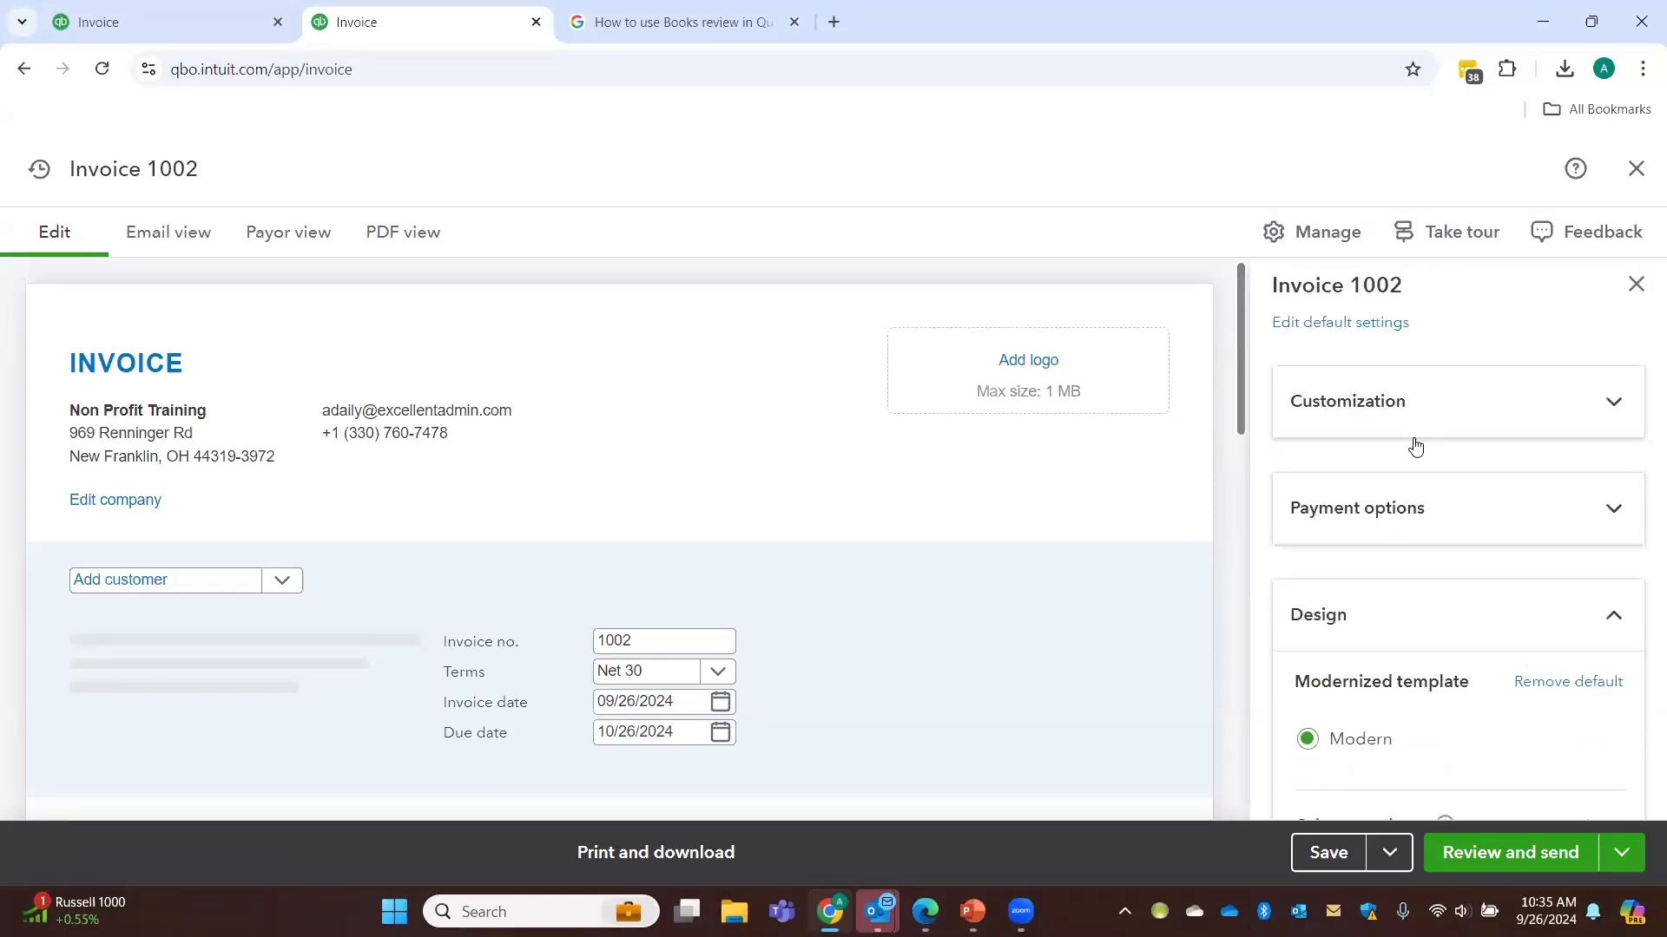
scroll(1469, 483, "down", 6)
left_click(1590, 283)
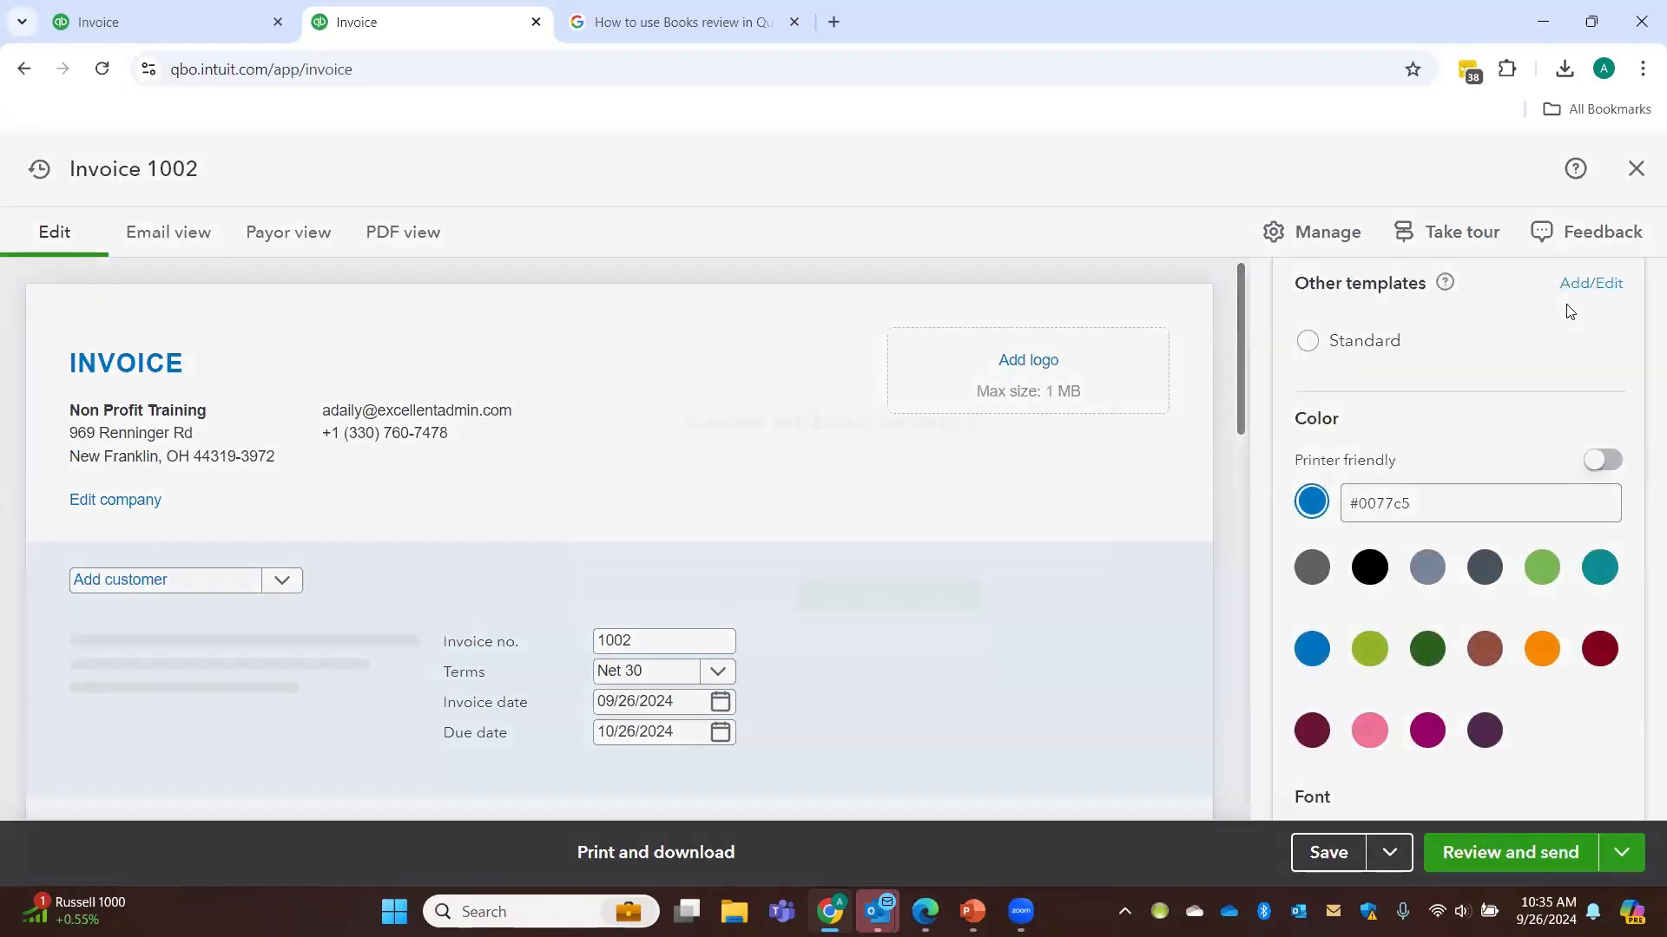
left_click(956, 602)
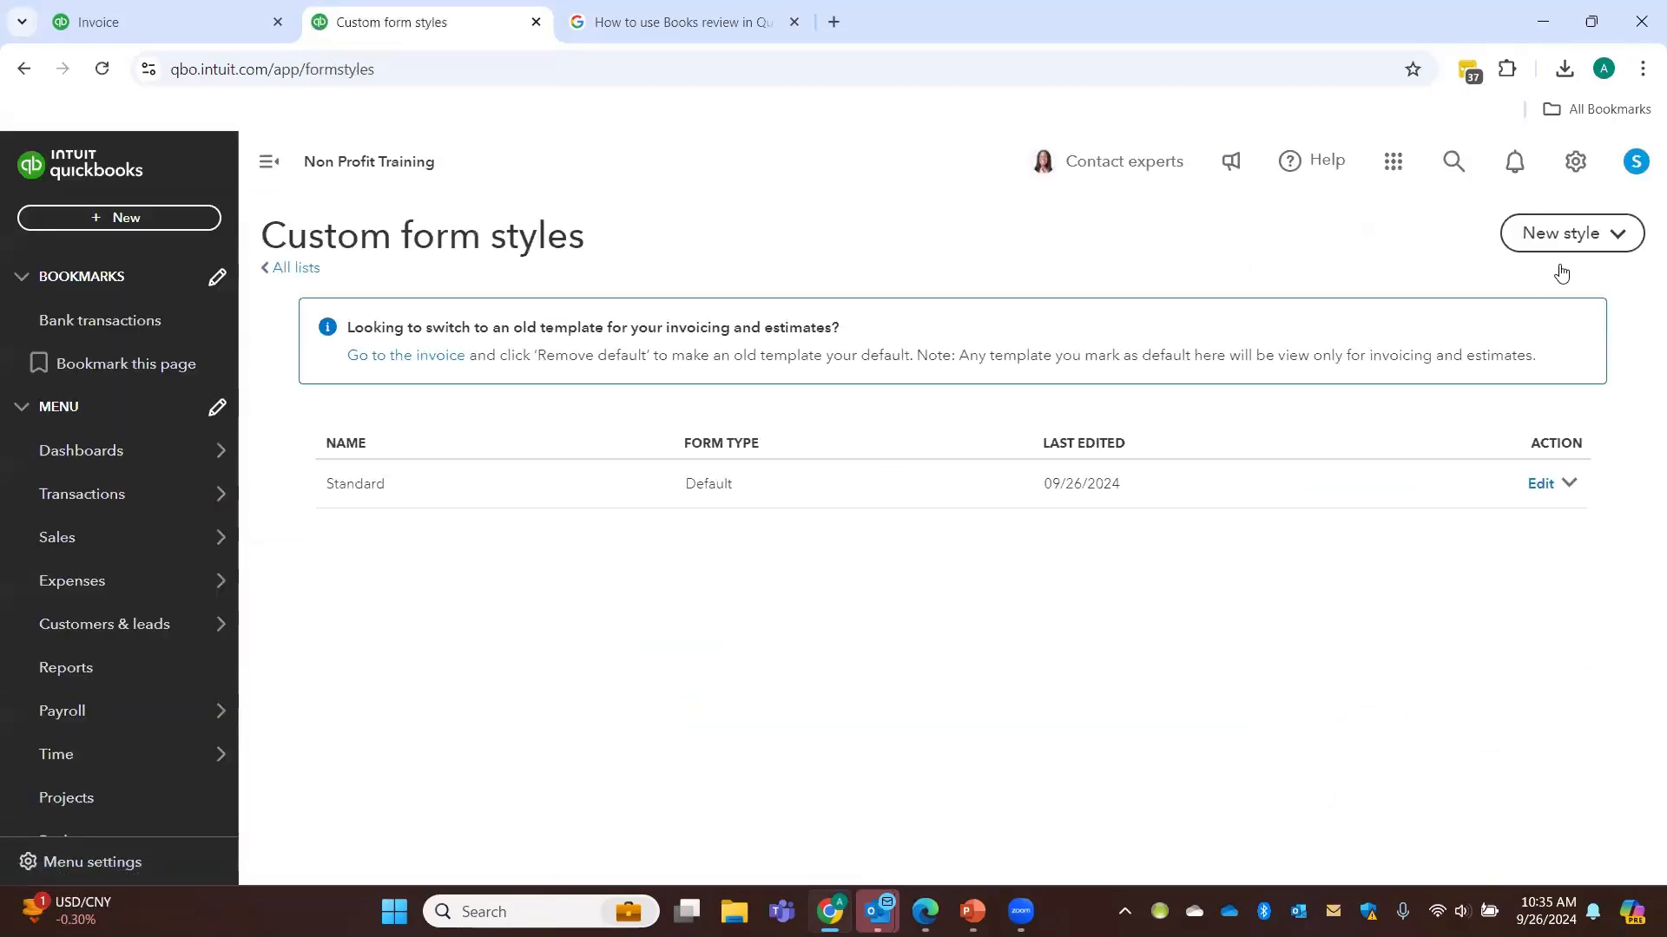
- Create a new invoice style and rename it Fall Fundraiser Temp
left_click(1571, 234)
left_click(1538, 292)
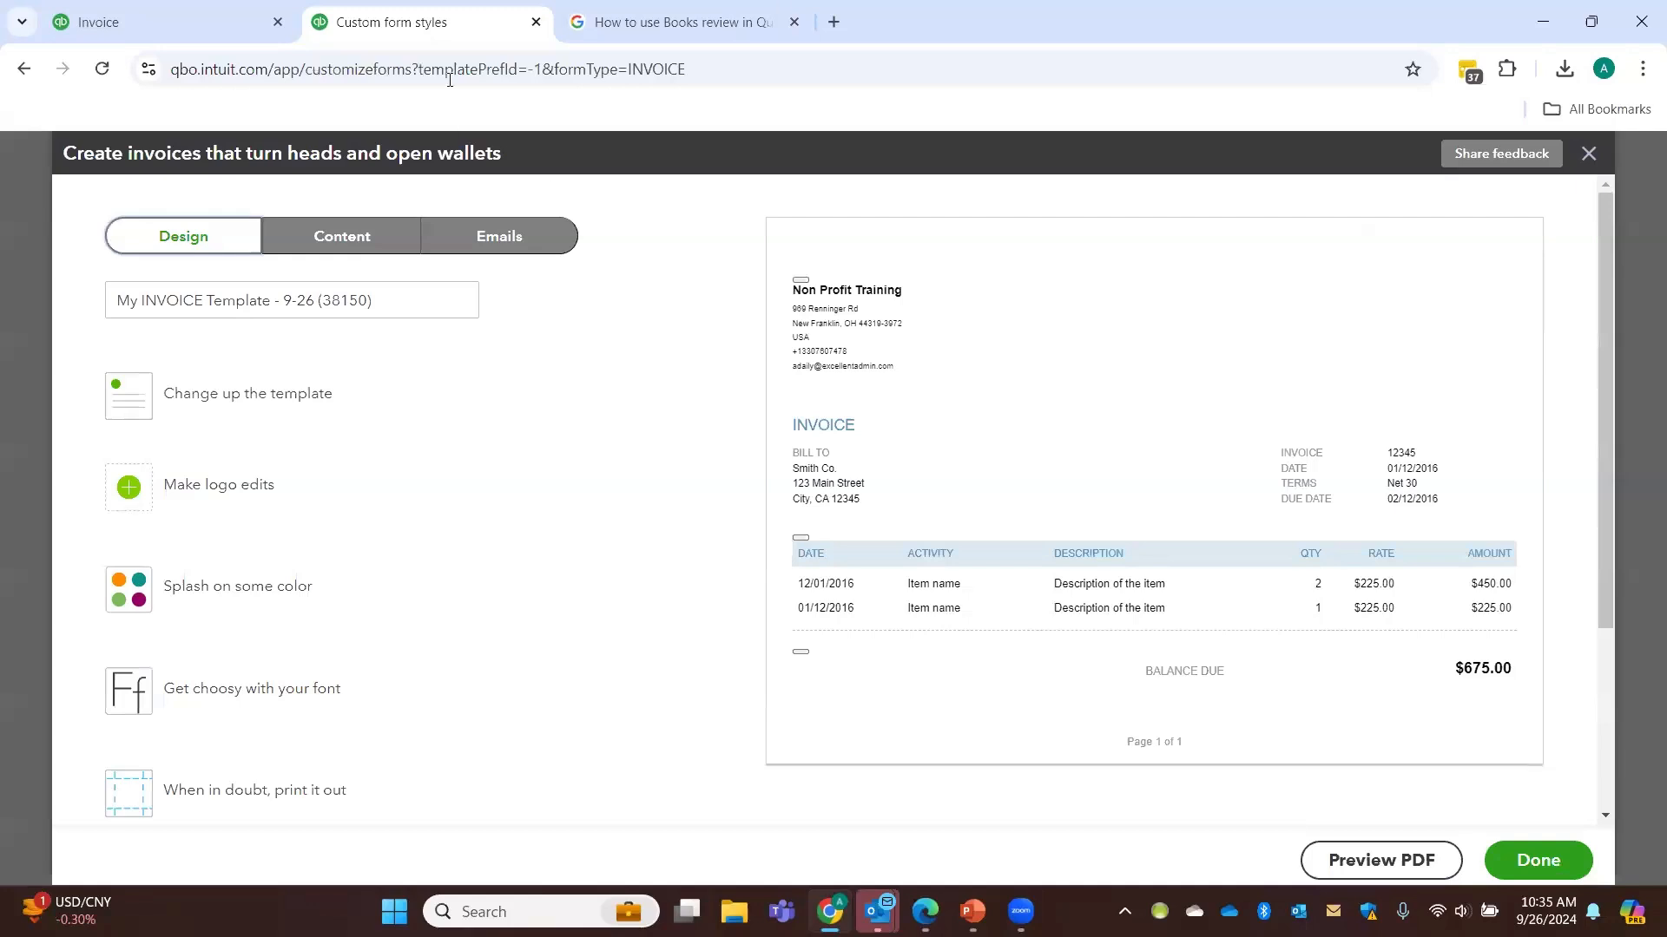
left_click_drag(408, 299, 3, 244)
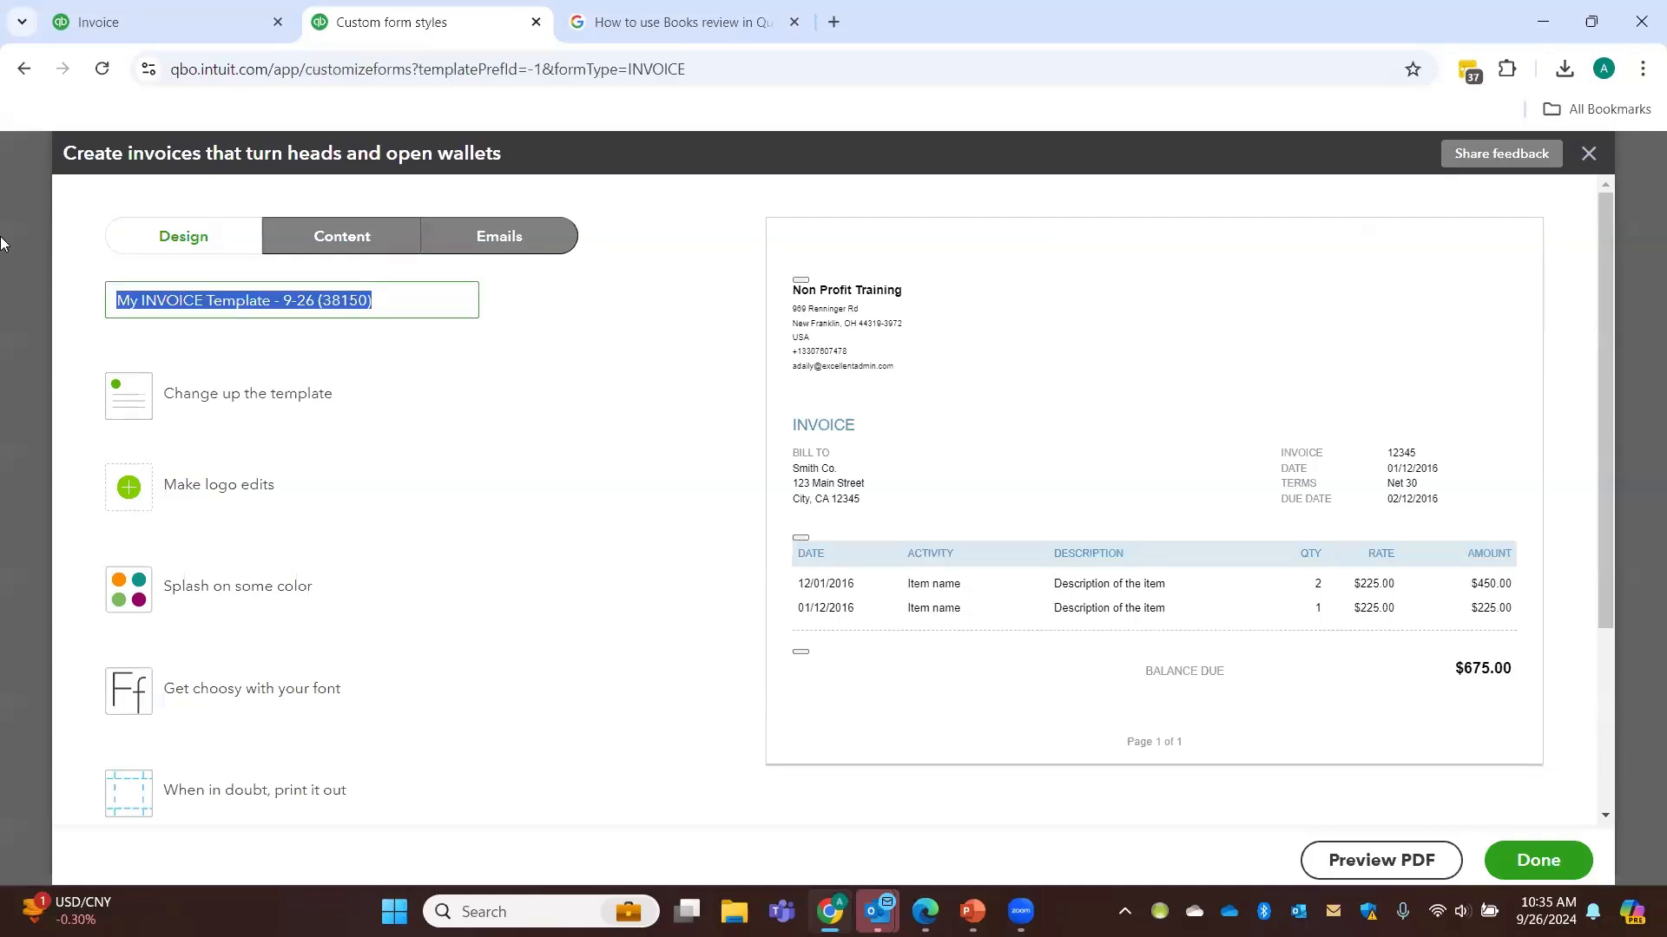
type("Fall")
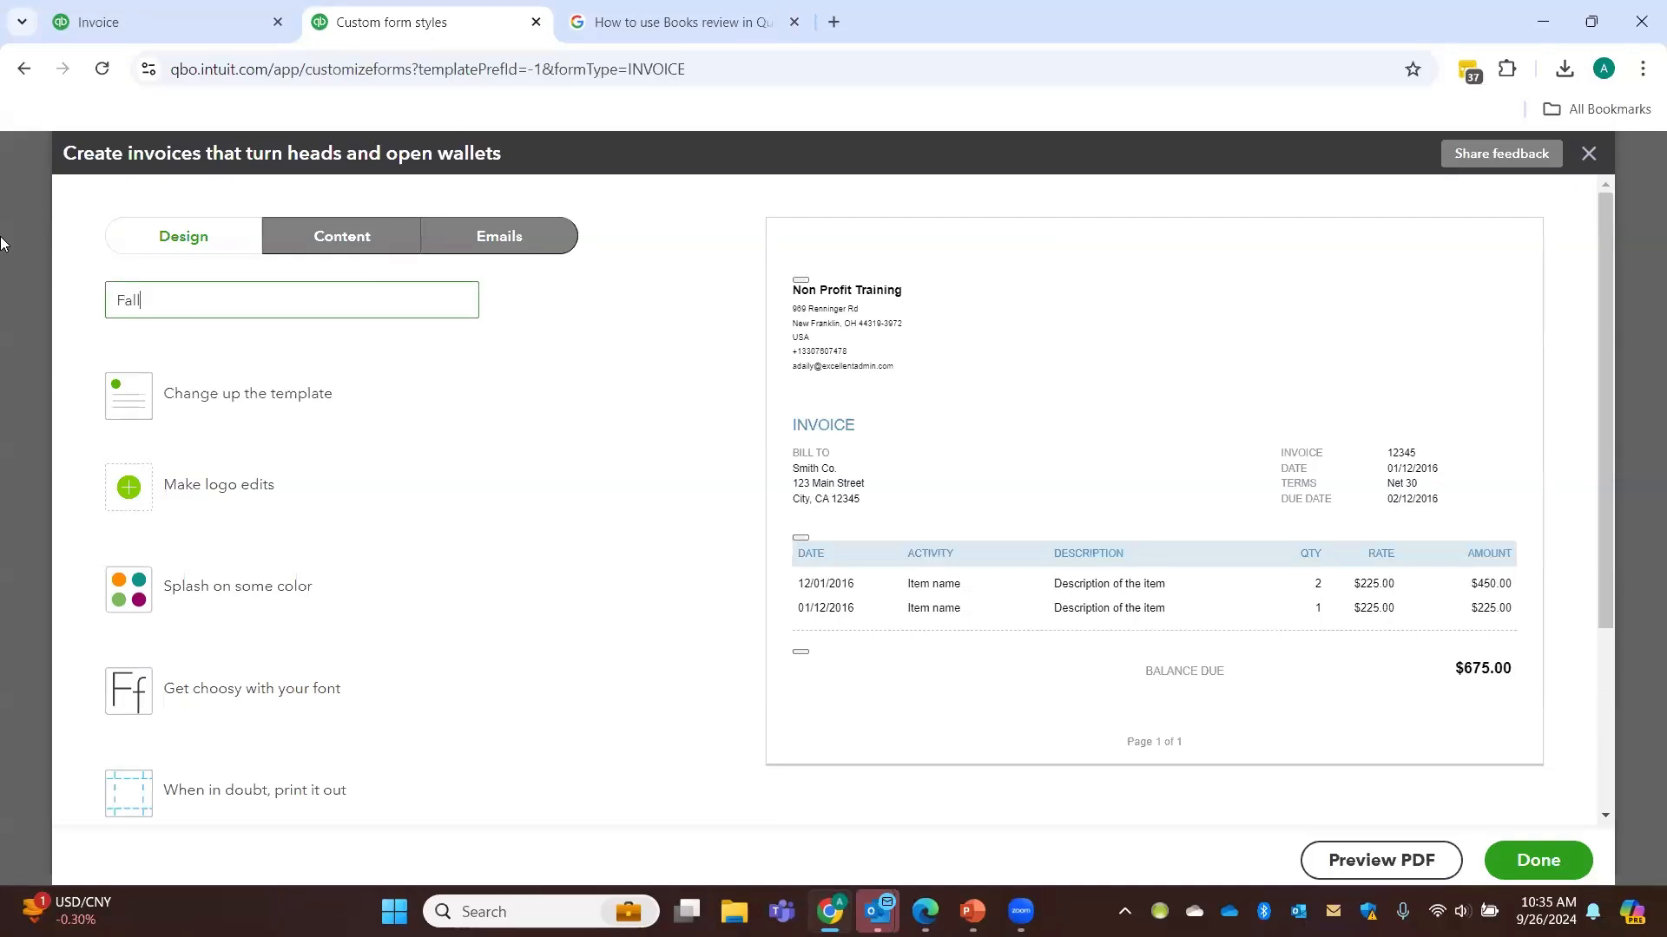
type(" Fundraiser Temp")
- Preview the Modern, Bold and Airy classic layouts, then choose Airy new
left_click(294, 402)
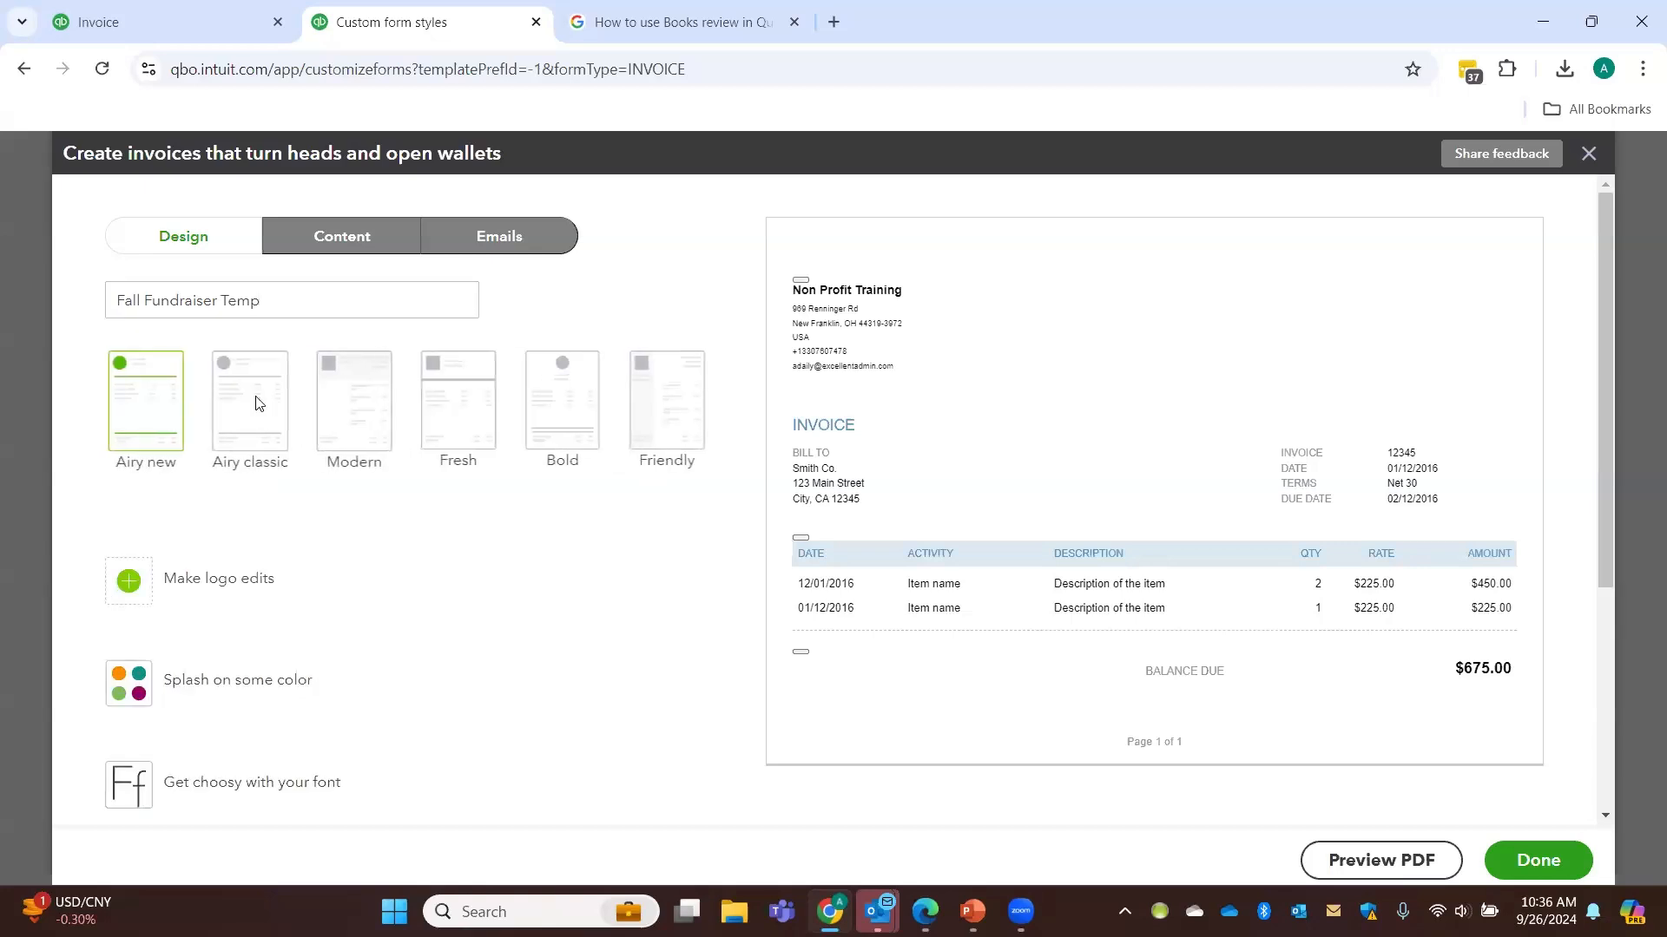
left_click(382, 409)
left_click(562, 413)
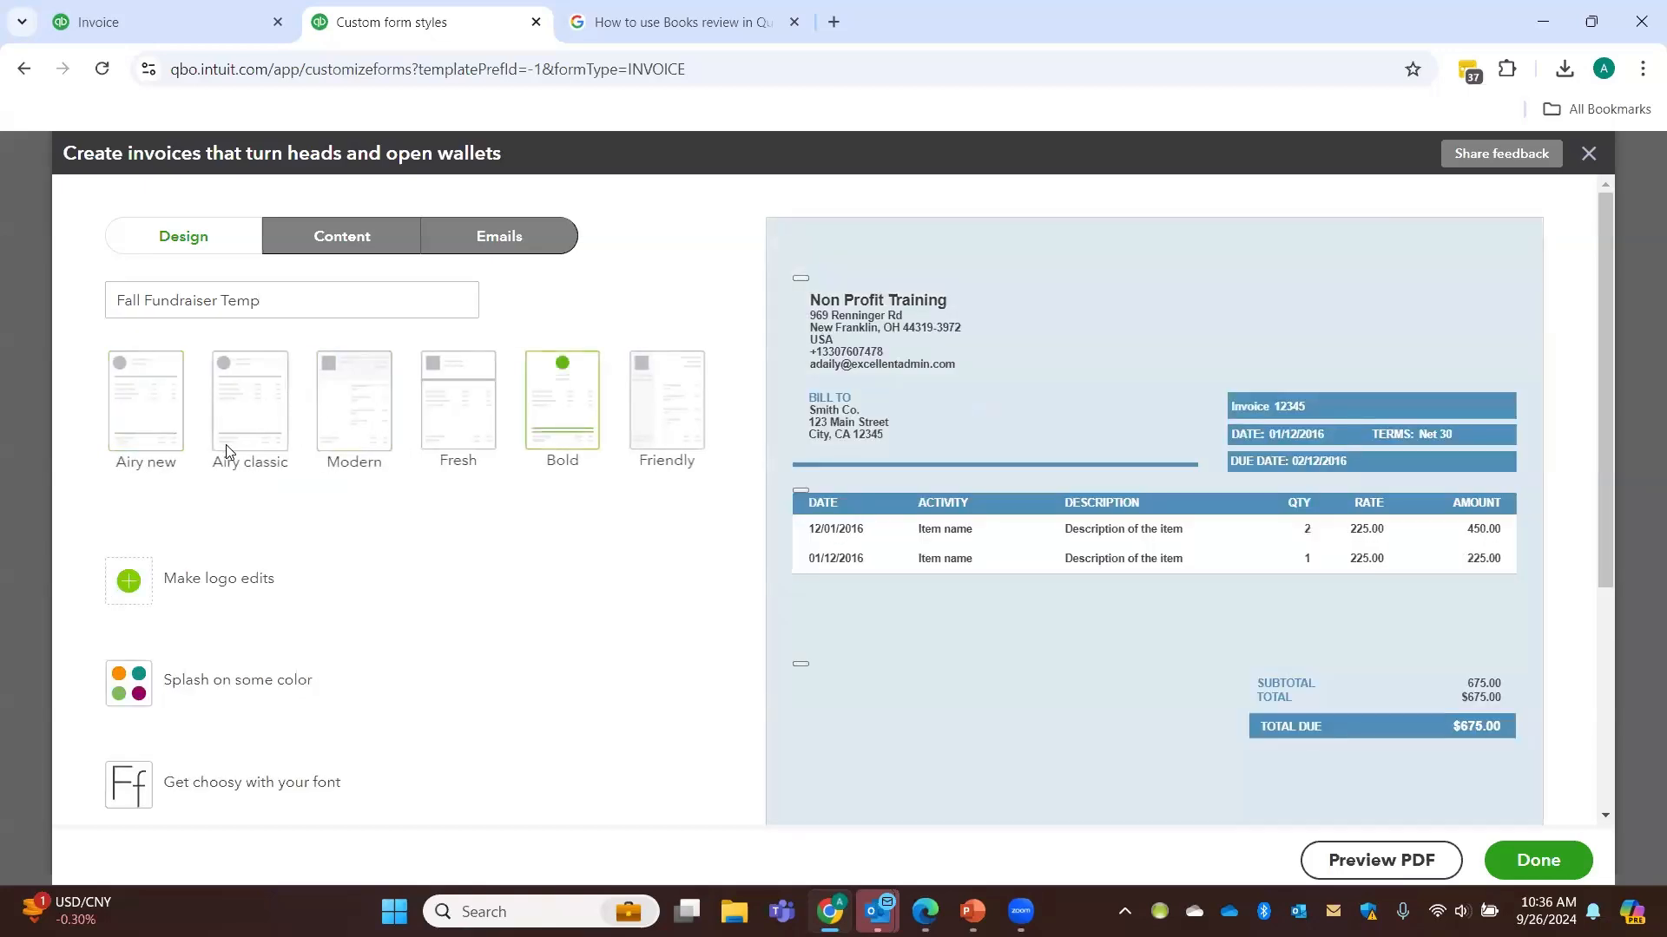
left_click(226, 451)
left_click(130, 441)
- Set the invoice colour to orange and save the style with Done
left_click(178, 580)
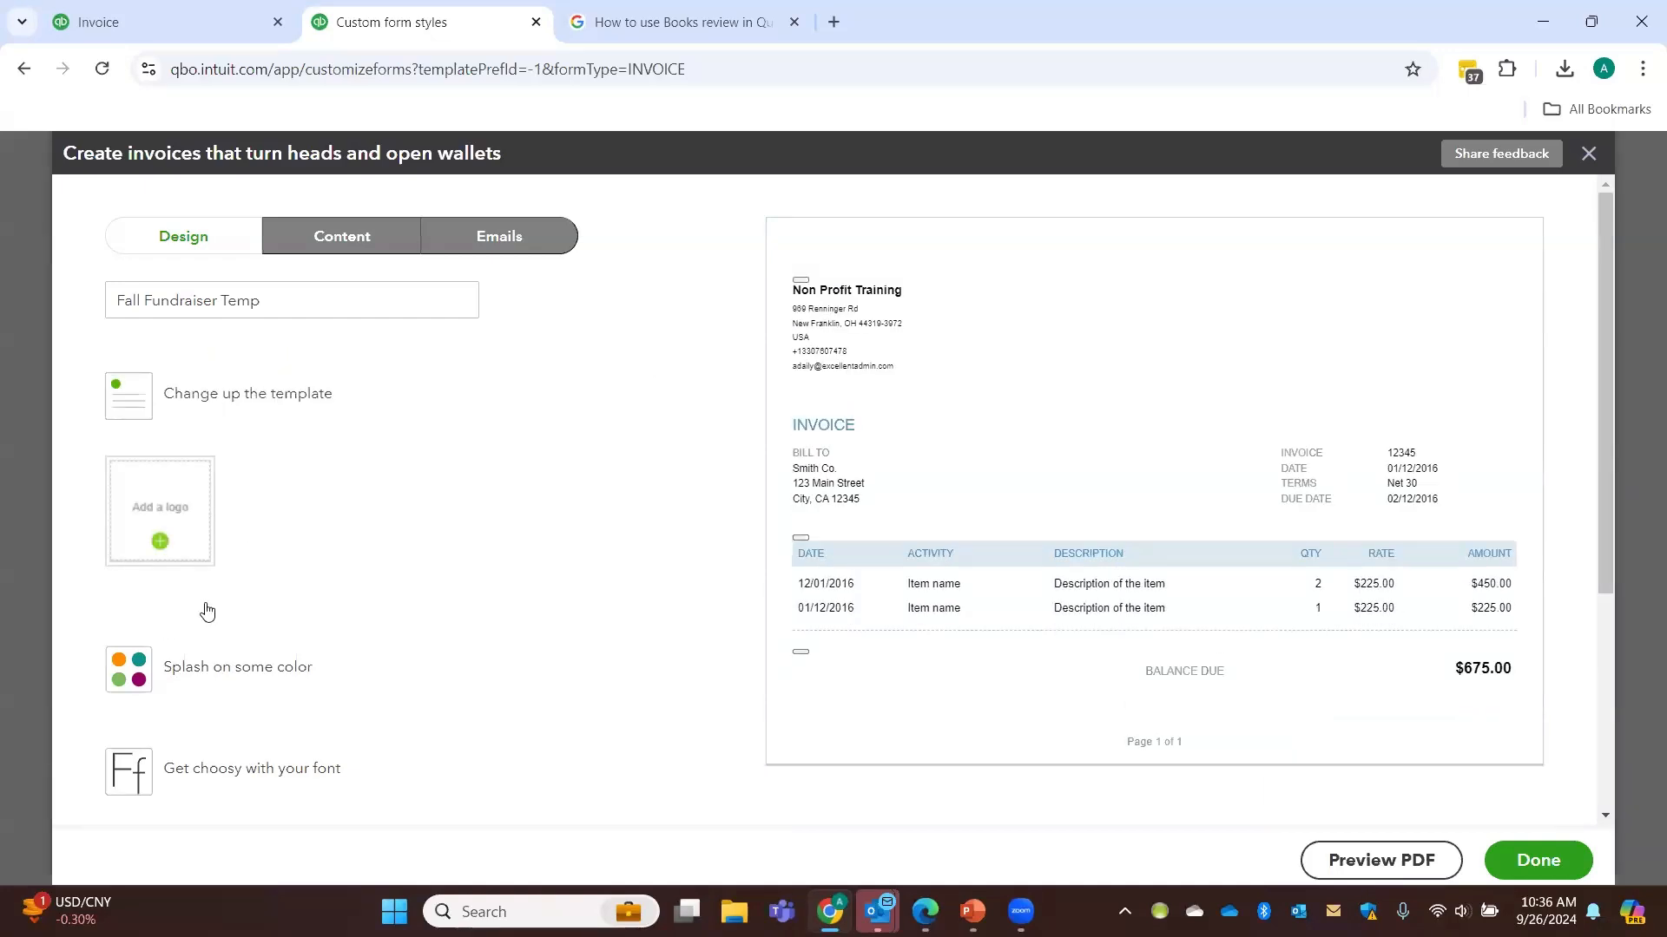
left_click(223, 672)
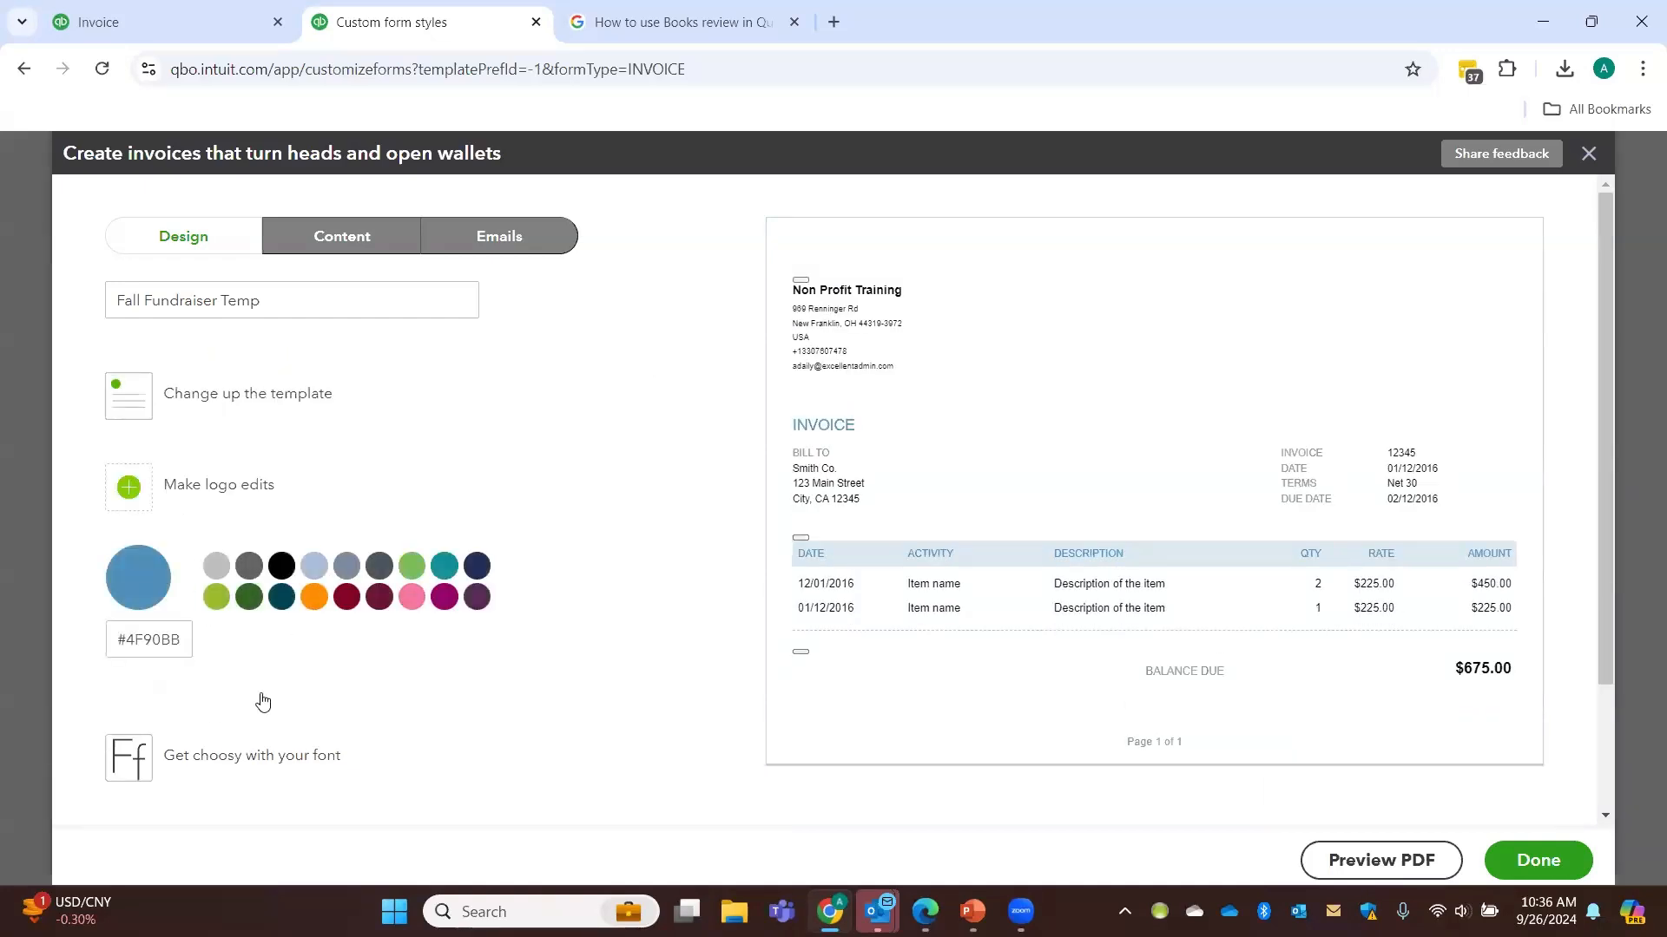
left_click(250, 757)
scroll(297, 706, "down", 1)
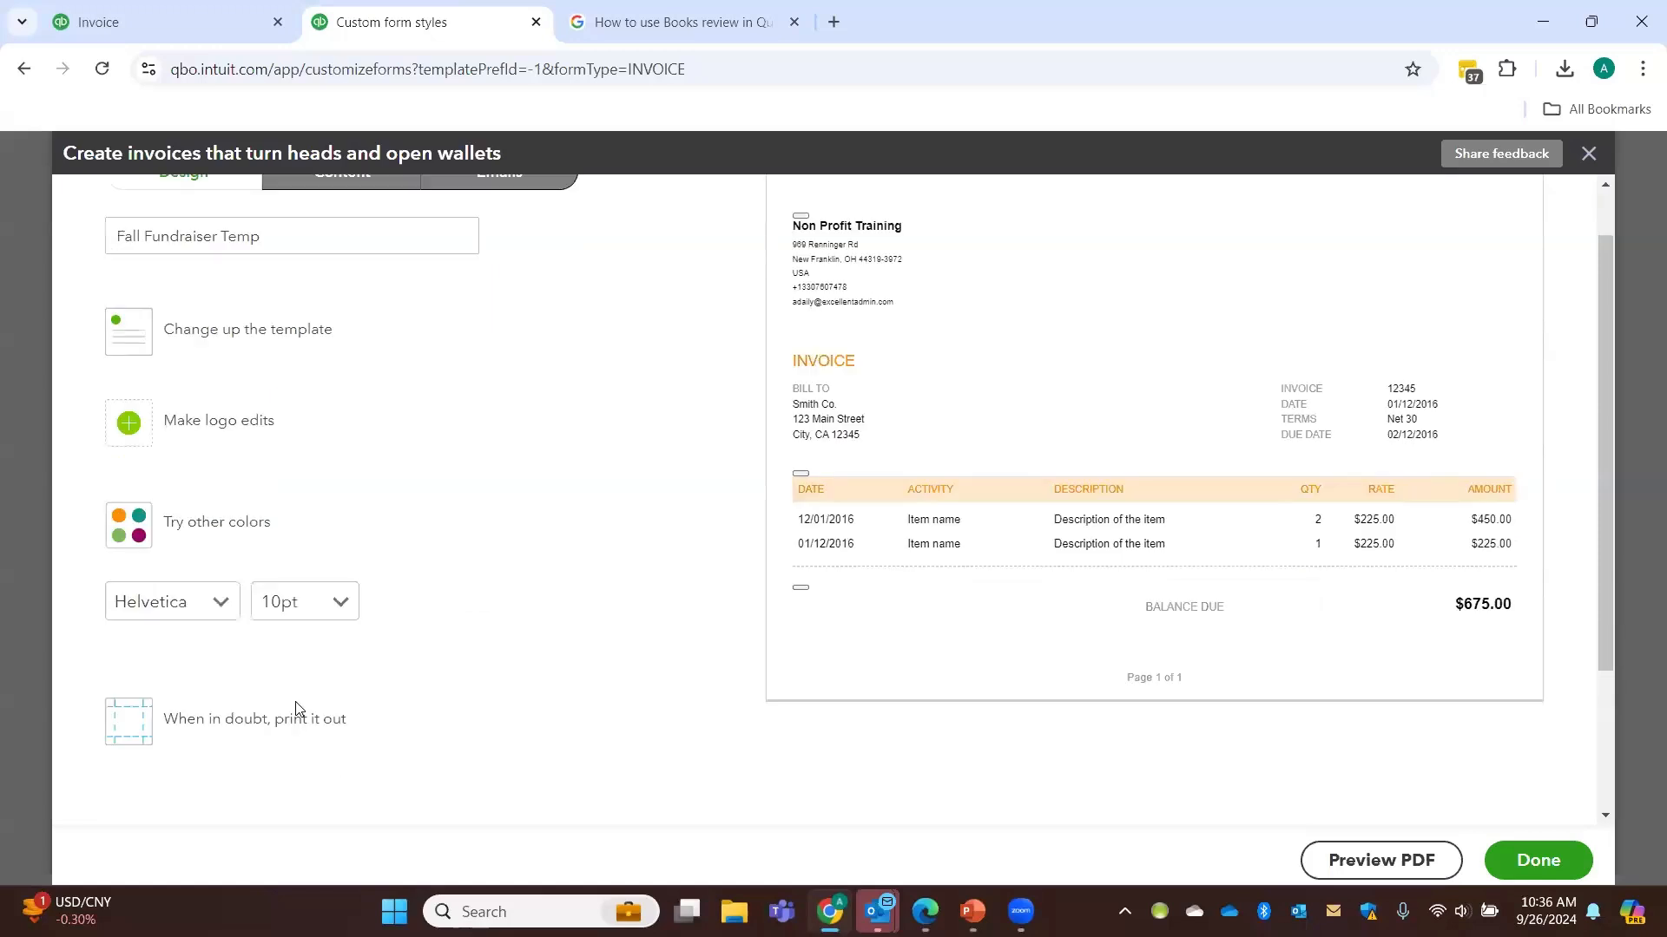
left_click(296, 707)
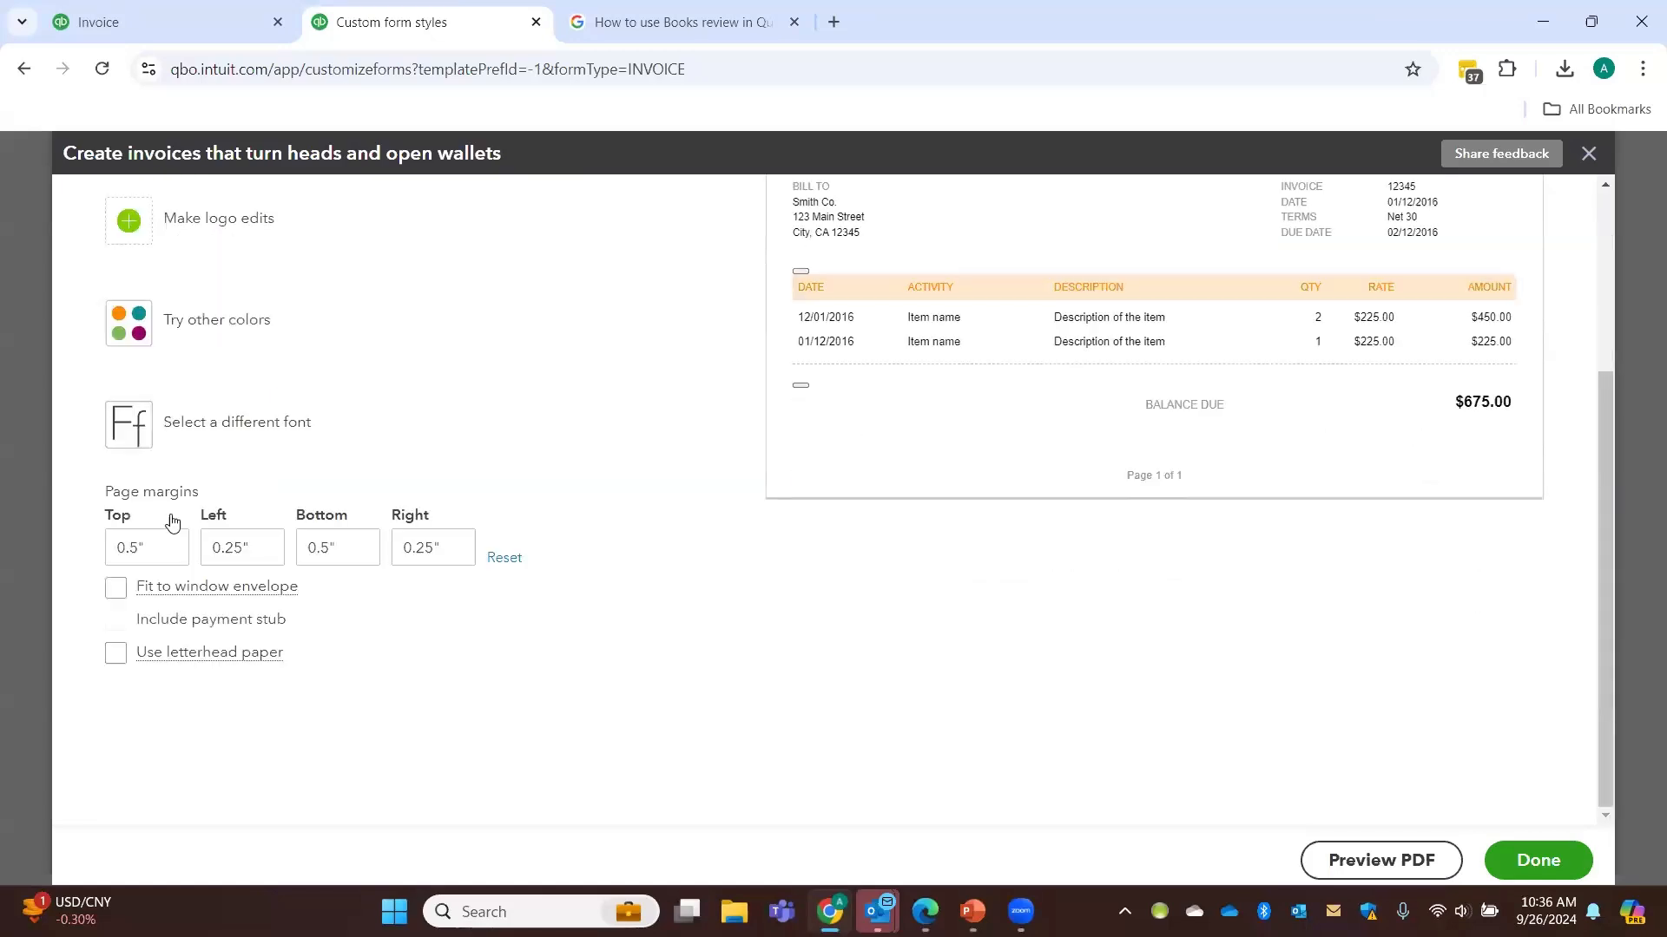
scroll(178, 508, "up", 3)
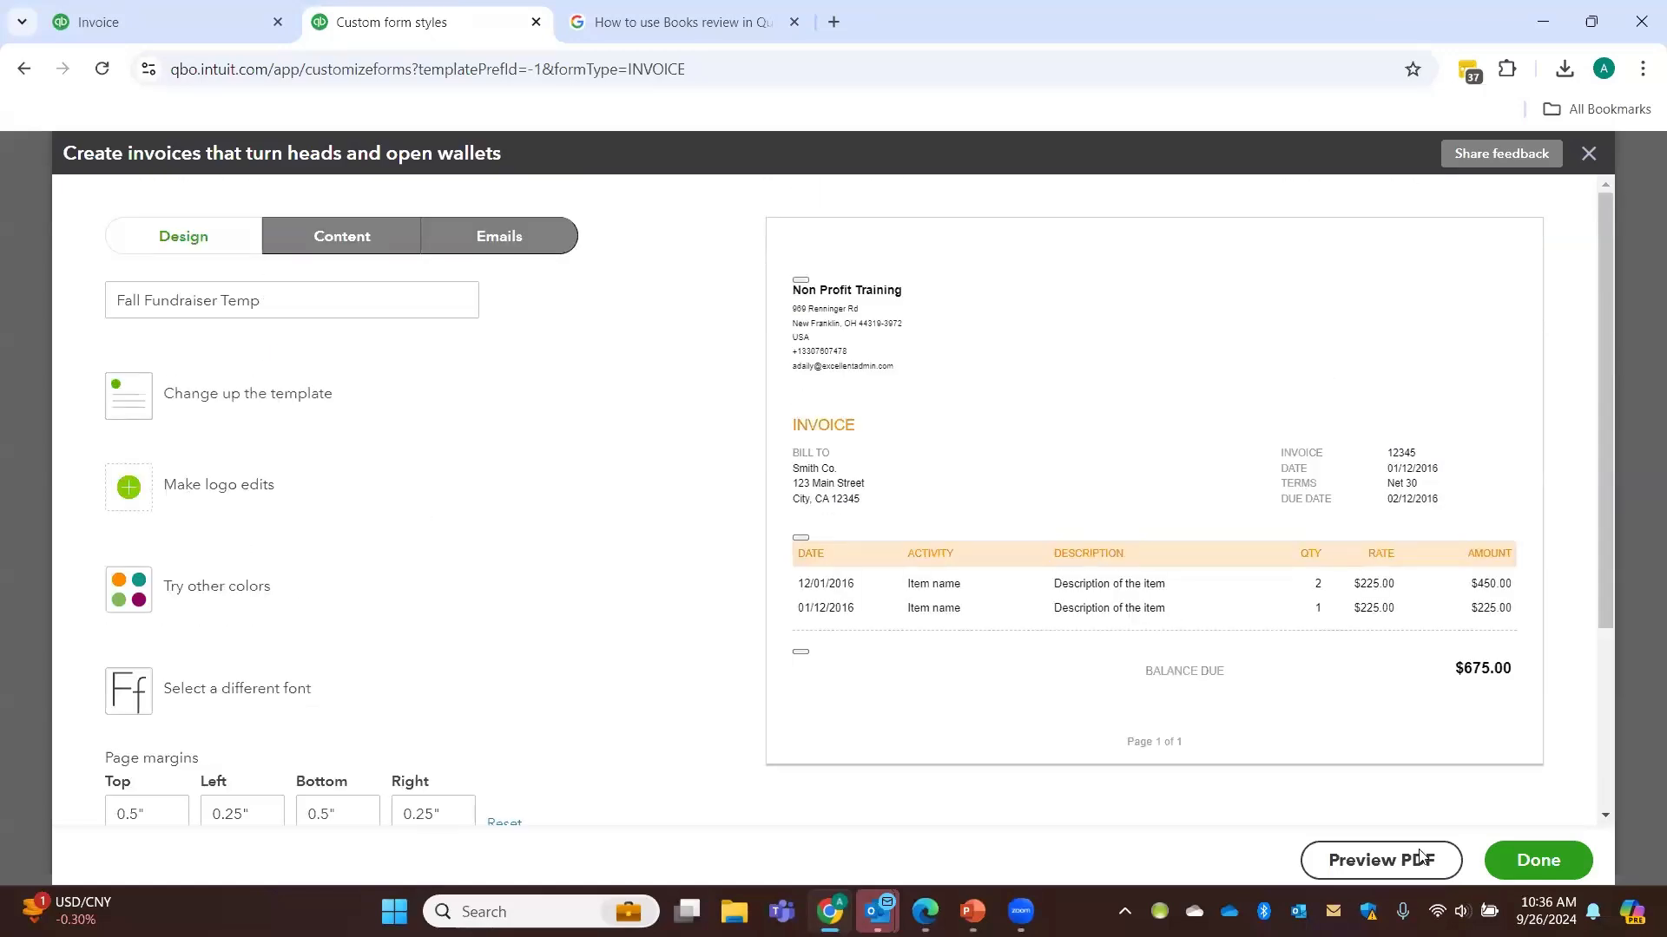
left_click(1569, 853)
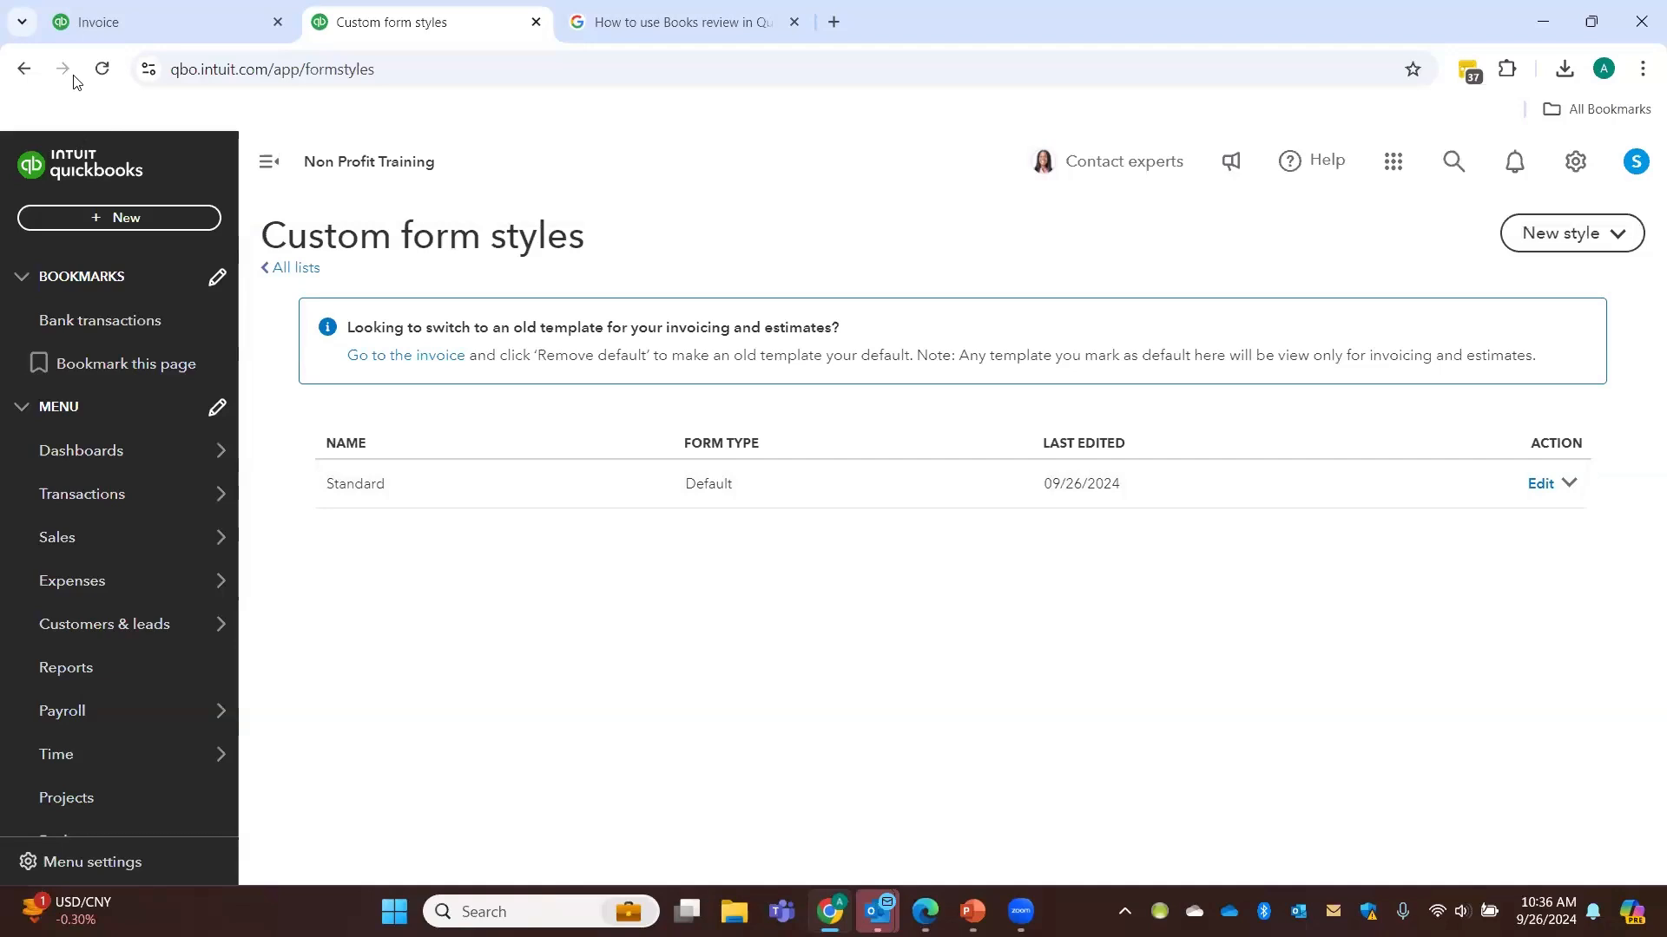
- Reload the form styles list, check Fall Fundraiser Temp's Edit actions, then go to Sales Invoices
left_click(106, 73)
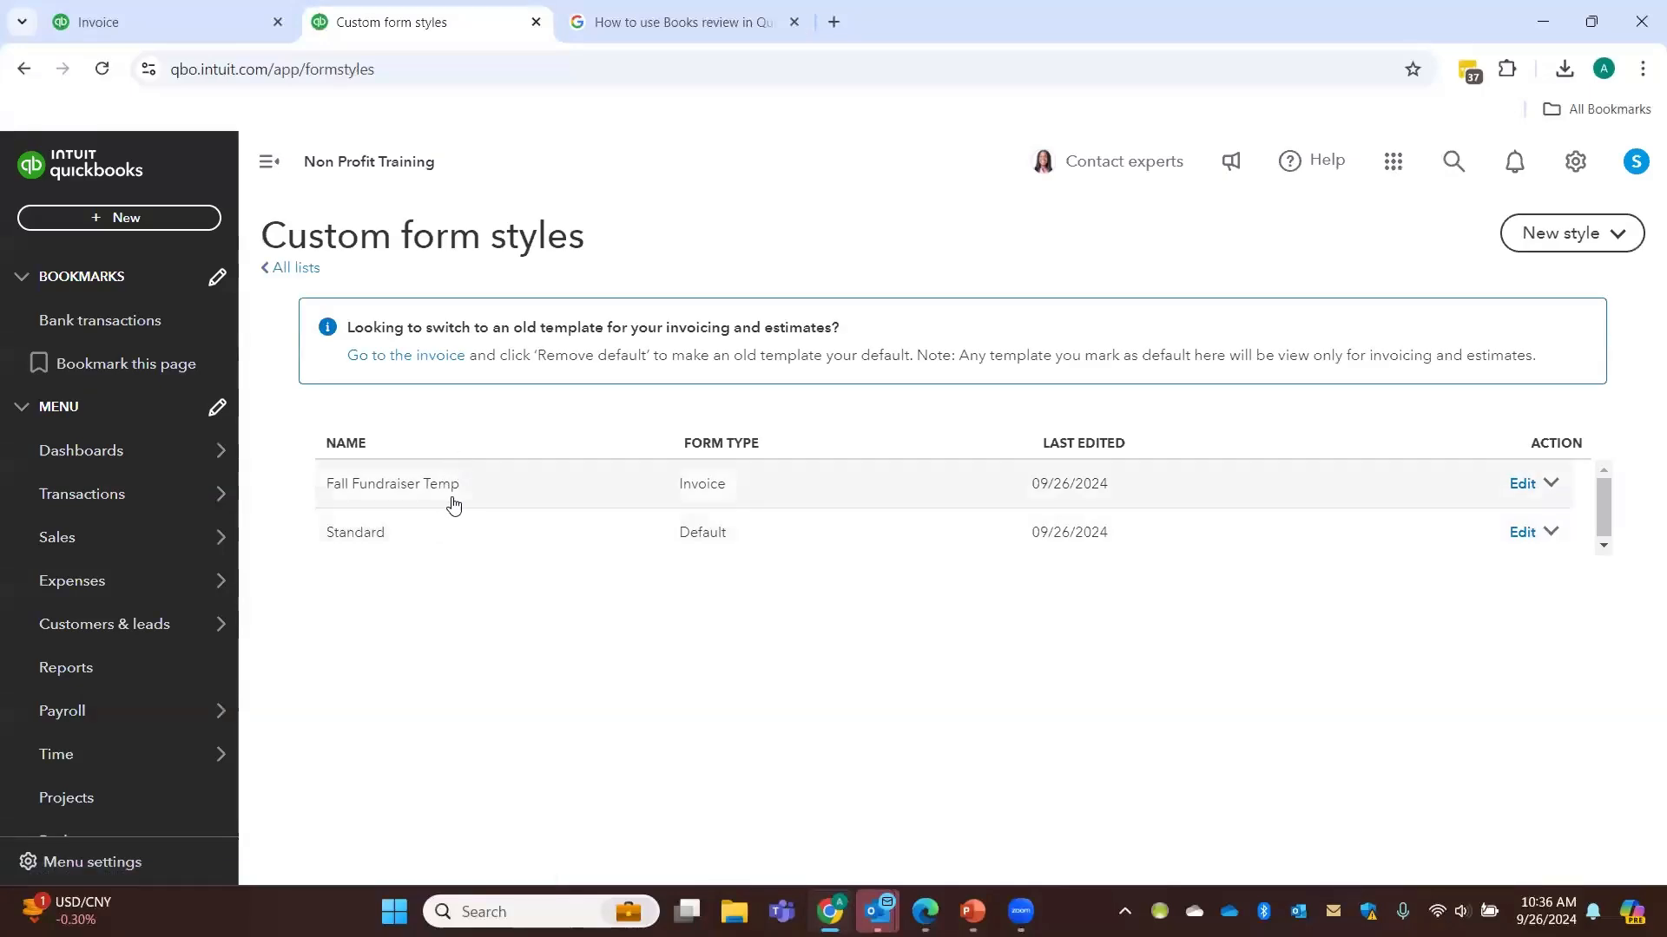
left_click(1553, 486)
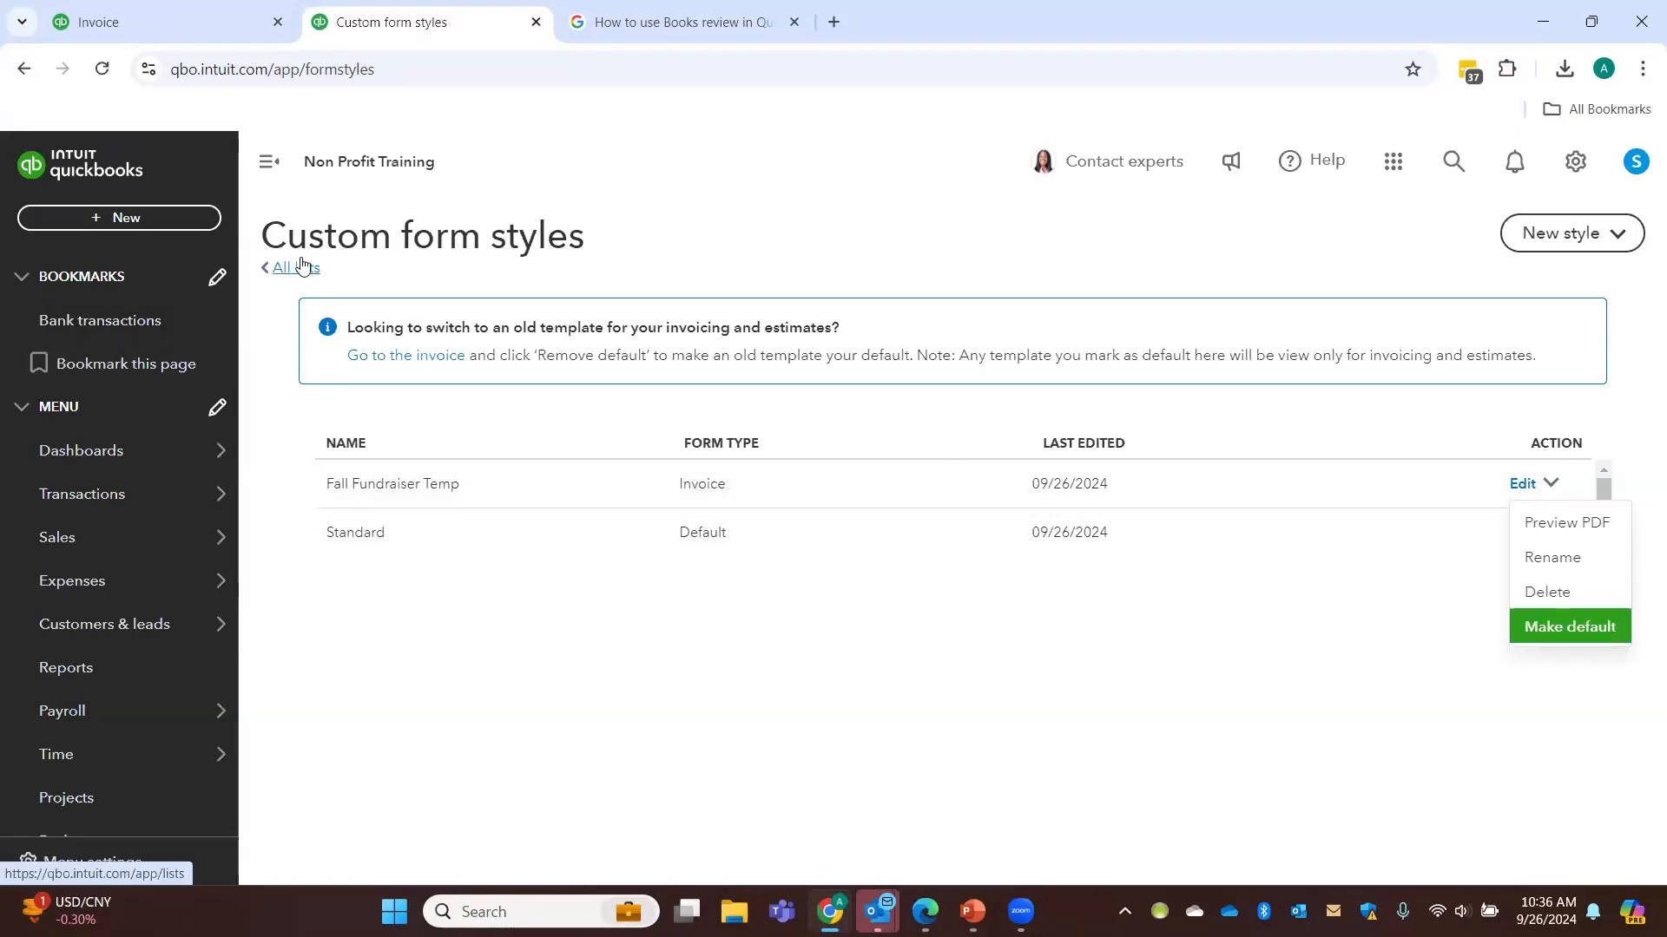
mouse_move(152, 547)
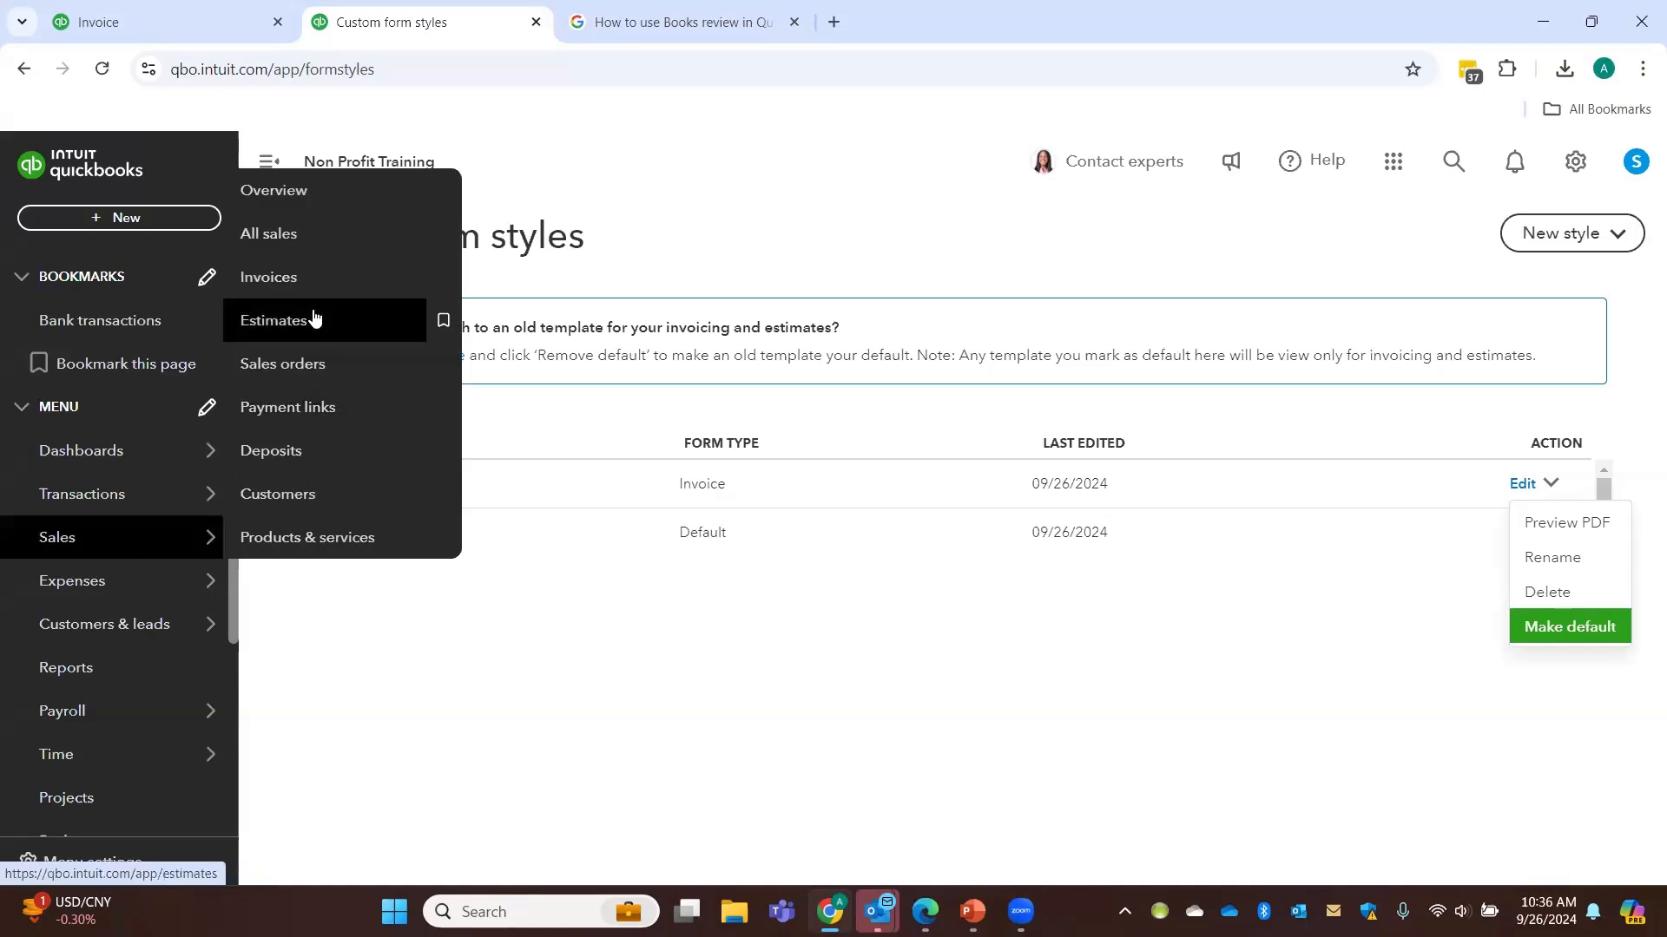
left_click(316, 284)
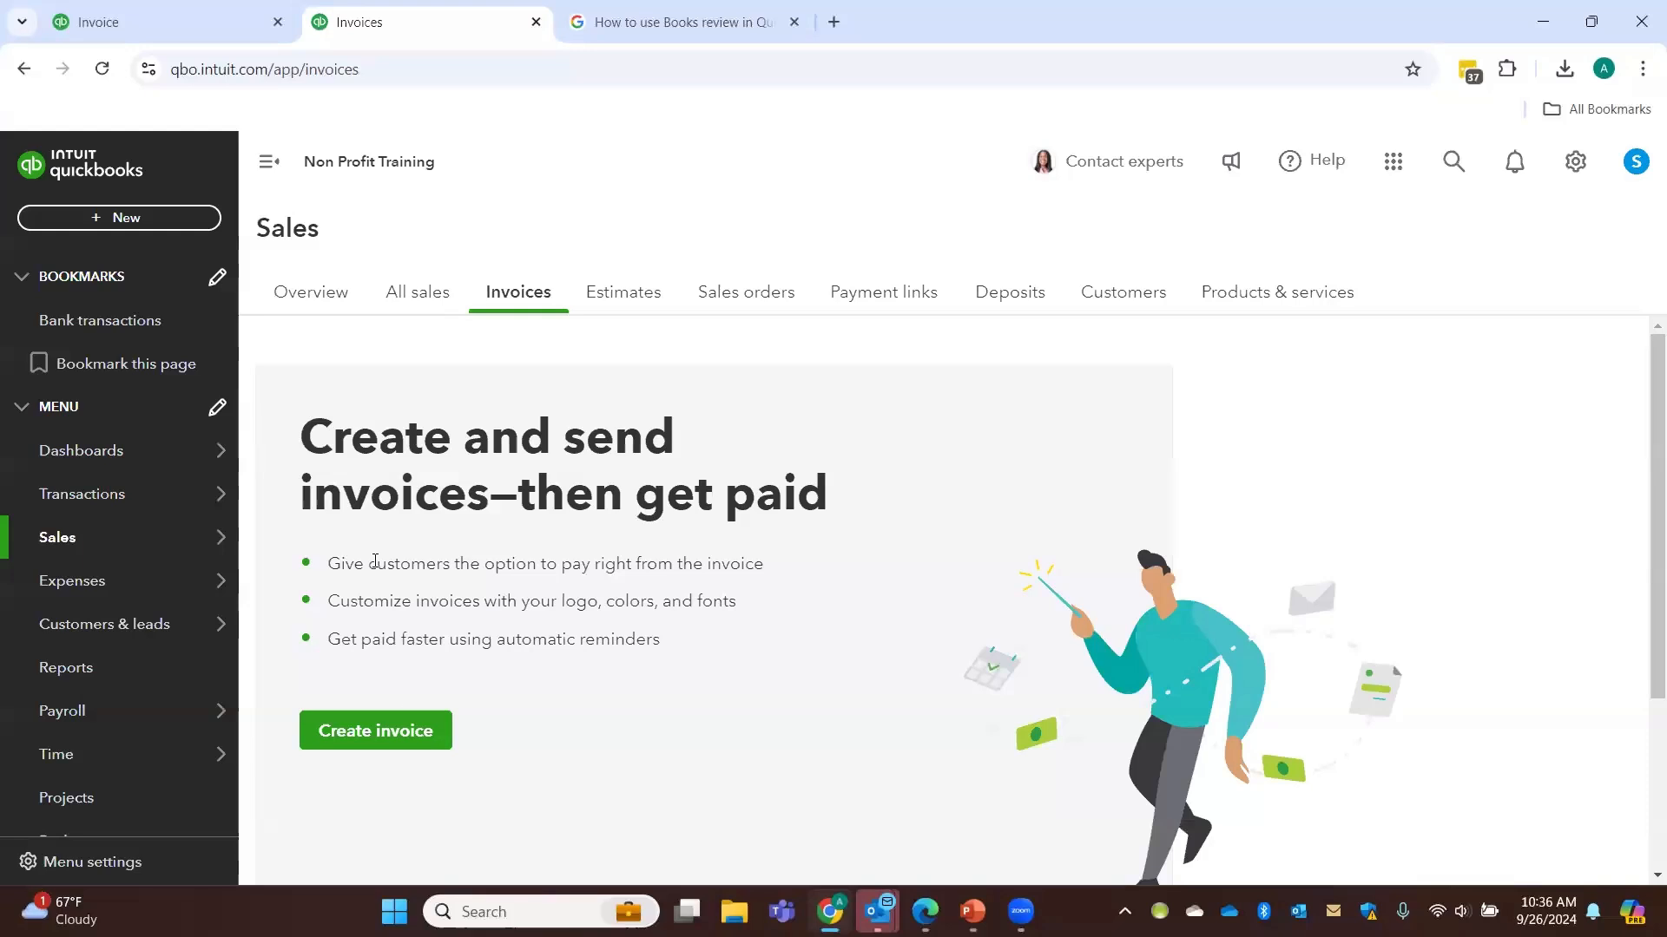
- Start a new invoice, dismiss the welcome popup, and apply the Fall Fundraiser Temp template
left_click(434, 738)
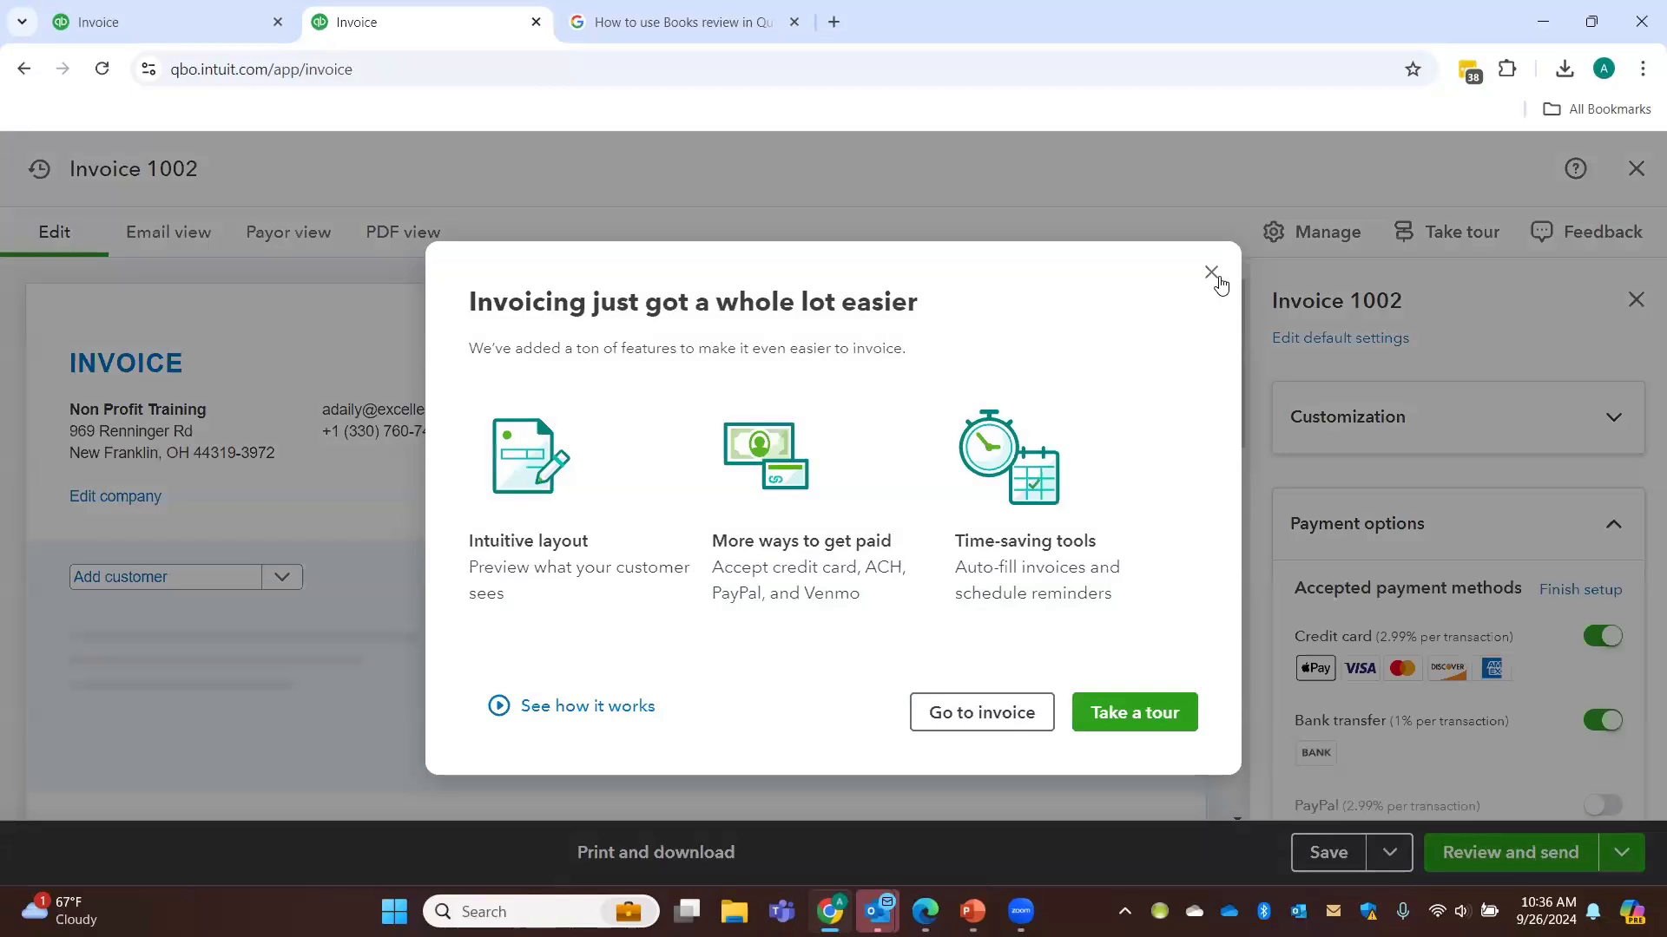
left_click(1212, 273)
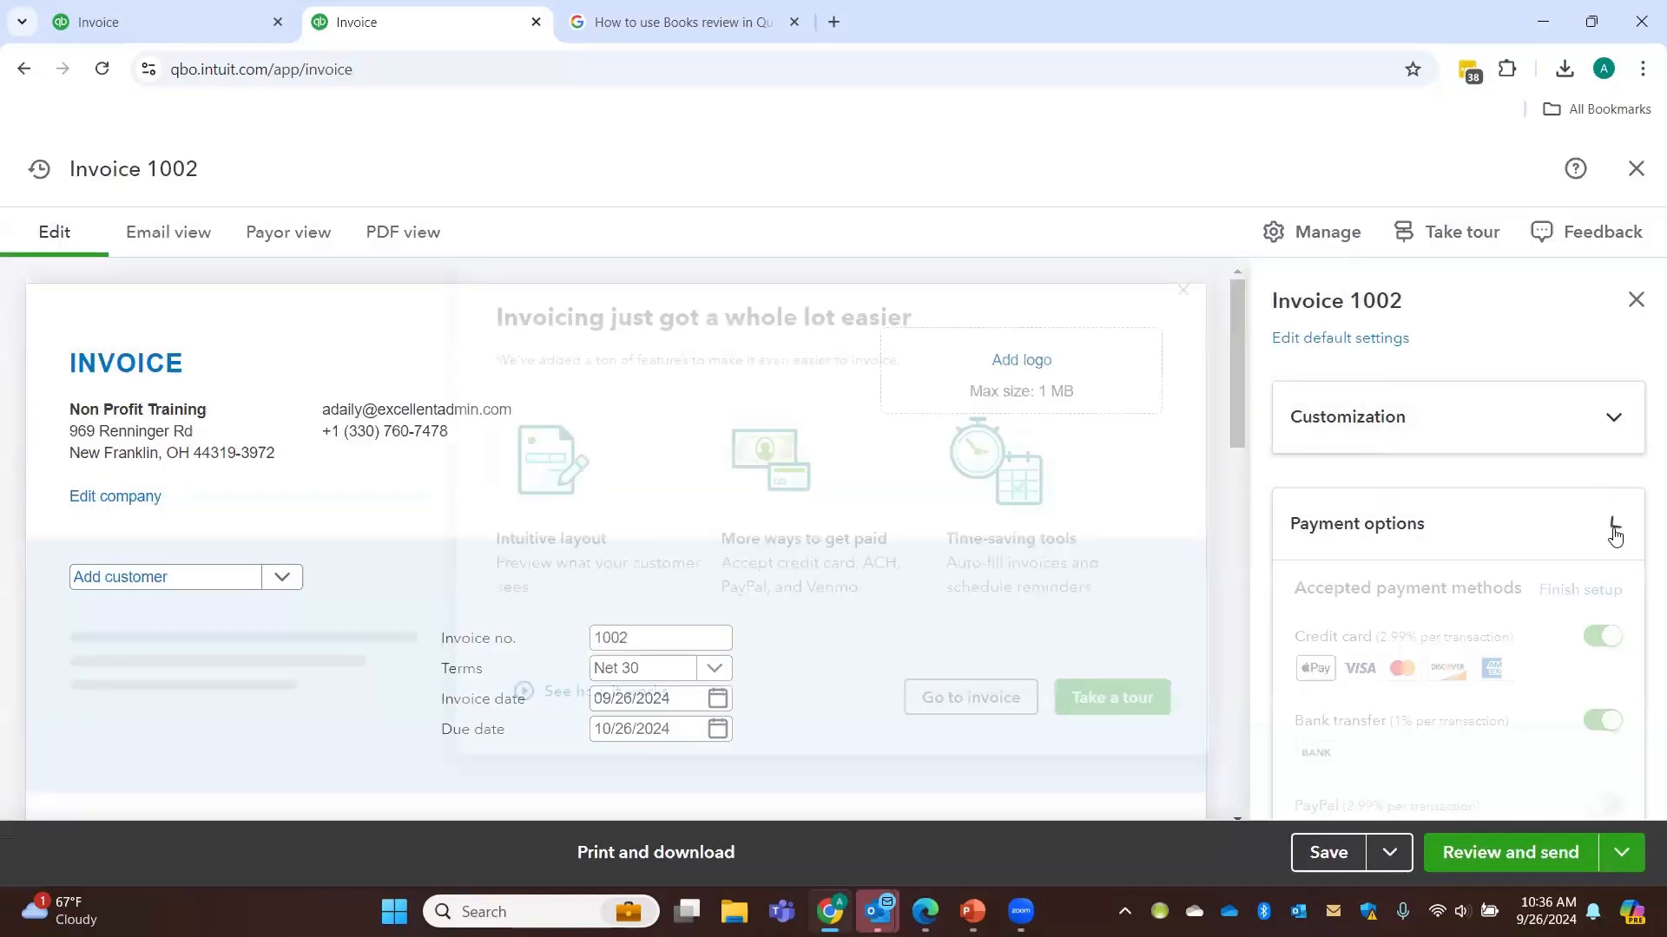
scroll(1615, 538, "down", 3)
scroll(1619, 503, "up", 5)
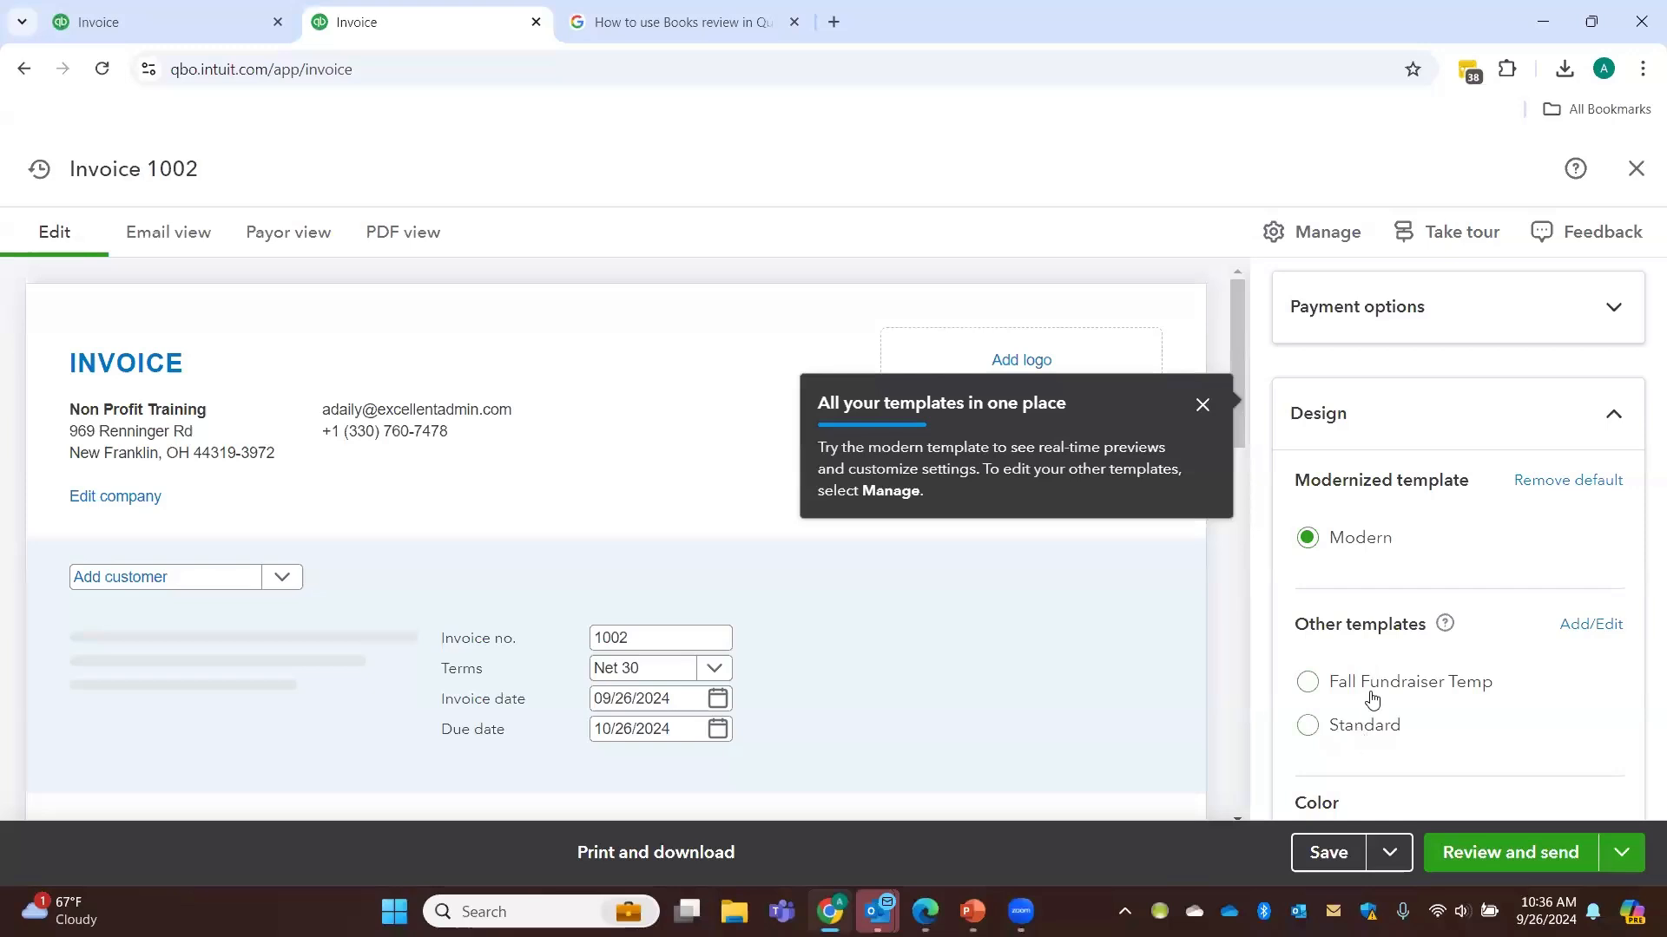
scroll(1372, 726, "down", 3)
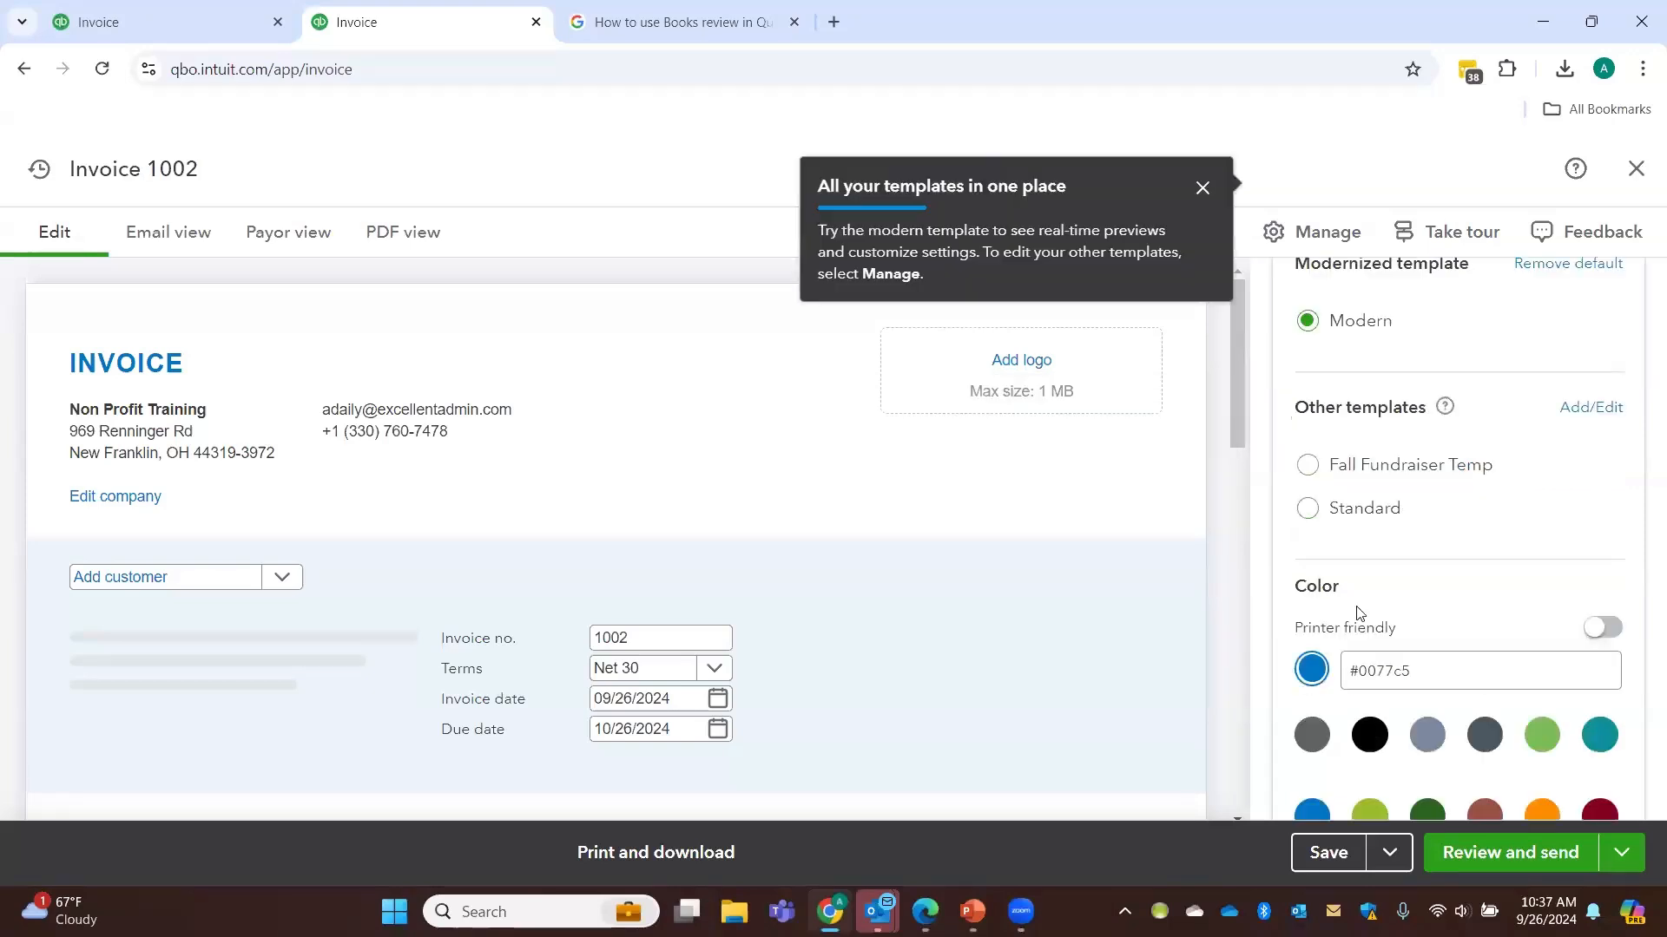
left_click(1307, 478)
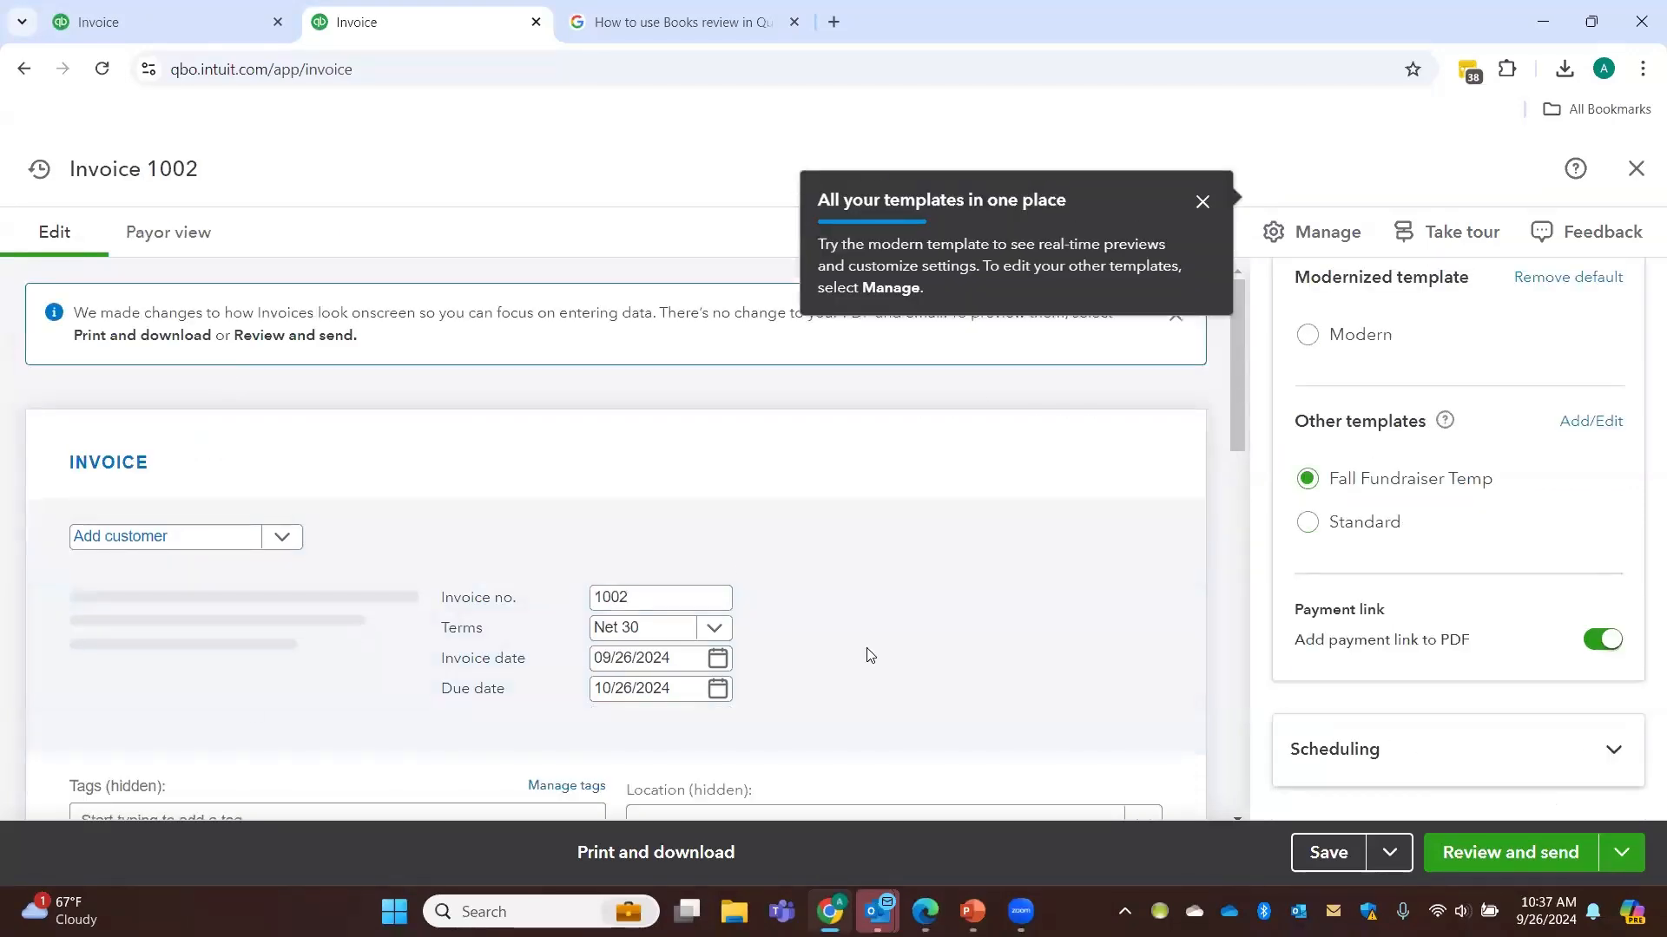
- Point out the hidden Class column and start editing the first line item
scroll(1133, 495, "down", 5)
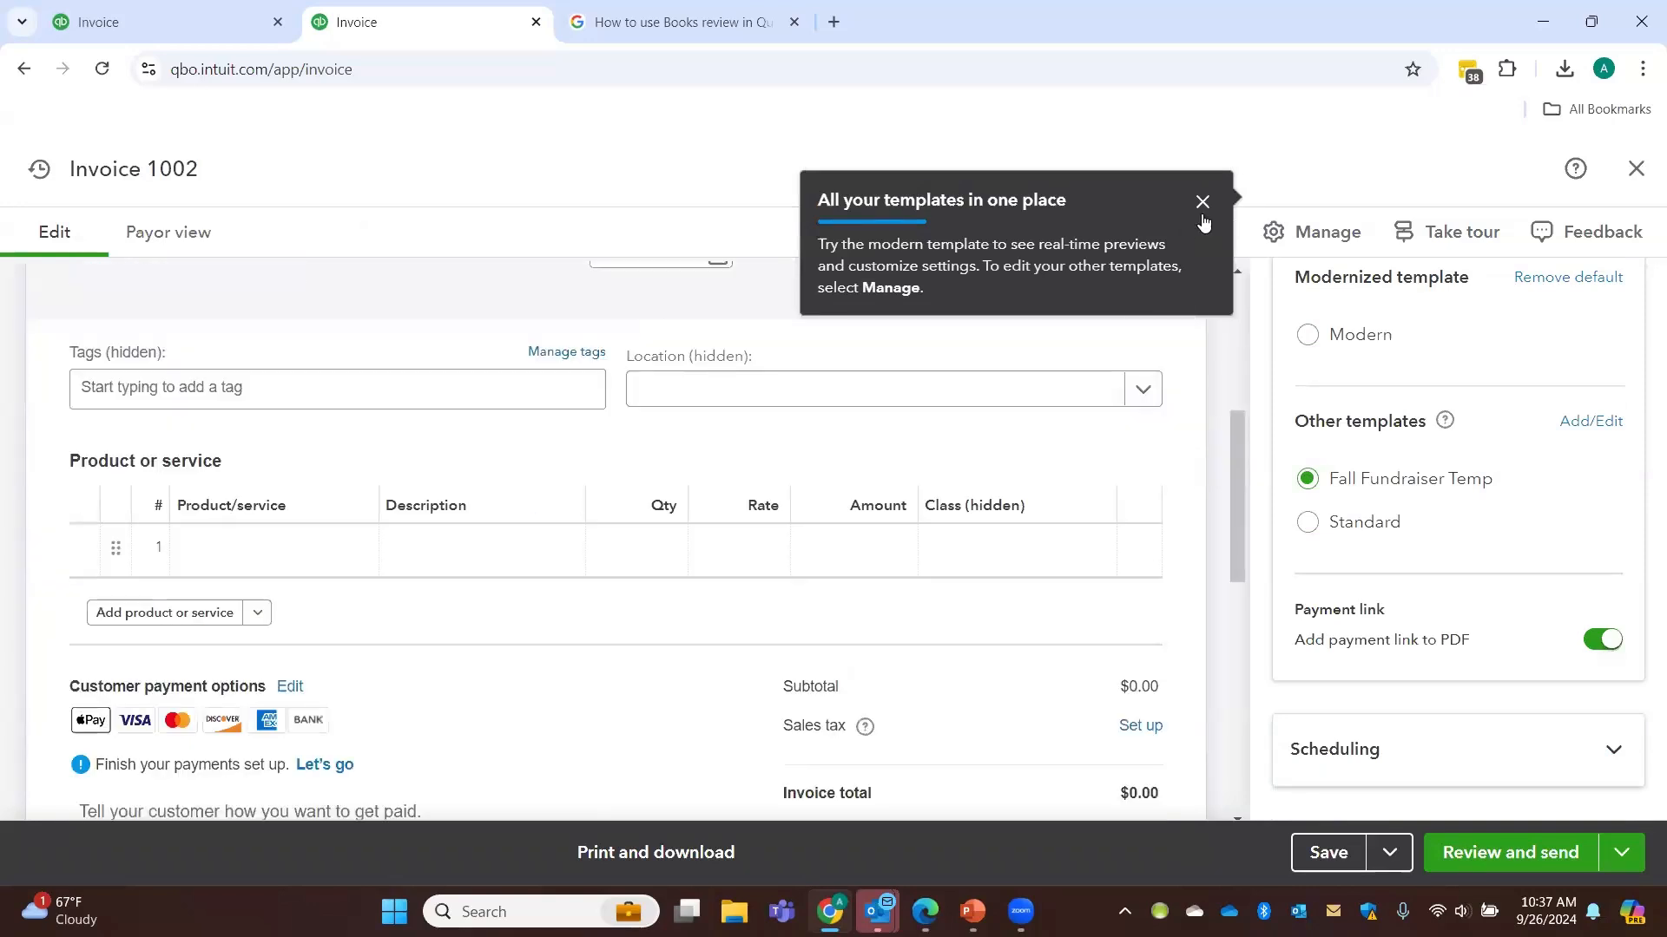
scroll(1064, 431, "up", 2)
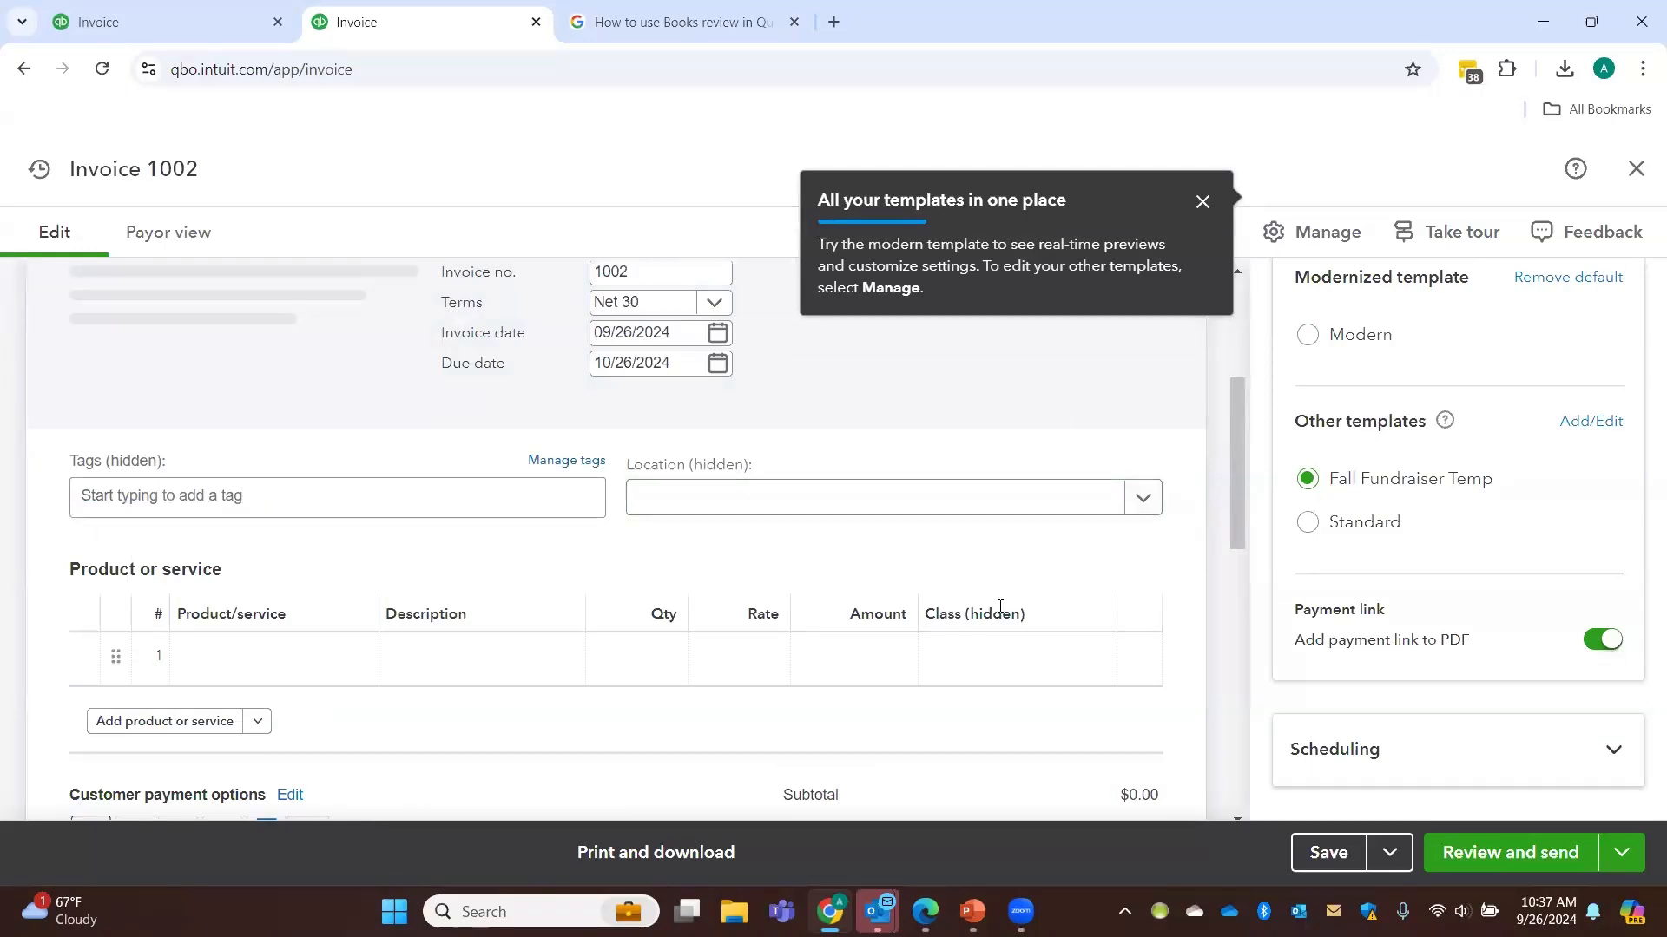
left_click_drag(1022, 619, 948, 617)
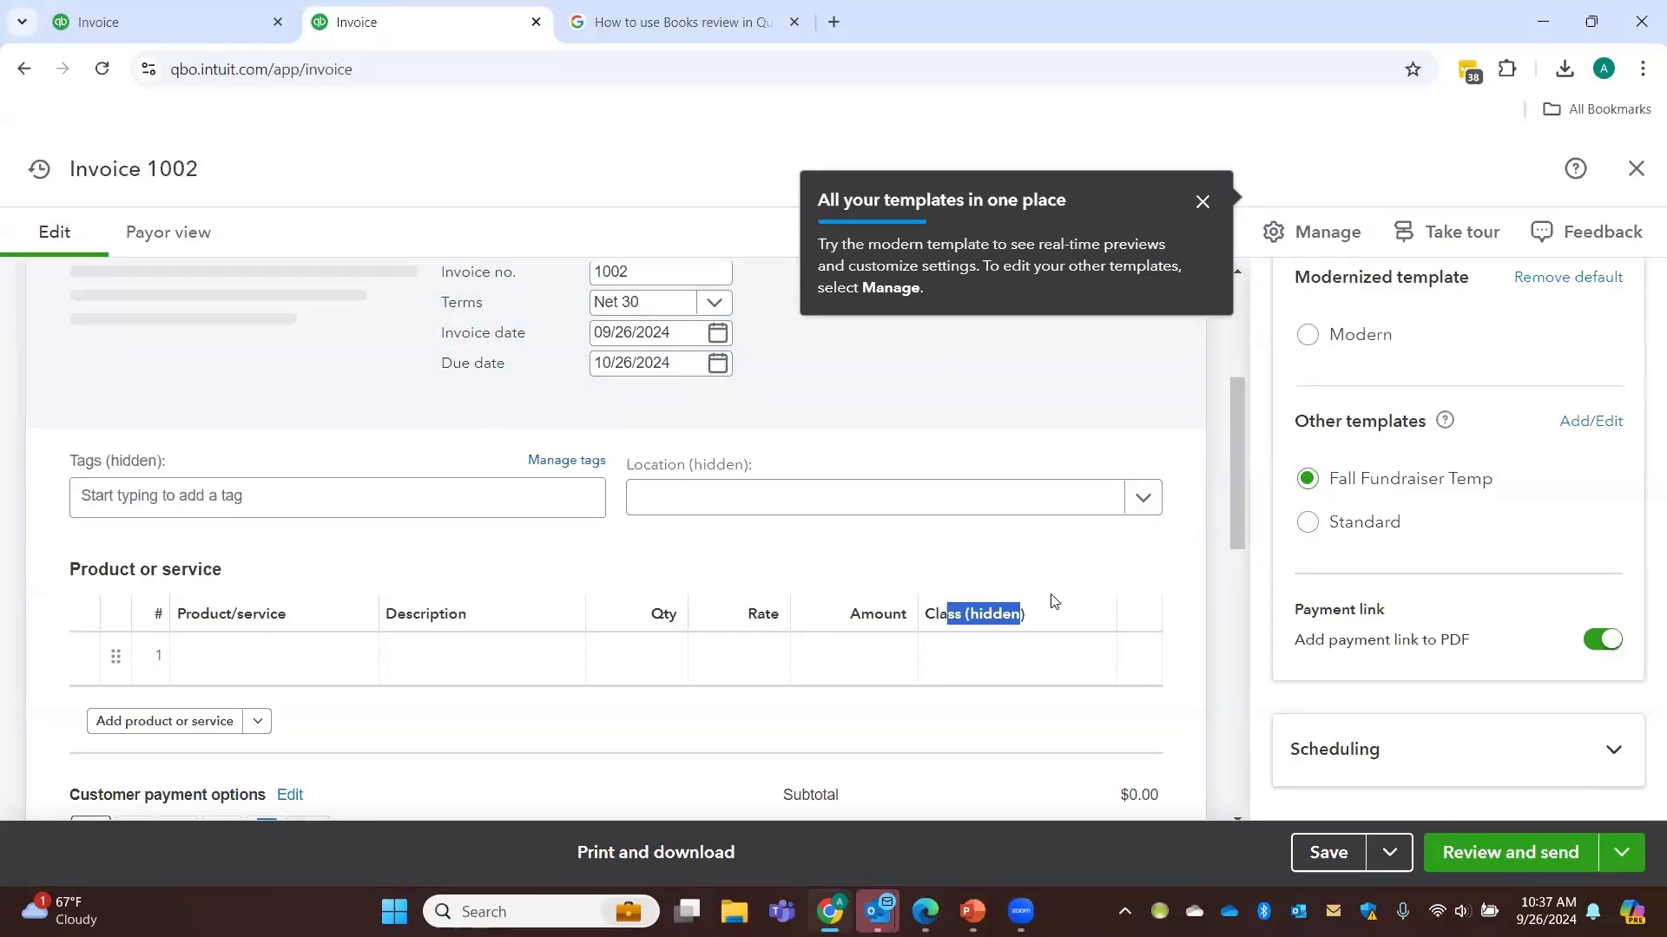
left_click(1035, 673)
- Close the invoice without saving and open the Customers list
left_click(1636, 169)
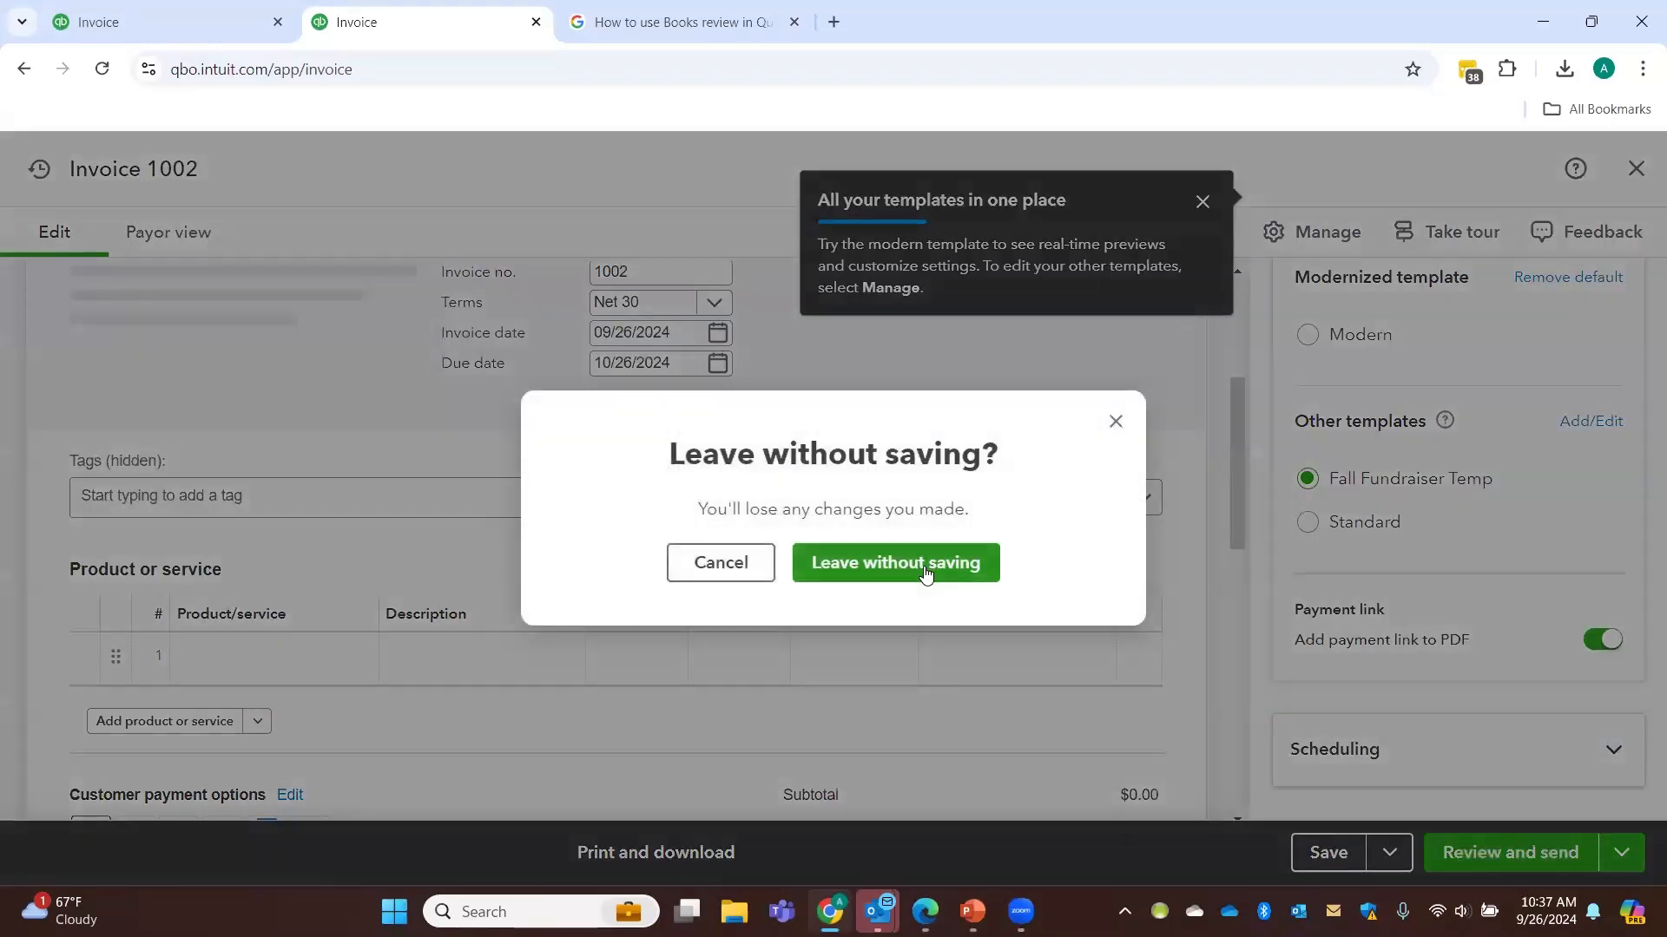
left_click(925, 574)
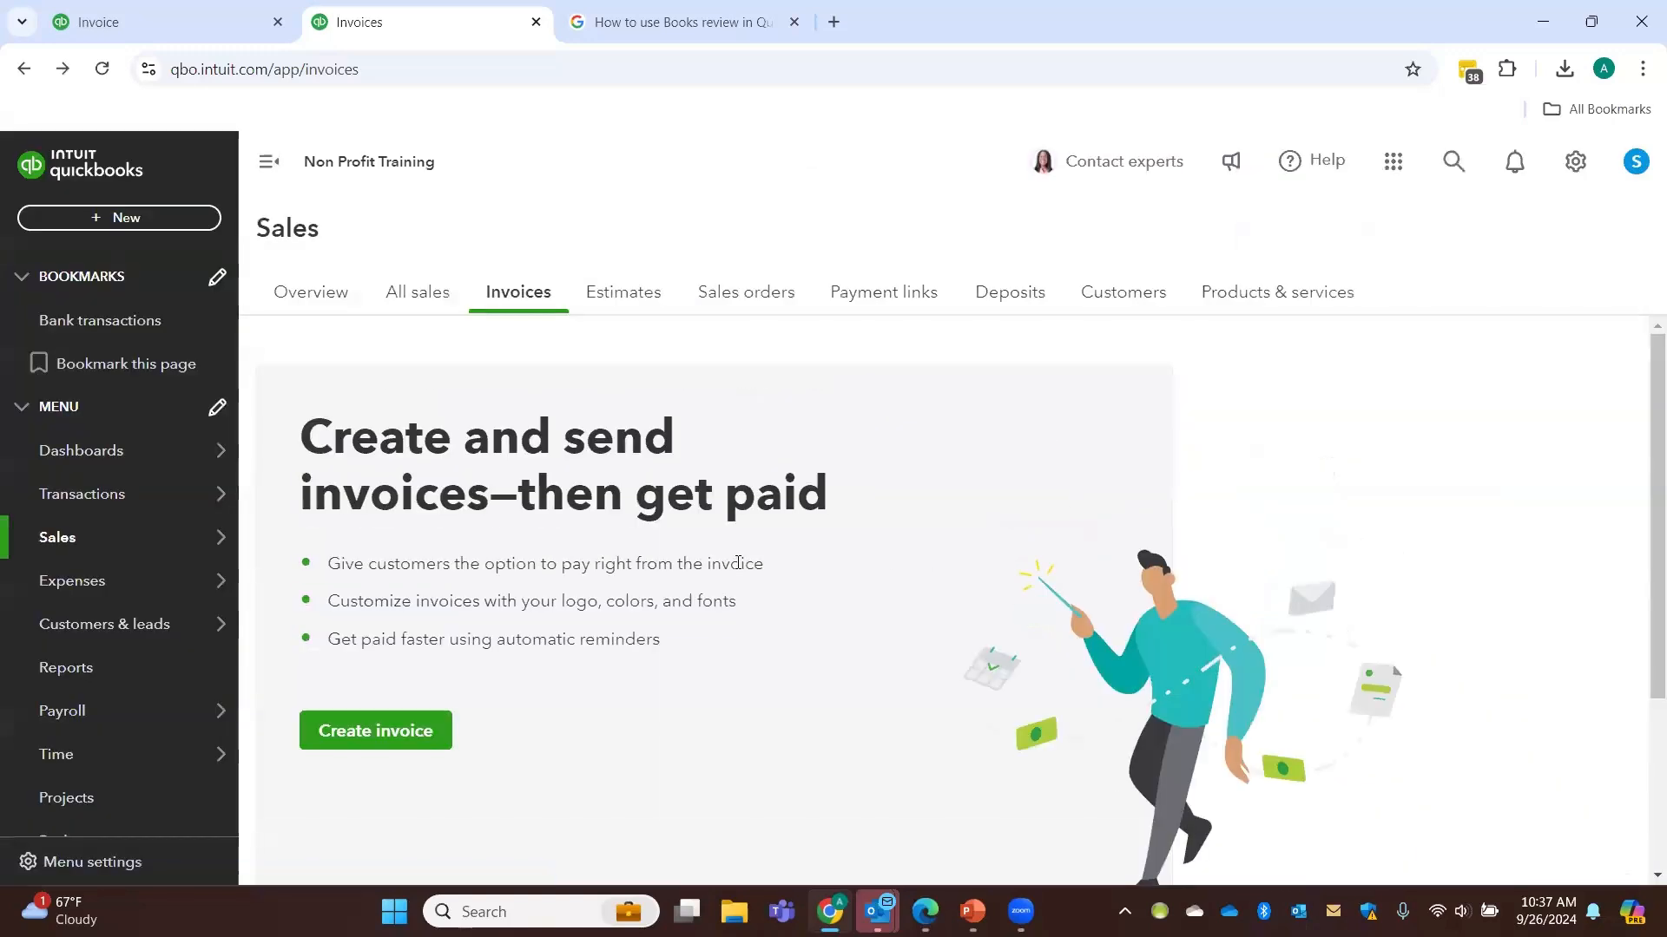
mouse_move(113, 550)
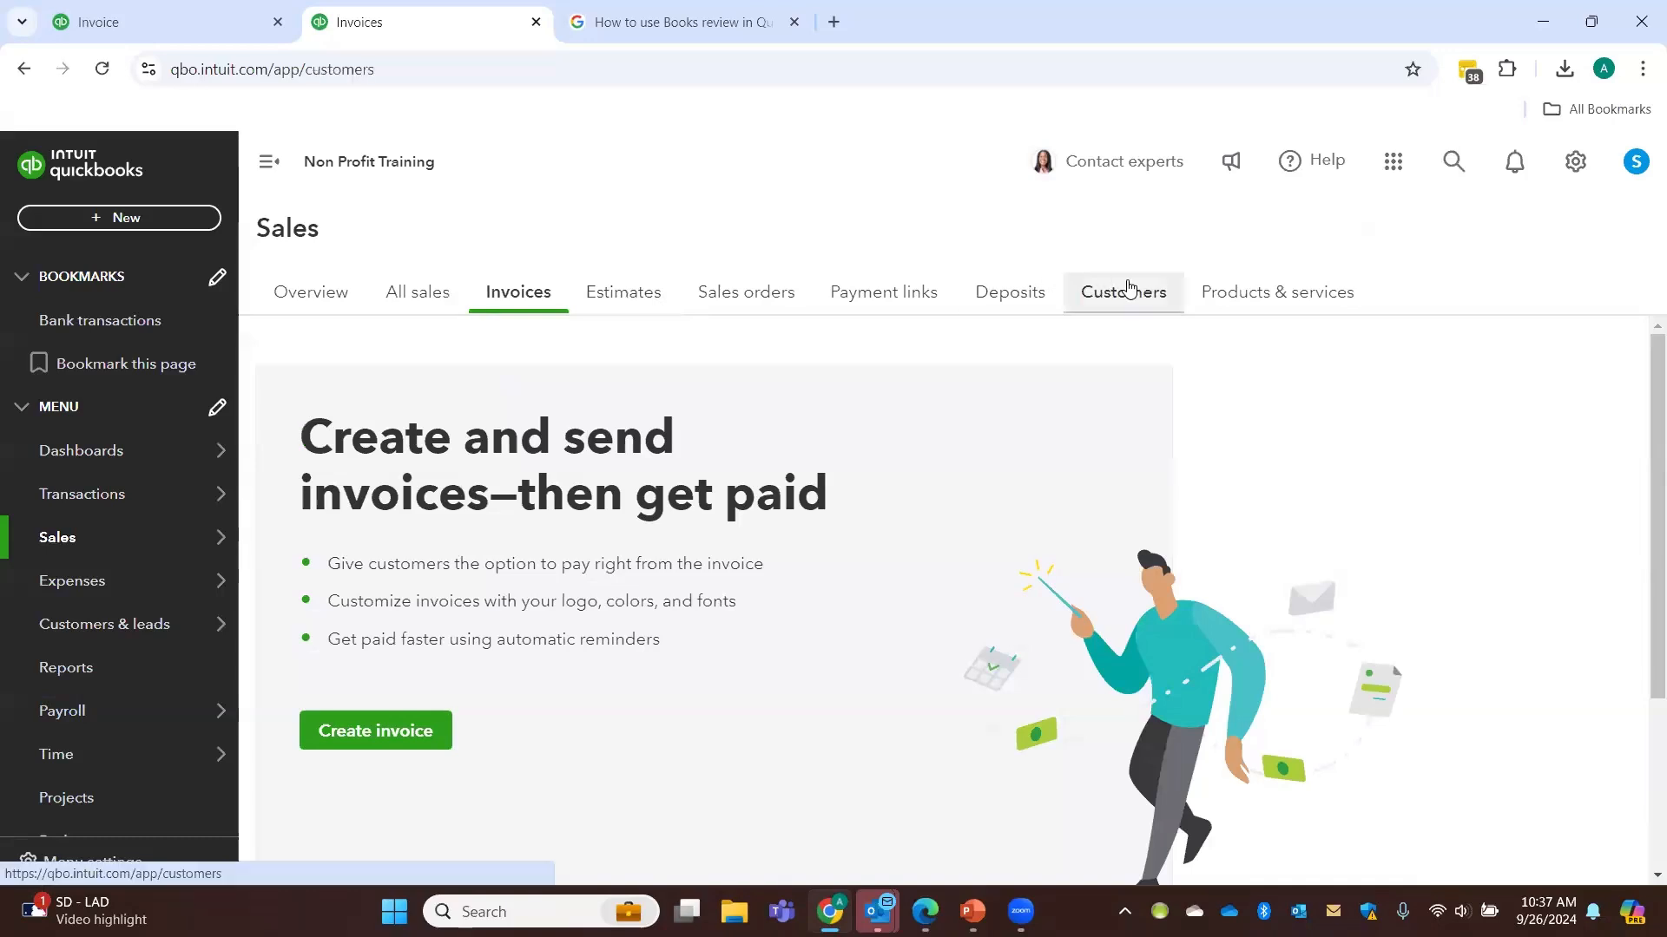
left_click(1127, 294)
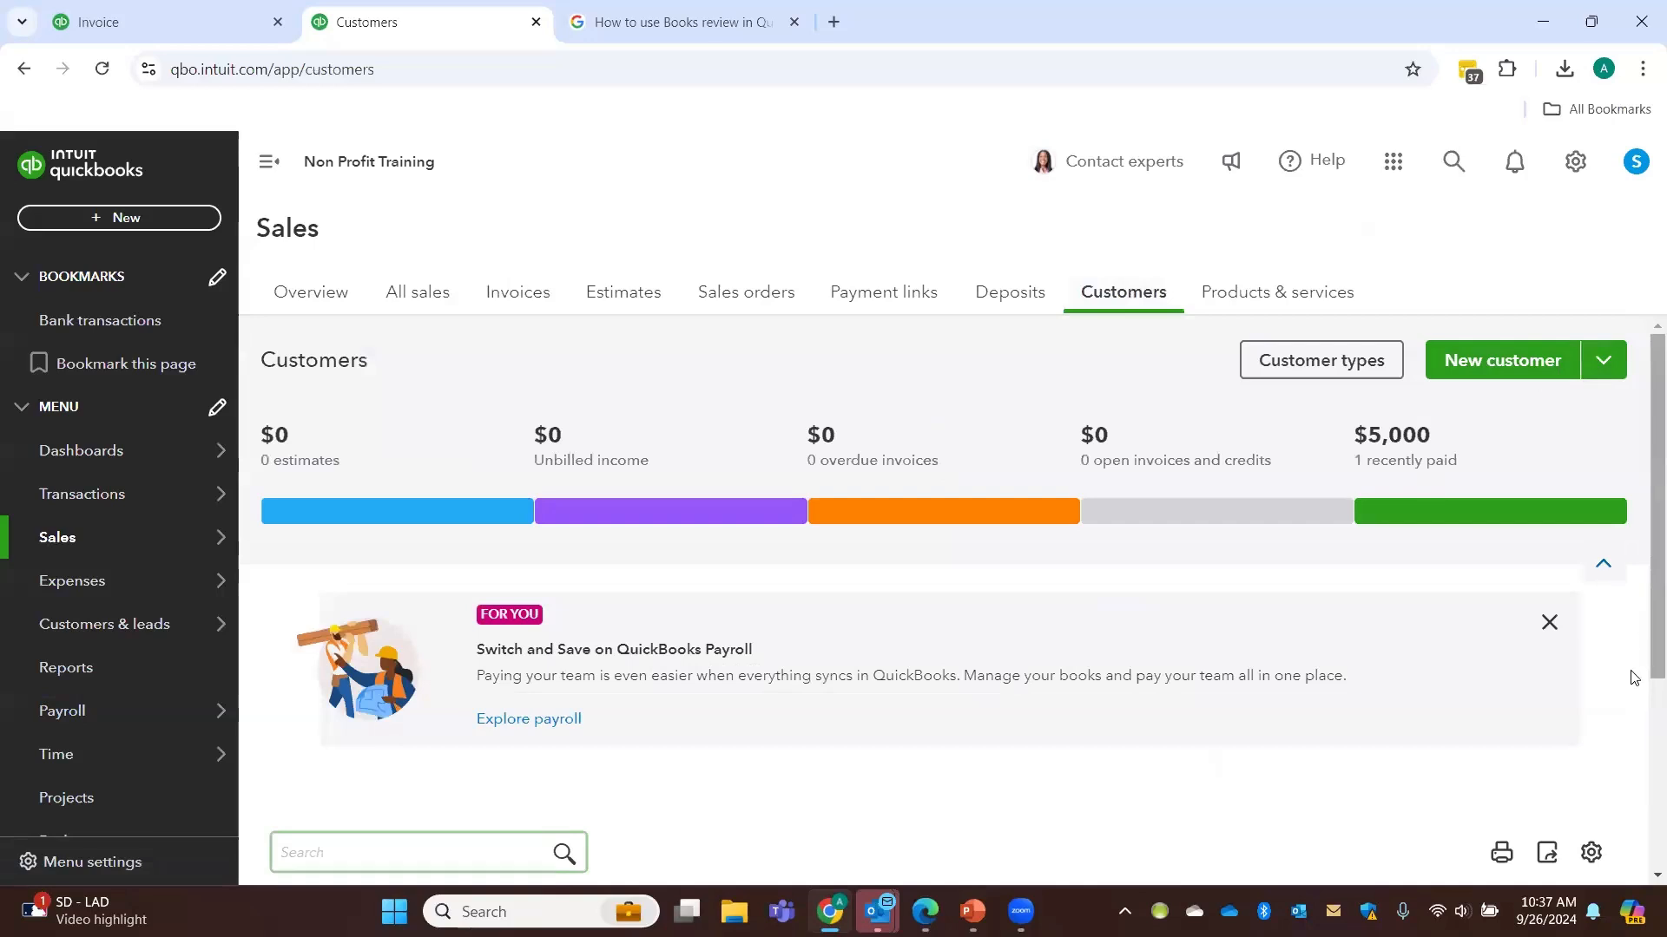
- Open the Akron Foundation Grant customer's detail page
scroll(1628, 653, "down", 2)
scroll(1628, 652, "down", 2)
left_click(1595, 634)
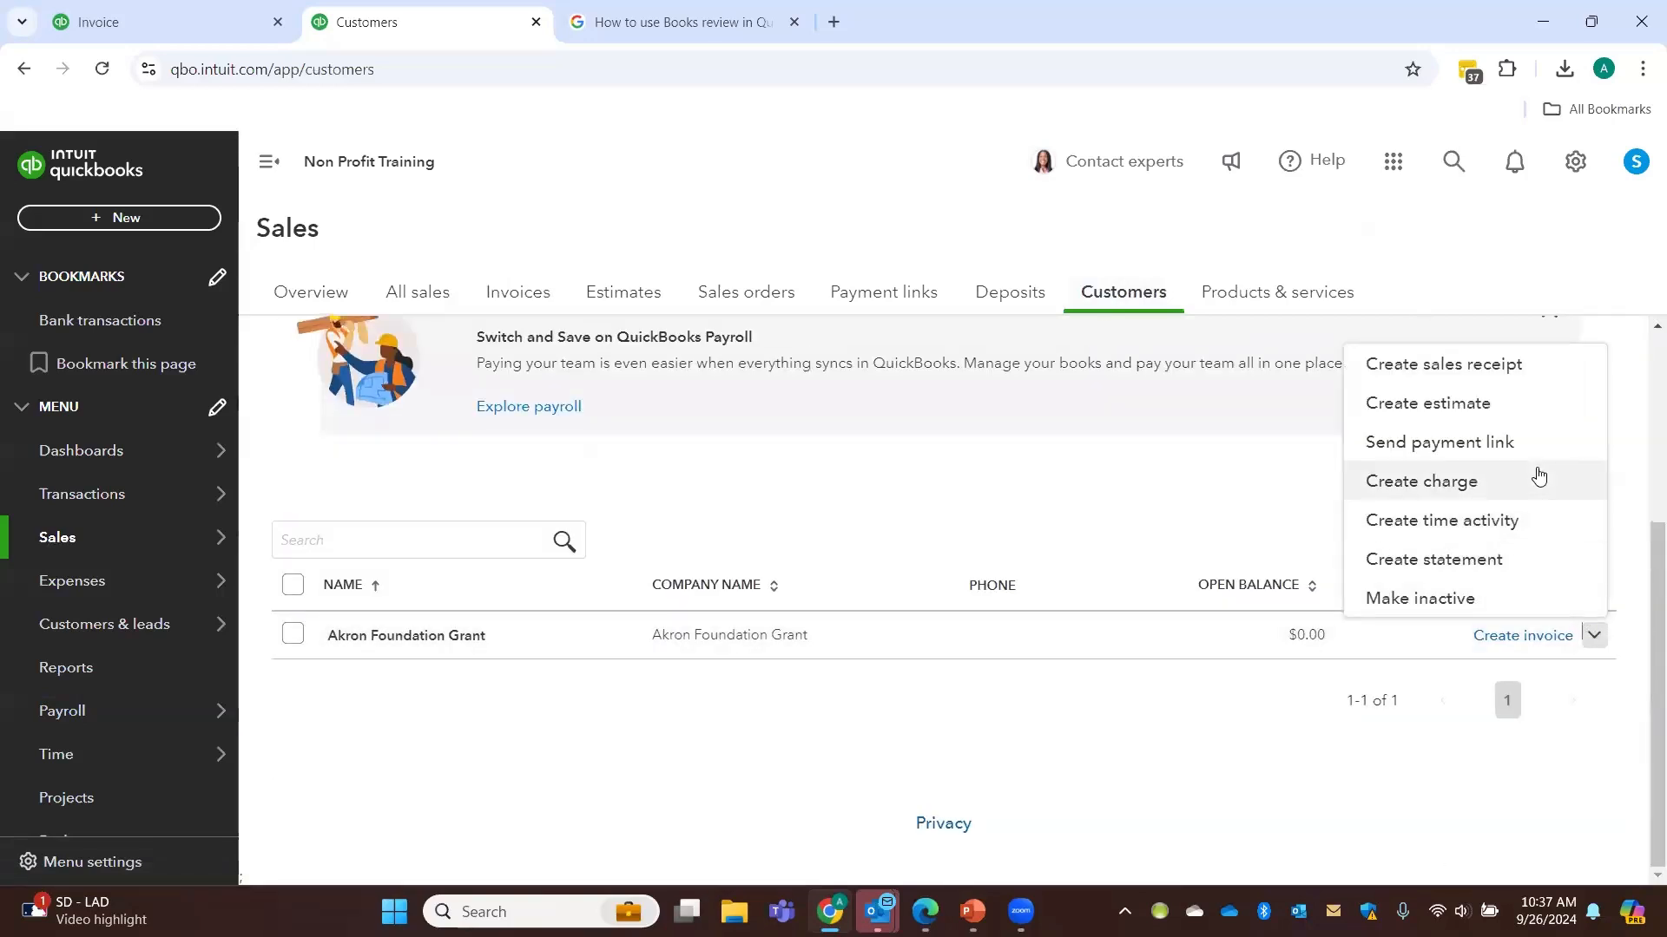
scroll(711, 597, "up", 3)
scroll(439, 679, "down", 3)
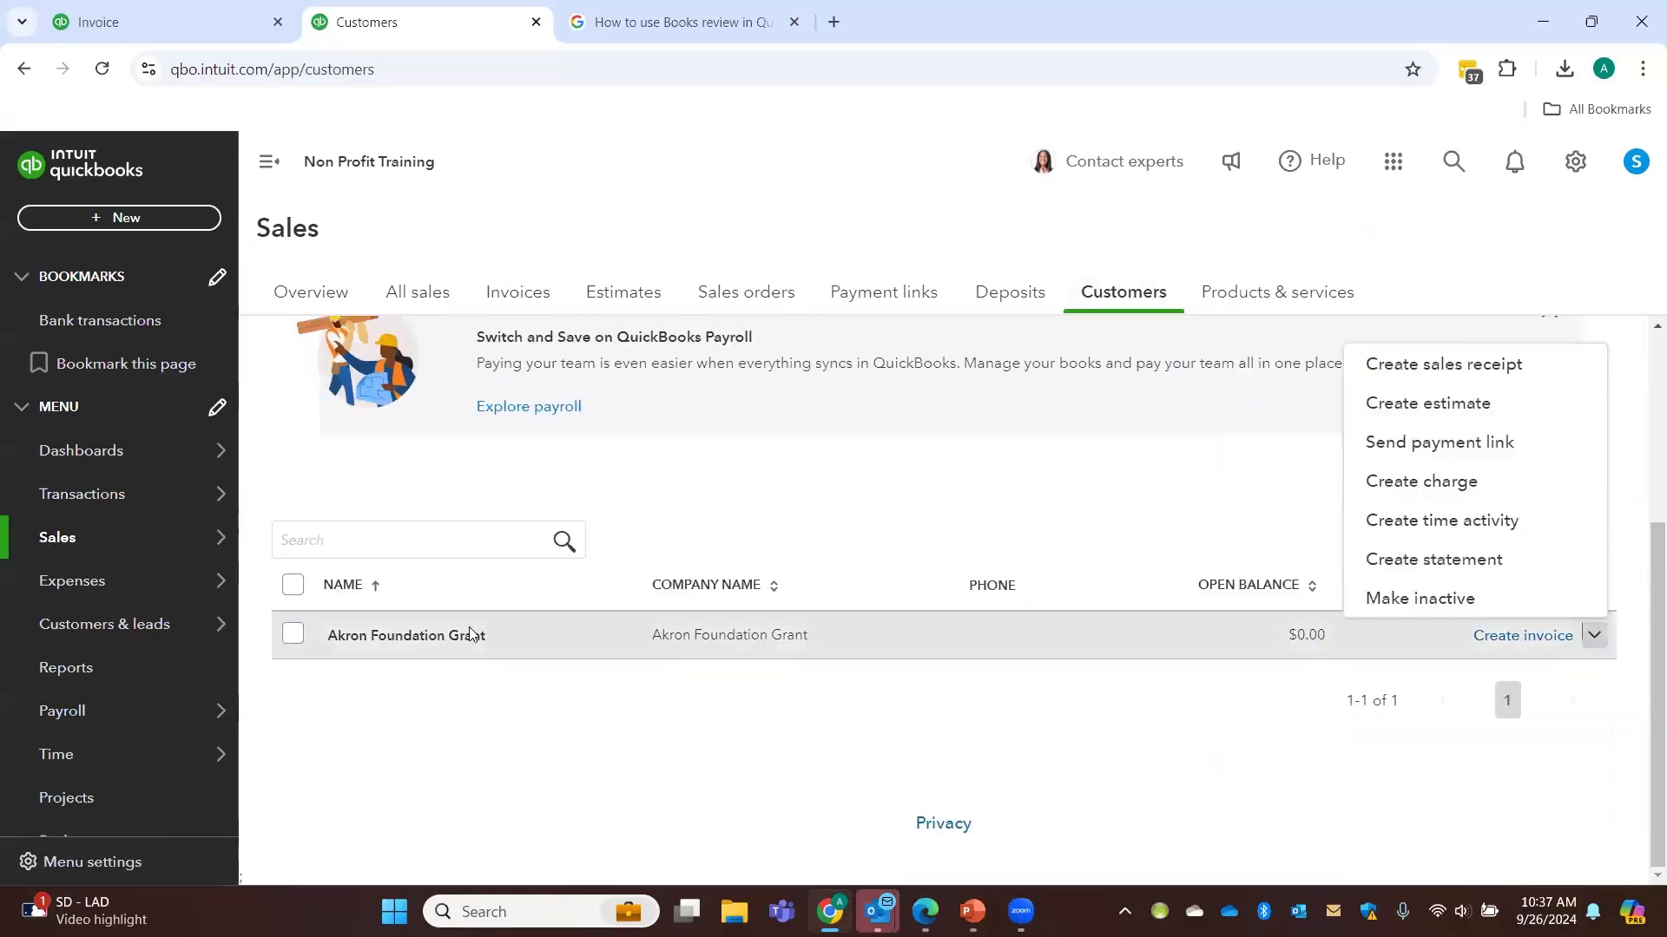
left_click(469, 634)
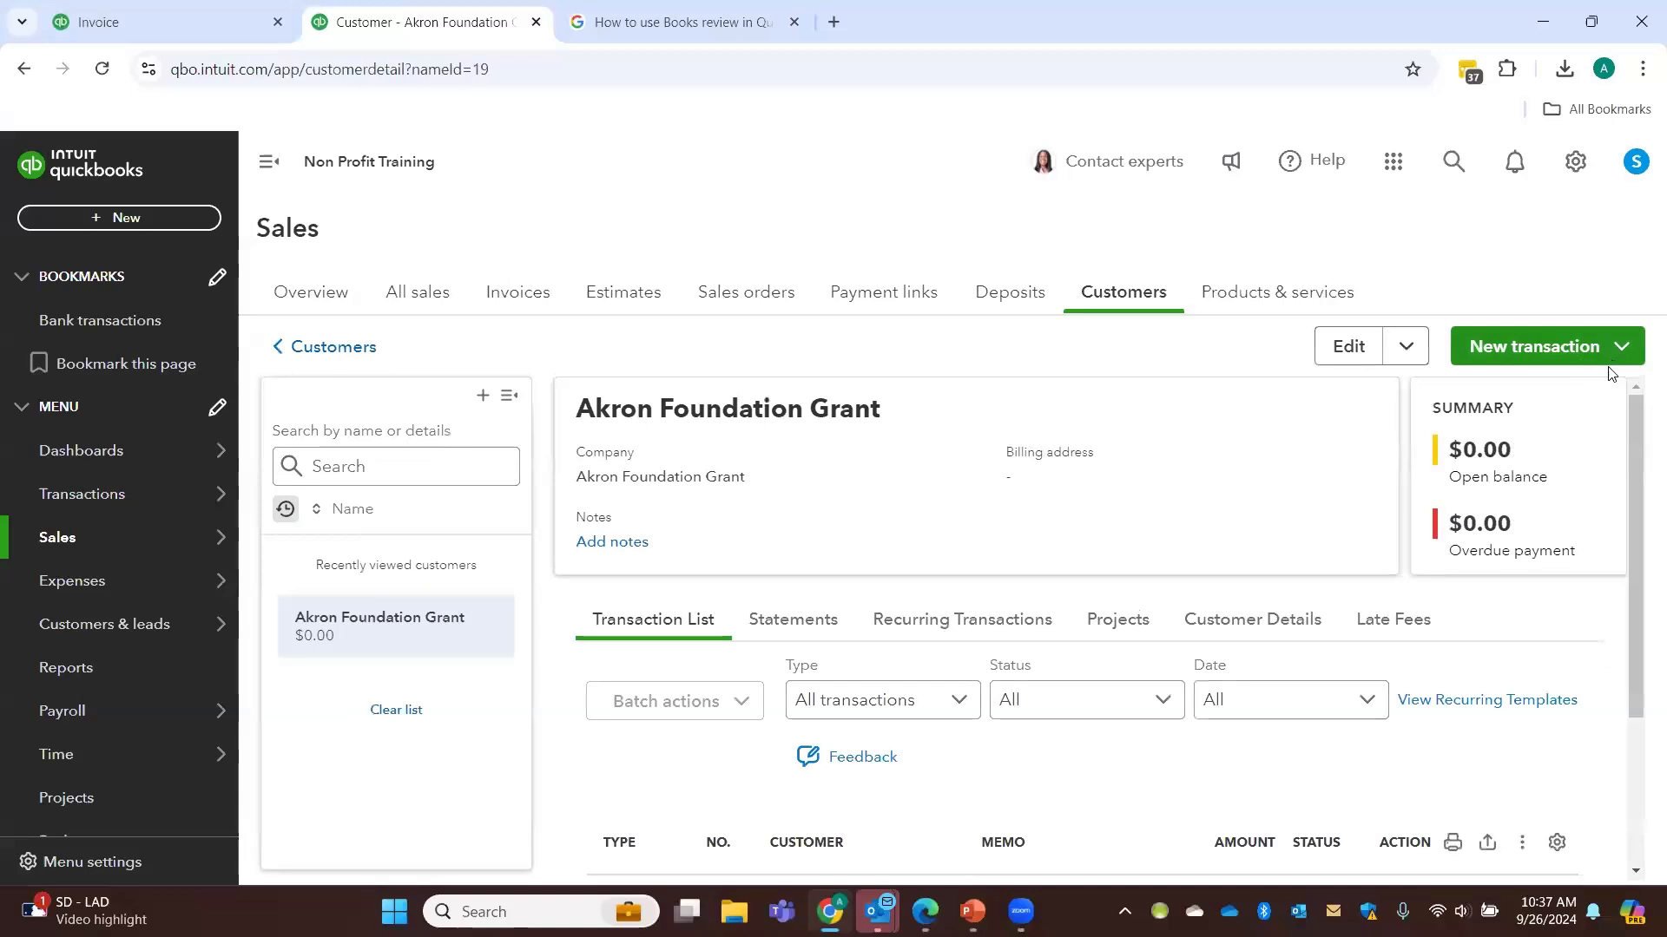
left_click(1612, 359)
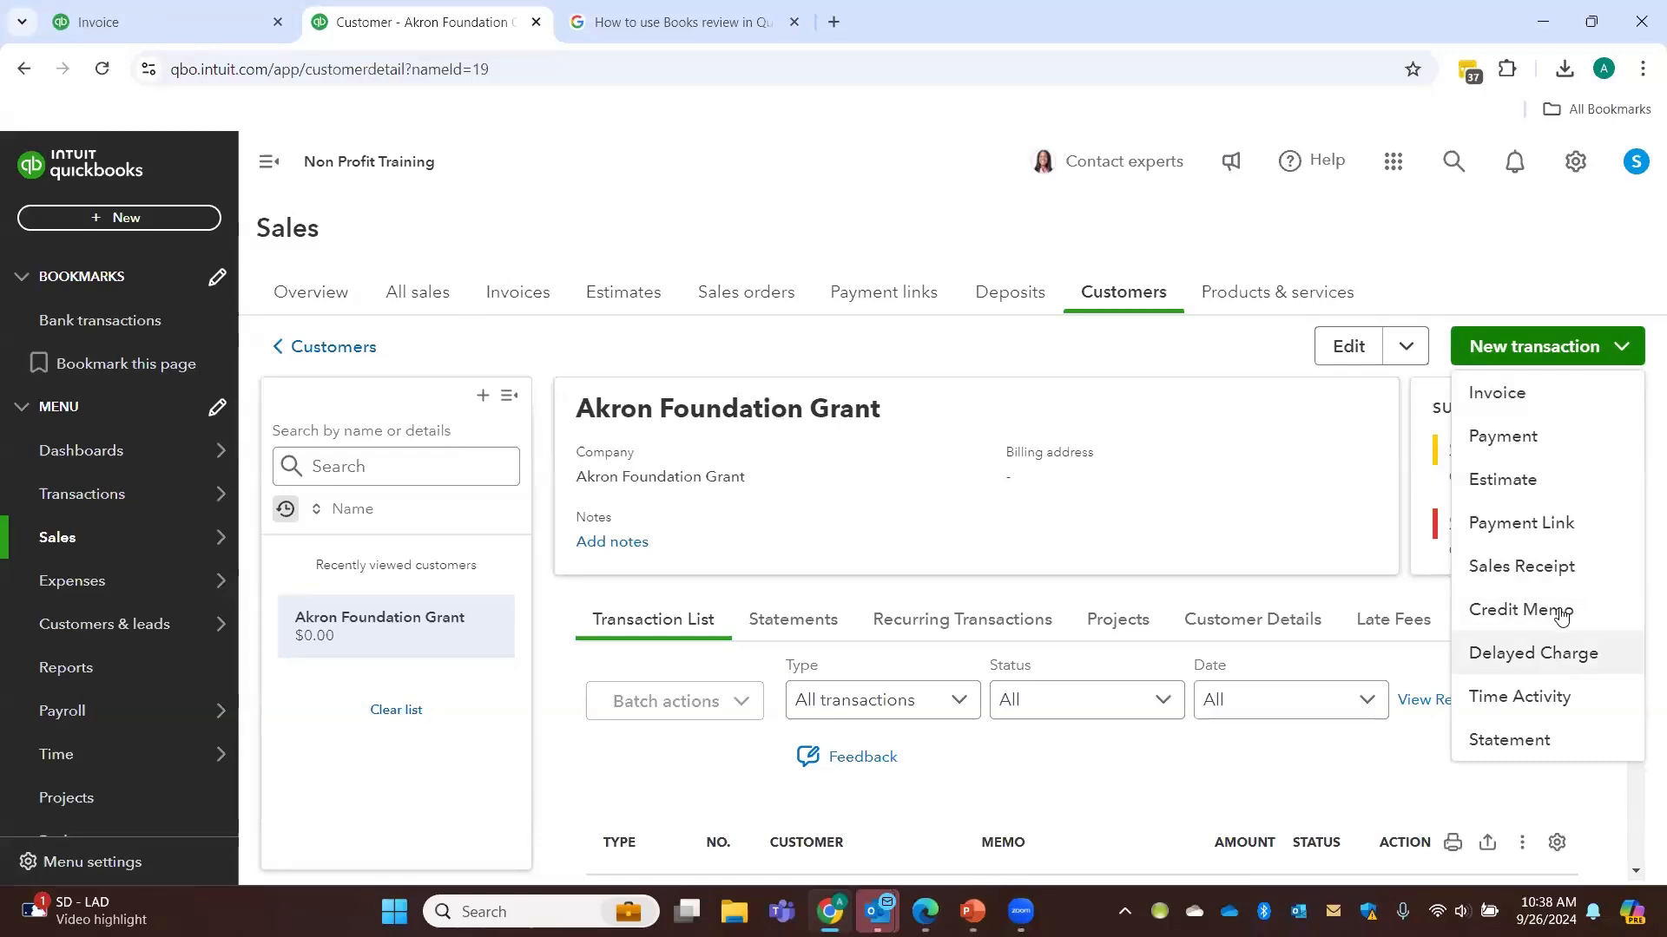
left_click(1554, 653)
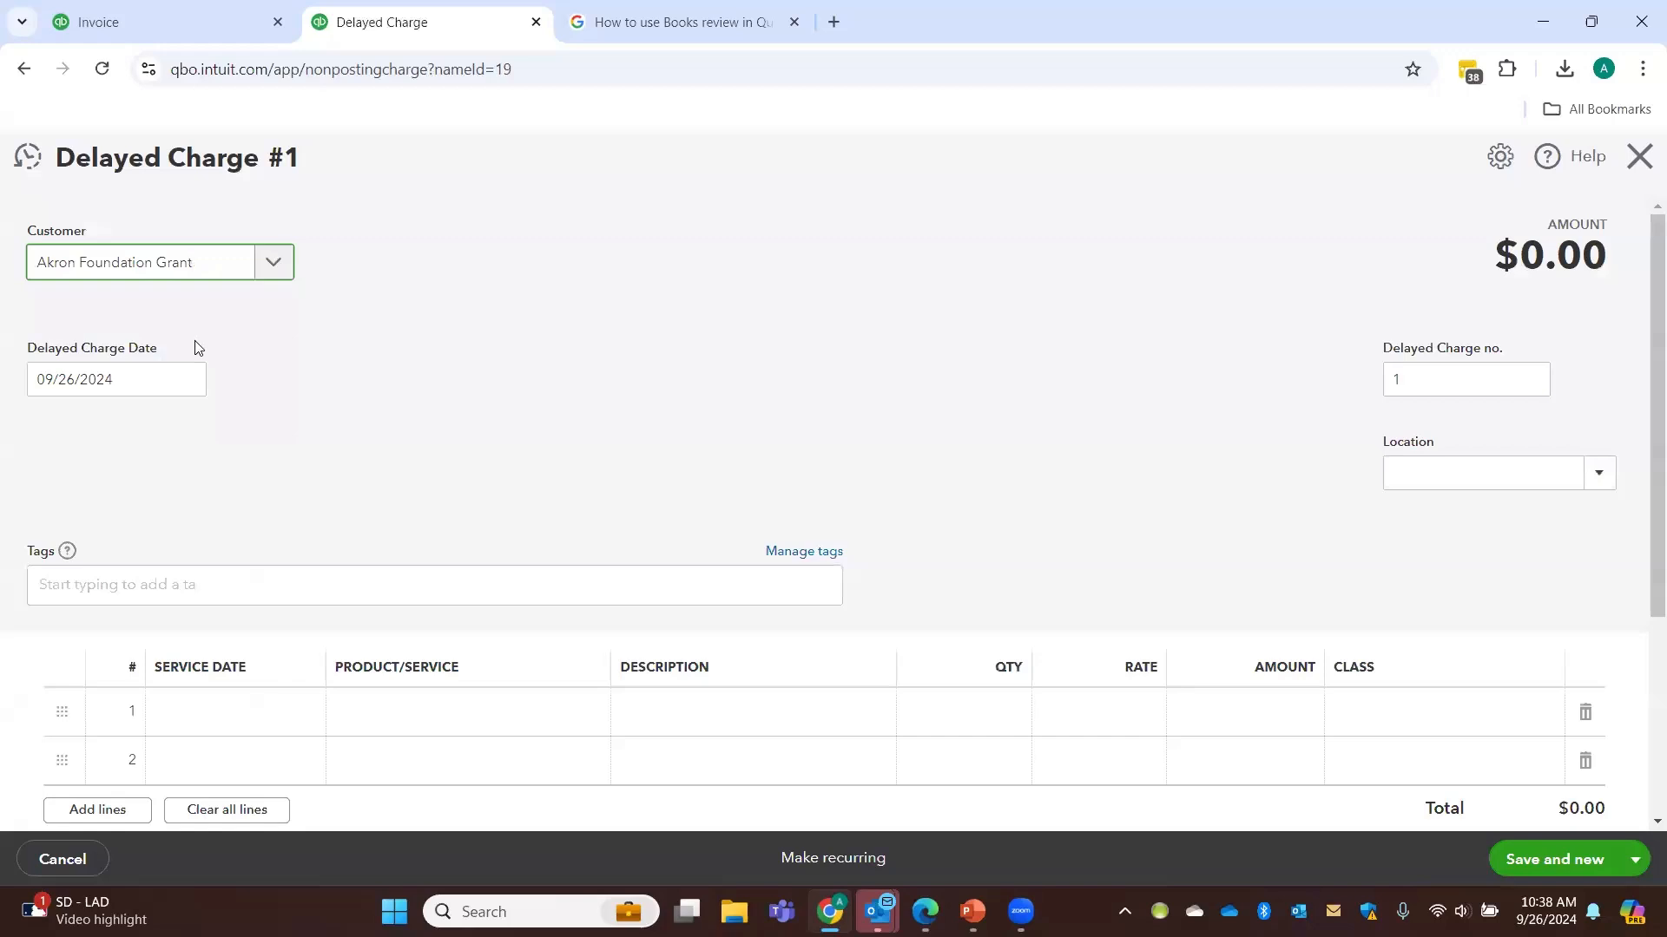
left_click(189, 386)
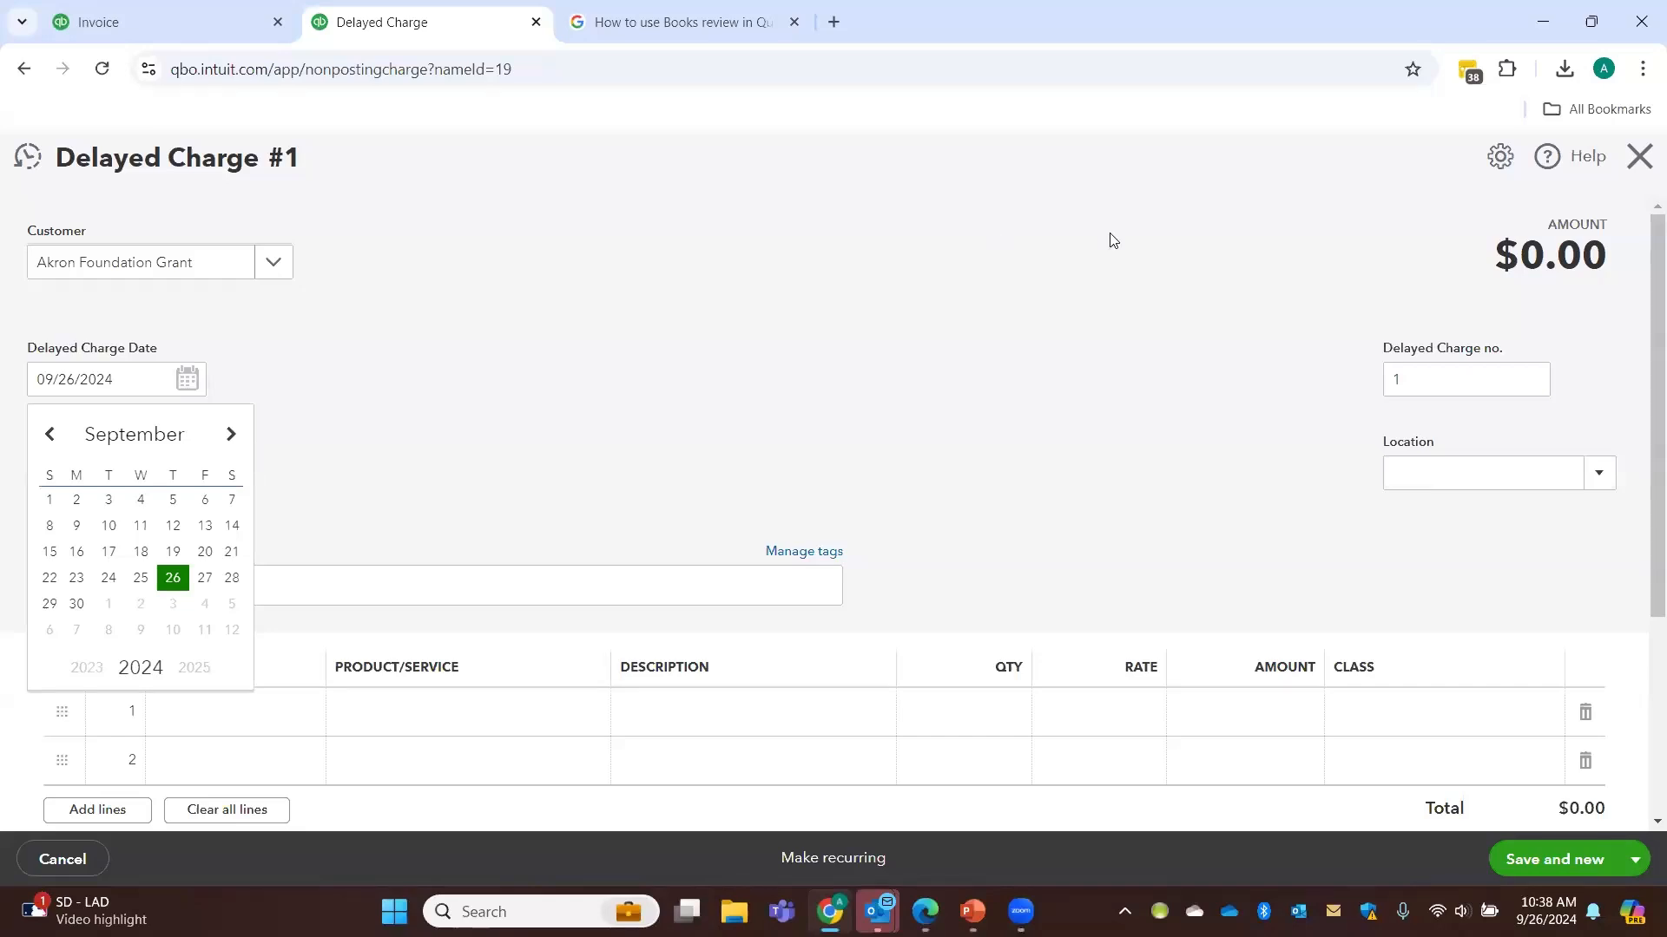
left_click(946, 482)
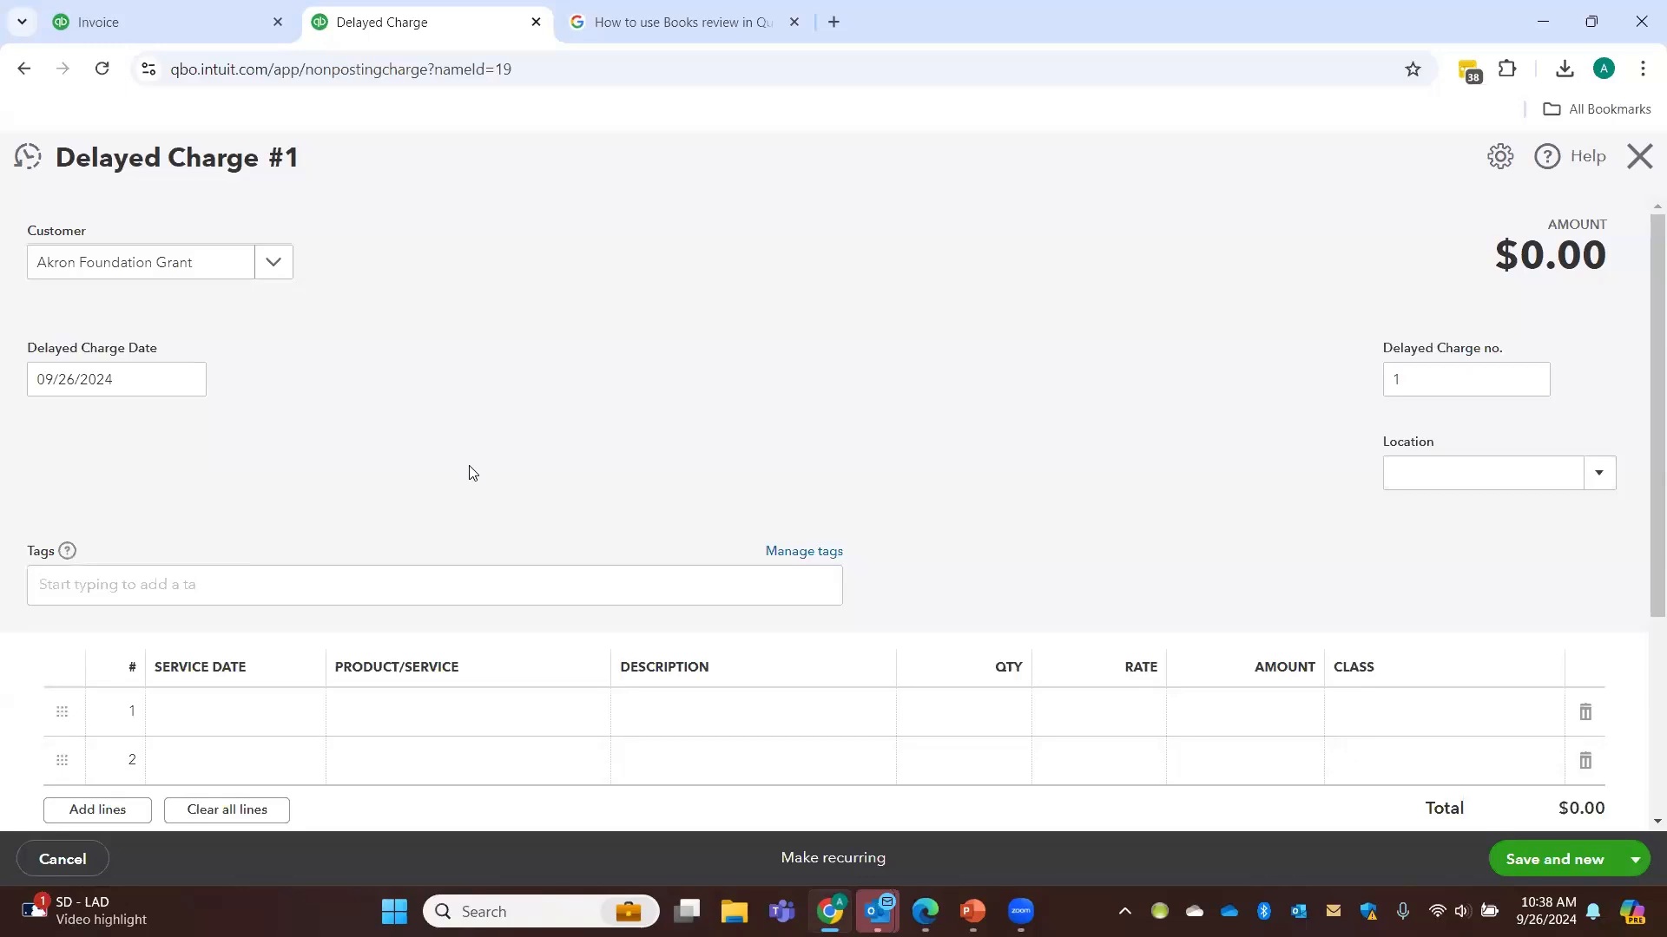
left_click(1639, 157)
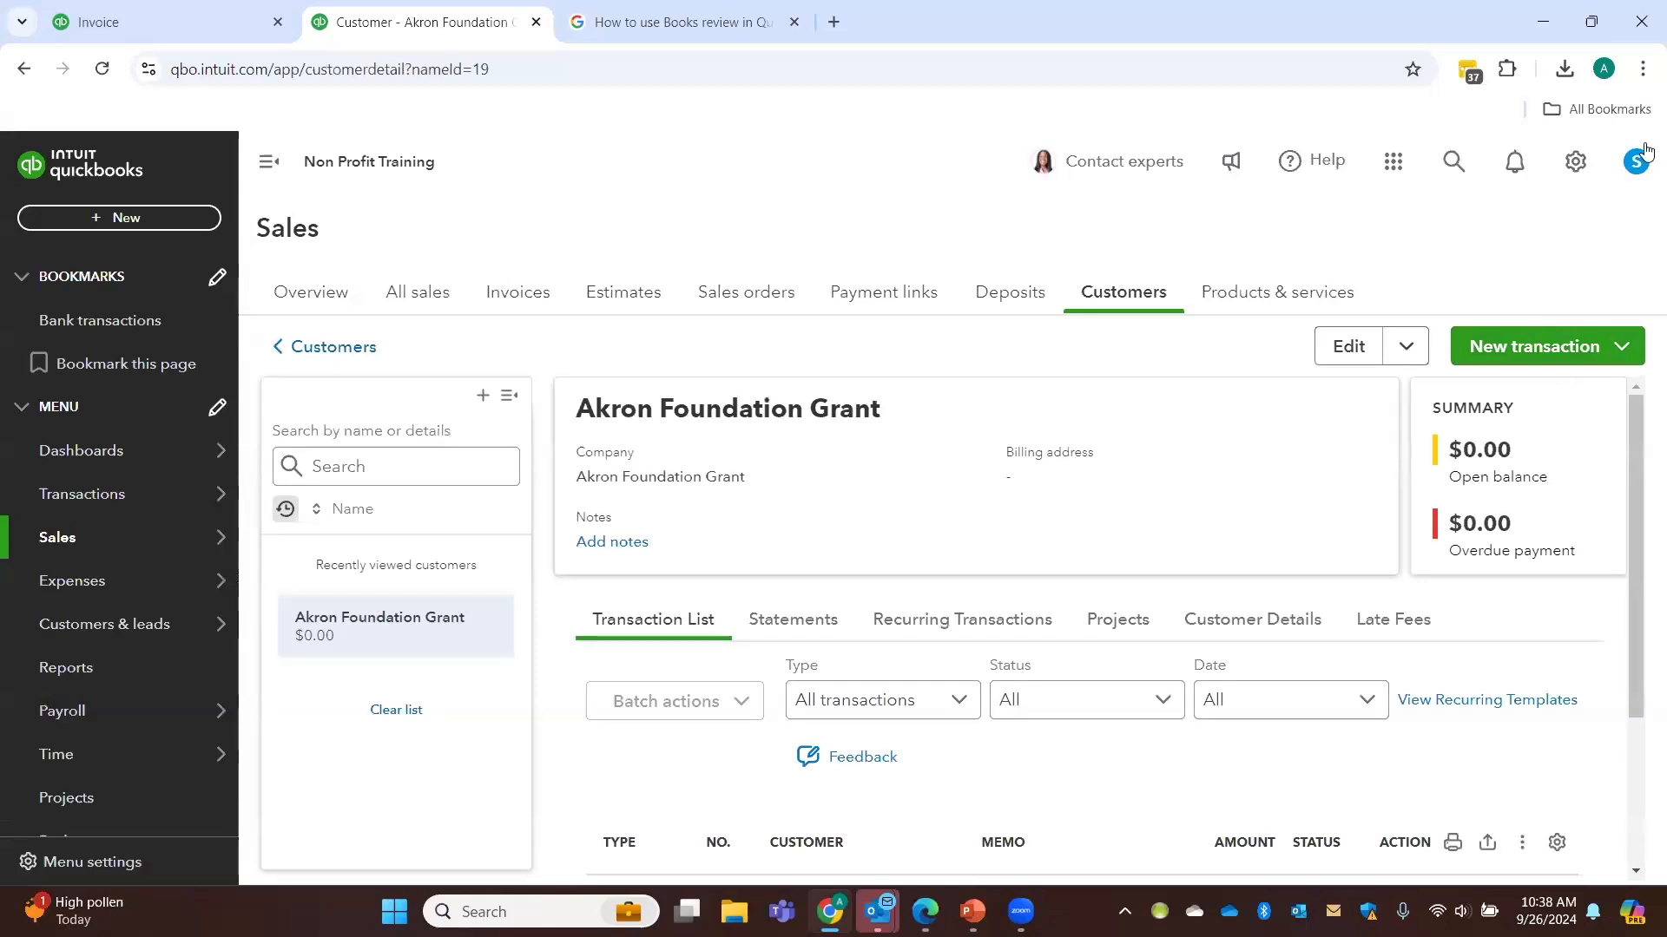
- Open the Tags list from the gear menu's All lists page
left_click(1580, 166)
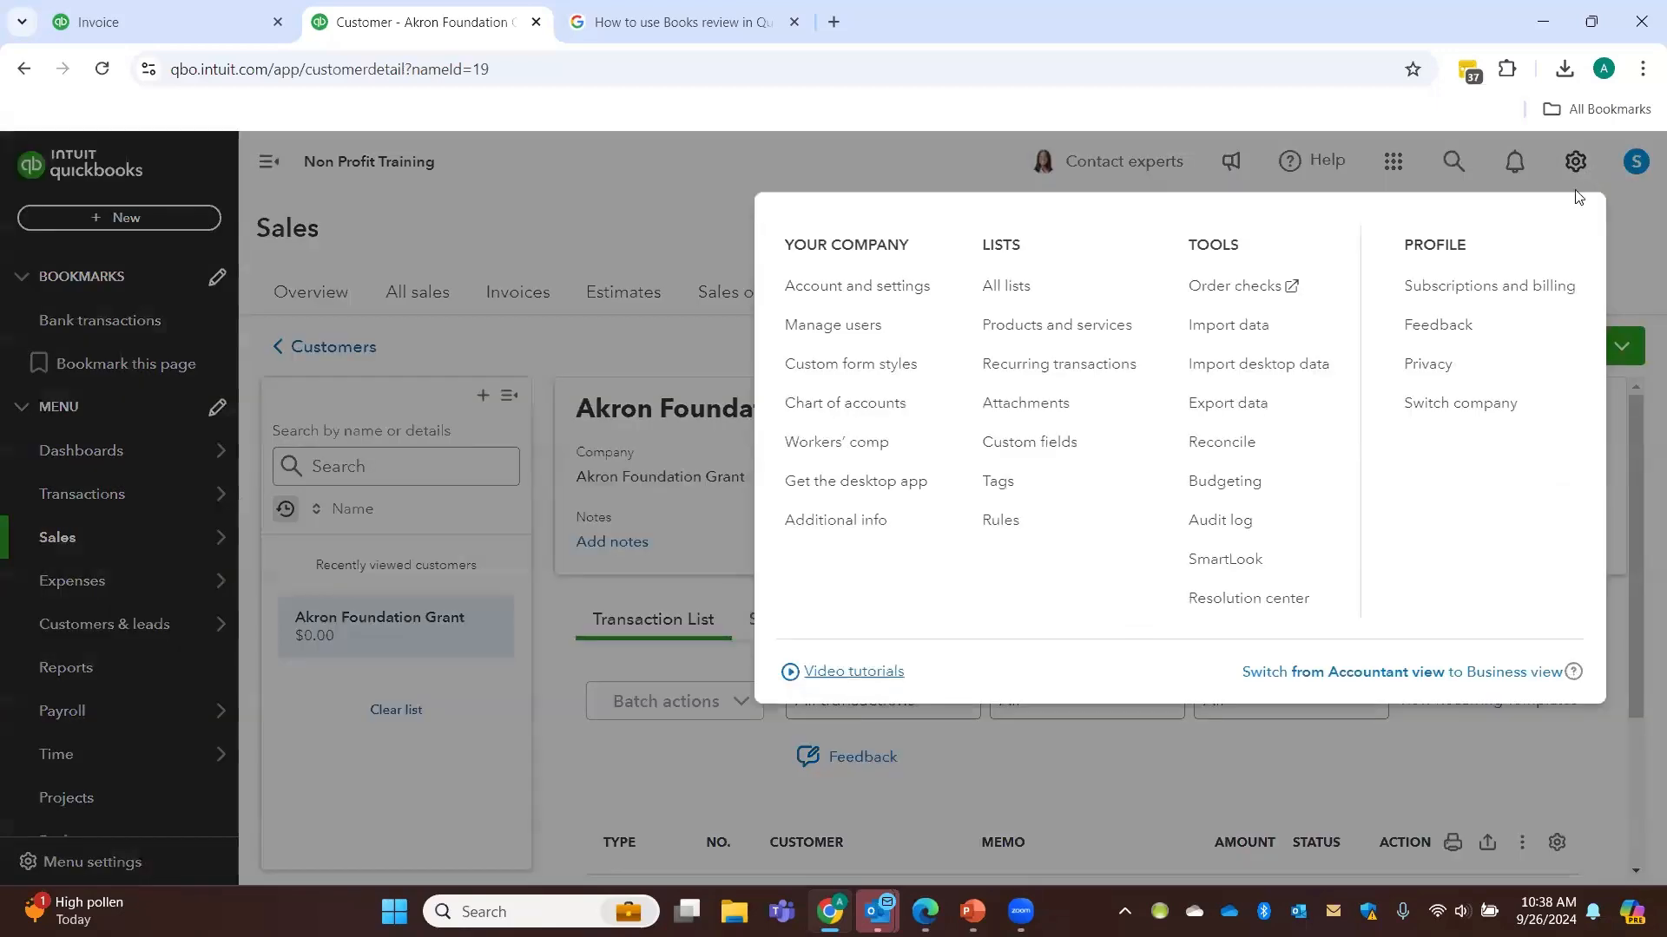
left_click(1010, 287)
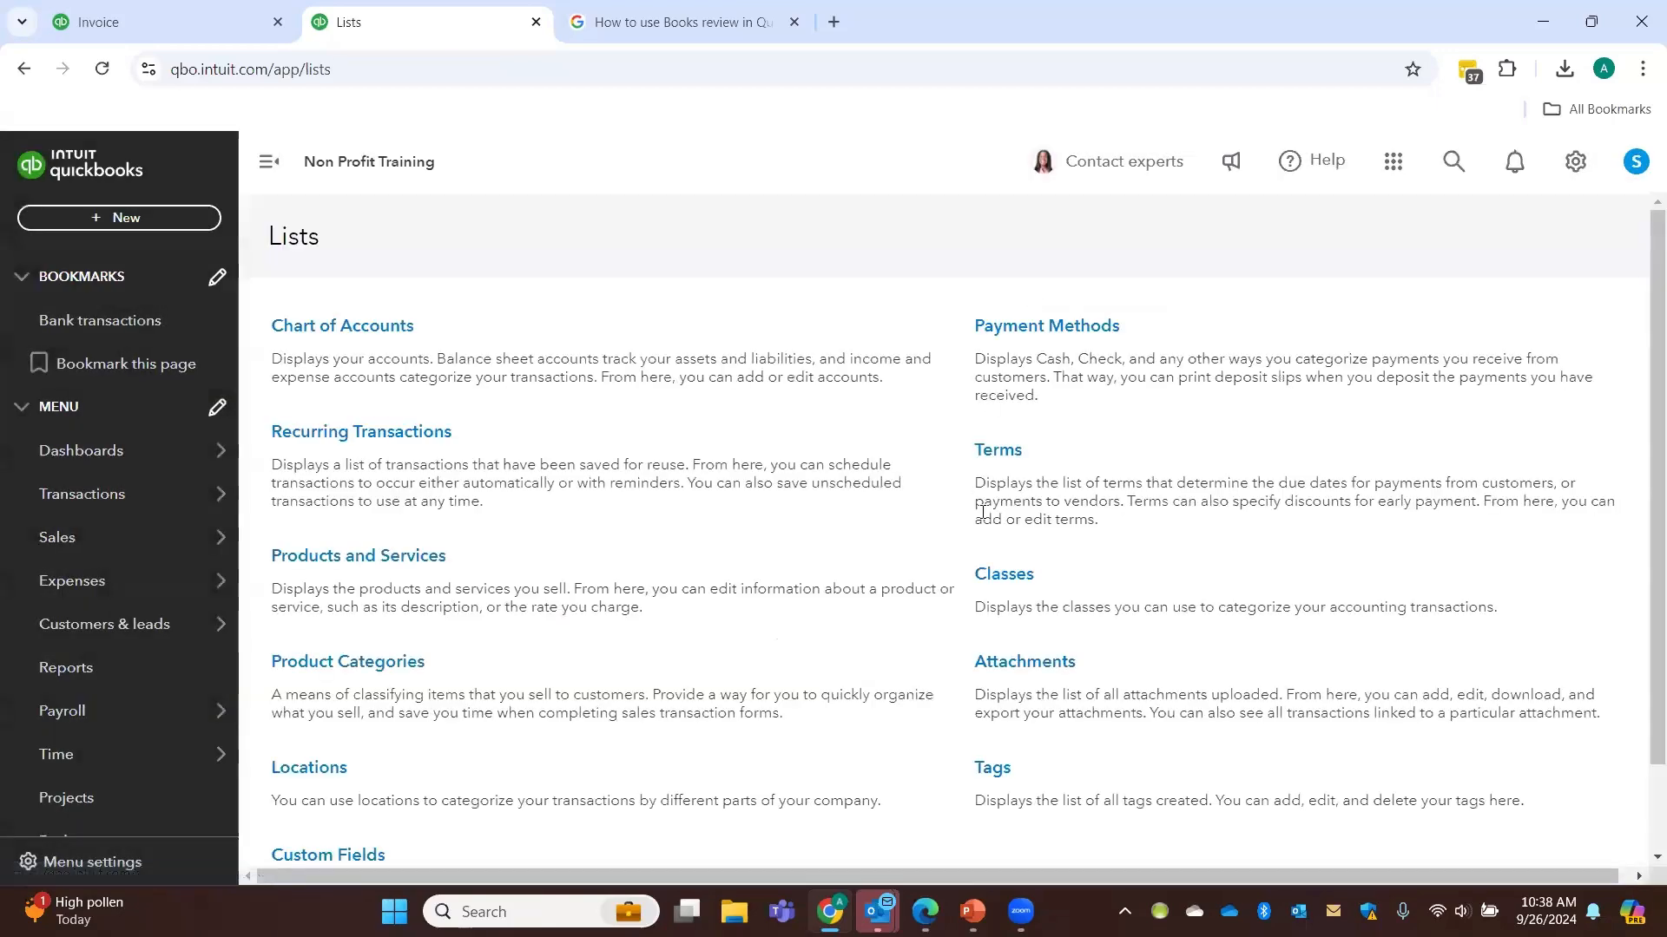
left_click(990, 774)
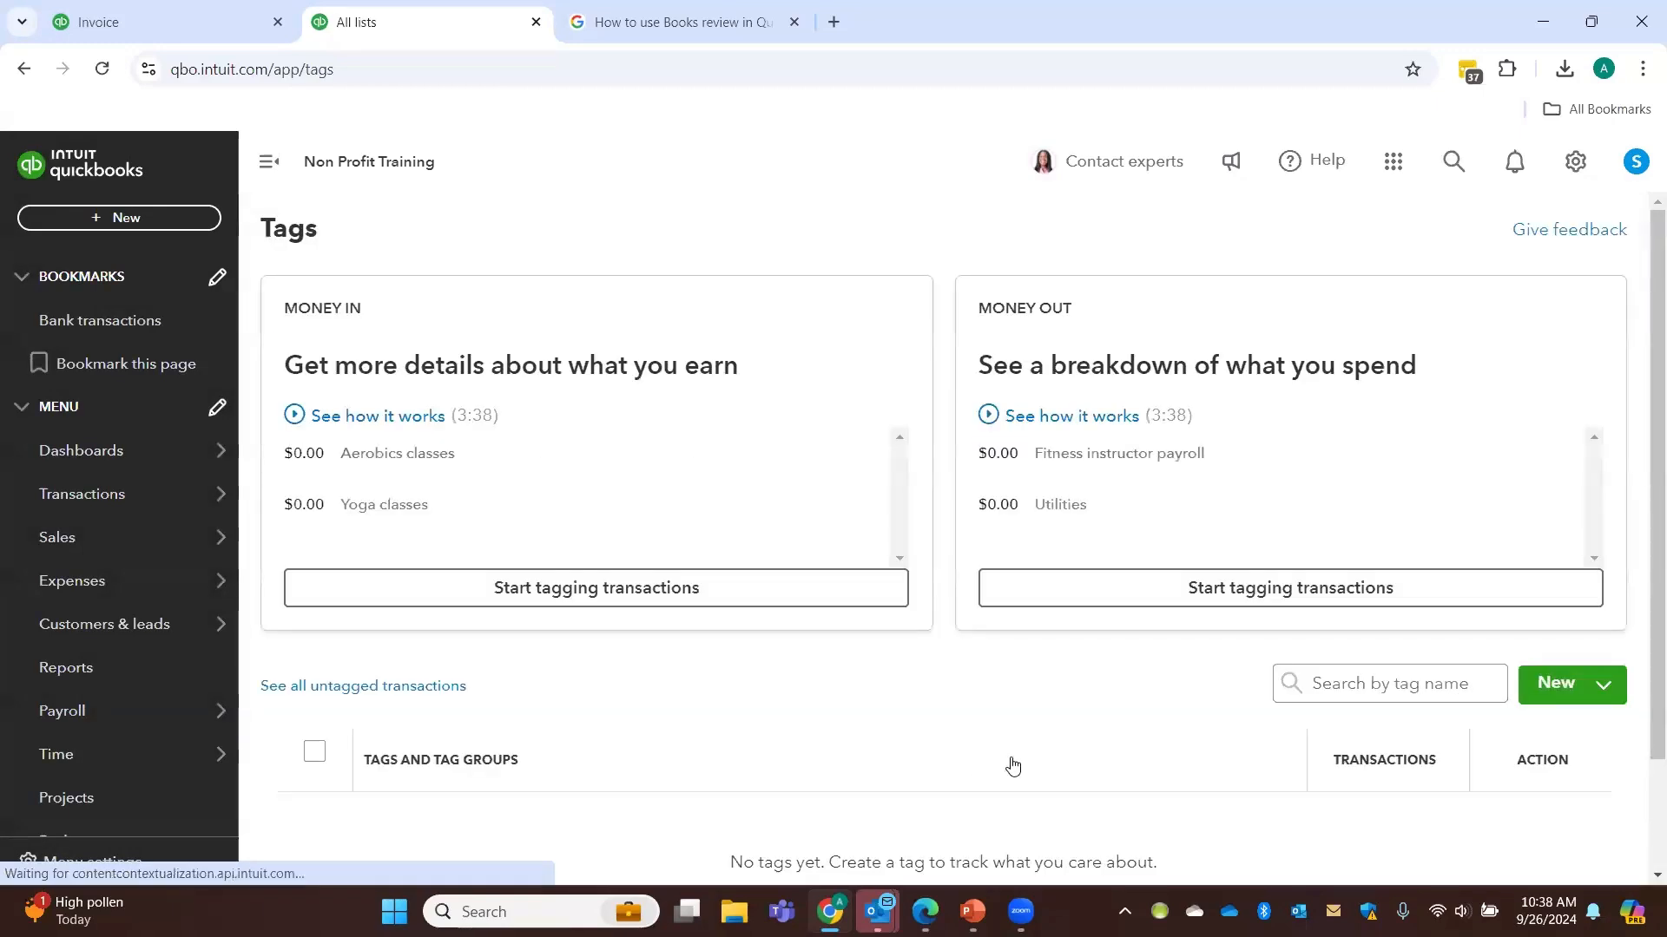
scroll(1164, 695, "down", 2)
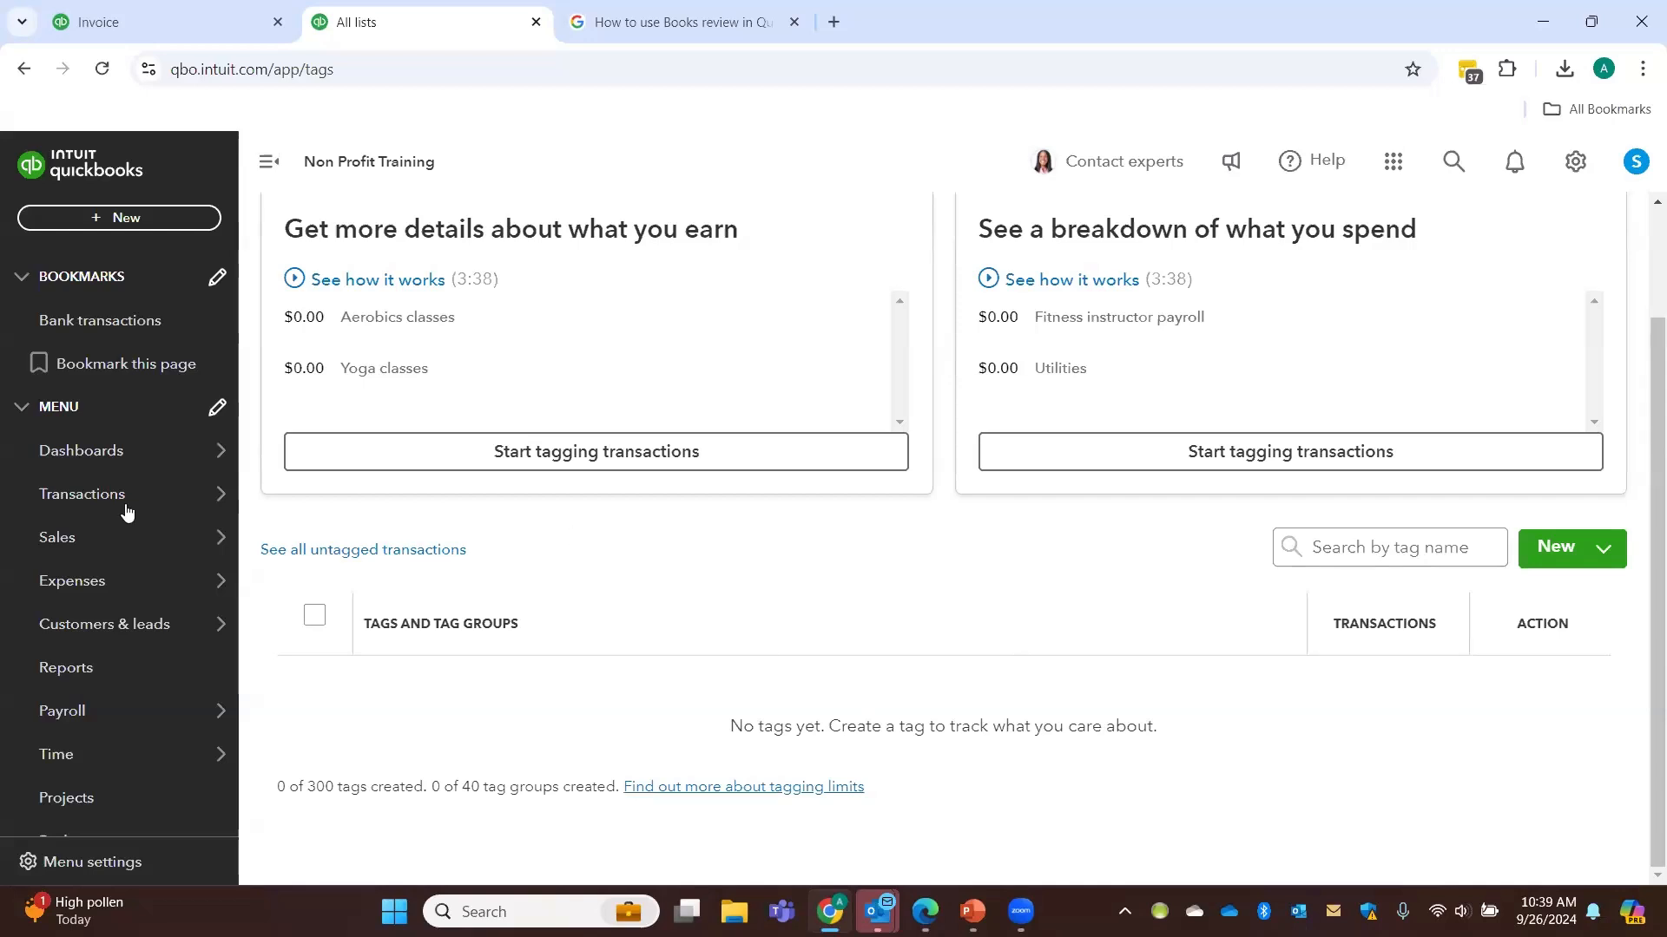
- Go to the bank transactions awaiting review
mouse_move(130, 499)
left_click(265, 622)
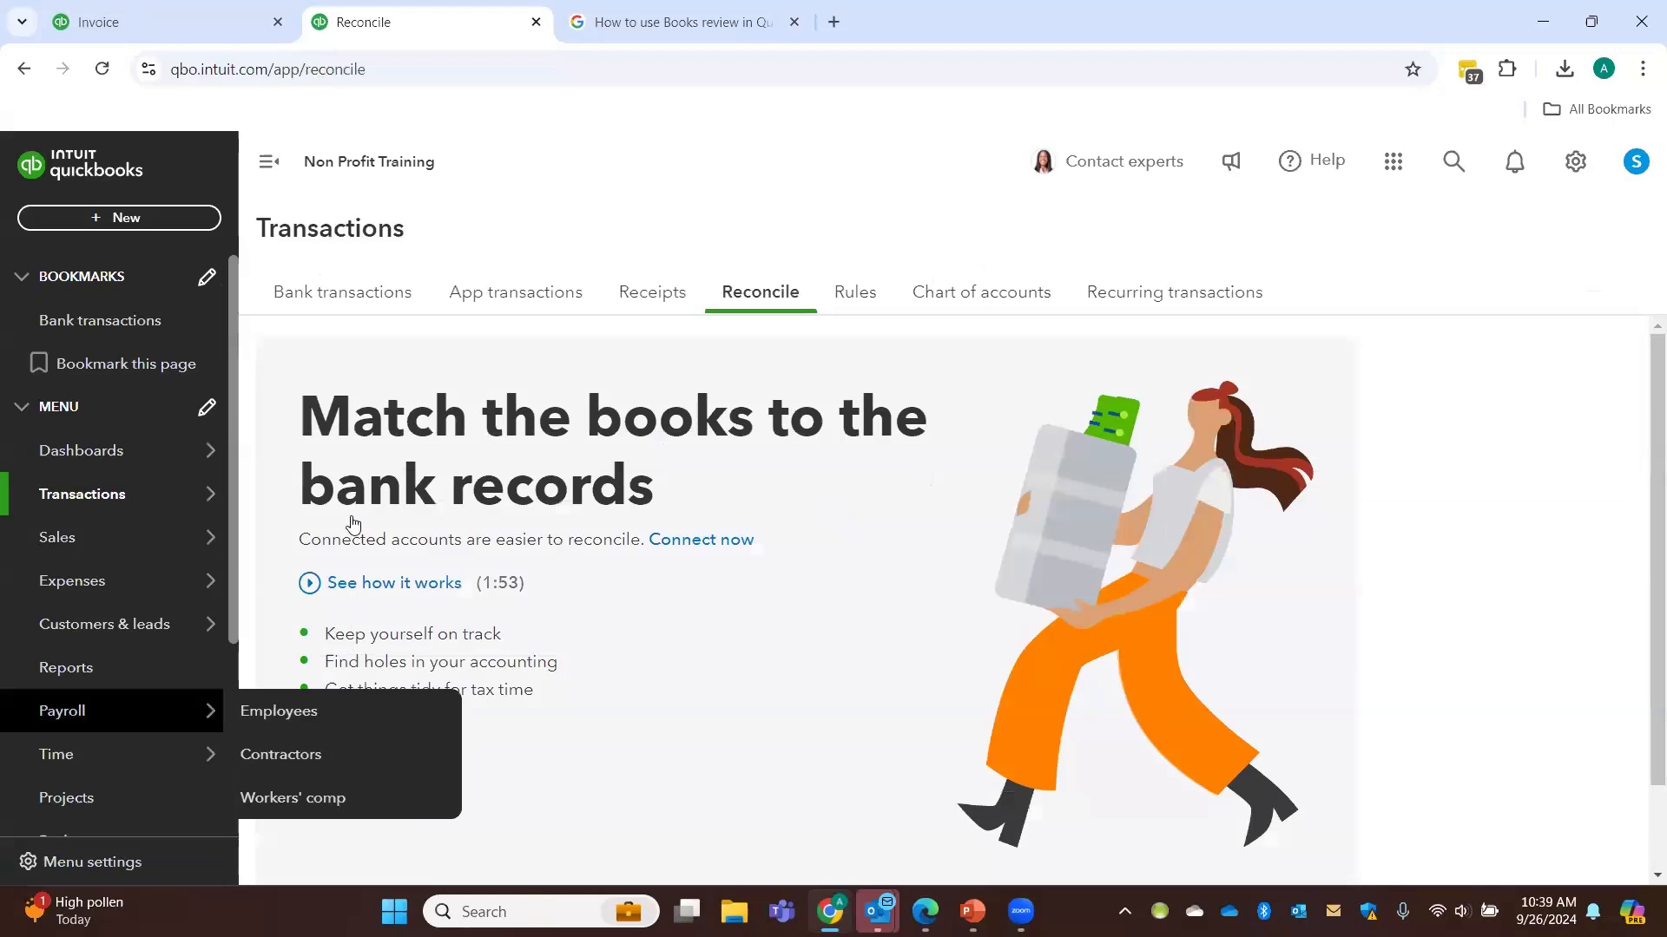
left_click(334, 293)
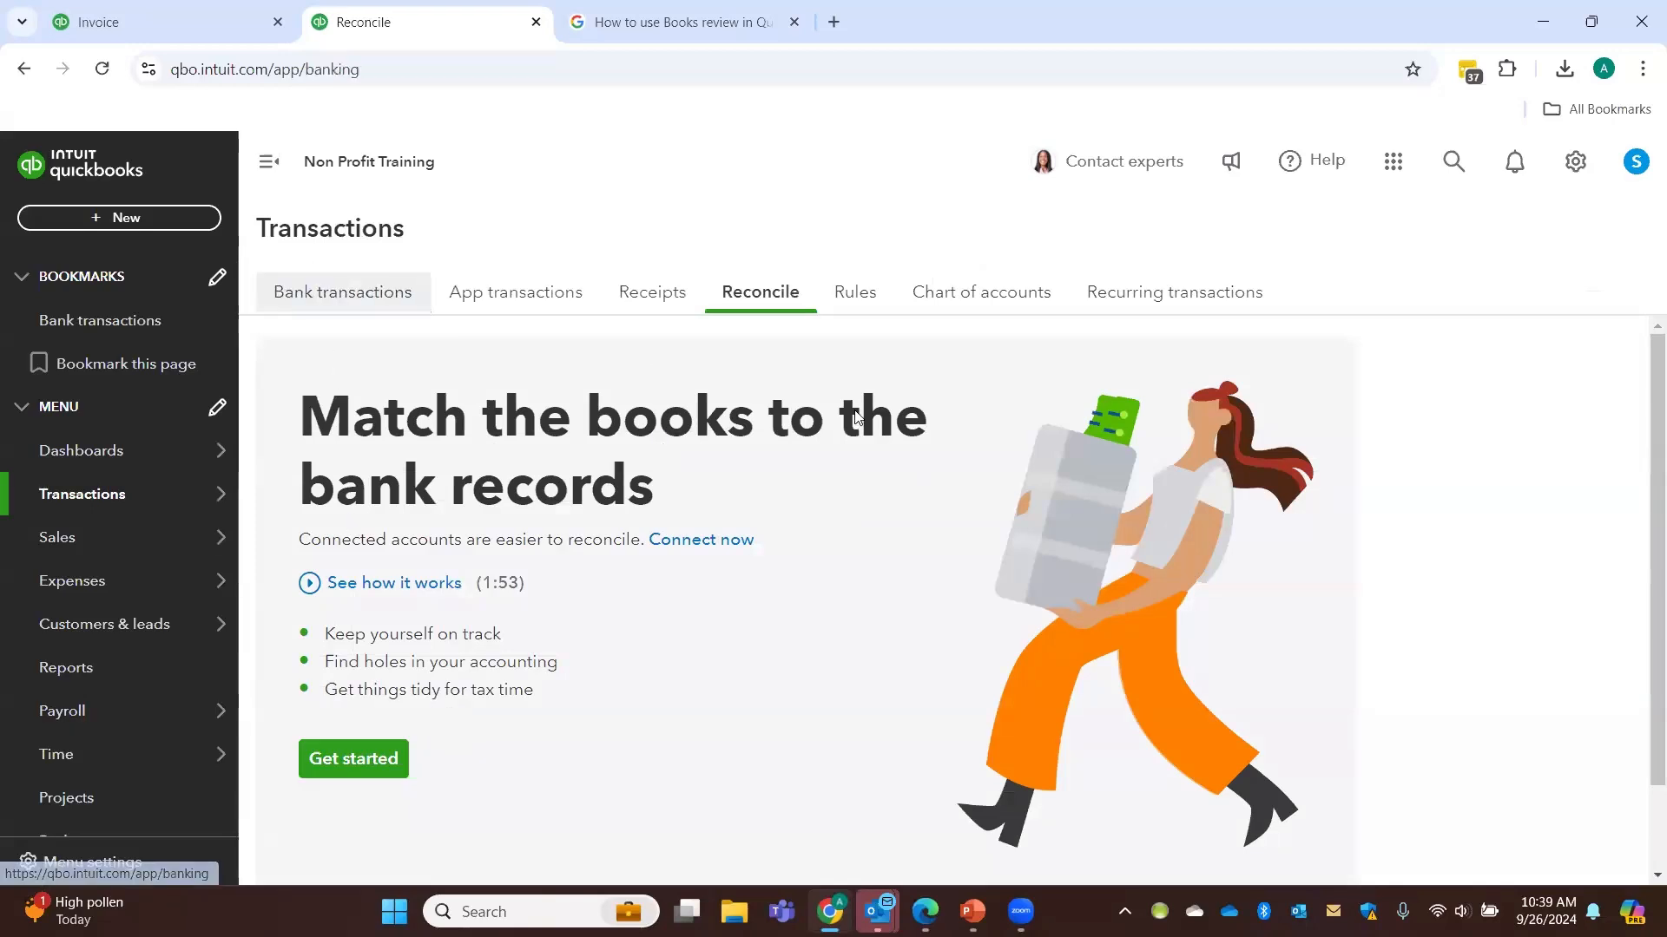
scroll(874, 519, "down", 4)
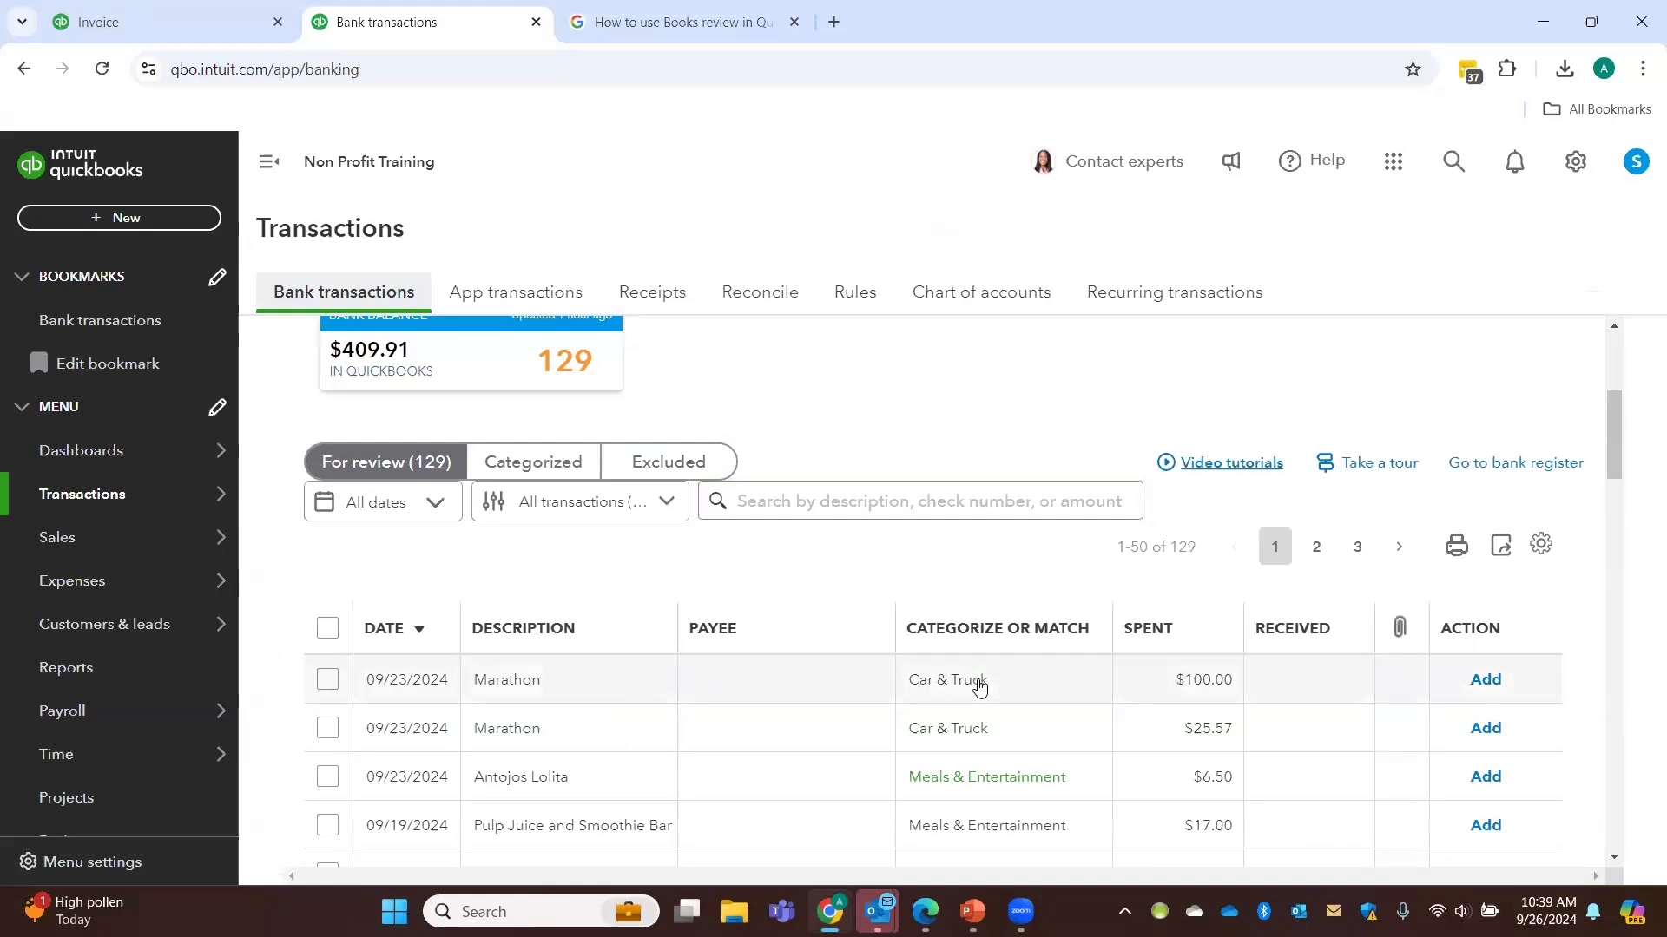
- Tag the $100.00 Marathon transaction with a new Grant tag, skip grouping, and add it
left_click(978, 670)
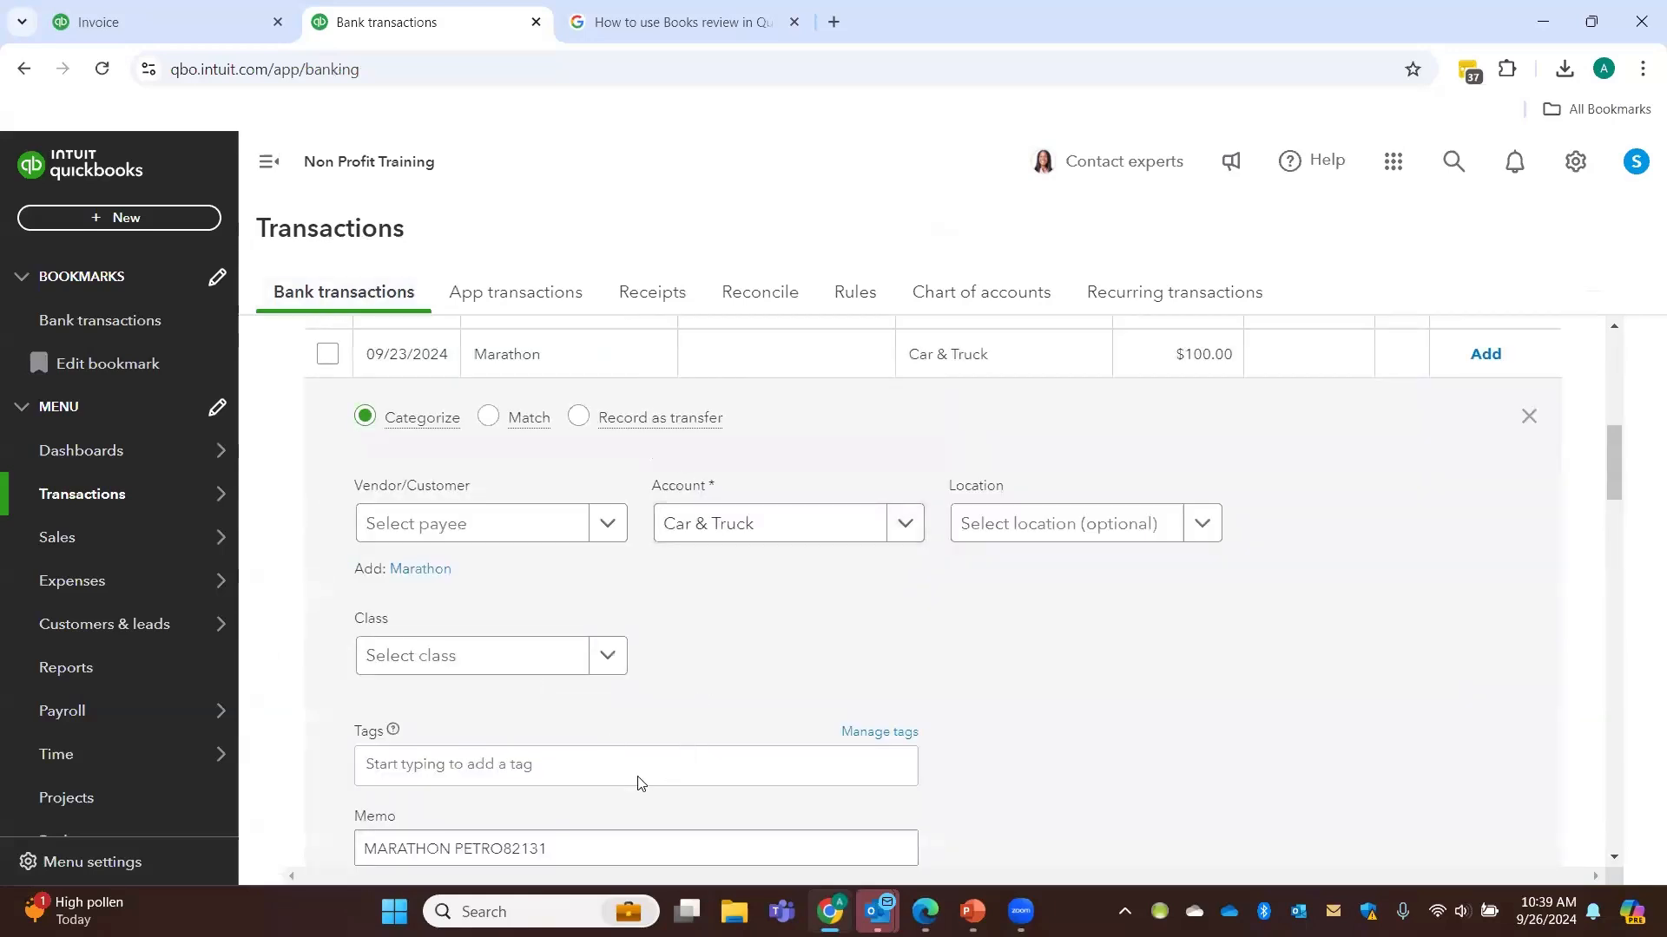
left_click(520, 764)
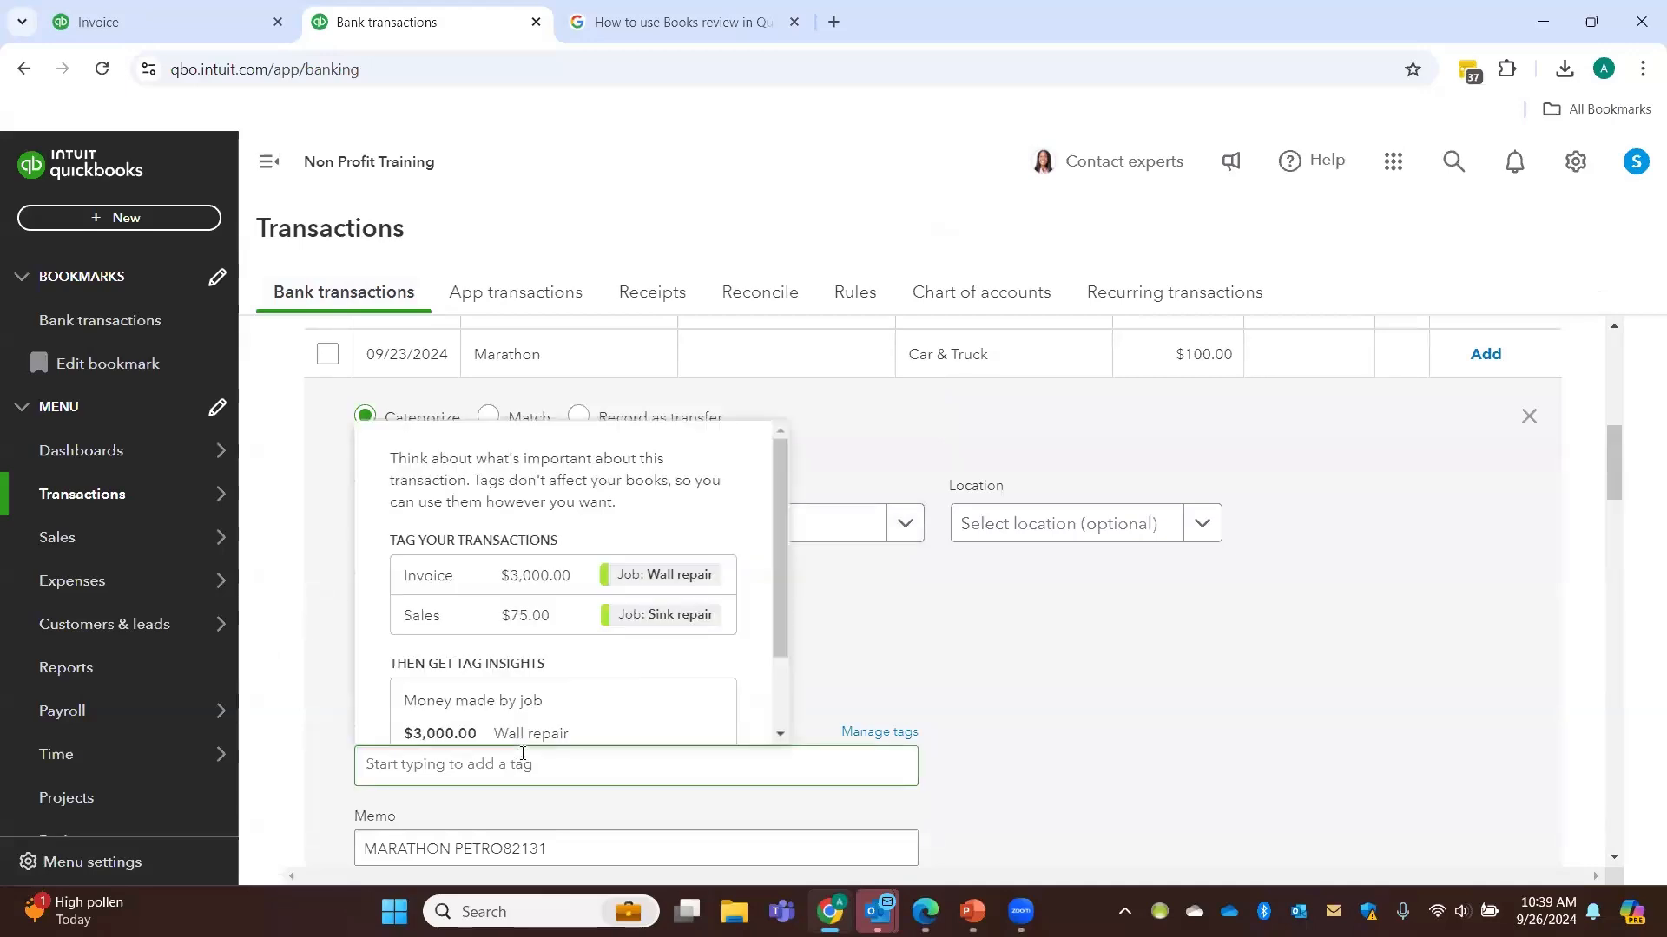
type("Grant")
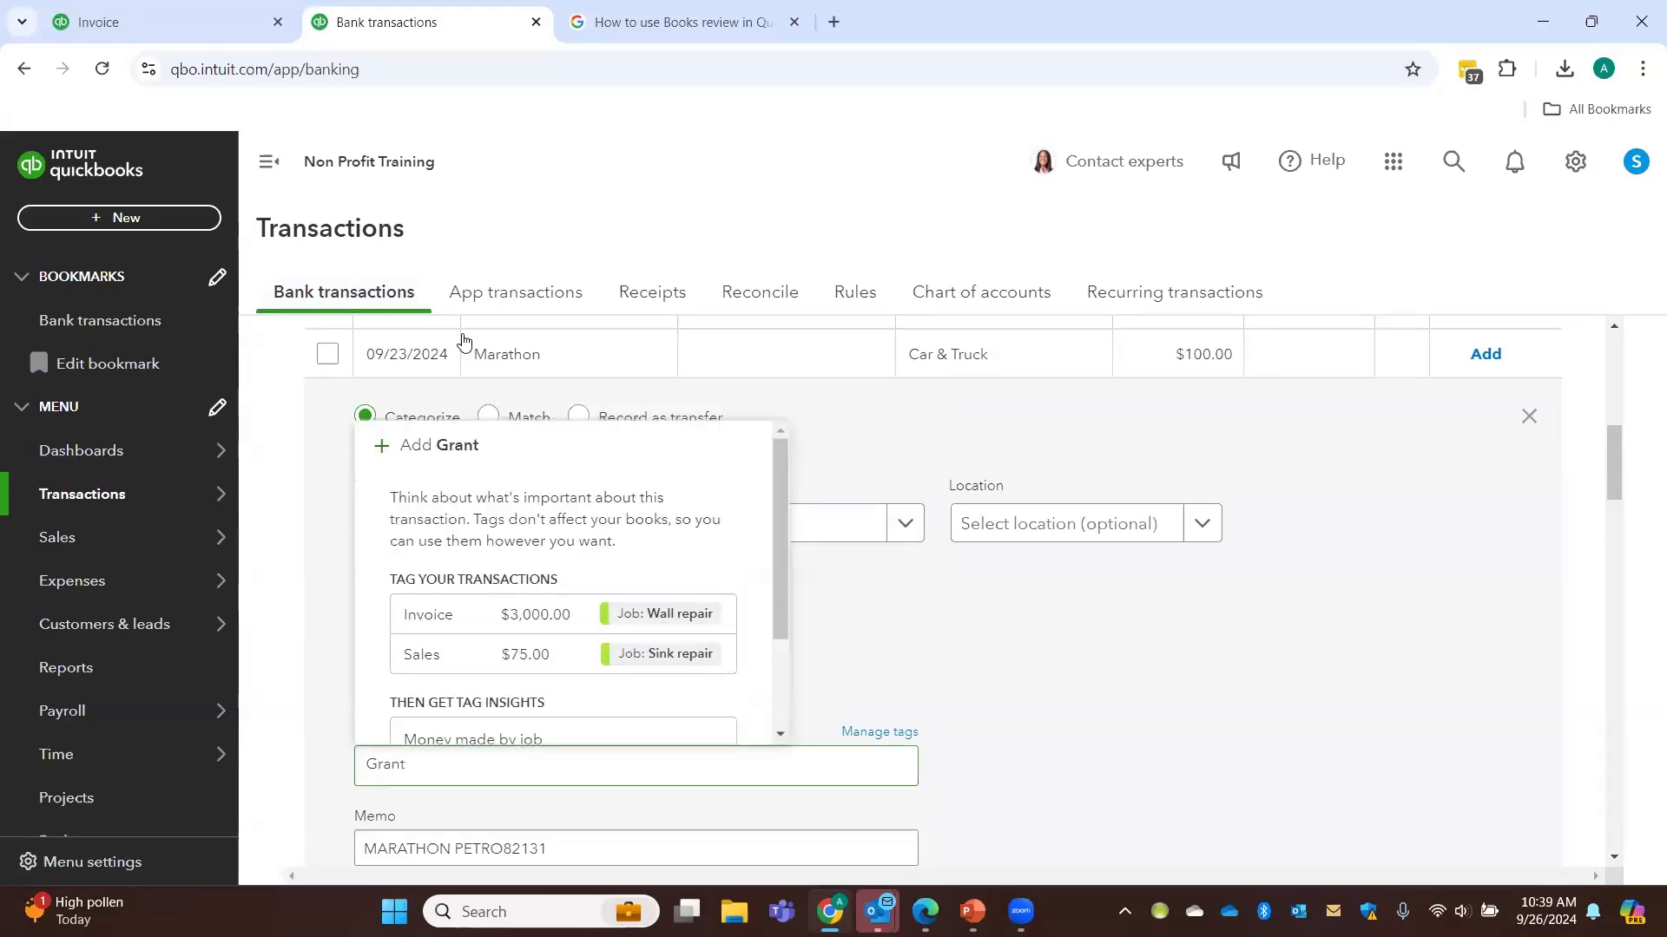
left_click(452, 456)
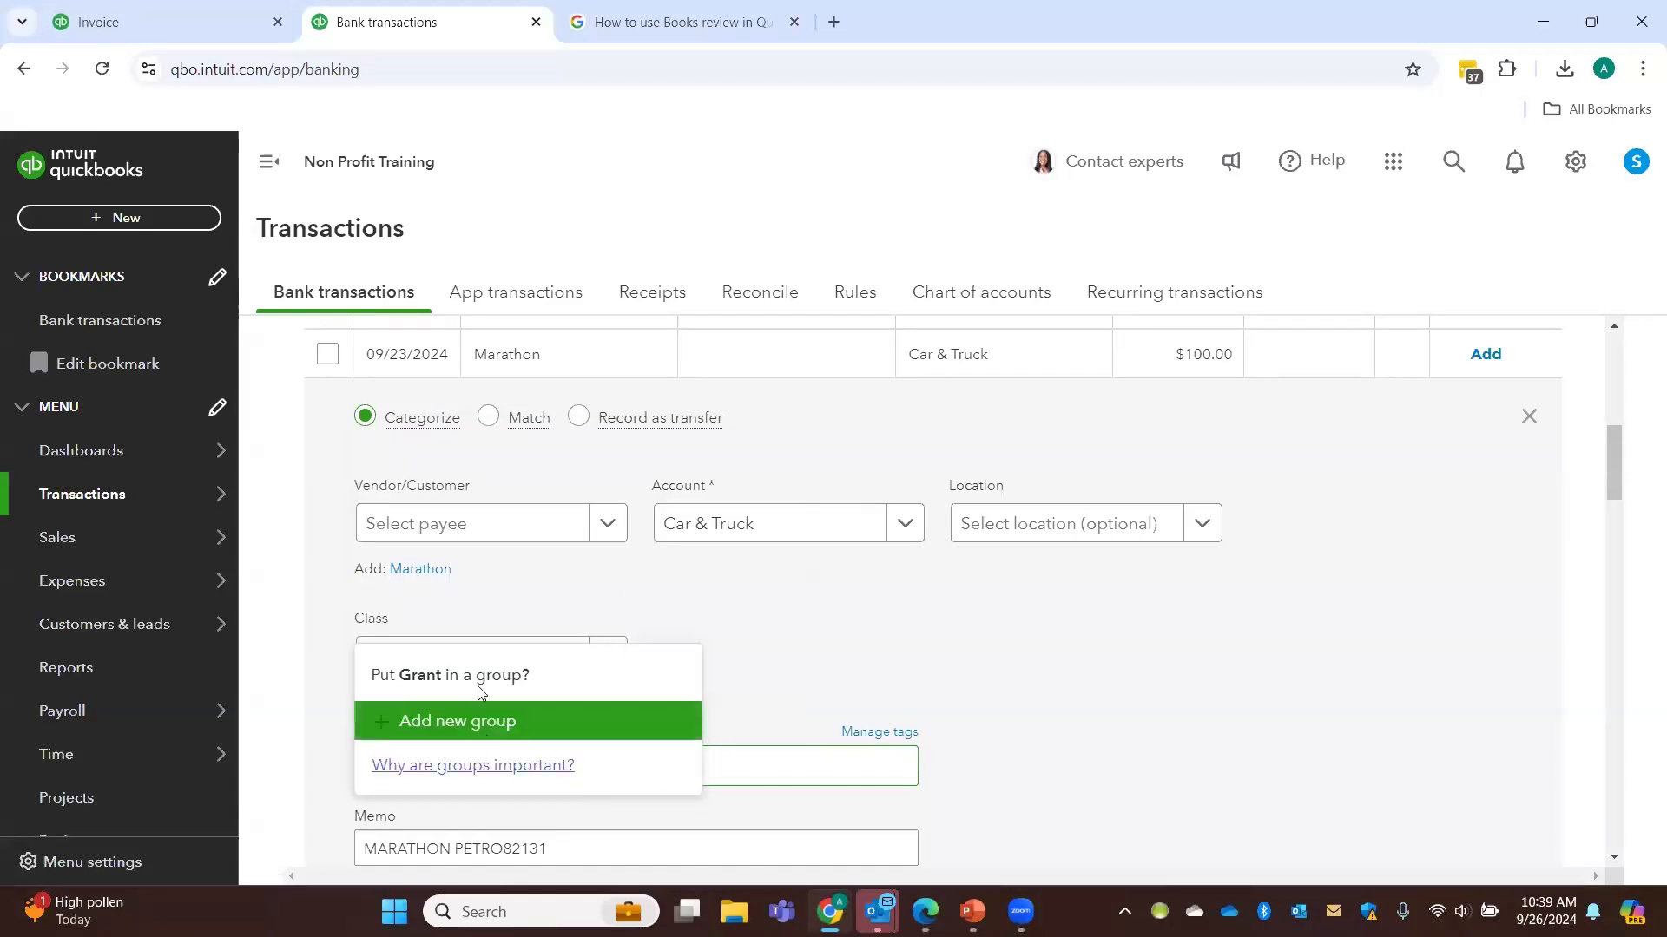
left_click(715, 738)
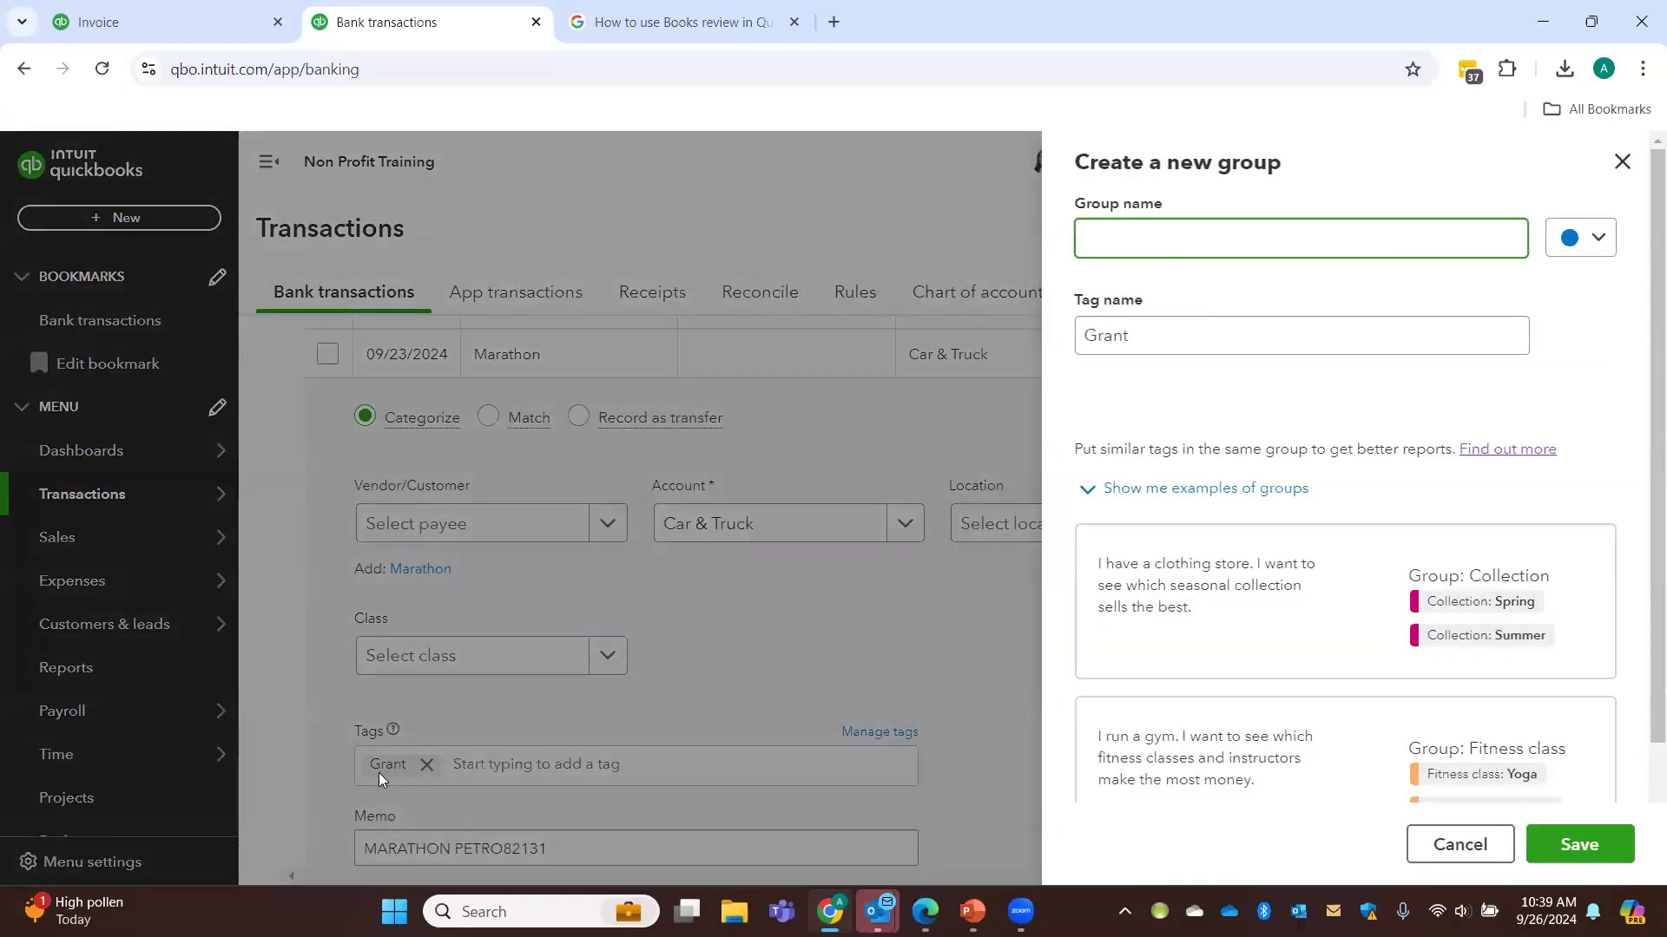
left_click(1621, 162)
left_click(965, 634)
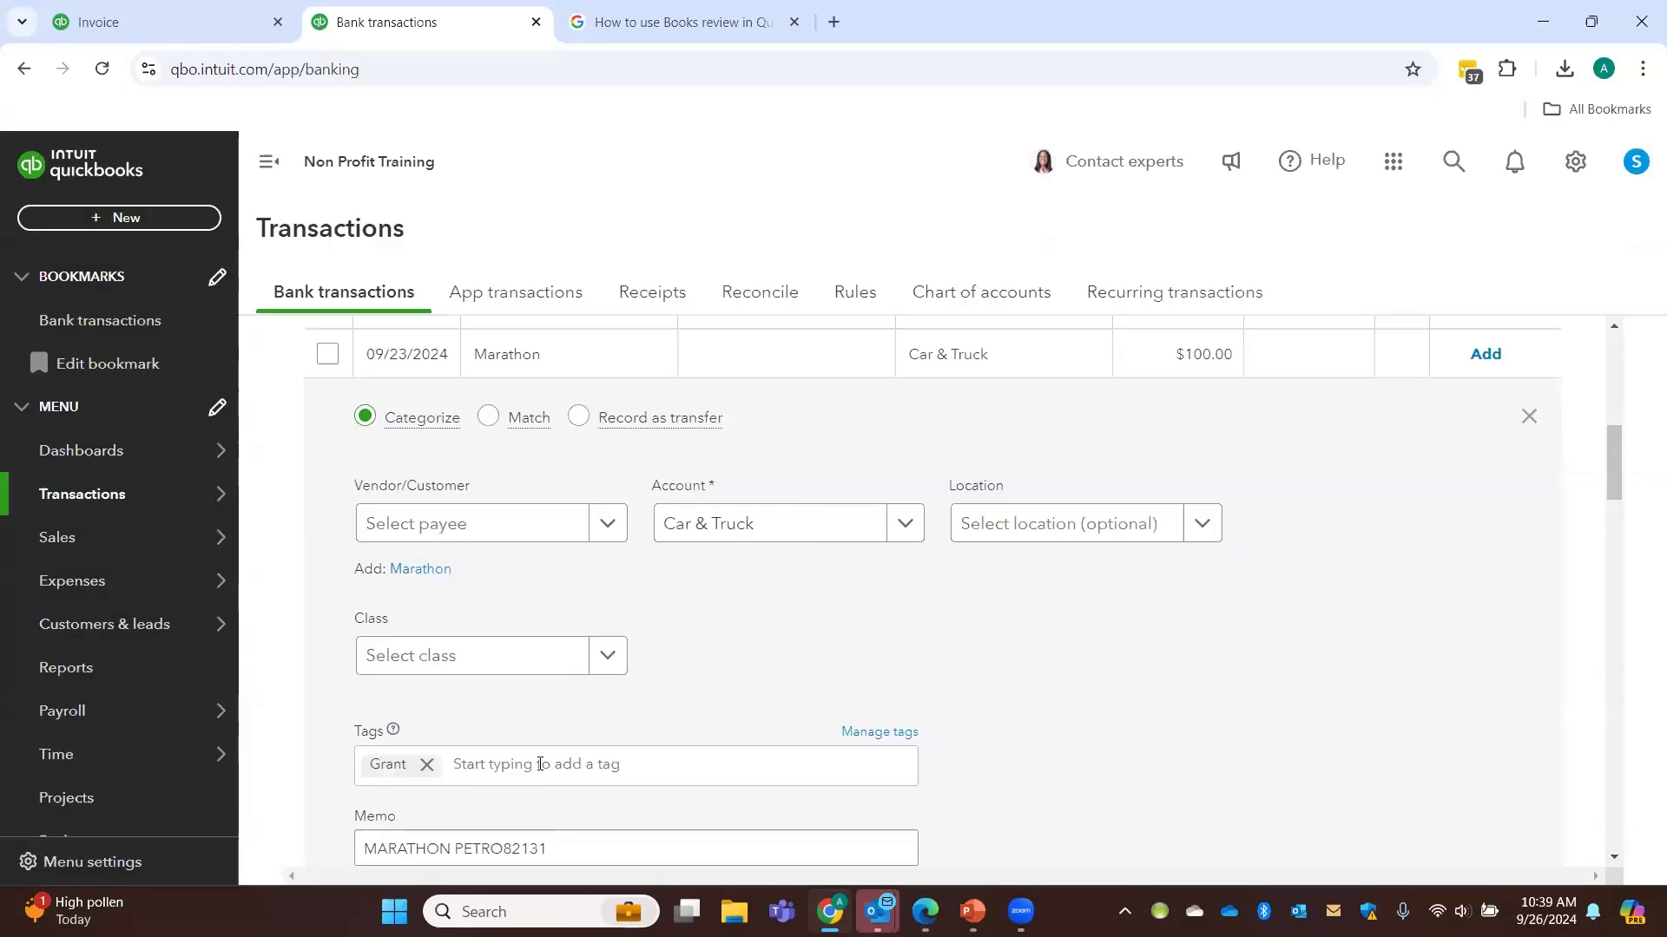
scroll(1510, 707, "down", 6)
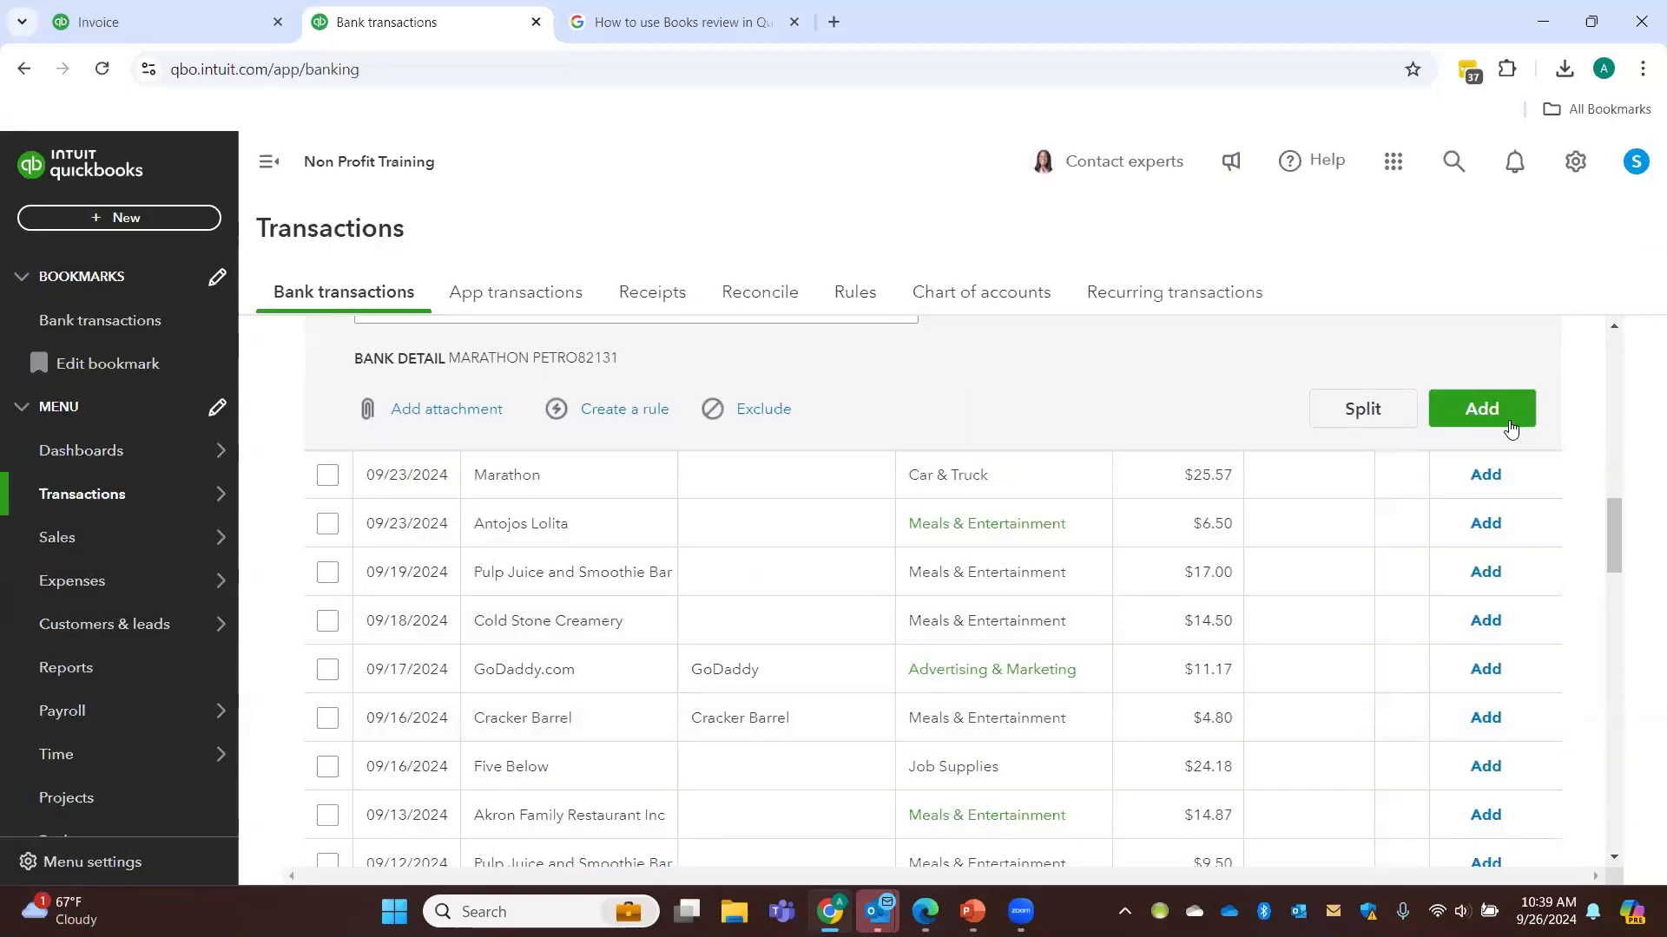
left_click(1519, 401)
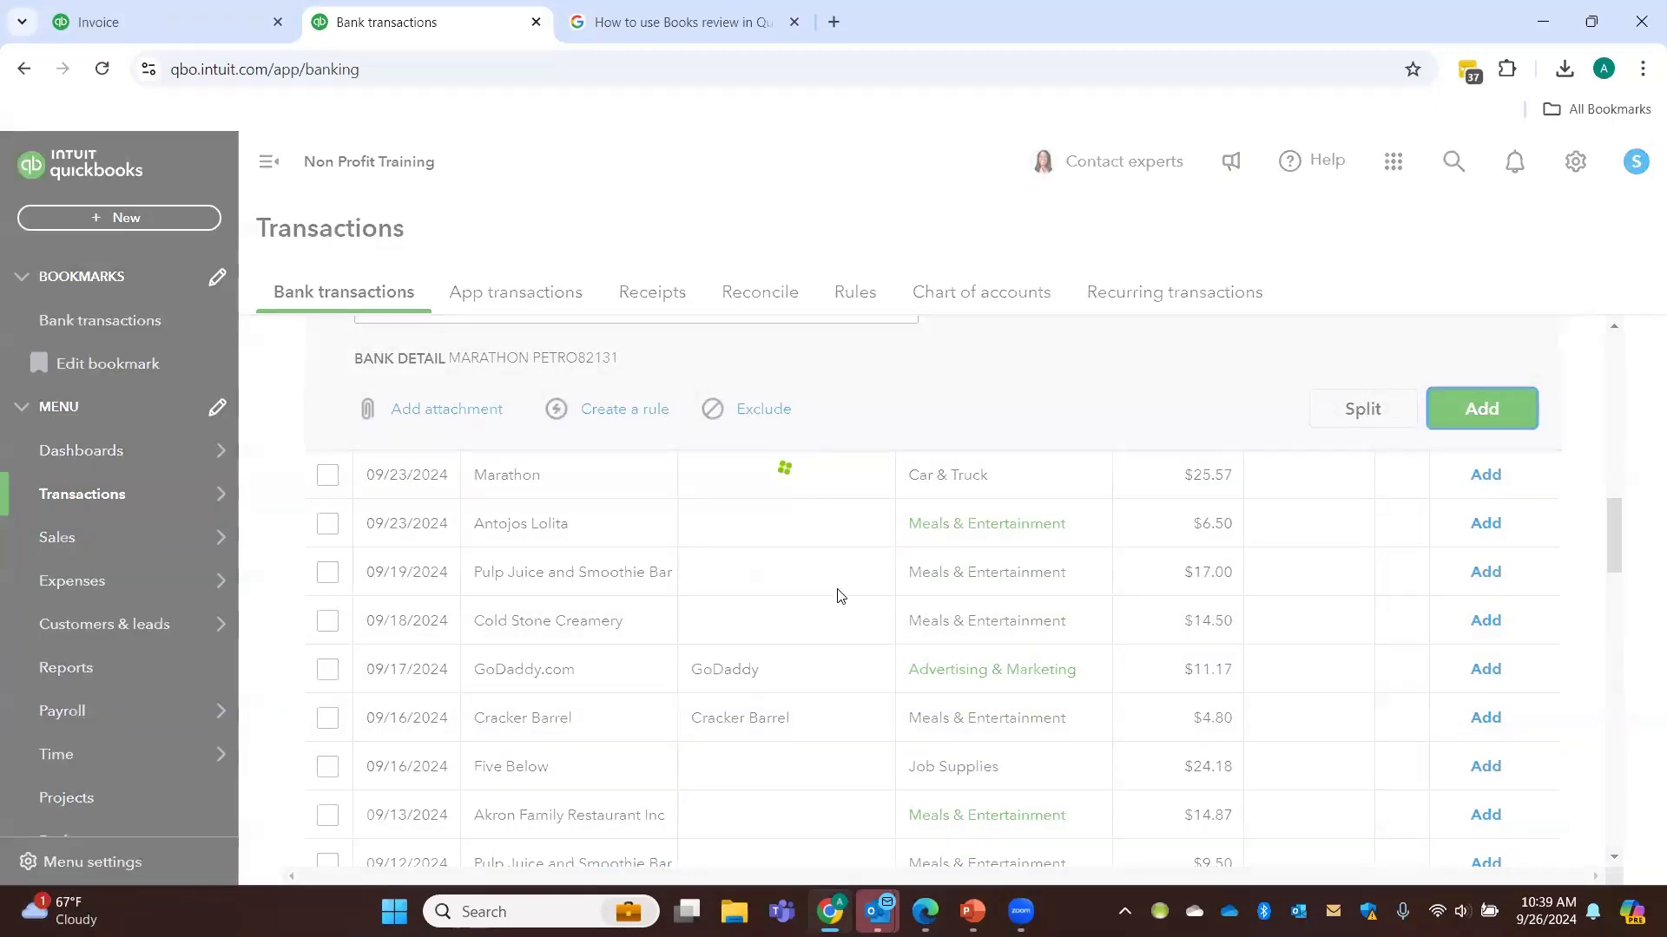
- Tag the Lakemore Wine & Liquor transaction with a new Programs tag and add it
left_click(791, 613)
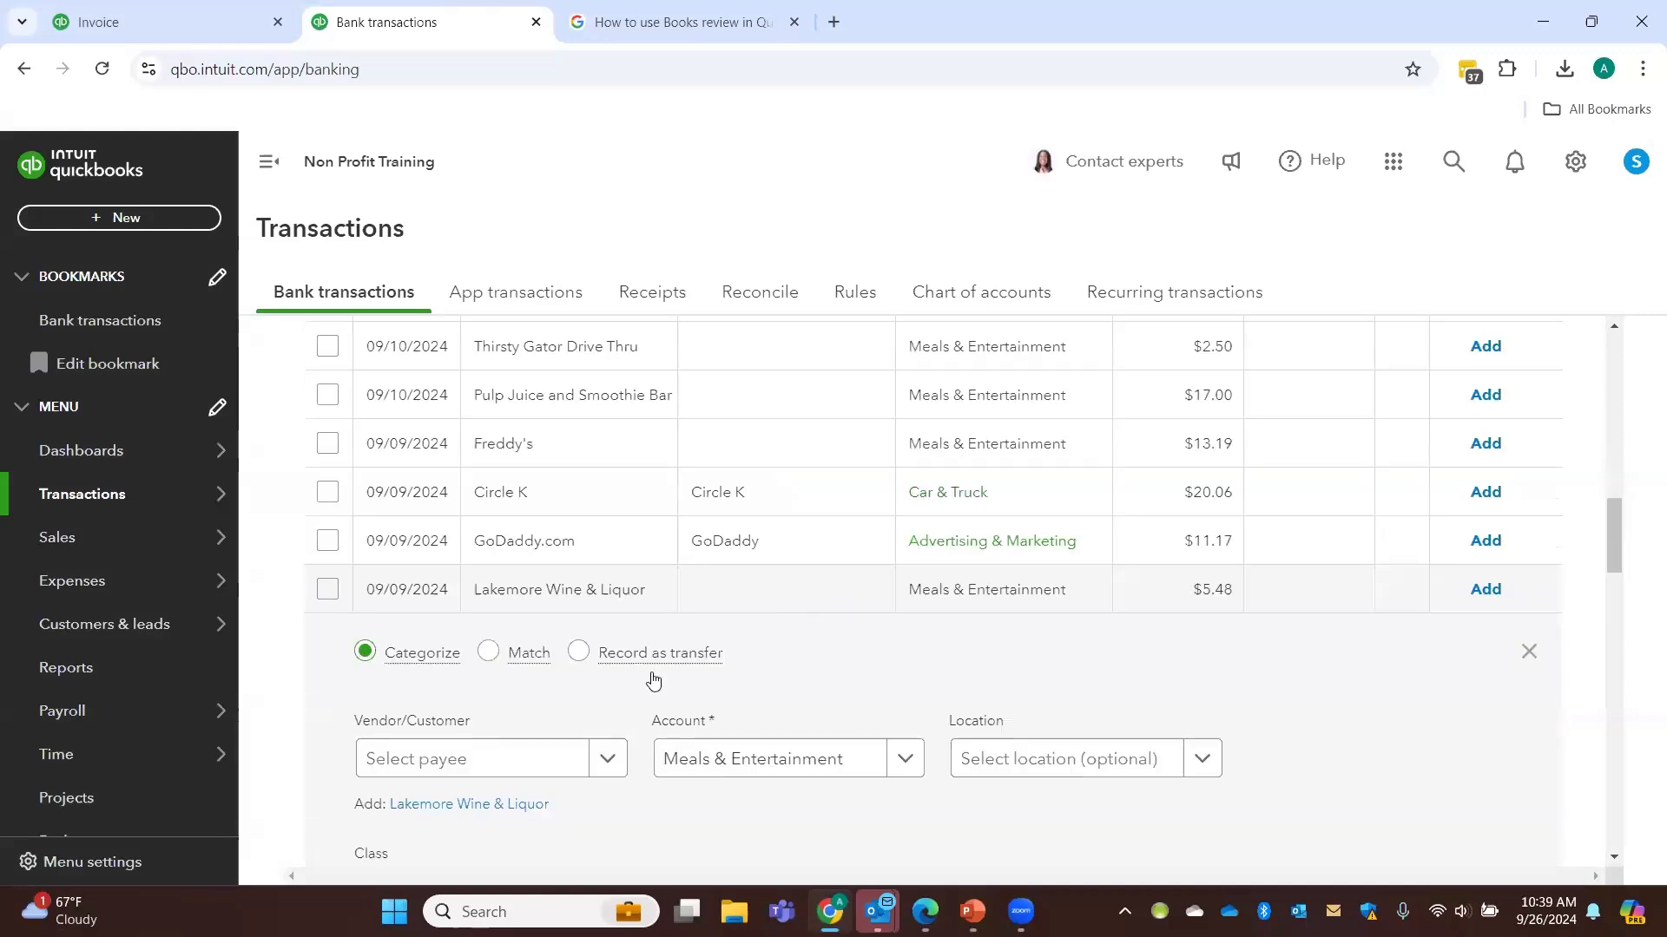
scroll(521, 799, "down", 4)
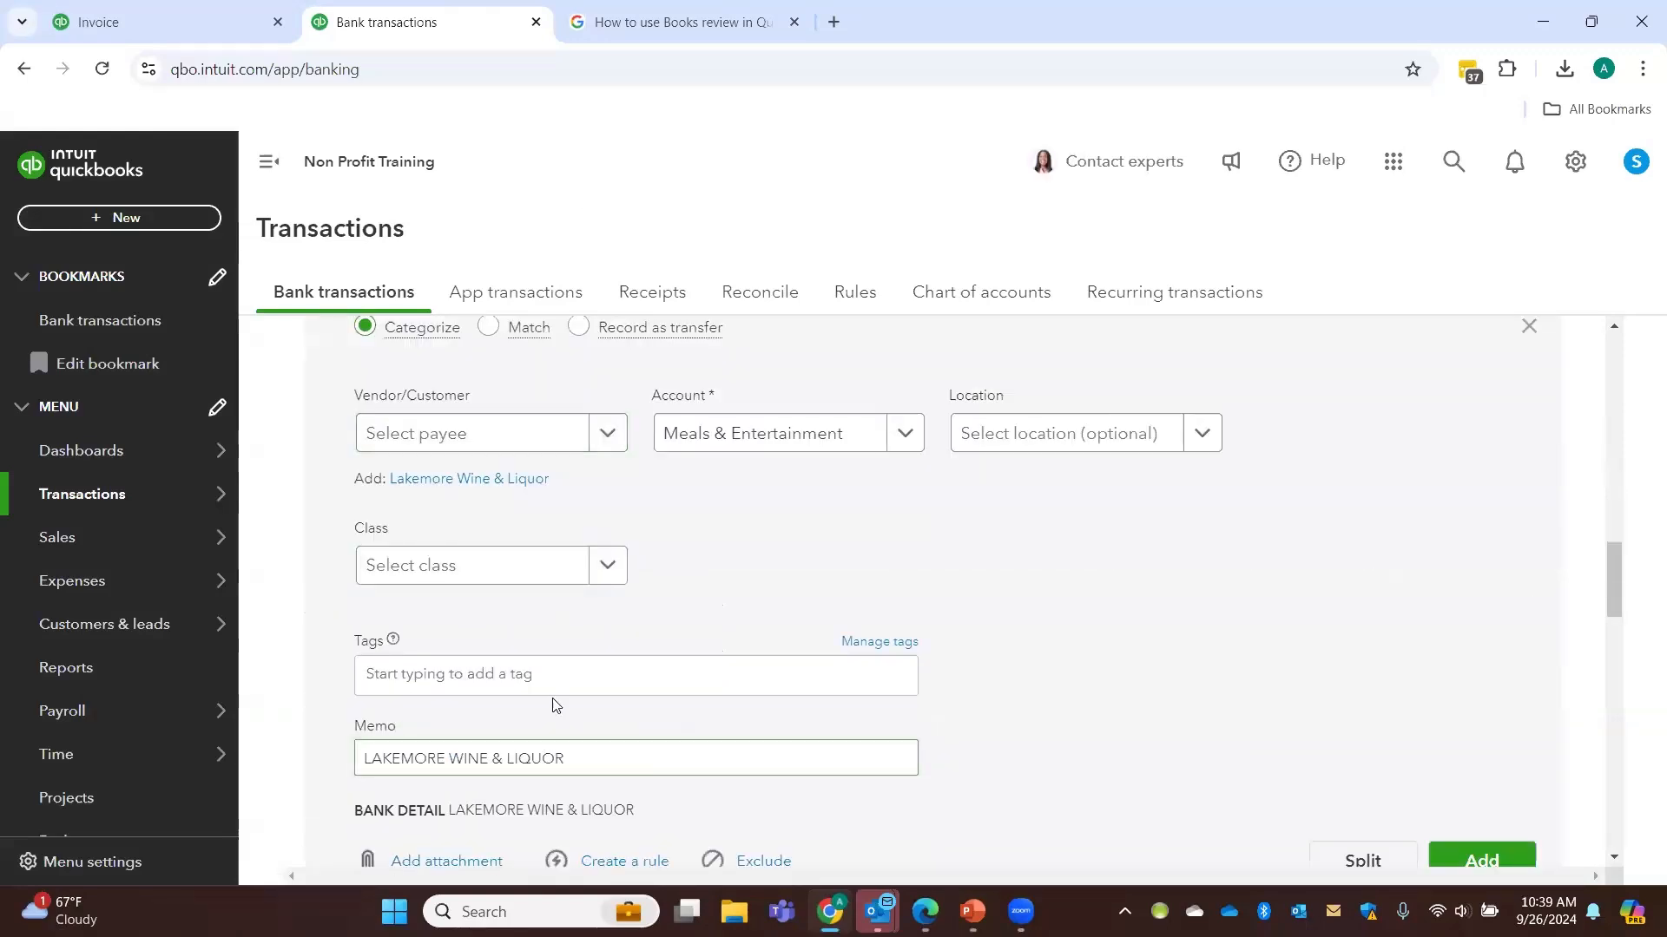
left_click(484, 673)
type("Pro")
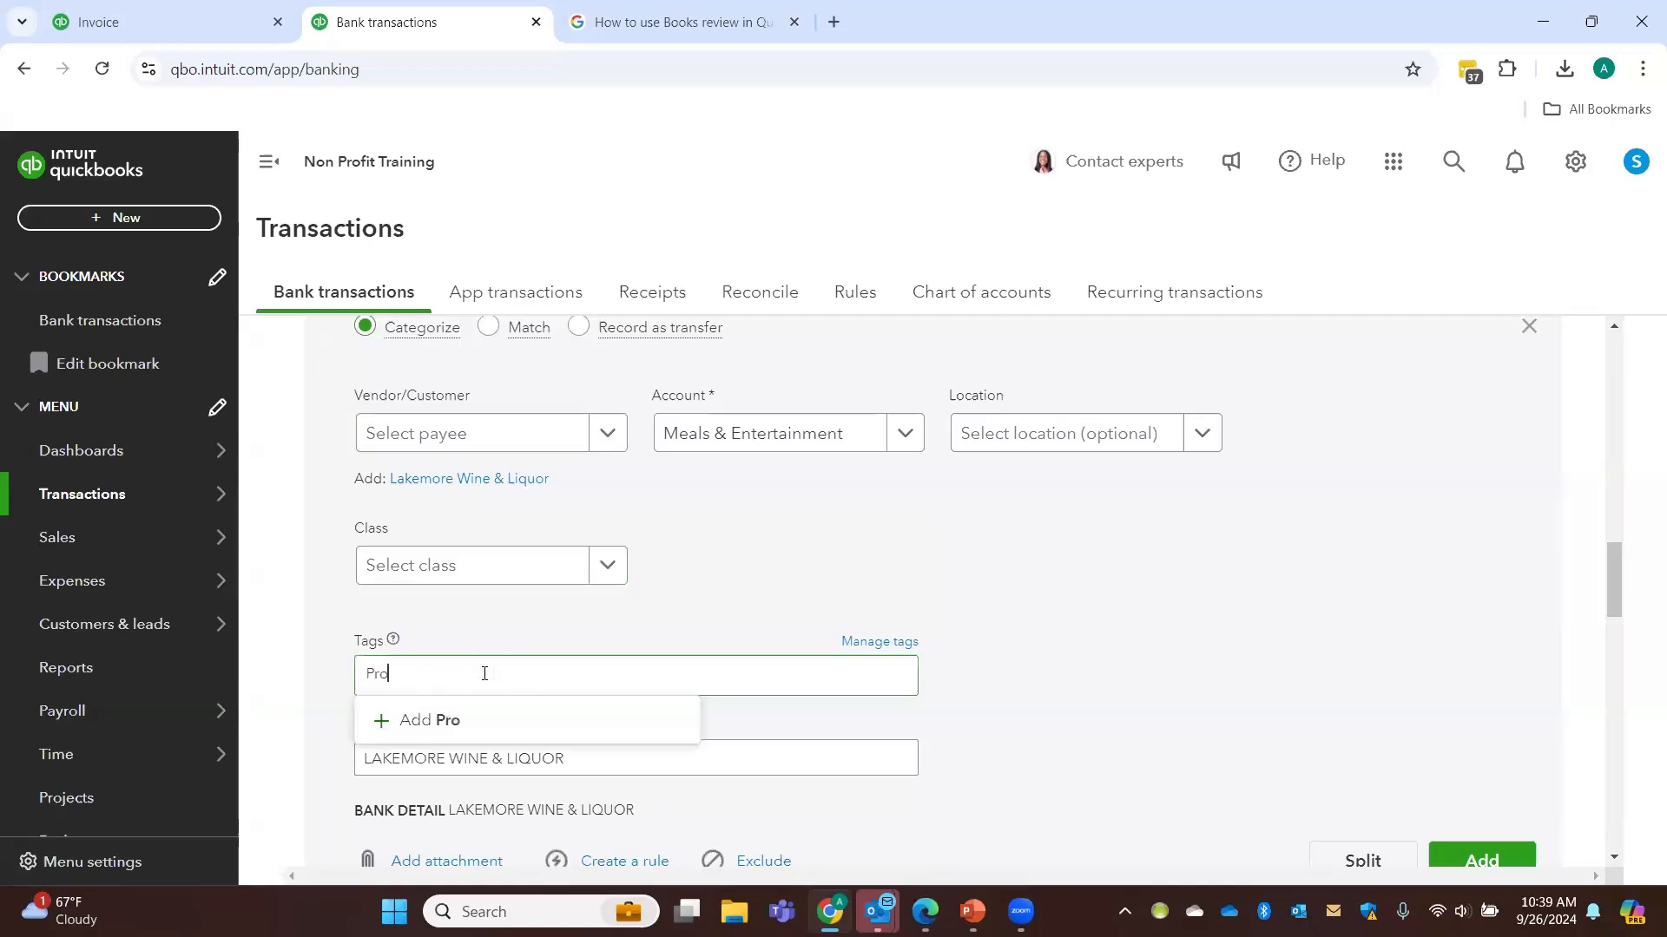
type("grams")
left_click(453, 720)
left_click(1097, 586)
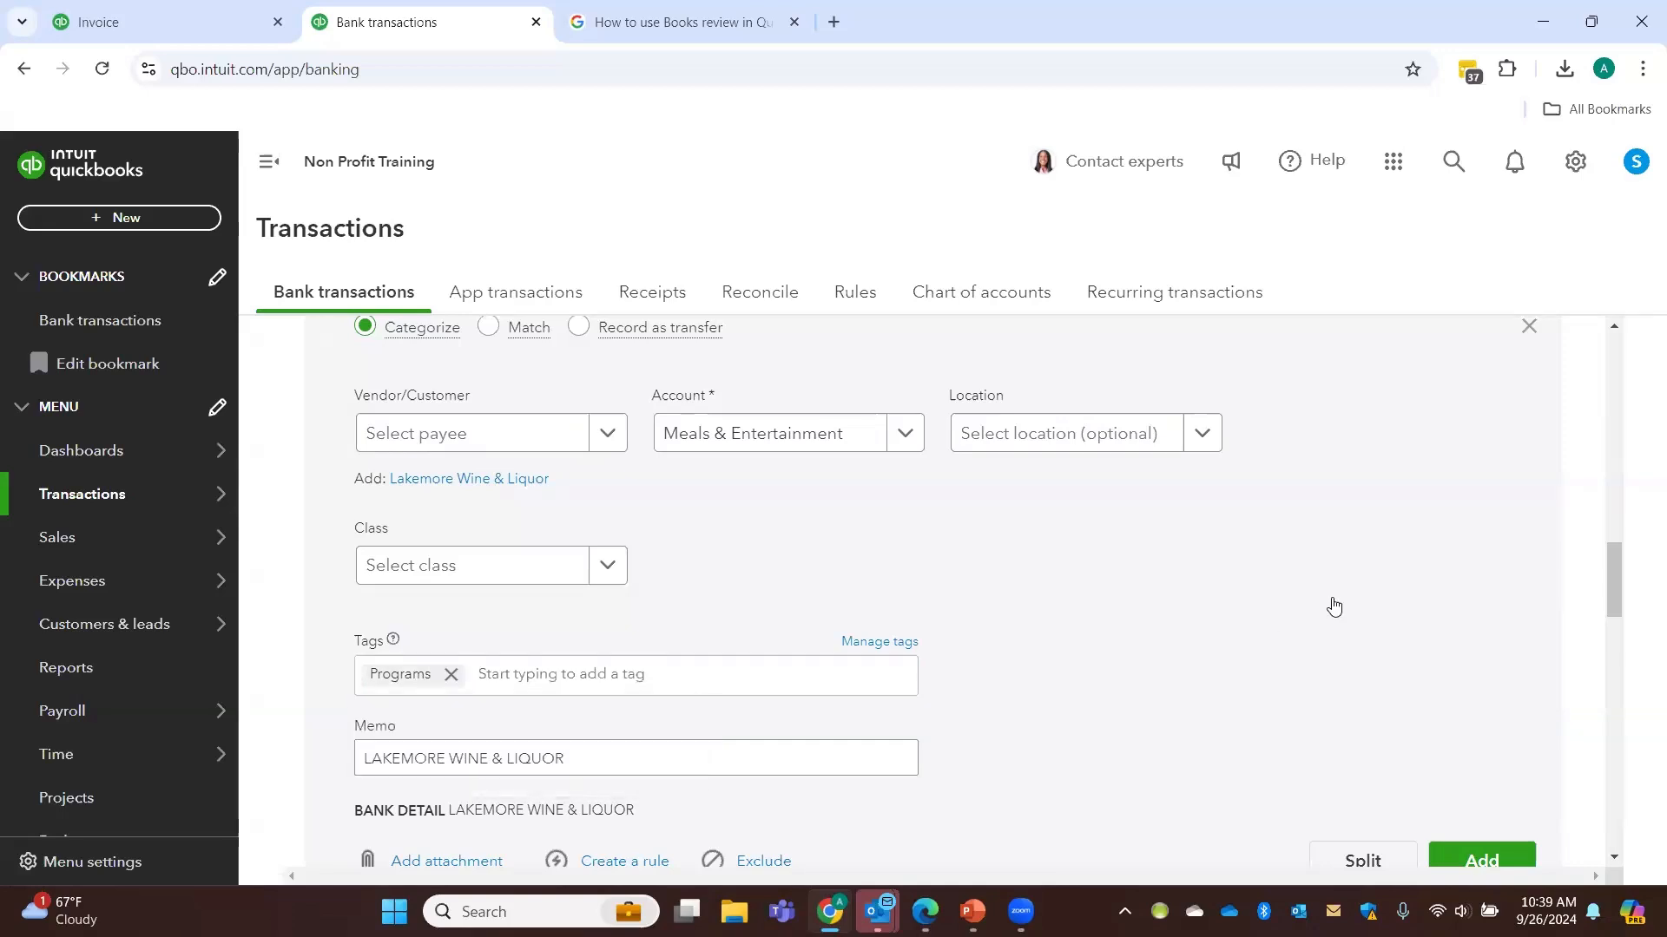
scroll(1333, 601, "down", 5)
left_click(1487, 425)
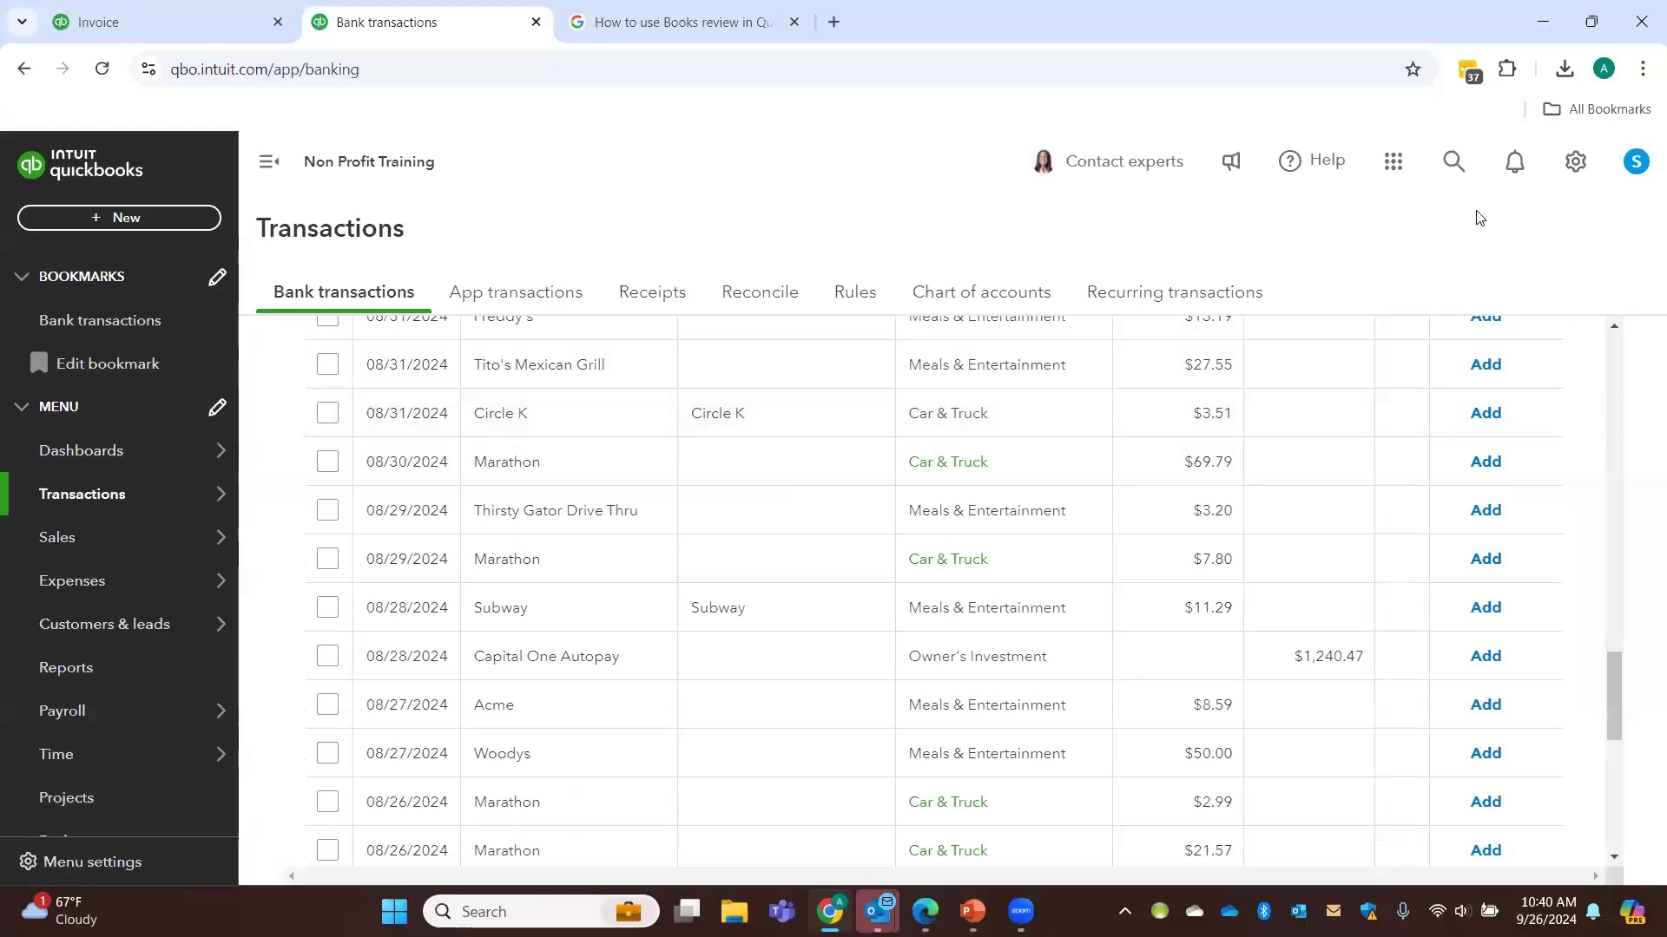
- From gear > All lists > Tags, run the Profit and Loss report for the Grant tag
left_click(1575, 165)
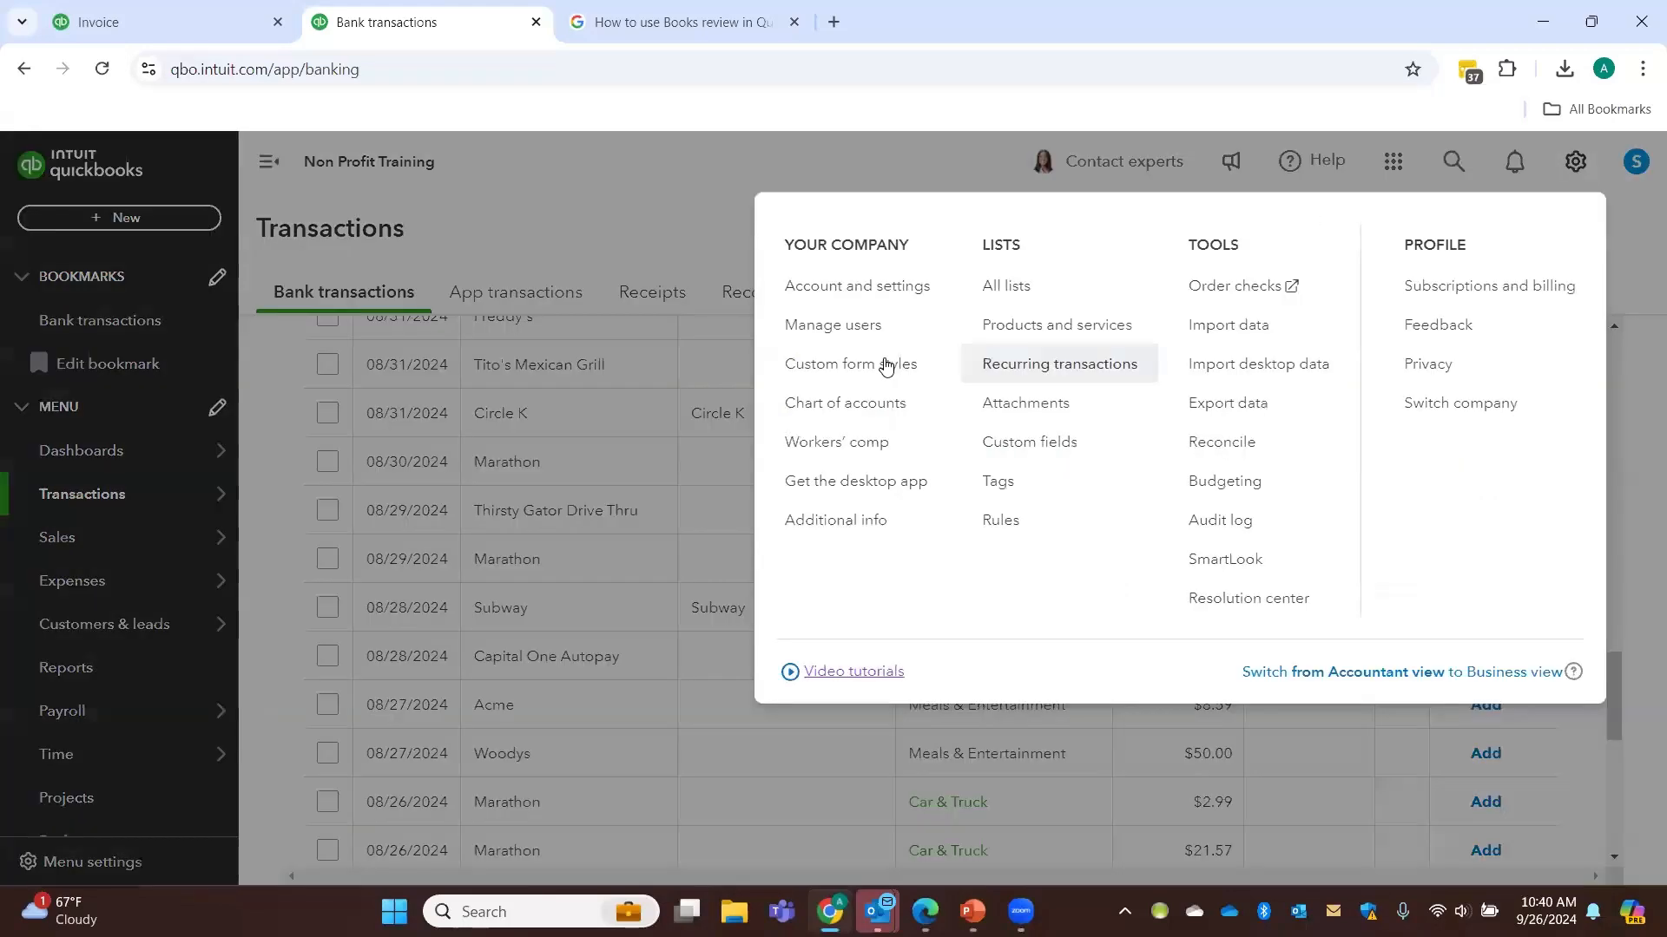
left_click(1081, 289)
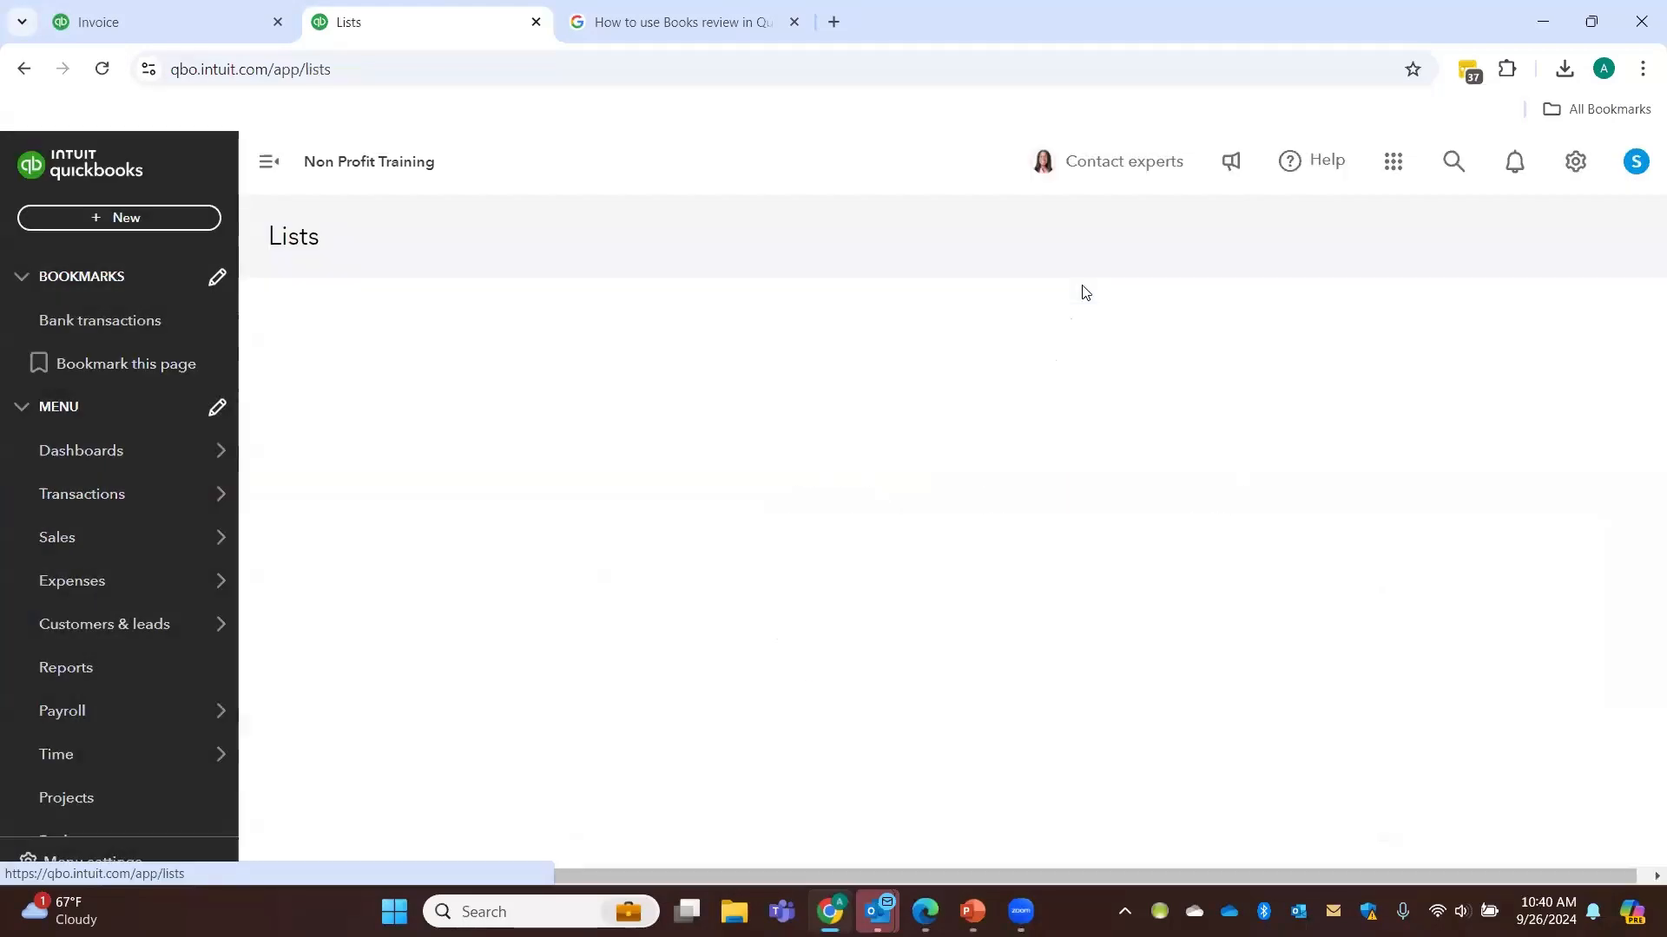
left_click(994, 767)
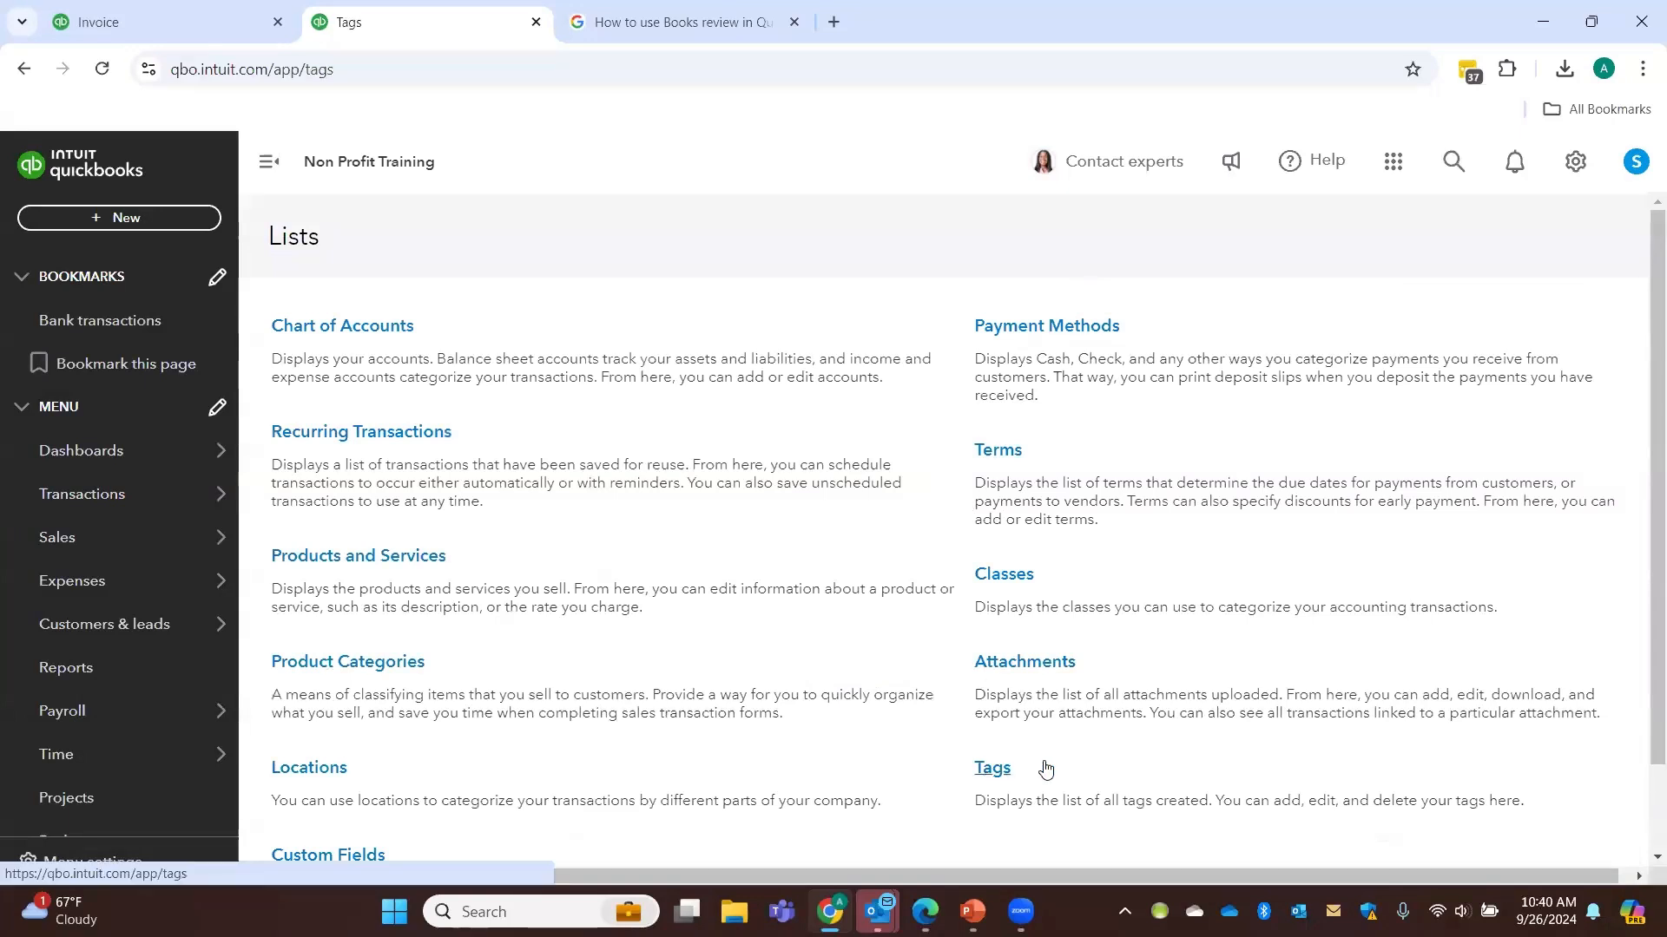
scroll(1048, 657, "down", 3)
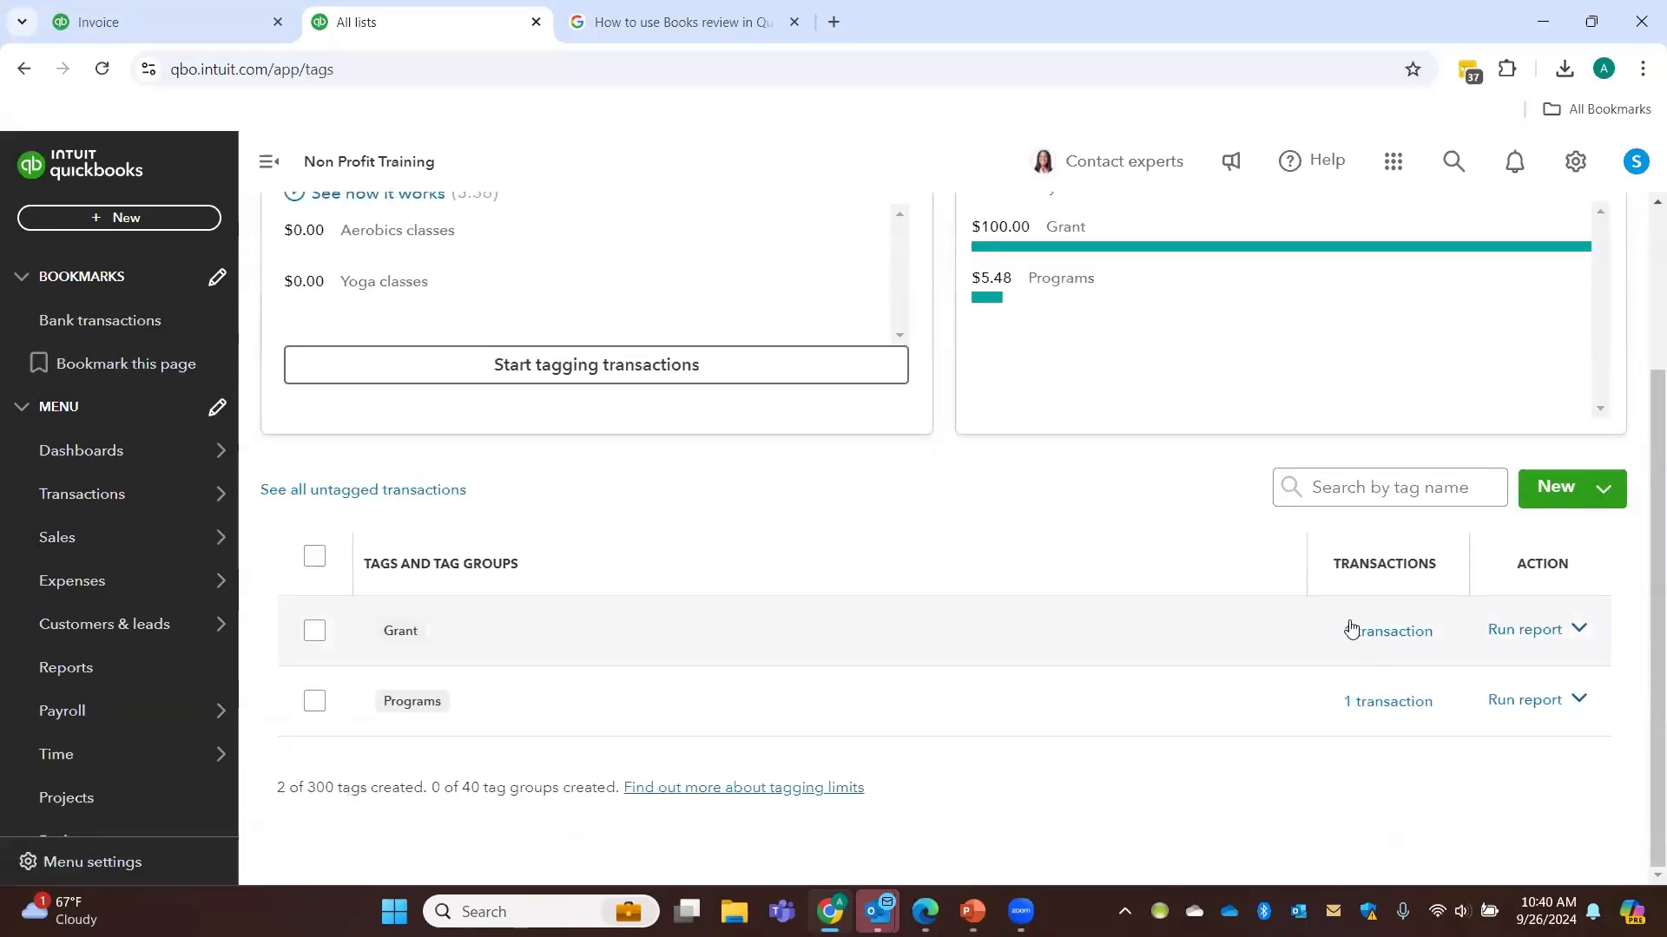
left_click(1549, 628)
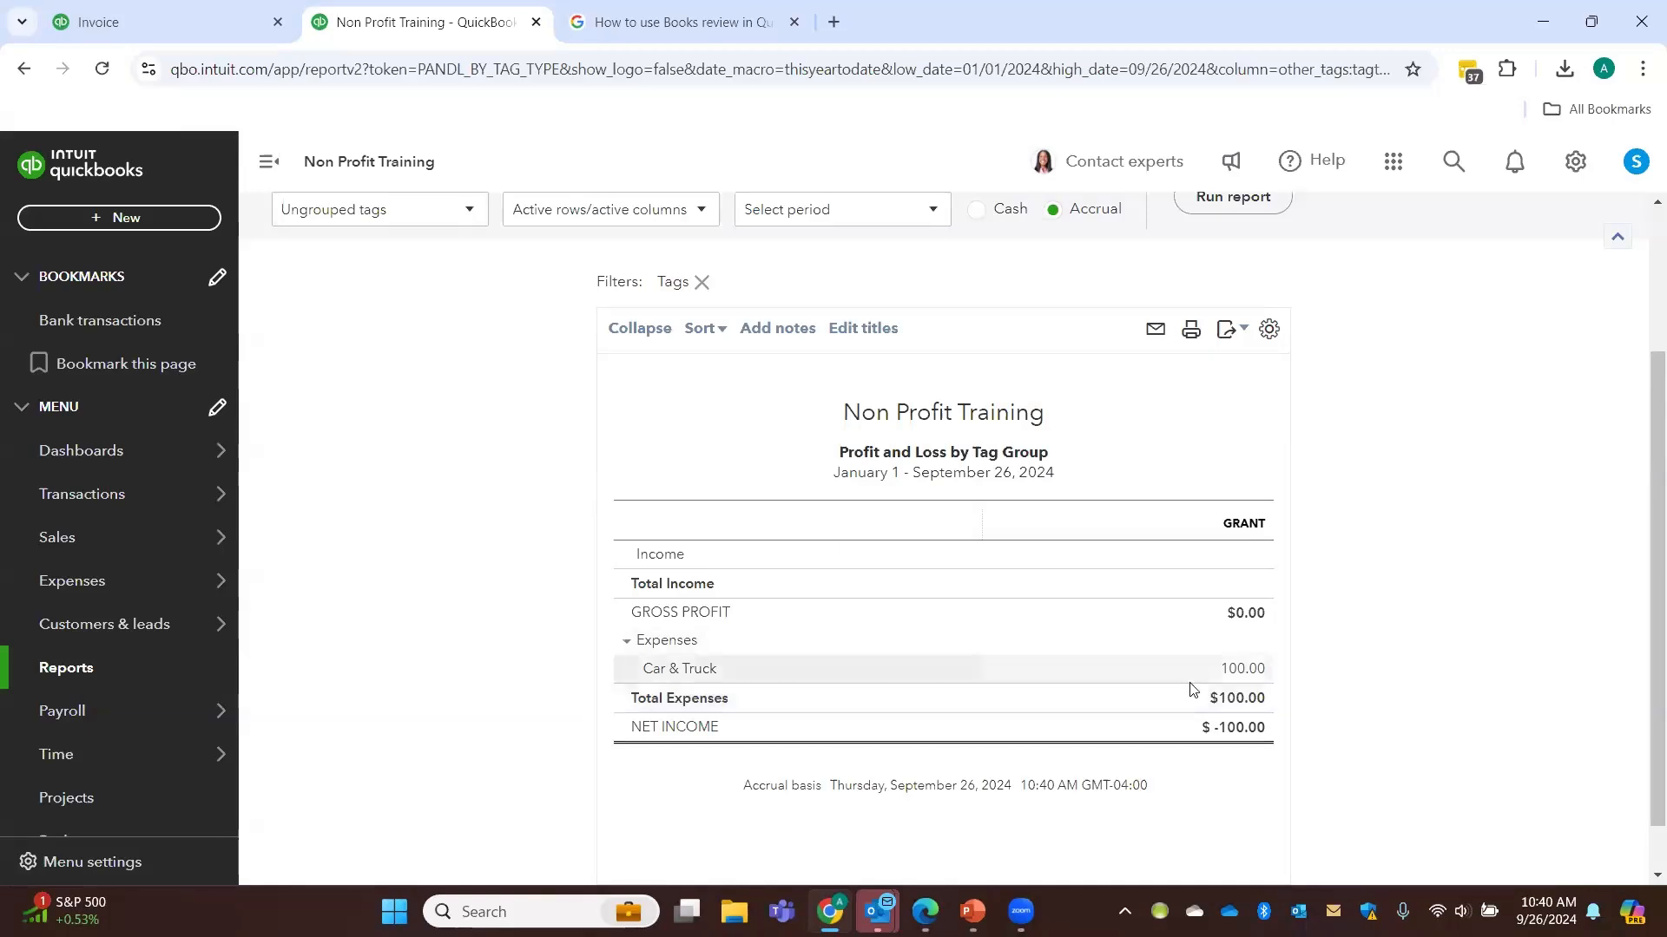
- Drill into the $100.00 Car & Truck amount, review the Marathon expense, and close it unchanged
left_click(1242, 673)
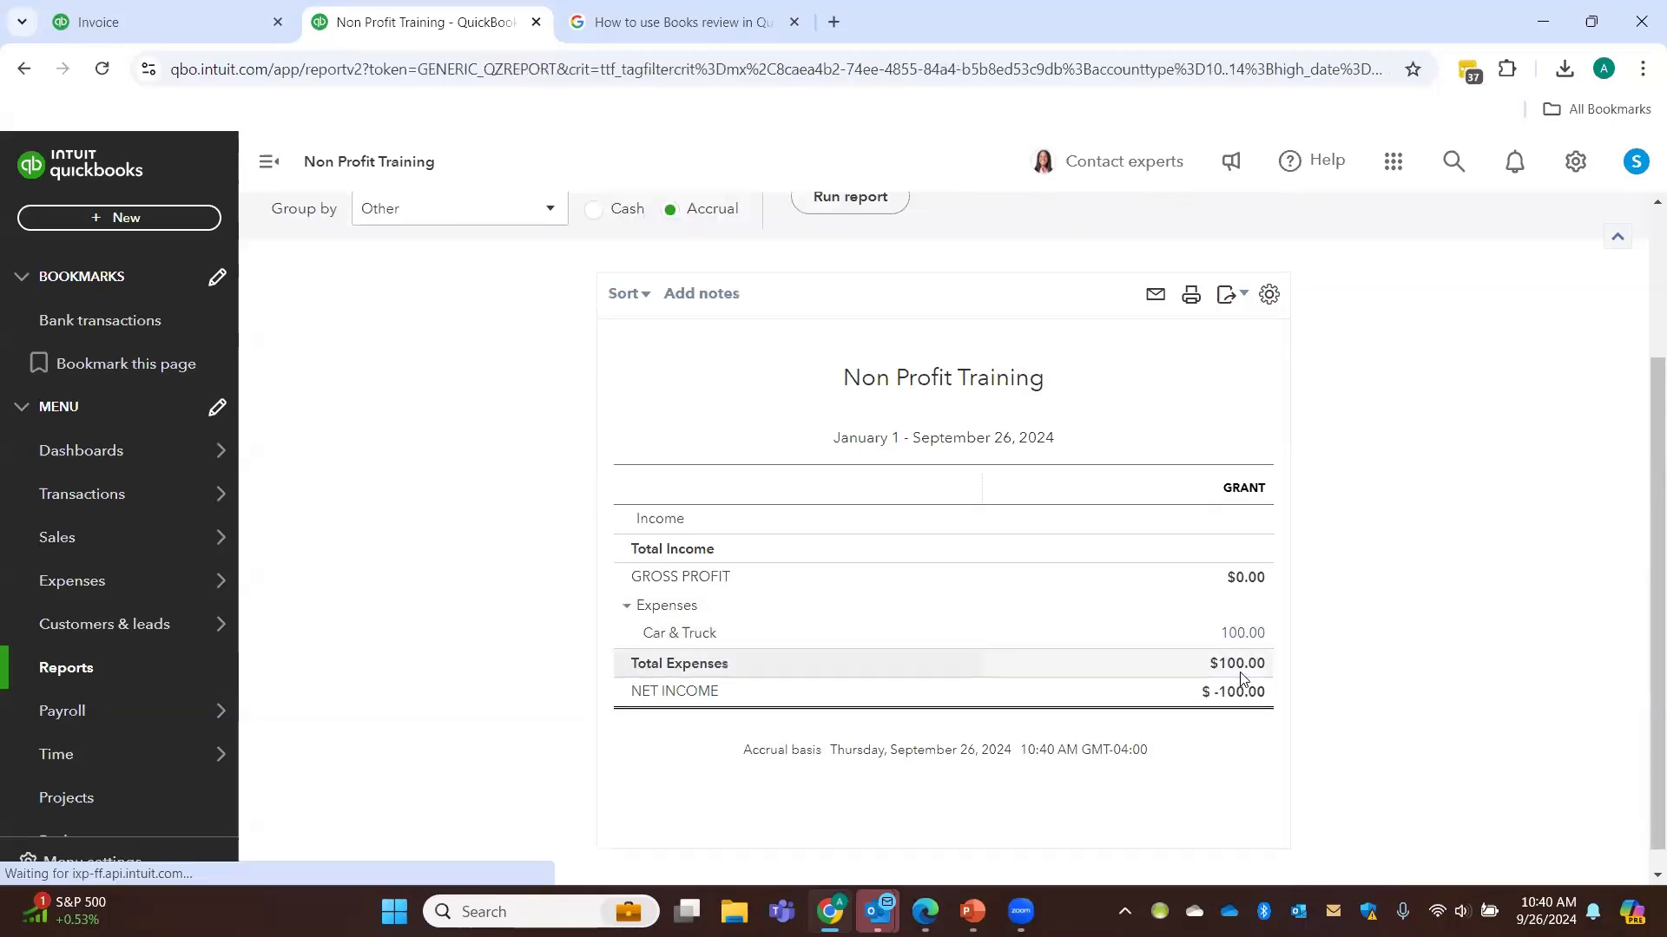
left_click(918, 632)
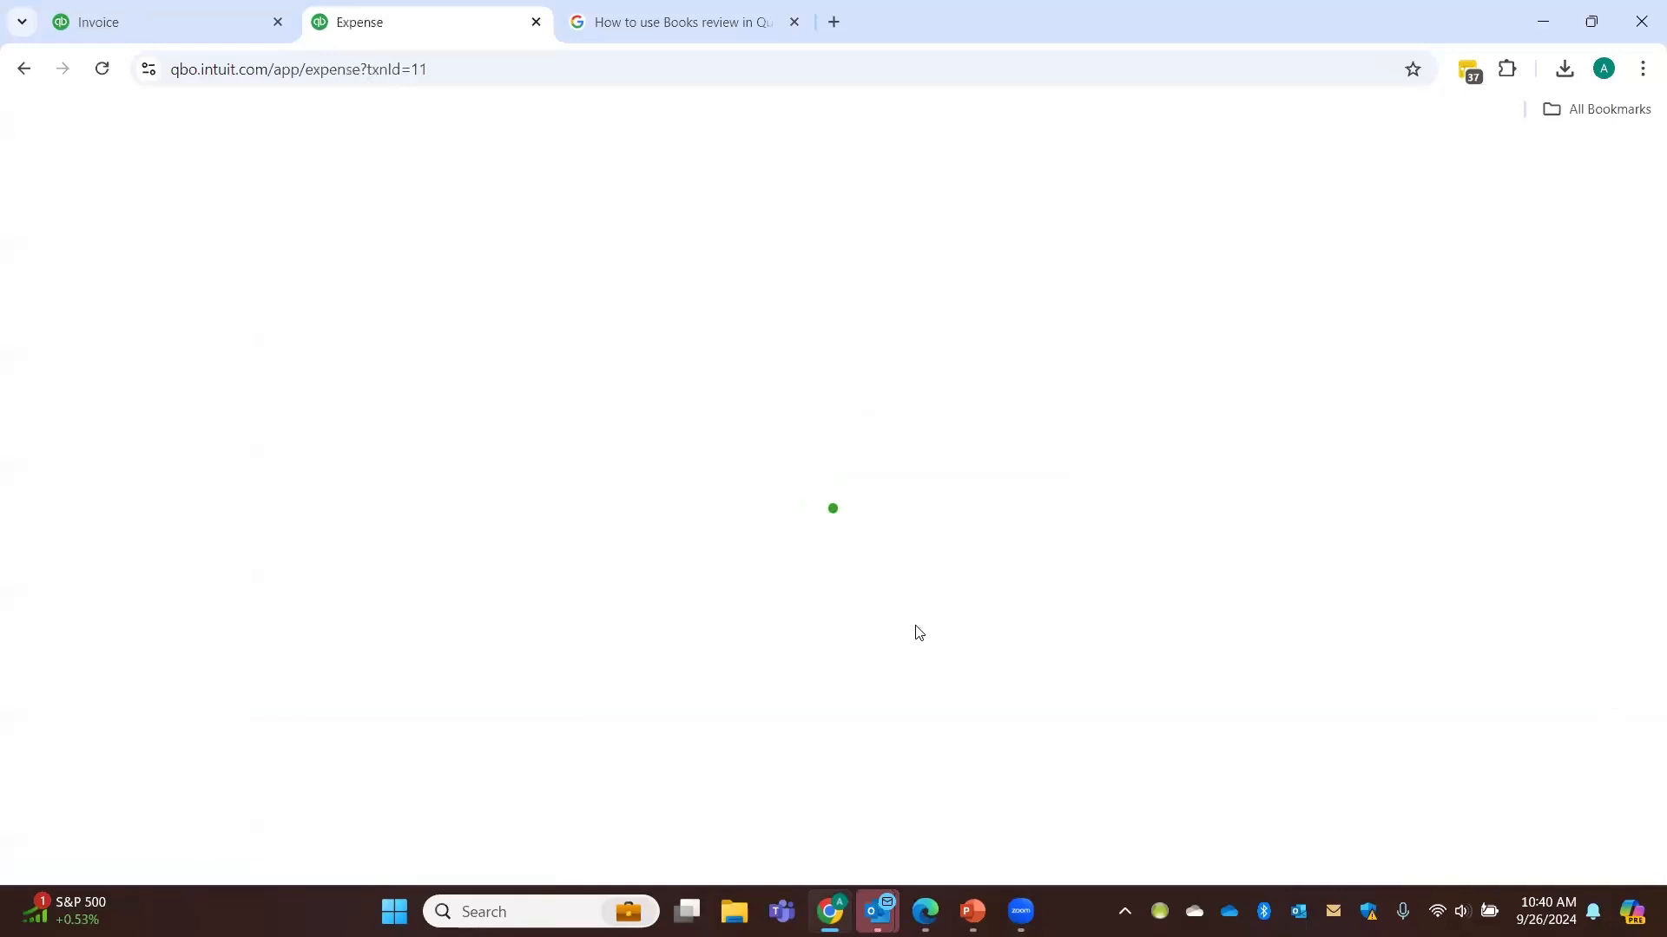
scroll(917, 633, "down", 2)
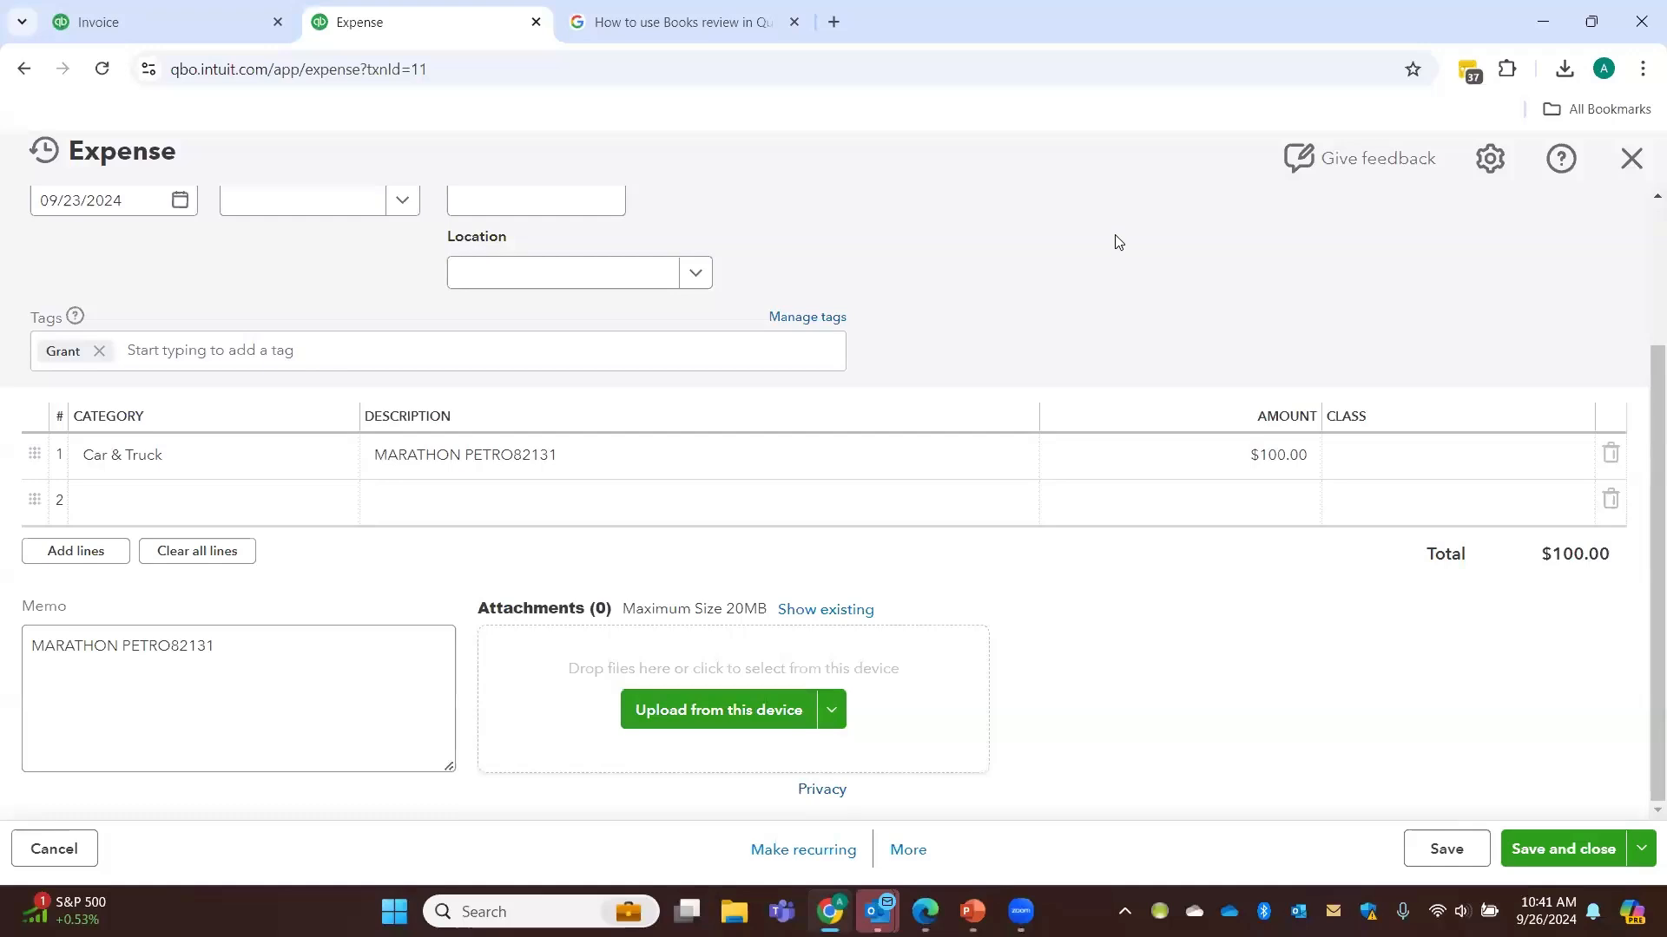
left_click(1004, 519)
left_click(1006, 545)
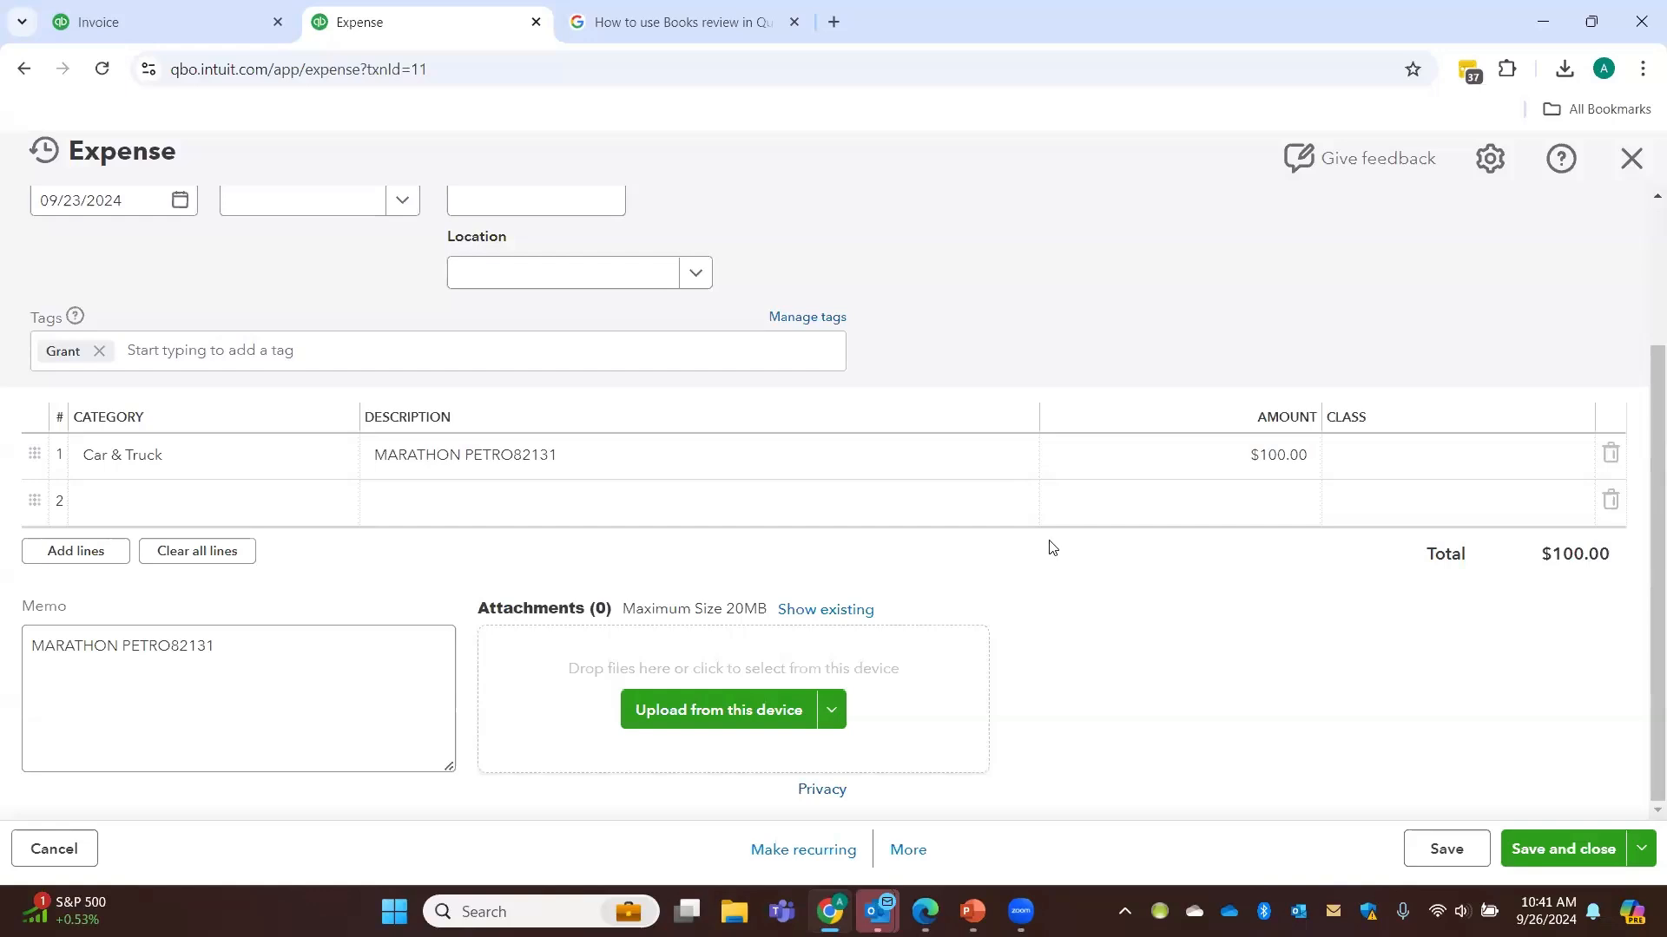
left_click(1631, 158)
- Return to bank transactions, expand the $25.57 Marathon charge, then go to the Reports page
left_click(156, 514)
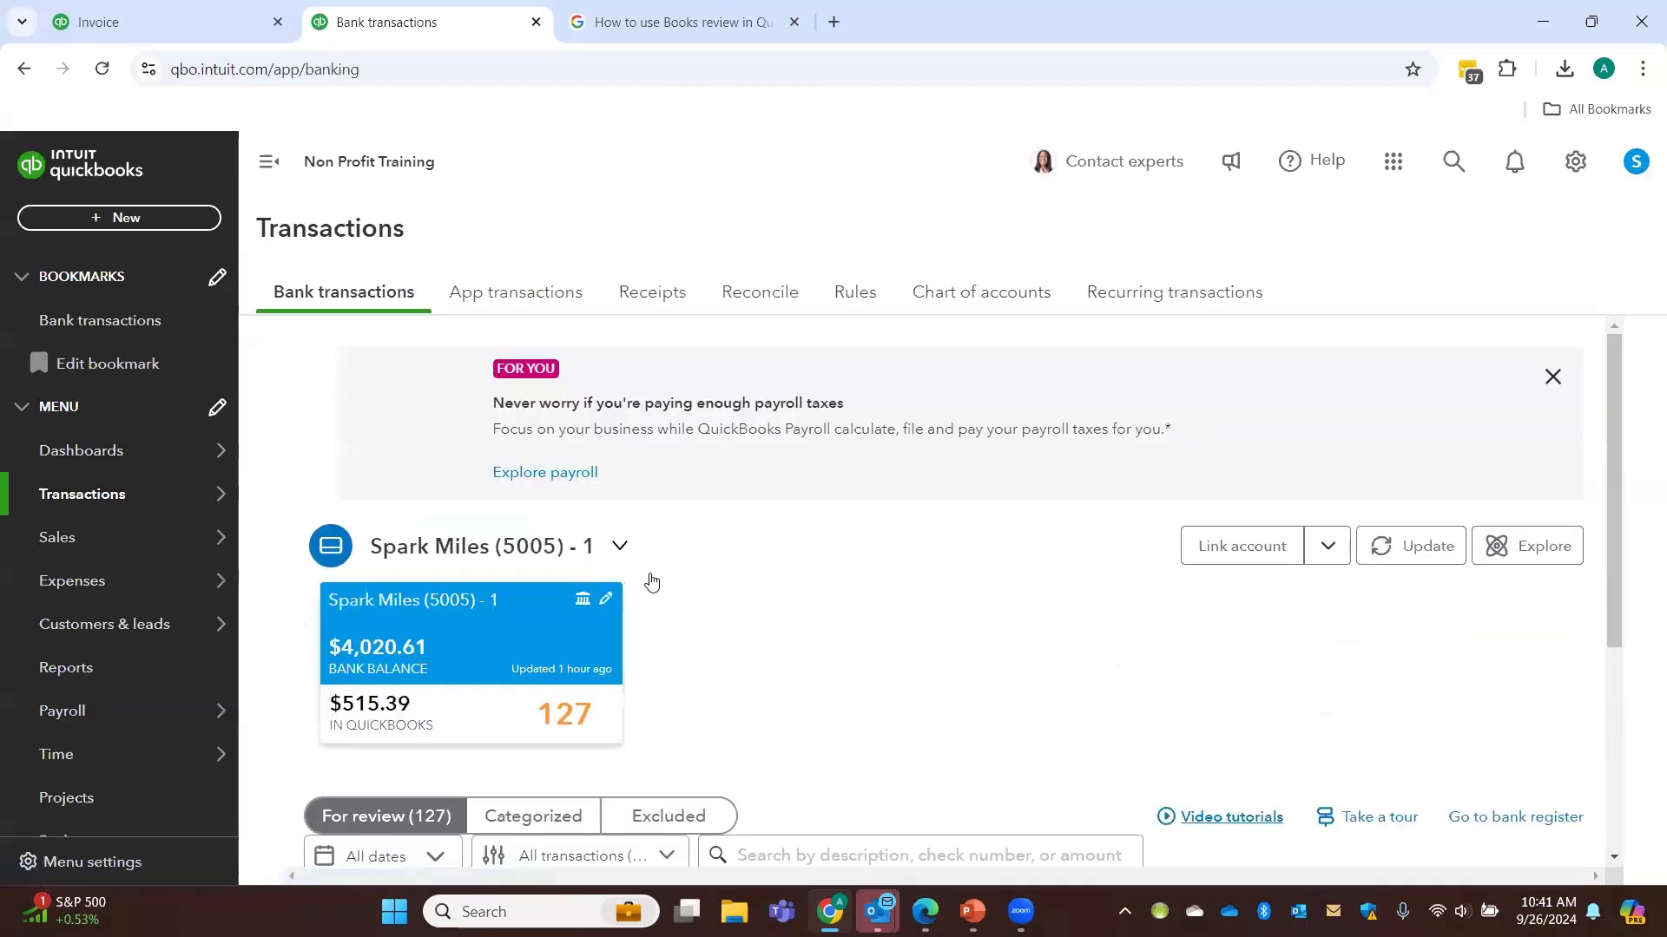
scroll(713, 593, "down", 5)
left_click(717, 590)
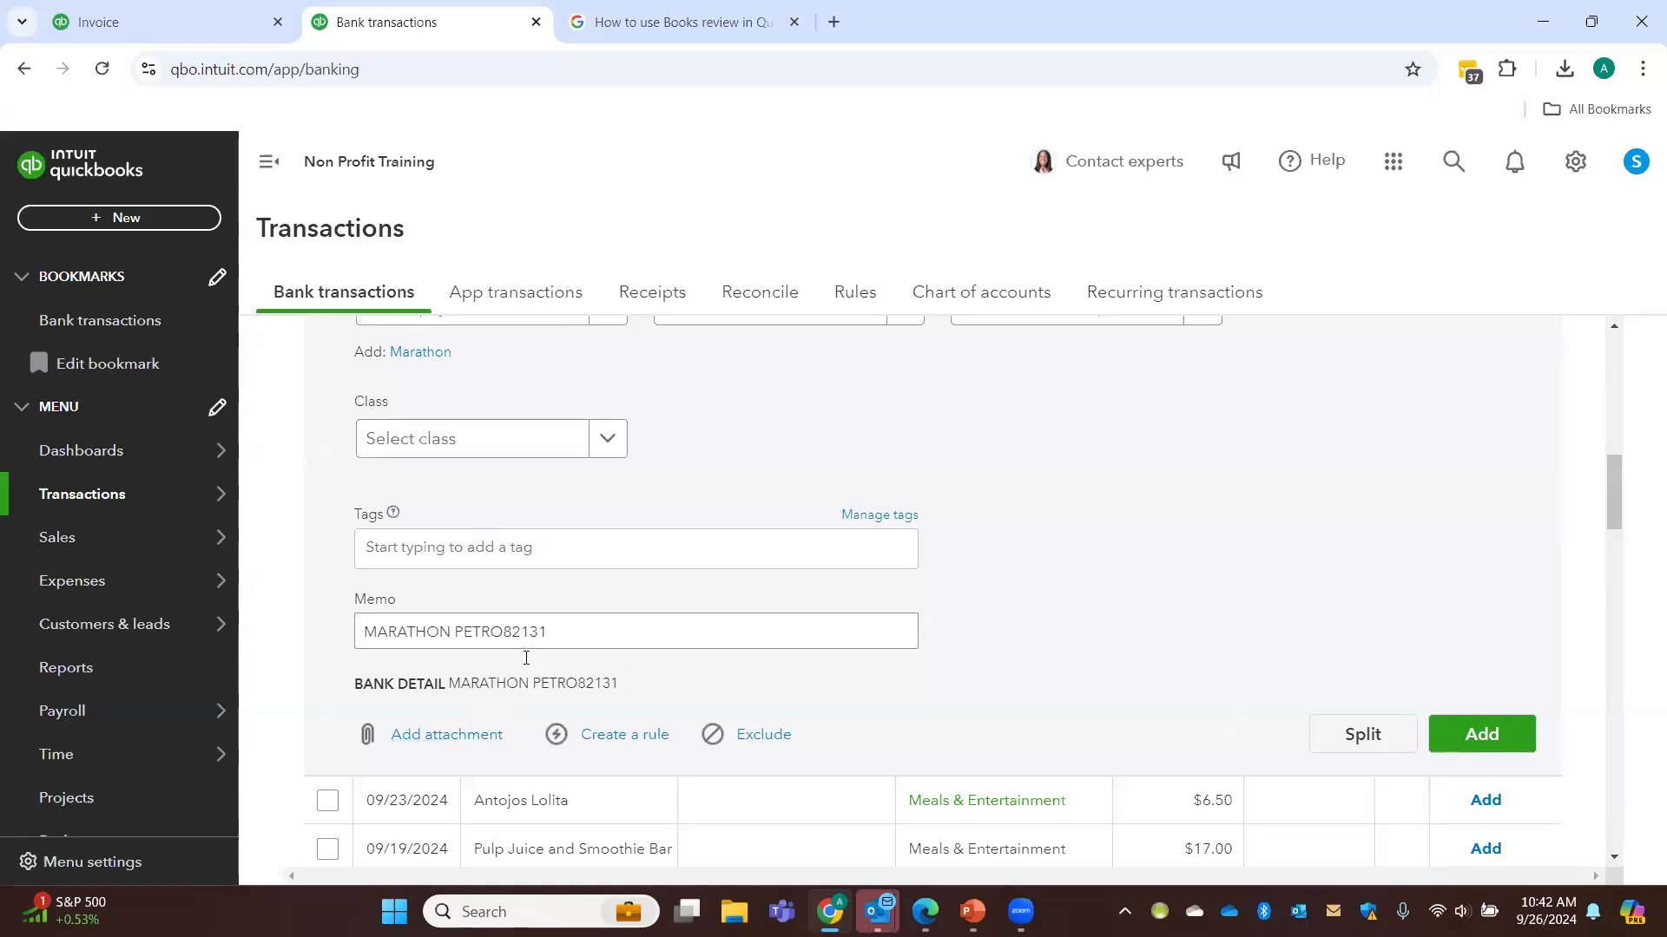
scroll(527, 664, "up", 4)
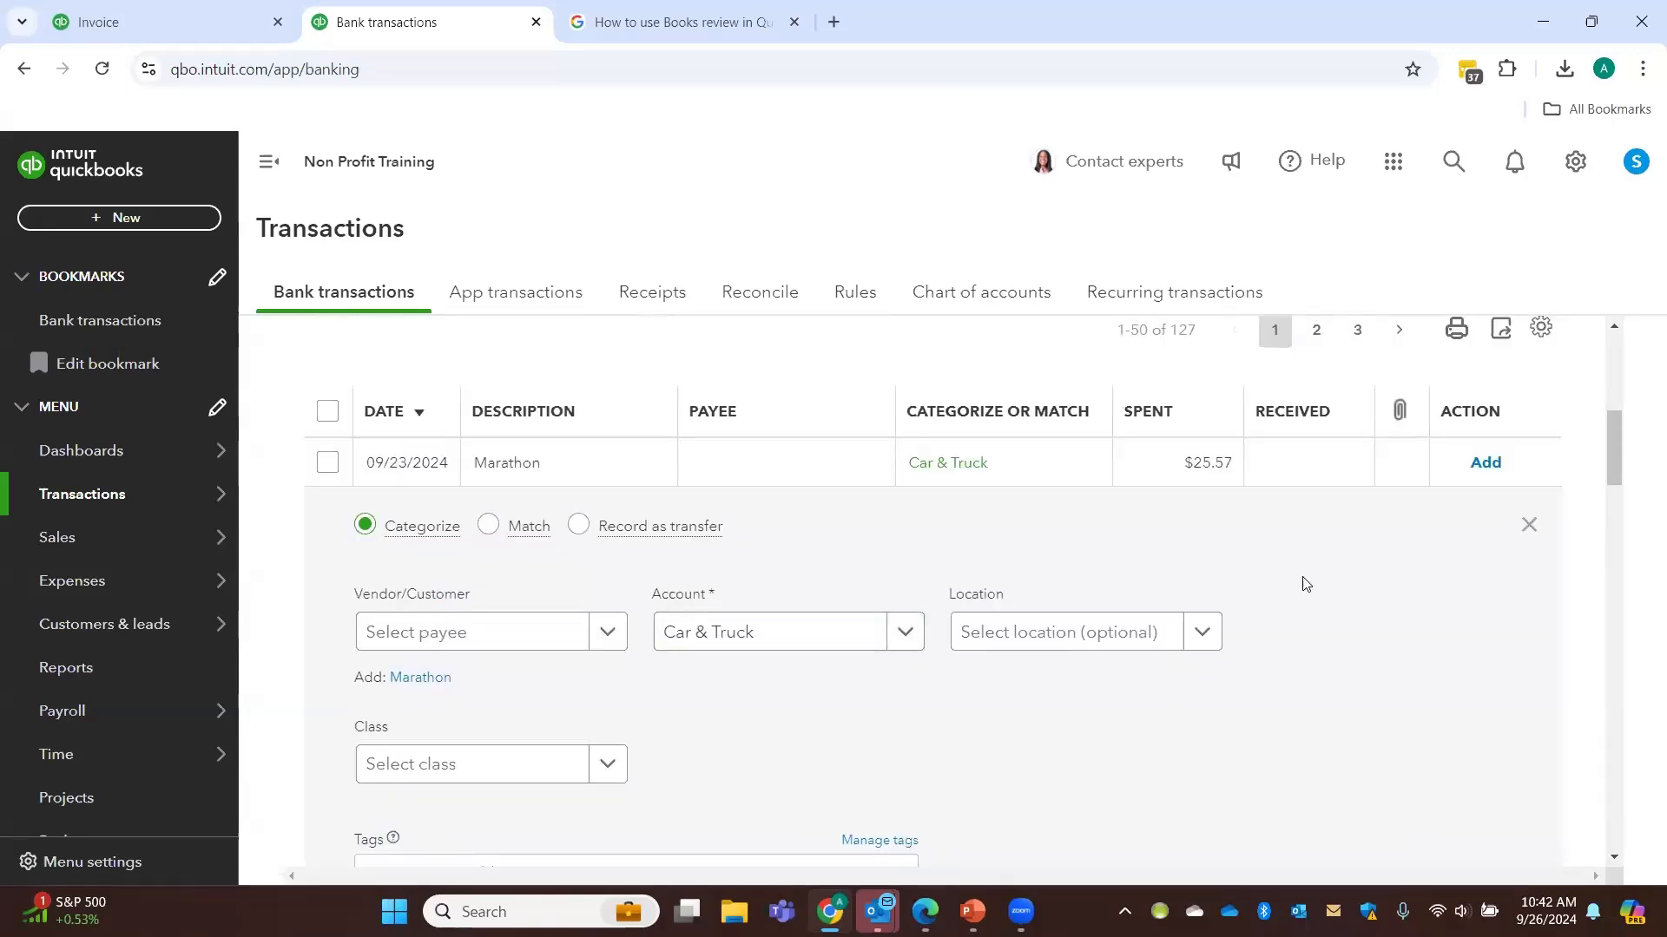
scroll(670, 532, "down", 4)
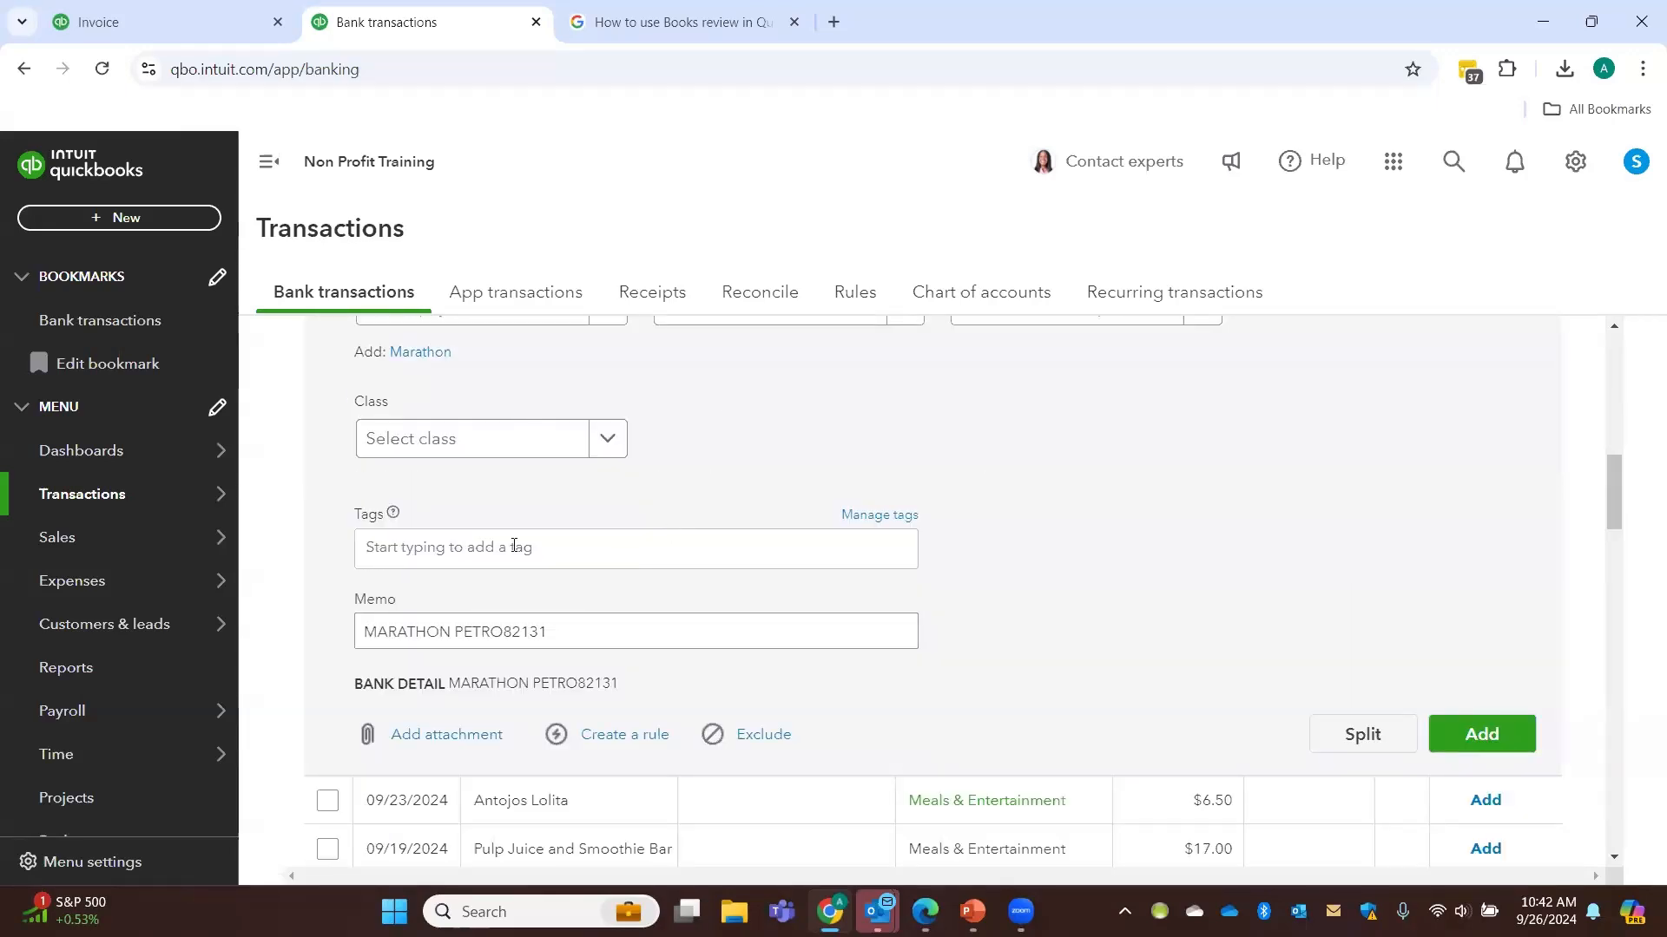
left_click(121, 669)
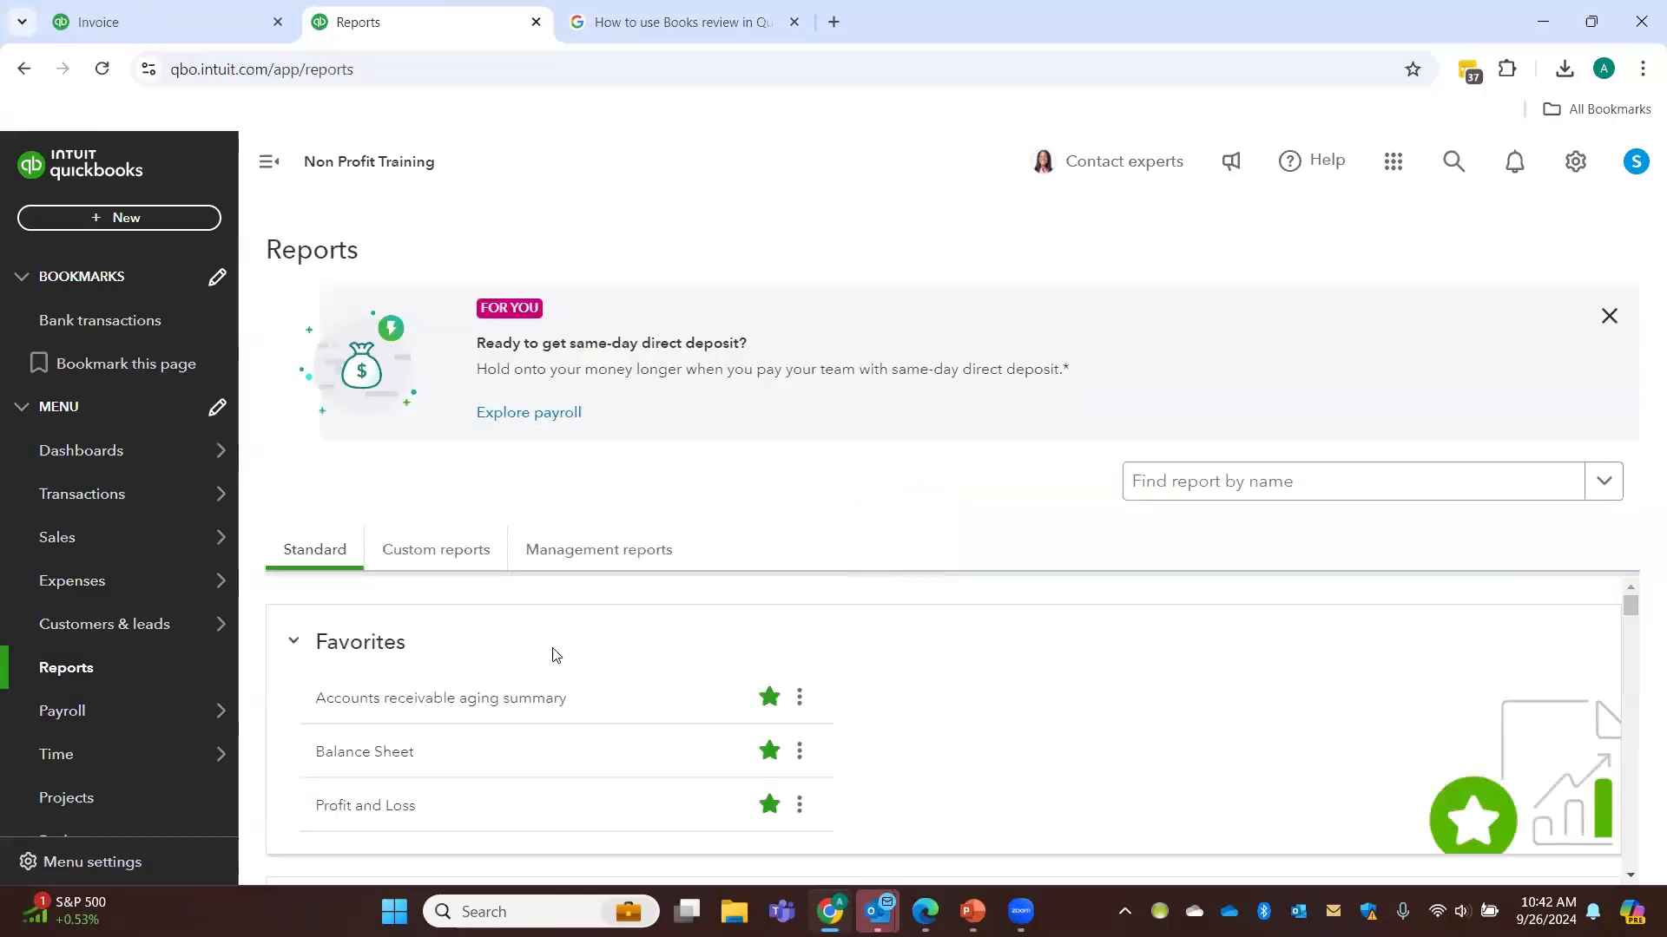
left_click(363, 807)
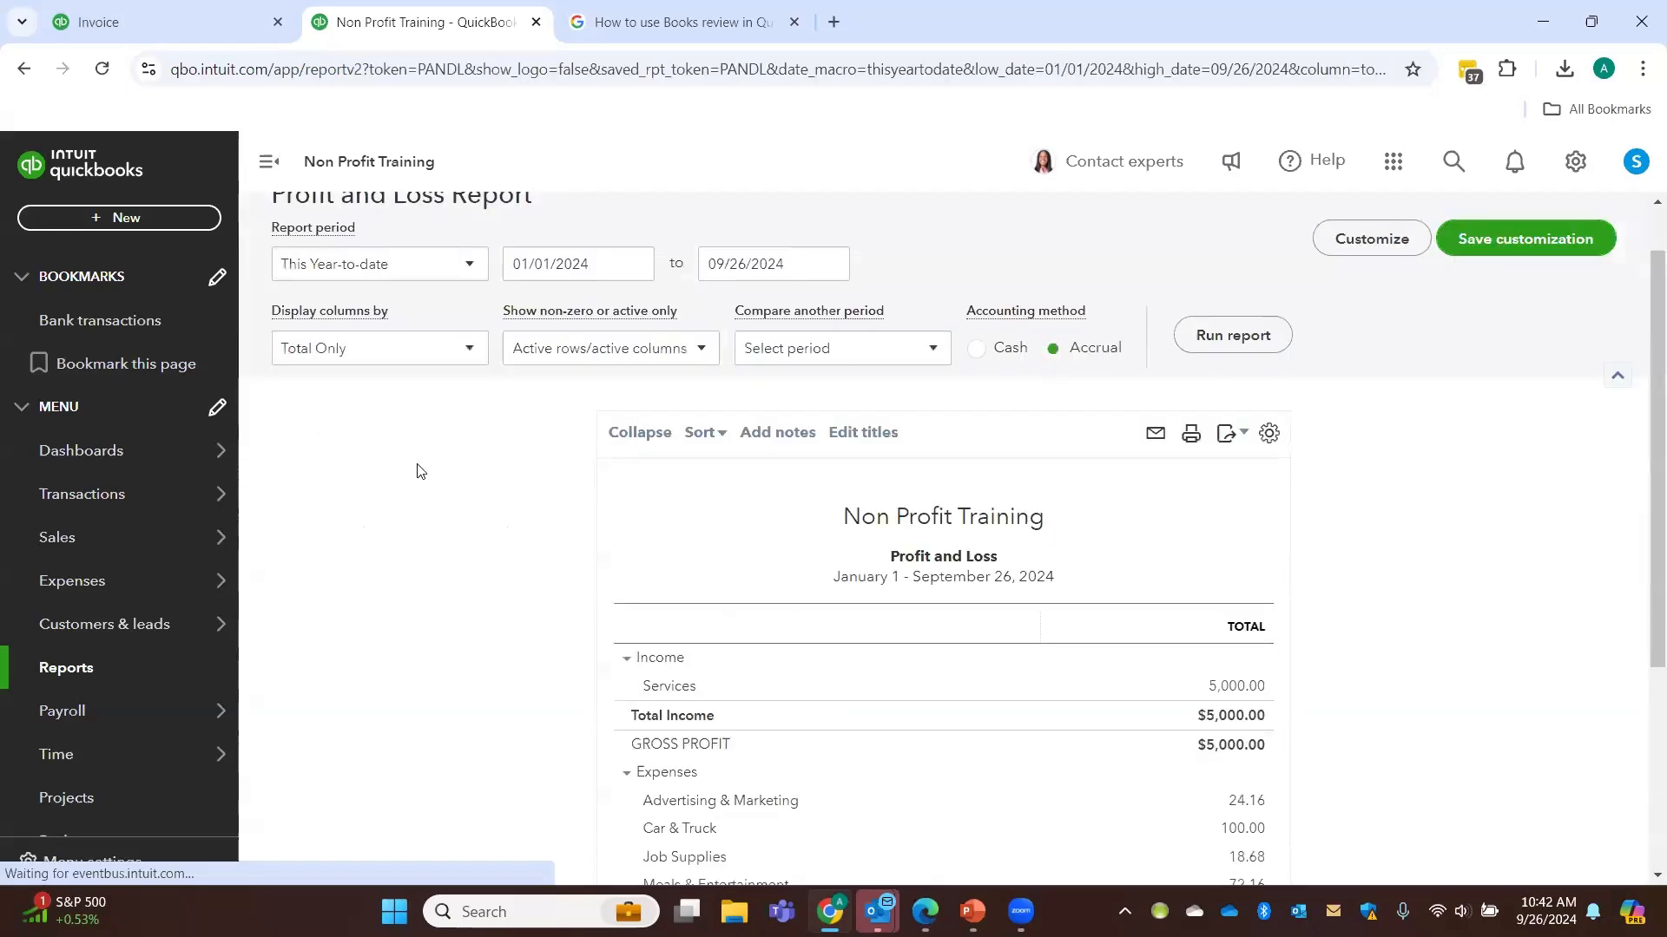
left_click(401, 425)
scroll(372, 558, "down", 2)
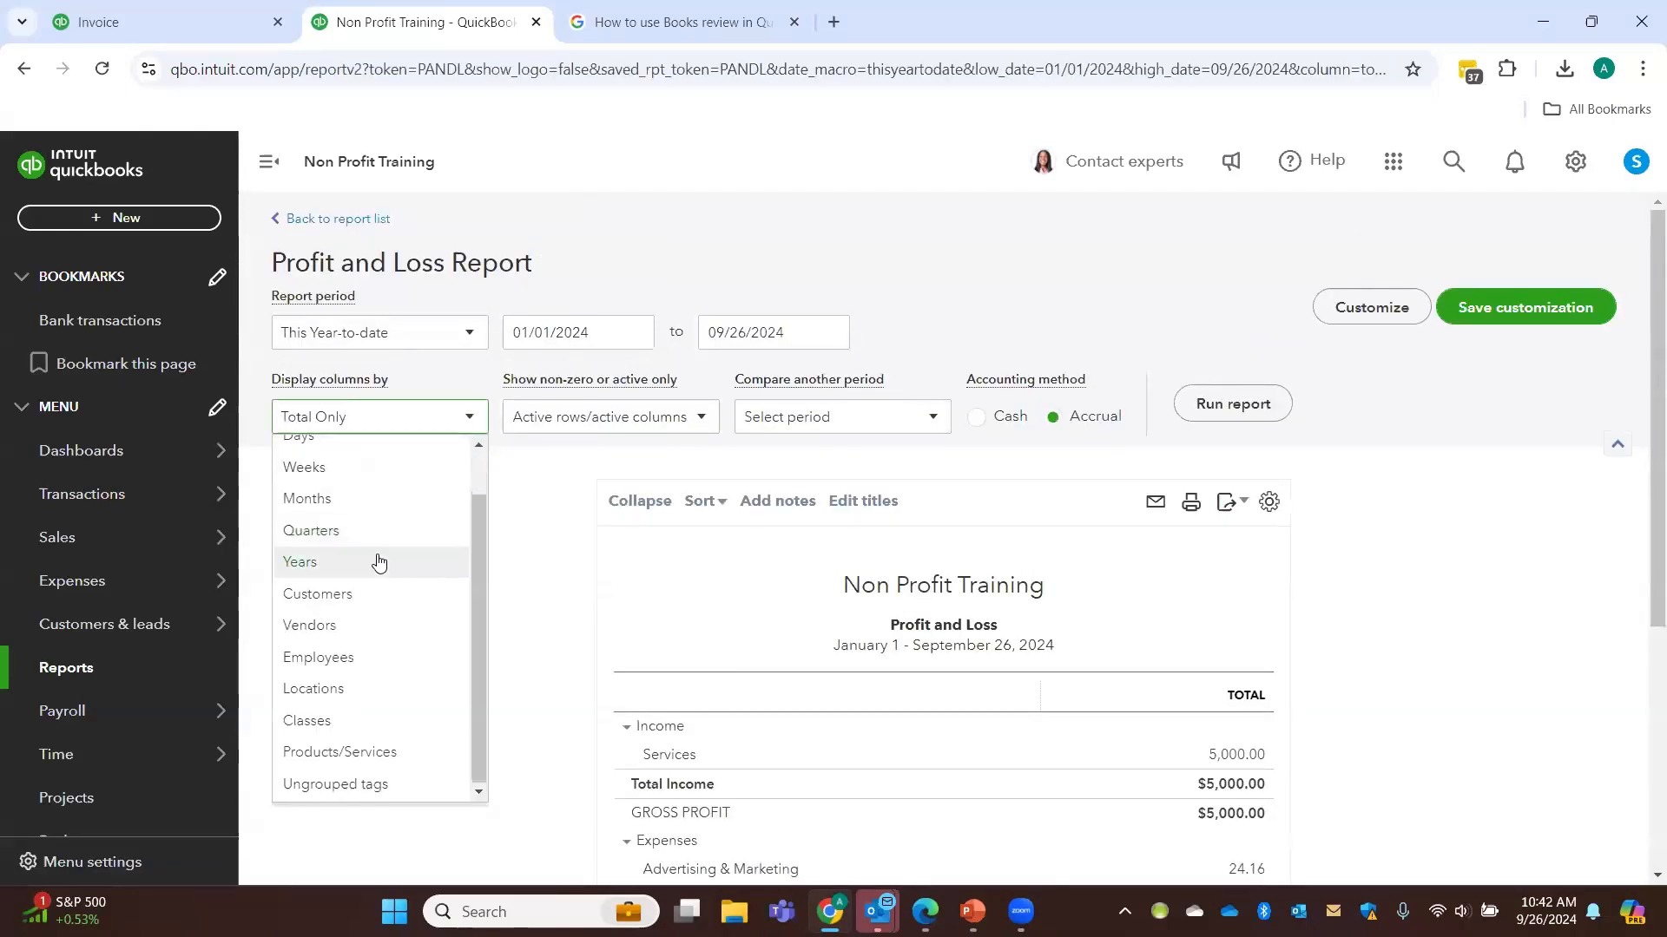
scroll(361, 729, "up", 2)
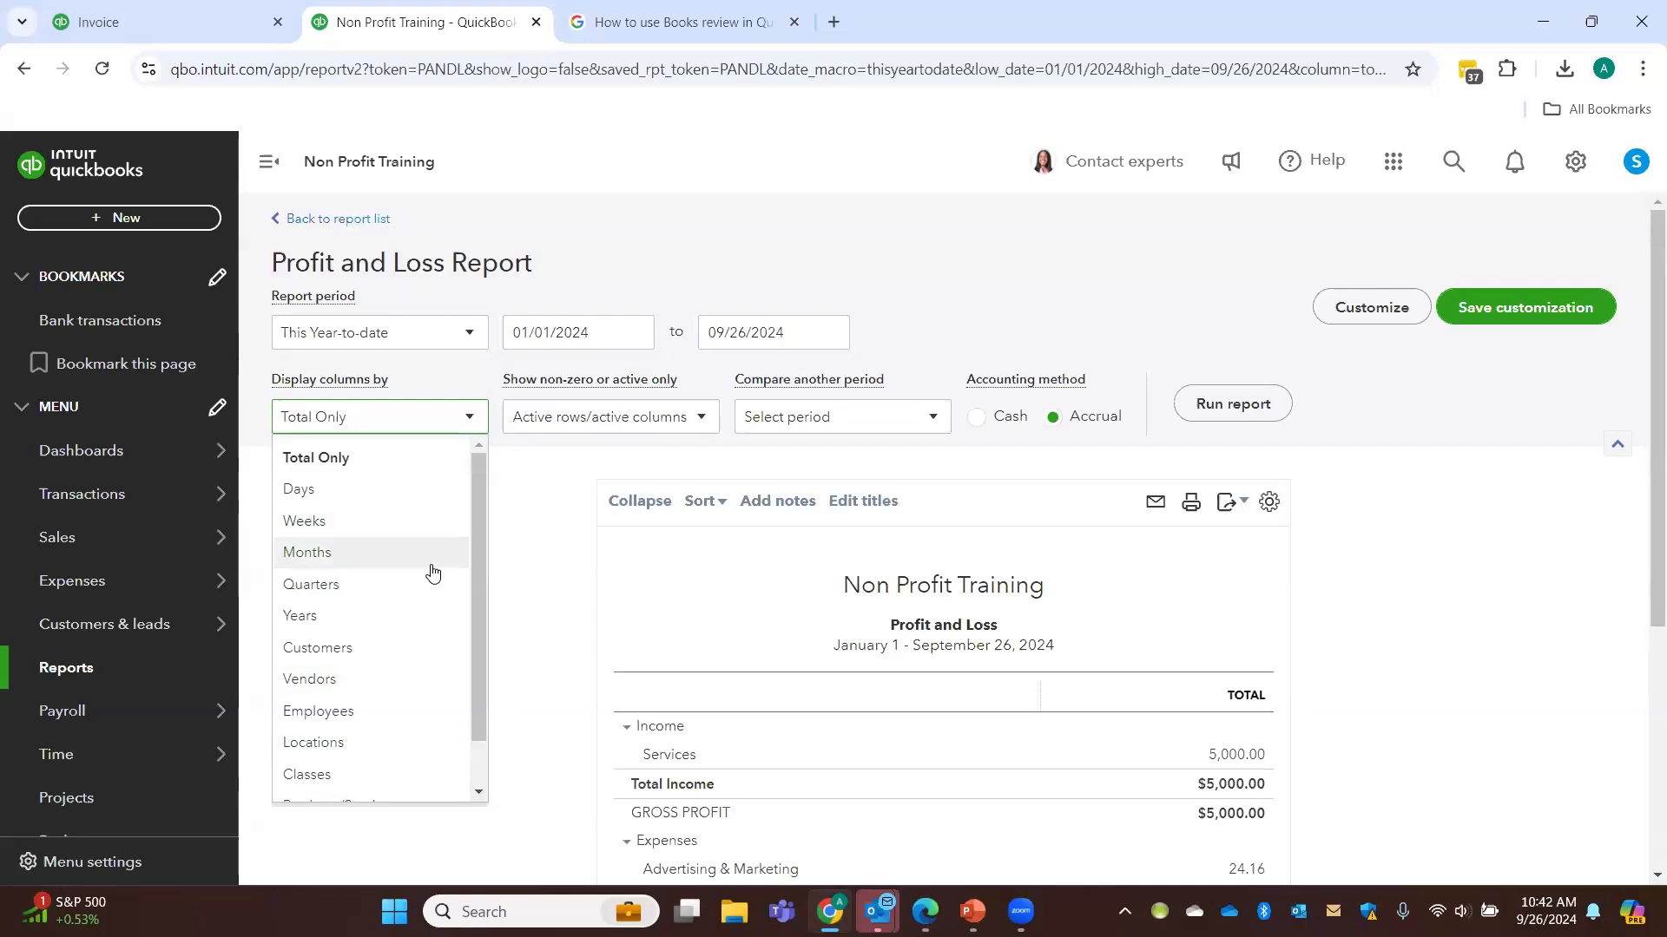
left_click(540, 532)
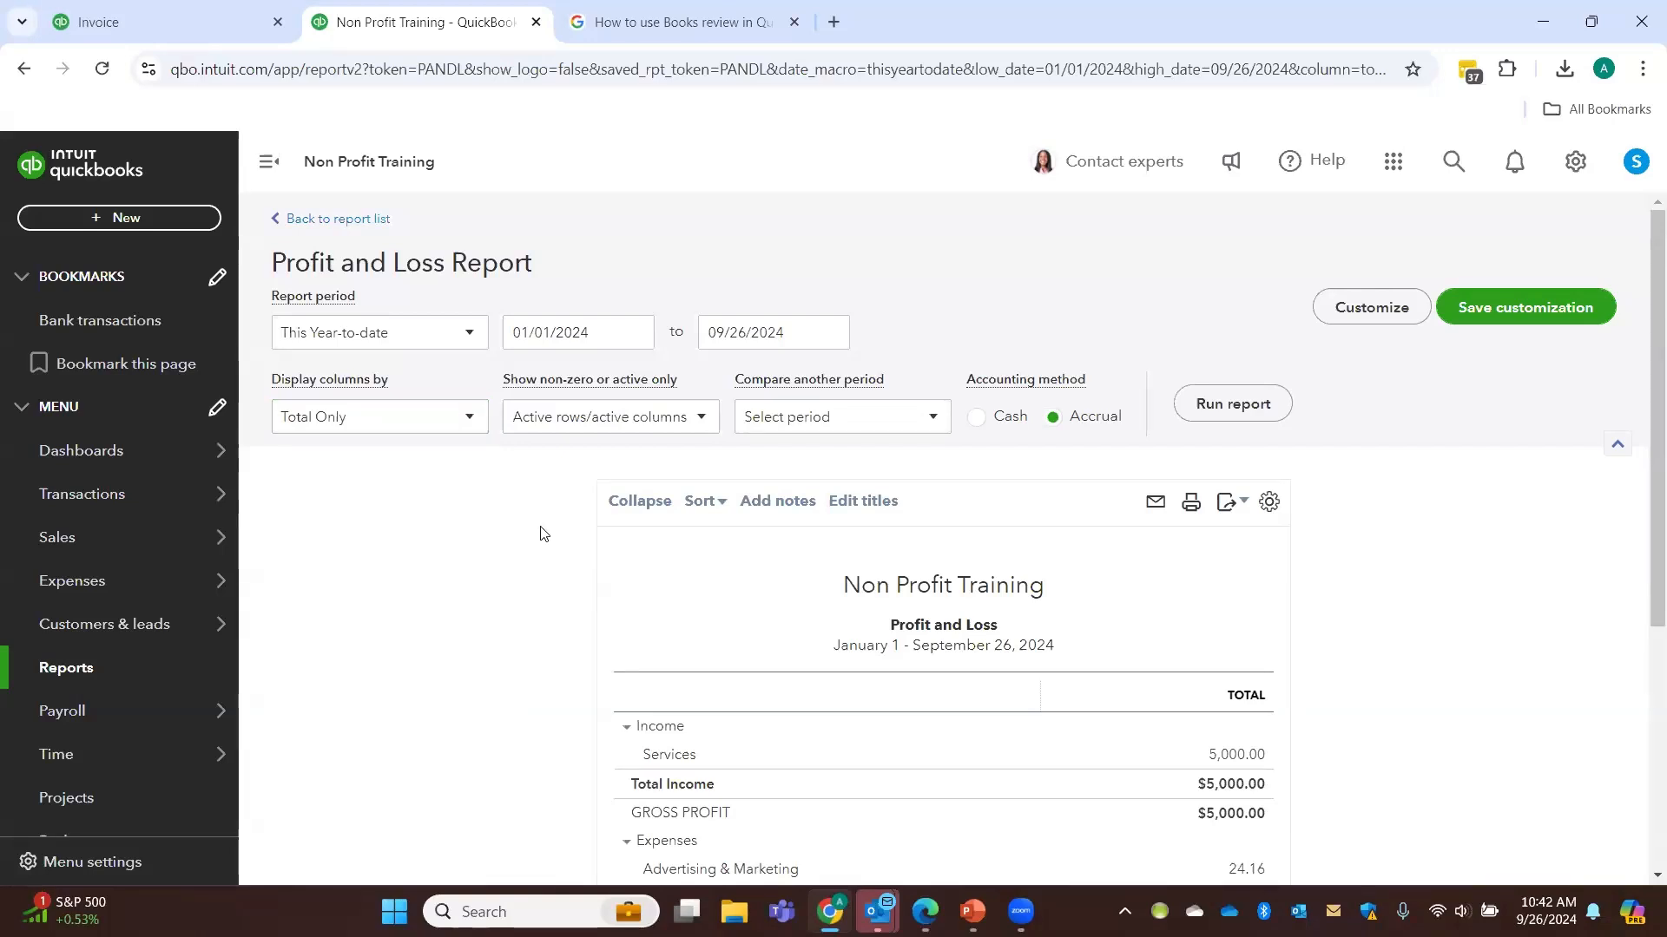
- Open the Tags list and review $105.48 money out: $100.00 Grant and $5.48 Programs
left_click(1589, 173)
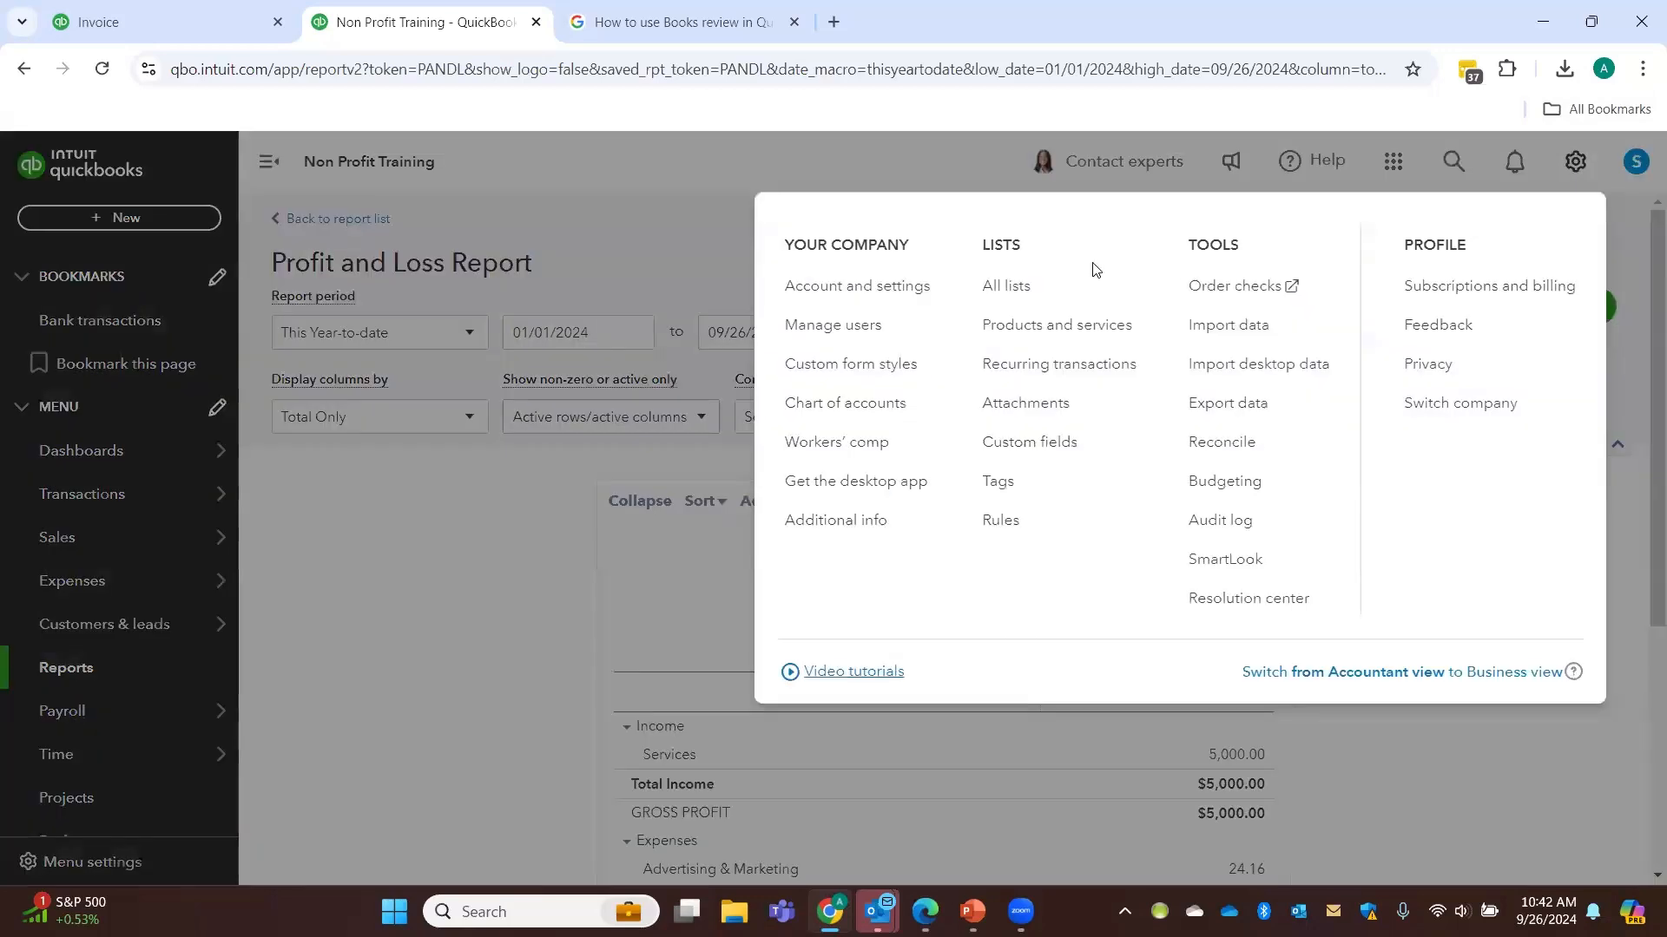
left_click(1027, 286)
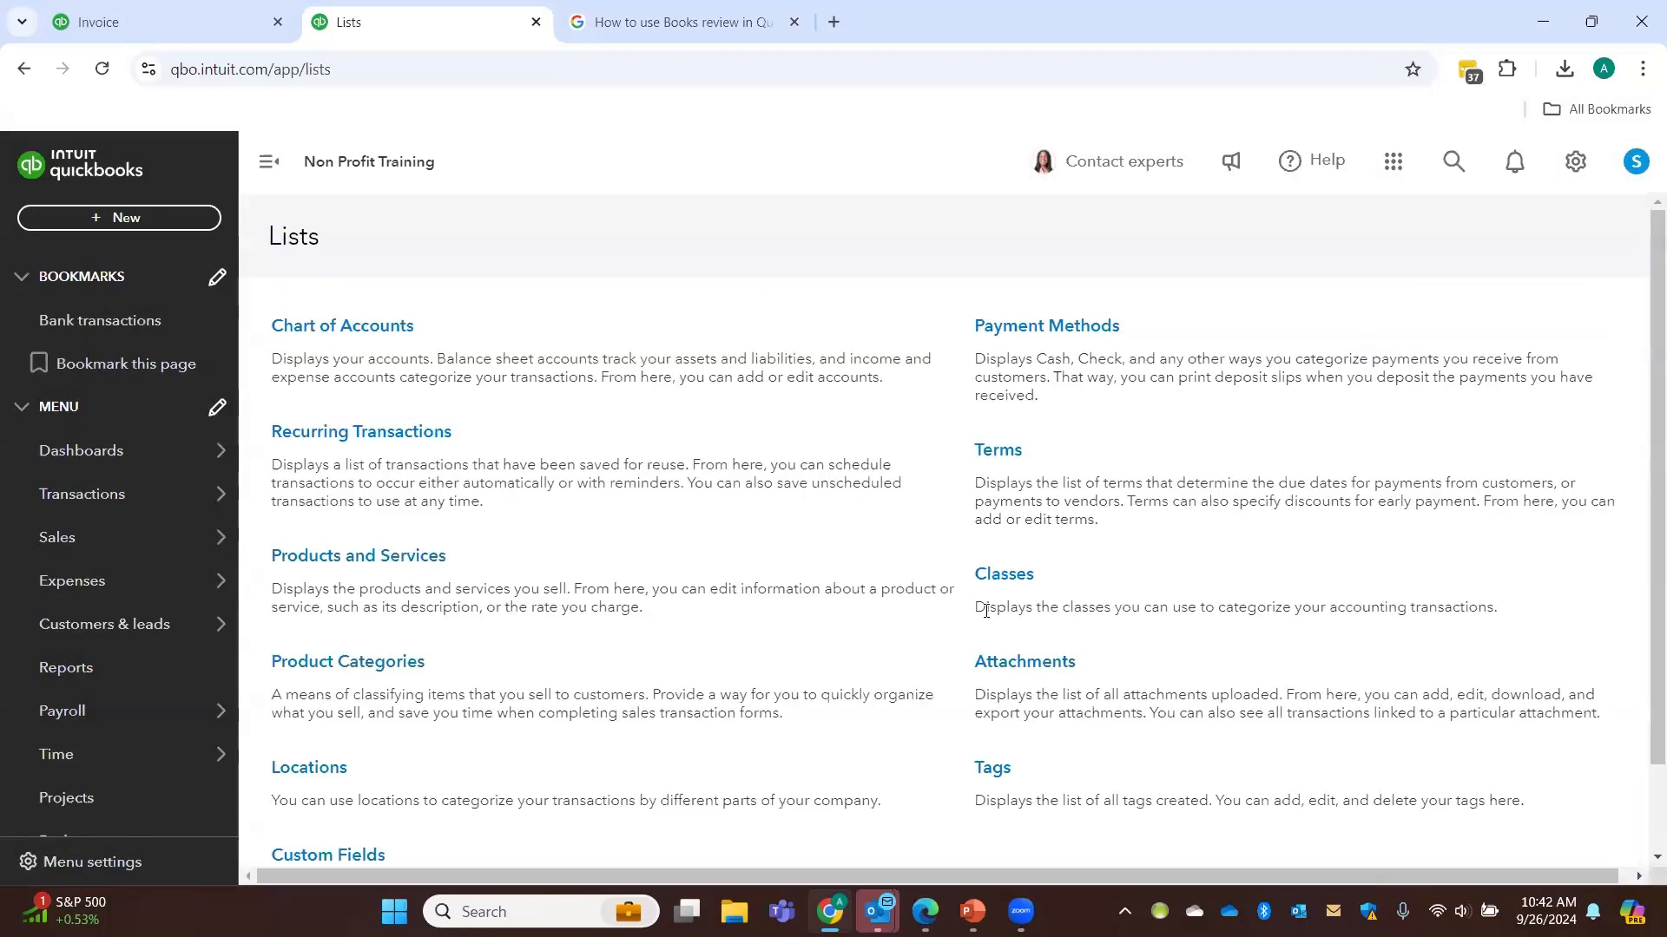
left_click(992, 771)
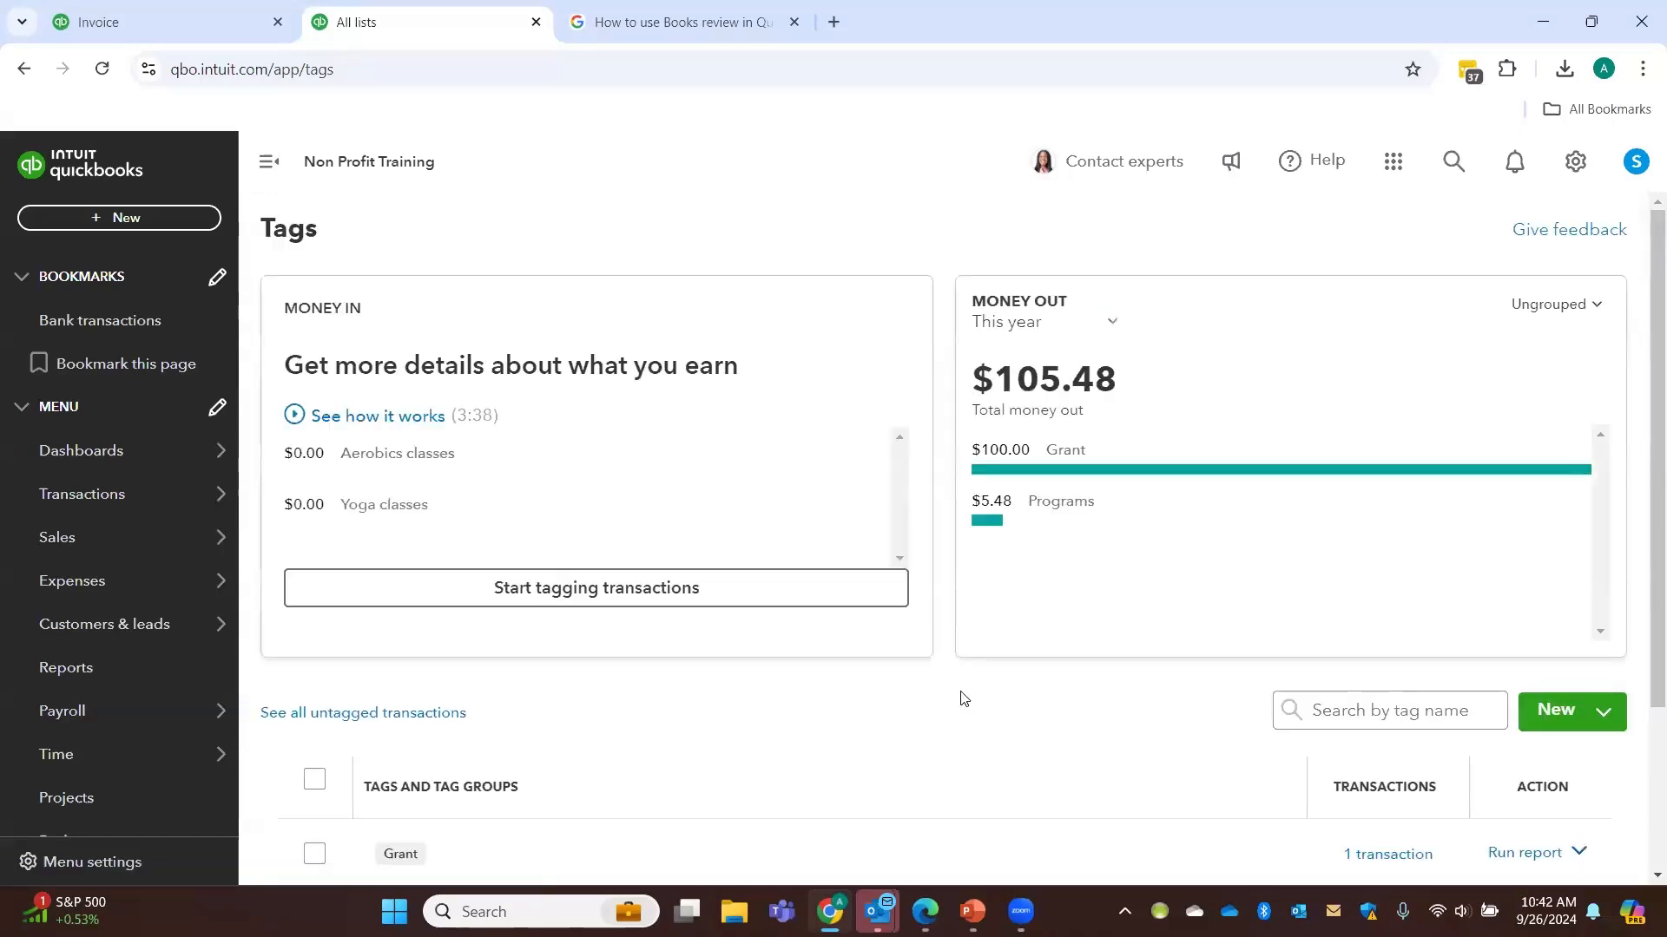
scroll(964, 699, "down", 1)
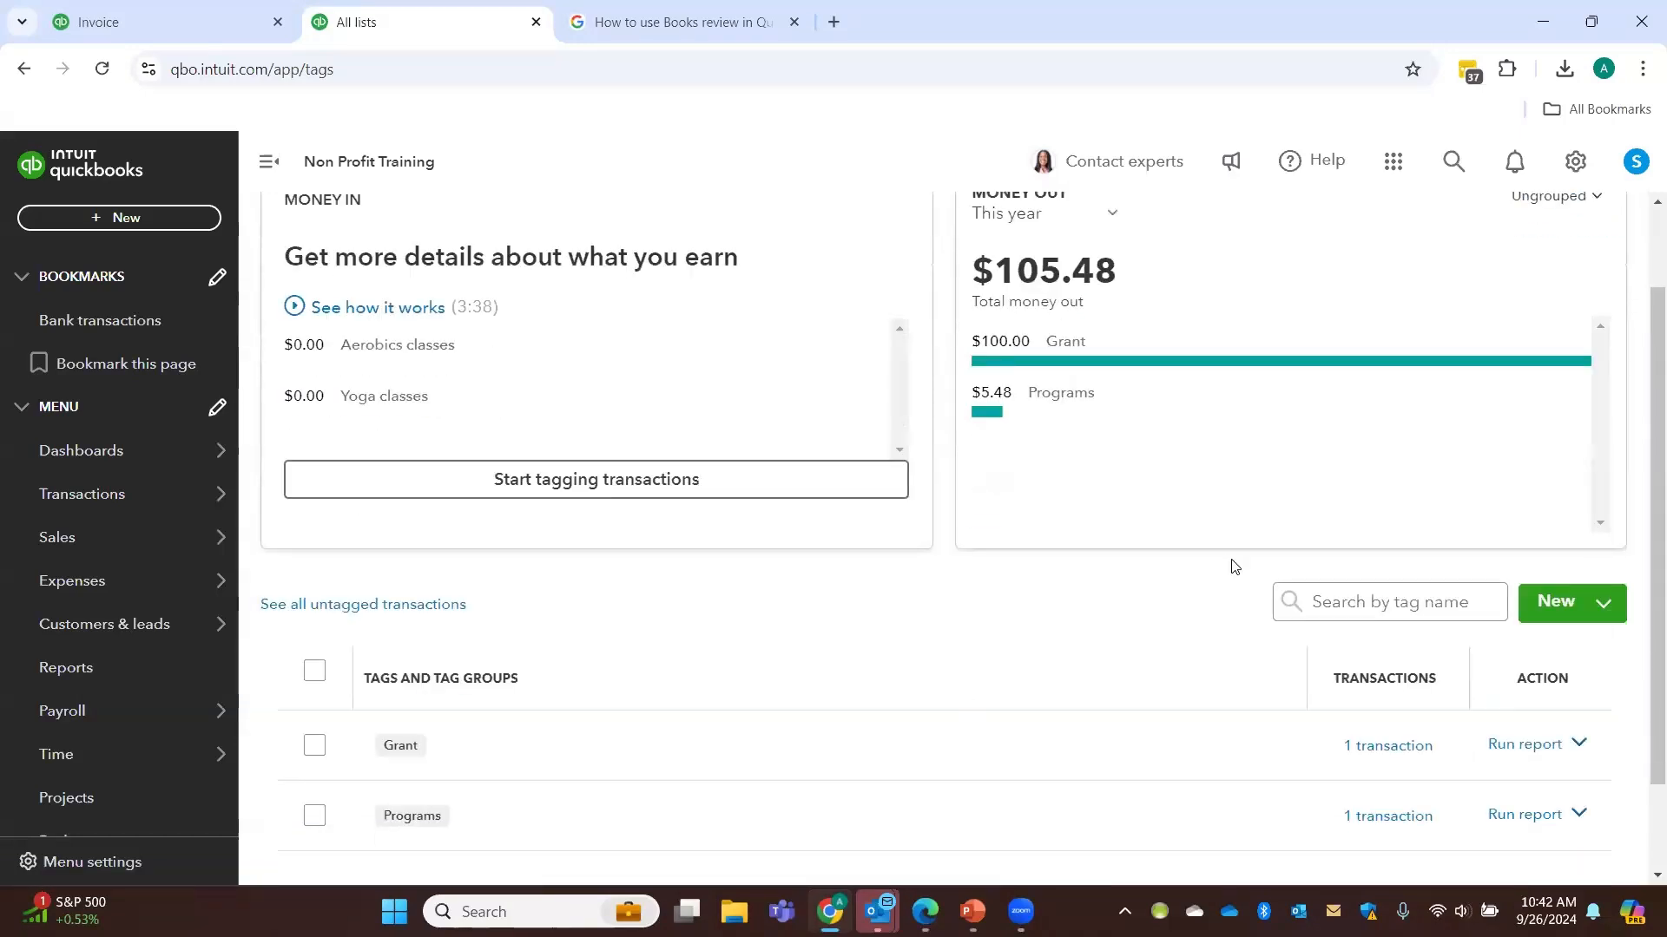
scroll(1236, 565, "down", 1)
scroll(1545, 374, "up", 2)
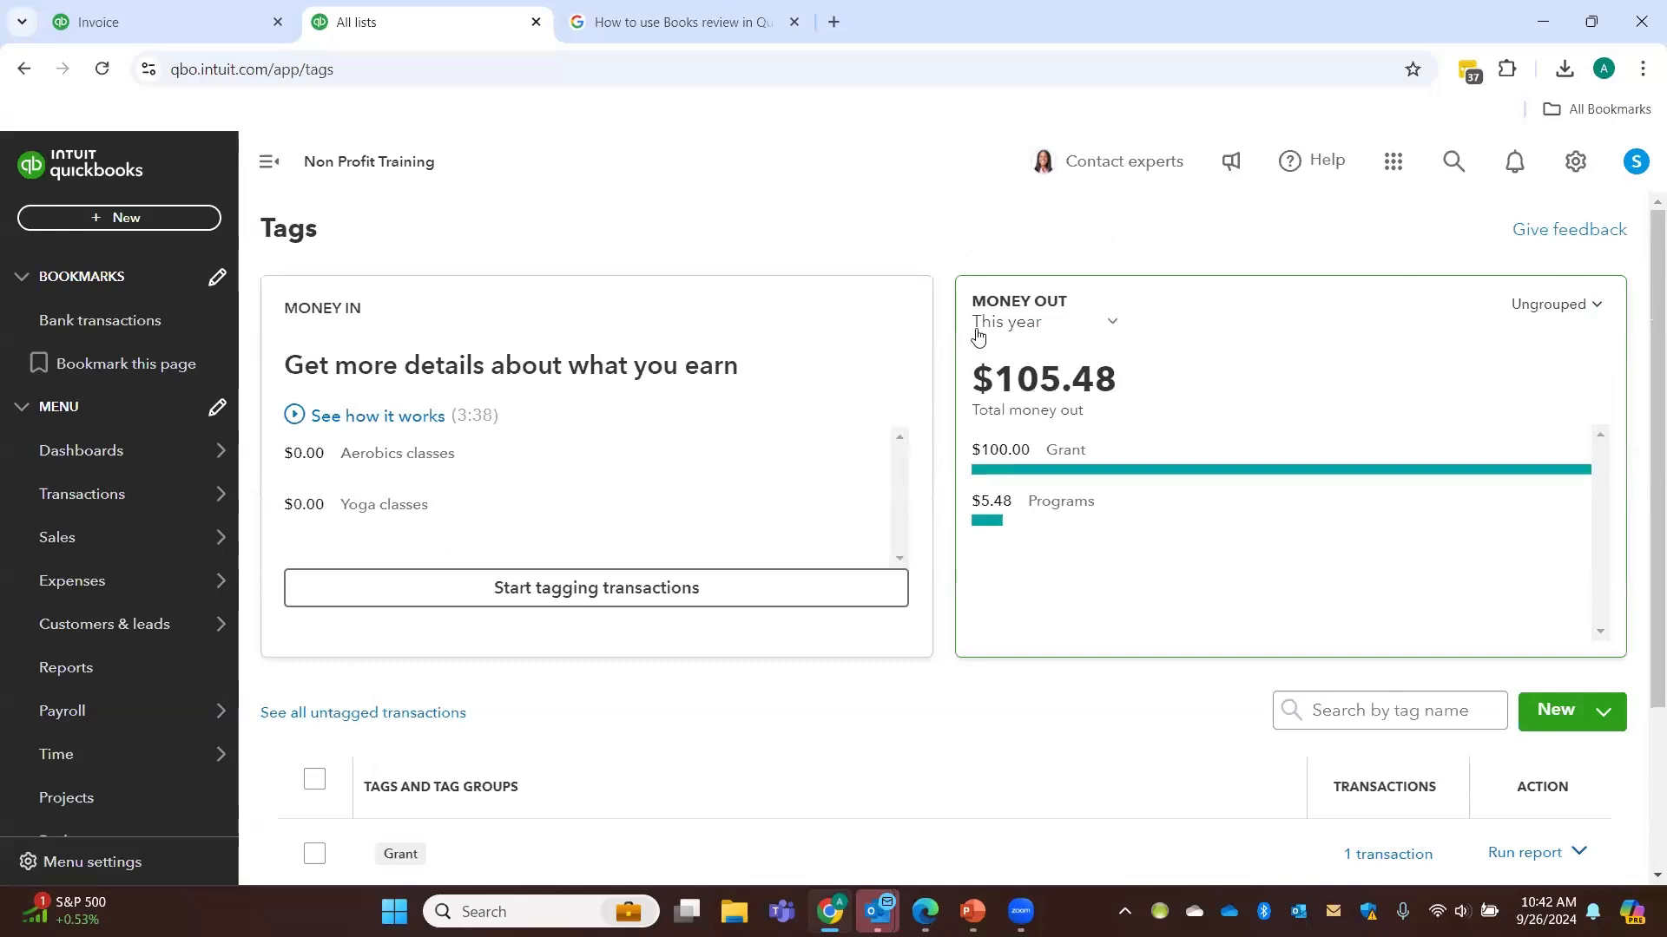
scroll(1302, 573, "down", 2)
scroll(1313, 621, "down", 1)
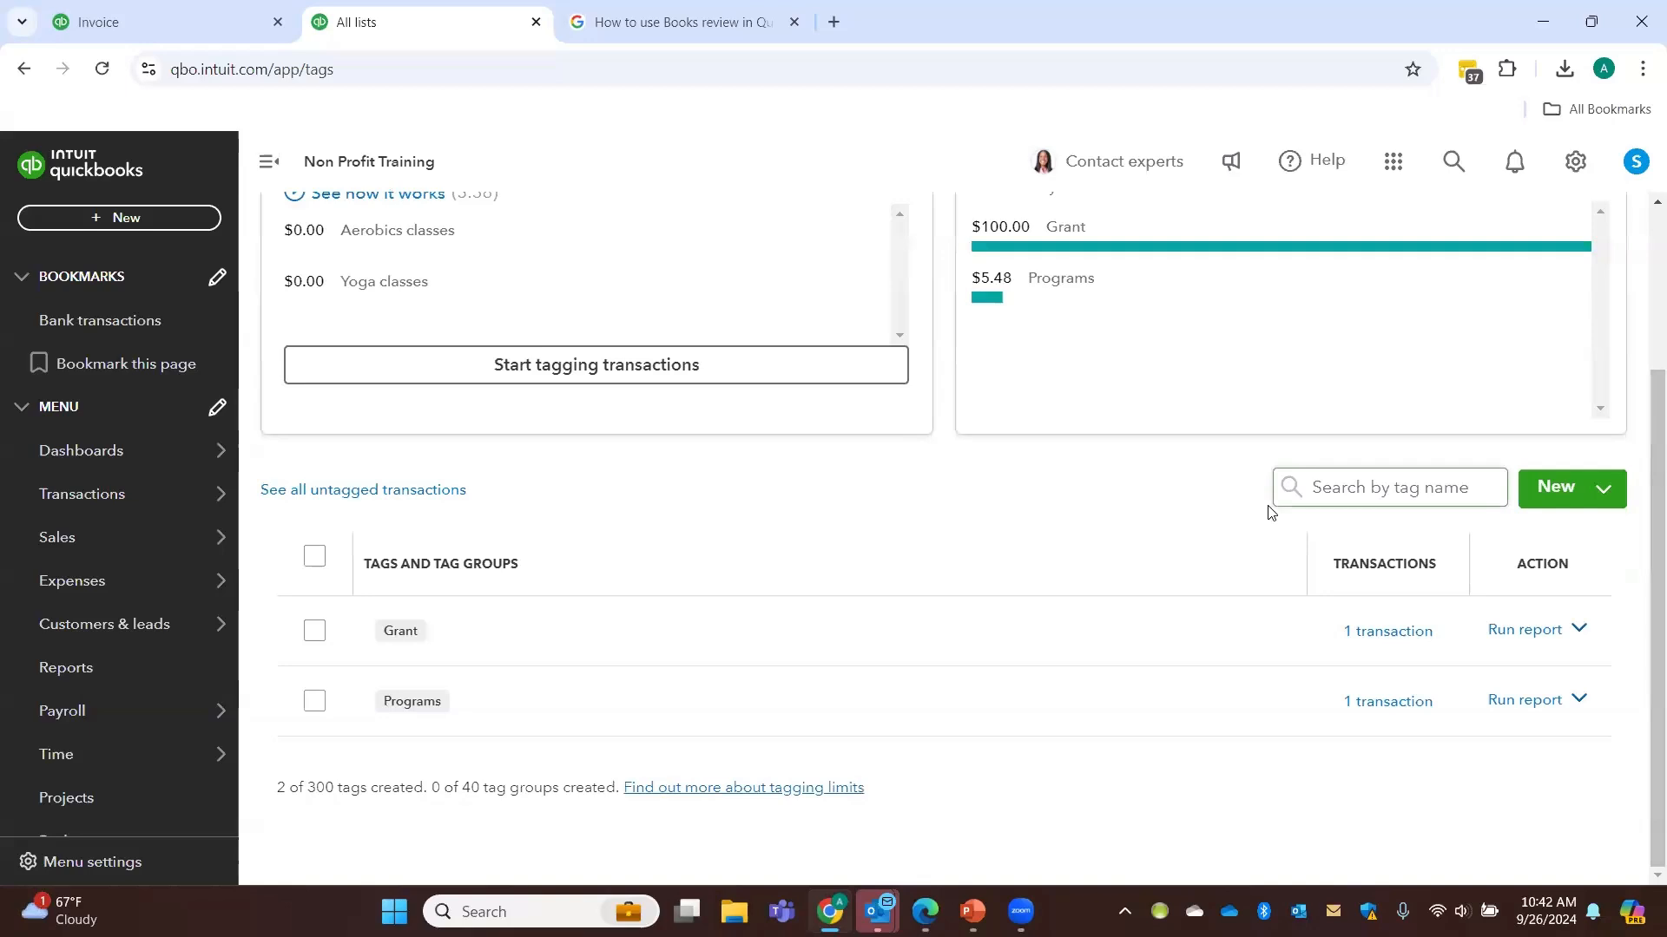
scroll(1269, 511, "up", 3)
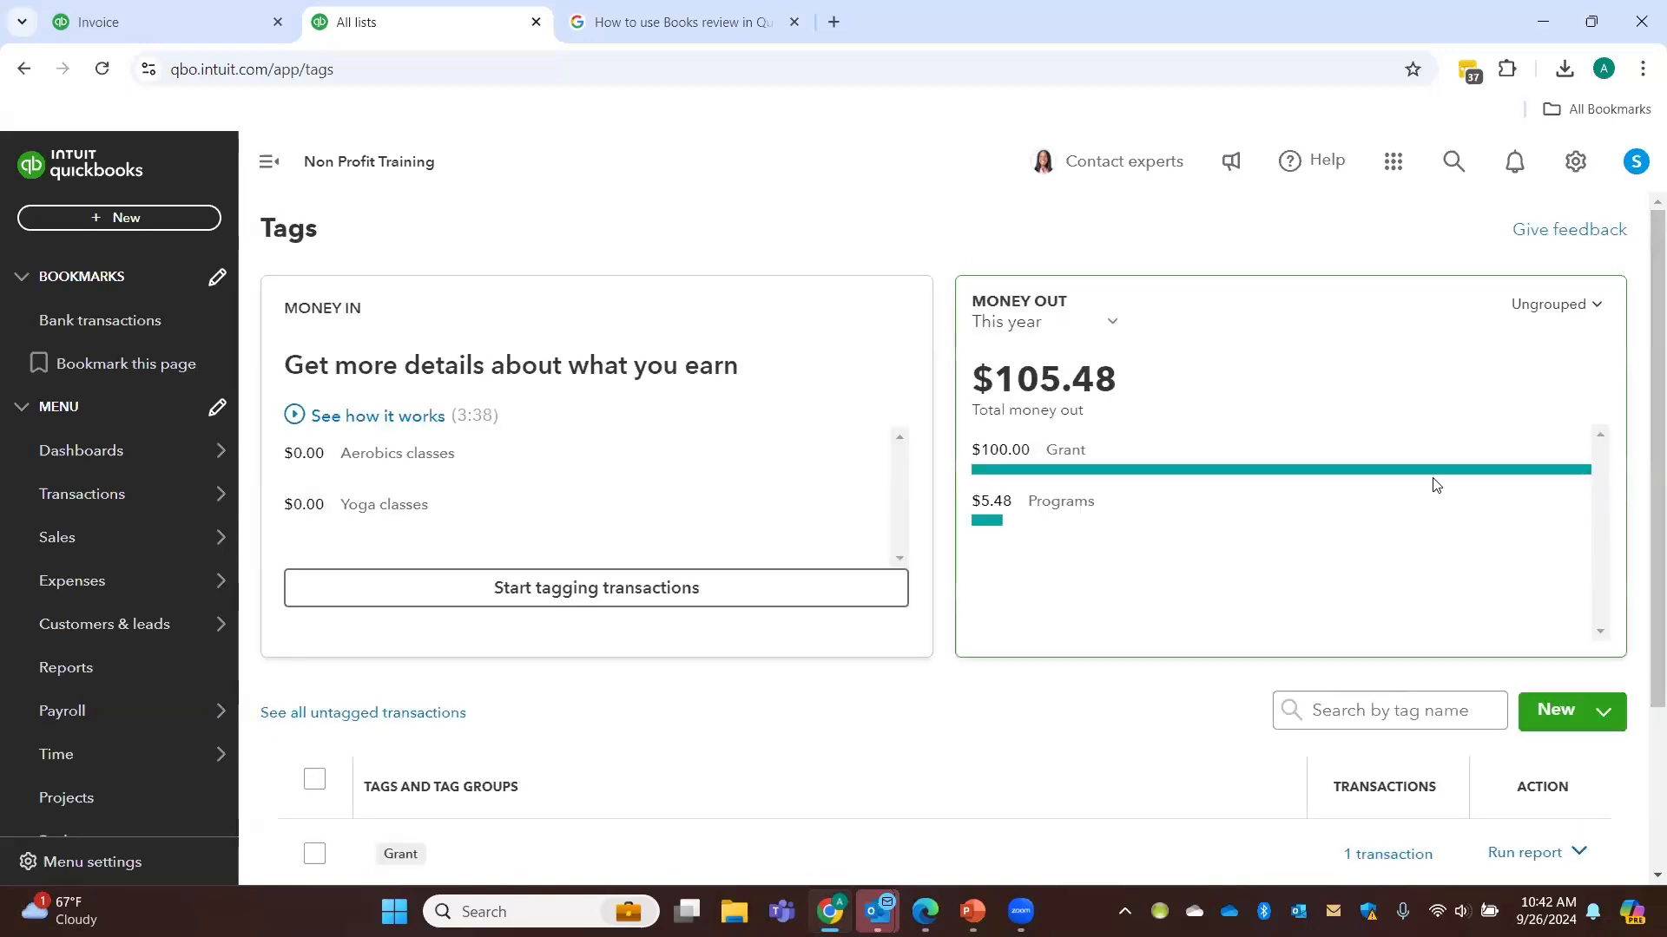
left_click(1578, 166)
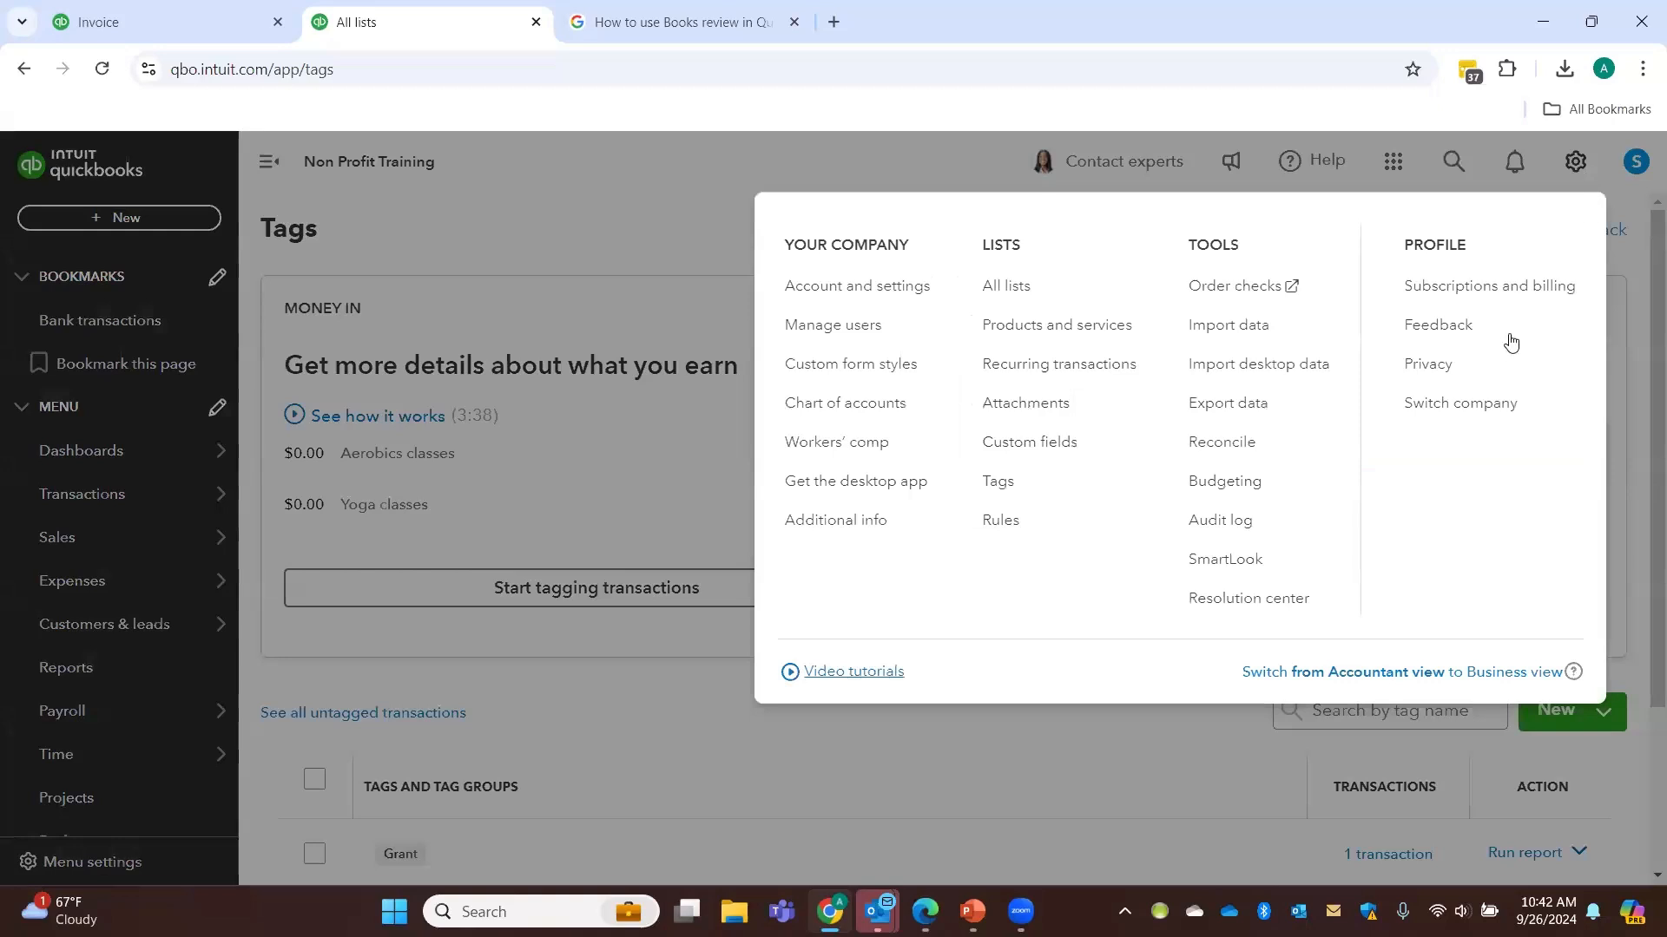
- Review the Classes list, highlighting the 40 total classes and locations limit
left_click(1012, 295)
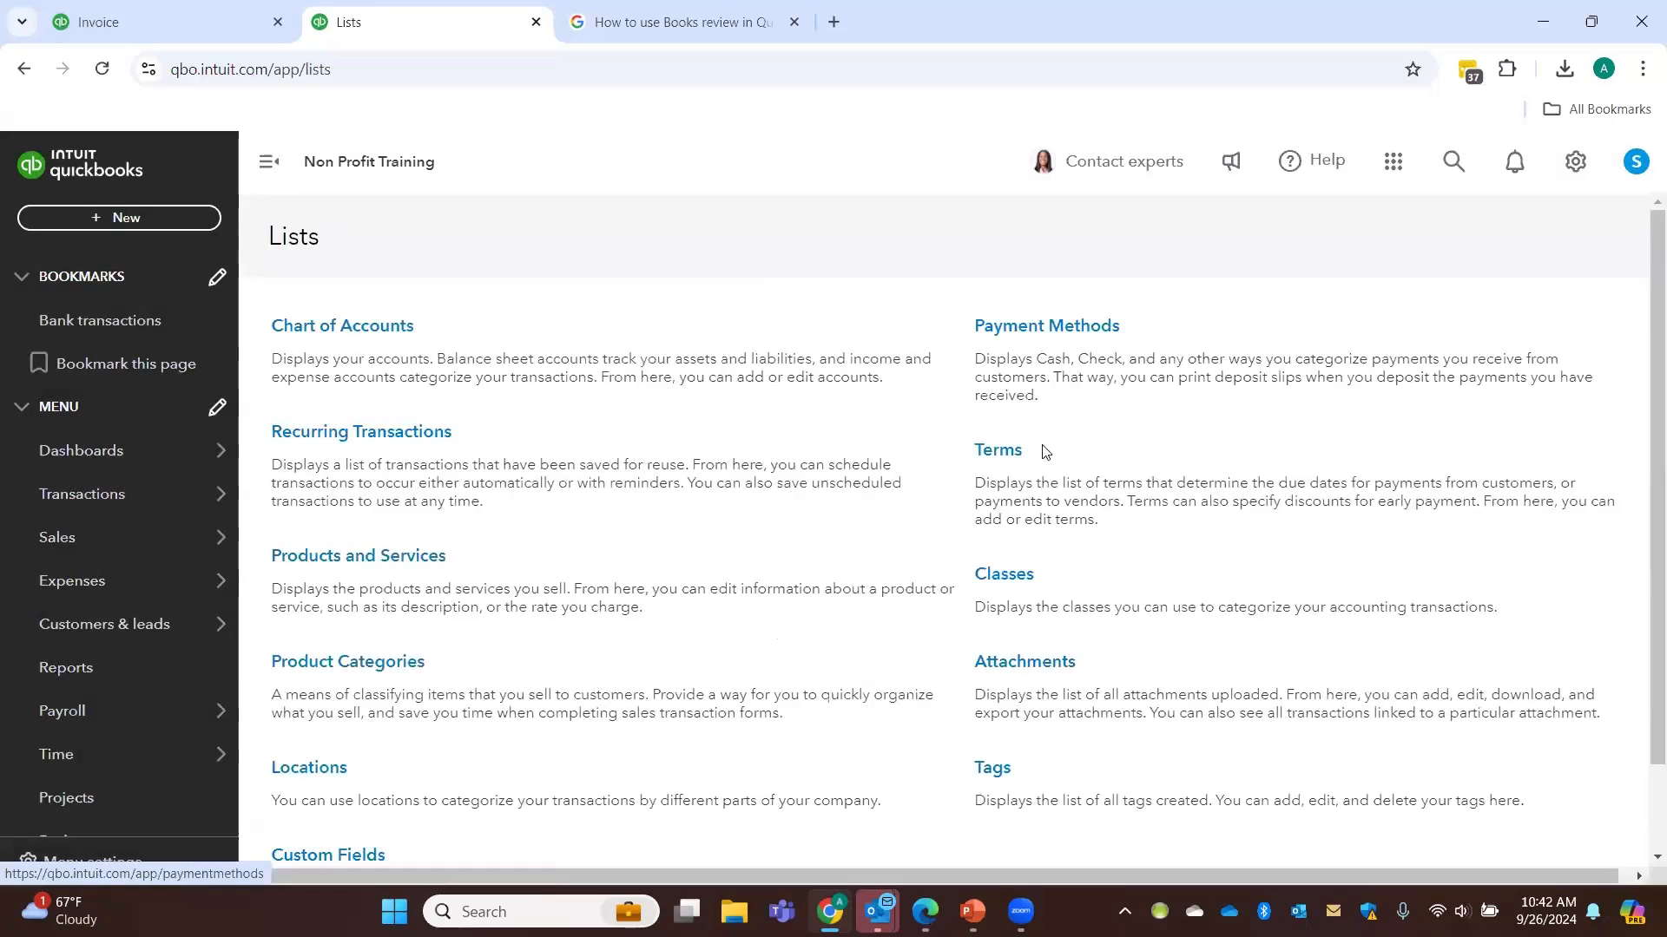
left_click(1013, 573)
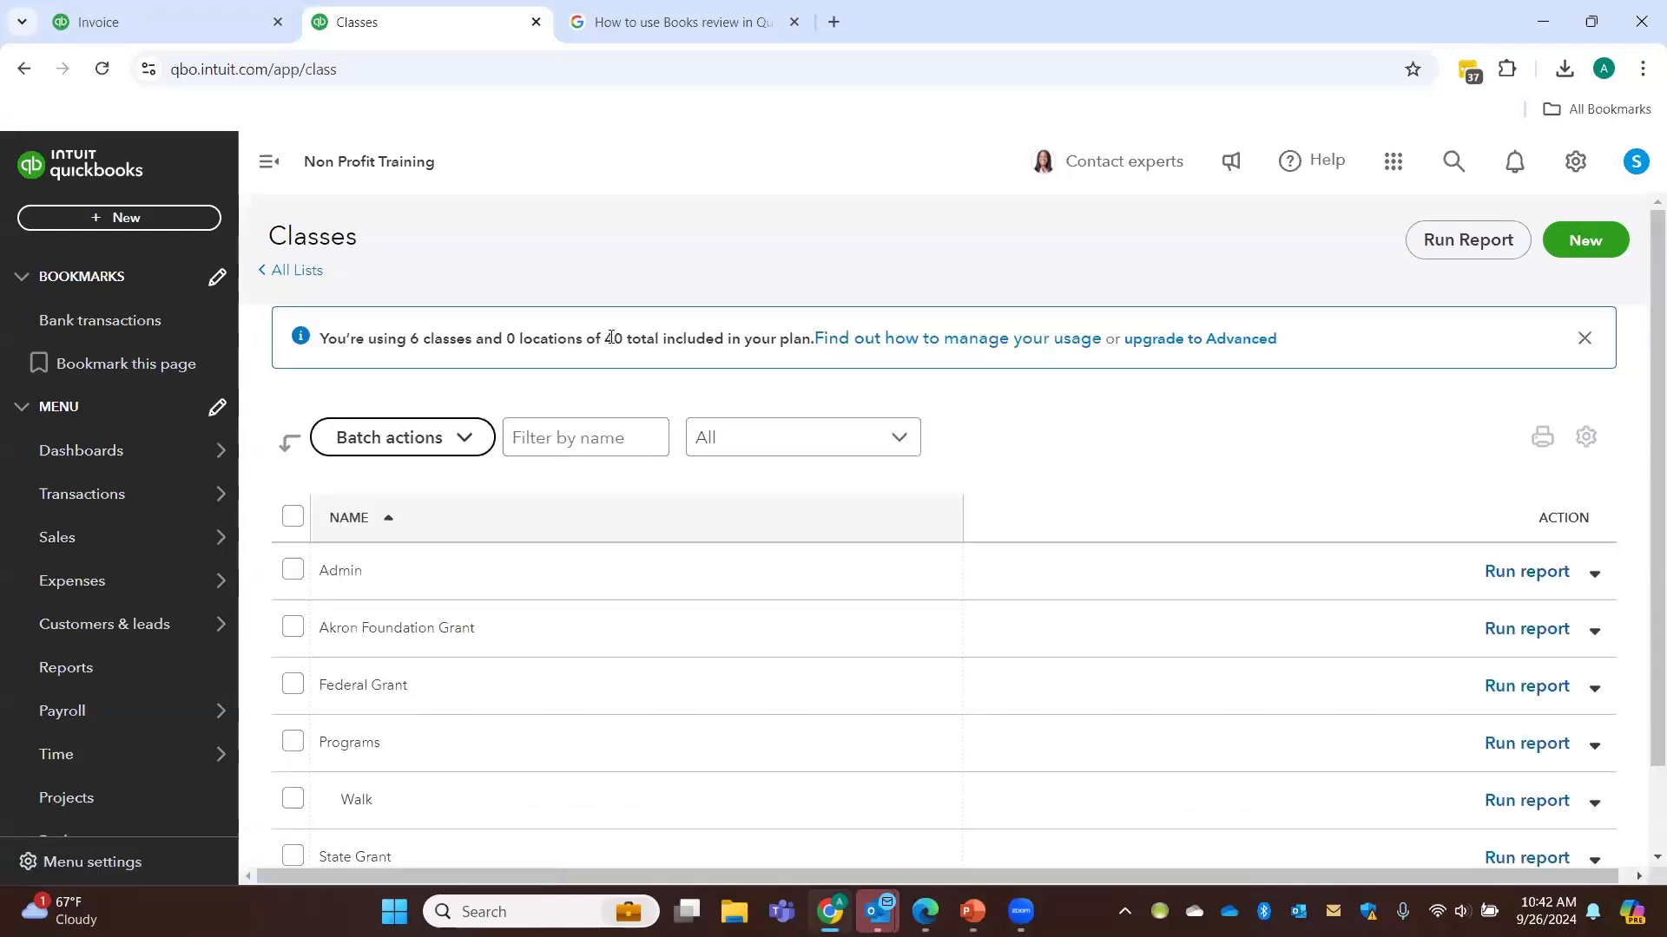
left_click_drag(611, 337, 676, 338)
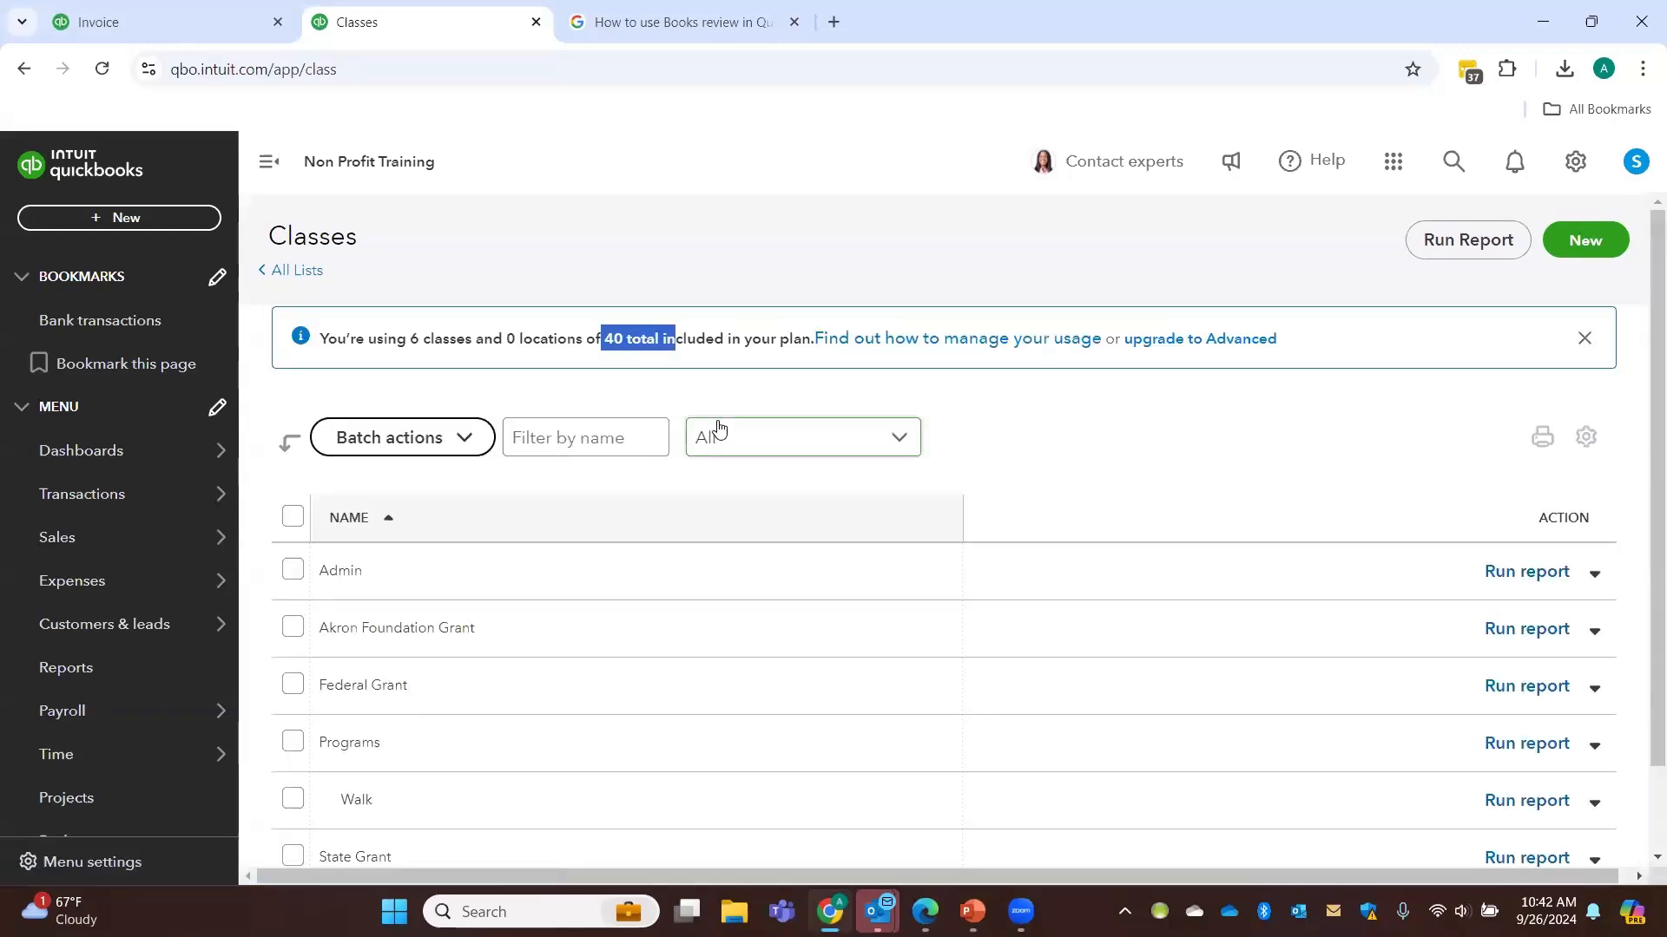
scroll(659, 616, "down", 2)
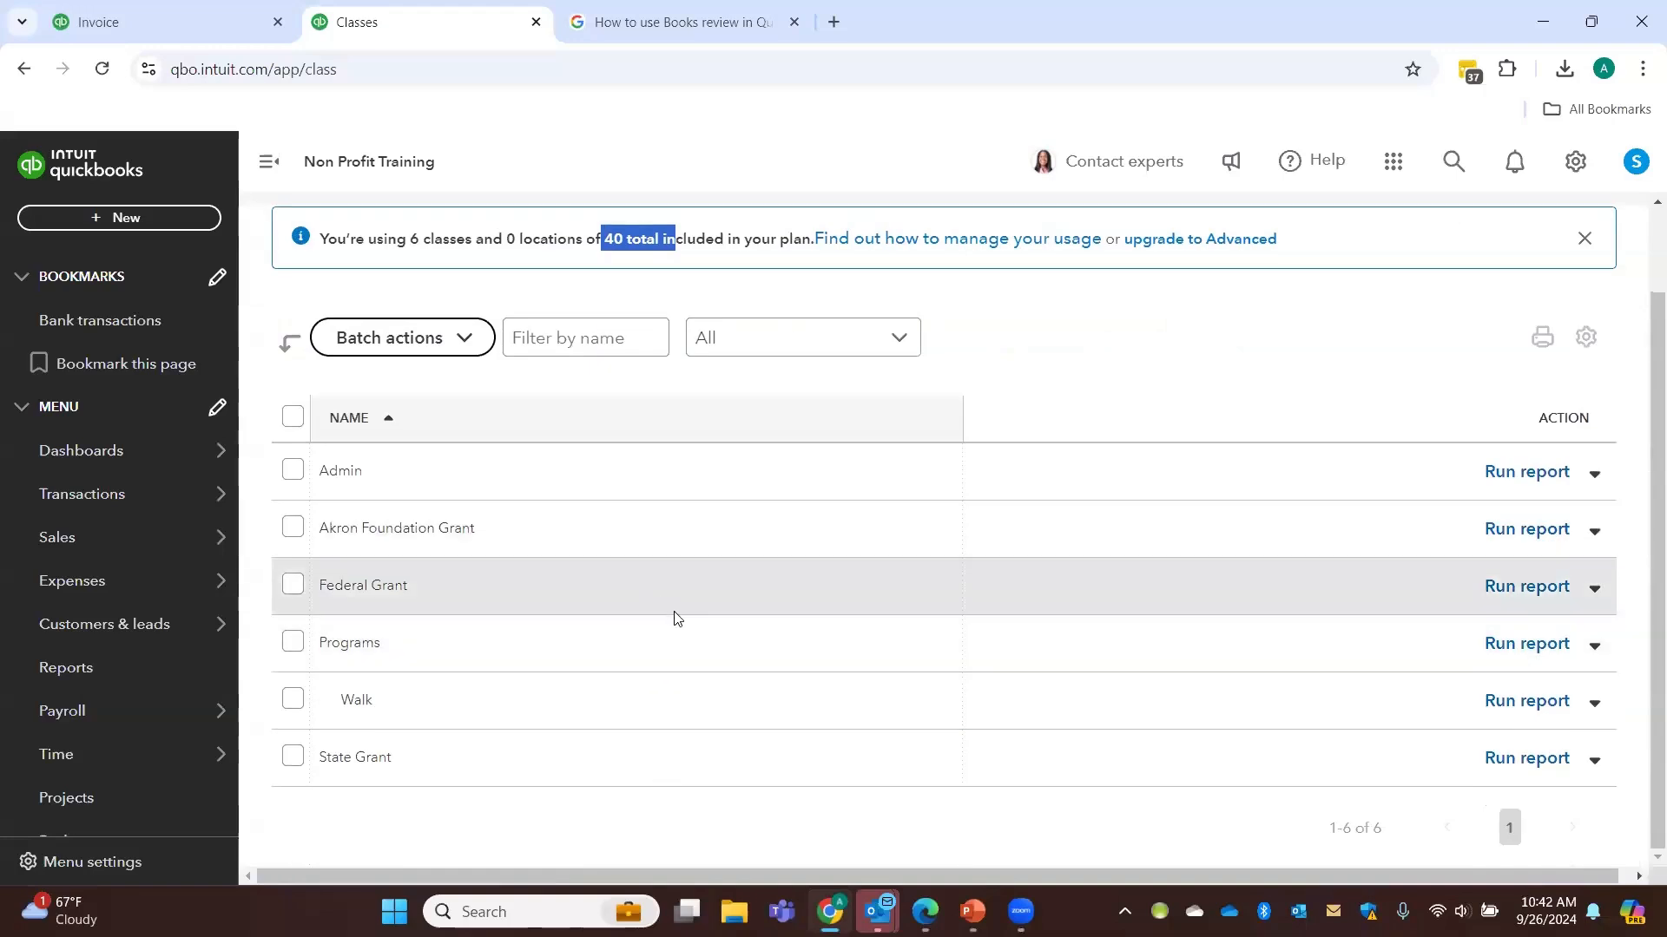
scroll(675, 618, "up", 2)
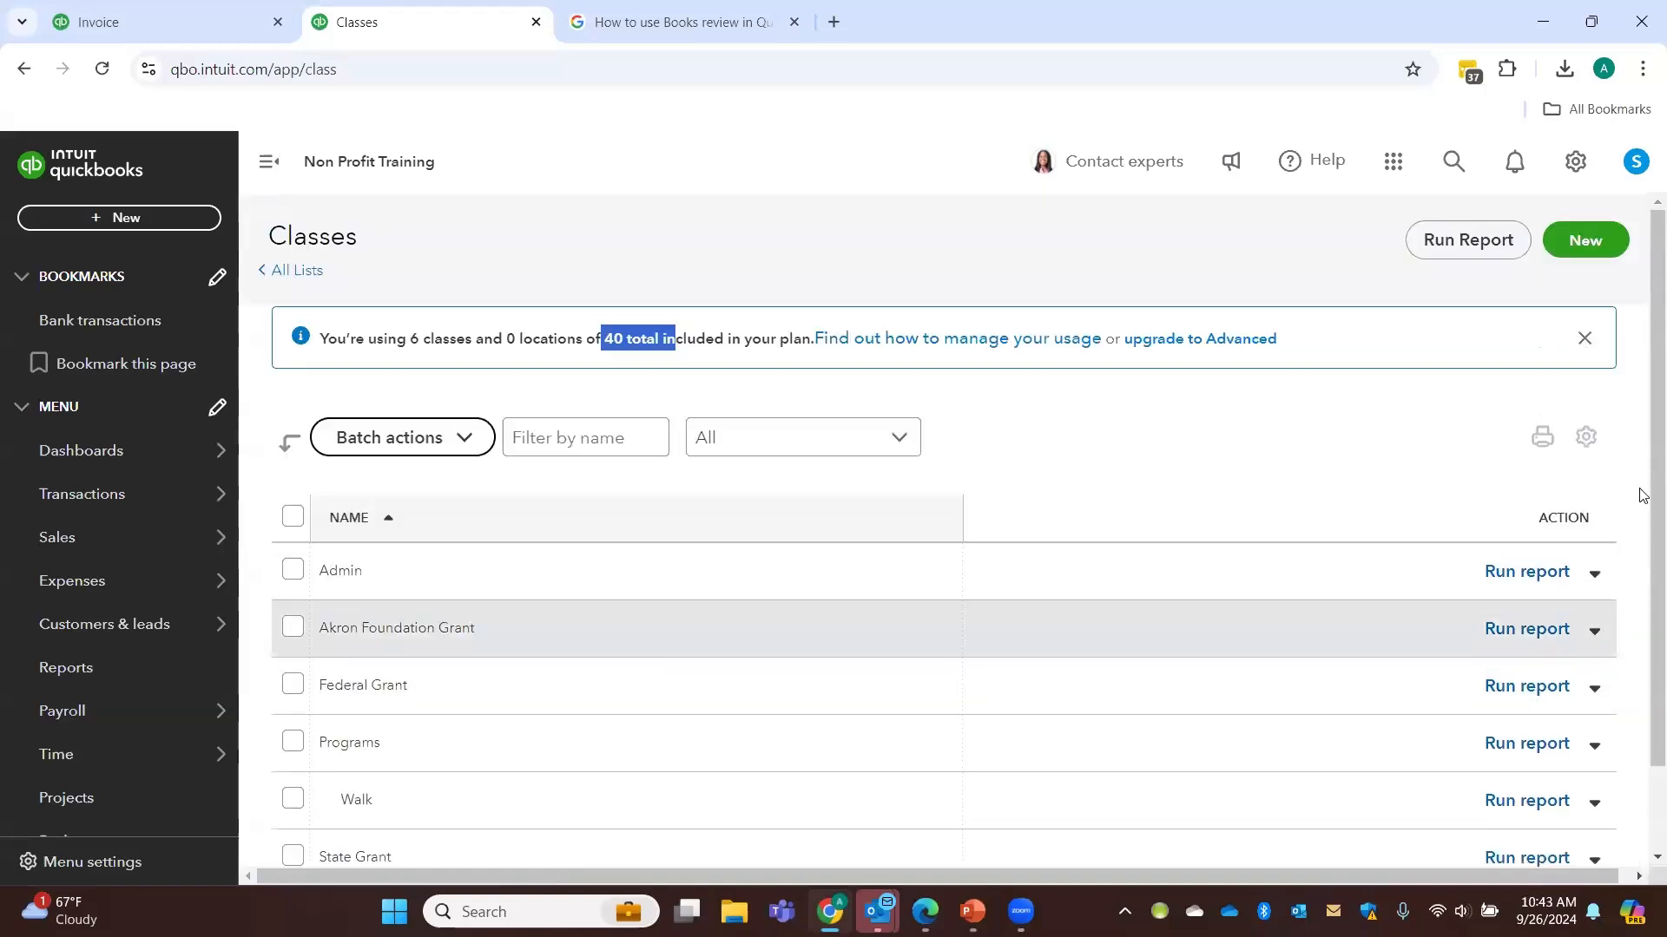
- Return to All lists through the gear menu and open the Chart of Accounts
left_click(1574, 163)
left_click(1022, 287)
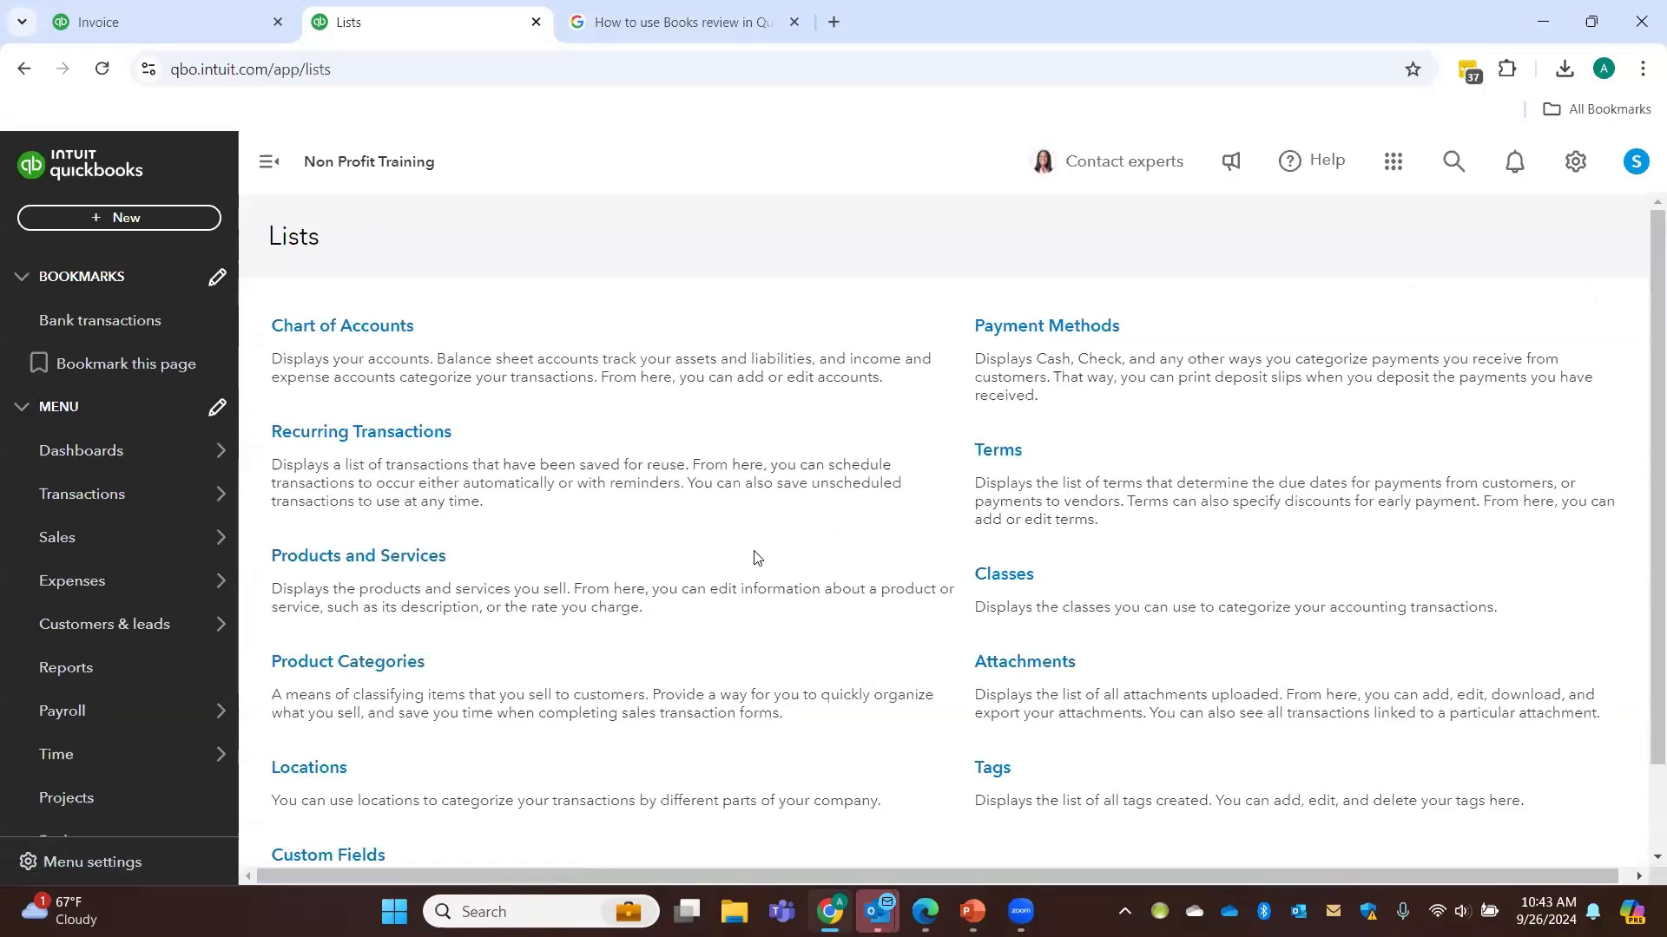
scroll(749, 563, "down", 1)
scroll(439, 345, "up", 1)
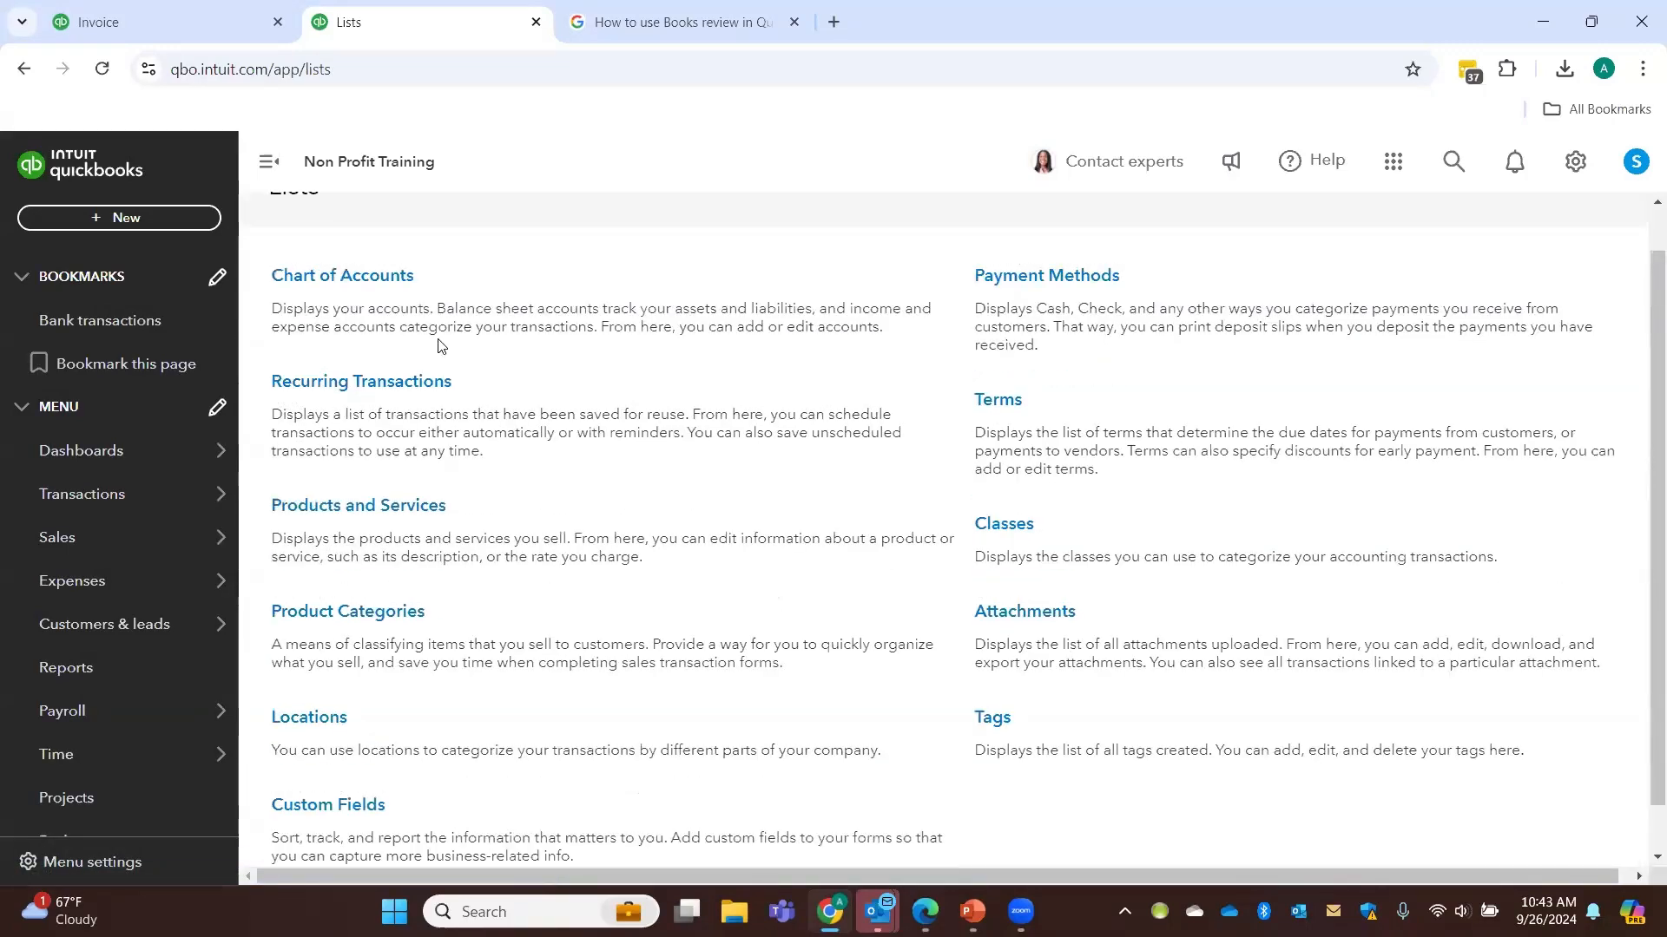
scroll(438, 345, "up", 1)
left_click(342, 328)
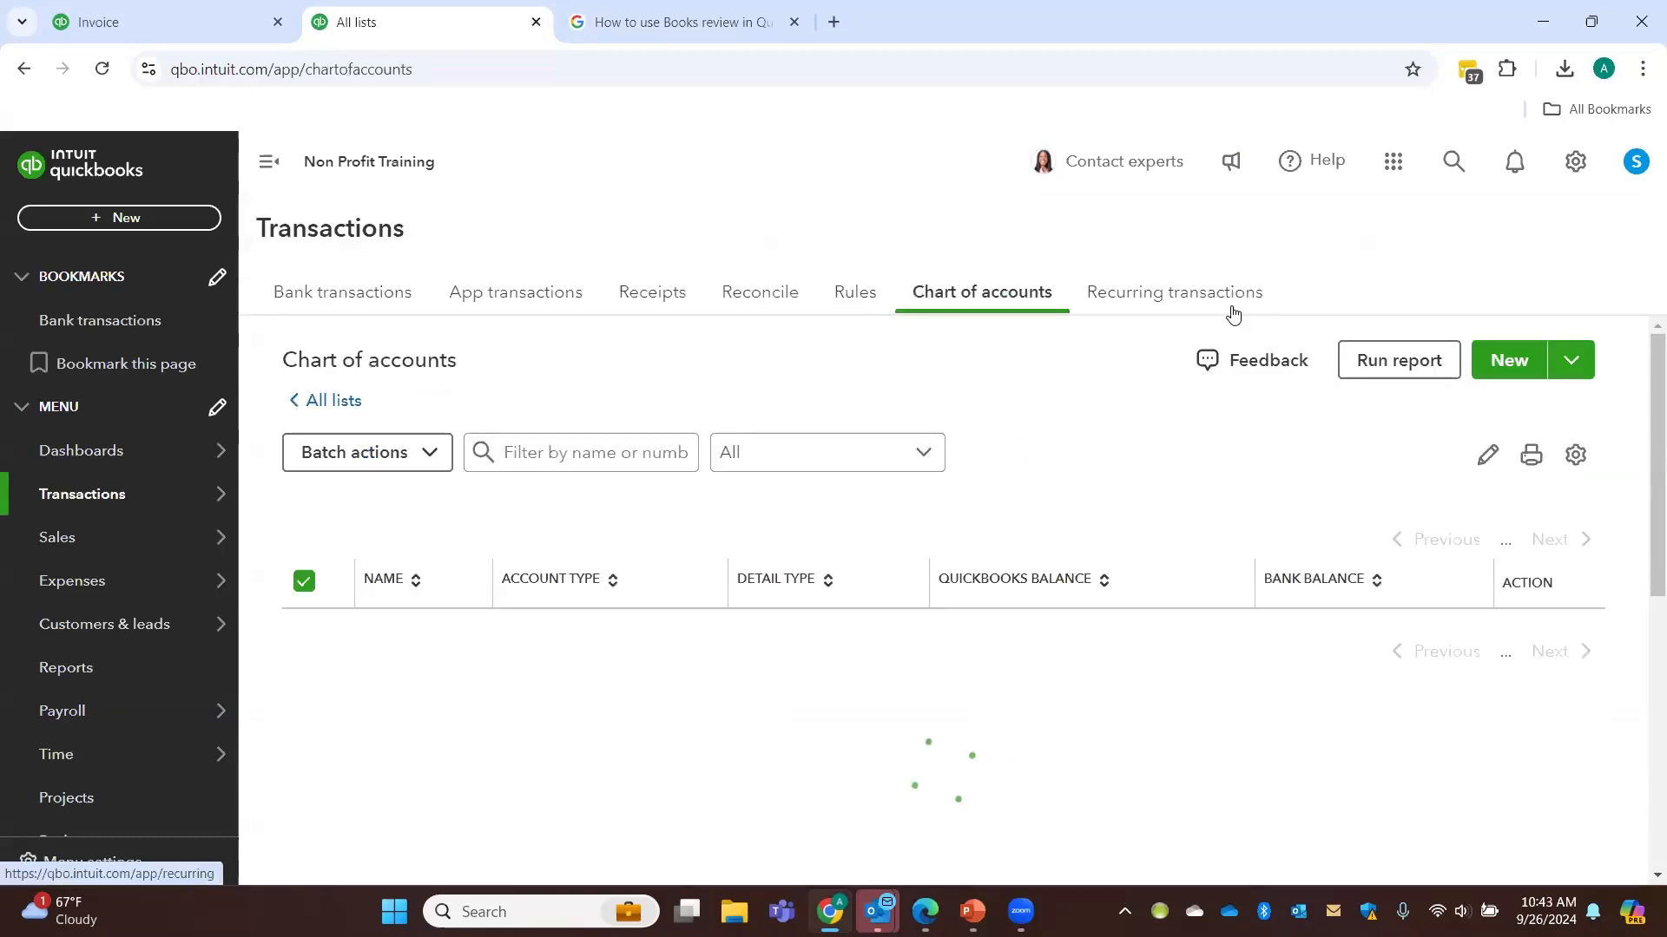
- Highlight the 250-account plan limit on the 34-account Chart of accounts
left_click_drag(466, 457, 590, 456)
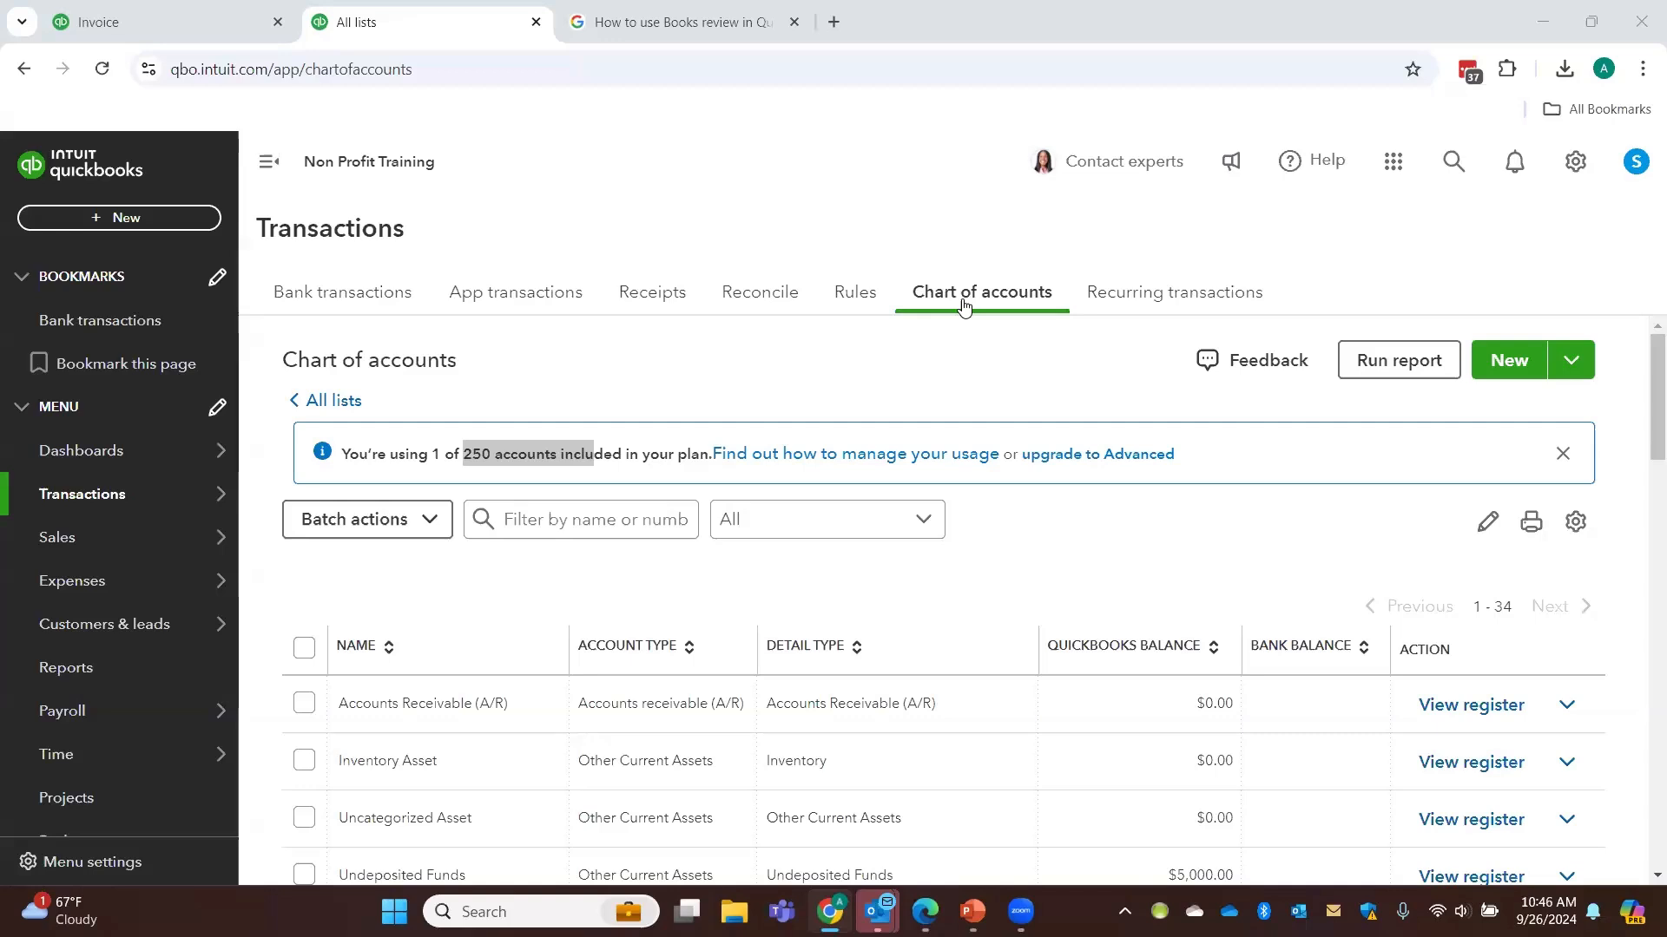
left_click(1575, 161)
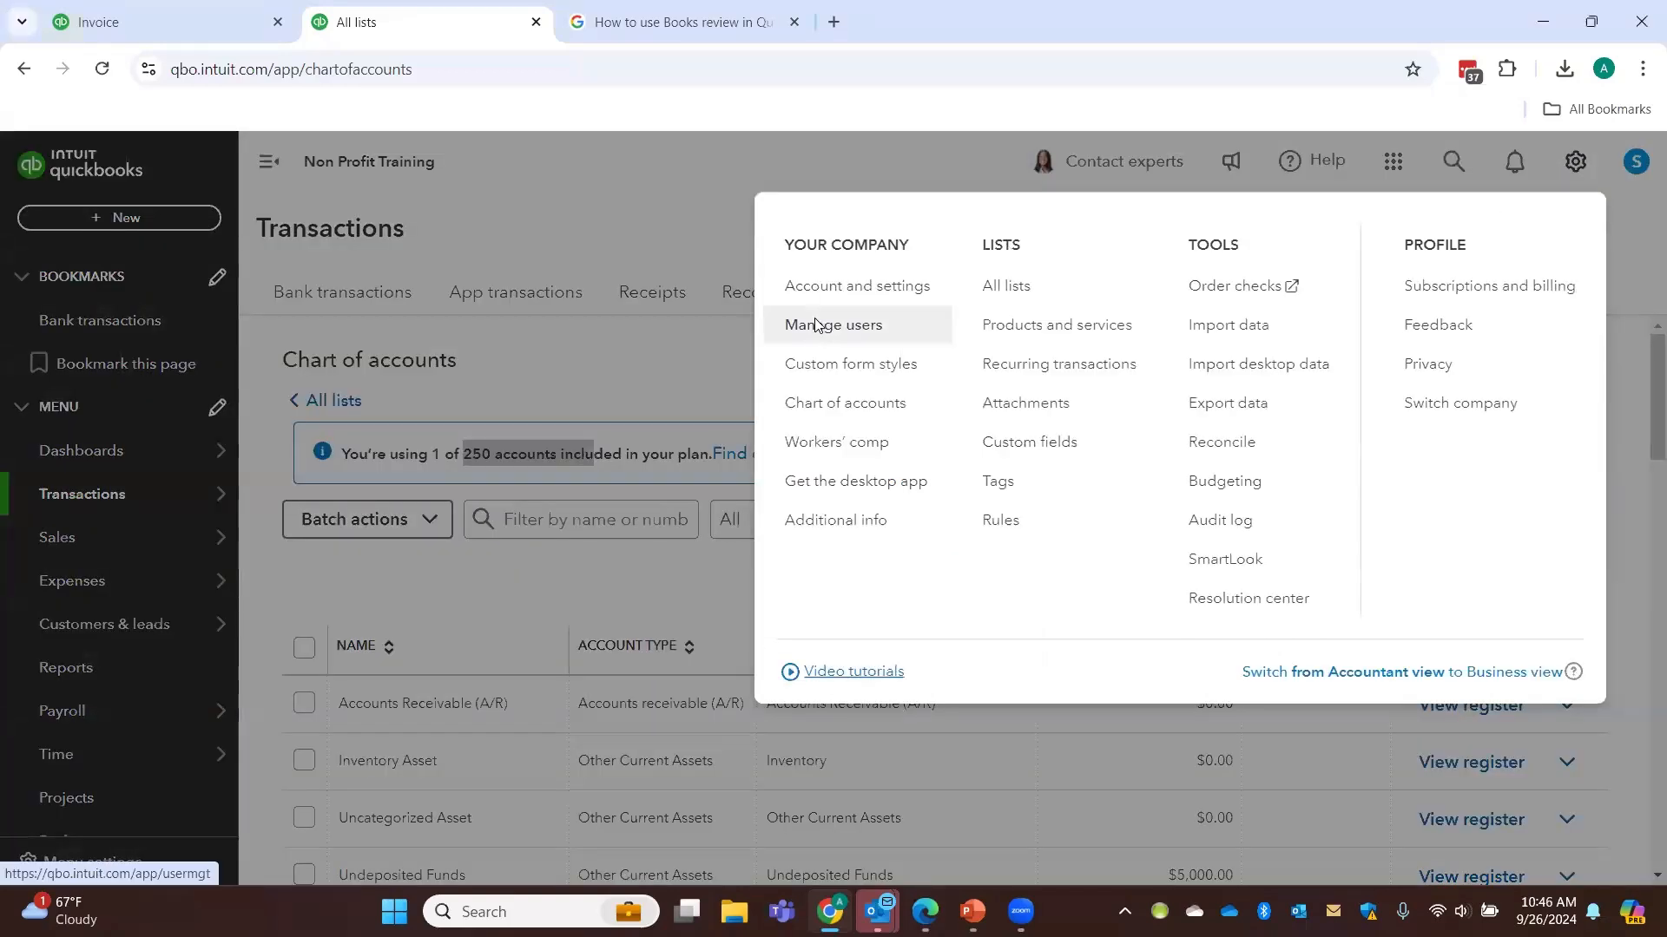
- Go to Manage users from the gear menu and start adding a new user
left_click(662, 640)
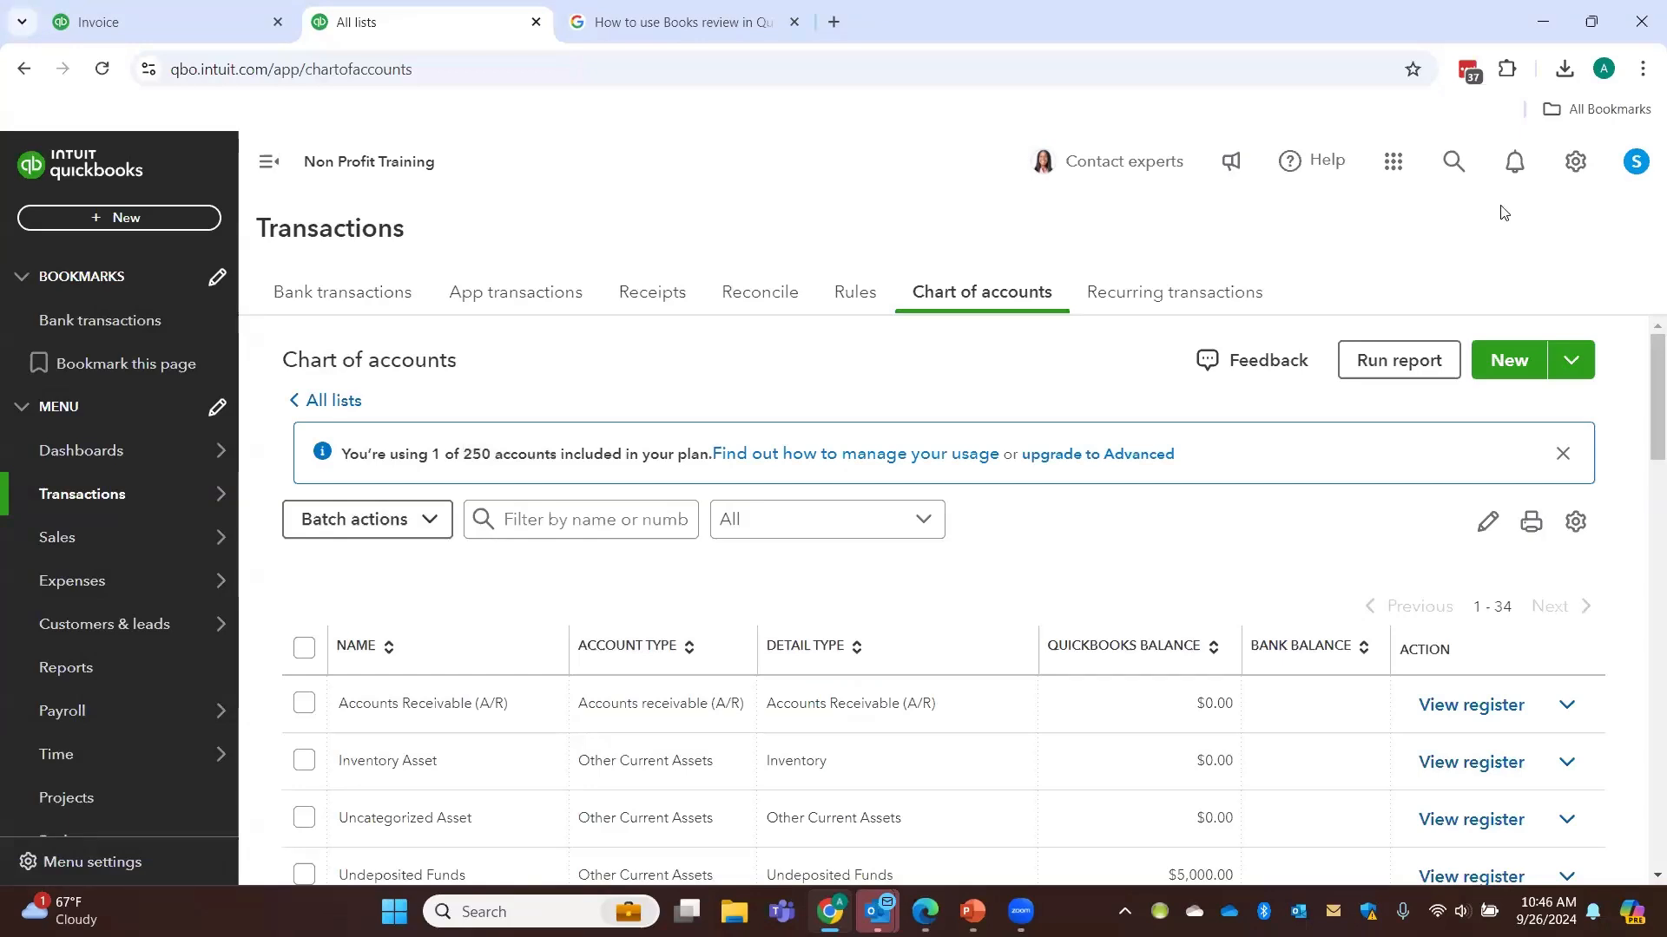
left_click(1600, 163)
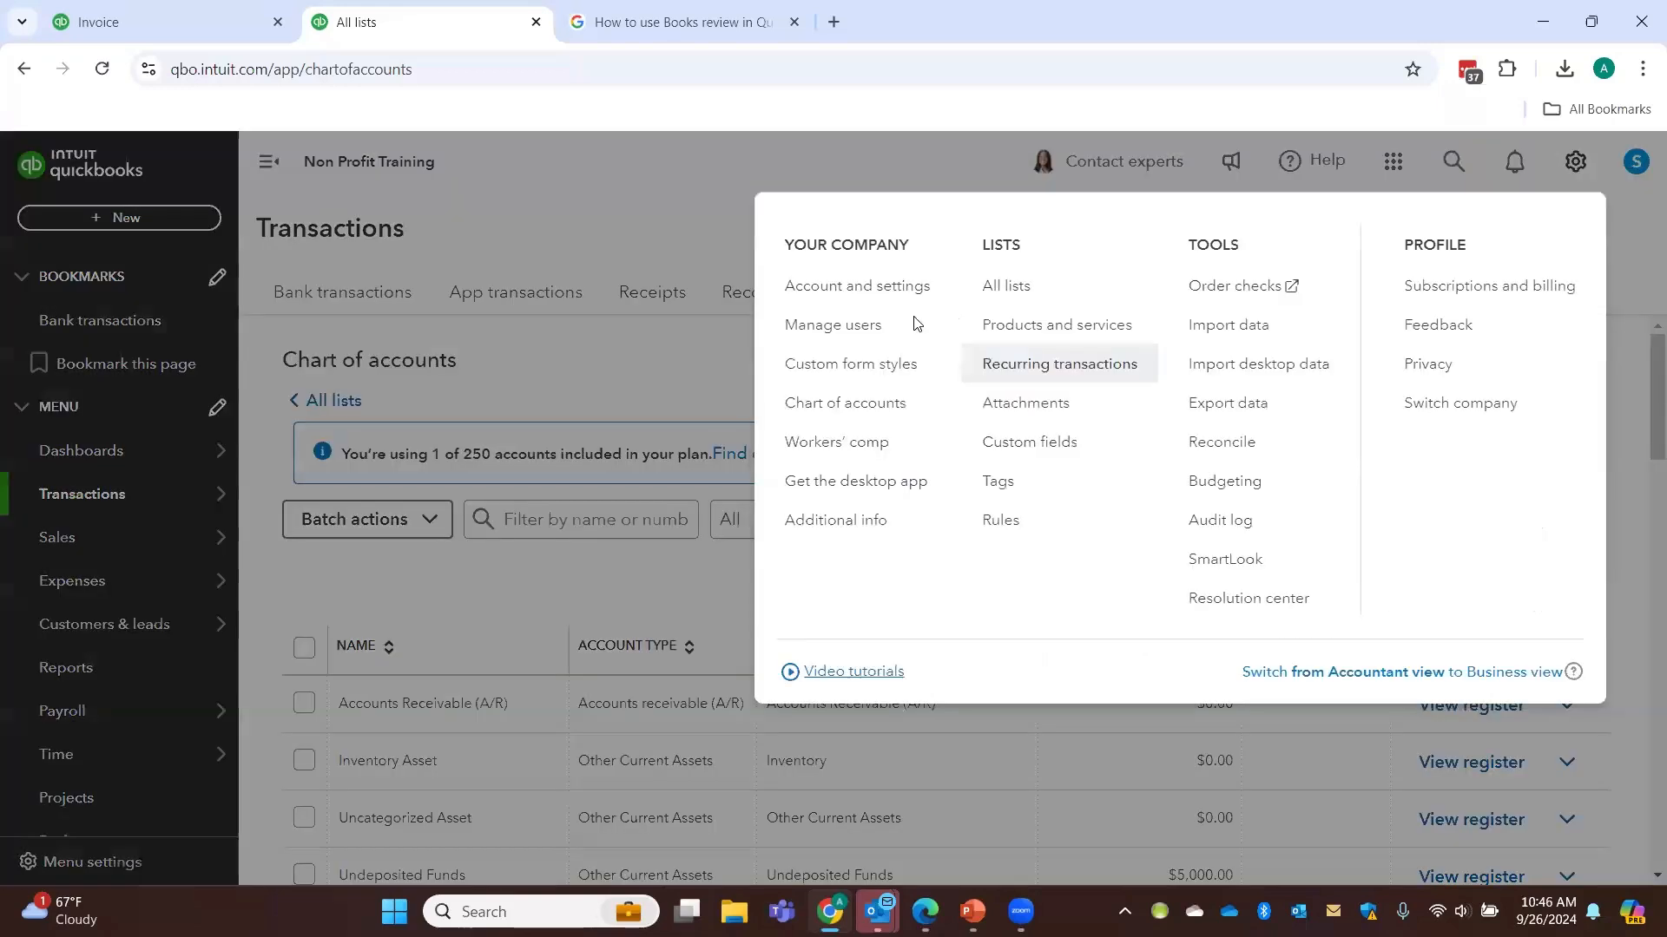
left_click(861, 333)
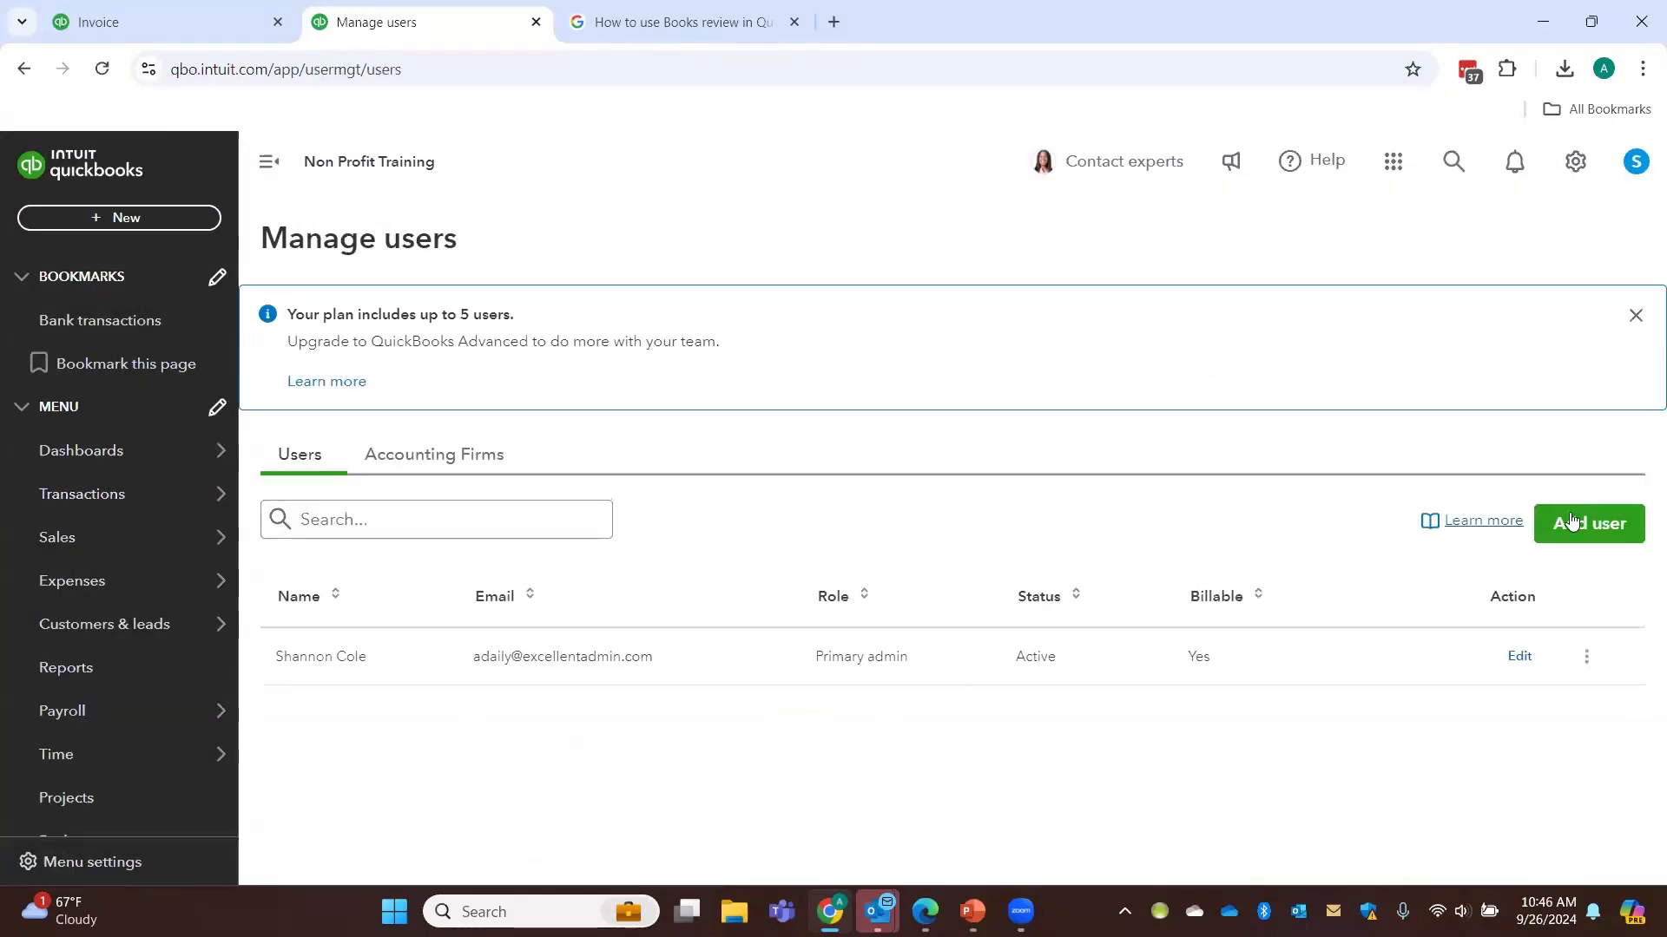
left_click(1573, 521)
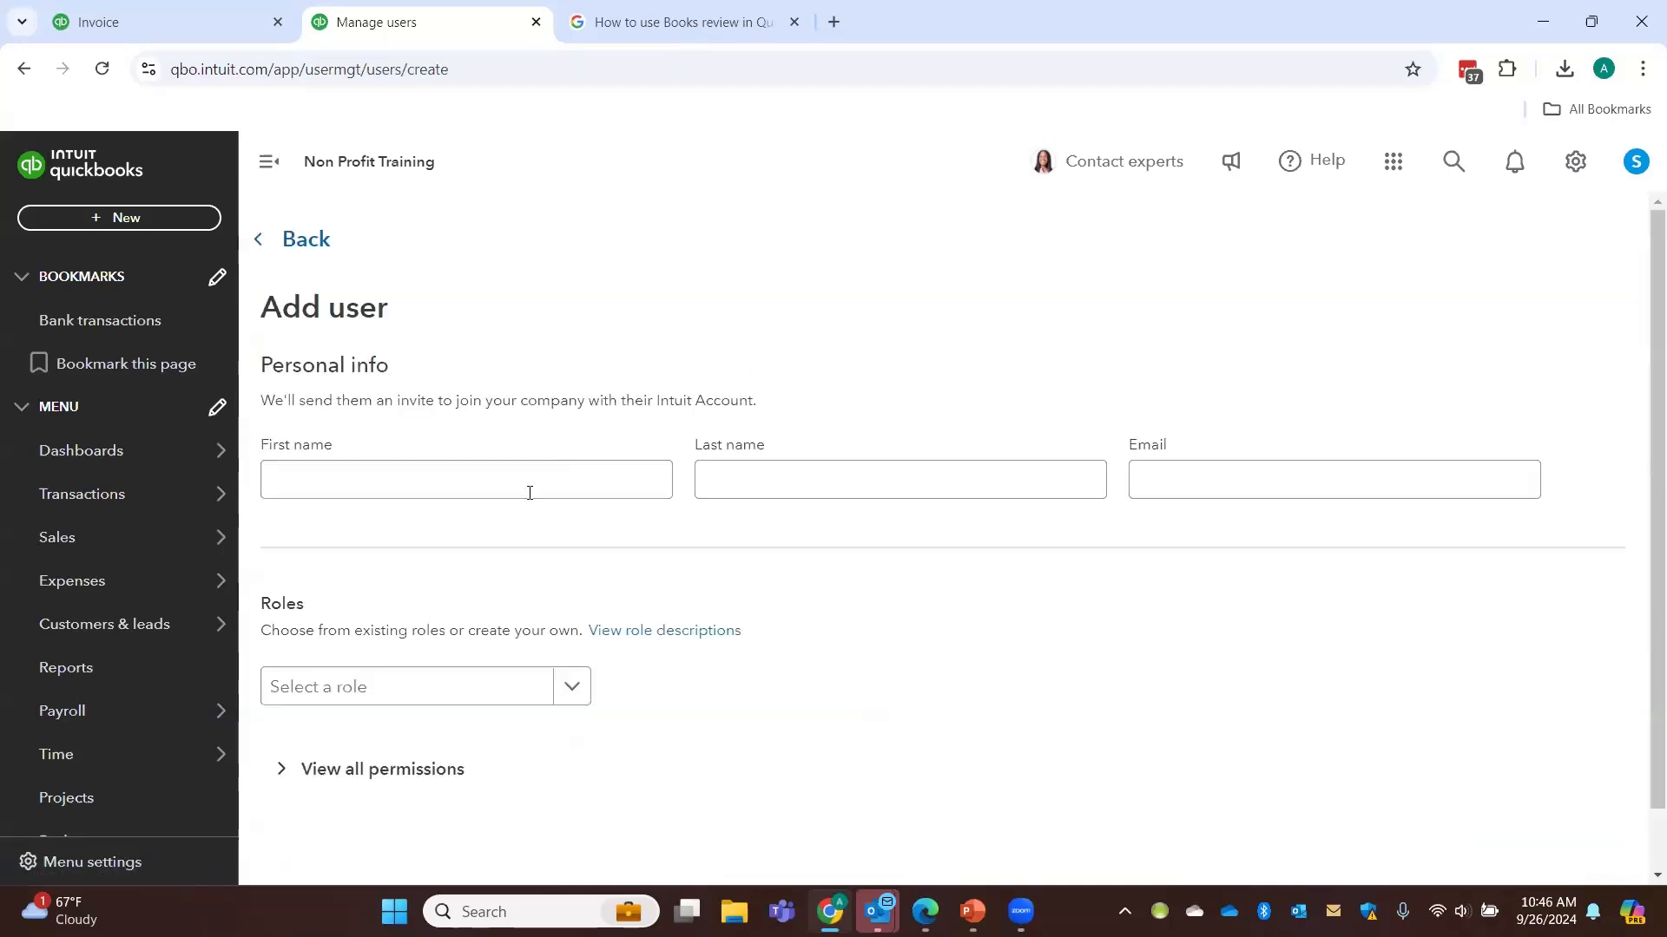
- Enter the new user's first and last name, fixing a typo in the last name
left_click(533, 486)
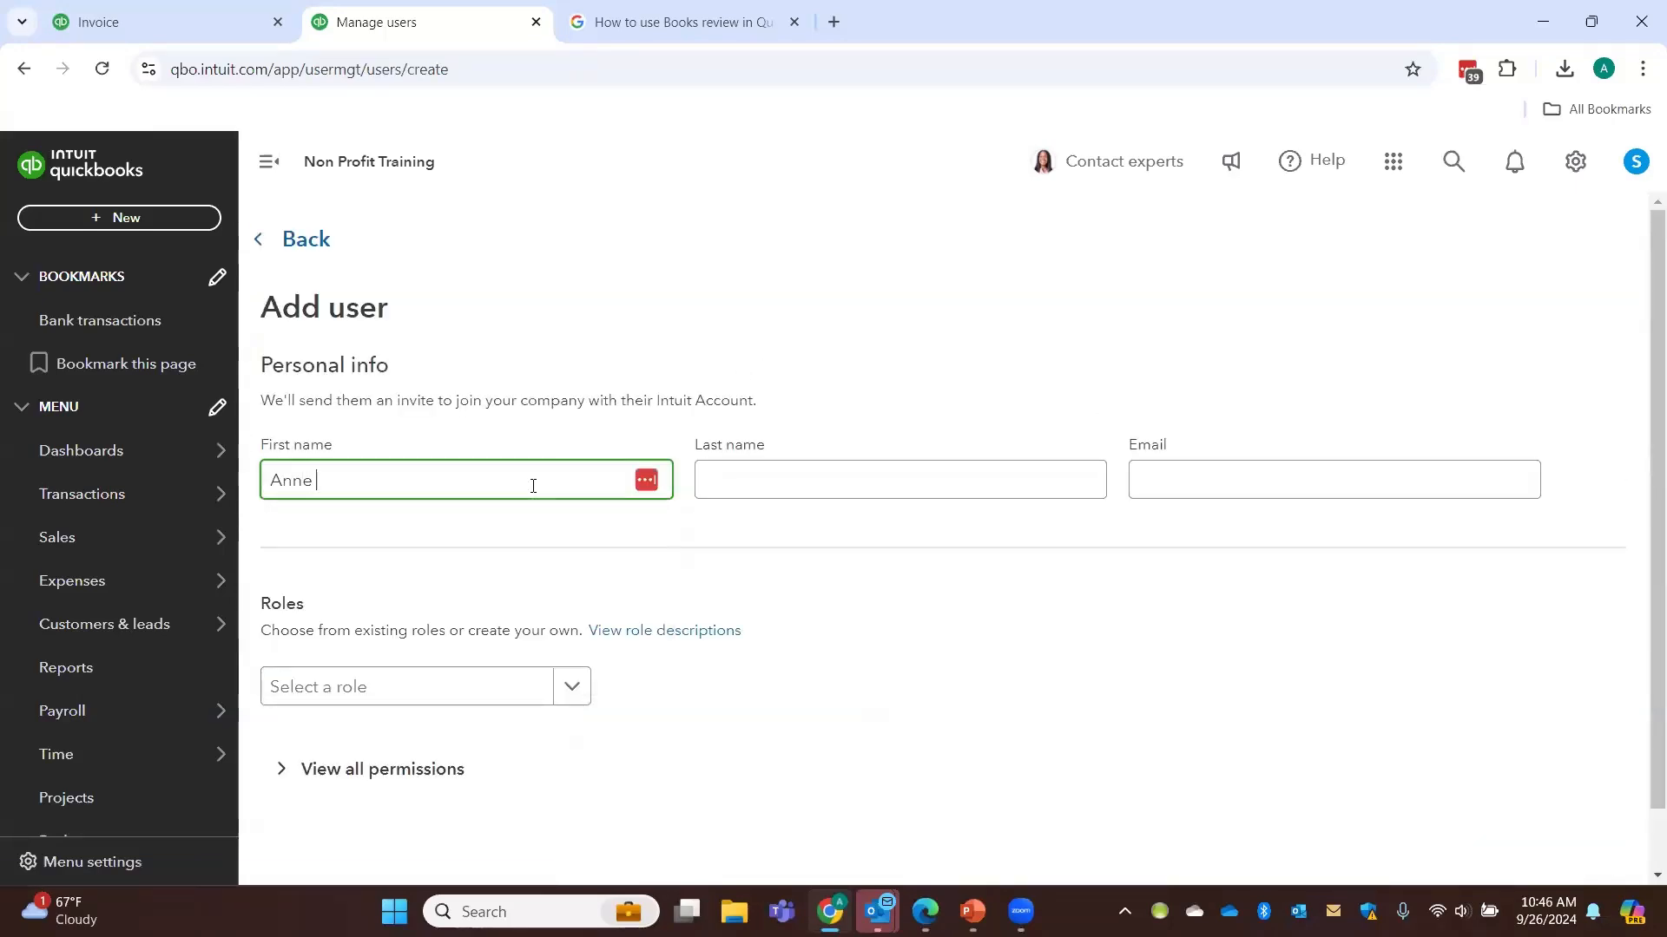
key("Tab")
key("Tab")
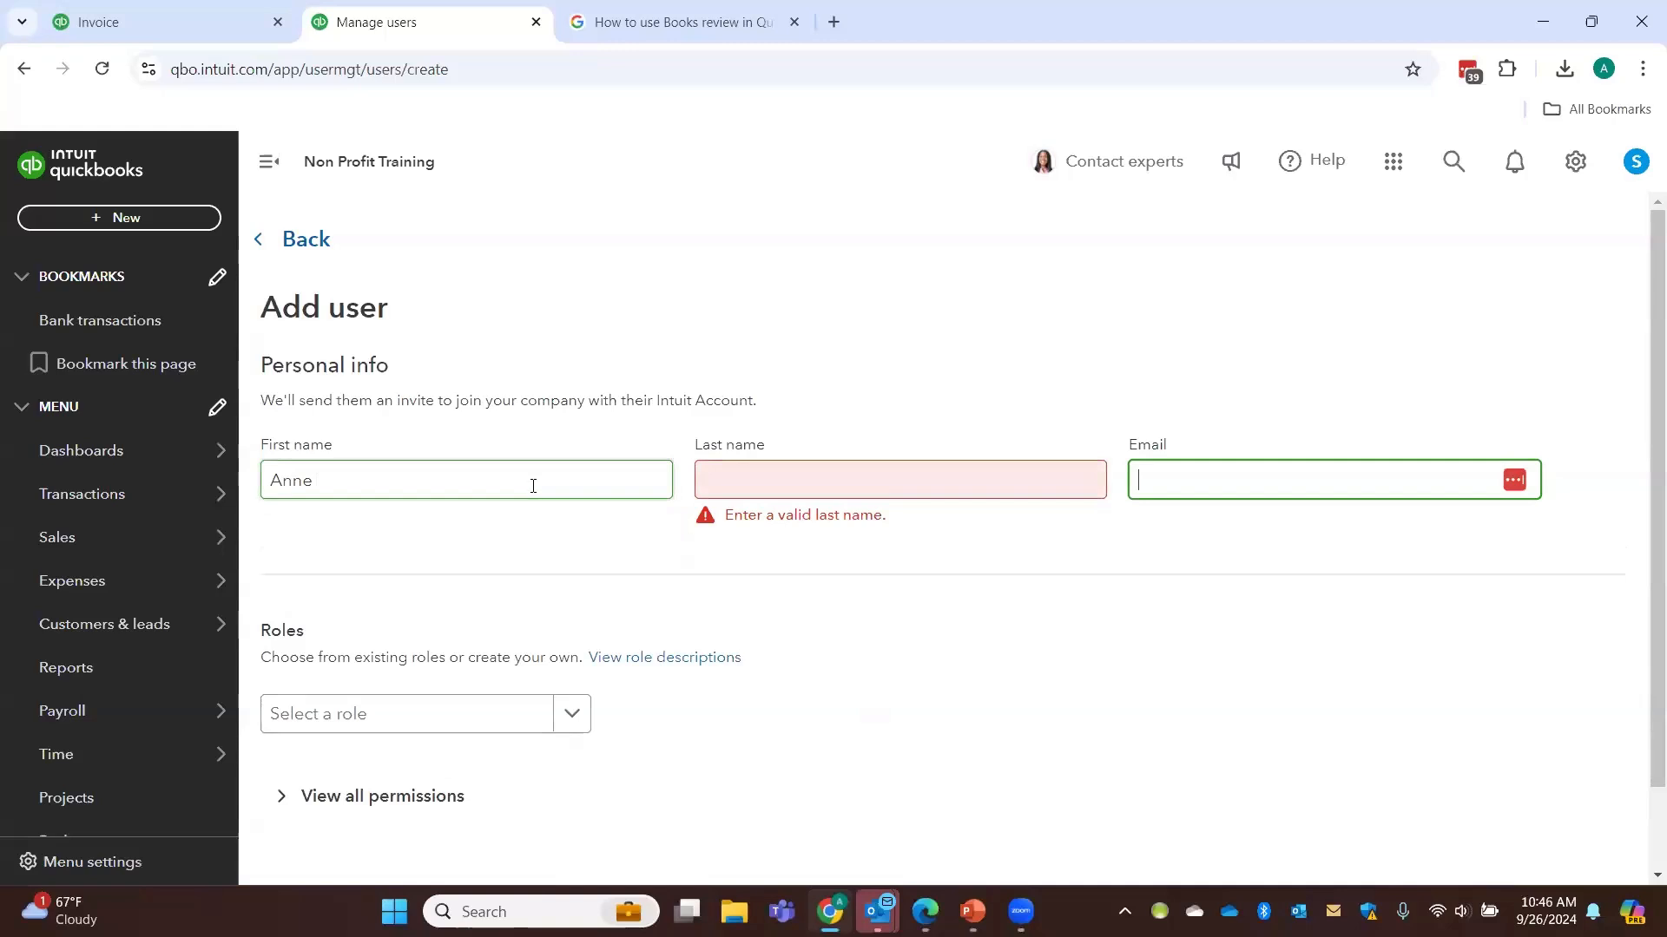
left_click(783, 486)
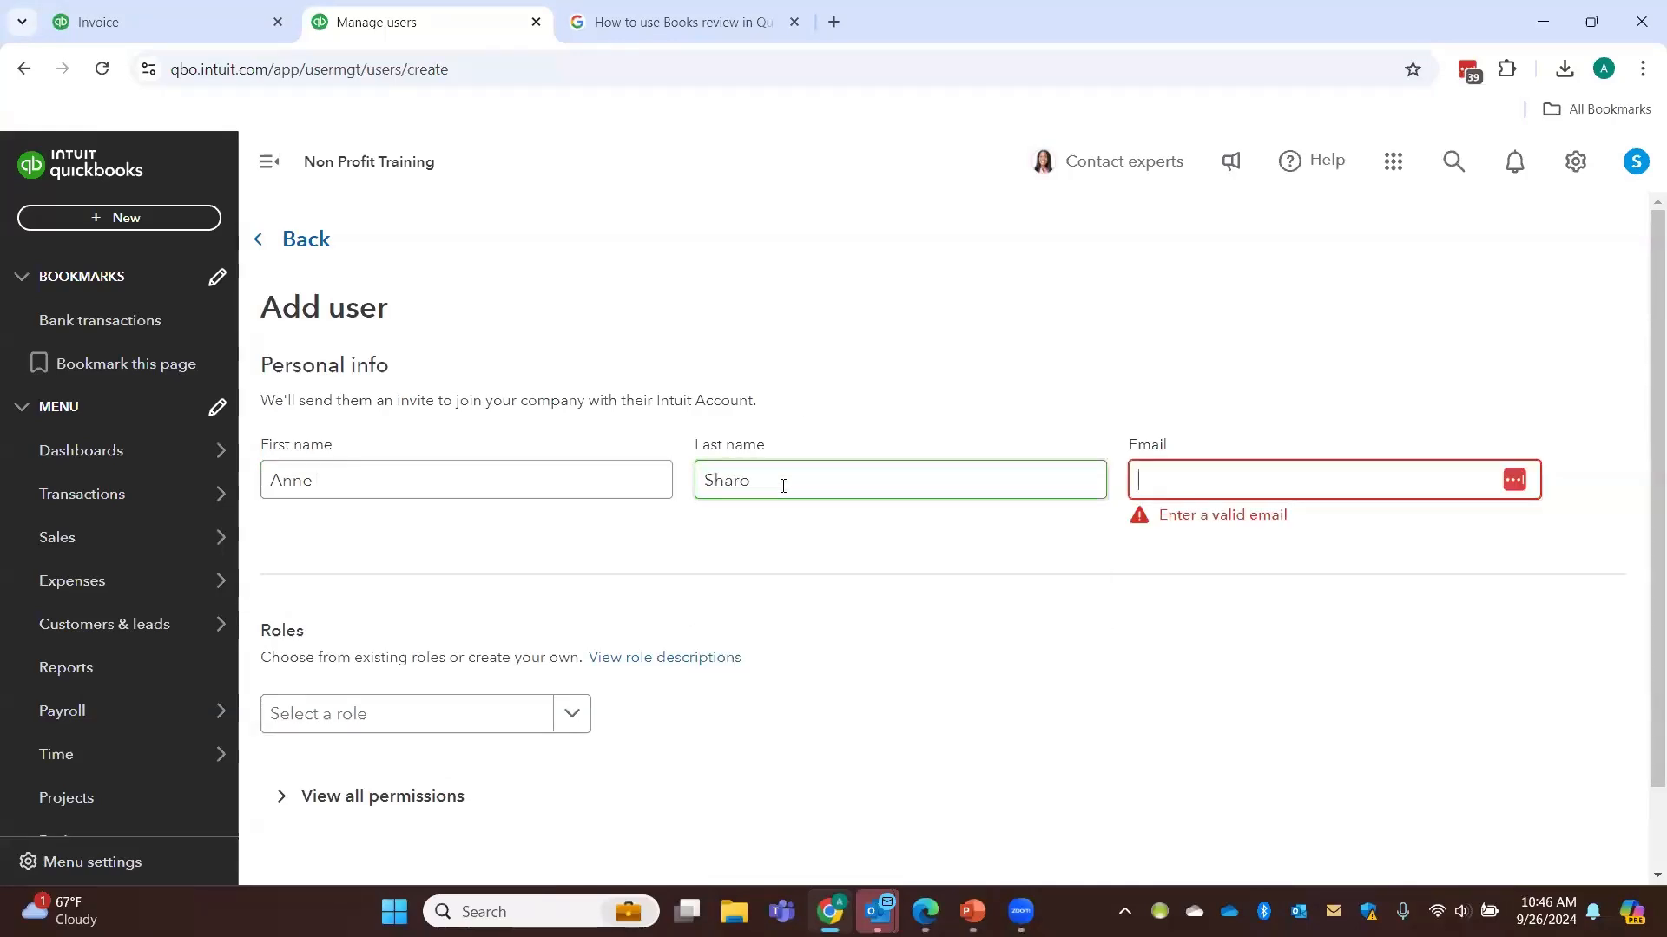
left_click_drag(783, 486, 696, 476)
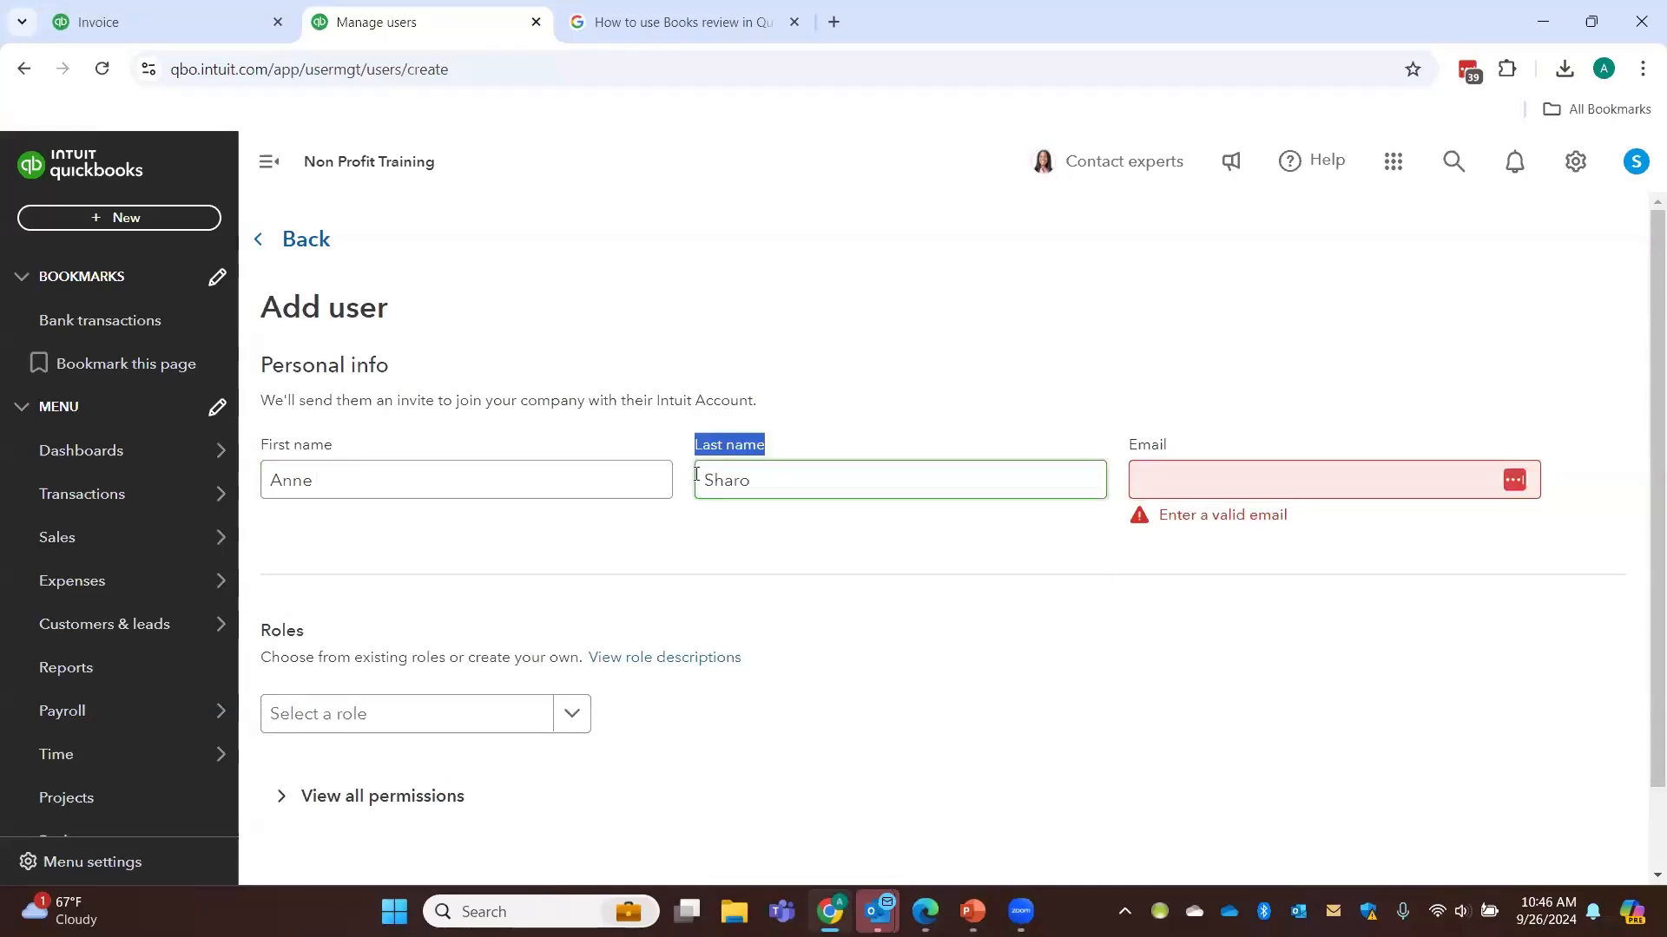
left_click(828, 481)
key("BackSpace")
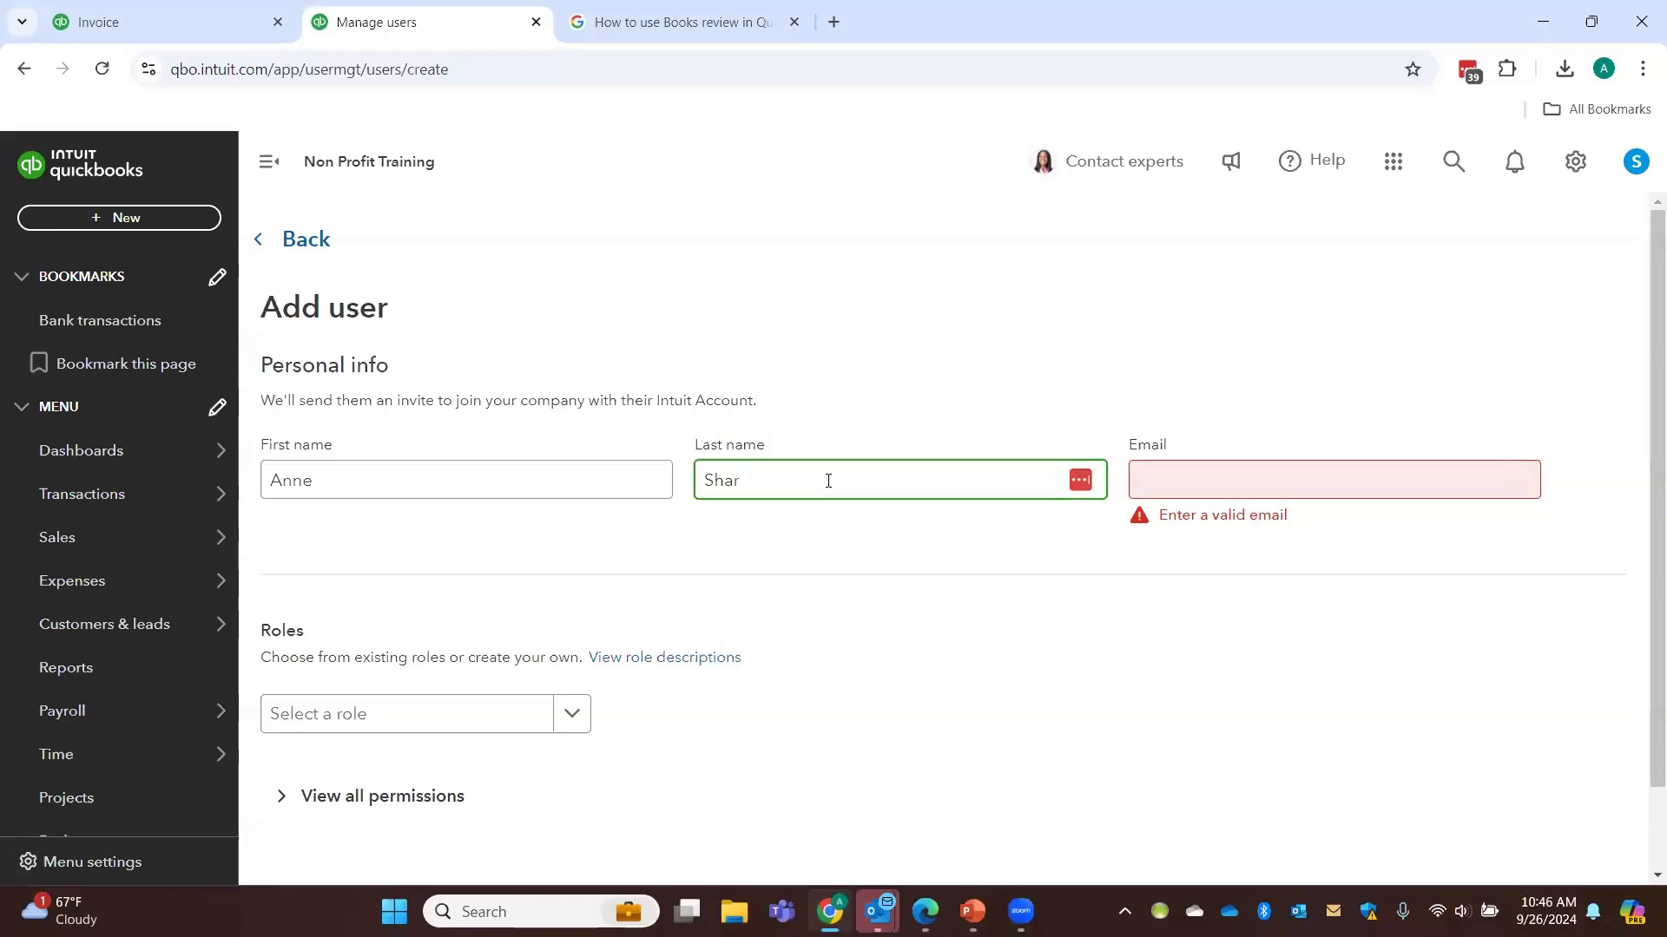
key("Tab")
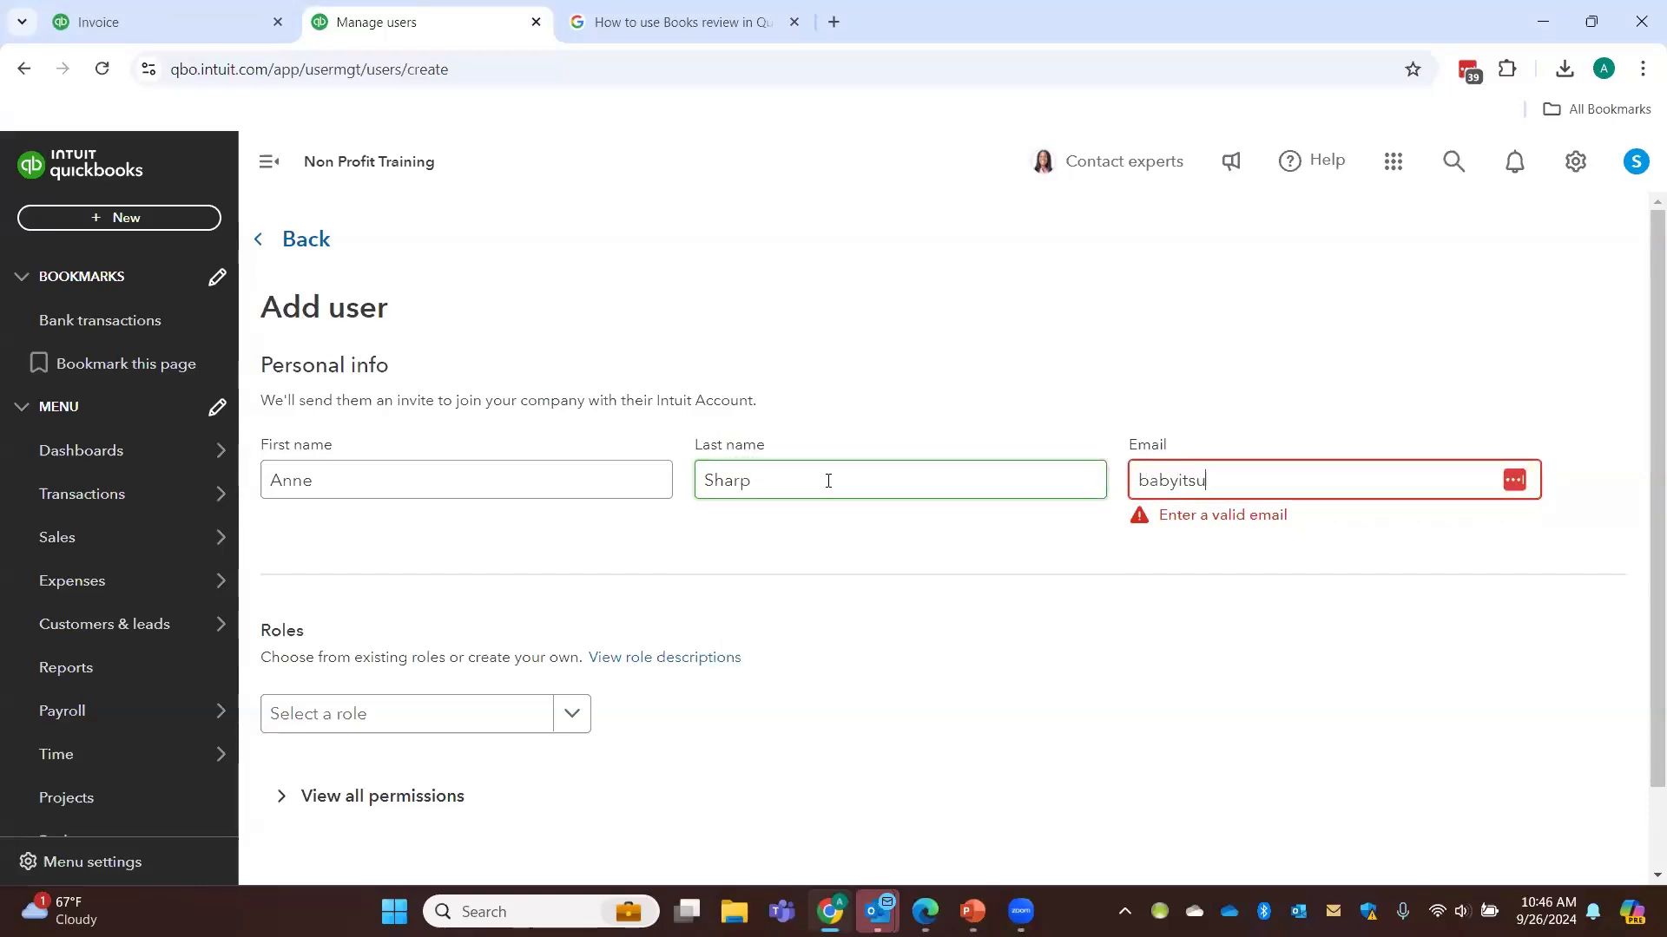
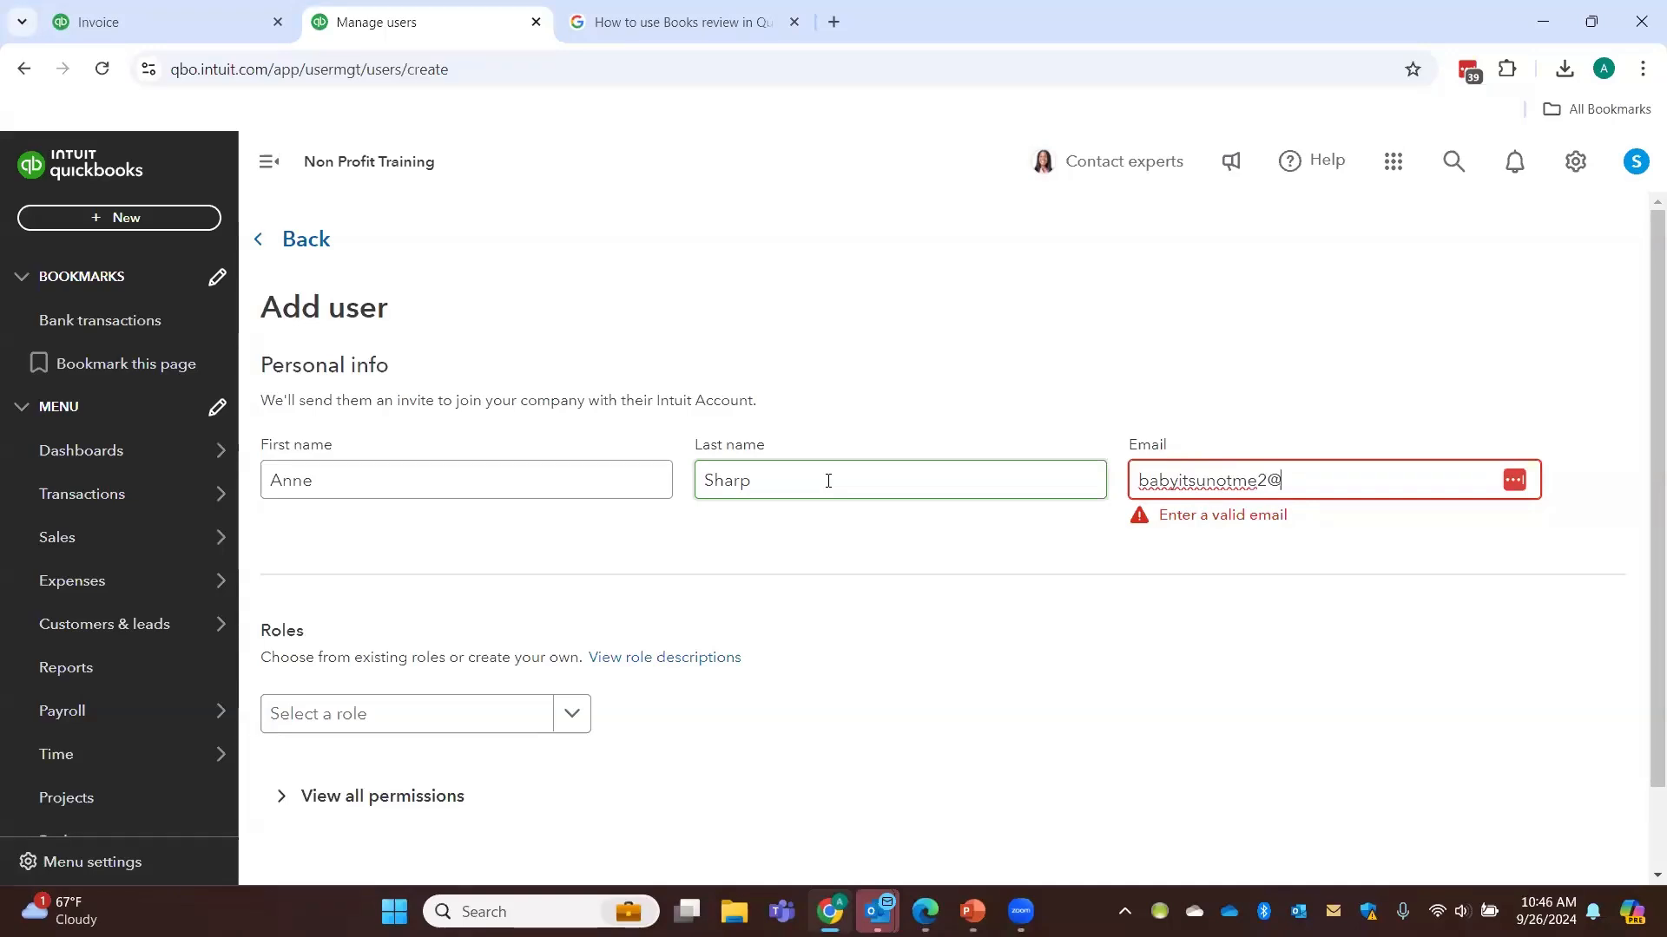
- Enter the new user's e-mail address and browse the available user roles
key("Tab")
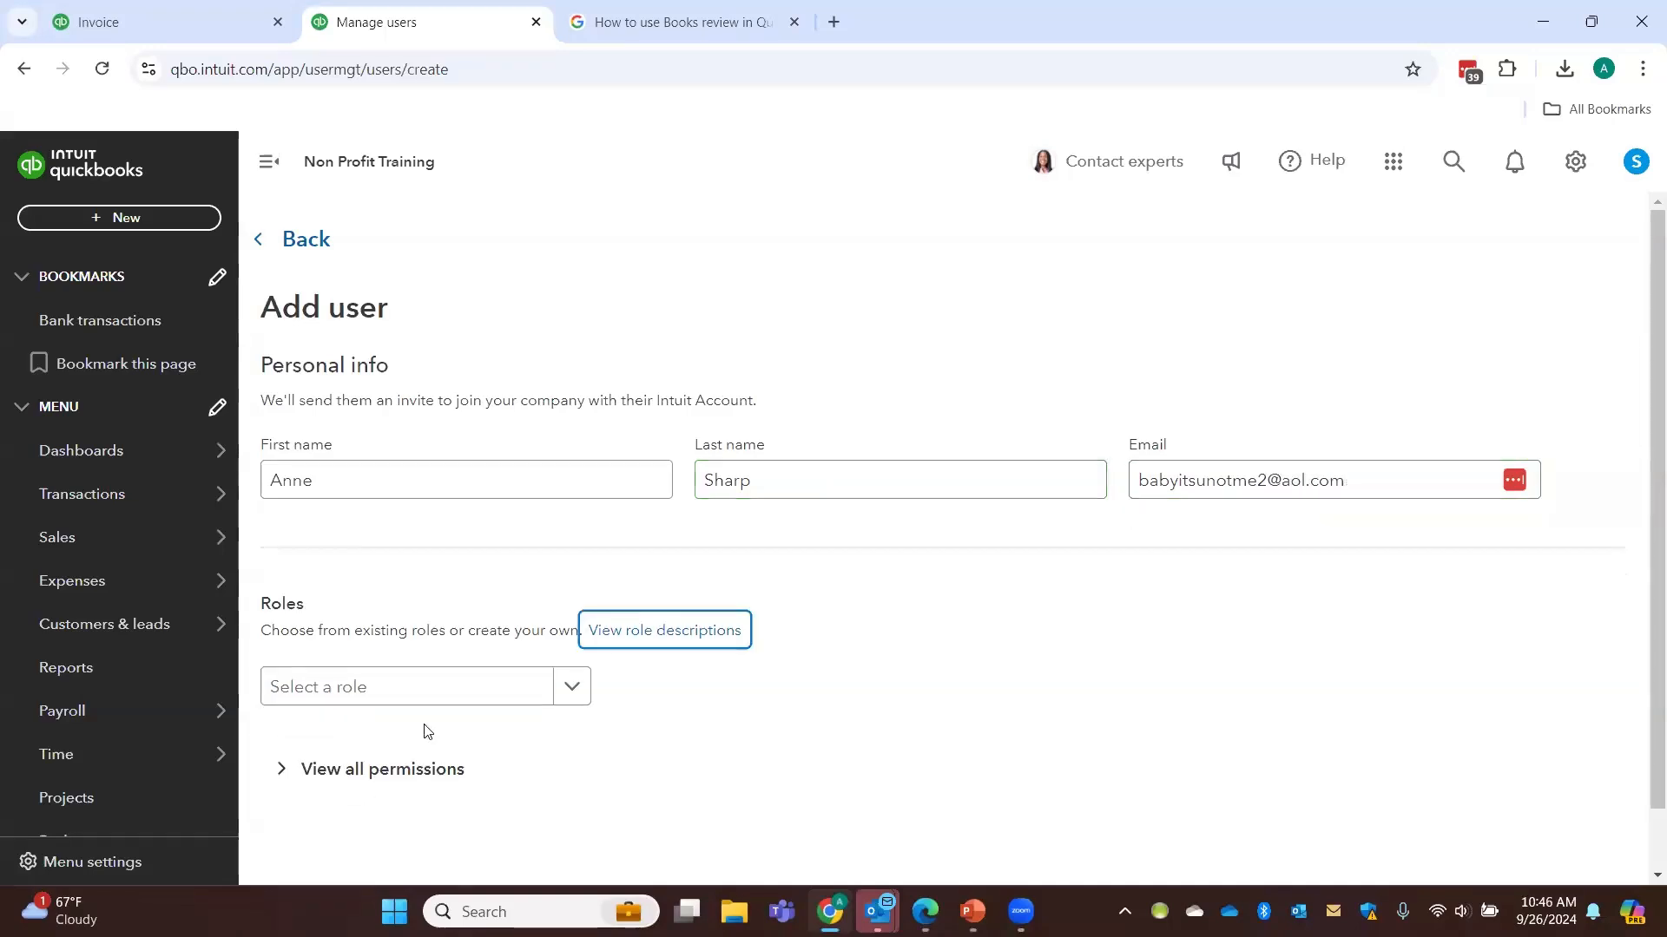
left_click(440, 699)
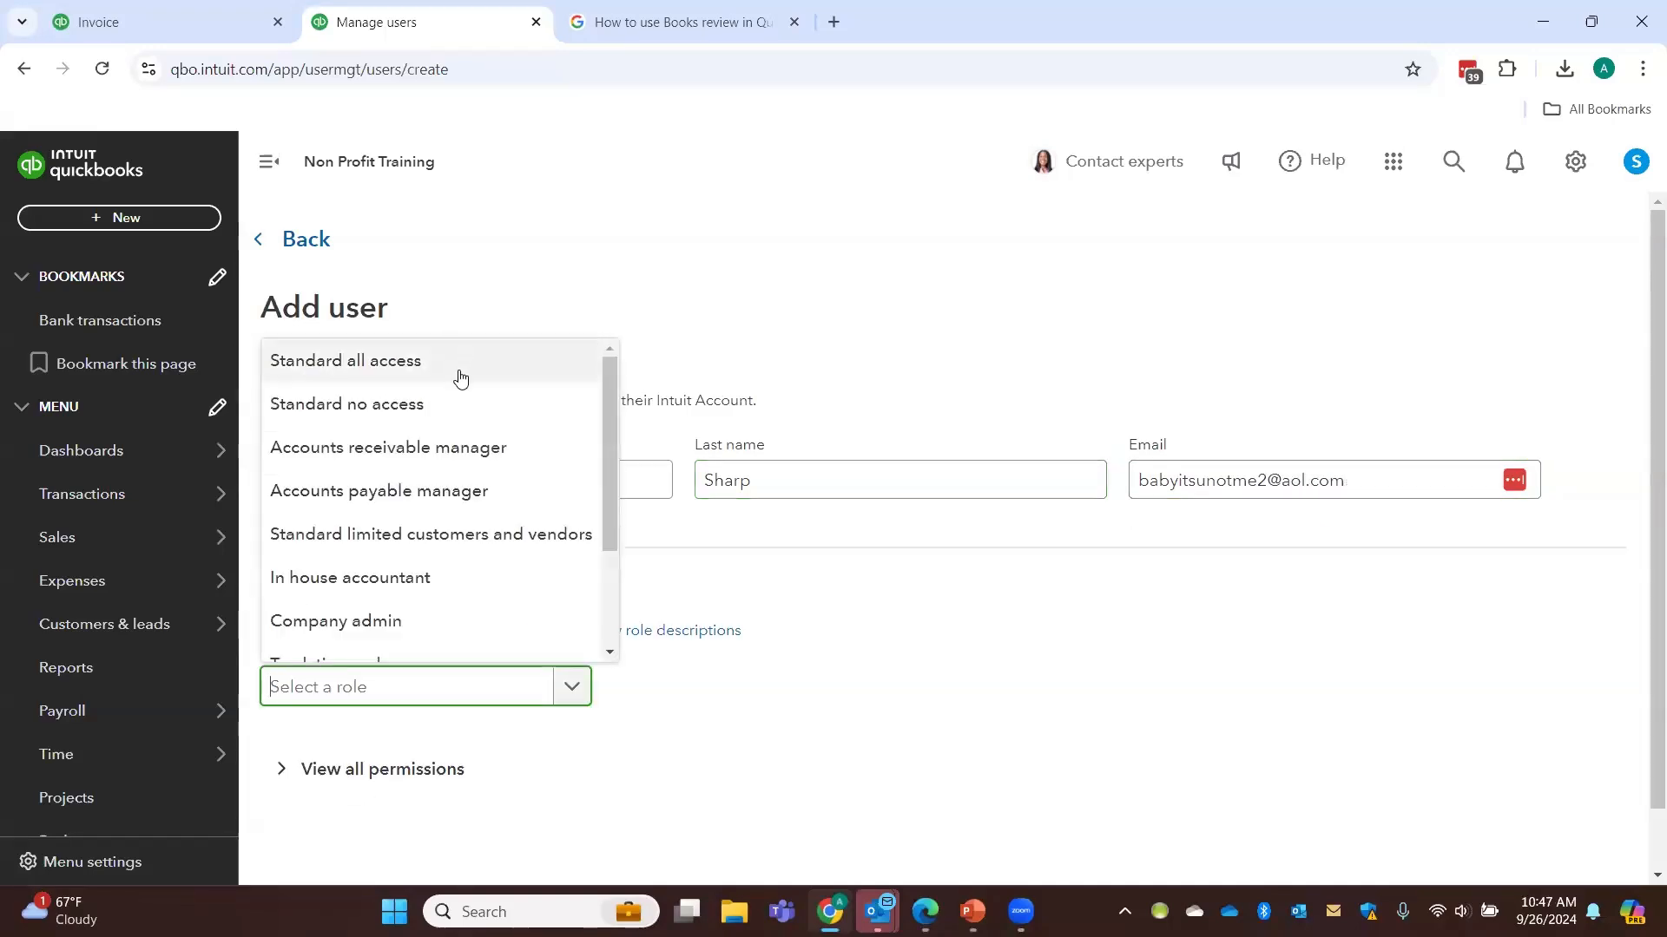
scroll(457, 372, "down", 3)
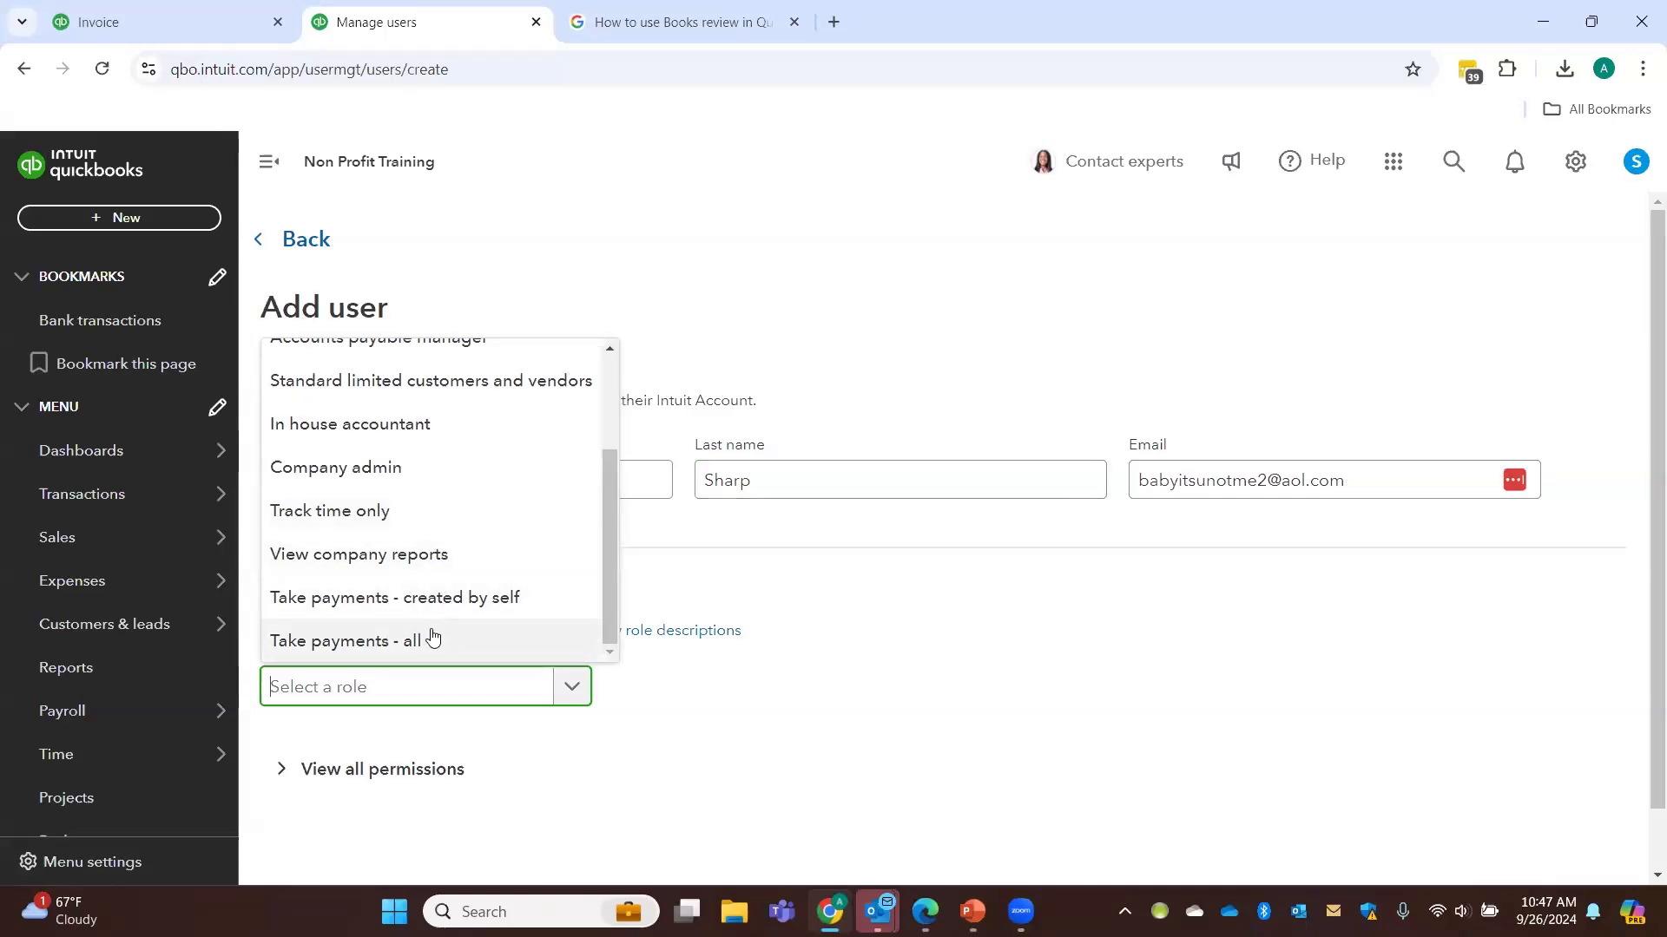
scroll(438, 624, "up", 2)
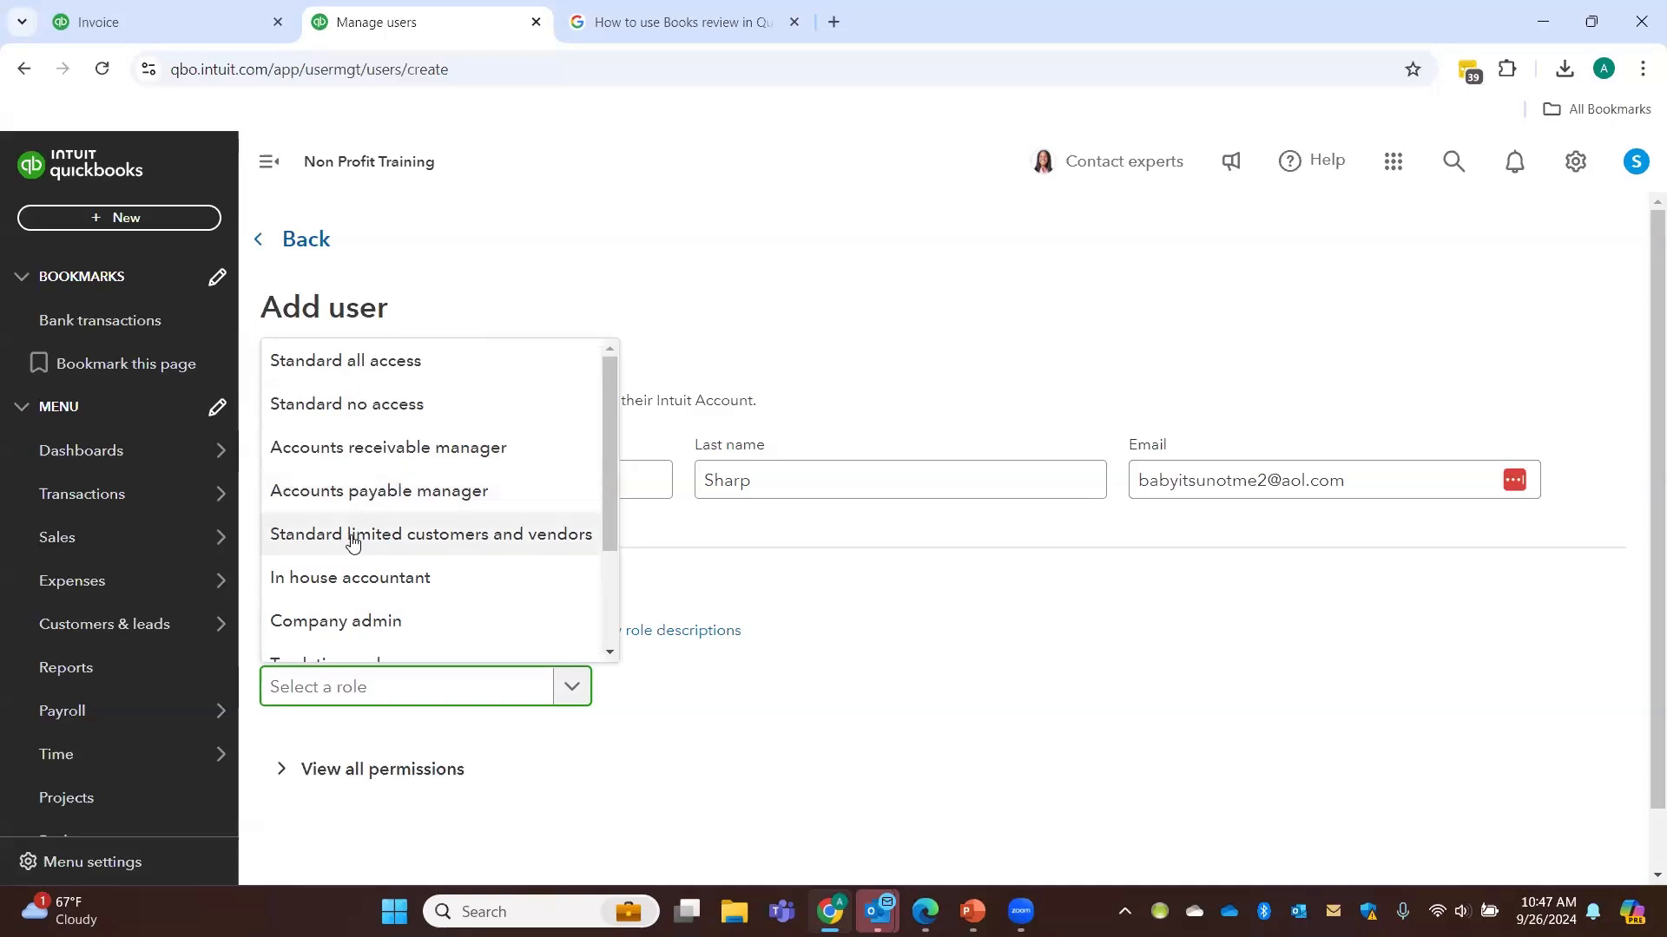
scroll(367, 586, "down", 1)
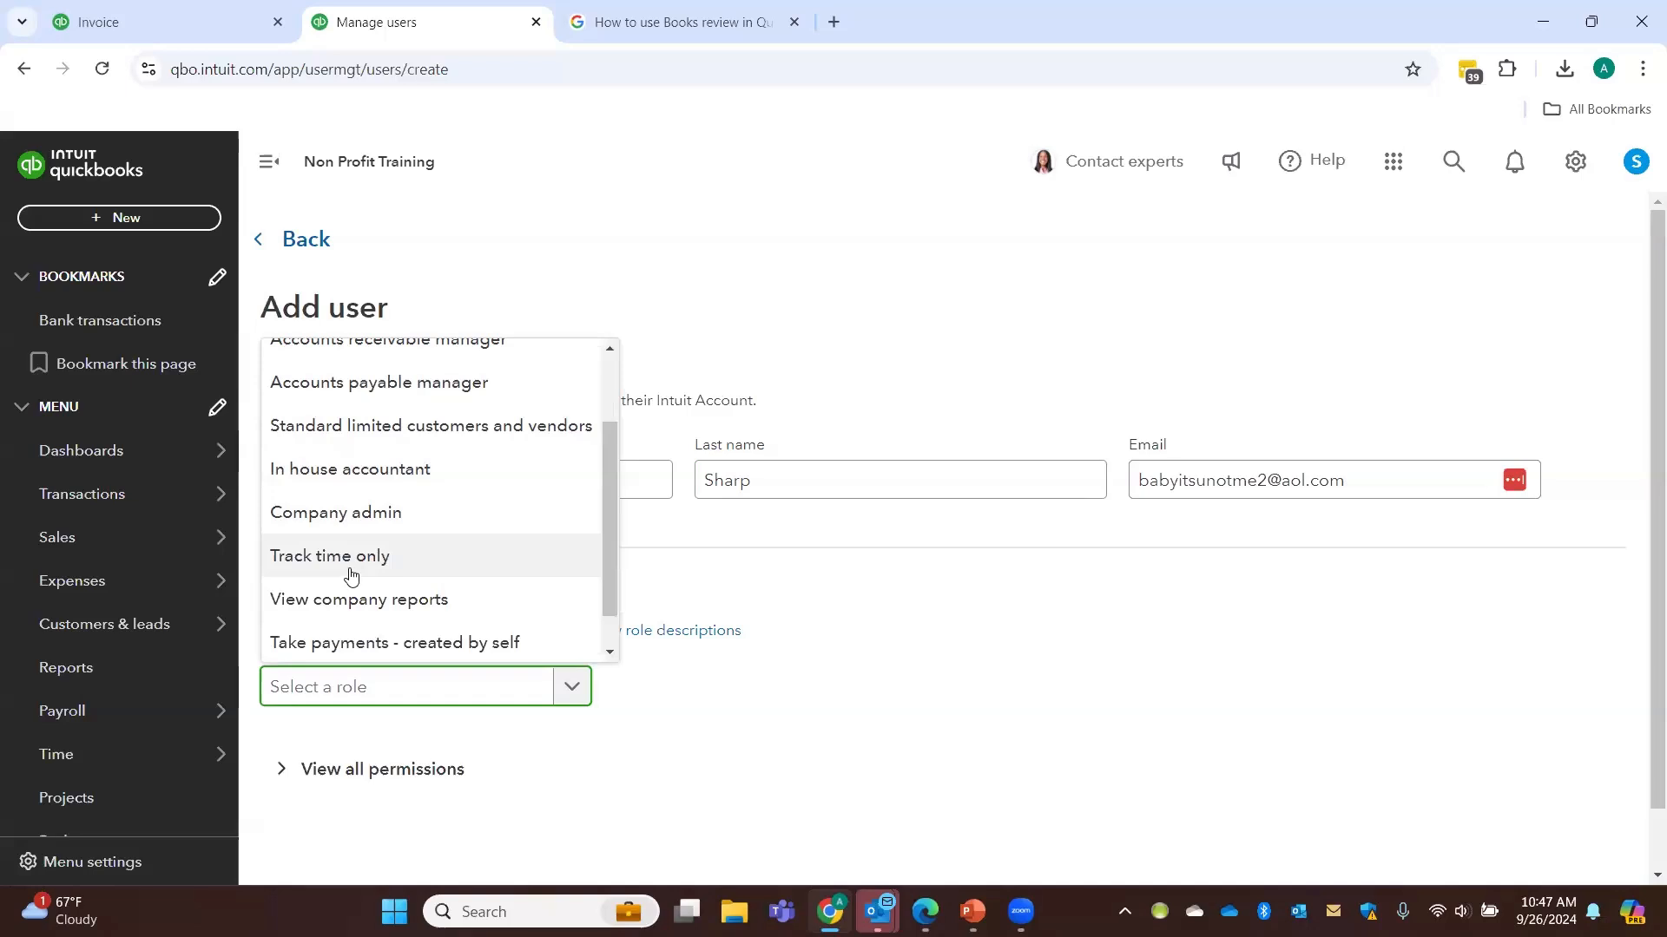
scroll(351, 576, "down", 1)
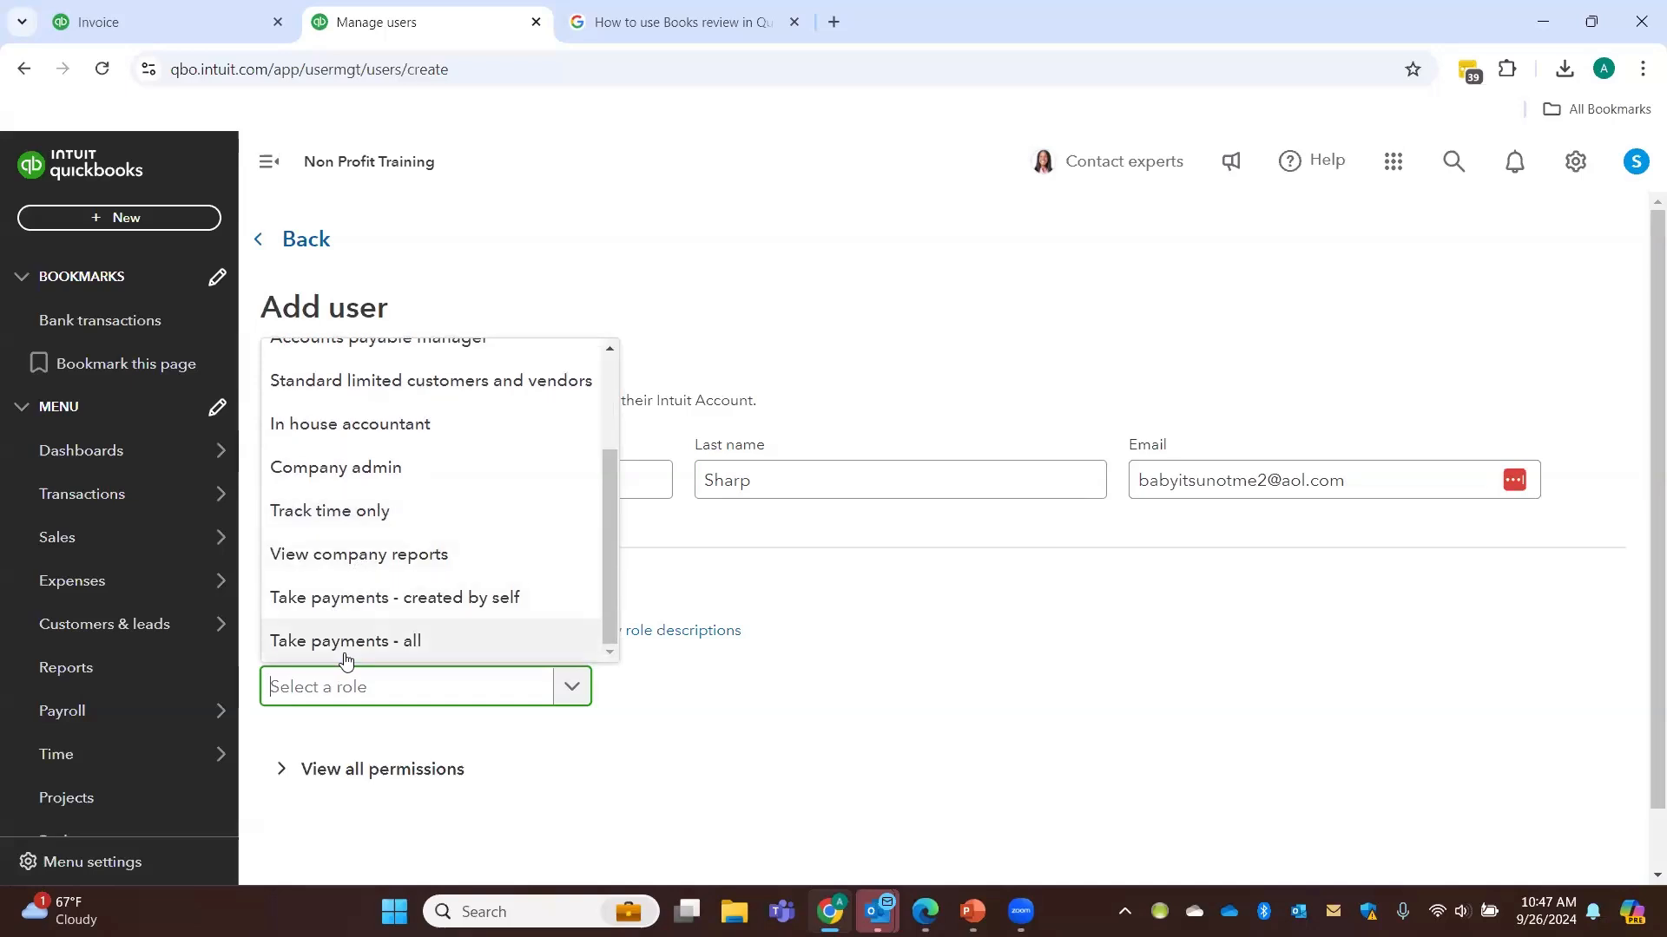
left_click(287, 769)
left_click(351, 687)
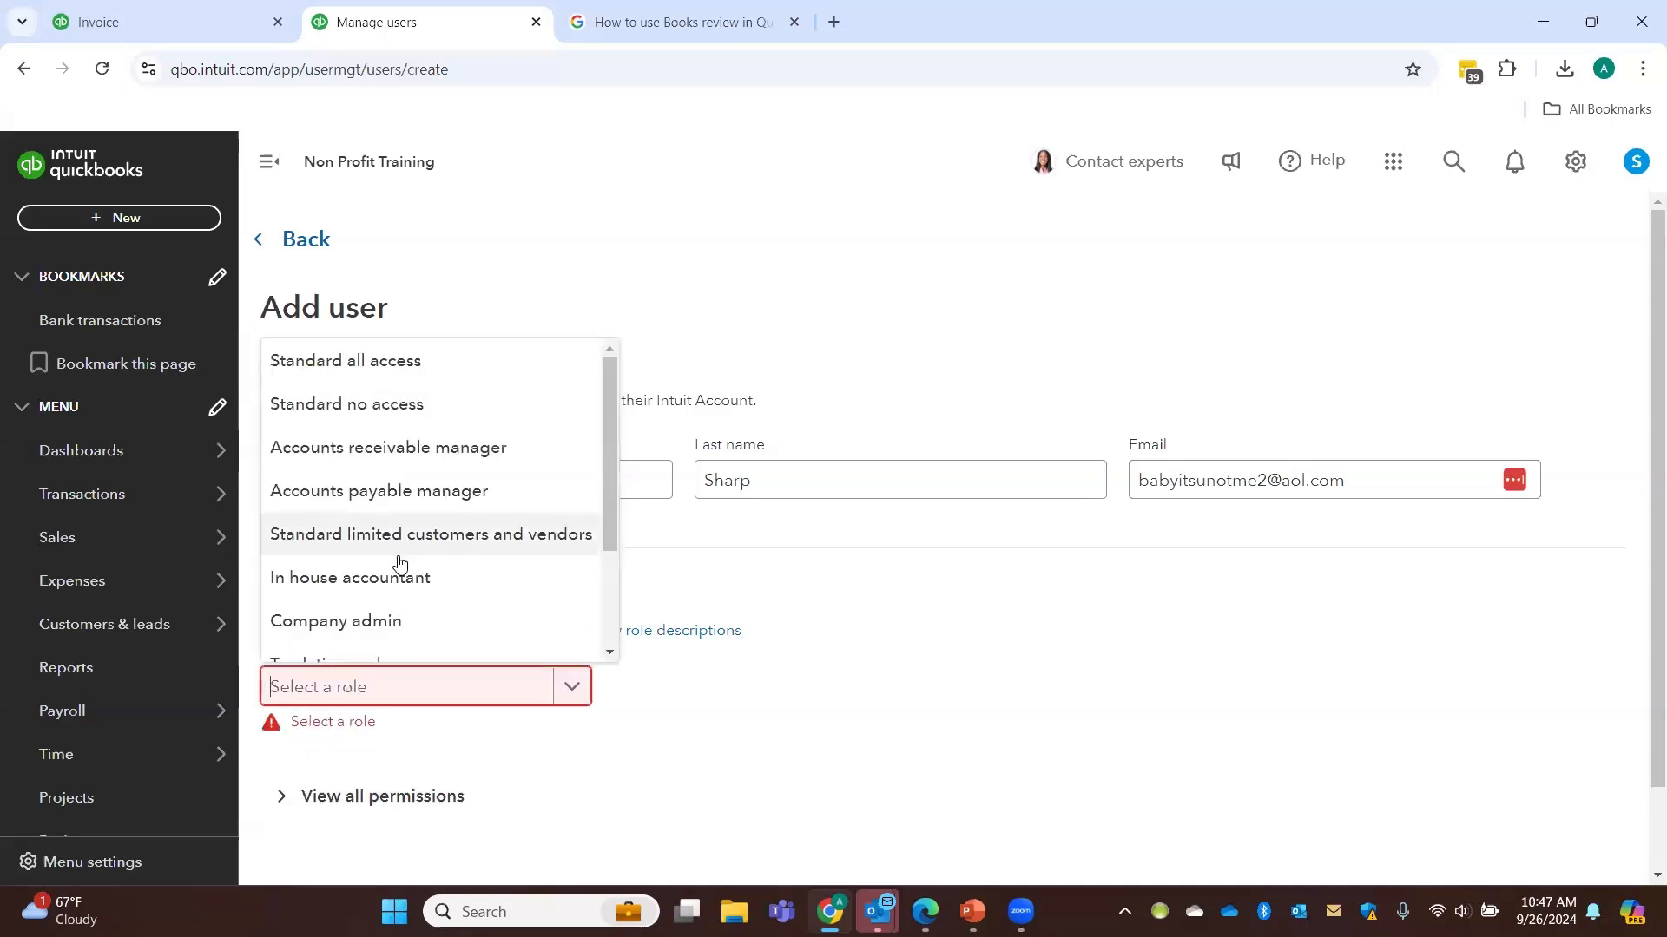
scroll(398, 563, "down", 2)
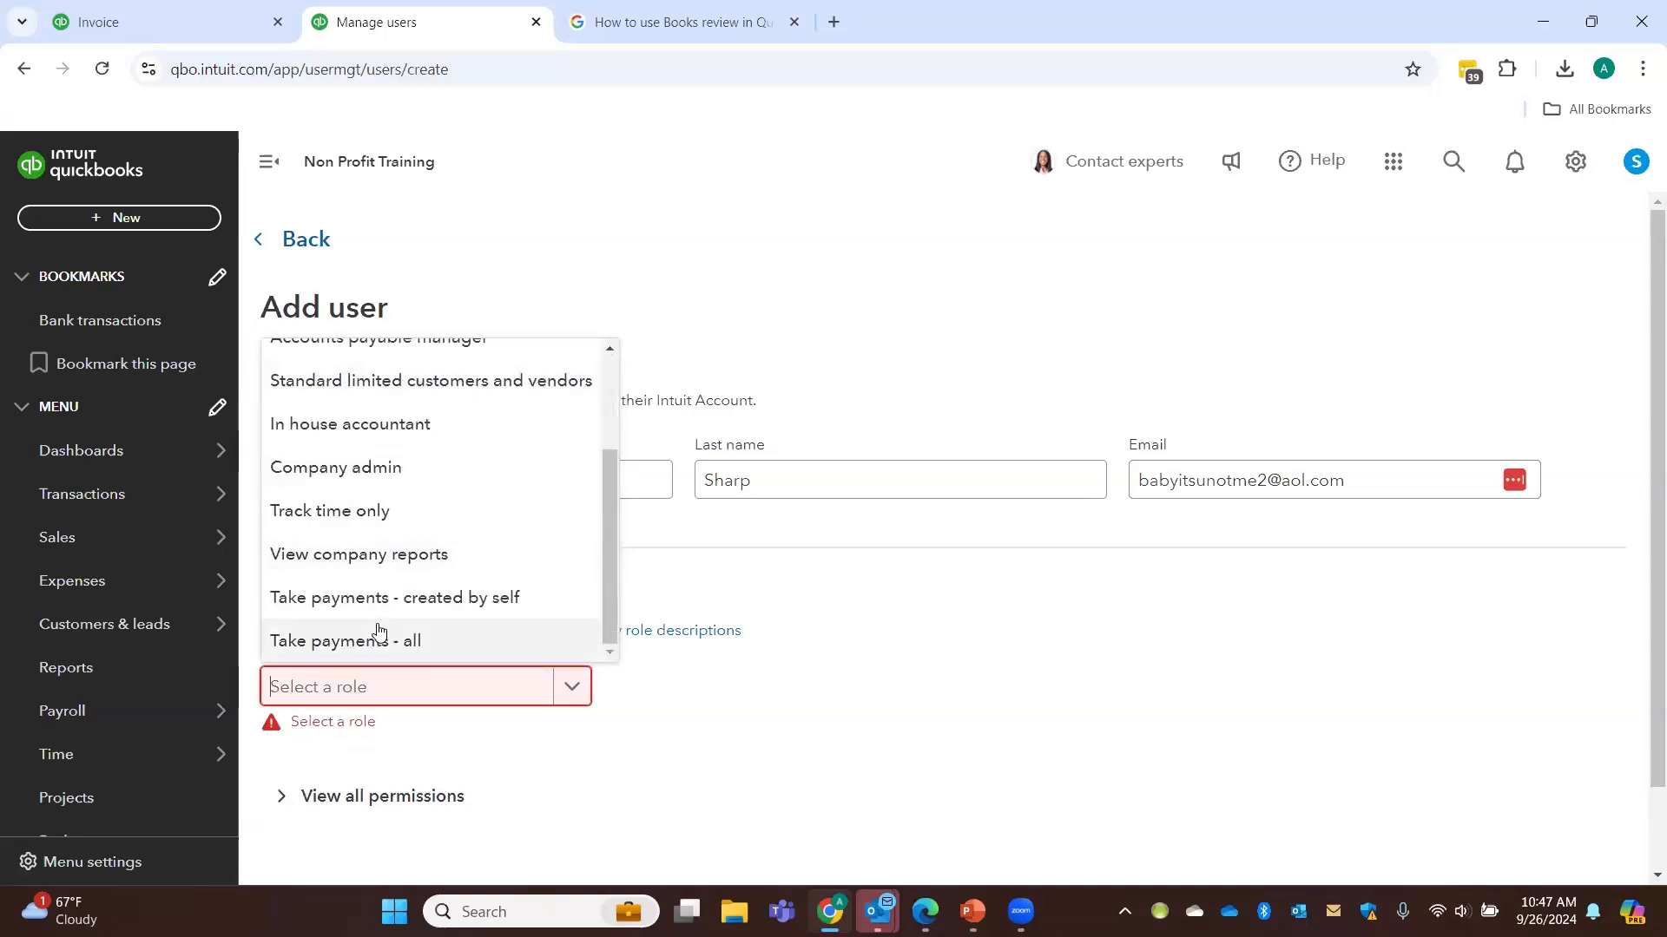
scroll(382, 625, "up", 2)
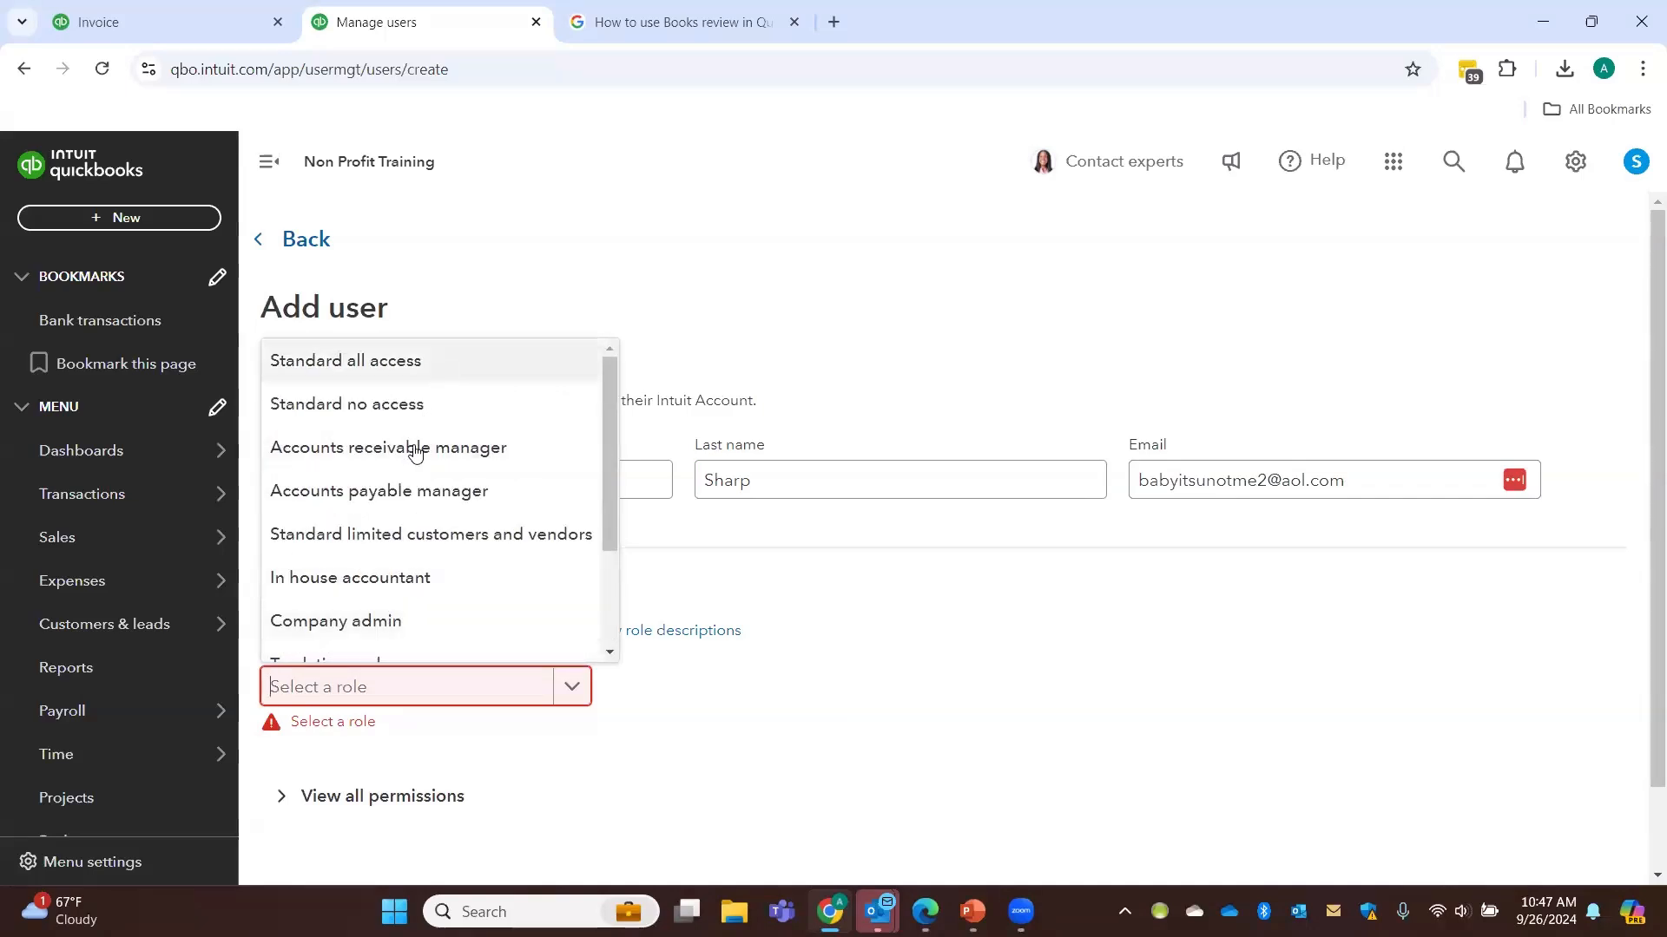
- Assign the Accounts payable manager role and review all of its permissions
left_click(353, 493)
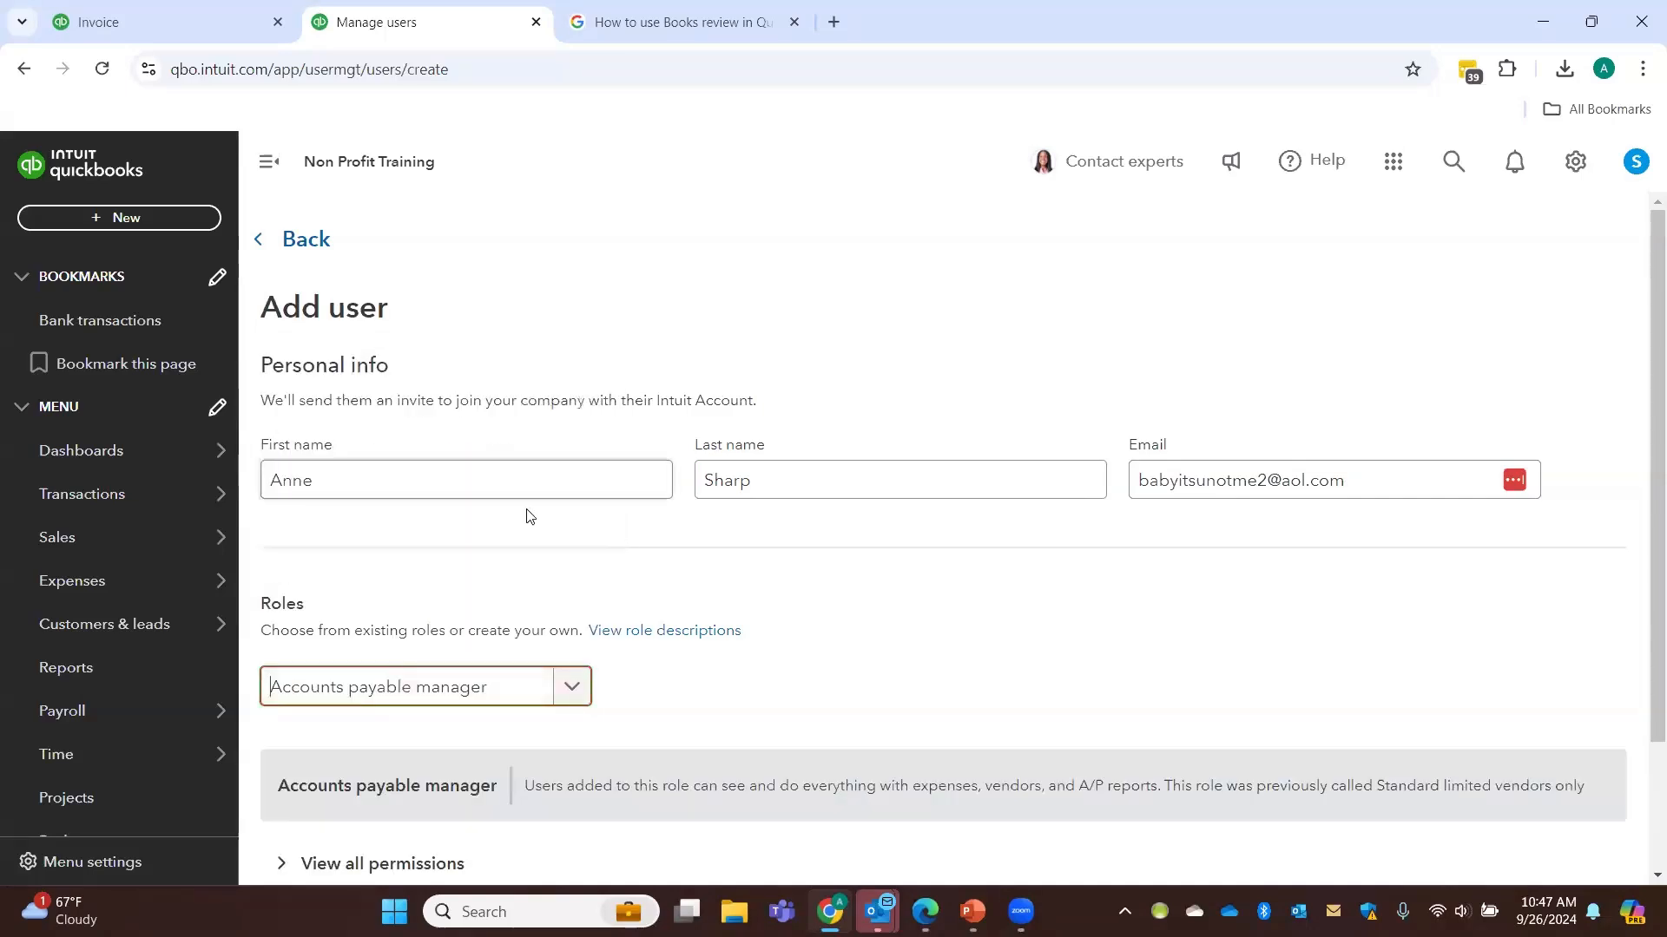
scroll(651, 658, "down", 2)
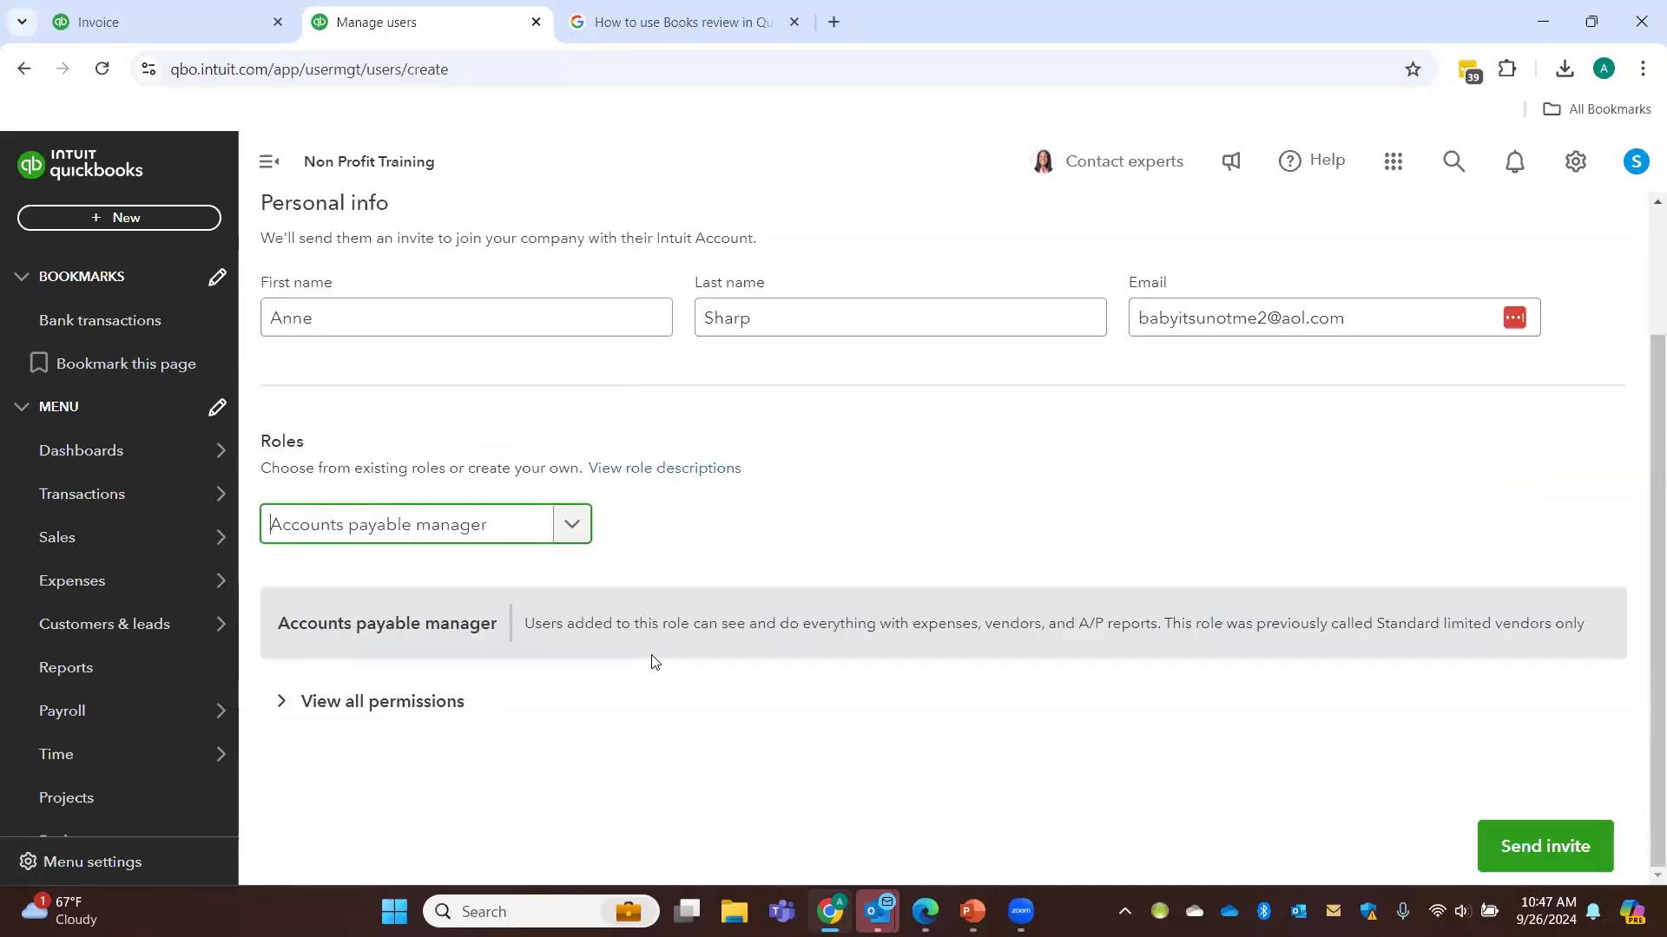
left_click(283, 703)
scroll(550, 604, "down", 4)
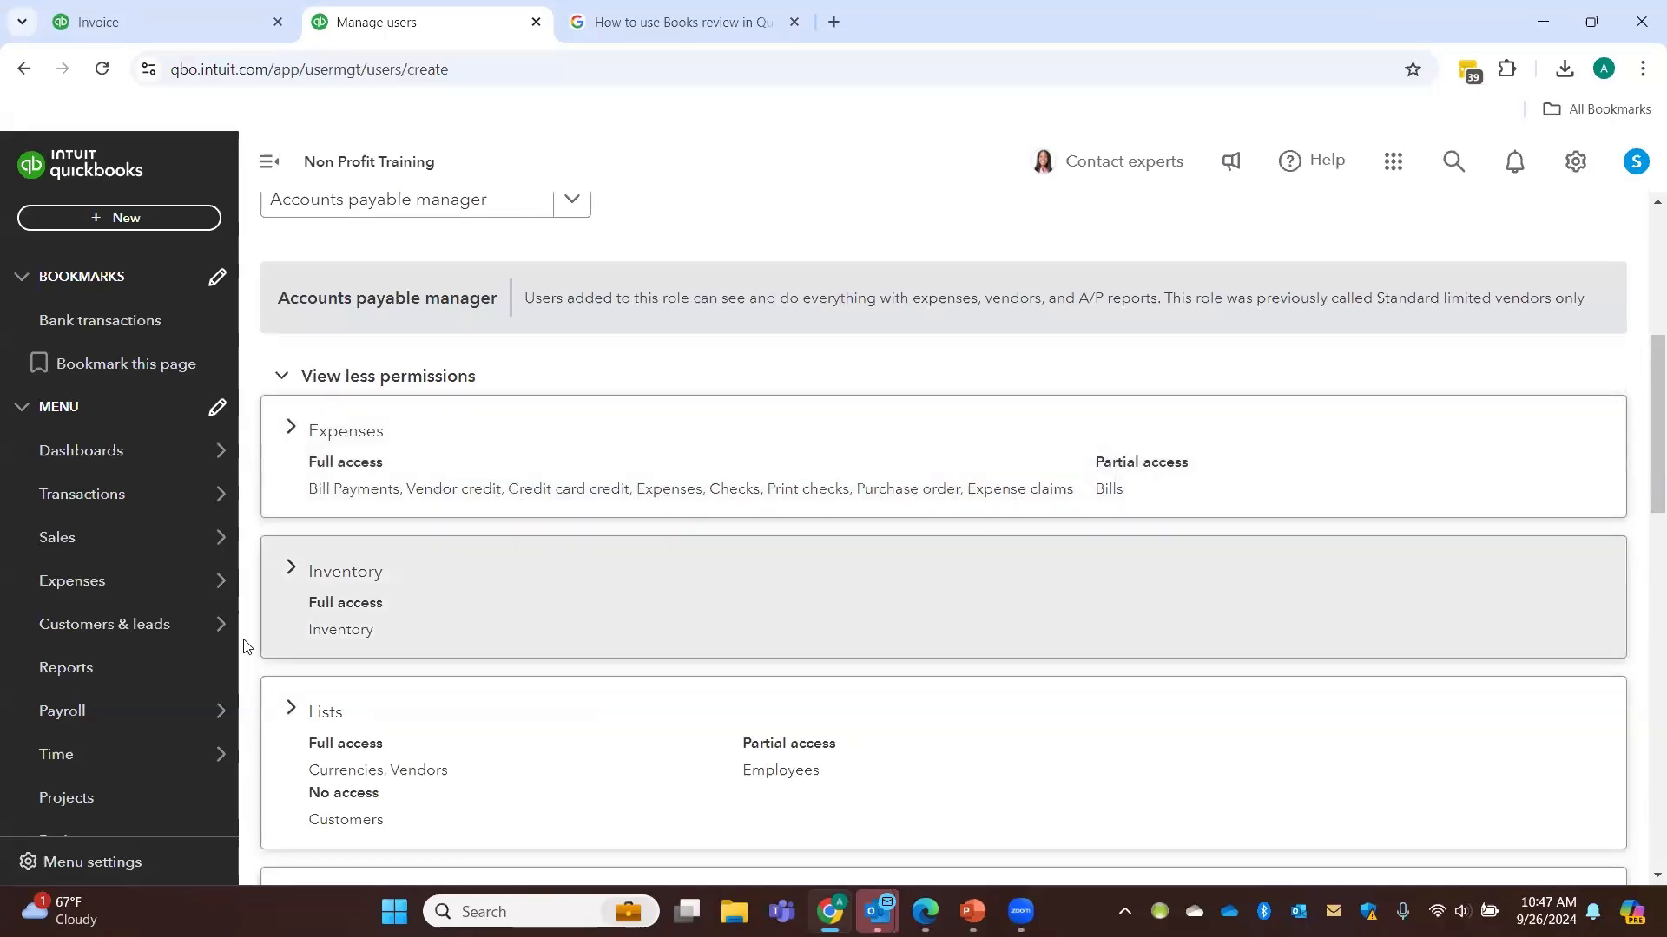
scroll(472, 602, "down", 2)
scroll(472, 602, "down", 2)
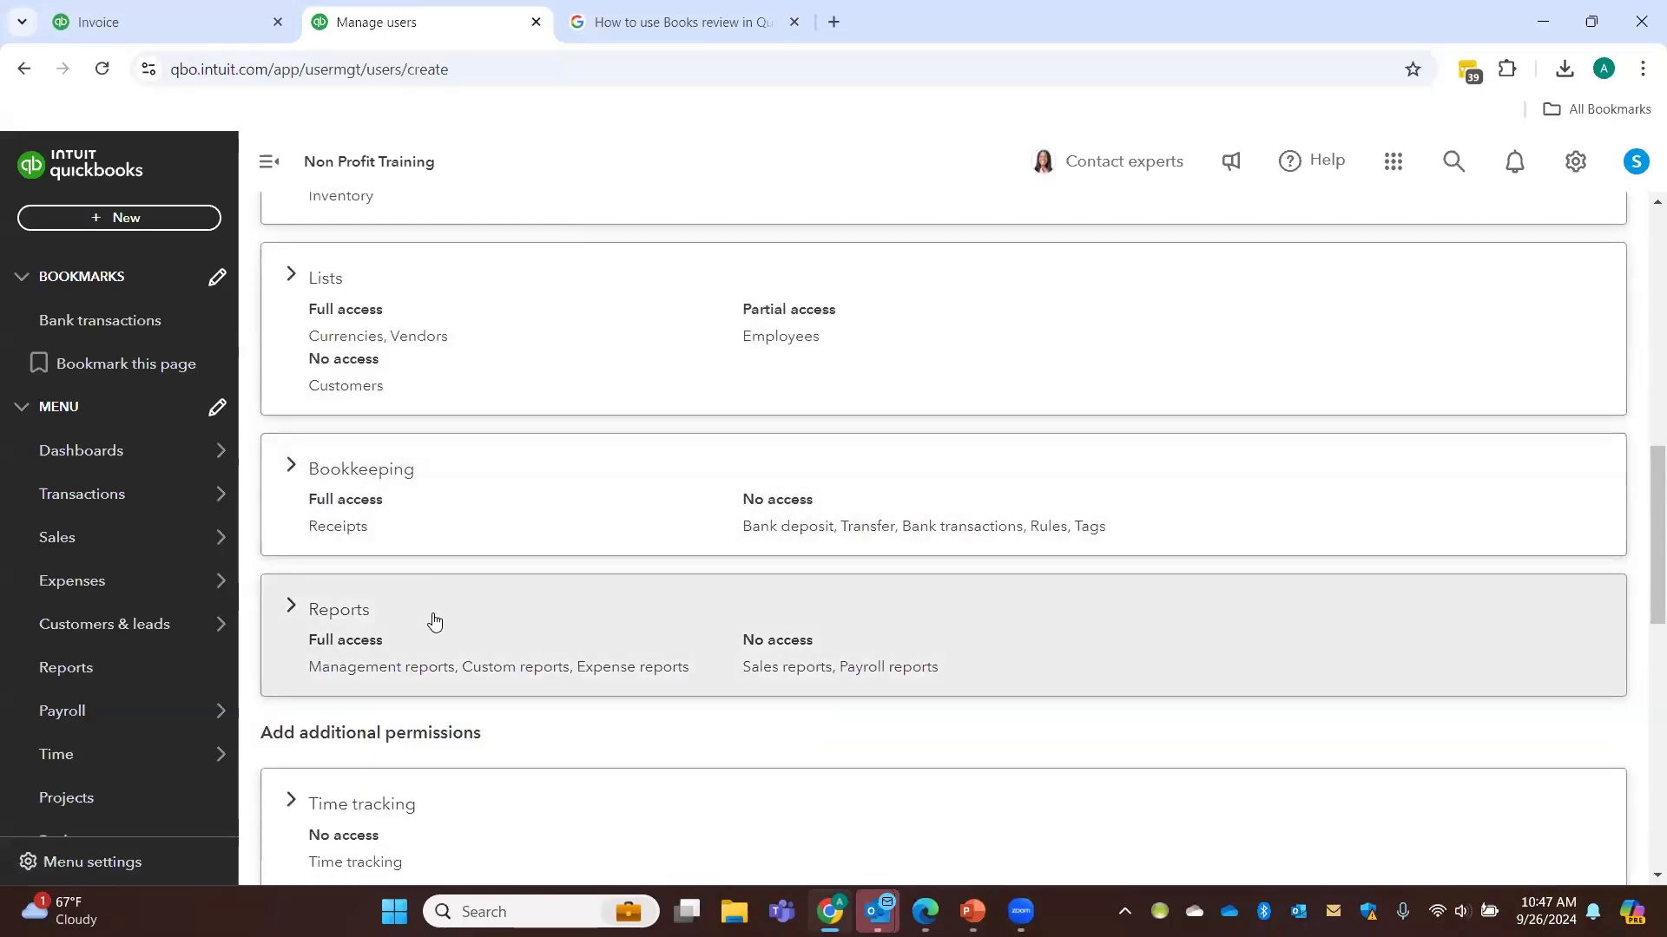
scroll(434, 621, "down", 3)
scroll(434, 621, "down", 1)
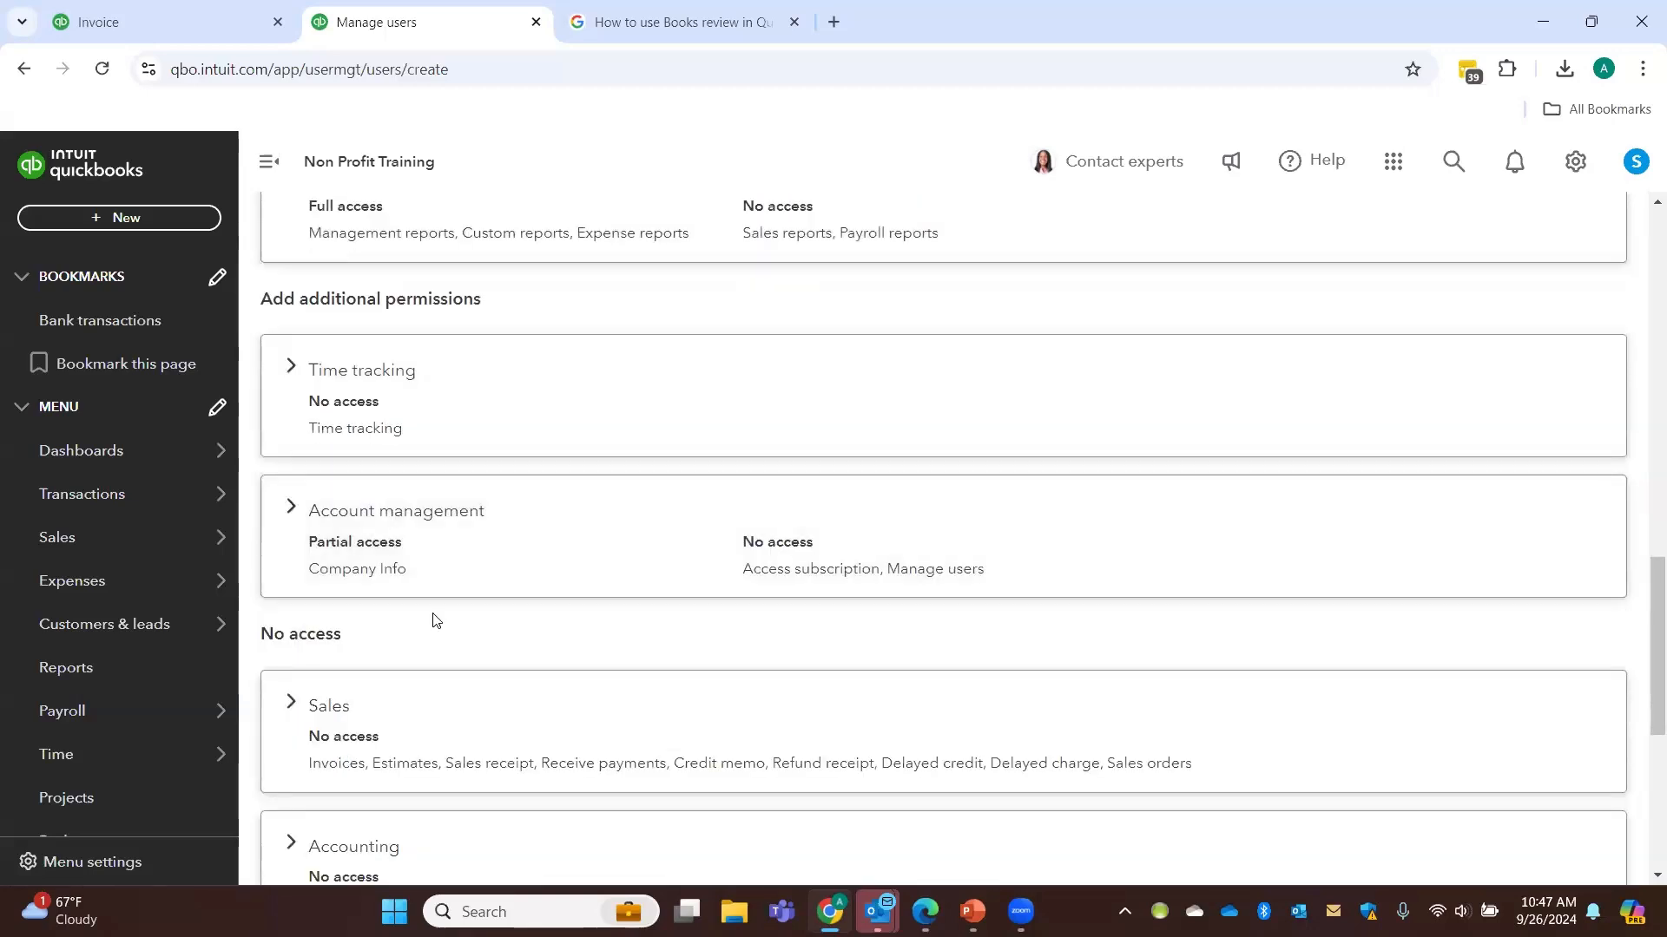
scroll(435, 619, "down", 5)
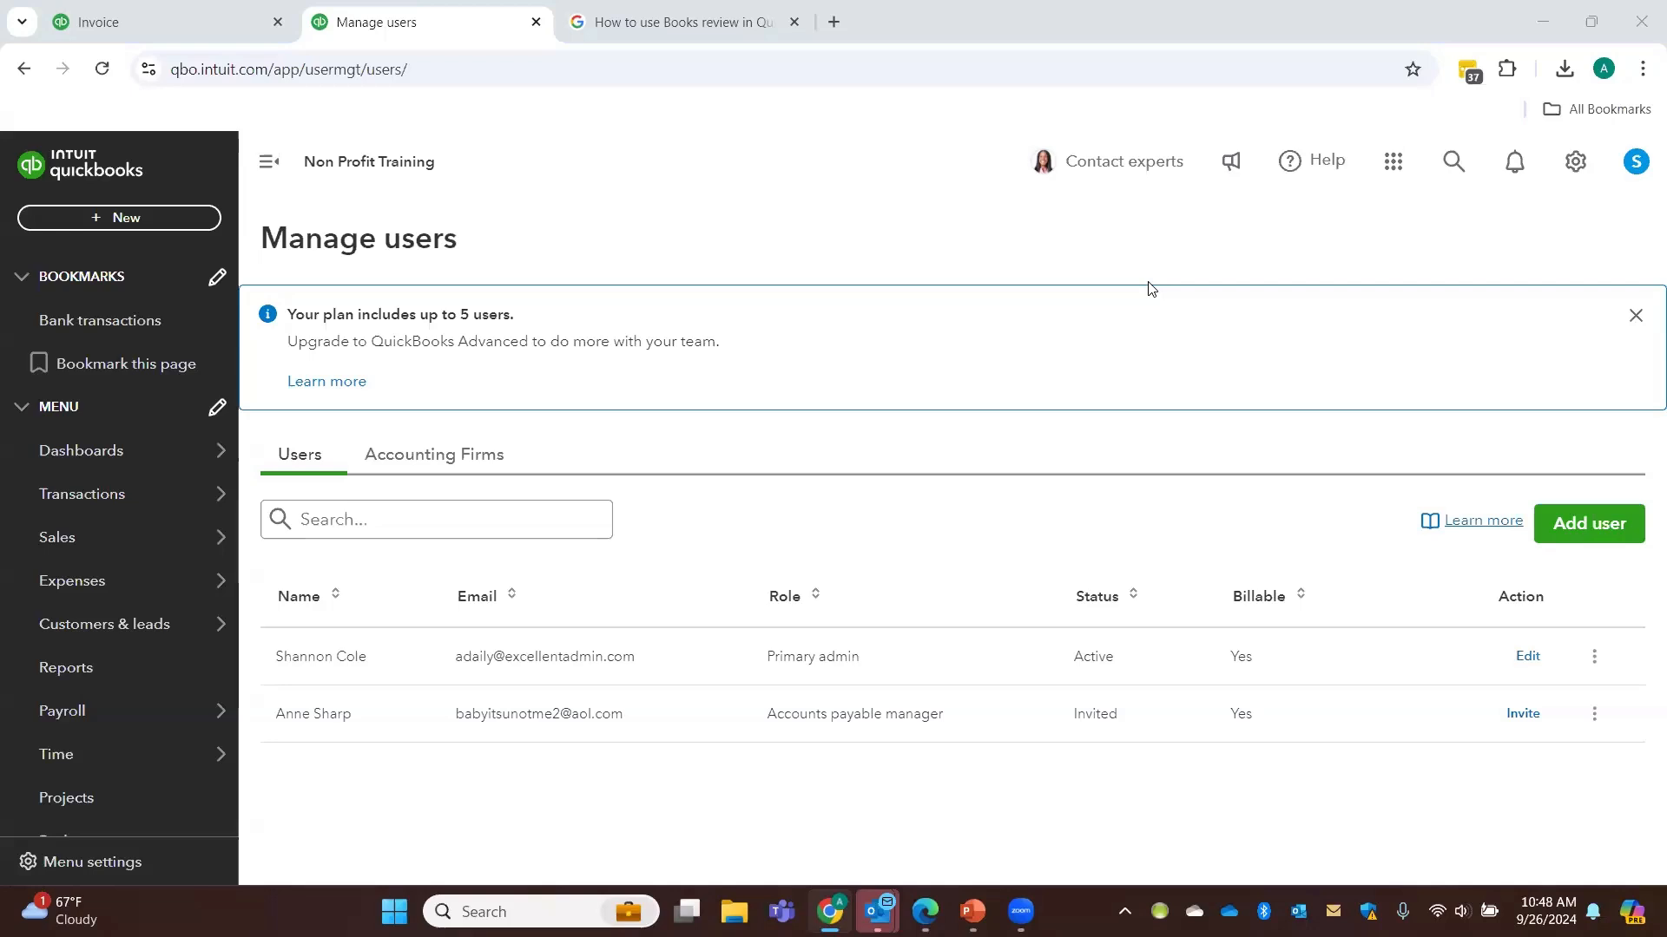
- Switch to the Receipts page under Transactions and look over its upload options and For review list
left_click(104, 495)
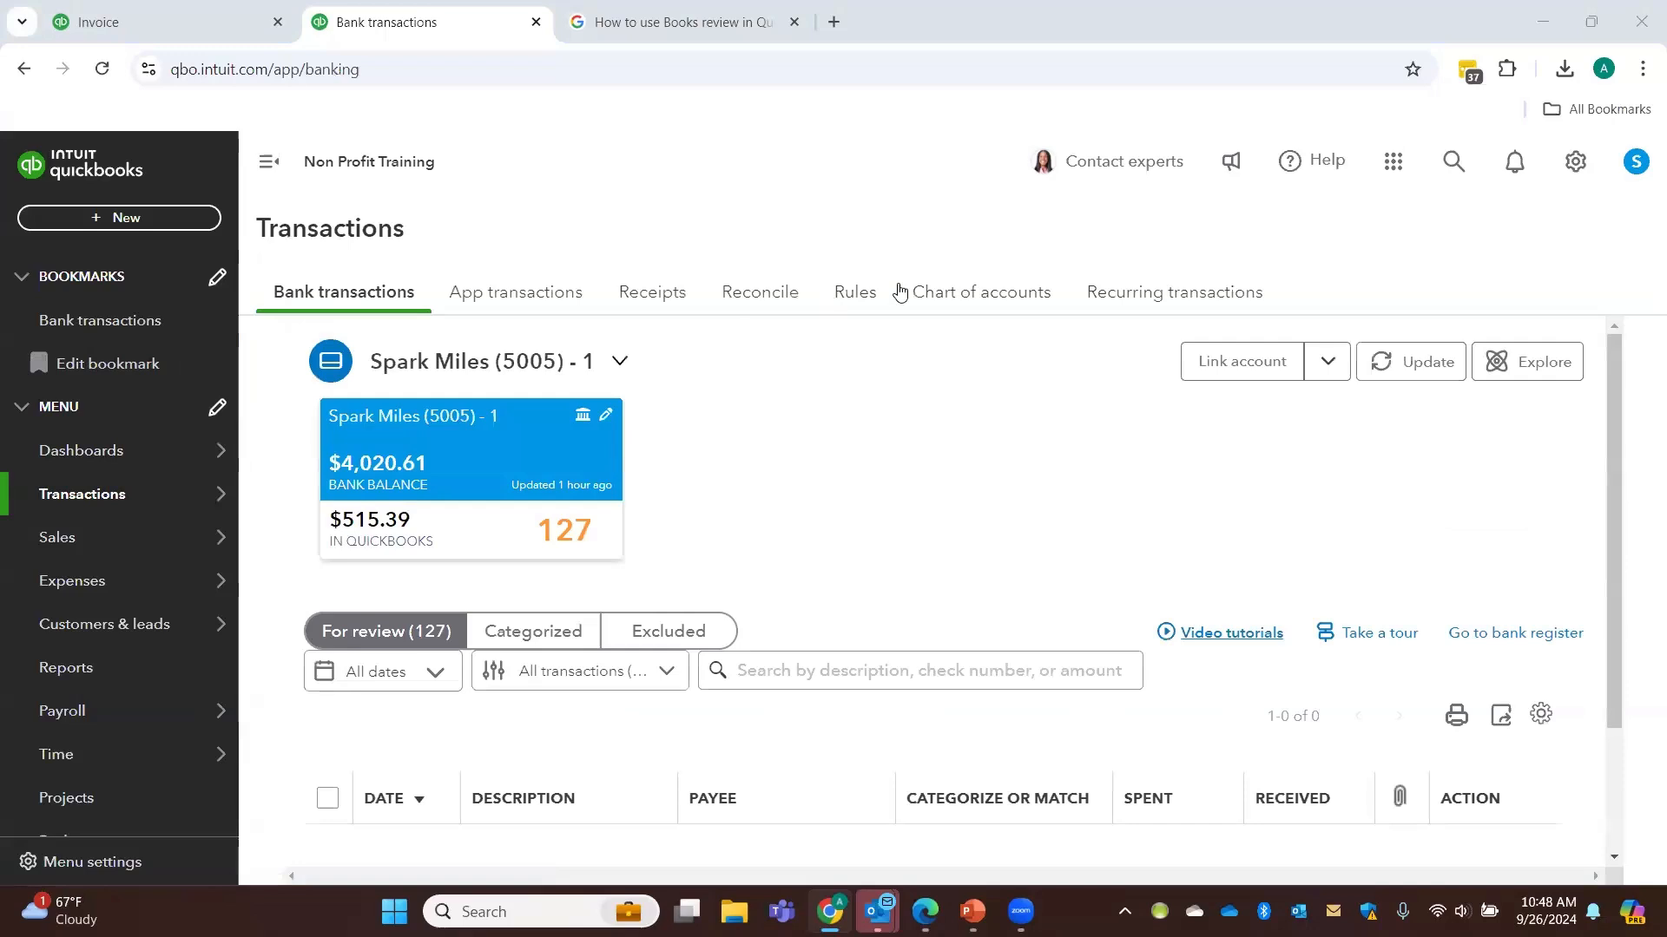
left_click(662, 294)
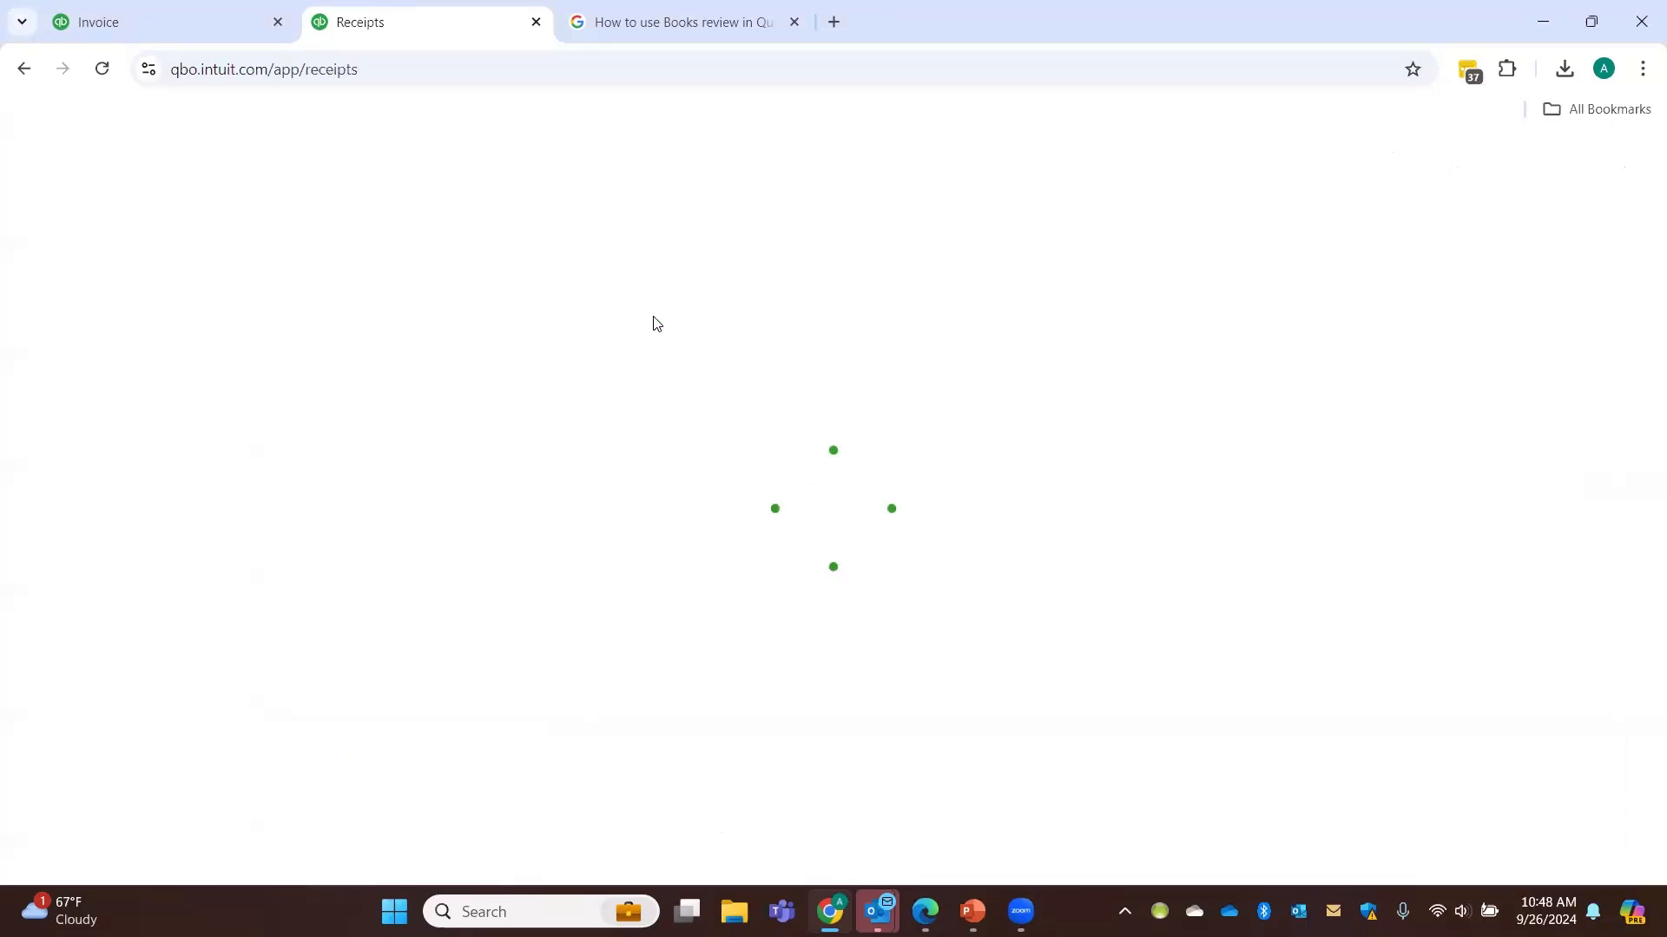
scroll(632, 647, "down", 1)
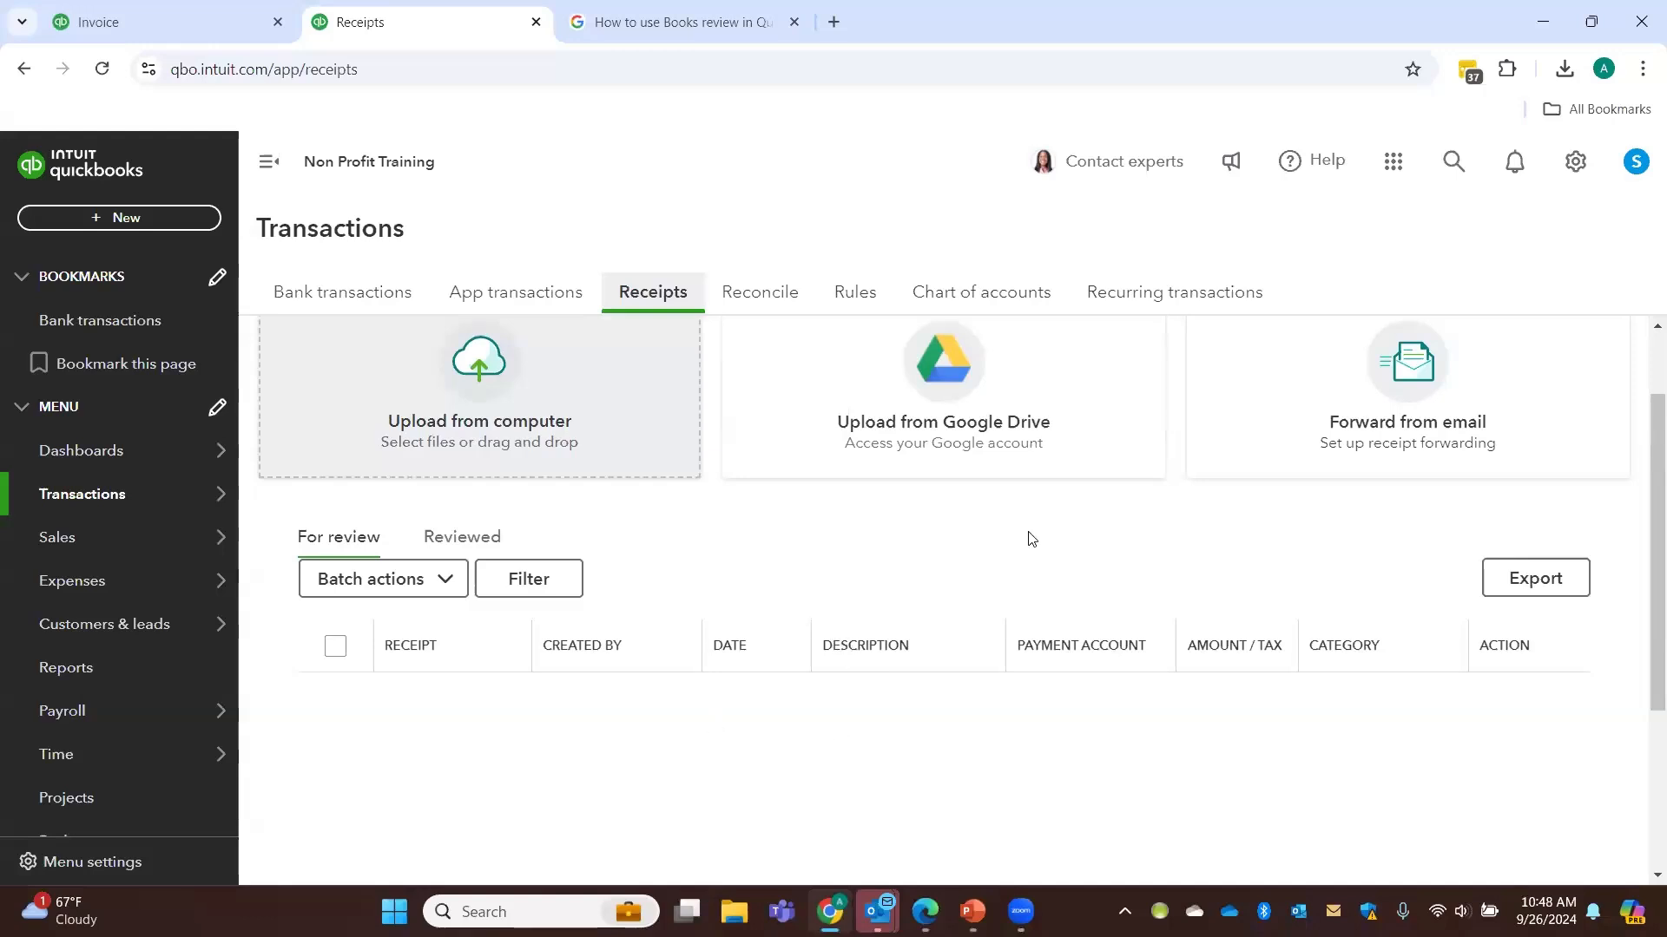
scroll(868, 582, "down", 2)
scroll(642, 520, "up", 3)
scroll(493, 491, "up", 1)
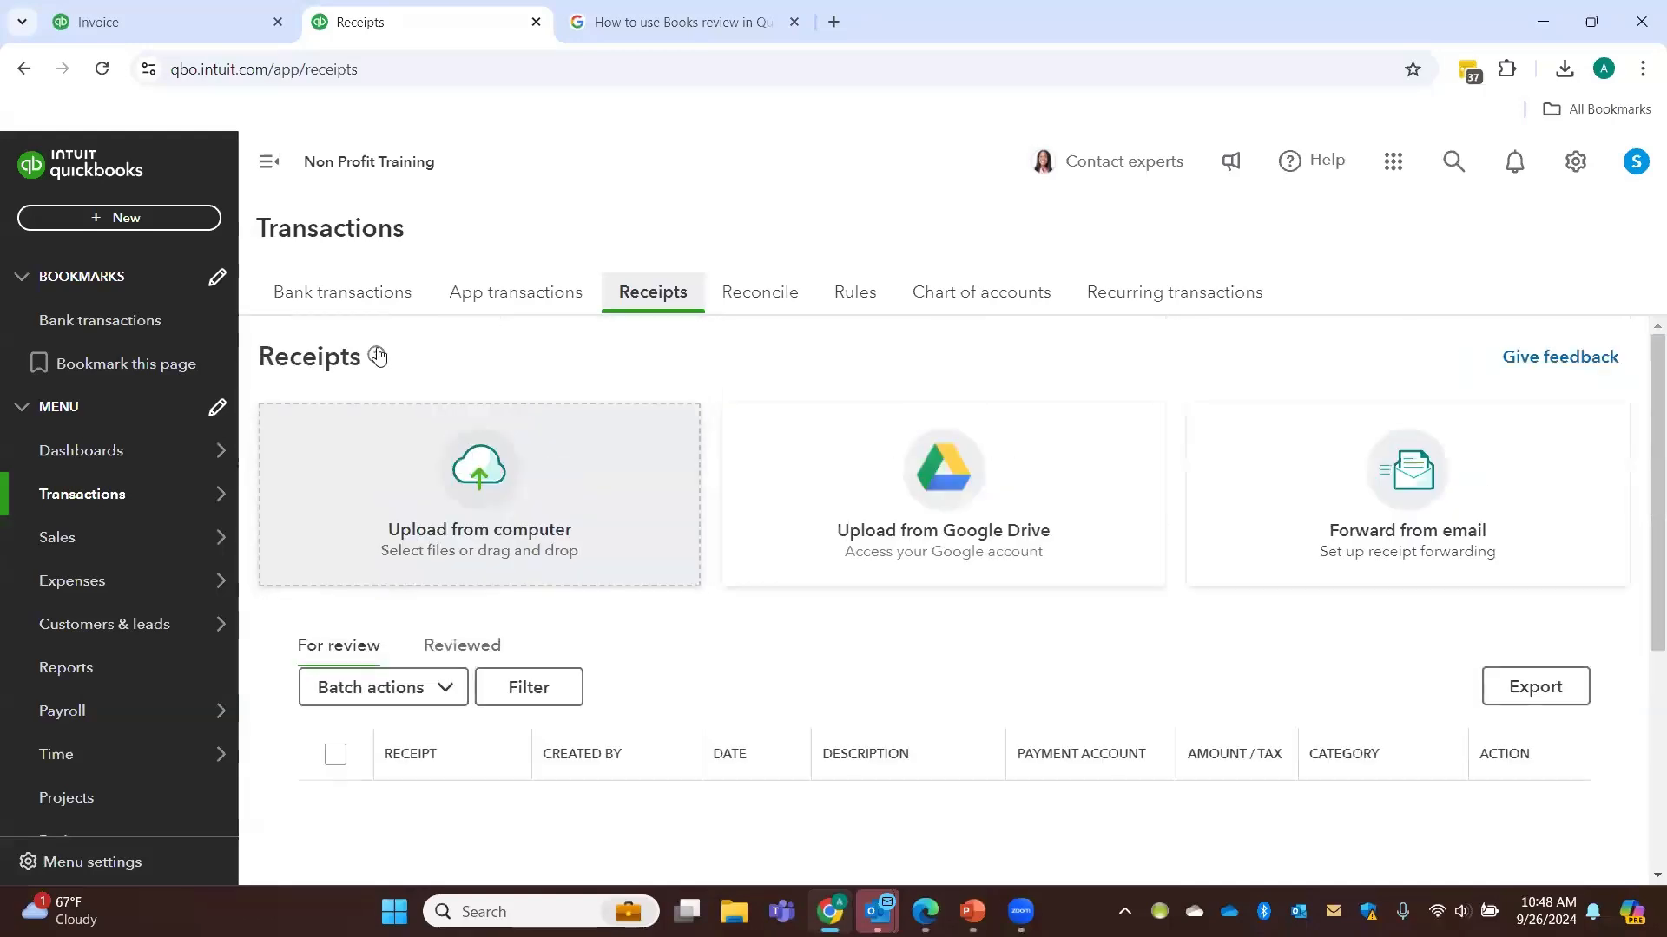
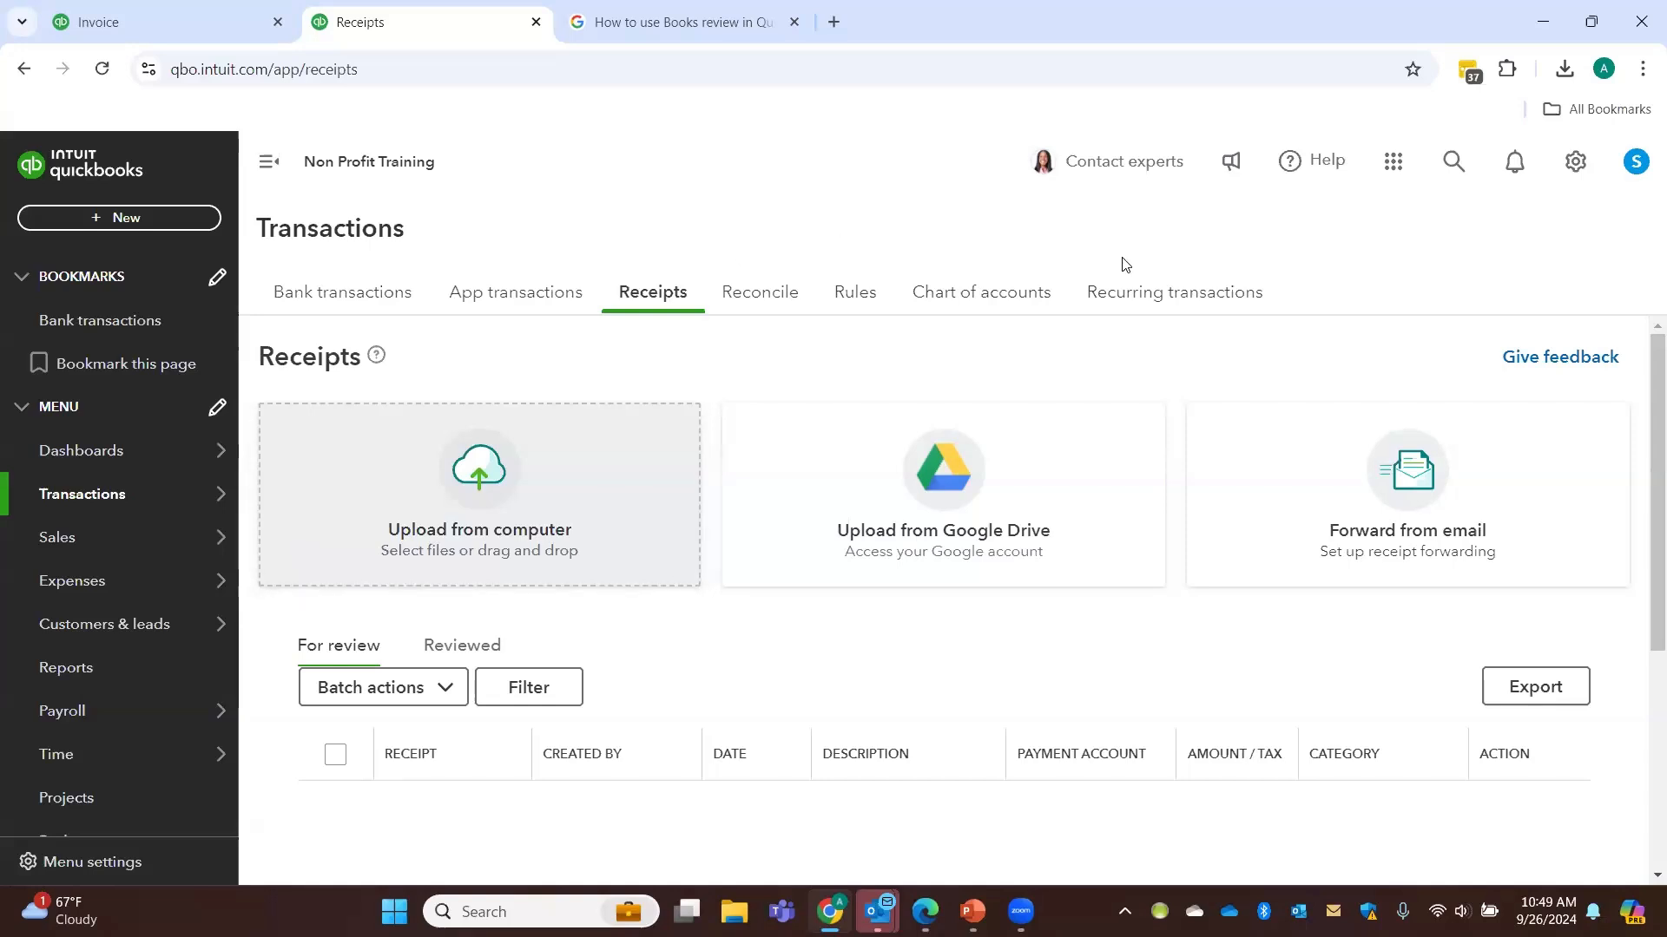
- Scroll the left menu down to Projects and open the still-empty Projects page
scroll(941, 453, "down", 1)
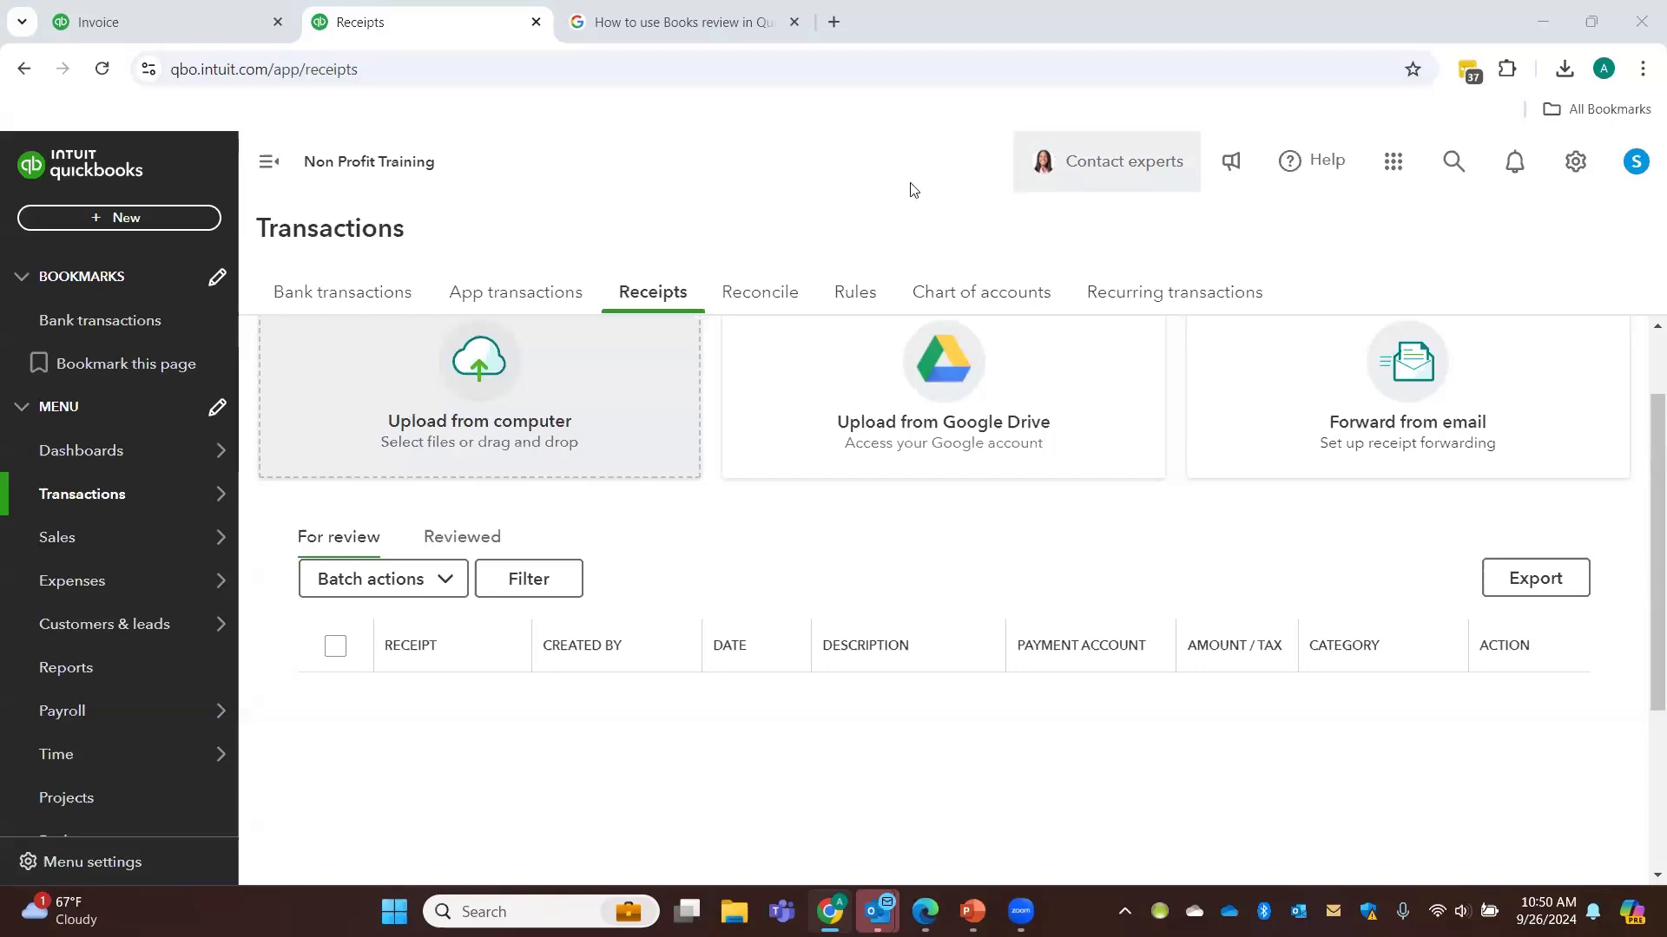
scroll(94, 732, "down", 3)
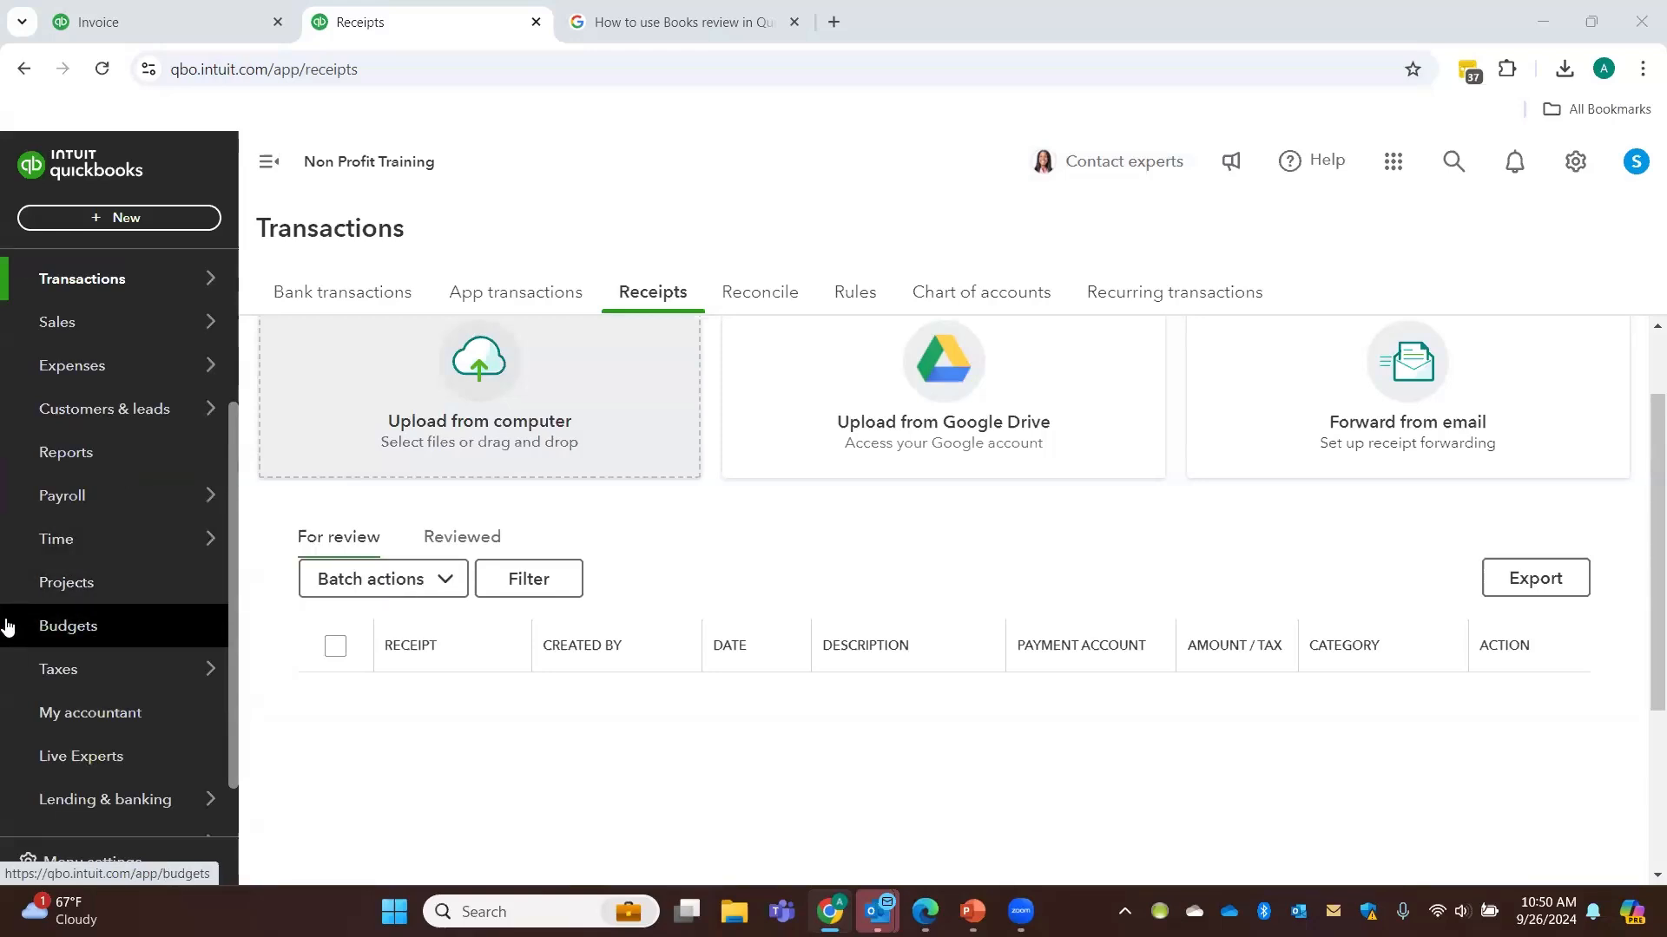
left_click(76, 589)
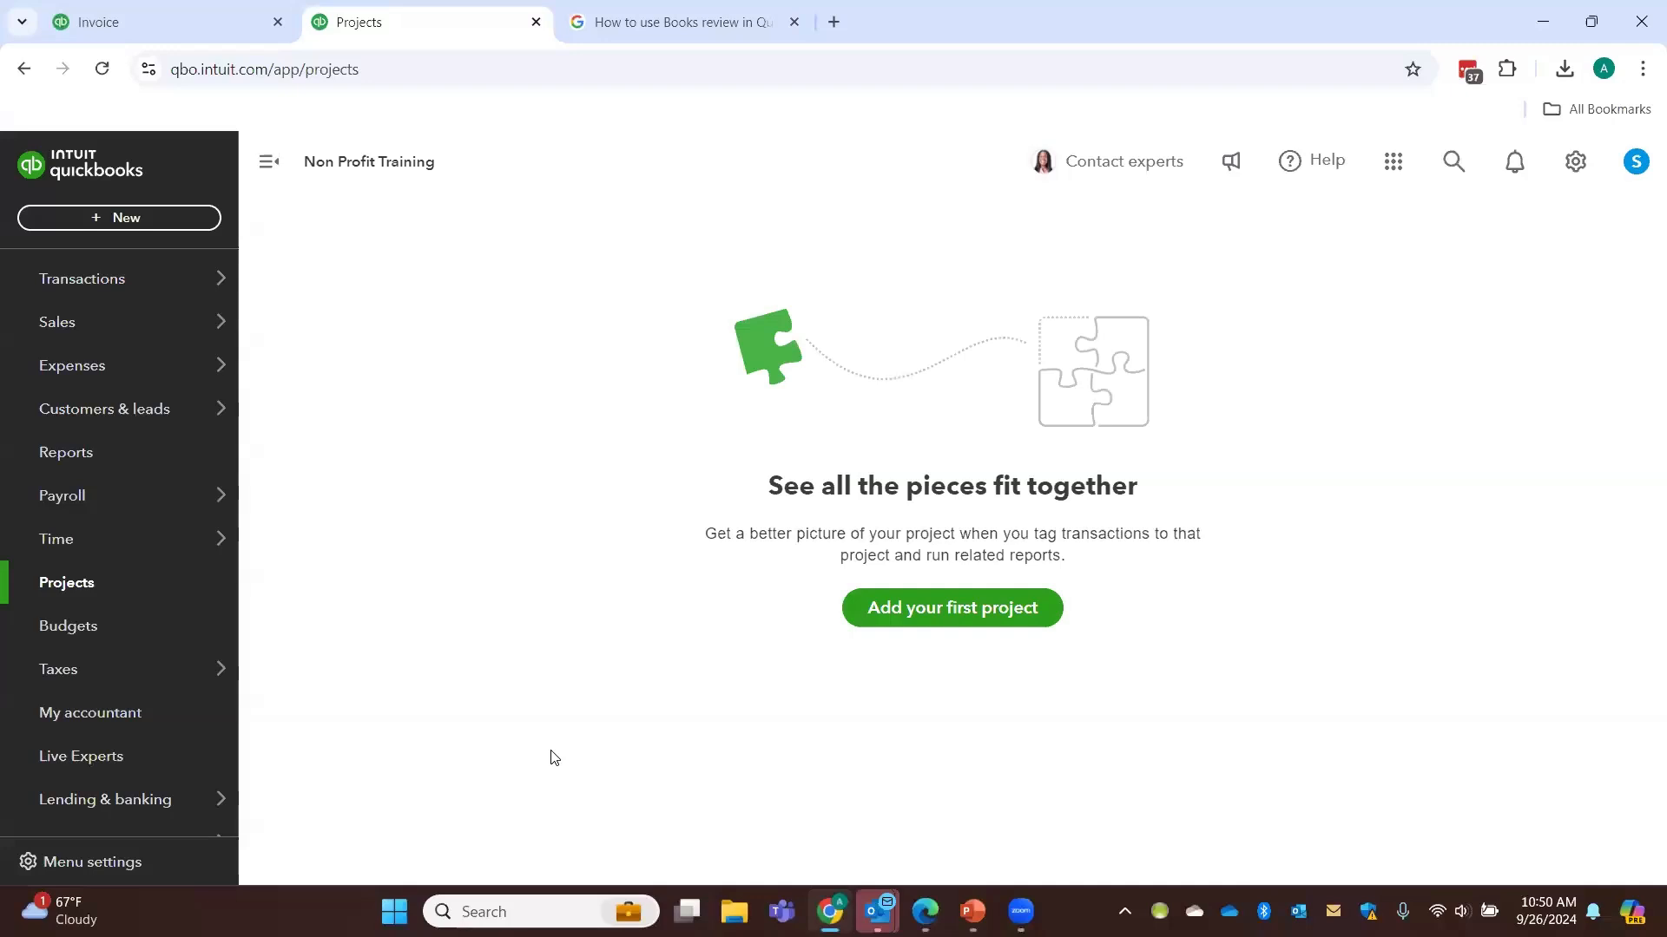
- Start a new project named Fall Gala for the customer Akron Foundation Grant
left_click(1018, 609)
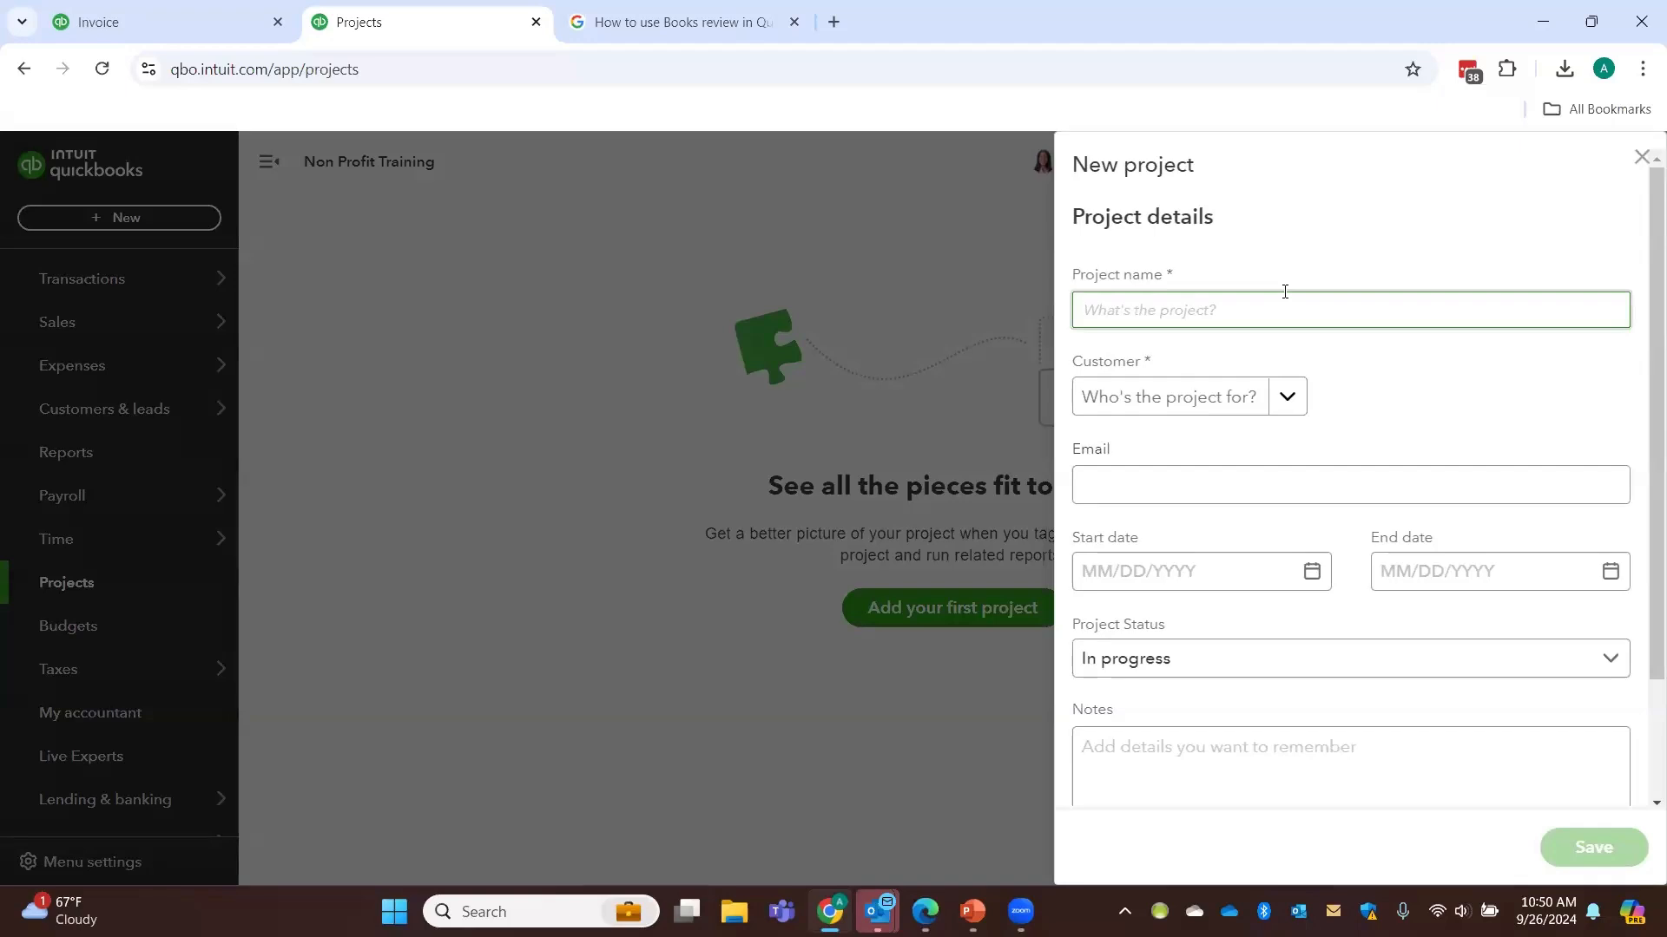
type("Fall Gala")
key("Tab")
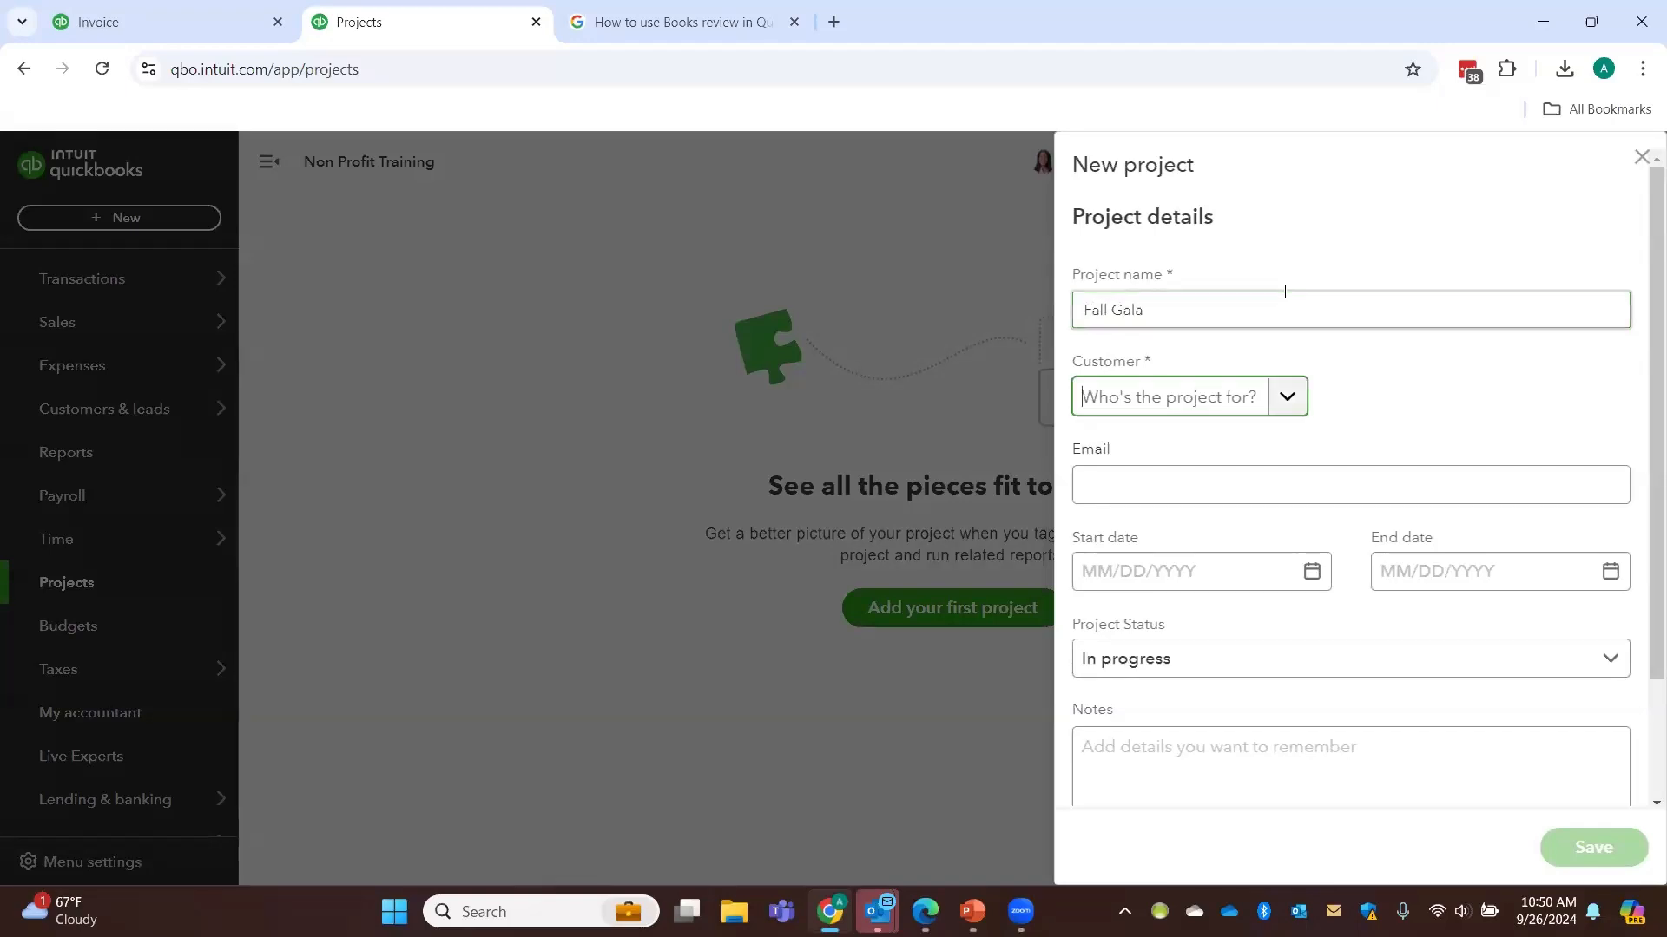
left_click(1256, 396)
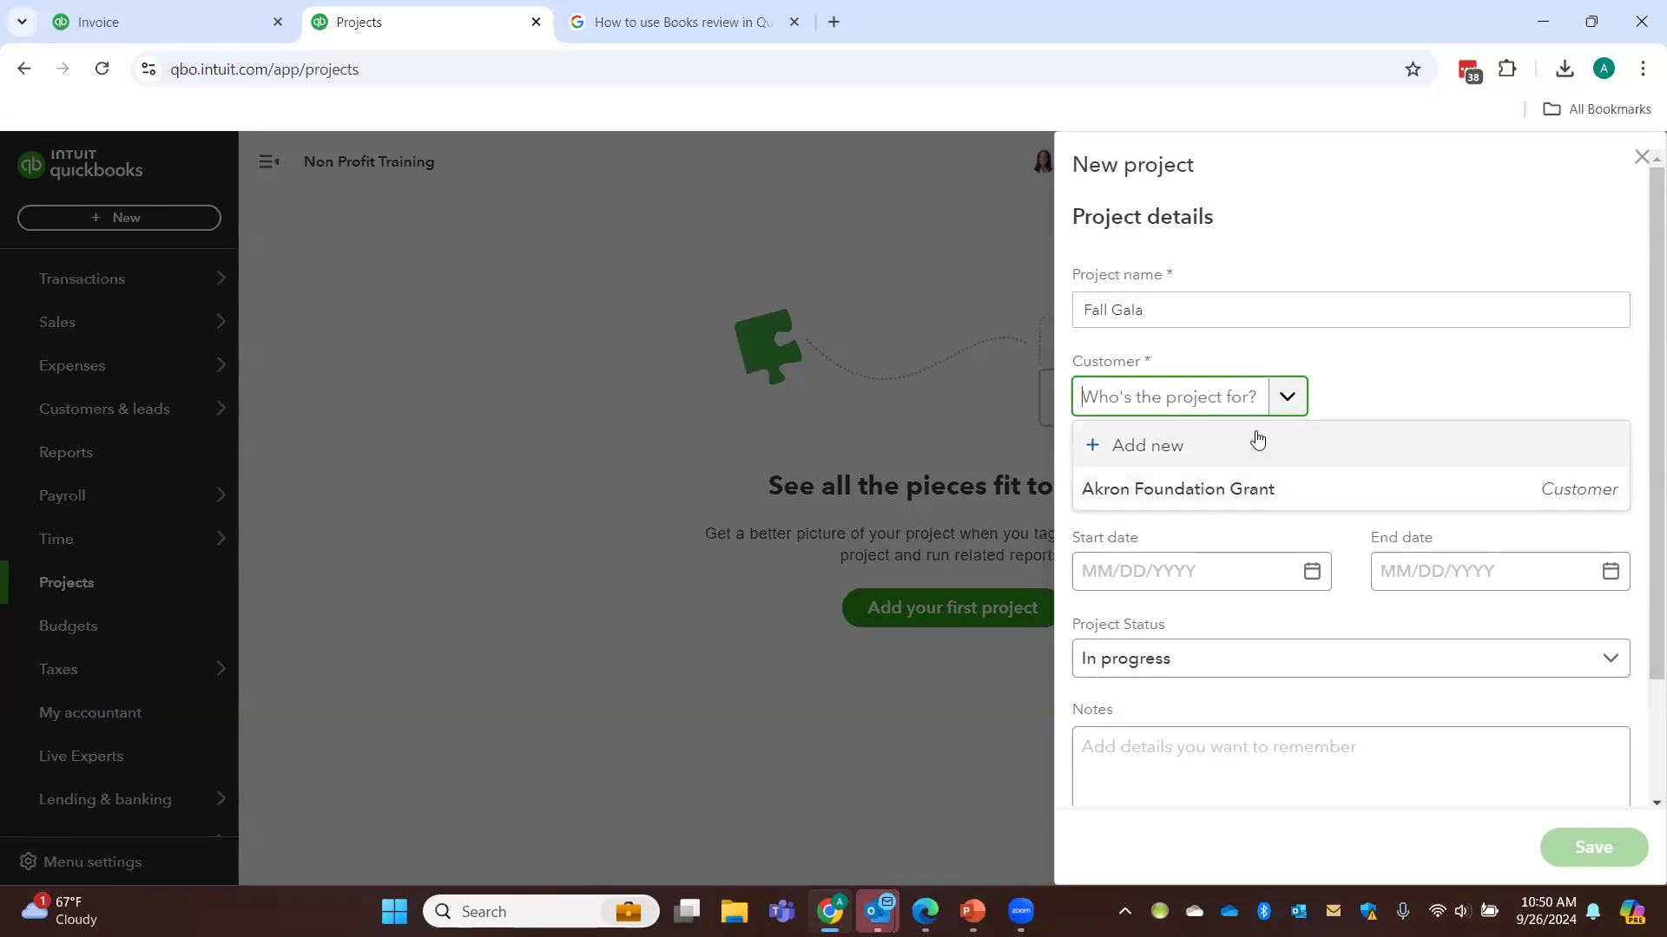
left_click(1265, 487)
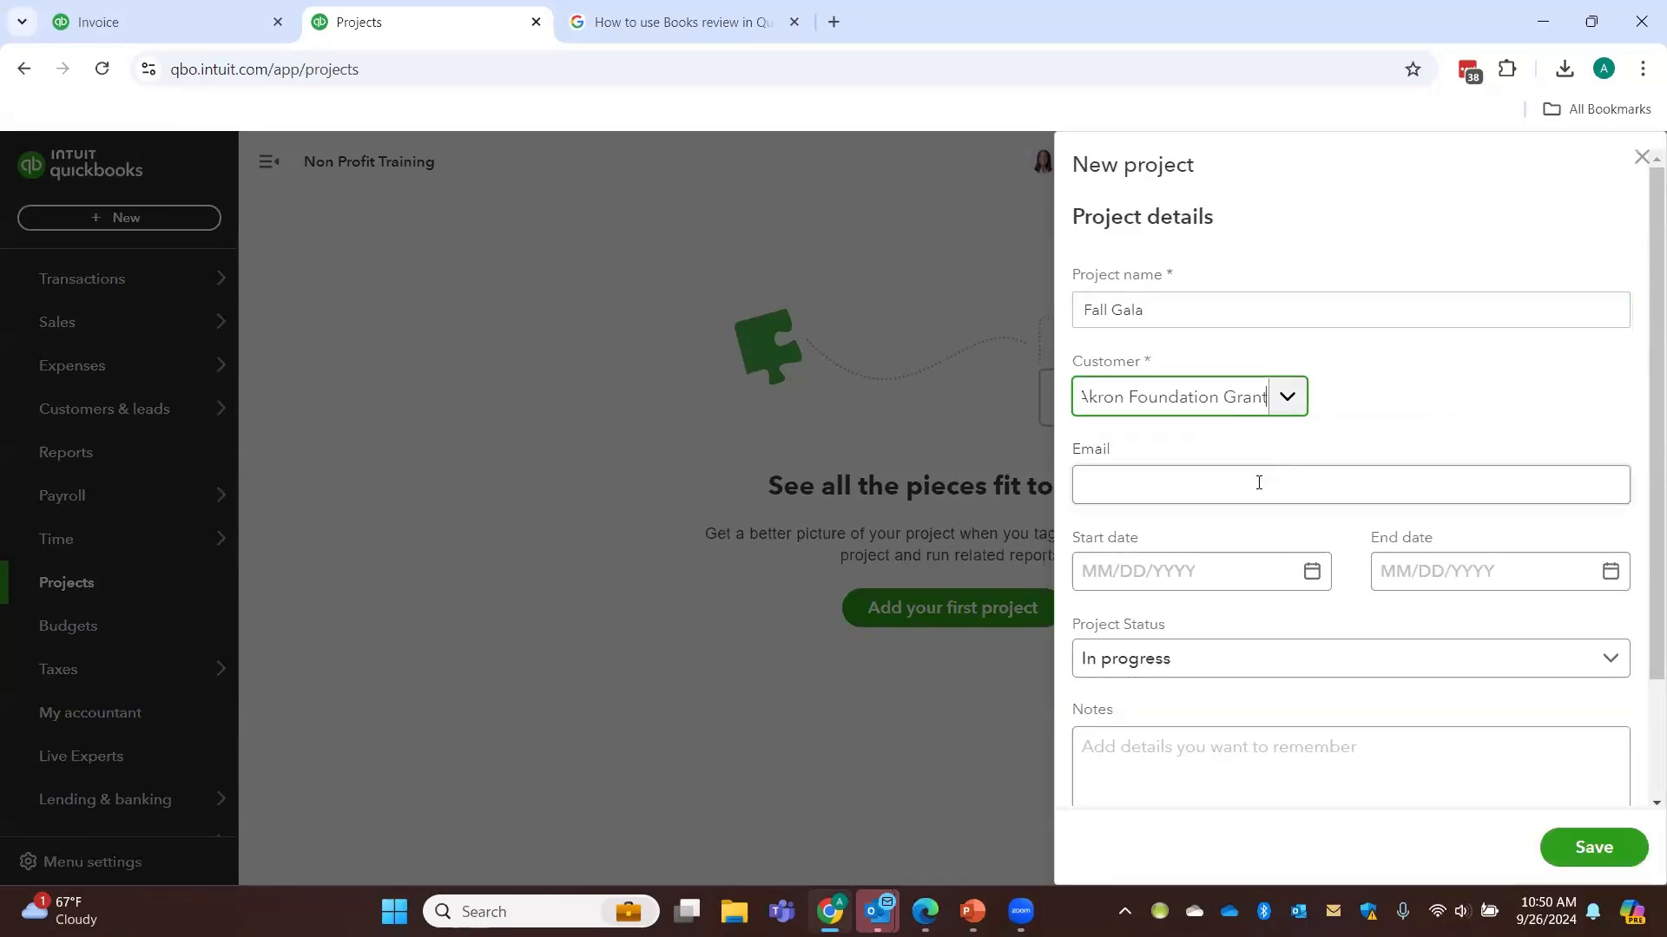
- Set the project to run from 09/01/2024 to 11/30/2024
left_click(1222, 473)
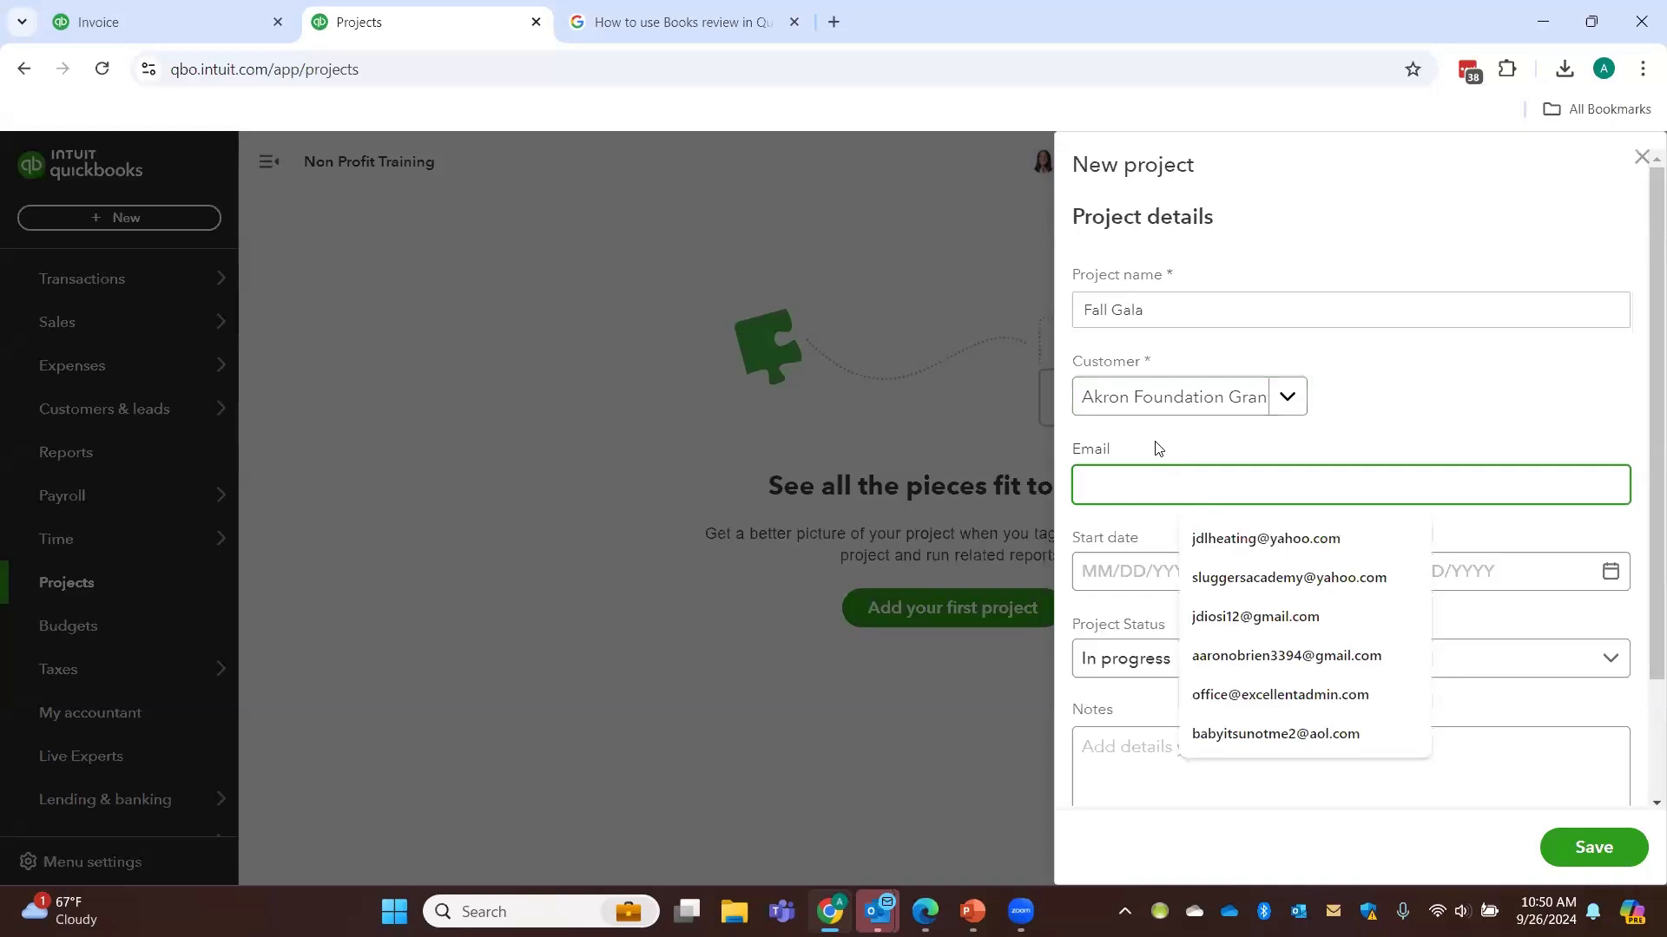
scroll(1128, 425, "down", 2)
left_click(1144, 415)
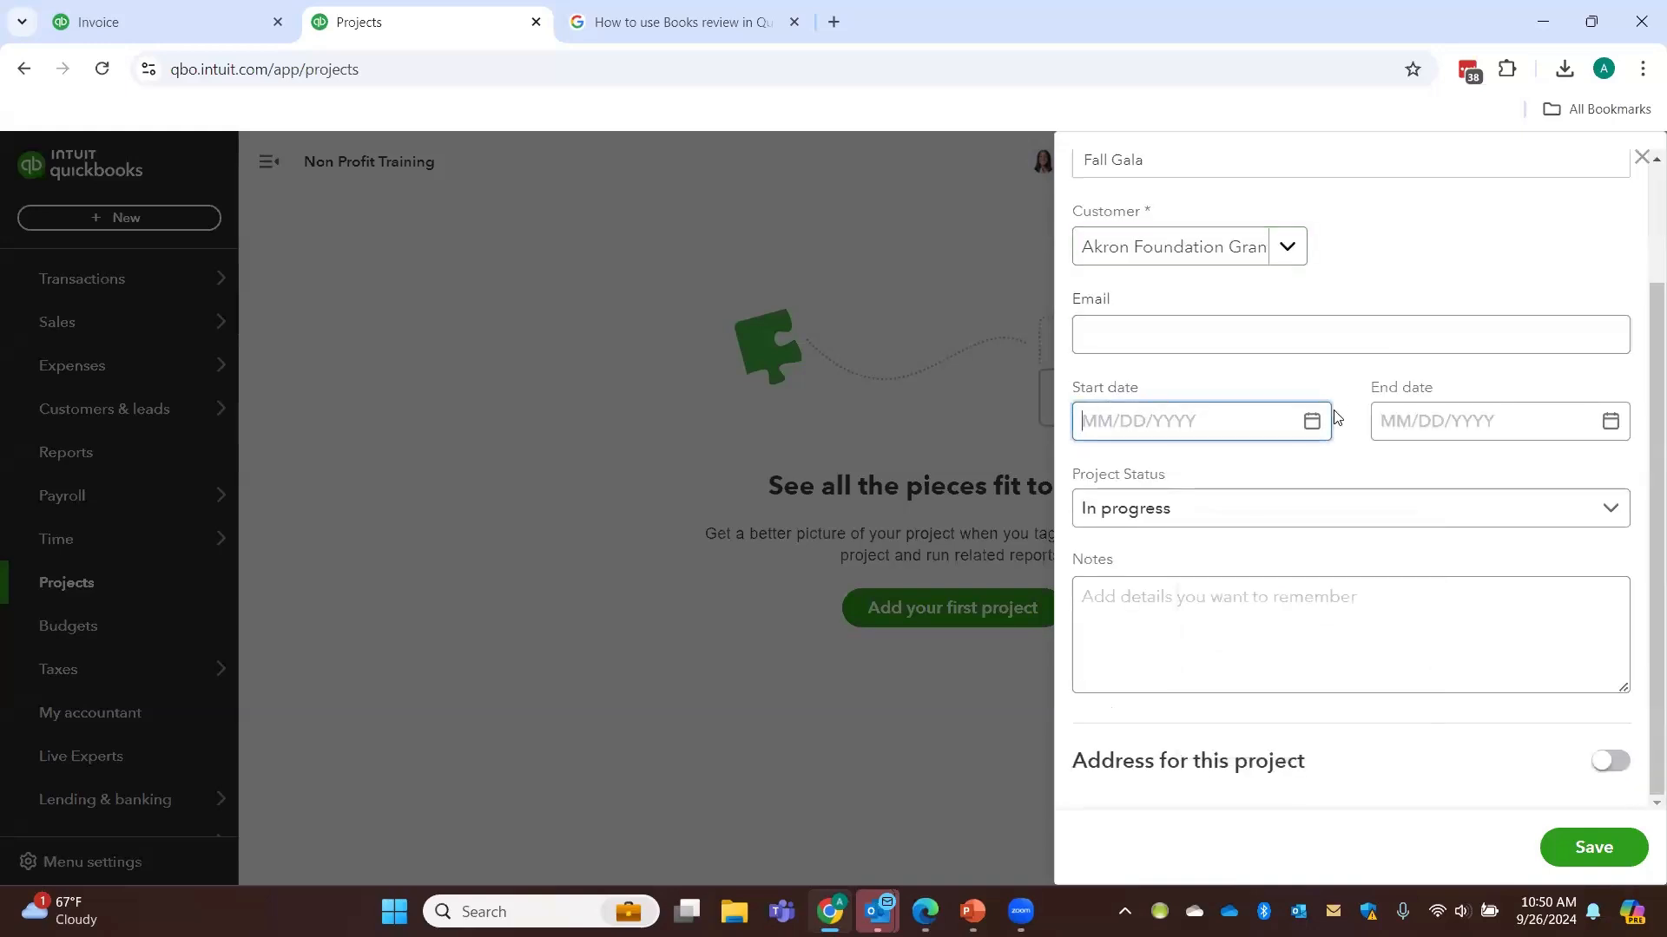
left_click(1312, 421)
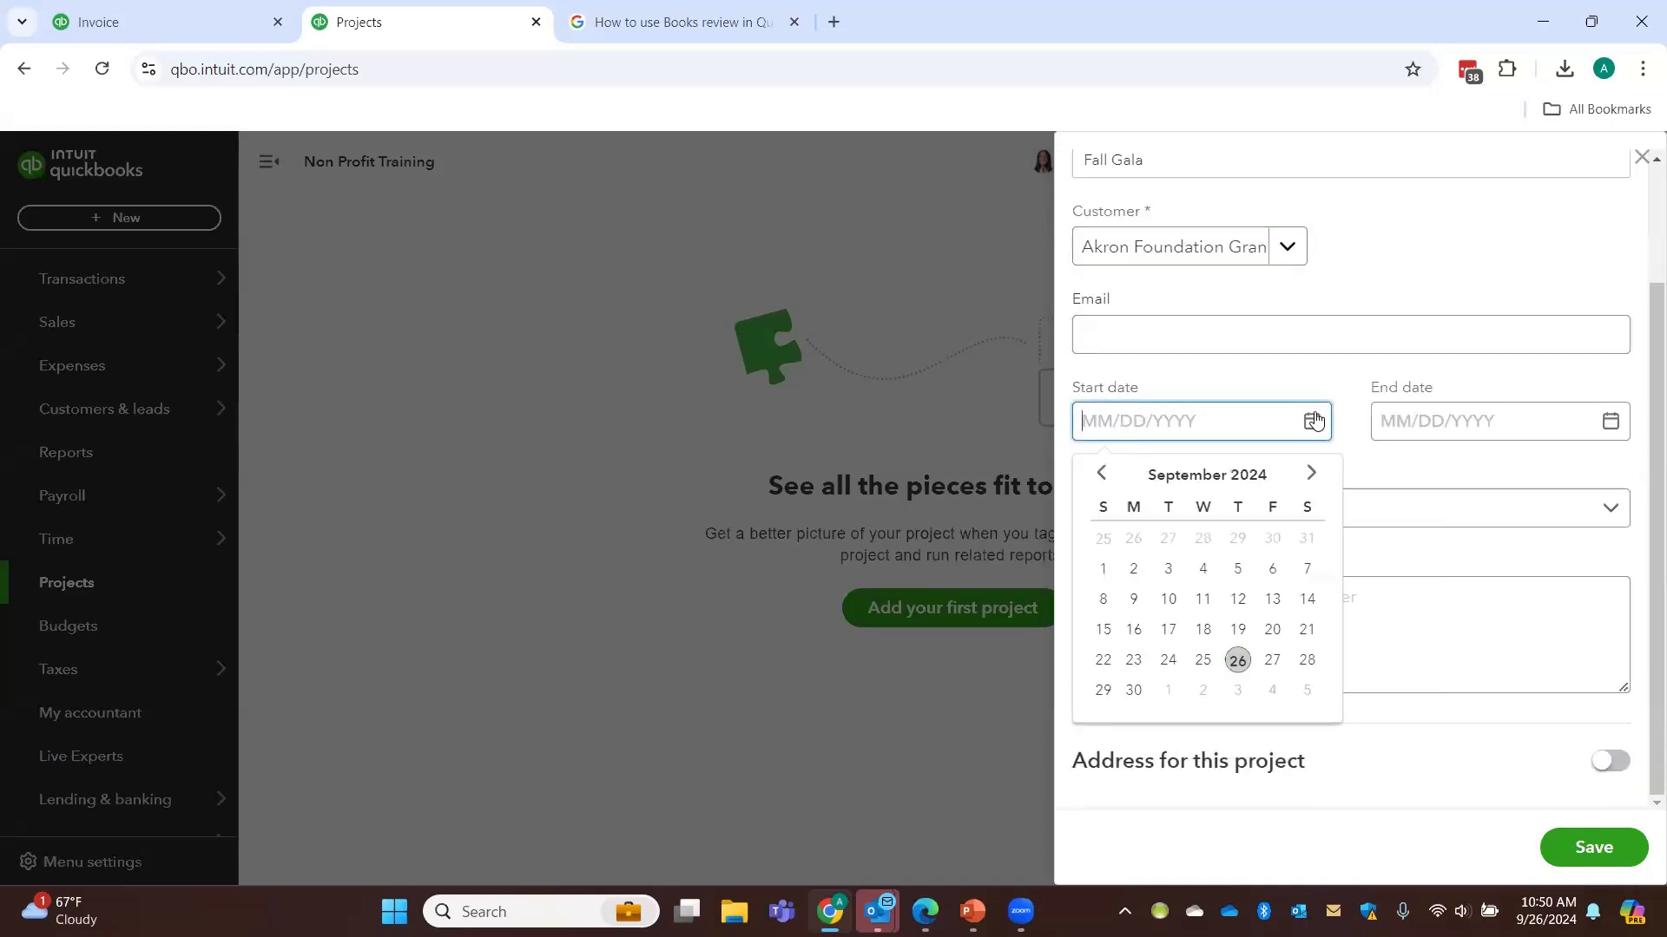
left_click(1102, 568)
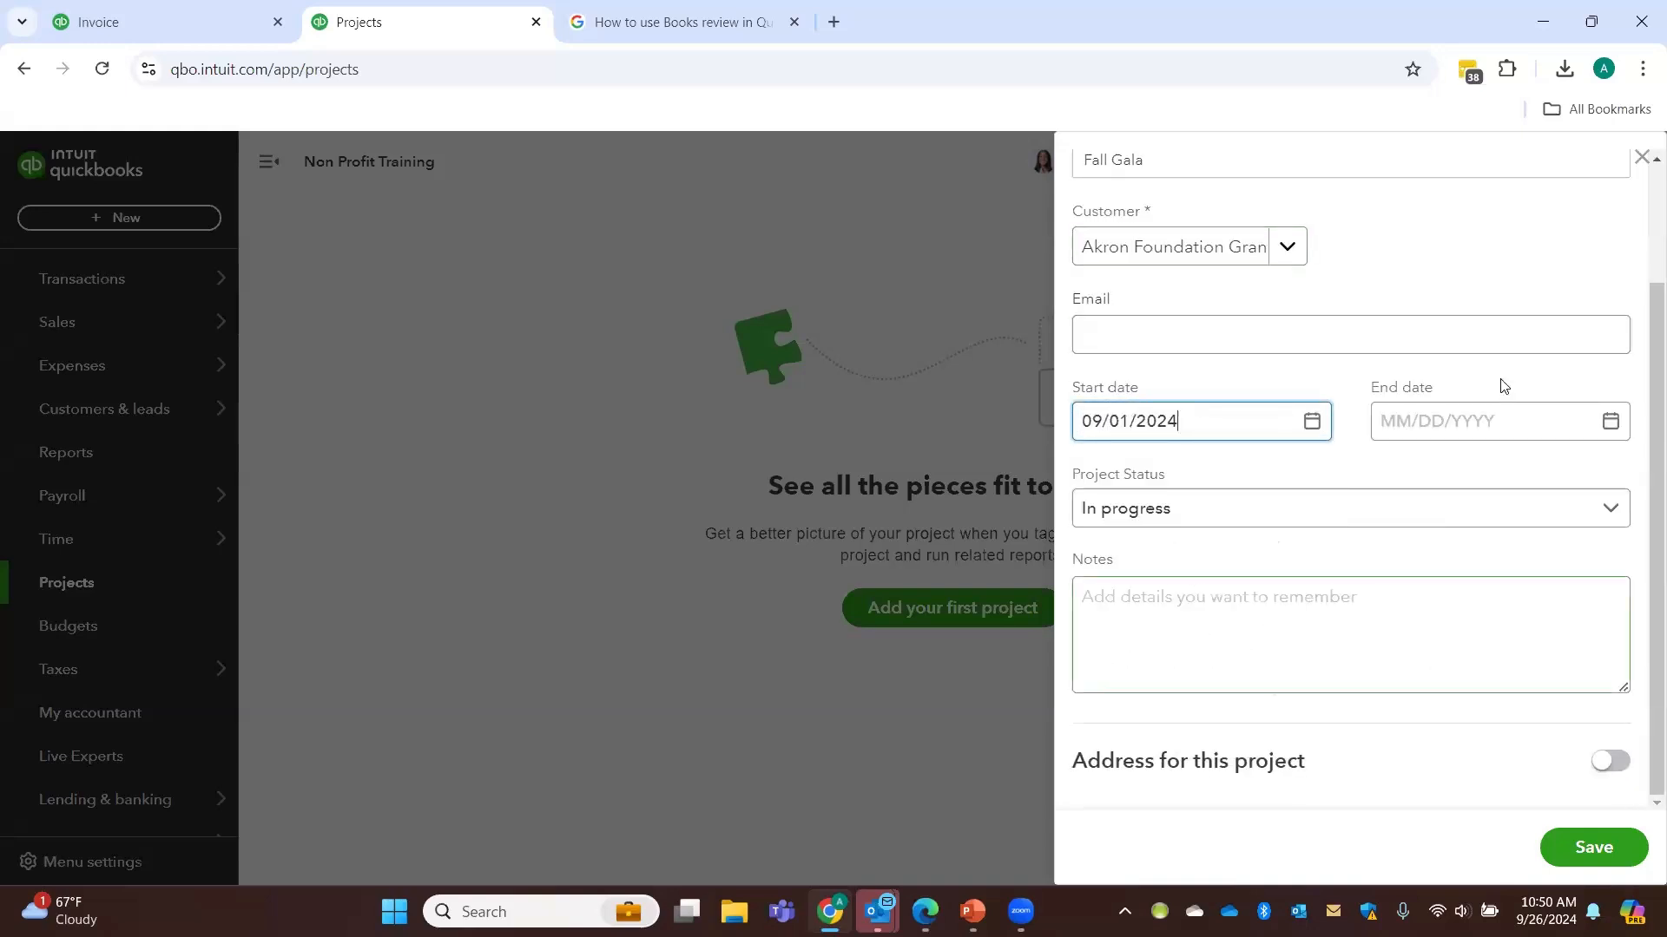
left_click(1611, 424)
left_click(1608, 473)
left_click(1608, 473)
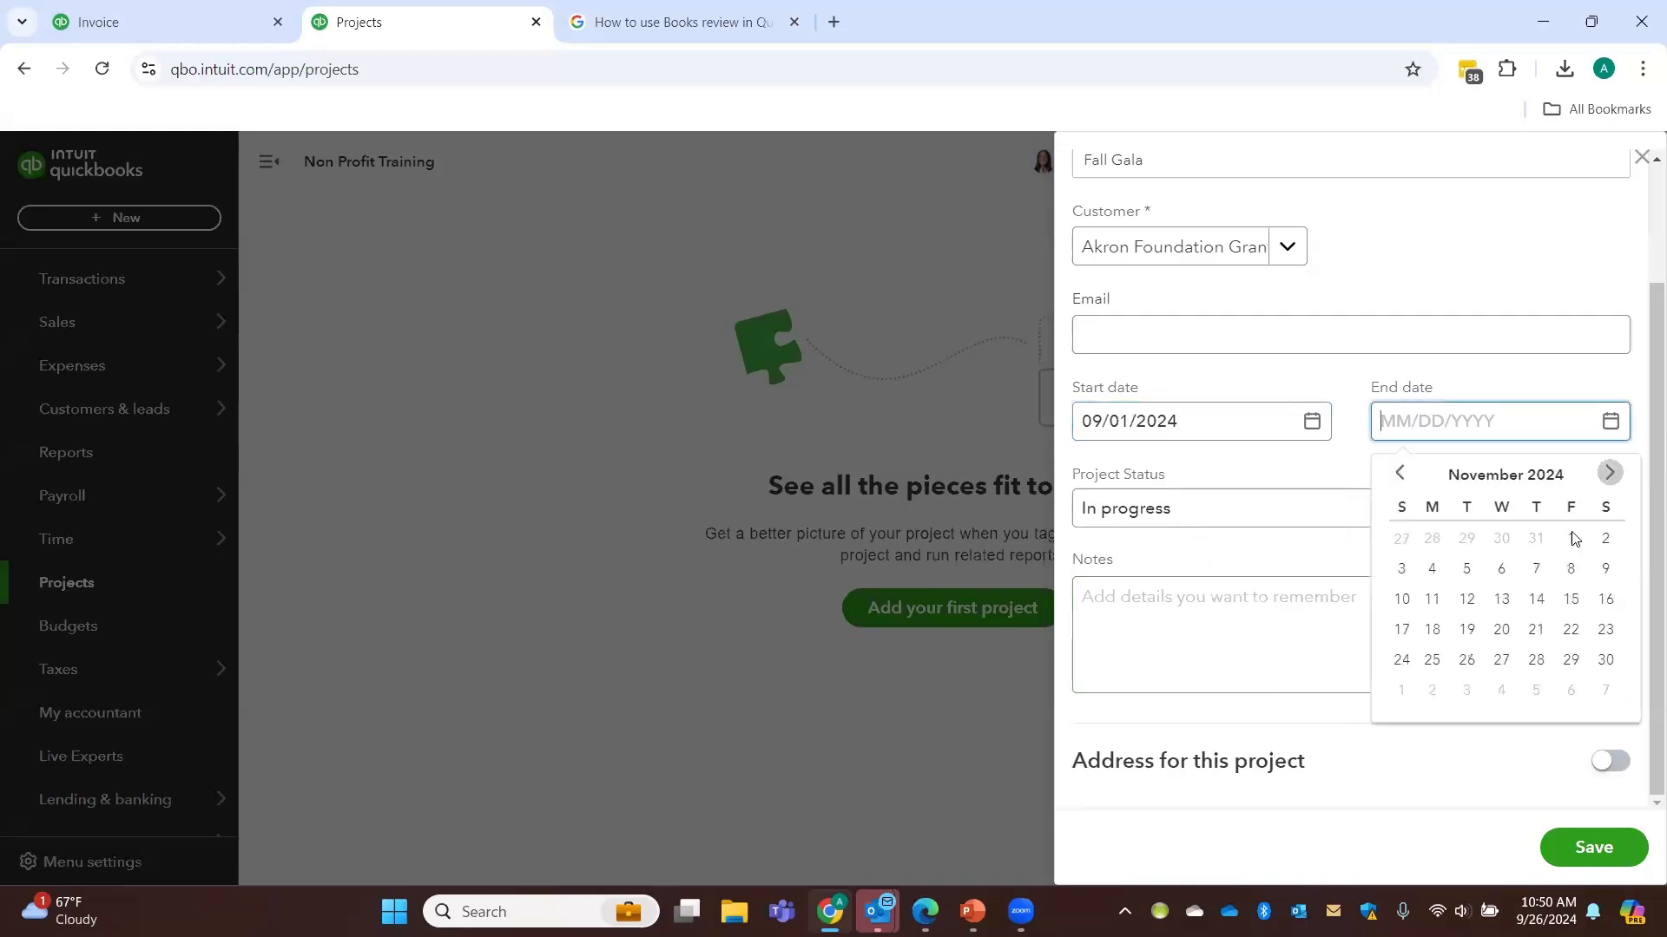
left_click(1605, 660)
- Add the note 'Fall gala spon' and leave the separate project address turned off
left_click(1222, 582)
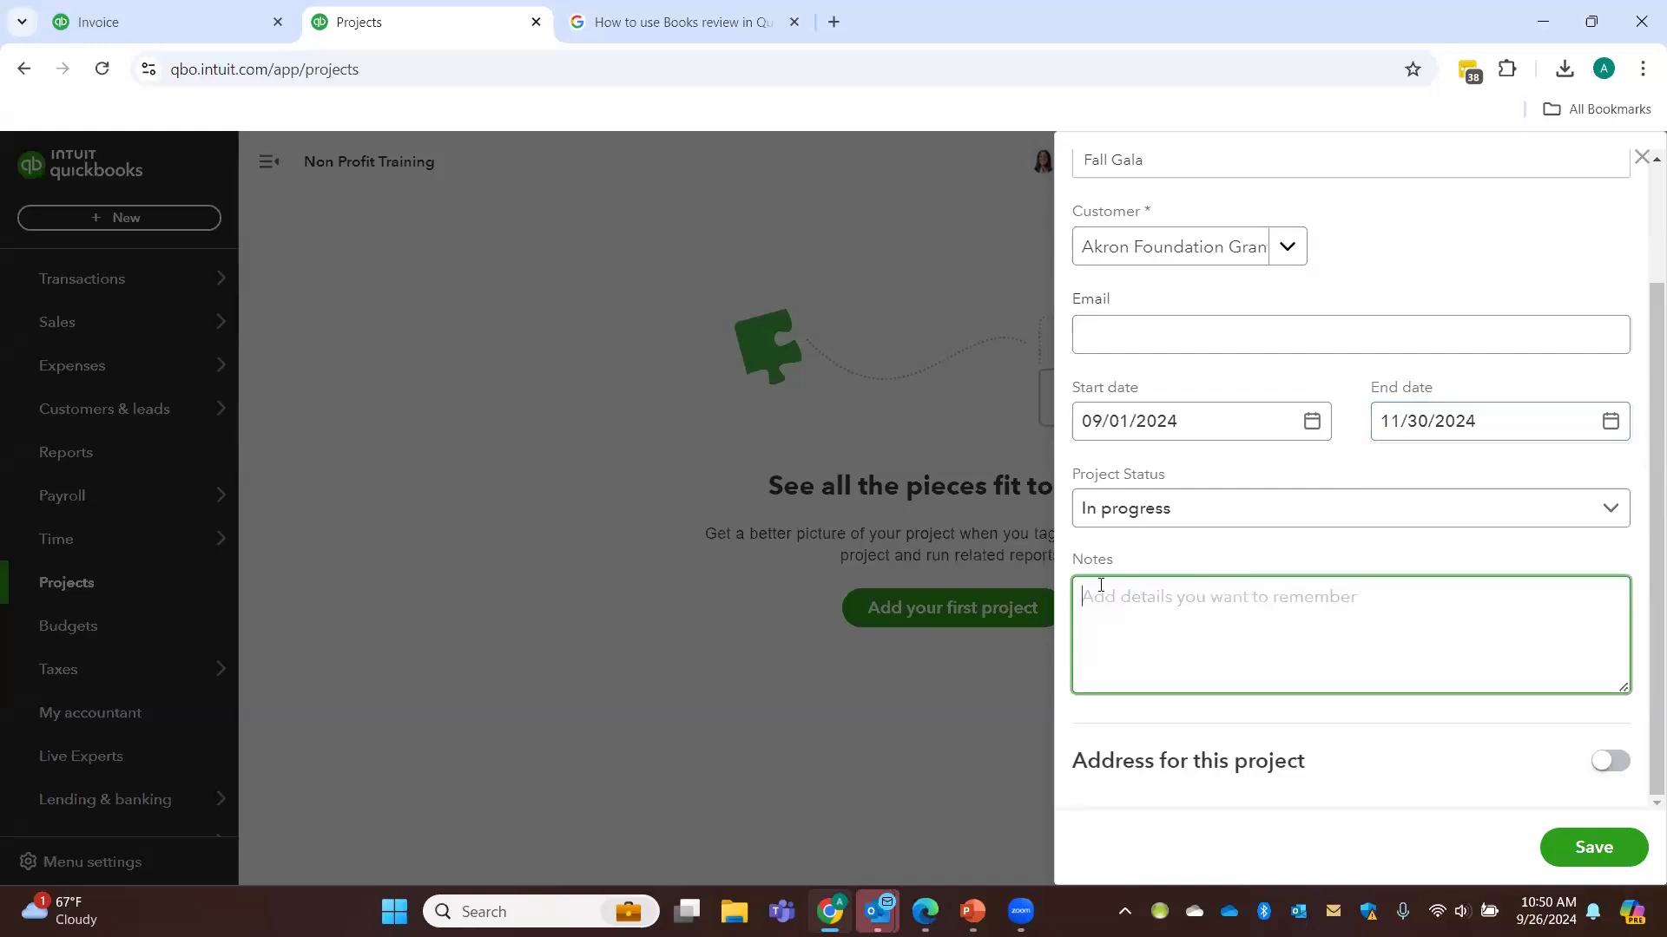
type("Fall gala ")
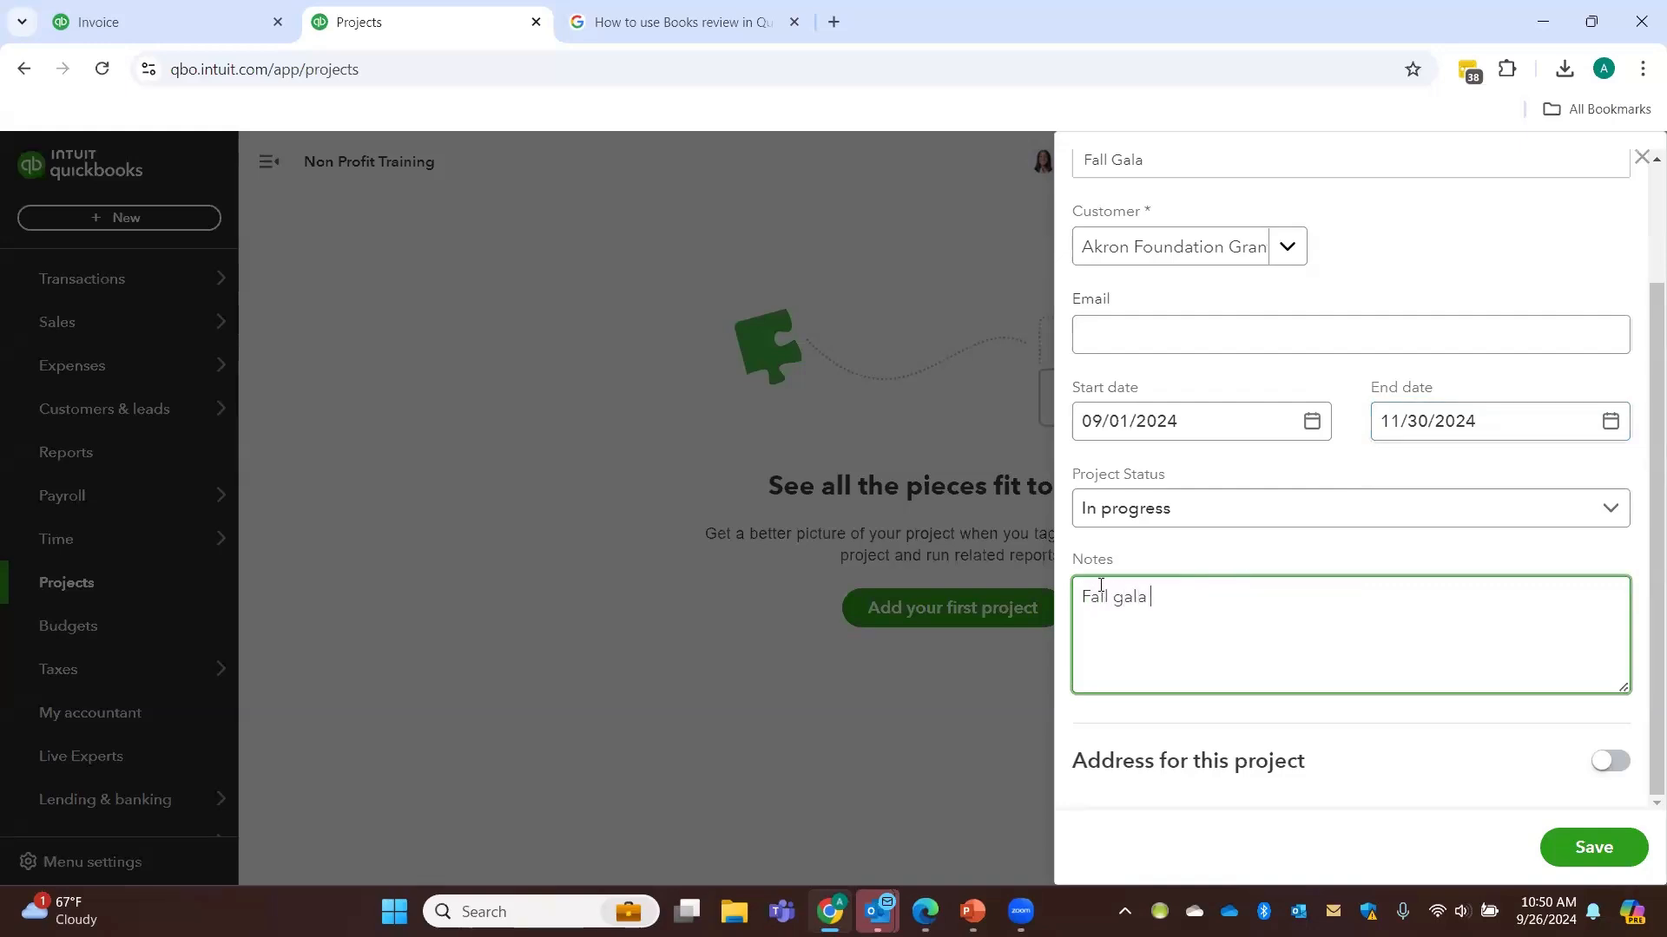
type("sponou")
key("BackSpace")
key("BackSpace")
left_click(1608, 764)
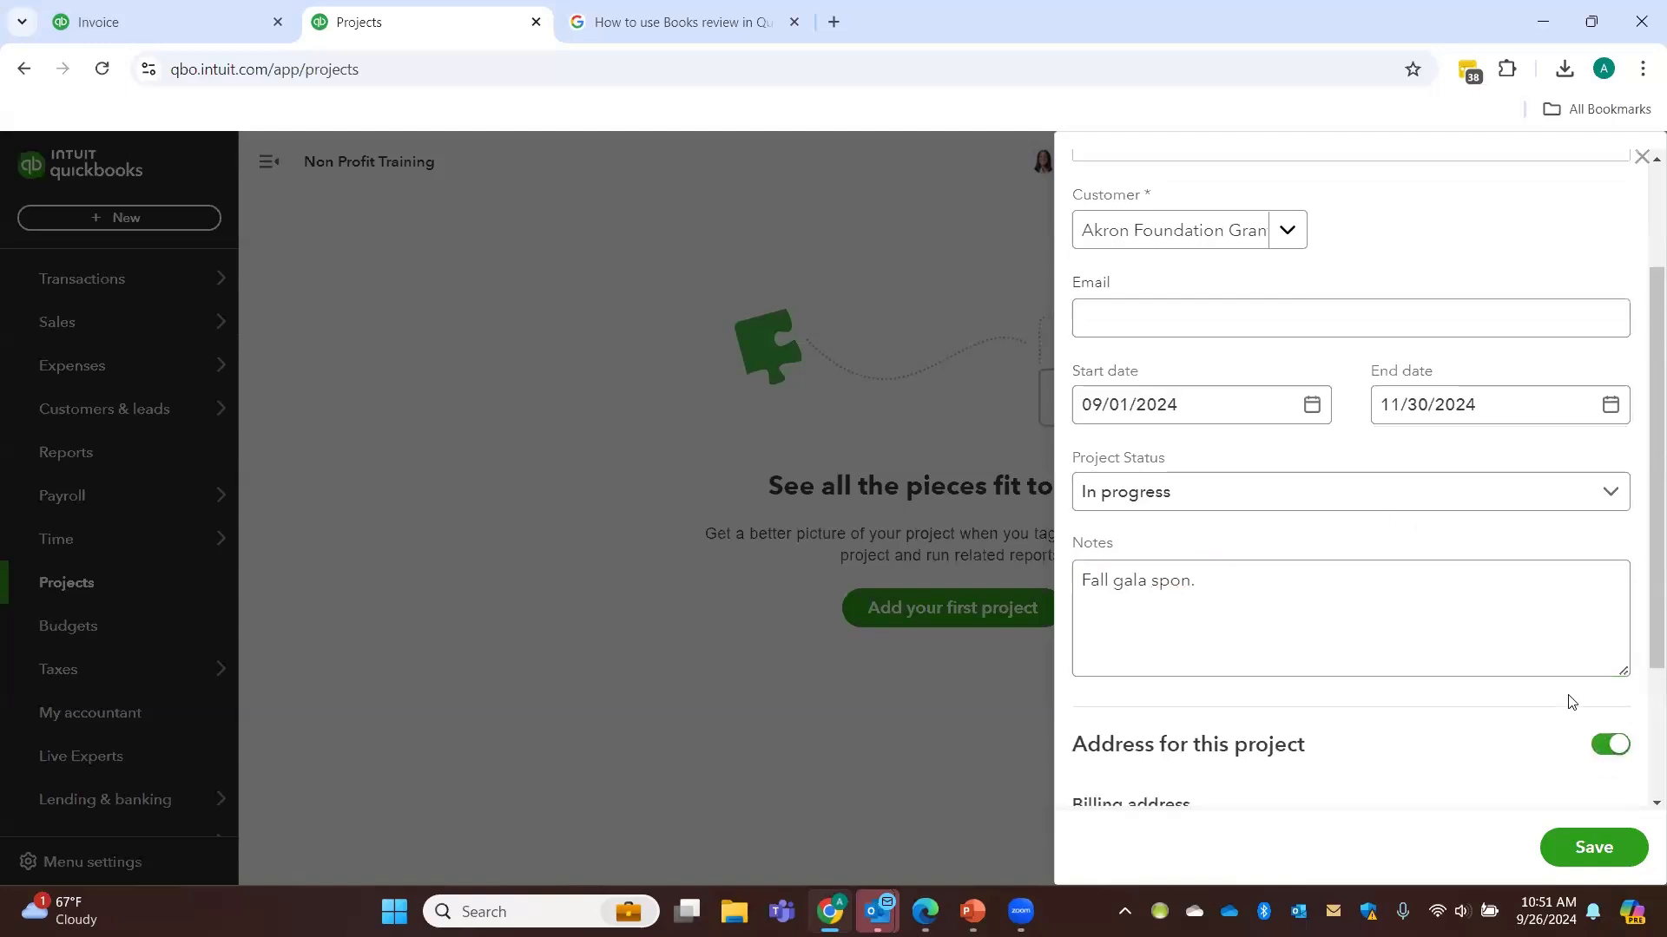
left_click(1610, 532)
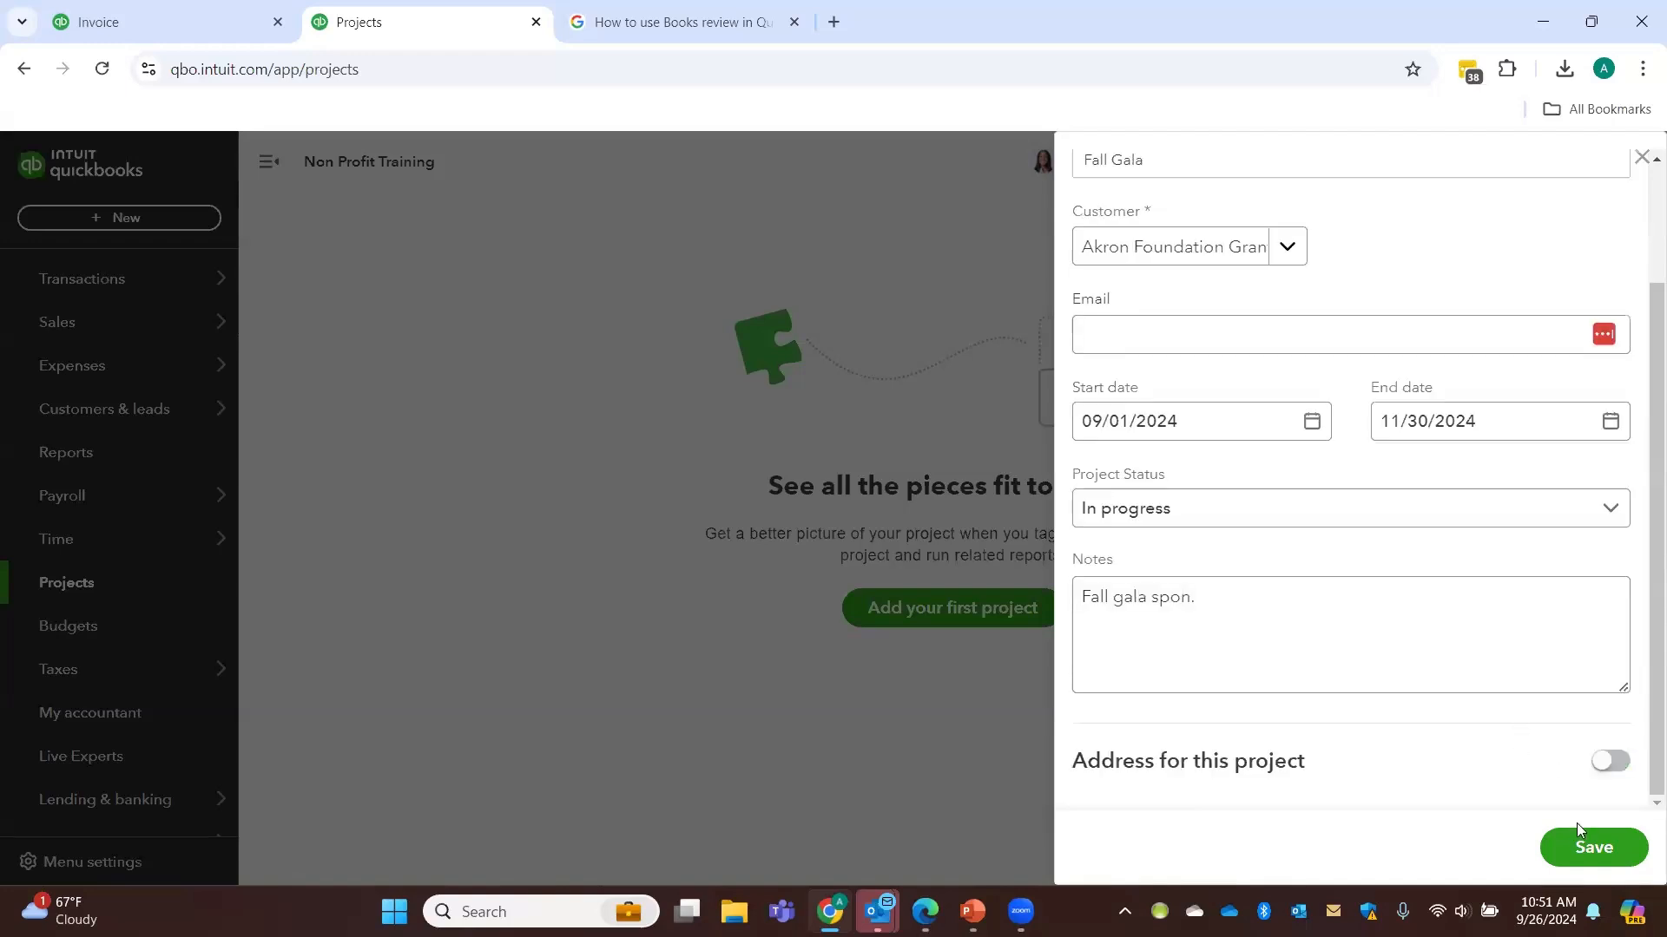
- Save Fall Gala and review its In progress overview with $0.00 income, costs and profit
left_click(1590, 849)
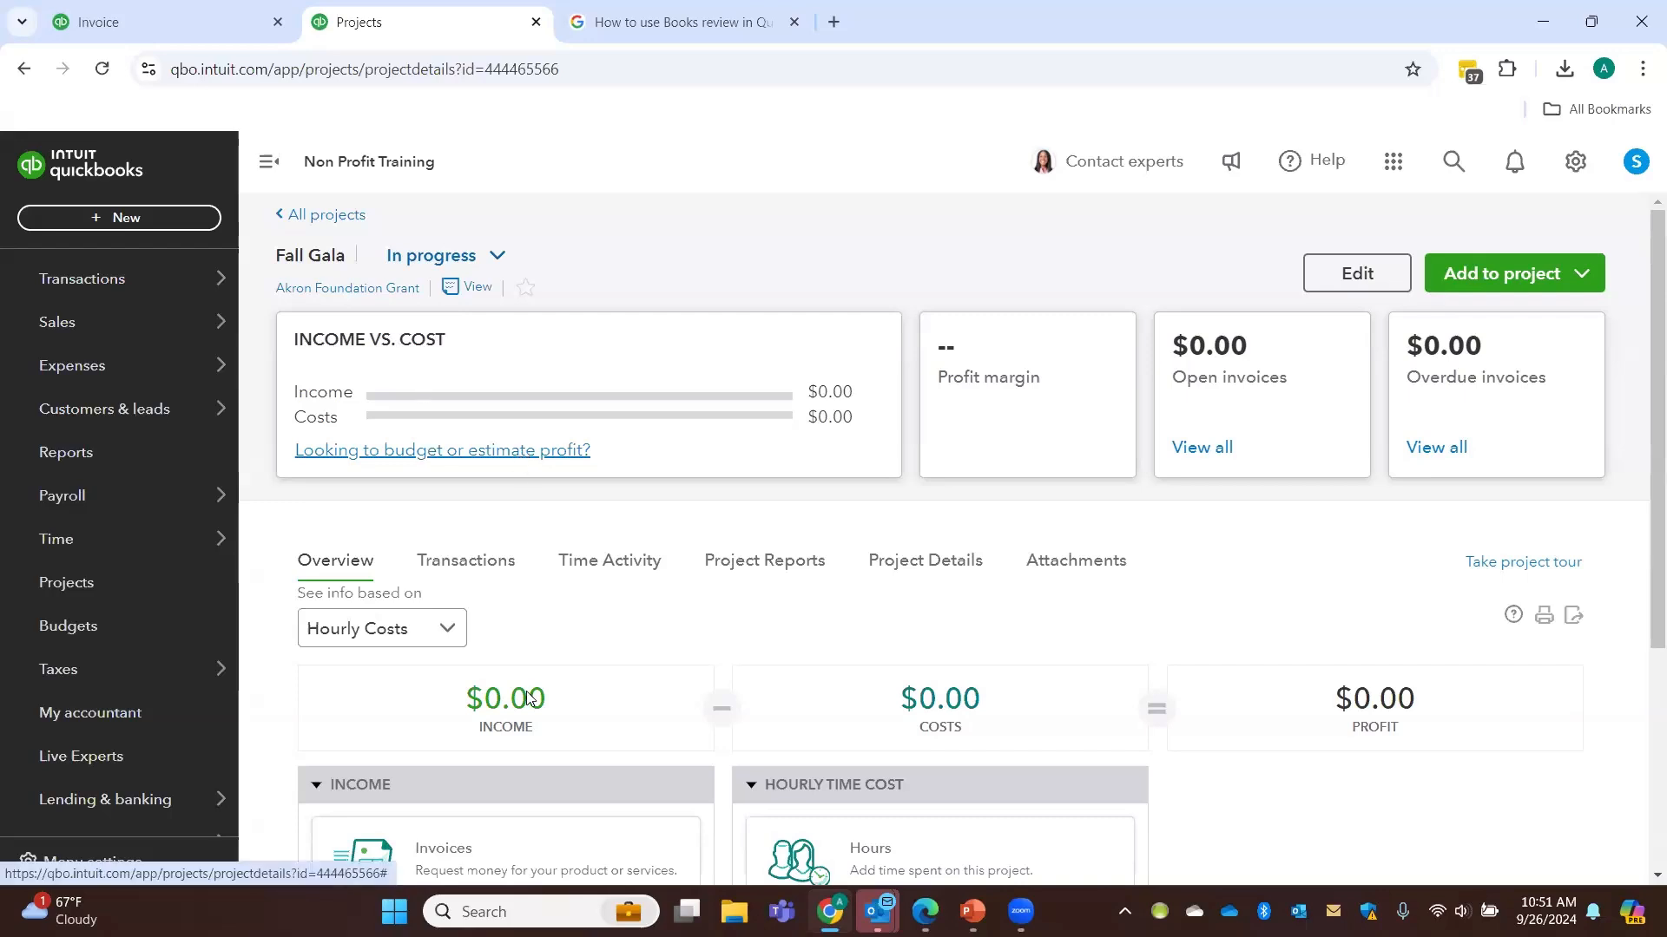
scroll(529, 720, "down", 3)
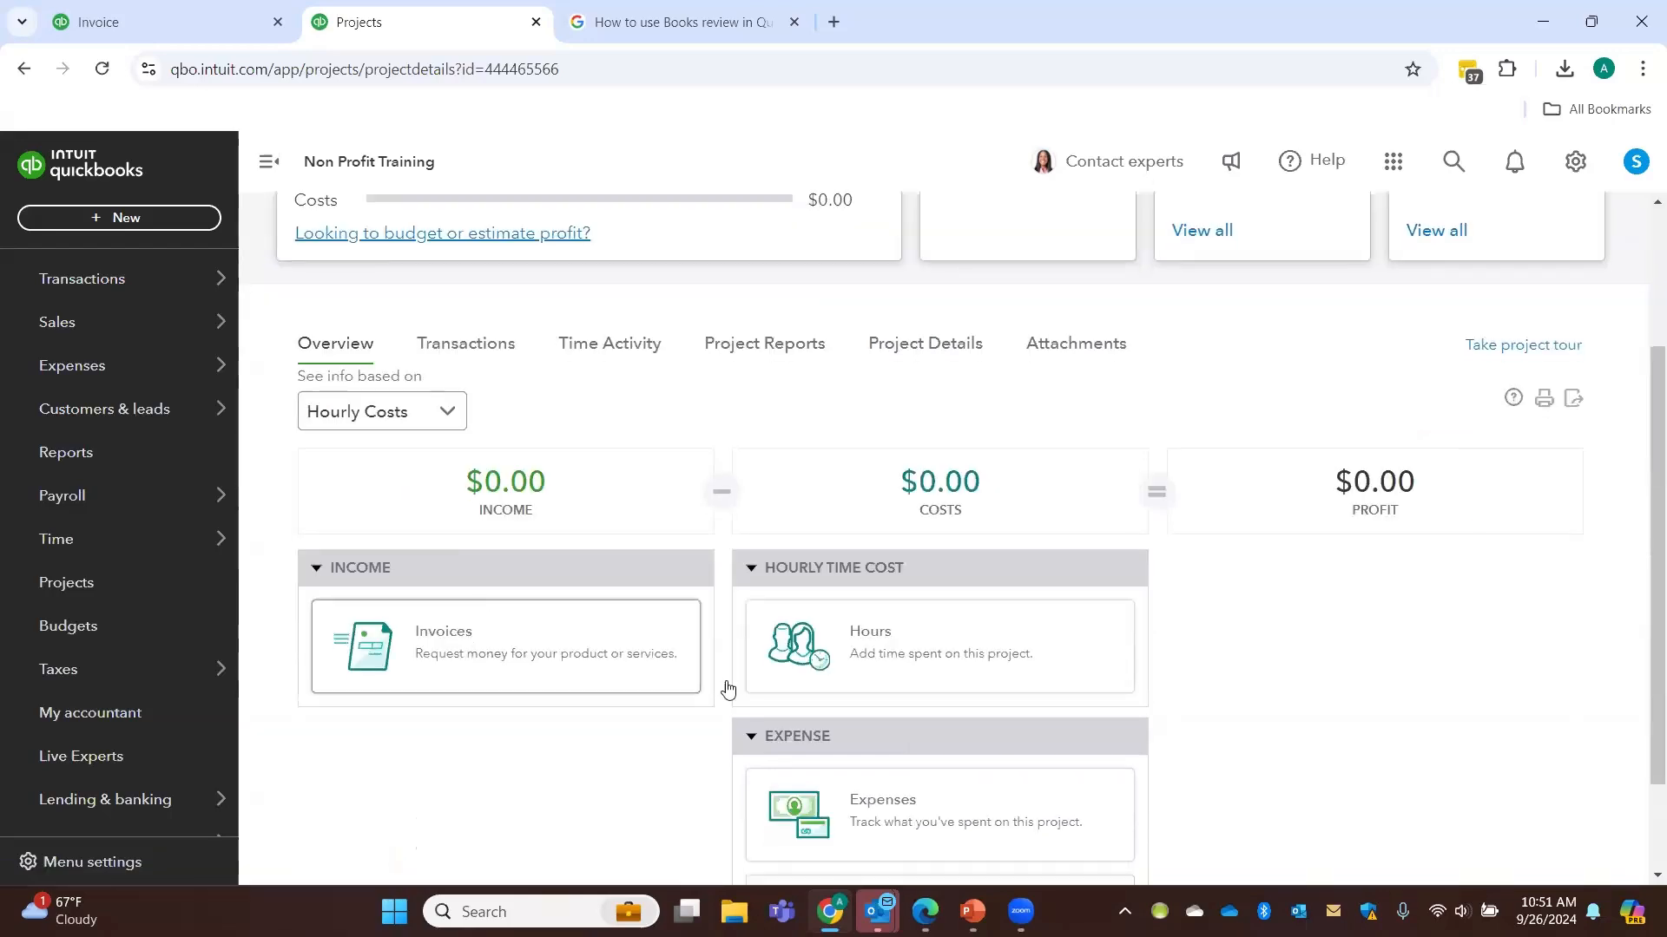
- Start invoice 1002 from the project, keeping Akron Foundation Grant as the customer
left_click(609, 619)
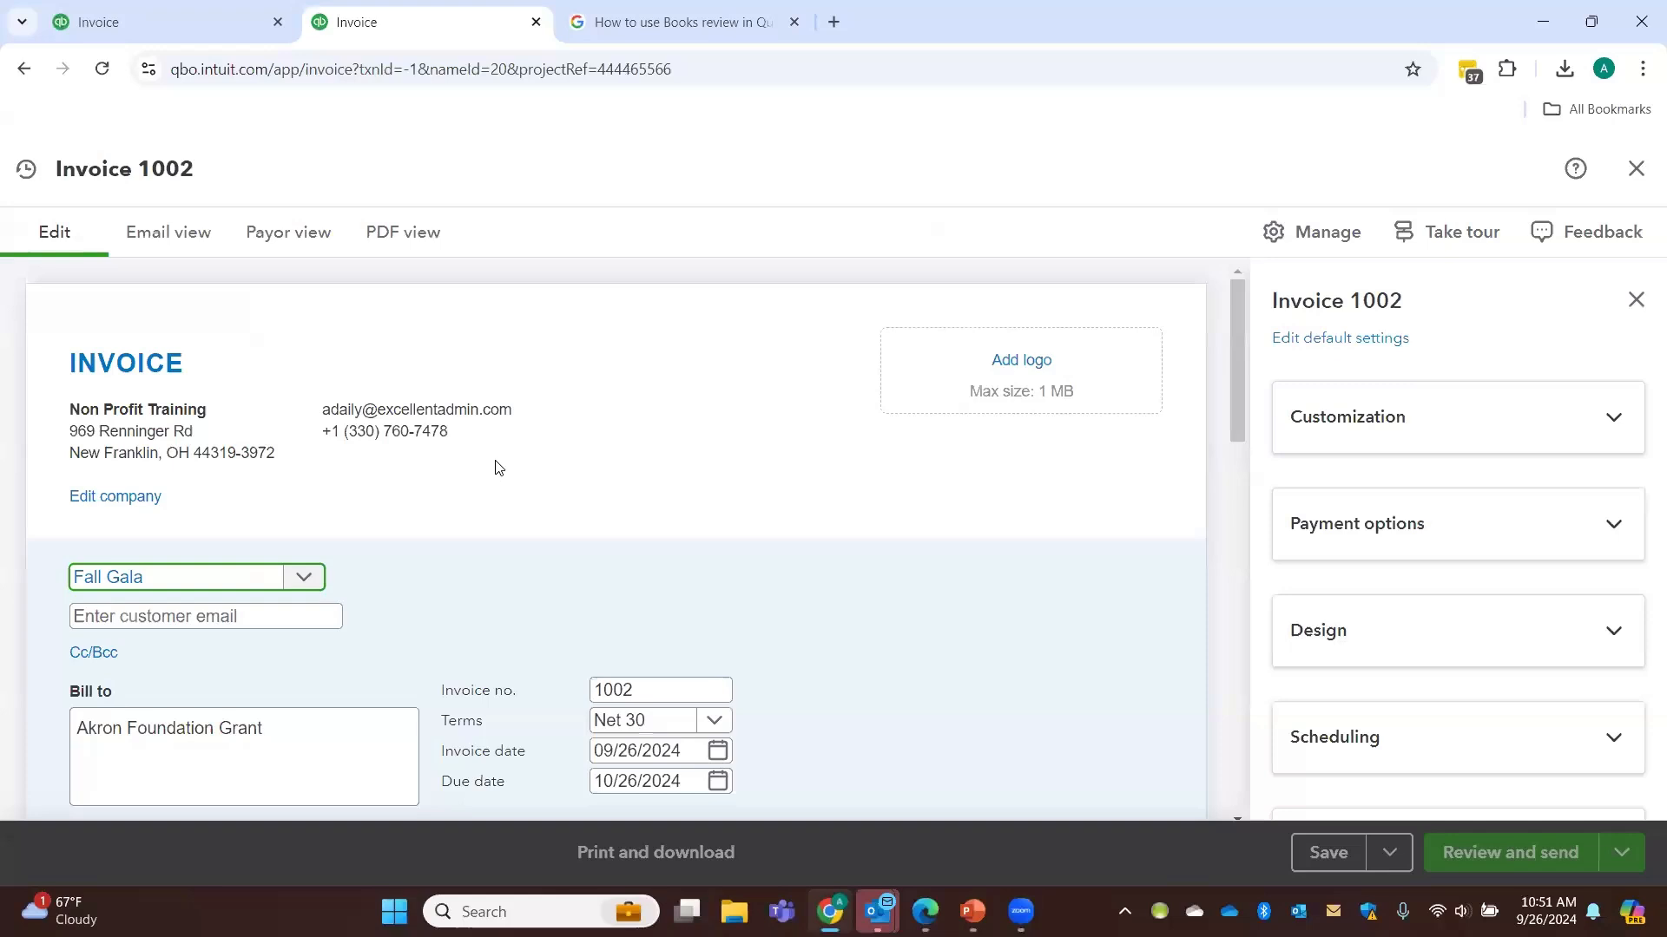
scroll(506, 472, "down", 2)
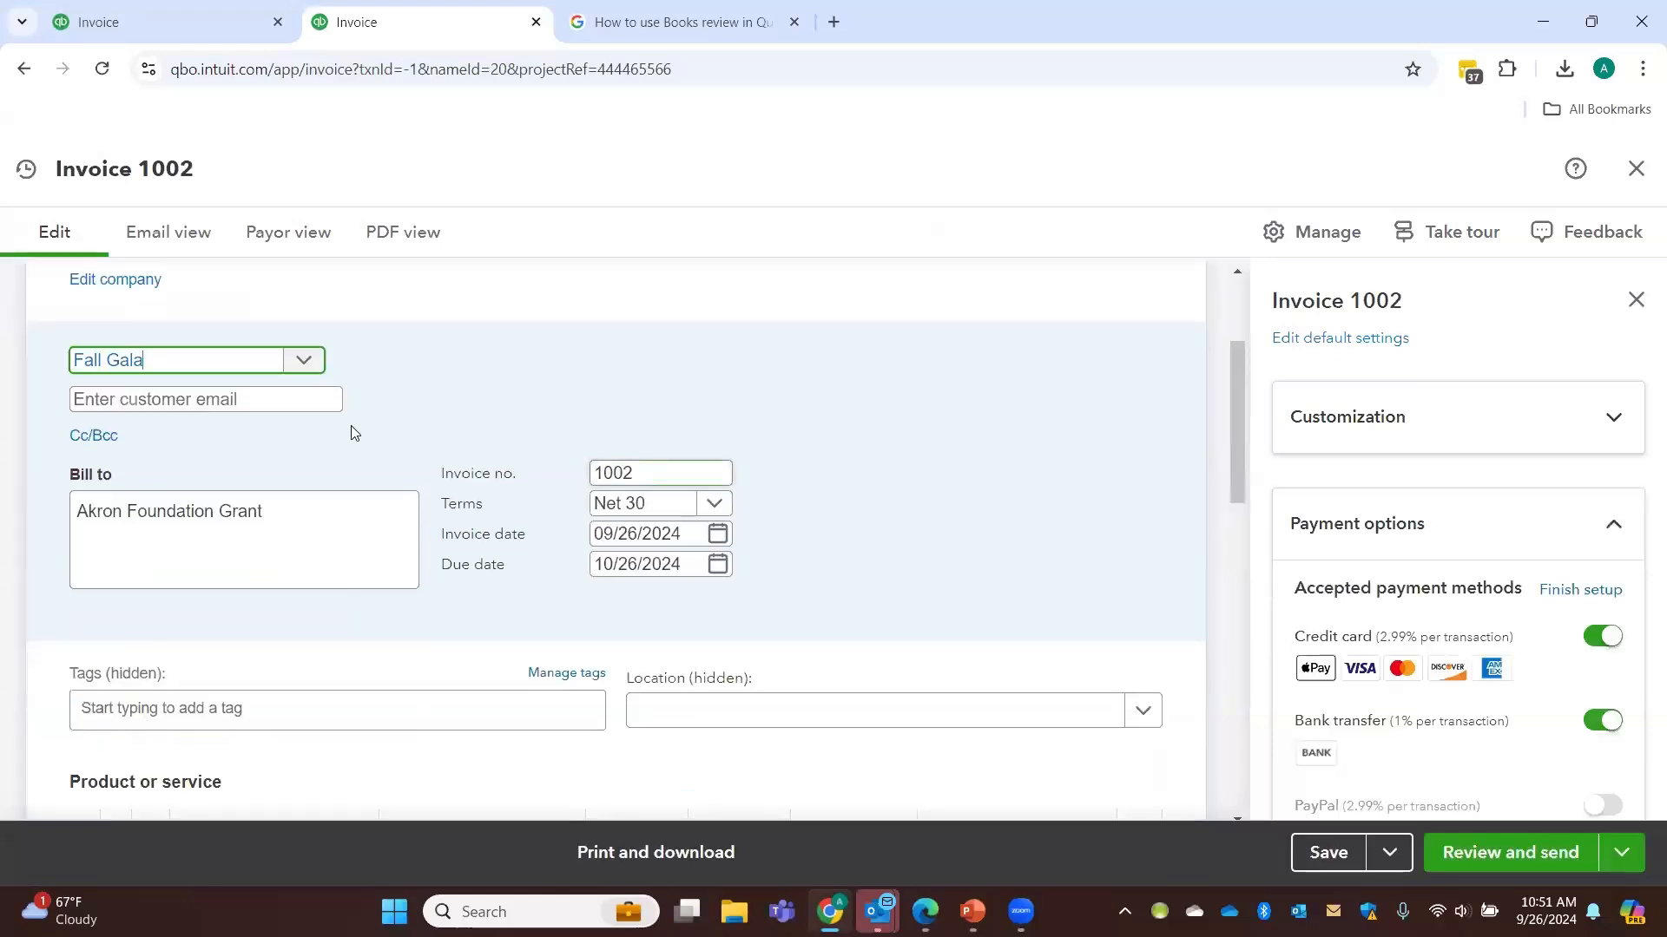
left_click(303, 364)
left_click(304, 364)
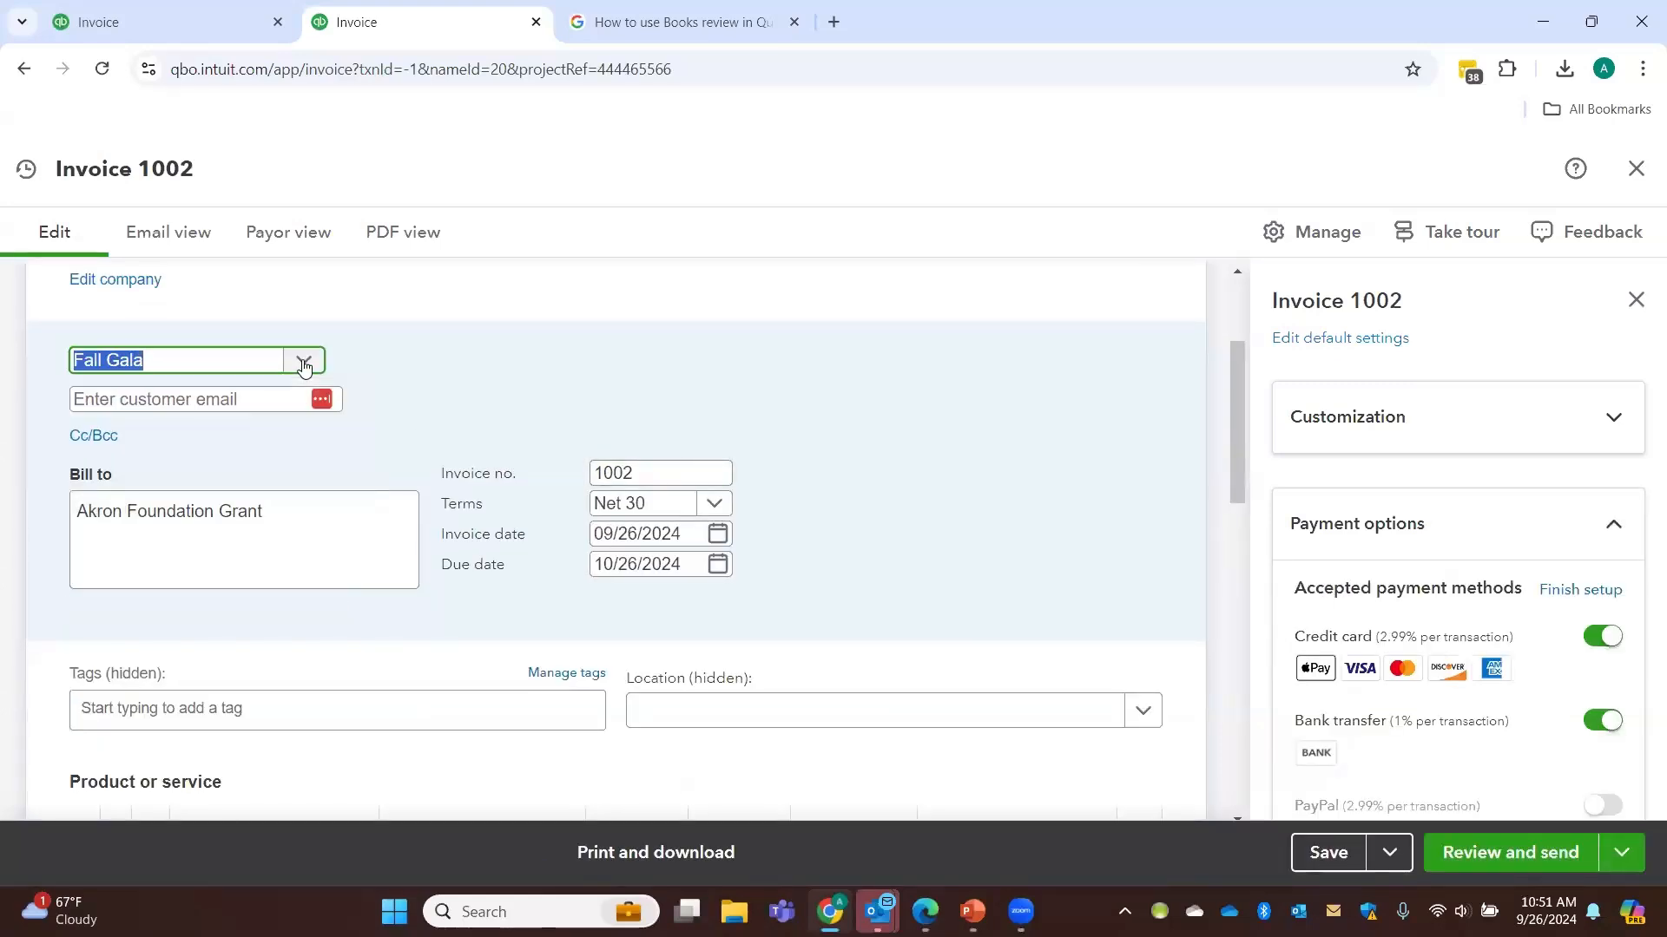
scroll(538, 486, "down", 3)
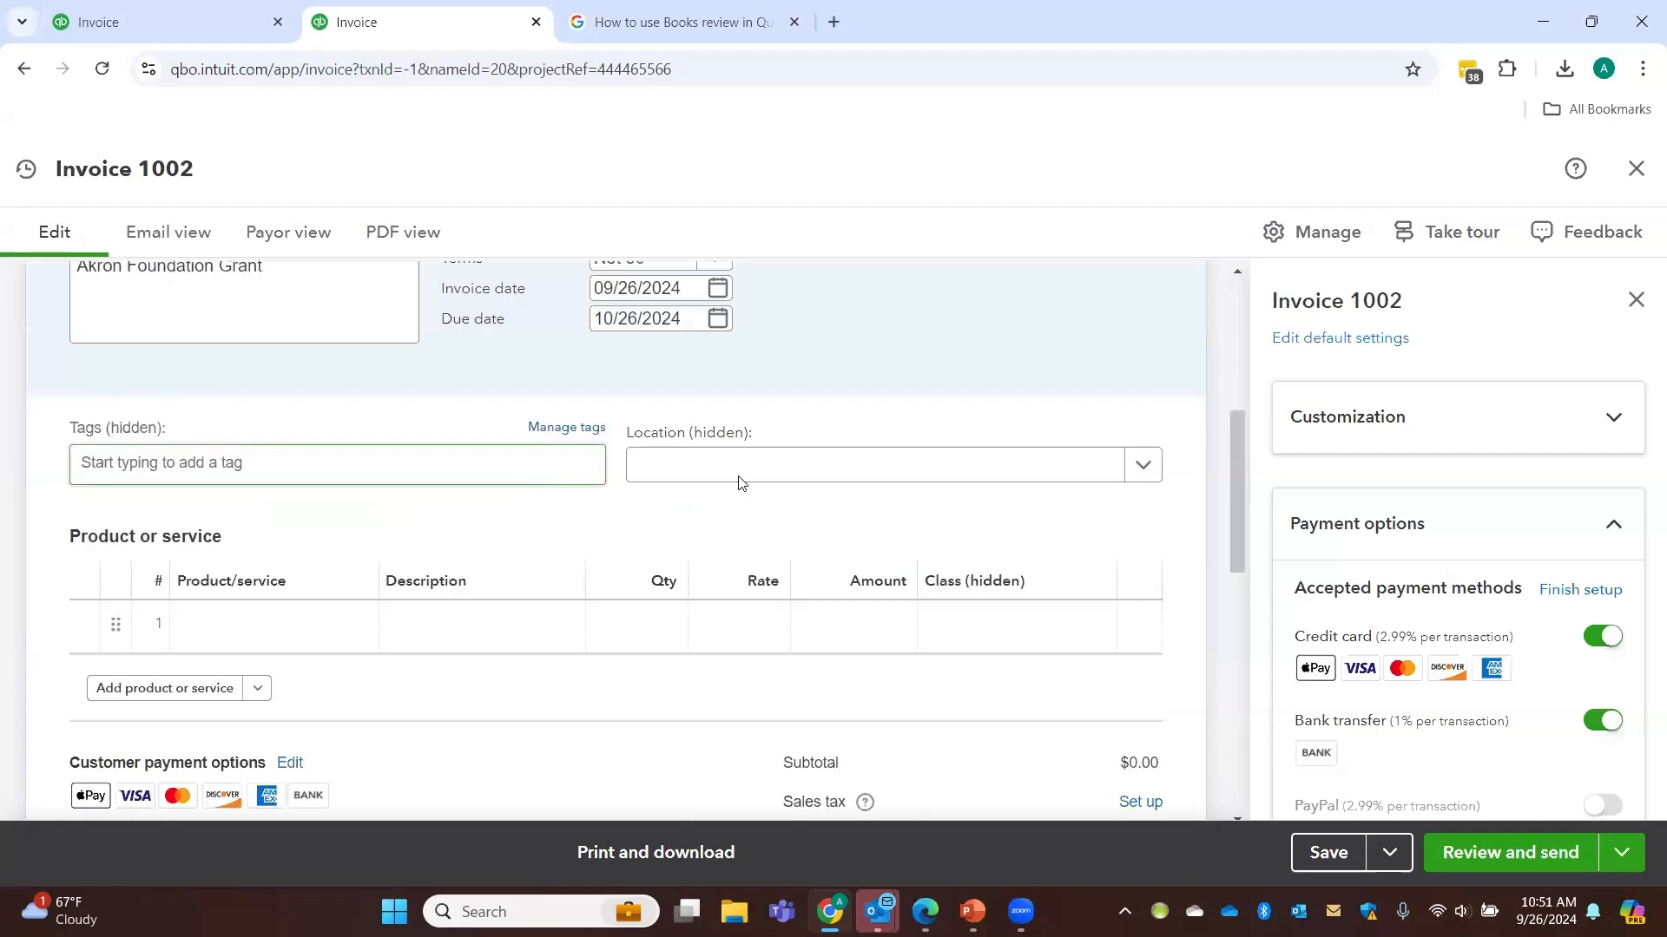
scroll(902, 482, "down", 2)
scroll(1476, 512, "down", 5)
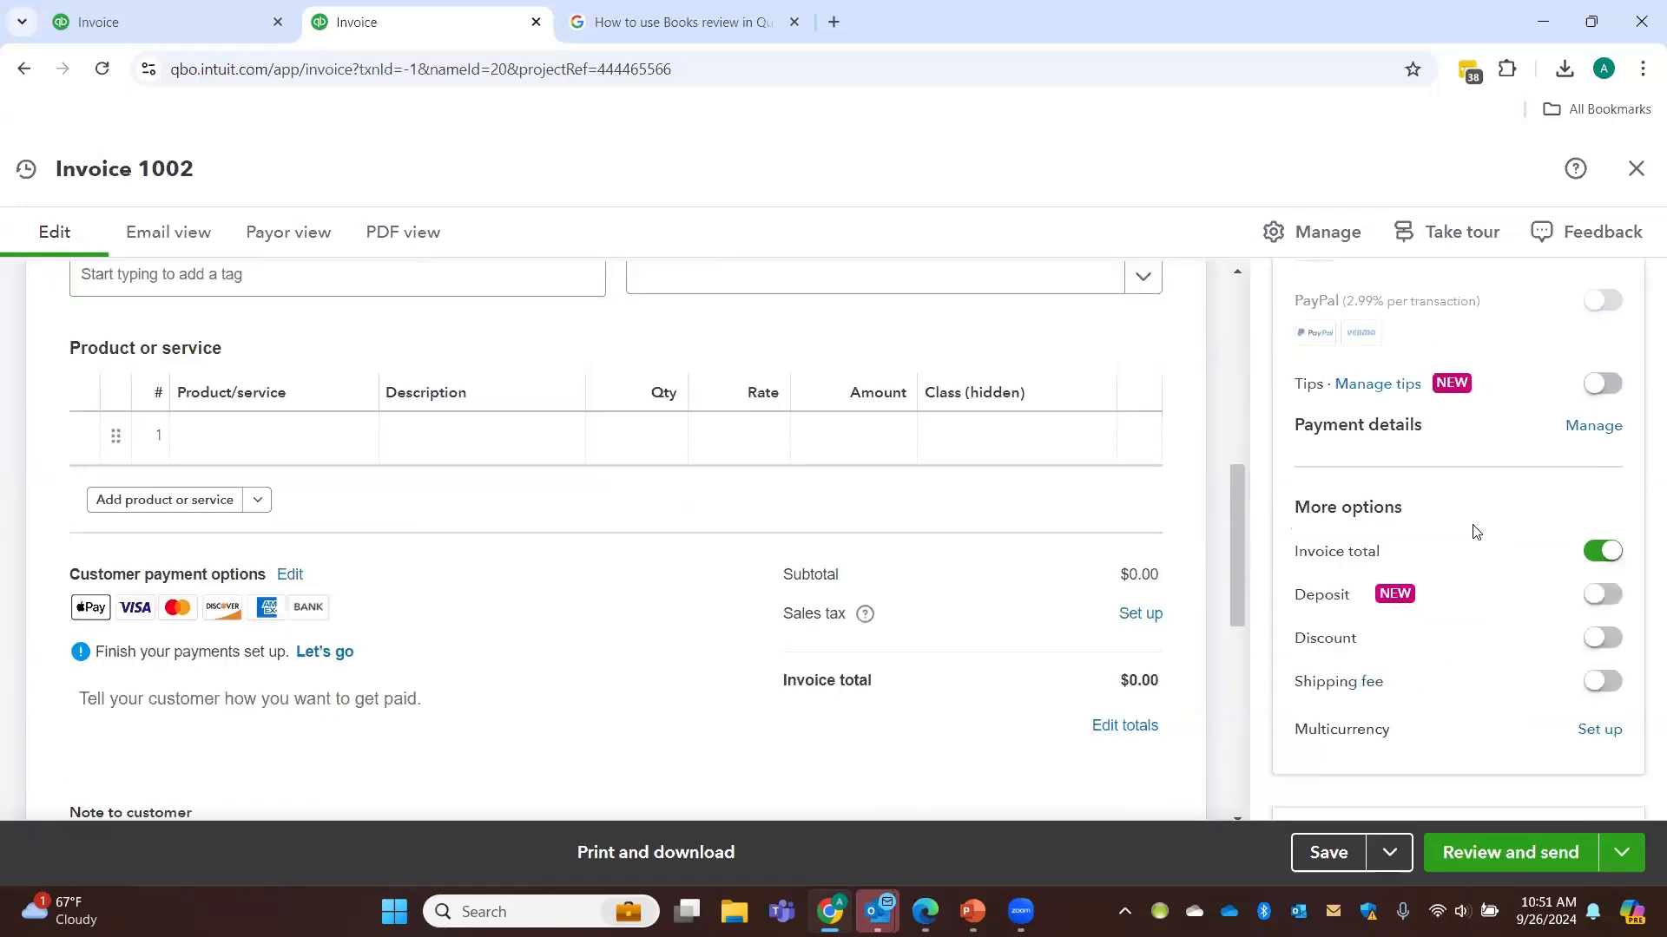
scroll(1479, 569, "down", 4)
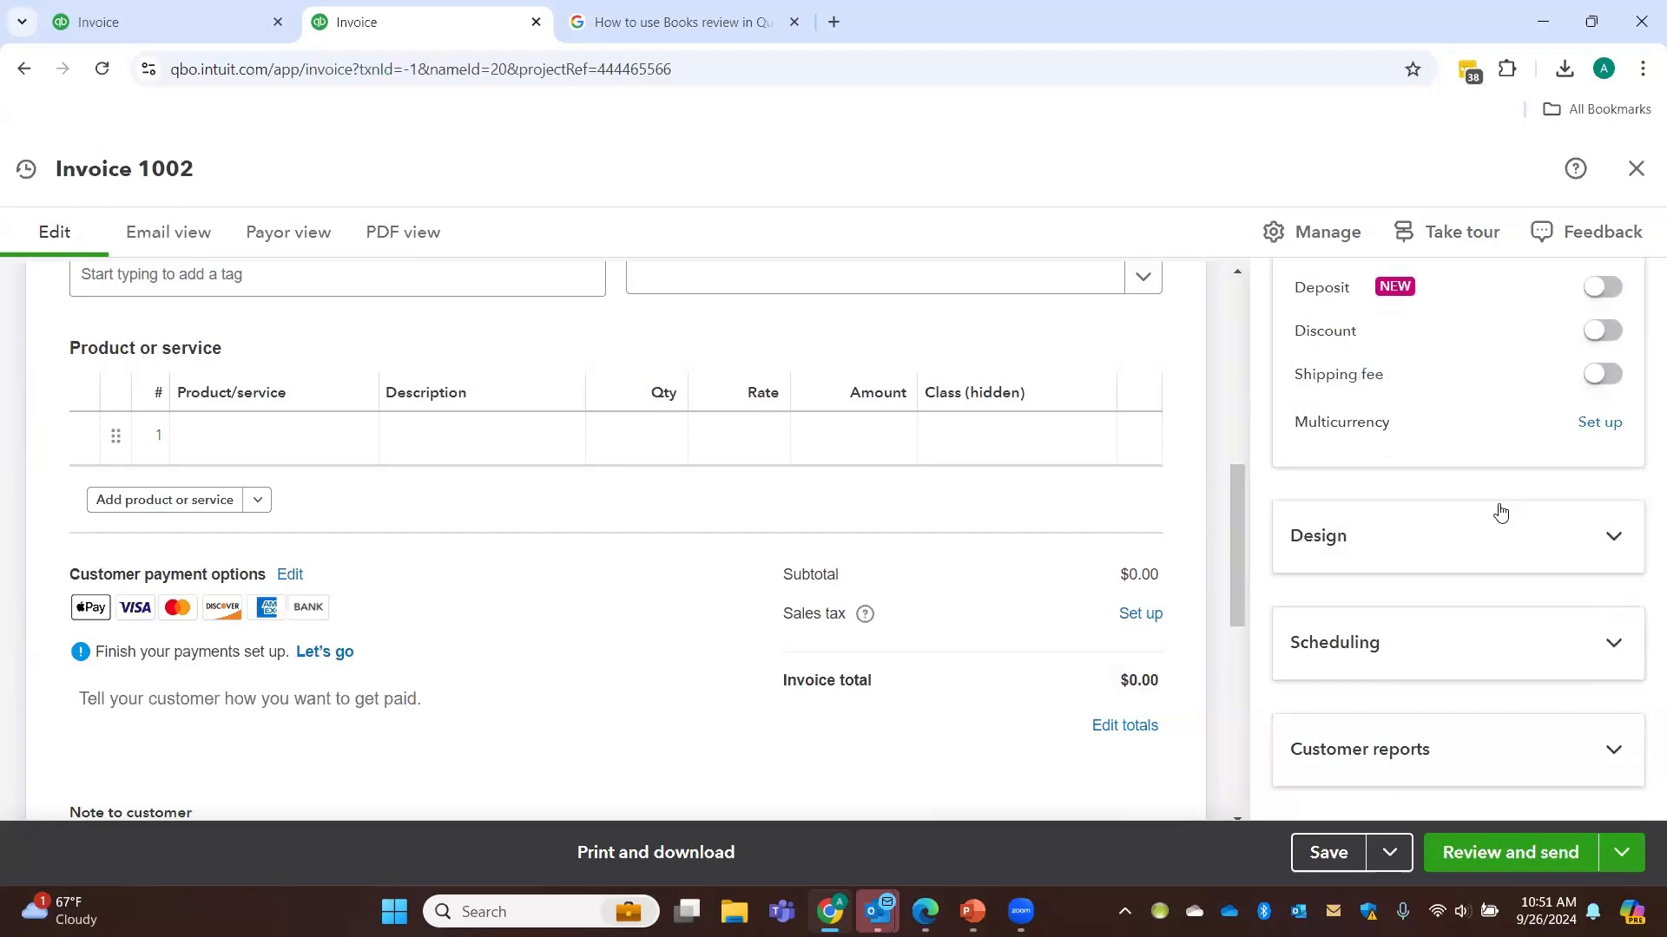
- Expand the invoice design options and bring up tag suggestions above the product lines
left_click(1502, 512)
scroll(1504, 516, "down", 5)
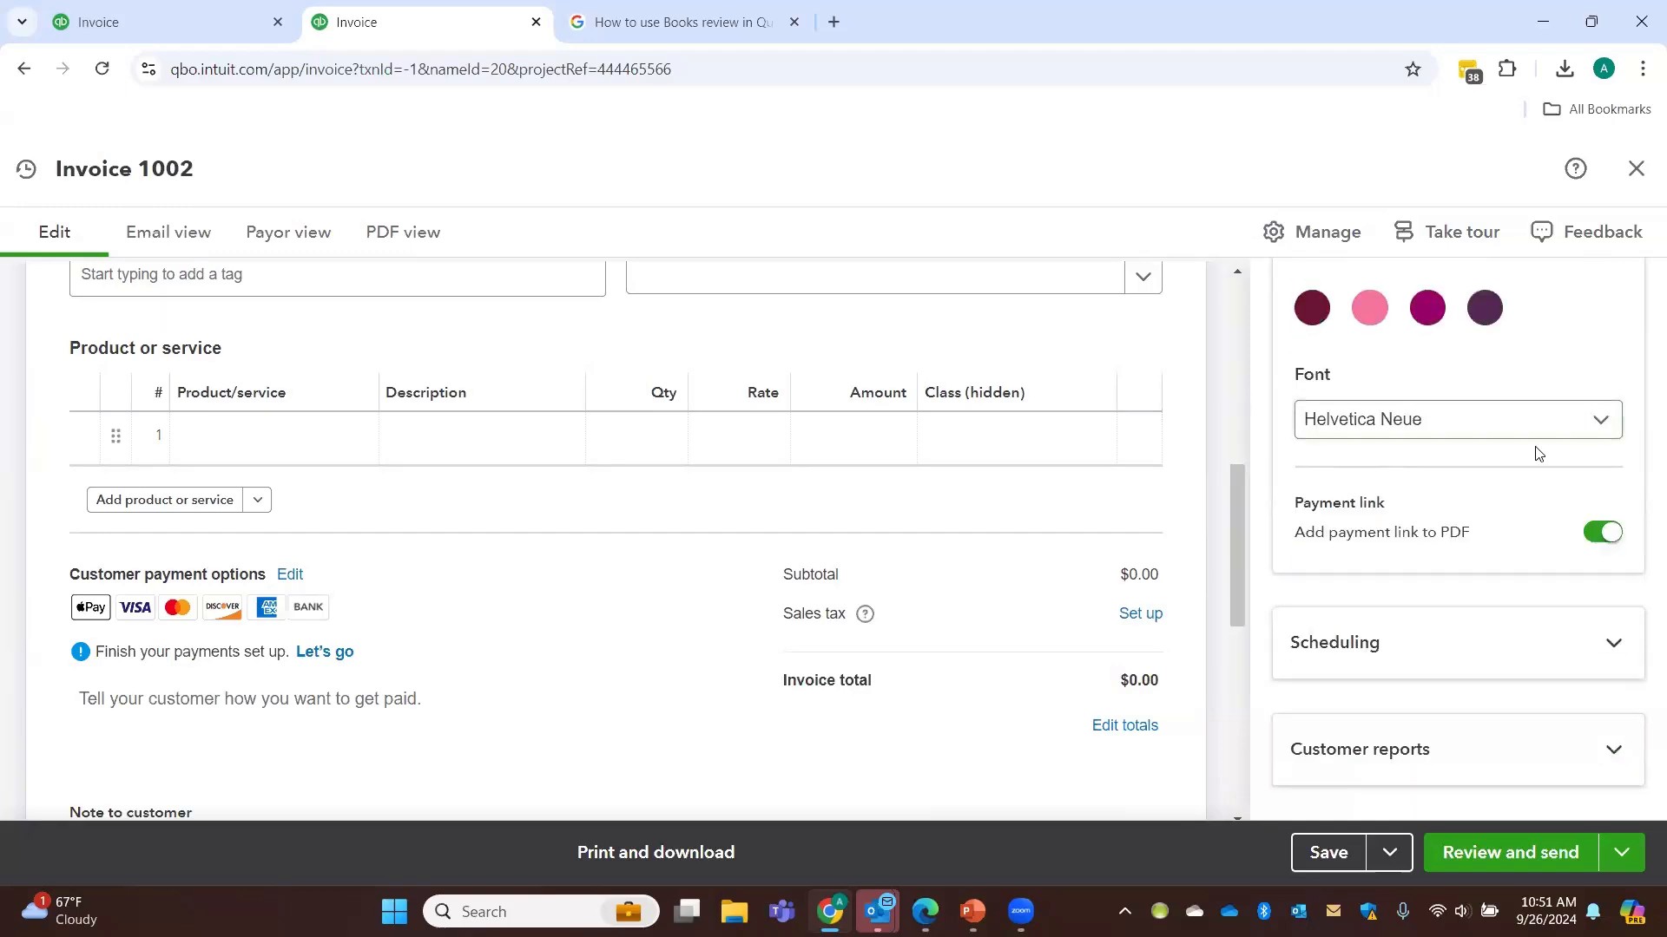
scroll(707, 417, "down", 7)
scroll(726, 420, "up", 7)
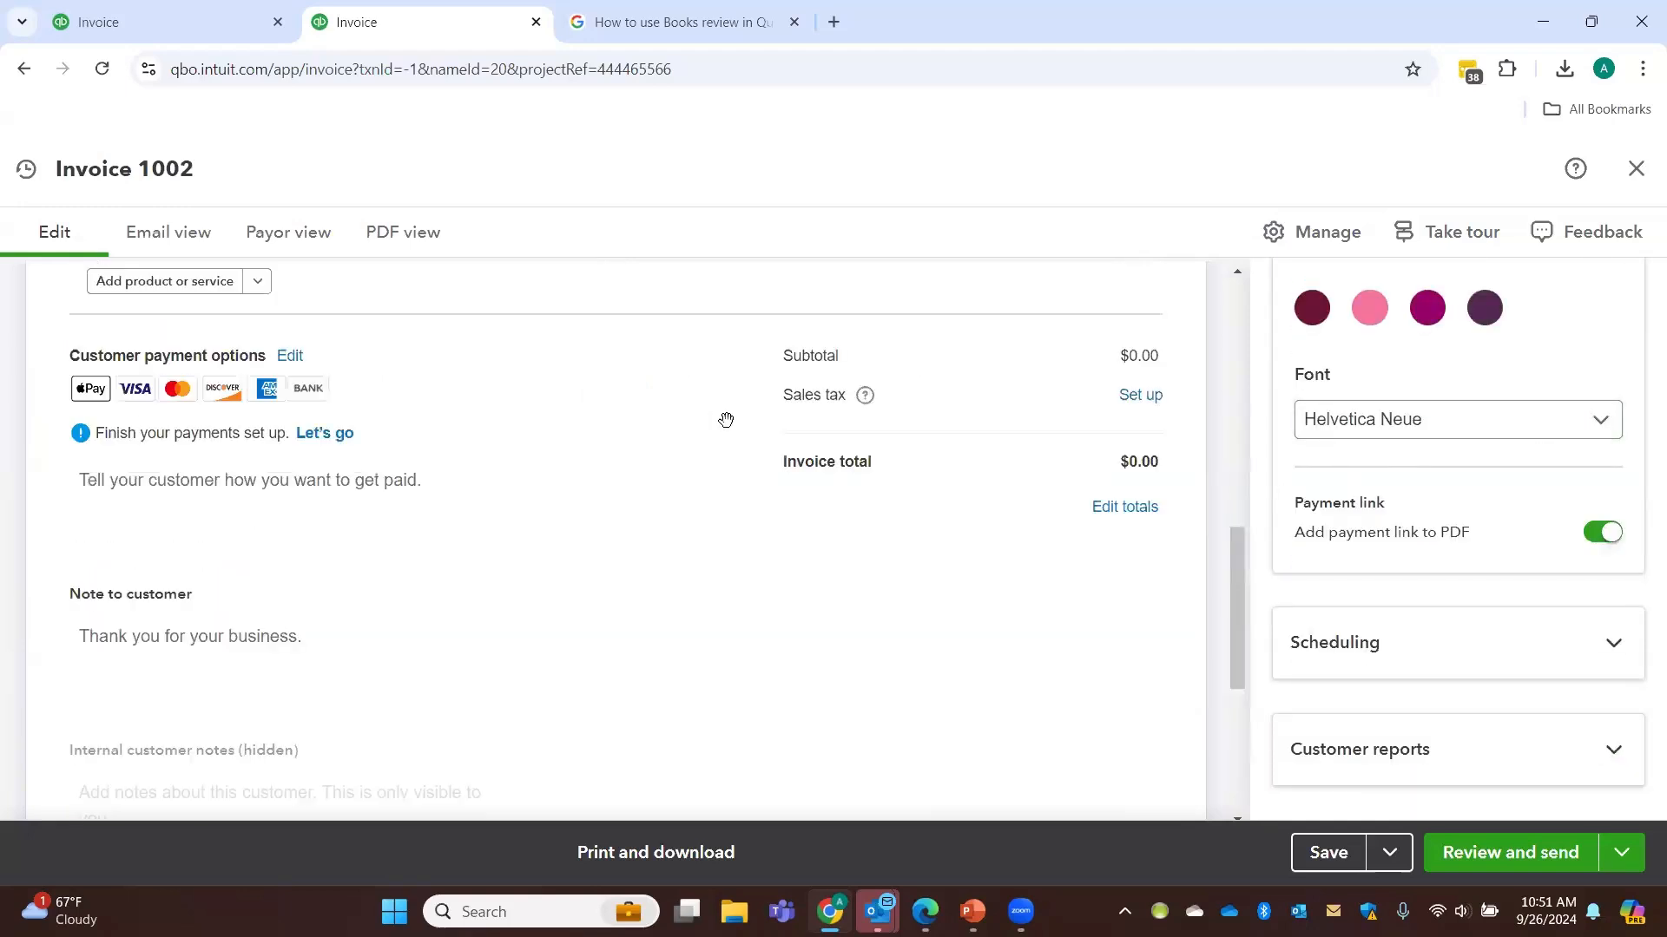
left_click(766, 438)
scroll(782, 452, "up", 3)
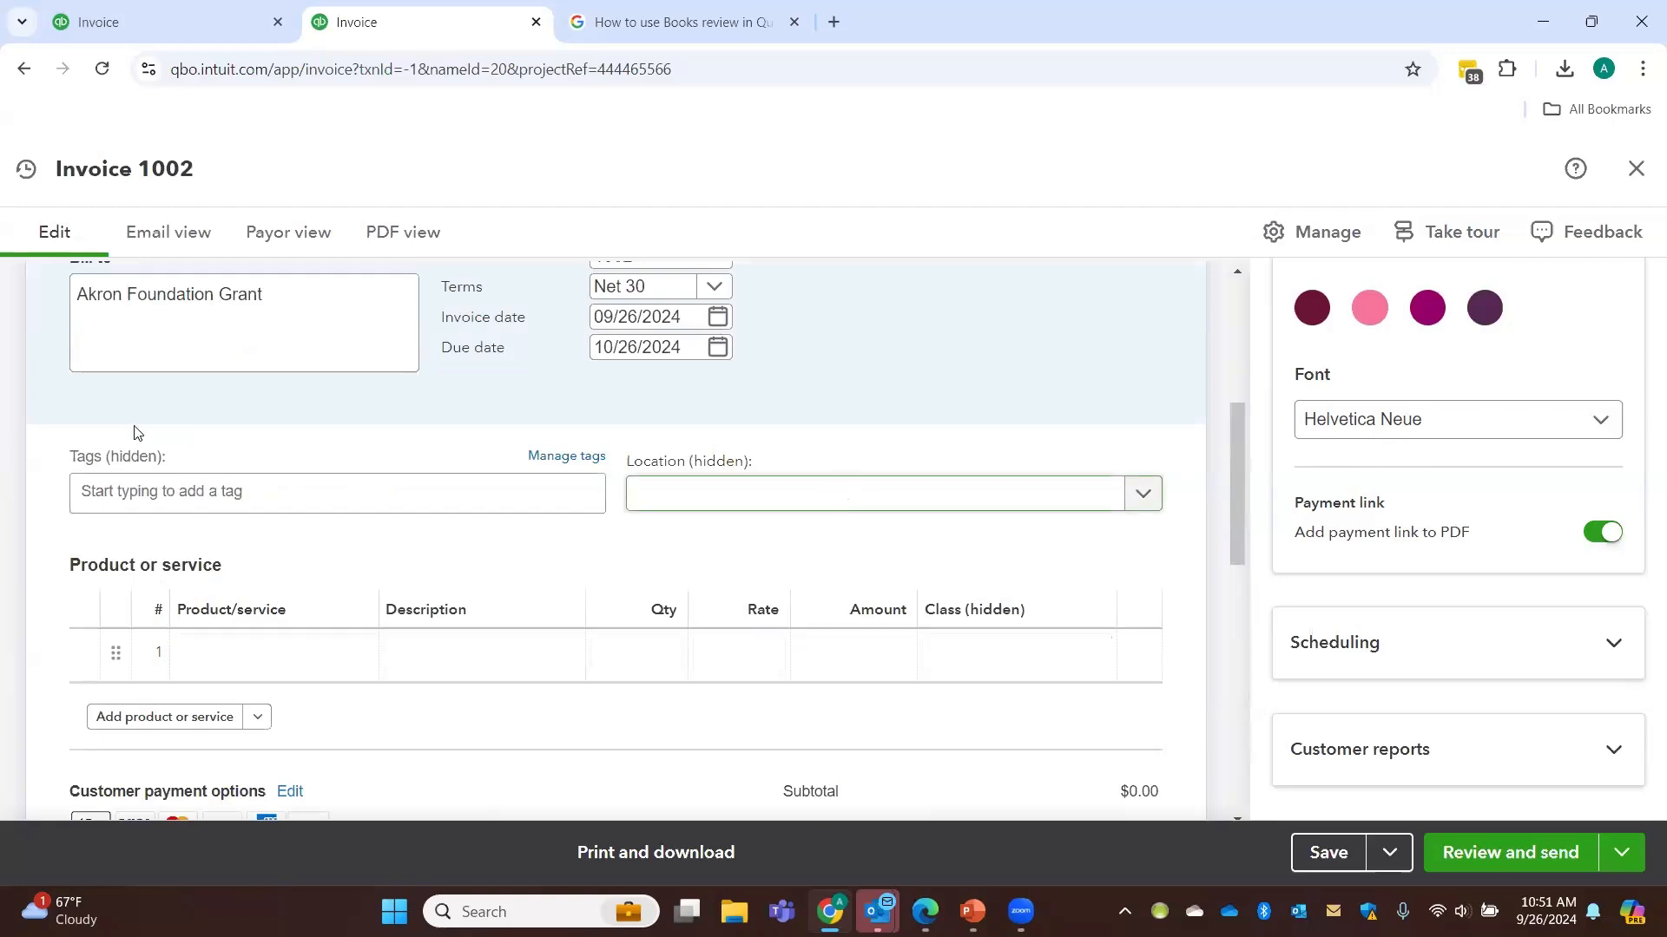
left_click(342, 493)
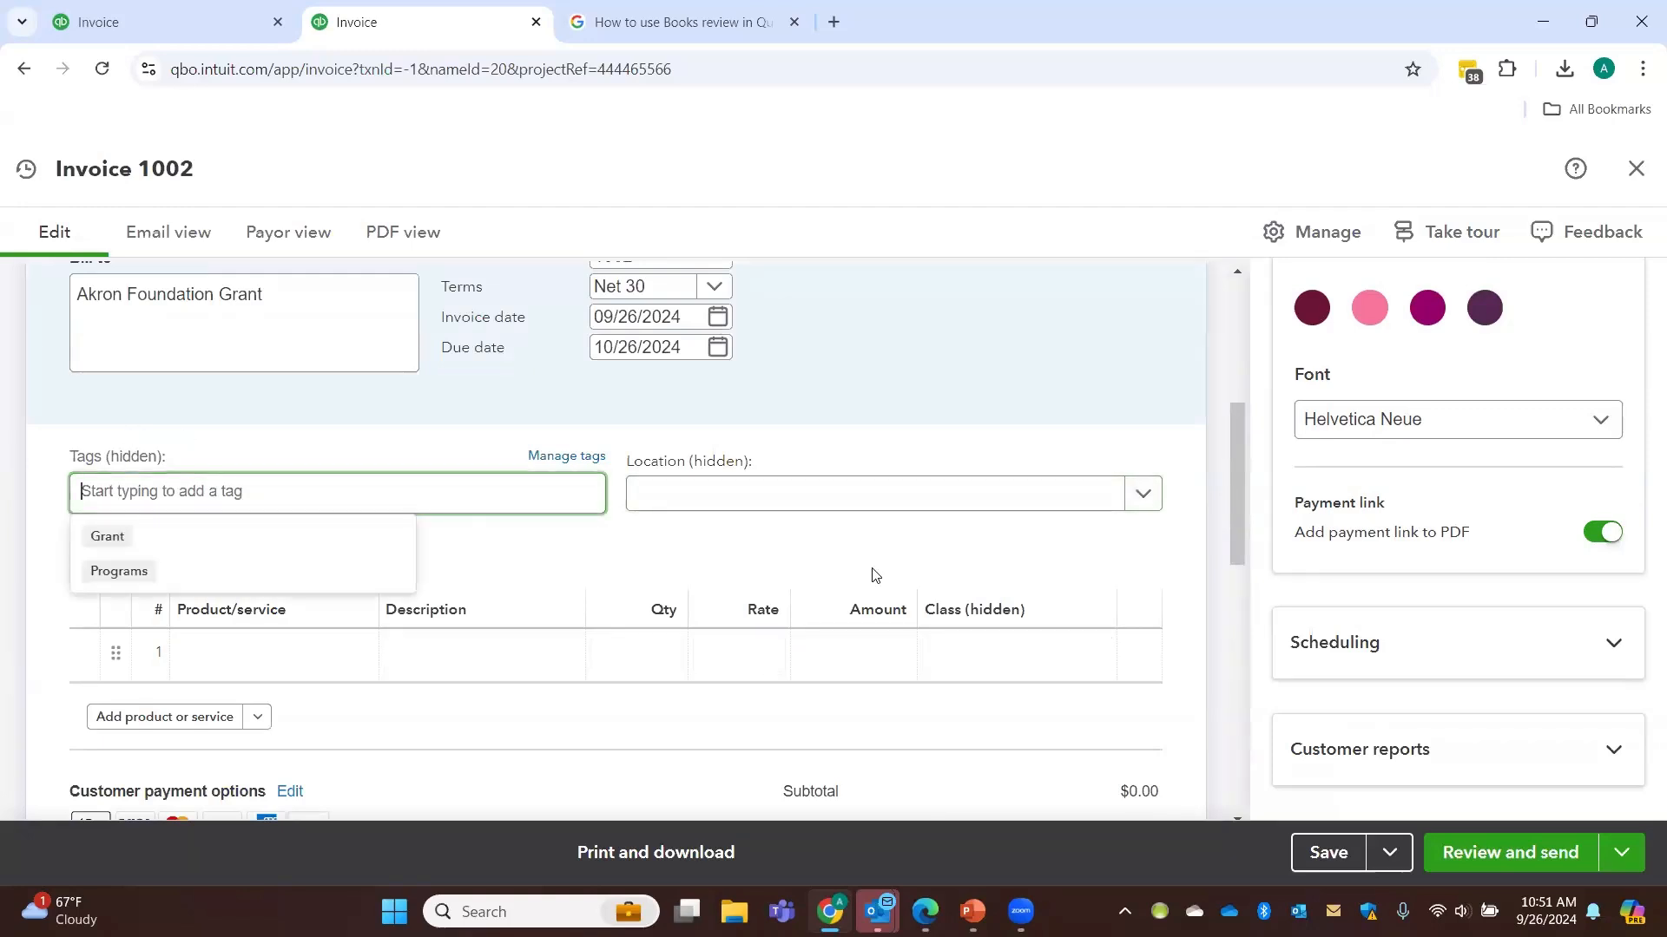
scroll(993, 633, "up", 5)
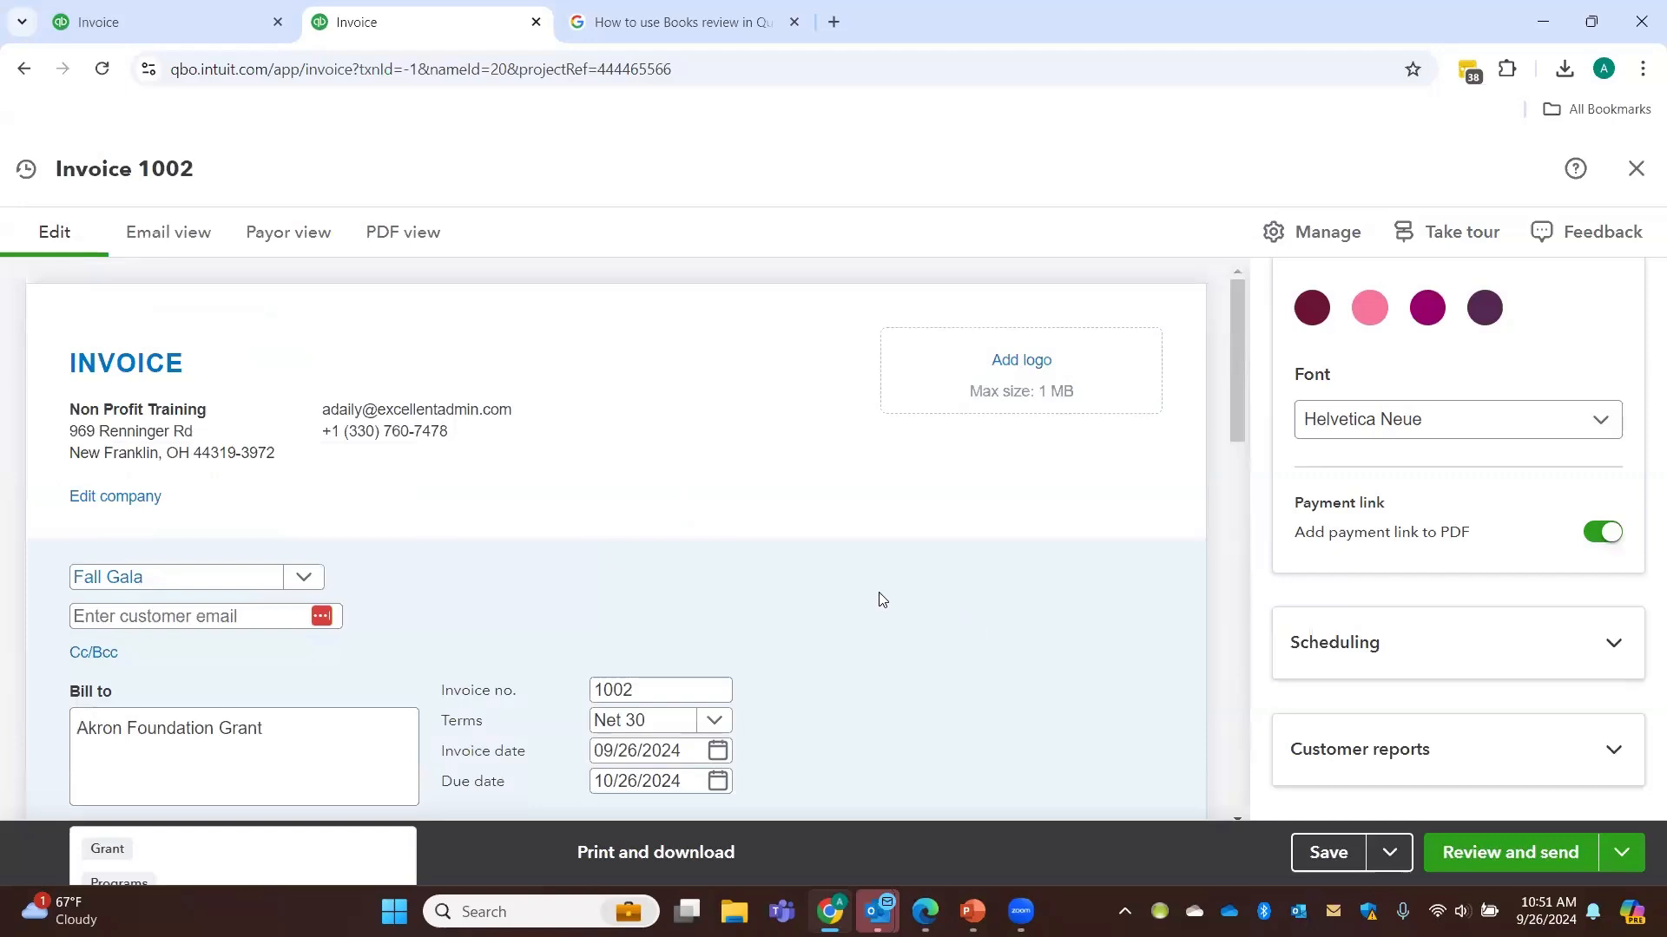
scroll(391, 503, "down", 5)
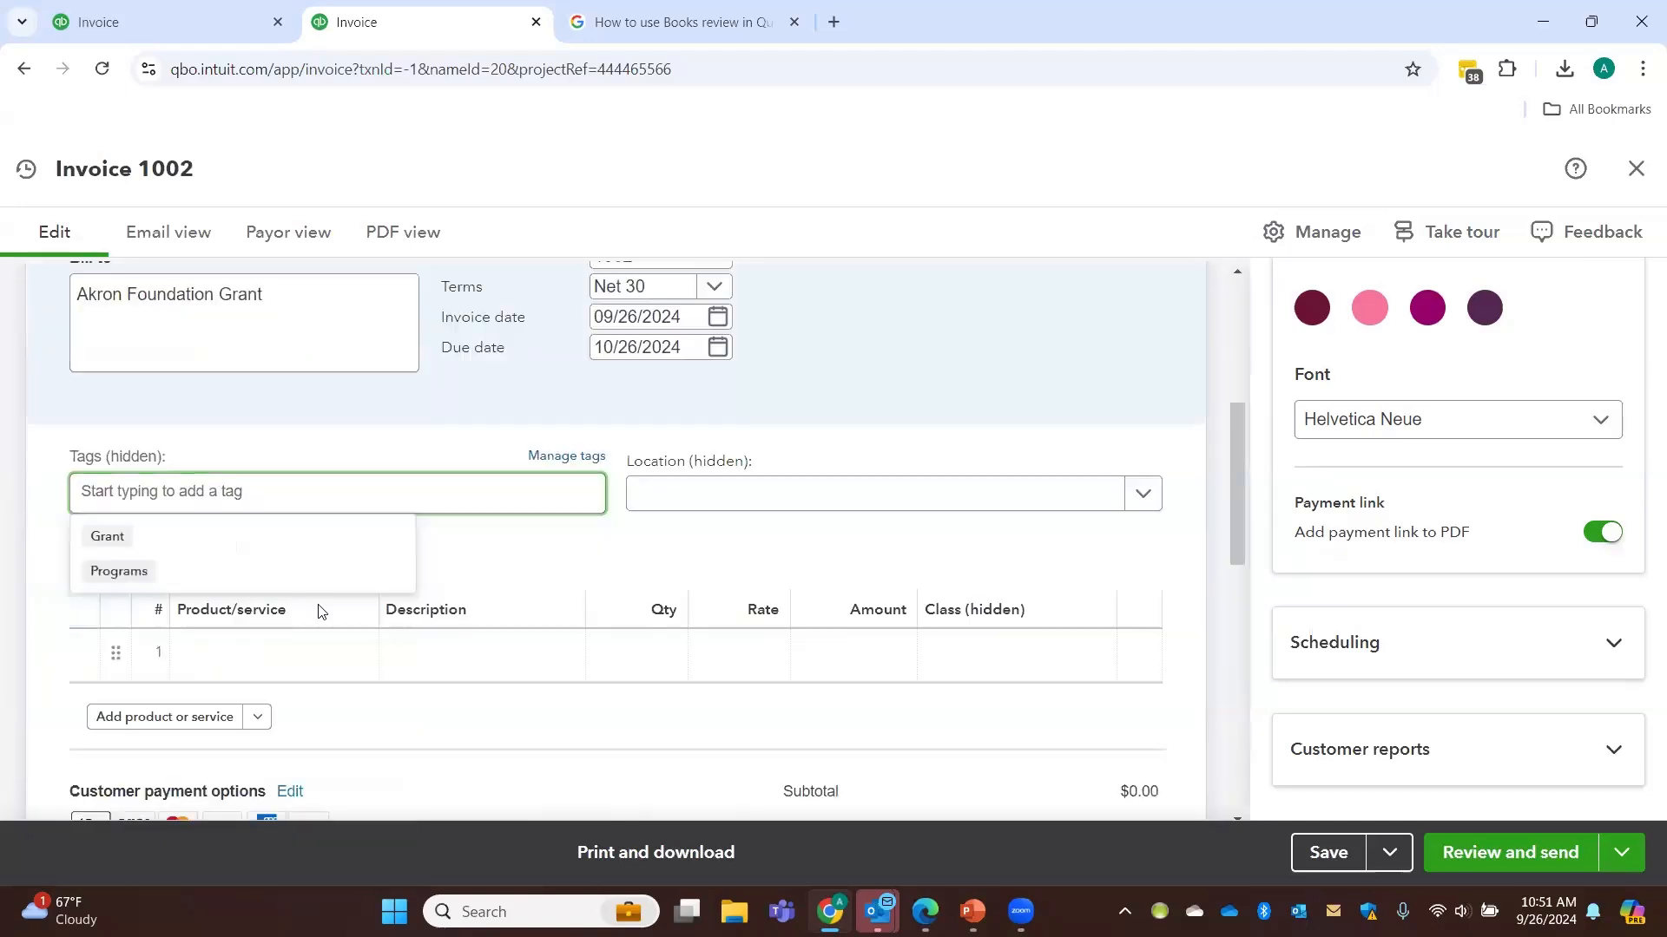
- Set line 1 to 2024 Funding for grant with an amount of 5,000
left_click(295, 663)
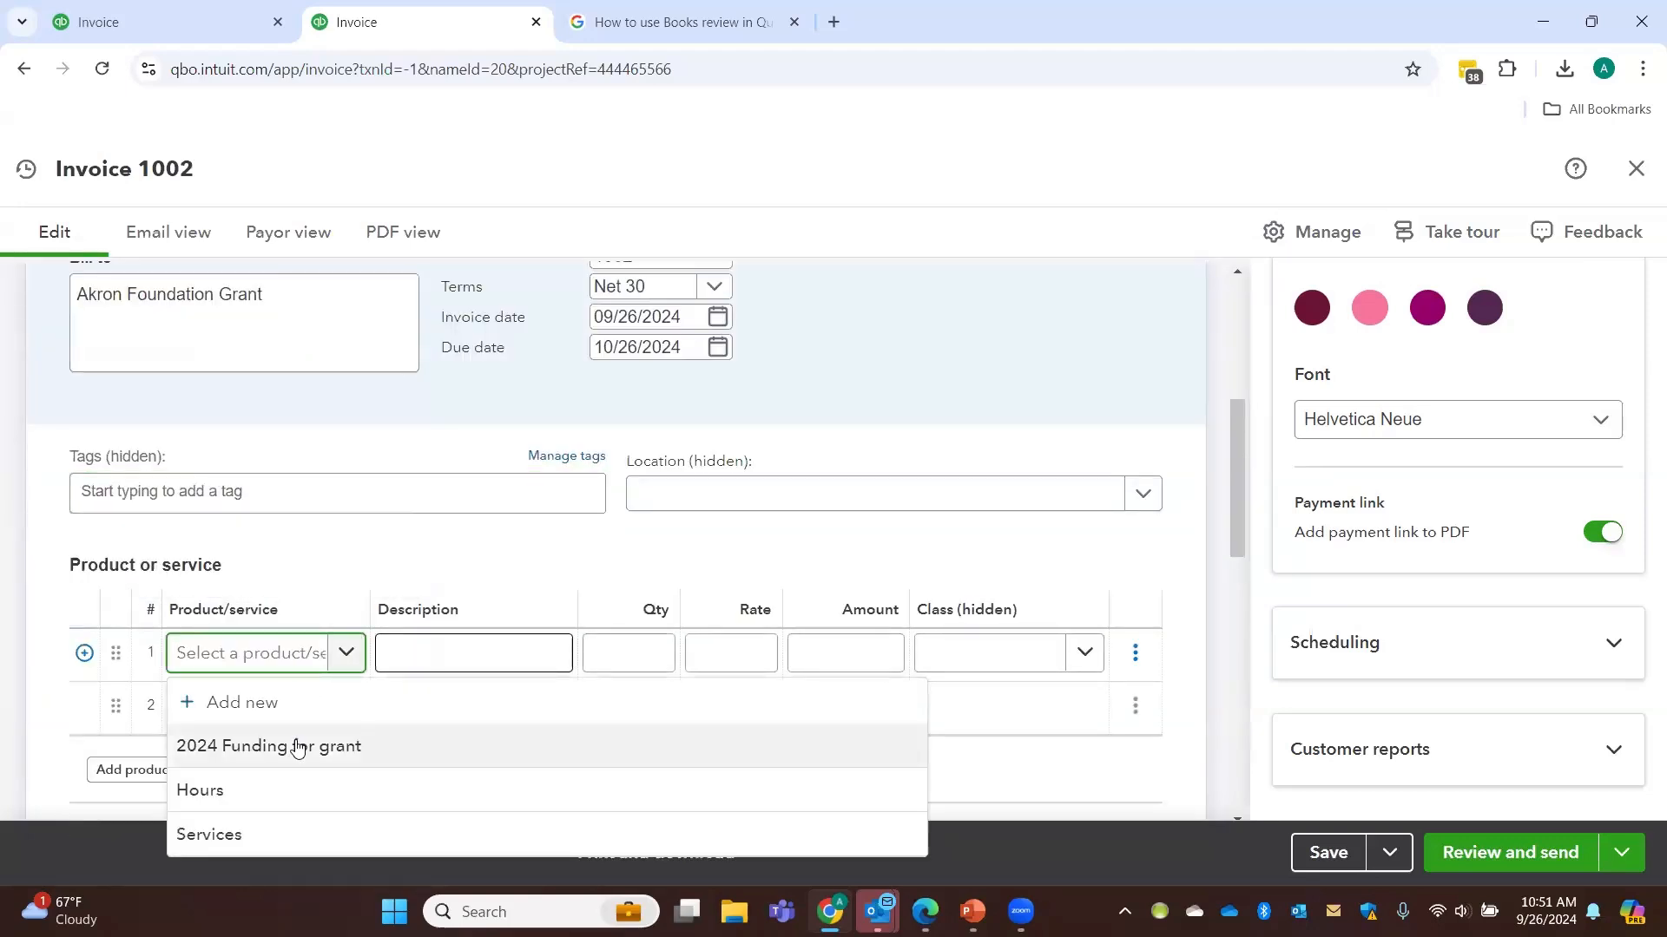
key("Return")
left_click(894, 656)
key("BackSpace")
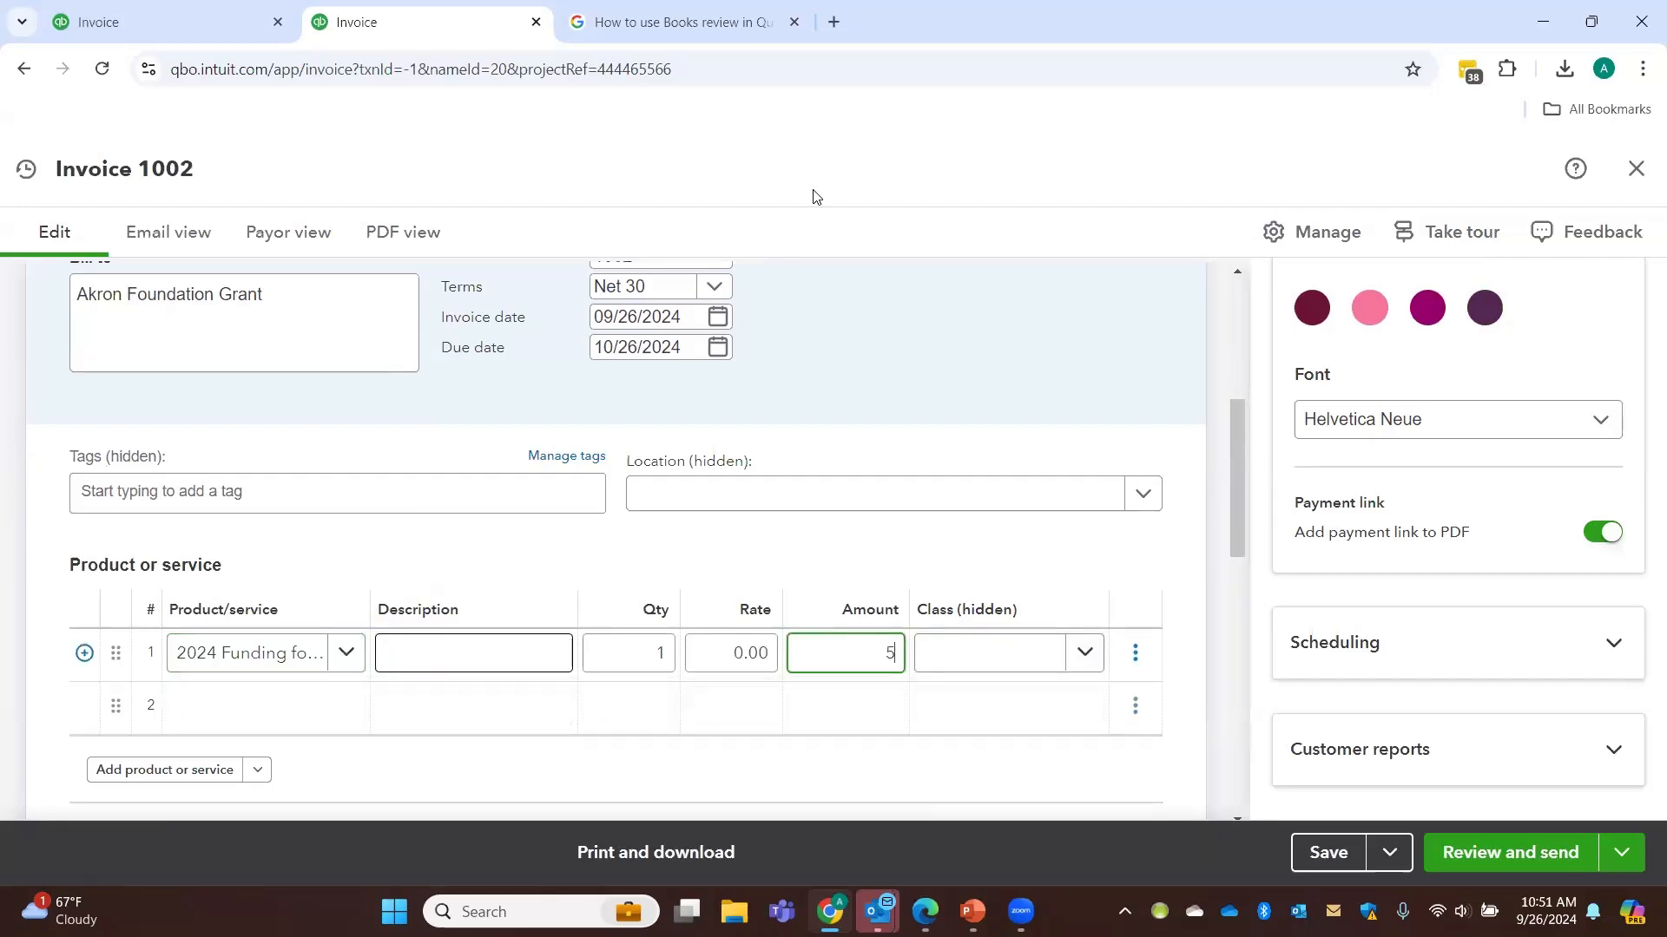
type("5,000")
key("Tab")
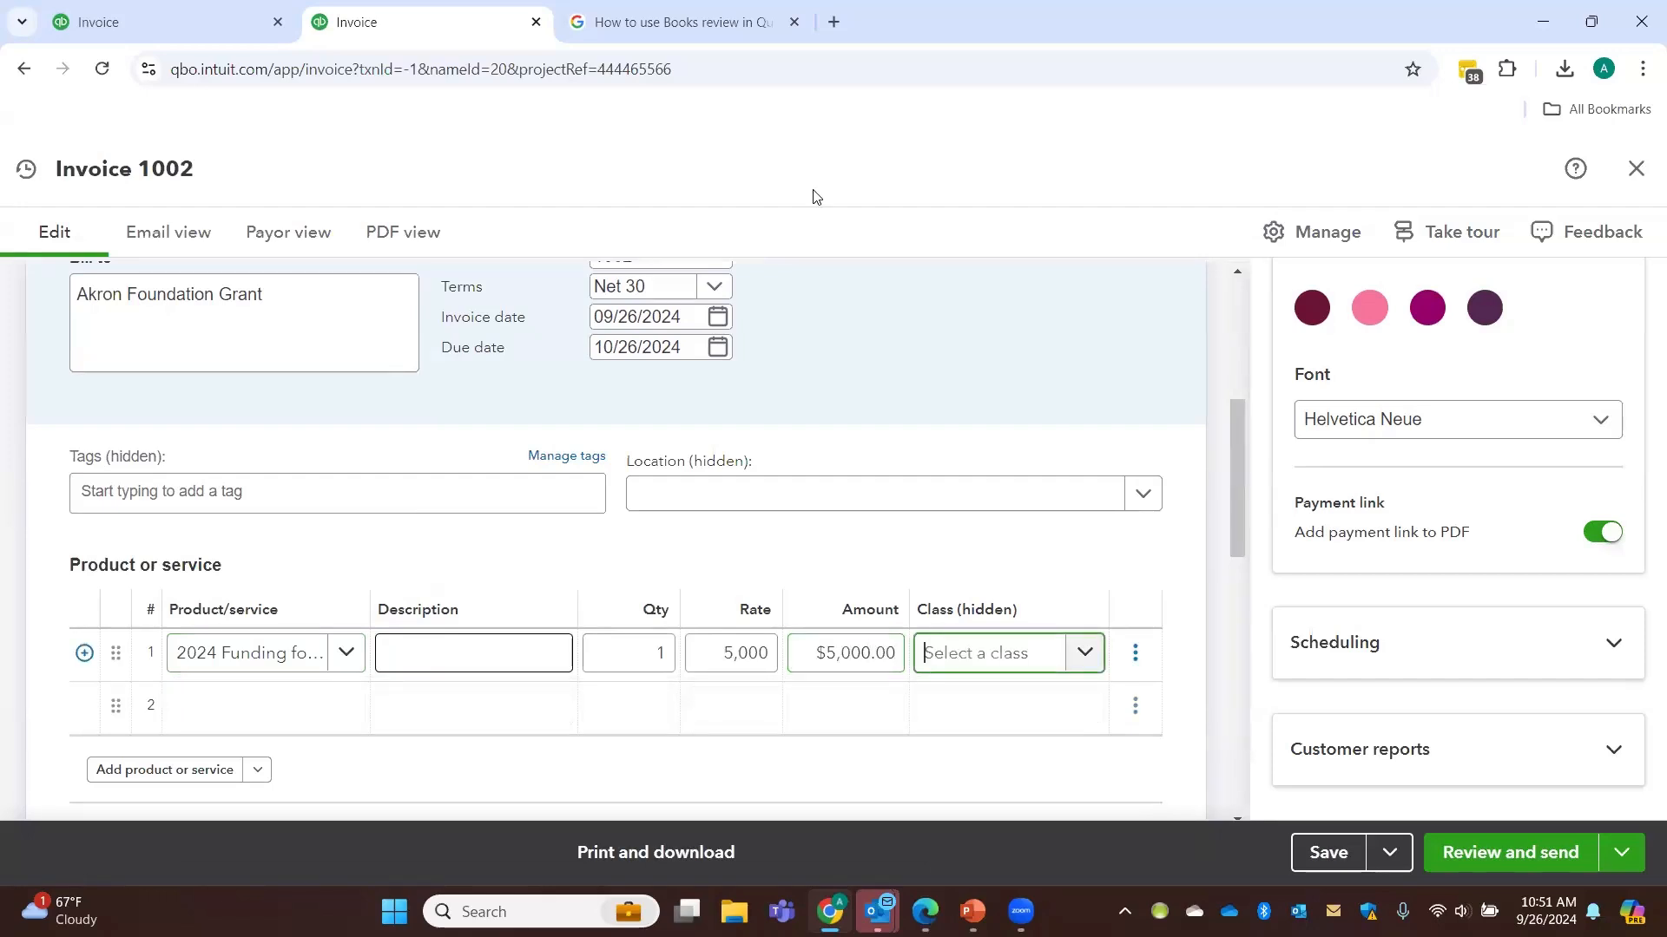
- Give the line the Akron Foundation Grant class and look at the additional send options
type("gran")
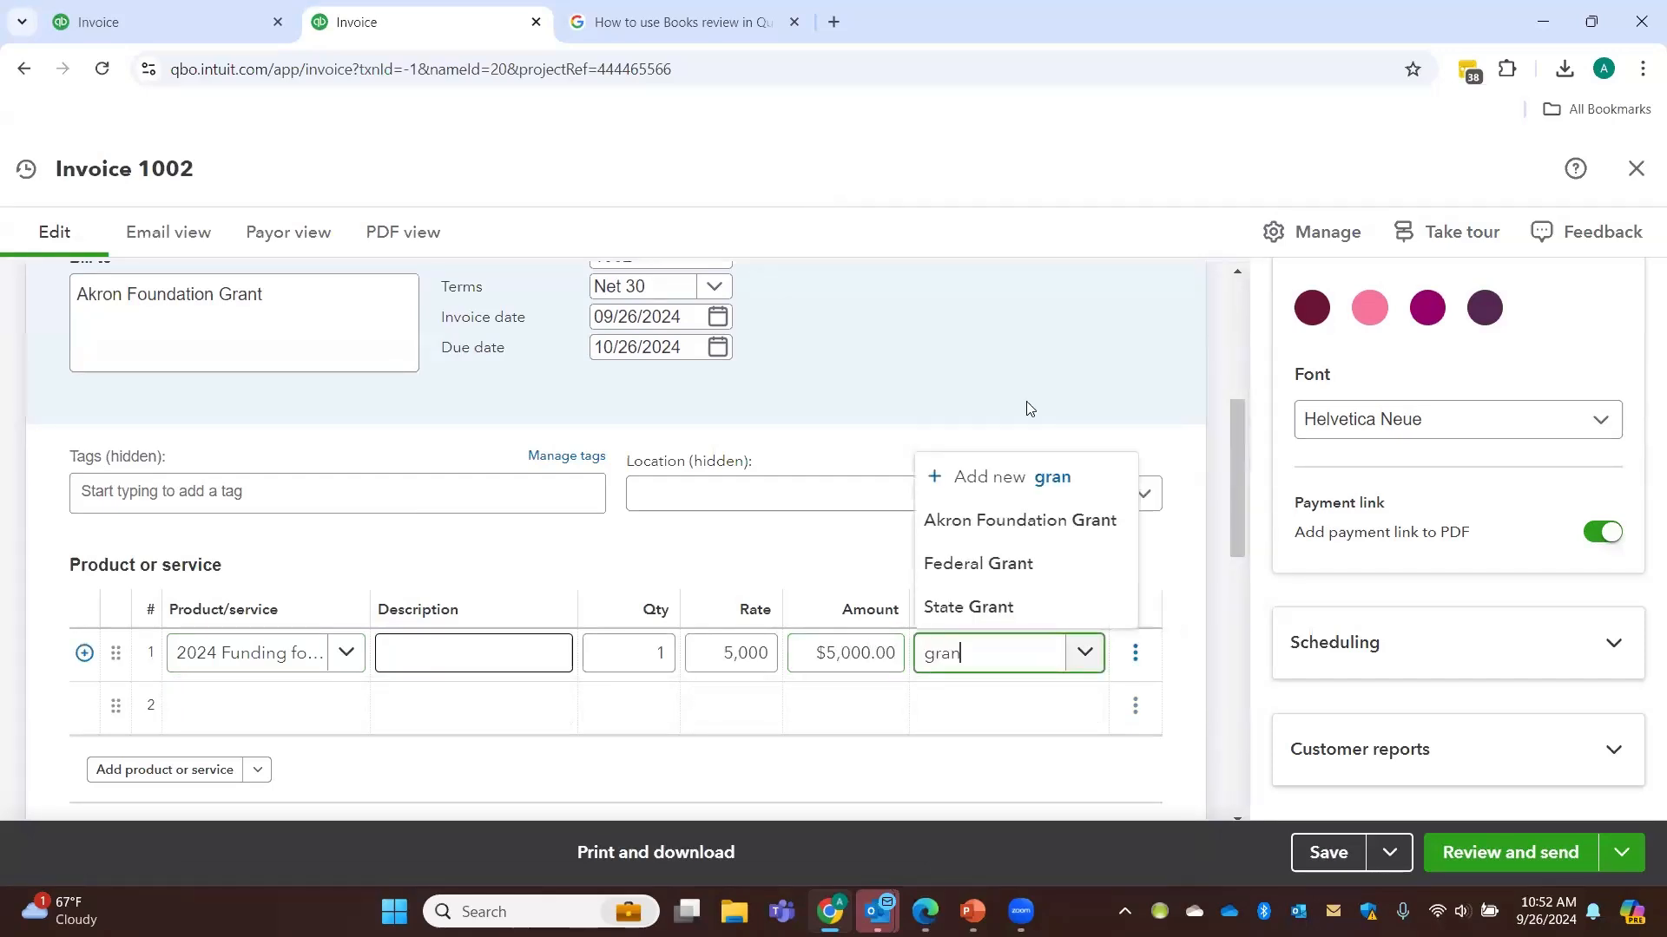
left_click(1020, 520)
scroll(1074, 518, "down", 4)
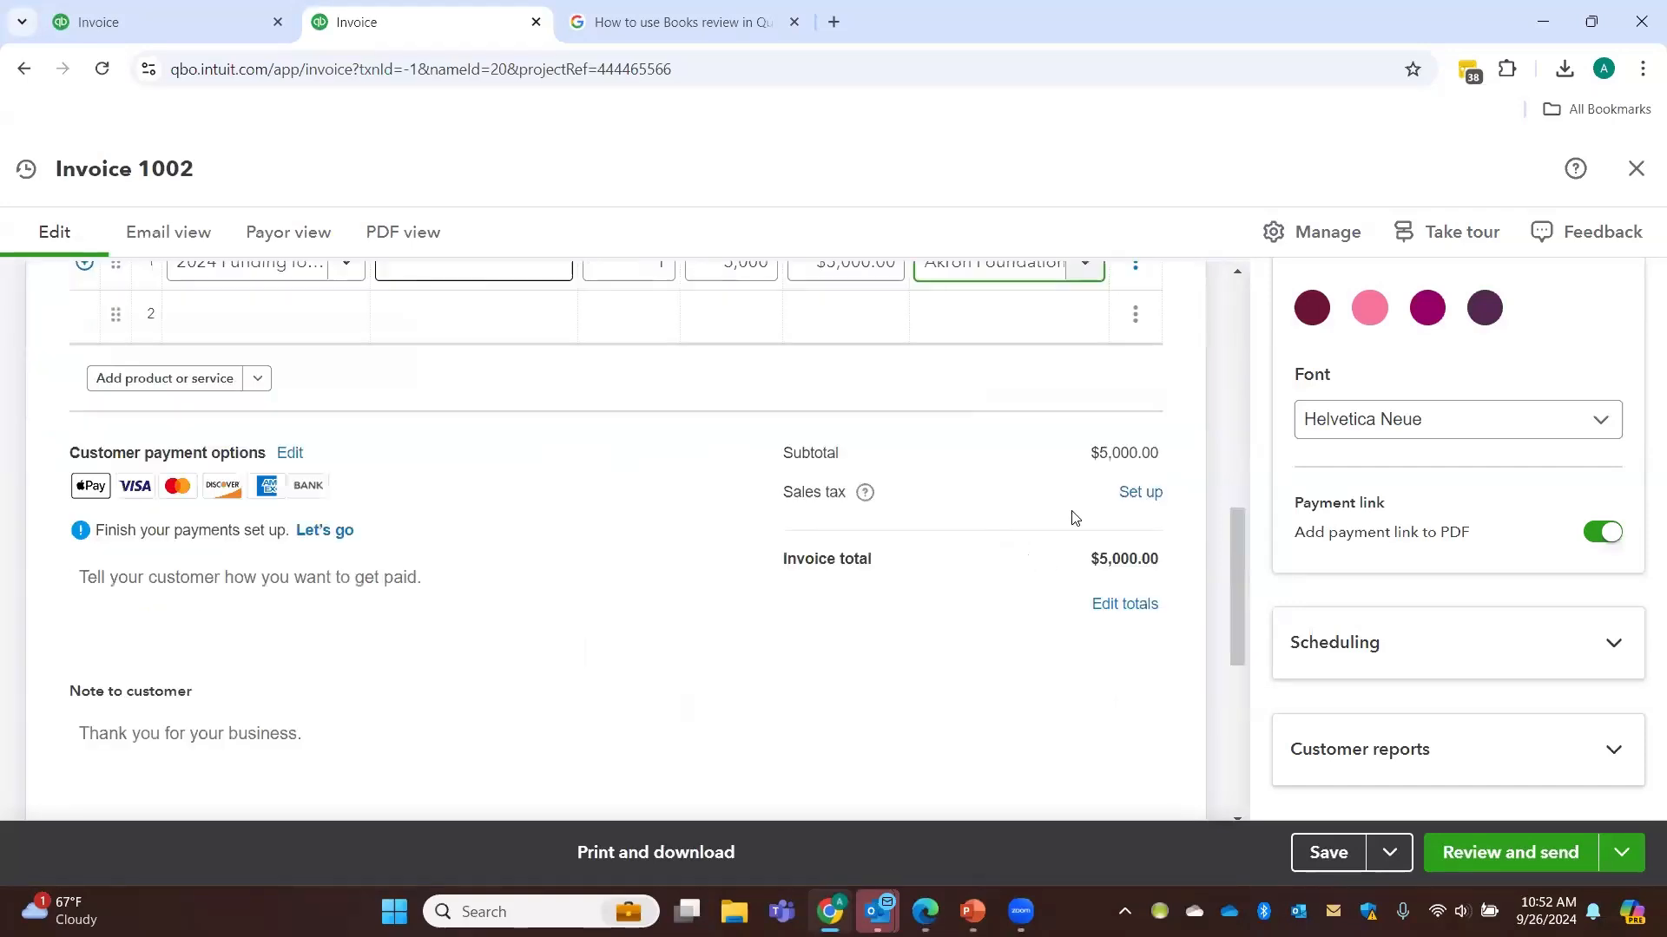
scroll(1097, 576, "down", 6)
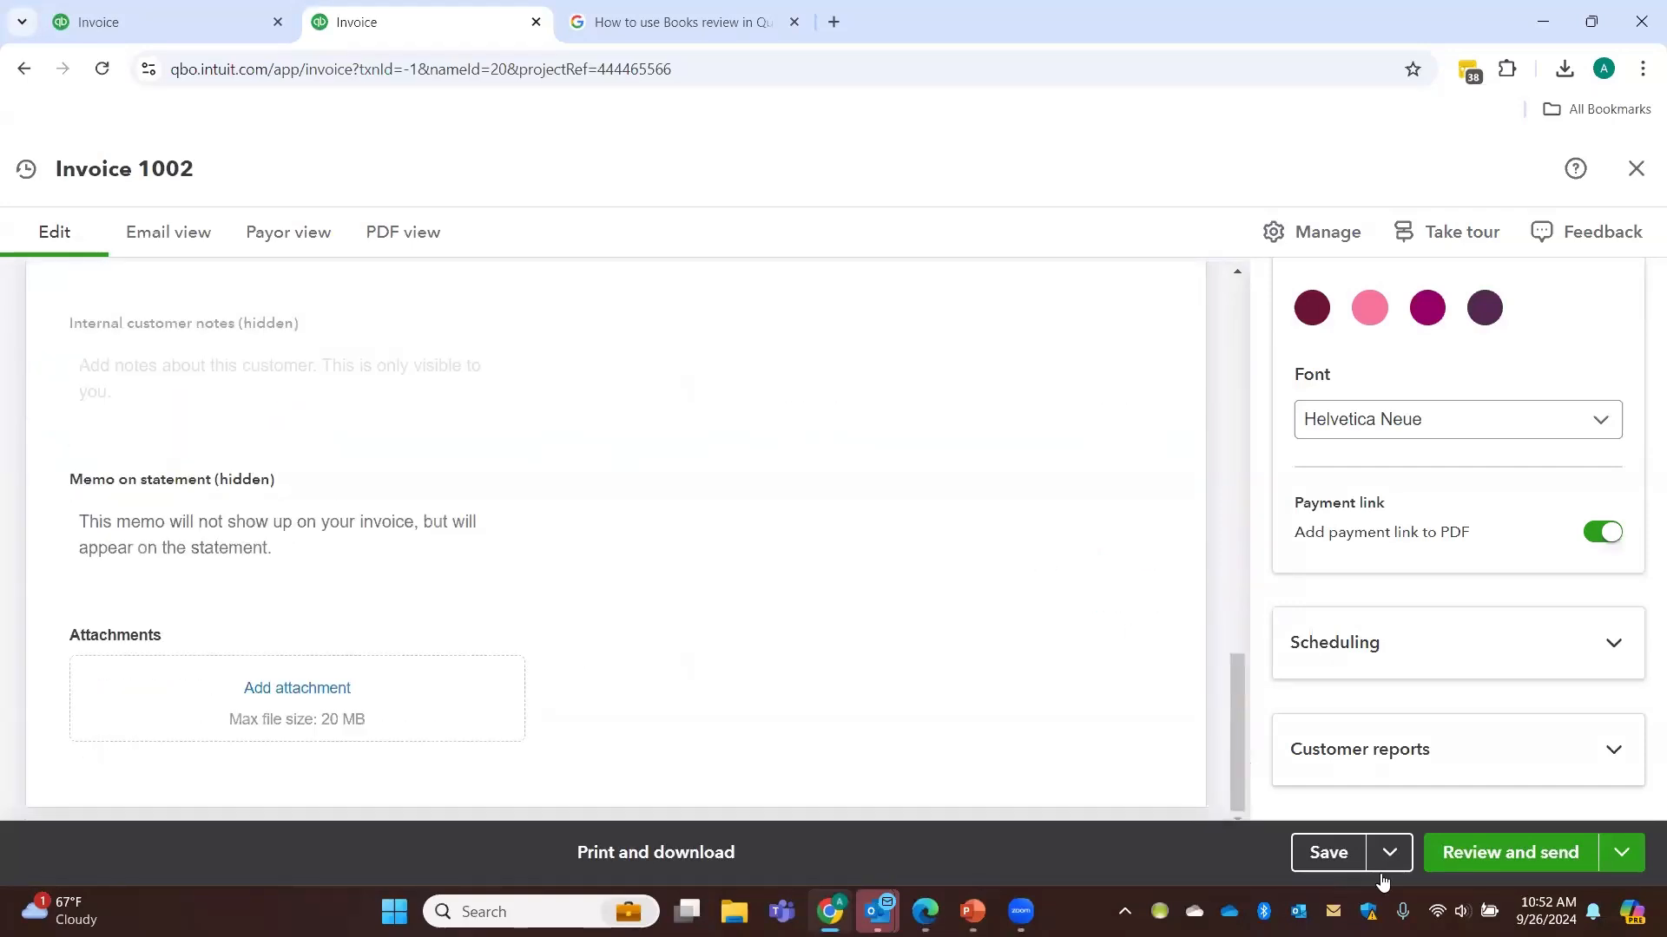
left_click(1618, 856)
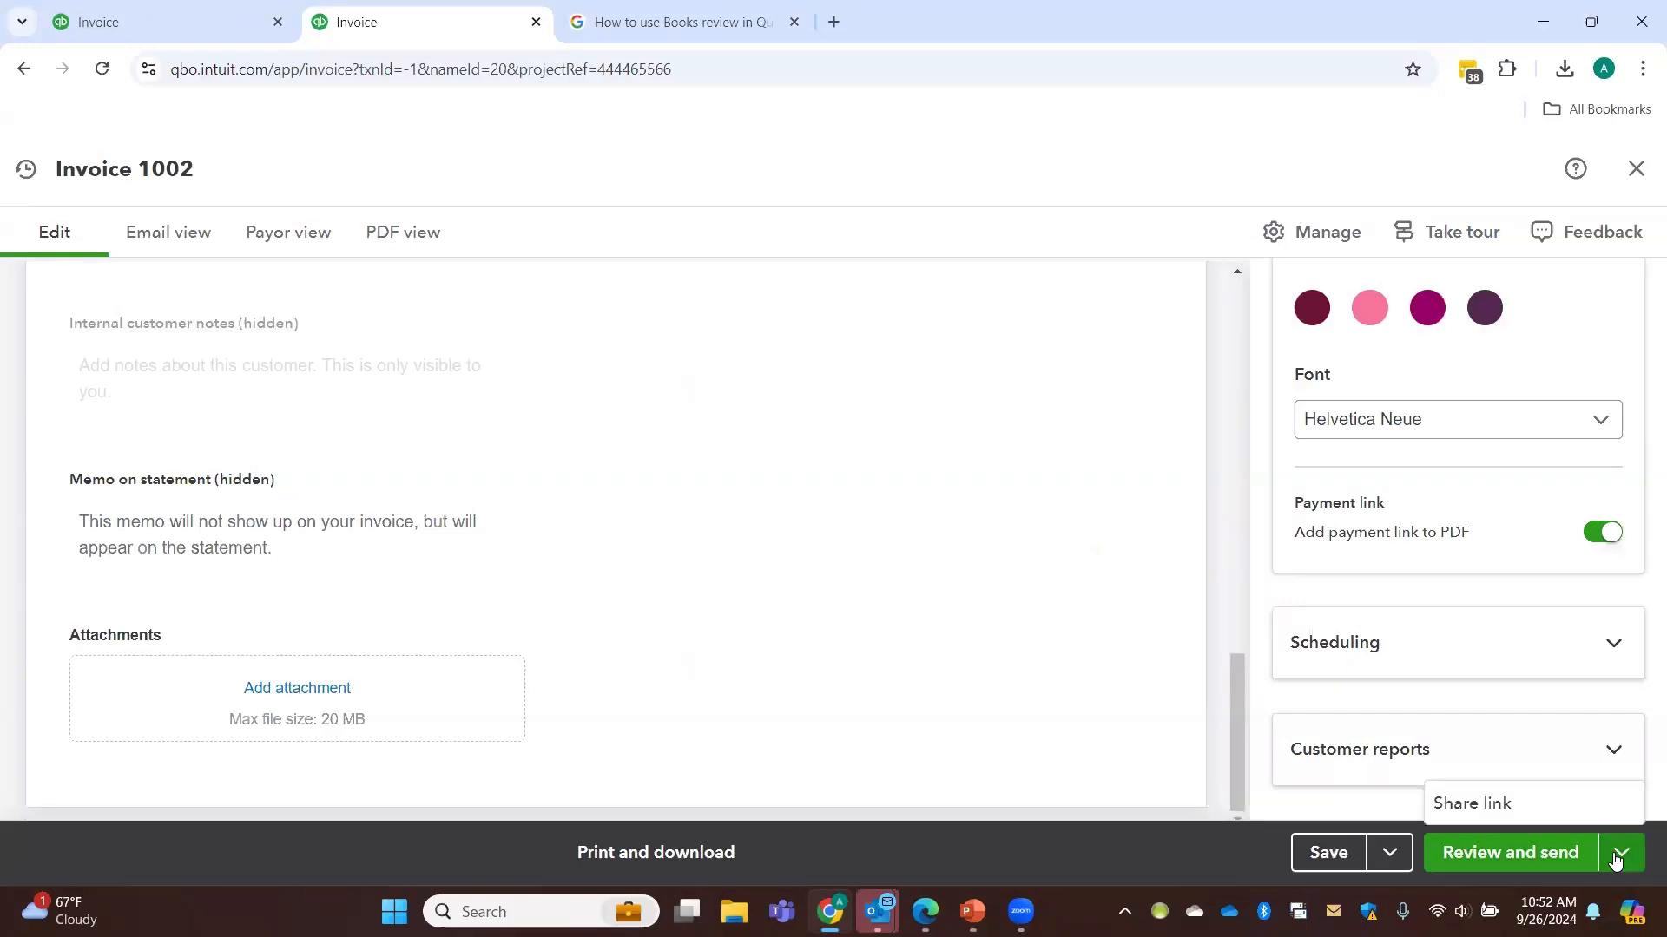
- Save and close invoice 1002, then check Fall Gala's Transactions and Overview tabs showing $5,000.00
left_click(1389, 855)
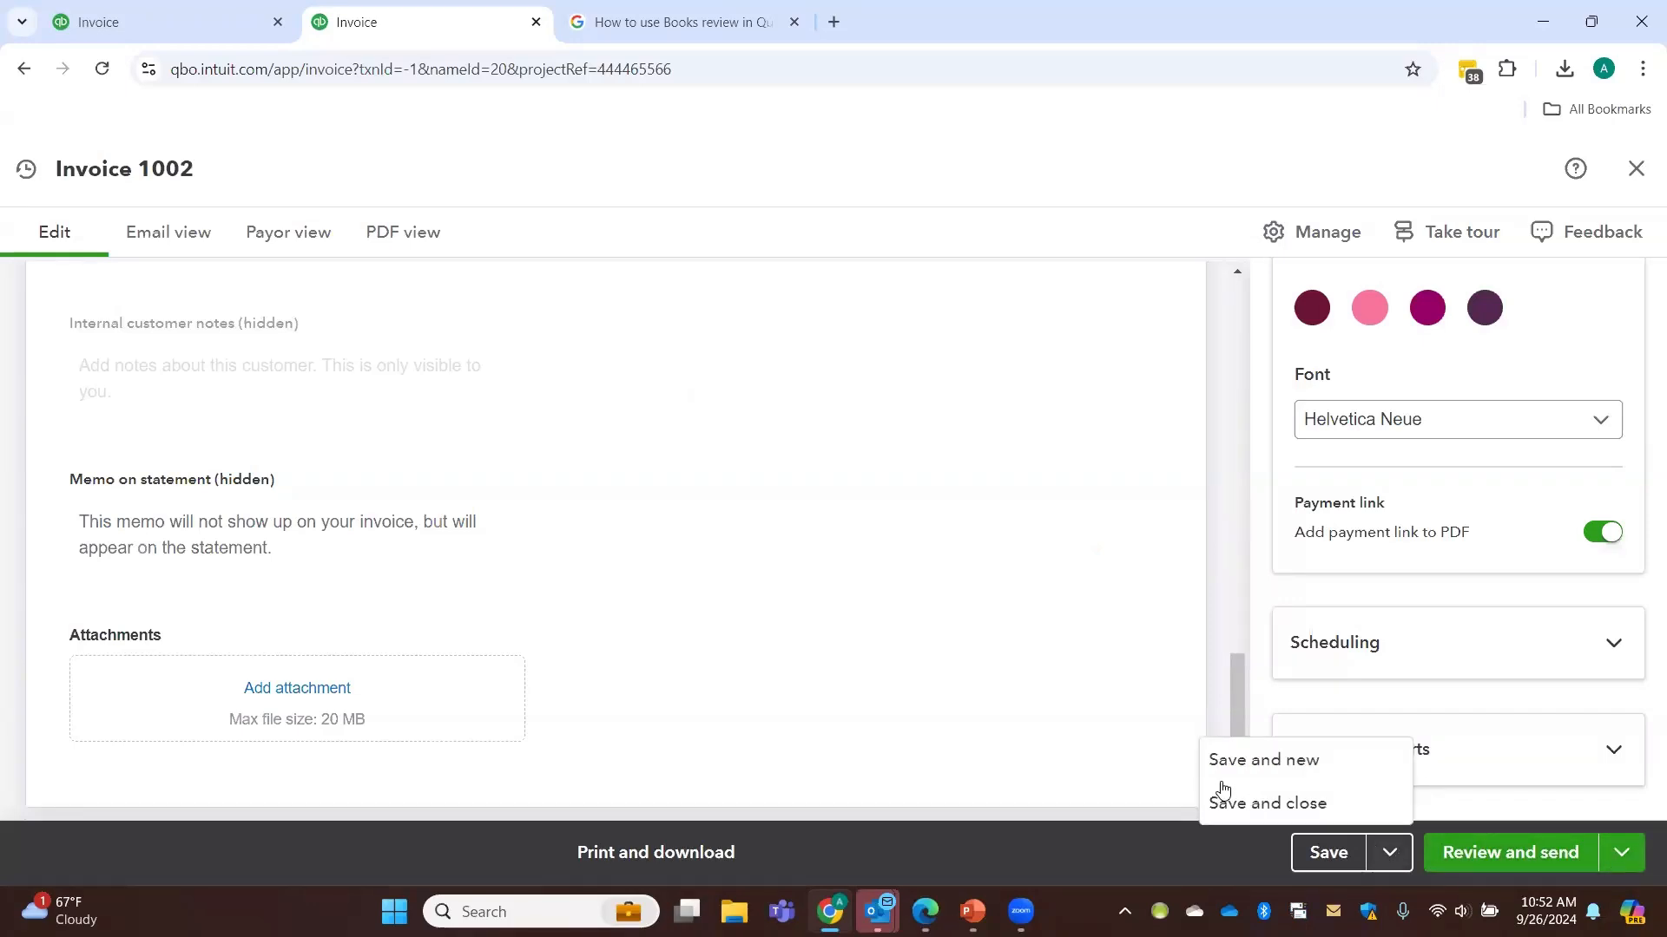
left_click(1225, 800)
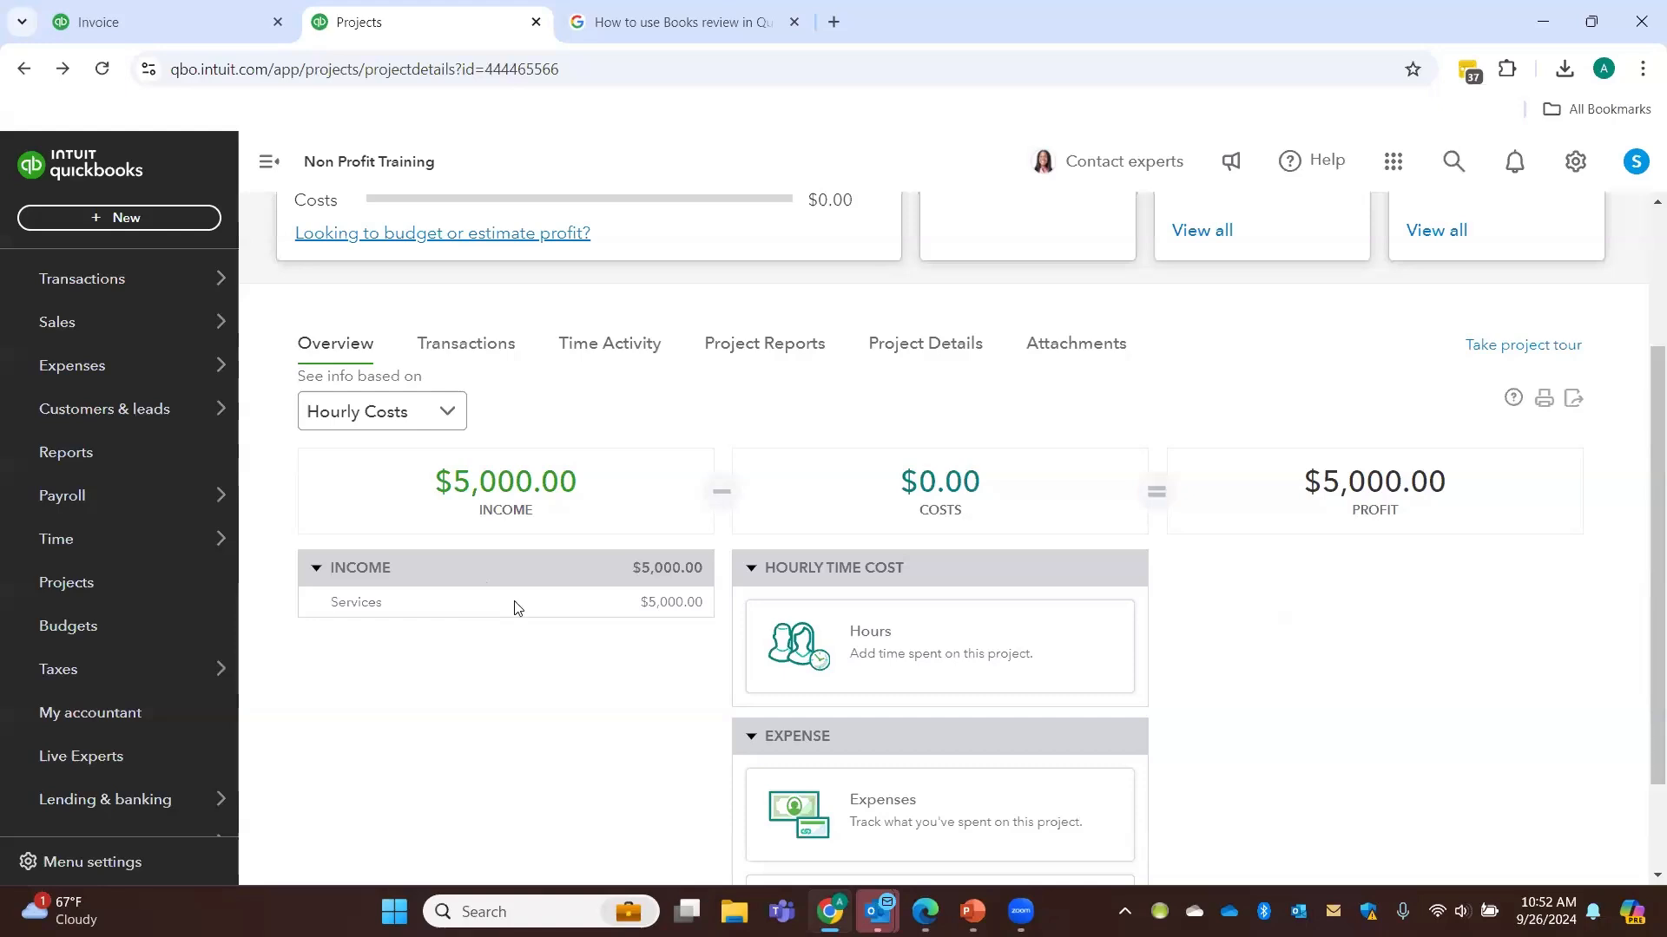
left_click(518, 343)
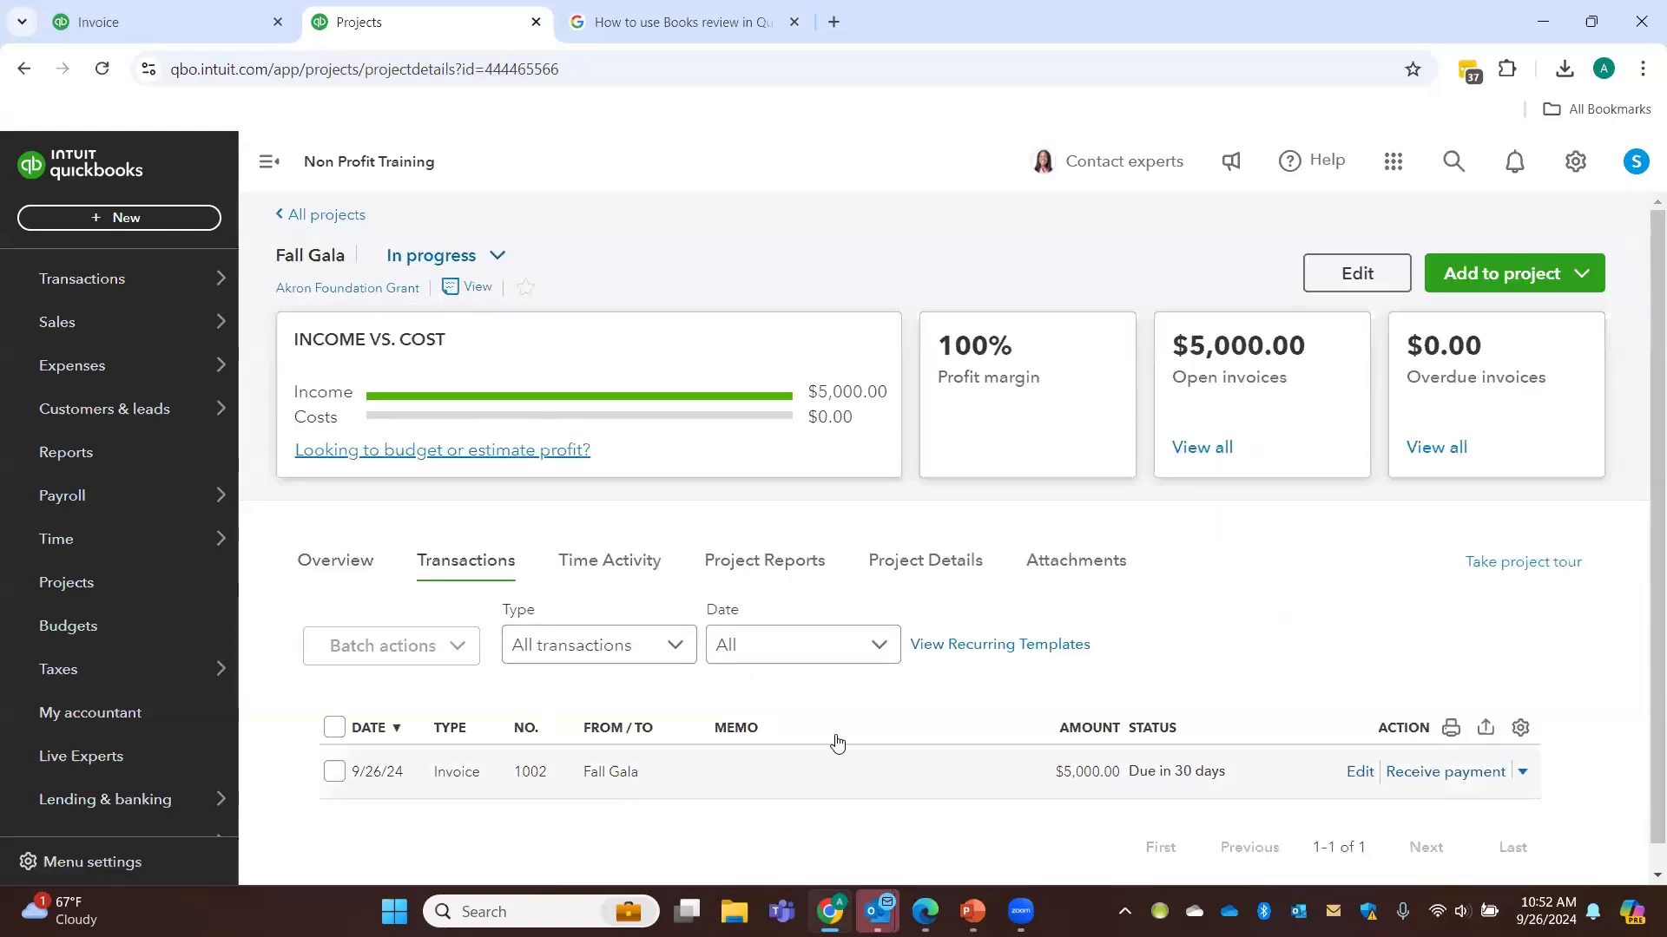
scroll(877, 820, "down", 1)
scroll(1377, 712, "up", 1)
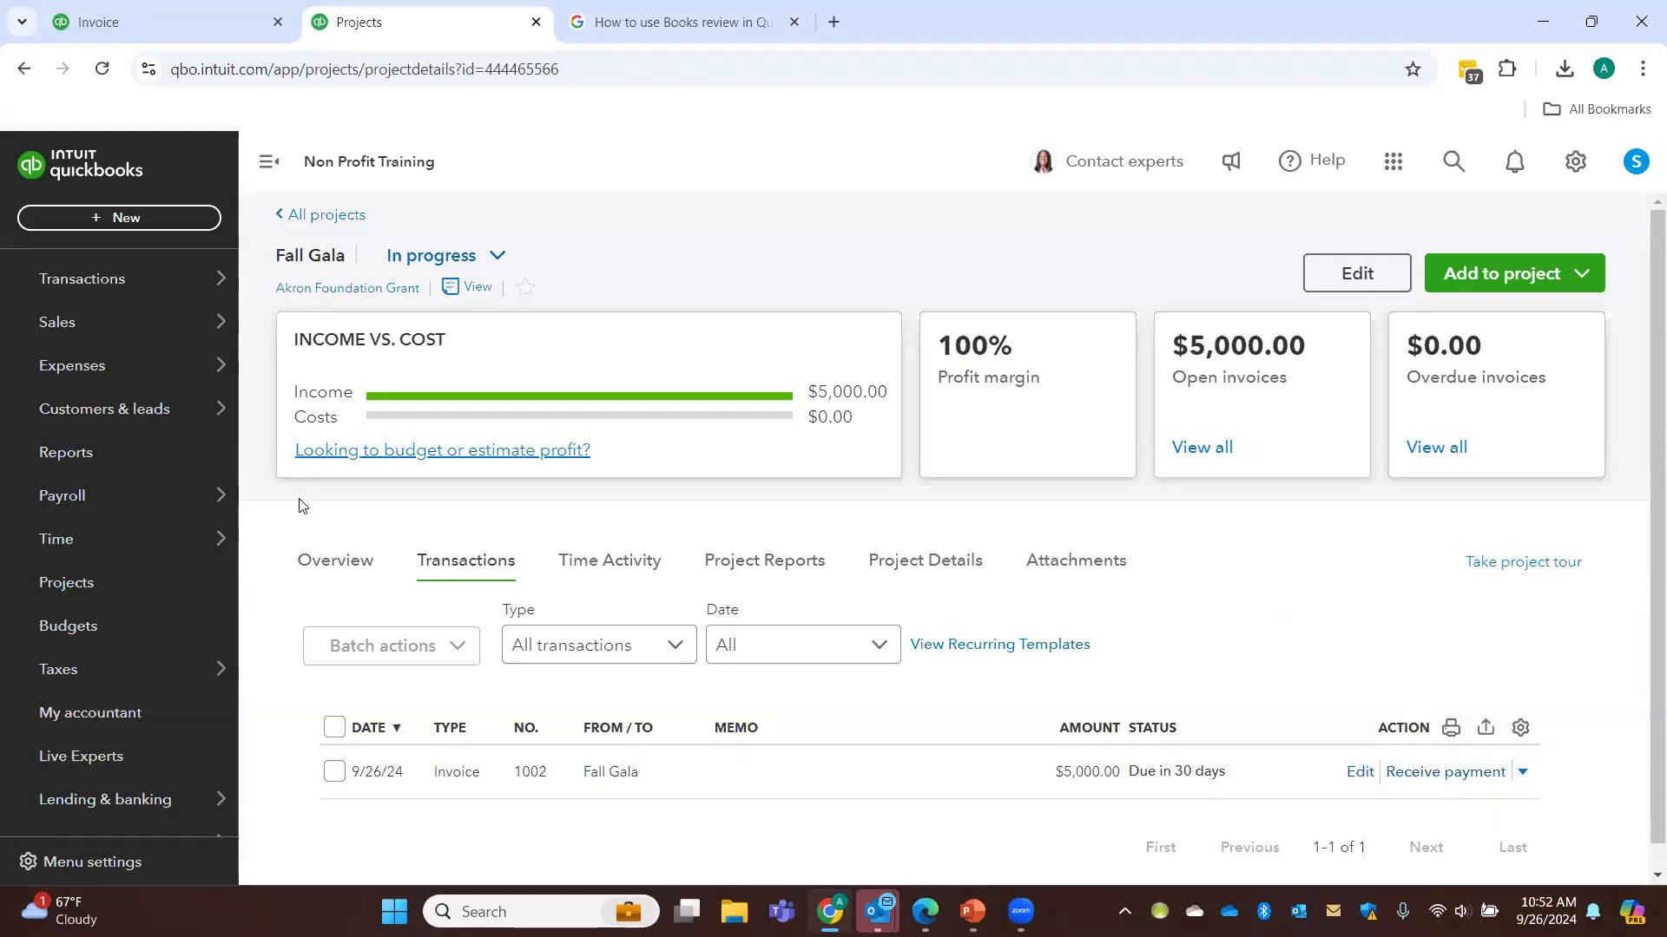
left_click(347, 564)
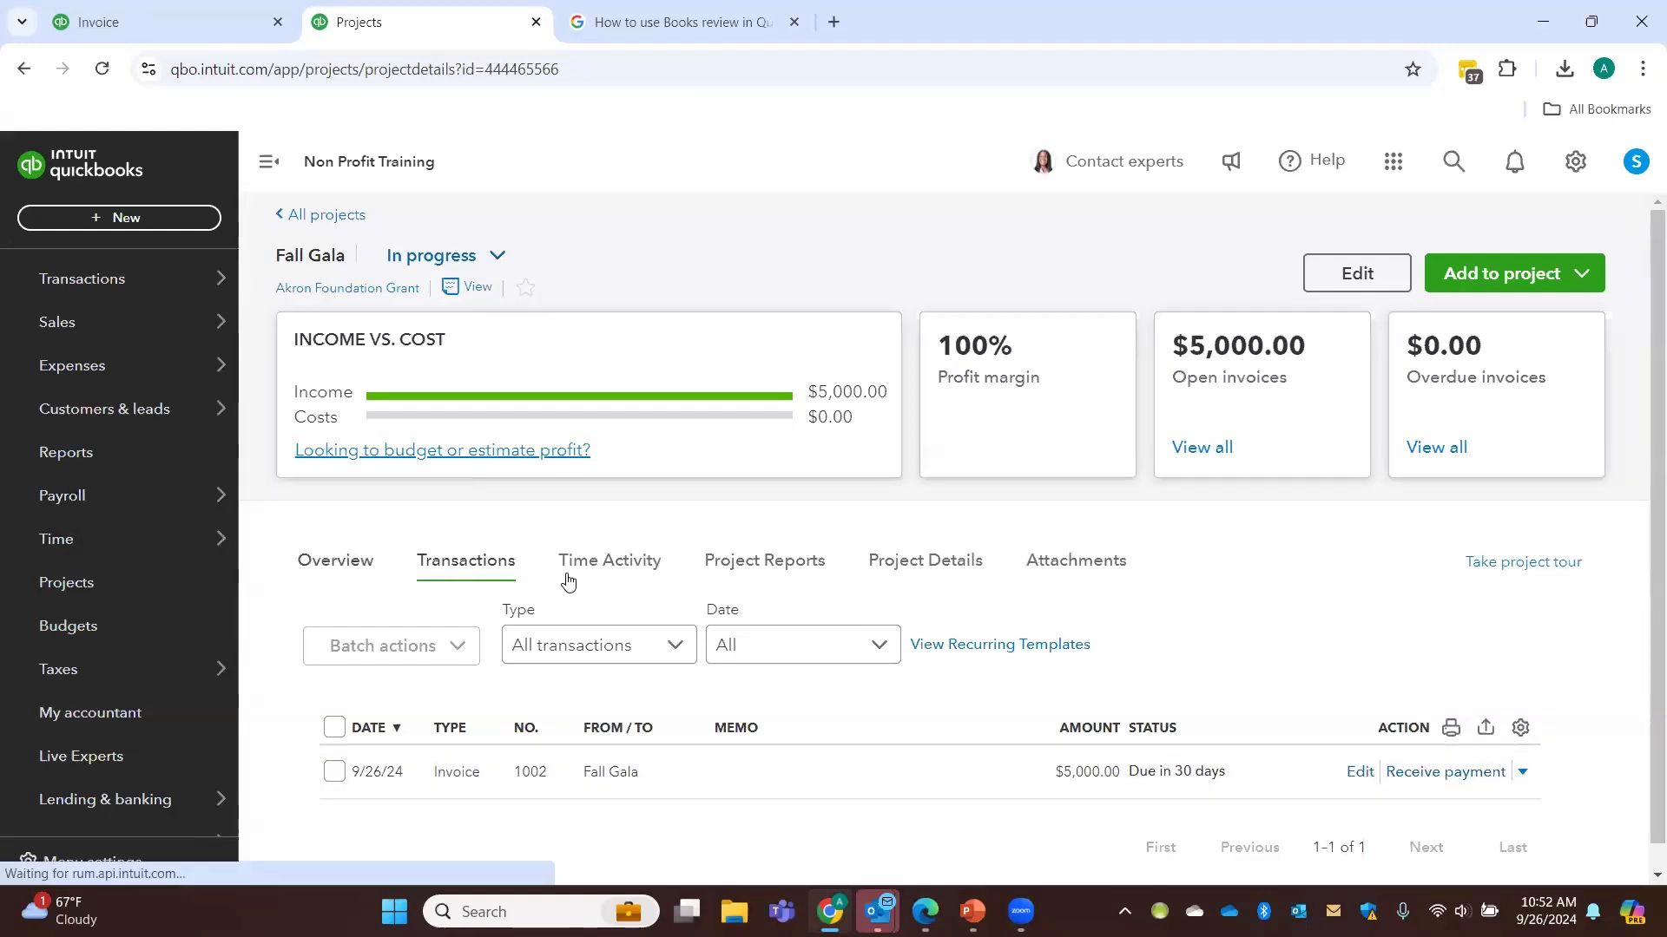
scroll(955, 555, "down", 4)
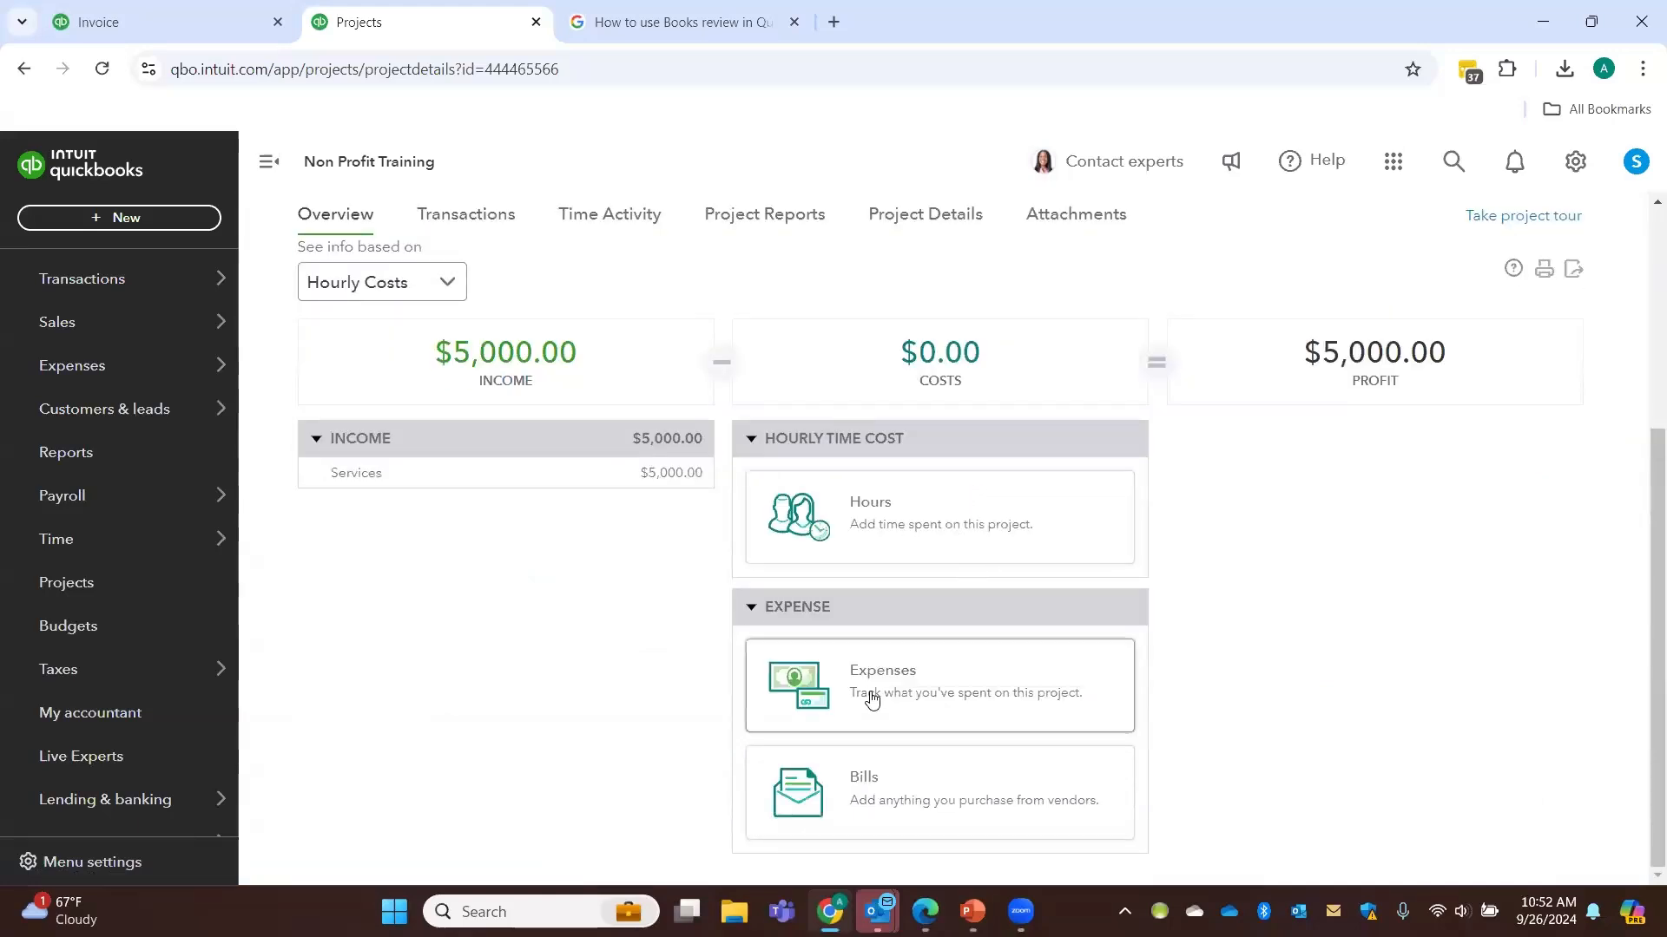
left_click(887, 775)
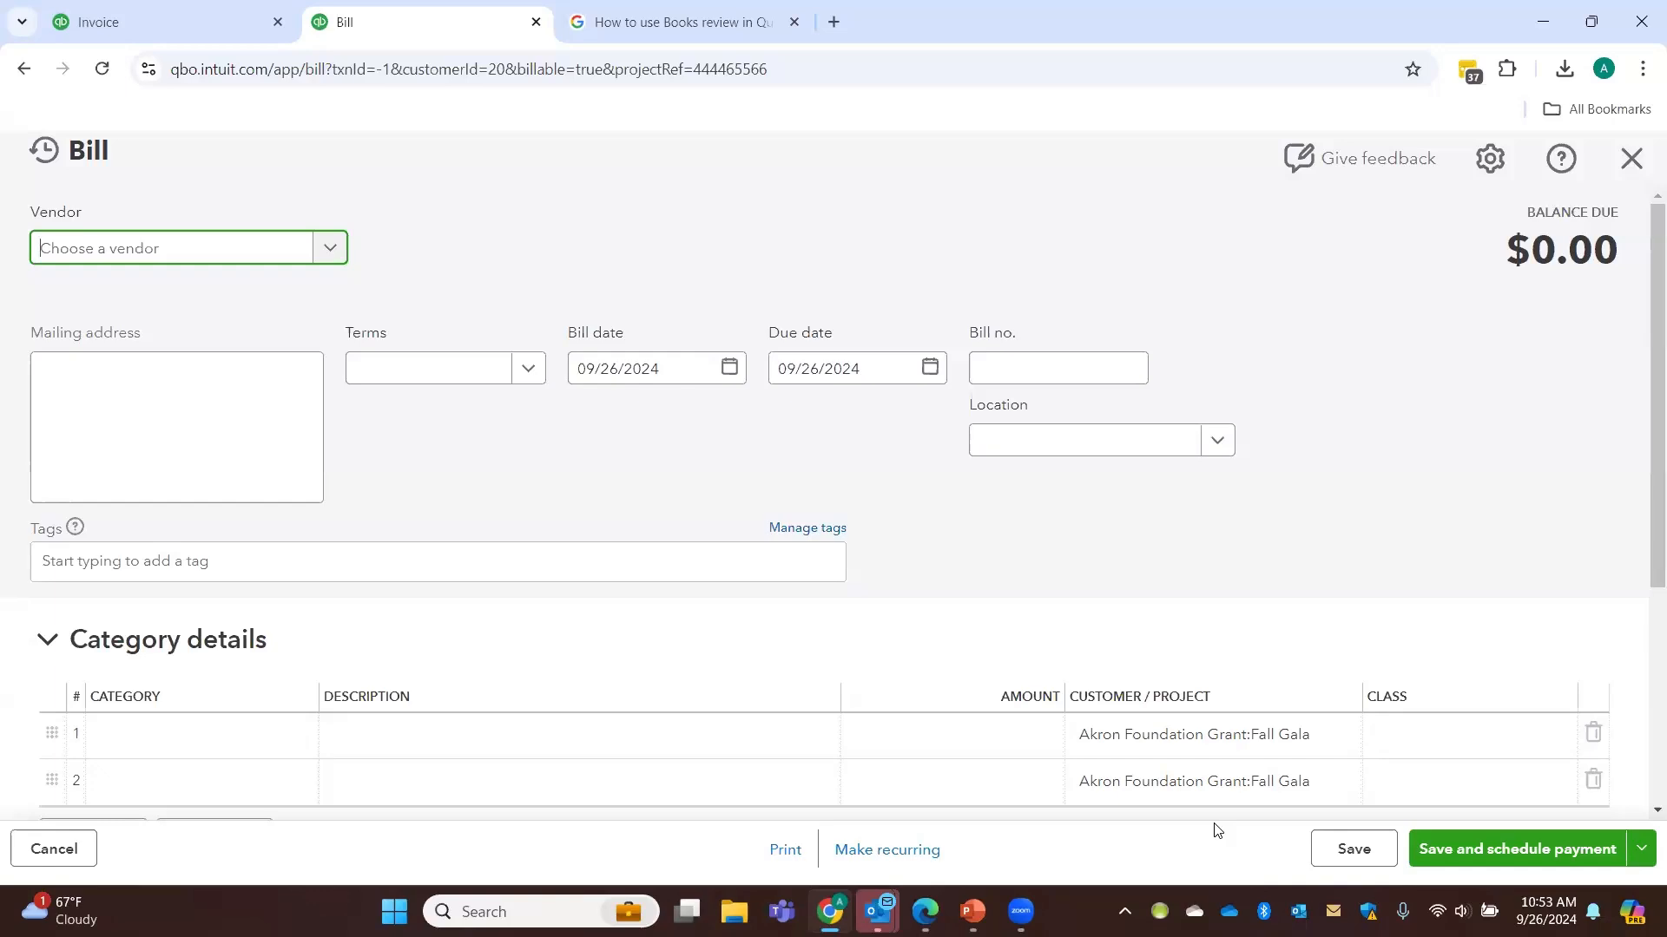
left_click(1128, 789)
left_click(952, 783)
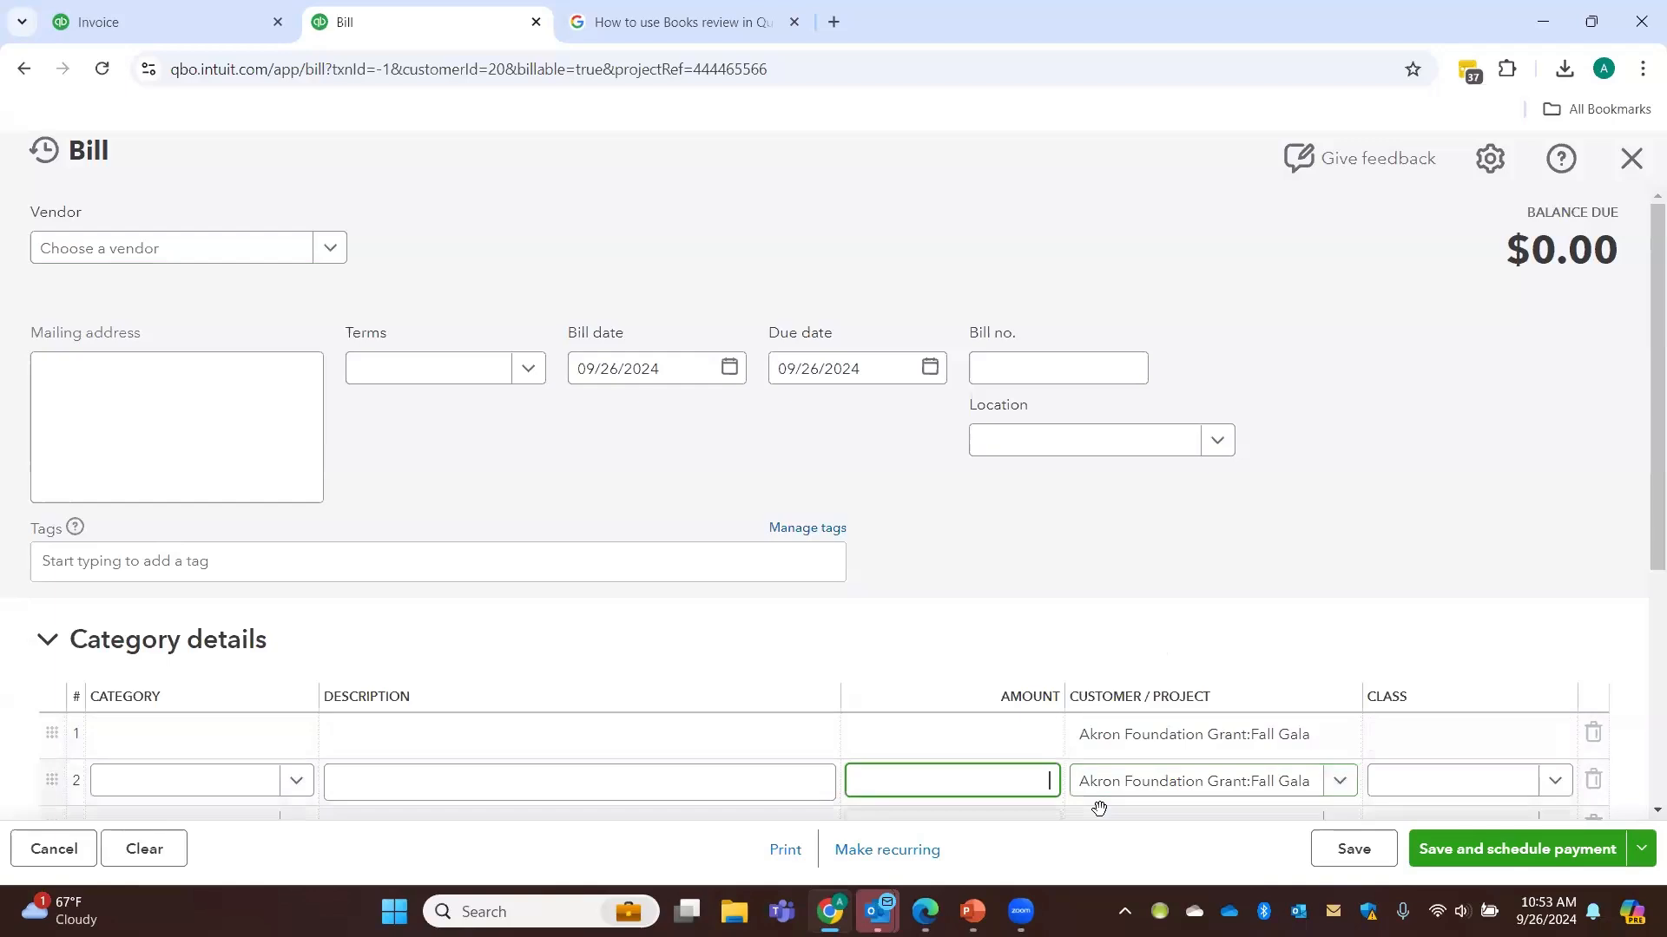
scroll(1495, 310, "down", 3)
scroll(1495, 310, "up", 3)
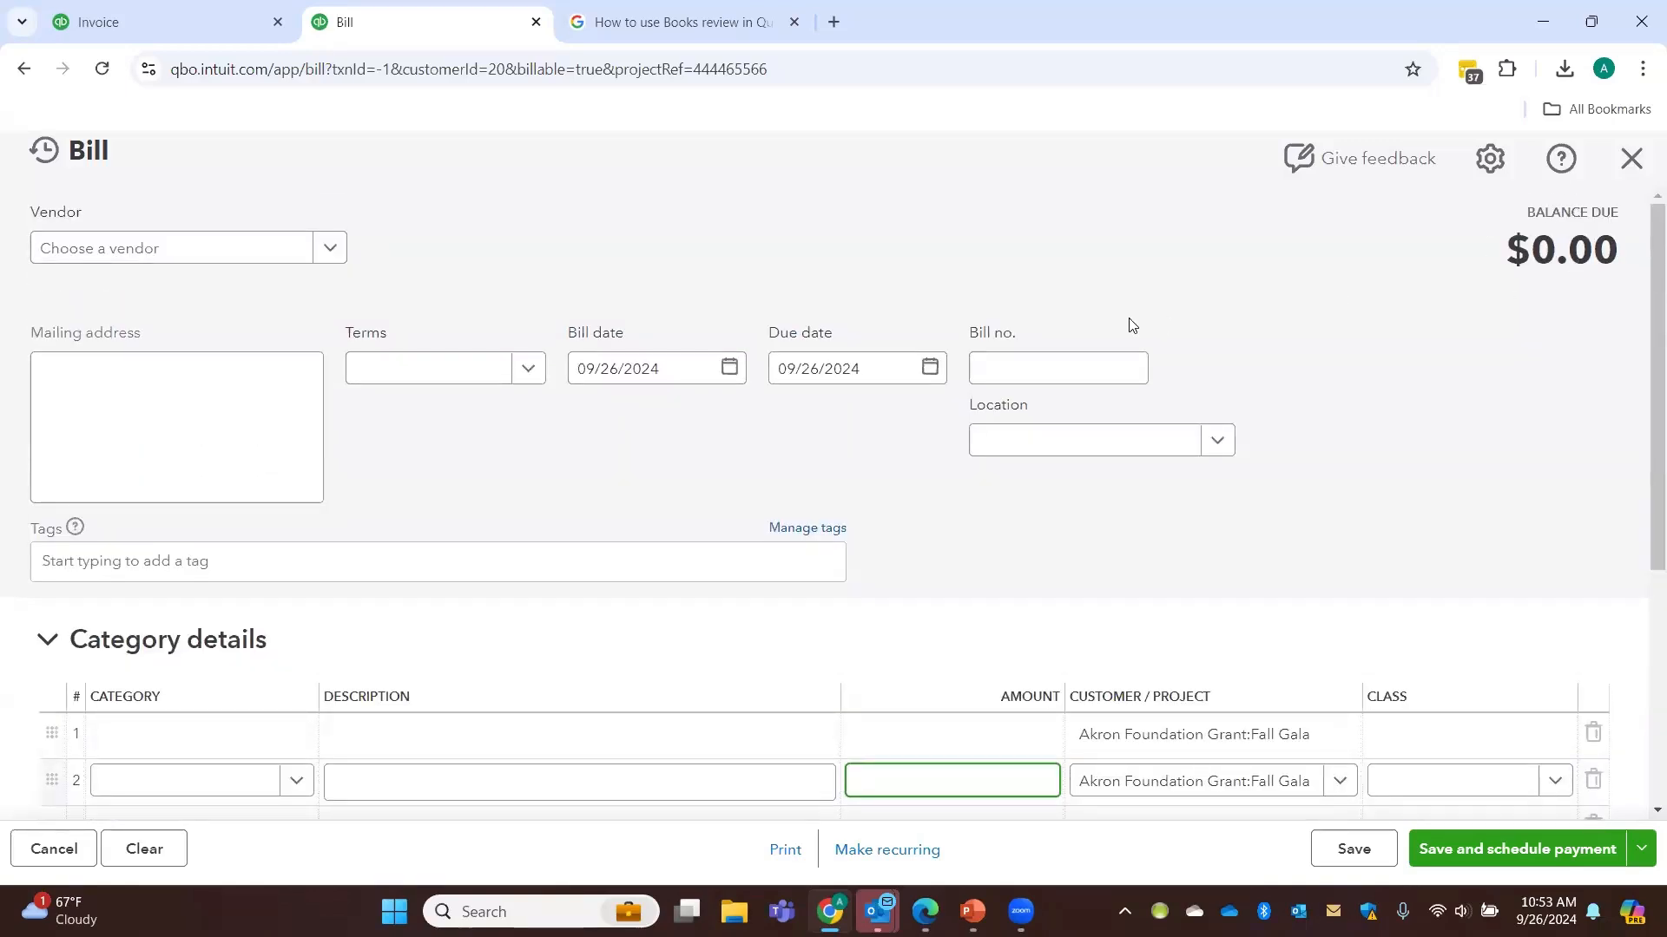
left_click(1091, 360)
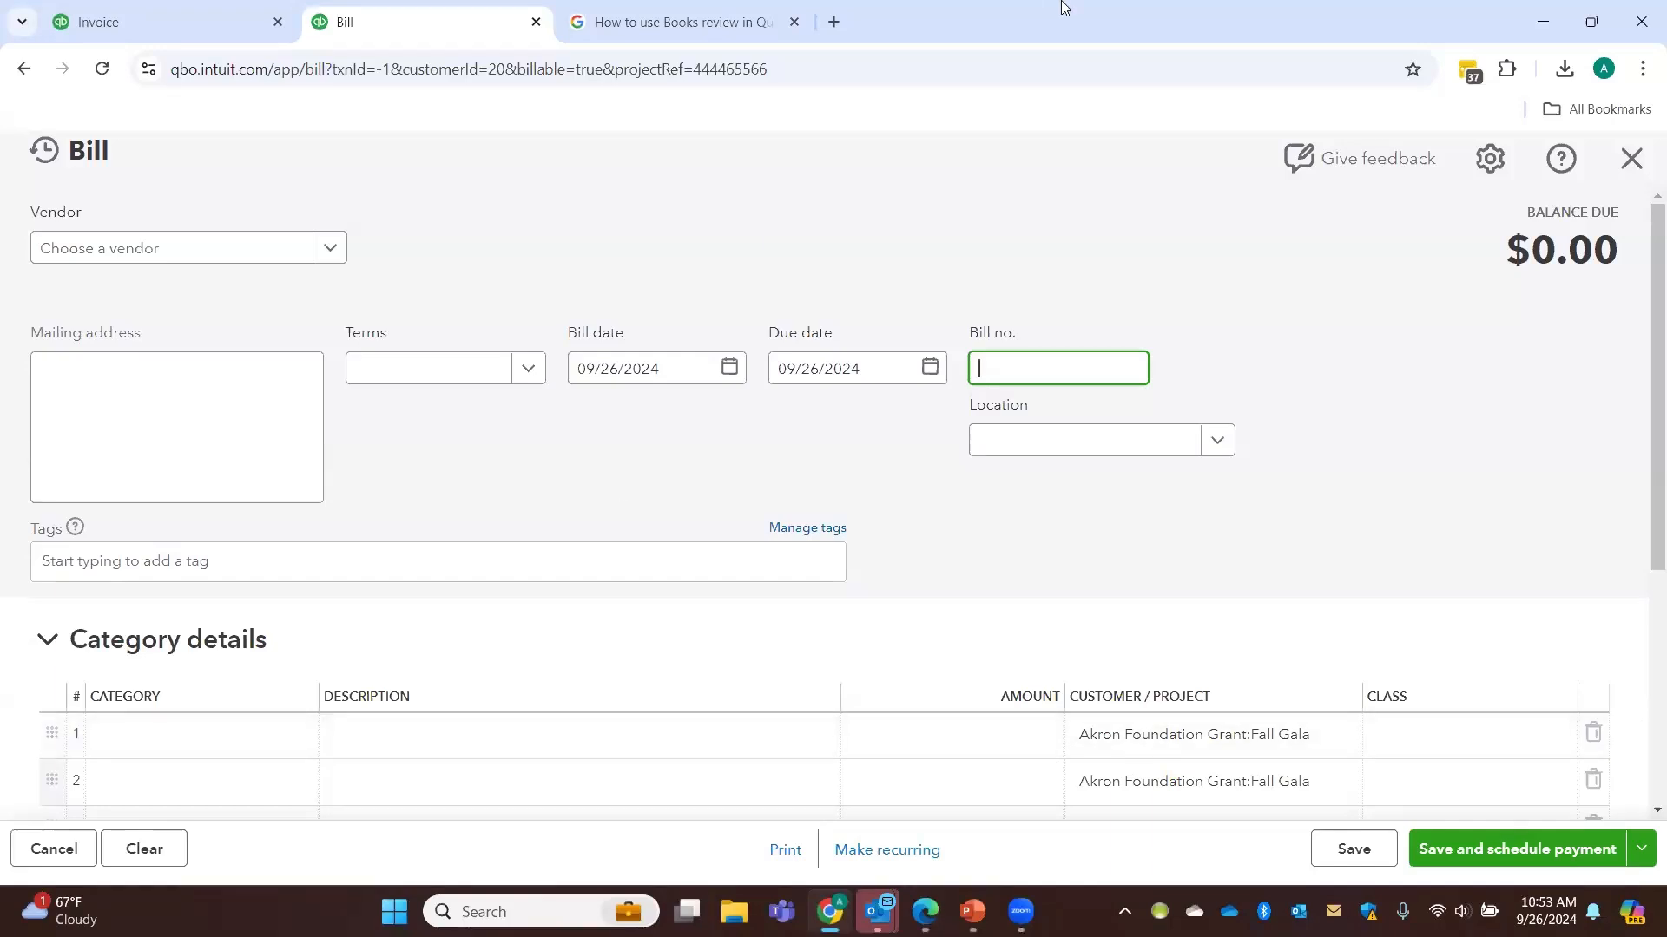
left_click(1632, 158)
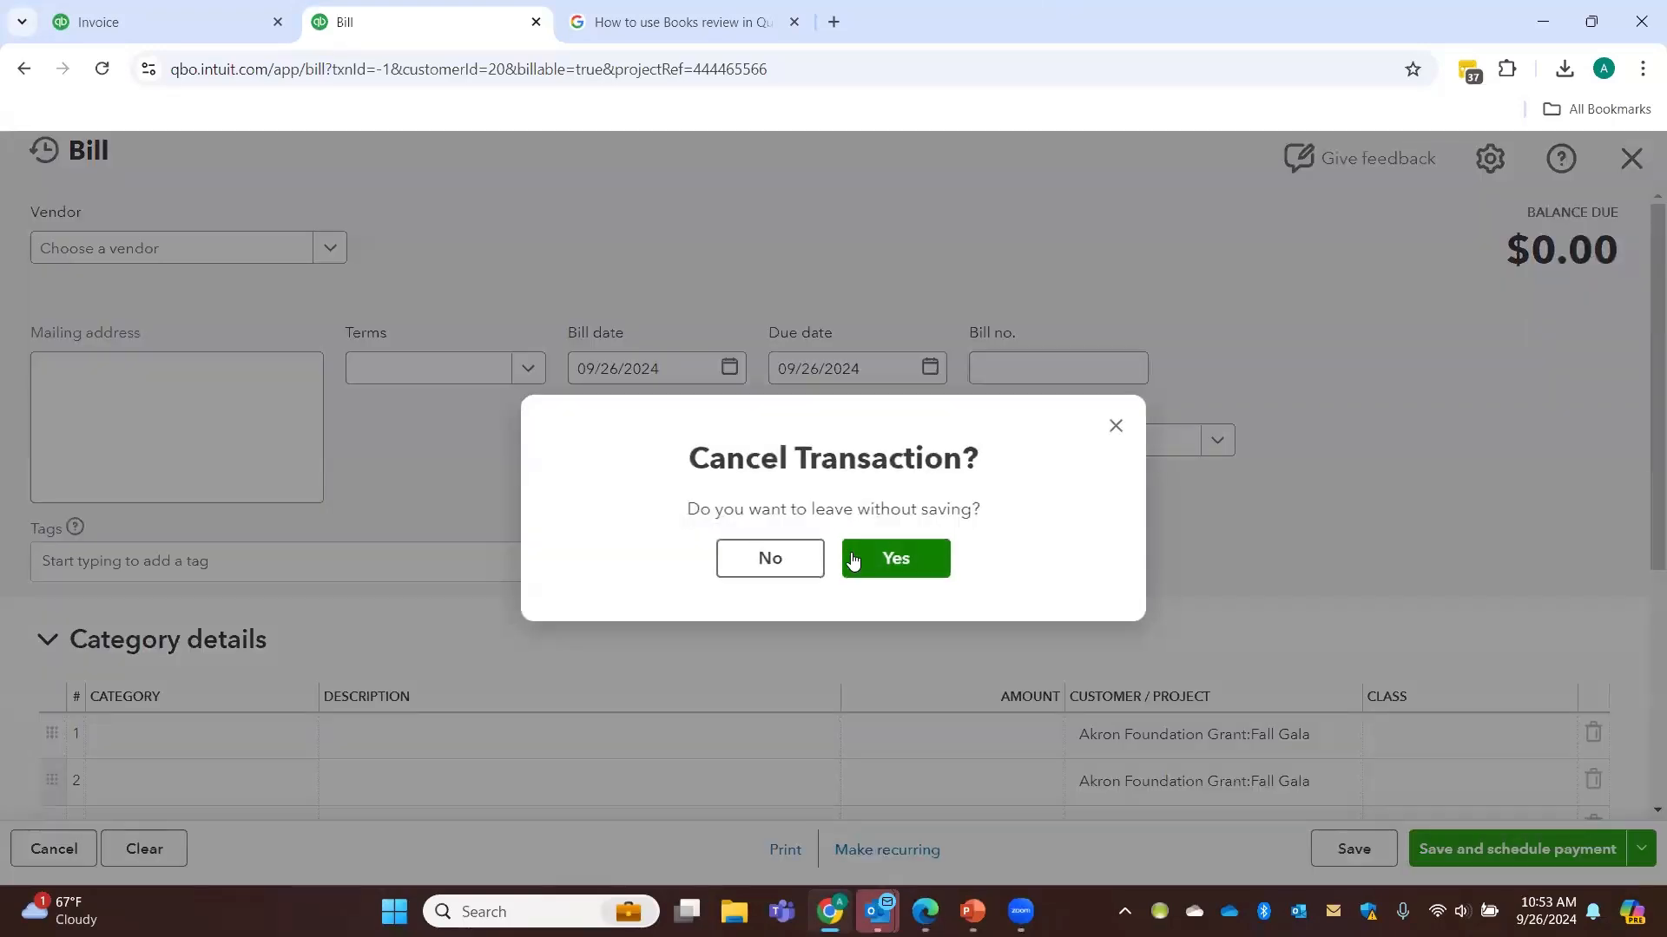
left_click(853, 561)
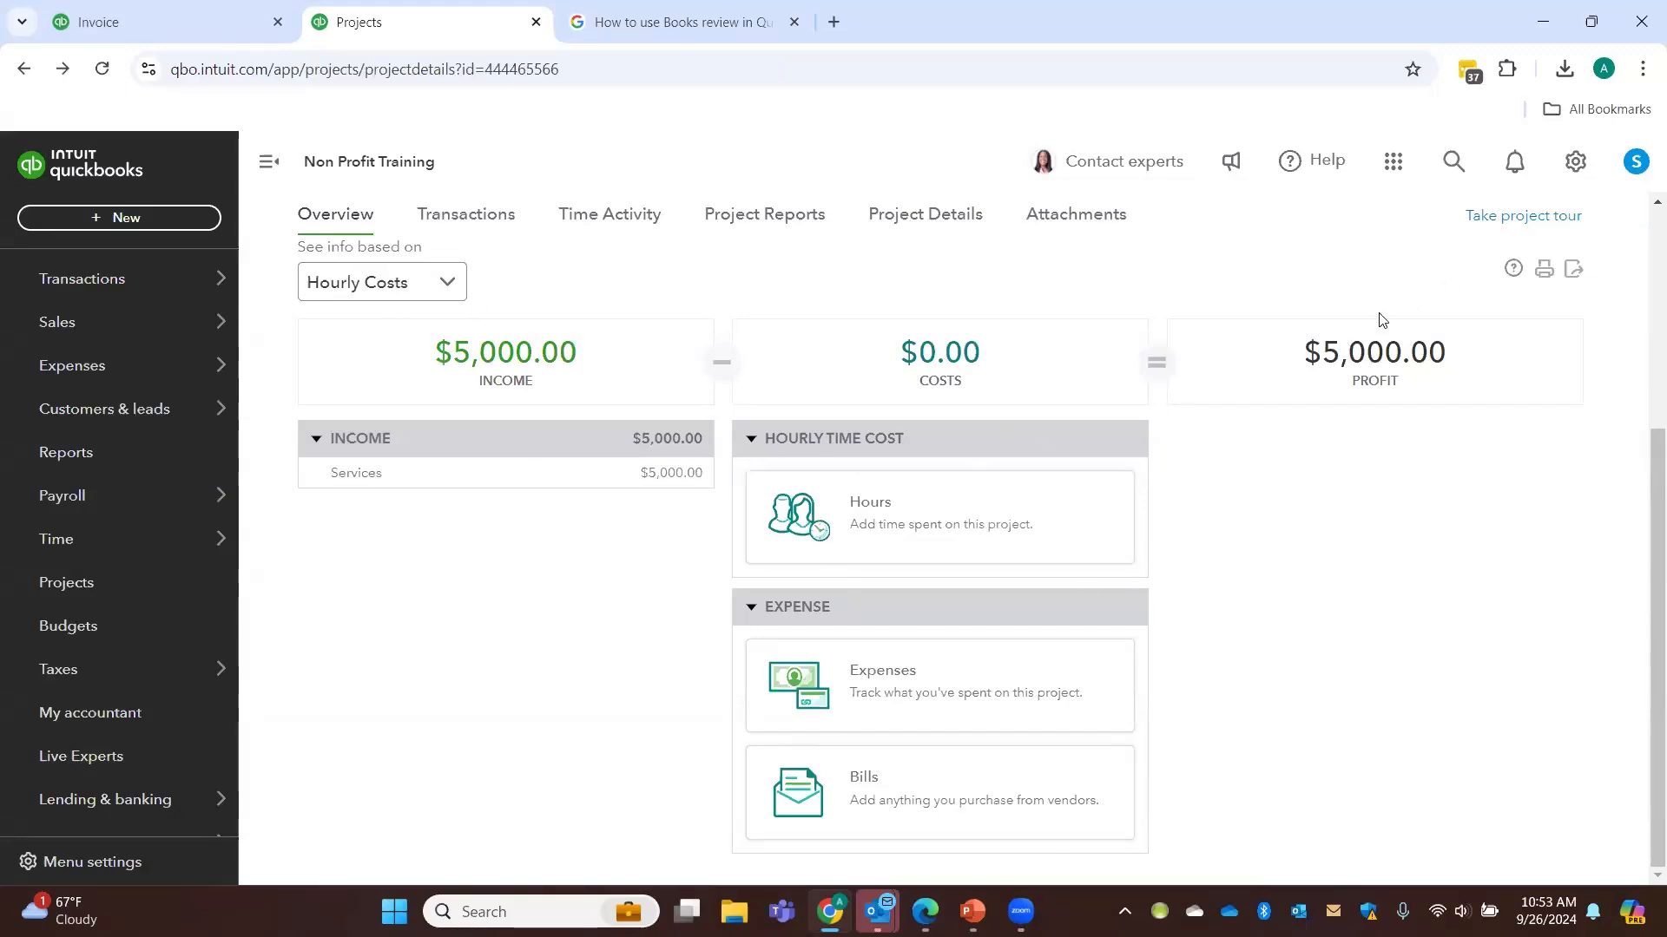
- Check the attachments and project settings, then open Fall Gala's Project Details tab
left_click(1058, 223)
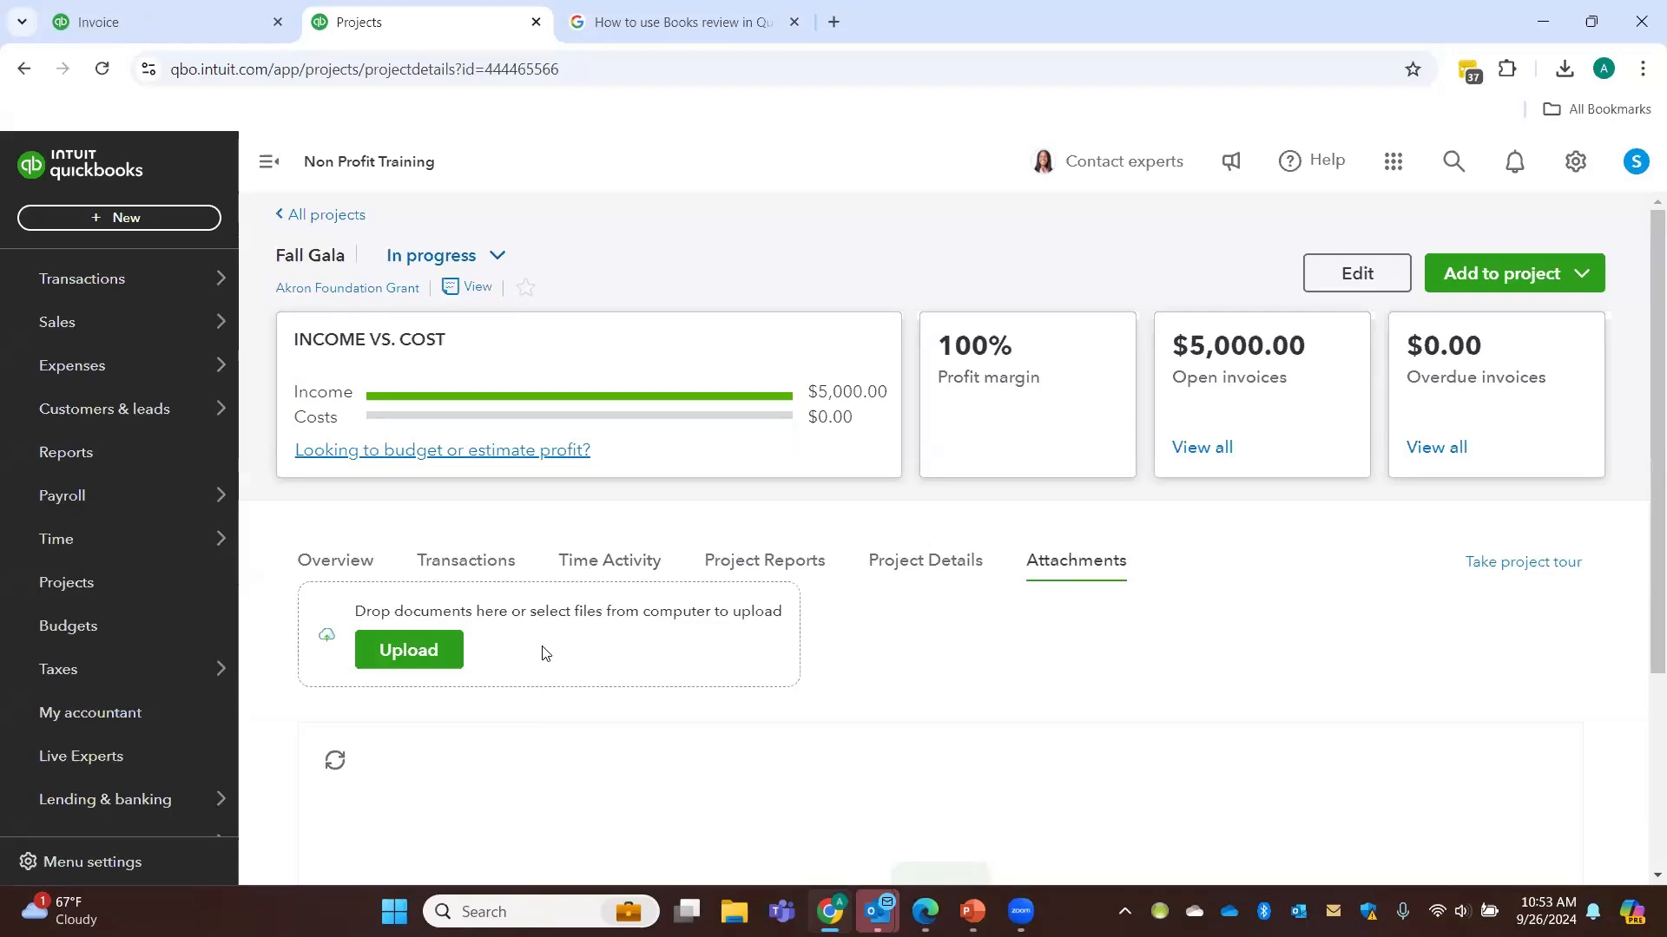
left_click(333, 219)
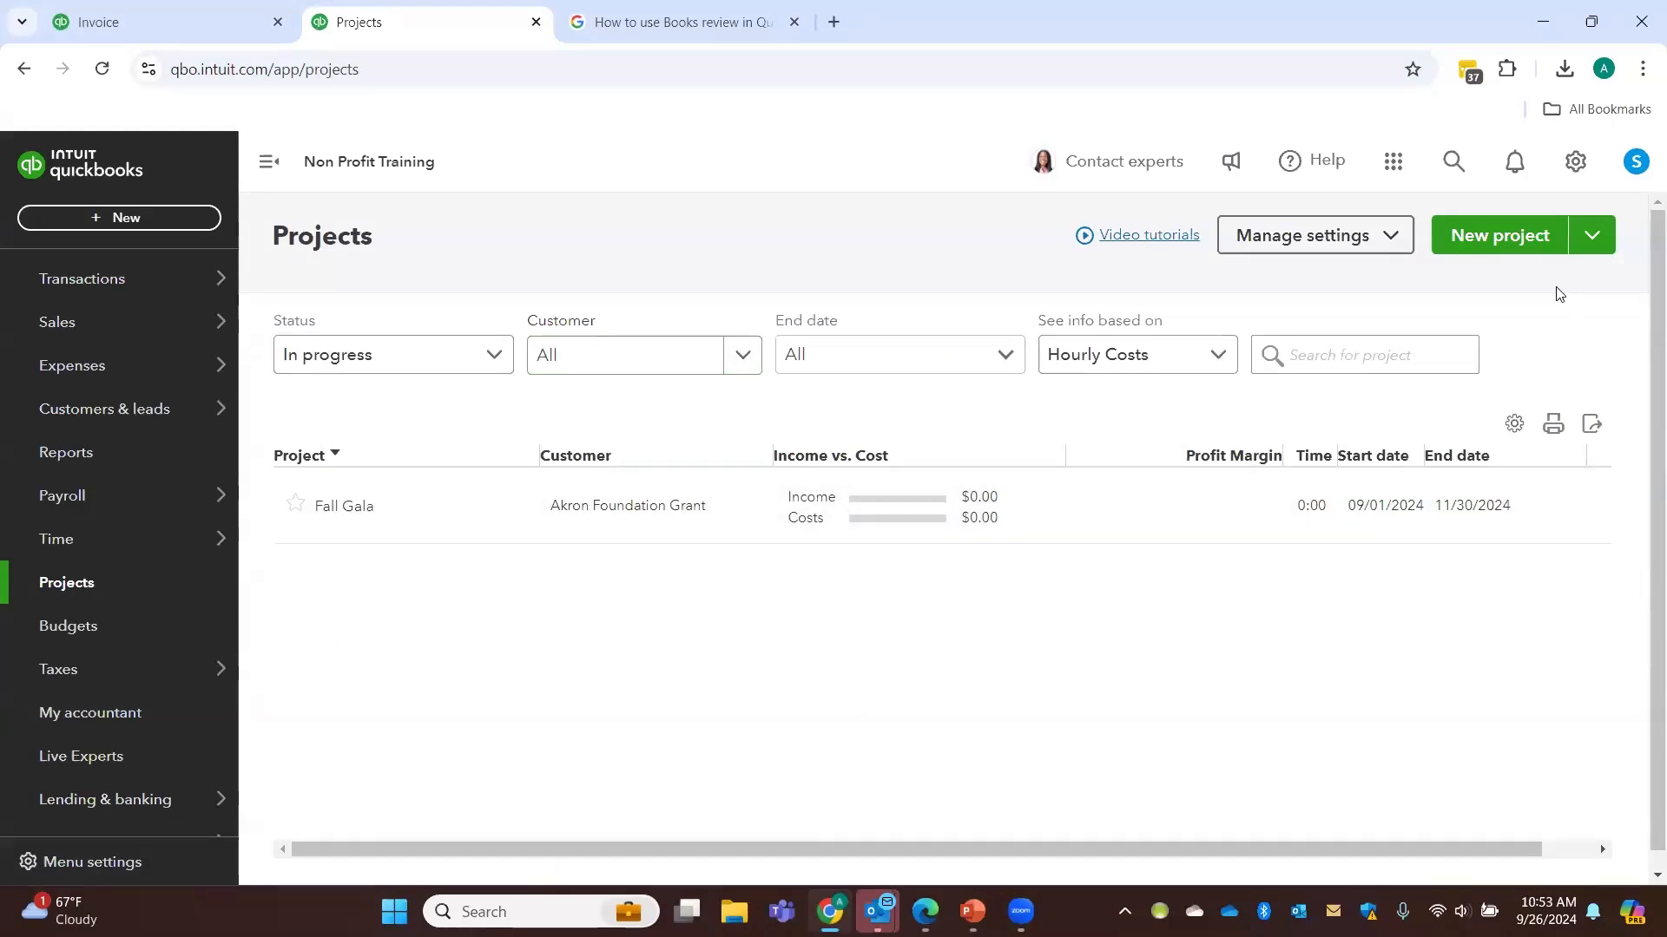
left_click(1385, 243)
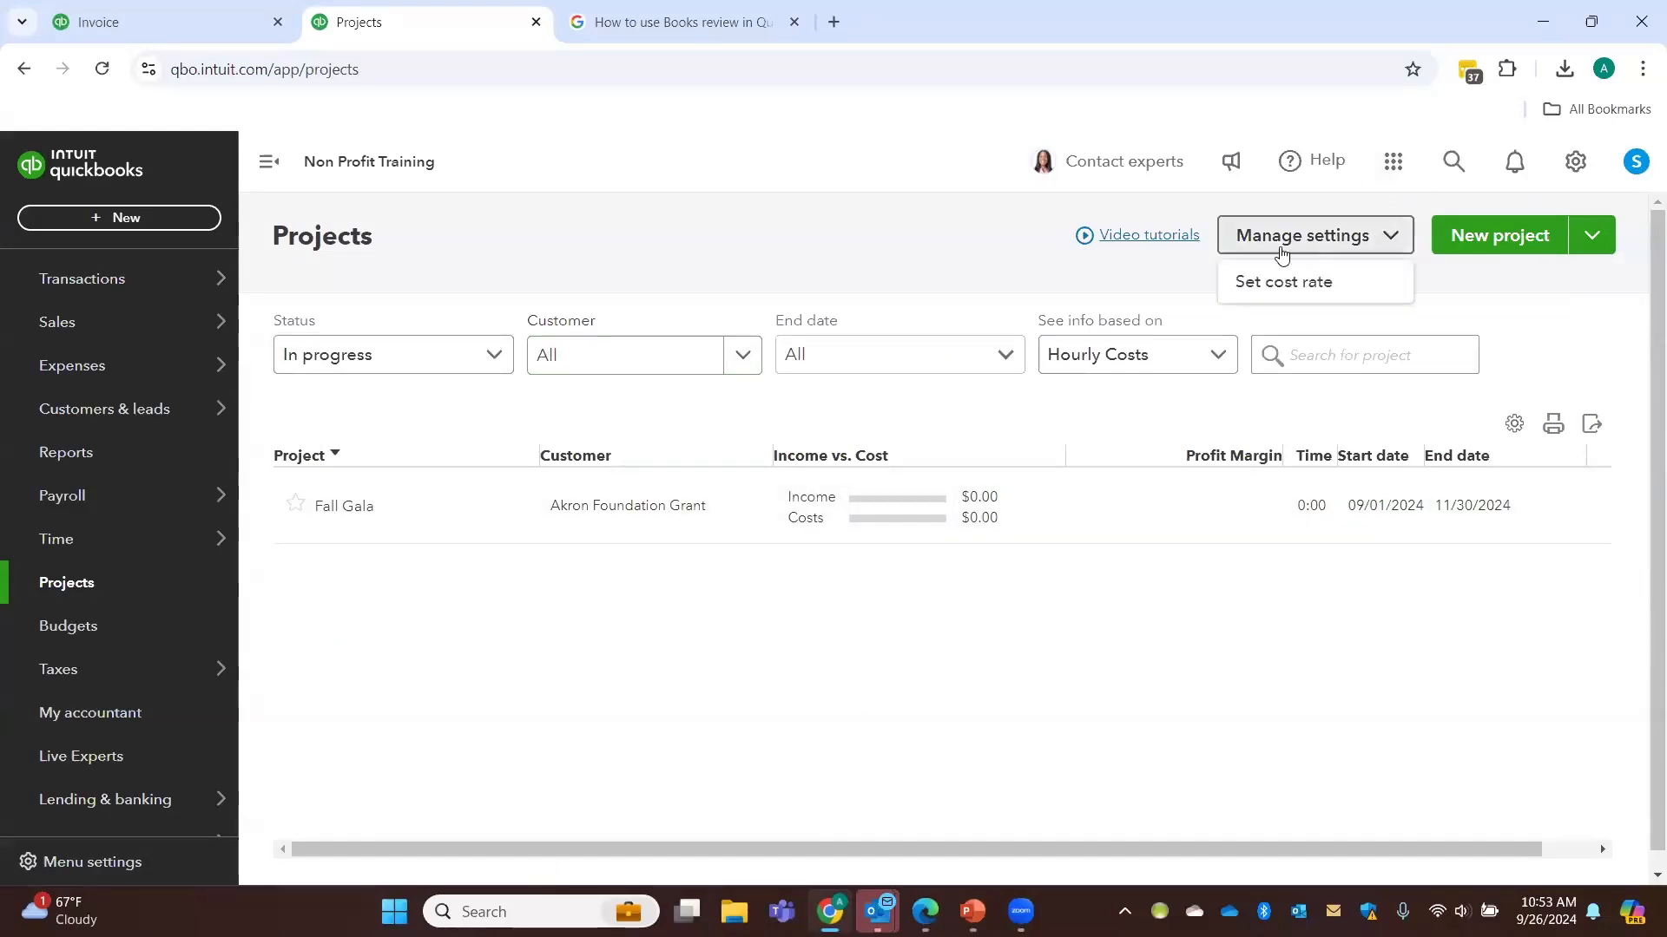
left_click(653, 519)
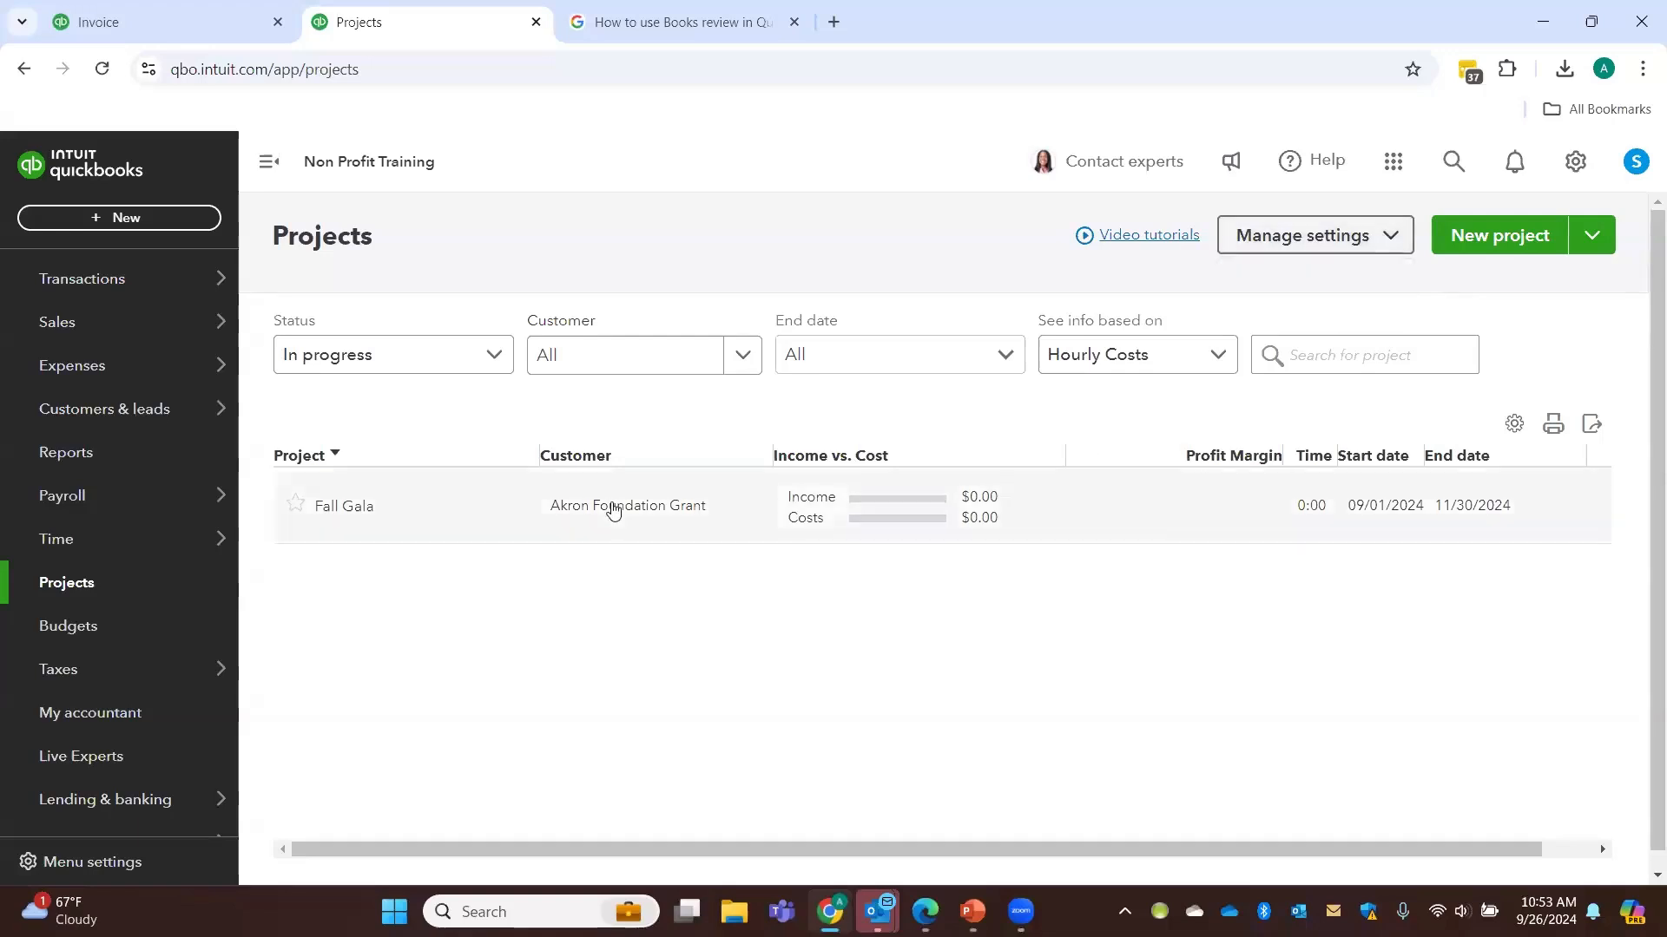
left_click(611, 511)
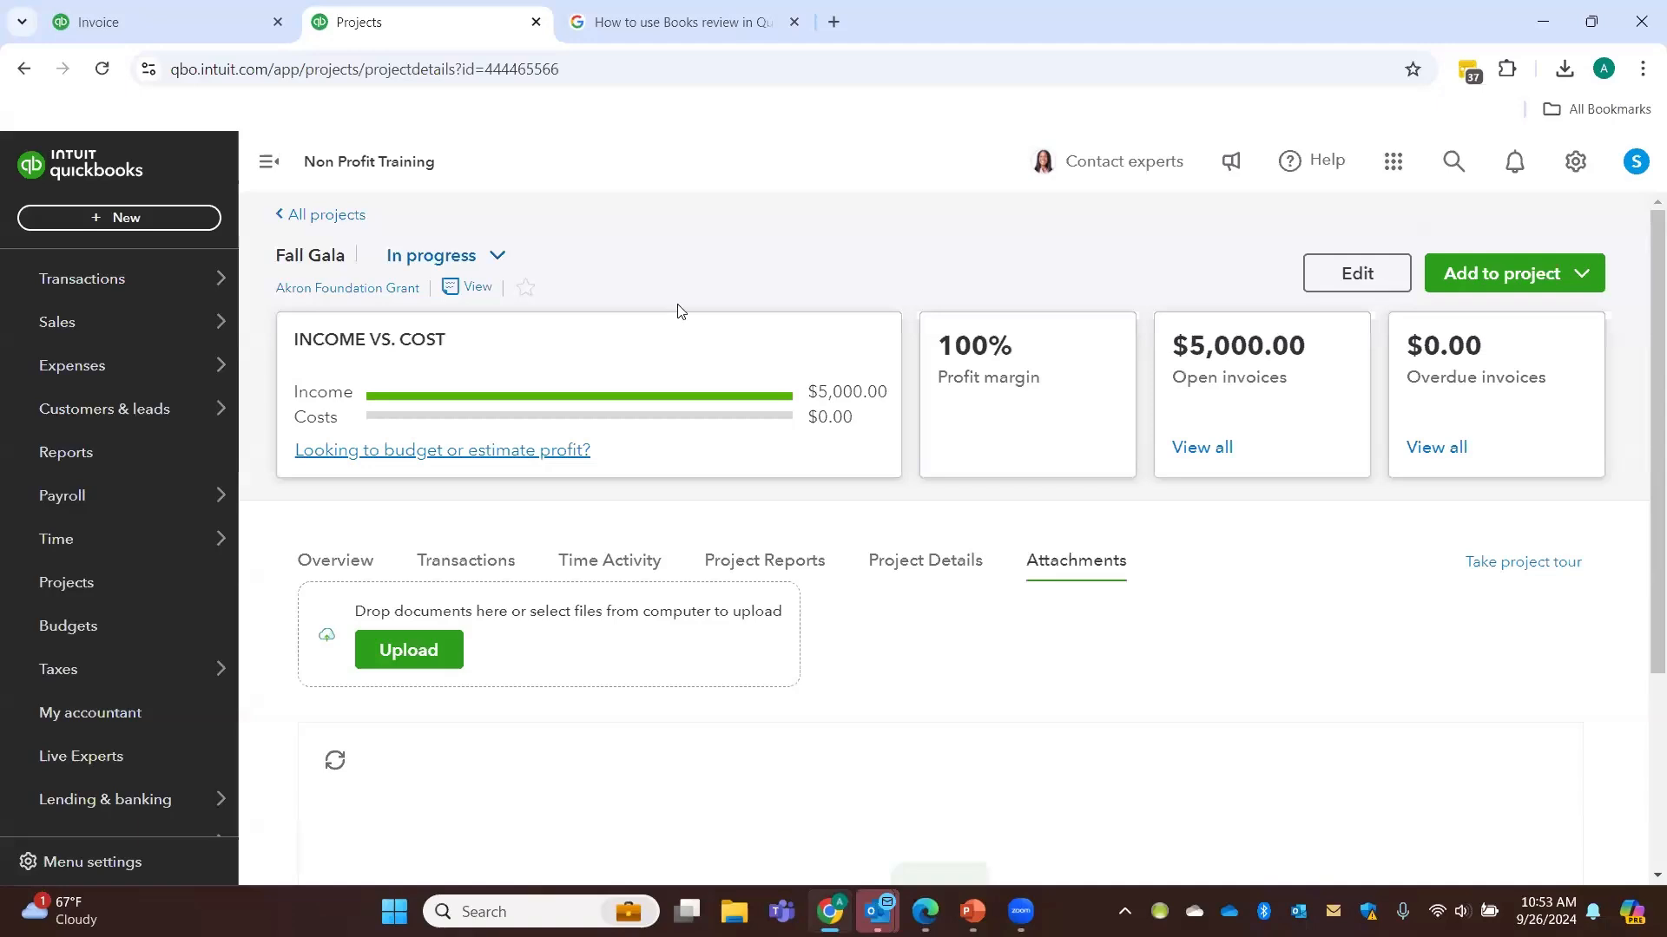
left_click(896, 558)
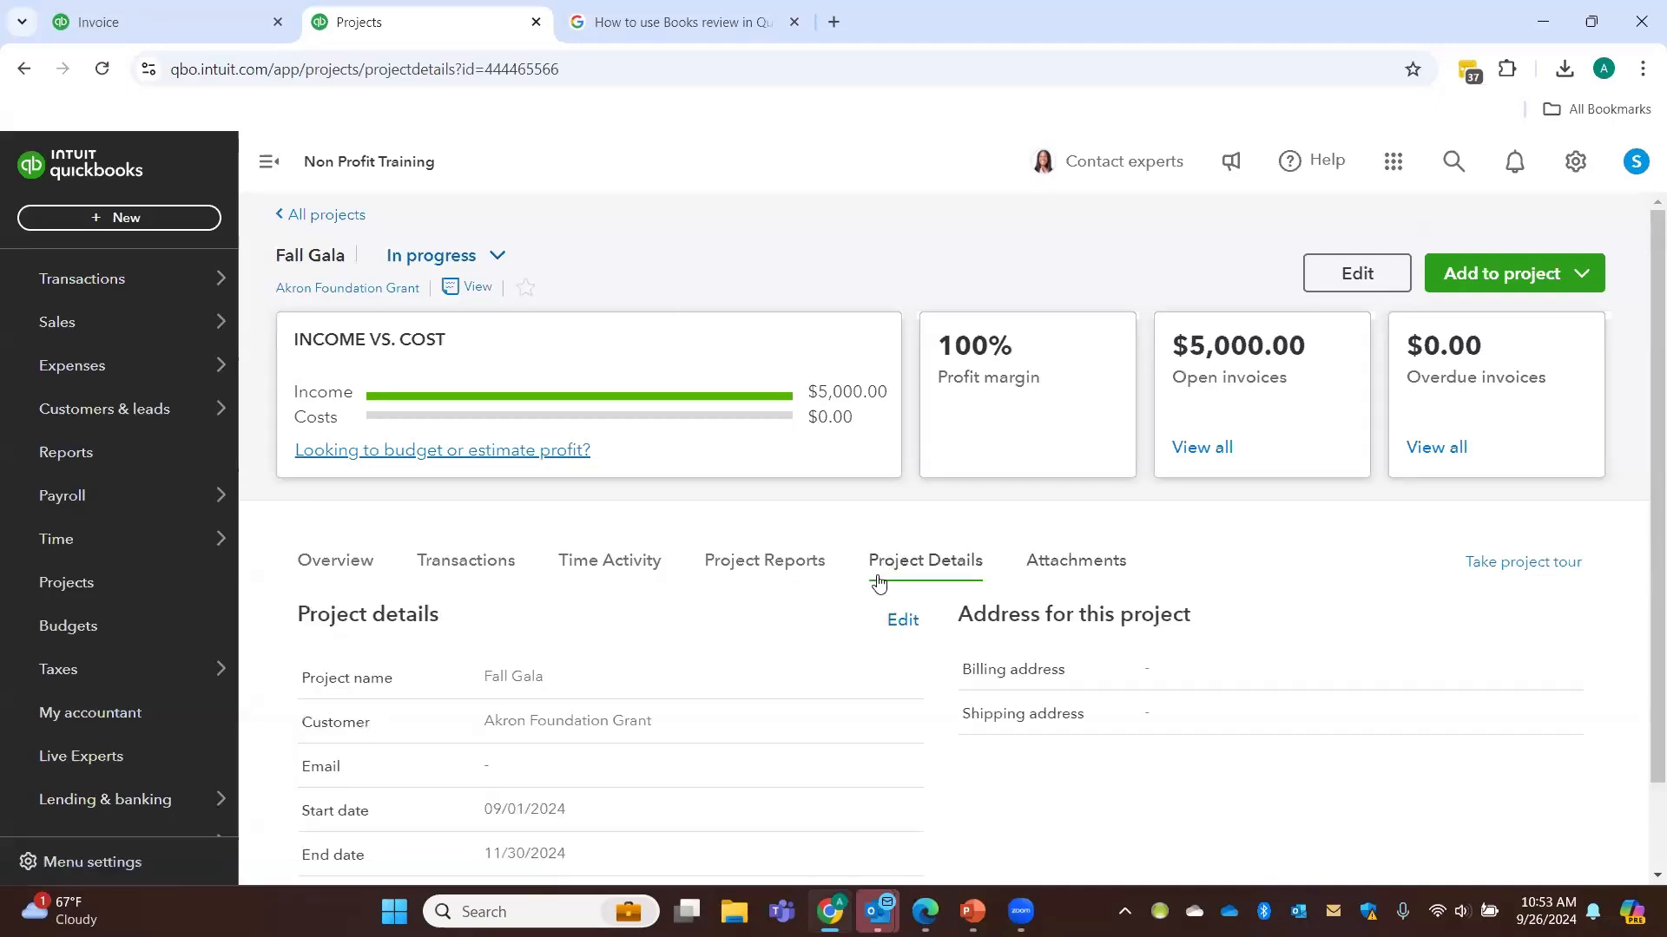
scroll(998, 694, "down", 1)
- Switch to Project Reports to list Project profitability, Time cost, and Unbilled time reports
left_click(800, 470)
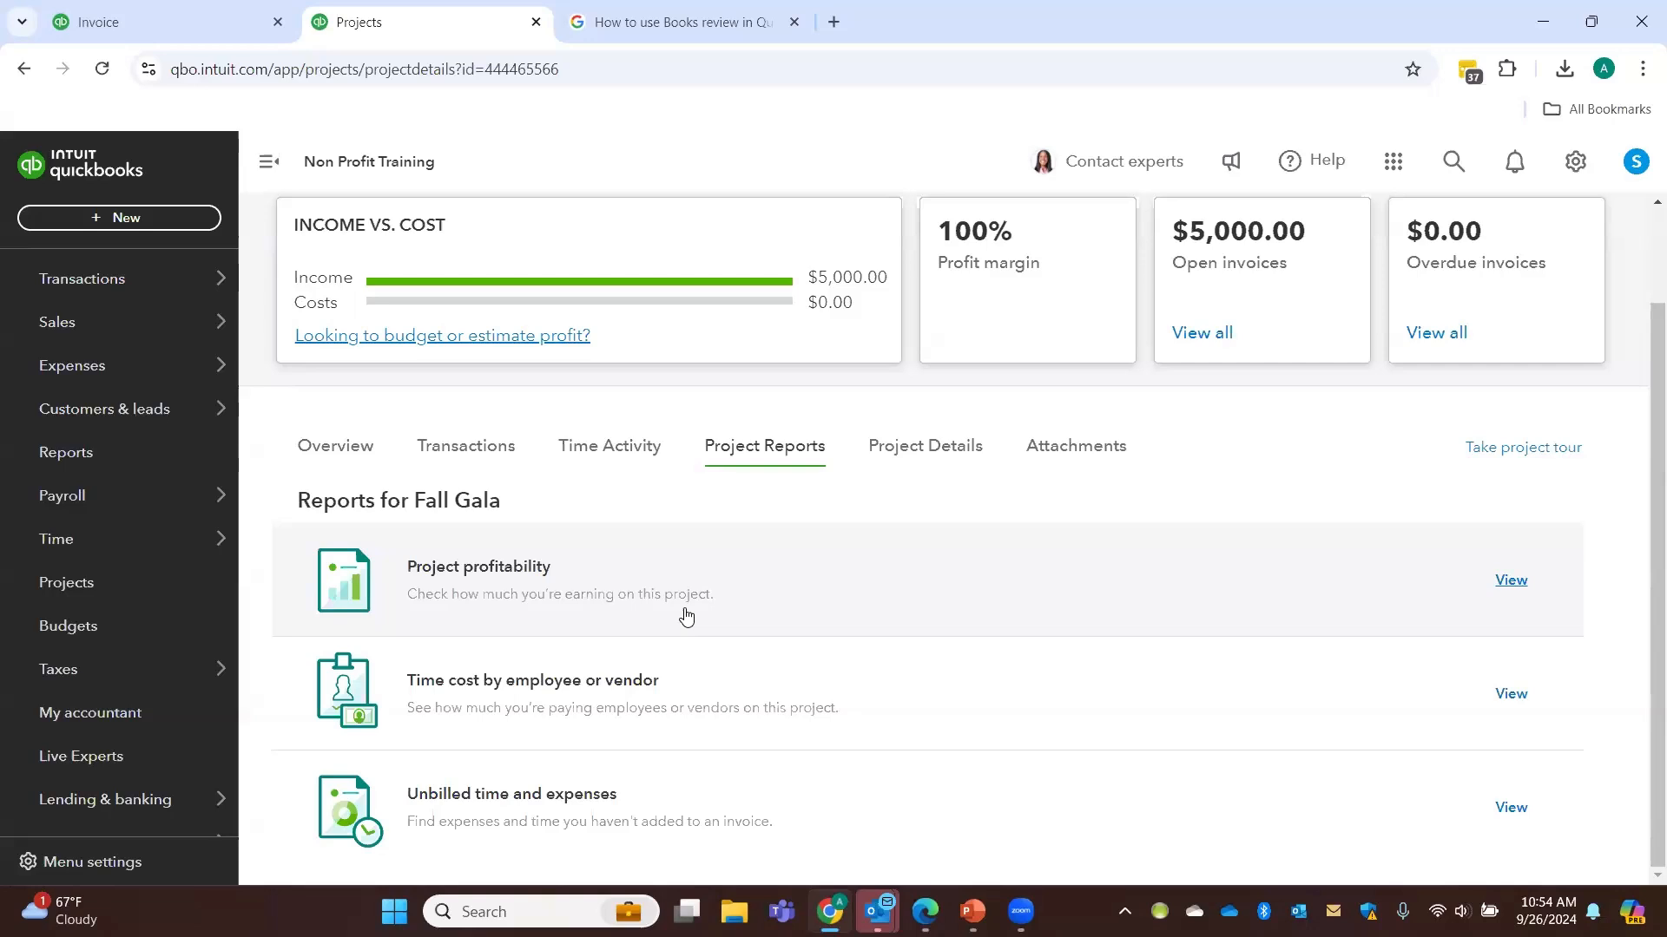
- Check the empty Time Activity tab, then return to Transactions listing invoice 1002
left_click(564, 454)
scroll(963, 703, "down", 2)
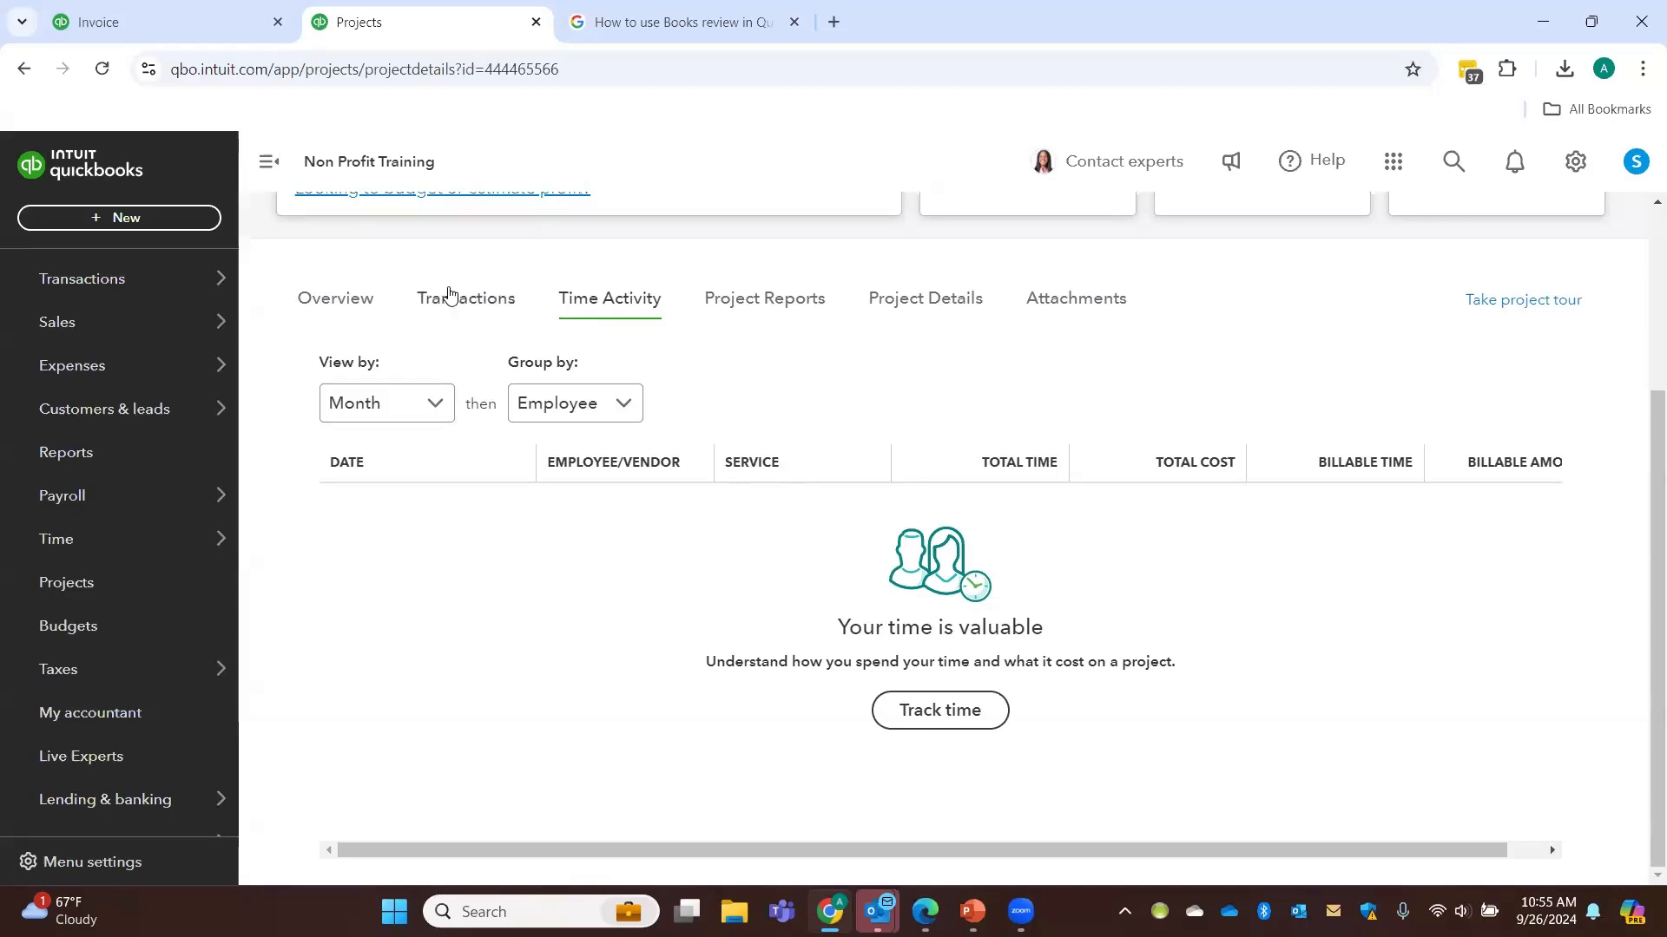
left_click(461, 297)
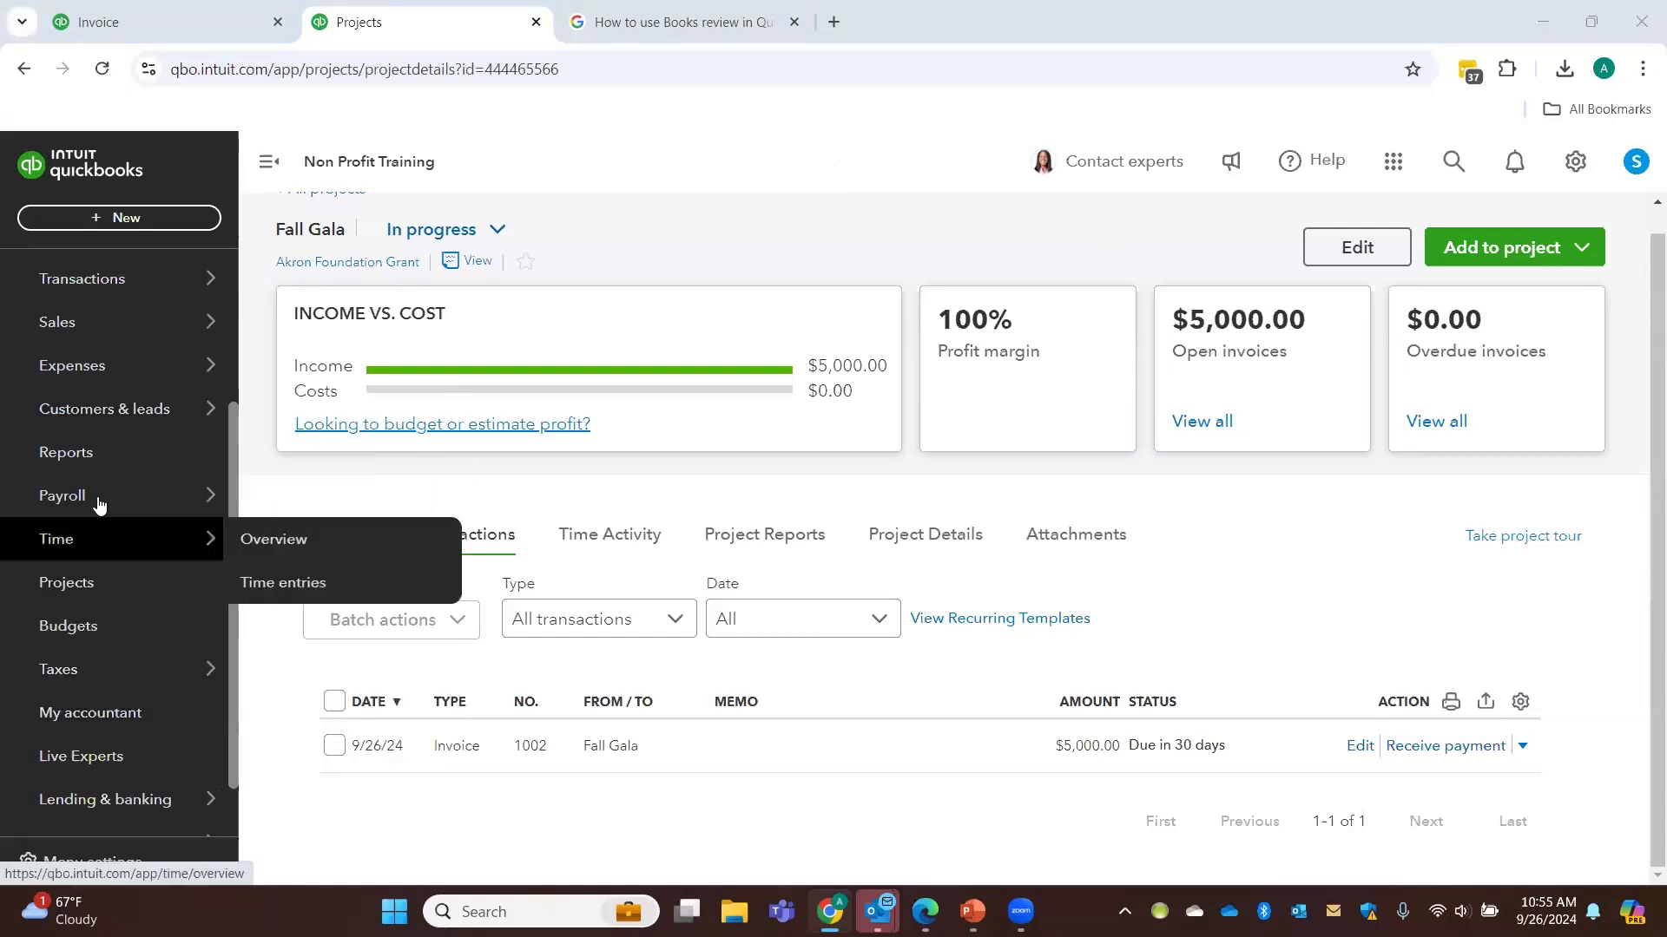
- Open the 01/01/2024–09/26/2024 Profit and Loss report and view its export options
left_click(66, 453)
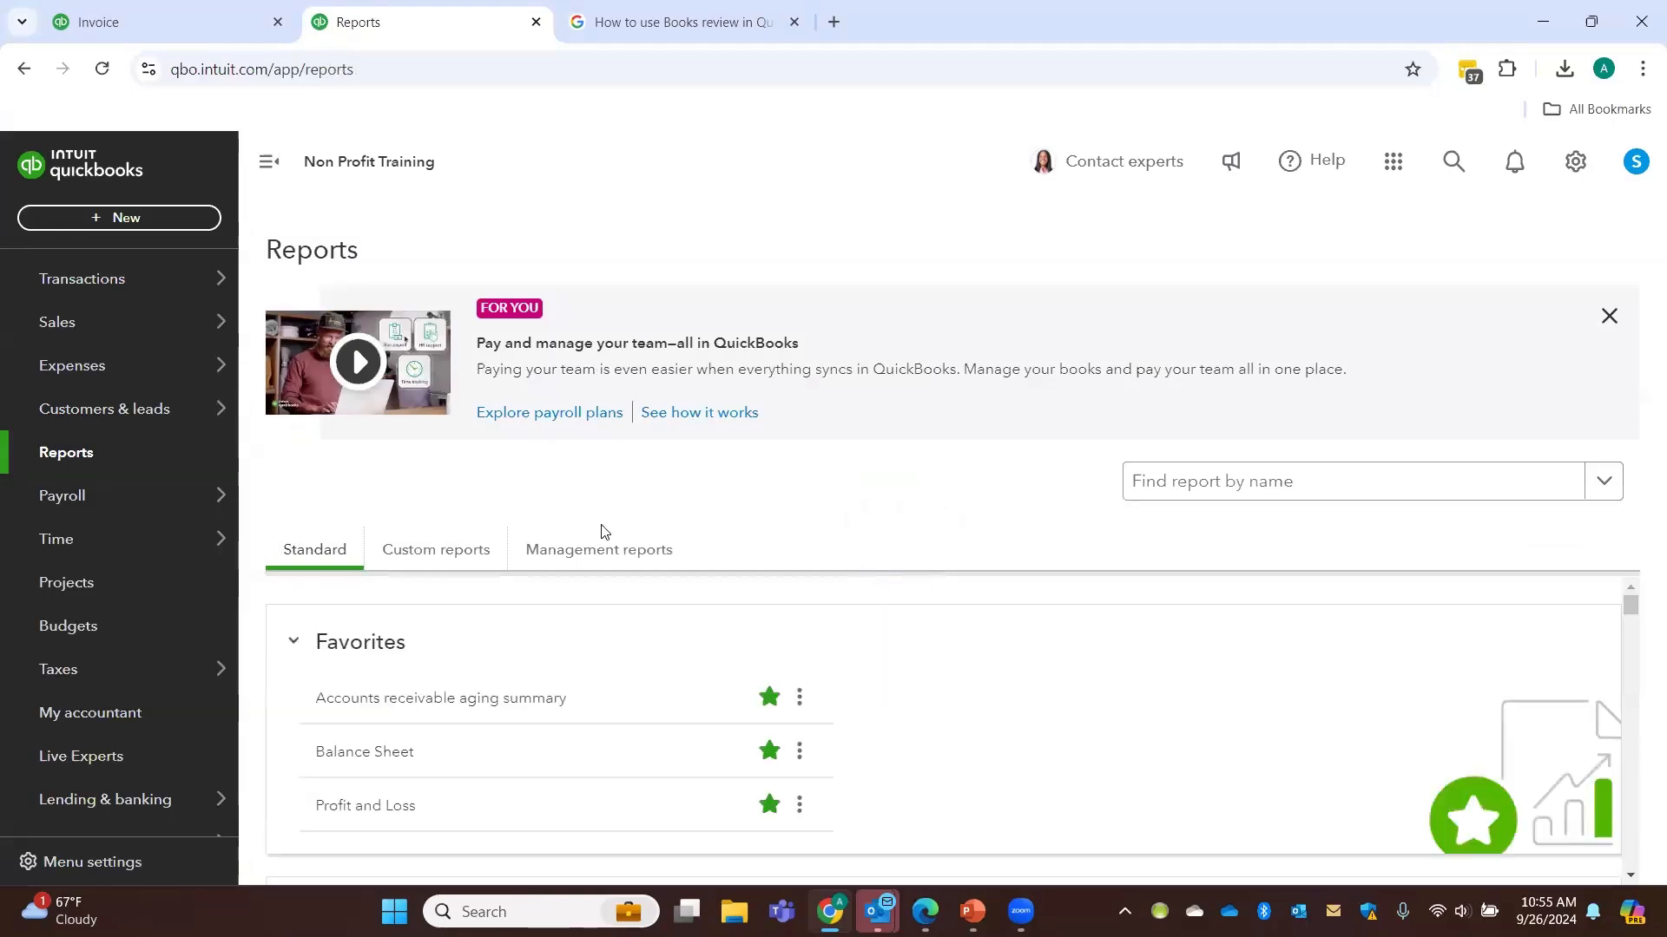
left_click(604, 551)
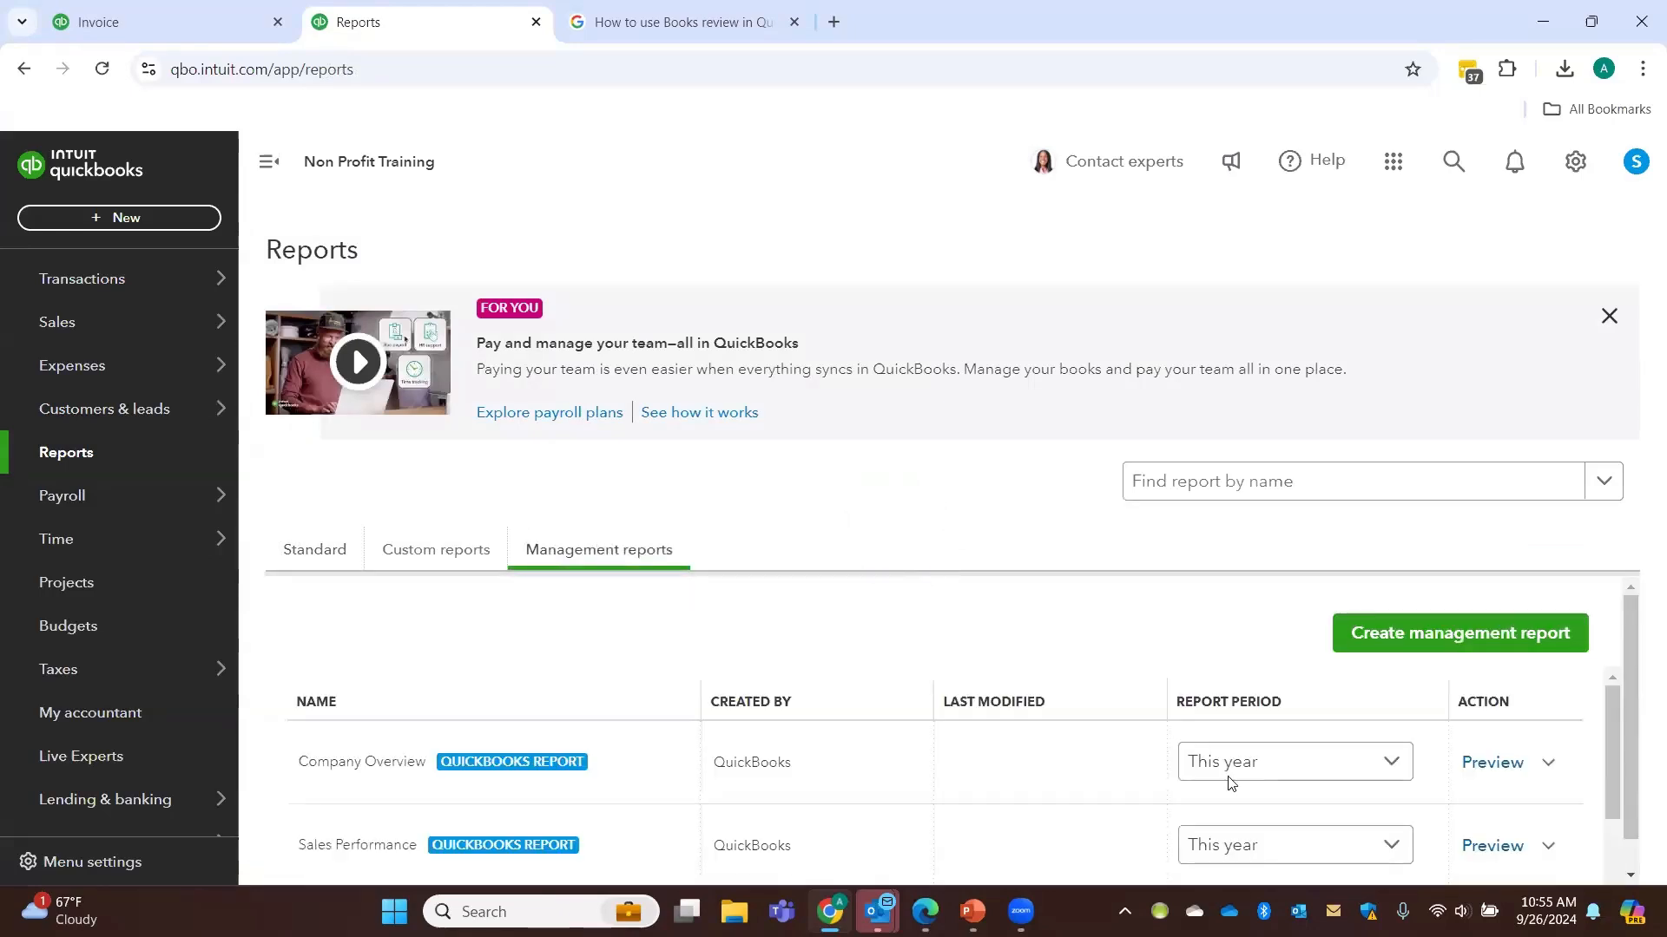
scroll(1320, 784, "down", 1)
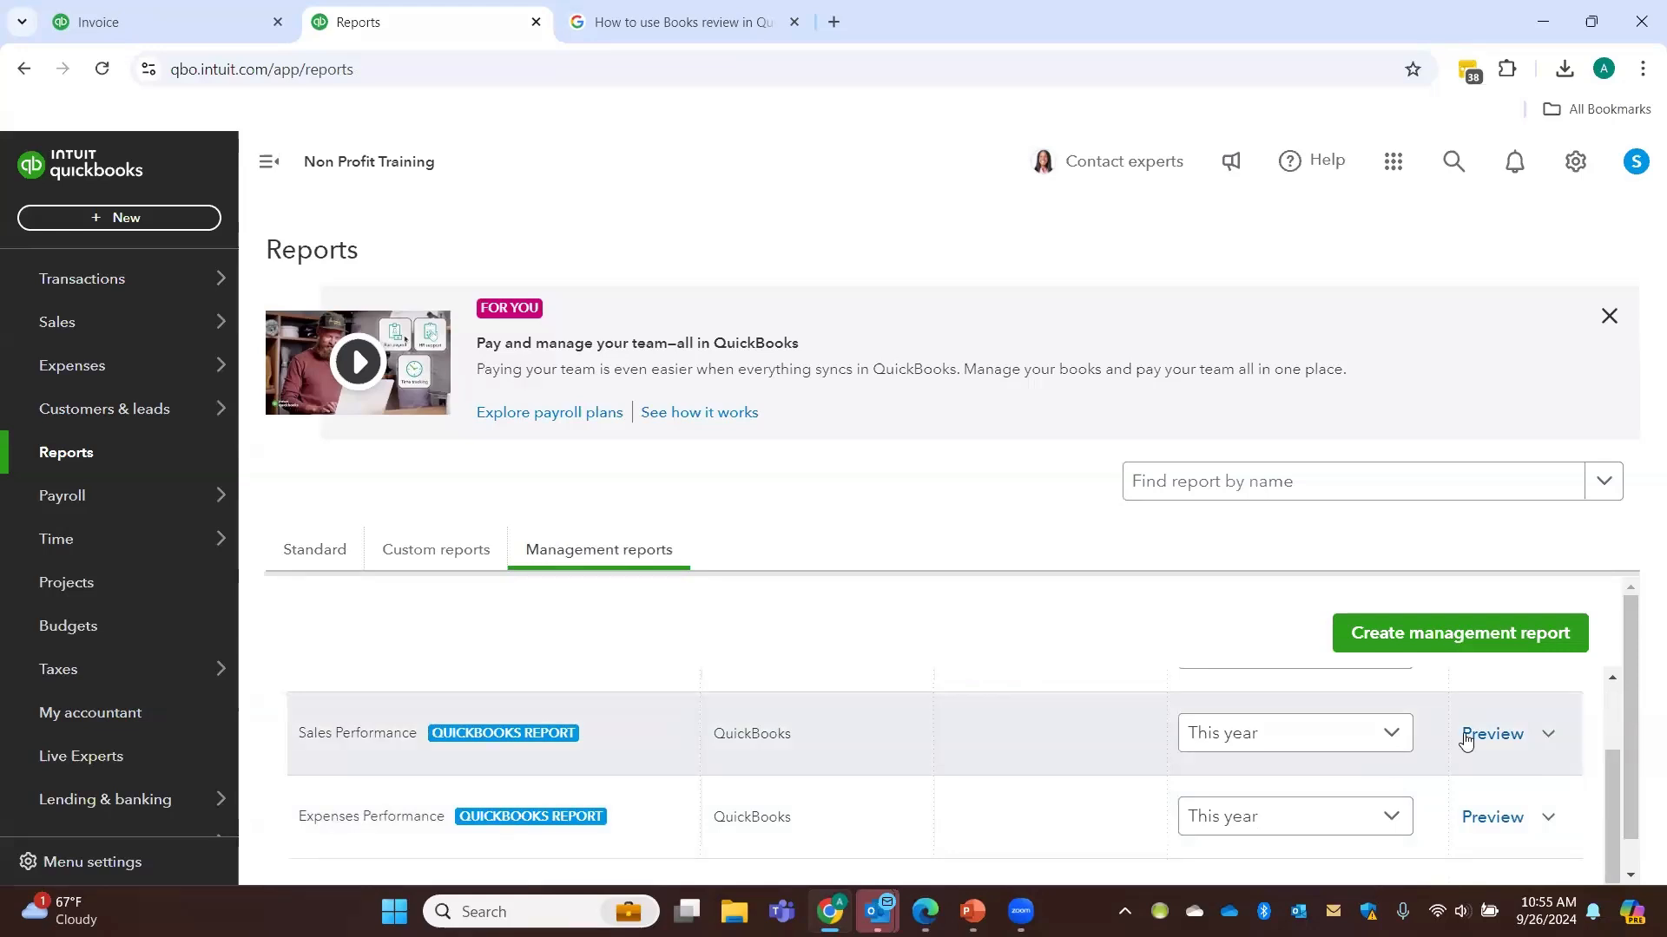
left_click(305, 542)
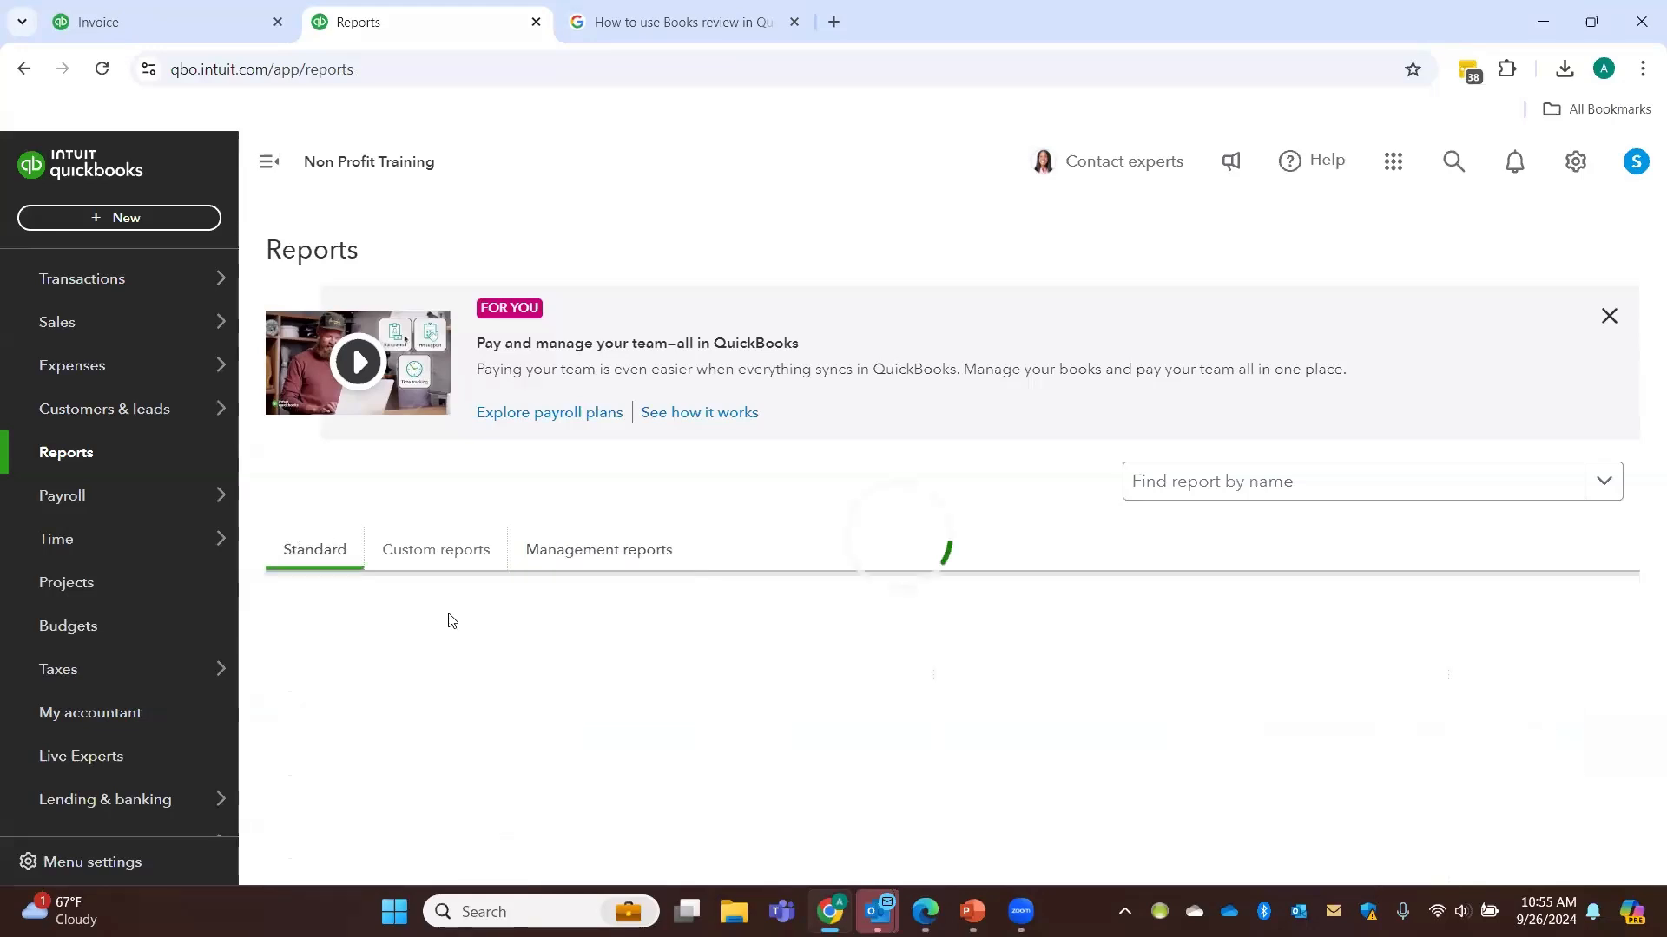
left_click(350, 808)
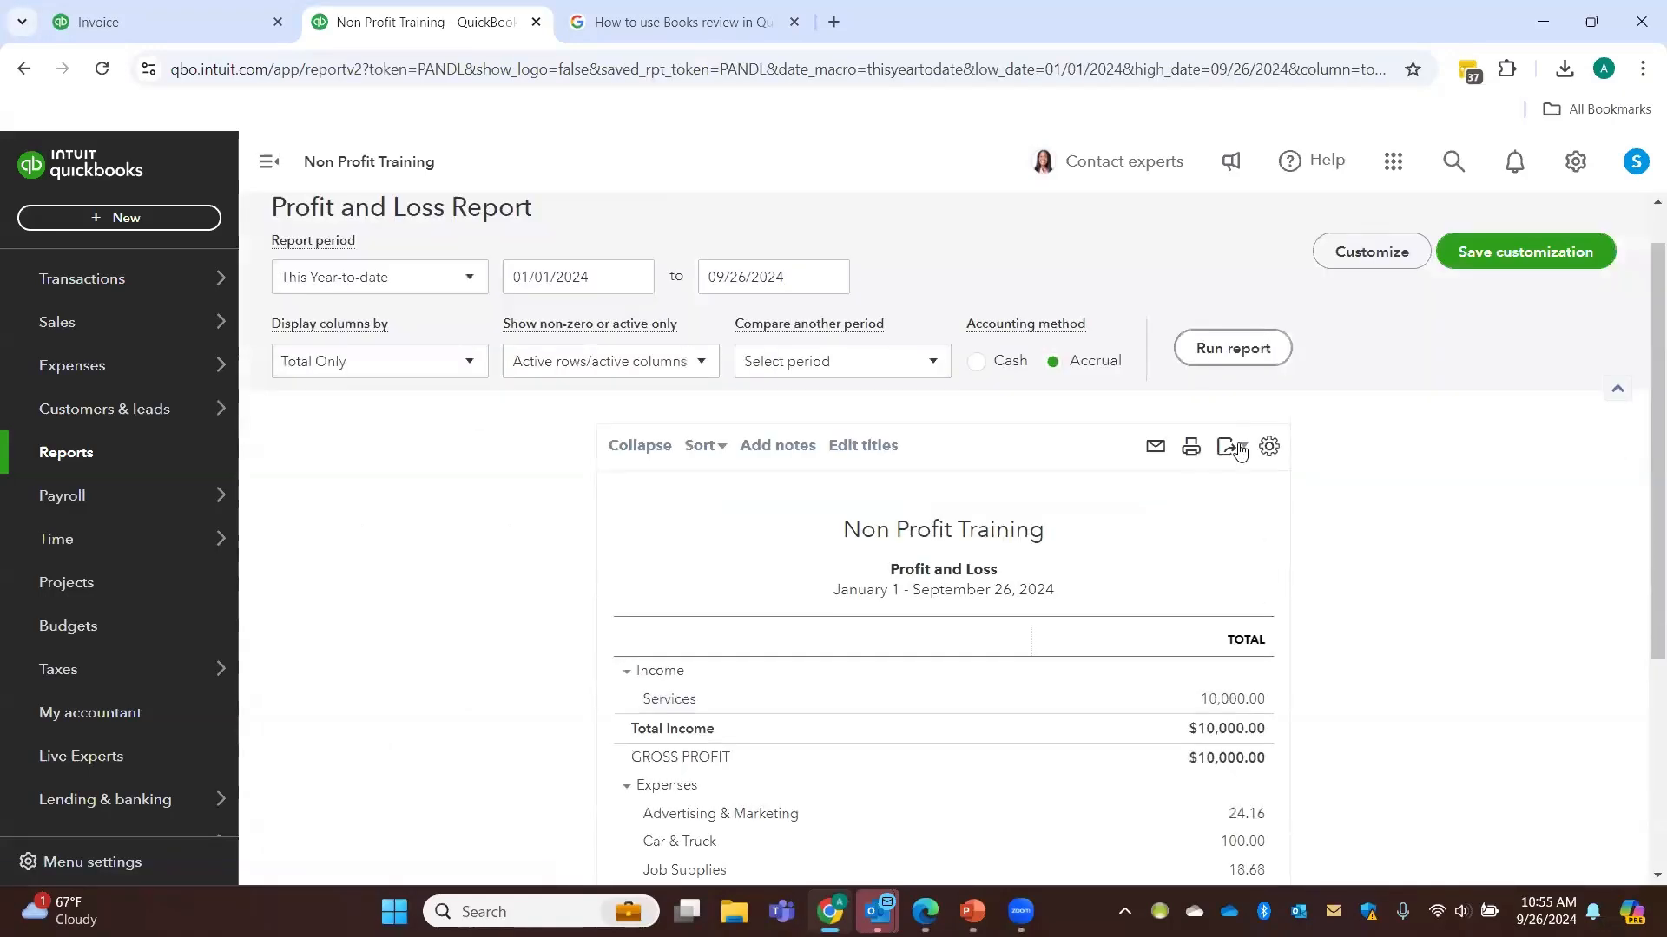
left_click(1242, 453)
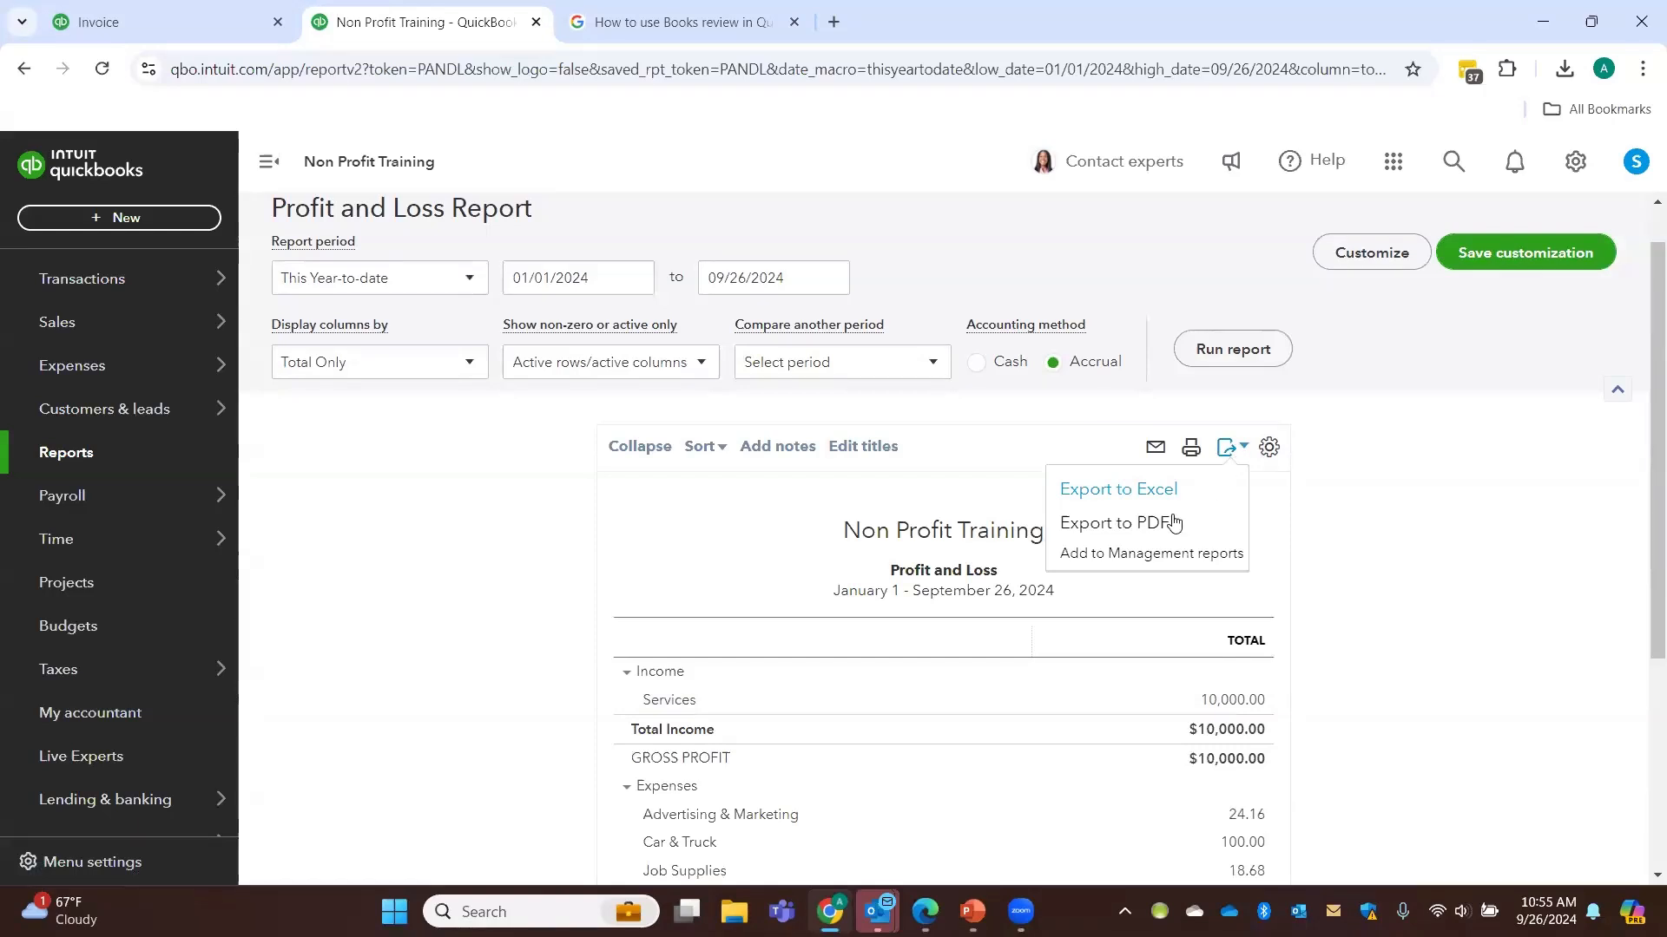
left_click(1158, 448)
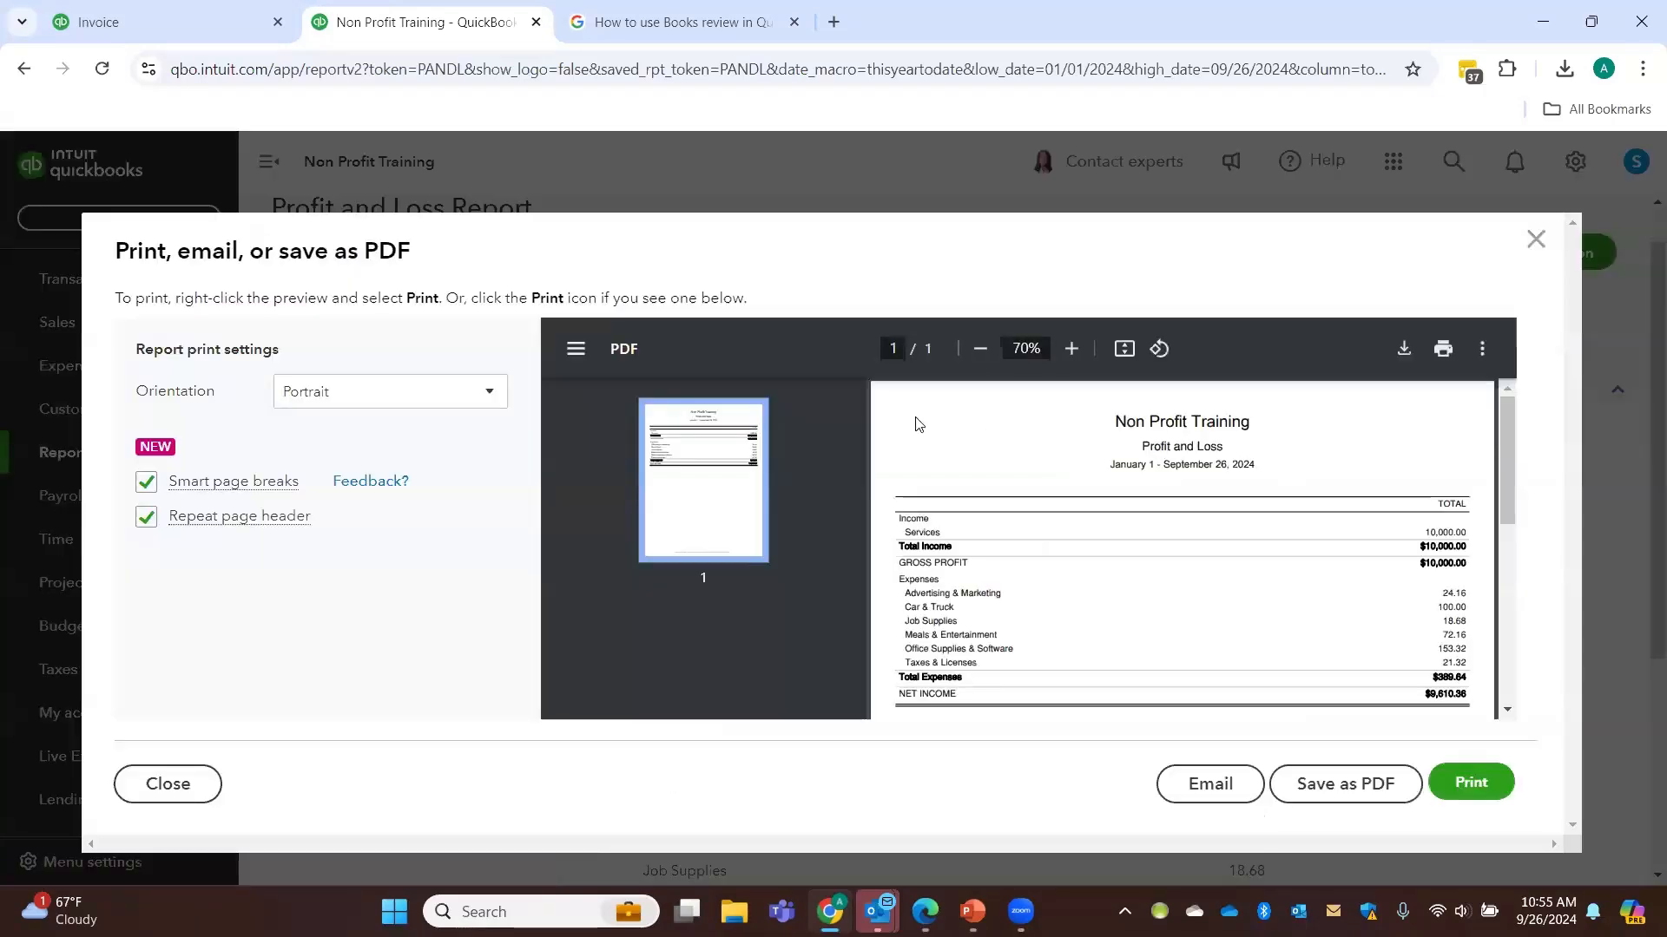
left_click(1535, 241)
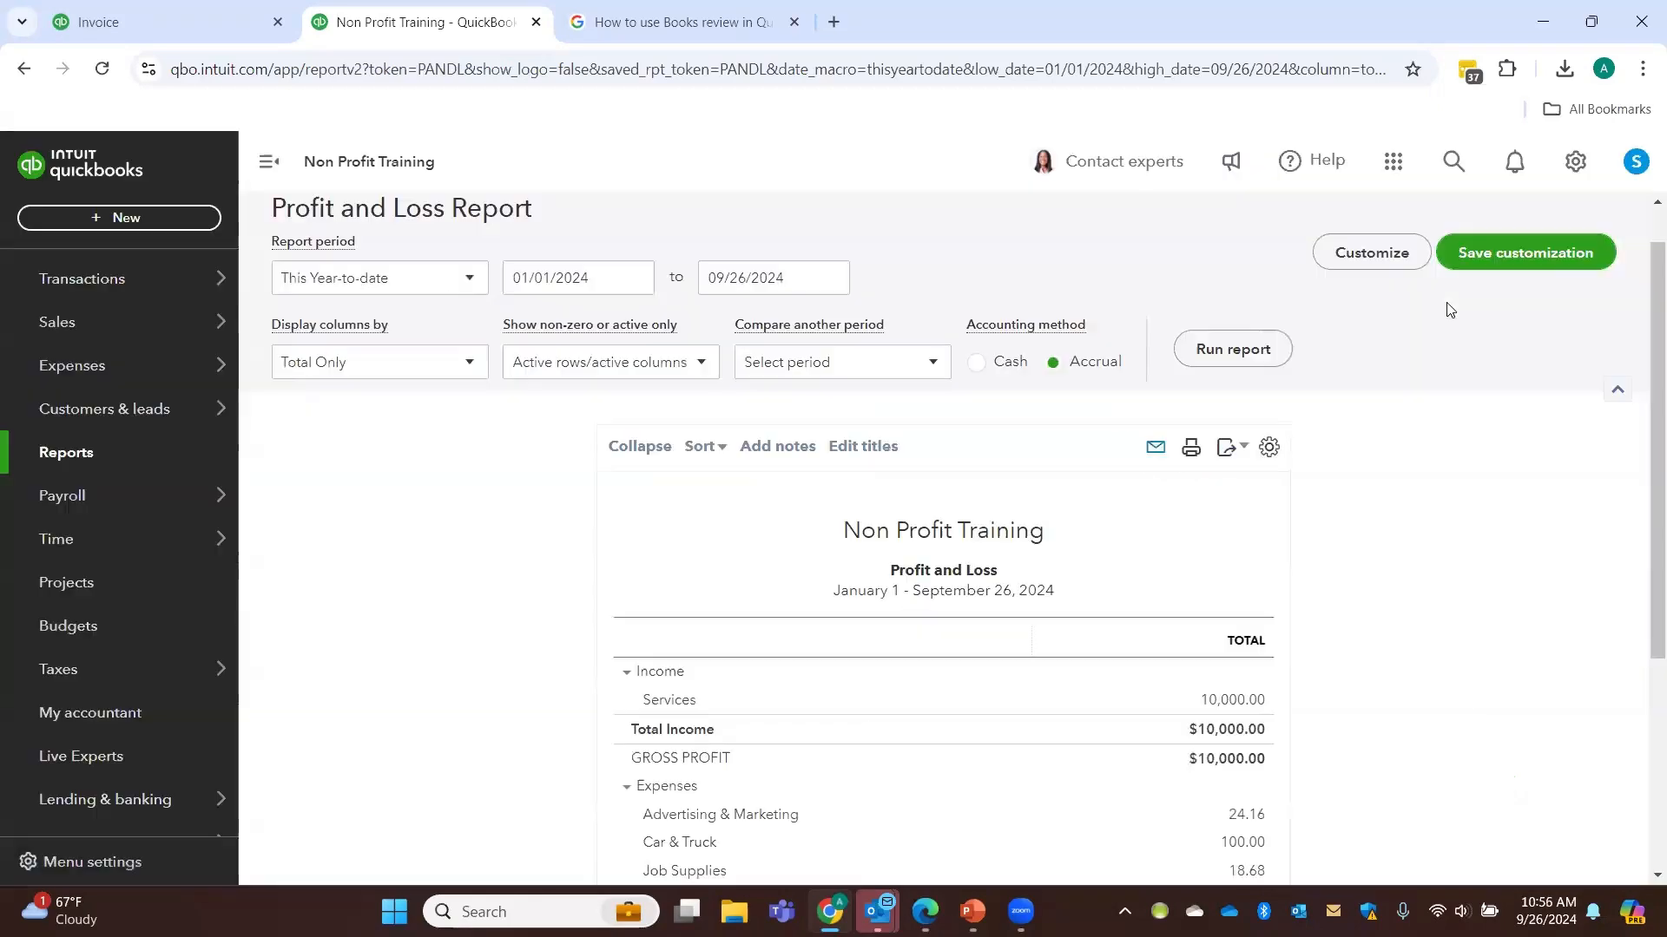
left_click(1155, 448)
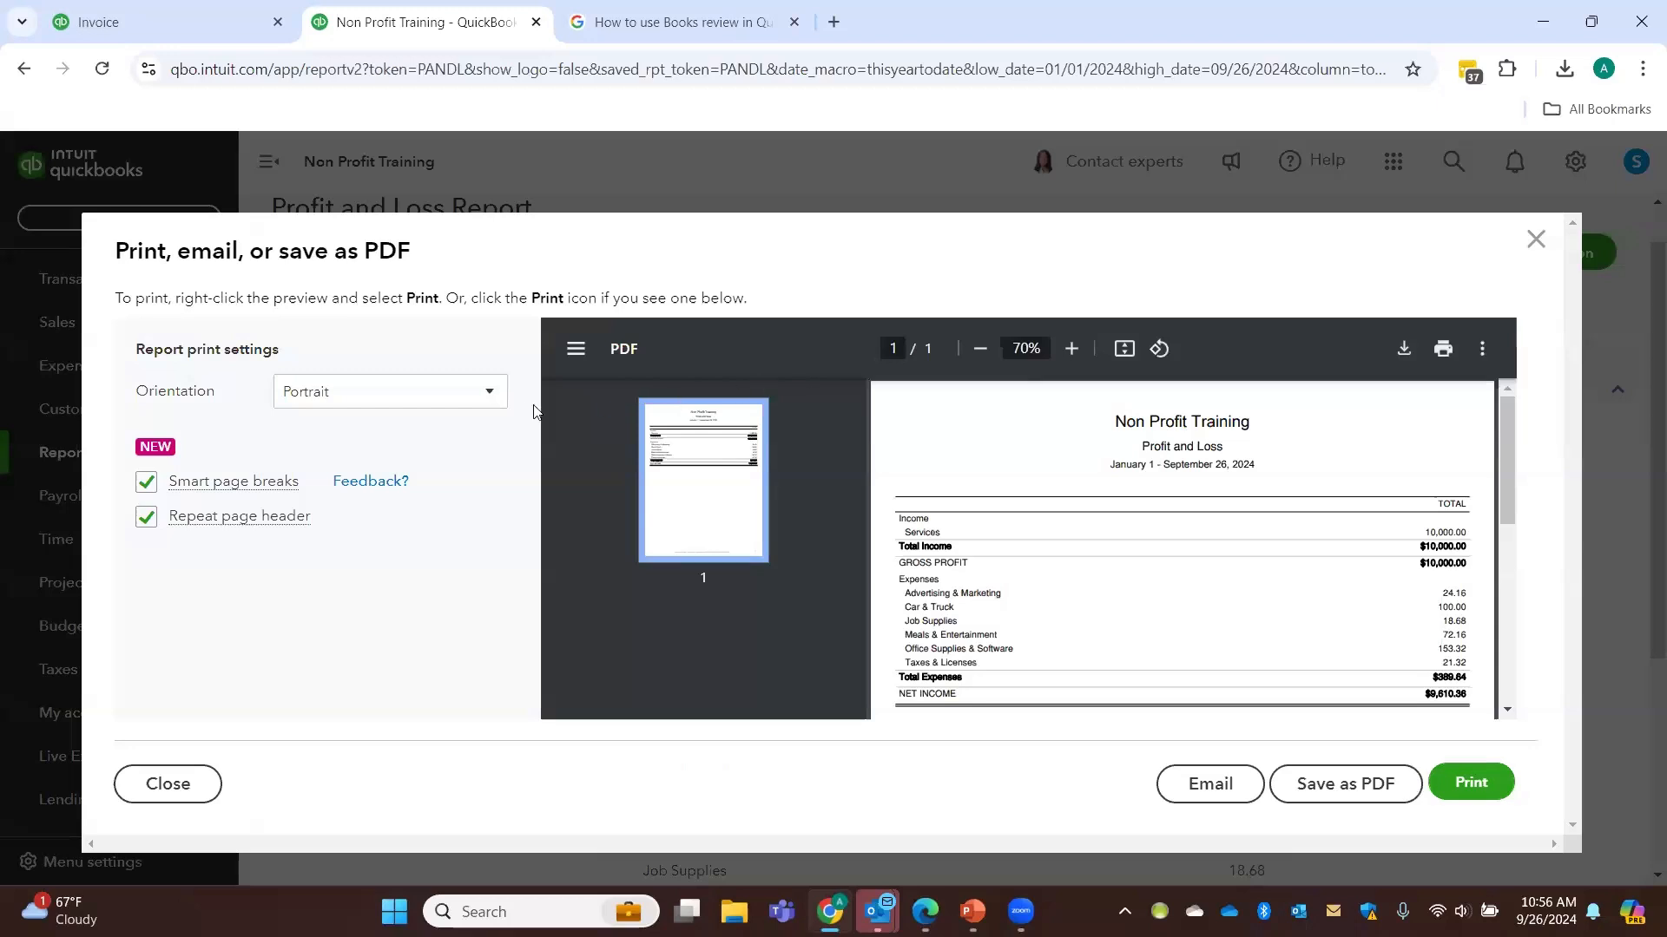
left_click(1212, 782)
left_click(784, 293)
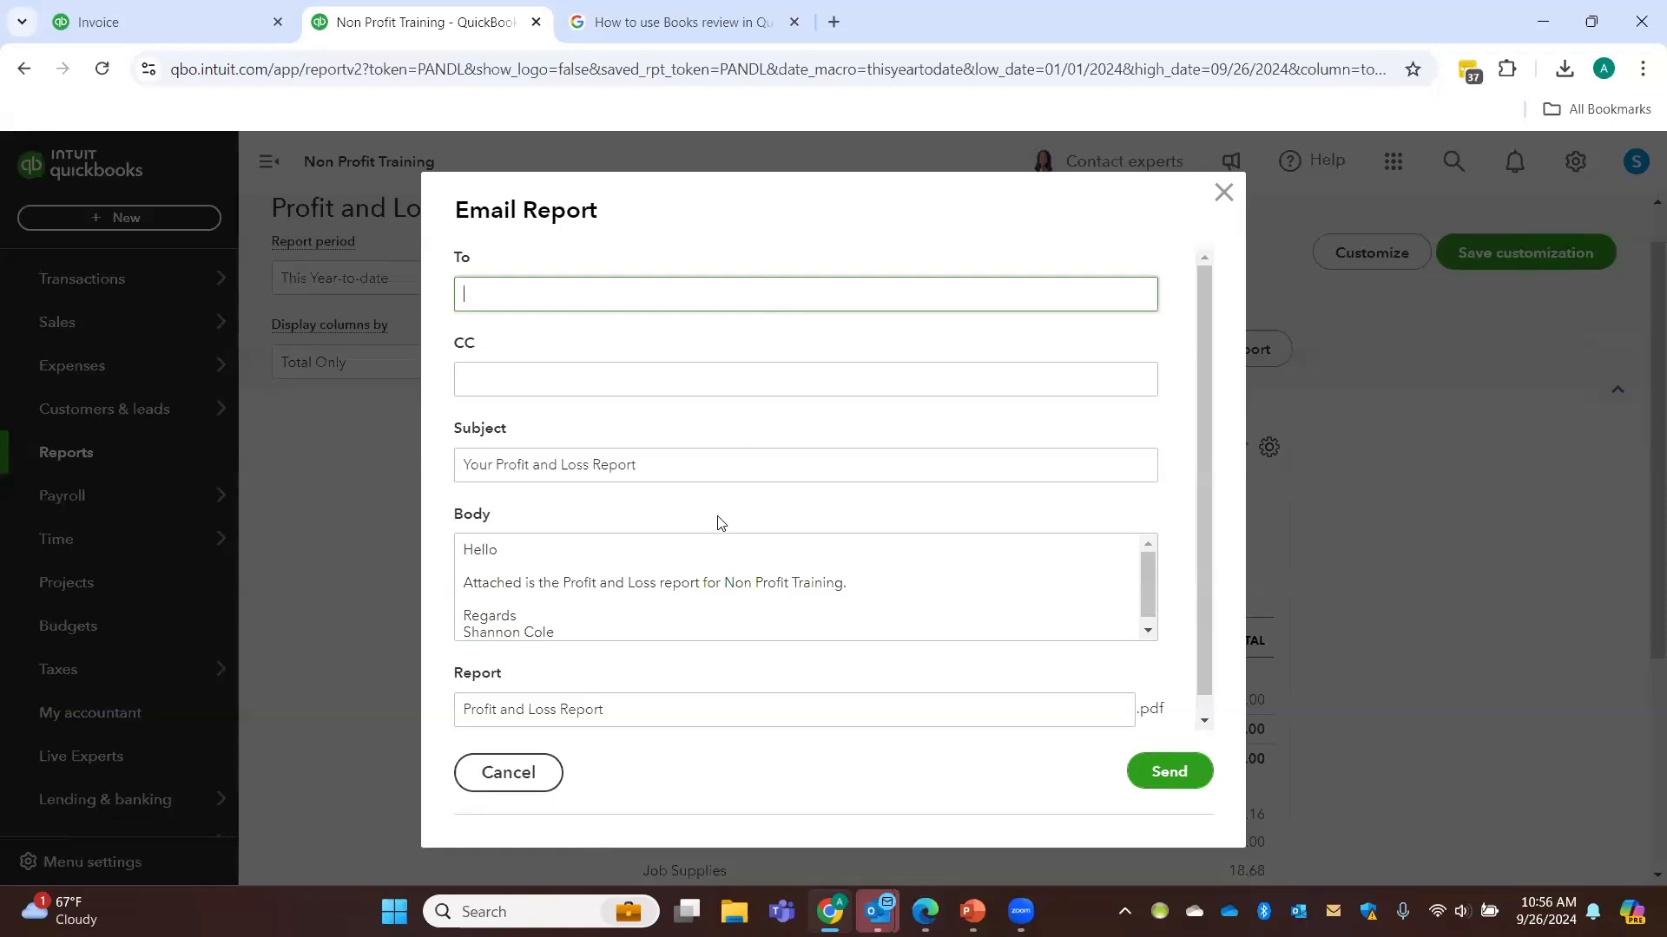
scroll(719, 538, "down", 1)
scroll(719, 610, "down", 1)
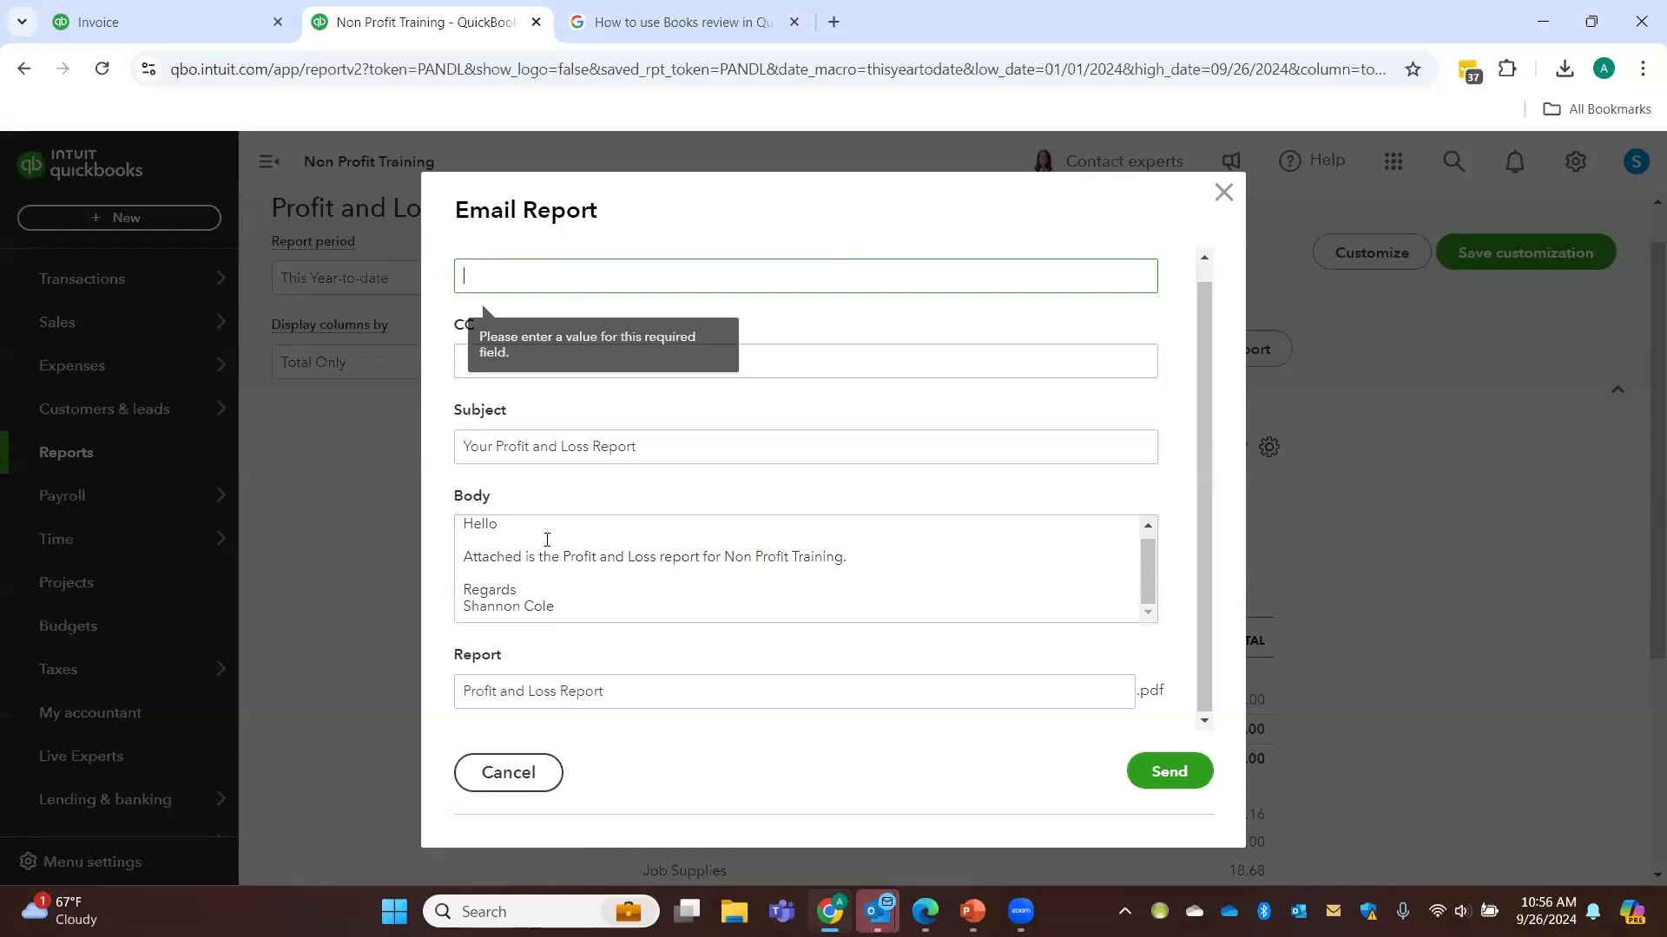
left_click(1224, 193)
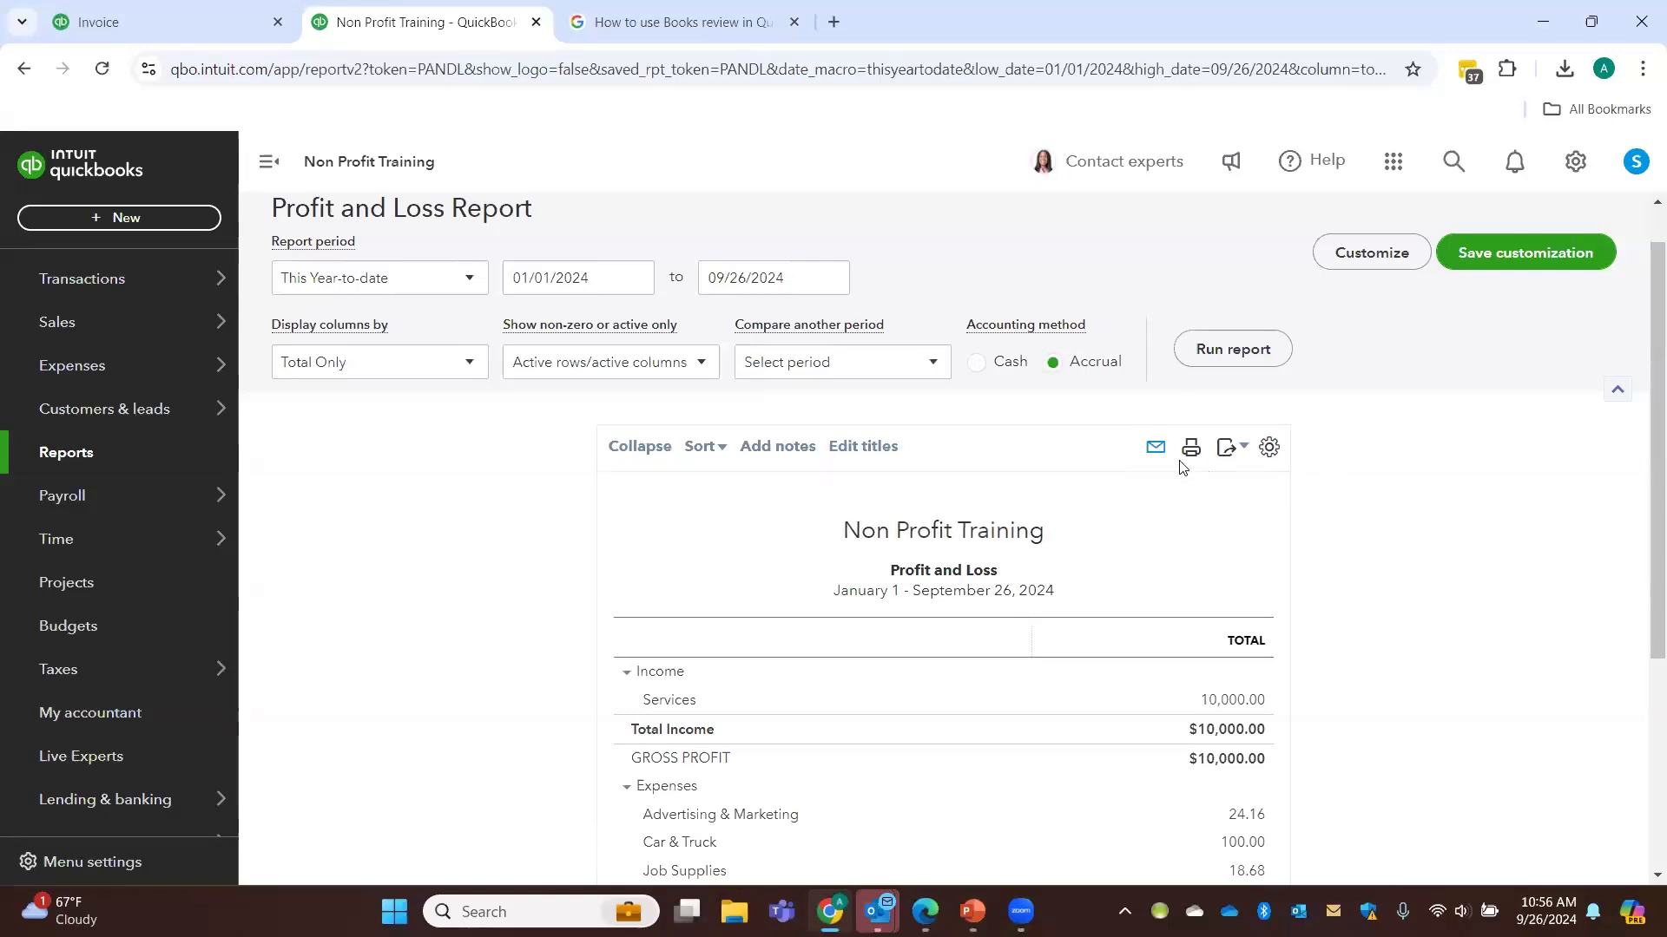
left_click(1155, 448)
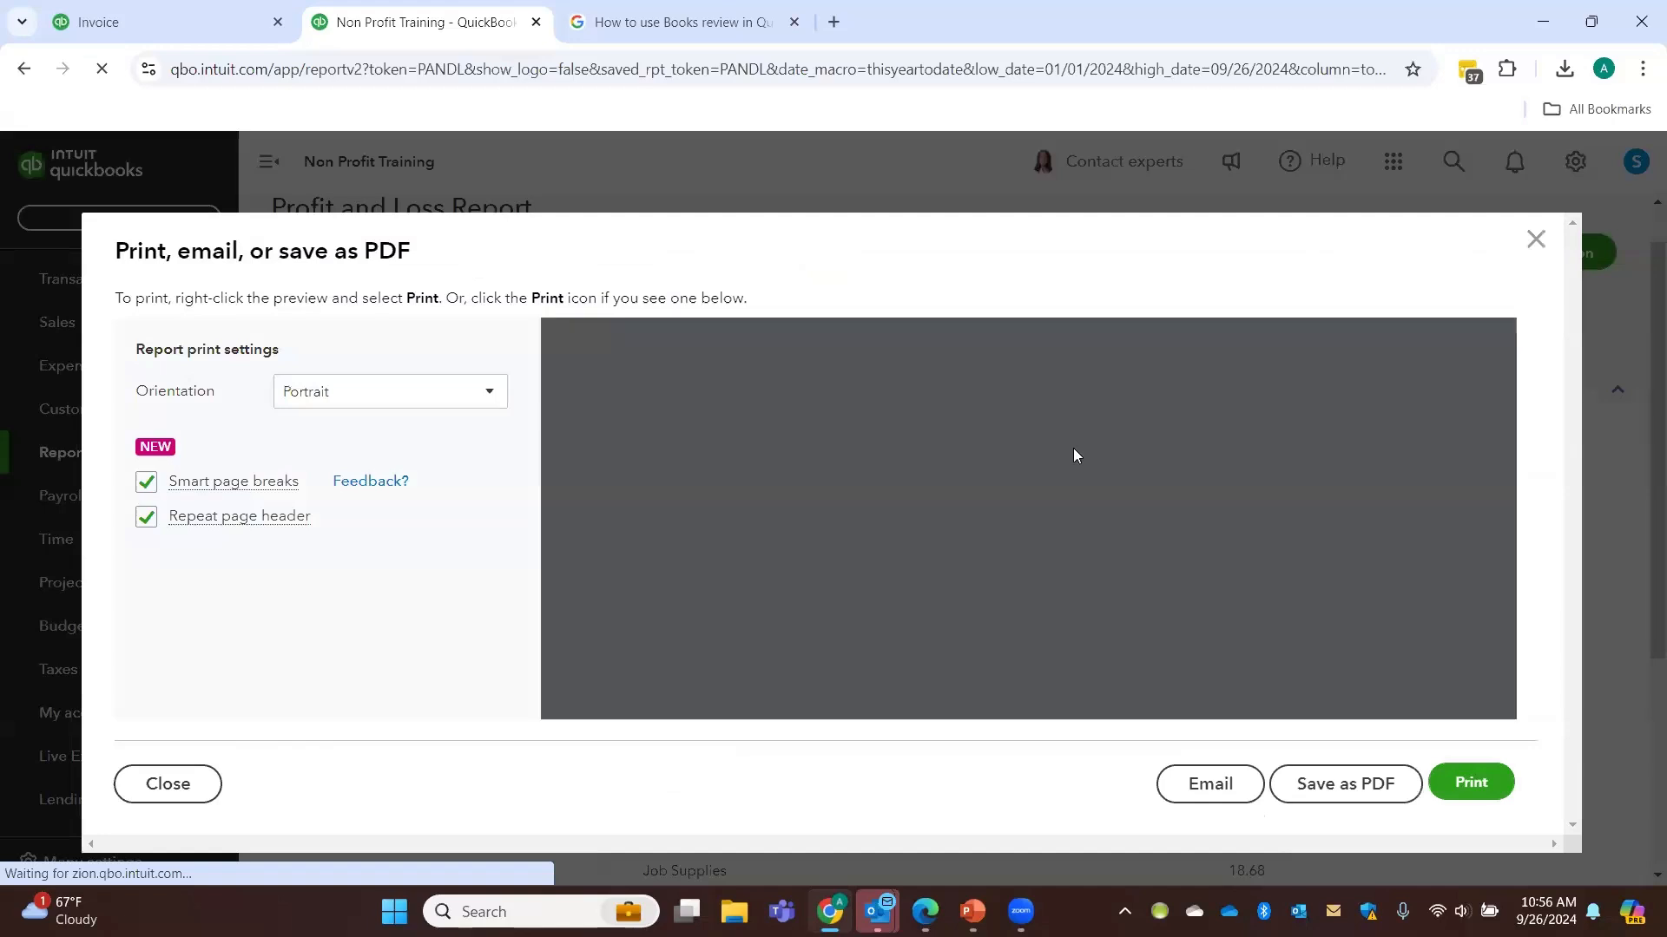
left_click(1206, 787)
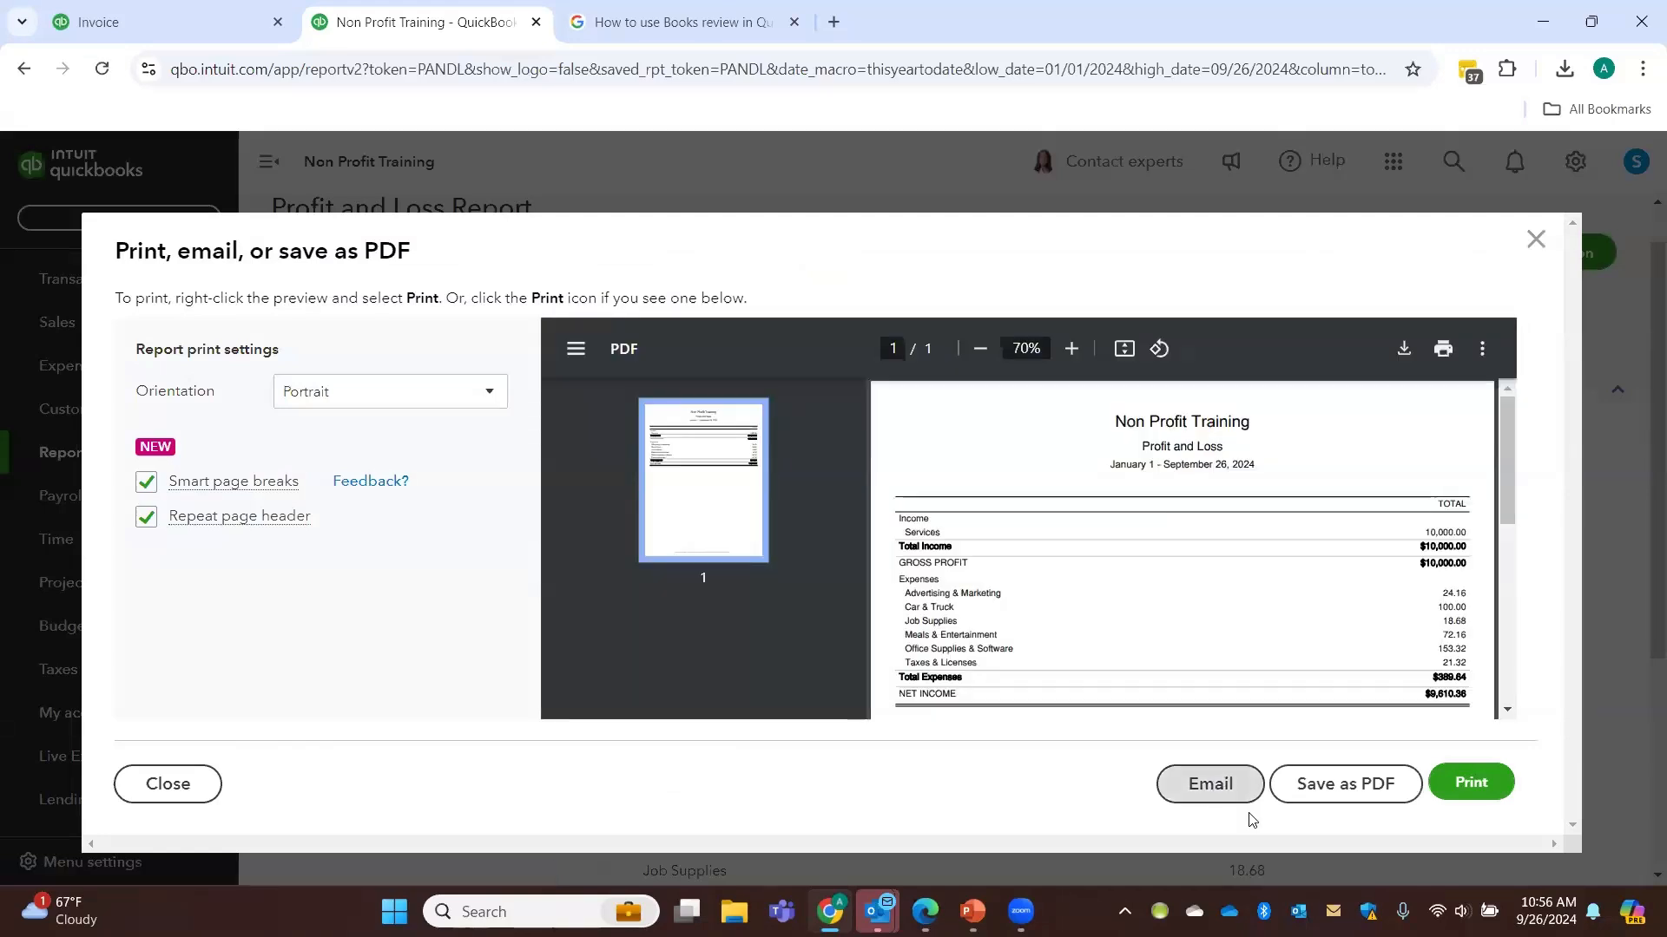
left_click(1209, 783)
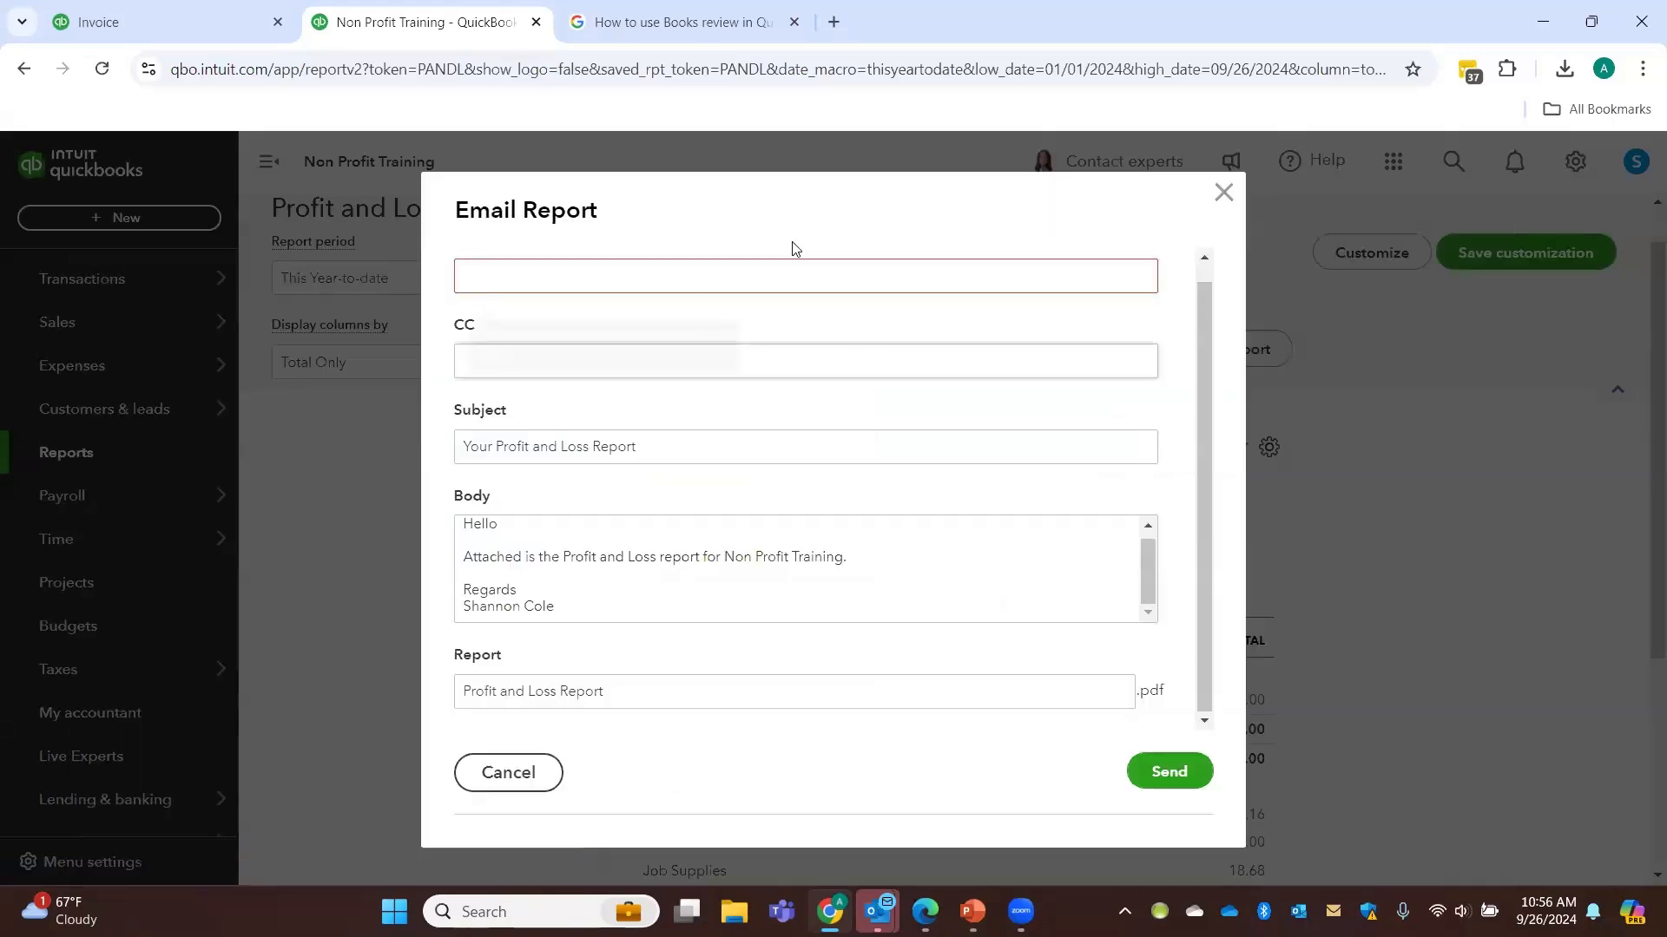
left_click(795, 281)
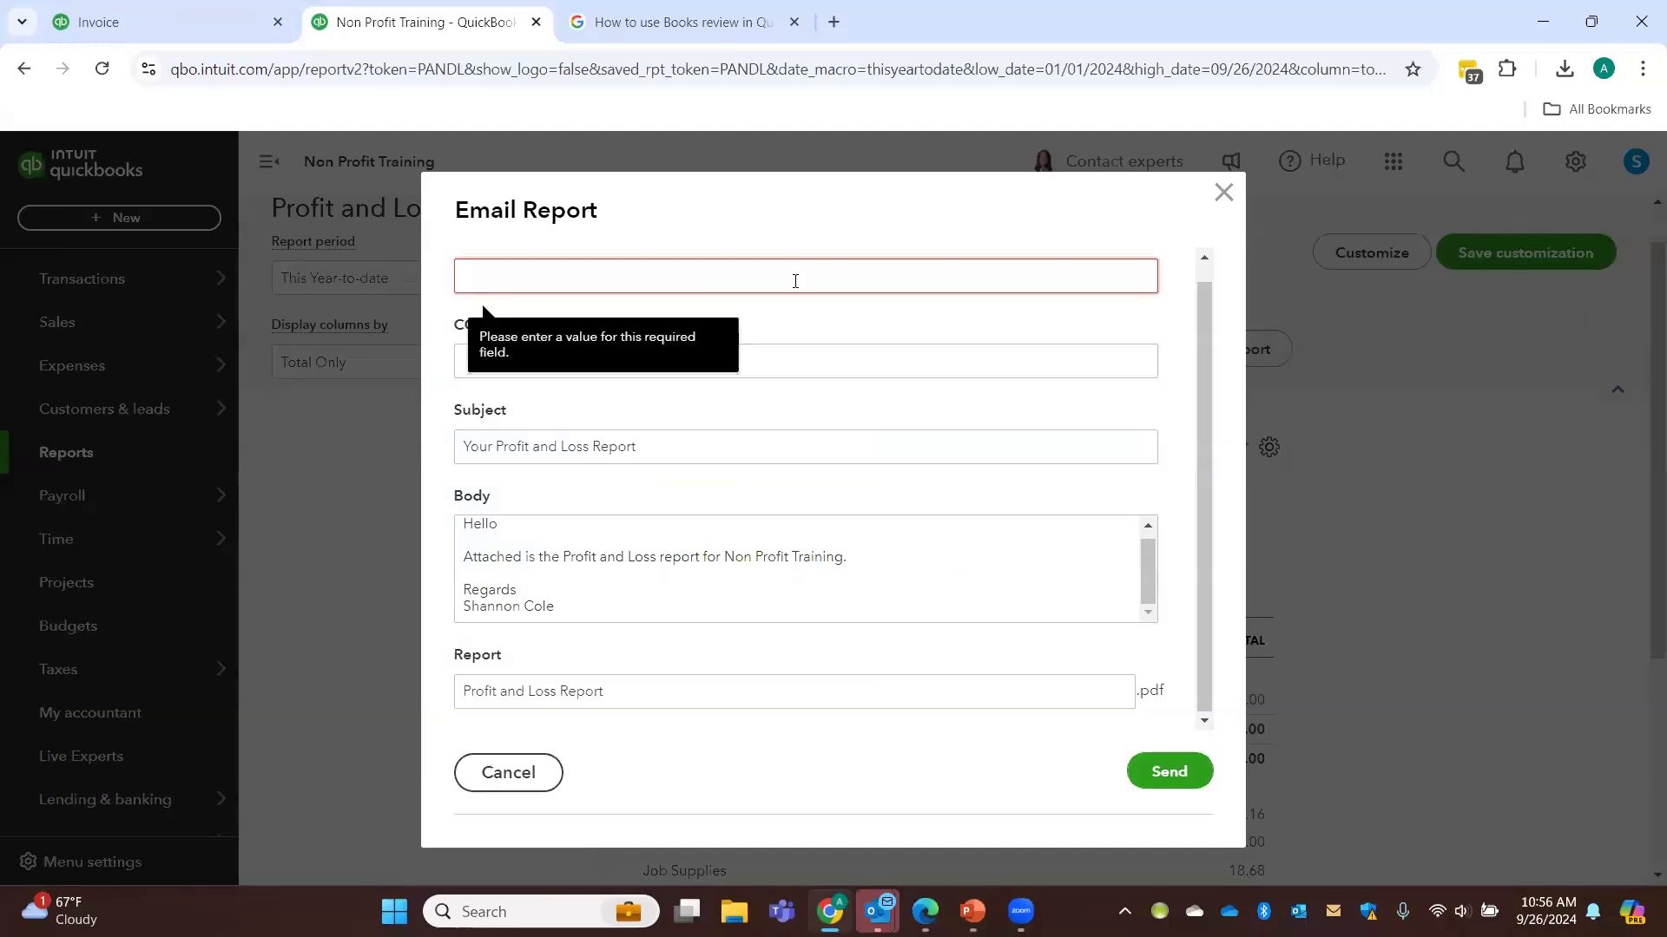
left_click(1223, 192)
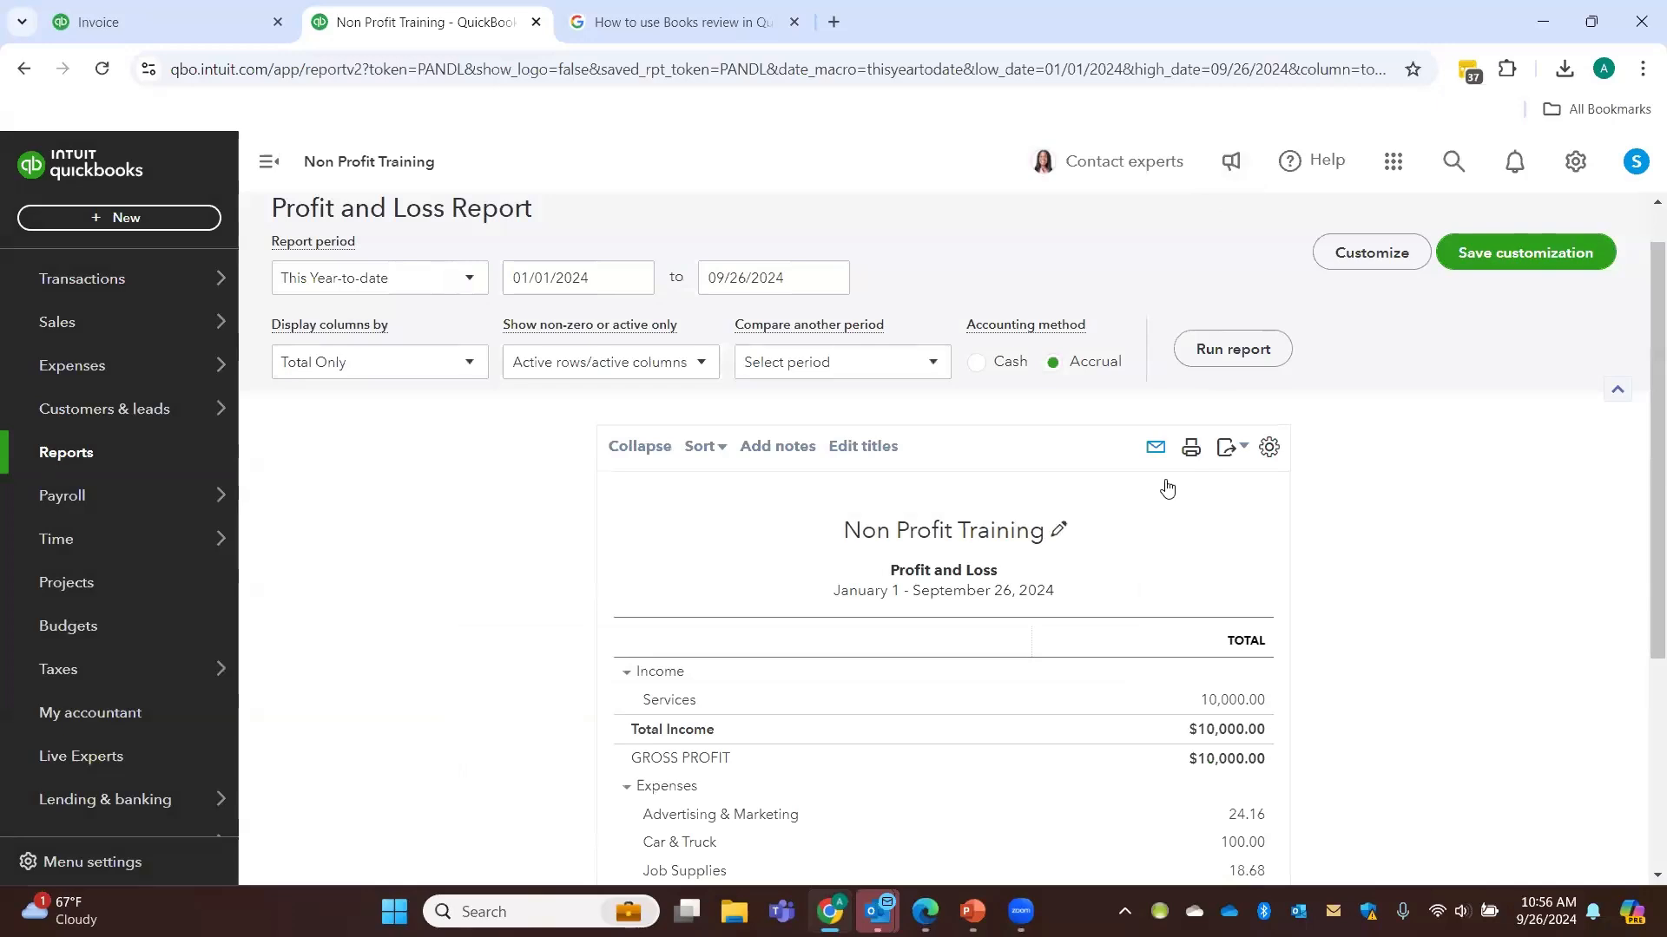
left_click(1190, 447)
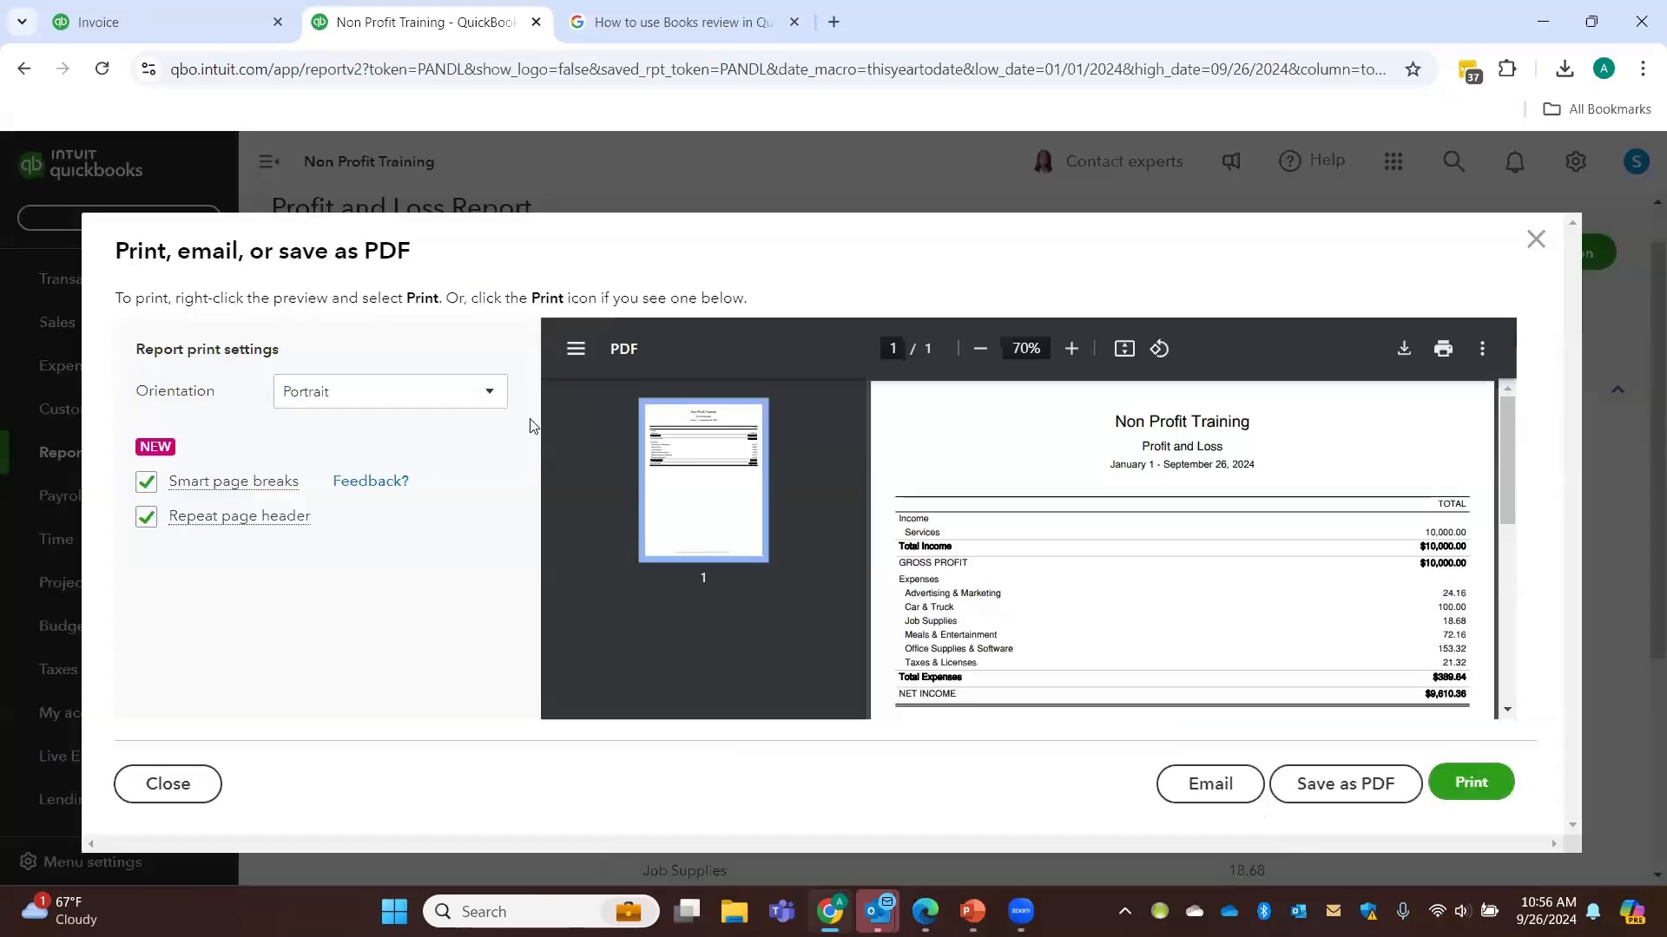
left_click(1210, 785)
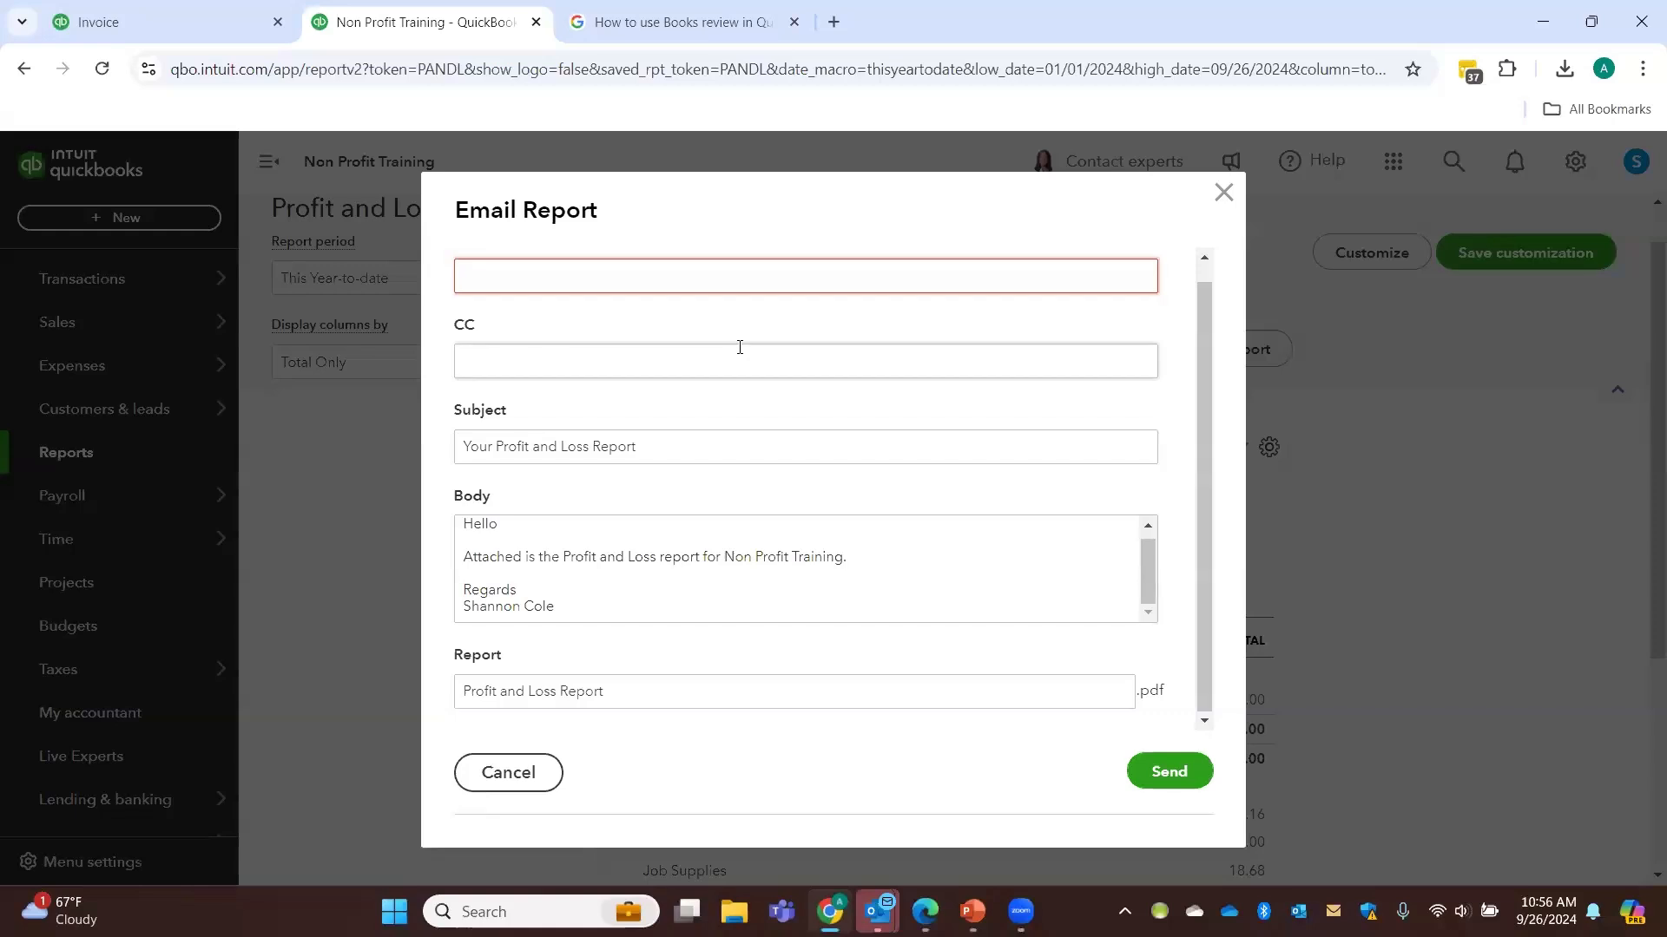
left_click(1226, 195)
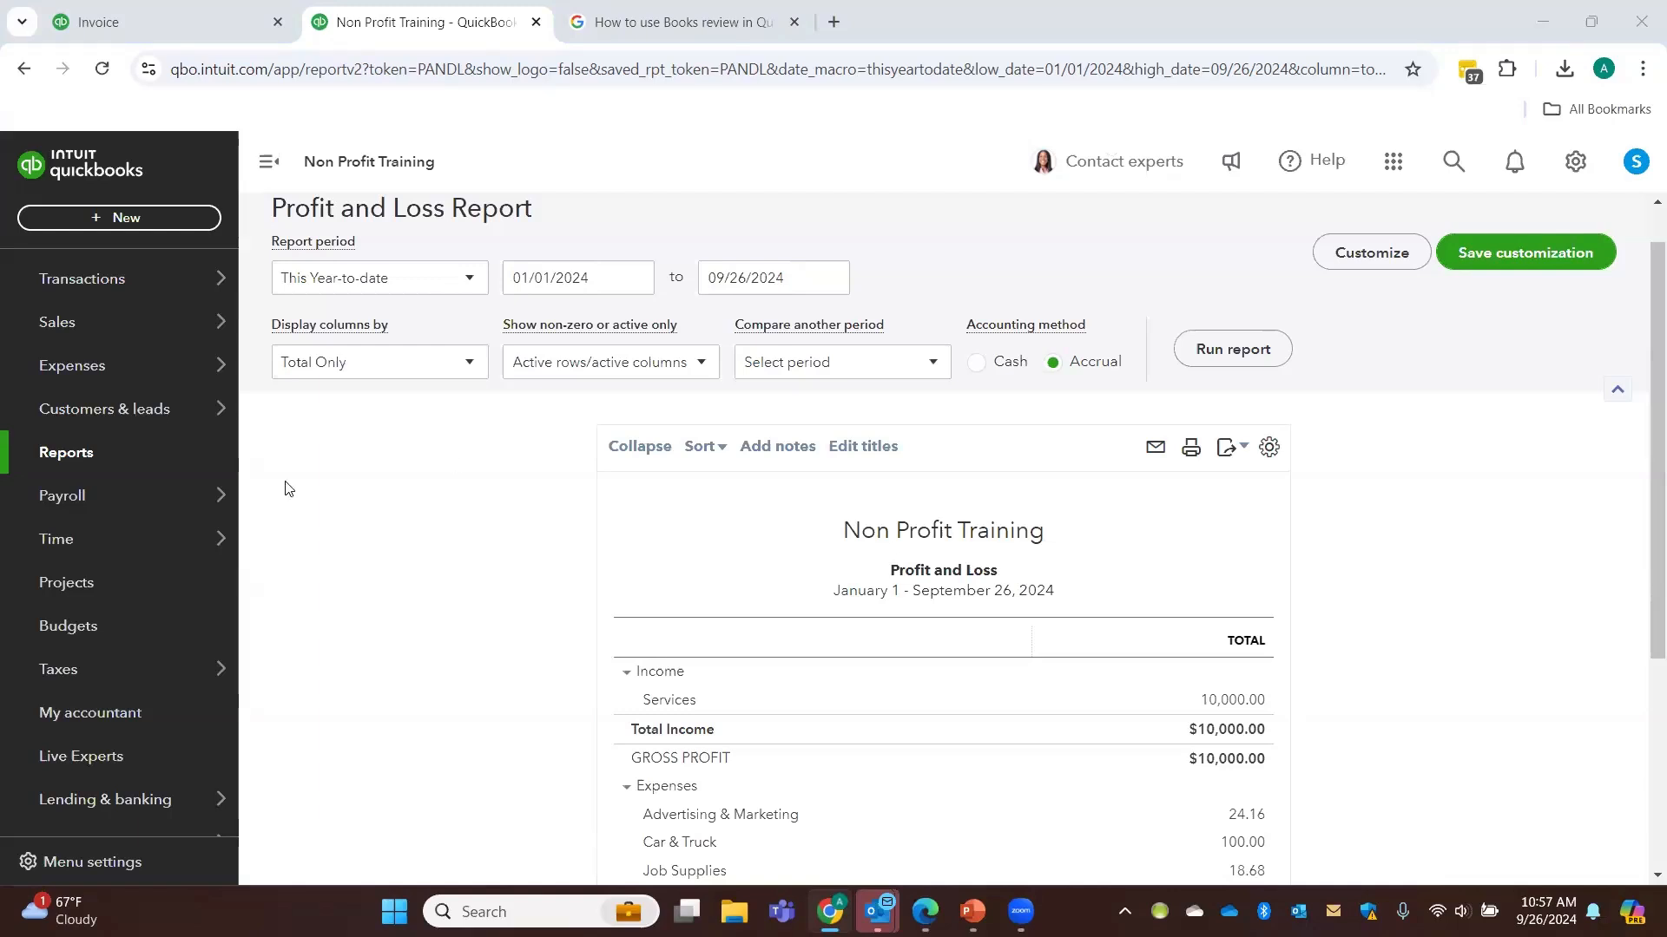
- Open the Fall Gala project and review its $5,000 invoice 1002
left_click(215, 592)
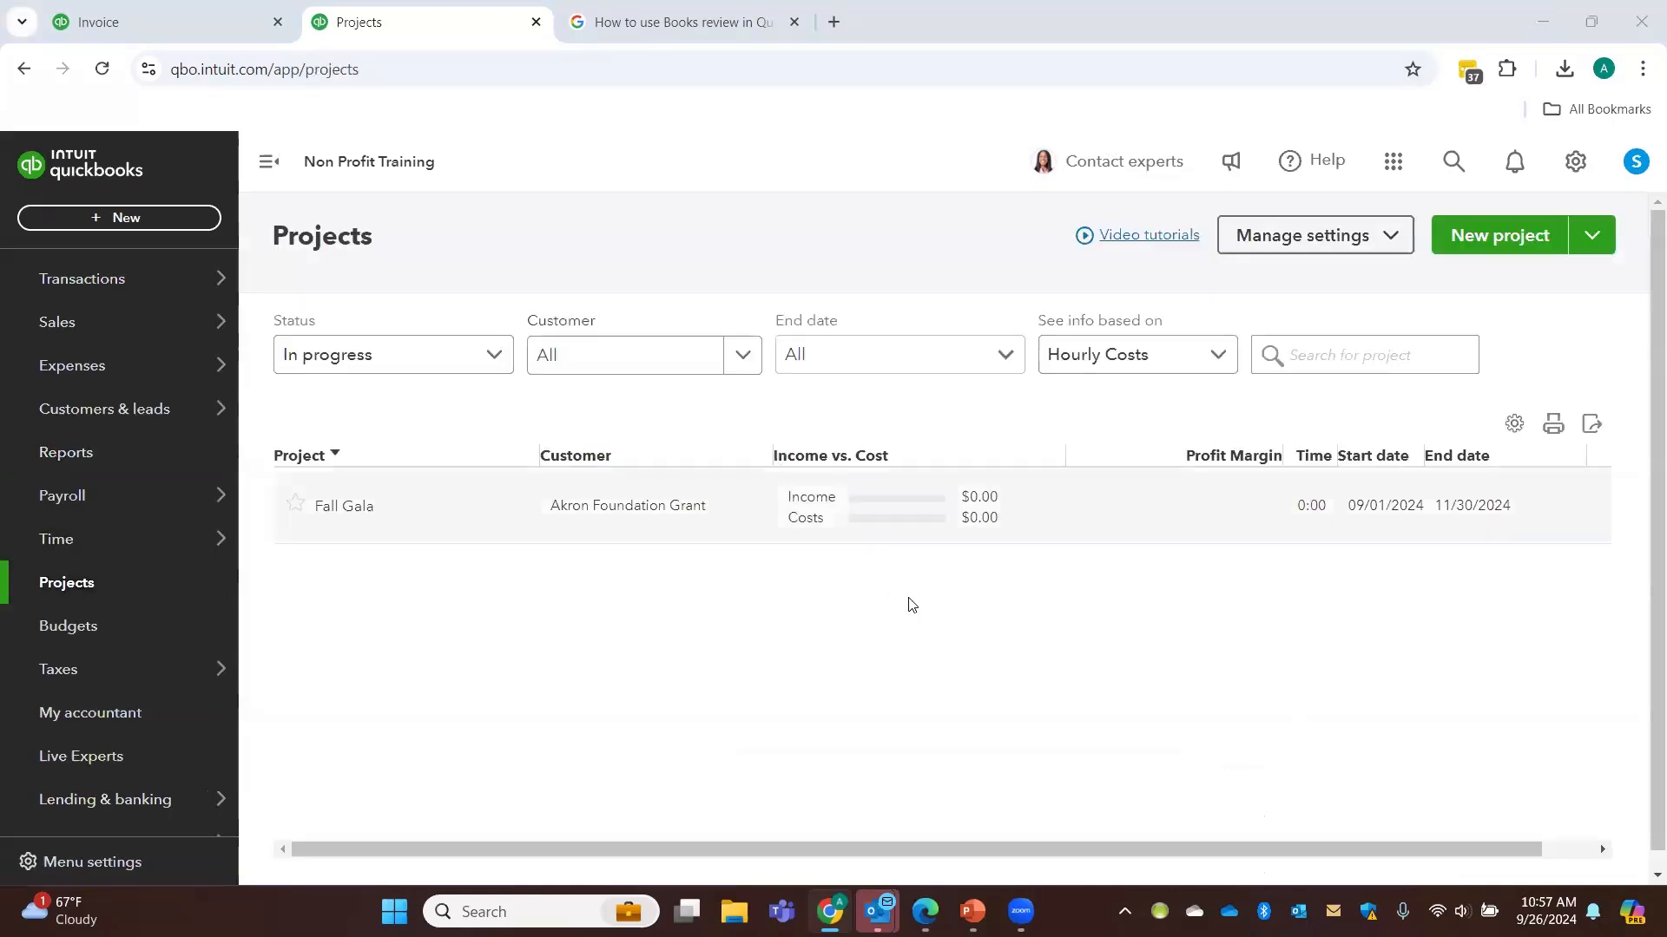
left_click(877, 500)
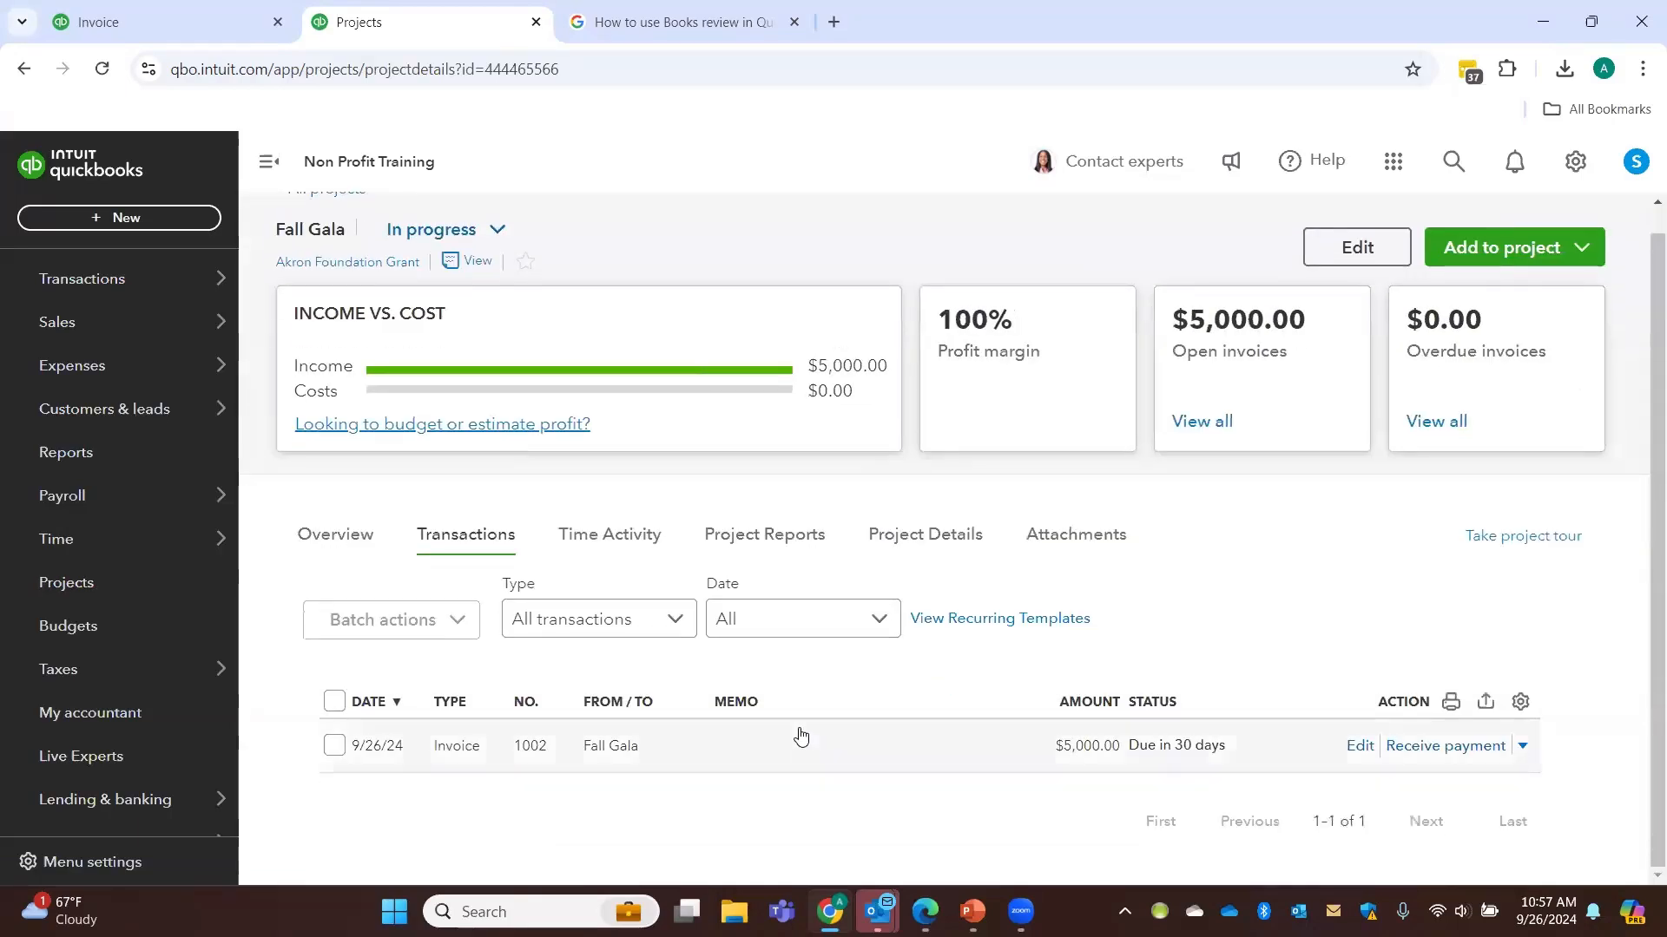
left_click(798, 738)
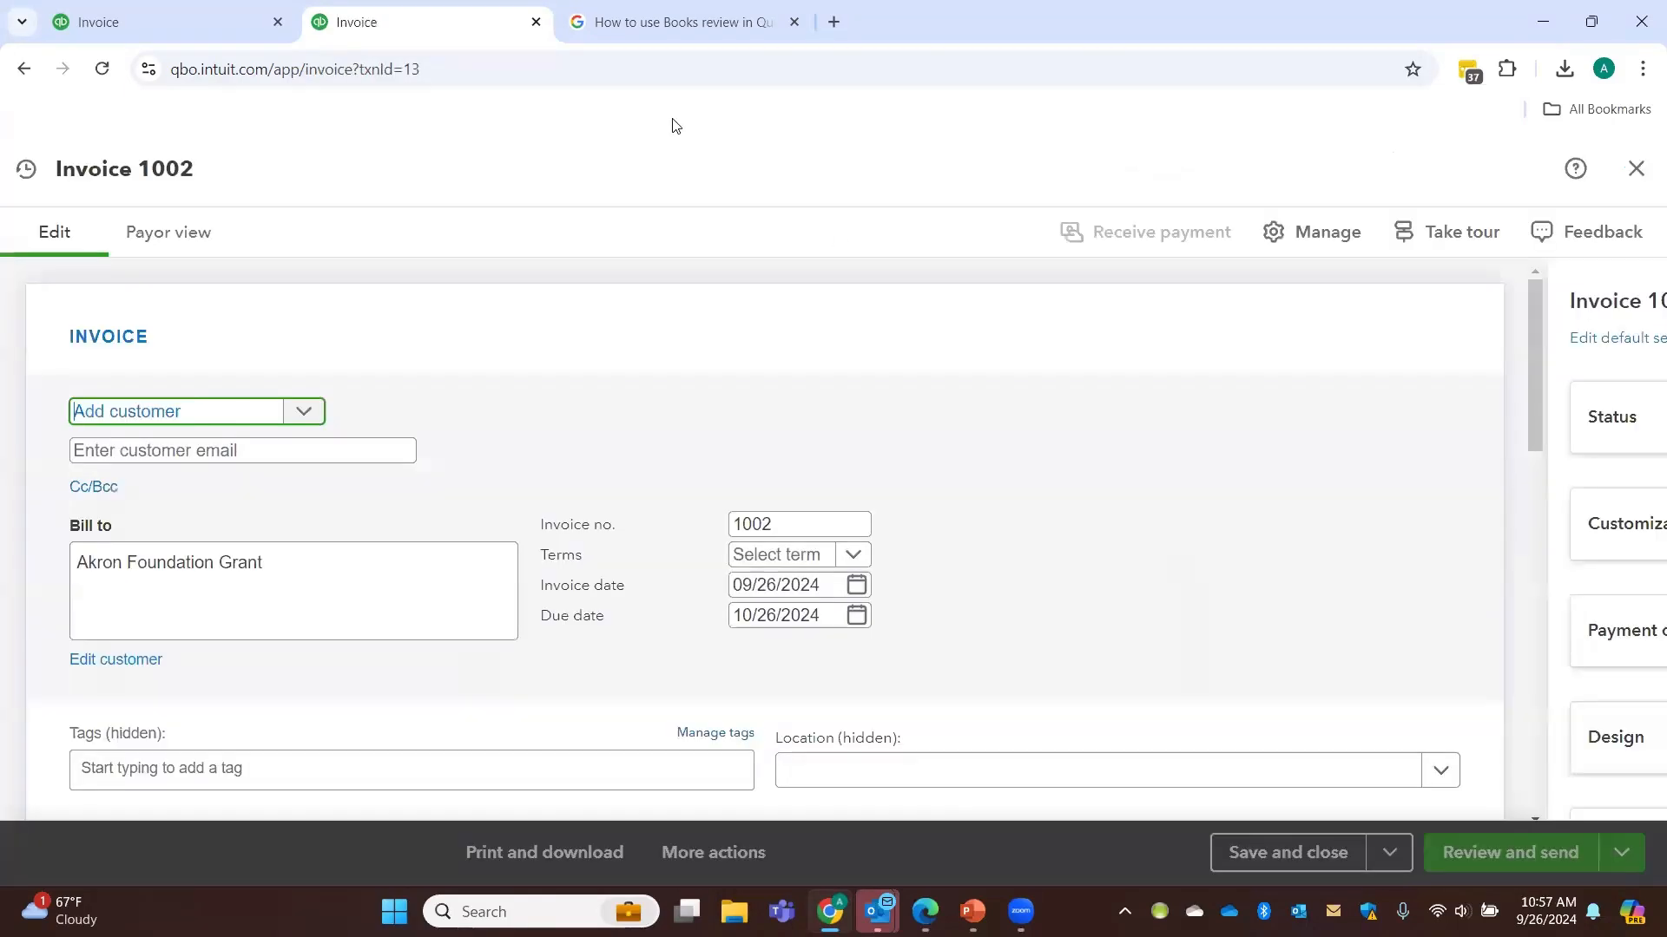
left_click(1628, 168)
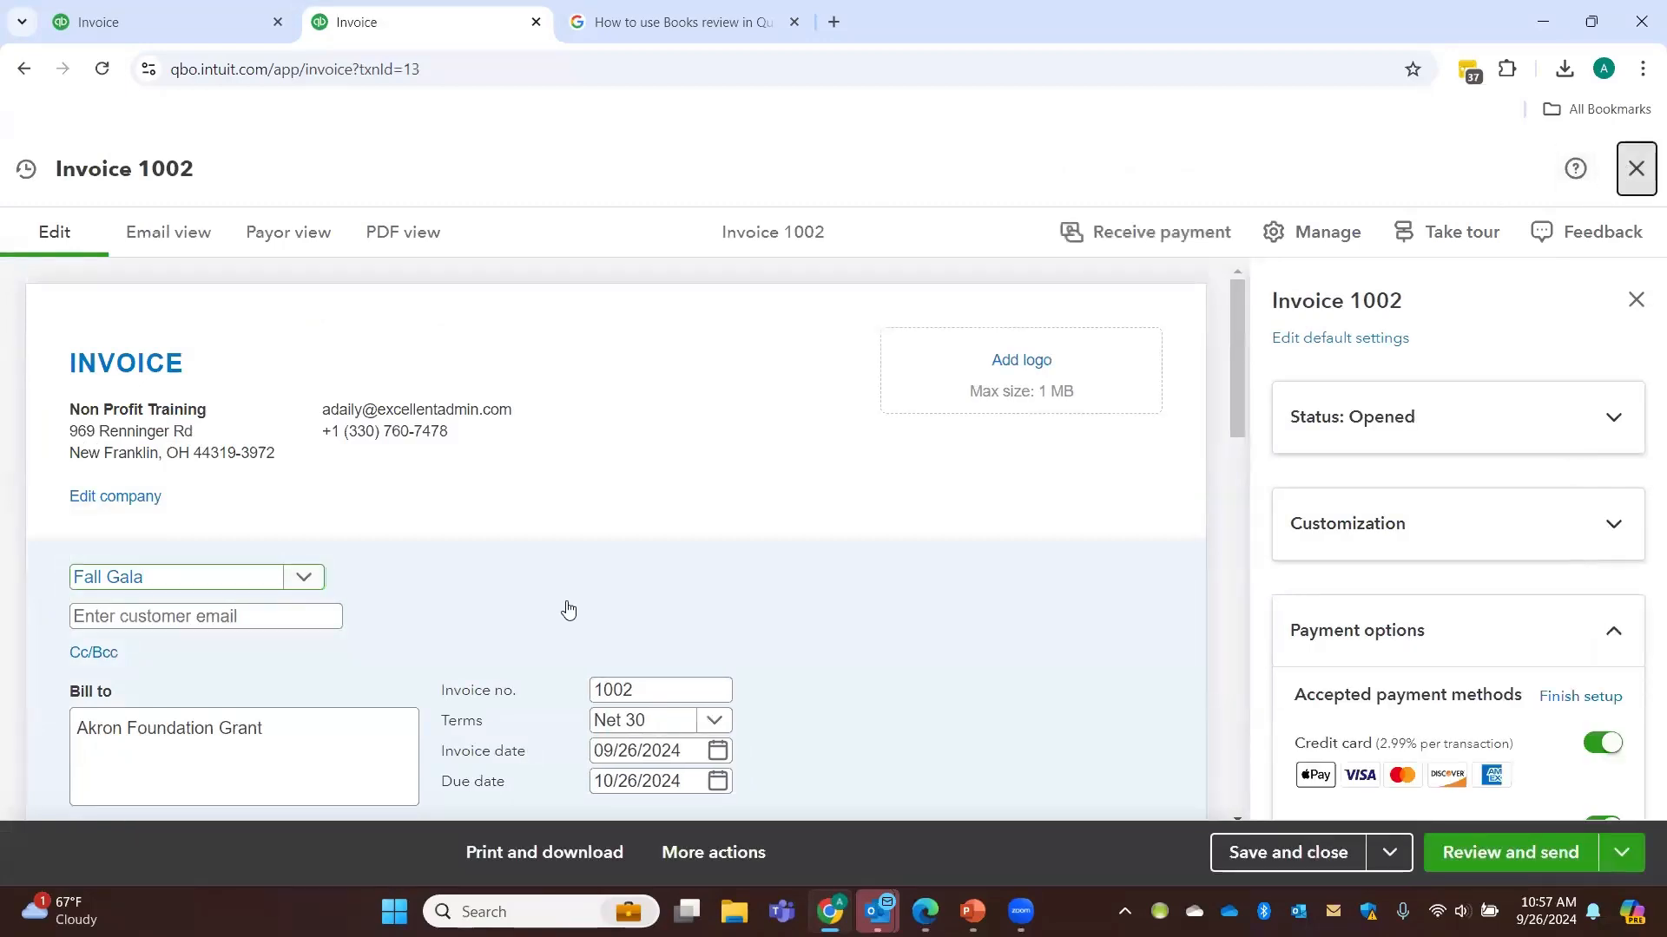
- Go to the Fall Gala project's Time Activity and start tracking time
left_click(595, 534)
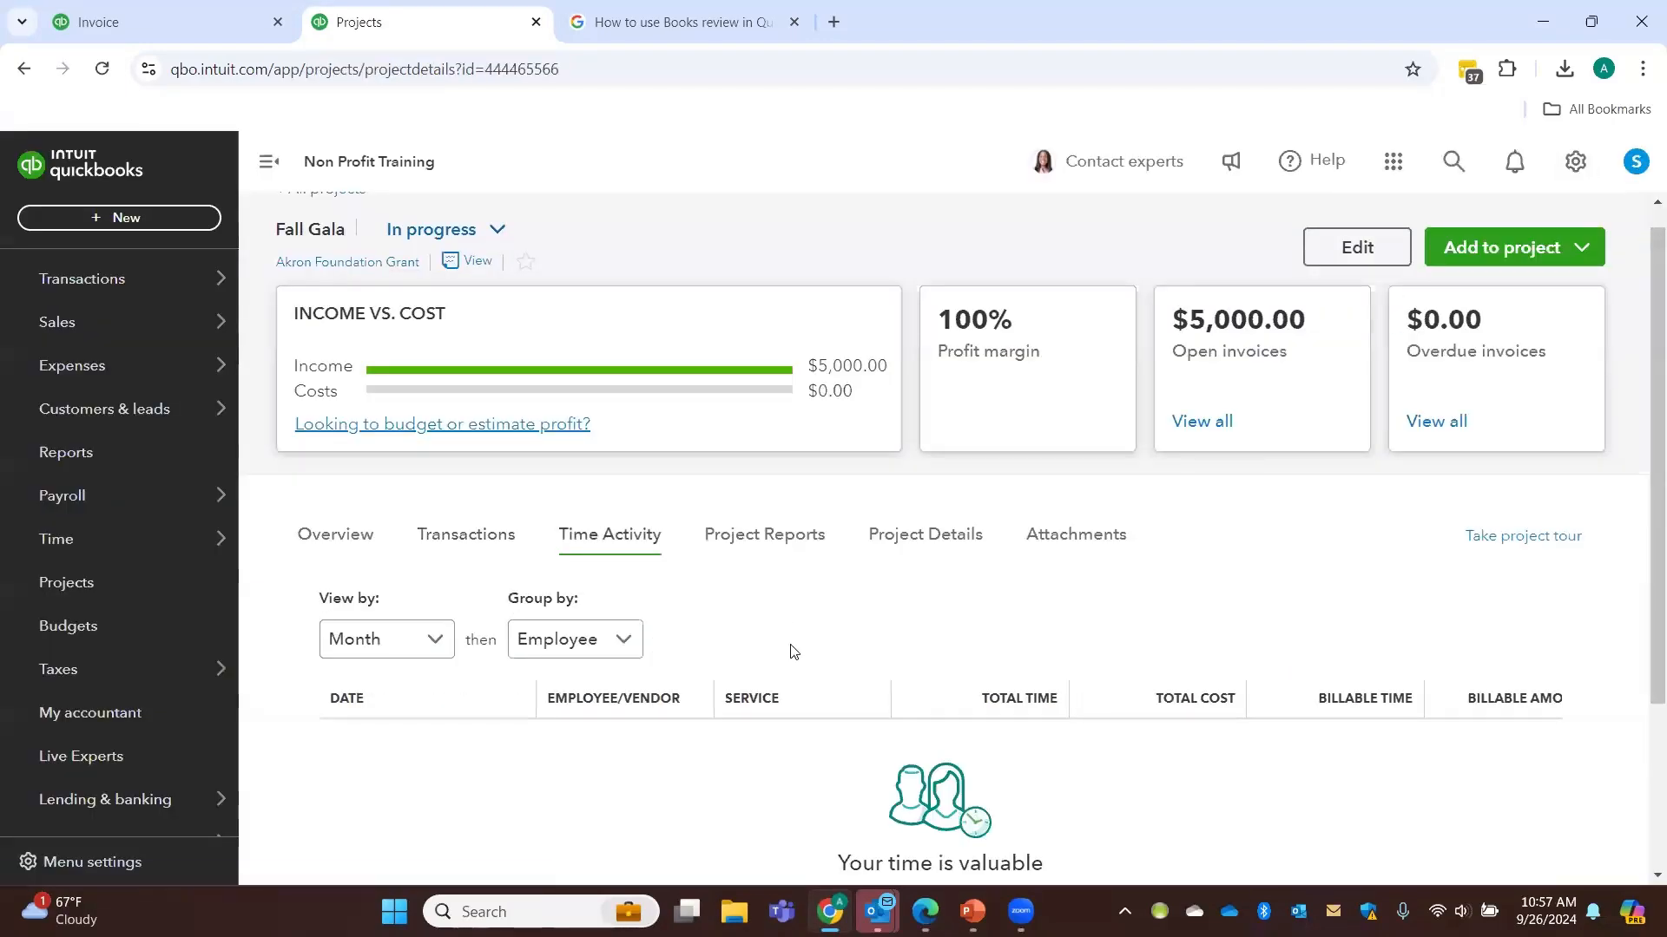
scroll(825, 673, "down", 3)
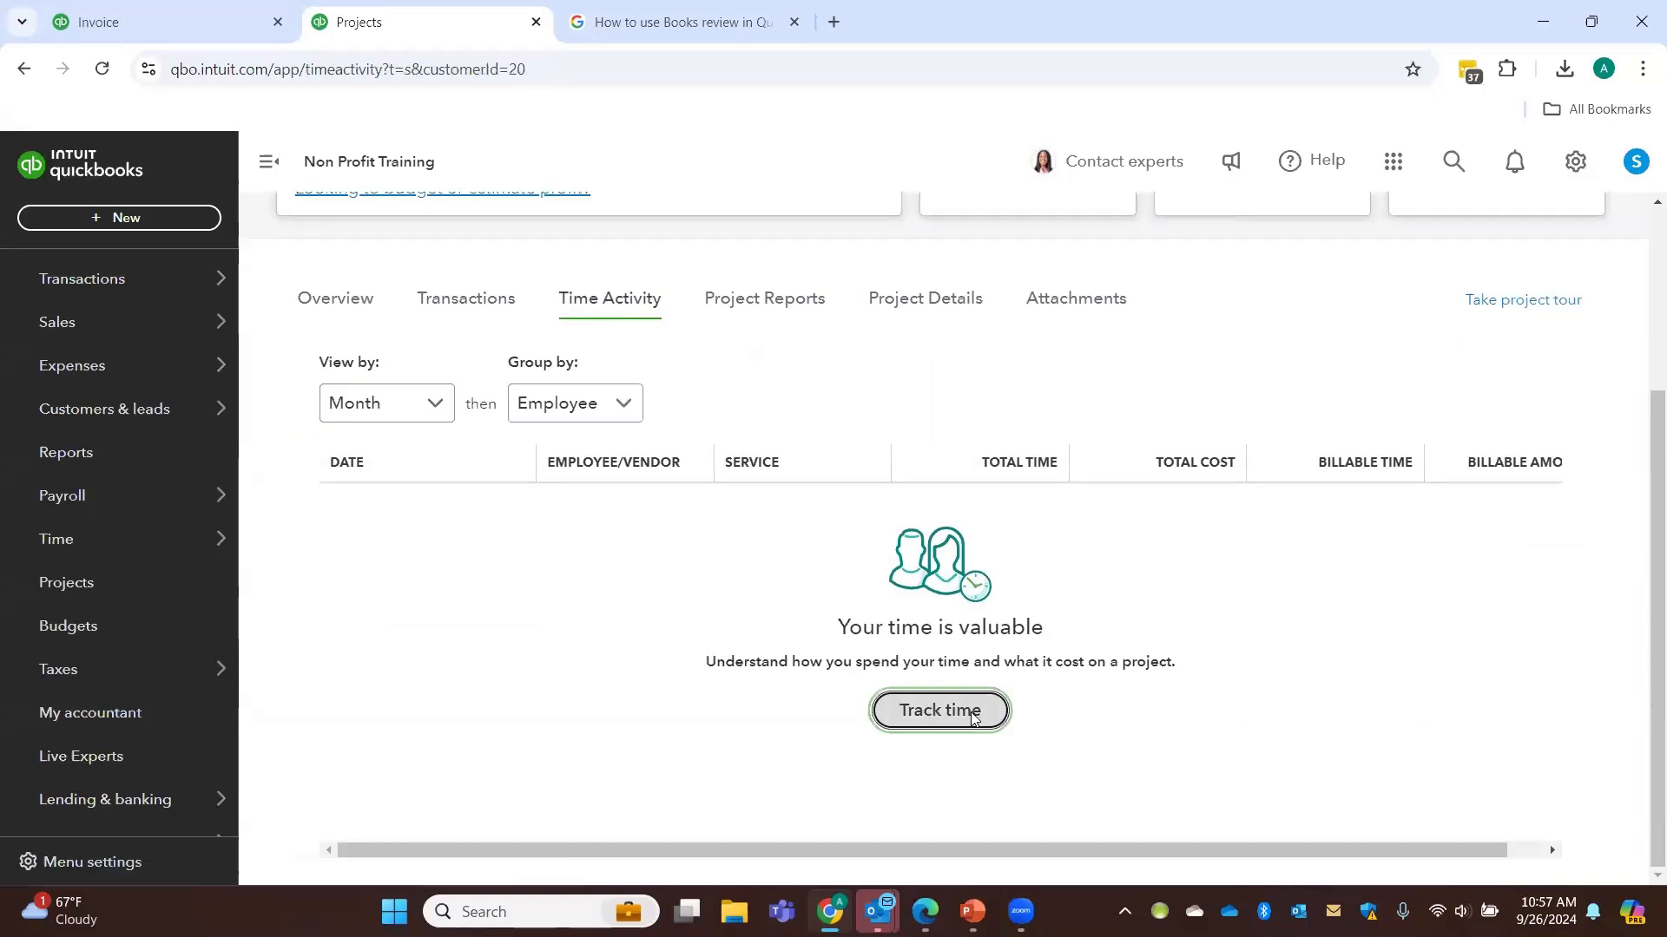
left_click(978, 726)
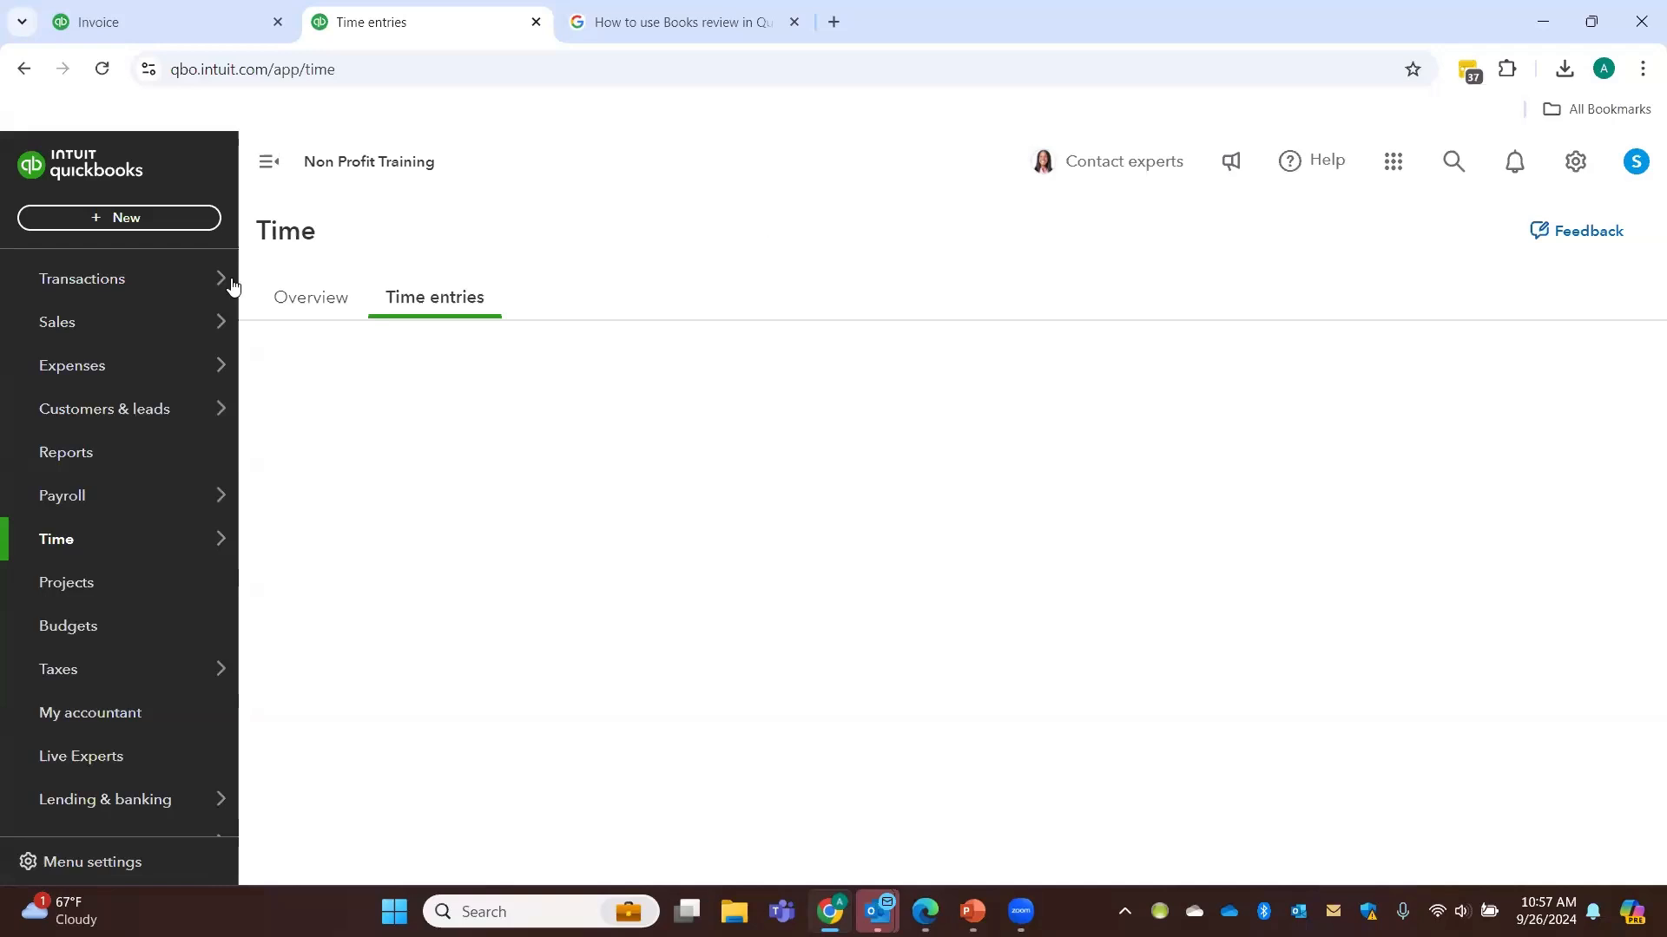
- Check the Time overview, then return to the Non Profit Training Home dashboard
left_click(344, 299)
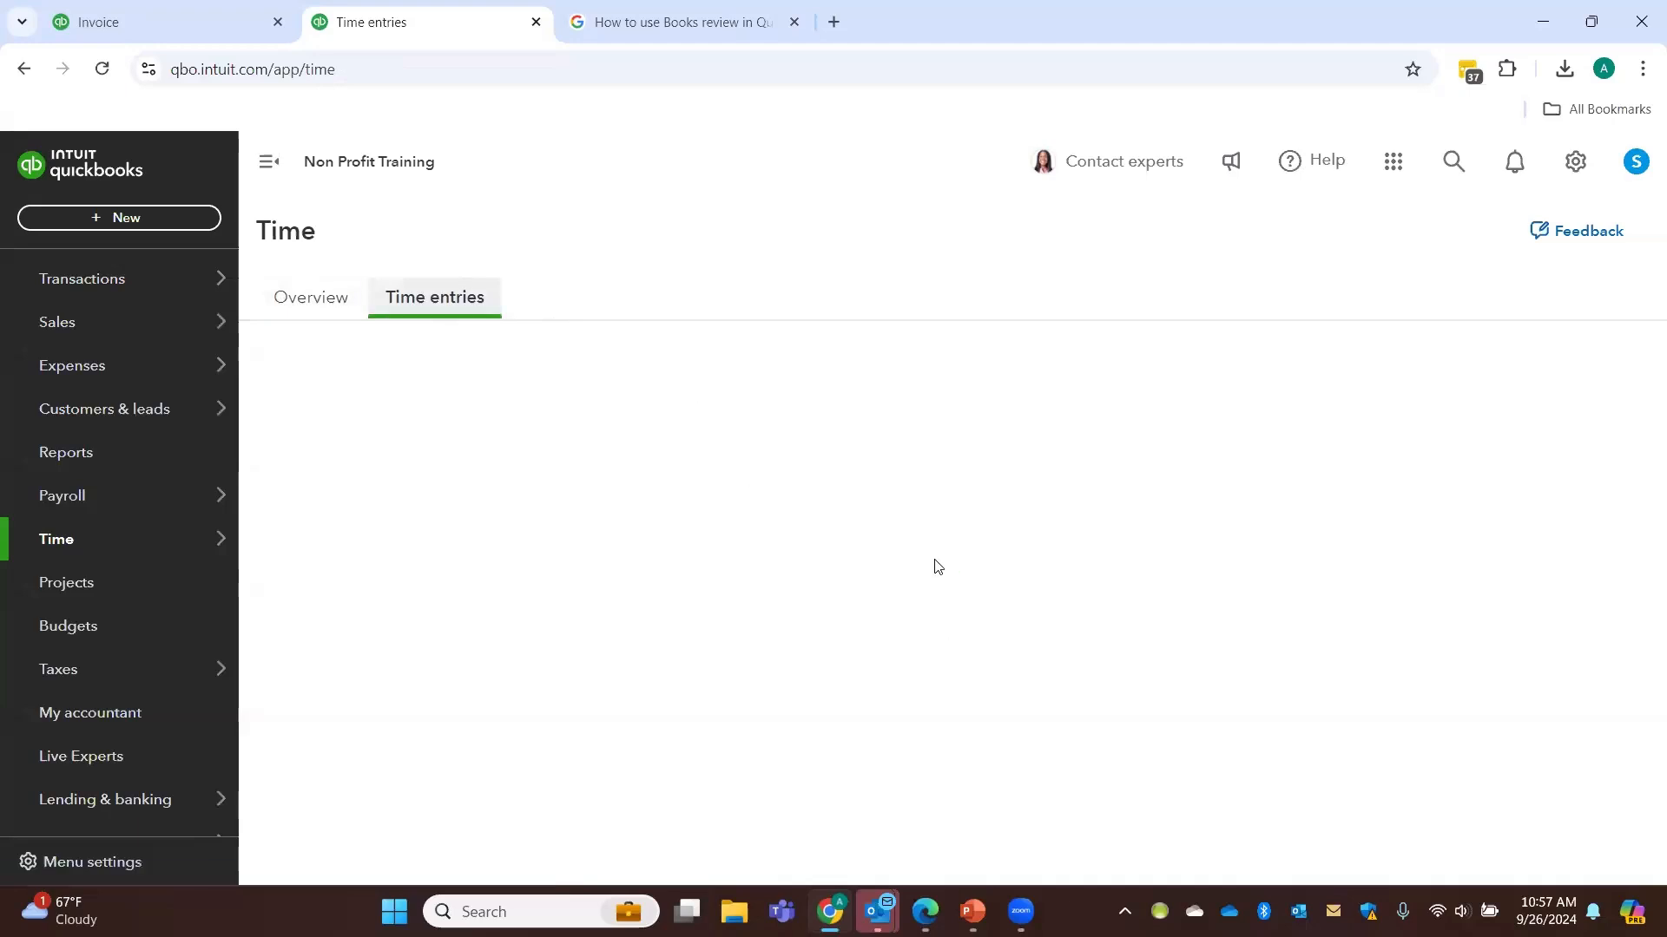
left_click(101, 68)
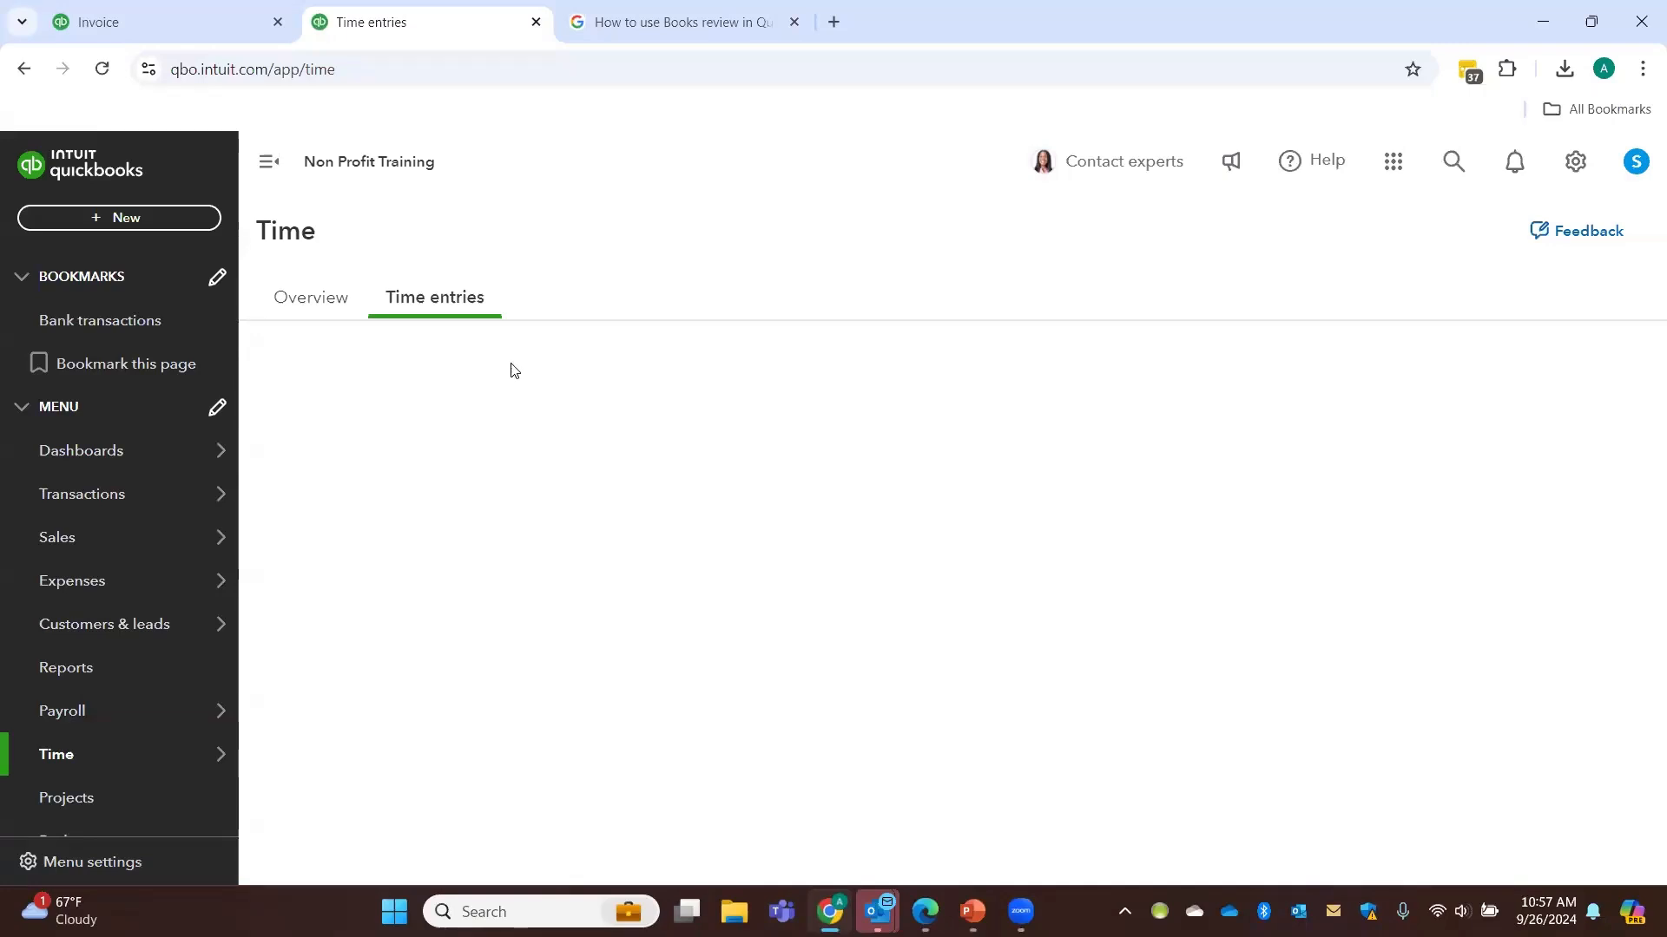
left_click(311, 299)
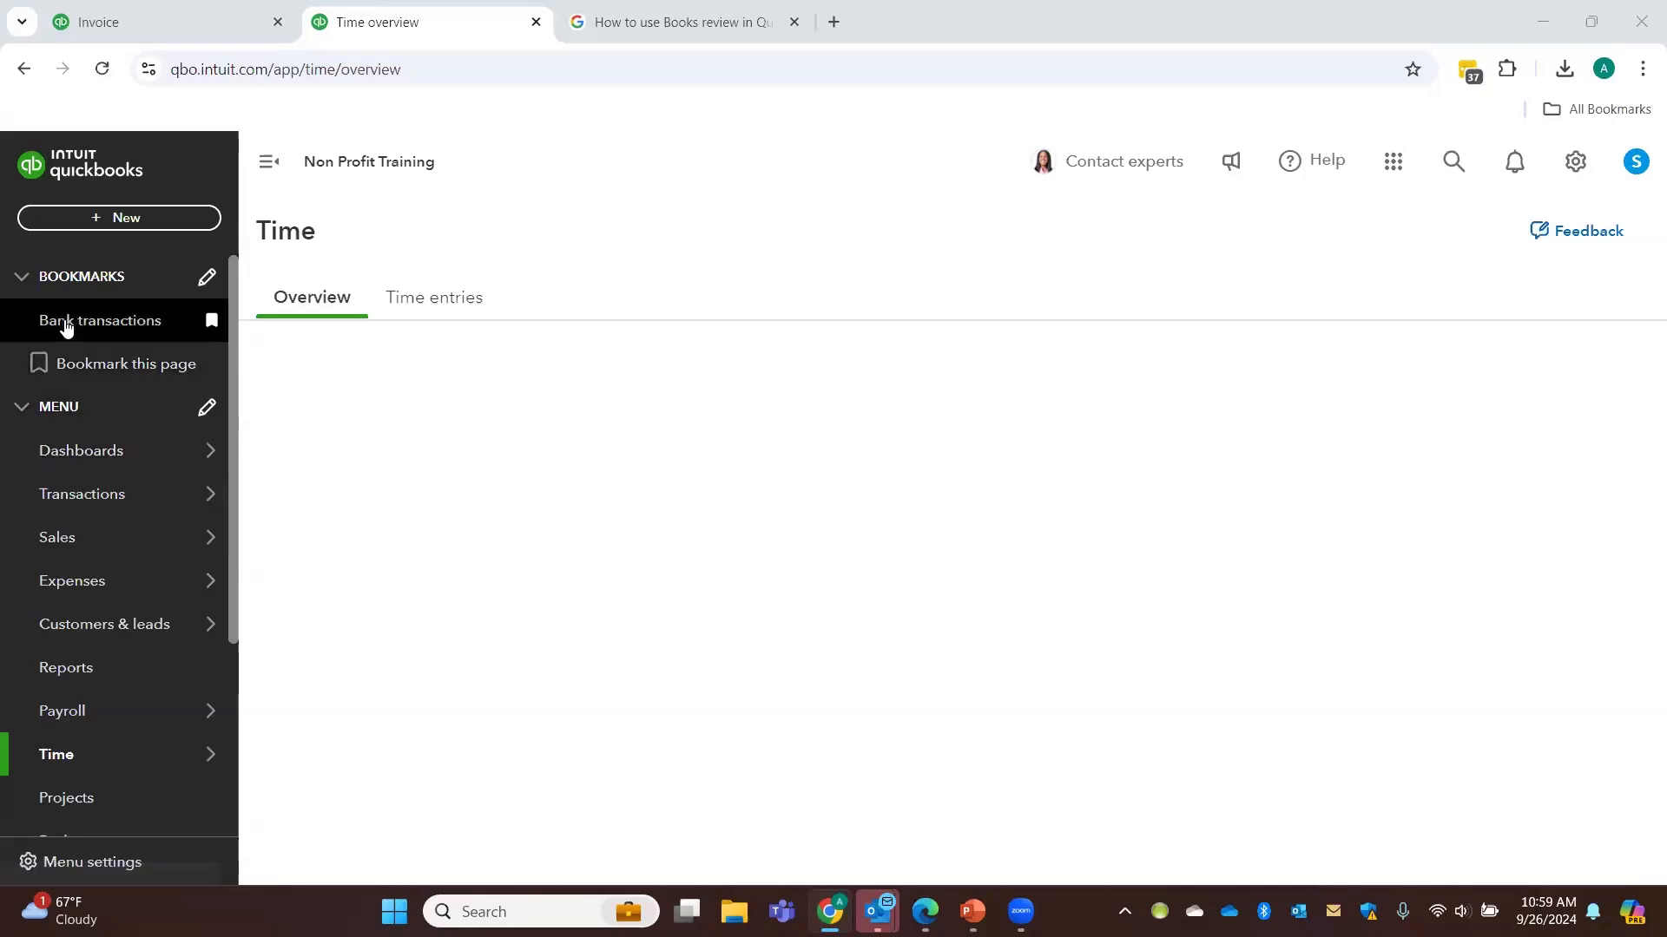
left_click(58, 453)
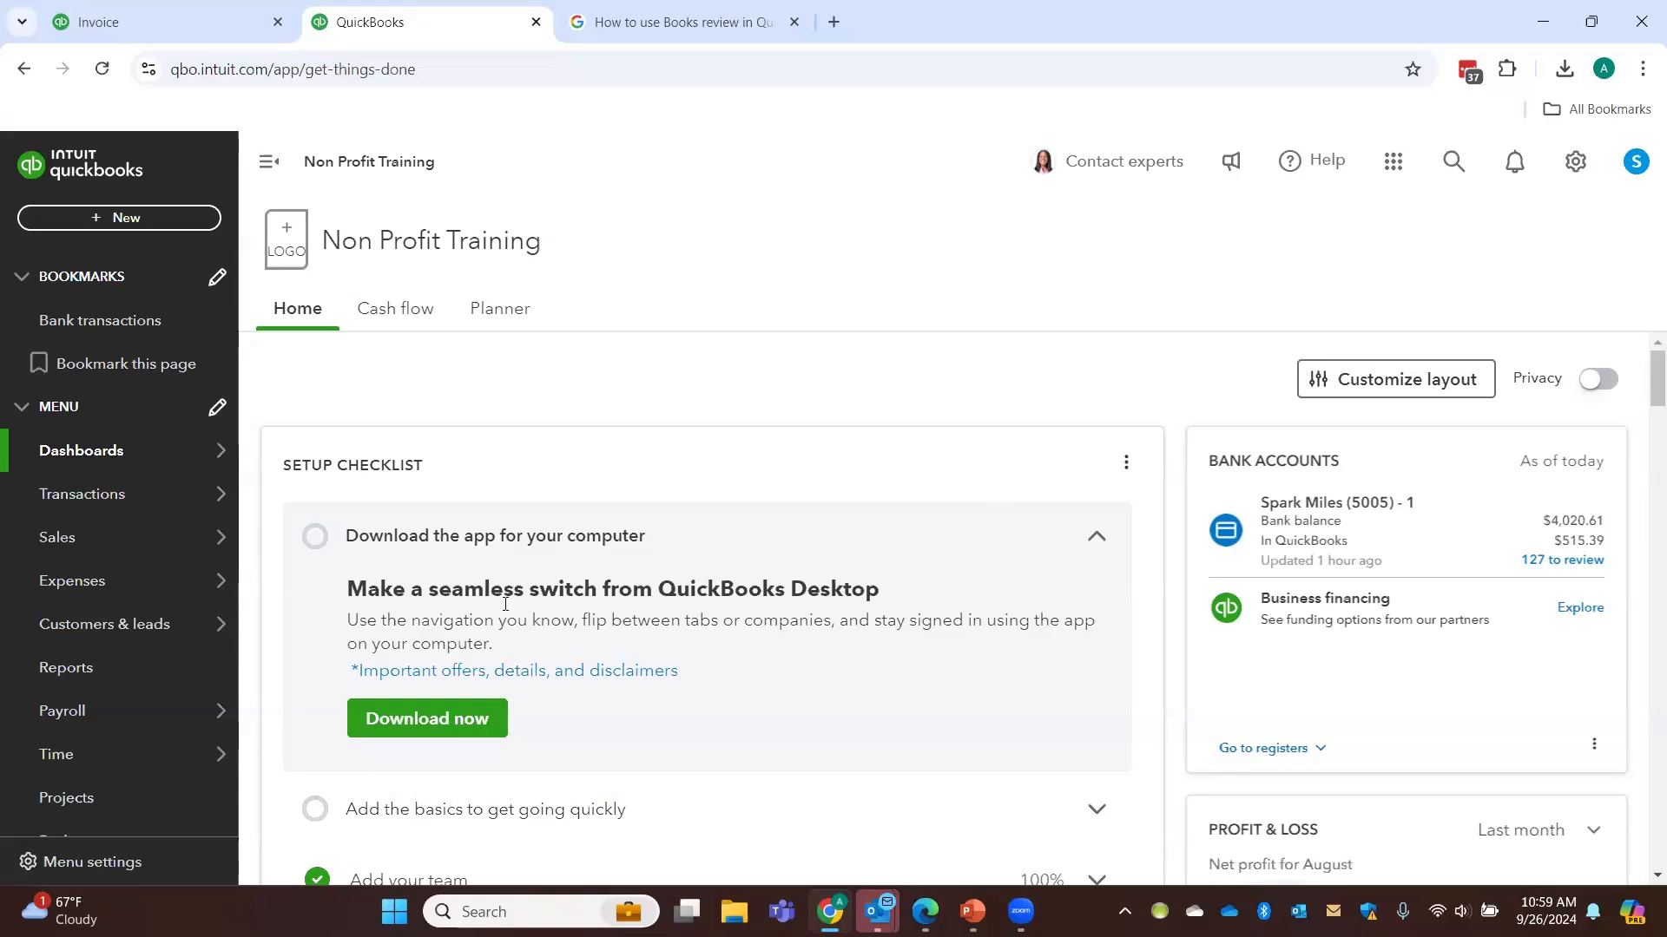
- Skim the Cash flow overview, then bring up the Planner's 'Become a cash flow pro' introduction
left_click(384, 311)
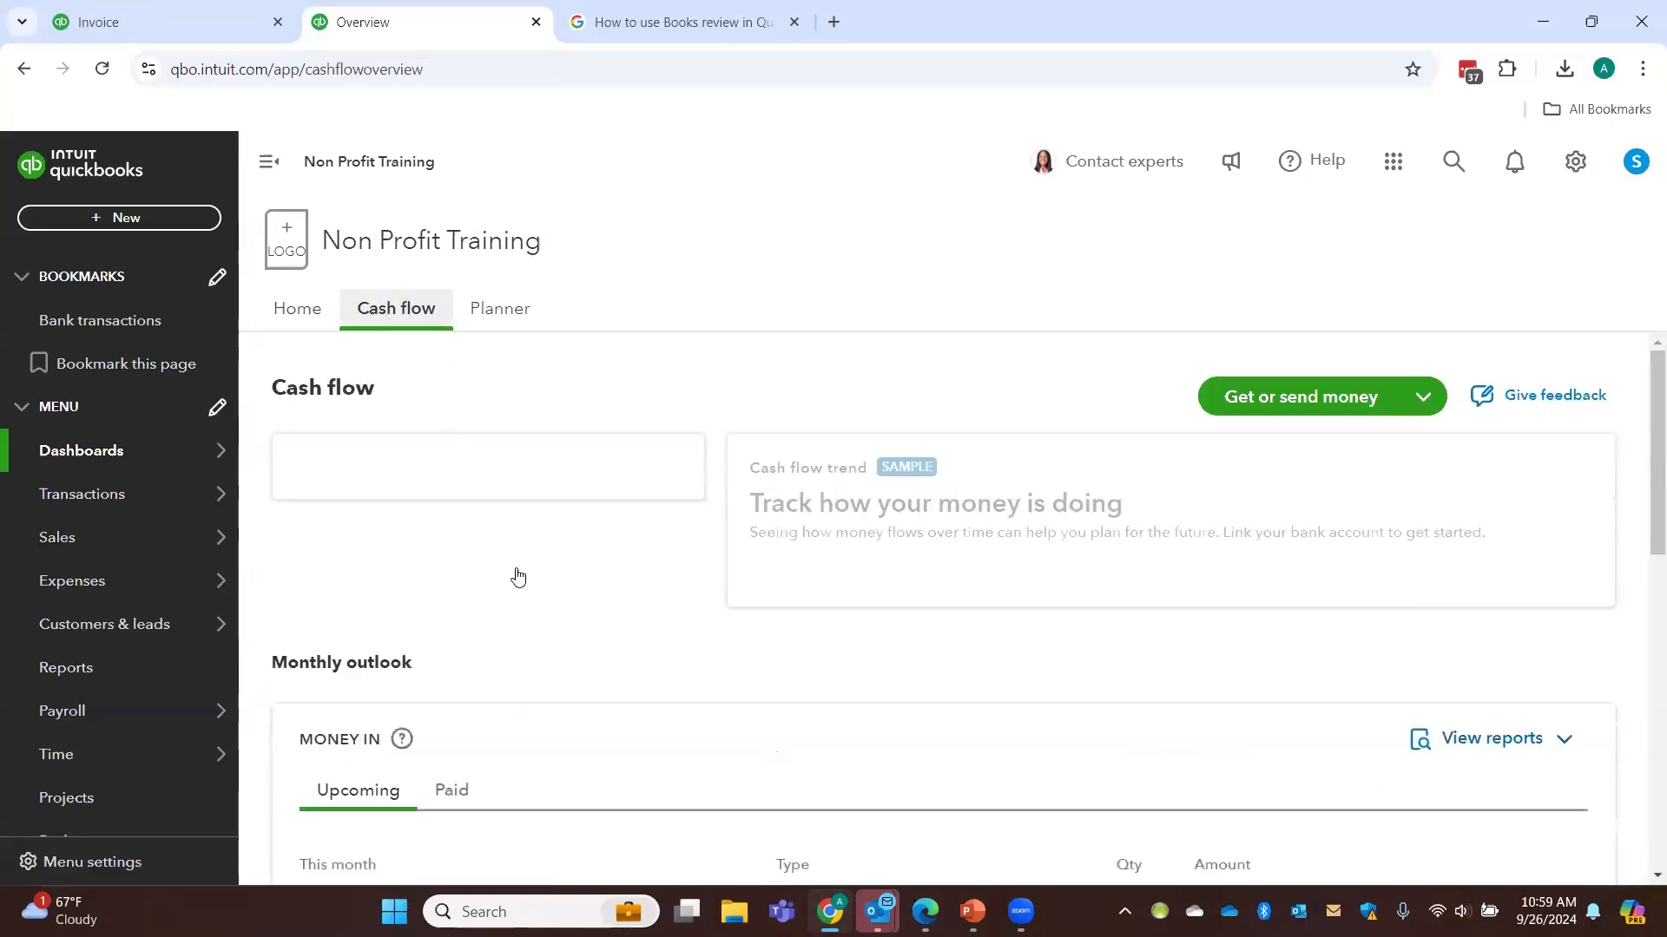
scroll(512, 564, "down", 3)
scroll(515, 518, "up", 3)
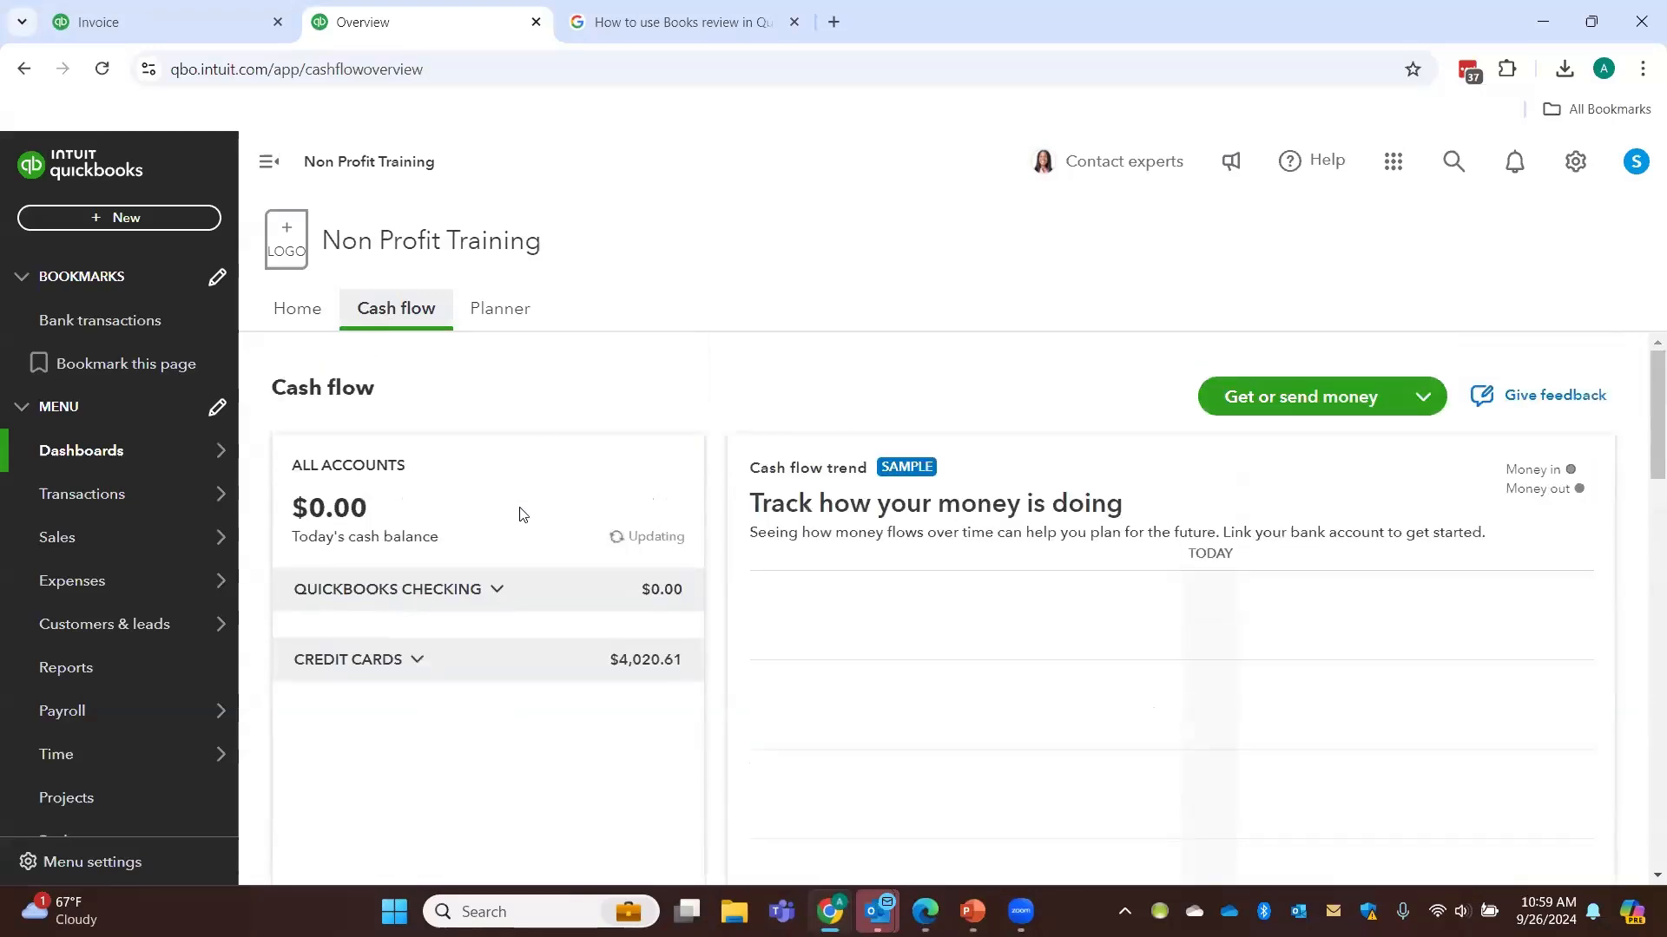
left_click(505, 306)
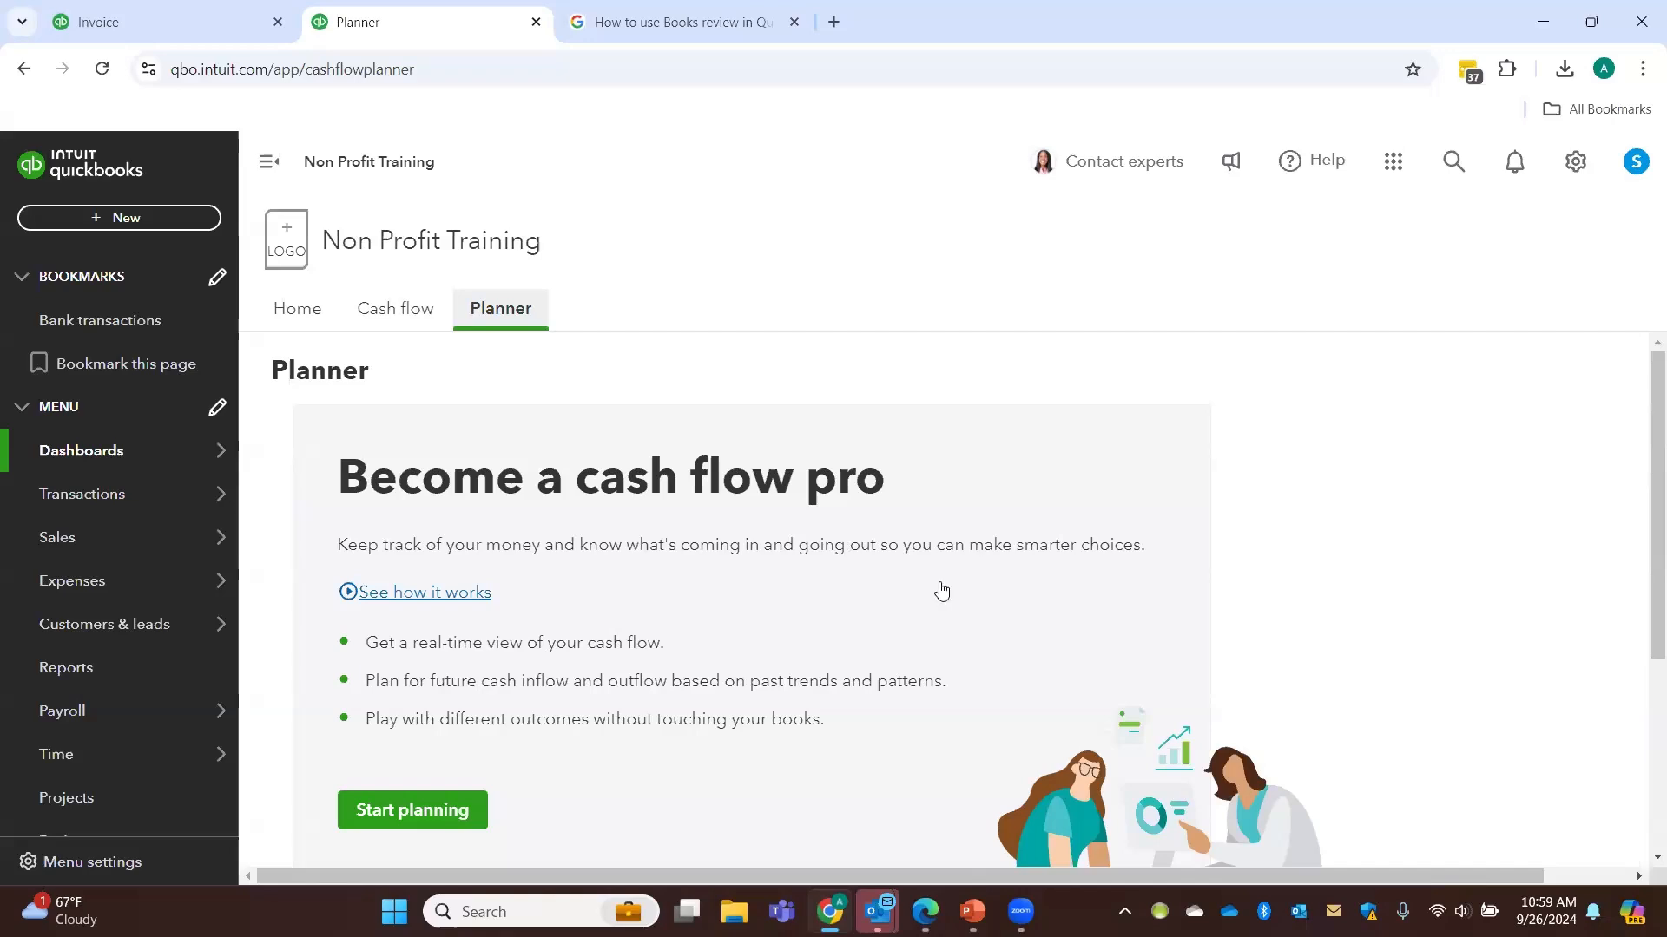
- Start the cash flow planner, dismiss its welcome message and look over Upcoming items
left_click(408, 813)
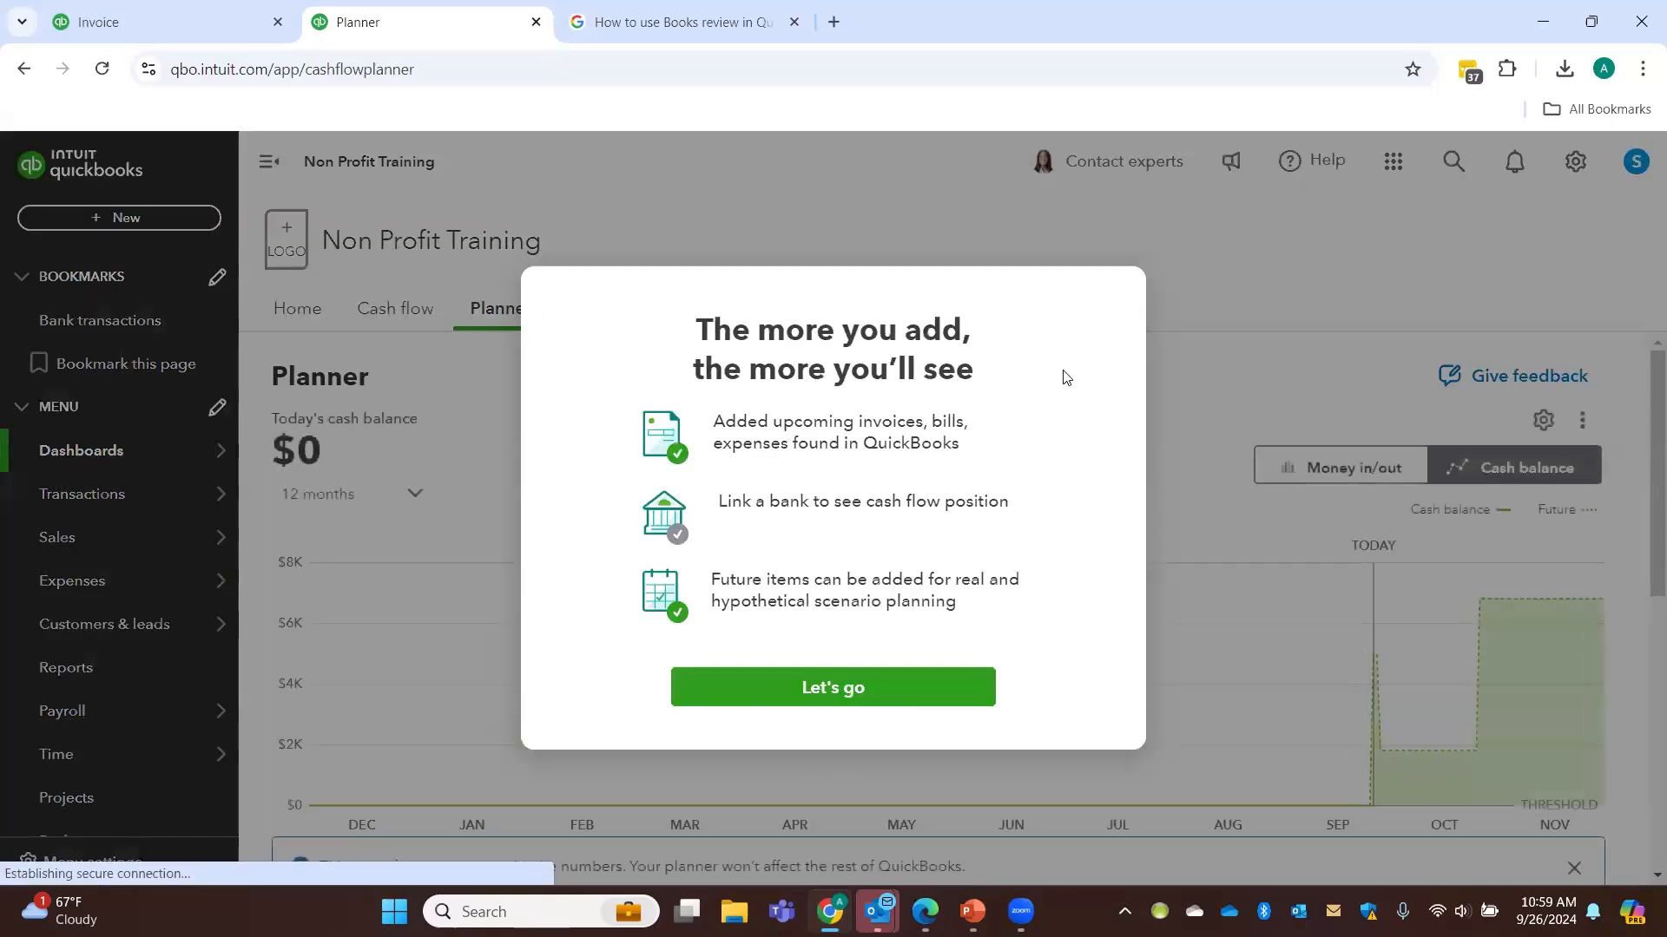
left_click(860, 687)
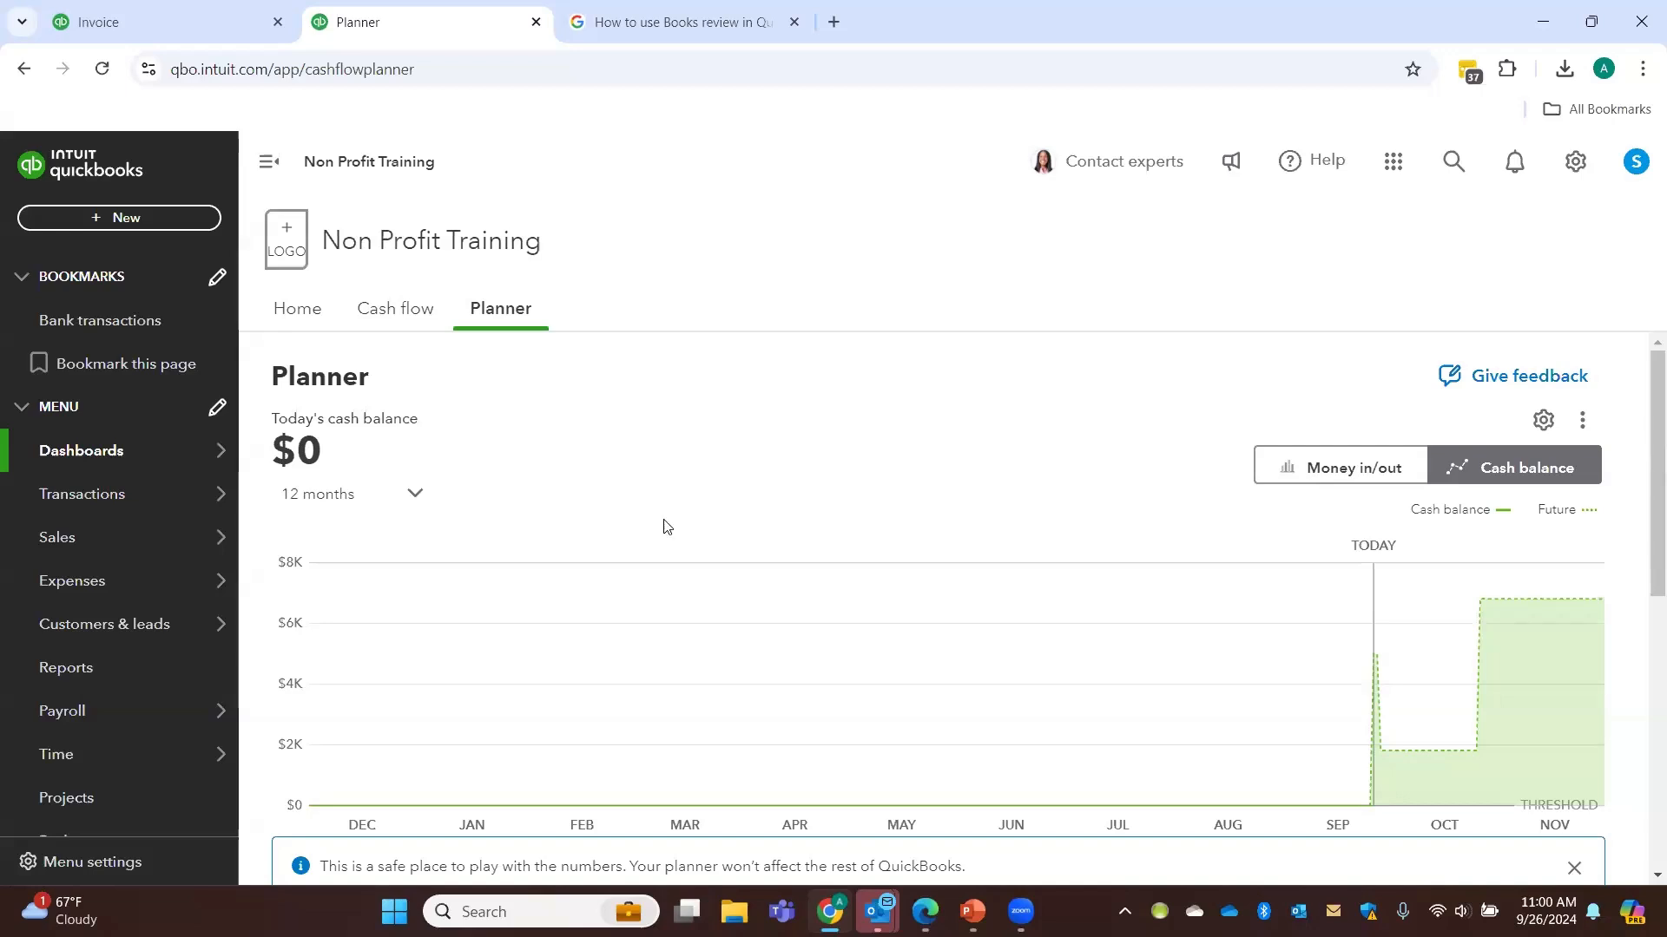
scroll(692, 539, "down", 5)
scroll(729, 521, "down", 2)
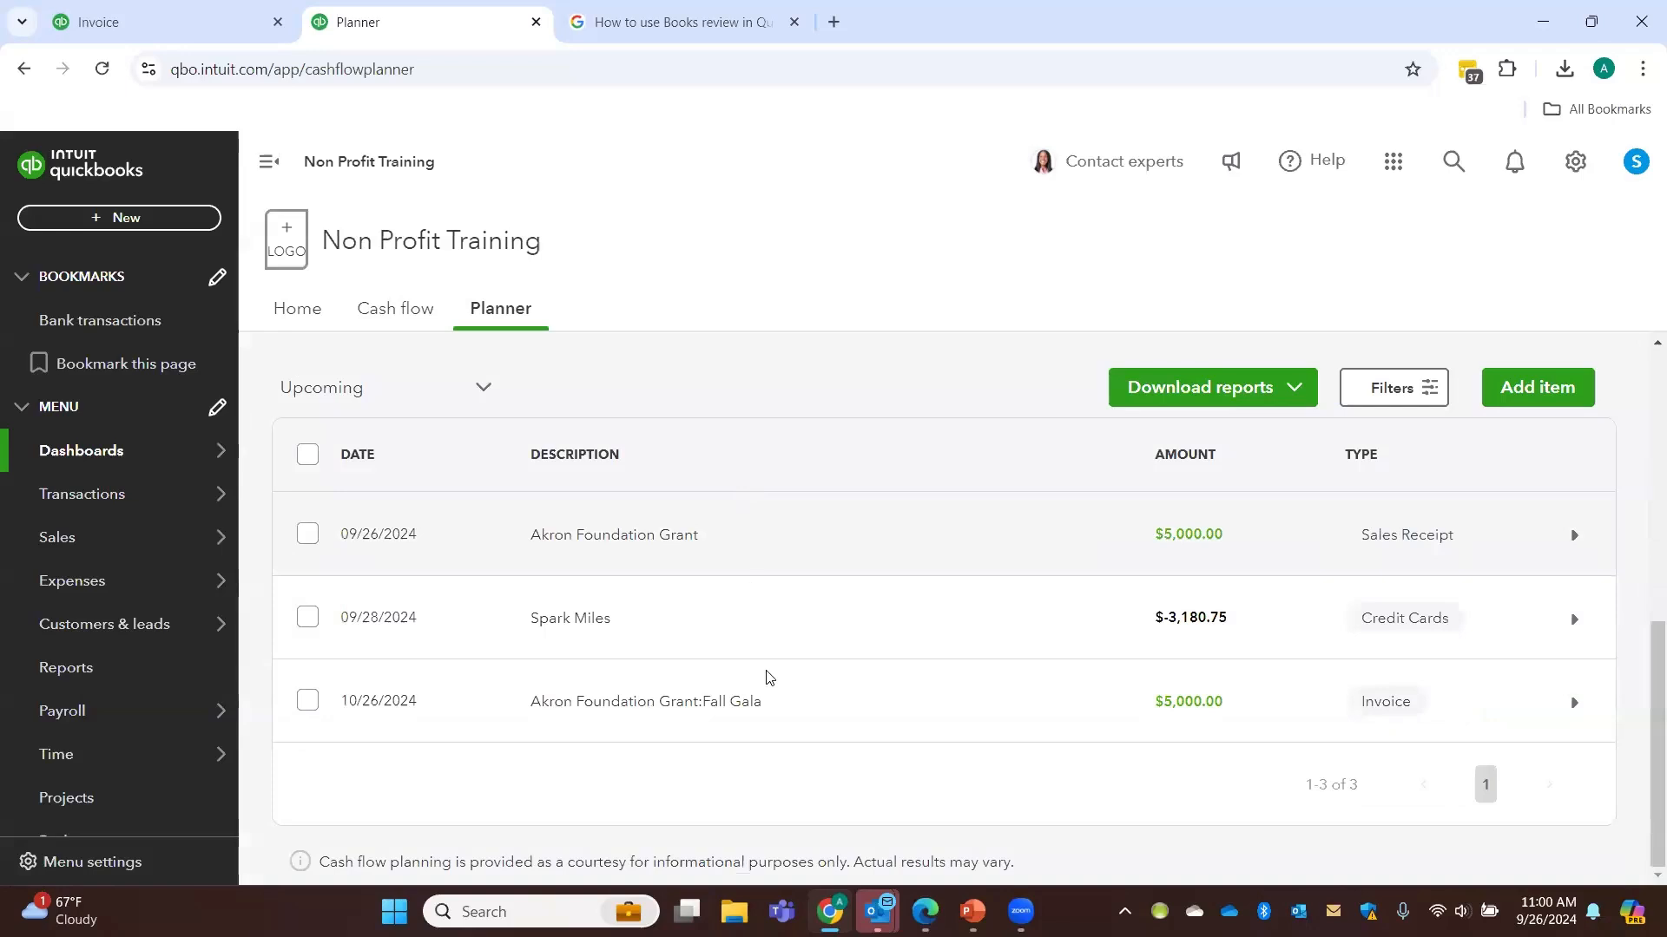
scroll(1328, 497, "up", 1)
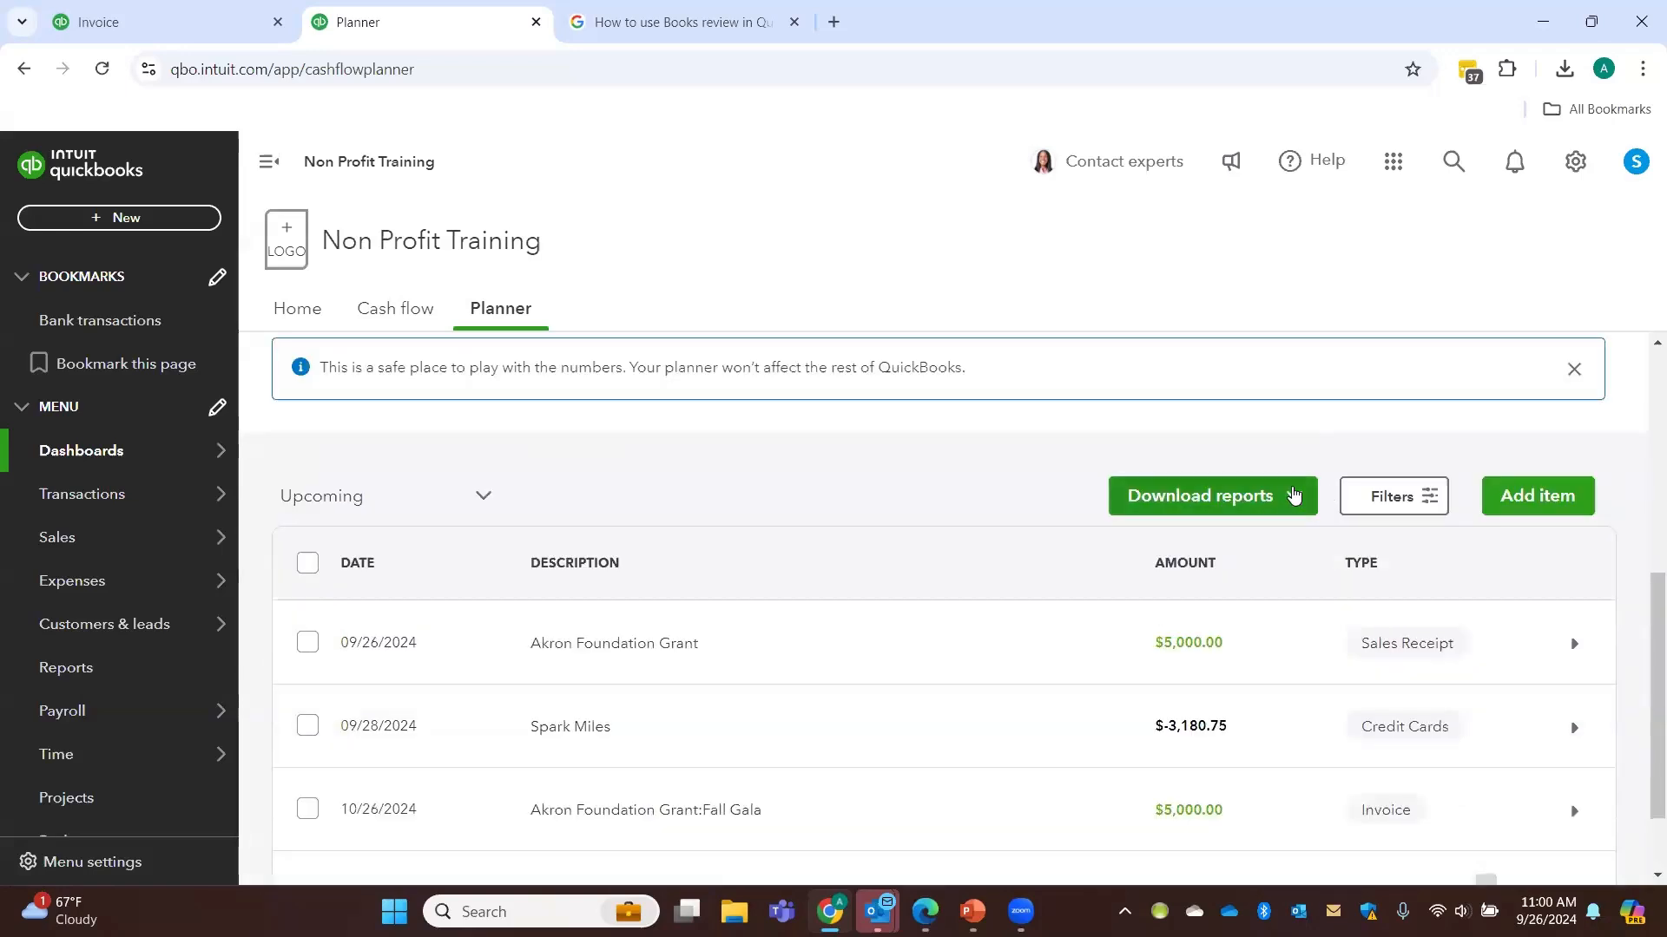
scroll(1594, 469, "up", 5)
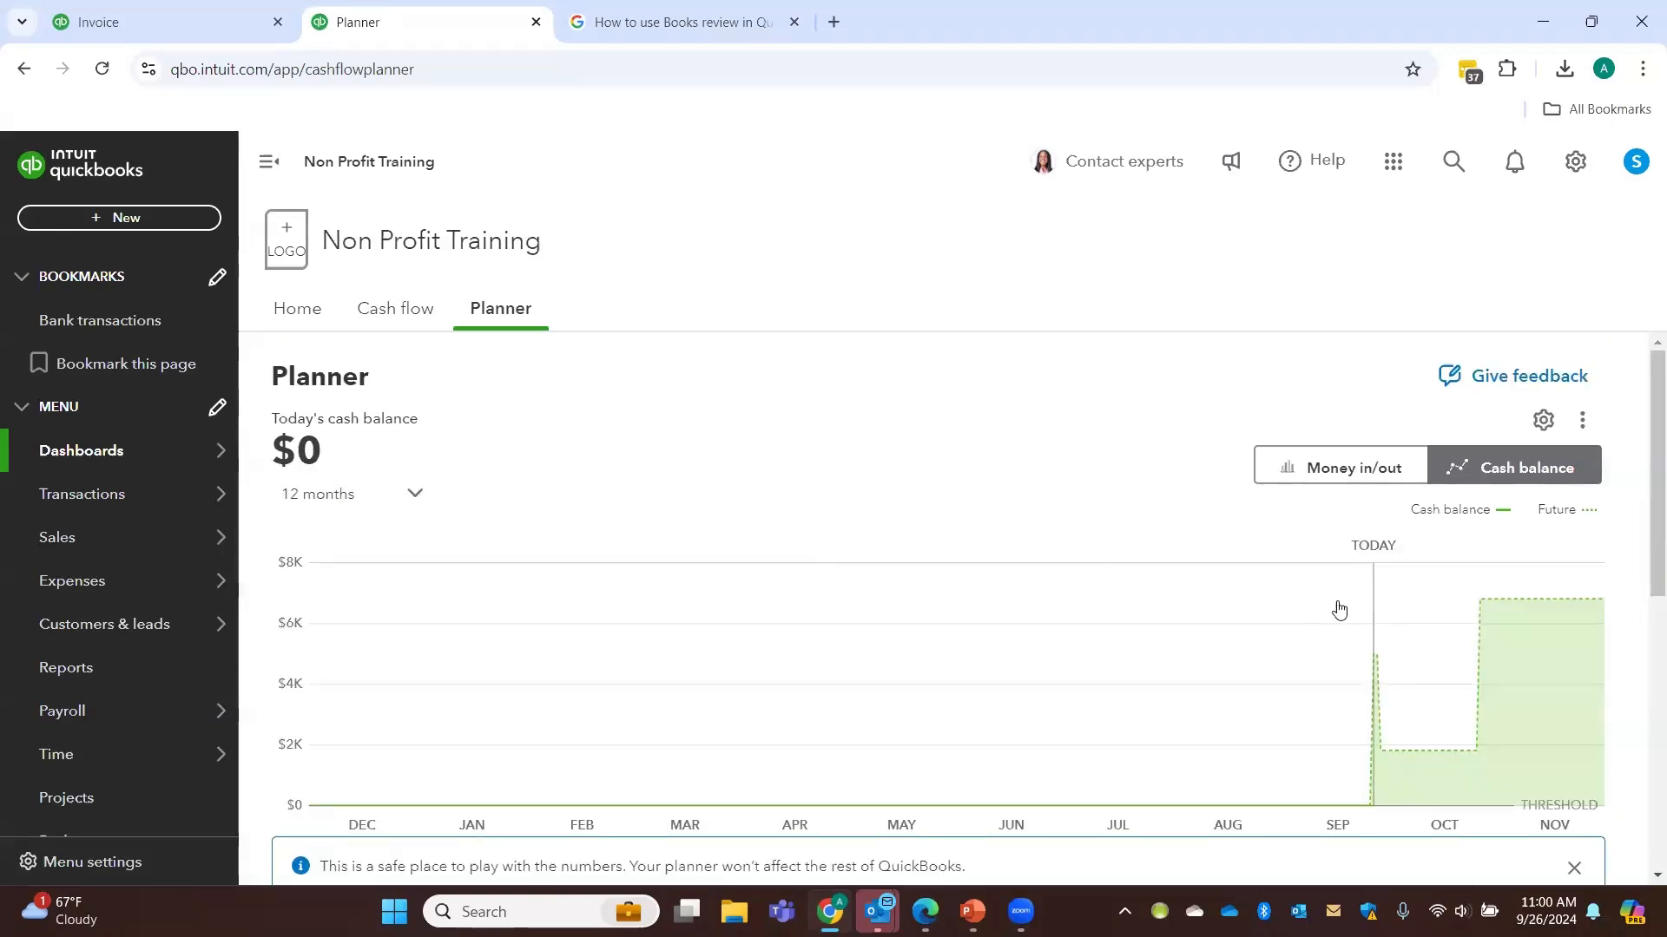
- Set the planner chart to monthly Money in/out bars
left_click(1350, 473)
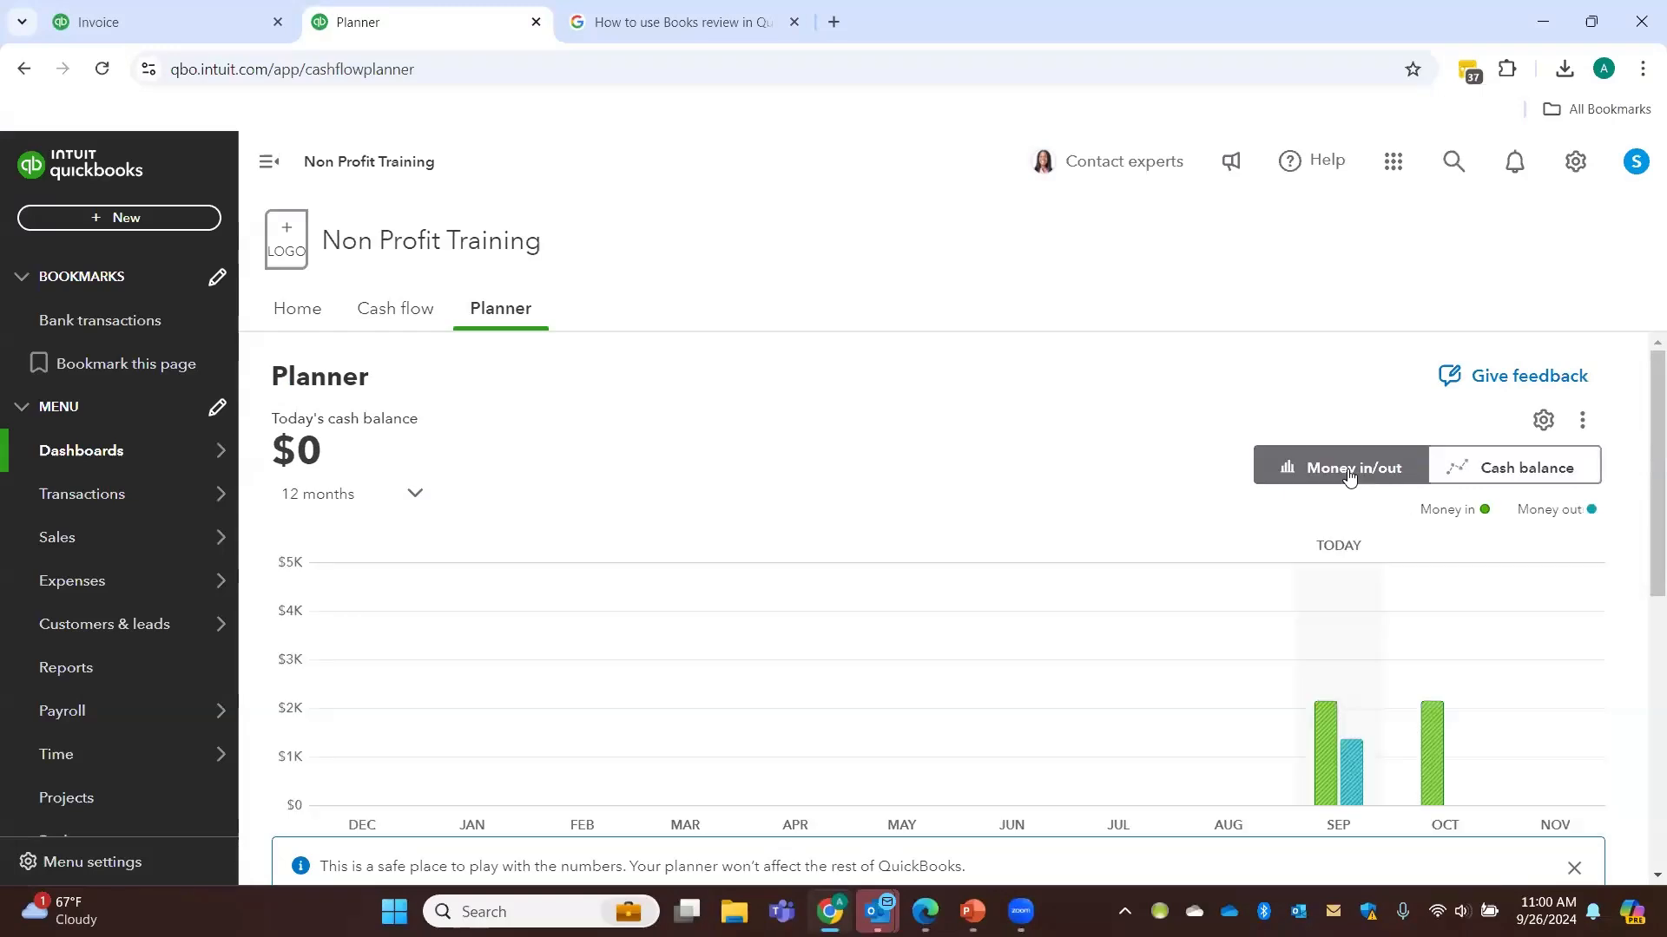
left_click(1498, 479)
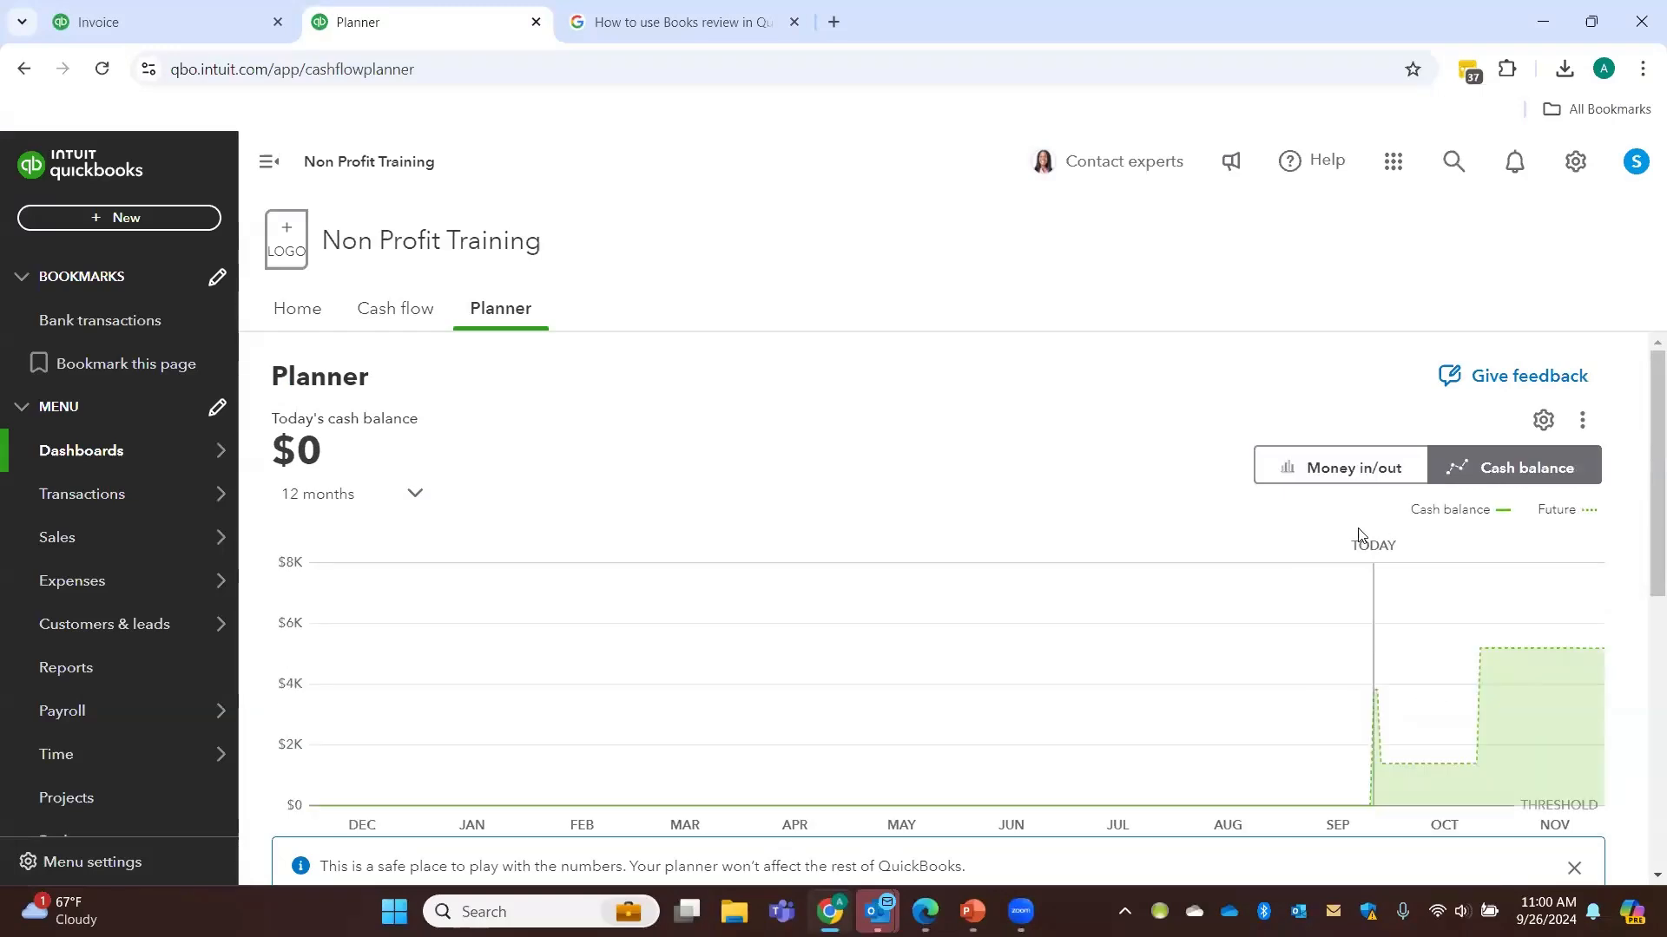
left_click(1359, 475)
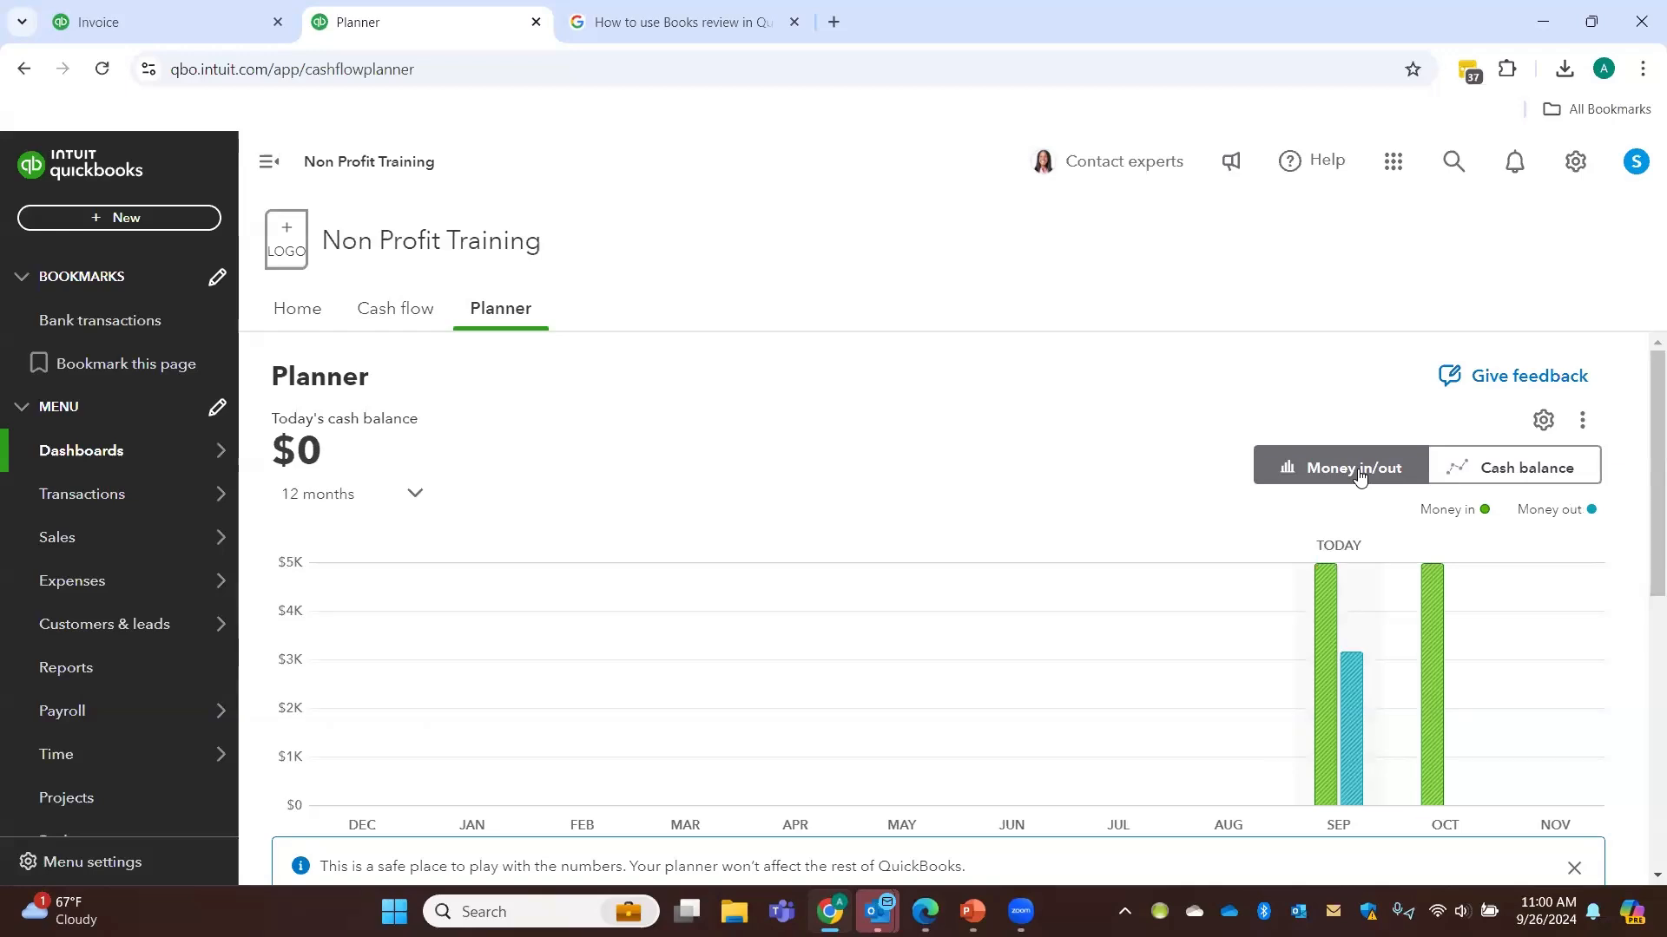
mouse_move(1312, 632)
left_click(1542, 420)
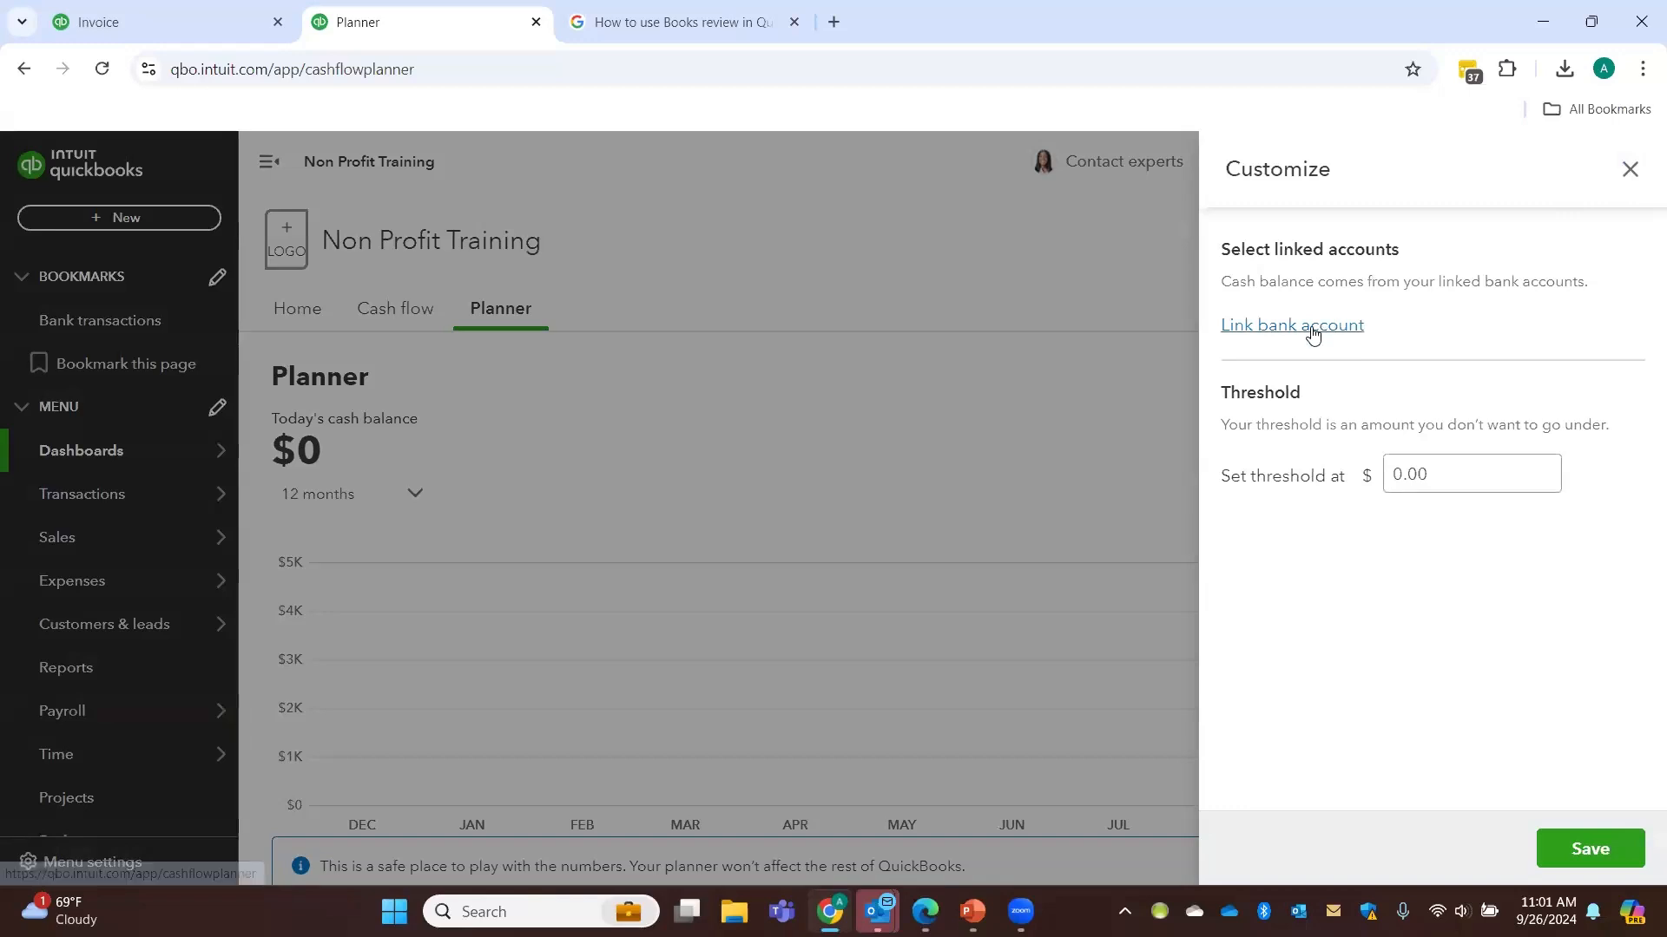
left_click(1629, 170)
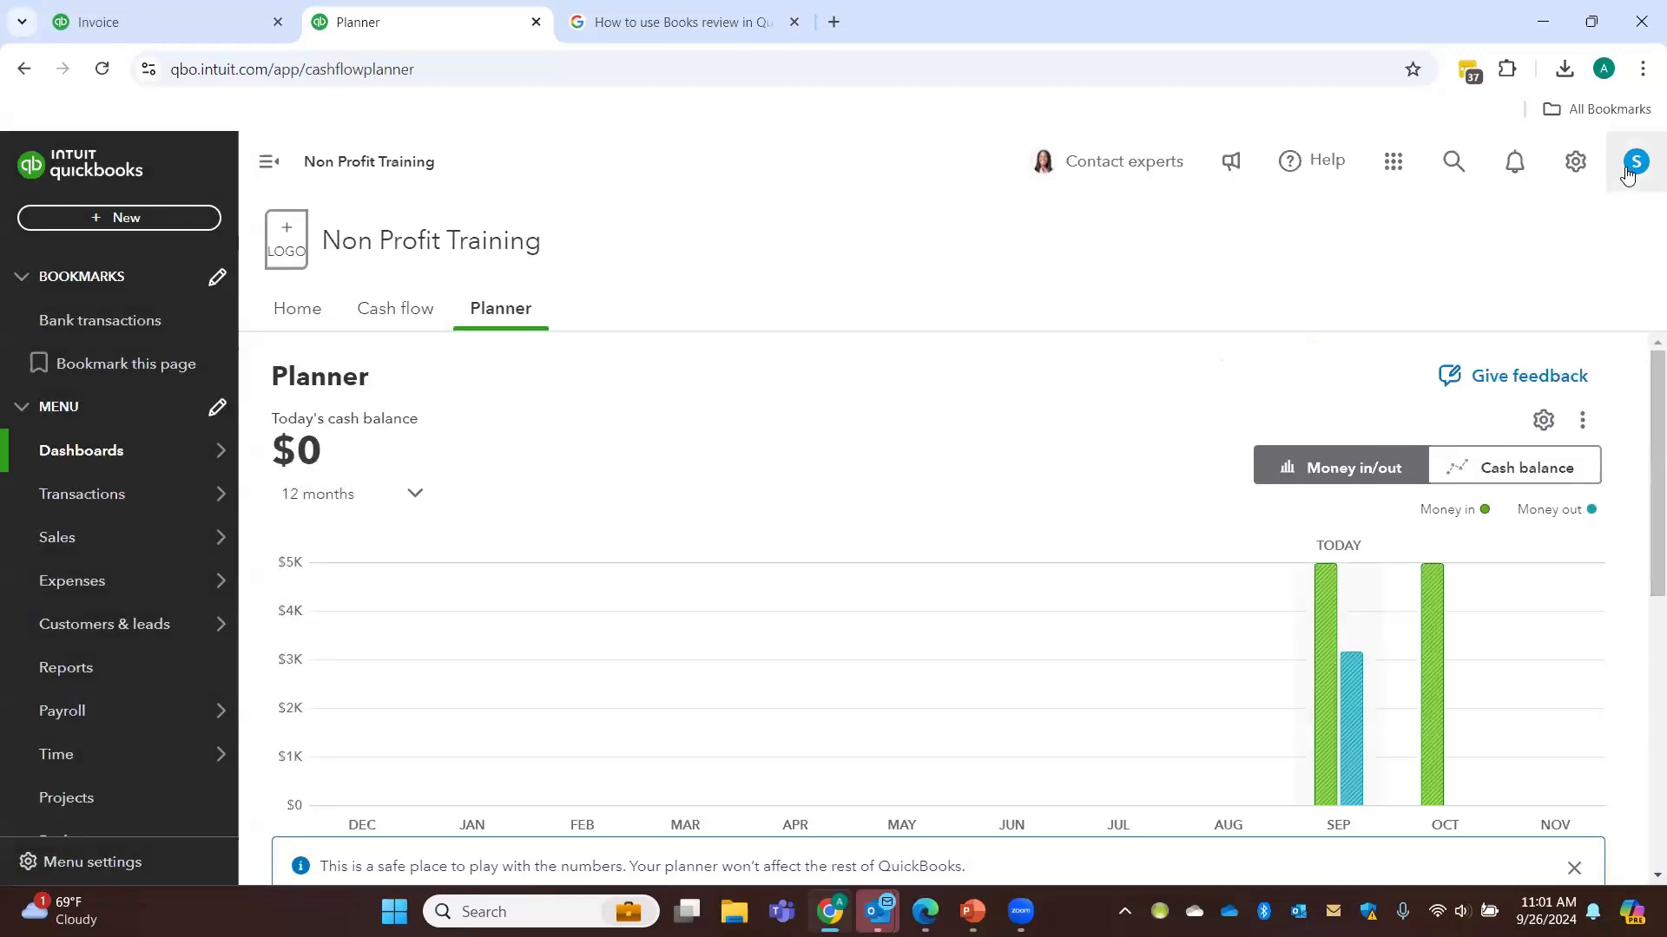
left_click(1586, 420)
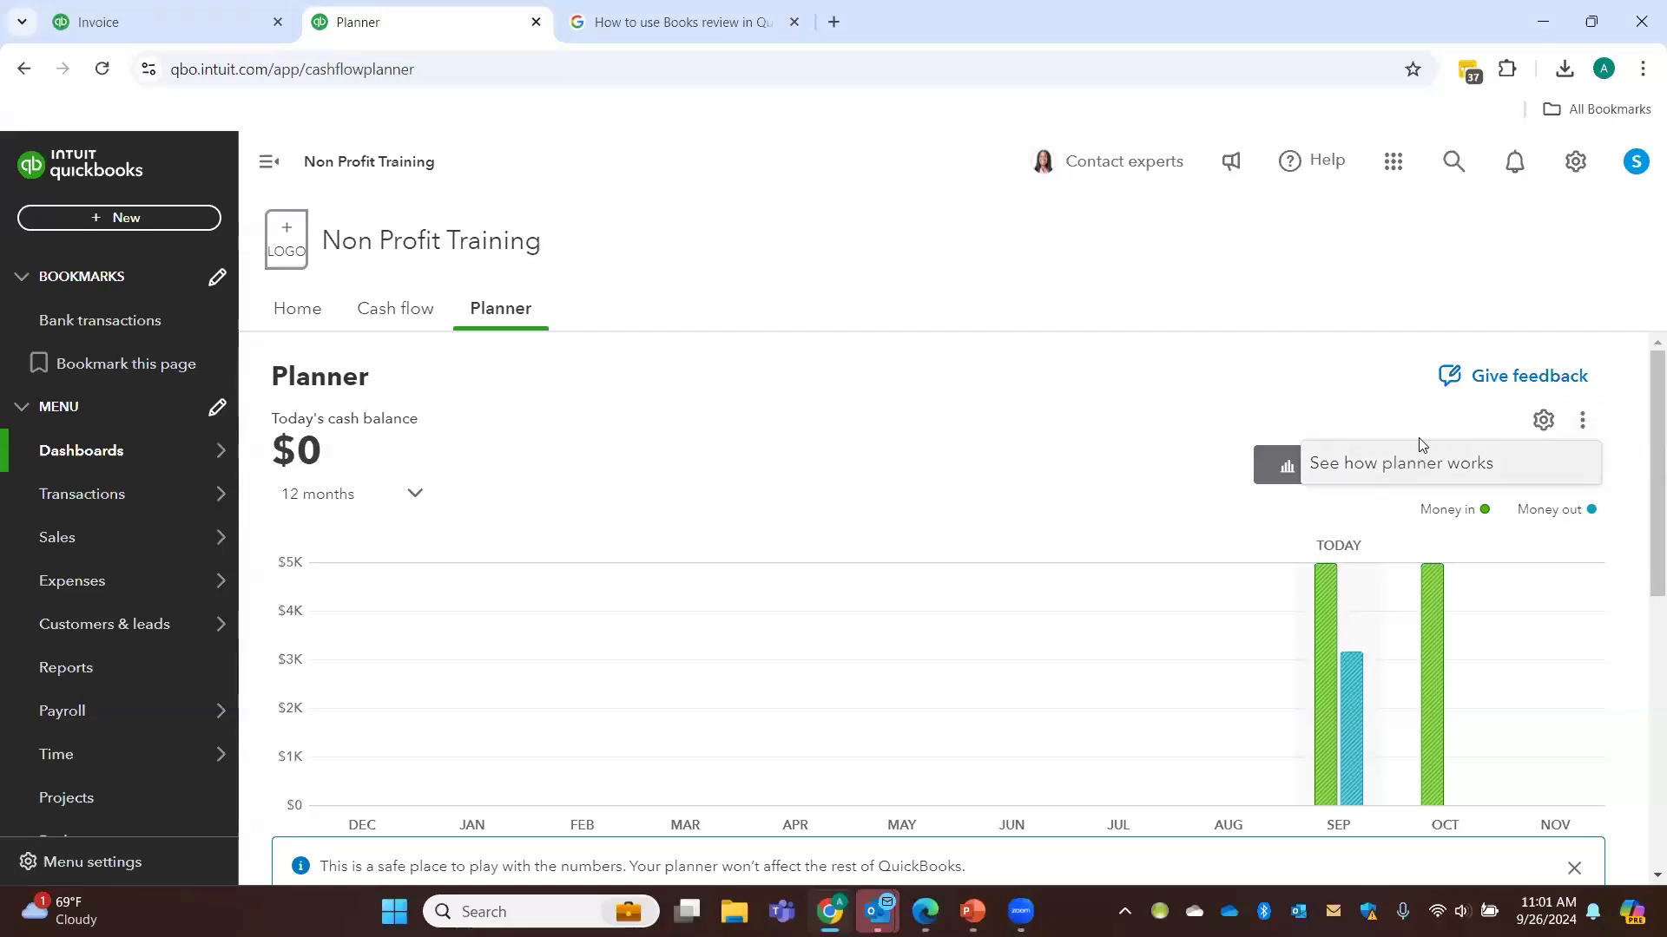
scroll(1382, 411, "down", 1)
scroll(1383, 457, "down", 5)
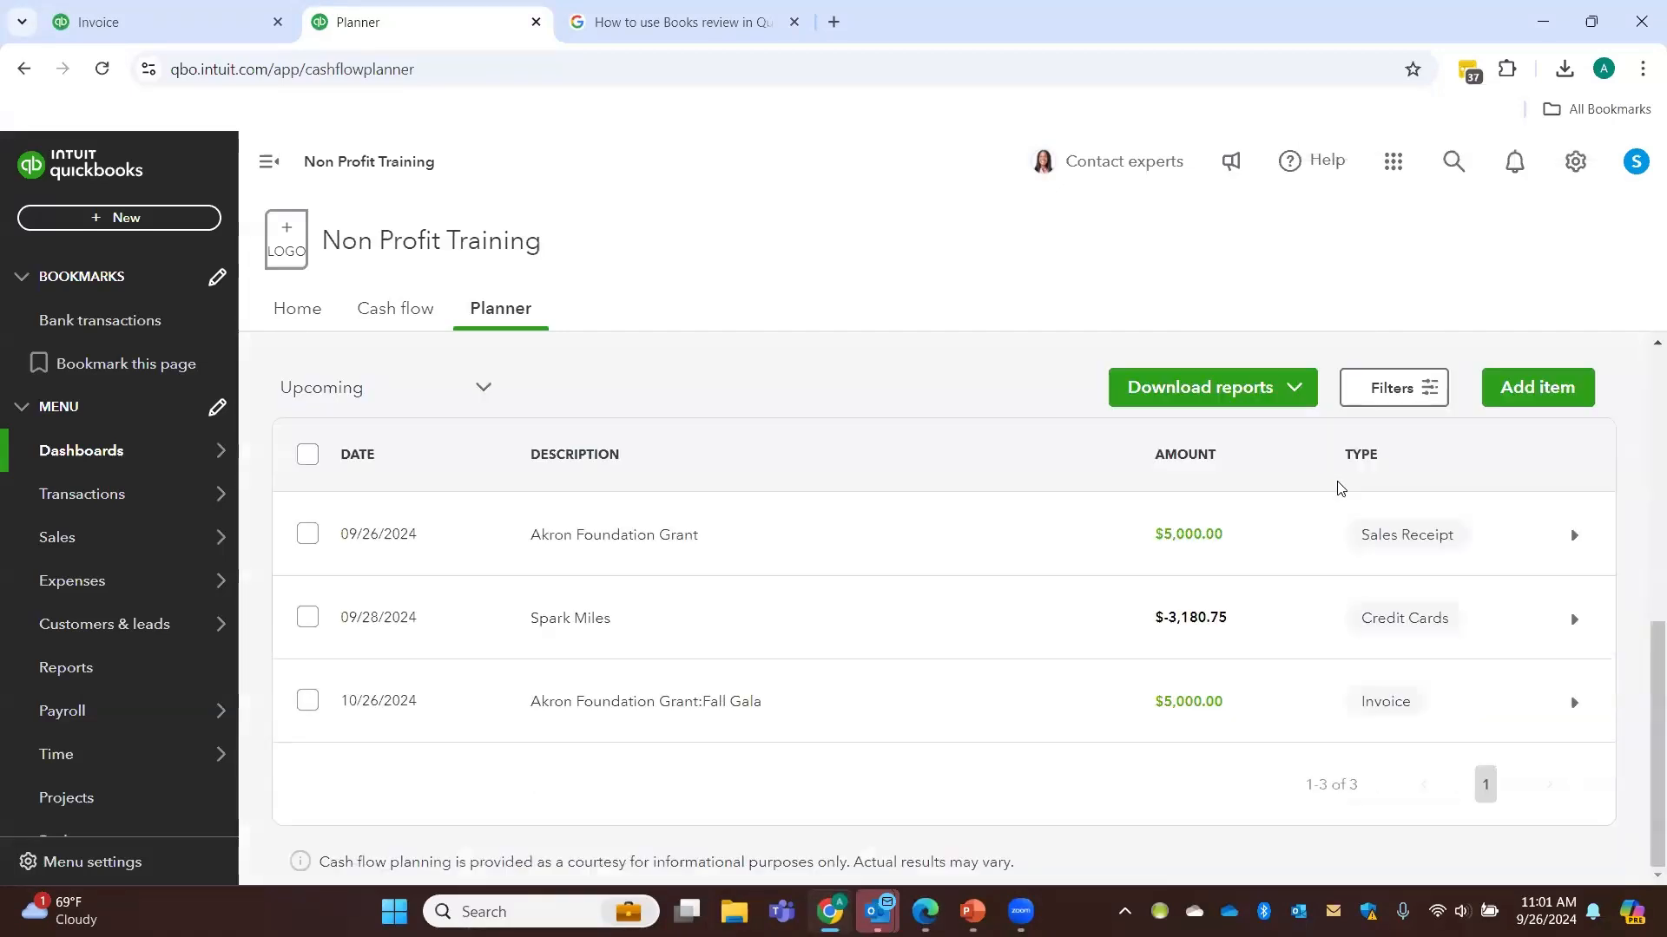
left_click(1285, 384)
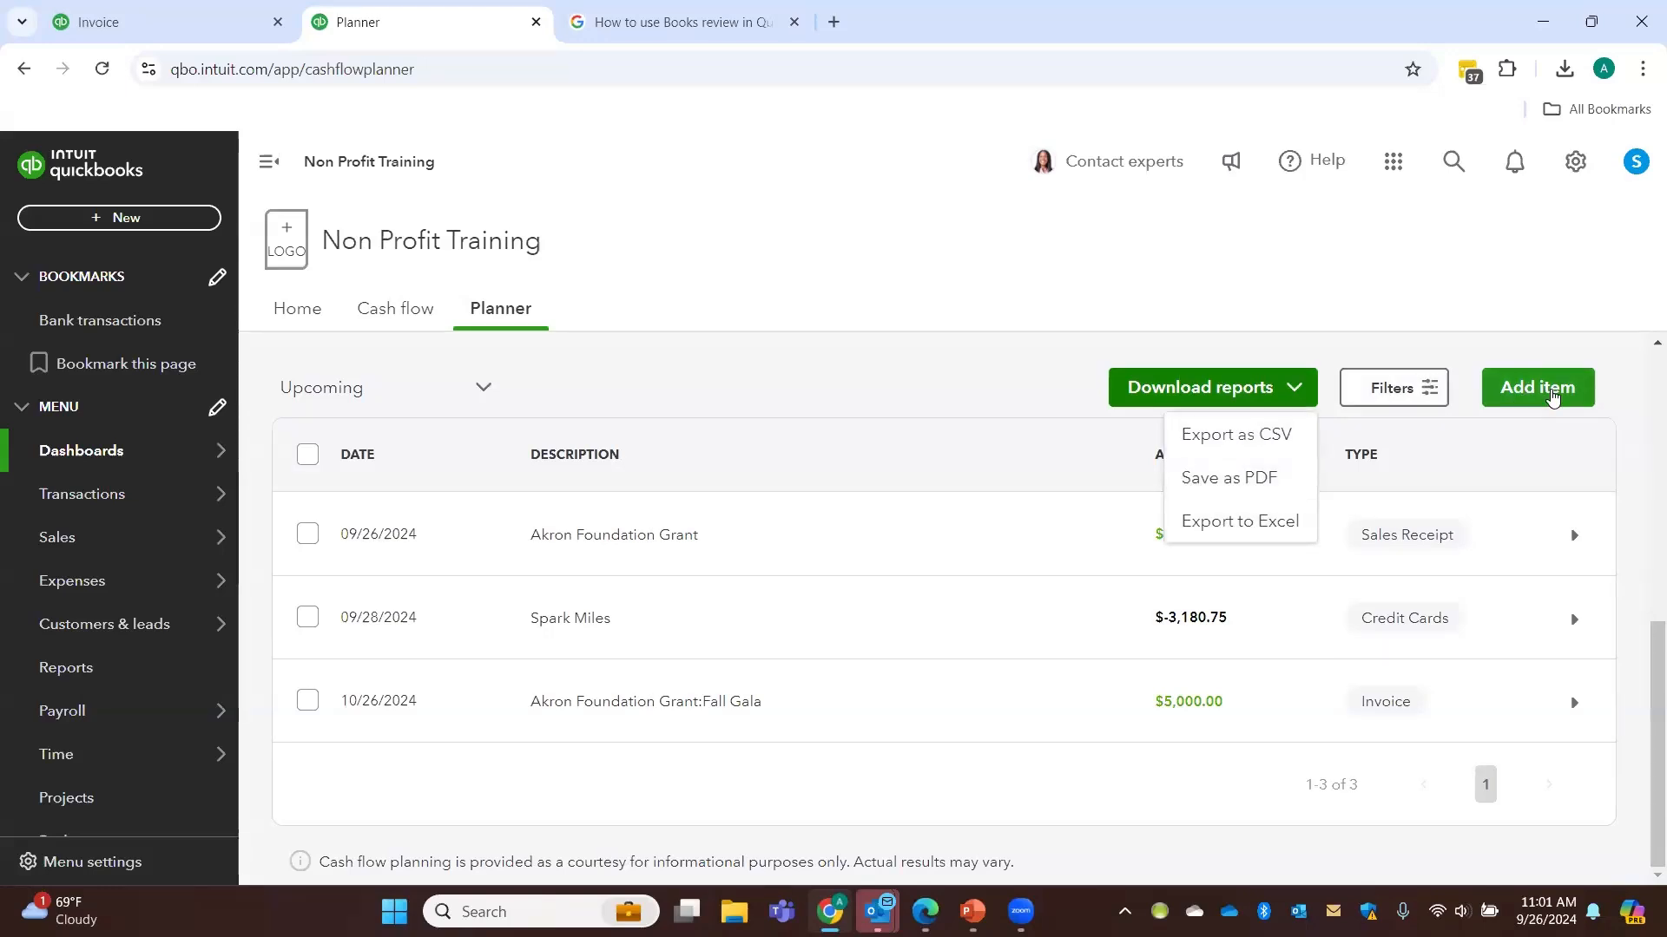
left_click(755, 389)
scroll(800, 420, "up", 6)
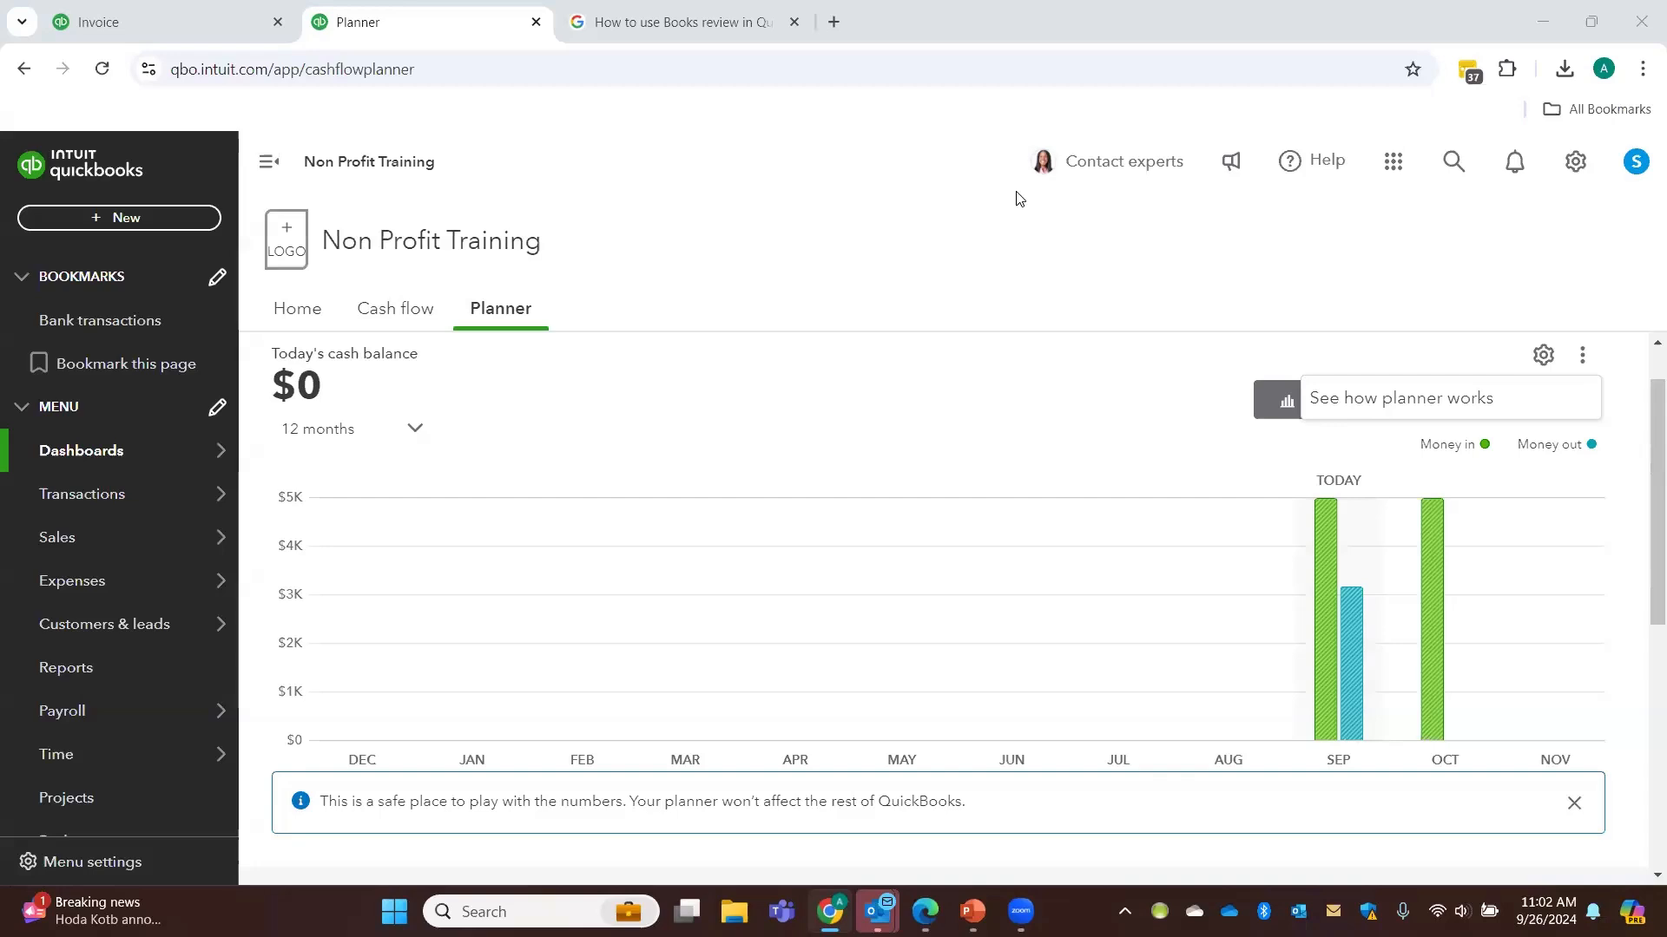
- Open Tools > Import data and review the record types, keeping Invoices selected
left_click(1019, 199)
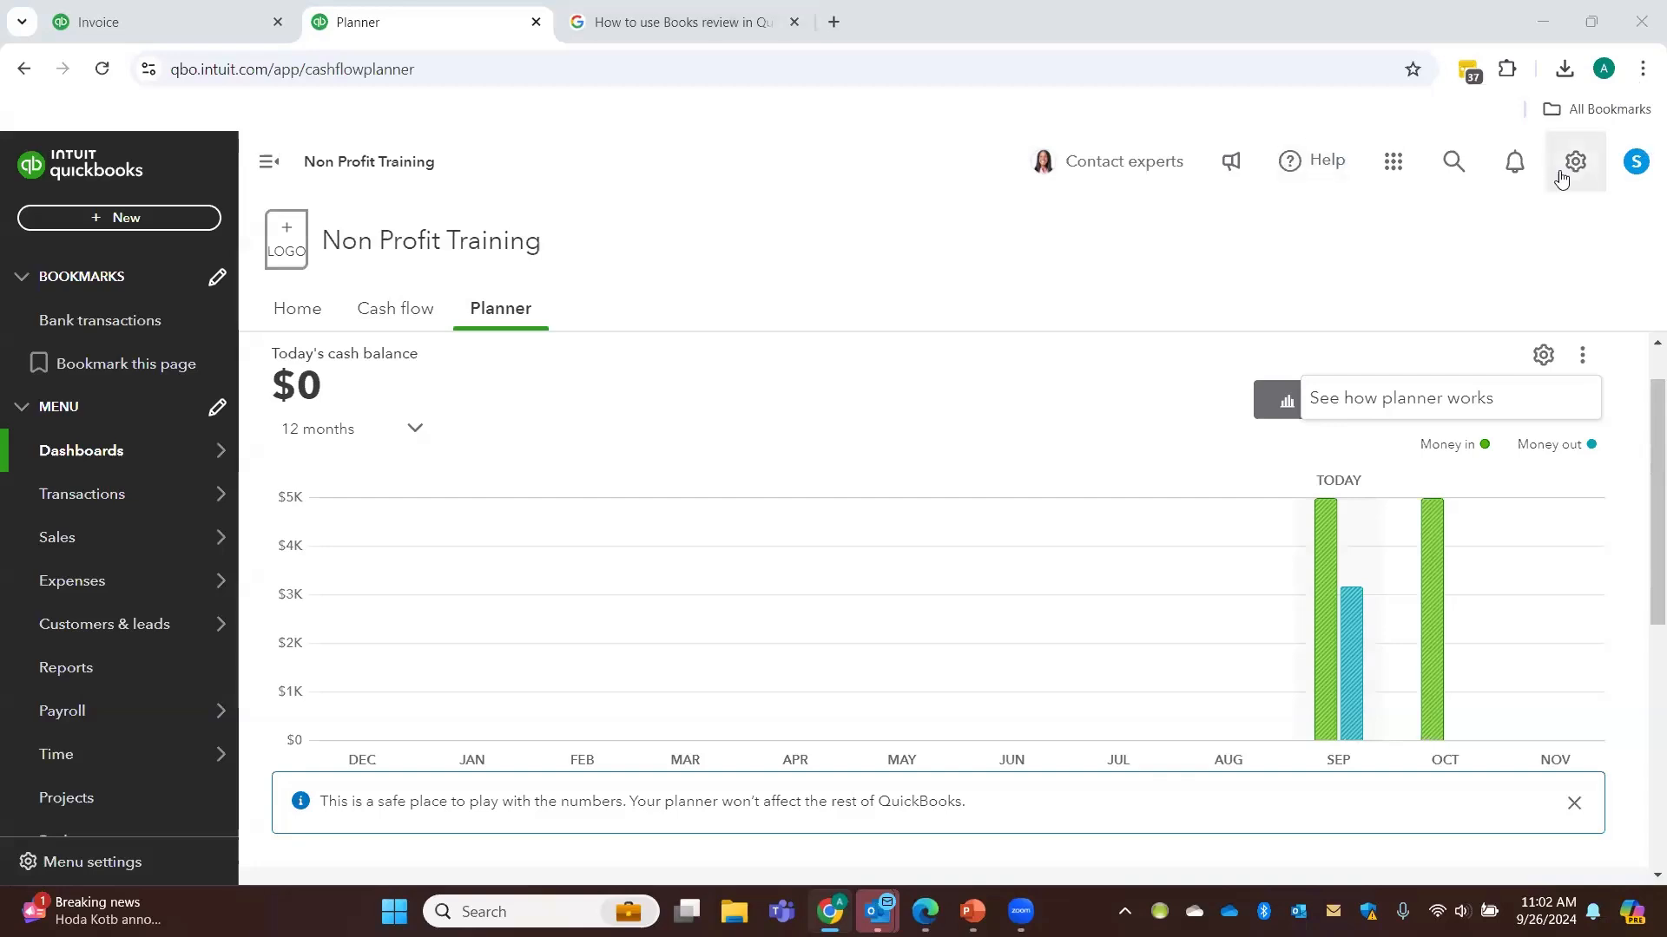
left_click(1601, 144)
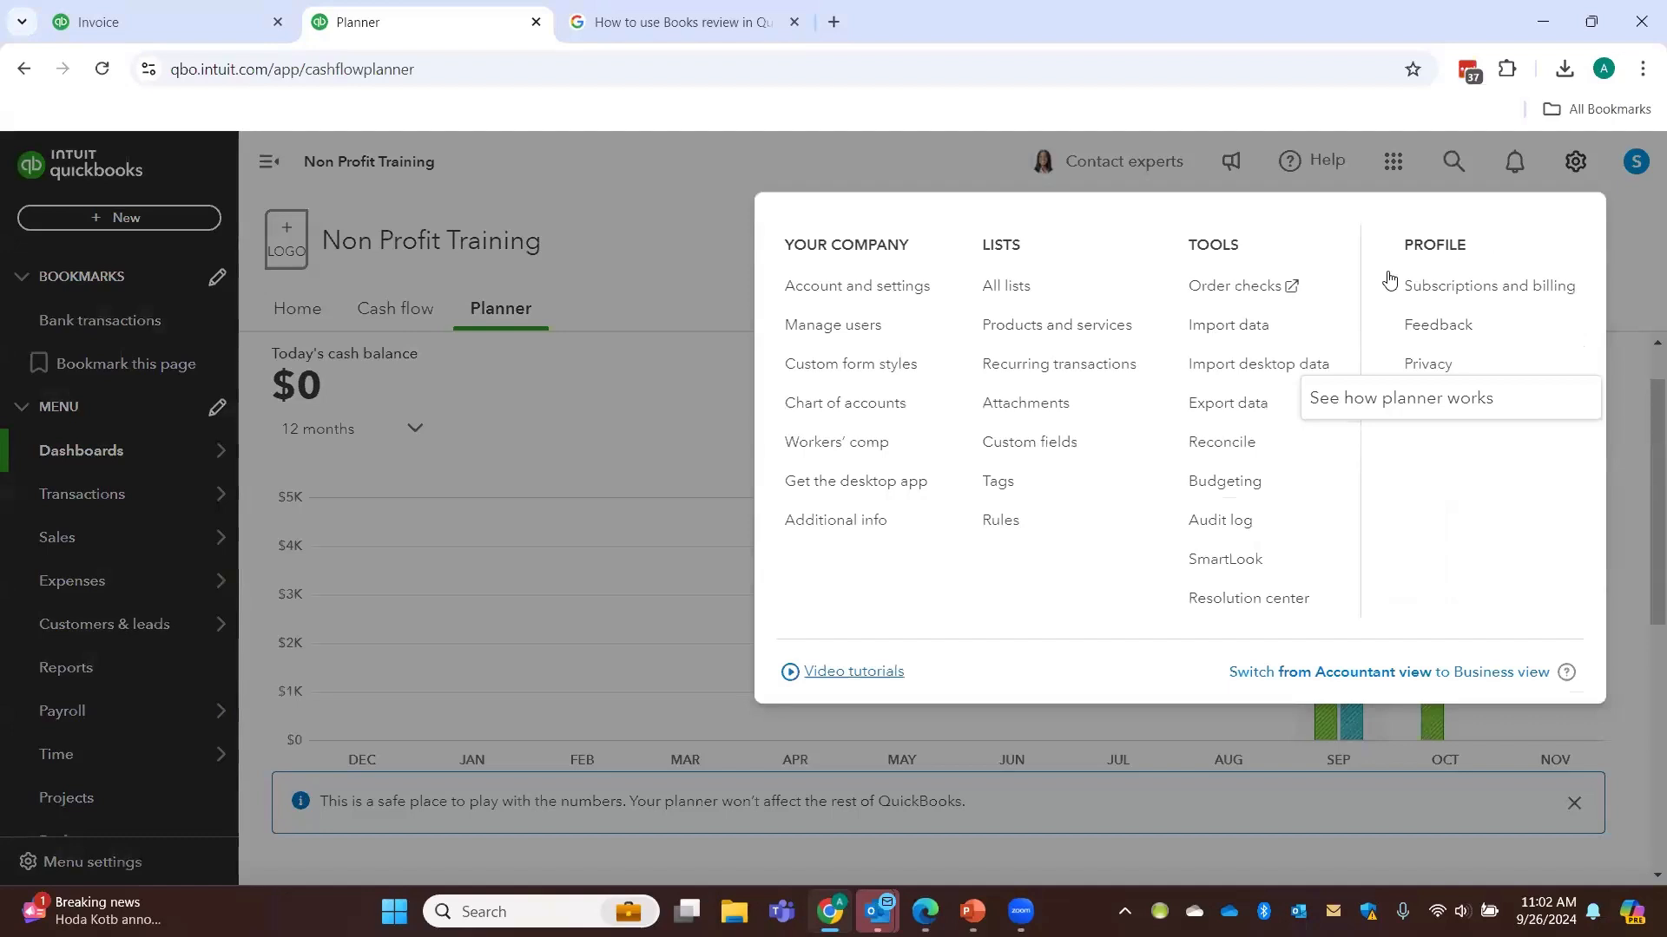
left_click(1286, 331)
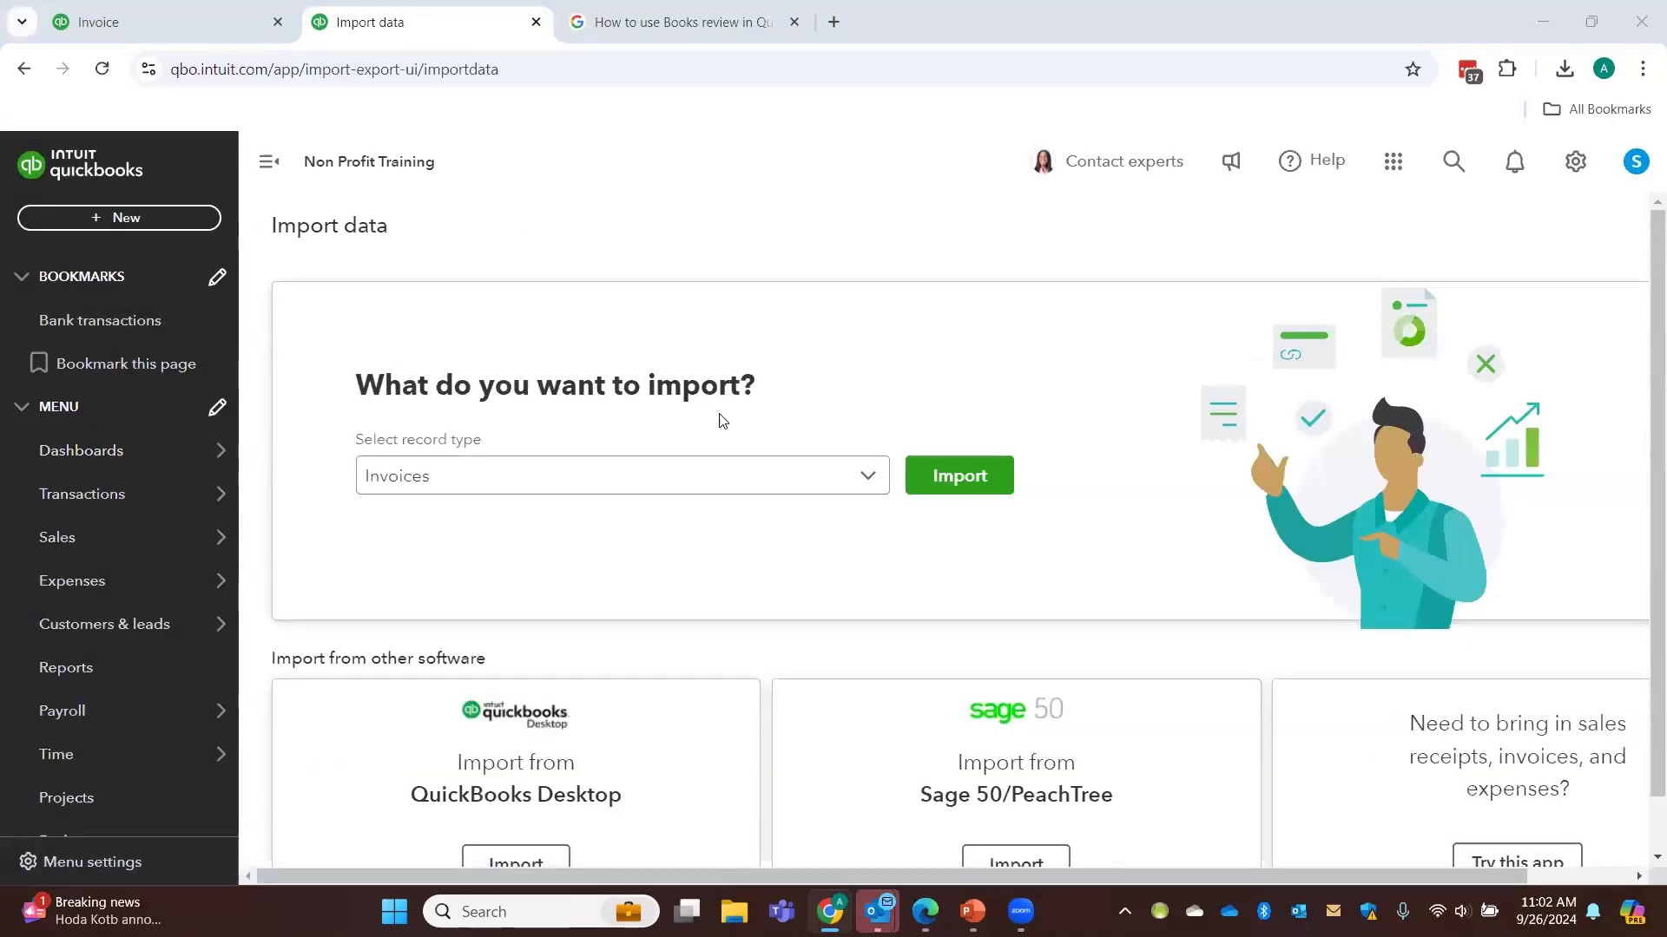
scroll(796, 405, "down", 1)
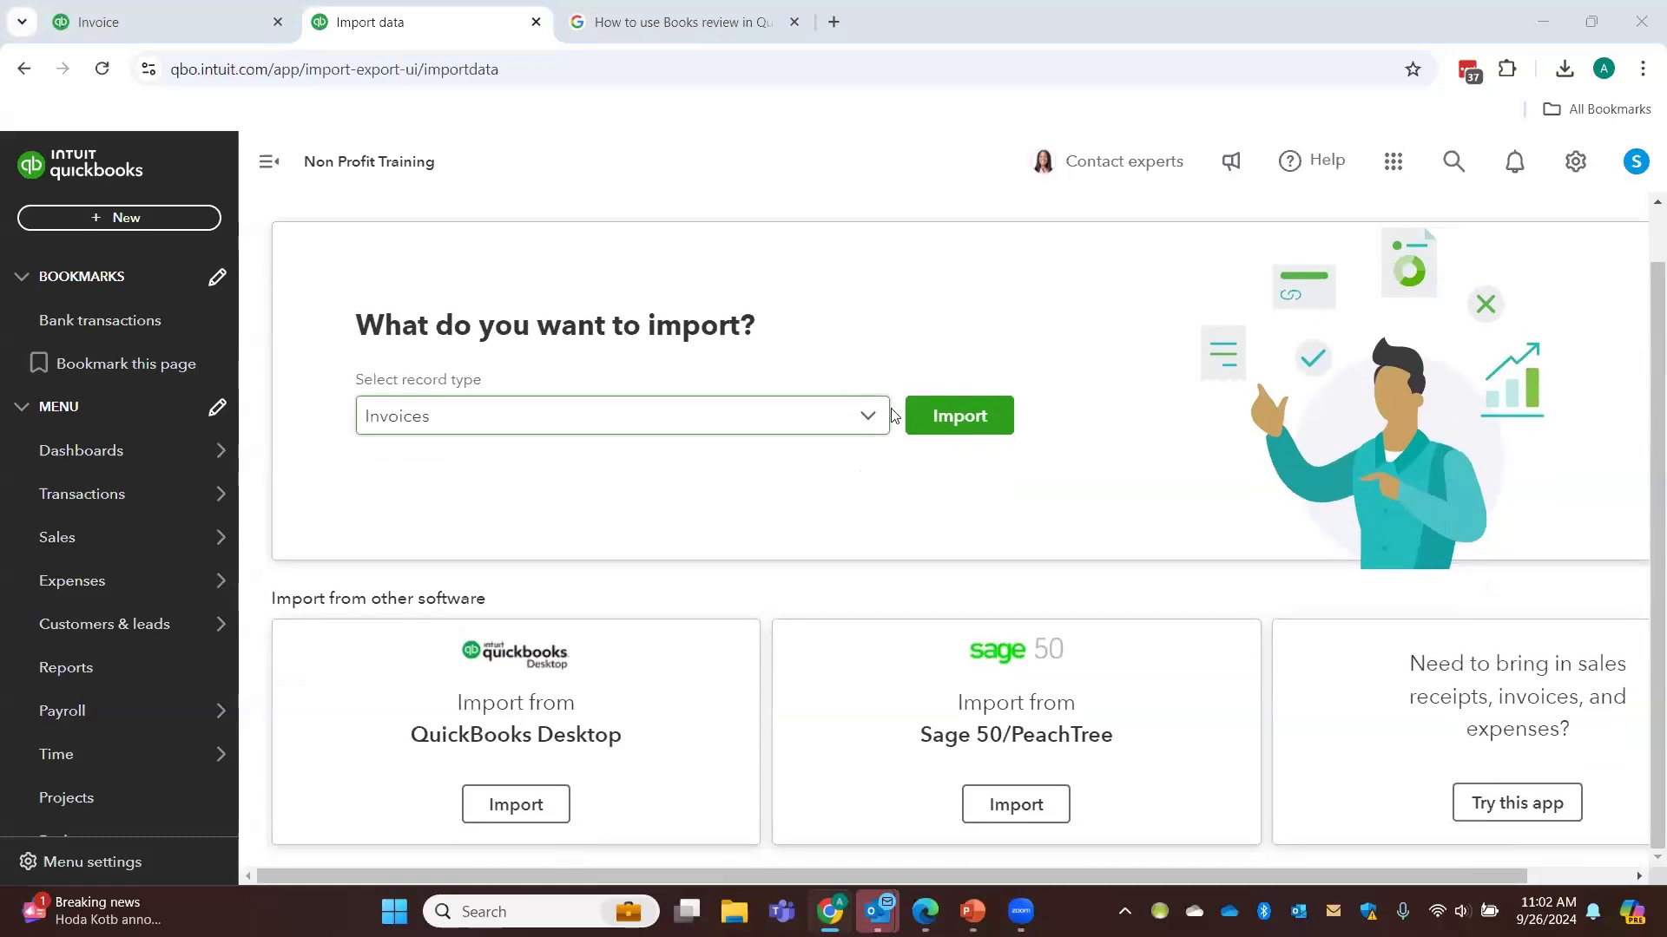
left_click(846, 414)
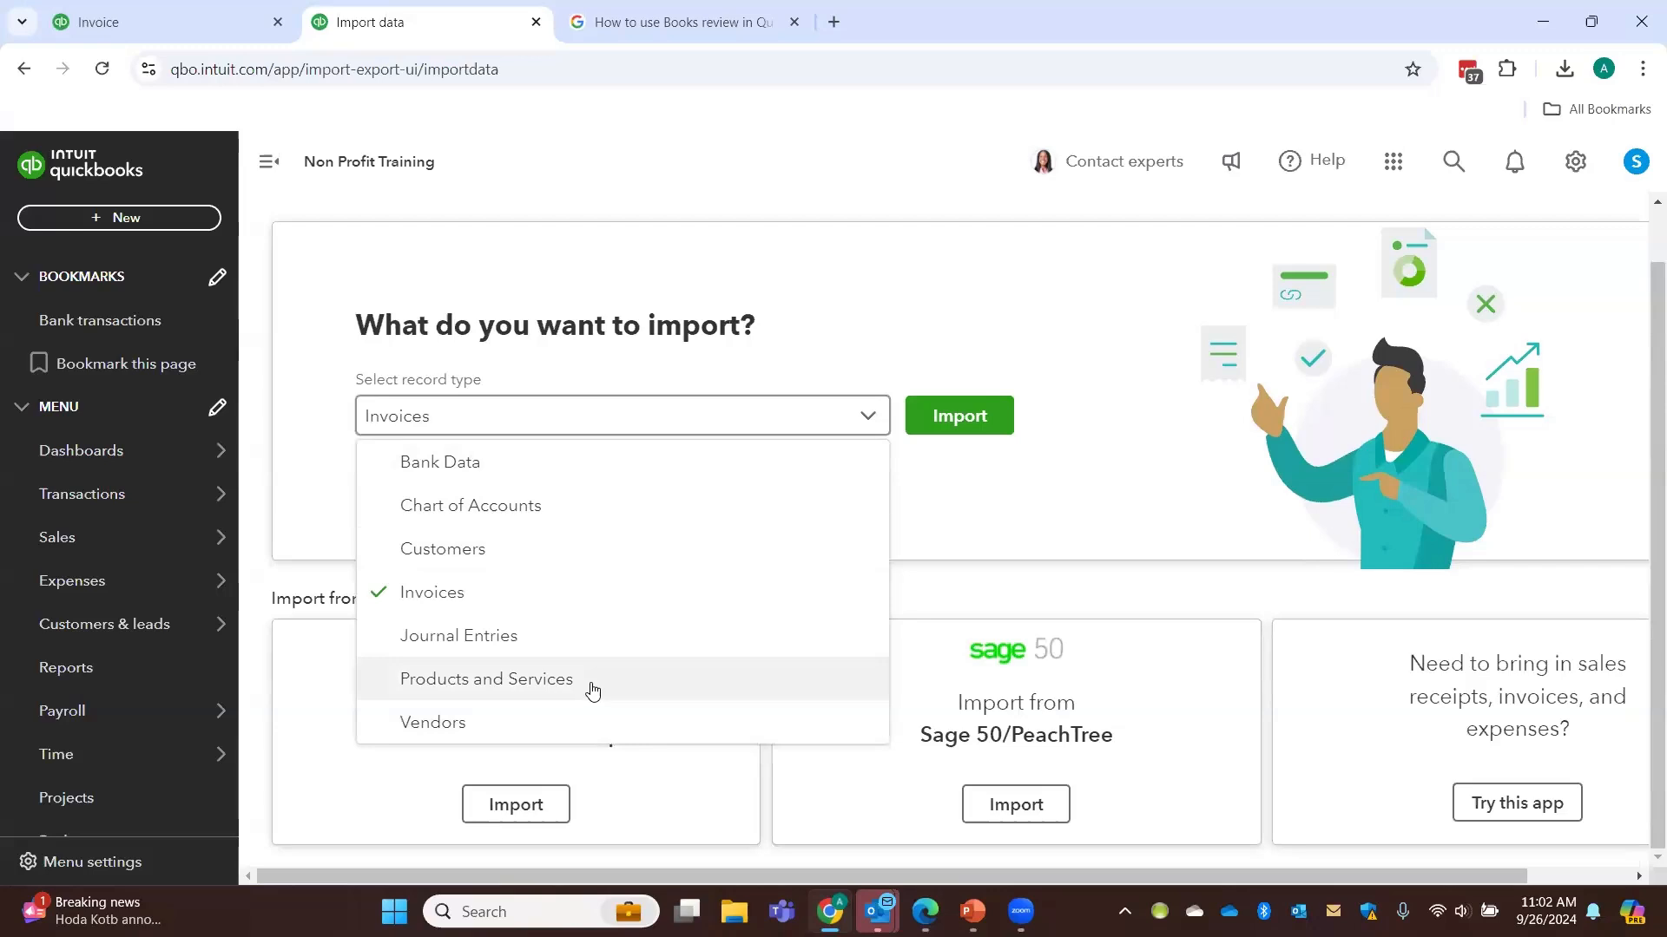
left_click(987, 549)
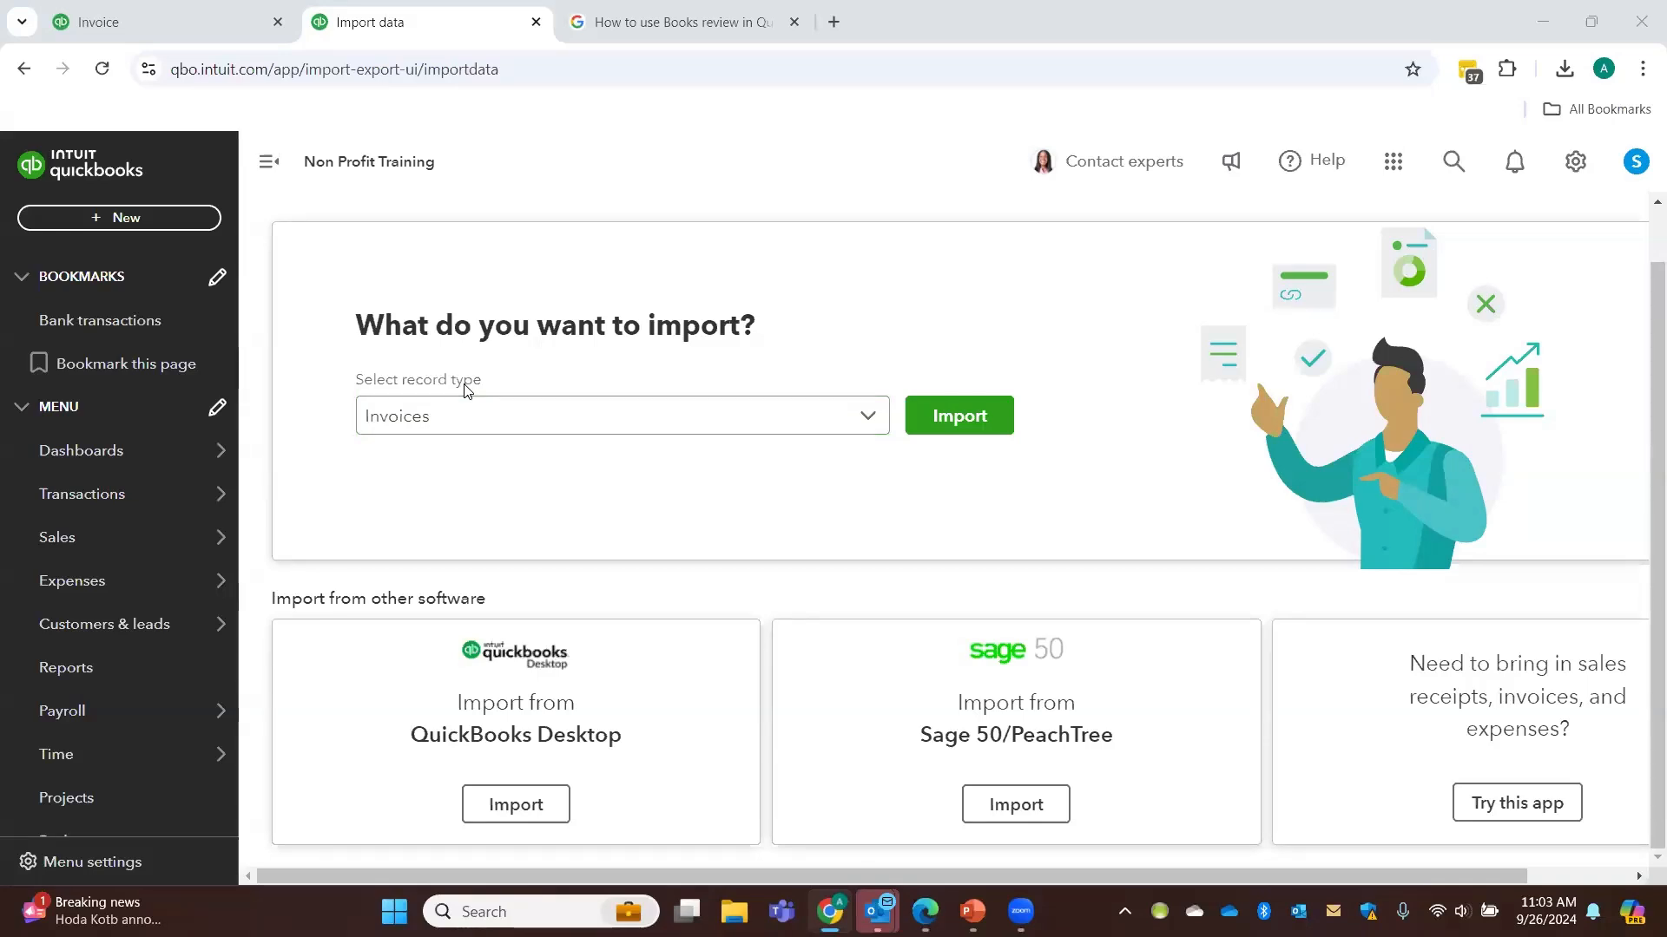
- On Manage users, glance at the primary admin's details, then open the Add user form
left_click(1578, 165)
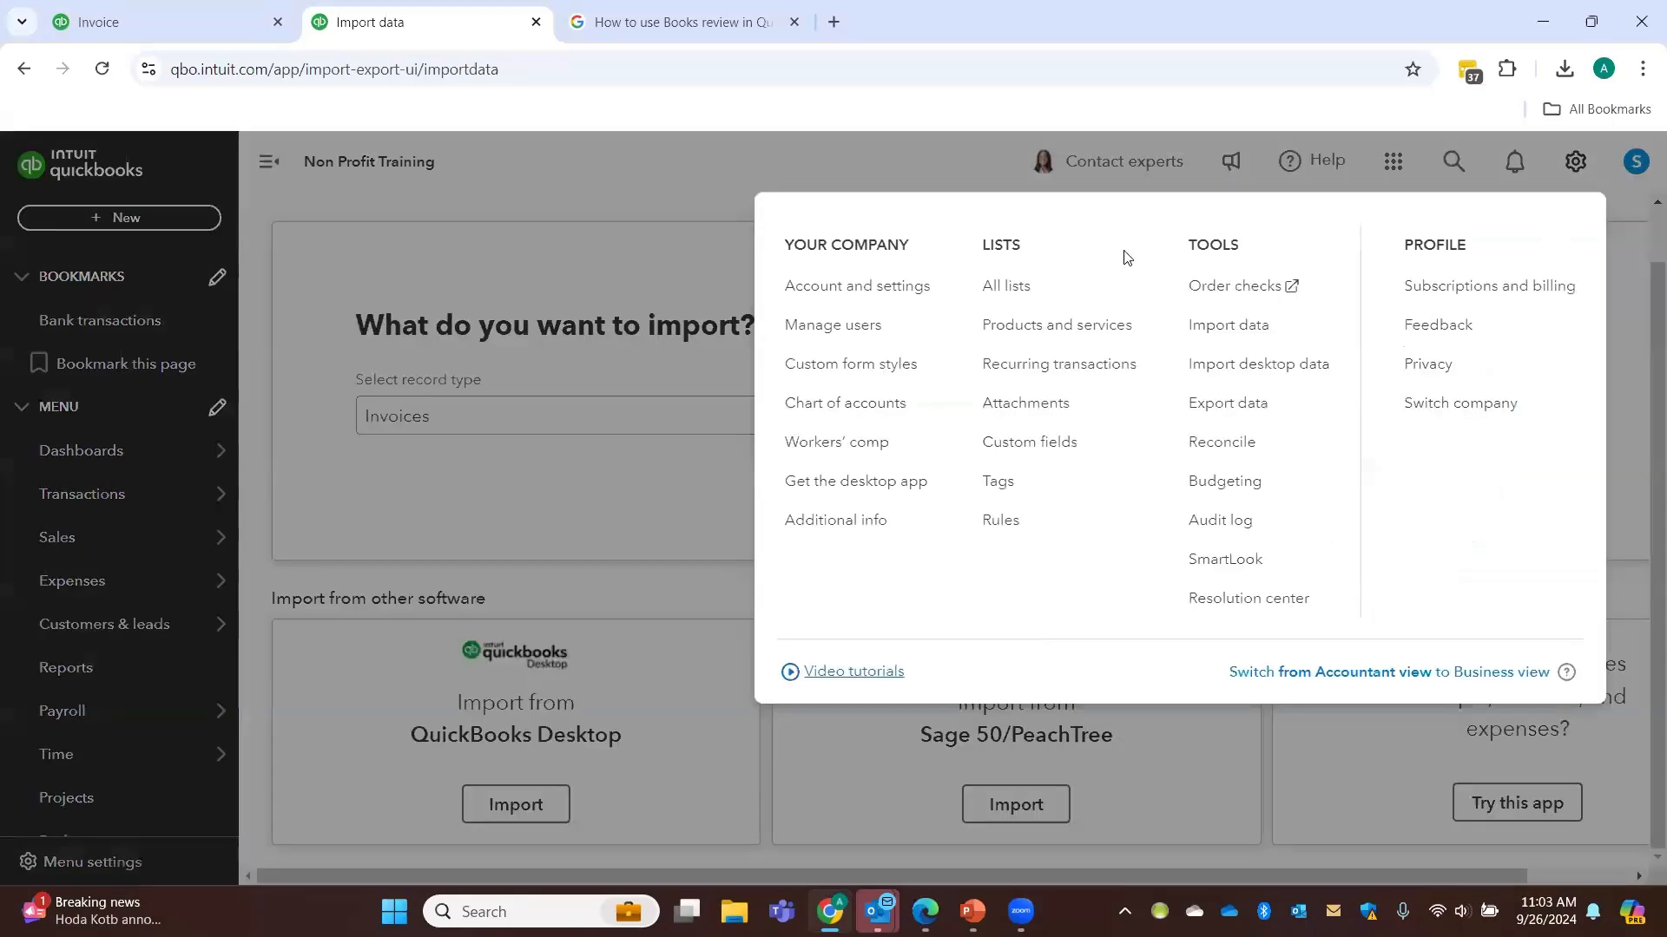
left_click(877, 328)
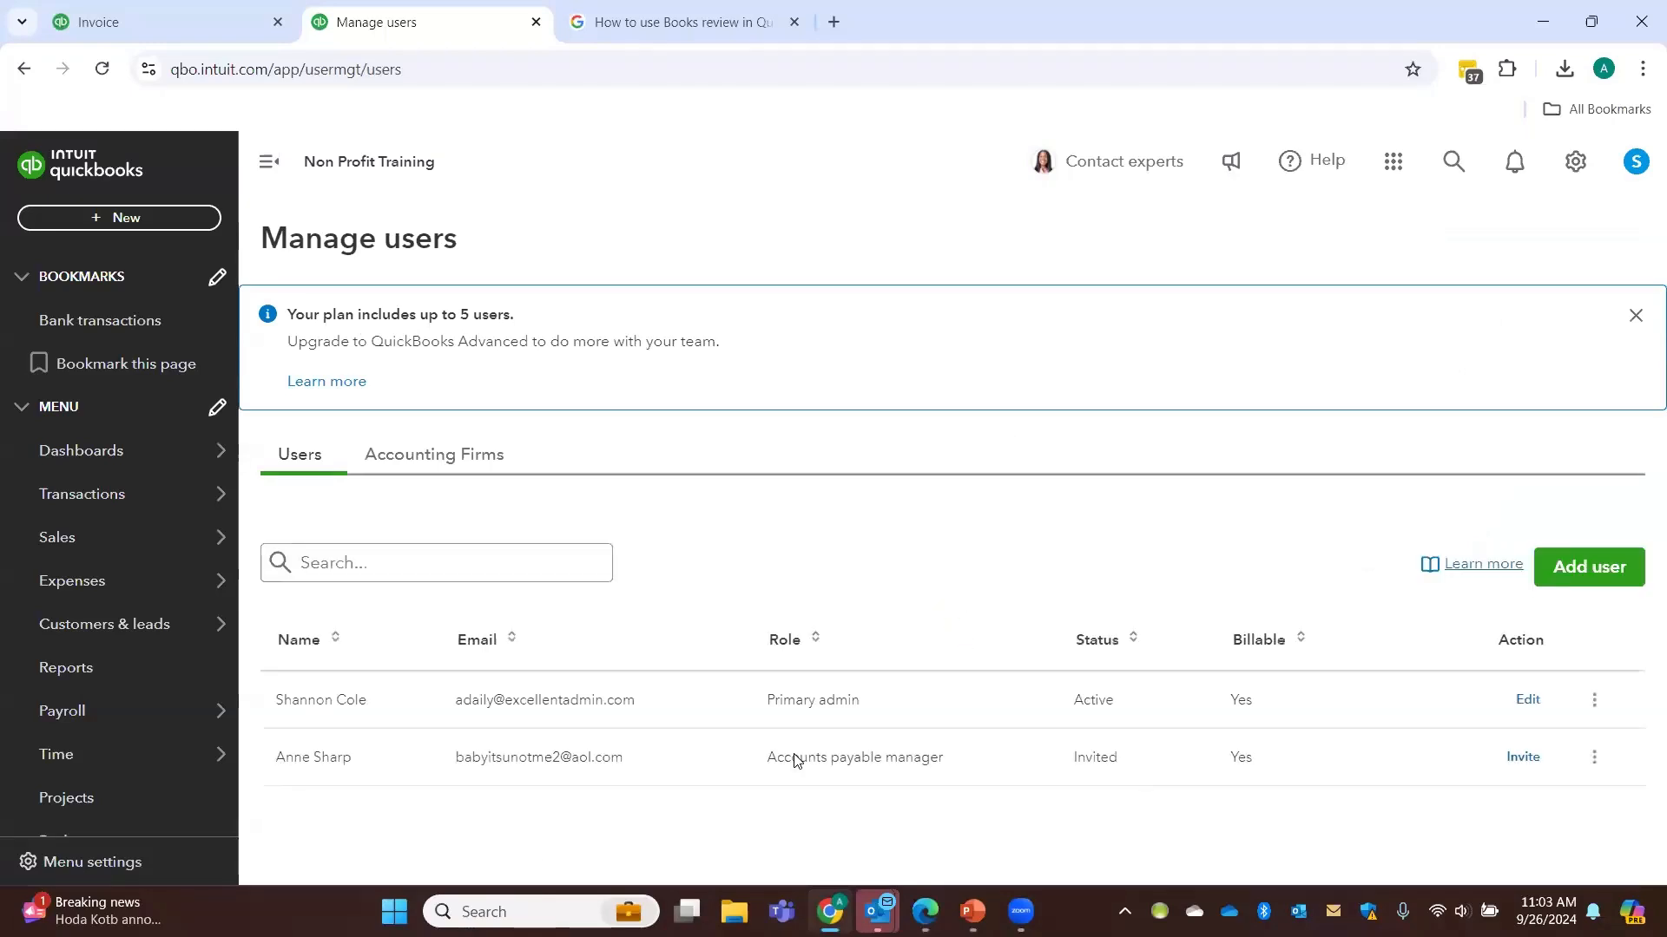
left_click(1518, 706)
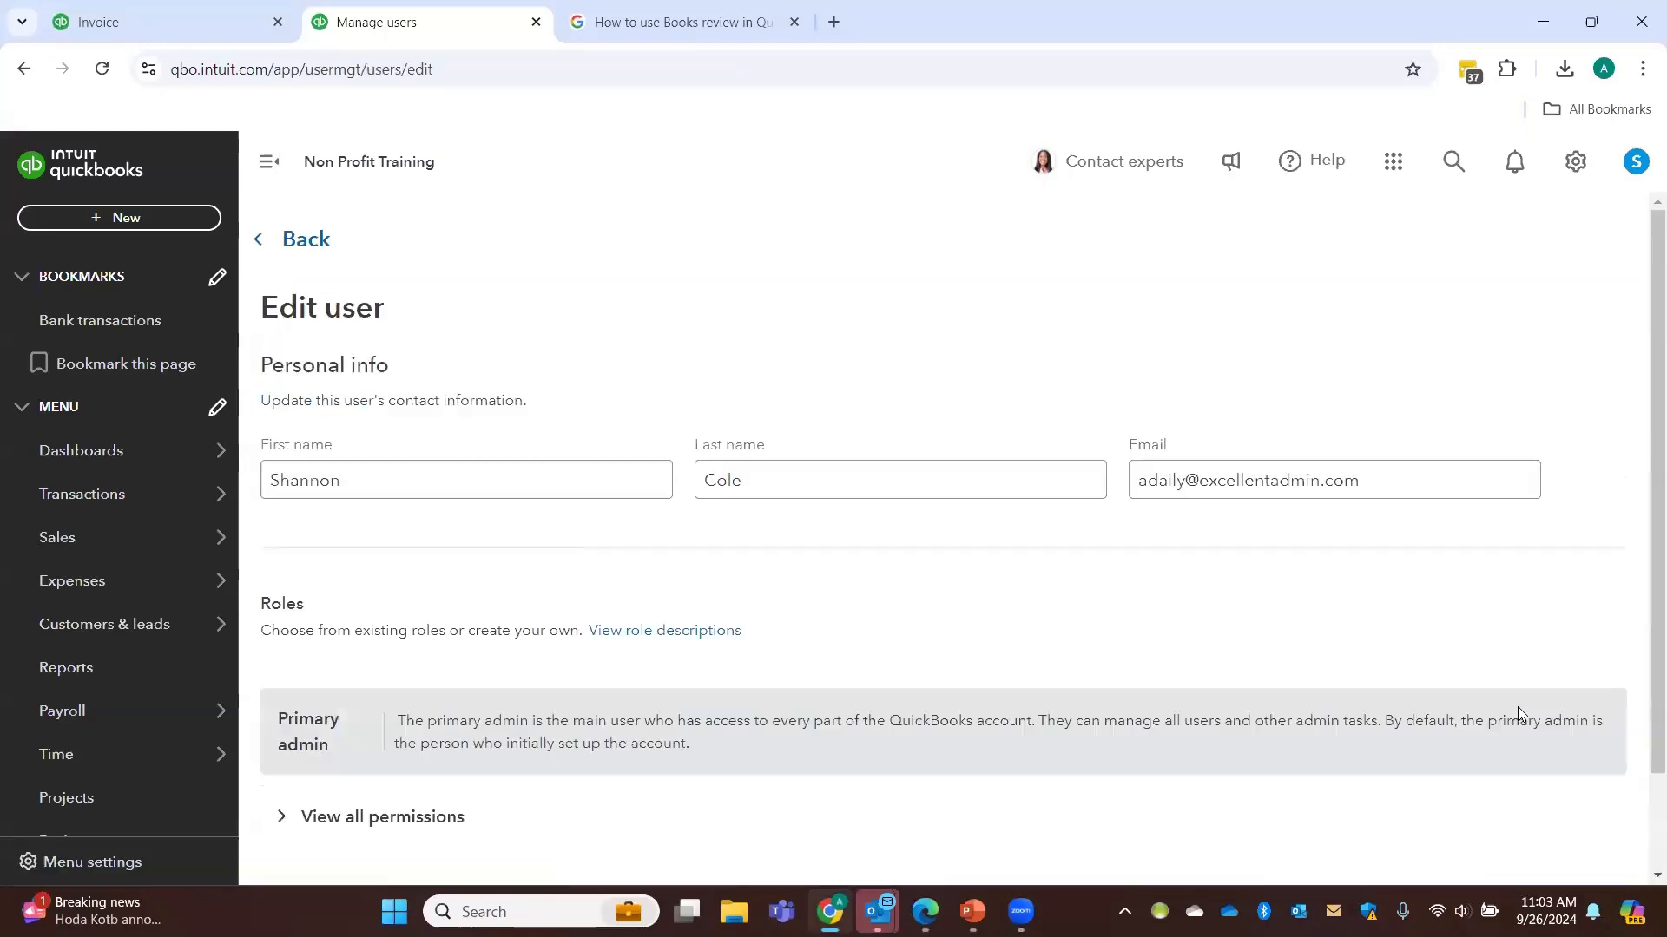
scroll(586, 537, "down", 2)
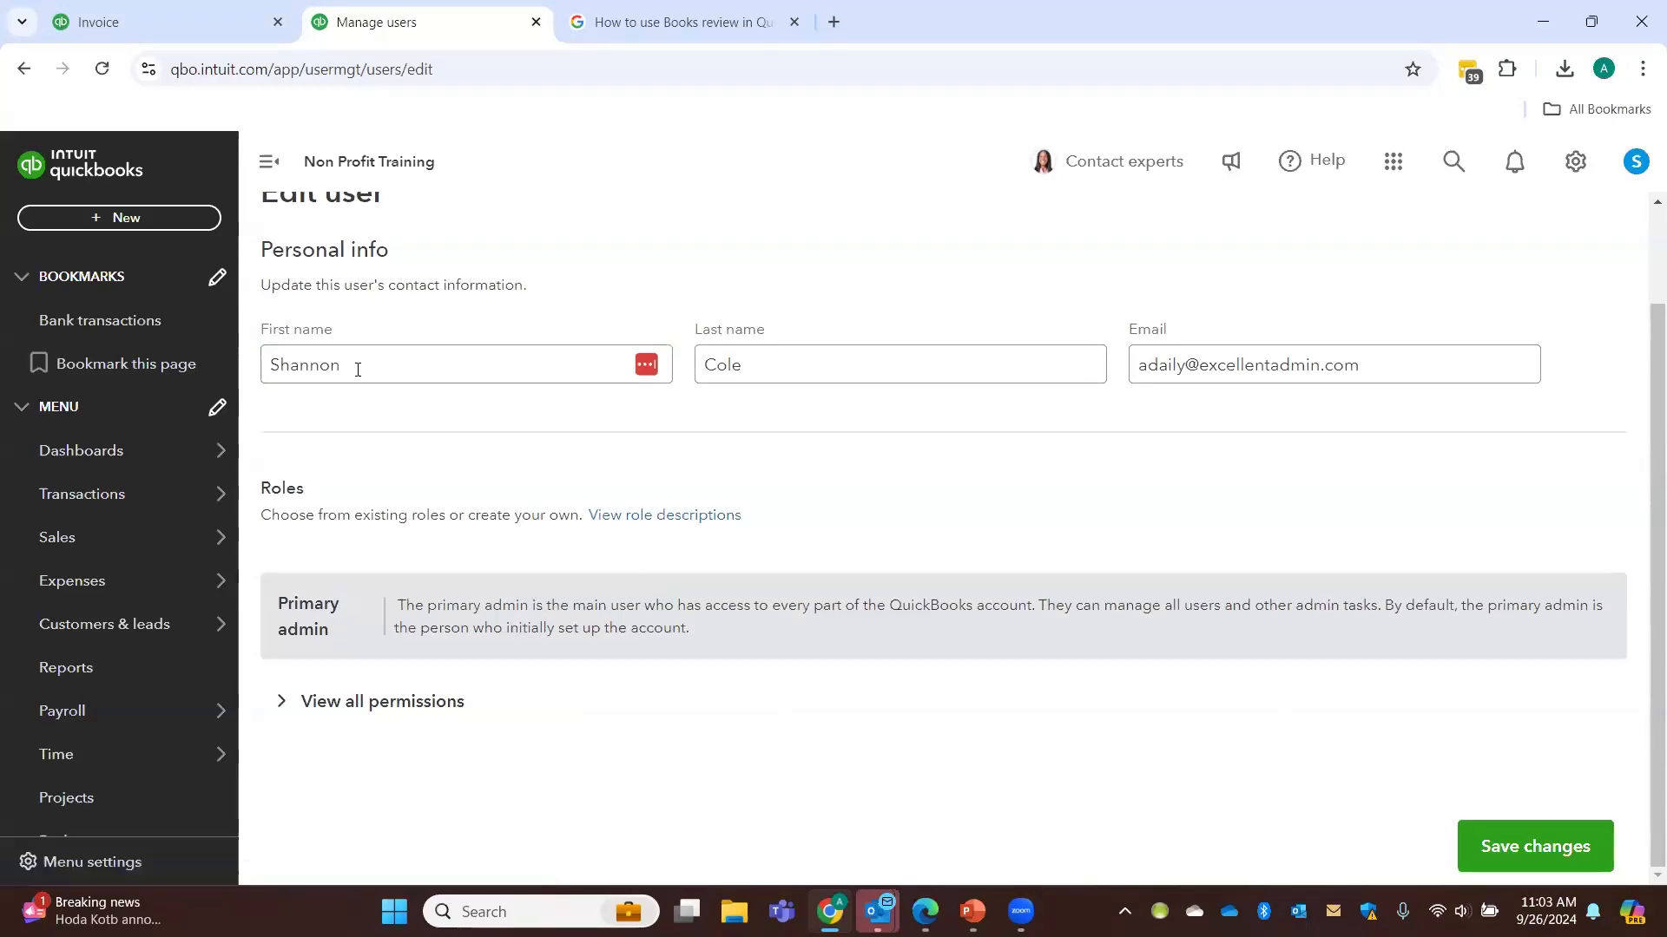
scroll(357, 368, "up", 2)
left_click(323, 243)
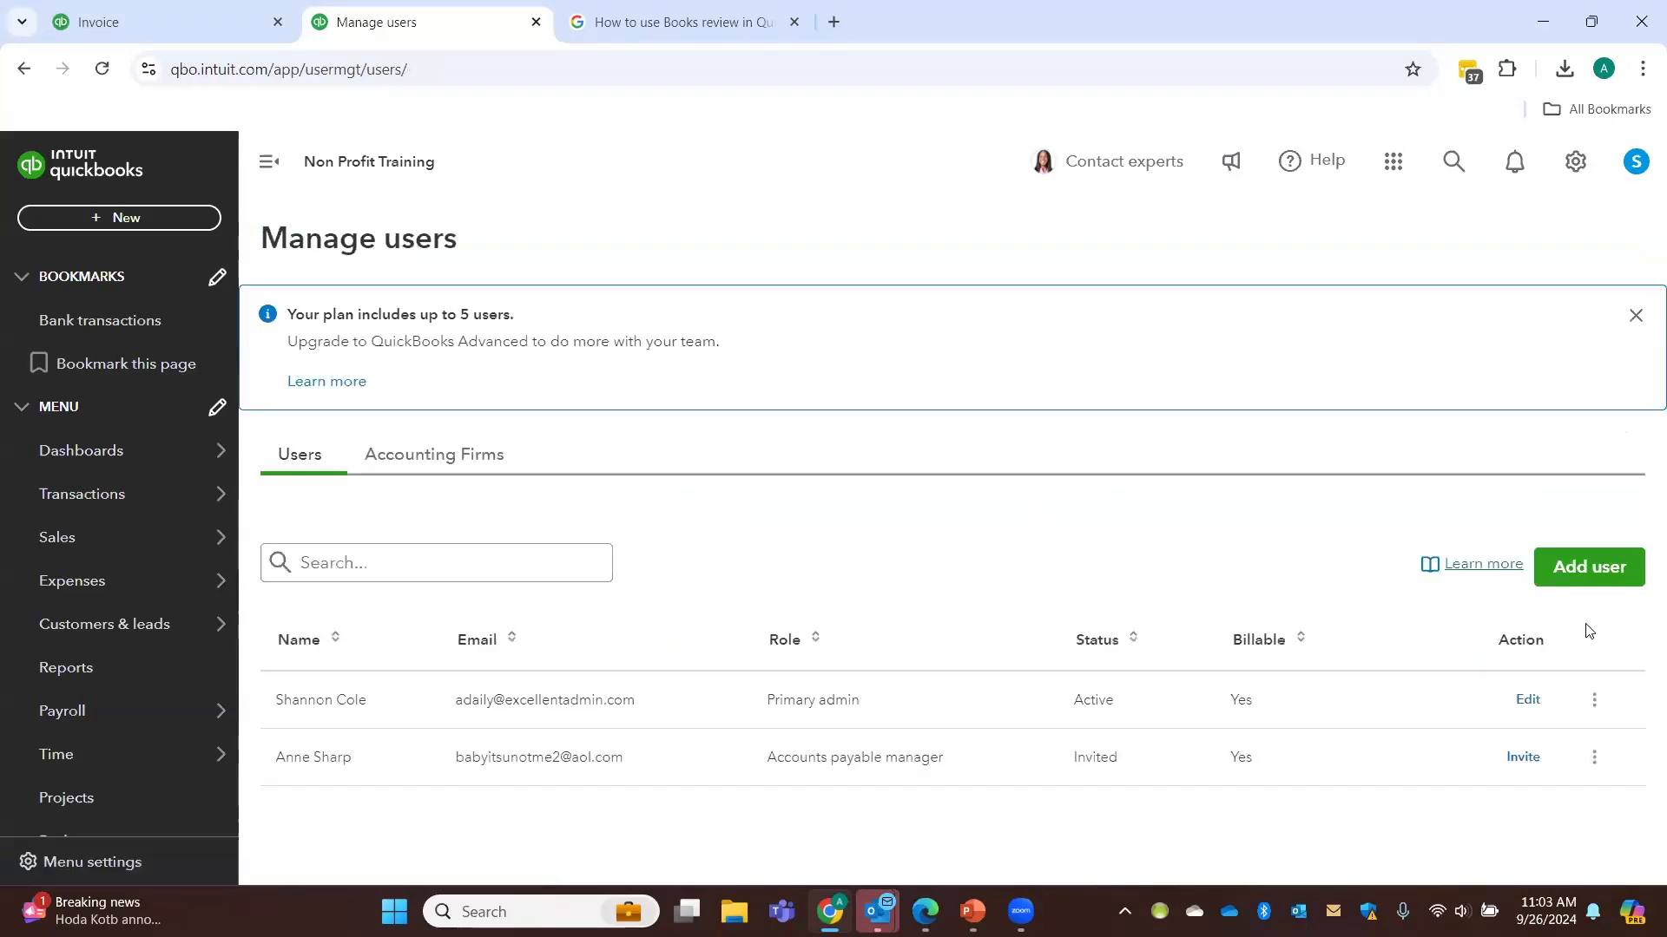
left_click(1616, 576)
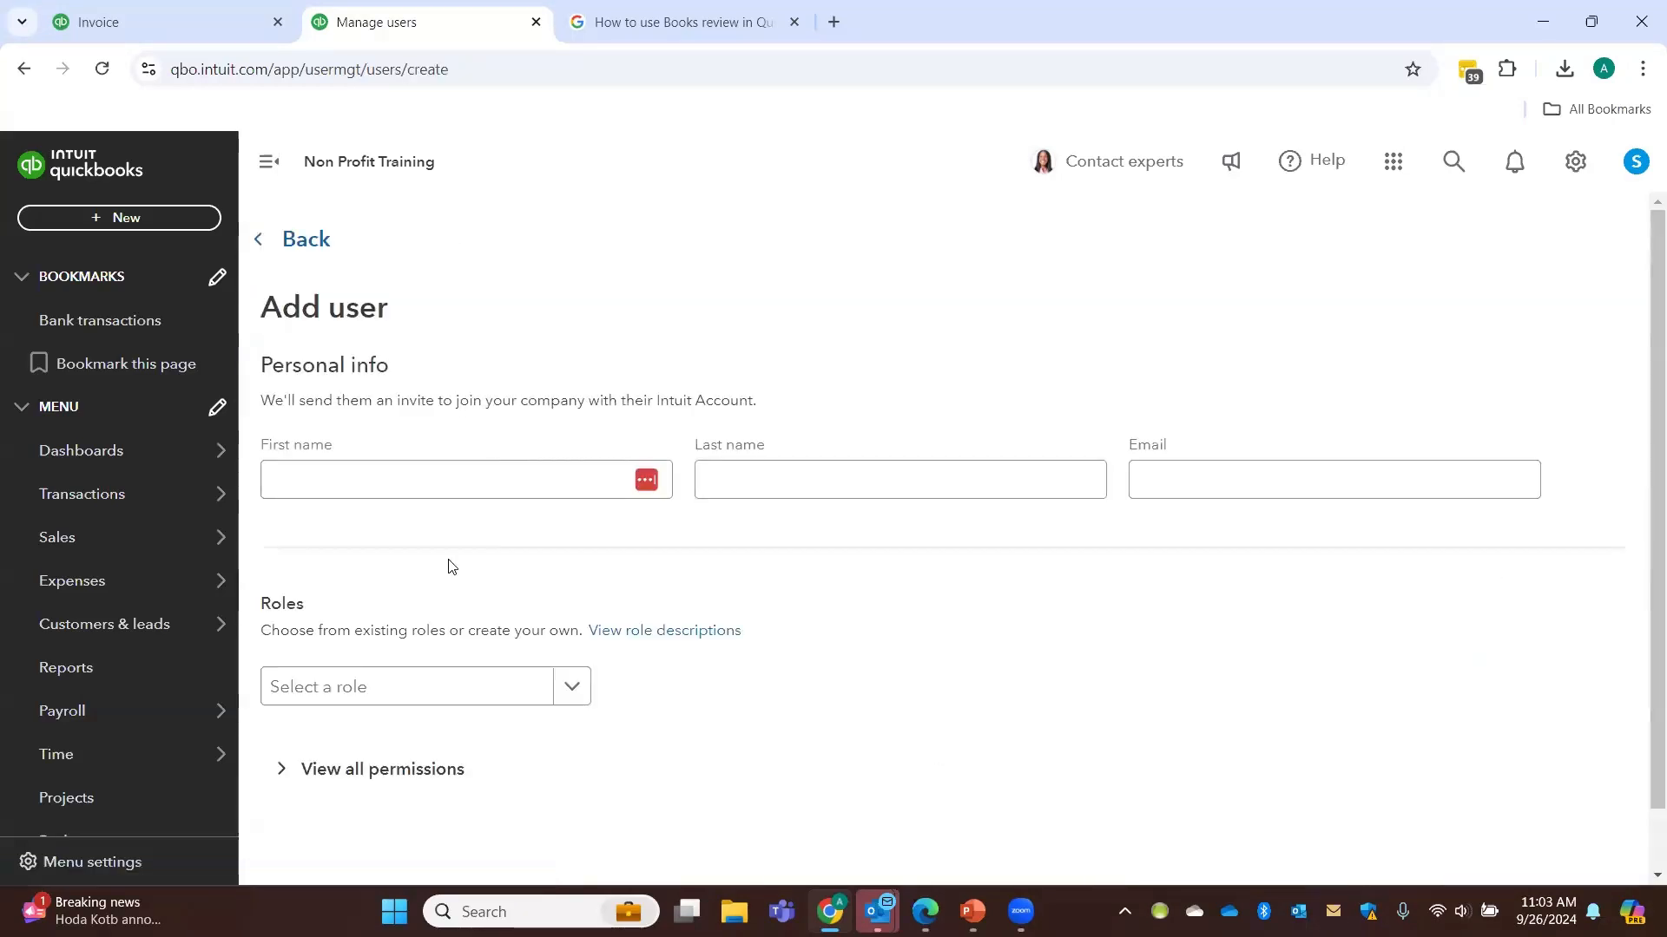
- Choose the Standard limited customers and vendors role and view all its permissions
left_click(415, 686)
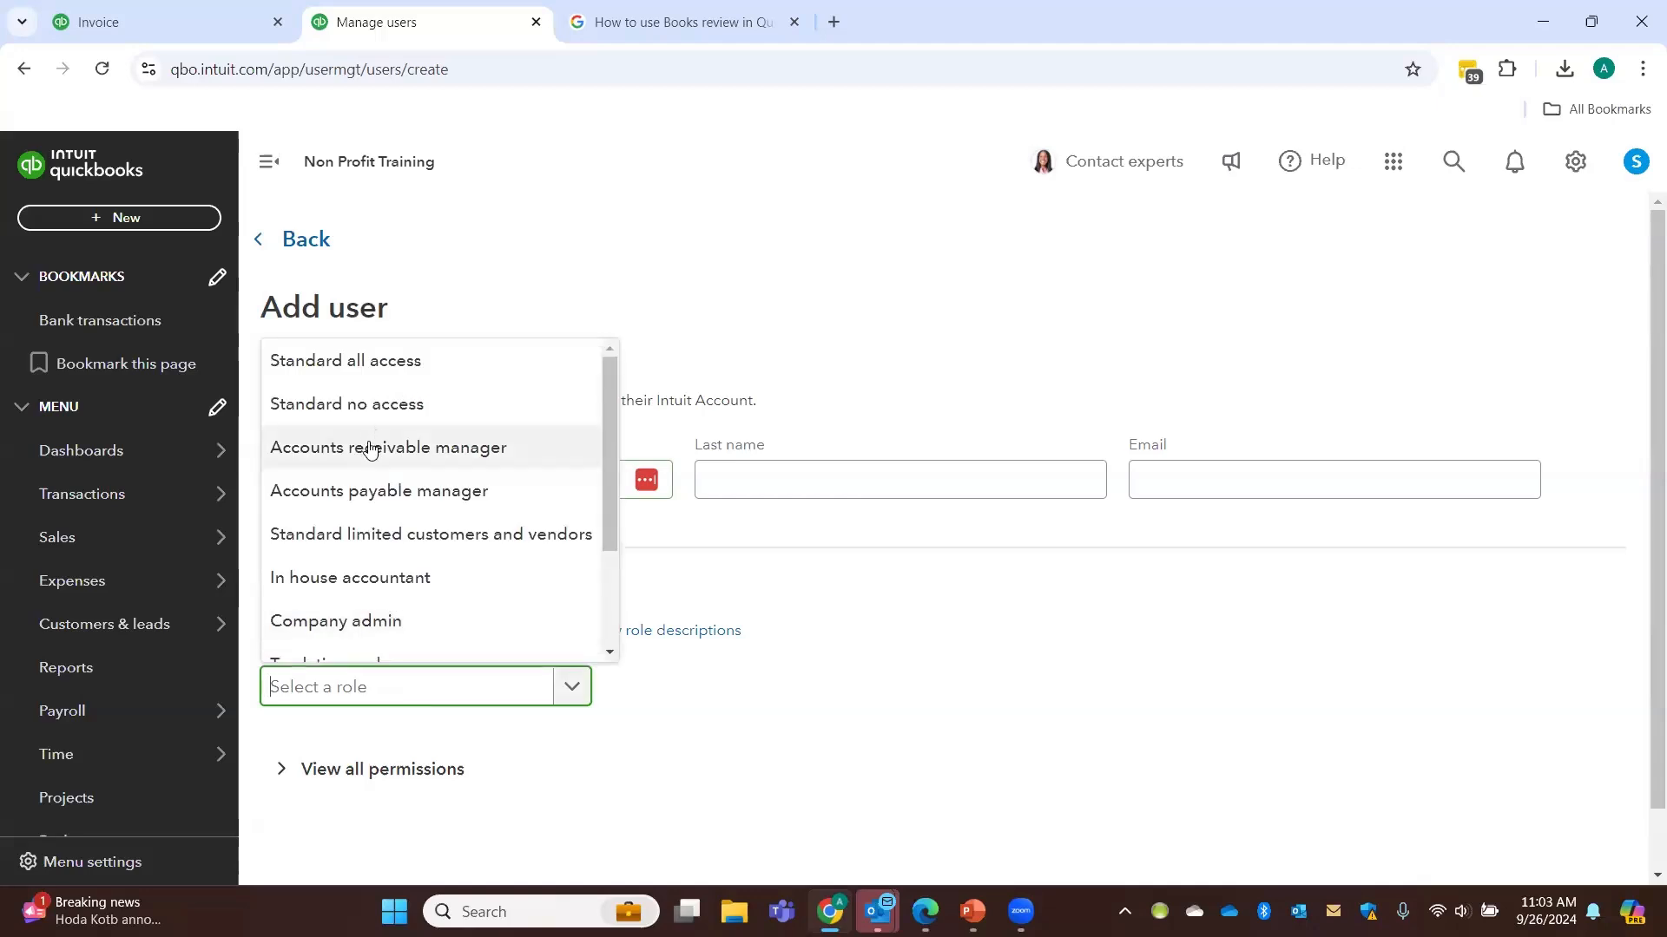
left_click(377, 540)
scroll(430, 608, "down", 2)
left_click(295, 705)
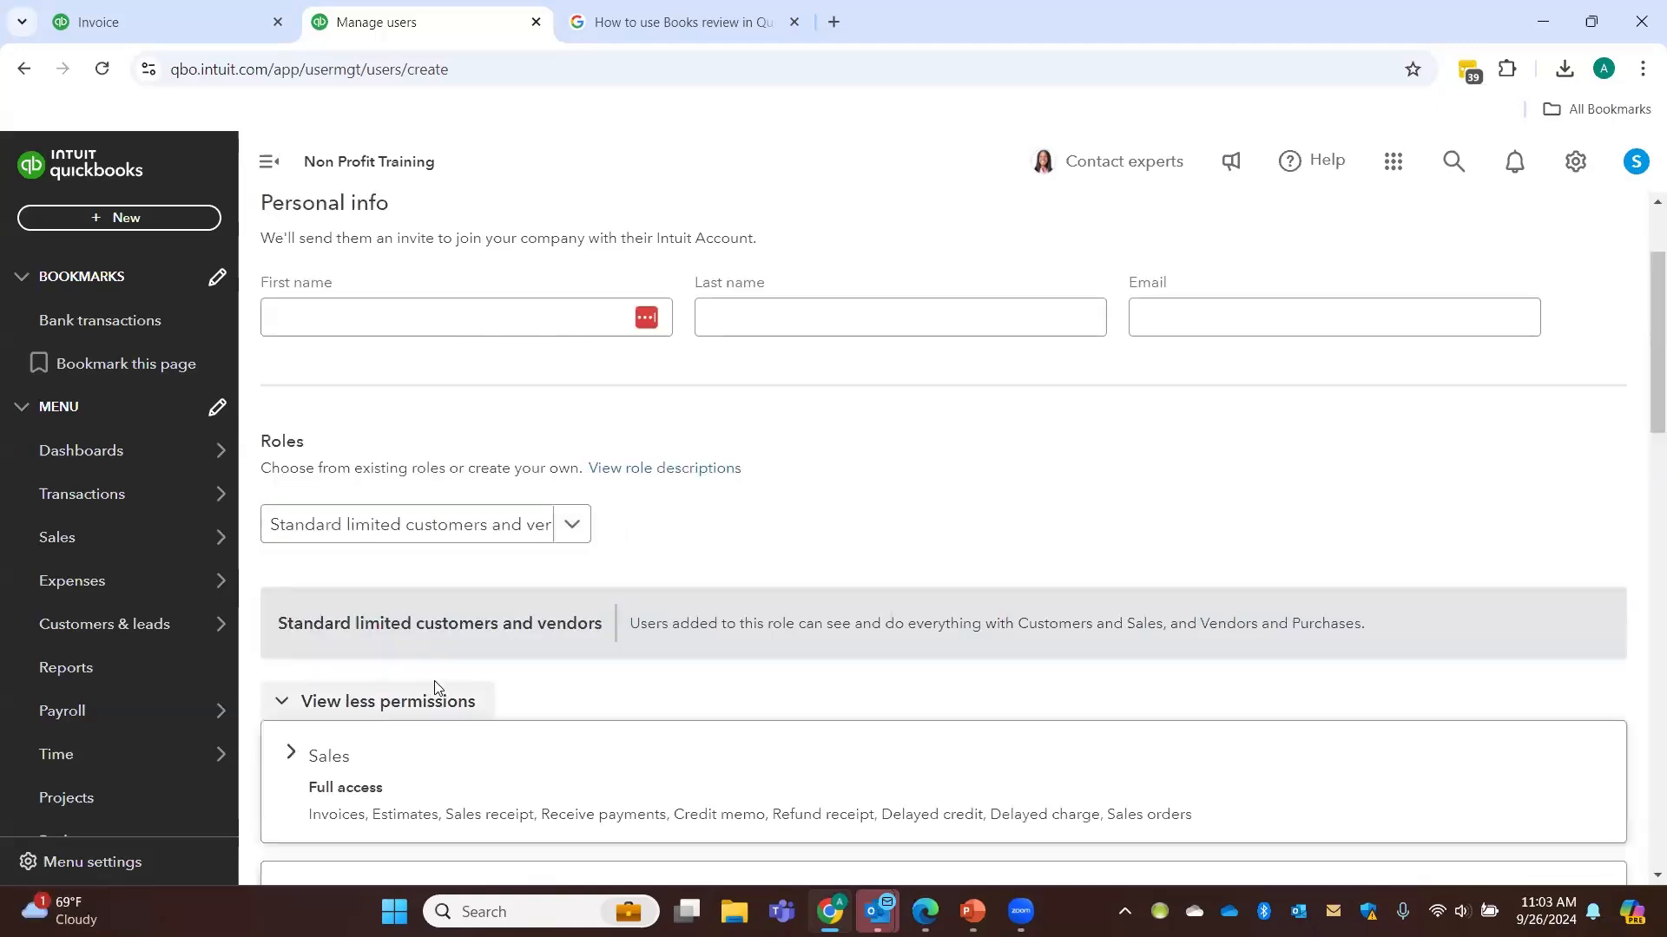
scroll(434, 681, "down", 5)
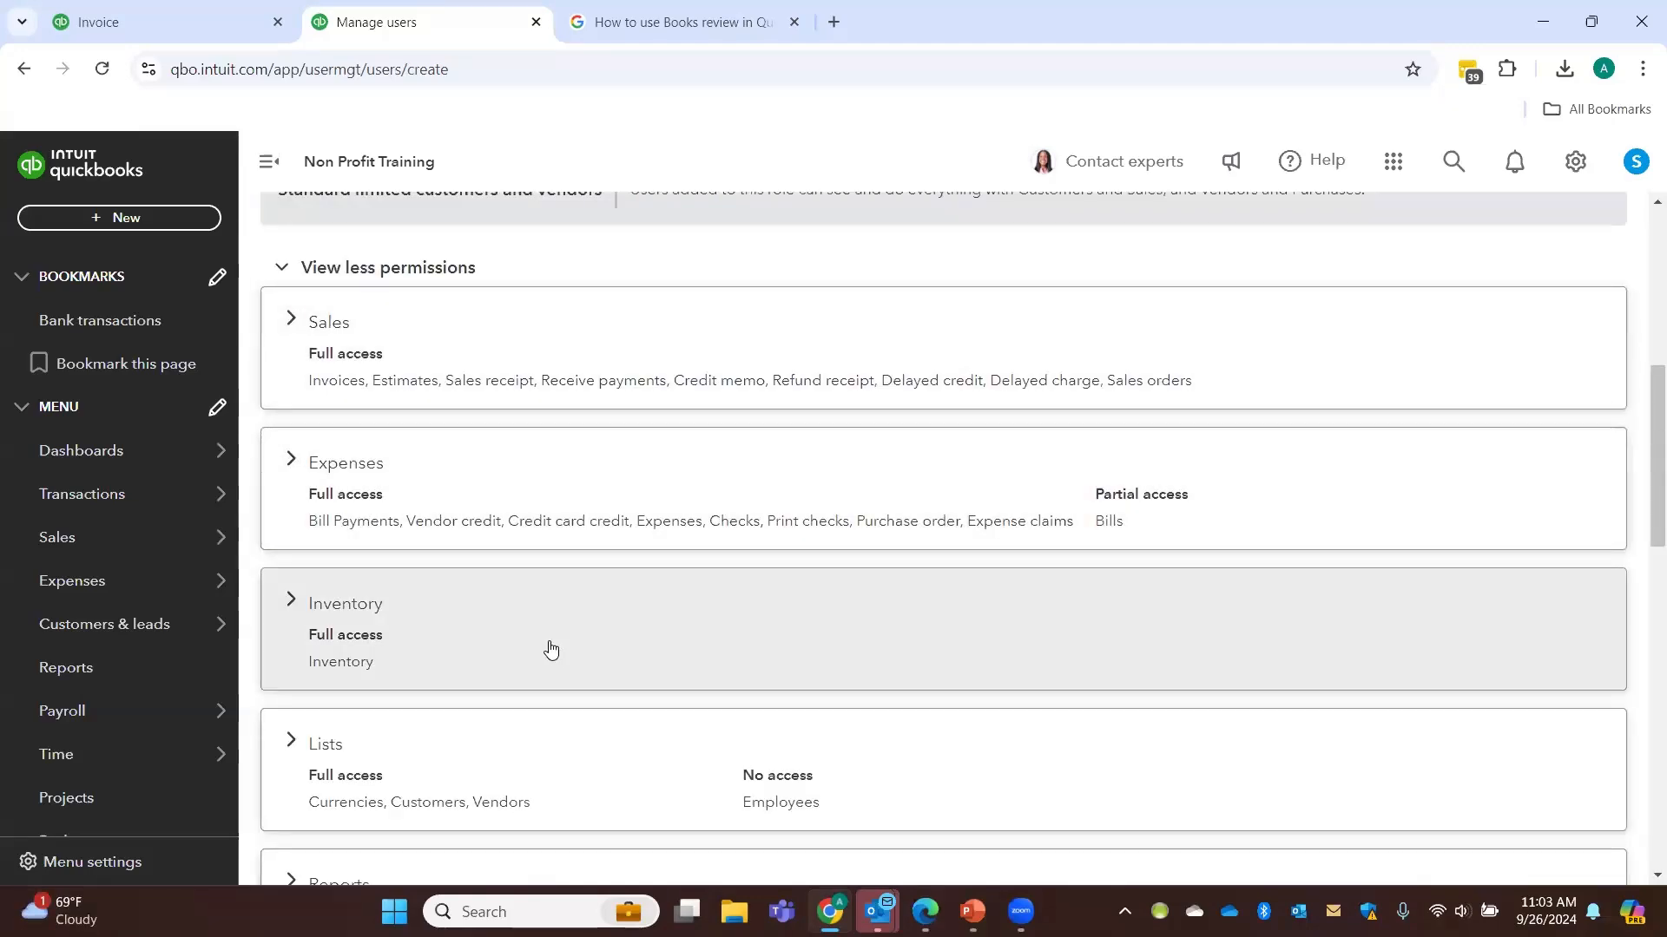
scroll(550, 649, "down", 2)
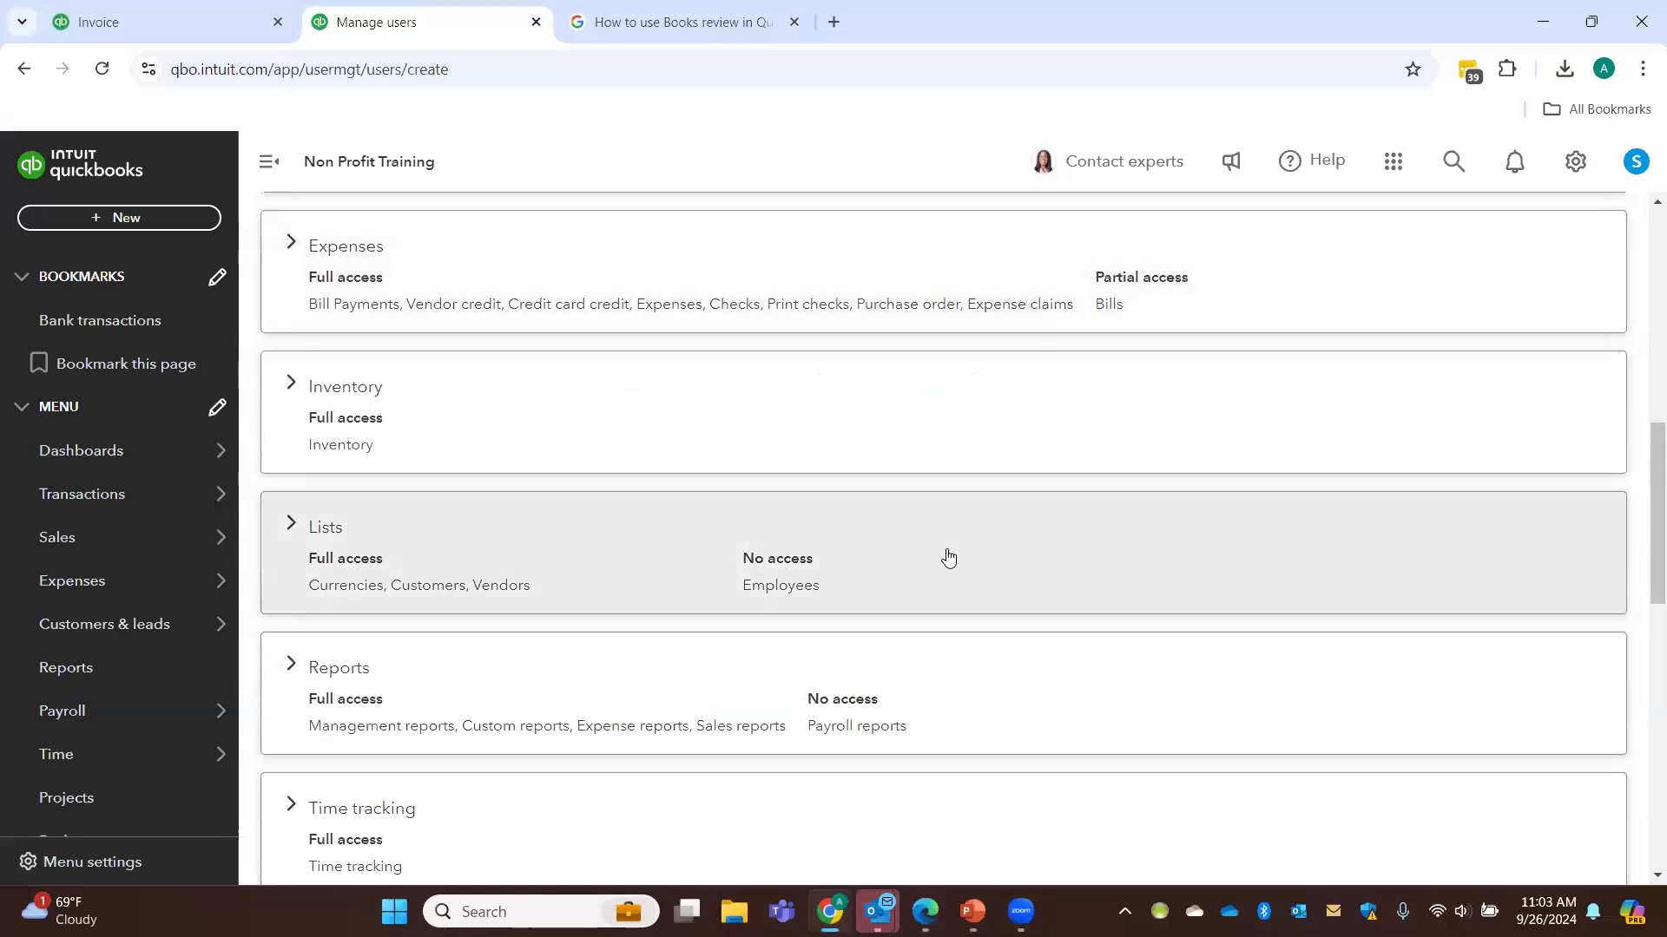
scroll(971, 718, "down", 5)
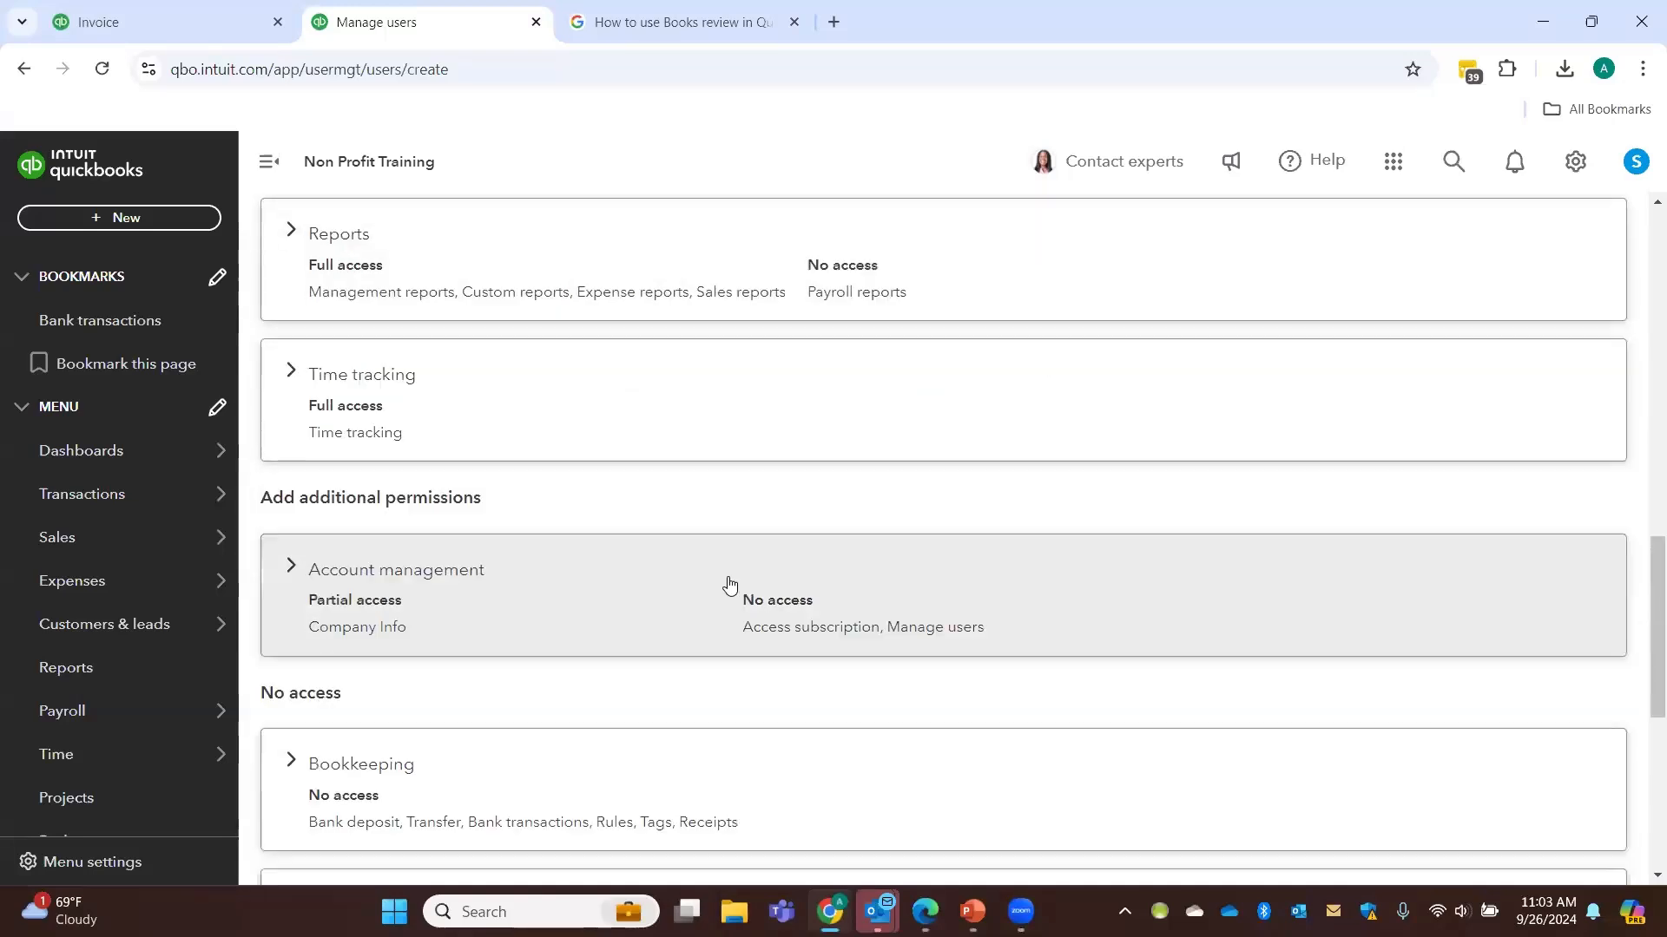
scroll(632, 443, "up", 12)
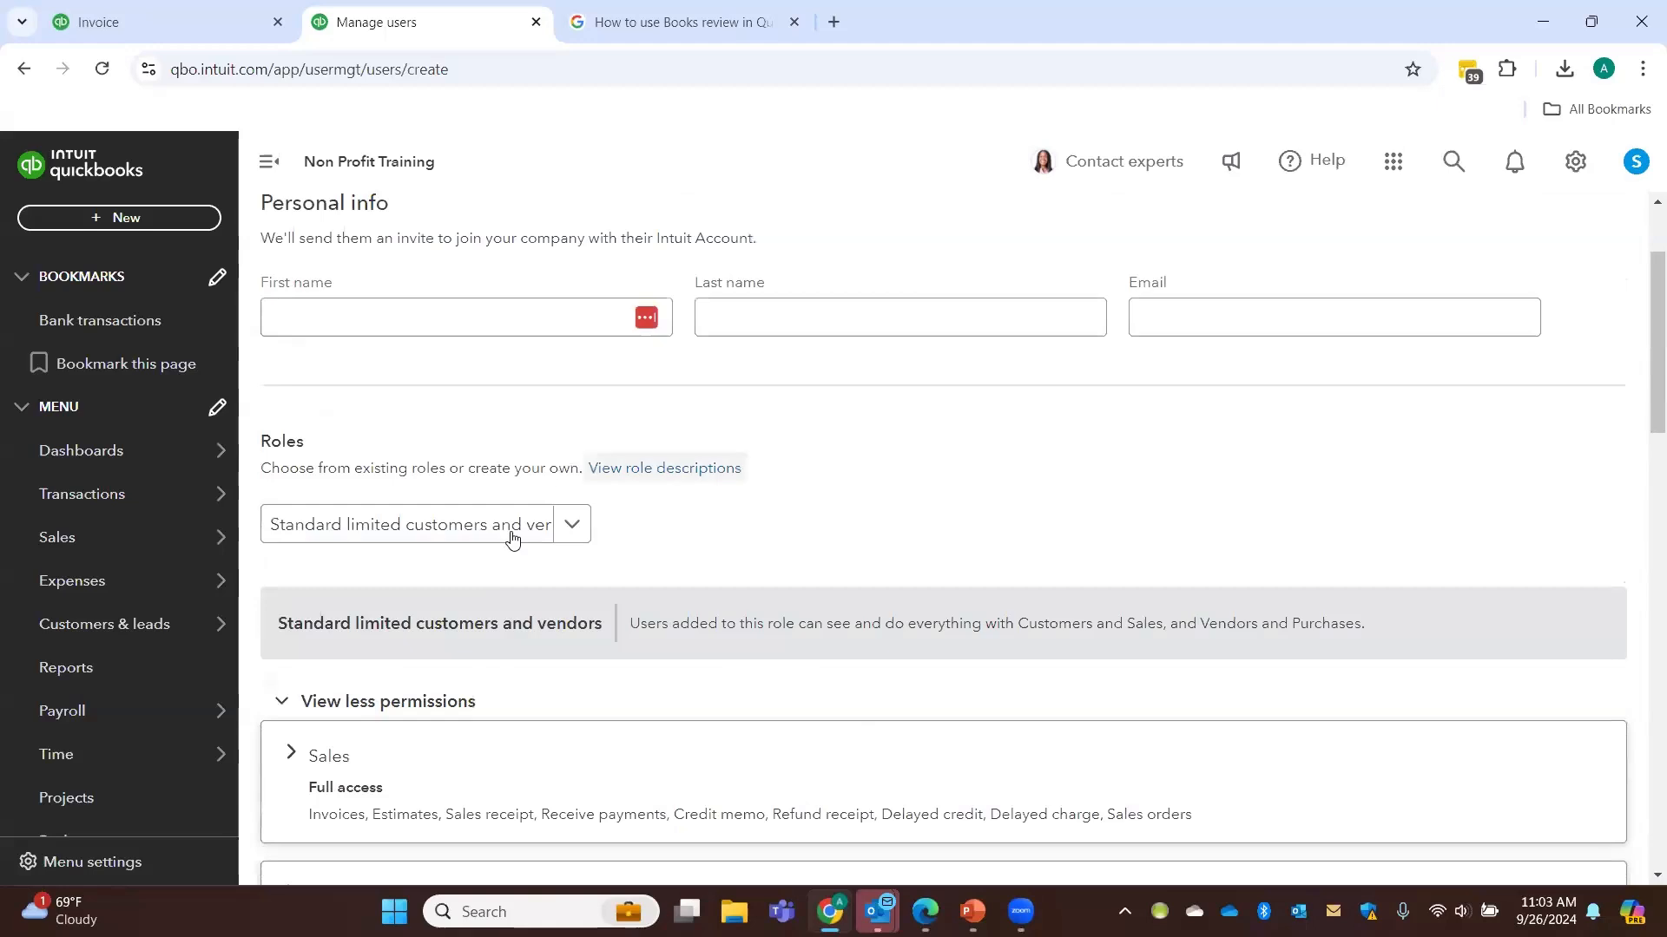
- Reopen the role list and close it, keeping Standard limited customers and vendors
left_click(513, 538)
scroll(401, 773, "down", 2)
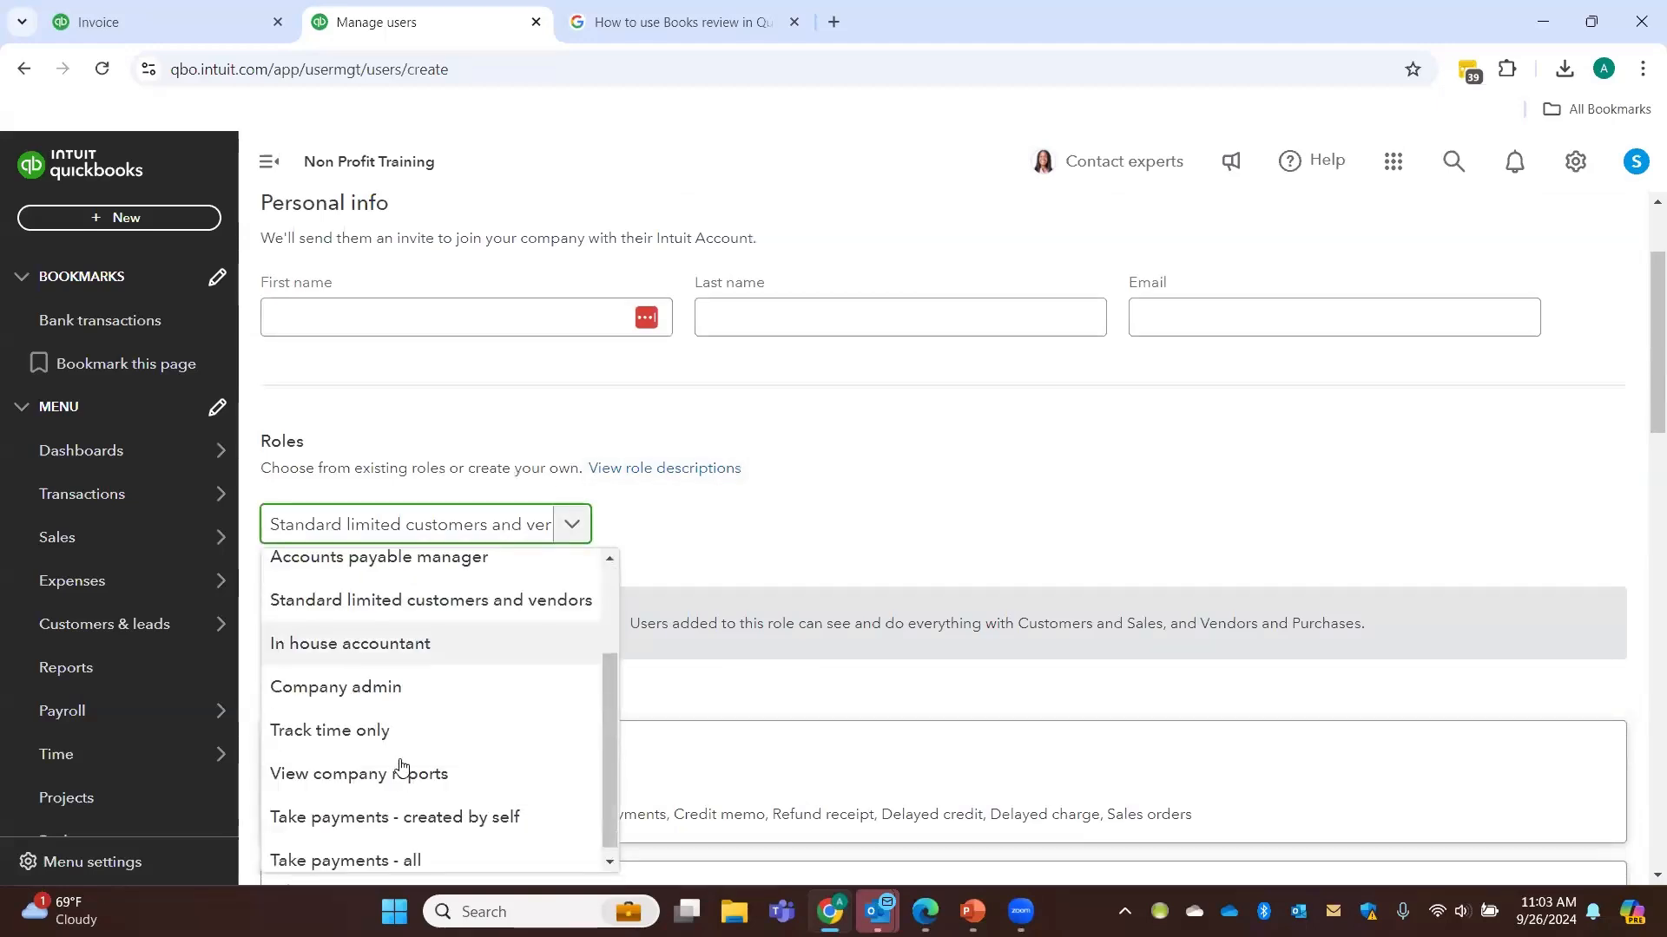
left_click(758, 681)
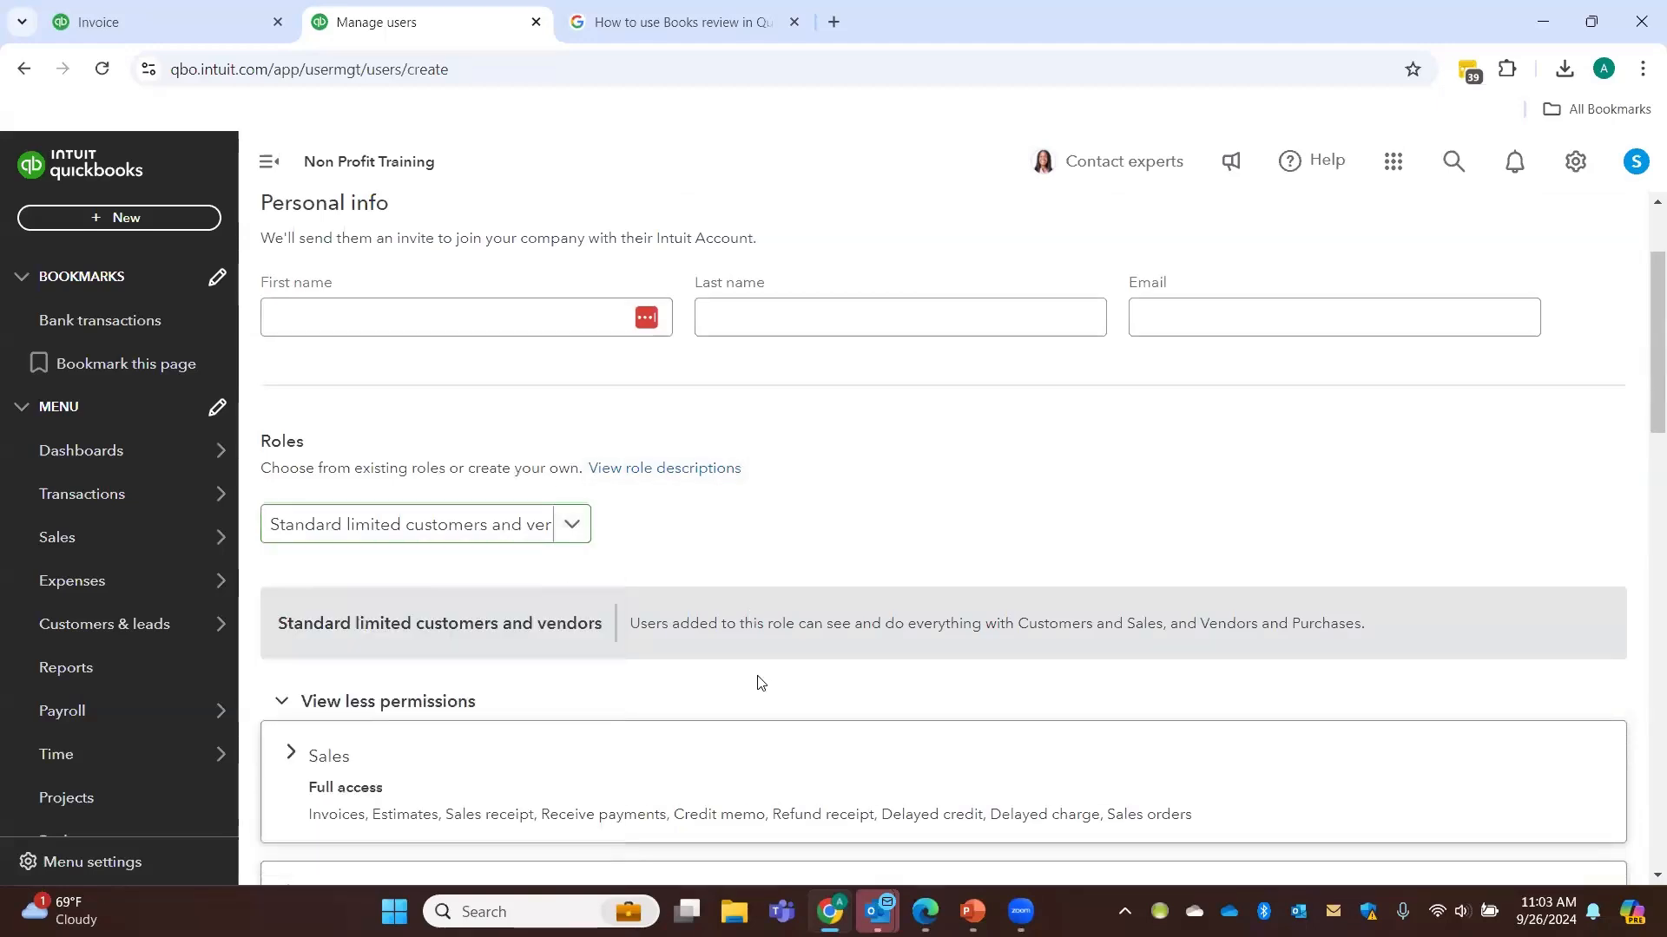
scroll(822, 686, "down", 5)
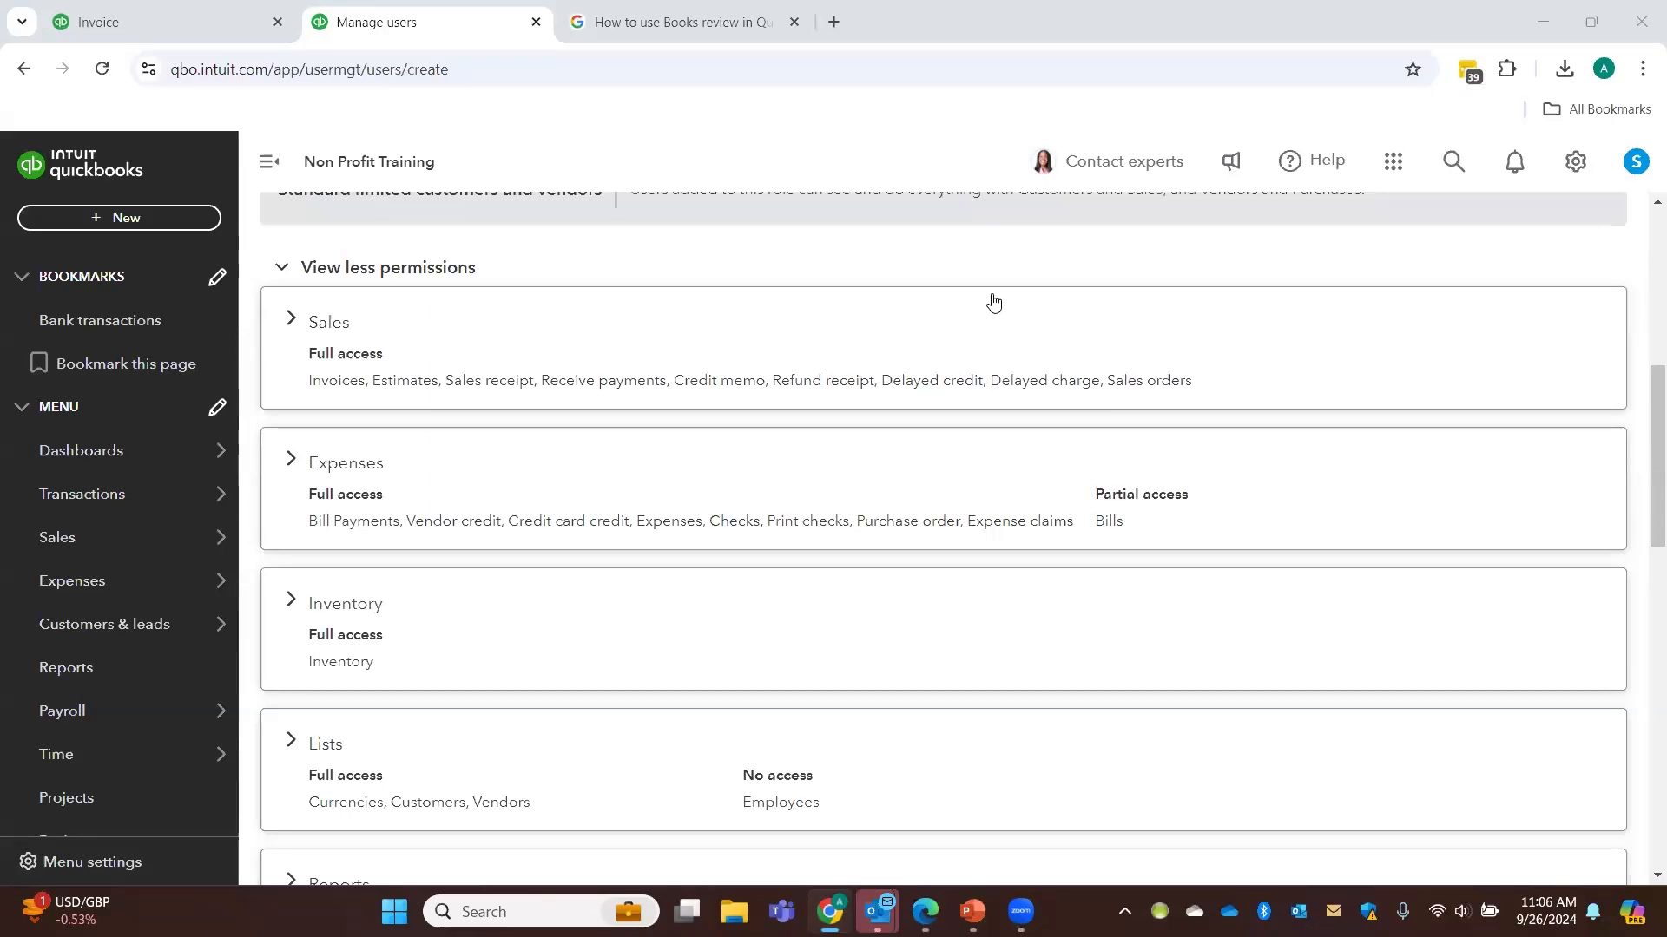
- Expand the Inventory permissions, then switch the role to View company reports
left_click(955, 642)
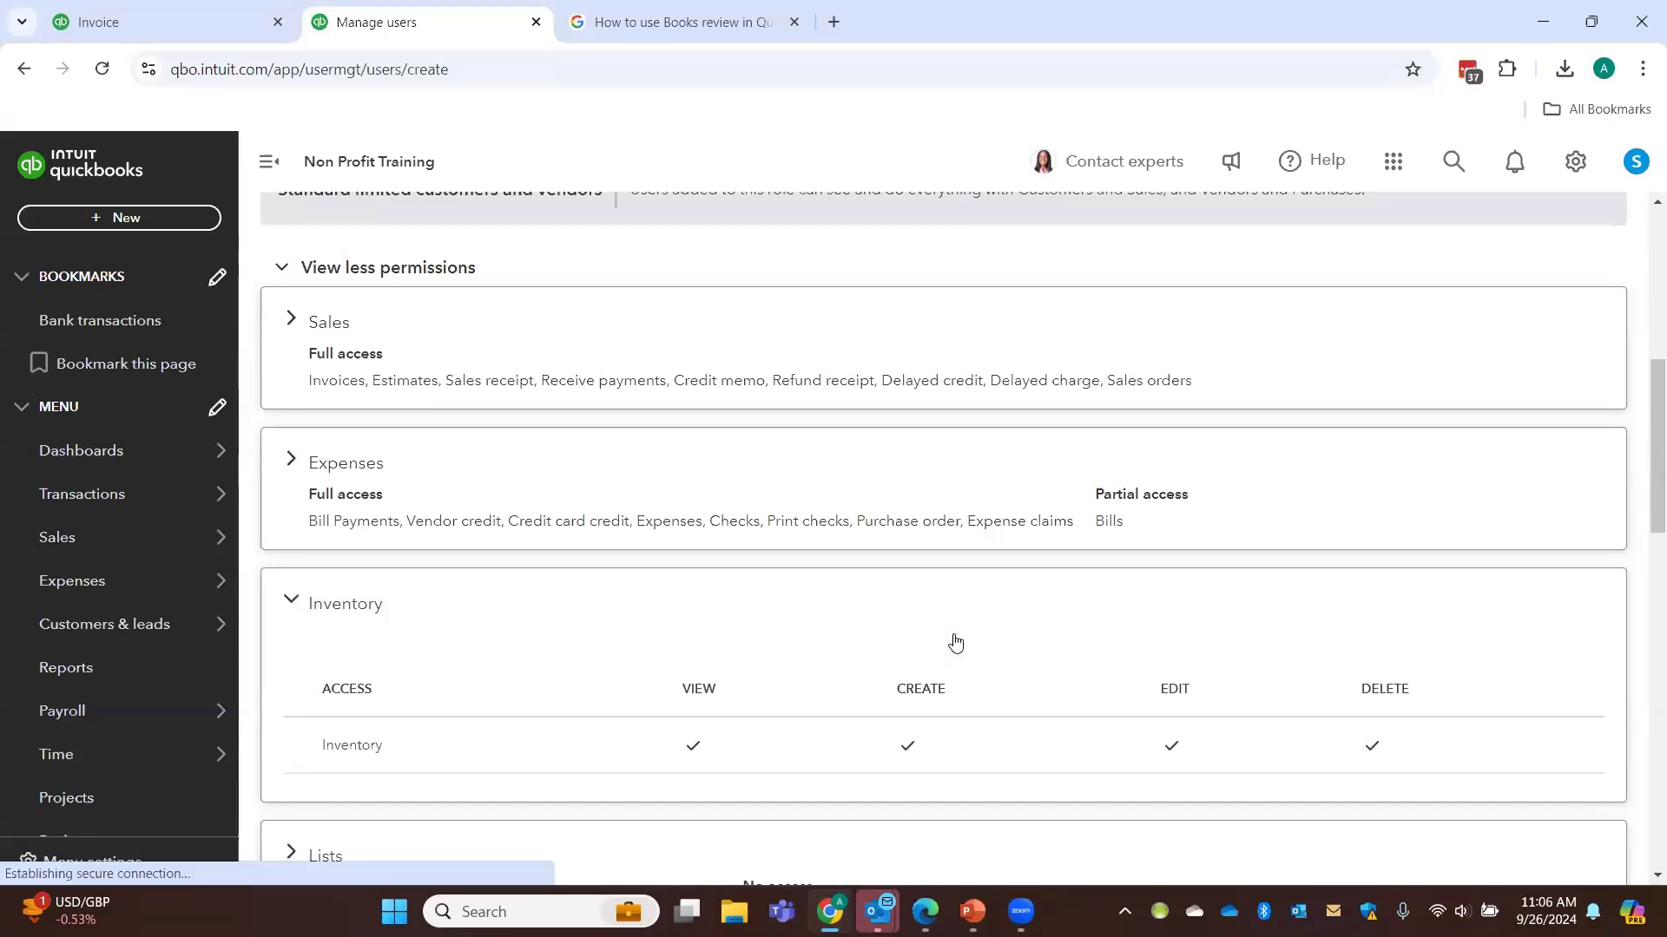
scroll(347, 547, "up", 7)
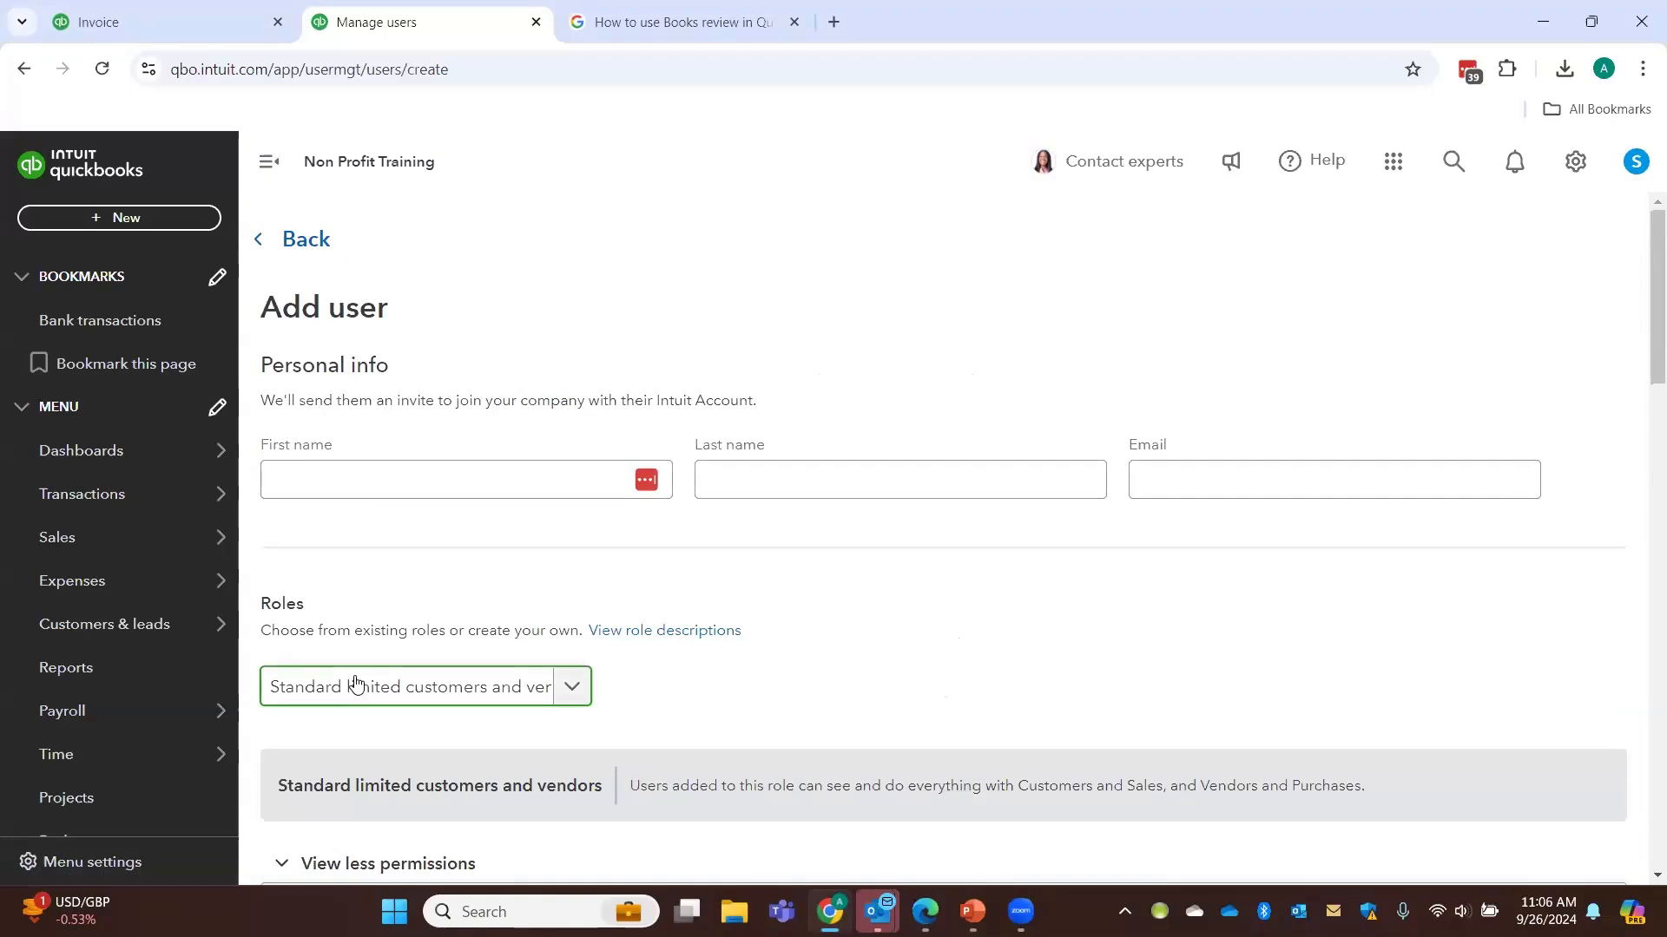
left_click(373, 685)
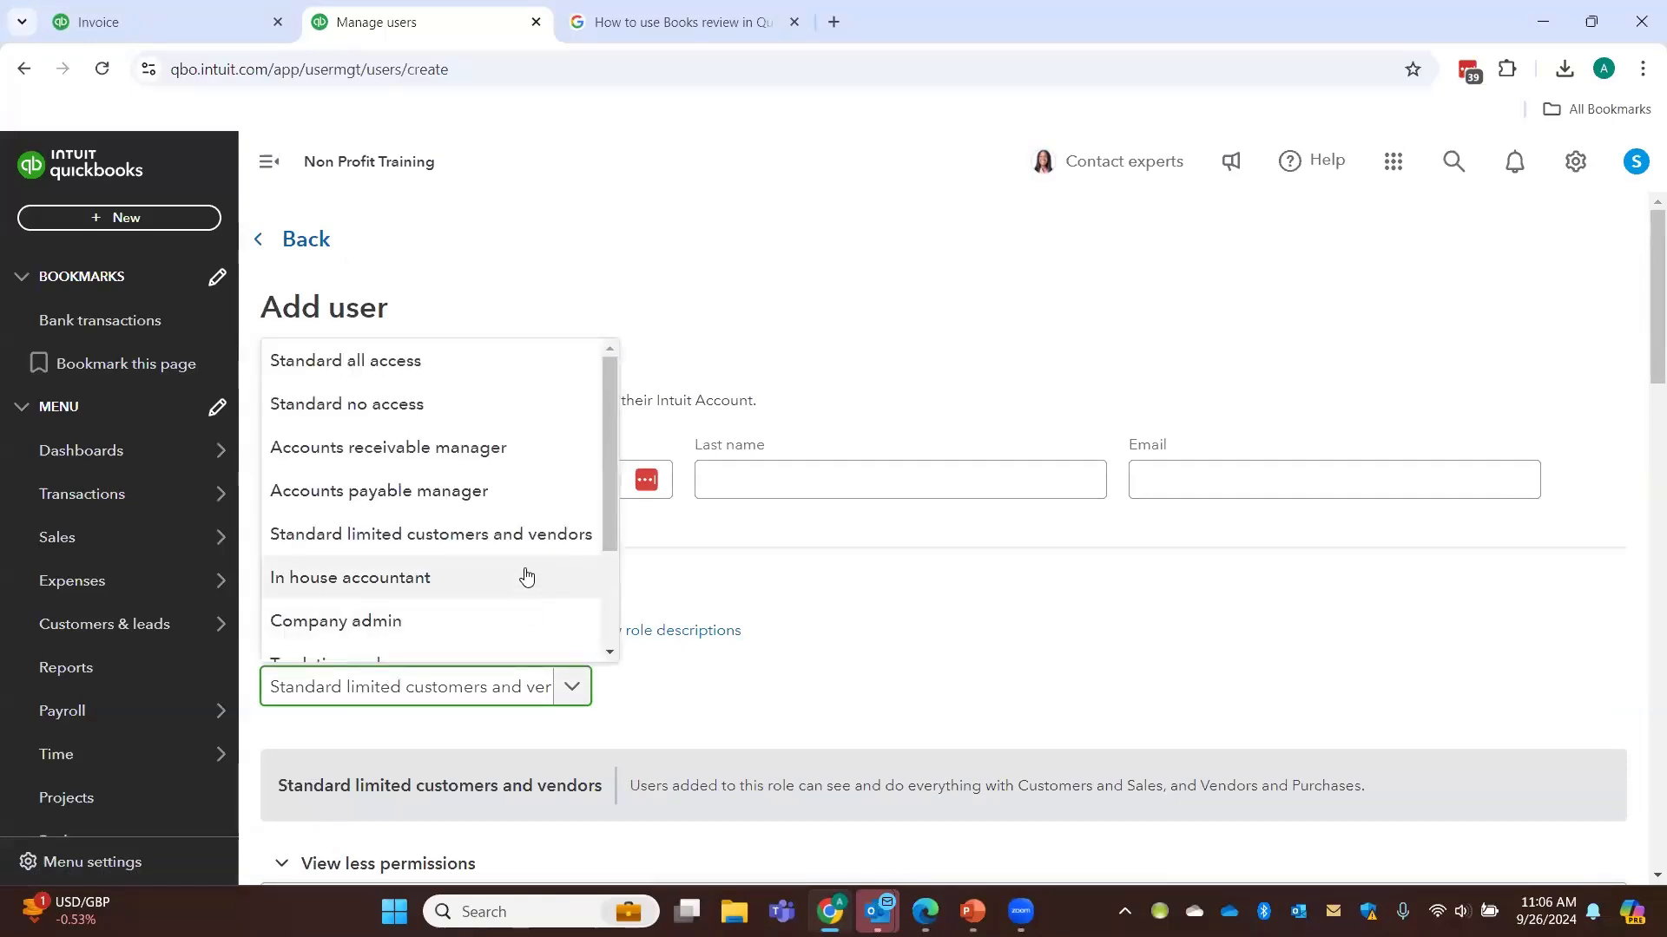
scroll(512, 576, "down", 2)
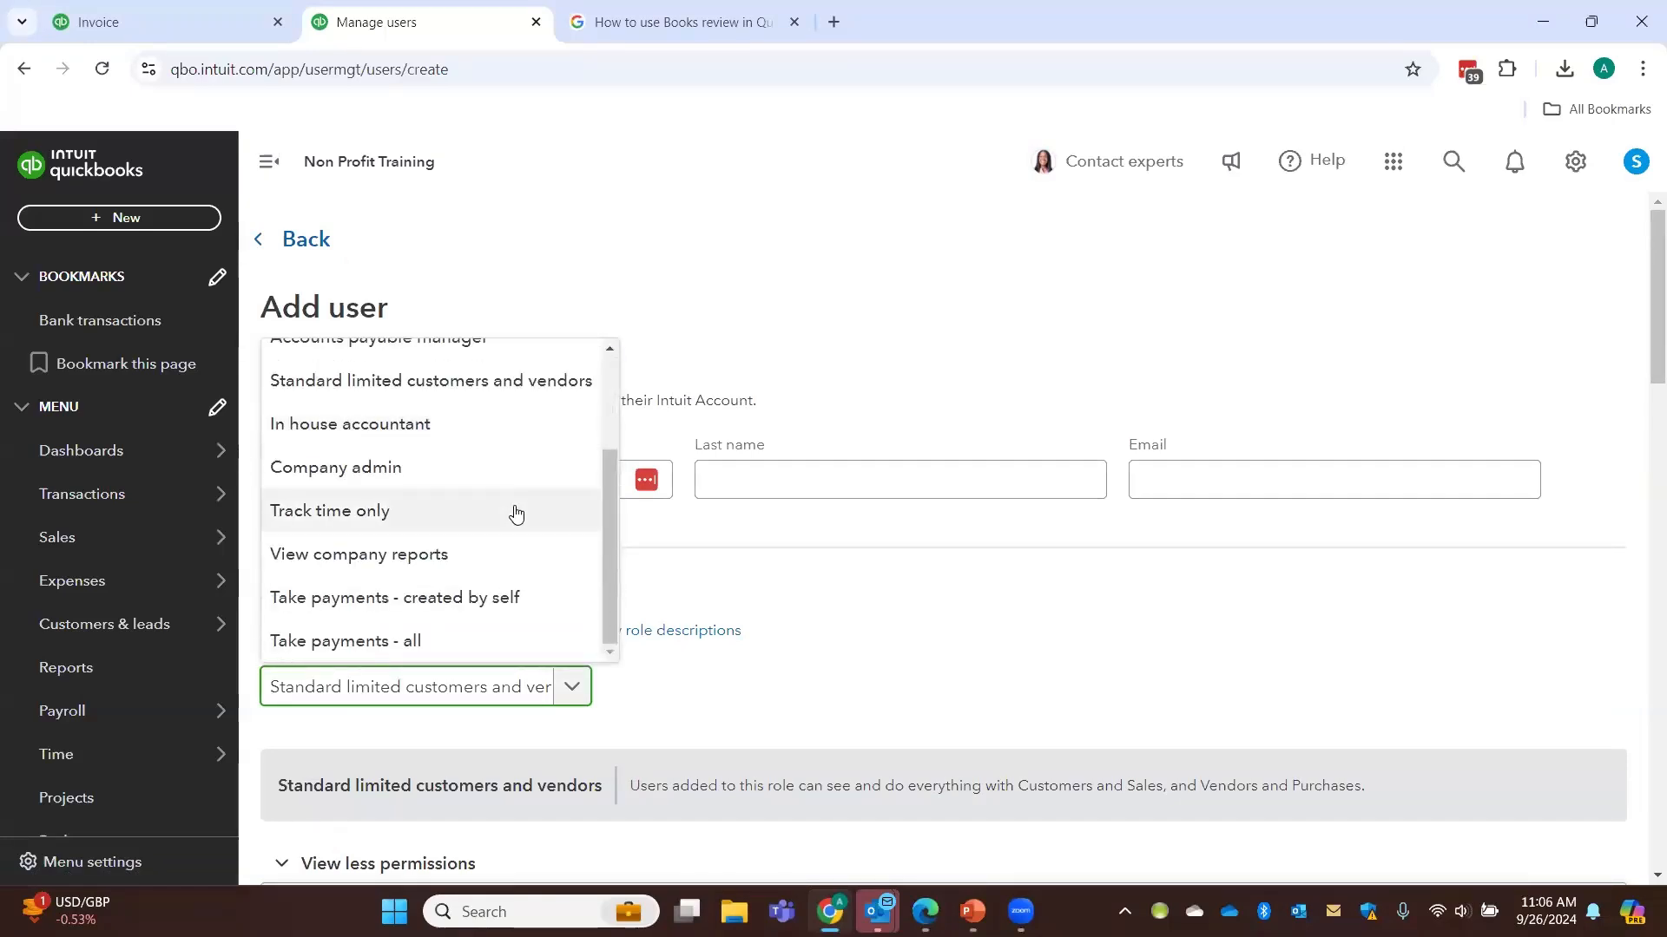
left_click(497, 556)
- Review View company reports permissions: full Reports except Payroll reports, no Sales access
scroll(724, 560, "down", 5)
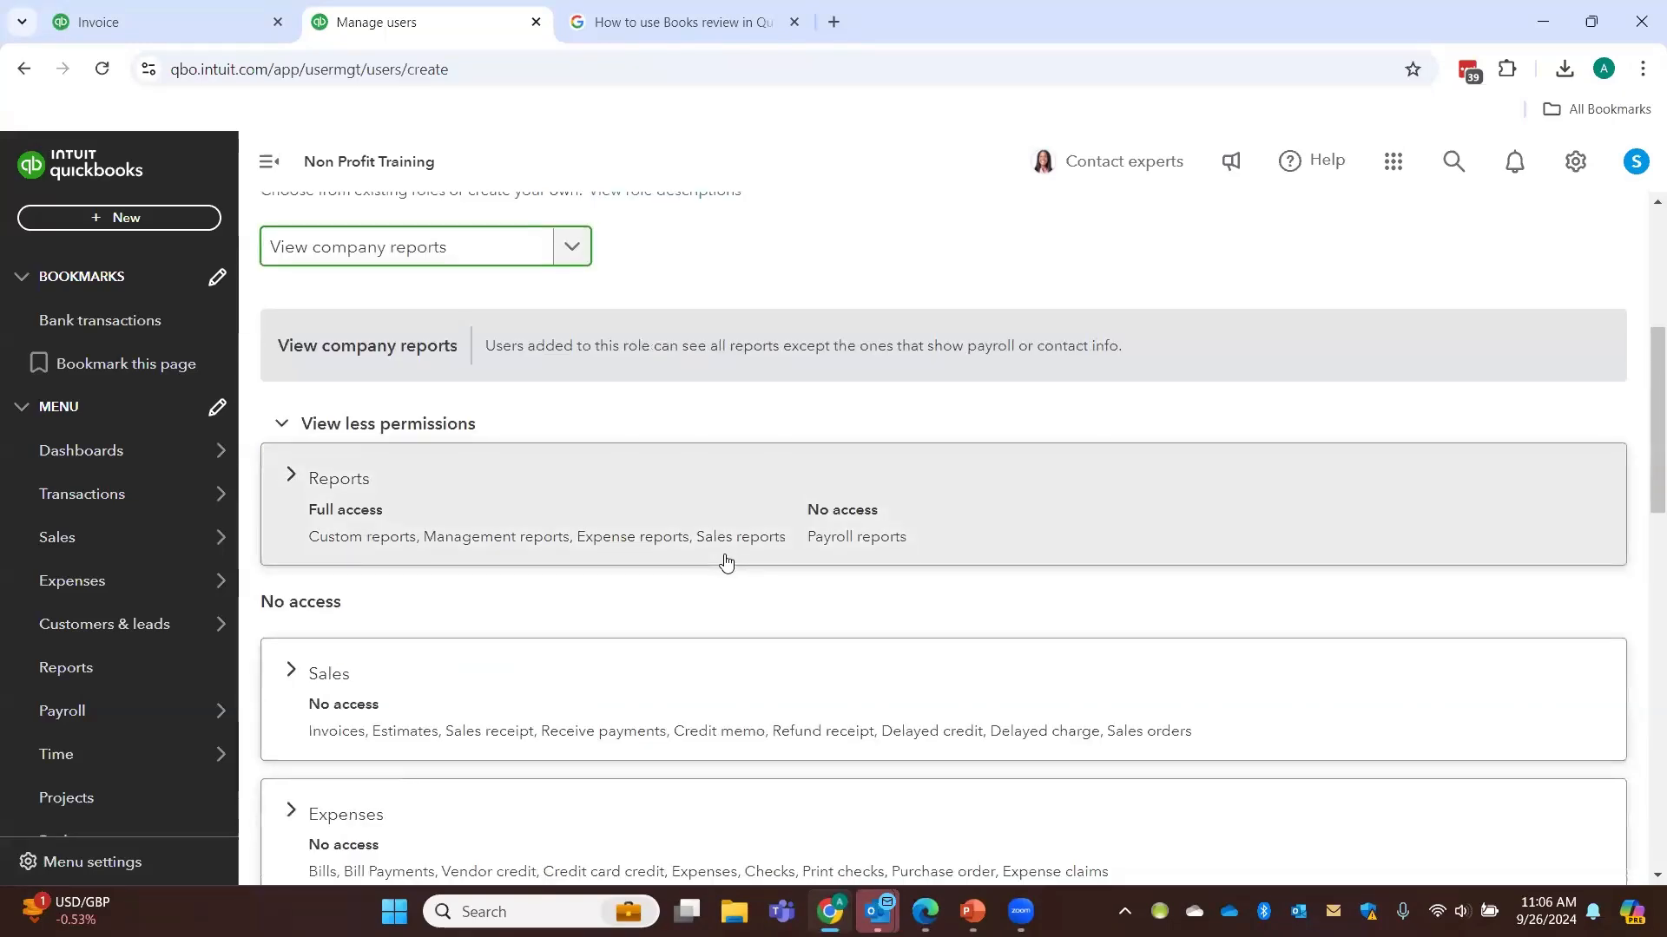
scroll(726, 562, "down", 1)
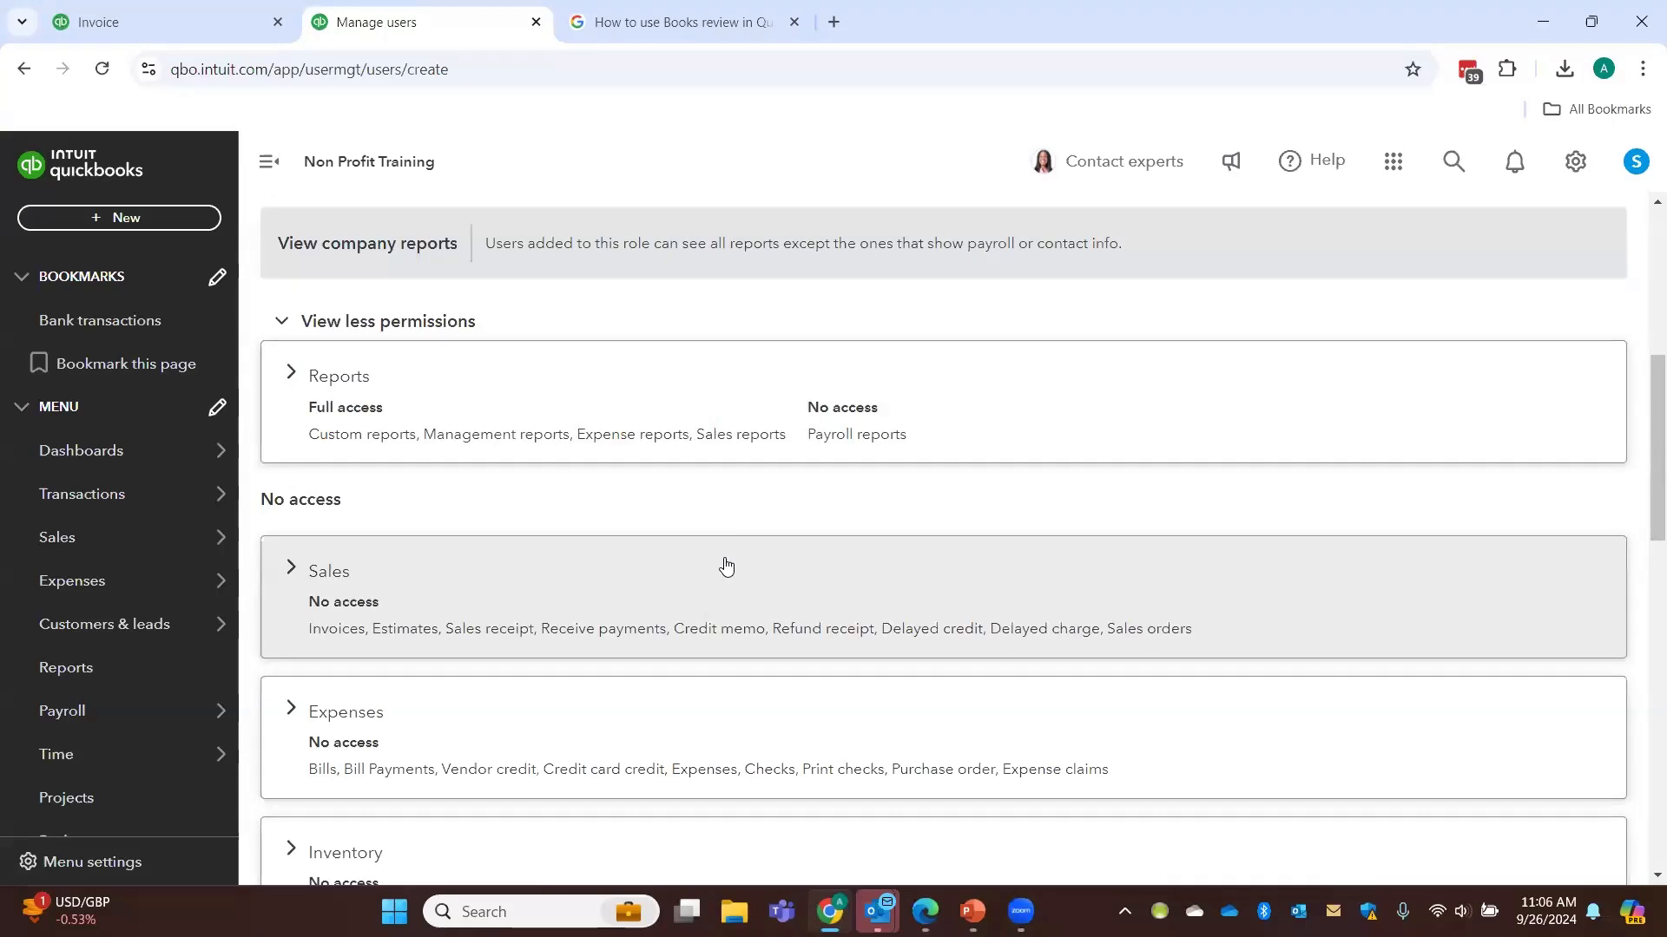
scroll(726, 566, "down", 2)
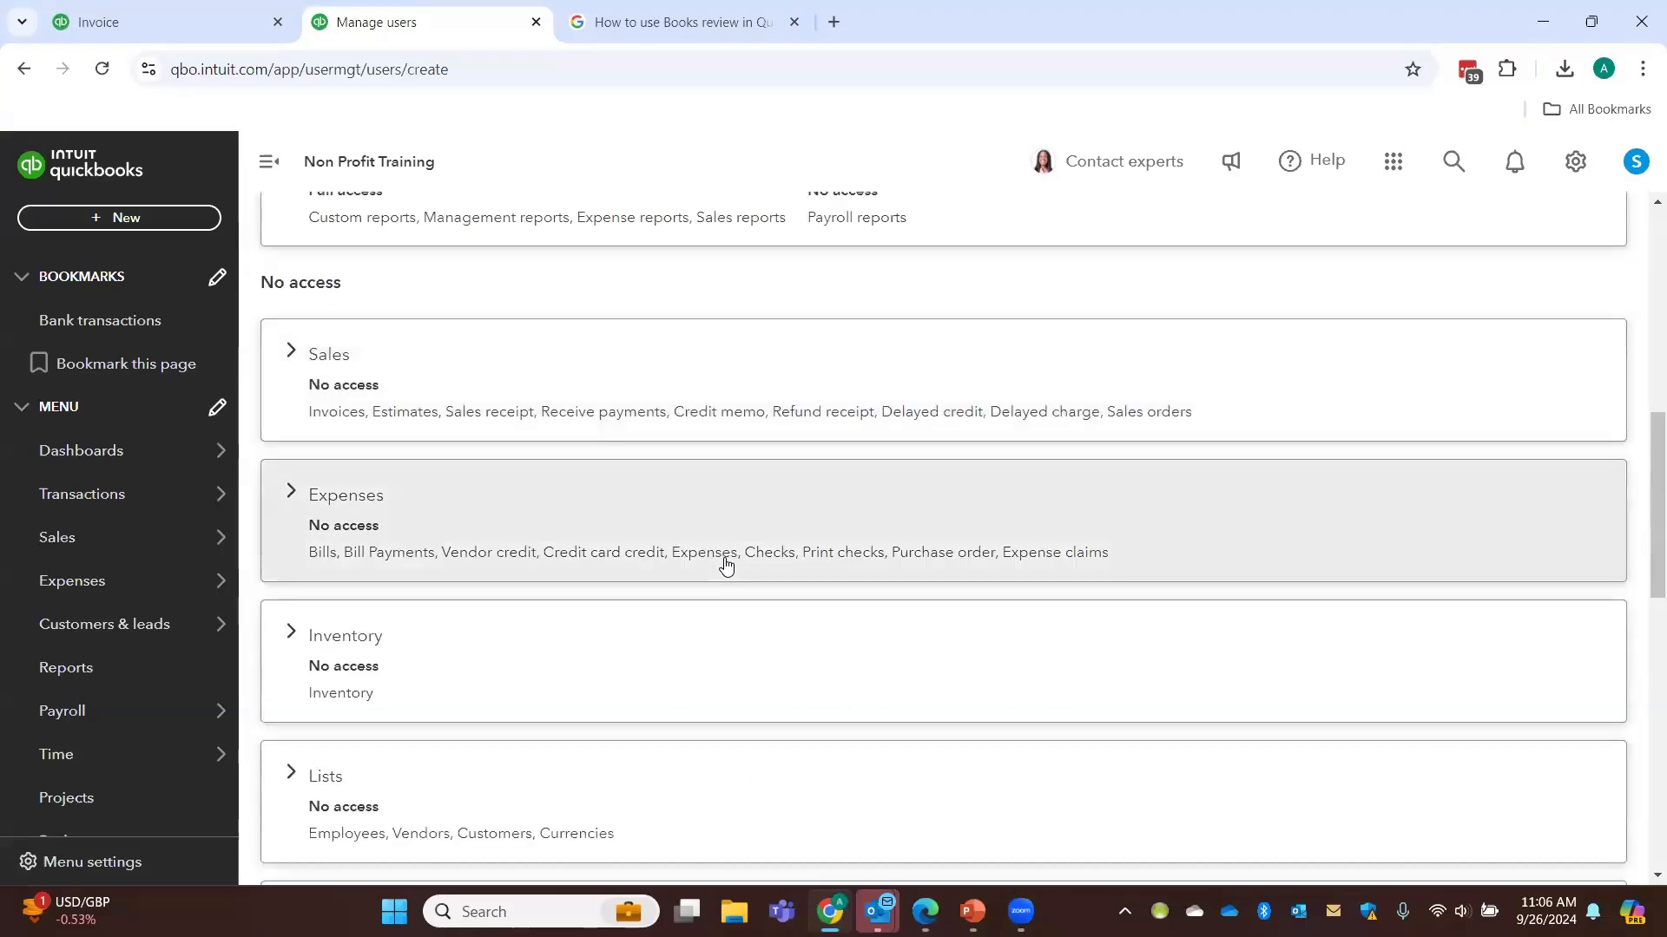
scroll(726, 566, "down", 7)
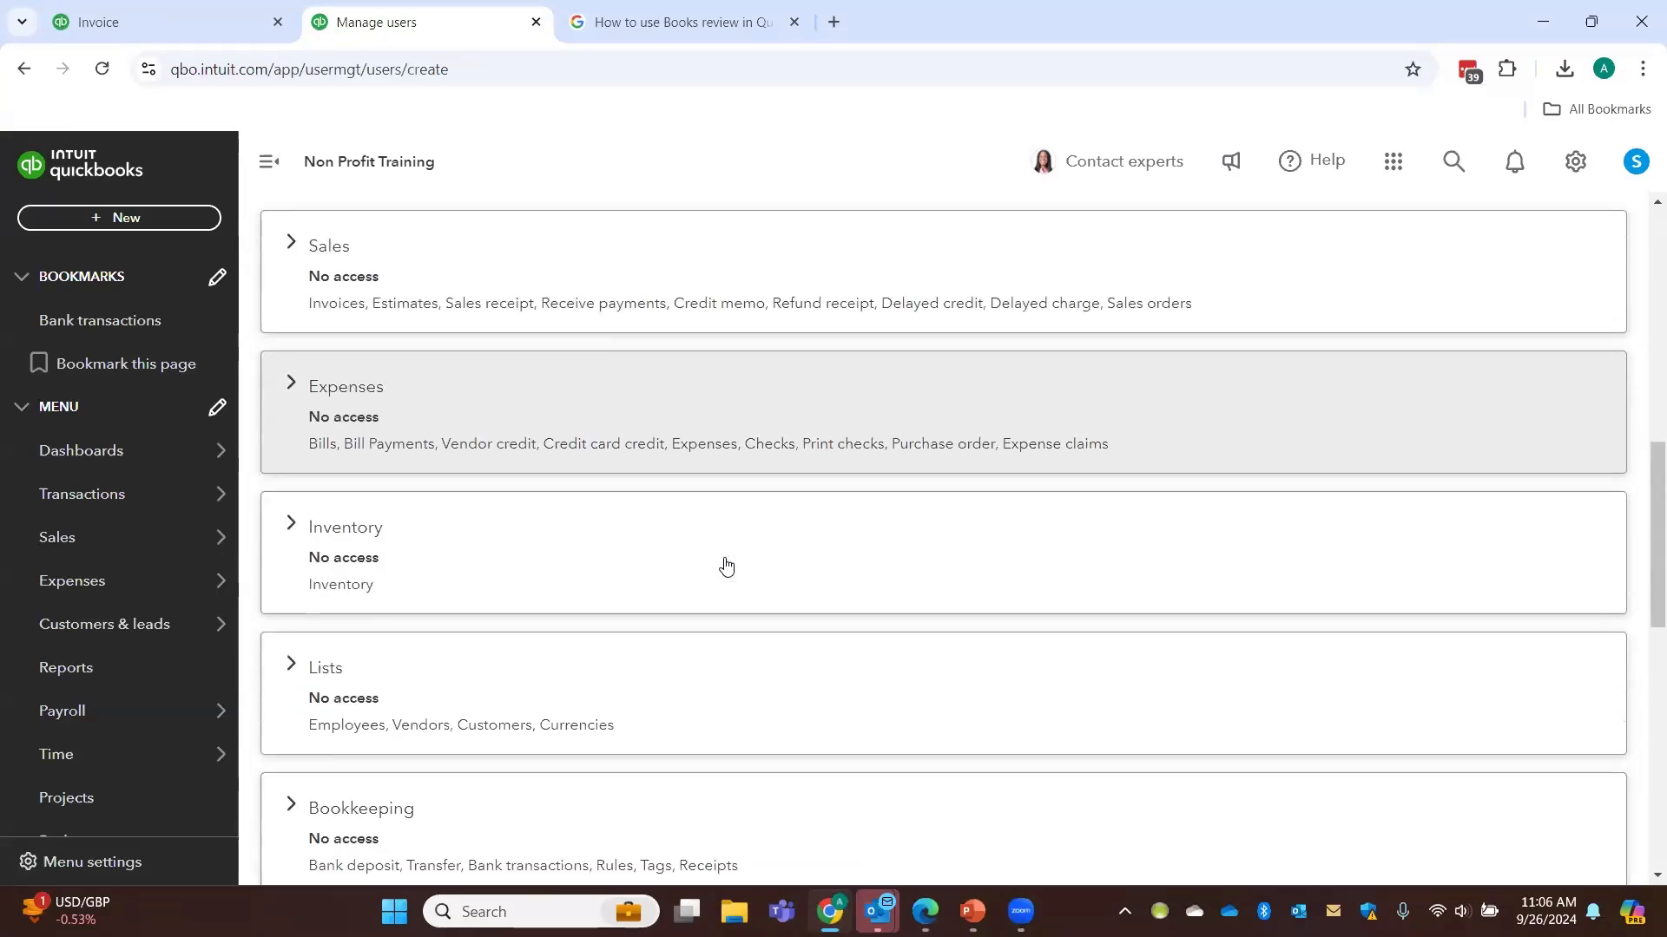
scroll(726, 569, "down", 3)
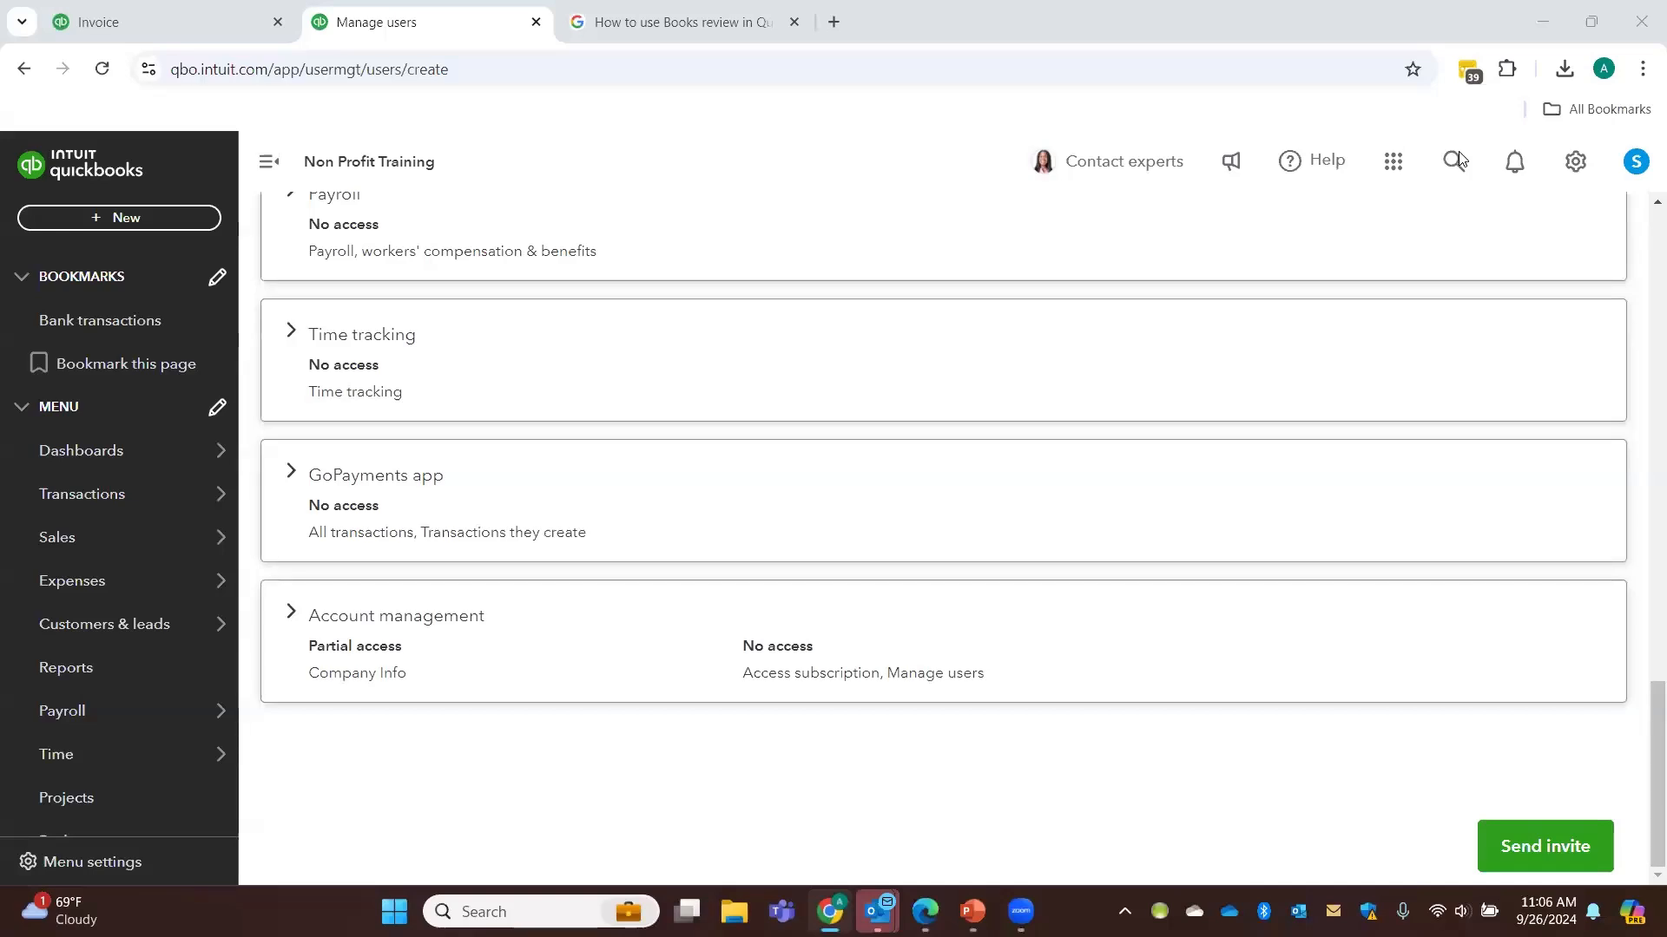
scroll(1071, 412, "up", 8)
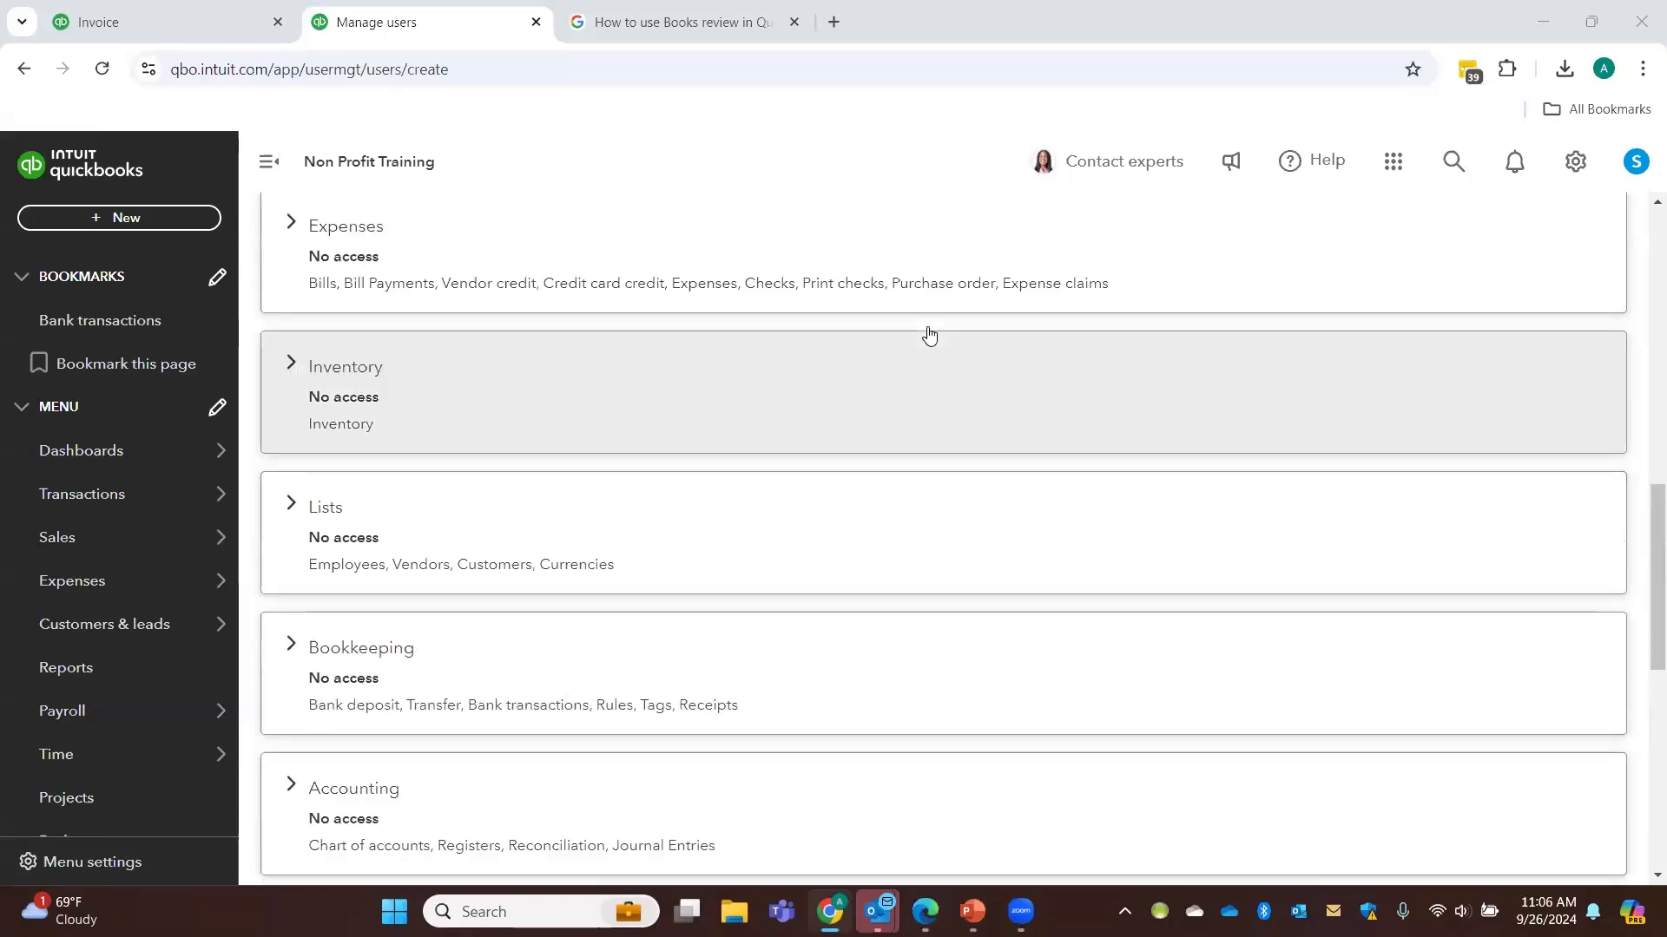
scroll(929, 335, "up", 2)
scroll(535, 401, "up", 6)
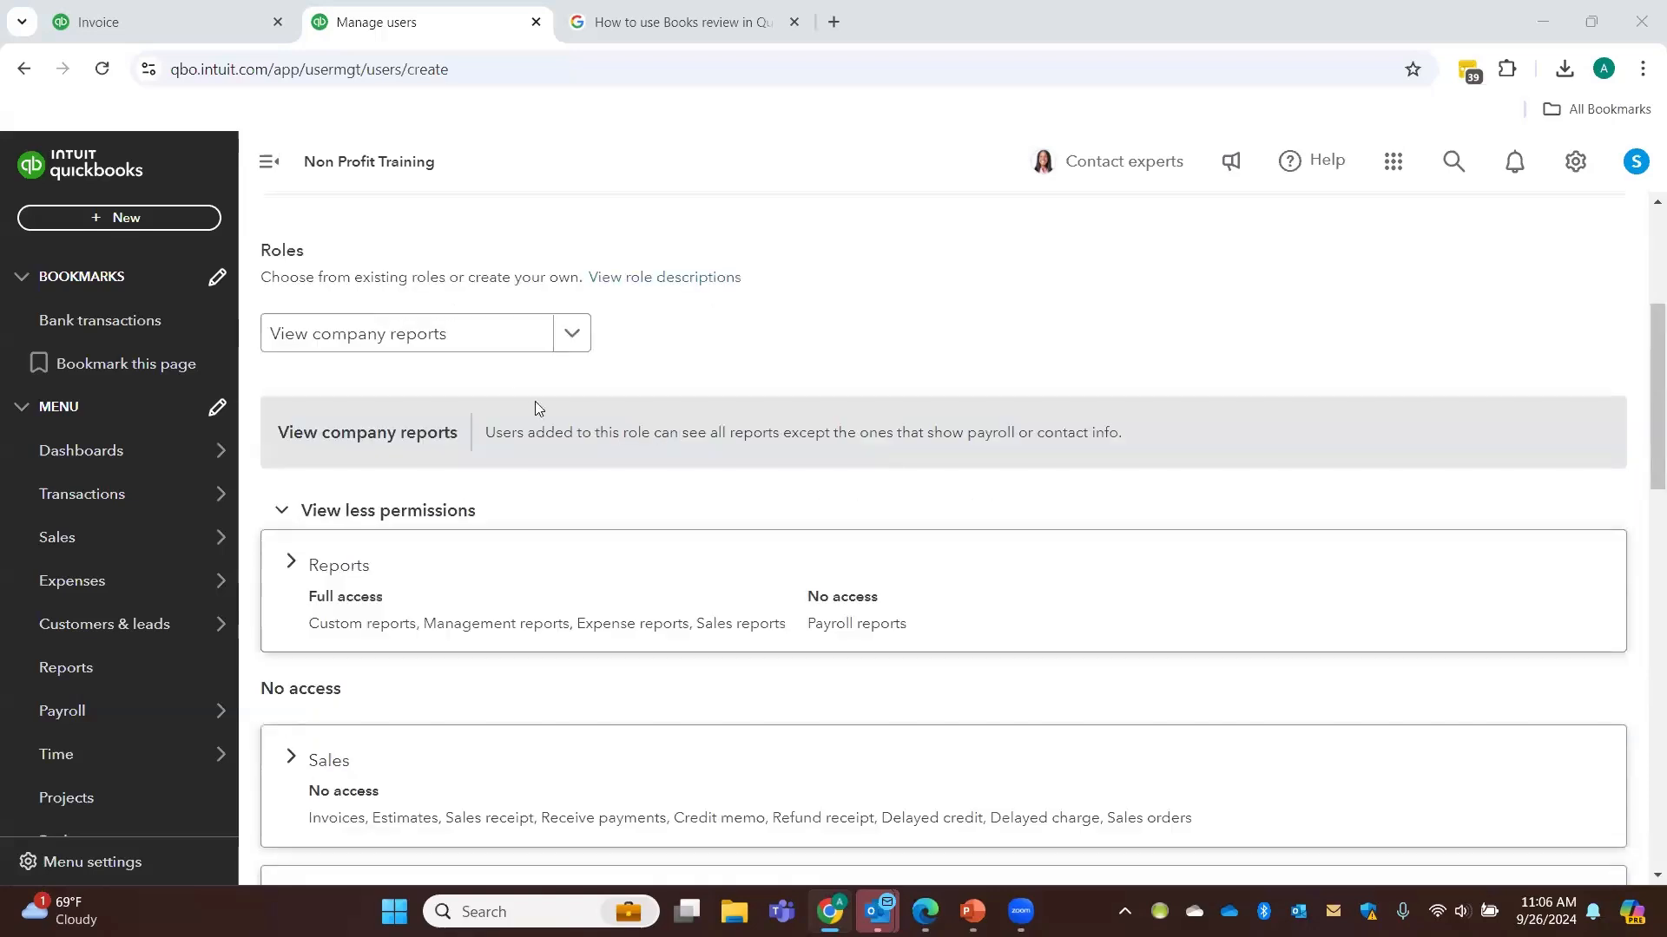
- Switch the role back to Standard limited customers and vendors and recheck its full Sales access
left_click(512, 344)
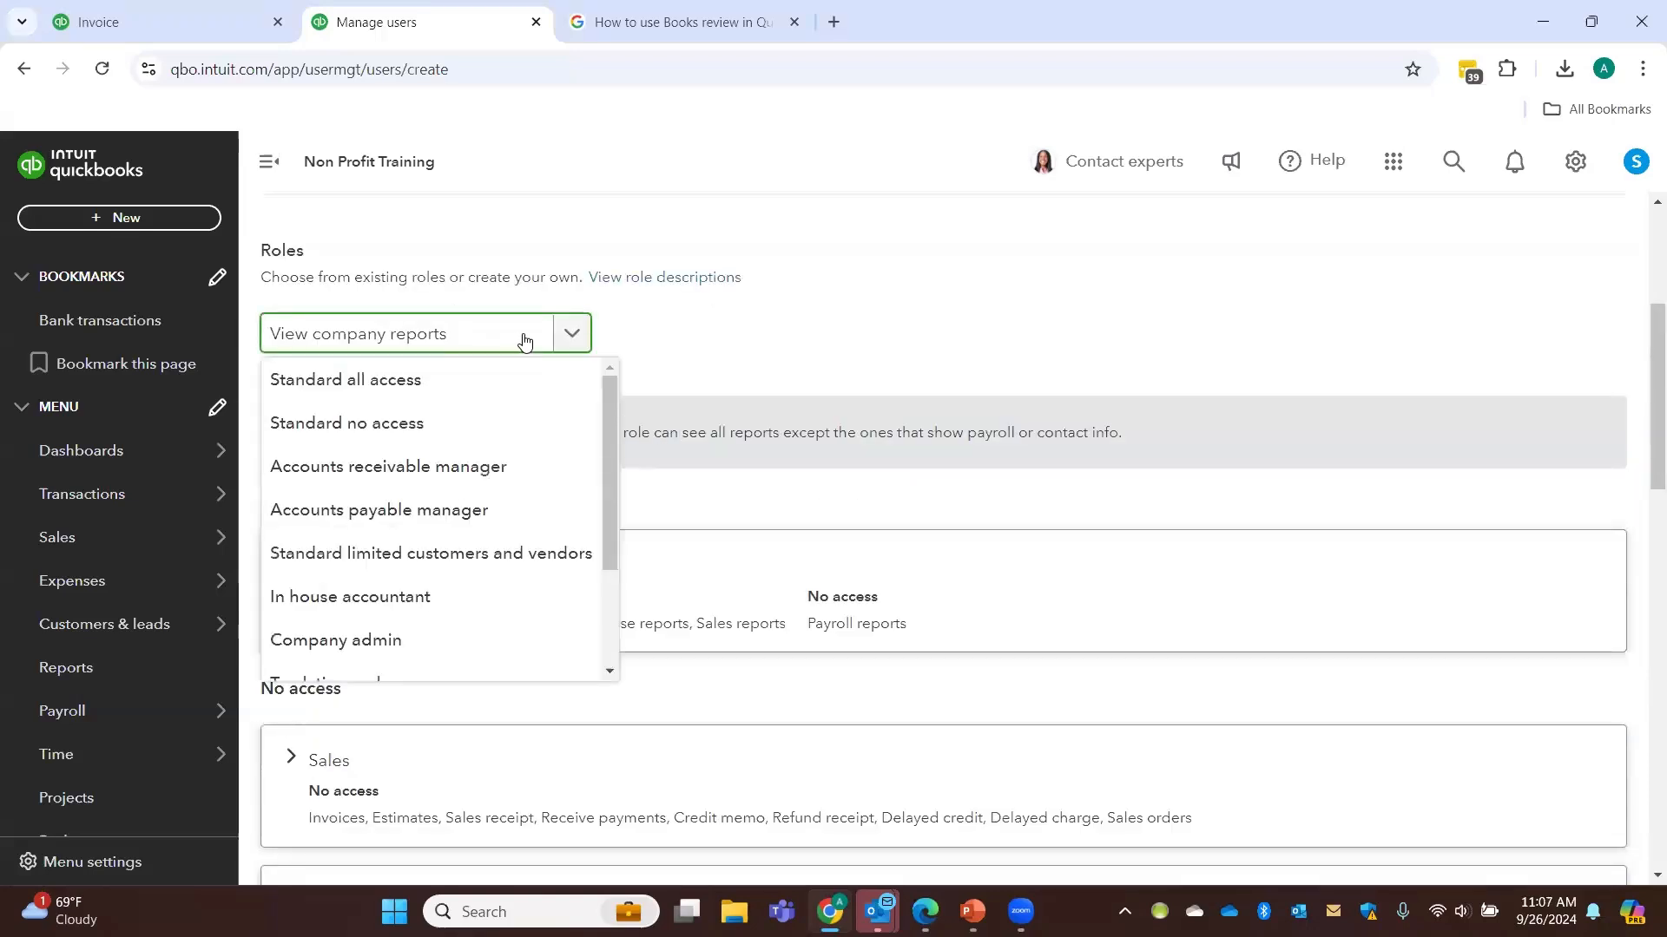
left_click(458, 565)
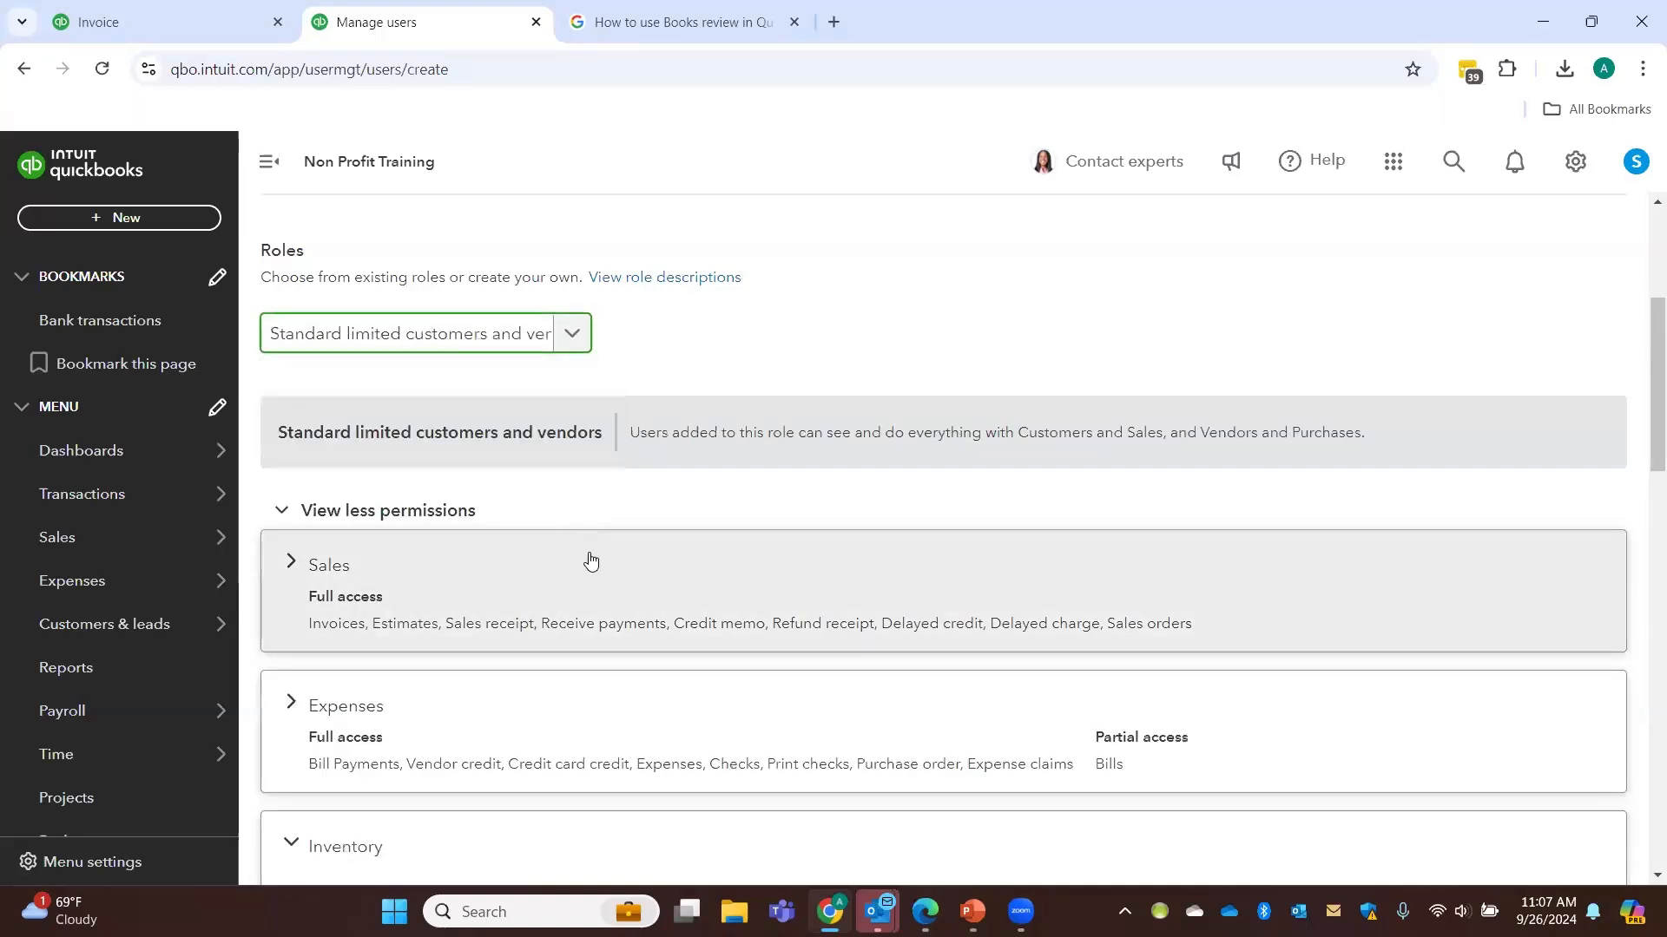
scroll(590, 560, "down", 9)
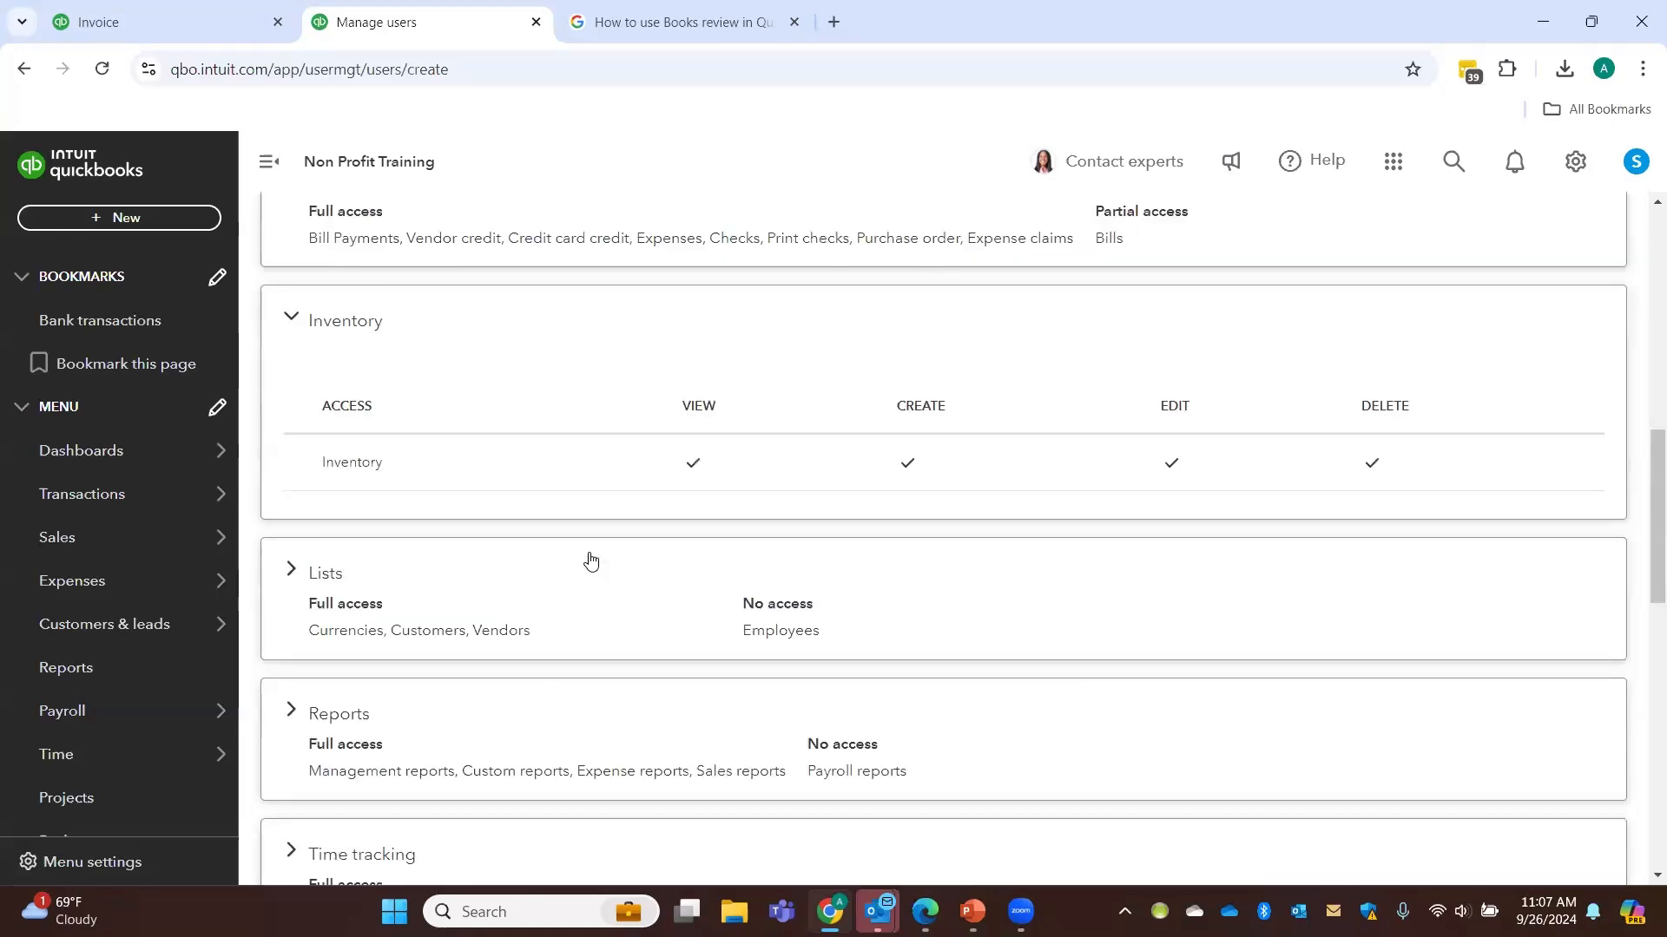
scroll(591, 560, "down", 10)
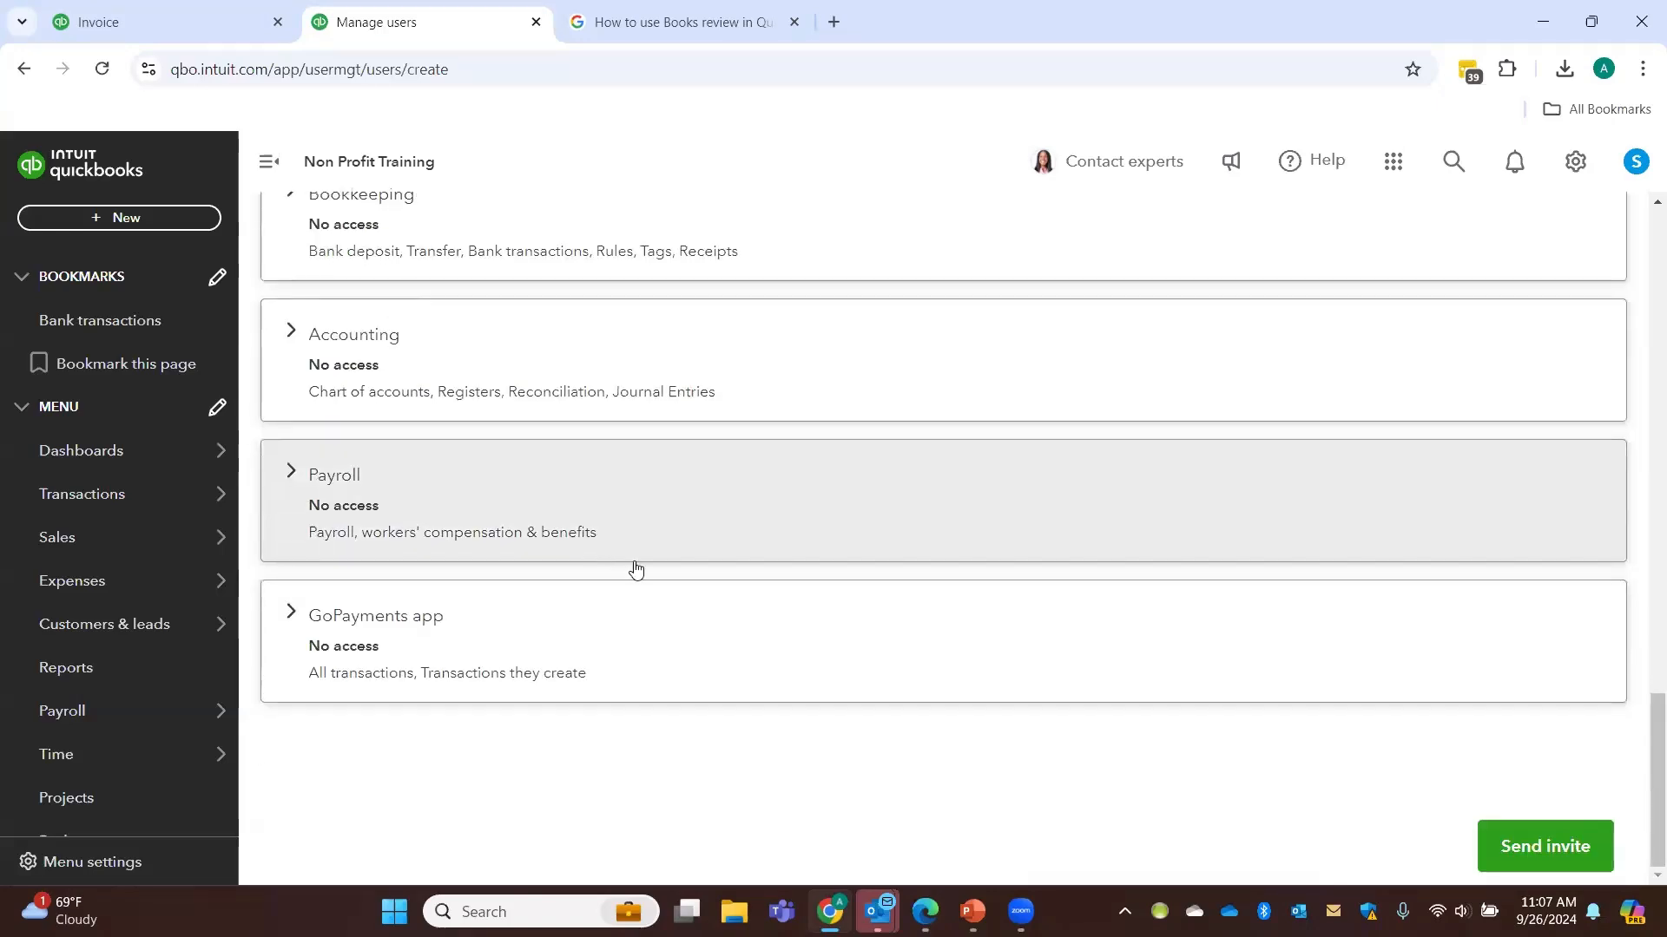
scroll(613, 625, "up", 20)
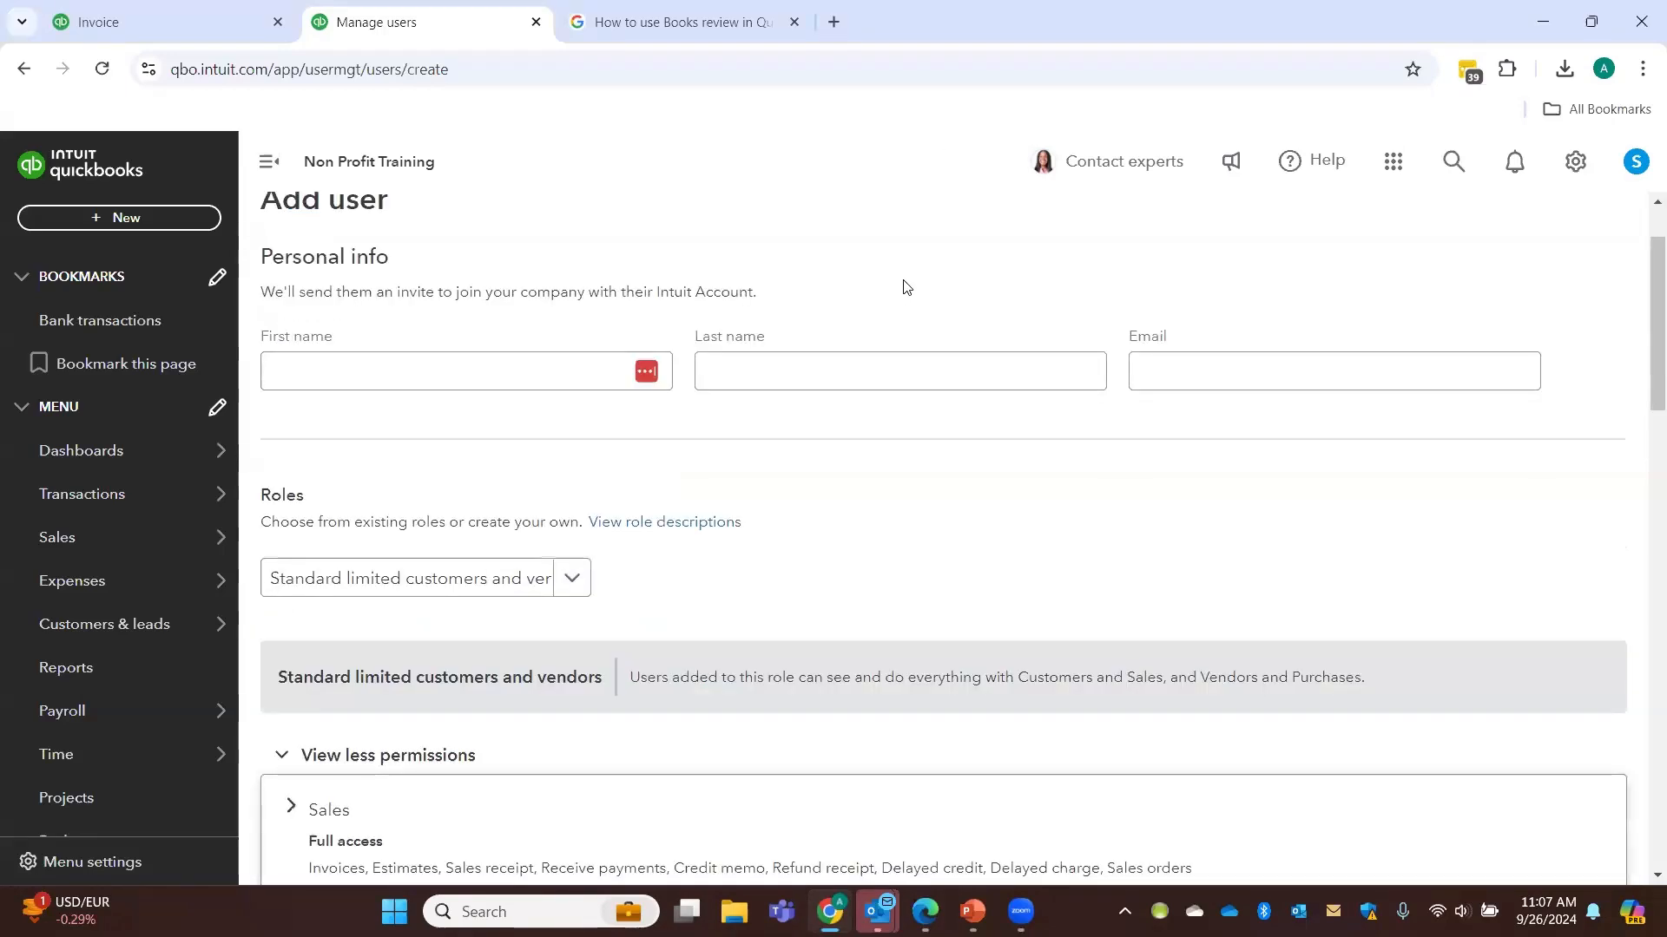
mouse_move(147, 493)
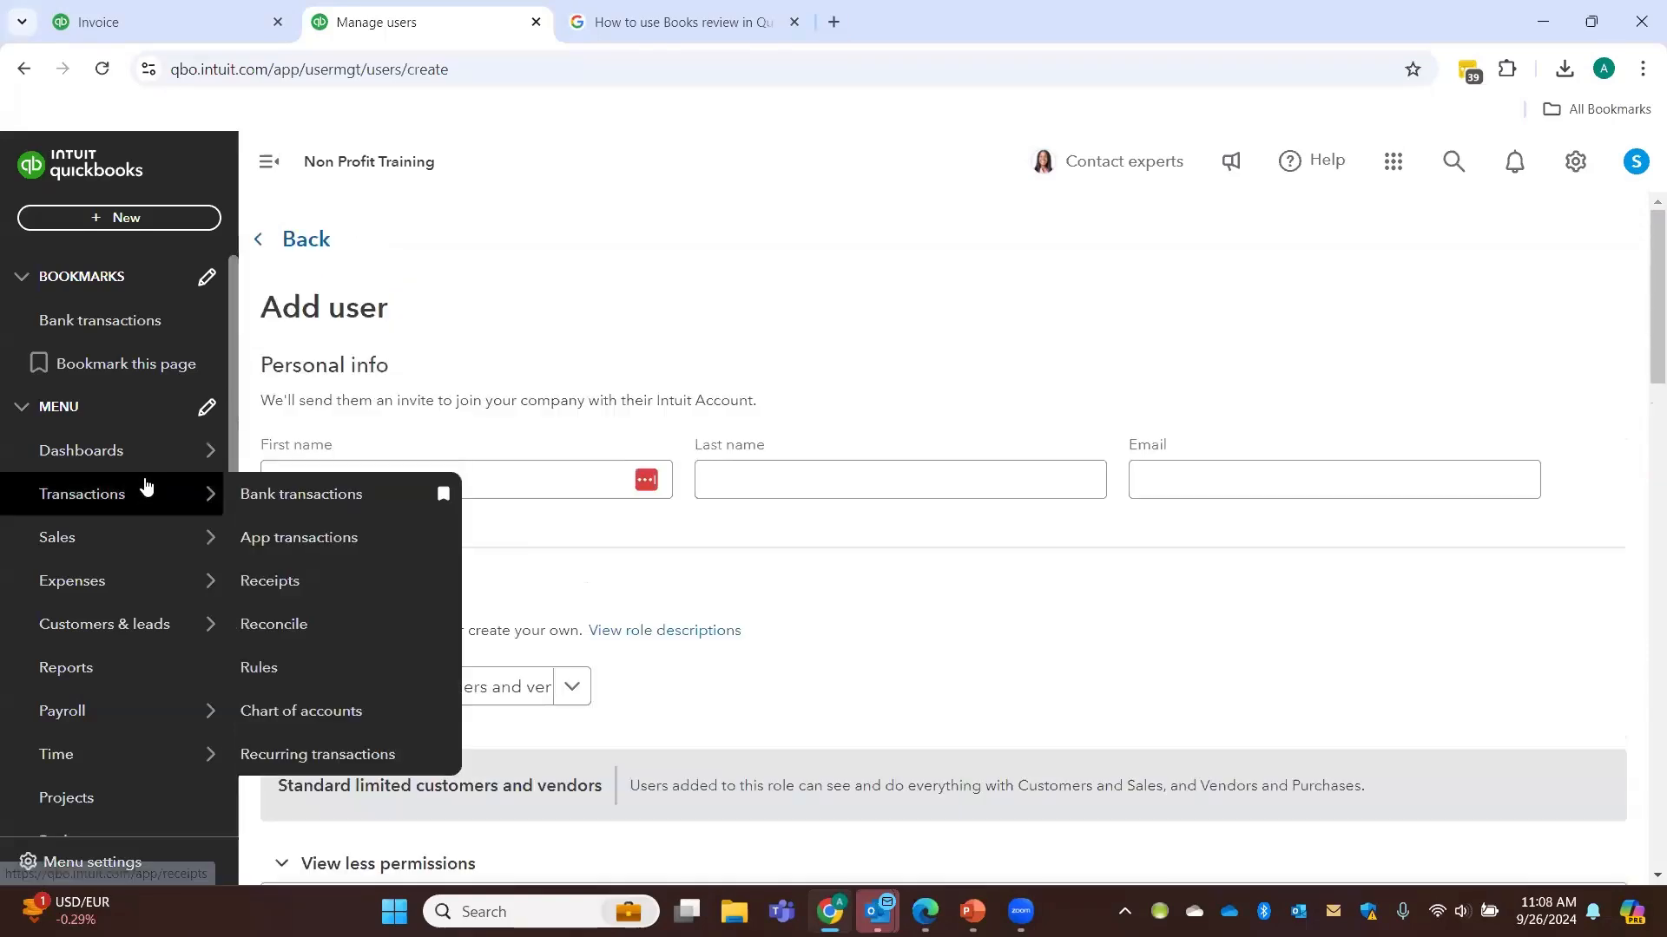